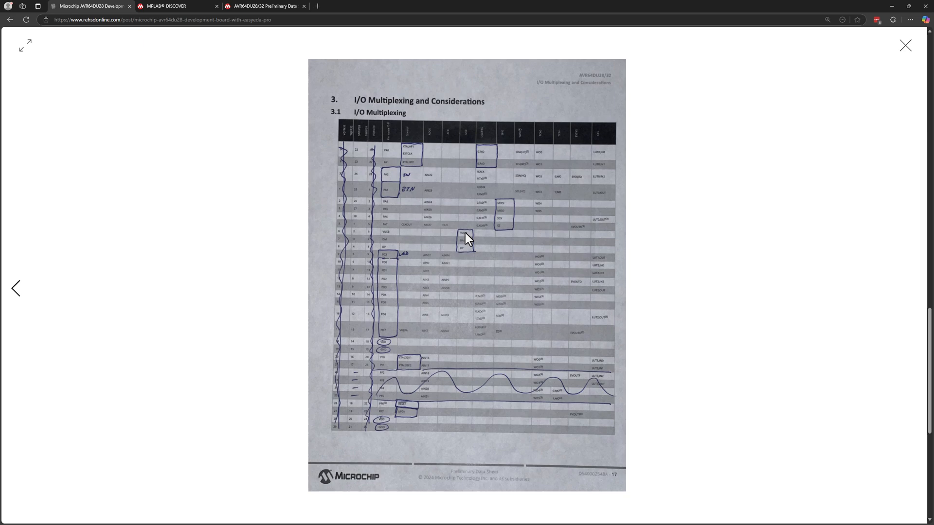
# Close the enlarged datasheet image and read the AVR64DU28 blog post from its top.
pyautogui.click(906, 46)
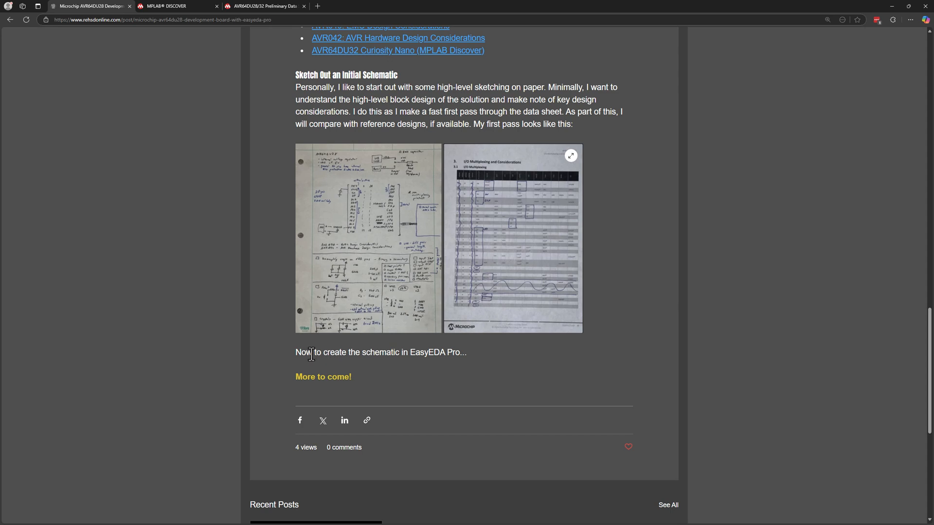
pyautogui.moveTo(301, 353); pyautogui.dragTo(436, 350)
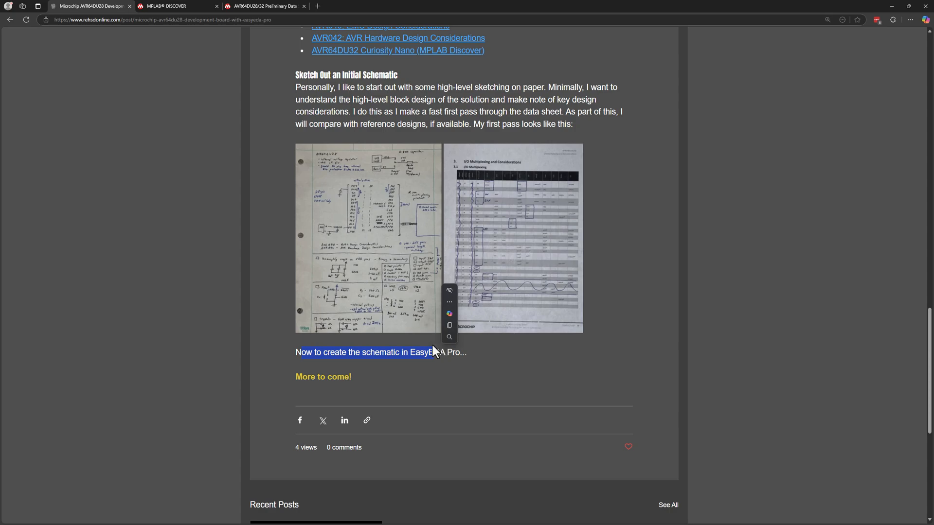
pyautogui.scroll(12, 431, 346)
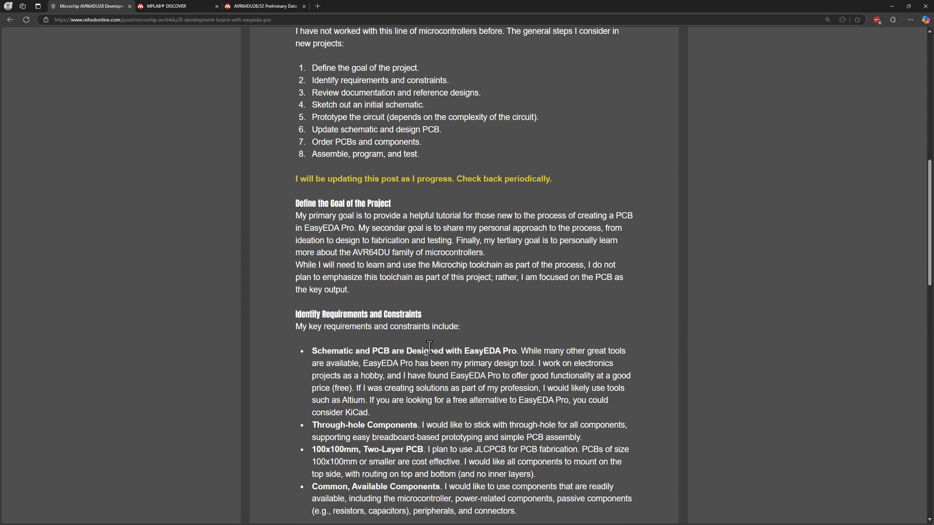
pyautogui.scroll(5, 430, 347)
pyautogui.scroll(4, 429, 348)
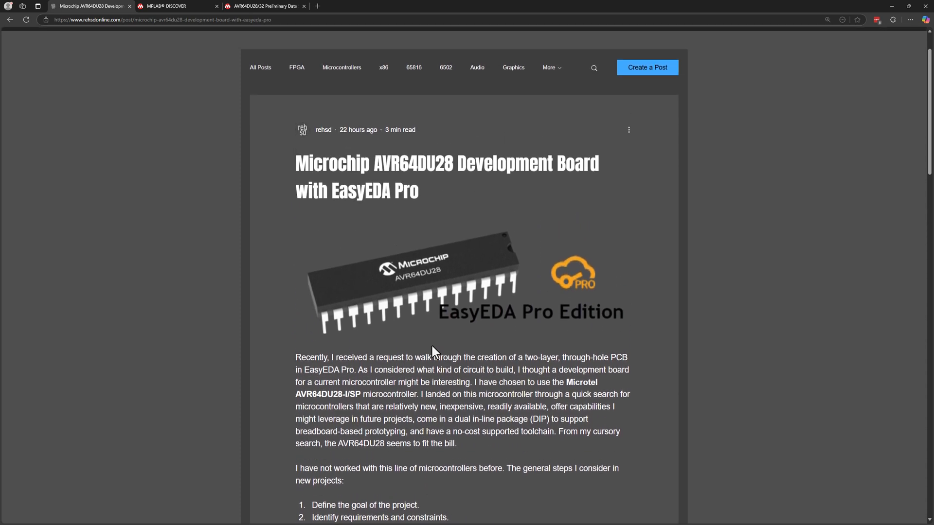
pyautogui.scroll(-2, 430, 343)
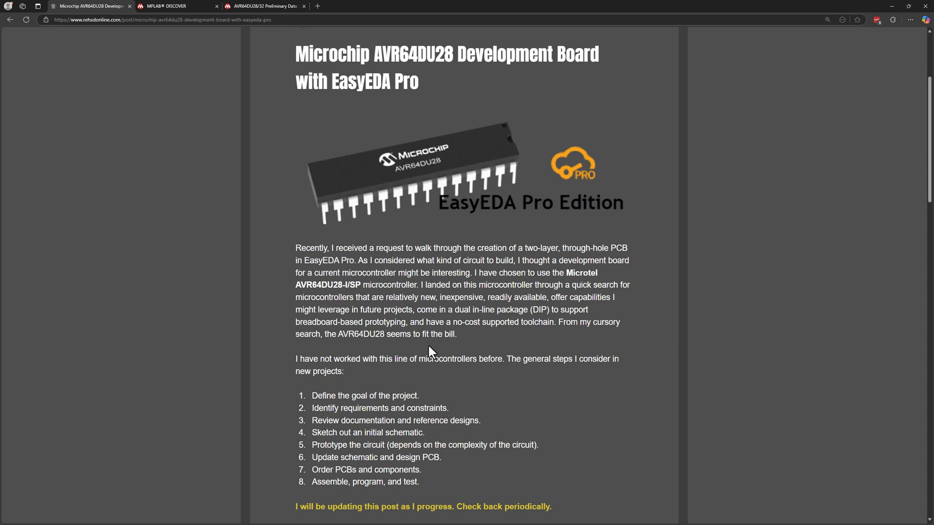
pyautogui.scroll(-3, 428, 346)
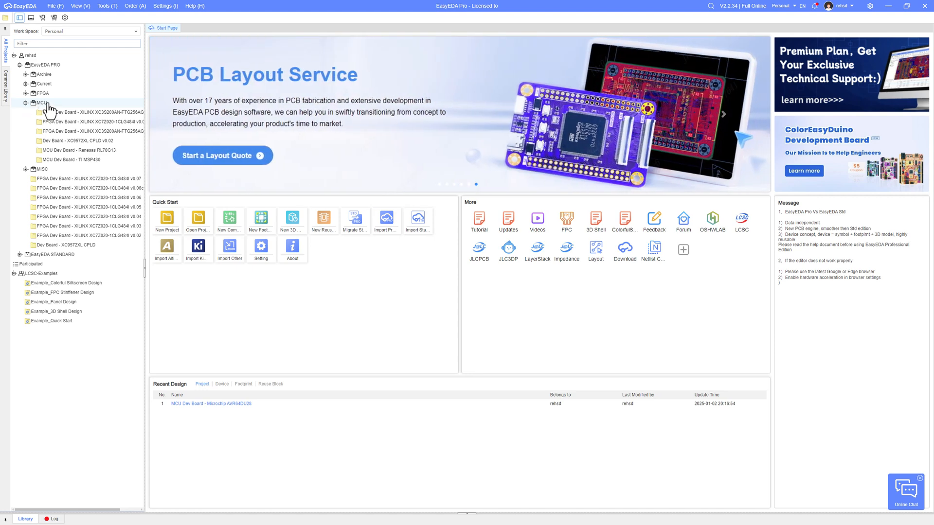
# Create the project 'MCU Dev Board - Microchip AVR64DU28' inside the MCU folder.
pyautogui.rightClick(51, 103)
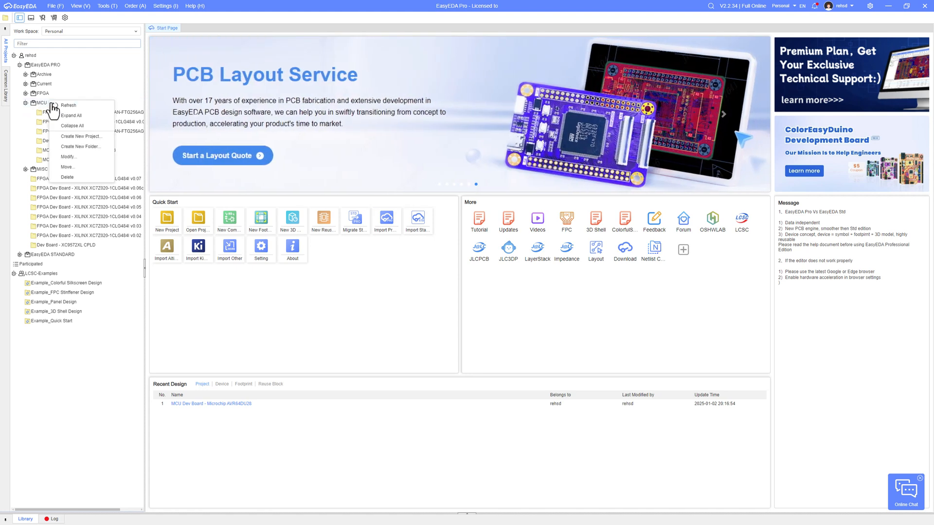
pyautogui.click(106, 137)
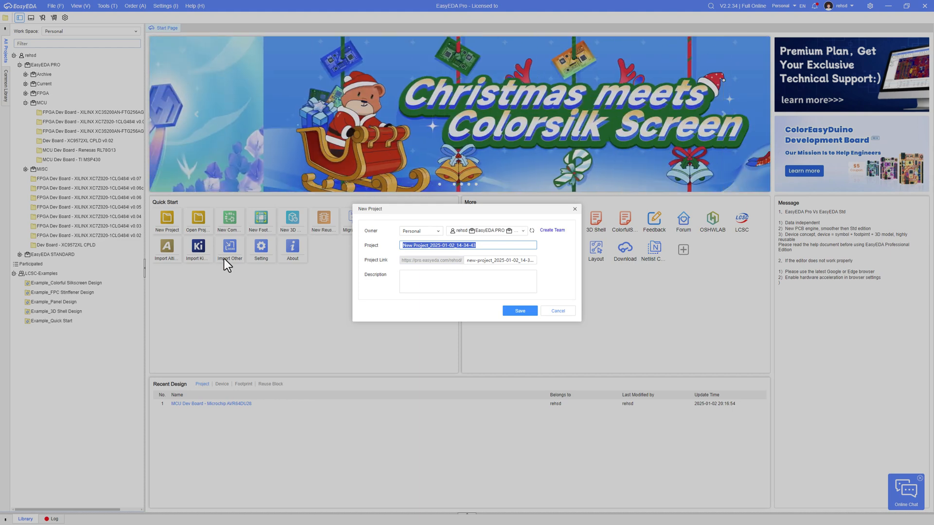
pyautogui.write('MCT')
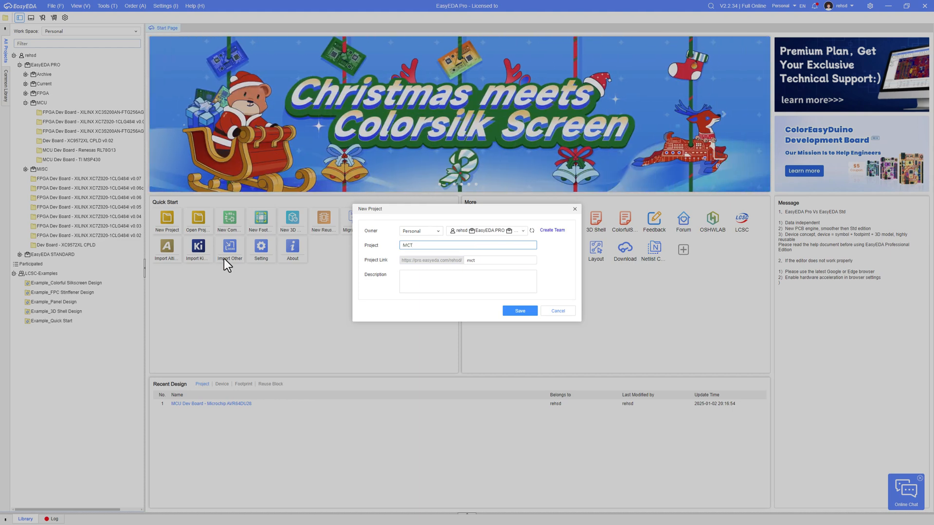
pyautogui.write('U Dev Board - Micr')
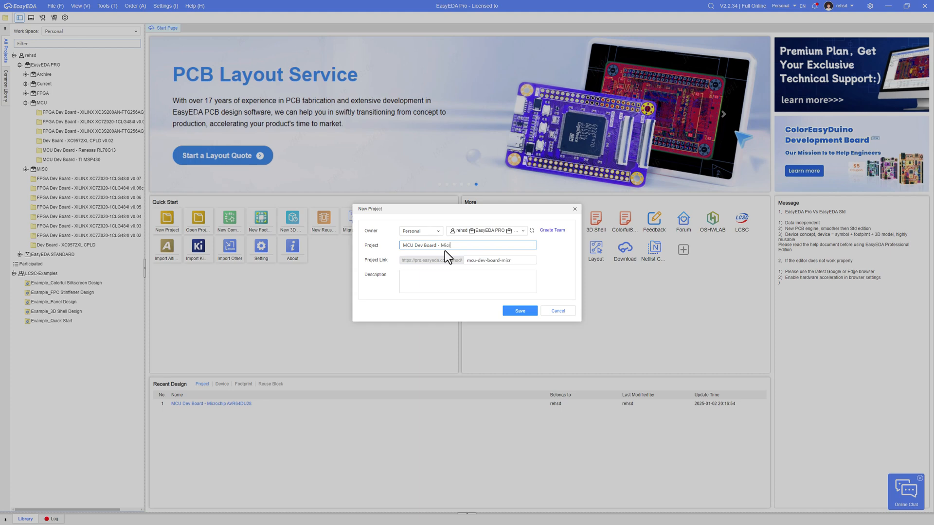
pyautogui.write('ochip')
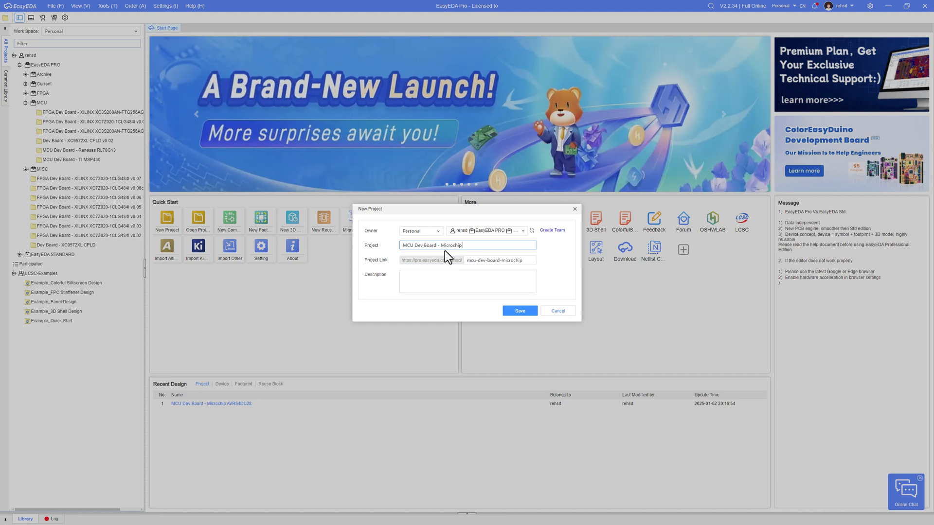
pyautogui.write(' AVR64DU28')
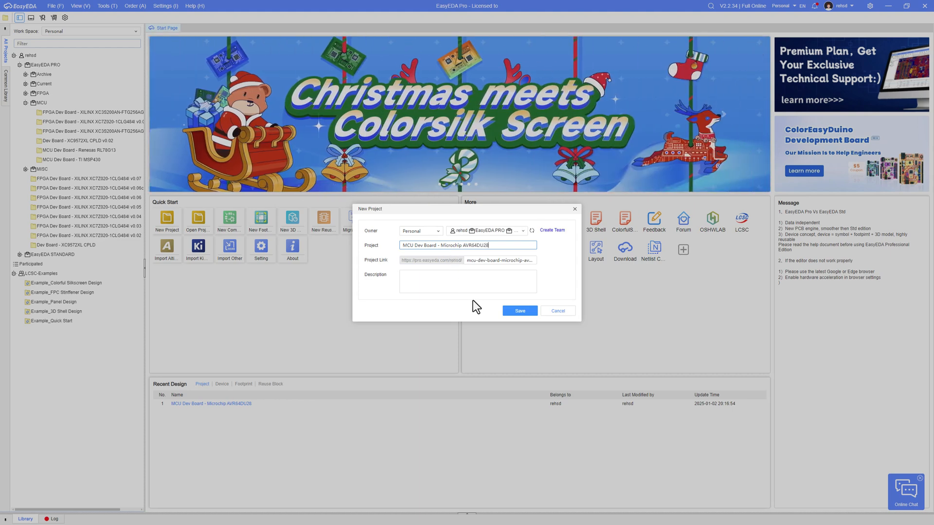
pyautogui.click(520, 311)
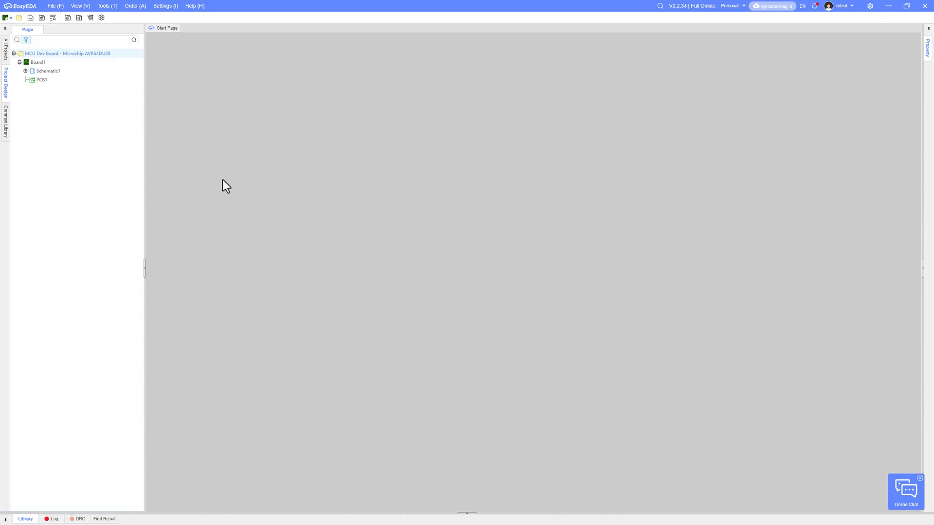
# Open page P1 of Schematic1 and widen the drawing area.
pyautogui.click(25, 71)
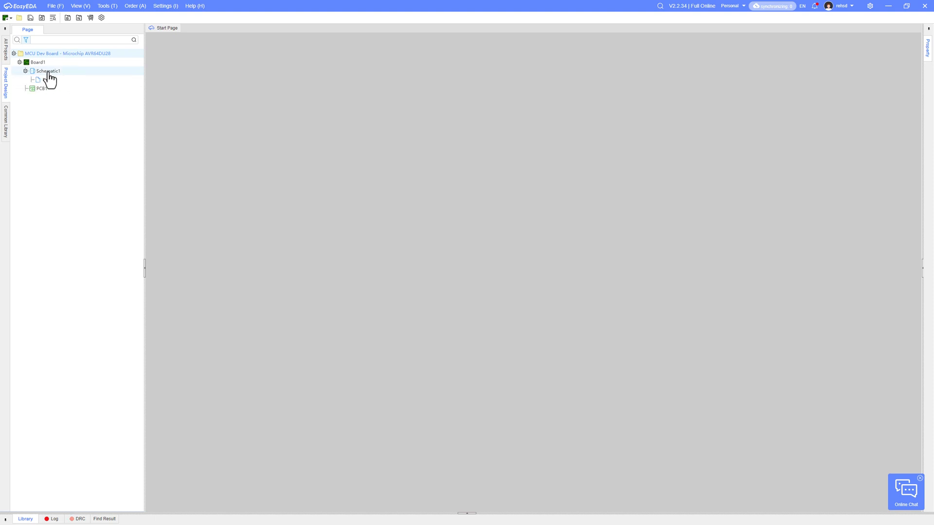
pyautogui.doubleClick(48, 80)
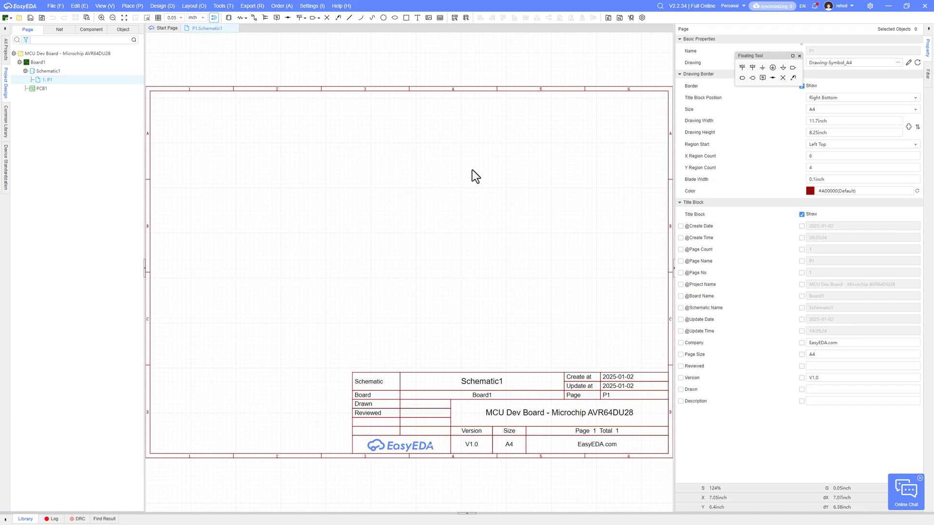
pyautogui.moveTo(673, 168); pyautogui.dragTo(770, 168)
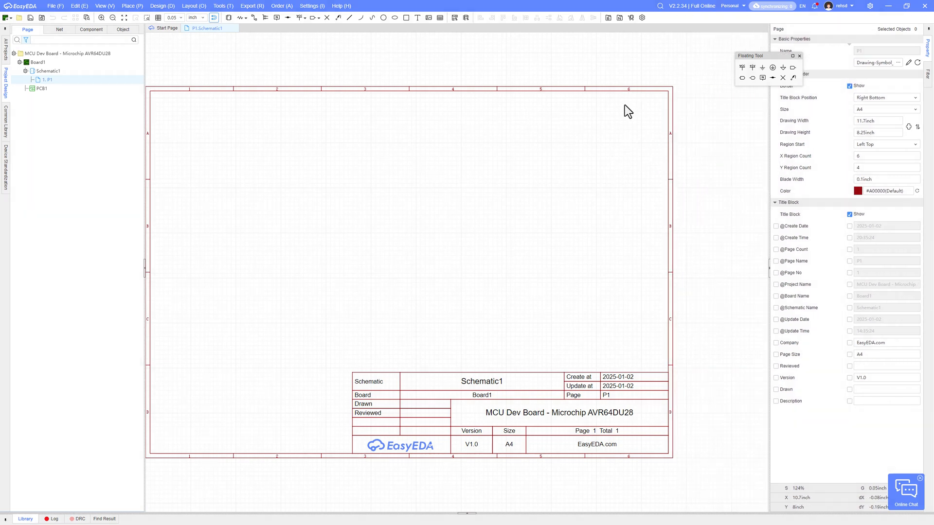
# Change the sheet size to B (17×11 inch), fit the sheet in view, and save.
pyautogui.click(906, 110)
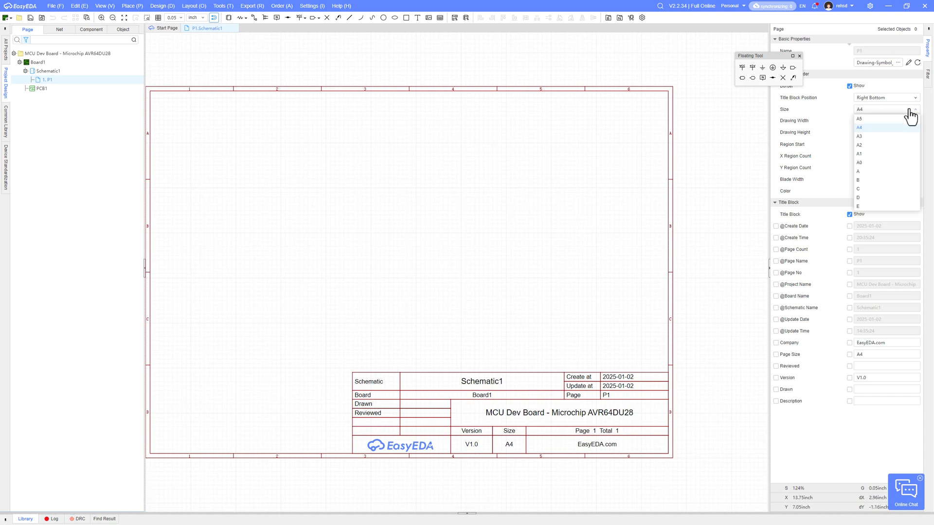
pyautogui.click(864, 180)
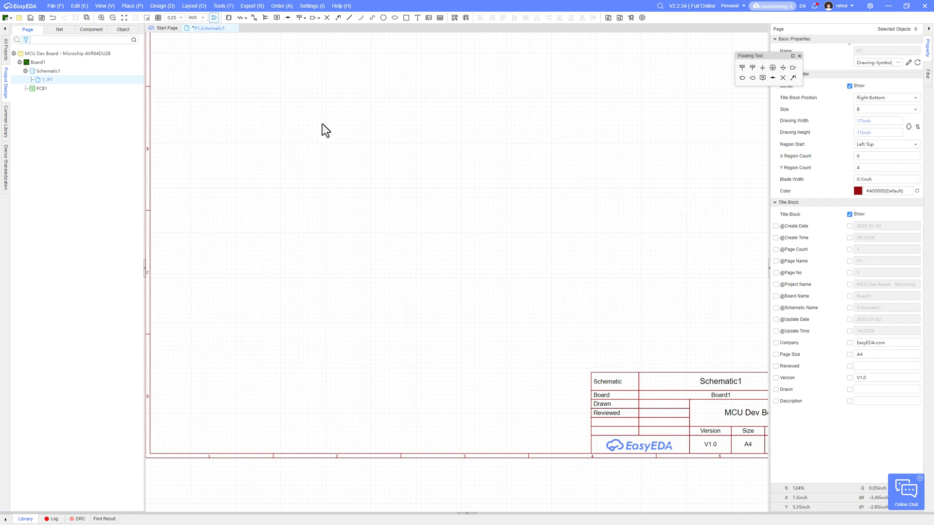
pyautogui.click(124, 17)
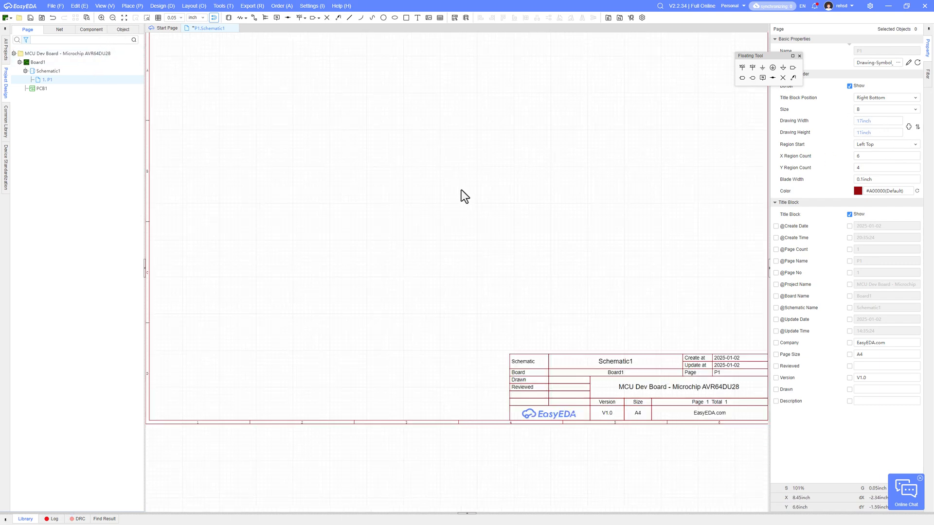
pyautogui.scroll(-2, 478, 192)
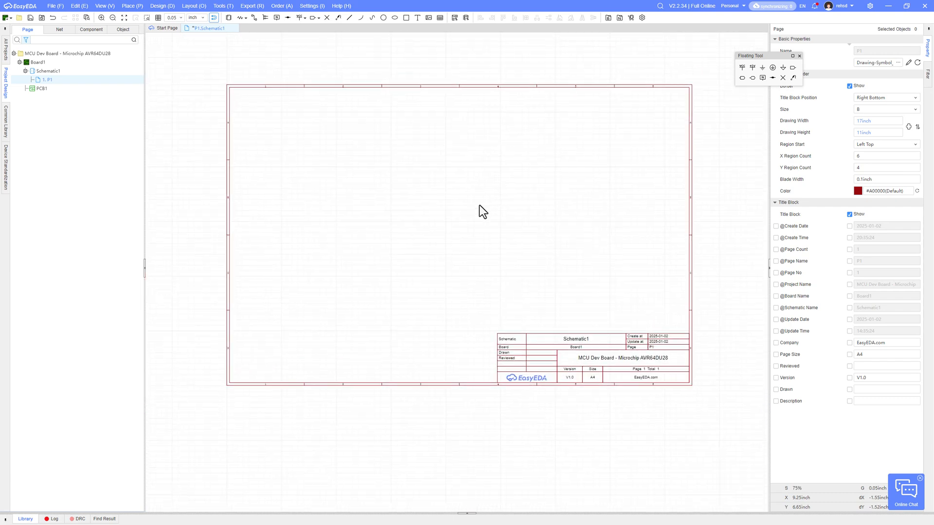
pyautogui.click(30, 18)
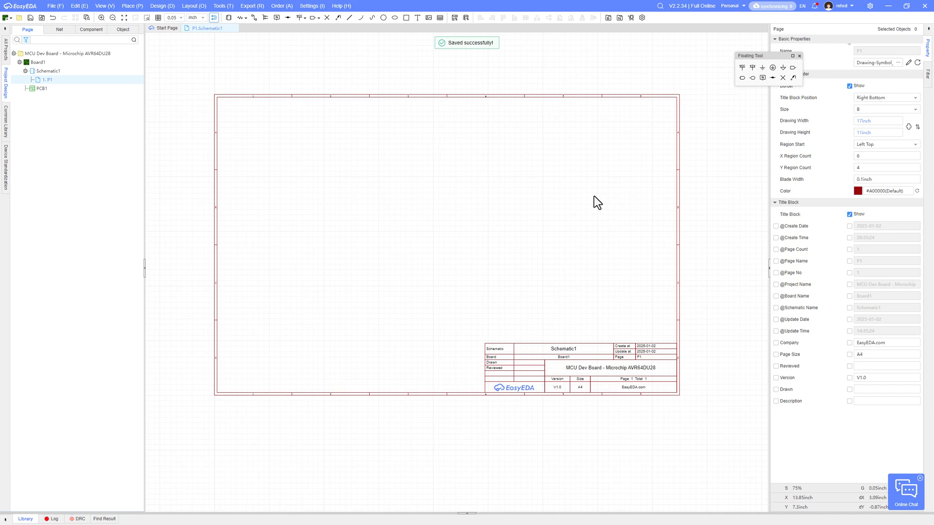
# Search the library for avr64, filter to SPDIP-28-300mil, and pick AVR64DB28-I/SP for placement.
pyautogui.click(229, 22)
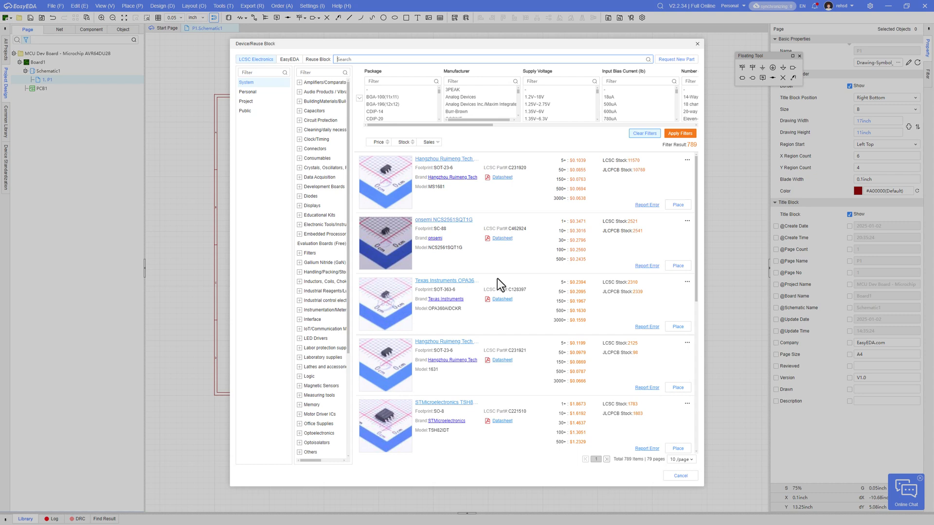
pyautogui.write('avr64du')
pyautogui.click(647, 59)
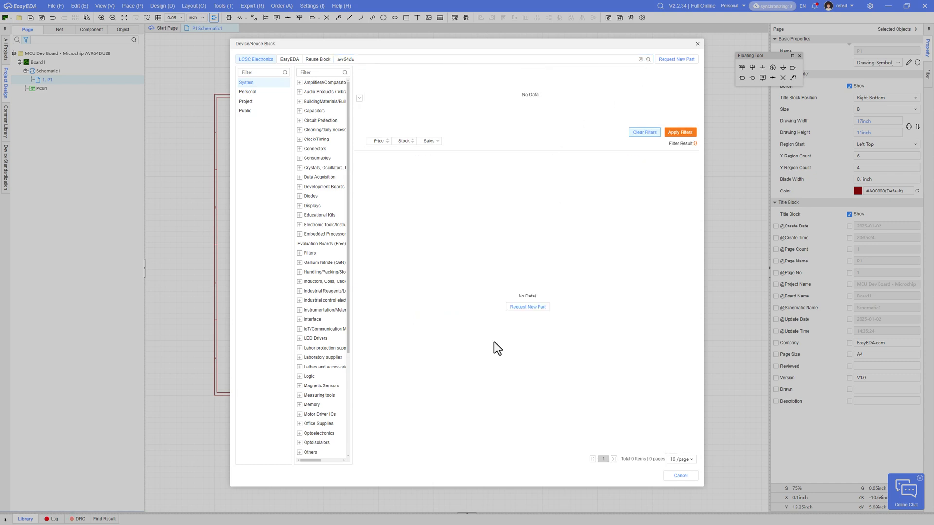
pyautogui.doubleClick(367, 59)
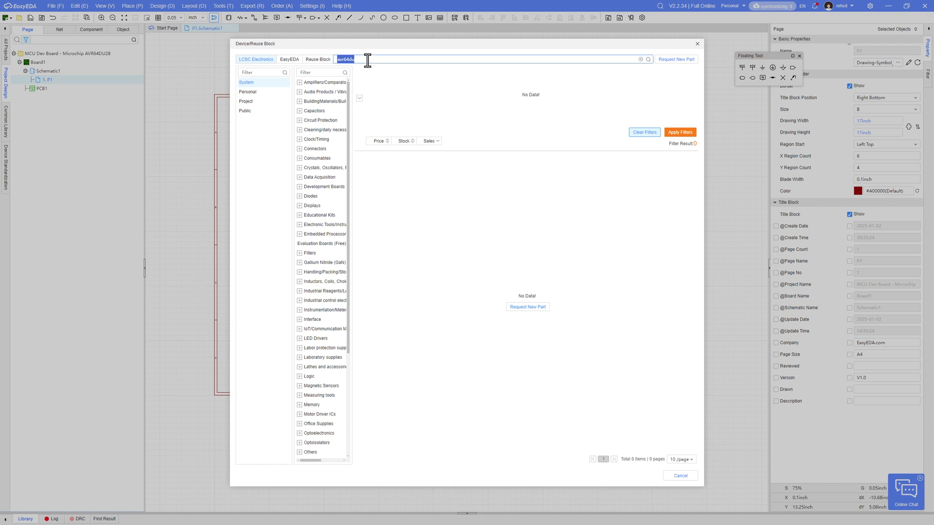
pyautogui.click(367, 59)
pyautogui.press('BackSpace')
pyautogui.press('BackSpace')
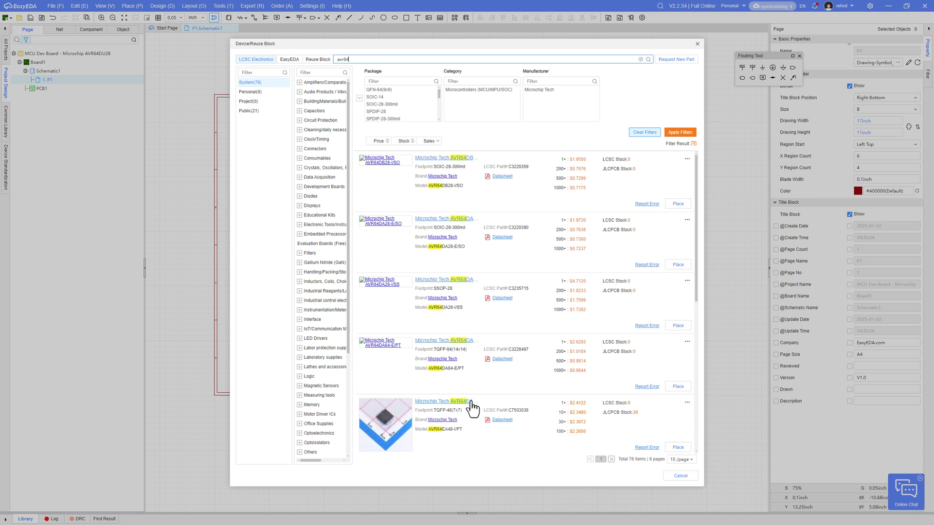
pyautogui.click(382, 119)
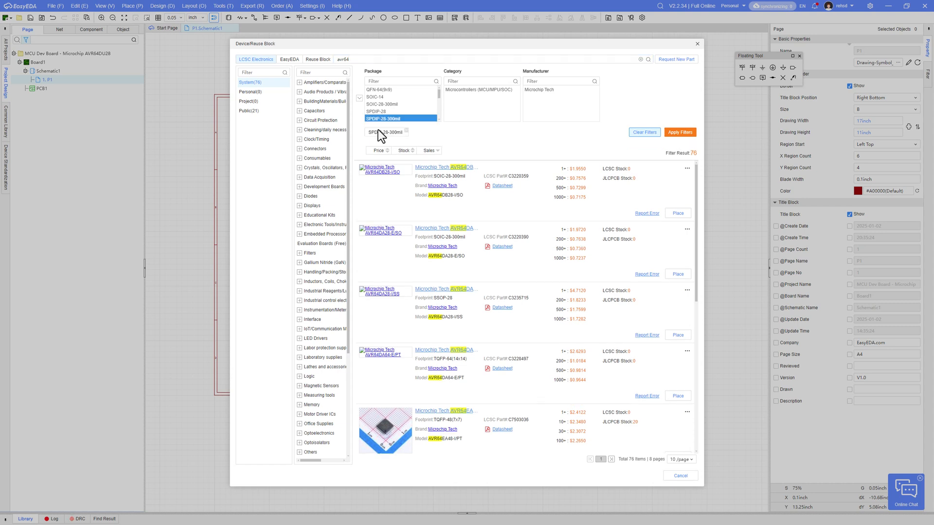
pyautogui.click(680, 133)
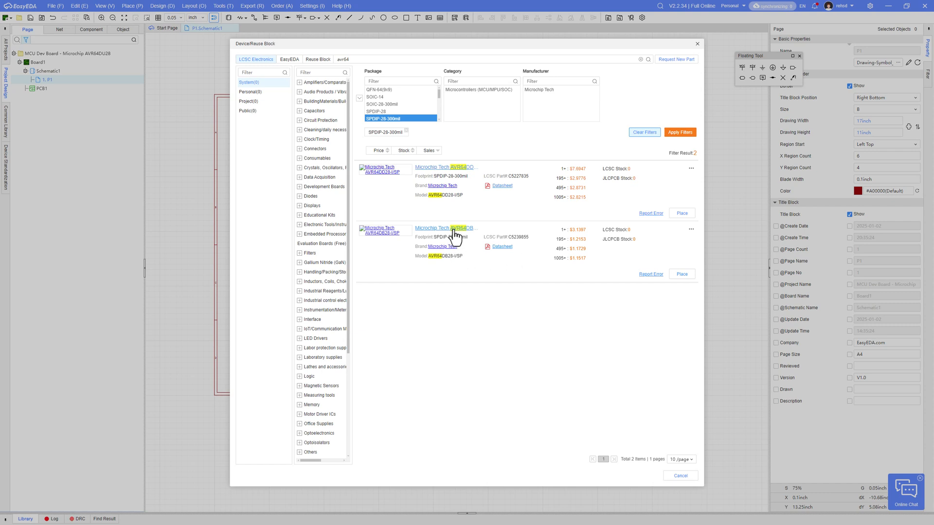
pyautogui.click(682, 276)
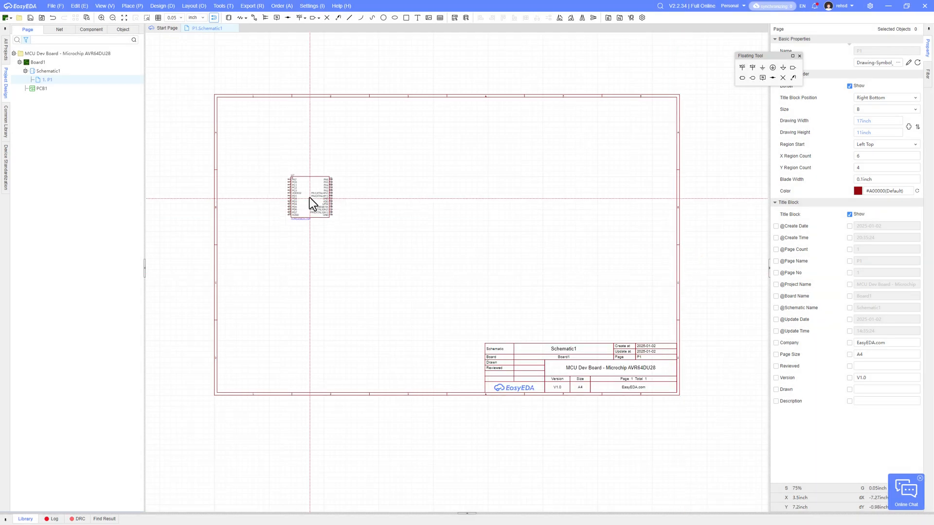
# Drop U1 on the sheet's left side, centre it in view, save, and open the Place menu.
pyautogui.click(309, 197)
pyautogui.press('Escape')
pyautogui.scroll(4, 314, 208)
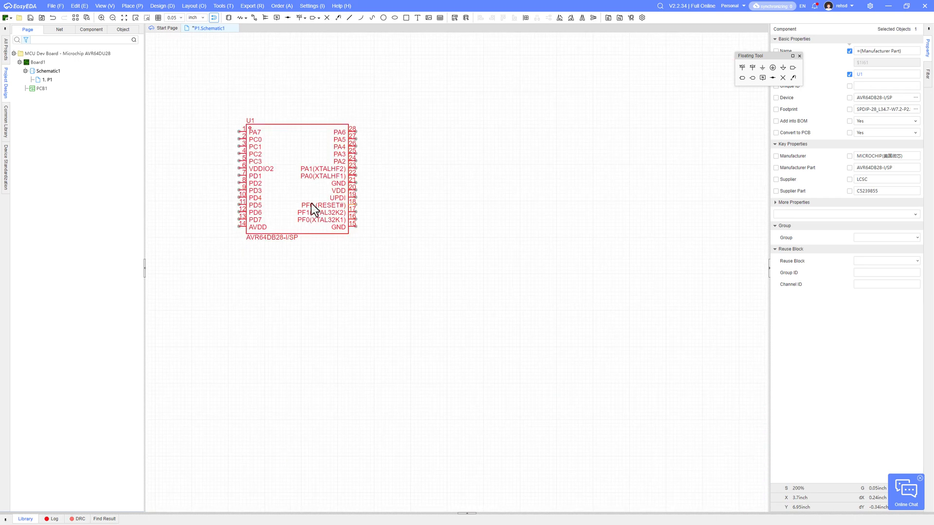
pyautogui.moveTo(335, 203); pyautogui.dragTo(471, 247, button='right')
pyautogui.scroll(1, 441, 219)
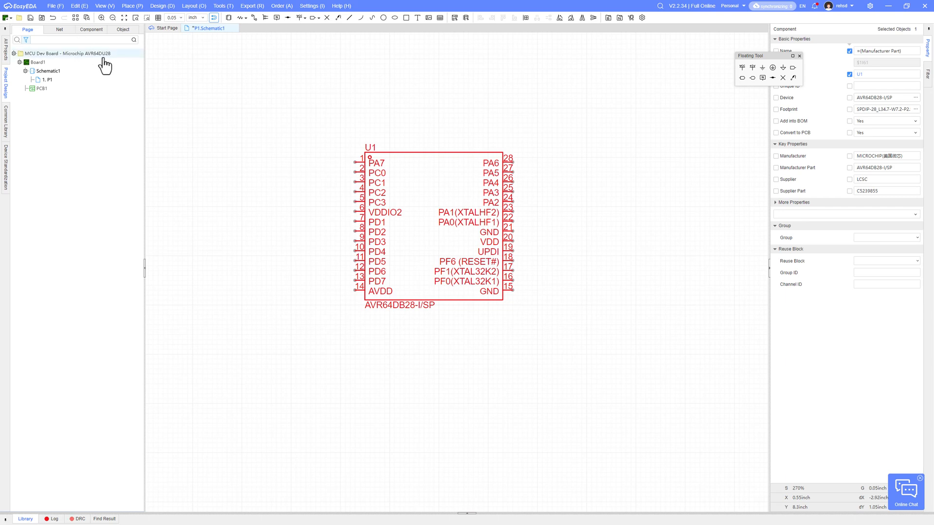
pyautogui.hotkey('ctrl', 's')
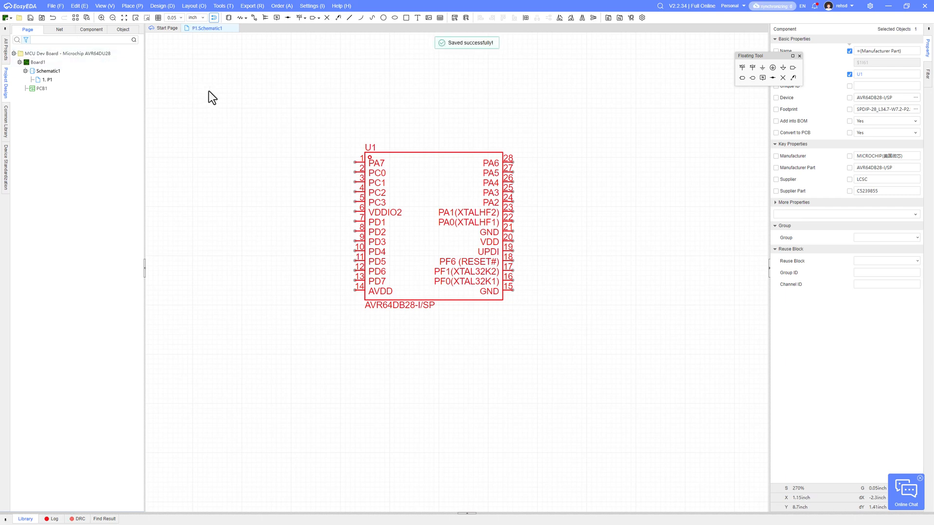
pyautogui.click(130, 7)
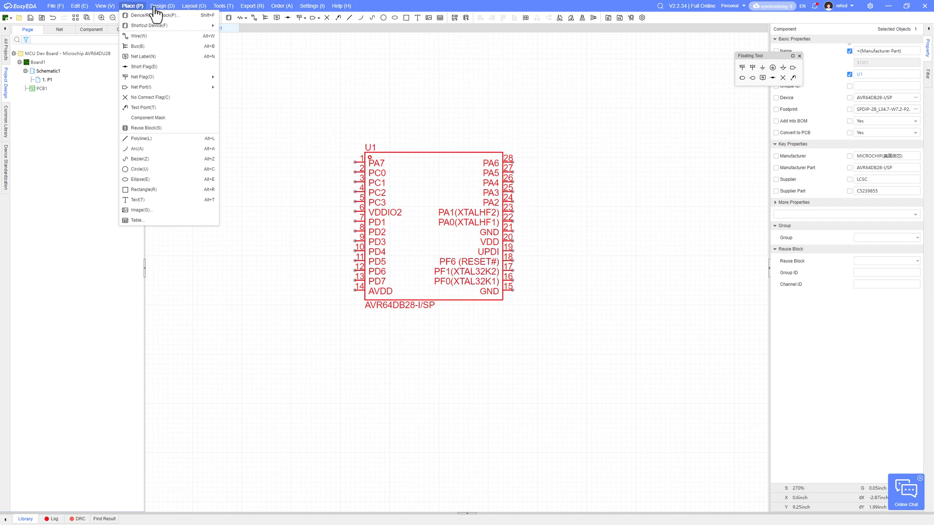
# Convert the schematic into a new PCB, accepting the import of U1.
pyautogui.moveTo(162, 6)
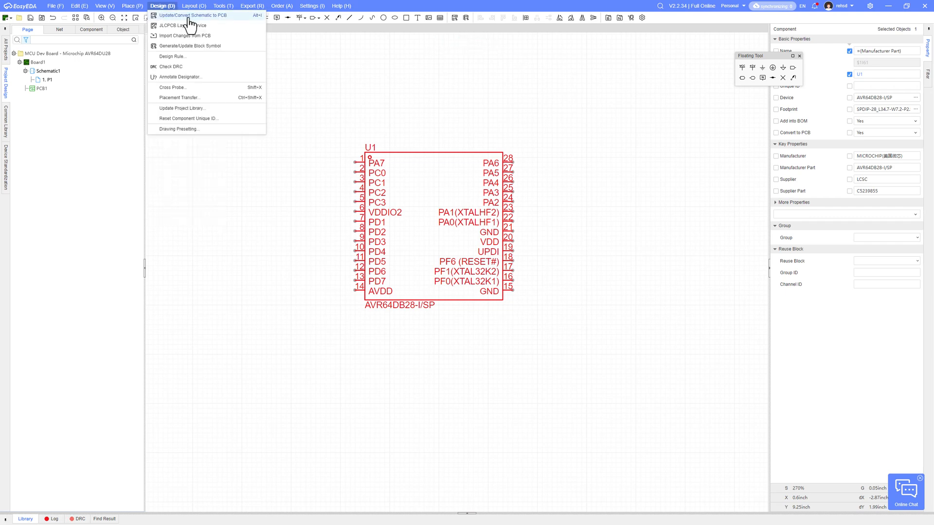
pyautogui.click(242, 16)
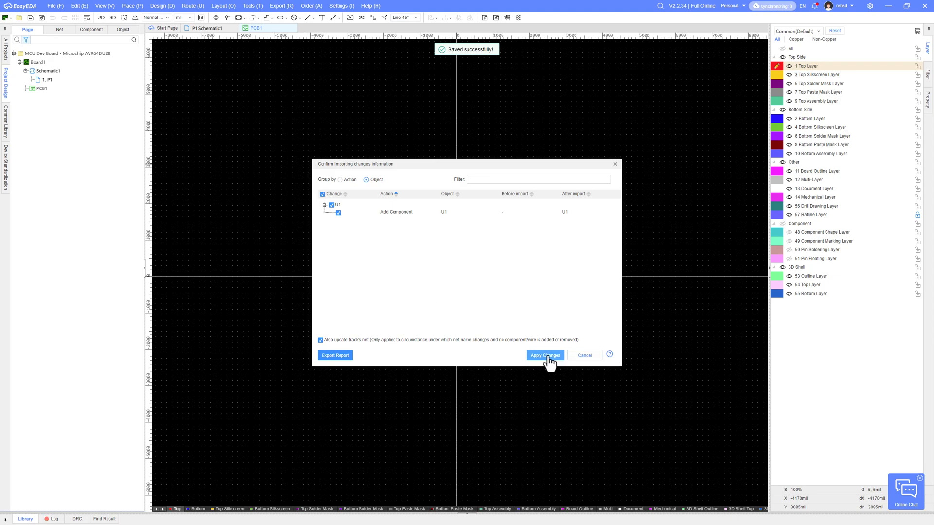
pyautogui.click(546, 356)
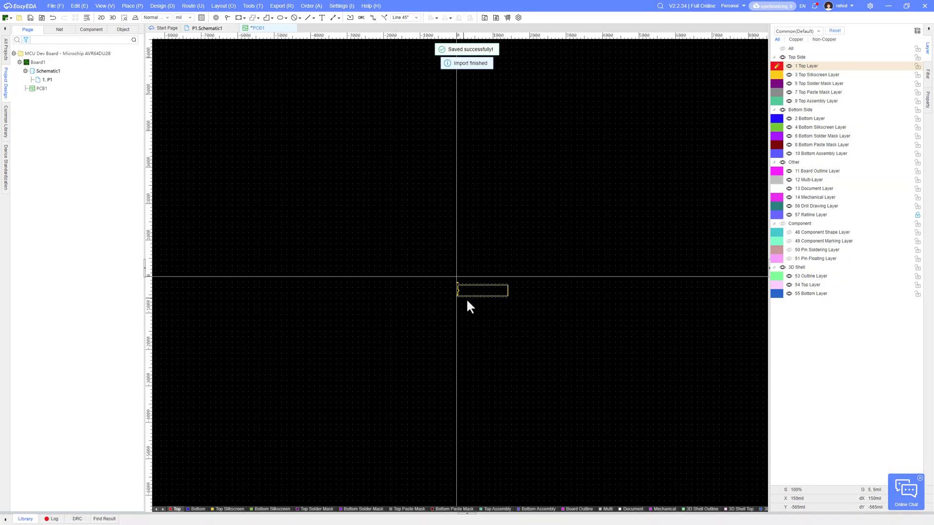
# Move the U1 footprint to about 970, 385 mil on PCB1.
pyautogui.scroll(4, 468, 304)
pyautogui.scroll(-4, 475, 305)
pyautogui.scroll(4, 475, 305)
pyautogui.click(472, 300)
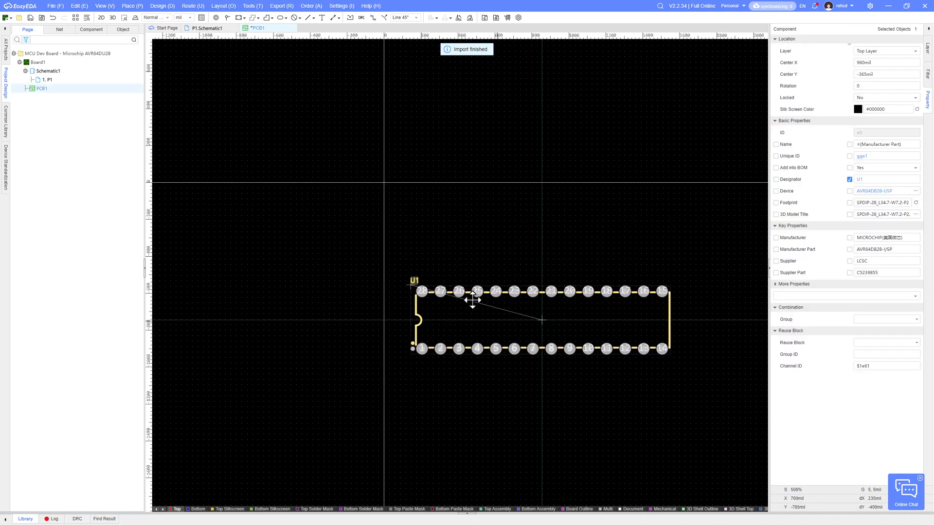
pyautogui.moveTo(472, 300); pyautogui.dragTo(359, 183)
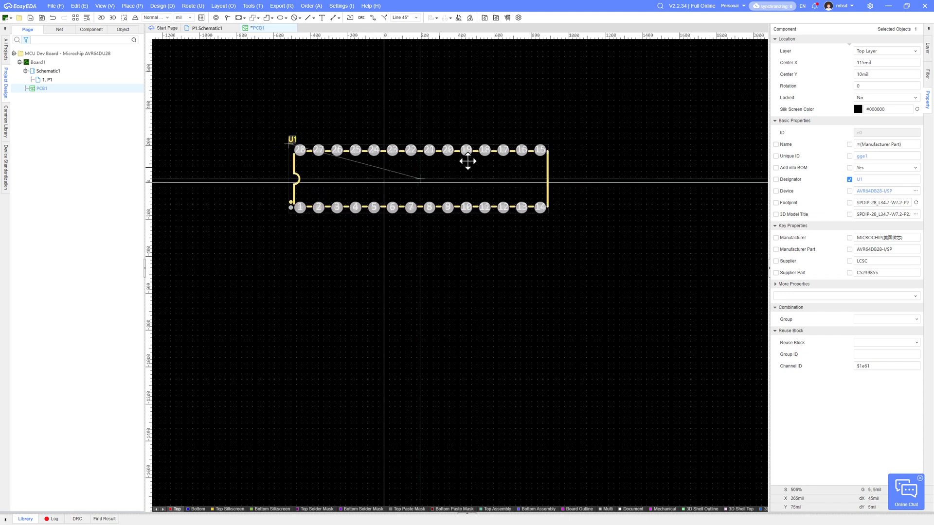
pyautogui.moveTo(468, 161); pyautogui.dragTo(583, 100)
pyautogui.scroll(-1, 488, 249)
pyautogui.moveTo(559, 235); pyautogui.dragTo(459, 318, button='right')
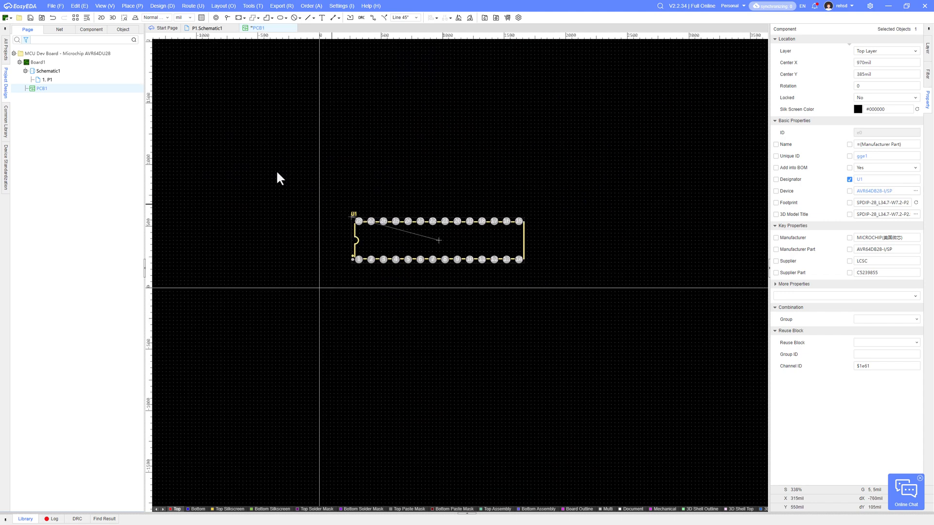
pyautogui.click(112, 17)
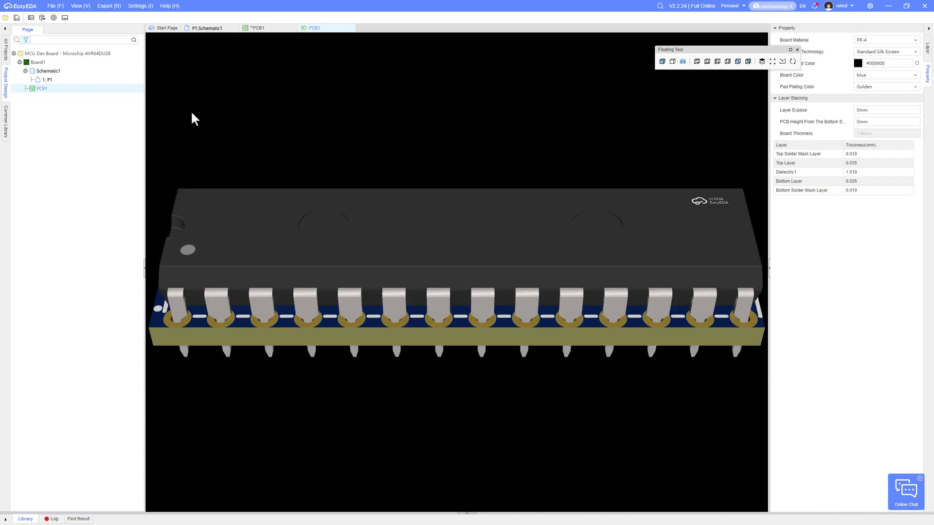
# Zoom and orbit the 3D board to inspect the U1 chip, then close the 3D preview.
pyautogui.scroll(-4, 409, 220)
pyautogui.moveTo(448, 204); pyautogui.dragTo(450, 235)
pyautogui.click(351, 28)
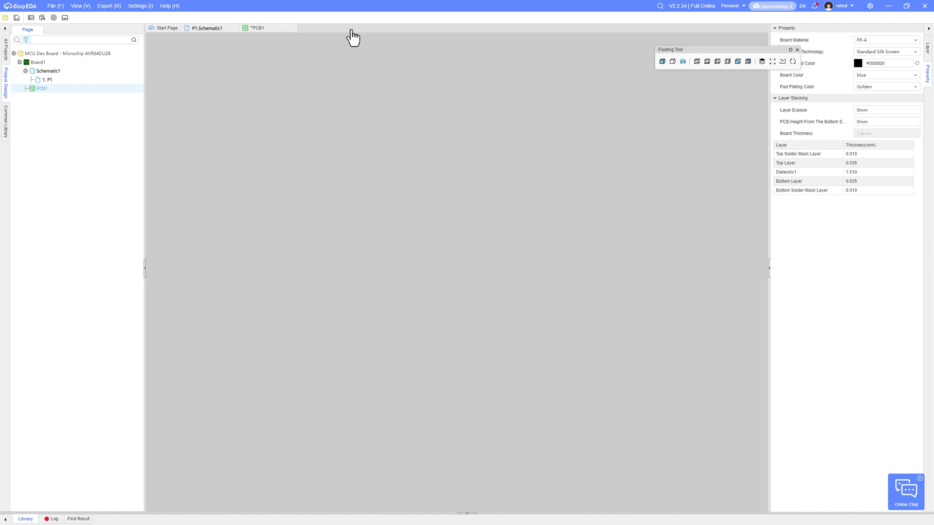
# Save and close PCB1, then un-maximize the EasyEDA window and make it taller.
pyautogui.click(293, 28)
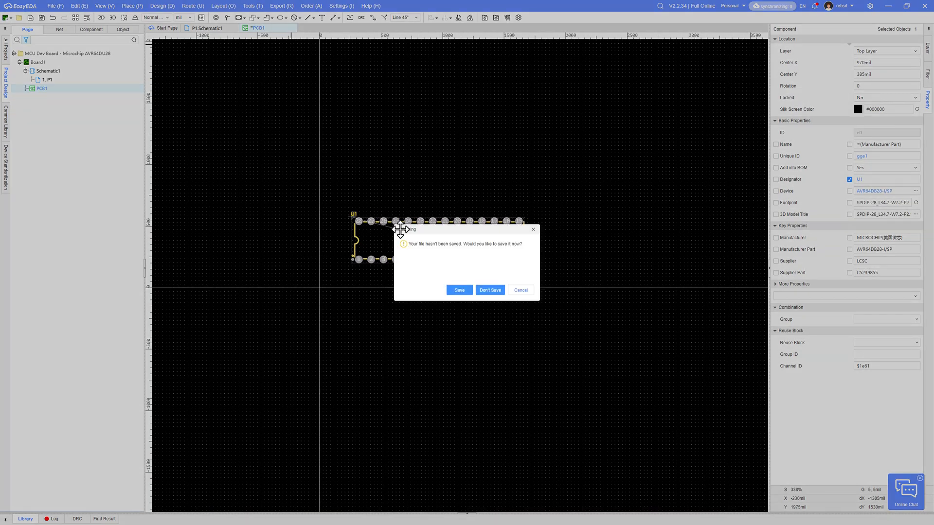
pyautogui.click(458, 291)
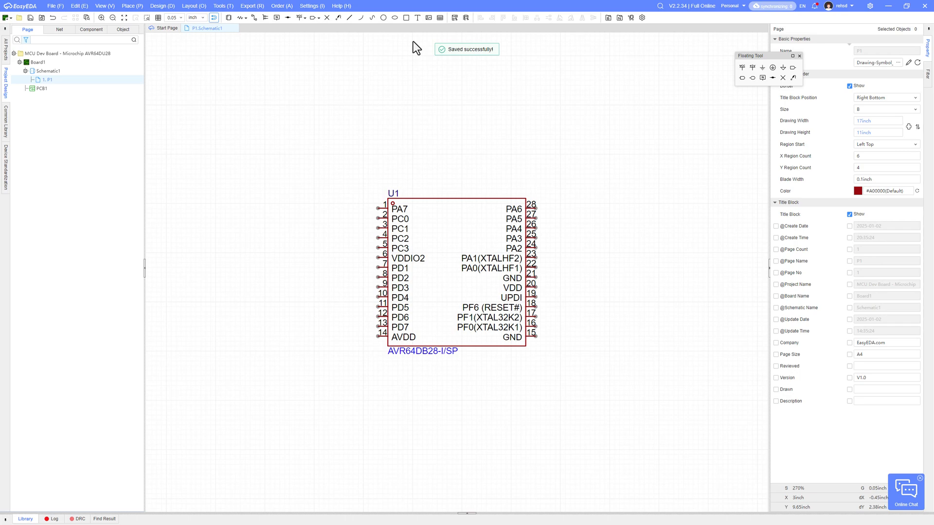
pyautogui.moveTo(441, 7); pyautogui.dragTo(235, 24)
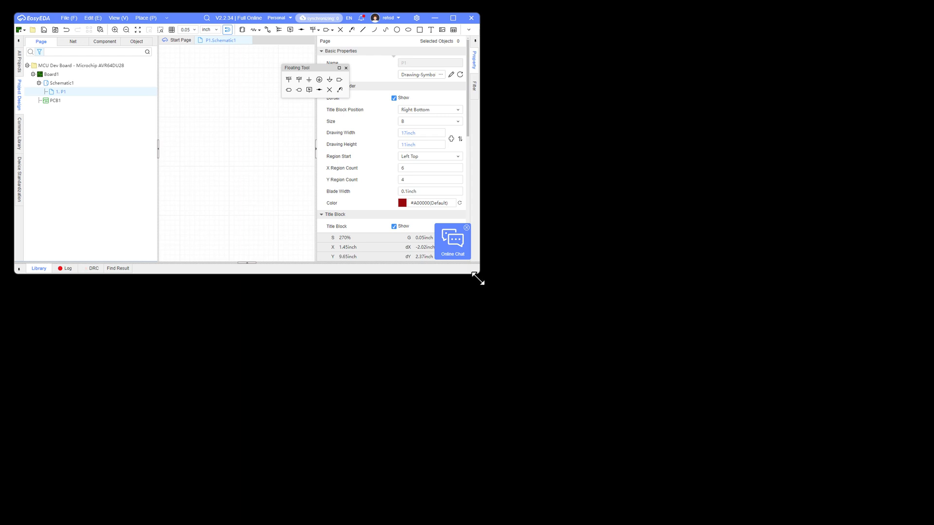
pyautogui.moveTo(477, 278); pyautogui.dragTo(479, 515)
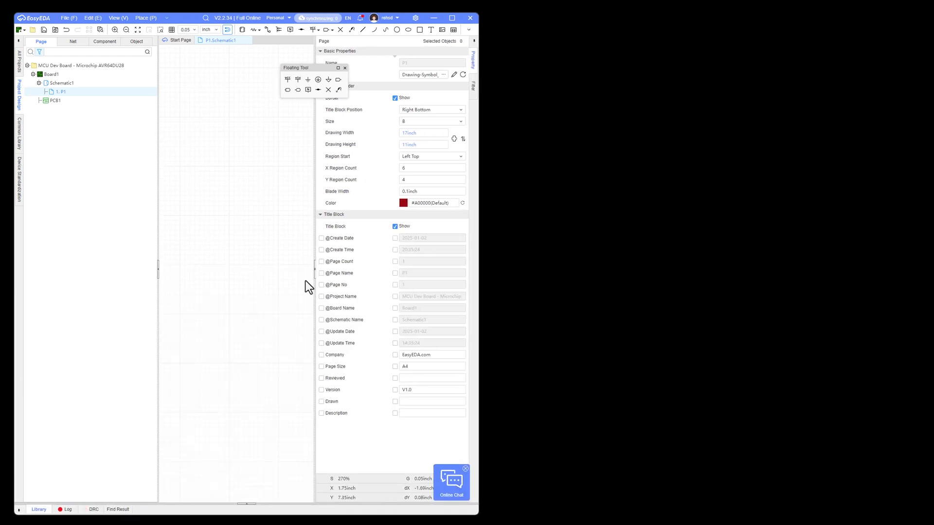
# Hide the Property and Page panels and bring the datasheet window to the right.
pyautogui.click(314, 271)
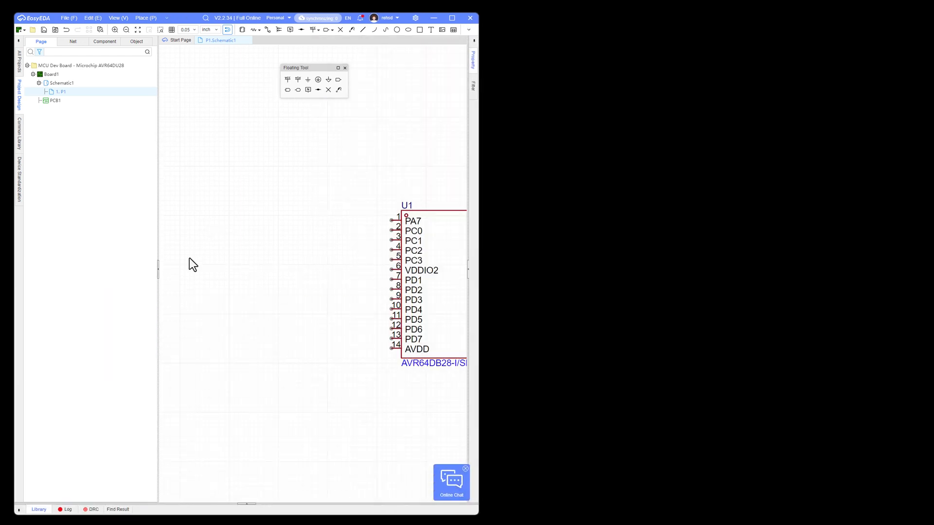
pyautogui.click(157, 276)
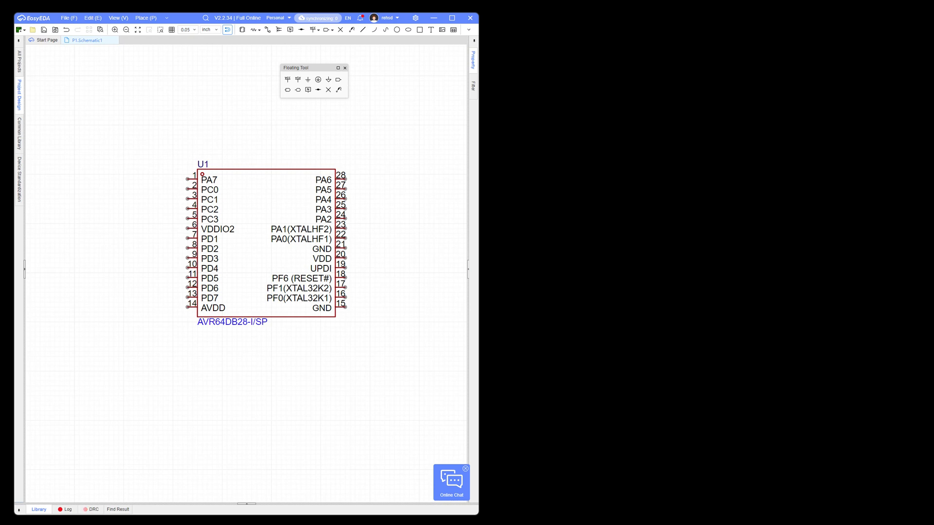
pyautogui.moveTo(0, 127); pyautogui.dragTo(562, 54)
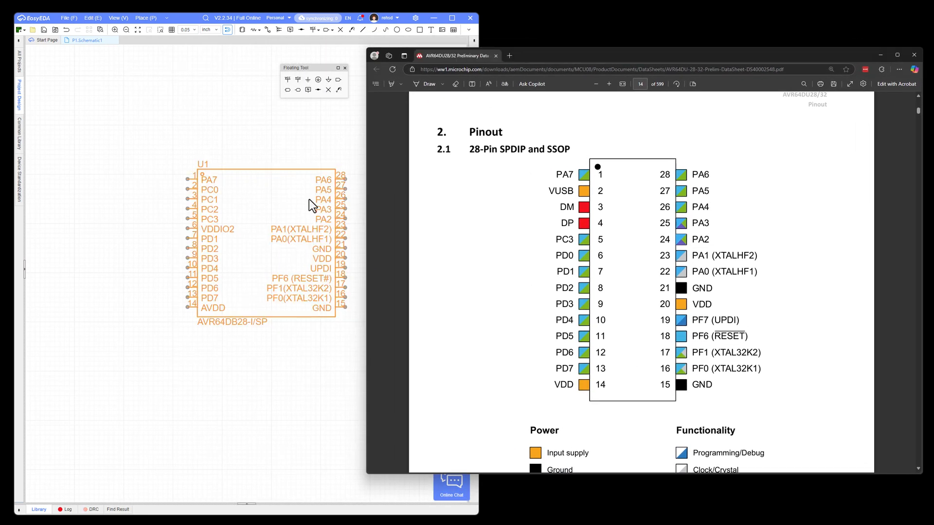
# Narrow the datasheet window beside the schematic and scroll to the 2.1 28-Pin SPDIP and SSOP pinout.
pyautogui.moveTo(365, 203); pyautogui.dragTo(501, 218)
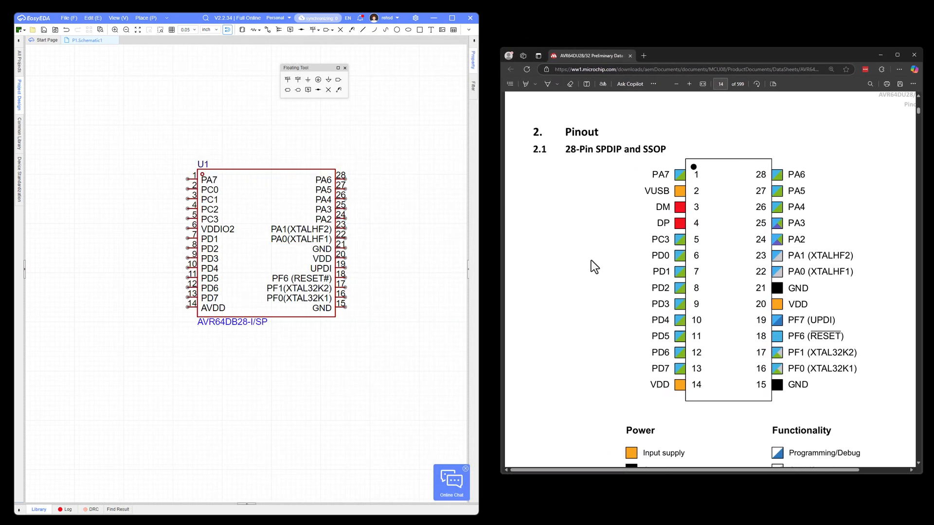
pyautogui.rightClick(594, 249)
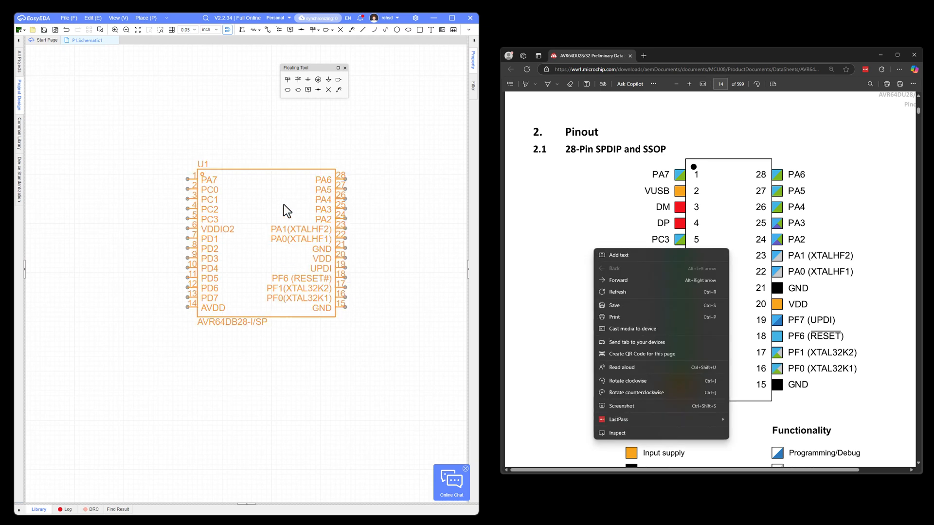
pyautogui.click(387, 272)
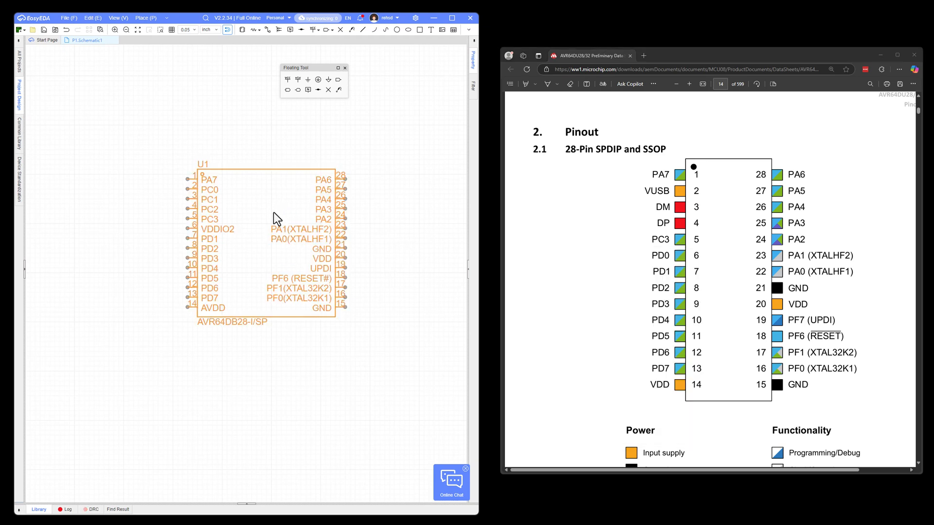
pyautogui.click(215, 199)
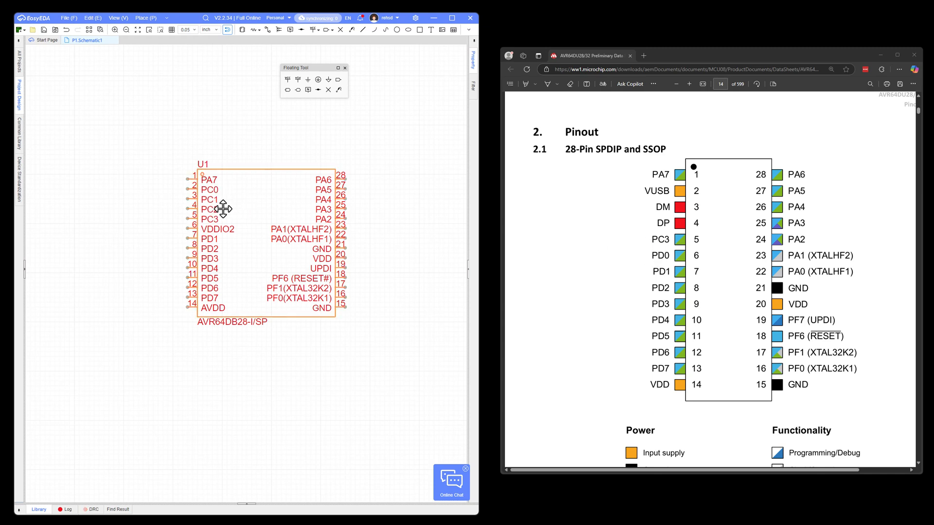
pyautogui.scroll(12, 602, 249)
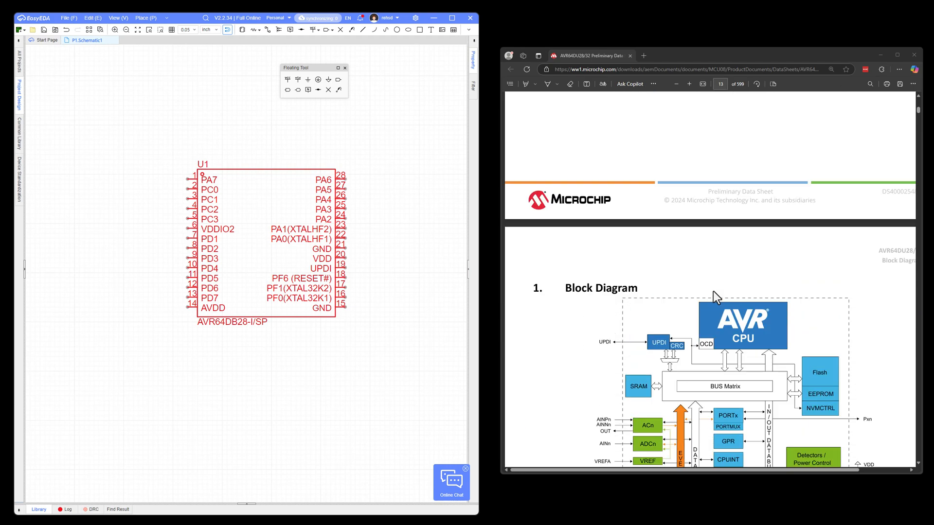
pyautogui.scroll(-20, 716, 299)
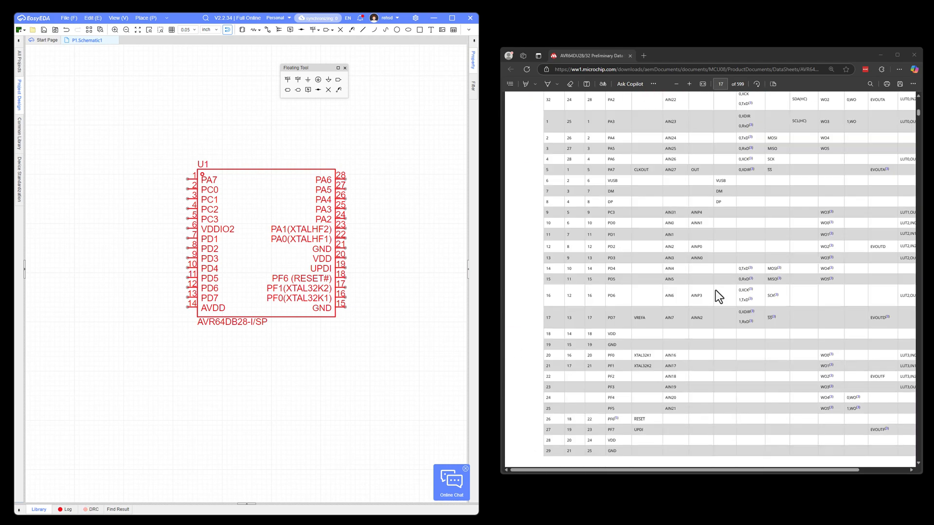
pyautogui.scroll(7, 719, 295)
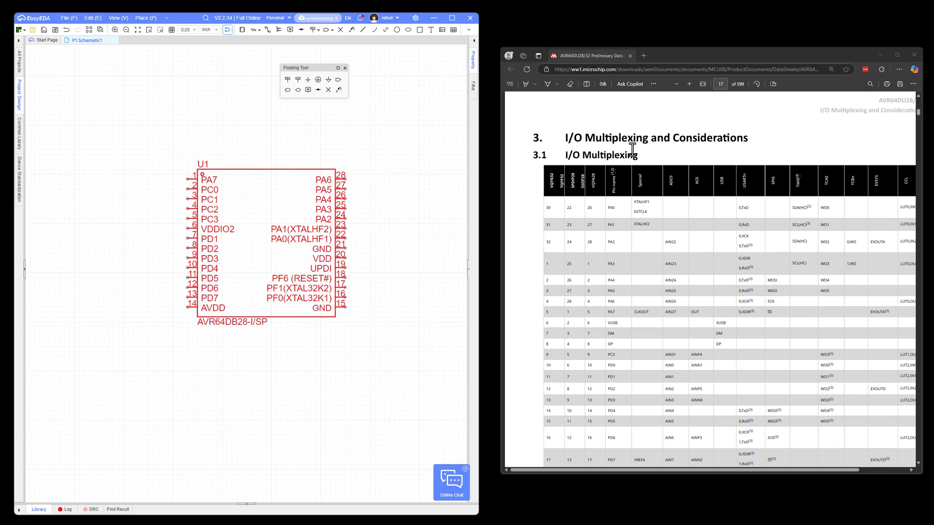
pyautogui.scroll(10, 720, 221)
pyautogui.scroll(15, 725, 226)
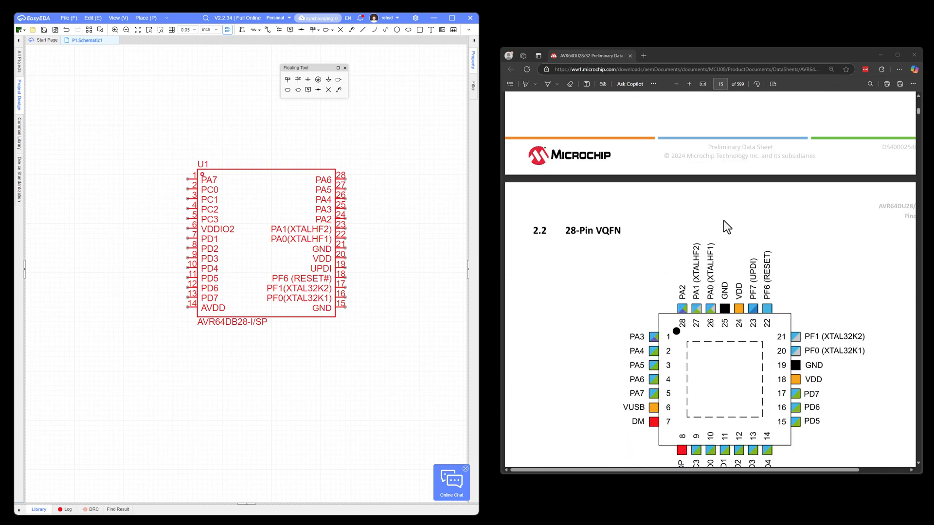
pyautogui.scroll(-1, 724, 225)
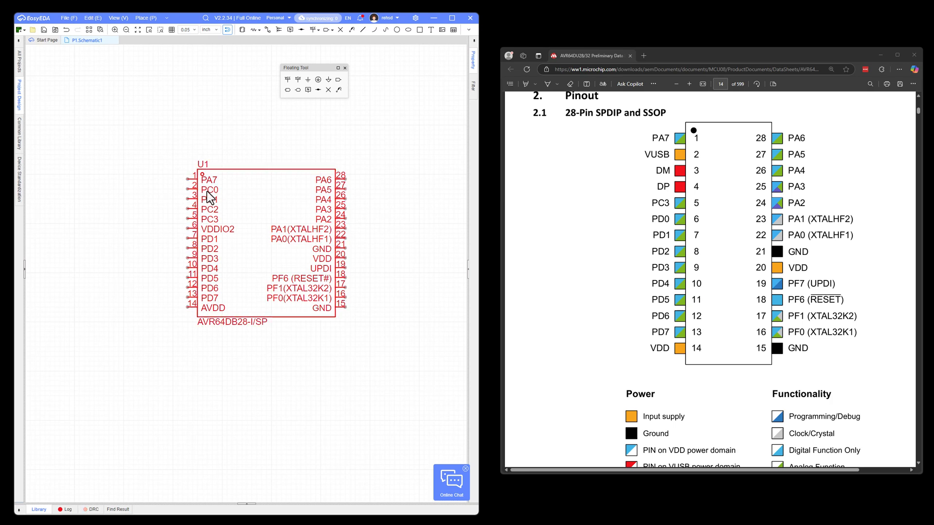
# Open U1's AVR64DB28-I/SP symbol for editing, agreeing to modify the project library symbol.
pyautogui.click(247, 196)
pyautogui.rightClick(257, 186)
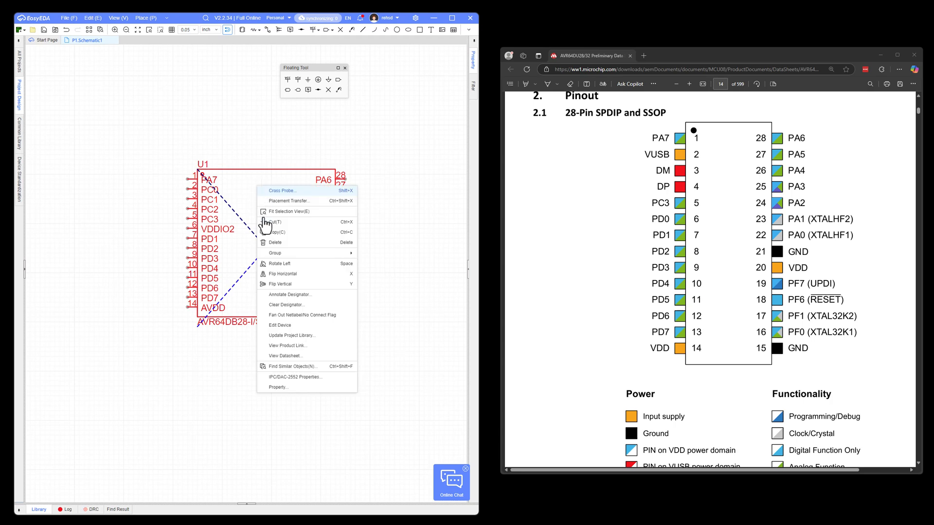
pyautogui.click(294, 334)
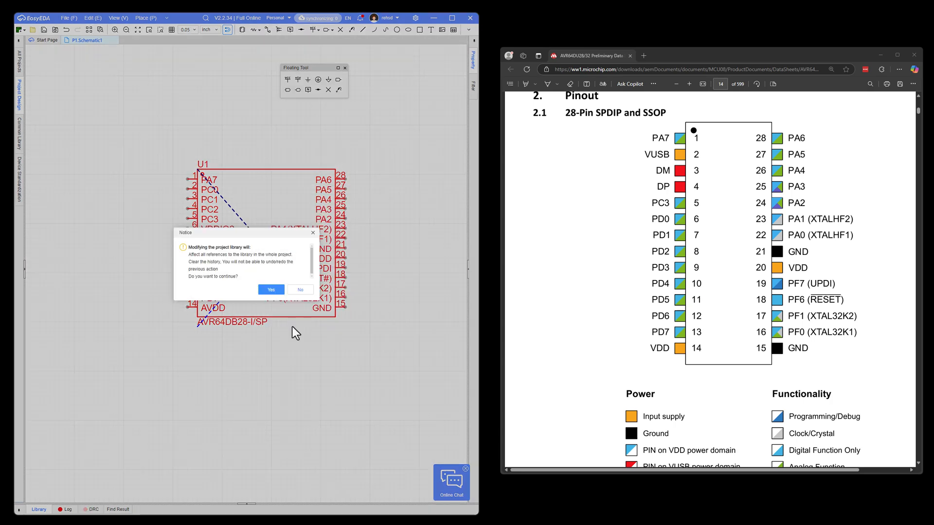
pyautogui.click(278, 291)
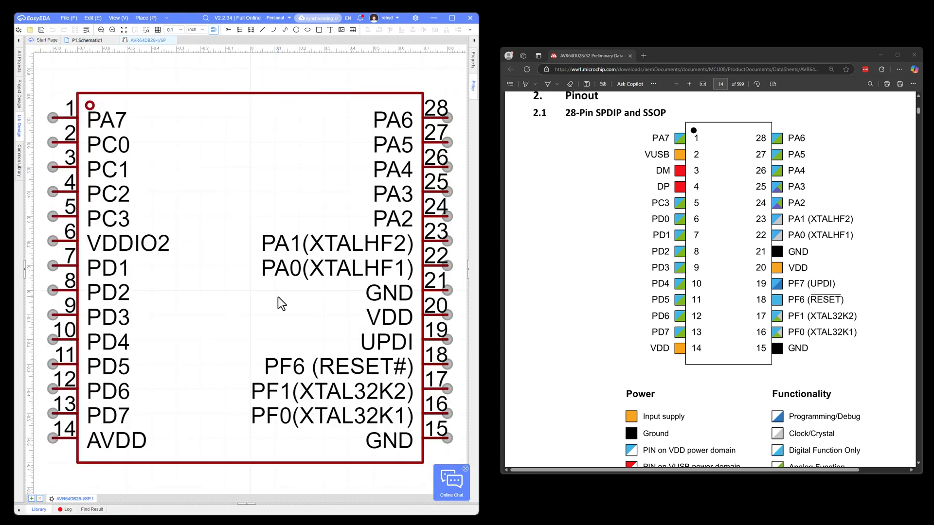
# Rename pins PC0, PC1 and PC2 to VUSB, DM and DP.
pyautogui.doubleClick(108, 130)
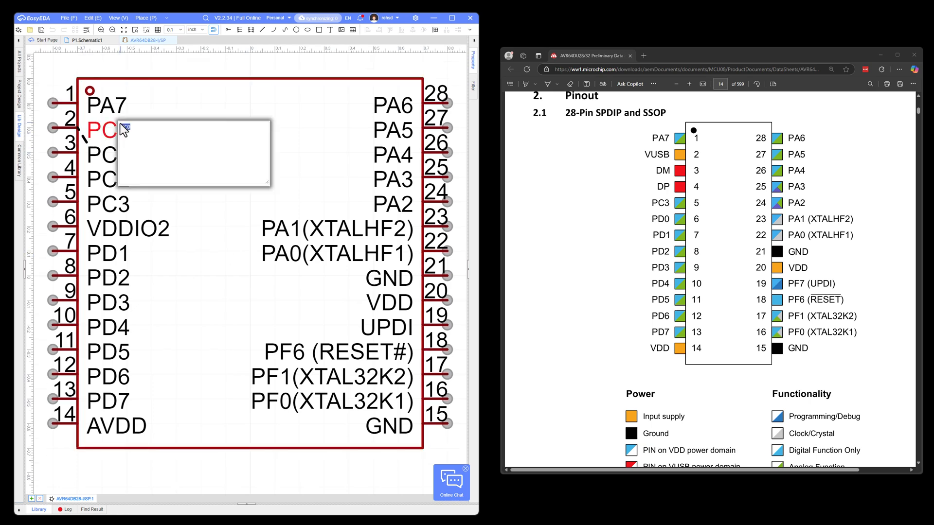
pyautogui.write('VUSB')
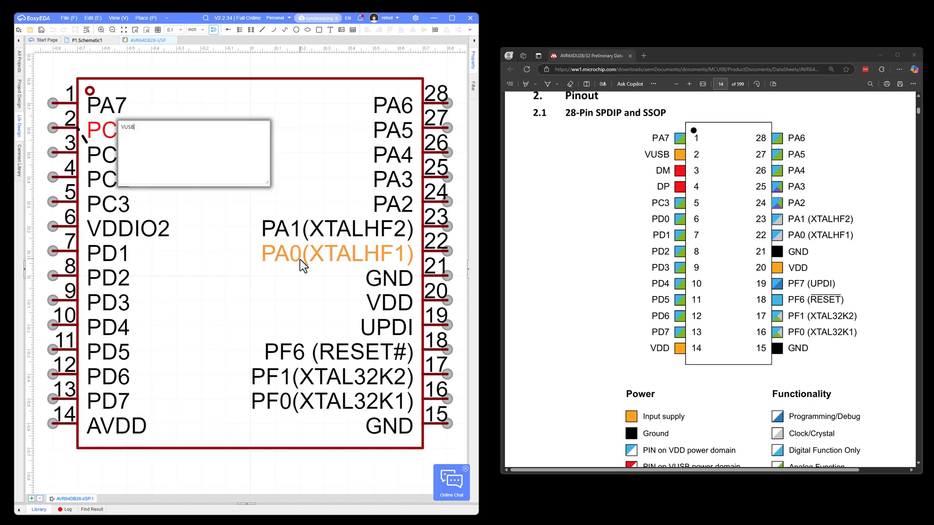
pyautogui.press('Return')
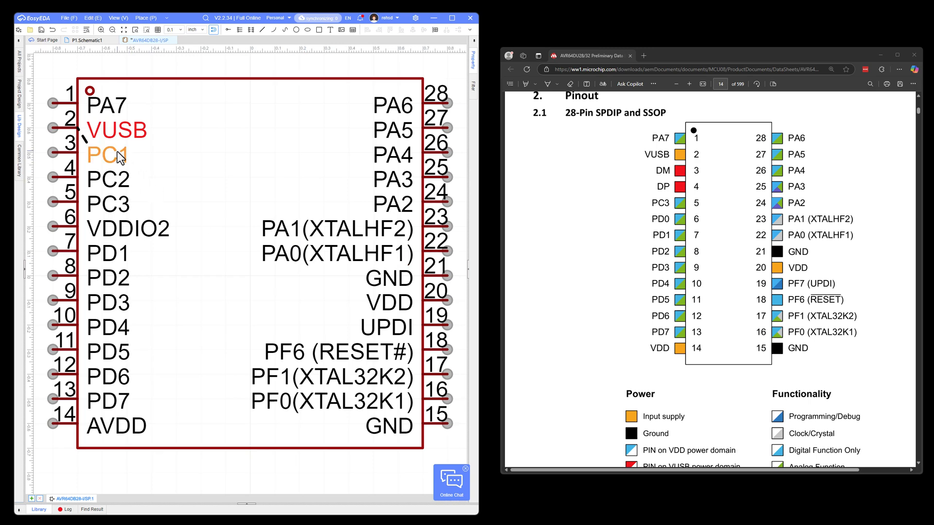
pyautogui.doubleClick(118, 151)
pyautogui.write('DM')
pyautogui.press('Return')
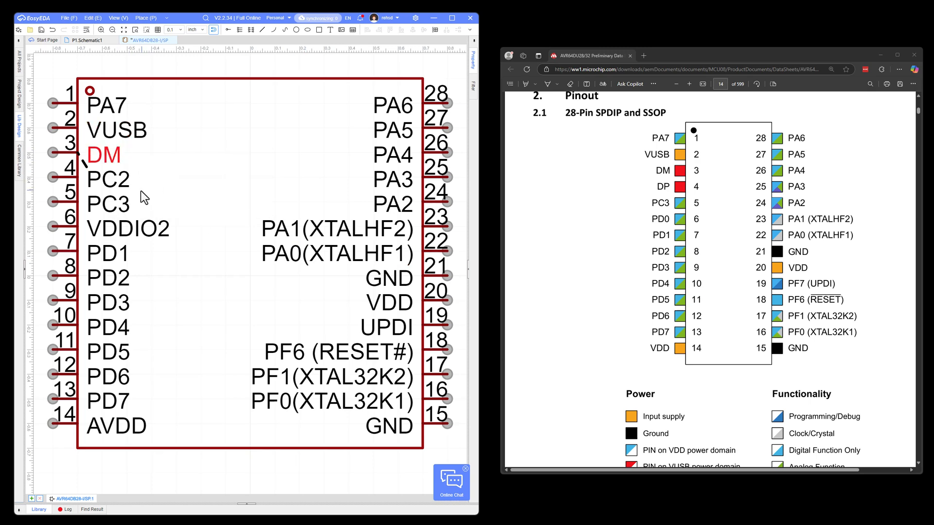
pyautogui.doubleClick(108, 182)
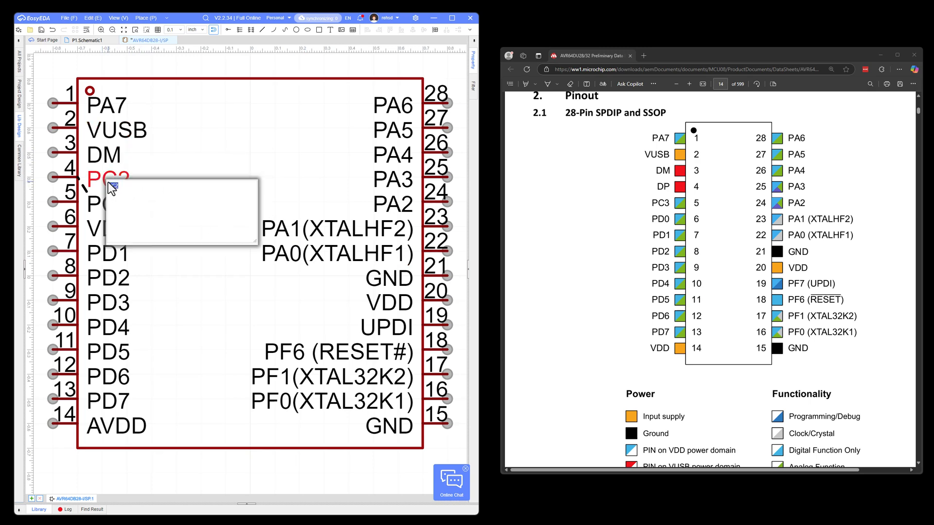
pyautogui.press('Escape')
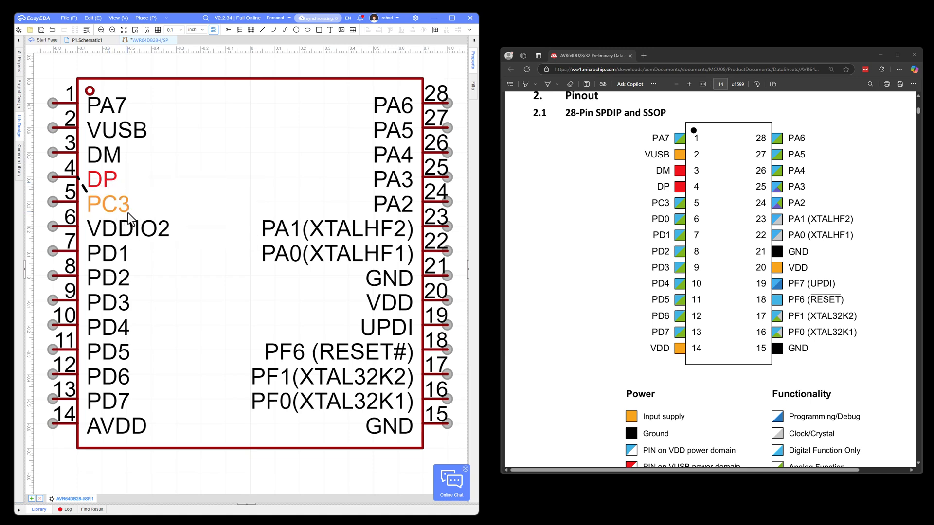
# Rename pin VDDIO2 to PD0 and pin AVDD to VDD.
pyautogui.doubleClick(128, 228)
pyautogui.write('PD')
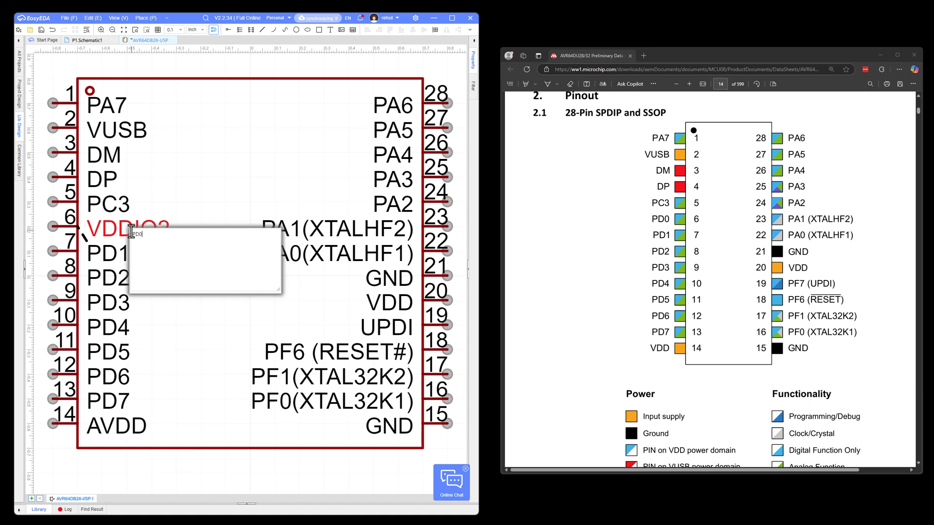
pyautogui.write('0')
pyautogui.press('Return')
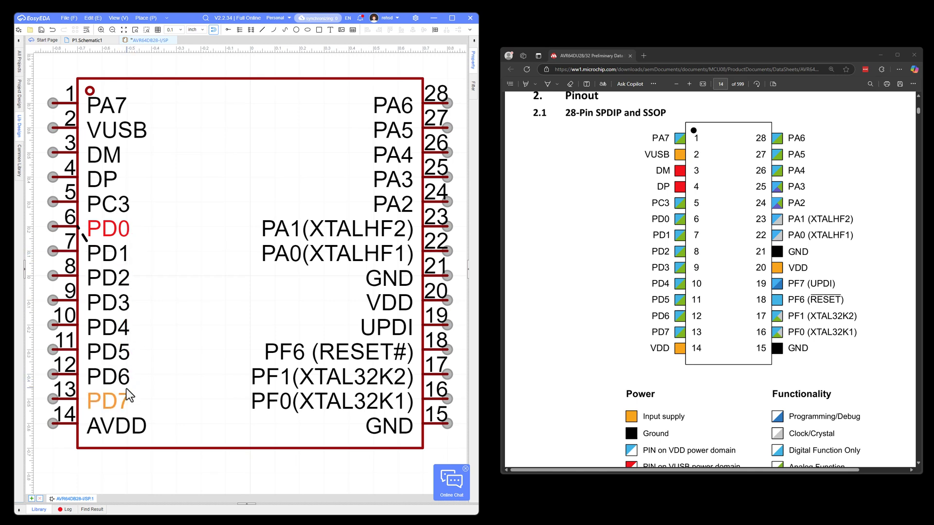
pyautogui.doubleClick(123, 430)
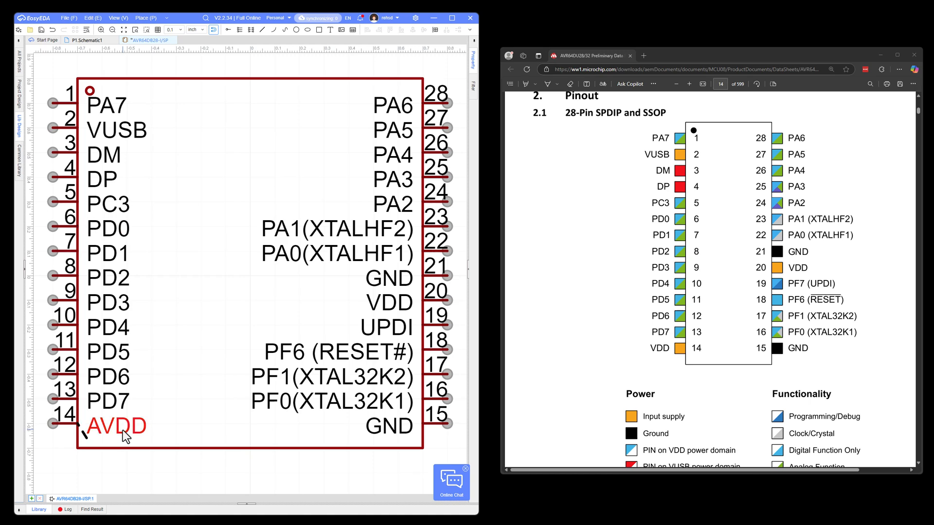
pyautogui.press('Home')
pyautogui.press('Return')
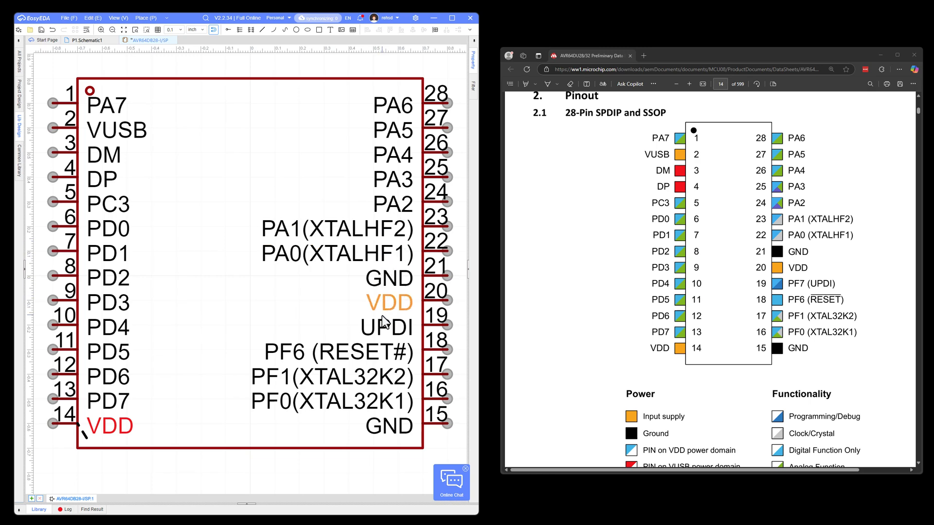
# Remove the accidentally added PF prefix so the UPDI pin name stays UPDI.
pyautogui.doubleClick(380, 332)
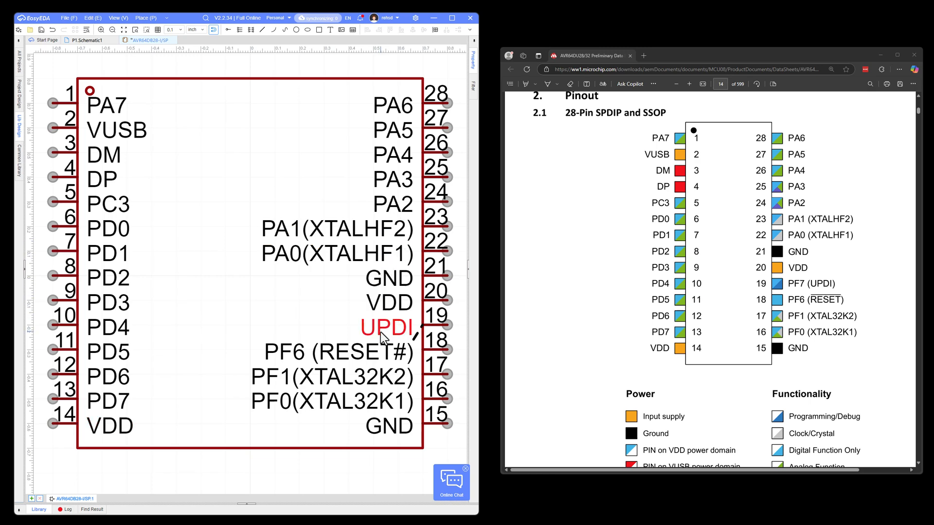
pyautogui.write('PF (UPDI')
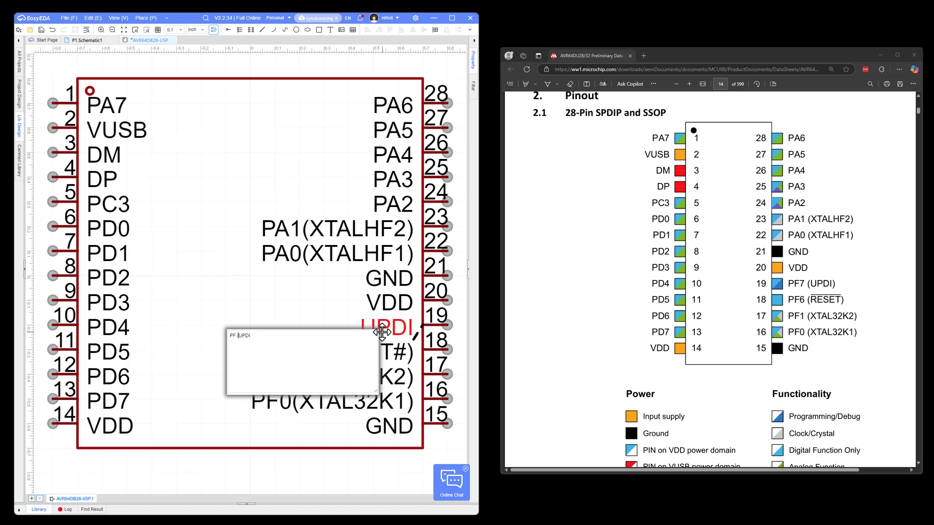
pyautogui.hotkey('shift', 'Home')
pyautogui.press('BackSpace')
pyautogui.click(382, 332)
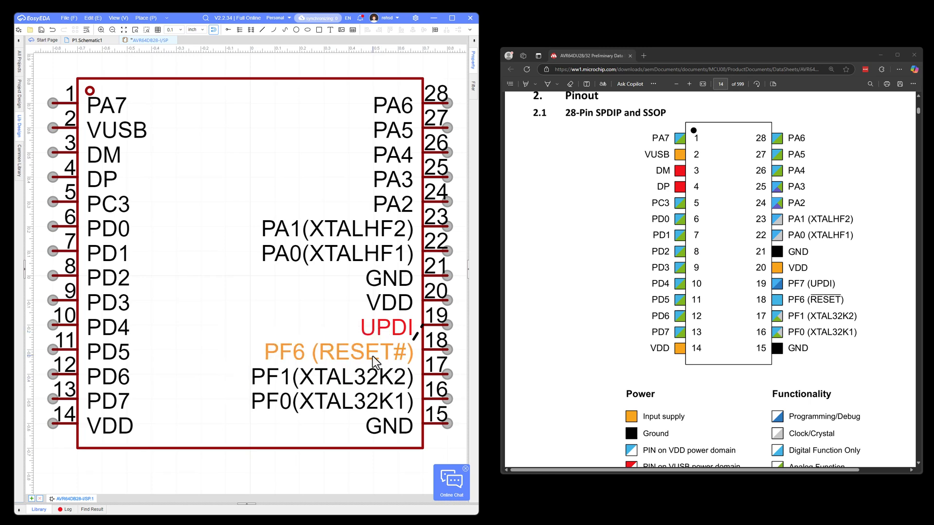
# Trim pin 18's name from PF6 (RESET#) down to RESET#.
pyautogui.doubleClick(373, 356)
pyautogui.press('Home')
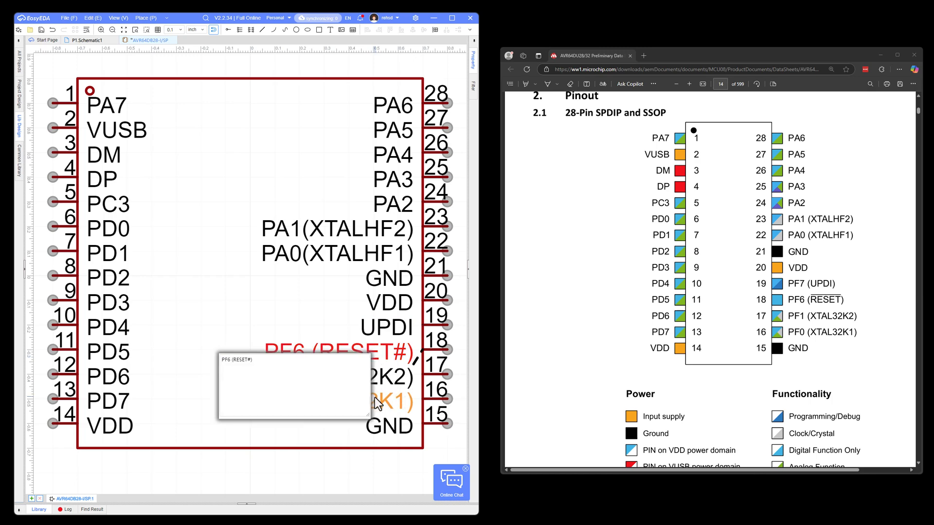
pyautogui.press('Delete')
pyautogui.press('Delete')
pyautogui.press('Delete')
pyautogui.press('Delete')
pyautogui.press('Delete')
pyautogui.press('End')
pyautogui.press('BackSpace')
pyautogui.press('Return')
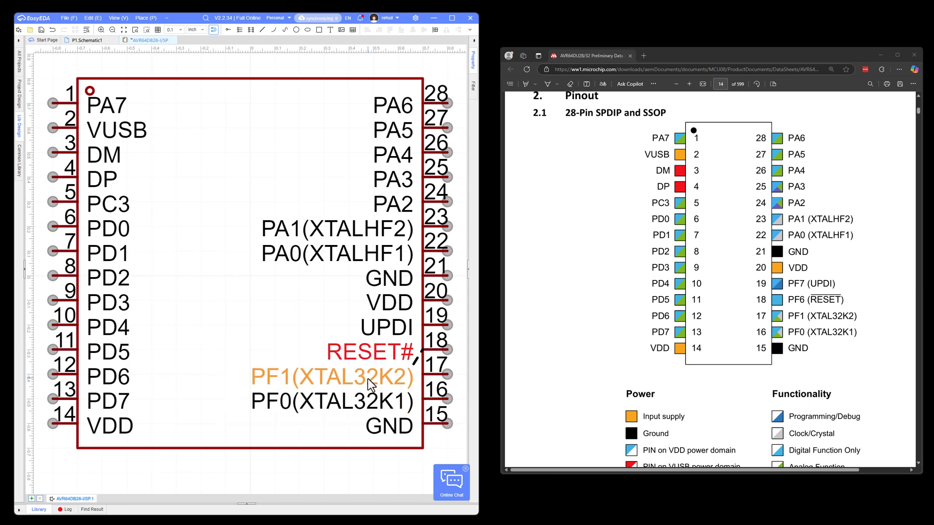
# Rename pins 17 and 16 to XTAL32K2 and XTAL32K1.
pyautogui.doubleClick(368, 378)
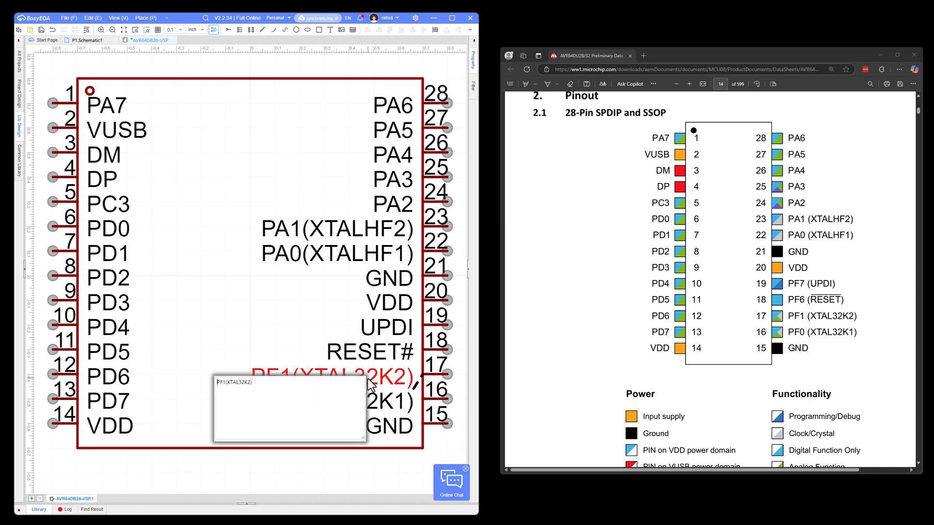
pyautogui.write('XTAL32K2')
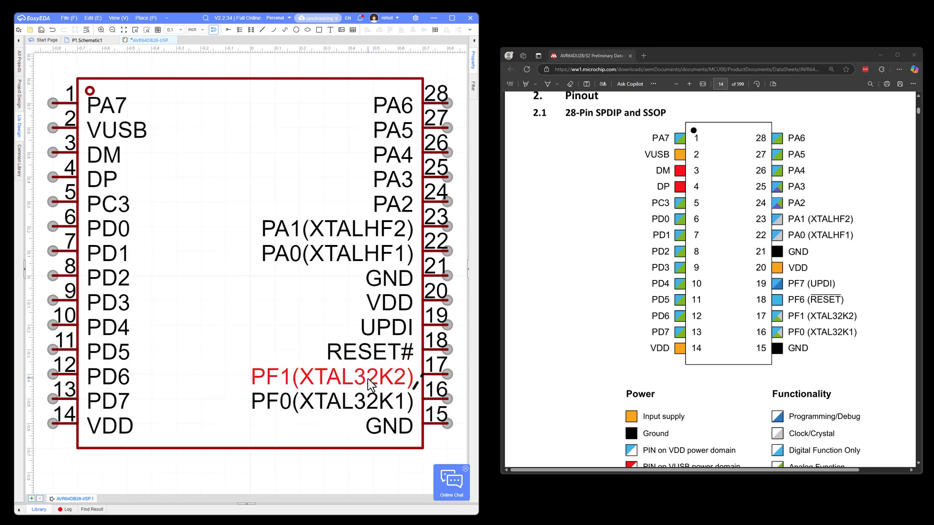
pyautogui.press('Return')
pyautogui.doubleClick(367, 407)
pyautogui.write('XTAL32K1')
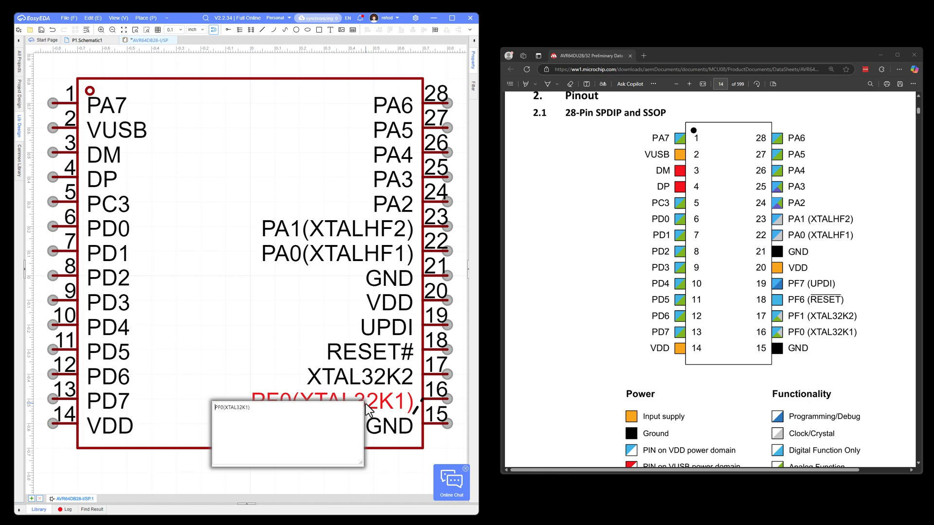
pyautogui.press('Return')
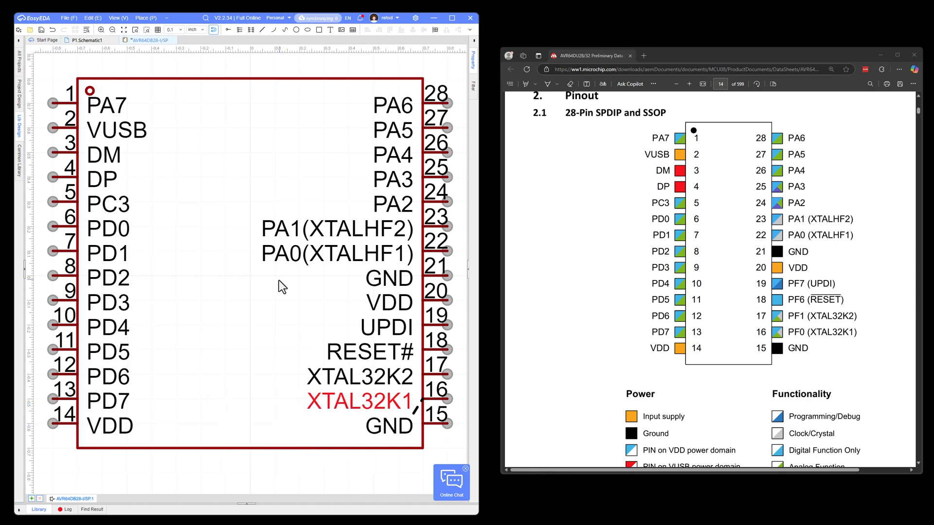
# Save the edited AVR64DB28-I/SP symbol from the File menu.
pyautogui.scroll(-1, 253, 250)
pyautogui.scroll(-1, 253, 250)
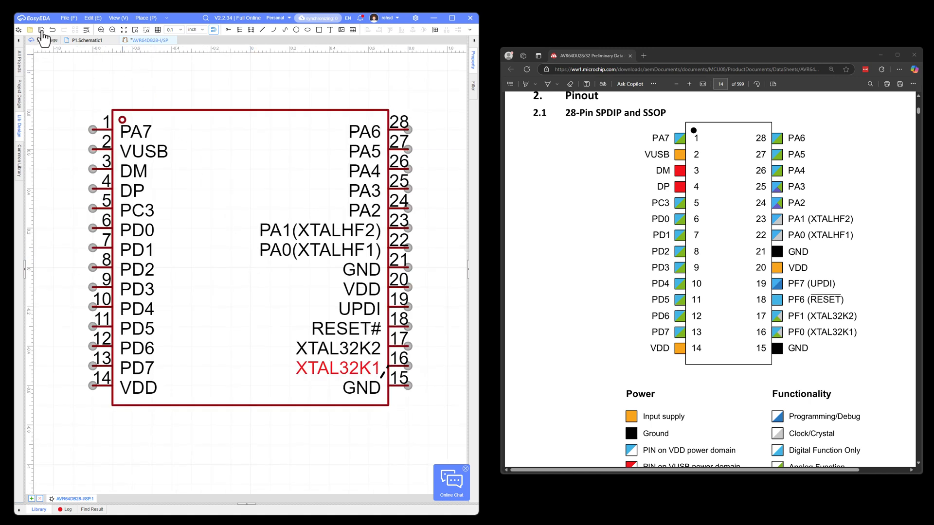
pyautogui.click(68, 20)
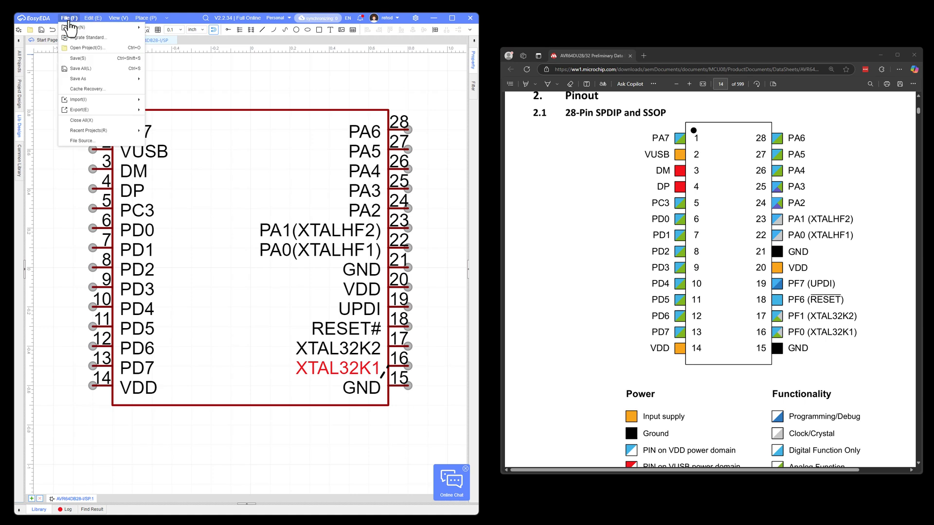
pyautogui.moveTo(81, 80)
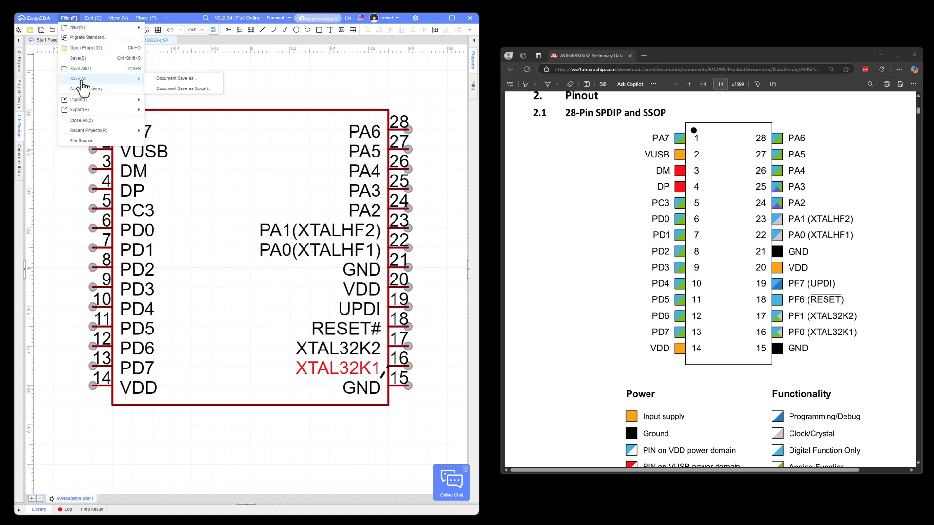
pyautogui.click(91, 58)
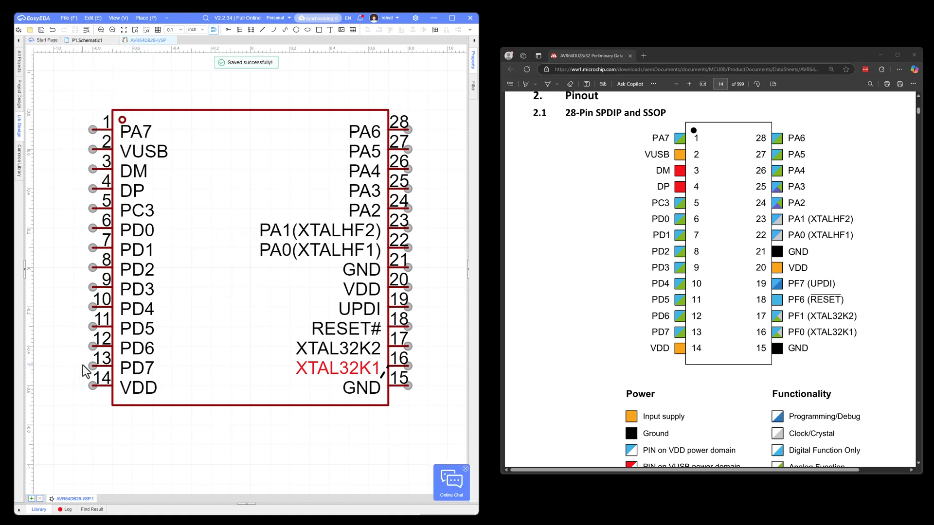
# Open an enlarged Library panel in the maximized window, listing the project's parts.
pyautogui.click(39, 509)
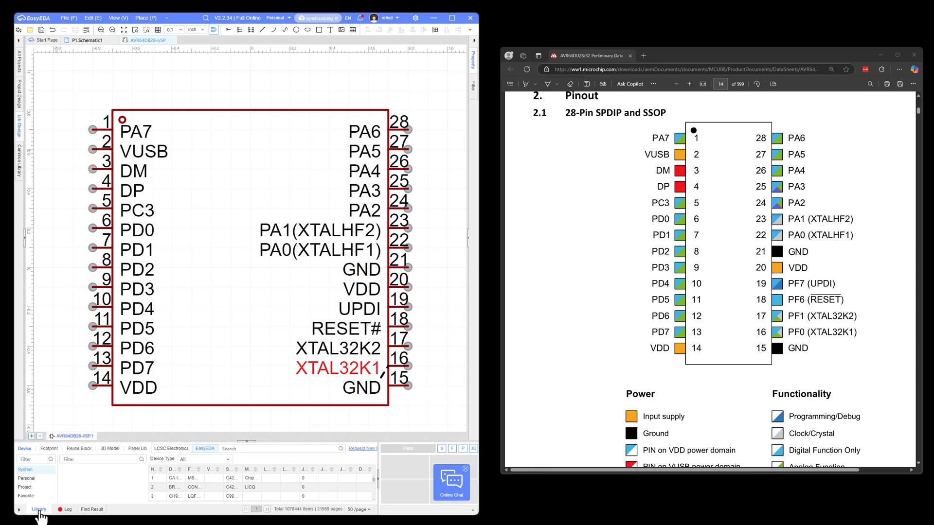
pyautogui.moveTo(111, 435); pyautogui.dragTo(117, 382)
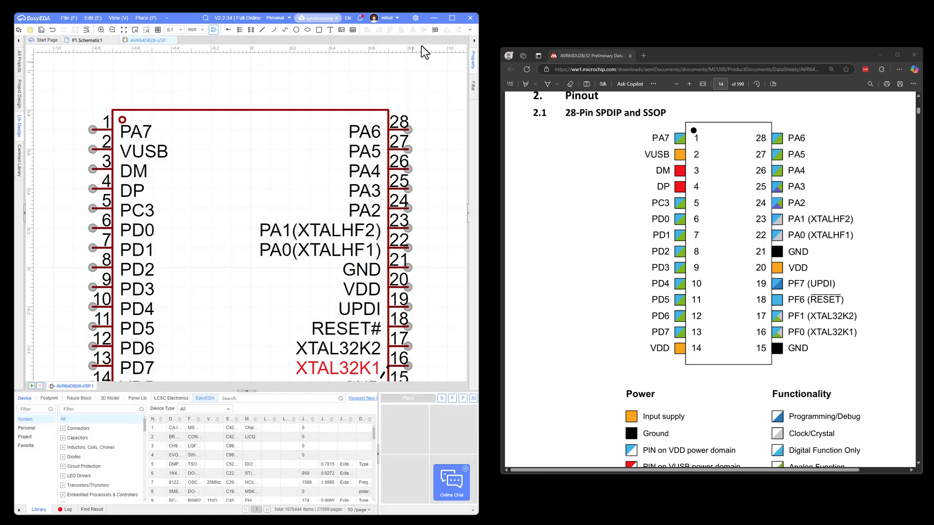
pyautogui.click(451, 18)
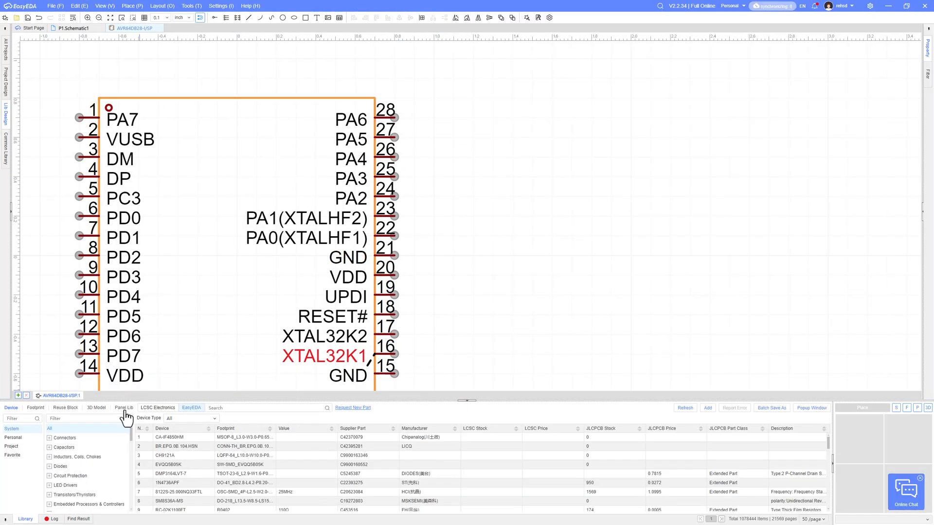
pyautogui.click(20, 447)
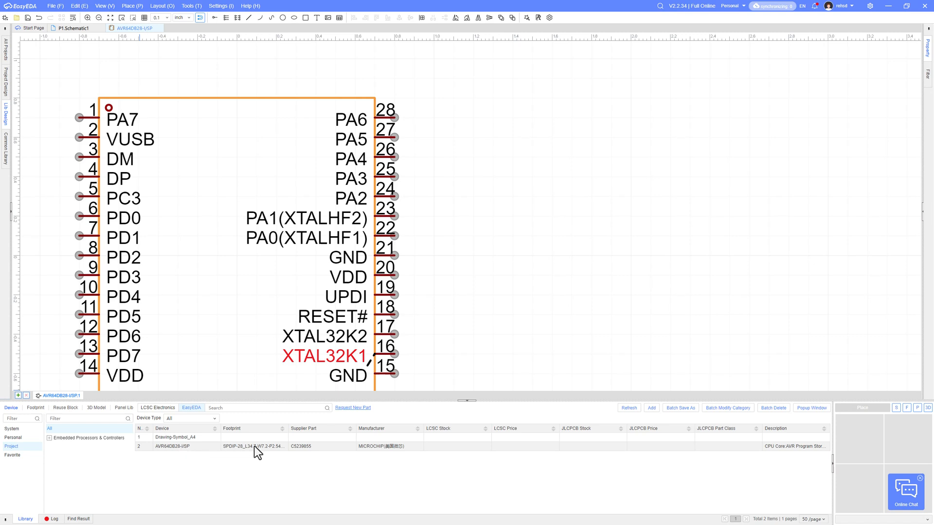
# Preview the AVR64DB28-I/SP part in 3D and rotate it to a side view.
pyautogui.click(191, 447)
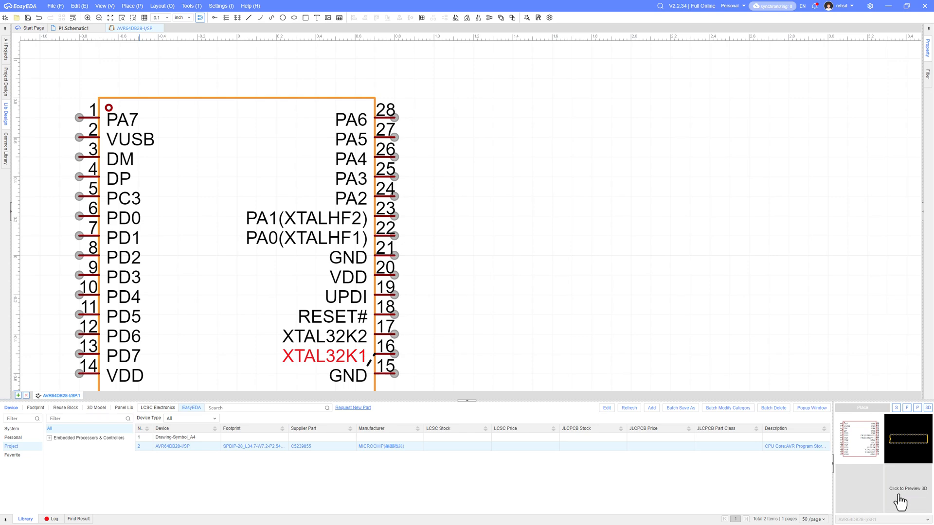
pyautogui.click(900, 499)
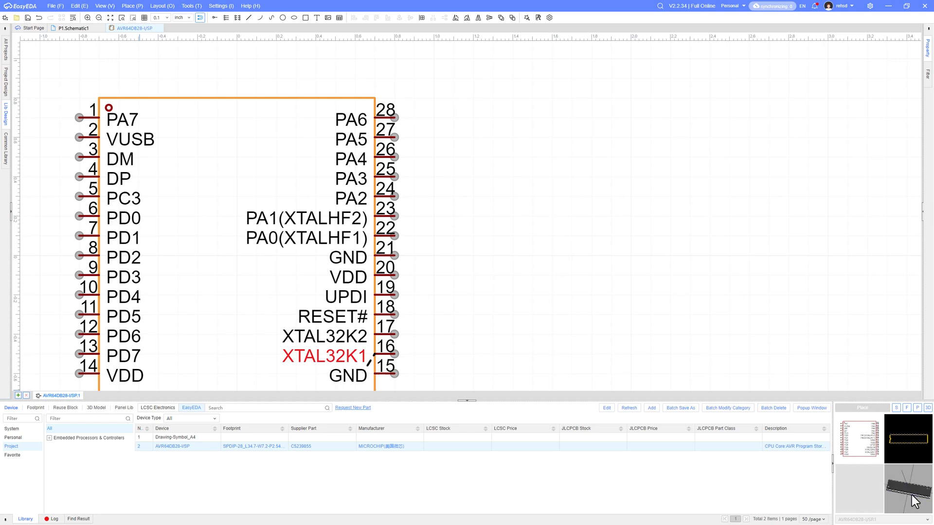
pyautogui.moveTo(901, 495); pyautogui.dragTo(913, 495)
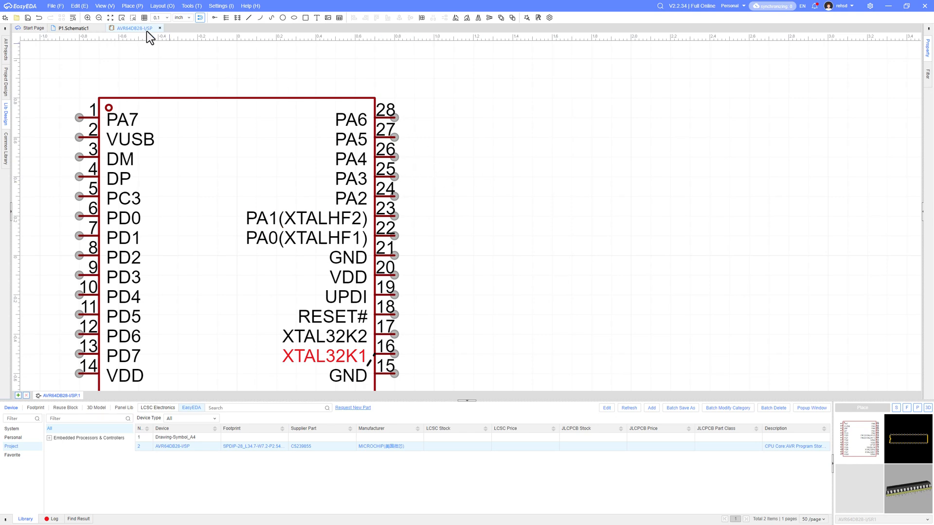
# Return to the schematic and move U1 right and down on the A4 sheet.
pyautogui.click(159, 28)
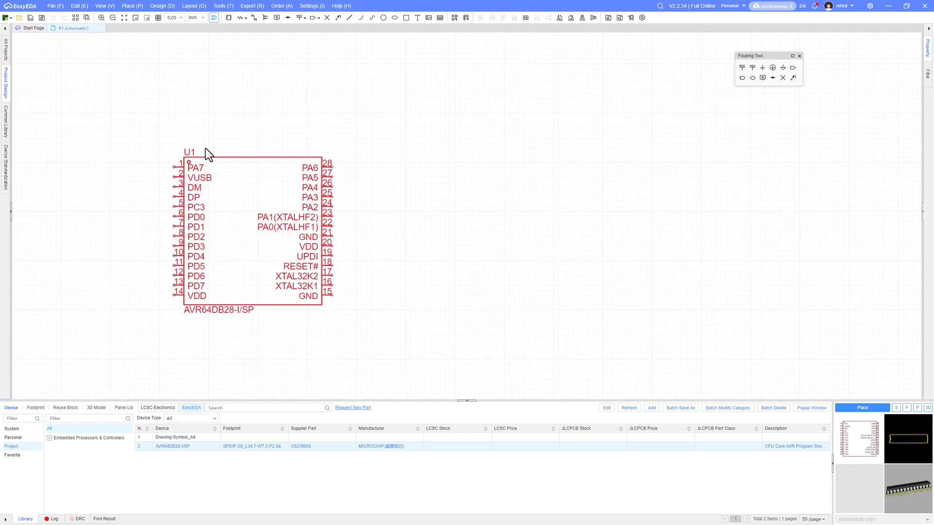
pyautogui.scroll(-5, 416, 205)
pyautogui.moveTo(347, 248); pyautogui.dragTo(361, 213, button='right')
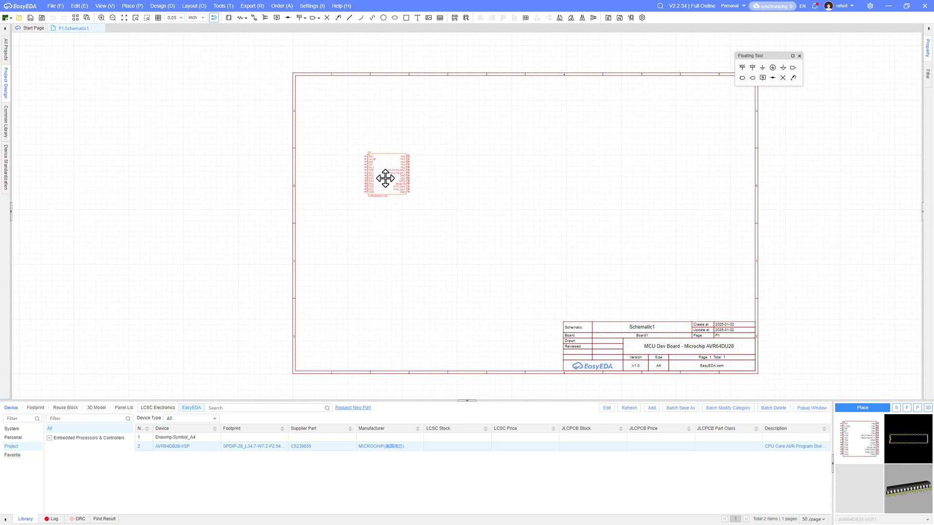
pyautogui.moveTo(385, 178); pyautogui.dragTo(446, 190)
# Drag the browser window with the AVR64DU28 blog post over the schematic.
pyautogui.scroll(7, 450, 194)
pyautogui.scroll(-4, 451, 194)
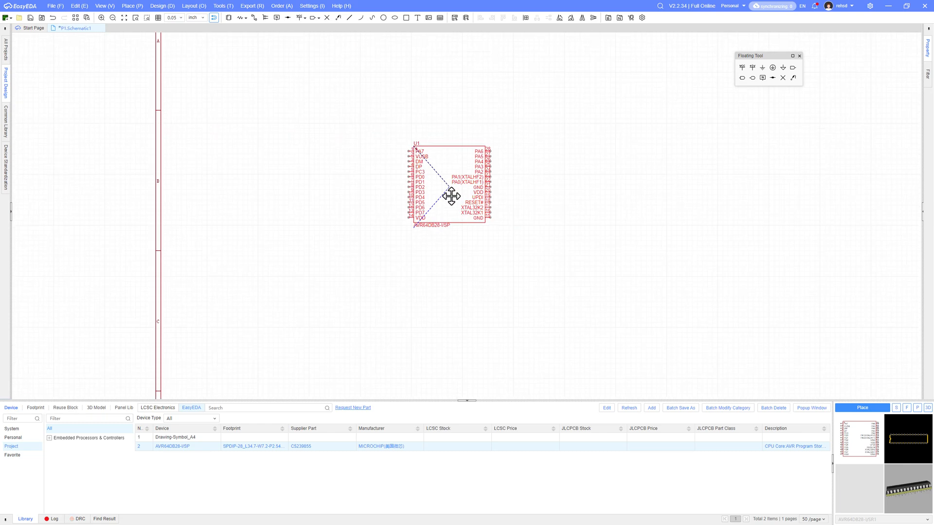
pyautogui.moveTo(452, 258); pyautogui.dragTo(434, 254, button='right')
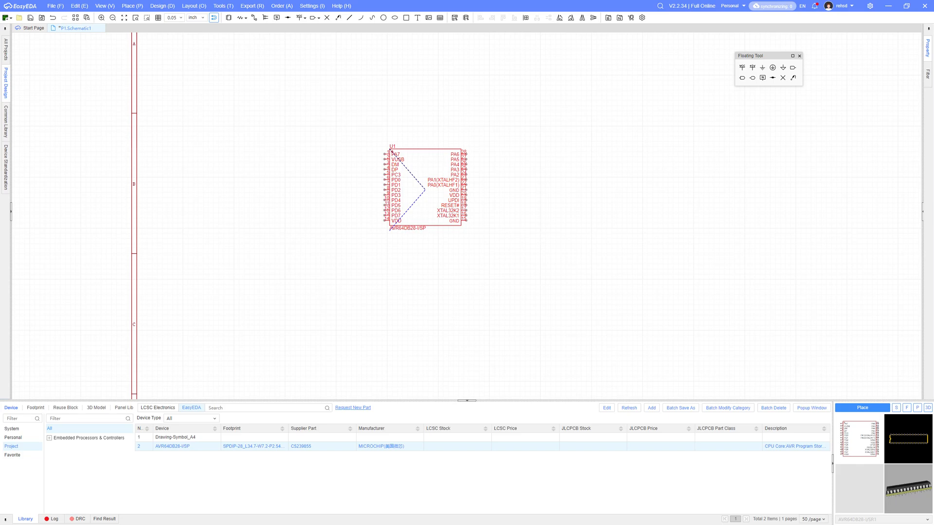
pyautogui.moveTo(0, 73); pyautogui.dragTo(462, 56)
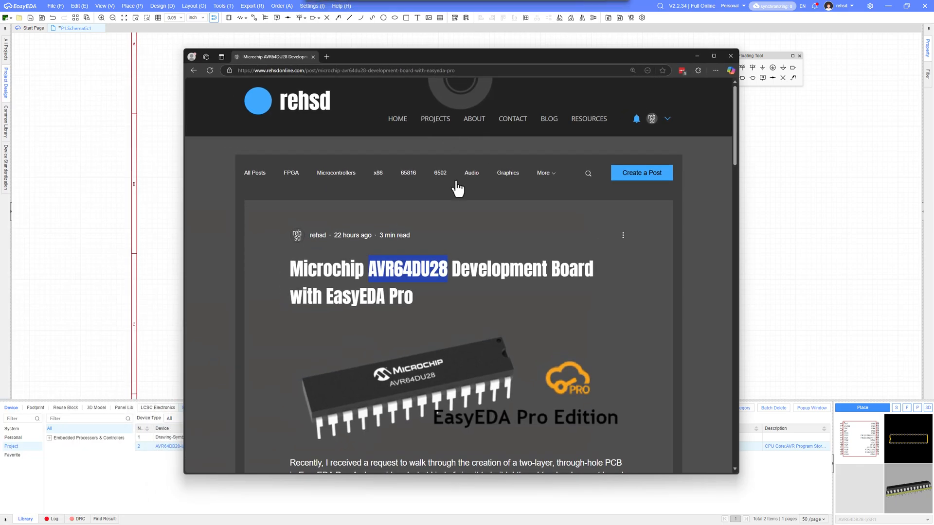
# View the blog's hand-drawn AVR64DU28 sketch full size in maximized Edge, then switch back to EasyEDA.
pyautogui.scroll(-10, 460, 190)
pyautogui.scroll(-15, 457, 188)
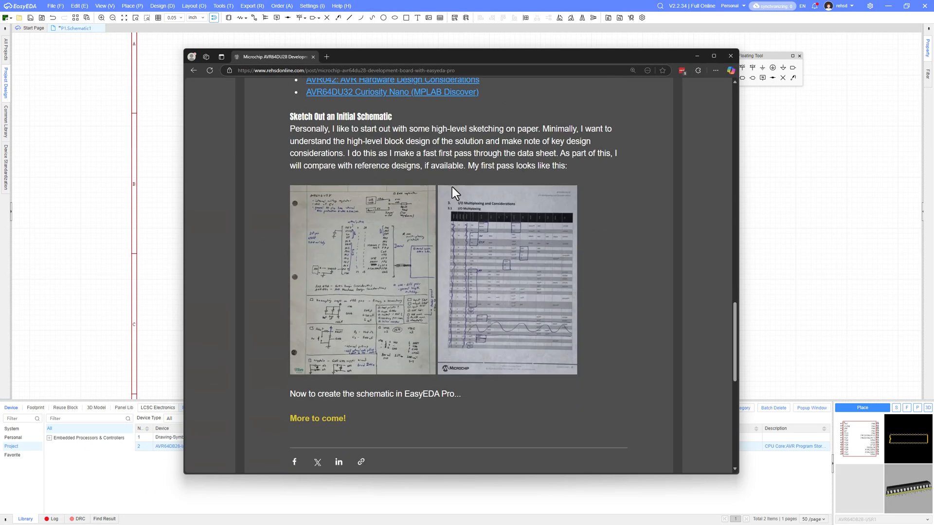
pyautogui.click(392, 279)
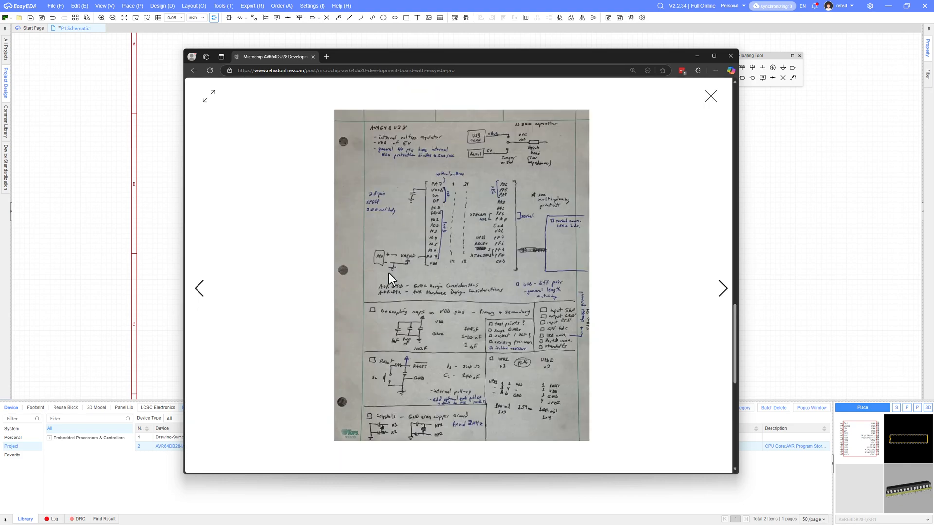
pyautogui.doubleClick(609, 56)
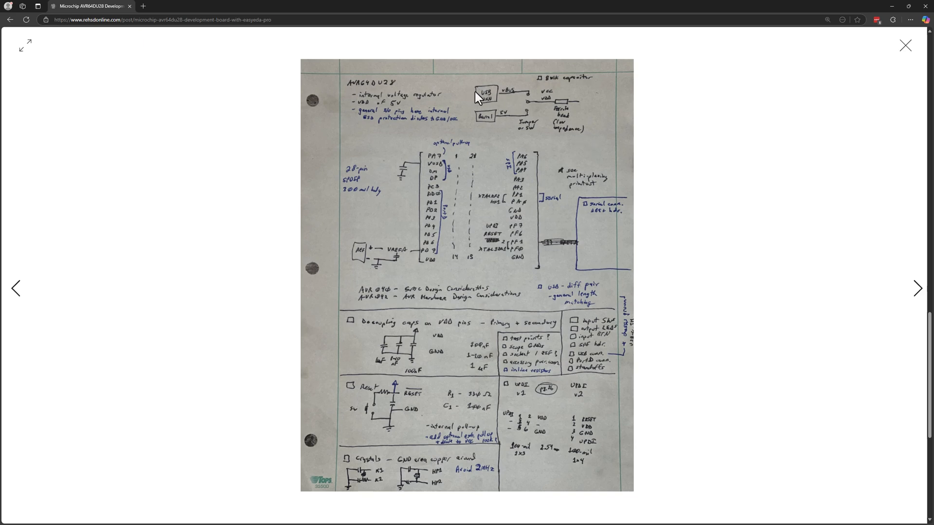
pyautogui.hotkey('alt', 'Tab')
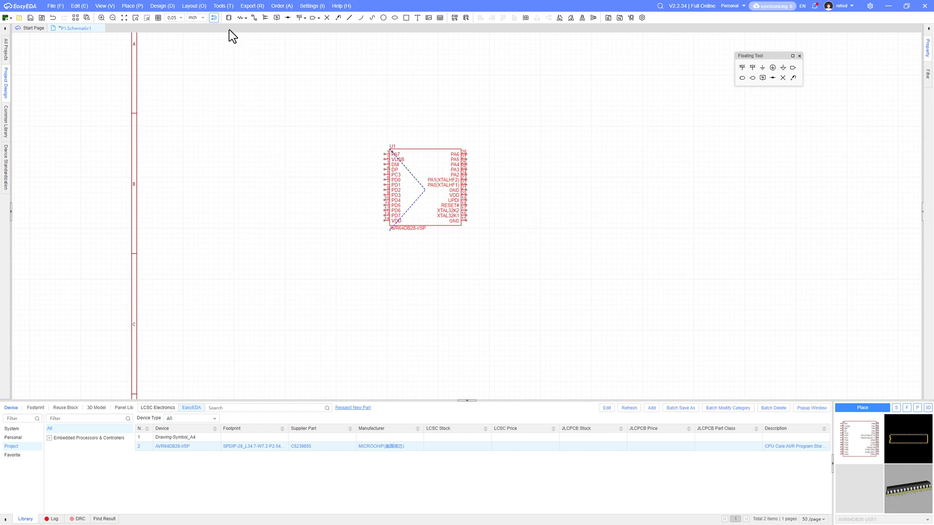
# Search the Device/Reuse Block library for 'barrel' parts.
pyautogui.hotkey('shift', 'f')
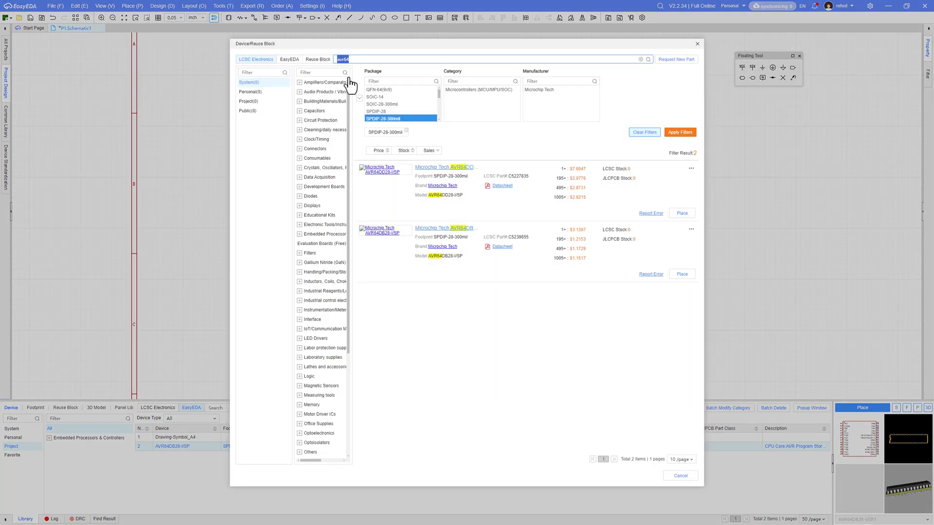
pyautogui.write('barrel')
pyautogui.press('Return')
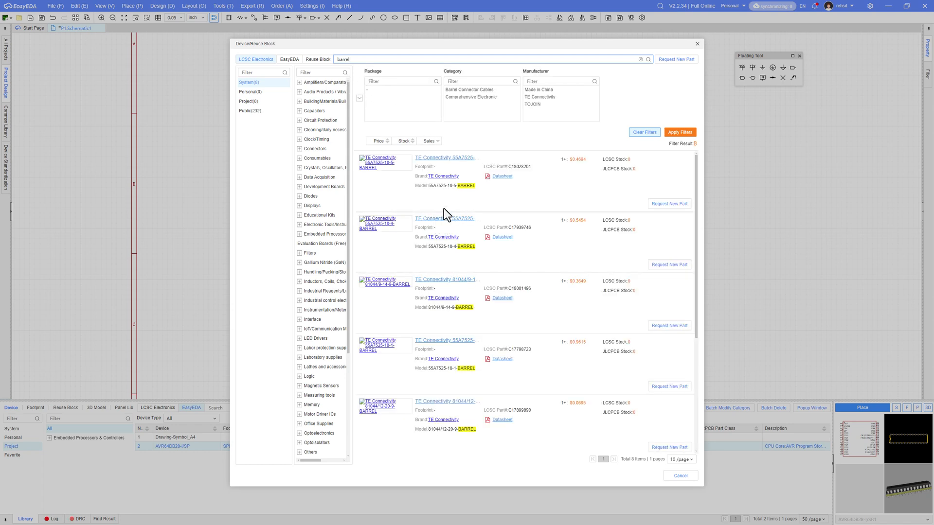
pyautogui.scroll(-1, 408, 228)
pyautogui.scroll(-5, 408, 228)
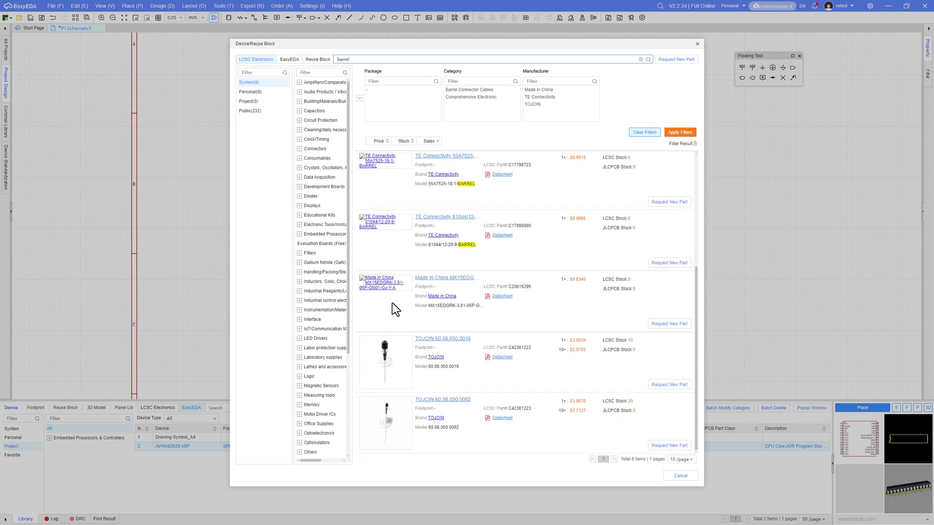
pyautogui.scroll(5, 384, 251)
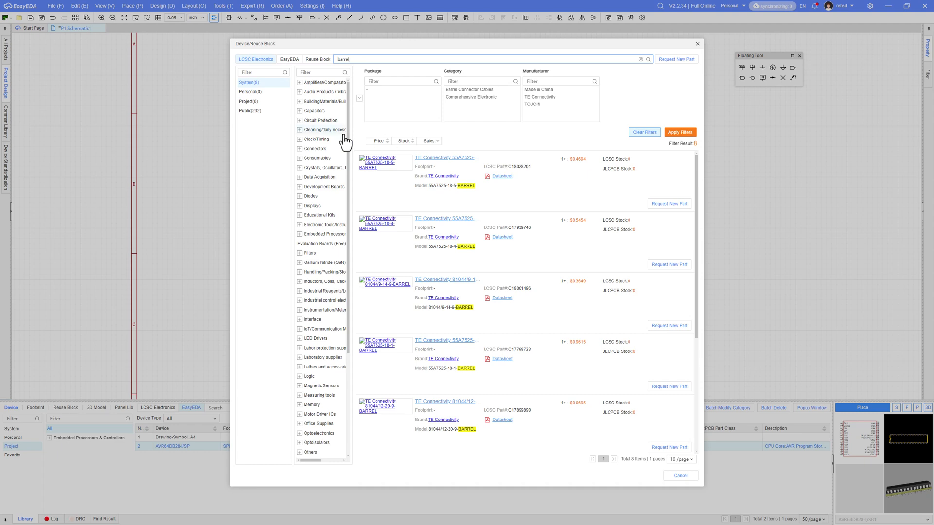
# Expand the Connectors category to show its subcategories.
pyautogui.click(299, 149)
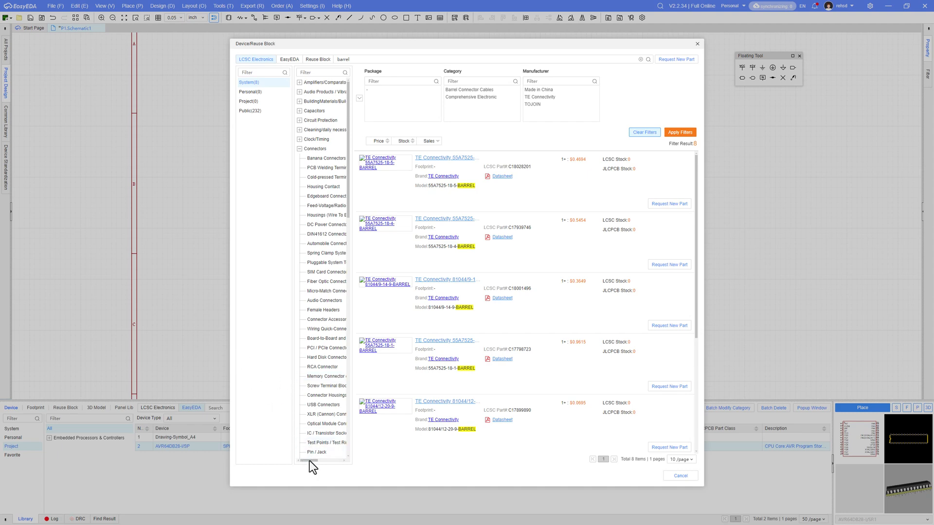
pyautogui.rightClick(324, 148)
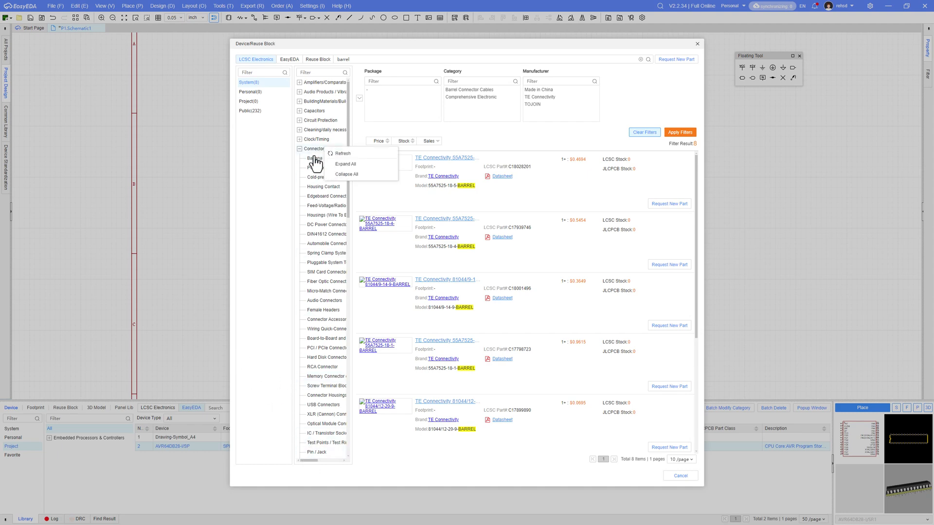
pyautogui.rightClick(314, 161)
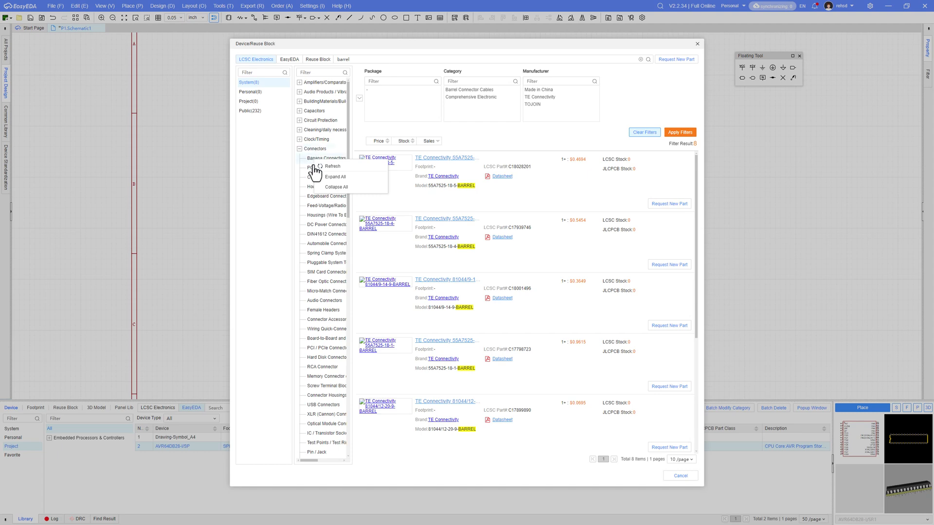
# Filter to DC Power Connectors, sort by price, and place the HanElectricity DC-005-2.0 jack.
pyautogui.click(327, 227)
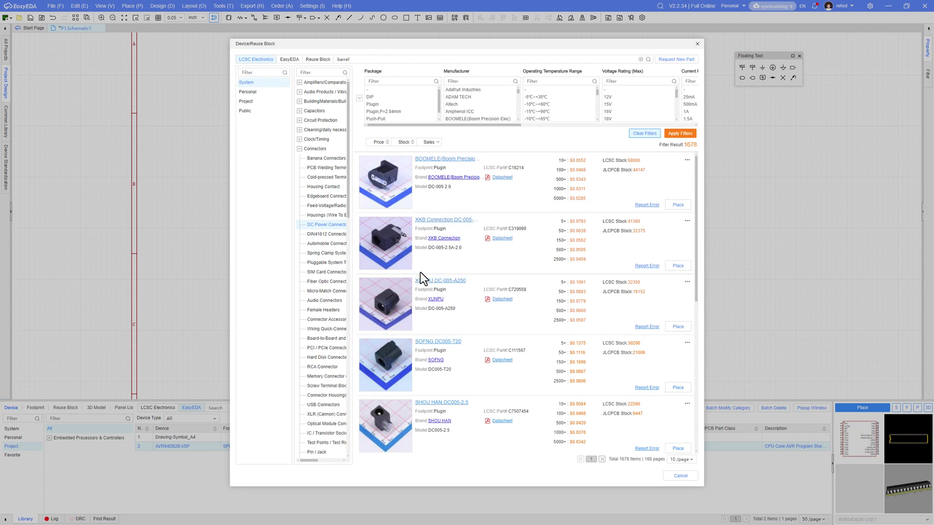
pyautogui.scroll(-5, 422, 276)
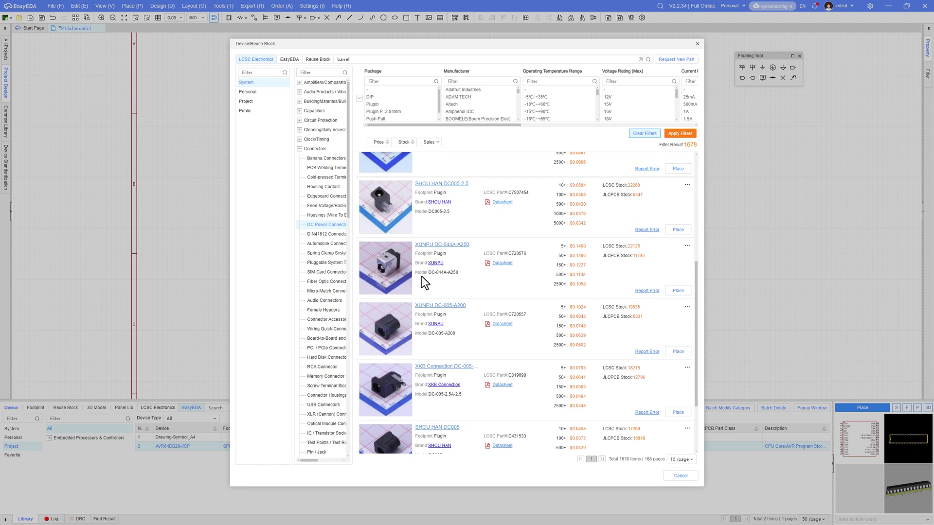
pyautogui.scroll(-2, 421, 277)
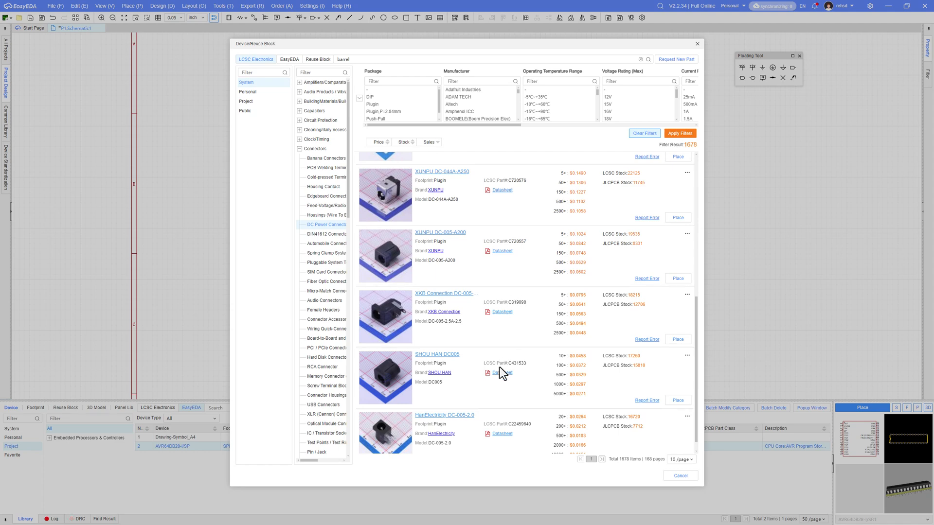
pyautogui.scroll(3, 536, 386)
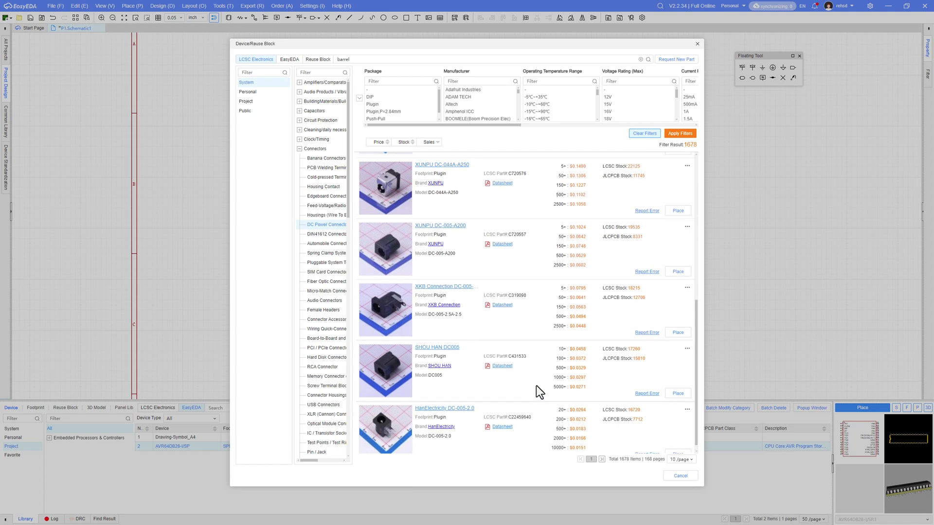
pyautogui.scroll(3, 629, 392)
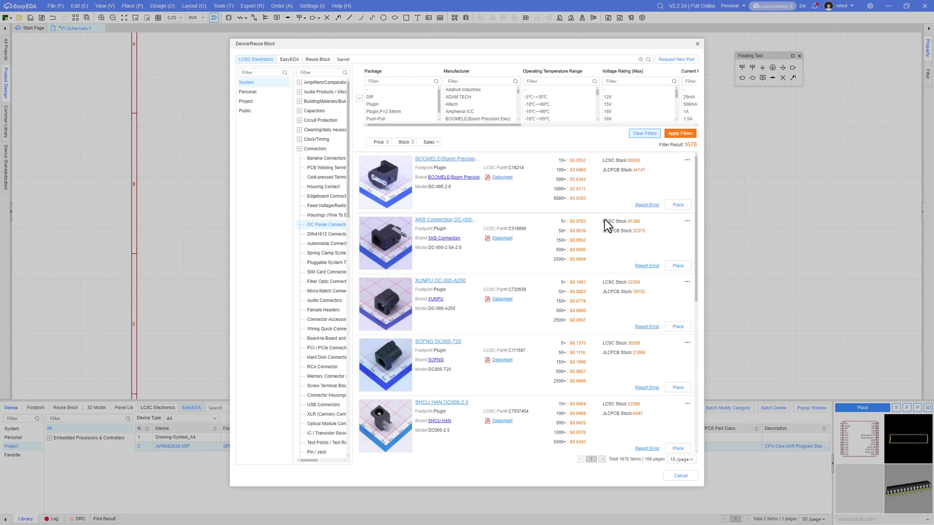
pyautogui.scroll(-1, 605, 275)
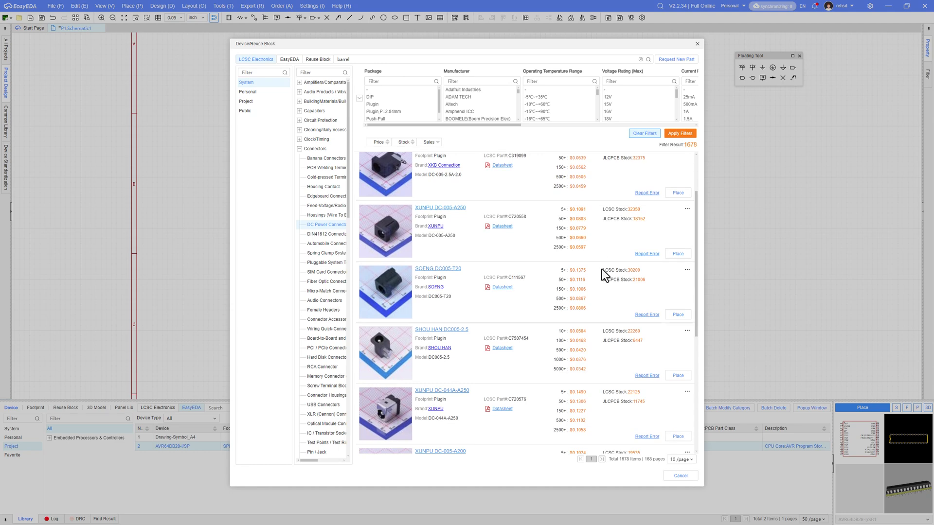
pyautogui.scroll(2, 605, 274)
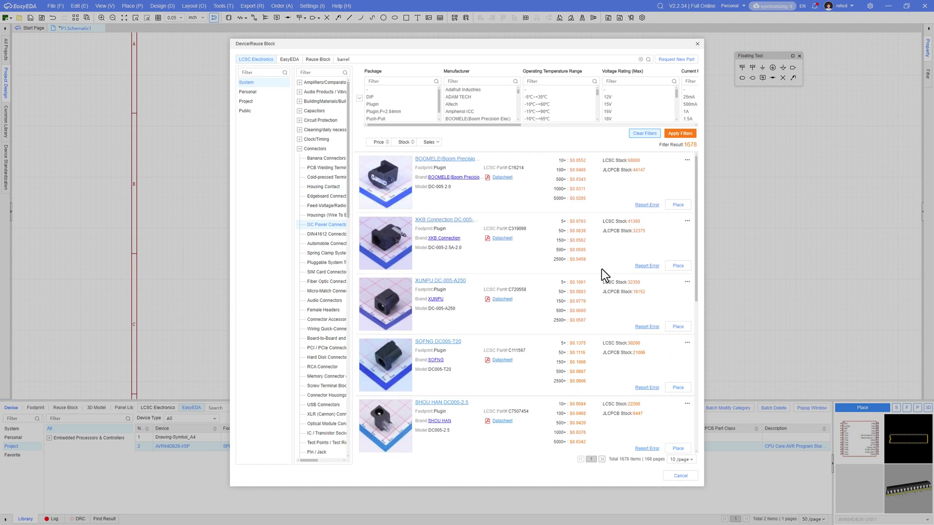
pyautogui.click(381, 142)
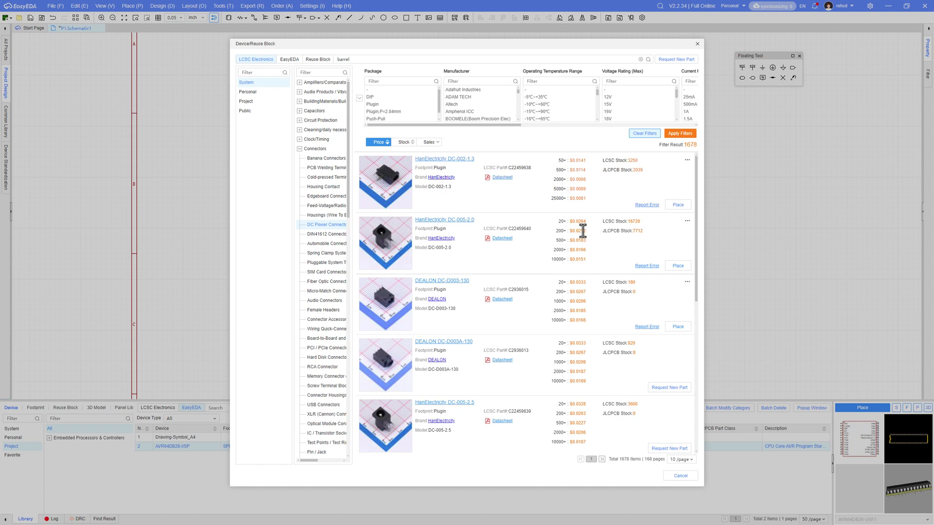
pyautogui.click(678, 266)
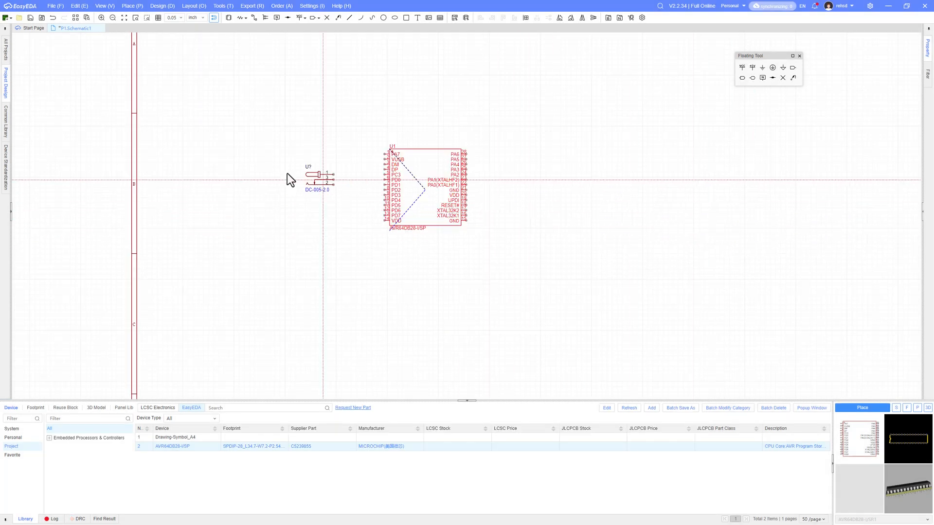
# Drop the DC-005-2.0 jack as U2 above-left of the AVR64DB28 chip.
pyautogui.moveTo(267, 171); pyautogui.dragTo(464, 212, button='right')
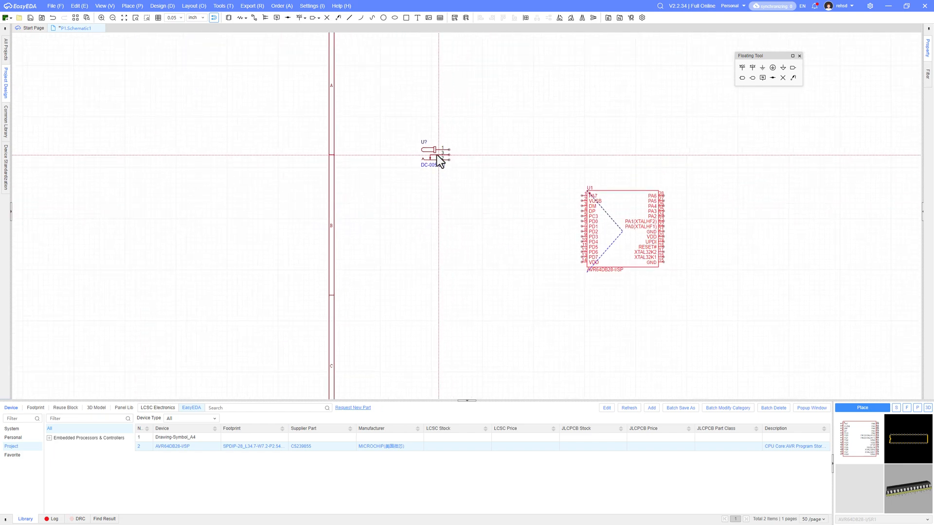
pyautogui.click(438, 158)
pyautogui.press('Escape')
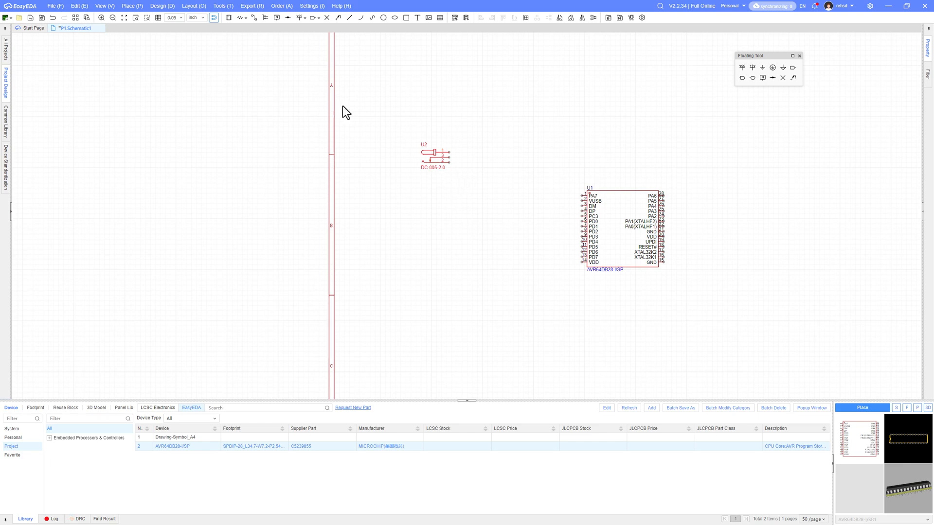
# Search the part library for USB-B, then USB-C connectors.
pyautogui.hotkey('shift', 'f')
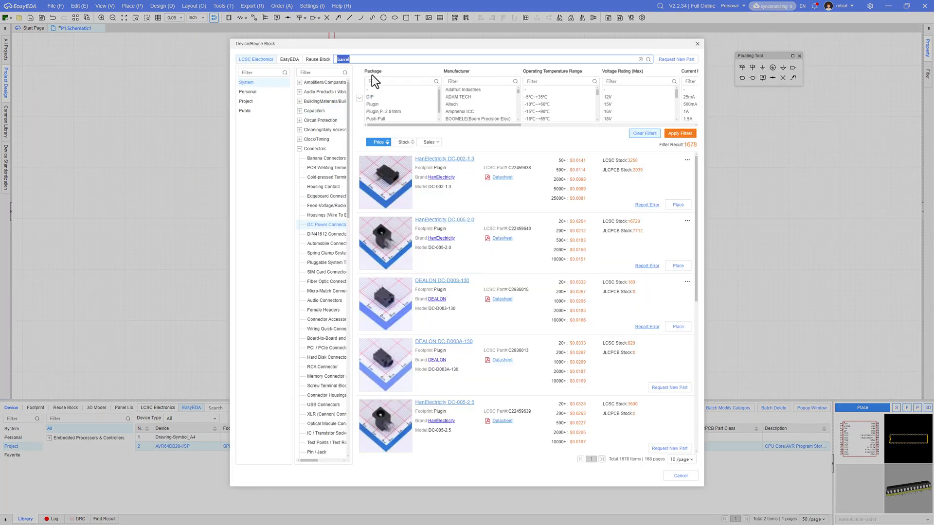
pyautogui.write('usb-b')
pyautogui.press('Return')
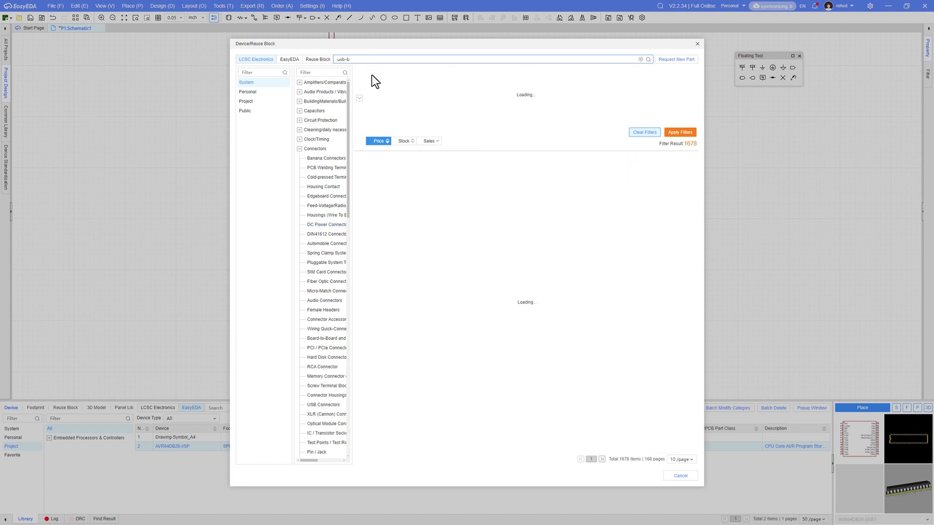
pyautogui.scroll(-6, 392, 271)
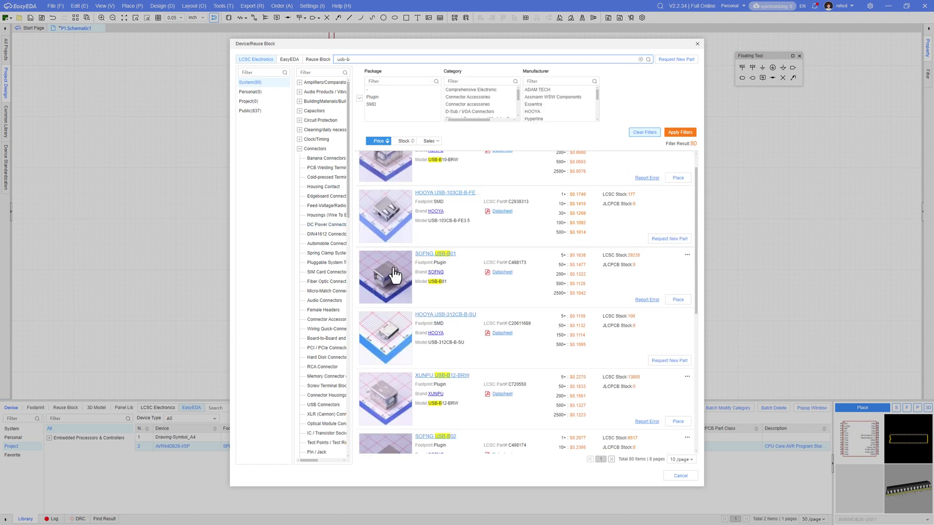
pyautogui.scroll(4, 389, 267)
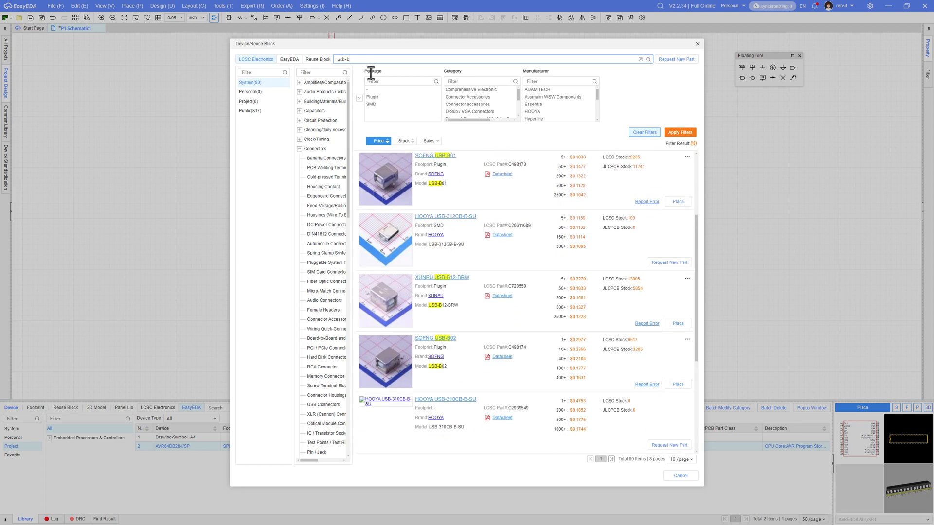
pyautogui.press('Return')
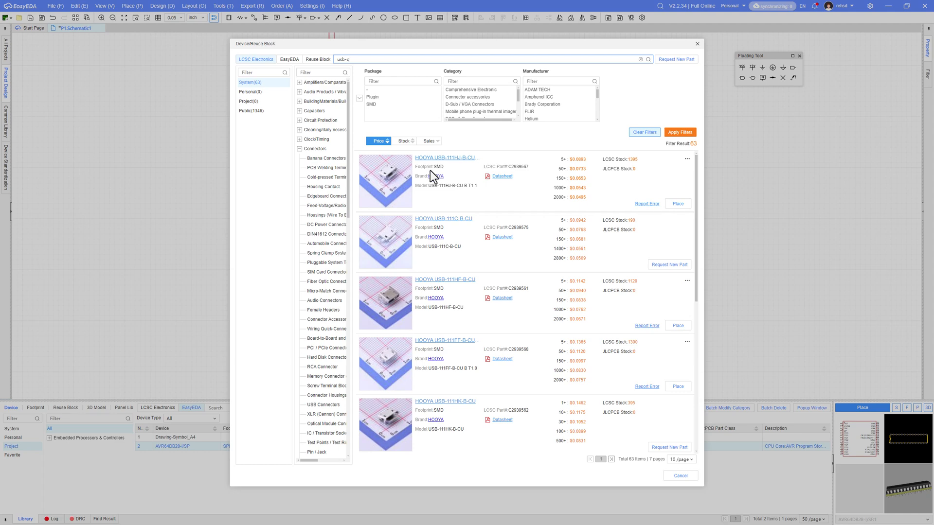
# Filter the usb-c results to the Plugin package, leaving 12 through-hole parts.
pyautogui.click(409, 104)
pyautogui.click(377, 97)
pyautogui.click(374, 97)
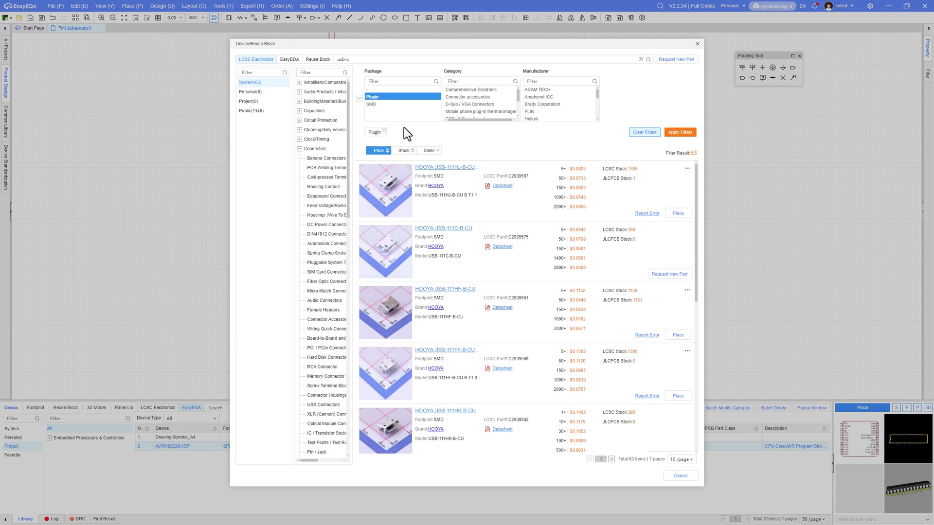
pyautogui.click(677, 134)
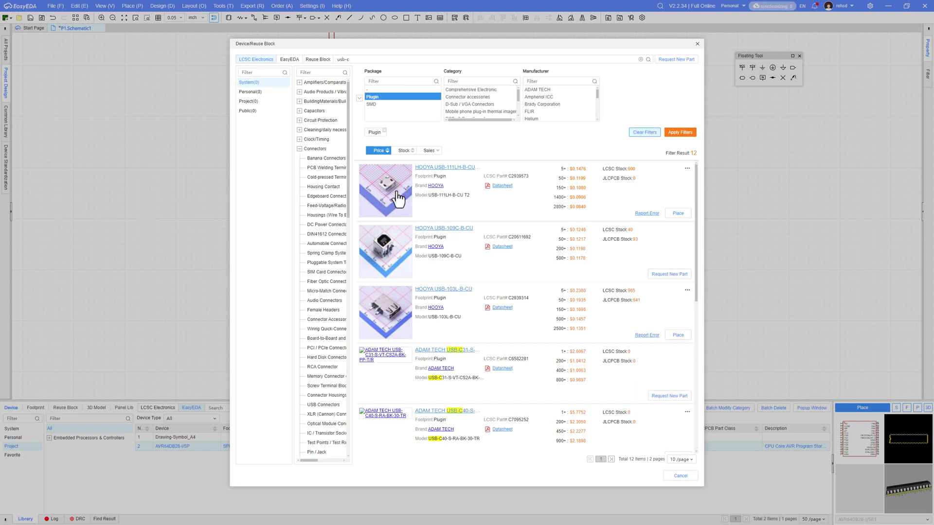
# Review the USB-111LH-B-CU T2 product page and datasheet, then close both tabs and minimize Edge.
pyautogui.click(505, 186)
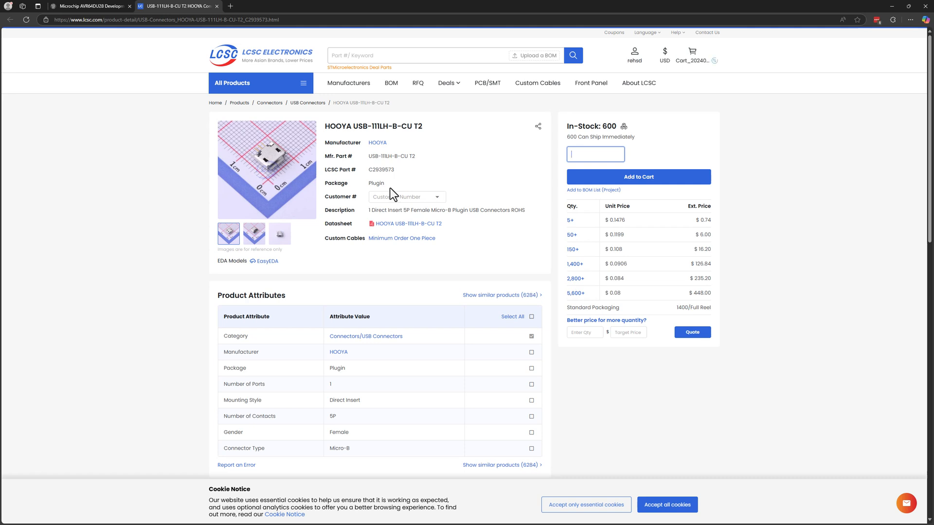
pyautogui.moveTo(275, 238)
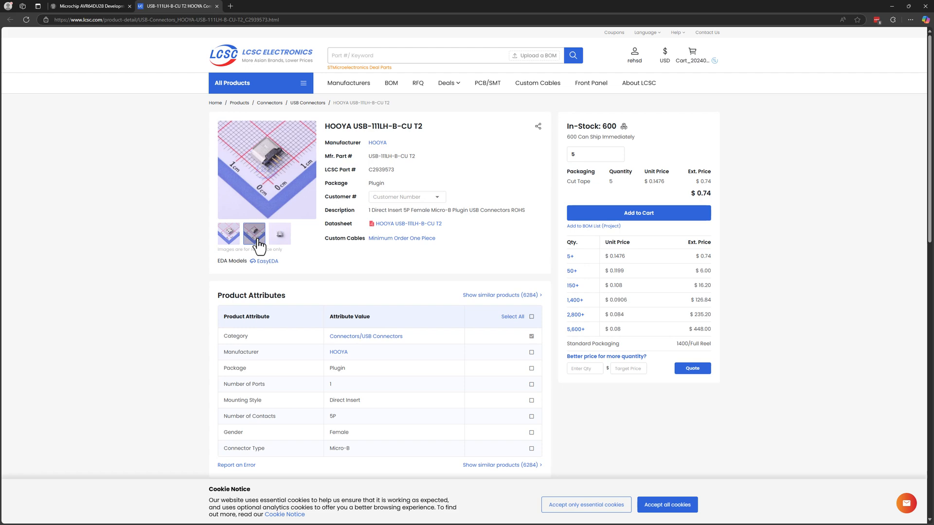
pyautogui.click(402, 225)
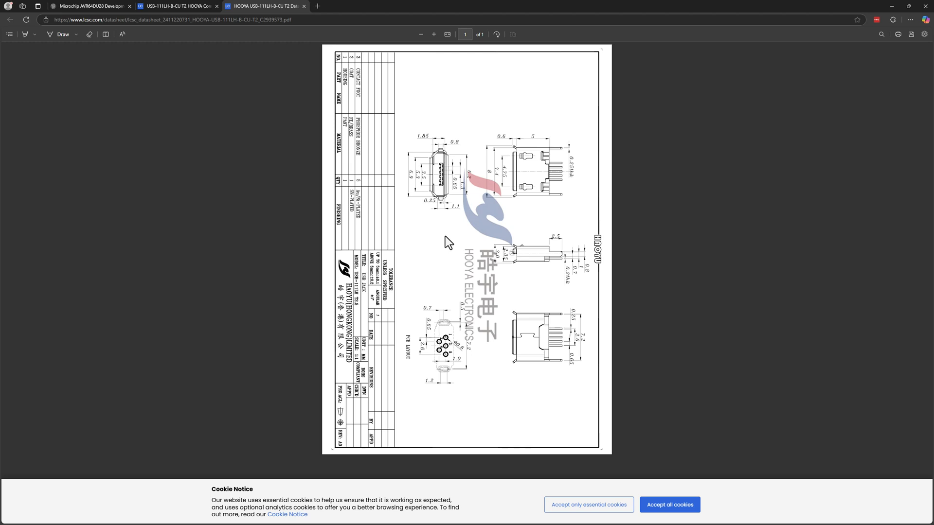
pyautogui.middleClick(269, 2)
pyautogui.middleClick(193, 5)
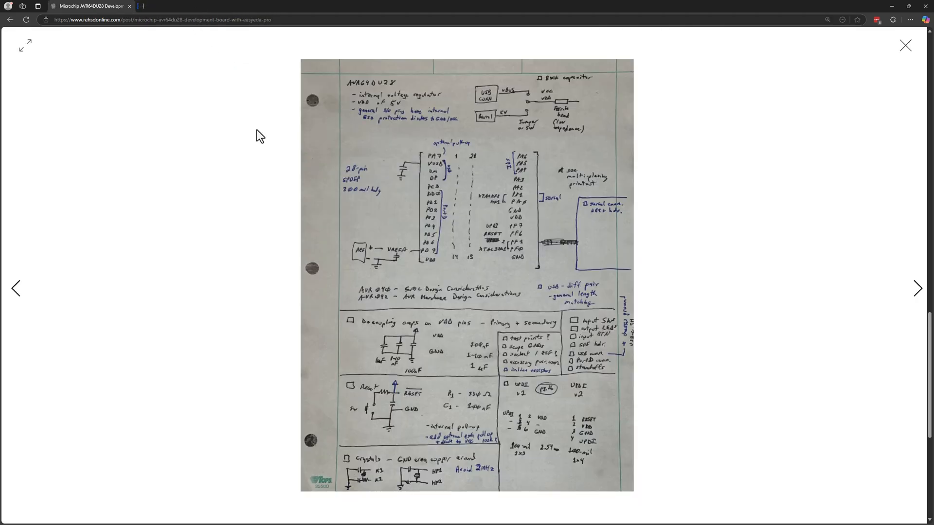
pyautogui.click(892, 6)
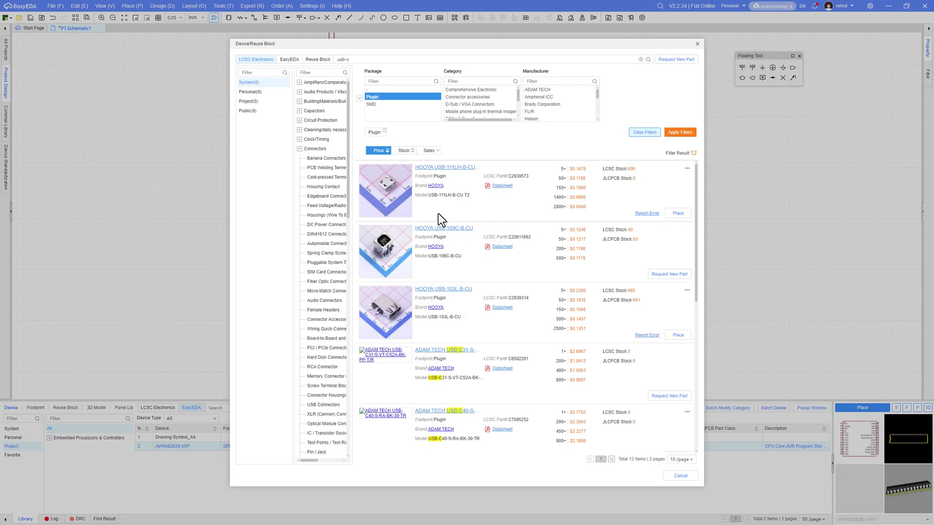
# Place the HOOYA USB-111LH-B-CU T2 connector as U3 left of the microcontroller.
pyautogui.click(678, 213)
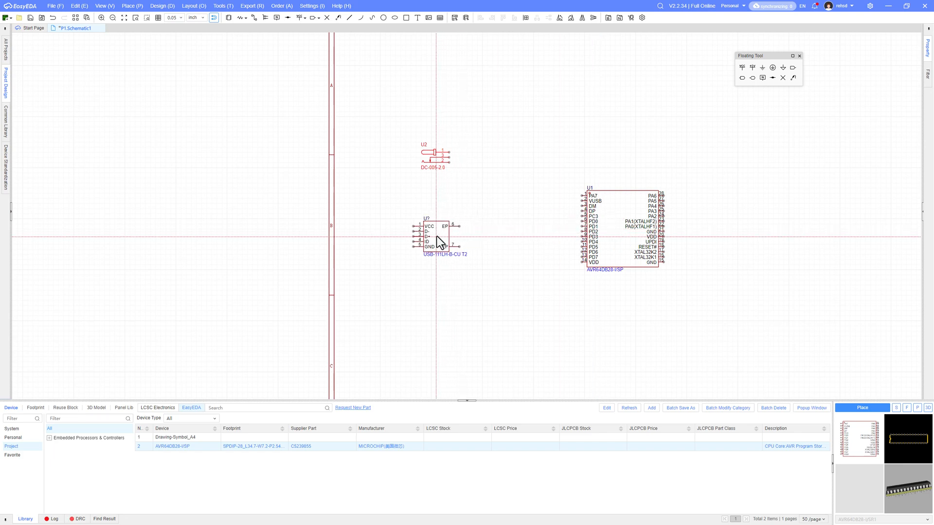
pyautogui.click(437, 236)
pyautogui.press('Escape')
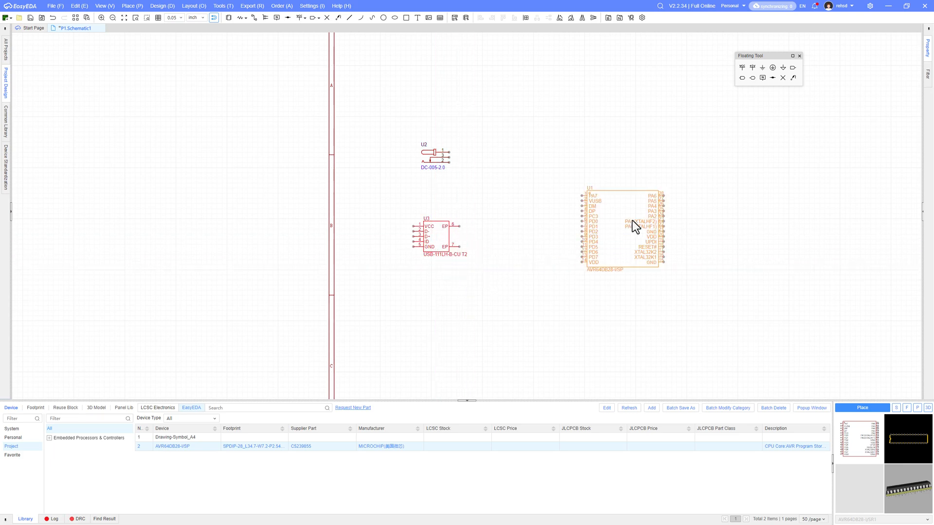
pyautogui.moveTo(485, 281); pyautogui.dragTo(495, 263, button='right')
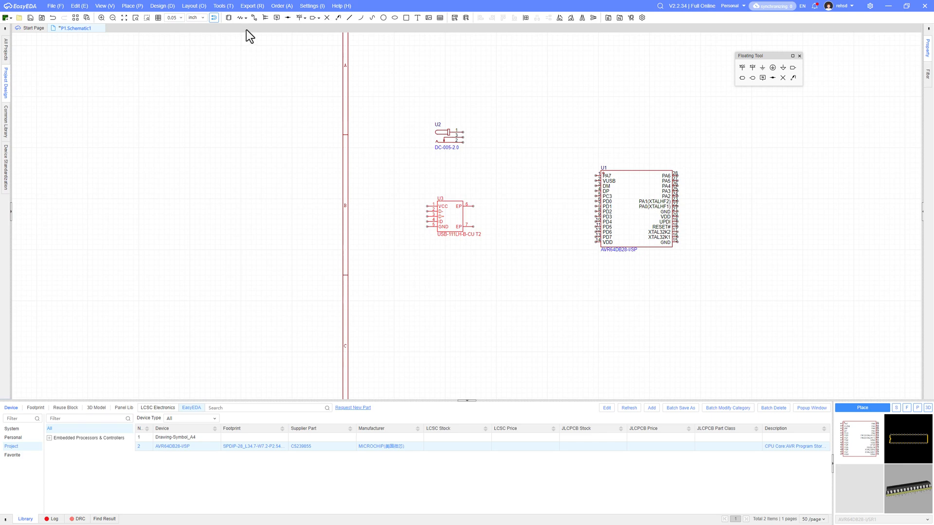
# Search 'pin header', filter to the 1x3P pin structure, and place the JILN 12251103CNG0S115001 part.
pyautogui.click(228, 18)
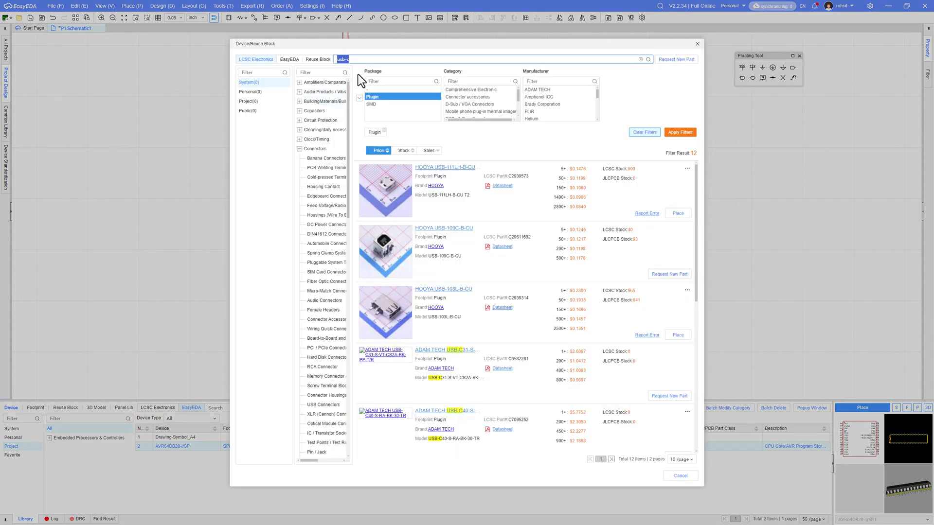
pyautogui.write('pin header')
pyautogui.press('Return')
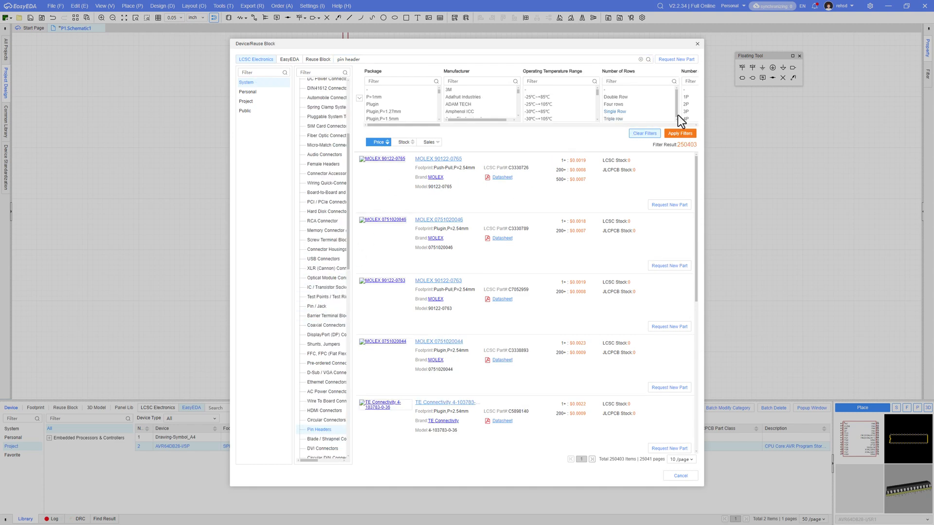
pyautogui.moveTo(424, 126); pyautogui.dragTo(685, 127)
pyautogui.click(560, 112)
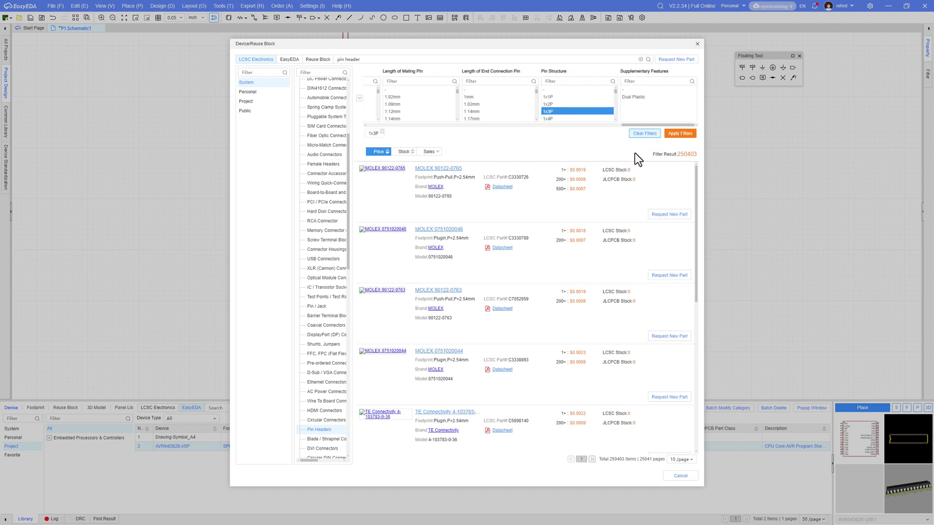
pyautogui.click(677, 140)
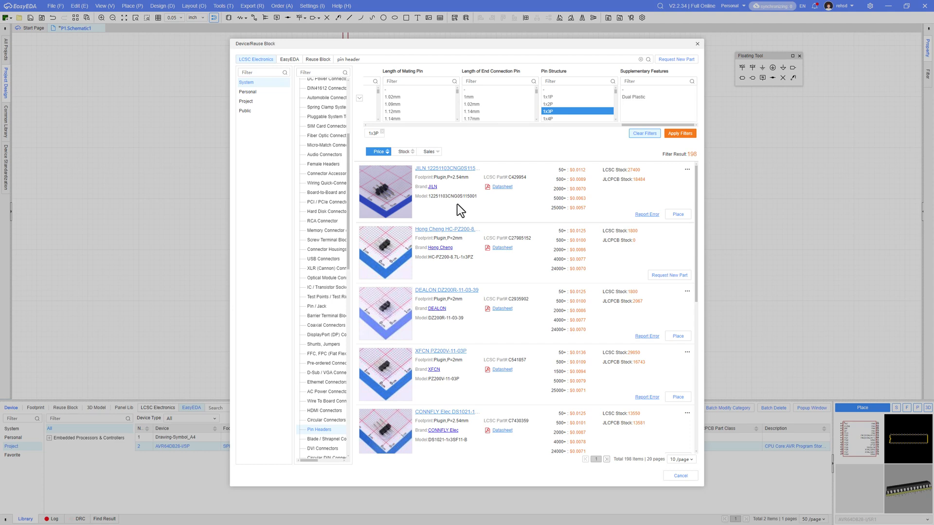
pyautogui.click(676, 216)
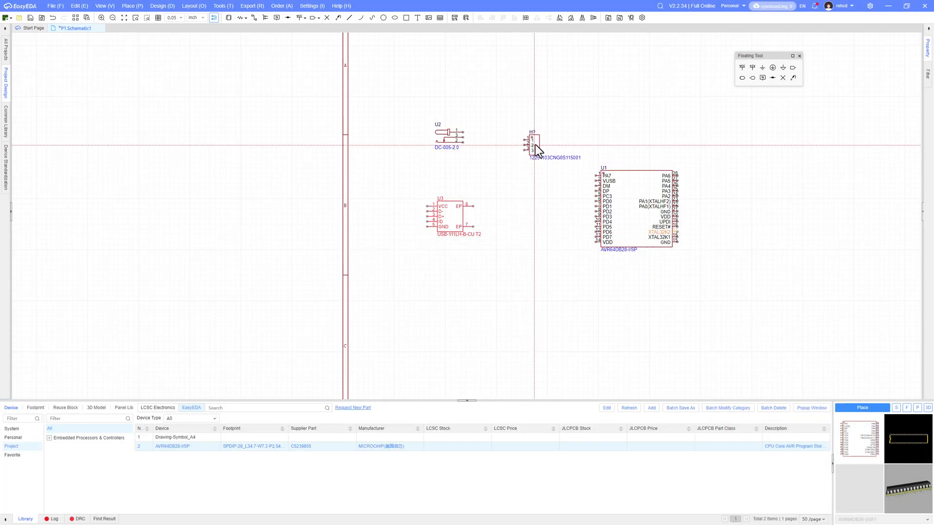
# Place the header as H1, then rearrange U1, H1 and the DC jack U2 around the microcontroller.
pyautogui.click(537, 138)
pyautogui.press('Escape')
pyautogui.moveTo(543, 267); pyautogui.dragTo(367, 250, button='right')
pyautogui.moveTo(459, 212); pyautogui.dragTo(535, 184)
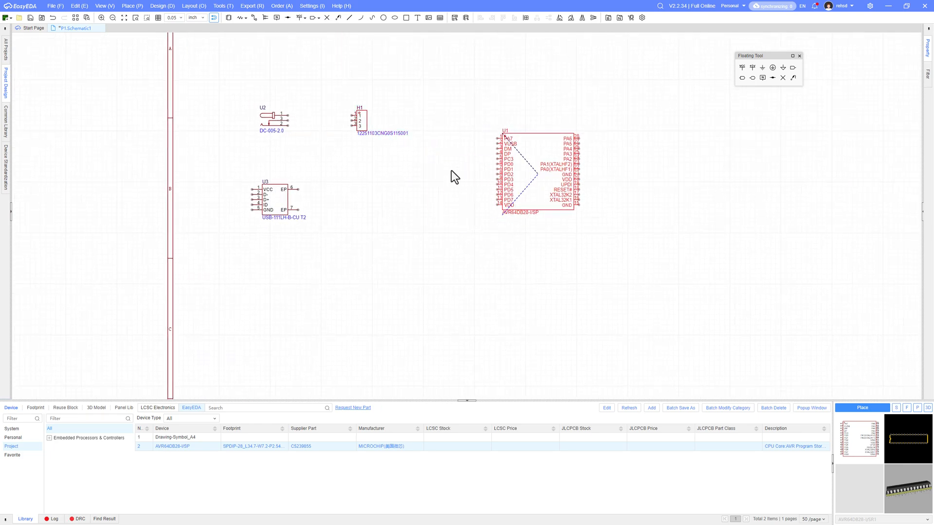
pyautogui.moveTo(363, 123); pyautogui.dragTo(385, 189)
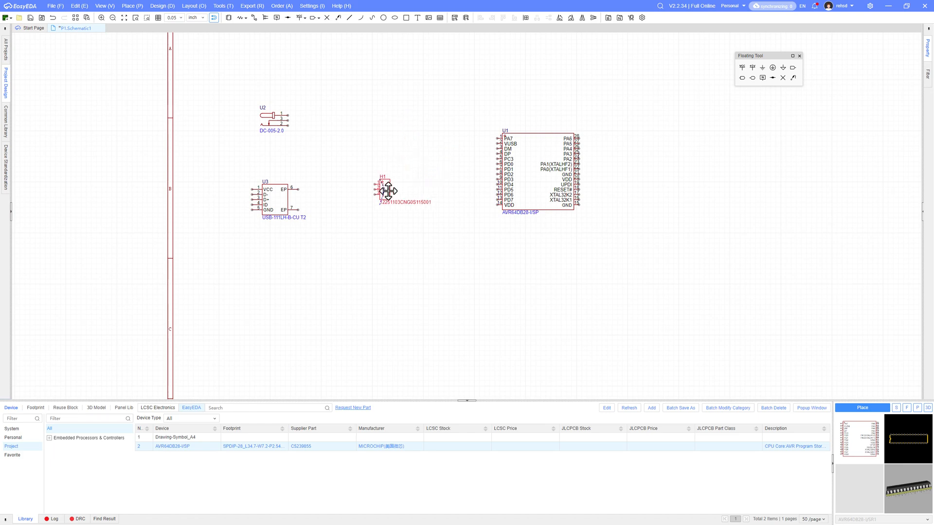
pyautogui.moveTo(271, 118); pyautogui.dragTo(398, 128)
pyautogui.scroll(5, 413, 135)
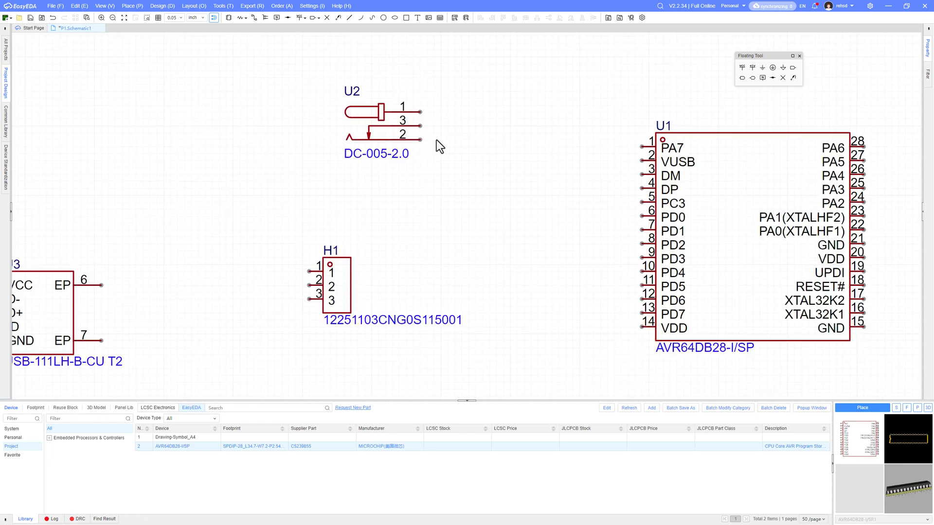
pyautogui.scroll(-2, 438, 141)
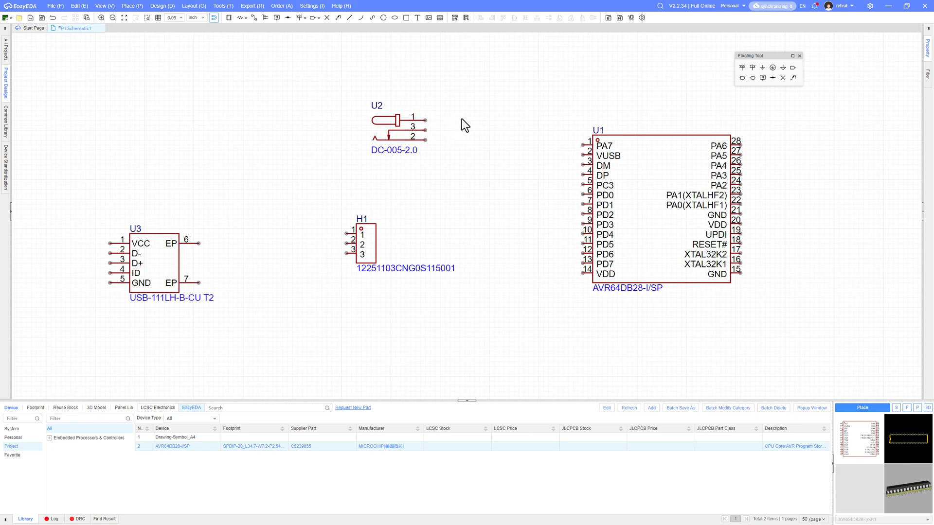
# Exit the Wire tool without drawing, shift U2 right and down, and bring up the datasheet pinout.
pyautogui.hotkey('alt', 'w')
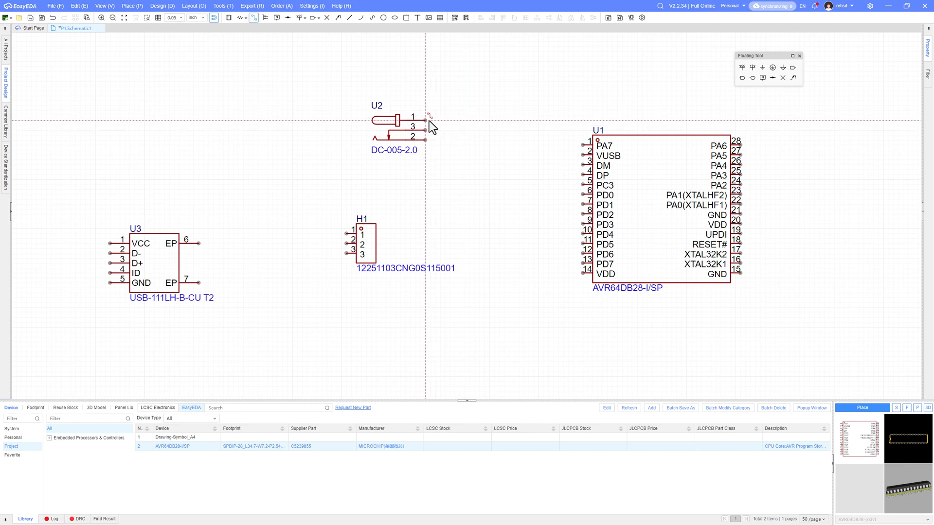
pyautogui.press('Escape')
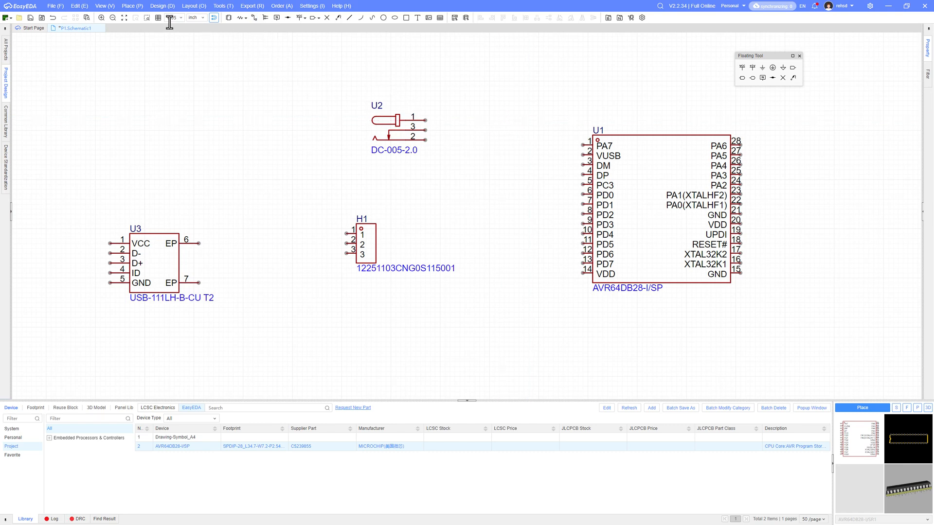
pyautogui.click(132, 6)
pyautogui.press('w')
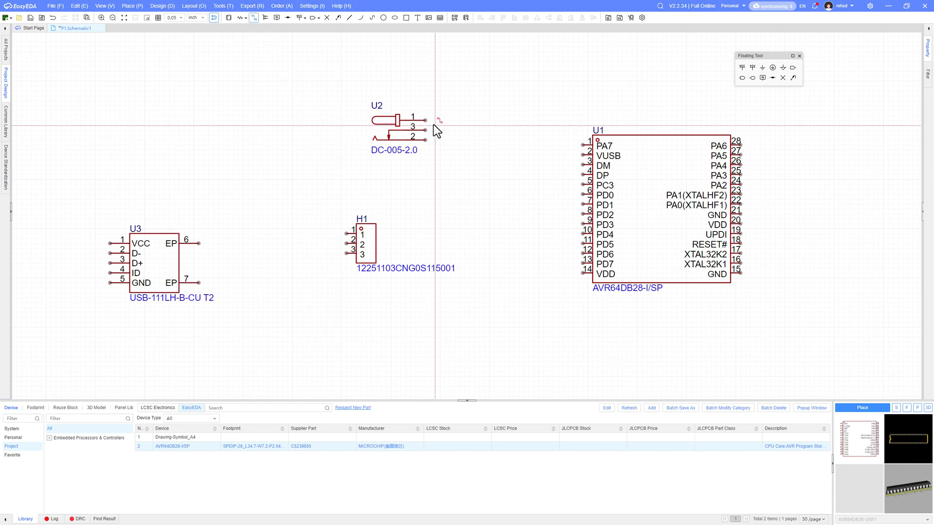
pyautogui.press('Escape')
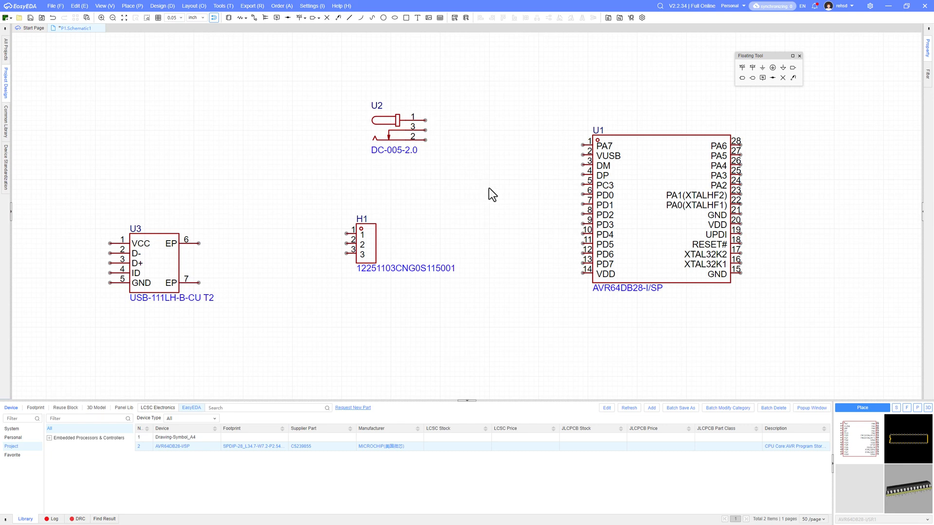
pyautogui.moveTo(489, 188); pyautogui.dragTo(438, 167, button='right')
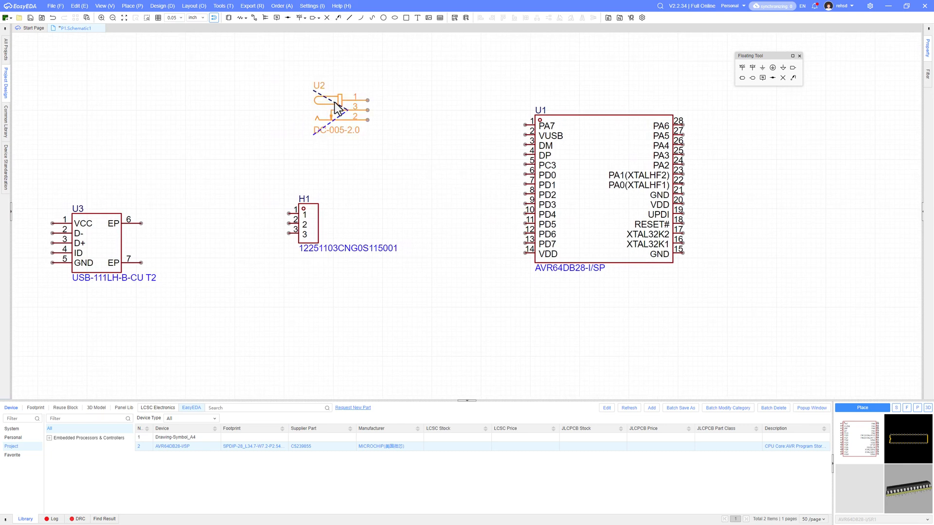
pyautogui.moveTo(335, 102); pyautogui.dragTo(397, 119)
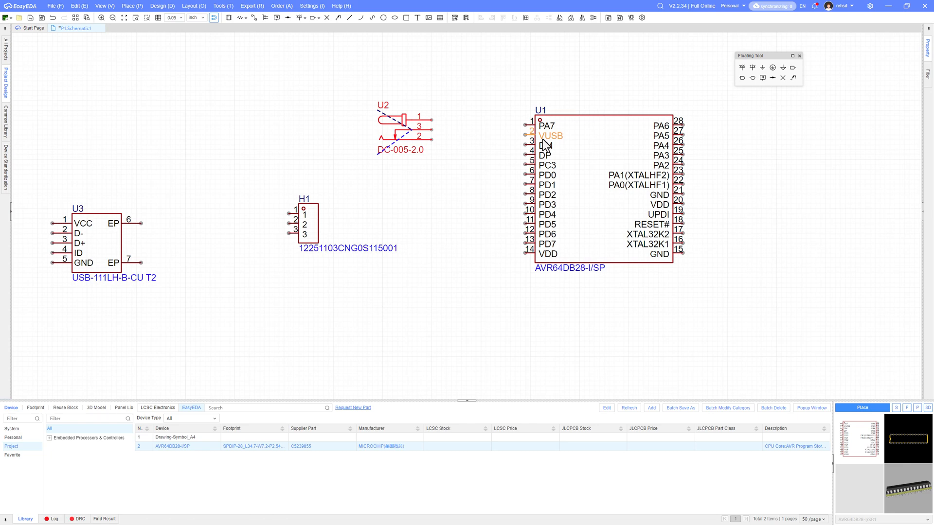
pyautogui.hotkey('alt', 'Tab')
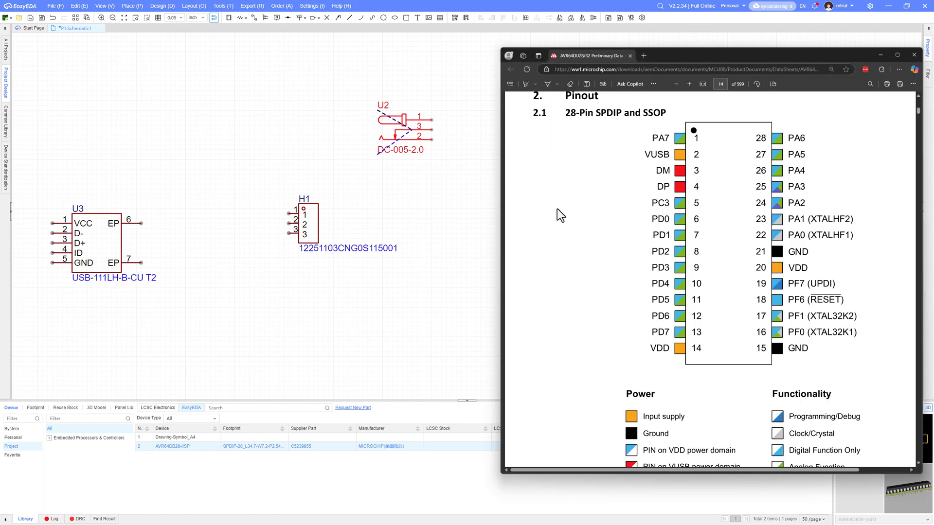
# Search the datasheet for 'vusb' to jump to the VUSB power description.
pyautogui.hotkey('ctrl', 'f')
pyautogui.write('vus')
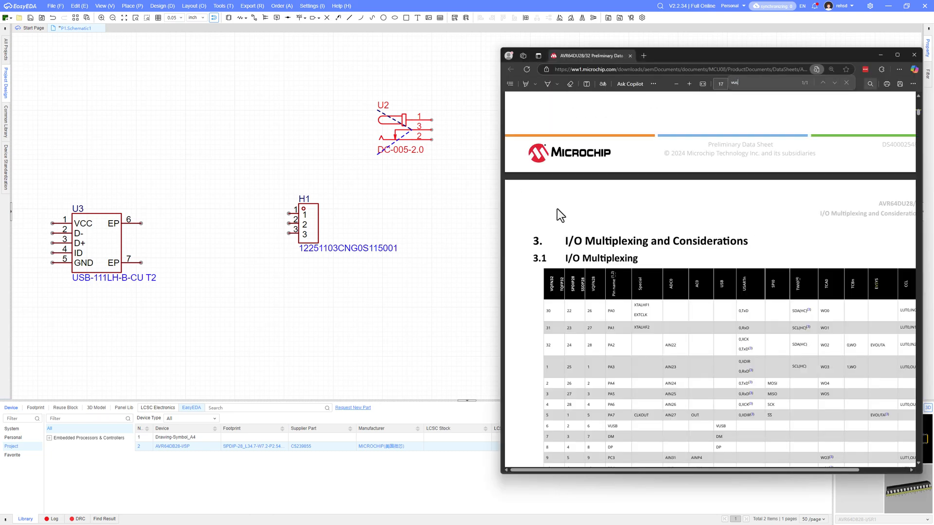
pyautogui.write('b')
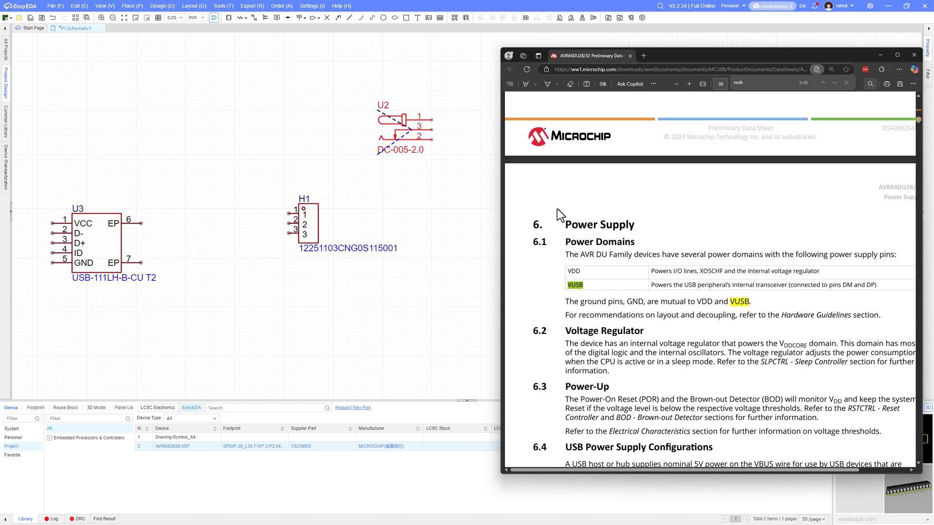
pyautogui.press('Return')
pyautogui.press('Return')
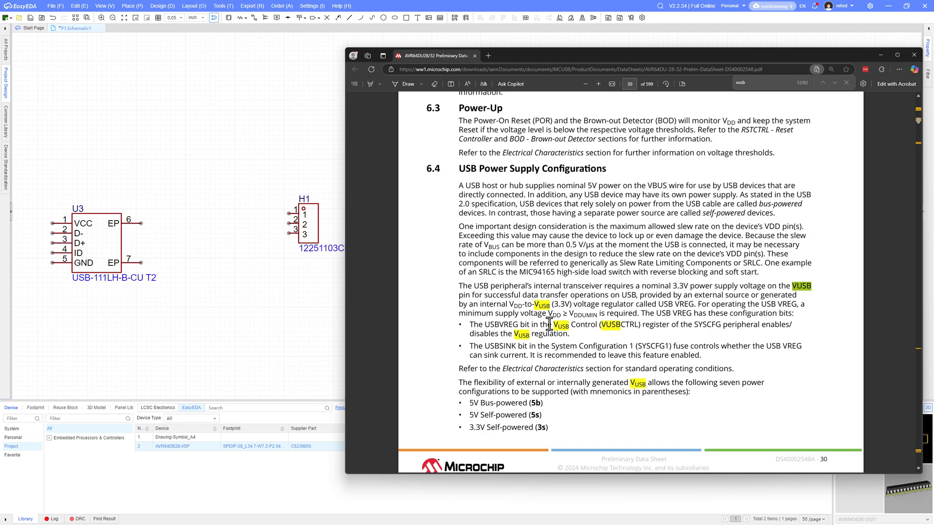
# Read down to Figure 6-1's 5b power configuration, then return to the EasyEDA schematic.
pyautogui.scroll(-6, 548, 326)
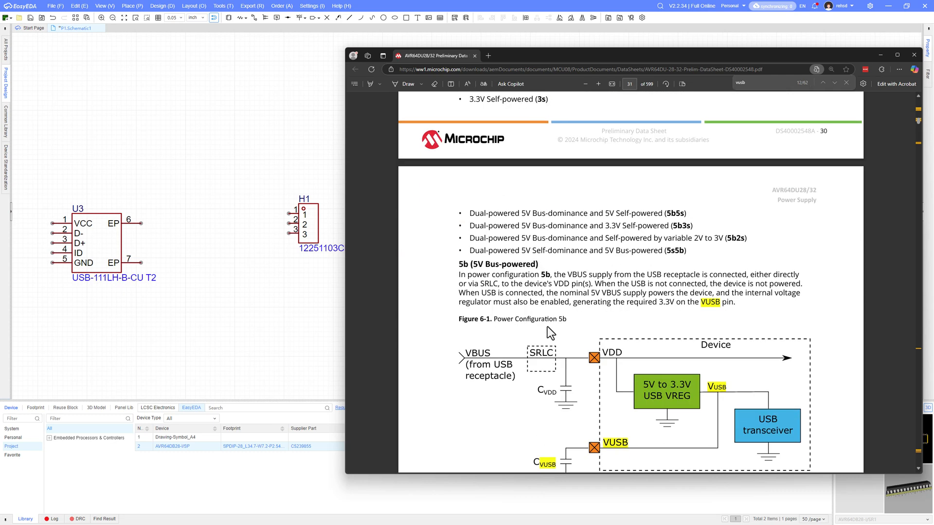
pyautogui.scroll(-1, 545, 326)
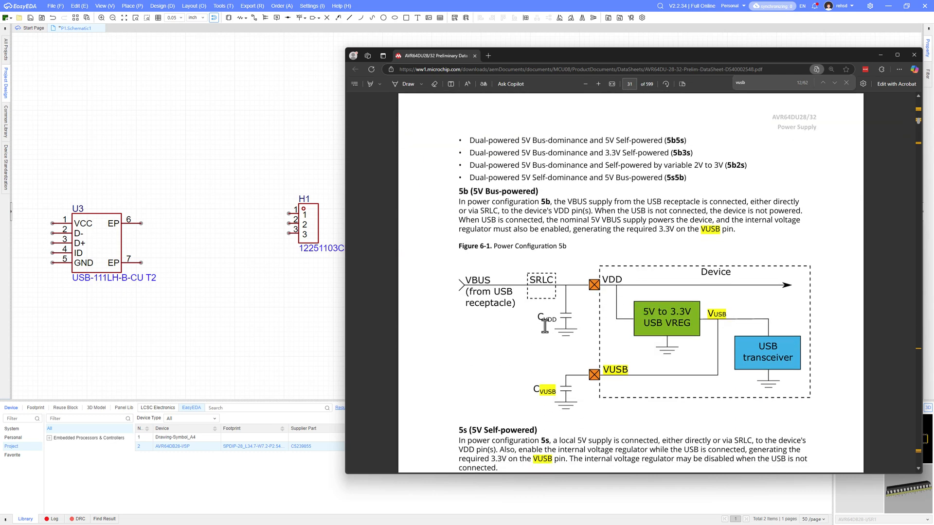
pyautogui.scroll(-3, 544, 327)
pyautogui.scroll(2, 545, 327)
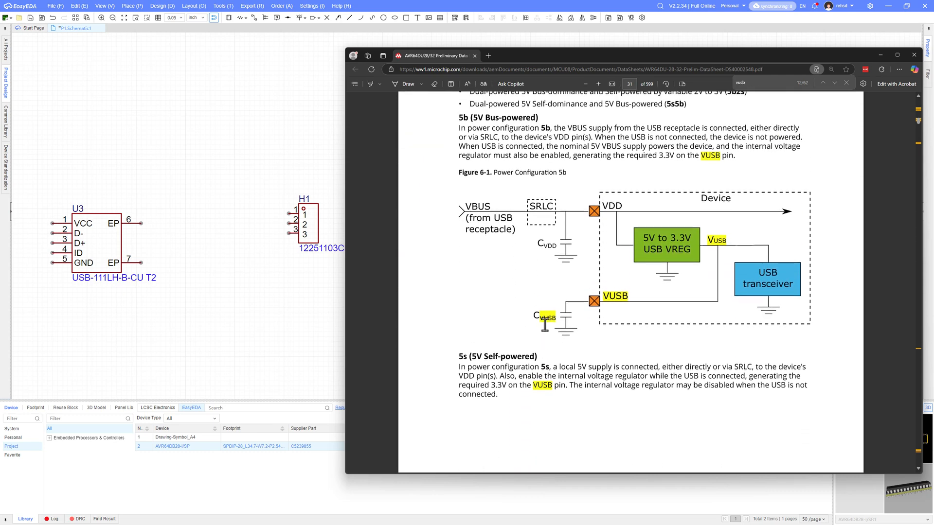
pyautogui.scroll(3, 544, 325)
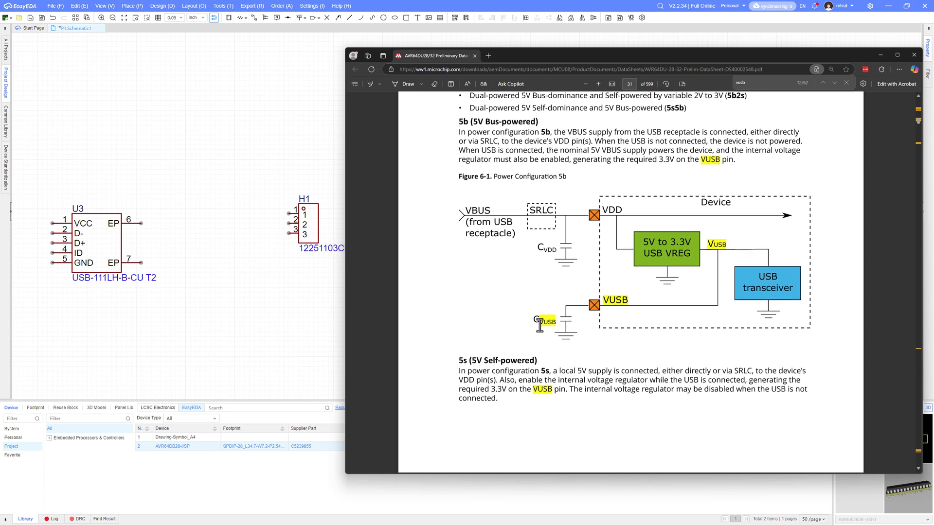
pyautogui.scroll(3, 581, 291)
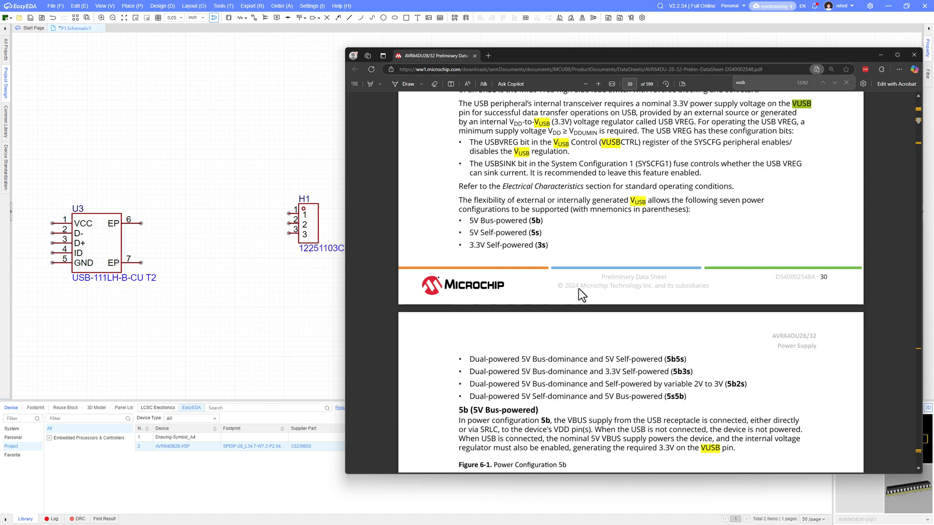
pyautogui.scroll(-1, 577, 291)
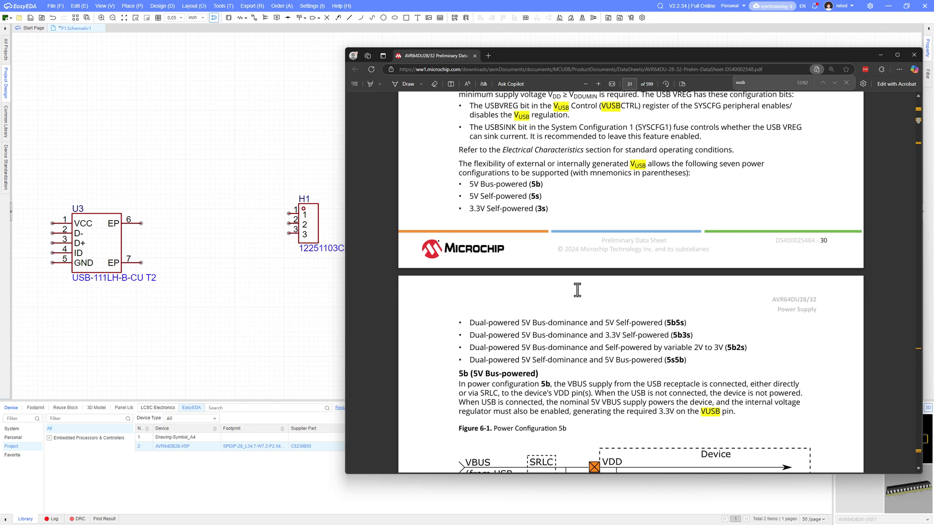
pyautogui.click(302, 310)
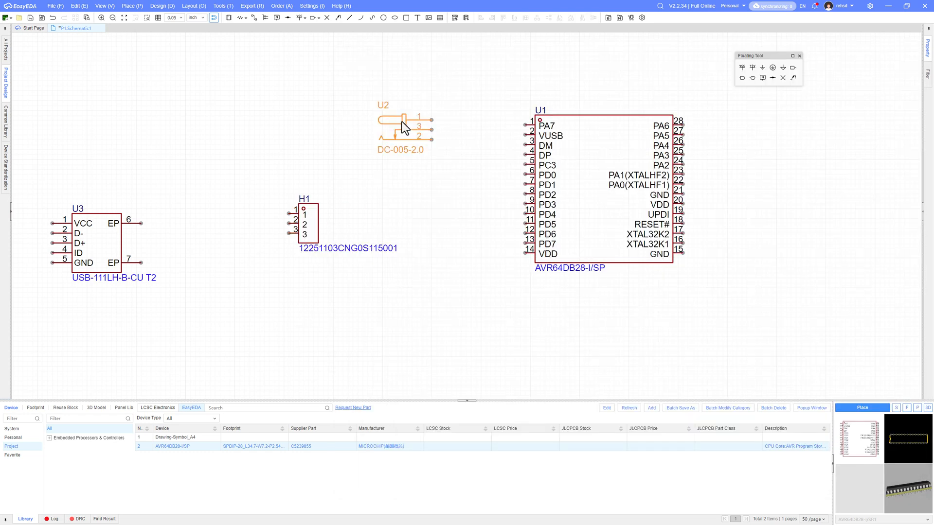
# Shift USB connector U3 to the right toward the header, then switch back to the datasheet.
pyautogui.click(371, 110)
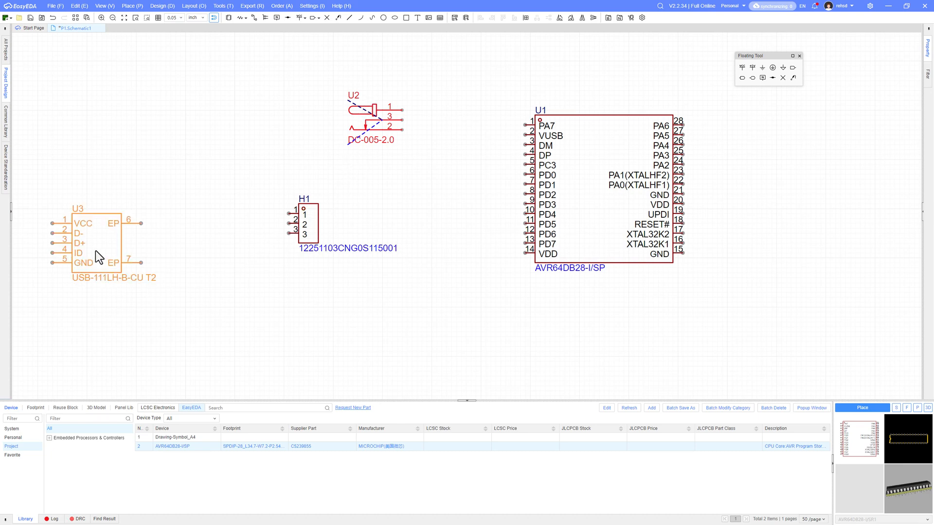
pyautogui.moveTo(103, 247); pyautogui.dragTo(182, 262)
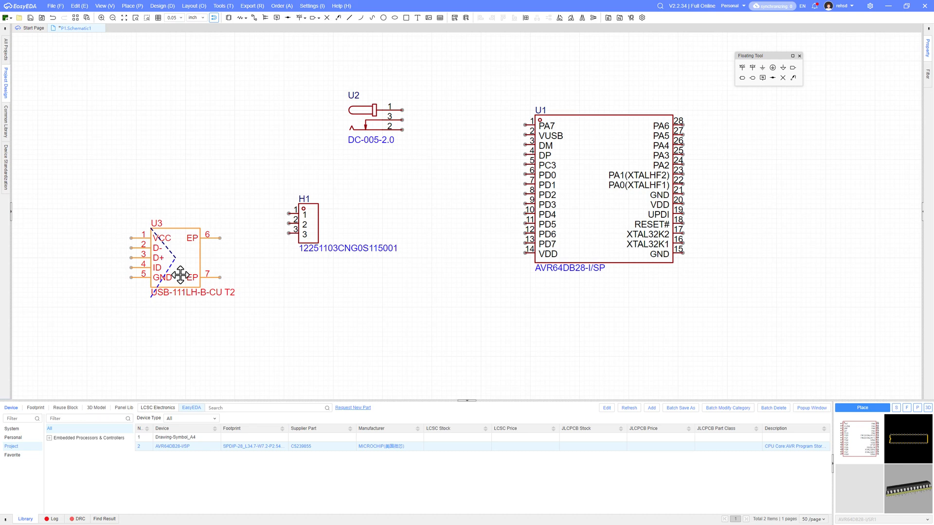
pyautogui.click(361, 116)
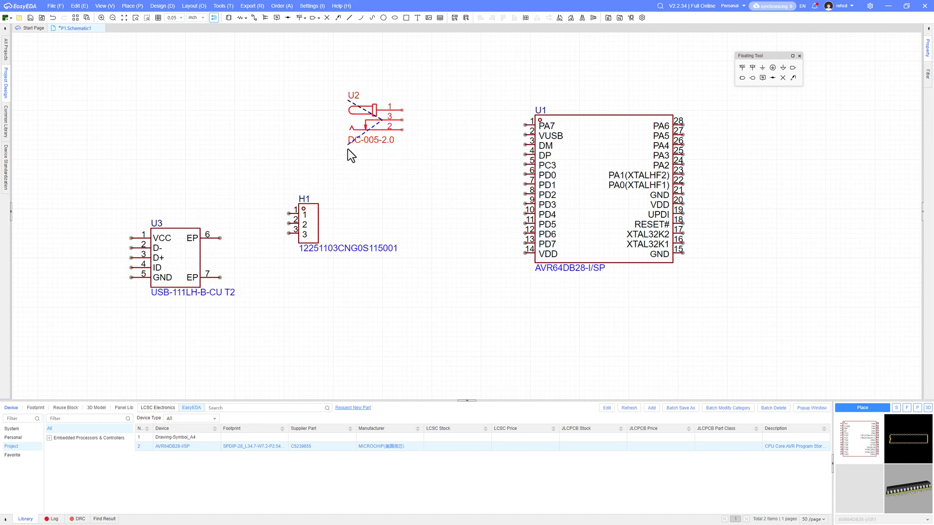
pyautogui.hotkey('alt', 'Tab')
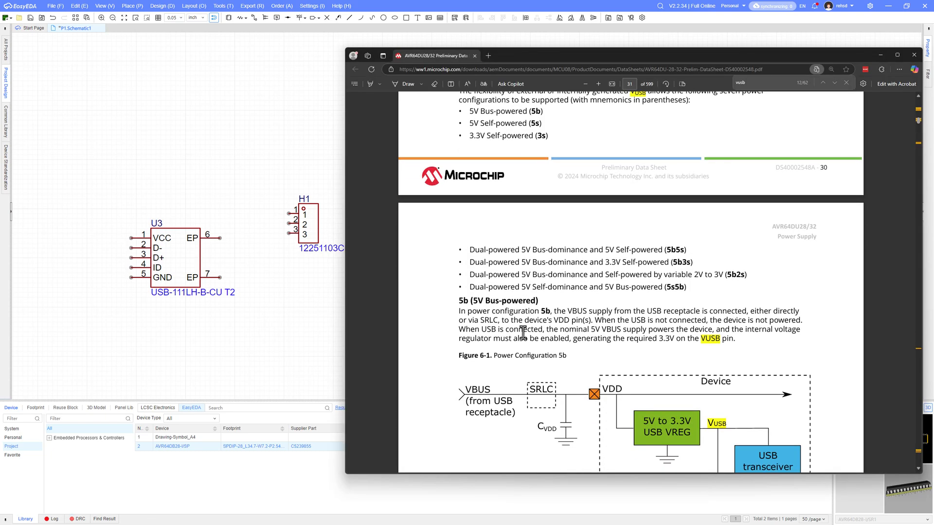
# Scroll through Figures 6-1 to 6-4 on pages 31–33, settling on the 3s section and Figure 6-3.
pyautogui.scroll(-3, 523, 333)
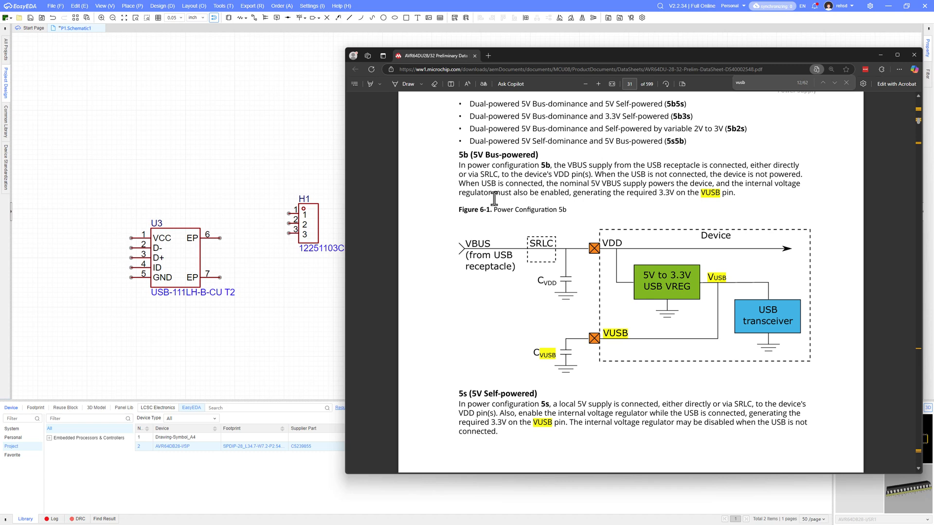
pyautogui.scroll(1, 501, 227)
pyautogui.scroll(8, 501, 227)
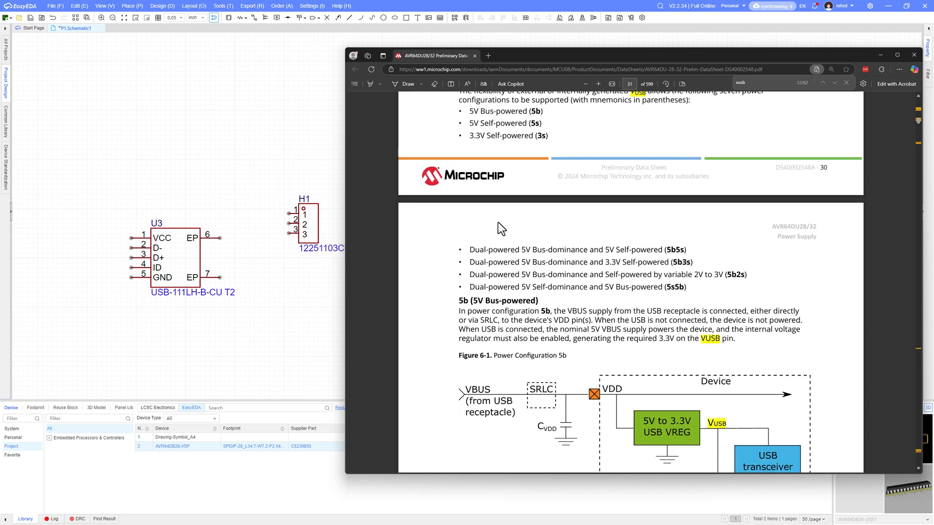
pyautogui.scroll(-7, 501, 229)
pyautogui.scroll(-2, 502, 228)
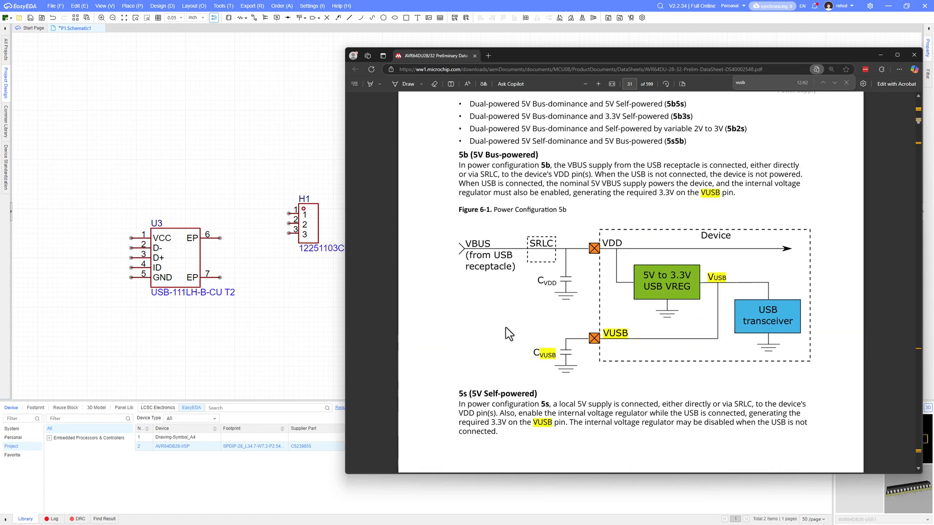
pyautogui.scroll(-5, 503, 355)
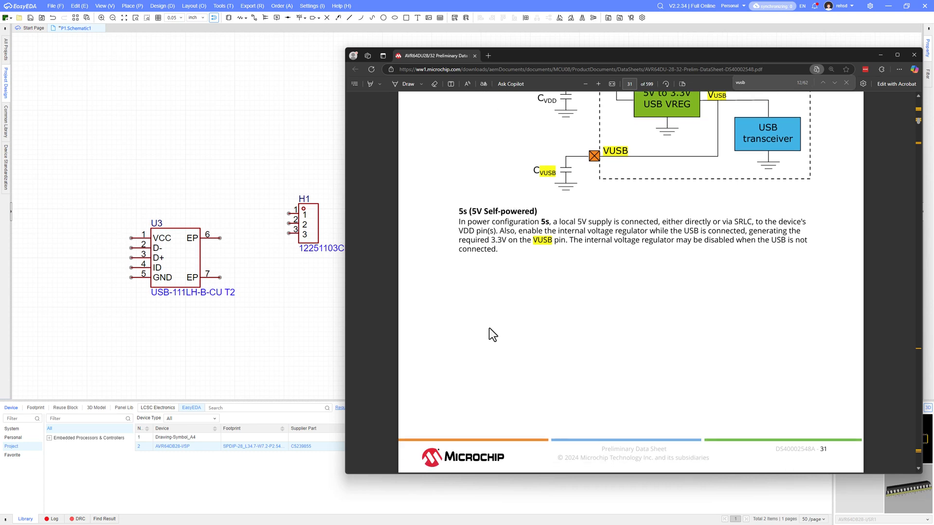
pyautogui.scroll(-7, 590, 262)
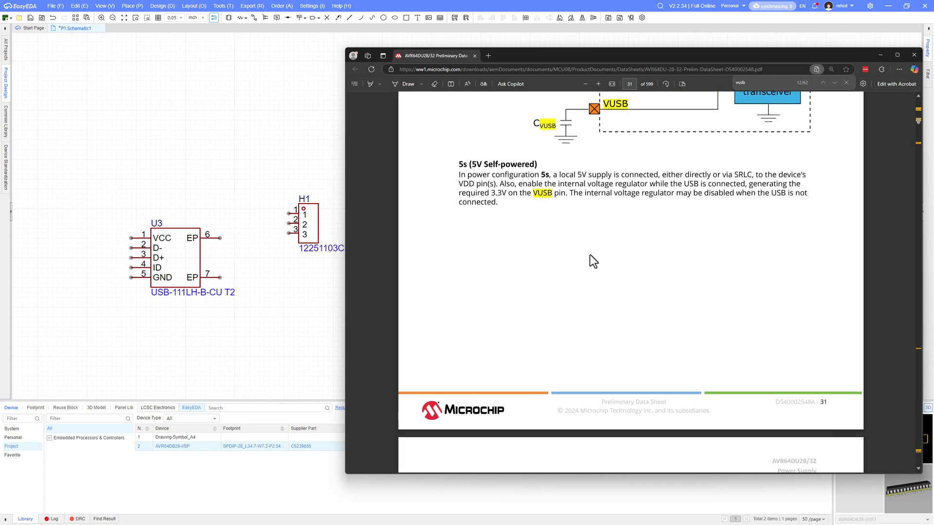
pyautogui.scroll(-1, 590, 264)
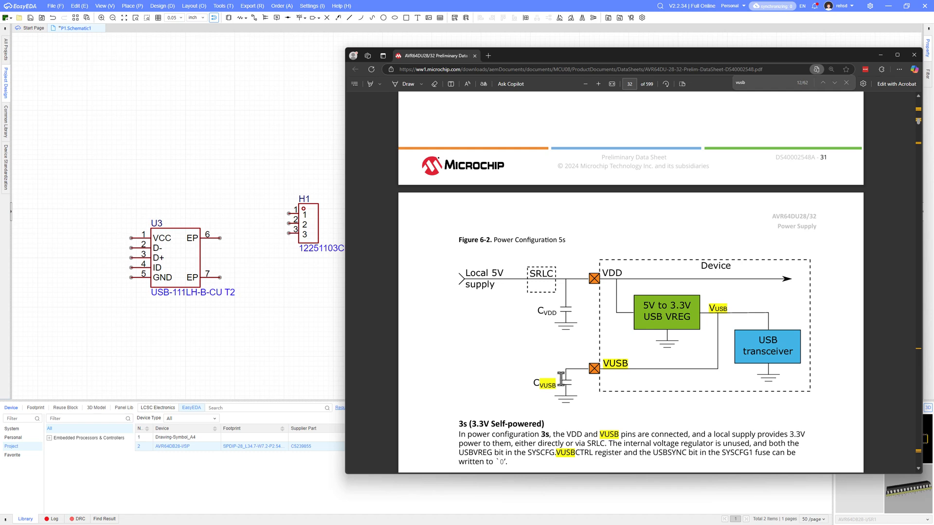
pyautogui.scroll(1, 553, 372)
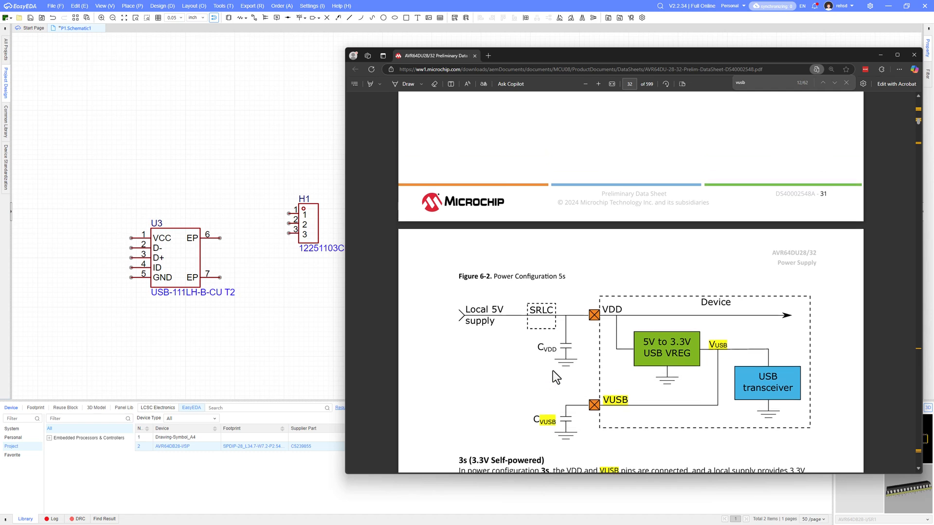
pyautogui.scroll(10, 553, 370)
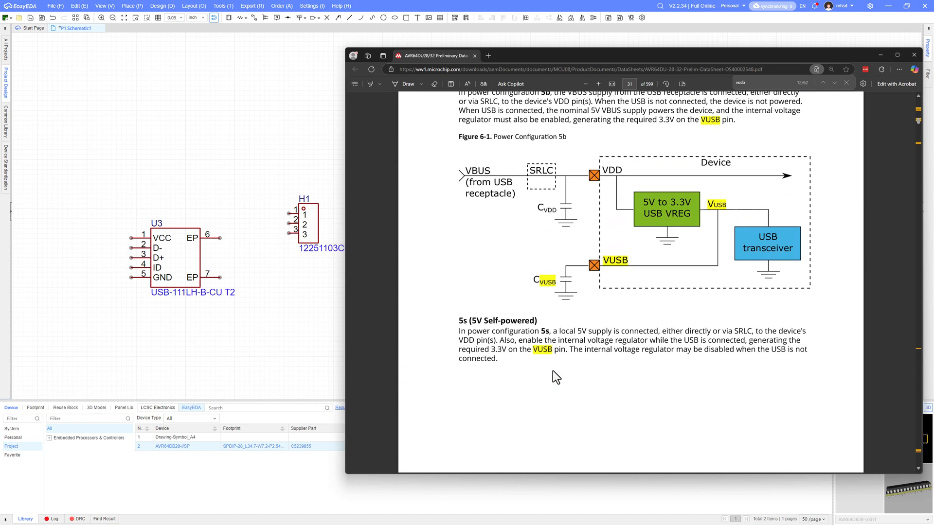
pyautogui.scroll(1, 553, 370)
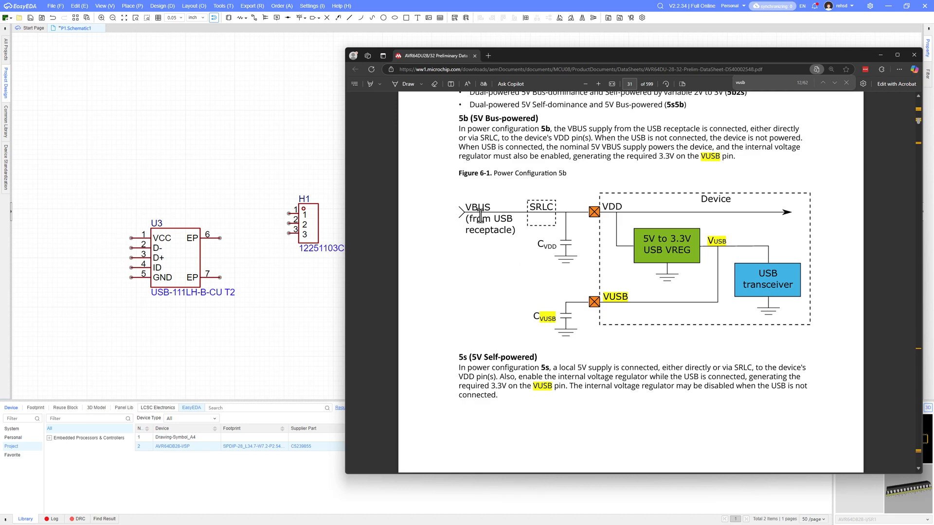
pyautogui.scroll(-15, 497, 267)
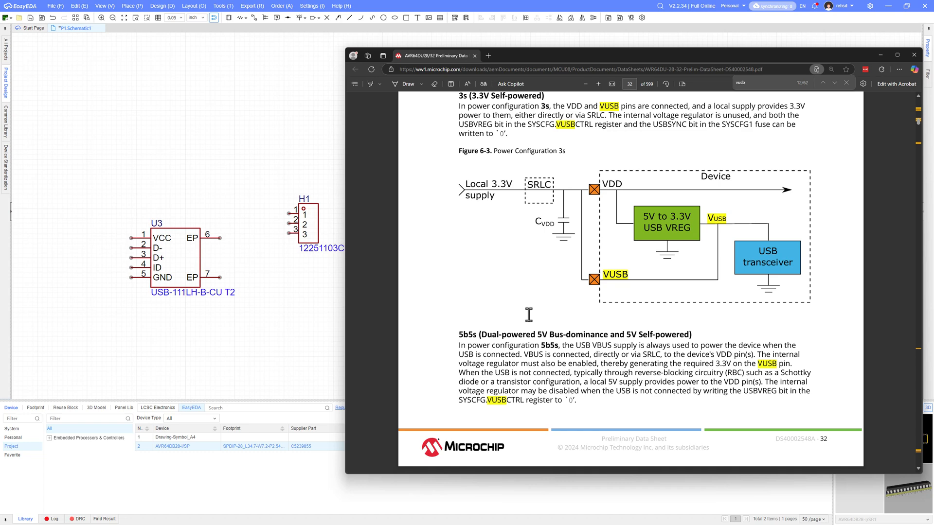
pyautogui.scroll(-6, 529, 315)
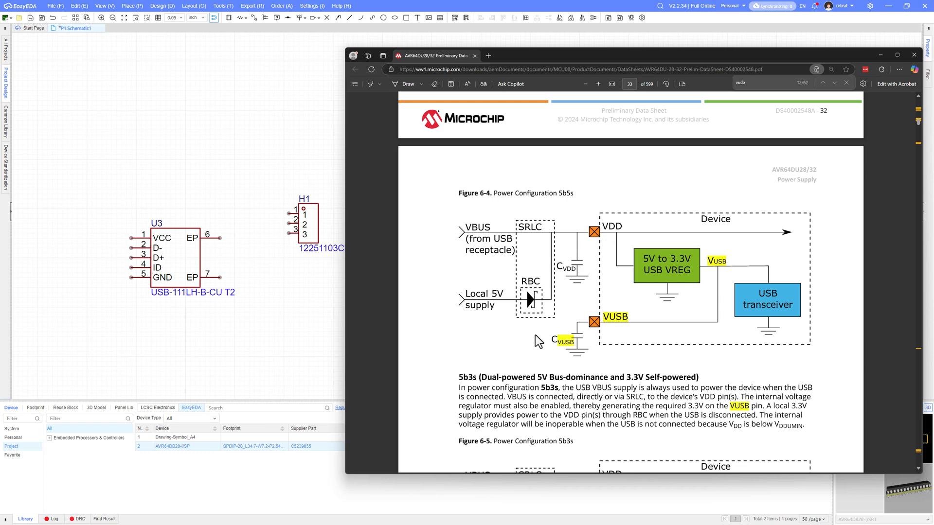
pyautogui.scroll(-3, 540, 343)
pyautogui.scroll(4, 540, 343)
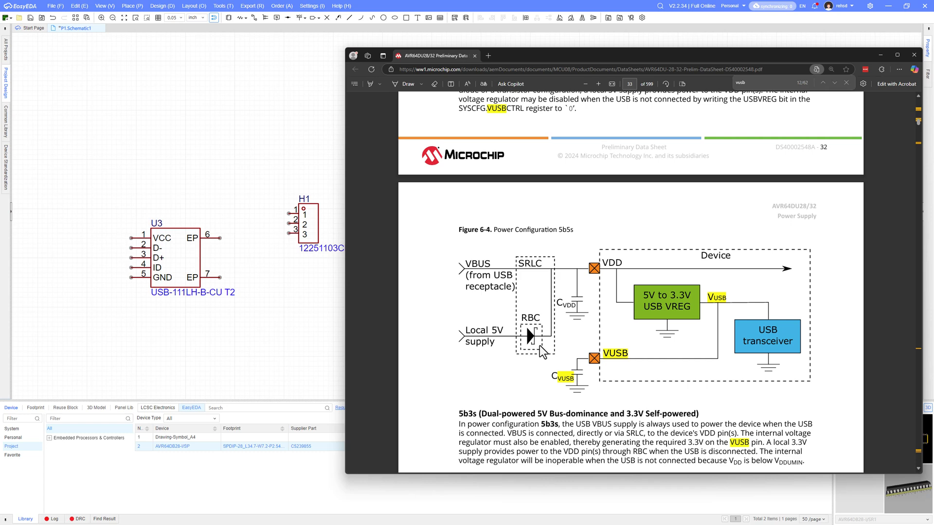
pyautogui.scroll(7, 539, 346)
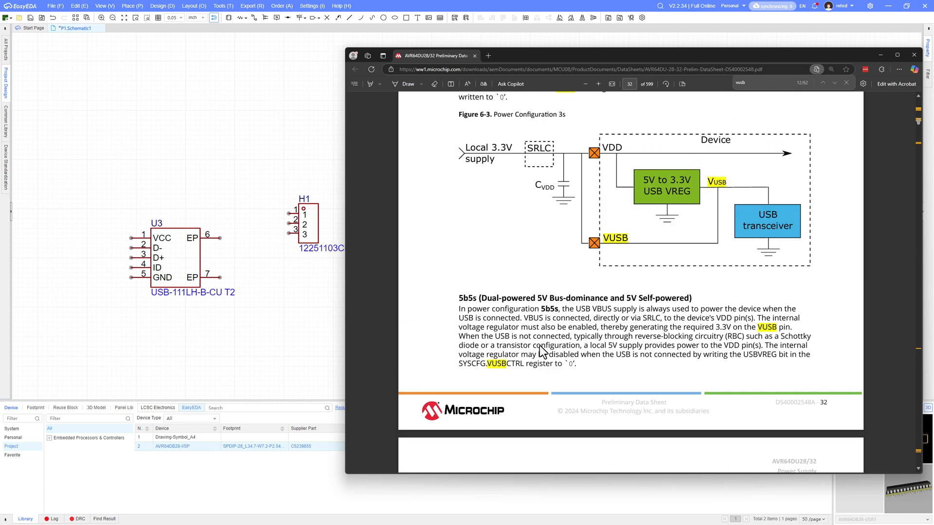
pyautogui.scroll(5, 540, 350)
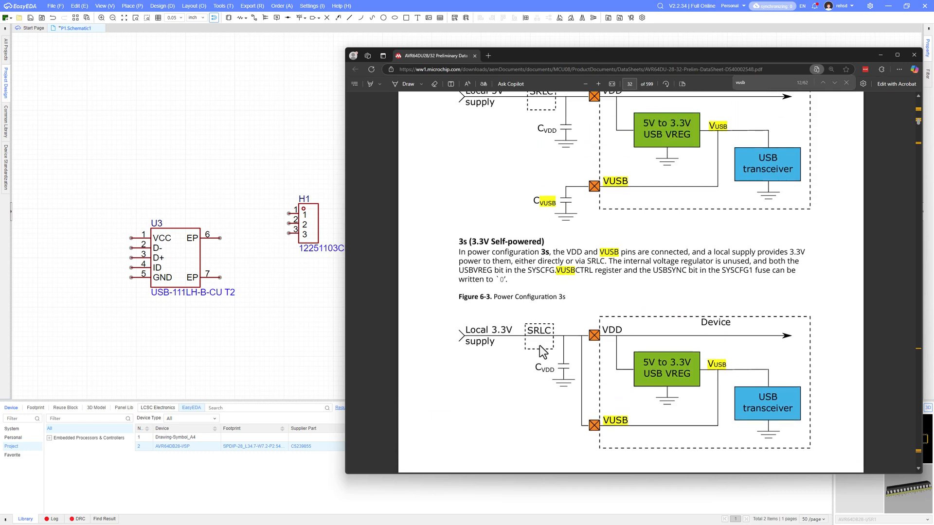
# Move header H1 beside U1 and rotate it a quarter turn counter-clockwise.
pyautogui.click(317, 313)
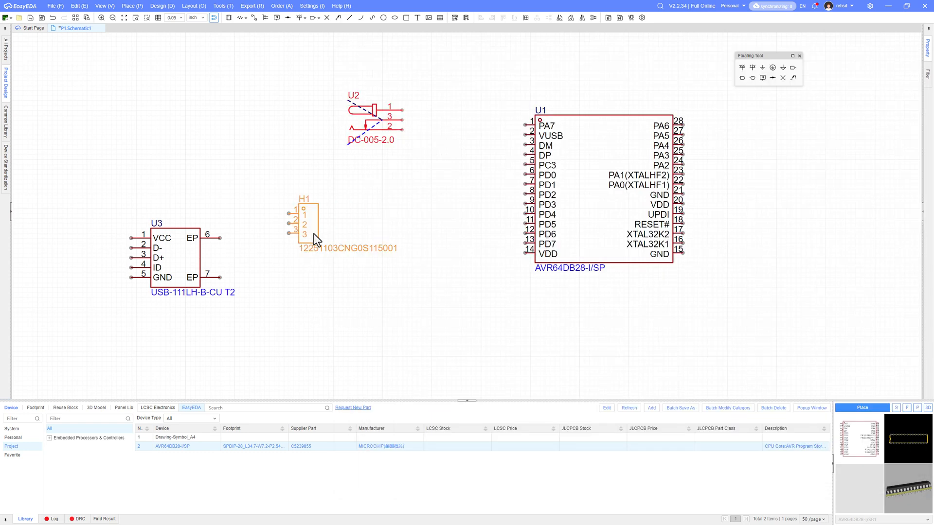
pyautogui.moveTo(313, 234); pyautogui.dragTo(330, 229)
pyautogui.press('w')
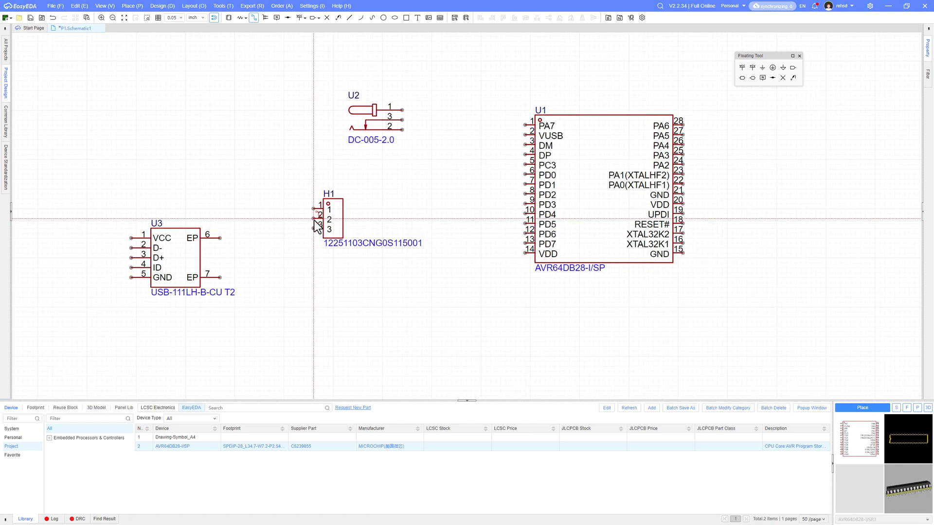
pyautogui.press('Escape')
pyautogui.moveTo(334, 223); pyautogui.dragTo(335, 210)
pyautogui.press('space')
pyautogui.click(351, 247)
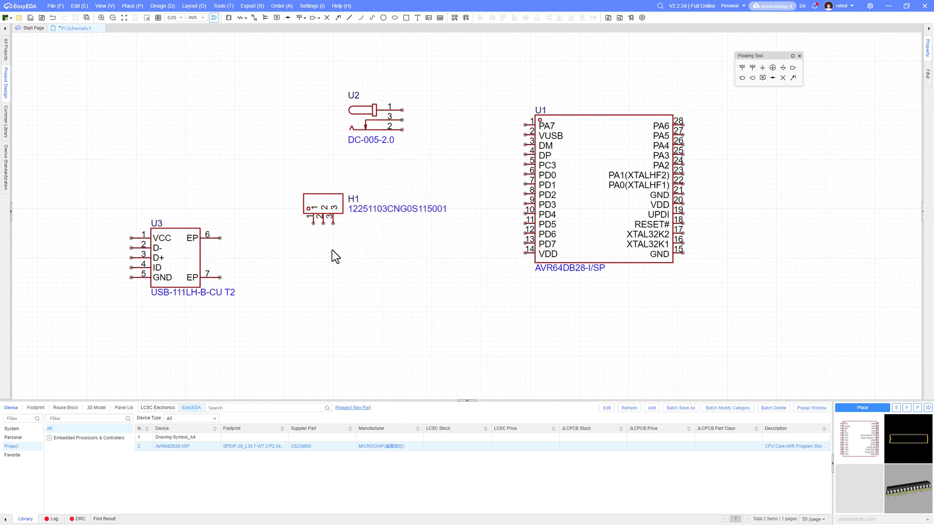
# Wire H1 pin 2 to U1 VDD pin 14, and join U1 VDD pin 20 into that wire.
pyautogui.press('w')
pyautogui.click(323, 225)
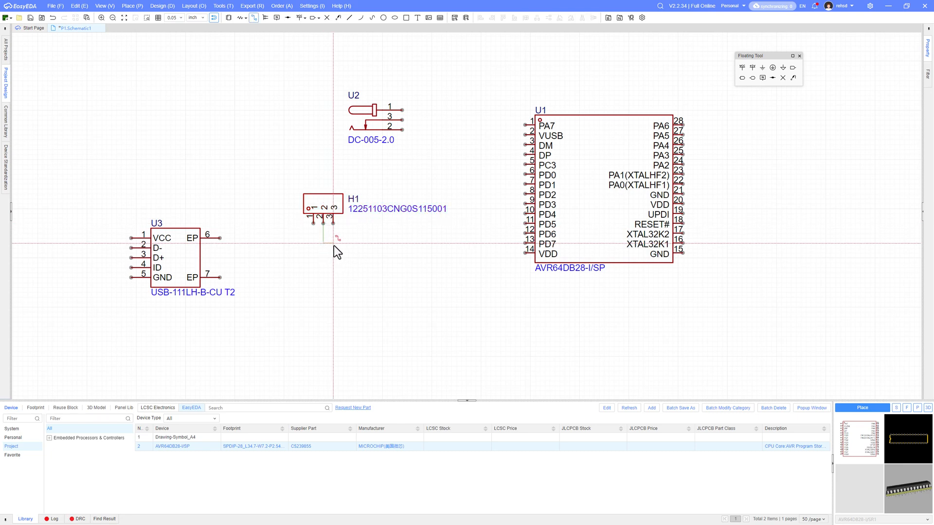
pyautogui.click(524, 253)
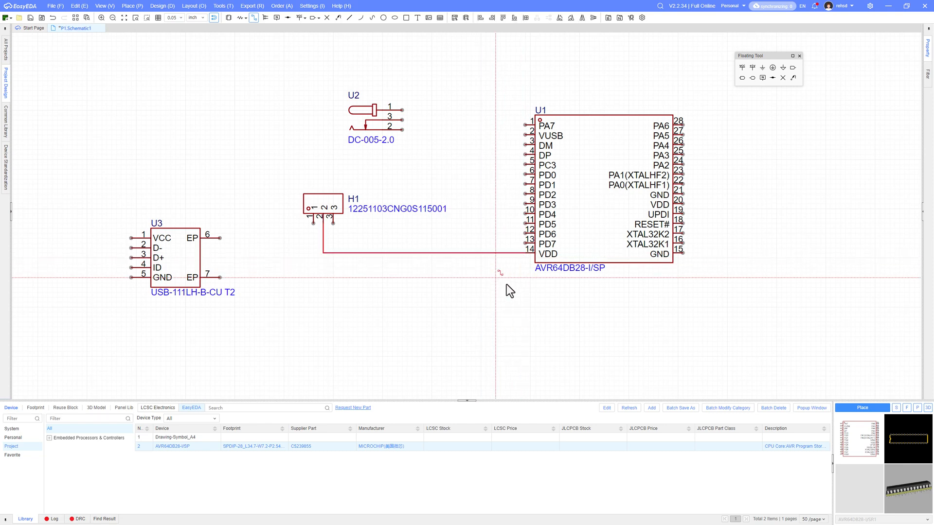
pyautogui.click(683, 204)
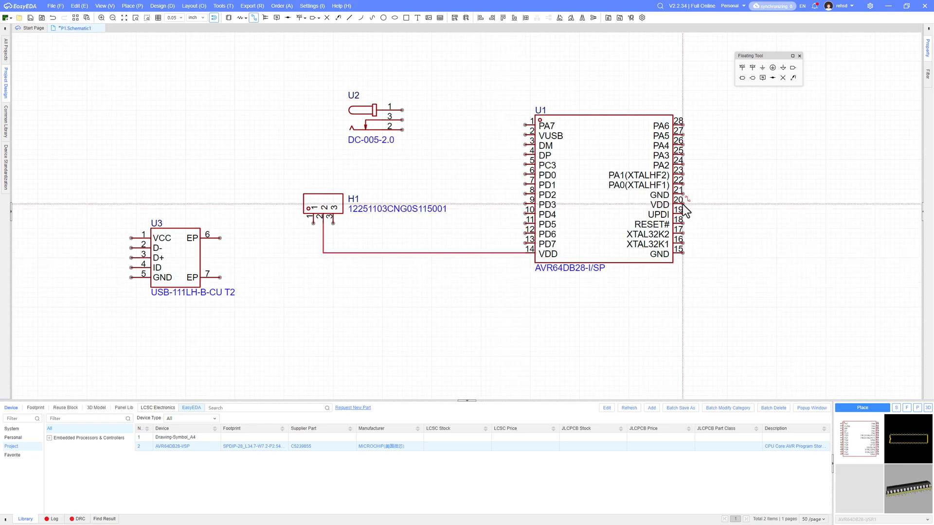
pyautogui.click(780, 204)
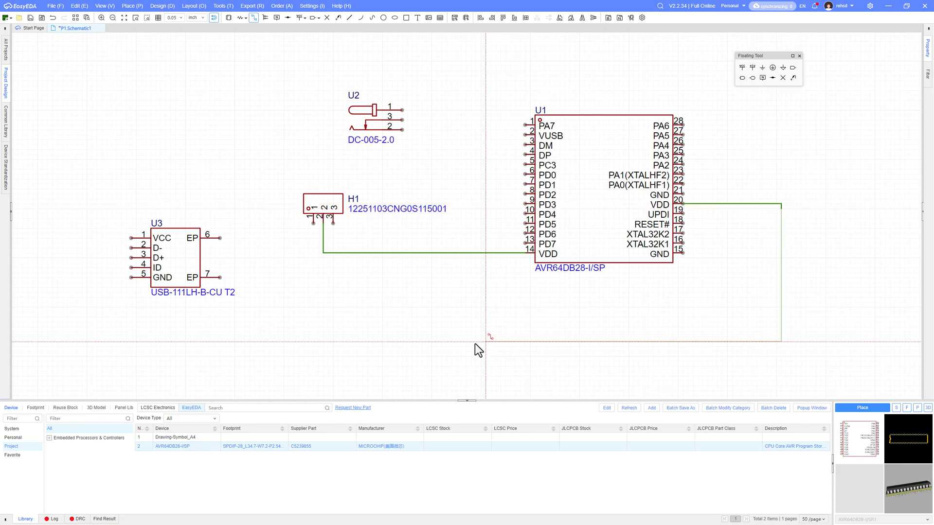
pyautogui.click(446, 254)
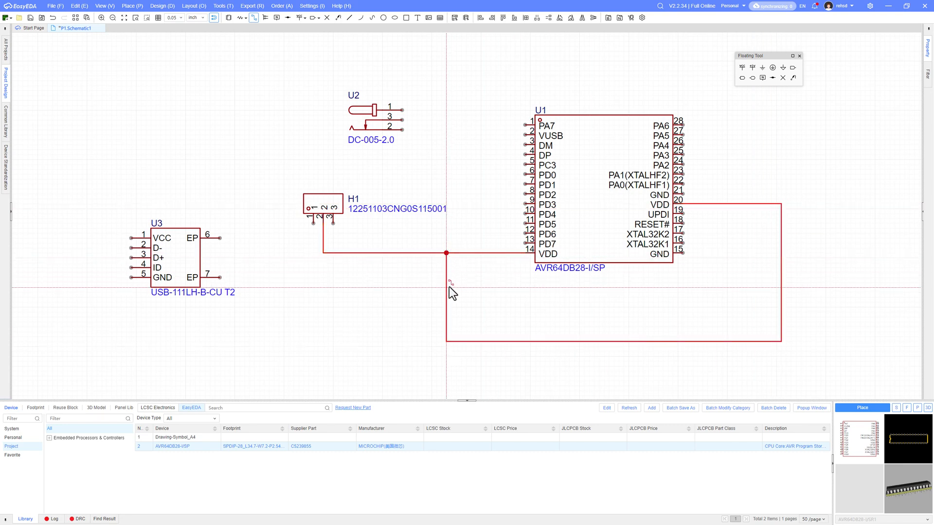
pyautogui.press('Escape')
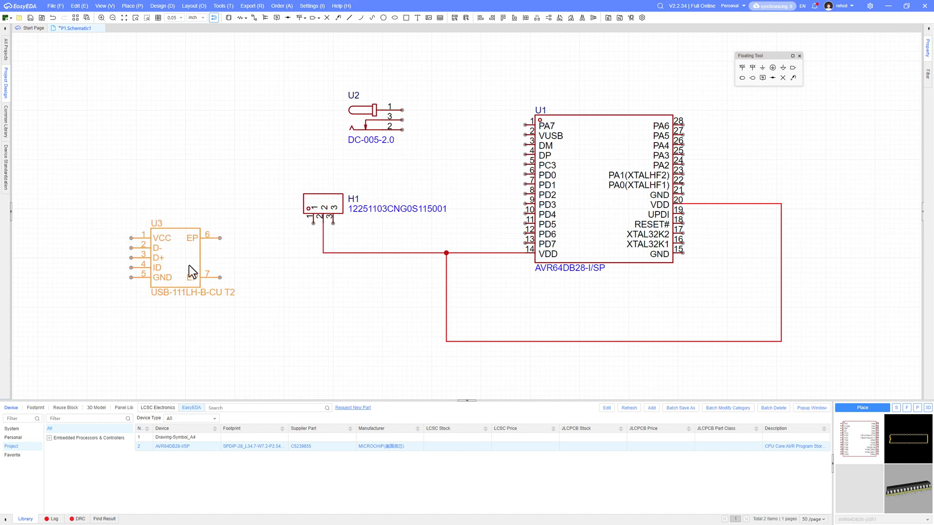
# Move USB connector U3 up-left, mirror it horizontally, and remove a stray wire stub on pin 7.
pyautogui.moveTo(173, 256); pyautogui.dragTo(164, 207)
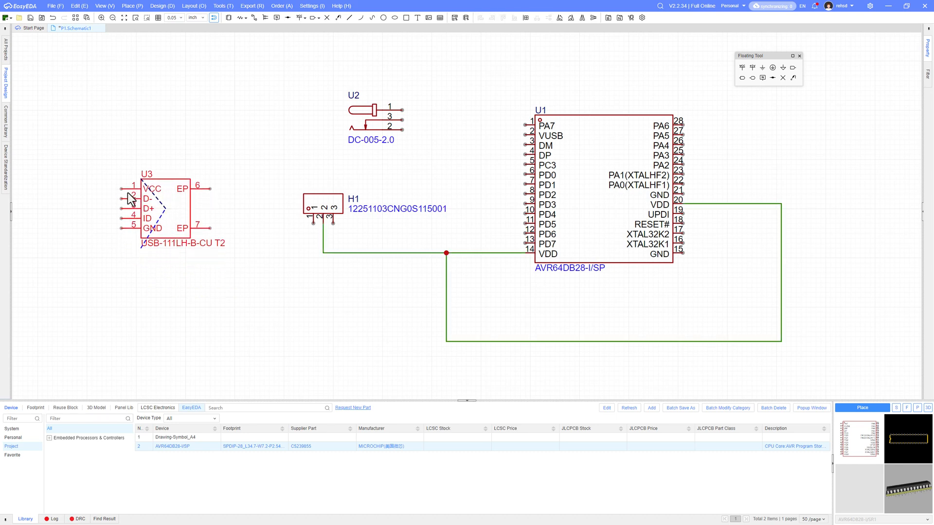
pyautogui.press('x')
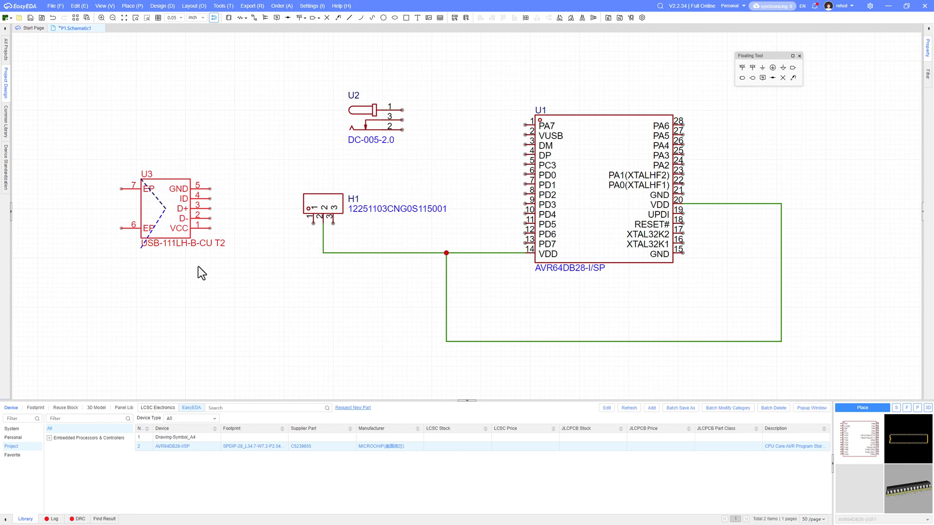
pyautogui.hotkey('alt', 'w')
pyautogui.click(120, 188)
pyautogui.click(91, 194)
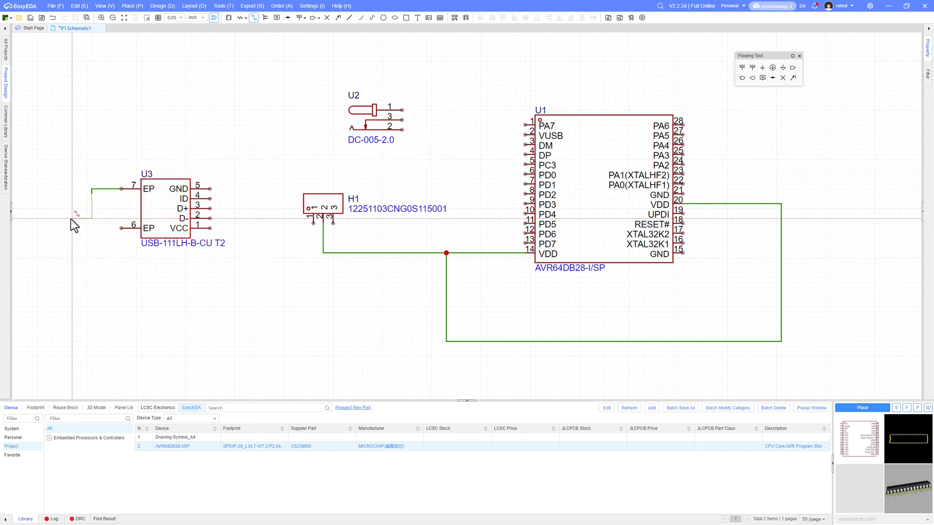
pyautogui.press('Escape')
pyautogui.press('Escape')
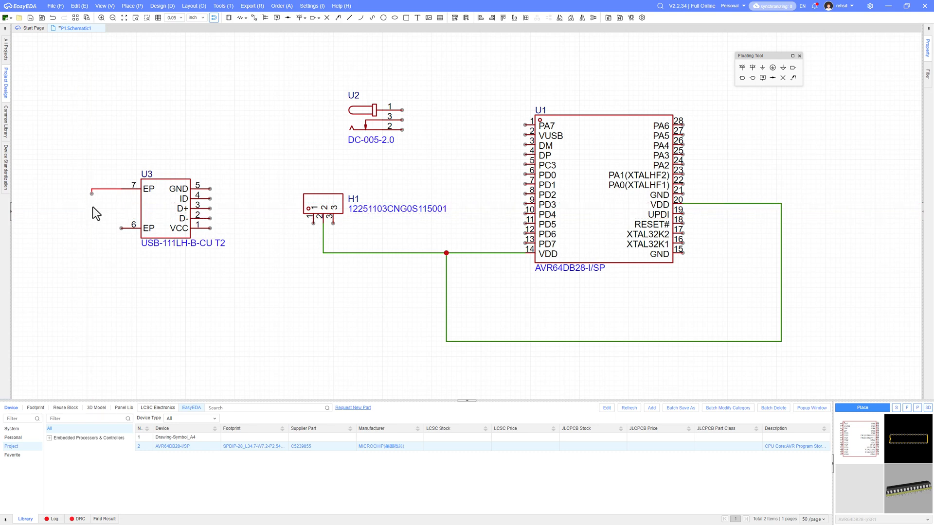
pyautogui.press('Delete')
pyautogui.hotkey('alt', 'w')
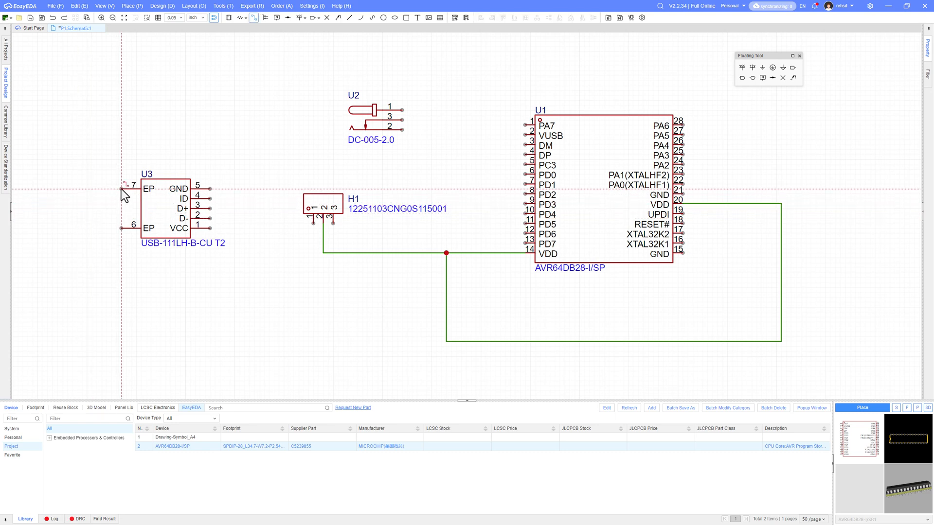
pyautogui.press('Escape')
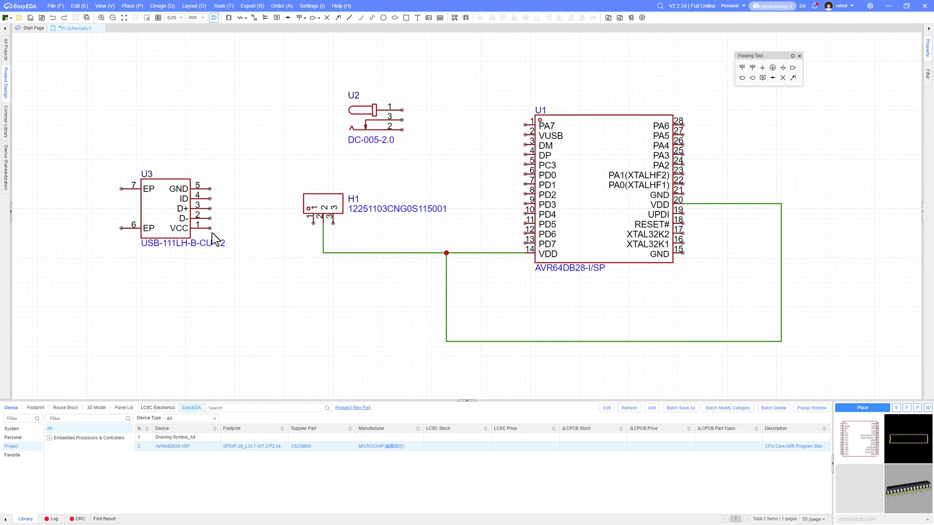
# Wire U3's VCC pin 1 to header H1 pin 1.
pyautogui.hotkey('alt', 'w')
pyautogui.click(211, 228)
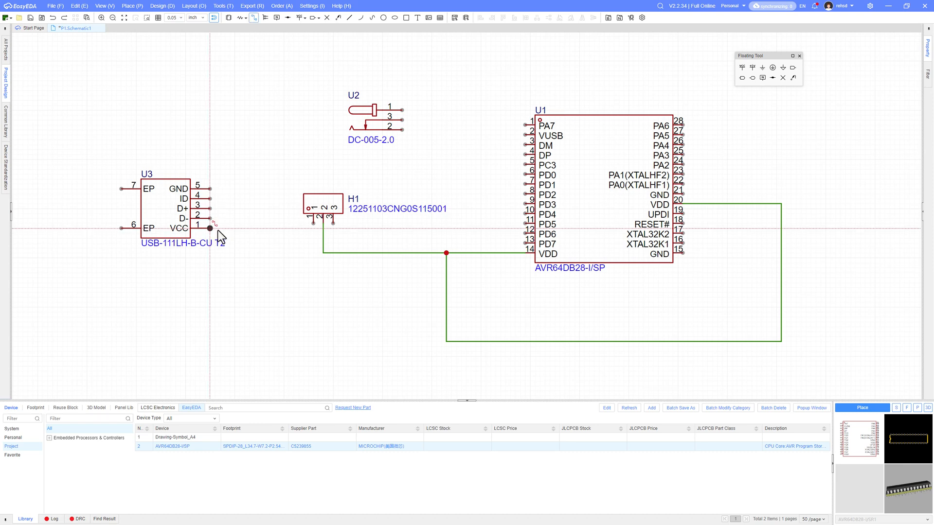
pyautogui.click(314, 225)
pyautogui.press('Escape')
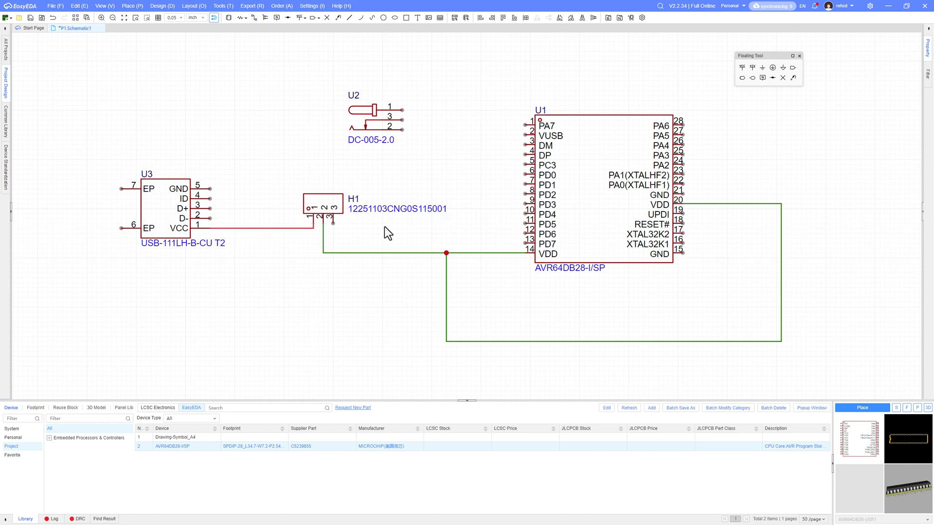
# Relabel H1 as DB BARREL, move DC jack U2 left above U3, and nudge H1 left.
pyautogui.moveTo(393, 208); pyautogui.dragTo(325, 188)
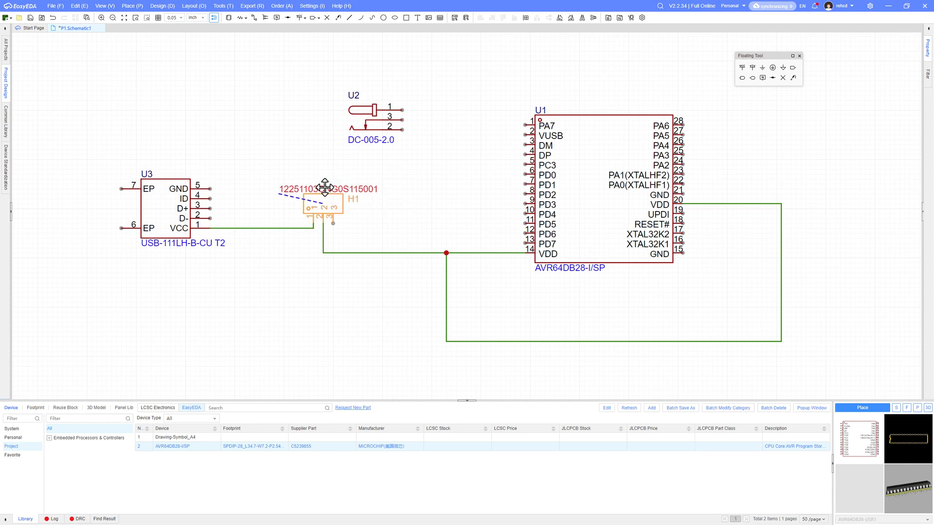
pyautogui.click(365, 145)
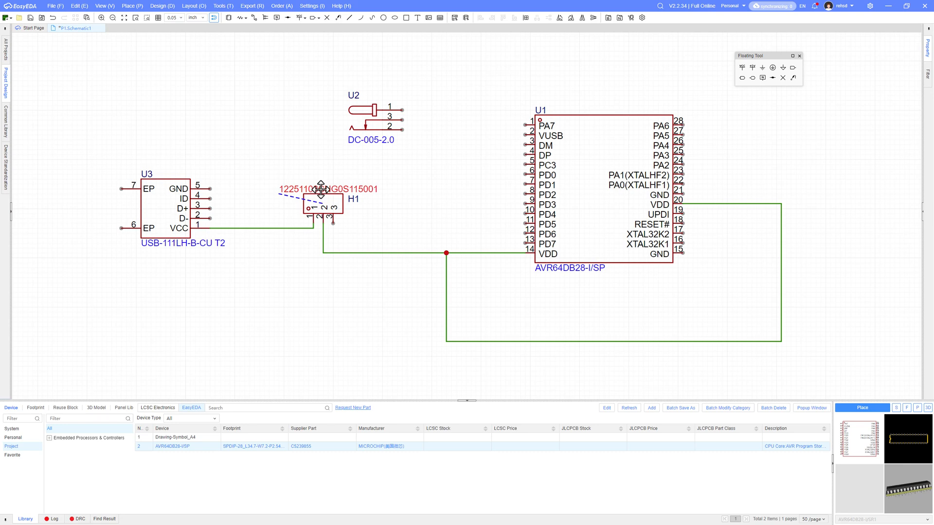
pyautogui.doubleClick(321, 189)
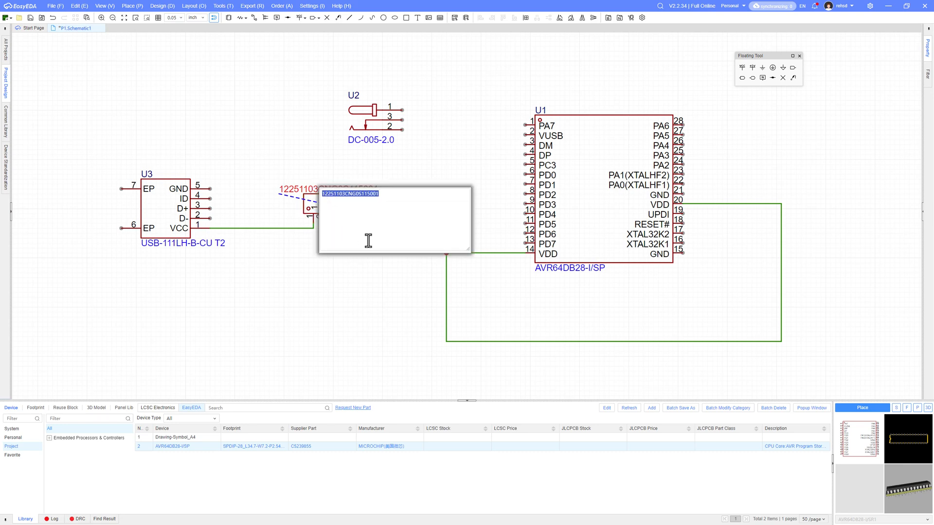
pyautogui.write('DB BARREL')
pyautogui.press('Return')
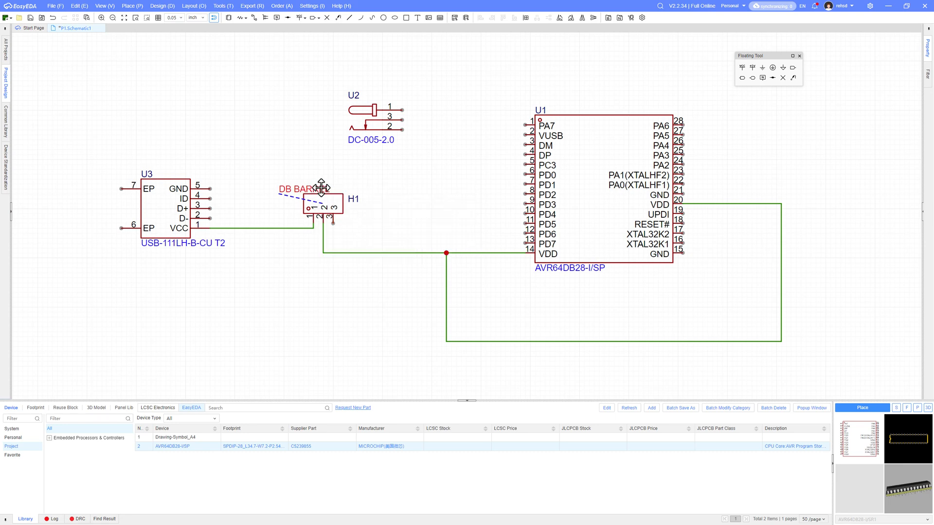
pyautogui.moveTo(317, 188); pyautogui.dragTo(338, 188)
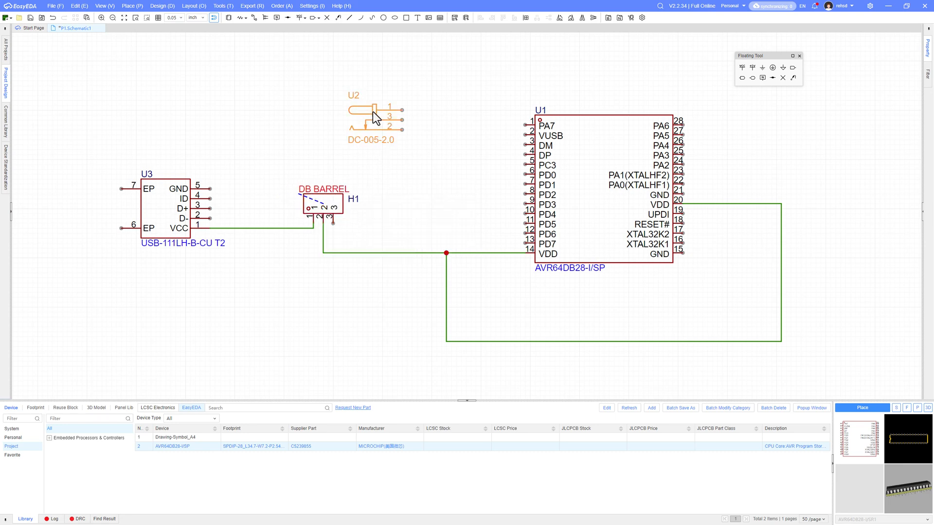
pyautogui.moveTo(371, 113); pyautogui.dragTo(162, 110)
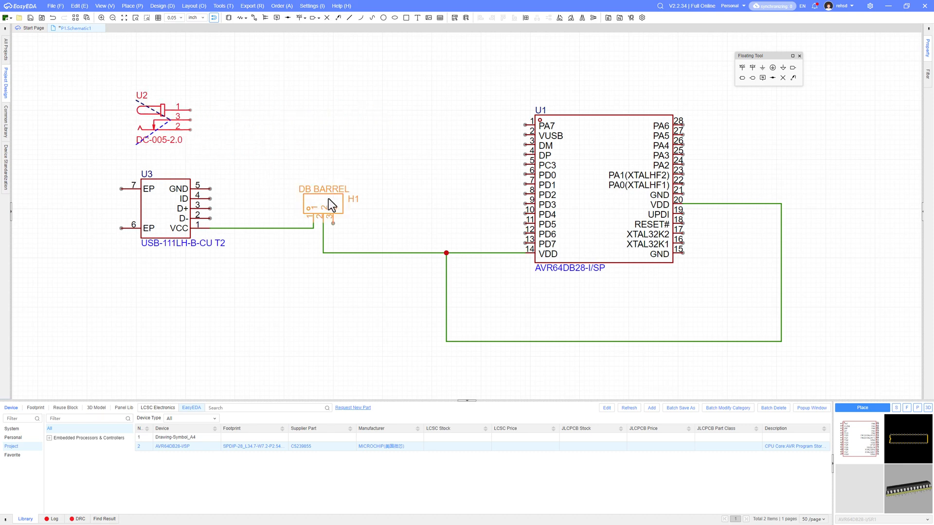
pyautogui.moveTo(328, 199); pyautogui.dragTo(298, 199)
# Wire DC jack pin 1 to H1 pin 3, run pin 3 downward, and place a GND symbol there.
pyautogui.press('w')
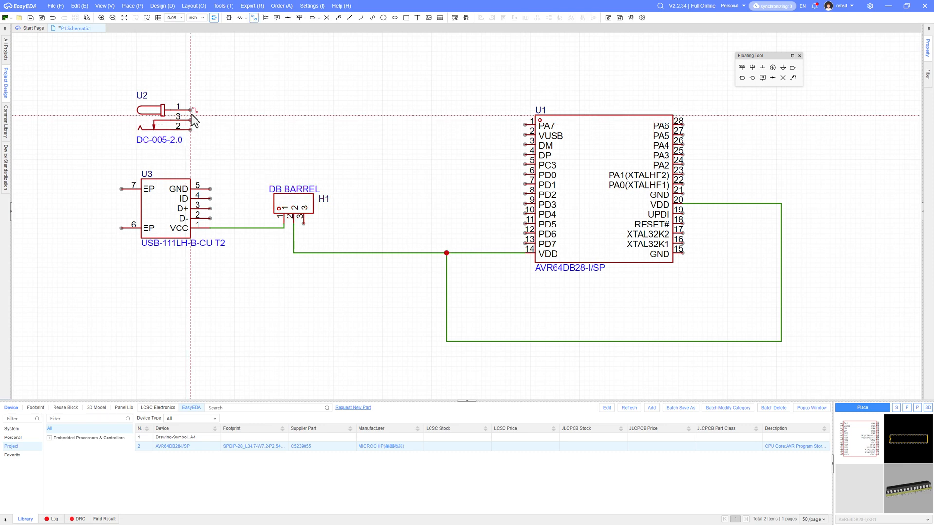
pyautogui.click(190, 110)
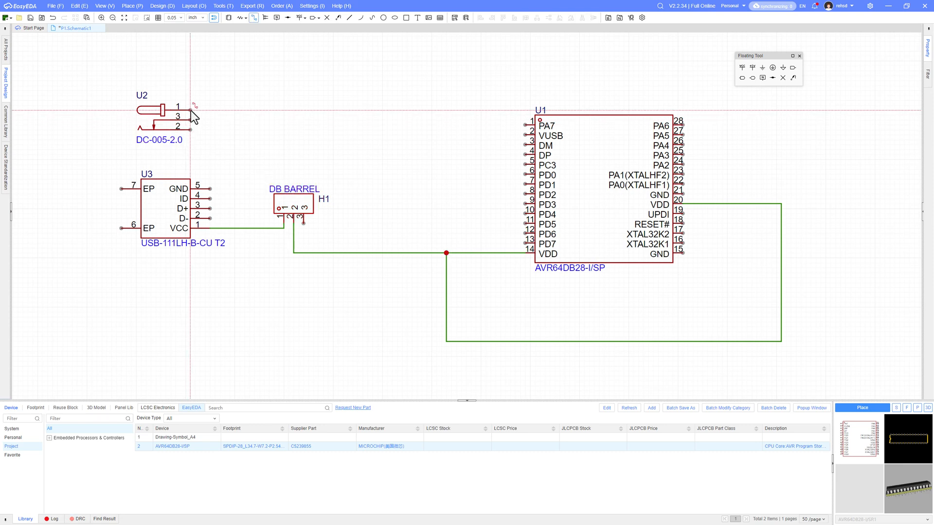
pyautogui.click(349, 232)
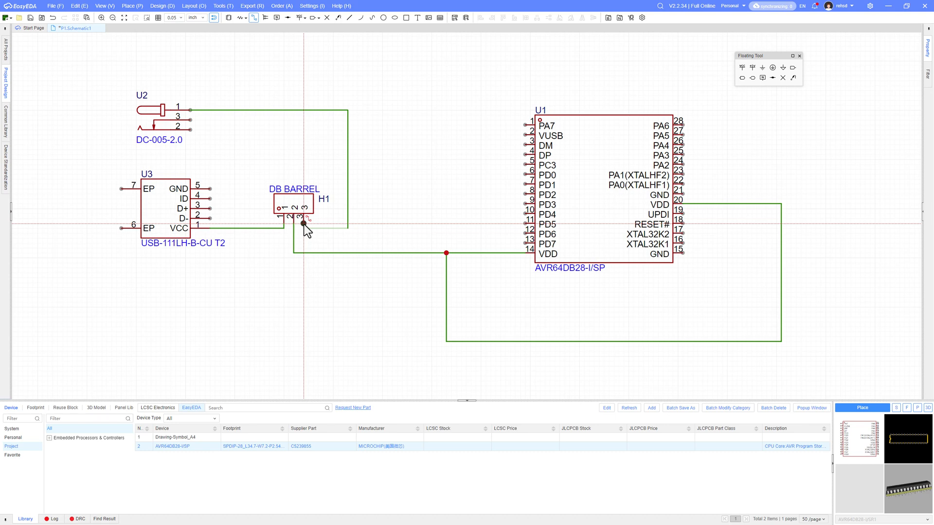
pyautogui.click(304, 224)
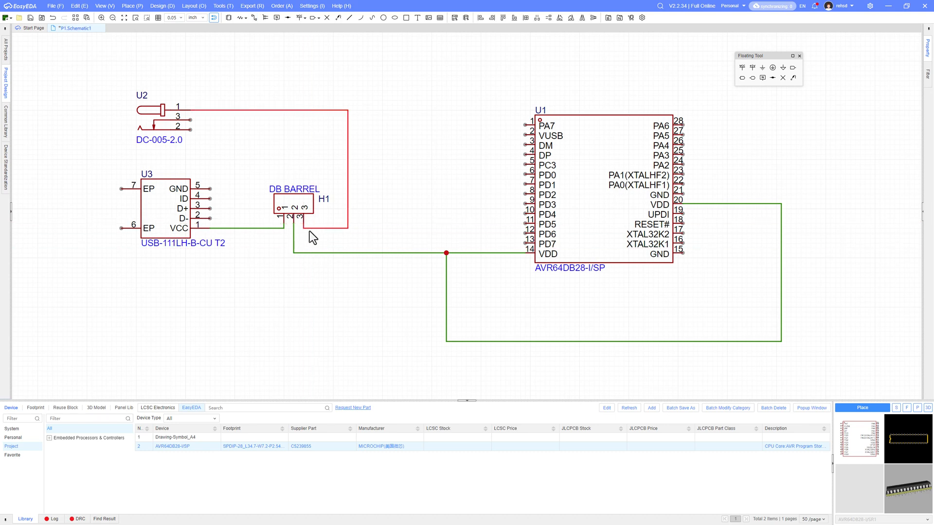
pyautogui.click(189, 121)
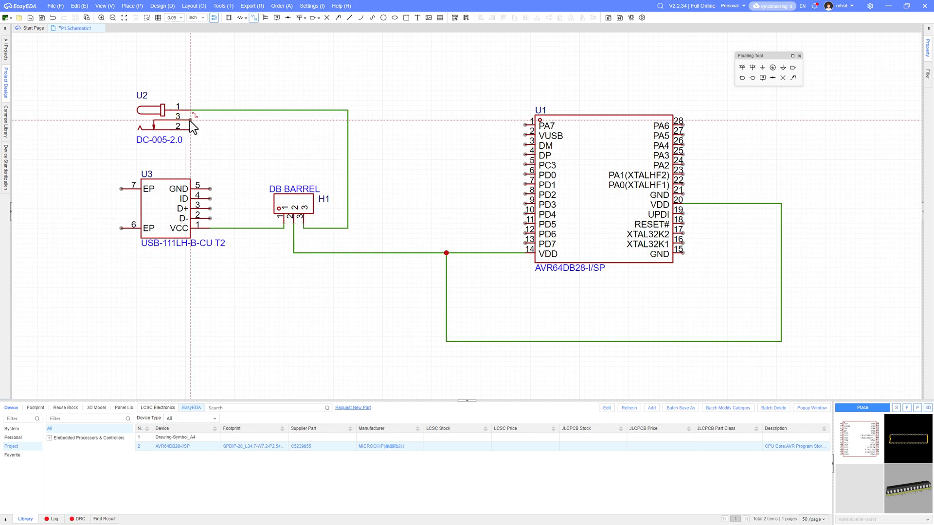
pyautogui.doubleClick(214, 139)
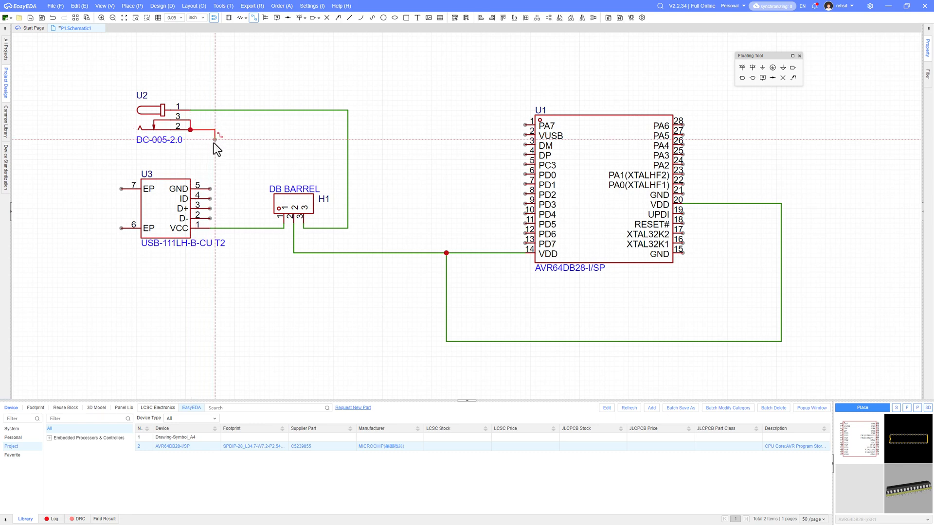
pyautogui.click(763, 68)
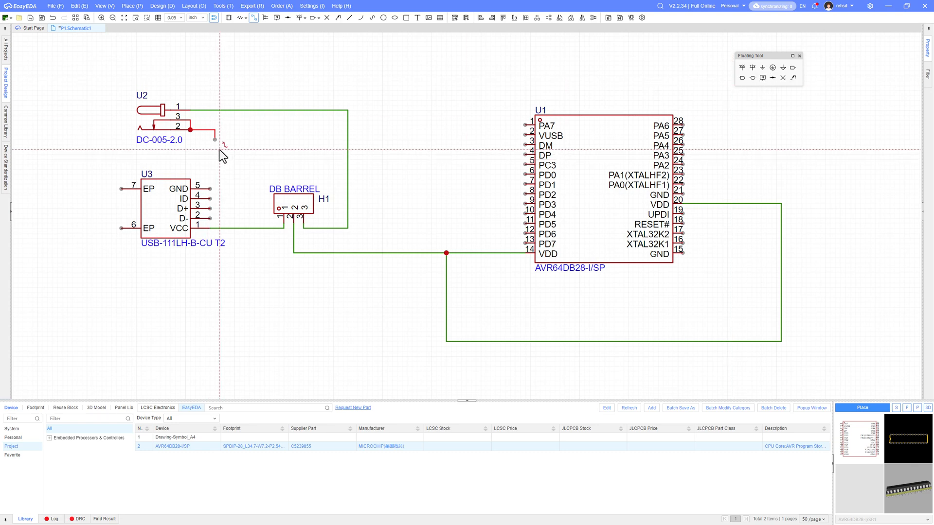
pyautogui.click(762, 68)
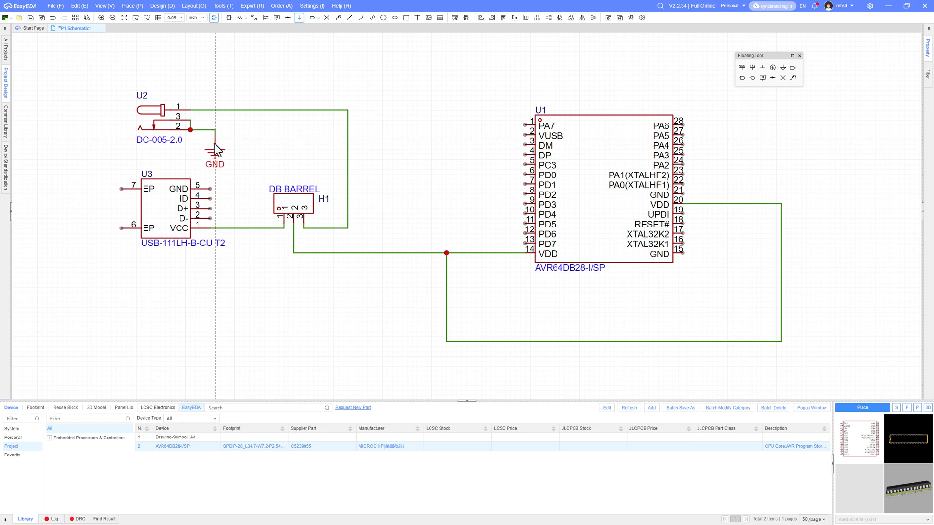
pyautogui.click(214, 144)
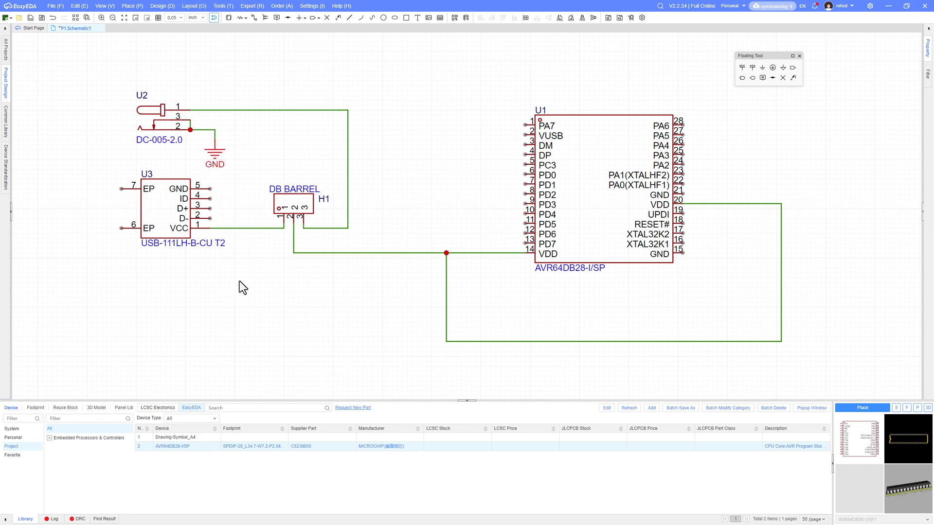
# Copy the GND symbol and wire it to USB connector U3's GND pin 5.
pyautogui.moveTo(162, 232); pyautogui.dragTo(163, 252)
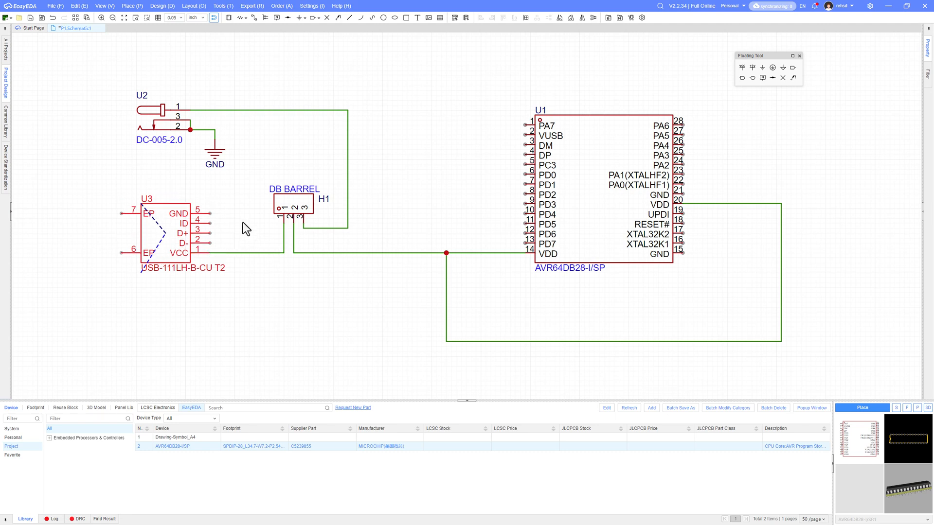
pyautogui.click(215, 156)
pyautogui.hotkey('ctrl', 'c')
pyautogui.hotkey('ctrl', 'v')
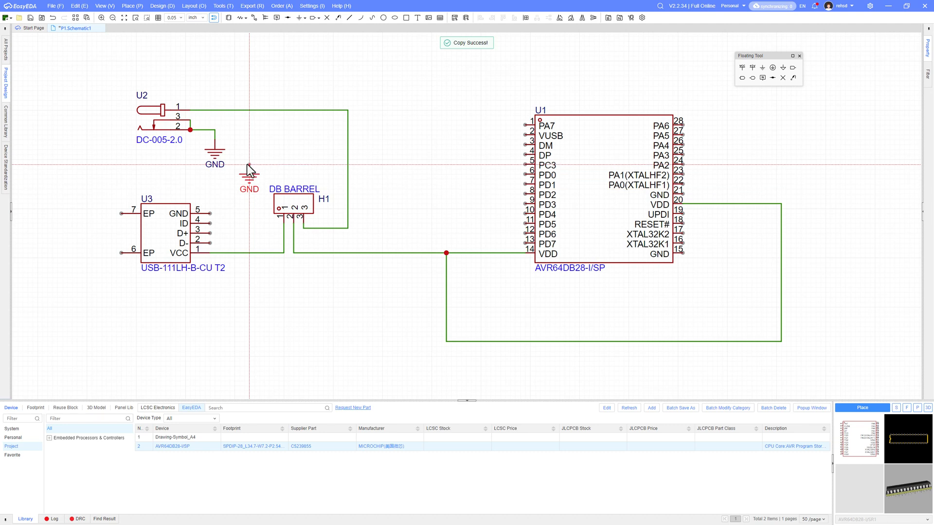
pyautogui.click(248, 161)
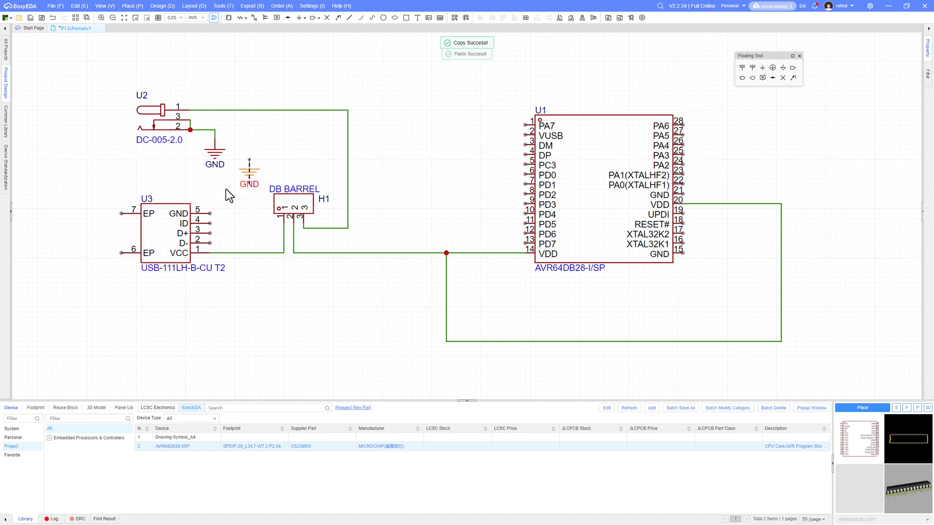
pyautogui.moveTo(249, 175); pyautogui.dragTo(77, 206)
pyautogui.hotkey('alt', 'w')
pyautogui.click(210, 213)
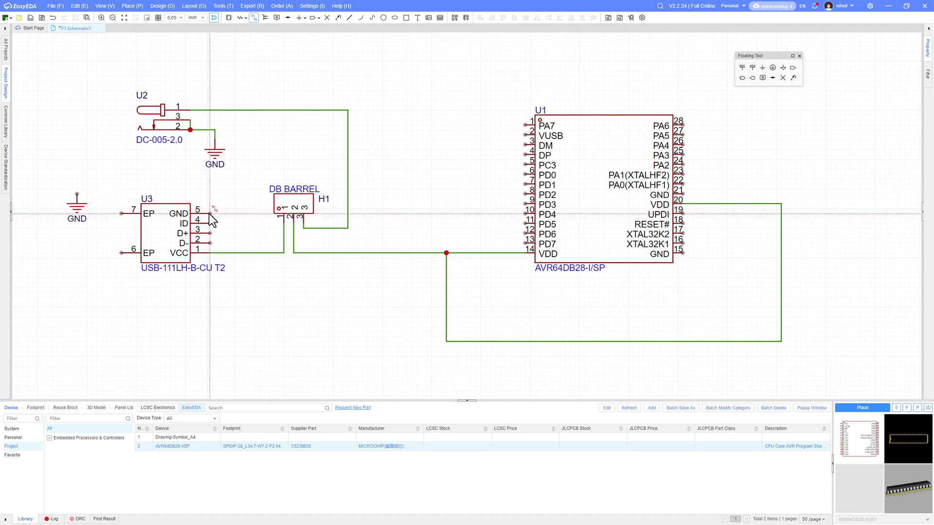
pyautogui.click(206, 185)
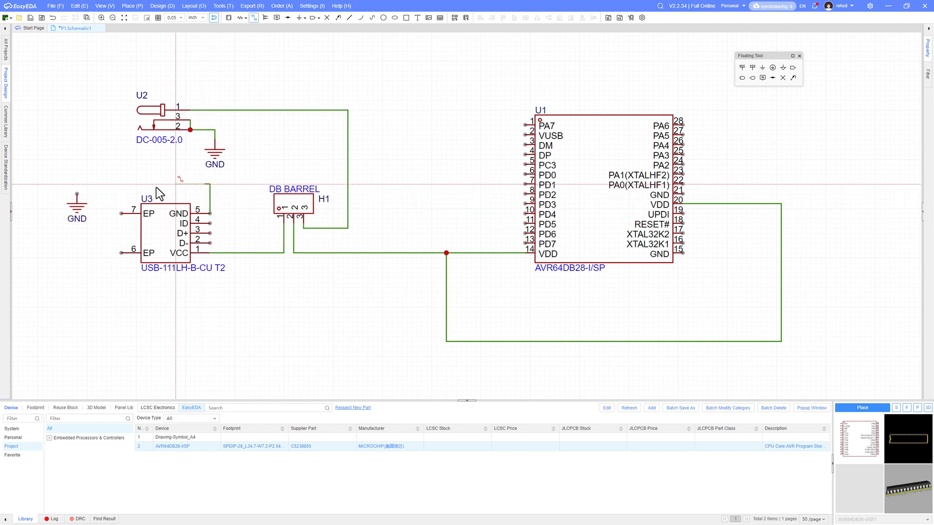
pyautogui.click(76, 193)
pyautogui.press('Escape')
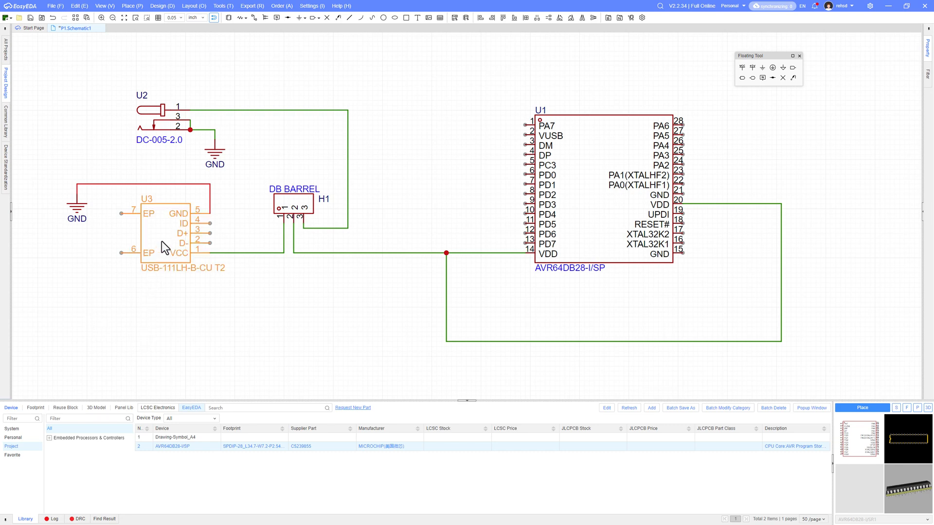
# Tidy the layout: shift U3 left, move its GND right, and raise the jack's GND.
pyautogui.moveTo(162, 241); pyautogui.dragTo(124, 236)
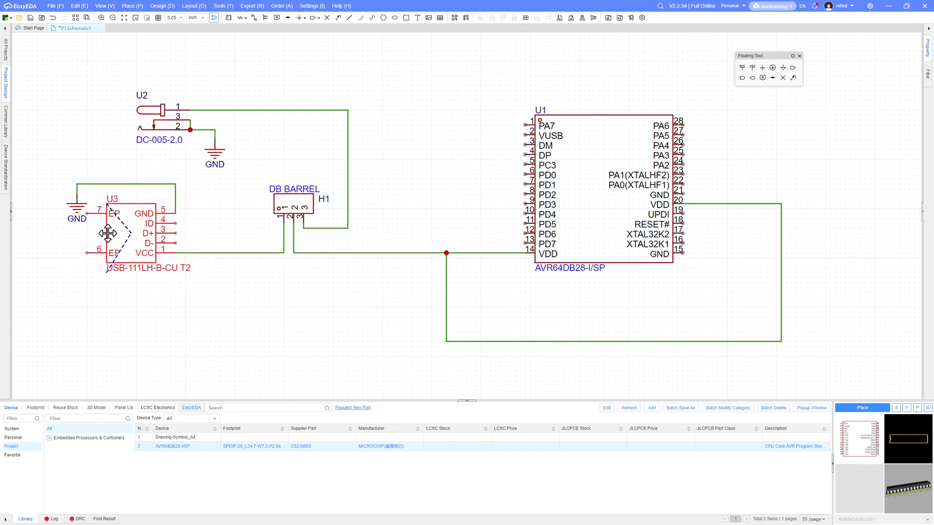
pyautogui.moveTo(77, 208); pyautogui.dragTo(194, 201)
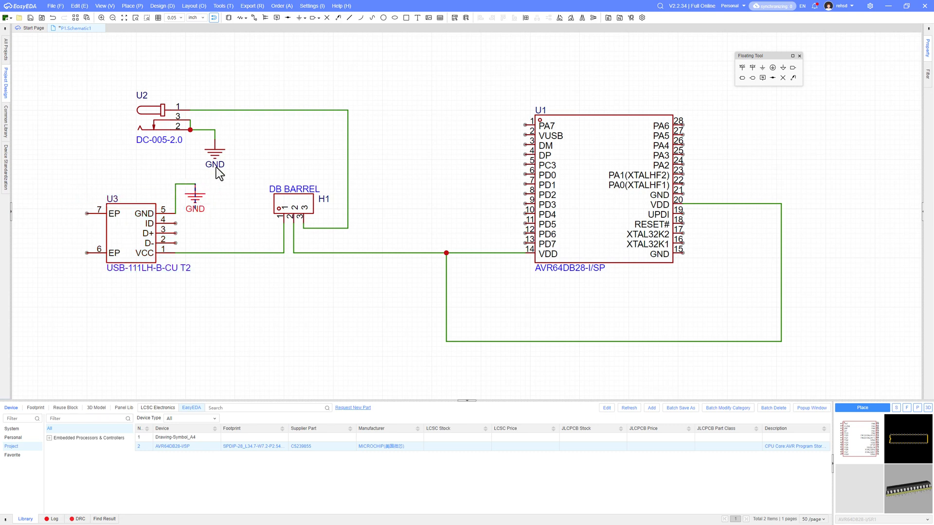
pyautogui.moveTo(214, 157); pyautogui.dragTo(205, 147)
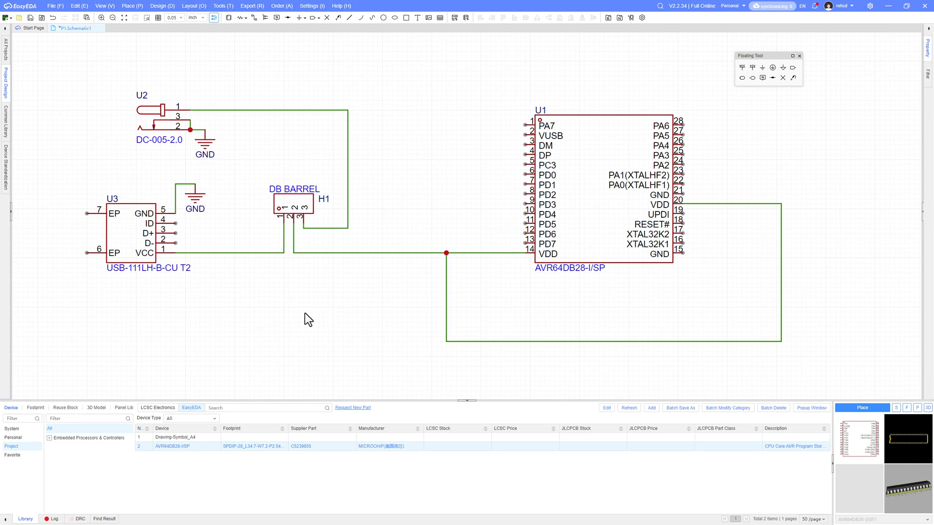
pyautogui.moveTo(305, 315); pyautogui.dragTo(424, 321, button='right')
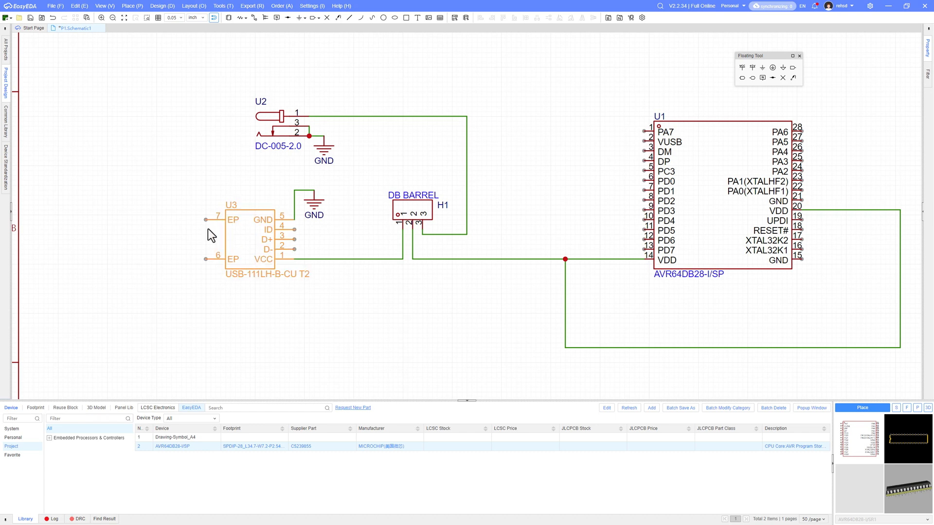
pyautogui.moveTo(426, 293); pyautogui.dragTo(366, 303, button='right')
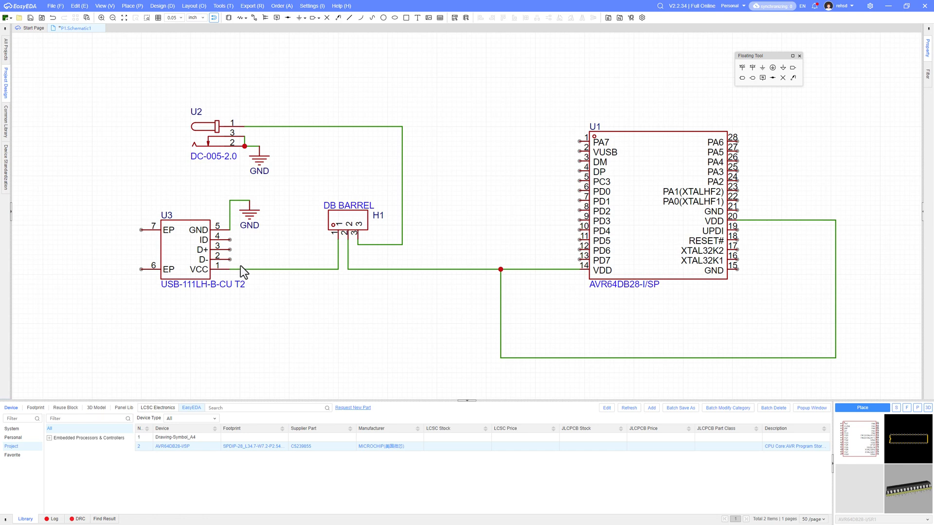
# Wire U3's D+ pin to U1's DP pin.
pyautogui.hotkey('alt', 'w')
pyautogui.click(230, 250)
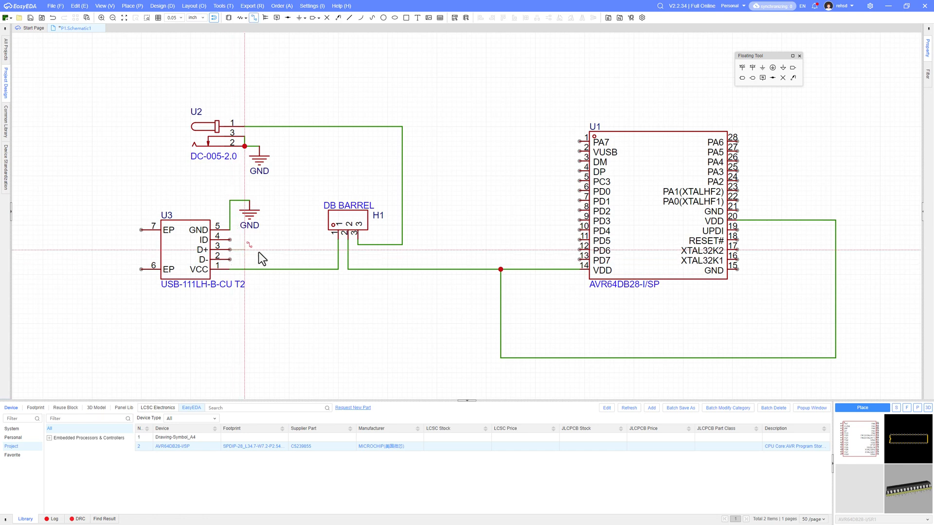
pyautogui.click(309, 171)
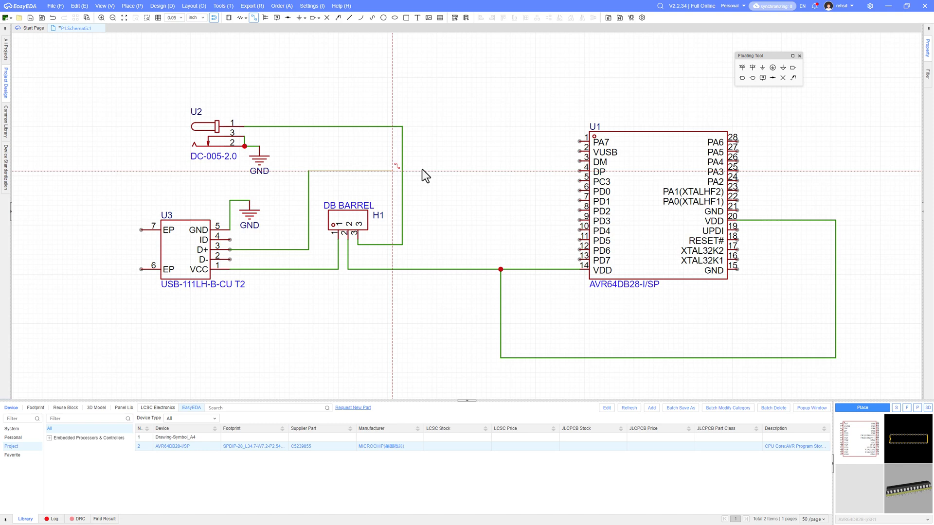
pyautogui.click(579, 171)
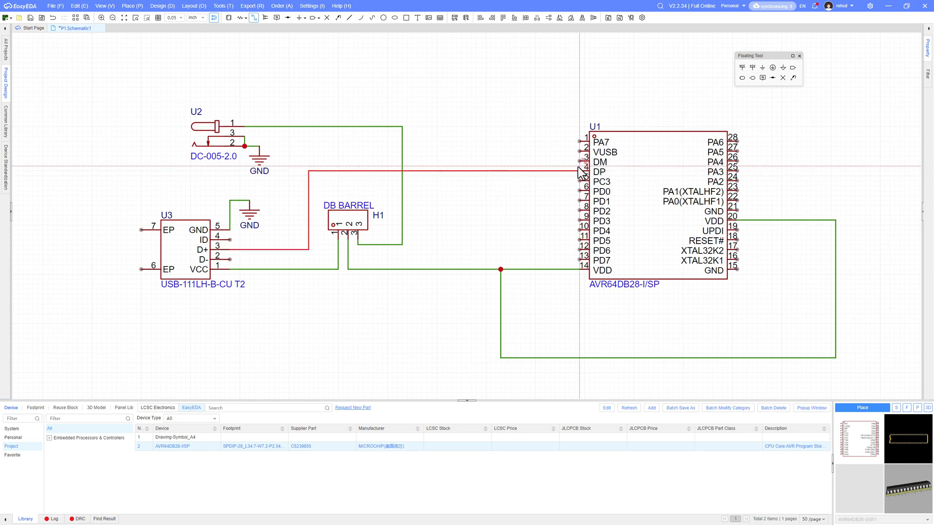
# Wire U3's D- pin to U1's DM pin, then move DC jack U2 below H1.
pyautogui.click(230, 259)
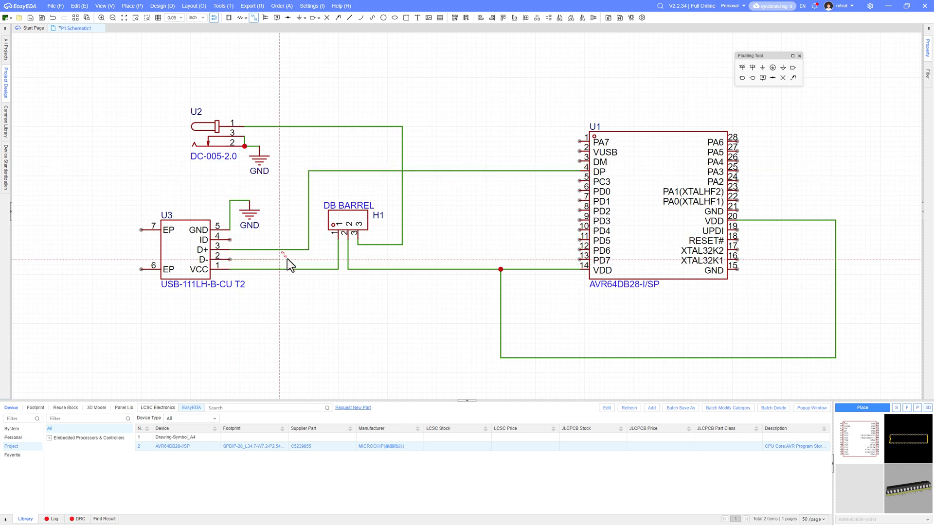
pyautogui.click(300, 162)
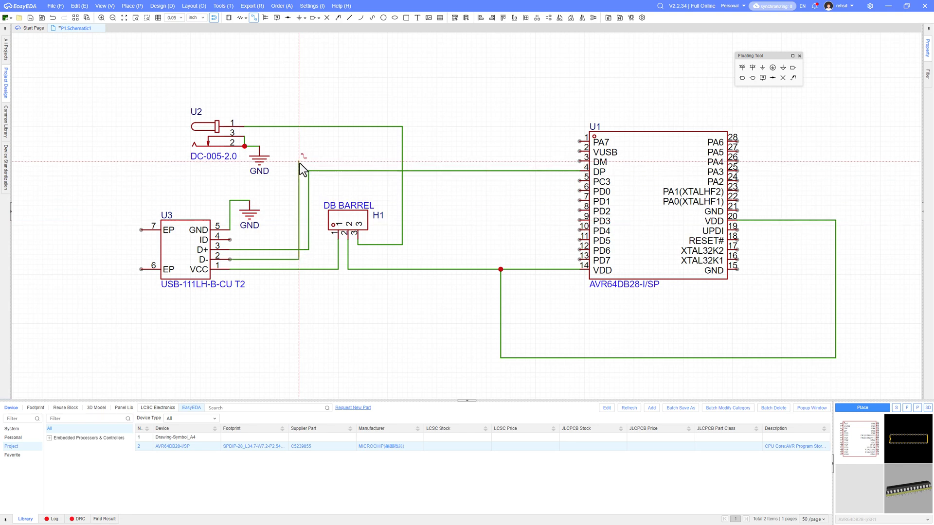
pyautogui.click(580, 161)
pyautogui.click(579, 161)
pyautogui.press('Escape')
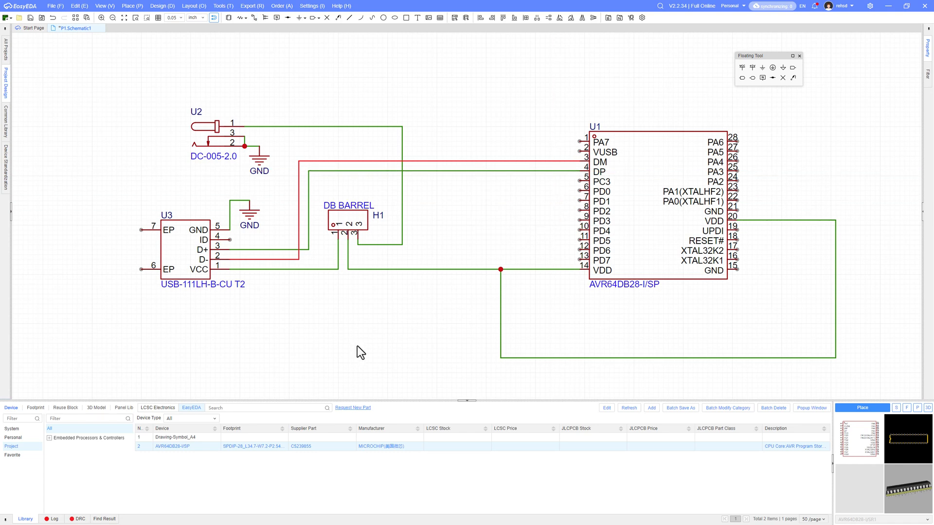
pyautogui.click(371, 357)
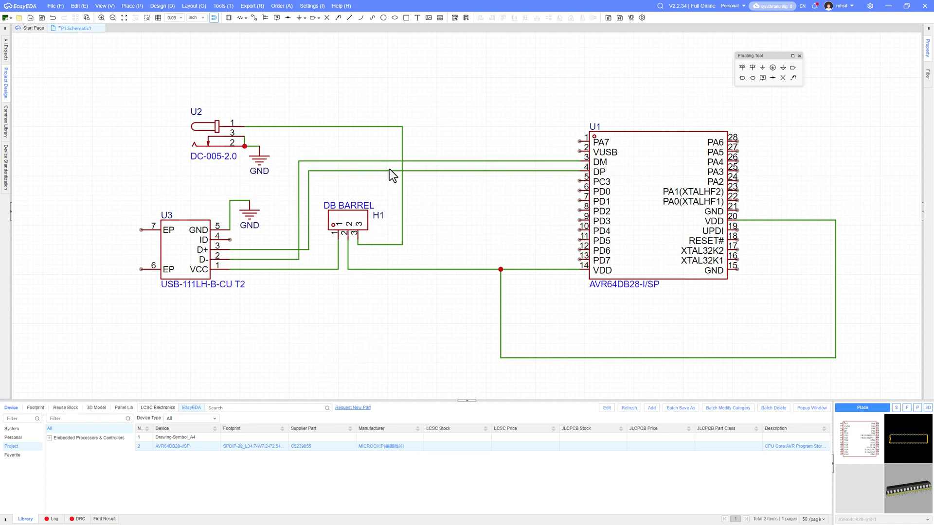
pyautogui.moveTo(156, 96); pyautogui.dragTo(272, 180)
pyautogui.moveTo(208, 157); pyautogui.dragTo(366, 332)
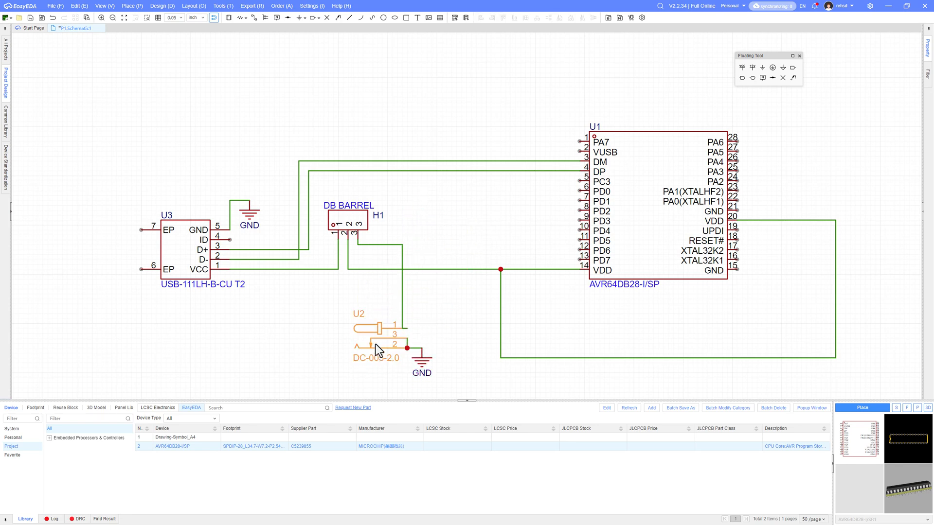
# Delete the old H1-to-U2 wire, then rotate DC jack U2 and place it beside H1.
pyautogui.click(402, 296)
pyautogui.press('Delete')
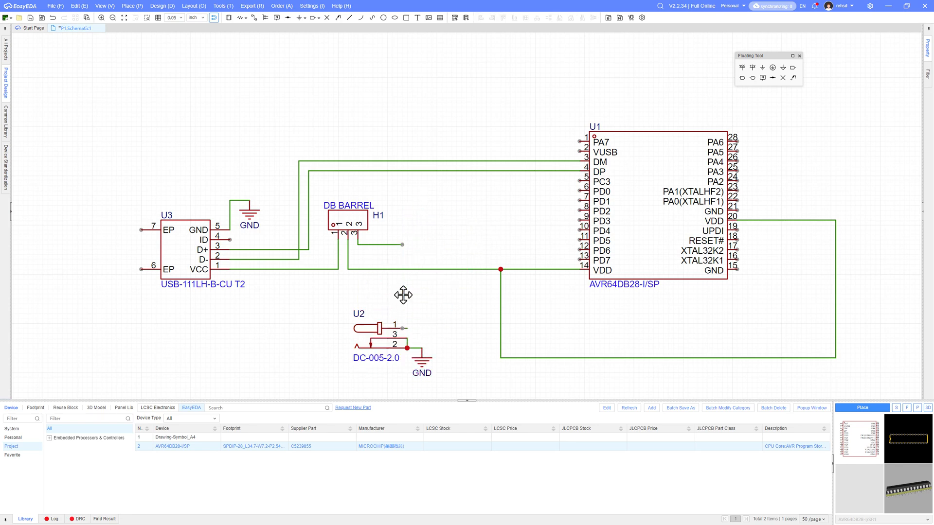
pyautogui.click(367, 328)
pyautogui.press('space')
pyautogui.press('space')
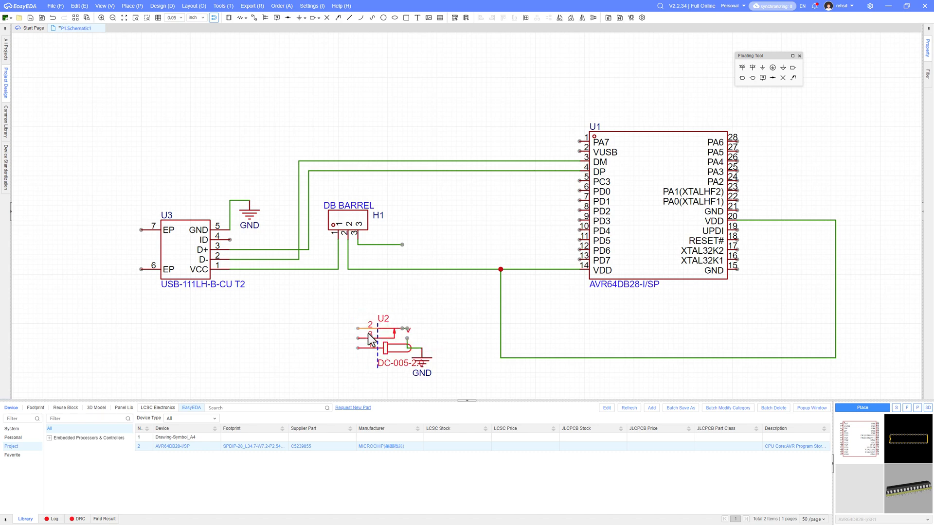
pyautogui.moveTo(310, 324); pyautogui.dragTo(425, 222)
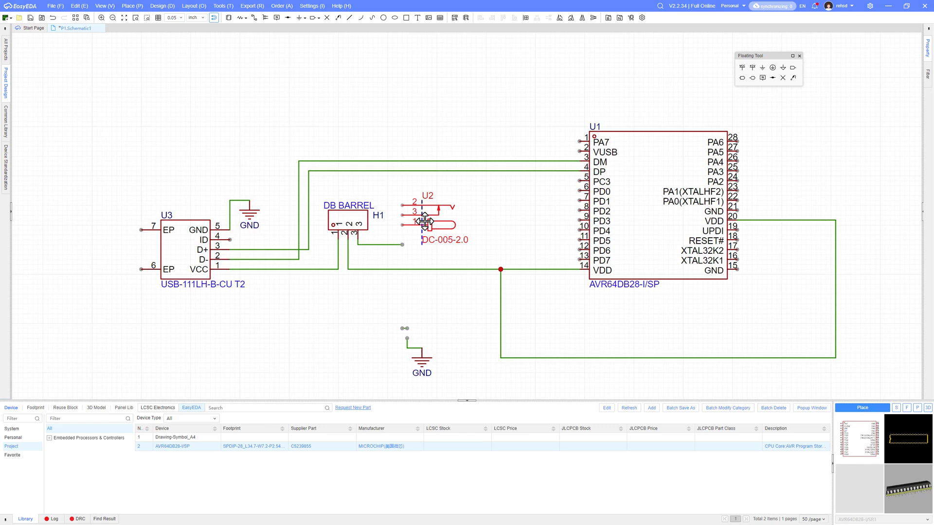
pyautogui.click(386, 257)
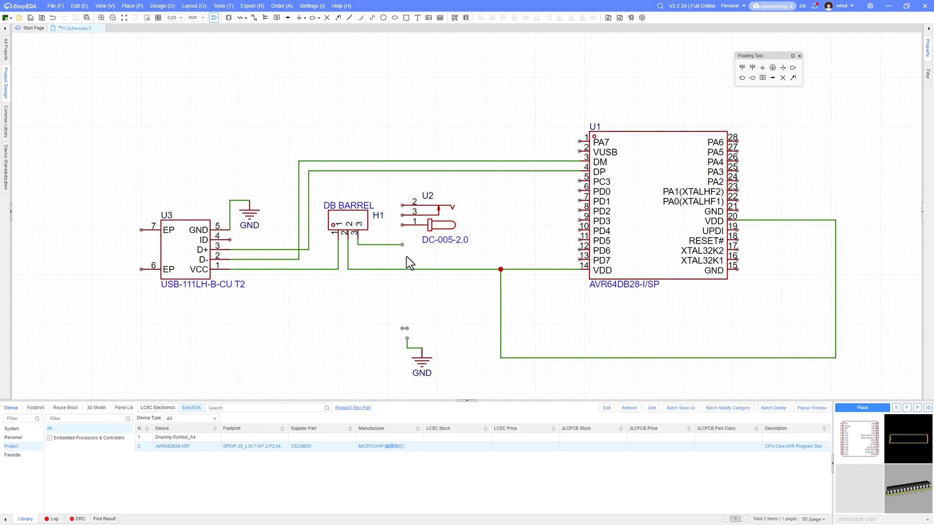
pyautogui.click(436, 224)
pyautogui.press('space')
pyautogui.press('space')
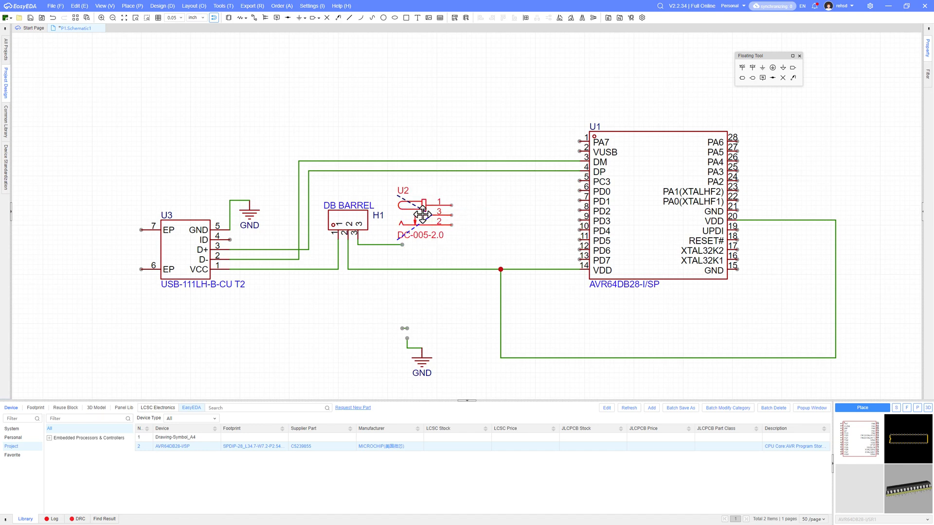
pyautogui.moveTo(422, 215); pyautogui.dragTo(422, 210)
pyautogui.click(422, 252)
# Wire H1 pin 3 to U2 pin 1 with a corner above U2.
pyautogui.hotkey('alt', 'w')
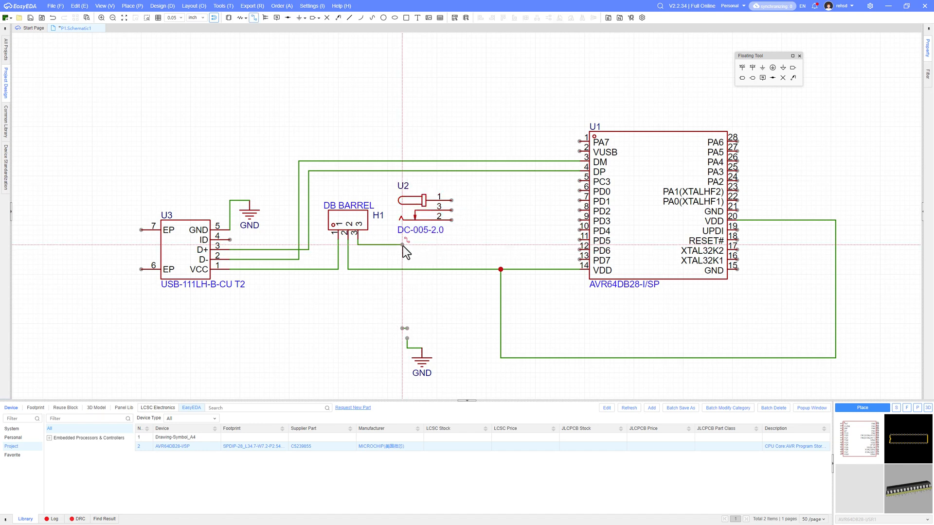
pyautogui.click(402, 245)
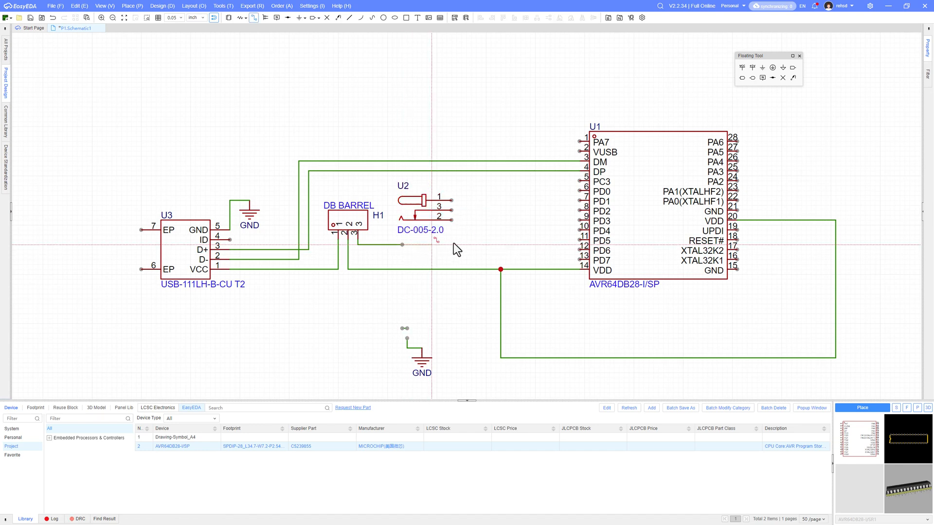
pyautogui.click(494, 199)
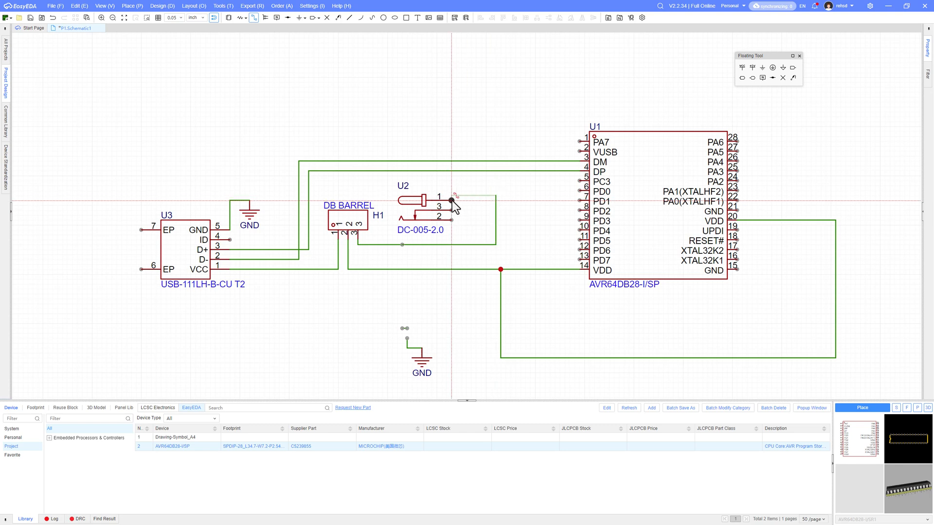
pyautogui.click(452, 200)
pyautogui.press('Escape')
pyautogui.click(469, 196)
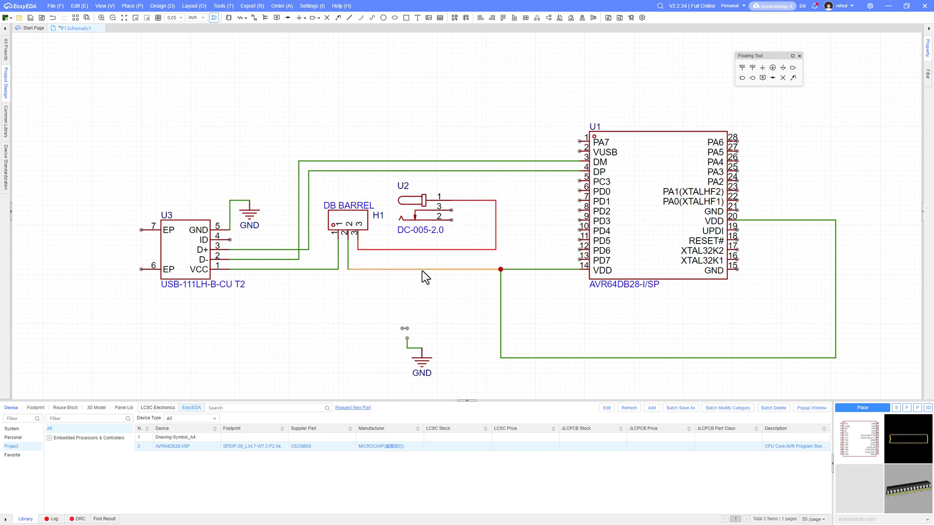
# Cut the GND symbol from the bottom and paste it beside U2.
pyautogui.click(422, 371)
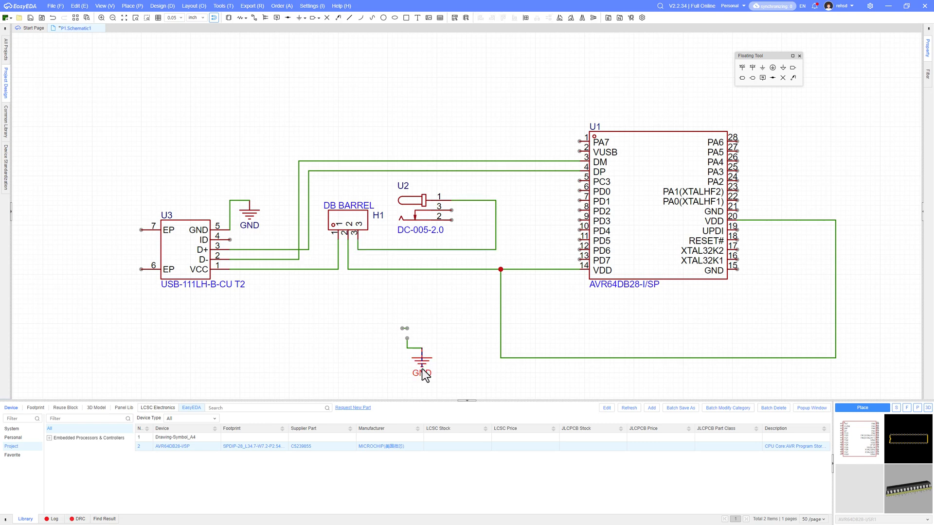
pyautogui.hotkey('ctrl', 'x')
pyautogui.hotkey('ctrl', 'v')
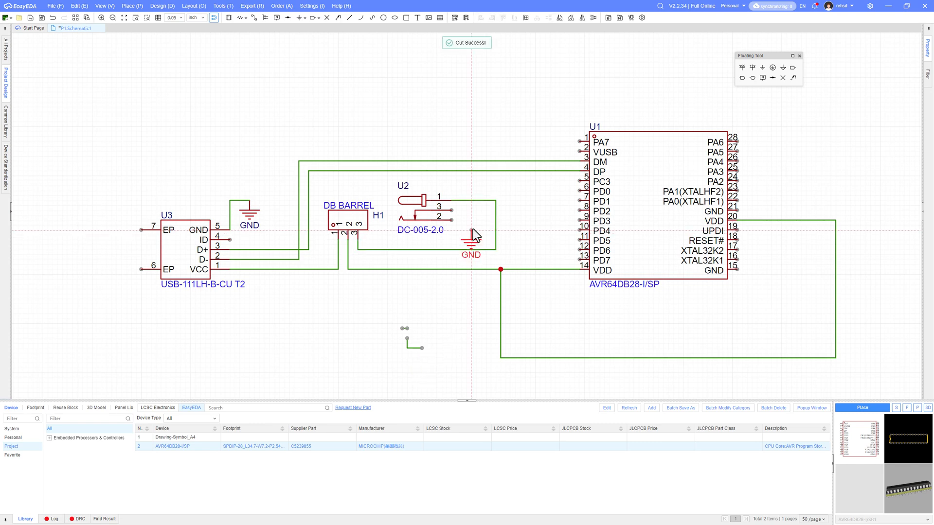
pyautogui.click(472, 222)
# Wire U2 pins 2 and 3 to GND, delete stray wire fragments, and nudge GND up.
pyautogui.hotkey('alt', 'w')
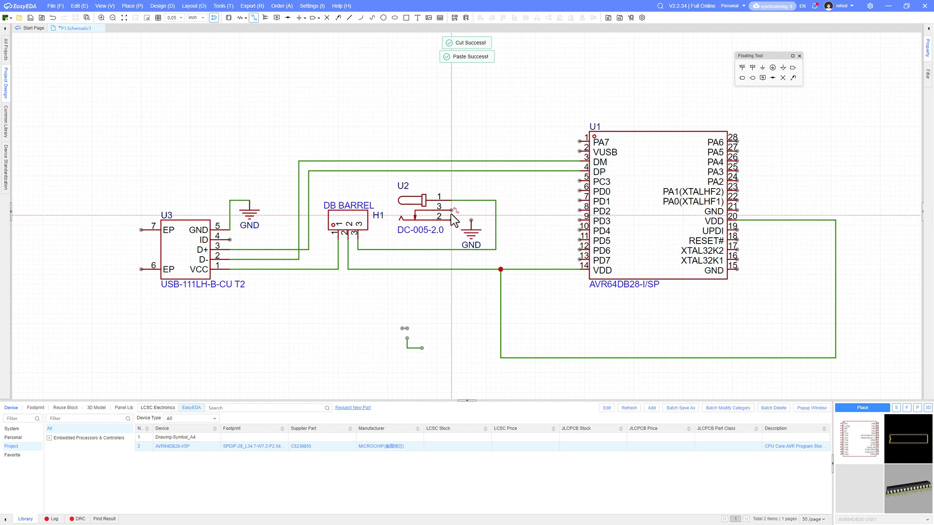
pyautogui.click(451, 211)
pyautogui.click(451, 210)
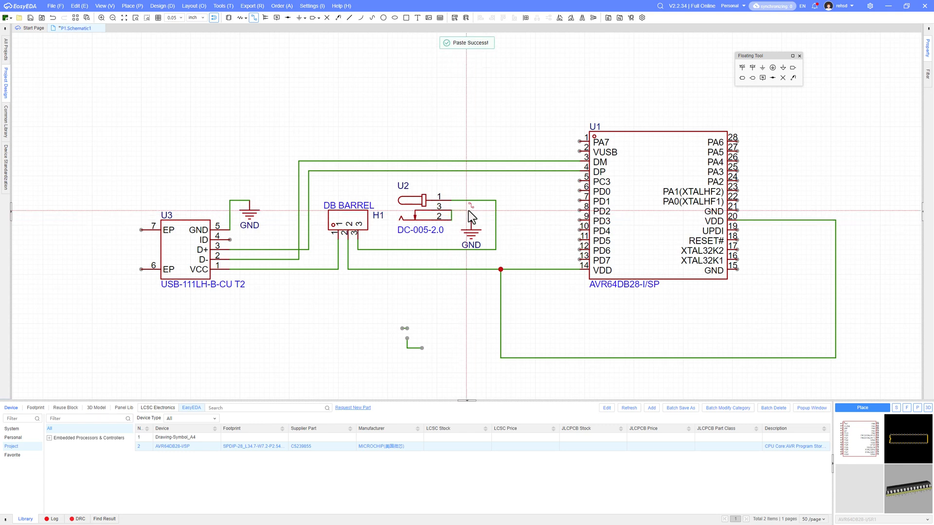
pyautogui.click(471, 228)
pyautogui.press('Escape')
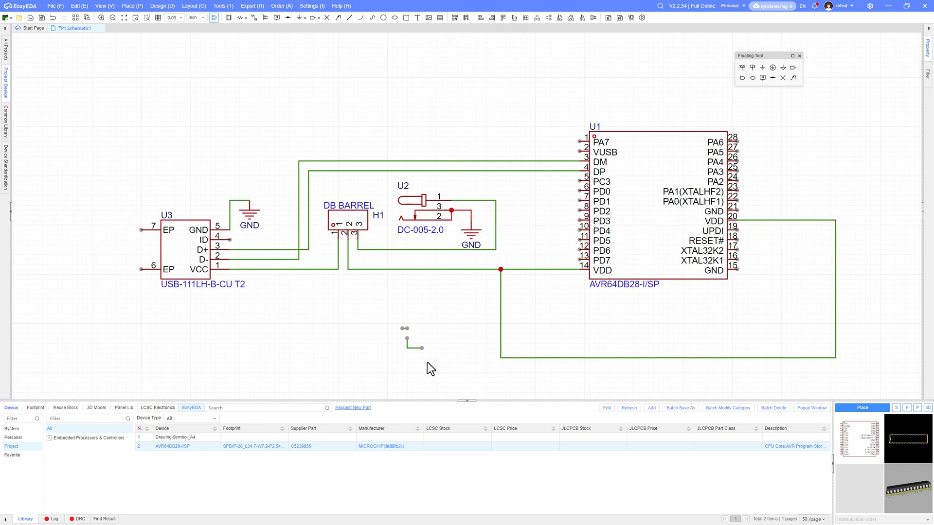
pyautogui.press('Delete')
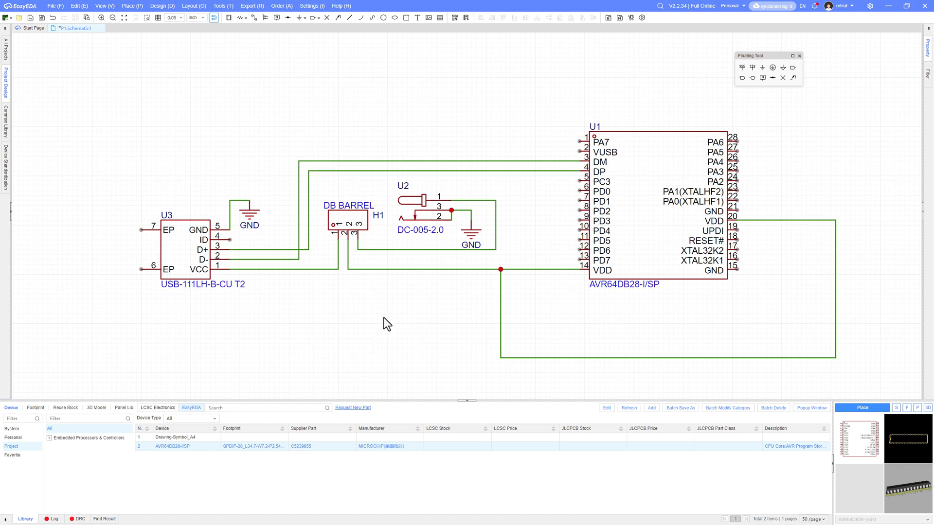
pyautogui.moveTo(473, 237); pyautogui.dragTo(473, 232)
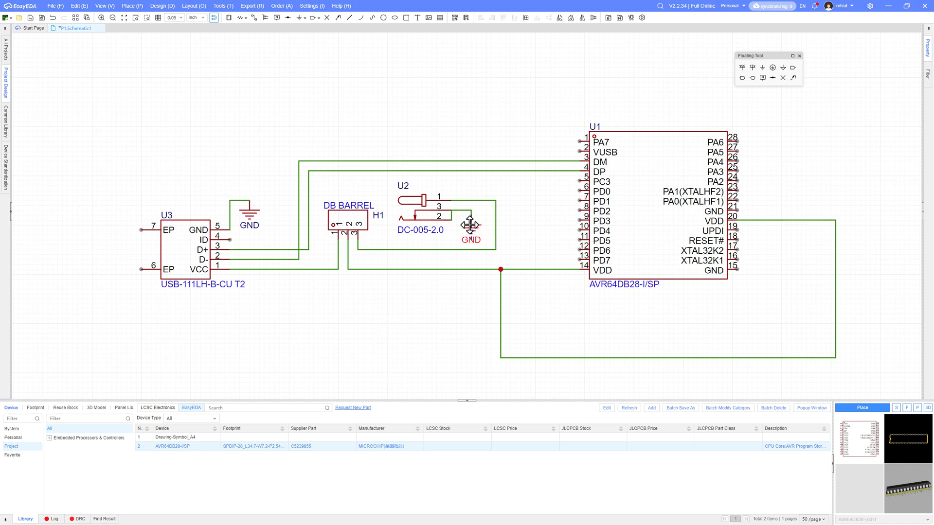
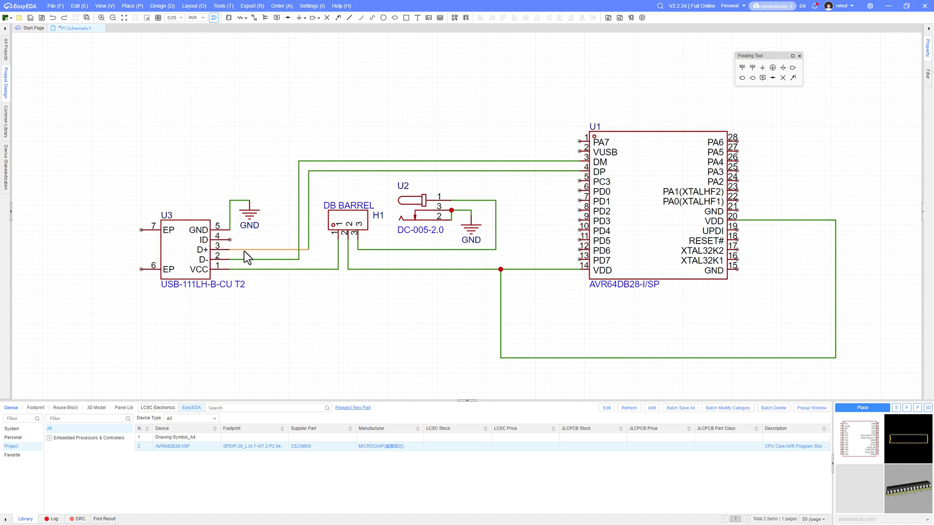
# Mark U3's ID pin 4 with a No Connect flag.
pyautogui.click(783, 78)
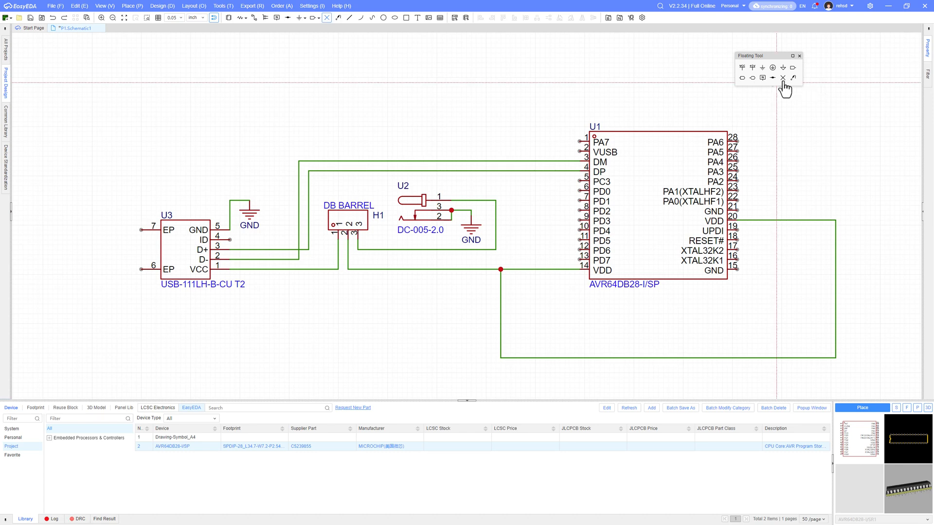
pyautogui.click(229, 240)
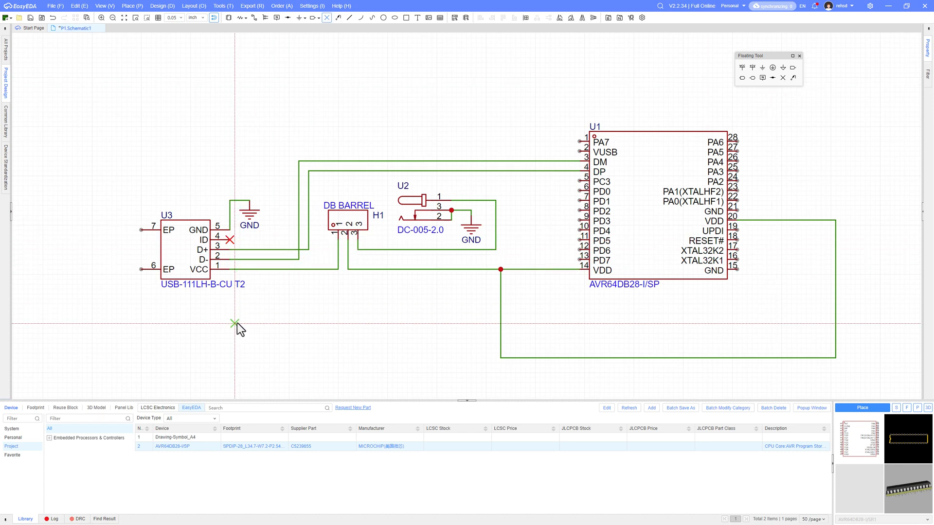
pyautogui.press('Escape')
pyautogui.moveTo(264, 333); pyautogui.dragTo(303, 305, button='right')
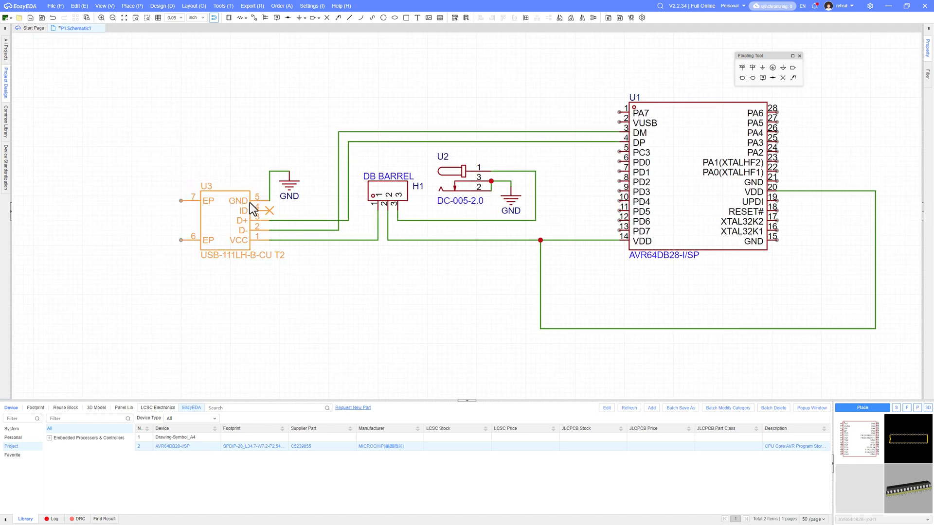
# Copy the GND symbol near U3 and paste a copy to the left of U3.
pyautogui.click(292, 185)
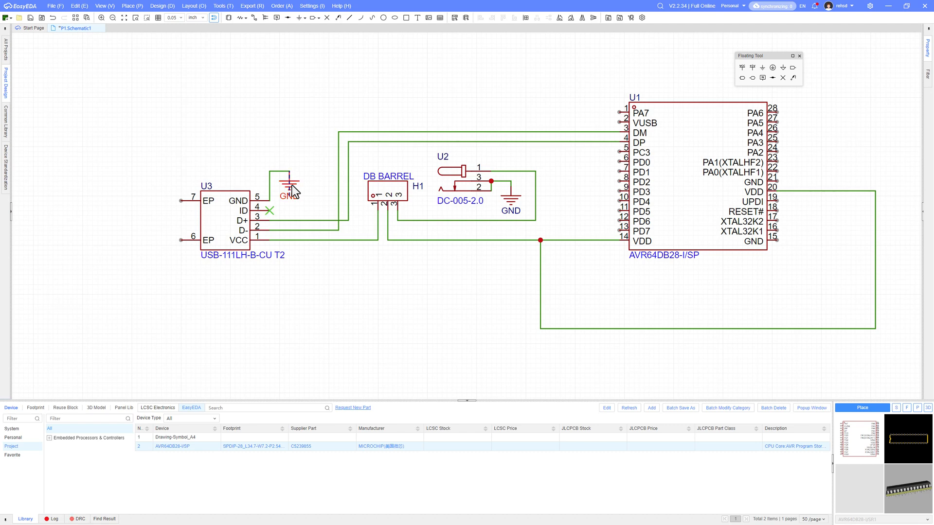
pyautogui.hotkey('ctrl', 'c')
pyautogui.hotkey('alt', 'v')
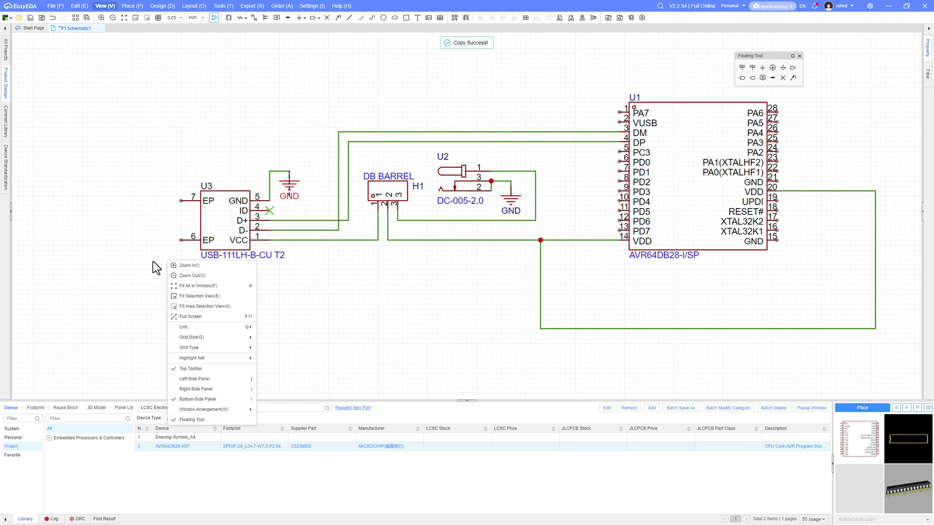
pyautogui.click(179, 256)
pyautogui.hotkey('ctrl', 'v')
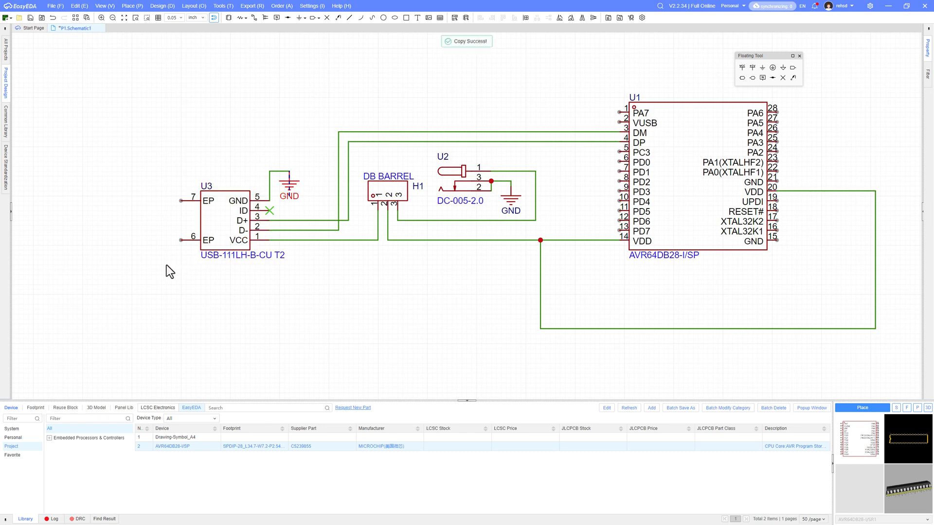
pyautogui.click(160, 255)
# Wire U3's EP pins 7 and 6 to the new GND symbol, align it, and save.
pyautogui.hotkey('alt', 'w')
pyautogui.click(181, 200)
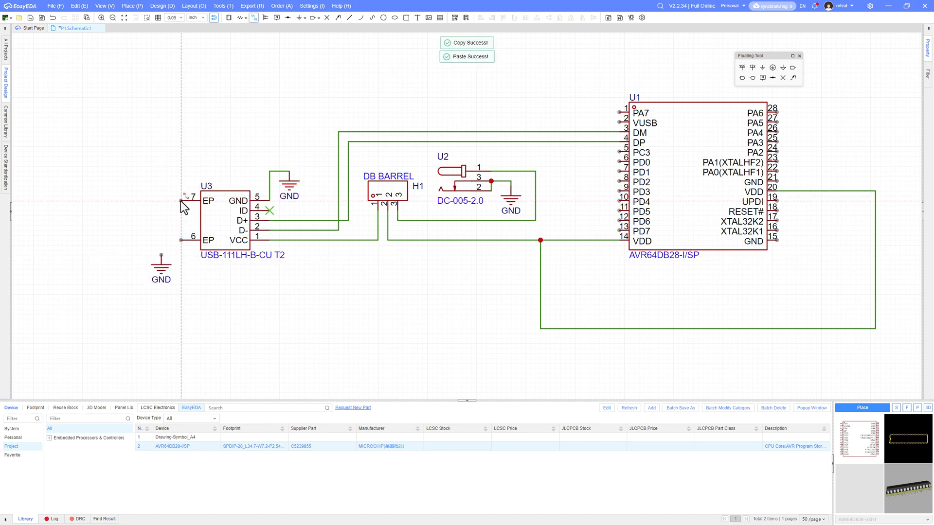
pyautogui.click(183, 241)
pyautogui.press('Escape')
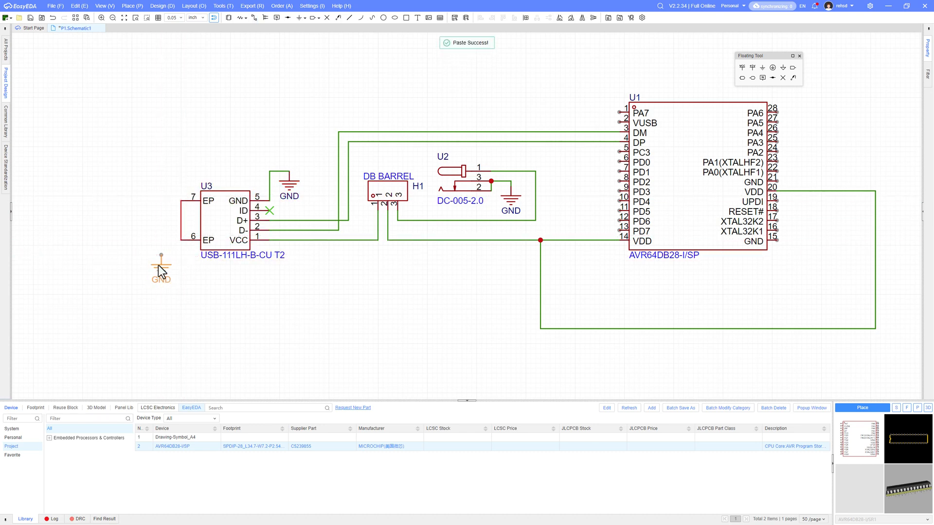
pyautogui.moveTo(161, 269); pyautogui.dragTo(156, 239)
pyautogui.hotkey('alt', 'w')
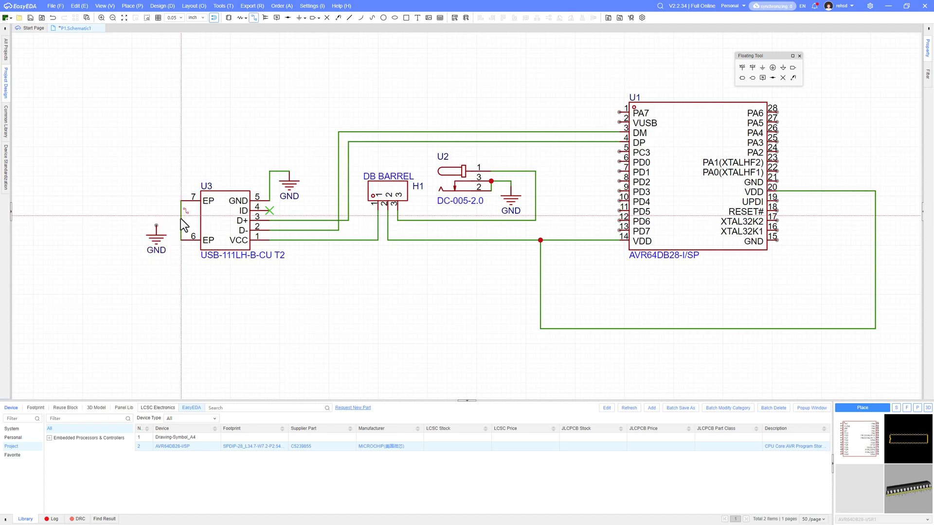
pyautogui.click(182, 201)
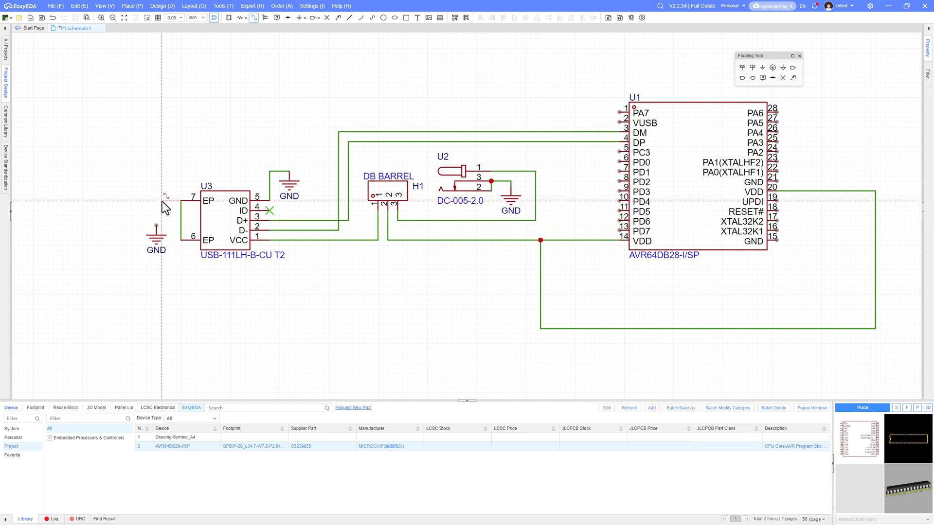
pyautogui.click(156, 225)
pyautogui.press('Escape')
pyautogui.moveTo(157, 241); pyautogui.dragTo(156, 229)
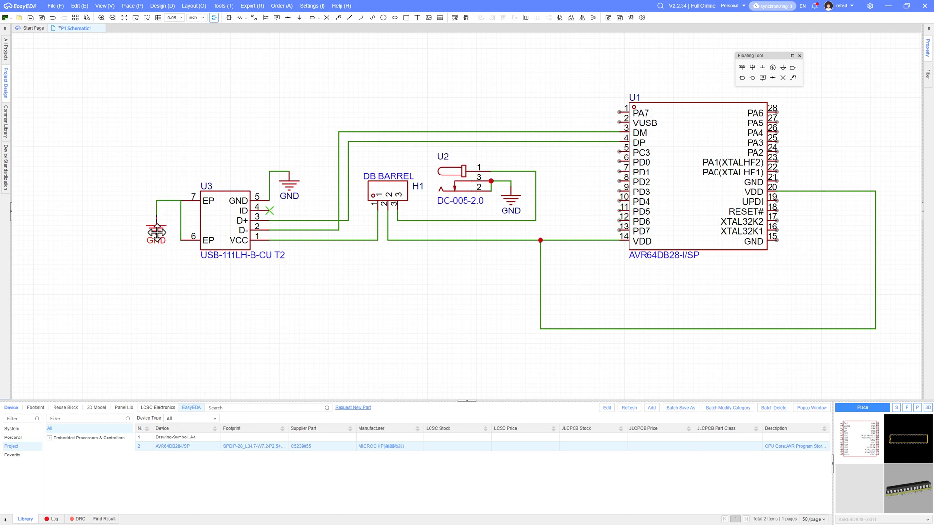
pyautogui.click(166, 267)
pyautogui.click(30, 18)
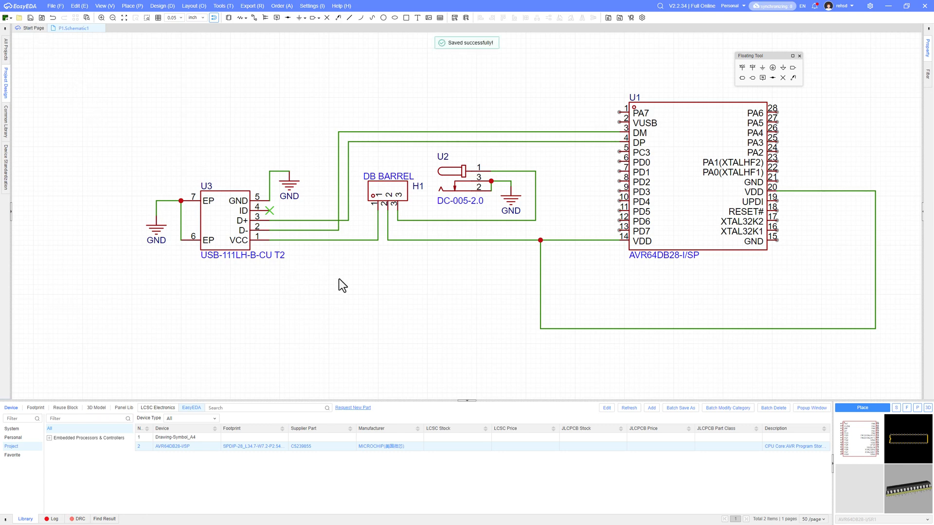
# Pan the schematic, then switch to Edge showing the hand-drawn AVR64DU28 sketch.
pyautogui.moveTo(361, 292); pyautogui.dragTo(269, 317, button='right')
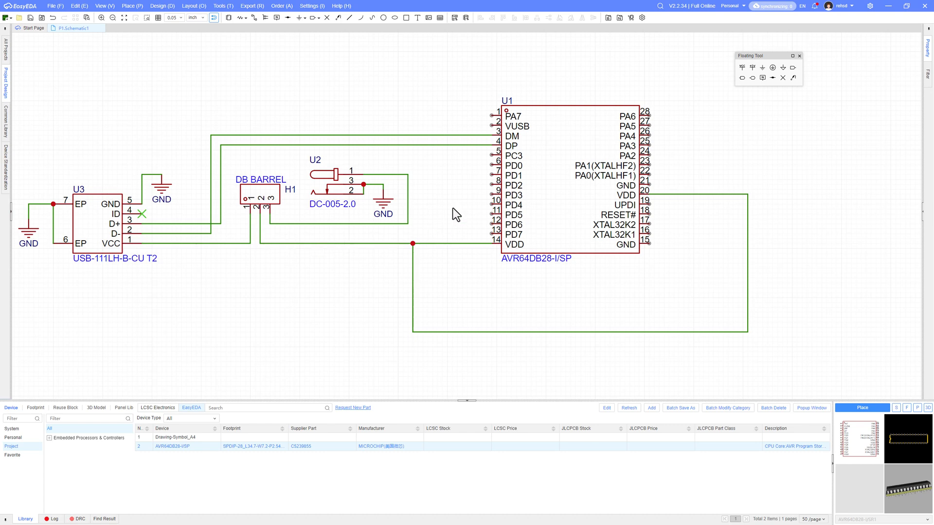
pyautogui.moveTo(465, 190); pyautogui.dragTo(563, 200, button='right')
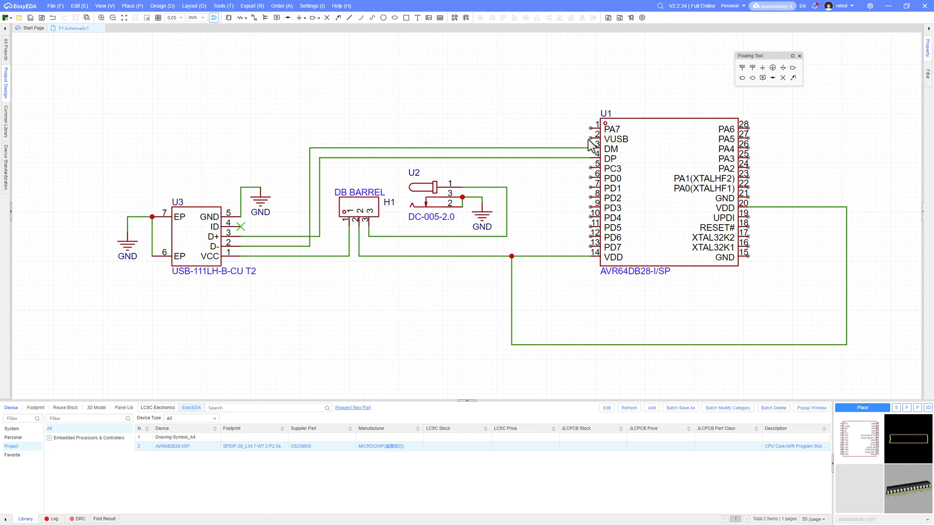
pyautogui.hotkey('alt', 'Tab')
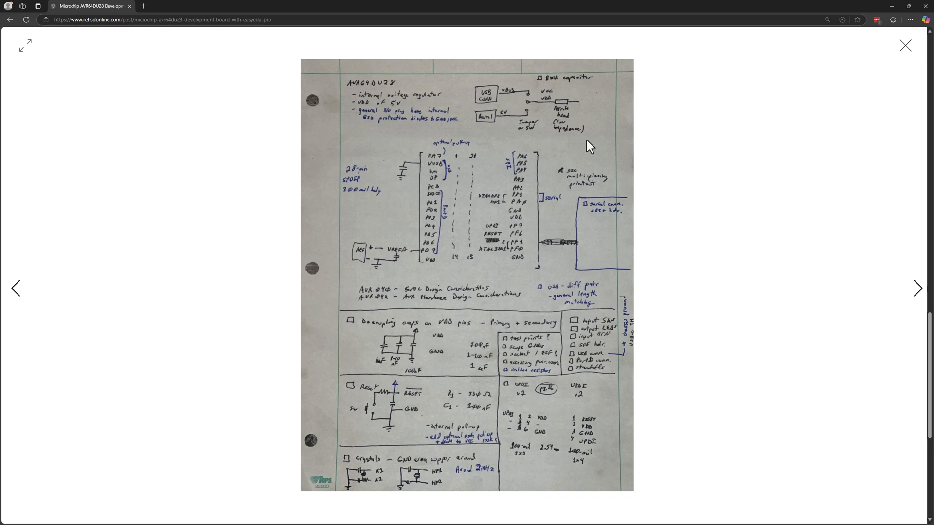
# Scroll through the AVR64DU28 datasheet and glance back at the hand-drawn sketch.
pyautogui.hotkey('alt', 'Tab')
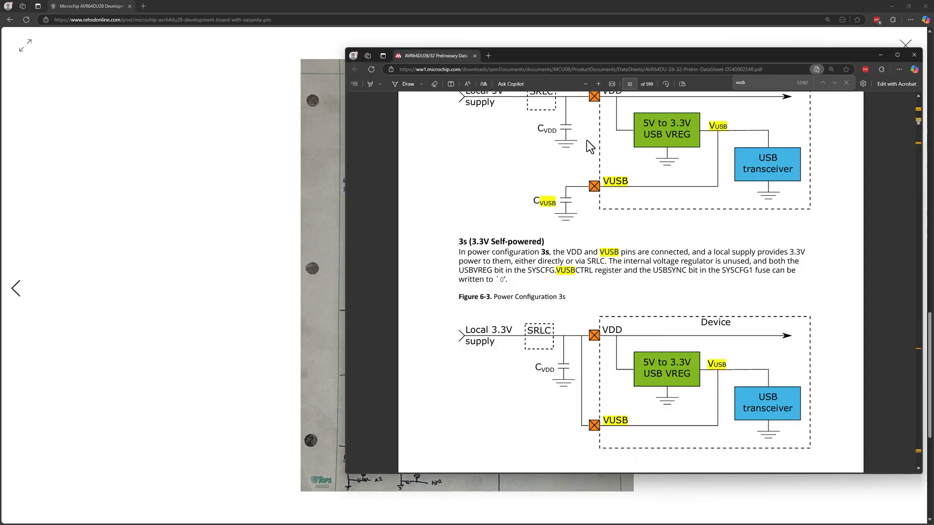
pyautogui.scroll(-5, 571, 362)
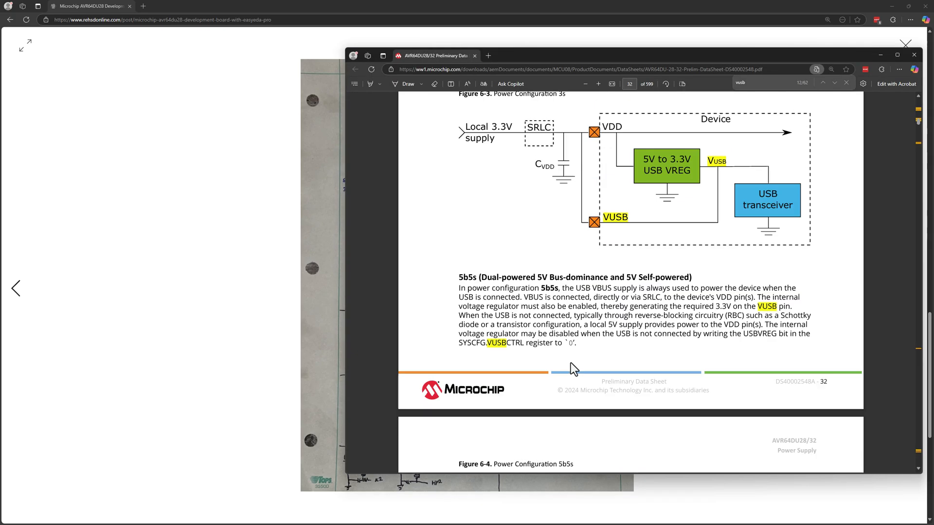
pyautogui.scroll(-7, 570, 361)
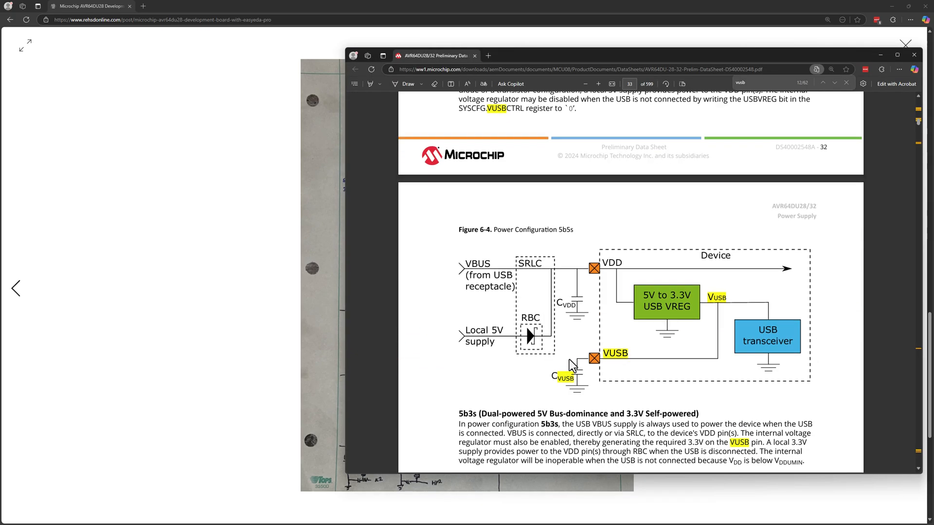
pyautogui.scroll(-1, 569, 360)
pyautogui.hotkey('alt', 'Tab')
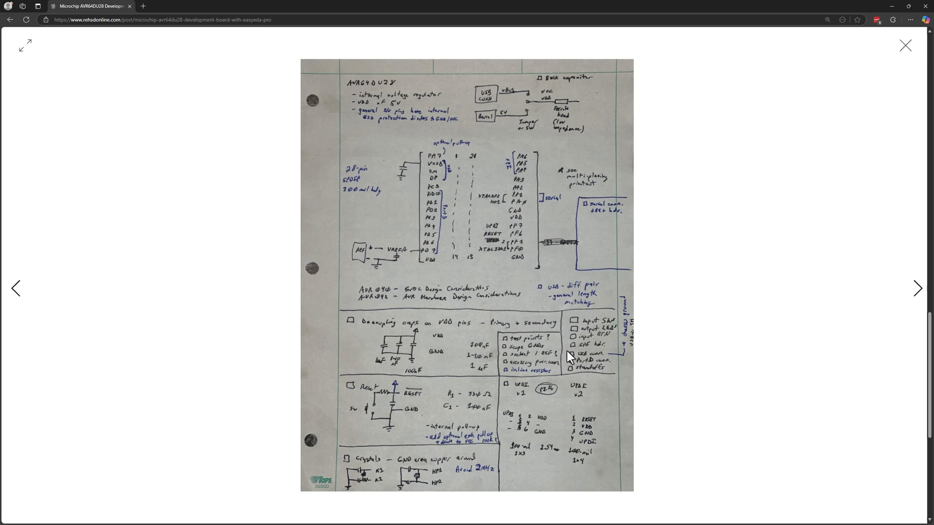
# Browse the datasheet's USB power configuration pages and start a Cvusb search.
pyautogui.hotkey('alt', 'Tab')
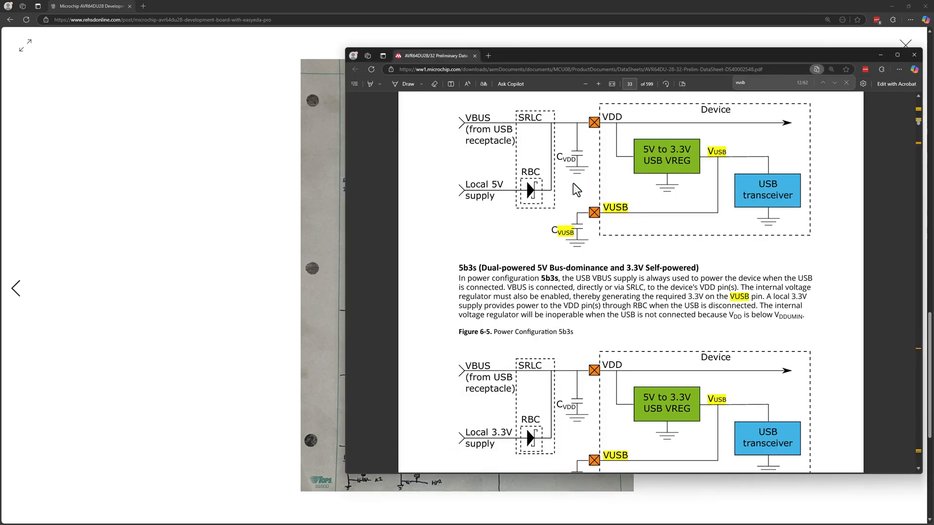
pyautogui.scroll(10, 565, 252)
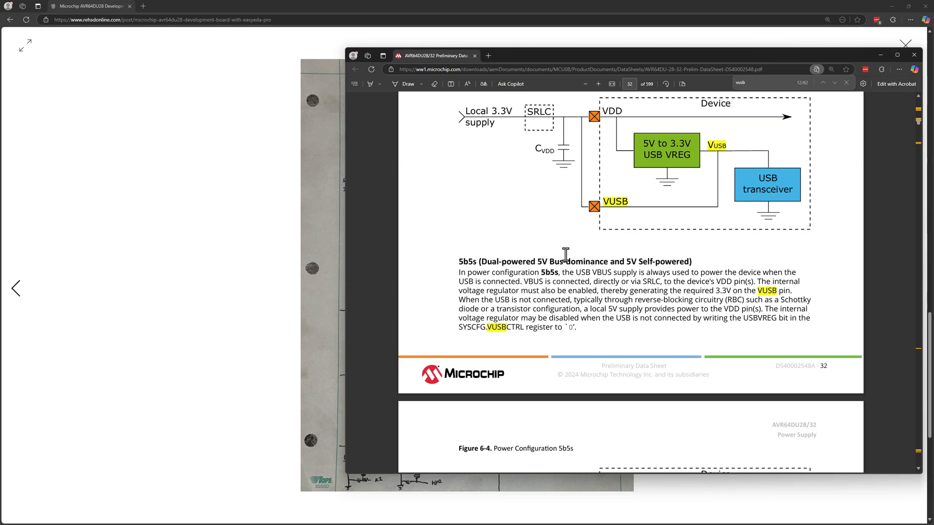
pyautogui.scroll(3, 568, 291)
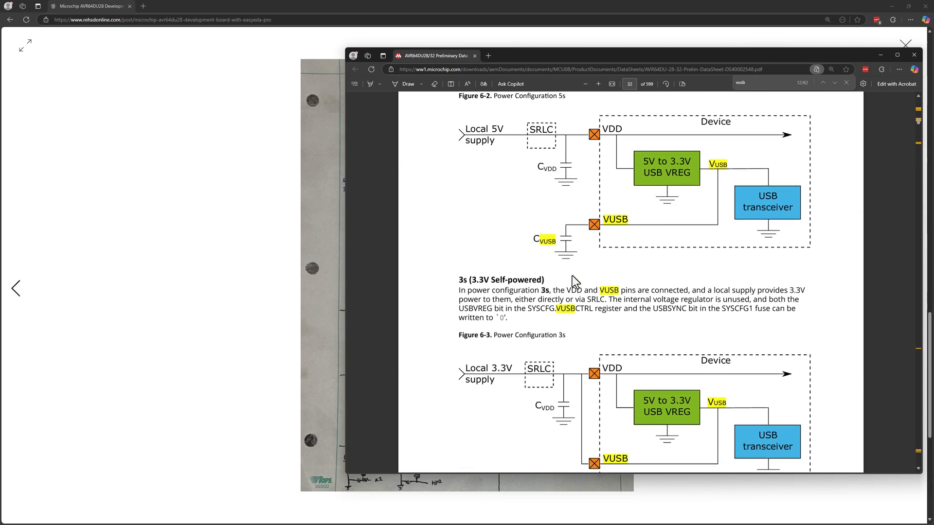
pyautogui.scroll(15, 569, 284)
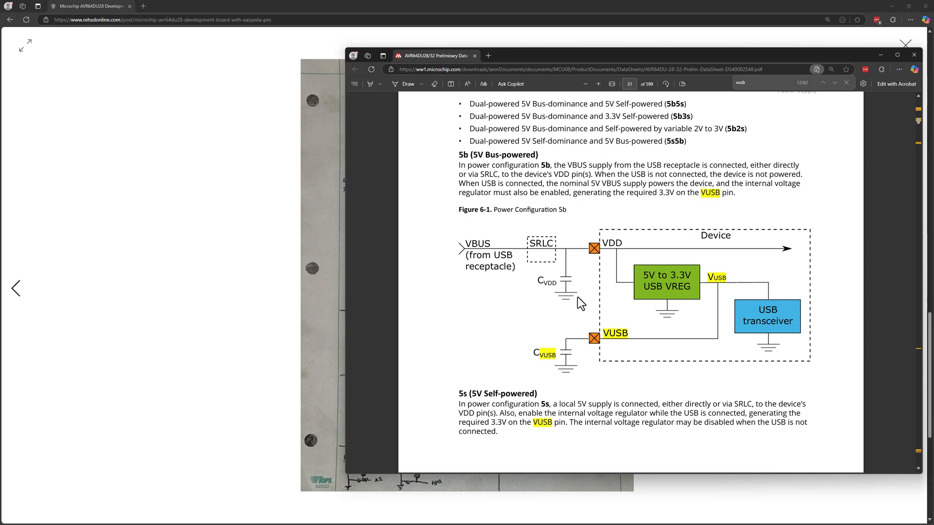
pyautogui.scroll(4, 577, 298)
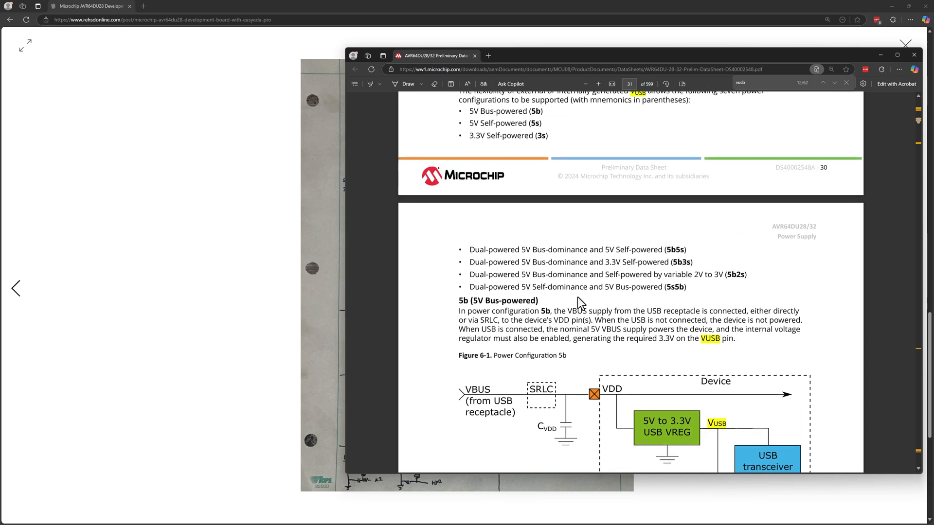
pyautogui.scroll(-3, 577, 297)
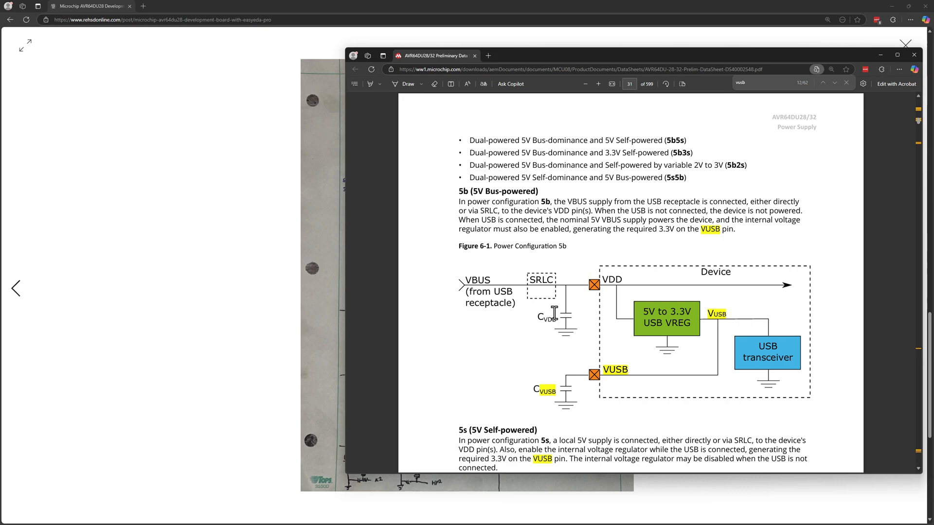
pyautogui.scroll(5, 545, 319)
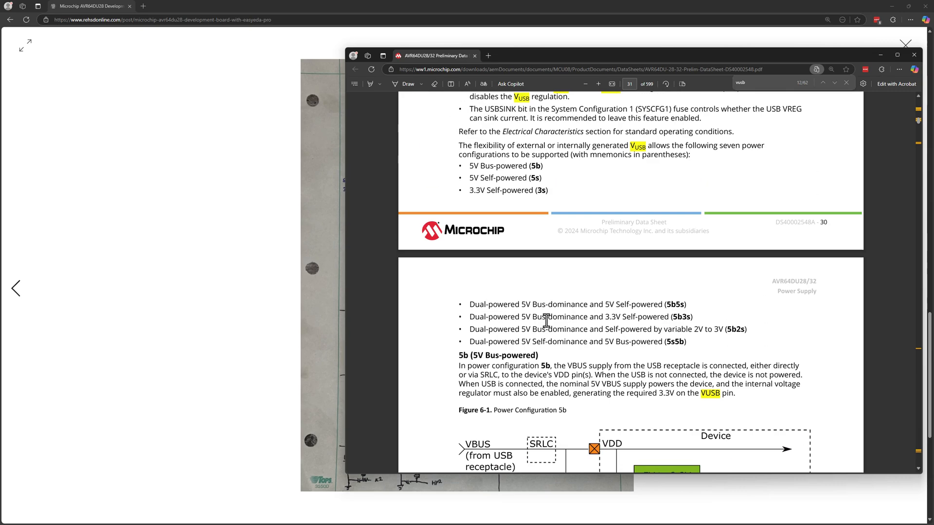
pyautogui.scroll(-5, 546, 320)
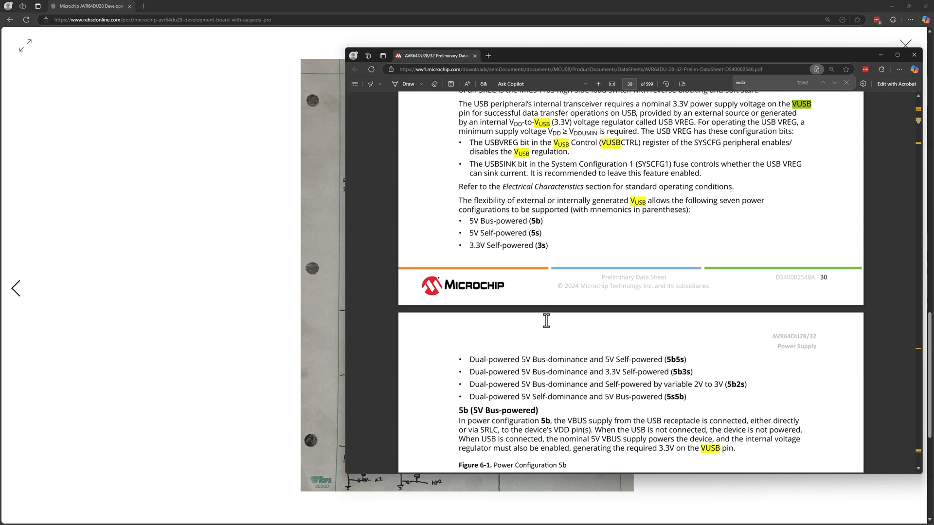
pyautogui.scroll(-18, 547, 320)
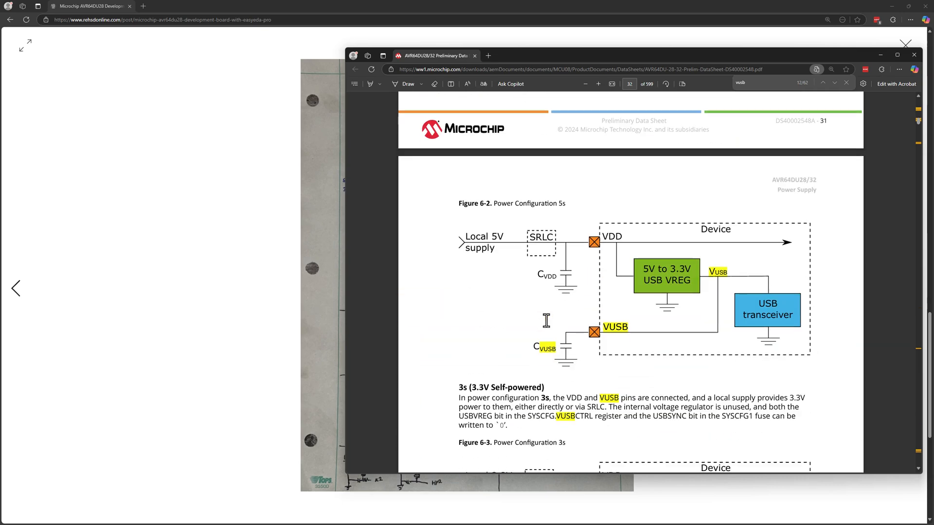
pyautogui.scroll(-20, 546, 320)
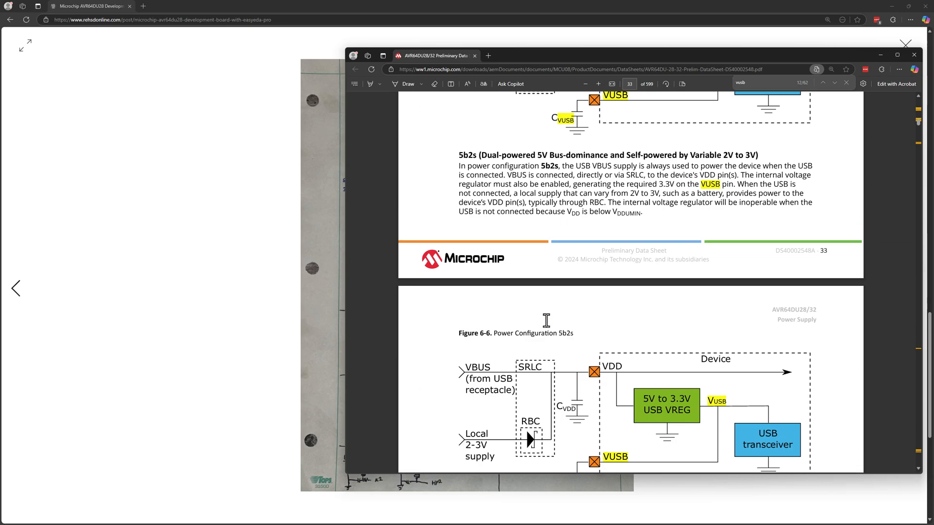
pyautogui.scroll(-11, 546, 320)
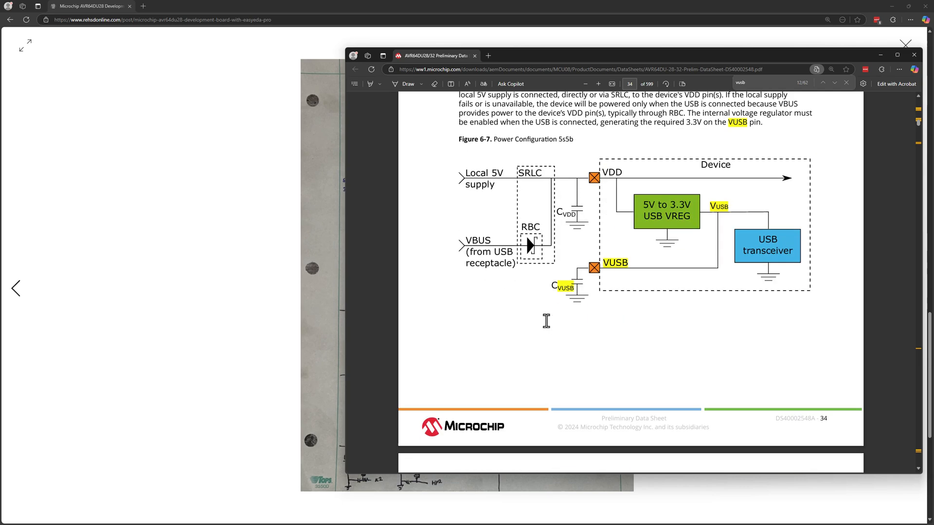
pyautogui.scroll(8, 546, 320)
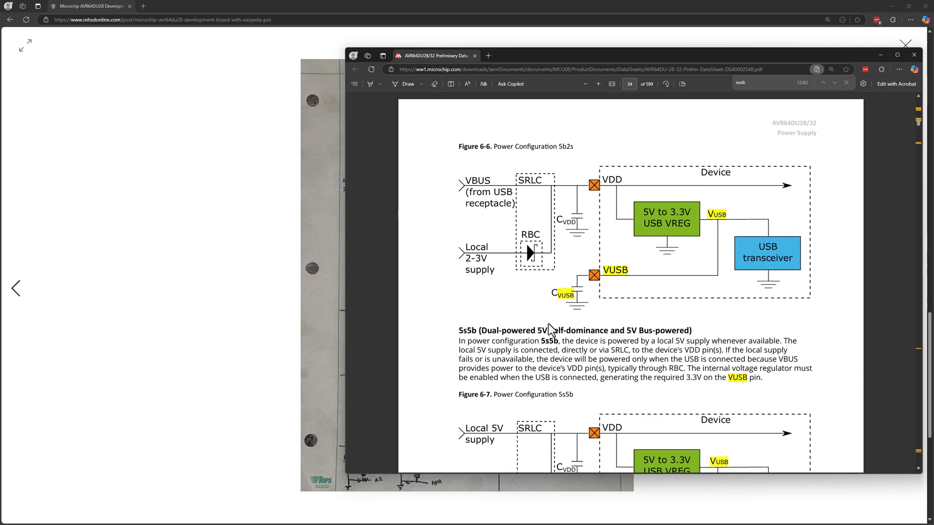
pyautogui.hotkey('ctrl', 'f')
# Search for 'cvusb' to reach Figure 6-2, Power Configuration 5s, then switch browser windows.
pyautogui.write('cvusb')
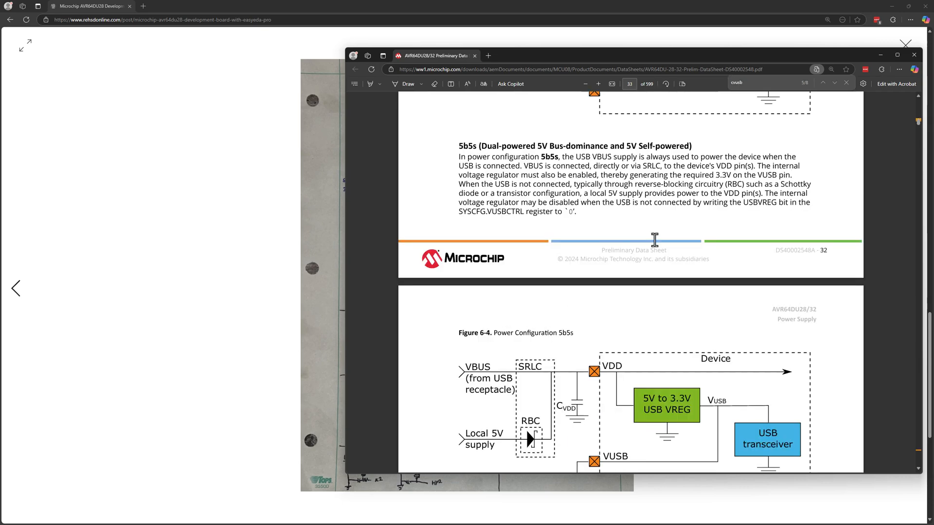
pyautogui.scroll(13, 616, 295)
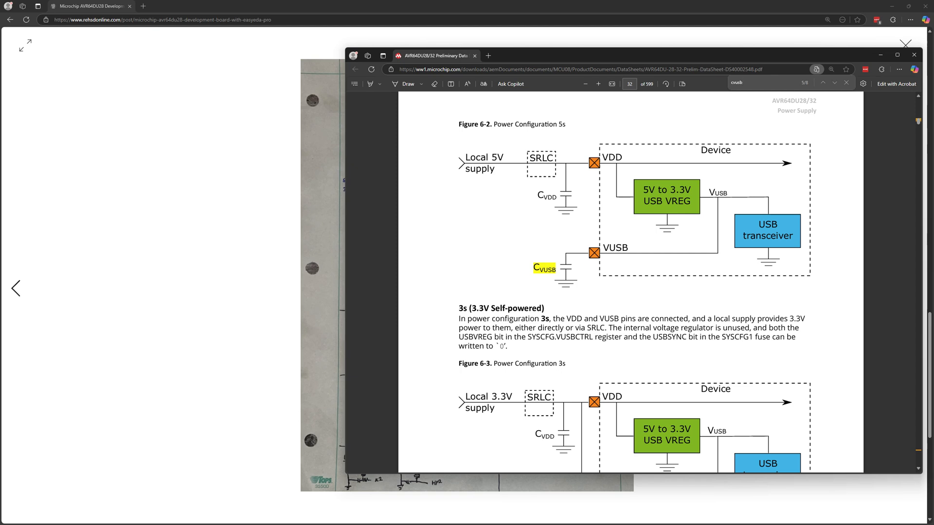
pyautogui.hotkey('alt', 'Tab')
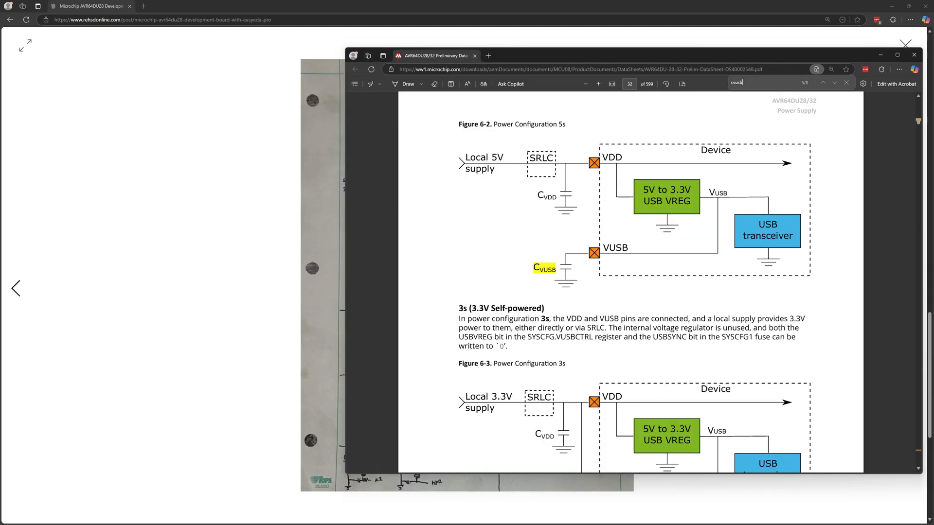
# Close the sketch, then download and open the AVR64DU32 Curiosity Nano user guide PDF.
pyautogui.click(42, 417)
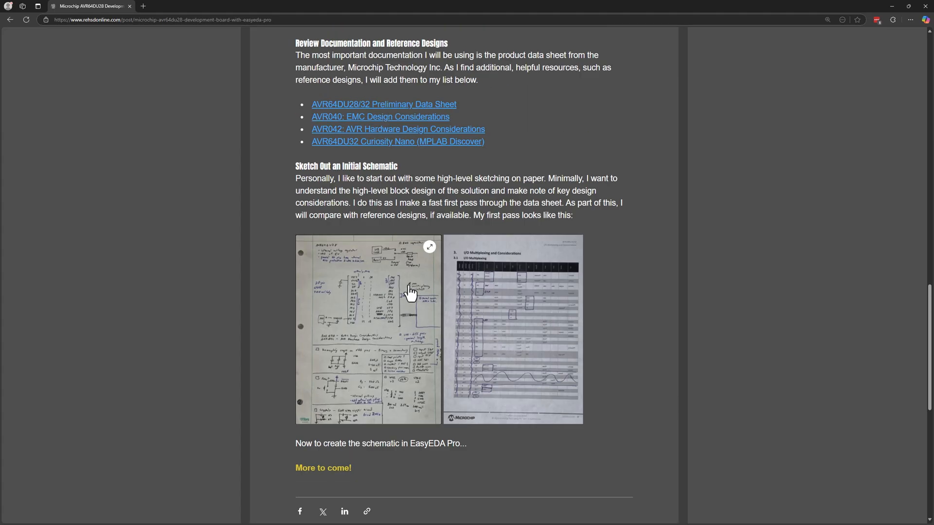
pyautogui.click(385, 179)
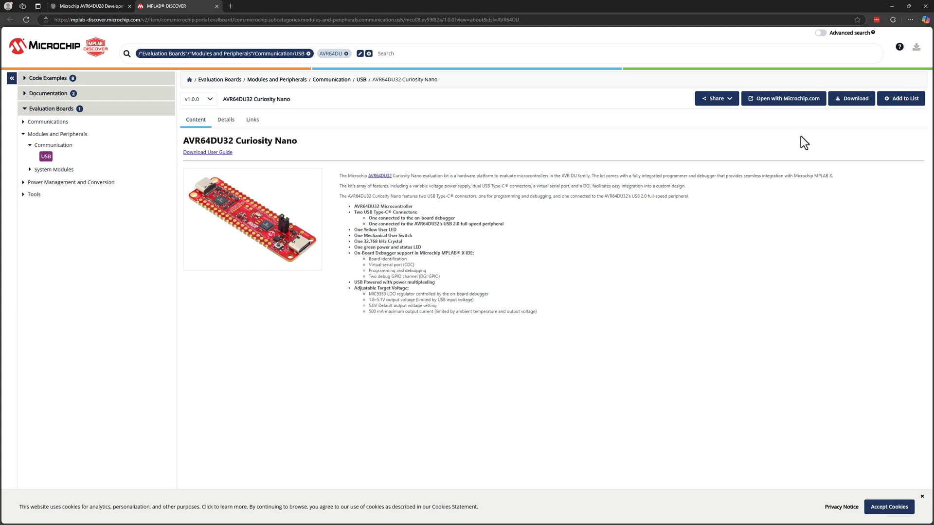
pyautogui.click(856, 101)
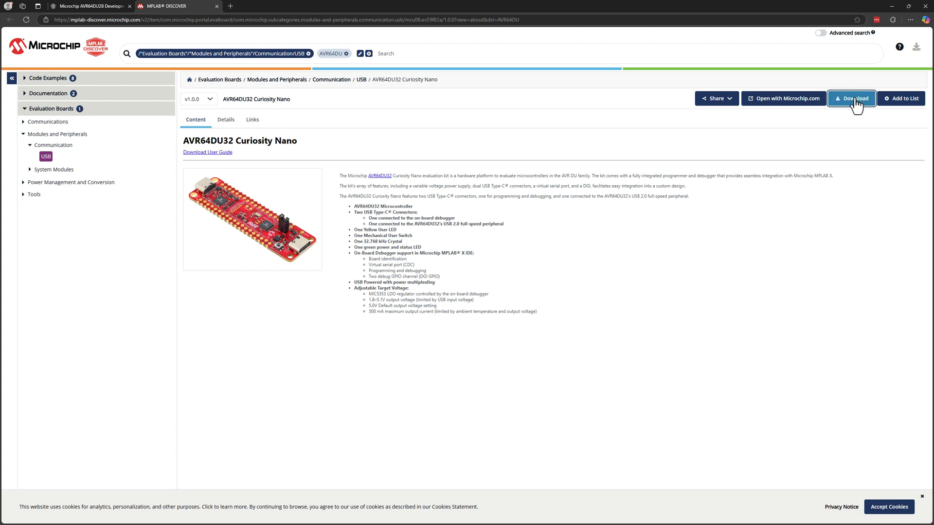
pyautogui.click(791, 57)
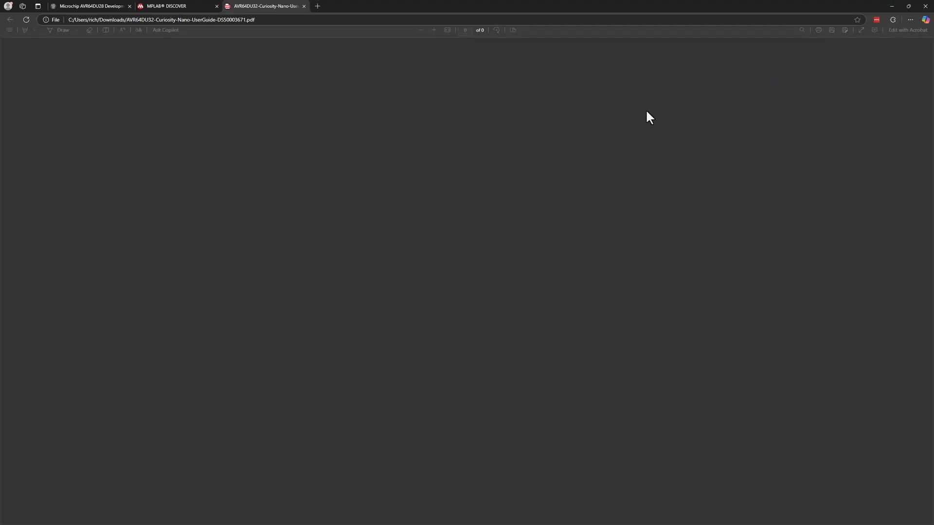
# Read the user guide's MCU schematic at Figure 6-1, then minimize the browser.
pyautogui.scroll(-6, 468, 255)
pyautogui.scroll(-20, 468, 255)
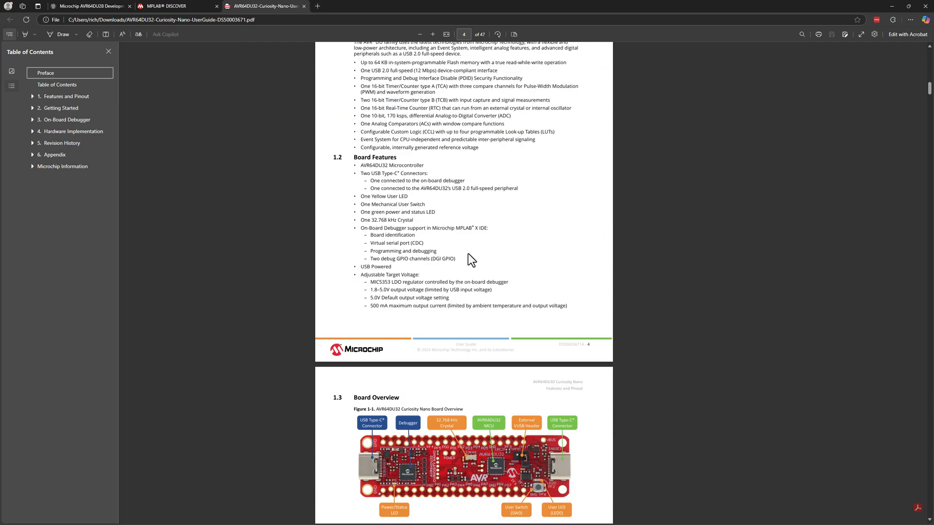
pyautogui.scroll(-20, 475, 261)
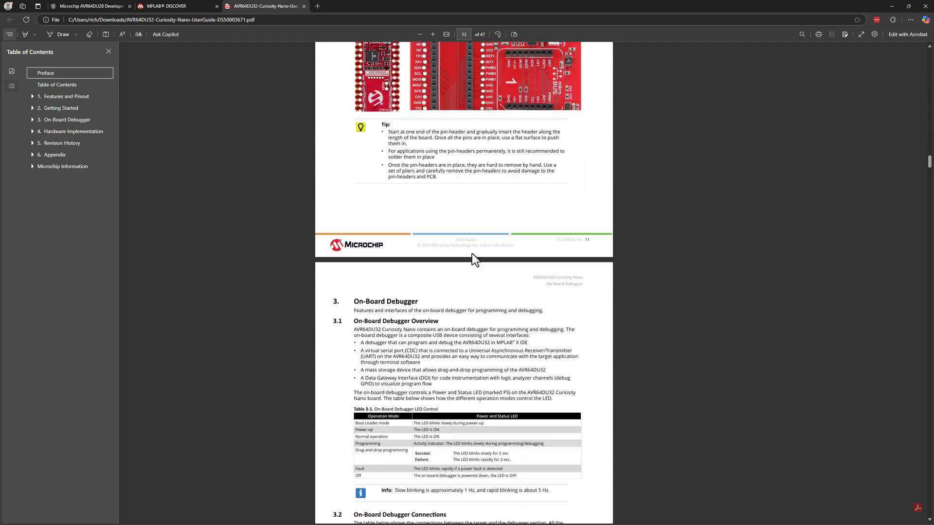
pyautogui.scroll(-15, 478, 258)
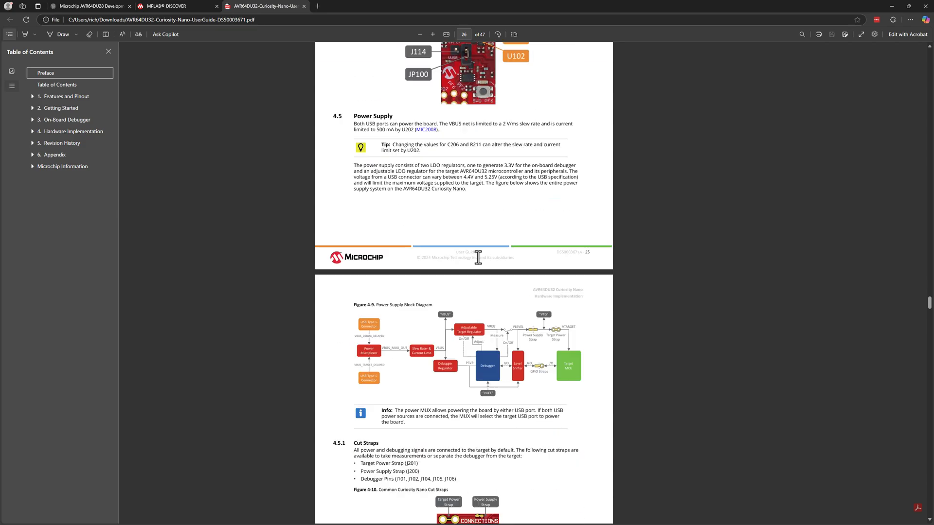
pyautogui.keyDown('ctrl'); pyautogui.scroll(1, 480, 259); pyautogui.keyUp('ctrl')
pyautogui.scroll(-20, 479, 261)
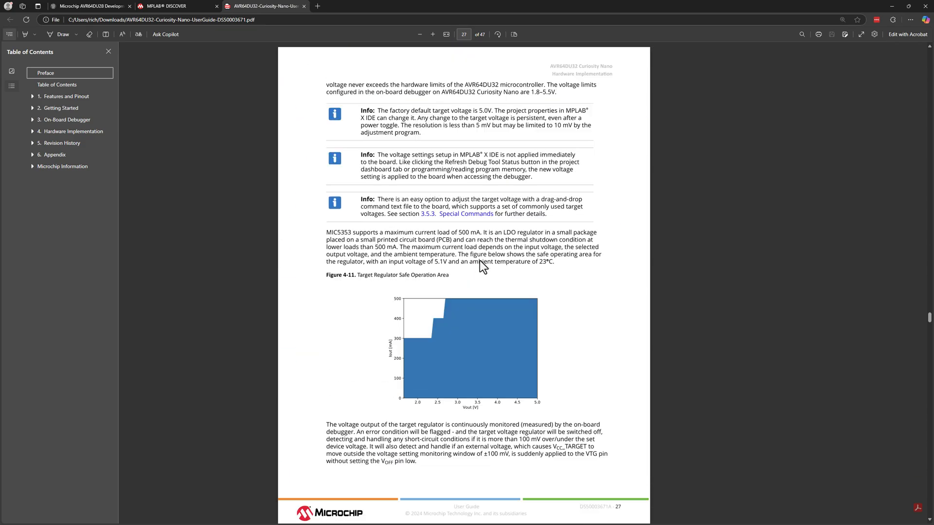
pyautogui.scroll(-20, 481, 261)
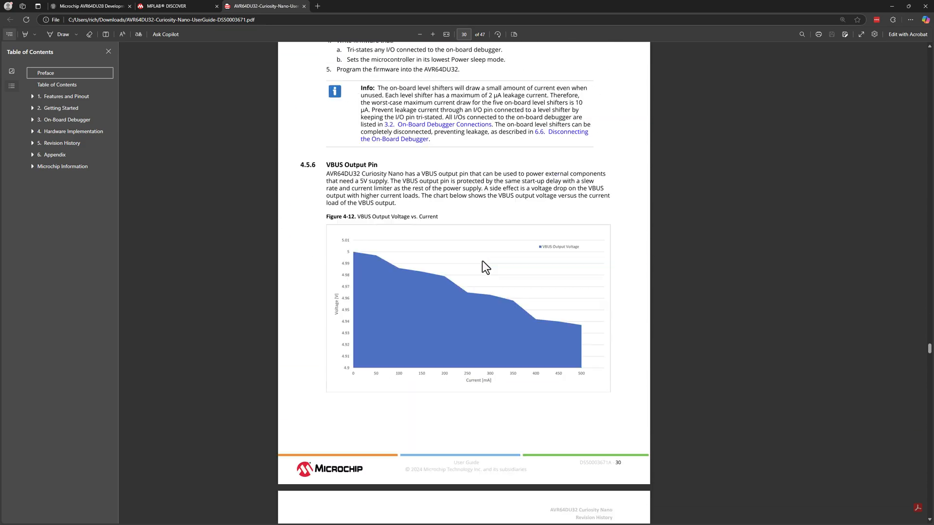
pyautogui.scroll(15, 486, 261)
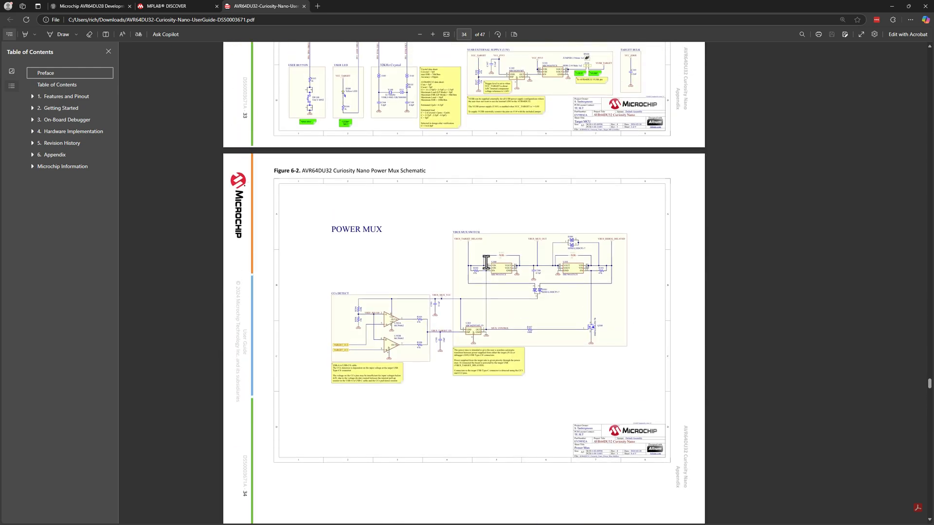
pyautogui.keyDown('ctrl'); pyautogui.scroll(1, 486, 262); pyautogui.keyUp('ctrl')
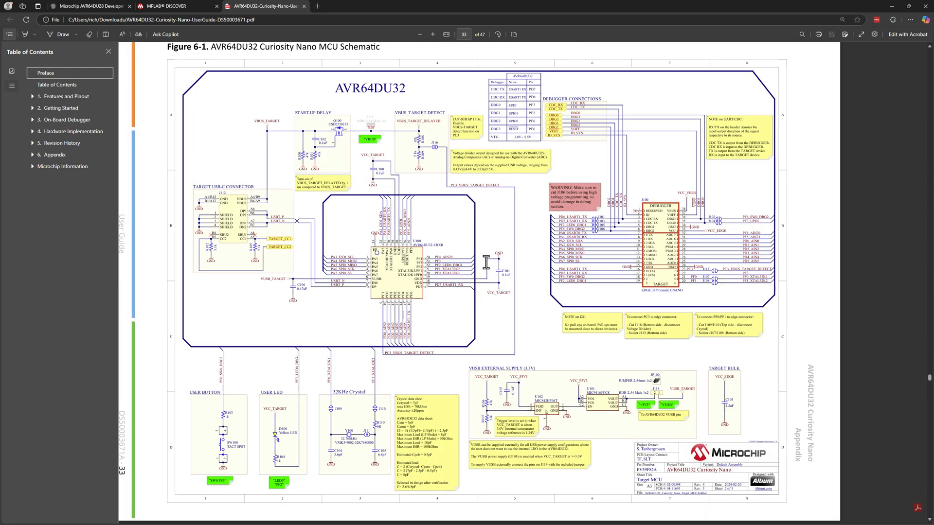
pyautogui.keyDown('ctrl'); pyautogui.scroll(1, 380, 293); pyautogui.keyUp('ctrl')
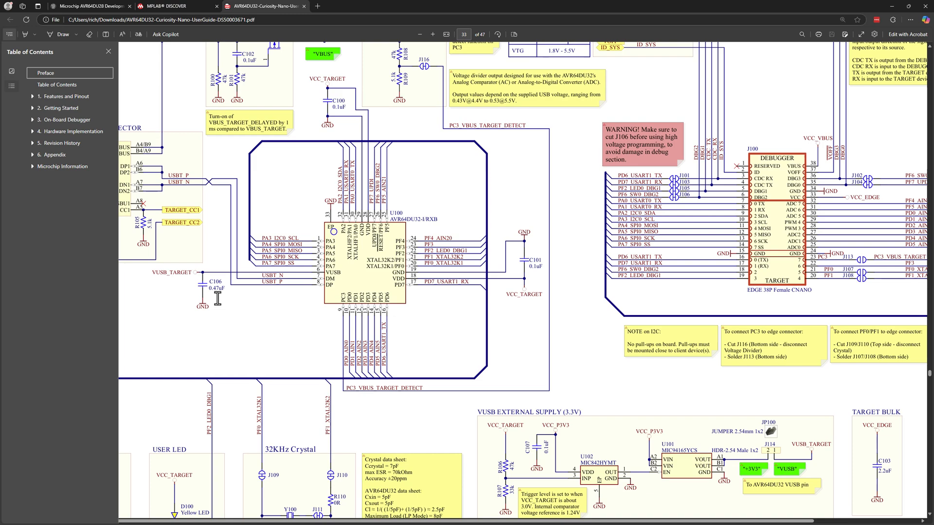
pyautogui.click(101, 4)
pyautogui.click(158, 2)
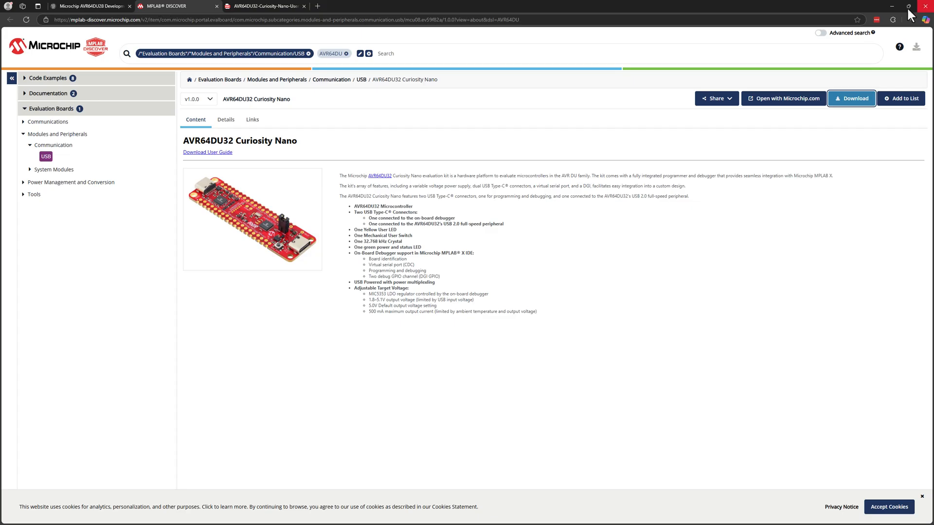
pyautogui.click(890, 7)
# Place a 100nF CAP_0603 capacitor C1 from the Common Library left of U1, then save.
pyautogui.click(220, 61)
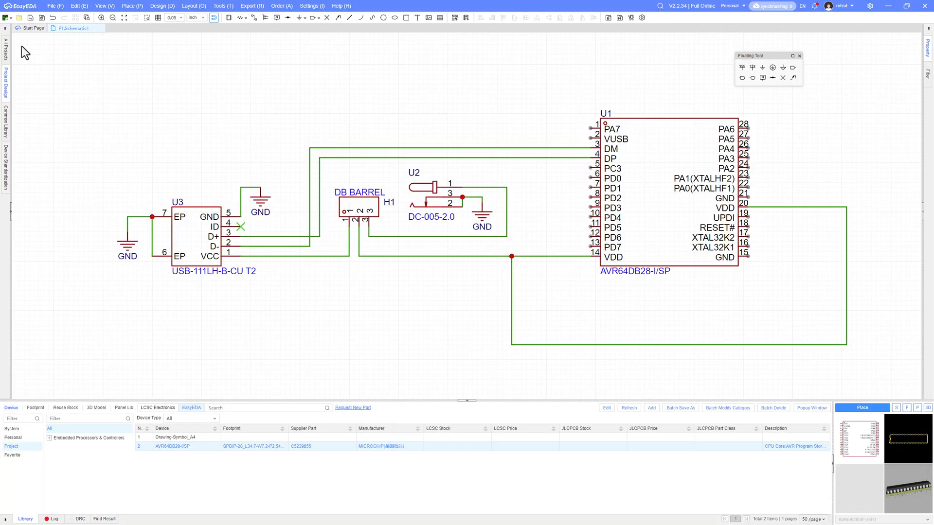
pyautogui.click(7, 121)
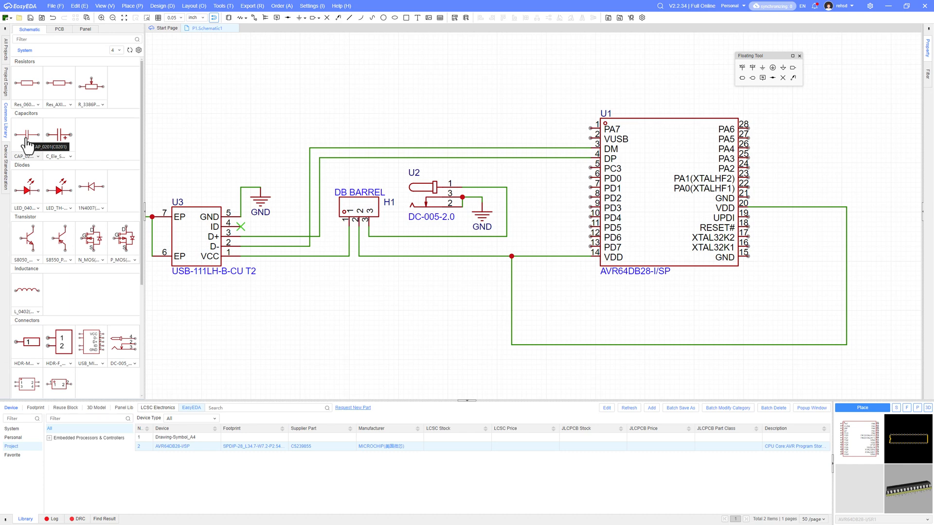
pyautogui.click(38, 156)
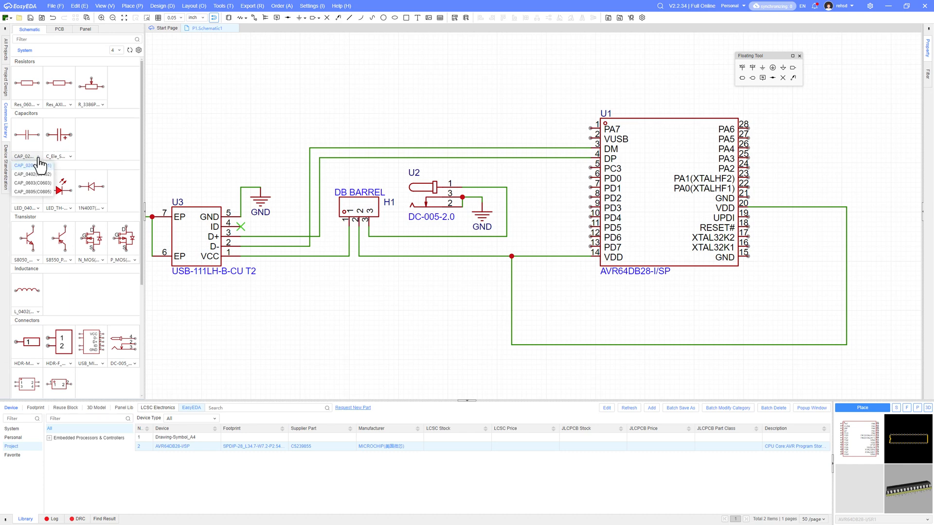
pyautogui.click(39, 165)
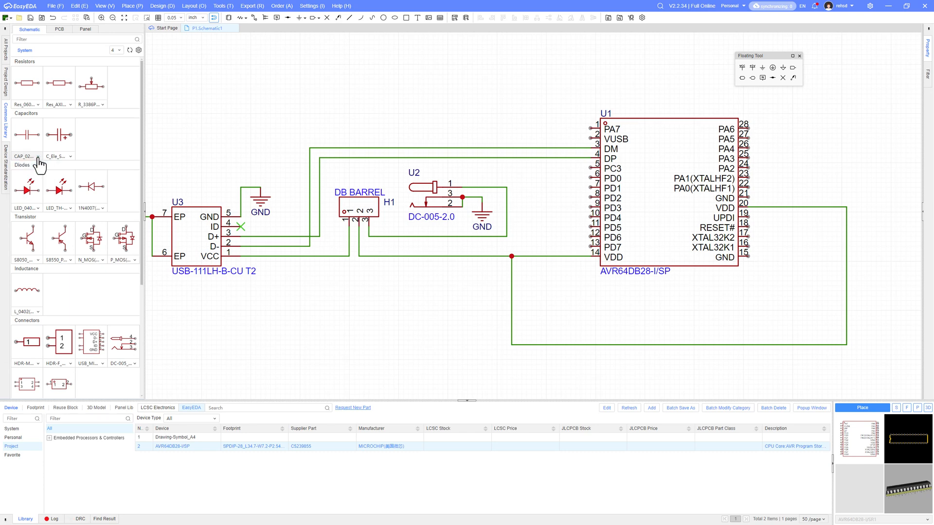
pyautogui.click(37, 156)
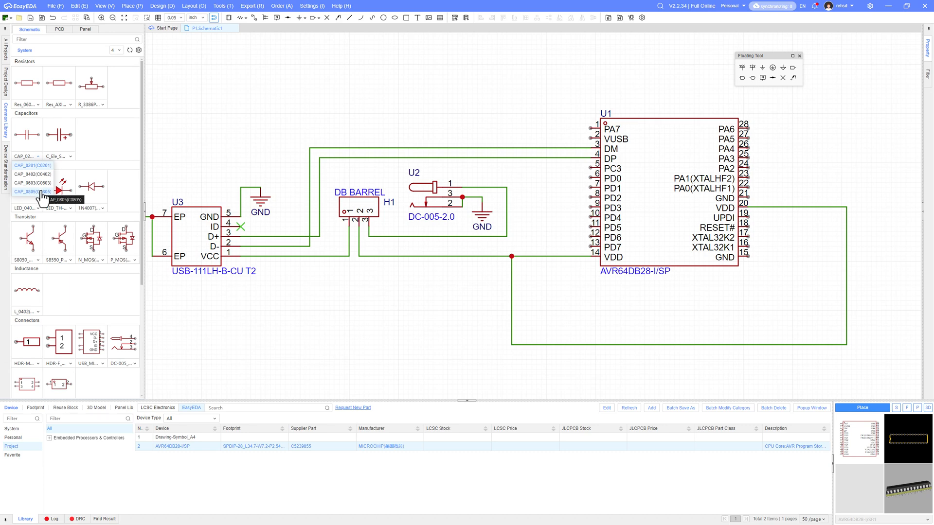
pyautogui.click(35, 183)
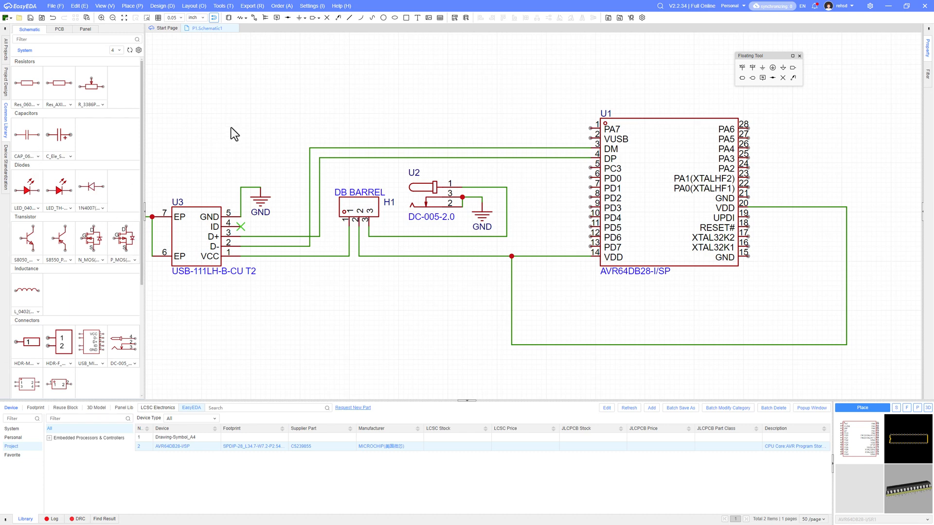
pyautogui.click(29, 141)
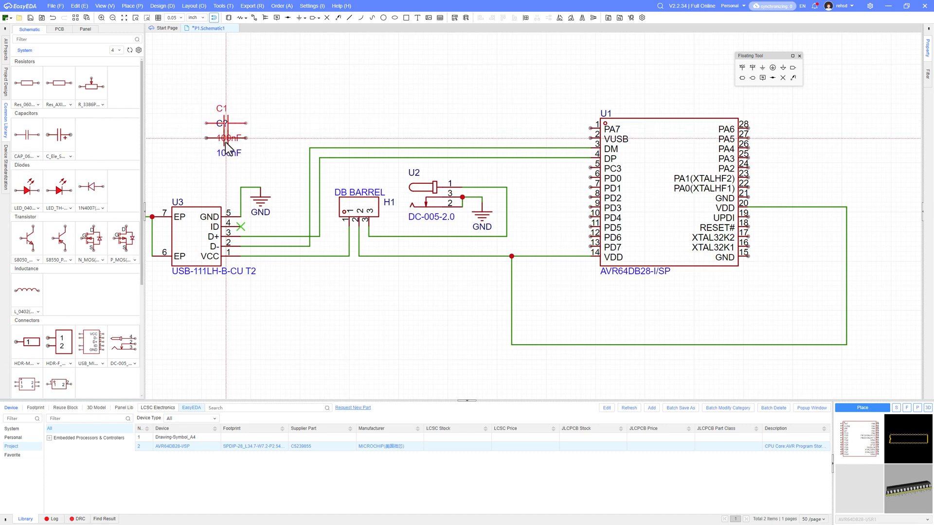
pyautogui.click(228, 142)
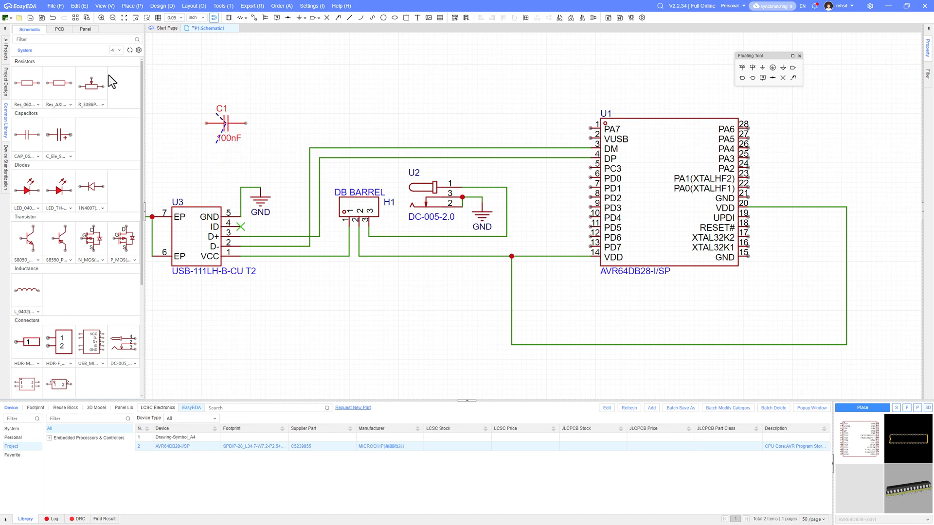
pyautogui.hotkey('ctrl', 's')
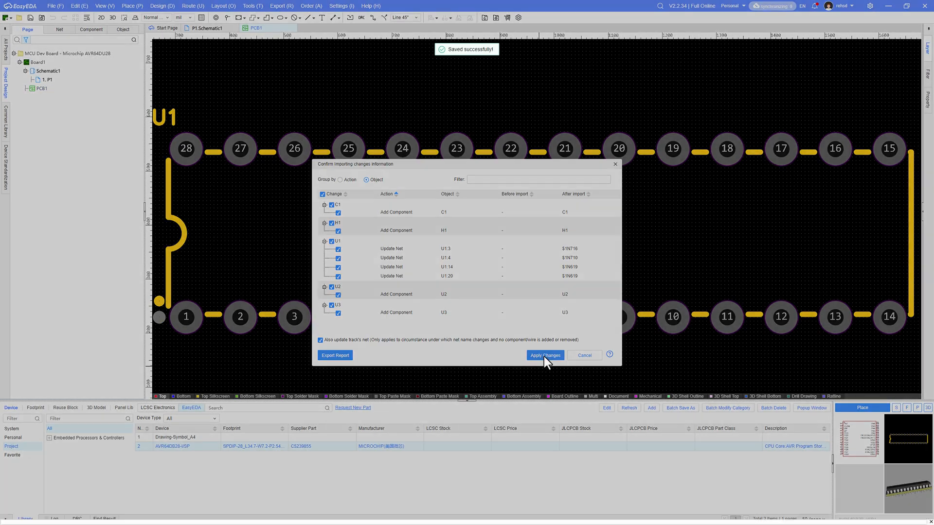
# Apply the C1, H1, U2 and U3 import into PCB1 and drag C1 down toward H1.
pyautogui.click(545, 355)
pyautogui.scroll(-5, 387, 287)
pyautogui.moveTo(366, 294); pyautogui.dragTo(346, 219, button='right')
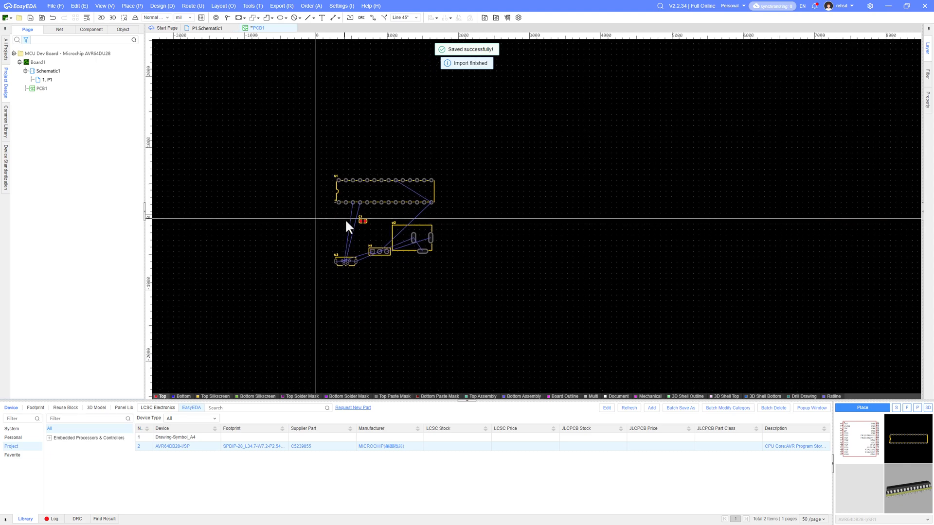
pyautogui.scroll(5, 349, 250)
pyautogui.scroll(-2, 350, 255)
pyautogui.moveTo(352, 252)
pyautogui.mouseDown(button='right')
pyautogui.moveTo(372, 240)
pyautogui.moveTo(344, 236)
pyautogui.mouseUp(button='right')
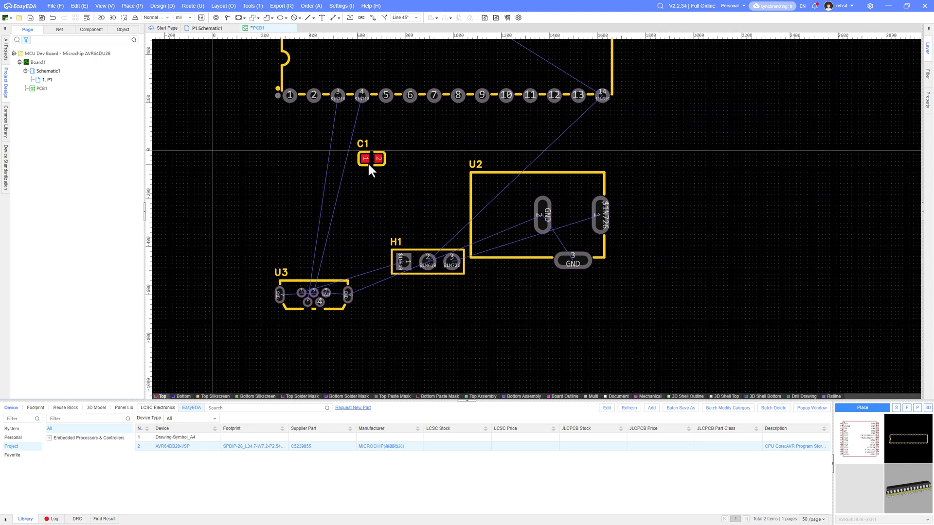
pyautogui.moveTo(370, 160); pyautogui.dragTo(378, 190)
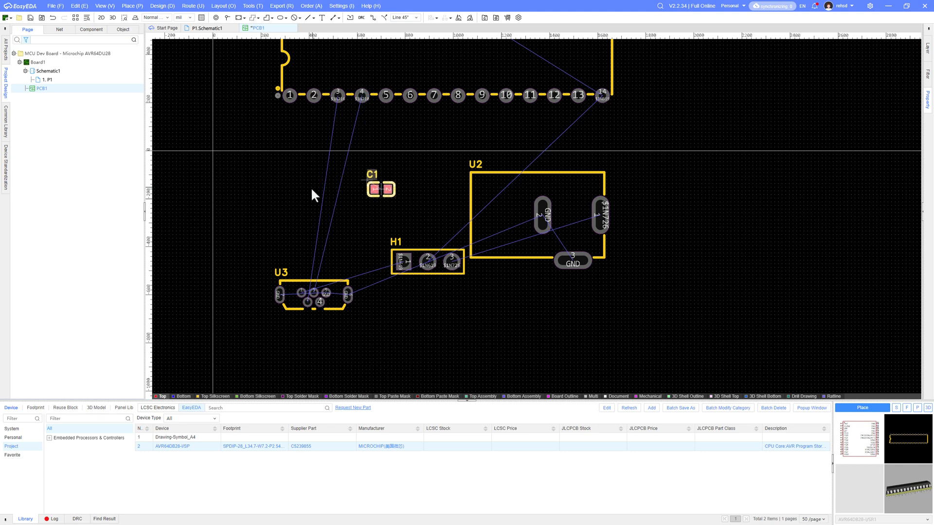
# Back on the schematic, delete the C1 capacitor.
pyautogui.click(211, 29)
pyautogui.moveTo(533, 216); pyautogui.dragTo(510, 185)
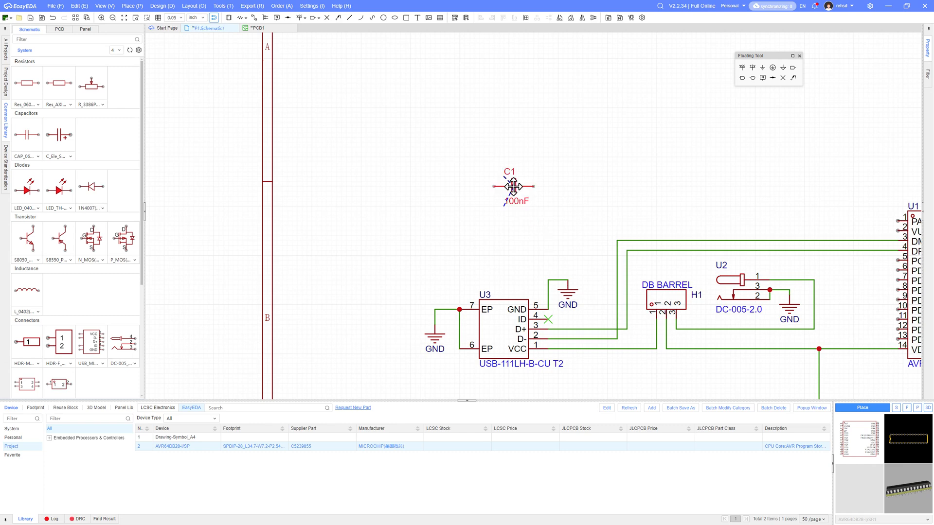
pyautogui.press('Delete')
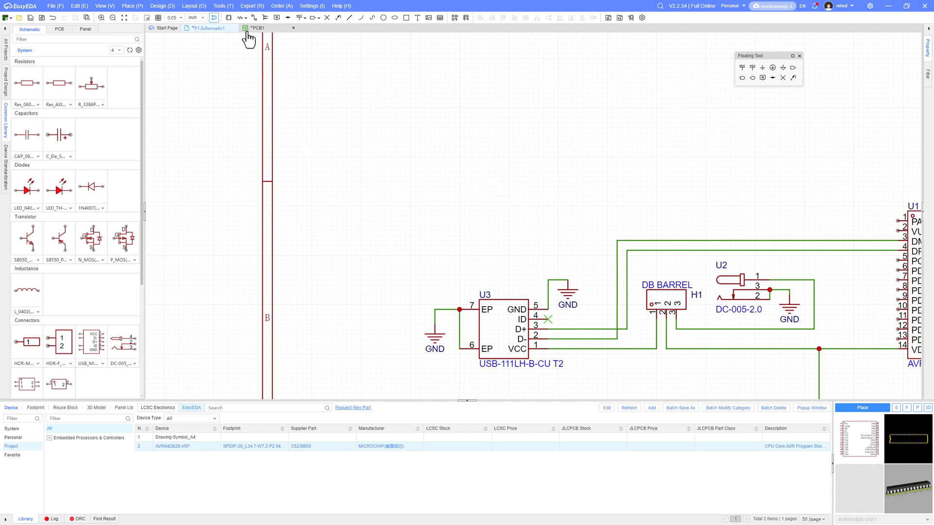
# Search parts for 'capacitor', filter to 470nF, and pick a result to place.
pyautogui.click(229, 18)
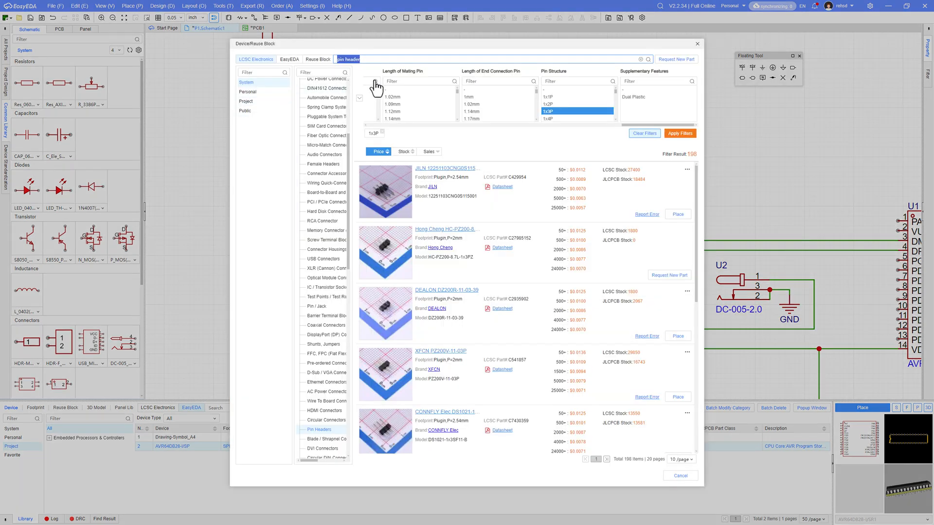
pyautogui.write('capacitor')
pyautogui.press('Return')
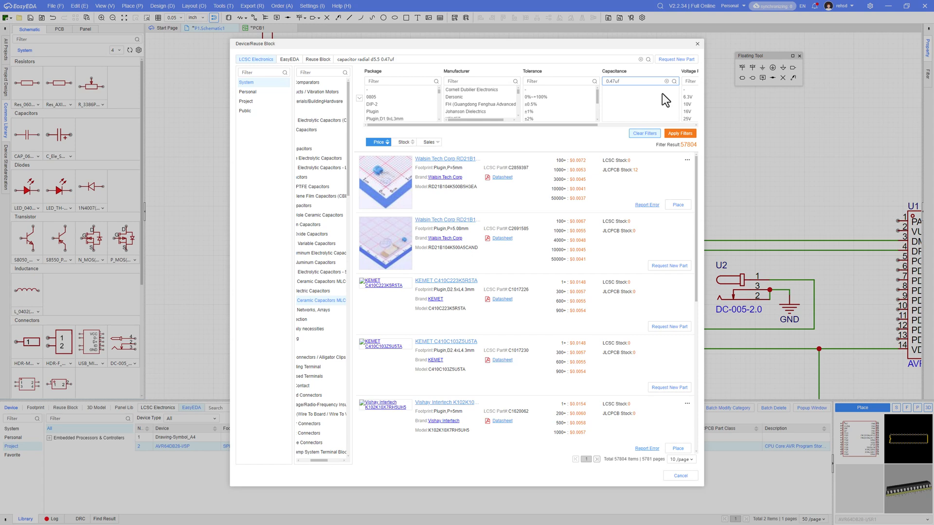
pyautogui.press('BackSpace')
pyautogui.press('BackSpace')
pyautogui.click(666, 81)
pyautogui.moveTo(676, 91); pyautogui.dragTo(676, 112)
pyautogui.click(613, 87)
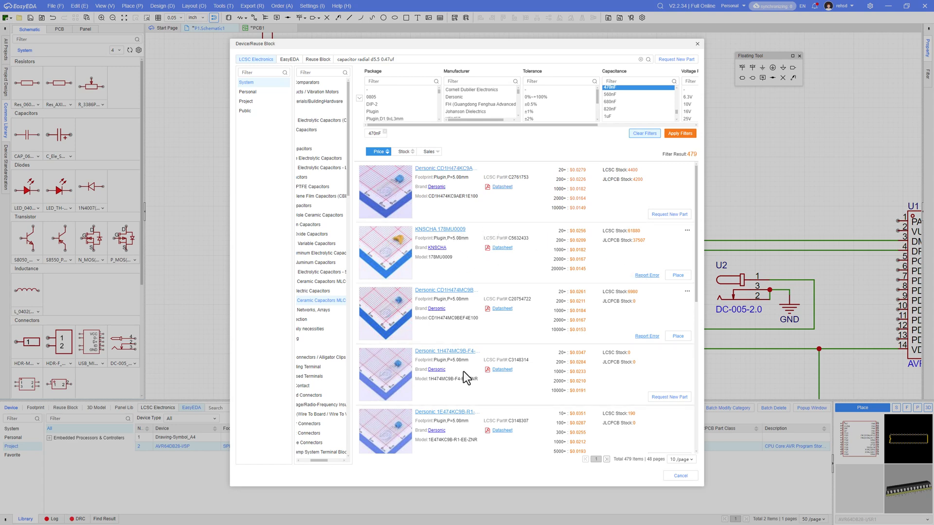
pyautogui.scroll(-3, 463, 372)
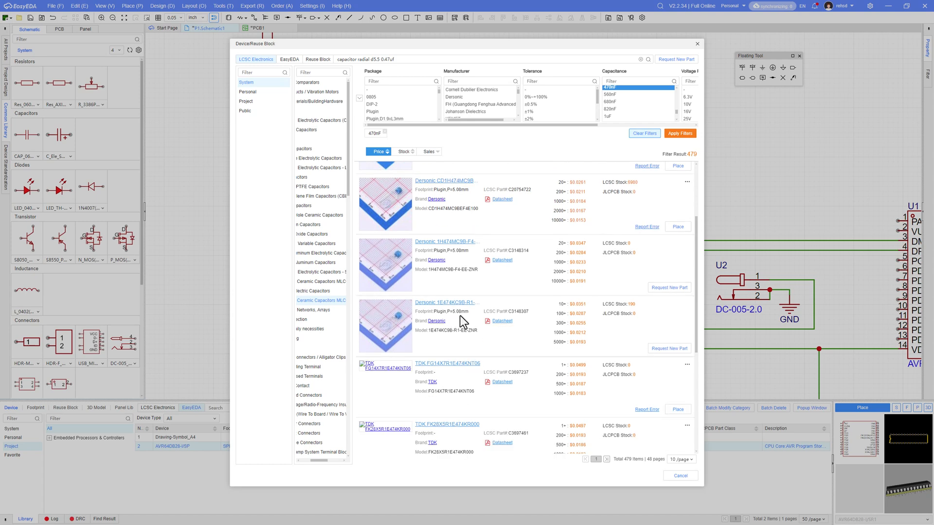
pyautogui.scroll(3, 466, 317)
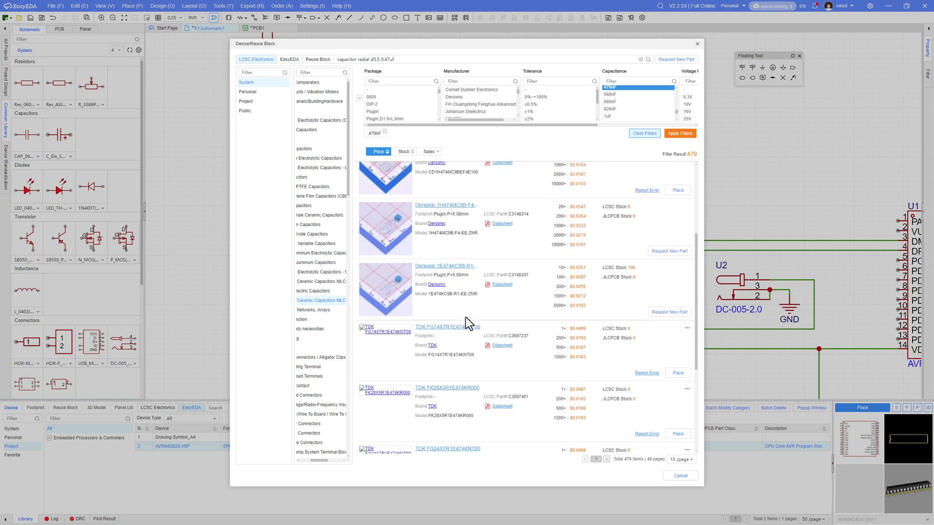
pyautogui.doubleClick(537, 235)
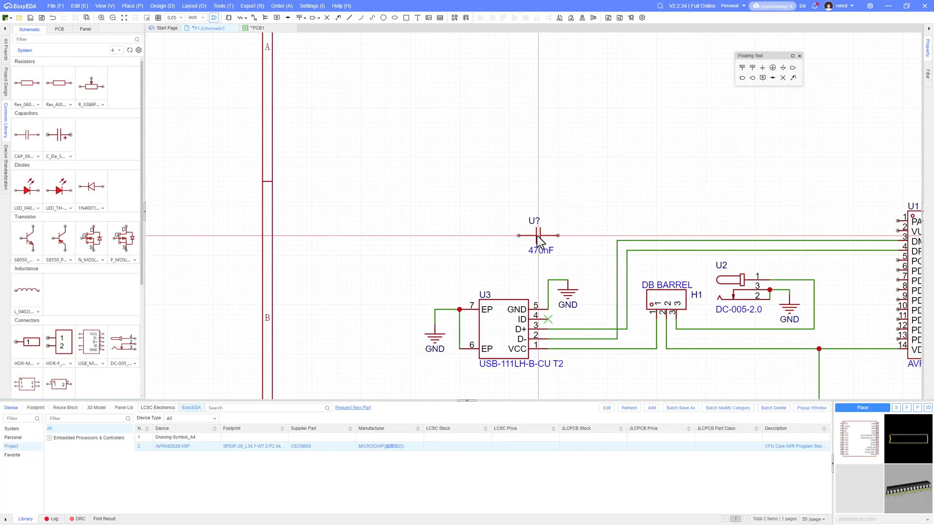
# Drop the 470nF capacitor U4, check the reference PDF, and move U4 beside U1's top pins.
pyautogui.click(475, 205)
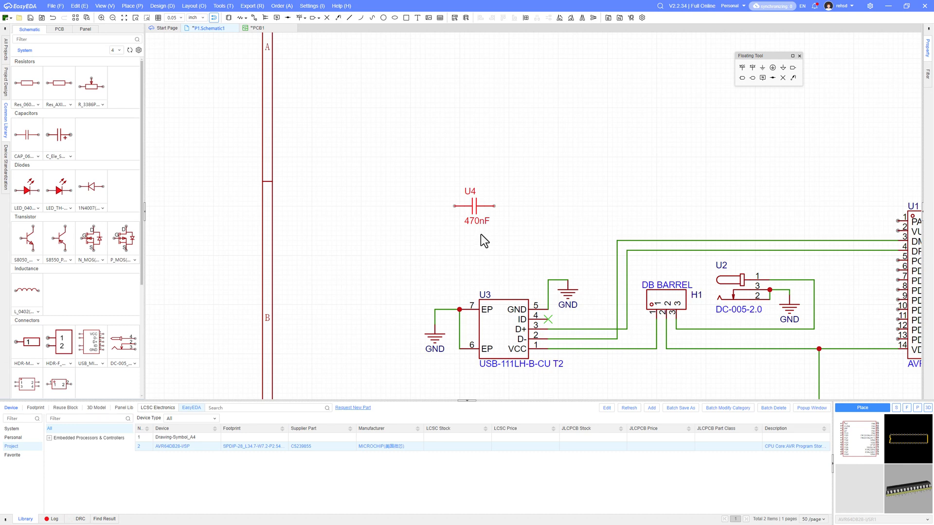
pyautogui.hotkey('alt', 'Tab')
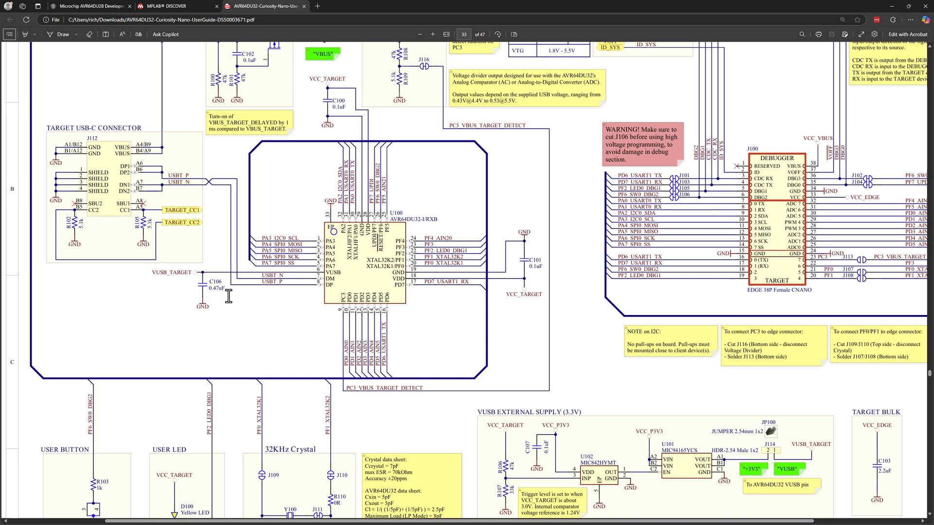
pyautogui.click(892, 6)
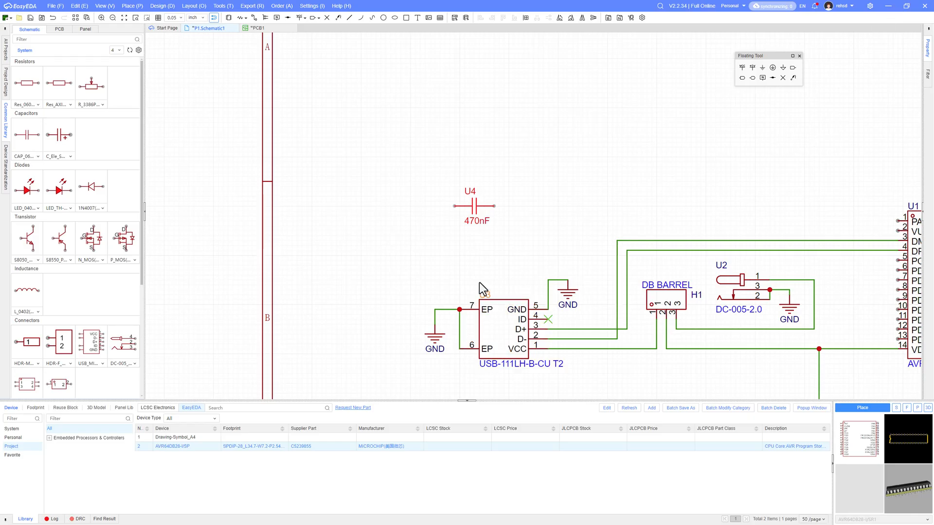
pyautogui.moveTo(482, 248); pyautogui.dragTo(307, 230, button='right')
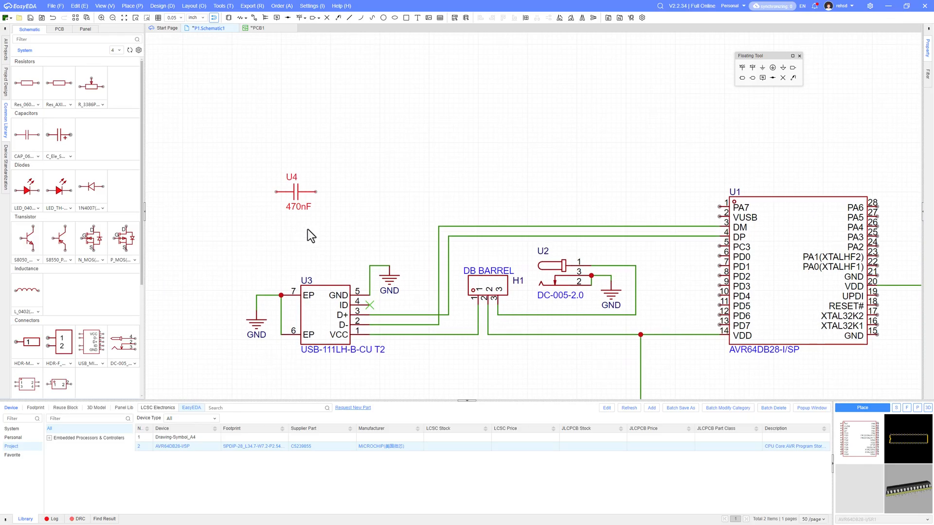
pyautogui.moveTo(304, 199); pyautogui.dragTo(626, 183)
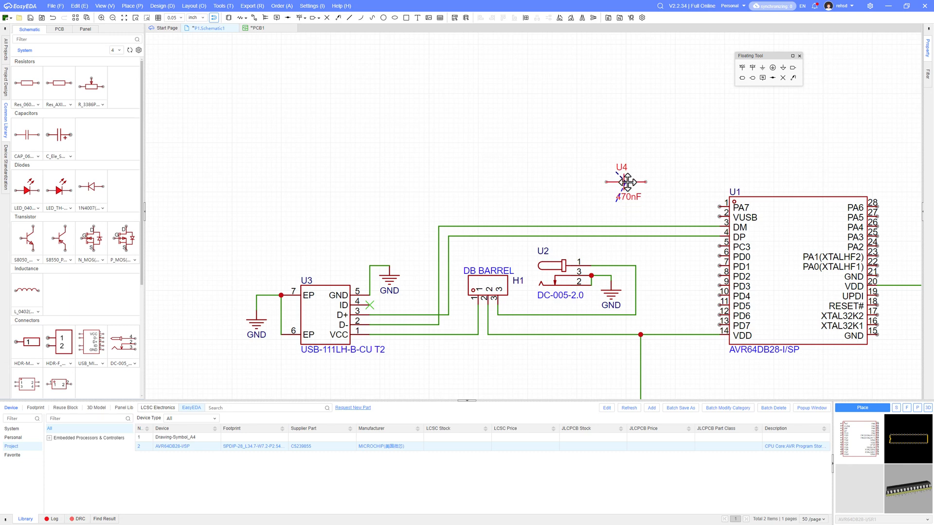
# Tie U4's left pin to a pasted GND symbol, wire its right pin to VUSB, and save.
pyautogui.click(612, 298)
pyautogui.hotkey('ctrl', 'c')
pyautogui.hotkey('ctrl', 'v')
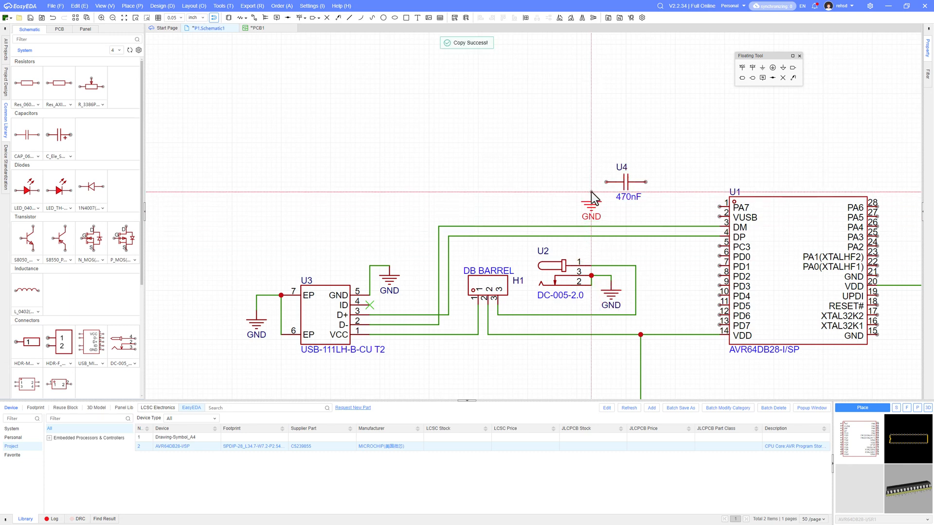
pyautogui.click(596, 191)
pyautogui.click(597, 191)
pyautogui.click(606, 183)
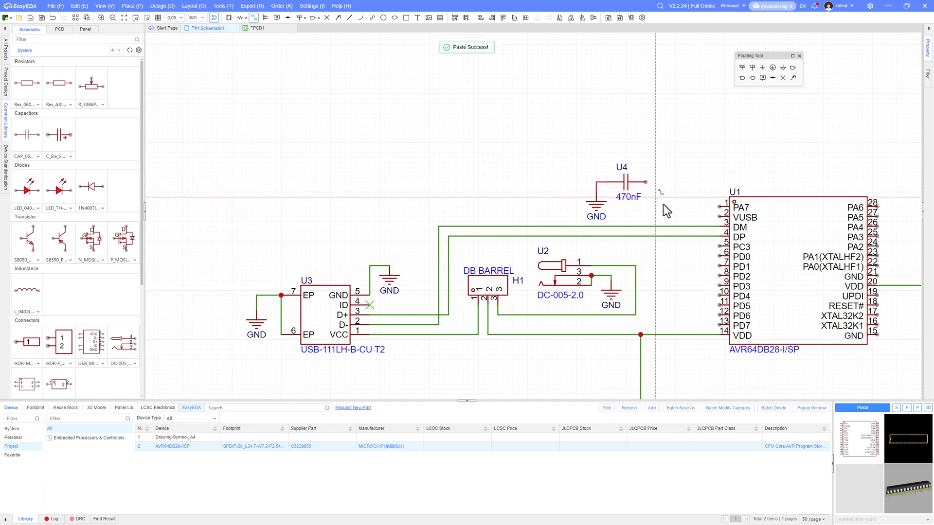
pyautogui.click(719, 216)
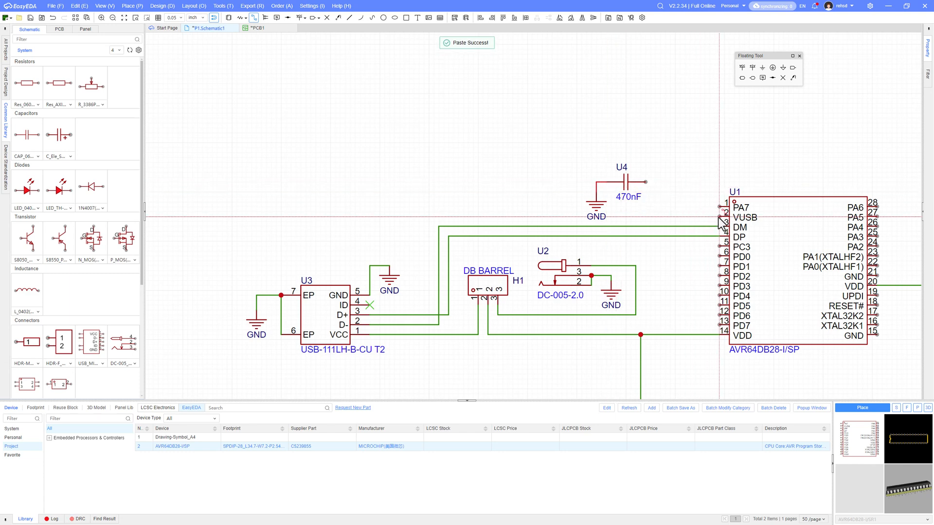
pyautogui.click(647, 182)
pyautogui.scroll(-3, 617, 376)
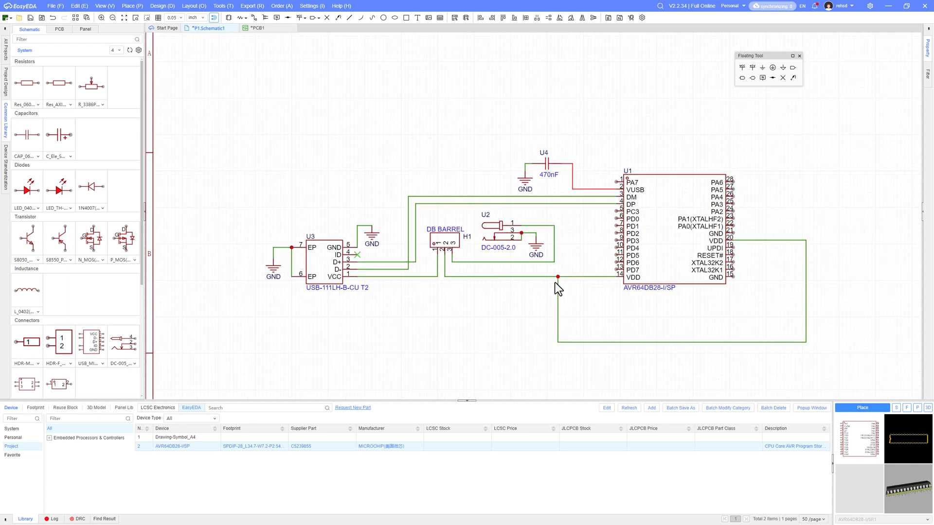
pyautogui.hotkey('ctrl', 's')
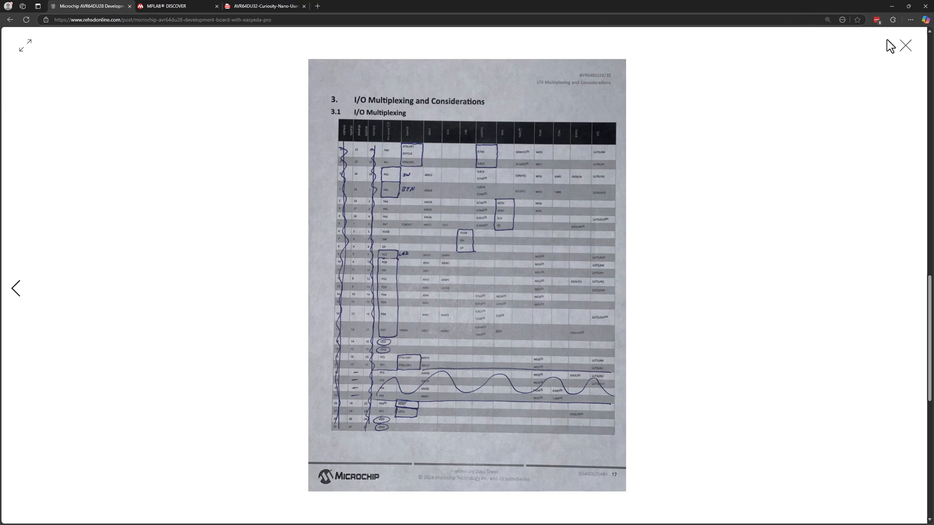
pyautogui.click(905, 45)
pyautogui.click(378, 355)
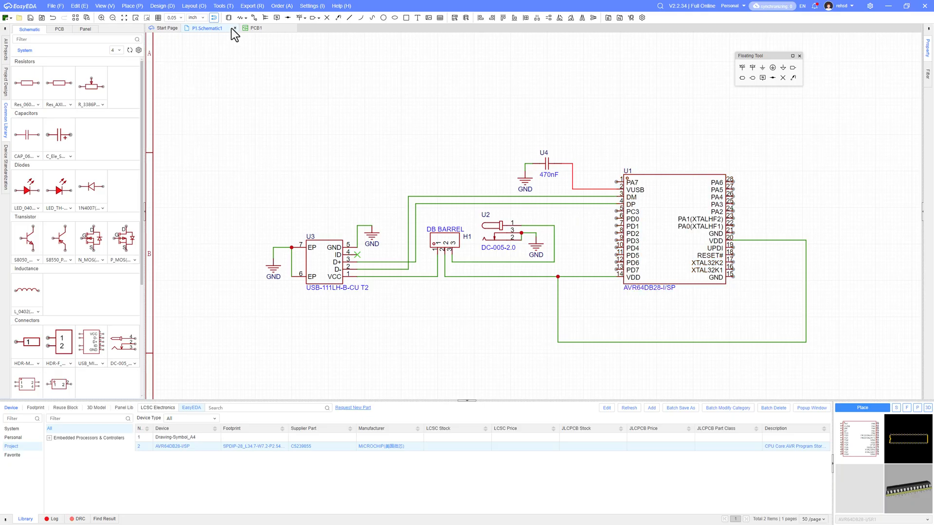
# Search for 'ferrite bead' and place the 4211R-13 inductor U5 on the schematic.
pyautogui.hotkey('shift', 'f')
pyautogui.write('fe')
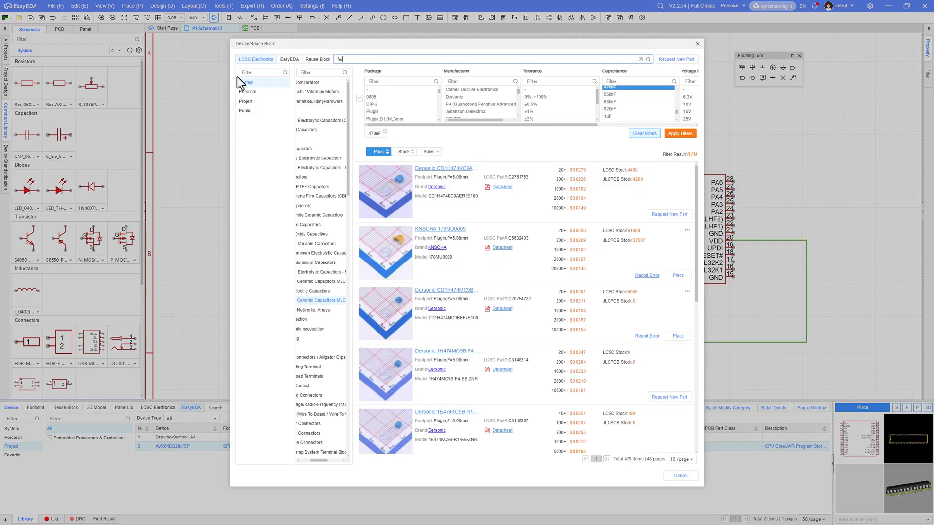
pyautogui.write('rrite bead')
pyautogui.press('Return')
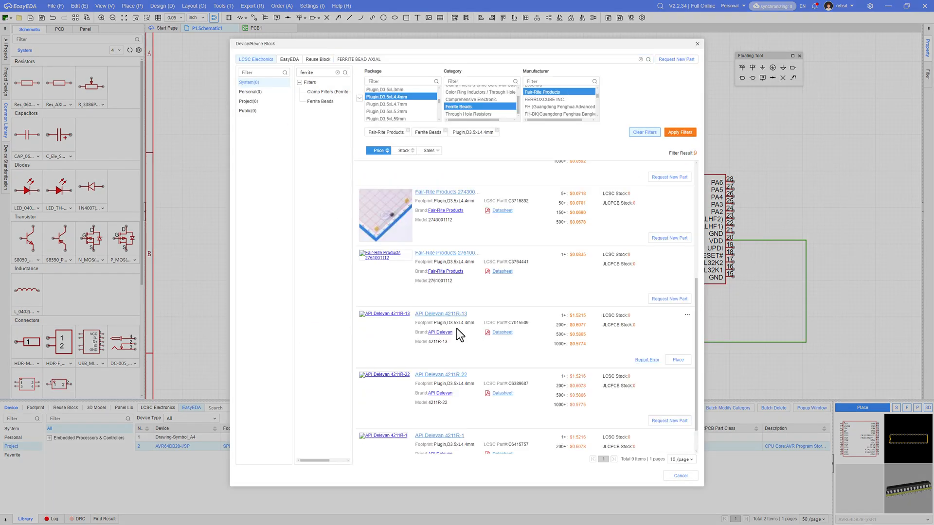
pyautogui.click(678, 360)
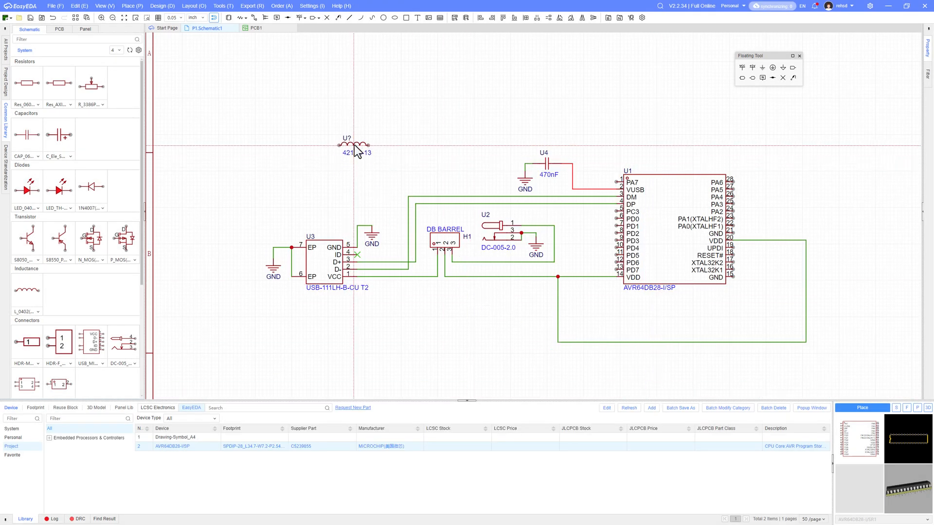
pyautogui.click(406, 151)
pyautogui.click(406, 148)
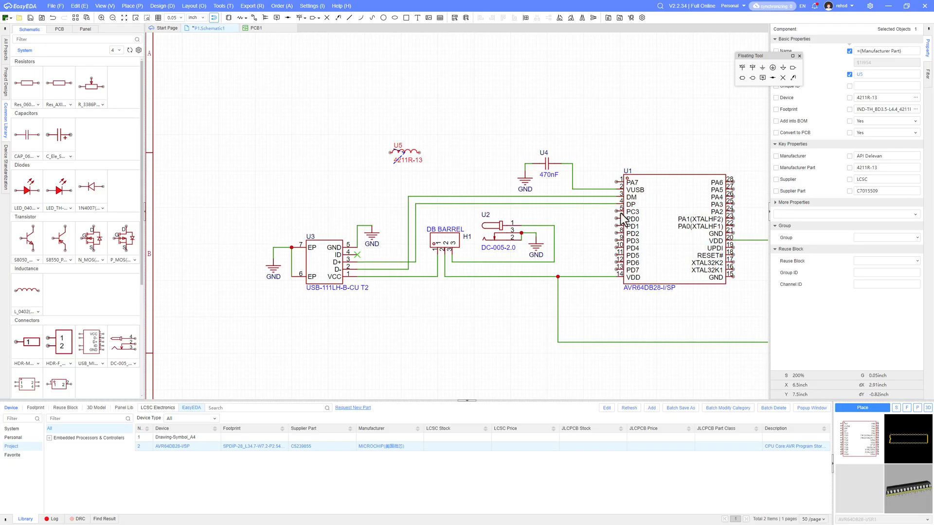
# Insert inductor U5 inline on U1's VDD supply wire.
pyautogui.moveTo(637, 137); pyautogui.dragTo(476, 134, button='right')
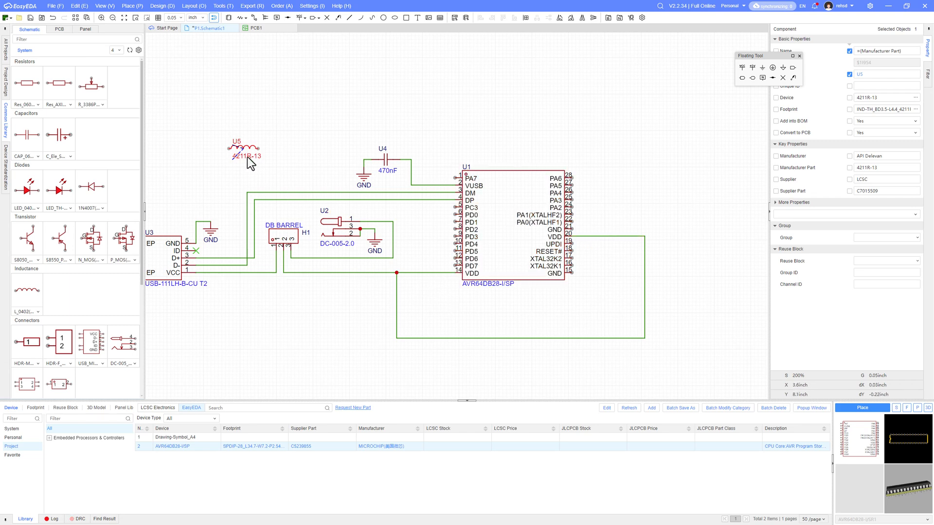
pyautogui.moveTo(247, 147); pyautogui.dragTo(353, 322)
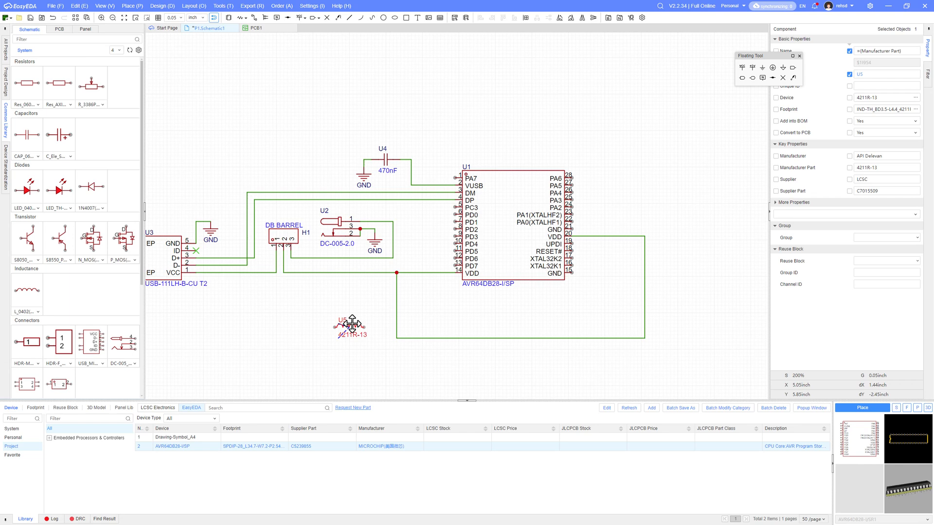
pyautogui.click(416, 273)
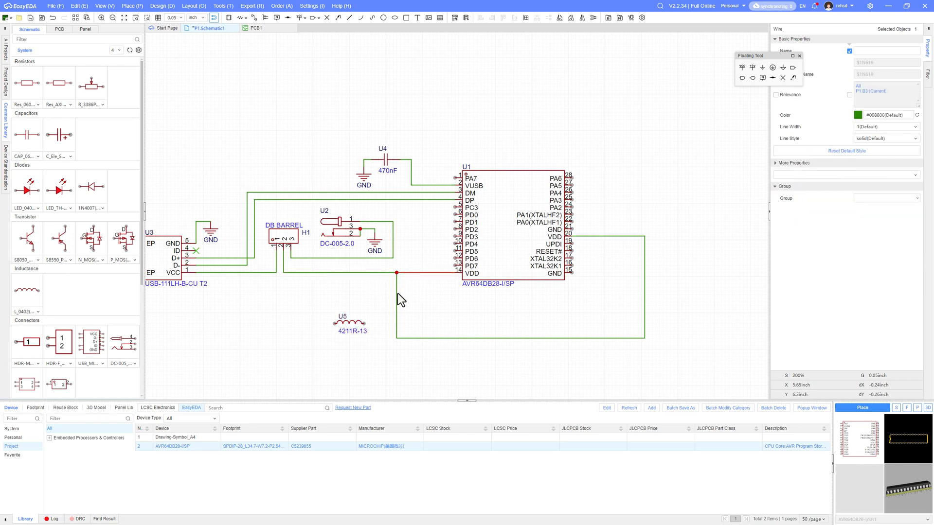
pyautogui.moveTo(397, 295); pyautogui.dragTo(433, 294)
pyautogui.moveTo(365, 329); pyautogui.dragTo(409, 278)
pyautogui.click(395, 306)
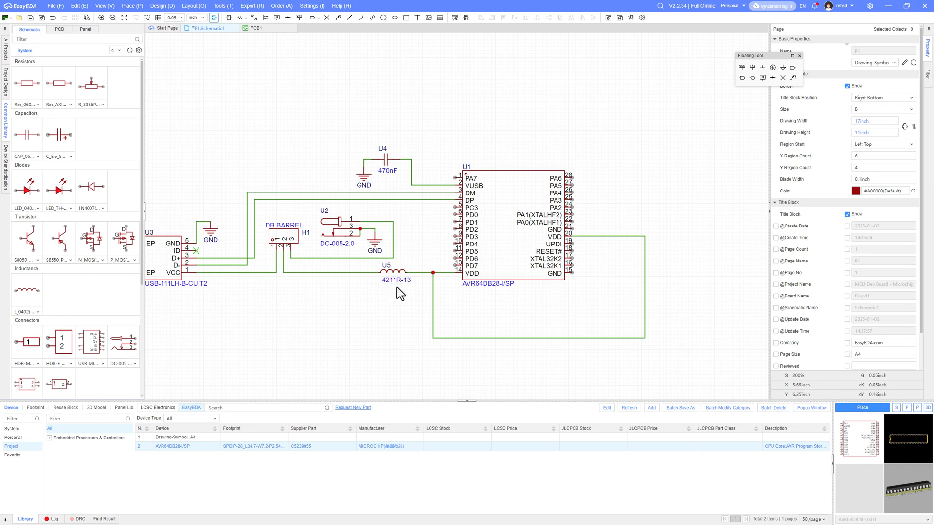
# Save the schematic and switch to the hand-drawn sketch in the browser.
pyautogui.click(30, 17)
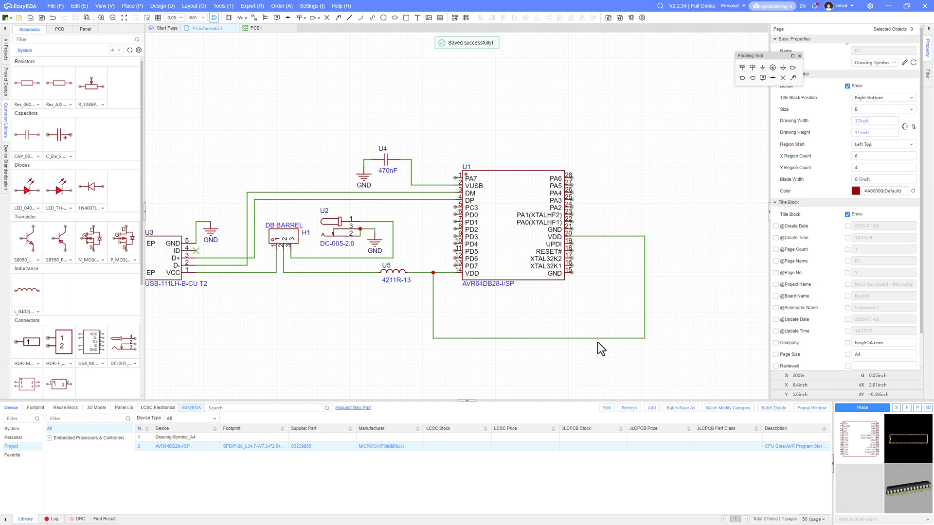
pyautogui.moveTo(547, 329); pyautogui.dragTo(603, 333, button='right')
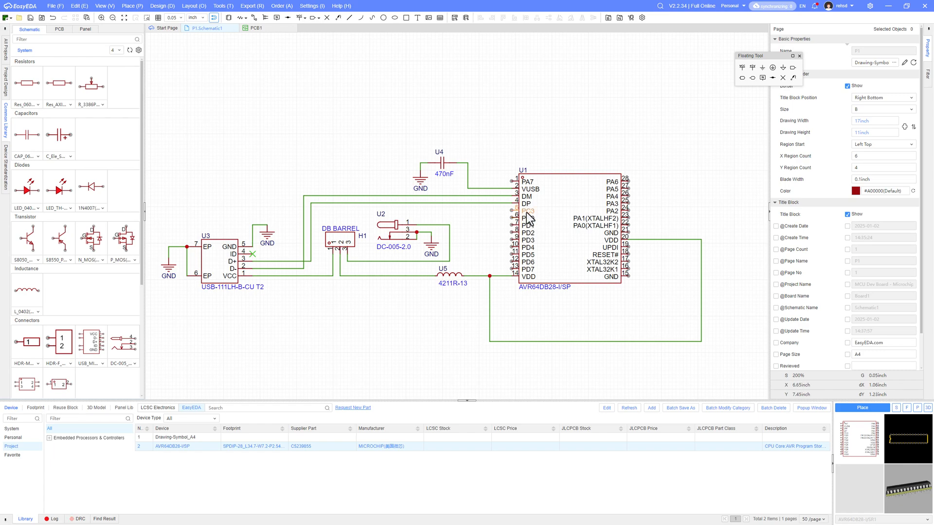
pyautogui.hotkey('alt', 'Tab')
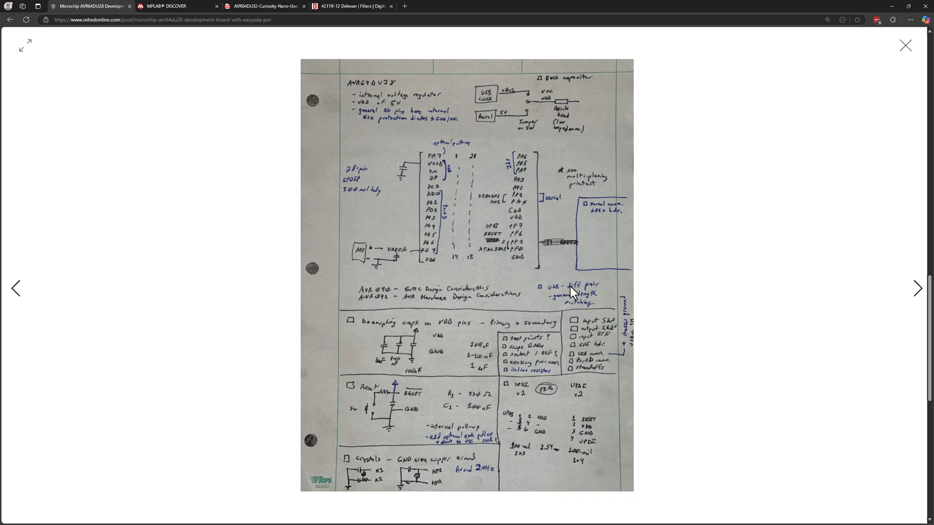
# Advance the datasheet lightbox to the I/O multiplexing page, then return to EasyEDA.
pyautogui.click(918, 292)
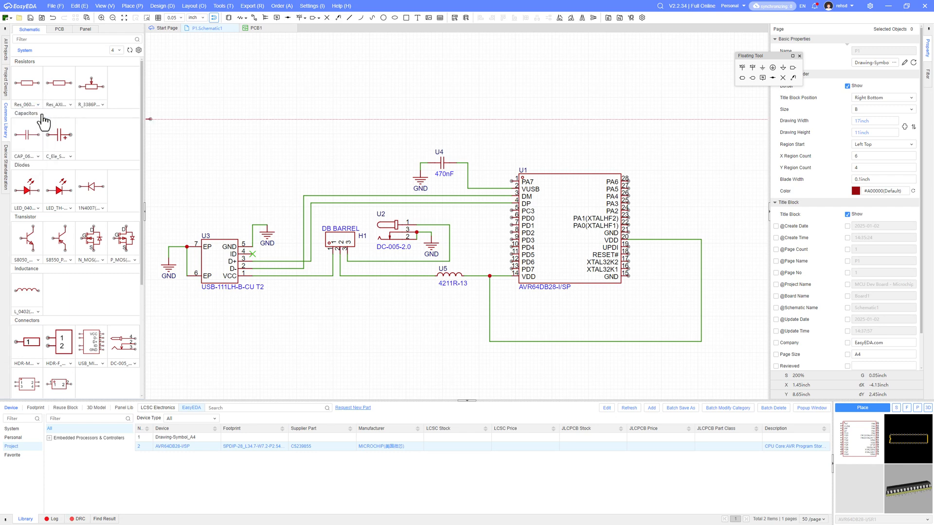
# Place a through-hole axial resistor R2 and delete the 0603 resistor R1.
pyautogui.click(286, 133)
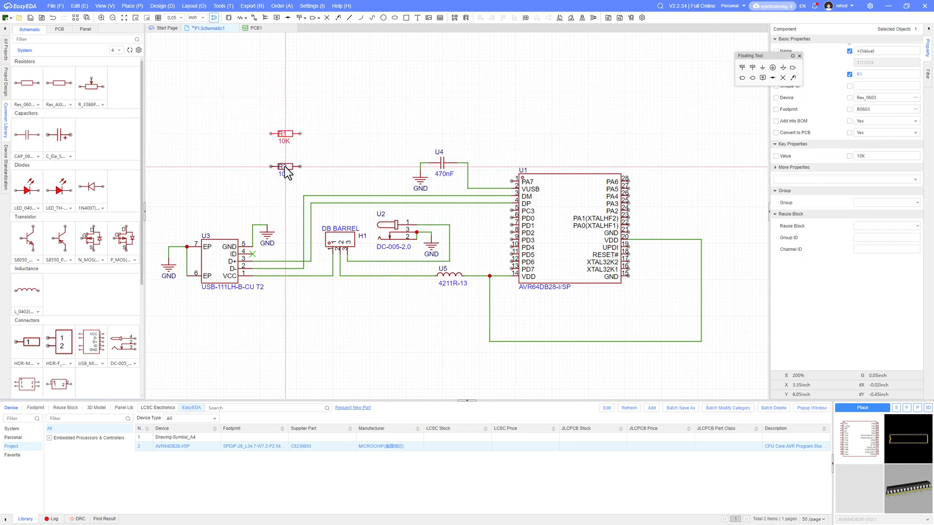
pyautogui.click(289, 141)
pyautogui.click(286, 136)
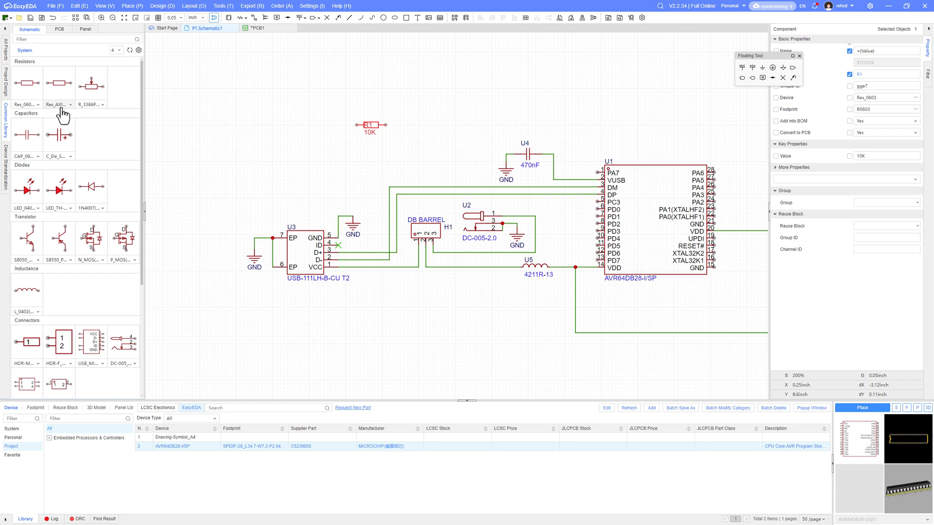
pyautogui.click(70, 107)
pyautogui.click(62, 98)
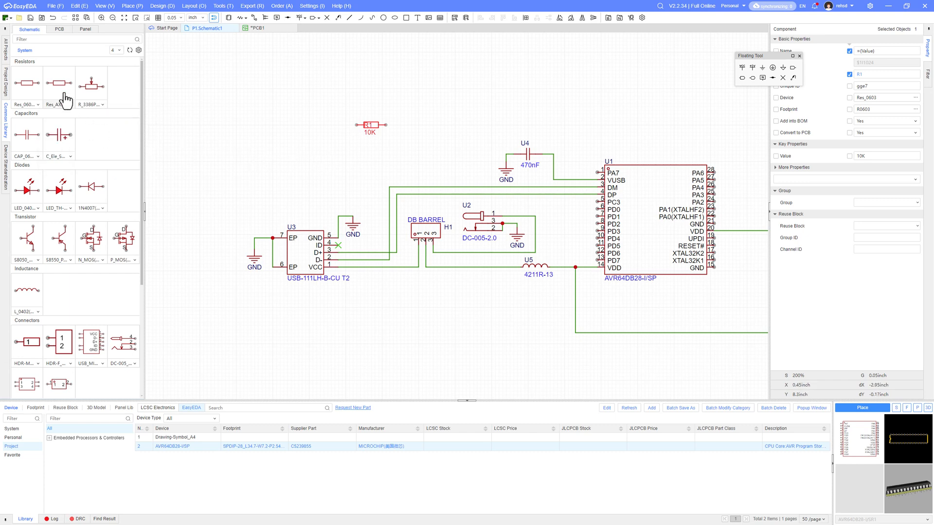
pyautogui.click(294, 158)
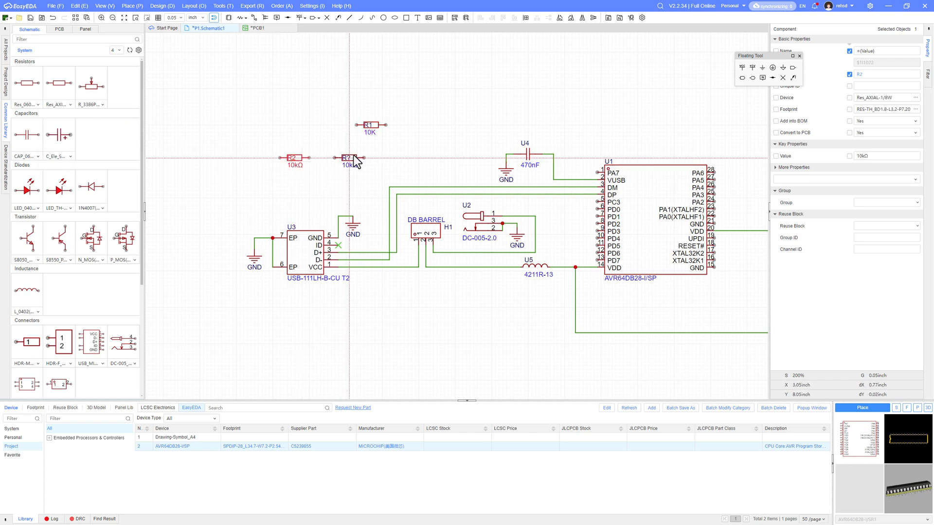
pyautogui.press('Escape')
pyautogui.click(368, 129)
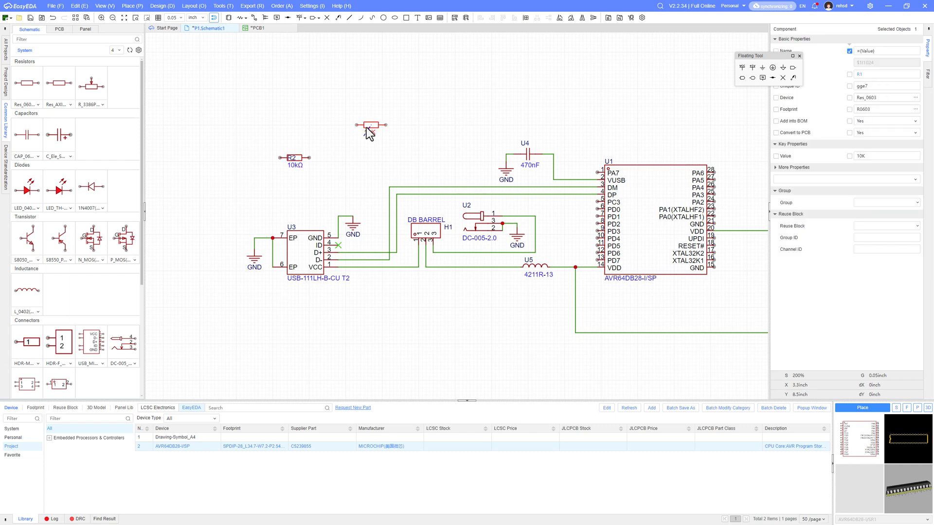
pyautogui.press('Delete')
# Change R2's value from 10kΩ to 1K.
pyautogui.scroll(2, 209, 137)
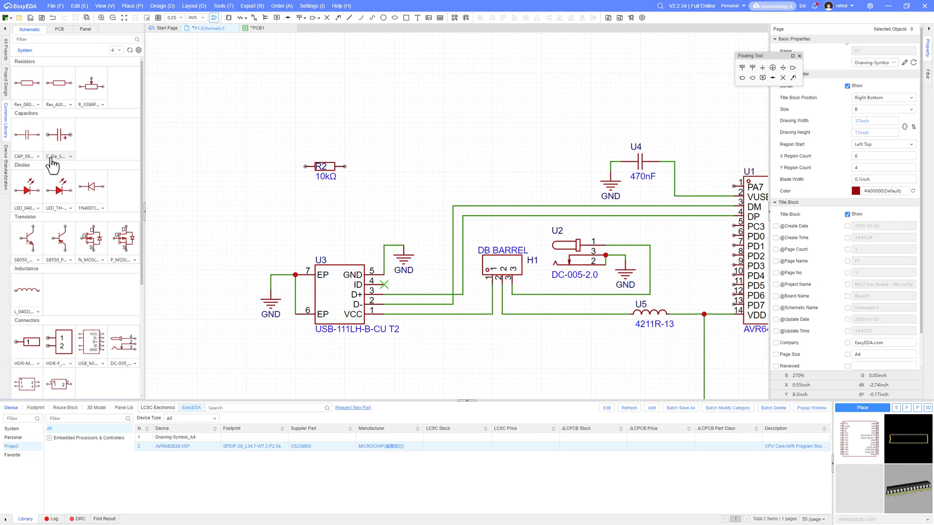
pyautogui.click(71, 157)
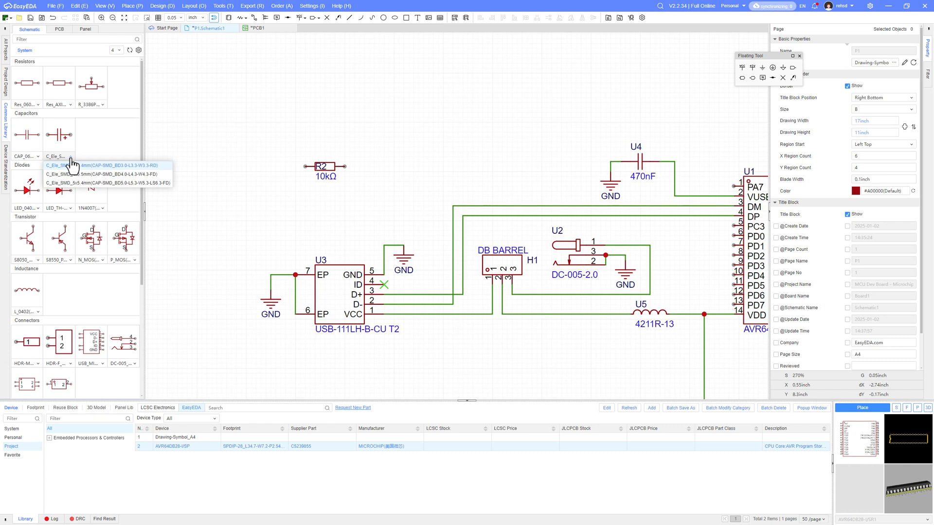
pyautogui.click(72, 166)
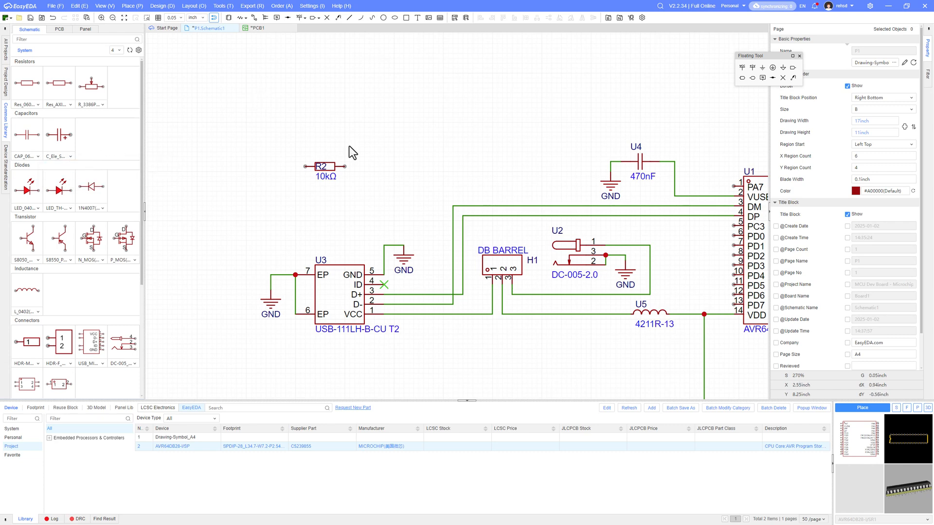
pyautogui.moveTo(325, 167); pyautogui.dragTo(382, 164)
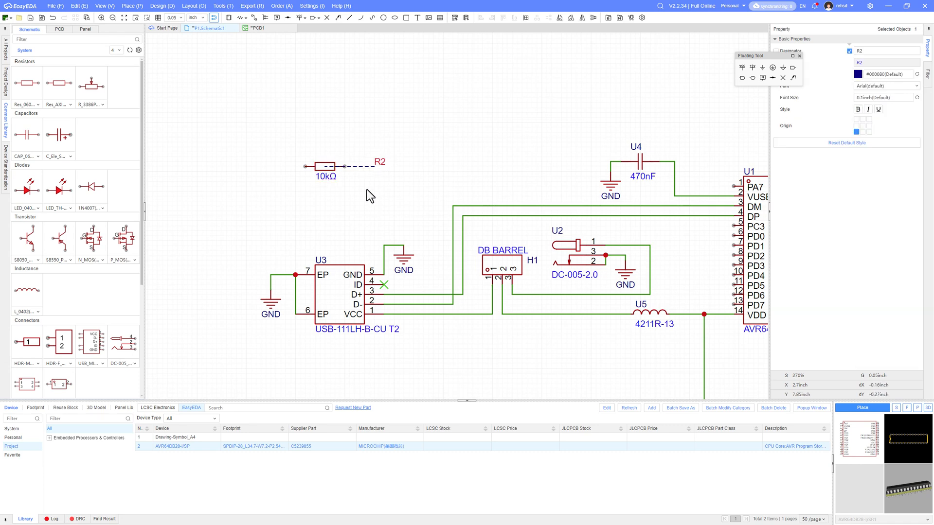
pyautogui.hotkey('ctrl', 'z')
pyautogui.click(324, 177)
pyautogui.doubleClick(324, 179)
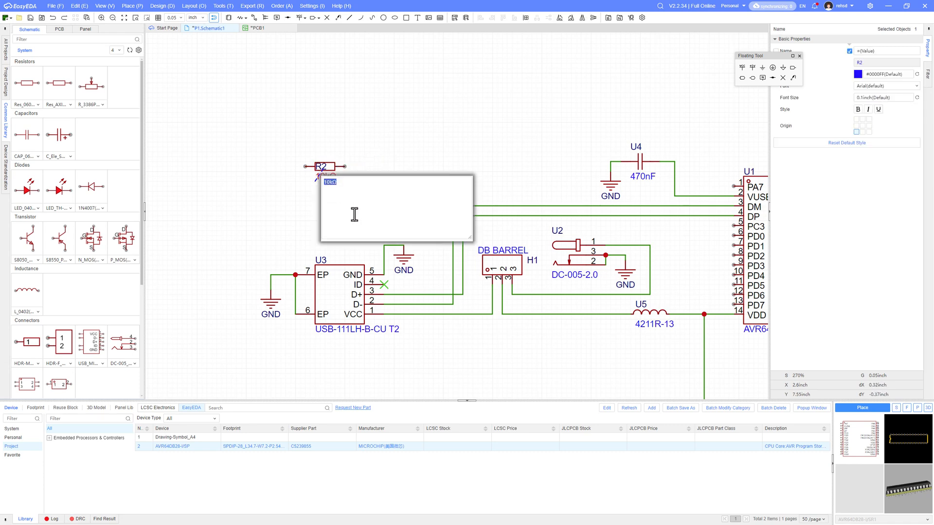
pyautogui.write('1K')
pyautogui.press('Return')
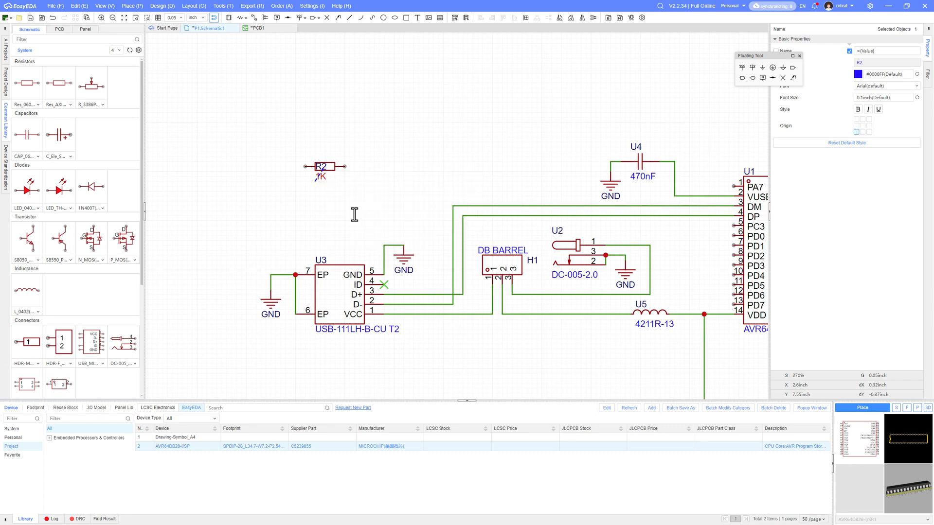
pyautogui.moveTo(354, 209); pyautogui.dragTo(265, 209, button='right')
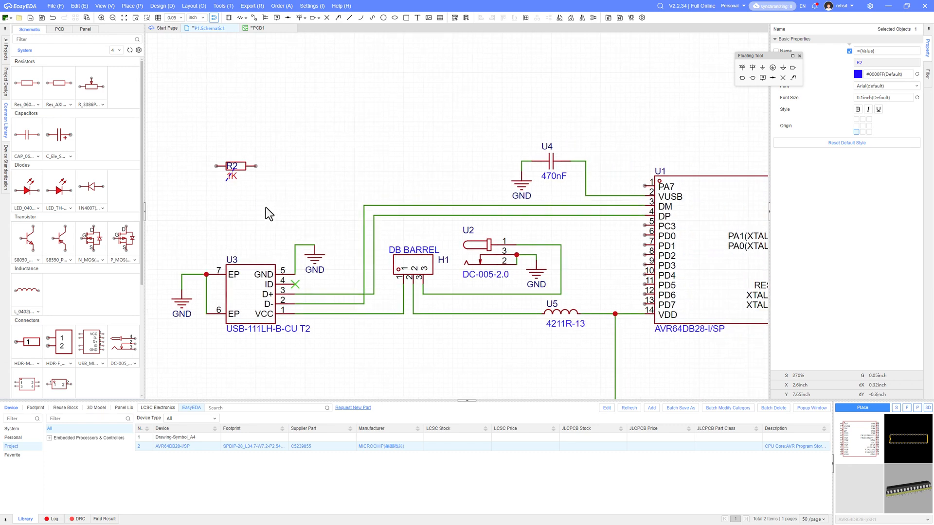
# Move the 1K resistor R2 onto the end of U1's pin 5 (PC3).
pyautogui.rightClick(265, 207)
pyautogui.moveTo(238, 170); pyautogui.dragTo(414, 161)
pyautogui.moveTo(414, 161); pyautogui.dragTo(289, 157, button='right')
pyautogui.click(289, 157)
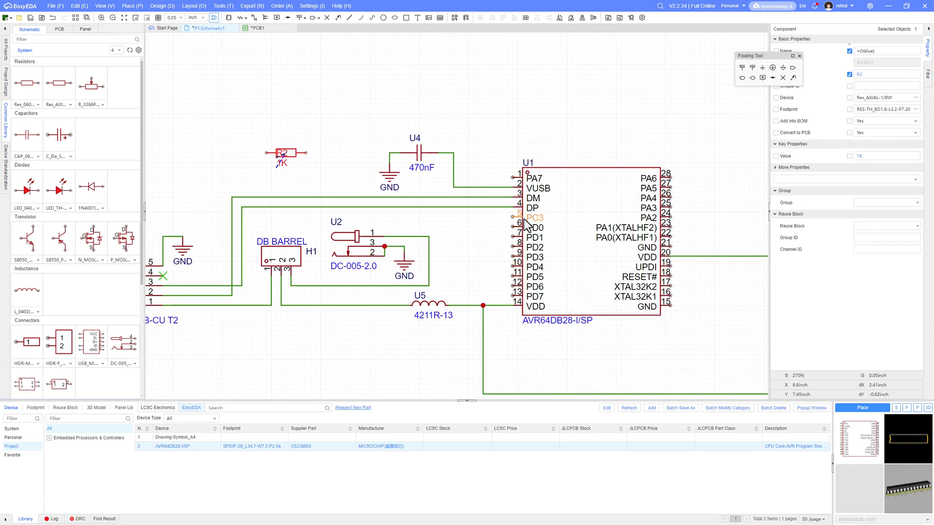
pyautogui.moveTo(287, 152); pyautogui.dragTo(513, 218)
pyautogui.click(490, 226)
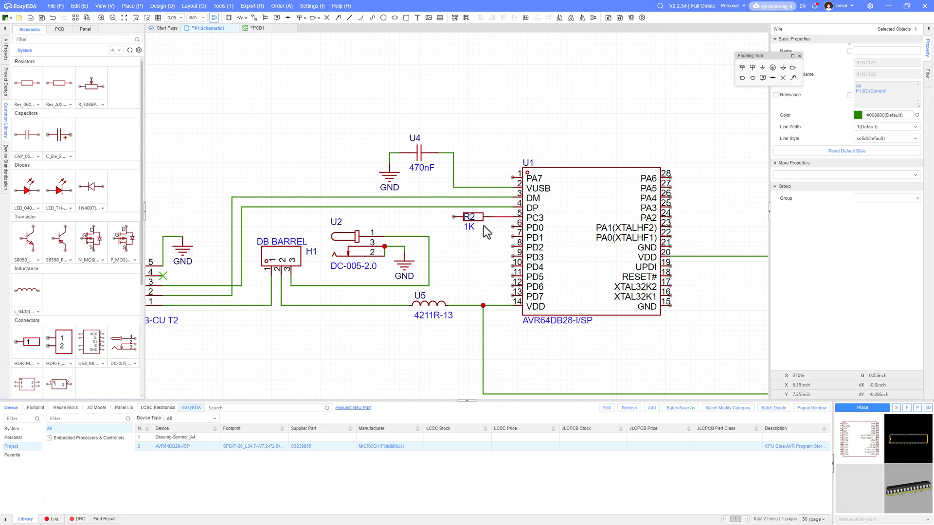
pyautogui.click(70, 209)
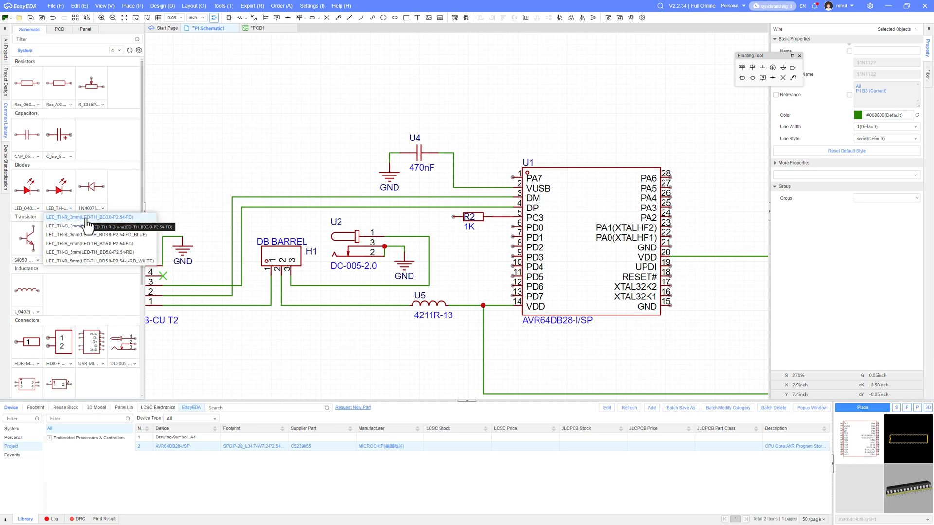
# Place a red 3mm through-hole LED as LED1 above U4, shifting U4 left to make room.
pyautogui.click(87, 224)
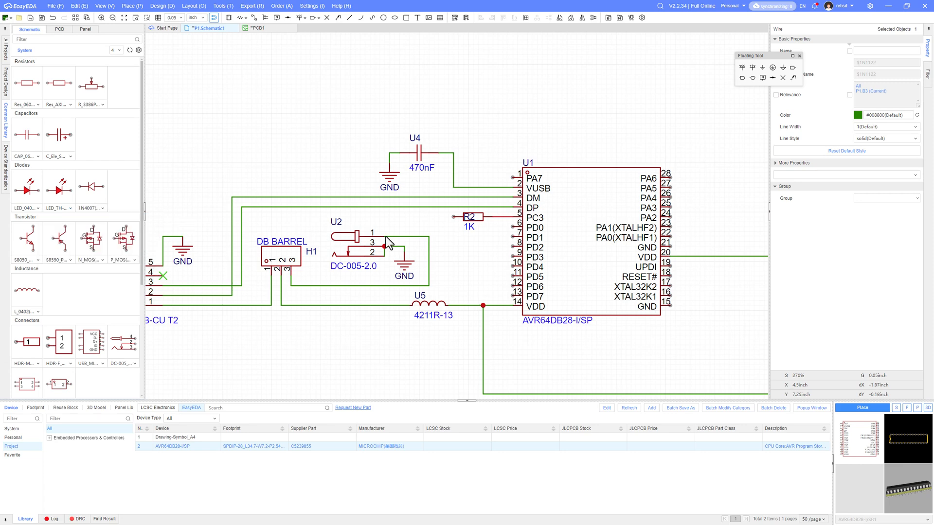
pyautogui.click(69, 205)
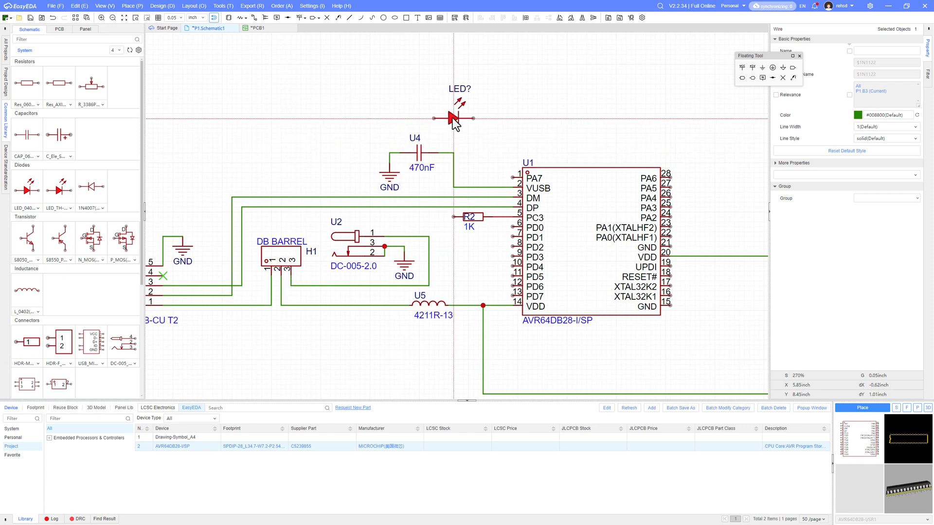
pyautogui.press('space')
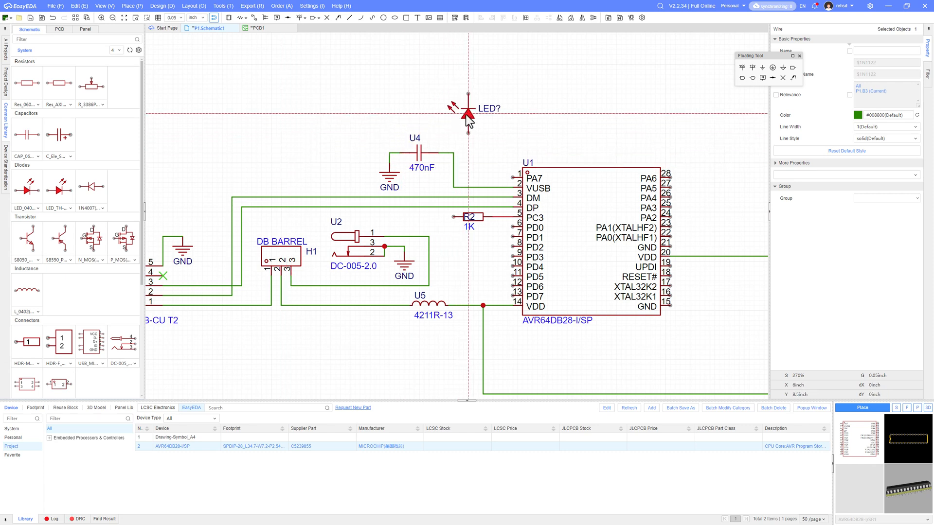
pyautogui.click(466, 115)
pyautogui.press('Escape')
pyautogui.click(389, 176)
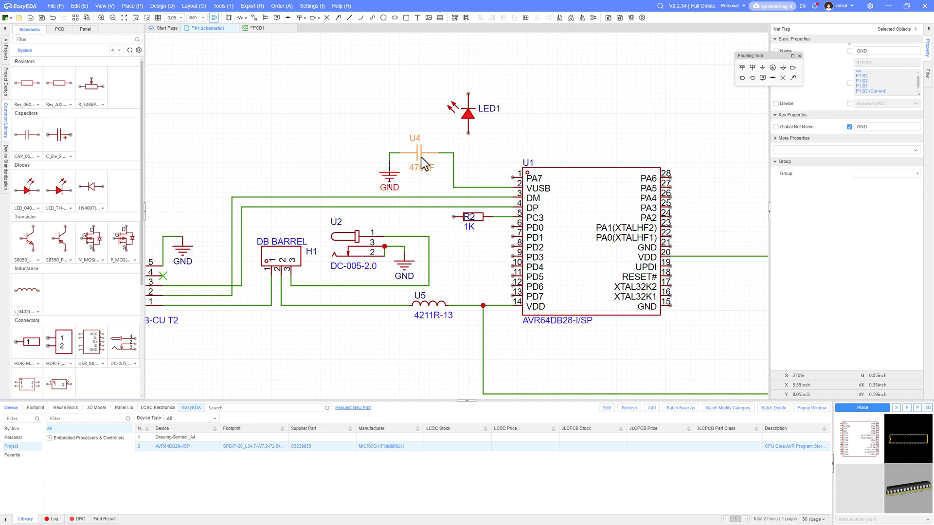
pyautogui.keyDown('ctrl'); pyautogui.click(421, 156); pyautogui.keyUp('ctrl')
pyautogui.moveTo(421, 157); pyautogui.dragTo(377, 156)
pyautogui.moveTo(453, 170); pyautogui.dragTo(414, 170)
pyautogui.moveTo(469, 117)
pyautogui.mouseDown()
pyautogui.moveTo(445, 146)
pyautogui.moveTo(451, 114)
pyautogui.mouseUp()
pyautogui.press('space')
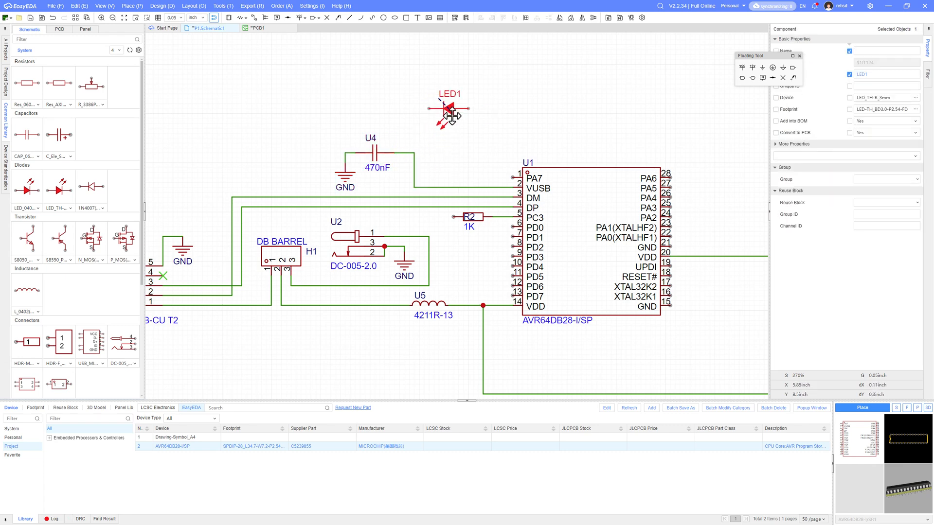
# Copy a GND flag and connect it to LED1's left pin.
pyautogui.click(346, 176)
pyautogui.hotkey('ctrl', 'c')
pyautogui.hotkey('ctrl', 'v')
pyautogui.click(419, 118)
pyautogui.click(429, 109)
pyautogui.click(418, 114)
pyautogui.moveTo(473, 217); pyautogui.dragTo(483, 217)
pyautogui.moveTo(449, 113); pyautogui.dragTo(430, 89)
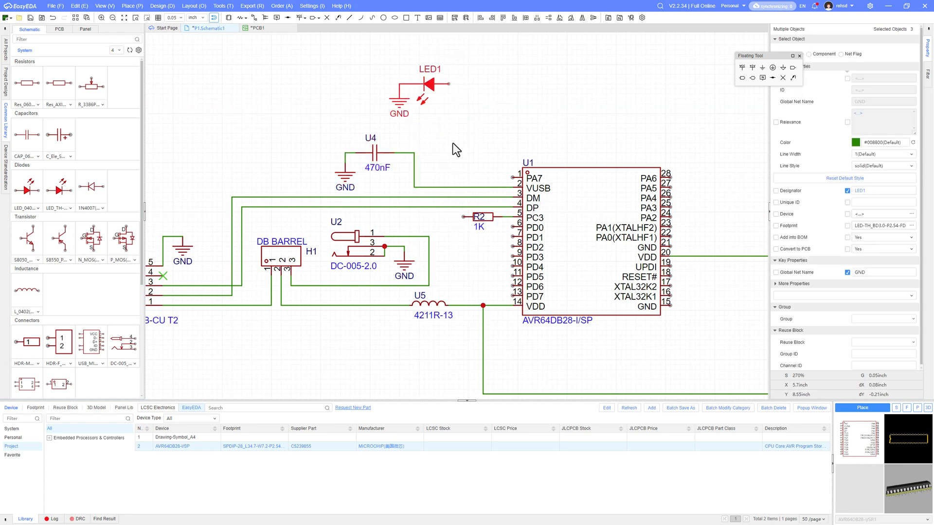
# Wire LED1's right pin to R2 and move R2 up beside LED1.
pyautogui.click(449, 84)
pyautogui.click(464, 217)
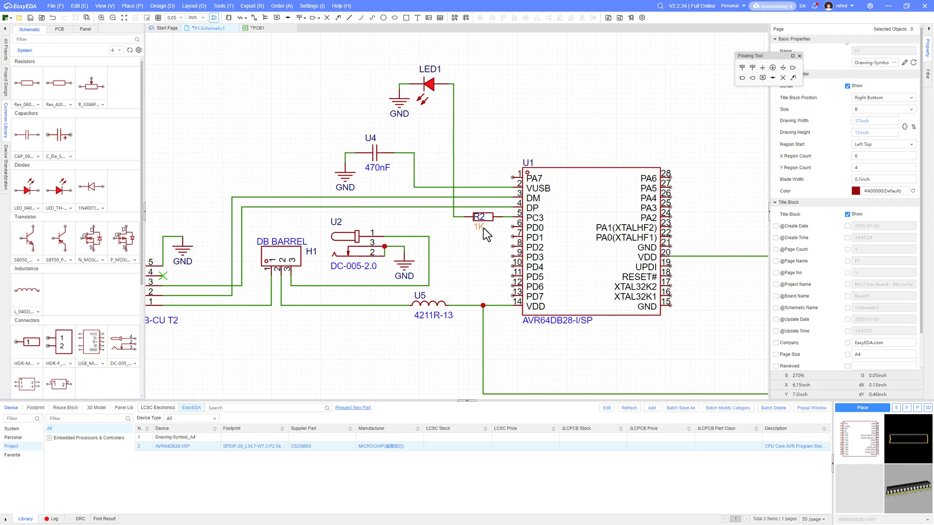
pyautogui.moveTo(484, 219); pyautogui.dragTo(482, 113)
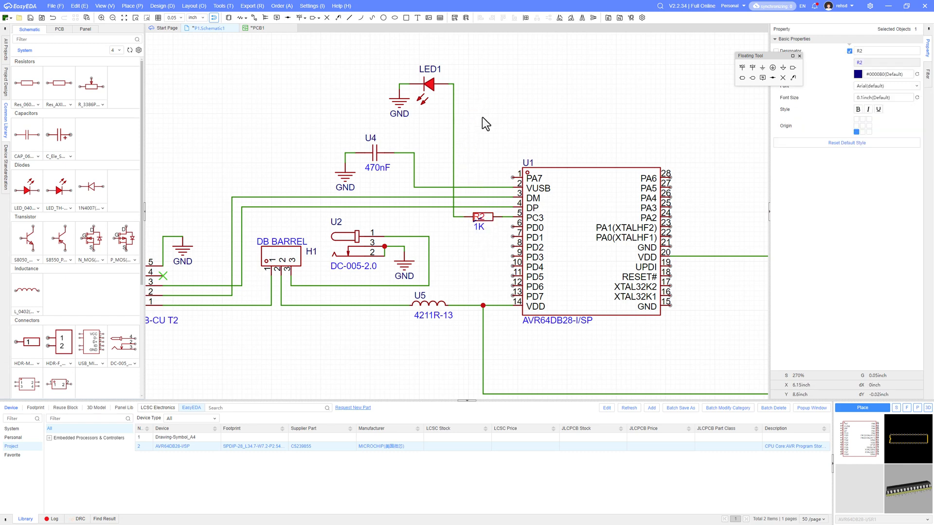
pyautogui.moveTo(489, 217); pyautogui.dragTo(469, 86)
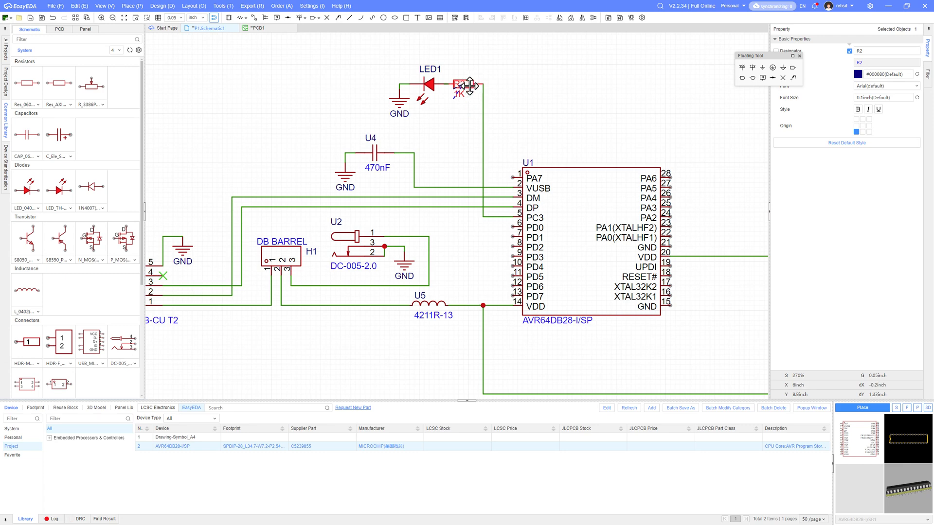
pyautogui.click(548, 96)
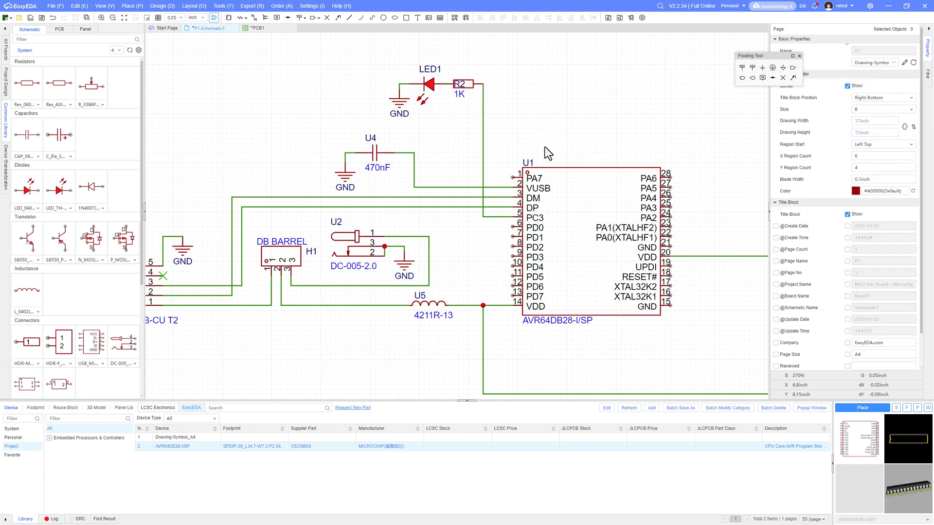
pyautogui.moveTo(545, 151); pyautogui.dragTo(551, 118, button='right')
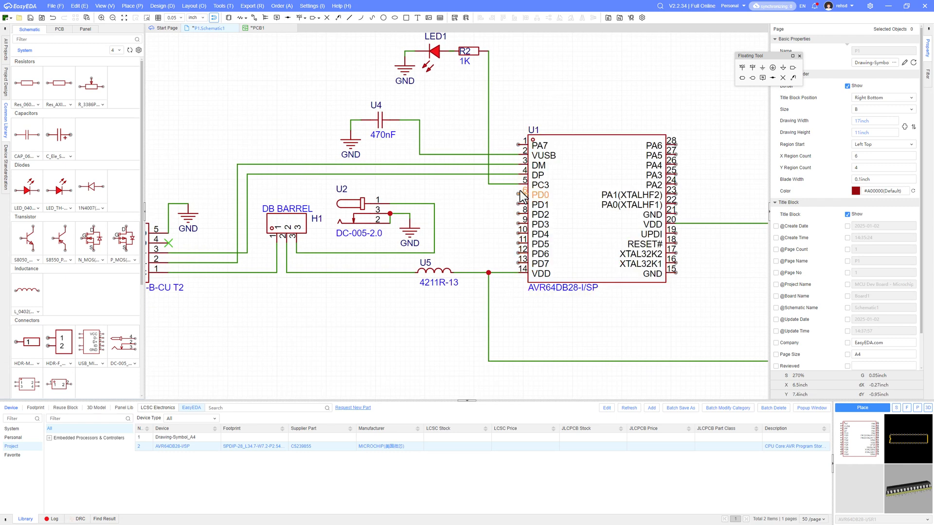
pyautogui.moveTo(459, 79); pyautogui.dragTo(464, 115, button='right')
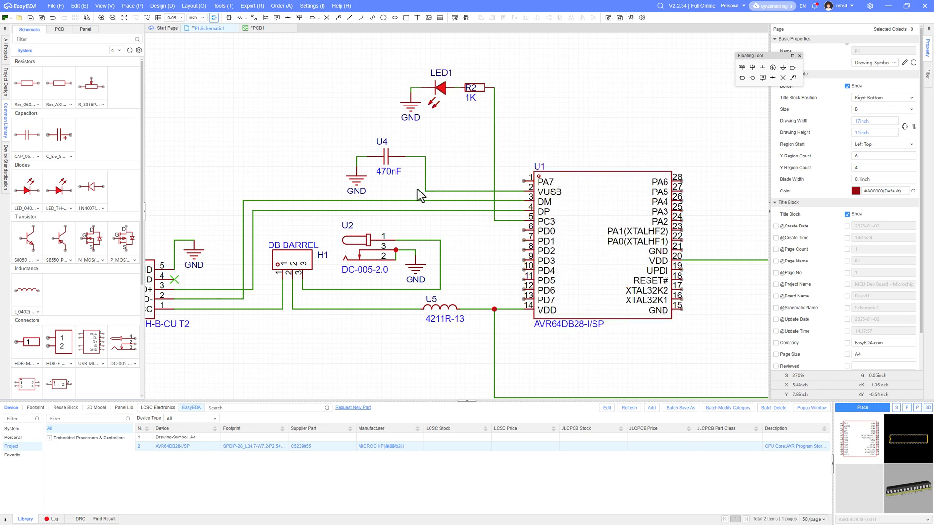
# Search the parts library for the 2N7000TA MOSFET and place it as Q1.
pyautogui.click(228, 19)
pyautogui.write('mosfet')
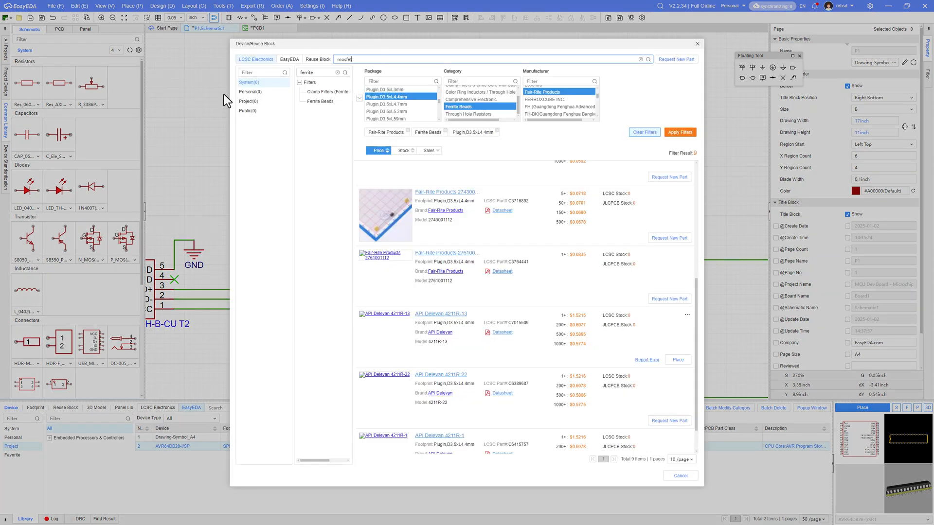
pyautogui.press('Return')
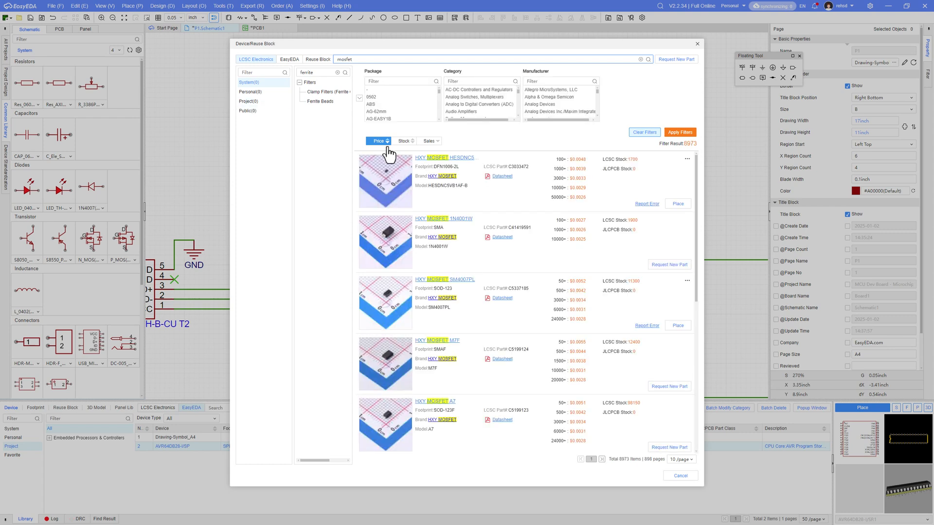
pyautogui.scroll(-3, 416, 114)
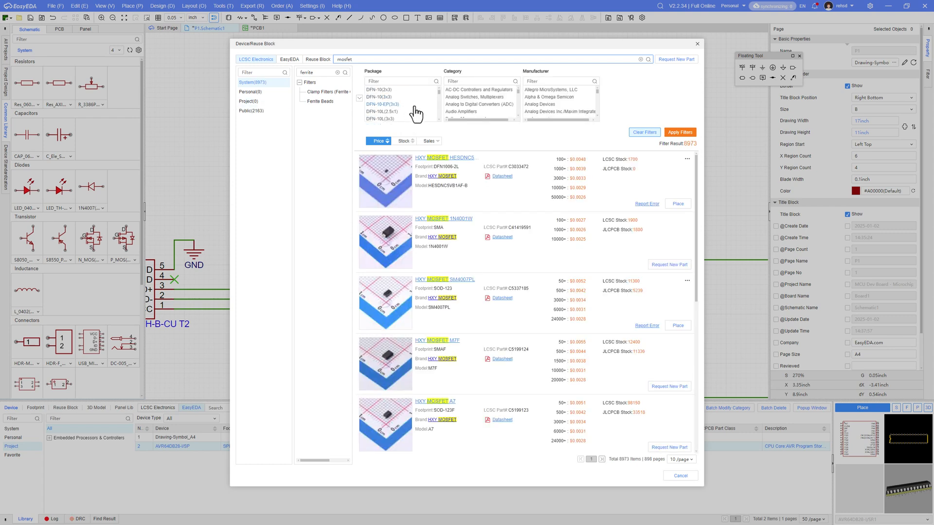
pyautogui.scroll(-5, 416, 114)
pyautogui.click(379, 100)
pyautogui.hotkey('ctrl', 'v')
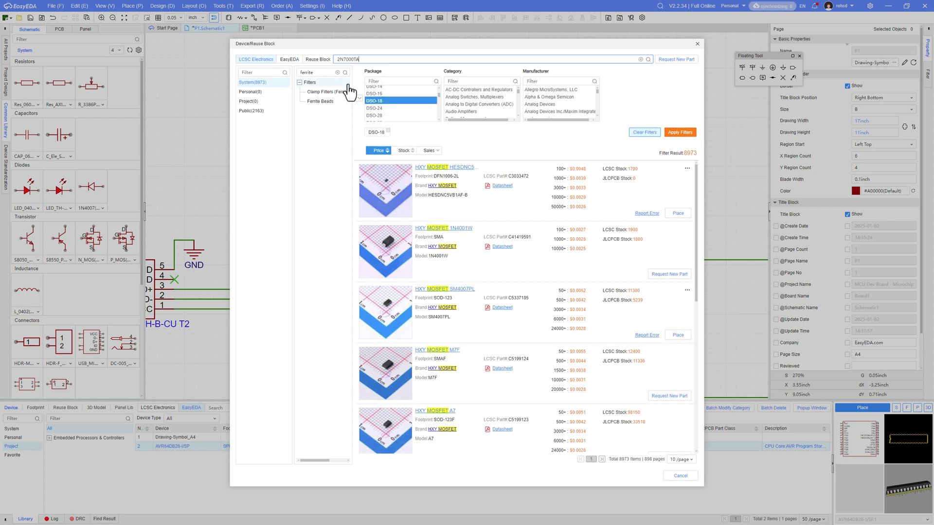
pyautogui.press('Return')
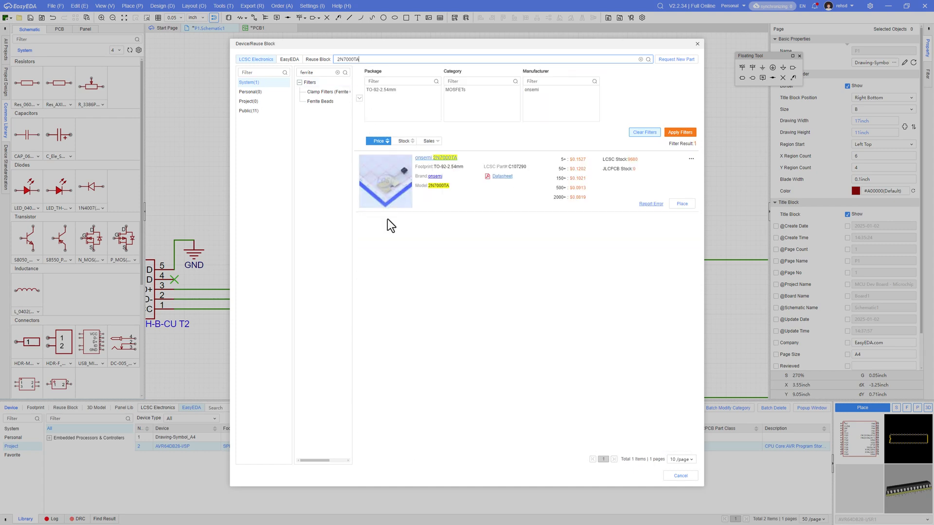
pyautogui.click(682, 204)
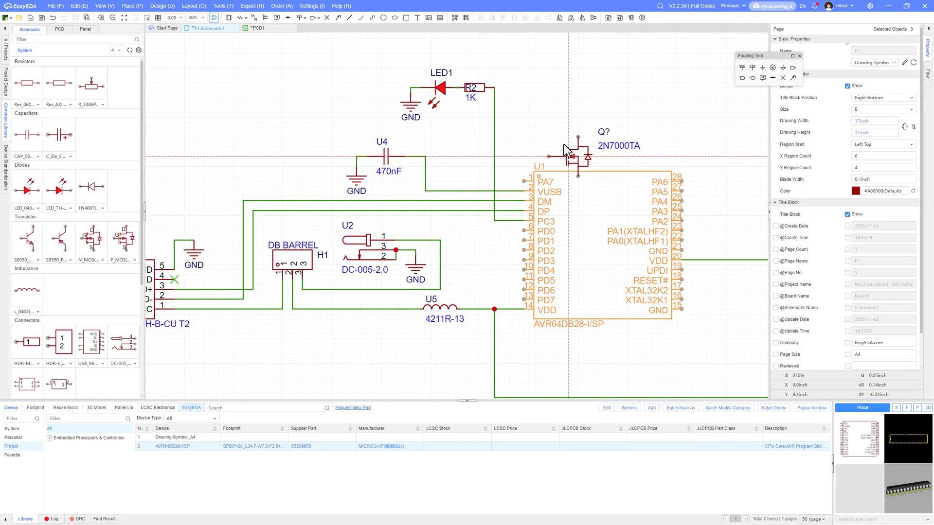
pyautogui.click(545, 111)
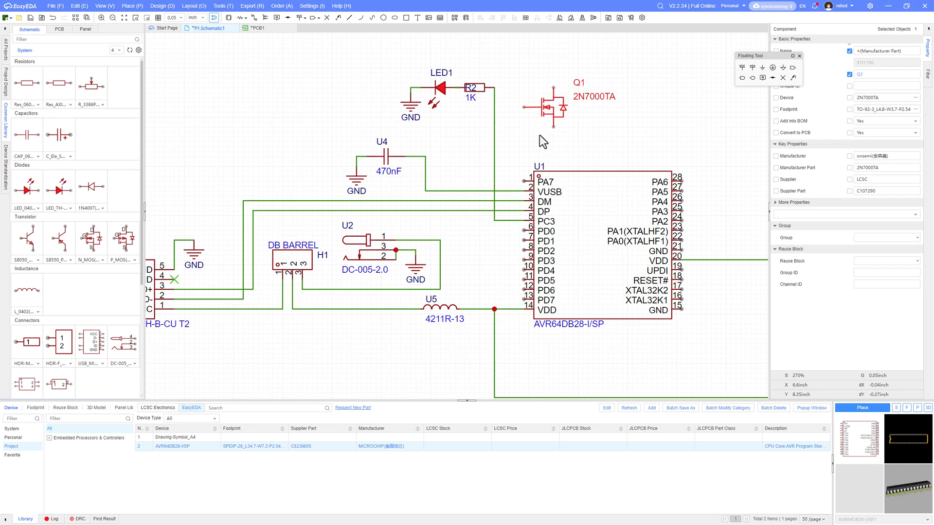
# Delete the wire from R2 to PC3 and move Q1 just below R2.
pyautogui.moveTo(524, 132); pyautogui.dragTo(425, 117, button='right')
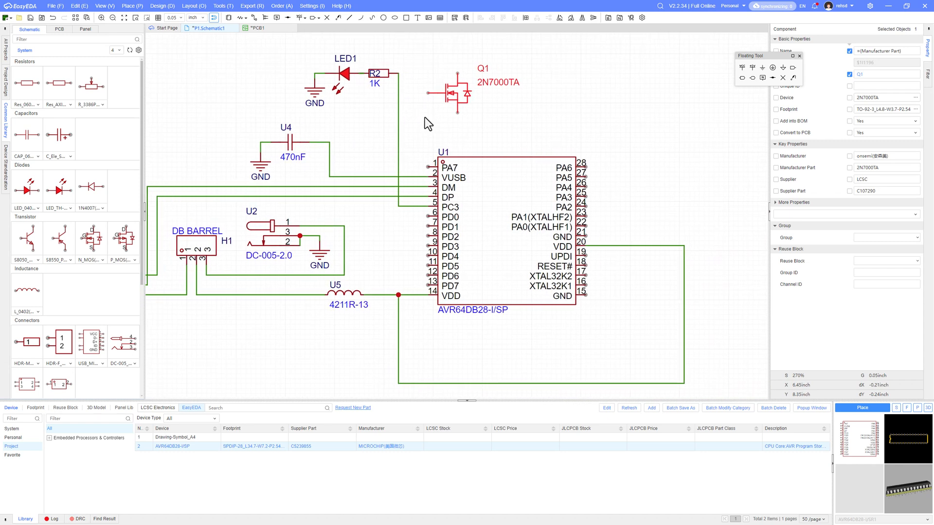
pyautogui.click(398, 119)
pyautogui.press('Delete')
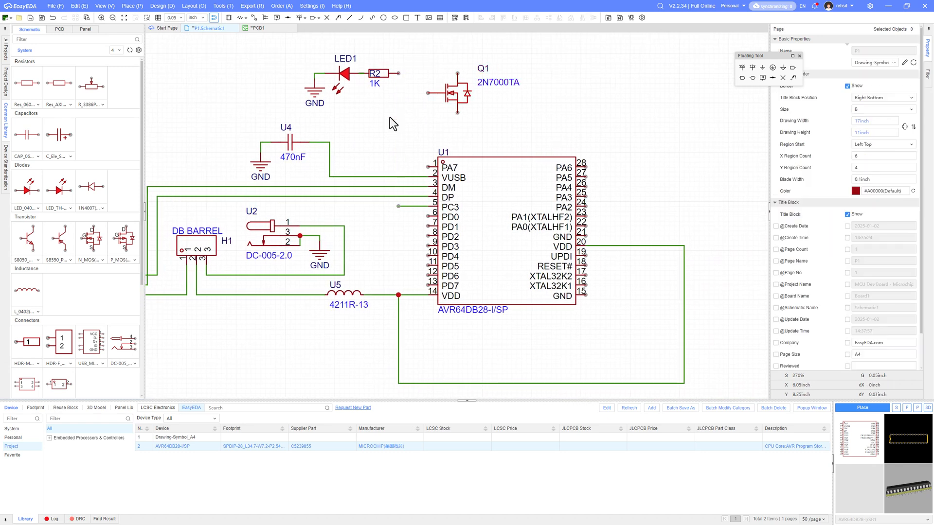
pyautogui.moveTo(457, 97); pyautogui.dragTo(383, 127)
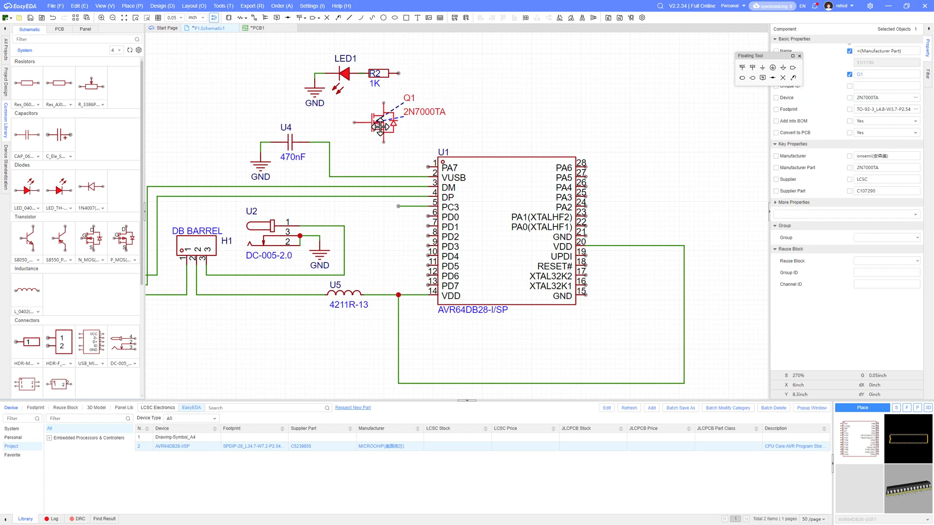
pyautogui.click(384, 74)
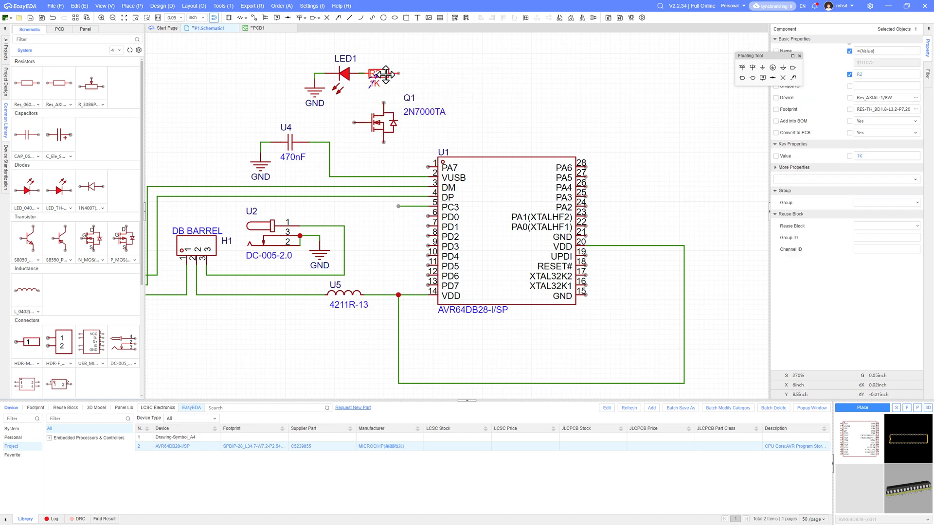
# Paste a copy of R2 as R3 next to PC3 and change its value to 500.
pyautogui.hotkey('ctrl', 'c')
pyautogui.hotkey('ctrl', 'v')
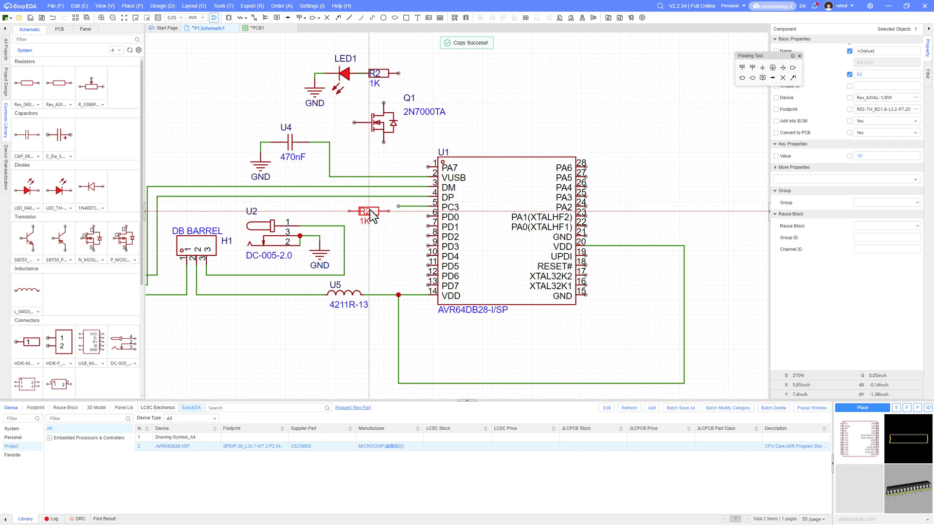
pyautogui.click(370, 205)
pyautogui.click(402, 206)
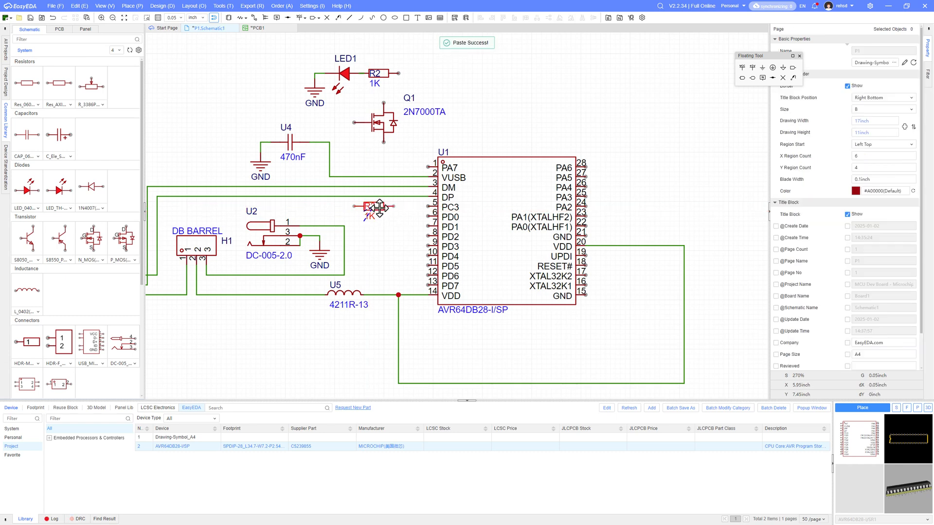
pyautogui.moveTo(372, 209); pyautogui.dragTo(410, 211)
pyautogui.hotkey('alt', 'w')
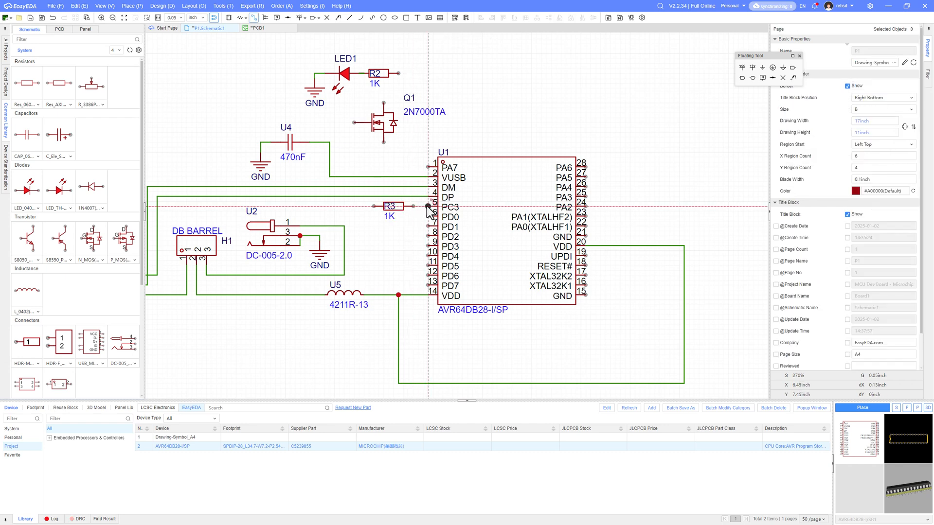
pyautogui.doubleClick(390, 217)
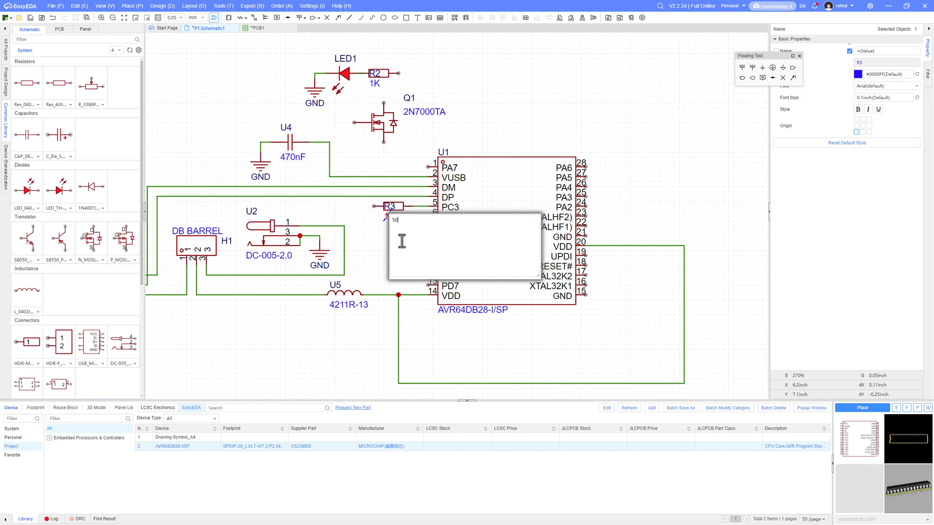
pyautogui.press('Return')
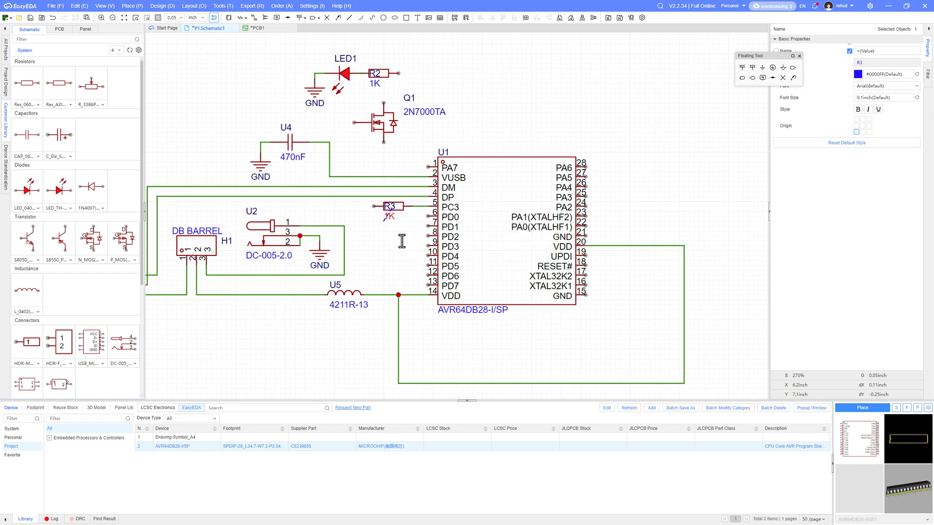
pyautogui.click(400, 241)
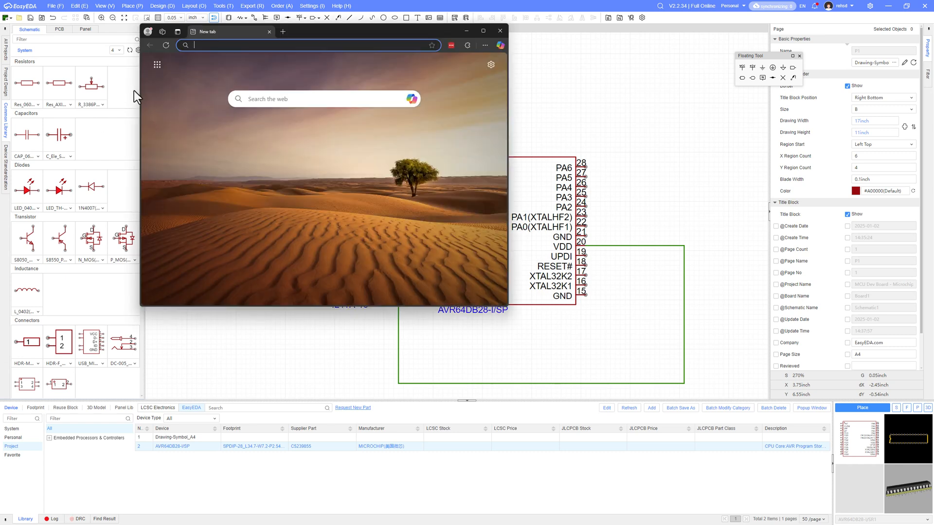
# Search 'standard resistor values' and view EEPower's E24, E48 and E96 tables in an enlarged window.
pyautogui.write('standard resistor')
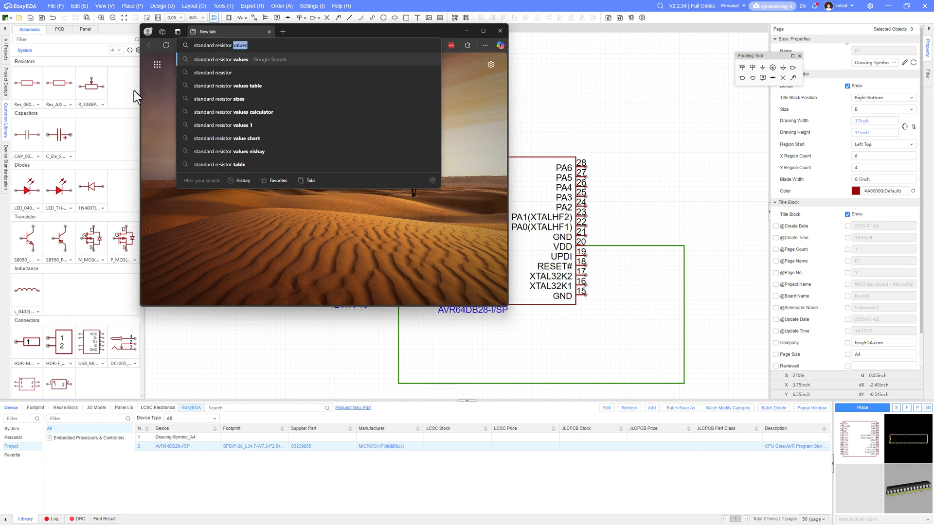
pyautogui.press('Return')
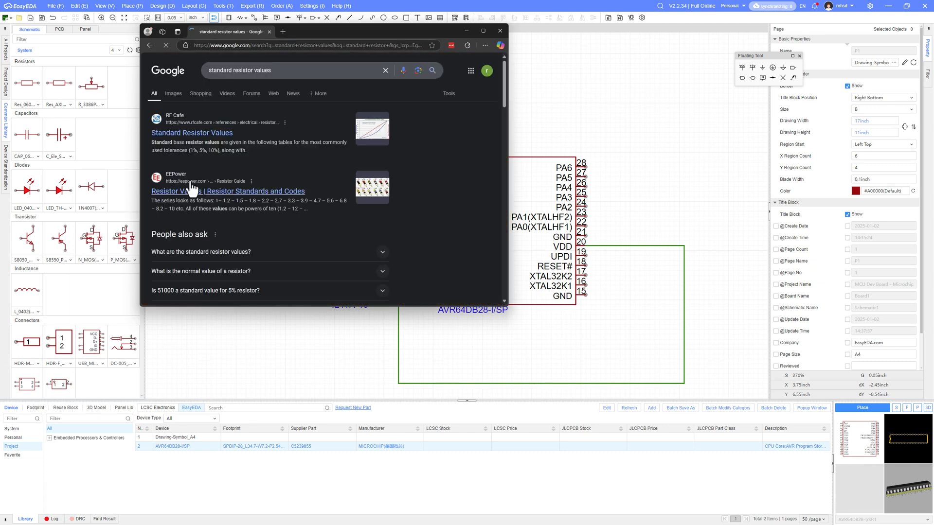
pyautogui.click(191, 188)
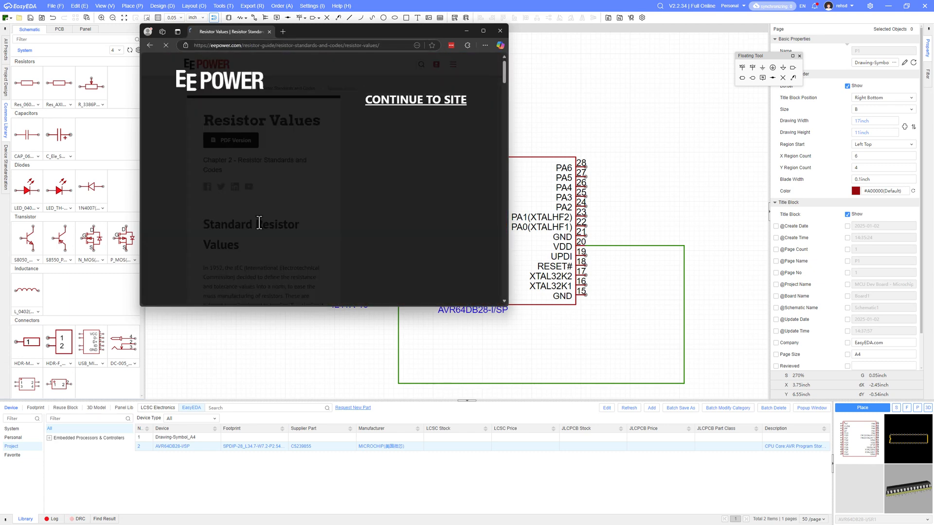
pyautogui.click(440, 102)
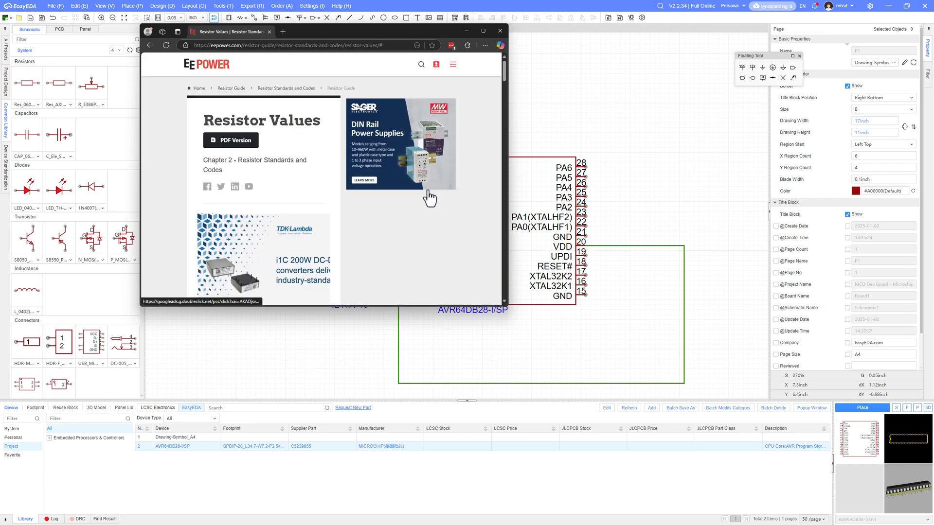
pyautogui.scroll(-15, 363, 209)
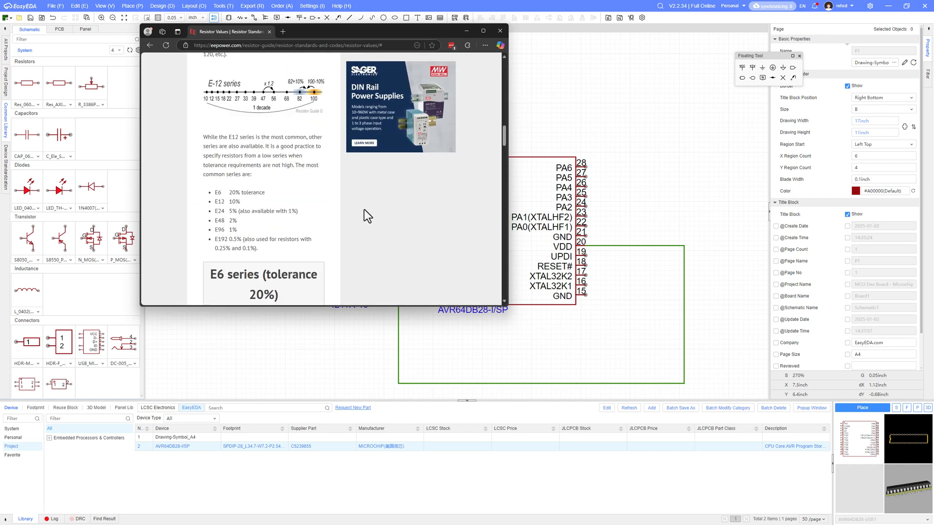
pyautogui.scroll(-8, 364, 209)
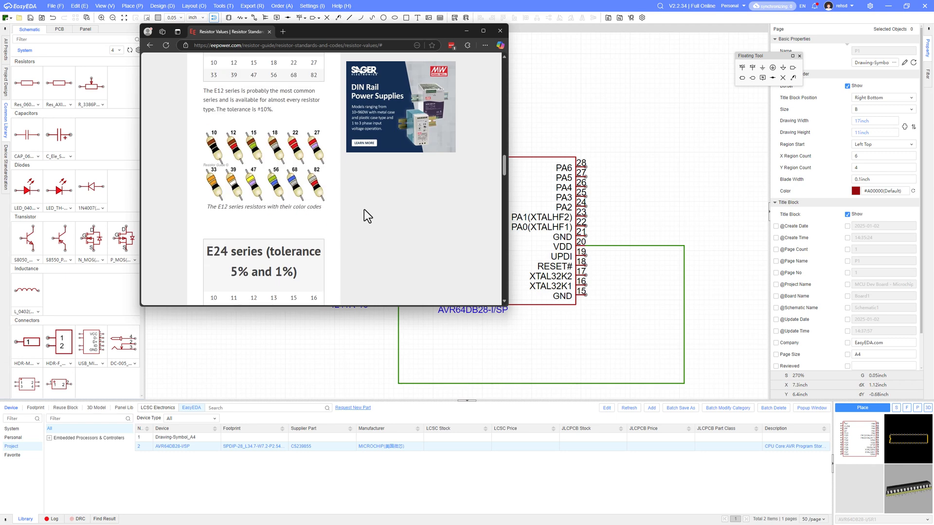
pyautogui.moveTo(507, 305); pyautogui.dragTo(713, 435)
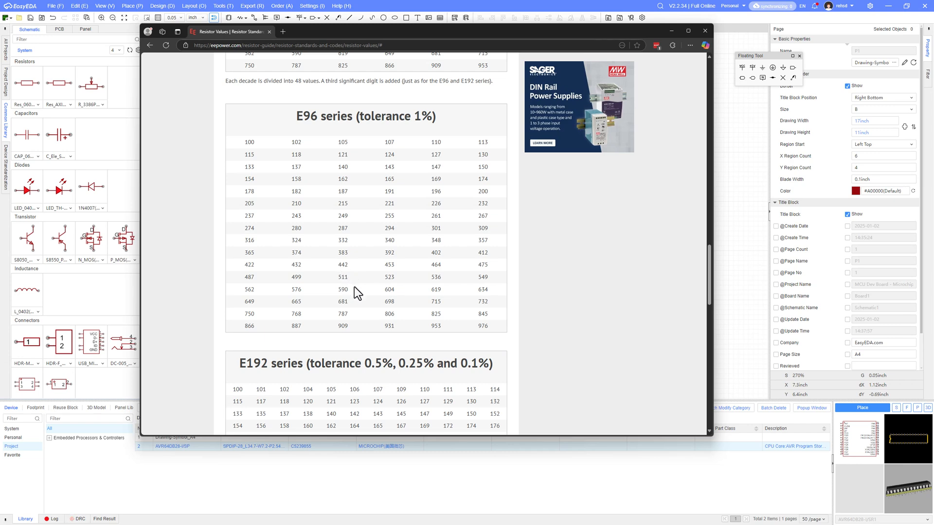
pyautogui.scroll(5, 355, 288)
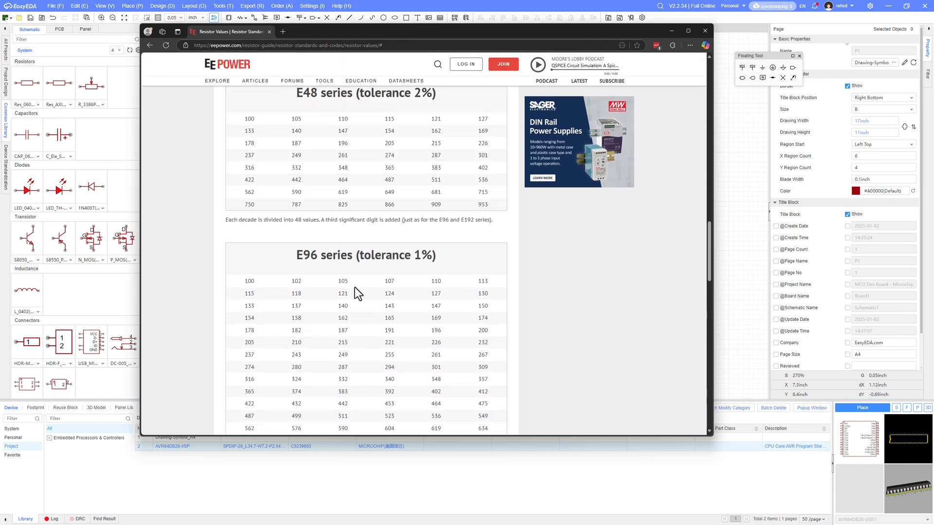
pyautogui.click(671, 31)
# Change R3's value to 511 and nudge Q1 slightly.
pyautogui.doubleClick(389, 217)
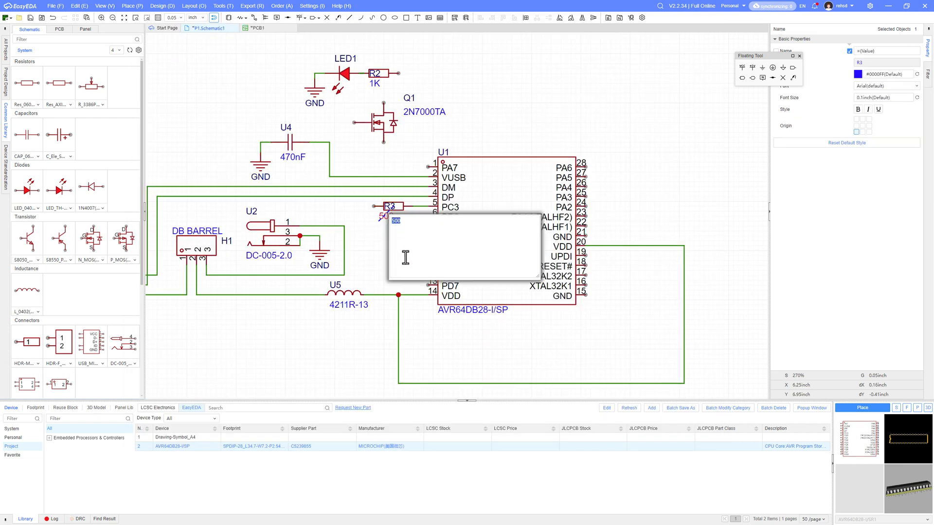
pyautogui.click(380, 232)
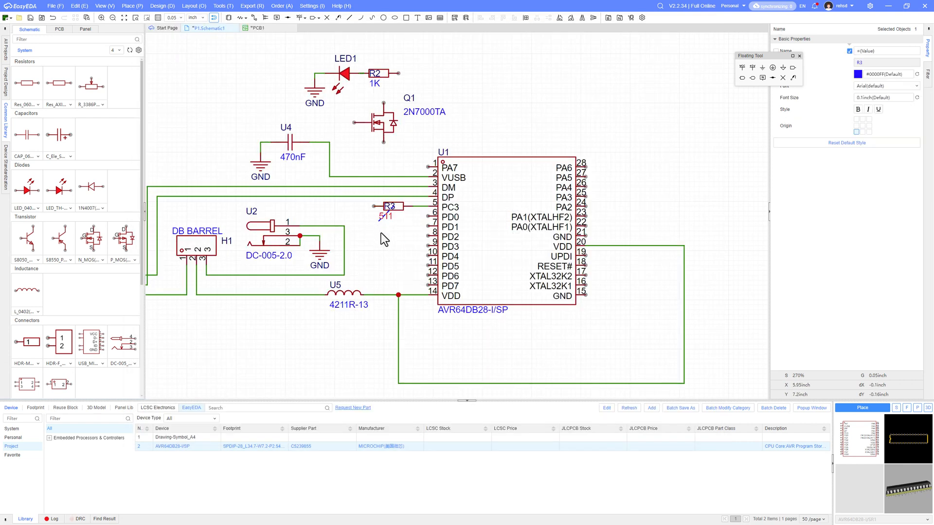
pyautogui.click(391, 219)
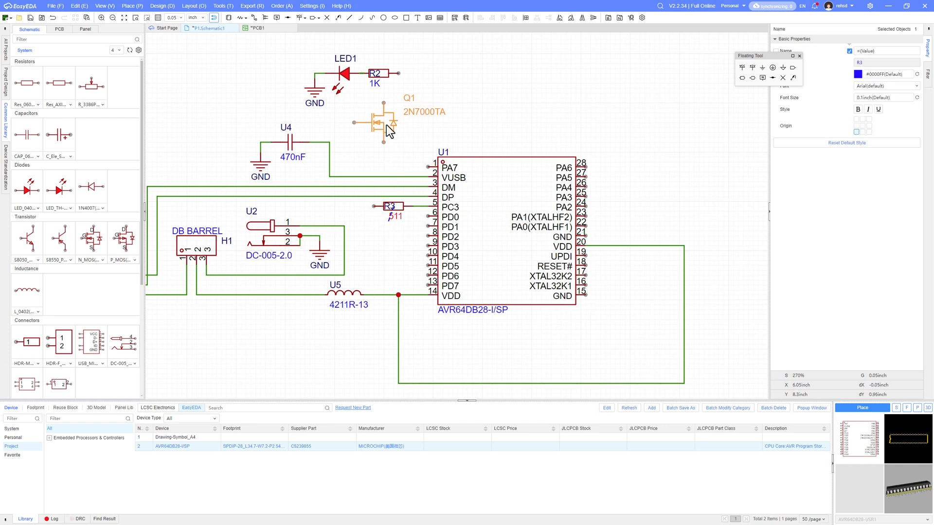
pyautogui.moveTo(386, 124); pyautogui.dragTo(377, 130)
# Delete LED1's GND flag and its wire stub, and shift Q1 slightly right.
pyautogui.click(312, 92)
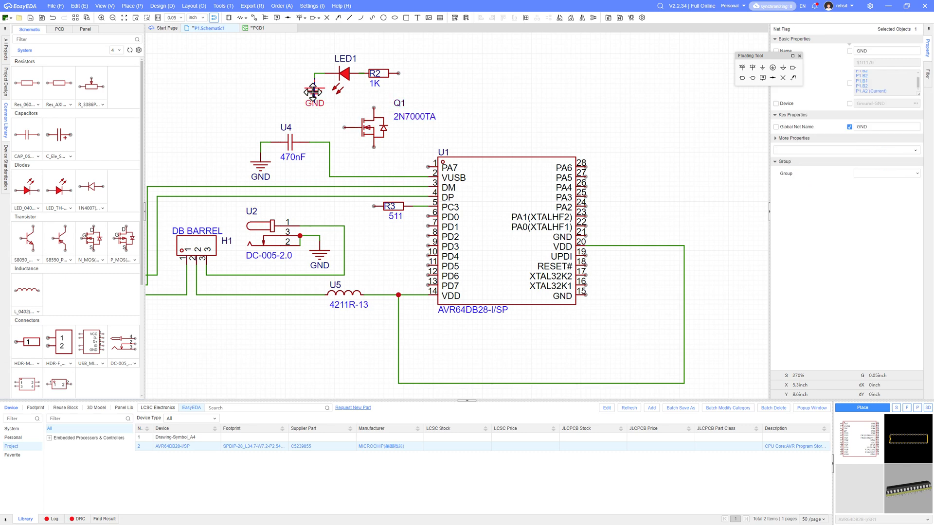
pyautogui.press('Delete')
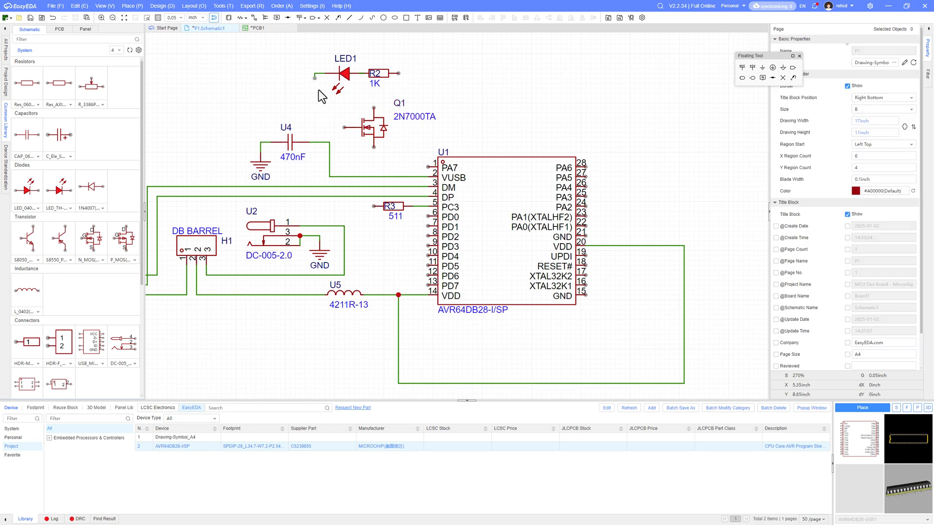
pyautogui.moveTo(318, 90); pyautogui.dragTo(301, 61)
pyautogui.press('Delete')
pyautogui.moveTo(370, 130); pyautogui.dragTo(385, 118)
pyautogui.hotkey('alt', 'w')
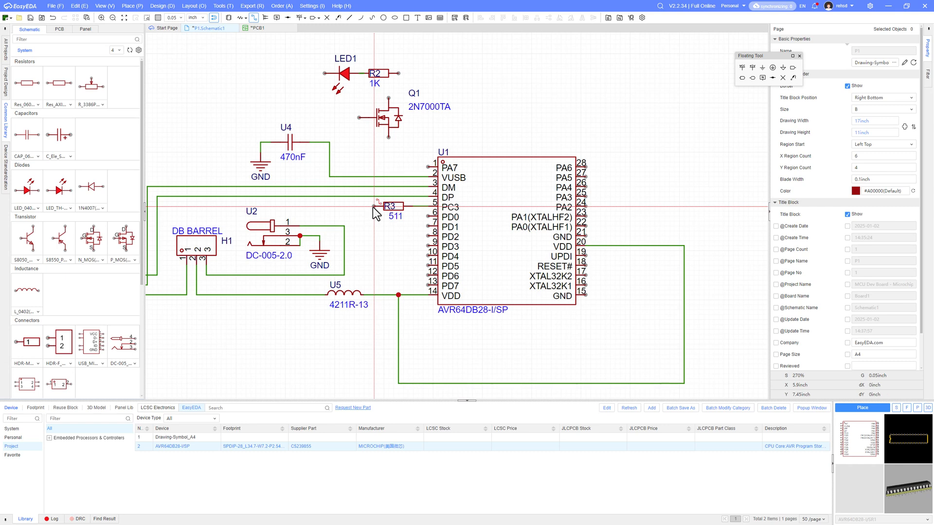
# Wire R3 to Q1's gate and rotate LED1 and R2 by 180° so R2 sits on the left.
pyautogui.click(372, 206)
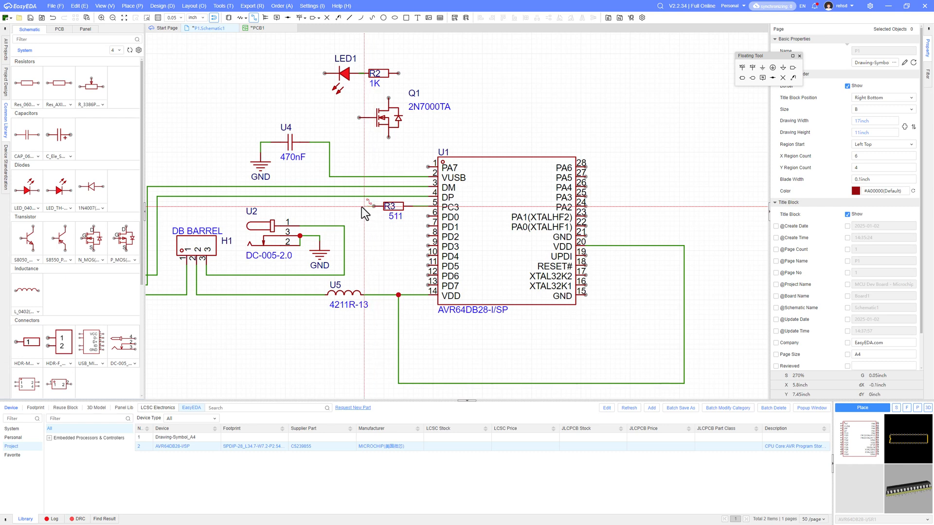
pyautogui.click(358, 119)
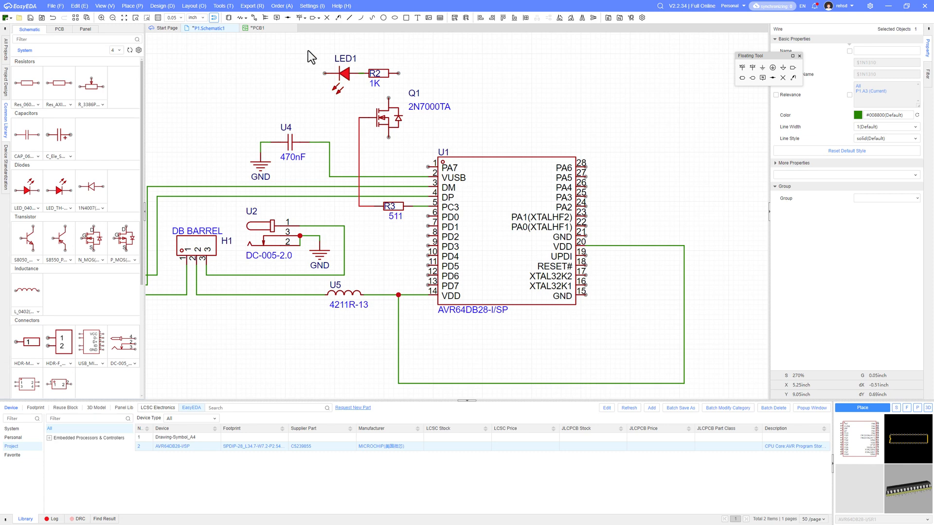
pyautogui.moveTo(308, 51); pyautogui.dragTo(396, 98)
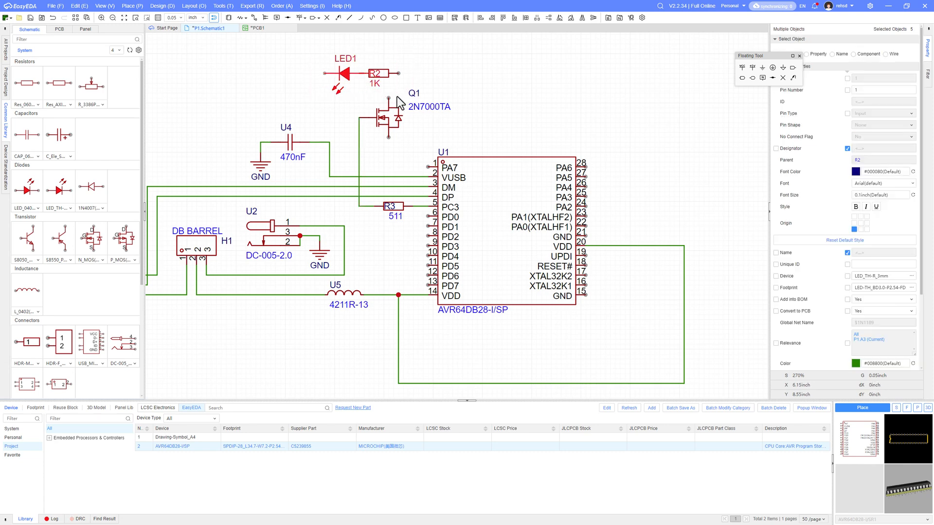
pyautogui.click(401, 101)
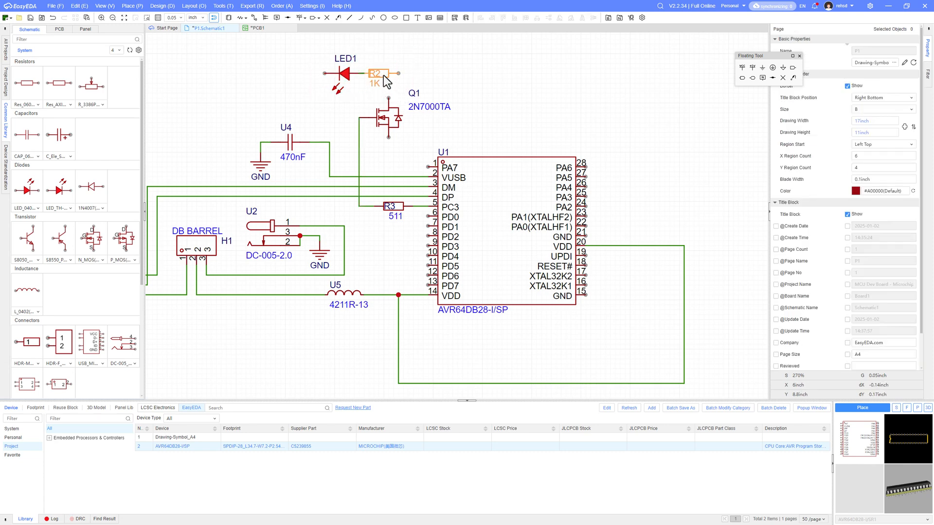
pyautogui.moveTo(301, 49); pyautogui.dragTo(348, 80)
pyautogui.press('space')
pyautogui.press('space')
pyautogui.click(375, 93)
# Wire LED1's right pin down to Q1's drain.
pyautogui.hotkey('alt', 'w')
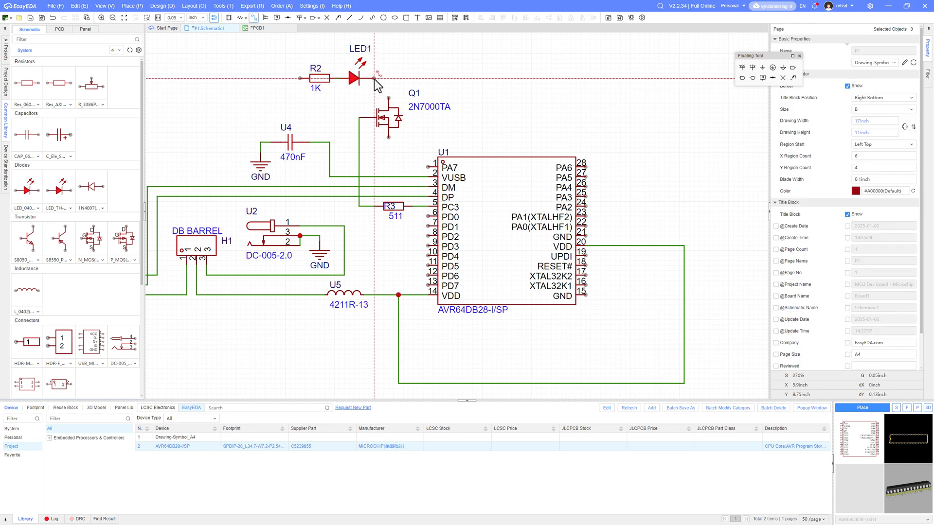
pyautogui.click(374, 79)
pyautogui.click(389, 78)
pyautogui.click(389, 98)
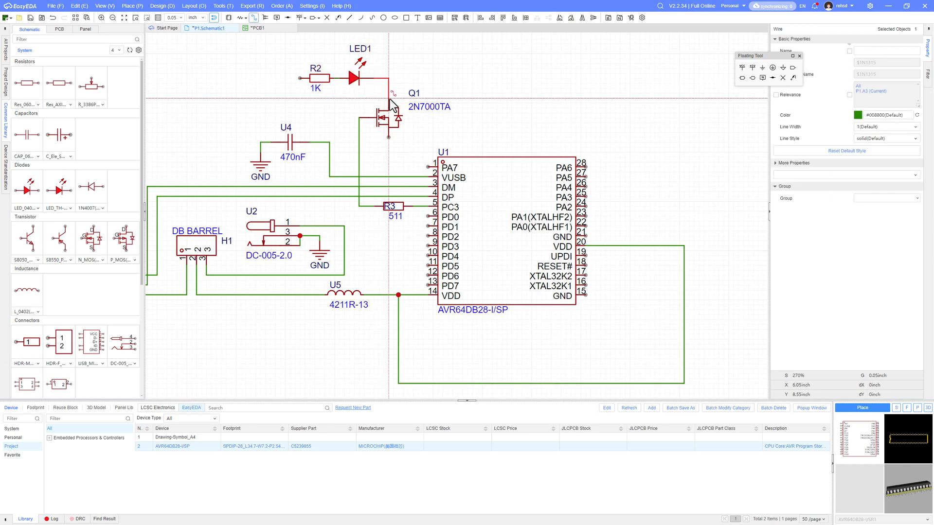
pyautogui.press('Escape')
pyautogui.scroll(-2, 334, 109)
pyautogui.moveTo(331, 113); pyautogui.dragTo(416, 115, button='right')
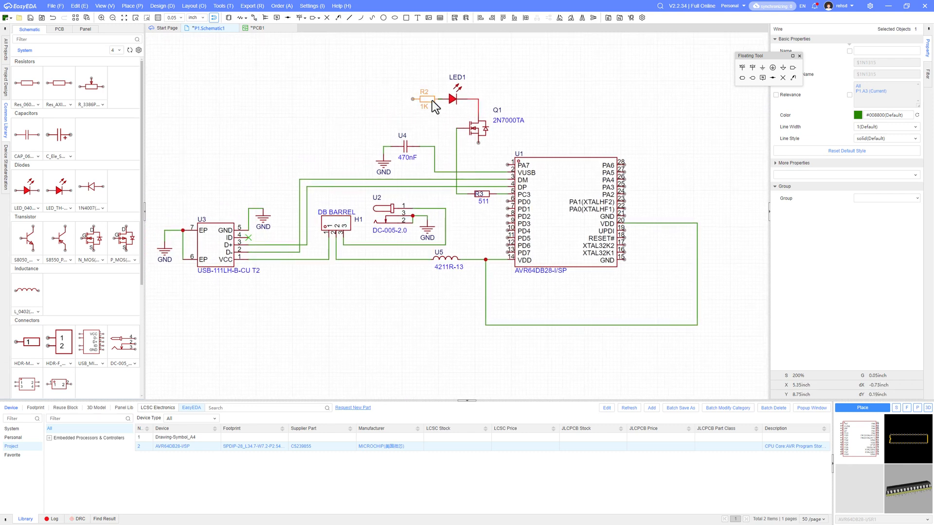
# Place a VCC flag left of R2 and wire it to R2's left pin.
pyautogui.scroll(-3, 335, 149)
pyautogui.moveTo(334, 156); pyautogui.dragTo(348, 191, button='right')
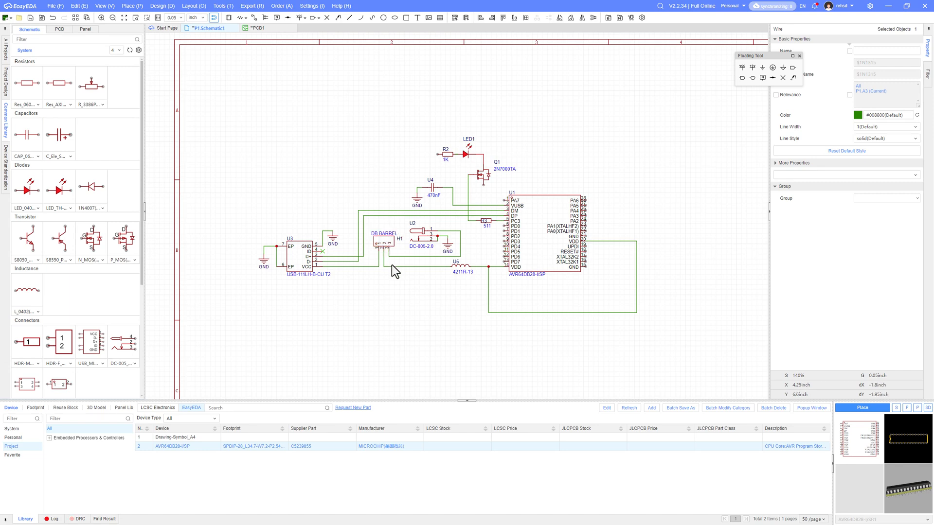
pyautogui.moveTo(585, 148); pyautogui.dragTo(554, 171, button='right')
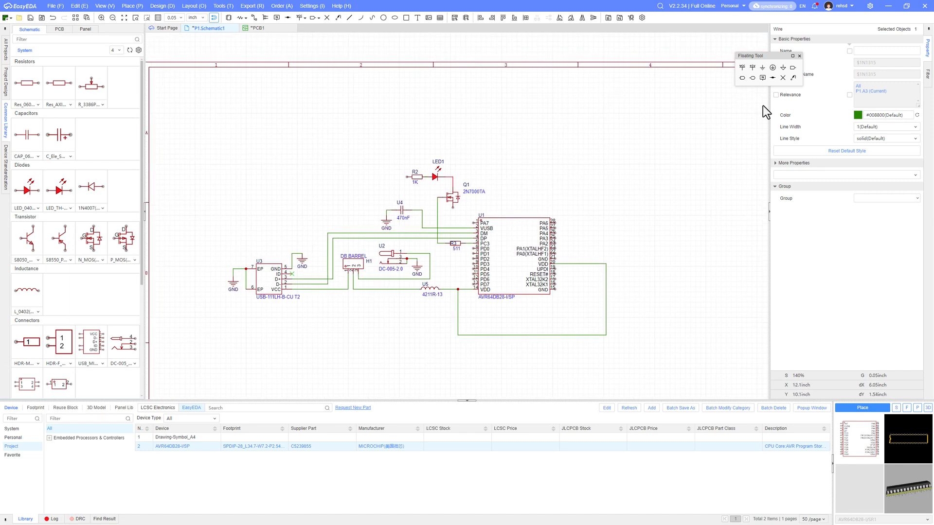
pyautogui.click(742, 68)
pyautogui.scroll(3, 374, 174)
pyautogui.scroll(3, 375, 173)
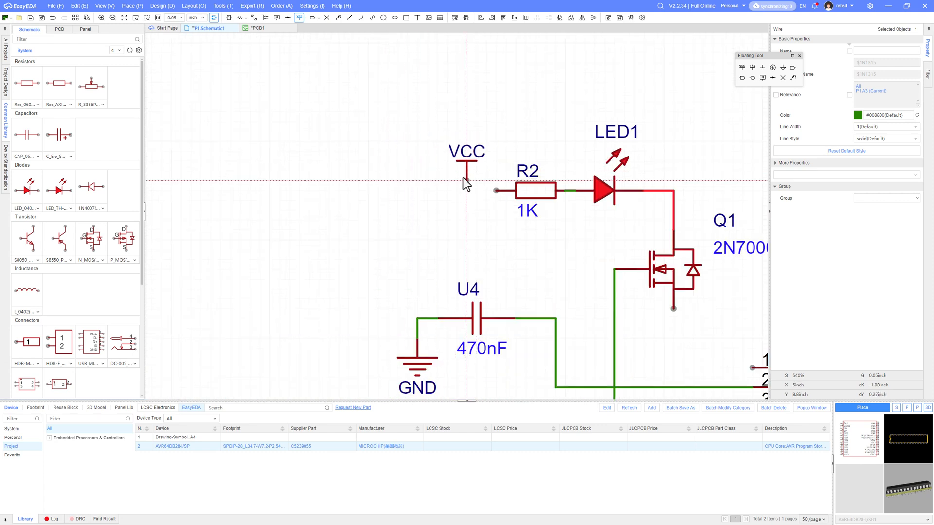
pyautogui.click(463, 177)
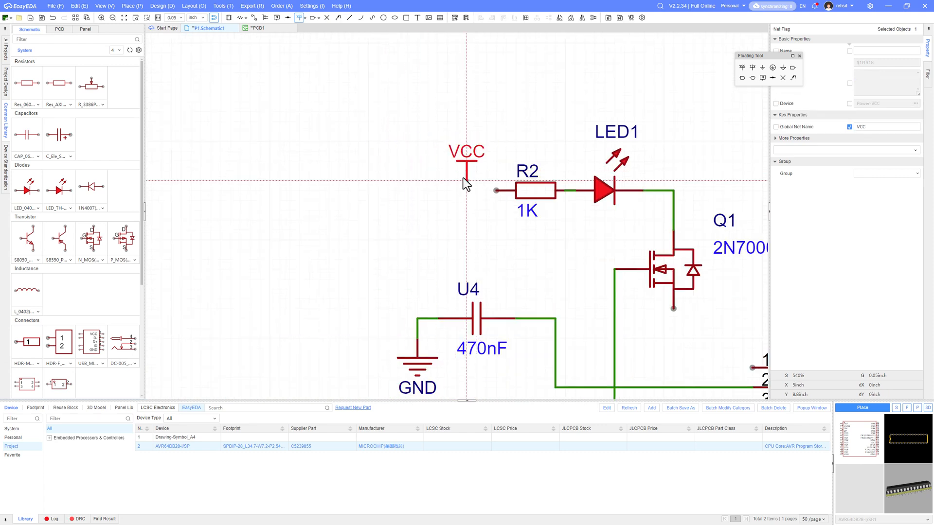
pyautogui.click(497, 190)
# Place a second VCC flag below the barrel jack's supply wire and wire it in.
pyautogui.scroll(-3, 492, 241)
pyautogui.scroll(-3, 449, 169)
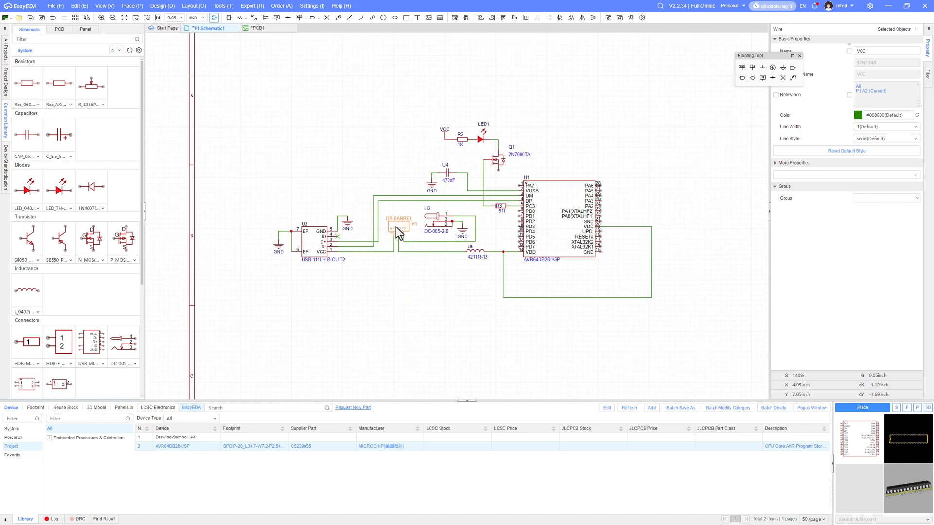
pyautogui.scroll(3, 402, 257)
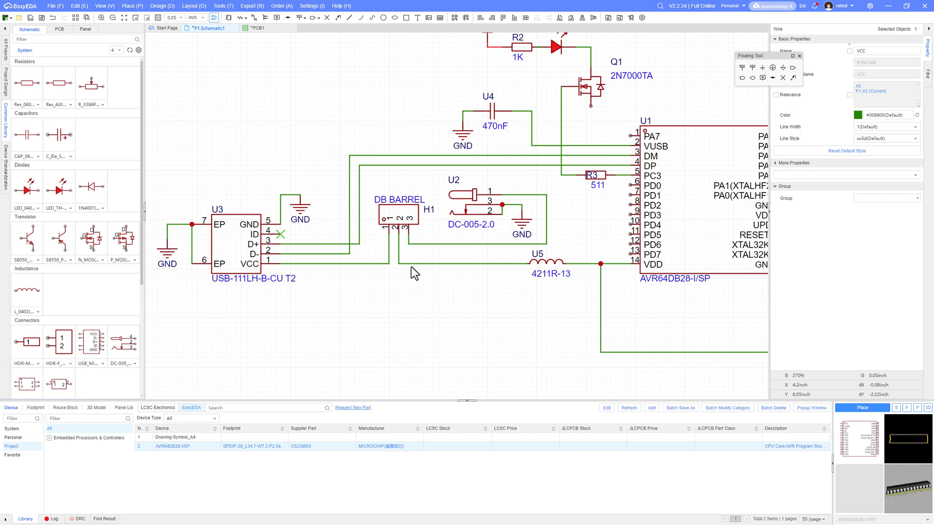
pyautogui.click(742, 67)
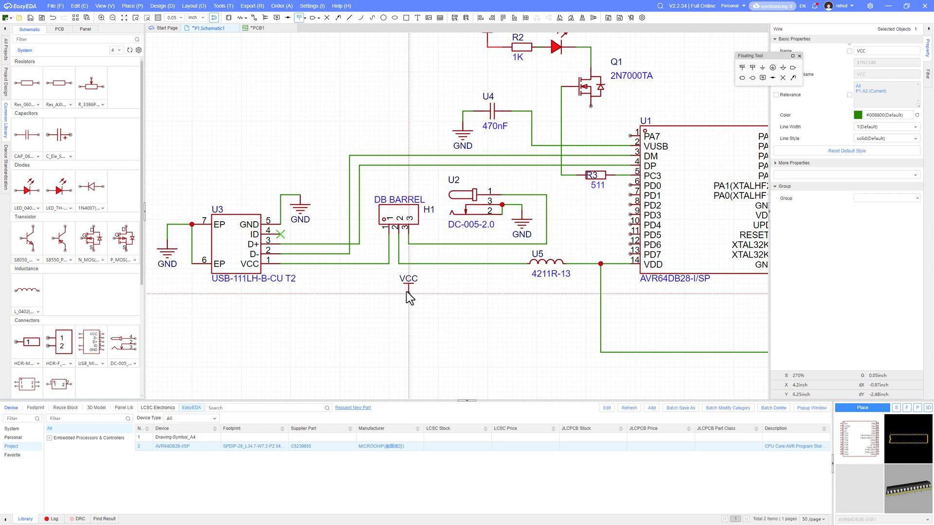
pyautogui.click(429, 293)
pyautogui.hotkey('alt', 'w')
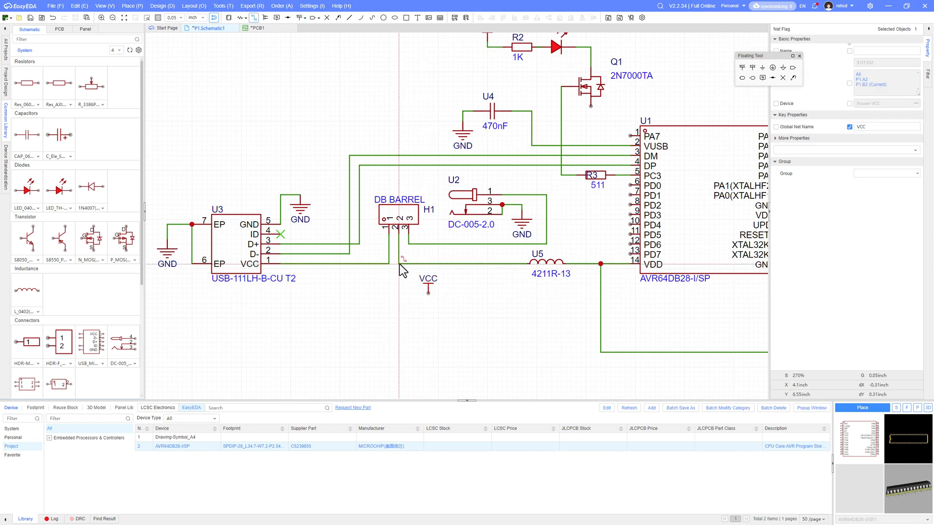
pyautogui.click(399, 264)
pyautogui.click(428, 294)
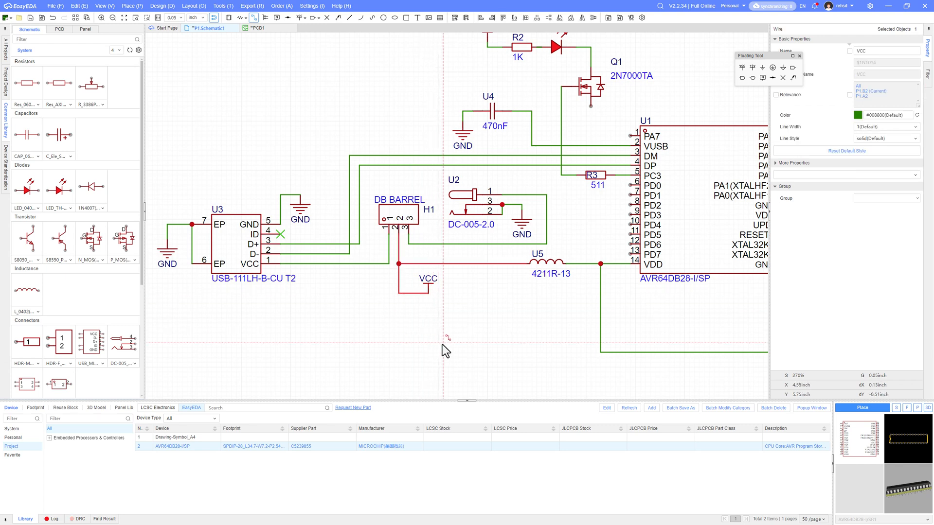
# Delete the lower VCC flag together with its wire and the leftover stub.
pyautogui.press('Escape')
pyautogui.press('Escape')
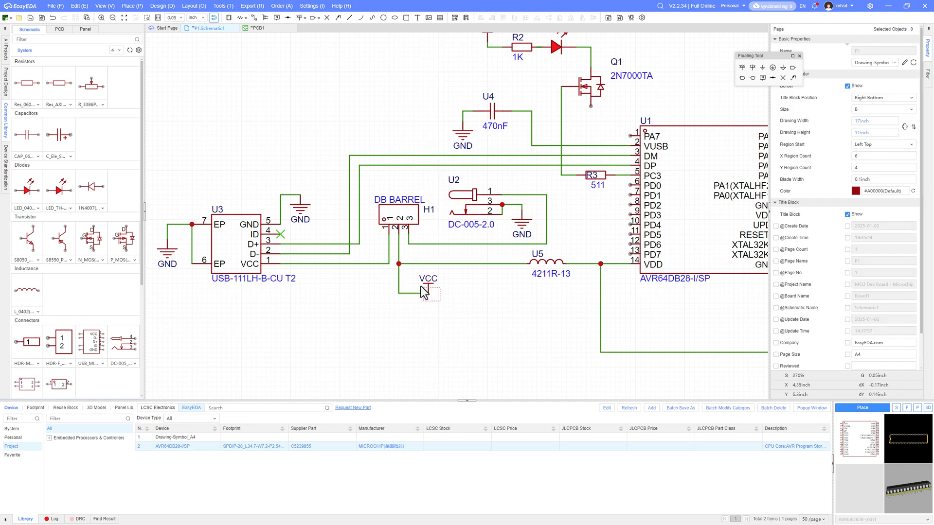
pyautogui.click(414, 281)
pyautogui.press('Delete')
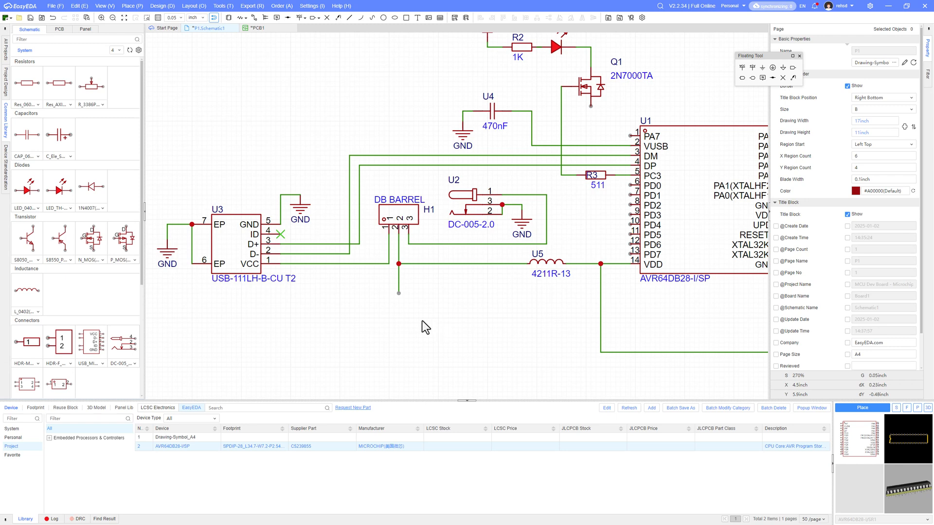
pyautogui.click(398, 288)
pyautogui.press('Delete')
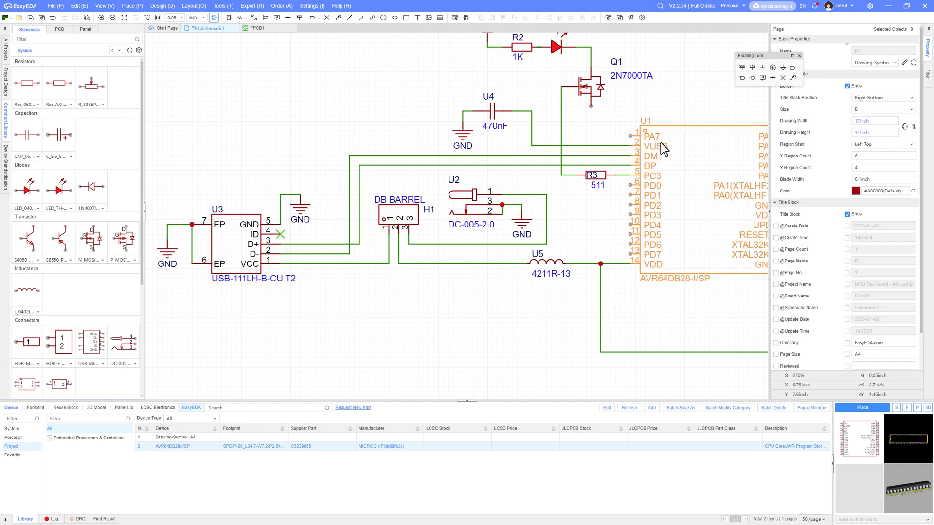
# Place a net label on the barrel jack's supply wire, merge it into VCC, and slide it left.
pyautogui.click(763, 78)
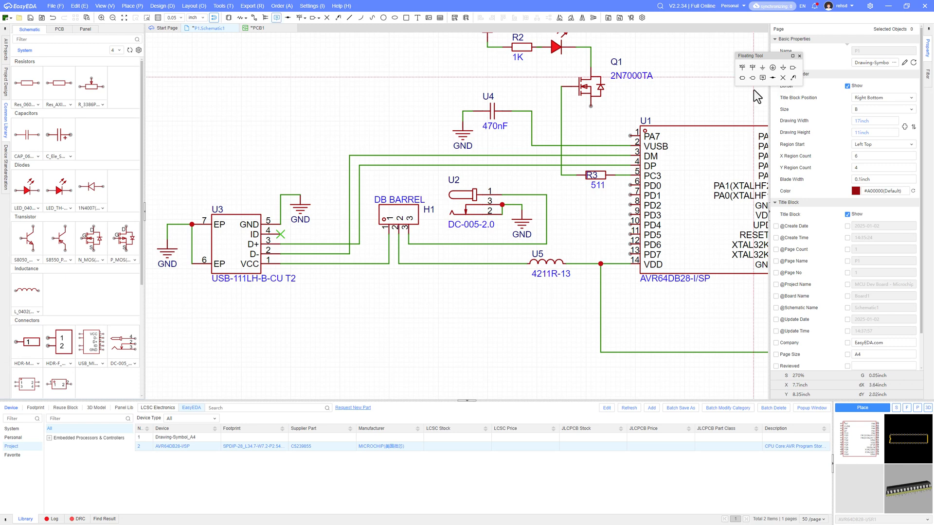
pyautogui.click(410, 264)
pyautogui.press('Escape')
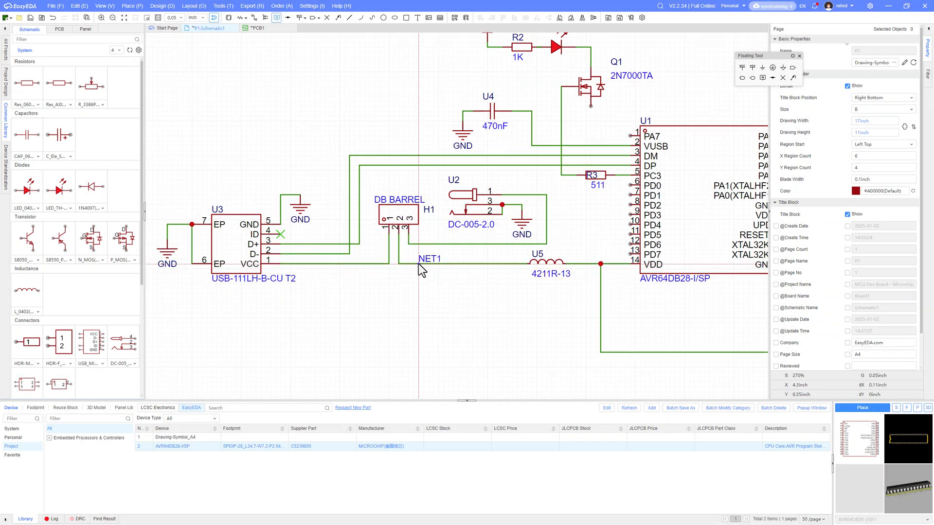
pyautogui.click(410, 263)
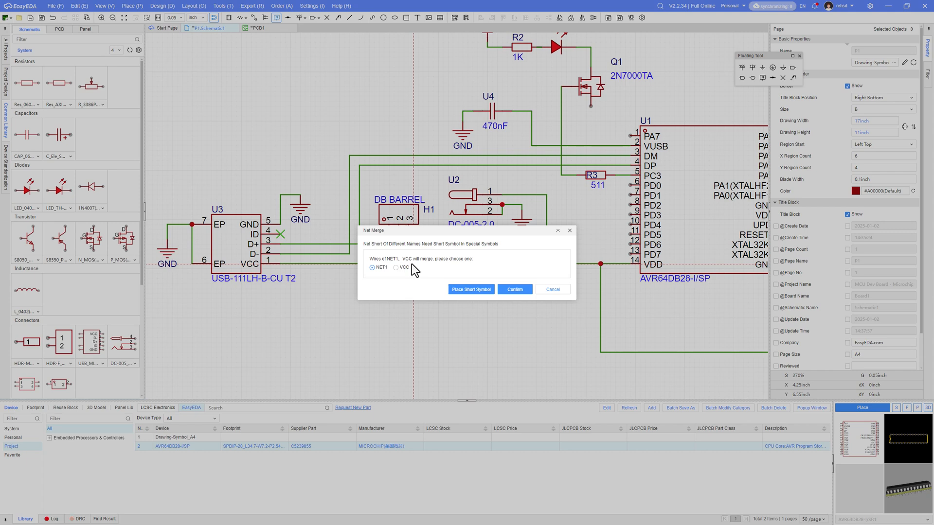
pyautogui.click(403, 267)
pyautogui.click(506, 292)
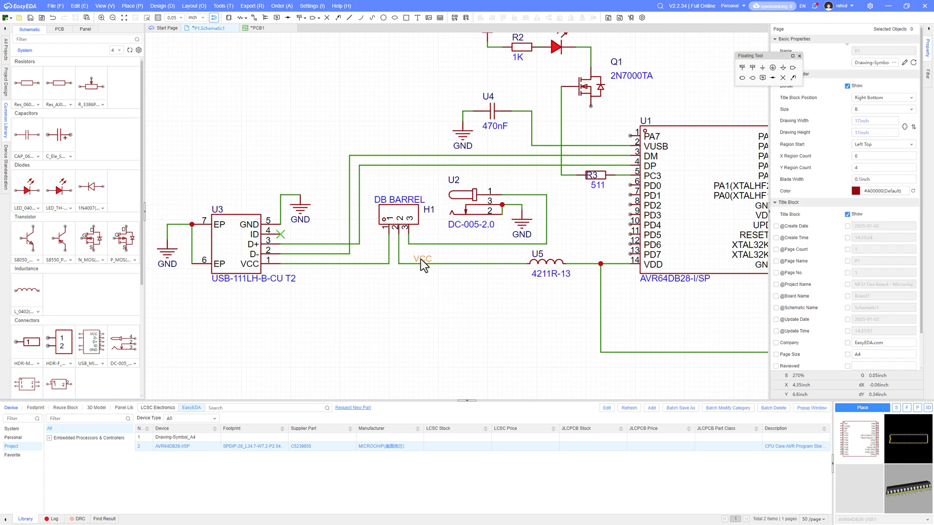
pyautogui.moveTo(421, 259); pyautogui.dragTo(412, 259)
pyautogui.click(429, 296)
pyautogui.moveTo(450, 310); pyautogui.dragTo(464, 329, button='right')
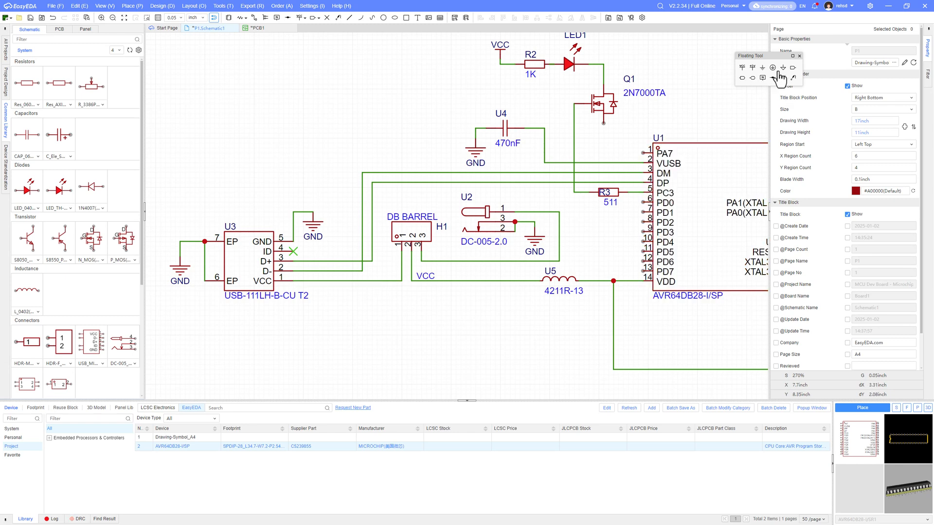
# Label U3's VCC supply wire with a net label renamed from NET2 to VCCUSB, nudged slightly left.
pyautogui.click(763, 78)
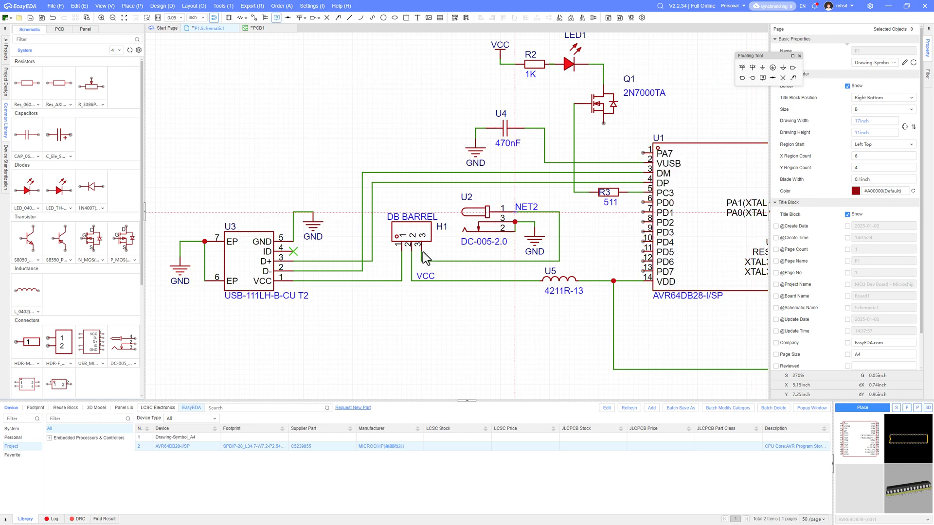
pyautogui.click(366, 281)
pyautogui.press('Escape')
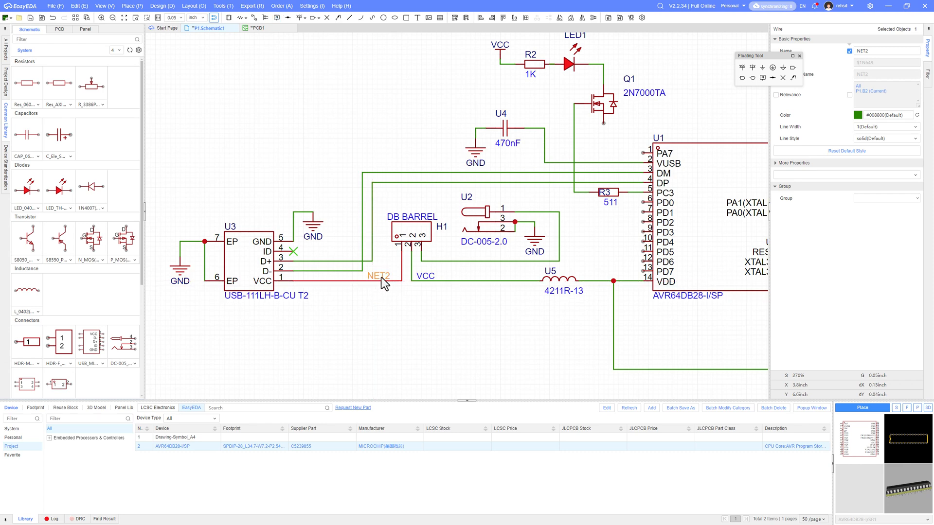
pyautogui.click(381, 277)
pyautogui.doubleClick(381, 278)
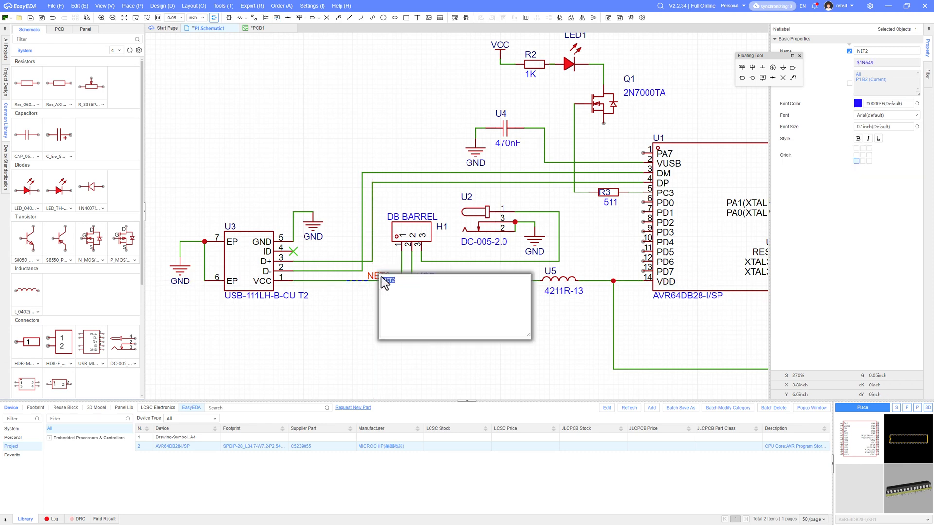
pyautogui.write('USB')
pyautogui.write('VCC')
pyautogui.write('_')
pyautogui.press('Return')
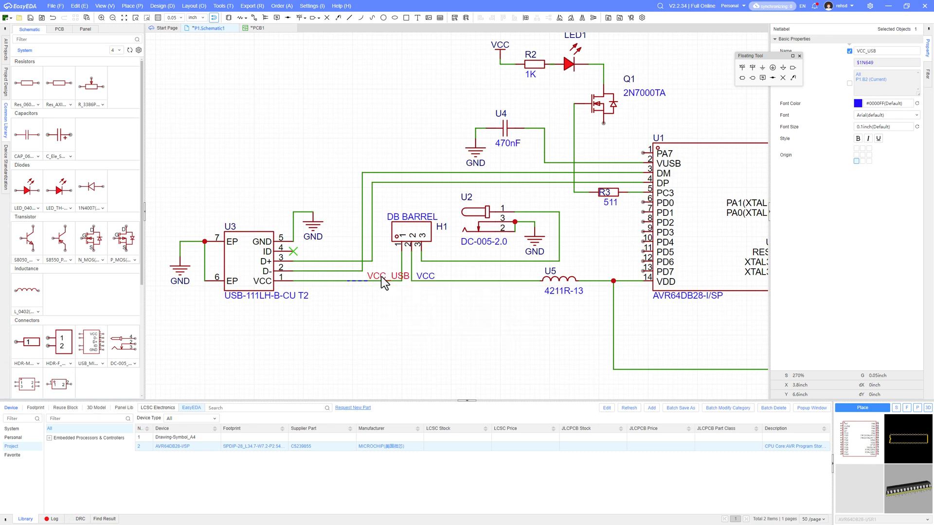
pyautogui.doubleClick(384, 282)
pyautogui.press('BackSpace')
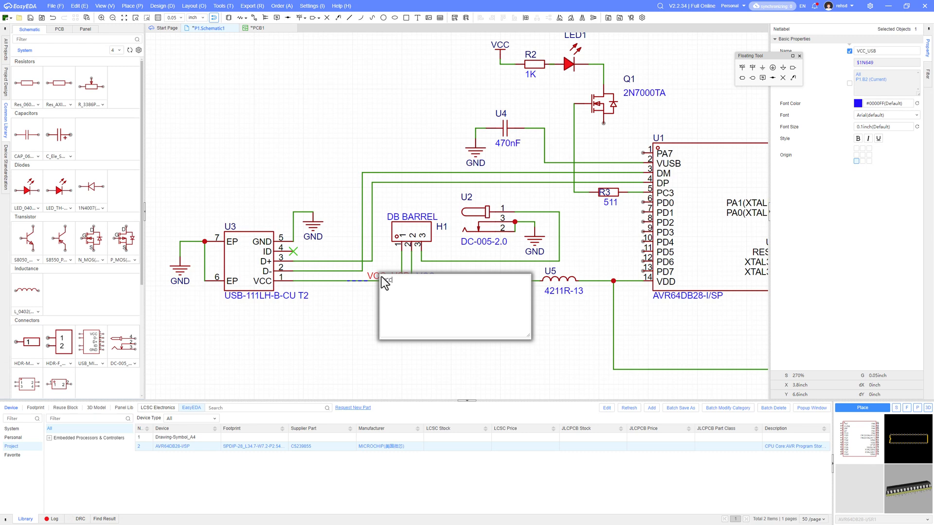
pyautogui.write('VCCUSB')
pyautogui.press('Return')
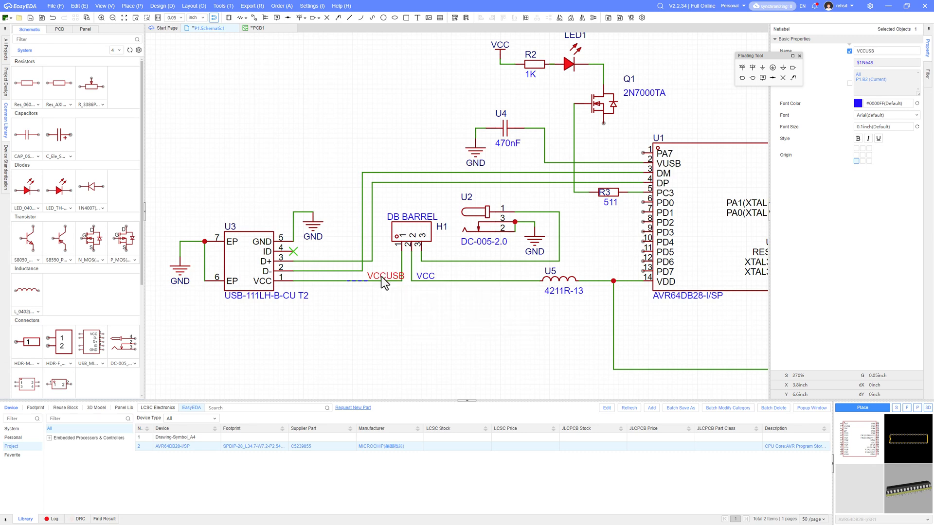
pyautogui.moveTo(384, 283)
pyautogui.mouseDown()
pyautogui.moveTo(376, 286)
pyautogui.moveTo(378, 278)
pyautogui.mouseUp()
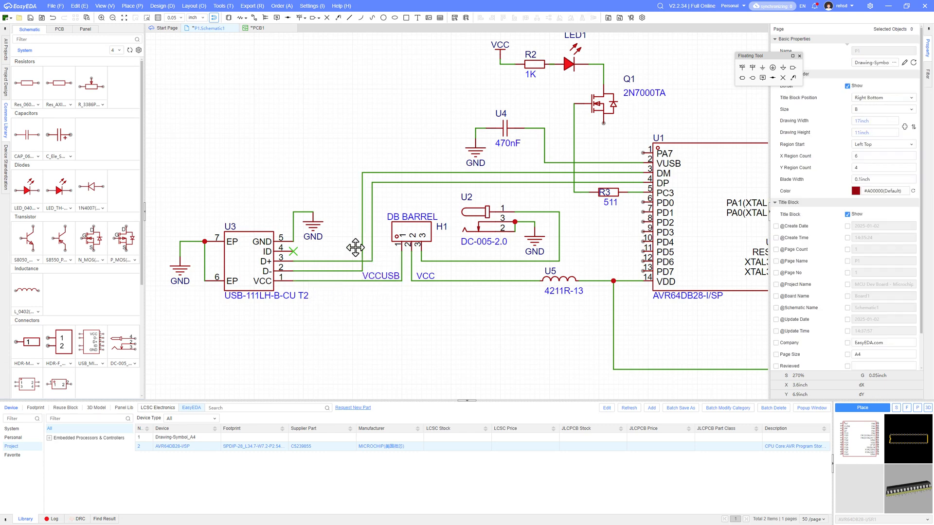
# Shift the USB D- wire segment slightly to the left.
pyautogui.moveTo(363, 248); pyautogui.dragTo(351, 248)
pyautogui.click(426, 321)
pyautogui.moveTo(441, 323); pyautogui.dragTo(421, 334, button='right')
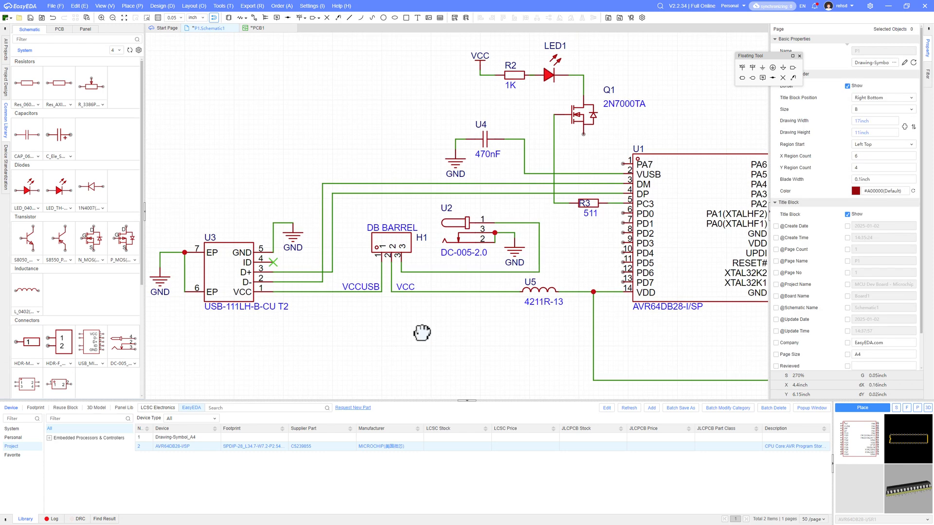
pyautogui.click(372, 290)
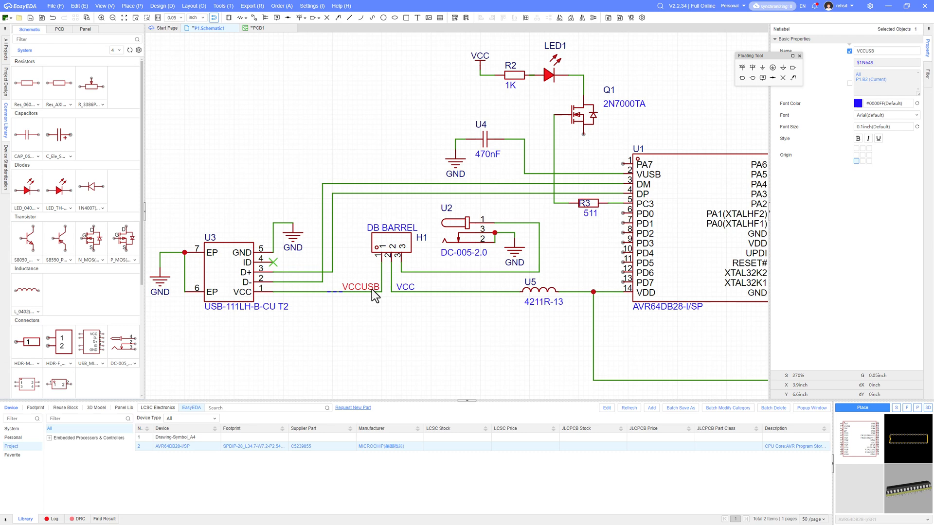
# Place a net label on barrel jack pin 3's wire and rename it from NET3 to VCCBARREL.
pyautogui.click(762, 77)
pyautogui.click(418, 267)
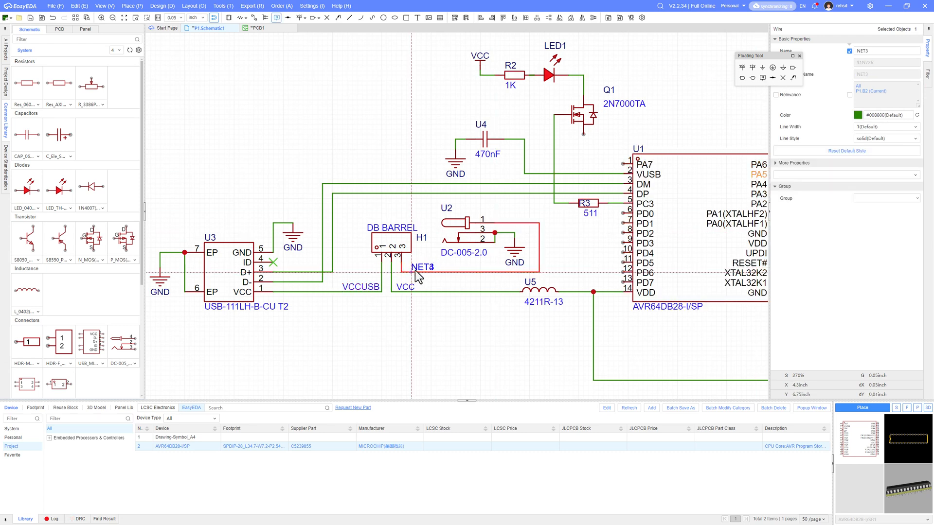
pyautogui.press('Escape')
pyautogui.doubleClick(418, 268)
pyautogui.write('V')
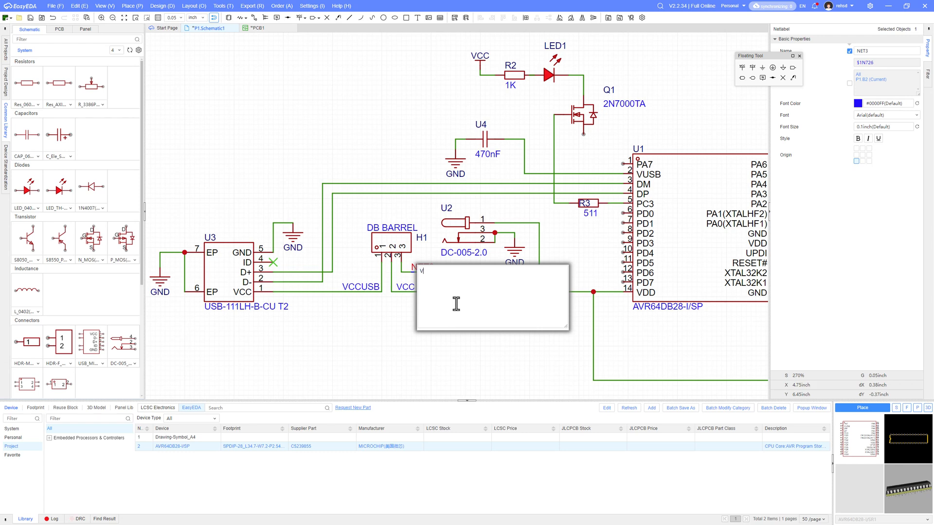
pyautogui.write('CCBARREL')
pyautogui.press('Return')
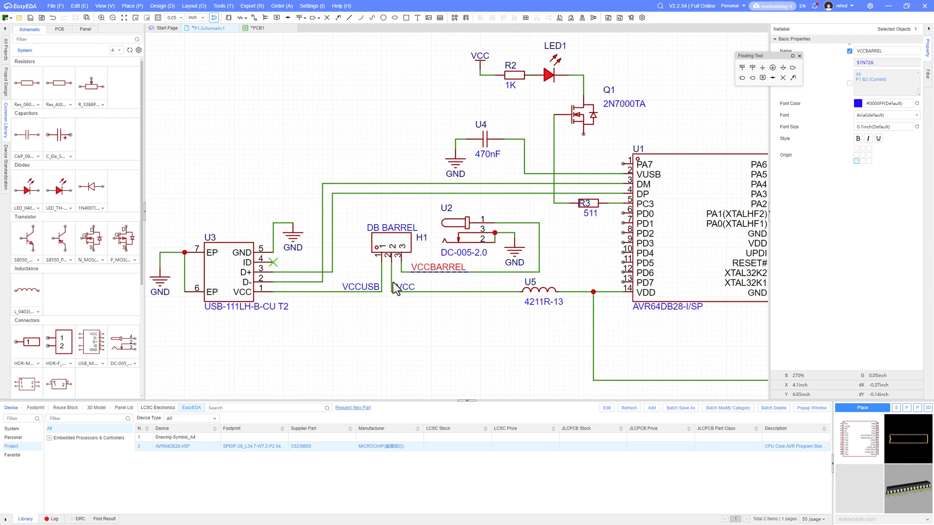
pyautogui.moveTo(469, 335); pyautogui.dragTo(367, 336, button='right')
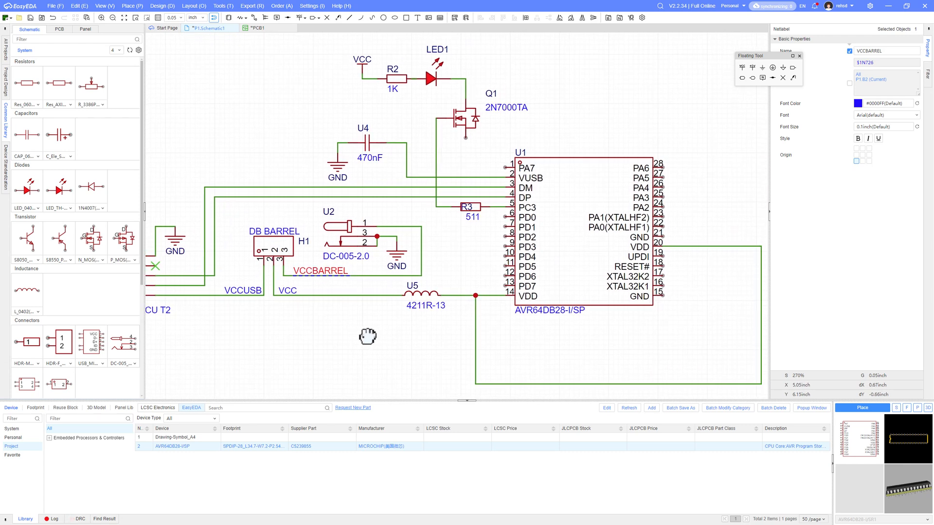
# Label the wire from U5 to U1's VDD pin VCCFILT instead of NET4, moving inductor U5 slightly left.
pyautogui.click(287, 291)
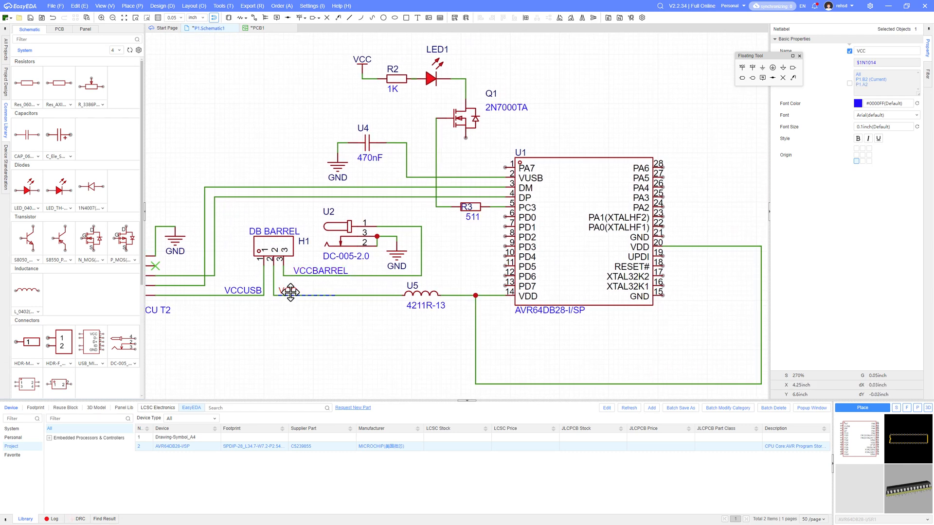
pyautogui.click(762, 78)
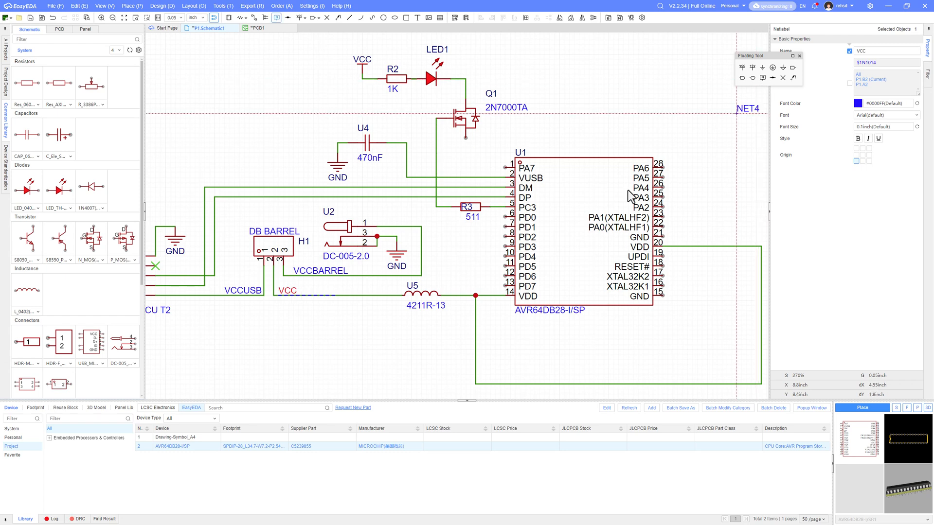
pyautogui.click(443, 296)
pyautogui.press('Escape')
pyautogui.moveTo(421, 292)
pyautogui.mouseDown()
pyautogui.moveTo(377, 291)
pyautogui.moveTo(429, 291)
pyautogui.mouseUp()
pyautogui.click(428, 313)
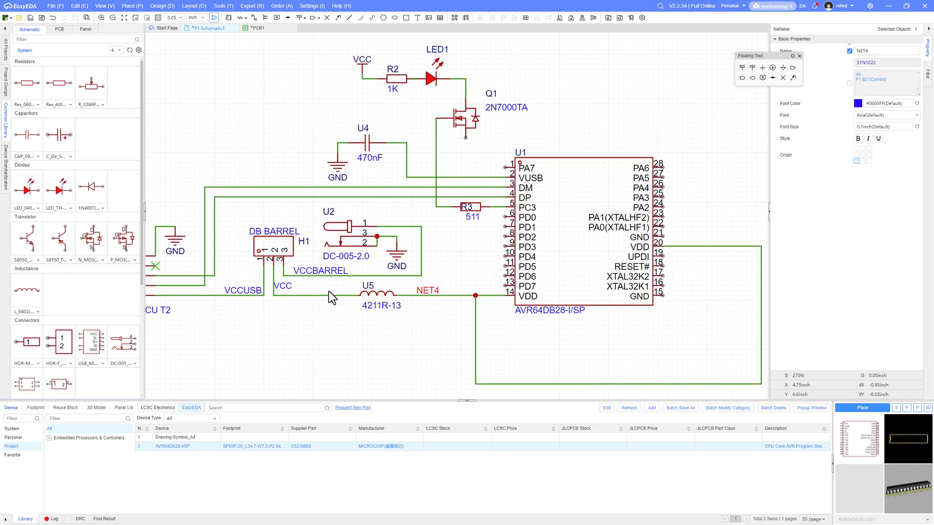
pyautogui.doubleClick(433, 293)
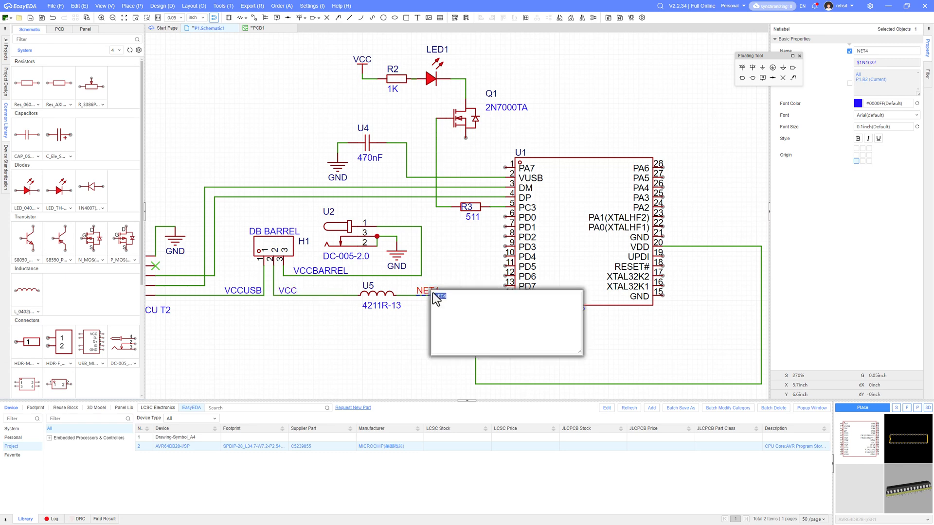
pyautogui.press('Return')
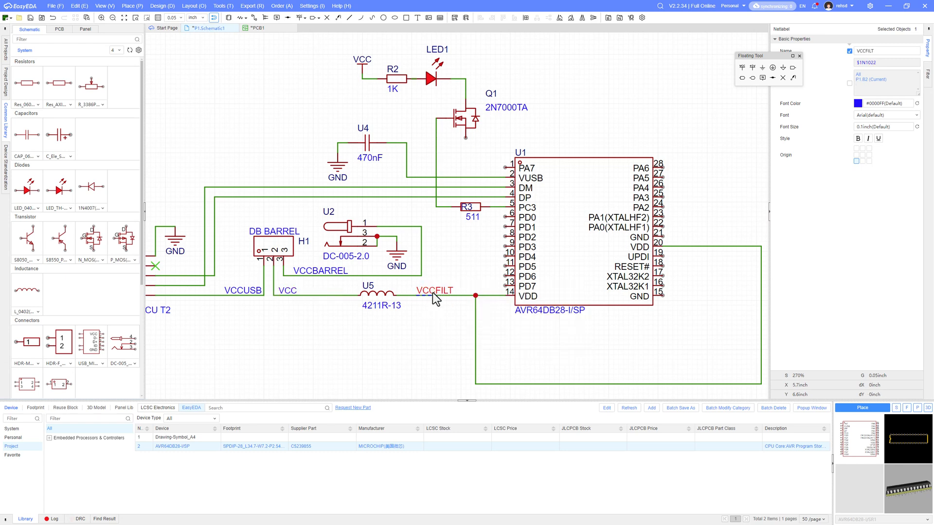
pyautogui.click(439, 326)
pyautogui.scroll(-3, 439, 327)
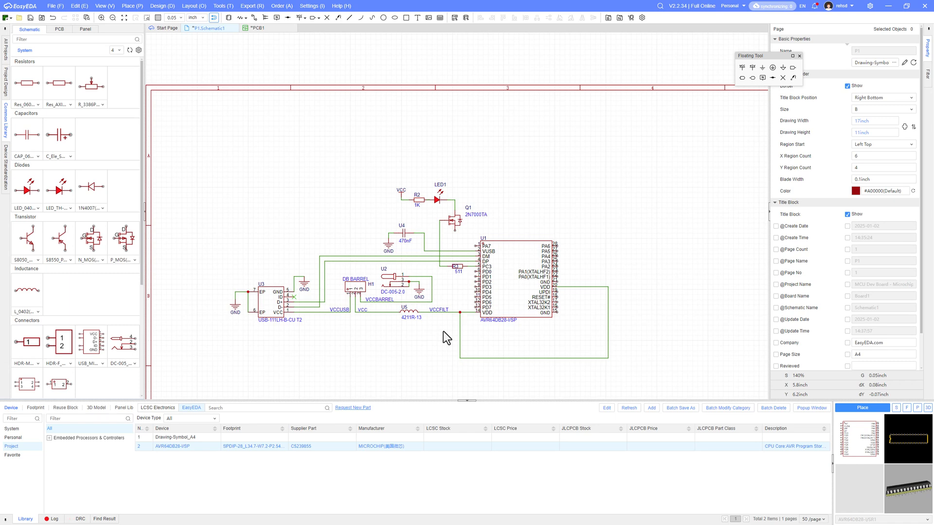
# Change resistor R2's value to 511.
pyautogui.scroll(3, 442, 331)
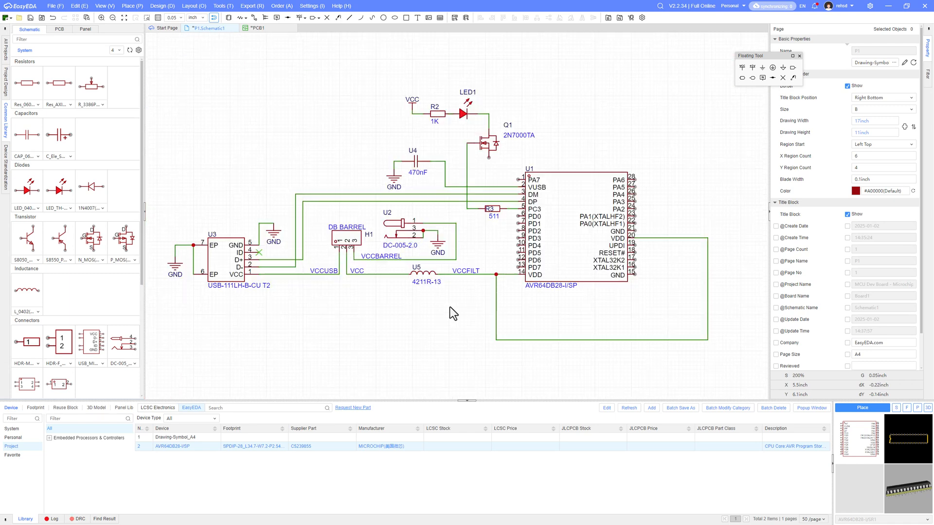
pyautogui.moveTo(468, 305); pyautogui.dragTo(494, 315, button='right')
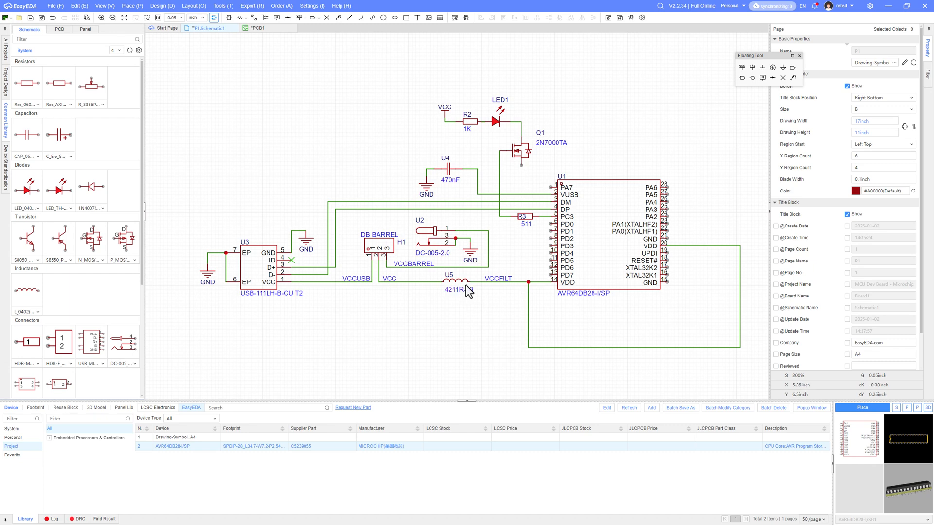
pyautogui.doubleClick(469, 129)
pyautogui.write('511')
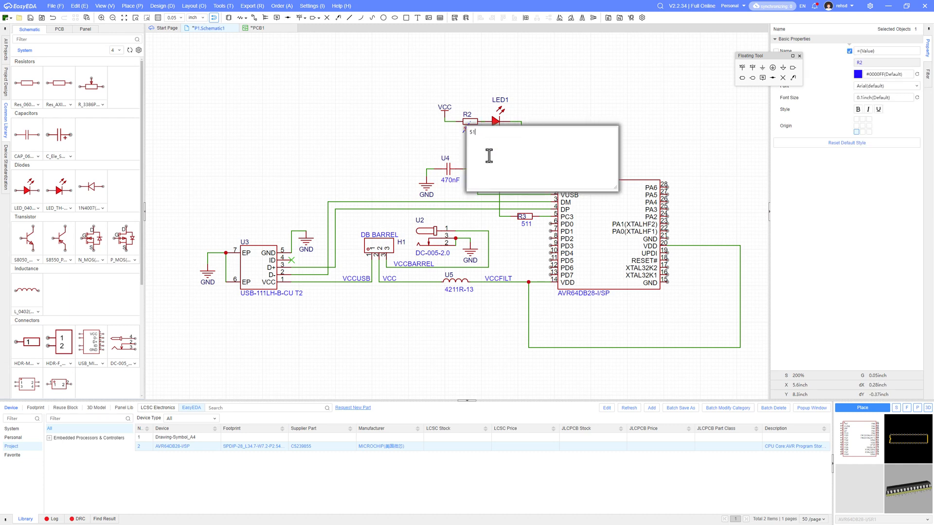
pyautogui.press('Return')
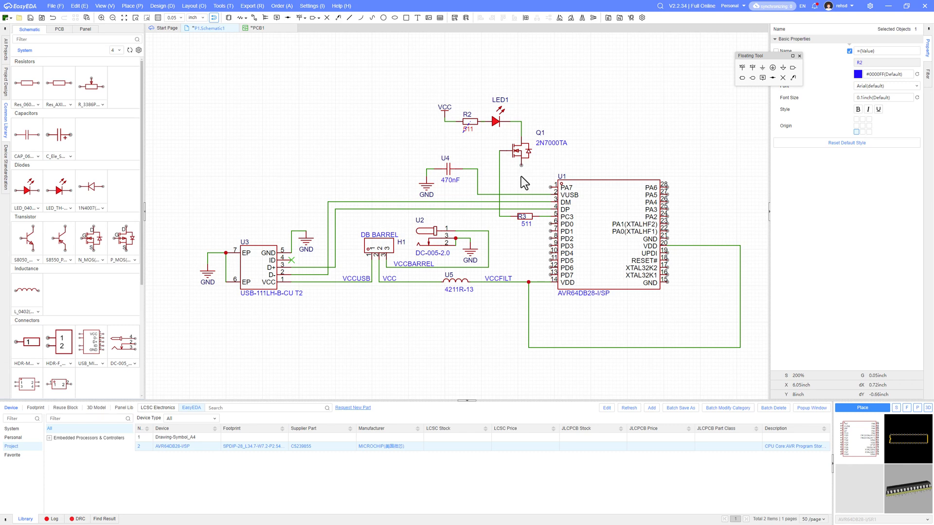
# Connect a GND symbol to transistor Q1's lower pin and save the project.
pyautogui.click(762, 67)
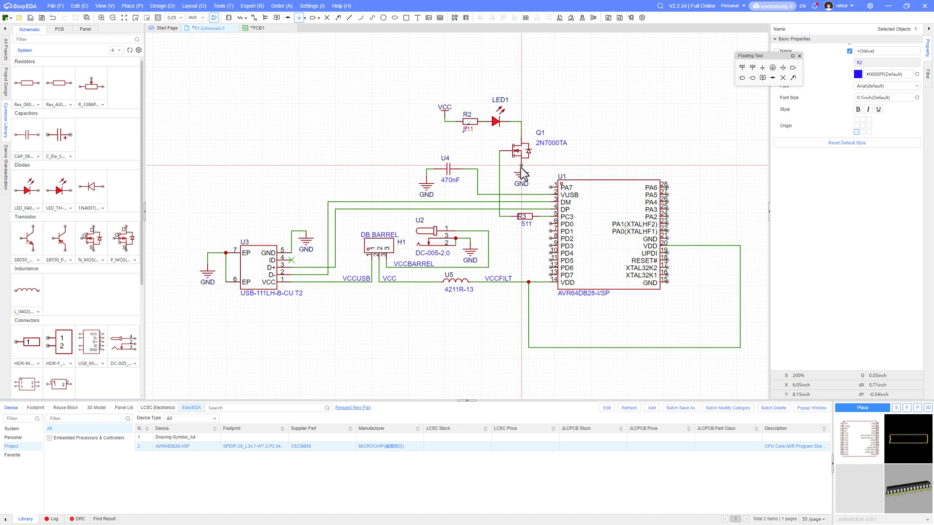
pyautogui.click(520, 167)
pyautogui.press('Escape')
pyautogui.click(632, 154)
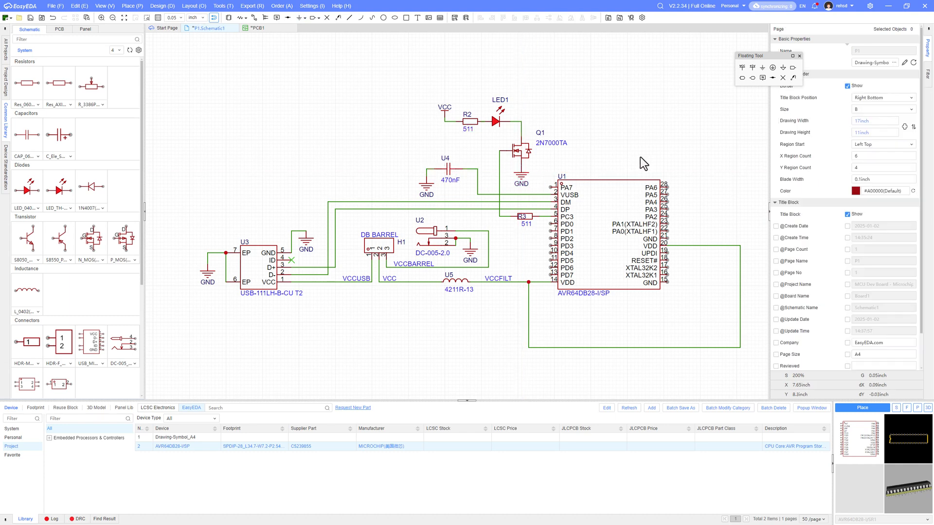
pyautogui.click(30, 18)
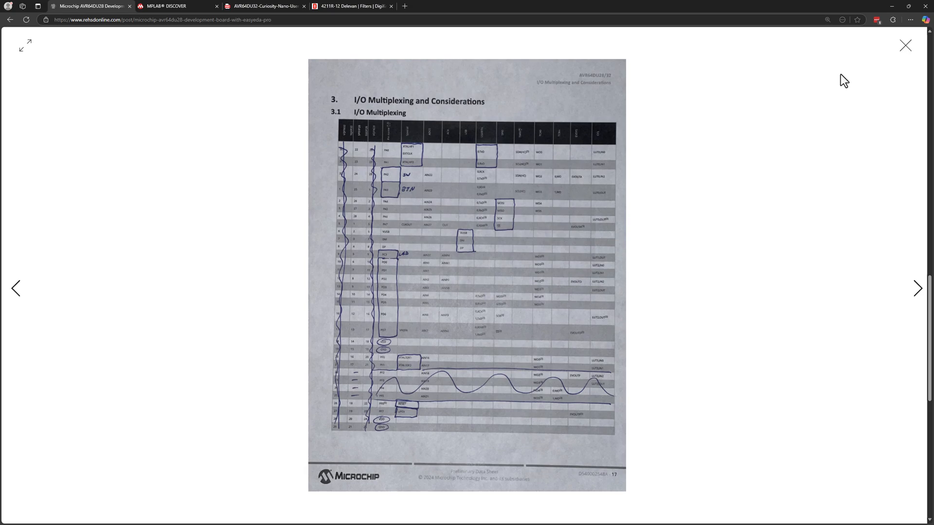
# Close the enlarged datasheet photo and minimize Edge to bring the schematic back.
pyautogui.click(905, 46)
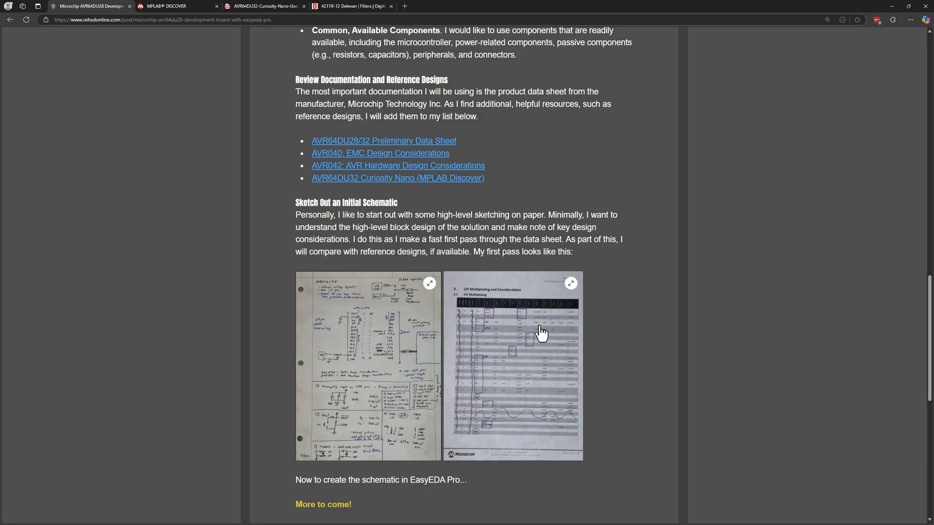
pyautogui.click(891, 6)
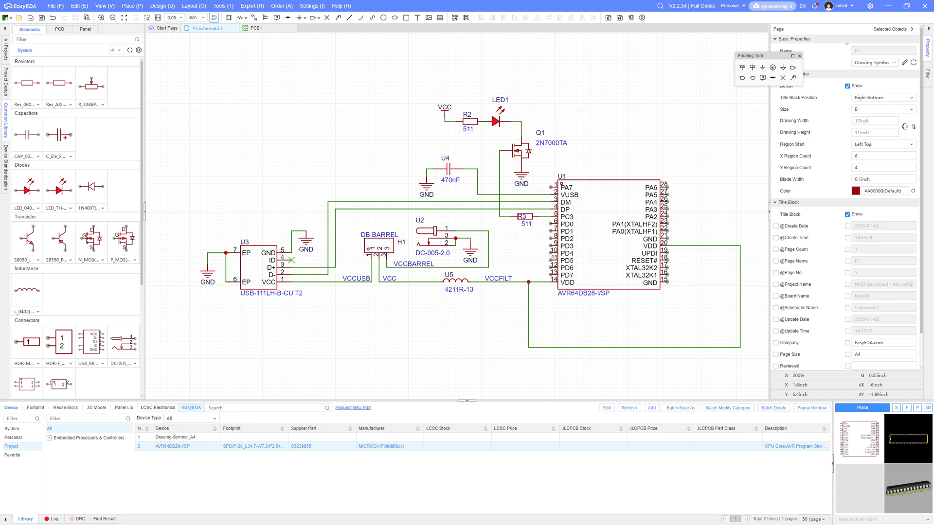
pyautogui.moveTo(0, 41); pyautogui.dragTo(415, 54)
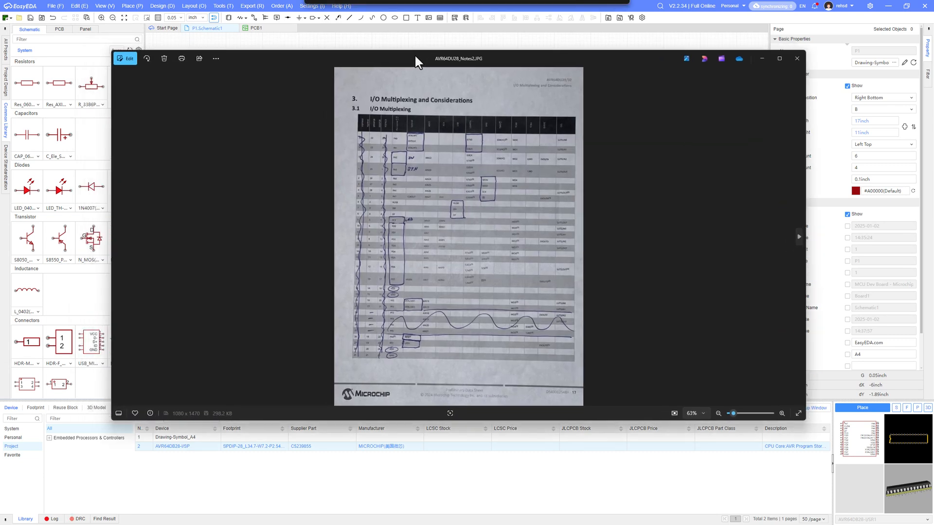
pyautogui.doubleClick(414, 54)
pyautogui.scroll(3, 488, 148)
pyautogui.scroll(3, 488, 165)
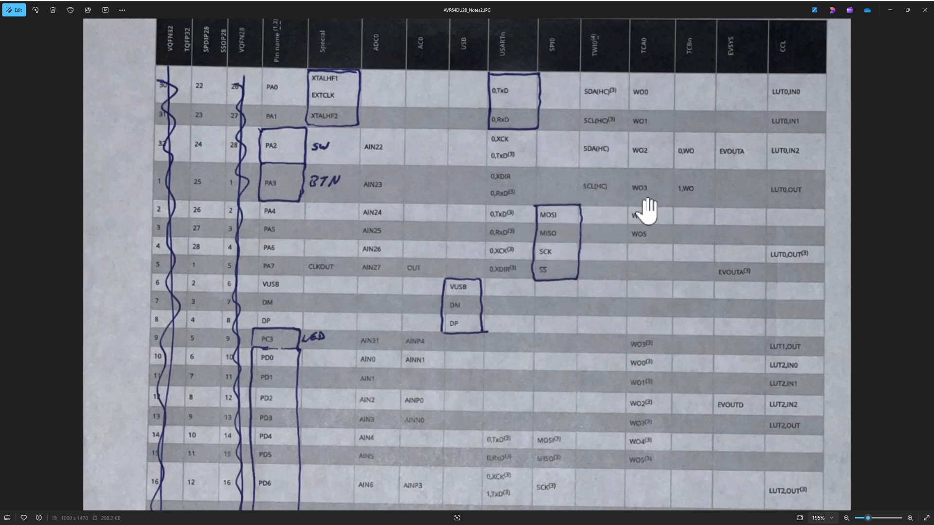
pyautogui.hotkey('alt', 'Tab')
pyautogui.scroll(-1, 587, 238)
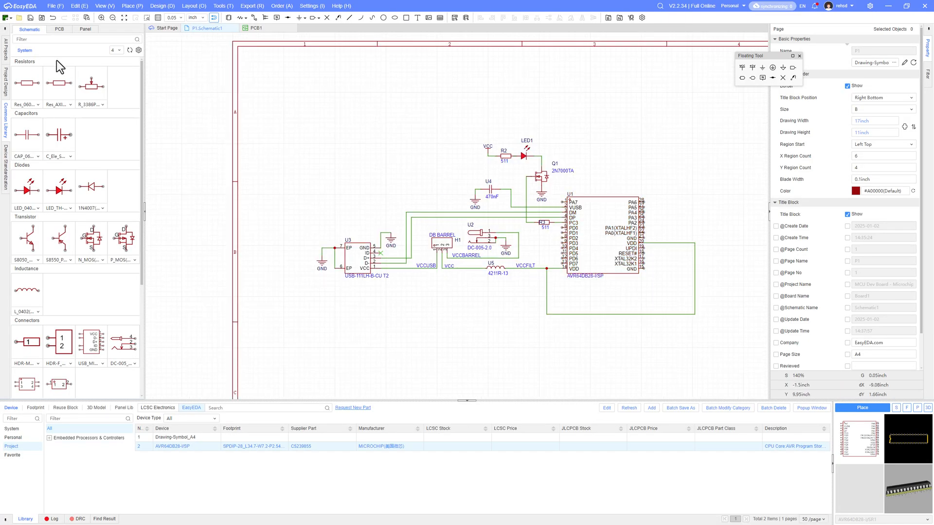
pyautogui.moveTo(659, 141); pyautogui.dragTo(519, 127, button='right')
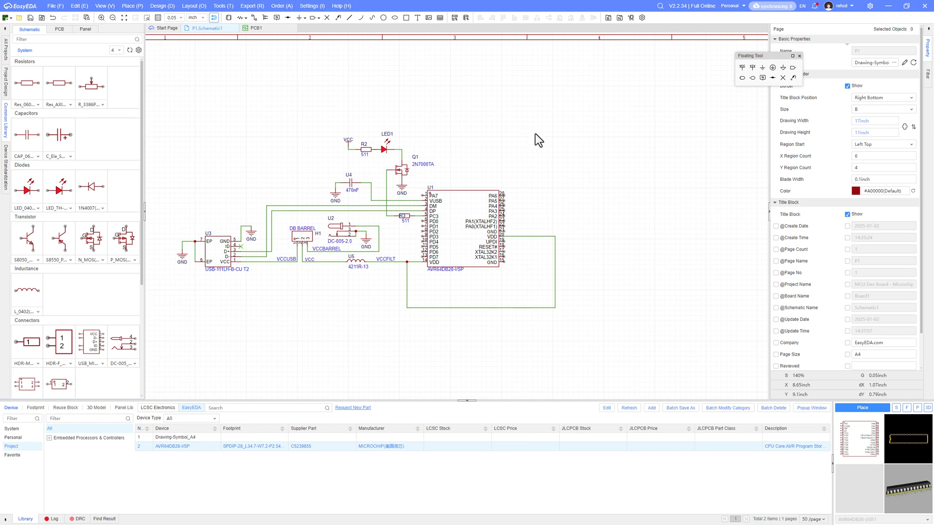
pyautogui.moveTo(535, 134); pyautogui.dragTo(548, 136, button='right')
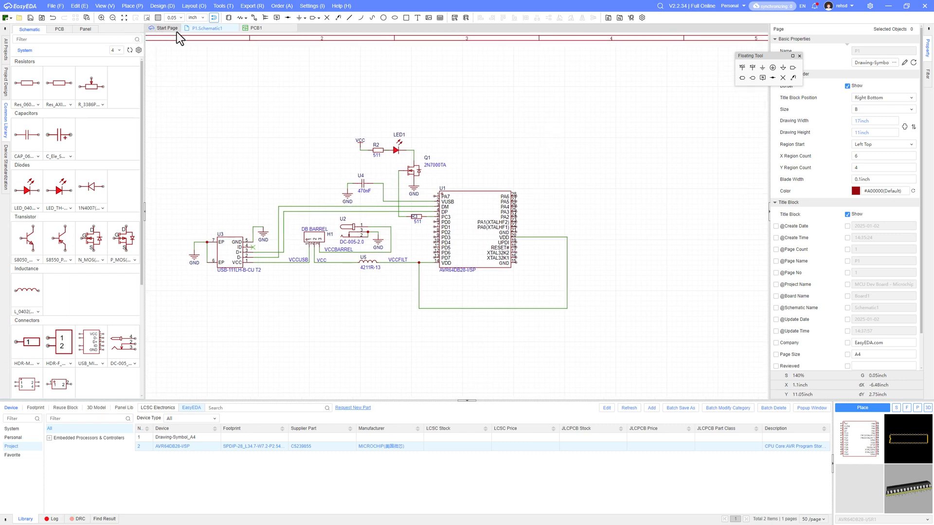
# In Device search, filter Connectors > Pin Headers by 1x4P and place the Yxcon header.
pyautogui.hotkey('shift', 'f')
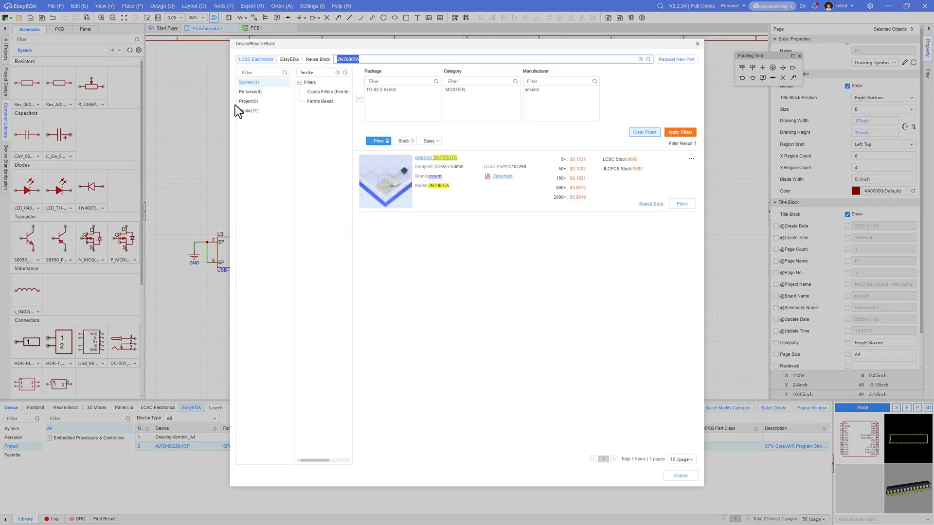
pyautogui.click(319, 134)
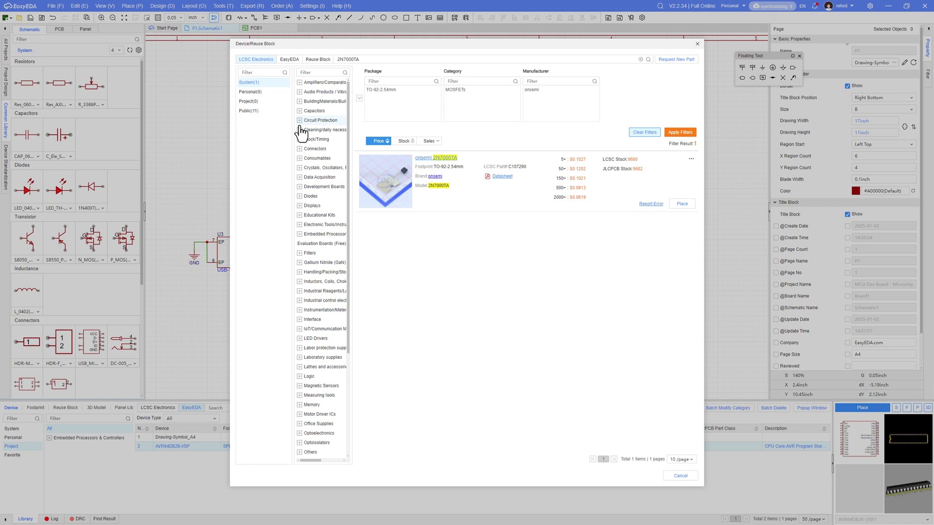
pyautogui.click(319, 430)
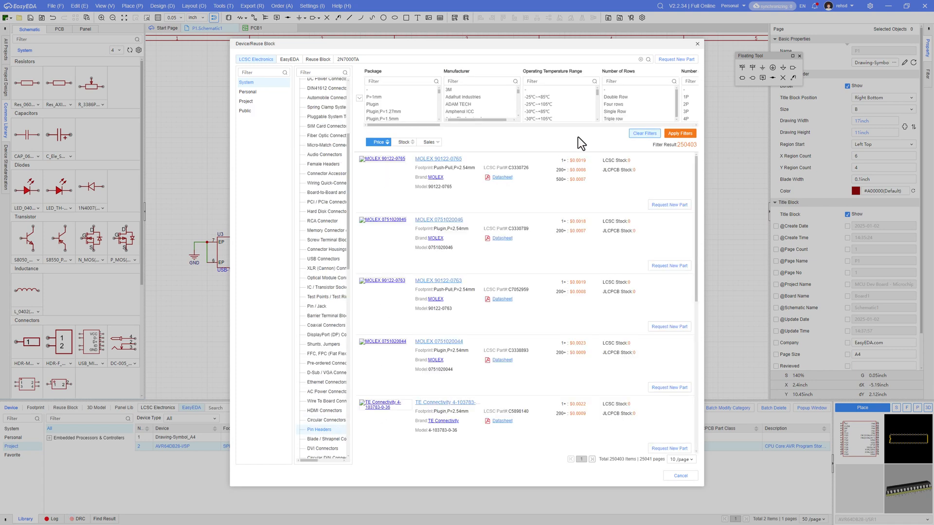
pyautogui.hscroll(5, 593, 126)
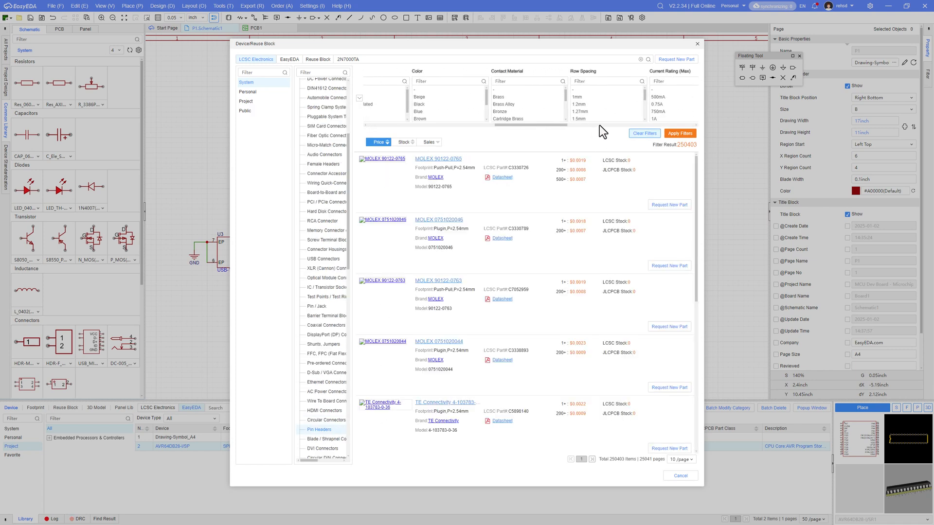
pyautogui.hscroll(5, 599, 125)
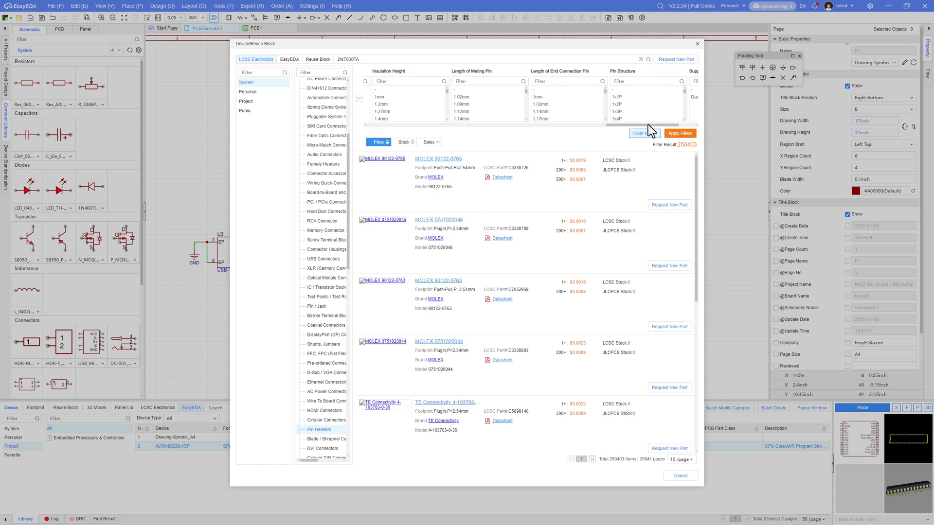
pyautogui.click(628, 119)
pyautogui.click(677, 134)
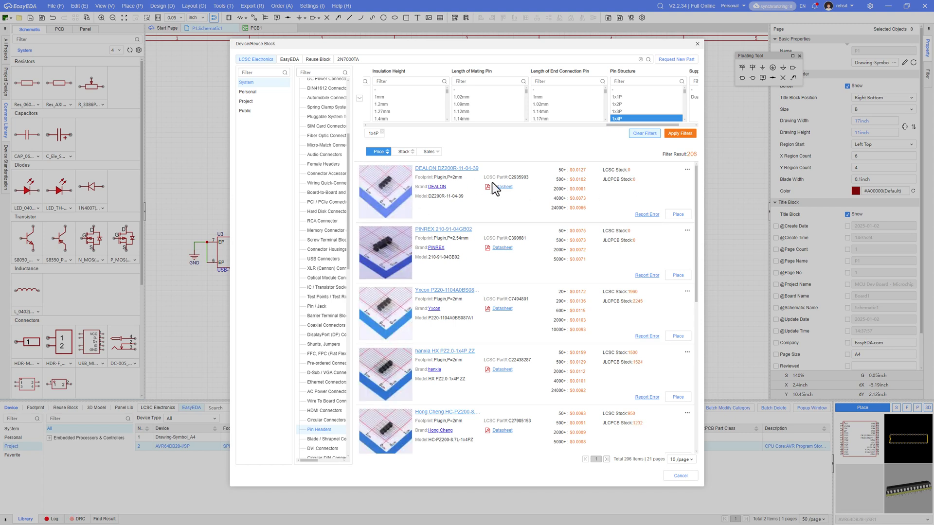
pyautogui.scroll(-1, 625, 238)
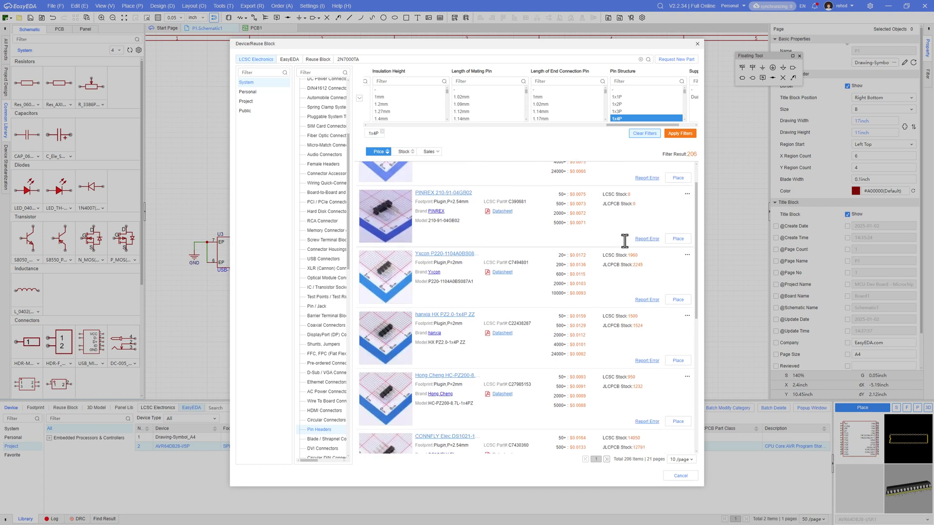
pyautogui.click(678, 301)
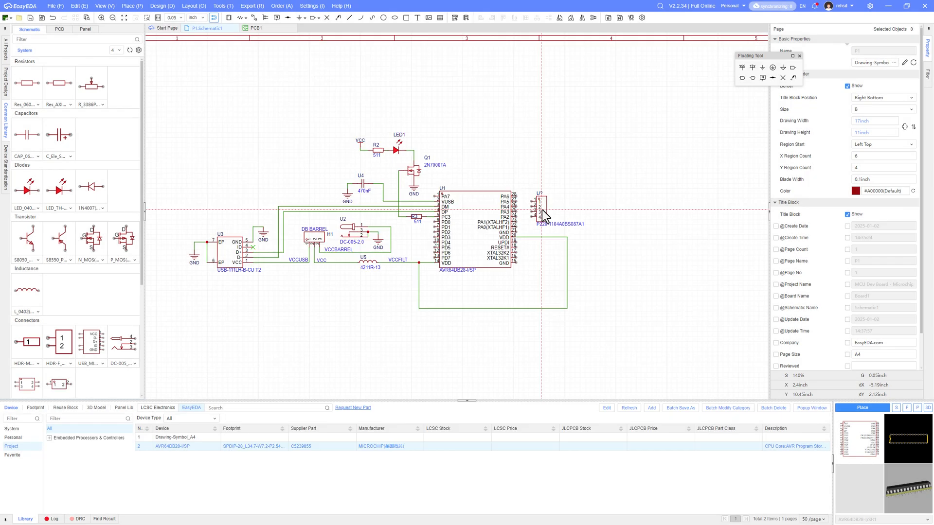
pyautogui.moveTo(539, 160); pyautogui.dragTo(614, 169, button='right')
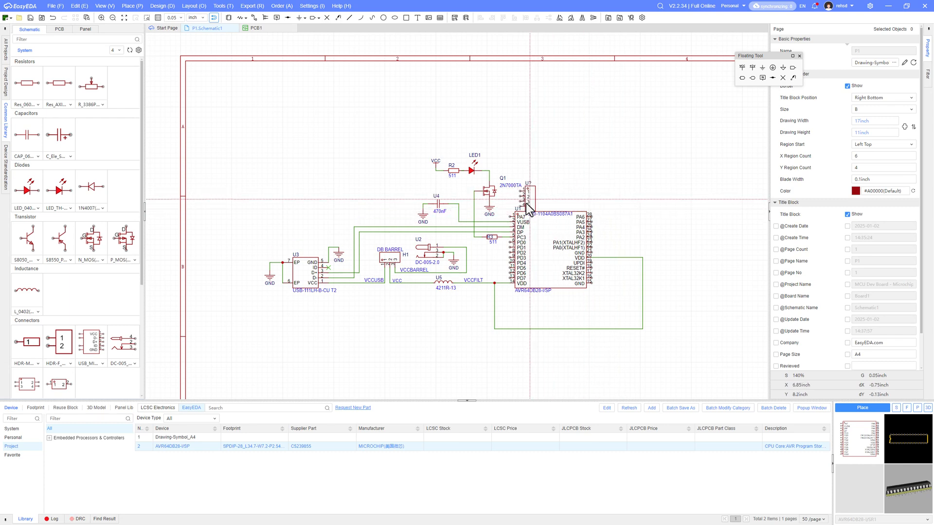
pyautogui.click(645, 194)
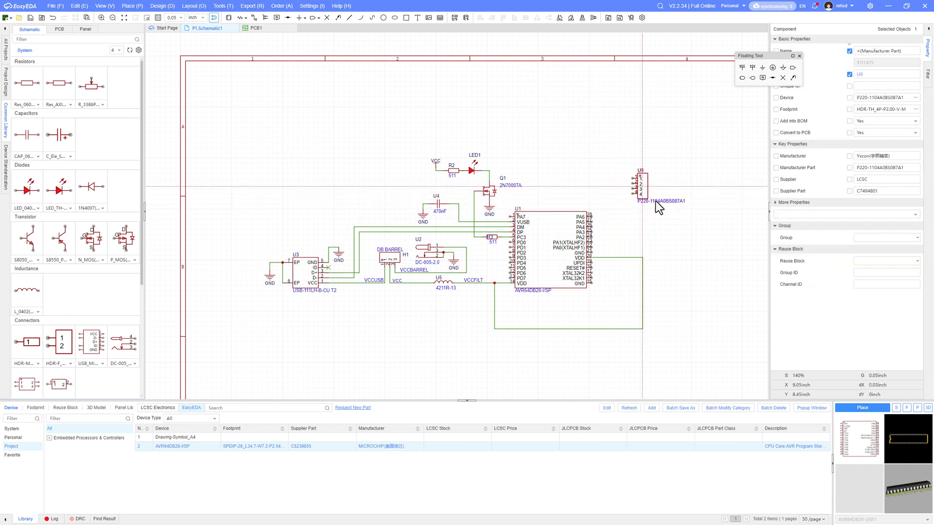
pyautogui.doubleClick(667, 202)
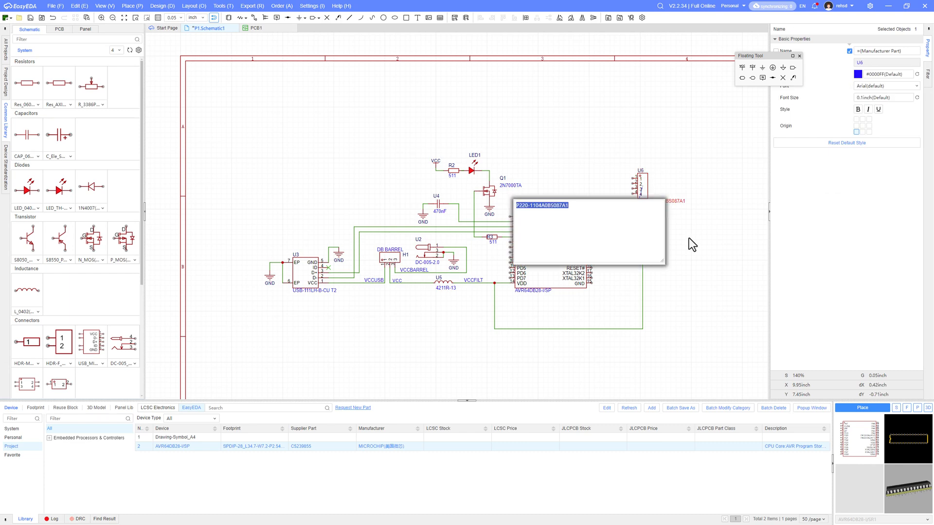
pyautogui.write('SPI')
pyautogui.press('Return')
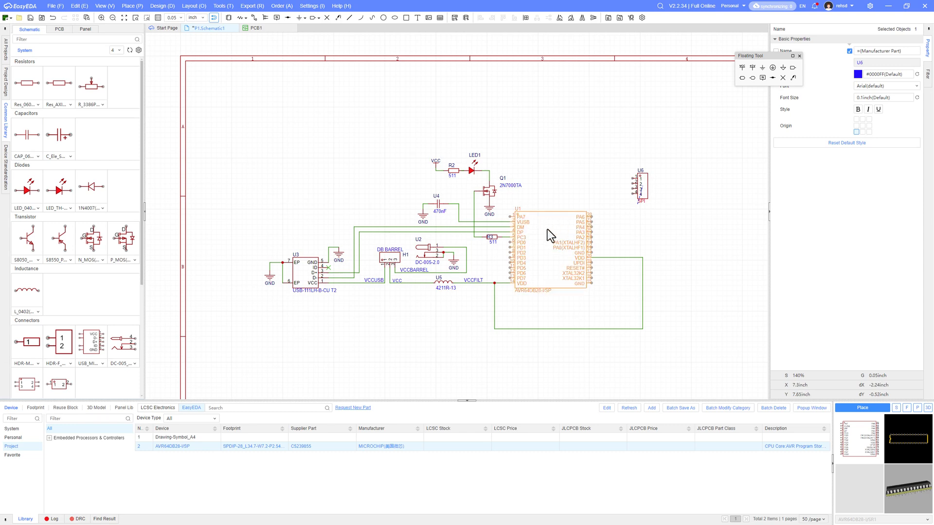
pyautogui.hotkey('alt', 'Tab')
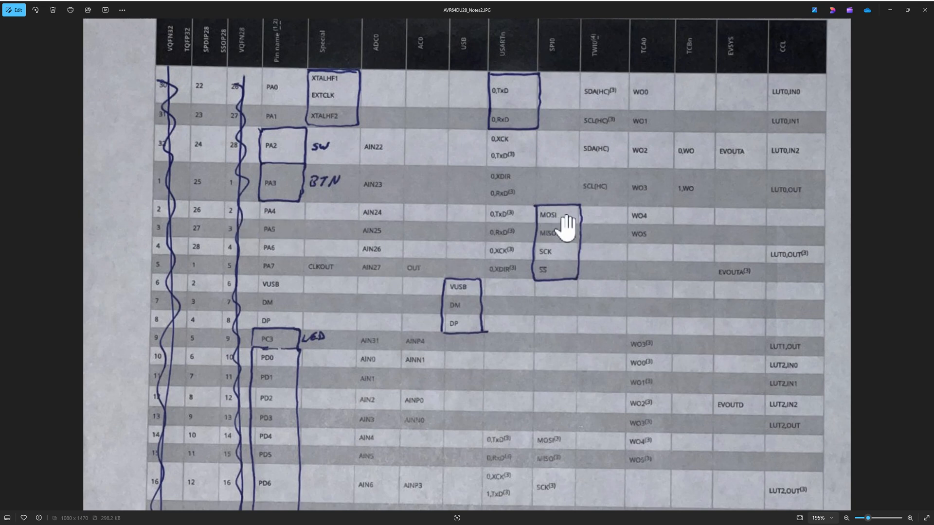
pyautogui.hotkey('alt', 'Tab')
# Open U1's AVR64DB28-I/SP symbol through Update Project Library... and confirm the notice with Yes.
pyautogui.scroll(5, 587, 236)
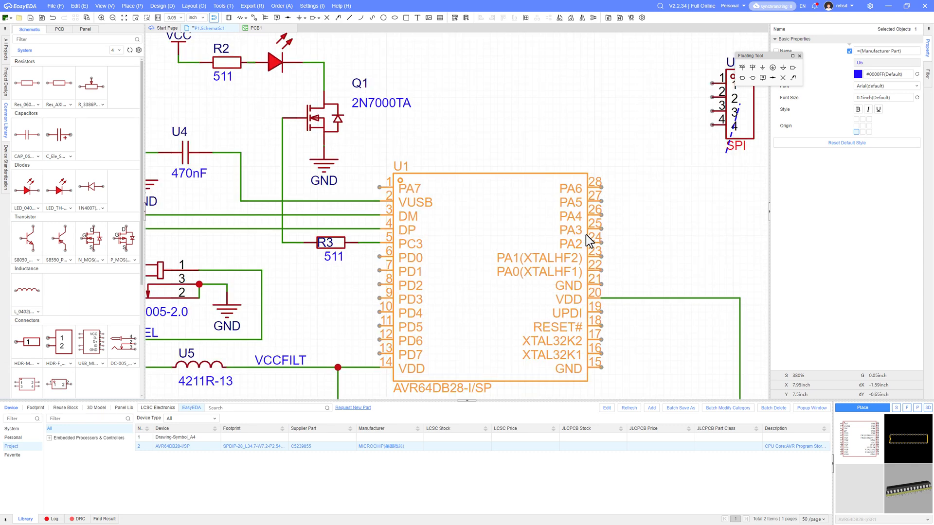
pyautogui.click(586, 234)
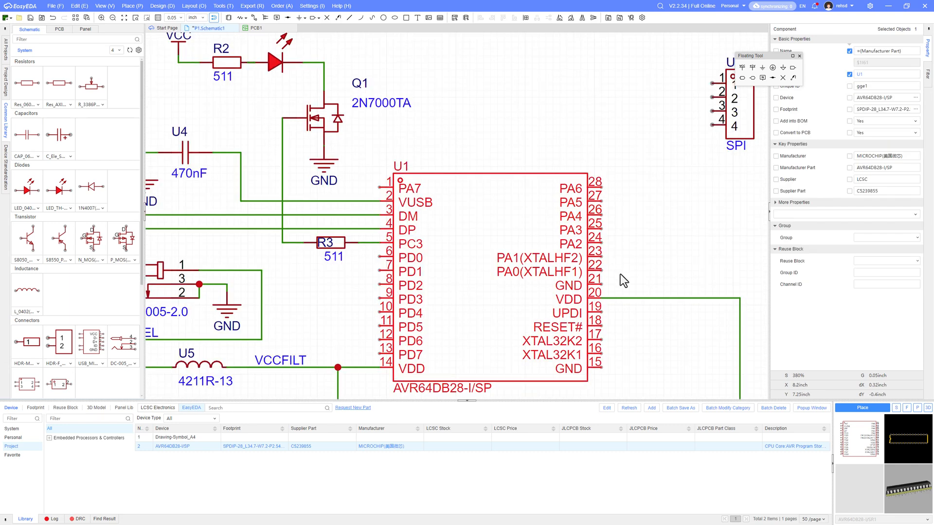
pyautogui.click(649, 238)
pyautogui.click(531, 219)
pyautogui.rightClick(530, 218)
pyautogui.click(519, 202)
pyautogui.rightClick(520, 205)
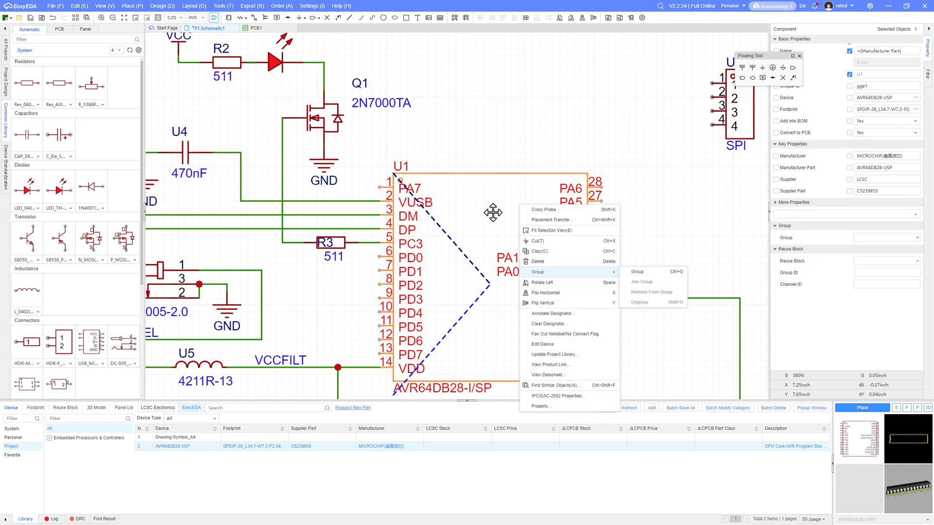
pyautogui.click(552, 354)
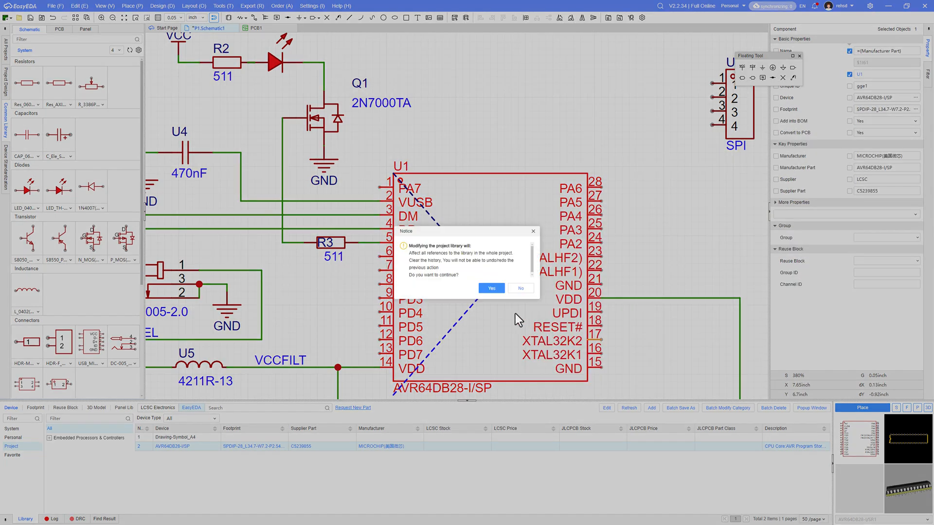
pyautogui.click(492, 288)
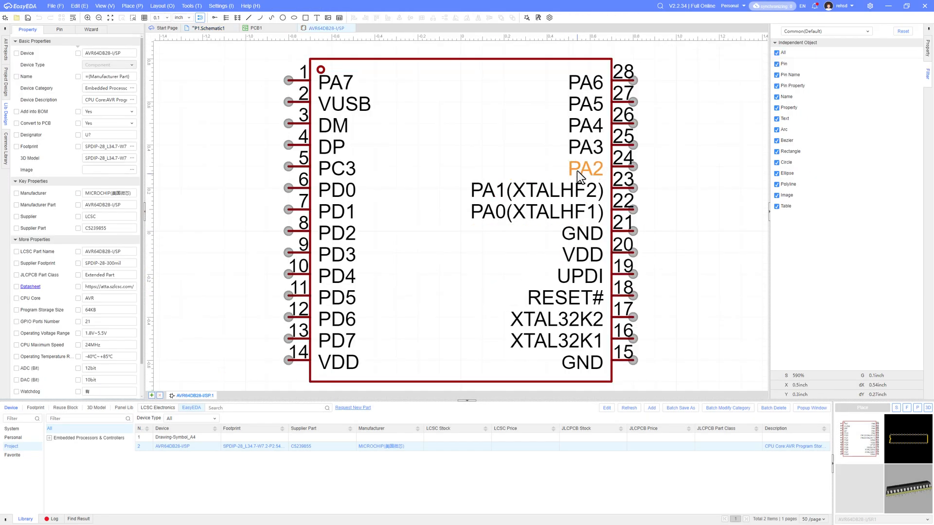
# Rename pins PA4 and PA5 to PA4 (MOSI) and PA5 (MISO), checking the pinout photo.
pyautogui.doubleClick(583, 124)
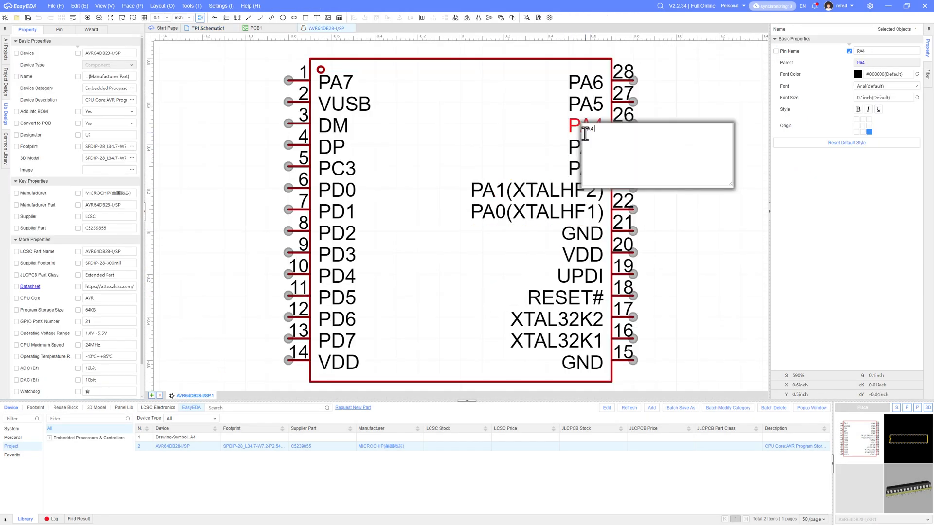
pyautogui.write('(MOSI)')
pyautogui.press('Return')
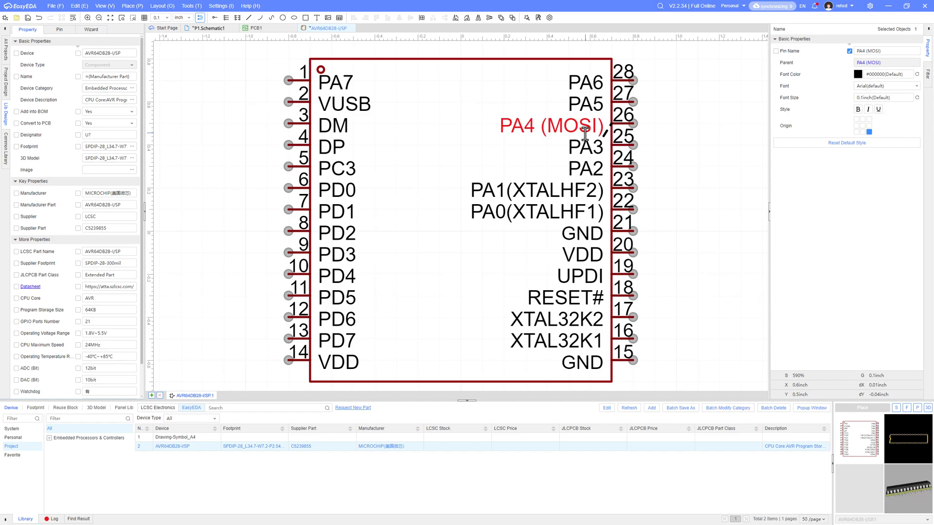
pyautogui.hotkey('alt', 'Tab')
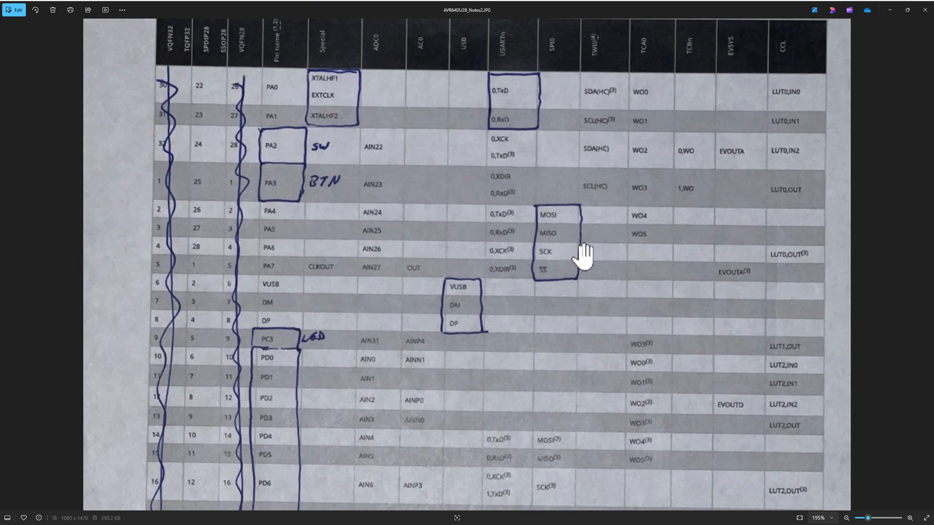
pyautogui.hotkey('alt', 'Tab')
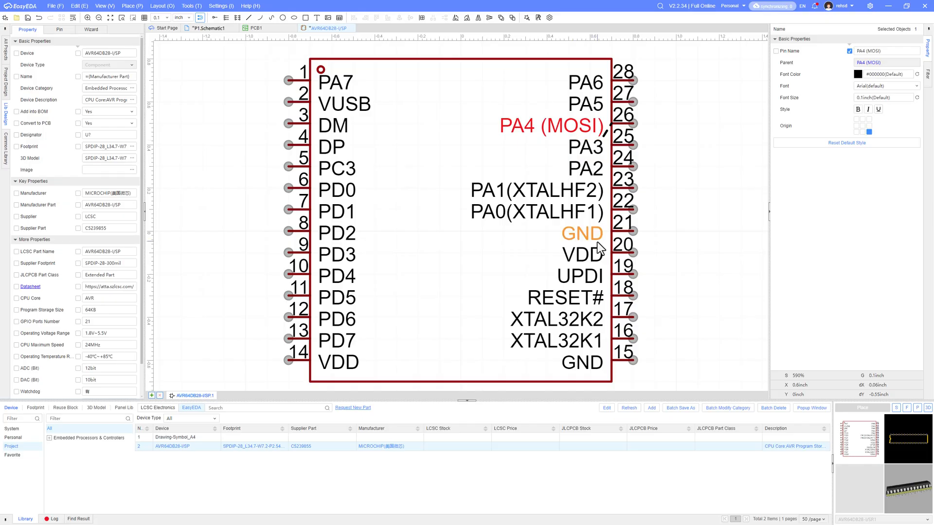
pyautogui.doubleClick(585, 108)
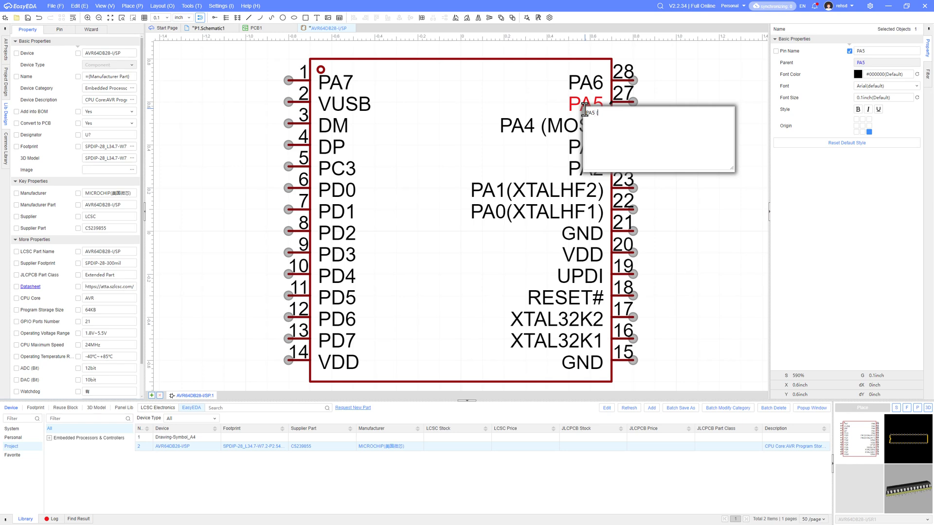
pyautogui.press('Return')
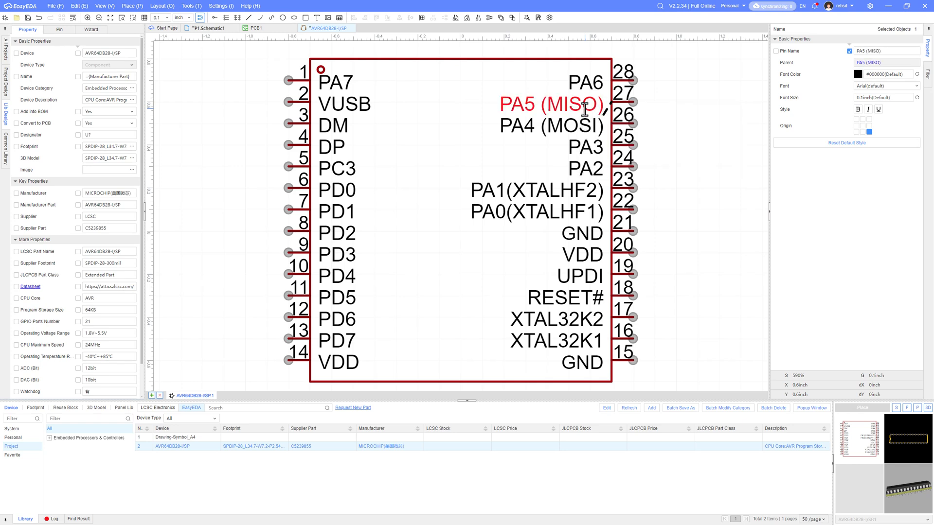
pyautogui.hotkey('alt', 'Tab')
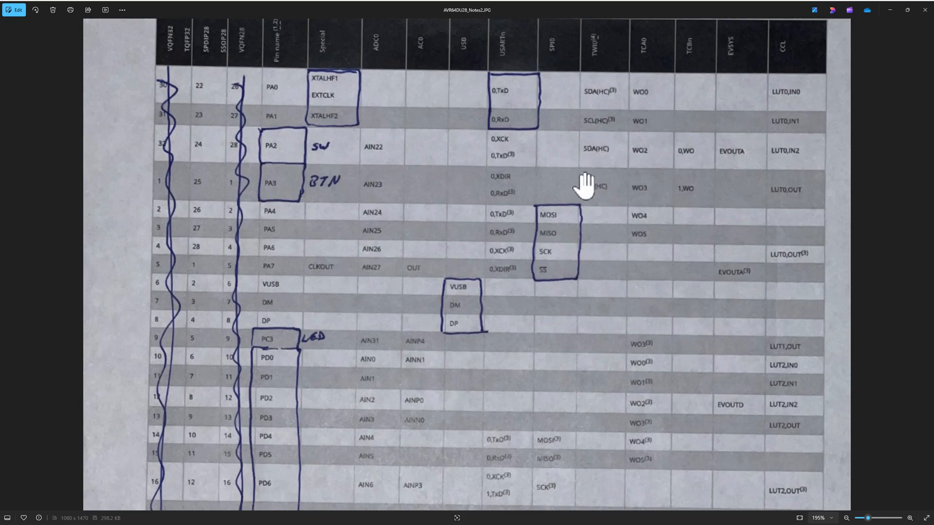
pyautogui.hotkey('alt', 'Tab')
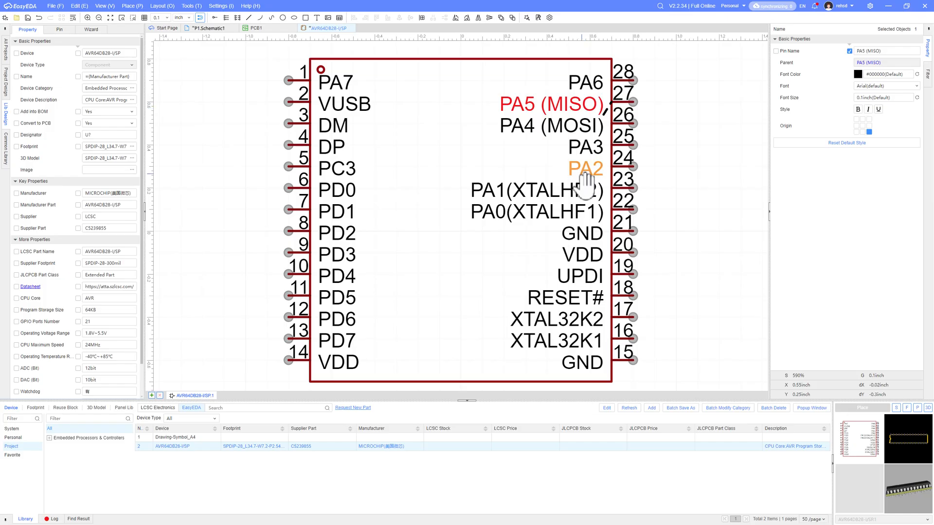
# Rename pin PA6 to PA6 (SCK).
pyautogui.doubleClick(590, 89)
pyautogui.click(607, 95)
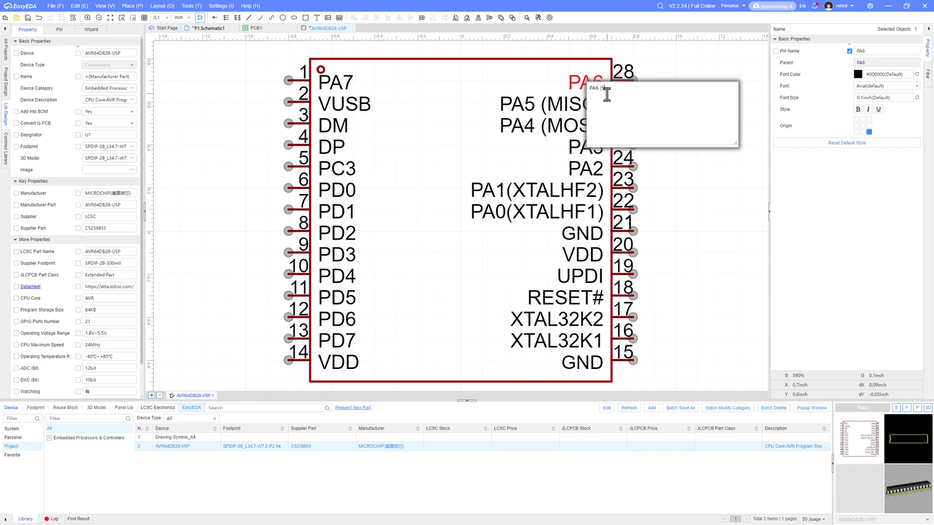
pyautogui.write('(SCK)')
pyautogui.press('Return')
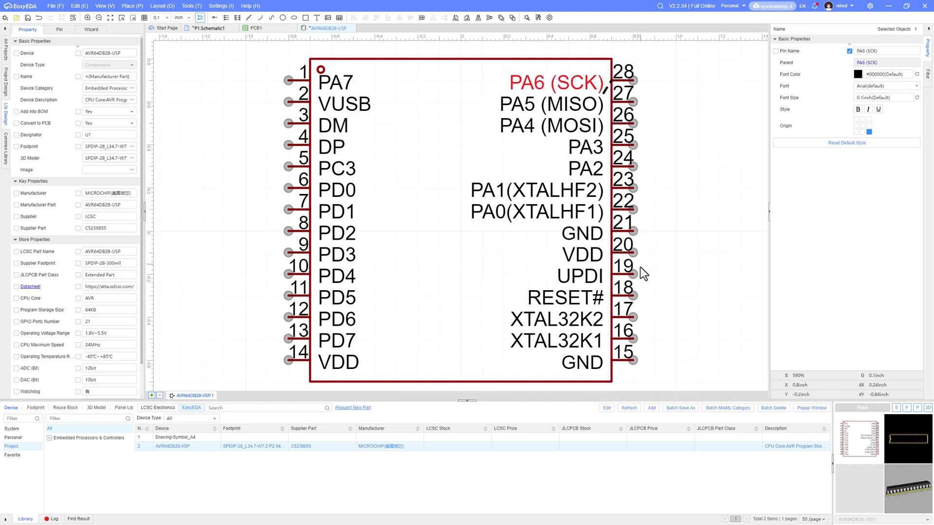
pyautogui.hotkey('alt', 'Tab')
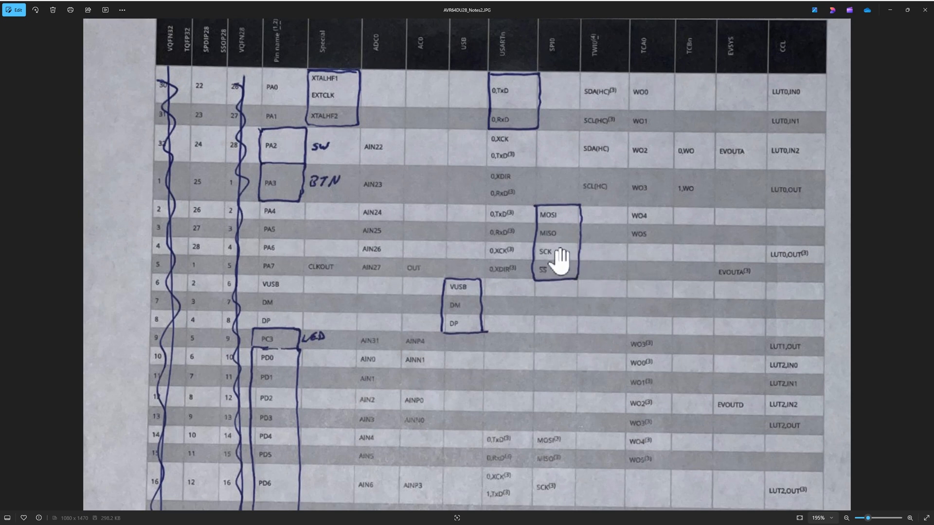
# Rename pin PA7 to PA7 (SS).
pyautogui.hotkey('alt', 'Tab')
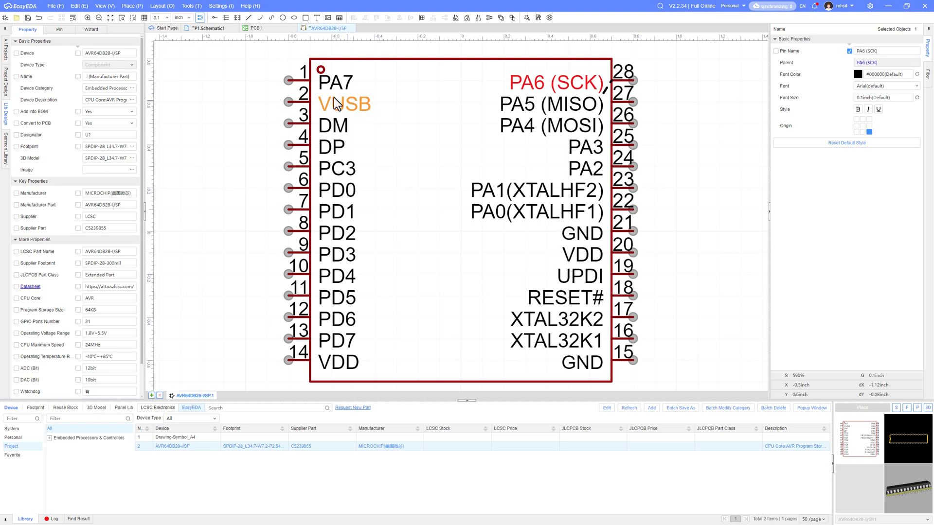
pyautogui.doubleClick(338, 83)
pyautogui.click(367, 84)
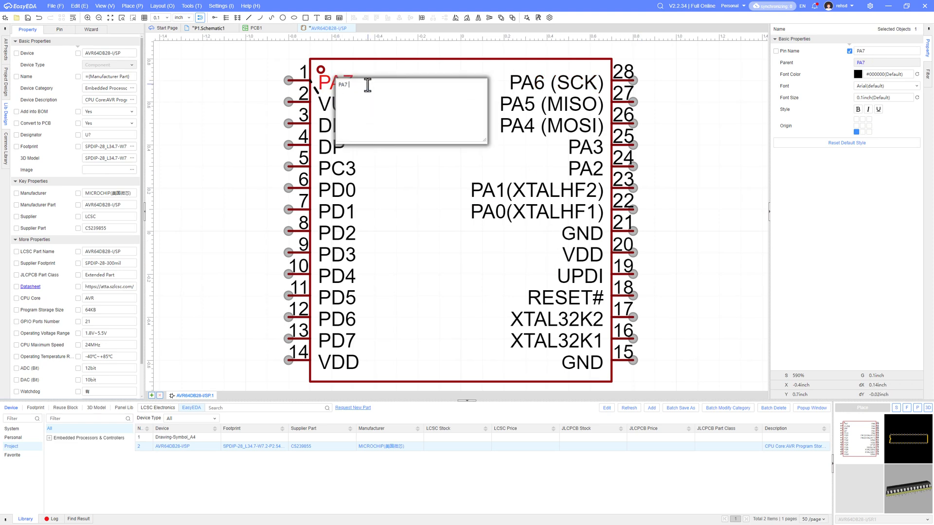
pyautogui.write('(SS)')
pyautogui.press('Return')
# Mark SS in the PA7 pin name as active-low so it displays with an overline.
pyautogui.doubleClick(368, 84)
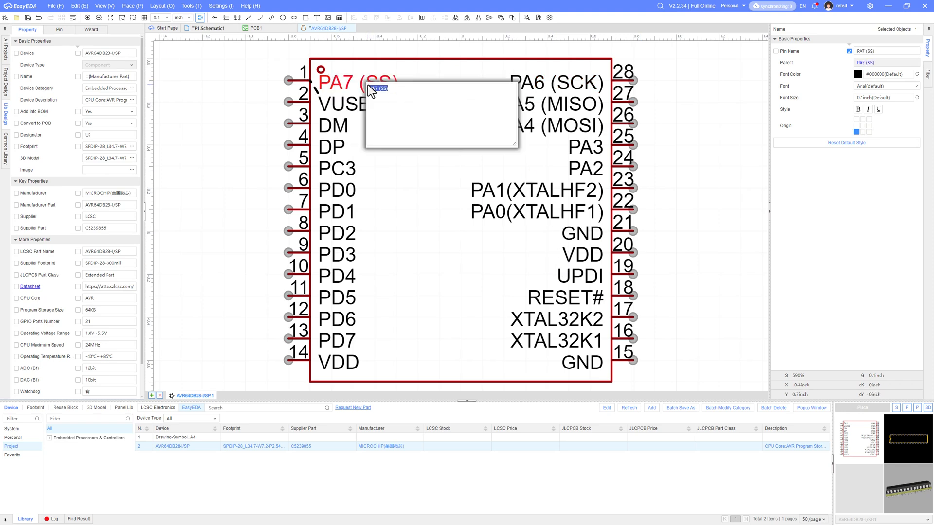
pyautogui.click(387, 122)
pyautogui.write('!')
pyautogui.press('Return')
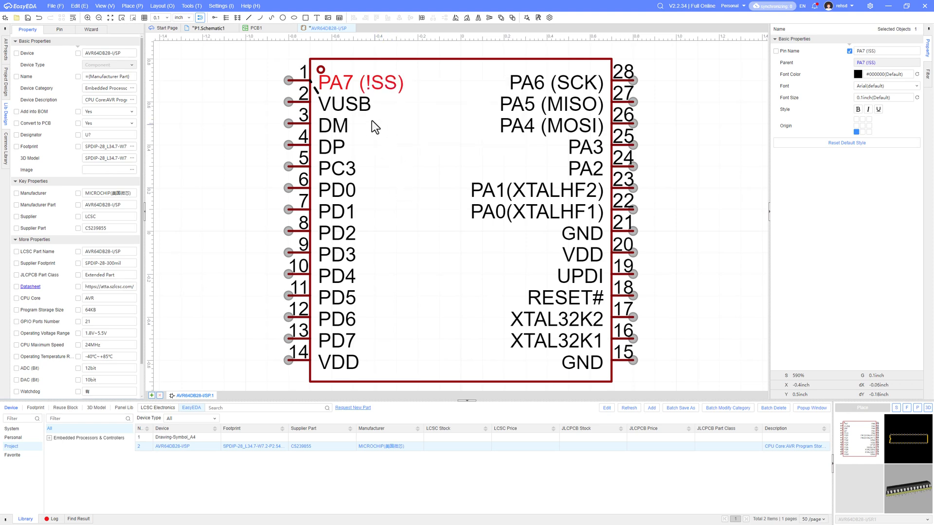
pyautogui.doubleClick(367, 84)
pyautogui.press('Right')
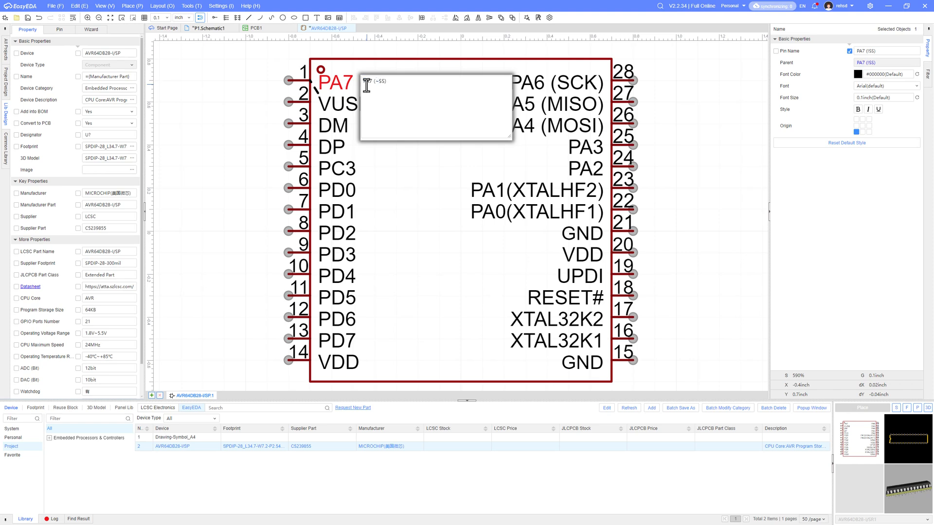
pyautogui.press('Return')
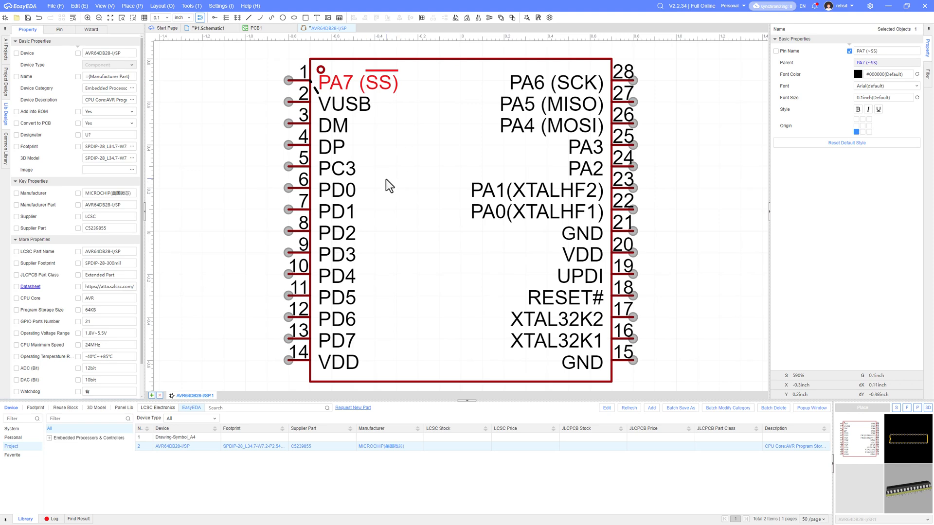
pyautogui.doubleClick(389, 84)
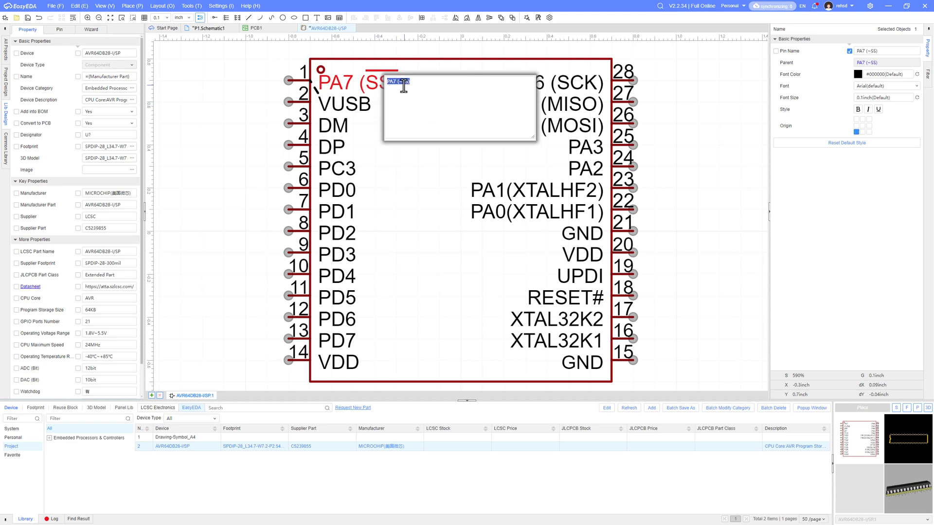
pyautogui.click(400, 86)
pyautogui.click(264, 139)
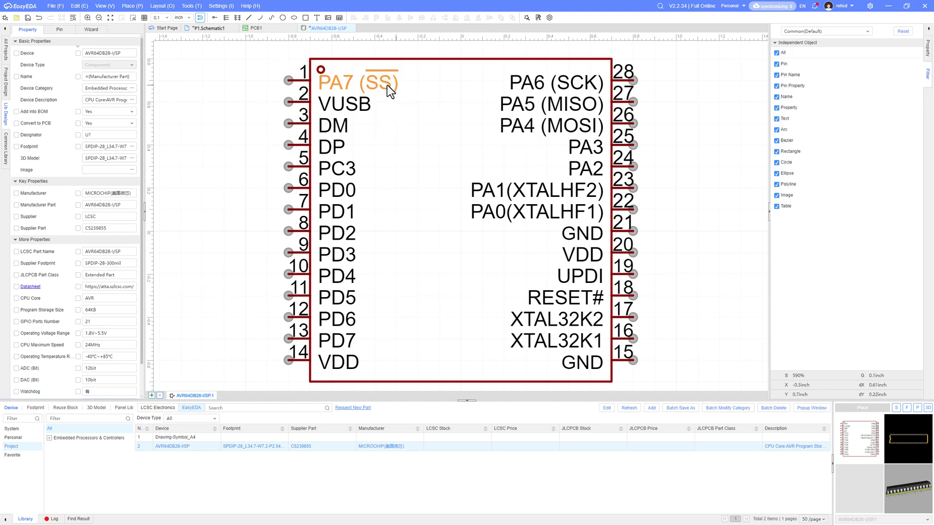
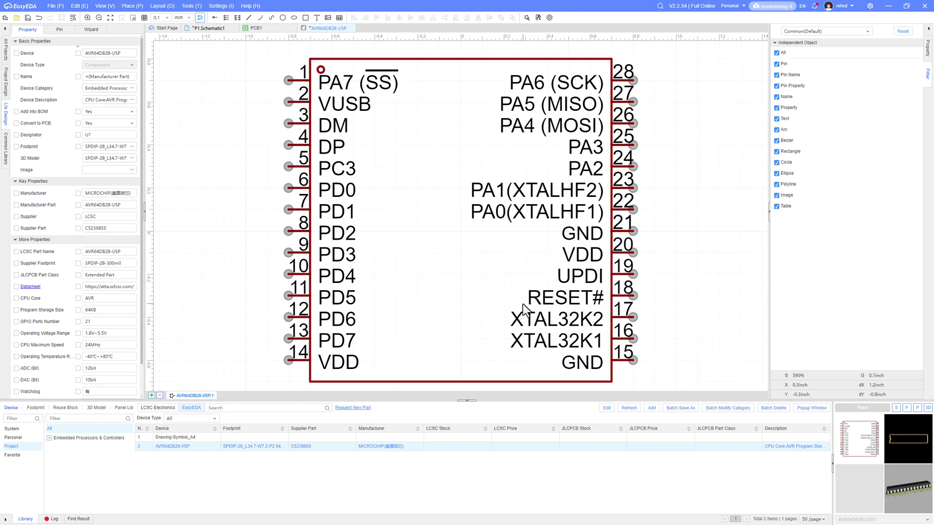
# Rename the RESET pin to RESET#.
pyautogui.doubleClick(582, 299)
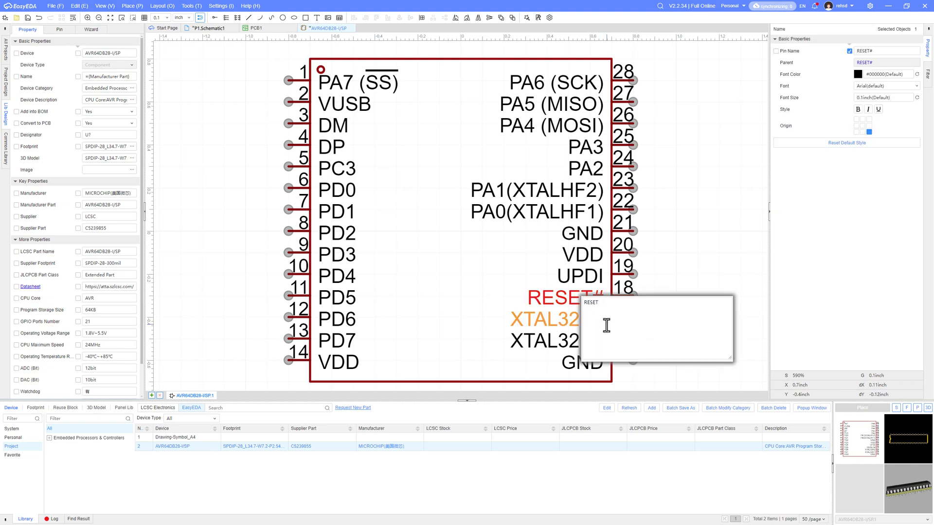
pyautogui.write('~')
pyautogui.press('Return')
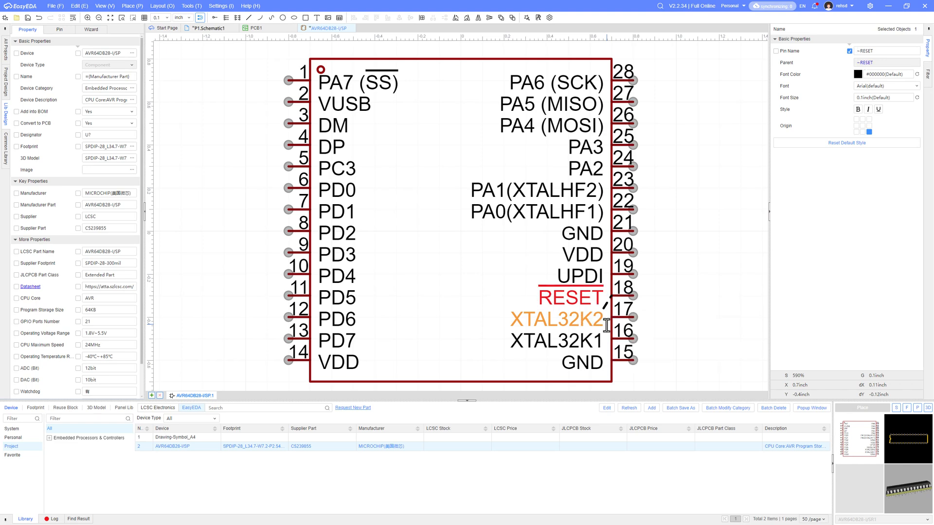
pyautogui.click(699, 313)
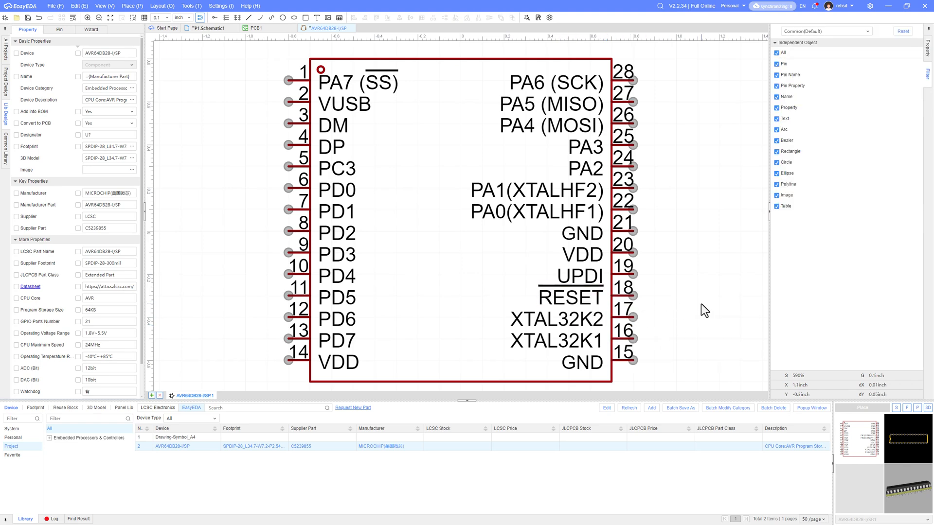
pyautogui.scroll(-1, 701, 303)
pyautogui.moveTo(701, 304); pyautogui.dragTo(640, 279, button='right')
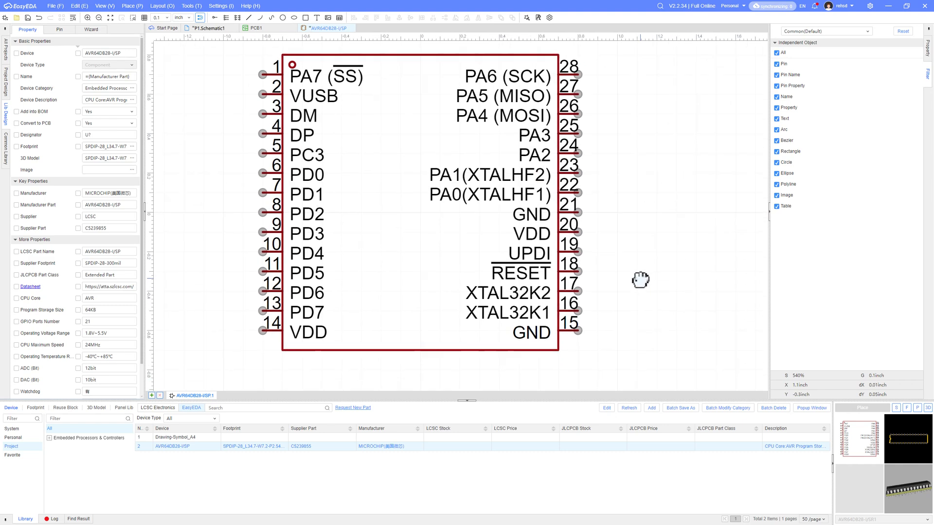
pyautogui.doubleClick(528, 273)
pyautogui.write('RESET')
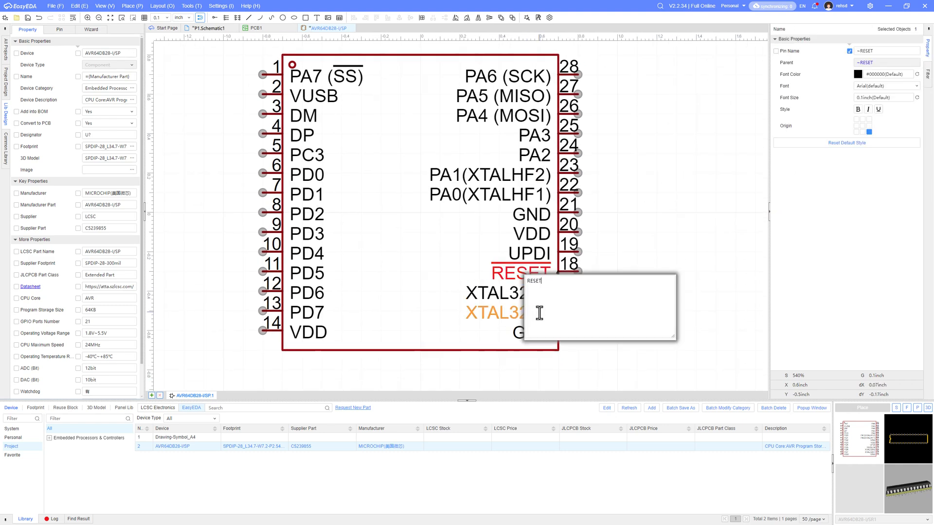
pyautogui.write('#')
pyautogui.press('Return')
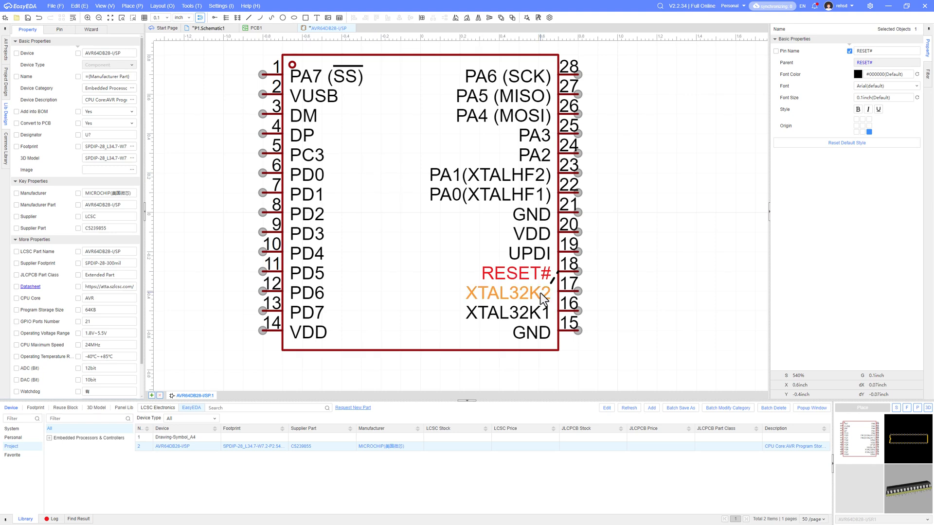
# Change pin PA7 (~SS) to PA7 (SS#) and save the symbol.
pyautogui.doubleClick(344, 69)
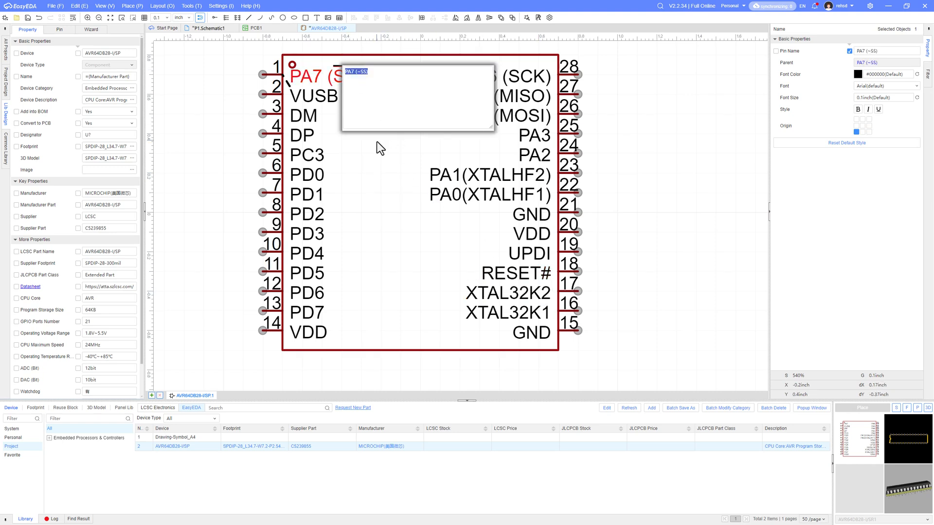
pyautogui.press('Home')
pyautogui.press('Left')
pyautogui.press('BackSpace')
pyautogui.press('Right')
pyautogui.press('Right')
pyautogui.write('#')
pyautogui.press('Return')
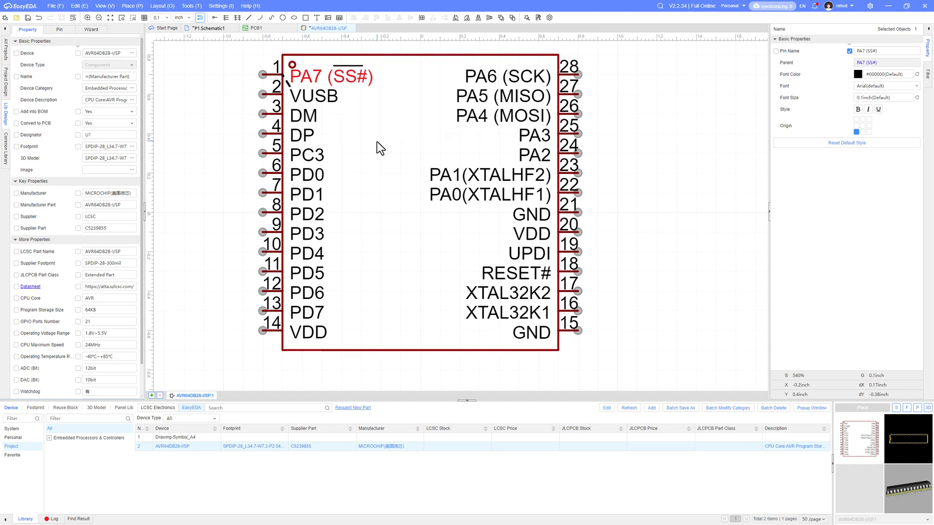
pyautogui.click(694, 199)
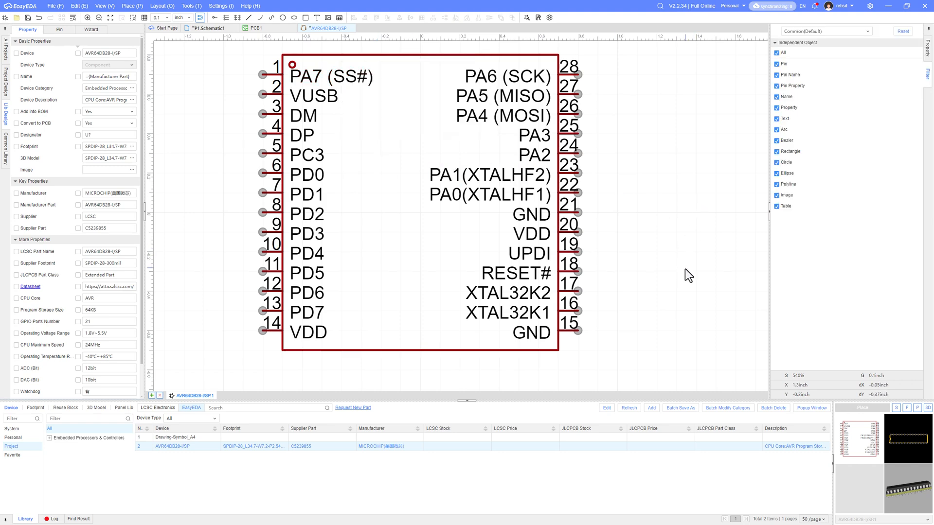
pyautogui.scroll(-2, 685, 269)
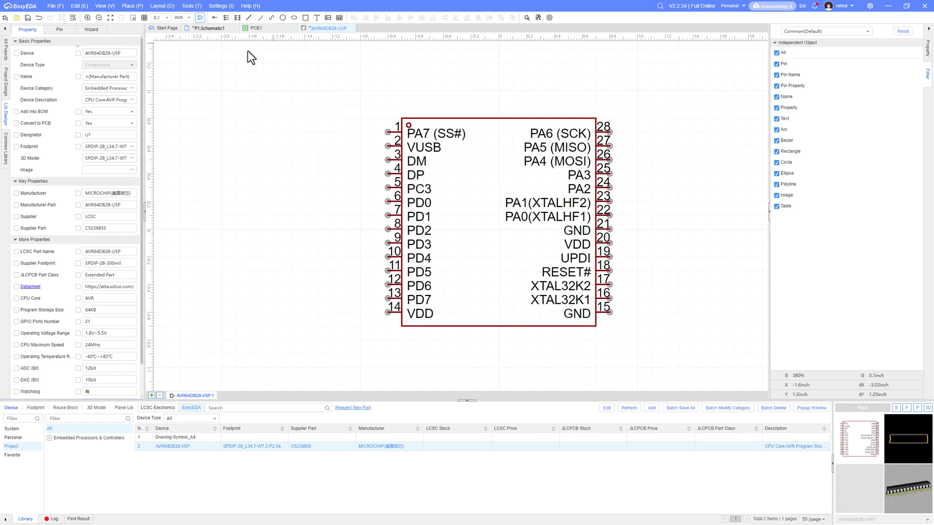
pyautogui.click(27, 17)
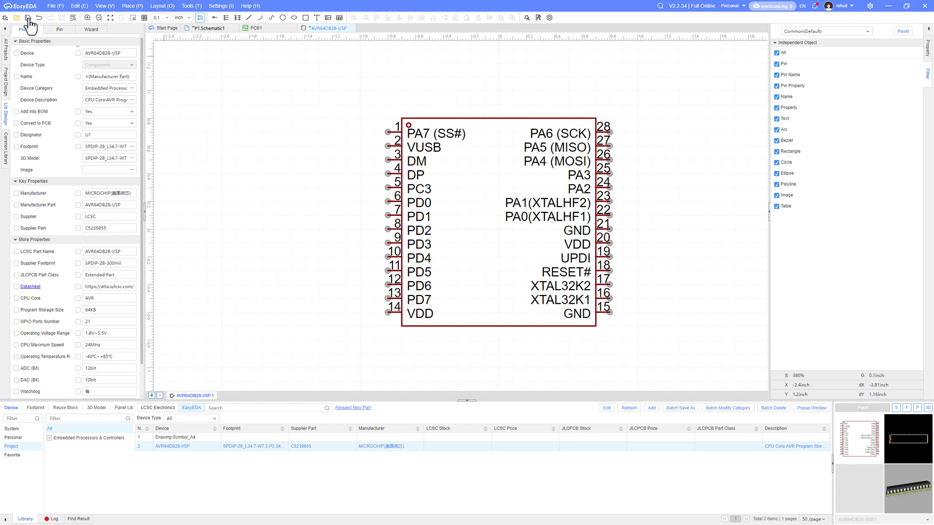
# Back in the schematic, rotate SPI header U6 and place it above U1.
pyautogui.click(352, 28)
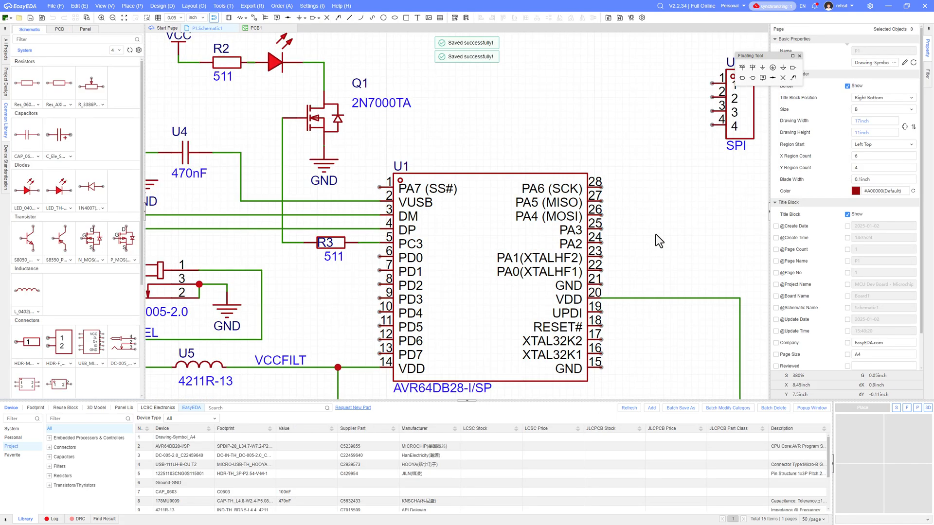
pyautogui.moveTo(652, 261); pyautogui.dragTo(612, 274, button='right')
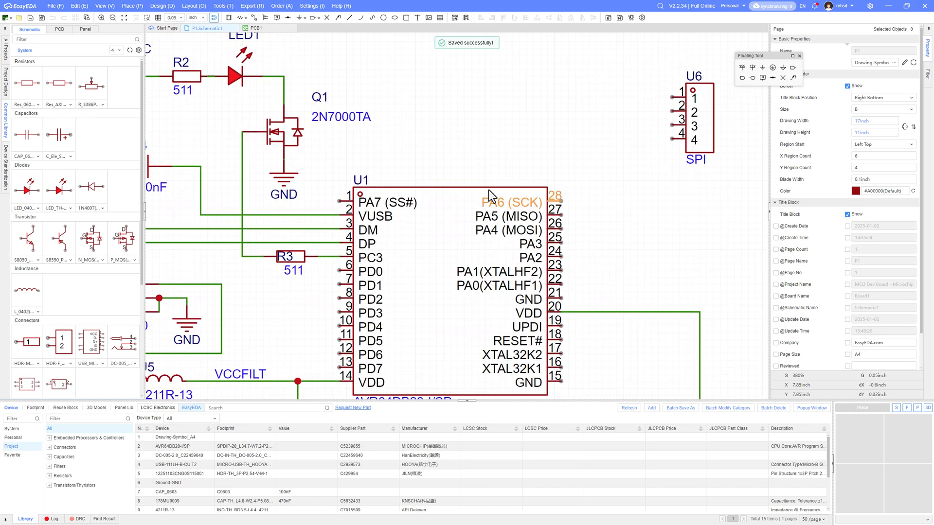
pyautogui.click(339, 202)
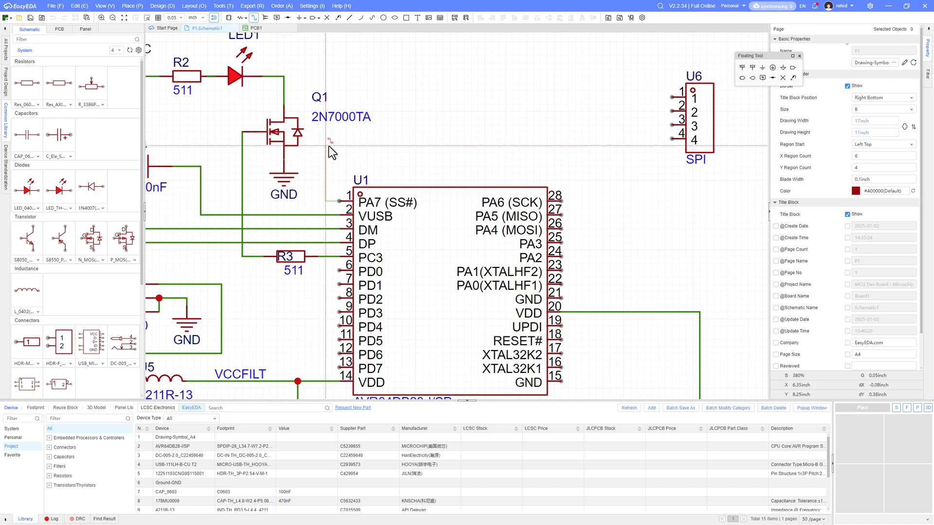
pyautogui.press('Escape')
pyautogui.press('Escape')
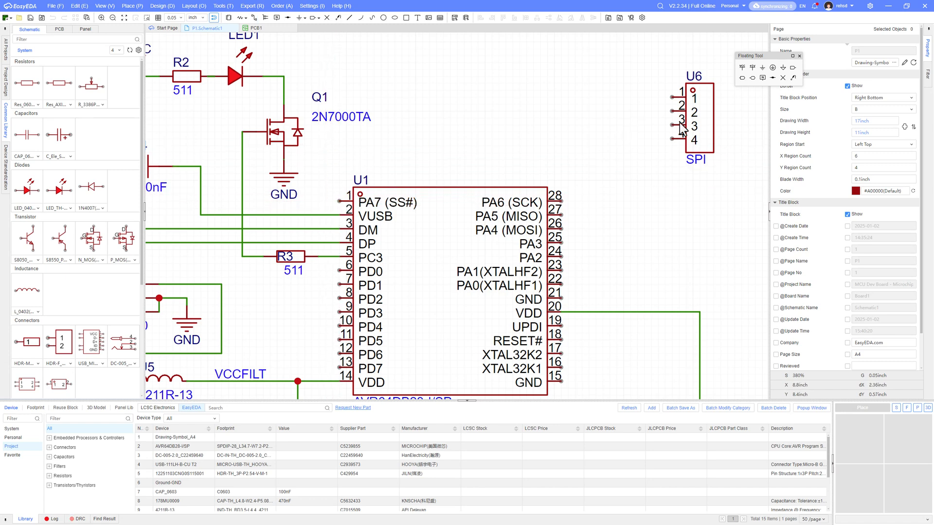
pyautogui.press('space')
pyautogui.moveTo(702, 125); pyautogui.dragTo(471, 103)
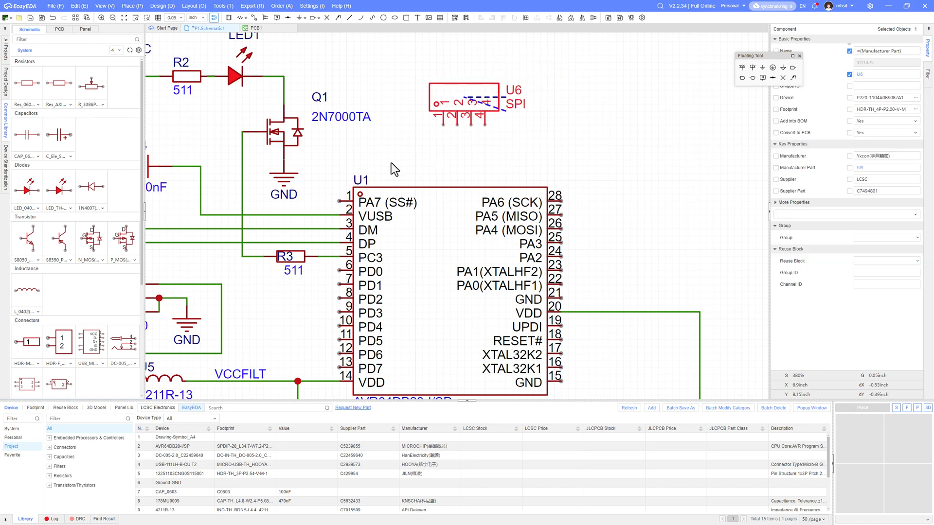
# Wire U1 pin 1 to U6 pin 1.
pyautogui.click(338, 201)
pyautogui.click(326, 201)
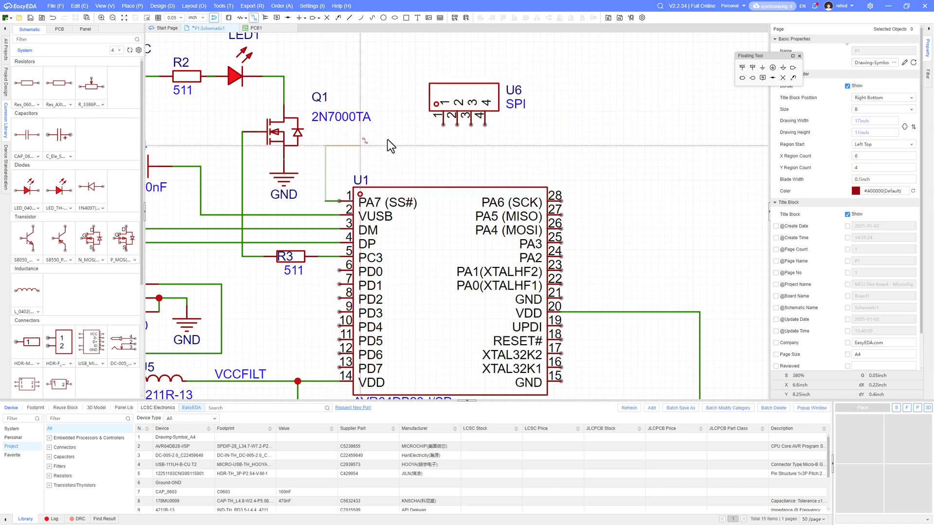
pyautogui.click(442, 144)
pyautogui.click(443, 125)
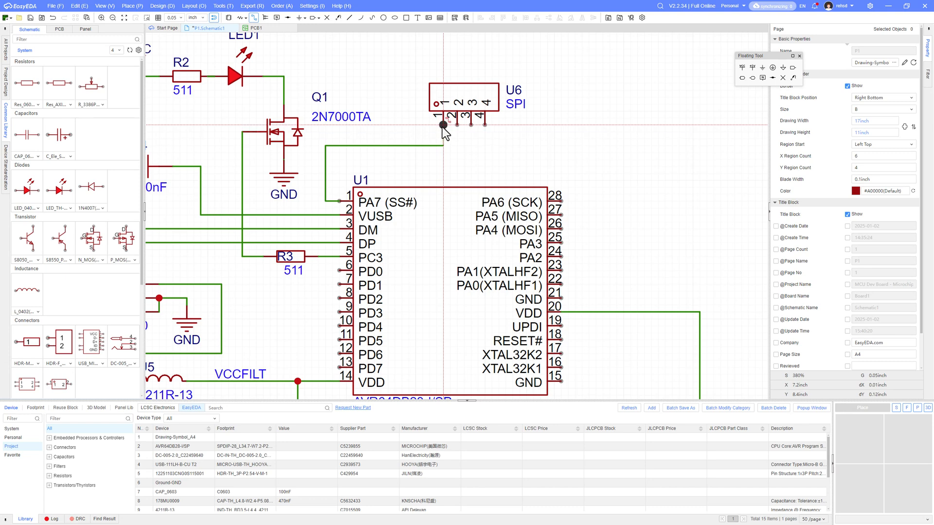
pyautogui.click(443, 129)
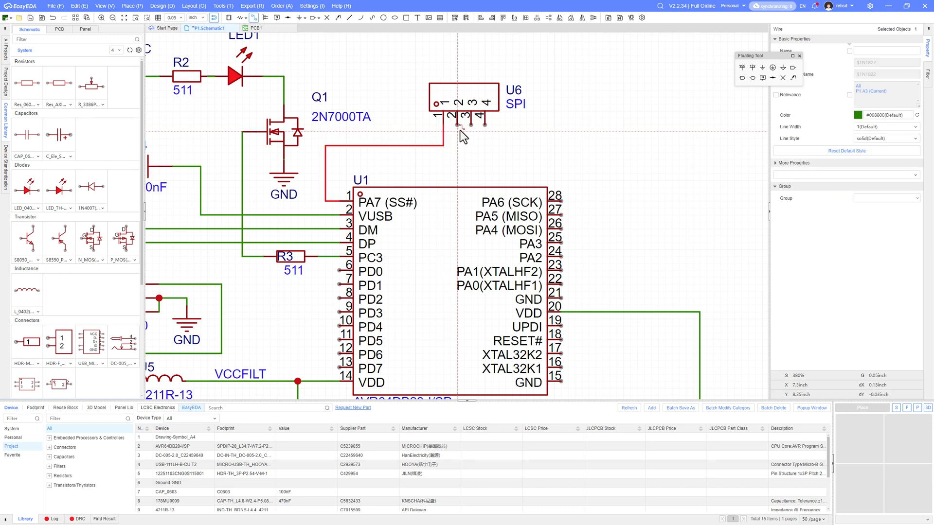
# Wire U6 pins 4, 3 and 2 to U1 pins 26, 27 and 28.
pyautogui.click(484, 126)
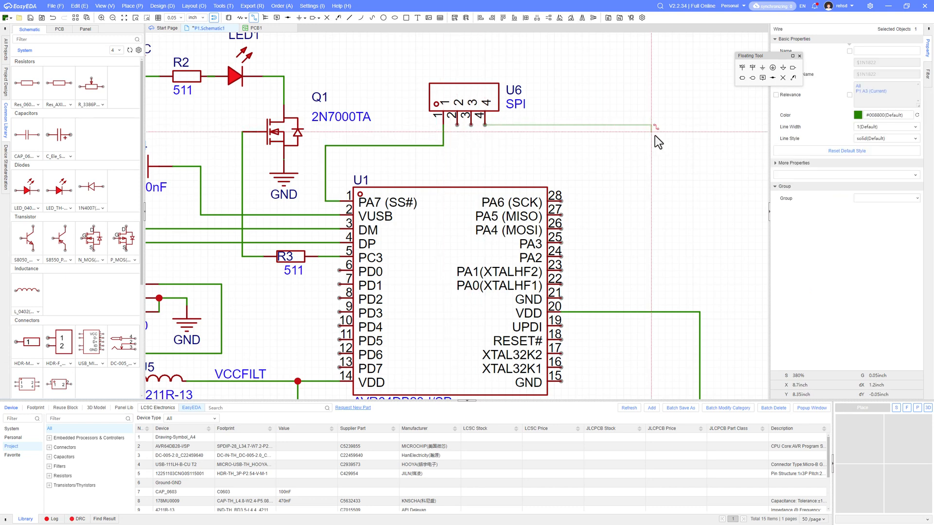
pyautogui.click(652, 229)
pyautogui.click(563, 228)
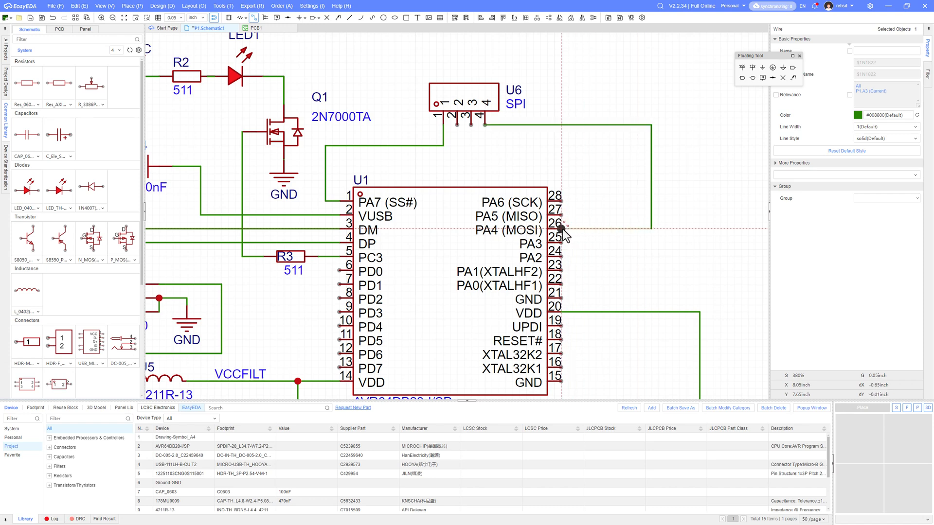
pyautogui.click(472, 125)
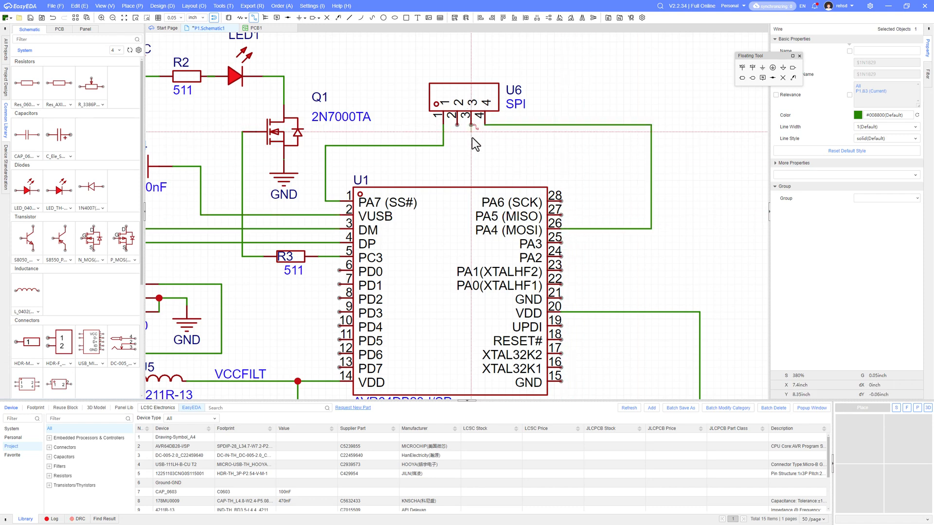
pyautogui.click(638, 138)
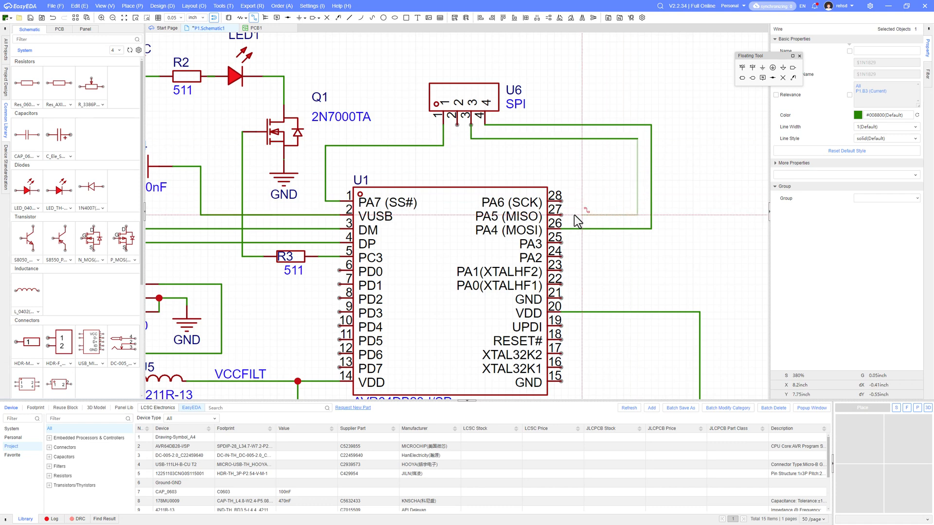
pyautogui.click(563, 215)
pyautogui.click(457, 126)
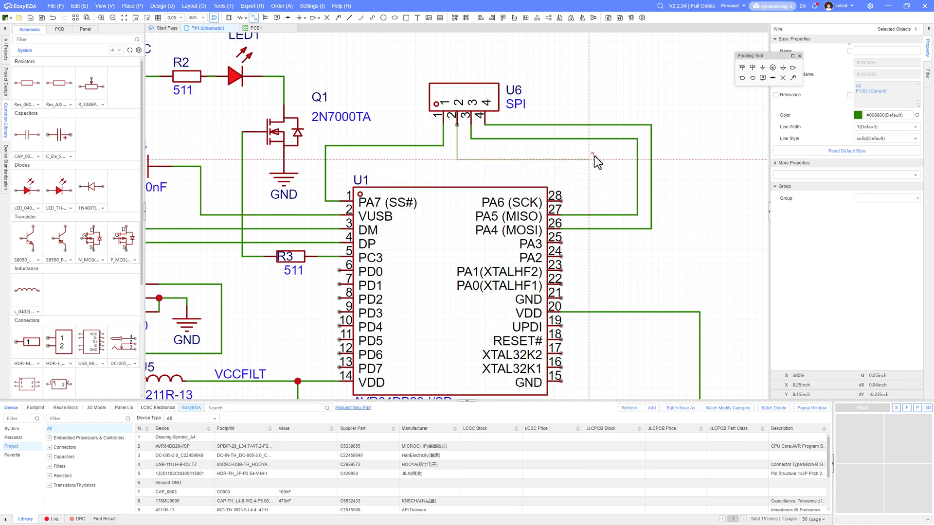
pyautogui.click(624, 154)
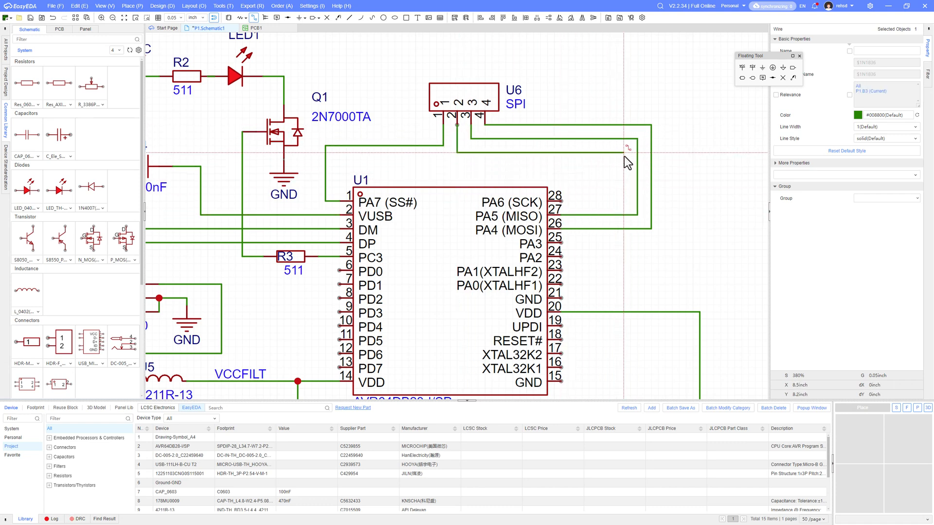
pyautogui.click(562, 201)
pyautogui.scroll(-3, 657, 250)
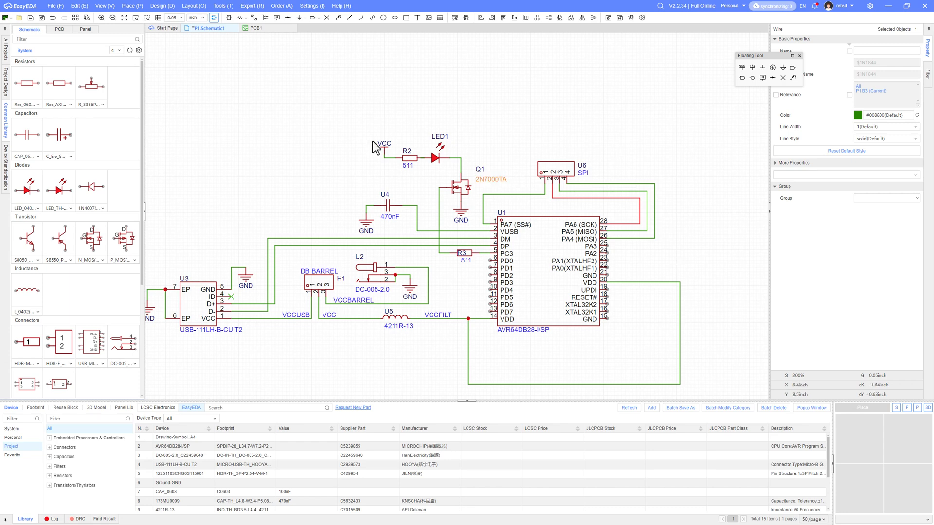
# Save the schematic and switch to the AVR64DU28_Notes1.JPG notes photo.
pyautogui.click(29, 18)
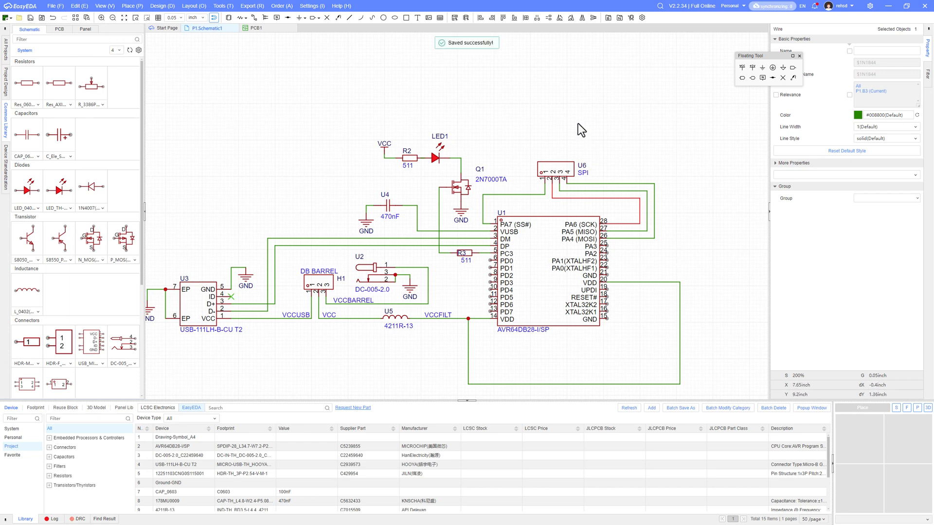
pyautogui.moveTo(580, 129); pyautogui.dragTo(576, 86, button='right')
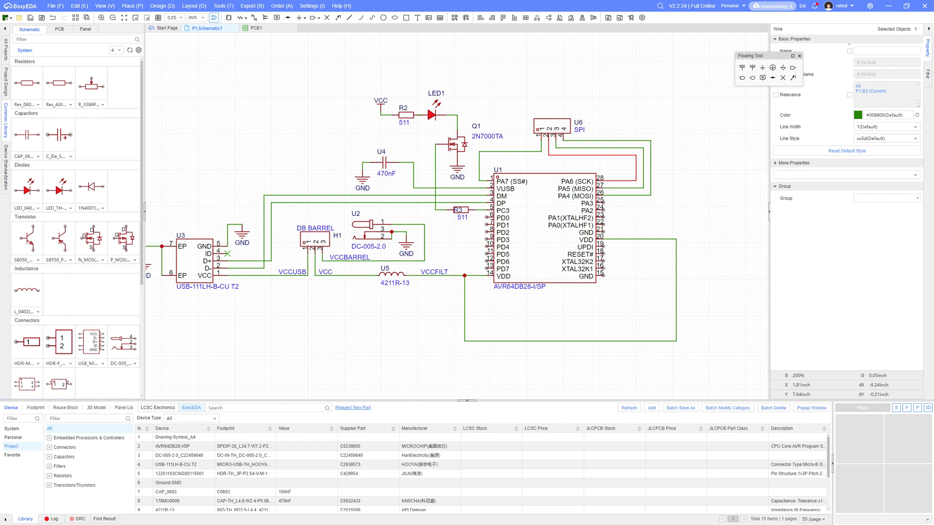
pyautogui.hotkey('alt', 'Tab')
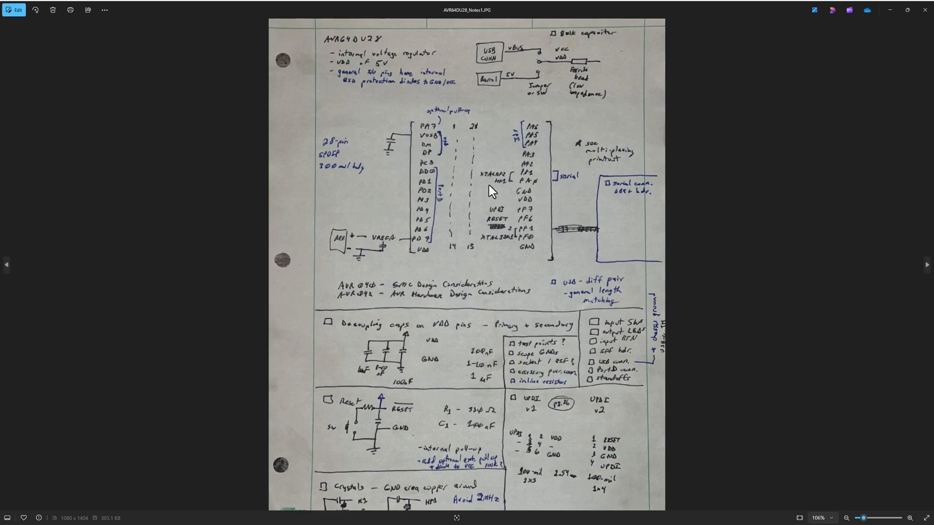
# Zoom the notes to 141% to read the pinout, then return to EasyEDA Pro.
pyautogui.scroll(2, 489, 185)
pyautogui.scroll(1, 559, 184)
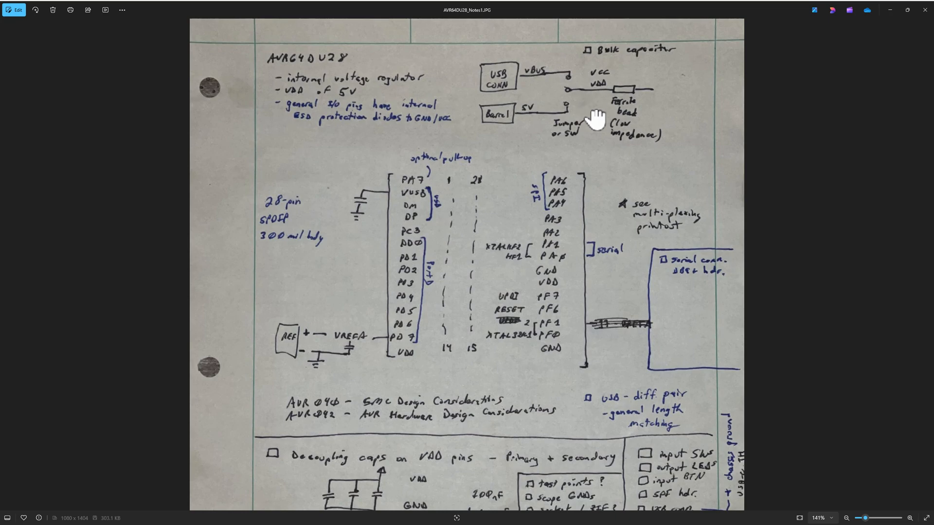
pyautogui.hotkey('alt', 'Tab')
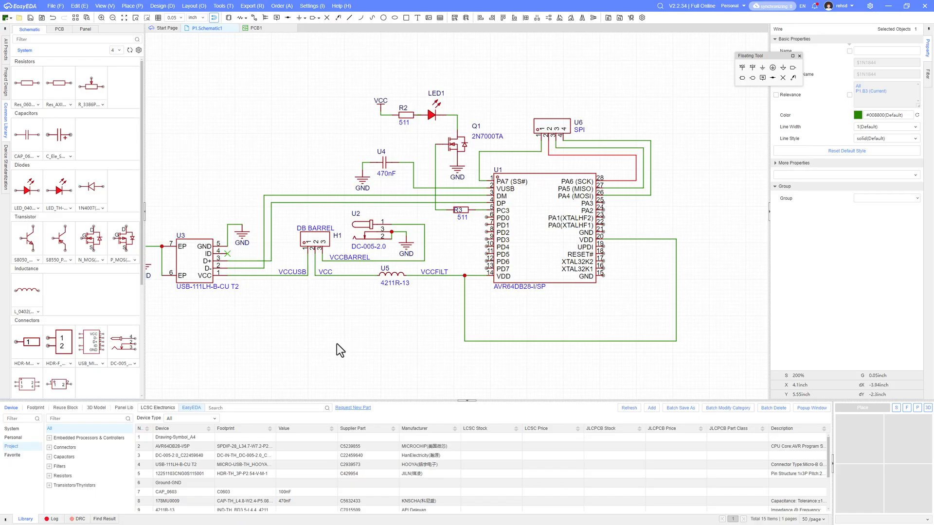
# Leave the C_Ele footprint unchanged and bring up the Device/Reuse Block search with Shift+F.
pyautogui.moveTo(313, 348); pyautogui.dragTo(410, 338, button='right')
pyautogui.scroll(-2, 436, 319)
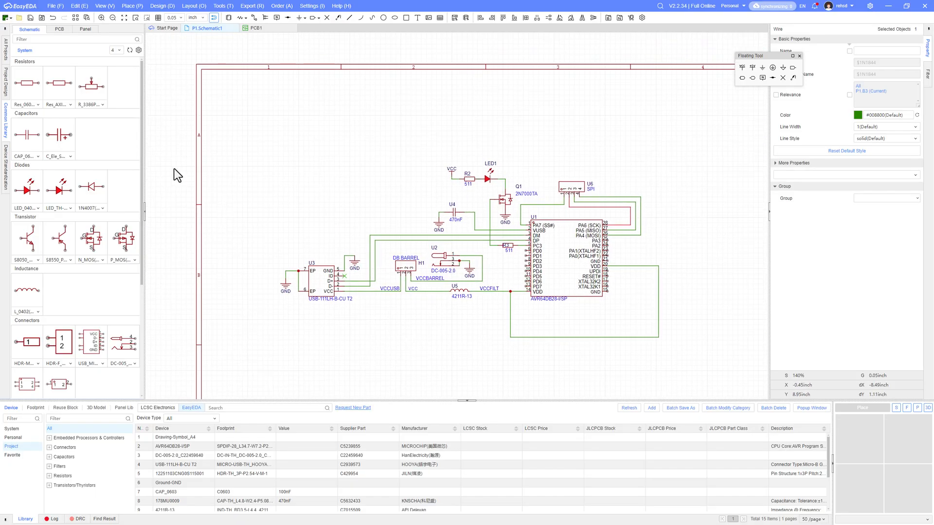
pyautogui.click(71, 156)
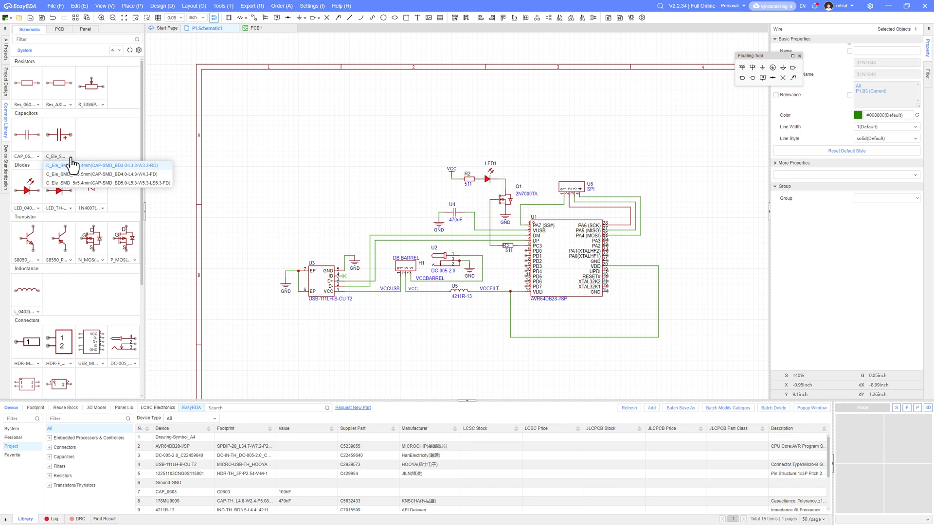
pyautogui.click(72, 166)
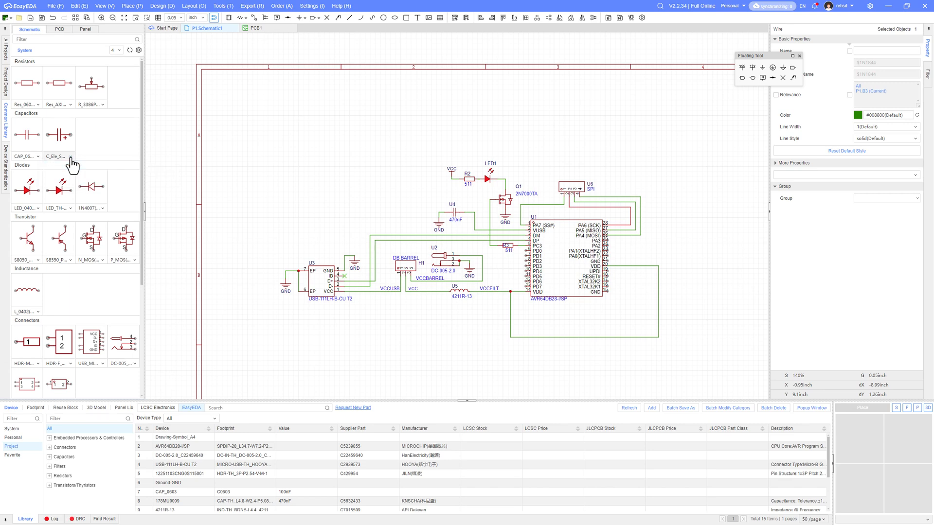
pyautogui.click(259, 135)
pyautogui.hotkey('shift', 'f')
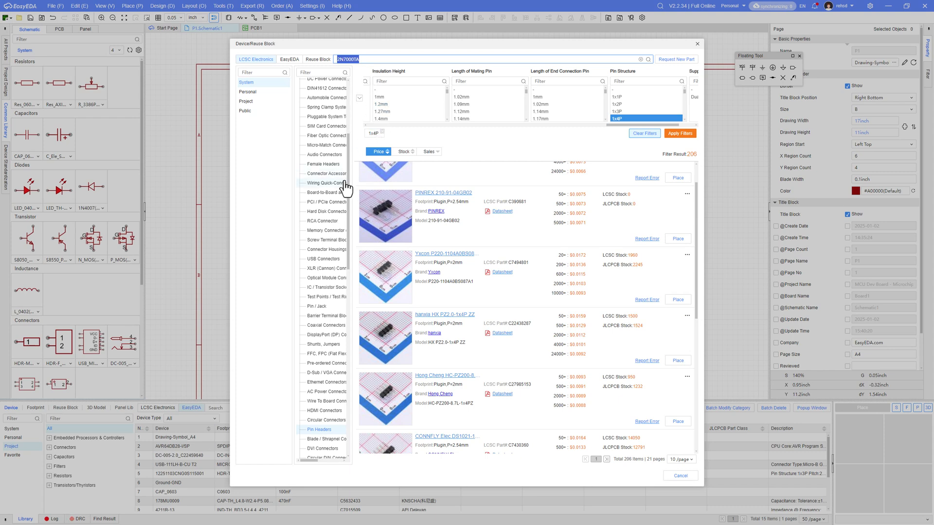
# Filter categories by 'ele' and choose Capacitors > Aluminum Electrolytic.
pyautogui.scroll(3, 321, 146)
pyautogui.click(321, 71)
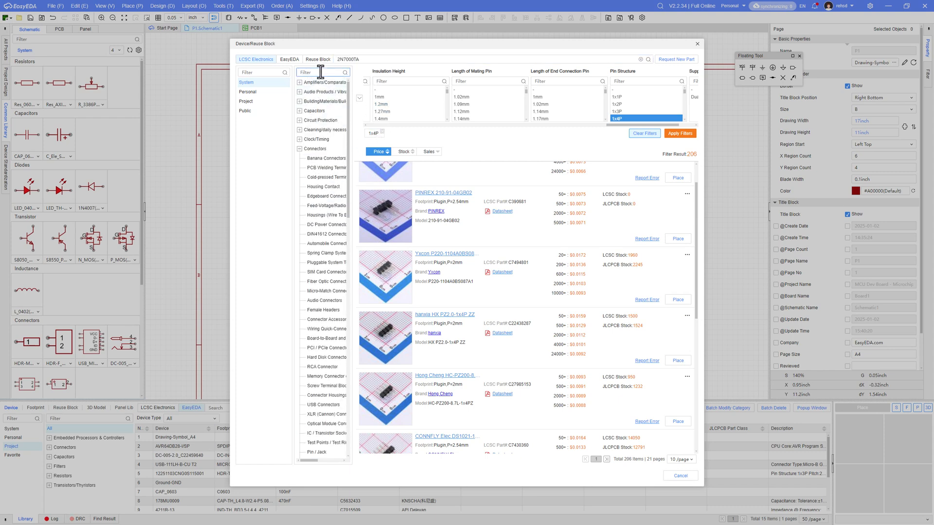
pyautogui.write('electro')
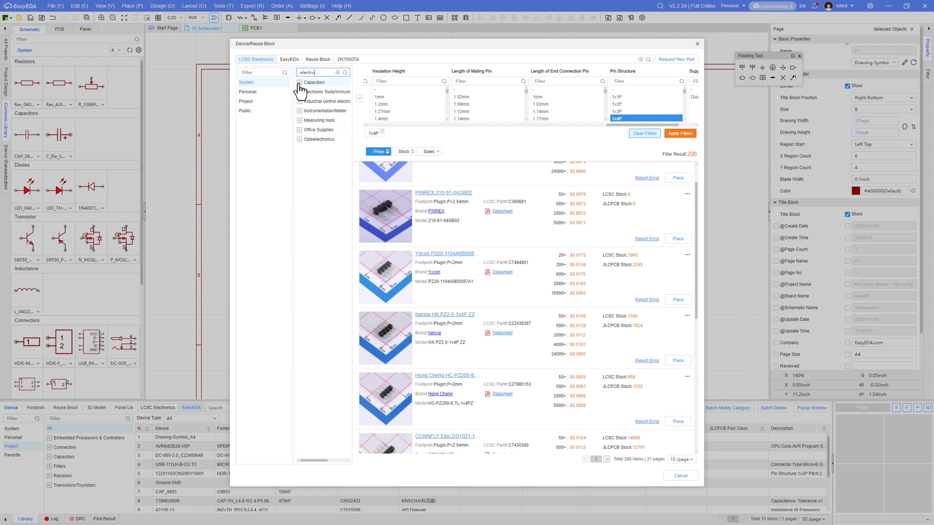
pyautogui.click(300, 83)
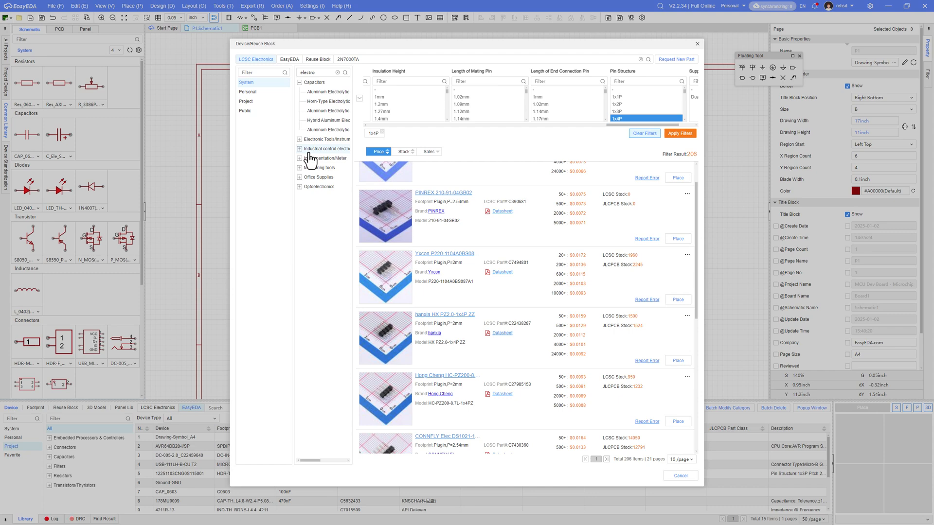
pyautogui.click(327, 112)
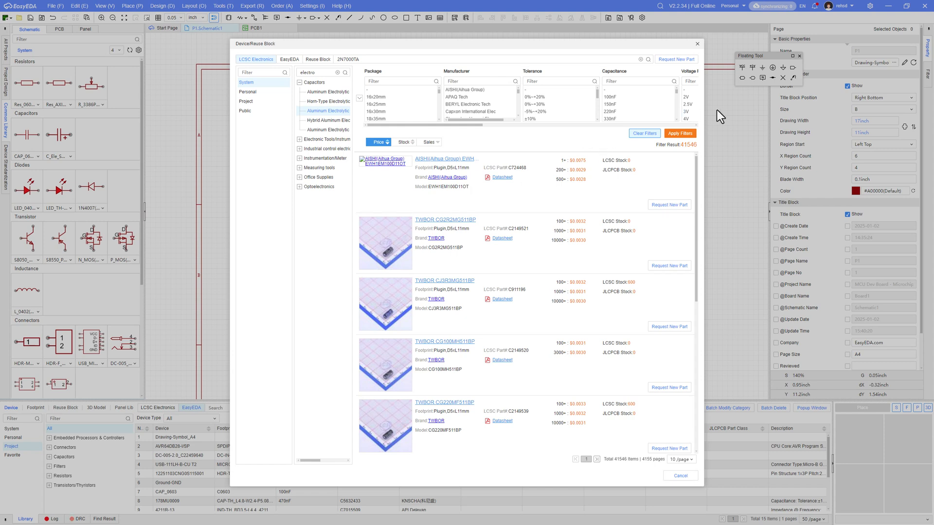
# Filter to 10V and 100uF capacitors, apply the filters, and place one.
pyautogui.moveTo(481, 125); pyautogui.dragTo(534, 130)
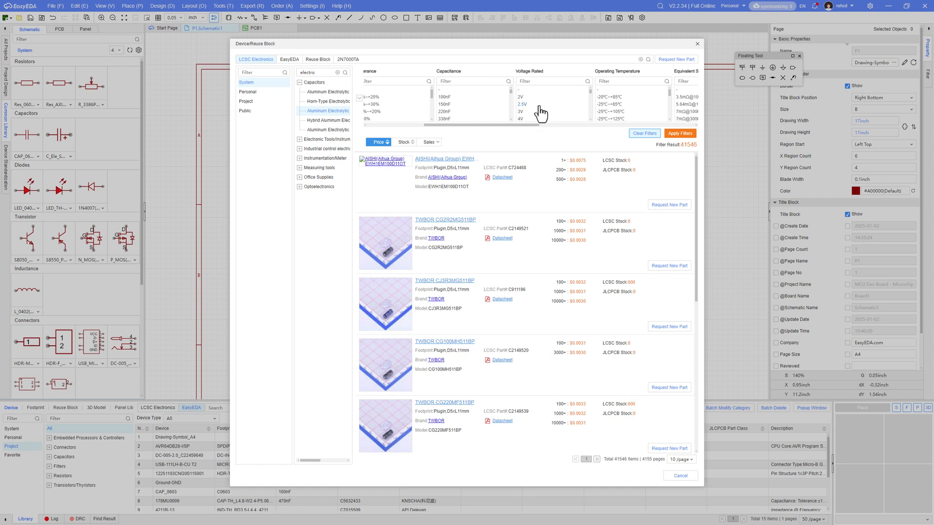
pyautogui.scroll(-2, 538, 114)
pyautogui.click(530, 97)
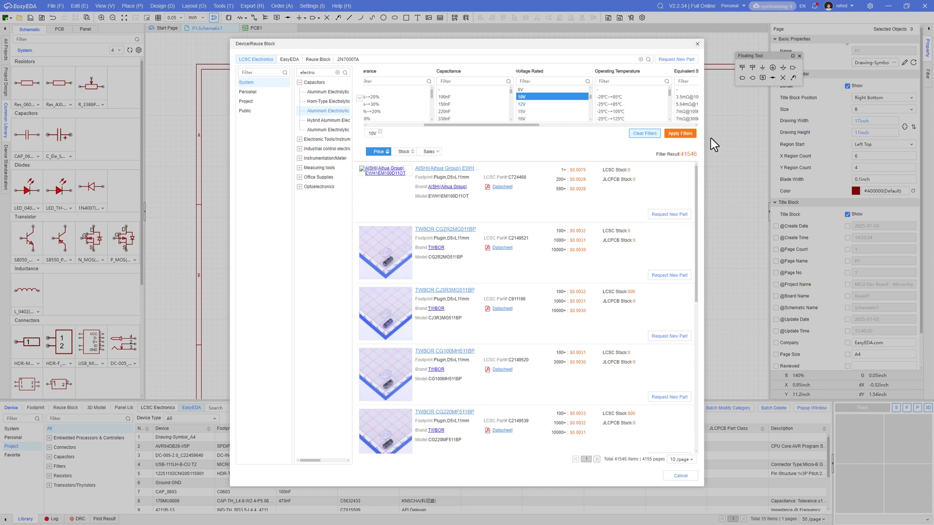
pyautogui.click(680, 133)
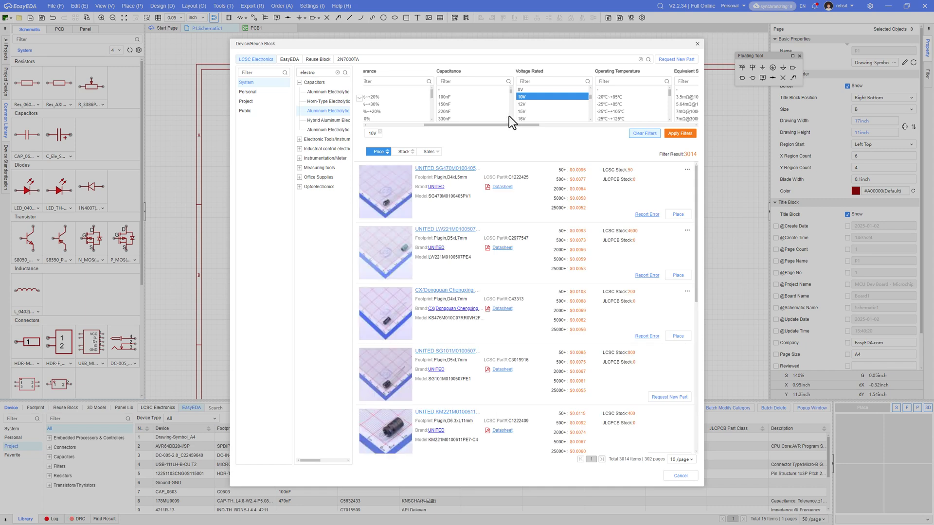
pyautogui.scroll(-10, 509, 115)
pyautogui.scroll(-10, 510, 115)
pyautogui.scroll(-5, 510, 115)
pyautogui.scroll(-2, 510, 119)
pyautogui.click(445, 105)
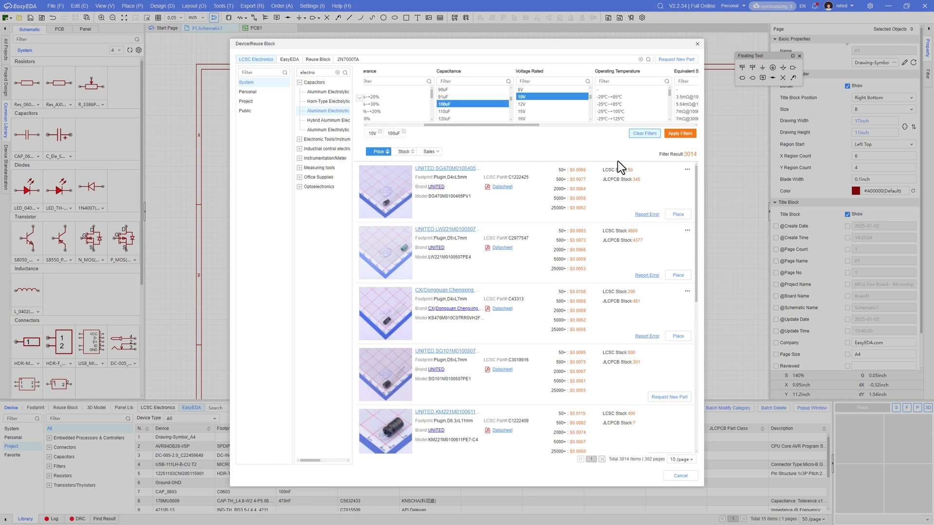
pyautogui.click(679, 137)
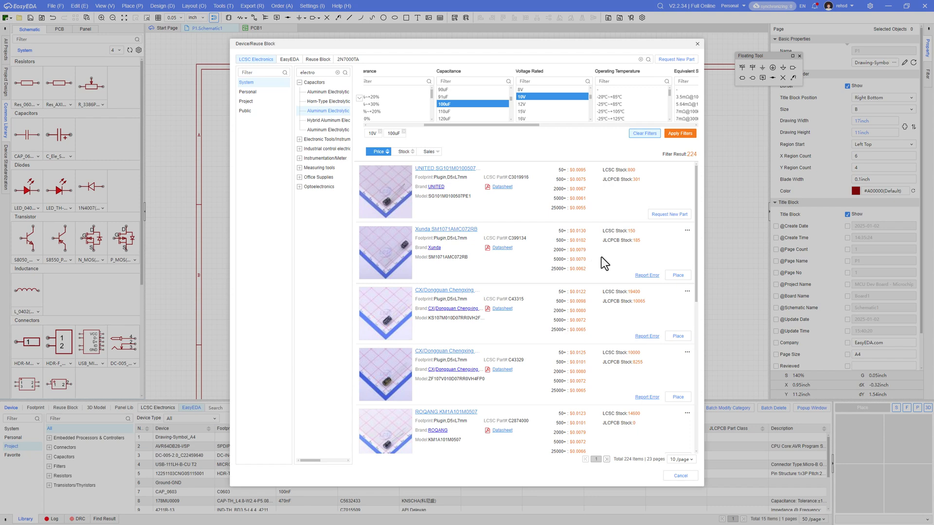
pyautogui.click(676, 274)
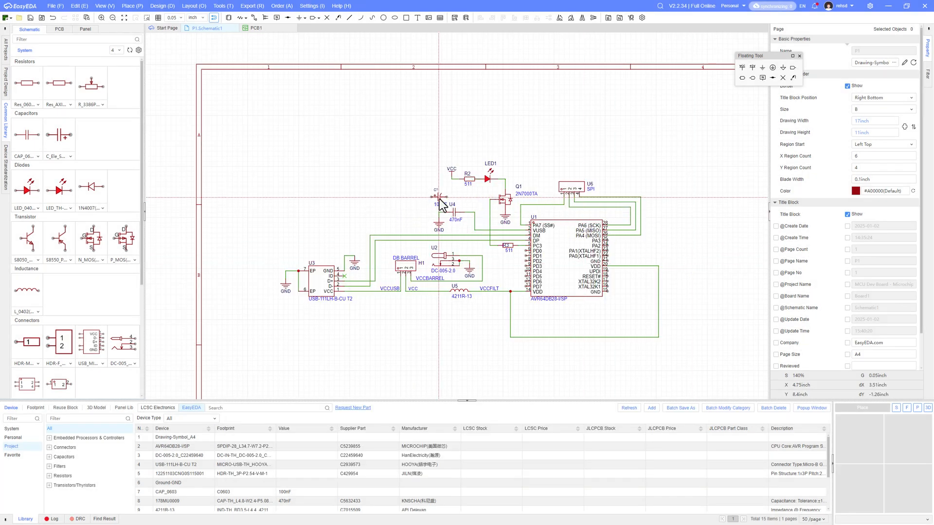
# Place 100uF capacitor C1 vertically under VCC and ground its lower pin.
pyautogui.click(428, 313)
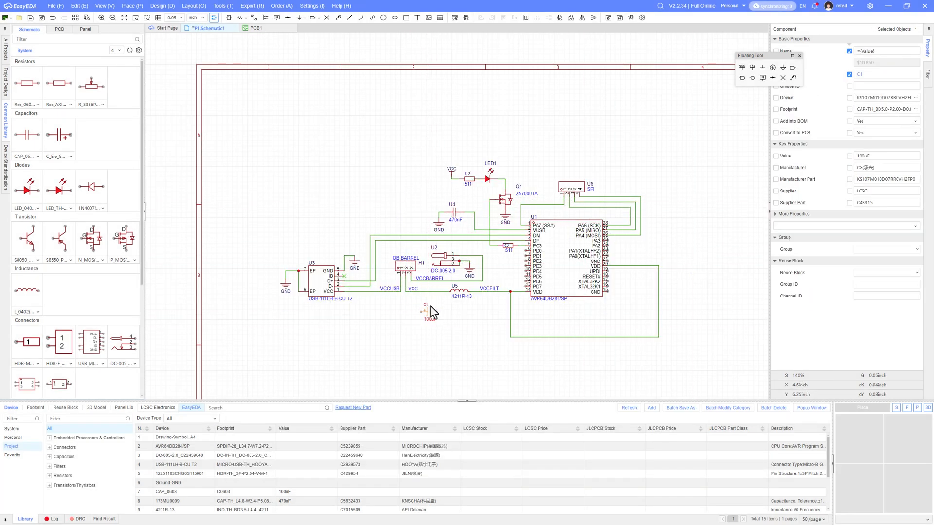
pyautogui.scroll(5, 430, 305)
pyautogui.press('space')
pyautogui.moveTo(418, 339); pyautogui.dragTo(336, 289)
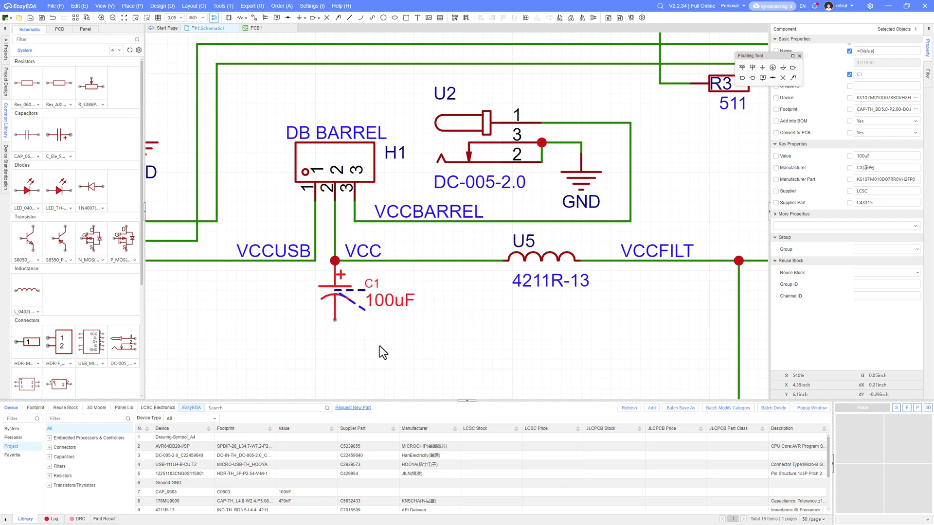
pyautogui.click(392, 352)
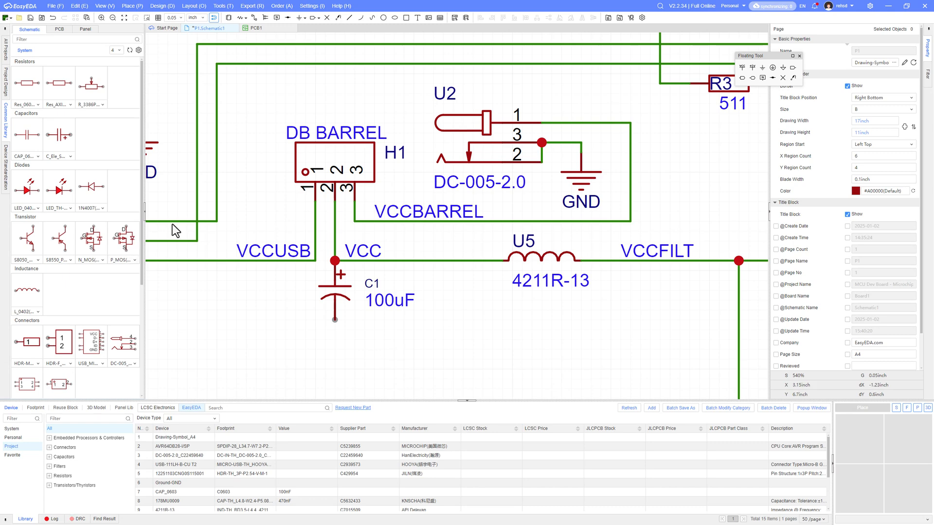
pyautogui.click(762, 68)
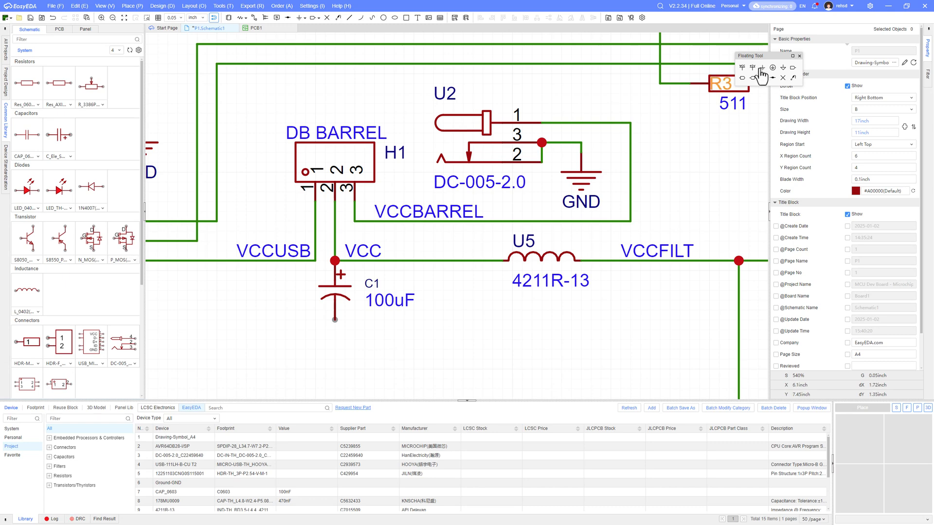
pyautogui.click(335, 321)
# Save the schematic and switch to the handwritten notes image.
pyautogui.scroll(-5, 406, 314)
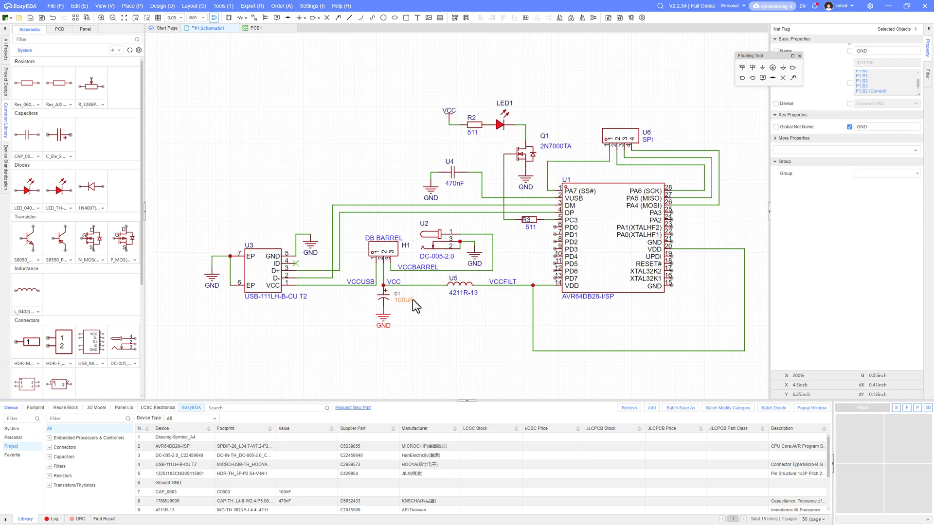
pyautogui.hotkey('ctrl', 's')
pyautogui.scroll(-2, 419, 296)
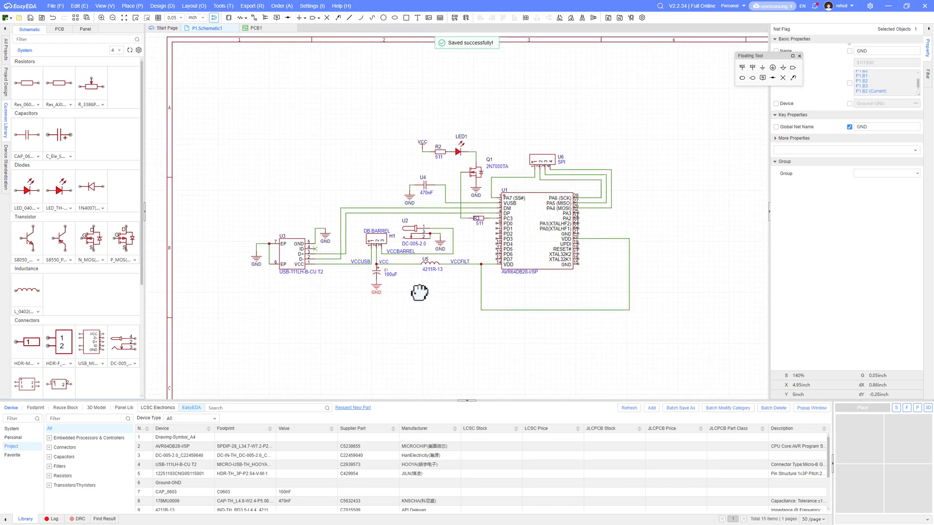
pyautogui.moveTo(419, 292); pyautogui.dragTo(411, 284, button='right')
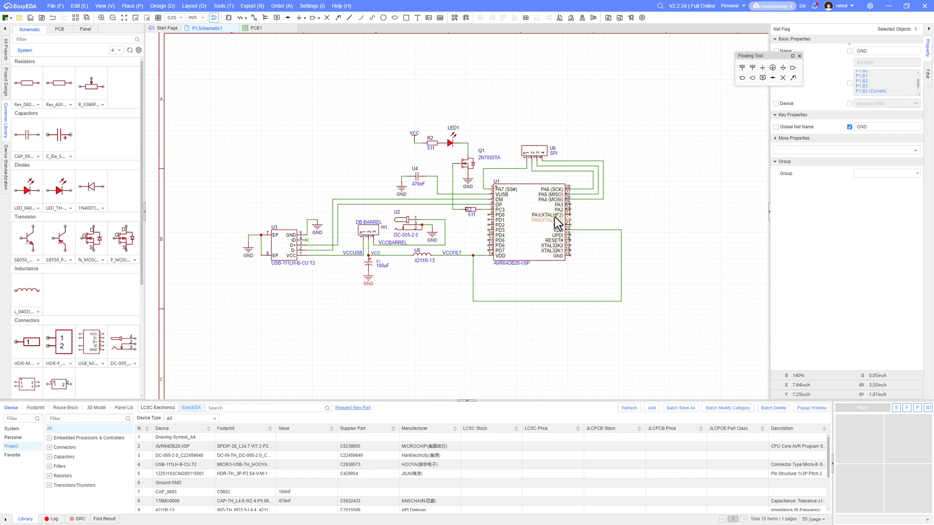
pyautogui.hotkey('alt', 'Tab')
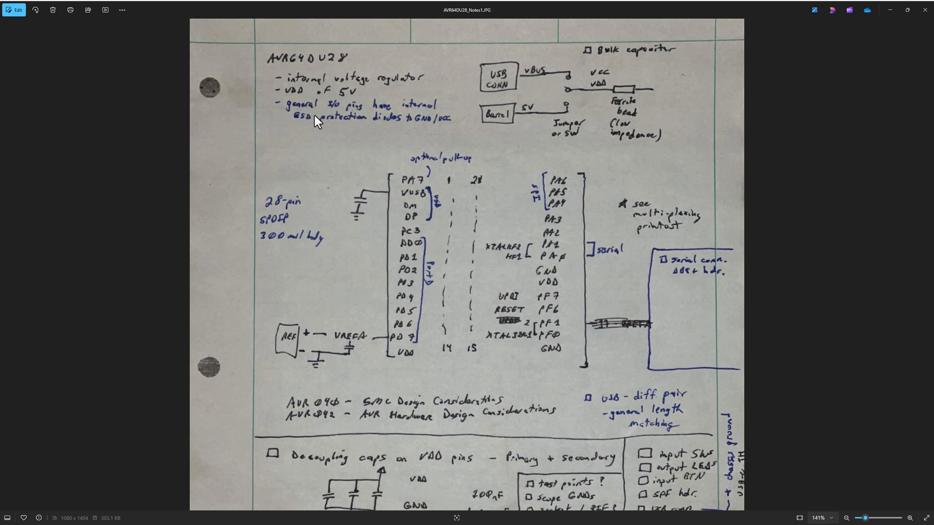
# Return from the notes image to the EasyEDA Pro schematic.
pyautogui.hotkey('alt', 'Tab')
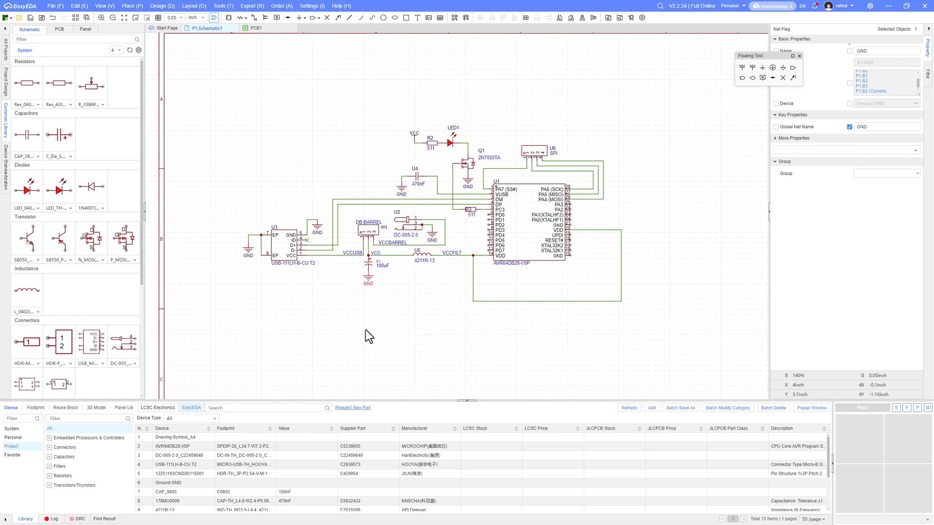
# Rename the VCC net label to 5V0.
pyautogui.moveTo(369, 329); pyautogui.dragTo(394, 326, button='right')
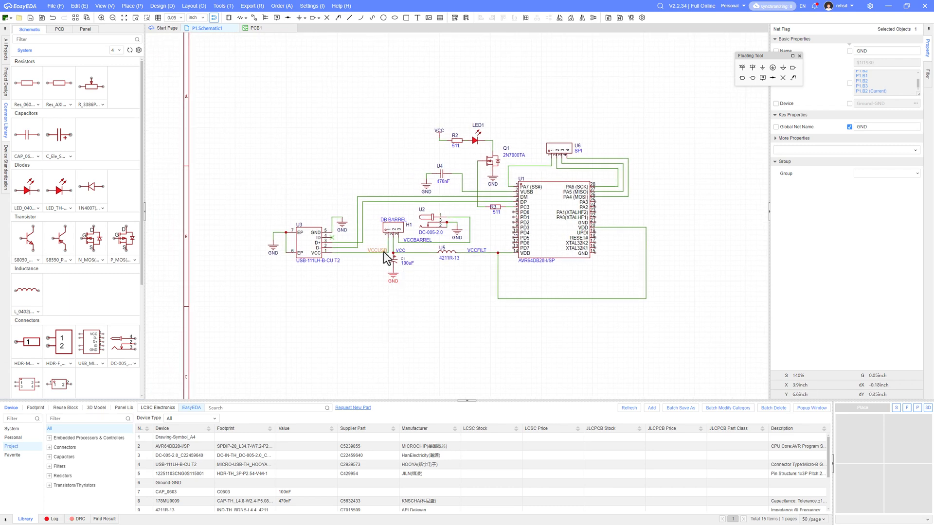
pyautogui.scroll(3, 383, 252)
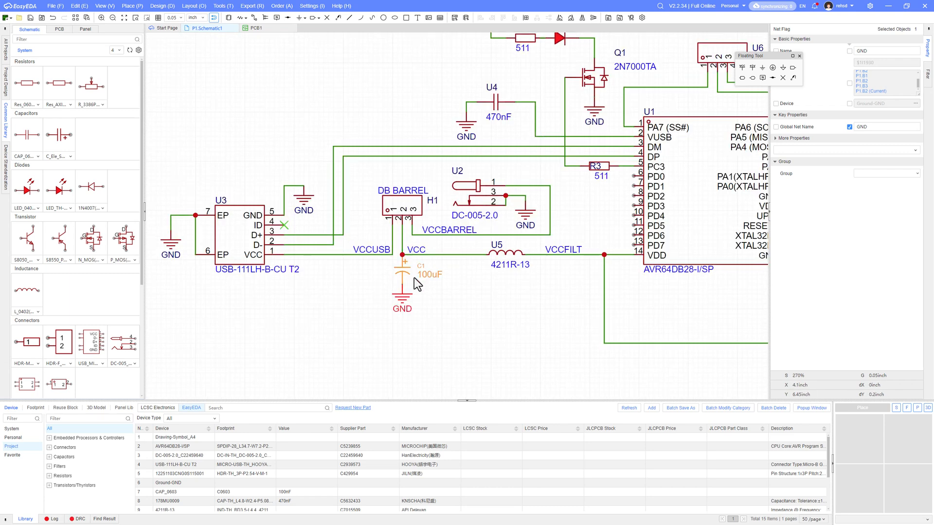
pyautogui.doubleClick(422, 252)
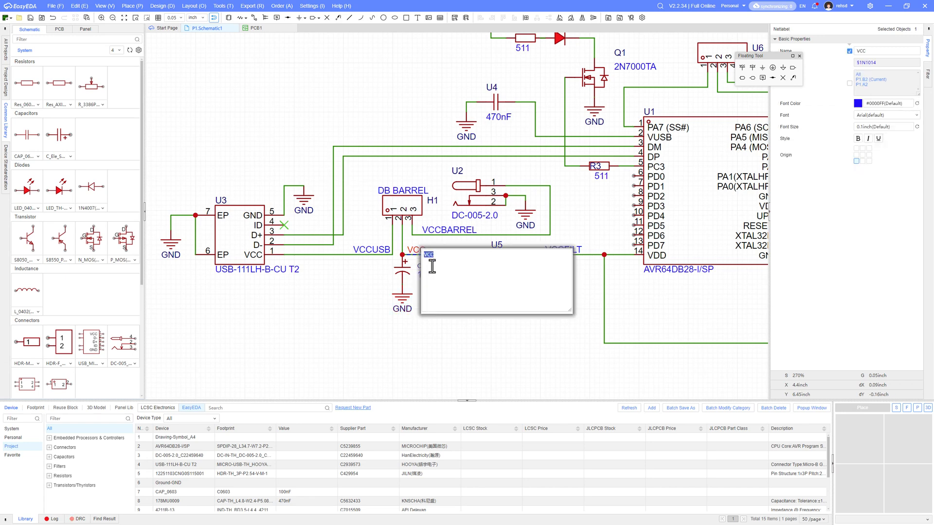
pyautogui.write('5V0')
pyautogui.press('Return')
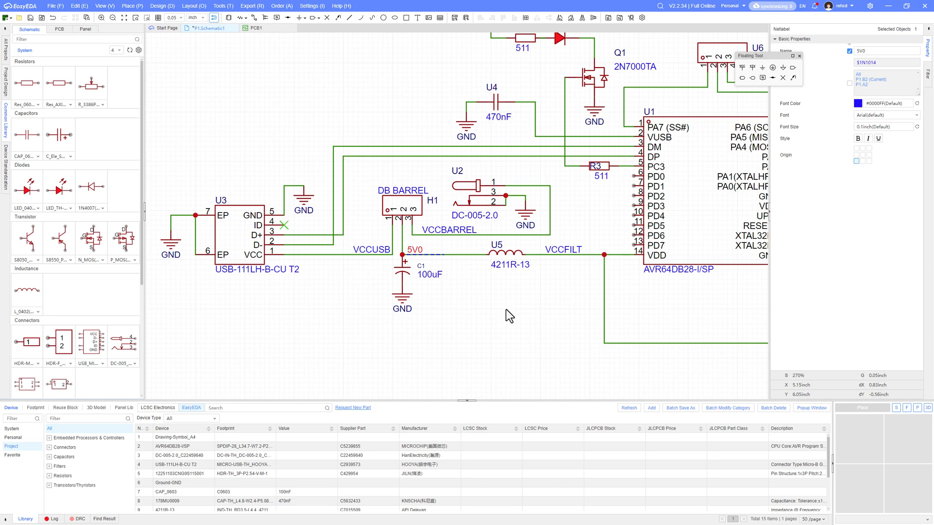
# Rename the VCCUSB net label to 5V0USB.
pyautogui.moveTo(506, 309); pyautogui.dragTo(410, 308, button='right')
pyautogui.scroll(-4, 399, 265)
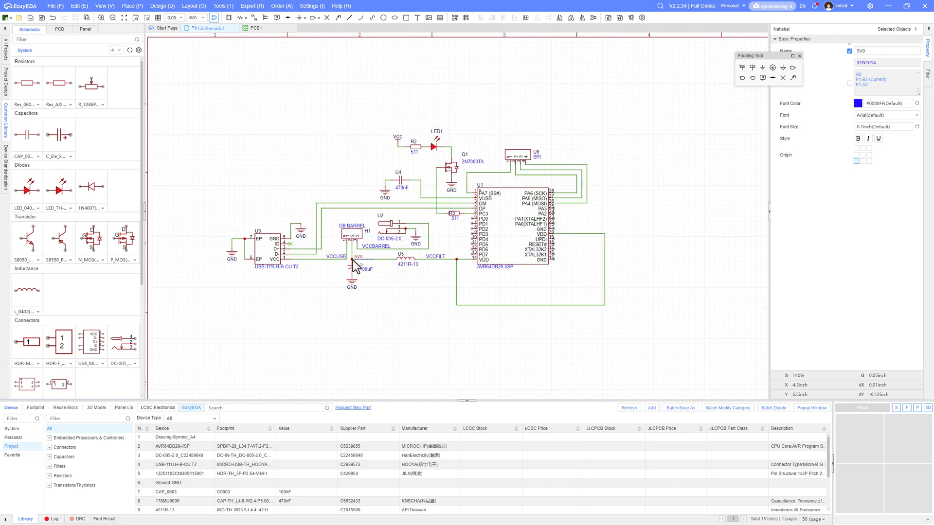
pyautogui.scroll(10, 369, 297)
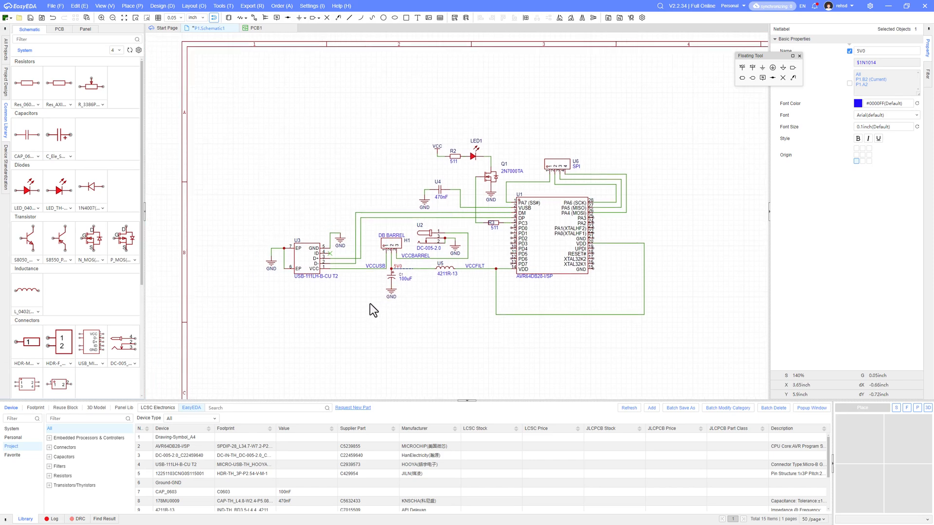
pyautogui.doubleClick(406, 219)
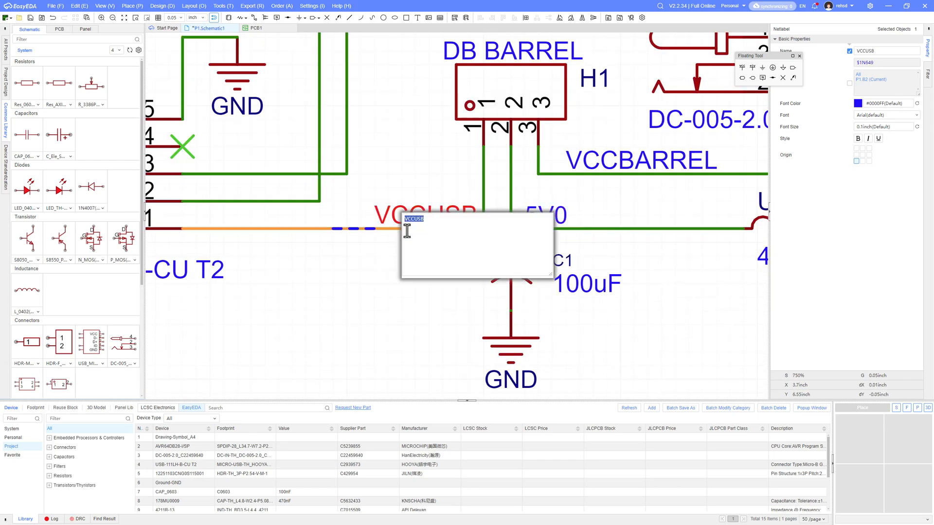
pyautogui.write('5V0USB')
pyautogui.press('Return')
# Change the DB BARREL label on H1 to 5V0BARREL.
pyautogui.moveTo(417, 188); pyautogui.dragTo(403, 272, button='right')
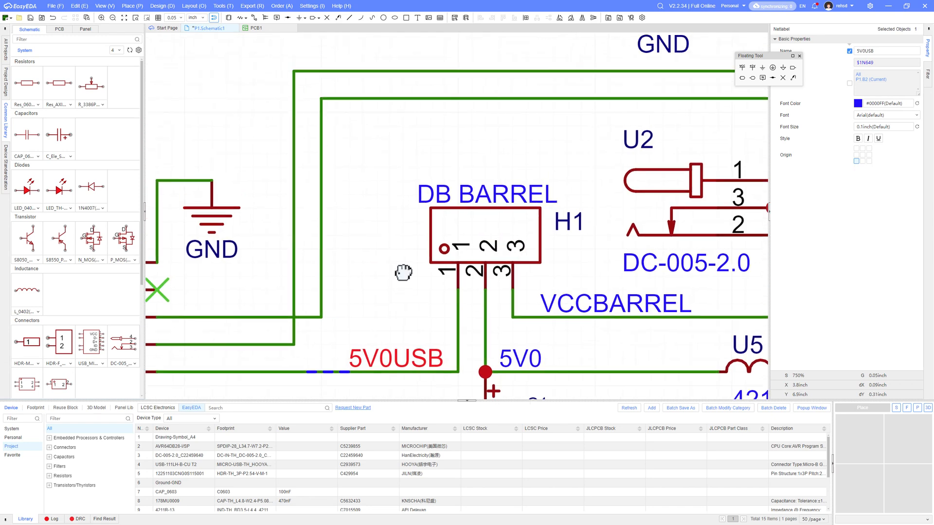
pyautogui.doubleClick(472, 196)
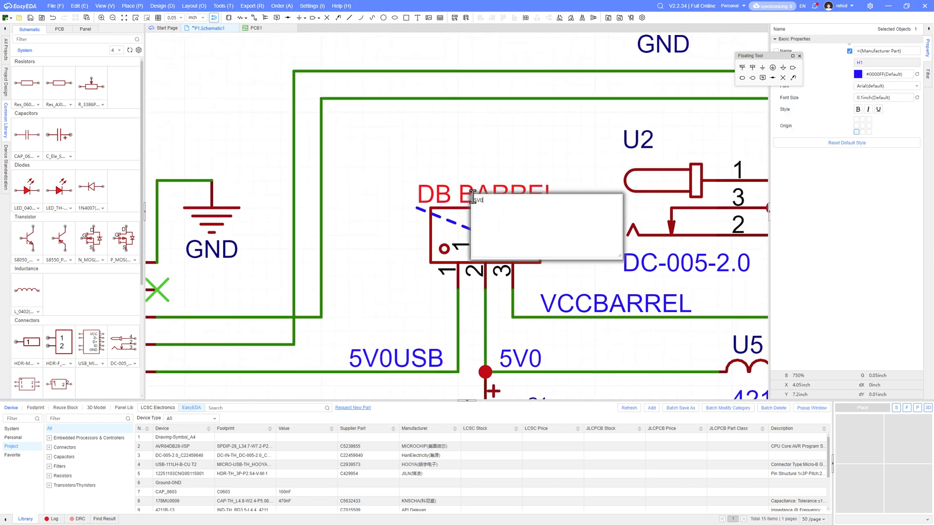
pyautogui.write('5V0BARREL')
pyautogui.press('Return')
pyautogui.scroll(-7, 433, 282)
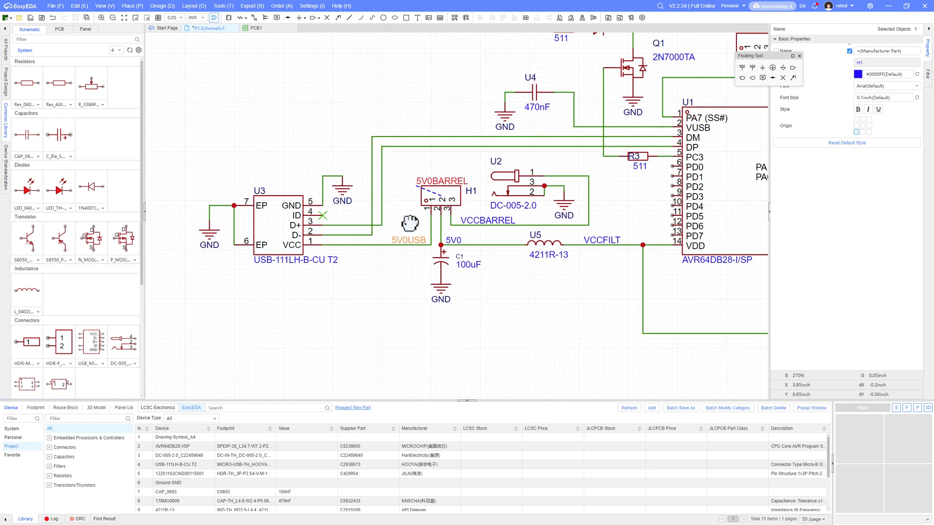
pyautogui.moveTo(361, 284); pyautogui.dragTo(341, 294, button='right')
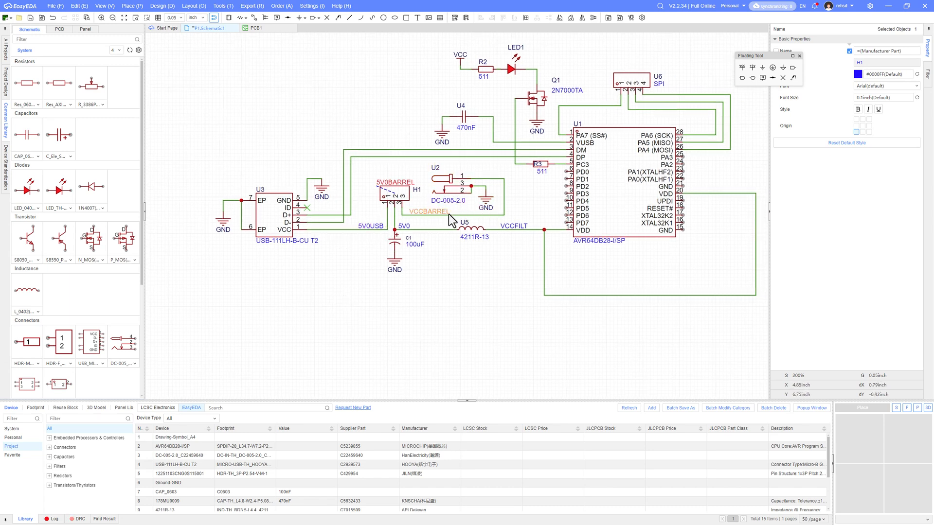
# Correct the H1 text from DB BARREL to DC BARREL.
pyautogui.click(355, 152)
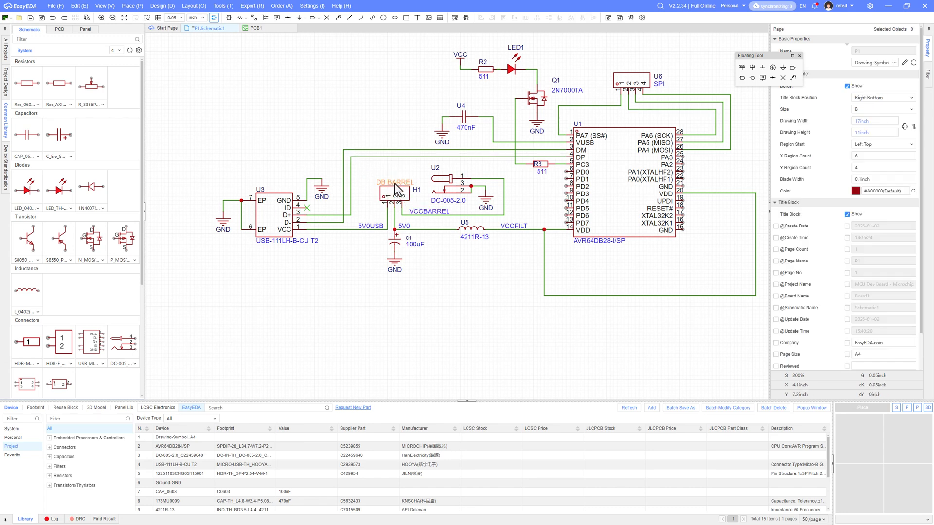
pyautogui.hotkey('ctrl', 'z')
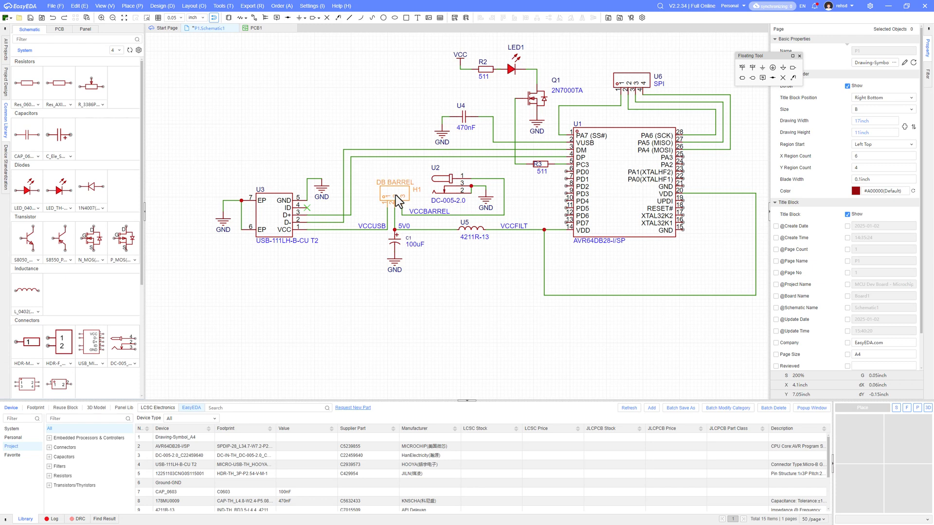
pyautogui.hotkey('ctrl', 'y')
pyautogui.doubleClick(395, 188)
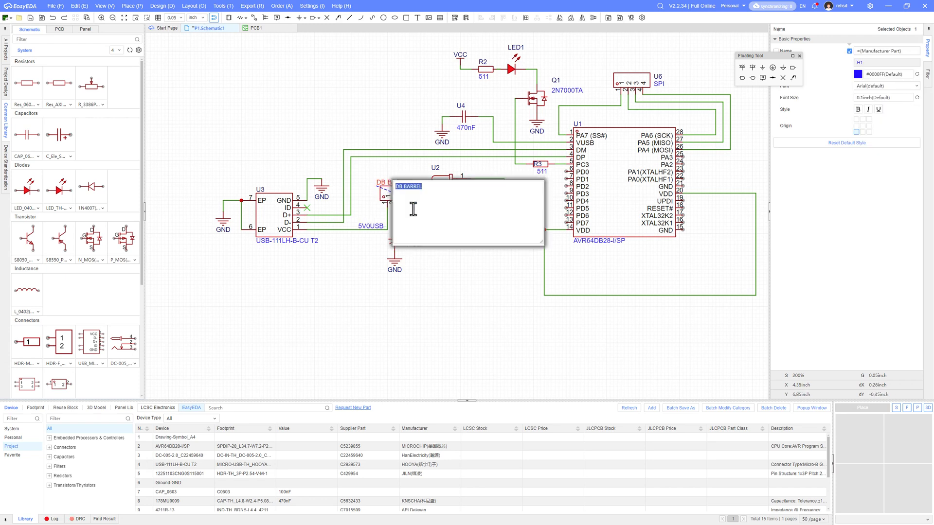
pyautogui.click(413, 209)
pyautogui.press('BackSpace')
pyautogui.write('C')
pyautogui.press('Return')
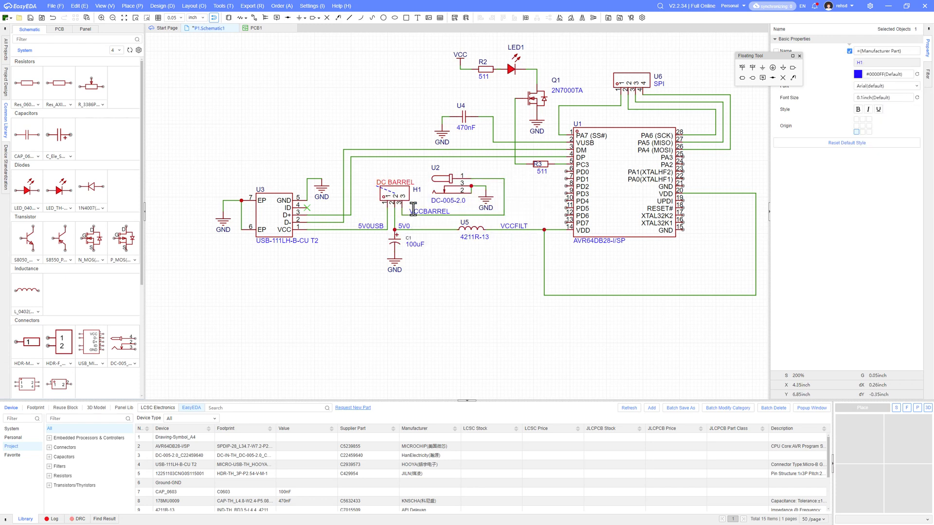
# Rename the VCCBARREL net label to 5V0BARREL.
pyautogui.doubleClick(422, 213)
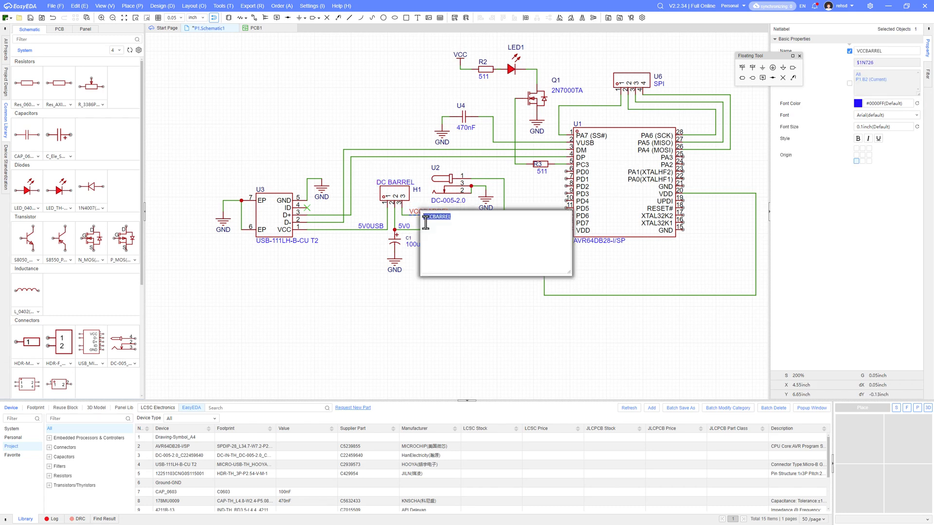
pyautogui.press('BackSpace')
pyautogui.write('5V0BARREL')
pyautogui.press('Return')
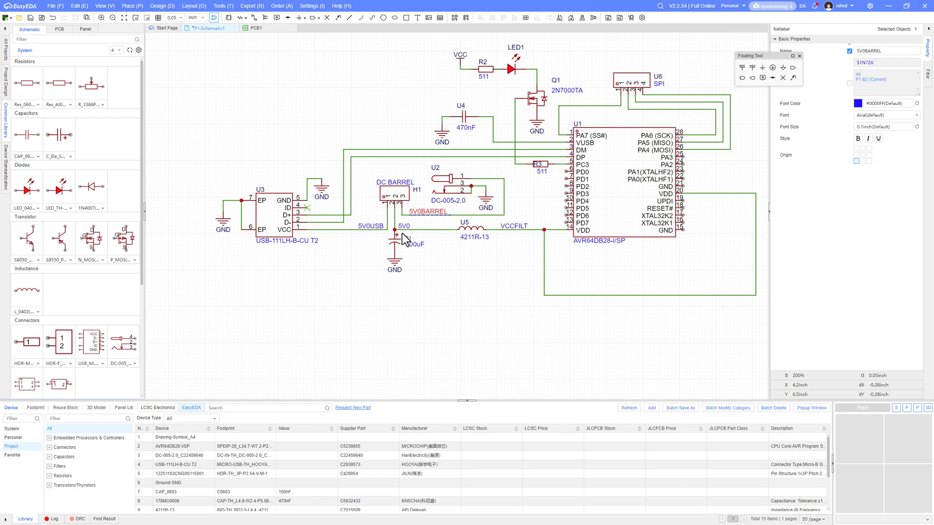
pyautogui.click(520, 223)
# Rename the VCCFILT net label to 5V0FILT.
pyautogui.click(519, 228)
pyautogui.doubleClick(519, 229)
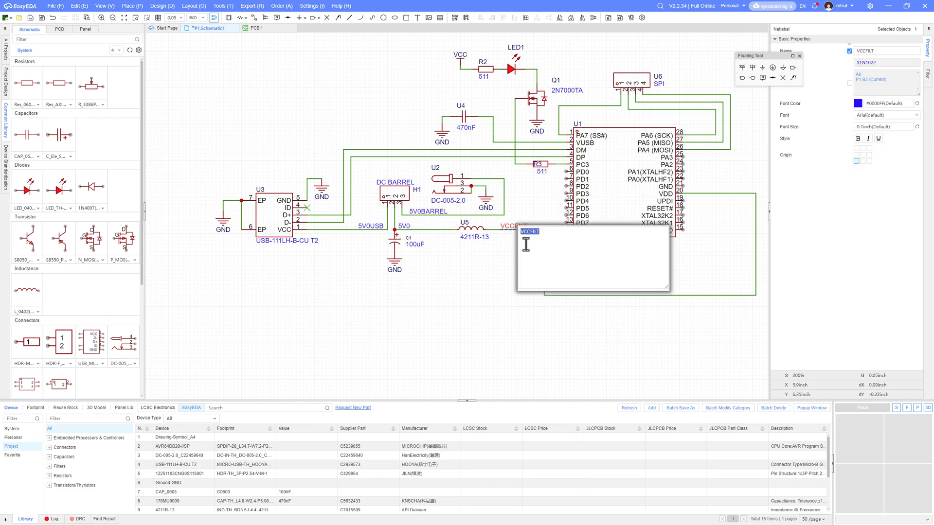
pyautogui.press('Home')
pyautogui.hotkey('shift', 'Right')
pyautogui.hotkey('shift', 'Right')
pyautogui.hotkey('shift', 'Right')
pyautogui.write('5V0')
pyautogui.press('Return')
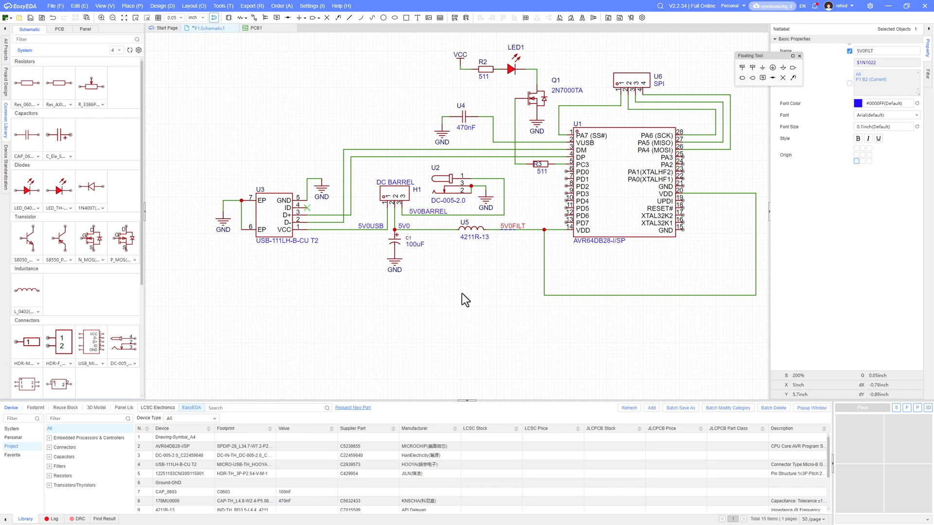
pyautogui.moveTo(463, 294); pyautogui.dragTo(460, 318, button='right')
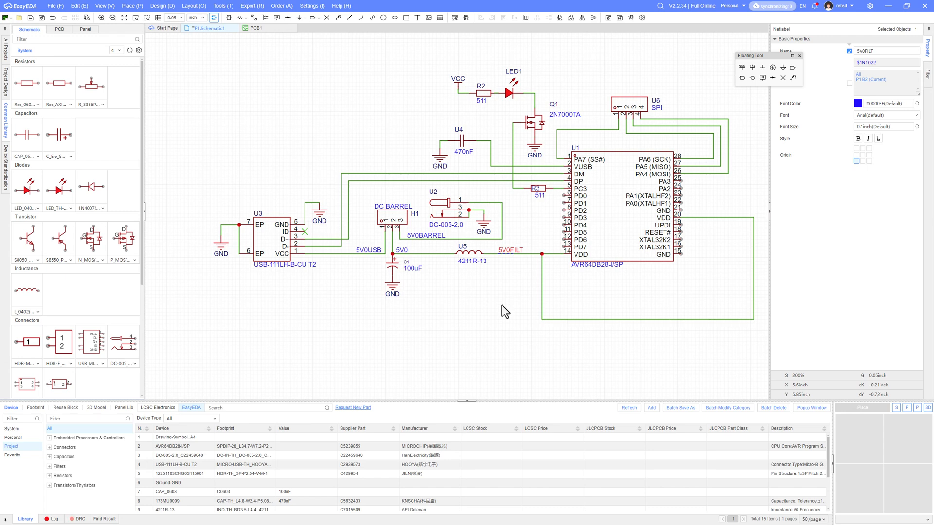
# Inspect inductor U5 and the power section, then bring up the handwritten AVR64DU28 notes photo.
pyautogui.click(471, 253)
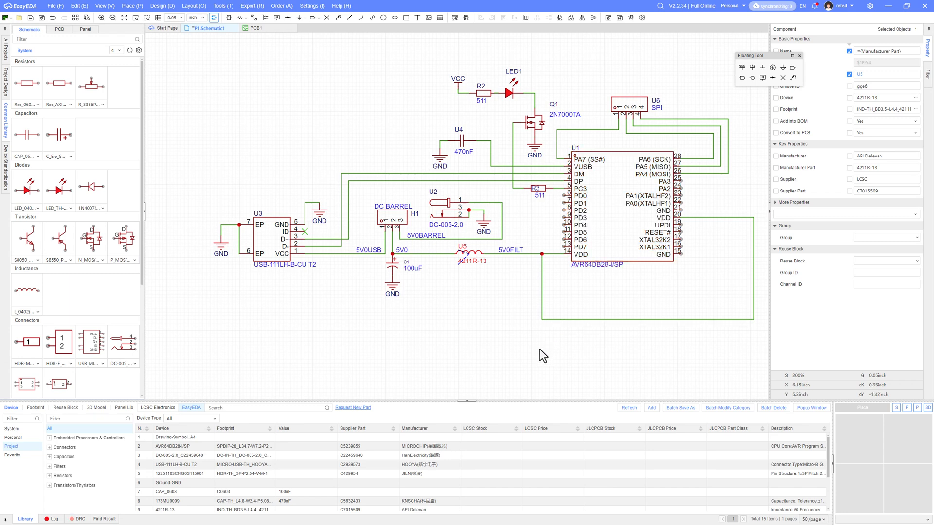
pyautogui.scroll(-2, 491, 327)
pyautogui.moveTo(492, 328); pyautogui.dragTo(464, 324, button='right')
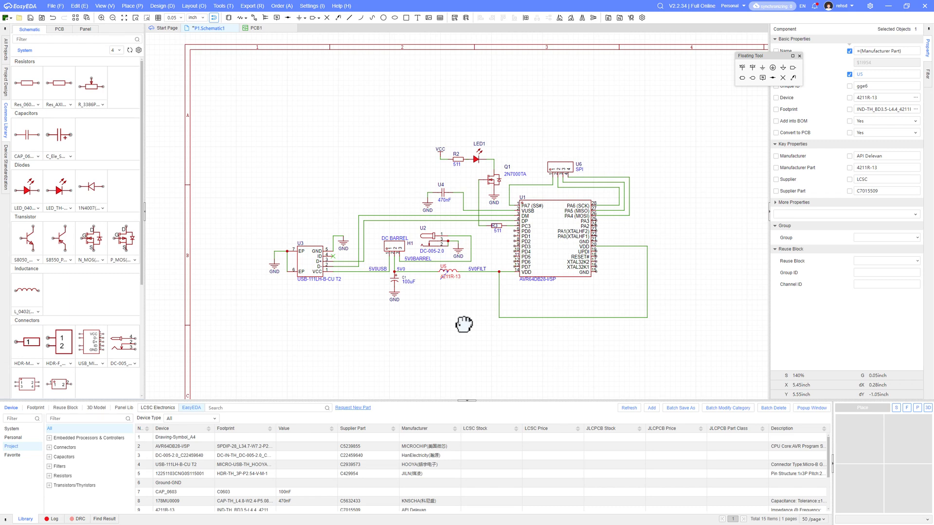
pyautogui.scroll(2, 464, 325)
pyautogui.hotkey('alt', 'Tab')
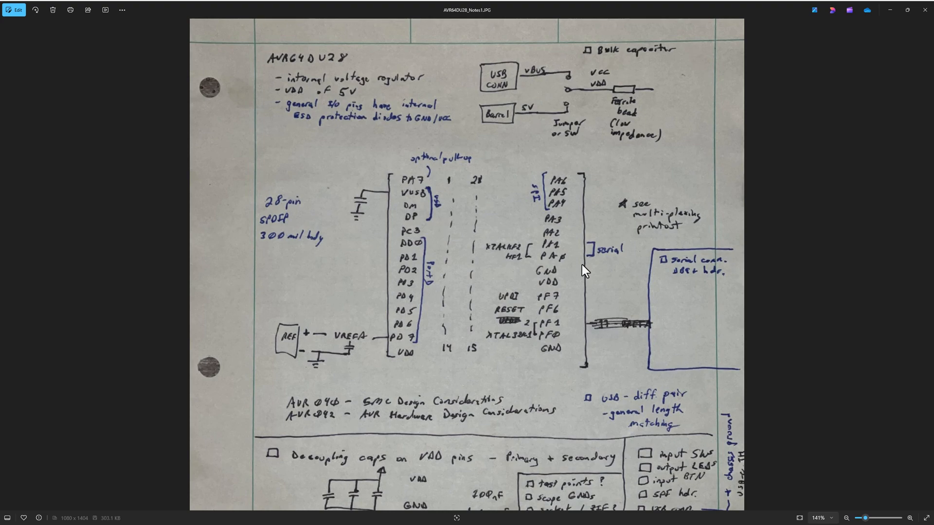
# Check the pinout table and handwritten notes photos, then list DIP Switches in EasyEDA's device library.
pyautogui.press('Right')
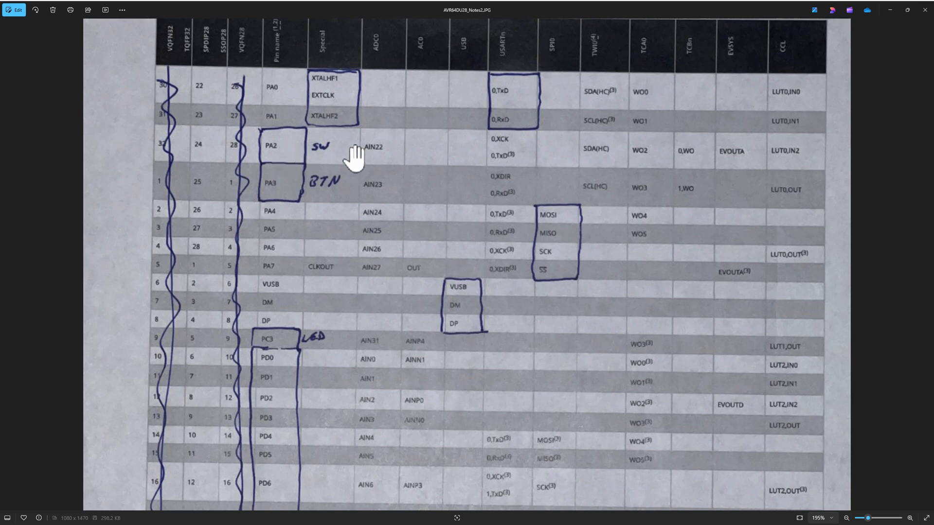
pyautogui.press('Left')
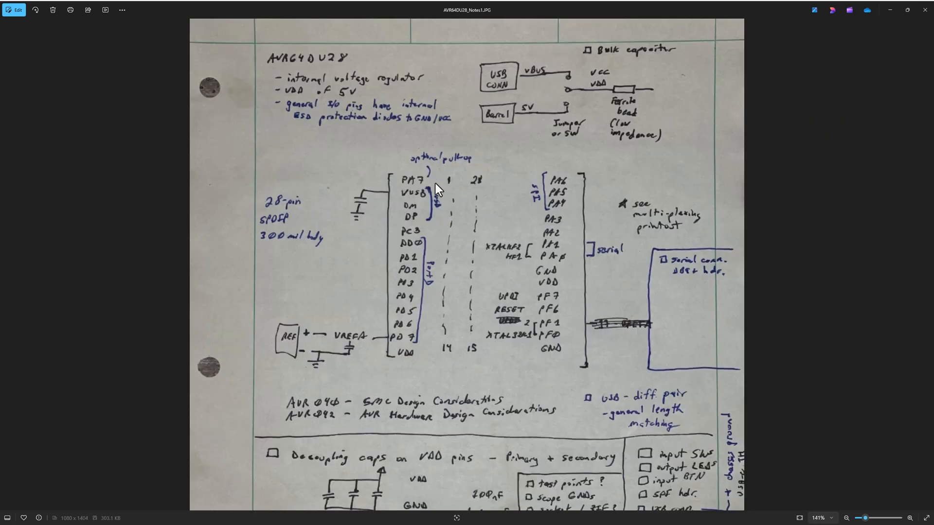
pyautogui.hotkey('alt', 'Tab')
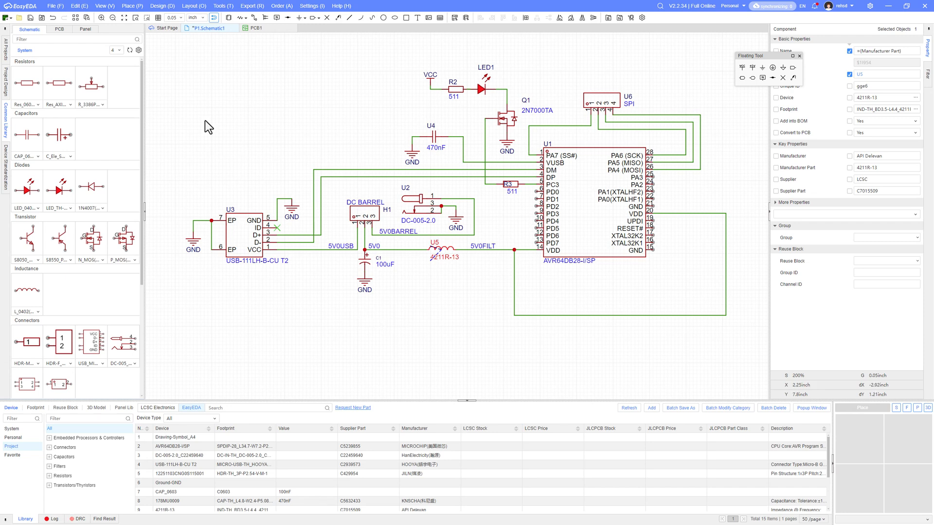
pyautogui.click(228, 18)
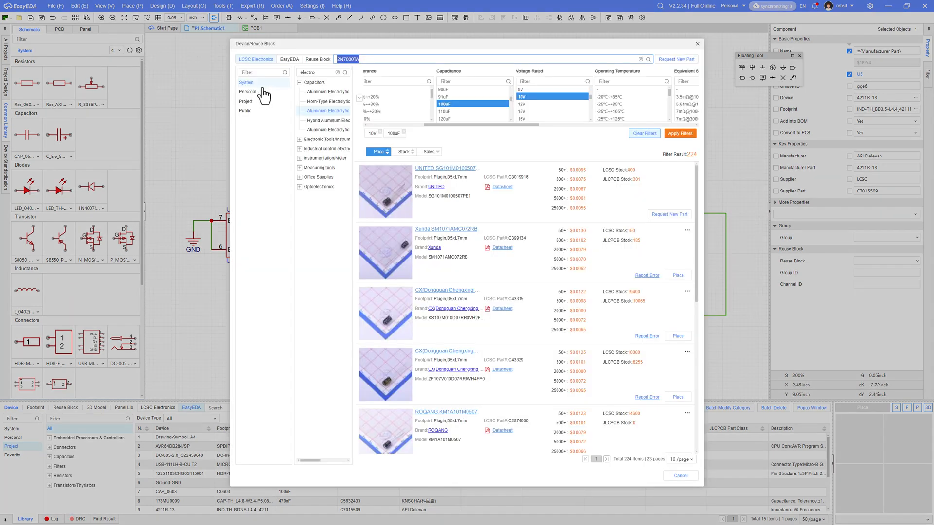
pyautogui.click(307, 73)
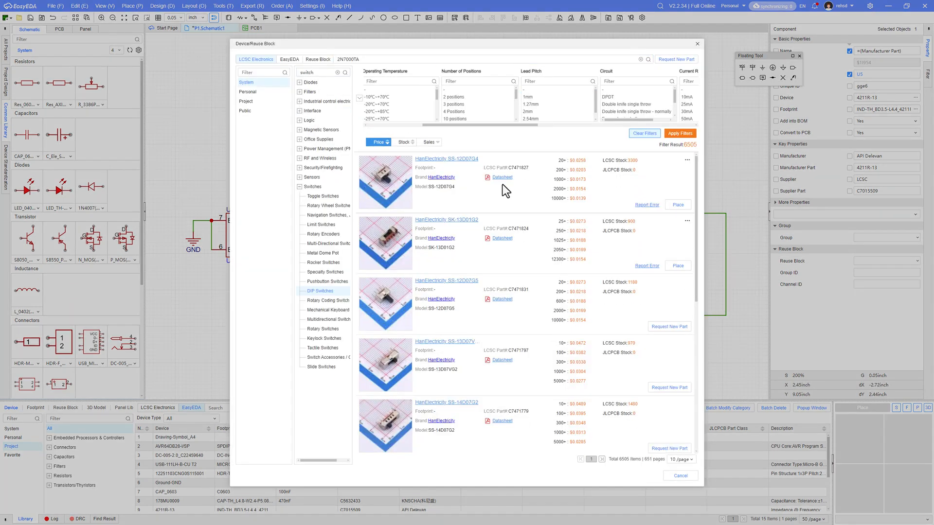
# Review the SS-12D07G4 product images on LCSC, then minimize the browser.
pyautogui.click(446, 159)
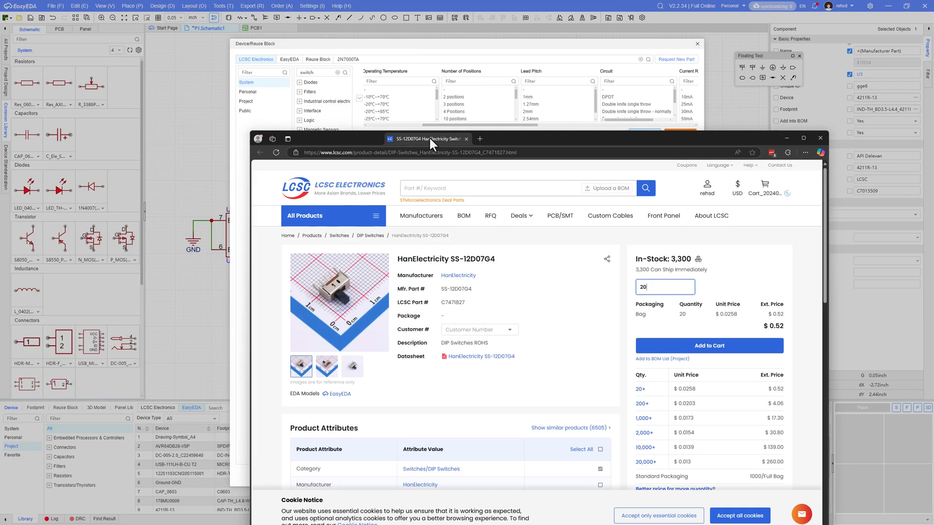
pyautogui.moveTo(363, 139)
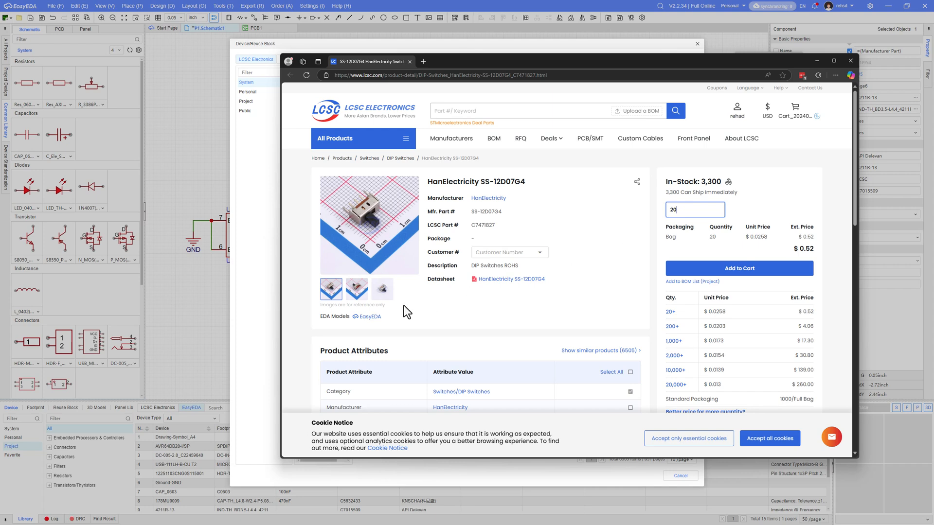
pyautogui.moveTo(361, 293)
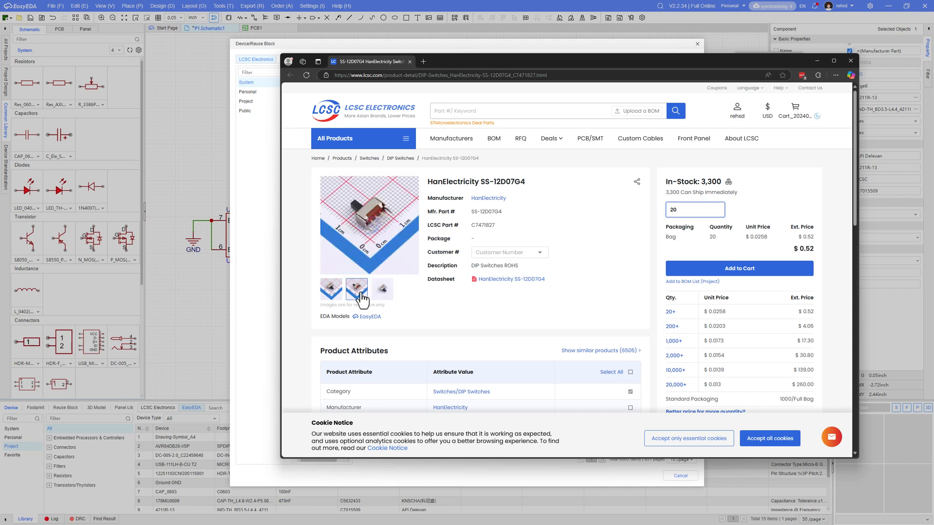
pyautogui.click(817, 60)
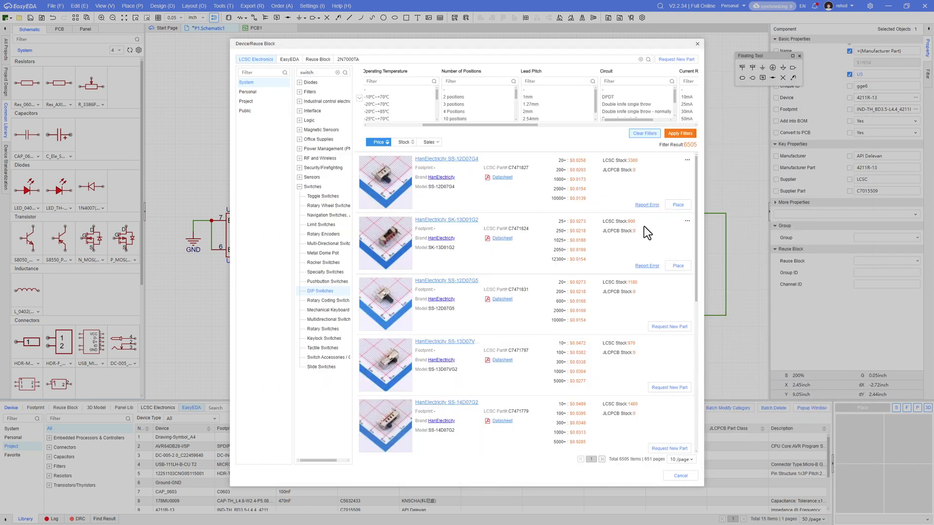
# Place the SS-12D07G4 switch as SW1 above the microcontroller, then flip through the notes photos.
pyautogui.click(678, 204)
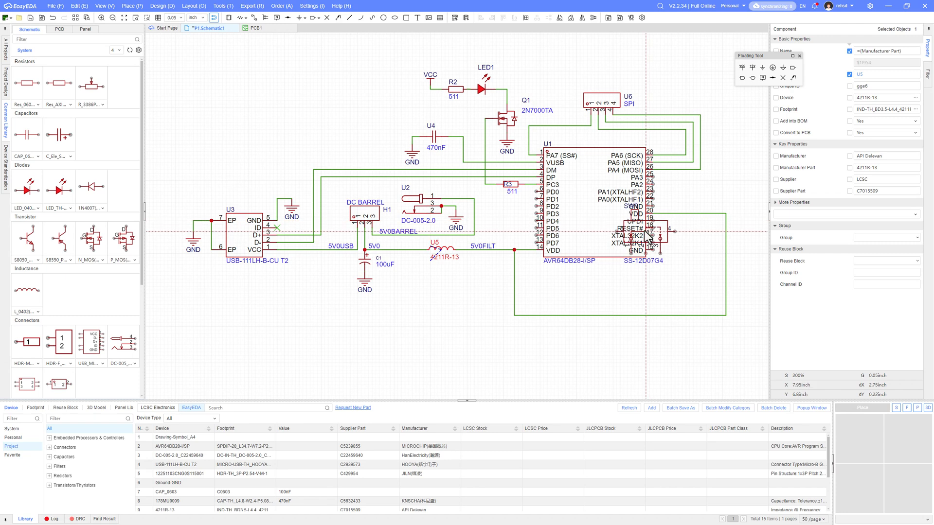
pyautogui.moveTo(668, 305); pyautogui.dragTo(559, 307, button='right')
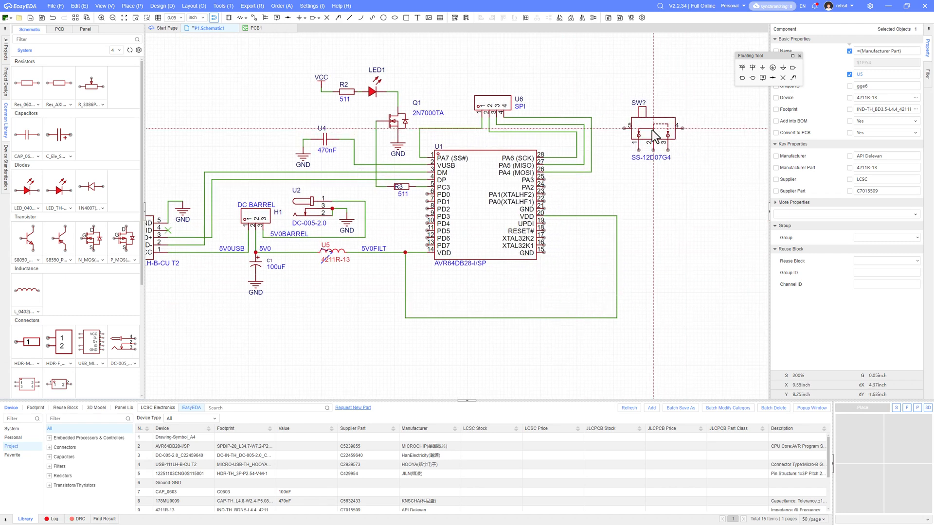
pyautogui.click(648, 131)
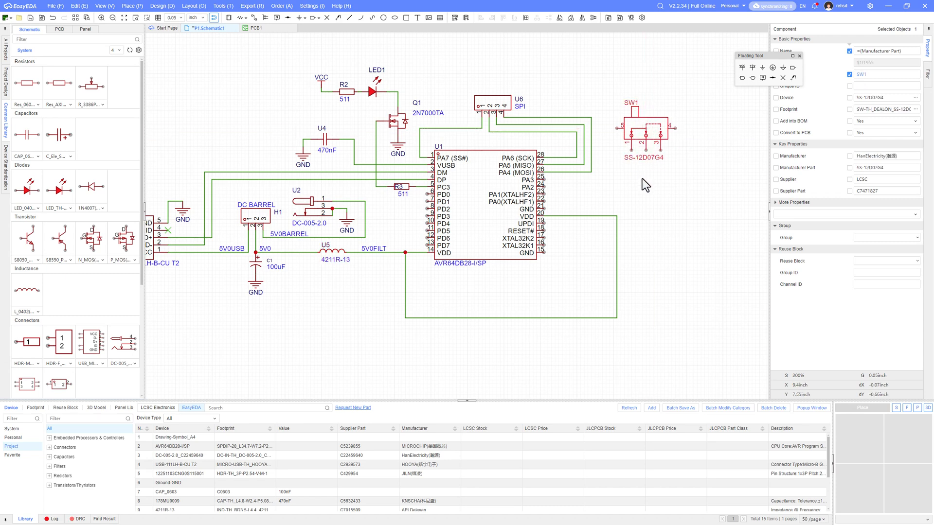
pyautogui.hotkey('alt', 'Tab')
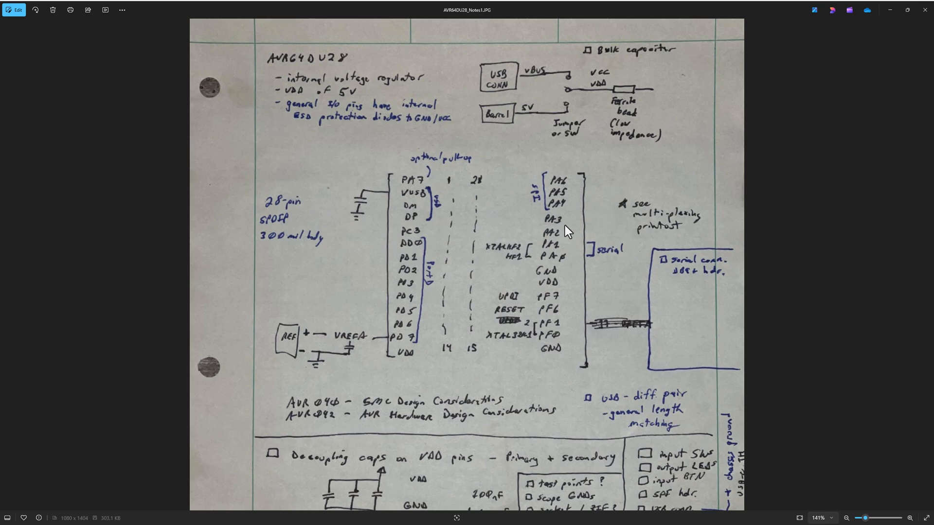
pyautogui.press('Right')
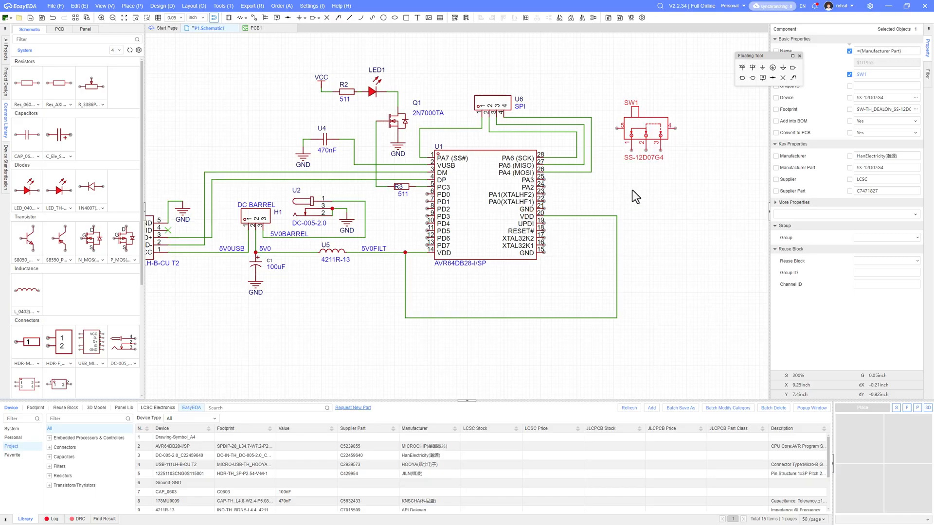
# Wire U1 pin 24 (PA2) to SW1 pin 2 and nudge SW1 slightly right.
pyautogui.click(632, 191)
pyautogui.press('w')
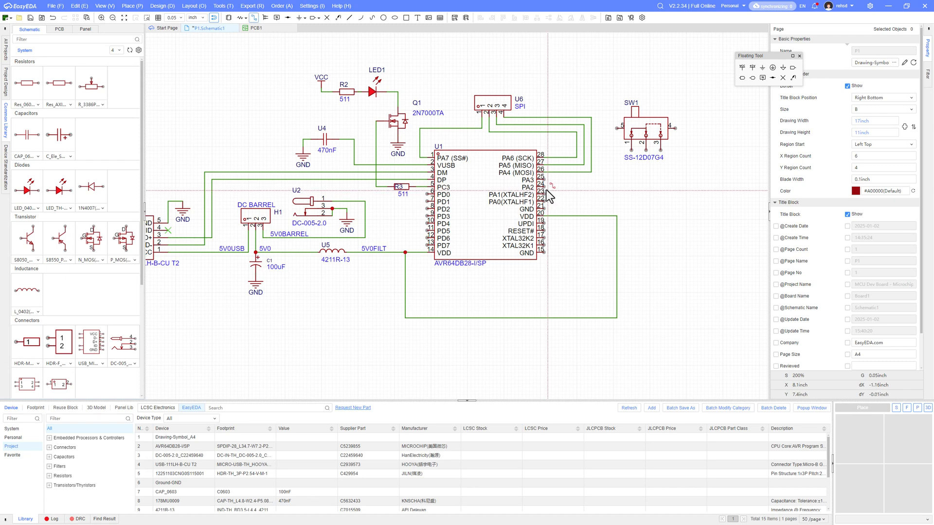
pyautogui.click(547, 187)
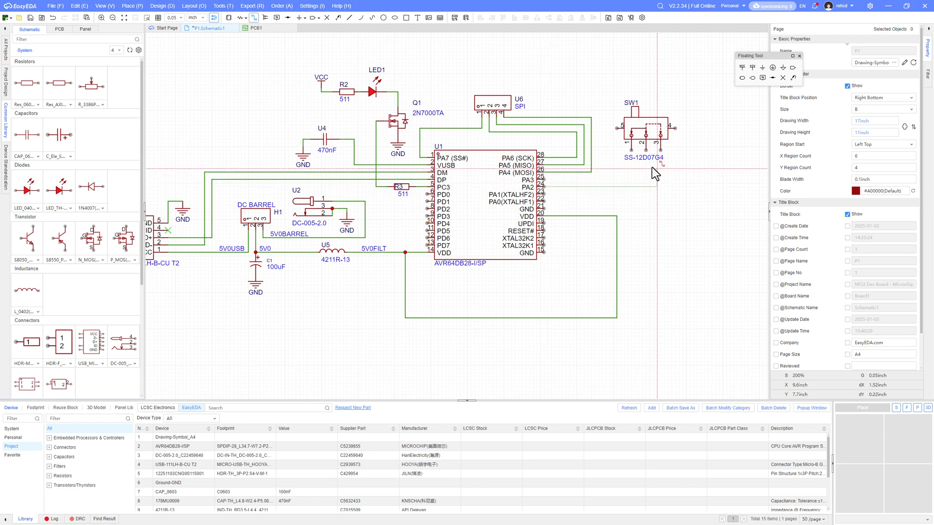
pyautogui.click(646, 152)
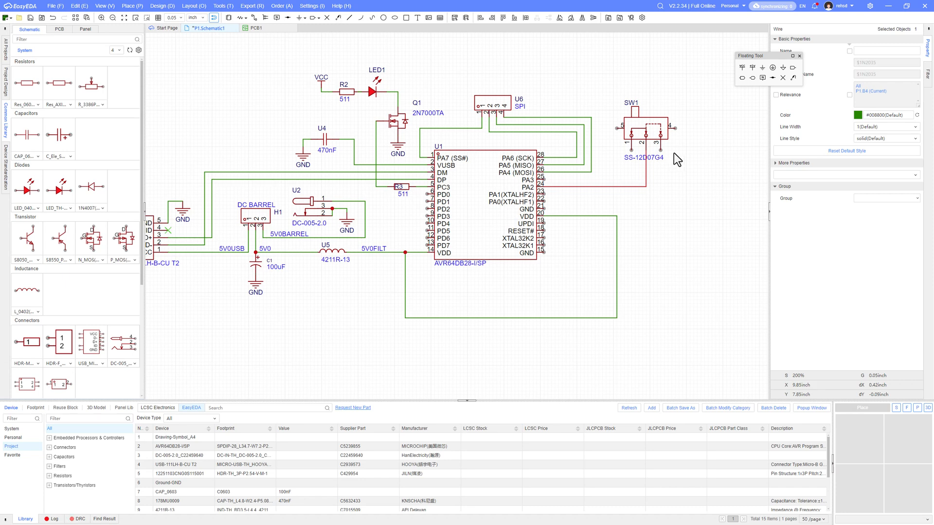
pyautogui.moveTo(660, 122); pyautogui.dragTo(671, 121)
pyautogui.click(672, 122)
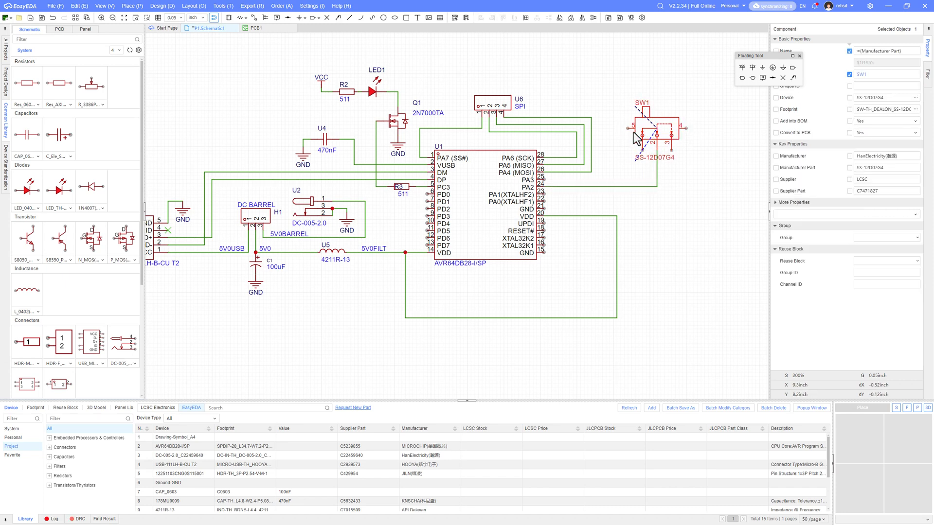
pyautogui.moveTo(678, 193); pyautogui.dragTo(659, 225, button='right')
pyautogui.scroll(-2, 698, 218)
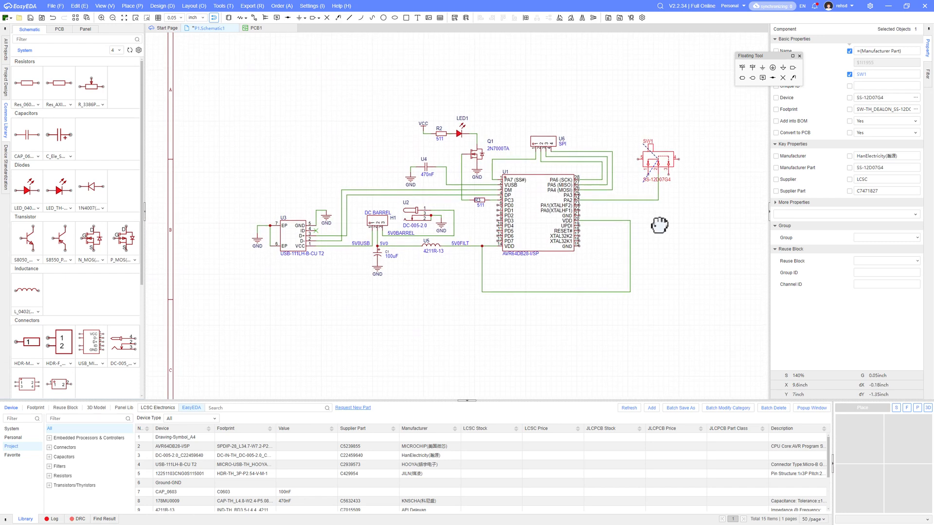
pyautogui.scroll(2, 666, 209)
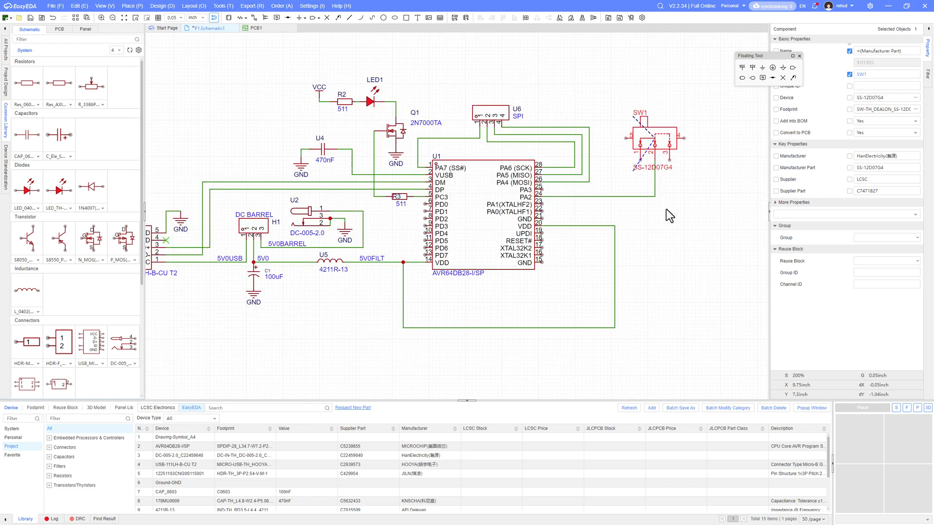
# Add ground symbols beside U2 pin 2 and SW1, wiring the SW1 ground to pin 1.
pyautogui.click(343, 234)
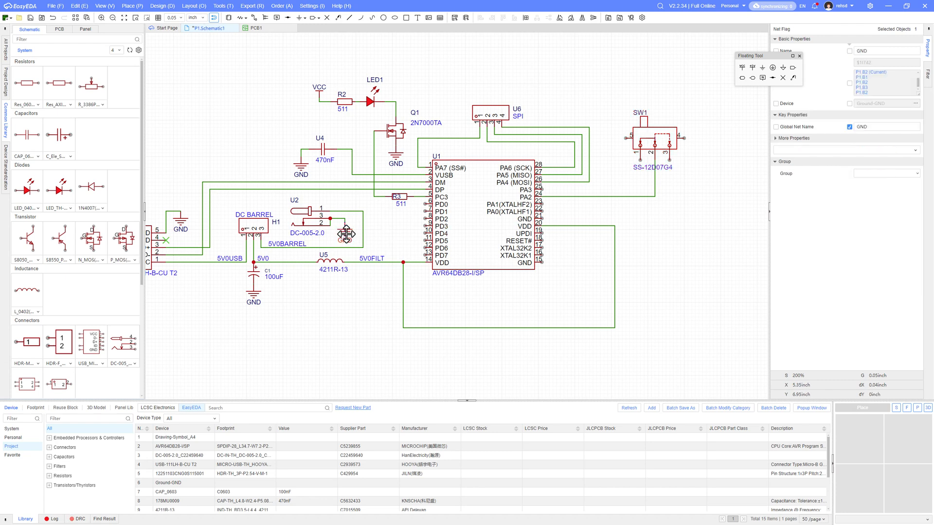
pyautogui.click(762, 68)
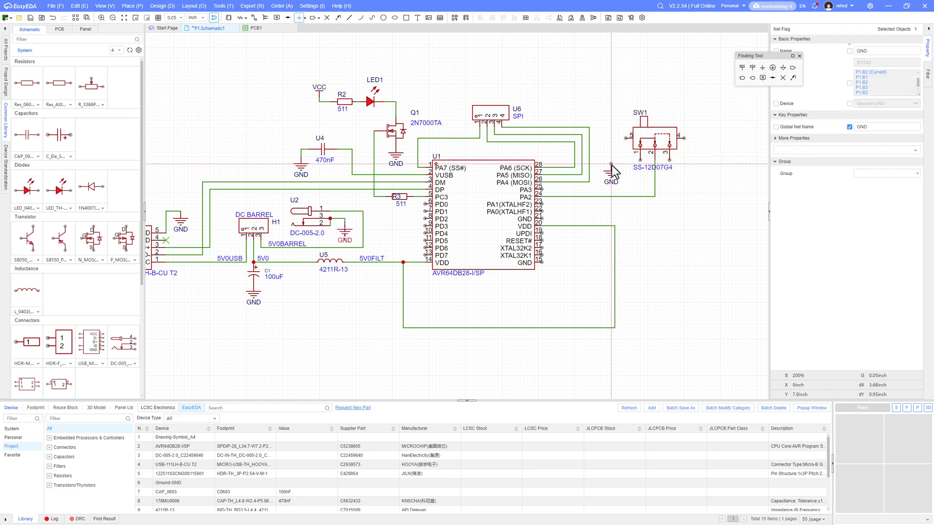
pyautogui.click(612, 165)
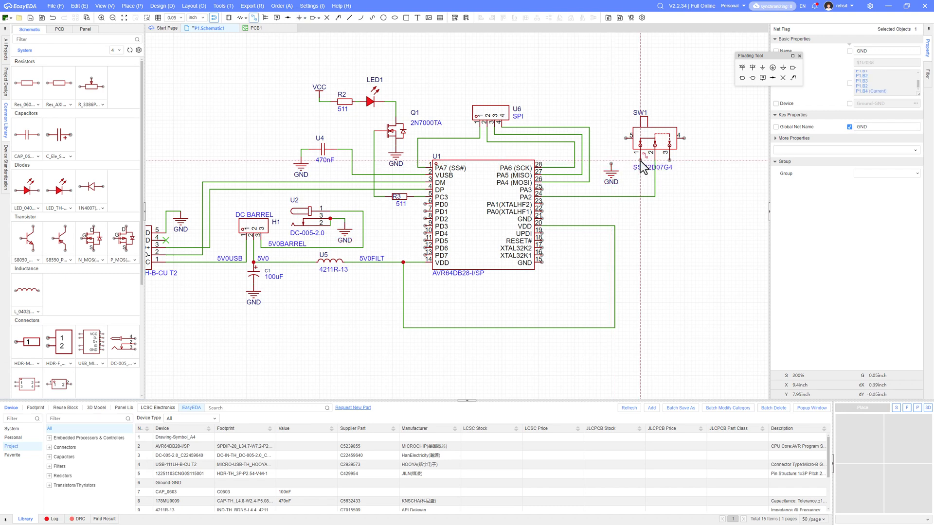
pyautogui.hotkey('alt', 'w')
pyautogui.click(611, 162)
pyautogui.click(640, 161)
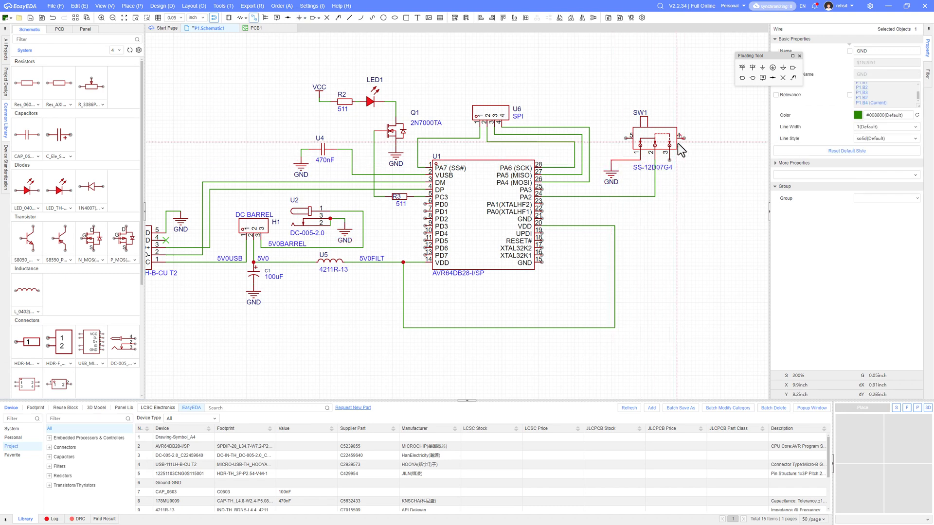
# Mark SW1 pins 4 and 5 with no-connect flags.
pyautogui.click(684, 137)
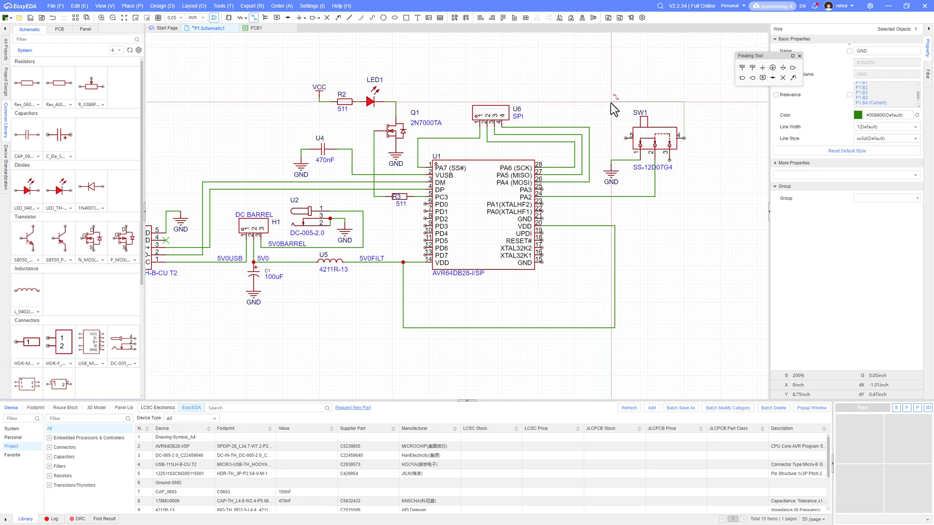
pyautogui.press('Escape')
pyautogui.click(782, 77)
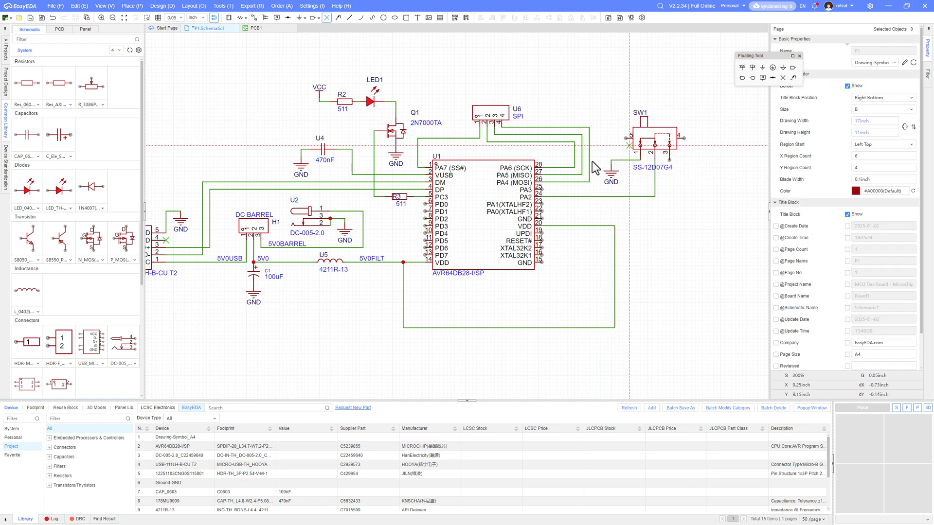
pyautogui.click(625, 138)
pyautogui.click(684, 139)
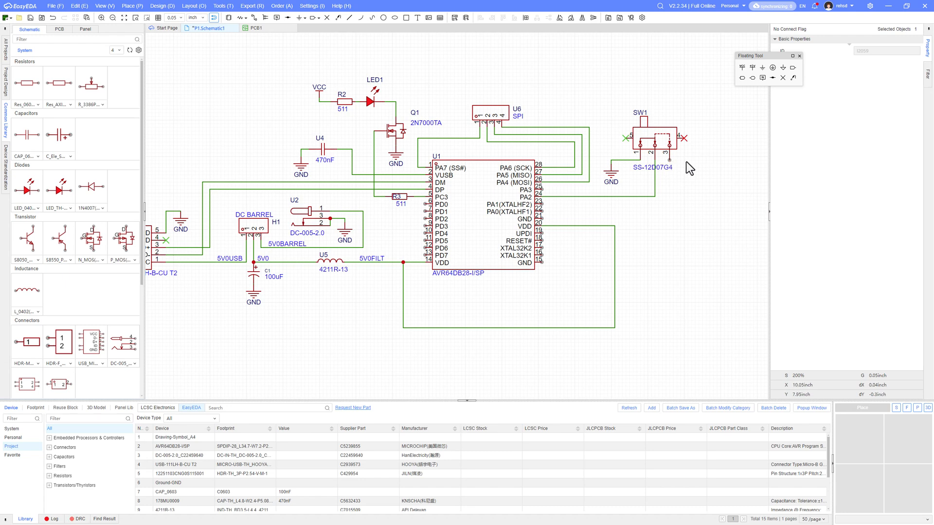
# Place a power flag renamed 5V0 and wire it to SW1 pin 3.
pyautogui.click(742, 68)
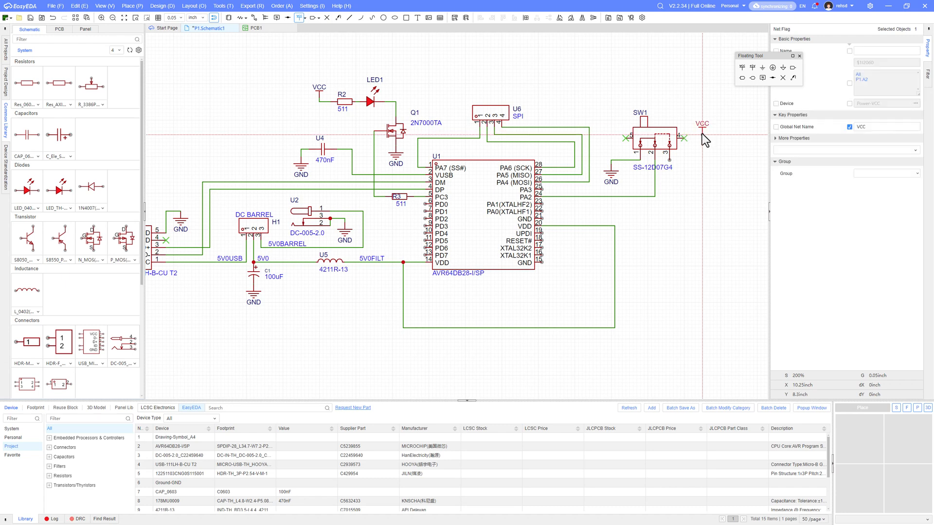
pyautogui.press('Escape')
pyautogui.doubleClick(702, 125)
pyautogui.write('5')
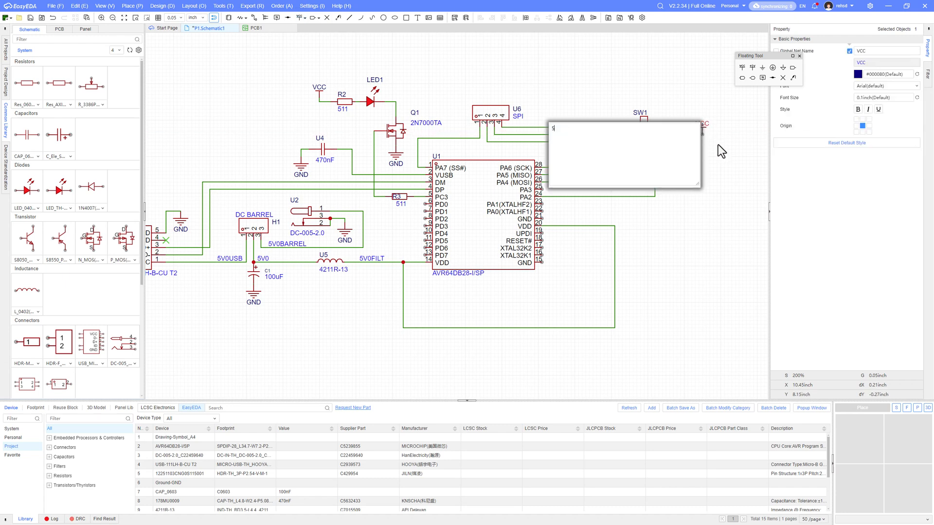
pyautogui.write('V0')
pyautogui.press('Return')
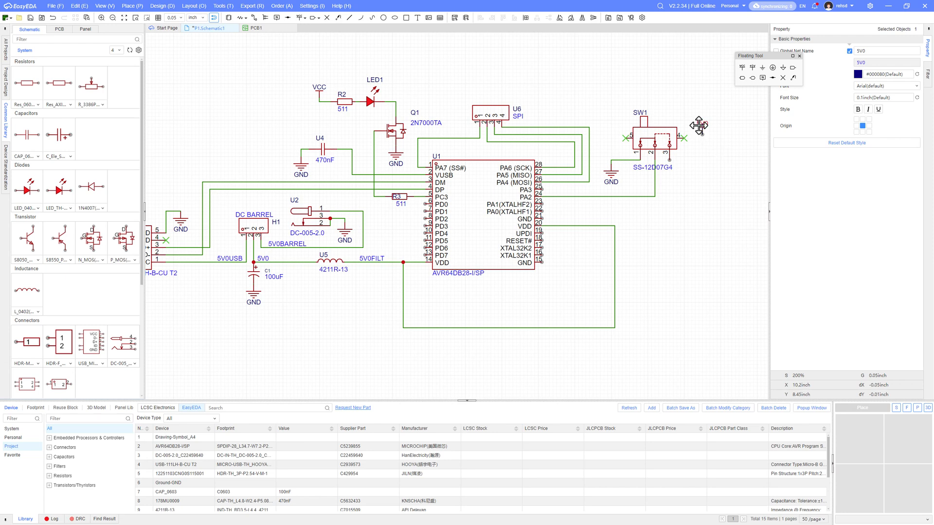
pyautogui.hotkey('alt', 'w')
pyautogui.click(669, 160)
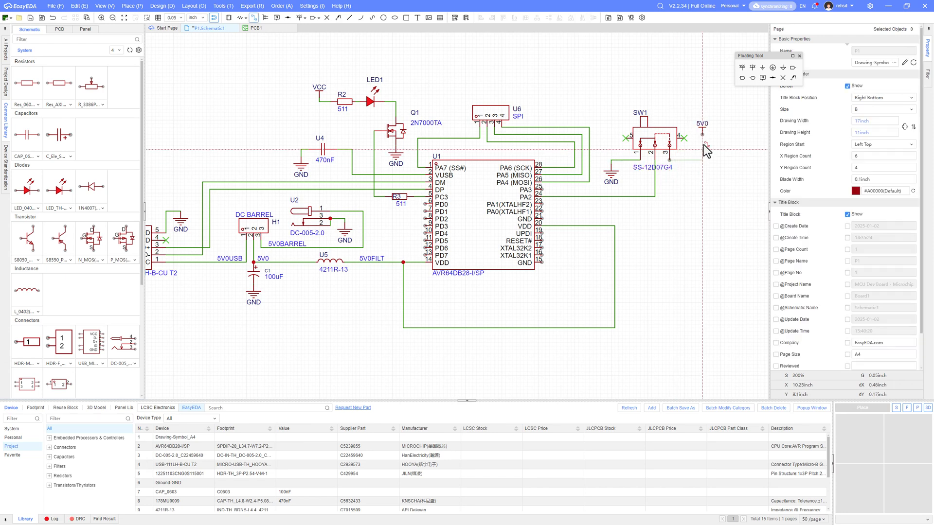
pyautogui.click(703, 136)
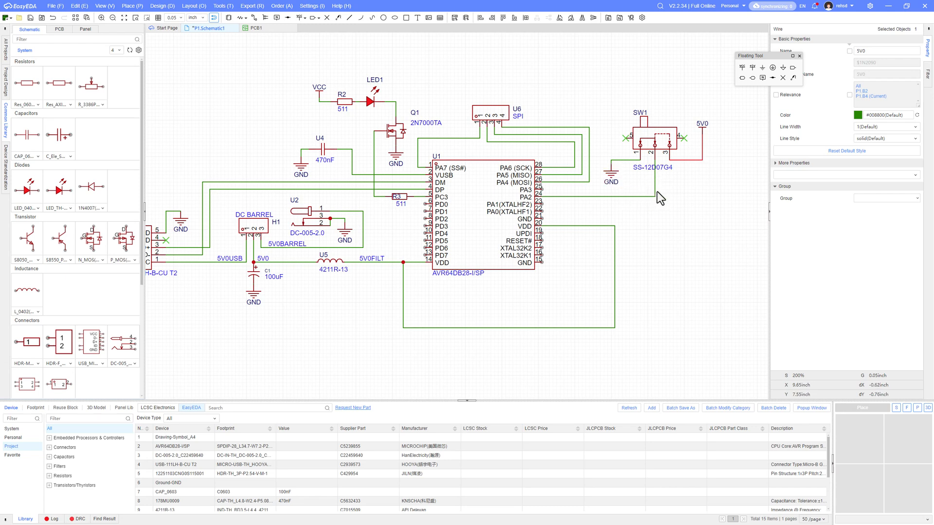
# Move SW1 and the 5V0 flag slightly upward, keeping the flag.
pyautogui.moveTo(649, 132); pyautogui.dragTo(648, 110)
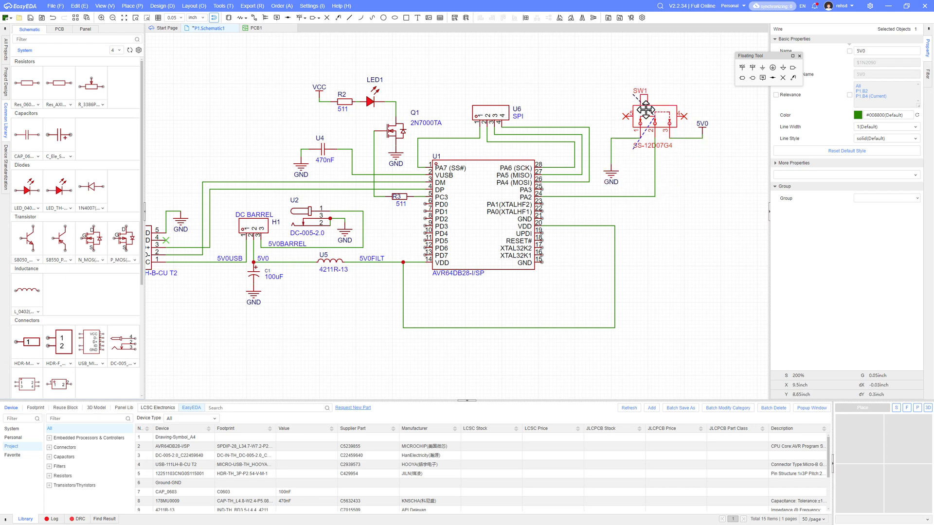
pyautogui.click(702, 125)
pyautogui.moveTo(704, 128); pyautogui.dragTo(702, 107)
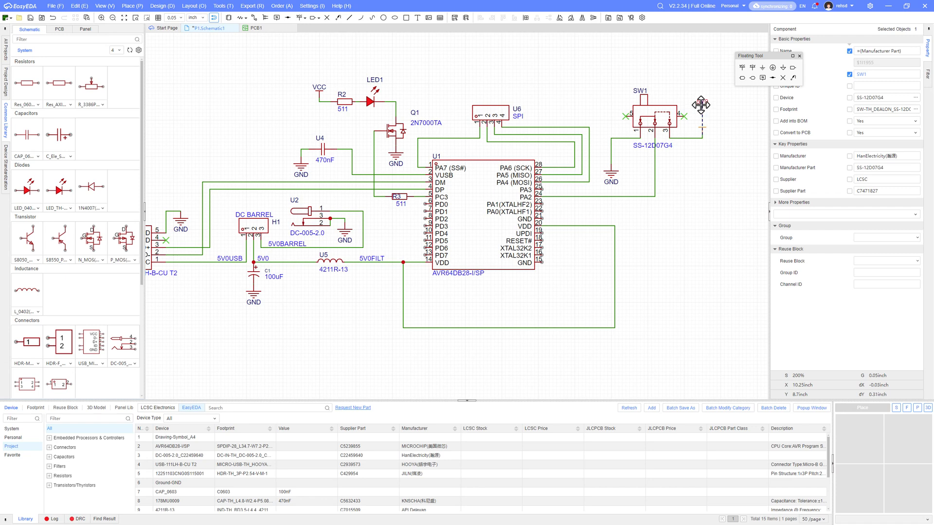
pyautogui.press('Delete')
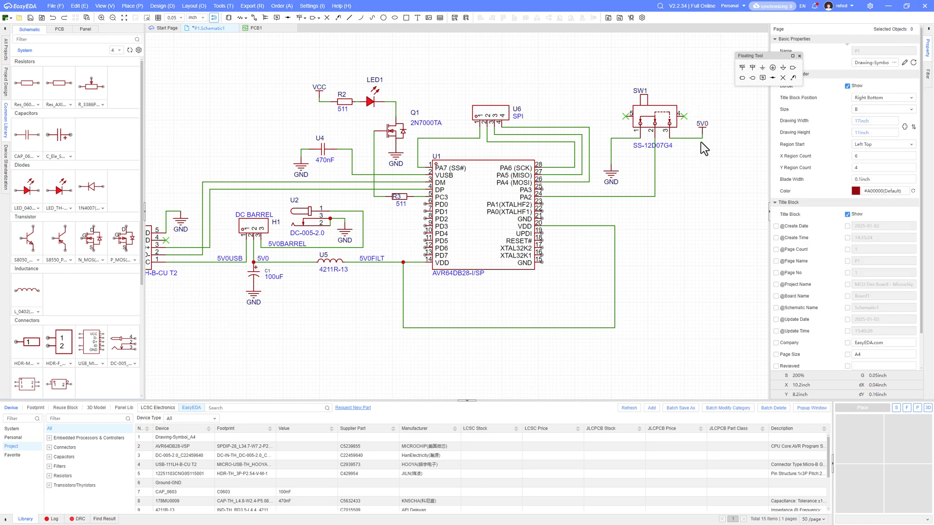
pyautogui.hotkey('ctrl', 'z')
# Delete the SW1-to-5V0 wire, the ground-to-SW1 wire and the leftover stub.
pyautogui.press('Delete')
pyautogui.click(623, 139)
pyautogui.press('Delete')
pyautogui.click(609, 145)
pyautogui.press('Delete')
# Copy resistor R3 and paste it as R4 at SW1 pin 1.
pyautogui.scroll(-2, 675, 263)
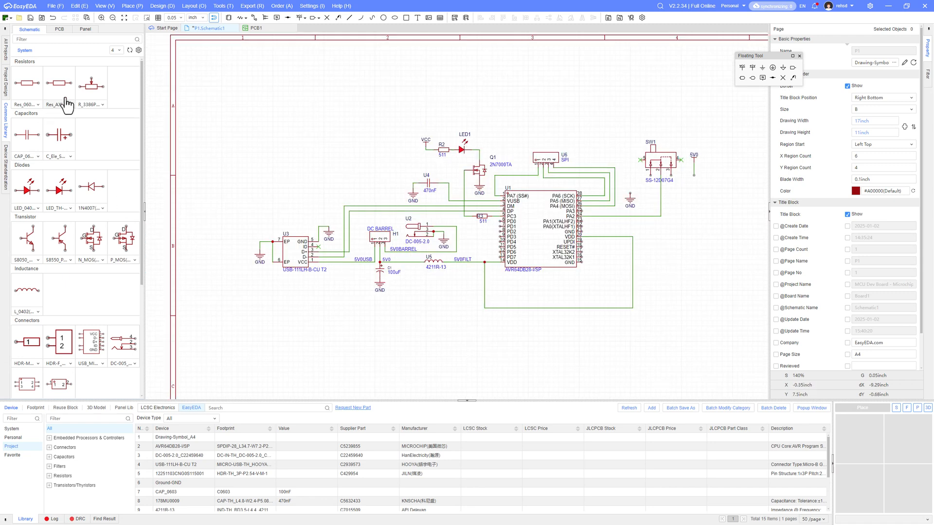
pyautogui.click(483, 218)
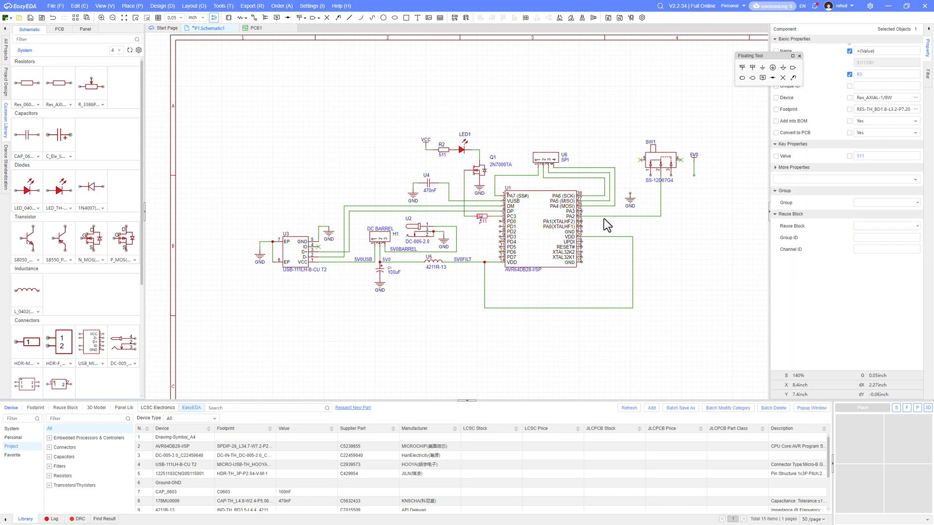
pyautogui.hotkey('ctrl', 'c')
pyautogui.scroll(5, 640, 201)
pyautogui.hotkey('ctrl', 'v')
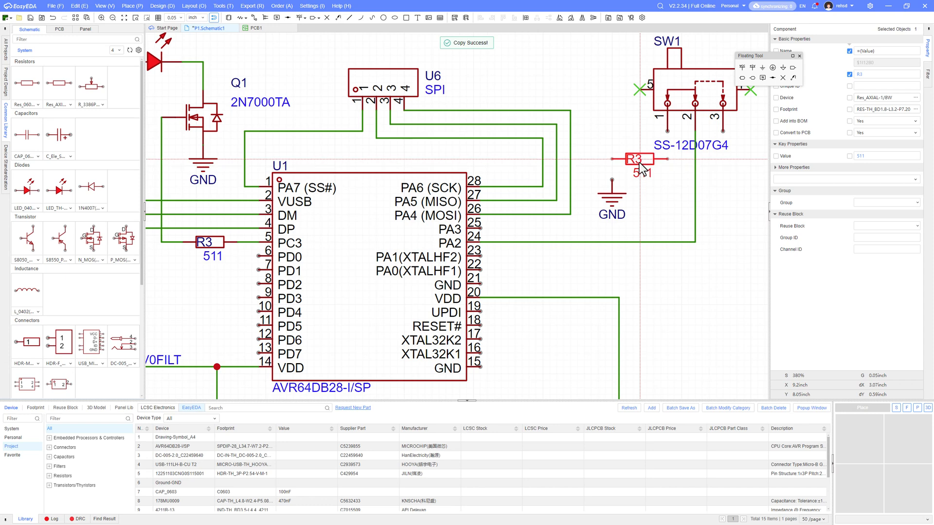
pyautogui.click(640, 140)
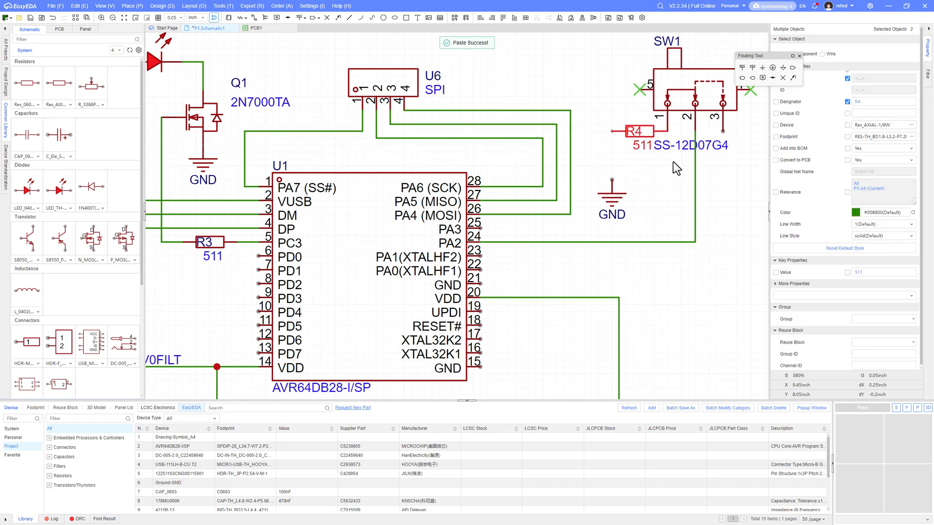
# Paste another copy as R5 at SW1 pin 3 and confirm its 511 value.
pyautogui.scroll(-3, 643, 164)
pyautogui.hotkey('ctrl', 'v')
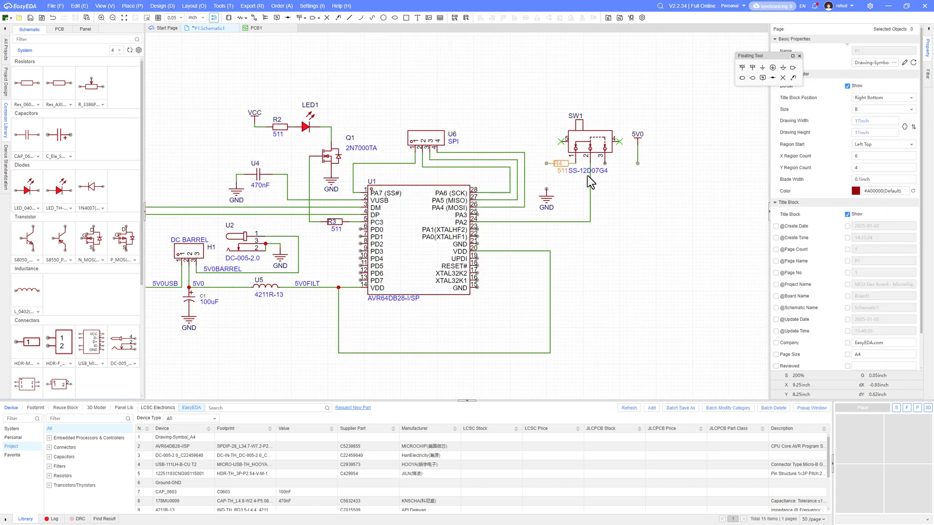
pyautogui.click(631, 164)
pyautogui.click(634, 163)
pyautogui.click(637, 164)
pyautogui.scroll(3, 631, 178)
pyautogui.doubleClick(613, 164)
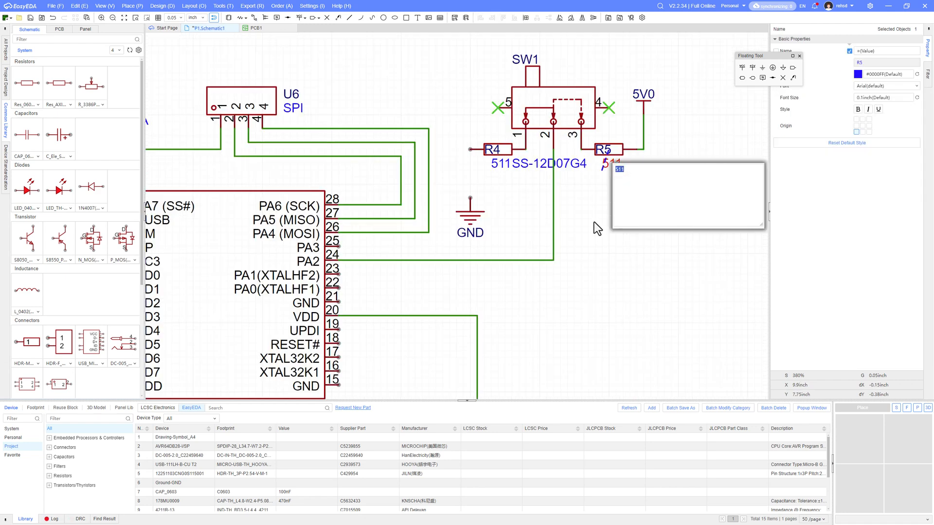
pyautogui.click(605, 258)
pyautogui.moveTo(614, 218); pyautogui.dragTo(639, 200, button='right')
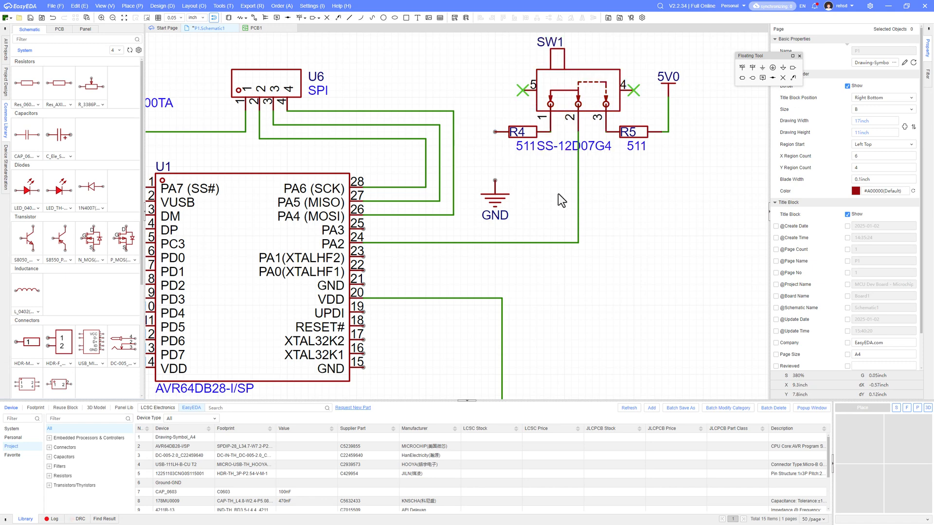
# Wire R4's left pin down to the ground symbol.
pyautogui.scroll(-2, 595, 206)
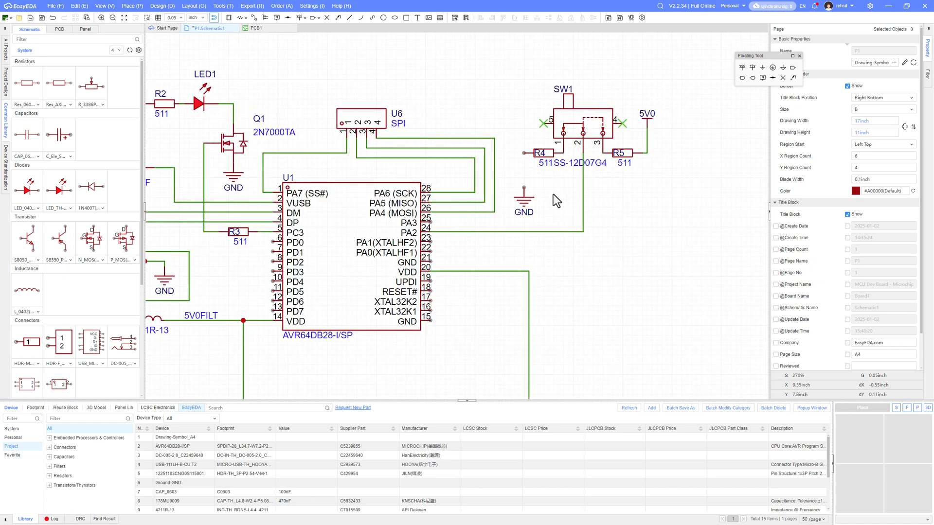
pyautogui.scroll(2, 524, 181)
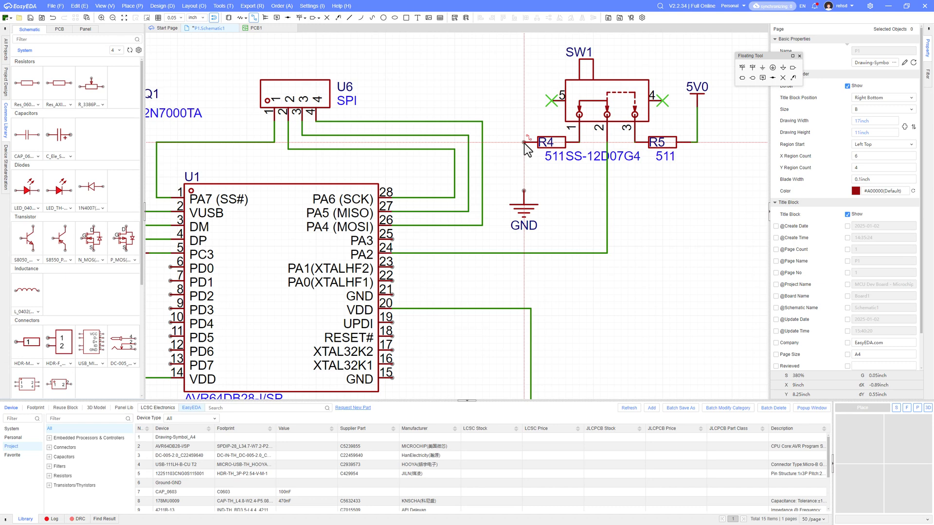
pyautogui.click(524, 142)
pyautogui.click(524, 191)
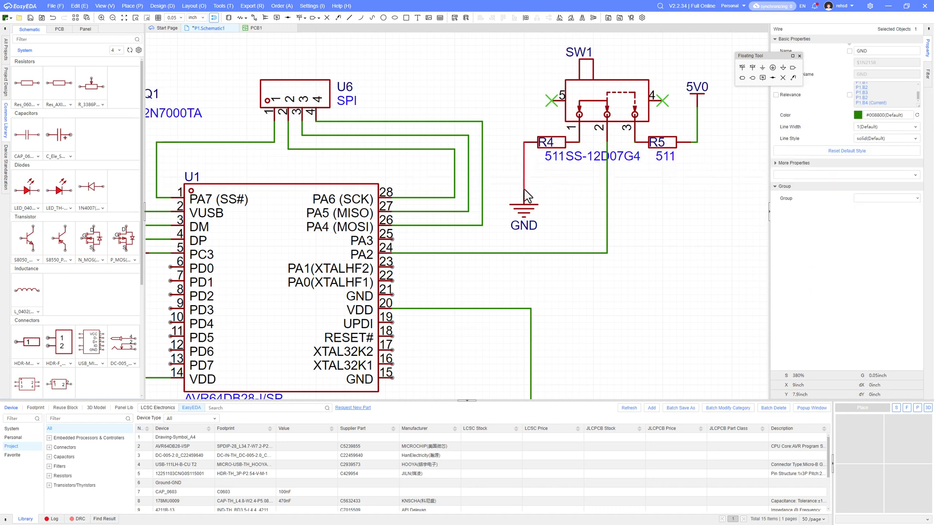
# Delete SW1's SS-12D07G4 part-name label and move the SW1 designator beside the switch.
pyautogui.moveTo(674, 213); pyautogui.dragTo(672, 234, button='right')
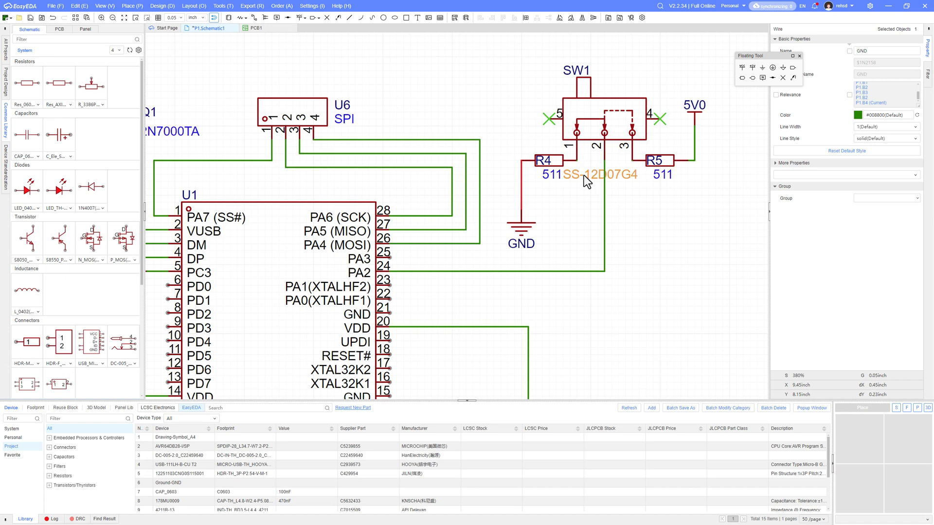
pyautogui.moveTo(584, 175); pyautogui.dragTo(618, 92)
pyautogui.click(670, 241)
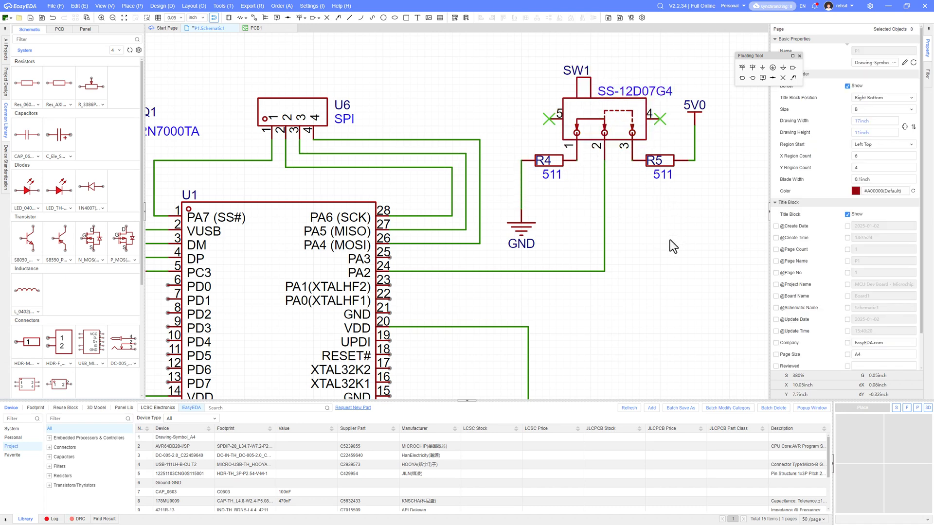
pyautogui.doubleClick(653, 92)
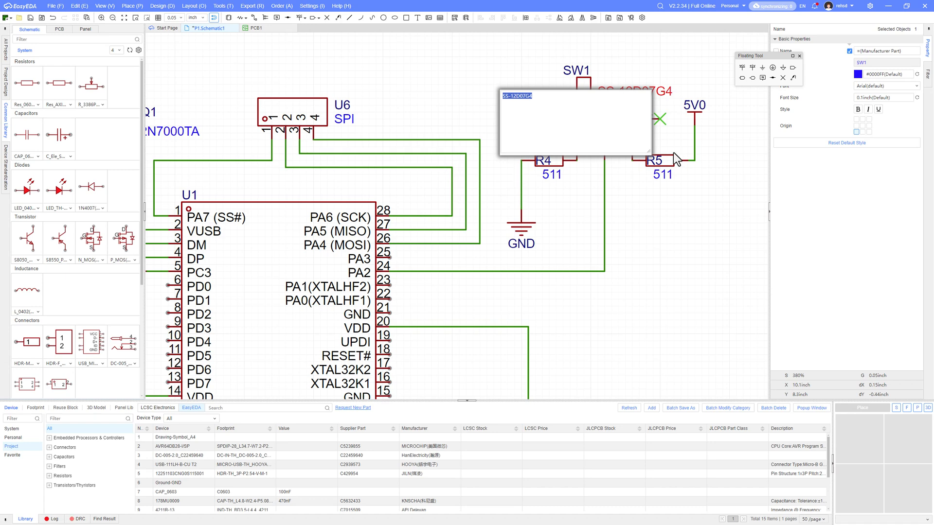
pyautogui.click(673, 153)
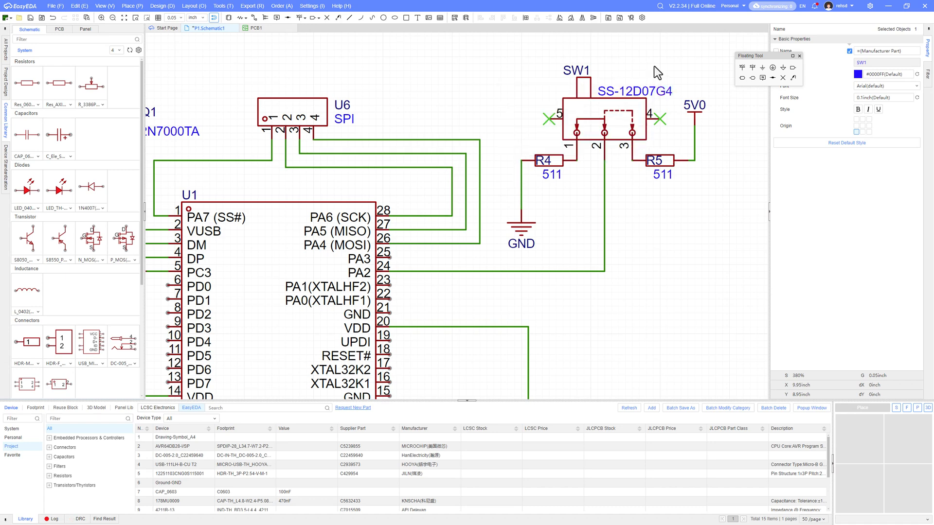
pyautogui.click(634, 94)
pyautogui.press('Delete')
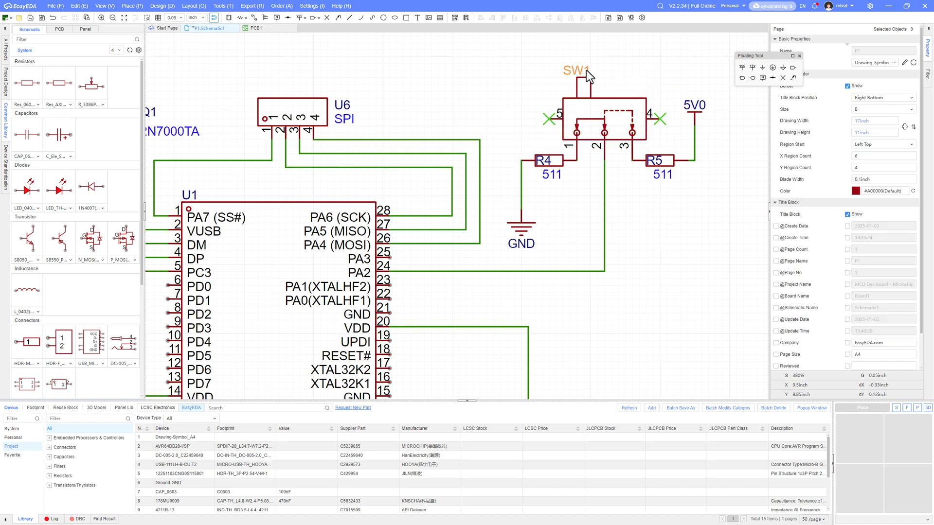
pyautogui.moveTo(586, 70); pyautogui.dragTo(620, 84)
# Zoom and shift the view over SW1, R4 and R5's connections to U1.
pyautogui.scroll(-4, 685, 214)
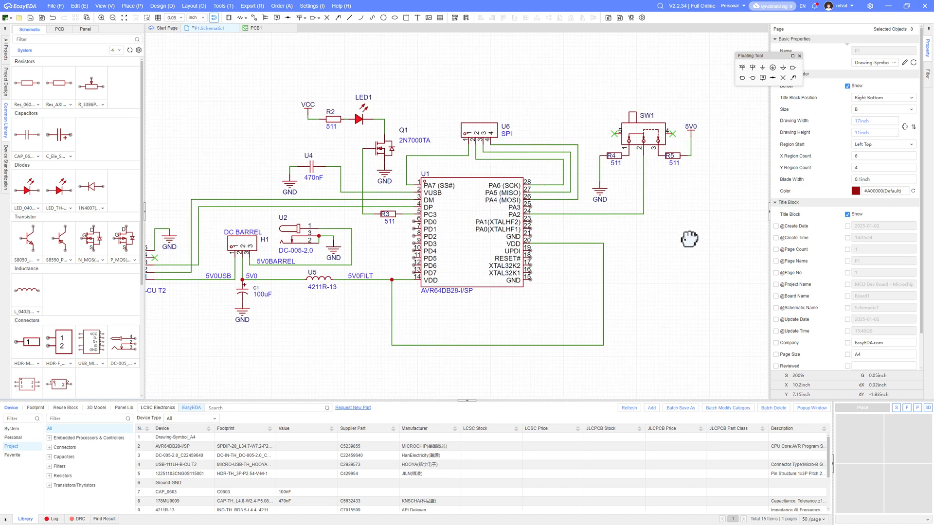
pyautogui.moveTo(689, 238); pyautogui.dragTo(667, 247, button='right')
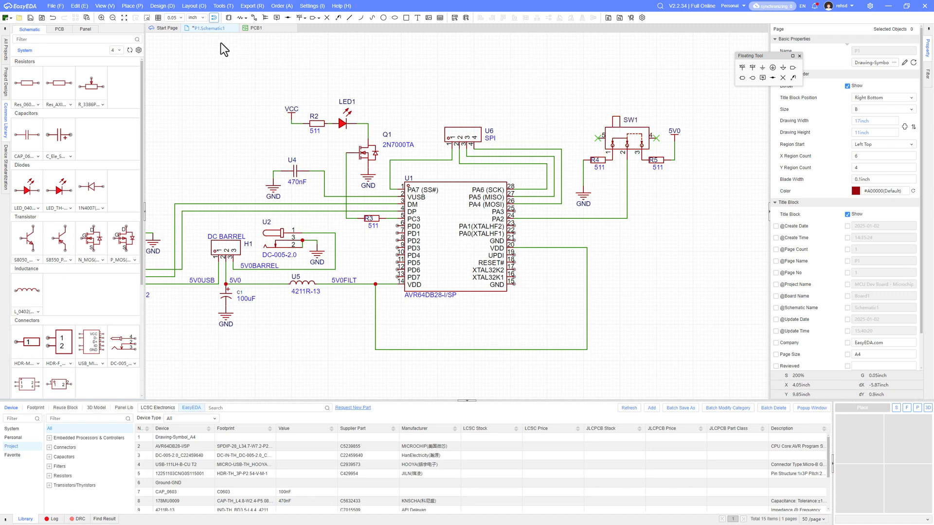
# Place a GT-TC075B-H070-L1 tactile switch as SW2 above SW1.
pyautogui.hotkey('shift', 'f')
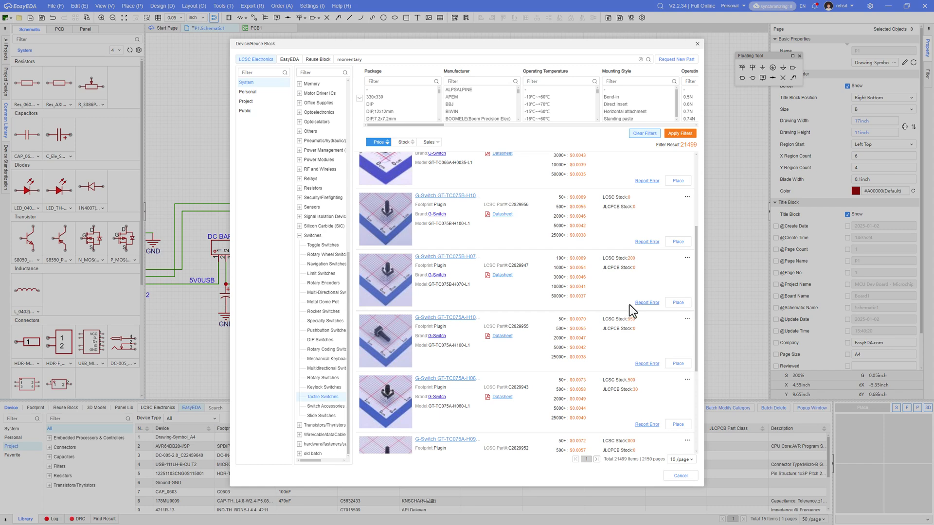
pyautogui.doubleClick(629, 305)
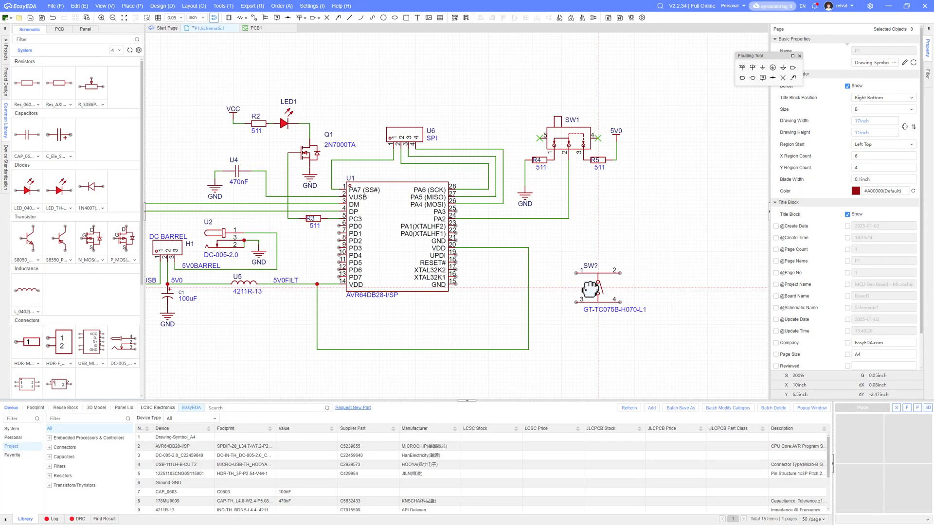
pyautogui.moveTo(590, 291); pyautogui.dragTo(546, 298, button='right')
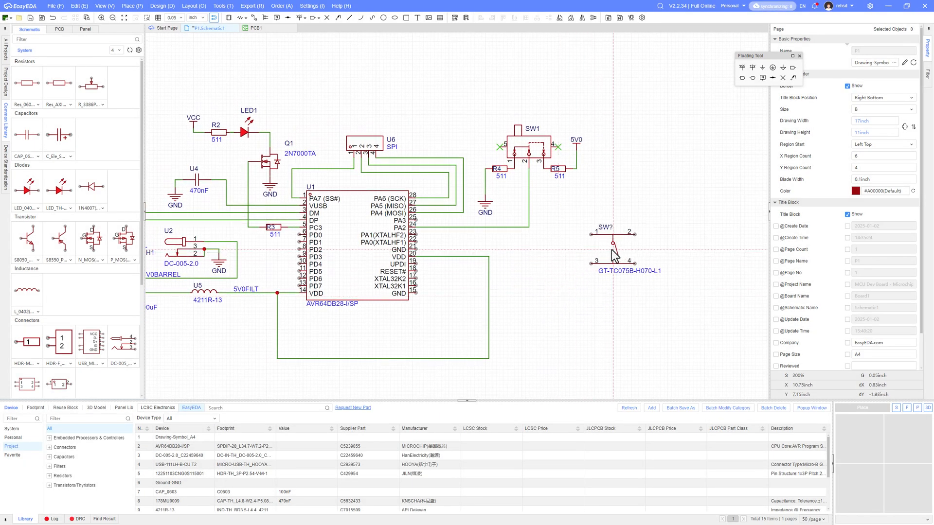
pyautogui.moveTo(614, 253); pyautogui.dragTo(677, 317, button='right')
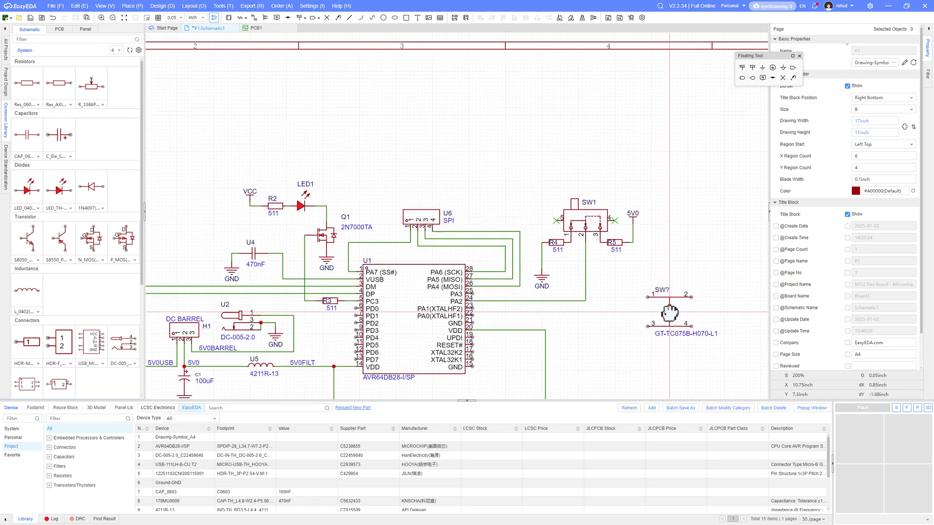
pyautogui.click(586, 145)
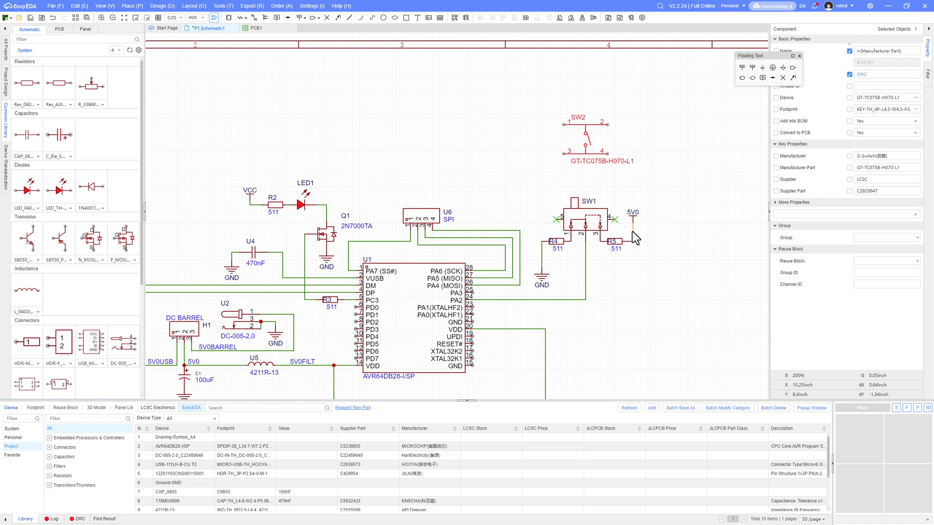
# Finish the 5V0 wire to R5's right pin and paste a copy of R4 as R6.
pyautogui.click(621, 241)
pyautogui.click(555, 242)
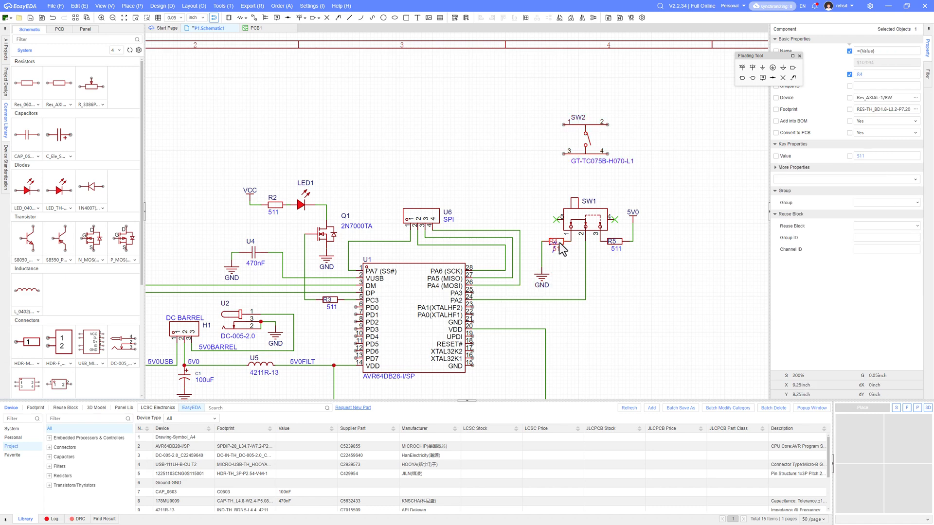
pyautogui.hotkey('ctrl', 'c')
pyautogui.hotkey('ctrl', 'v')
# Place resistor R6 near SW2, wire it to PA3, and nudge it slightly left.
pyautogui.click(538, 137)
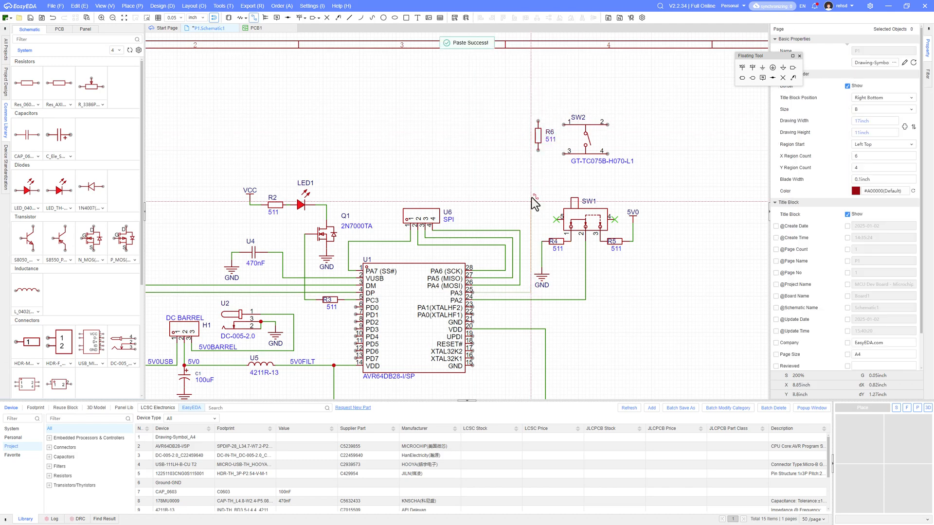
pyautogui.click(538, 151)
pyautogui.moveTo(539, 134); pyautogui.dragTo(534, 134)
pyautogui.click(513, 165)
pyautogui.scroll(-2, 351, 167)
pyautogui.scroll(1, 340, 236)
pyautogui.scroll(2, 271, 161)
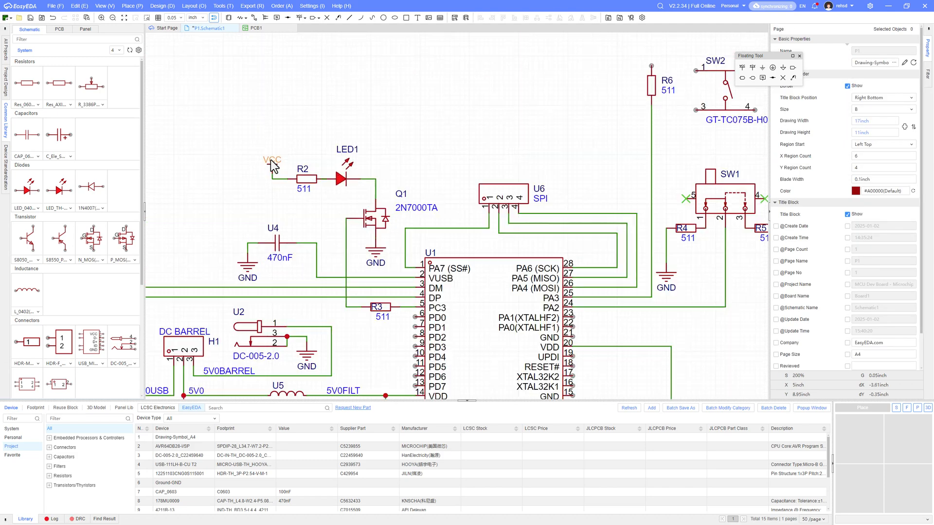
pyautogui.scroll(1, 270, 159)
pyautogui.scroll(-4, 255, 180)
pyautogui.scroll(2, 267, 171)
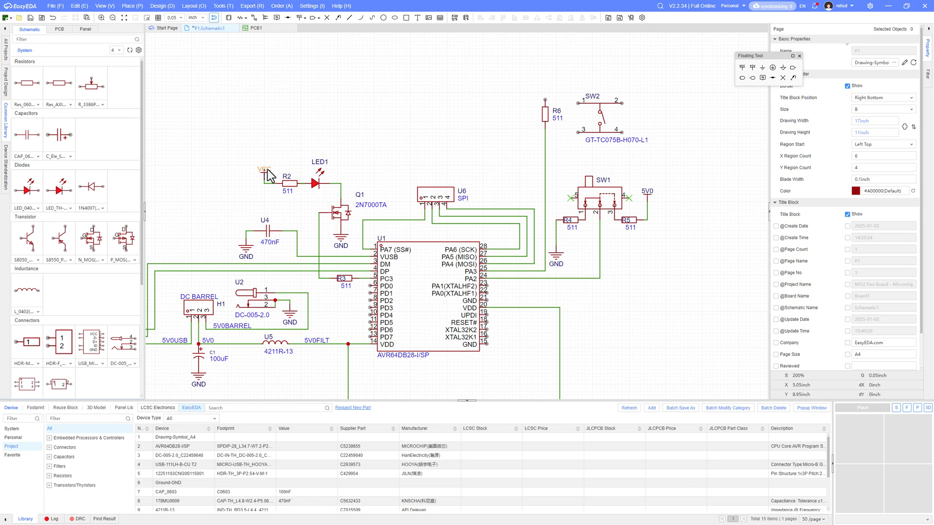
# Rename the VCC net label to 5V0.
pyautogui.doubleClick(267, 170)
pyautogui.write('5V0')
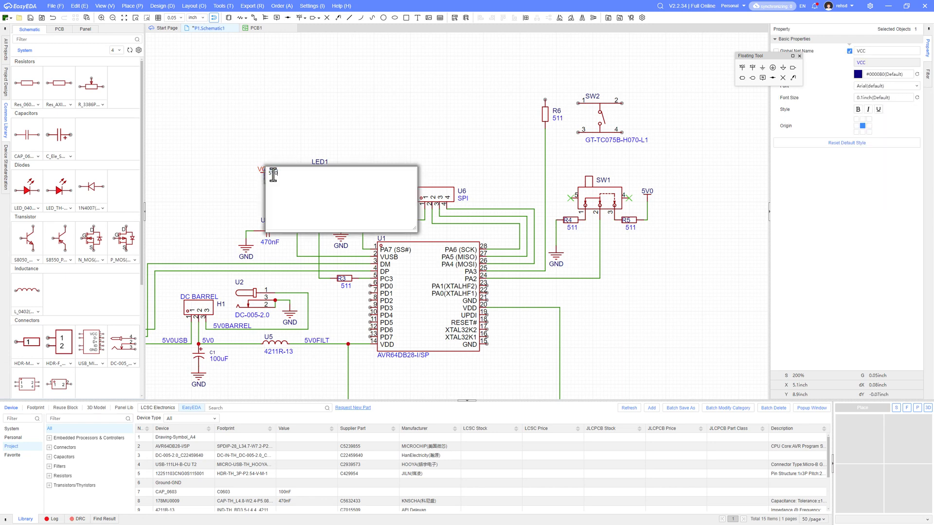
pyautogui.press('Return')
pyautogui.click(241, 190)
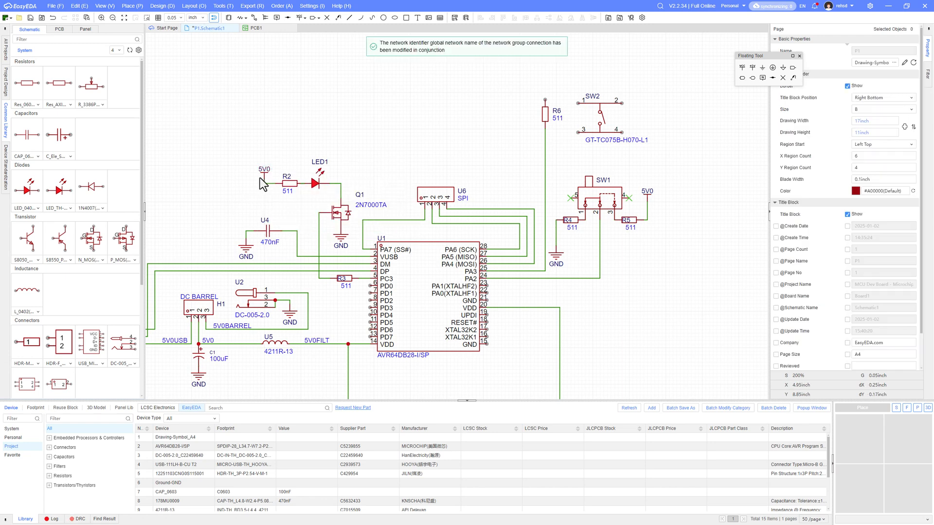
# Copy the 5V0 net label onto R6's top pin as a power flag.
pyautogui.click(265, 174)
pyautogui.hotkey('ctrl', 'c')
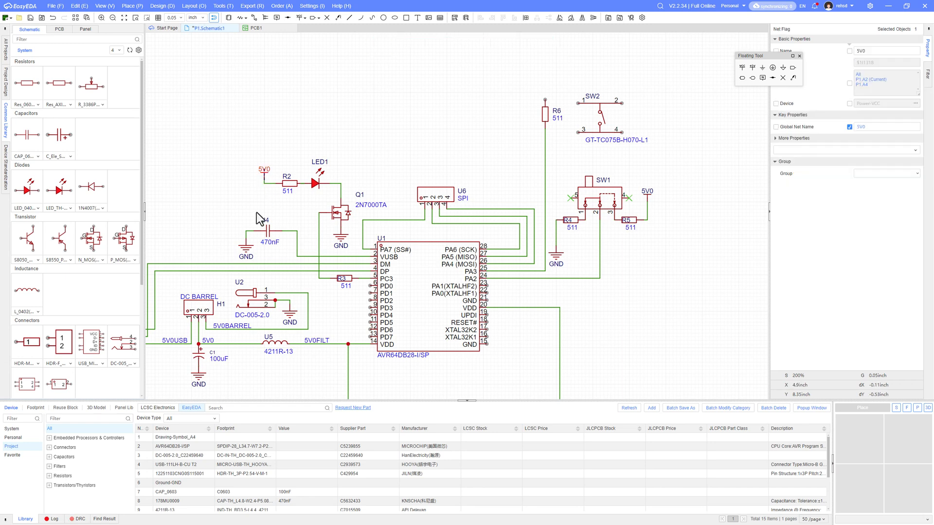
pyautogui.hotkey('ctrl', 'v')
pyautogui.scroll(3, 532, 80)
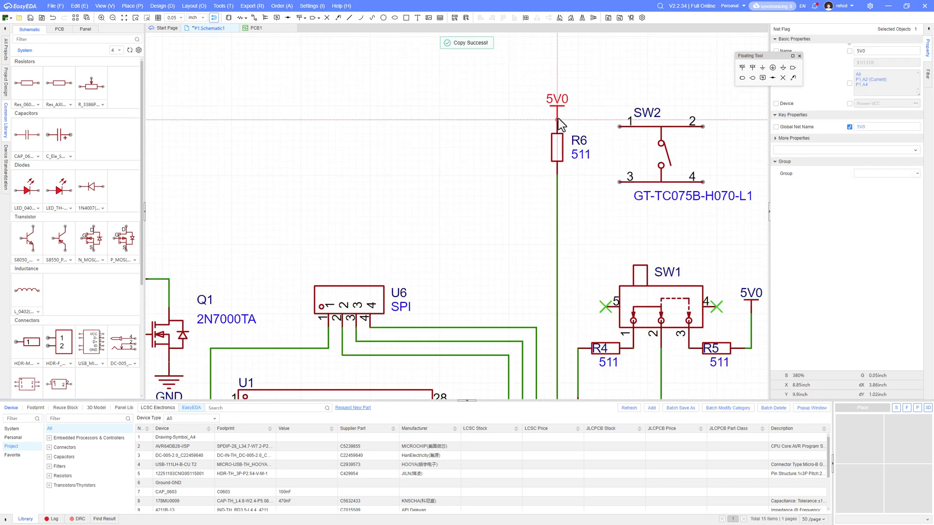
pyautogui.click(556, 118)
pyautogui.scroll(-3, 556, 161)
pyautogui.moveTo(558, 198); pyautogui.dragTo(529, 157, button='right')
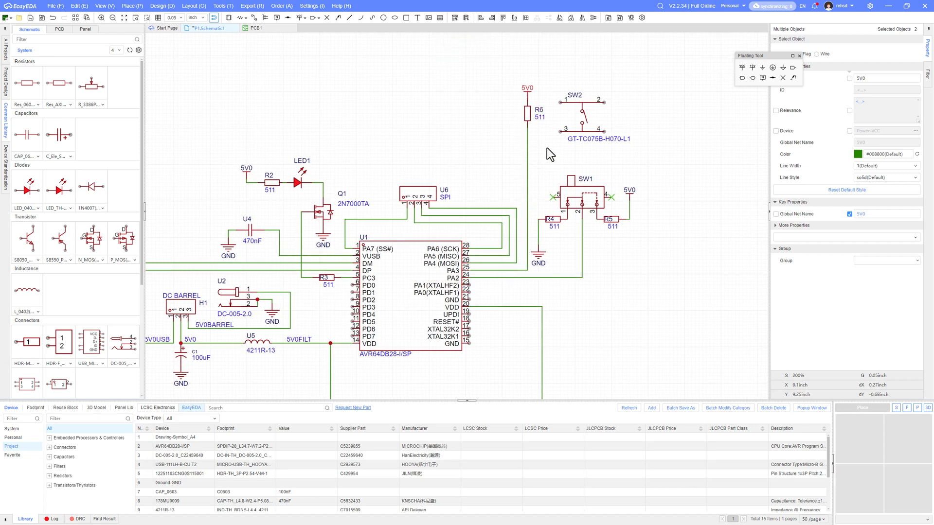
pyautogui.moveTo(559, 145); pyautogui.dragTo(538, 127, button='right')
pyautogui.scroll(-2, 538, 128)
pyautogui.doubleClick(533, 115)
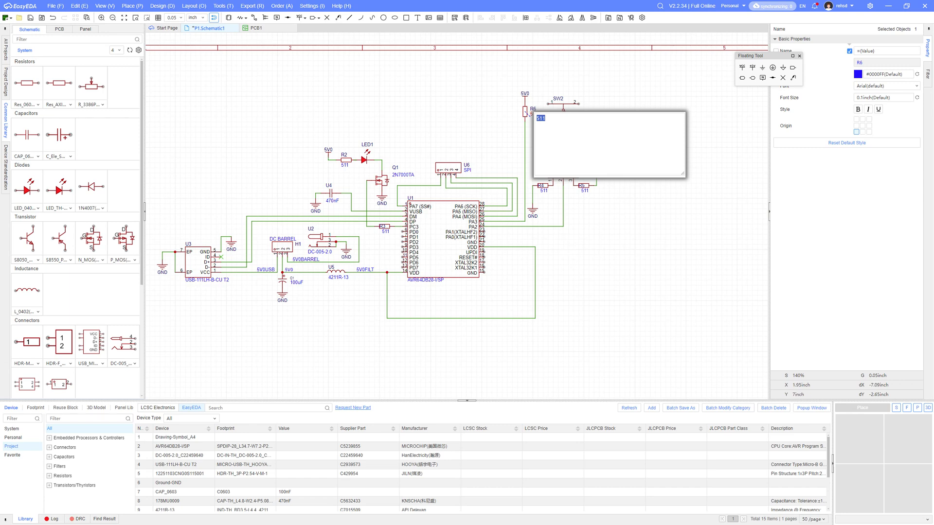
# Change R6's value to 47K.
pyautogui.click(693, 89)
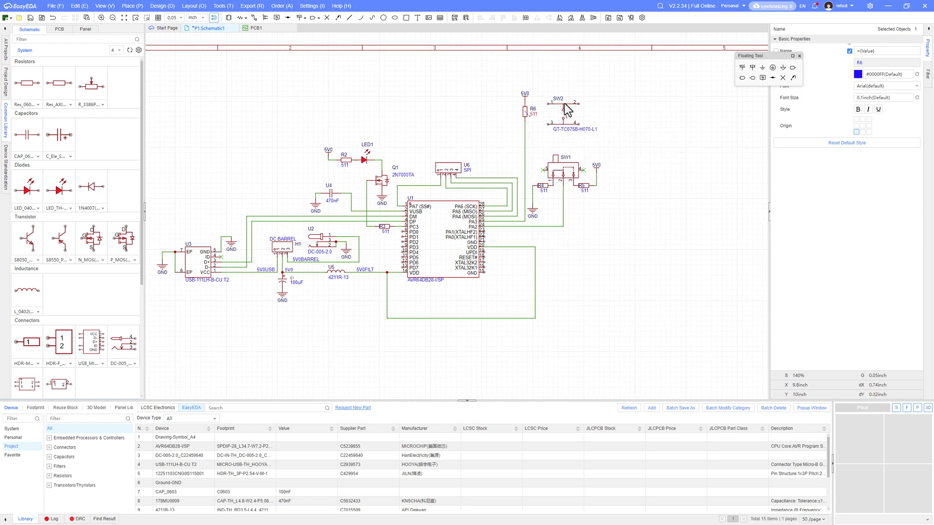
pyautogui.doubleClick(533, 114)
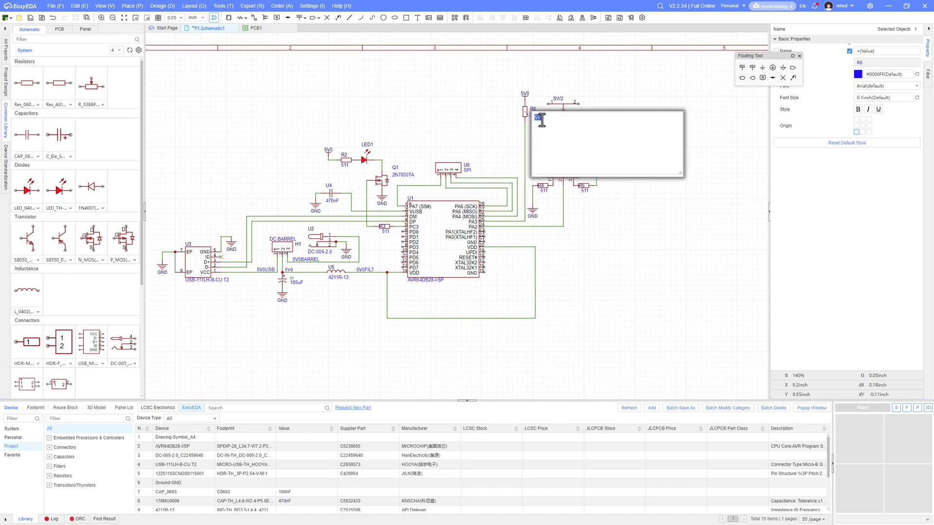
pyautogui.write('47K')
pyautogui.press('Return')
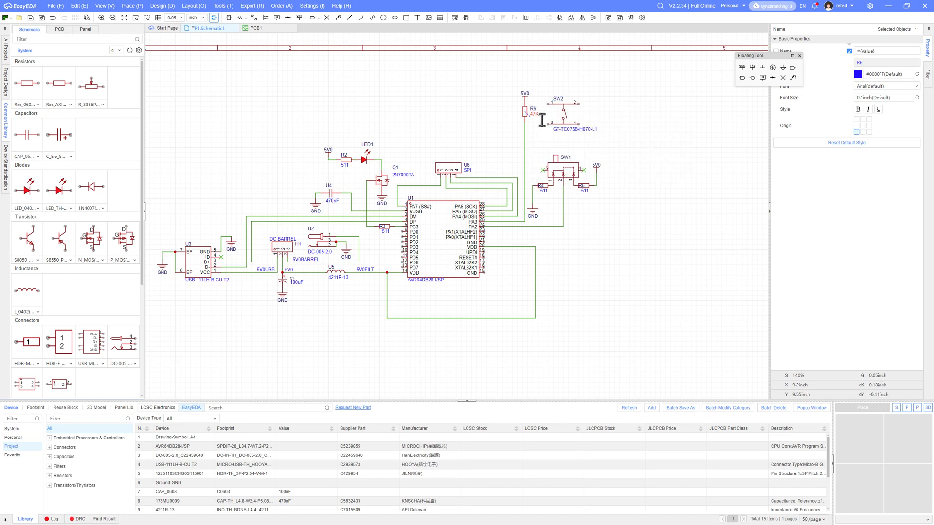
# Wire SW2's pin 1 to the line between R6 and PA3.
pyautogui.click(565, 107)
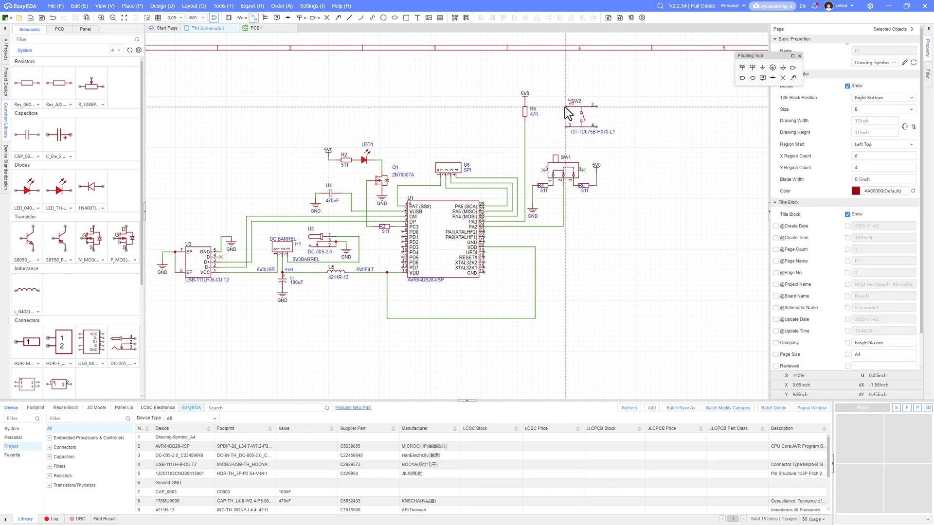
pyautogui.click(525, 127)
pyautogui.press('Escape')
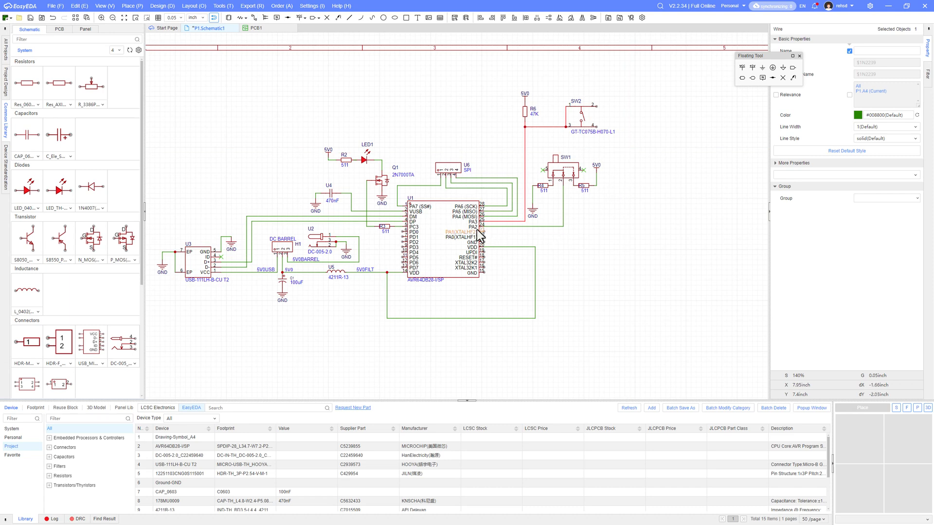
pyautogui.click(522, 222)
# Place a ground symbol right of SW2, wire SW2 to it, and shift SW2's label left.
pyautogui.click(621, 143)
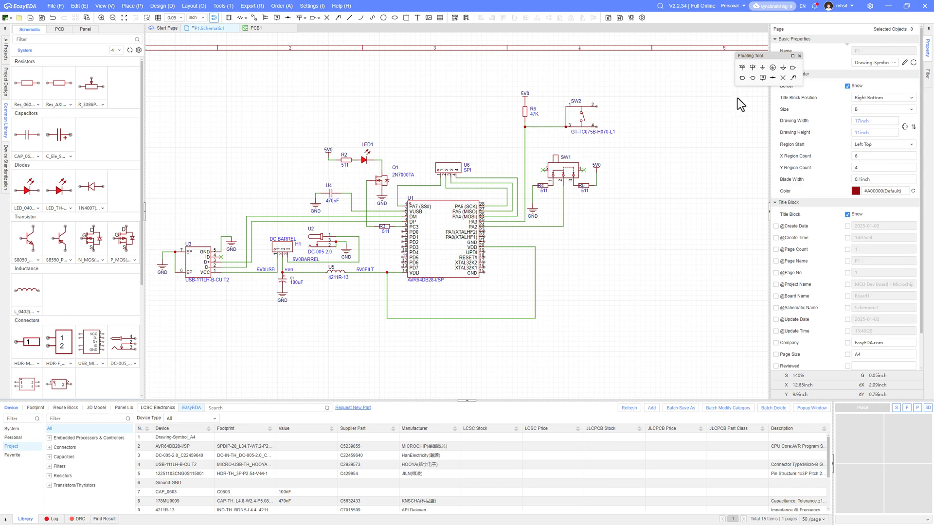
pyautogui.click(762, 79)
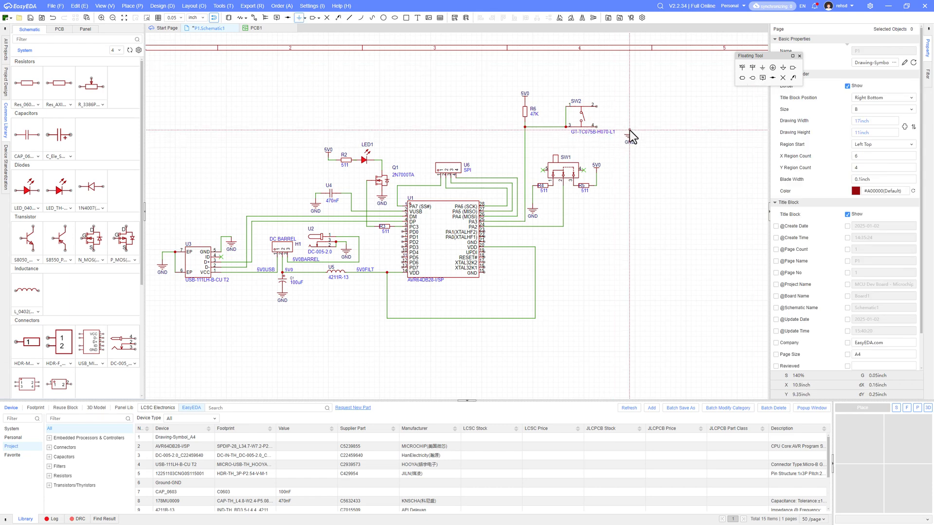
pyautogui.click(629, 132)
pyautogui.click(596, 127)
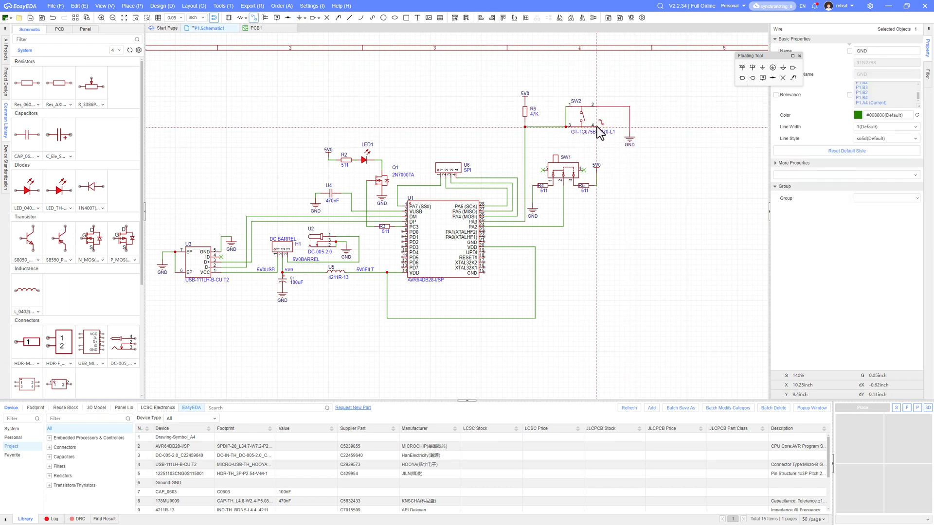
pyautogui.rightClick(596, 127)
pyautogui.moveTo(582, 130); pyautogui.dragTo(575, 132)
pyautogui.click(638, 184)
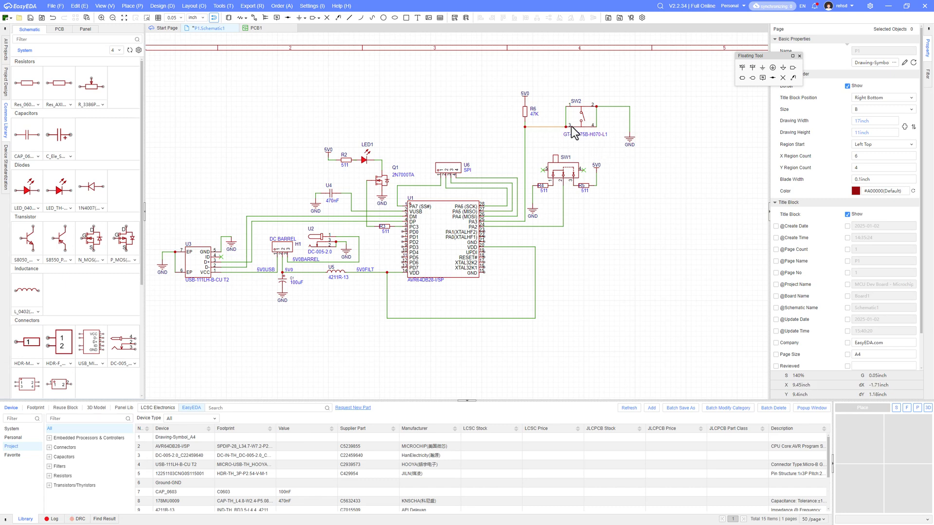
# Copy and paste resistor R6.
pyautogui.click(526, 114)
pyautogui.hotkey('ctrl', 'c')
pyautogui.hotkey('ctrl', 'v')
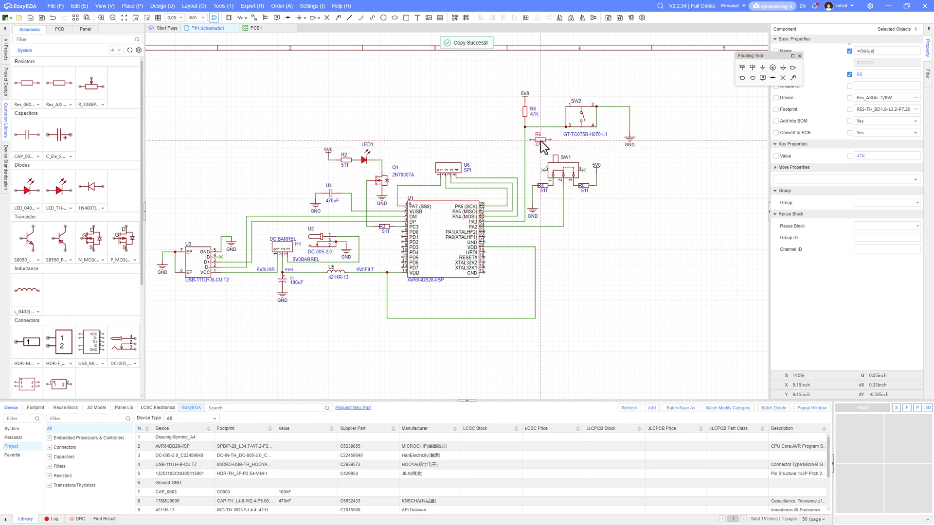
# Place the pasted resistor as R7 with value 100 on the wire between R6 and SW2.
pyautogui.click(548, 143)
pyautogui.doubleClick(546, 143)
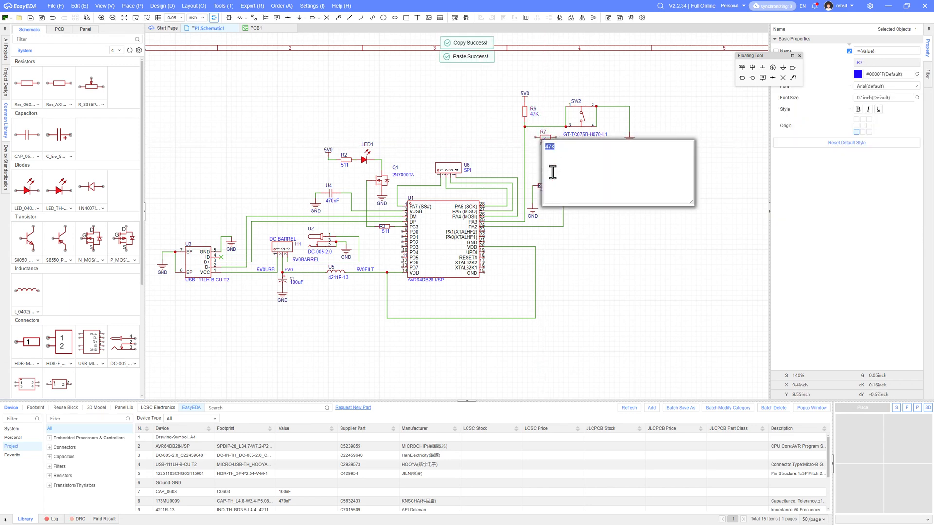
pyautogui.press('BackSpace')
pyautogui.press('Return')
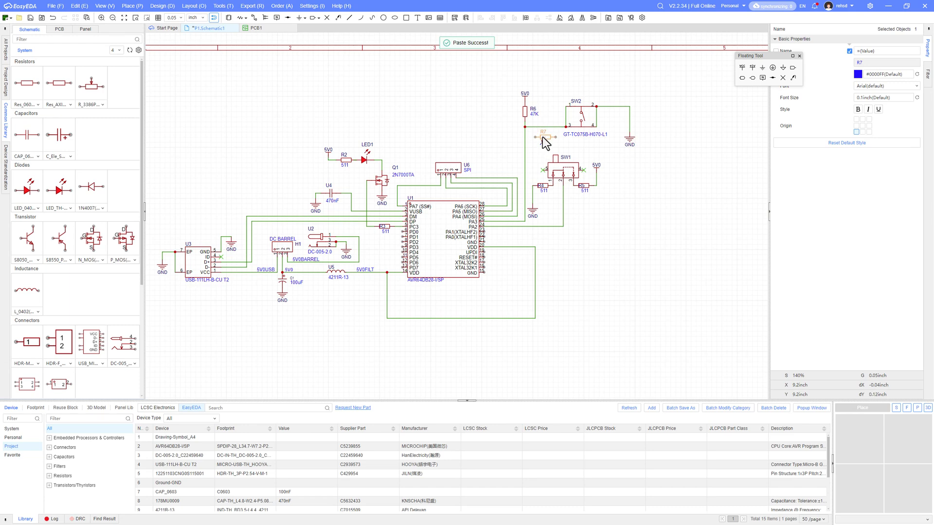
pyautogui.moveTo(543, 137); pyautogui.dragTo(543, 129)
pyautogui.click(670, 192)
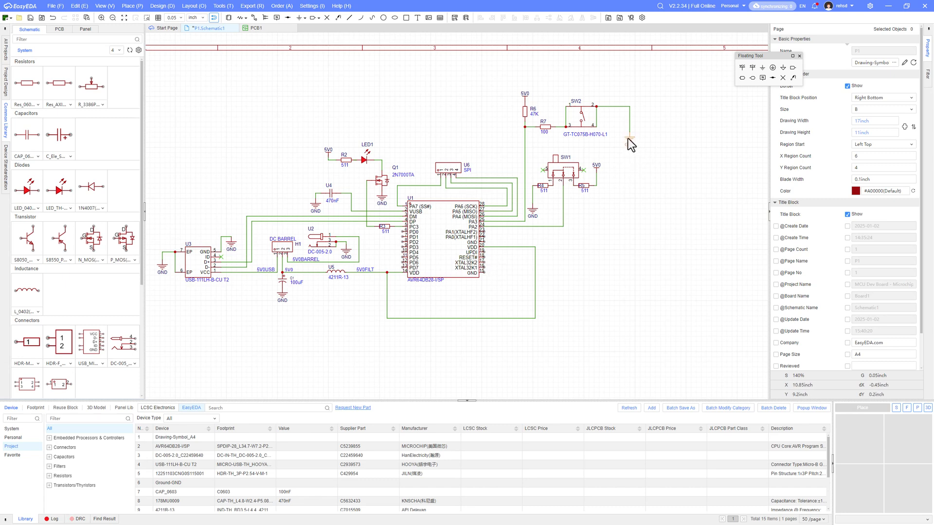
# Shift the ground left and rewire SW2 down to it.
pyautogui.moveTo(627, 141); pyautogui.dragTo(616, 140)
pyautogui.click(610, 106)
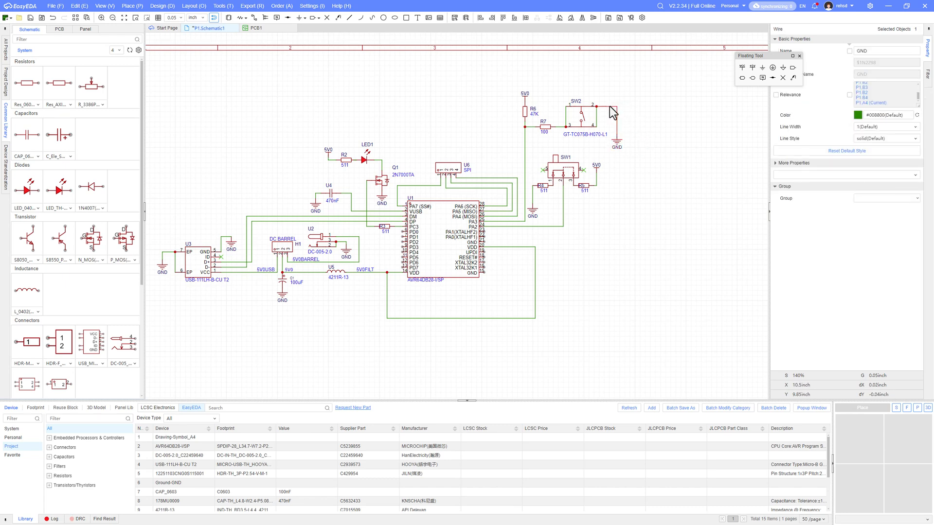
pyautogui.press('Delete')
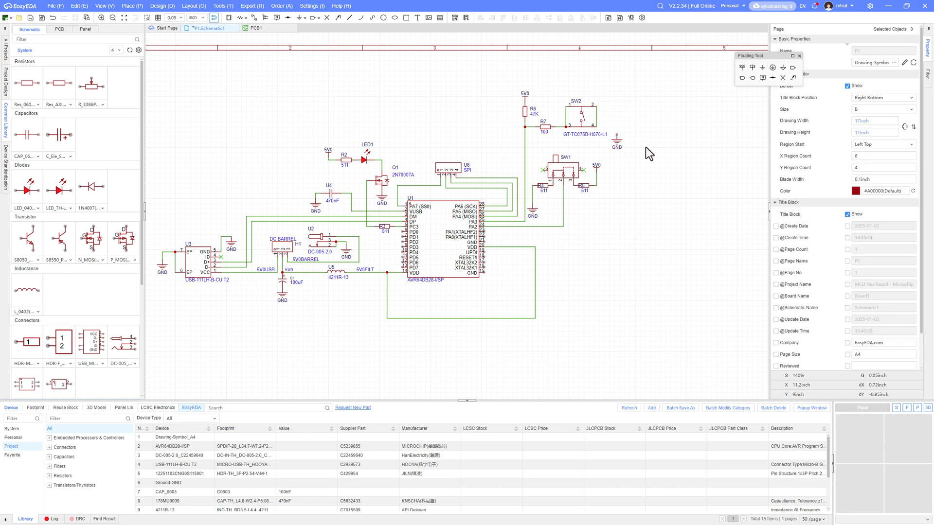
pyautogui.moveTo(598, 135); pyautogui.dragTo(590, 135)
pyautogui.click(597, 127)
pyautogui.click(617, 135)
# Duplicate the whole SW2 circuit as SW3 with R8 and R9.
pyautogui.moveTo(641, 150); pyautogui.dragTo(494, 88)
pyautogui.hotkey('ctrl', 'c')
pyautogui.hotkey('ctrl', 'v')
pyautogui.click(650, 309)
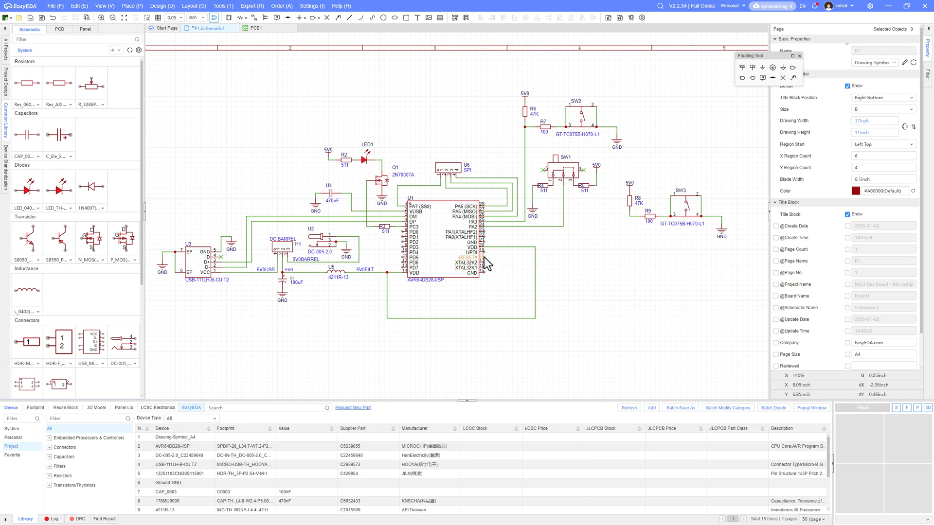
# Wire U1's RESET# pin to R8.
pyautogui.hotkey('alt', 'w')
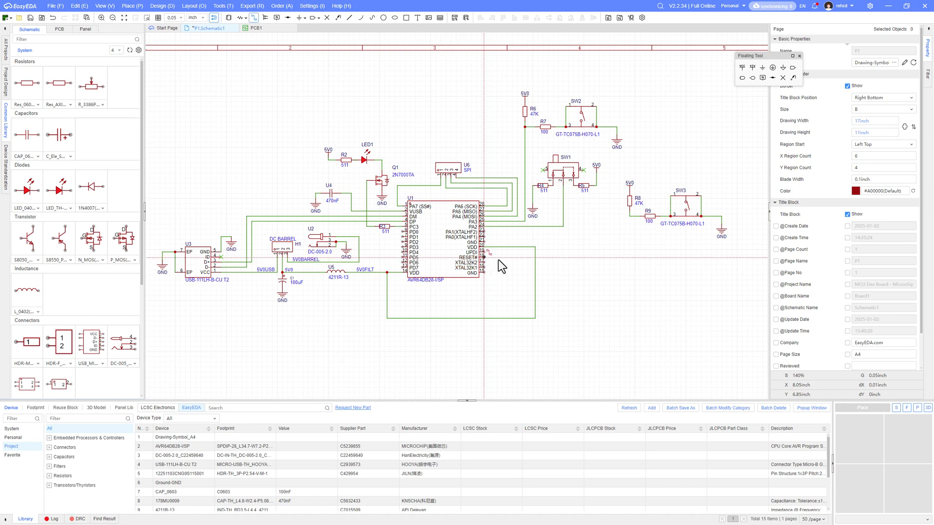
pyautogui.click(484, 257)
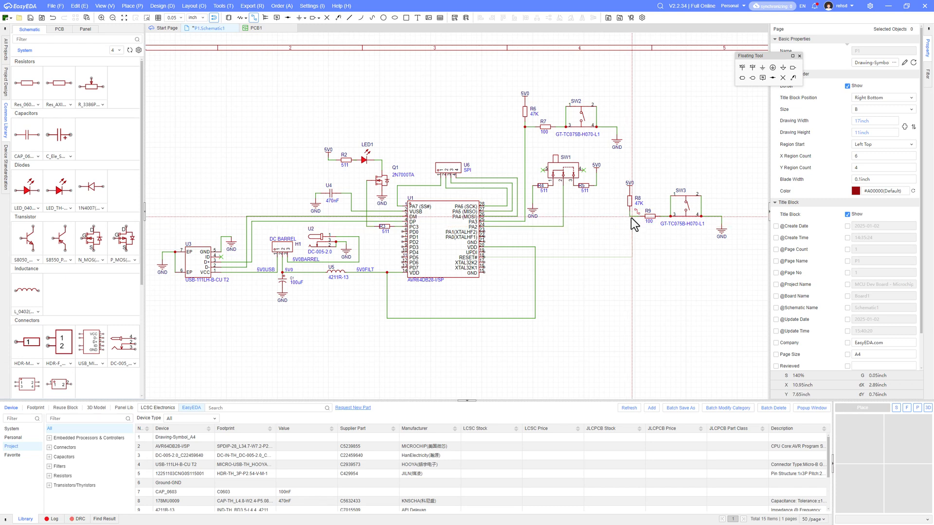
pyautogui.click(629, 217)
pyautogui.press('Escape')
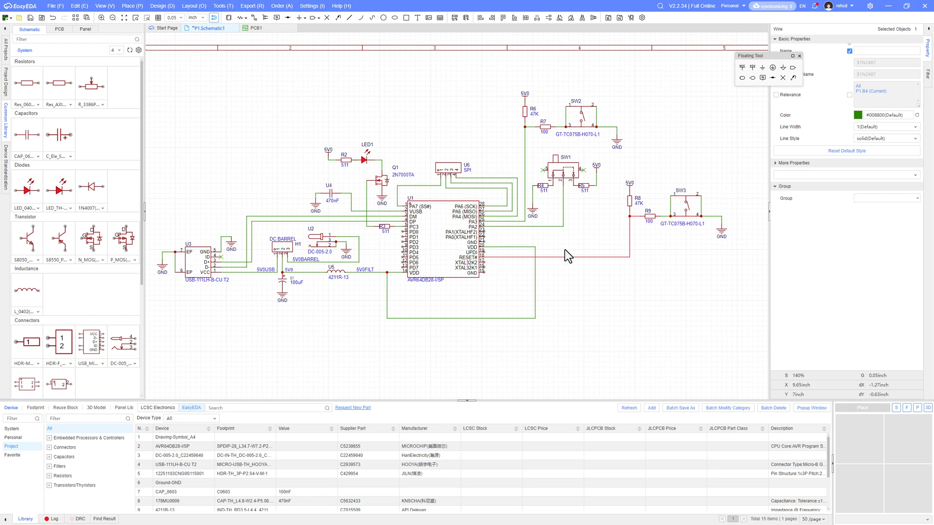
# Delete R9, wire R8 straight to SW3, and move SW3 with its ground left.
pyautogui.click(650, 216)
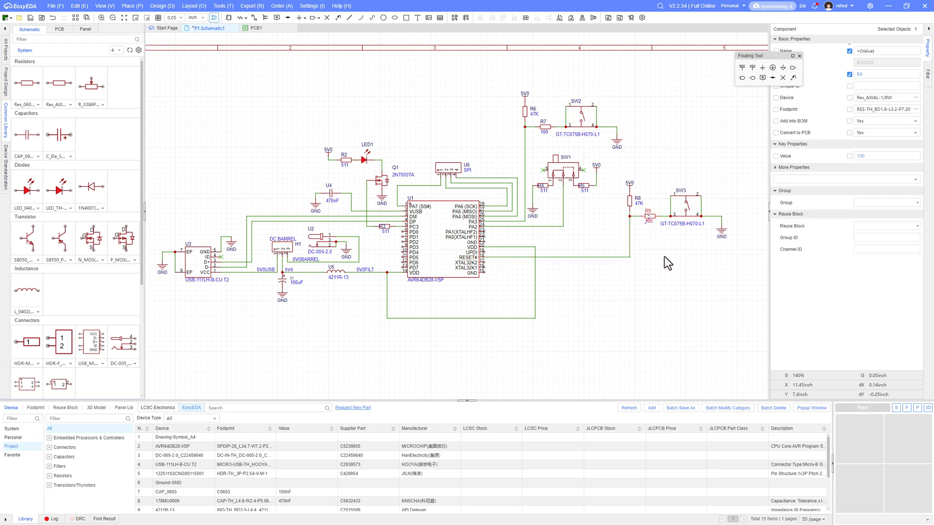
pyautogui.press('Delete')
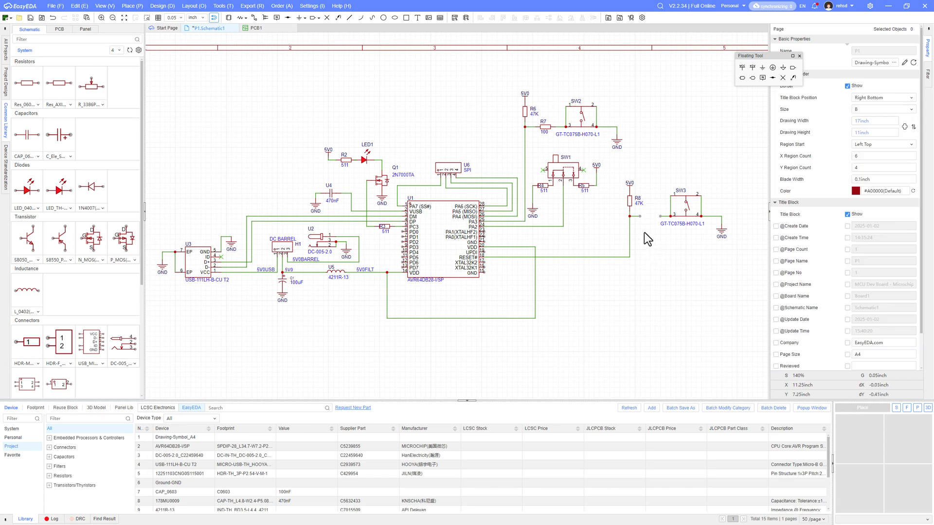
pyautogui.hotkey('alt', 'w')
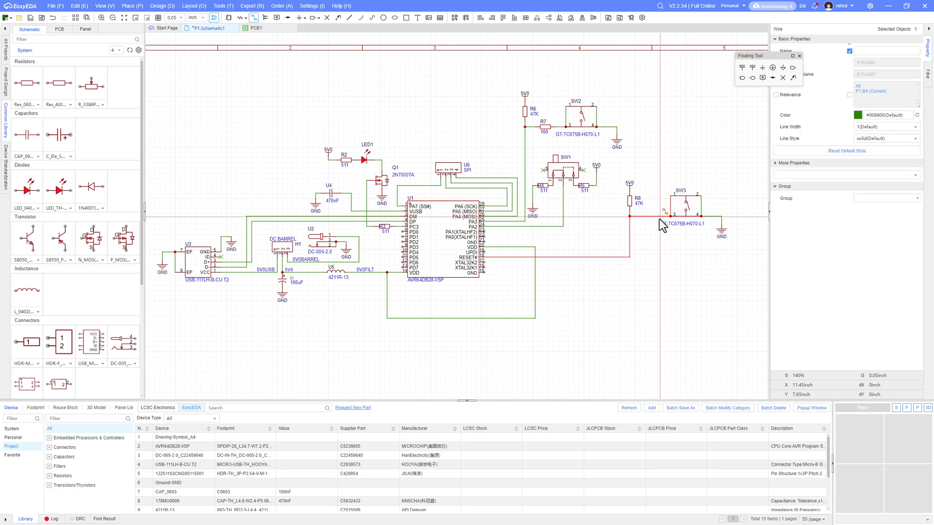
pyautogui.click(660, 216)
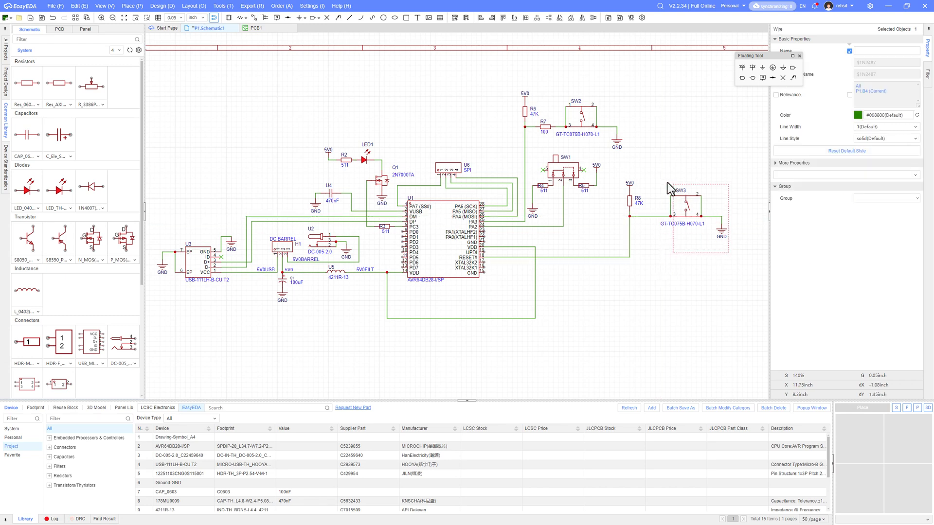
pyautogui.click(679, 218)
pyautogui.click(574, 270)
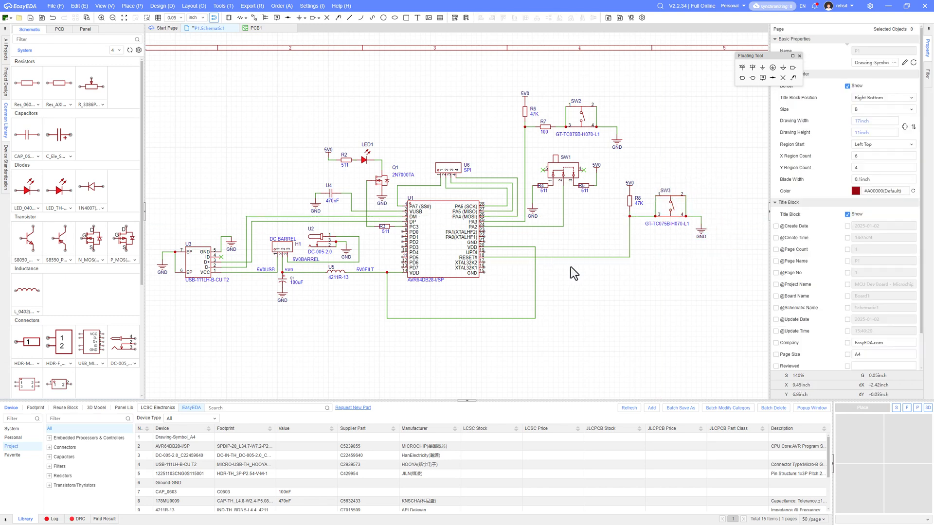
pyautogui.moveTo(699, 225); pyautogui.dragTo(683, 225)
# Save the schematic, zoom onto U1's pins, and switch to the AVR64DU28_Notes1.JPG photo.
pyautogui.hotkey('ctrl', 's')
pyautogui.scroll(5, 504, 228)
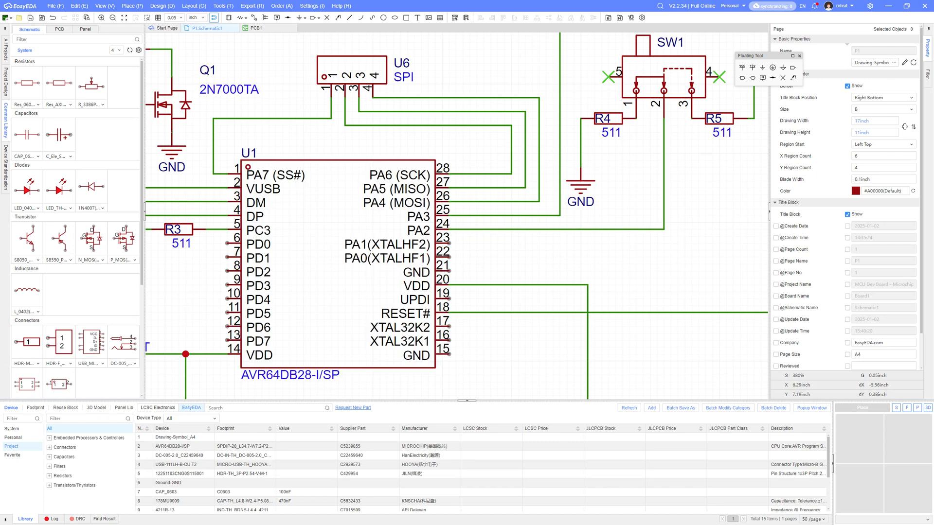
pyautogui.hotkey('alt', 'Tab')
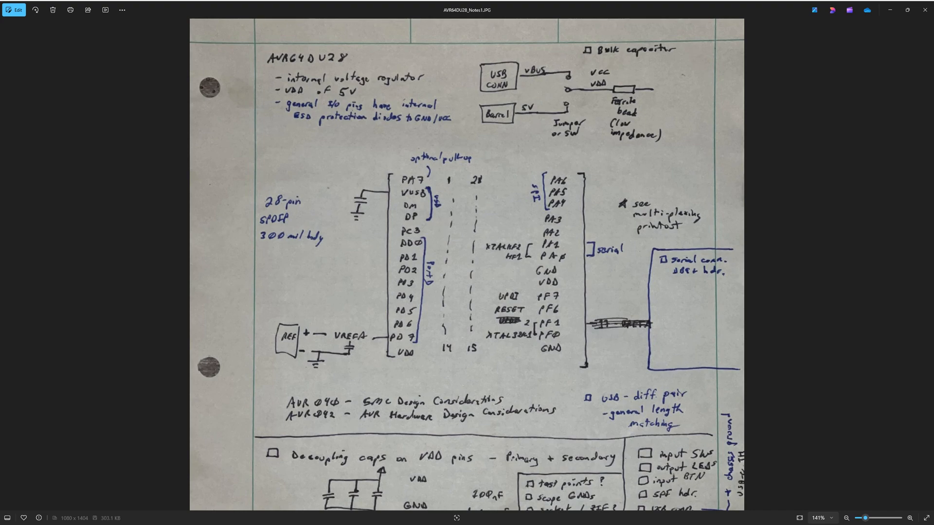
# Compare the I/O multiplexing table photo with the handwritten crystal notes.
pyautogui.press('Right')
pyautogui.scroll(3, 384, 141)
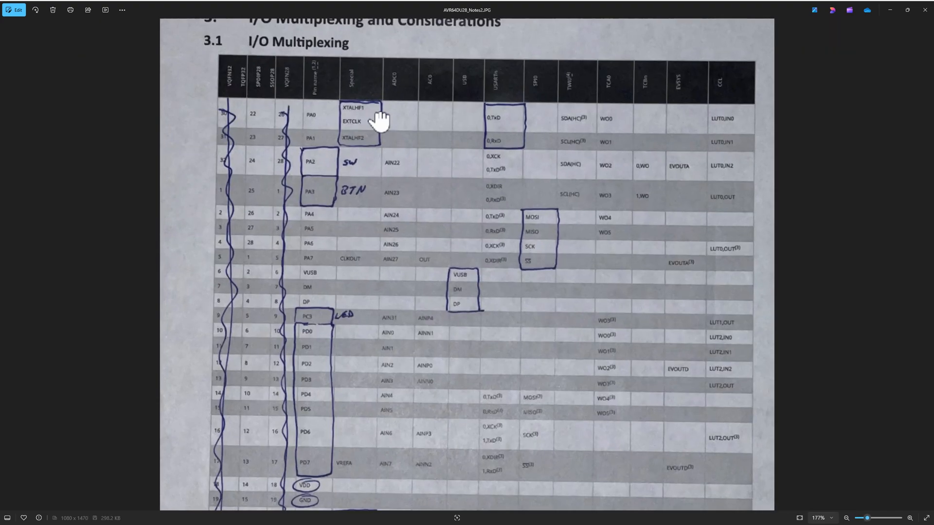
pyautogui.moveTo(376, 158); pyautogui.dragTo(379, 200)
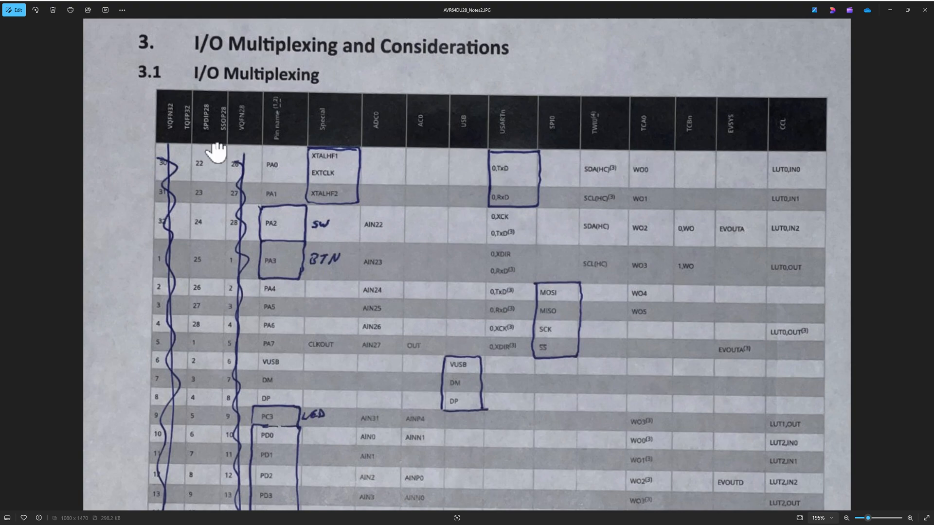
pyautogui.press('Left')
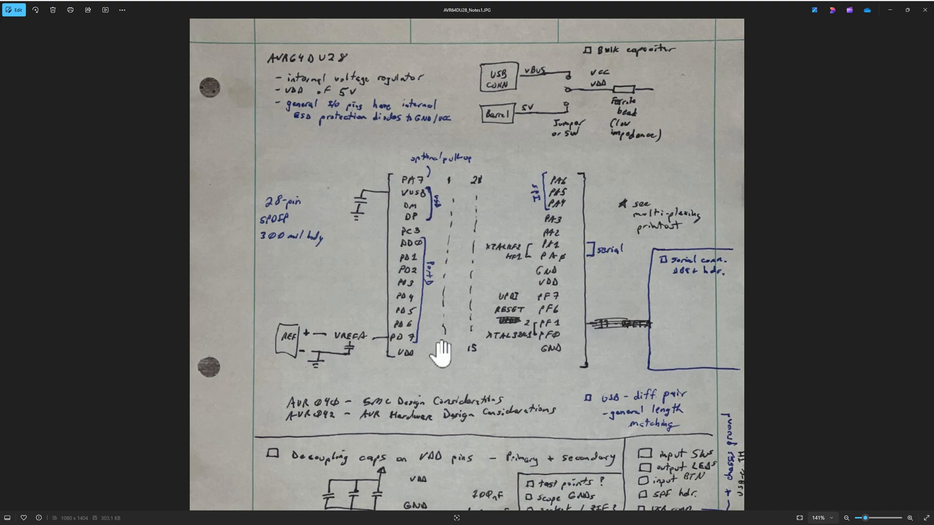
pyautogui.scroll(5, 441, 336)
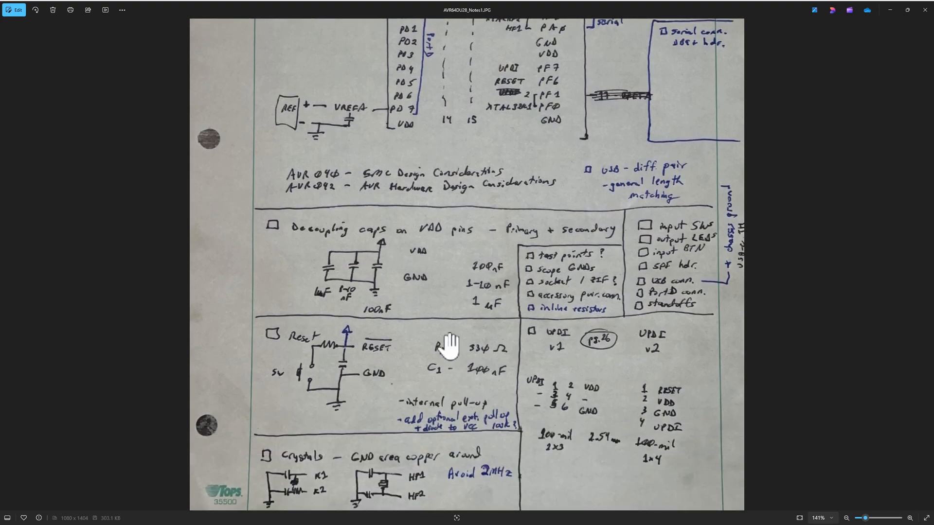
pyautogui.scroll(2, 442, 395)
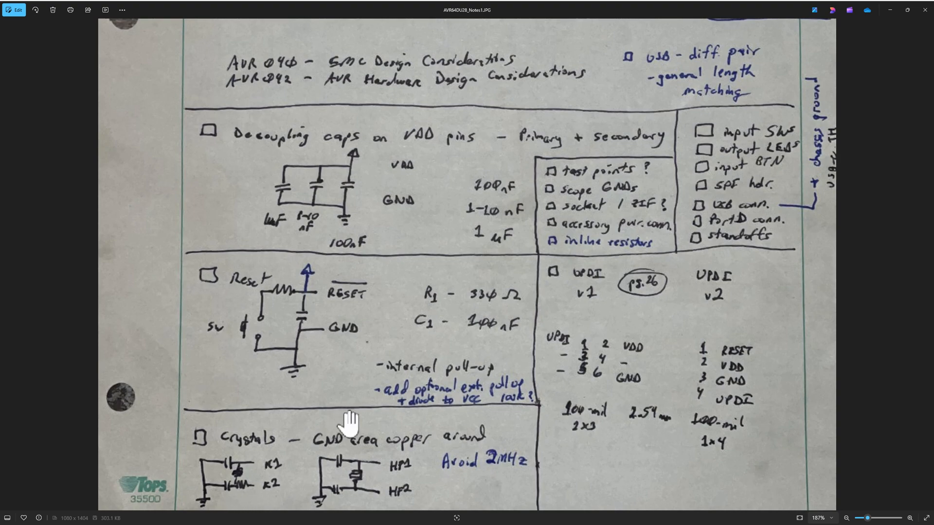
pyautogui.press('Right')
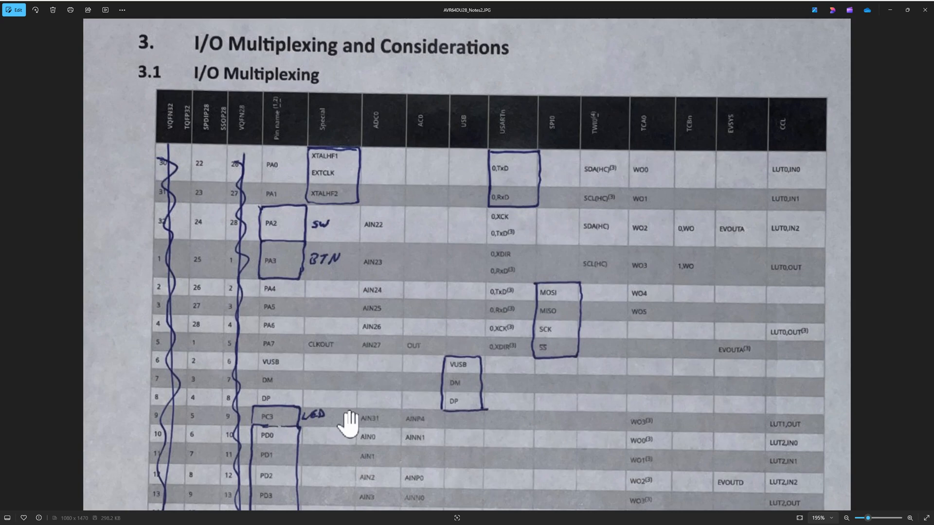
# Return to the schematic, recentre it, and open the parts library to find 32.768 kHz crystals.
pyautogui.hotkey('alt', 'Tab')
pyautogui.scroll(-4, 681, 280)
pyautogui.moveTo(678, 283); pyautogui.dragTo(492, 264, button='right')
pyautogui.scroll(2, 568, 288)
pyautogui.scroll(-1, 568, 289)
pyautogui.moveTo(572, 290); pyautogui.dragTo(637, 307, button='right')
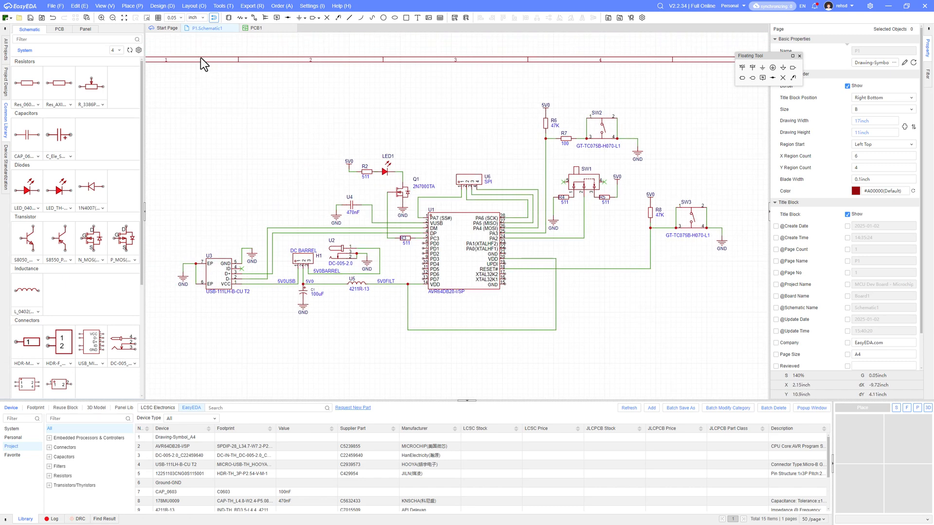
pyautogui.click(228, 17)
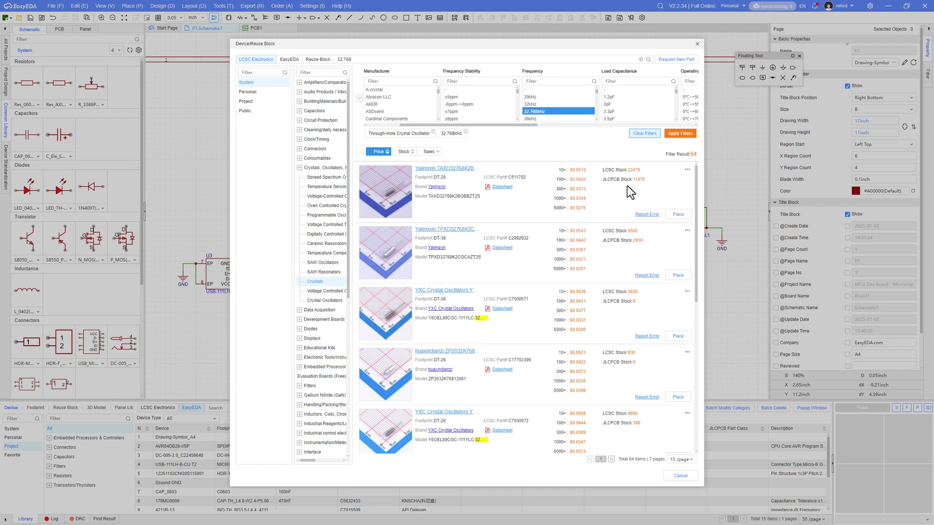
# Place the top-listed 32.768kHz through-hole crystal from the search results.
pyautogui.click(678, 218)
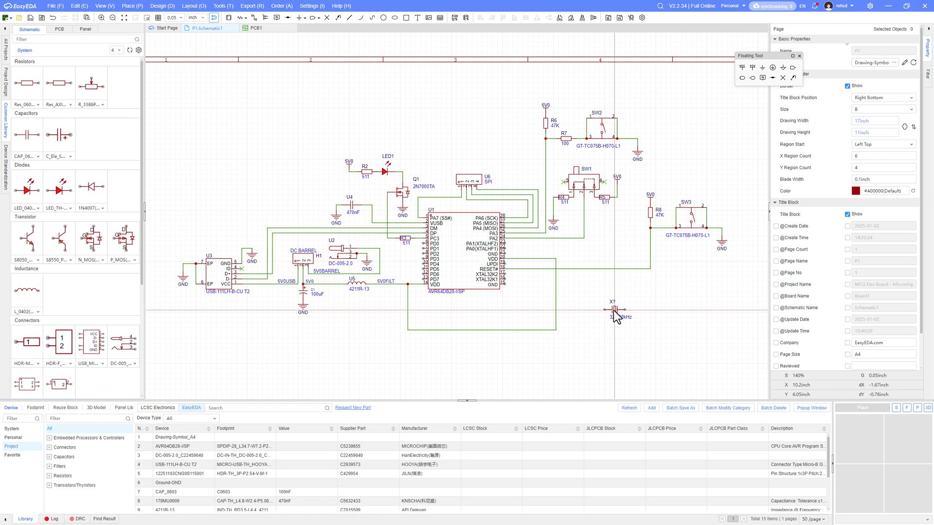
# Drop the crystal as X1 below and right of U1, then check the notes photo.
pyautogui.click(617, 310)
pyautogui.press('Escape')
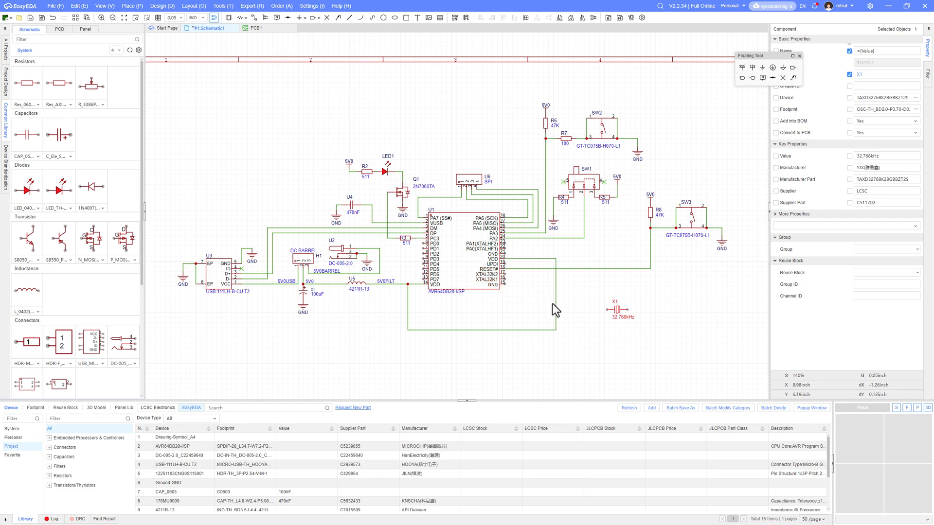
pyautogui.hotkey('alt', 'Tab')
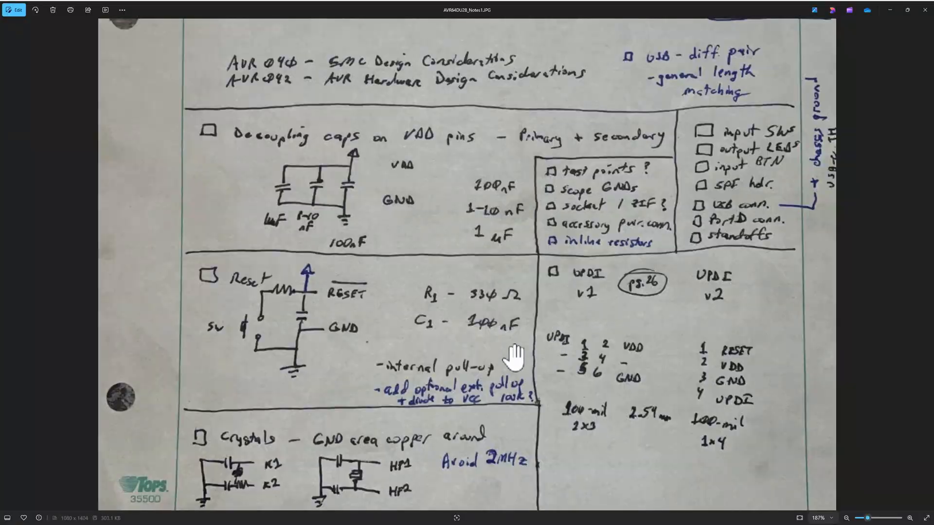
pyautogui.scroll(-3, 512, 357)
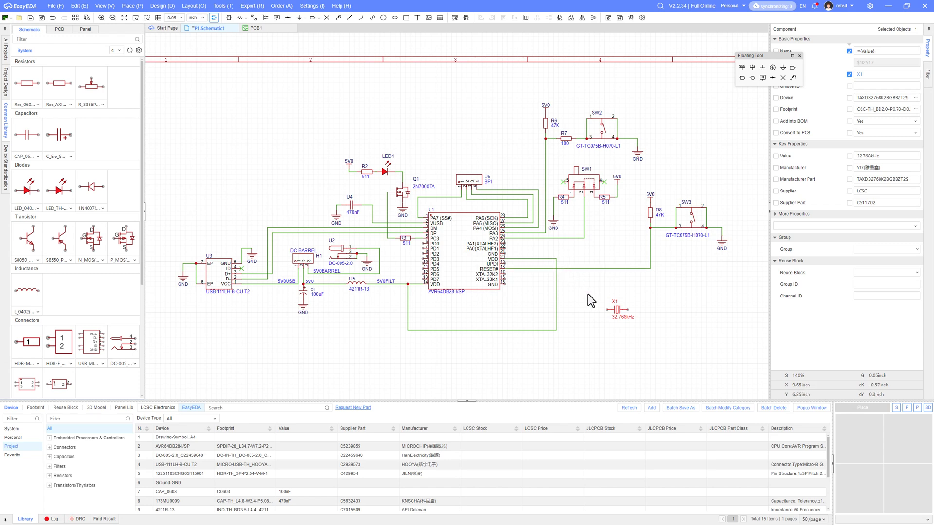
# Copy 470nF capacitor U4 and place it as U7 below crystal X1.
pyautogui.click(351, 206)
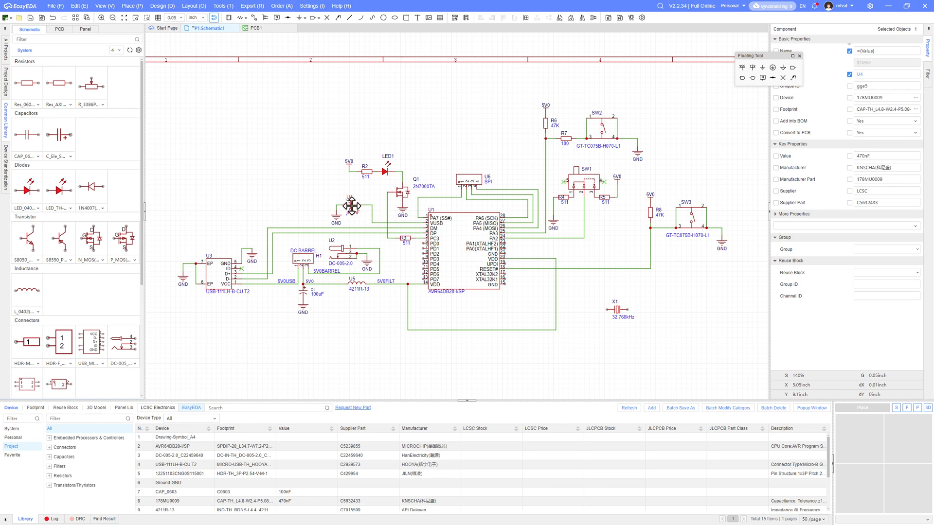
pyautogui.hotkey('ctrl', 'c')
pyautogui.hotkey('ctrl', 'v')
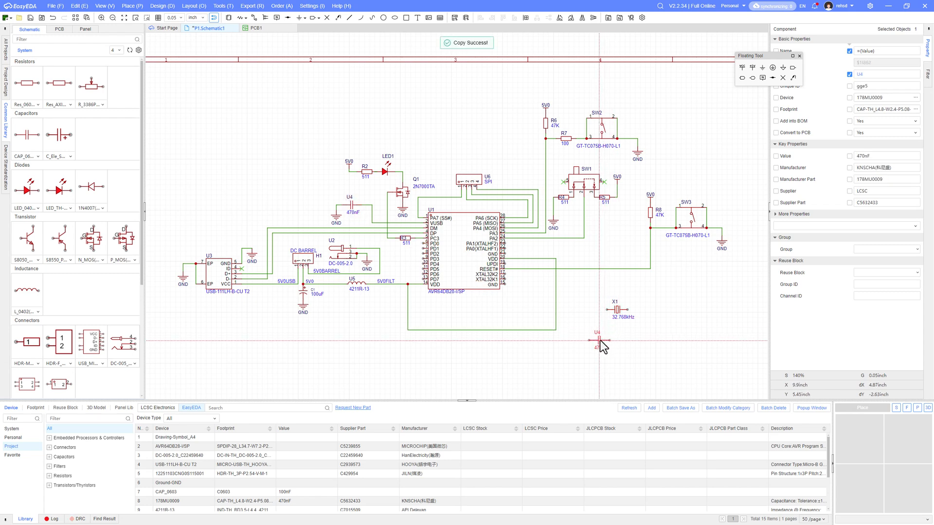
pyautogui.click(603, 346)
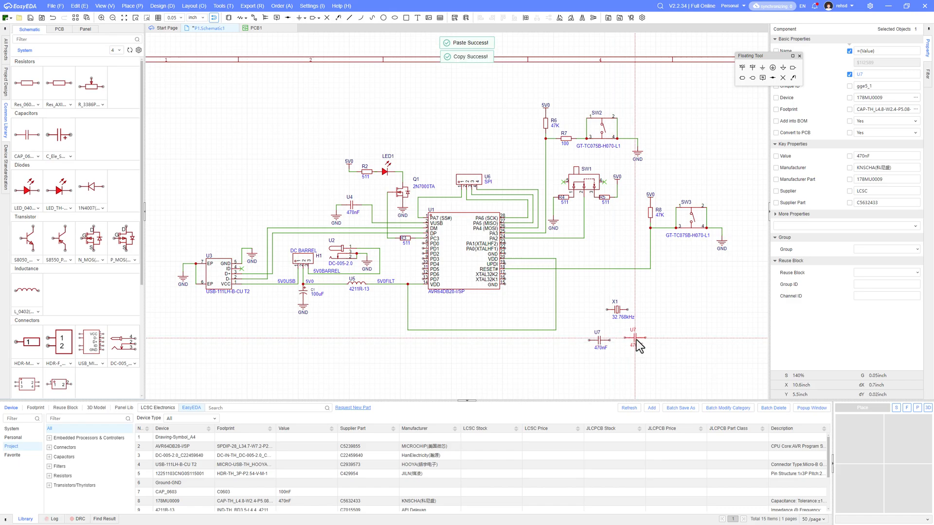
pyautogui.hotkey('alt', 'Tab')
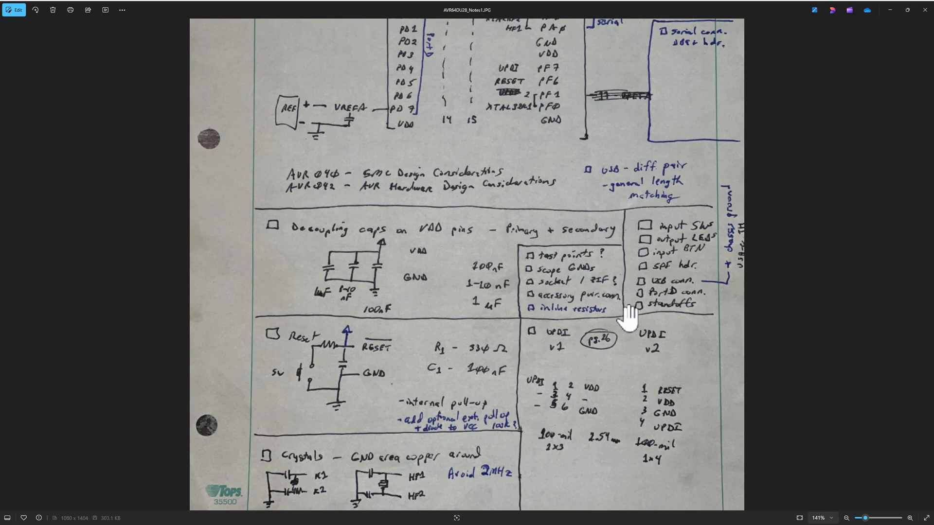
pyautogui.hotkey('alt', 'Tab')
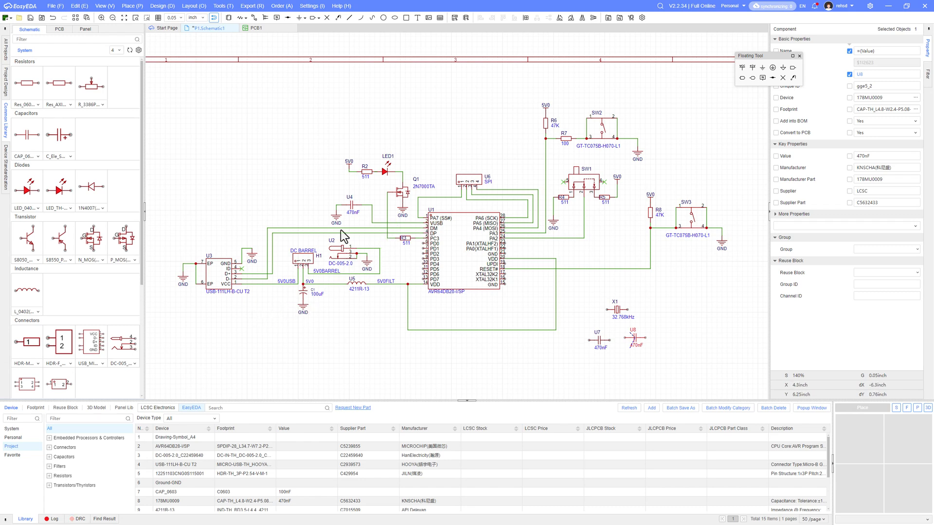
# Copy resistor R2 as 511 resistor R9, rotate it vertical, and place it near XTAL32K2.
pyautogui.click(367, 174)
pyautogui.hotkey('ctrl', 'c')
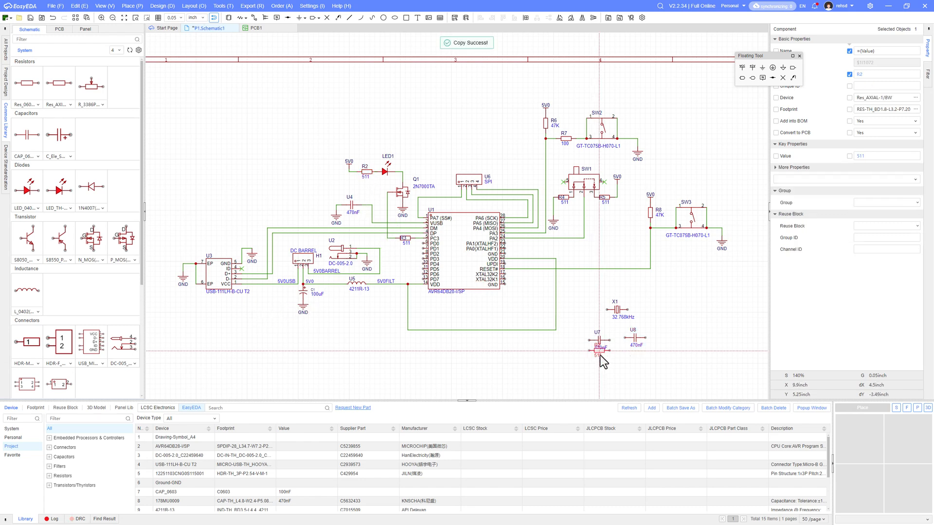
pyautogui.hotkey('alt', 'Tab')
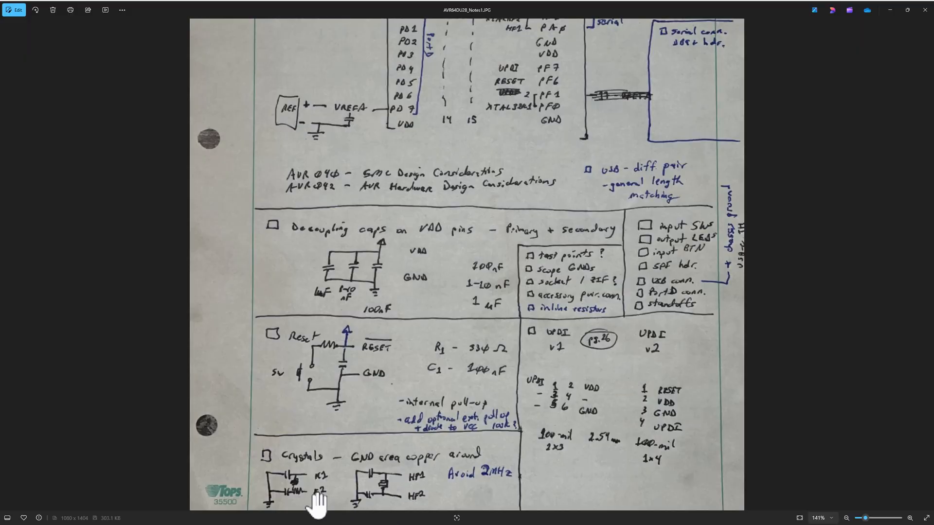
pyautogui.hotkey('alt', 'Tab')
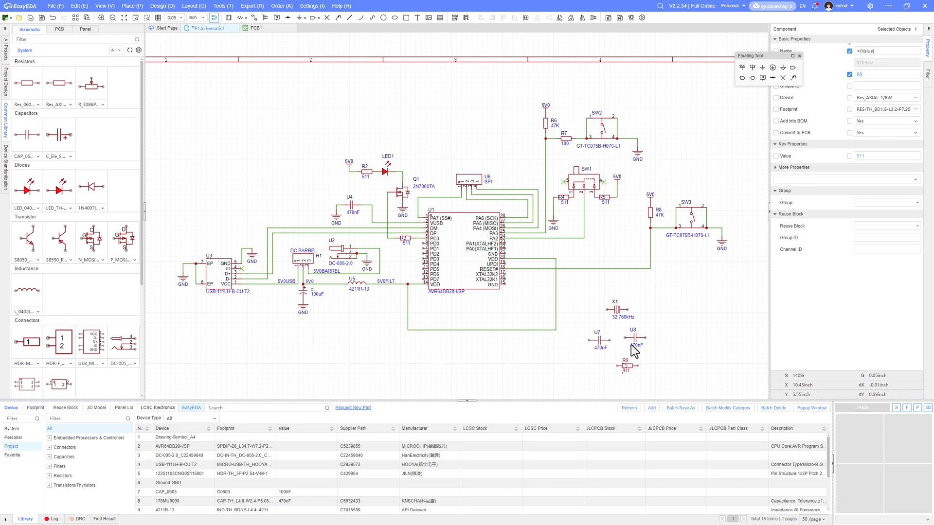
pyautogui.moveTo(628, 366); pyautogui.dragTo(549, 292)
pyautogui.press('space')
pyautogui.click(505, 274)
# Lower the bottom wire and shift capacitor U7 left, checking the handwritten crystal notes.
pyautogui.click(548, 282)
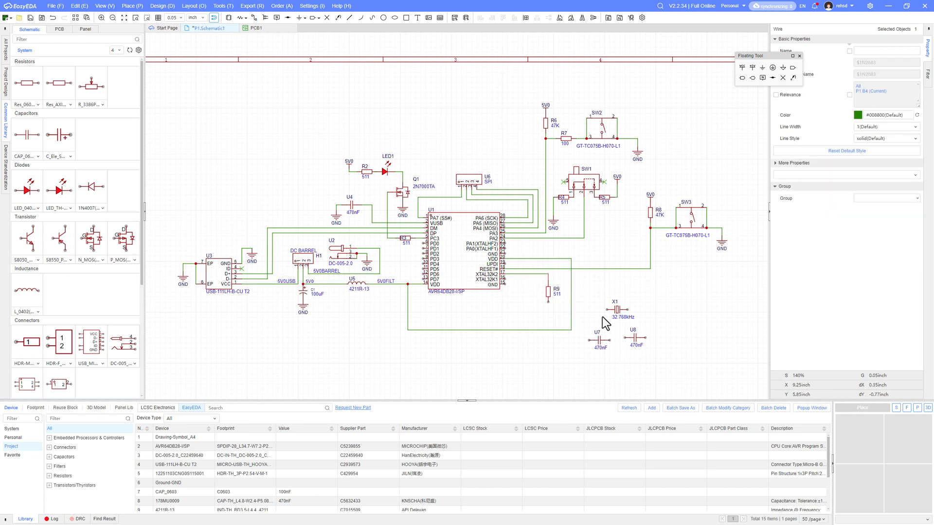
pyautogui.moveTo(616, 310); pyautogui.dragTo(530, 307)
pyautogui.hotkey('alt', 'Tab')
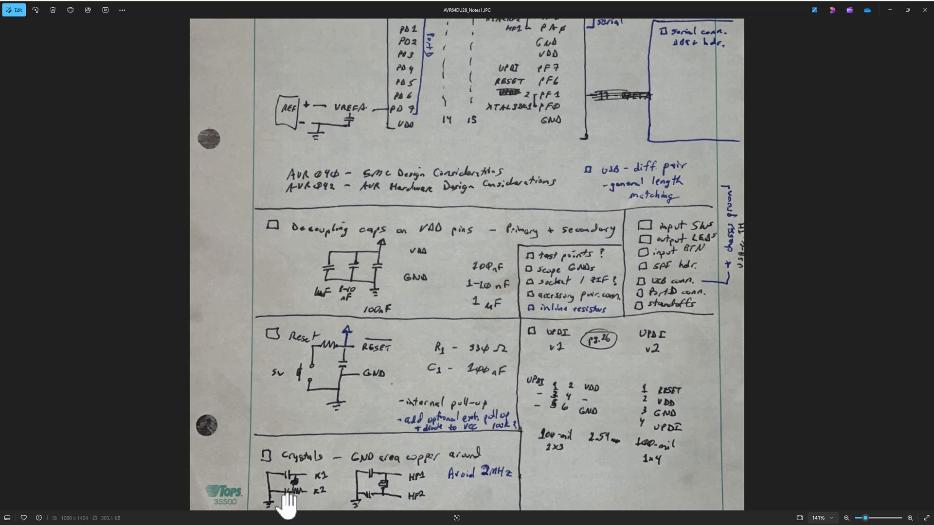
pyautogui.hotkey('alt', 'Tab')
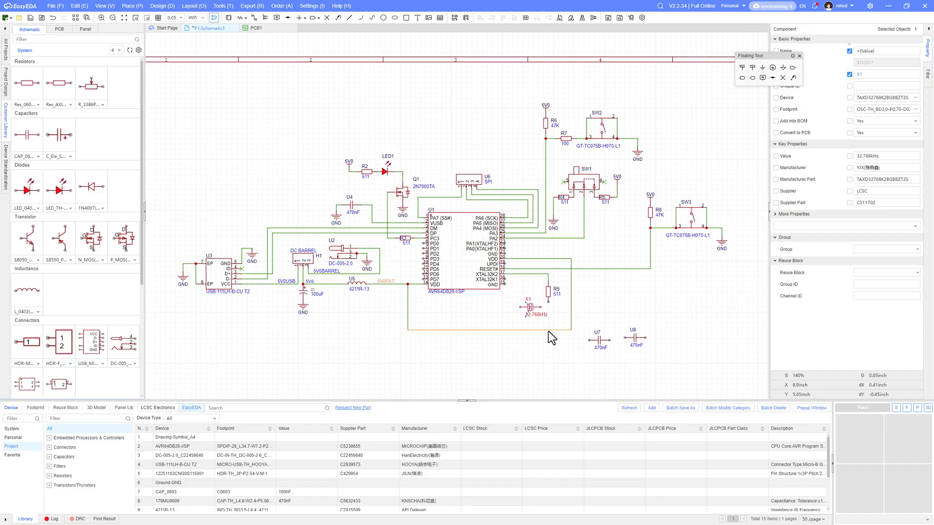
pyautogui.moveTo(547, 331); pyautogui.dragTo(552, 375)
pyautogui.moveTo(600, 341); pyautogui.dragTo(548, 314)
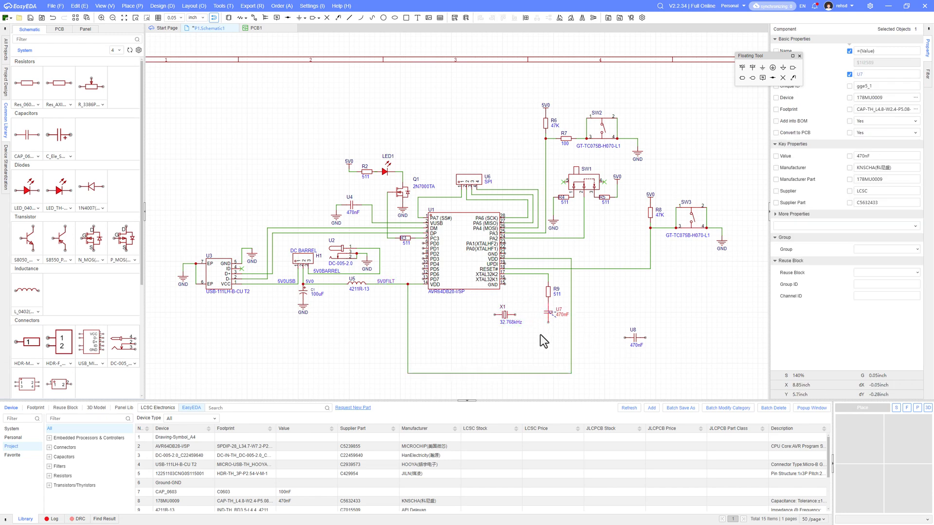
pyautogui.hotkey('alt', 'Tab')
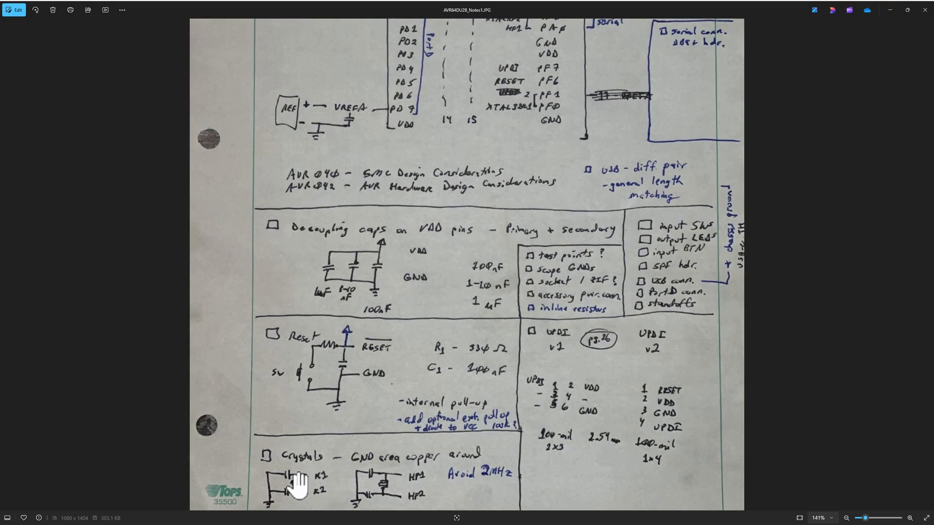
pyautogui.hotkey('alt', 'Tab')
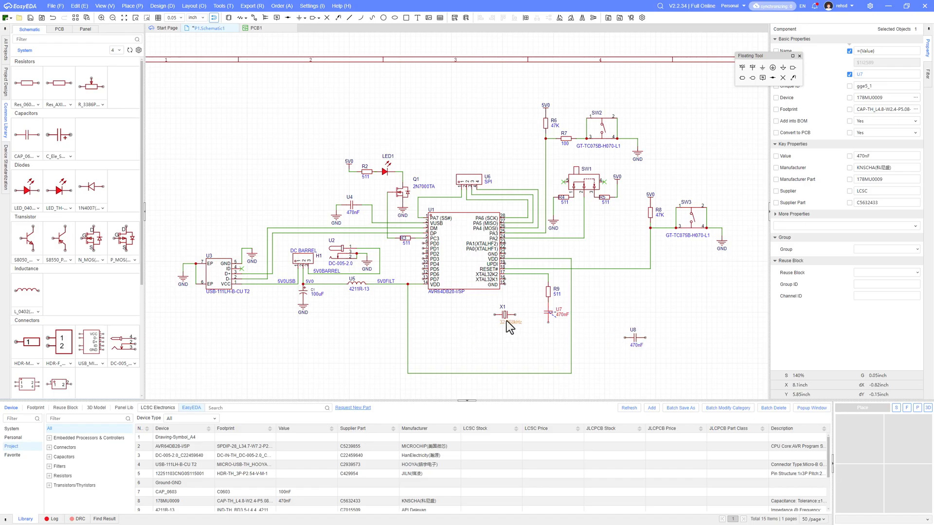
# Move crystal X1 down near R9 and place capacitor U8 vertically beside U7.
pyautogui.moveTo(505, 315); pyautogui.dragTo(454, 336)
pyautogui.moveTo(635, 336); pyautogui.dragTo(517, 310)
pyautogui.press('space')
# Place a GND symbol below the capacitors and wire both capacitor bottoms to it.
pyautogui.click(762, 68)
pyautogui.click(532, 335)
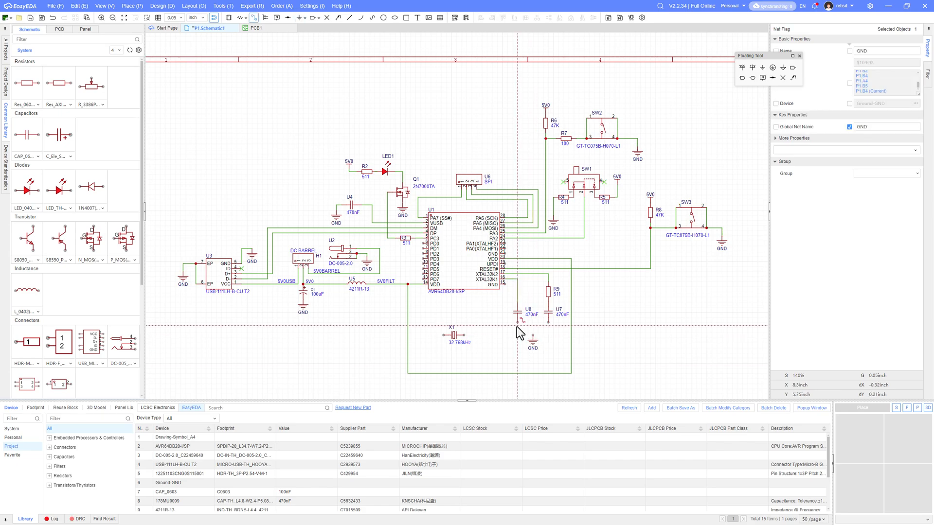
pyautogui.click(518, 322)
pyautogui.click(533, 336)
pyautogui.click(548, 322)
pyautogui.click(532, 335)
# Move crystal X1 off capacitor U8 and nudge U7 back into alignment.
pyautogui.hotkey('alt', 'Tab')
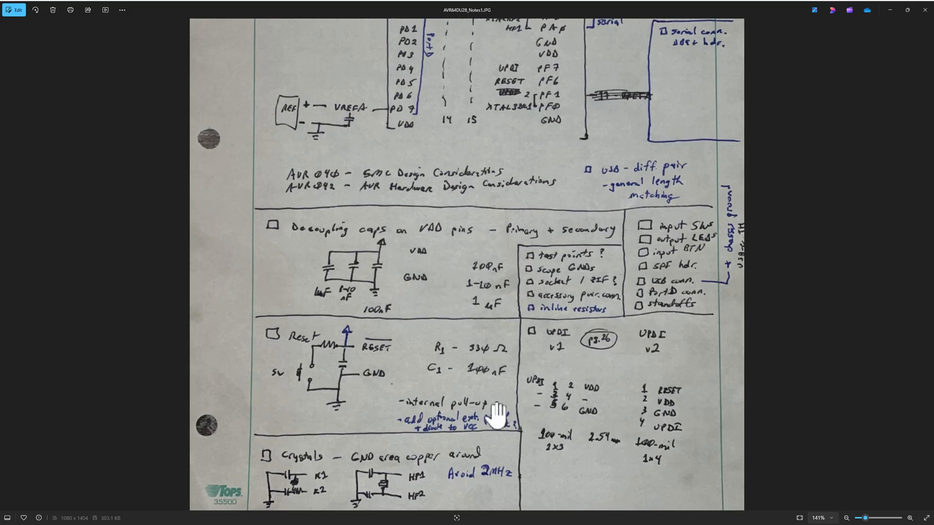
pyautogui.hotkey('alt', 'Tab')
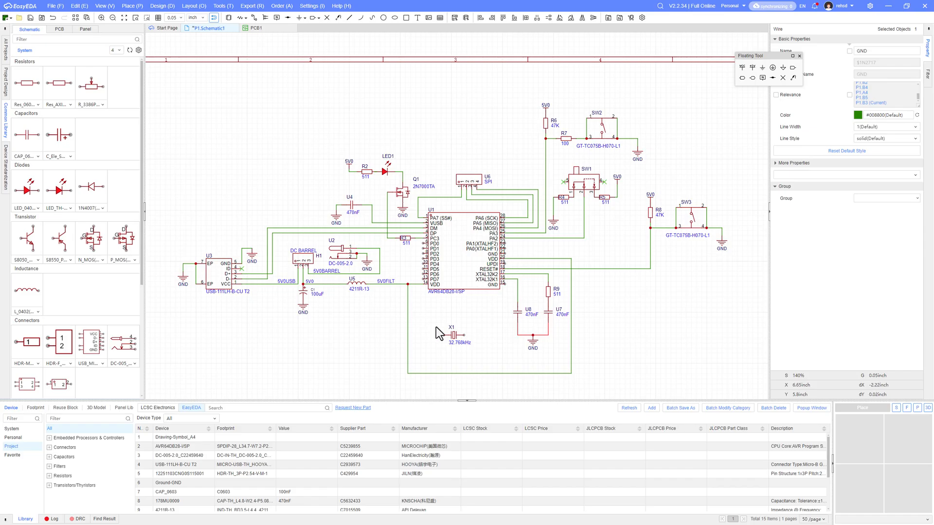
pyautogui.moveTo(530, 298); pyautogui.dragTo(470, 310)
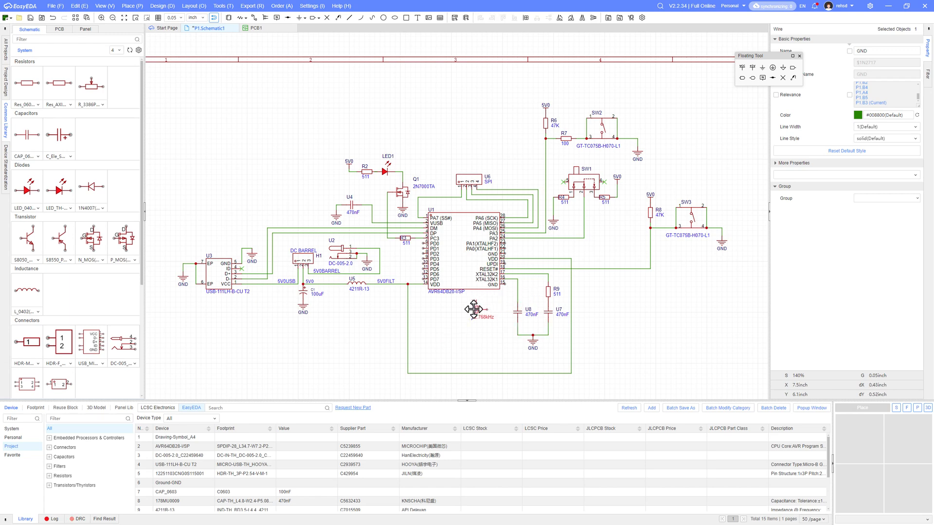
pyautogui.moveTo(547, 313)
pyautogui.mouseDown()
pyautogui.moveTo(520, 320)
pyautogui.moveTo(534, 307)
pyautogui.mouseUp()
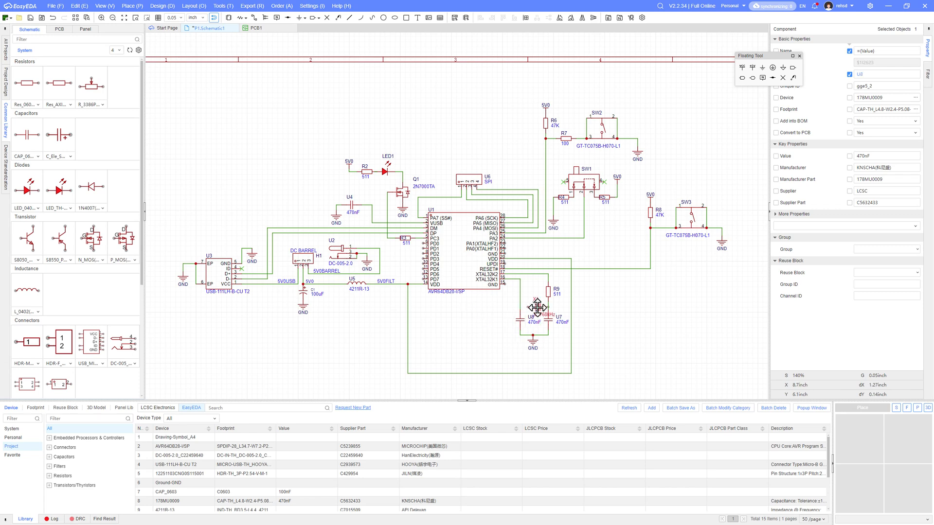
pyautogui.scroll(3, 523, 327)
# Shift U8's designator and 470nF value to its left and move U7's labels clear of X1.
pyautogui.scroll(3, 566, 321)
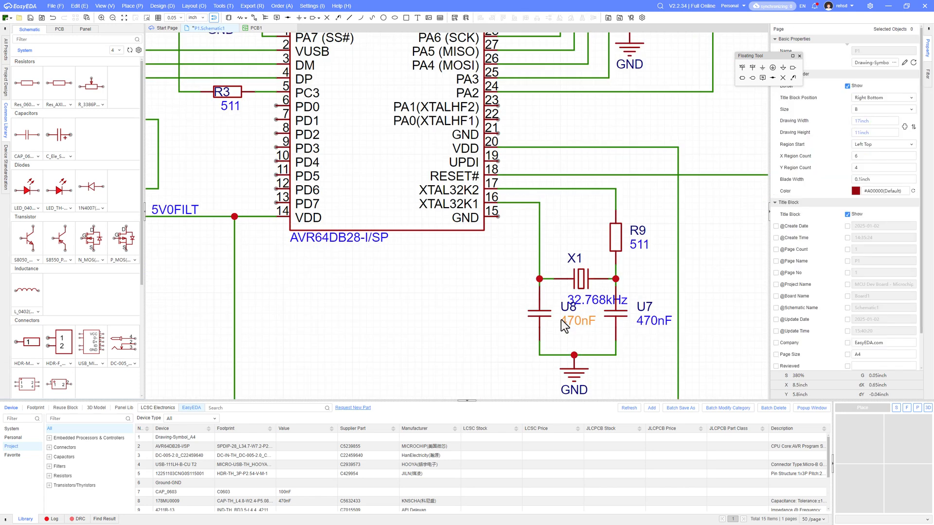
pyautogui.moveTo(570, 311); pyautogui.dragTo(493, 319)
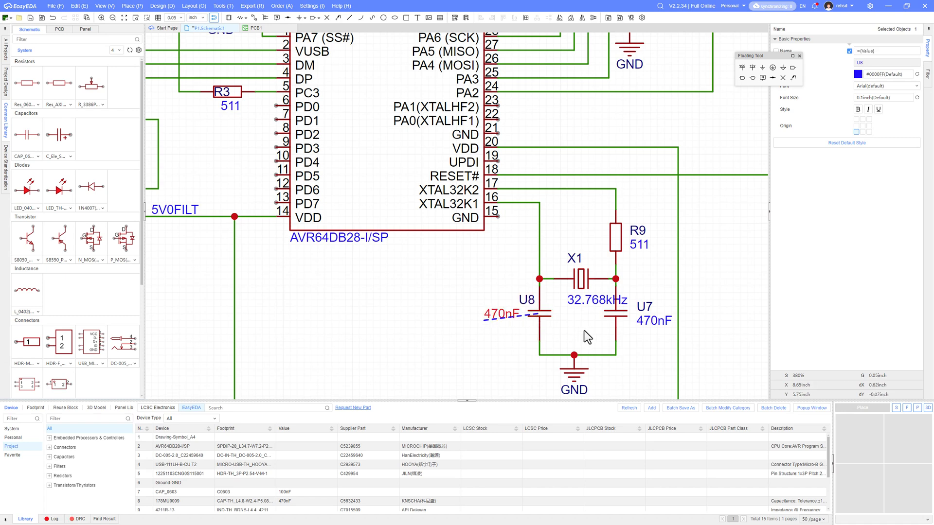
pyautogui.moveTo(646, 305); pyautogui.dragTo(654, 314)
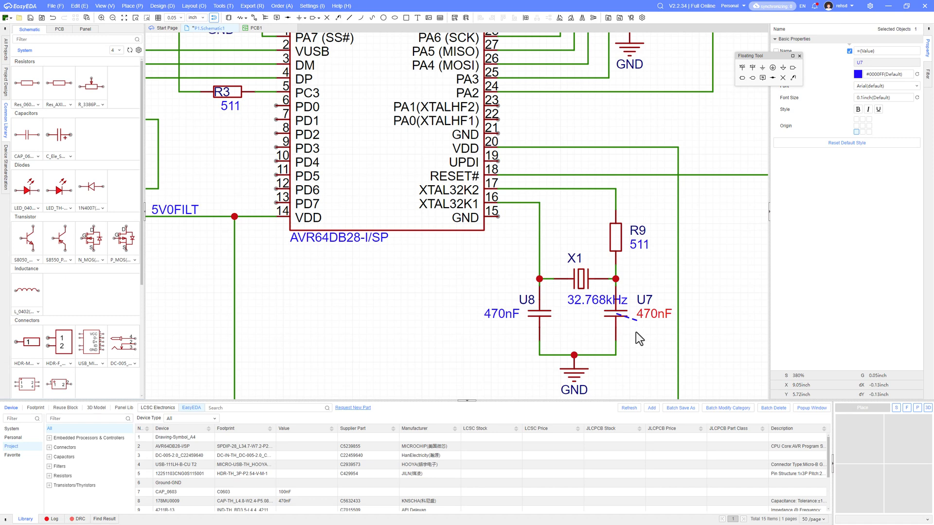
# Step to the next 32.768 match for the XTAL32K1/XTAL32K2 rows in the AVR64DU28 datasheet.
pyautogui.hotkey('alt', 'Tab')
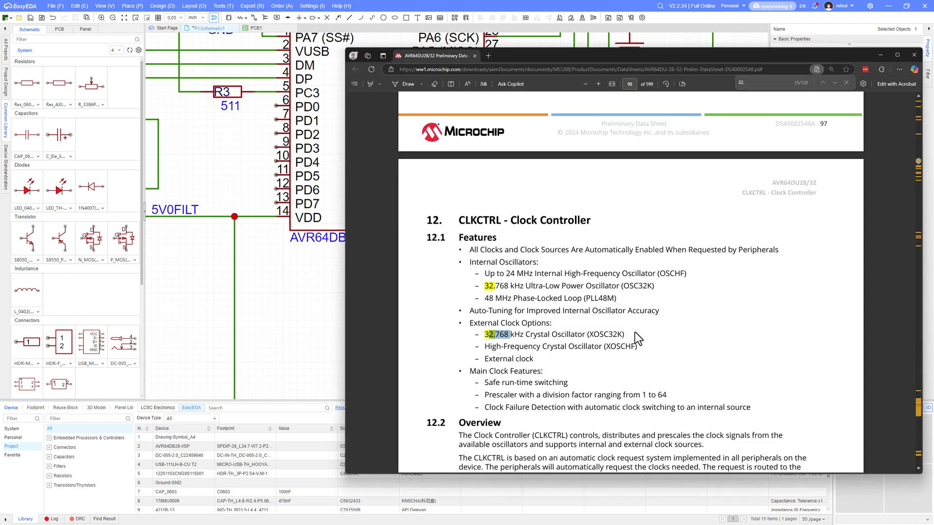
pyautogui.scroll(-3, 626, 332)
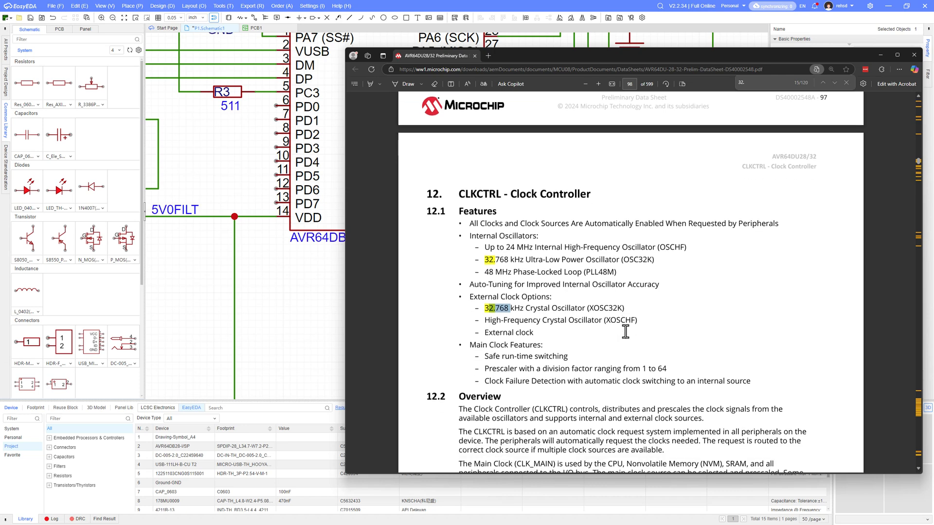
pyautogui.click(626, 332)
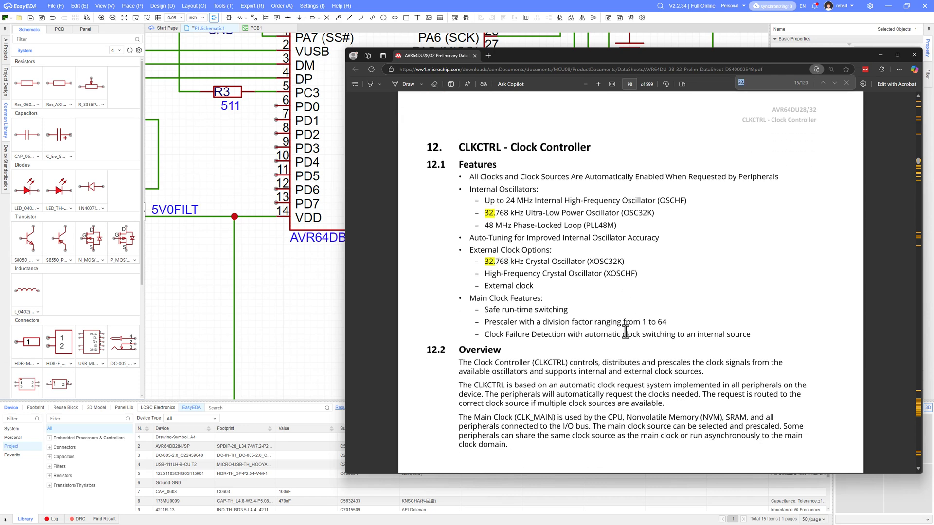
pyautogui.press('F3')
pyautogui.press('F3')
pyautogui.press('F3')
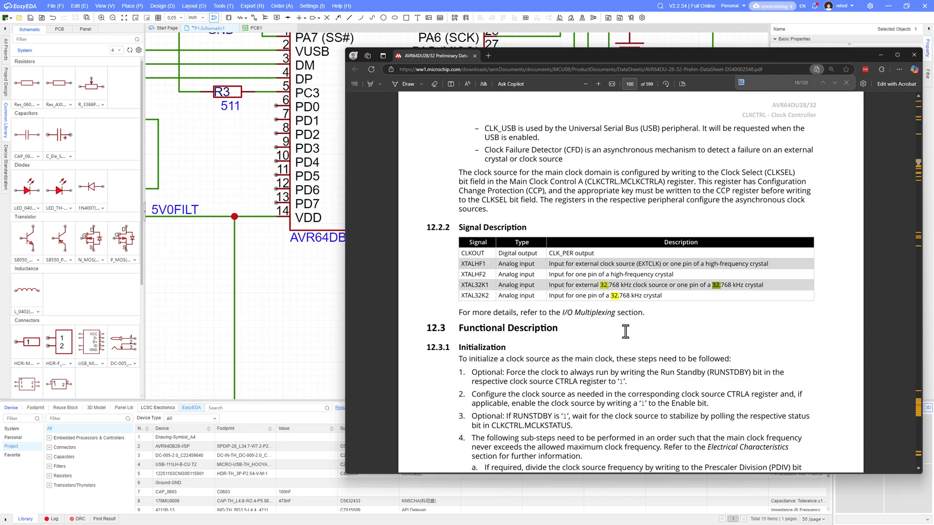
pyautogui.click(51, 392)
pyautogui.scroll(-1, 51, 391)
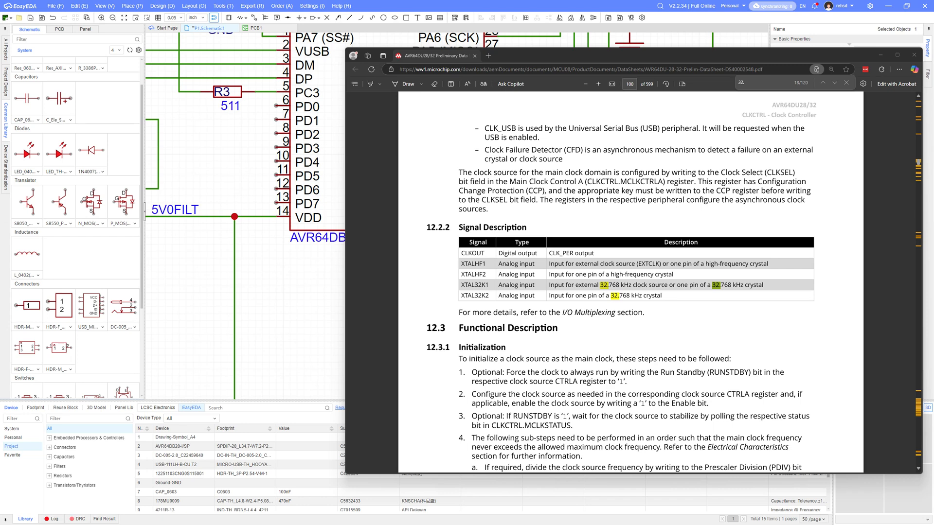
# Close the resistor standard values page and return to the development-board blog post.
pyautogui.hotkey('alt', 'Tab')
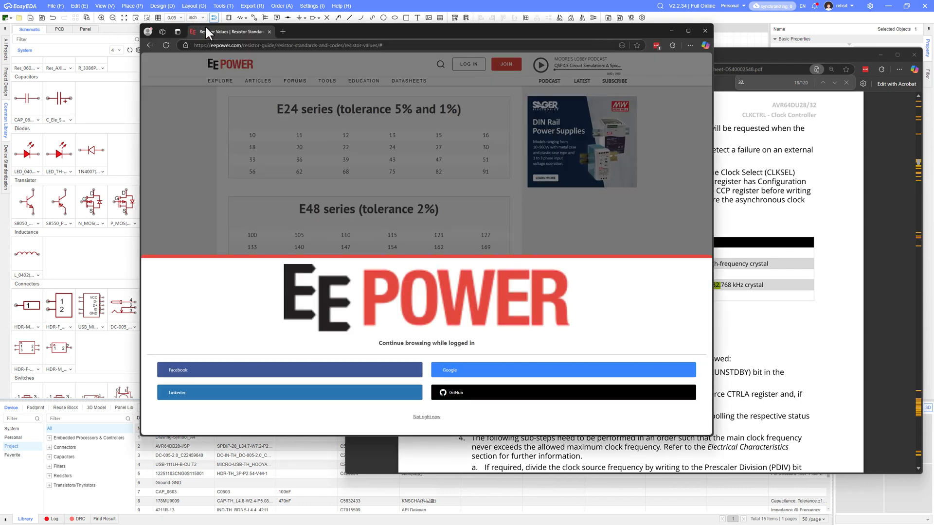
pyautogui.middleClick(221, 32)
pyautogui.click(85, 148)
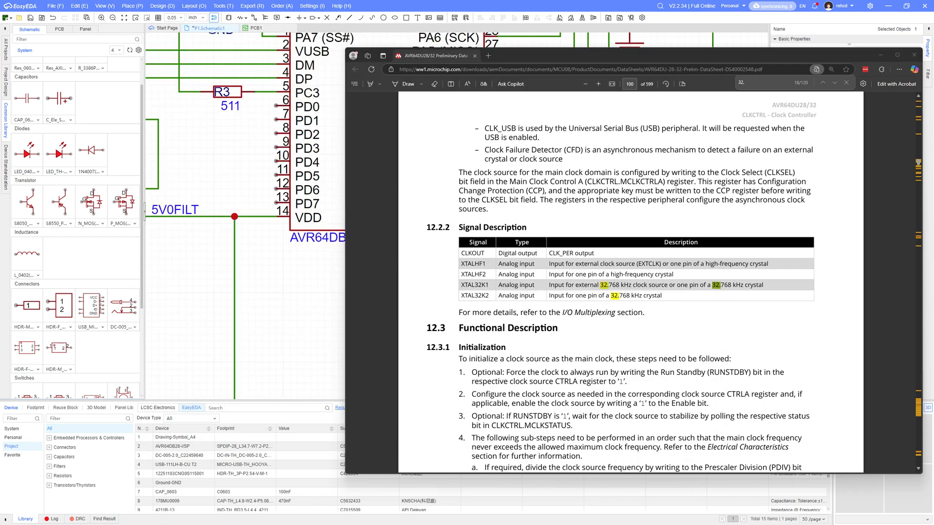
pyautogui.hotkey('alt', 'Tab')
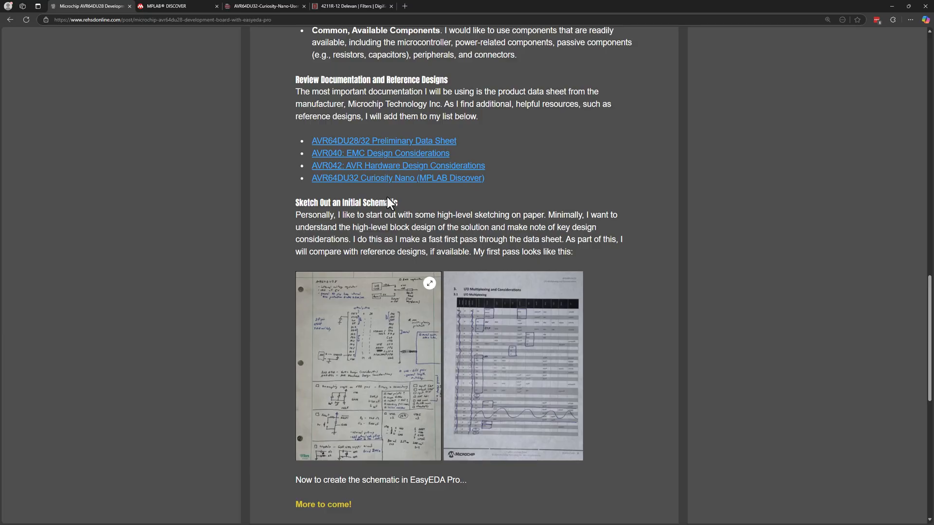
# Open the Curiosity Nano user guide PDF and search '32' to find the 32KHz Crystal block.
pyautogui.click(388, 178)
pyautogui.click(358, 6)
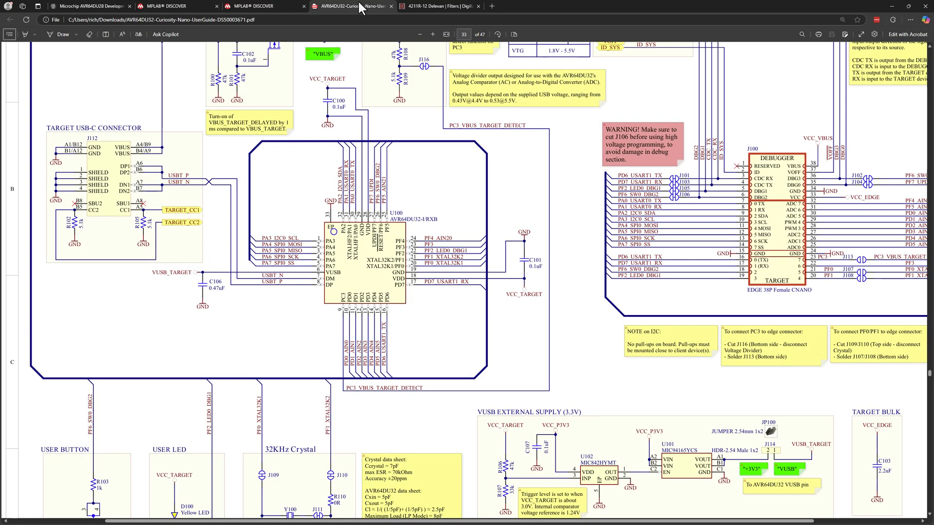
pyautogui.scroll(-3, 434, 242)
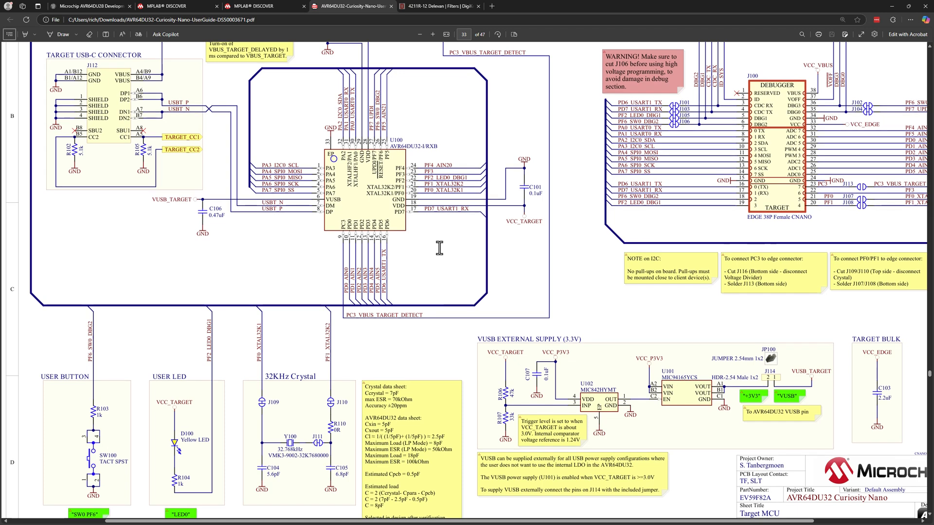
pyautogui.scroll(3, 439, 248)
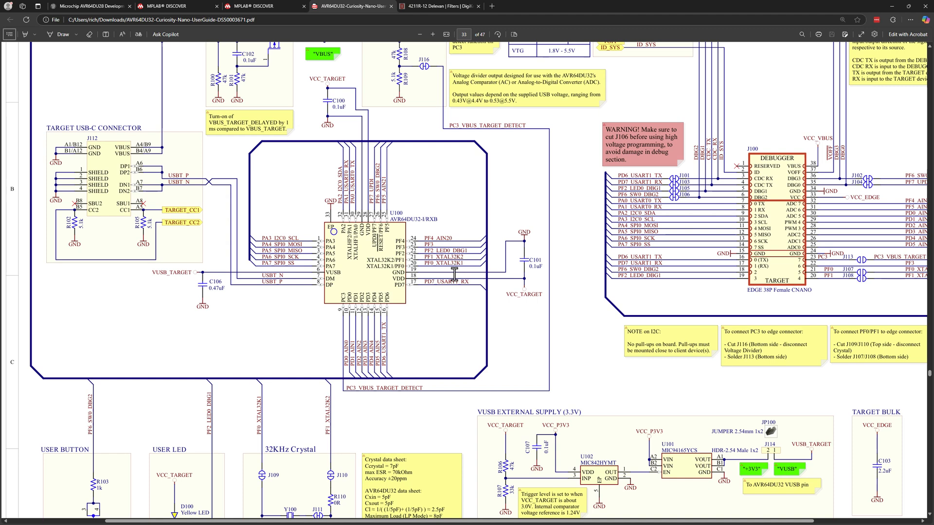
pyautogui.scroll(3, 454, 274)
pyautogui.hotkey('ctrl', 'f')
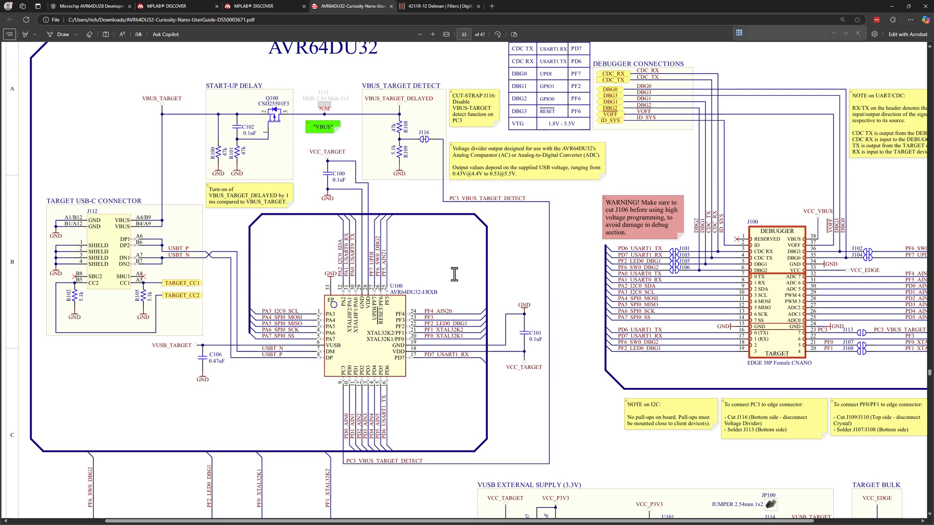
pyautogui.press('Return')
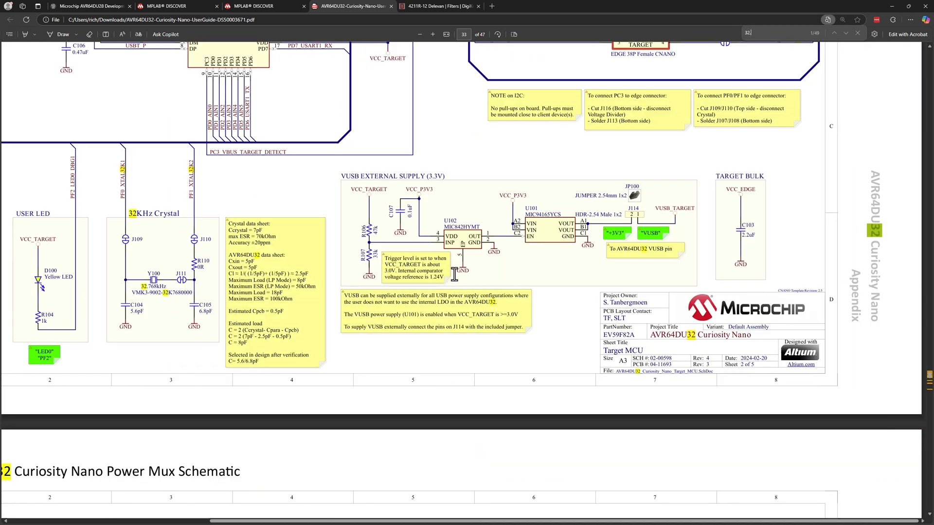
pyautogui.write('.')
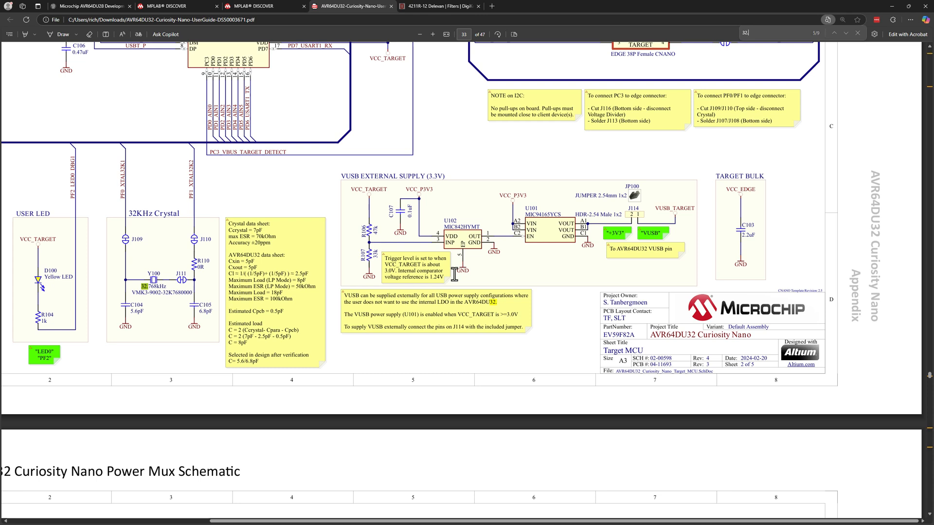
pyautogui.write('.')
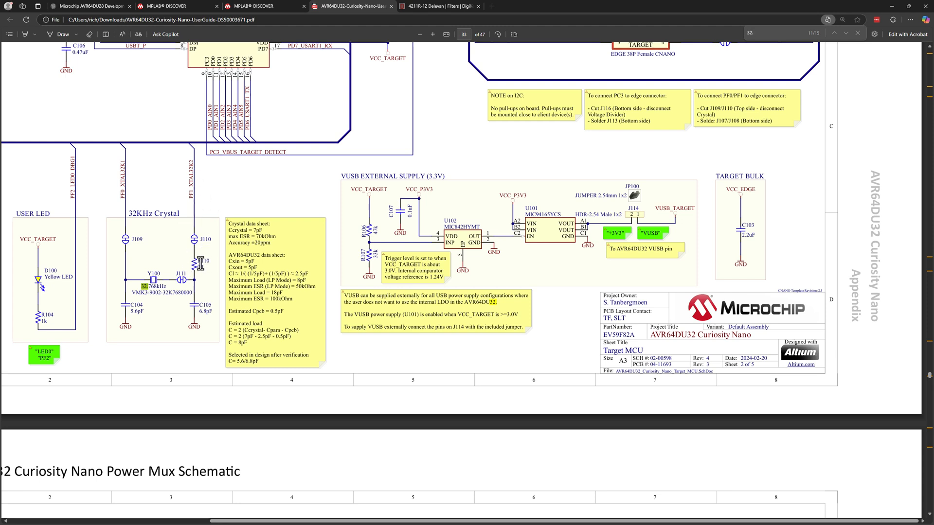
# Compare the datasheet's XTAL32K1/XTAL32K2 pin descriptions with the reference schematic, then return to EasyEDA.
pyautogui.hotkey('alt', 'Tab')
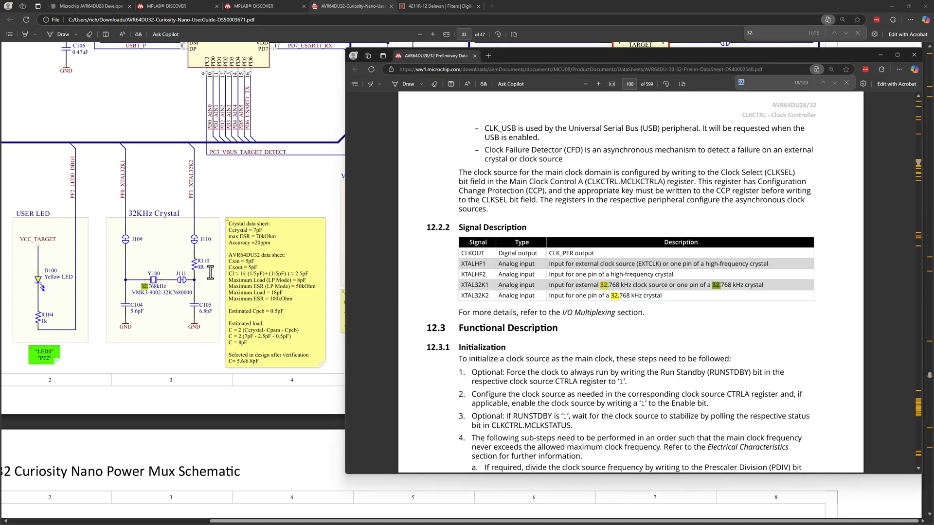
pyautogui.hotkey('alt', 'Tab')
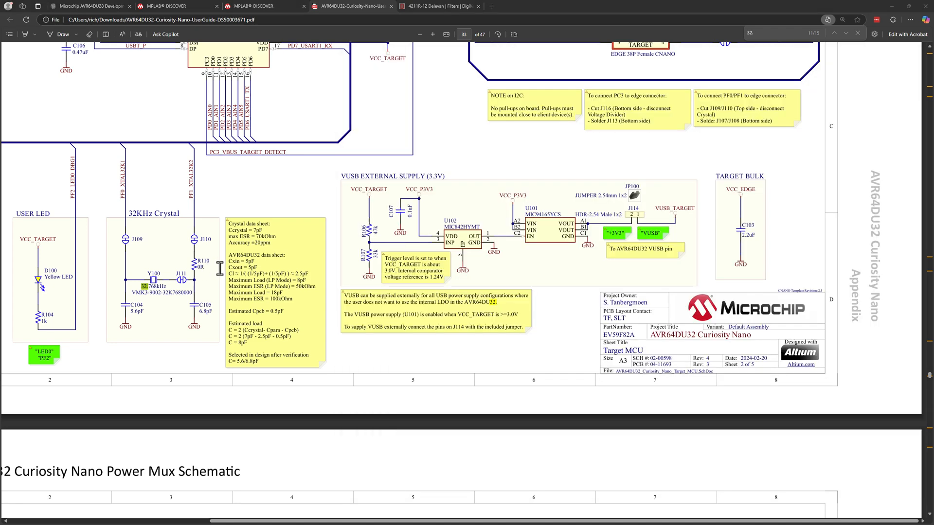
pyautogui.hotkey('alt', 'Tab')
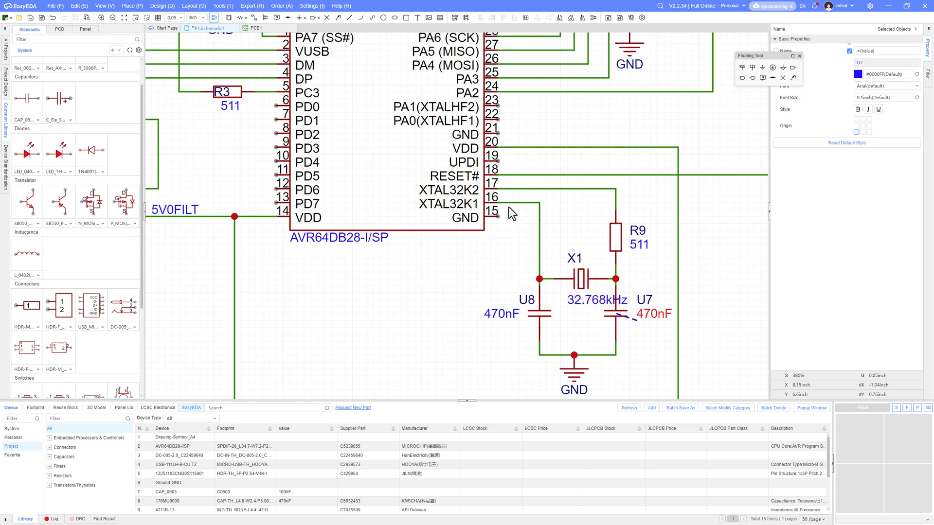
# Change resistor R9's value to 0.
pyautogui.click(638, 245)
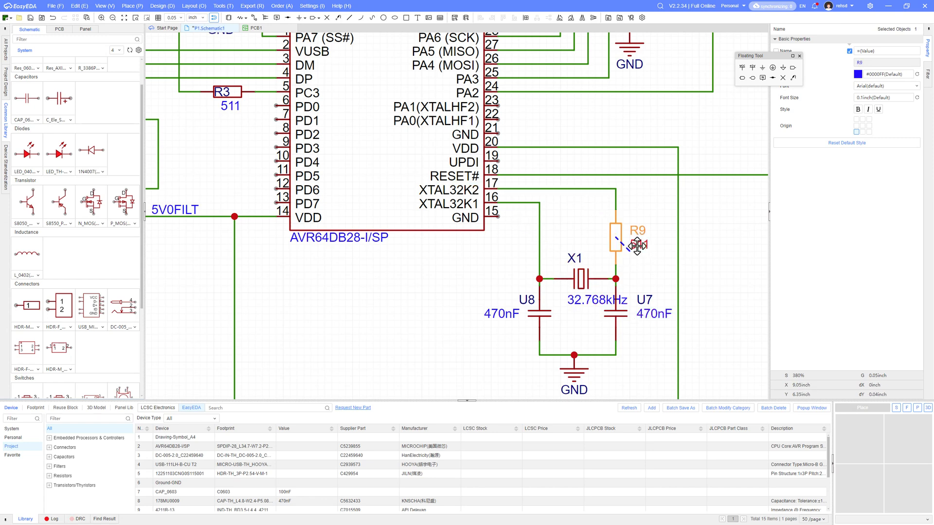
pyautogui.doubleClick(637, 245)
pyautogui.write('0')
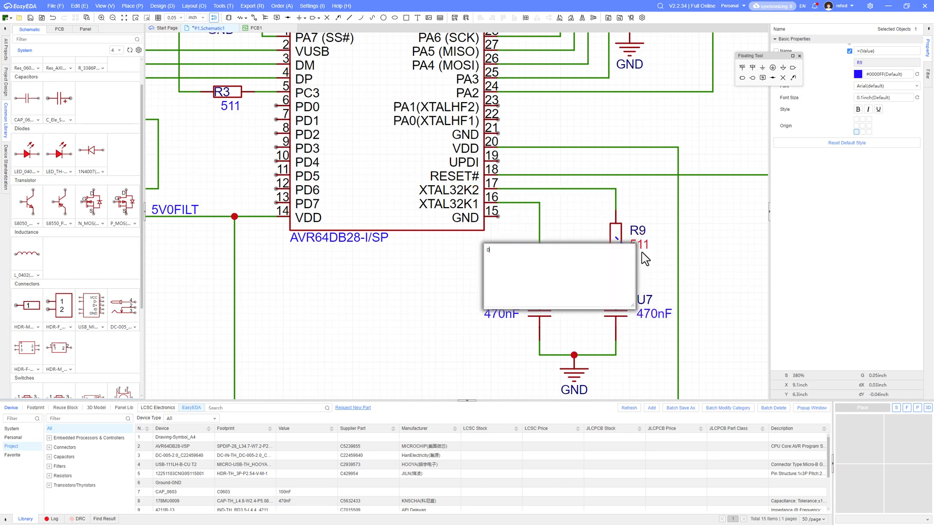
pyautogui.press('Return')
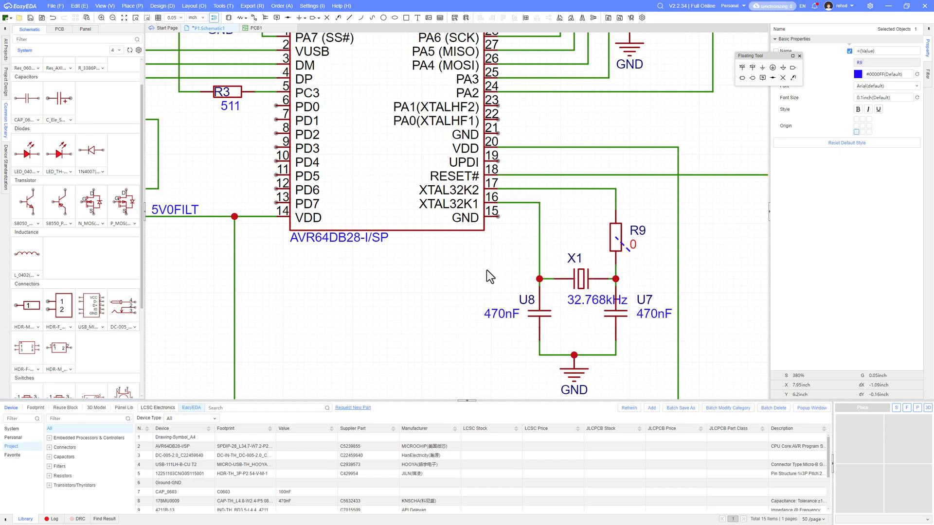
# Check the reference schematic and set load capacitor U7 to 6.8pF.
pyautogui.hotkey('alt', 'Tab')
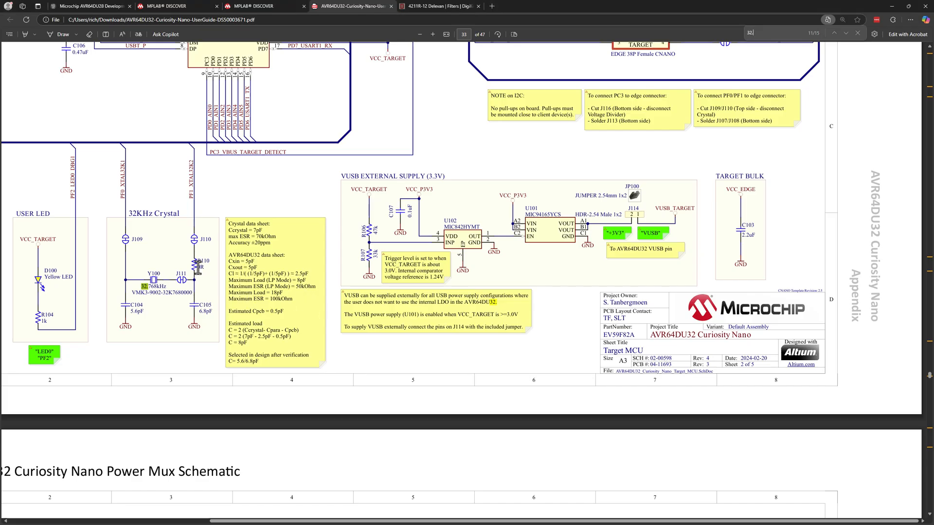
pyautogui.hotkey('alt', 'Tab')
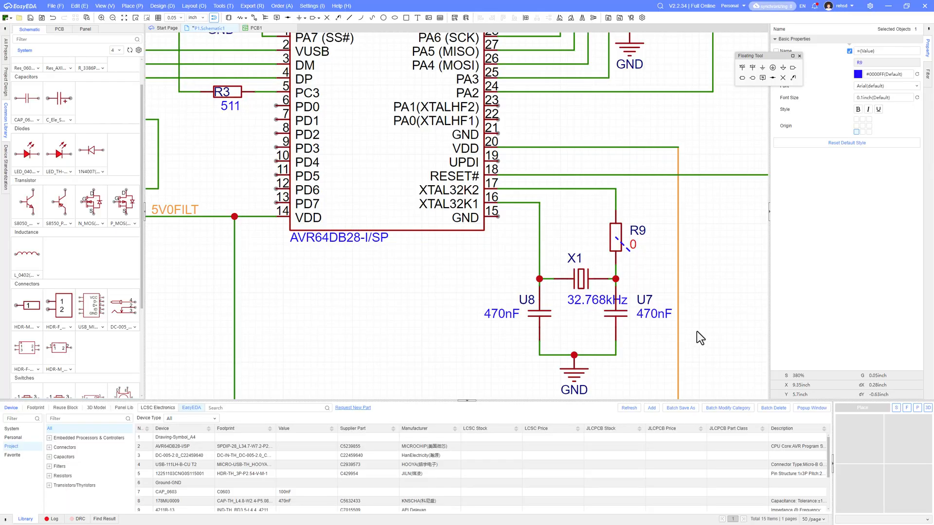
pyautogui.doubleClick(662, 316)
pyautogui.write('6.8pF')
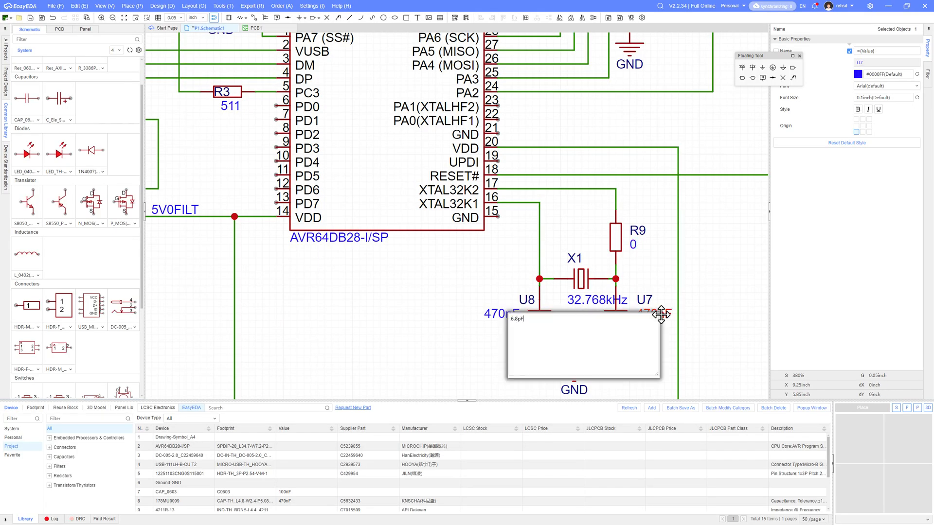
pyautogui.press('Return')
# Set load capacitor U8 to 5.6pF to match the reference schematic.
pyautogui.hotkey('alt', 'Tab')
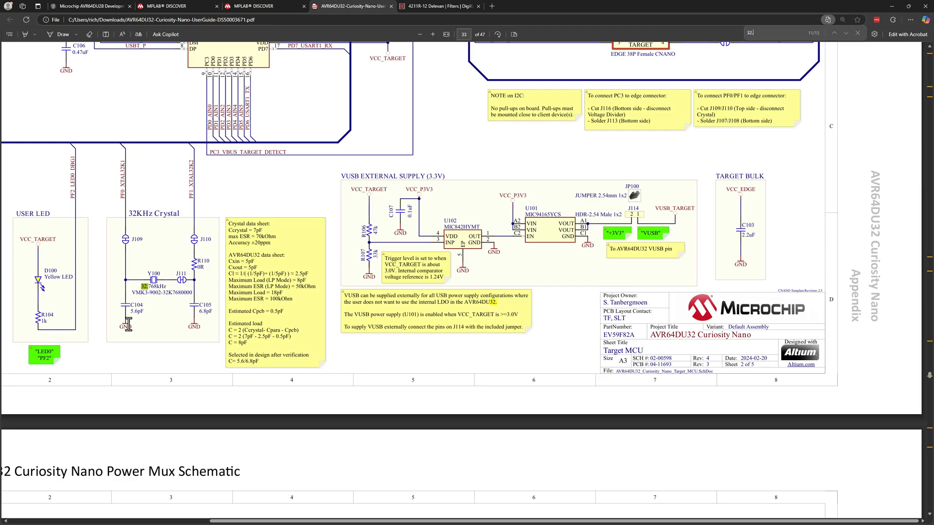
pyautogui.hotkey('alt', 'Tab')
pyautogui.doubleClick(508, 314)
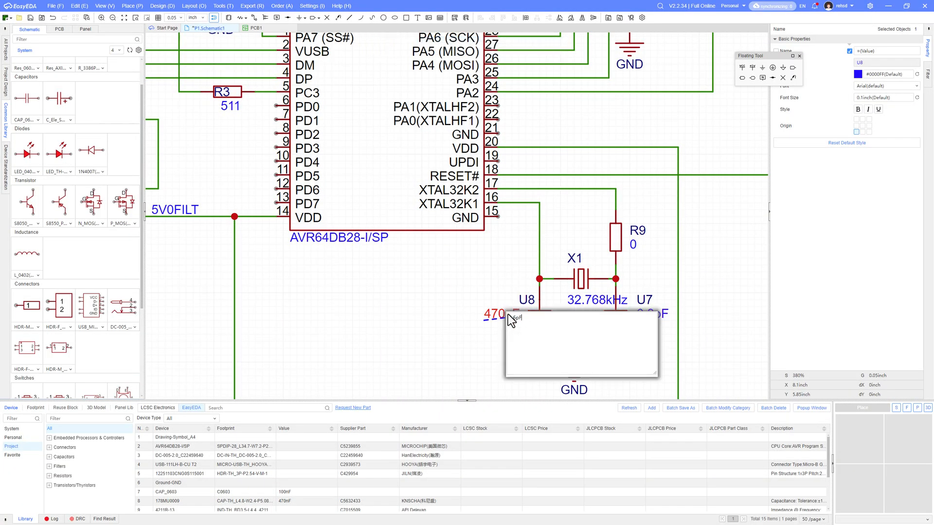
pyautogui.press('Return')
pyautogui.hotkey('alt', 'Tab')
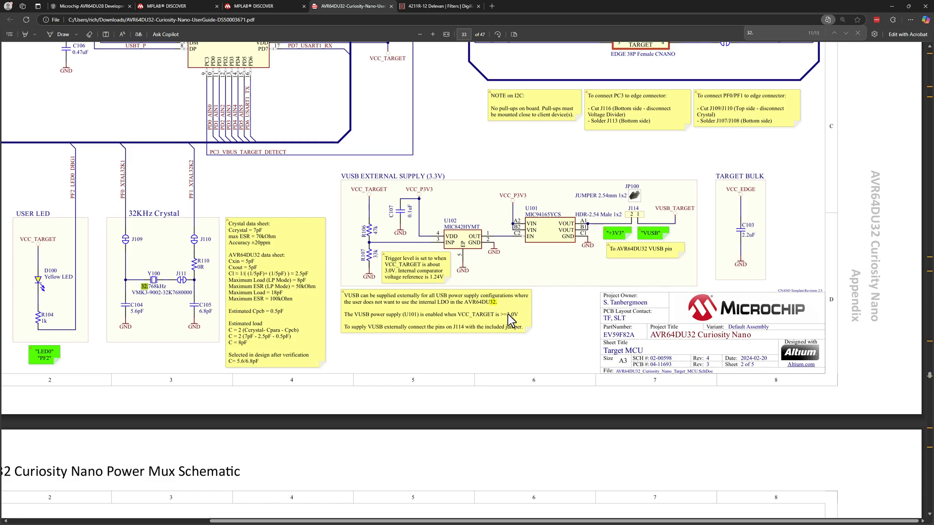
pyautogui.hotkey('alt', 'Tab')
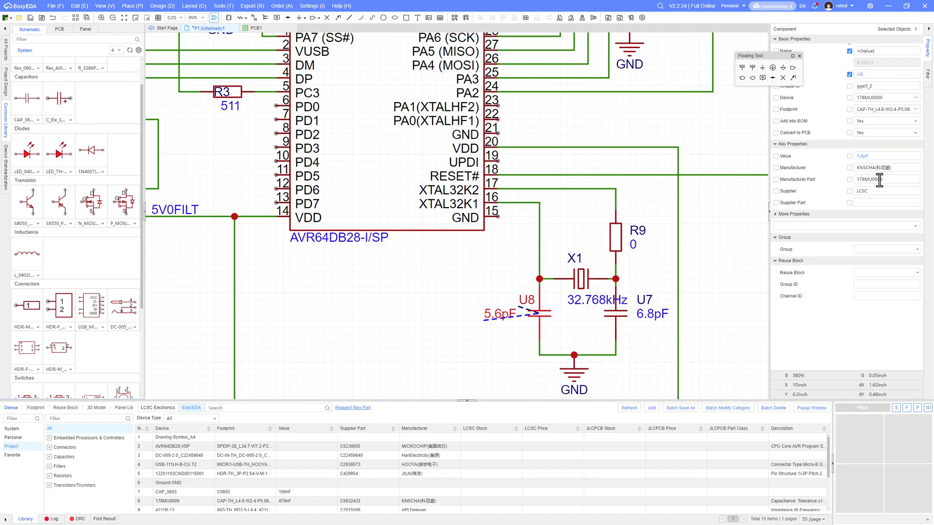
# Clear U7's Manufacturer Part number in the Properties panel and re-check the reference schematic.
pyautogui.doubleClick(887, 180)
pyautogui.click(642, 314)
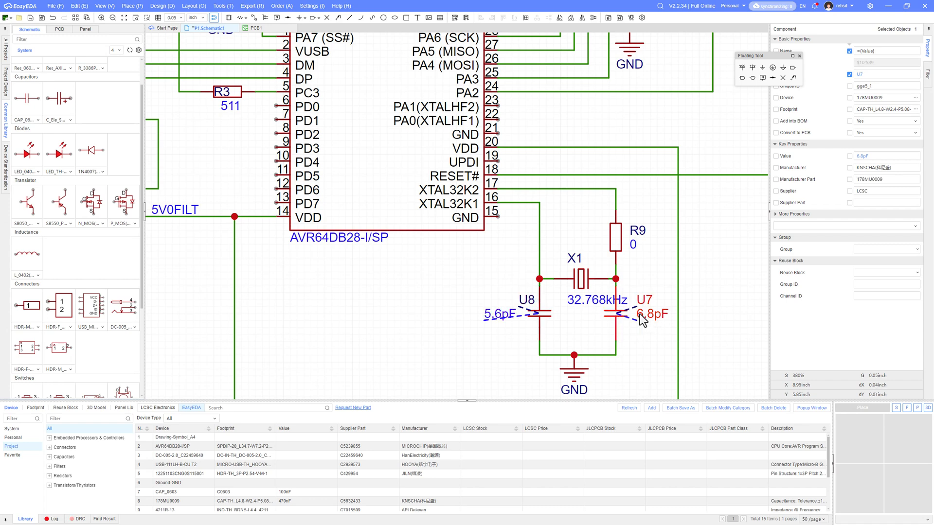
pyautogui.doubleClick(883, 179)
pyautogui.press('BackSpace')
pyautogui.click(637, 354)
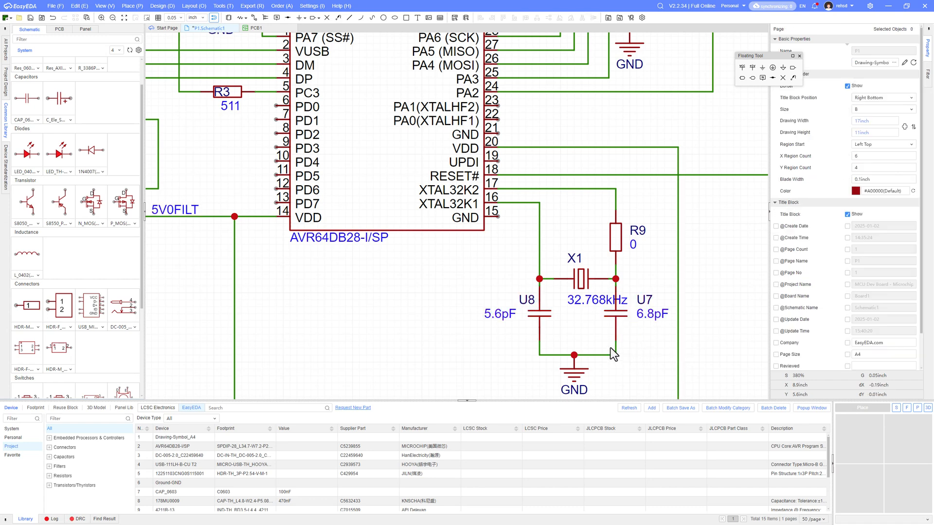
pyautogui.hotkey('alt', 'Tab')
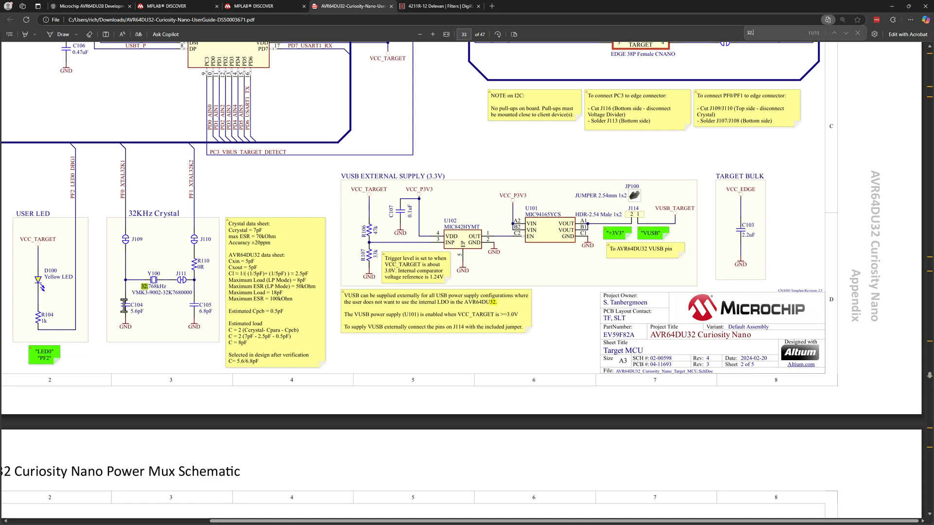
pyautogui.hotkey('alt', 'Tab')
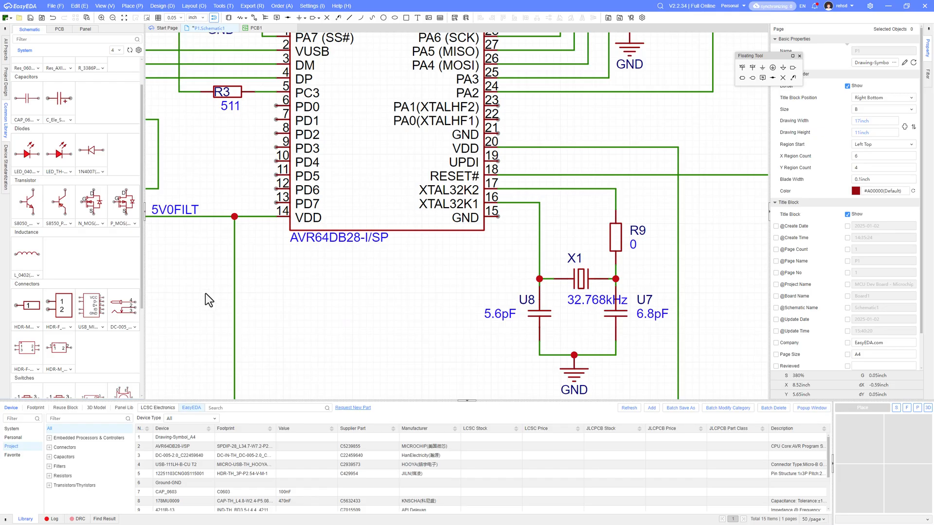
pyautogui.hotkey('alt', 'Tab')
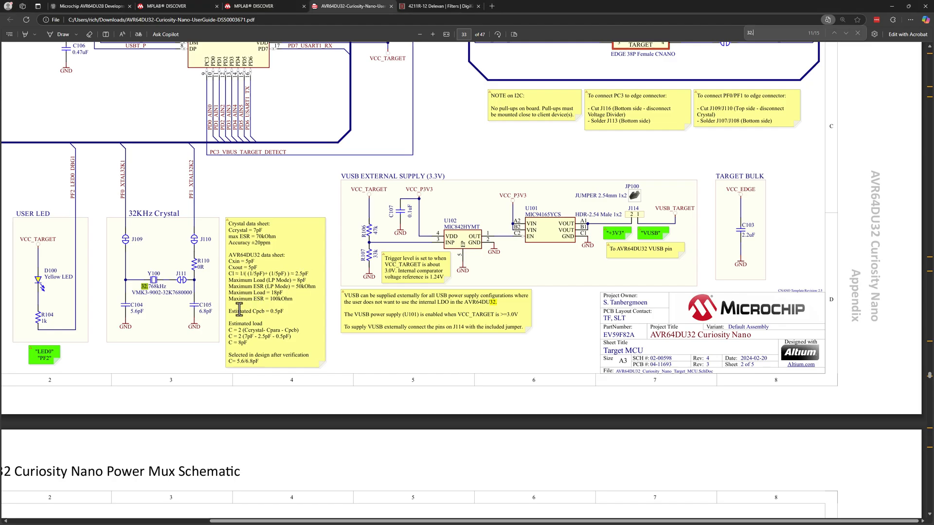
pyautogui.hotkey('alt', 'Tab')
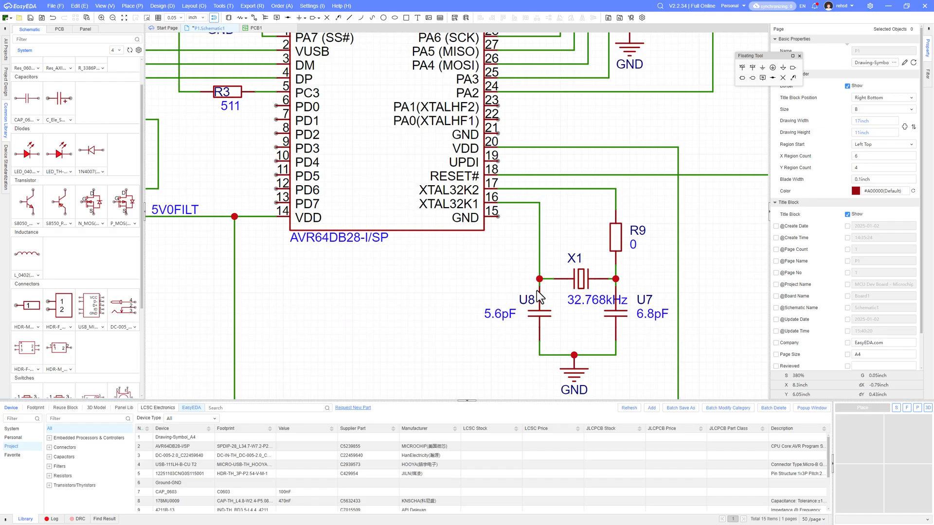
# Copy the X1 crystal circuit and paste it to the right as X2, R10, U9, U10.
pyautogui.scroll(-6, 503, 329)
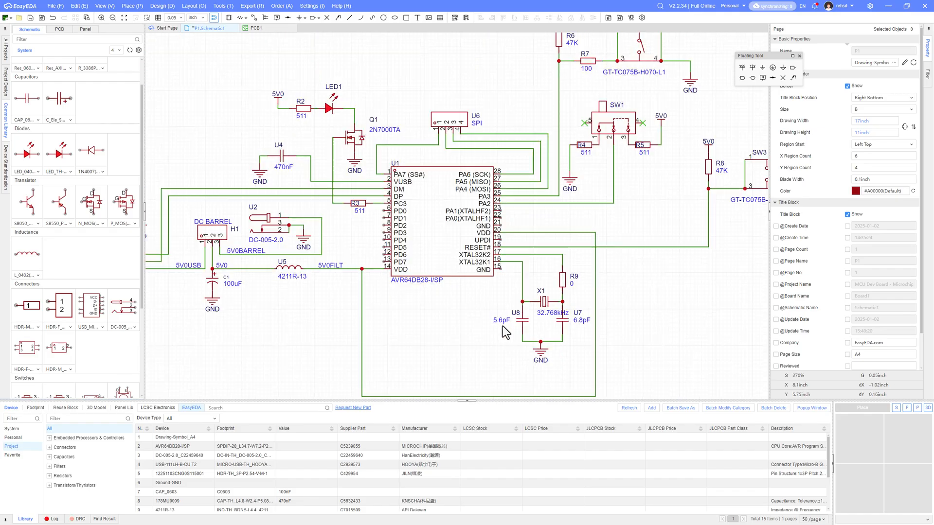
pyautogui.moveTo(478, 320); pyautogui.dragTo(396, 317, button='right')
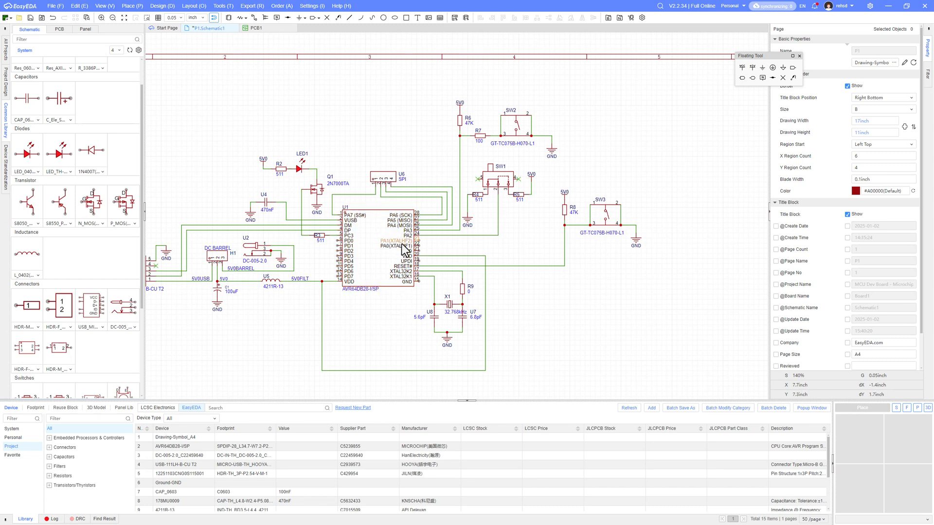
pyautogui.scroll(2, 403, 244)
pyautogui.scroll(-1, 443, 296)
pyautogui.moveTo(601, 362); pyautogui.dragTo(555, 277, button='right')
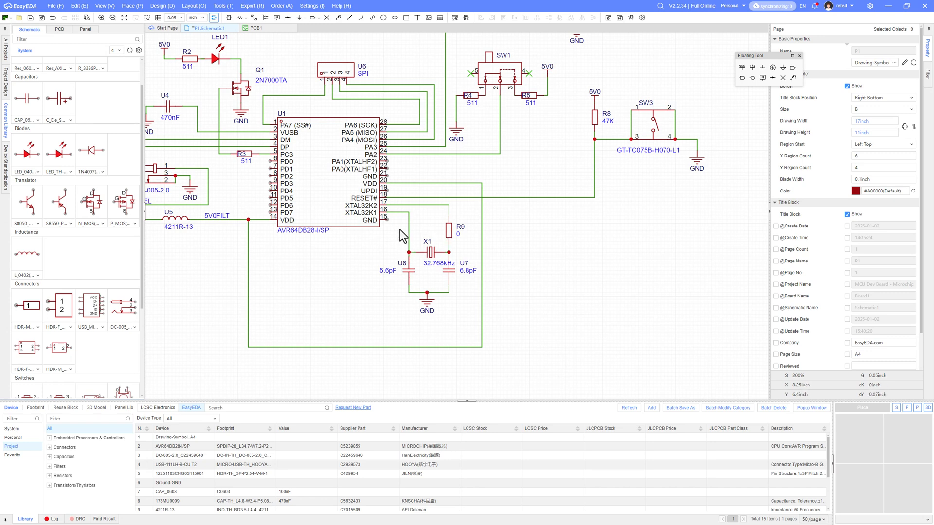
pyautogui.moveTo(457, 309); pyautogui.dragTo(389, 235)
pyautogui.hotkey('ctrl', 'c')
pyautogui.hotkey('ctrl', 'v')
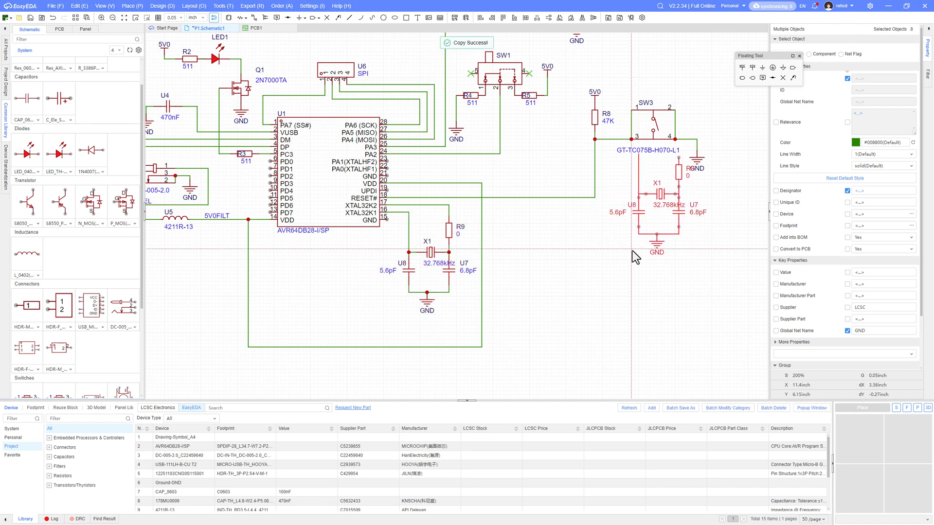
pyautogui.click(526, 307)
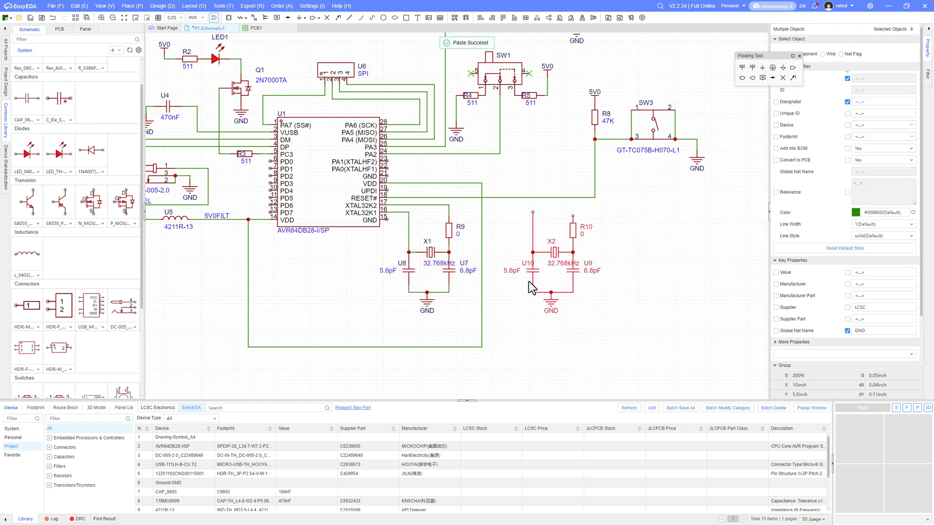
pyautogui.click(425, 171)
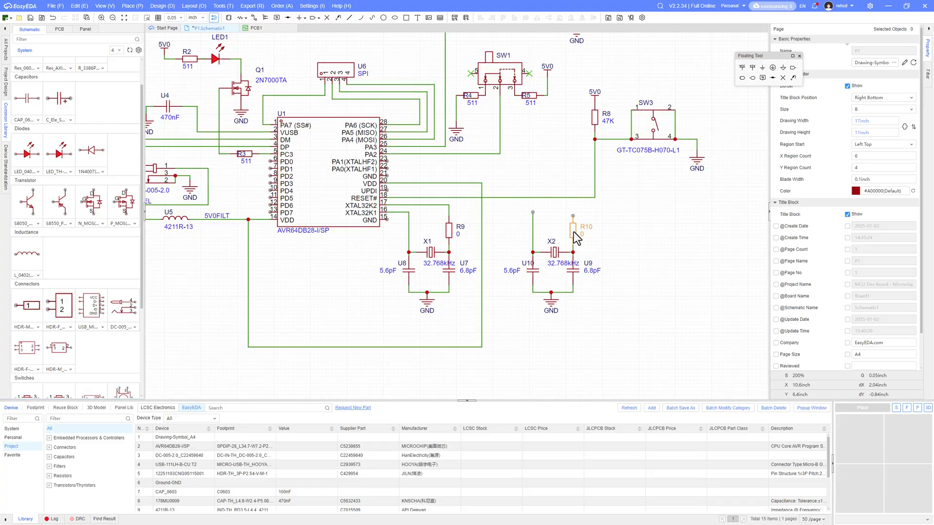
# Review the project blog post and the handwritten design notes image.
pyautogui.hotkey('alt', 'Tab')
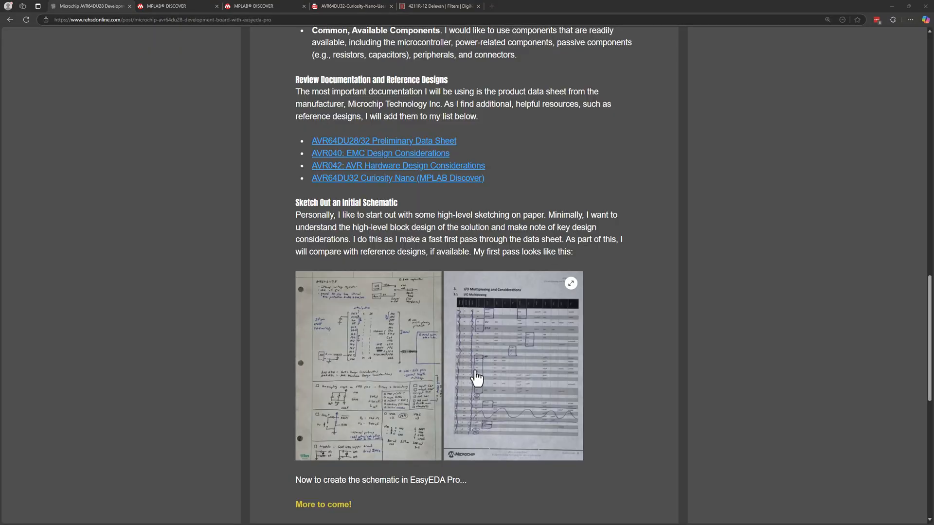
pyautogui.hotkey('alt', 'Tab')
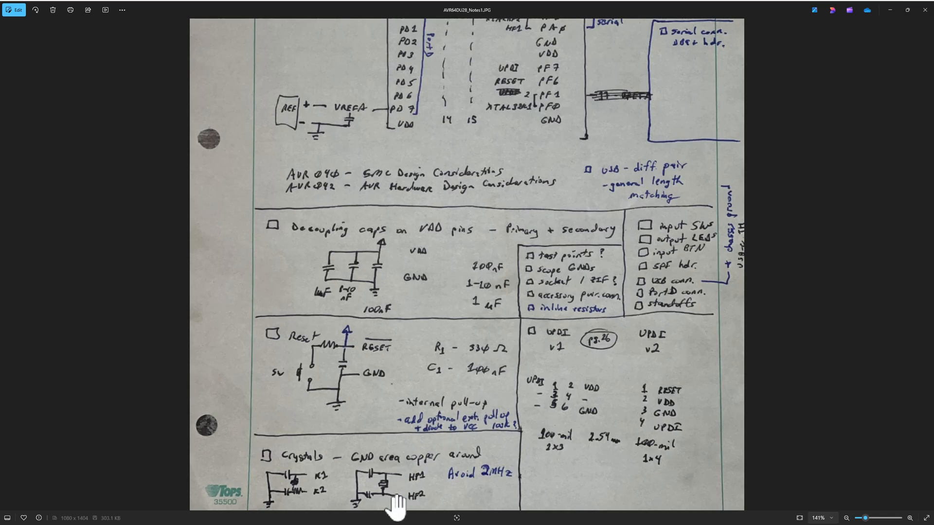
pyautogui.hotkey('alt', 'Tab')
pyautogui.hotkey('alt', 'Tab')
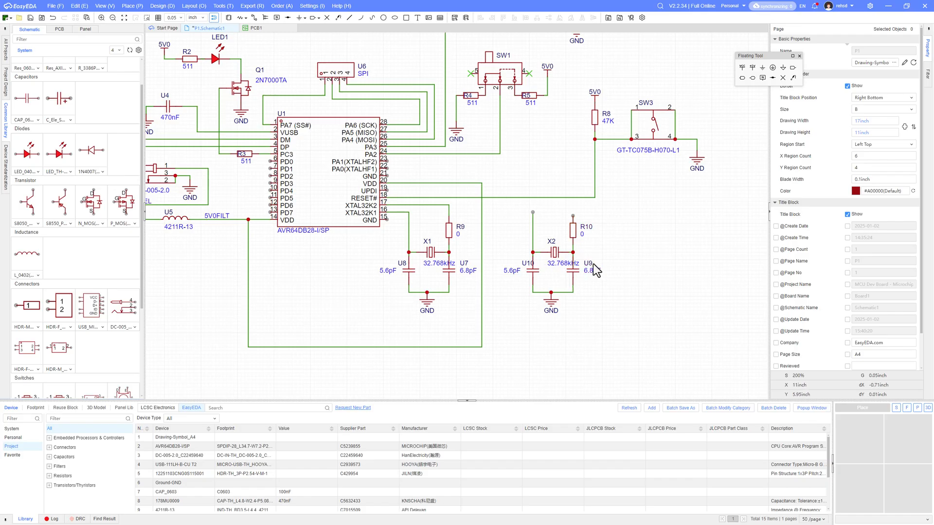
# Search the datasheet for 'mhz' to find the high-frequency crystal speed limit.
pyautogui.doubleClick(556, 265)
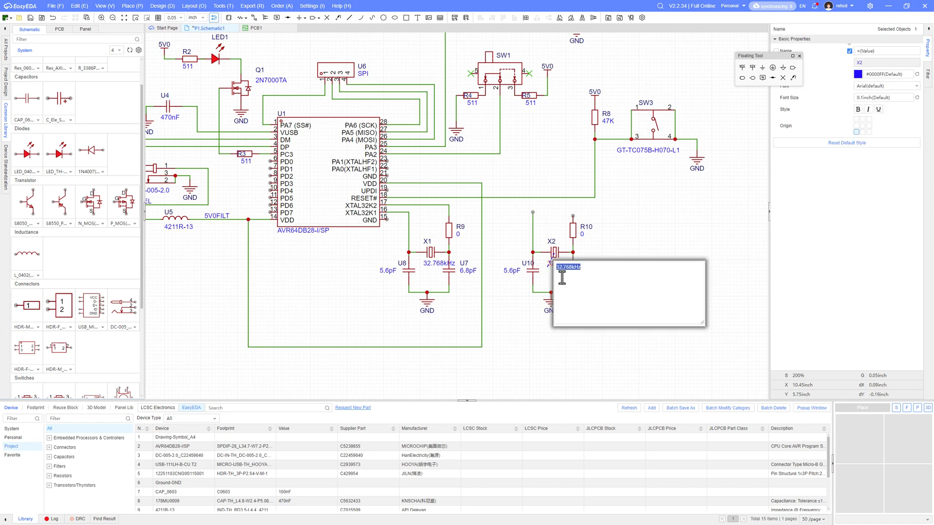
pyautogui.press('Escape')
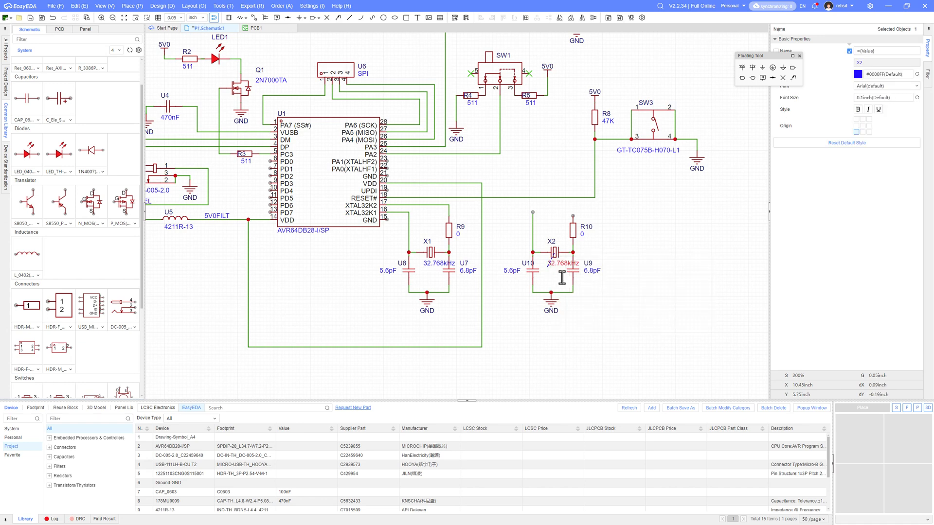
pyautogui.hotkey('alt', 'Tab')
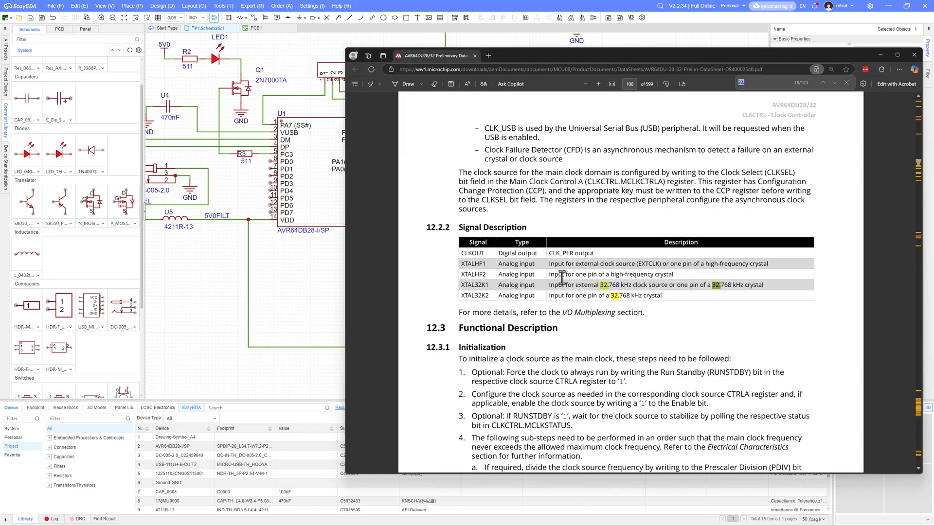
pyautogui.write('mhz')
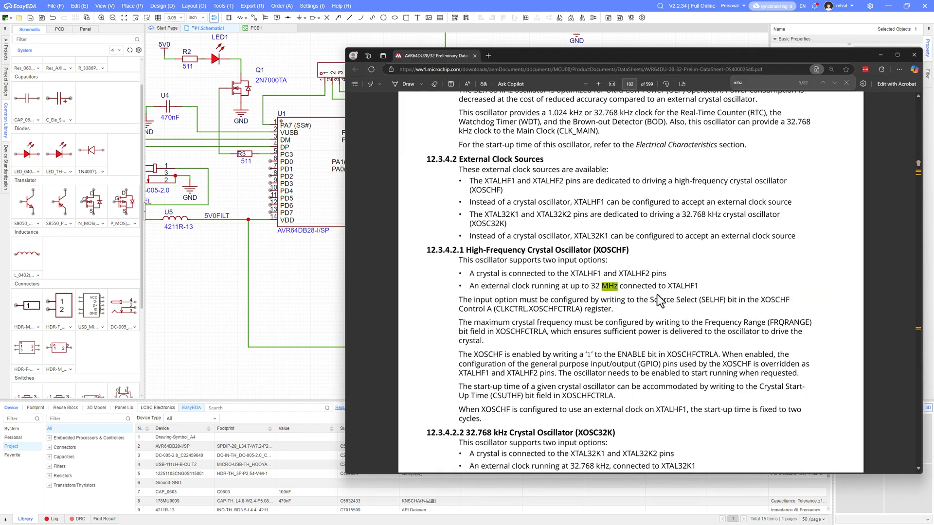
pyautogui.hotkey('alt', 'Tab')
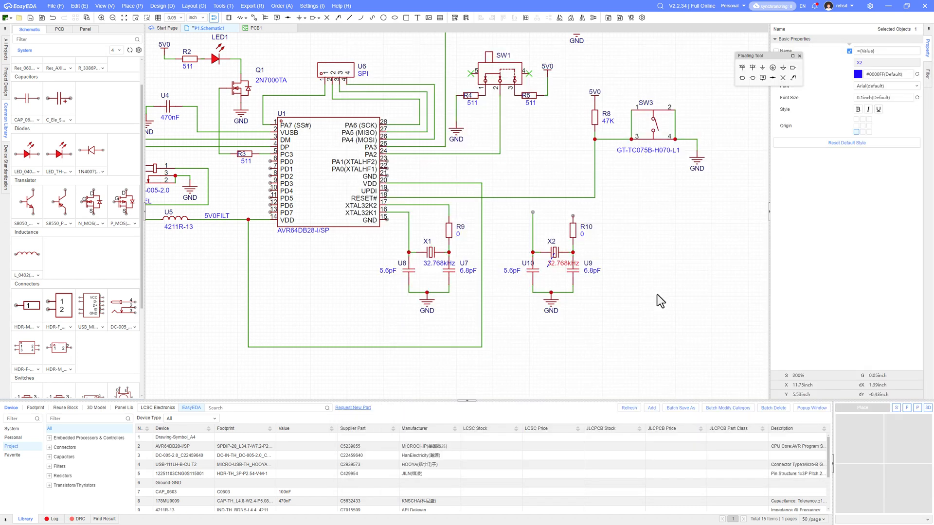
# Place an 'Up to 32 MHz' text note beside X2 with a second line about adjusting capacitor values.
pyautogui.click(702, 201)
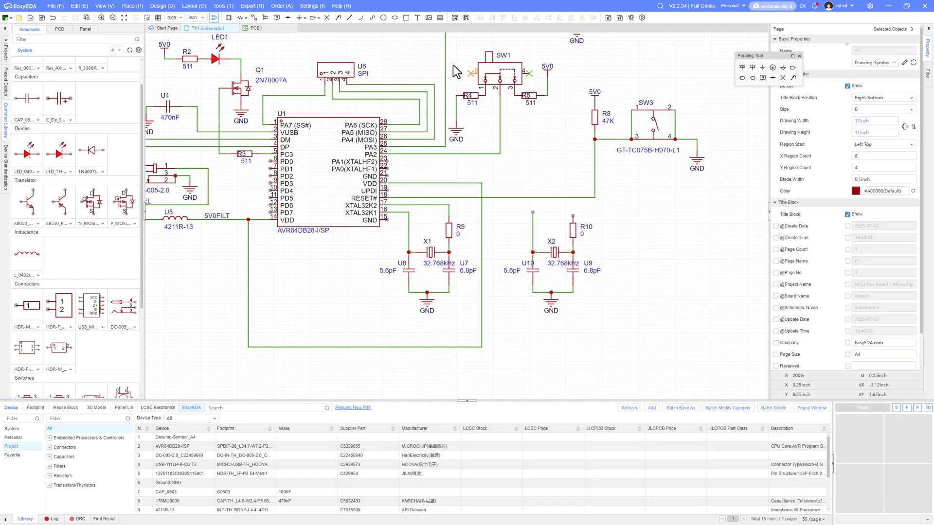
pyautogui.click(416, 17)
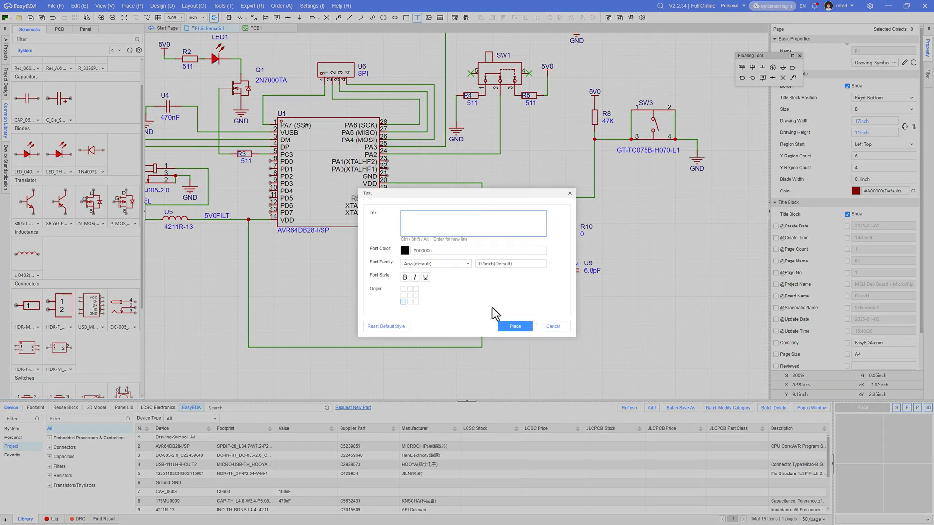
pyautogui.write('Up to 32 MHz')
pyautogui.hotkey('alt', 'Tab')
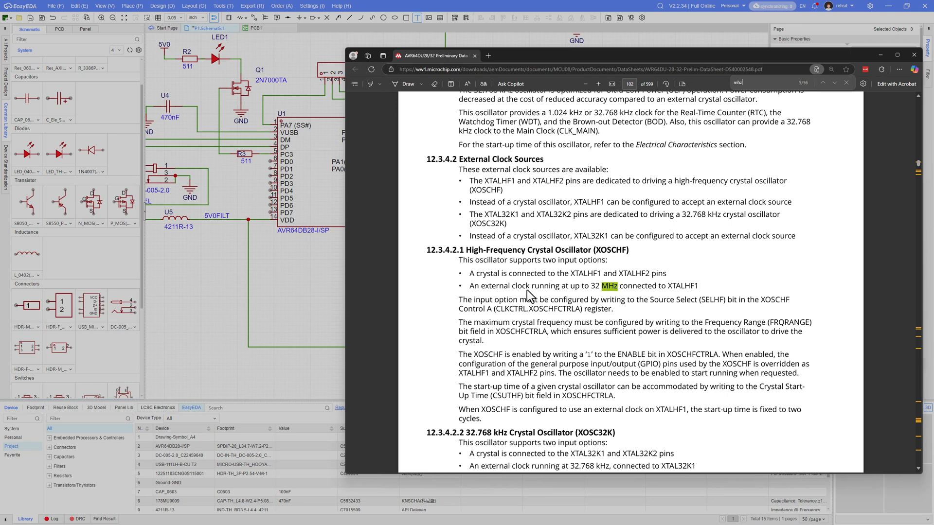
pyautogui.hotkey('alt', 'Tab')
pyautogui.click(614, 258)
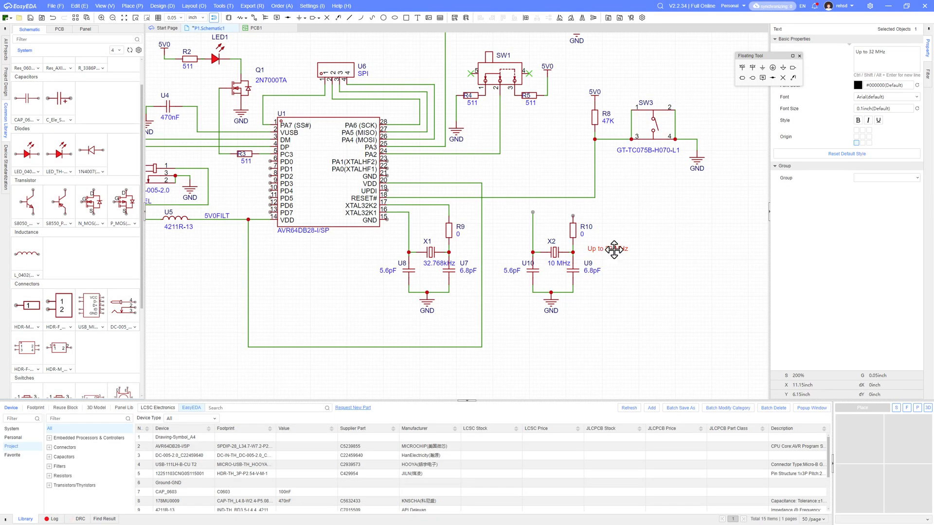
pyautogui.doubleClick(617, 250)
pyautogui.click(665, 256)
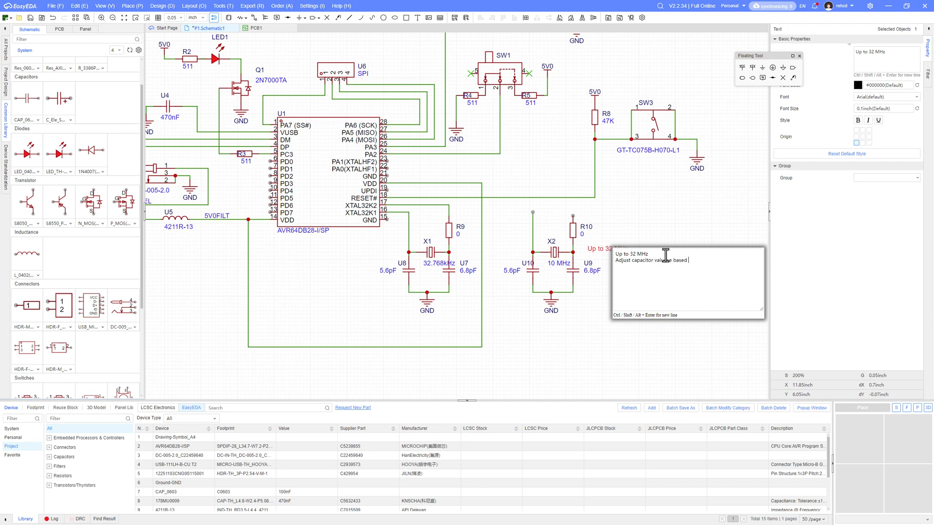
pyautogui.press('Return')
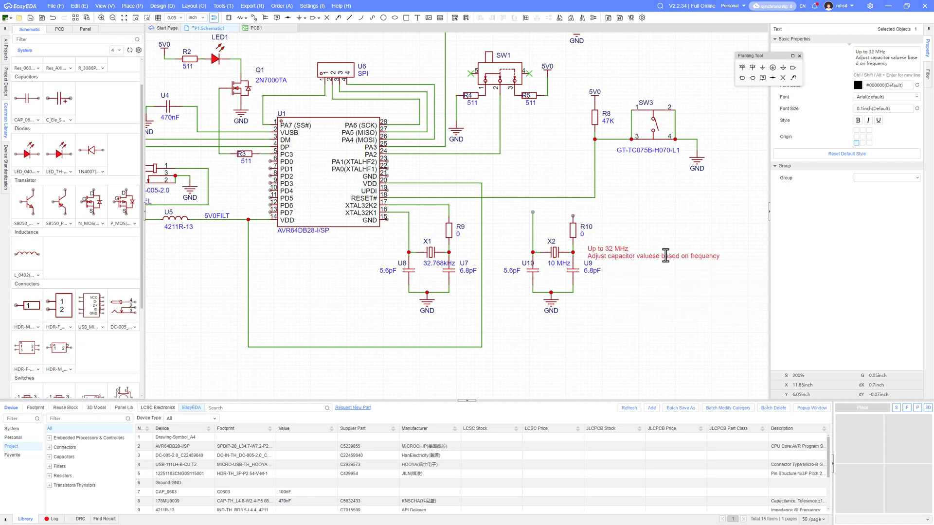
# Move the crystal note below X2 and delete resistor R10.
pyautogui.moveTo(628, 254); pyautogui.dragTo(621, 295)
pyautogui.click(638, 239)
pyautogui.moveTo(657, 221); pyautogui.dragTo(670, 242, button='right')
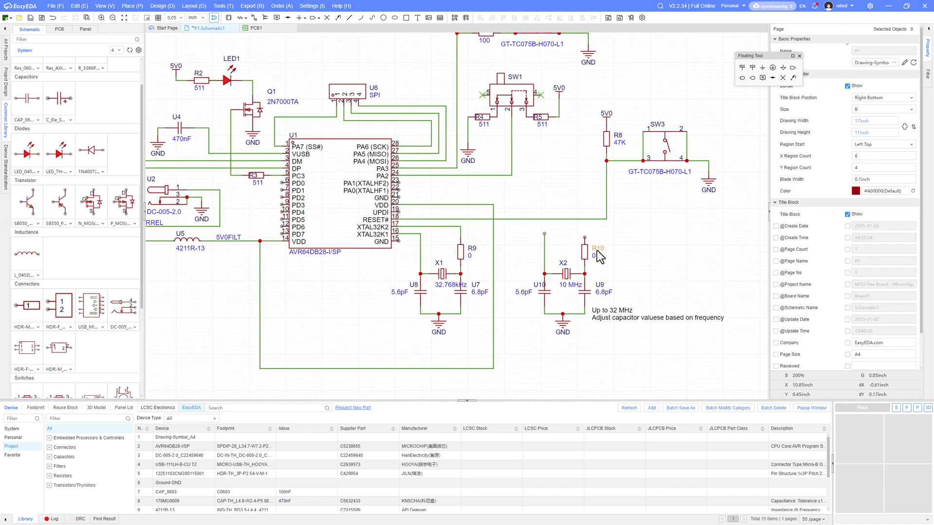
pyautogui.click(585, 253)
pyautogui.press('Delete')
# Wire microcontroller pins 23 and 22 to the two sides of crystal X2.
pyautogui.click(399, 183)
pyautogui.click(585, 267)
pyautogui.click(399, 189)
pyautogui.click(544, 234)
pyautogui.rightClick(557, 258)
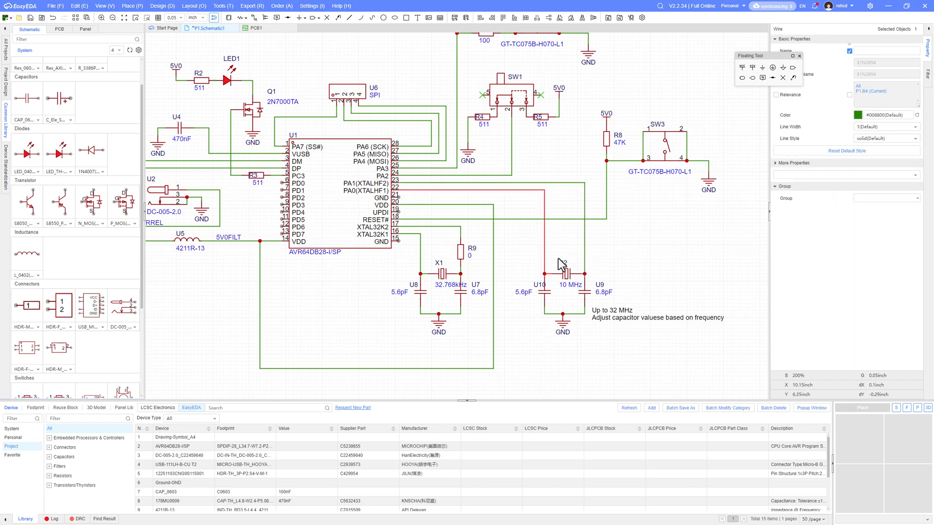
pyautogui.click(664, 254)
# Change X2's frequency value to '? MHz'.
pyautogui.hotkey('shift', 'Right')
pyautogui.hotkey('shift', 'Right')
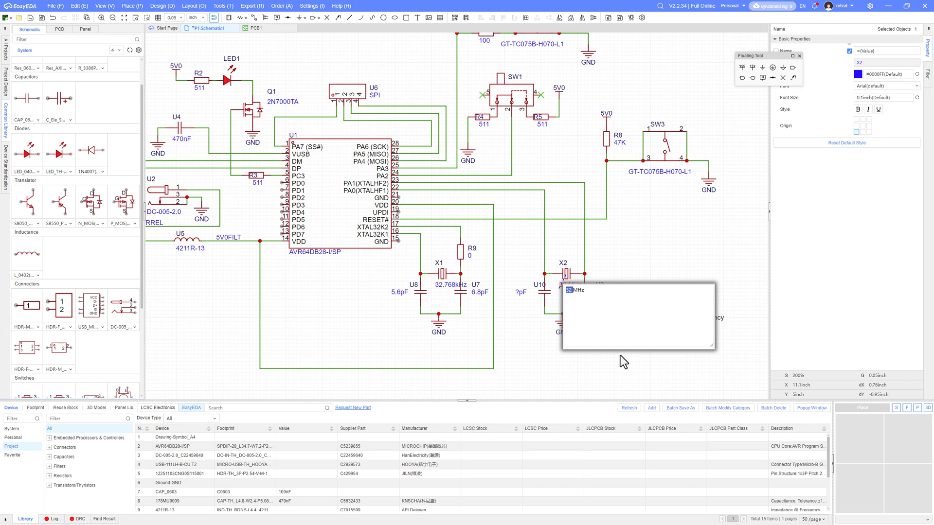
pyautogui.write('?')
pyautogui.click(620, 355)
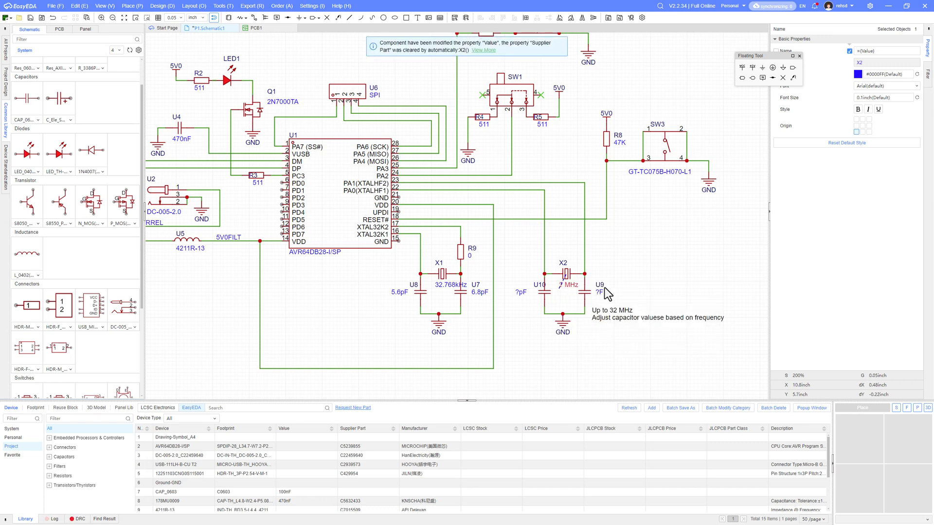
pyautogui.click(634, 264)
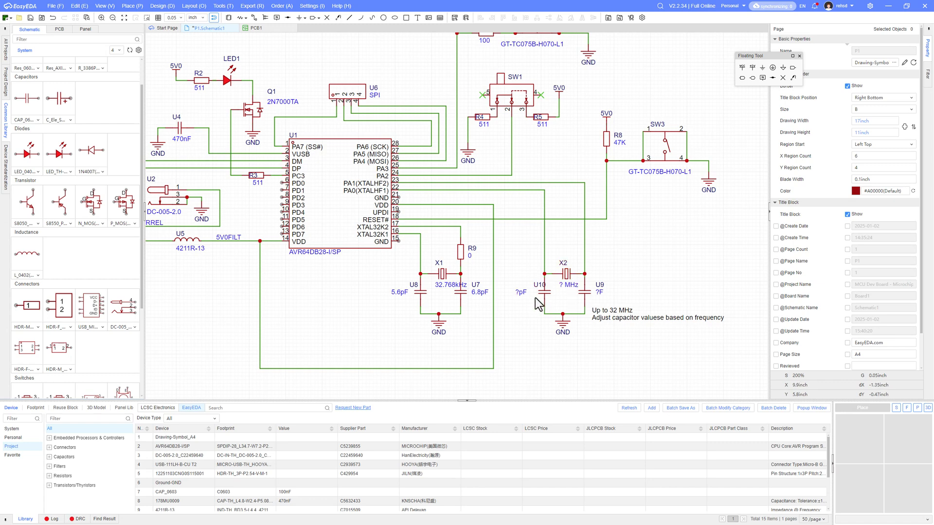
# Nudge the U10 label one grid step to the left.
pyautogui.scroll(1, 537, 297)
pyautogui.moveTo(537, 281); pyautogui.dragTo(532, 282)
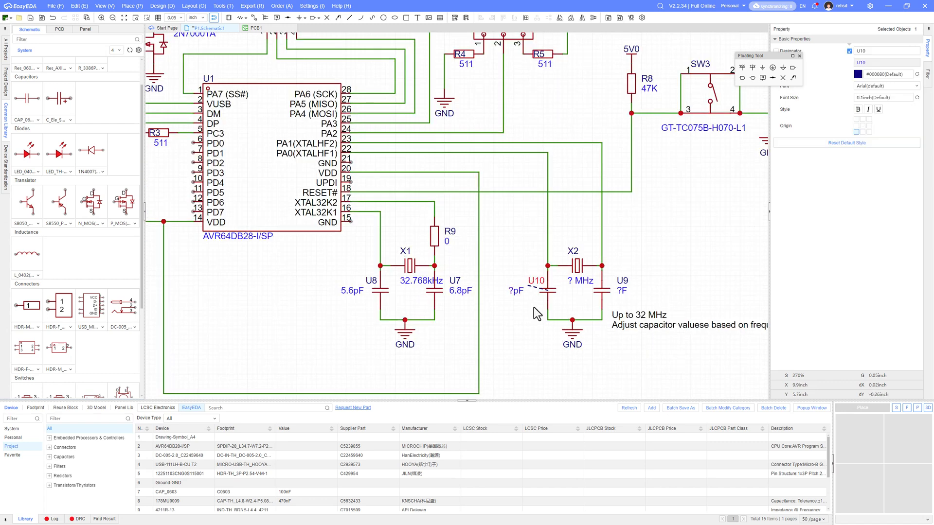
pyautogui.click(534, 316)
pyautogui.scroll(-1, 535, 332)
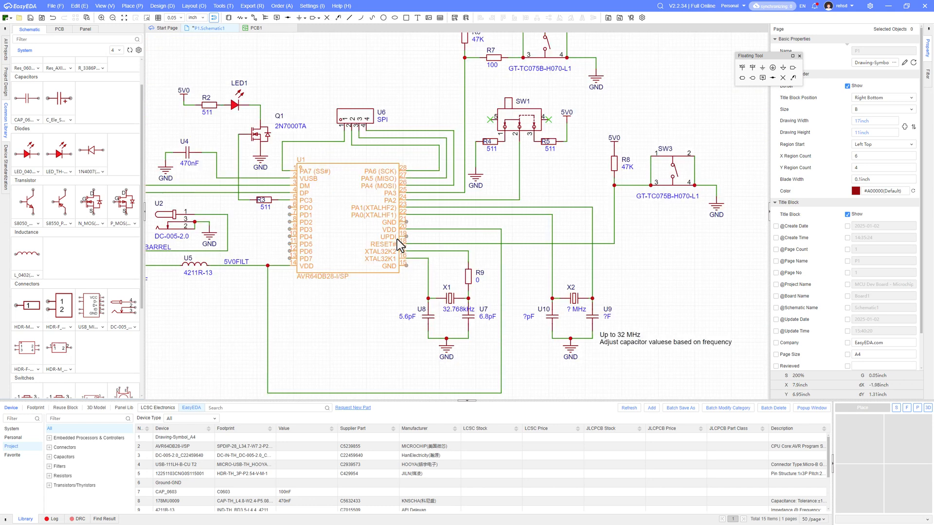
# Place a GND symbol right of pin 21 and wire pin 21 to it.
pyautogui.click(762, 68)
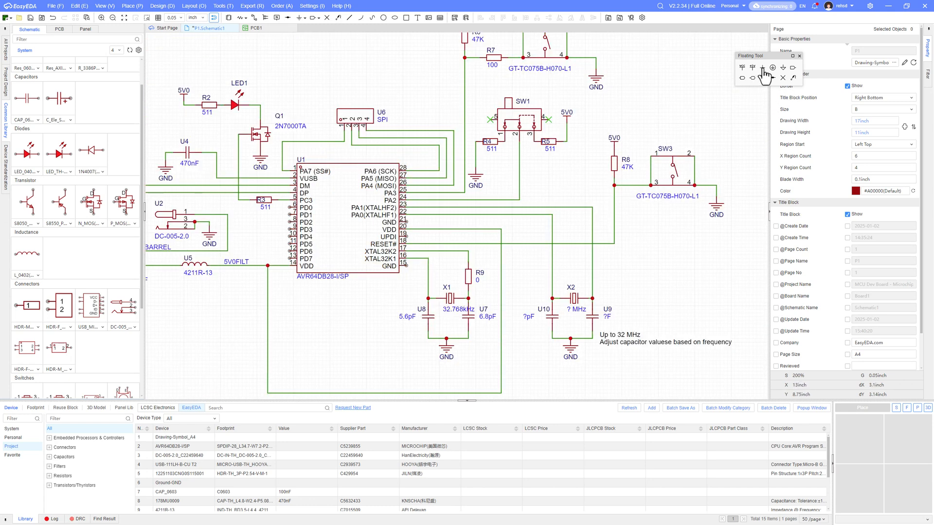
pyautogui.scroll(1, 507, 254)
pyautogui.scroll(1, 508, 256)
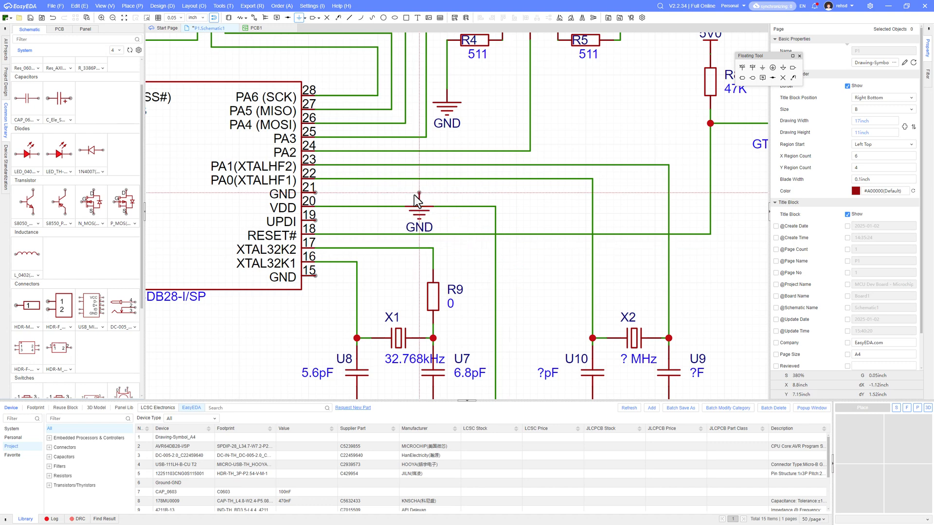
pyautogui.click(538, 196)
pyautogui.press('Escape')
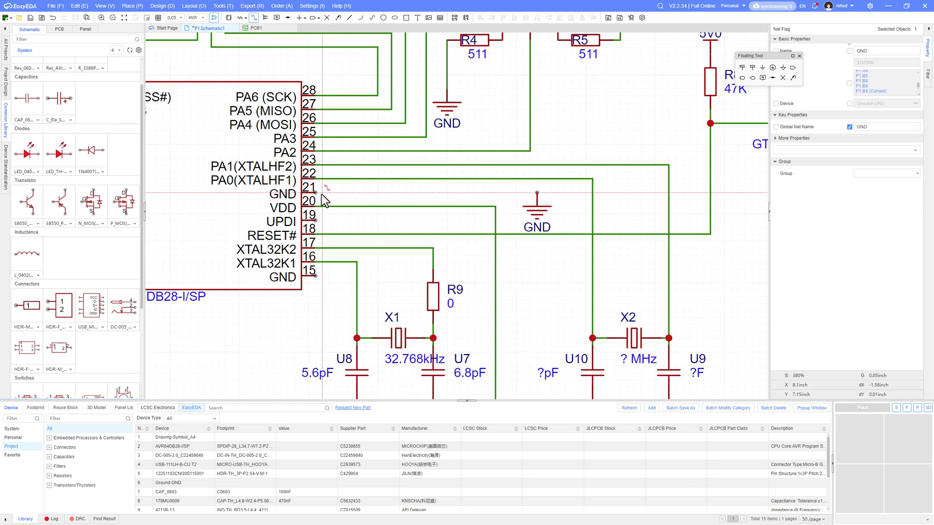
pyautogui.click(316, 193)
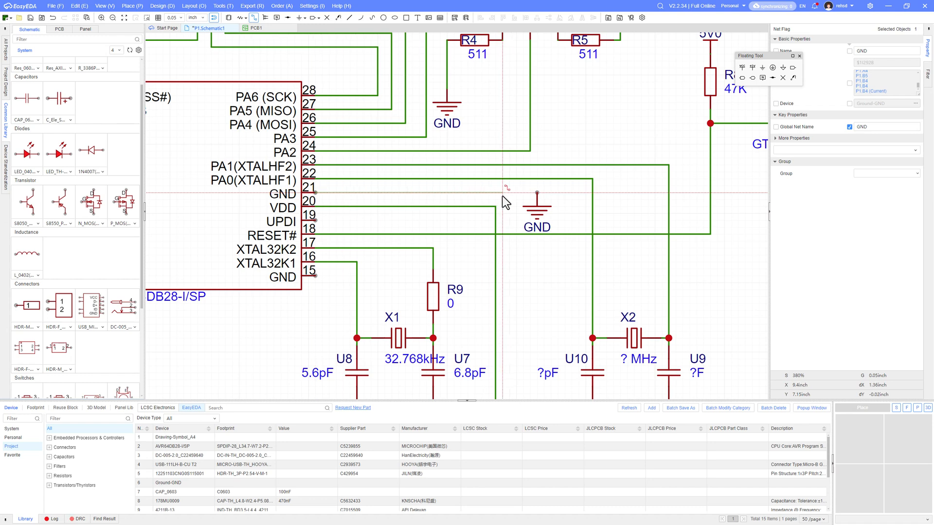
pyautogui.click(537, 193)
pyautogui.scroll(-1, 567, 262)
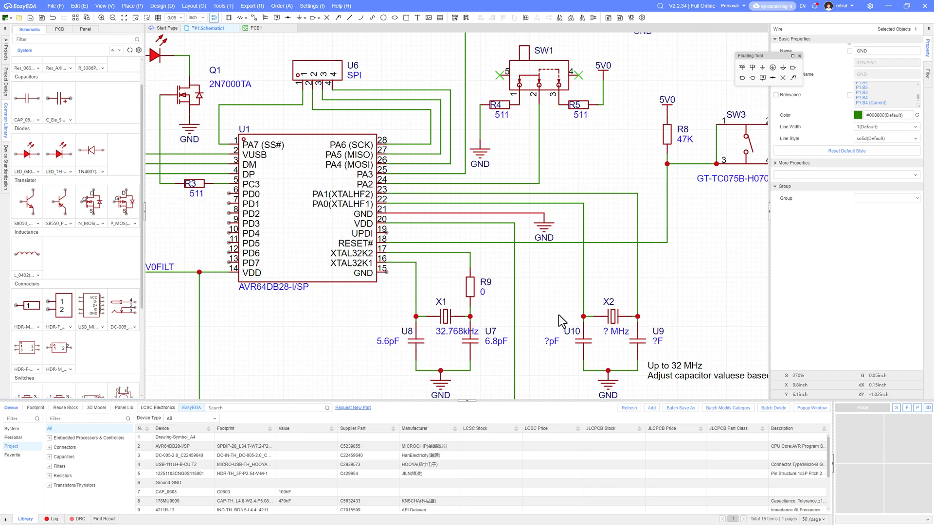
pyautogui.hotkey('alt', 'Tab')
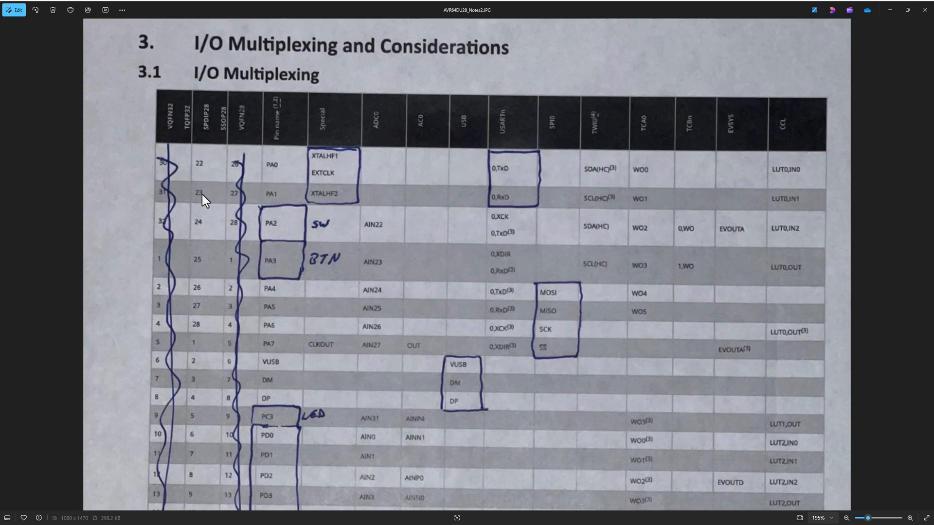
# Go back from the I/O multiplexing photo to the EasyEDA schematic and shift the view left.
pyautogui.hotkey('alt', 'Tab')
pyautogui.moveTo(645, 280); pyautogui.dragTo(545, 252, button='right')
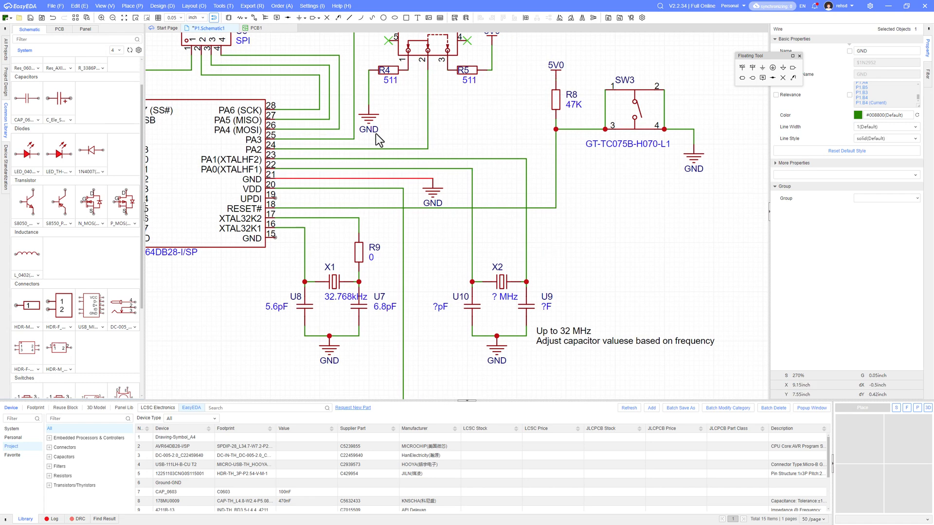
# Search the device library for 'db' and place D-DMR009PM-D002 as DSUB1 near the crystal note.
pyautogui.click(228, 18)
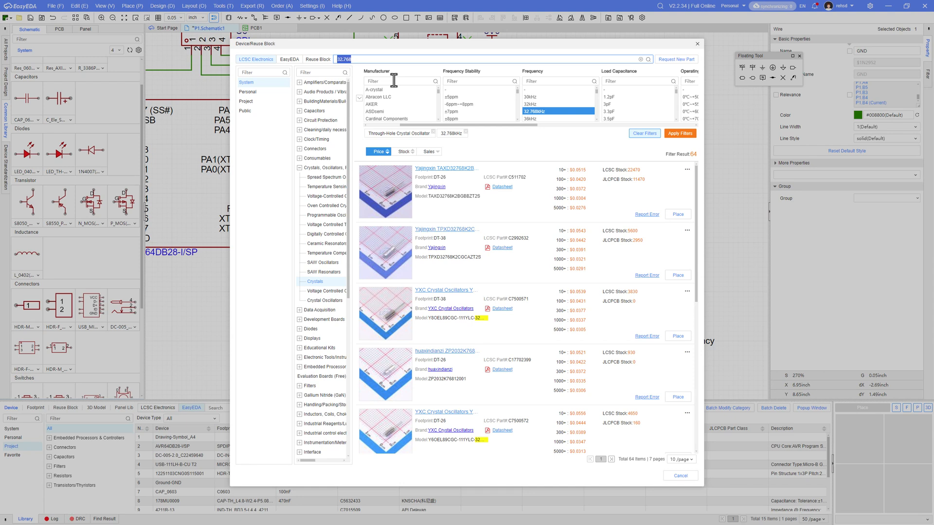
pyautogui.write('db')
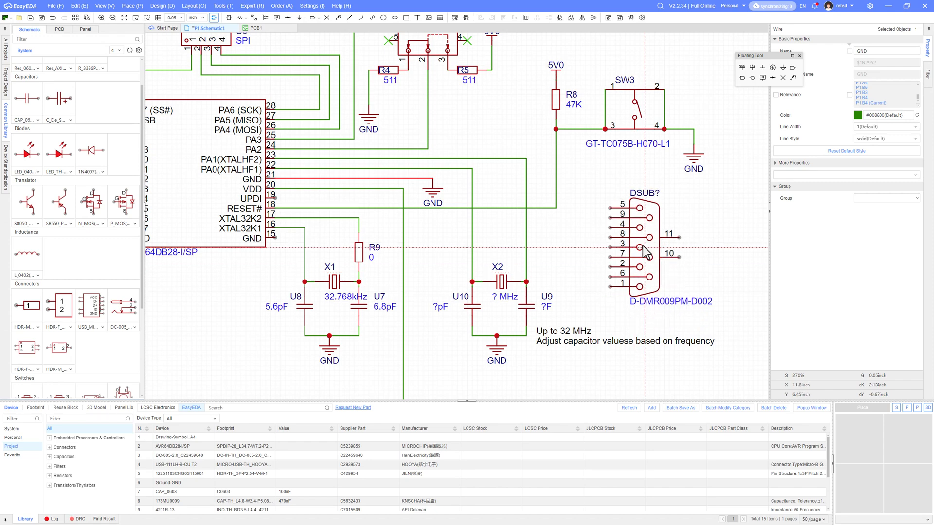
pyautogui.scroll(-2, 647, 249)
pyautogui.scroll(-3, 647, 249)
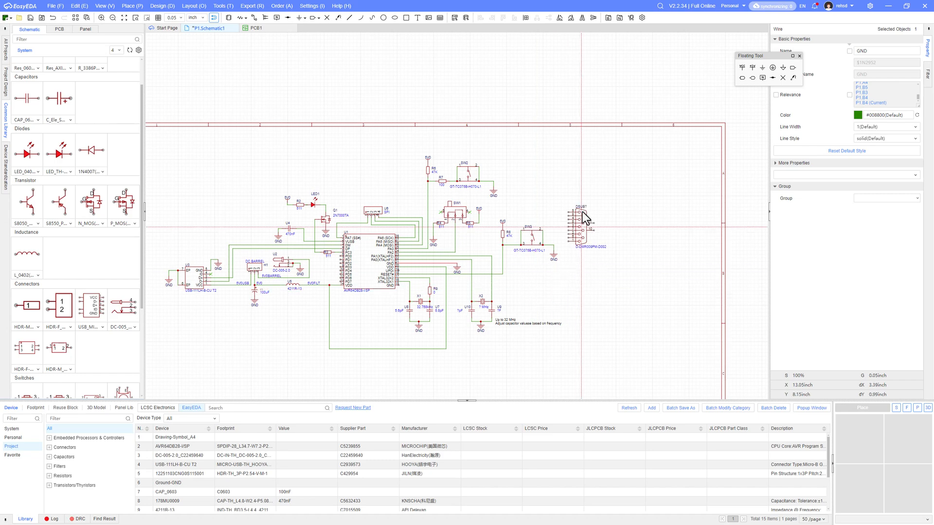
pyautogui.scroll(4, 586, 197)
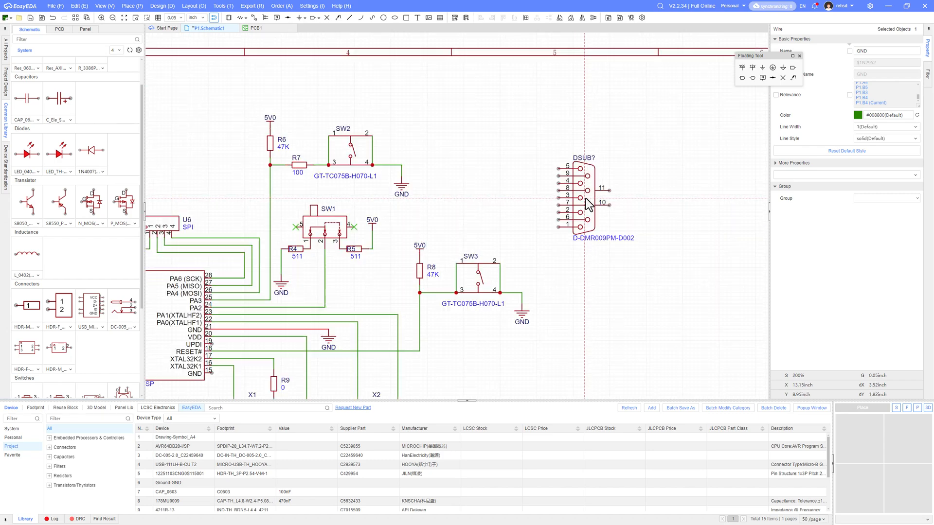
pyautogui.scroll(-3, 589, 205)
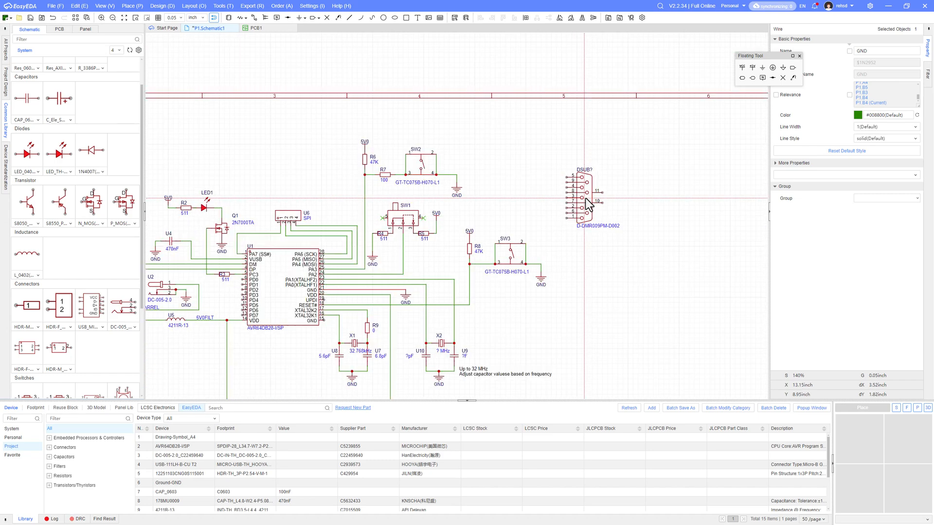
pyautogui.moveTo(589, 204); pyautogui.dragTo(615, 188, button='right')
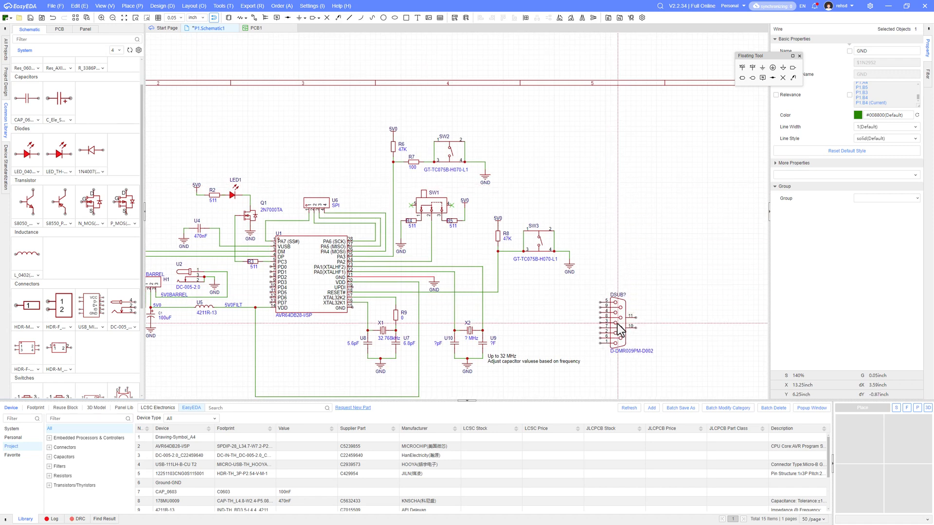
pyautogui.moveTo(614, 313); pyautogui.dragTo(608, 250, button='right')
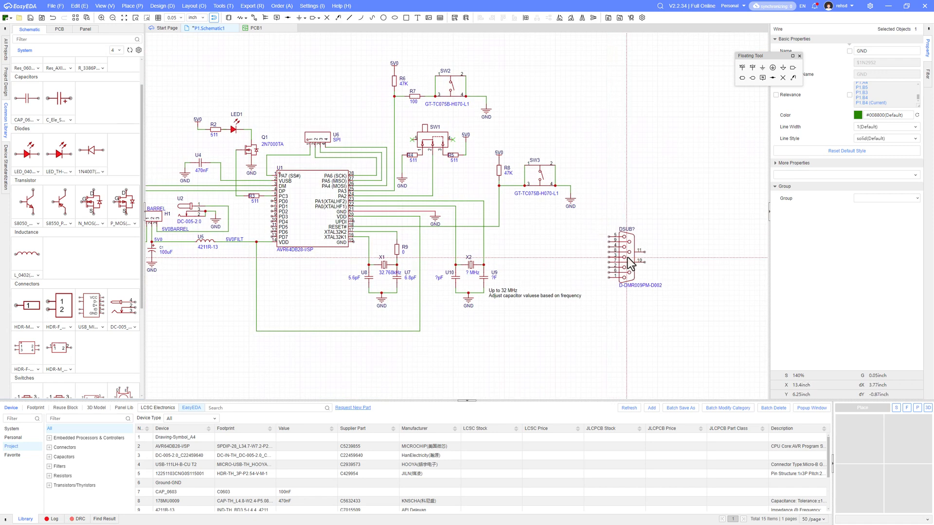
pyautogui.click(578, 257)
# Rewrap the crystal note text onto three lines.
pyautogui.doubleClick(532, 296)
pyautogui.scroll(2, 552, 261)
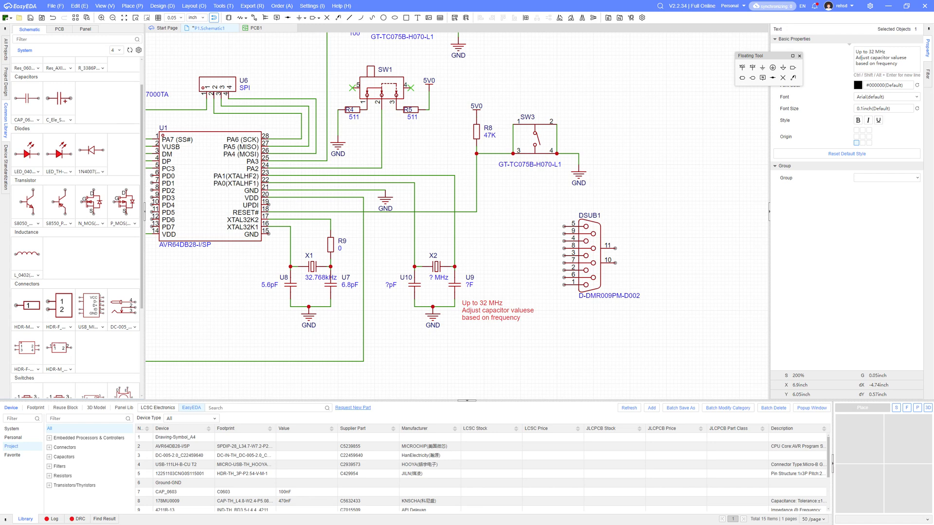
pyautogui.hotkey('alt', 'Tab')
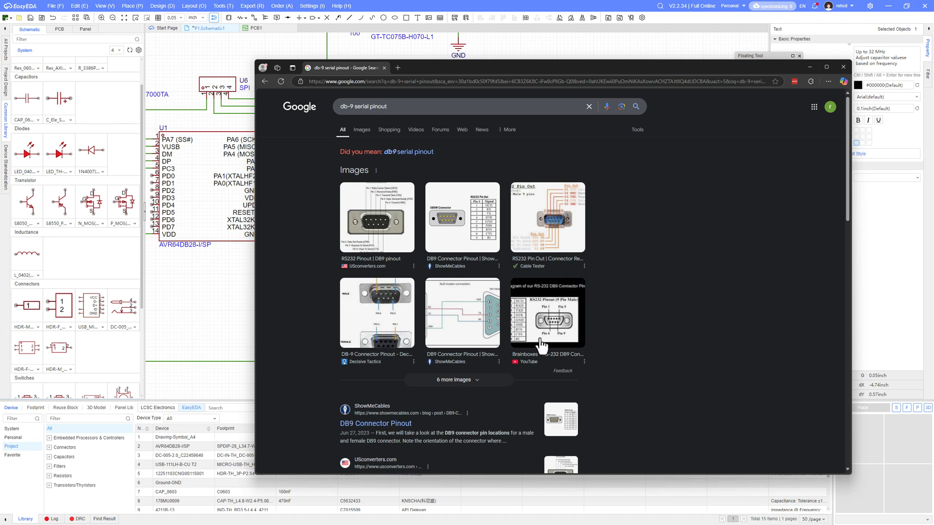
# View the enlarged ShowMeCables DB-9 null-modem diagram, then minimize Chrome.
pyautogui.scroll(-2, 623, 341)
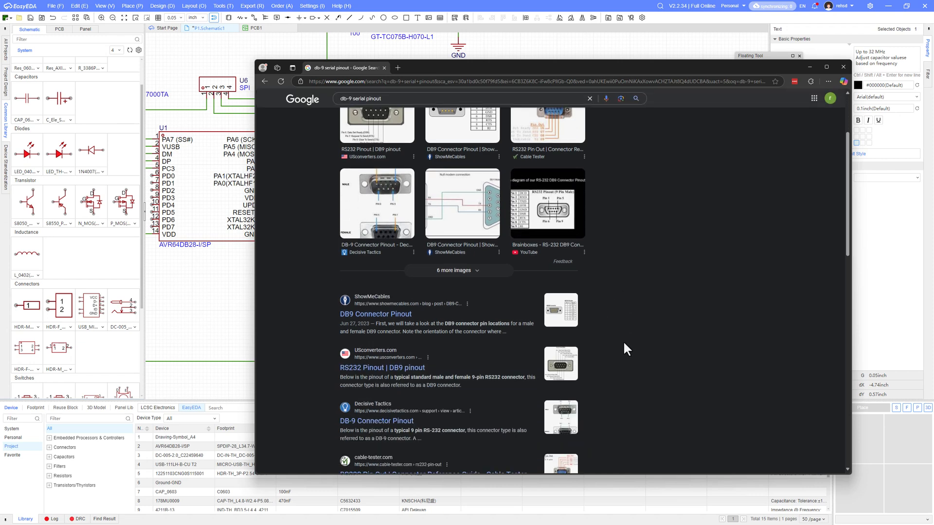
pyautogui.scroll(1, 621, 339)
pyautogui.click(466, 243)
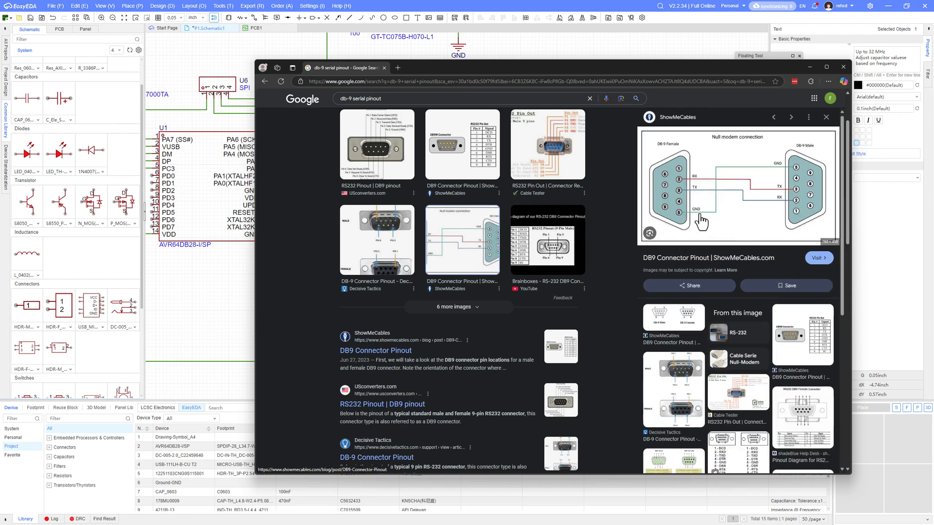
pyautogui.click(809, 66)
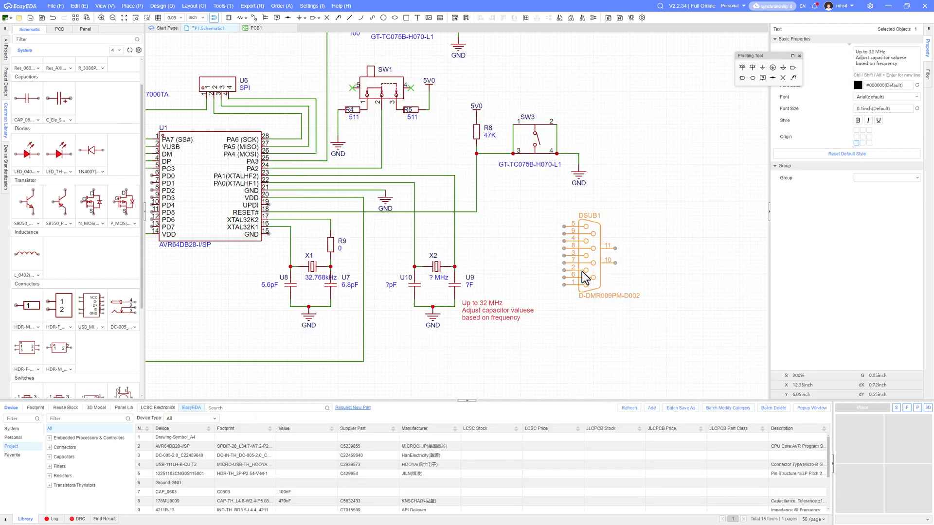
# Place no-connect flags on DSUB1 pins 1, 4, 6, 7, 8 and 9.
pyautogui.click(783, 78)
pyautogui.scroll(5, 563, 264)
pyautogui.scroll(-2, 563, 264)
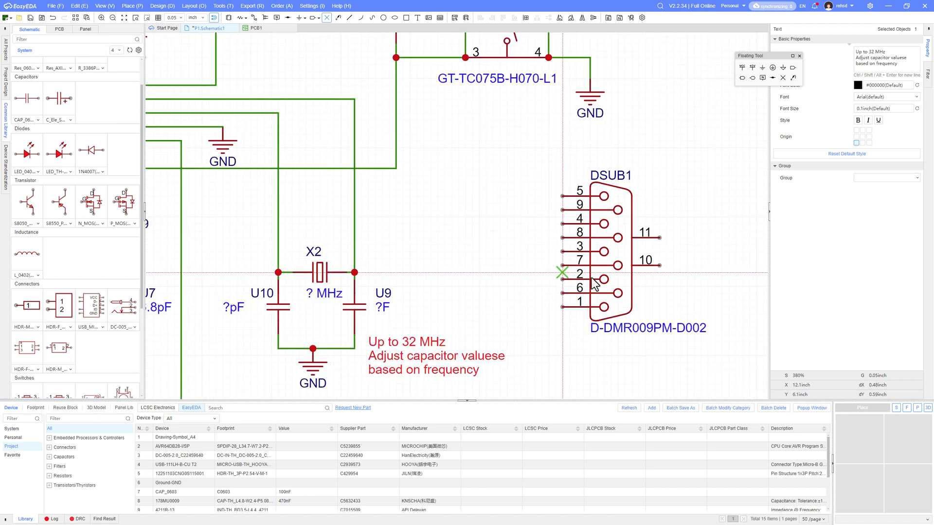
pyautogui.click(563, 306)
pyautogui.click(562, 293)
pyautogui.click(563, 266)
pyautogui.click(562, 237)
pyautogui.click(562, 224)
pyautogui.click(563, 210)
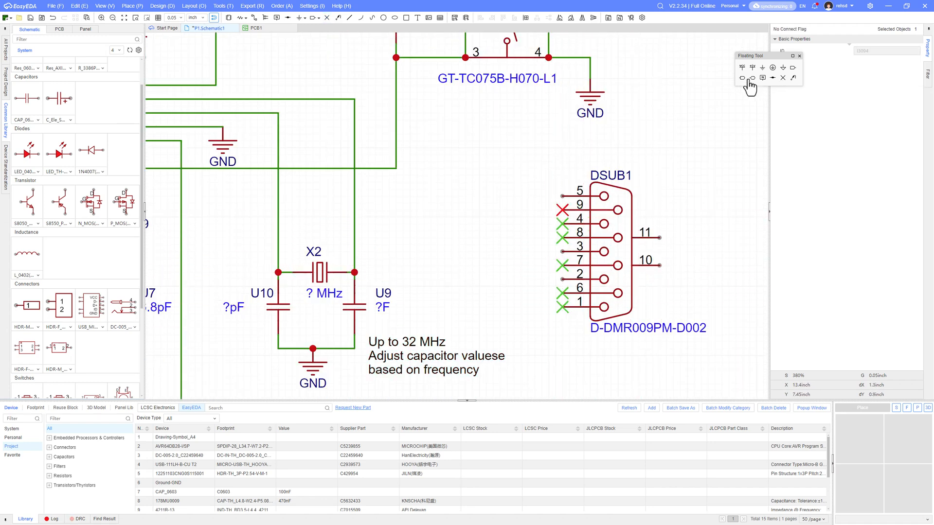
# Add a GND symbol left of DSUB1 and wire it to pin 5.
pyautogui.click(762, 68)
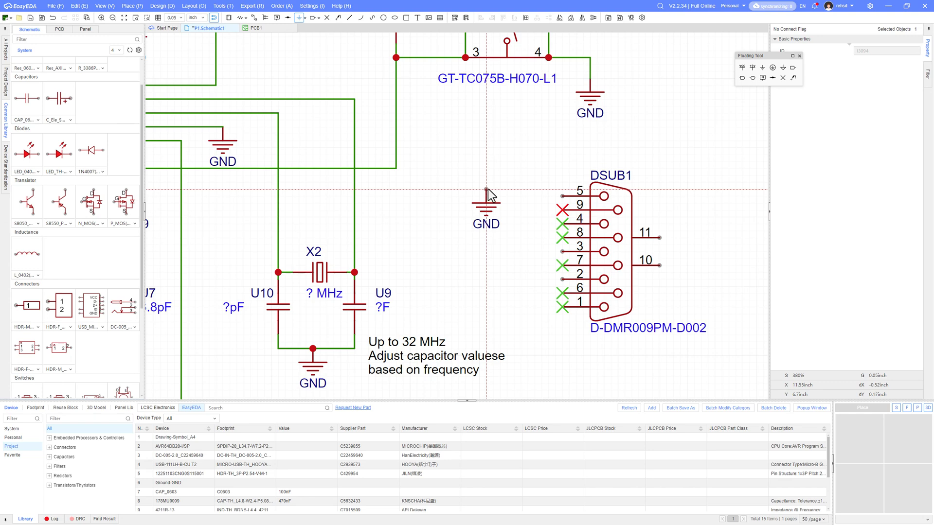
pyautogui.click(507, 202)
pyautogui.rightClick(507, 203)
pyautogui.click(506, 203)
pyautogui.click(562, 197)
pyautogui.scroll(-2, 442, 261)
pyautogui.moveTo(441, 261); pyautogui.dragTo(547, 245, button='right')
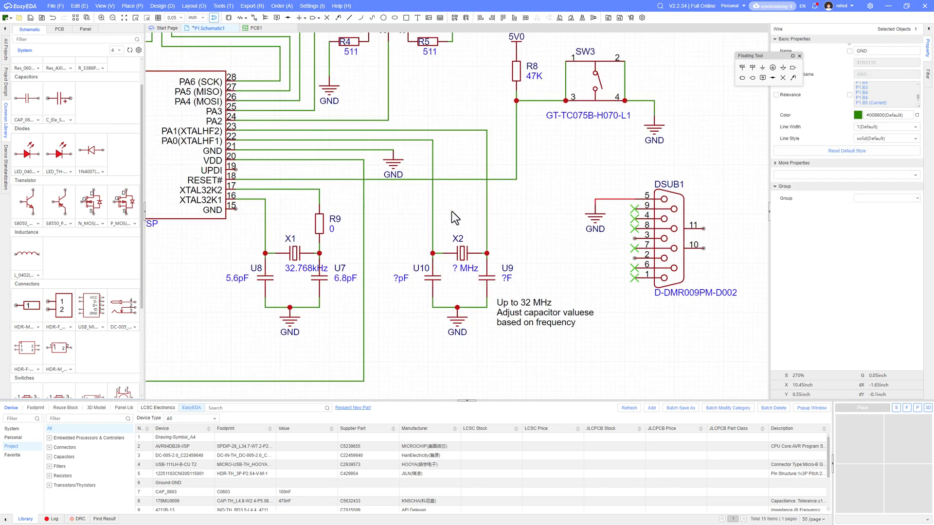
pyautogui.moveTo(524, 250); pyautogui.dragTo(557, 299, button='right')
pyautogui.scroll(-2, 460, 252)
pyautogui.scroll(-2, 520, 273)
pyautogui.moveTo(442, 270); pyautogui.dragTo(479, 232, button='right')
pyautogui.moveTo(319, 272); pyautogui.dragTo(374, 288, button='right')
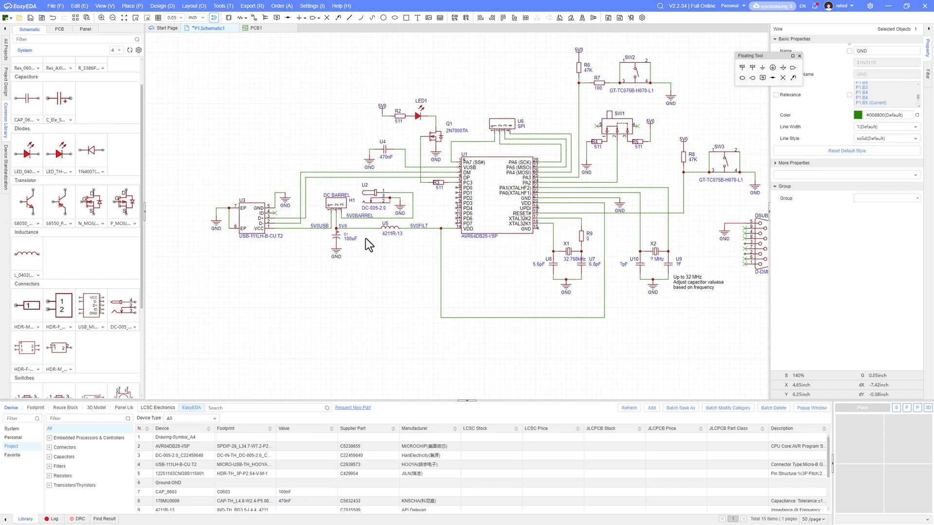
# Copy header H1, rotate the copy 90° and place it beside DSUB1 as H2.
pyautogui.click(333, 205)
pyautogui.hotkey('ctrl', 'c')
pyautogui.scroll(-3, 382, 250)
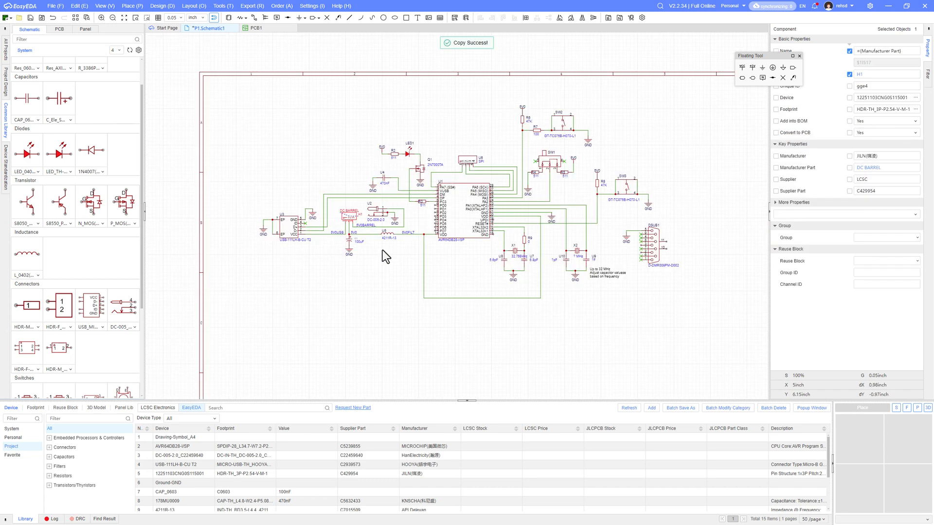
pyautogui.scroll(6, 491, 248)
pyautogui.scroll(-2, 495, 250)
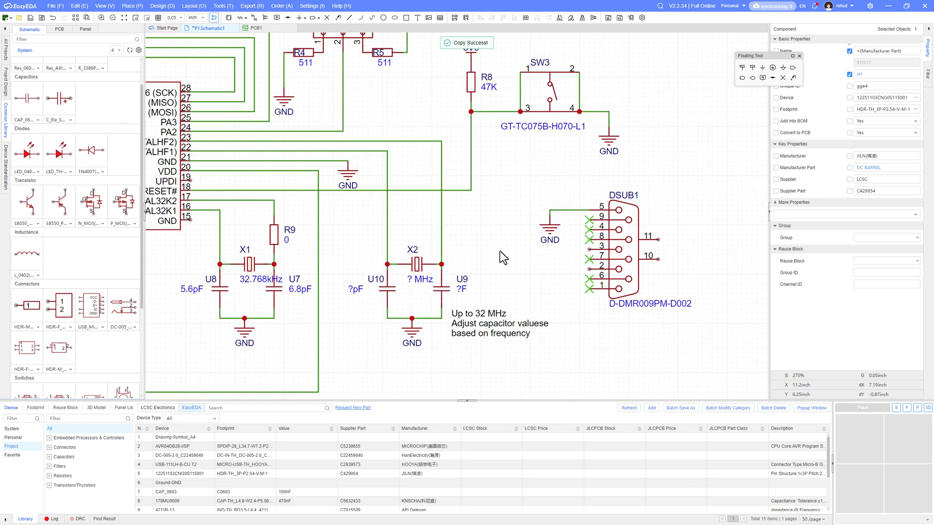
pyautogui.hotkey('ctrl', 'v')
pyautogui.press('space')
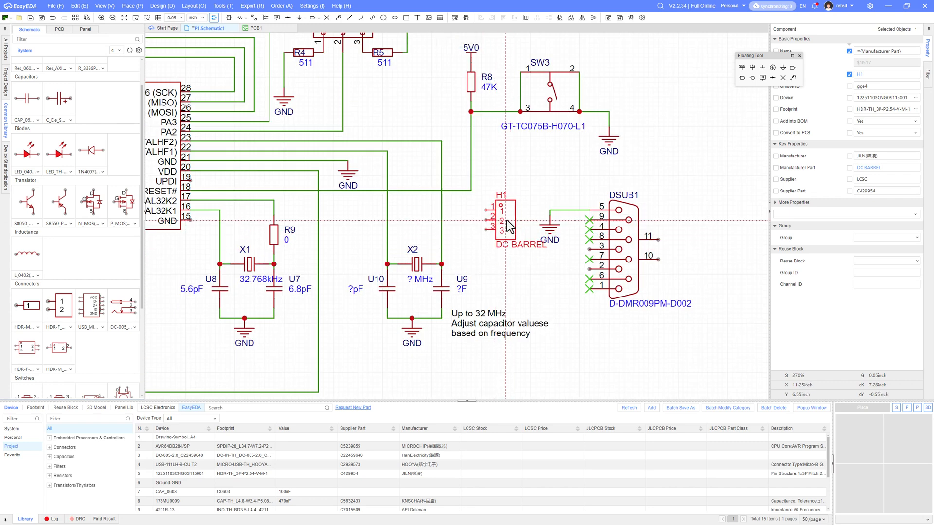
pyautogui.click(507, 221)
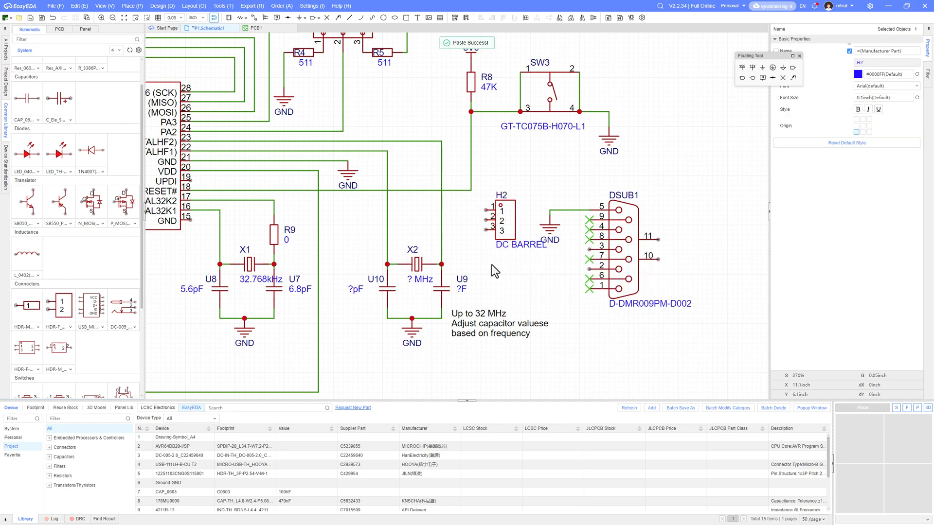
pyautogui.click(491, 264)
# Relabel header H1 from DC BARREL to JMP.
pyautogui.scroll(-4, 376, 277)
pyautogui.moveTo(310, 270); pyautogui.dragTo(456, 276, button='right')
pyautogui.scroll(6, 395, 255)
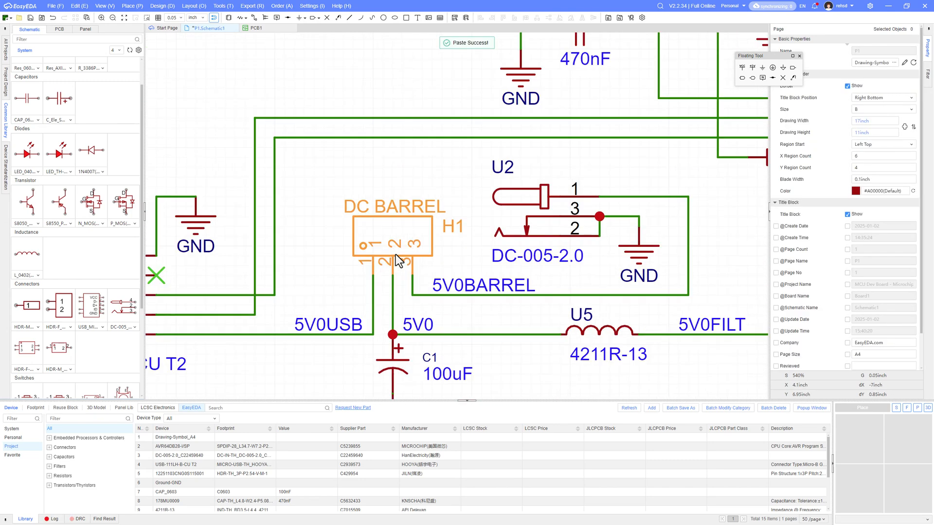
pyautogui.doubleClick(399, 206)
pyautogui.write('JMP')
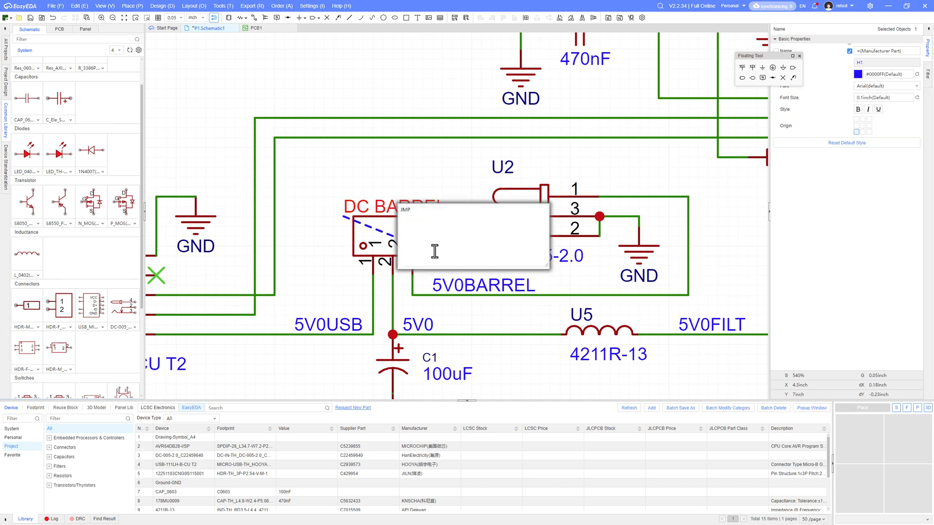
pyautogui.press('Return')
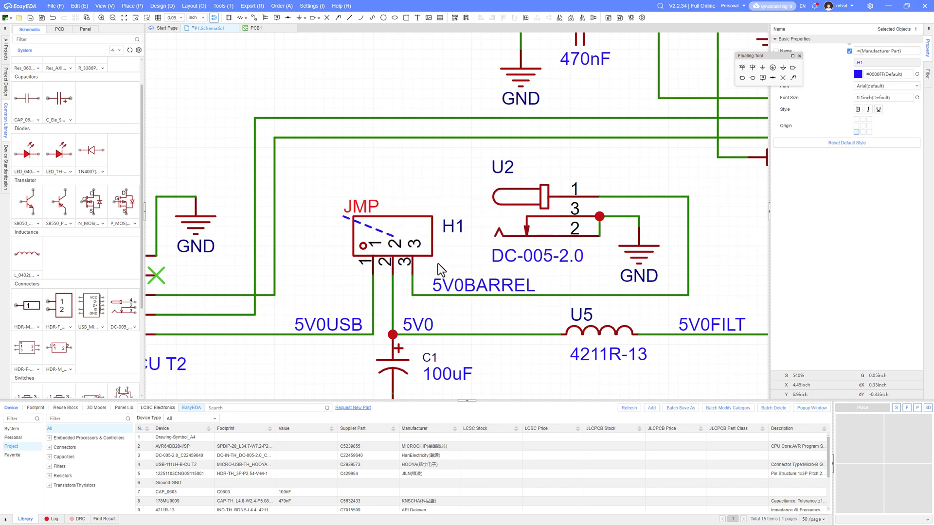
# Change U2's DC-005-2.0 label to DC BARREL.
pyautogui.scroll(-3, 386, 206)
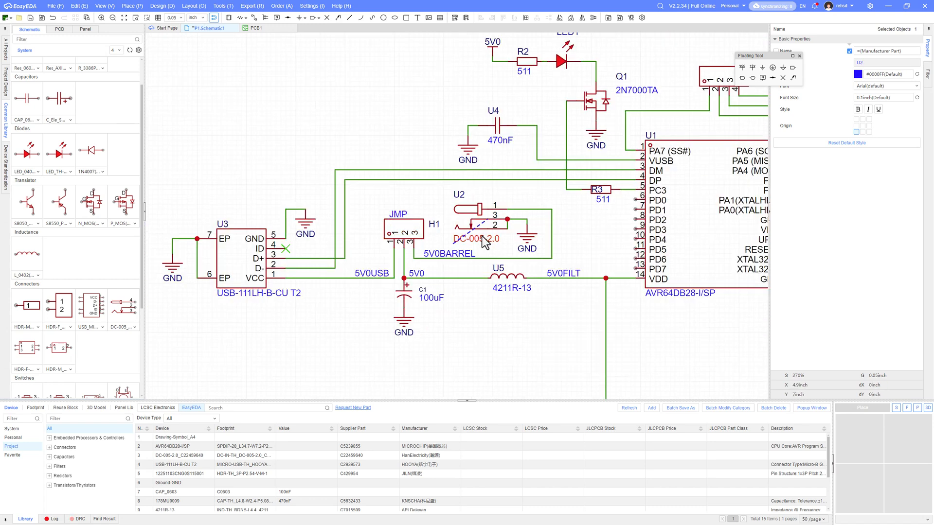
pyautogui.doubleClick(488, 241)
pyautogui.write('DB')
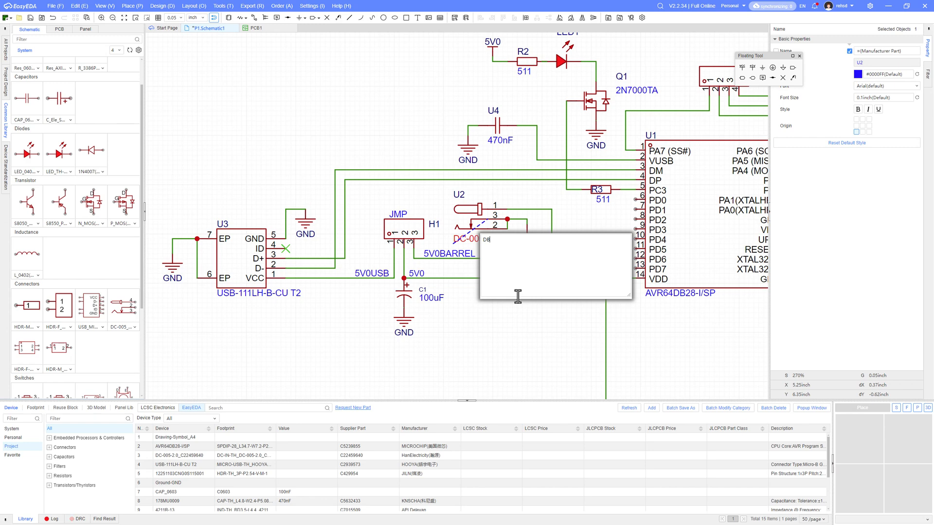
pyautogui.press('BackSpace')
pyautogui.write('C BARREL')
pyautogui.press('Return')
# Relabel the new header H2 as JMP.
pyautogui.scroll(-3, 471, 287)
pyautogui.moveTo(593, 296); pyautogui.dragTo(254, 280, button='right')
pyautogui.scroll(3, 474, 285)
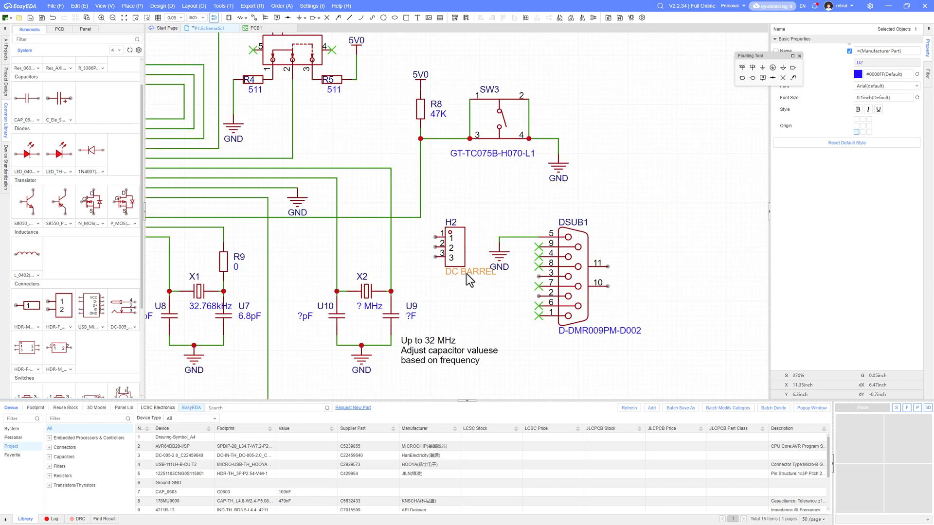
pyautogui.doubleClick(466, 273)
pyautogui.write('JMP')
pyautogui.press('Return')
pyautogui.click(518, 308)
# Wire H2 pins 1 and 3 to the PA1 and PA0 lines.
pyautogui.moveTo(472, 302); pyautogui.dragTo(553, 307, button='right')
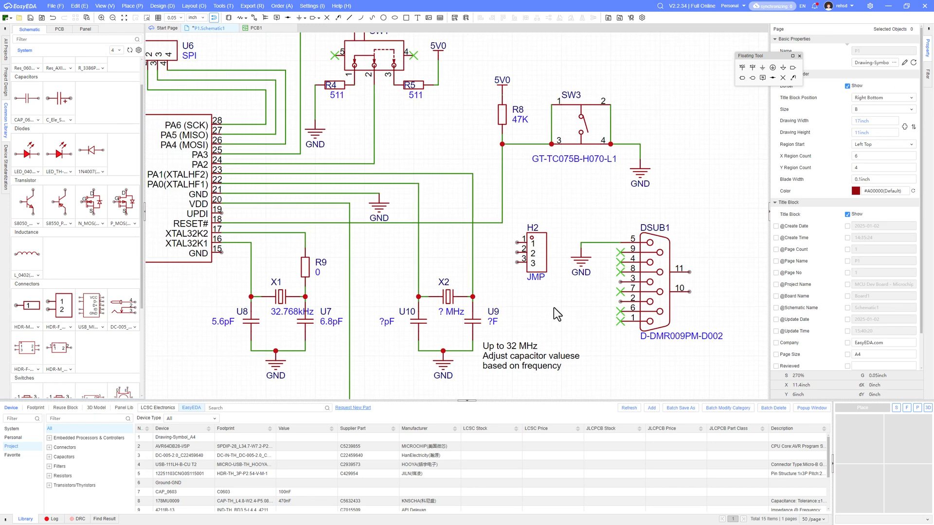
pyautogui.hotkey('alt', 'w')
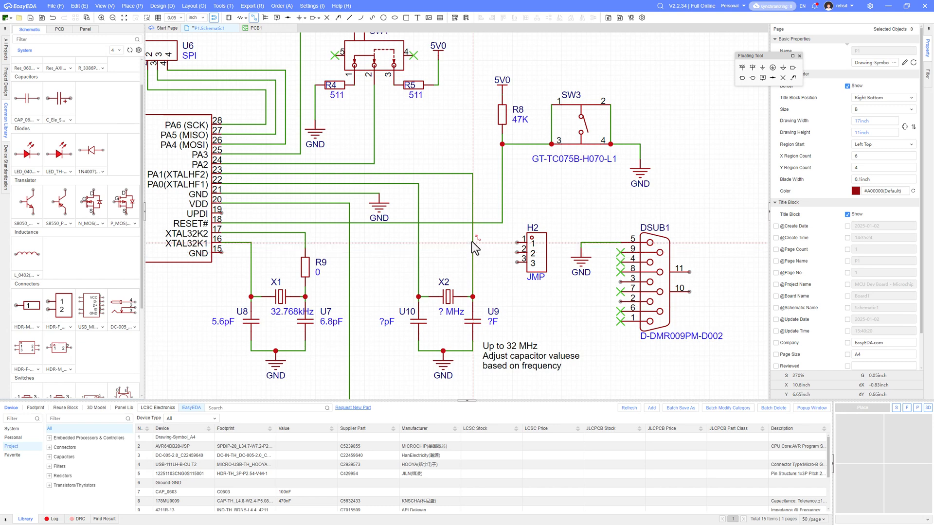
pyautogui.click(474, 242)
pyautogui.click(517, 242)
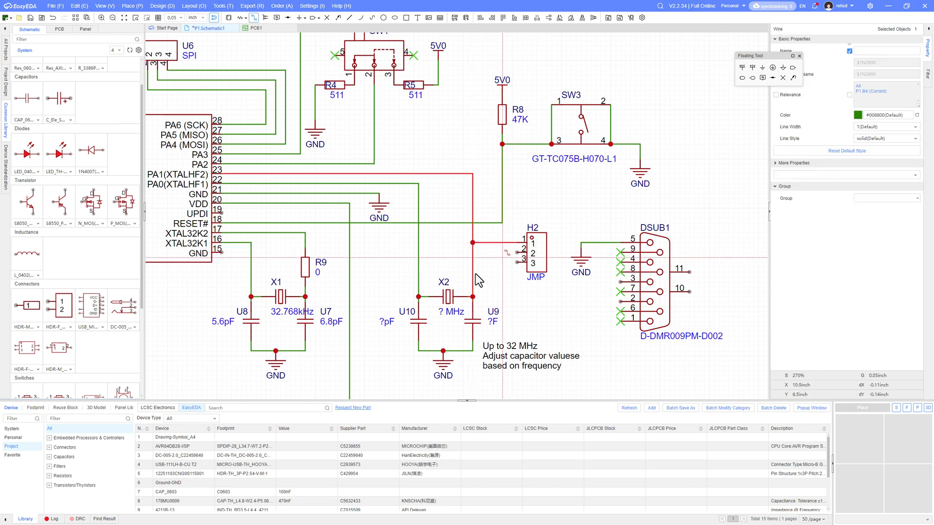
pyautogui.click(419, 263)
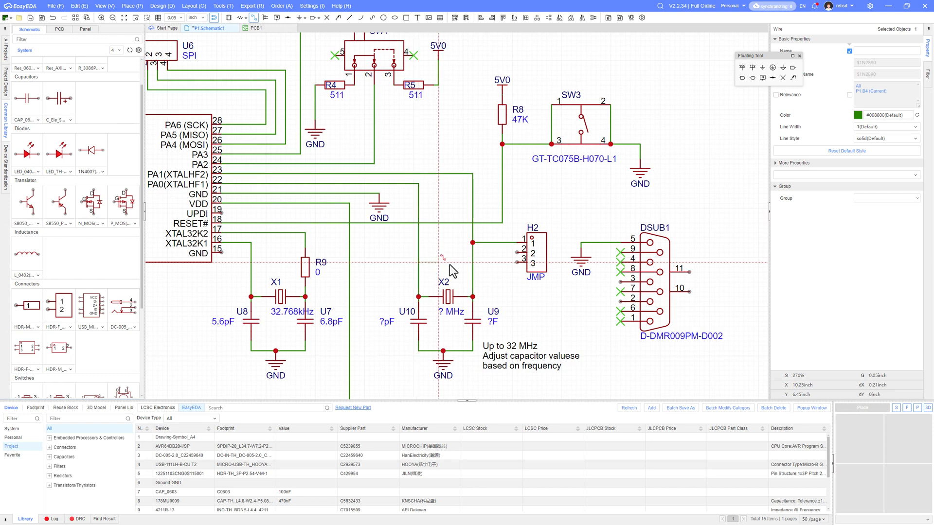
pyautogui.click(517, 262)
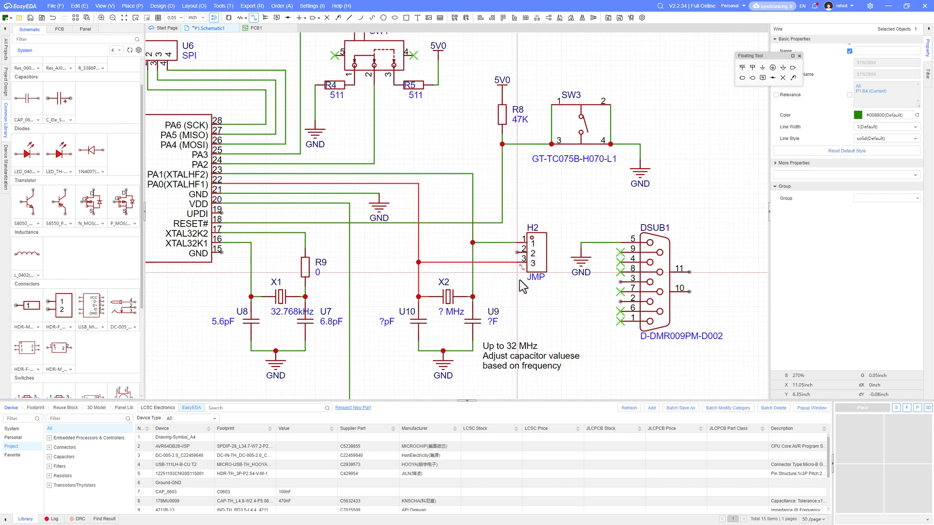
# Route a wire from H2 pin 2 toward DSUB1 and shift DSUB1 right and down.
pyautogui.click(516, 253)
pyautogui.click(507, 253)
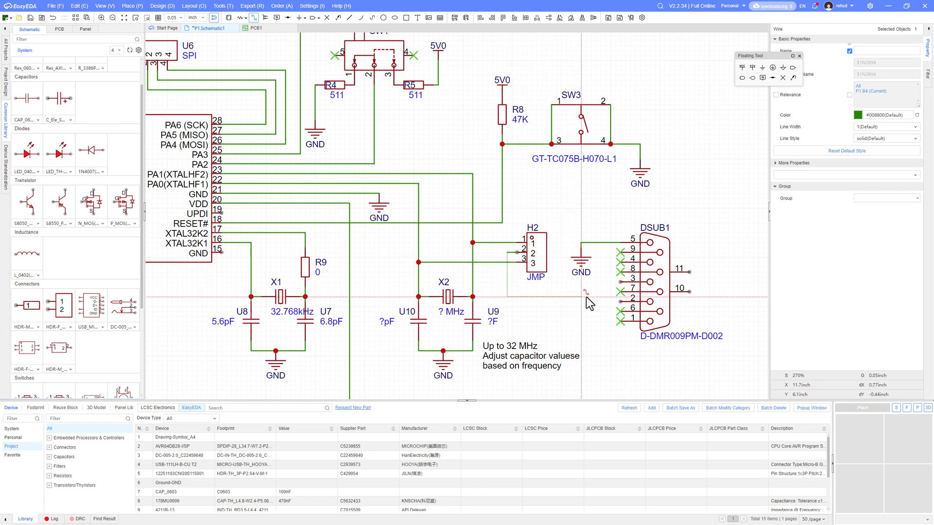
pyautogui.click(603, 296)
pyautogui.press('Escape')
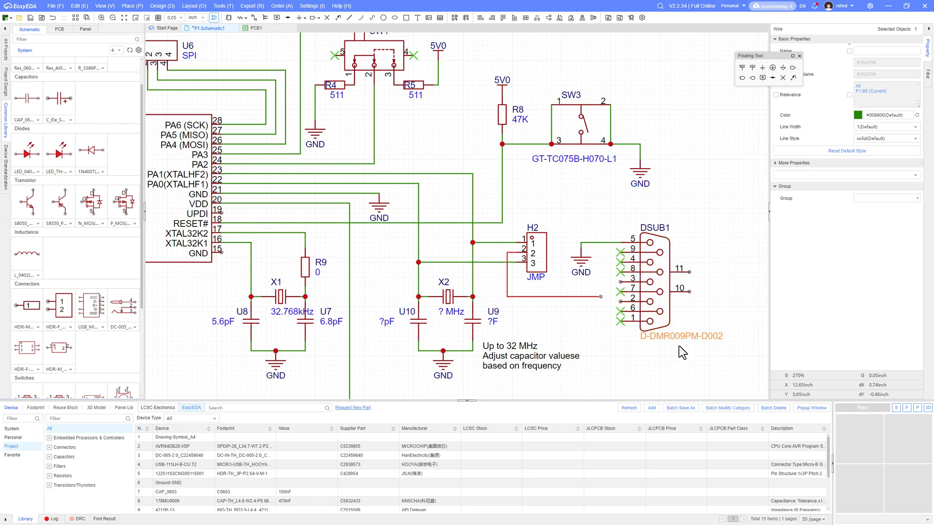
pyautogui.moveTo(705, 362); pyautogui.dragTo(590, 266)
pyautogui.hotkey('alt', 'w')
# Finish the H2 pin-2 wire at DSUB1 pin 3 and move the frequency note below the crystal.
pyautogui.click(626, 297)
pyautogui.click(602, 297)
pyautogui.moveTo(525, 348); pyautogui.dragTo(456, 392)
pyautogui.moveTo(554, 381); pyautogui.dragTo(582, 269, button='right')
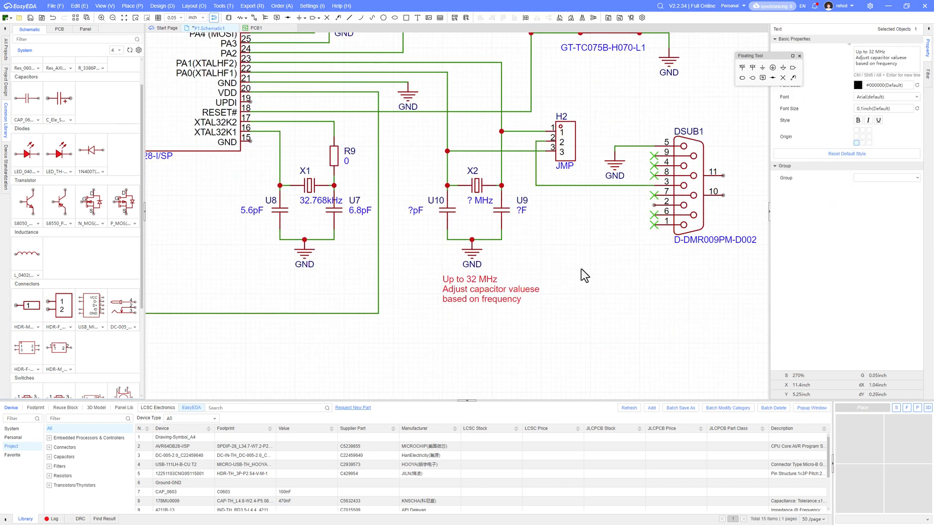
pyautogui.doubleClick(517, 289)
pyautogui.click(582, 306)
pyautogui.press('BackSpace')
pyautogui.moveTo(580, 170); pyautogui.dragTo(563, 242, button='right')
# Duplicate jumper H2 and place the copy below it as H3.
pyautogui.click(554, 220)
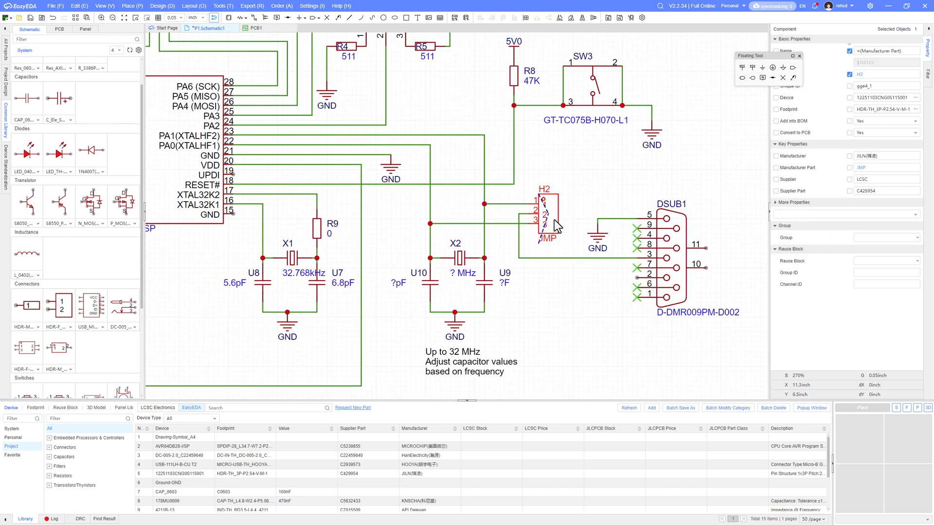
pyautogui.hotkey('ctrl', 'c')
pyautogui.hotkey('ctrl', 'v')
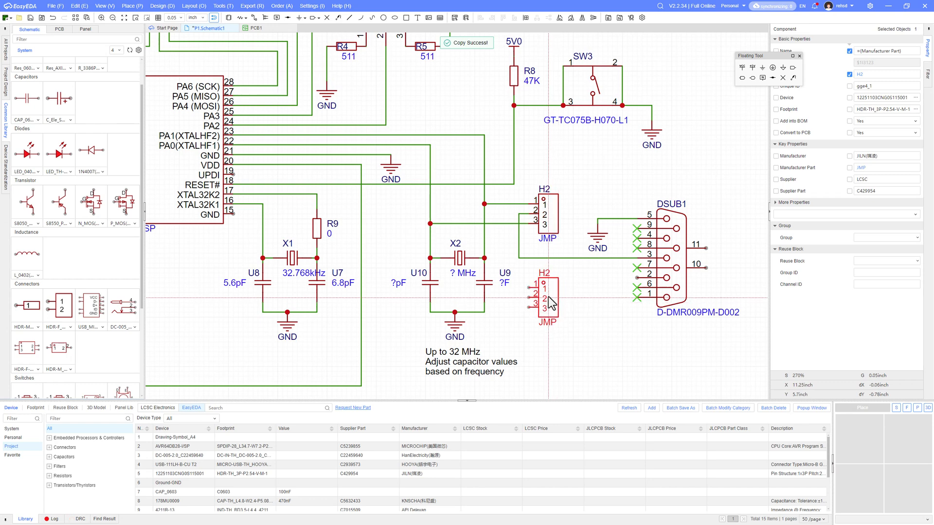
pyautogui.click(548, 297)
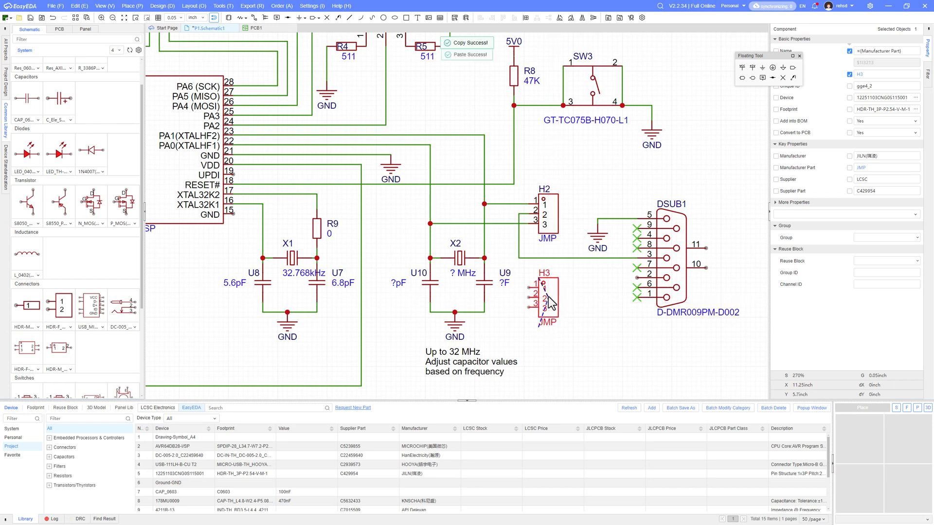
pyautogui.rightClick(599, 333)
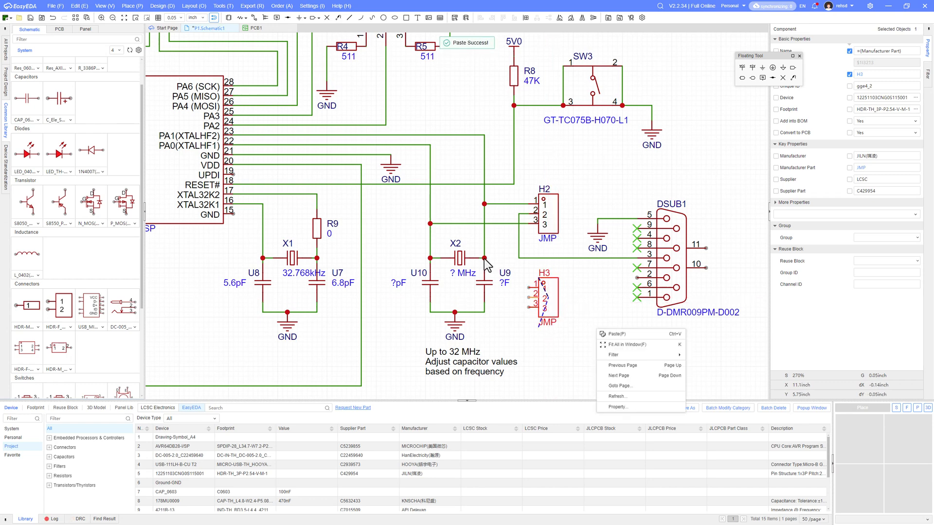
# Wire H3 pins 1 and 3 to the H2 pin-1 net.
pyautogui.click(430, 212)
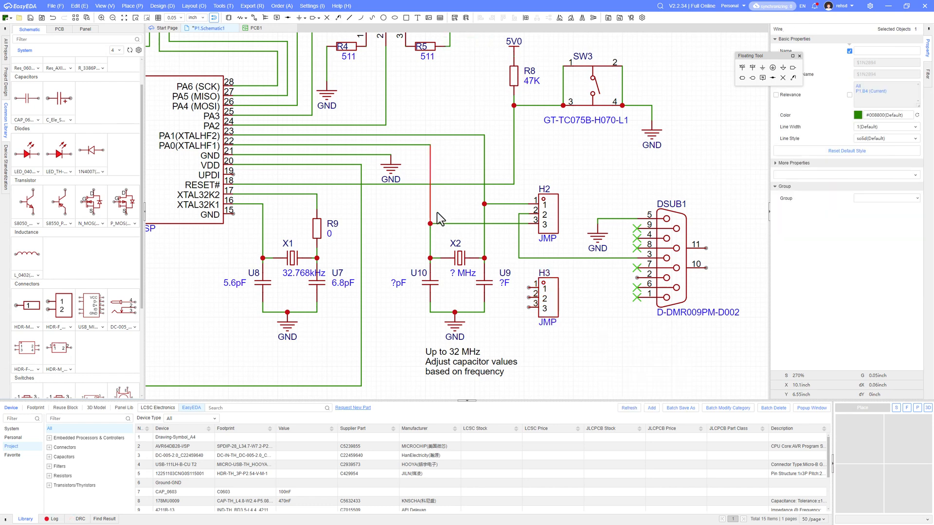
pyautogui.hotkey('alt', 'w')
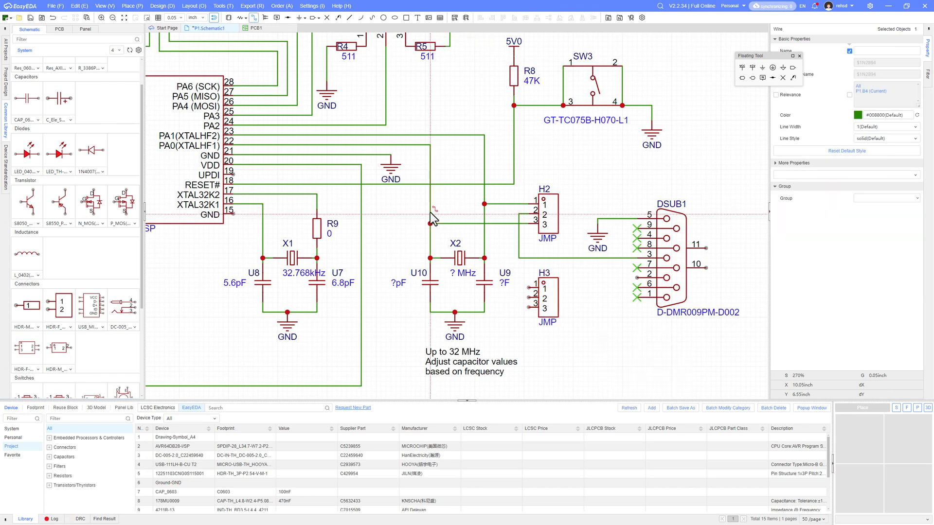
pyautogui.click(430, 212)
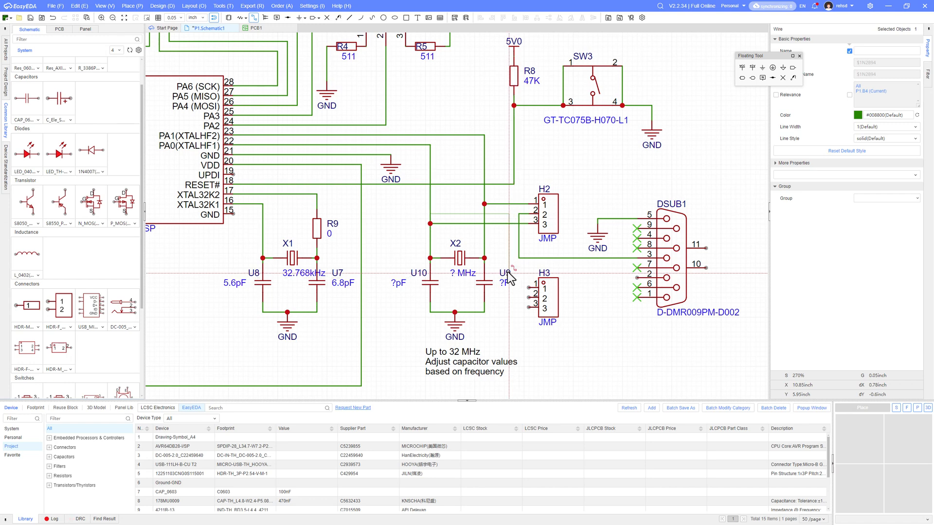
pyautogui.click(506, 273)
pyautogui.press('w')
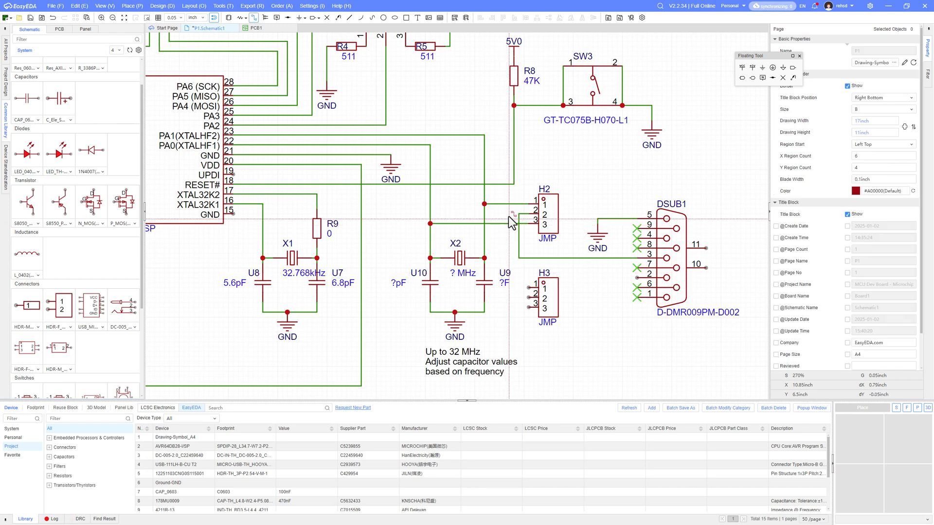
pyautogui.click(512, 204)
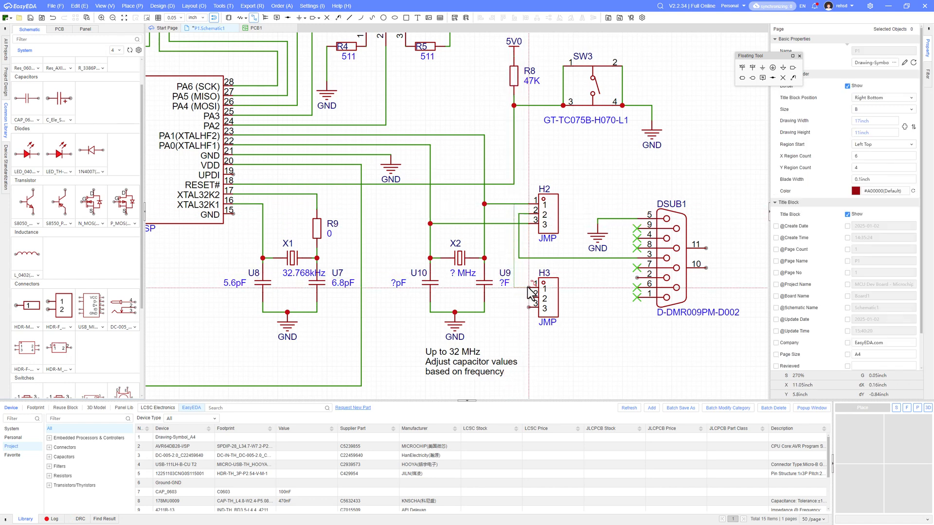
pyautogui.click(526, 284)
pyautogui.click(509, 204)
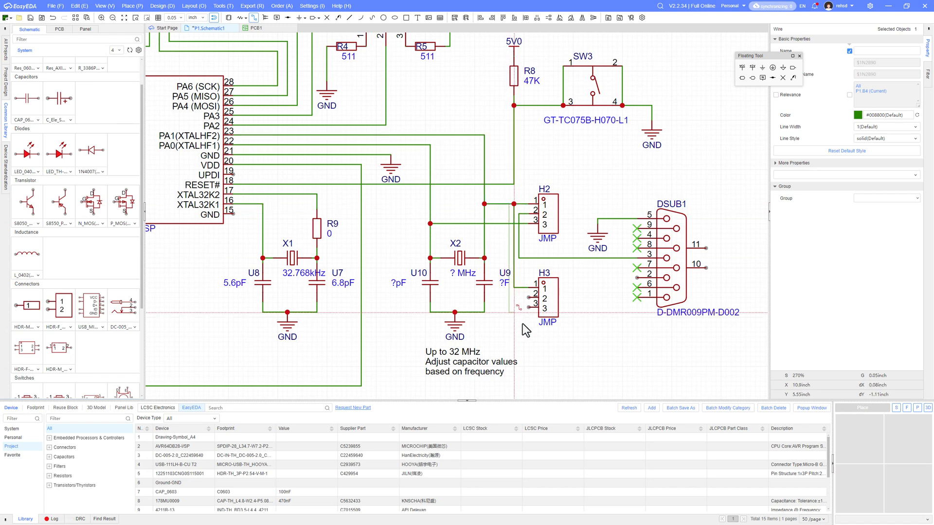
pyautogui.click(529, 308)
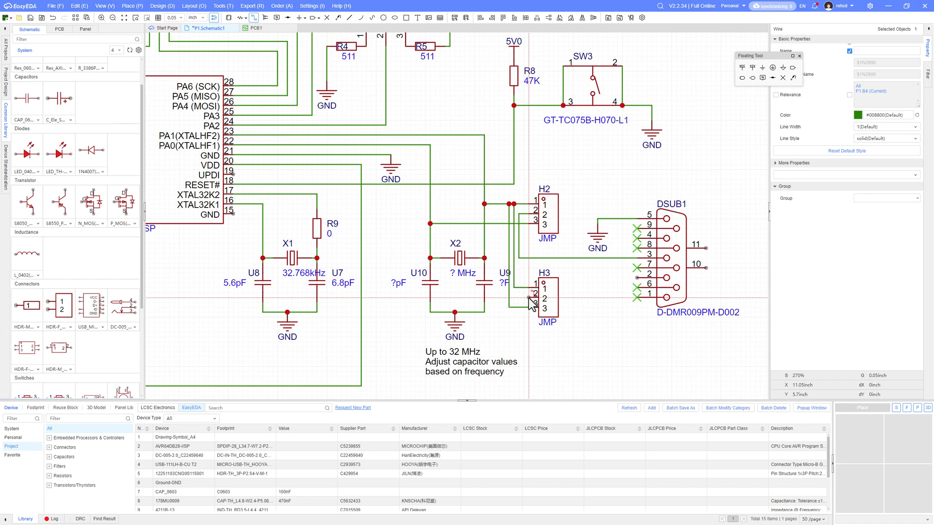
# Run a wire from H3 pin 2 to DSUB1 pin 2.
pyautogui.click(519, 336)
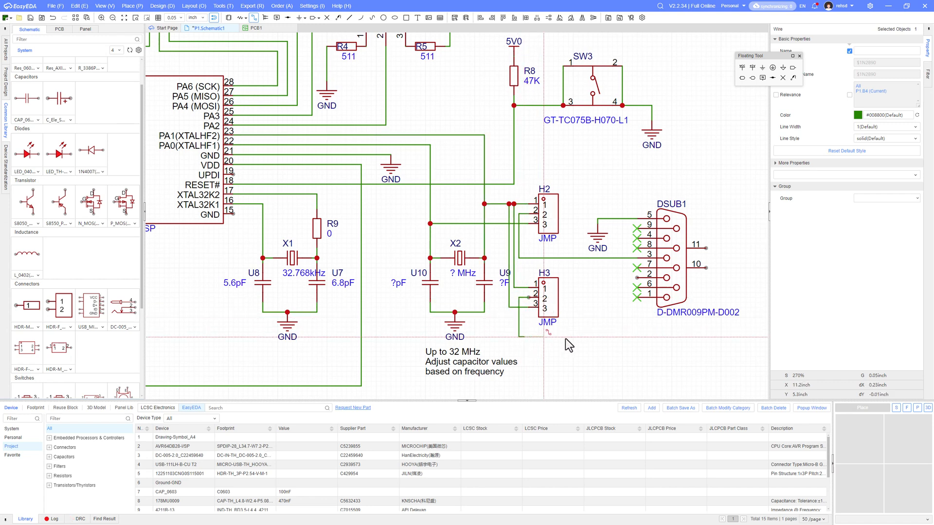
pyautogui.click(598, 279)
pyautogui.click(635, 278)
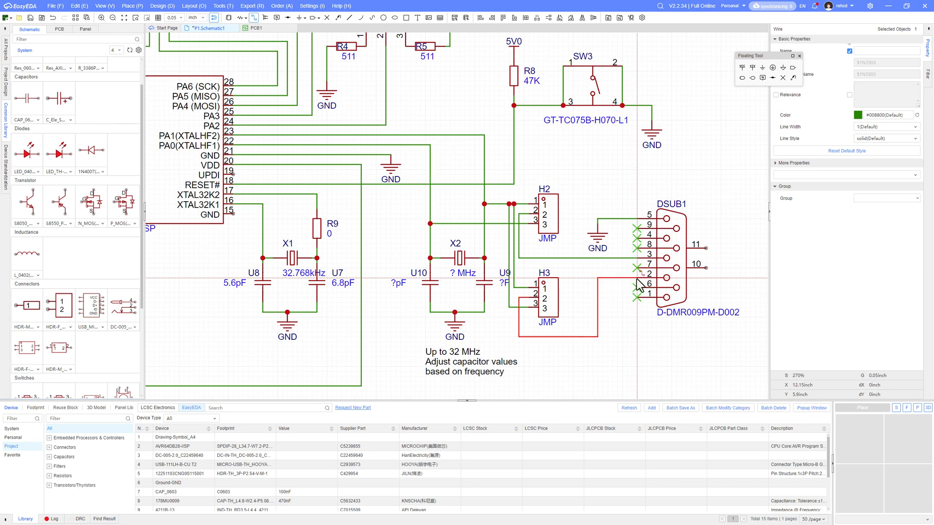
# Drag U10's ?pF value label next to U10 and tidy the U9 designator.
pyautogui.scroll(4, 503, 304)
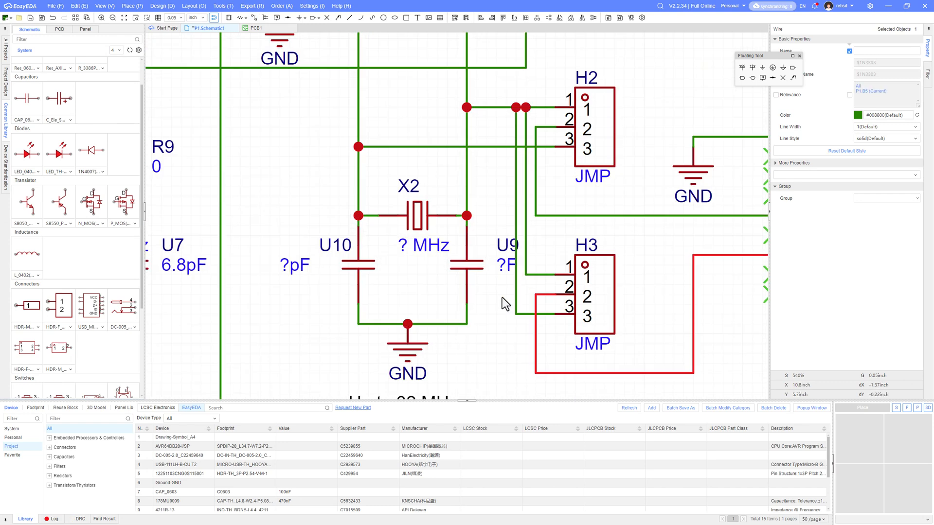
pyautogui.click(501, 248)
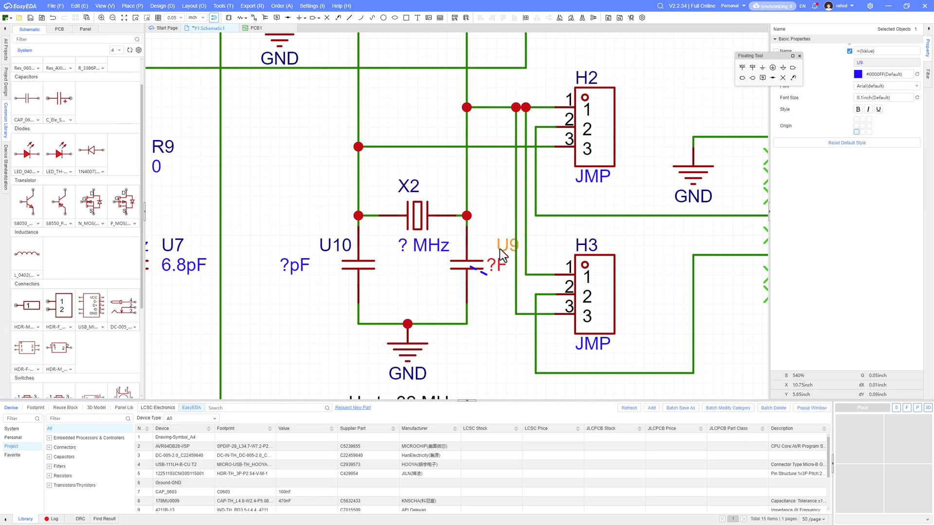
pyautogui.moveTo(297, 267); pyautogui.dragTo(316, 268)
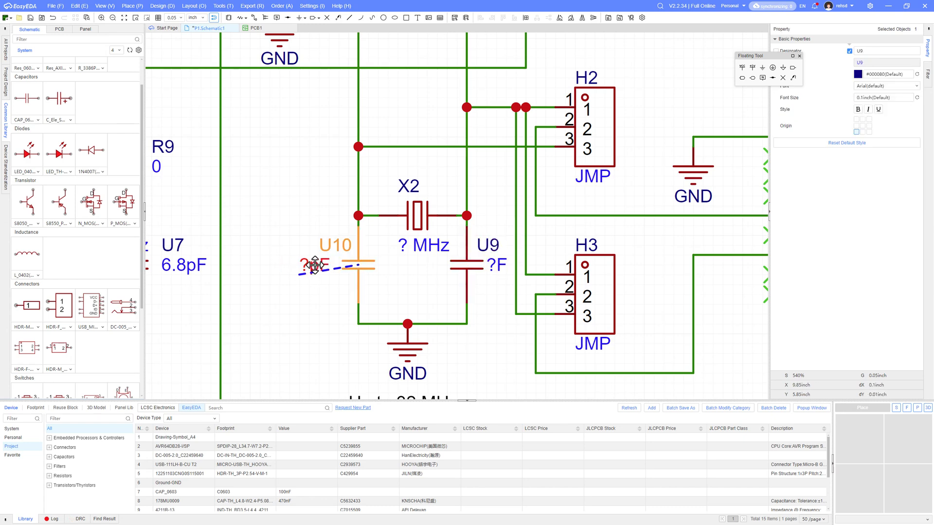
pyautogui.scroll(-4, 451, 279)
pyautogui.click(549, 165)
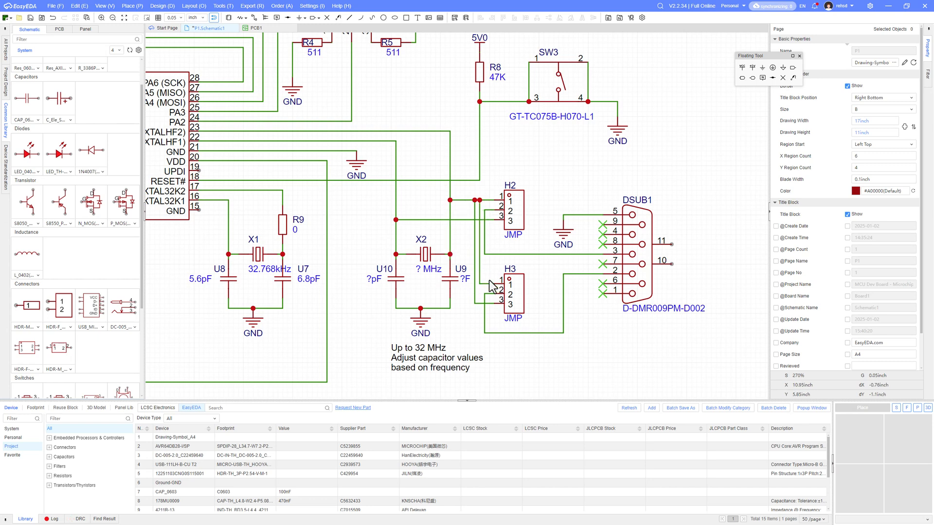
# Delete the redundant vertical wire near H2 and redraw the H3 wire to the vertical net.
pyautogui.click(476, 235)
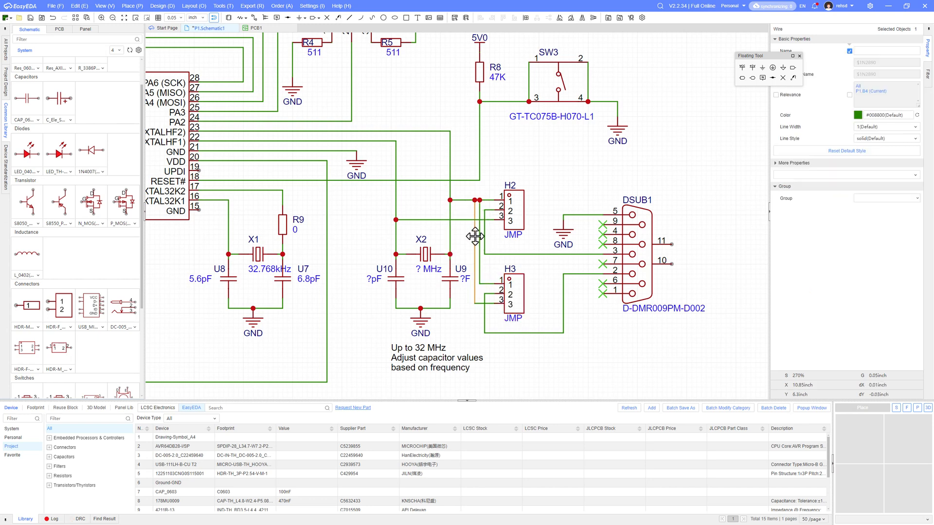
pyautogui.press('Delete')
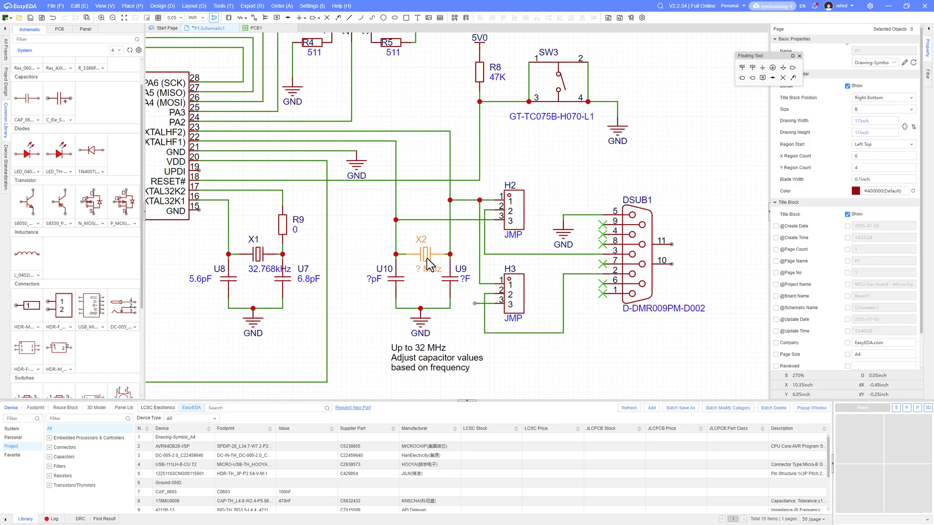
pyautogui.hotkey('alt', 'w')
pyautogui.click(475, 303)
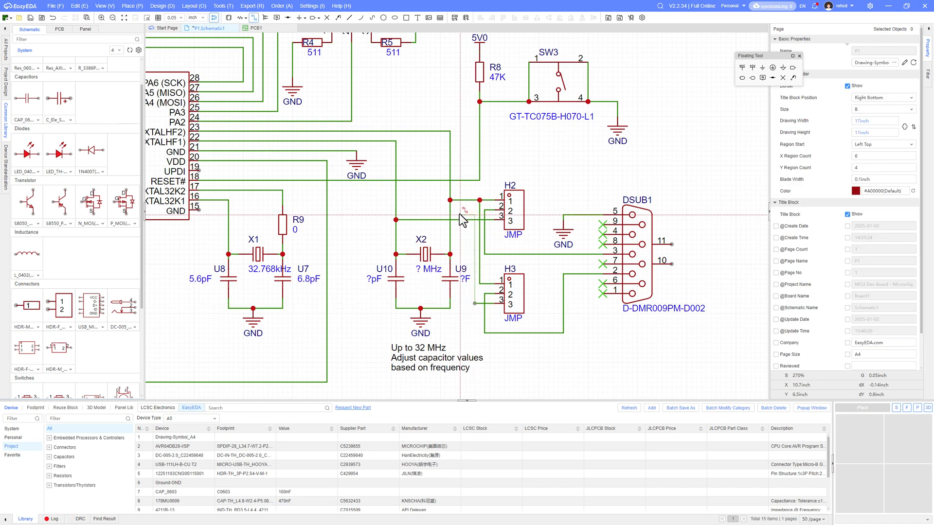
pyautogui.click(396, 206)
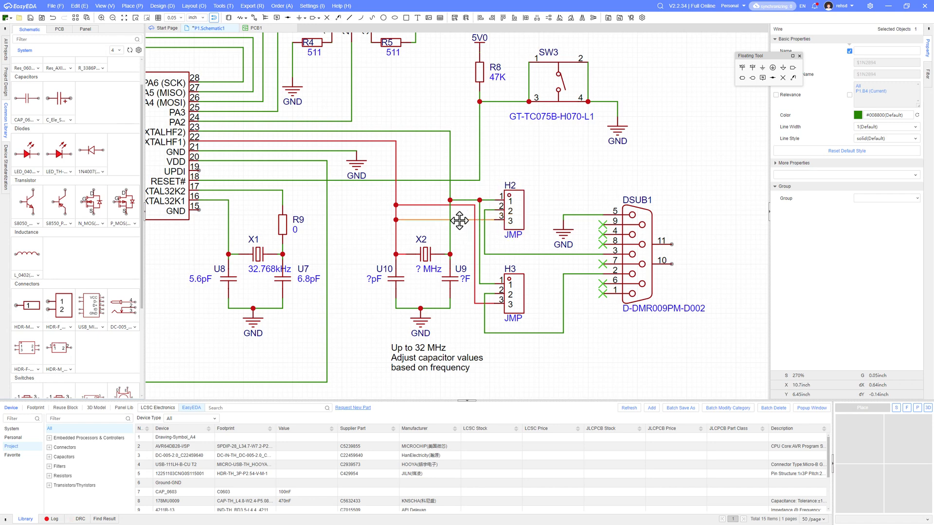
pyautogui.click(462, 228)
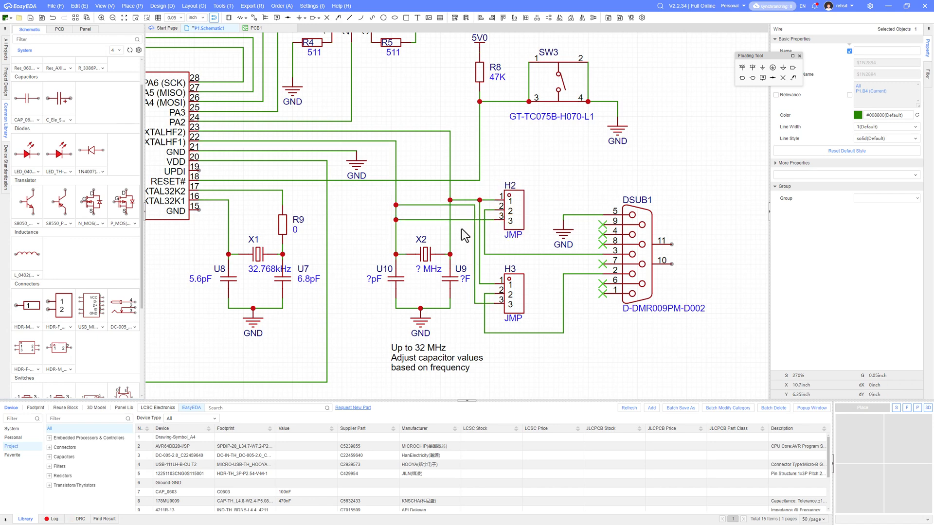
# Delete the extra horizontal wire, reattach H3's pin 3 wire to the lower net, then view the notes photo.
pyautogui.click(433, 205)
pyautogui.press('Delete')
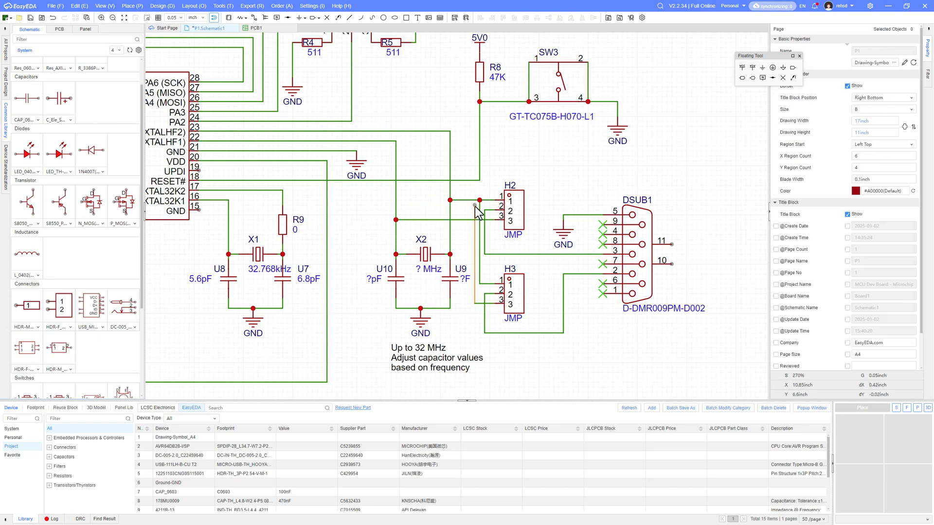
pyautogui.moveTo(475, 206); pyautogui.dragTo(475, 220)
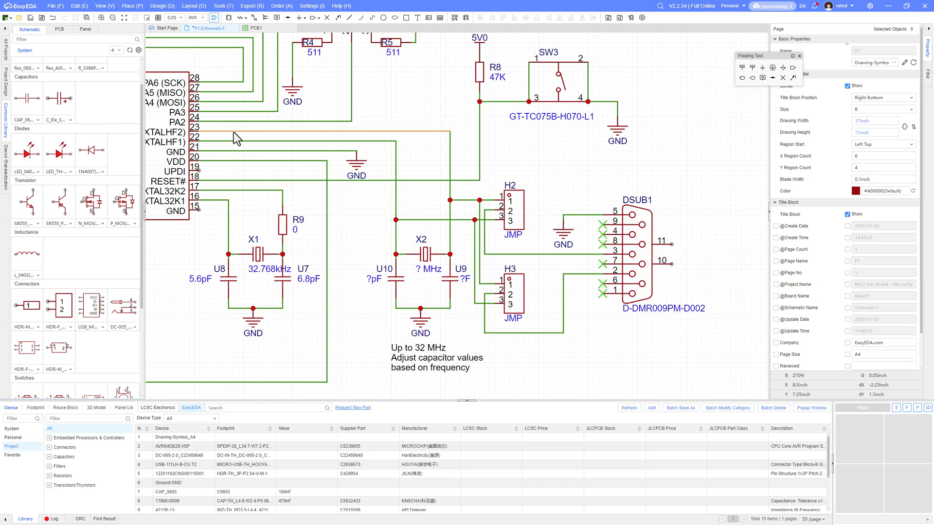
pyautogui.moveTo(200, 140); pyautogui.dragTo(275, 144, button='right')
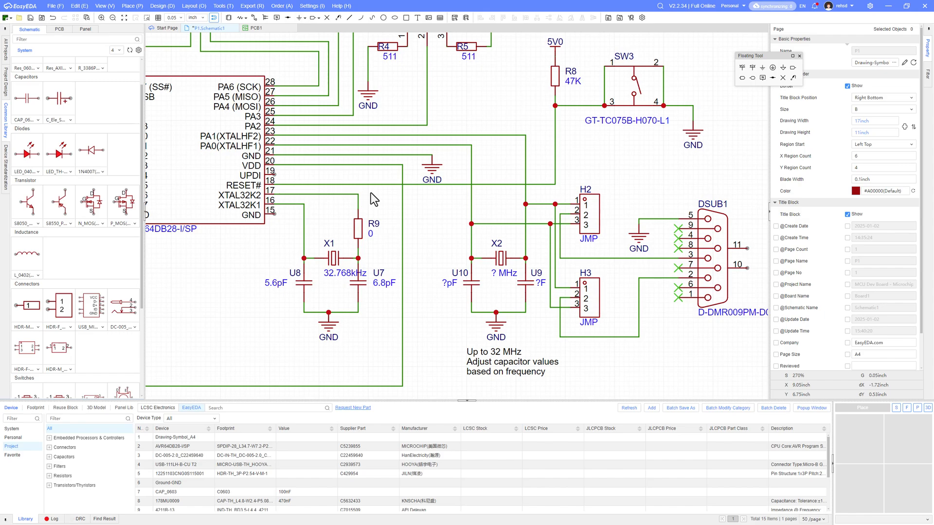
pyautogui.hotkey('alt', 'Tab')
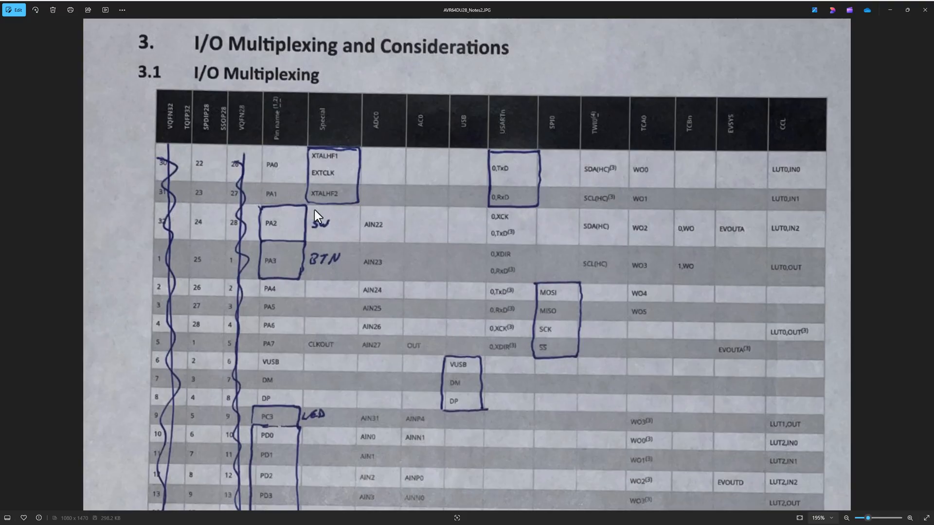
# Zoom onto U1's PA0/PA1 XTALHF pins, then switch to the Curiosity Nano PDF.
pyautogui.hotkey('alt', 'Tab')
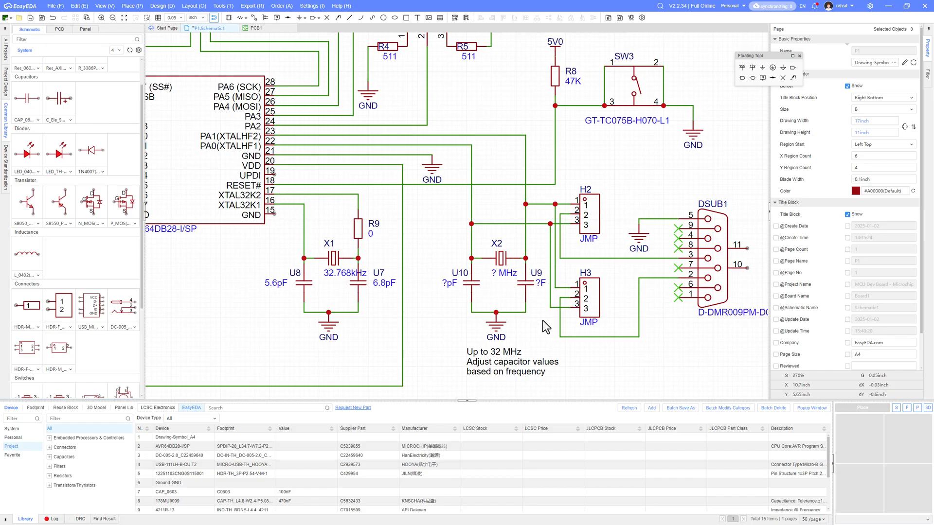
pyautogui.moveTo(624, 383); pyautogui.dragTo(570, 341, button='right')
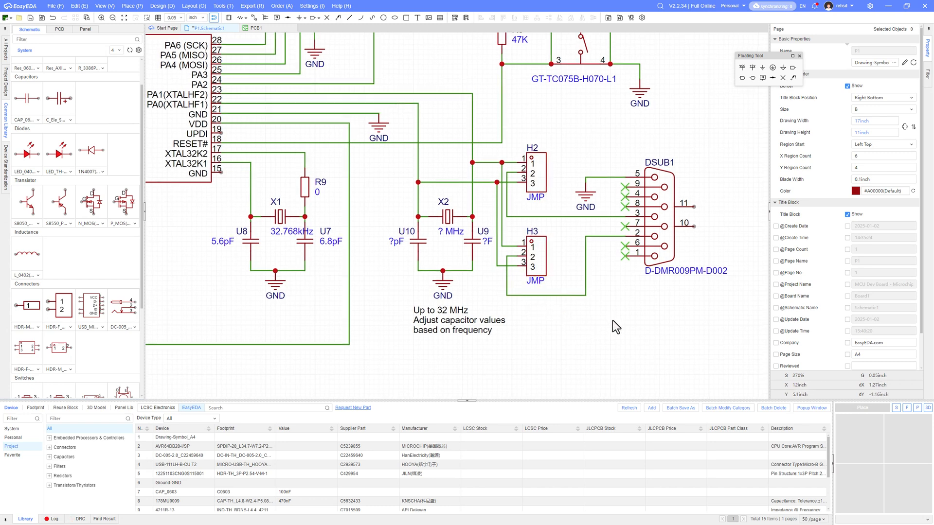
pyautogui.moveTo(612, 321); pyautogui.dragTo(613, 324, button='right')
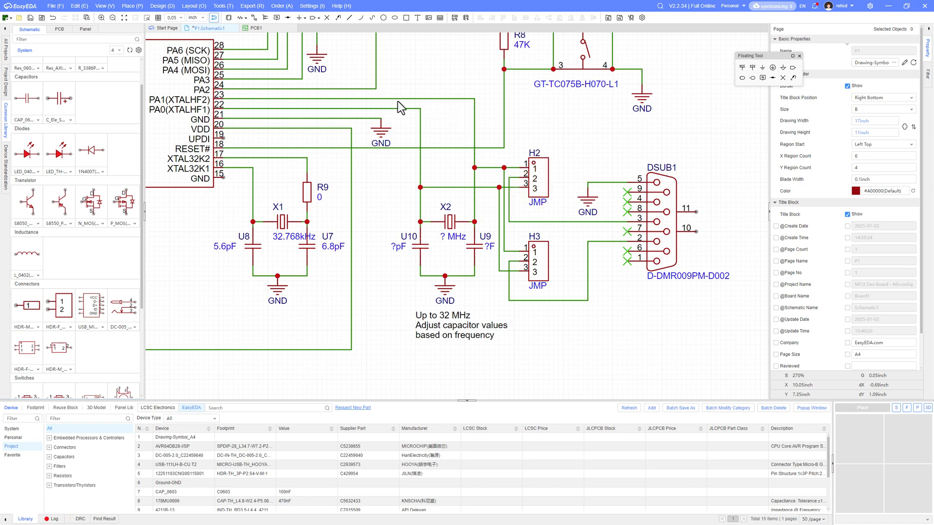
pyautogui.moveTo(233, 110); pyautogui.dragTo(313, 132, button='right')
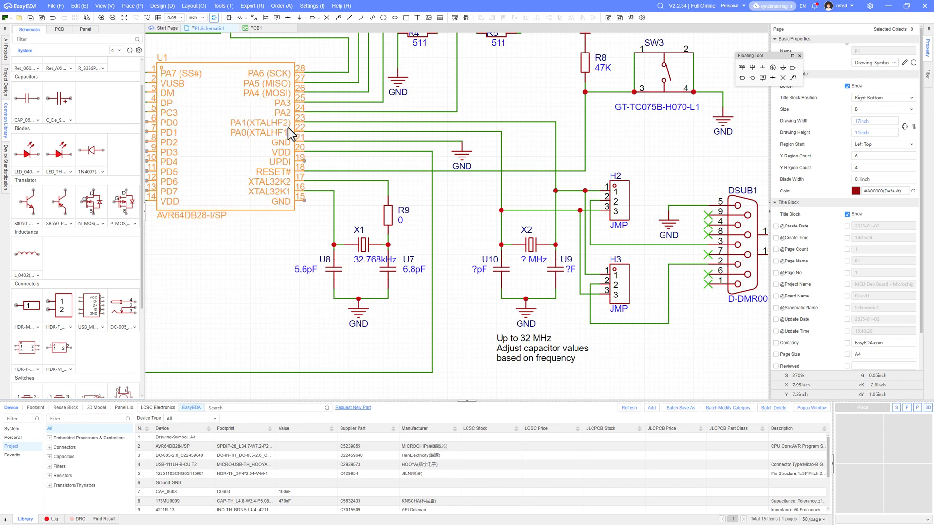
pyautogui.scroll(2, 288, 128)
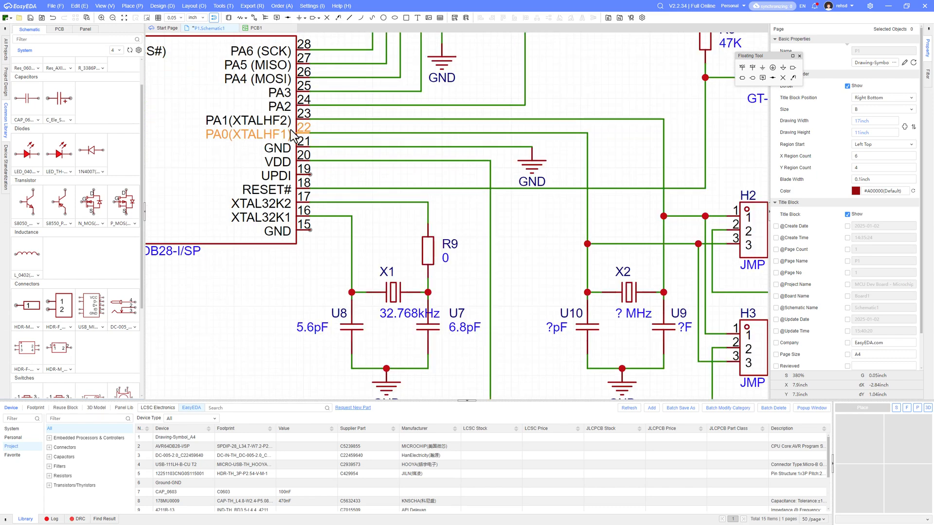
pyautogui.hotkey('alt', 'Tab')
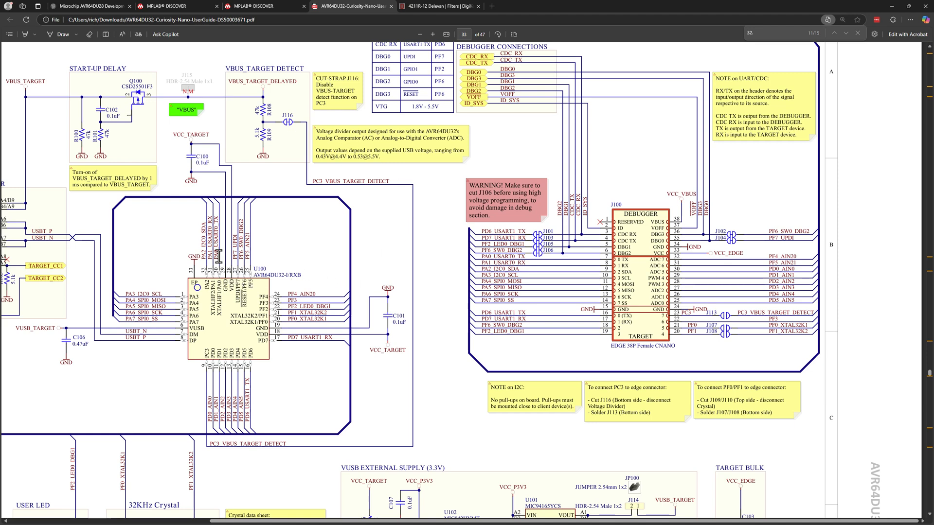
# Find 'rx' in the Curiosity Nano schematic, step through four matches, and scroll to the UART/CDC note.
pyautogui.scroll(1, 215, 253)
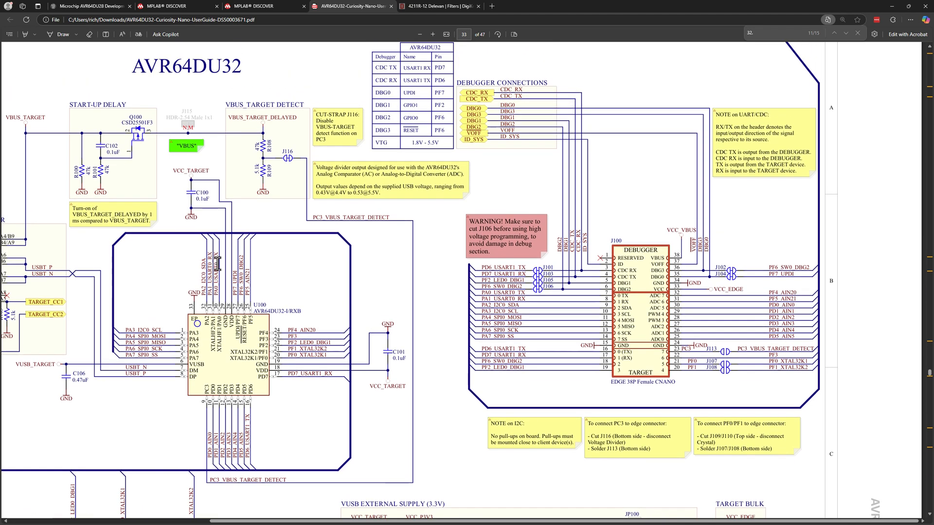
pyautogui.keyDown('ctrl'); pyautogui.scroll(1, 205, 312); pyautogui.keyUp('ctrl')
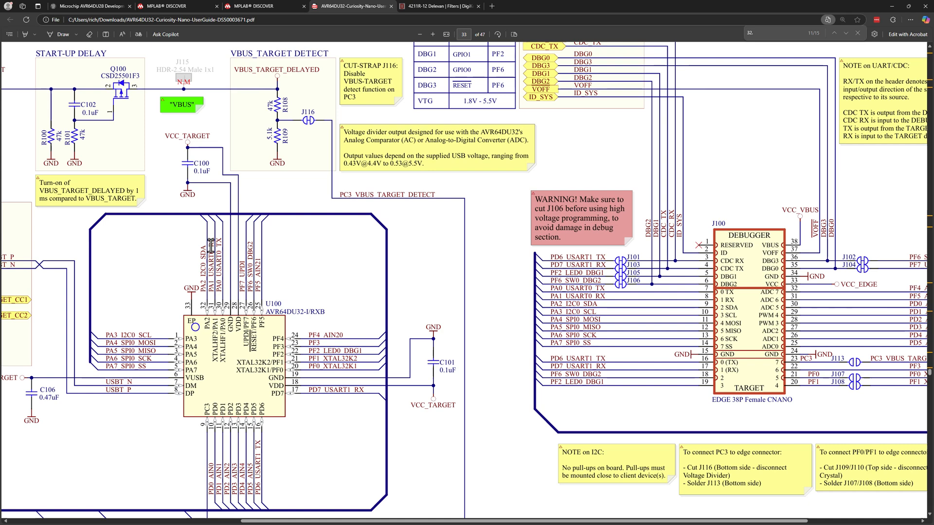
pyautogui.write('rx')
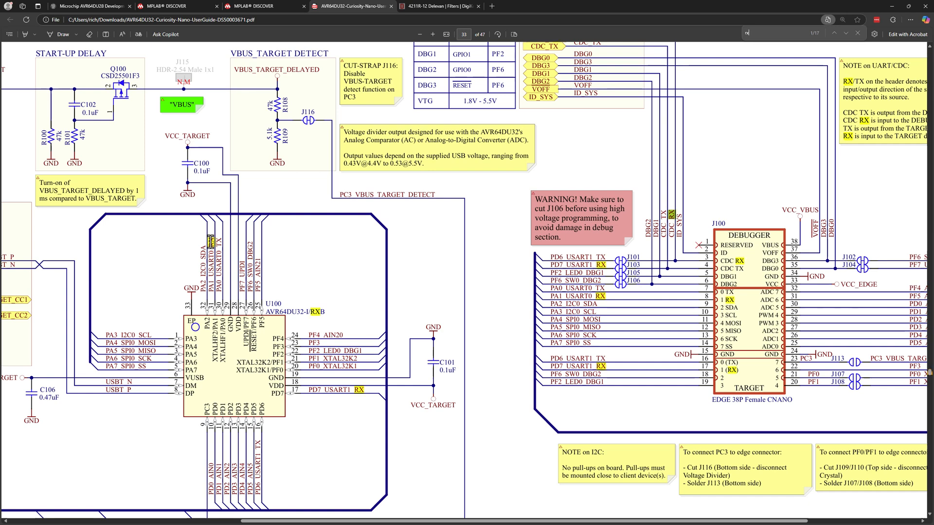
pyautogui.press('Return')
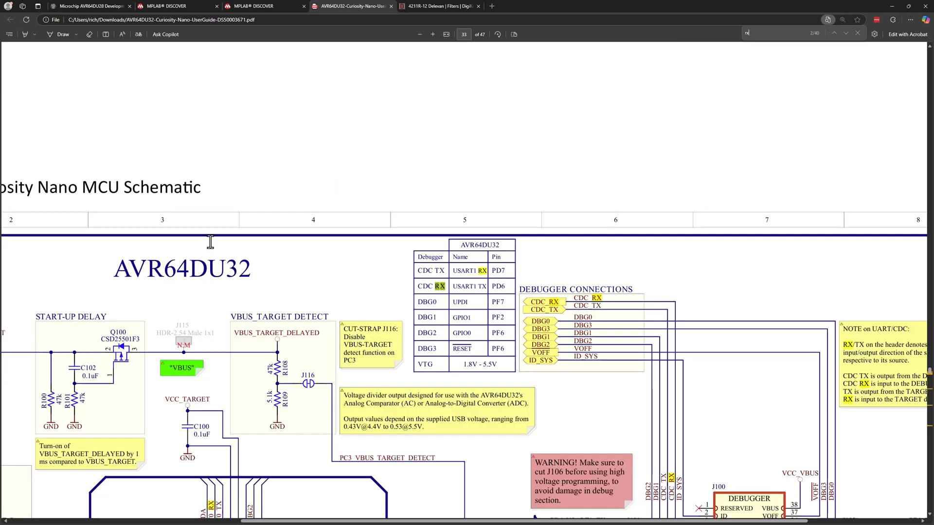
pyautogui.press('Return')
pyautogui.press('Return')
pyautogui.press('Return')
pyautogui.press('Return')
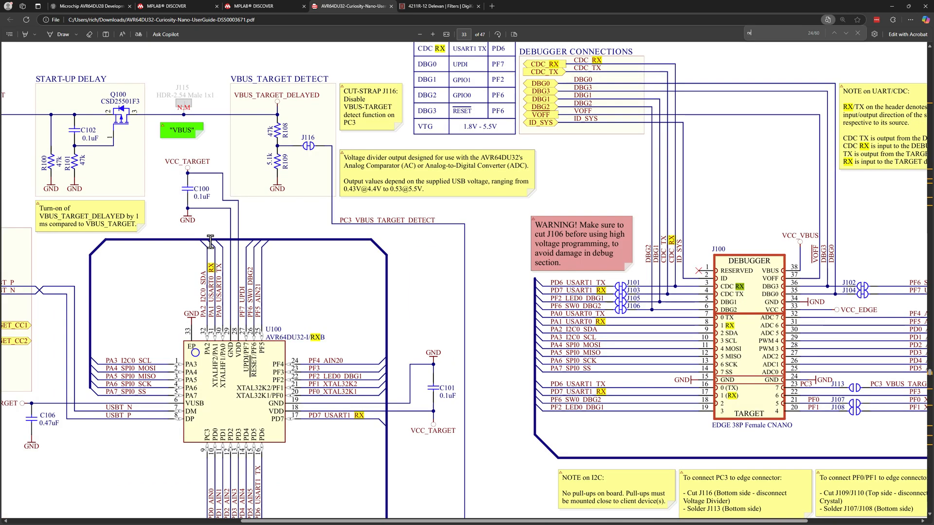
pyautogui.press('Return')
pyautogui.press('Return')
pyautogui.press('Return')
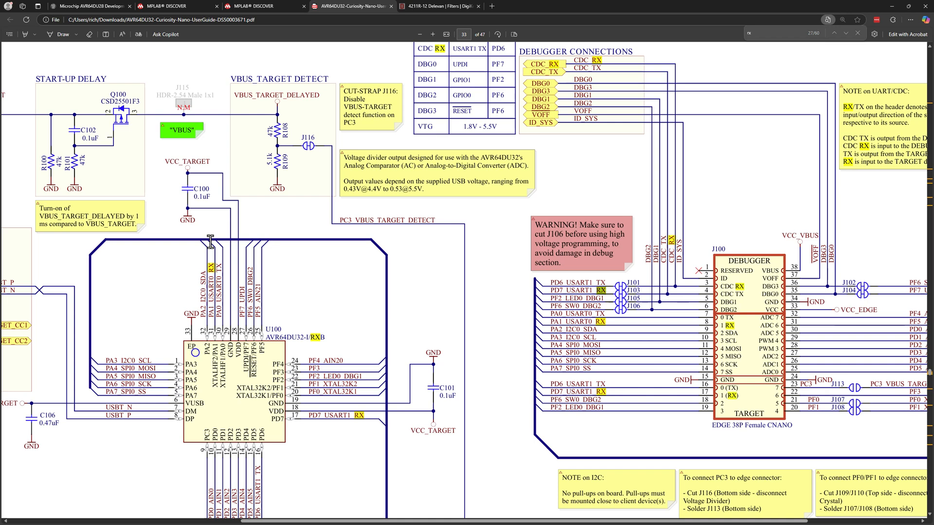
pyautogui.press('Return')
pyautogui.press('Return')
pyautogui.press('Return')
pyautogui.press('Return')
pyautogui.press('Return')
pyautogui.press('Return')
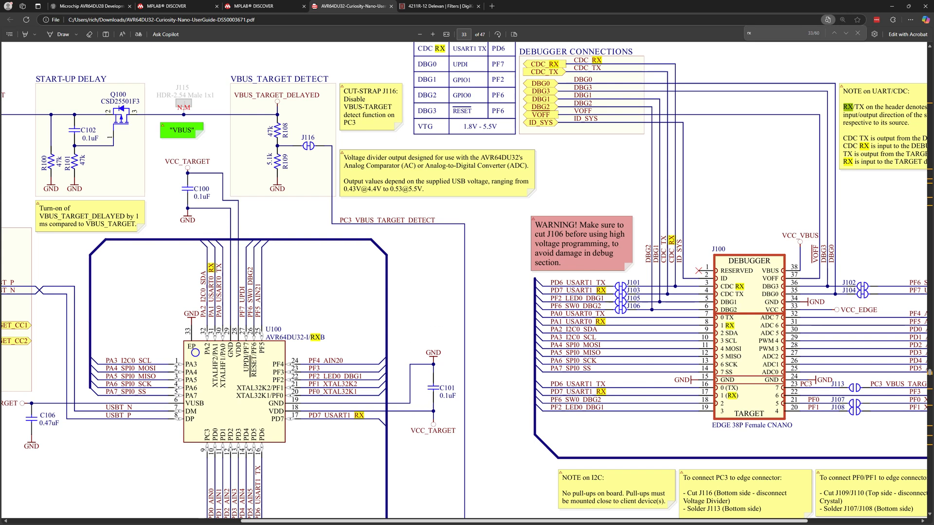
pyautogui.moveTo(402, 522); pyautogui.dragTo(484, 522)
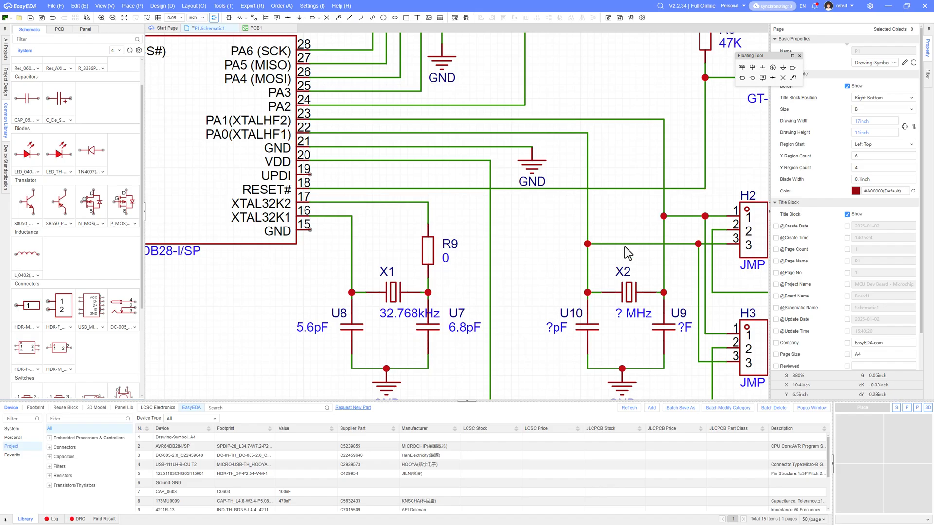
# Zoom and pan the canvas to frame DSUB1 and jumpers H2 and H3.
pyautogui.scroll(-1, 559, 242)
pyautogui.scroll(-1, 559, 243)
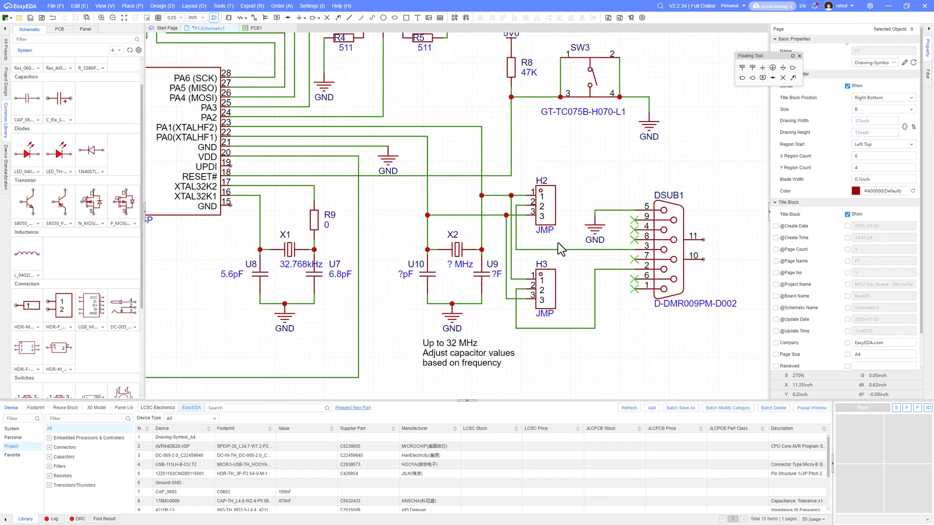
pyautogui.moveTo(659, 356); pyautogui.dragTo(611, 332, button='right')
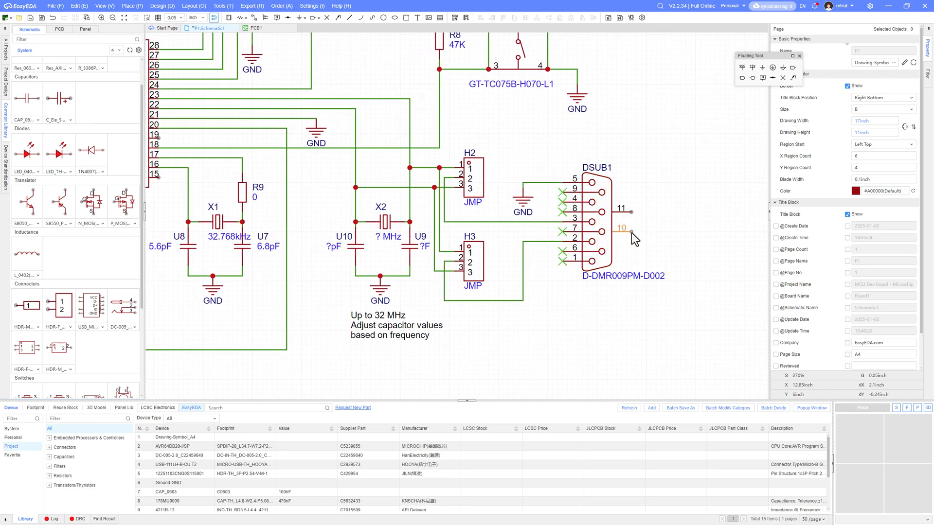
pyautogui.scroll(-5, 631, 232)
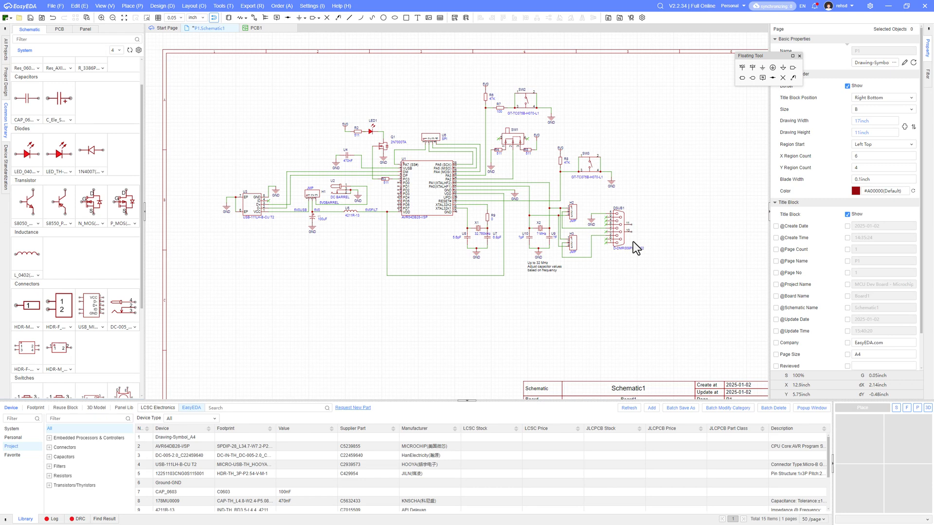
pyautogui.scroll(5, 631, 231)
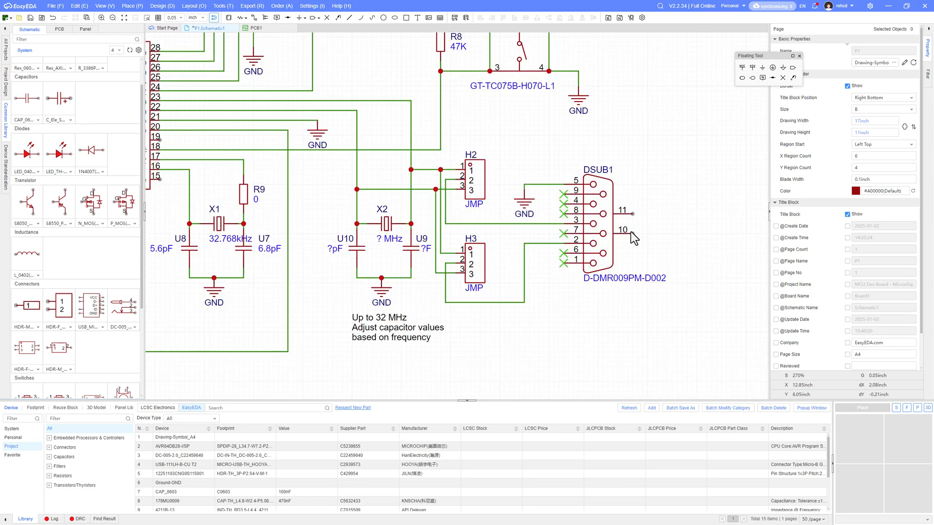
pyautogui.moveTo(652, 225); pyautogui.dragTo(635, 230, button='right')
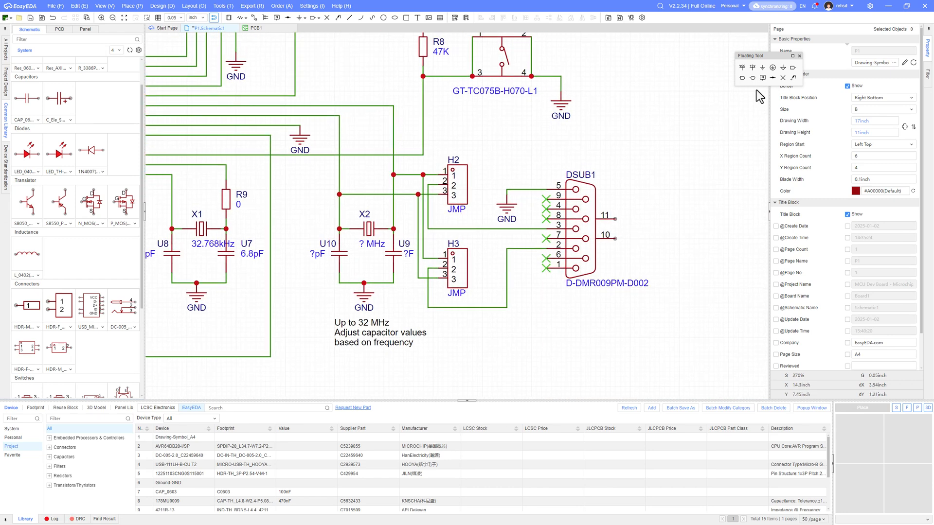
# Place a GND symbol right of DSUB1 and wire pins 11 and 10 to it.
pyautogui.click(763, 67)
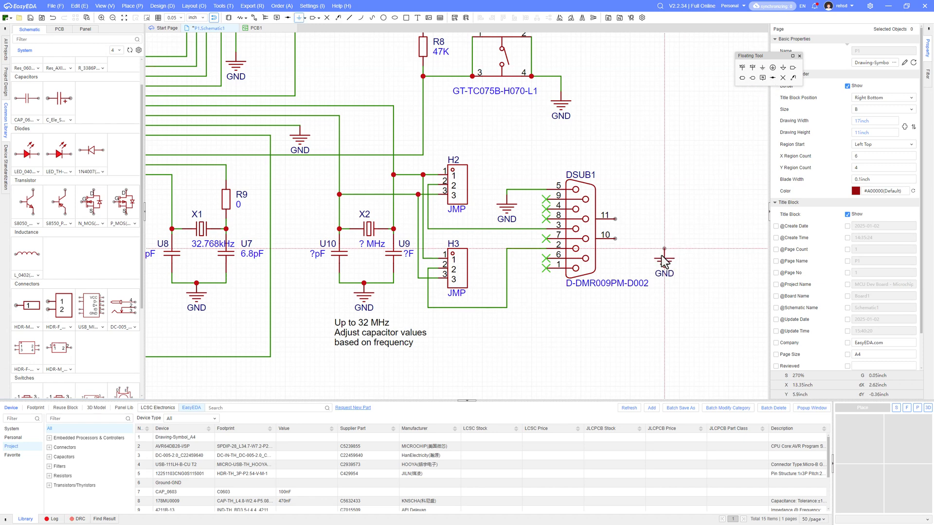
pyautogui.click(645, 243)
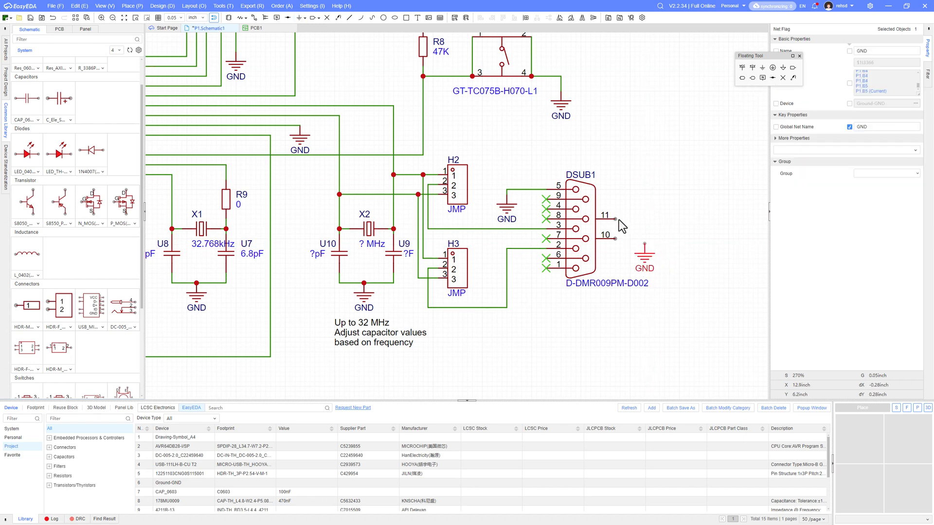
pyautogui.hotkey('alt', 'w')
pyautogui.click(615, 220)
pyautogui.click(645, 244)
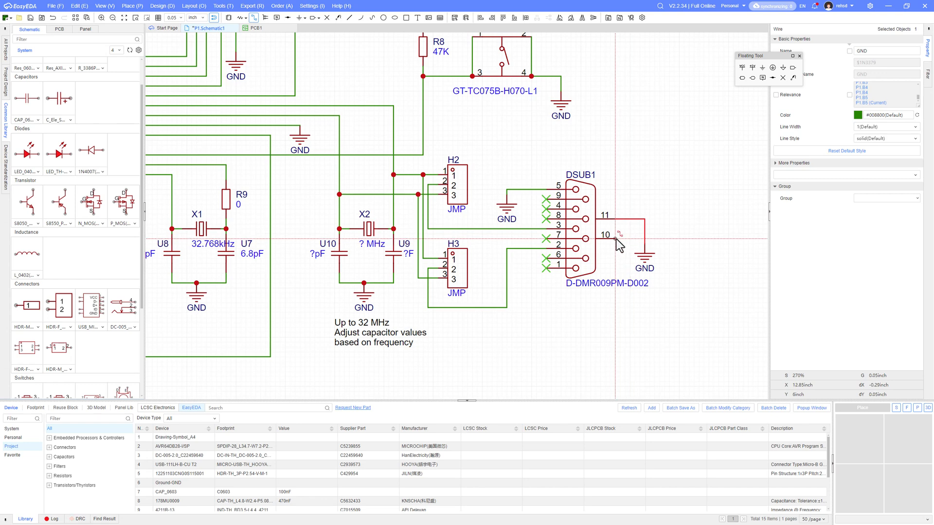
pyautogui.click(645, 239)
pyautogui.press('Escape')
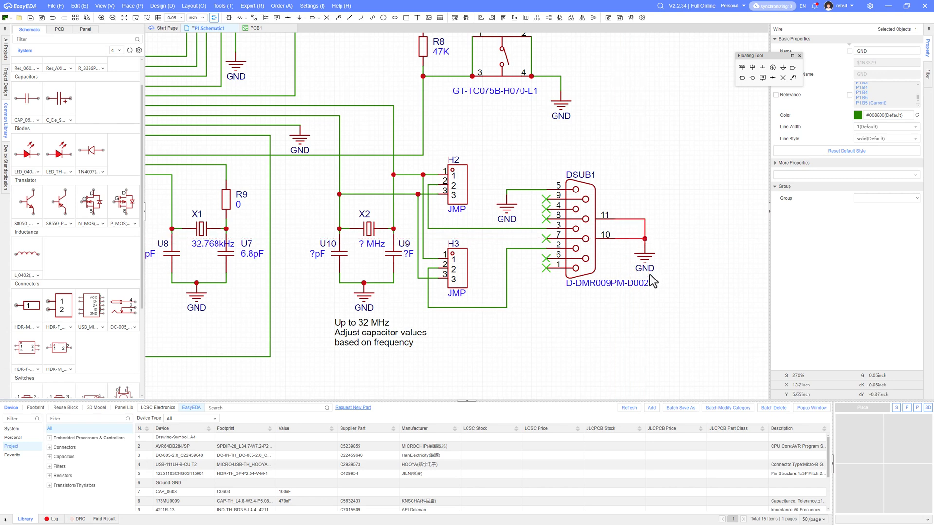
# Save the schematic and switch to the handwritten design notes.
pyautogui.hotkey('ctrl', 's')
pyautogui.scroll(-2, 592, 281)
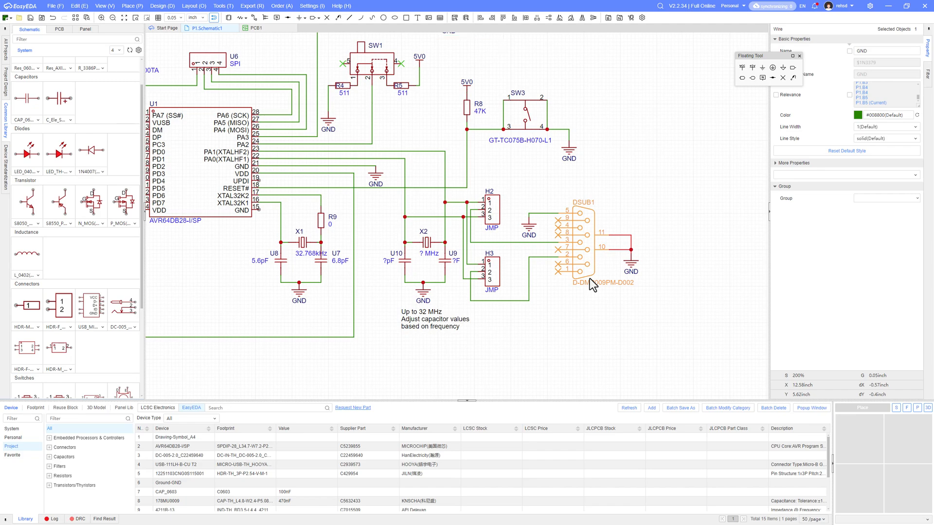
pyautogui.hotkey('alt', 'Tab')
# Compare the VREFA sketch in the notes with the schematic, then pan to the empty area left of U1.
pyautogui.moveTo(620, 251); pyautogui.dragTo(600, 388)
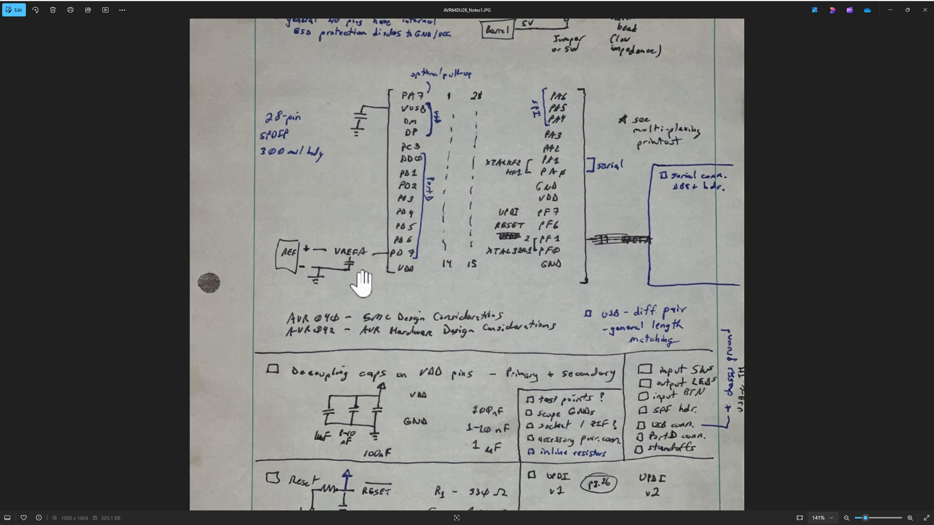
pyautogui.hotkey('alt', 'Tab')
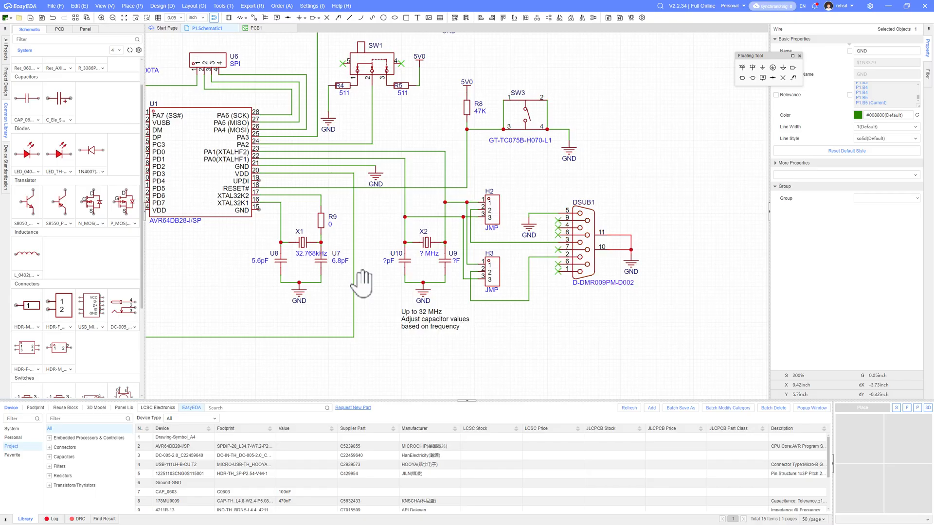
pyautogui.moveTo(365, 273); pyautogui.dragTo(477, 276, button='right')
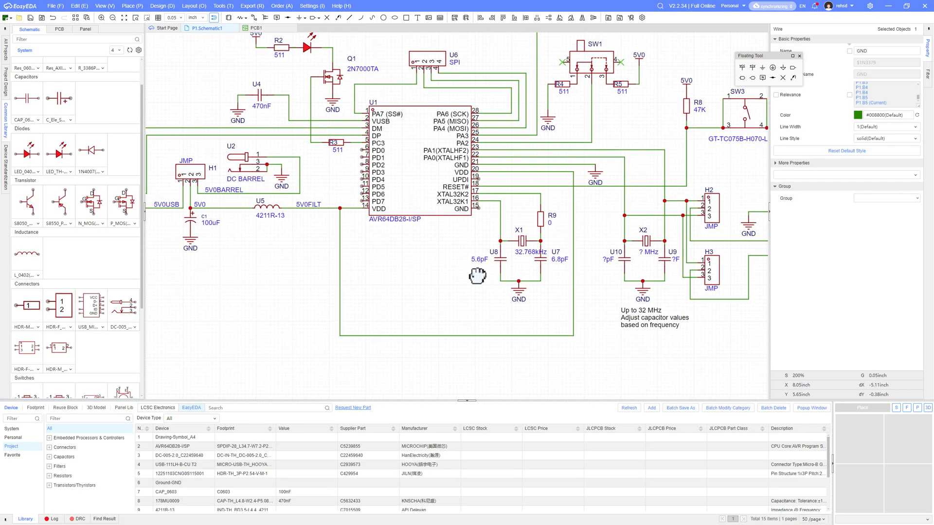
pyautogui.hotkey('alt', 'Tab')
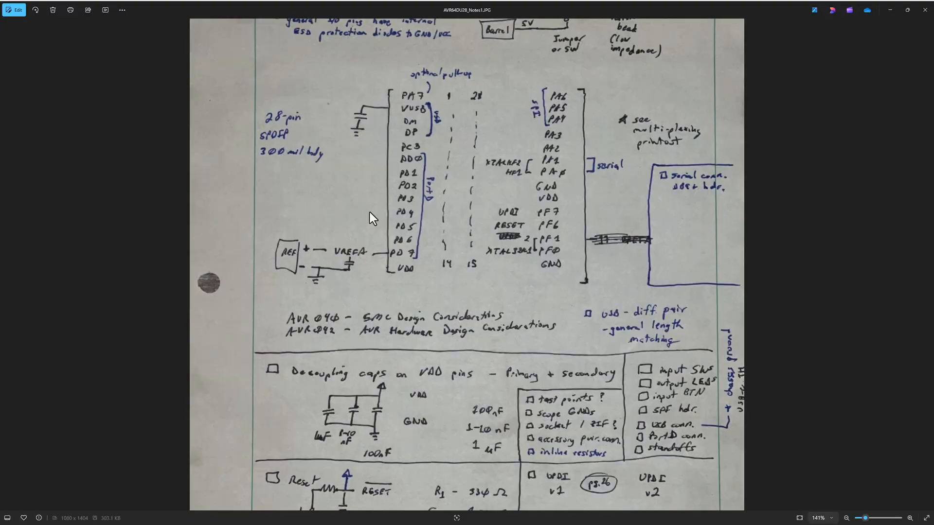
pyautogui.hotkey('alt', 'Tab')
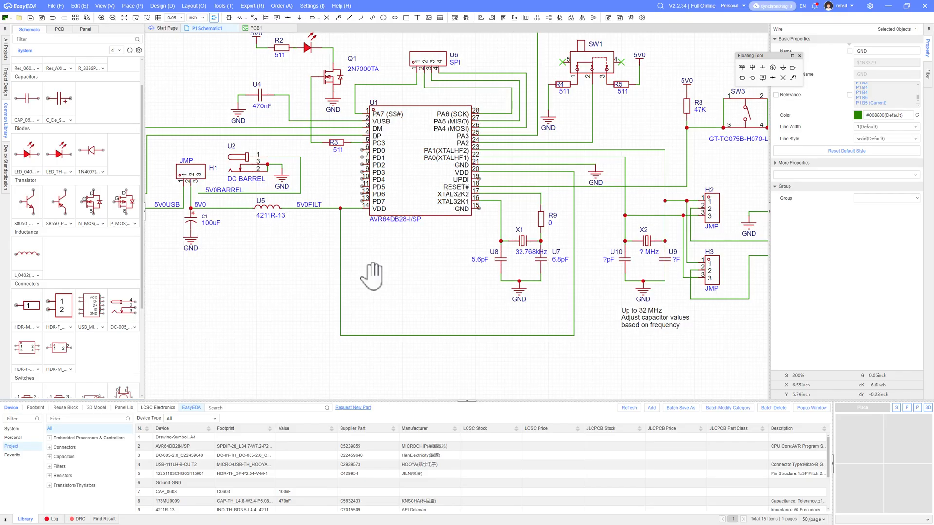
pyautogui.hotkey('alt', 'Tab')
pyautogui.hotkey('alt', 'Tab')
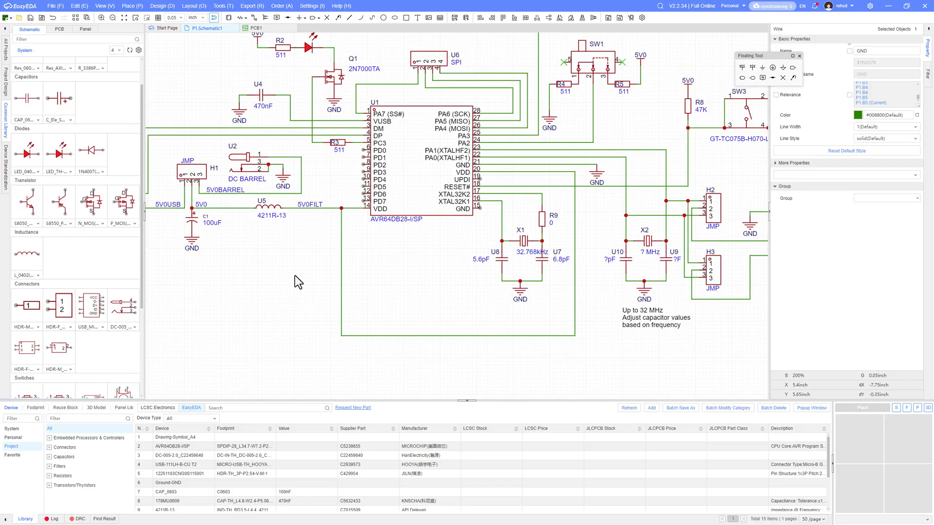
pyautogui.moveTo(292, 275); pyautogui.dragTo(356, 321, button='right')
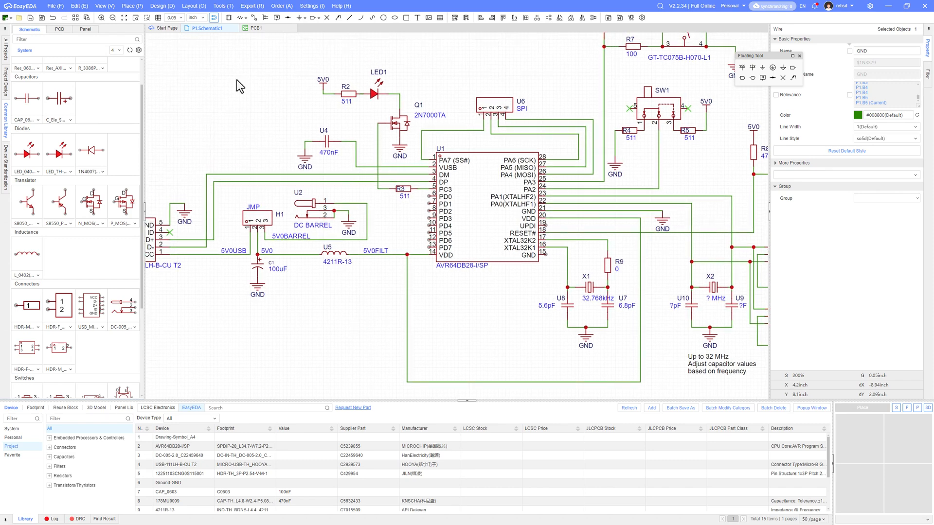
# Place an HX PZ2.0-1x2P connector header, rotated 180°, below the 5V0 power input as U11.
pyautogui.click(228, 17)
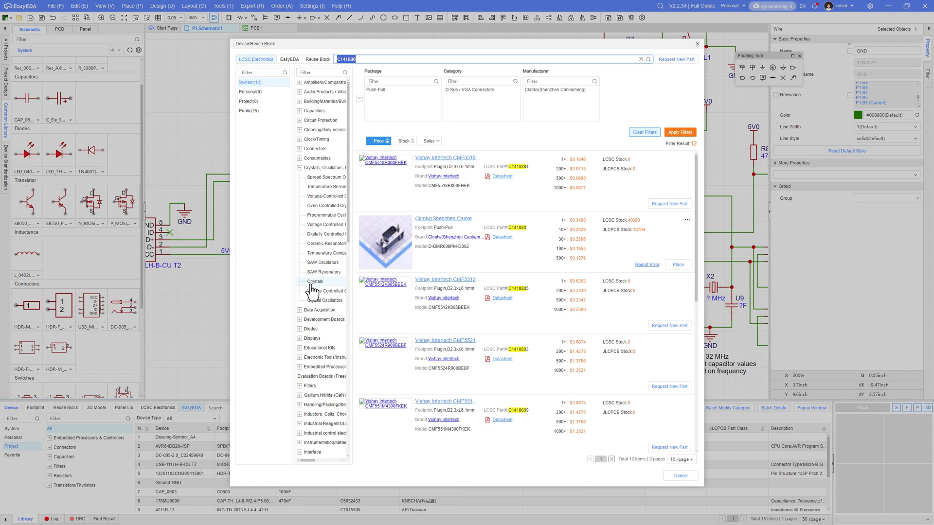
pyautogui.click(299, 167)
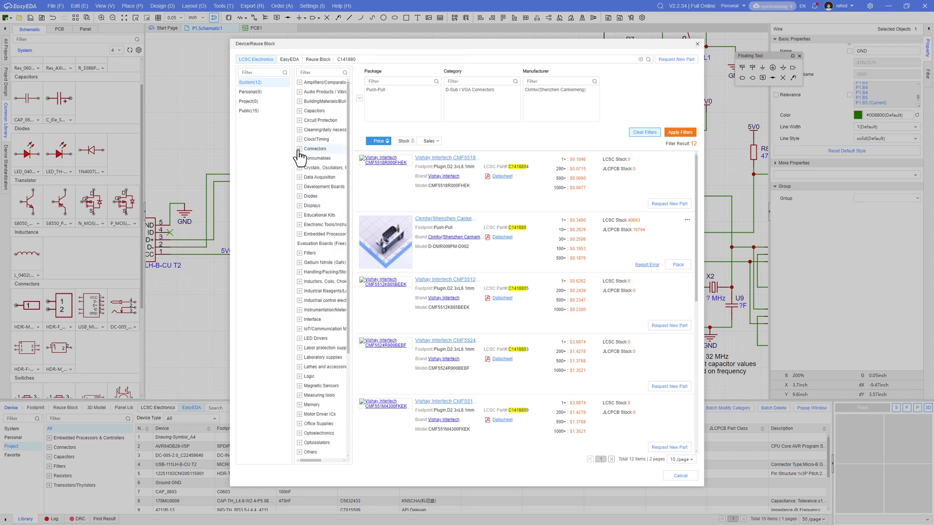
pyautogui.click(299, 150)
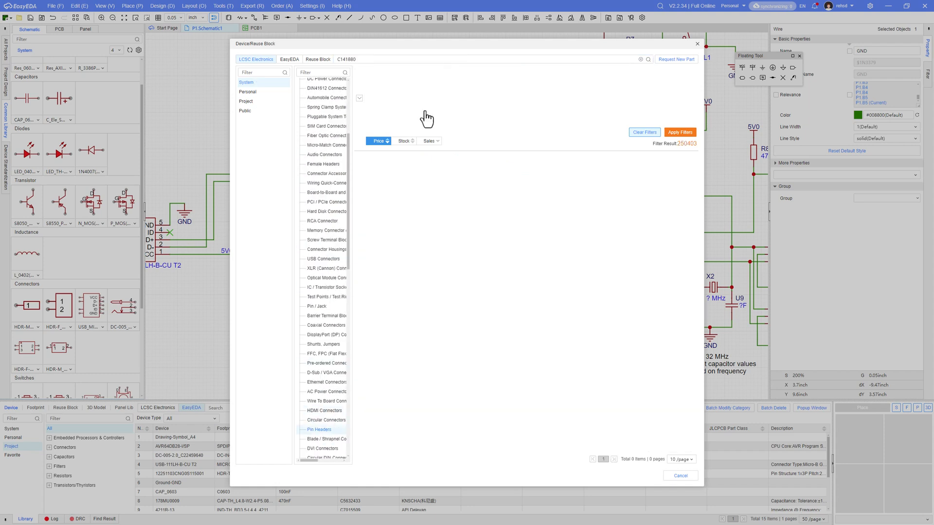
pyautogui.click(640, 59)
pyautogui.moveTo(430, 125); pyautogui.dragTo(676, 125)
pyautogui.click(596, 104)
pyautogui.click(680, 133)
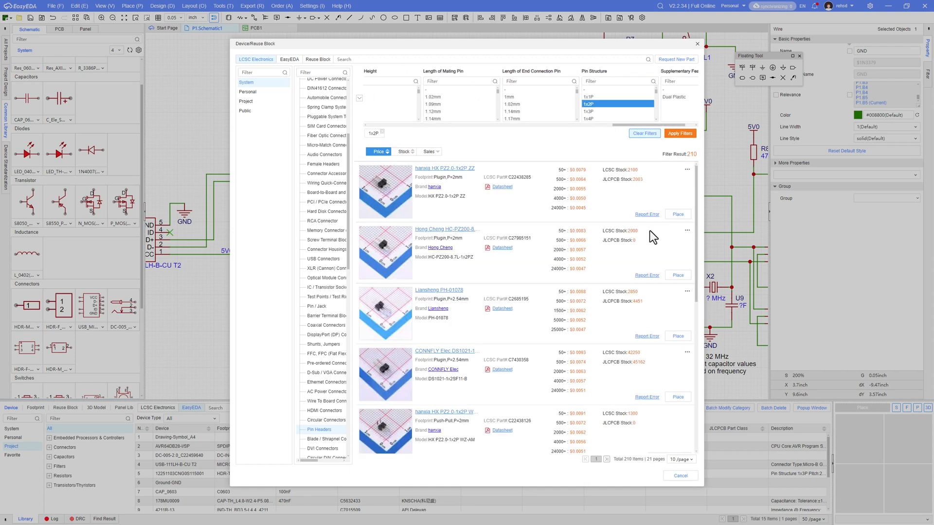
pyautogui.click(678, 214)
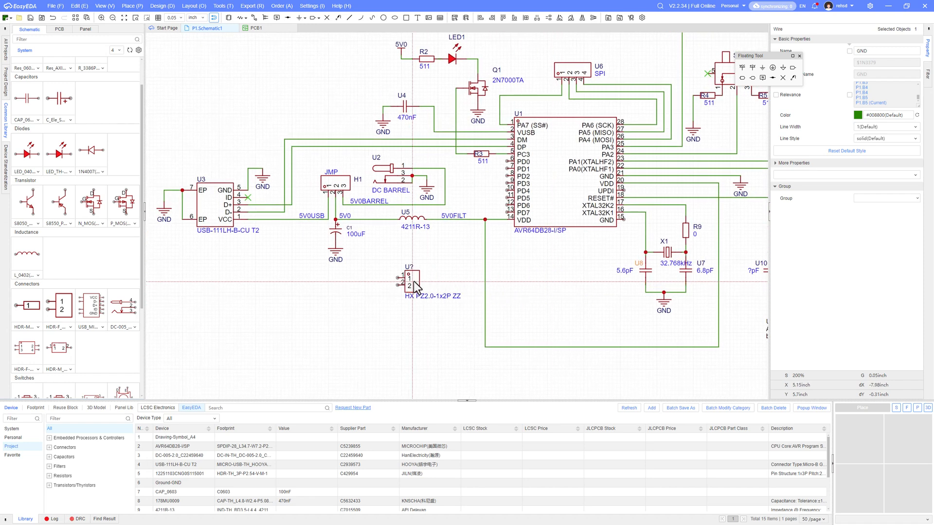
pyautogui.press('space')
pyautogui.press('space')
pyautogui.click(414, 286)
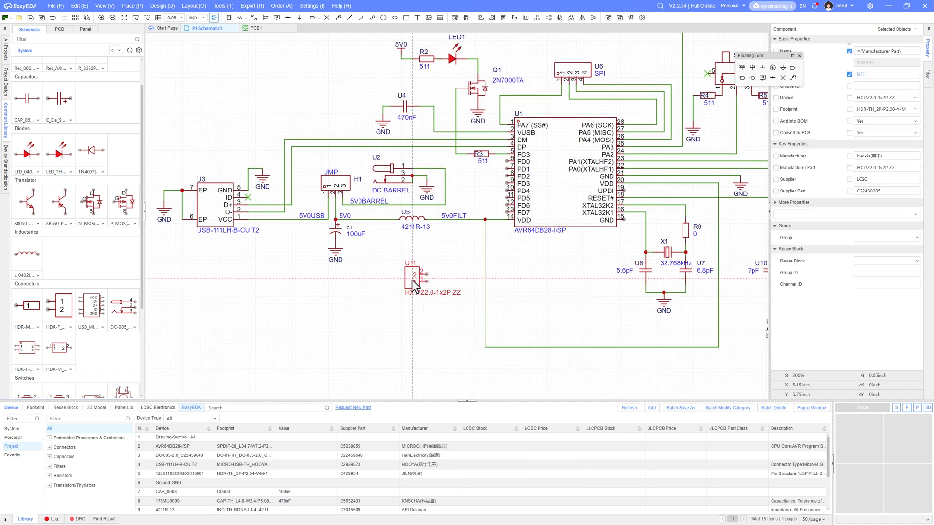
# Relabel the U11 header as VREFA, checking the handwritten notes.
pyautogui.doubleClick(433, 293)
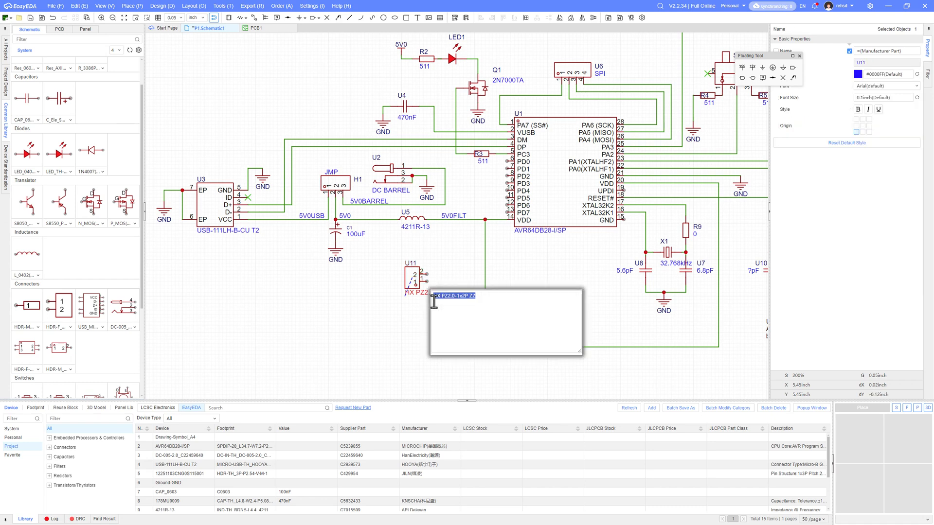
pyautogui.press('Escape')
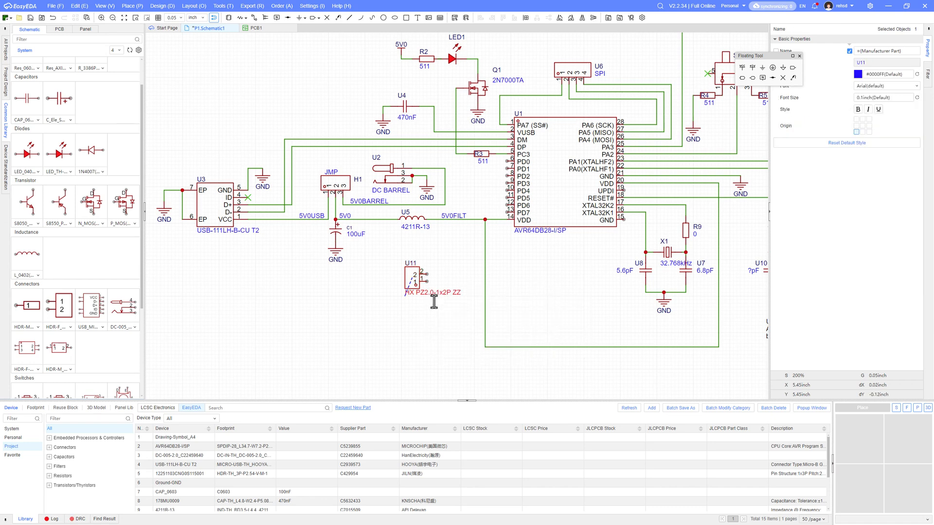
pyautogui.hotkey('alt', 'Tab')
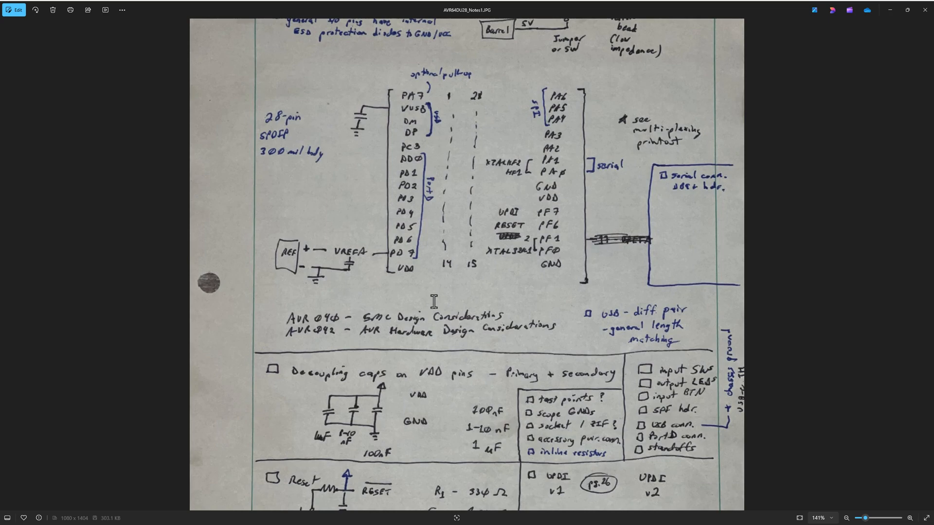
pyautogui.hotkey('alt', 'Tab')
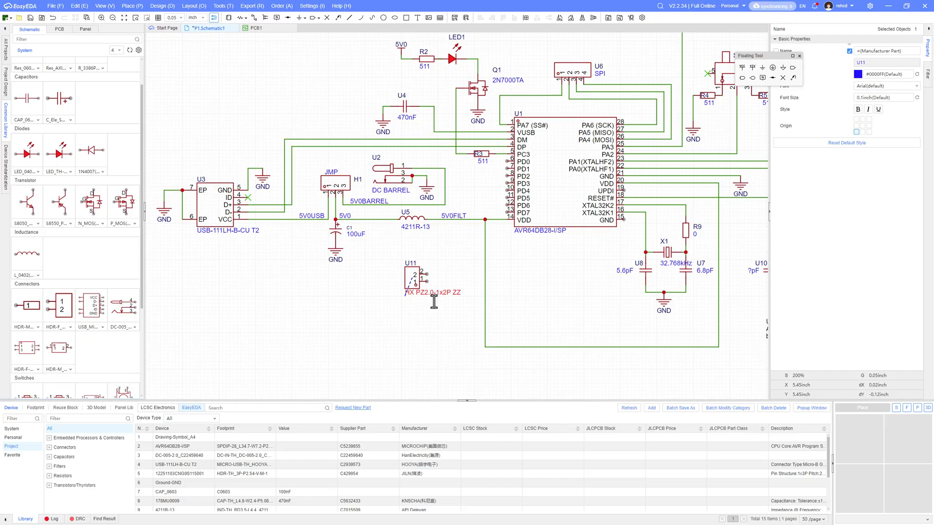
pyautogui.doubleClick(439, 291)
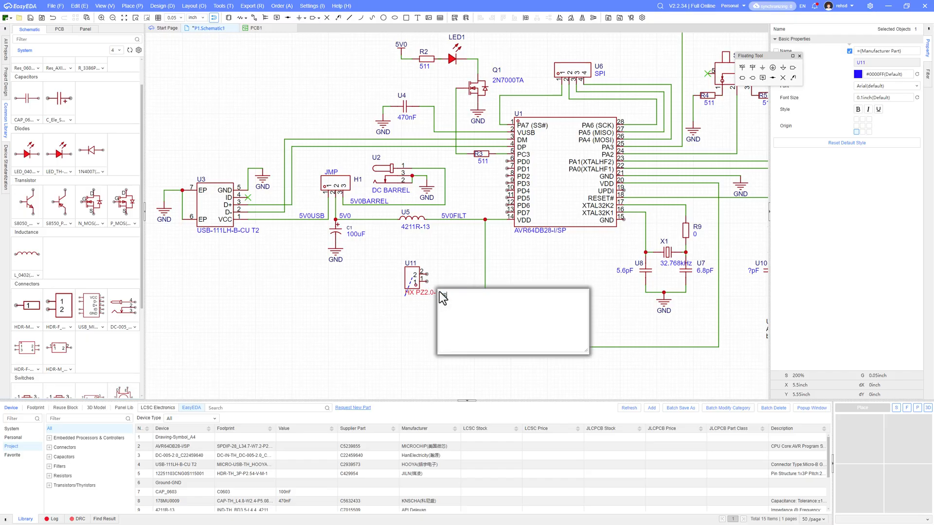
pyautogui.press('Return')
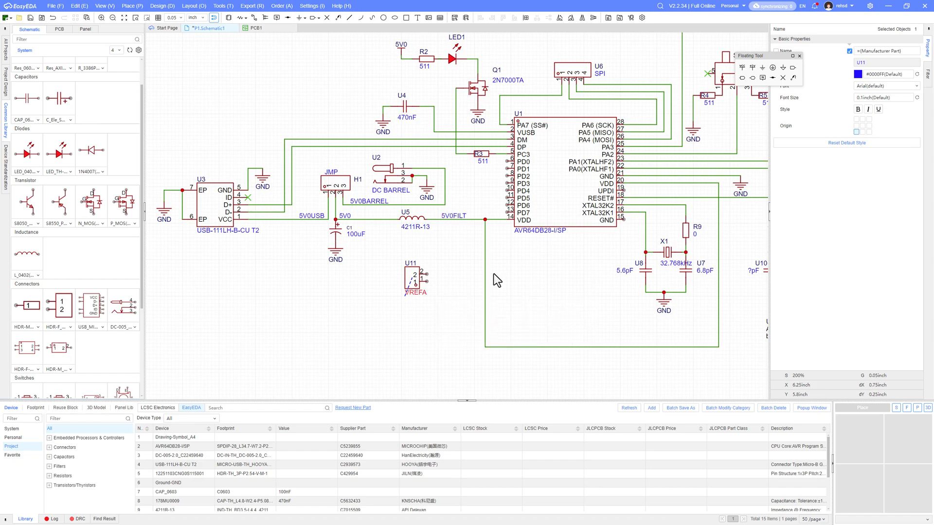
pyautogui.hotkey('alt', 'Tab')
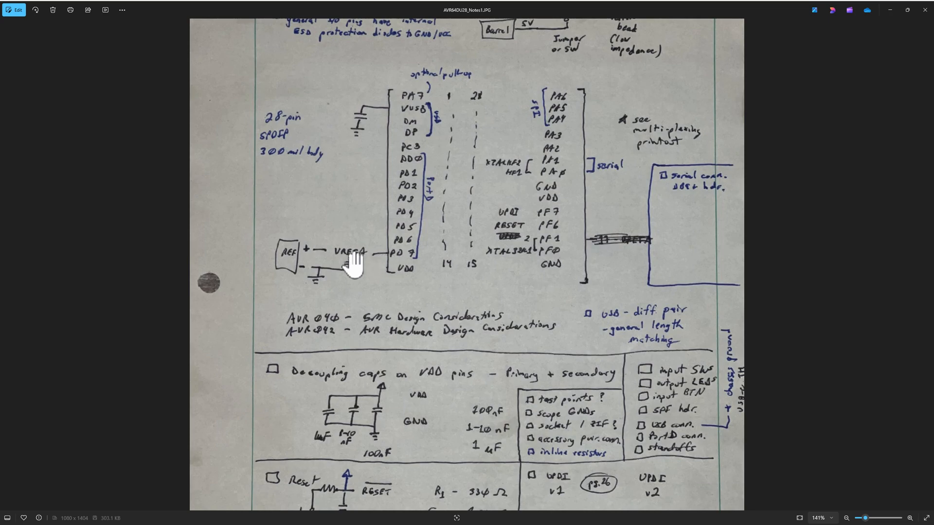
pyautogui.hotkey('alt', 'Tab')
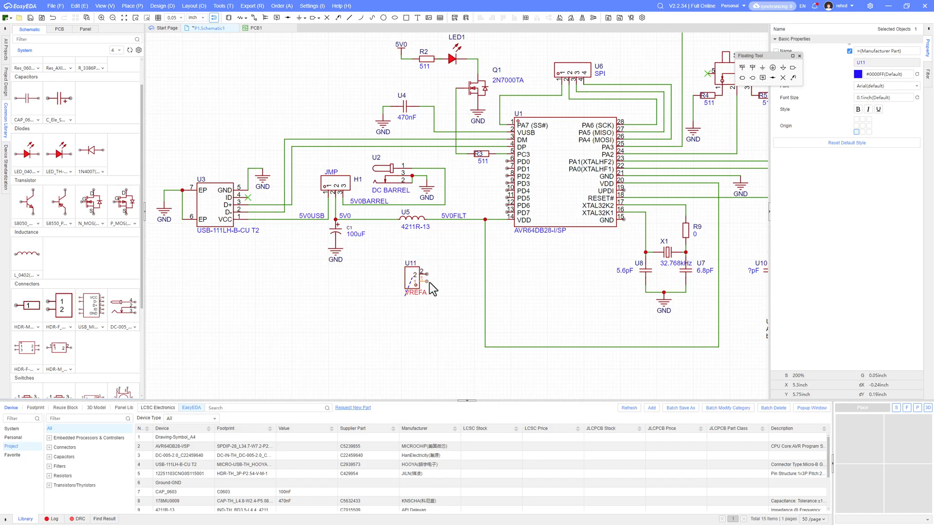
# Wire the PD7 pin to pin 2 of the VREFA header U11.
pyautogui.click(445, 261)
pyautogui.hotkey('alt', 'w')
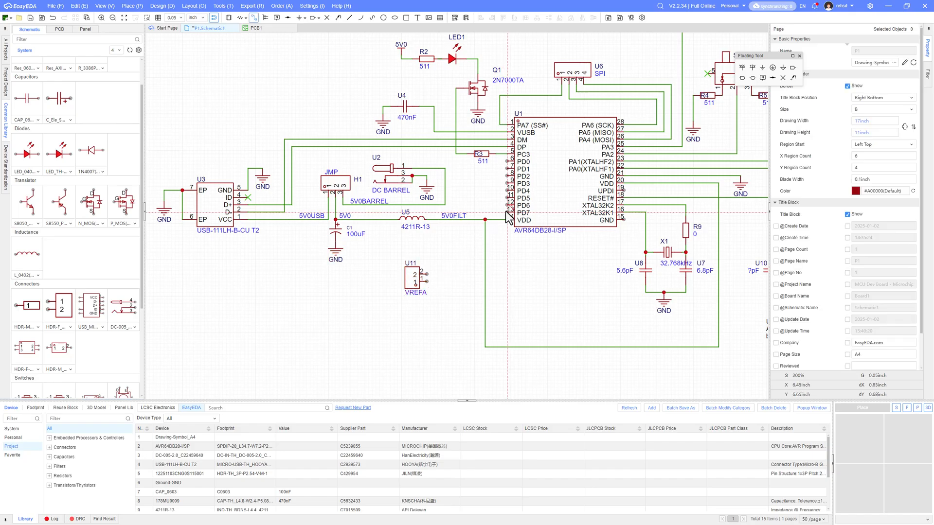
pyautogui.click(506, 213)
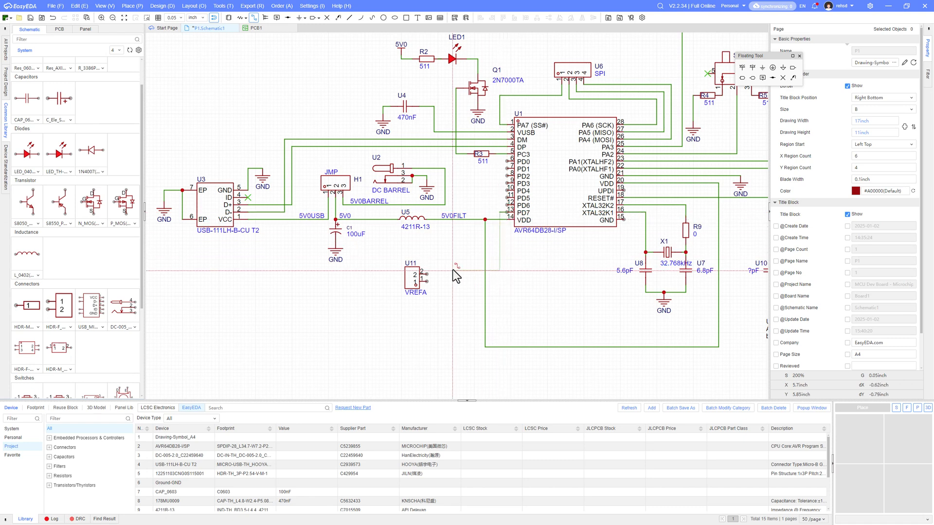
pyautogui.click(428, 275)
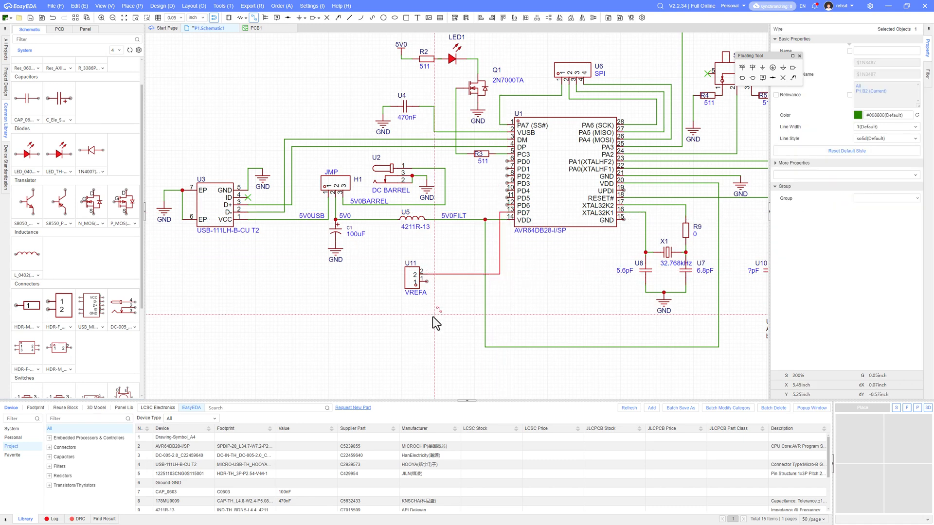
pyautogui.hotkey('alt', 'Tab')
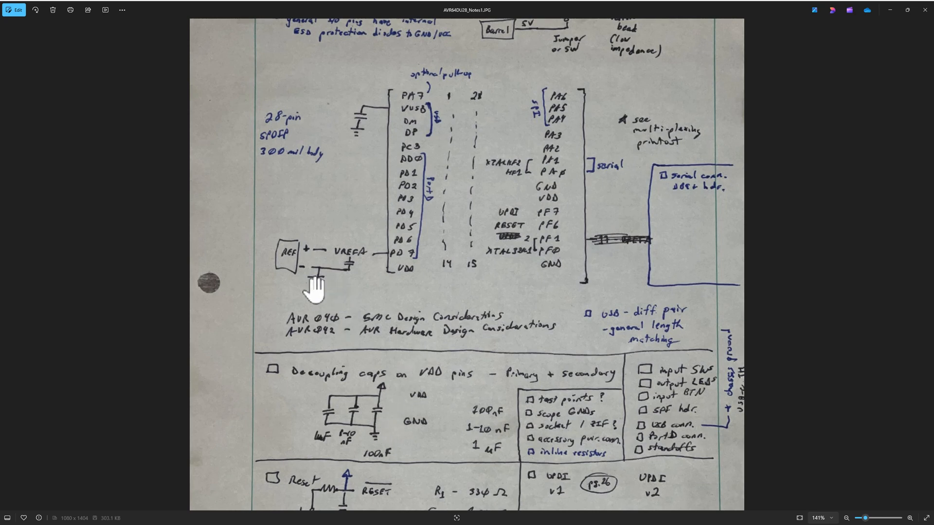
pyautogui.hotkey('alt', 'Tab')
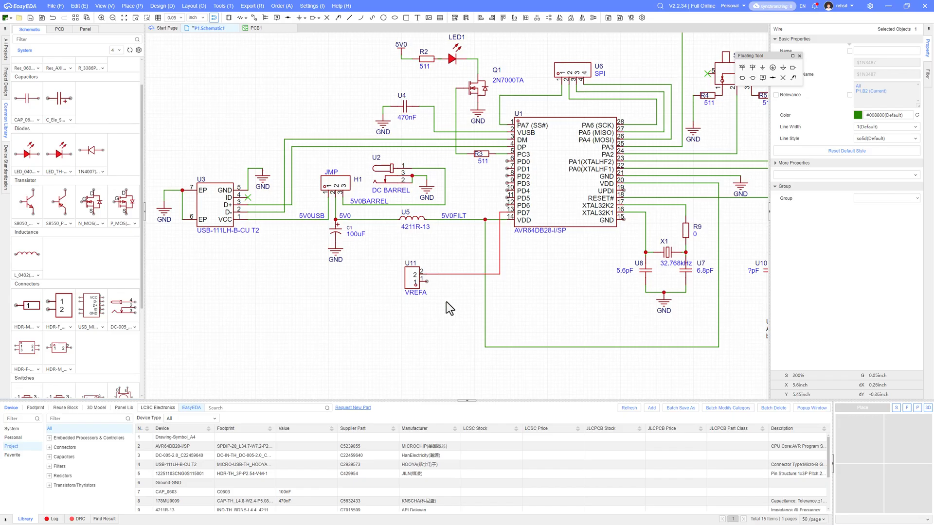
# Duplicate the 470nF capacitor U4 as U12, placed under the VREFA wire.
pyautogui.click(402, 107)
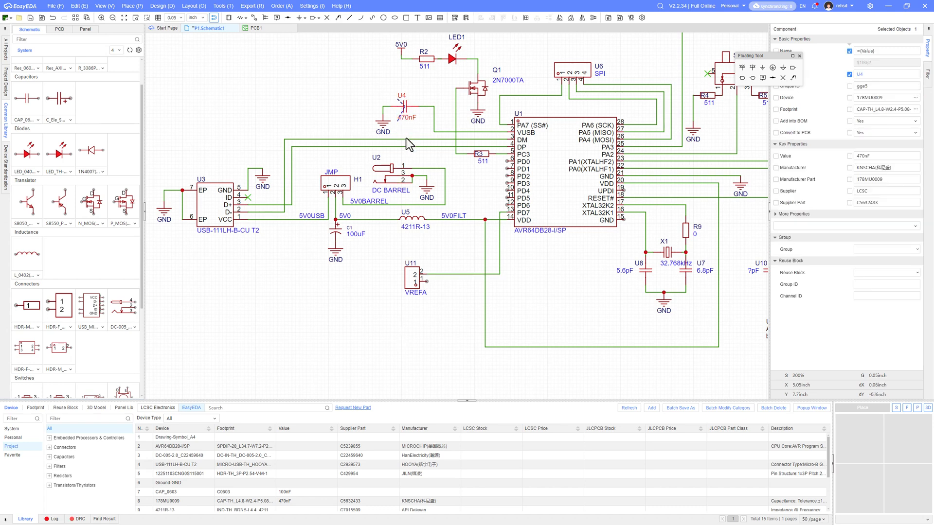
pyautogui.hotkey('ctrl', 'c')
pyautogui.hotkey('ctrl', 'v')
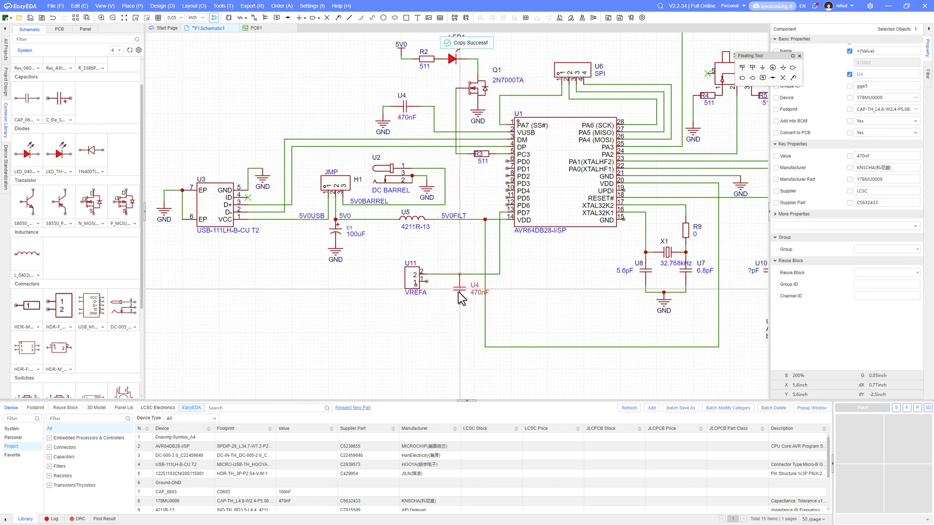
pyautogui.click(451, 297)
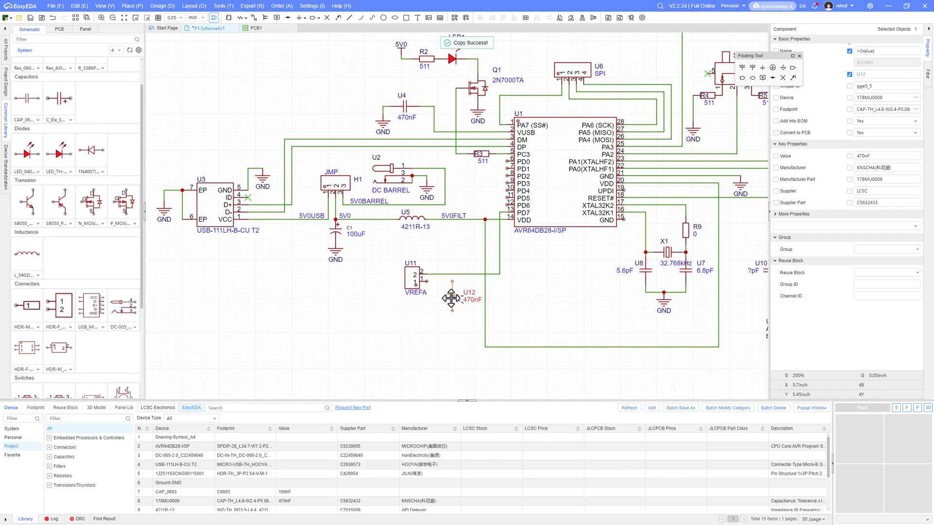
pyautogui.hotkey('alt', 'Tab')
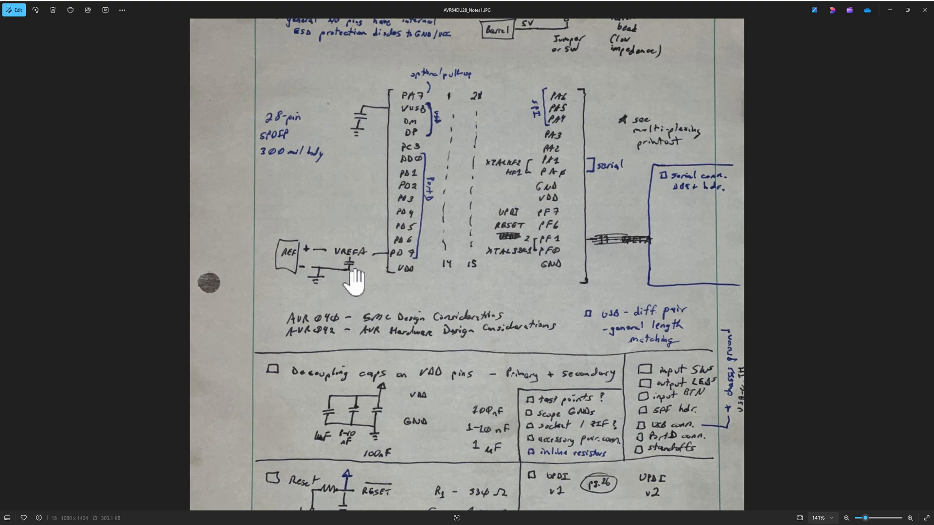
pyautogui.hotkey('alt', 'Tab')
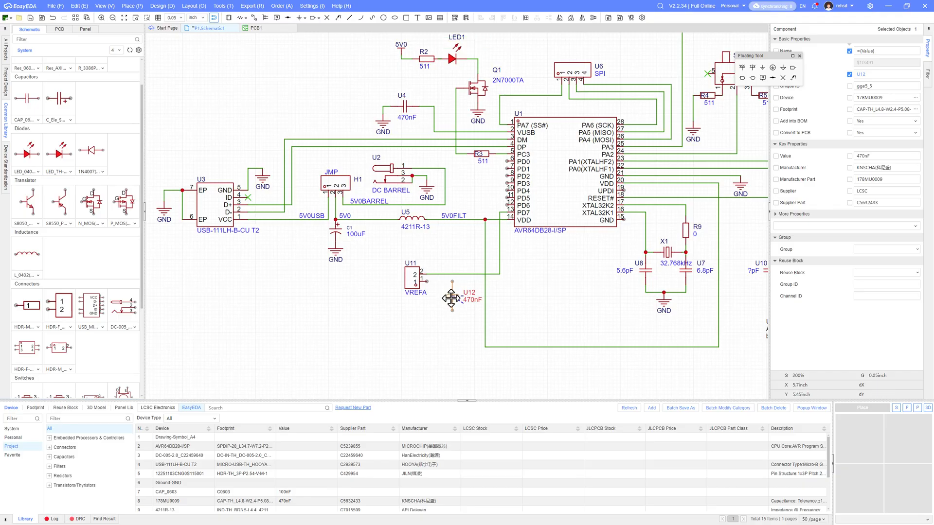
pyautogui.click(449, 291)
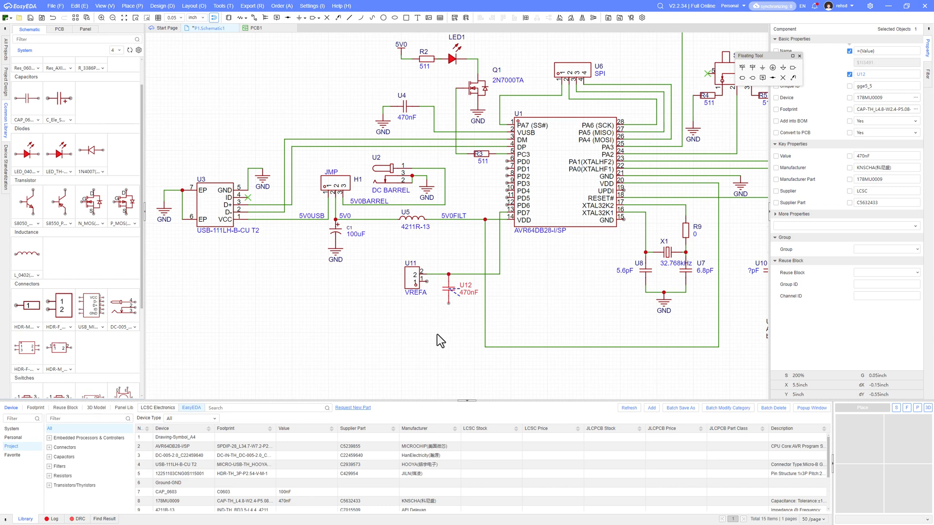
# Add a ground symbol below U12 and wire U11 pin 1 to that ground junction.
pyautogui.click(762, 69)
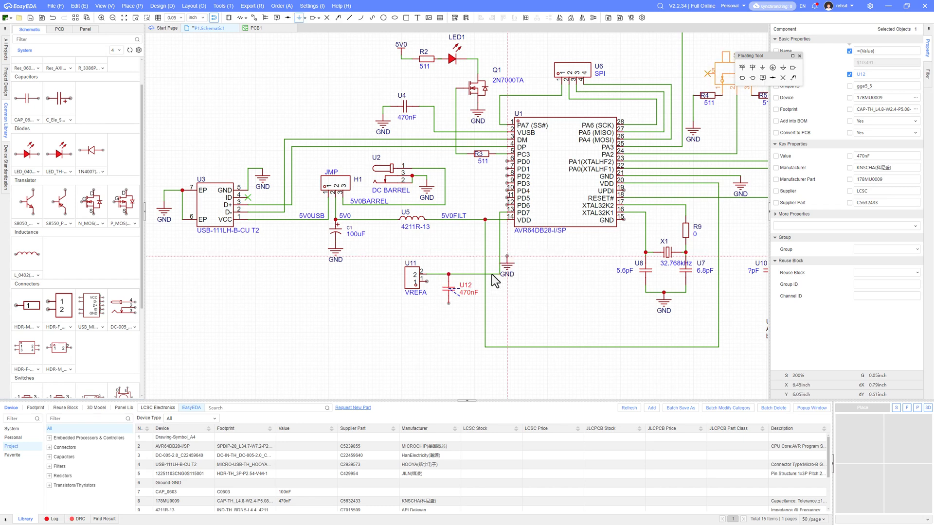
pyautogui.click(449, 304)
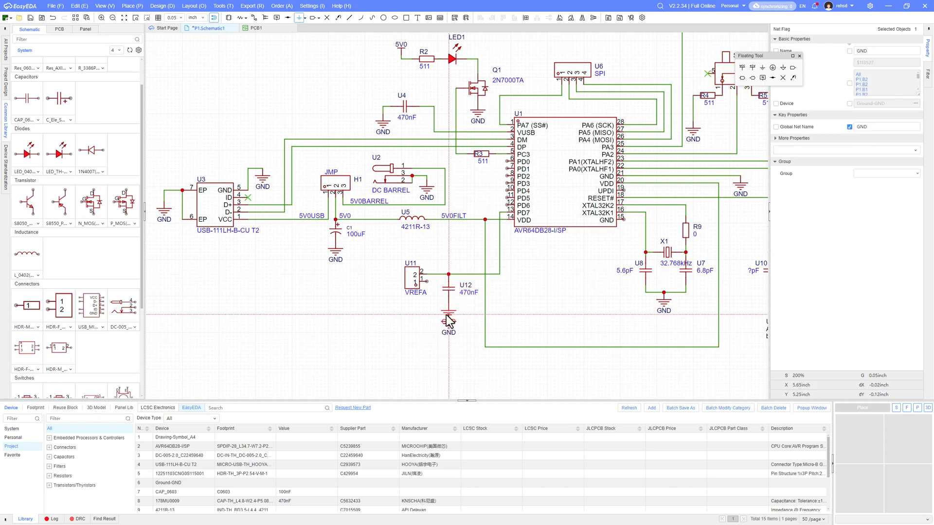
pyautogui.hotkey('alt', 'w')
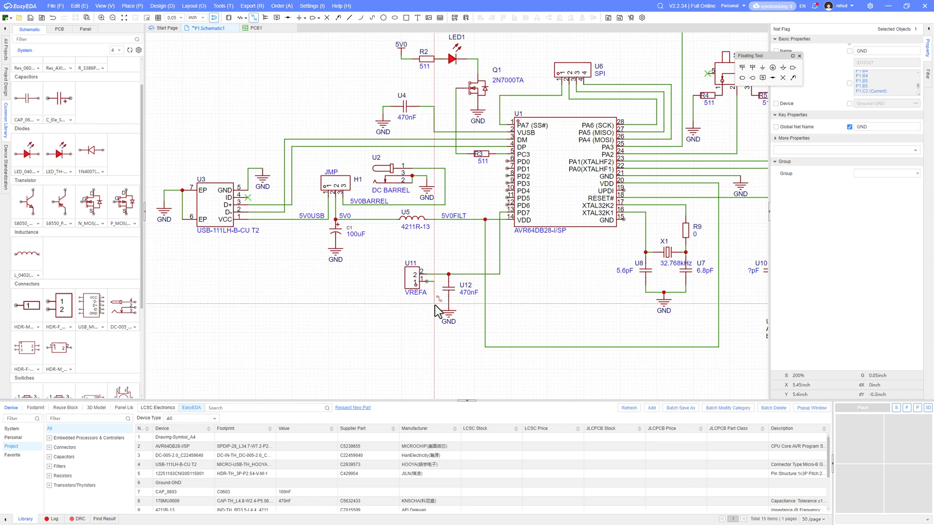
pyautogui.click(434, 304)
pyautogui.click(449, 303)
pyautogui.press('Escape')
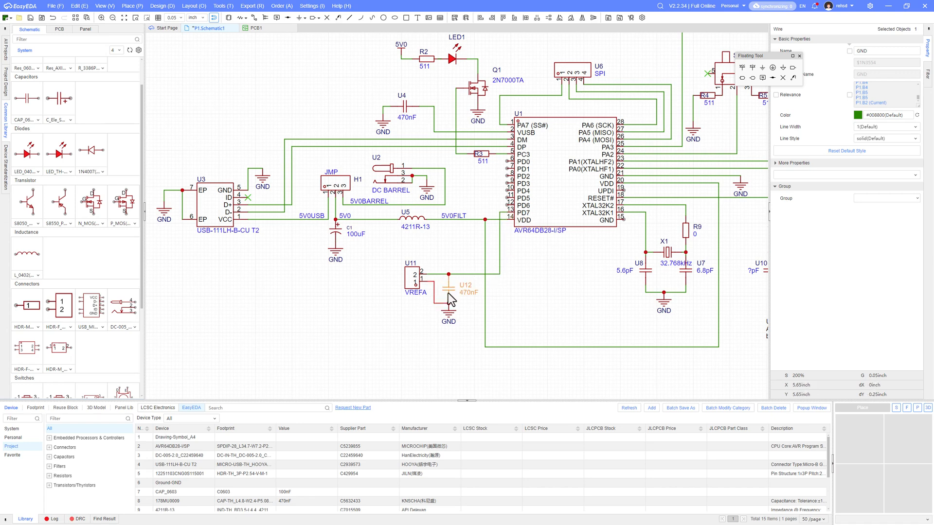
# Set U12's value to '? nF' and bring up the handwritten notes.
pyautogui.doubleClick(469, 294)
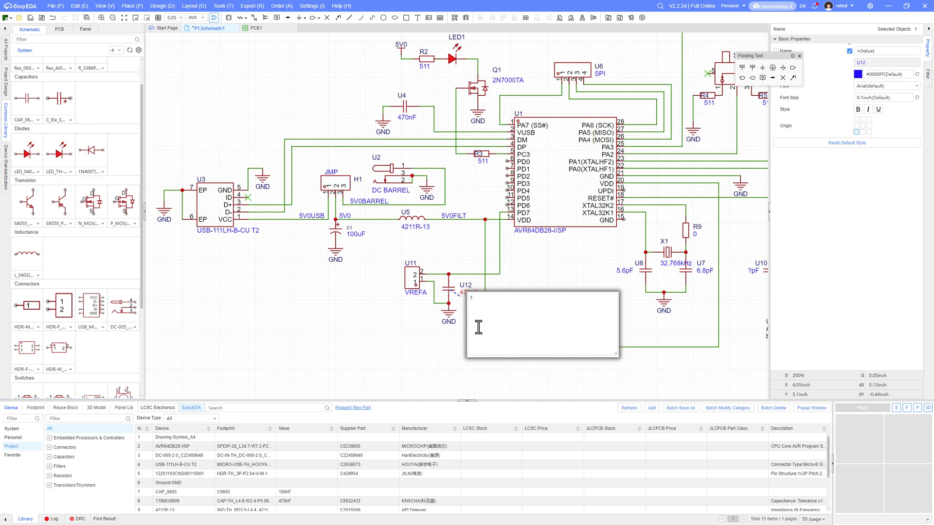
pyautogui.write('? nF')
pyautogui.press('Return')
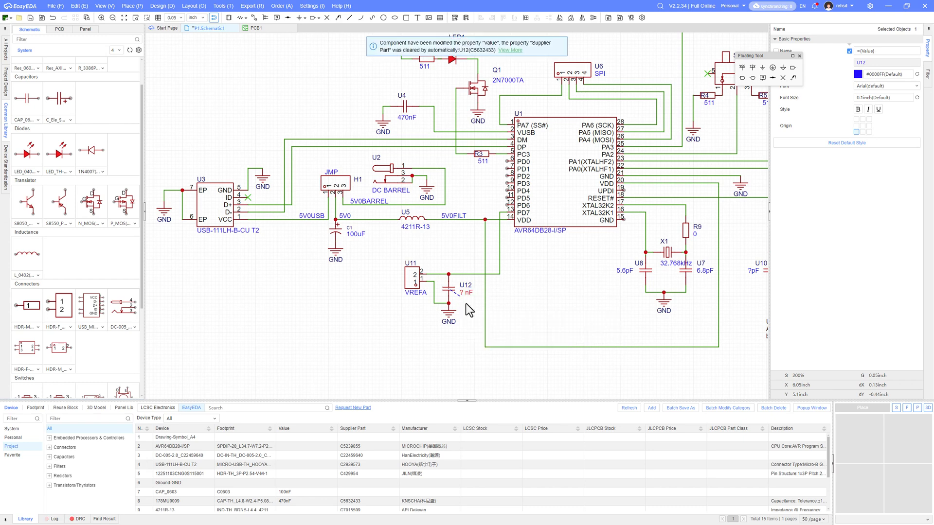
pyautogui.hotkey('alt', 'Tab')
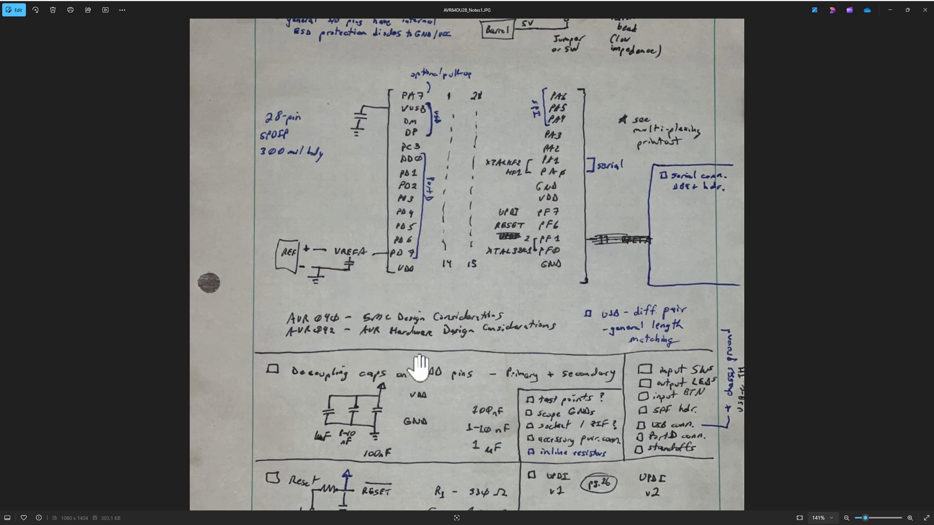
# Pan the notes image to the VDD decoupling values: 100nF, 1-10nF and 1uF.
pyautogui.moveTo(420, 362); pyautogui.dragTo(418, 282)
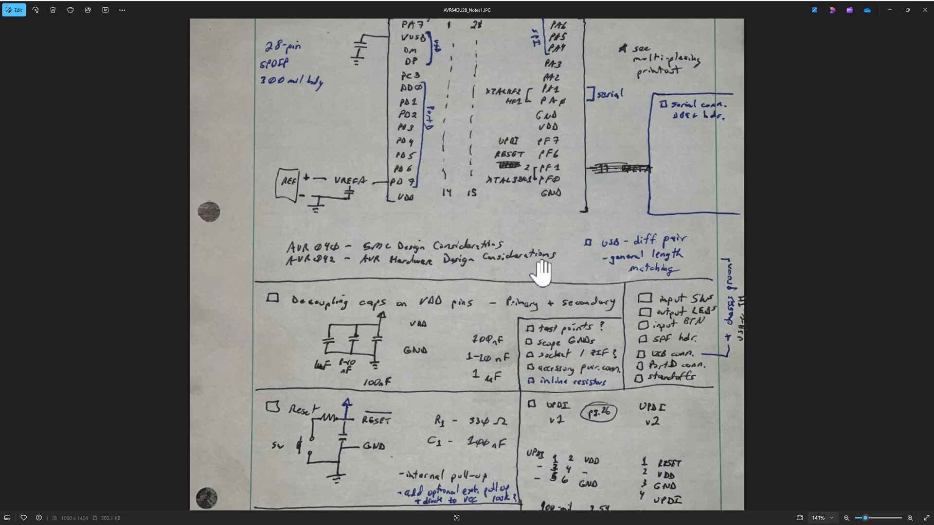
pyautogui.moveTo(540, 267); pyautogui.dragTo(533, 176)
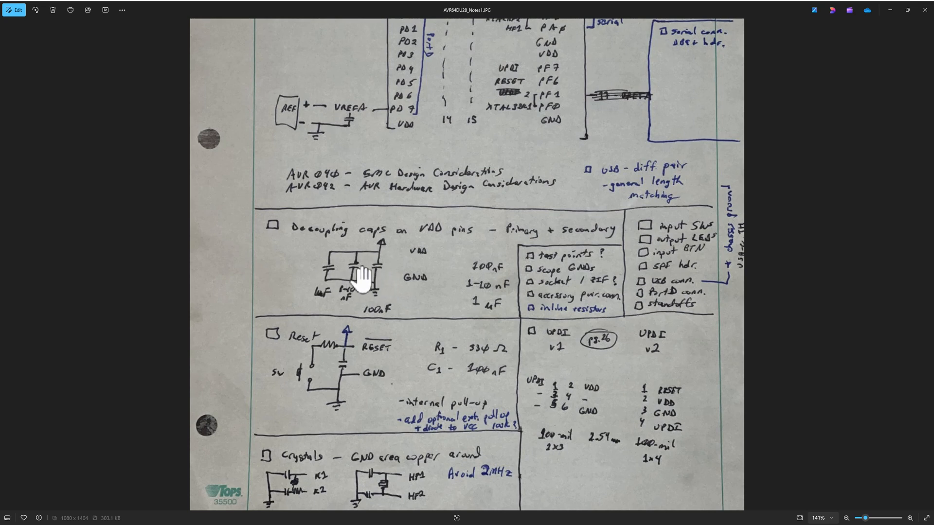
# Change capacitor U13 from 470nF to 100nF and move it up-left.
pyautogui.hotkey('alt', 'Tab')
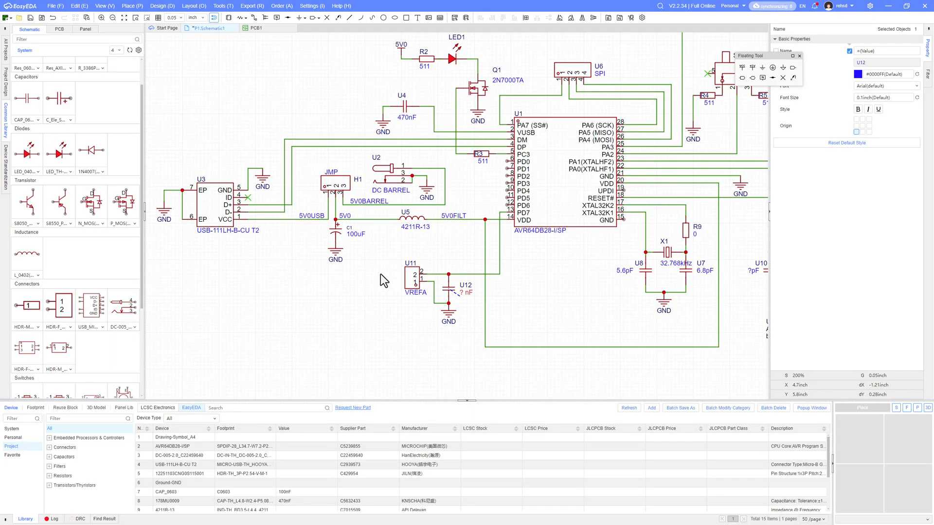
pyautogui.click(405, 116)
pyautogui.hotkey('alt', 'Tab')
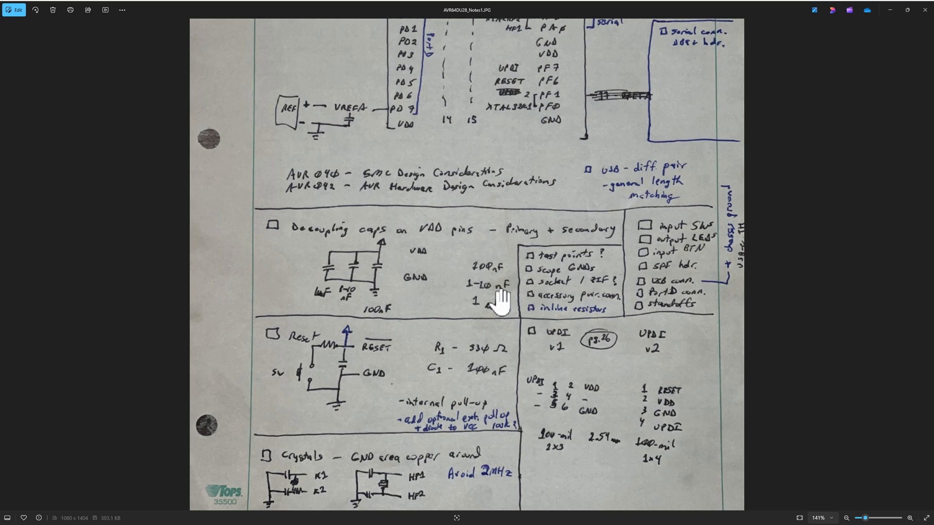
pyautogui.hotkey('alt', 'Tab')
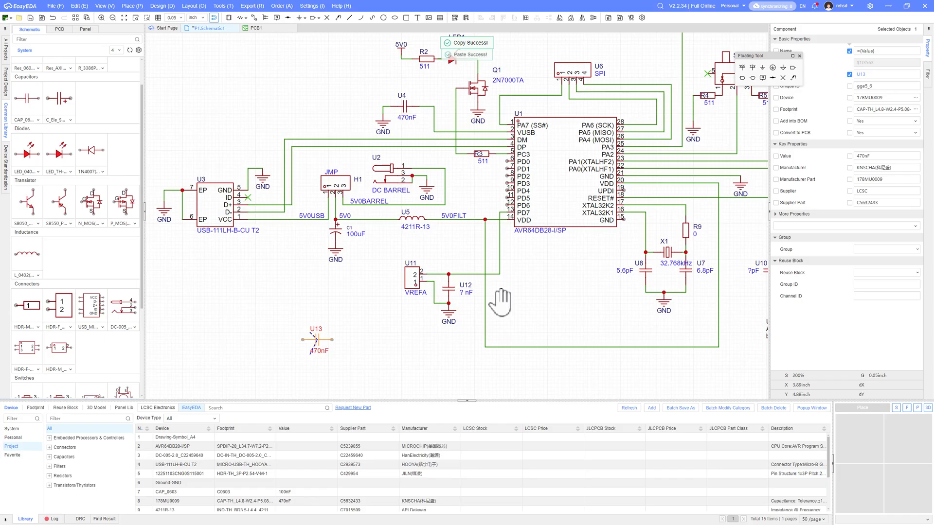
pyautogui.doubleClick(317, 348)
pyautogui.hotkey('alt', 'Tab')
pyautogui.hotkey('alt', 'Tab')
pyautogui.click(343, 364)
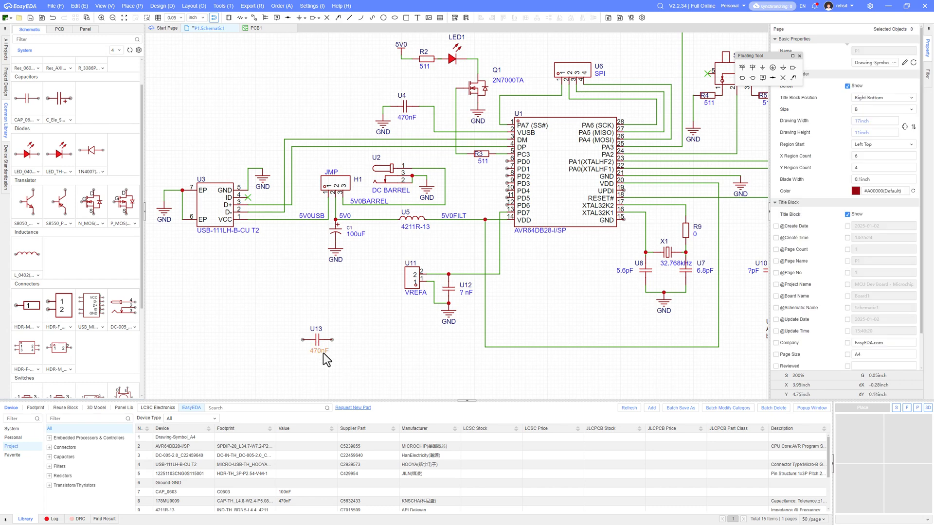
pyautogui.doubleClick(323, 354)
pyautogui.write('100nF')
pyautogui.press('Return')
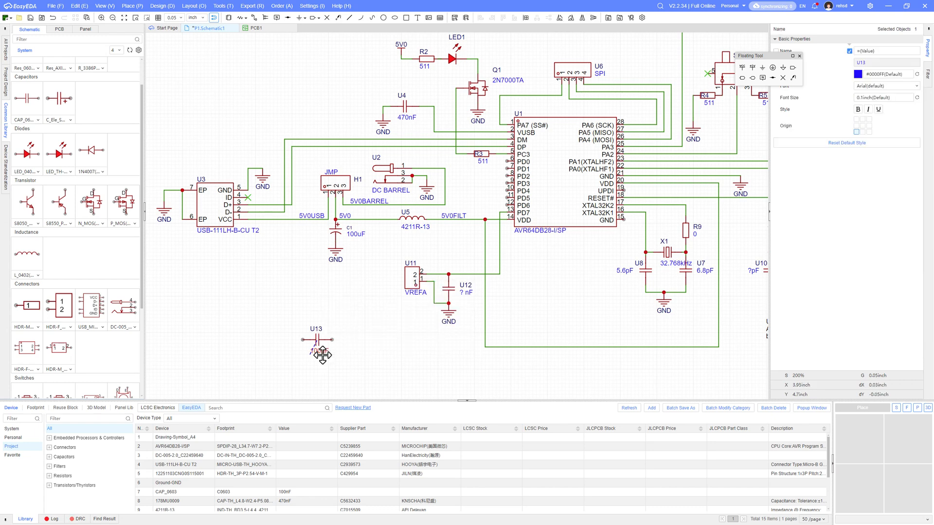
pyautogui.moveTo(315, 342); pyautogui.dragTo(304, 312)
# Paste a copy of U13 below it as U14 with value 10nF.
pyautogui.hotkey('alt', 'Tab')
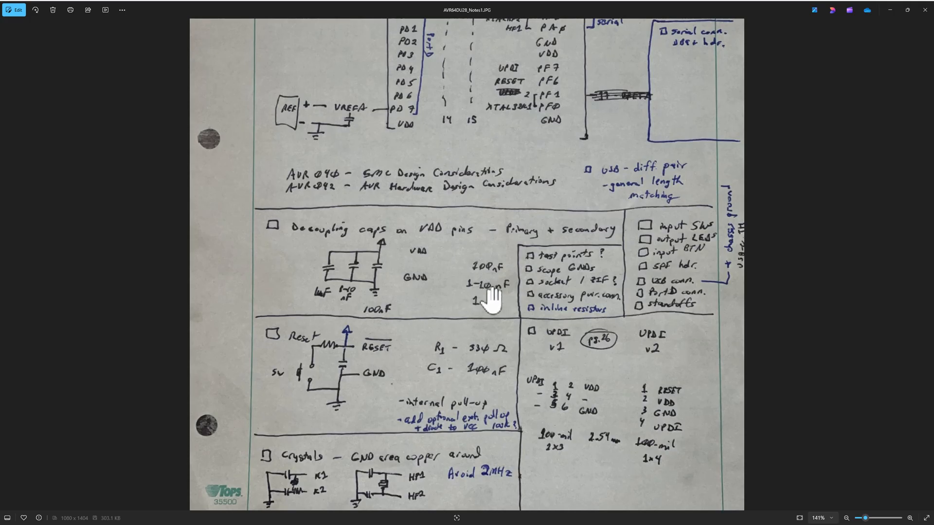
pyautogui.hotkey('alt', 'Tab')
pyautogui.hotkey('ctrl', 'c')
pyautogui.hotkey('ctrl', 'v')
pyautogui.click(303, 348)
pyautogui.doubleClick(308, 360)
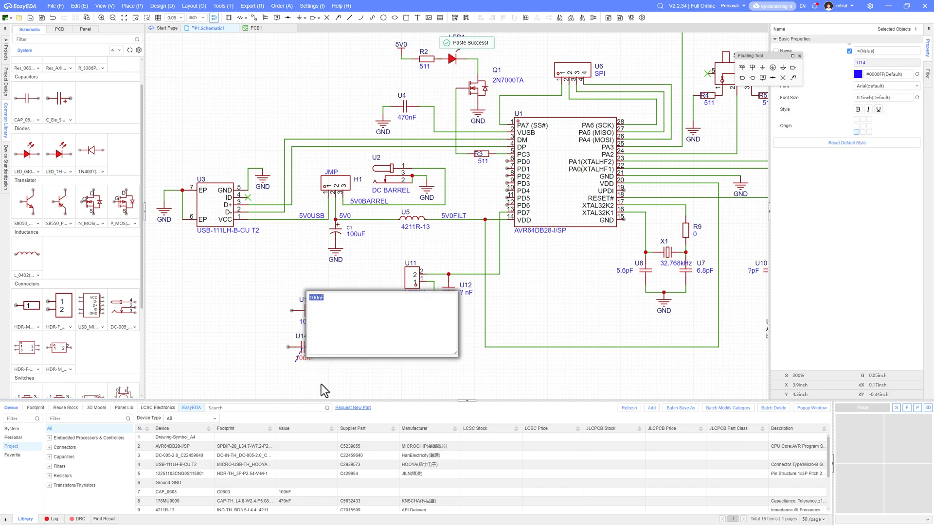
pyautogui.write('10nF')
pyautogui.press('Return')
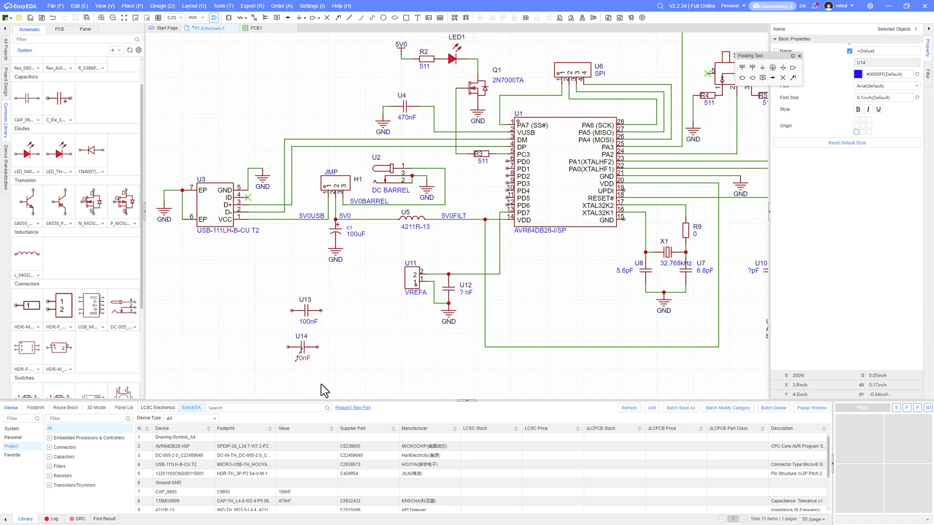
# Paste a copy of U14 below it as U15 with value 1uF.
pyautogui.hotkey('alt', 'Tab')
pyautogui.hotkey('alt', 'Tab')
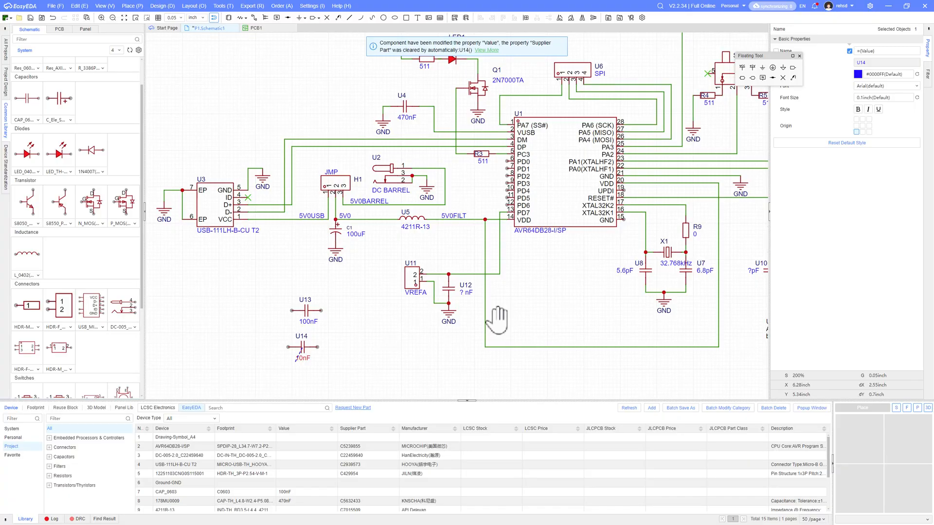
pyautogui.scroll(-3, 340, 372)
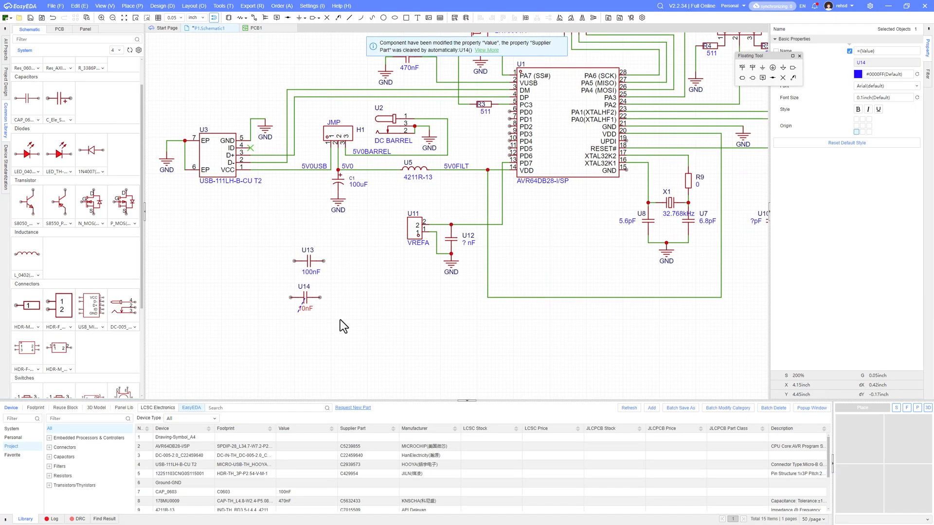
pyautogui.click(307, 300)
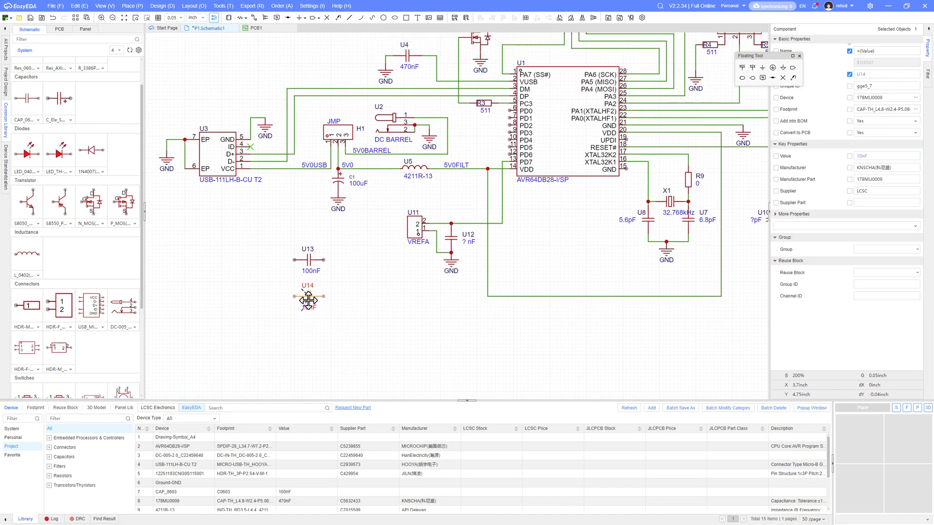
pyautogui.hotkey('ctrl', 'c')
pyautogui.hotkey('ctrl', 'v')
pyautogui.click(309, 333)
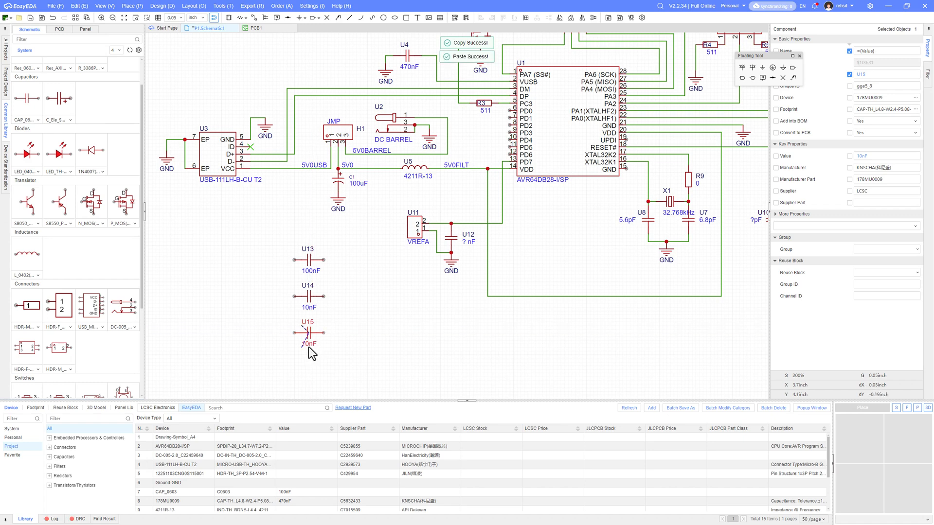
pyautogui.doubleClick(309, 345)
pyautogui.write('1uF')
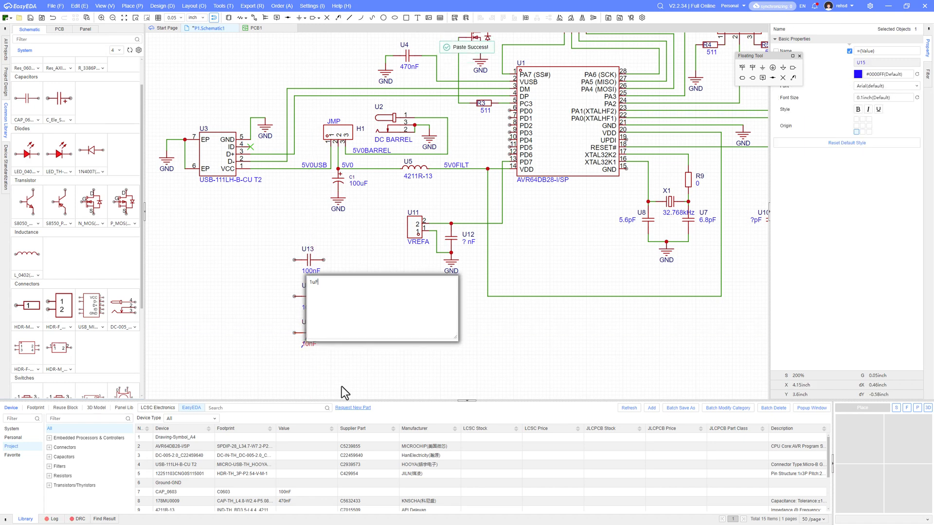
pyautogui.press('Return')
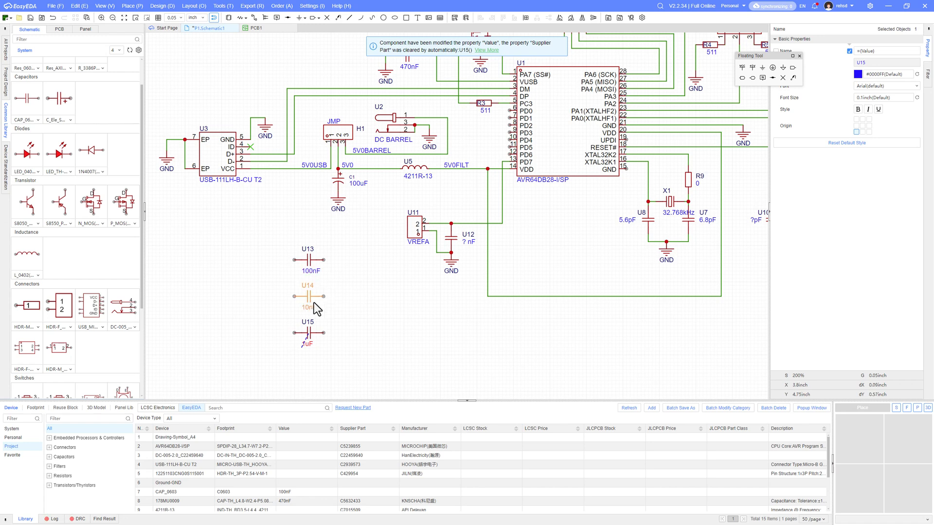
# Rotate capacitors U13, U14 and U15 upright and arrange them side by side.
pyautogui.moveTo(309, 297); pyautogui.dragTo(295, 270)
pyautogui.press('space')
pyautogui.press('space')
pyautogui.press('space')
pyautogui.moveTo(308, 336); pyautogui.dragTo(224, 276)
pyautogui.moveTo(377, 327); pyautogui.dragTo(343, 339, button='right')
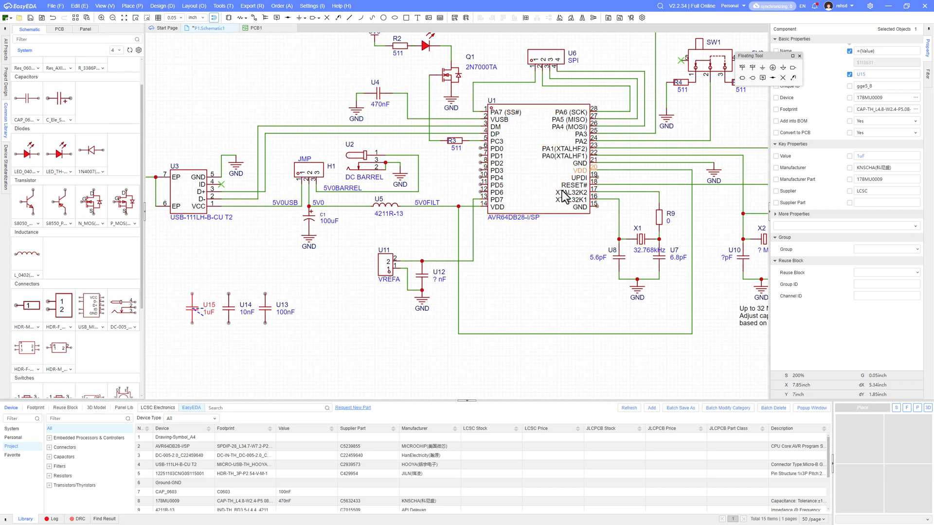
pyautogui.click(272, 350)
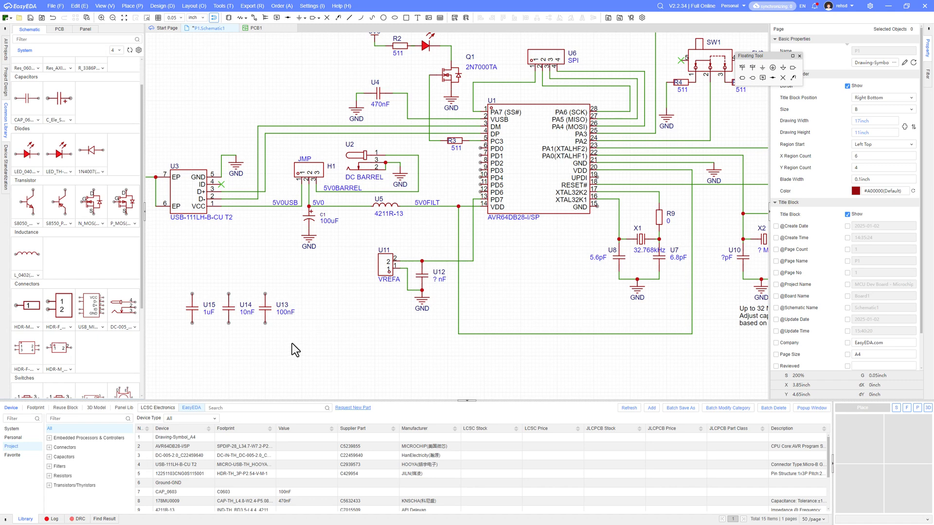
# Stack capacitors U13–U15 in a column and move them under the microcontroller.
pyautogui.moveTo(292, 344); pyautogui.dragTo(167, 284)
pyautogui.click(209, 335)
pyautogui.moveTo(183, 290)
pyautogui.mouseDown()
pyautogui.moveTo(288, 334)
pyautogui.moveTo(196, 292)
pyautogui.mouseUp()
pyautogui.press('space')
pyautogui.press('Up')
pyautogui.moveTo(199, 322); pyautogui.dragTo(273, 361)
pyautogui.press('Up')
pyautogui.moveTo(273, 360); pyautogui.dragTo(538, 276)
pyautogui.click(480, 207)
# Wire the capacitor column across the microcontroller's VDD and GND pins.
pyautogui.click(524, 242)
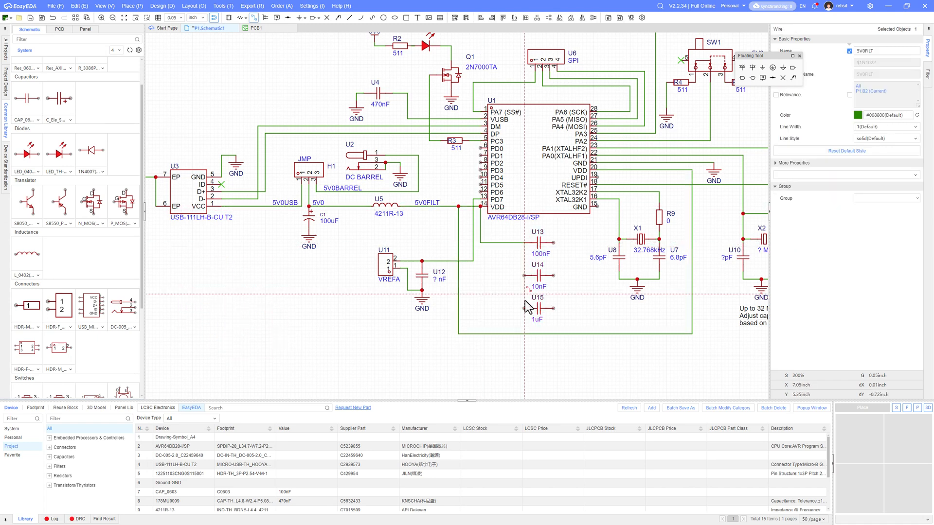
pyautogui.click(525, 308)
pyautogui.click(598, 206)
pyautogui.click(554, 243)
pyautogui.click(553, 308)
# Add a ground symbol beside the capacitors.
pyautogui.hotkey('ctrl', 'g')
pyautogui.click(568, 261)
pyautogui.click(568, 262)
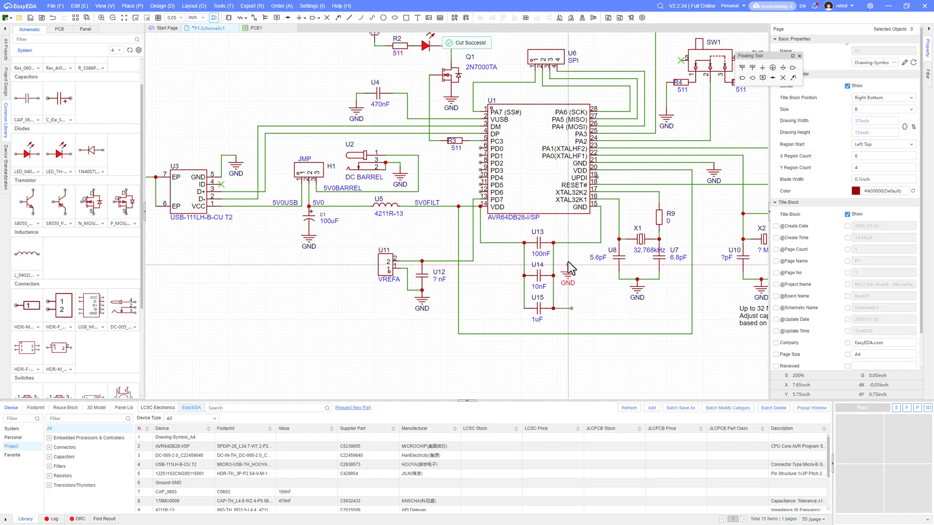
pyautogui.click(582, 204)
pyautogui.hotkey('alt', 'Tab')
pyautogui.hotkey('alt', 'Tab')
pyautogui.click(538, 243)
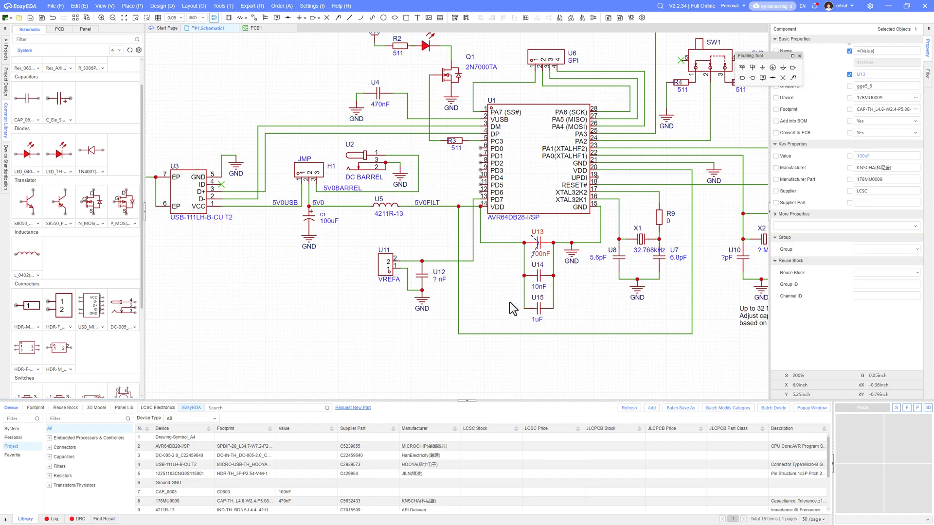
pyautogui.click(510, 302)
pyautogui.moveTo(500, 311); pyautogui.dragTo(381, 327, button='right')
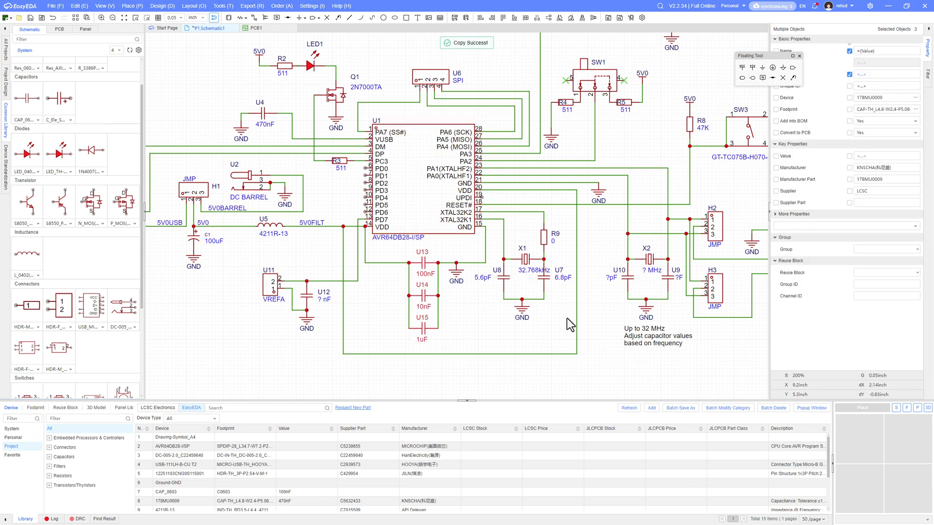
# Place the copied capacitor set as U16–U18 and wire it to the other VDD line.
pyautogui.moveTo(577, 313); pyautogui.dragTo(573, 313)
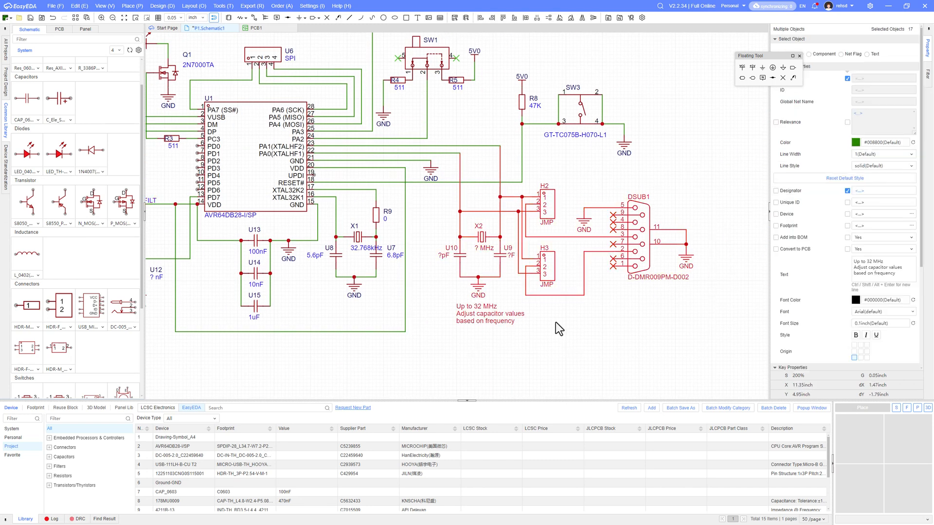
pyautogui.press('Right')
pyautogui.press('Right')
pyautogui.press('Right')
pyautogui.press('Right')
pyautogui.press('Right')
pyautogui.press('Right')
pyautogui.press('Right')
pyautogui.press('Right')
pyautogui.press('Right')
pyautogui.press('Right')
pyautogui.press('Right')
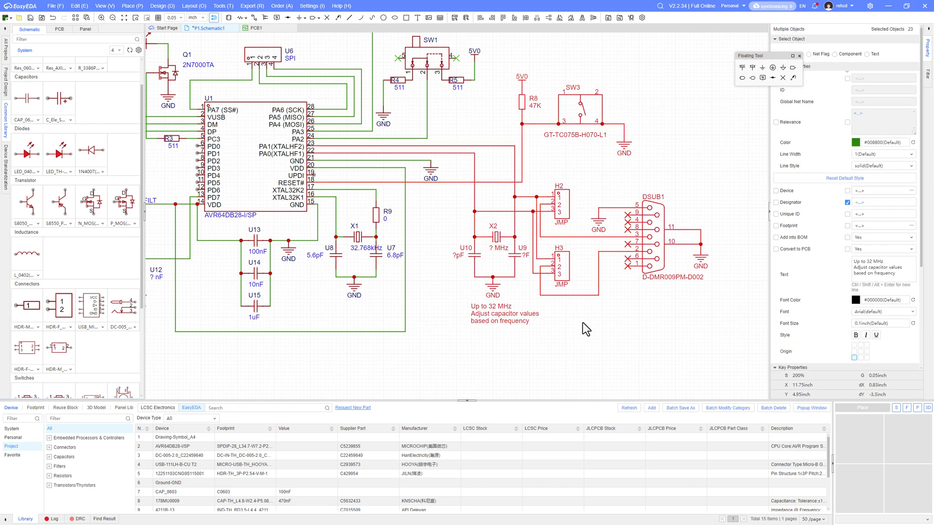
pyautogui.press('Right')
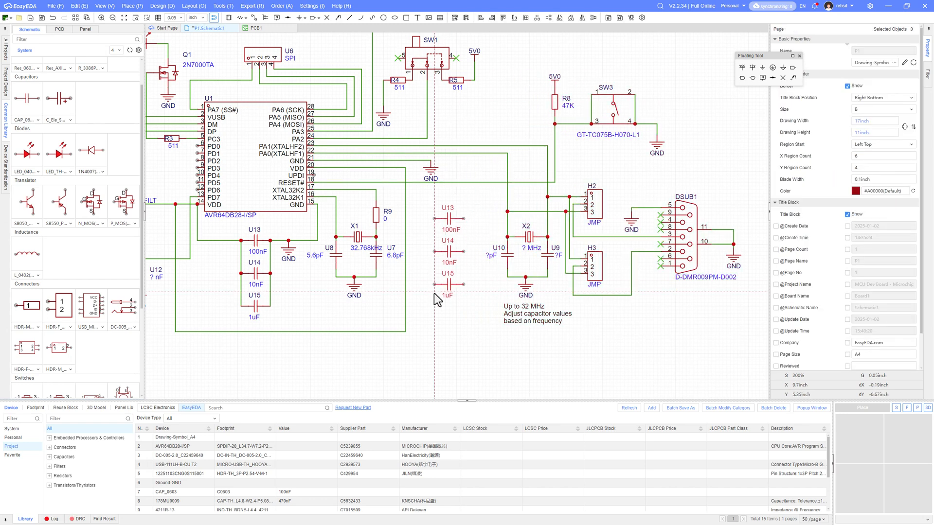
pyautogui.click(437, 291)
pyautogui.hotkey('alt', 'w')
pyautogui.click(405, 215)
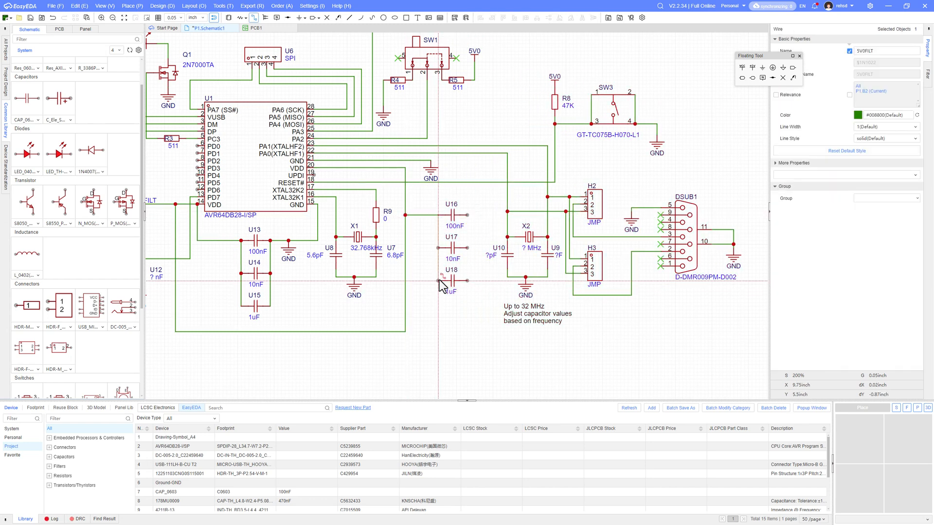
pyautogui.click(439, 282)
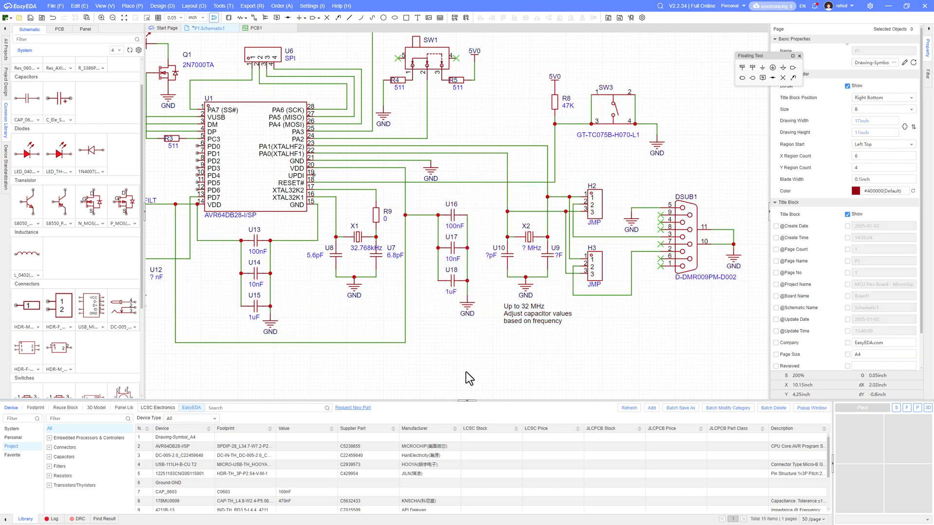
pyautogui.click(438, 280)
# Save the schematic and bring up the notes' UPDI header pinouts.
pyautogui.moveTo(452, 339); pyautogui.dragTo(491, 338, button='right')
pyautogui.moveTo(365, 274); pyautogui.dragTo(418, 288, button='right')
pyautogui.hotkey('ctrl', 's')
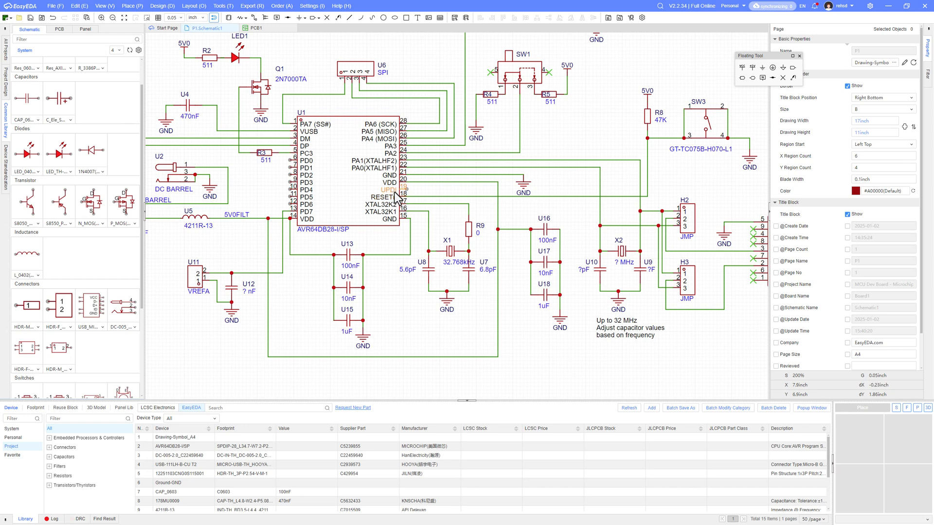
pyautogui.hotkey('alt', 'Tab')
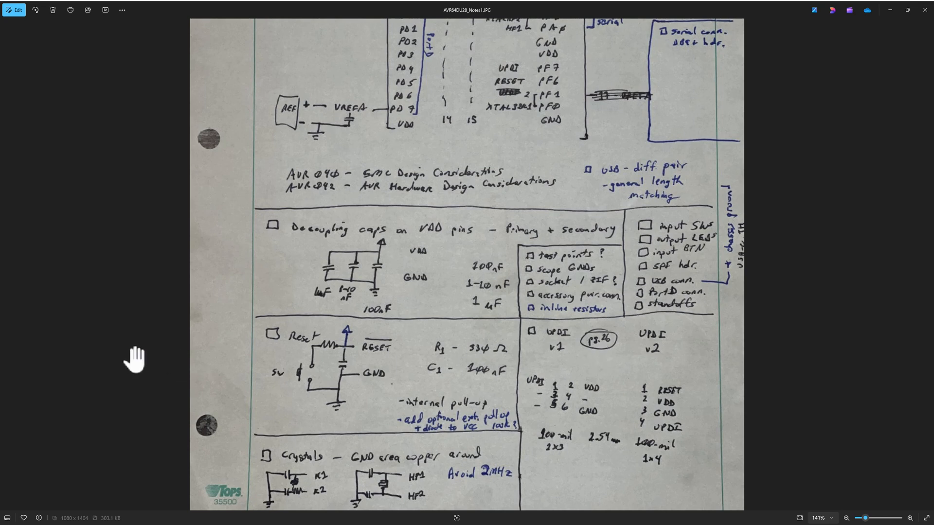
# Close Photos and open the AVR64DU28/32 Preliminary Data Sheet at page 26.
pyautogui.hotkey('alt', 'F4')
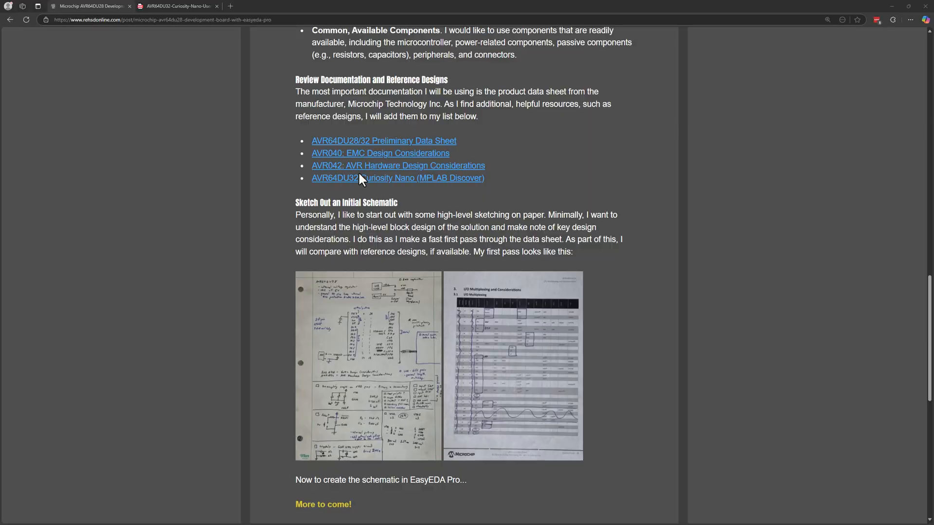
pyautogui.click(430, 141)
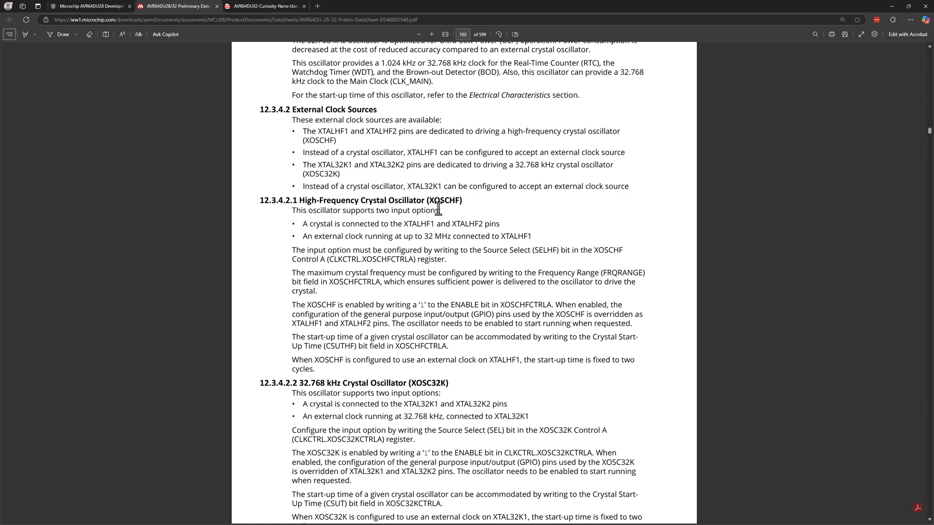
pyautogui.click(463, 35)
pyautogui.write('26')
pyautogui.press('Return')
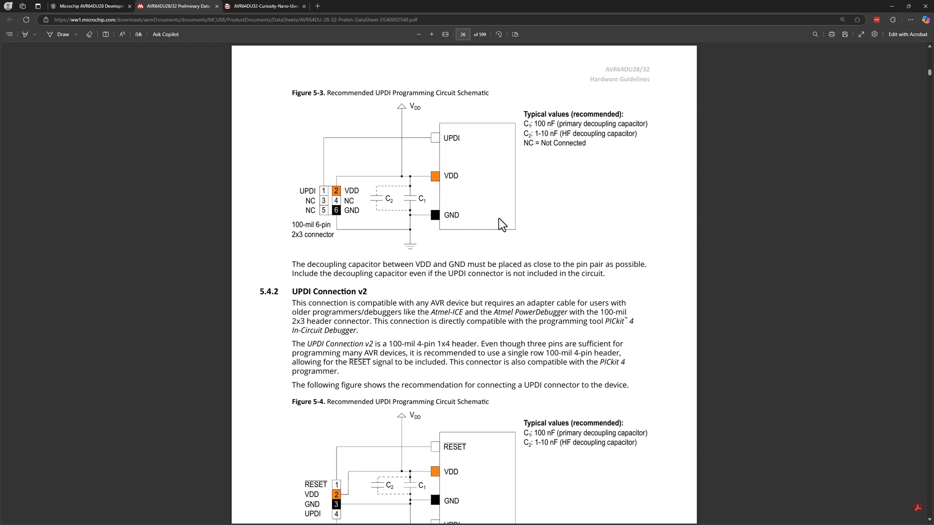
# Scroll page 26 to Figure 5-4's UPDI Connection v2 4-pin connector schematic.
pyautogui.scroll(-5, 498, 218)
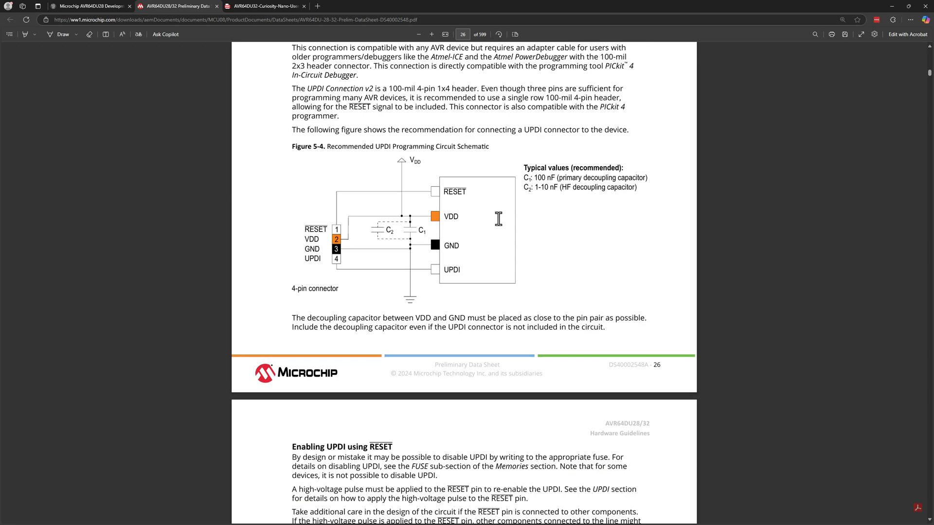
pyautogui.scroll(-1, 487, 209)
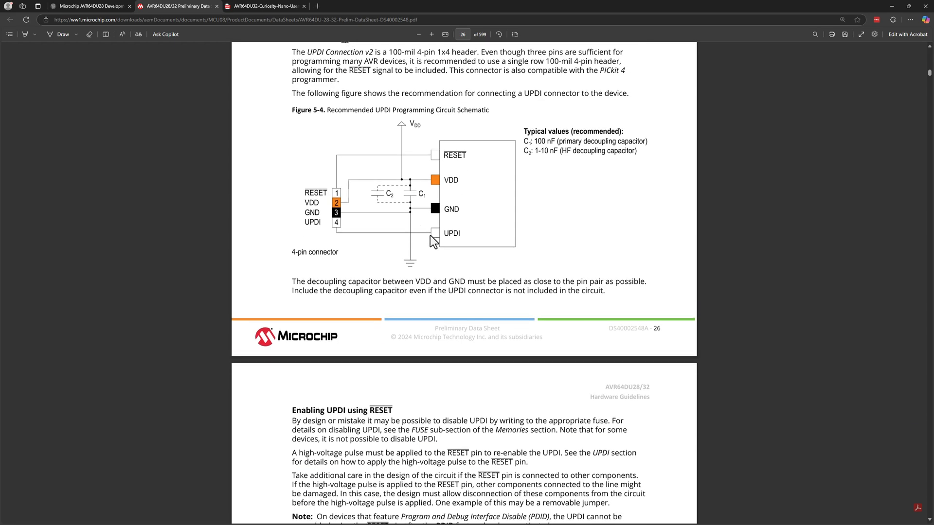
pyautogui.scroll(8, 430, 236)
pyautogui.scroll(-2, 426, 236)
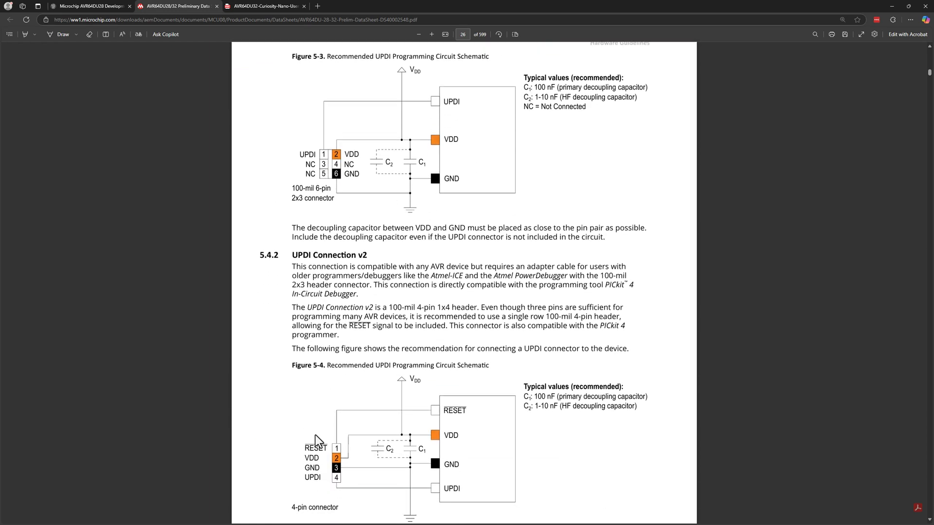
pyautogui.scroll(3, 474, 255)
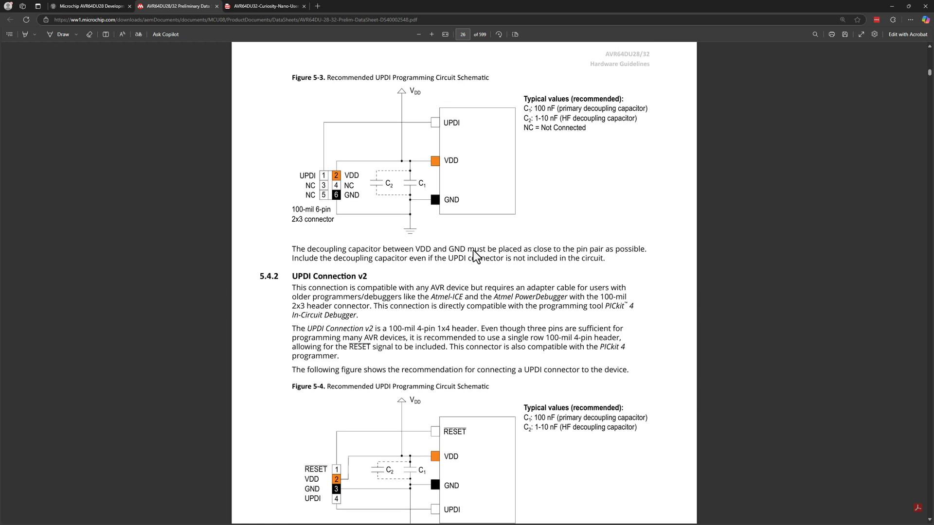
pyautogui.scroll(-3, 474, 260)
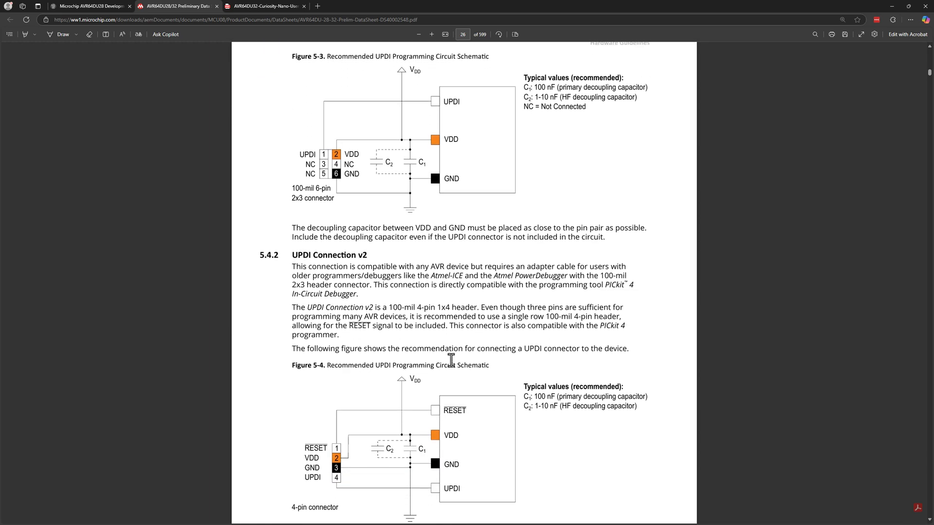
pyautogui.scroll(-1, 454, 351)
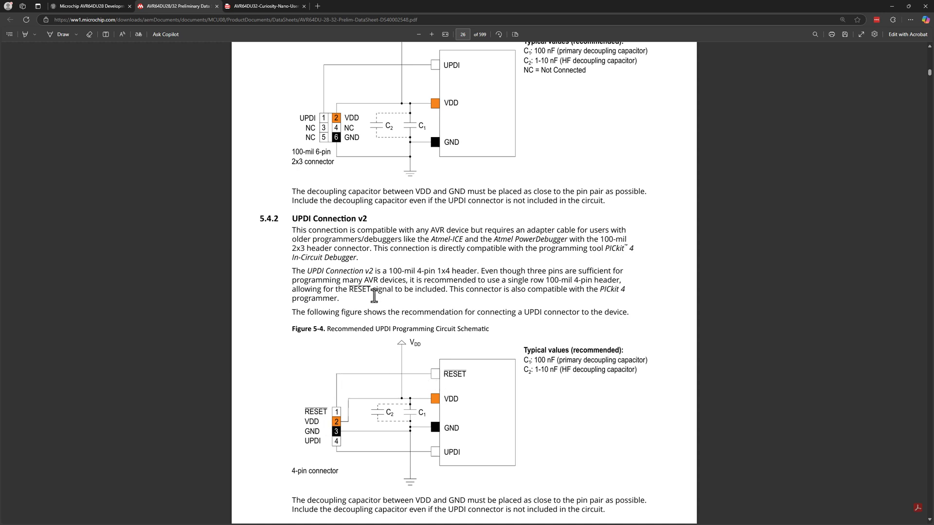
pyautogui.scroll(1, 394, 273)
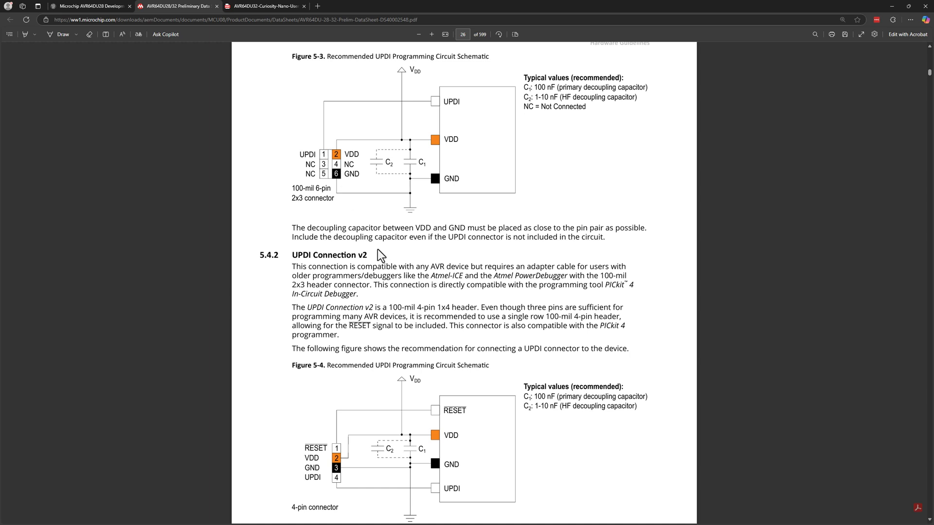
pyautogui.scroll(-1, 384, 329)
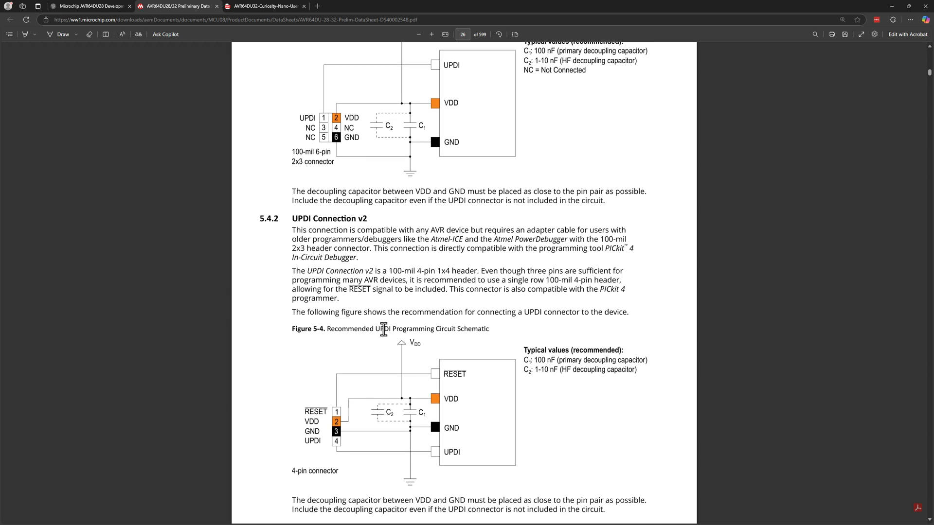
pyautogui.rightClick(377, 306)
pyautogui.scroll(-2, 352, 415)
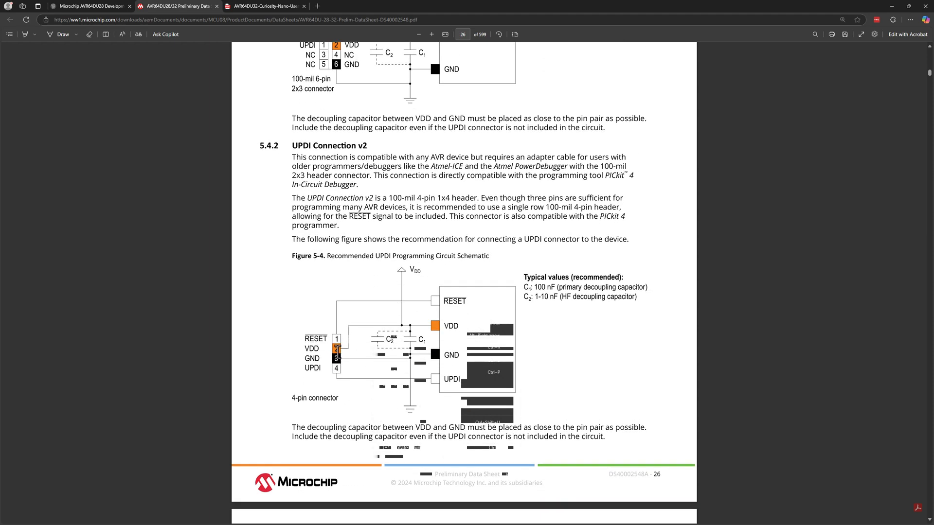
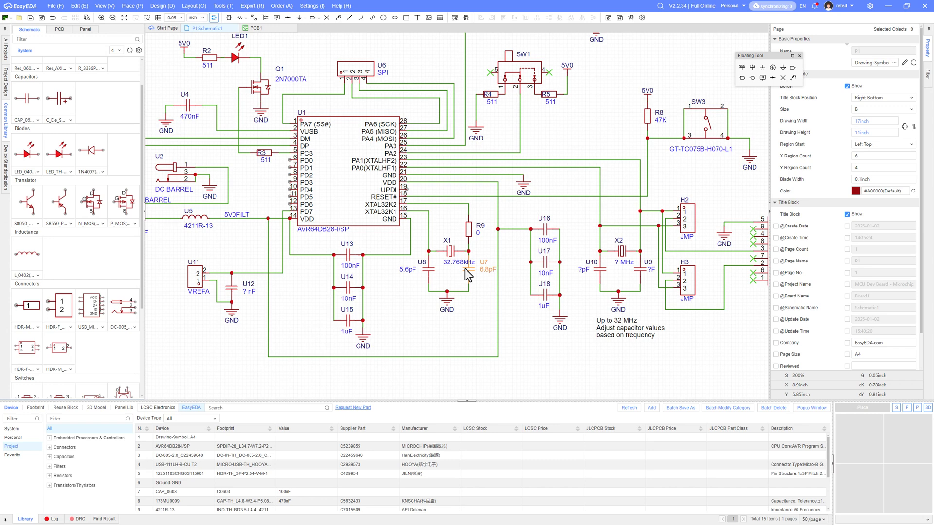
# Scroll the datasheet past the UPDI Connection v2 figure and return to the schematic.
pyautogui.scroll(-3, 464, 268)
# Duplicate the U6 SPI header, turn it upright, and place it as U19 at the sheet's top right.
pyautogui.scroll(2, 302, 243)
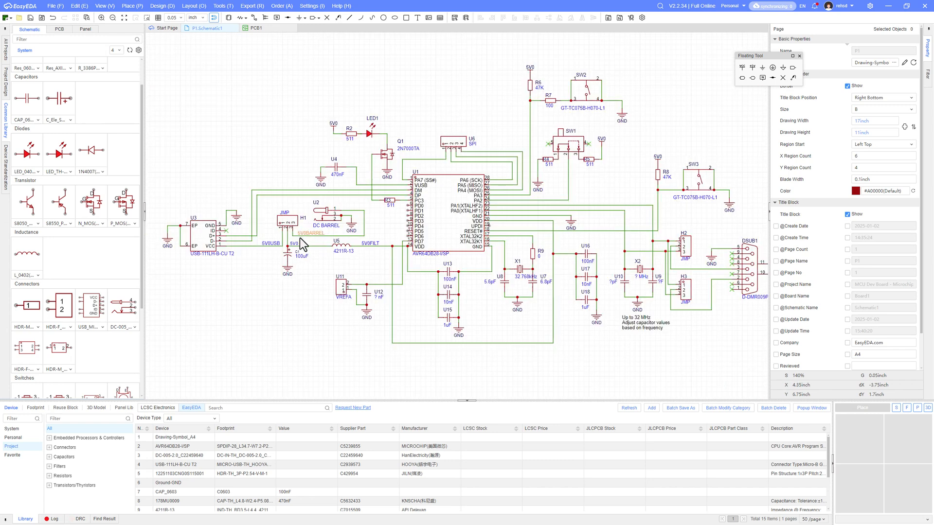
pyautogui.click(453, 140)
pyautogui.hotkey('ctrl', 'c')
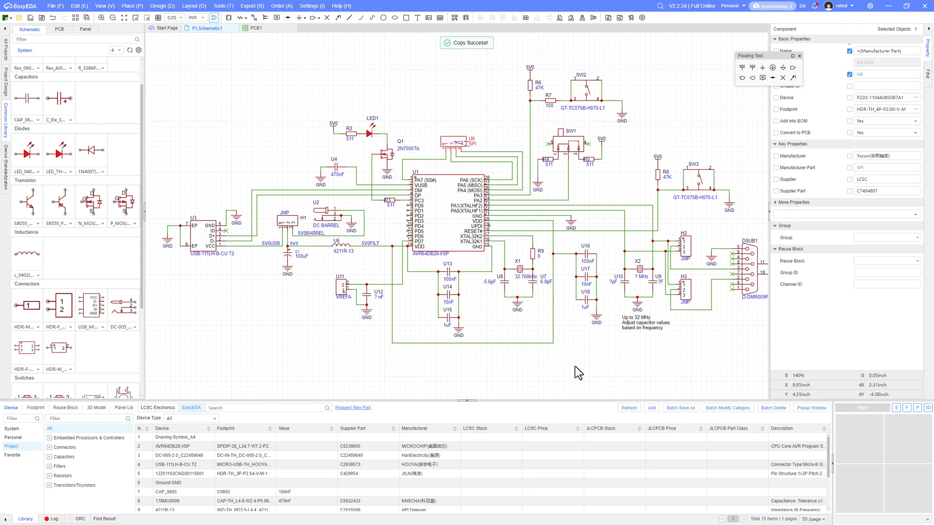
pyautogui.click(584, 372)
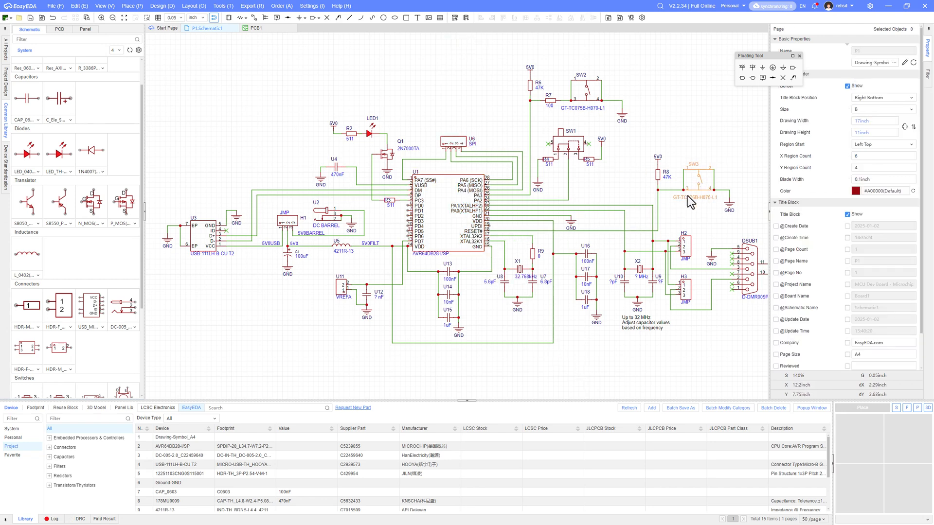
pyautogui.moveTo(687, 195); pyautogui.dragTo(545, 238, button='right')
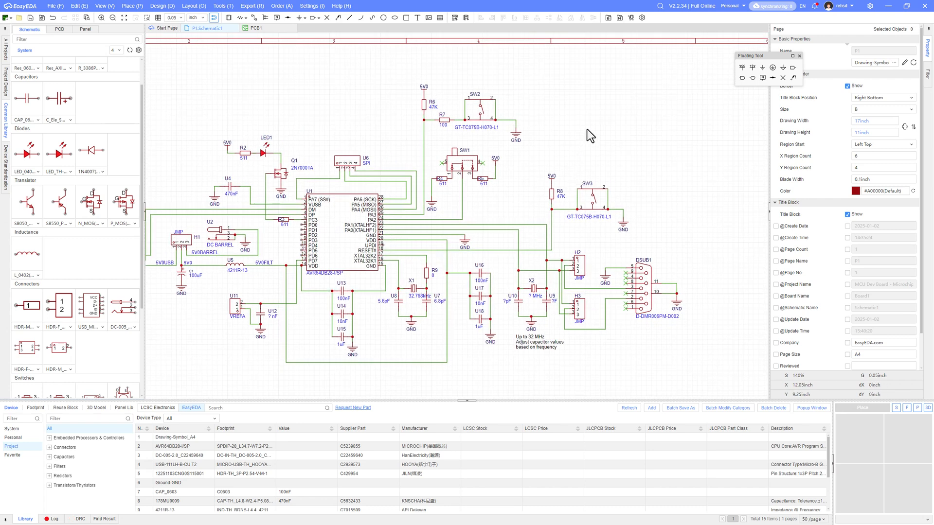
pyautogui.hotkey('ctrl', 'v')
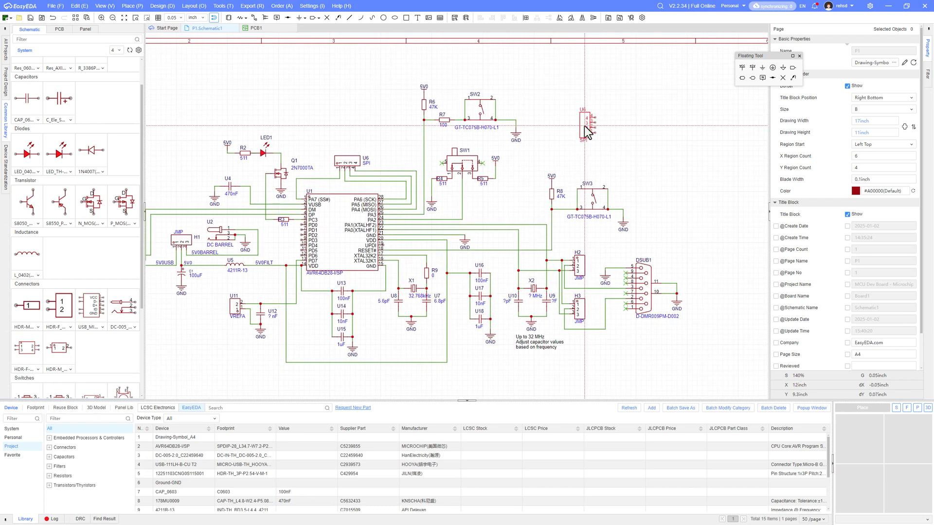
pyautogui.press('space')
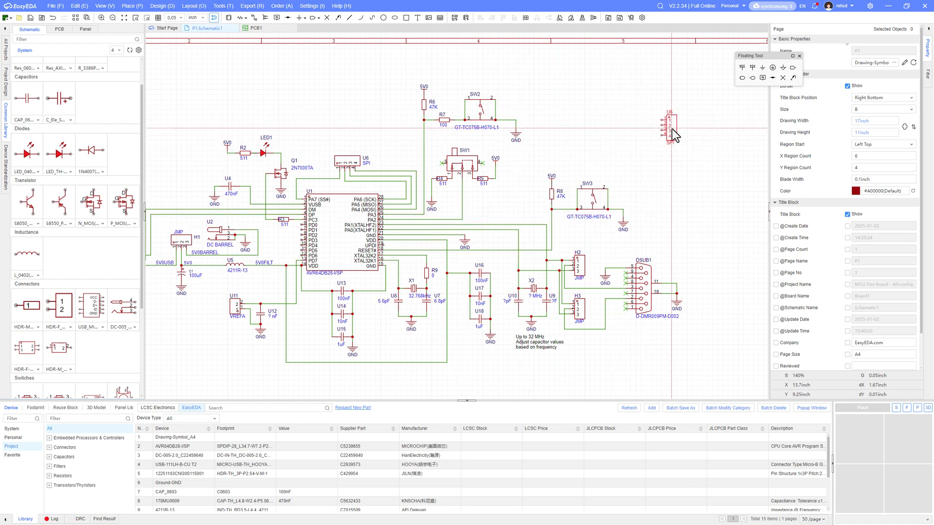
pyautogui.click(695, 120)
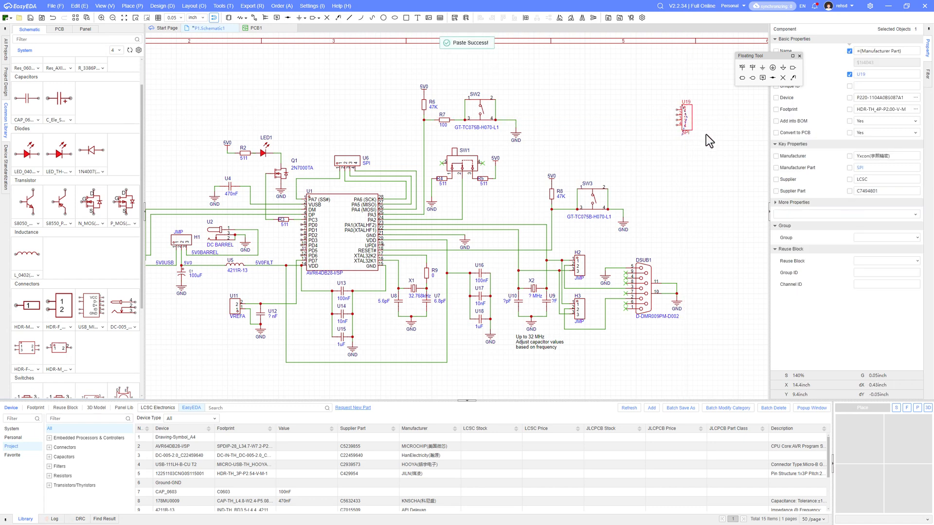
# Copy the 'Up to 32 MHz' note above U19 and change its text to 'Programmer v2'.
pyautogui.click(560, 346)
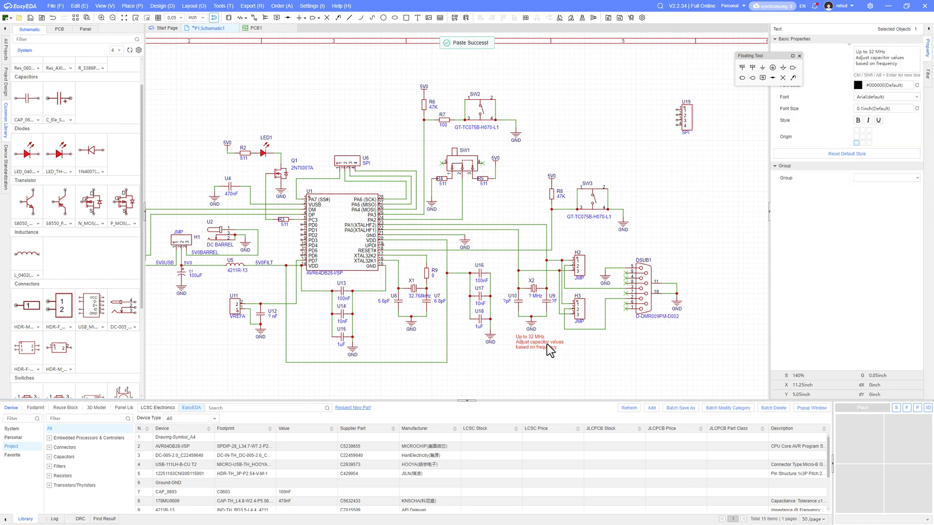
pyautogui.hotkey('ctrl', 'c')
pyautogui.hotkey('ctrl', 'v')
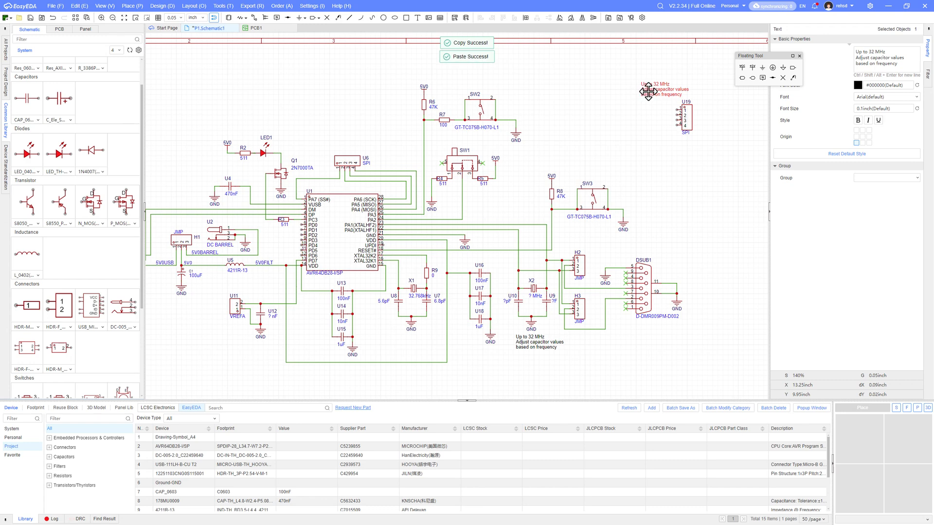
pyautogui.doubleClick(648, 91)
pyautogui.write('Programmer')
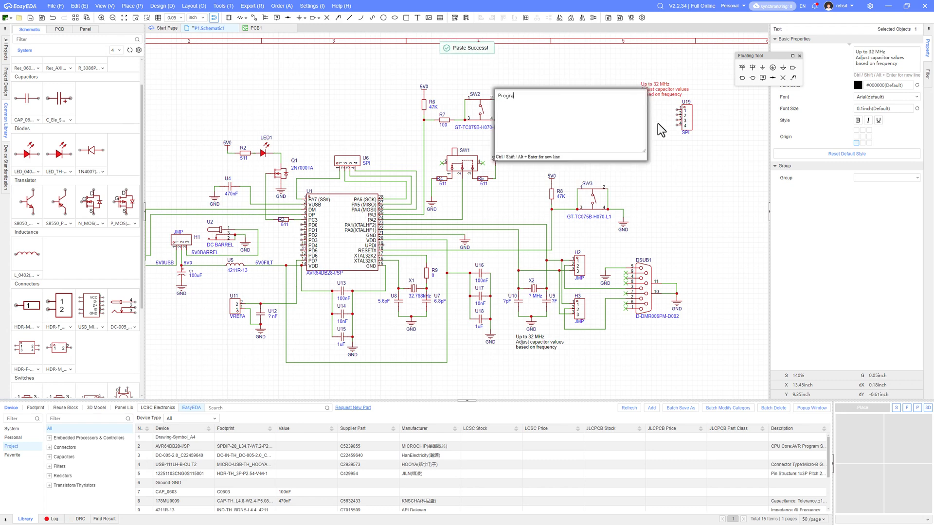
pyautogui.press('Return')
pyautogui.moveTo(657, 124); pyautogui.dragTo(576, 149, button='right')
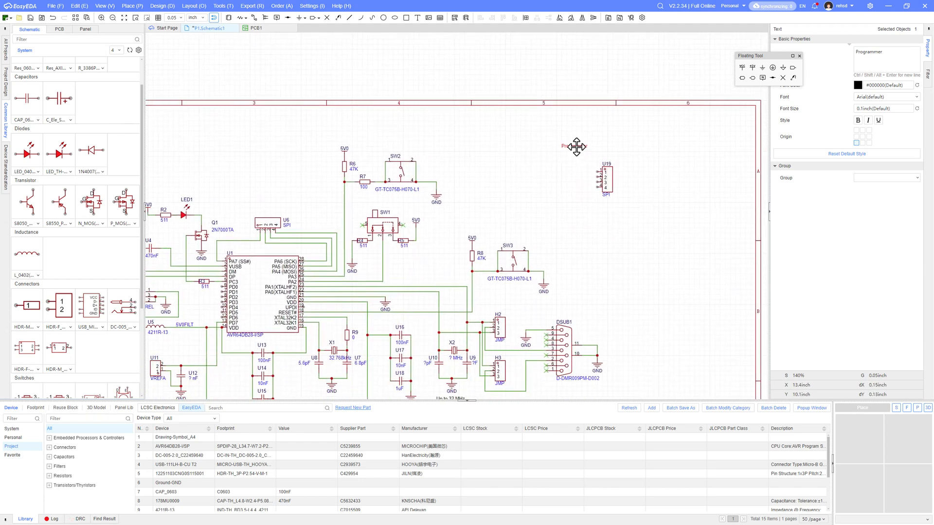
pyautogui.doubleClick(576, 147)
pyautogui.click(613, 184)
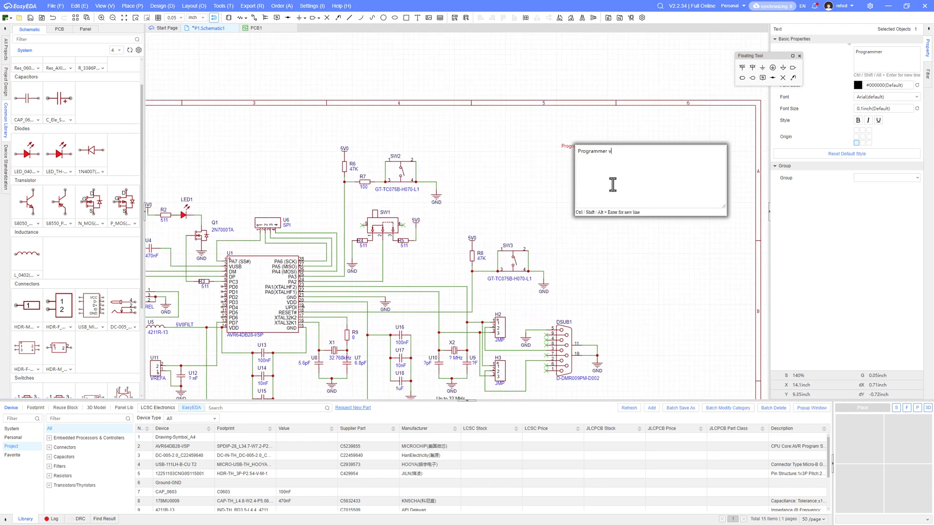
pyautogui.press('Return')
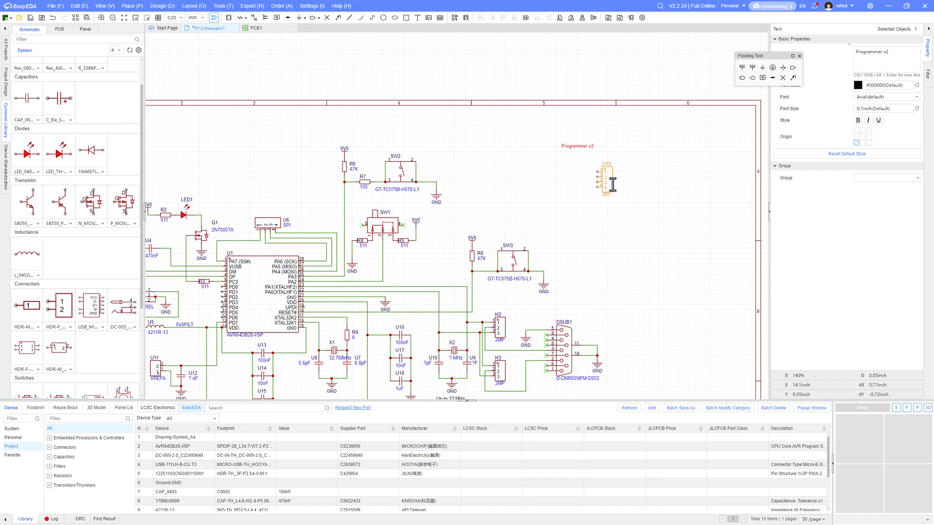
pyautogui.hotkey('alt', 'Tab')
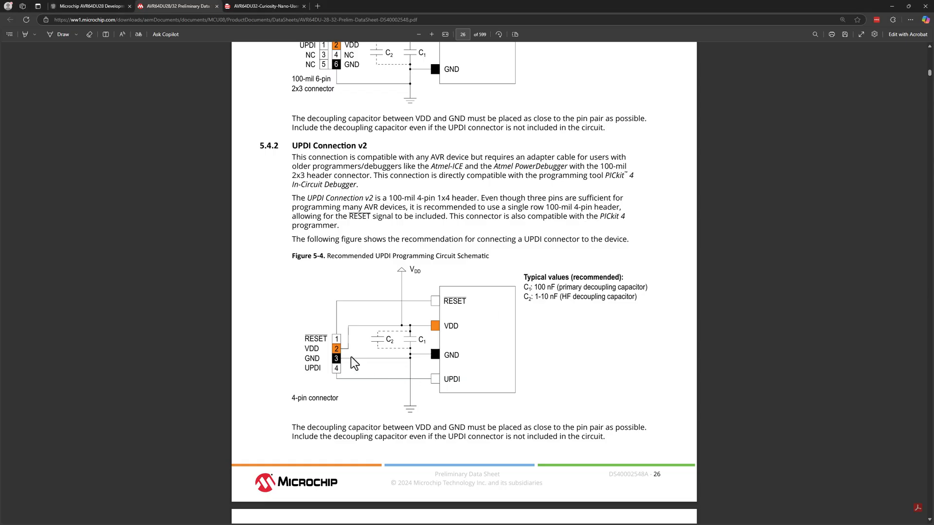
# Name U1's reset wire RESET# and attach a copy of that label to U19 pin 1.
pyautogui.hotkey('alt', 'Tab')
pyautogui.moveTo(573, 182); pyautogui.dragTo(592, 160, button='right')
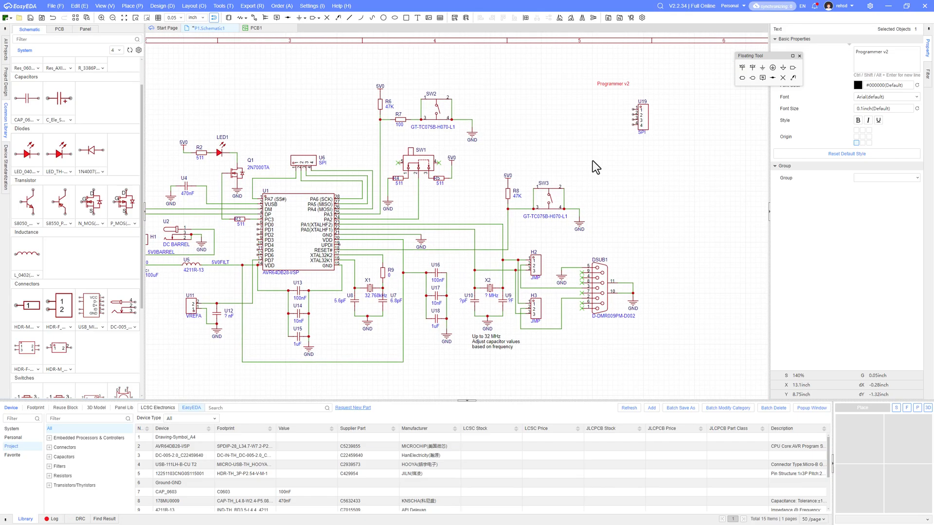
pyautogui.scroll(2, 368, 267)
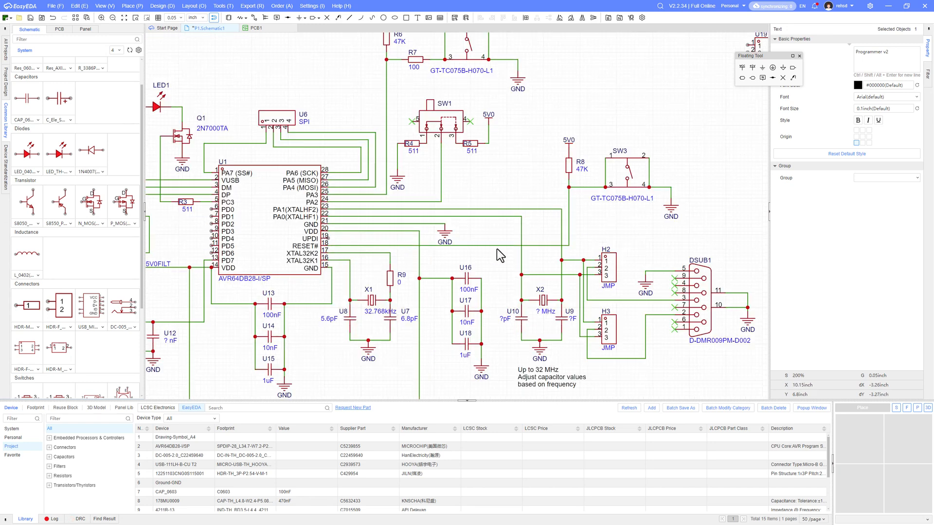
pyautogui.click(763, 78)
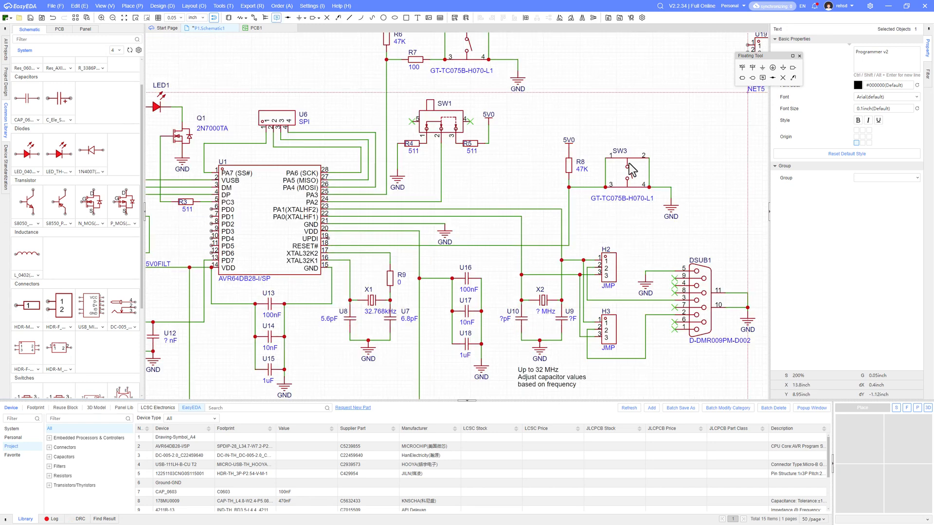
pyautogui.doubleClick(343, 245)
pyautogui.write('RESET')
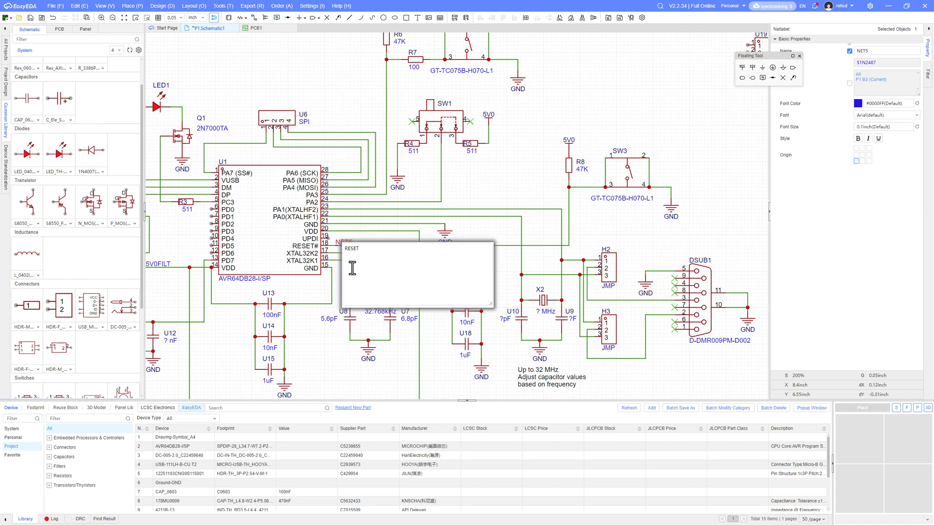
pyautogui.write('#')
pyautogui.press('Return')
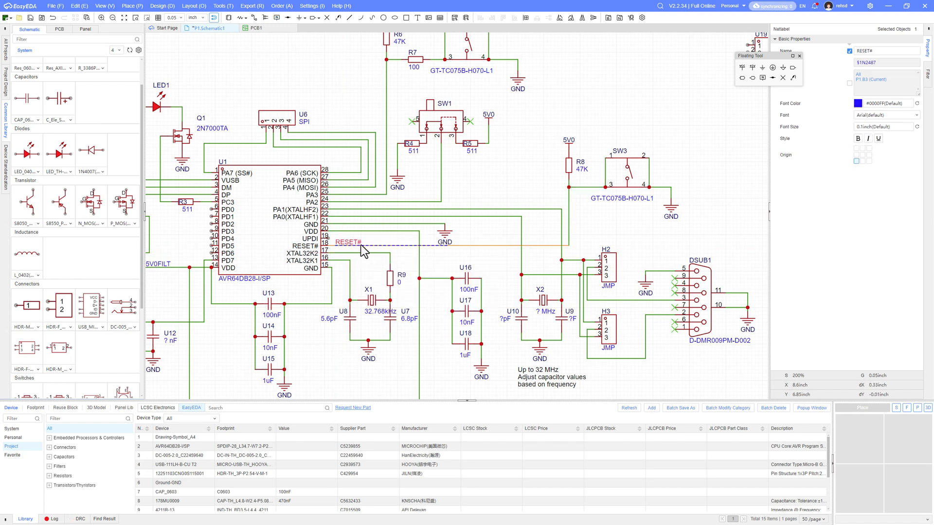
pyautogui.hotkey('ctrl', 'c')
pyautogui.moveTo(686, 123); pyautogui.dragTo(451, 288, button='right')
pyautogui.hotkey('ctrl', 'v')
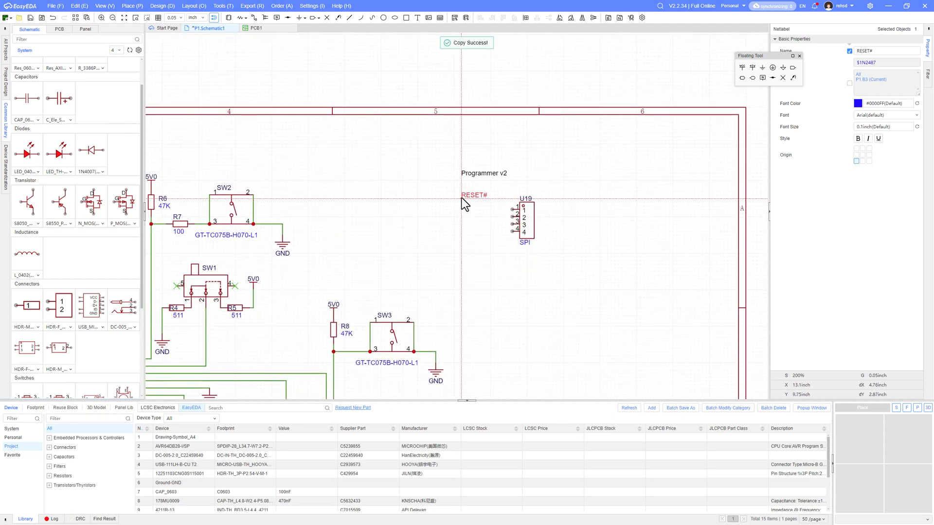
pyautogui.click(516, 208)
pyautogui.moveTo(491, 210)
pyautogui.mouseDown()
pyautogui.moveTo(464, 209)
pyautogui.moveTo(486, 206)
pyautogui.mouseUp()
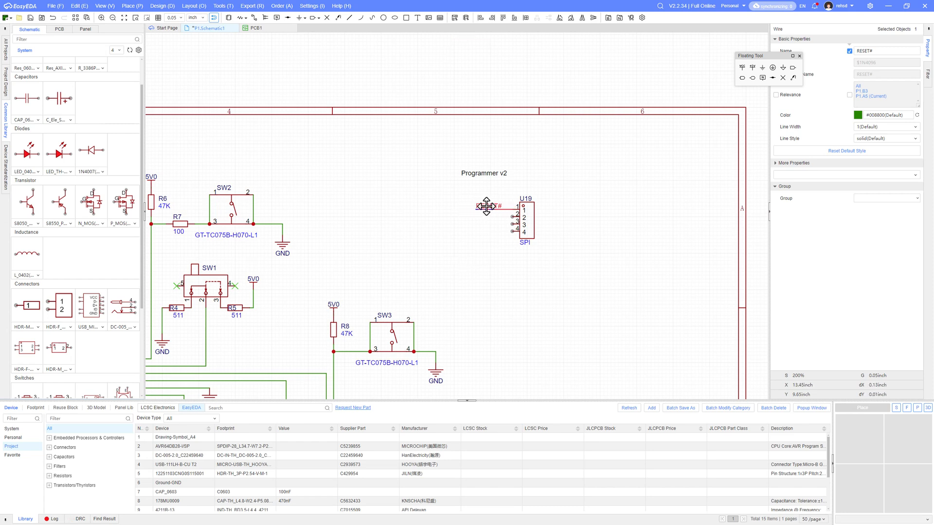
pyautogui.click(481, 235)
pyautogui.scroll(-2, 476, 277)
pyautogui.moveTo(463, 302); pyautogui.dragTo(545, 216, button='right')
# Put a horizontal copy of the 5V0FILT net label on U19 pin 2, aligned with RESET#.
pyautogui.hotkey('alt', 'Tab')
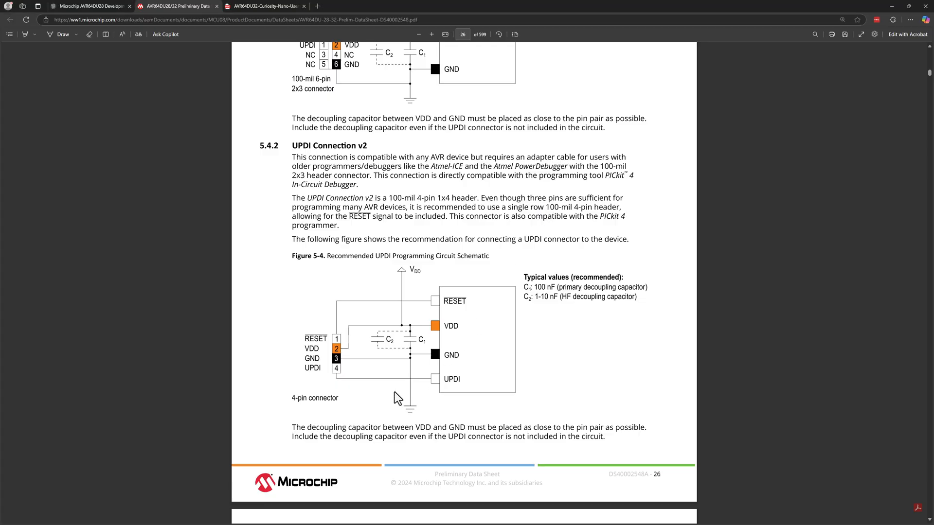
pyautogui.hotkey('alt', 'Tab')
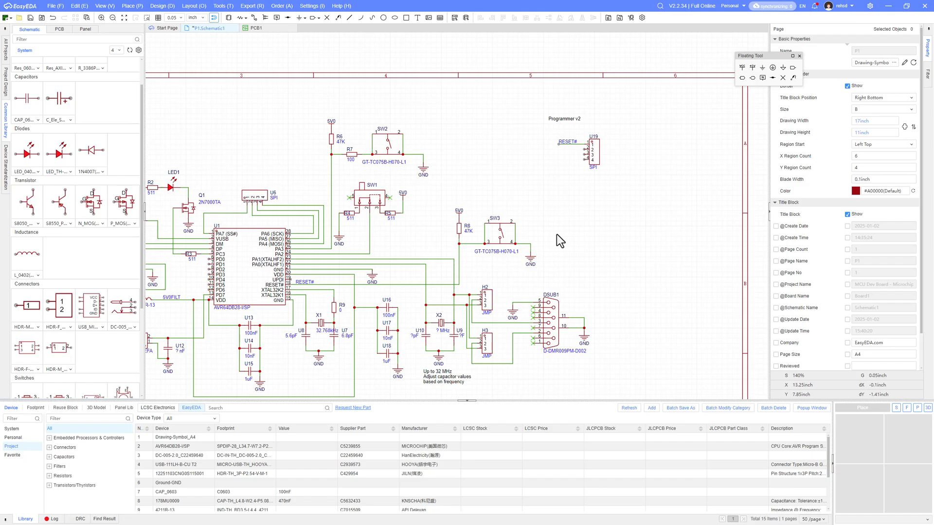
pyautogui.moveTo(583, 209); pyautogui.dragTo(600, 193, button='right')
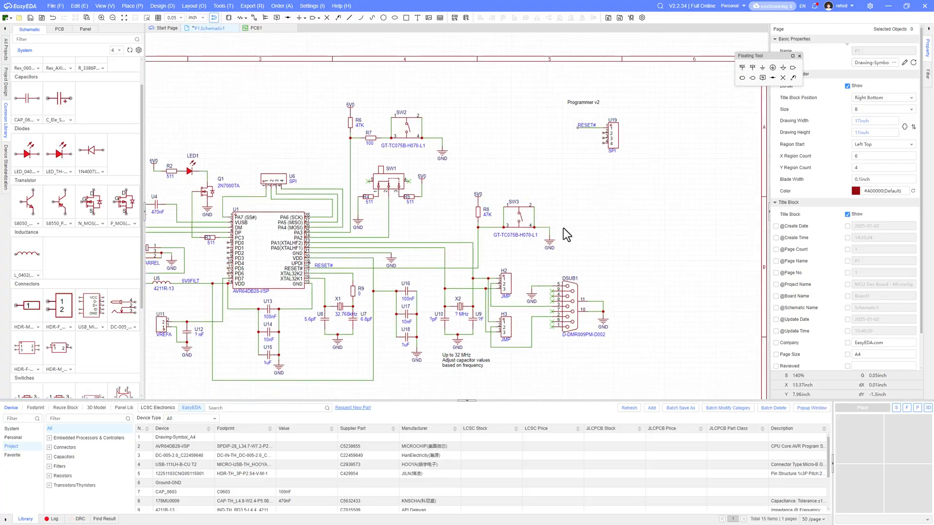
pyautogui.hotkey('alt', 'Tab')
pyautogui.hotkey('alt', 'Tab')
pyautogui.click(338, 259)
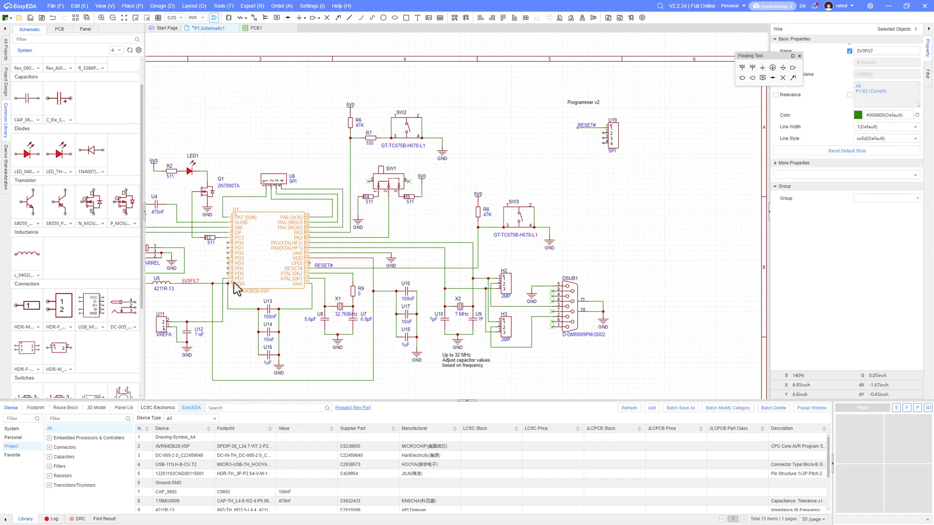
pyautogui.click(189, 281)
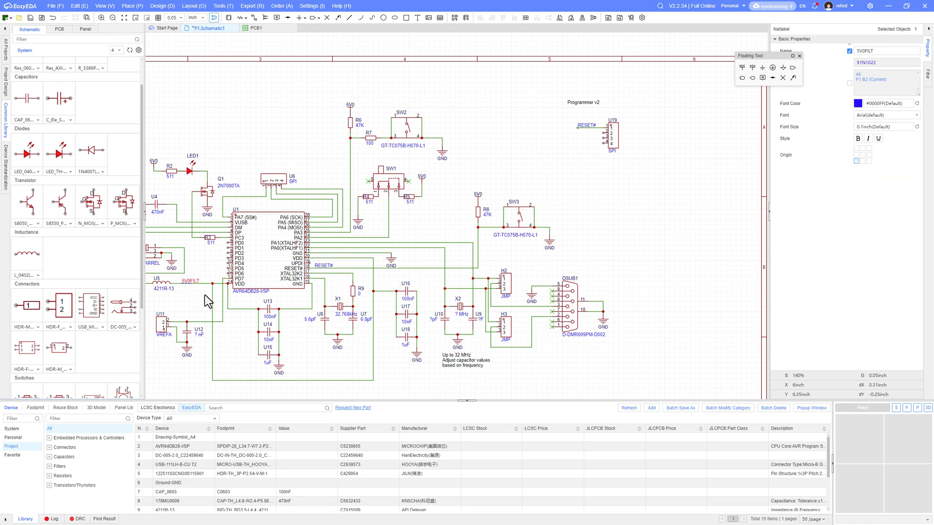
pyautogui.hotkey('ctrl', 'c')
pyautogui.hotkey('ctrl', 'v')
pyautogui.press('space')
pyautogui.scroll(5, 572, 142)
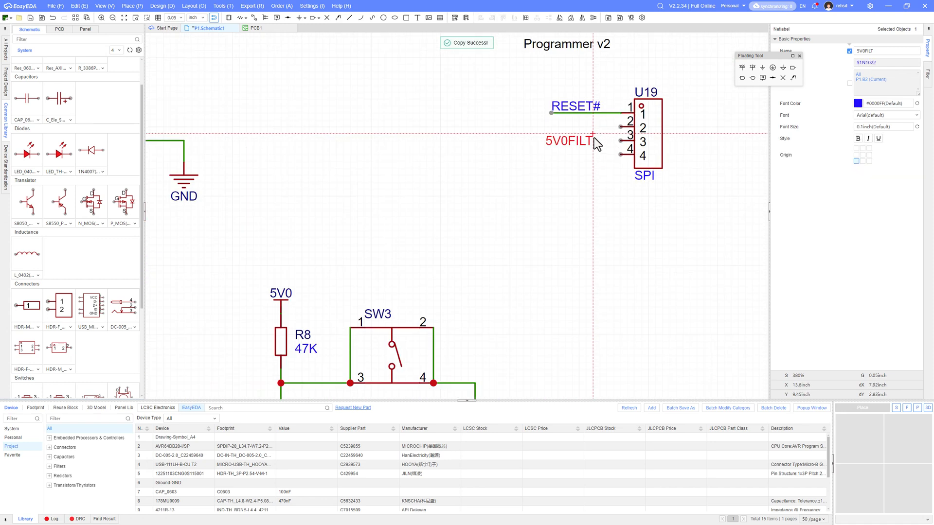
pyautogui.click(603, 133)
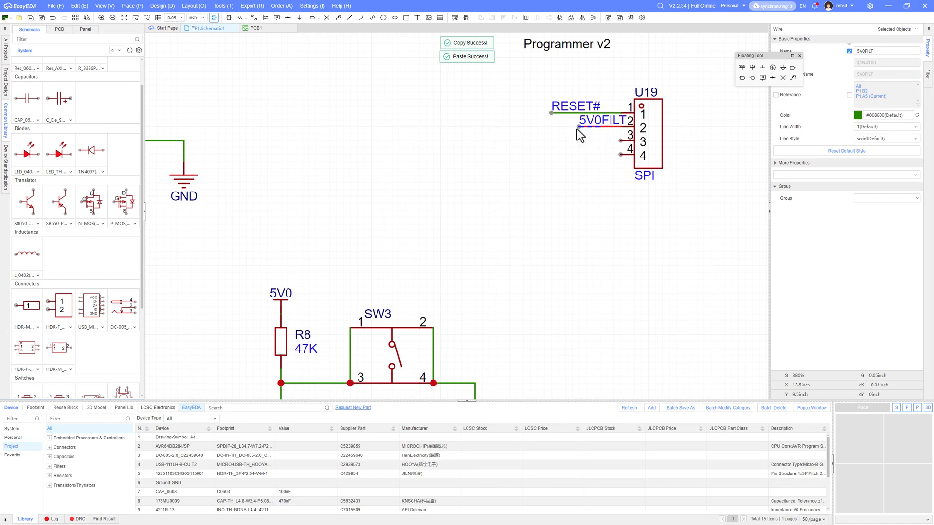
pyautogui.moveTo(579, 127); pyautogui.dragTo(552, 130)
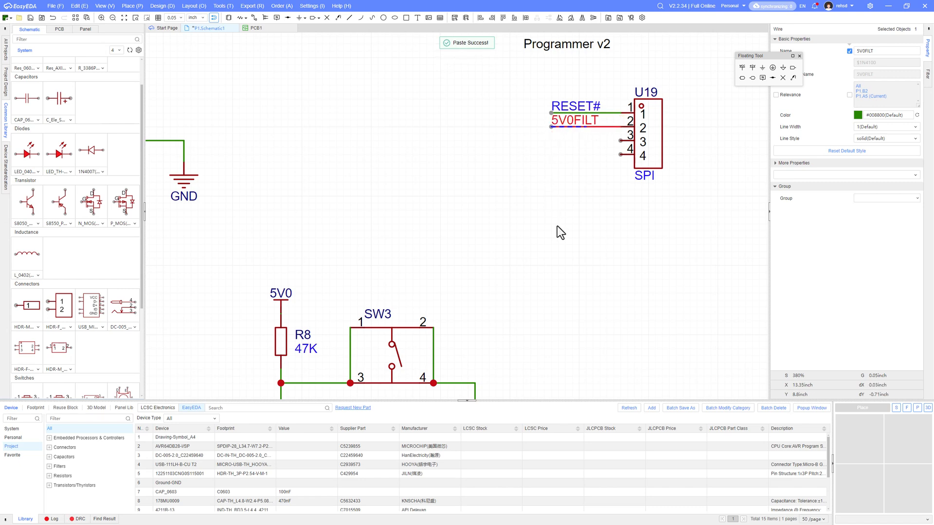
pyautogui.scroll(-5, 553, 247)
pyautogui.hotkey('alt', 'Tab')
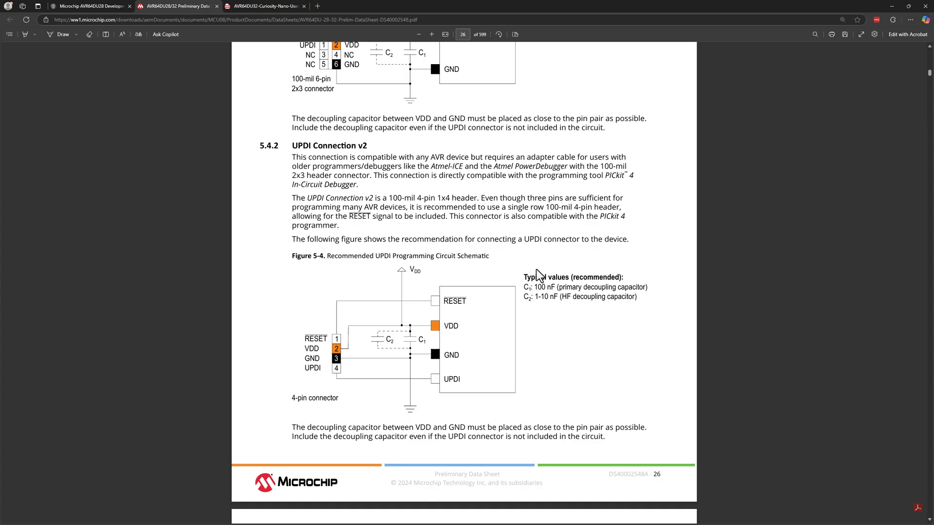
# Place a GND symbol beside U19 and wire it to header pin 3.
pyautogui.hotkey('alt', 'Tab')
pyautogui.click(754, 72)
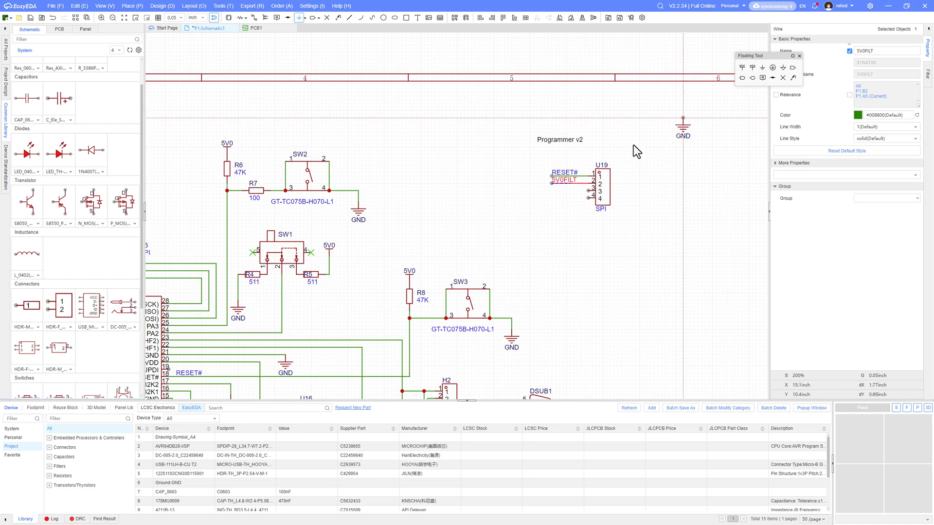
pyautogui.click(539, 197)
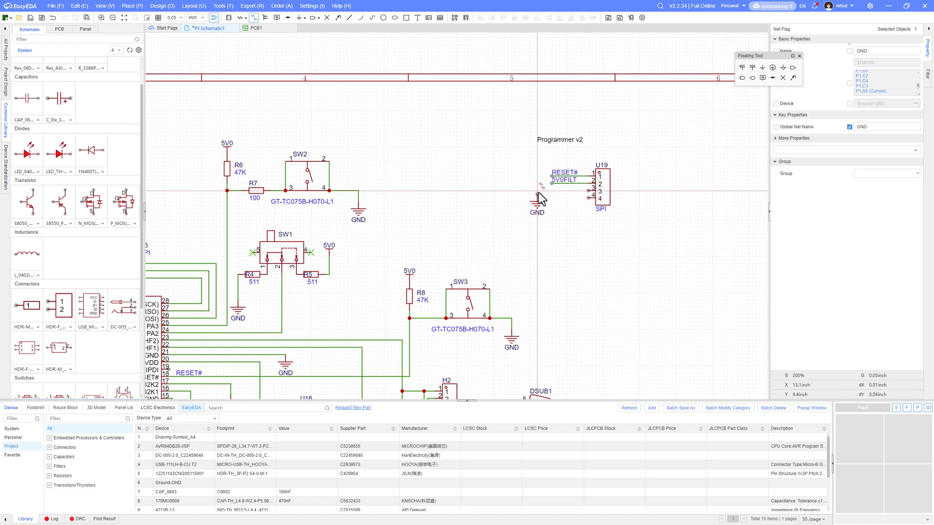
pyautogui.click(539, 191)
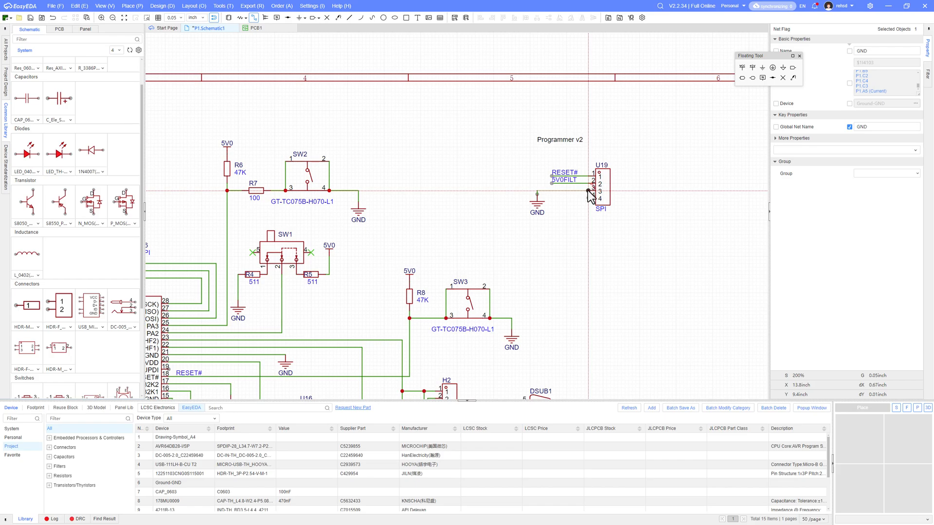
pyautogui.click(594, 190)
pyautogui.hotkey('alt', 'Tab')
pyautogui.hotkey('alt', 'Tab')
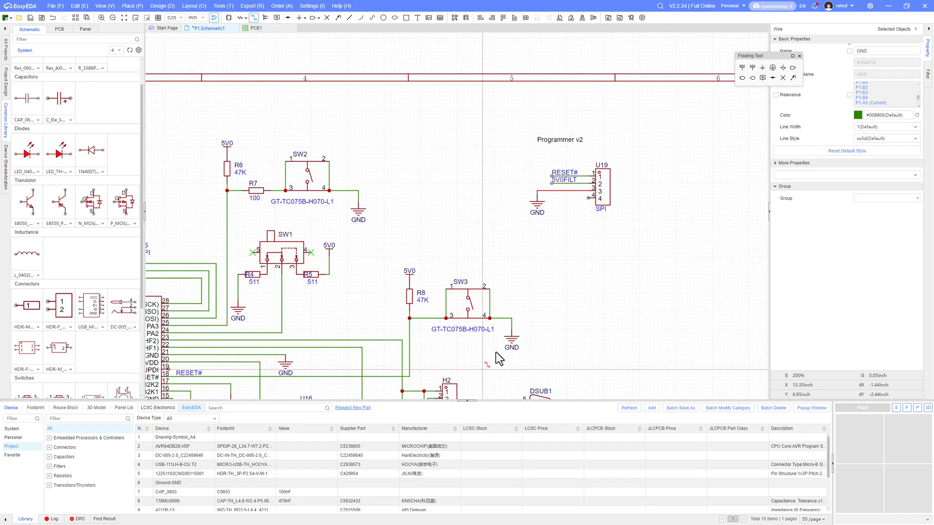
pyautogui.moveTo(567, 263); pyautogui.dragTo(626, 226, button='right')
pyautogui.rightClick(626, 226)
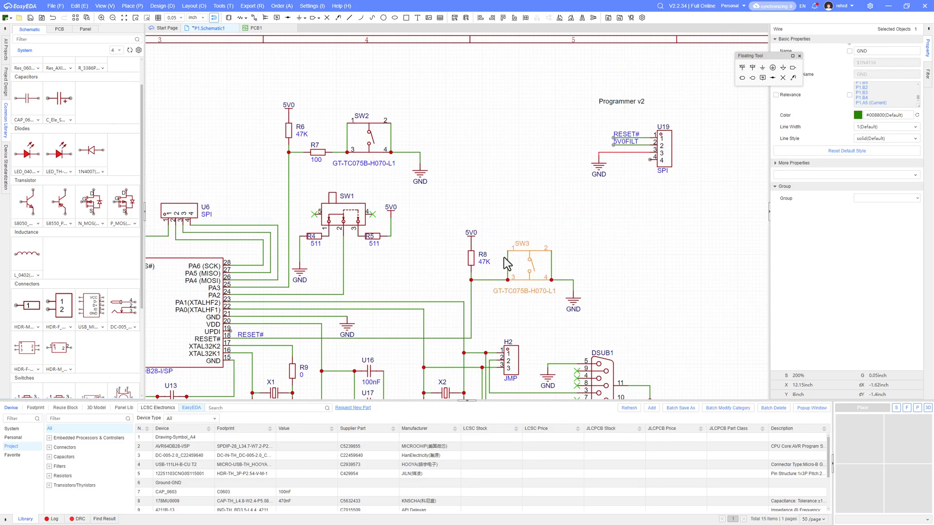
# Add a net label named UPDI on the wire from U1 pin 19.
pyautogui.moveTo(434, 280); pyautogui.dragTo(565, 213, button='right')
pyautogui.scroll(3, 357, 262)
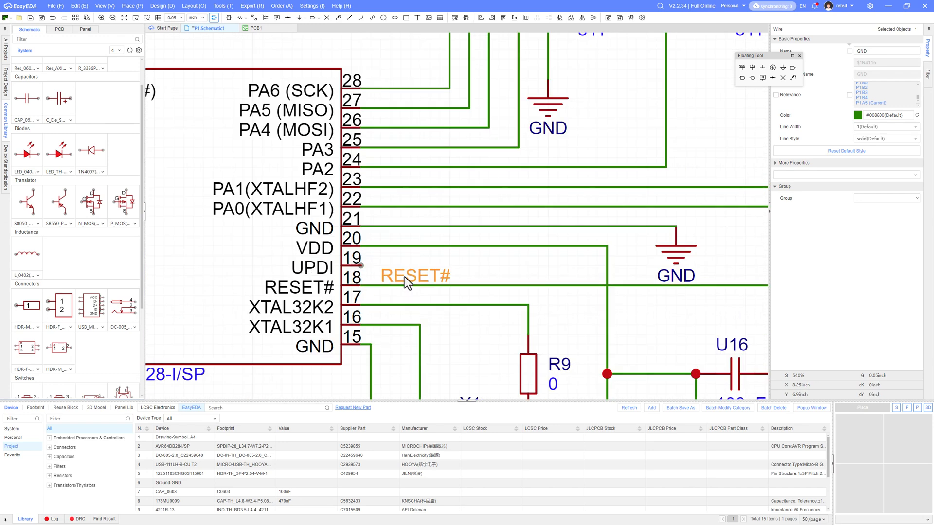
pyautogui.click(404, 276)
pyautogui.hotkey('ctrl', 'c')
pyautogui.hotkey('ctrl', 'v')
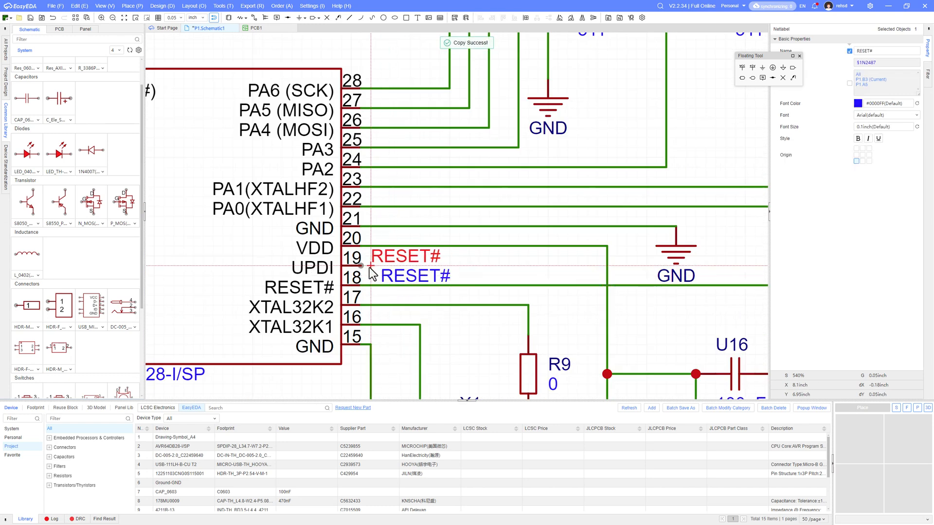
pyautogui.press('Escape')
pyautogui.click(762, 78)
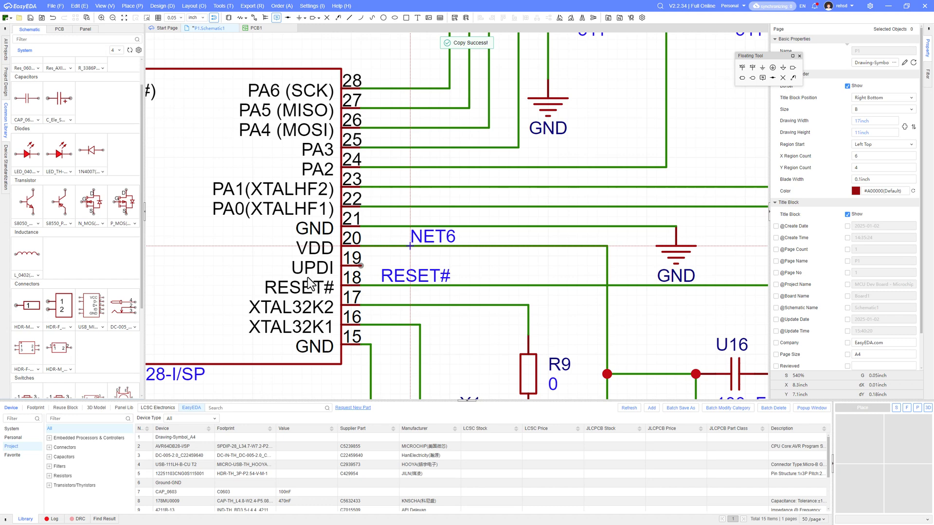
pyautogui.click(361, 267)
pyautogui.press('Escape')
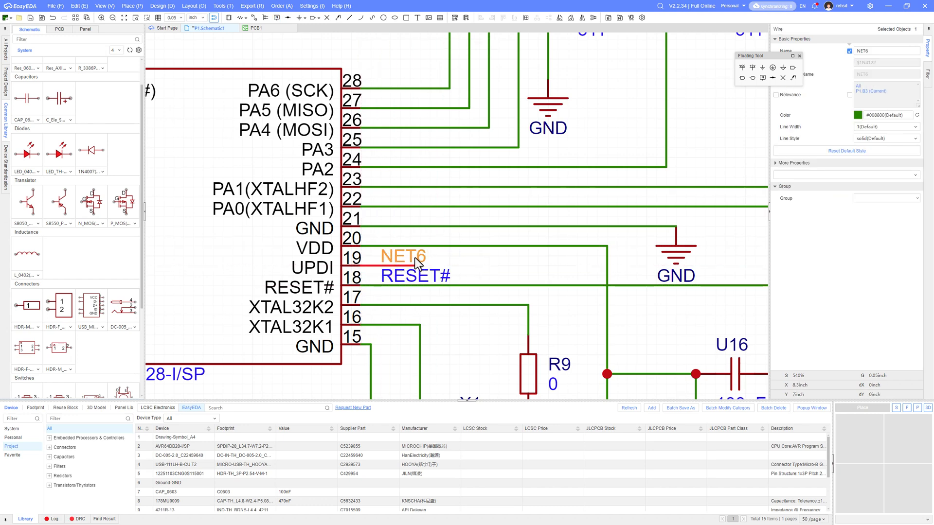
pyautogui.doubleClick(396, 256)
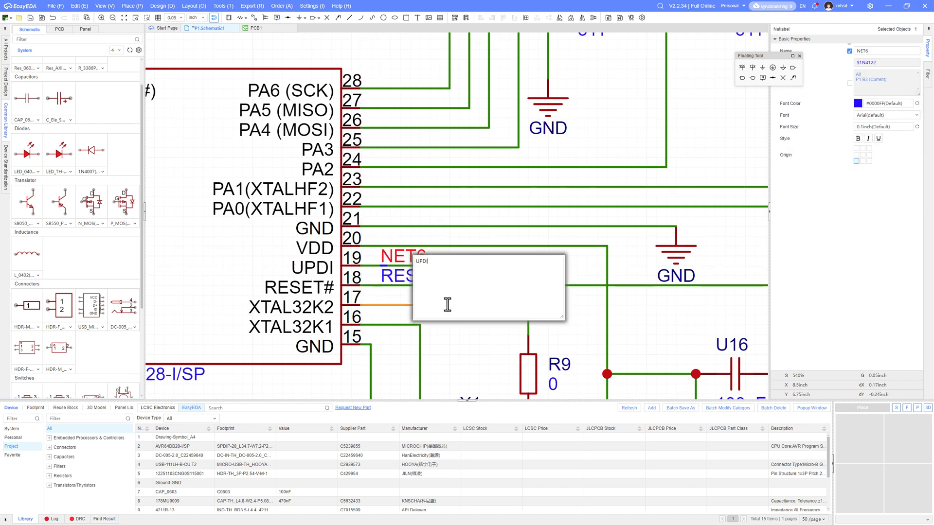
pyautogui.press('Return')
pyautogui.scroll(-6, 500, 276)
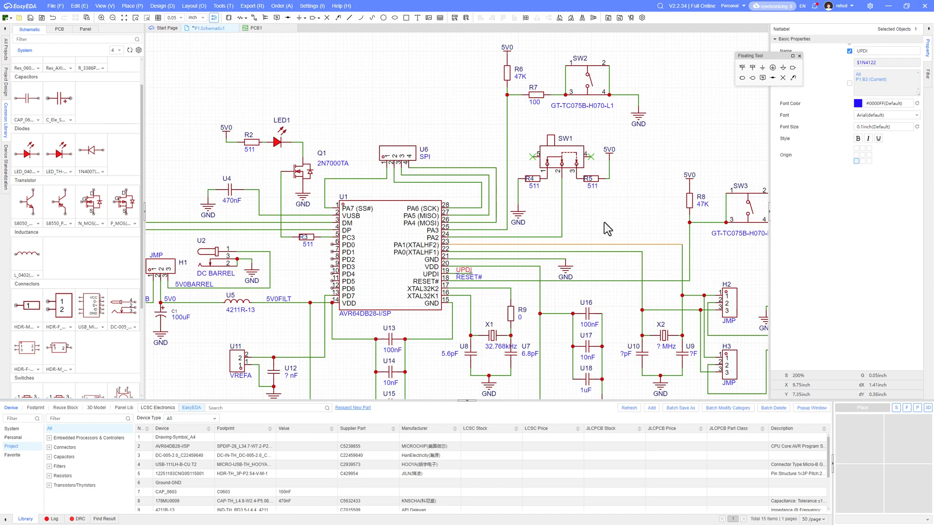
pyautogui.scroll(3, 510, 185)
pyautogui.scroll(3, 556, 160)
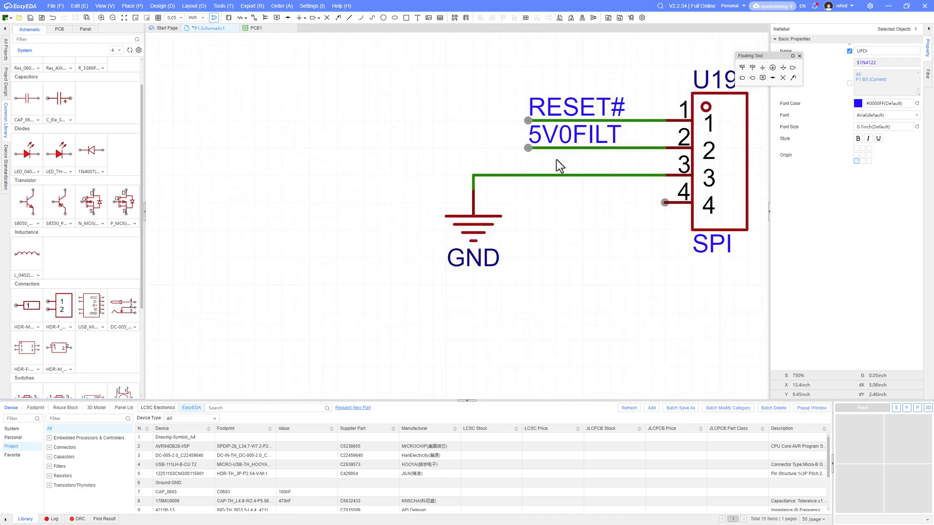
pyautogui.scroll(-4, 557, 160)
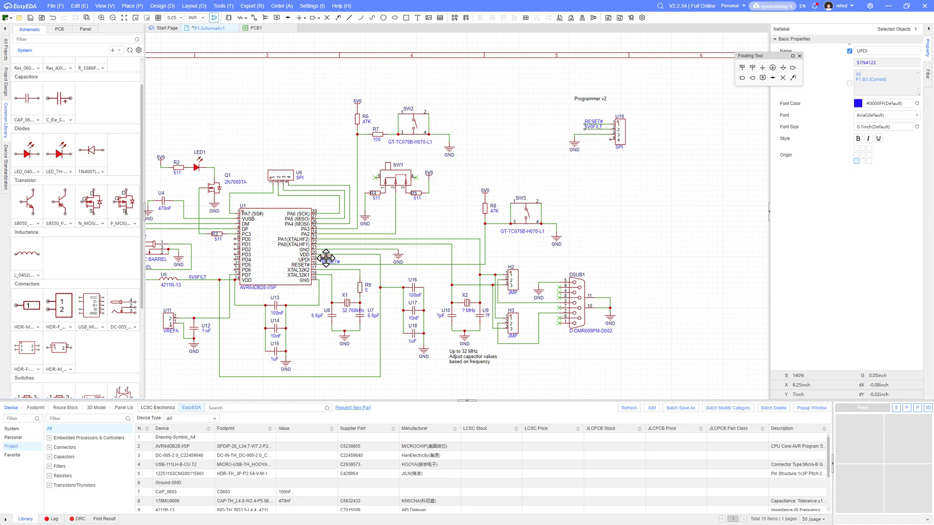
# Put a copy of the UPDI label on U19 pin 4 and align the UPDI, 5V0FILT and RESET# wire ends.
pyautogui.hotkey('ctrl', 'c')
pyautogui.hotkey('ctrl', 'v')
pyautogui.moveTo(696, 148); pyautogui.dragTo(413, 308, button='right')
pyautogui.scroll(5, 394, 276)
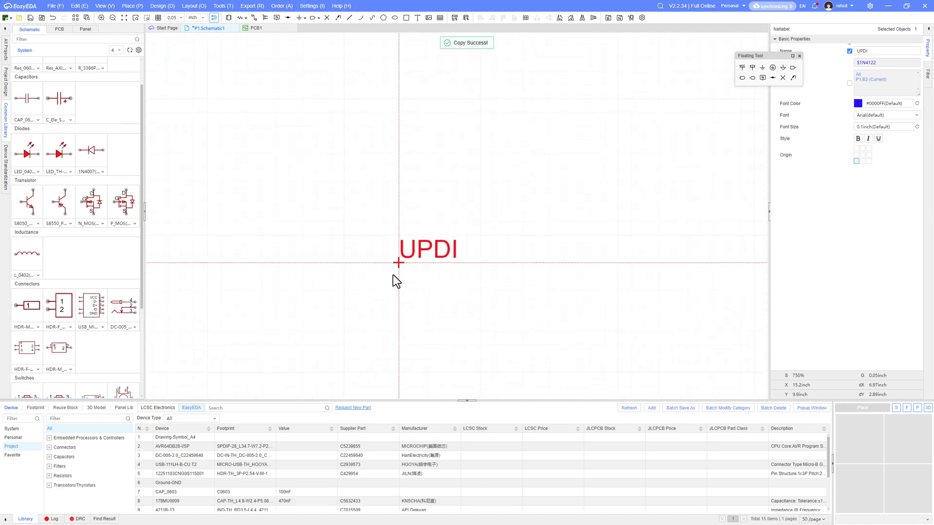
pyautogui.moveTo(344, 317); pyautogui.dragTo(649, 124, button='right')
pyautogui.press('space')
pyautogui.press('space')
pyautogui.click(317, 235)
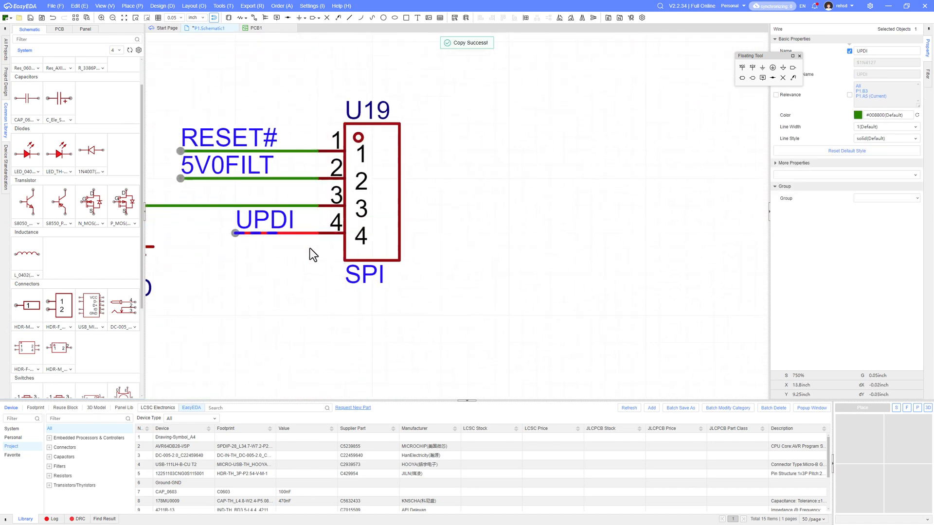
pyautogui.hotkey('ctrl', 'v')
pyautogui.moveTo(278, 271); pyautogui.dragTo(482, 265, button='right')
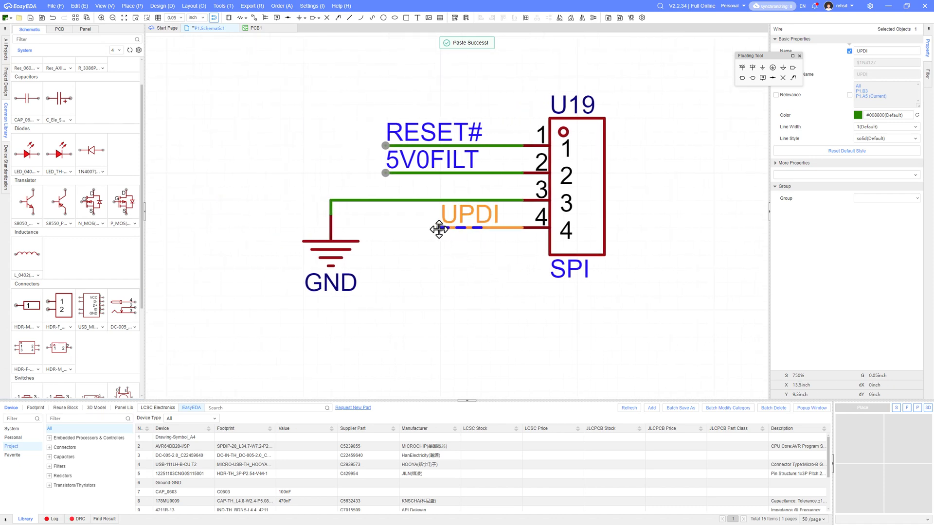
pyautogui.moveTo(439, 229); pyautogui.dragTo(413, 228)
pyautogui.moveTo(387, 172); pyautogui.dragTo(413, 173)
pyautogui.moveTo(386, 145); pyautogui.dragTo(413, 145)
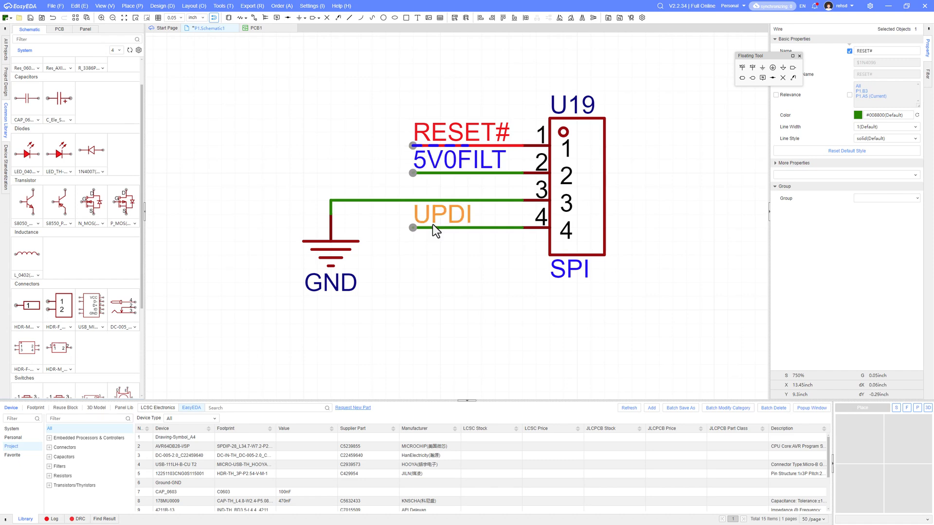
pyautogui.scroll(-7, 433, 225)
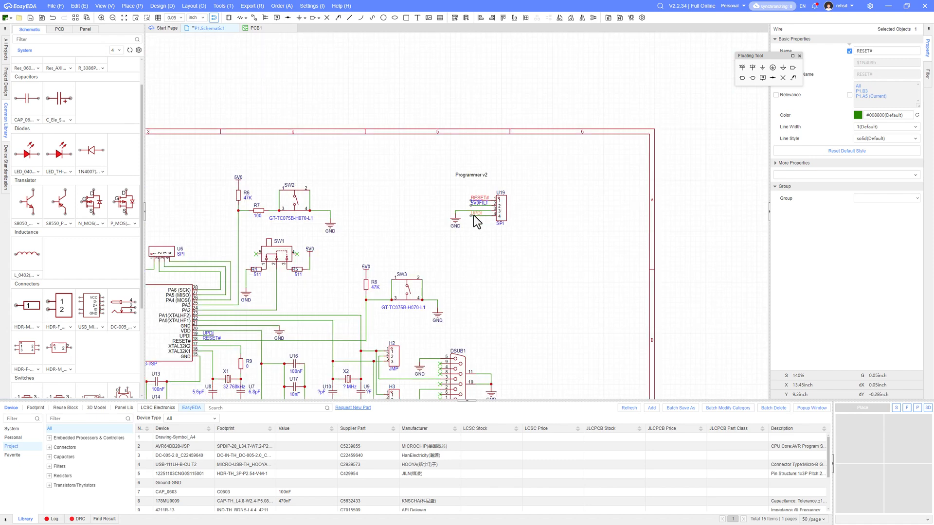
pyautogui.scroll(5, 497, 225)
# Change header U19's name label from SPI to 'prog v2', then bring U1's right-side pins back into view.
pyautogui.doubleClick(501, 222)
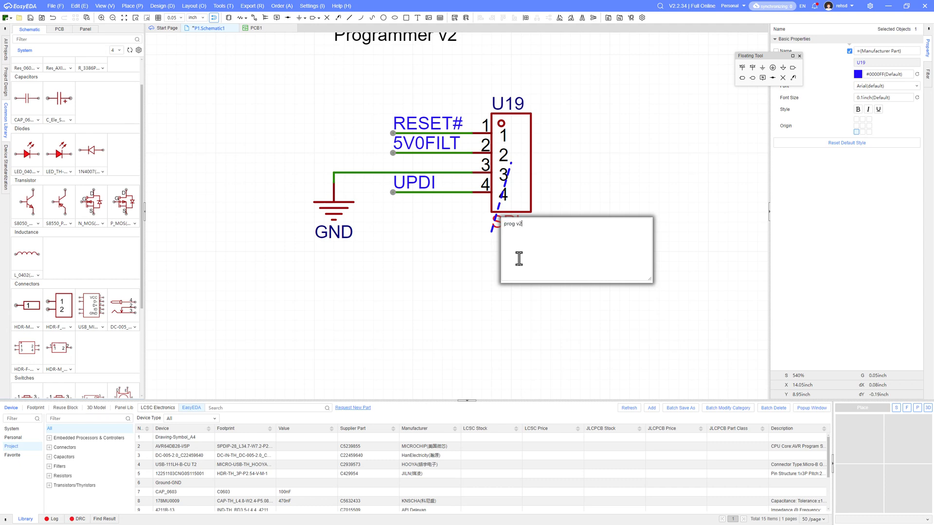
pyautogui.press('Return')
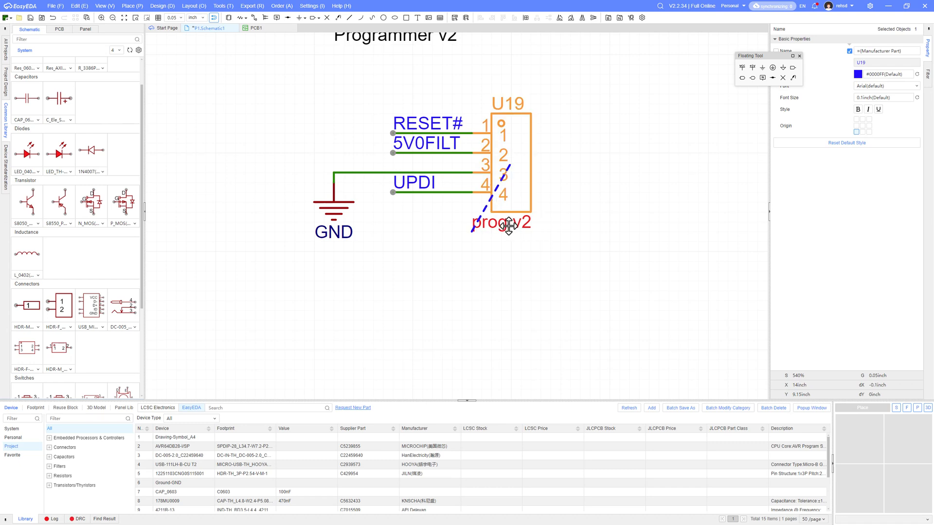
pyautogui.scroll(-3, 503, 255)
pyautogui.scroll(-4, 503, 254)
pyautogui.moveTo(501, 293); pyautogui.dragTo(541, 249, button='right')
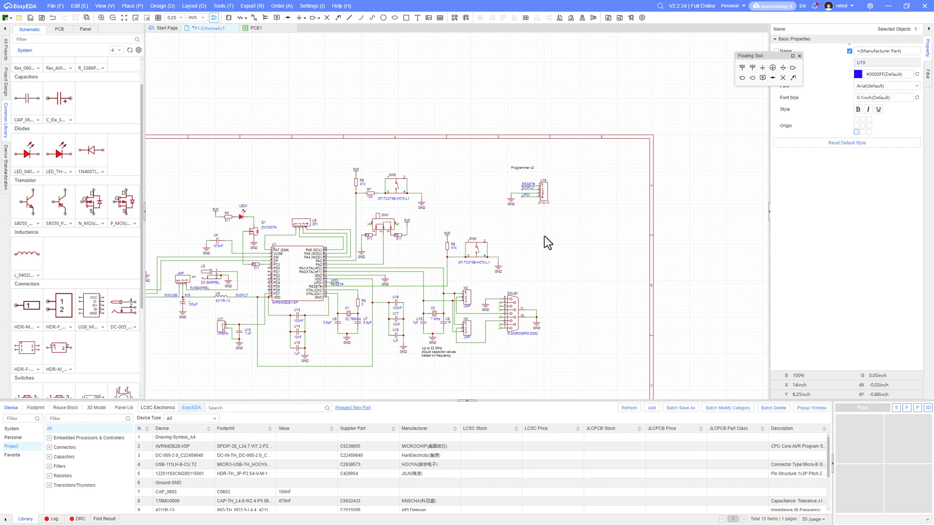
pyautogui.scroll(3, 523, 227)
pyautogui.moveTo(523, 226); pyautogui.dragTo(684, 181, button='right')
pyautogui.moveTo(345, 274); pyautogui.dragTo(456, 254, button='right')
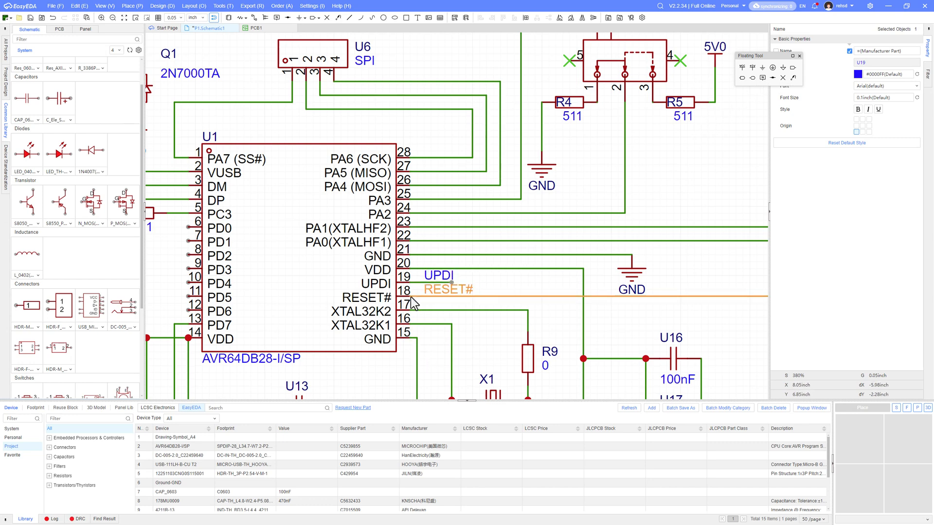
# Place net labels on the wires of U1 pins 28 down to 22.
pyautogui.click(440, 280)
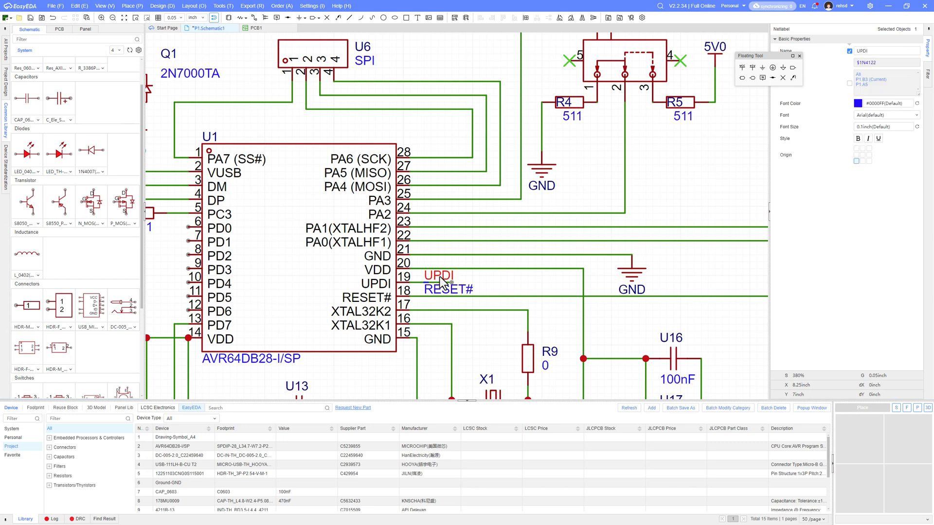
pyautogui.click(762, 78)
pyautogui.scroll(3, 430, 161)
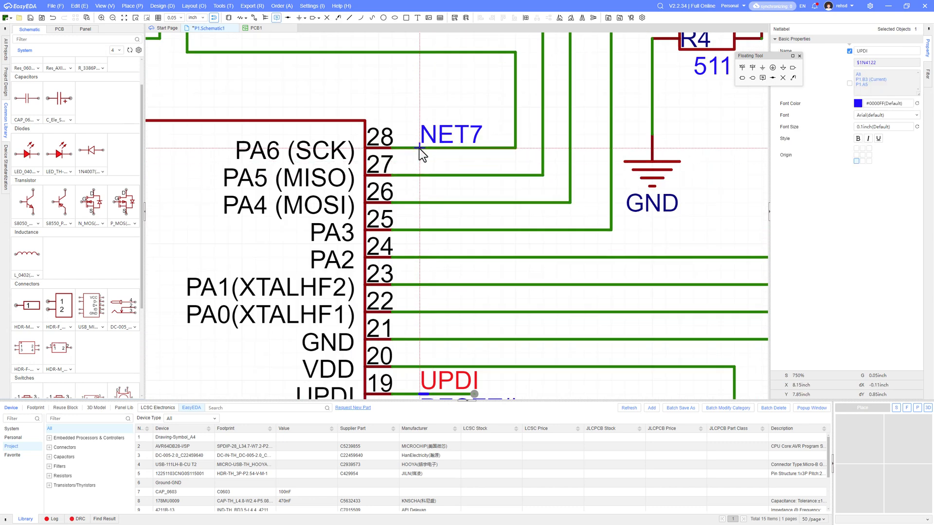
pyautogui.click(419, 147)
pyautogui.click(419, 175)
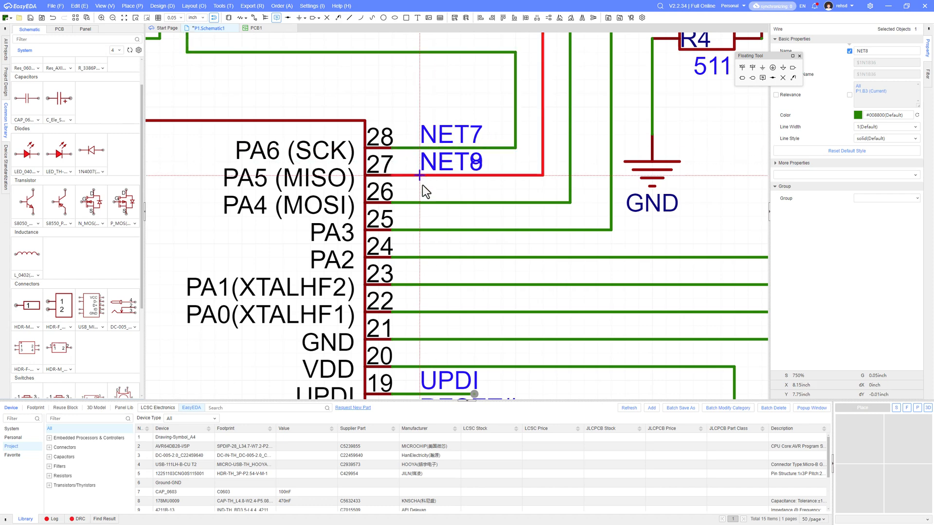
pyautogui.click(419, 202)
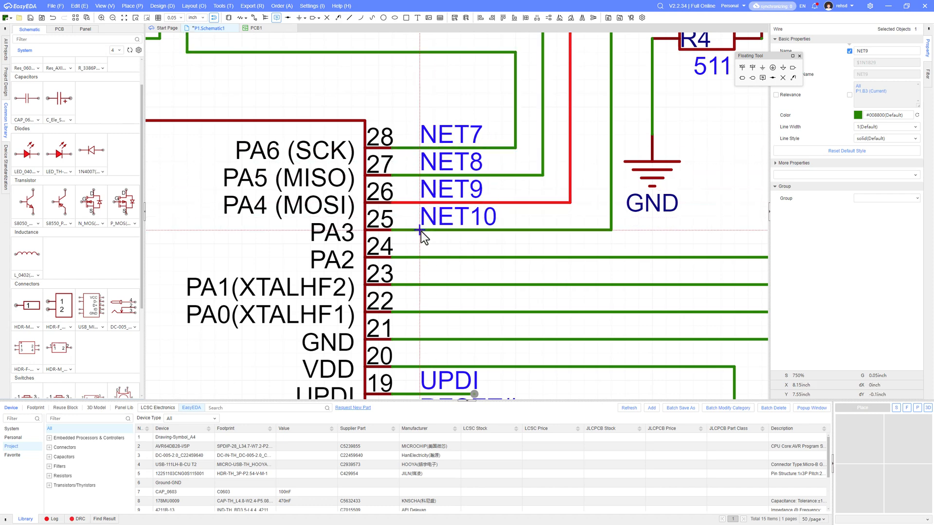
pyautogui.click(420, 230)
pyautogui.click(420, 257)
pyautogui.click(420, 284)
pyautogui.click(420, 312)
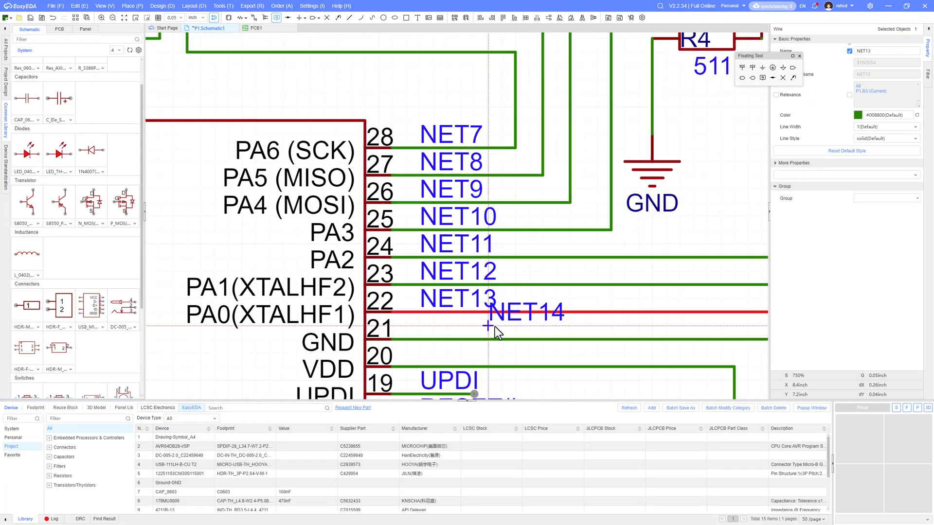
pyautogui.press('Escape')
# Rename the pin 28 and pin 27 net labels to SCK and MISO.
pyautogui.doubleClick(451, 135)
pyautogui.write('SCK')
pyautogui.press('Return')
pyautogui.doubleClick(454, 159)
pyautogui.write('MISO')
pyautogui.press('Return')
# Rename the pin 24 and pin 23 net labels to SW1 and TXD.
pyautogui.doubleClick(444, 189)
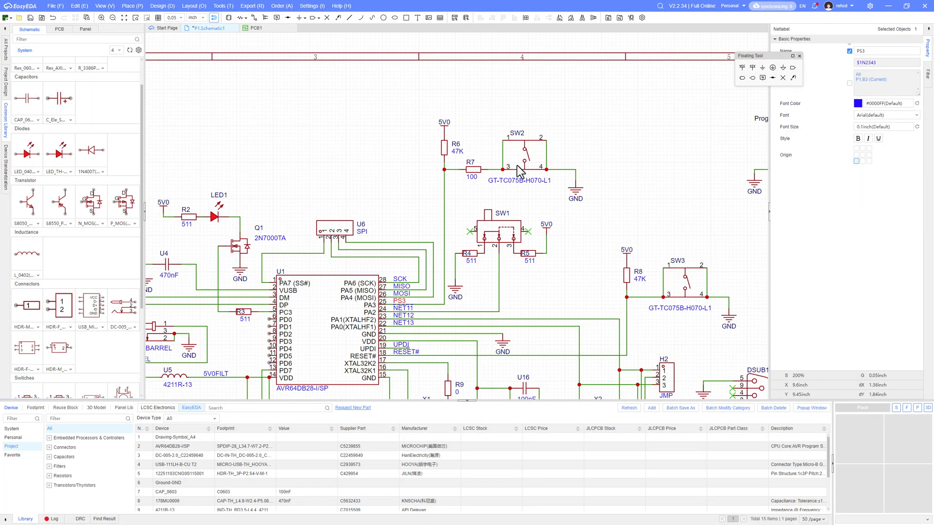
pyautogui.scroll(3, 408, 273)
pyautogui.doubleClick(411, 274)
pyautogui.write('SW1')
pyautogui.press('Return')
pyautogui.scroll(-4, 424, 313)
pyautogui.scroll(2, 420, 226)
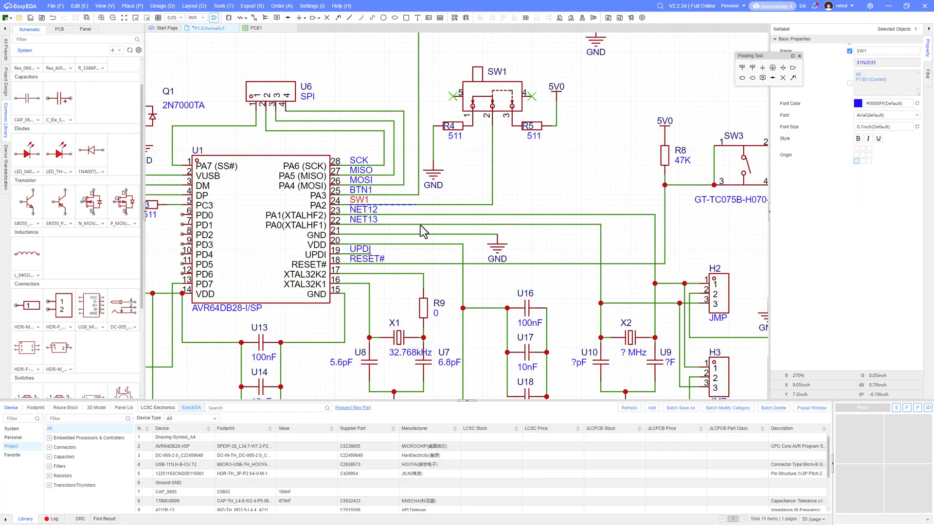
pyautogui.doubleClick(364, 210)
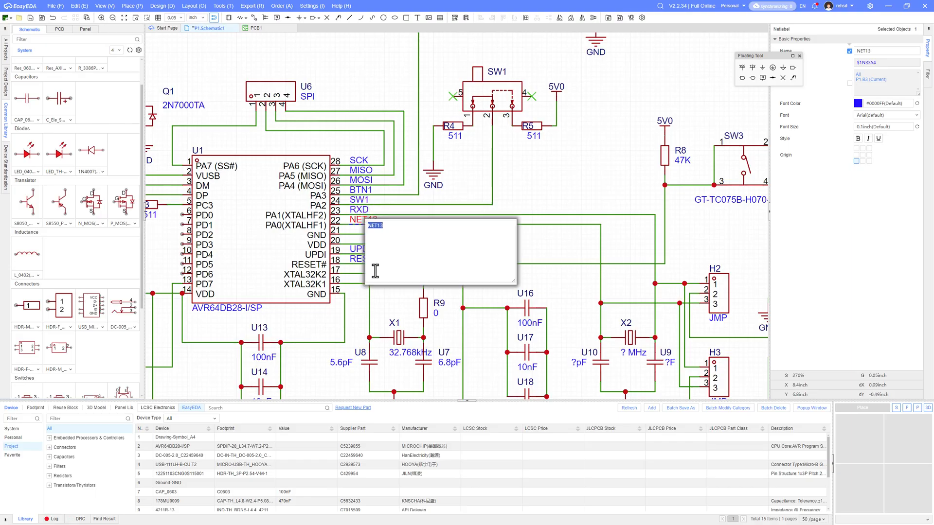
pyautogui.write('TXD')
pyautogui.press('Return')
# Label the pin 17 and pin 16 crystal wires XTAL32K2 and XTAL32K1.
pyautogui.scroll(5, 369, 272)
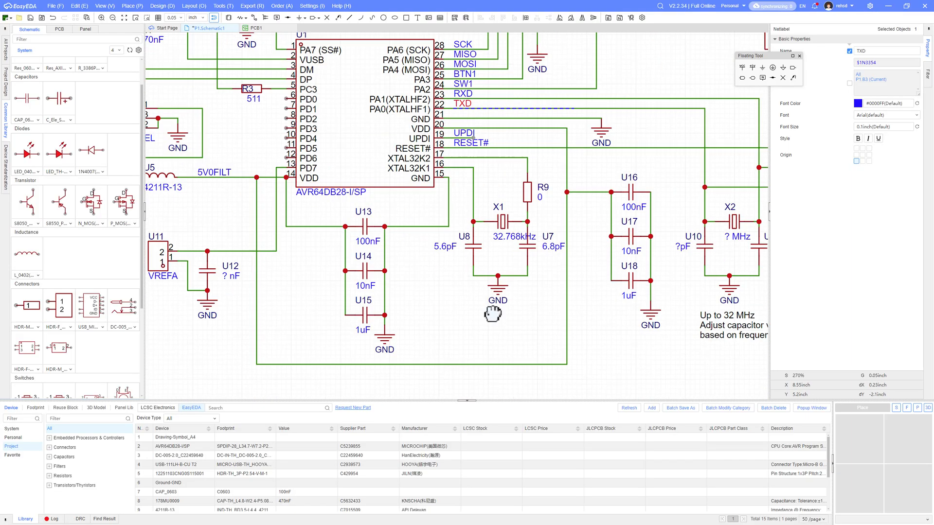
pyautogui.moveTo(461, 153); pyautogui.dragTo(427, 256, button='right')
pyautogui.click(427, 256)
pyautogui.click(427, 283)
pyautogui.scroll(-1, 449, 243)
pyautogui.doubleClick(452, 242)
pyautogui.write('XTAL32K2')
pyautogui.doubleClick(465, 262)
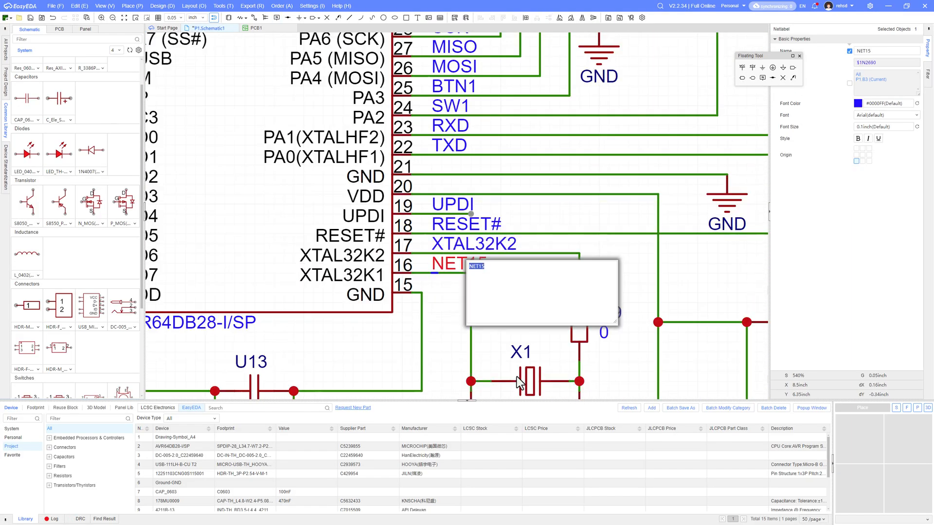
pyautogui.write('XTAL32K1')
pyautogui.press('Return')
pyautogui.scroll(-2, 516, 378)
# Add a VREFA net label on U11's output wire.
pyautogui.moveTo(494, 325); pyautogui.dragTo(488, 180, button='right')
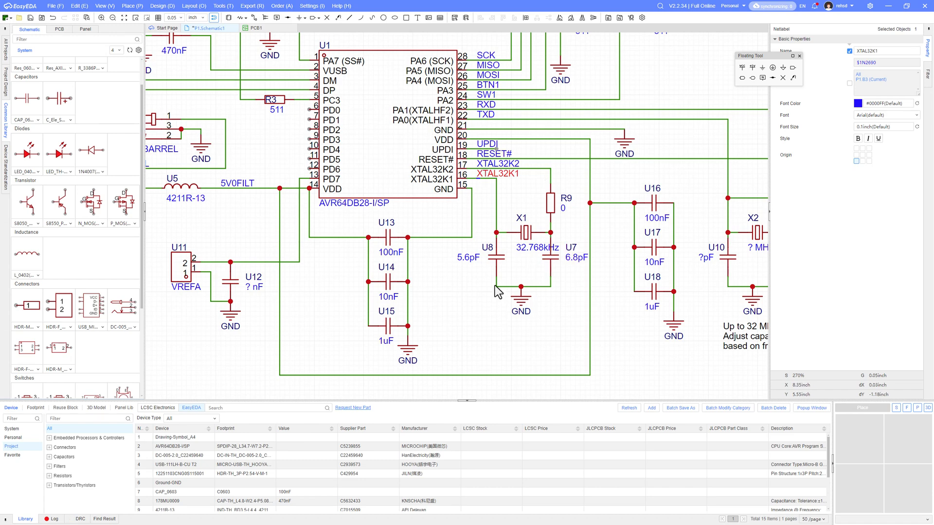
pyautogui.moveTo(272, 236); pyautogui.dragTo(489, 256, button='right')
pyautogui.hotkey('alt', 'n')
pyautogui.click(450, 282)
pyautogui.doubleClick(458, 278)
pyautogui.write('VREFA')
pyautogui.press('Return')
# Add an LED1 net label on one of U1's wires.
pyautogui.moveTo(537, 170); pyautogui.dragTo(556, 202, button='right')
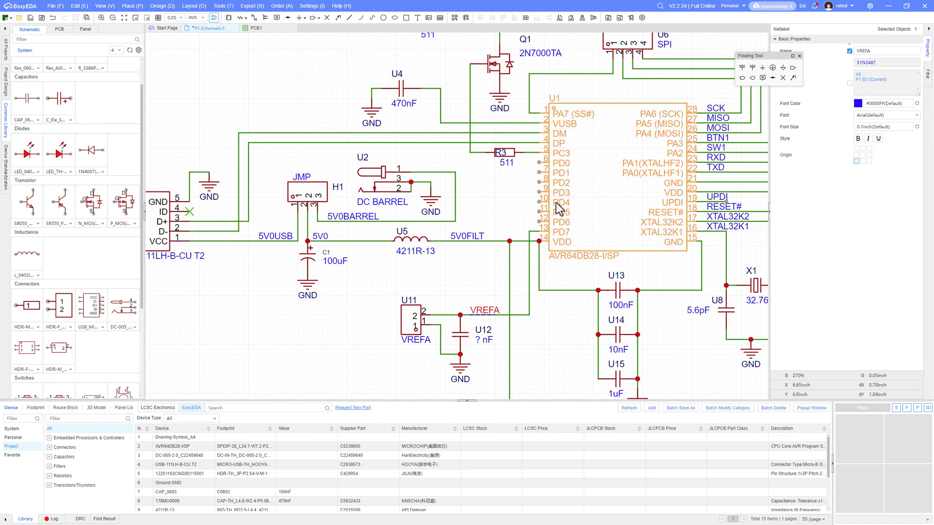
pyautogui.moveTo(495, 153); pyautogui.dragTo(513, 210, button='right')
pyautogui.click(527, 209)
pyautogui.doubleClick(539, 206)
pyautogui.write('LED1')
pyautogui.click(513, 200)
# Add net labels VUSB, DM and DP on U1's USB wires.
pyautogui.click(512, 191)
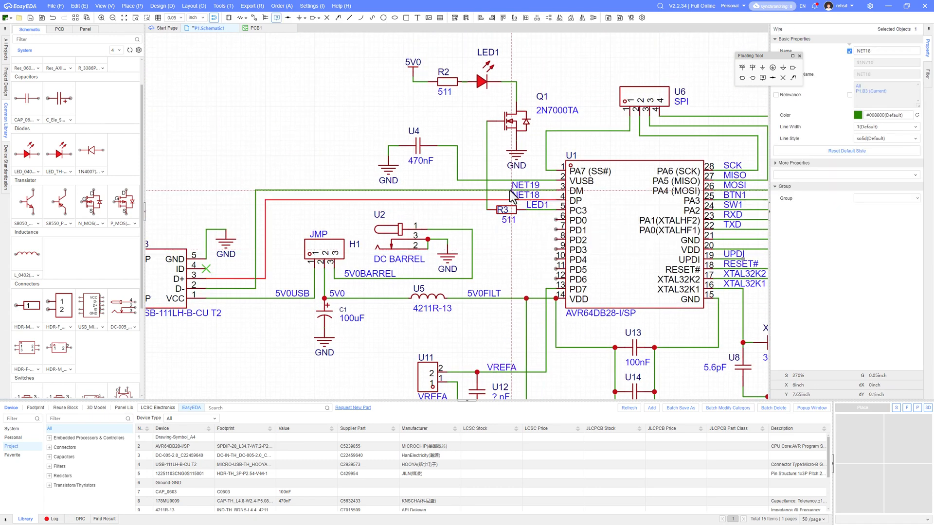
pyautogui.click(513, 181)
pyautogui.doubleClick(523, 177)
pyautogui.write('VUSB')
pyautogui.doubleClick(524, 187)
pyautogui.write('DM')
pyautogui.doubleClick(523, 195)
pyautogui.write('DP')
# Add an SS# net label on U1's PA7 wire.
pyautogui.moveTo(608, 160); pyautogui.dragTo(436, 212, button='right')
pyautogui.click(399, 182)
pyautogui.doubleClick(407, 178)
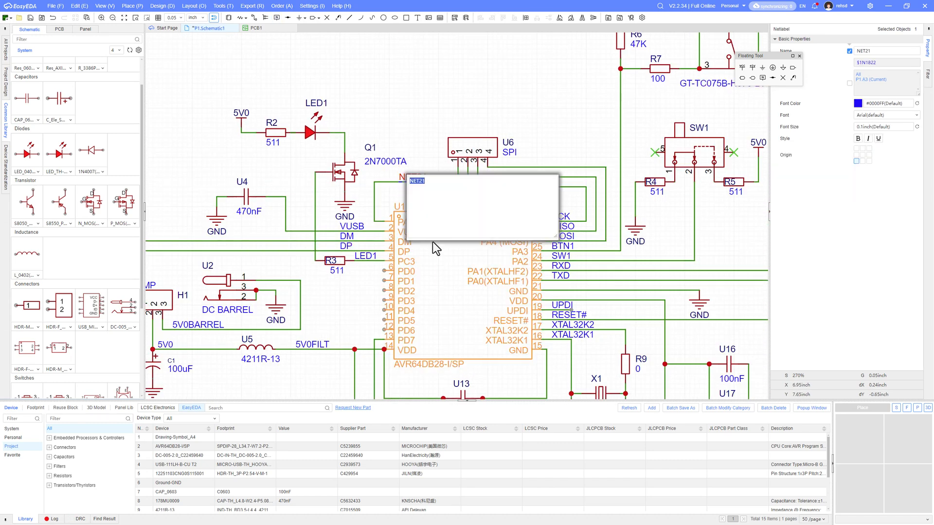
pyautogui.write('SS#')
pyautogui.press('Escape')
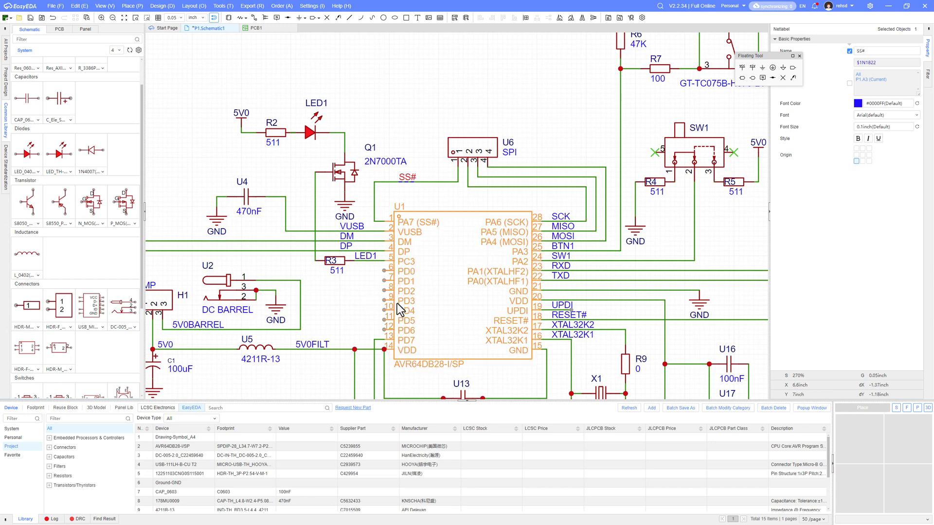
pyautogui.scroll(-3, 363, 239)
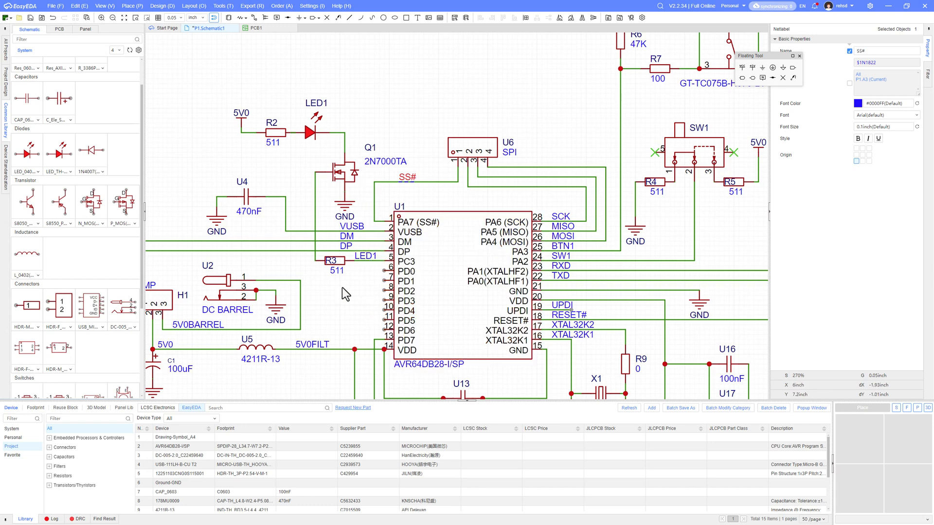
pyautogui.moveTo(345, 305); pyautogui.dragTo(441, 232, button='right')
# Set the Programmer v2 heading's font size to 0.2 inch.
pyautogui.moveTo(371, 263); pyautogui.dragTo(514, 243, button='right')
pyautogui.moveTo(759, 162); pyautogui.dragTo(550, 224, button='right')
pyautogui.scroll(-3, 550, 223)
pyautogui.moveTo(726, 159); pyautogui.dragTo(607, 210, button='right')
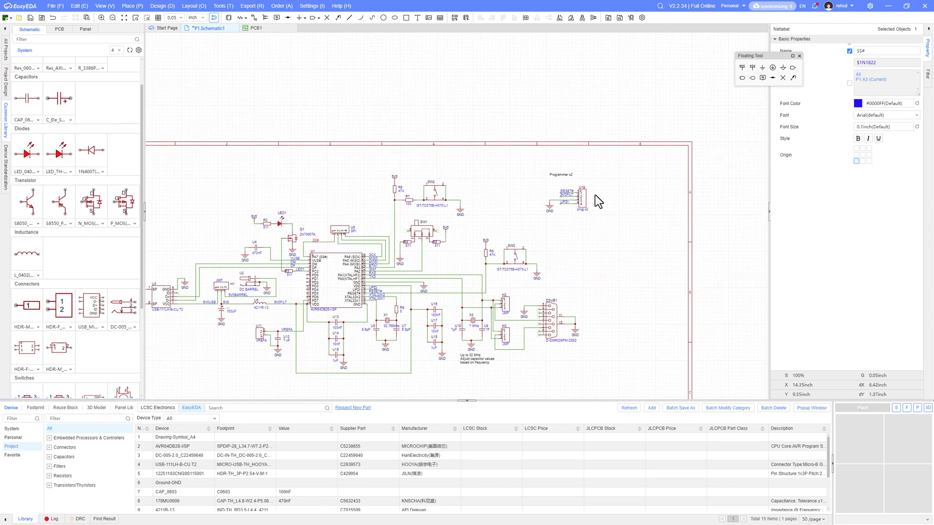
pyautogui.scroll(4, 594, 195)
pyautogui.click(559, 150)
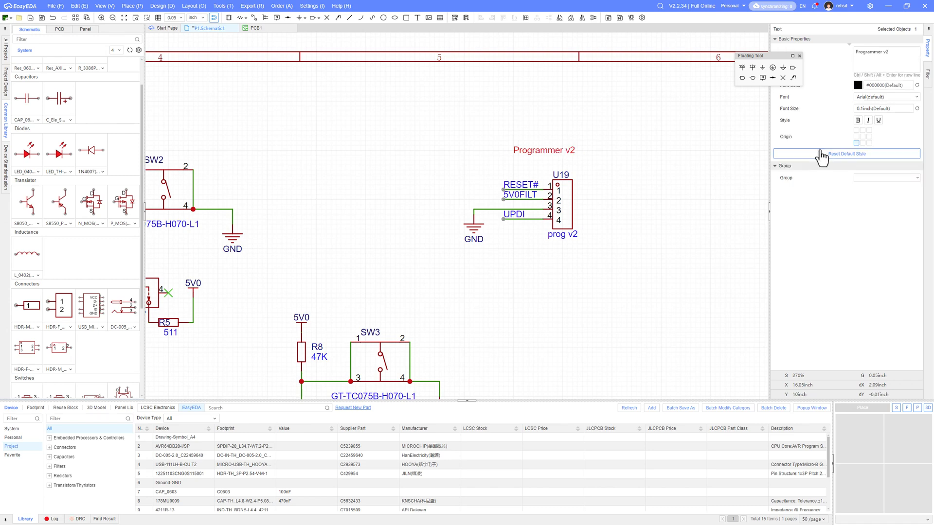
pyautogui.click(863, 108)
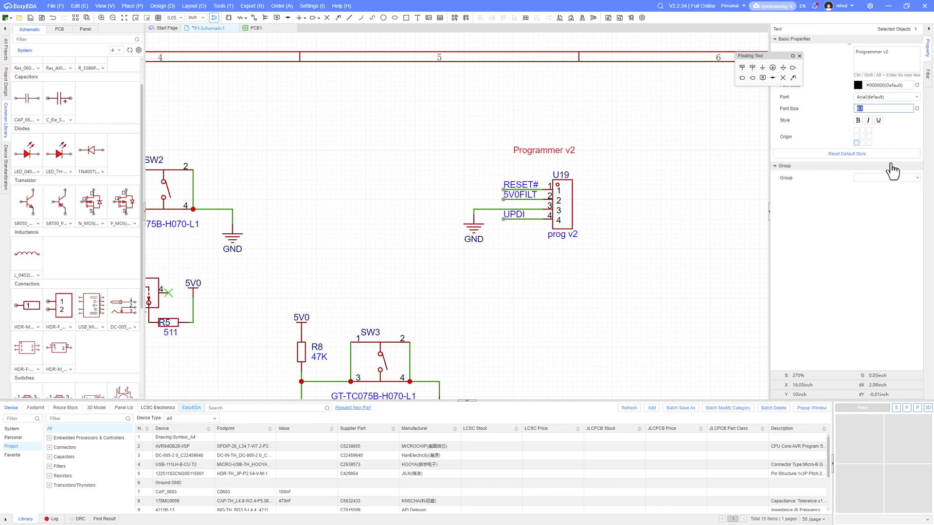
pyautogui.press('Return')
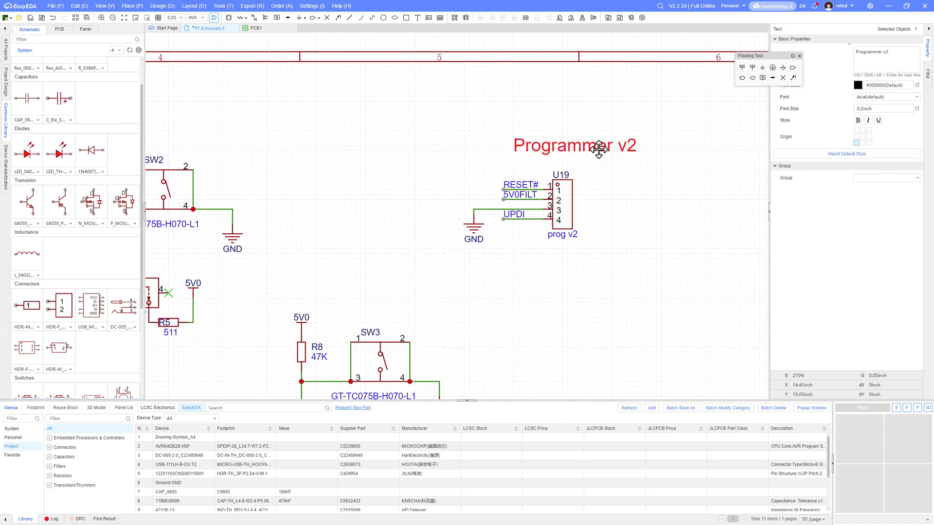
pyautogui.click(611, 296)
# Copy the heading to its right and edit the copy to read Programmer v1.
pyautogui.scroll(-3, 612, 296)
pyautogui.moveTo(613, 296); pyautogui.dragTo(437, 269, button='right')
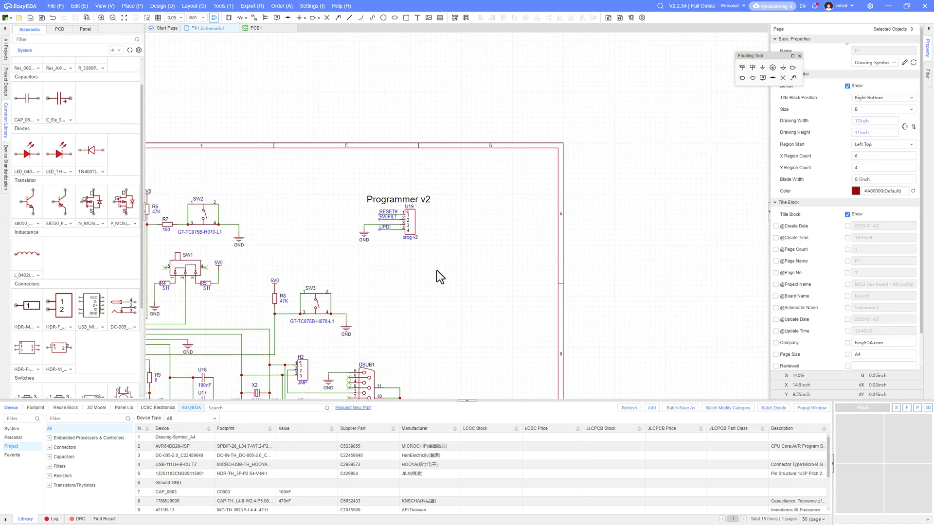
pyautogui.click(425, 205)
pyautogui.hotkey('ctrl', 'c')
pyautogui.hotkey('ctrl', 'v')
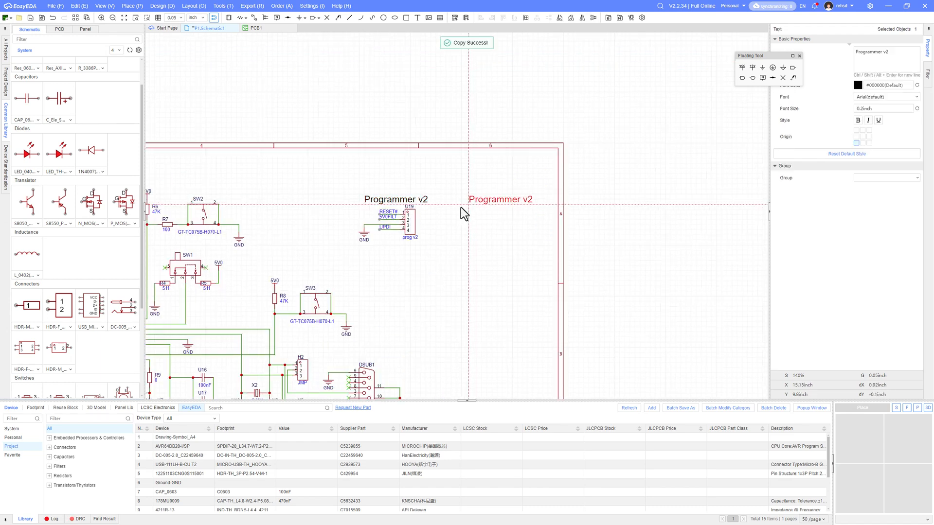
pyautogui.click(458, 204)
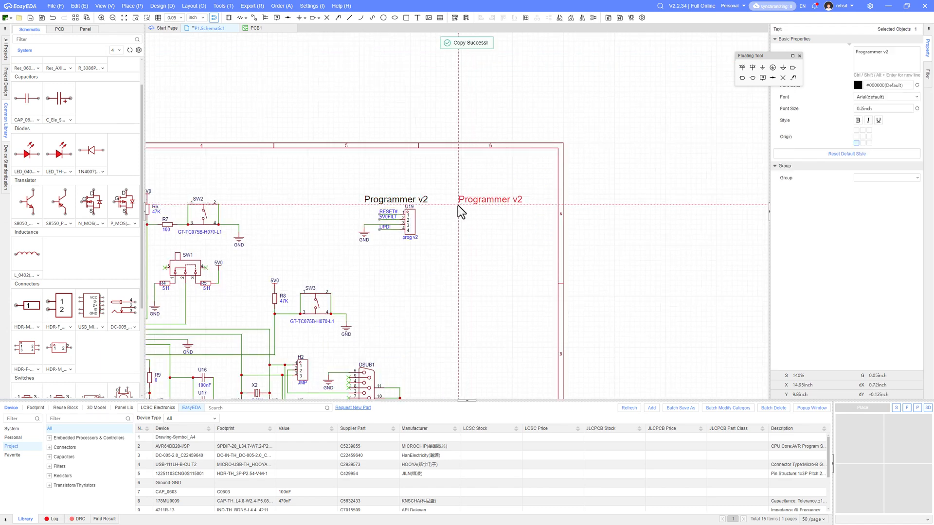
pyautogui.doubleClick(519, 201)
pyautogui.click(542, 232)
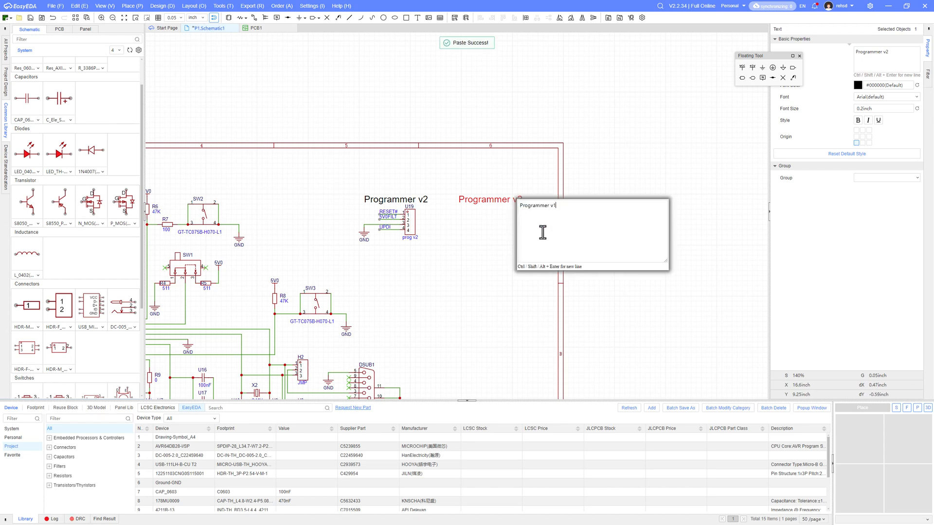
pyautogui.press('Return')
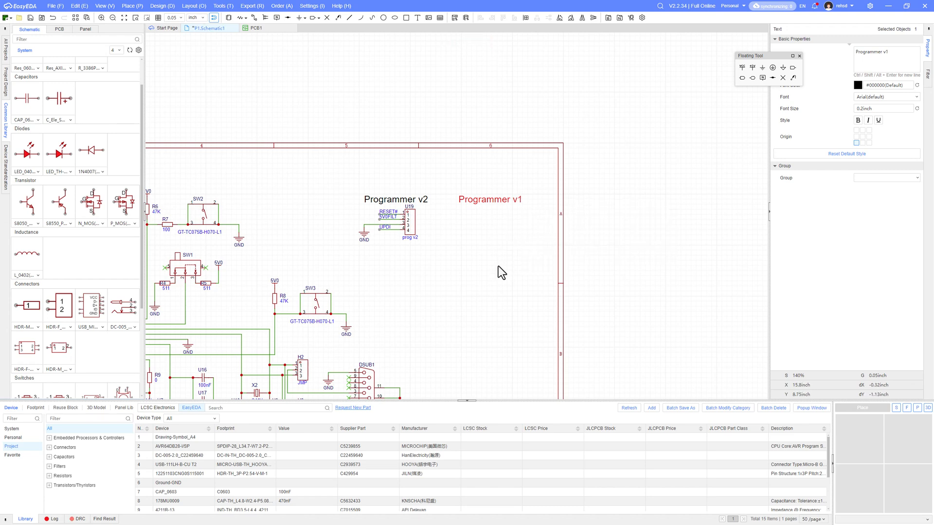
pyautogui.moveTo(490, 275); pyautogui.dragTo(500, 241, button='right')
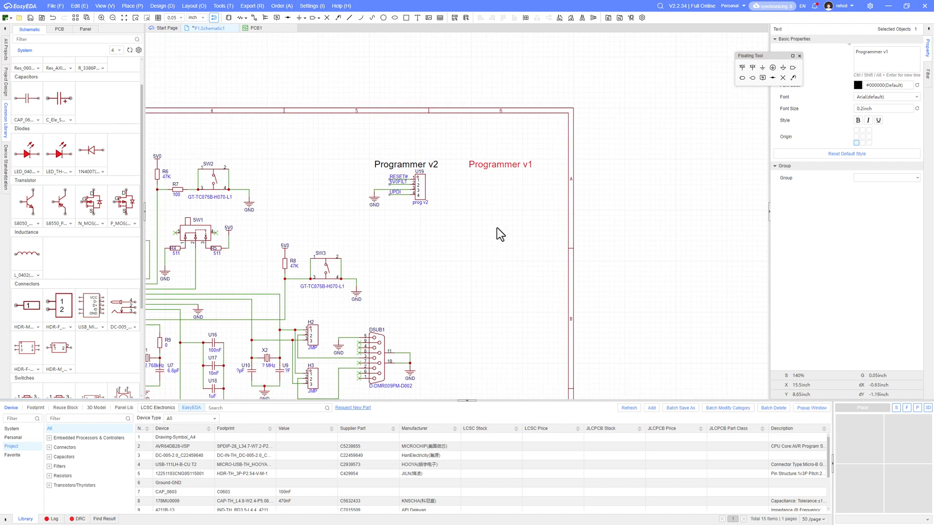
pyautogui.scroll(3, 470, 197)
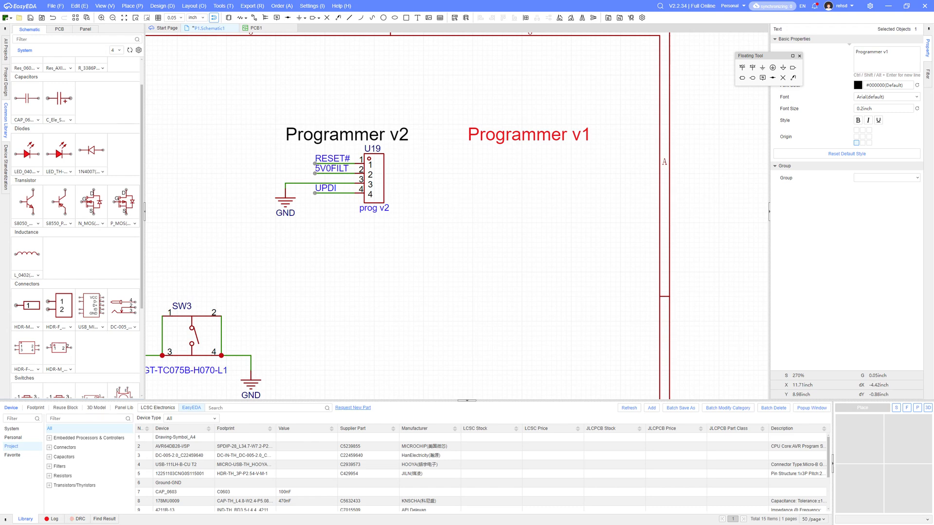
# Compare the schematic with the PDF datasheet, scrolling to Figure 5-3's 2x3 UPDI connector.
pyautogui.hotkey('alt', 'Tab')
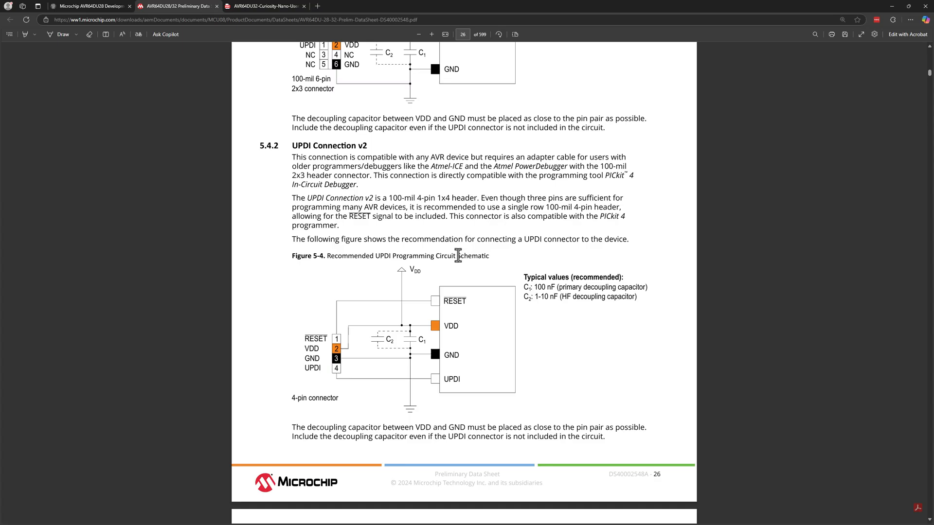
pyautogui.scroll(-1, 456, 262)
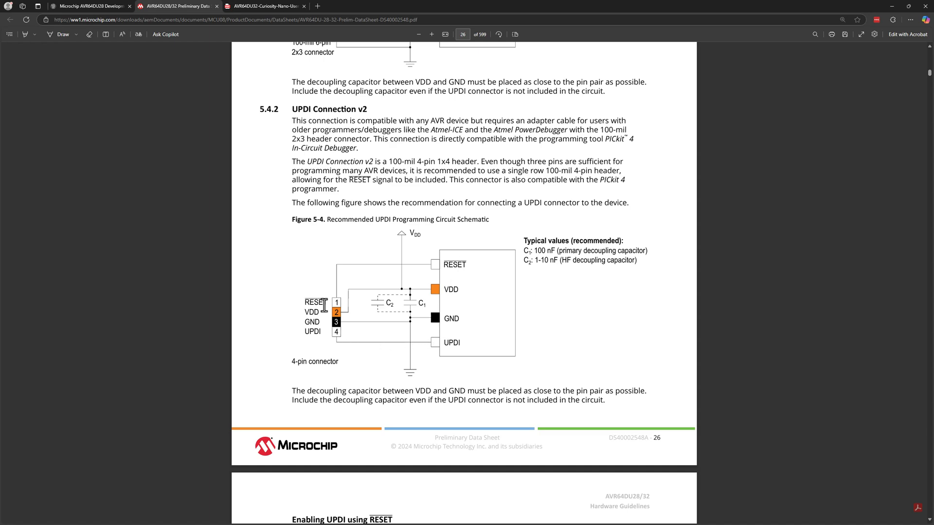
pyautogui.hotkey('alt', 'Tab')
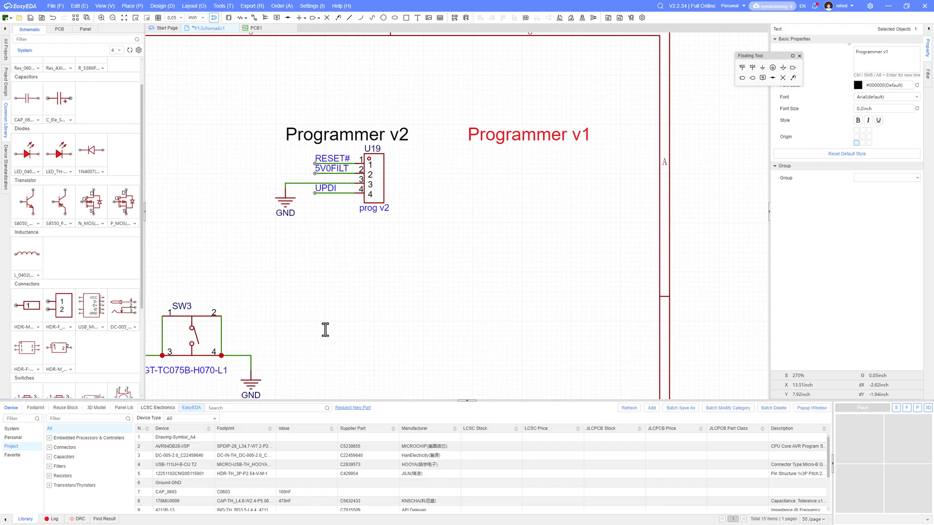
pyautogui.hotkey('alt', 'Tab')
pyautogui.hotkey('alt', 'Tab')
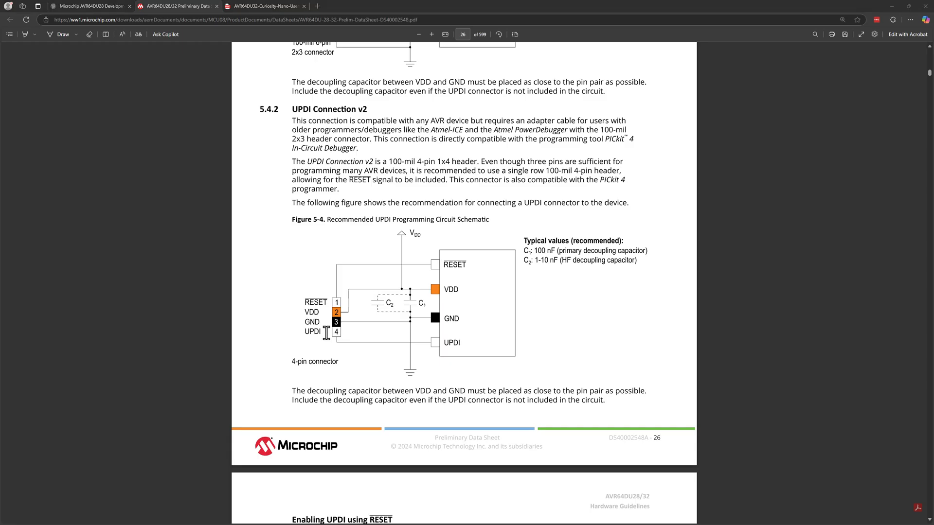
pyautogui.hotkey('alt', 'Tab')
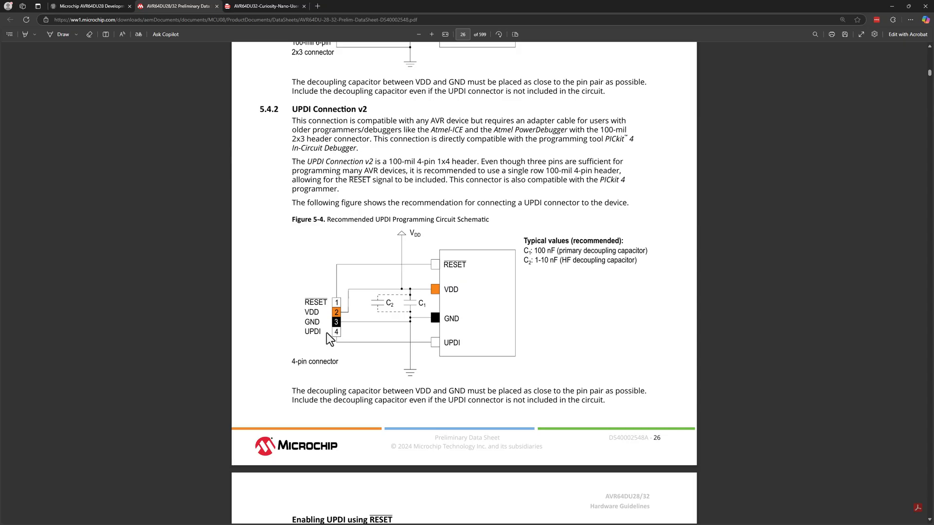
pyautogui.press('alt')
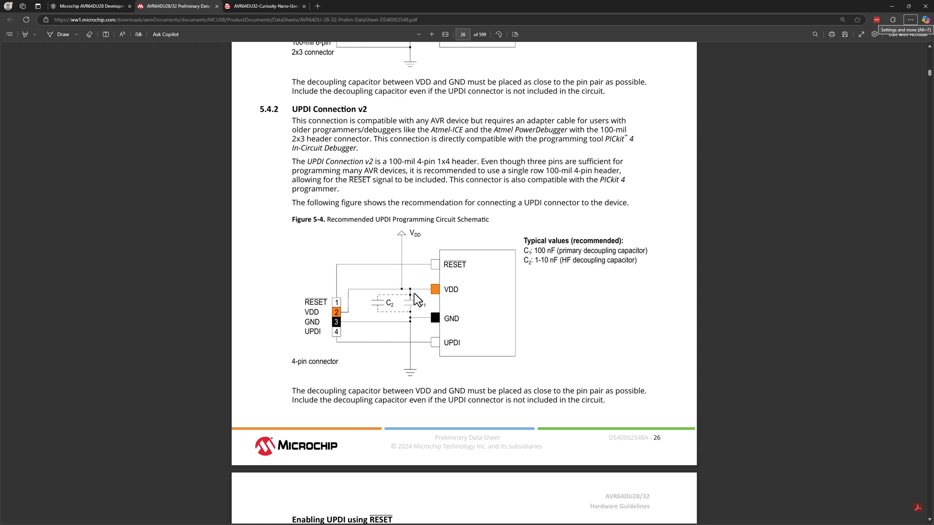
pyautogui.scroll(5, 414, 293)
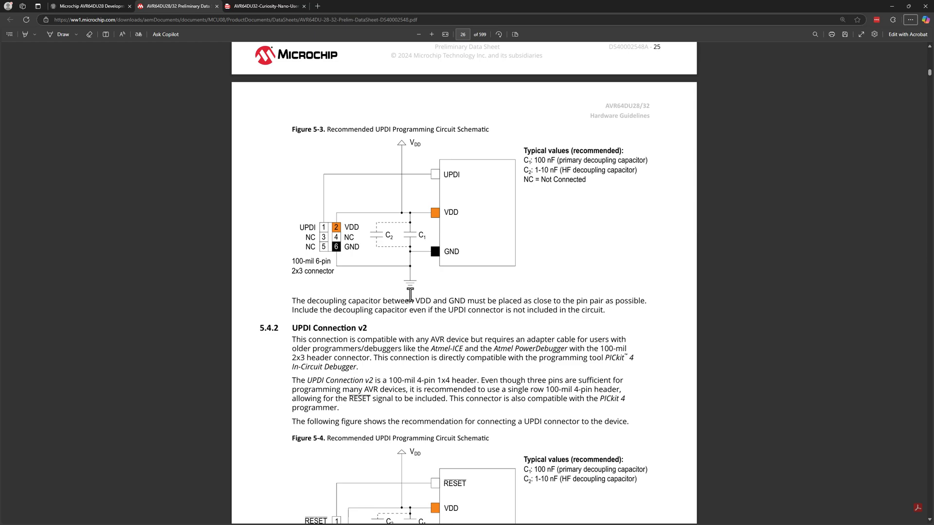
pyautogui.hotkey('alt', 'Tab')
pyautogui.hotkey('alt', 'Tab')
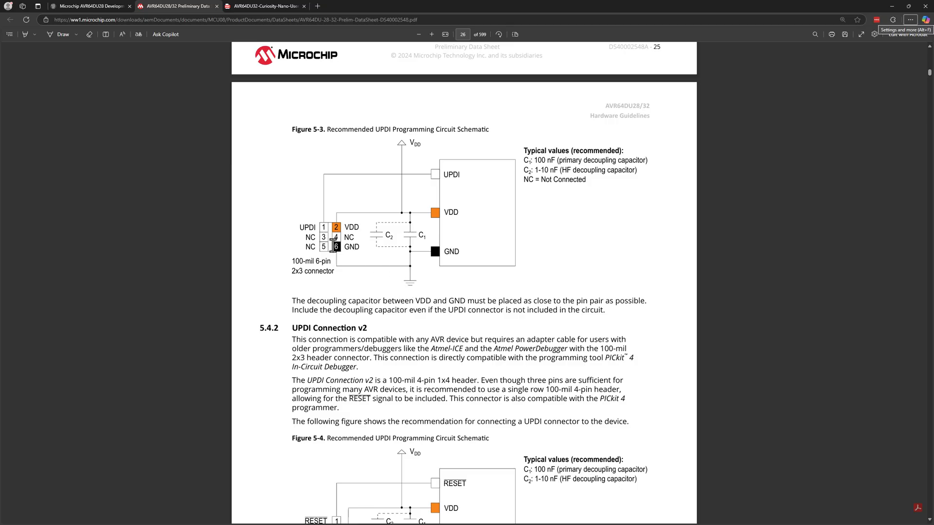
pyautogui.hotkey('alt', 'Tab')
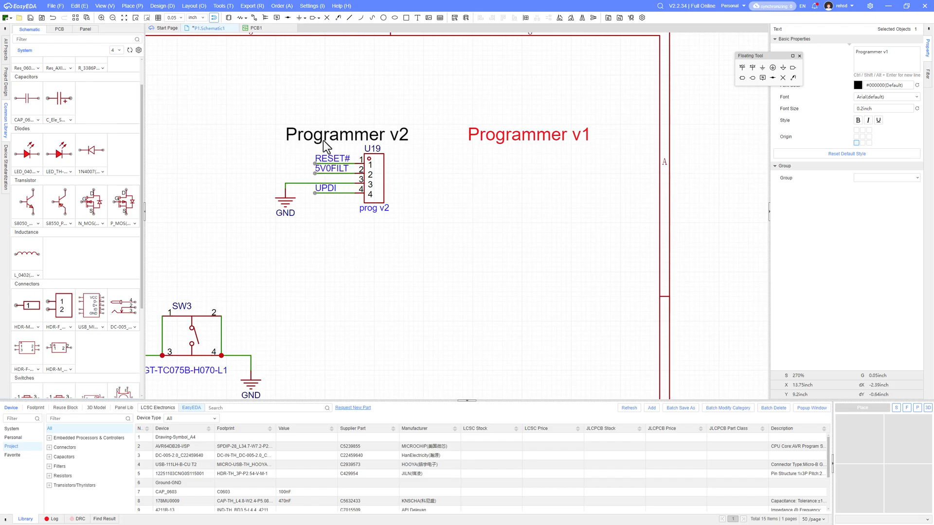
# Filter the Device library's pin headers to 2x3P and place PH-01291 below Programmer v1.
pyautogui.click(231, 21)
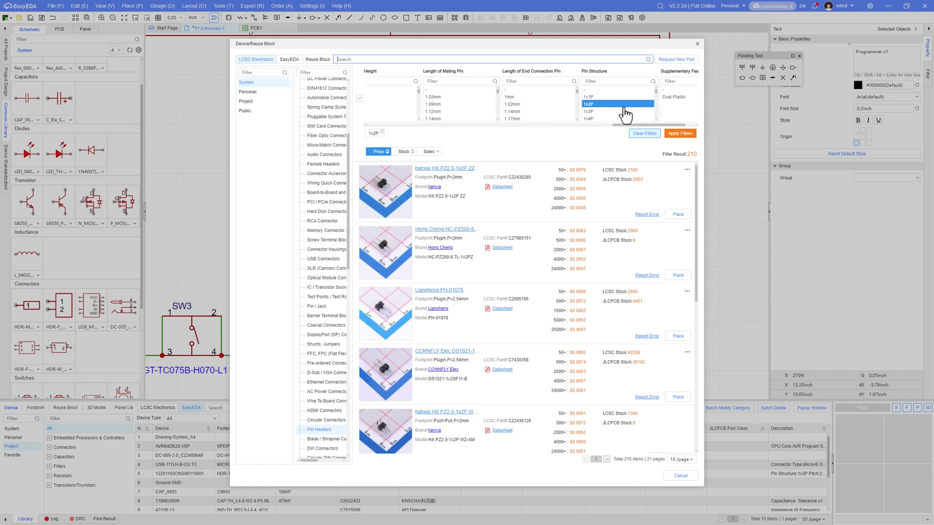
pyautogui.click(610, 104)
pyautogui.scroll(-3, 611, 108)
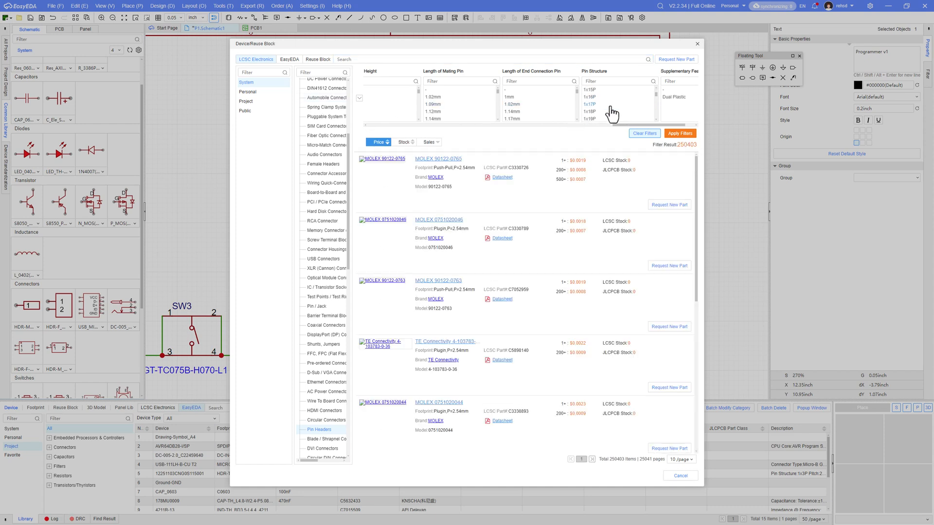
pyautogui.scroll(-3, 611, 114)
pyautogui.click(612, 118)
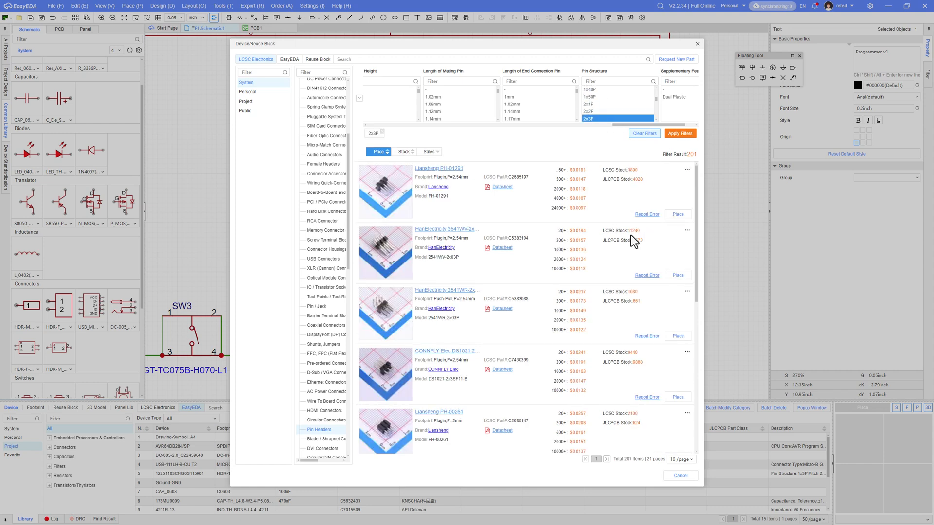
pyautogui.click(678, 215)
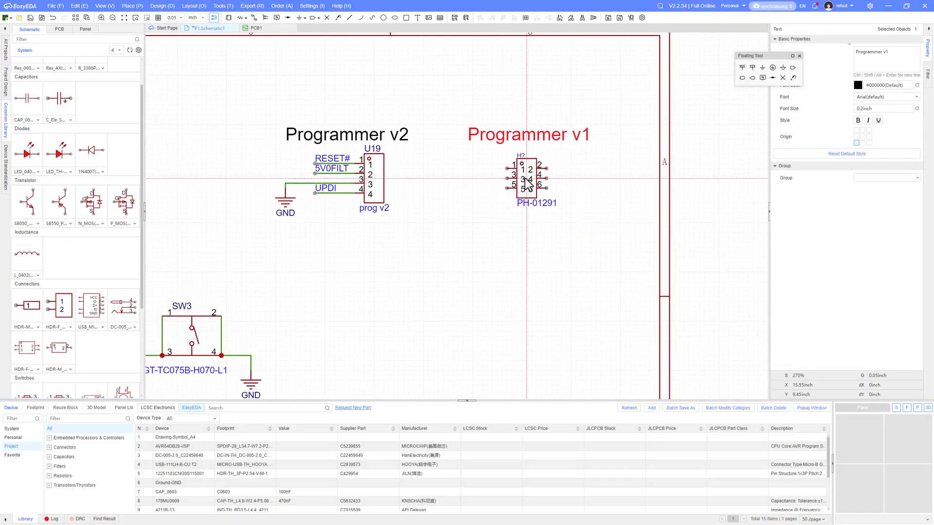
pyautogui.click(525, 179)
# Copy U19's UPDI wire onto header H4 pin 1.
pyautogui.hotkey('alt', 'Tab')
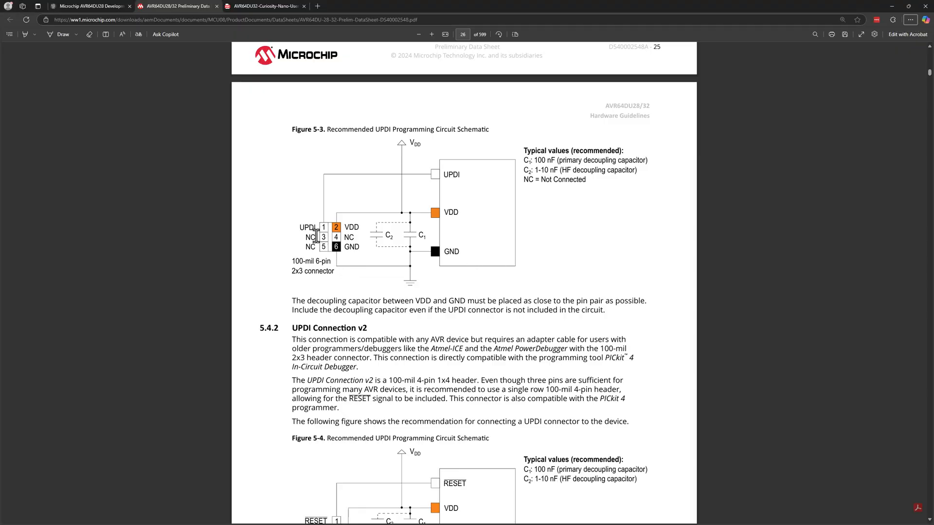
pyautogui.hotkey('alt', 'Tab')
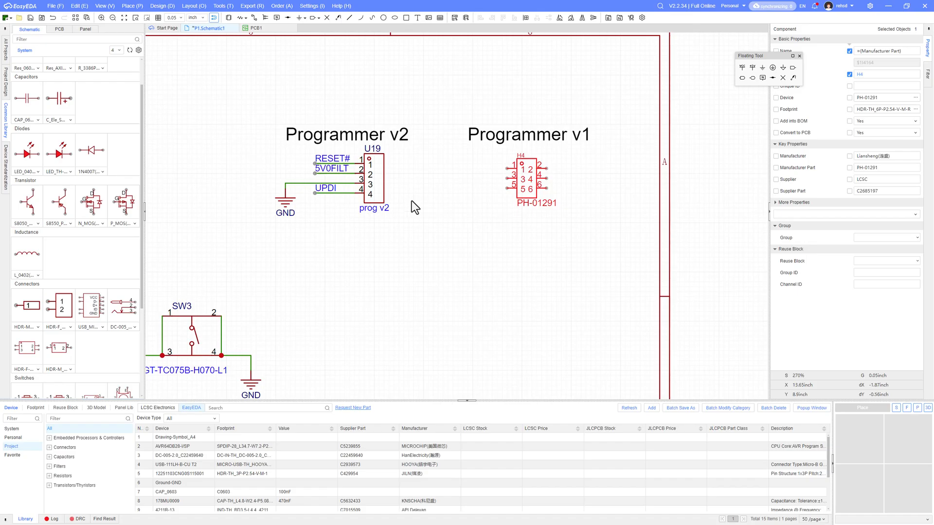
pyautogui.click(332, 195)
pyautogui.hotkey('ctrl', 'c')
pyautogui.hotkey('ctrl', 'v')
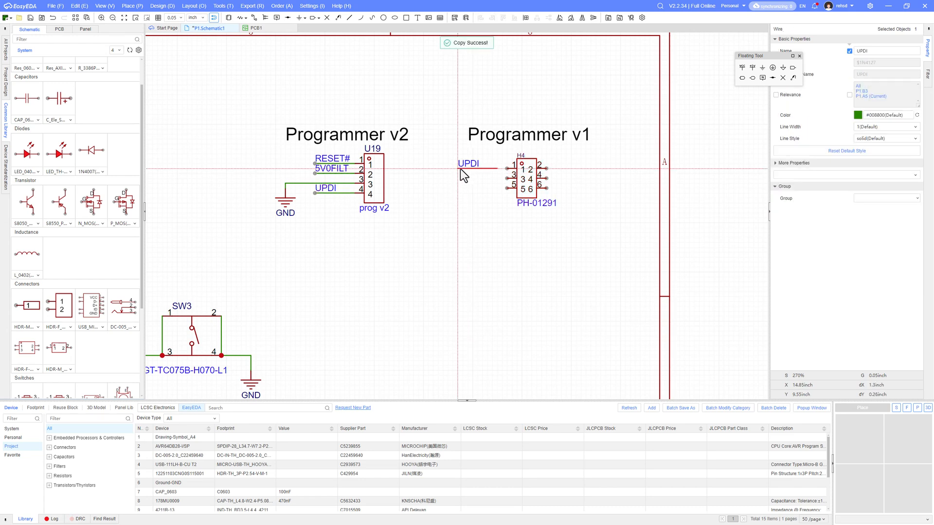
pyautogui.click(468, 170)
# Place no-connect flags on H4's pins 3 and 5.
pyautogui.hotkey('alt', 'Tab')
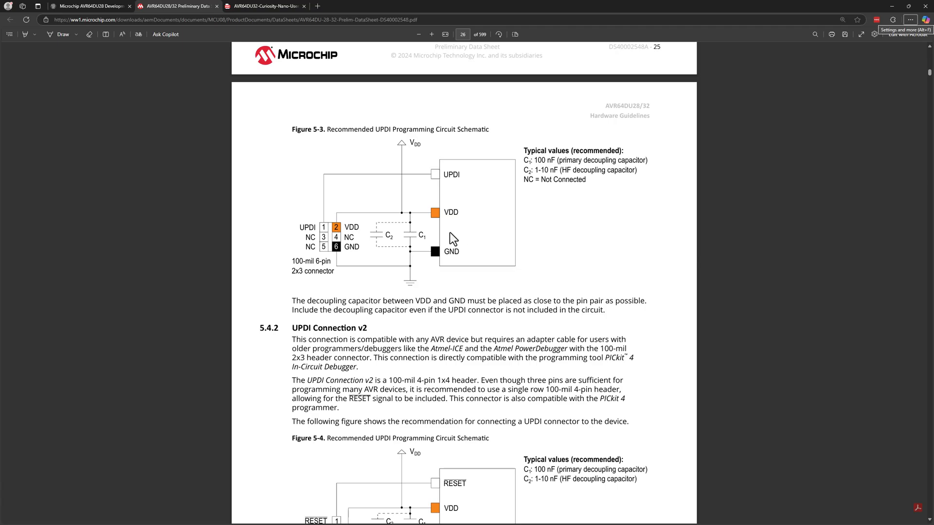
pyautogui.hotkey('alt', 'Tab')
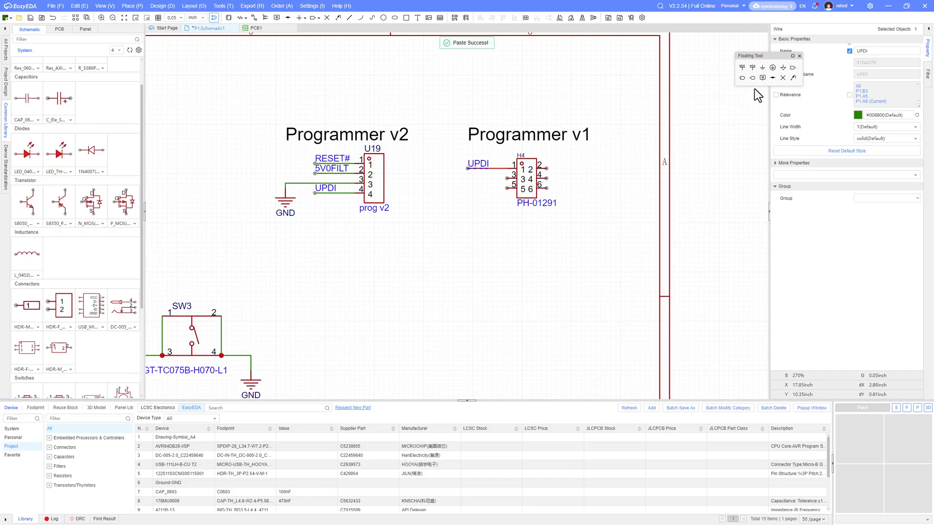
pyautogui.click(782, 78)
pyautogui.click(506, 178)
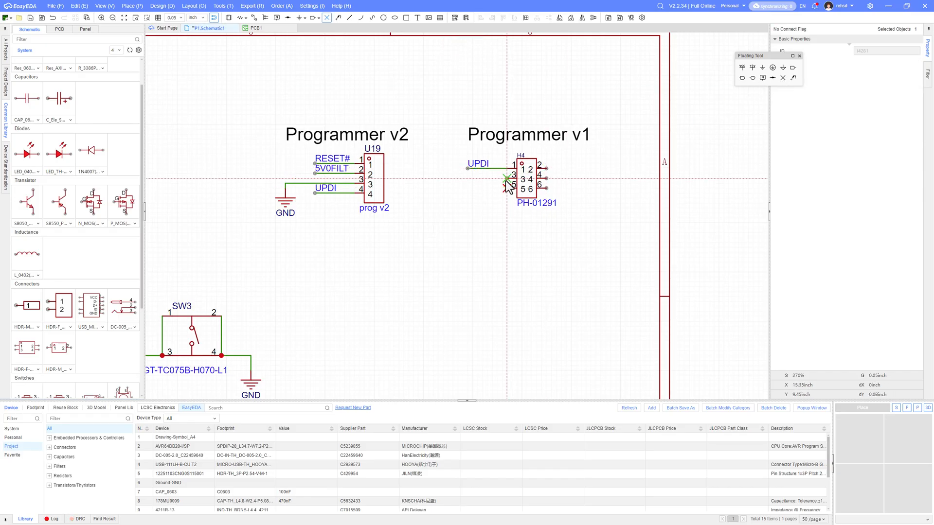
pyautogui.click(507, 188)
pyautogui.hotkey('alt', 'Tab')
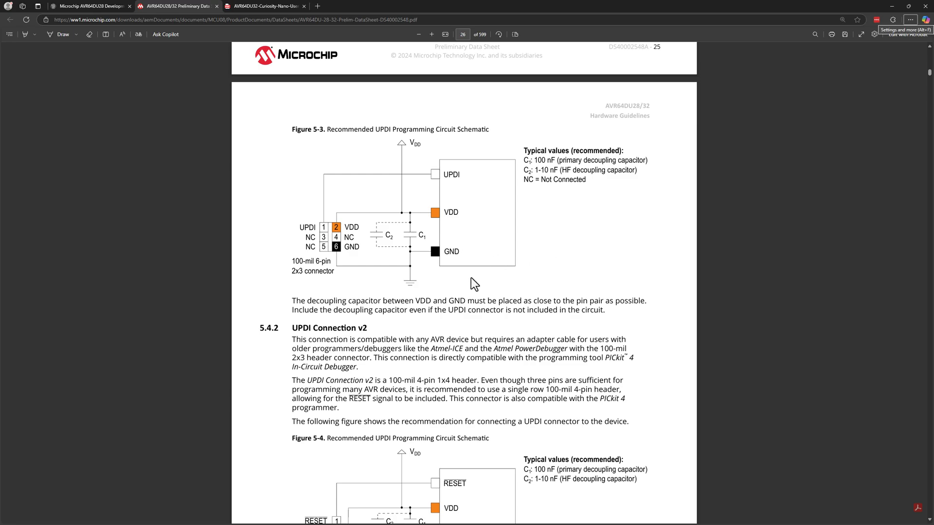
pyautogui.hotkey('alt', 'Tab')
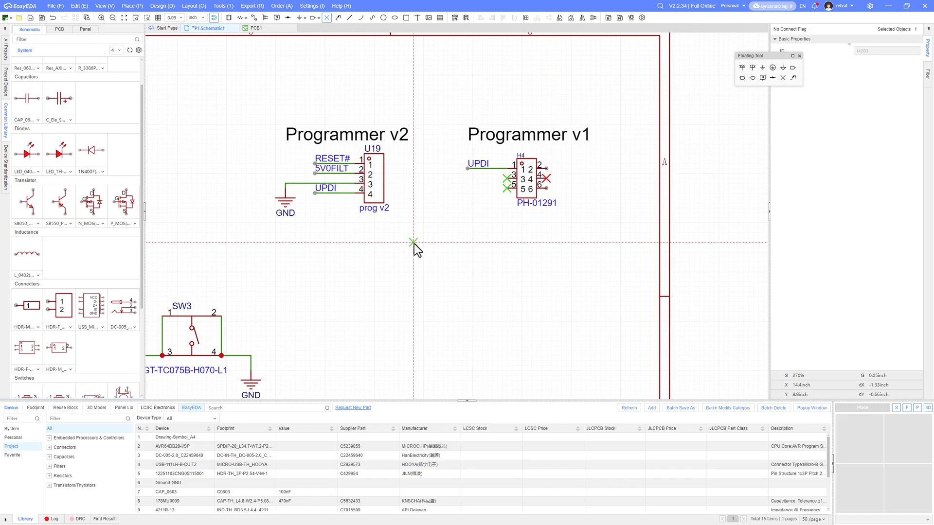
# Copy the 5V0FILT wire onto H4 pin 2.
pyautogui.click(334, 174)
pyautogui.hotkey('ctrl', 'c')
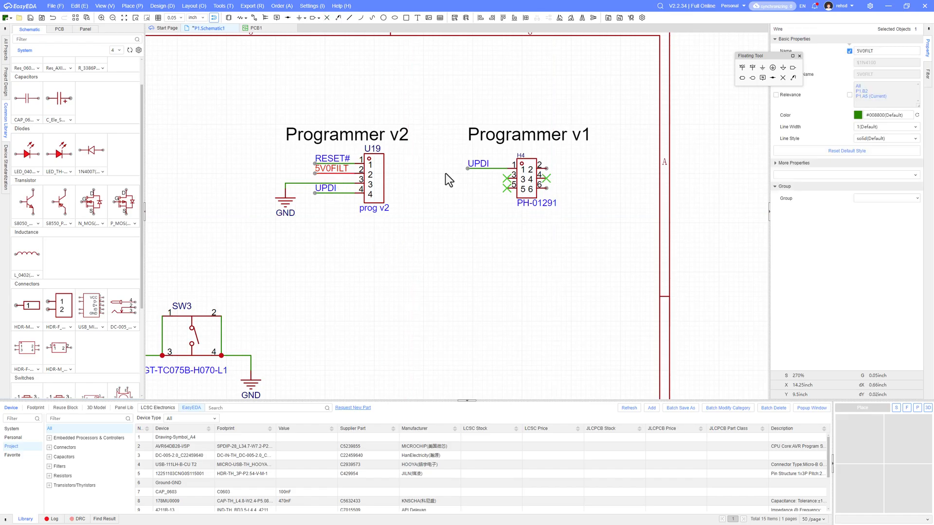
pyautogui.hotkey('ctrl', 'v')
pyautogui.click(565, 168)
pyautogui.click(593, 187)
# Wire H4 pin 6 to a new ground symbol.
pyautogui.click(762, 67)
pyautogui.click(581, 188)
pyautogui.hotkey('alt', 'w')
pyautogui.click(546, 189)
pyautogui.click(581, 189)
# Rename H4's part label to prog v1.
pyautogui.doubleClick(537, 203)
pyautogui.write('prog v1')
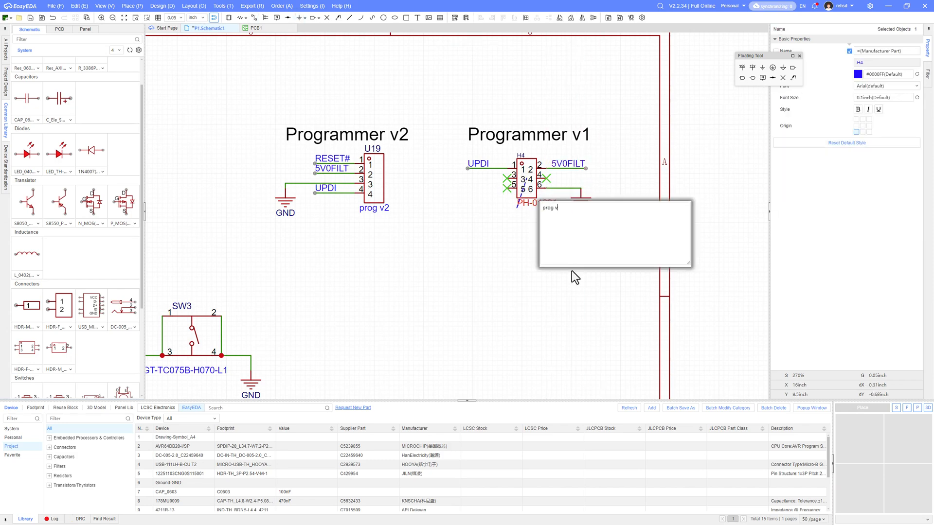
pyautogui.click(571, 270)
pyautogui.scroll(-3, 519, 256)
pyautogui.hotkey('alt', 'Tab')
pyautogui.hotkey('alt', 'Tab')
pyautogui.scroll(-2, 516, 275)
pyautogui.moveTo(510, 276); pyautogui.dragTo(539, 248, button='right')
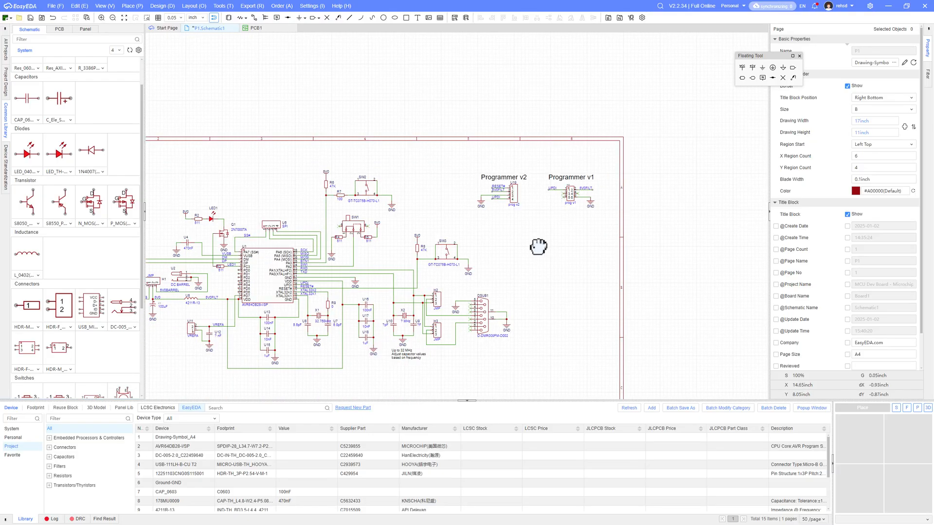
# Draw a rectangle enclosing both the Programmer v2 and Programmer v1 headers.
pyautogui.click(407, 20)
pyautogui.click(466, 162)
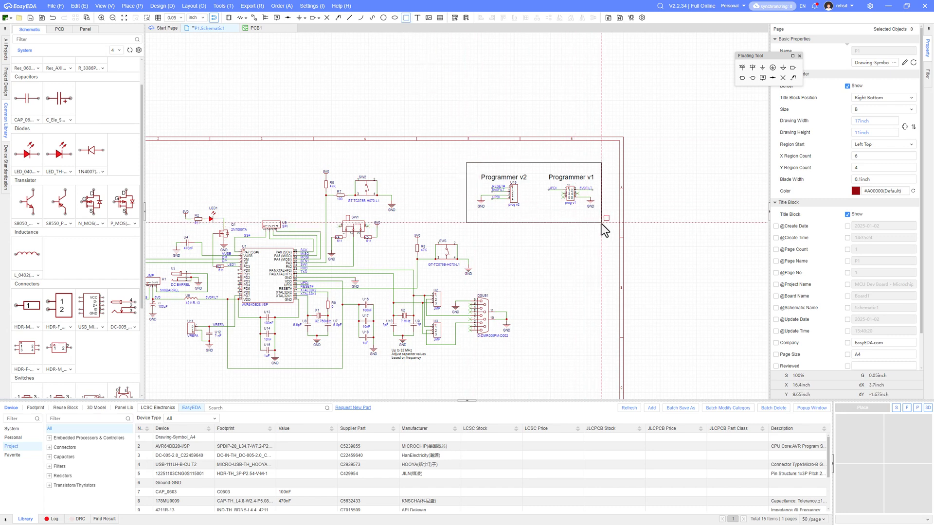
pyautogui.click(603, 221)
pyautogui.press('Escape')
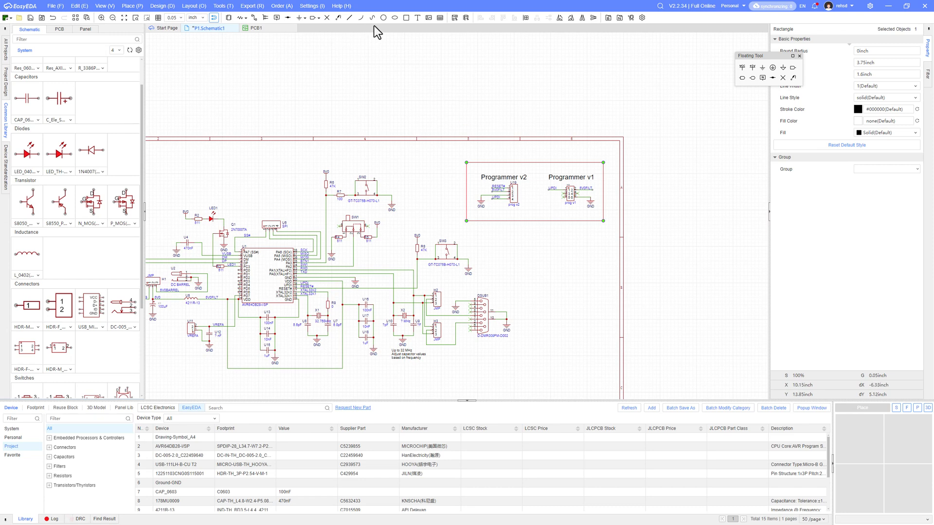
# Add a vertical divider line between the two programmer headers, spanning the box's height.
pyautogui.click(349, 17)
pyautogui.scroll(5, 608, 210)
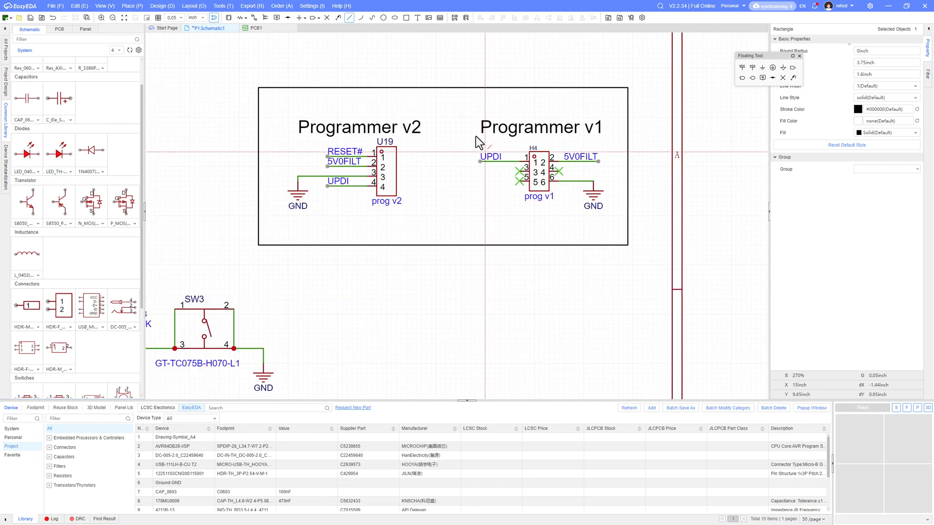
pyautogui.click(451, 89)
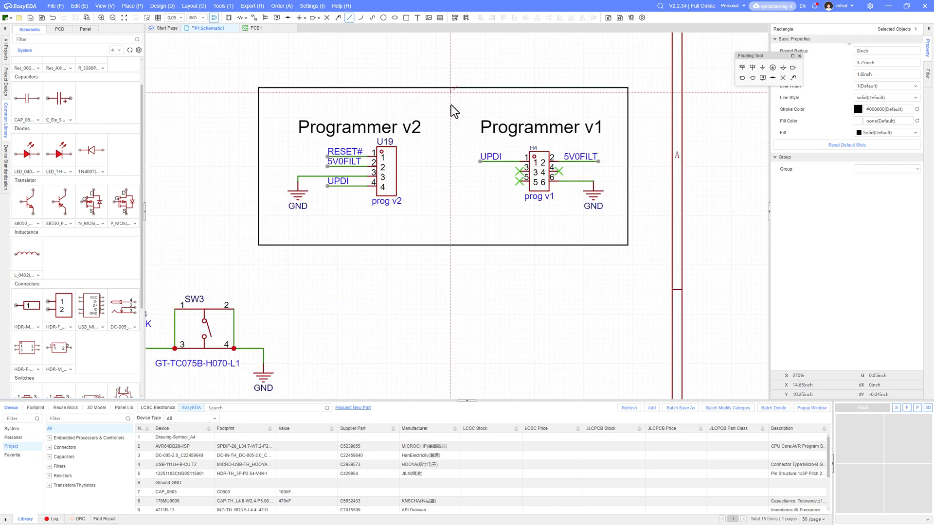
pyautogui.click(450, 246)
pyautogui.press('Escape')
pyautogui.scroll(-4, 465, 304)
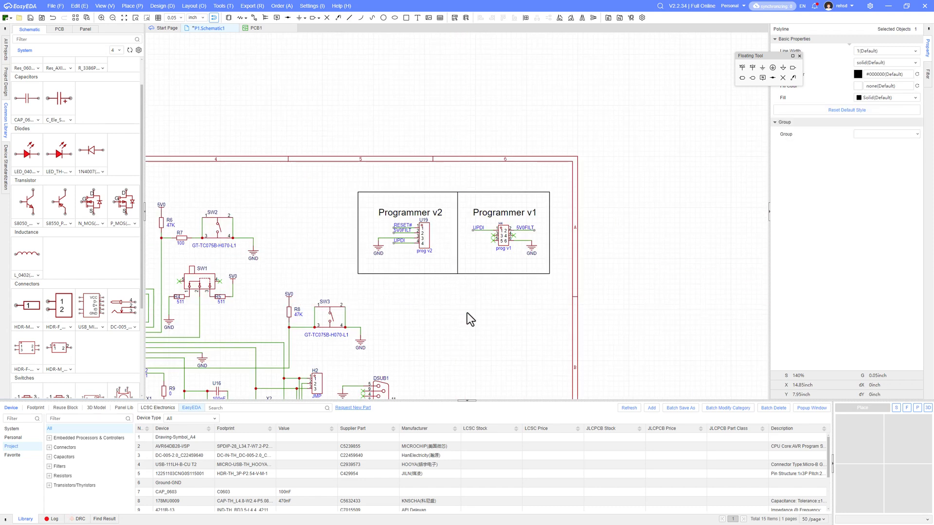
pyautogui.click(467, 313)
# Marquee-select the boxed programmer header group to move it beside the title block.
pyautogui.scroll(-3, 467, 313)
pyautogui.moveTo(471, 316); pyautogui.dragTo(601, 167, button='right')
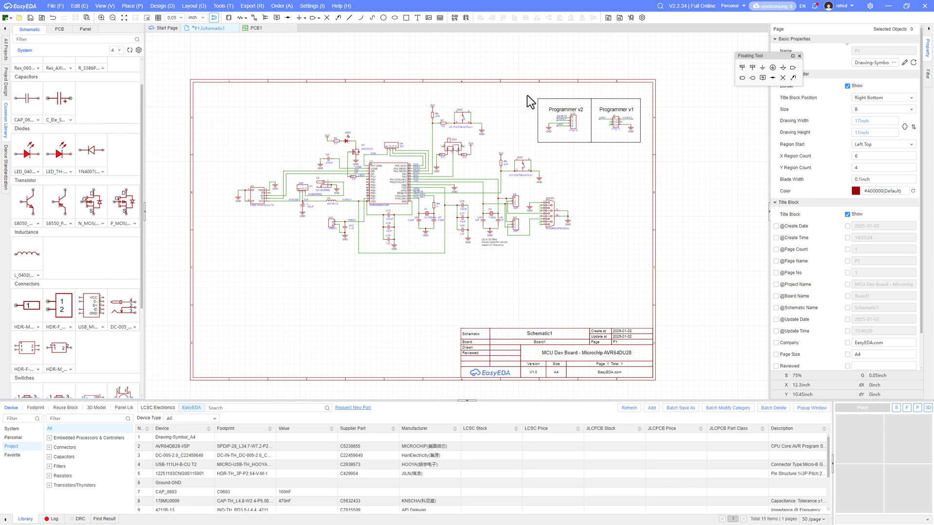
pyautogui.moveTo(526, 90); pyautogui.dragTo(406, 339)
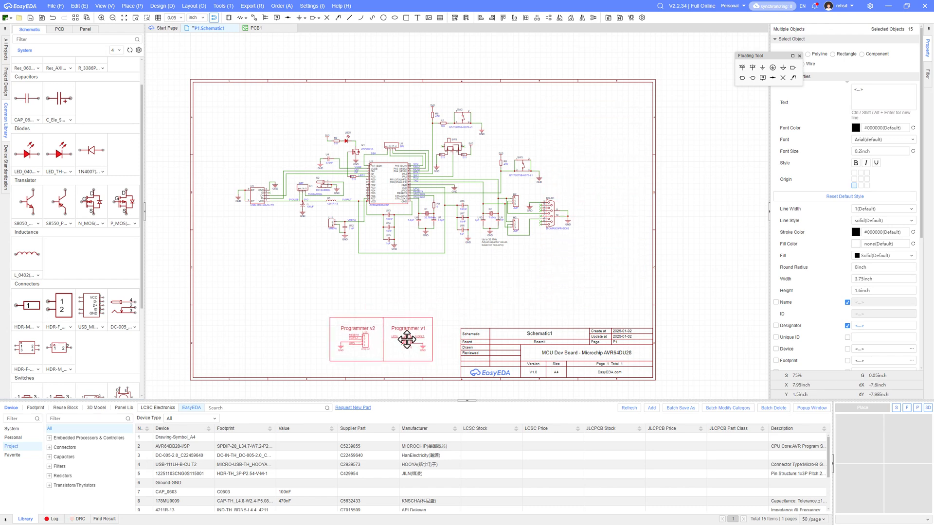
pyautogui.click(492, 269)
pyautogui.moveTo(326, 190); pyautogui.dragTo(354, 192, button='right')
pyautogui.scroll(4, 354, 191)
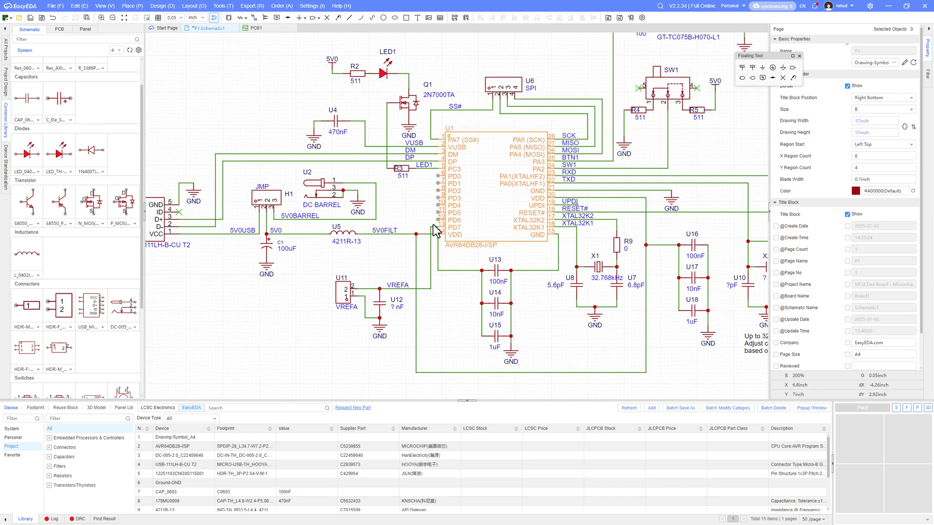
pyautogui.scroll(-3, 385, 245)
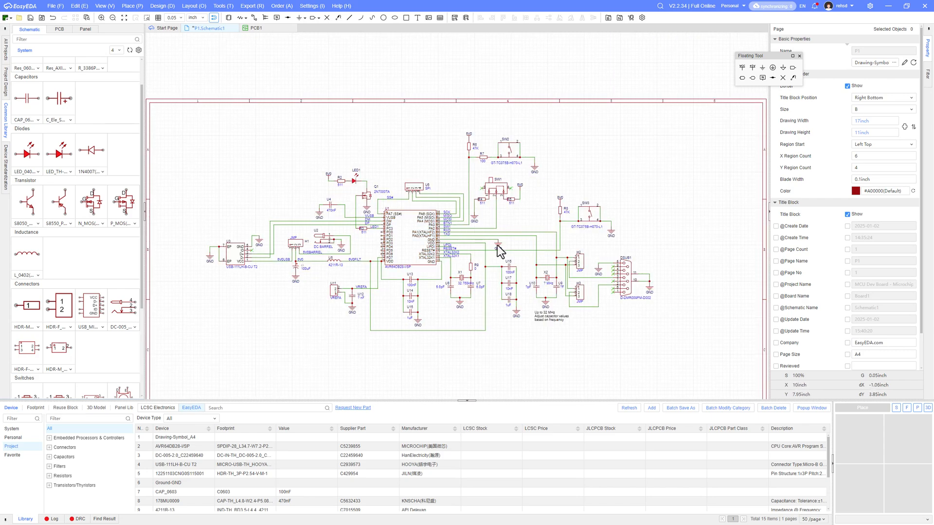
pyautogui.moveTo(472, 313); pyautogui.dragTo(489, 126, button='right')
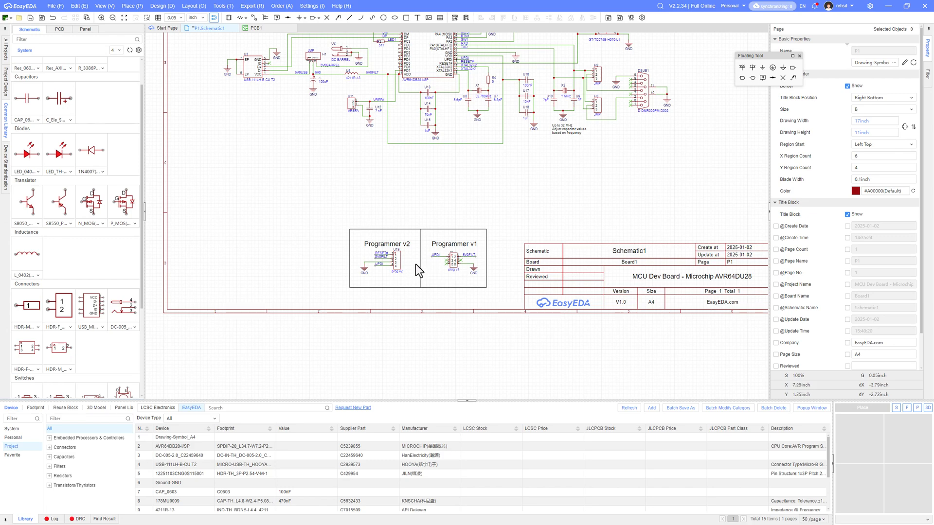
pyautogui.scroll(2, 416, 264)
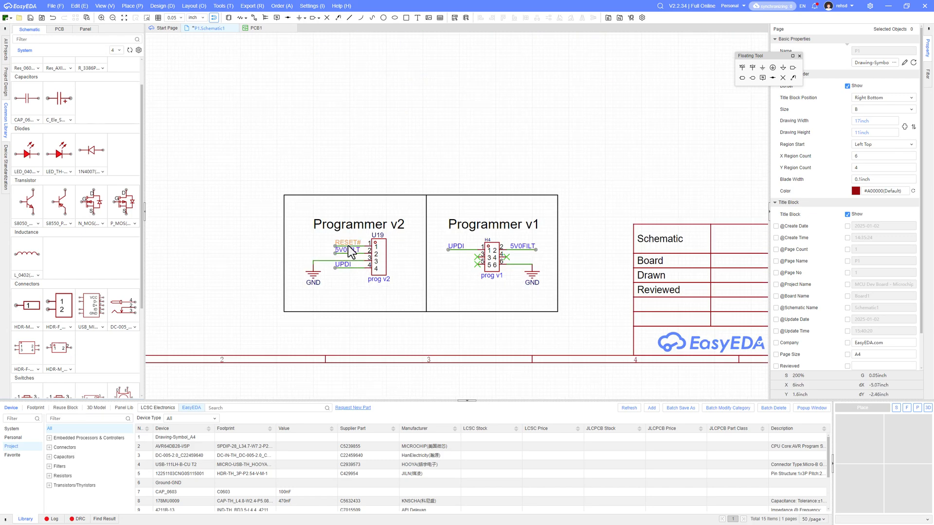
pyautogui.scroll(-2, 348, 248)
pyautogui.moveTo(492, 184); pyautogui.dragTo(516, 281, button='right')
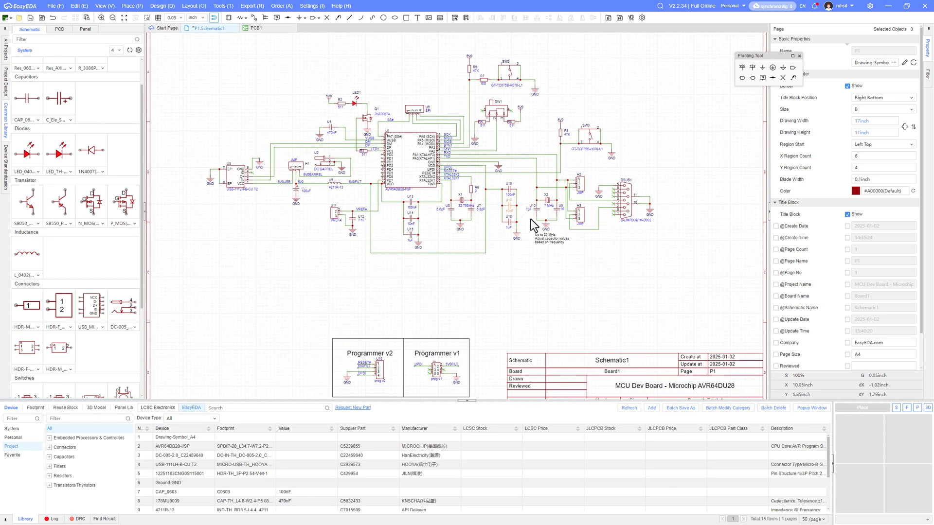
pyautogui.scroll(2, 624, 195)
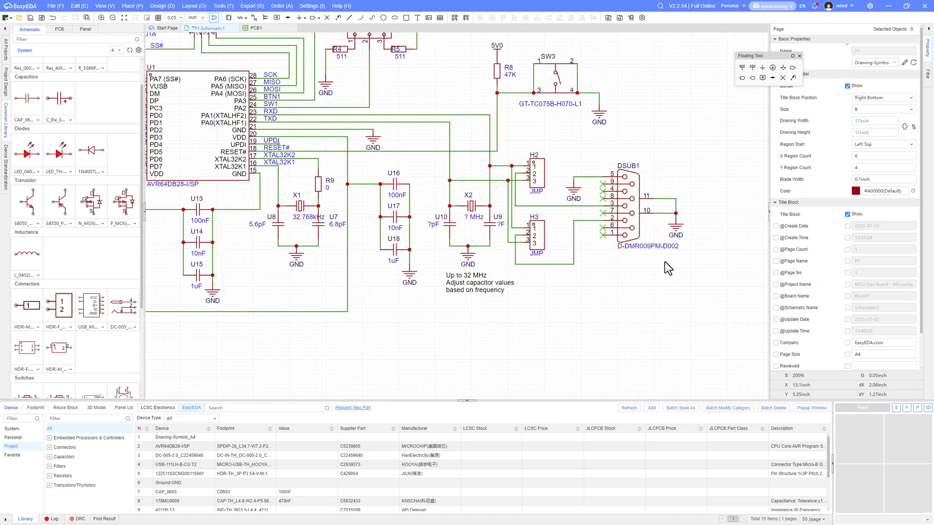
pyautogui.scroll(-2, 620, 317)
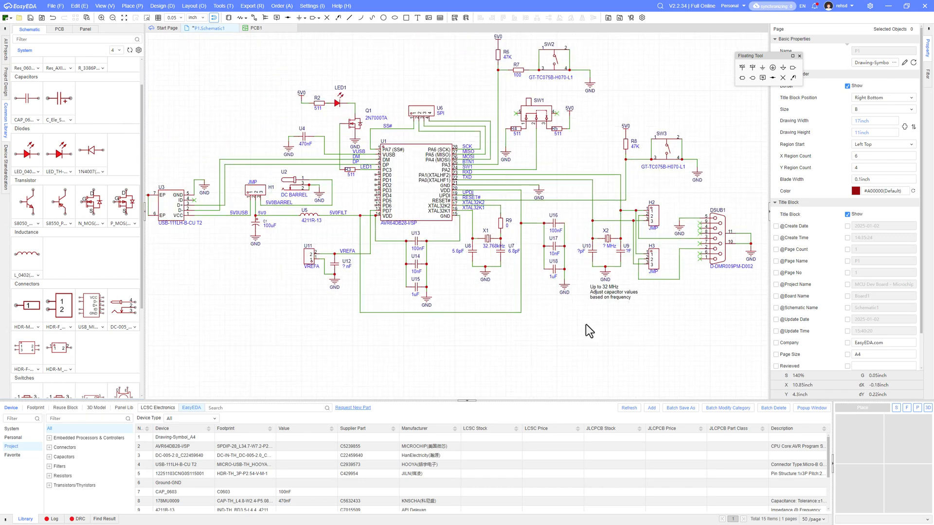
pyautogui.moveTo(581, 328); pyautogui.dragTo(545, 228, button='right')
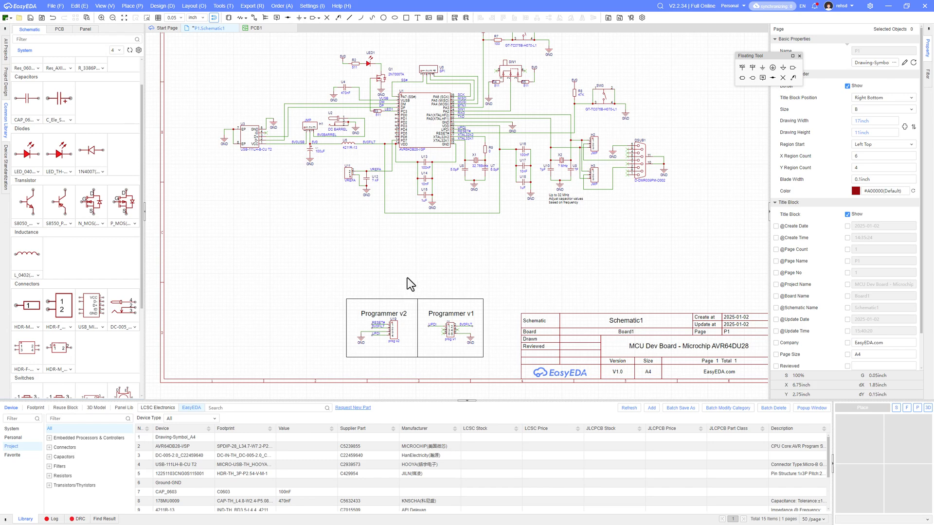
pyautogui.moveTo(474, 249); pyautogui.dragTo(480, 313, button='right')
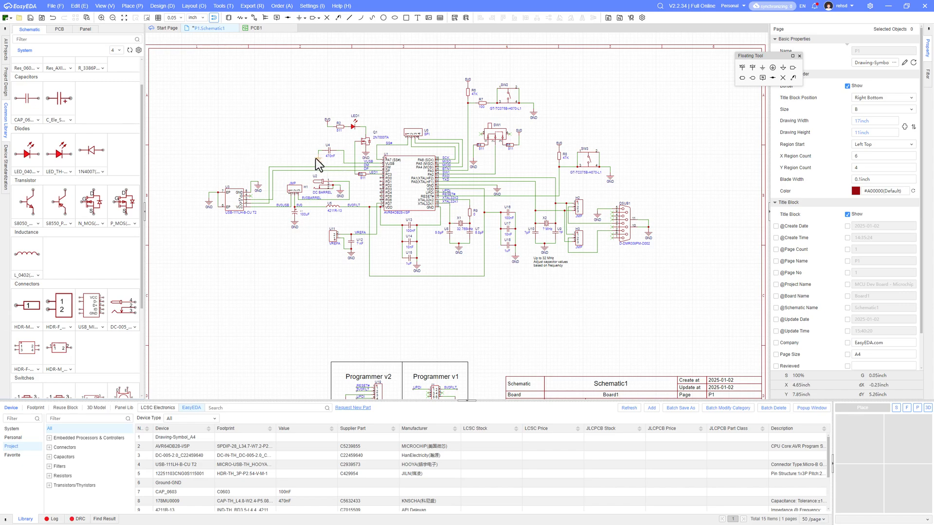
# Compare the schematic against the handwritten notes, including the reset circuit, then return to EasyEDA.
pyautogui.hotkey('alt', 'Tab')
pyautogui.hotkey('alt', 'Tab')
pyautogui.hotkey('alt', 'Tab')
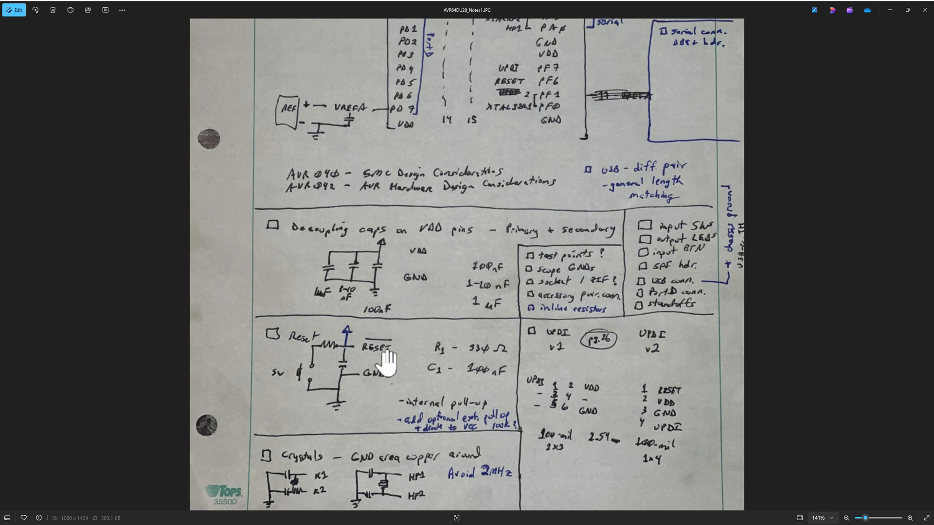
pyautogui.hotkey('alt', 'Tab')
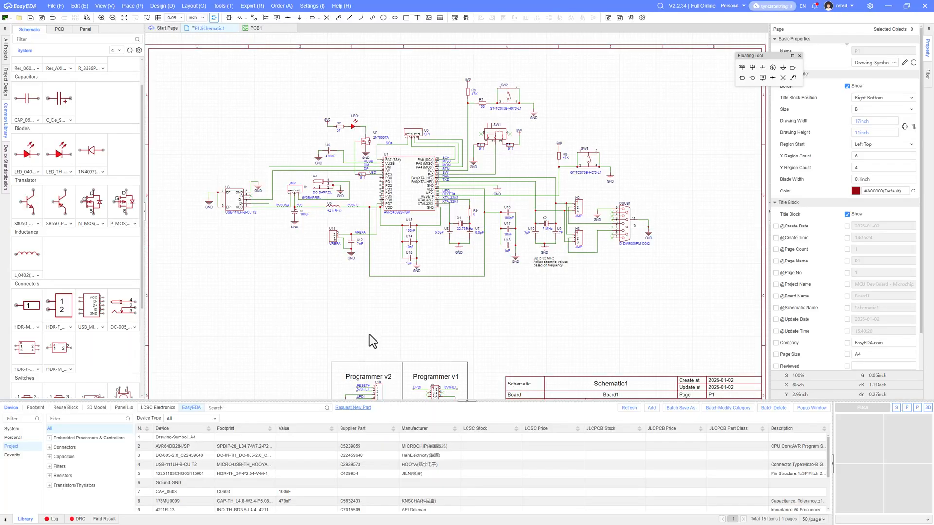
pyautogui.scroll(2, 454, 211)
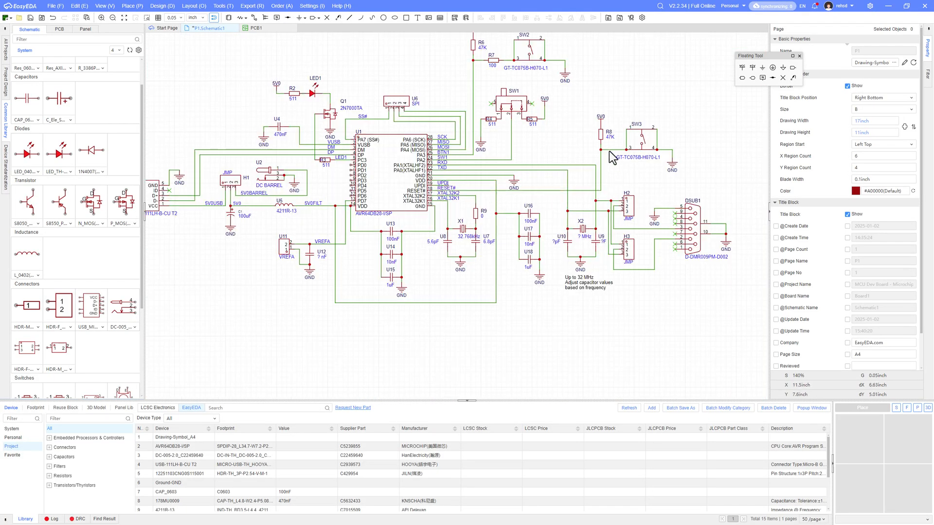
pyautogui.hotkey('alt', 'Tab')
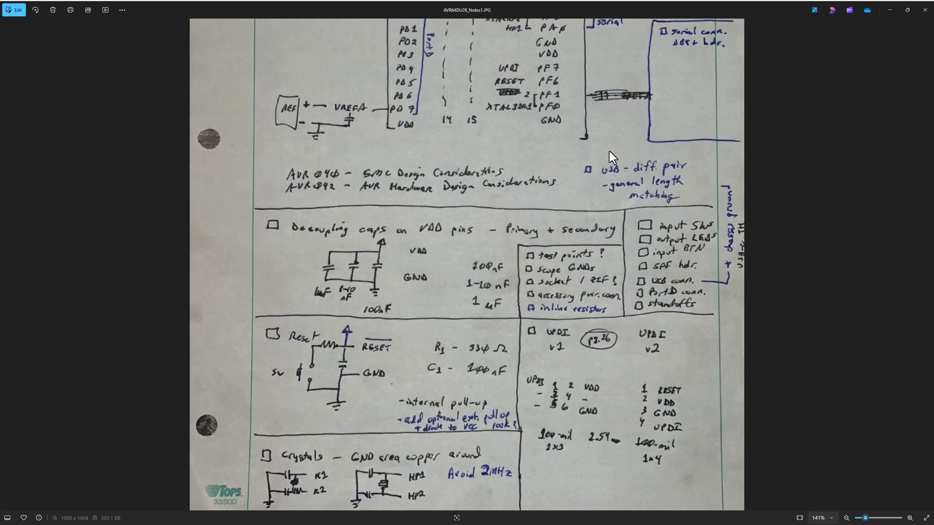
pyautogui.hotkey('alt', 'Tab')
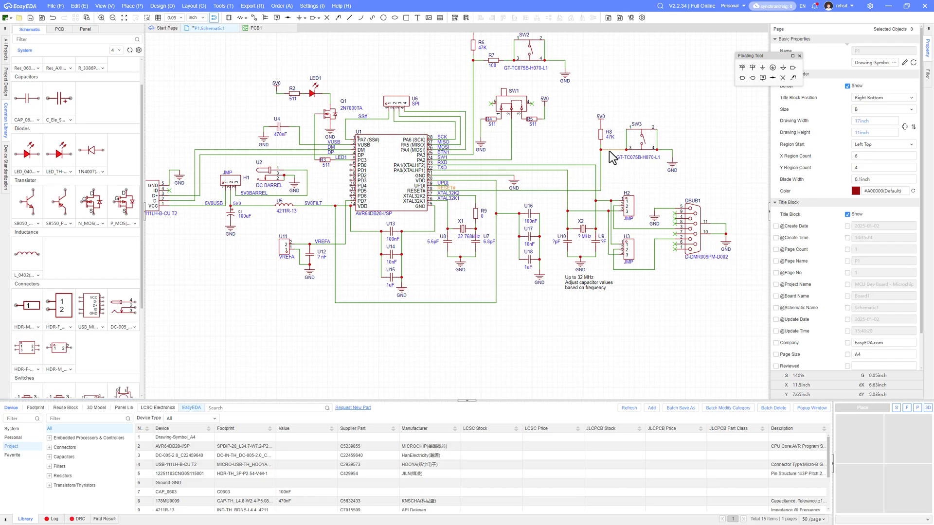
pyautogui.hotkey('alt', 'Tab')
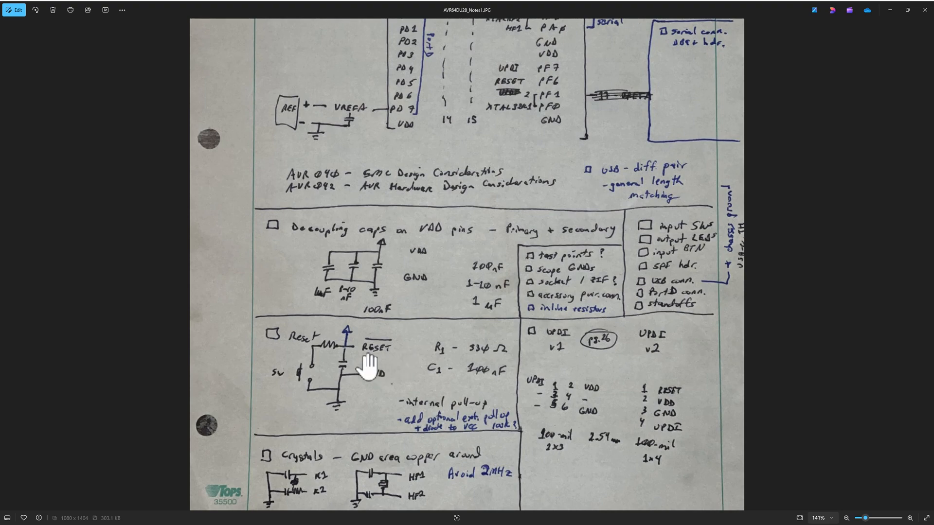
pyautogui.hotkey('alt', 'Tab')
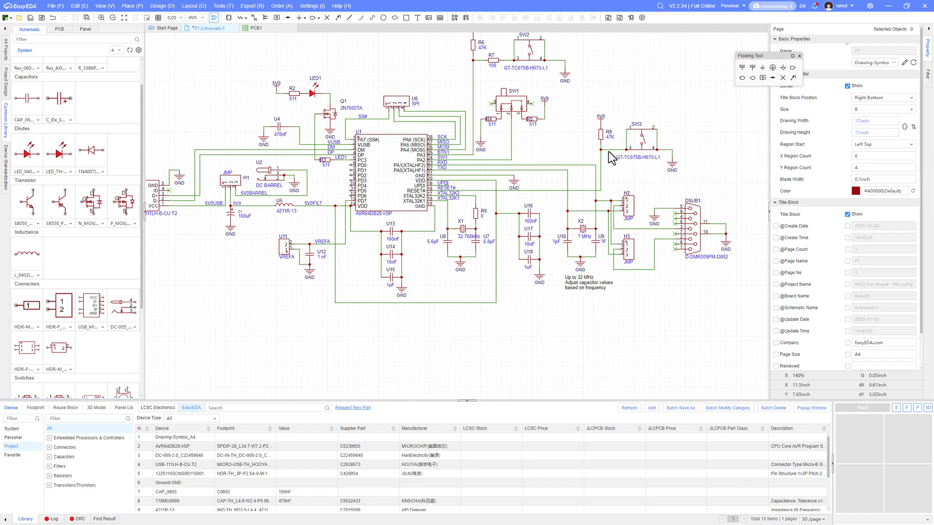
pyautogui.hotkey('alt', 'Tab')
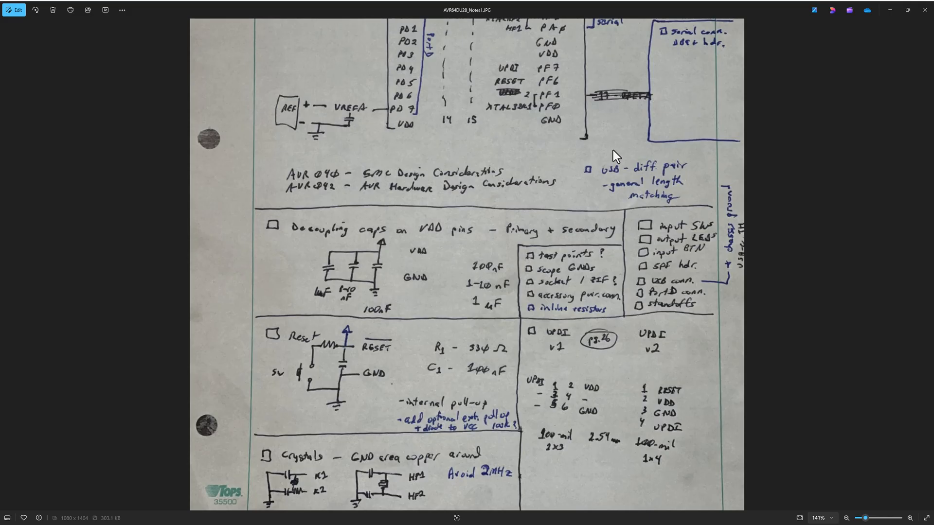
pyautogui.hotkey('alt', 'Tab')
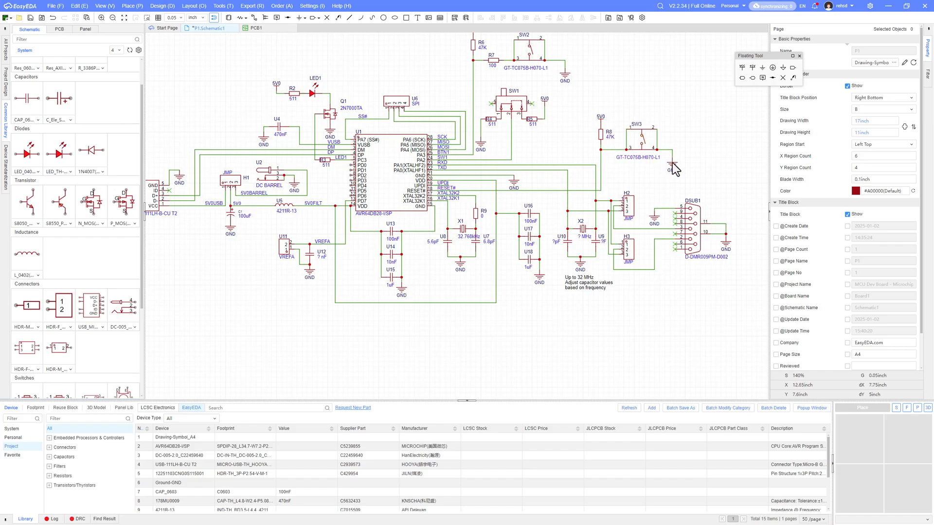
pyautogui.hotkey('alt', 'Tab')
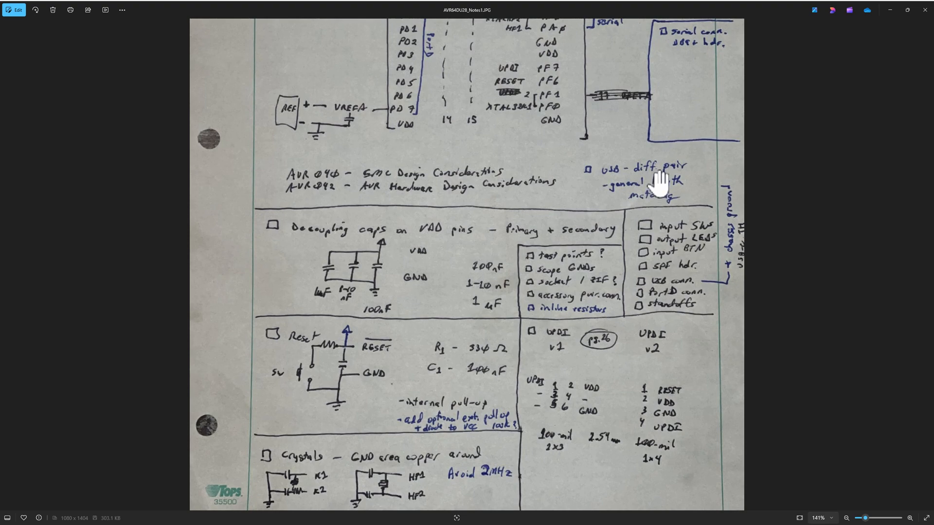
pyautogui.hotkey('alt', 'Tab')
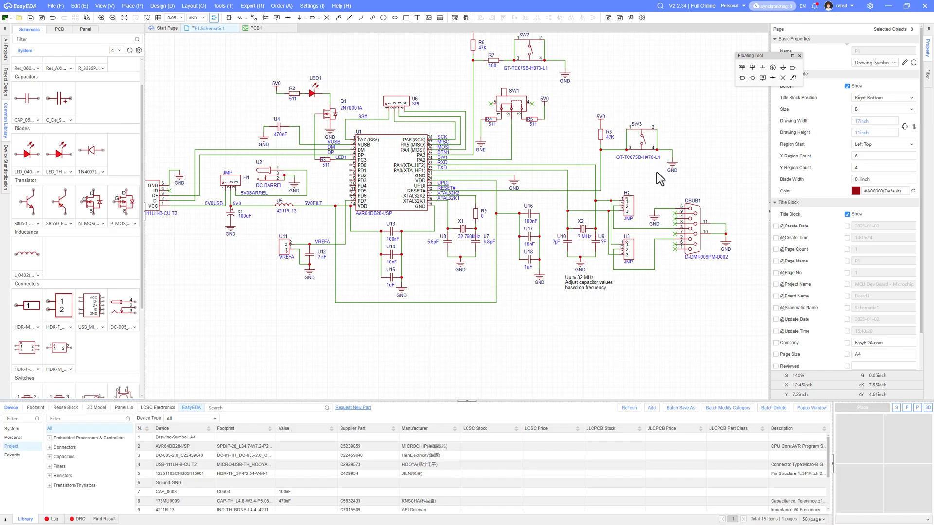
# Paste a copy of 470nF capacitor U4 as U20, placed up and right of switch SW3.
pyautogui.moveTo(655, 175); pyautogui.dragTo(633, 171, button='right')
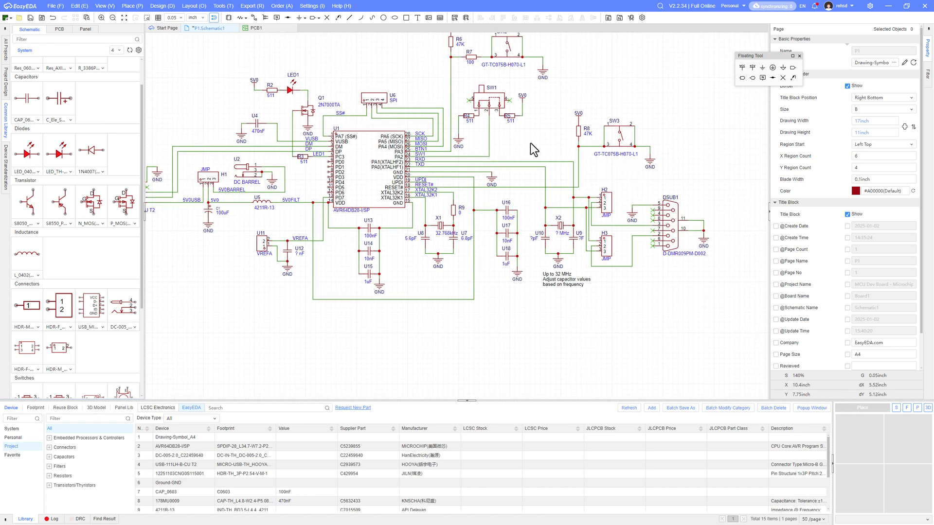
pyautogui.click(255, 124)
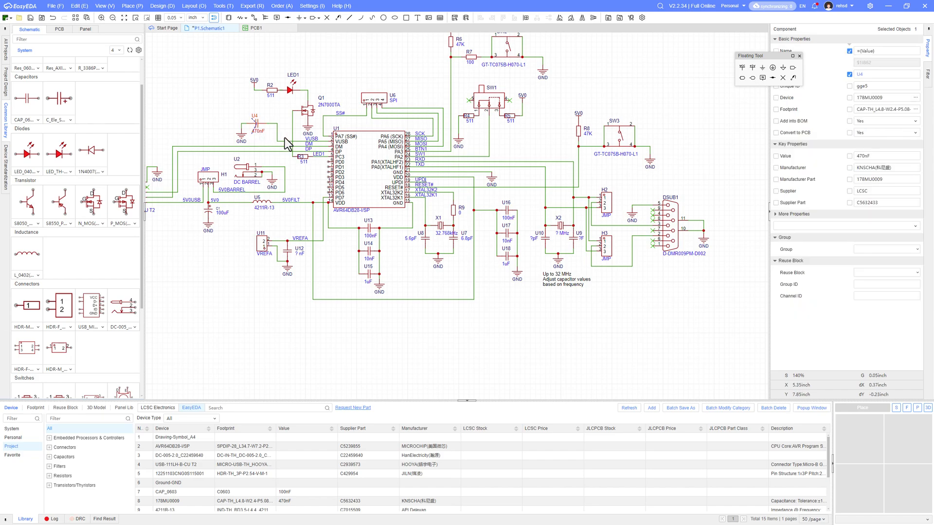
pyautogui.hotkey('alt', 'Tab')
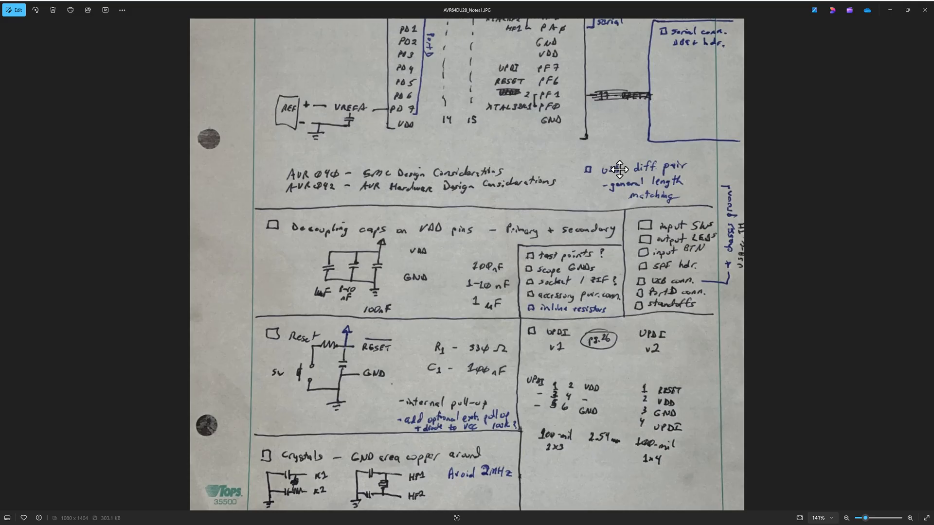
pyautogui.hotkey('alt', 'Tab')
pyautogui.hotkey('ctrl', 'v')
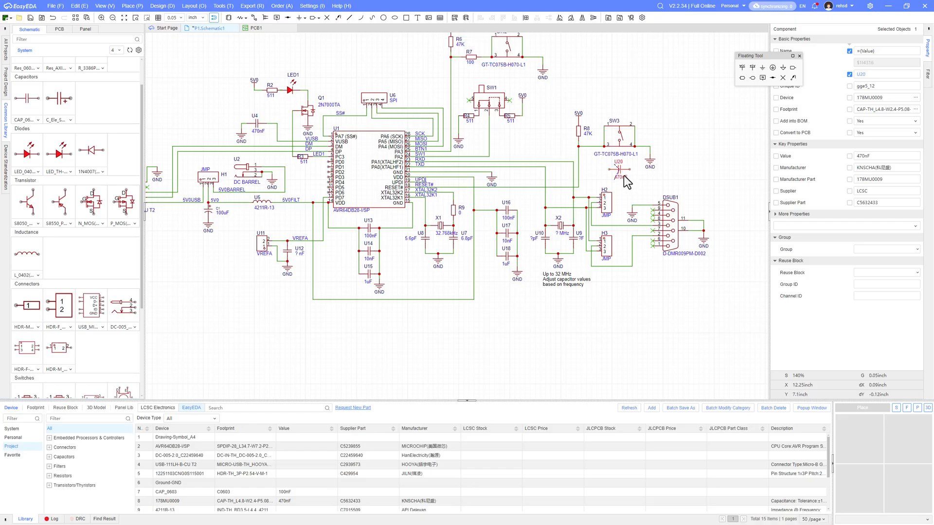
pyautogui.click(618, 168)
pyautogui.moveTo(619, 168); pyautogui.dragTo(681, 139)
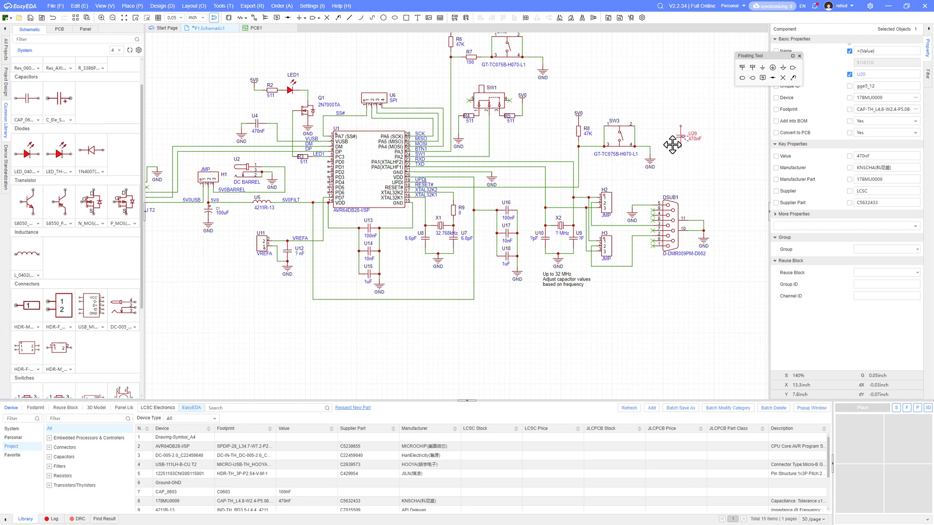
pyautogui.click(430, 187)
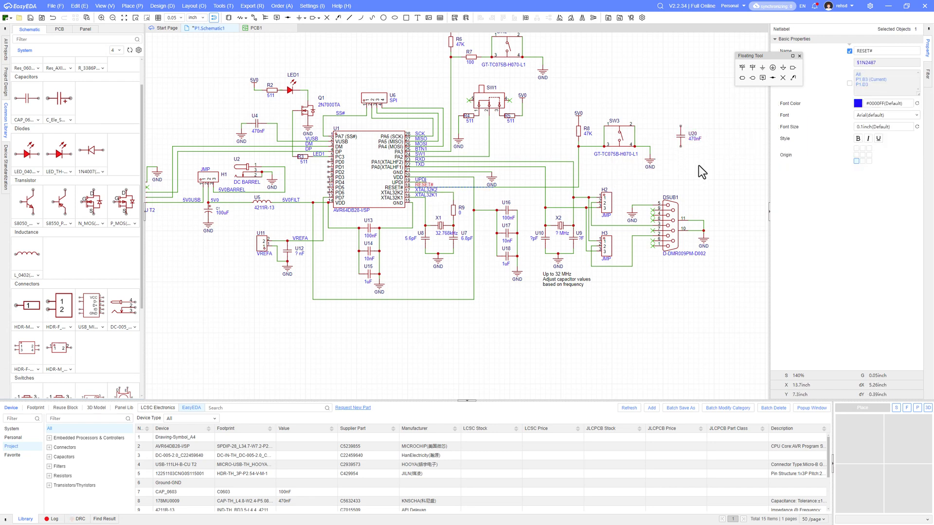
# Place a trial net label on U20's top pin, then delete the NET22 label and wire.
pyautogui.scroll(3, 551, 171)
pyautogui.click(436, 208)
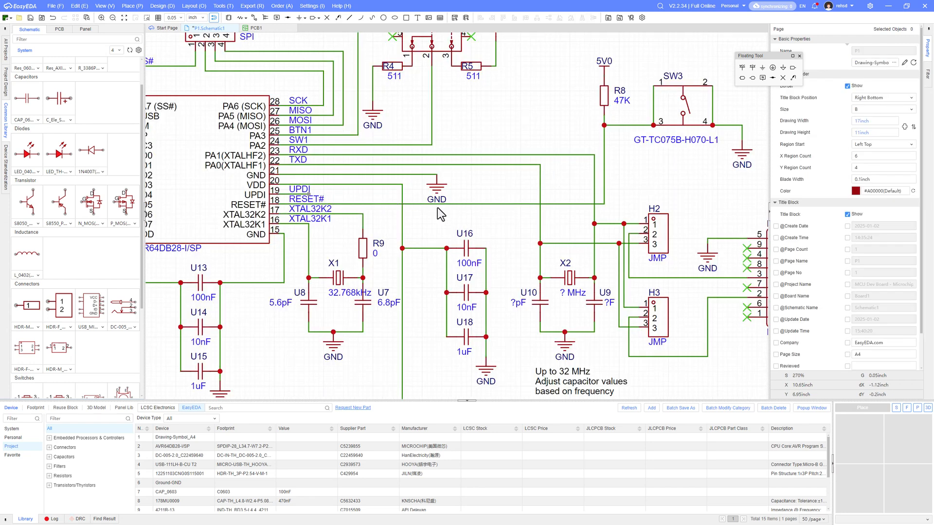
pyautogui.click(313, 205)
pyautogui.moveTo(693, 171); pyautogui.dragTo(493, 213)
pyautogui.moveTo(687, 162); pyautogui.dragTo(545, 198, button='right')
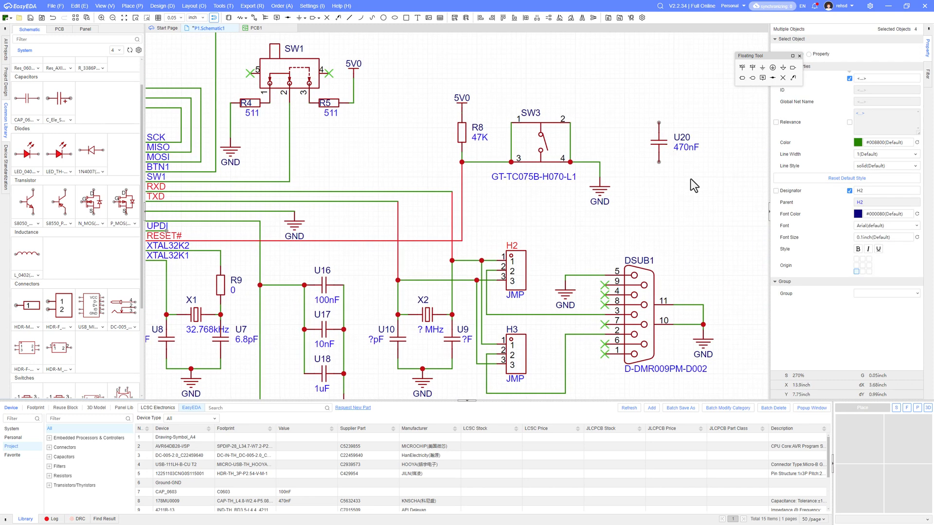
pyautogui.click(763, 77)
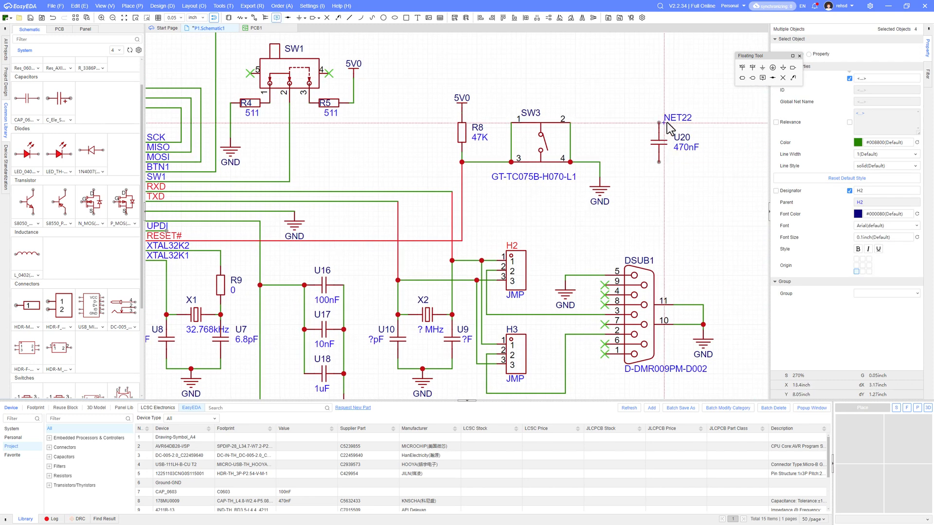
pyautogui.click(658, 94)
pyautogui.click(654, 108)
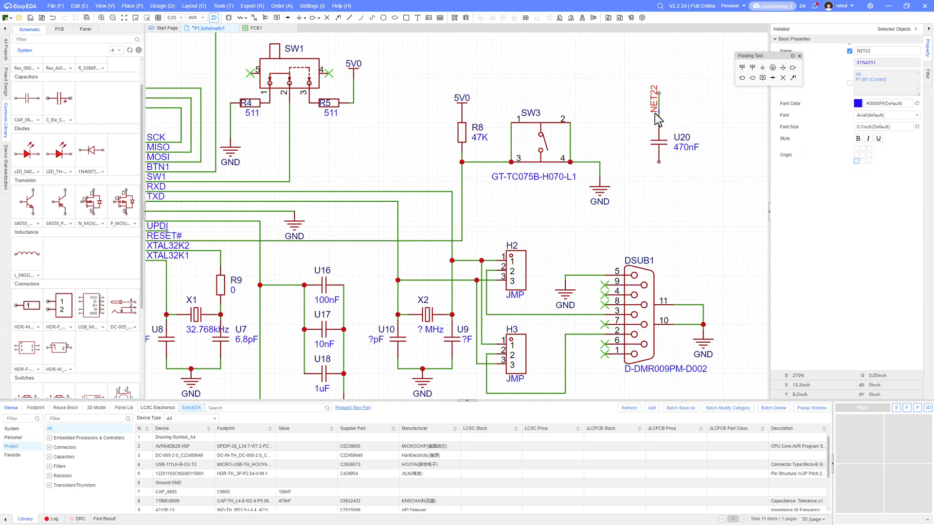
pyautogui.click(687, 146)
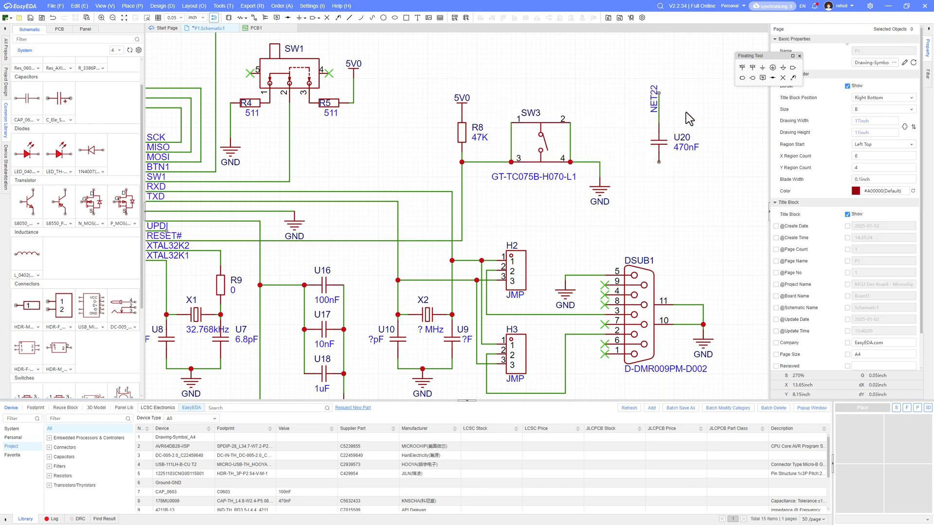
pyautogui.click(658, 100)
pyautogui.press('Delete')
# Place a new net label, rename it RESET#, and position it just above U20.
pyautogui.click(763, 77)
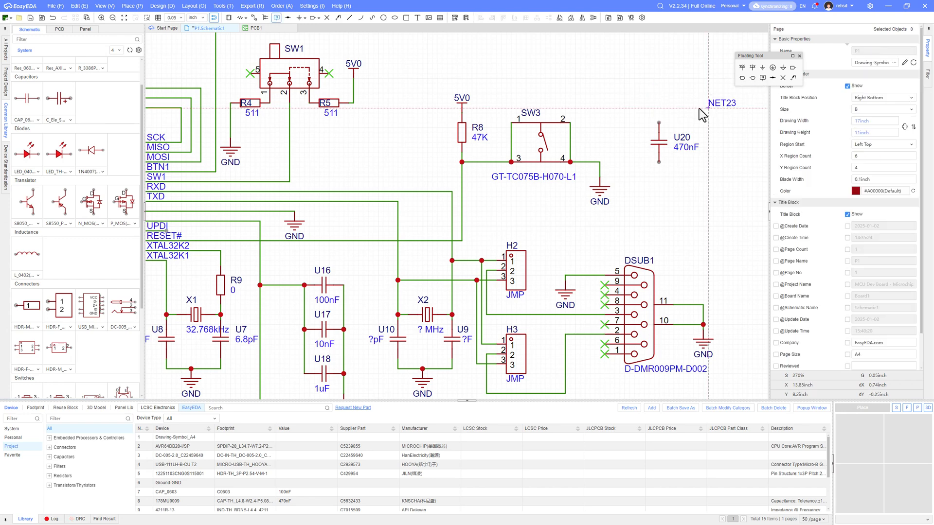
pyautogui.click(694, 108)
pyautogui.press('Escape')
pyautogui.doubleClick(705, 103)
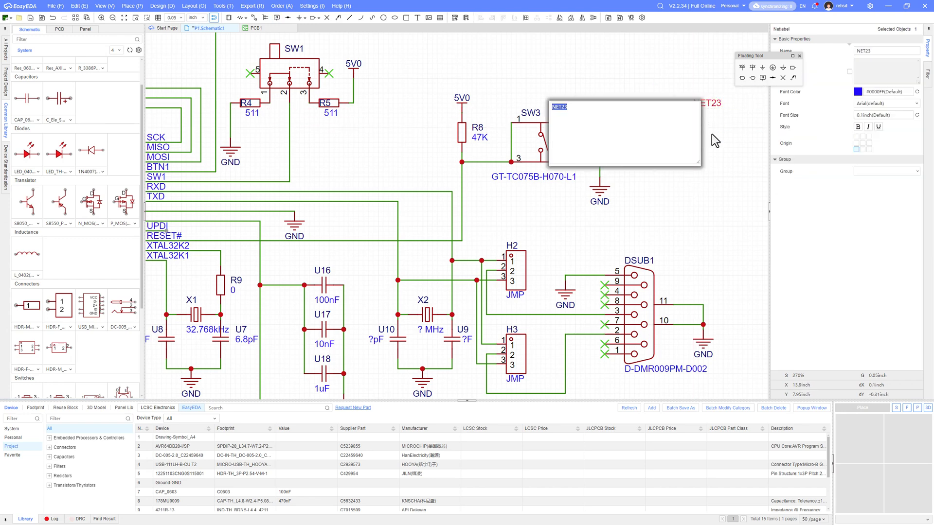
pyautogui.write('RESET#')
pyautogui.press('Return')
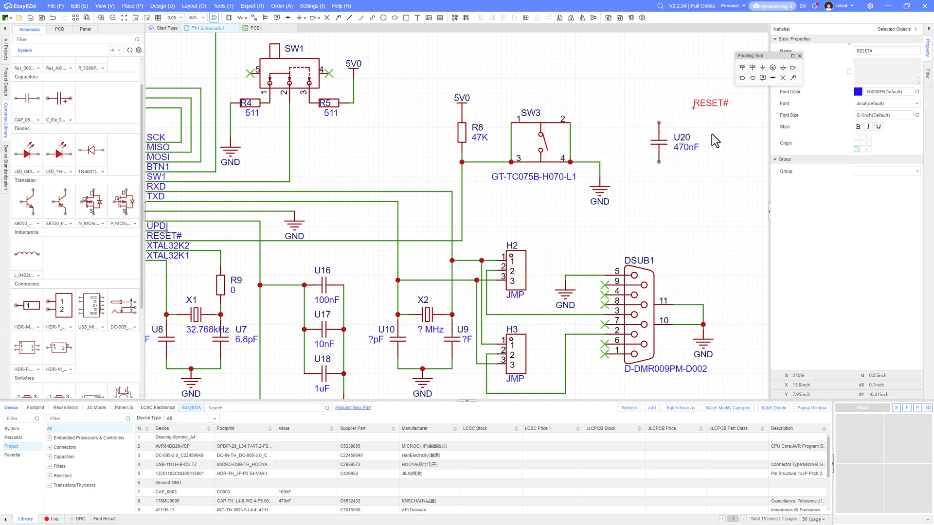
pyautogui.moveTo(705, 103); pyautogui.dragTo(682, 114)
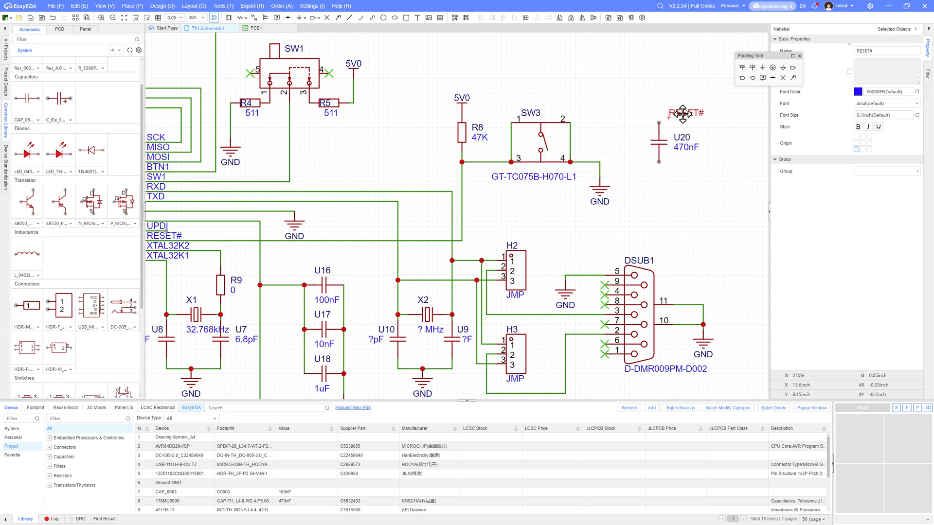
# Wire U20's top pin to the RESET# label, then check the handwritten notes.
pyautogui.hotkey('alt', 'w')
pyautogui.click(659, 123)
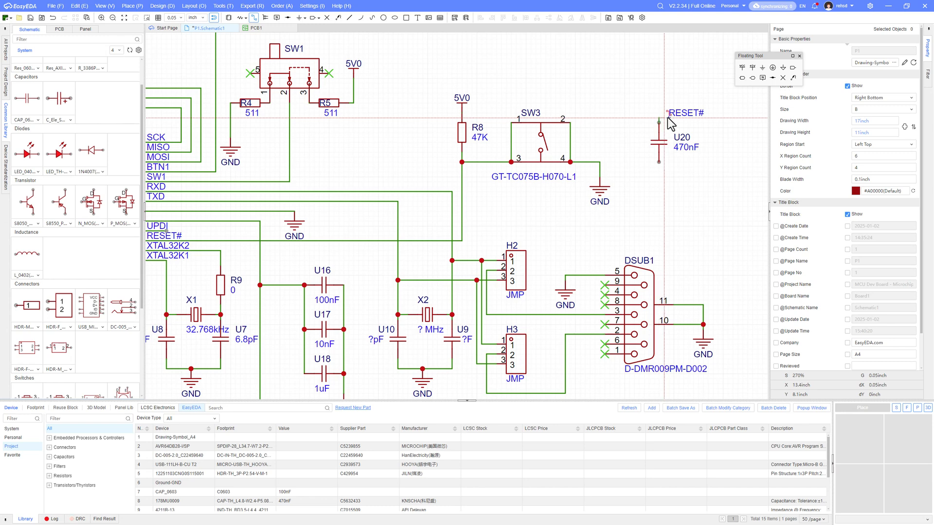
pyautogui.click(704, 118)
pyautogui.press('Escape')
pyautogui.press('Escape')
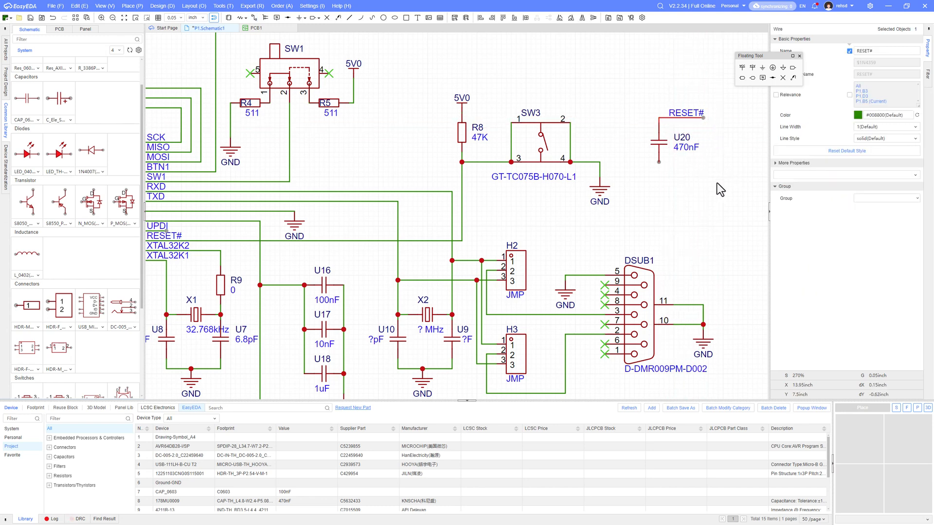
pyautogui.moveTo(709, 195); pyautogui.dragTo(706, 169, button='right')
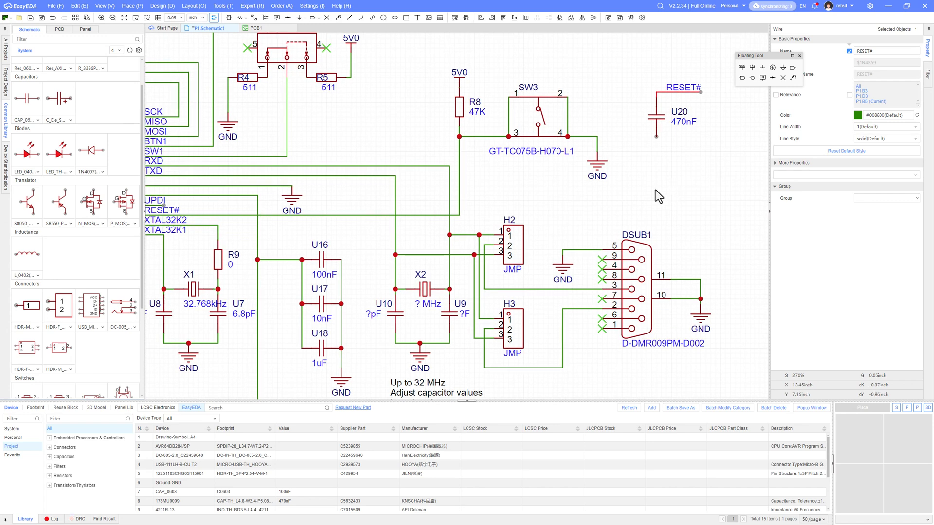
pyautogui.moveTo(580, 205); pyautogui.dragTo(641, 187, button='right')
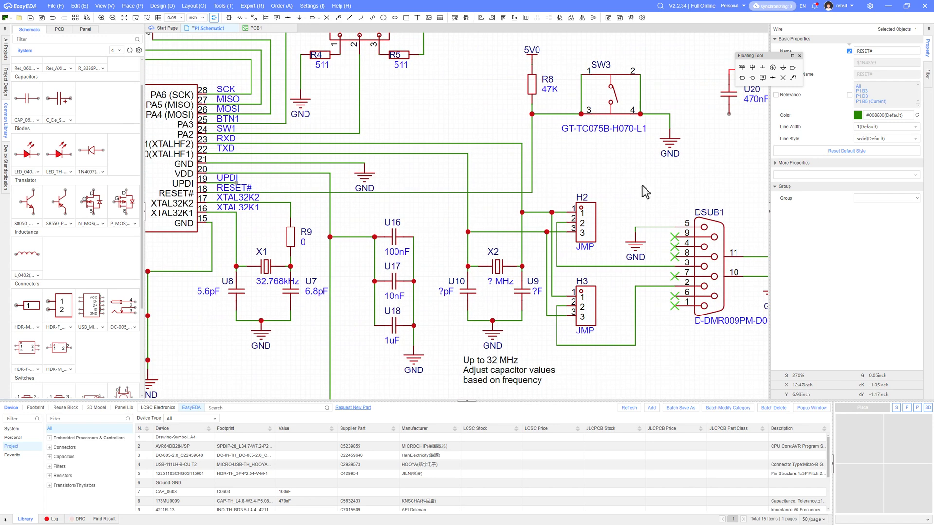
pyautogui.hotkey('alt', 'Tab')
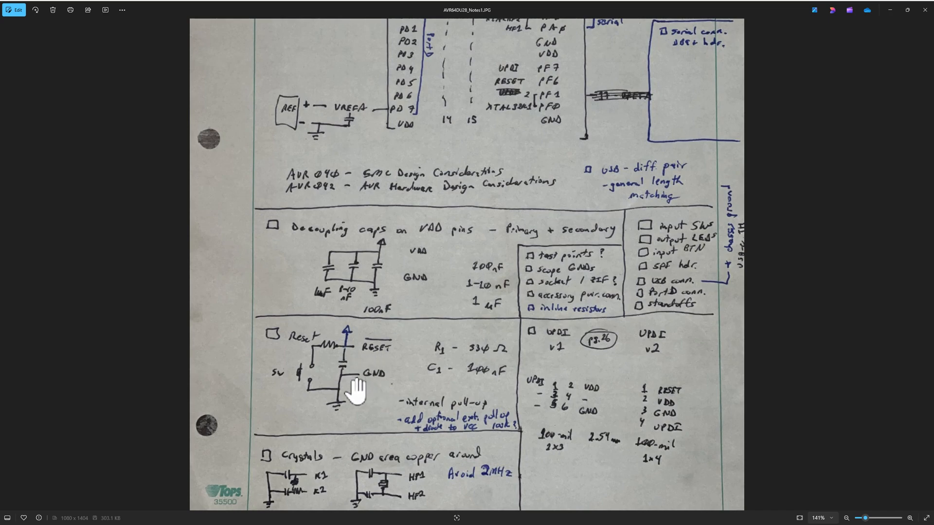
# Place a GND flag below capacitor U20 and wire it to the lower pin.
pyautogui.hotkey('alt', 'Tab')
pyautogui.moveTo(718, 141); pyautogui.dragTo(542, 190, button='right')
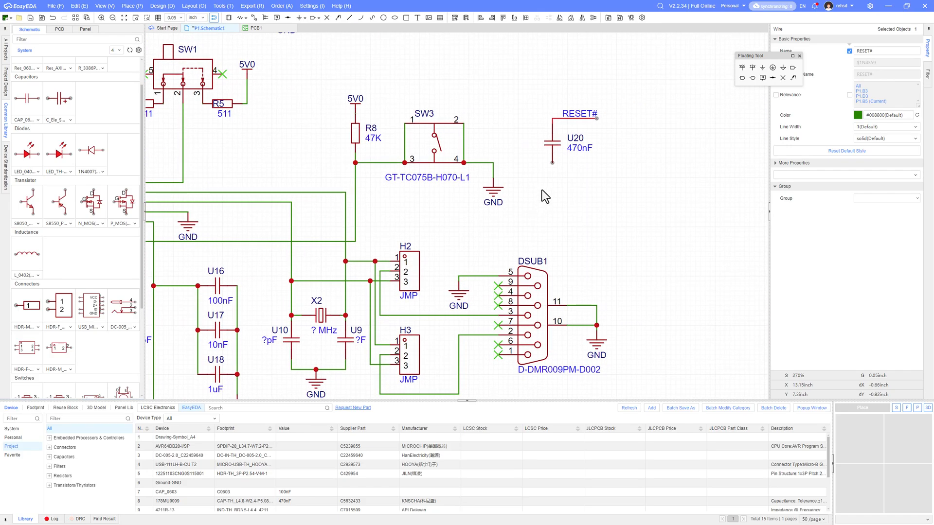
pyautogui.click(763, 68)
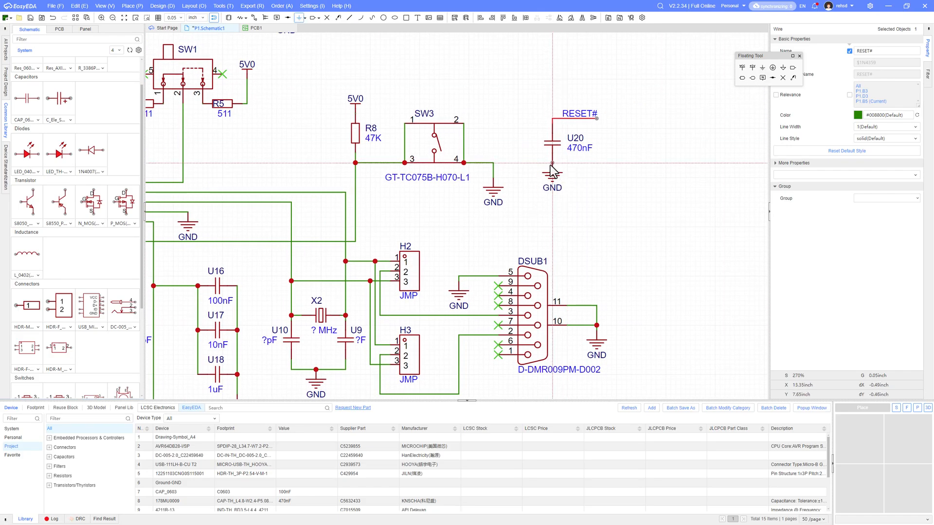
pyautogui.click(553, 169)
pyautogui.click(553, 169)
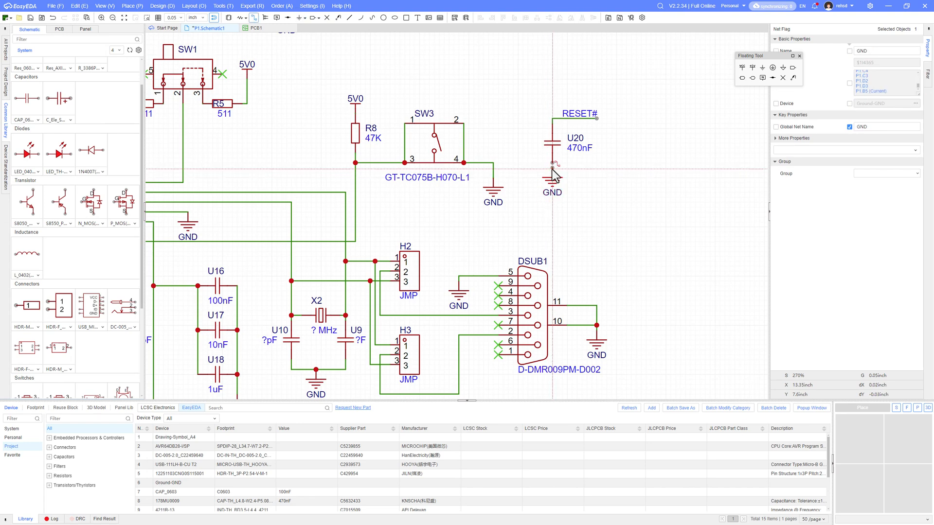
pyautogui.click(553, 165)
pyautogui.rightClick(584, 207)
pyautogui.moveTo(590, 212); pyautogui.dragTo(649, 191, button='right')
pyautogui.hotkey('alt', 'Tab')
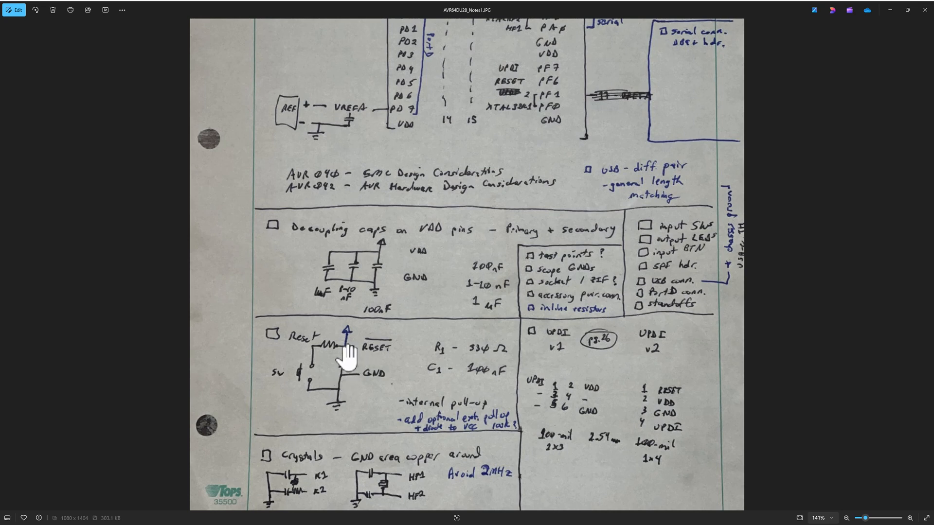
pyautogui.hotkey('alt', 'Tab')
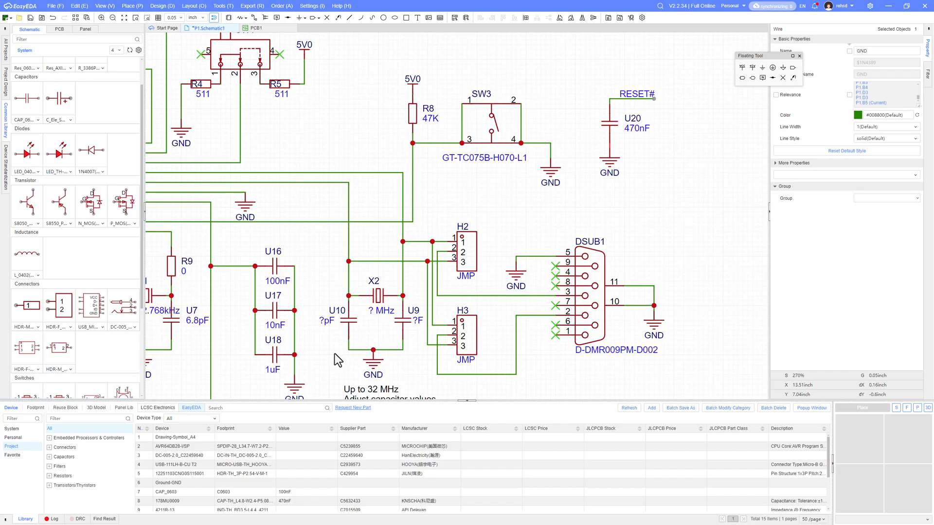
pyautogui.moveTo(624, 185); pyautogui.dragTo(608, 215, button='right')
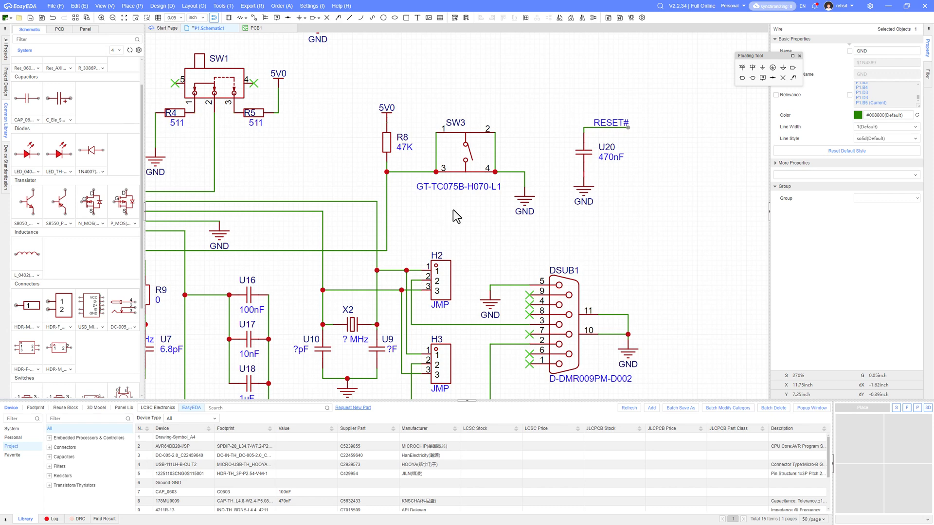
# Change R8's value to DNP_47K and move its value label to the left side.
pyautogui.moveTo(454, 209); pyautogui.dragTo(501, 204, button='right')
pyautogui.doubleClick(450, 142)
pyautogui.press('Home')
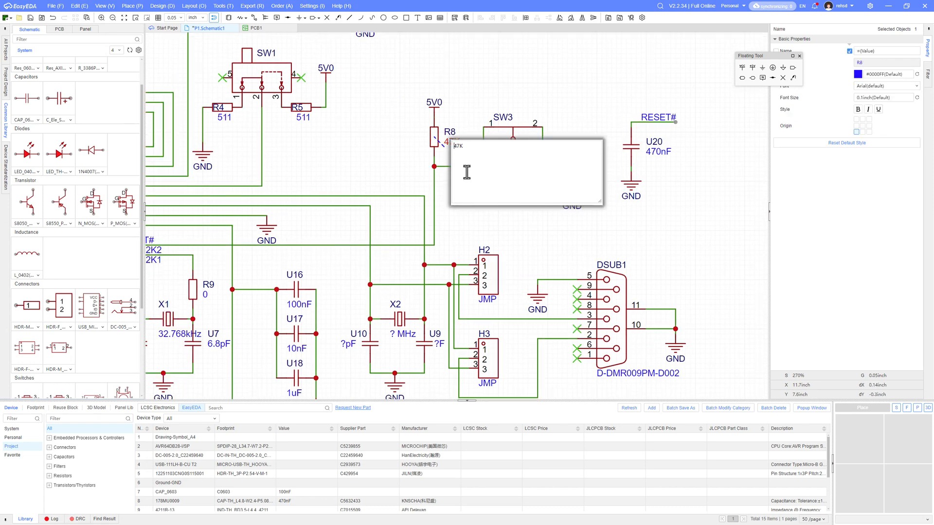
pyautogui.write('DNP _')
pyautogui.press('Return')
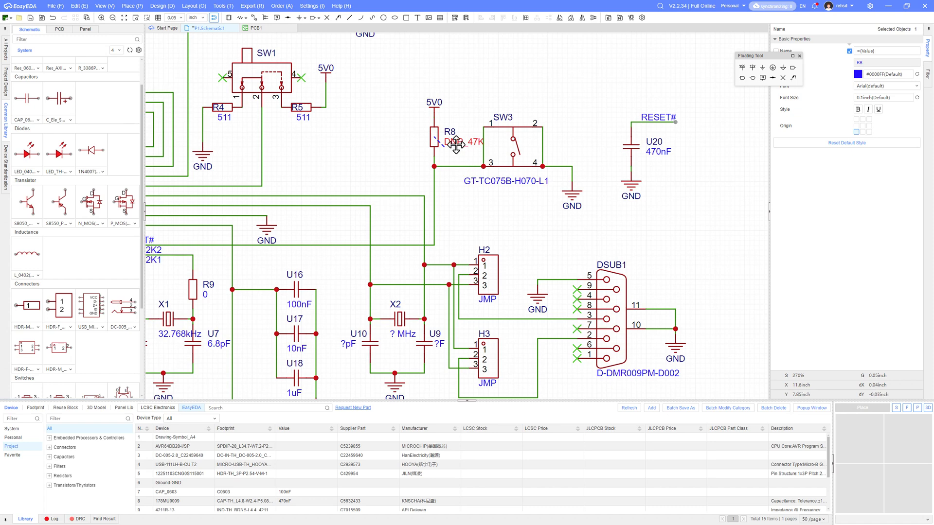
pyautogui.moveTo(458, 146); pyautogui.dragTo(422, 141)
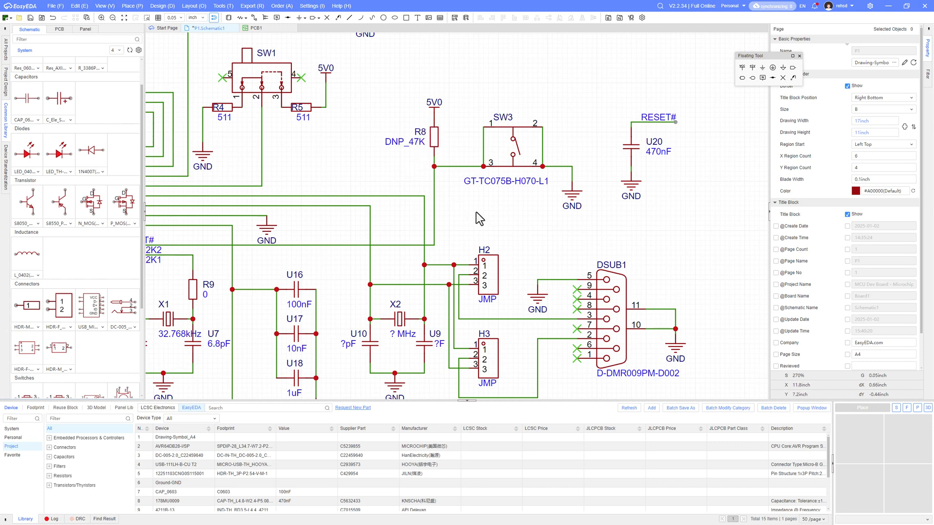
pyautogui.moveTo(481, 218); pyautogui.dragTo(497, 190, button='right')
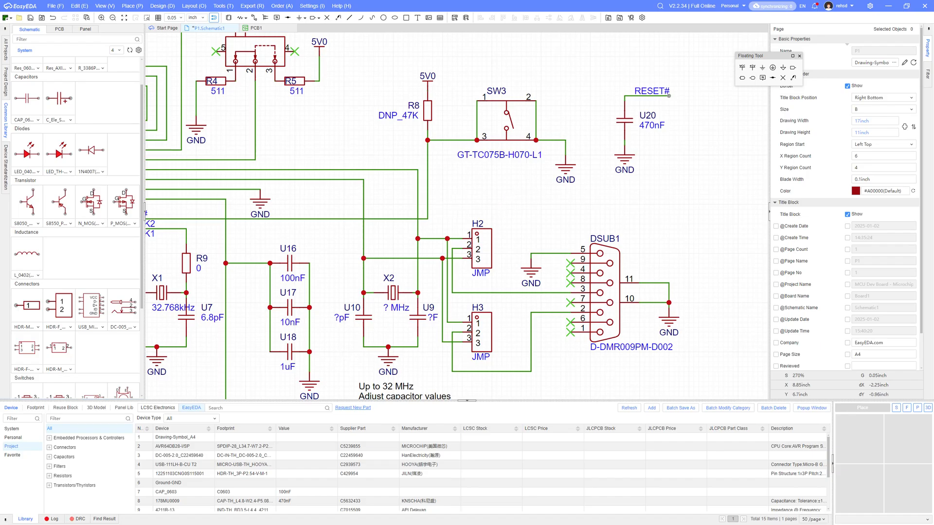
# Copy resistor R8 and place the copy, R10, in line with the switch.
pyautogui.click(433, 117)
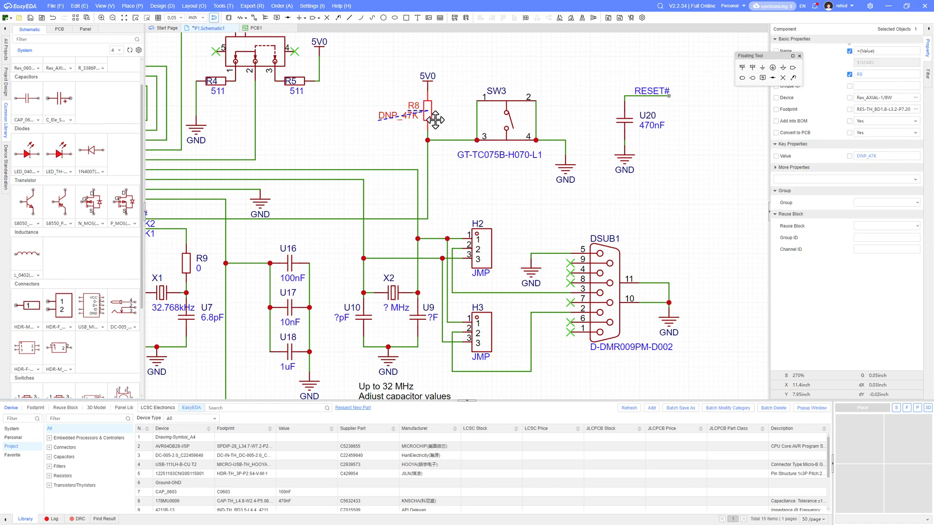
pyautogui.hotkey('ctrl', 'c')
pyautogui.hotkey('ctrl', 'v')
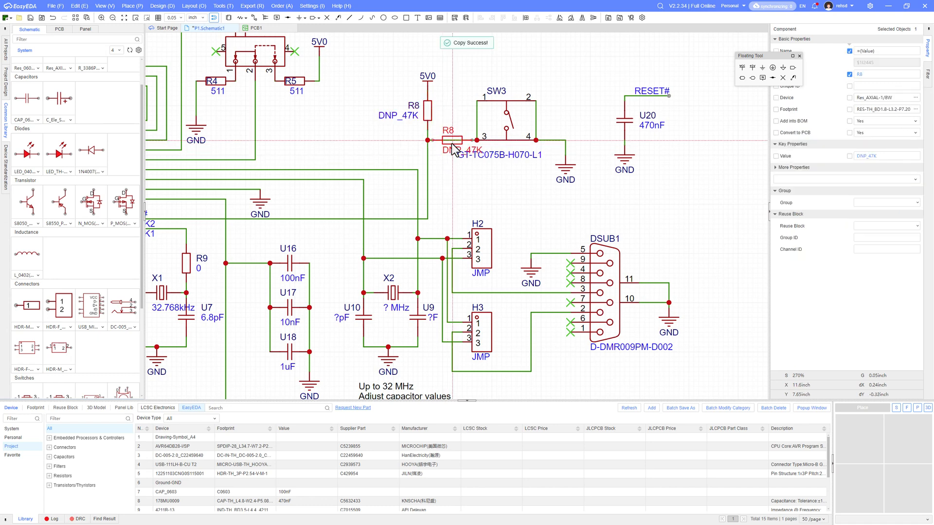
pyautogui.click(452, 141)
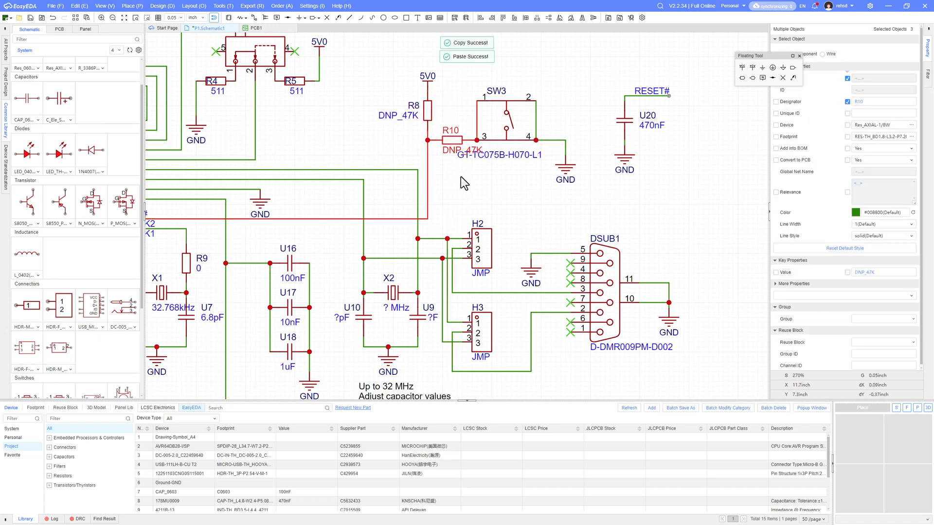
# Relabel the switch SW1, then BTN1, and move the BTN1 label below the switch.
pyautogui.moveTo(500, 154); pyautogui.dragTo(510, 79)
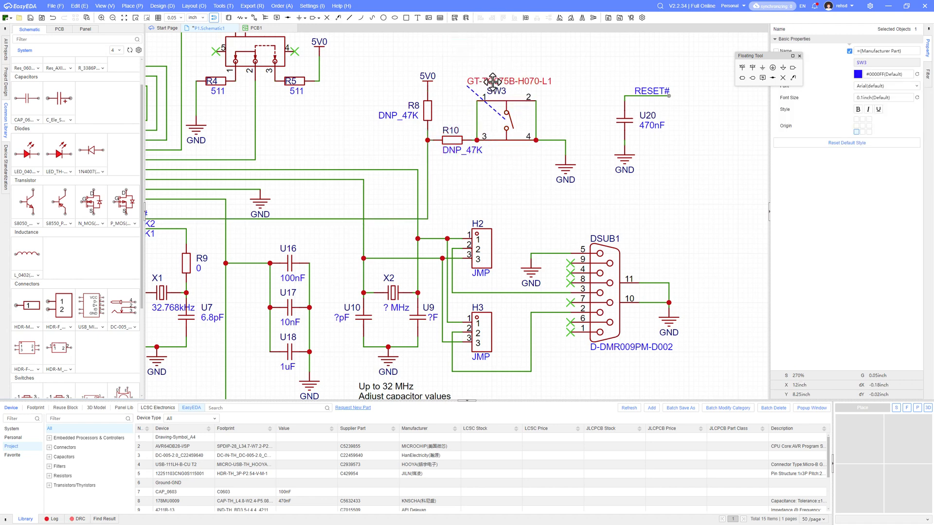
pyautogui.doubleClick(506, 81)
pyautogui.write('sW1')
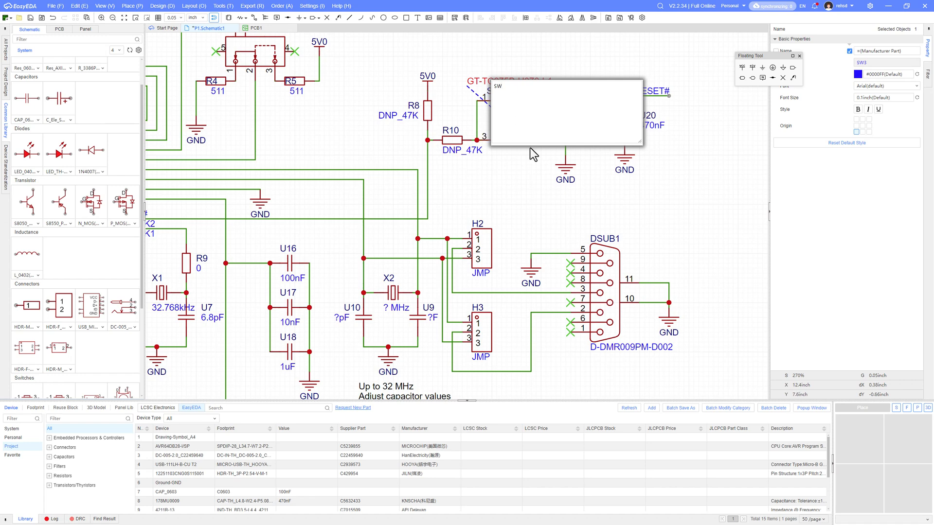
pyautogui.click(530, 148)
pyautogui.moveTo(530, 148); pyautogui.dragTo(550, 206, button='right')
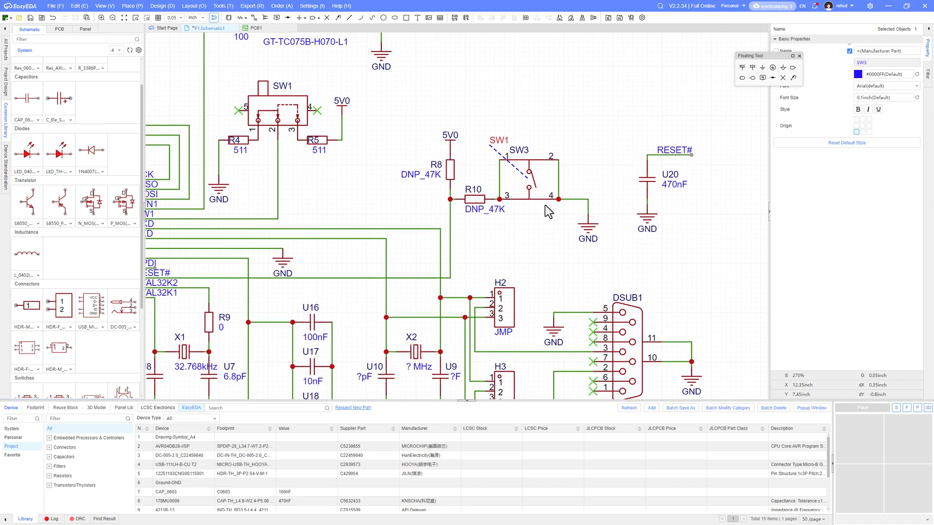
pyautogui.doubleClick(497, 139)
pyautogui.write('BTN1')
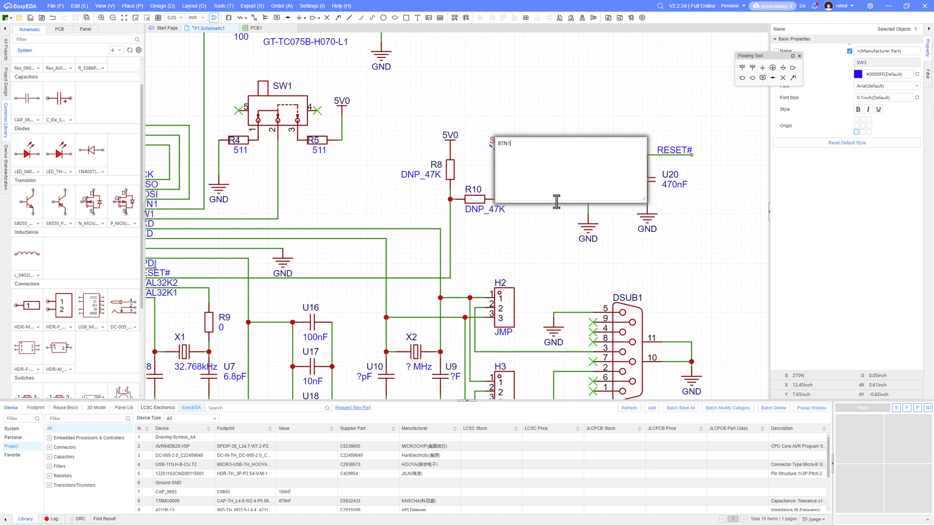
pyautogui.click(557, 204)
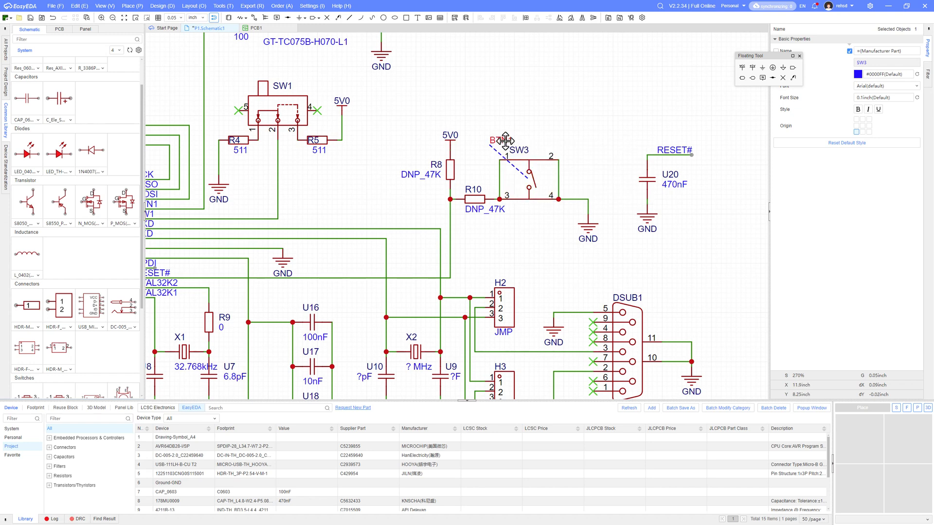
pyautogui.moveTo(504, 142); pyautogui.dragTo(539, 211)
# Leave R10's value unchanged and check the handwritten design notes.
pyautogui.doubleClick(492, 212)
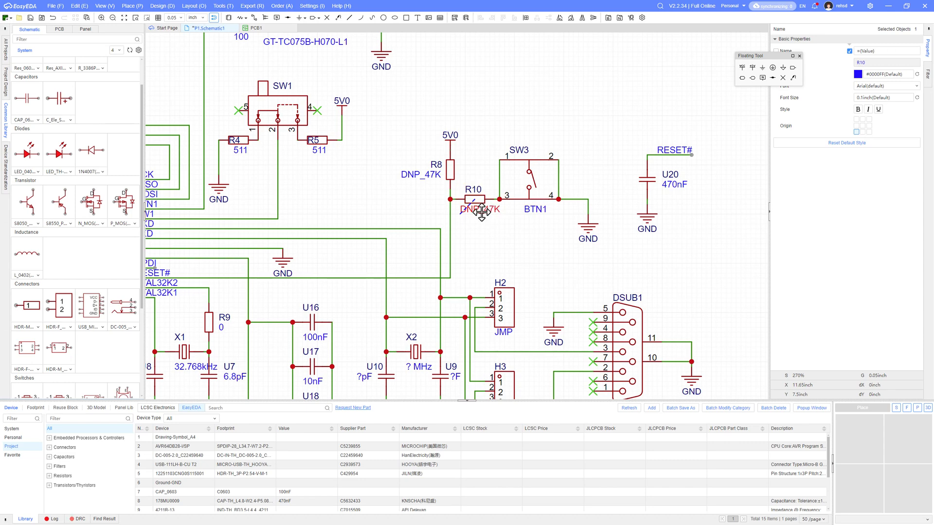
pyautogui.press('Escape')
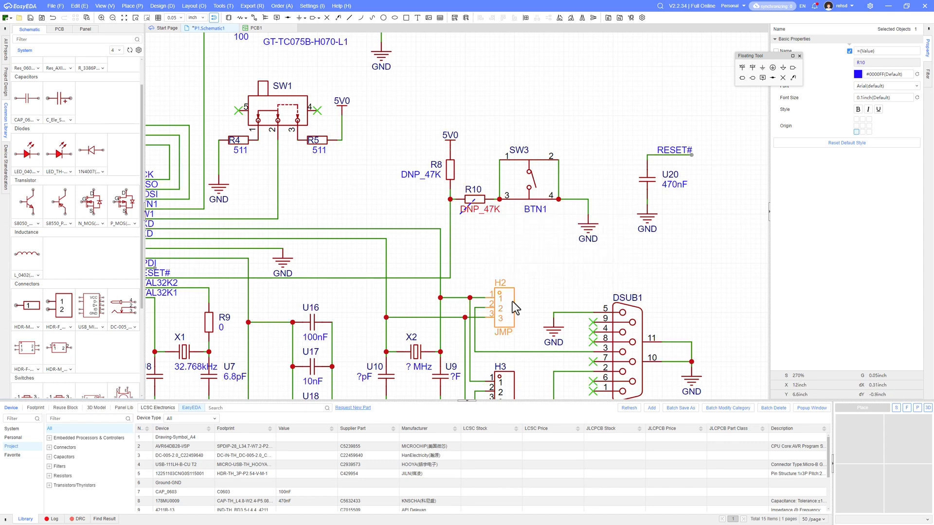
pyautogui.hotkey('alt', 'Tab')
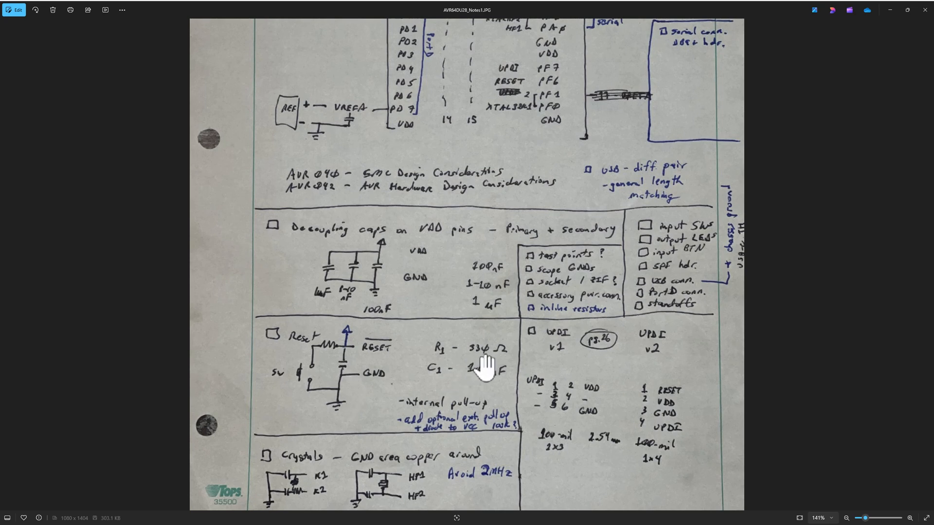
# Set resistor R10's value to 330, checking the reset values in the notes.
pyautogui.hotkey('alt', 'Tab')
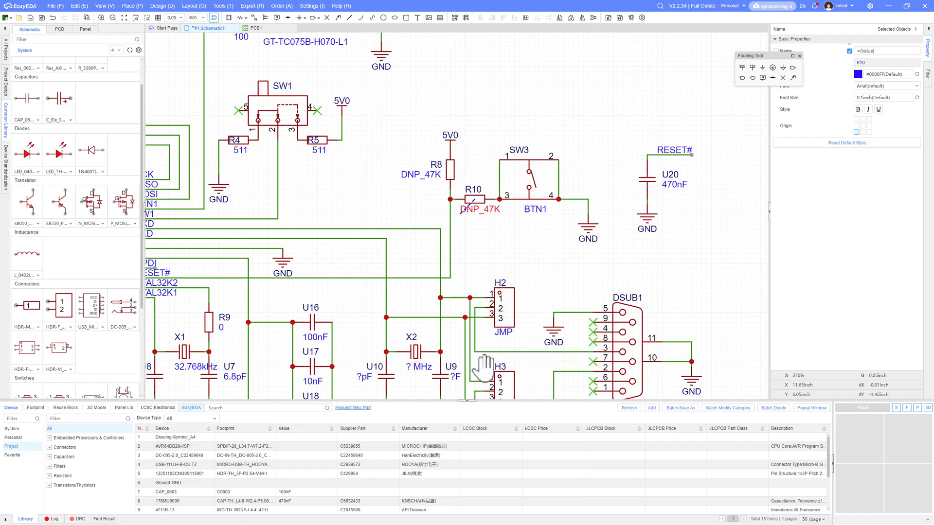
pyautogui.doubleClick(478, 210)
pyautogui.write('330')
pyautogui.press('Return')
pyautogui.hotkey('alt', 'Tab')
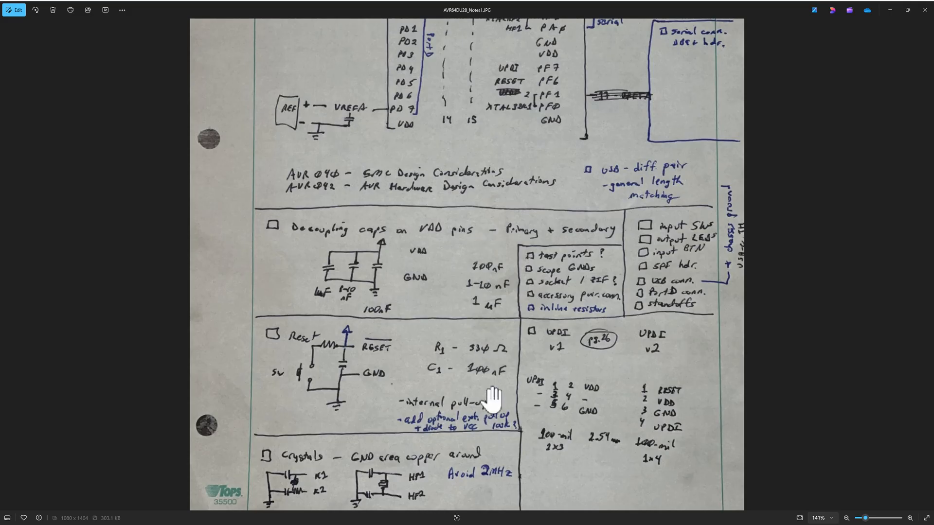
pyautogui.hotkey('alt', 'Tab')
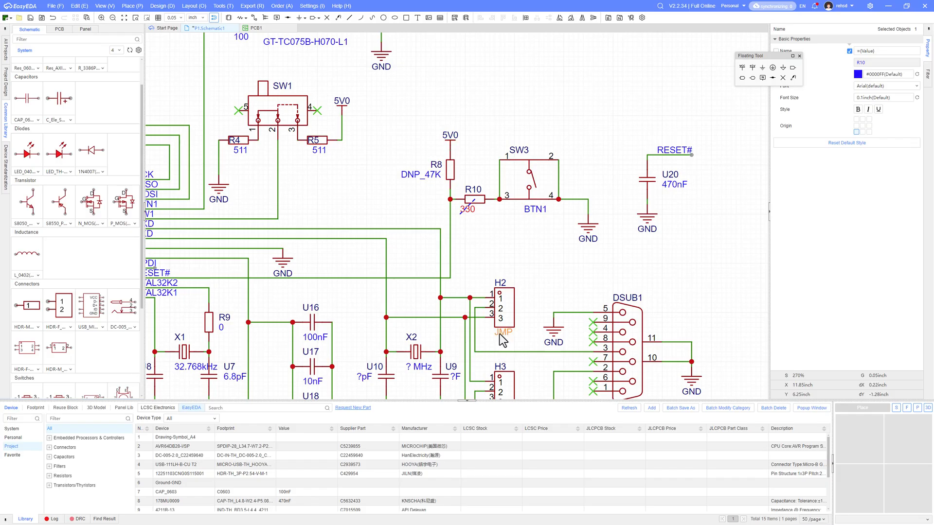
# Change capacitor U20 from 470nF to 100nF and save the schematic.
pyautogui.doubleClick(674, 184)
pyautogui.press('Home')
pyautogui.hotkey('shift', 'Right')
pyautogui.hotkey('shift', 'Right')
pyautogui.write('10')
pyautogui.press('Return')
pyautogui.click(493, 229)
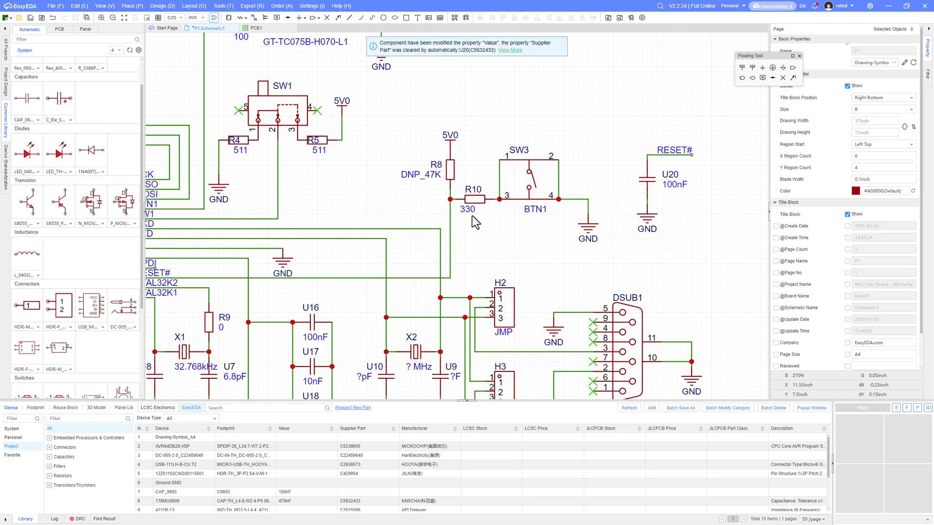
pyautogui.hotkey('ctrl', 's')
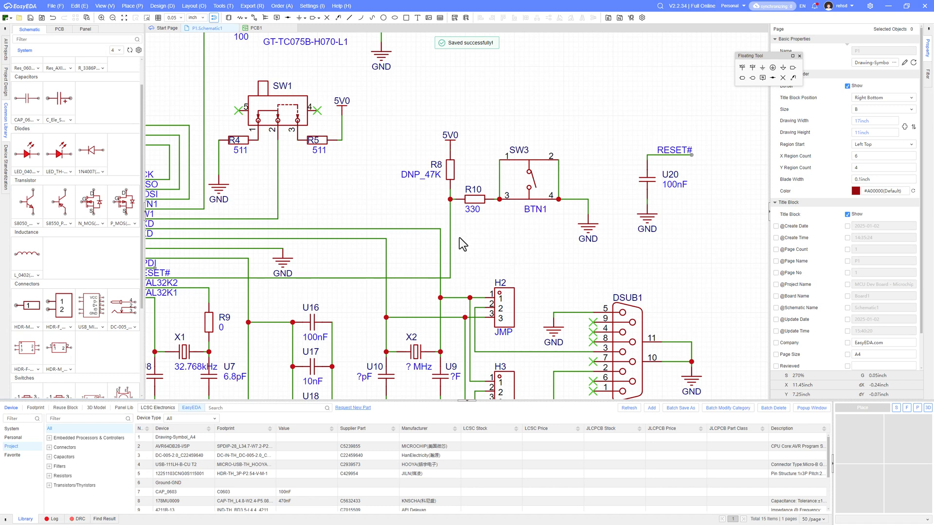
pyautogui.moveTo(499, 237); pyautogui.dragTo(534, 208, button='right')
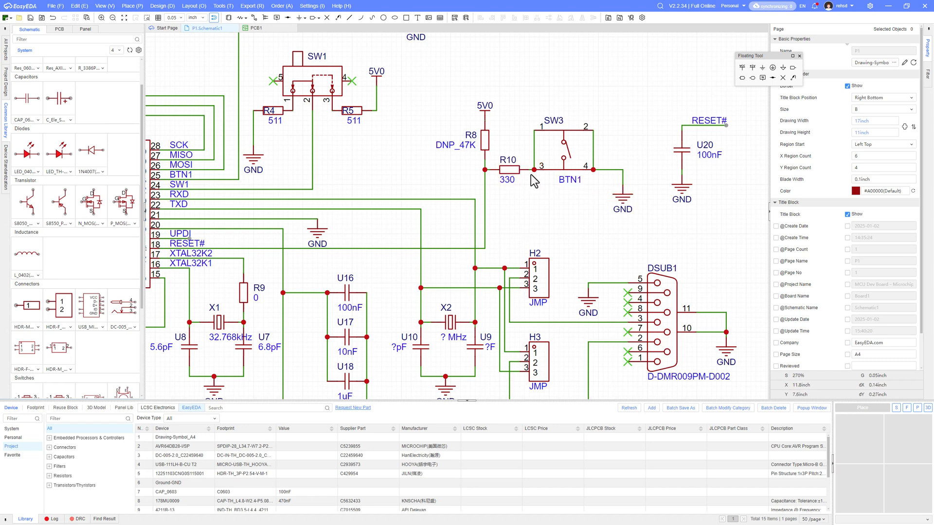
# Pan around the finished reset circuit and pin labels, then view the handwritten notes.
pyautogui.moveTo(552, 215); pyautogui.dragTo(511, 226, button='right')
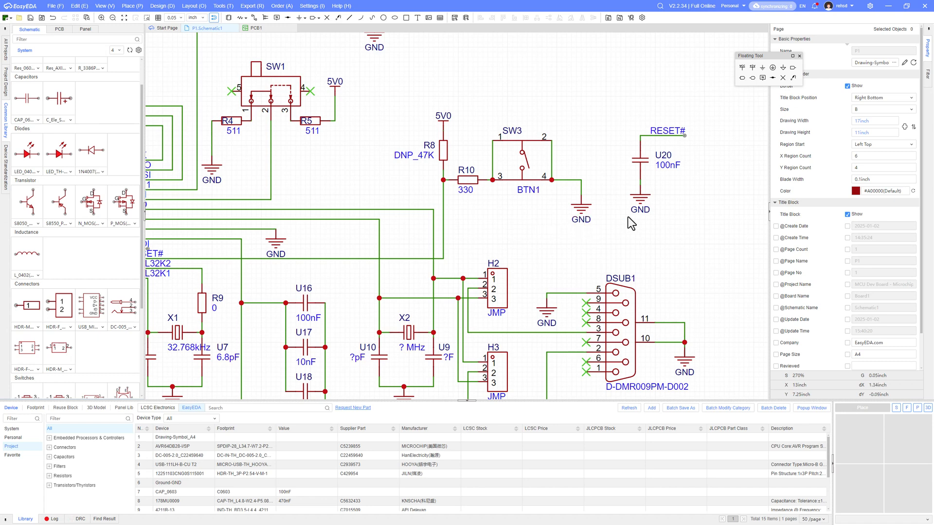
pyautogui.moveTo(646, 144); pyautogui.dragTo(696, 131, button='right')
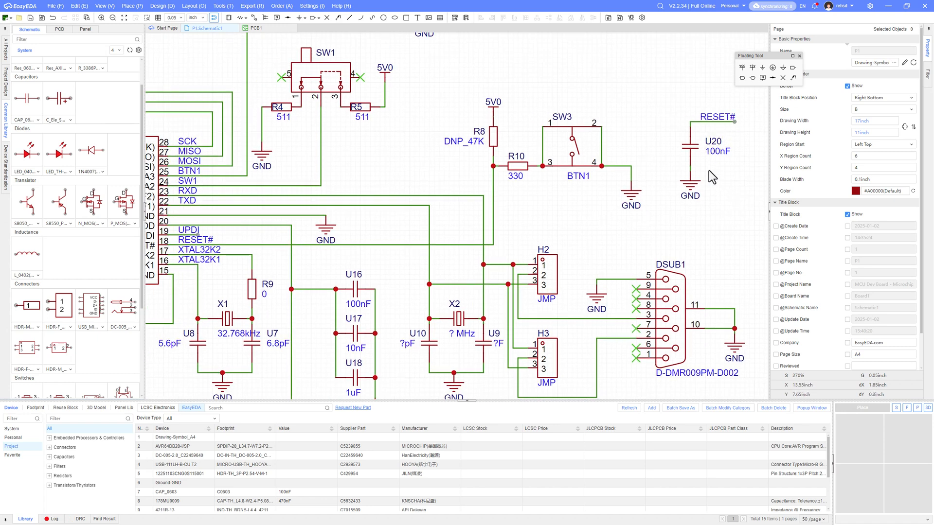
pyautogui.hotkey('alt', 'Tab')
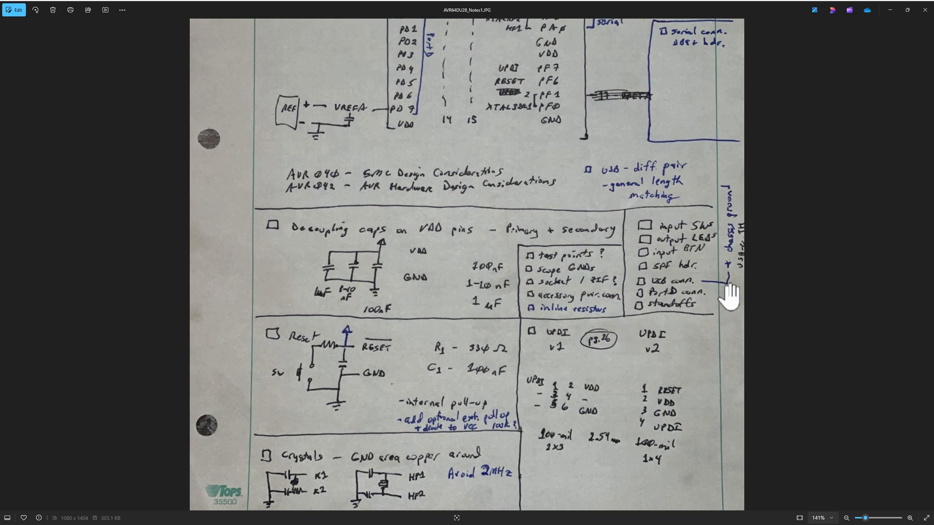
# Scroll through the handwritten notes' checklist in Photos.
pyautogui.scroll(2, 681, 243)
pyautogui.scroll(-2, 654, 241)
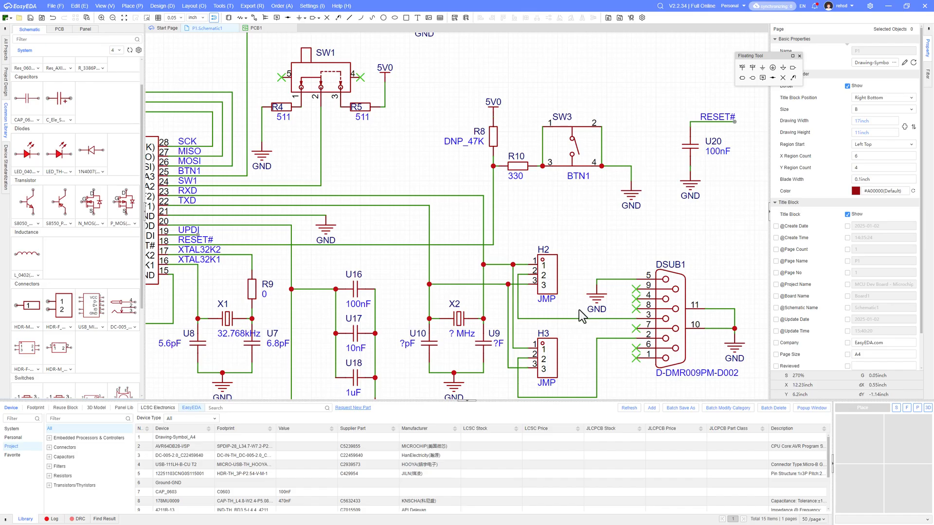
# Paste a copy of the U6 header as U21 below the circuit and label it 5V0.
pyautogui.scroll(-5, 459, 227)
pyautogui.scroll(5, 324, 184)
pyautogui.click(426, 185)
pyautogui.hotkey('ctrl', 'c')
pyautogui.hotkey('ctrl', 'v')
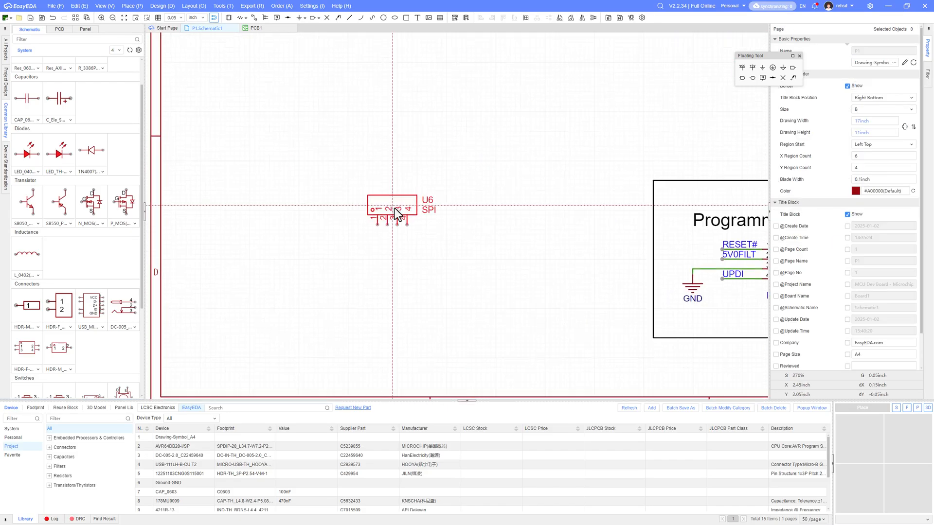
pyautogui.click(396, 206)
pyautogui.doubleClick(434, 210)
pyautogui.write('5V0')
pyautogui.moveTo(456, 260); pyautogui.dragTo(405, 331, button='right')
# Rotate U21 under a new power symbol and set that symbol's net to 5V0.
pyautogui.scroll(-3, 430, 331)
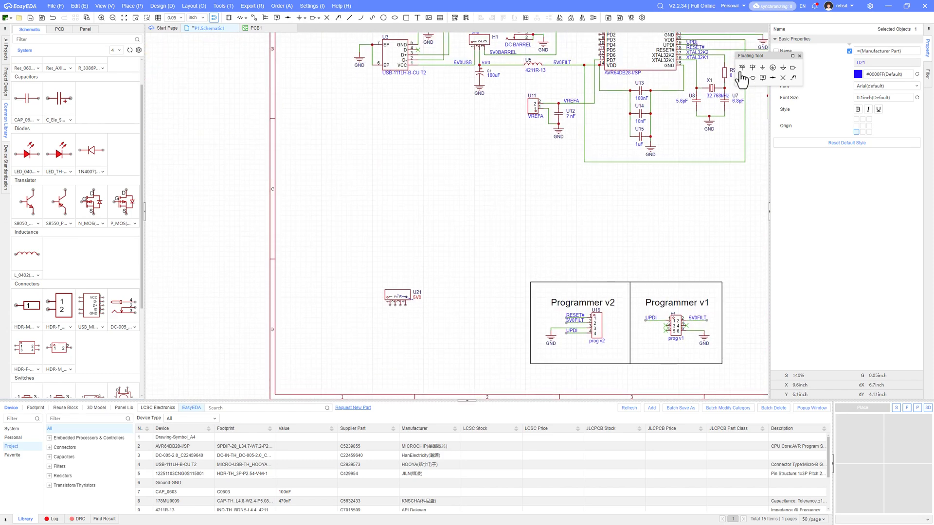
pyautogui.click(742, 69)
pyautogui.scroll(3, 358, 296)
pyautogui.click(362, 267)
pyautogui.click(430, 293)
pyautogui.press('space')
pyautogui.moveTo(429, 293); pyautogui.dragTo(343, 296)
pyautogui.doubleClick(362, 255)
pyautogui.write('5V0')
pyautogui.click(342, 303)
# Duplicate the wired header as U22 and tie its pins to a ground symbol.
pyautogui.hotkey('ctrl', 'c')
pyautogui.hotkey('ctrl', 'v')
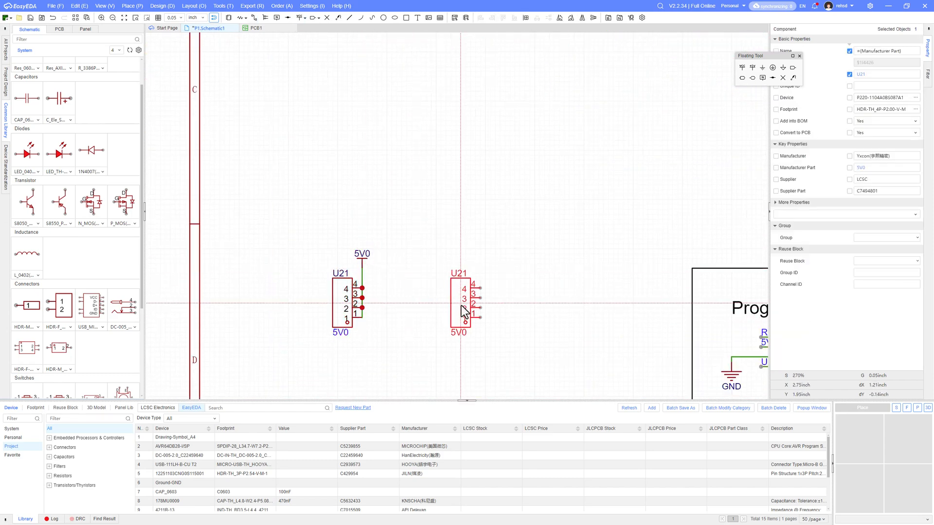
pyautogui.click(460, 303)
pyautogui.click(762, 68)
pyautogui.click(480, 342)
# Copy the U21/U22 pair with their symbols to create headers U23 and U24.
pyautogui.moveTo(312, 227); pyautogui.dragTo(530, 384)
pyautogui.hotkey('ctrl', 'c')
pyautogui.hotkey('ctrl', 'v')
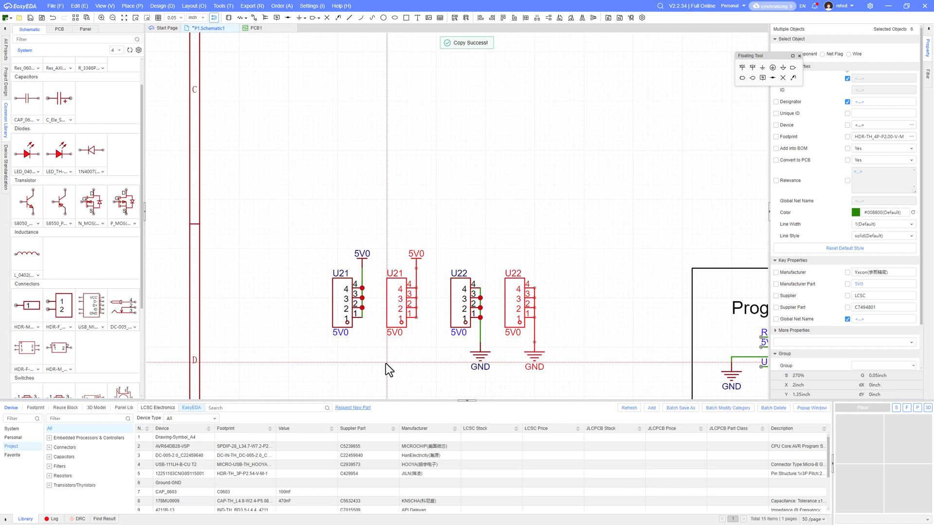
pyautogui.click(386, 364)
pyautogui.click(515, 218)
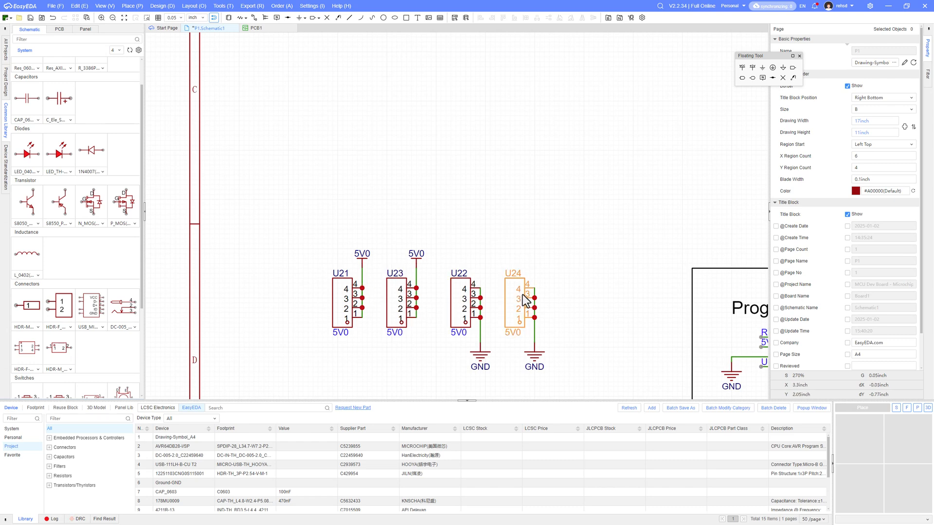
pyautogui.scroll(-3, 523, 343)
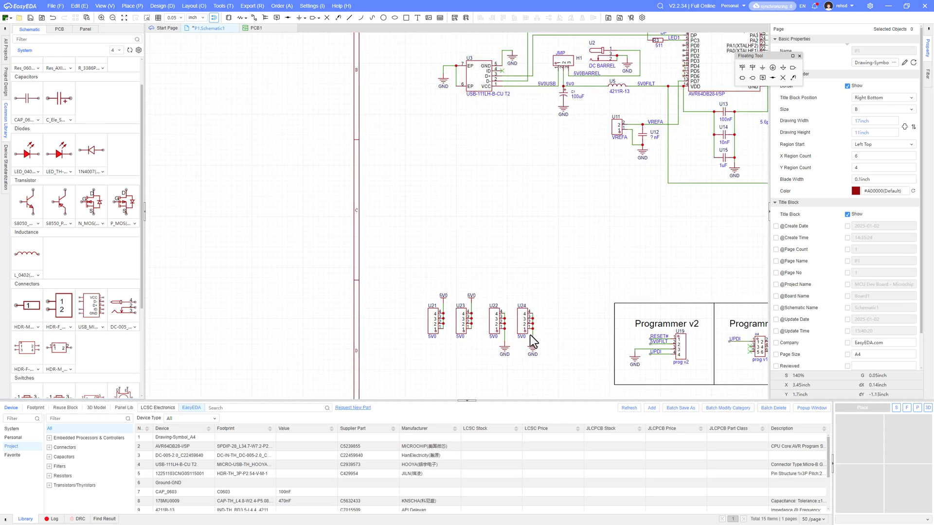
pyautogui.moveTo(552, 291); pyautogui.dragTo(433, 282, button='right')
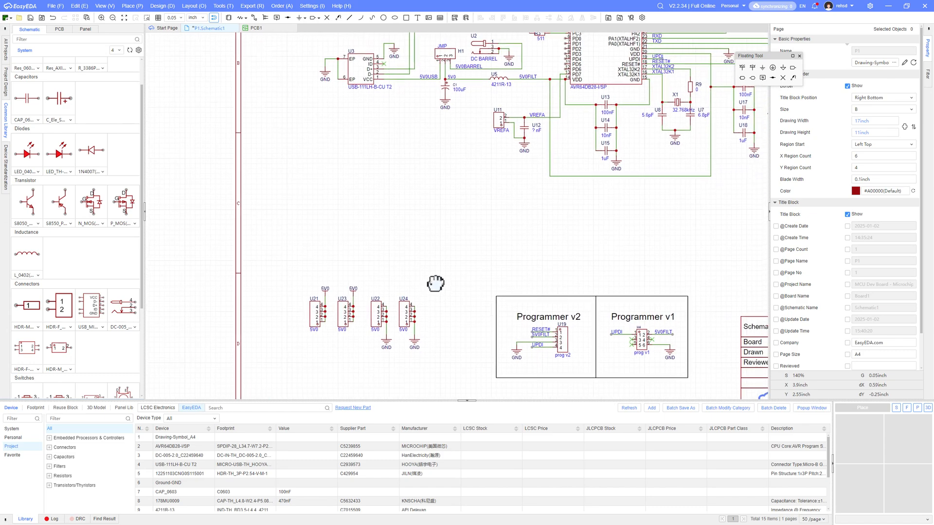
pyautogui.scroll(-2, 624, 199)
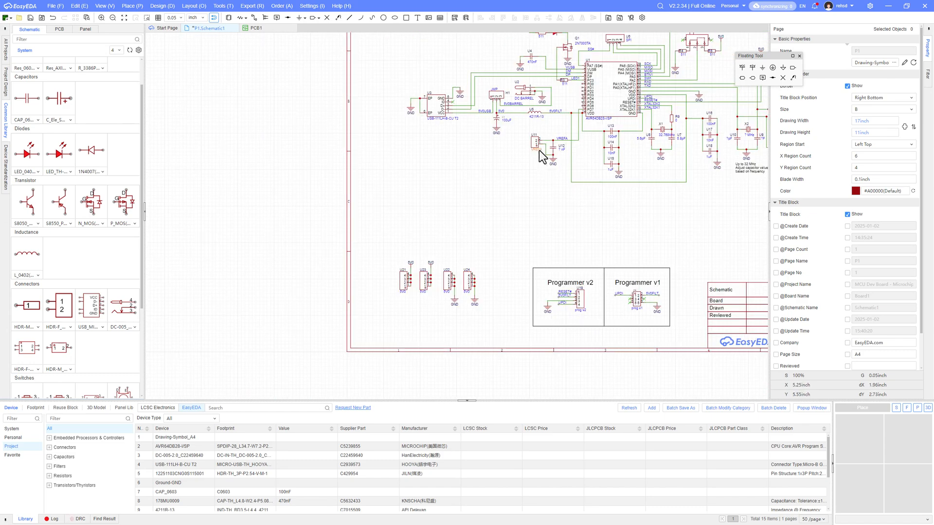
# Paste two copies of the U11 VREFA header as U25 and U26 beside the new headers.
pyautogui.scroll(3, 538, 153)
pyautogui.click(532, 139)
pyautogui.hotkey('ctrl', 'c')
pyautogui.scroll(-3, 492, 276)
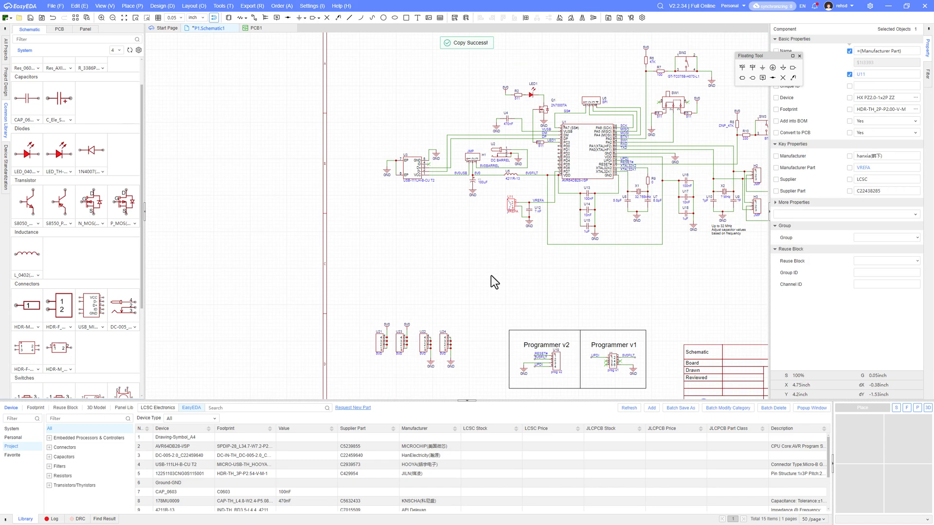
pyautogui.scroll(2, 488, 272)
pyautogui.hotkey('ctrl', 'v')
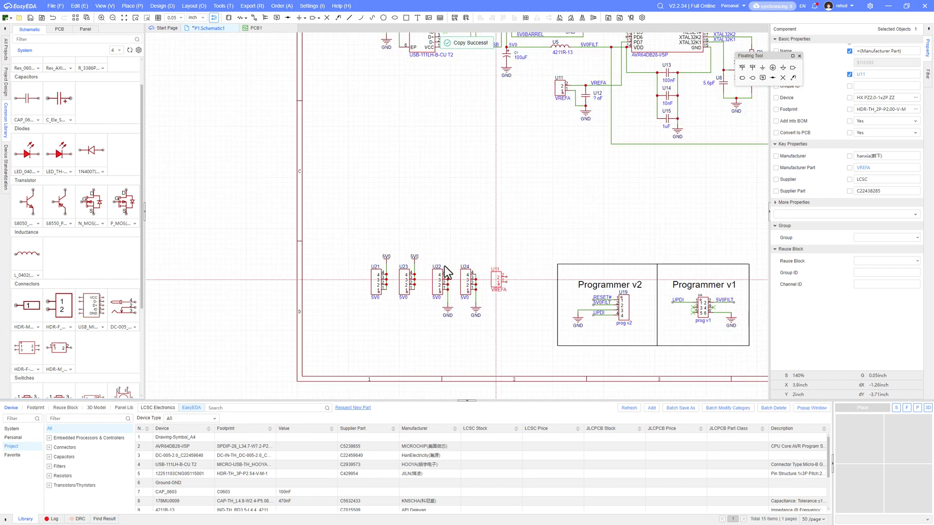
pyautogui.scroll(2, 445, 267)
pyautogui.click(431, 262)
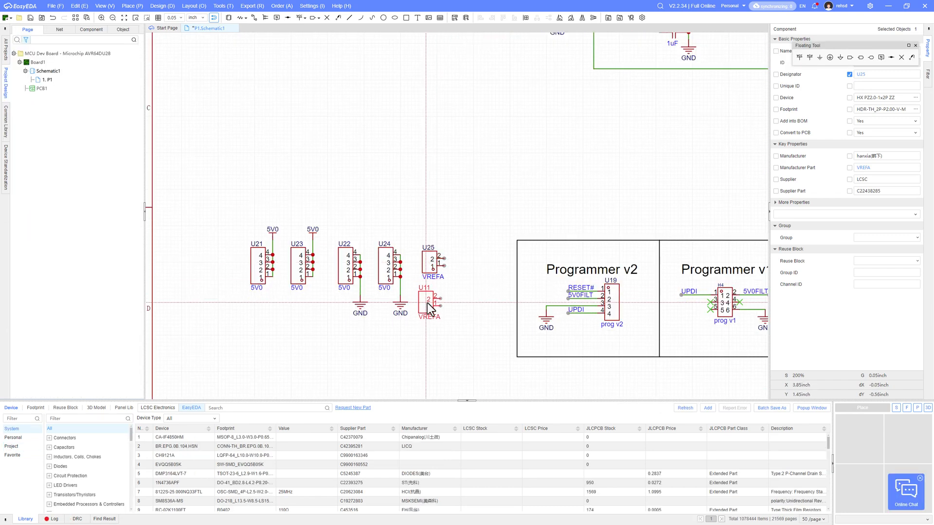
pyautogui.click(428, 302)
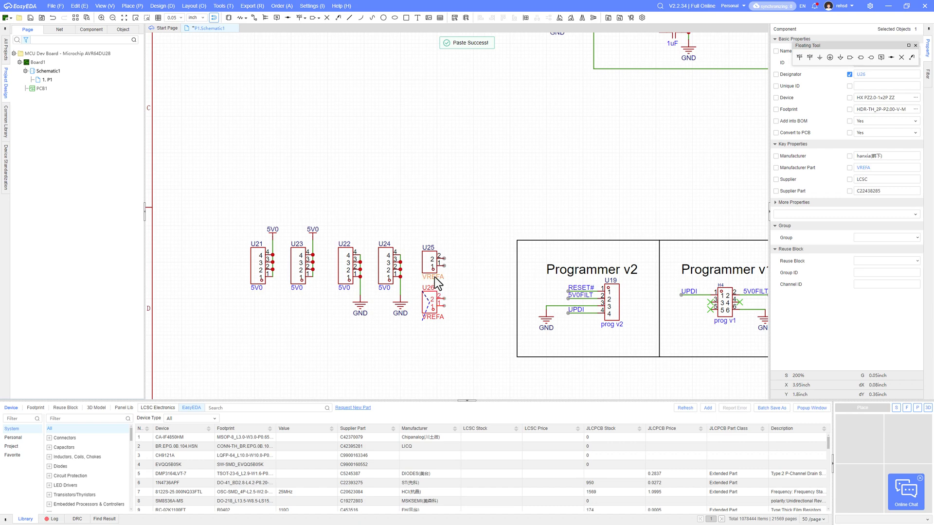
# Change the labels of U25, U26, U24 and U22 to GND.
pyautogui.doubleClick(433, 276)
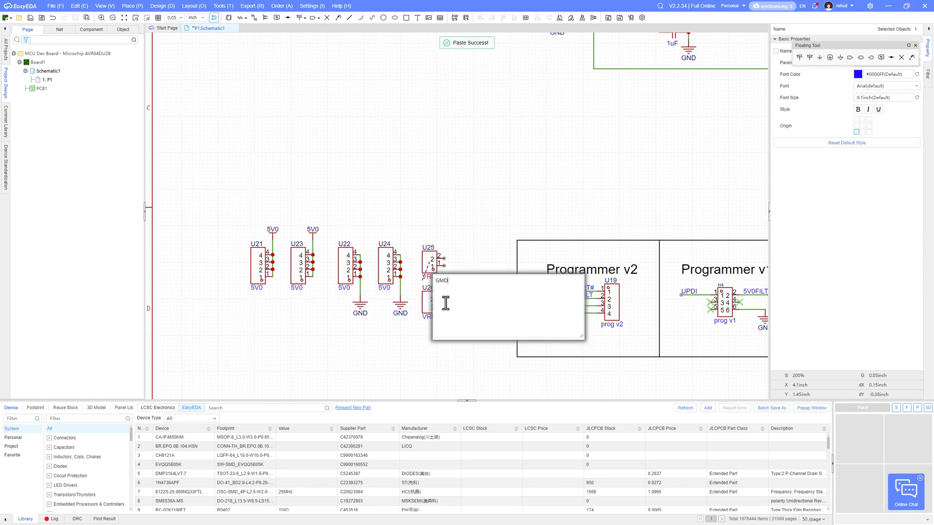
pyautogui.press('Return')
pyautogui.doubleClick(434, 276)
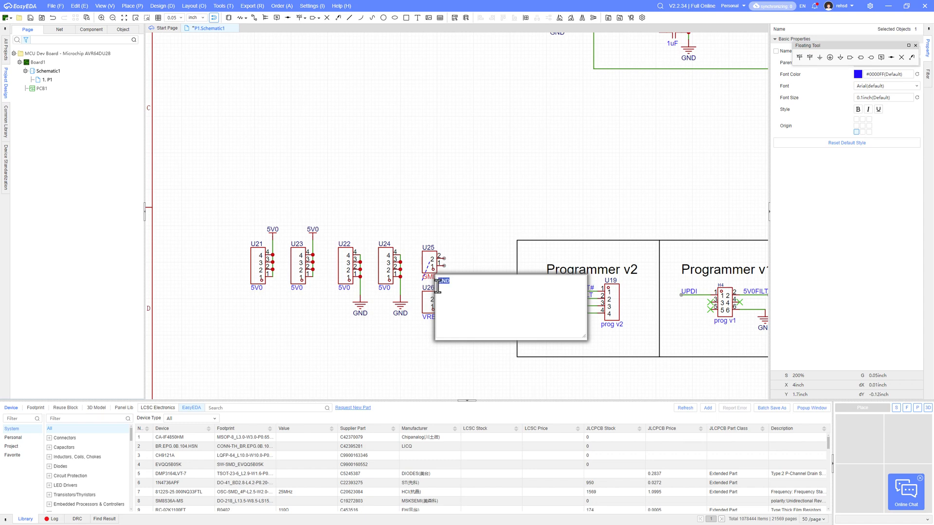
pyautogui.click(427, 337)
pyautogui.doubleClick(429, 320)
pyautogui.hotkey('ctrl', 'v')
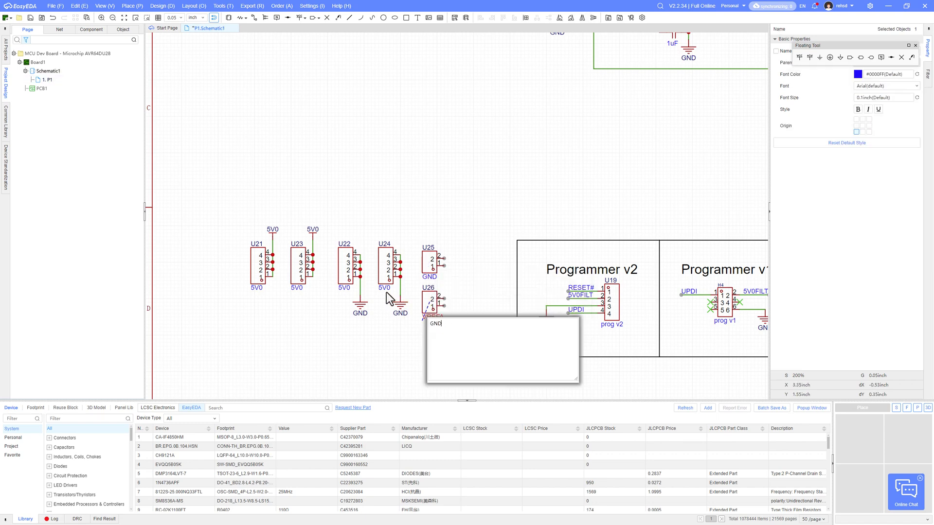
pyautogui.click(383, 287)
pyautogui.doubleClick(383, 287)
pyautogui.hotkey('ctrl', 'v')
pyautogui.doubleClick(342, 288)
pyautogui.hotkey('ctrl', 'v')
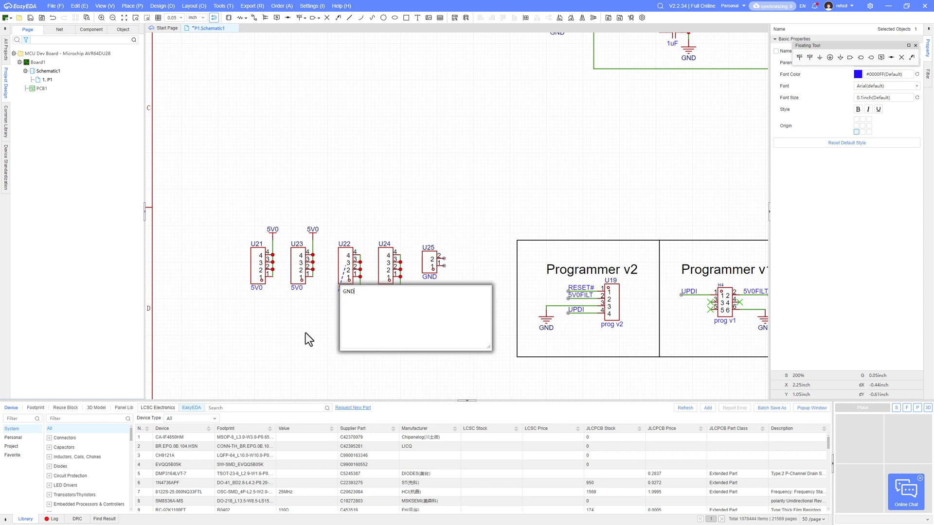
pyautogui.click(305, 332)
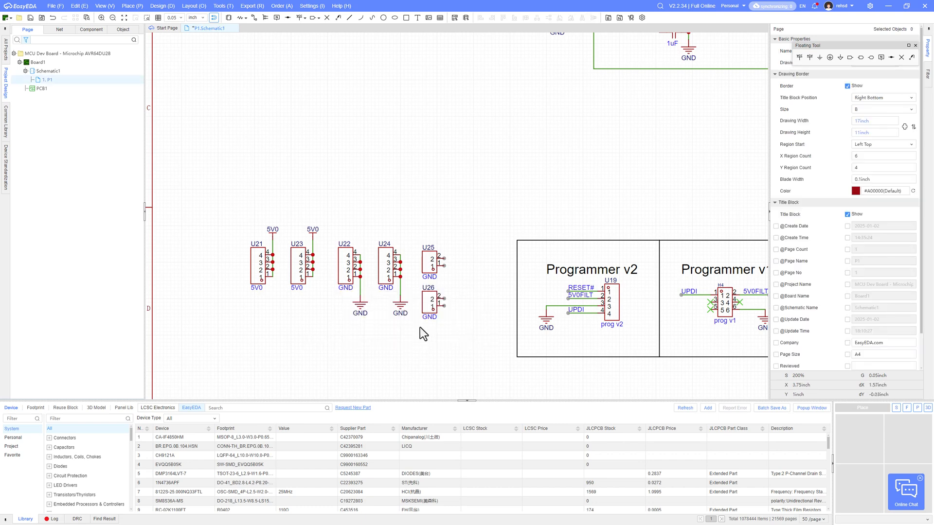
# Place a ground flag below U26 and wire U25 pin 1 to it.
pyautogui.click(820, 58)
pyautogui.click(444, 325)
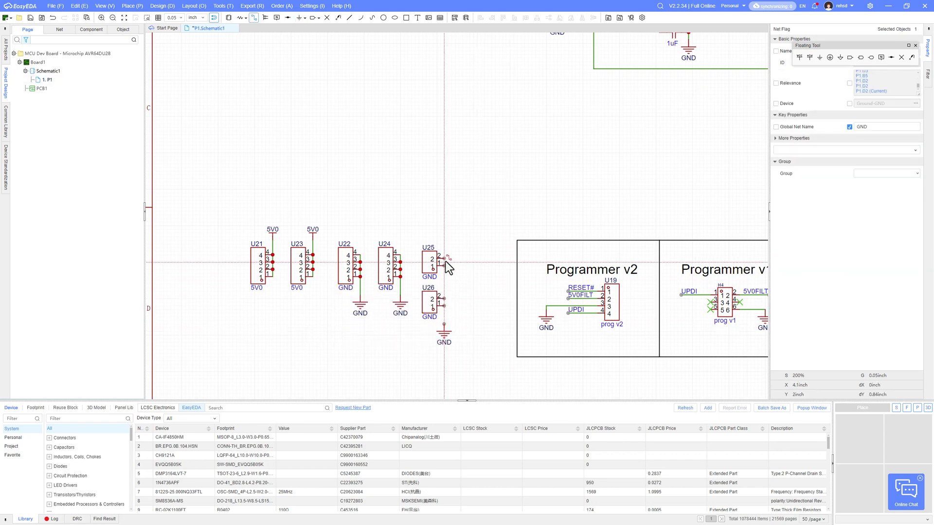
pyautogui.click(444, 263)
pyautogui.click(444, 325)
pyautogui.press('Escape')
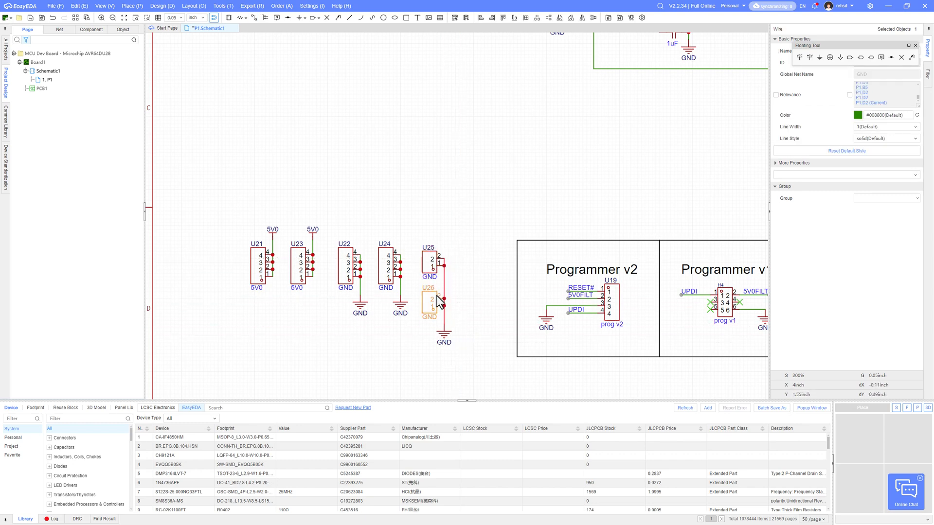
pyautogui.scroll(-2, 437, 299)
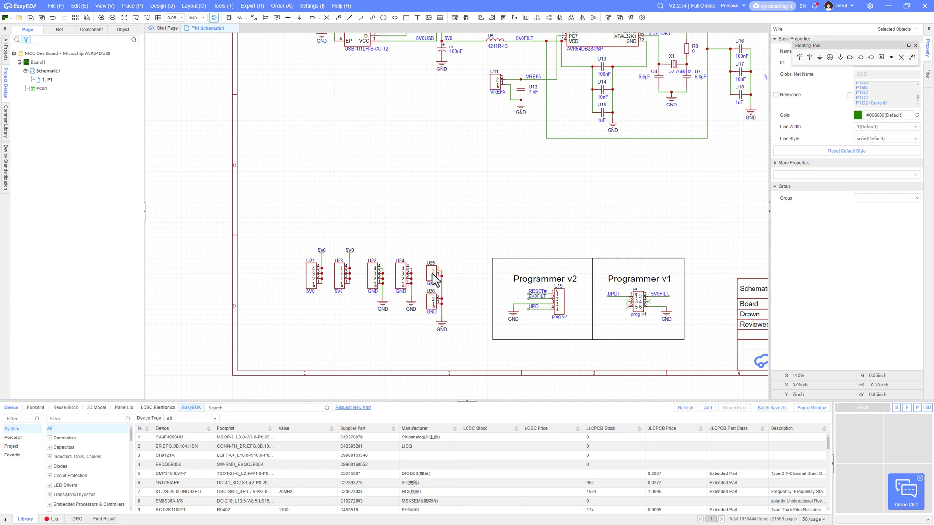
# Save the schematic and draw a rectangle around the power header connectors.
pyautogui.click(30, 18)
pyautogui.moveTo(484, 204)
pyautogui.mouseDown(button='right')
pyautogui.moveTo(397, 267)
pyautogui.moveTo(483, 220)
pyautogui.mouseUp(button='right')
pyautogui.scroll(-3, 427, 245)
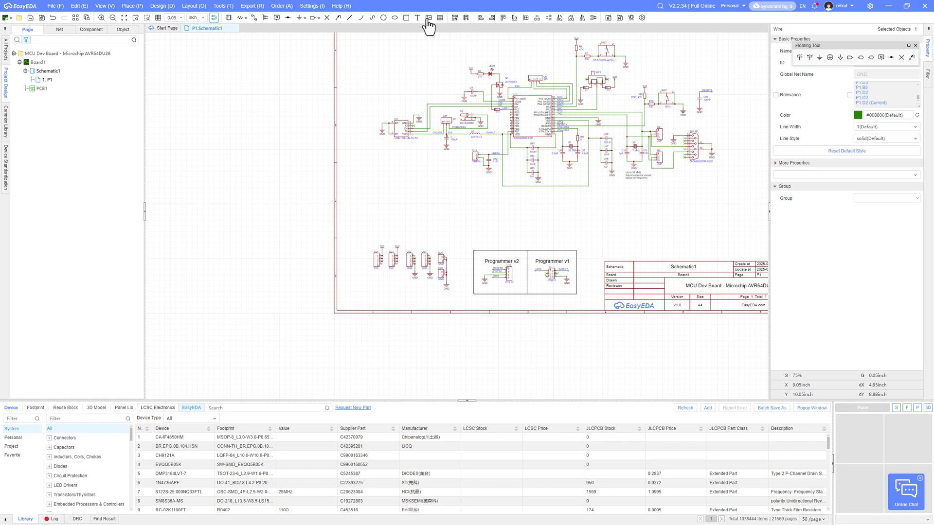
pyautogui.click(406, 18)
pyautogui.moveTo(366, 238); pyautogui.dragTo(456, 297)
pyautogui.press('Escape')
# Paste a copy of the Programmer v2 title inside the new box.
pyautogui.scroll(5, 430, 257)
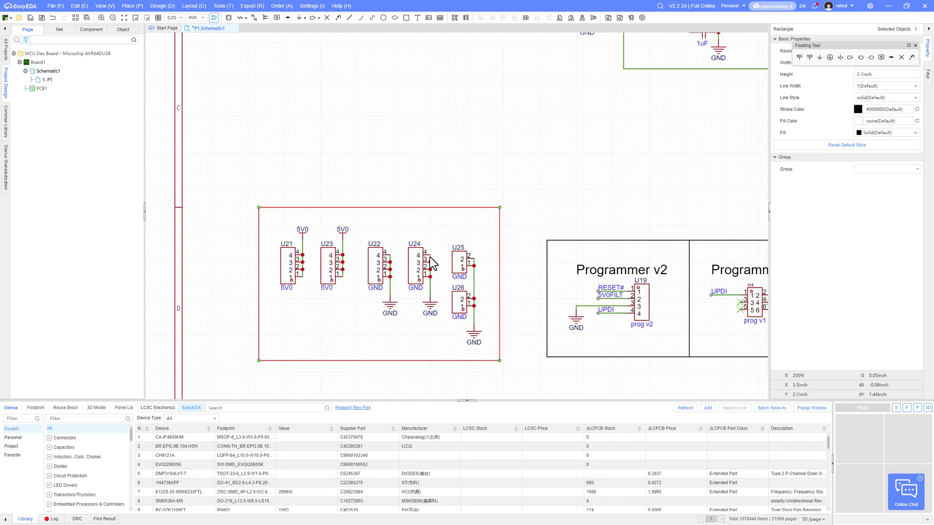
pyautogui.click(600, 270)
pyautogui.hotkey('ctrl', 'c')
pyautogui.hotkey('ctrl', 'v')
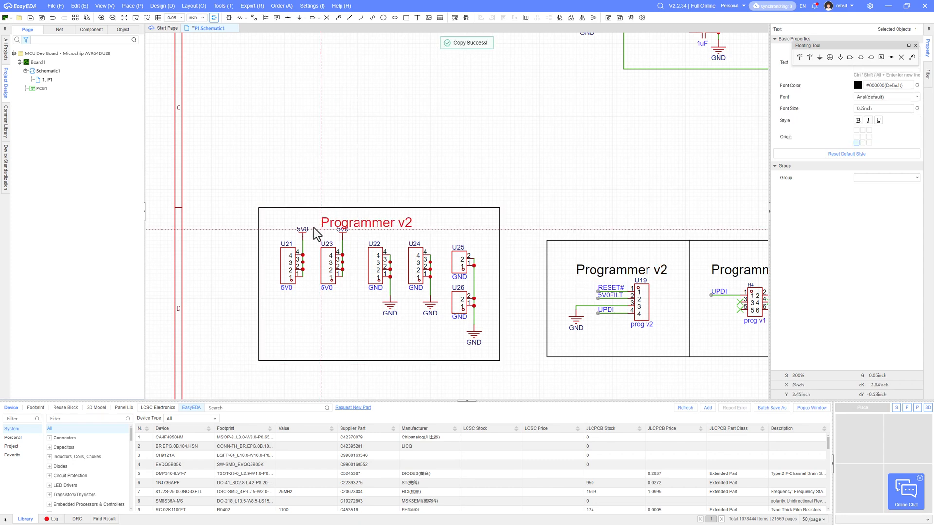
pyautogui.click(392, 227)
# Change the copied title to 'POWER HEADERS' and align it along the box top.
pyautogui.doubleClick(415, 222)
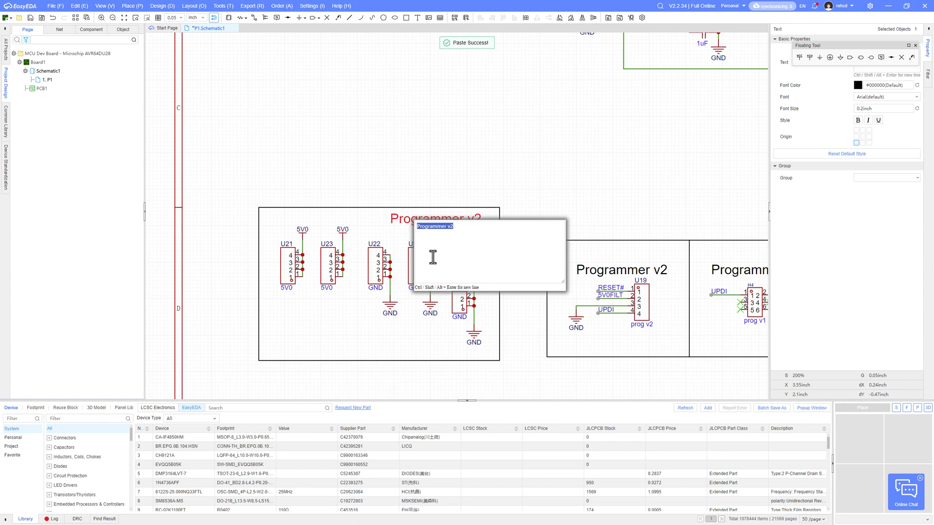
pyautogui.press('BackSpace')
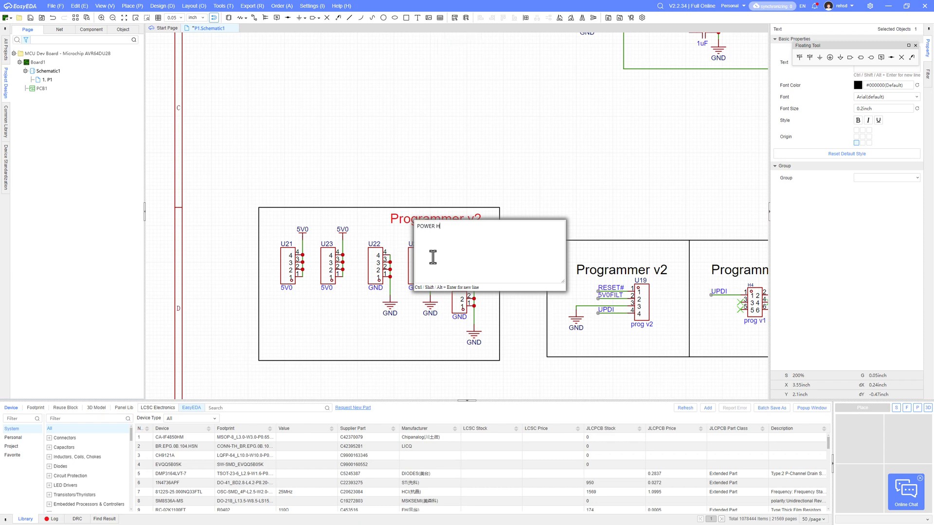
pyautogui.write('POWER HEADERS')
pyautogui.press('Return')
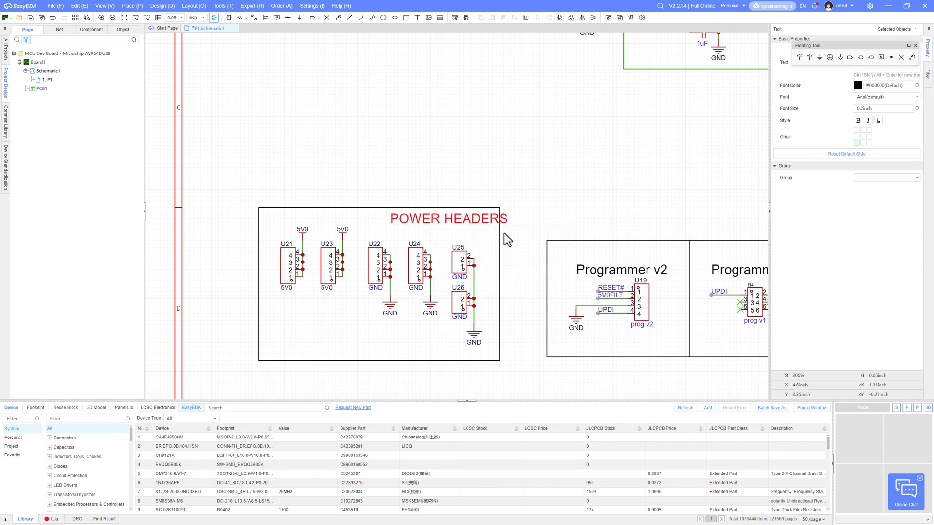
pyautogui.moveTo(486, 214); pyautogui.dragTo(373, 343)
pyautogui.click(548, 161)
pyautogui.scroll(-6, 574, 160)
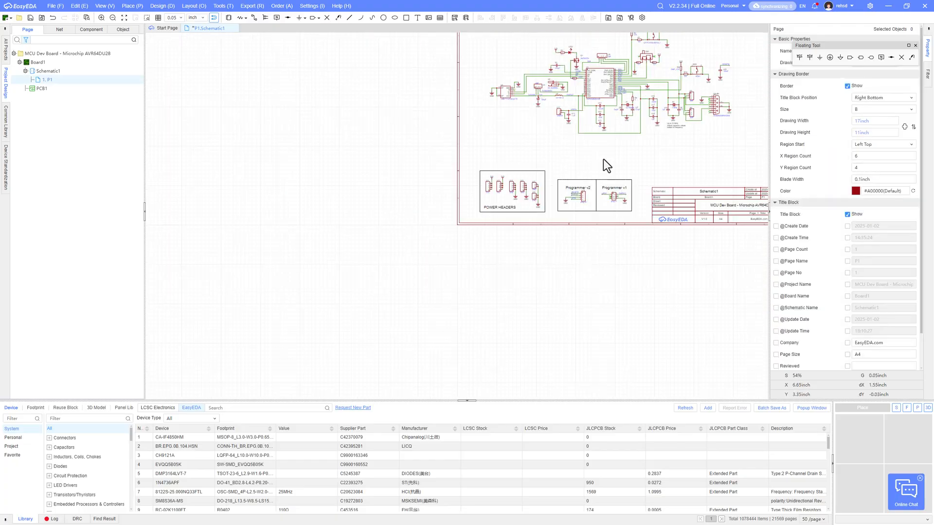
pyautogui.moveTo(604, 159); pyautogui.dragTo(431, 202, button='right')
pyautogui.scroll(3, 431, 201)
# Review the AVR64DU28_Notes1.JPG handwritten notes, then come back to EasyEDA Pro.
pyautogui.hotkey('alt', 'Tab')
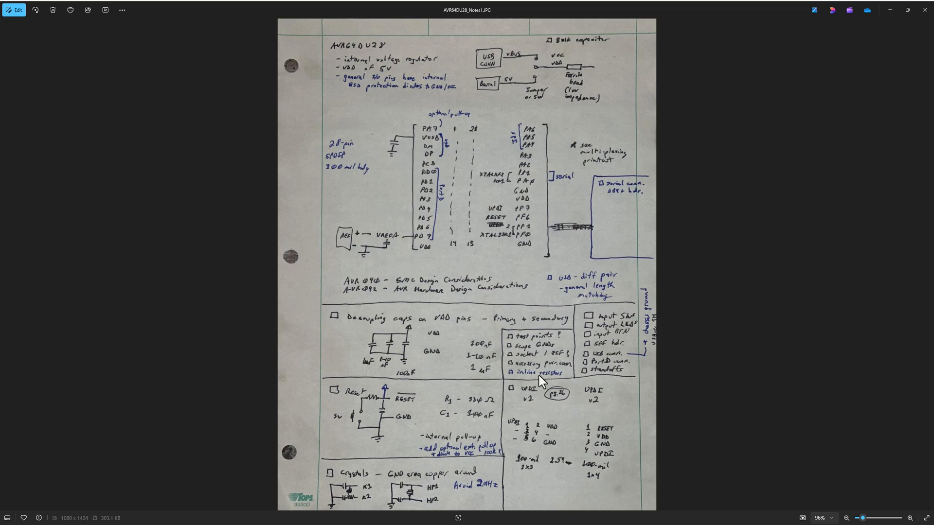
pyautogui.hotkey('alt', 'Tab')
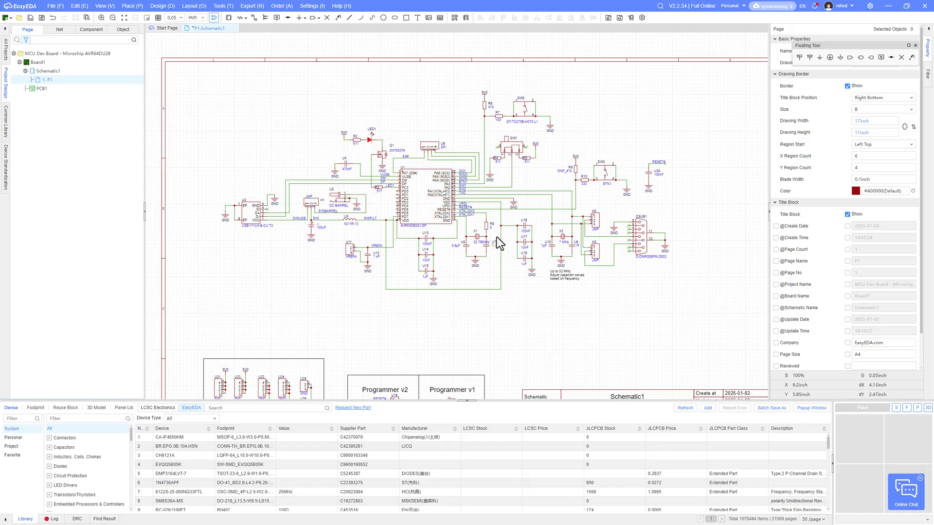
# Copy resistor R7 to place R11, R12 and R13 in series on the SPI lines by U6.
pyautogui.scroll(3, 475, 154)
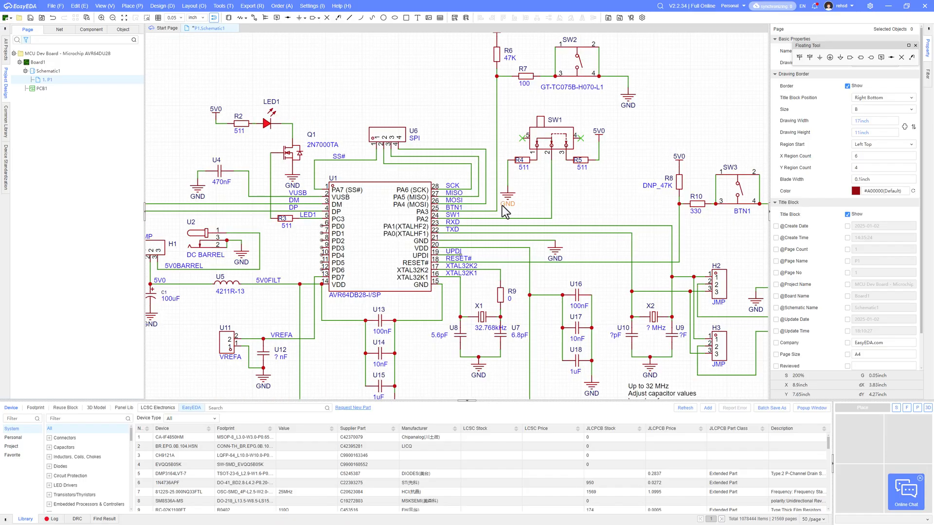
pyautogui.click(525, 77)
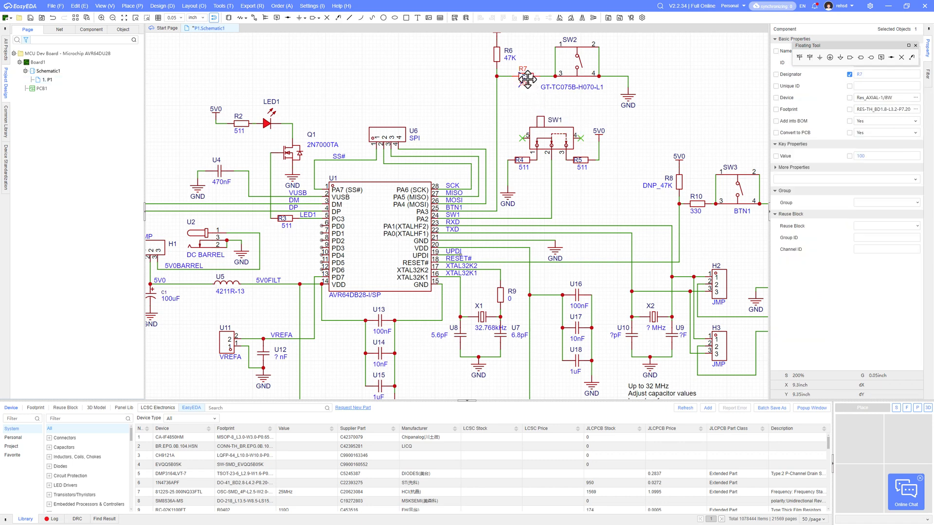
pyautogui.hotkey('ctrl', 'c')
pyautogui.hotkey('ctrl', 'v')
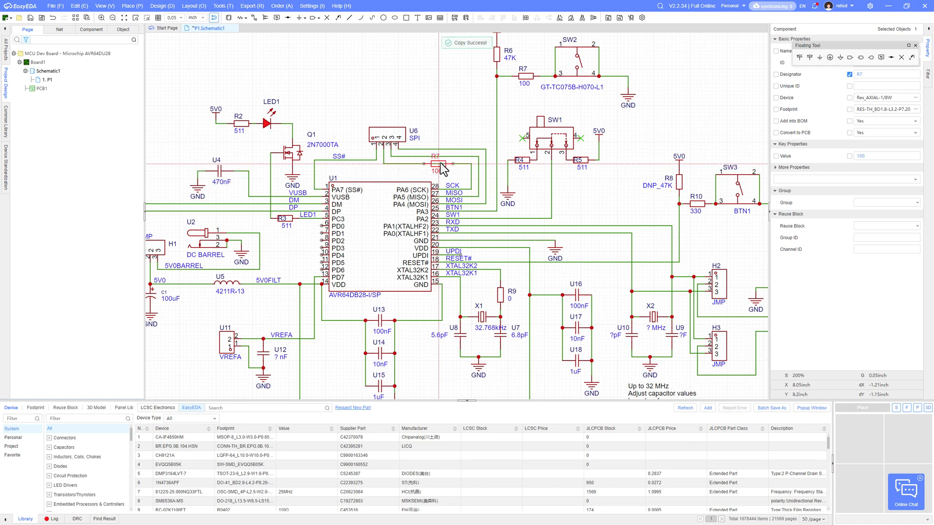
pyautogui.click(445, 165)
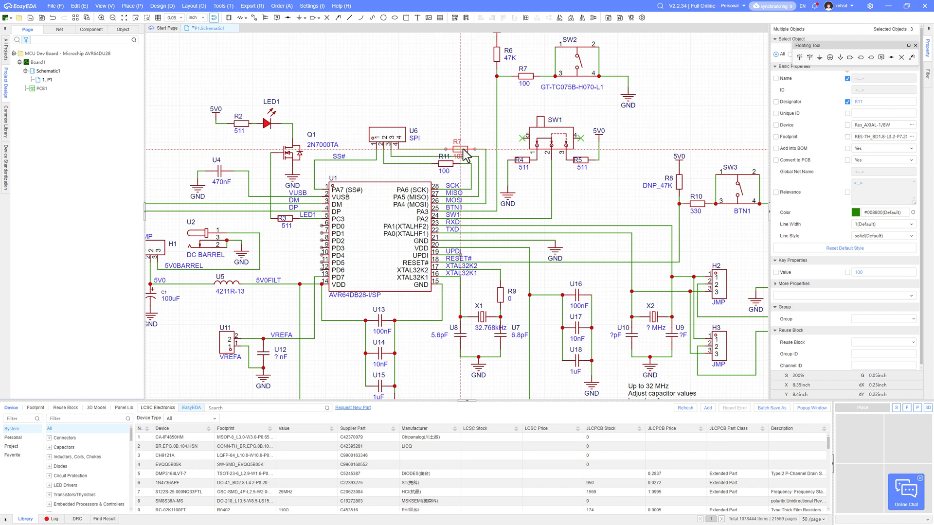
pyautogui.click(466, 151)
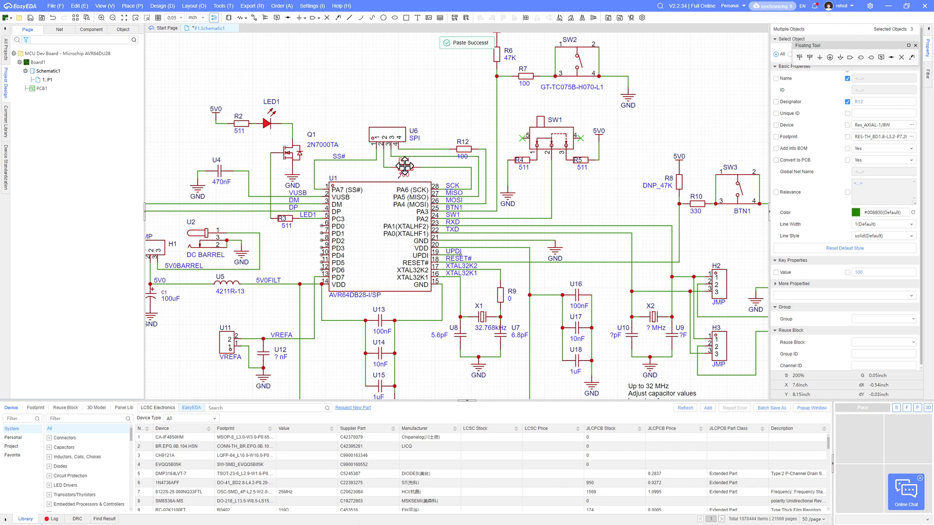
pyautogui.click(404, 166)
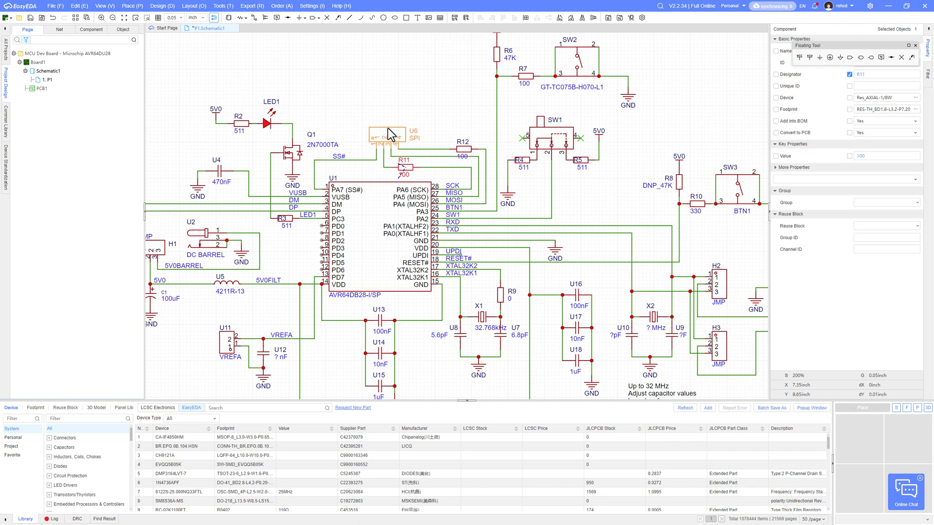
pyautogui.moveTo(388, 129); pyautogui.dragTo(388, 123)
pyautogui.moveTo(460, 155); pyautogui.dragTo(461, 151)
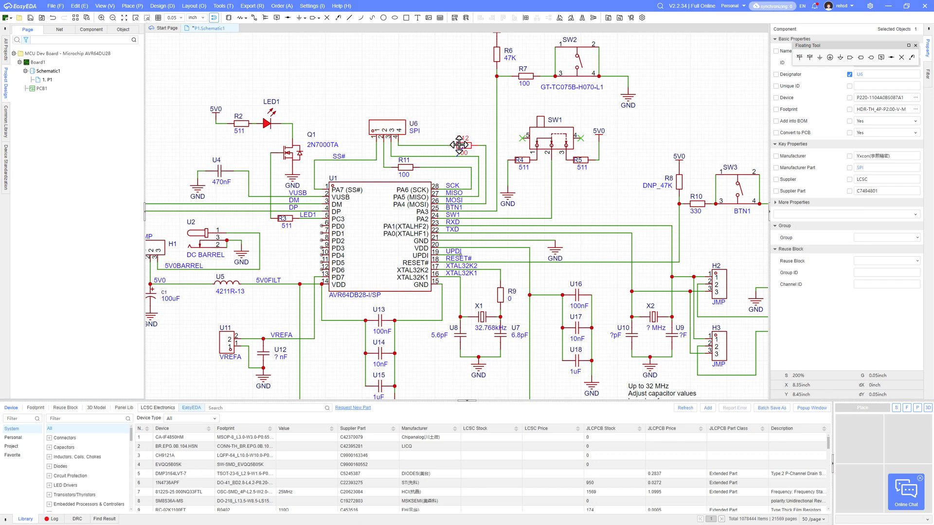
pyautogui.hotkey('ctrl', 'c')
pyautogui.hotkey('ctrl', 'v')
pyautogui.click(439, 162)
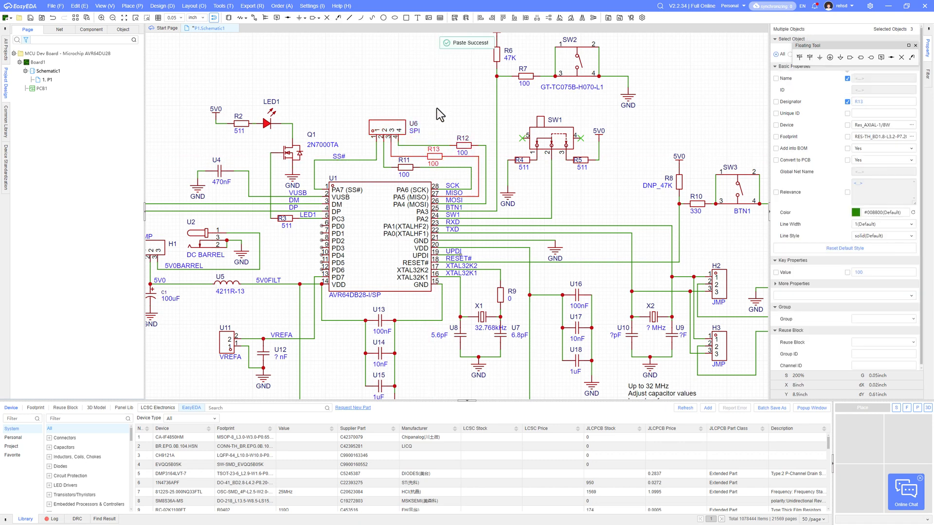
# Set the values of R11, R13 and R12 to 10 Ω.
pyautogui.doubleClick(404, 176)
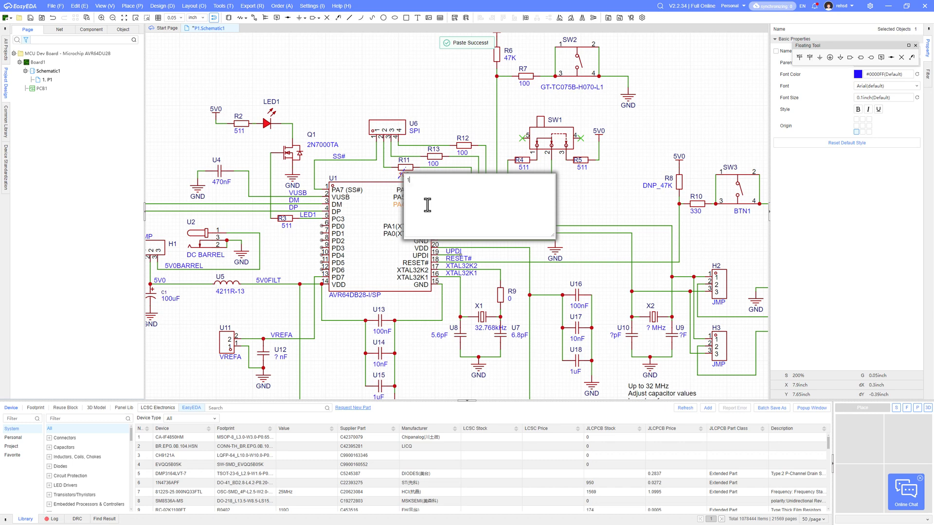
pyautogui.write('10')
pyautogui.press('Return')
pyautogui.doubleClick(437, 167)
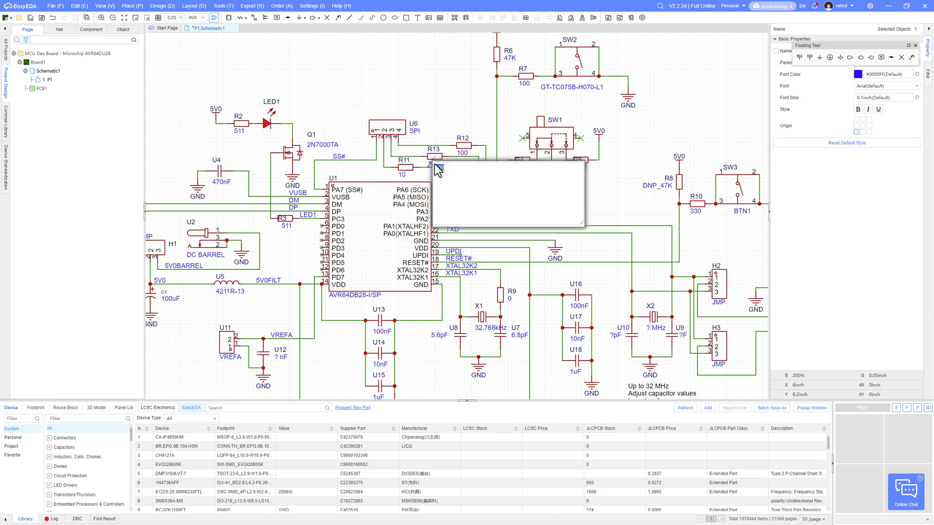
pyautogui.write('10')
pyautogui.press('Return')
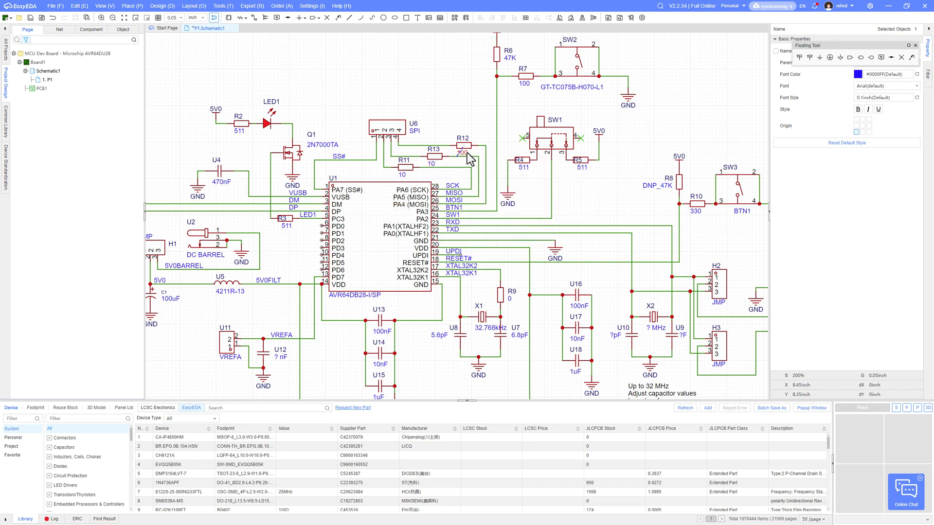
pyautogui.doubleClick(466, 153)
pyautogui.write('10')
pyautogui.press('Return')
pyautogui.click(459, 97)
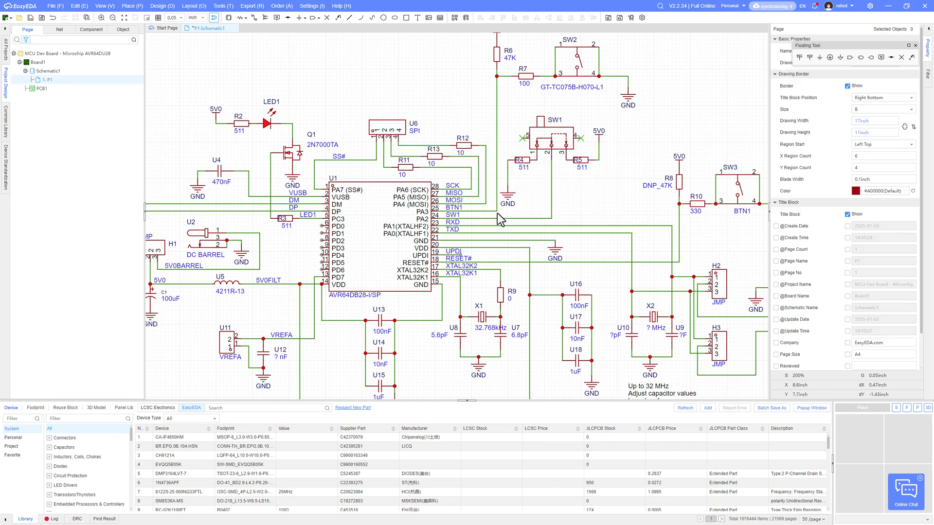
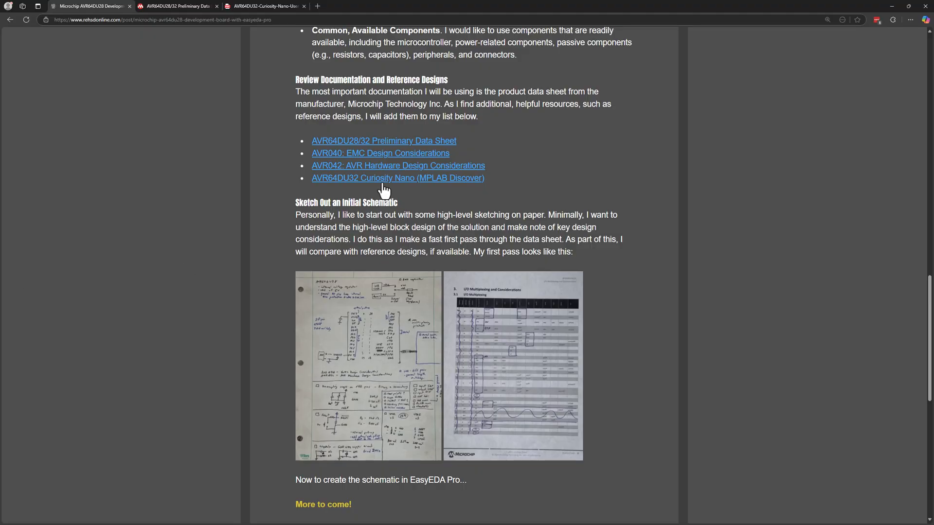
# Open the AVR042 application note in Edge and review Figure 4-2's SPI series resistors.
pyautogui.click(392, 166)
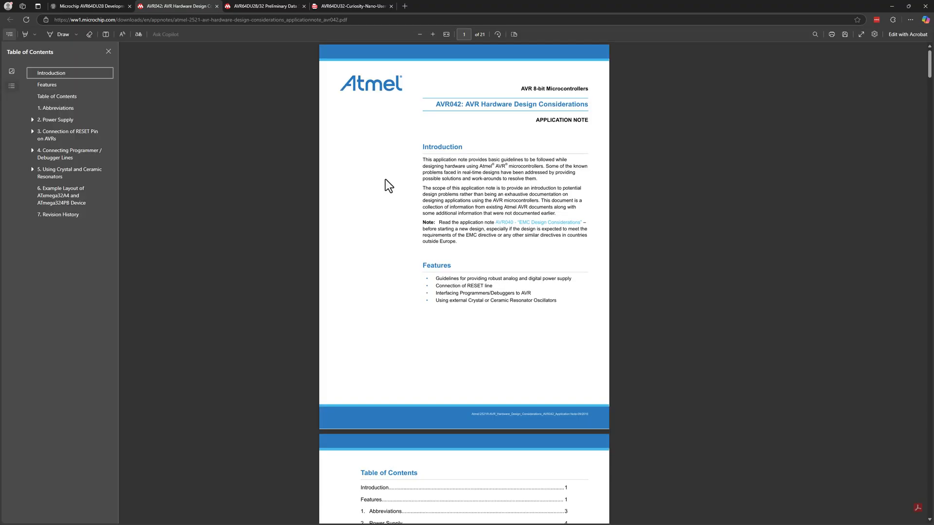
pyautogui.scroll(-5, 404, 214)
pyautogui.scroll(-20, 405, 214)
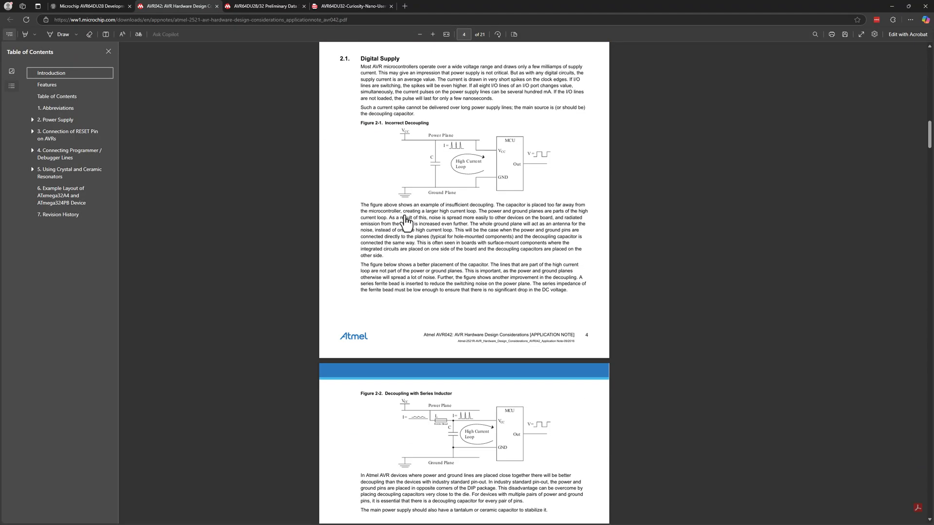
pyautogui.scroll(-15, 407, 224)
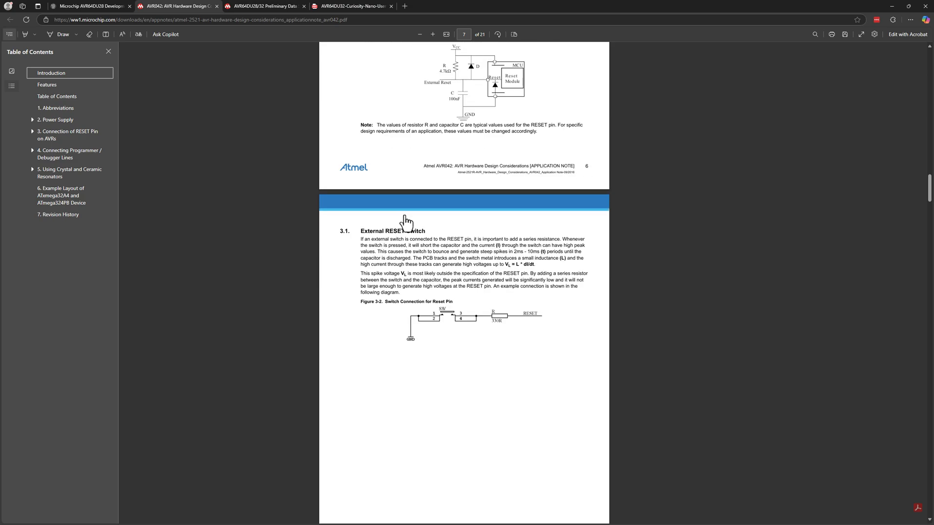
pyautogui.scroll(-2, 406, 224)
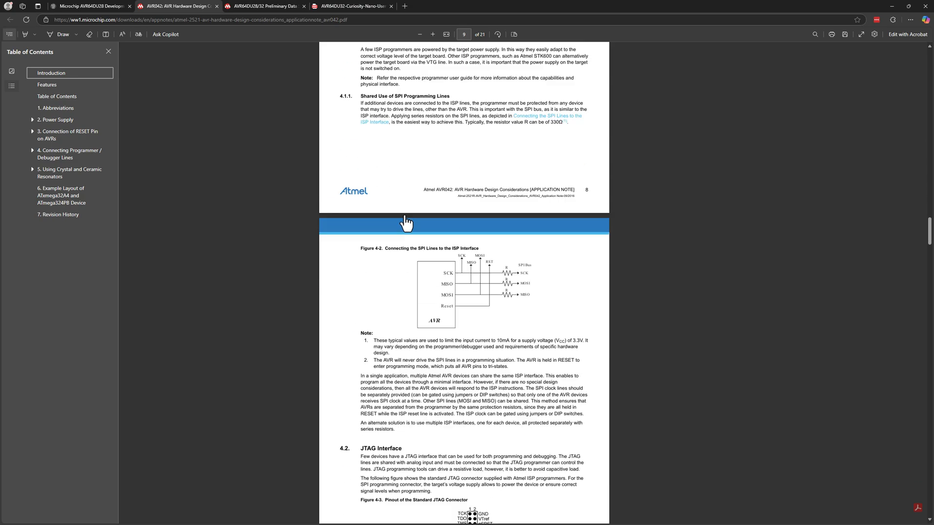
pyautogui.keyDown('ctrl'); pyautogui.scroll(4, 459, 270); pyautogui.keyUp('ctrl')
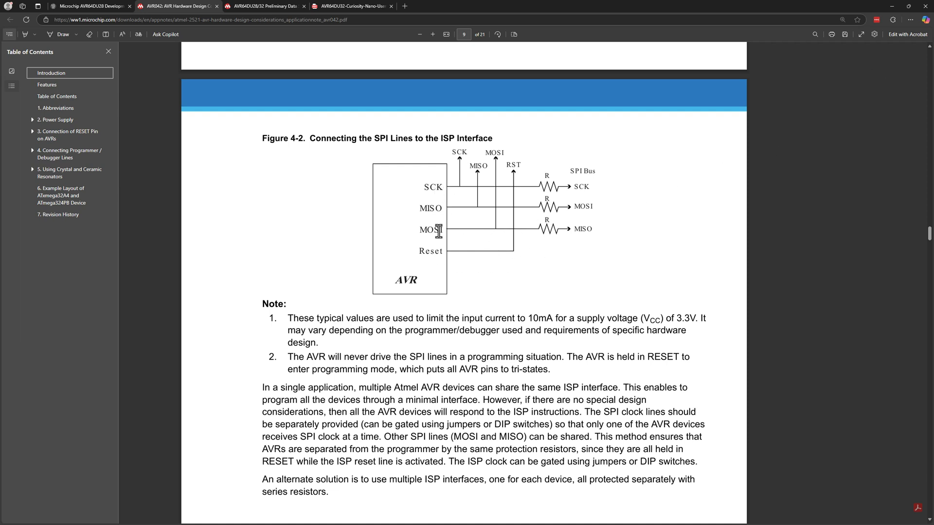
pyautogui.click(891, 5)
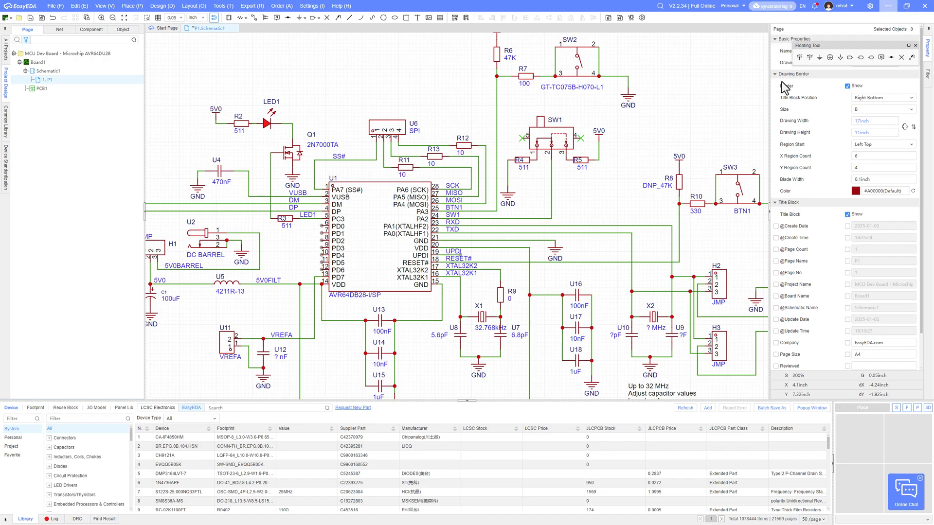
# Change the values of SPI series resistors R11 and R13 from 10 Ω to 0.
pyautogui.click(402, 175)
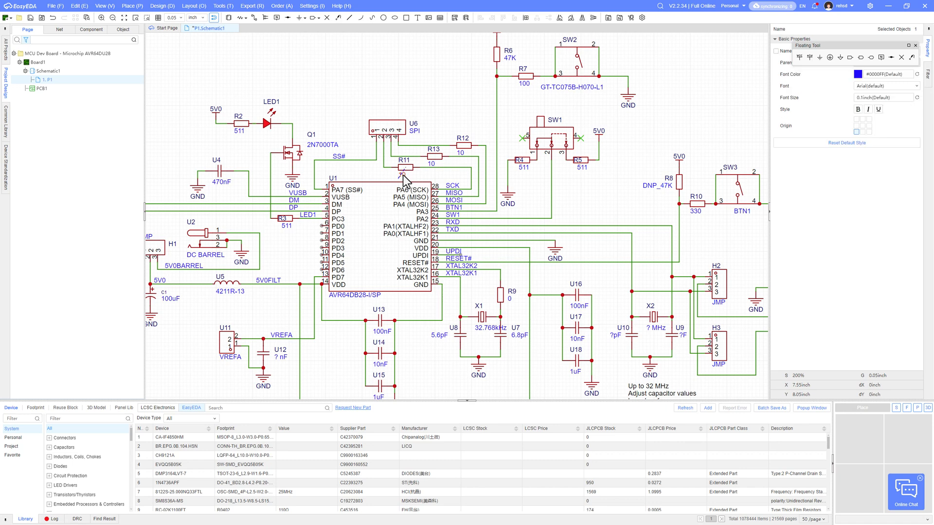
pyautogui.doubleClick(403, 175)
pyautogui.write('0')
pyautogui.click(434, 162)
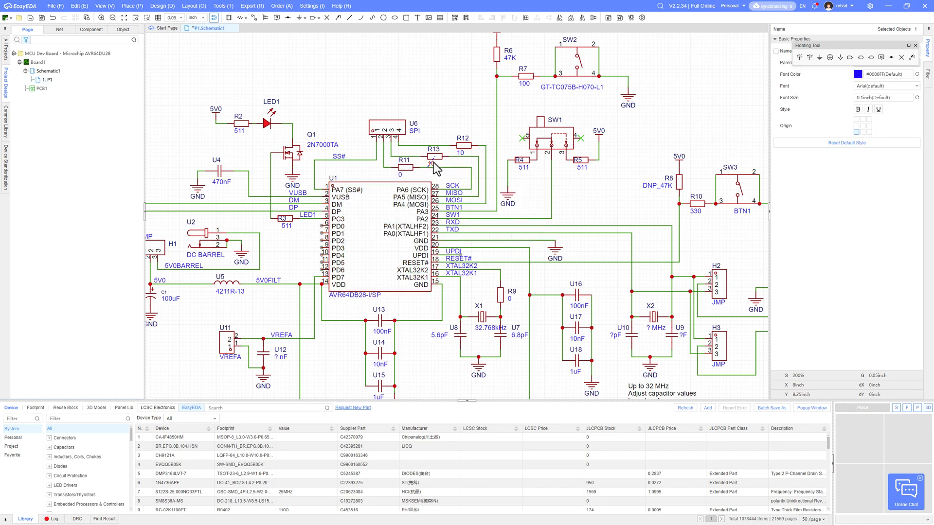
pyautogui.doubleClick(434, 162)
pyautogui.write('0')
pyautogui.click(442, 98)
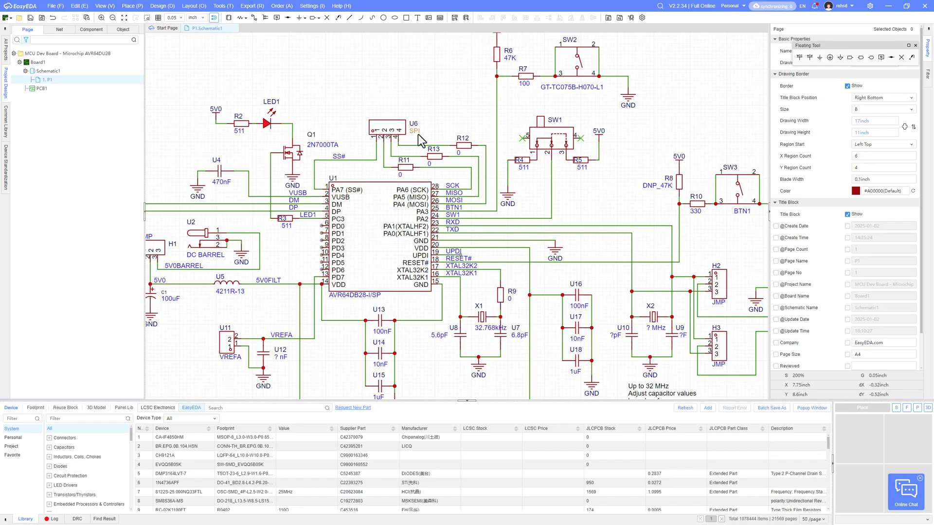
pyautogui.scroll(-2, 427, 115)
pyautogui.moveTo(334, 281); pyautogui.dragTo(353, 294, button='right')
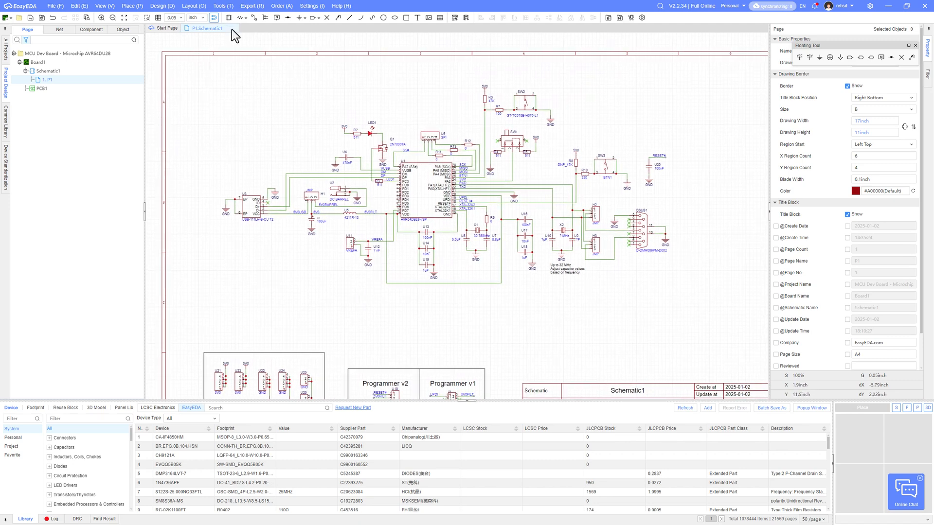
pyautogui.hotkey('shift', 'f')
pyautogui.write('sta')
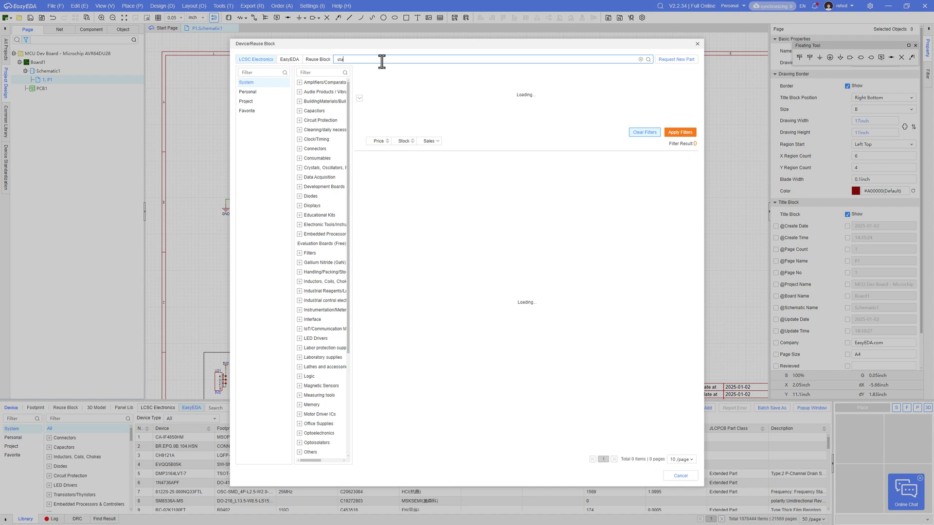
pyautogui.write('ndoff')
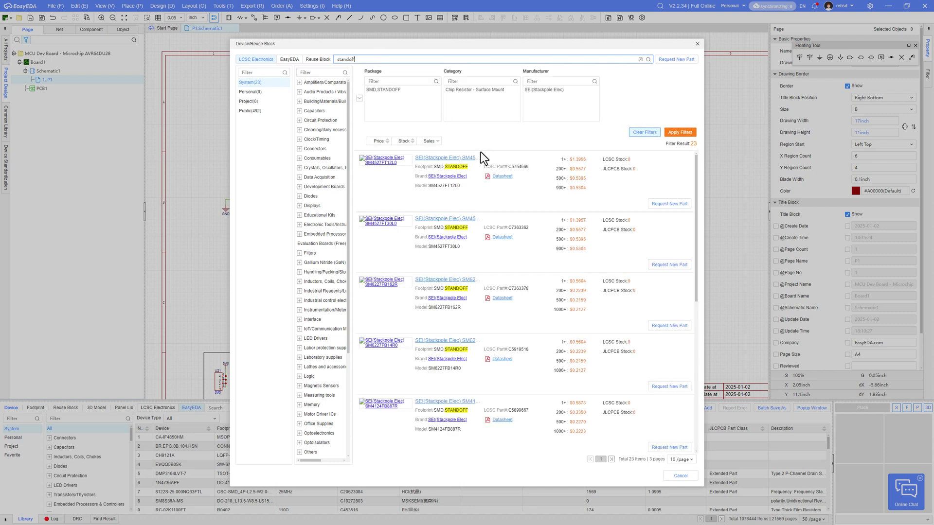
pyautogui.scroll(-2, 502, 249)
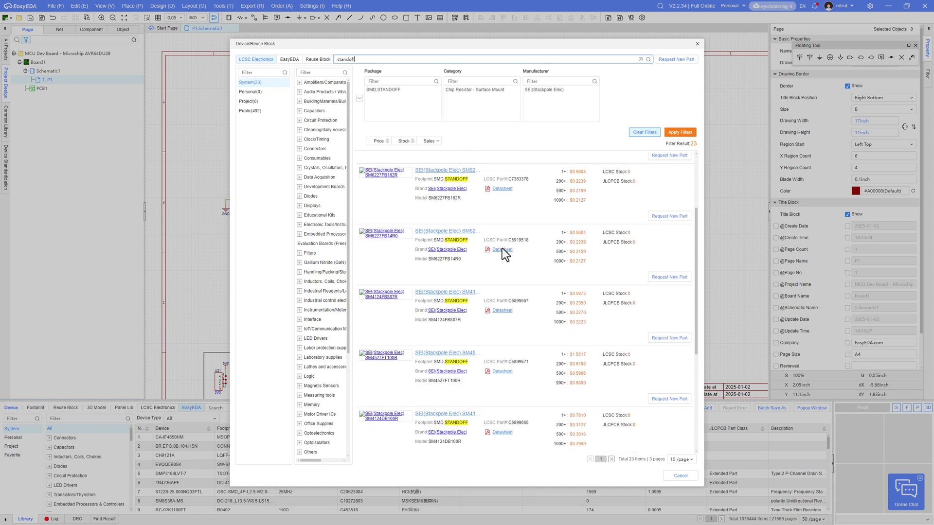
pyautogui.scroll(-2, 502, 248)
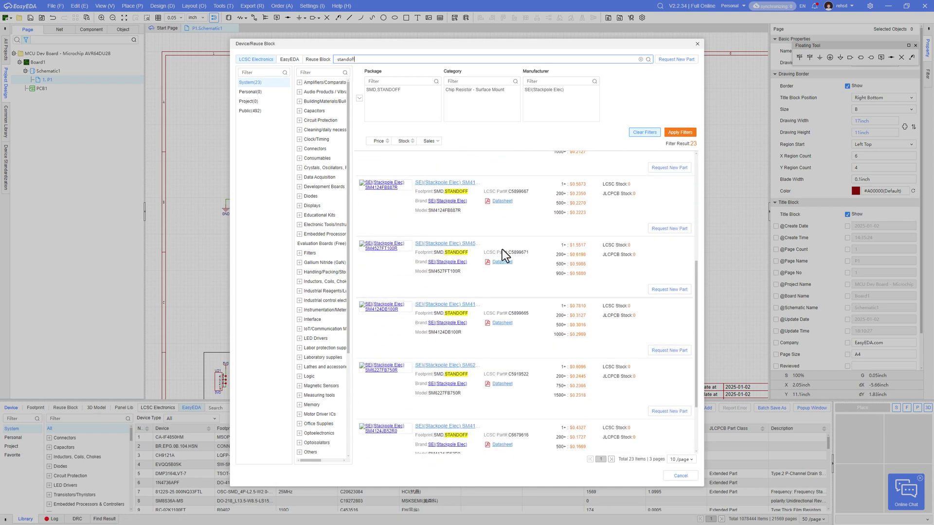
pyautogui.scroll(-1, 534, 320)
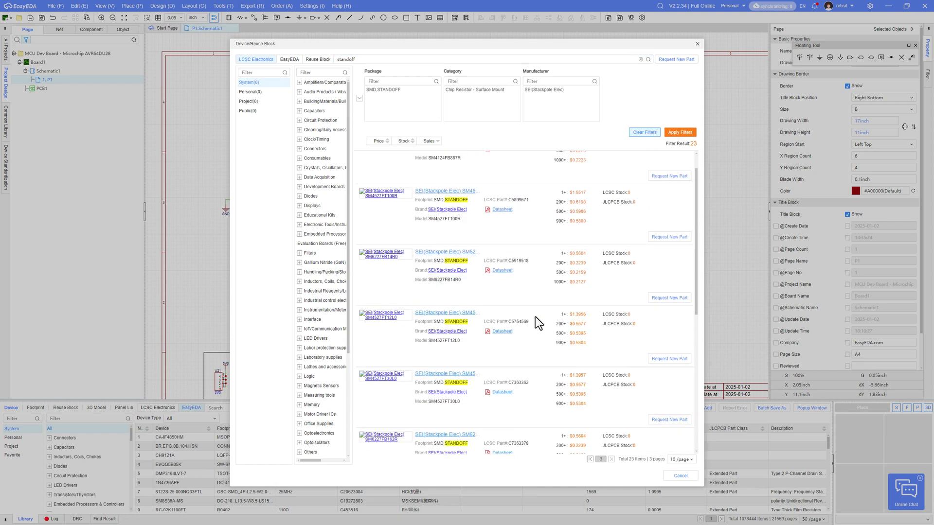
pyautogui.click(697, 44)
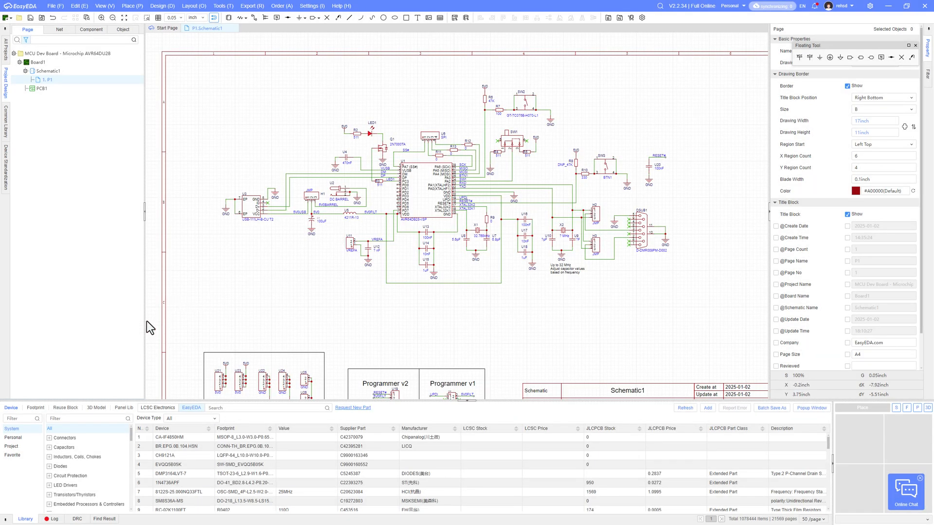
# Select the Standoff 2.0mm part from the Personal library's All parts list.
pyautogui.click(24, 519)
pyautogui.click(14, 438)
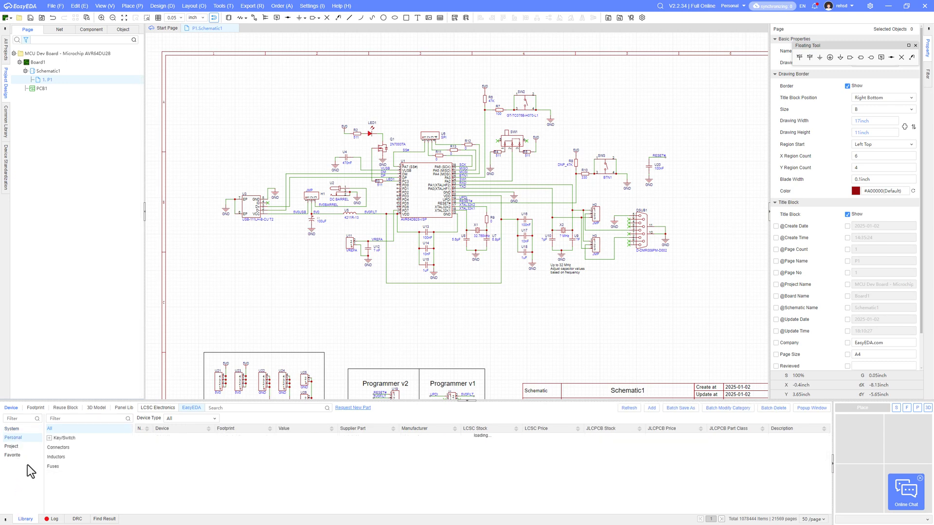
pyautogui.click(58, 448)
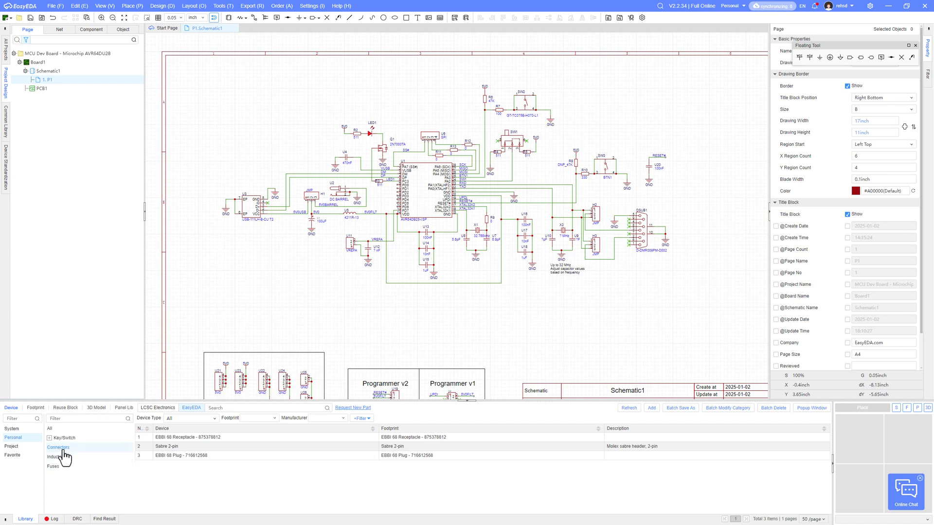
pyautogui.click(50, 429)
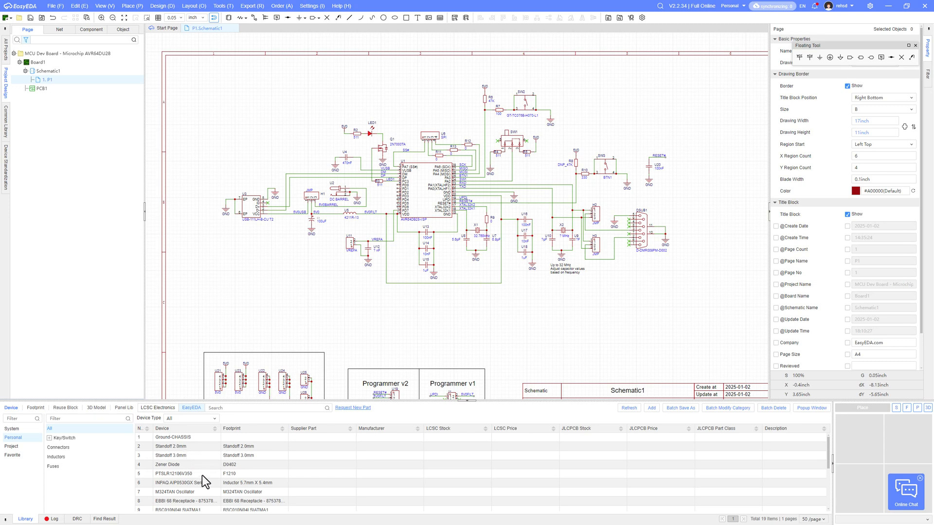
pyautogui.click(184, 447)
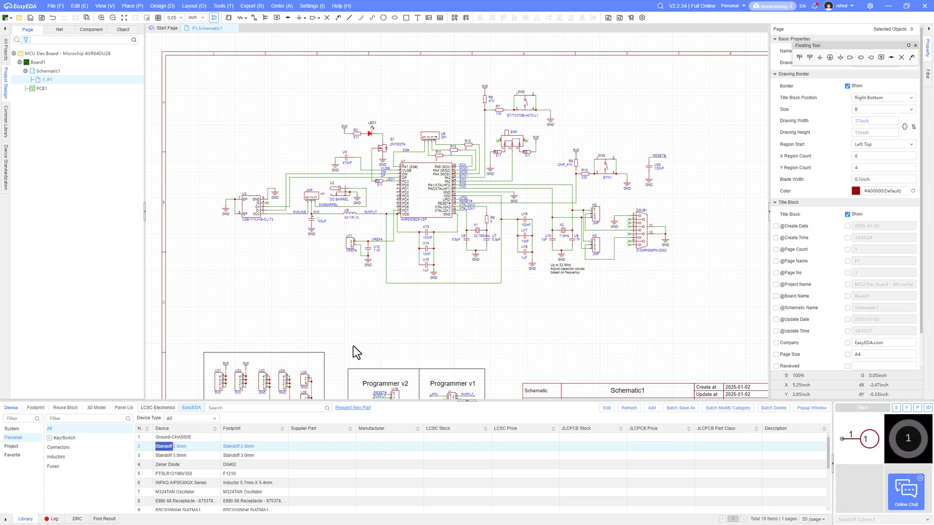
# Place standoffs U27–U30 in a column near the title block, then right-click U27.
pyautogui.scroll(3, 402, 345)
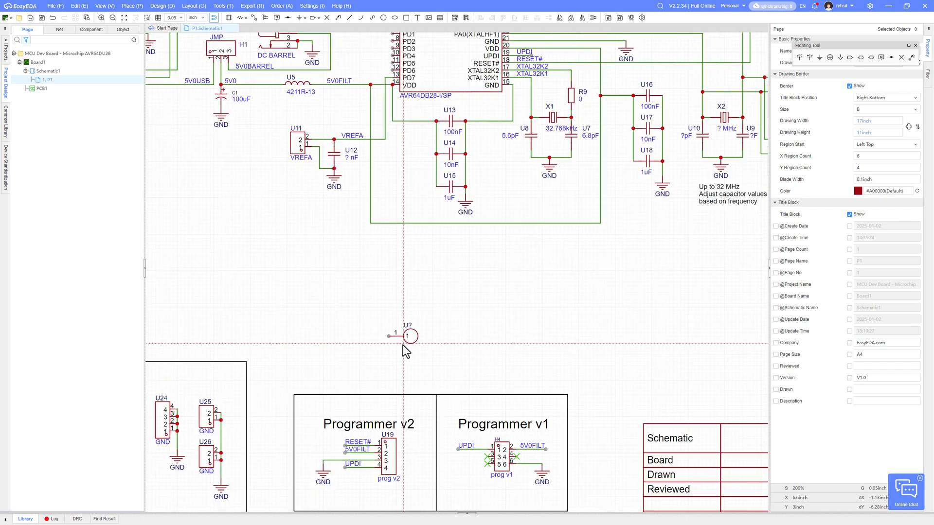
pyautogui.moveTo(472, 343); pyautogui.dragTo(239, 311, button='right')
pyautogui.scroll(-3, 211, 309)
pyautogui.scroll(4, 523, 295)
pyautogui.click(523, 297)
pyautogui.click(524, 326)
pyautogui.click(524, 355)
pyautogui.click(523, 384)
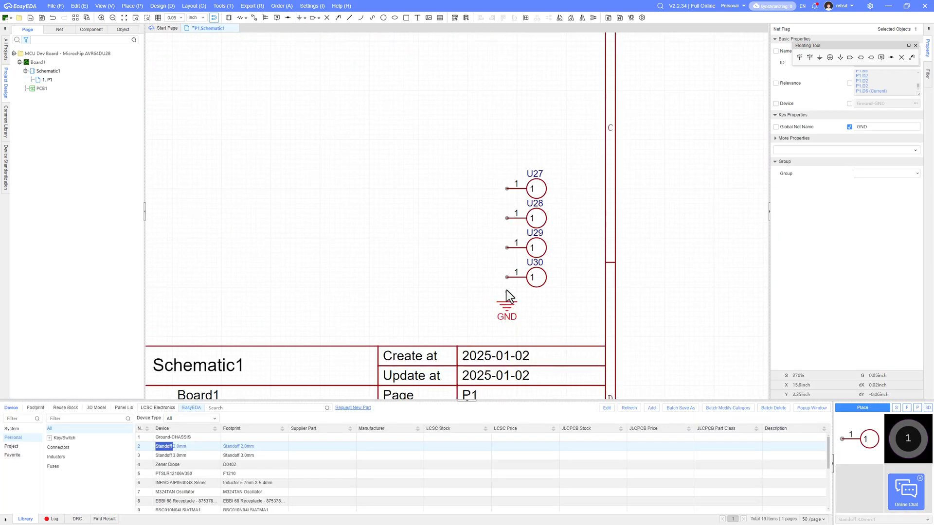
pyautogui.scroll(-3, 497, 210)
pyautogui.click(623, 169)
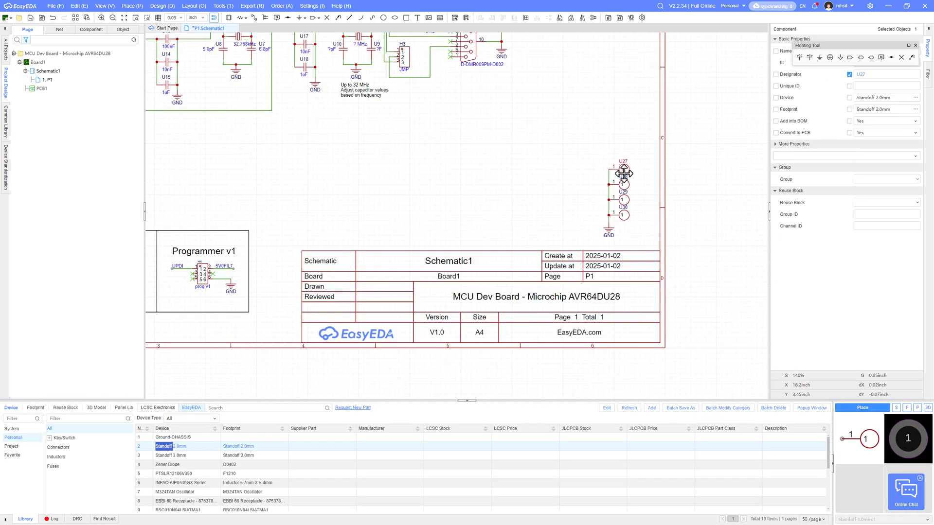
pyautogui.rightClick(623, 170)
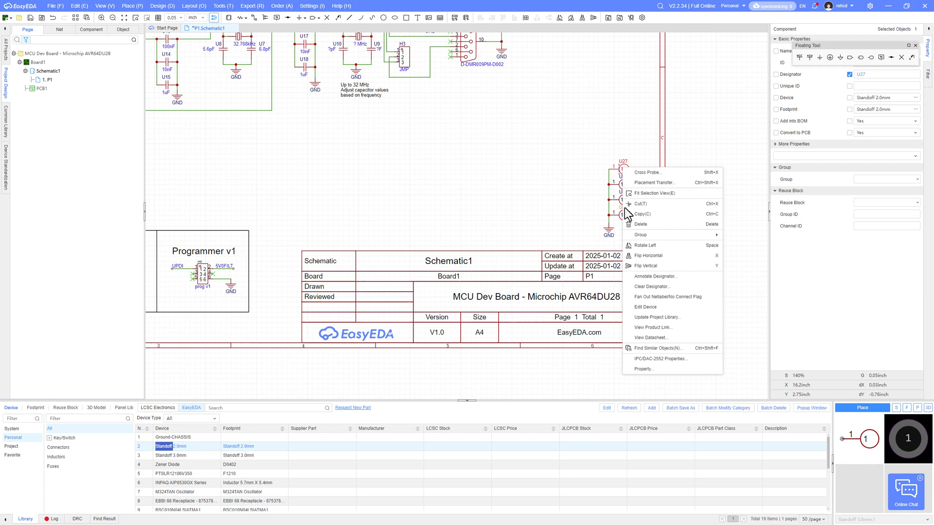
# Open the Standoff 2.0mm device in its own symbol editor tab.
pyautogui.click(643, 309)
pyautogui.click(493, 287)
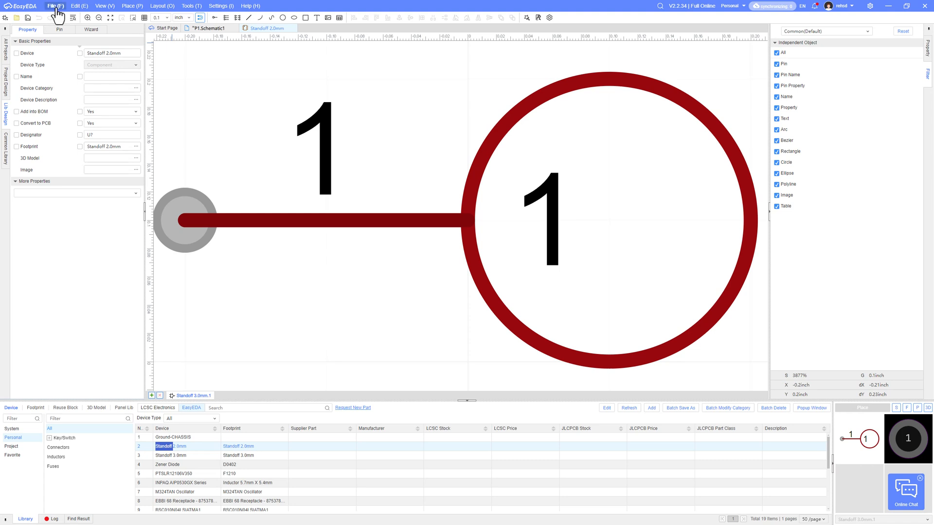
pyautogui.click(56, 9)
pyautogui.moveTo(57, 16)
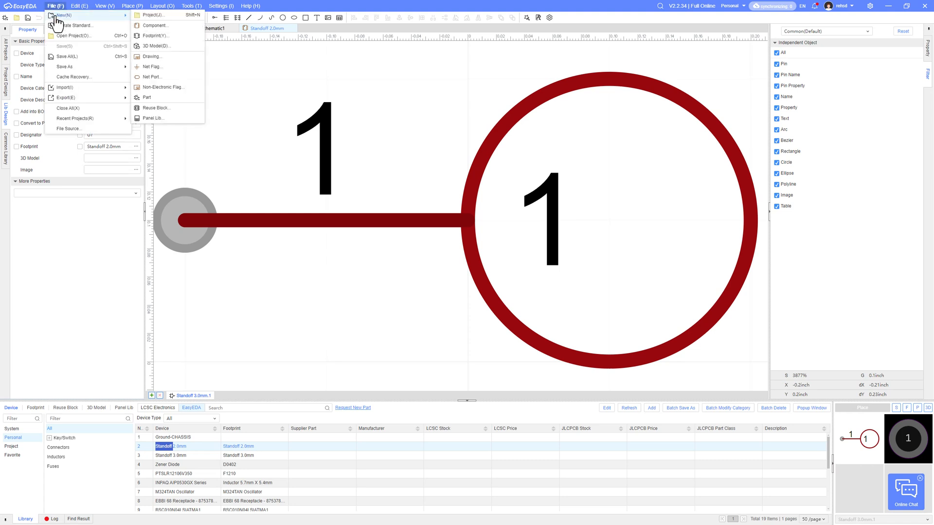
pyautogui.click(382, 279)
pyautogui.scroll(-5, 392, 255)
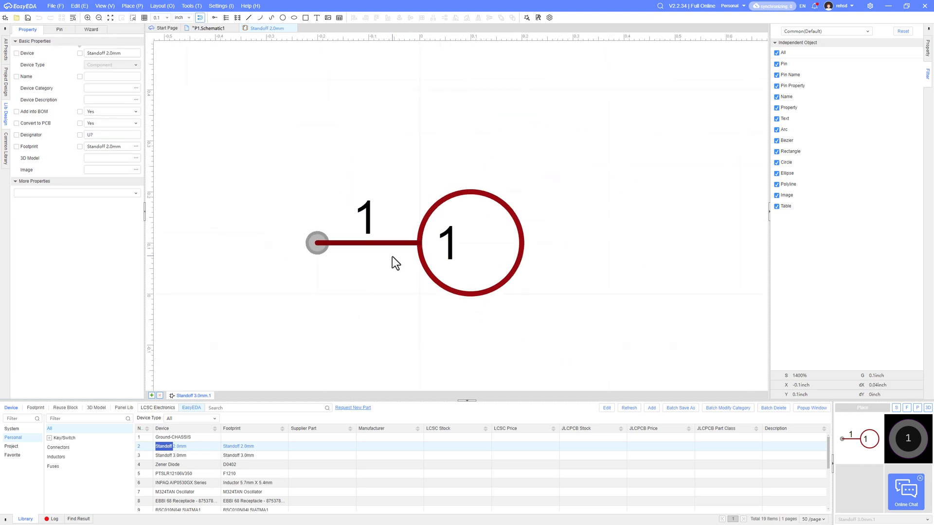
pyautogui.scroll(-3, 392, 256)
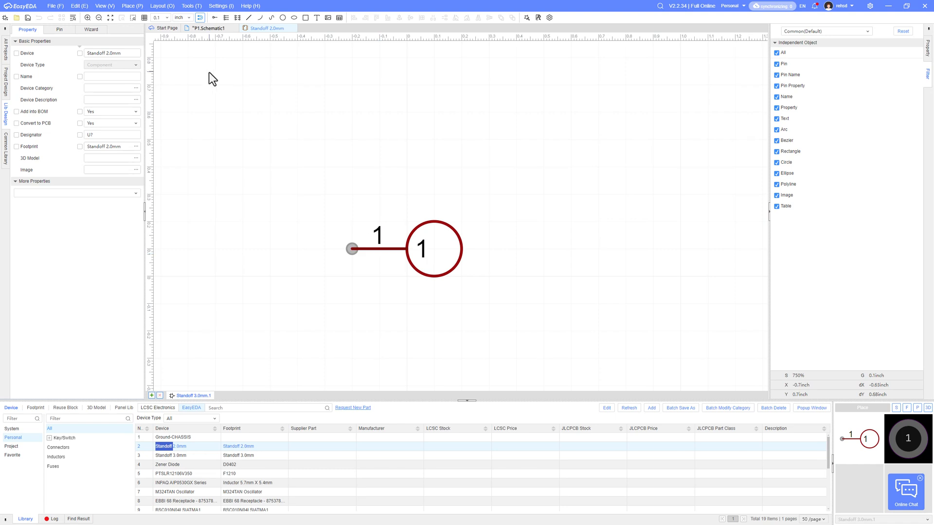
# Check the Place and File menus, then preview the Standoff 2.0mm footprint.
pyautogui.click(129, 7)
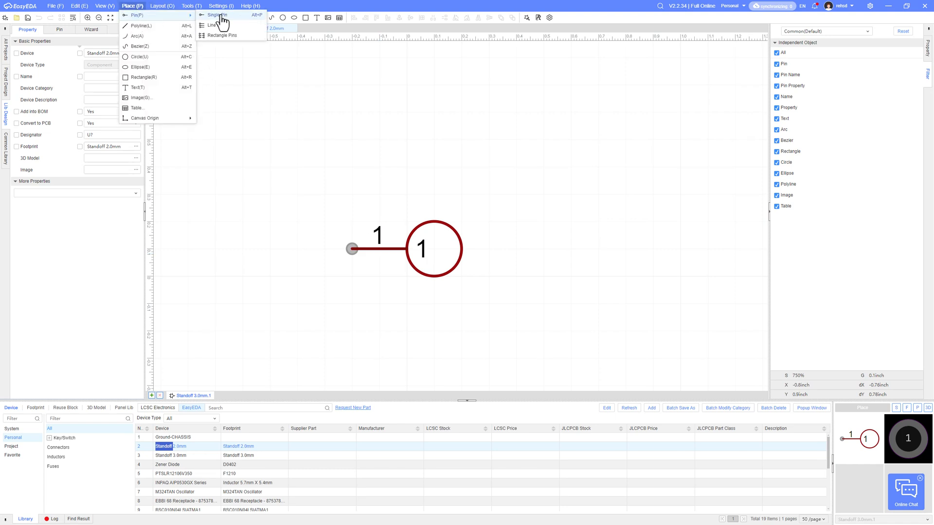
pyautogui.click(423, 308)
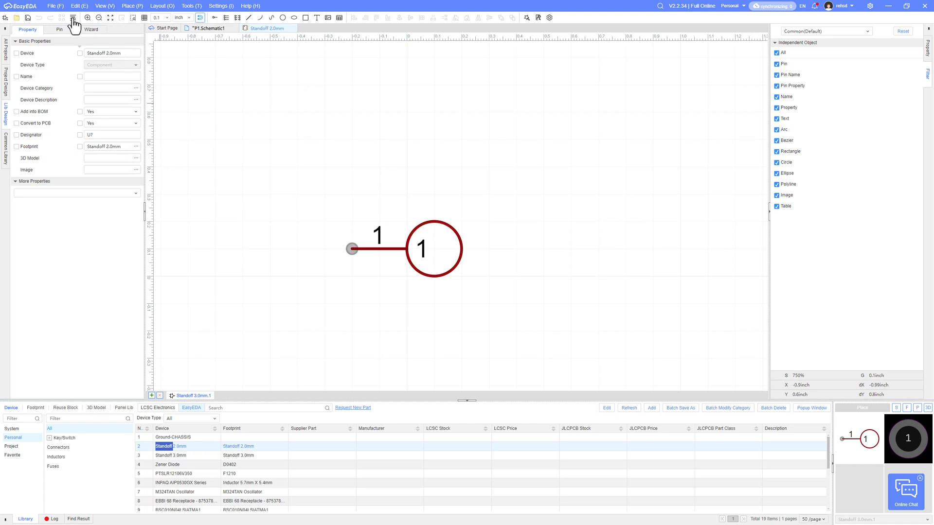
pyautogui.click(55, 6)
pyautogui.moveTo(54, 20)
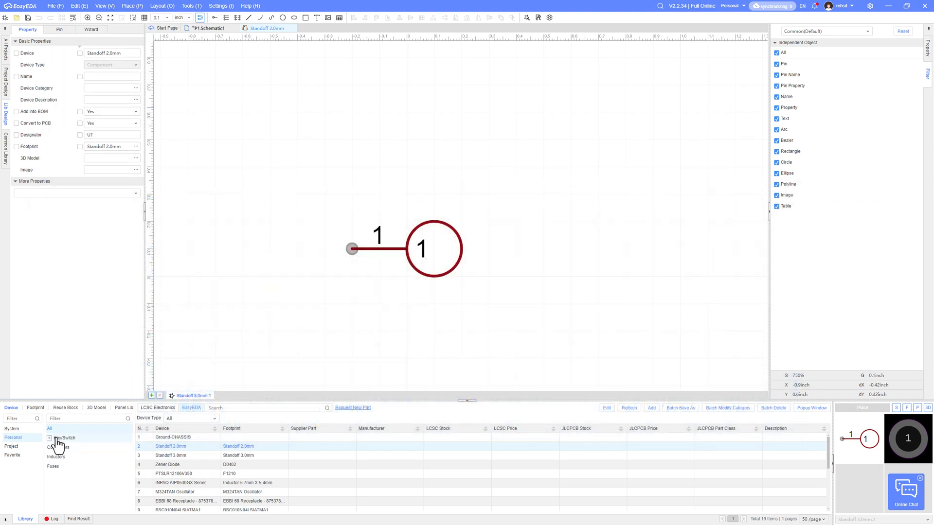
pyautogui.click(36, 407)
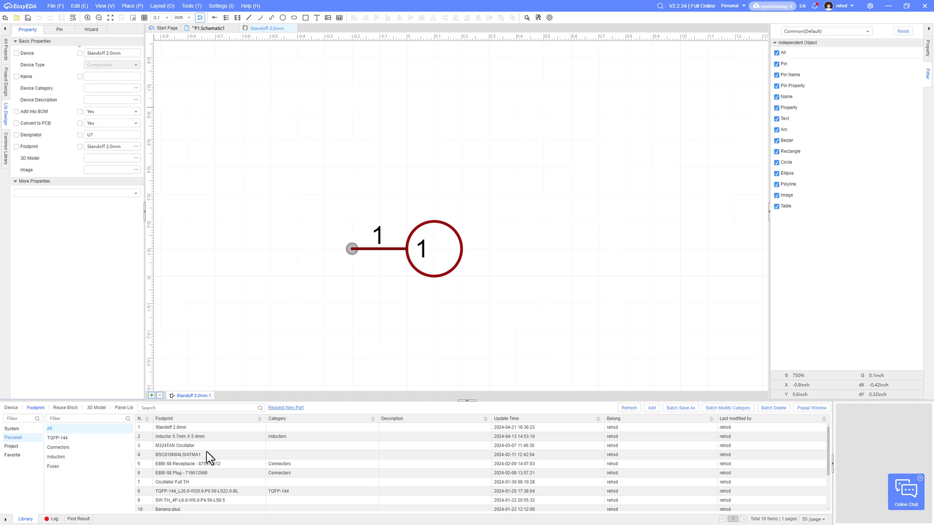
pyautogui.click(199, 428)
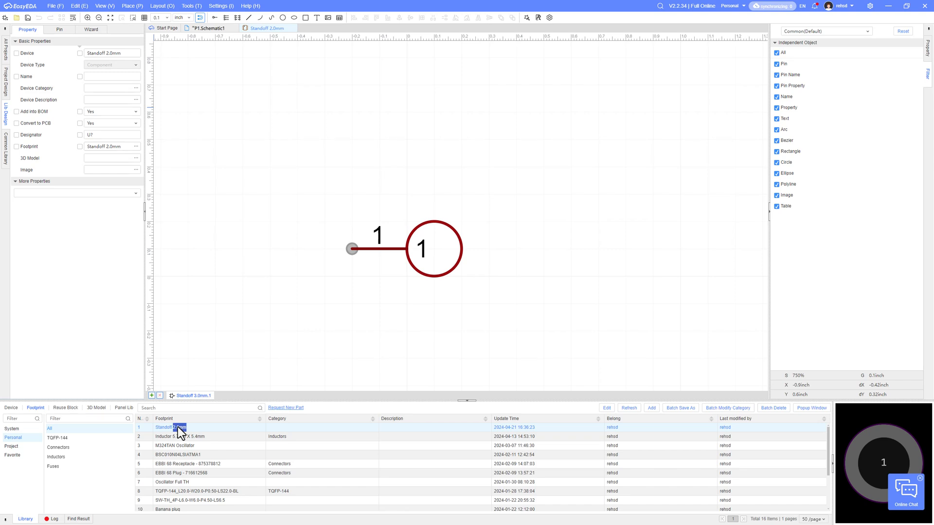
# Open the Standoff 2.0mm footprint in the footprint editor.
pyautogui.rightClick(181, 428)
pyautogui.click(194, 443)
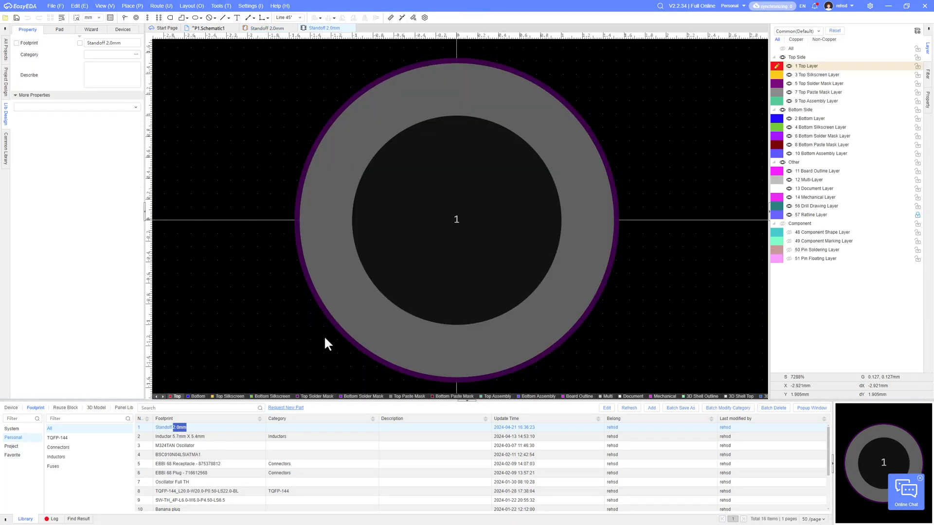
pyautogui.scroll(-6, 392, 260)
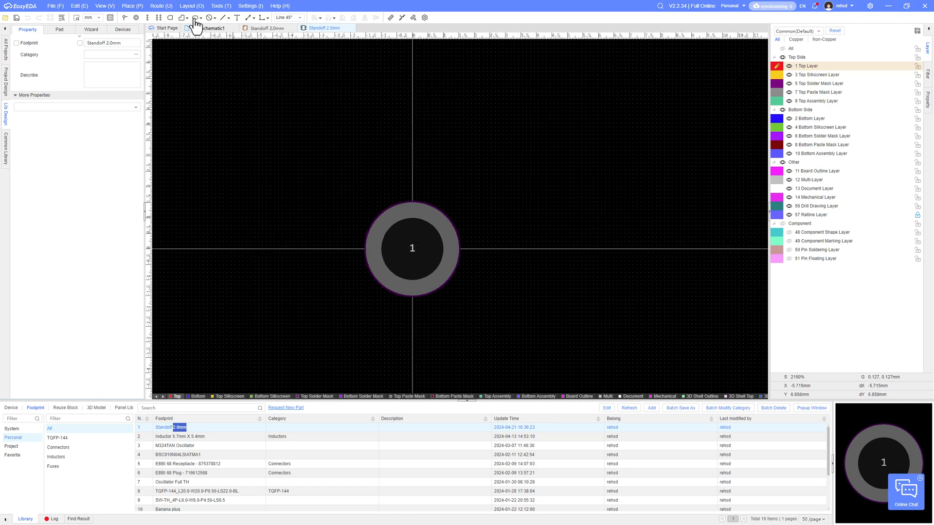
# Inspect the pad's 3mm diameter and 2mm hole, then close the footprint and symbol tabs.
pyautogui.click(132, 11)
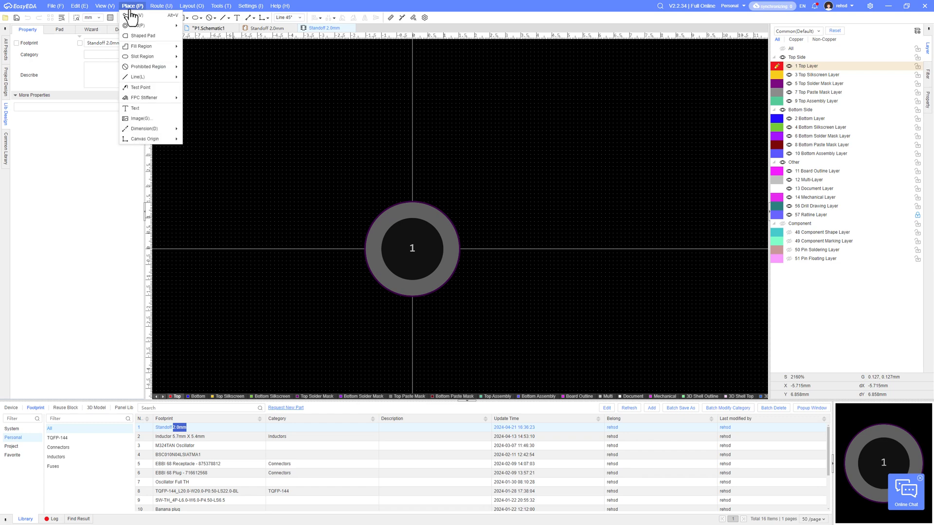
pyautogui.moveTo(154, 27)
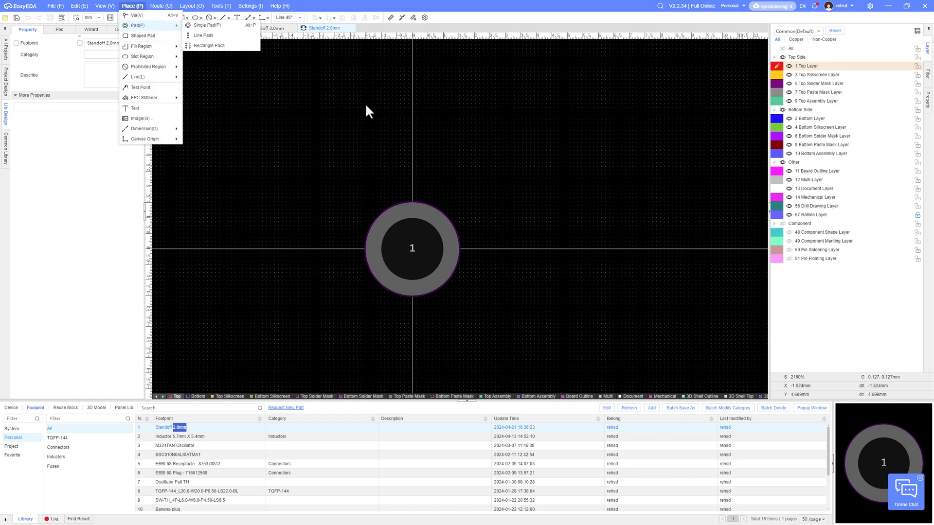
pyautogui.click(434, 255)
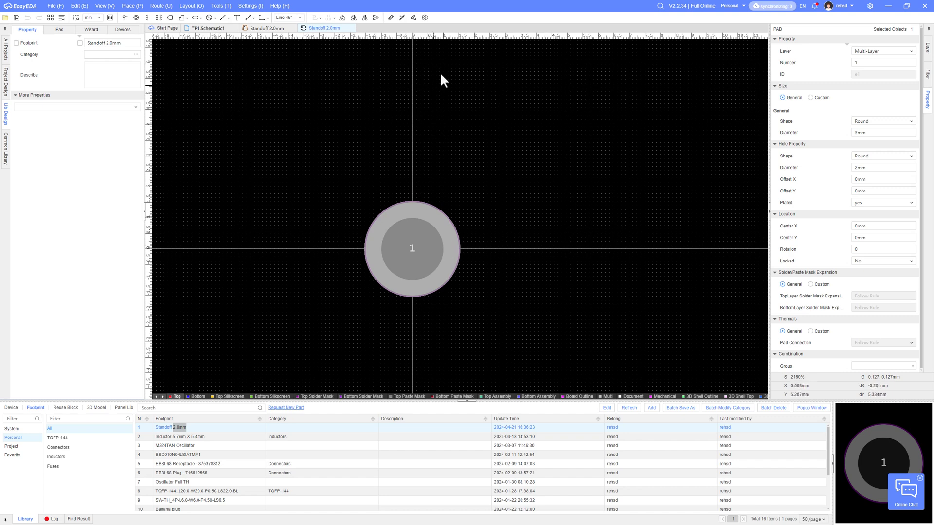
pyautogui.click(351, 28)
pyautogui.click(294, 28)
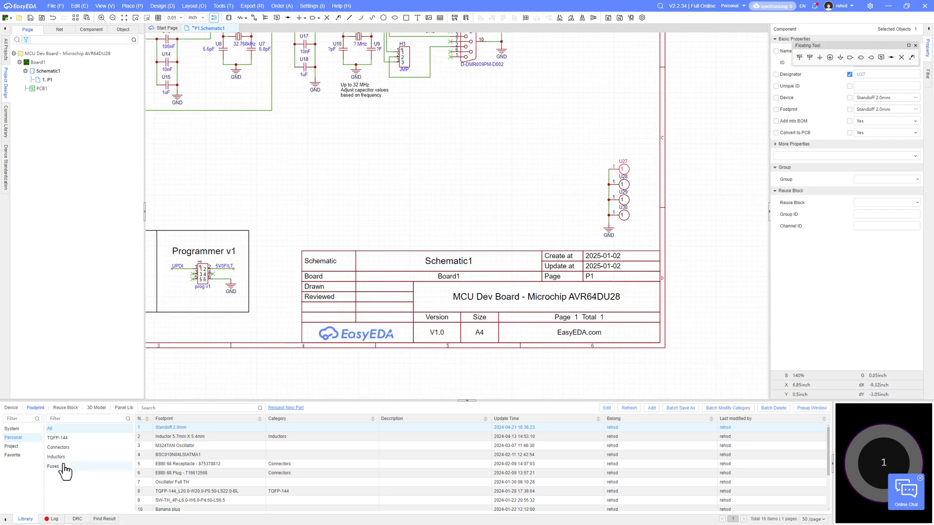
# Preview the Standoff 2.0mm device and check the 3D model library.
pyautogui.click(14, 410)
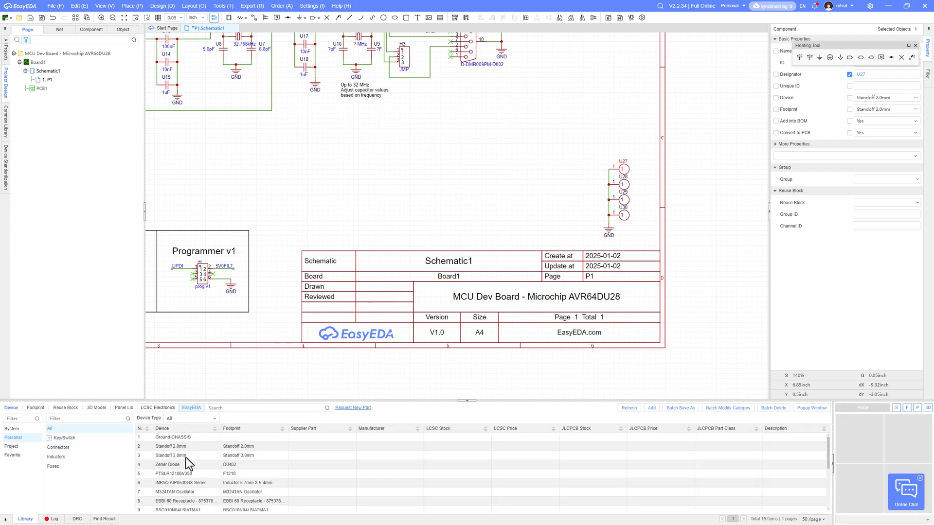
pyautogui.click(182, 448)
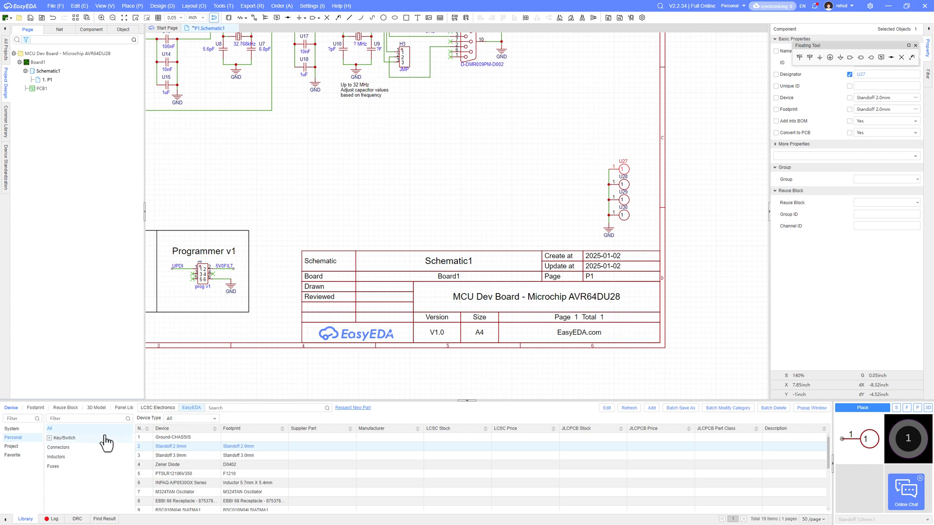
pyautogui.click(96, 408)
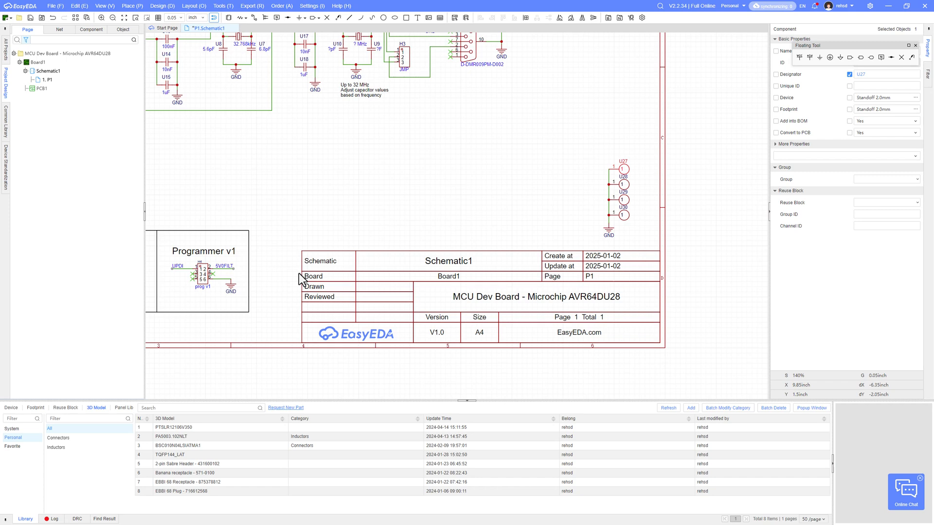
# Save the P1 schematic and pan out to show the whole circuit.
pyautogui.click(299, 199)
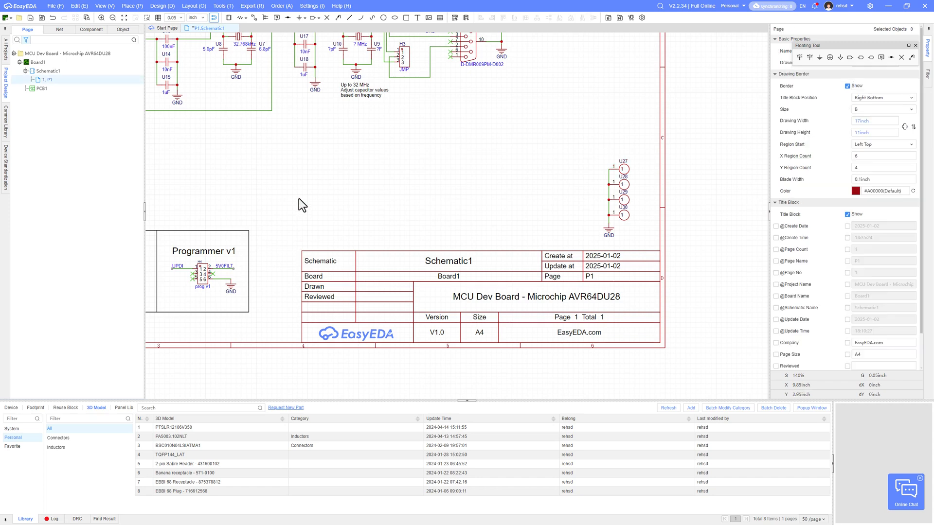
pyautogui.click(30, 18)
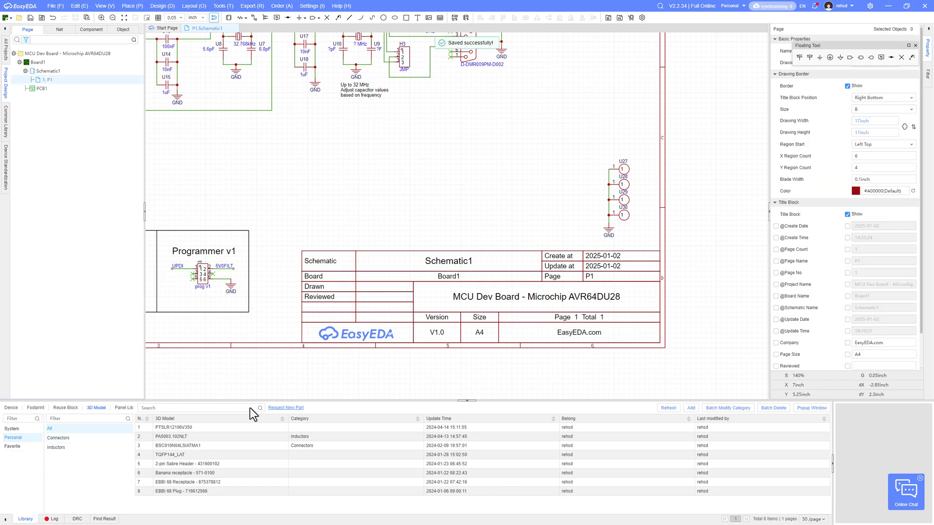
pyautogui.moveTo(401, 190); pyautogui.dragTo(515, 303, button='right')
pyautogui.scroll(-2, 516, 302)
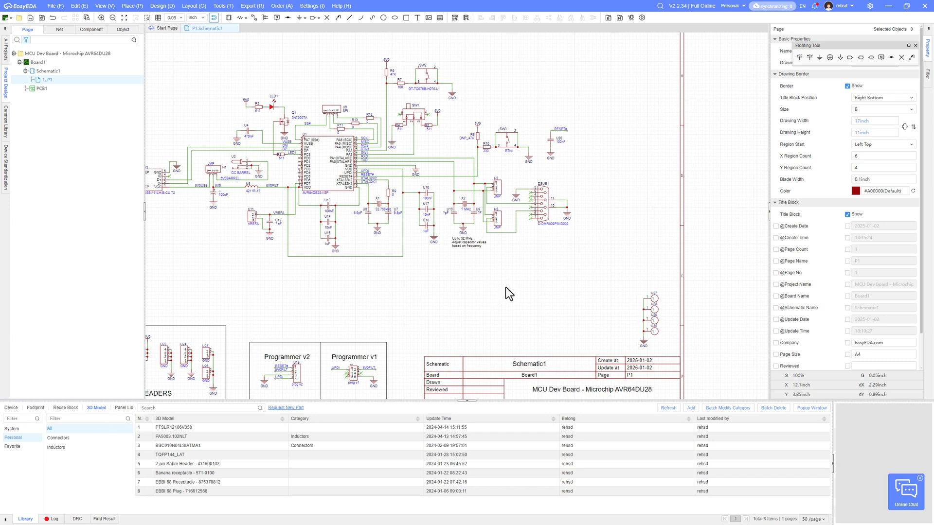
pyautogui.moveTo(510, 288); pyautogui.dragTo(567, 320, button='right')
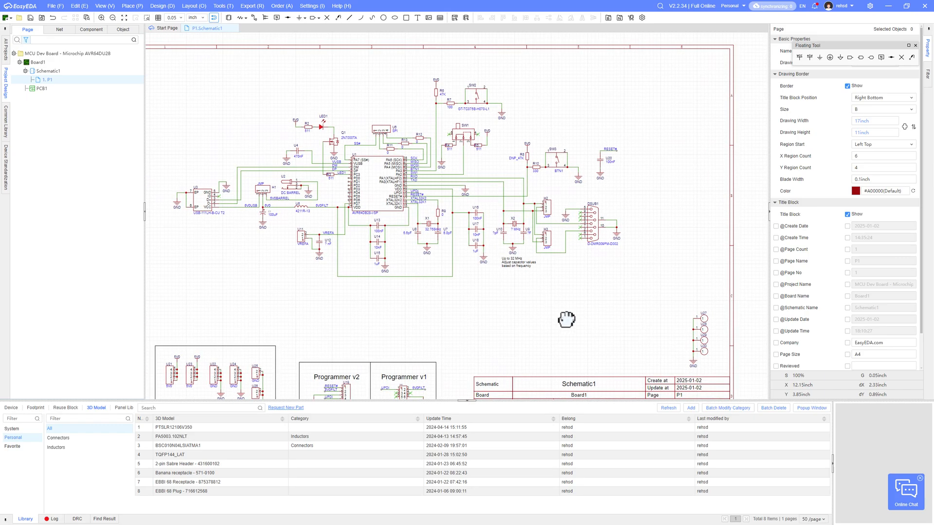
# Consult the handwritten notes, then return to EasyEDA and frame the circuit around U1.
pyautogui.hotkey('alt', 'Tab')
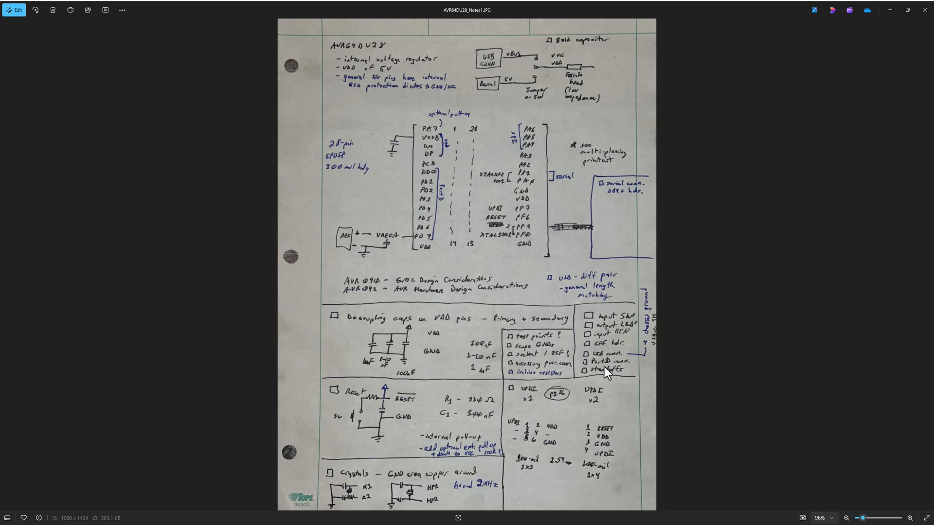
pyautogui.hotkey('alt', 'Tab')
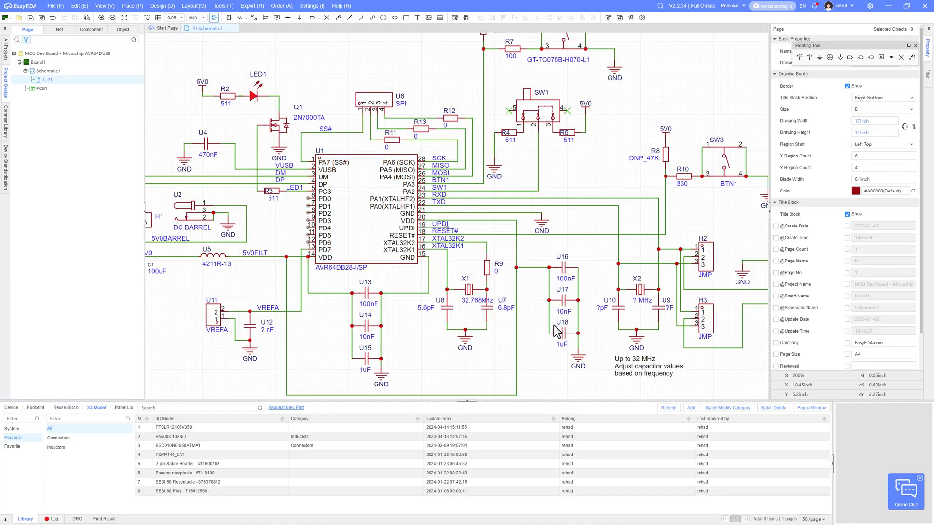
pyautogui.scroll(3, 452, 225)
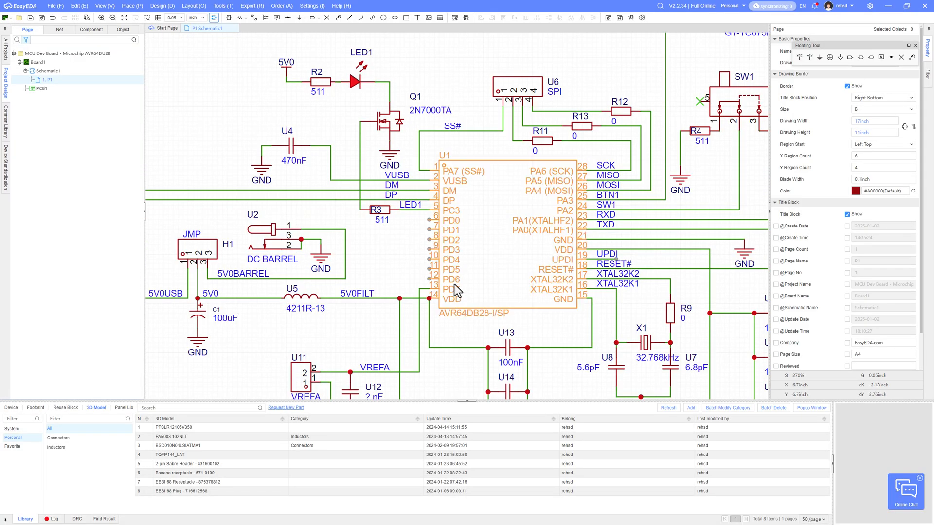
pyautogui.scroll(-4, 454, 298)
pyautogui.moveTo(453, 274); pyautogui.dragTo(470, 251, button='right')
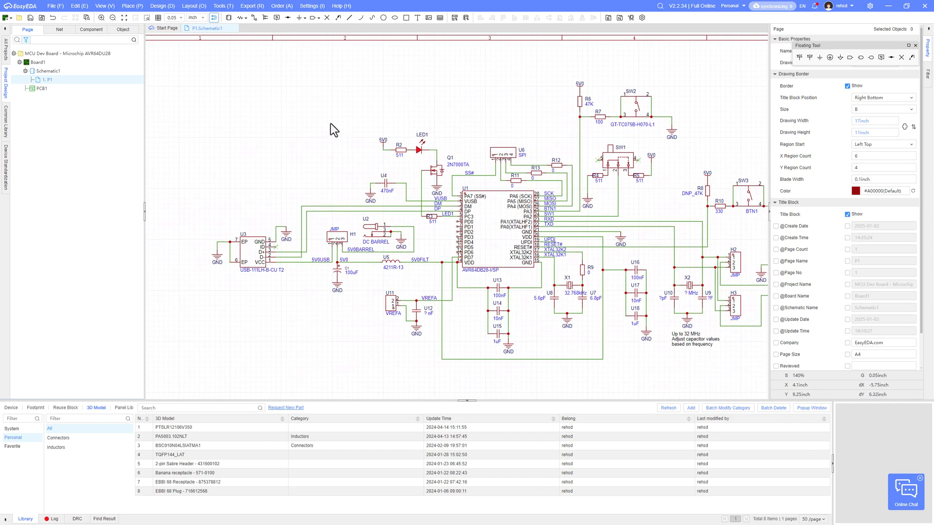
# Find a 1x8 pin header and place it rotated as U31 left of the circuit.
pyautogui.click(228, 18)
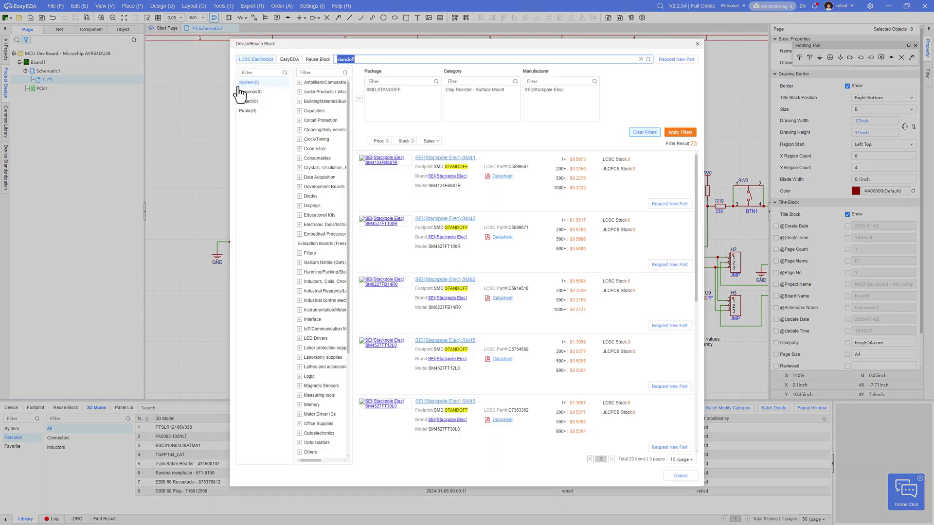
pyautogui.click(308, 271)
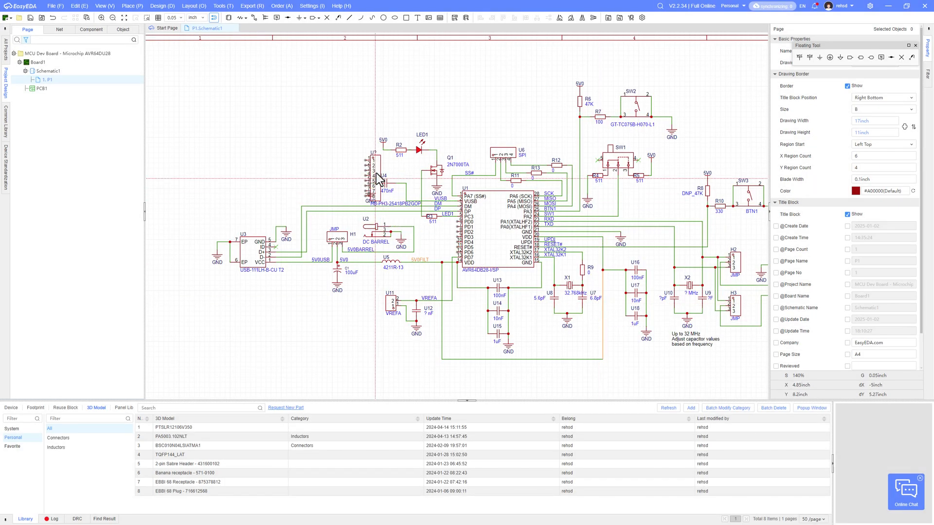
pyautogui.moveTo(311, 308); pyautogui.dragTo(346, 181, button='right')
pyautogui.press('space')
pyautogui.press('space')
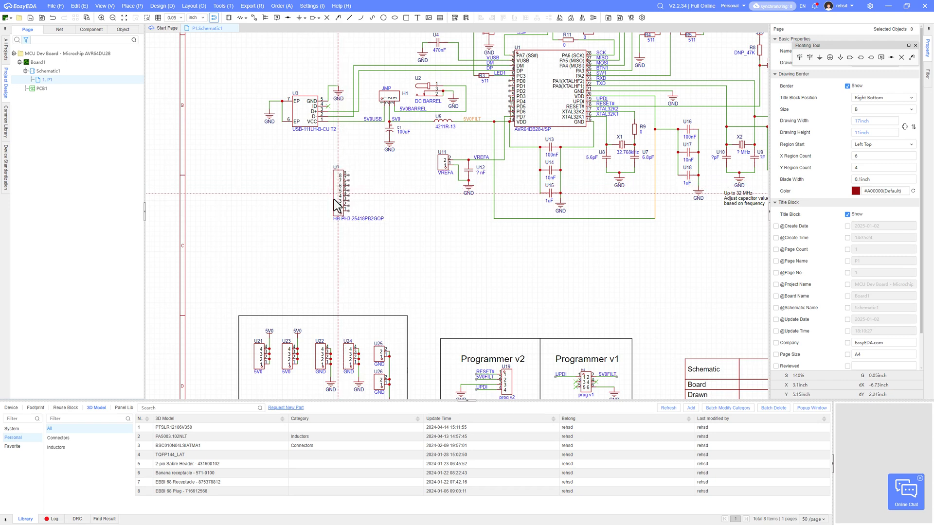
pyautogui.click(308, 227)
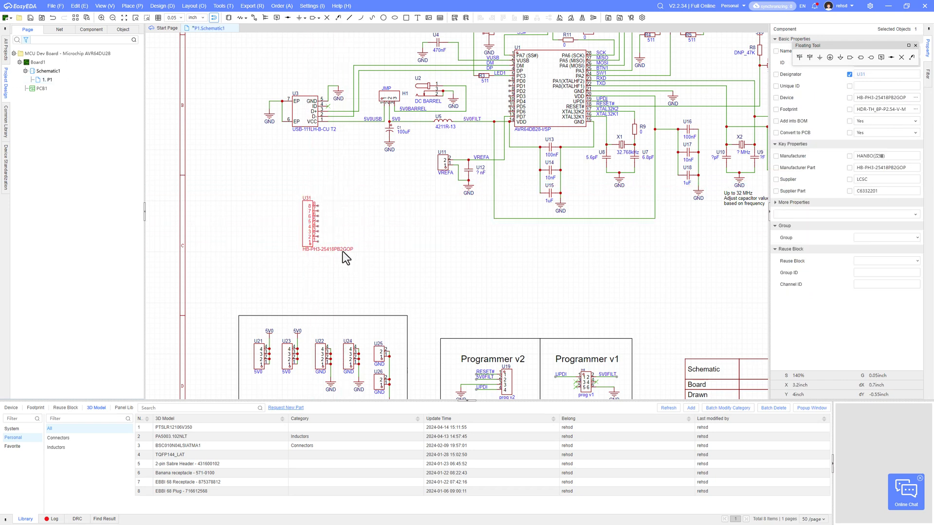
# Change header U31's value label to HDR.
pyautogui.doubleClick(343, 250)
pyautogui.write('HDR')
pyautogui.press('Return')
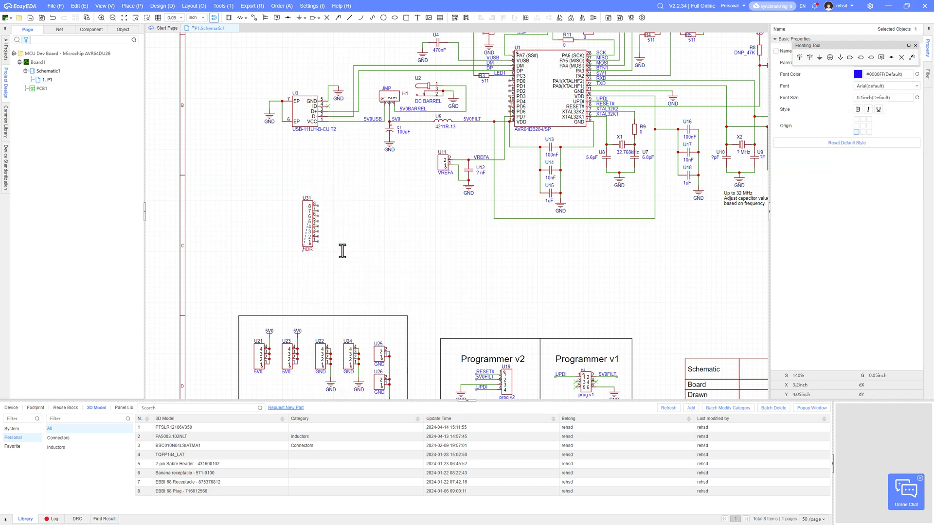
pyautogui.click(356, 250)
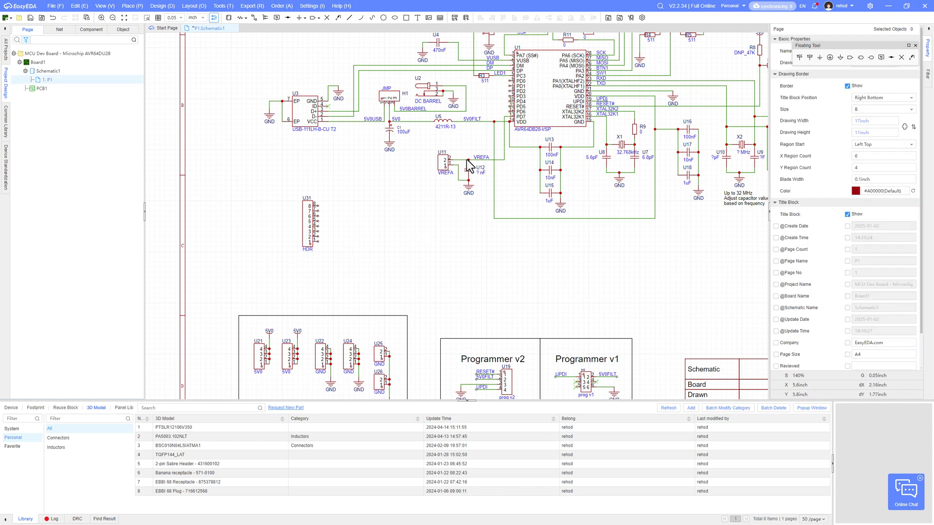
pyautogui.moveTo(511, 118); pyautogui.dragTo(488, 155, button='right')
pyautogui.scroll(2, 492, 156)
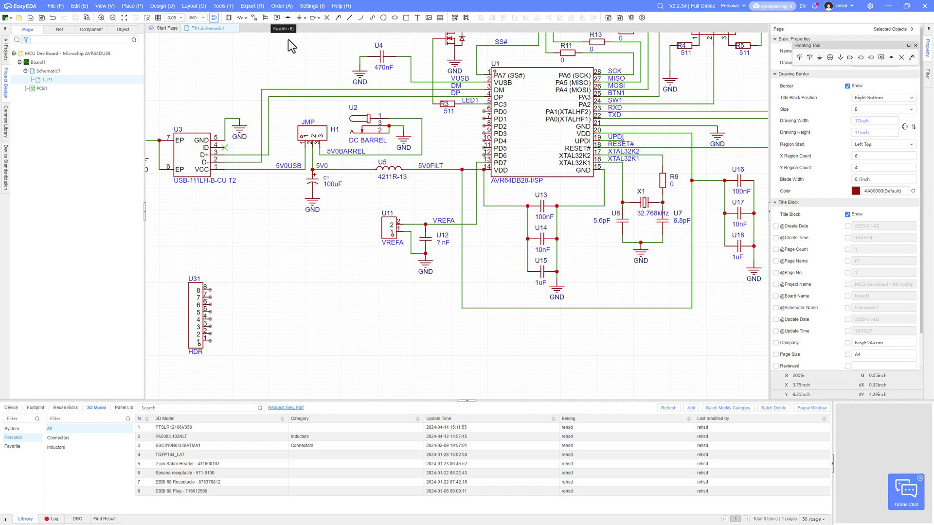
# Inspect resistor R3 and shift the view to the area around U1.
pyautogui.click(266, 18)
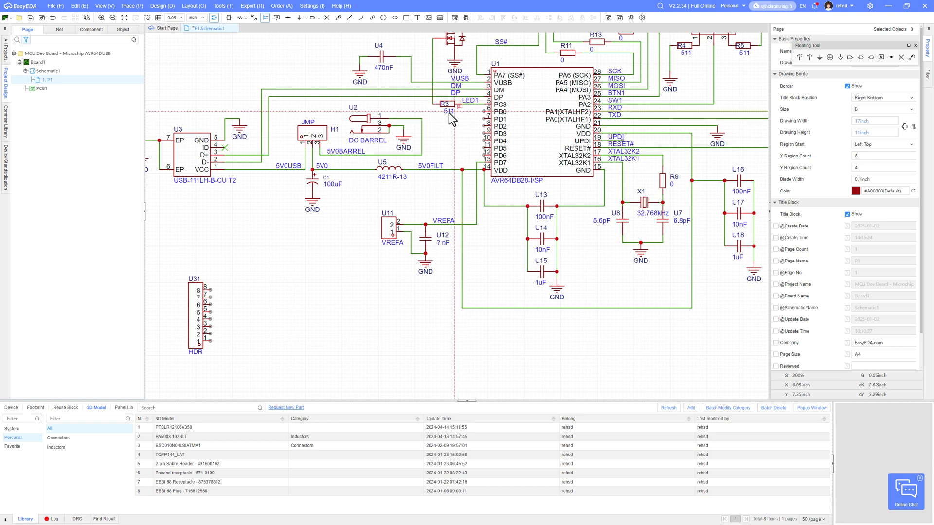
pyautogui.press('Escape')
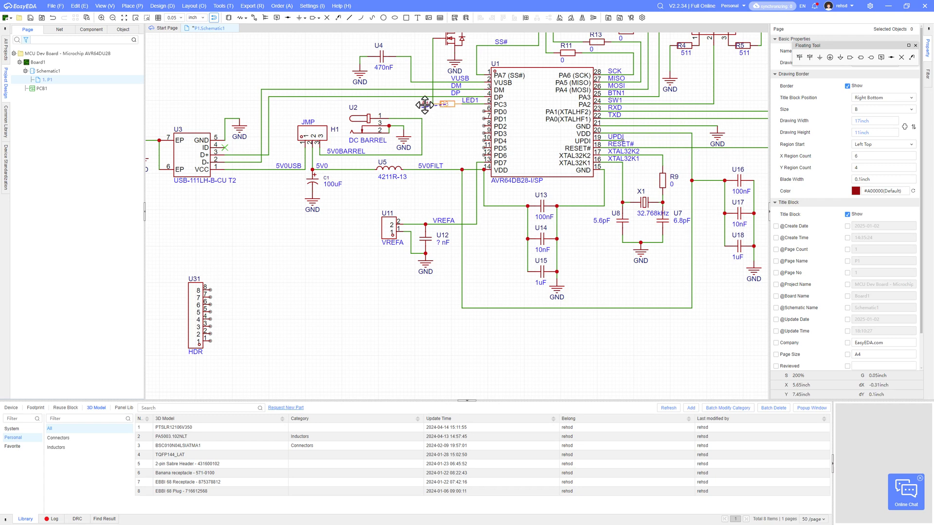
pyautogui.click(430, 106)
pyautogui.click(453, 147)
pyautogui.moveTo(446, 127); pyautogui.dragTo(399, 157, button='right')
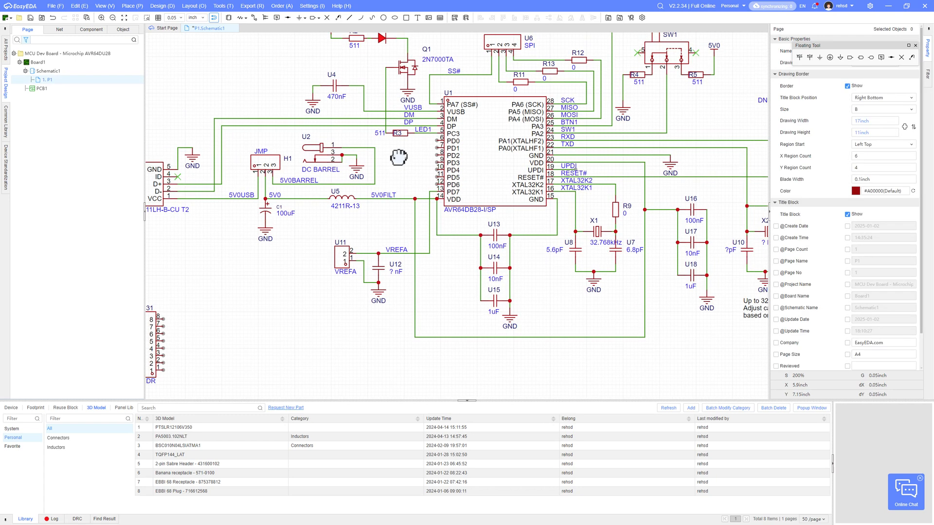
# Start a bus beside U1's port D pins and bend it down toward header U31.
pyautogui.click(266, 18)
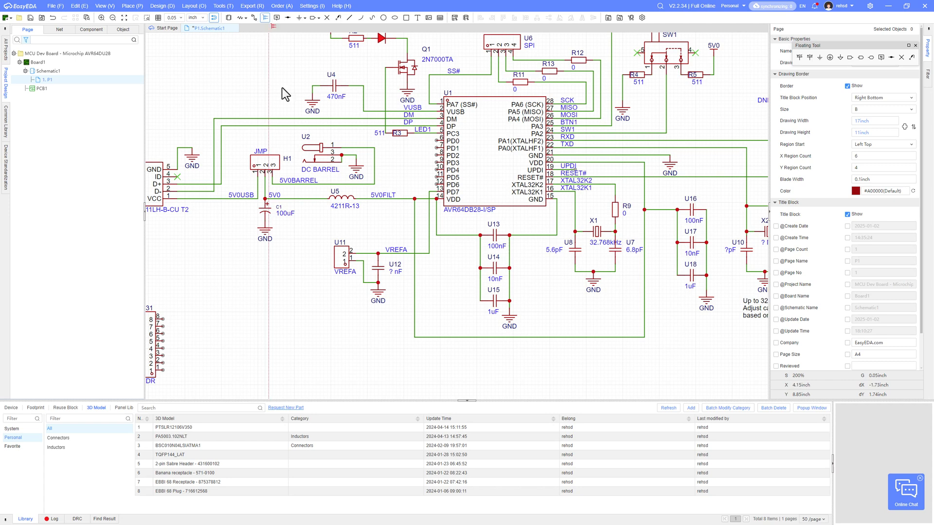
pyautogui.click(399, 141)
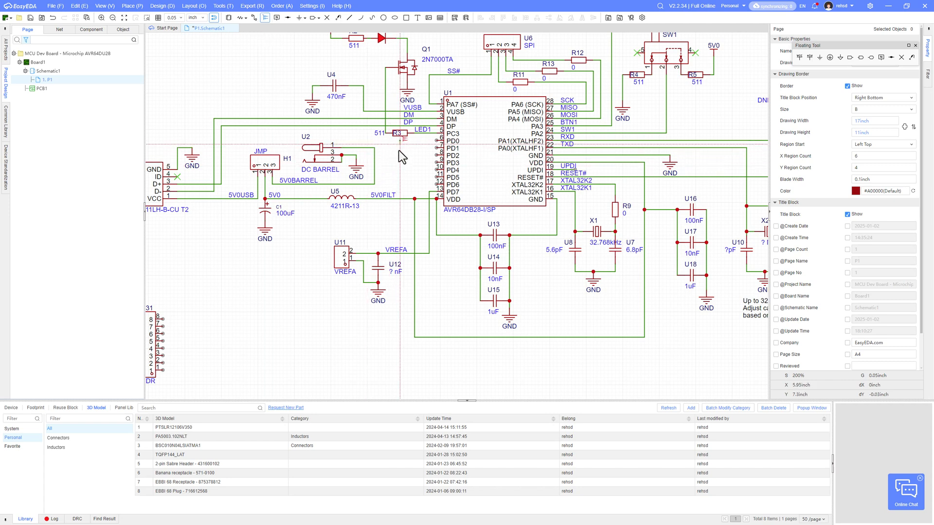
pyautogui.click(305, 235)
pyautogui.moveTo(297, 293); pyautogui.dragTo(374, 197, button='right')
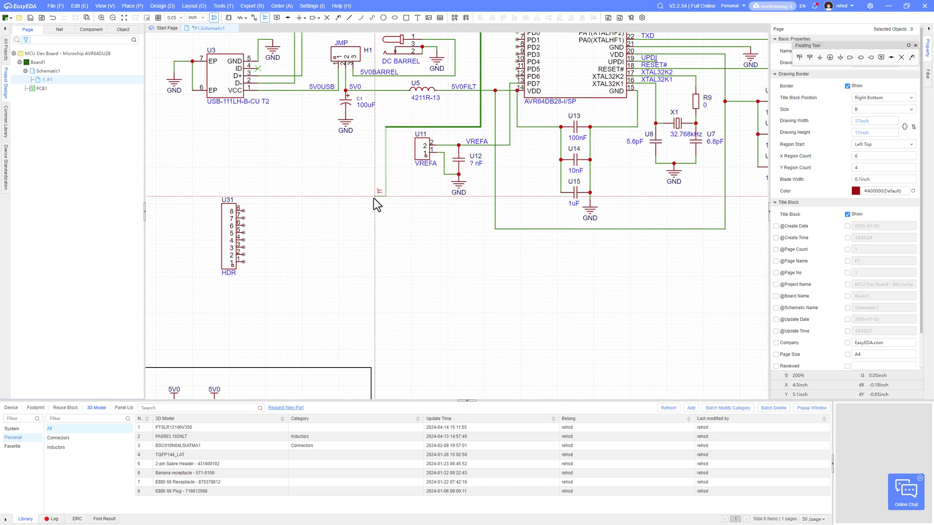
# End the bus beside the header, move U31 next to it and wire pin 1.
pyautogui.click(384, 306)
pyautogui.rightClick(384, 306)
pyautogui.moveTo(229, 252); pyautogui.dragTo(346, 293)
pyautogui.press('w')
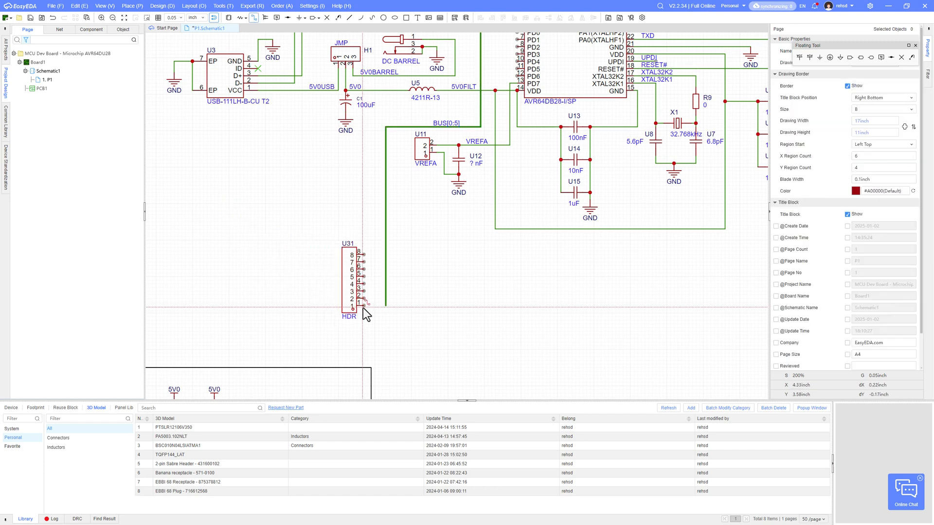
pyautogui.click(386, 306)
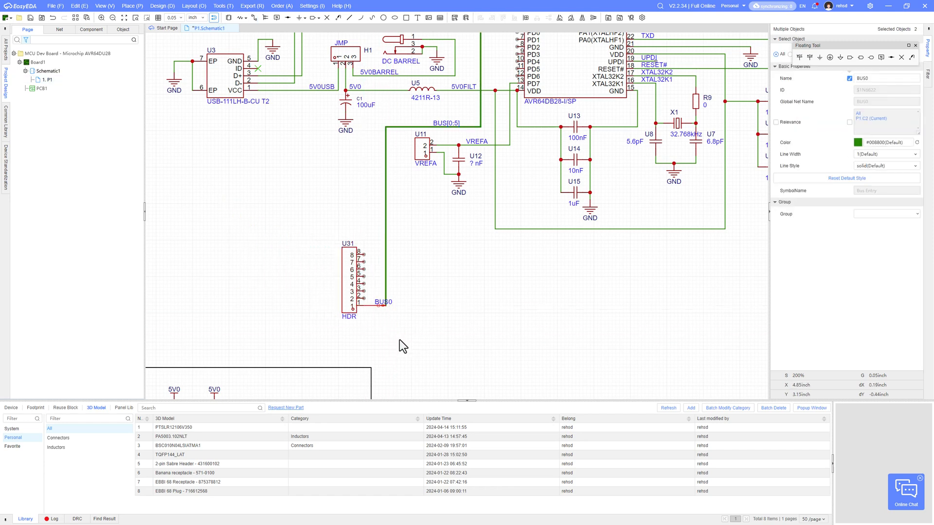
# Rename the bus to PD[0:7].
pyautogui.click(386, 277)
pyautogui.doubleClick(443, 122)
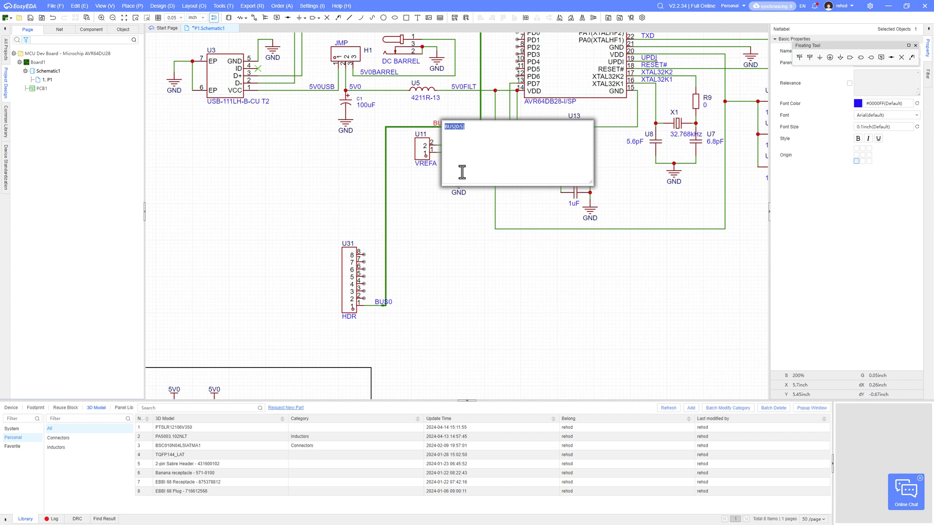
pyautogui.hotkey('shift', 'Left')
pyautogui.hotkey('shift', 'Left')
pyautogui.hotkey('shift', 'Left')
pyautogui.hotkey('shift', 'Left')
pyautogui.hotkey('shift', 'Left')
pyautogui.write('OD')
pyautogui.press('Return')
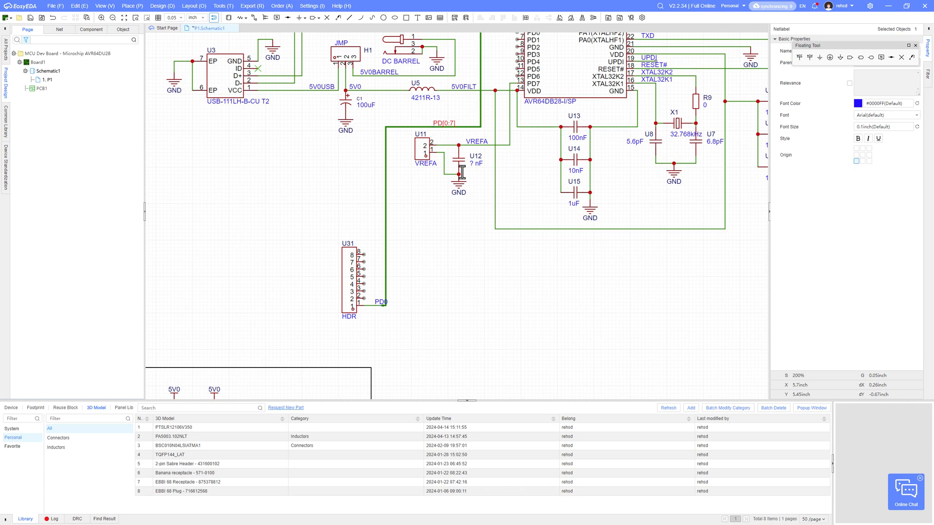
pyautogui.click(439, 226)
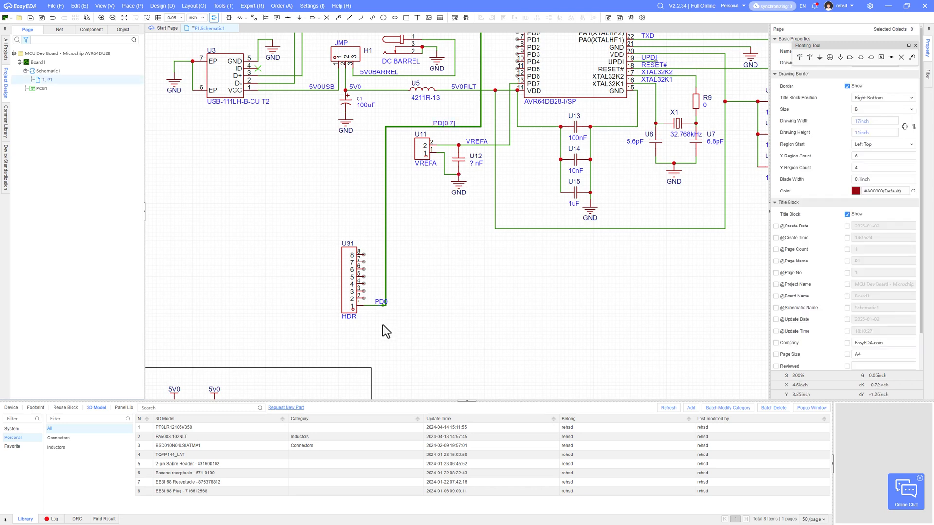
# Wire header pins 2–8 to the bus as PD1 through PD7.
pyautogui.click(373, 302)
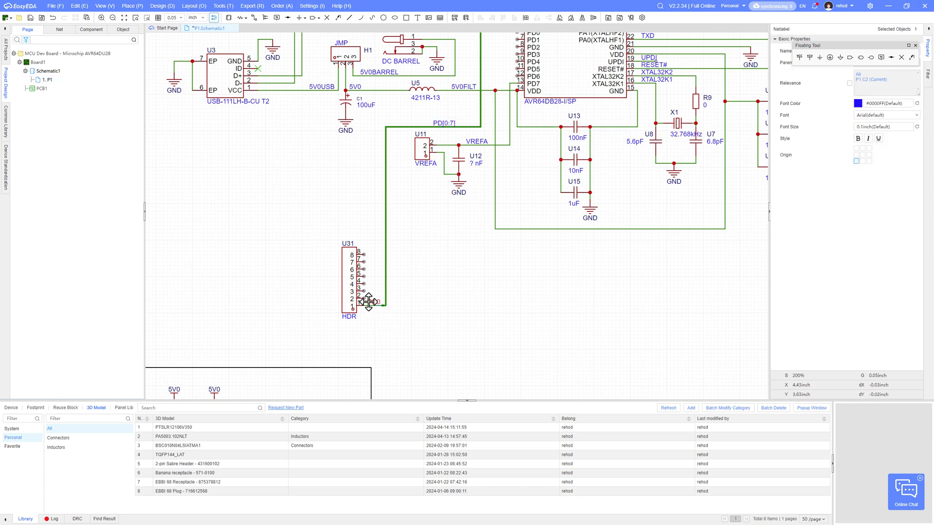
pyautogui.click(364, 298)
pyautogui.click(385, 298)
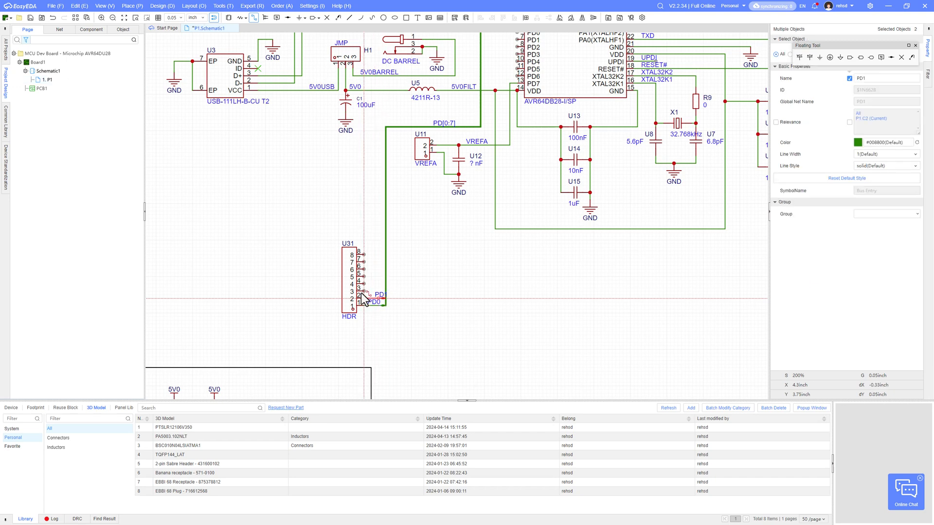
pyautogui.click(363, 291)
pyautogui.click(385, 291)
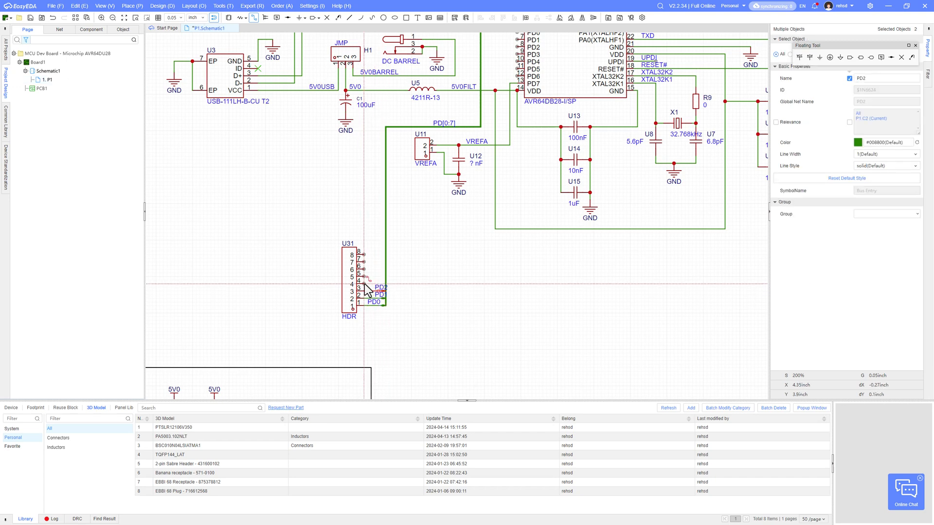
pyautogui.click(364, 284)
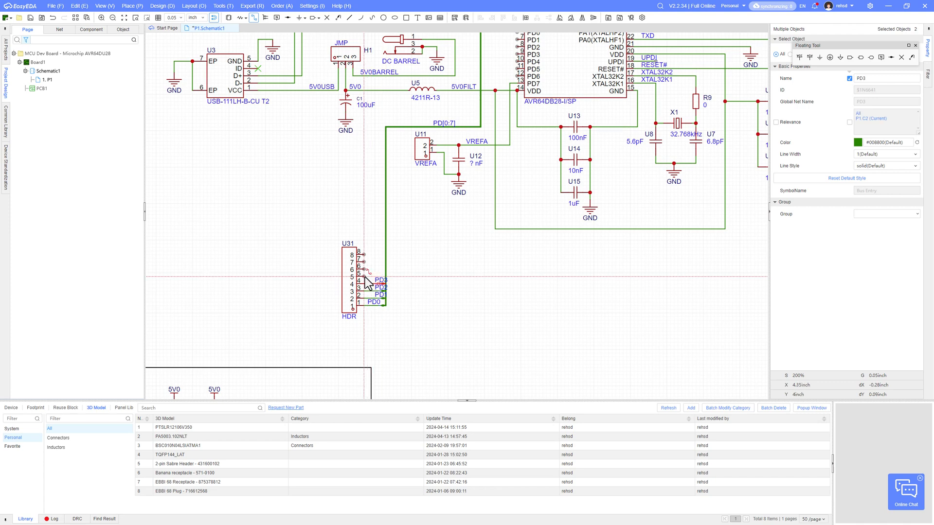
pyautogui.click(385, 284)
pyautogui.click(364, 276)
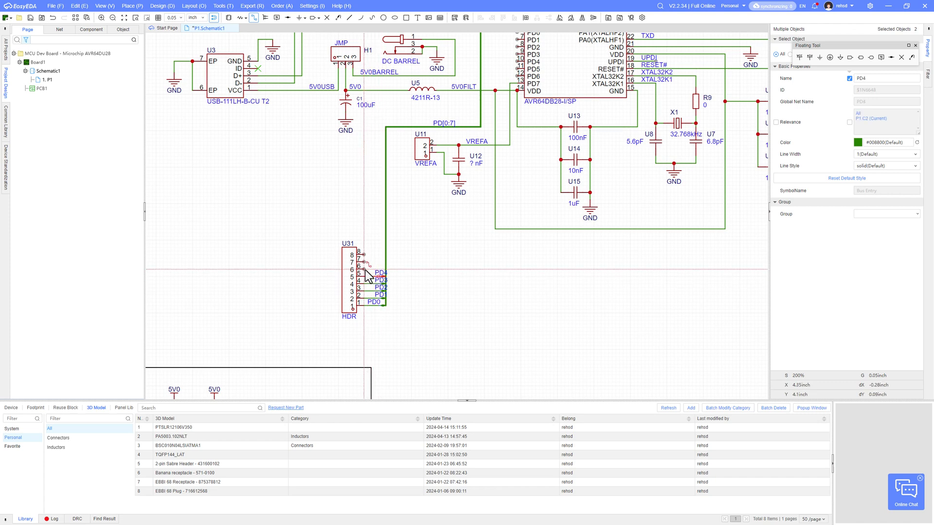
pyautogui.click(385, 276)
pyautogui.click(386, 269)
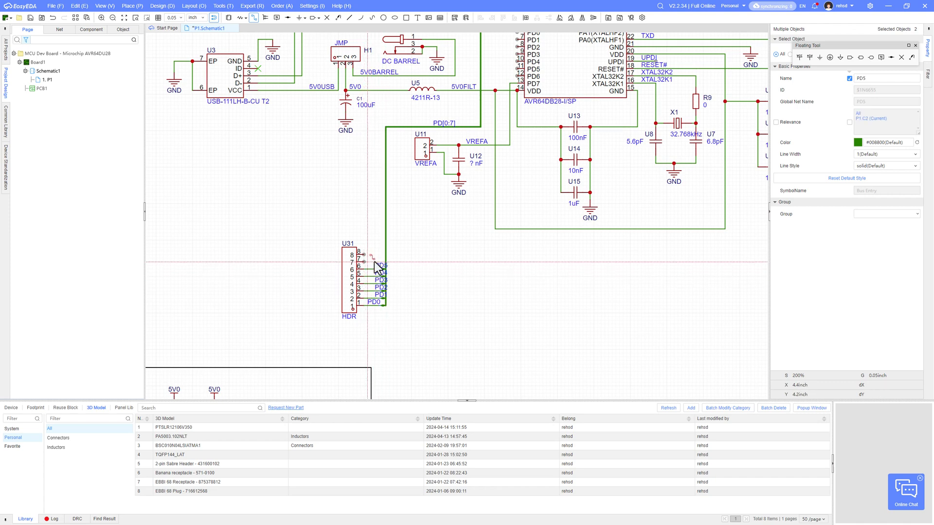
pyautogui.click(364, 261)
pyautogui.click(385, 262)
pyautogui.click(364, 255)
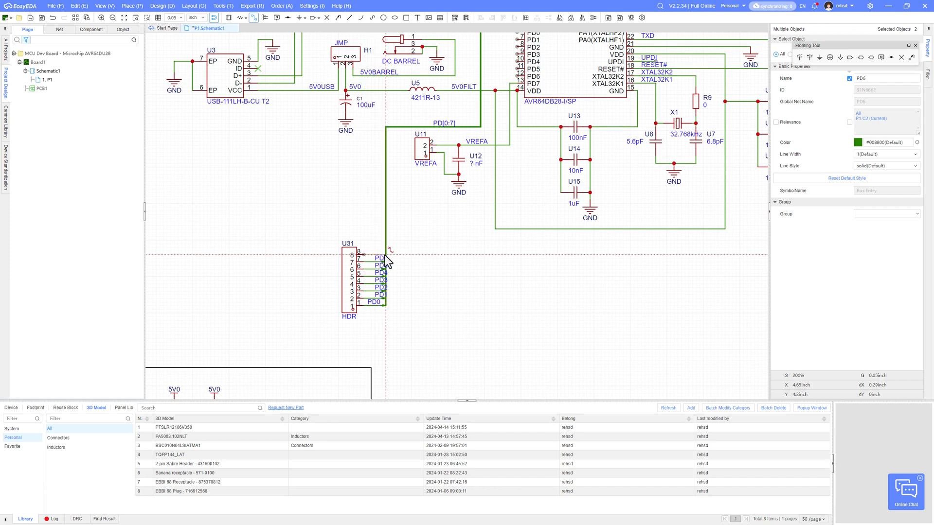
pyautogui.click(386, 255)
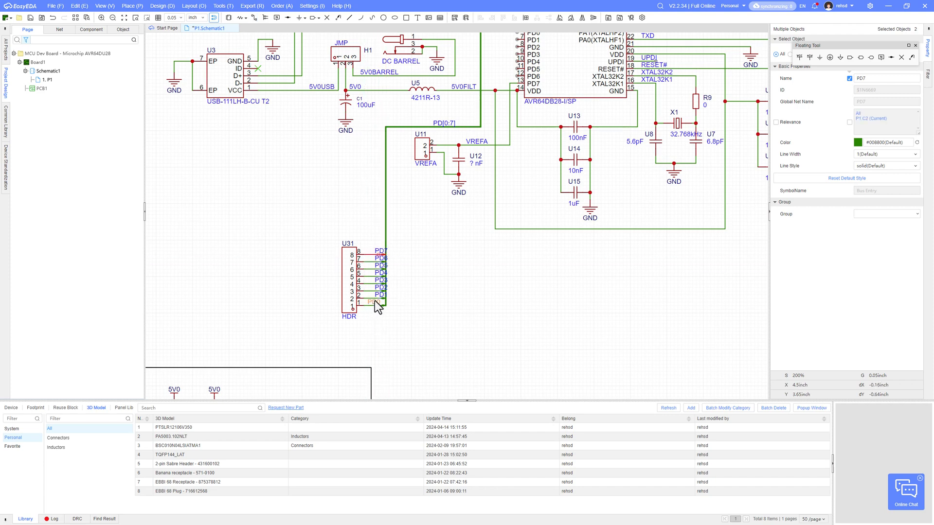
# Align the PD1–PD4 net labels beside the header pins.
pyautogui.click(379, 296)
pyautogui.keyDown('ctrl'); pyautogui.click(379, 289); pyautogui.keyUp('ctrl')
pyautogui.keyDown('ctrl'); pyautogui.click(378, 281); pyautogui.keyUp('ctrl')
pyautogui.keyDown('ctrl'); pyautogui.click(378, 275); pyautogui.keyUp('ctrl')
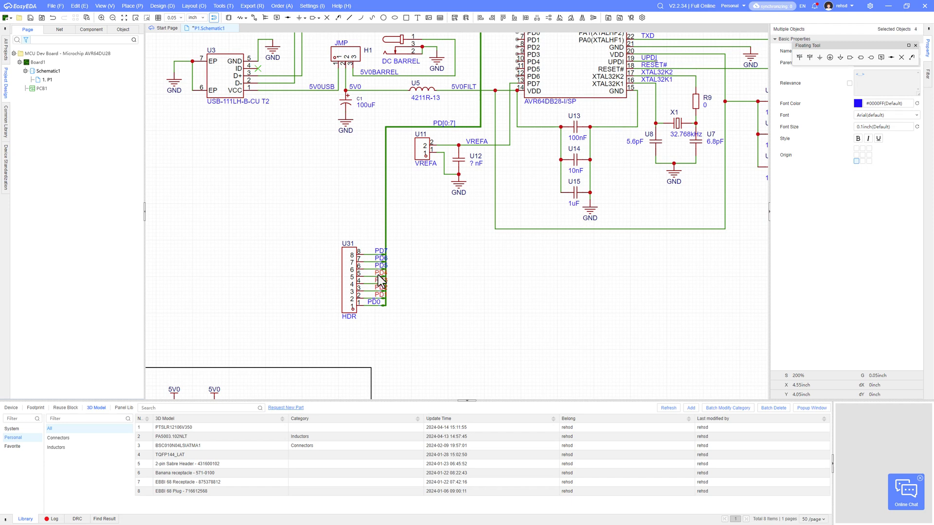
pyautogui.moveTo(378, 281); pyautogui.dragTo(371, 251)
pyautogui.click(335, 209)
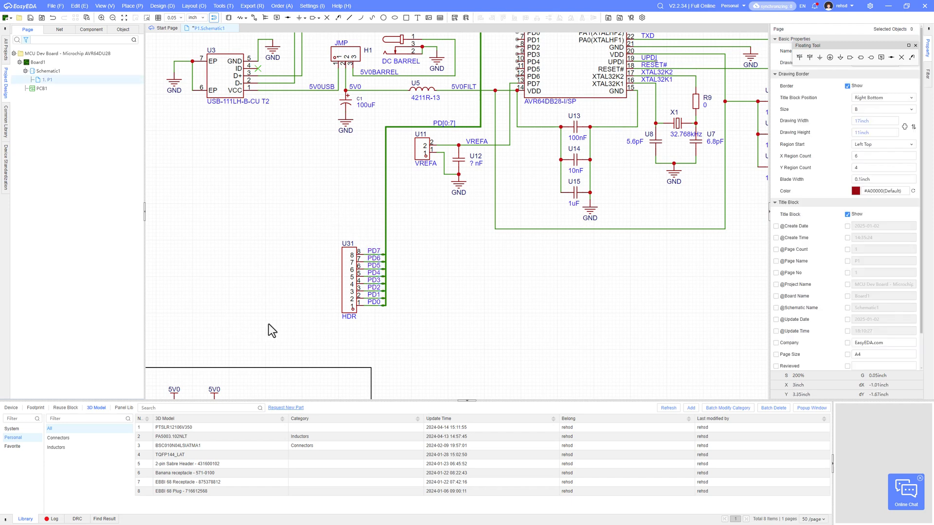
pyautogui.scroll(-2, 269, 325)
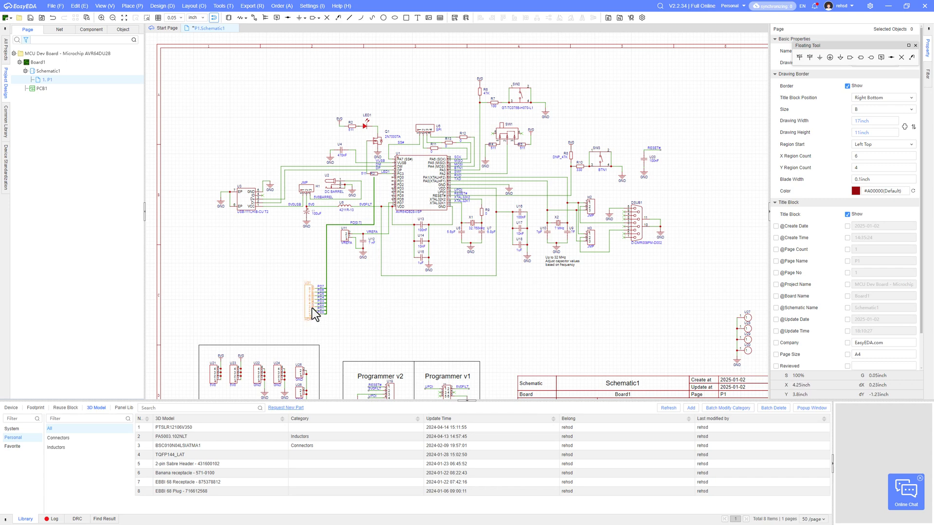
# Wire U1's PD0–PD4 pins to the PD[0:7] bus.
pyautogui.scroll(3, 359, 329)
pyautogui.moveTo(408, 159); pyautogui.dragTo(412, 196, button='right')
pyautogui.hotkey('alt', 'w')
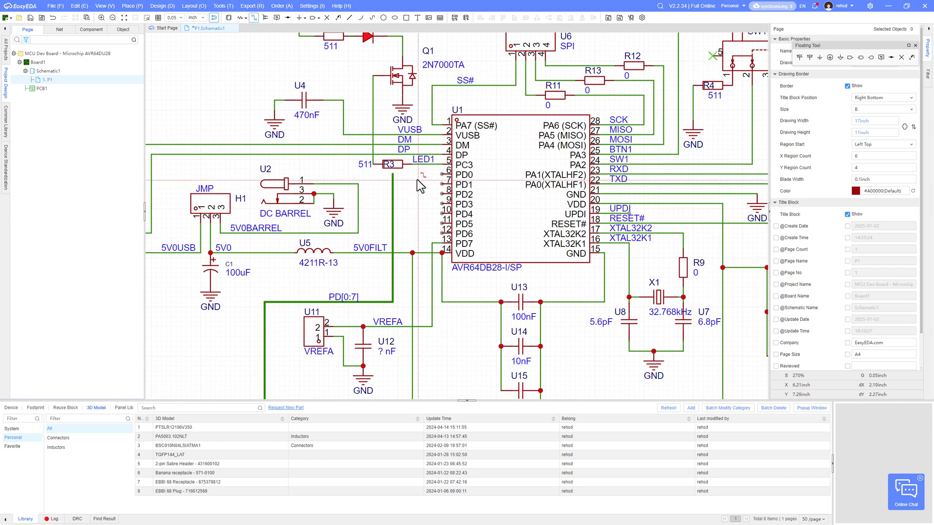
pyautogui.click(441, 174)
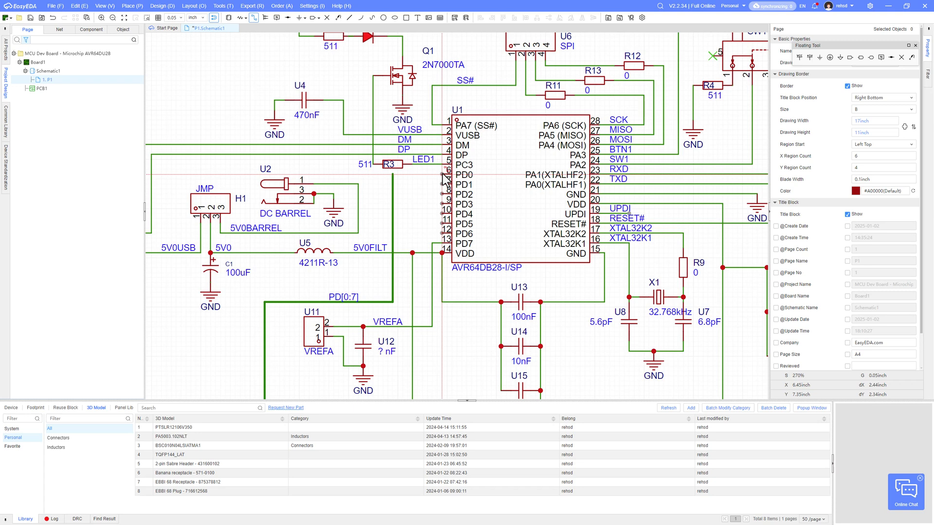
pyautogui.click(393, 174)
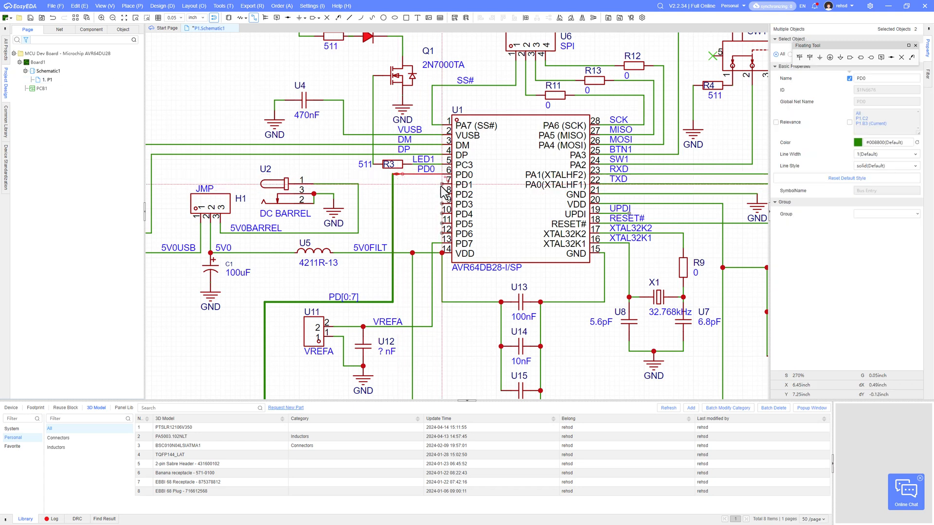
pyautogui.click(442, 185)
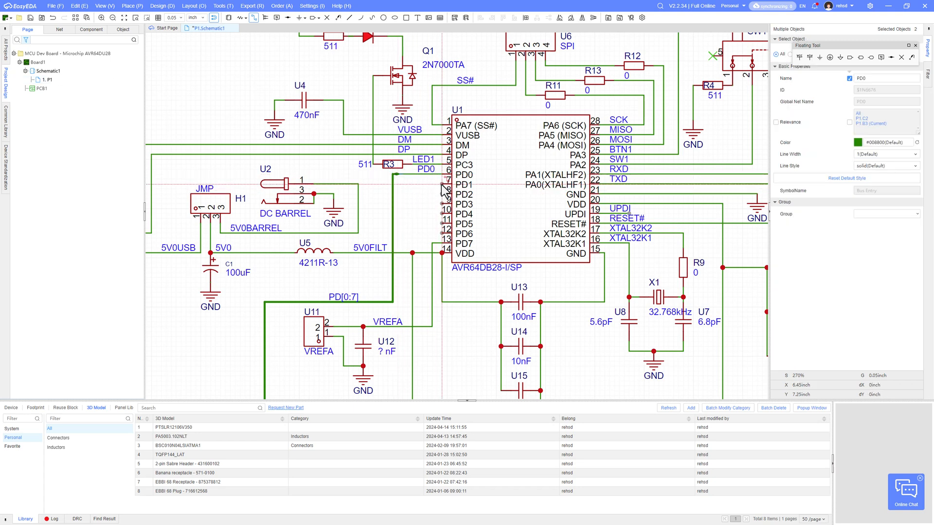
pyautogui.click(393, 184)
pyautogui.click(393, 194)
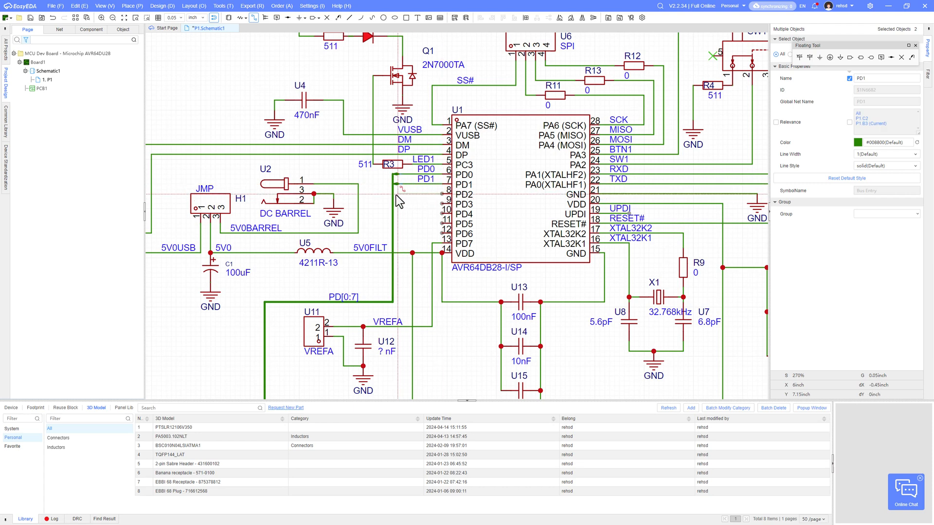
pyautogui.click(441, 205)
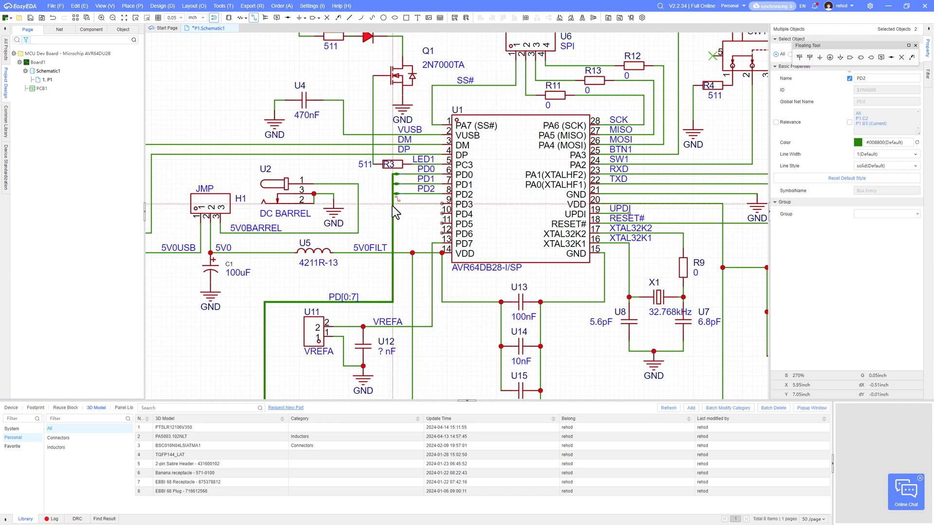
pyautogui.click(393, 204)
pyautogui.click(442, 214)
pyautogui.click(393, 214)
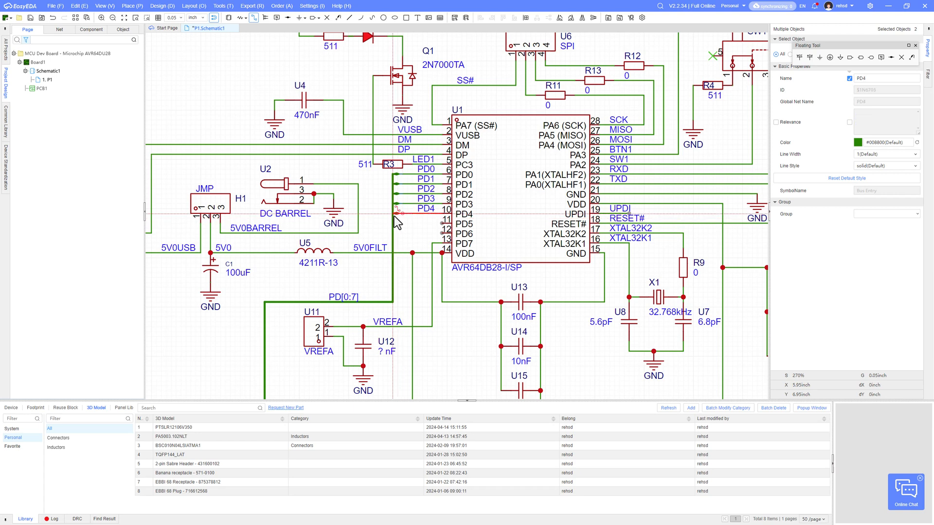
# Wire U1 pins 11–13 (PD5–PD7) to the bus, keeping PD7 as the merged net name.
pyautogui.click(442, 224)
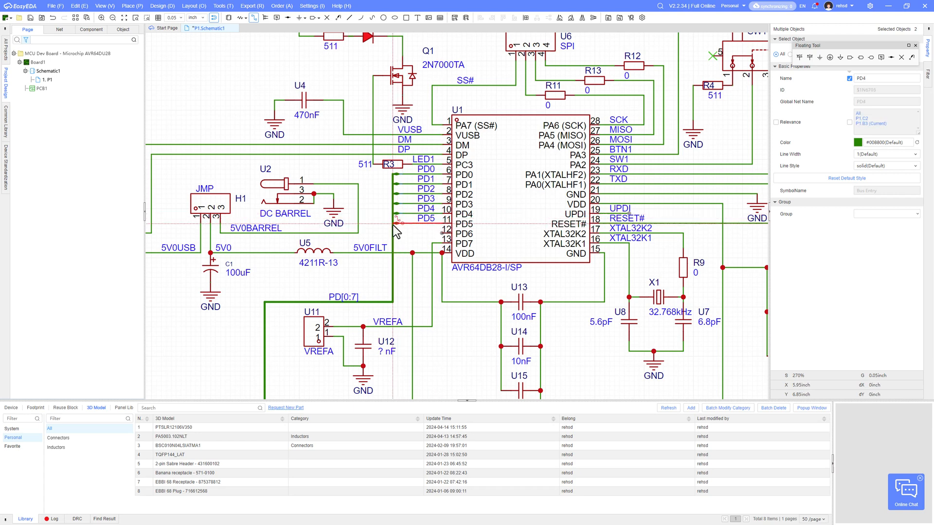
pyautogui.click(393, 224)
pyautogui.click(442, 233)
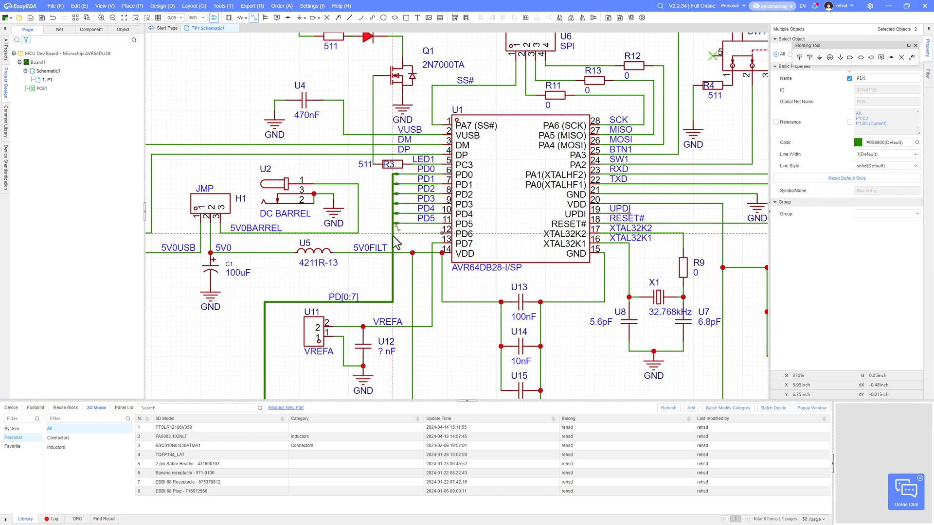
pyautogui.click(393, 234)
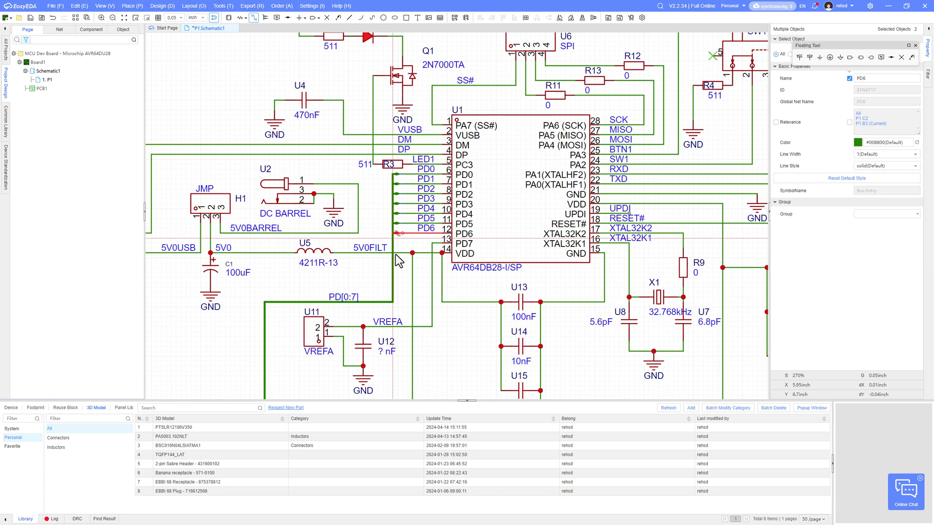
pyautogui.click(441, 244)
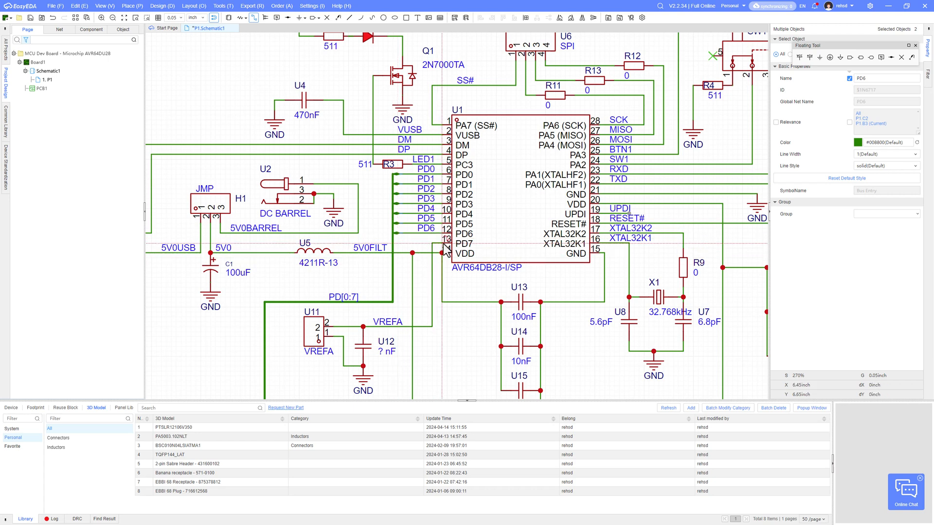
pyautogui.click(390, 244)
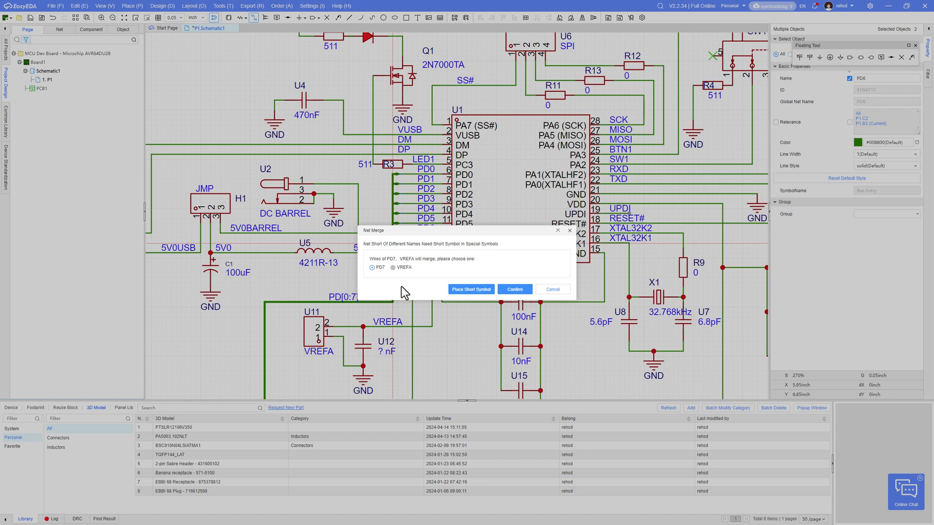
pyautogui.click(510, 298)
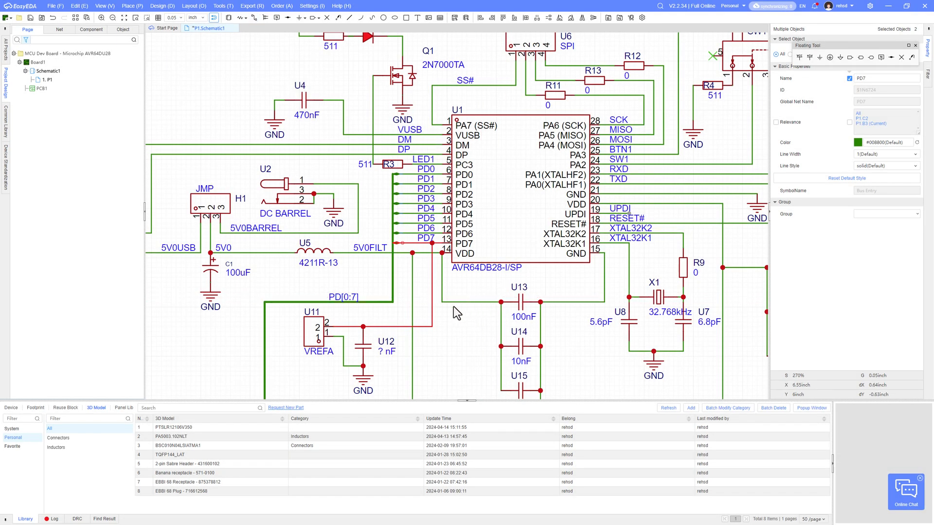
# Inspect the area below U1 by selecting the U11 symbol and VREFA net label.
pyautogui.moveTo(443, 355); pyautogui.dragTo(452, 293, button='right')
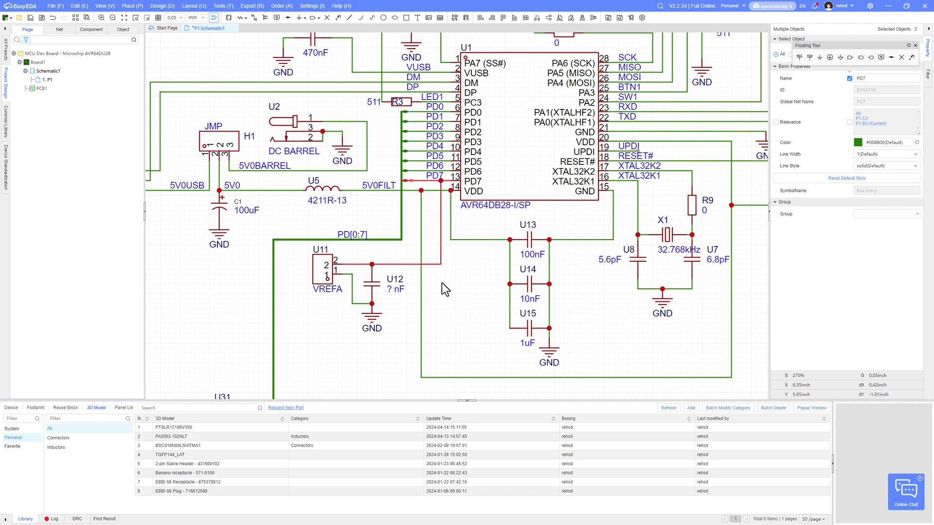
pyautogui.moveTo(446, 288); pyautogui.dragTo(453, 298, button='right')
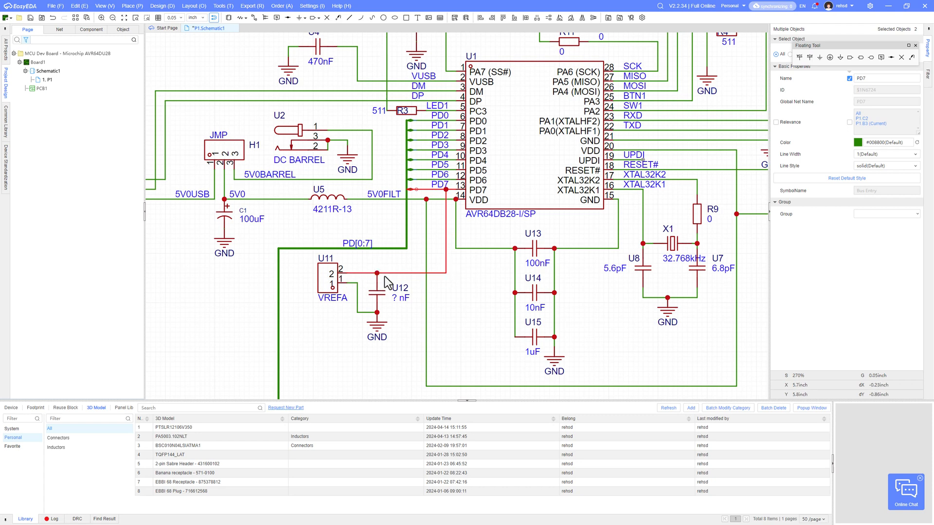
pyautogui.click(333, 301)
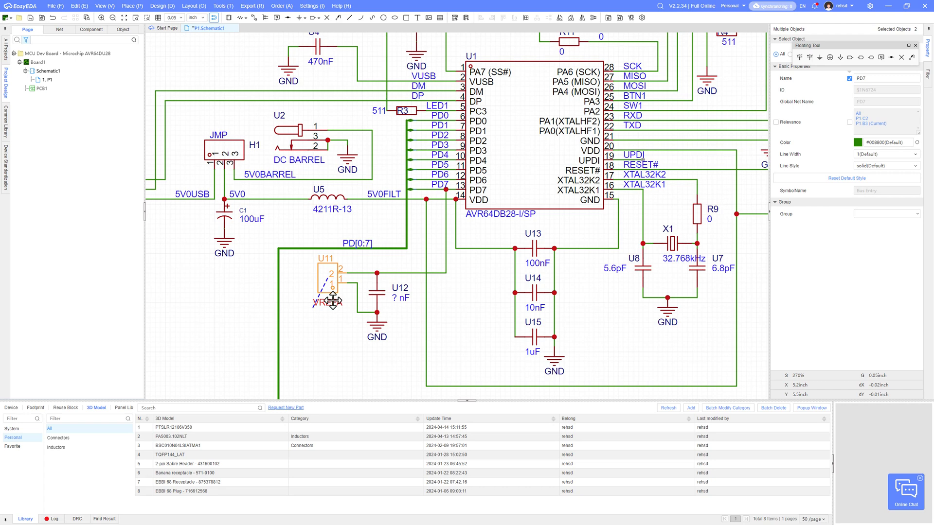
pyautogui.click(329, 303)
pyautogui.scroll(-2, 324, 312)
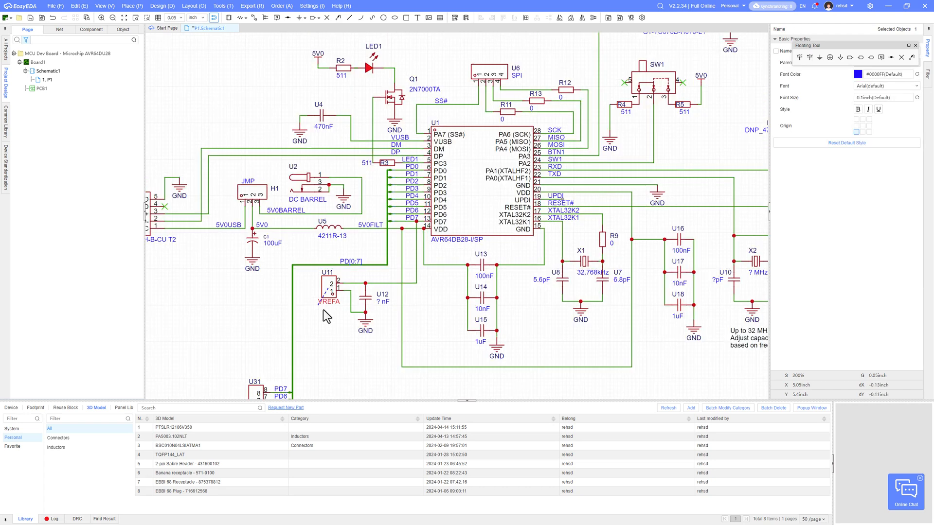
pyautogui.click(249, 310)
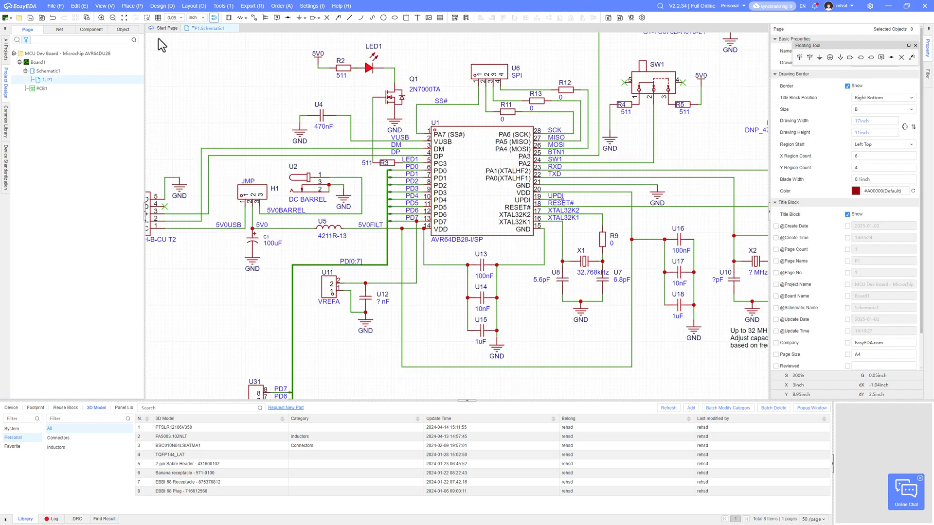
# Save the schematic, zoom out to the whole circuit, and switch to the pinout notes photo.
pyautogui.click(30, 18)
pyautogui.scroll(-2, 359, 254)
pyautogui.moveTo(474, 293); pyautogui.dragTo(443, 287, button='right')
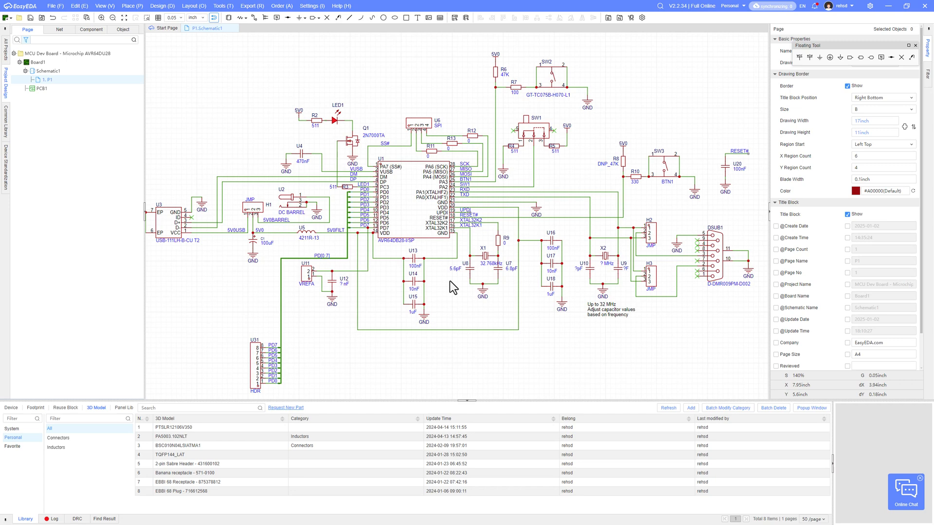
pyautogui.hotkey('alt', 'Tab')
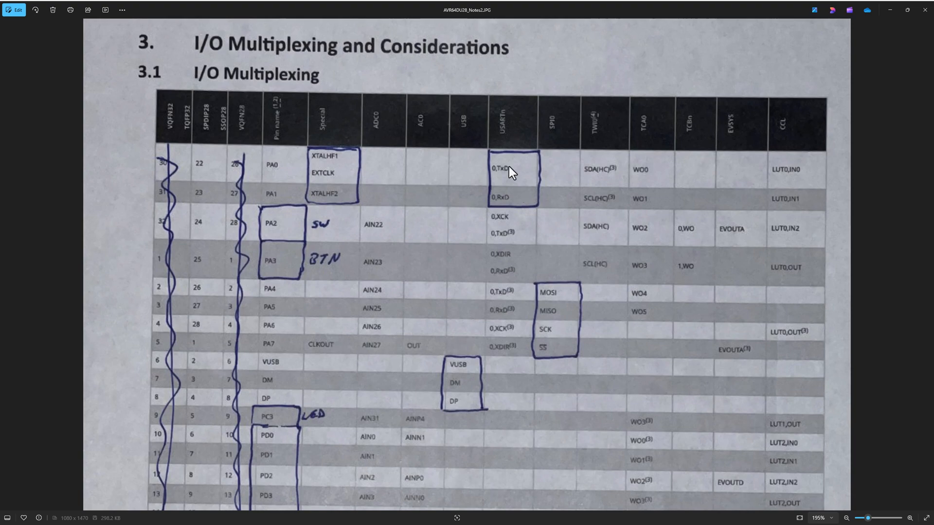
# Return to the schematic and pan over to the jumpers beside DSUB1.
pyautogui.hotkey('alt', 'Tab')
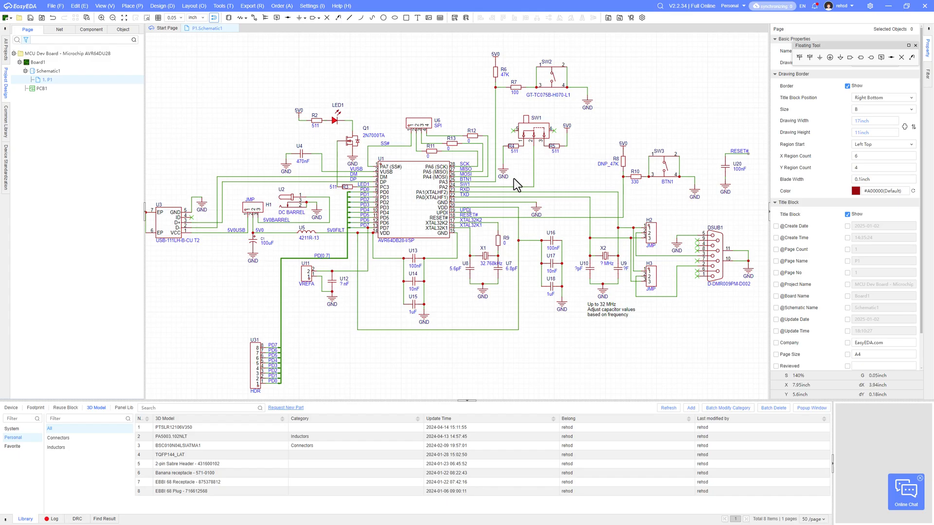
pyautogui.moveTo(709, 317); pyautogui.dragTo(588, 304, button='right')
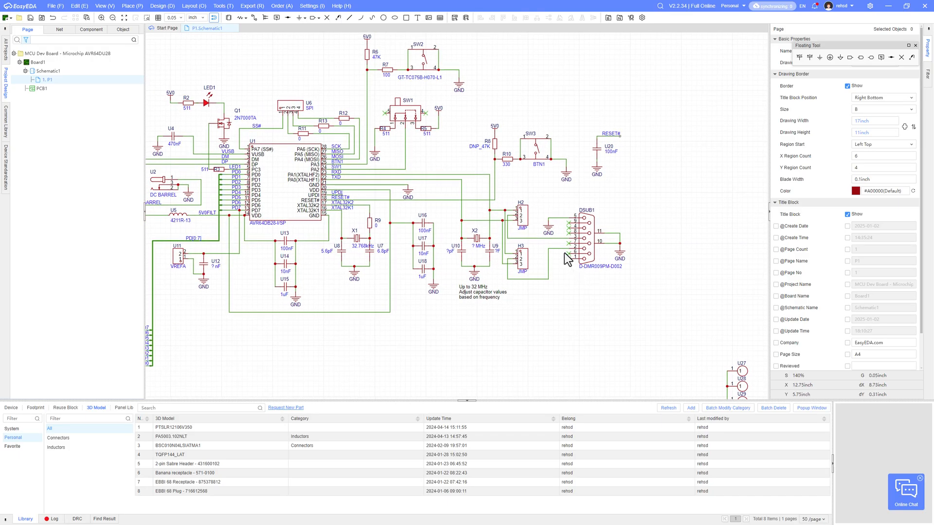
pyautogui.scroll(3, 563, 250)
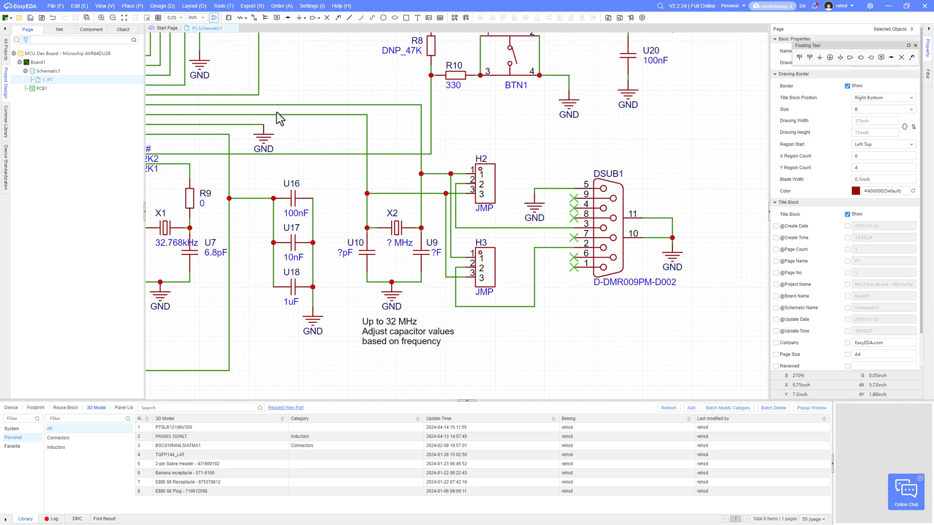
pyautogui.scroll(-3, 366, 262)
pyautogui.moveTo(366, 262); pyautogui.dragTo(339, 253, button='right')
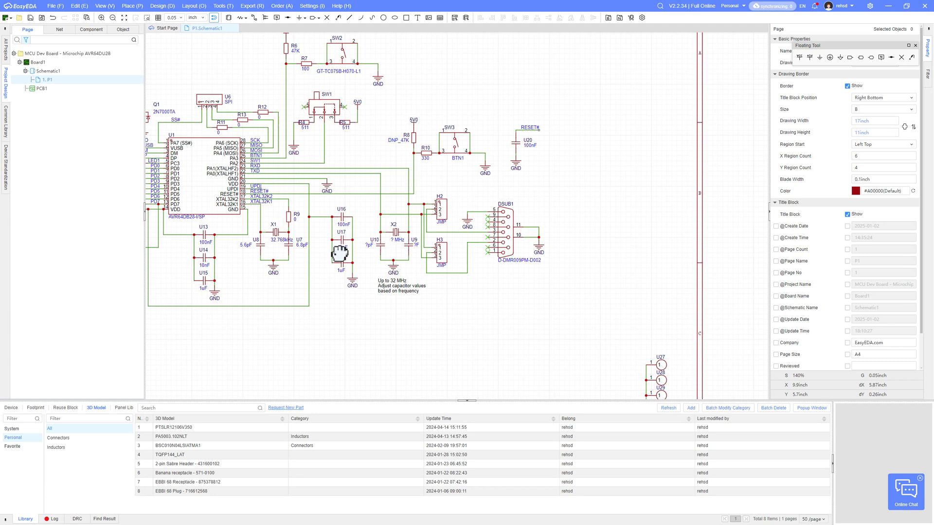
# Copy jumper H3, paste it as H5 below DSUB1, and save with Ctrl+S.
pyautogui.click(444, 255)
pyautogui.hotkey('ctrl', 'c')
pyautogui.scroll(3, 501, 249)
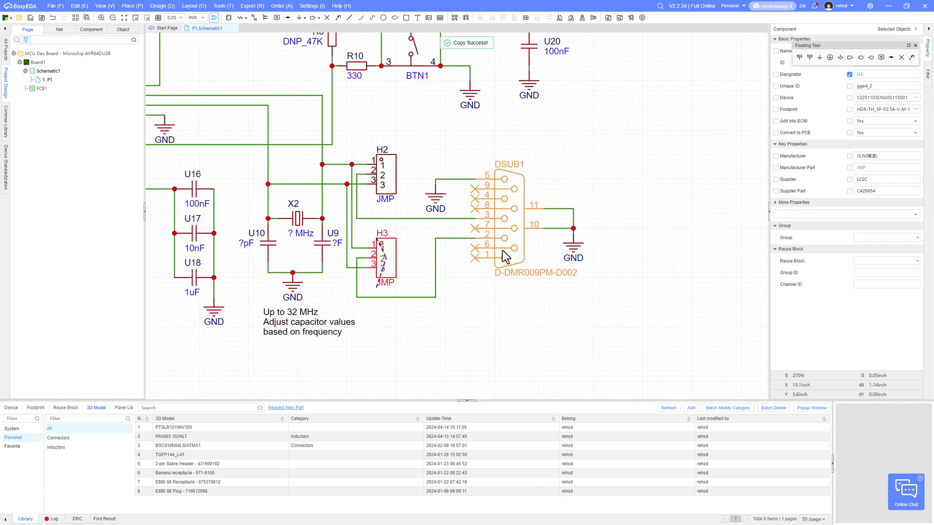
pyautogui.scroll(-3, 403, 264)
pyautogui.hotkey('ctrl', 'v')
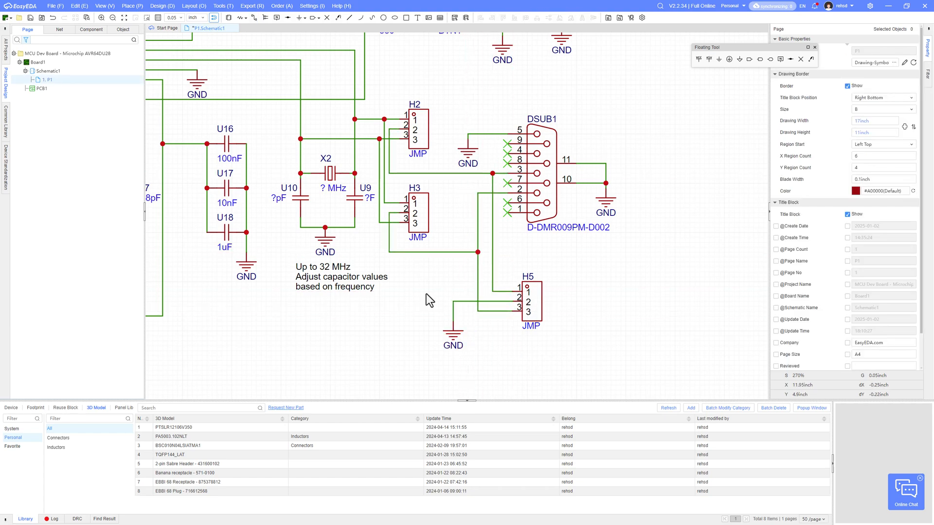
pyautogui.scroll(-5, 583, 311)
pyautogui.hotkey('ctrl', 's')
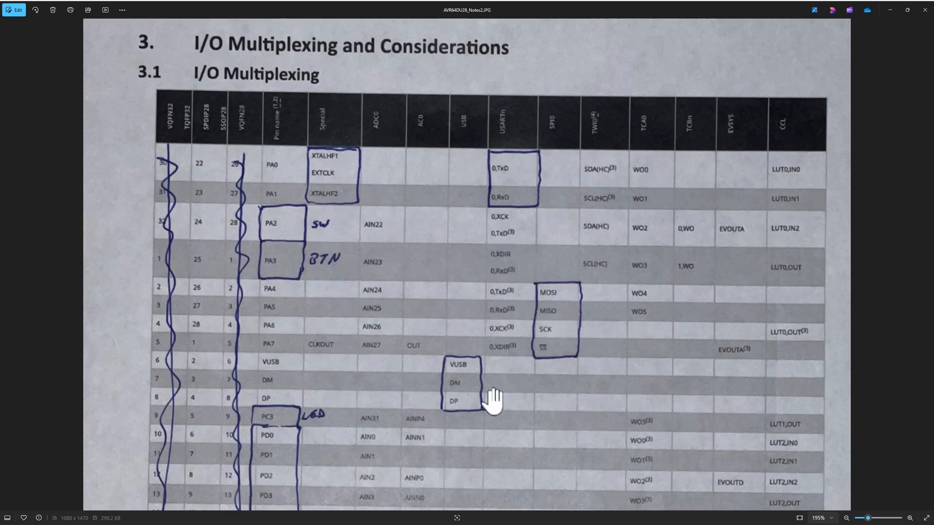
# Pan the pinout photo to check the PD0–PF4 and bottom pin rows.
pyautogui.scroll(-2, 473, 375)
pyautogui.moveTo(457, 408); pyautogui.dragTo(454, 227)
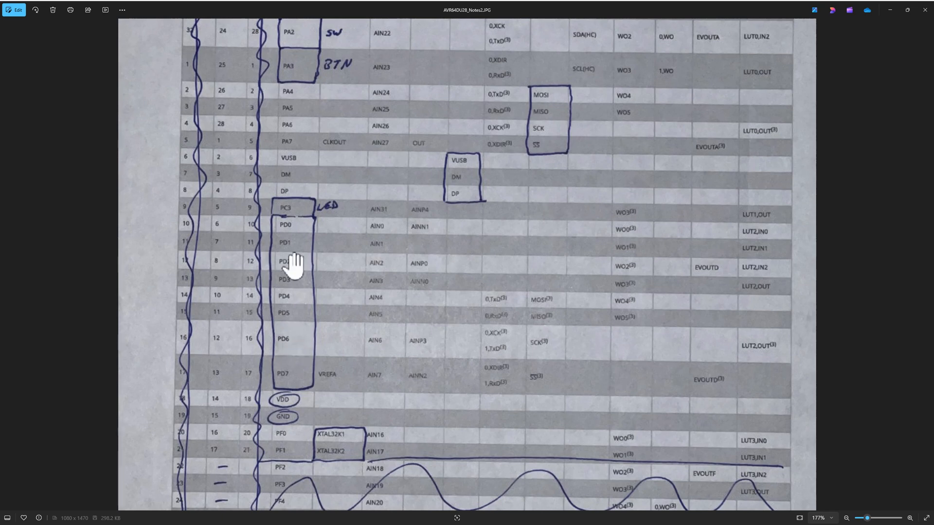
pyautogui.moveTo(369, 400); pyautogui.dragTo(360, 271)
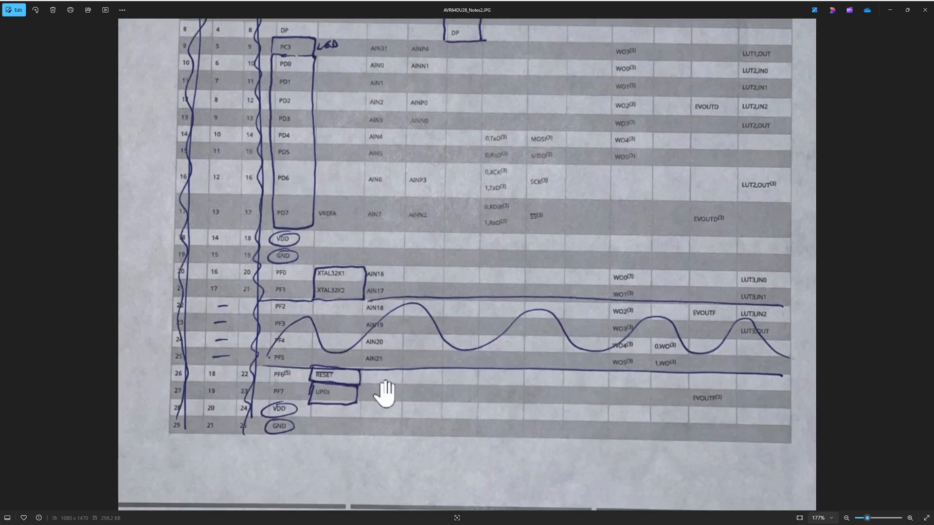
# Bring up the handwritten AVR64DU28_Notes1.JPG design notes and zoom through them.
pyautogui.hotkey('alt', 'Tab')
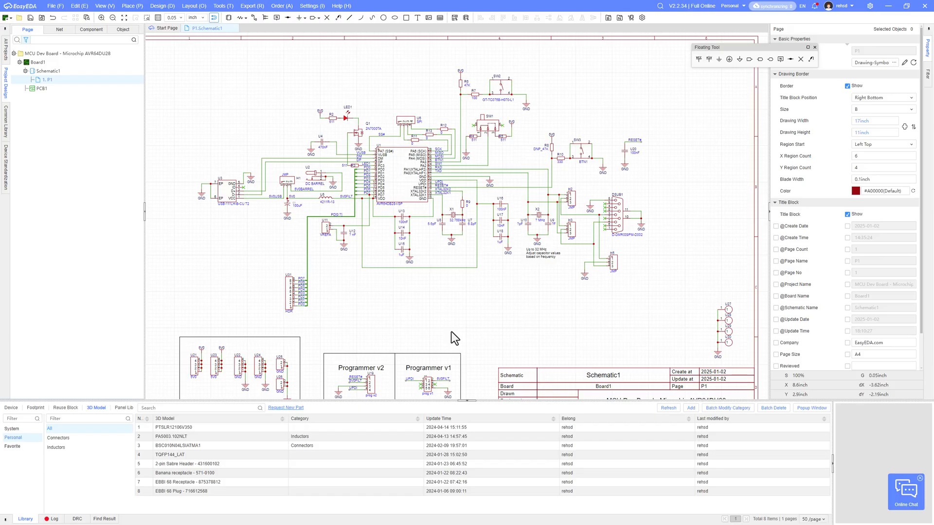
pyautogui.hotkey('alt', 'Tab')
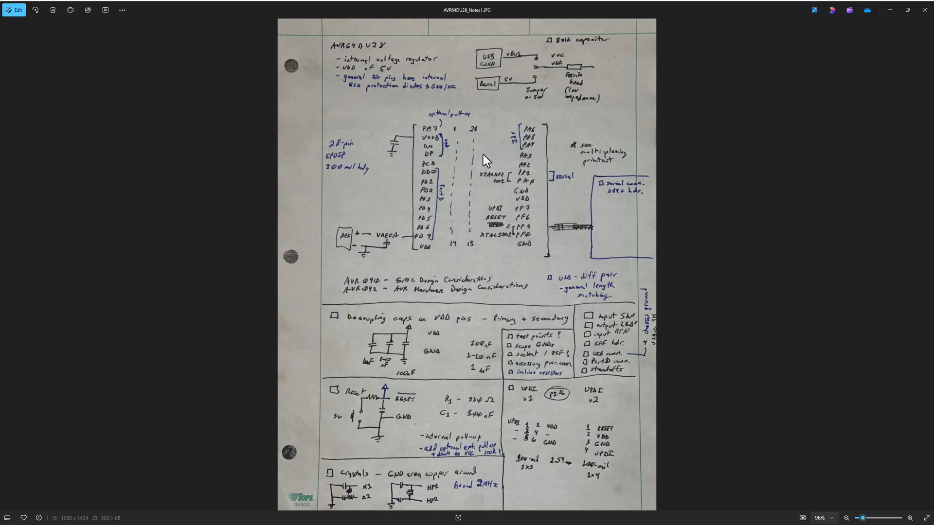
pyautogui.keyDown('ctrl'); pyautogui.scroll(3, 463, 82); pyautogui.keyUp('ctrl')
pyautogui.scroll(-4, 432, 355)
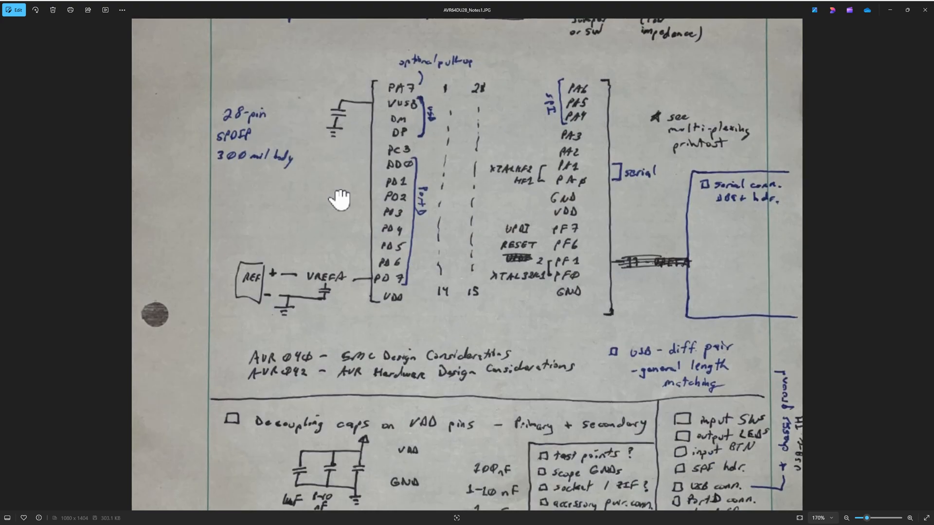
pyautogui.scroll(-5, 506, 217)
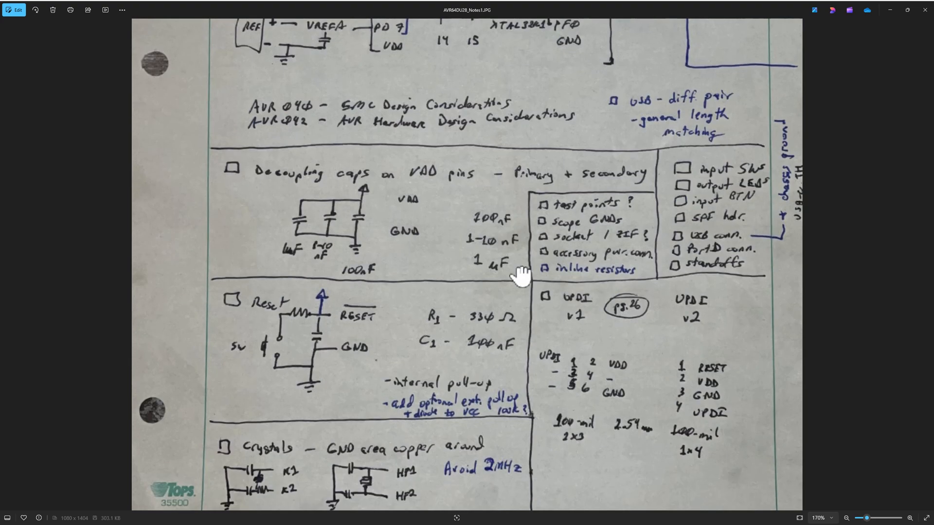
# Minimize the photo viewer, pan across the schematic sheet, and open the Design menu.
pyautogui.click(890, 10)
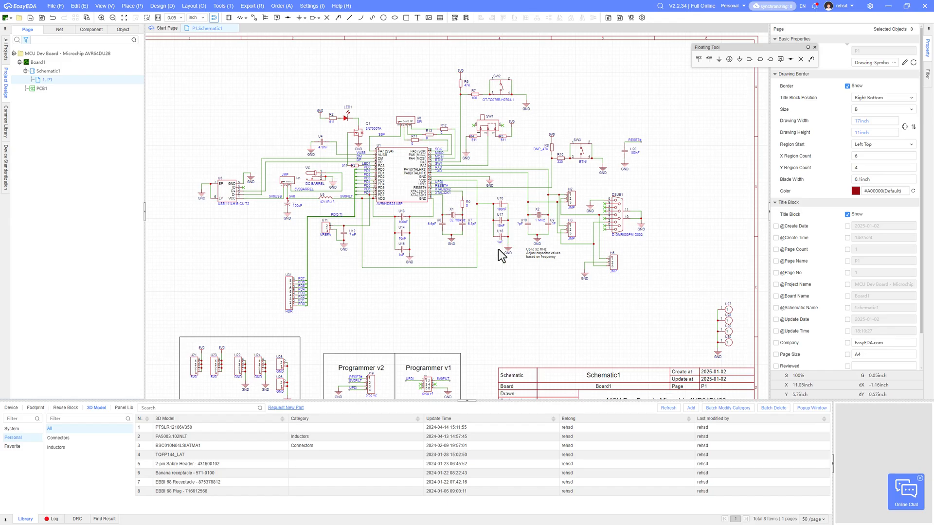
pyautogui.scroll(2, 404, 221)
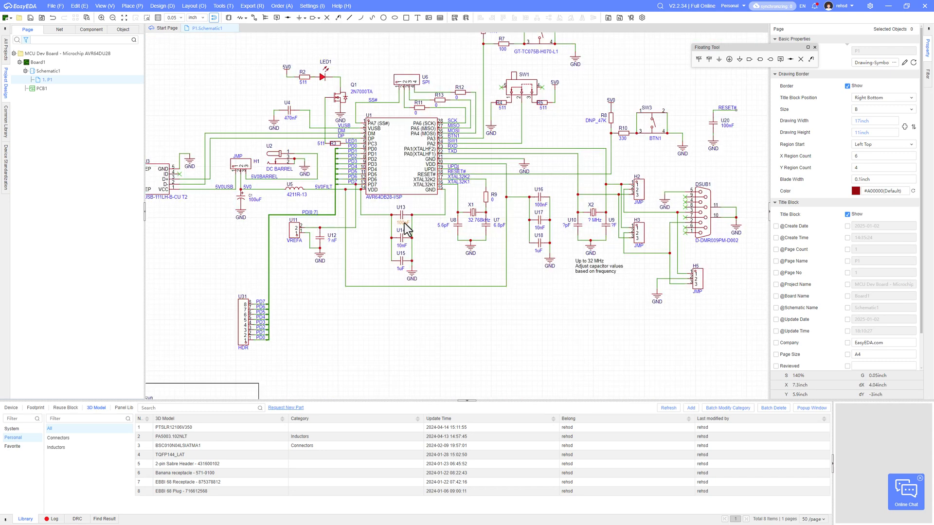
pyautogui.moveTo(409, 346); pyautogui.dragTo(463, 327, button='right')
pyautogui.scroll(-2, 463, 328)
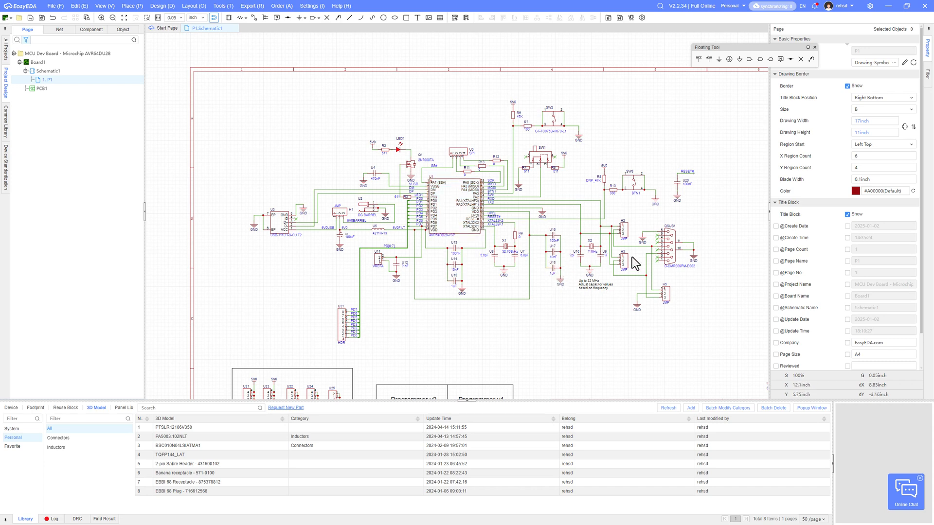
pyautogui.moveTo(413, 375); pyautogui.dragTo(427, 257, button='right')
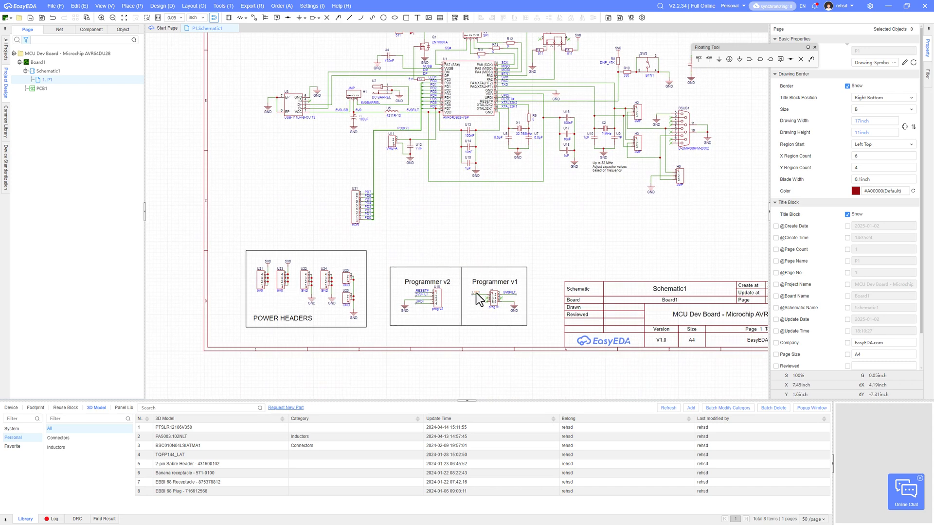
pyautogui.moveTo(492, 231); pyautogui.dragTo(456, 305, button='right')
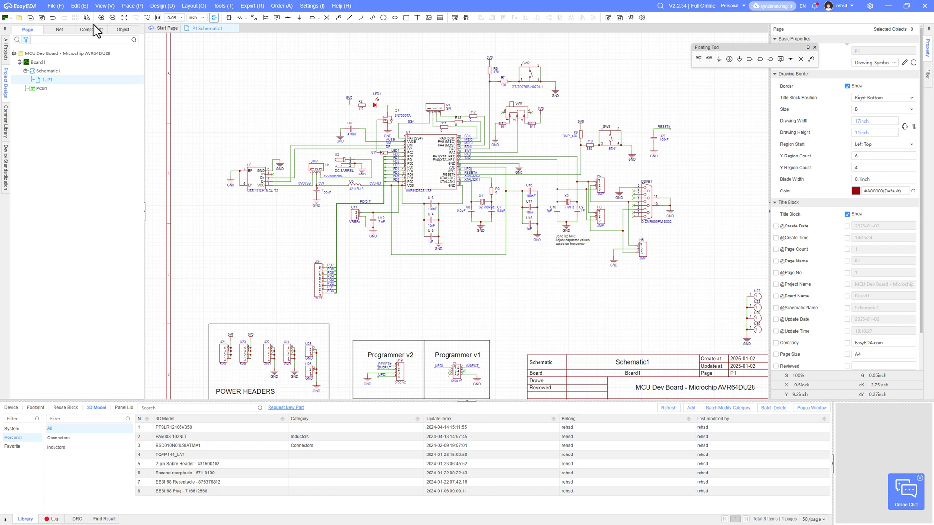
pyautogui.click(160, 7)
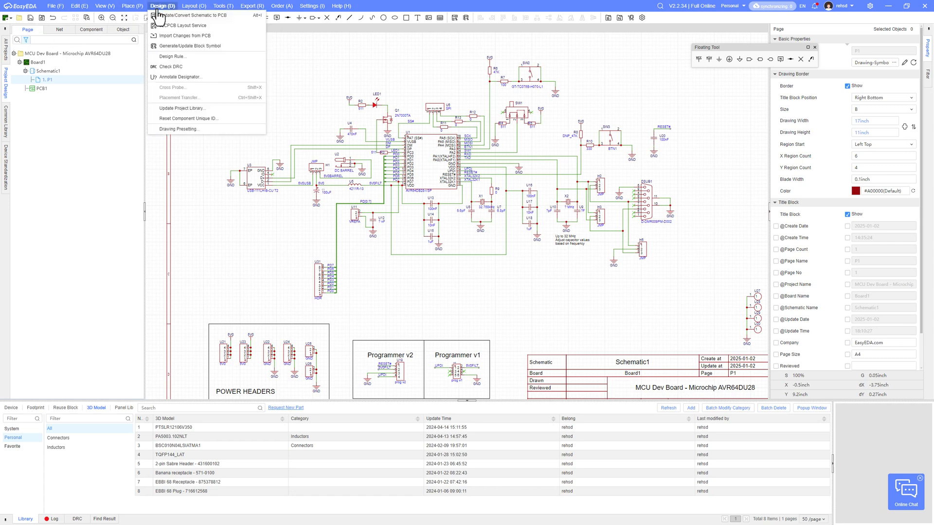
# Run Update/Convert Schematic to PCB, confirm the import changes, and zoom over the imported parts.
pyautogui.click(246, 25)
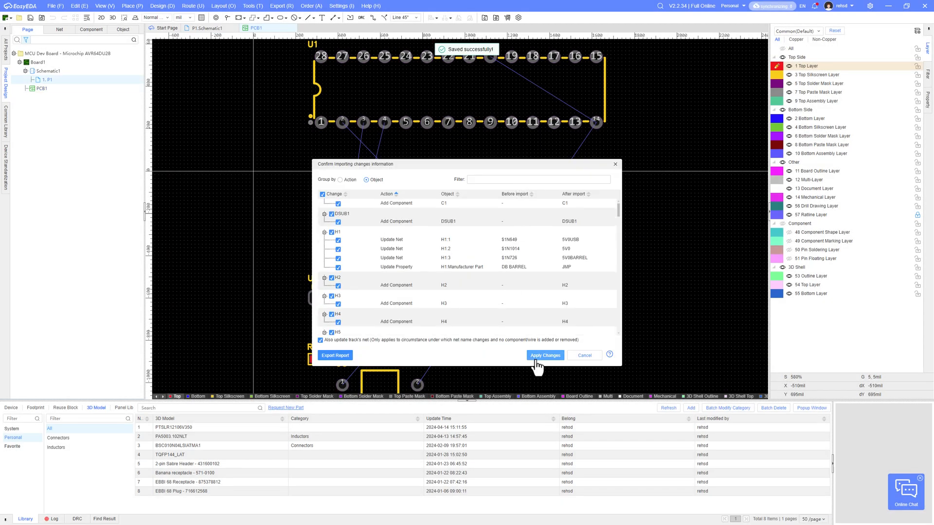
pyautogui.click(541, 356)
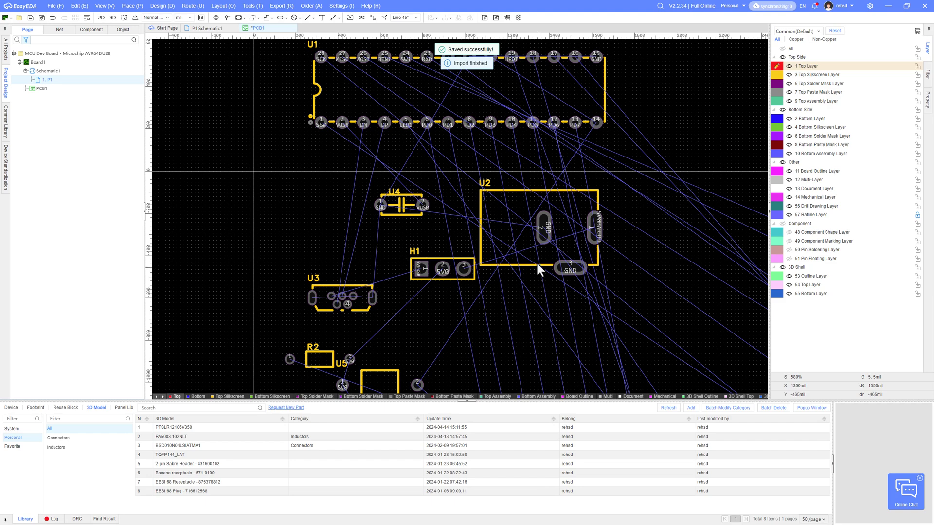
pyautogui.scroll(-8, 535, 265)
pyautogui.moveTo(527, 259); pyautogui.dragTo(449, 144, button='right')
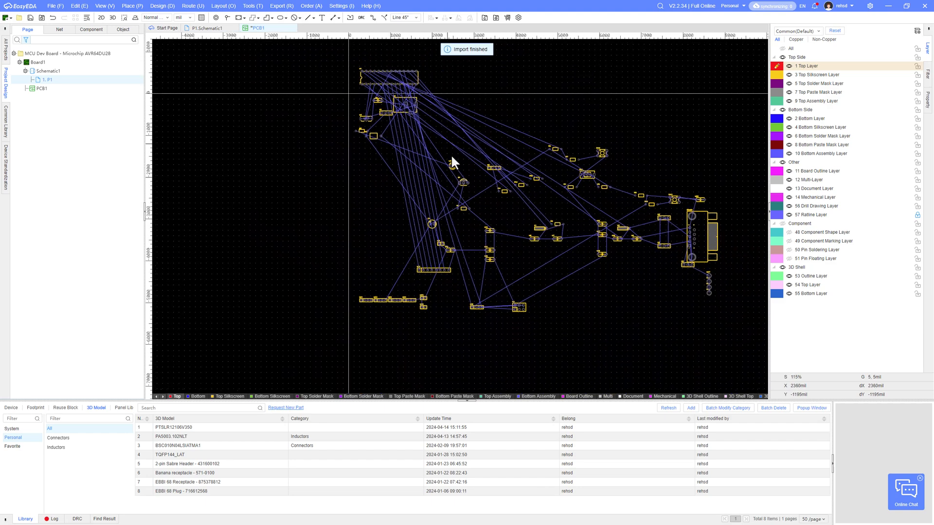
pyautogui.scroll(-3, 457, 190)
pyautogui.moveTo(497, 181); pyautogui.dragTo(438, 183, button='right')
pyautogui.scroll(2, 456, 219)
pyautogui.scroll(1, 456, 219)
# Drag microcontroller U1 up and to the right on the board.
pyautogui.scroll(3, 306, 116)
pyautogui.click(442, 107)
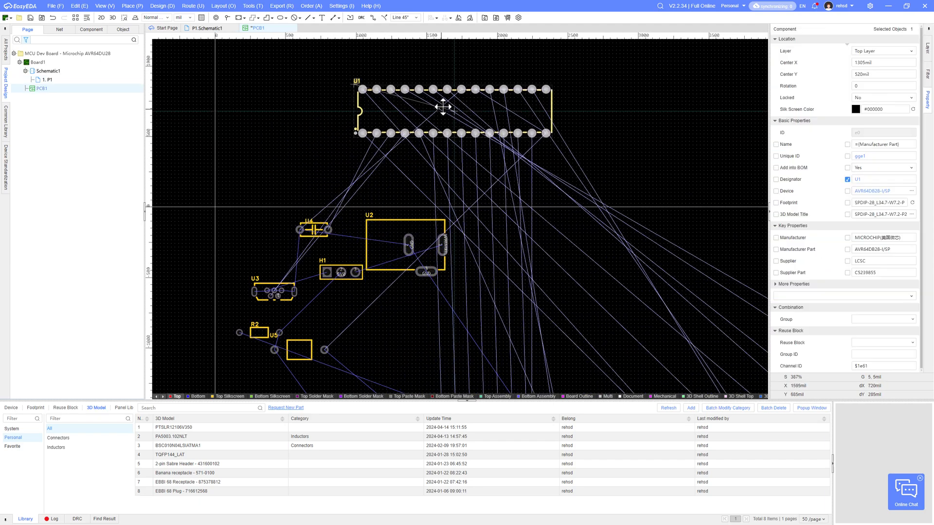
pyautogui.moveTo(442, 107); pyautogui.dragTo(472, 94)
pyautogui.moveTo(489, 184); pyautogui.dragTo(450, 290, button='right')
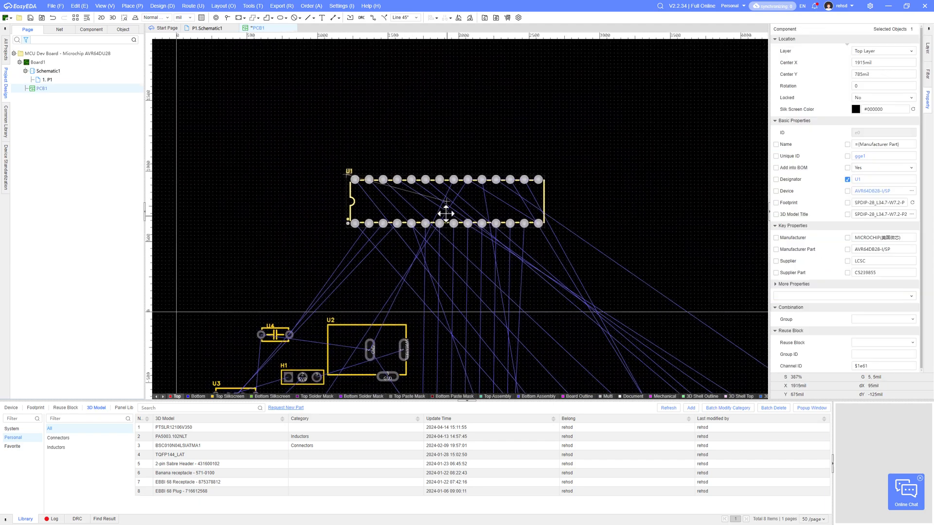
pyautogui.moveTo(446, 213); pyautogui.dragTo(514, 127)
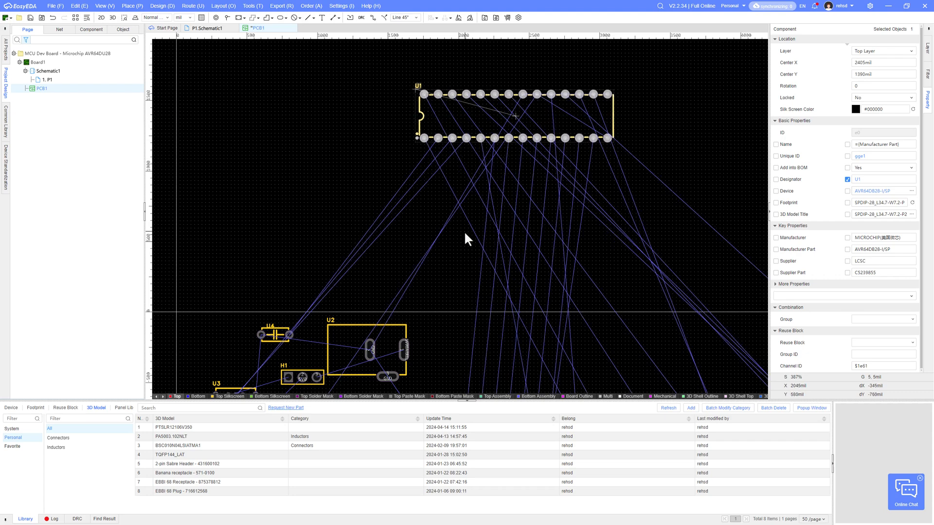
pyautogui.scroll(-5, 465, 233)
pyautogui.moveTo(463, 233); pyautogui.dragTo(459, 257, button='right')
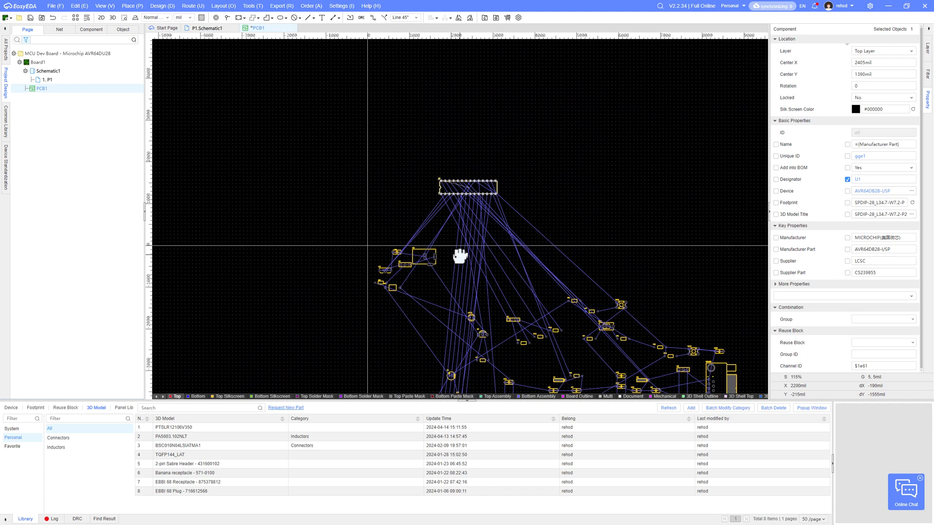
pyautogui.moveTo(443, 181); pyautogui.dragTo(485, 144)
# Place DC barrel jack U2 left of U1 and bring U3 up near the top parts.
pyautogui.moveTo(422, 255); pyautogui.dragTo(428, 194)
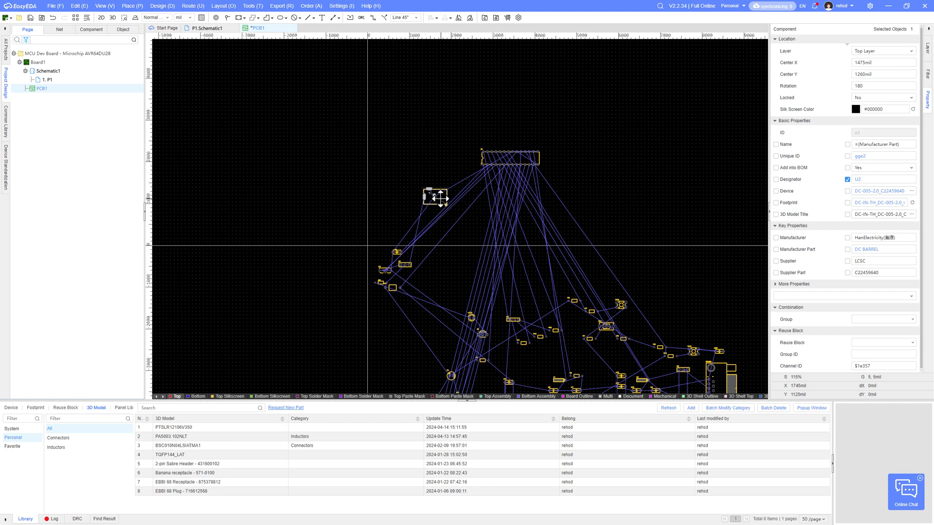
pyautogui.moveTo(440, 198); pyautogui.dragTo(444, 123)
pyautogui.scroll(6, 549, 181)
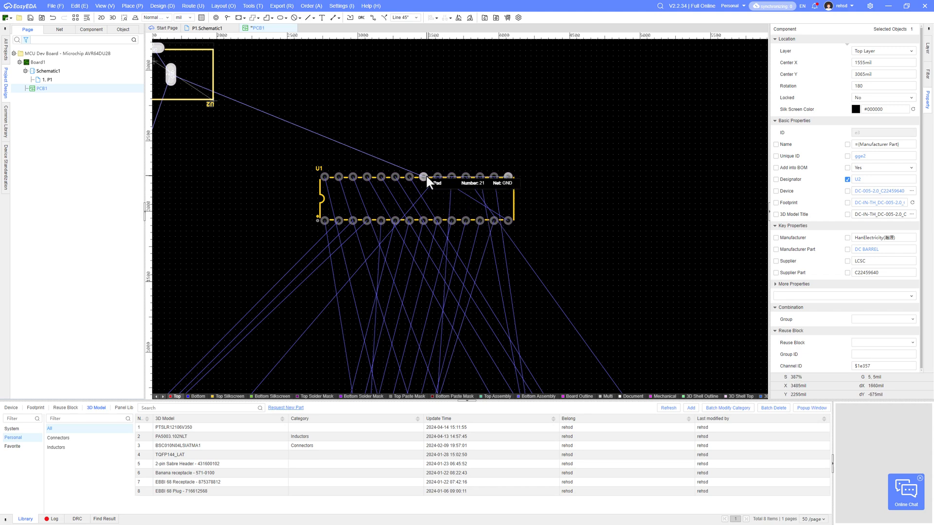
pyautogui.scroll(-6, 510, 218)
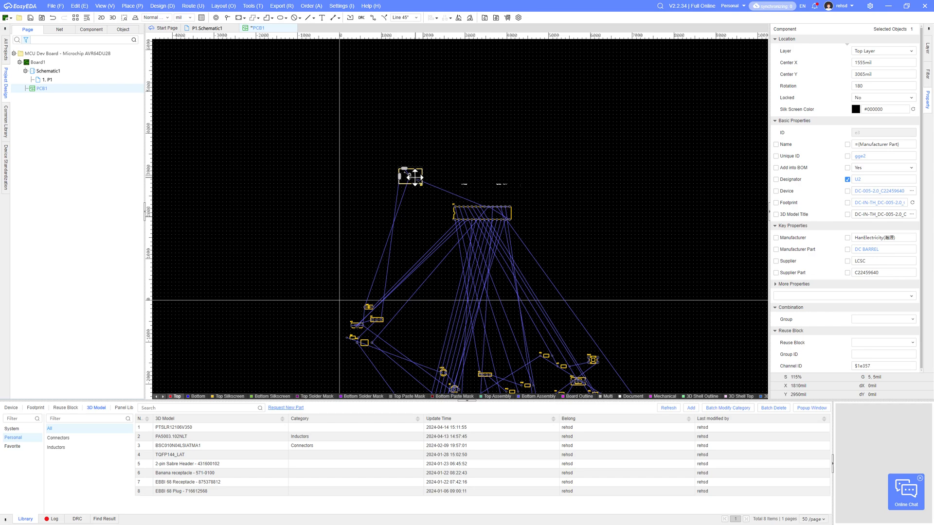
pyautogui.moveTo(415, 177); pyautogui.dragTo(395, 211)
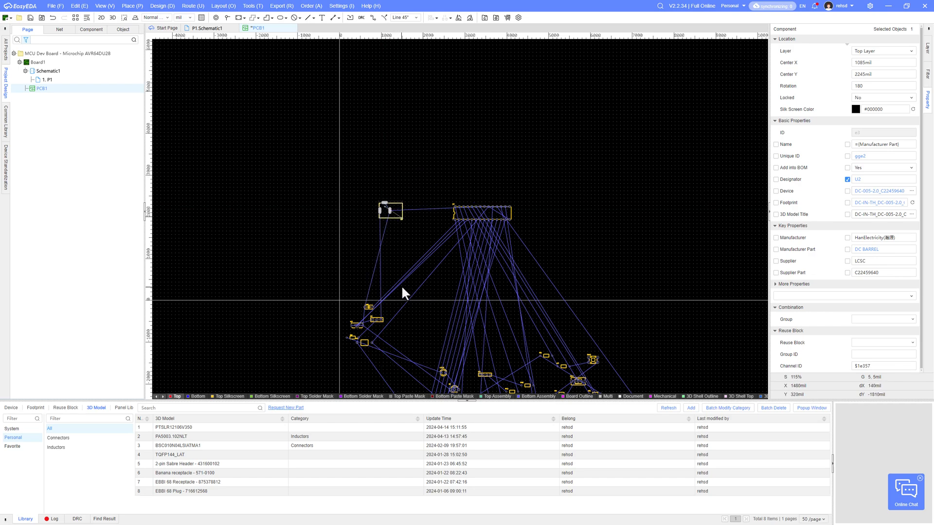
pyautogui.scroll(4, 377, 323)
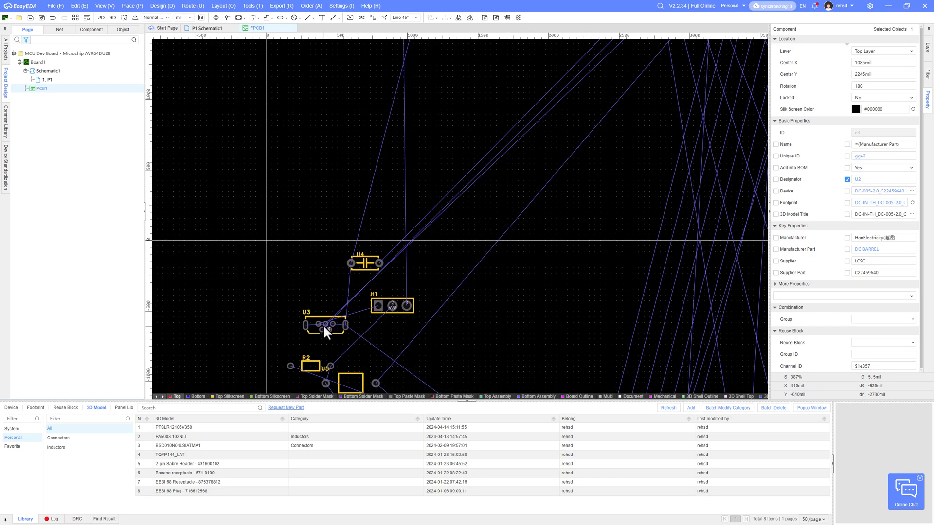
pyautogui.moveTo(324, 293); pyautogui.dragTo(401, 100)
# Rotate micro-USB U3 to 270° and move it up below the DC jack.
pyautogui.press('space')
pyautogui.scroll(-3, 448, 112)
pyautogui.moveTo(456, 117); pyautogui.dragTo(455, 210, button='right')
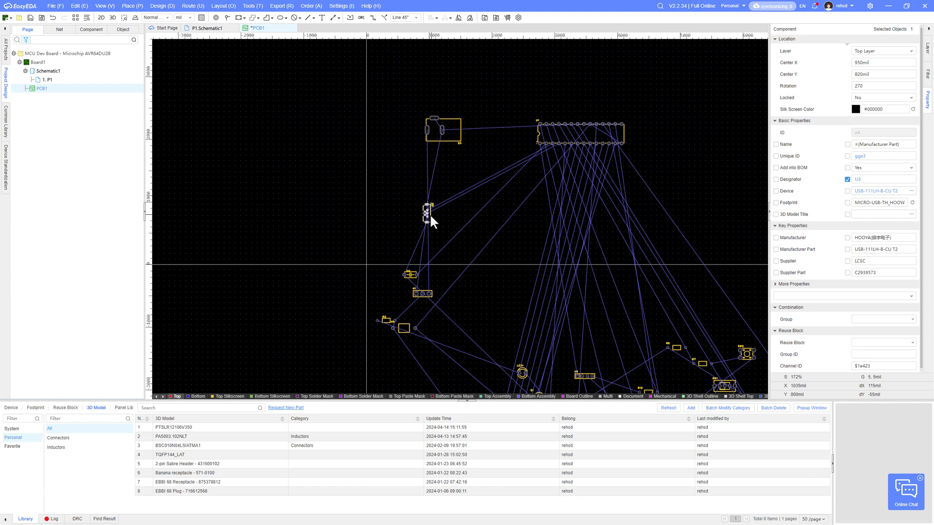
pyautogui.moveTo(427, 215); pyautogui.dragTo(431, 173)
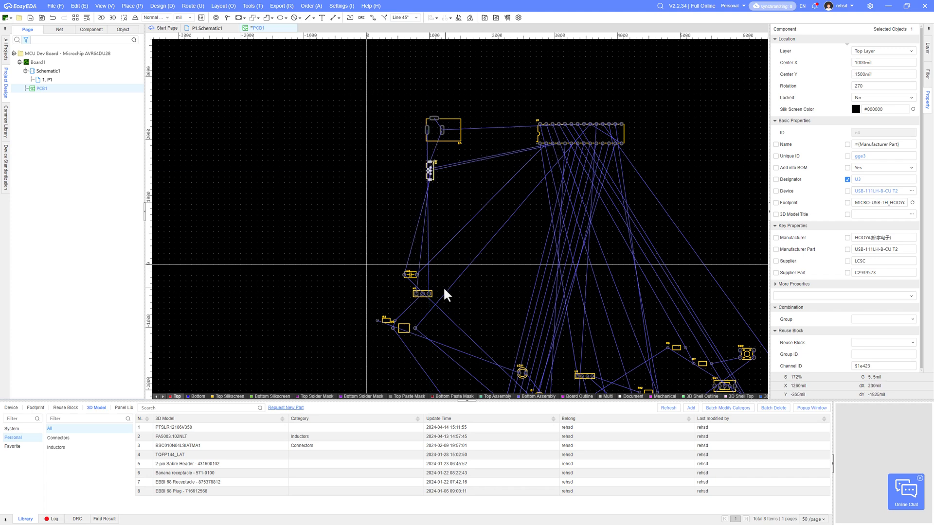
# Rotate capacitor U4 by 90° and place it just below U1.
pyautogui.moveTo(410, 274); pyautogui.dragTo(496, 199)
pyautogui.scroll(5, 496, 199)
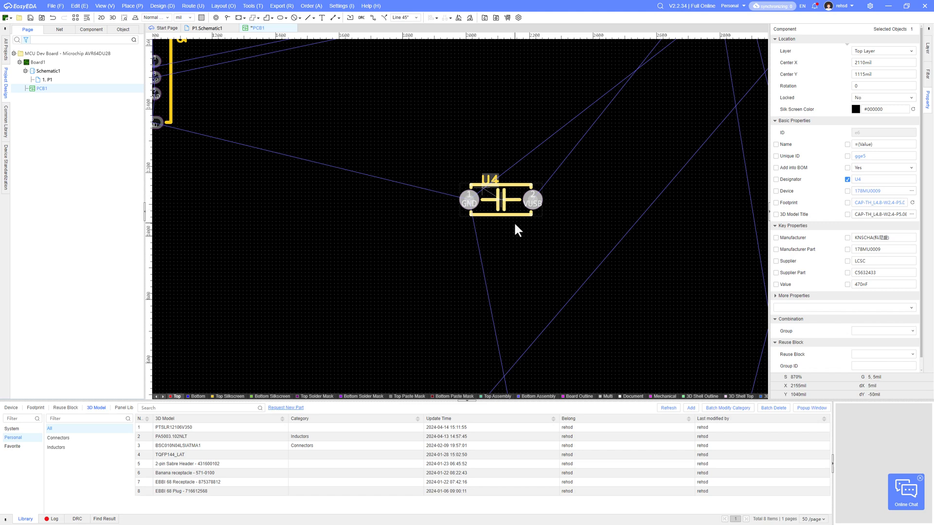
pyautogui.moveTo(505, 216); pyautogui.dragTo(560, 200)
pyautogui.press('space')
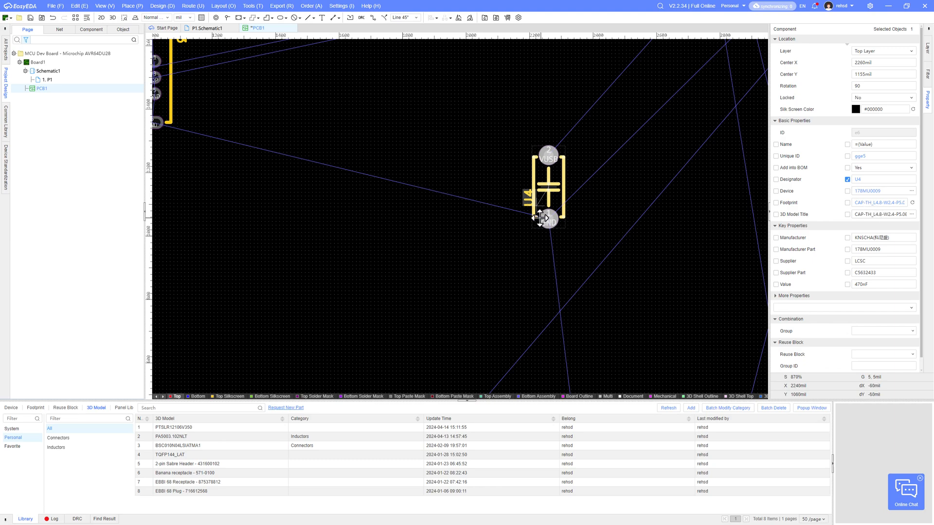
pyautogui.scroll(-5, 519, 211)
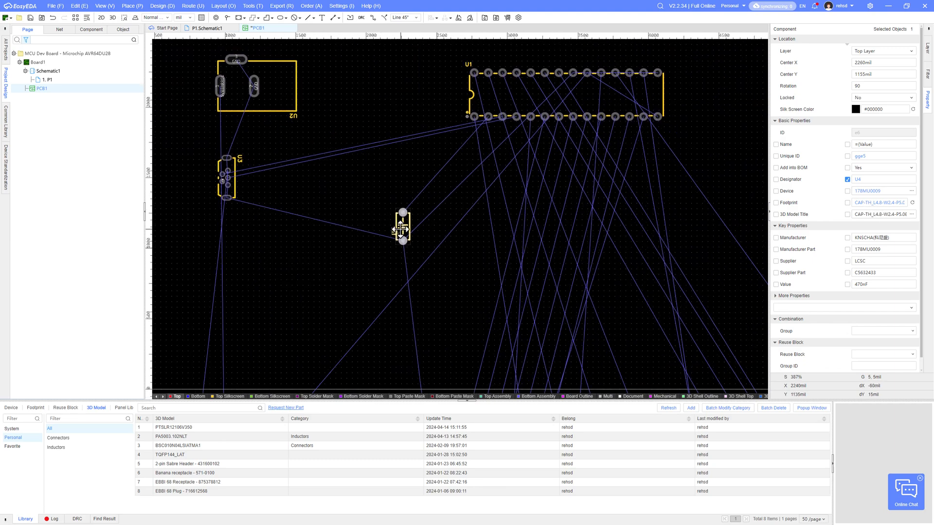
pyautogui.scroll(10, 403, 228)
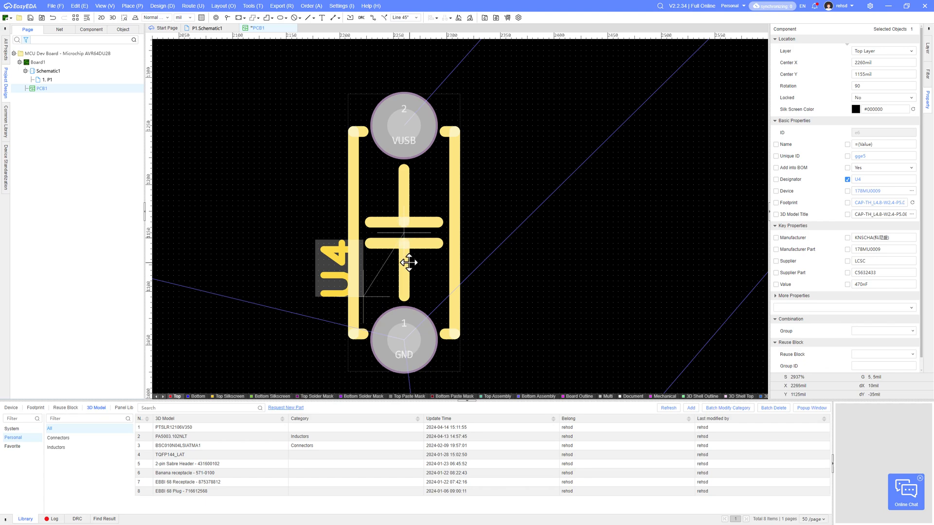
pyautogui.scroll(-12, 403, 225)
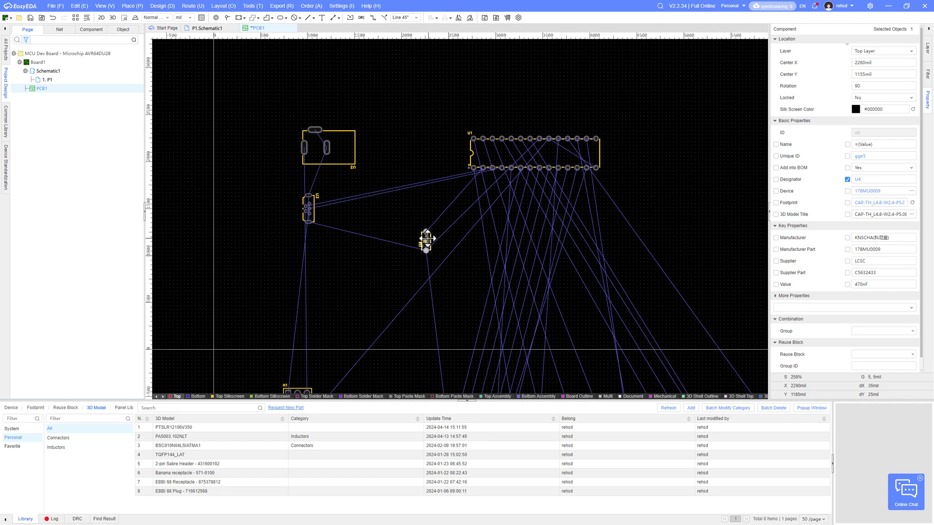
pyautogui.moveTo(434, 238); pyautogui.dragTo(482, 189)
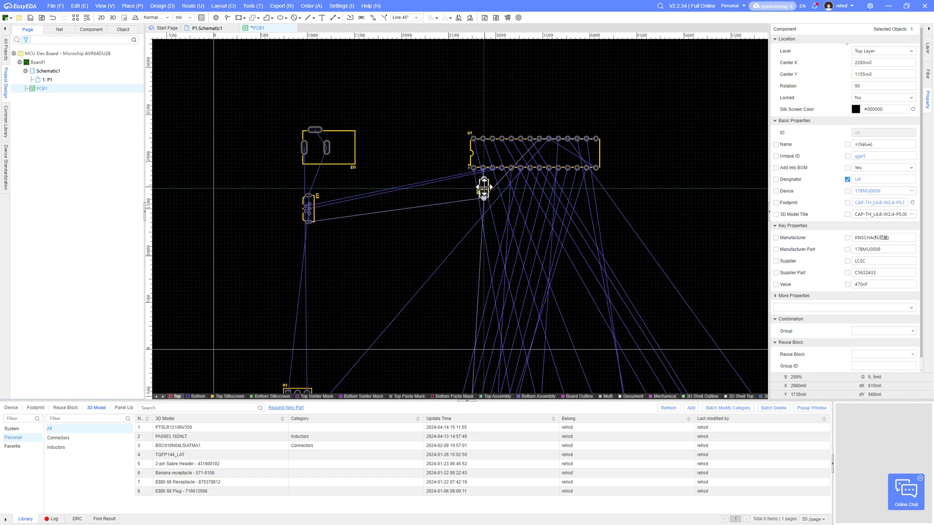
pyautogui.scroll(14, 483, 190)
pyautogui.moveTo(495, 313); pyautogui.dragTo(494, 298)
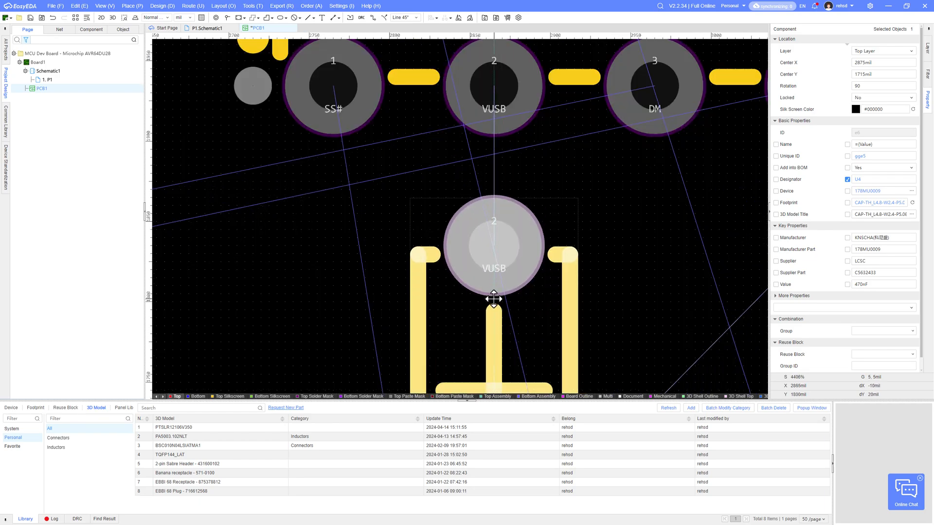
pyautogui.scroll(-5, 442, 300)
# Stand header H1 vertically between DC jack U2 and micro-USB U3, shifting U3 down.
pyautogui.moveTo(406, 351); pyautogui.dragTo(440, 197, button='right')
pyautogui.scroll(-3, 431, 210)
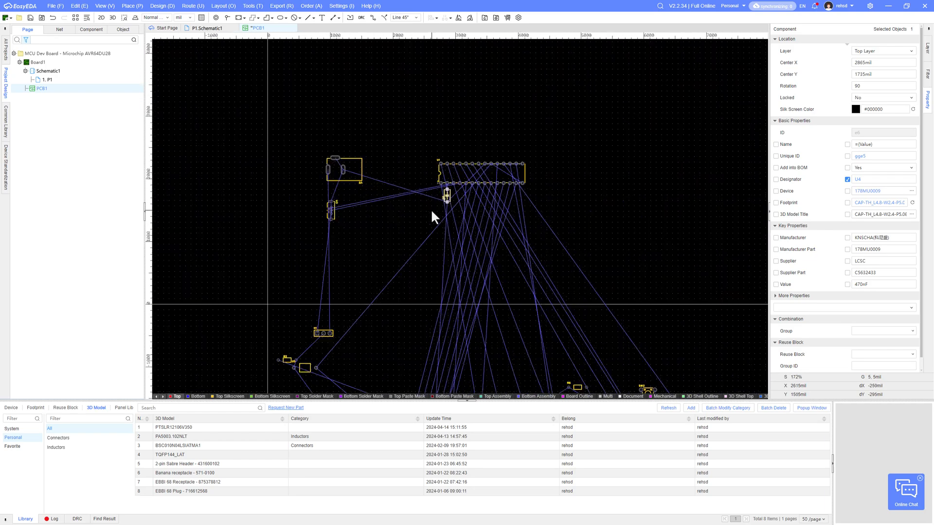
pyautogui.moveTo(325, 337); pyautogui.dragTo(380, 211)
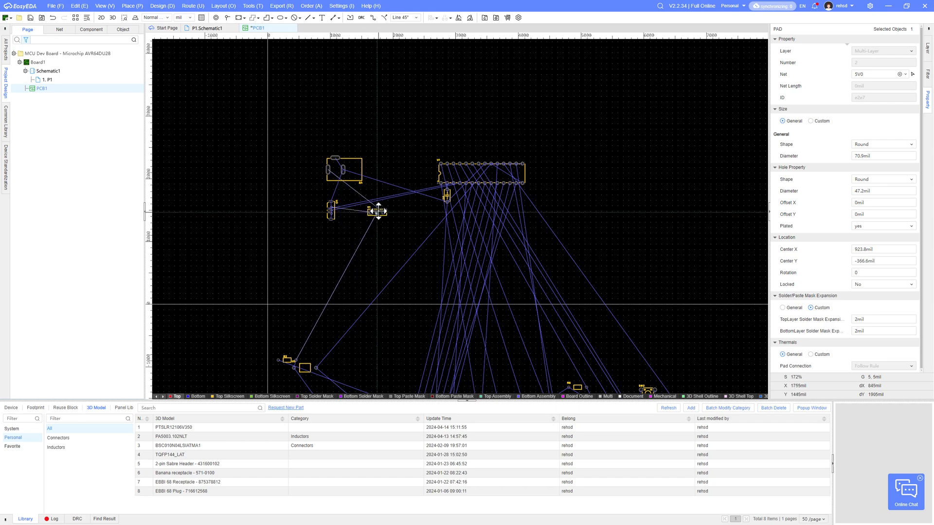
pyautogui.scroll(4, 379, 211)
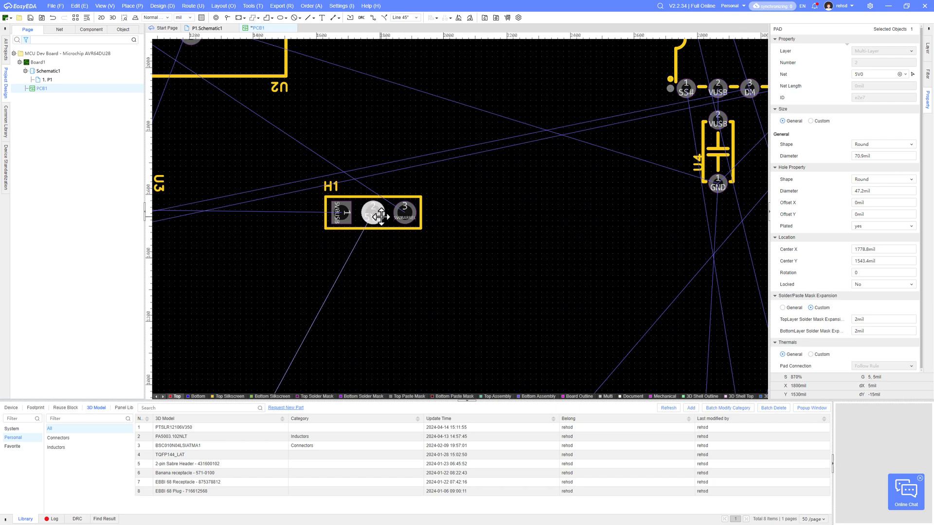
pyautogui.scroll(-2, 377, 232)
pyautogui.press('space')
pyautogui.moveTo(381, 221); pyautogui.dragTo(309, 205)
pyautogui.moveTo(267, 231); pyautogui.dragTo(268, 274)
pyautogui.moveTo(304, 211); pyautogui.dragTo(291, 207)
pyautogui.scroll(3, 289, 217)
pyautogui.scroll(-1, 287, 240)
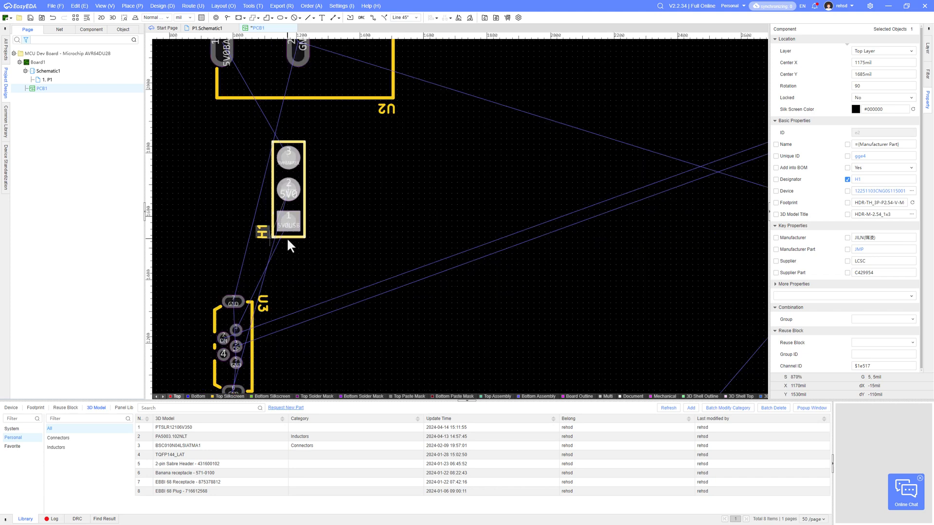
pyautogui.click(338, 227)
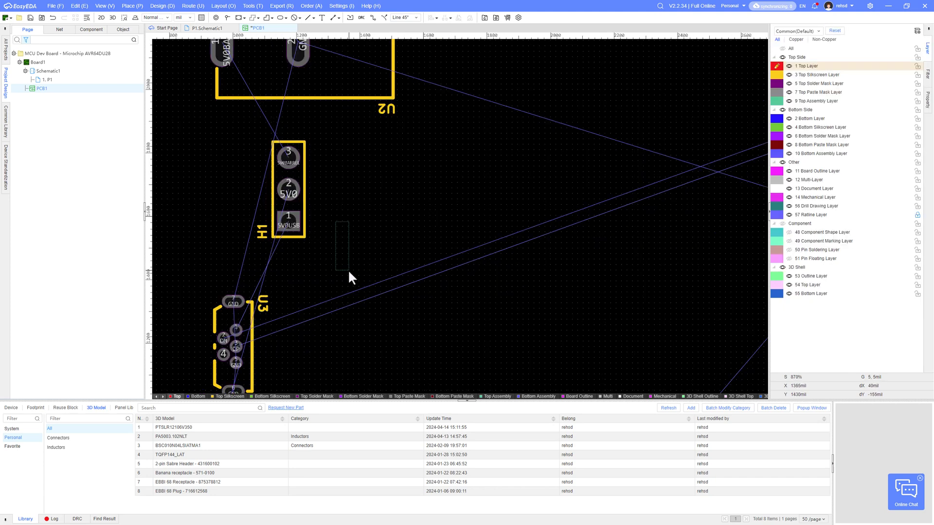
pyautogui.moveTo(291, 190); pyautogui.dragTo(277, 209)
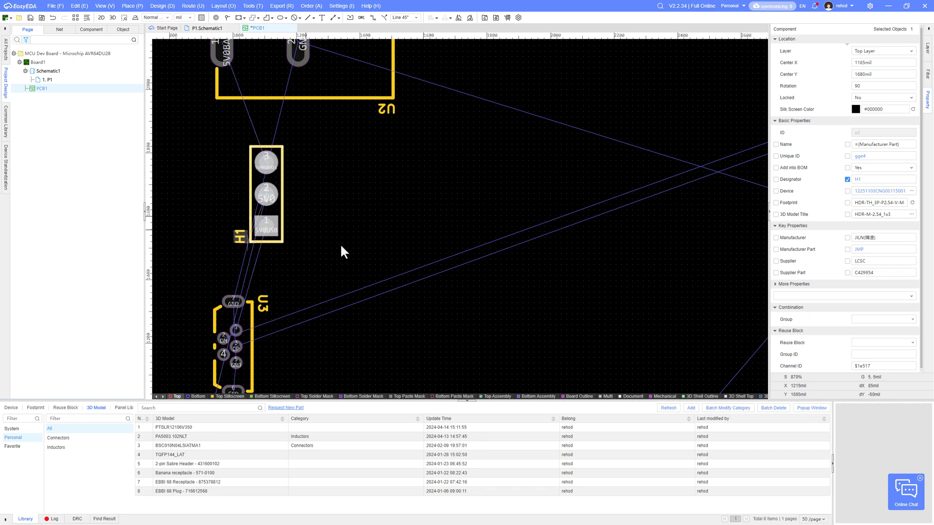
# Move resistor R2 up and to the right, rotating it to 90°.
pyautogui.scroll(-5, 344, 250)
pyautogui.moveTo(367, 259); pyautogui.dragTo(388, 217)
pyautogui.press('space')
pyautogui.scroll(8, 388, 217)
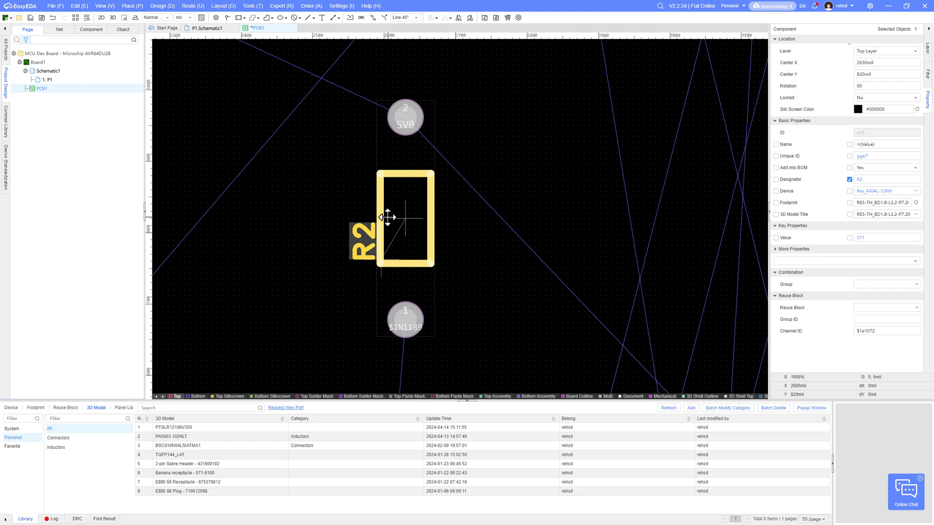
pyautogui.scroll(-2, 387, 217)
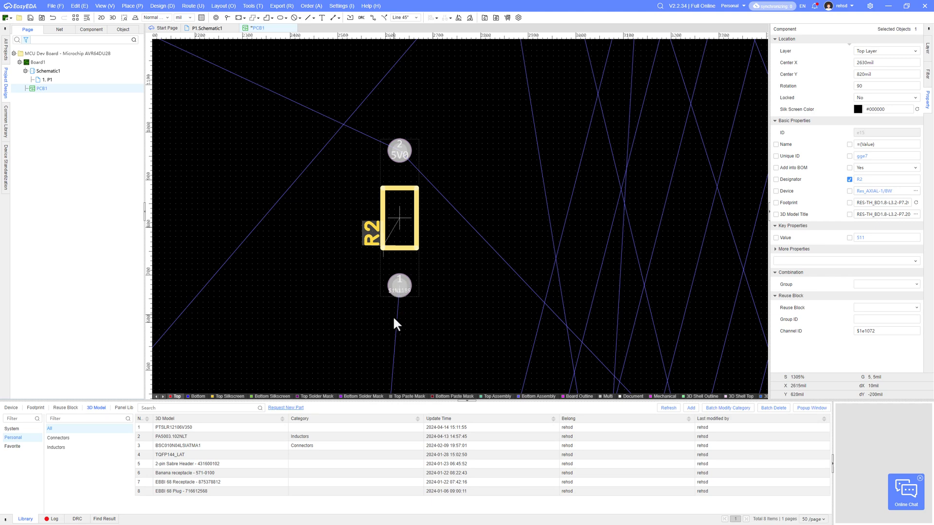
pyautogui.moveTo(376, 346); pyautogui.dragTo(399, 103, button='right')
pyautogui.scroll(-2, 397, 224)
pyautogui.moveTo(395, 311); pyautogui.dragTo(394, 101, button='right')
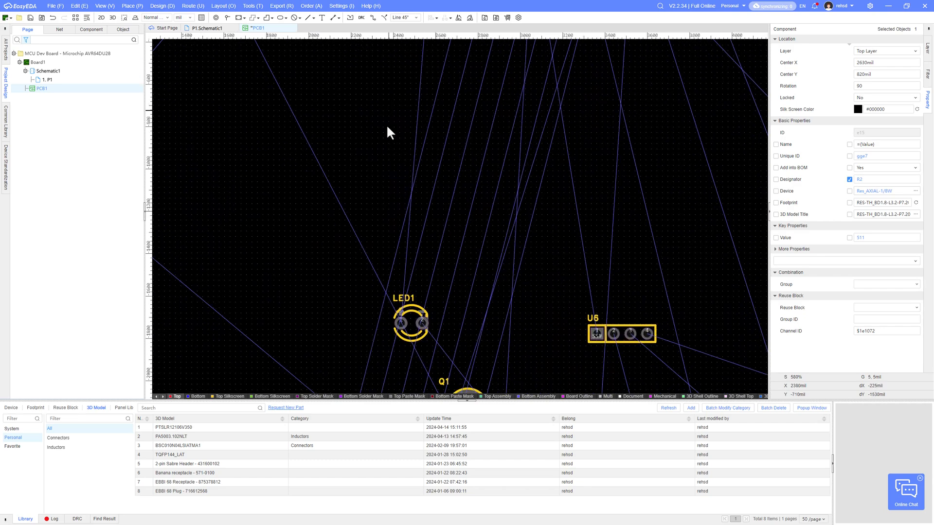
pyautogui.moveTo(385, 156); pyautogui.dragTo(361, 359, button='right')
pyautogui.moveTo(387, 126); pyautogui.dragTo(365, 337, button='right')
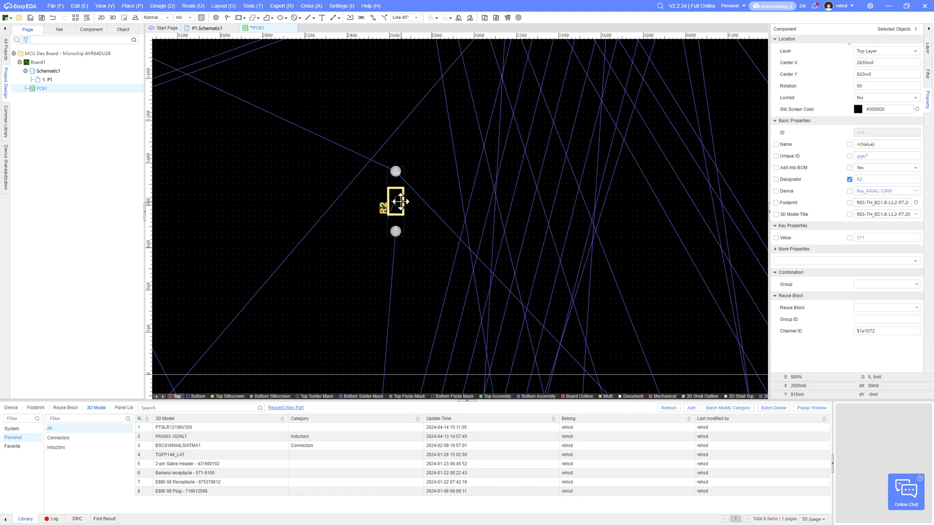
pyautogui.click(314, 190)
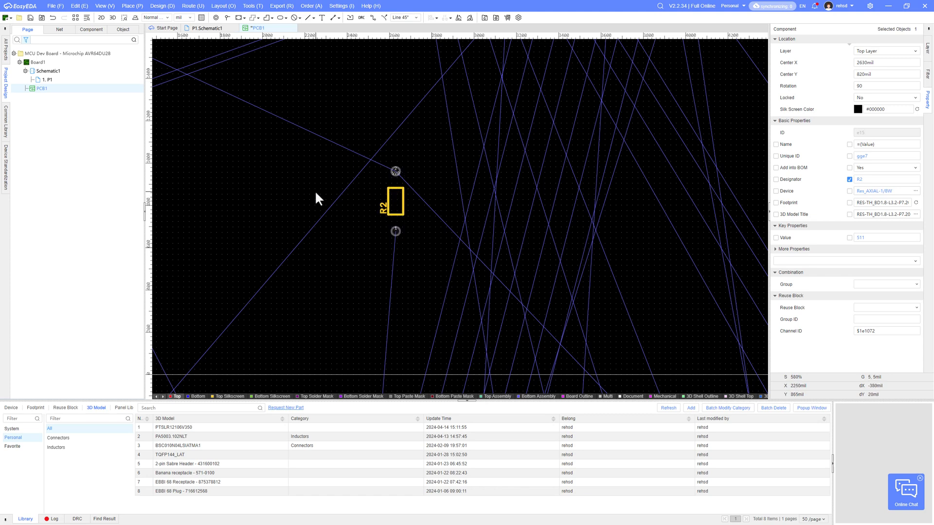
pyautogui.click(390, 196)
pyautogui.click(215, 29)
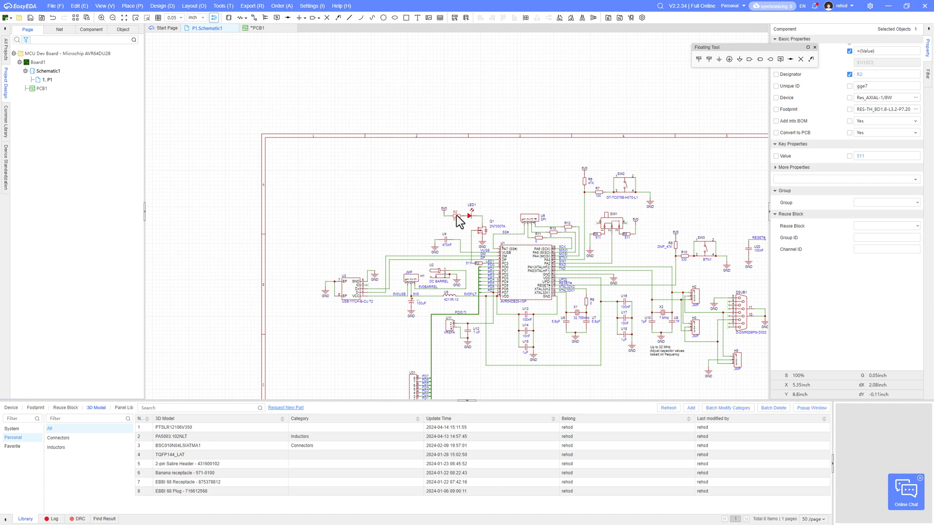
pyautogui.scroll(10, 456, 219)
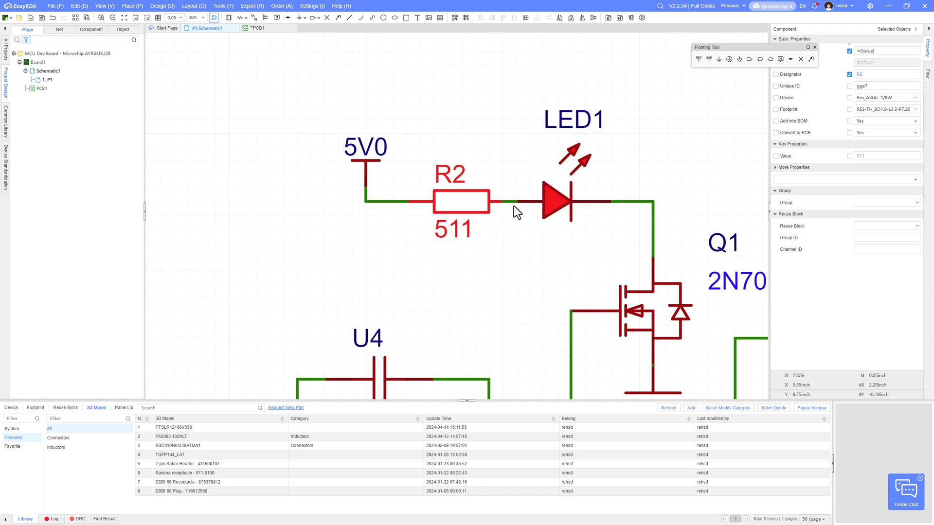
pyautogui.click(257, 27)
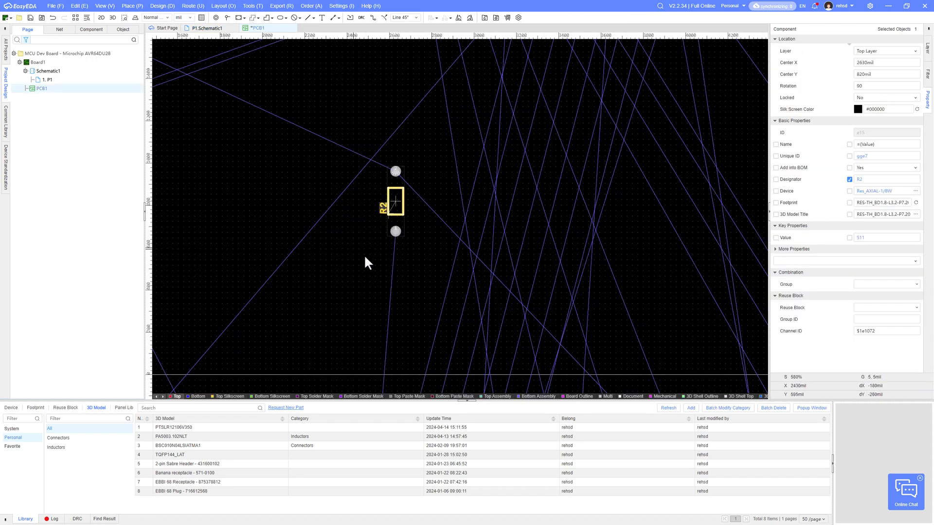
pyautogui.scroll(-8, 392, 268)
pyautogui.moveTo(392, 268); pyautogui.dragTo(381, 198, button='right')
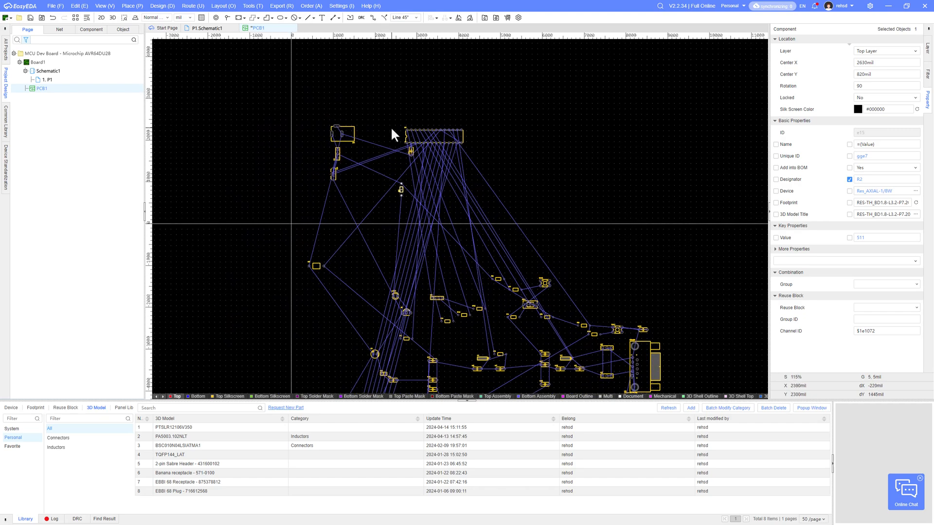
pyautogui.click(220, 29)
pyautogui.scroll(-5, 390, 169)
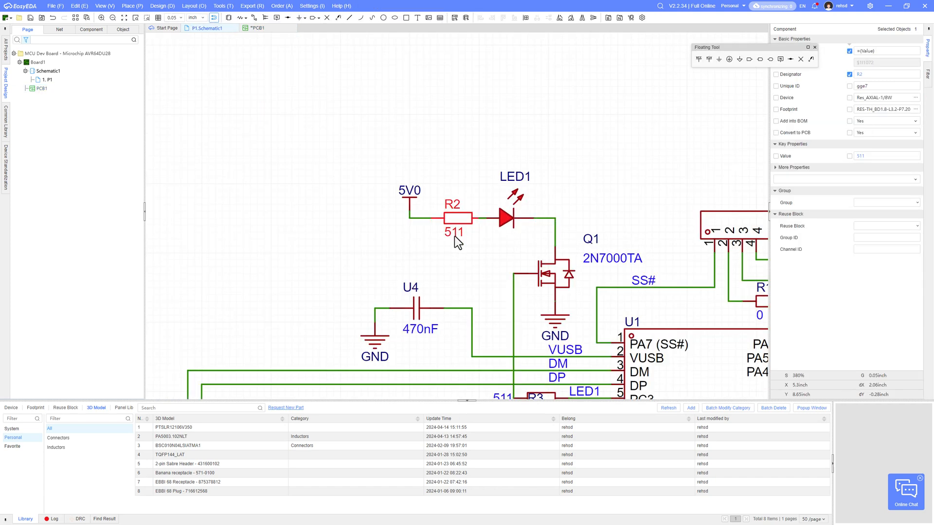
pyautogui.moveTo(460, 270); pyautogui.dragTo(397, 103, button='right')
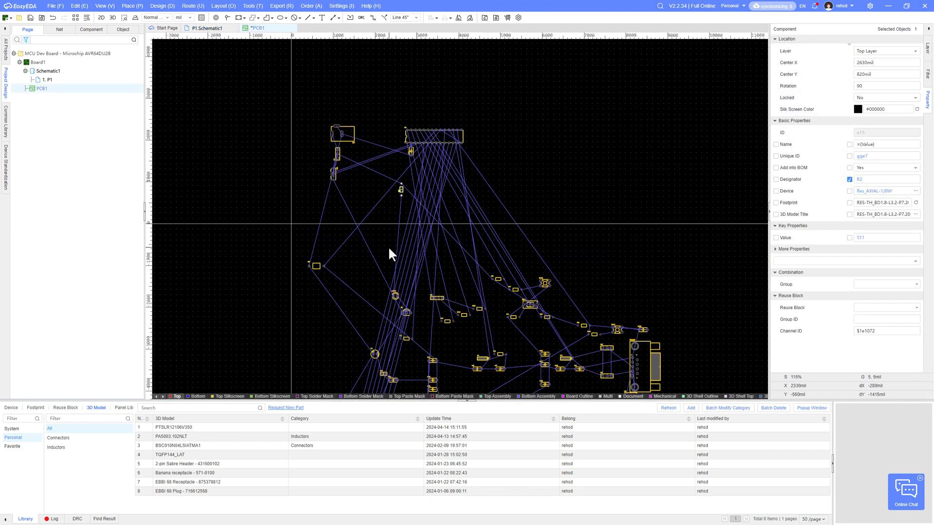
# Rotate transistor Q1 to 270° and move it below U1 toward U4.
pyautogui.scroll(2, 385, 209)
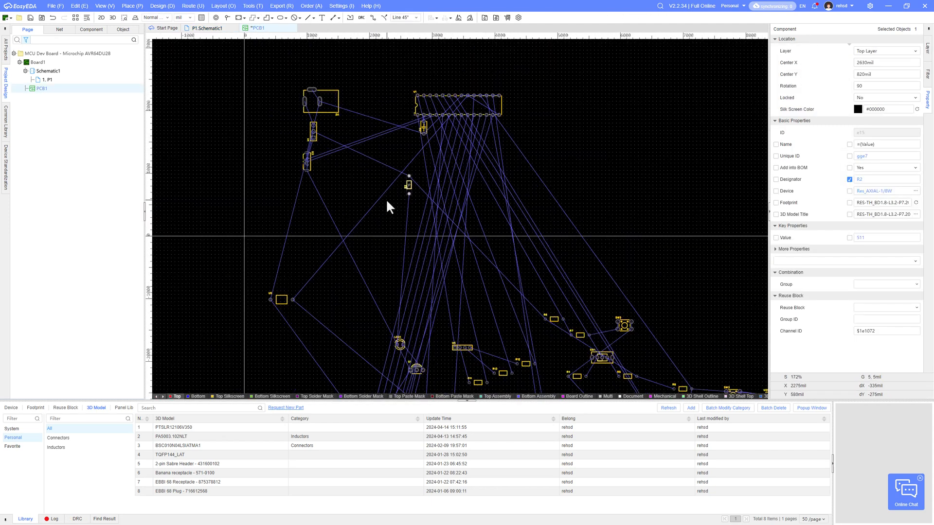
pyautogui.click(414, 171)
pyautogui.scroll(4, 417, 176)
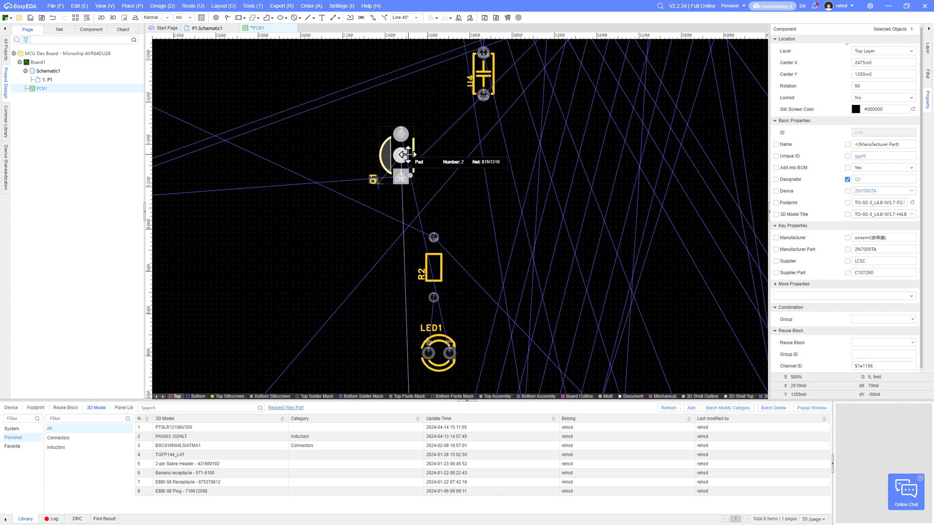
pyautogui.moveTo(404, 156); pyautogui.dragTo(332, 225, button='right')
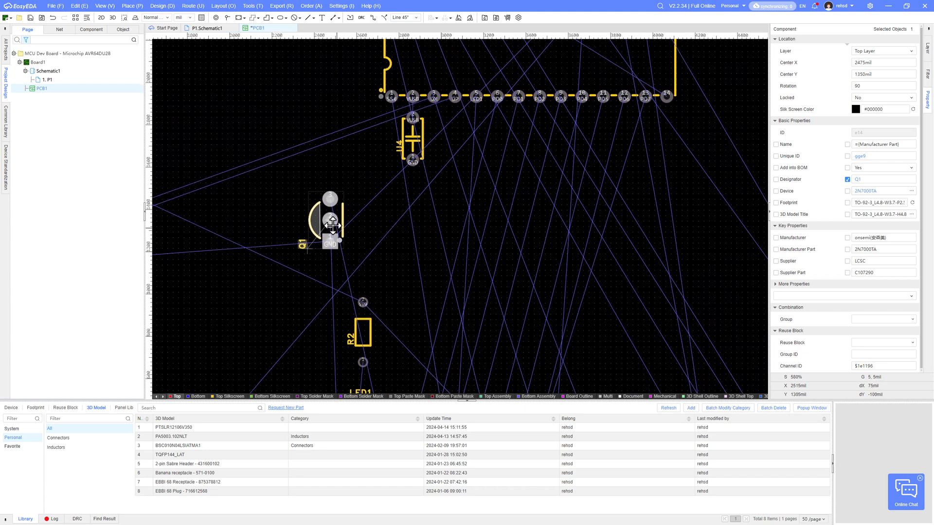
pyautogui.moveTo(330, 221); pyautogui.dragTo(280, 205)
pyautogui.press('space')
pyautogui.press('space')
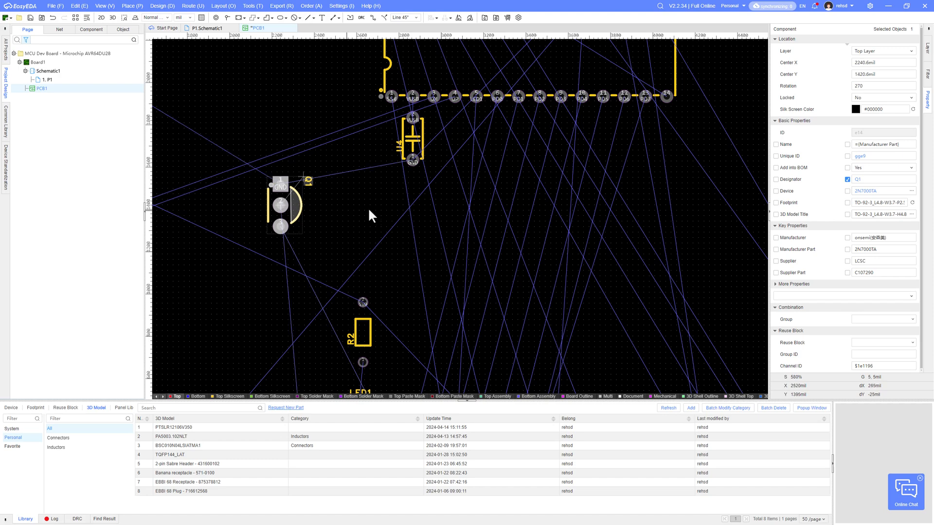
pyautogui.scroll(4, 374, 201)
pyautogui.moveTo(311, 217); pyautogui.dragTo(457, 214, button='right')
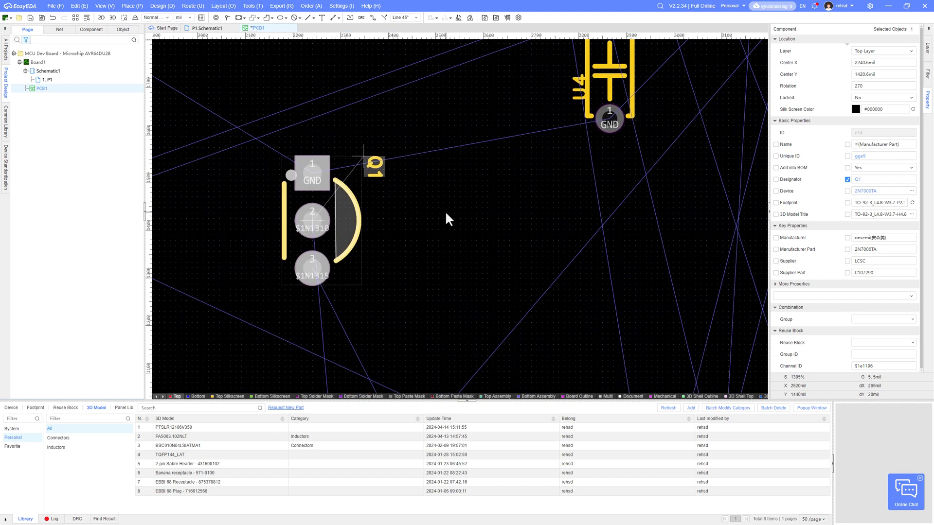
pyautogui.press('Escape')
# Rotate resistor R3 to 90° and place it just below U1 pin 5.
pyautogui.scroll(-5, 309, 224)
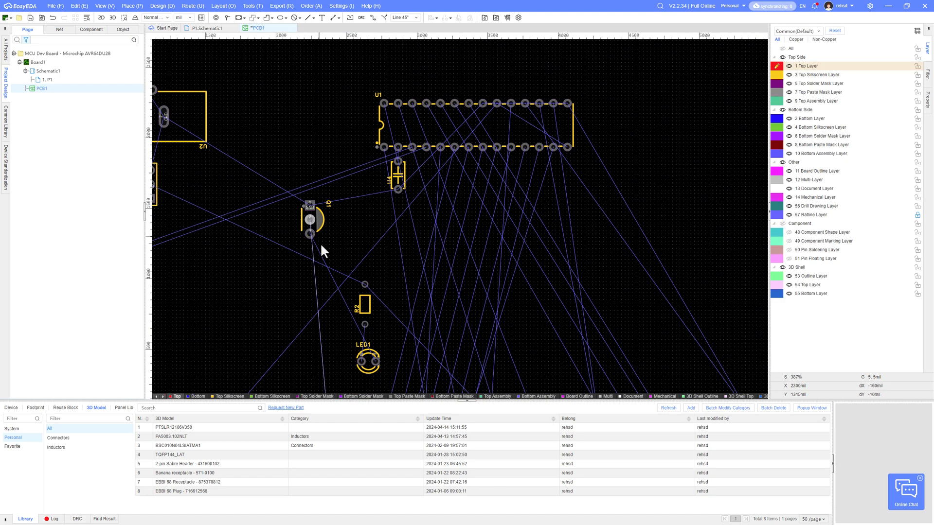
pyautogui.scroll(-4, 308, 236)
pyautogui.click(361, 207)
pyautogui.press('space')
pyautogui.moveTo(365, 212)
pyautogui.mouseDown()
pyautogui.moveTo(381, 223)
pyautogui.moveTo(354, 225)
pyautogui.moveTo(360, 218)
pyautogui.mouseUp()
# Move Q1 up beneath R3 and rotate it 180°.
pyautogui.scroll(6, 375, 223)
pyautogui.scroll(-4, 333, 273)
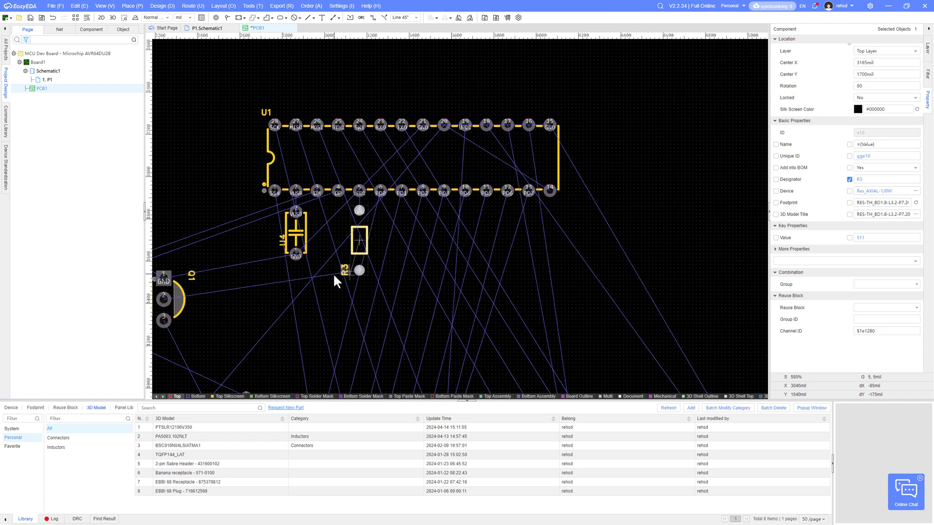
pyautogui.click(378, 256)
pyautogui.moveTo(378, 256); pyautogui.dragTo(400, 209)
pyautogui.scroll(5, 395, 245)
pyautogui.press('space')
pyautogui.press('space')
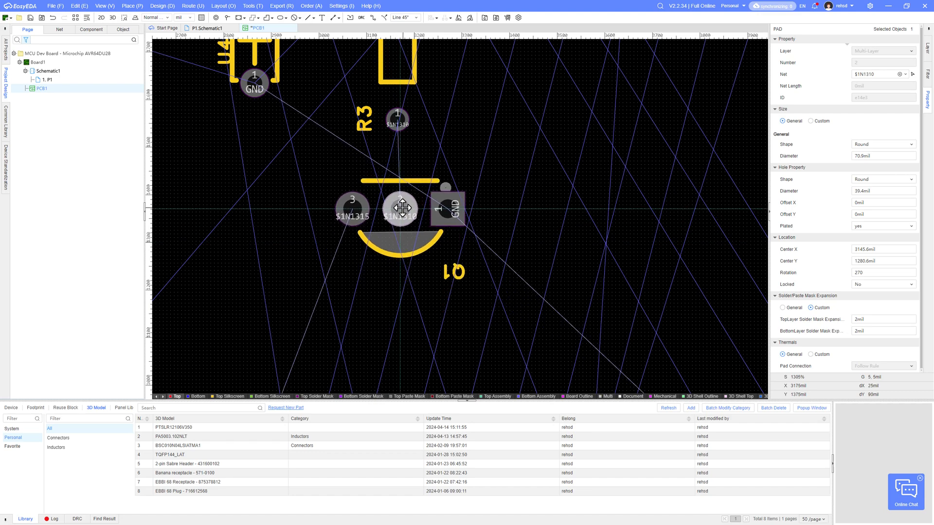
# Place LED1 horizontally to the left of Q1.
pyautogui.scroll(-5, 399, 250)
pyautogui.moveTo(398, 296); pyautogui.dragTo(396, 200, button='right')
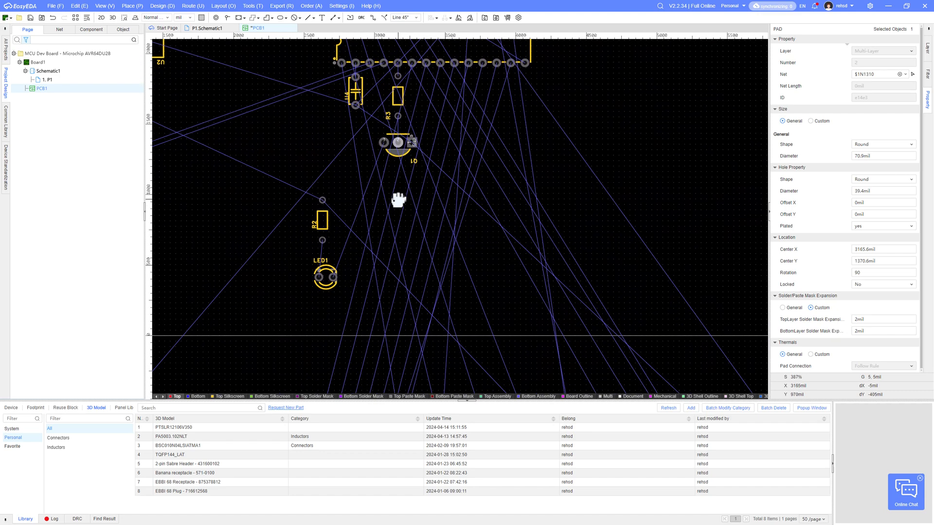
pyautogui.scroll(7, 385, 147)
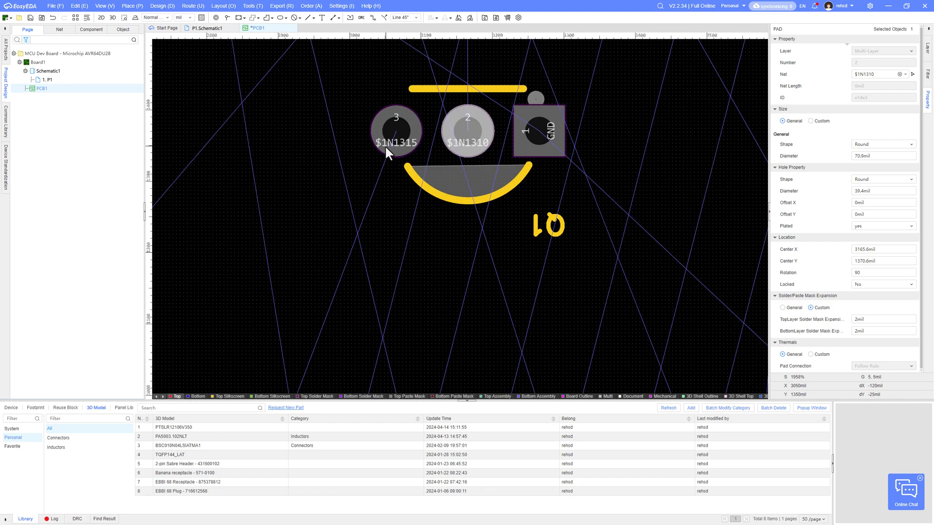
pyautogui.scroll(-3, 386, 147)
pyautogui.scroll(-2, 357, 239)
pyautogui.moveTo(299, 365); pyautogui.dragTo(351, 162)
pyautogui.press('space')
pyautogui.press('space')
pyautogui.press('space')
pyautogui.press('space')
pyautogui.moveTo(288, 288); pyautogui.dragTo(315, 237)
# Lay R2 horizontal beside LED1, completing the R2–LED1–Q1 row.
pyautogui.press('space')
pyautogui.press('space')
pyautogui.scroll(2, 333, 246)
pyautogui.moveTo(332, 246); pyautogui.dragTo(367, 357, button='right')
pyautogui.scroll(-1, 380, 299)
pyautogui.moveTo(341, 331); pyautogui.dragTo(285, 229)
pyautogui.press('space')
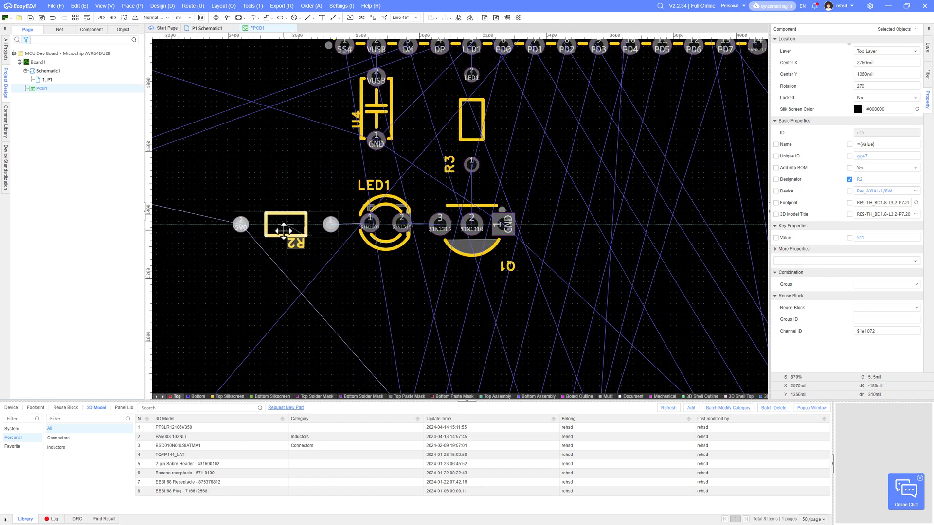
pyautogui.scroll(-5, 284, 230)
# Bring inductor U5 into view and select it.
pyautogui.moveTo(200, 328); pyautogui.dragTo(377, 287, button='right')
pyautogui.scroll(6, 285, 252)
pyautogui.click(285, 258)
pyautogui.scroll(-3, 414, 226)
# Rotate inductor U5 to 270° and place it above U1.
pyautogui.moveTo(396, 264); pyautogui.dragTo(415, 246)
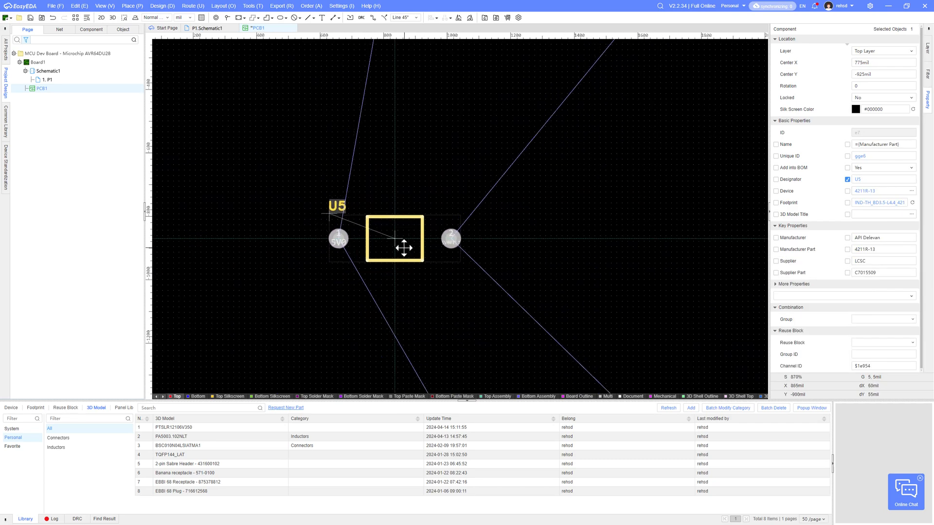
pyautogui.scroll(-6, 428, 263)
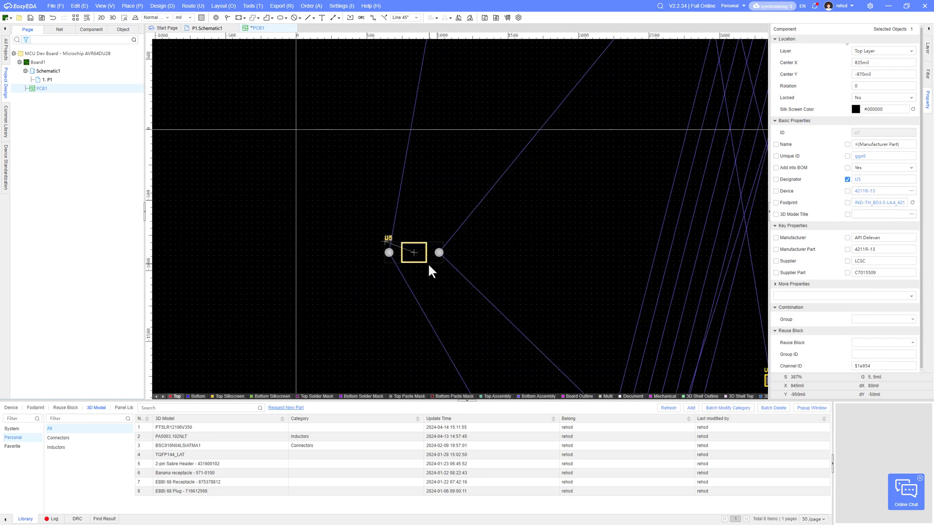
pyautogui.moveTo(420, 277); pyautogui.dragTo(347, 312, button='right')
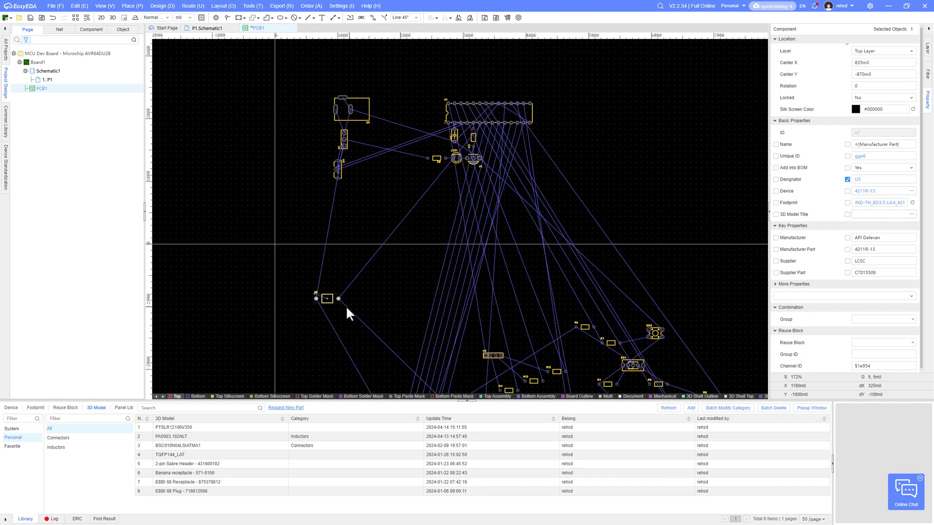
pyautogui.moveTo(355, 280); pyautogui.dragTo(488, 83)
pyautogui.scroll(4, 488, 83)
pyautogui.moveTo(481, 156); pyautogui.dragTo(451, 177, button='right')
pyautogui.press('space')
pyautogui.press('space')
pyautogui.press('space')
pyautogui.moveTo(450, 177); pyautogui.dragTo(516, 107)
pyautogui.scroll(-3, 489, 187)
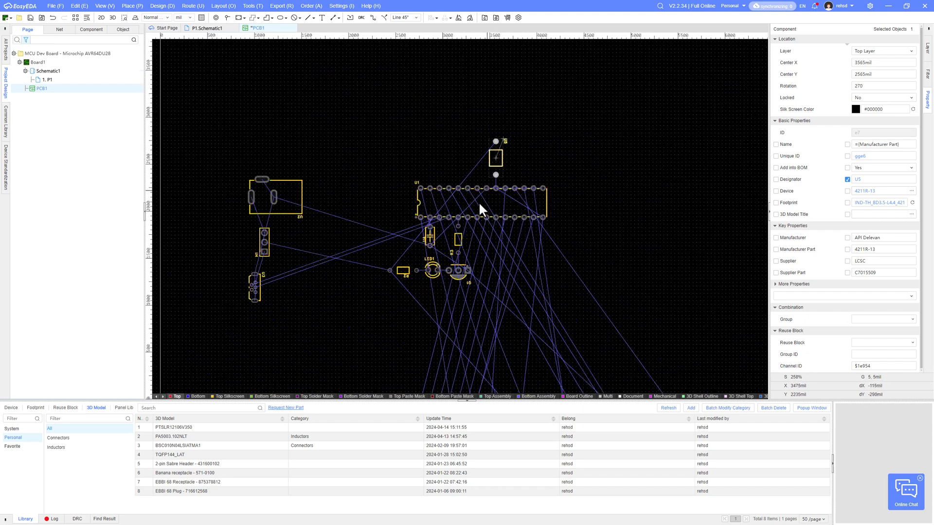
pyautogui.scroll(2, 399, 265)
# Nudge R2 slightly left and select the whole SW1 switch.
pyautogui.moveTo(433, 256); pyautogui.dragTo(426, 257)
pyautogui.scroll(-1, 392, 275)
pyautogui.moveTo(411, 270); pyautogui.dragTo(399, 124, button='right')
pyautogui.scroll(-2, 399, 124)
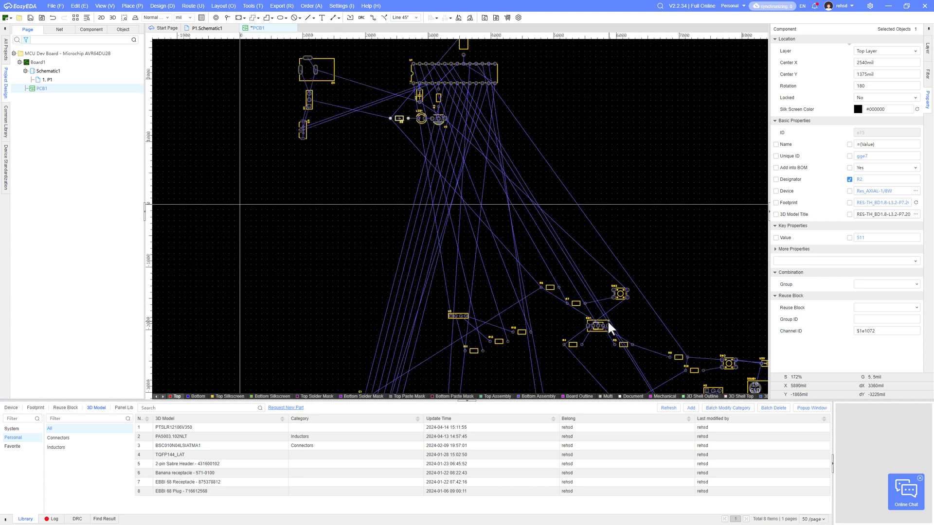
pyautogui.scroll(4, 607, 321)
pyautogui.click(603, 320)
pyautogui.moveTo(566, 360); pyautogui.dragTo(544, 262, button='right')
pyautogui.click(541, 229)
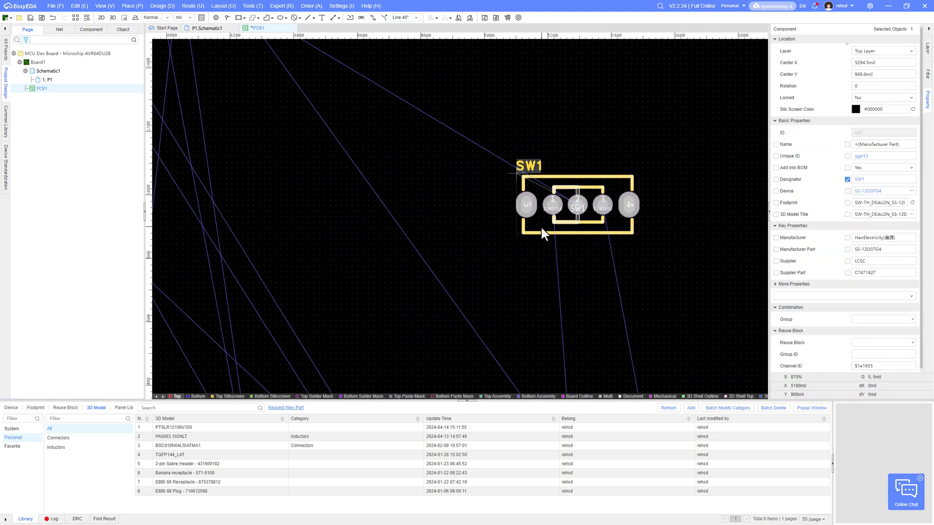
# Rotate SW1 horizontal and place it just above U1's pin row.
pyautogui.scroll(-4, 541, 226)
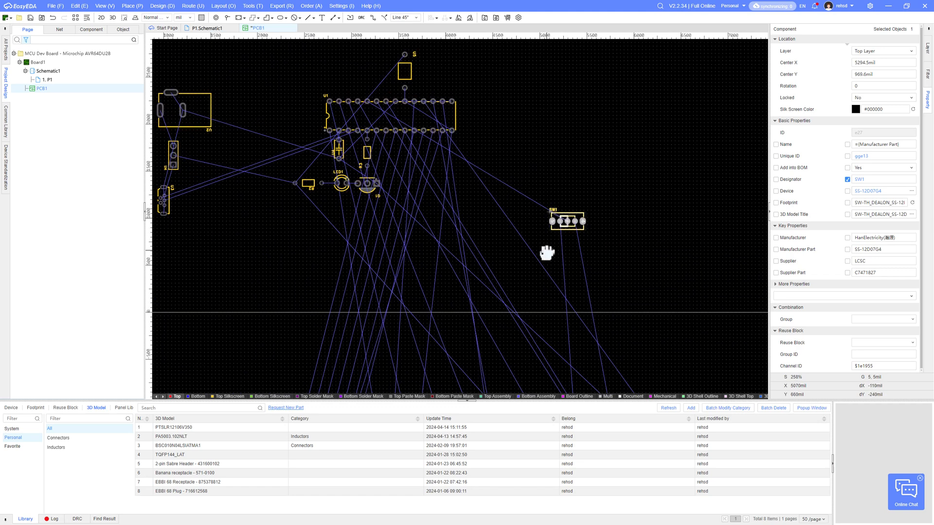
pyautogui.moveTo(546, 252); pyautogui.dragTo(577, 276, button='right')
pyautogui.moveTo(588, 242); pyautogui.dragTo(389, 85)
pyautogui.press('space')
pyautogui.press('space')
pyautogui.scroll(4, 391, 86)
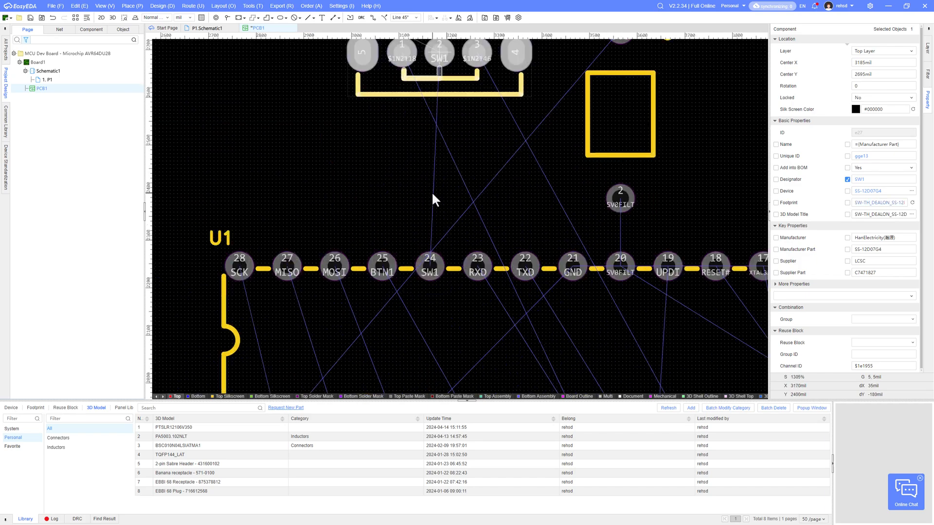
pyautogui.moveTo(466, 53); pyautogui.dragTo(460, 118)
pyautogui.scroll(-4, 460, 119)
pyautogui.scroll(-1, 483, 195)
# Move the 4-pin U6 header up toward U1 and select it.
pyautogui.moveTo(483, 194); pyautogui.dragTo(457, 110, button='right')
pyautogui.moveTo(460, 331); pyautogui.dragTo(431, 184)
pyautogui.scroll(5, 435, 189)
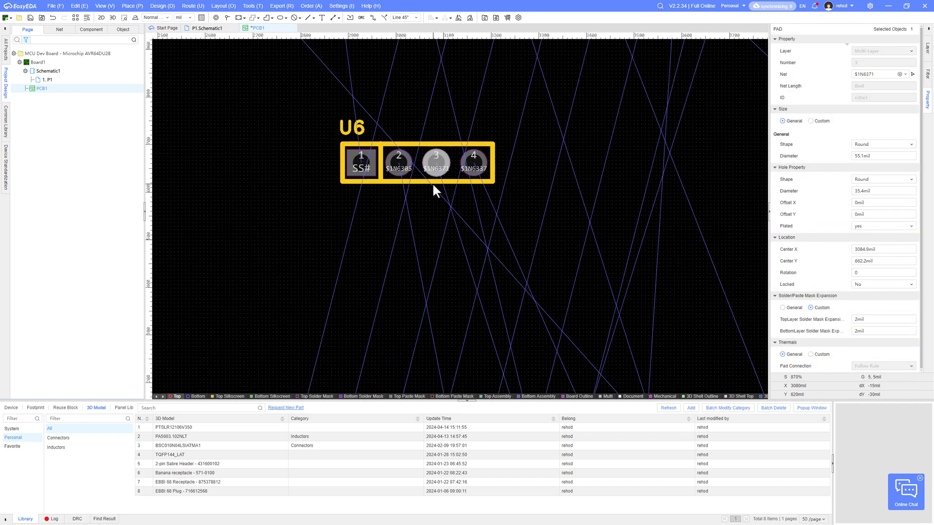
pyautogui.scroll(-1, 431, 189)
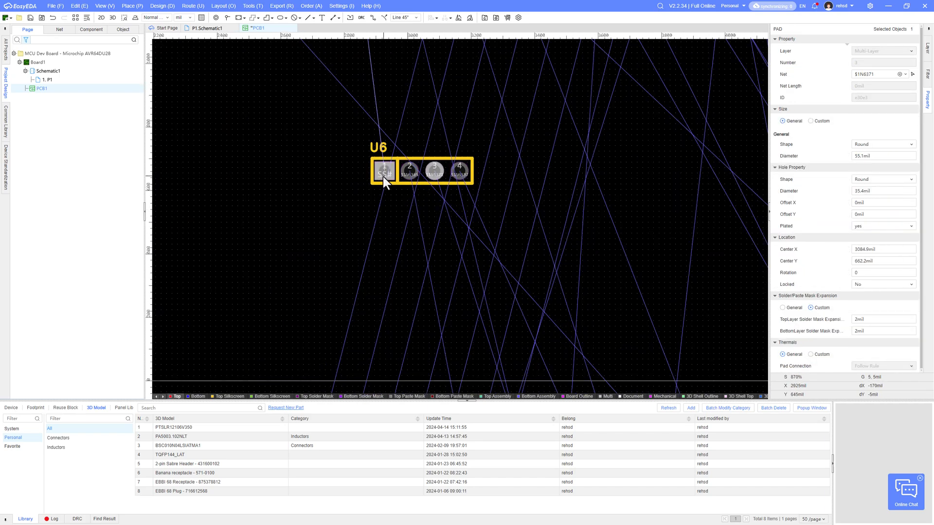
pyautogui.click(419, 177)
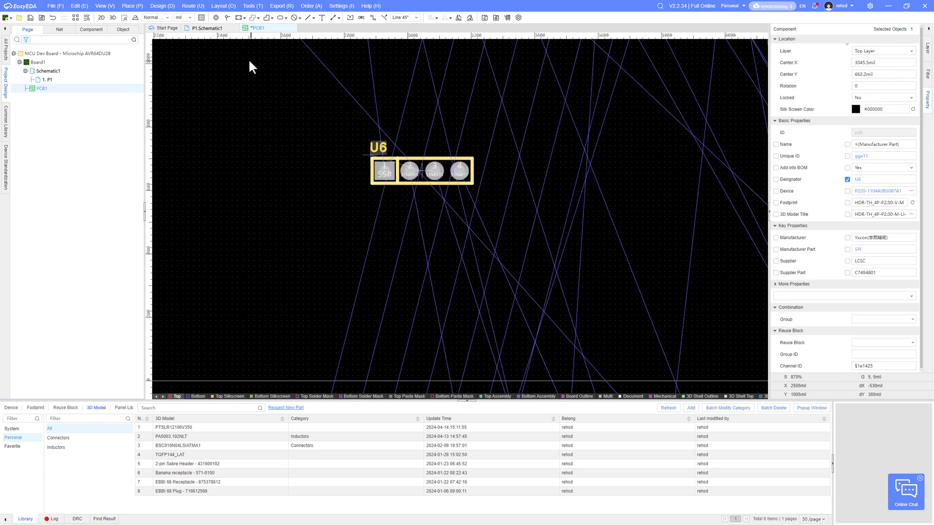
# On the P1.Schematic1 sheet, shift U6 left and slide R11 right along its wire.
pyautogui.click(208, 29)
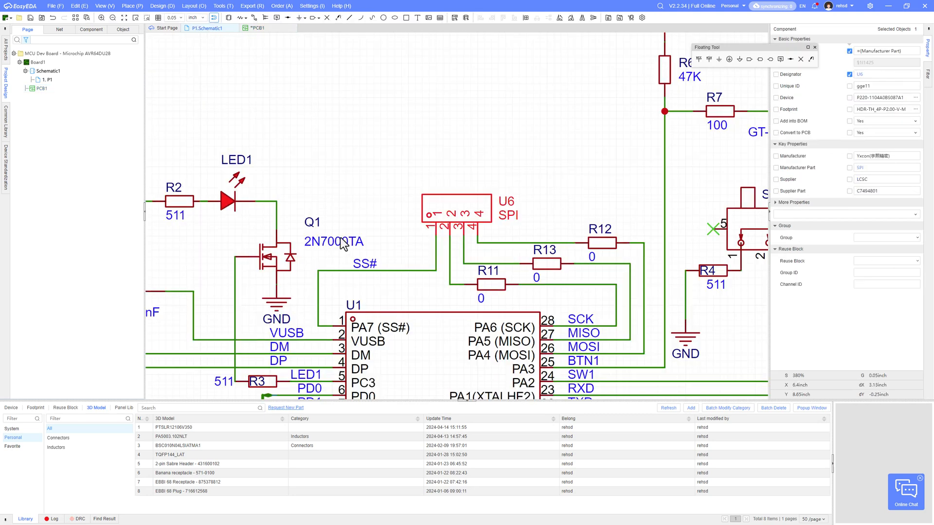
pyautogui.moveTo(419, 294); pyautogui.dragTo(421, 232, button='right')
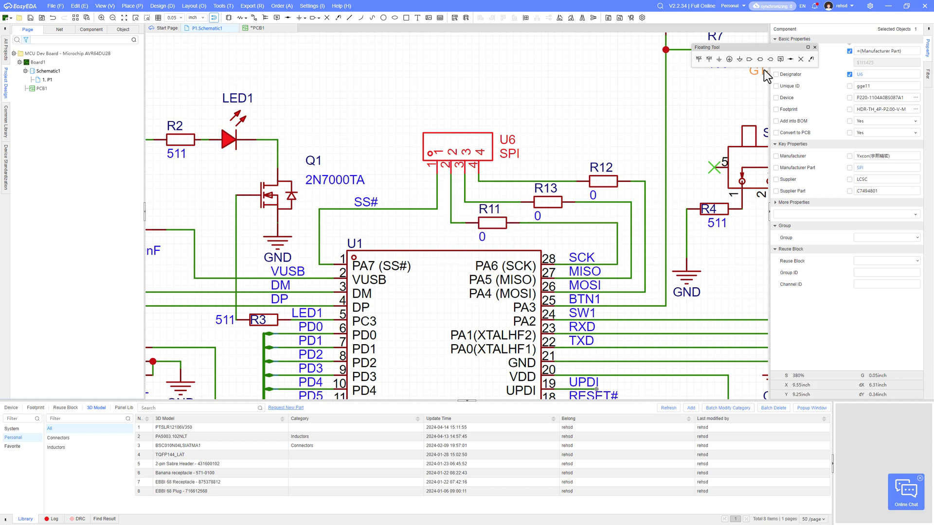
pyautogui.click(780, 59)
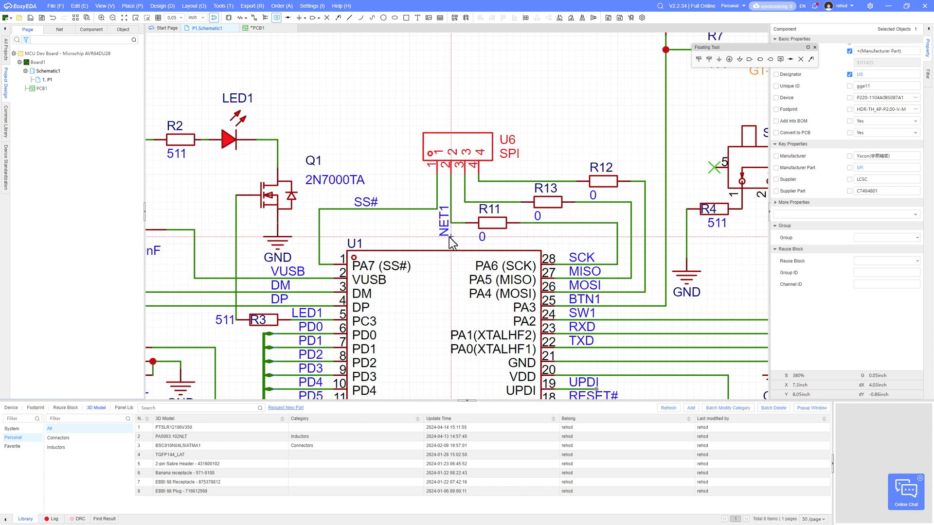
pyautogui.press('Escape')
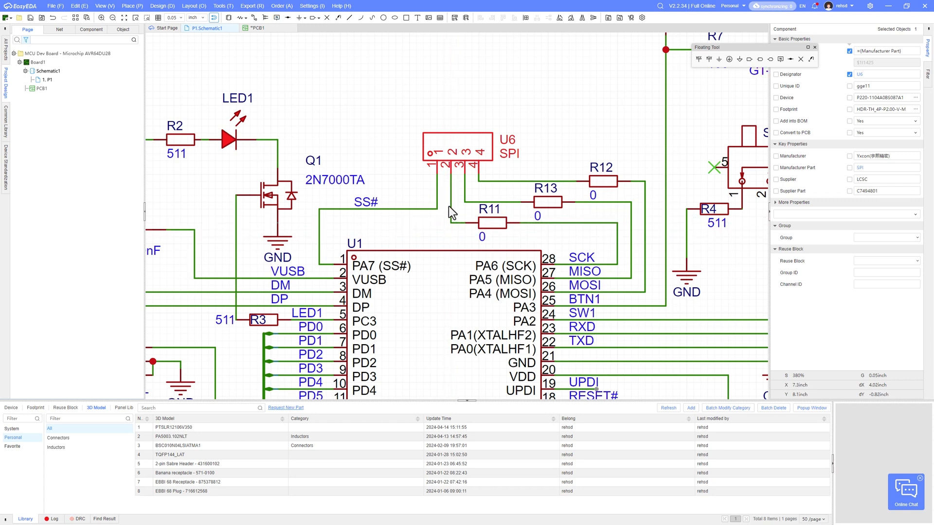
pyautogui.moveTo(469, 145); pyautogui.dragTo(409, 146)
pyautogui.moveTo(501, 222); pyautogui.dragTo(521, 223)
# Place three net labels on U6's SPI wires, naming the first two SCKR and MISOR.
pyautogui.click(444, 181)
pyautogui.click(444, 202)
pyautogui.click(444, 223)
pyautogui.doubleClick(462, 175)
pyautogui.write('SCKR')
pyautogui.doubleClick(461, 196)
pyautogui.write('MISOR')
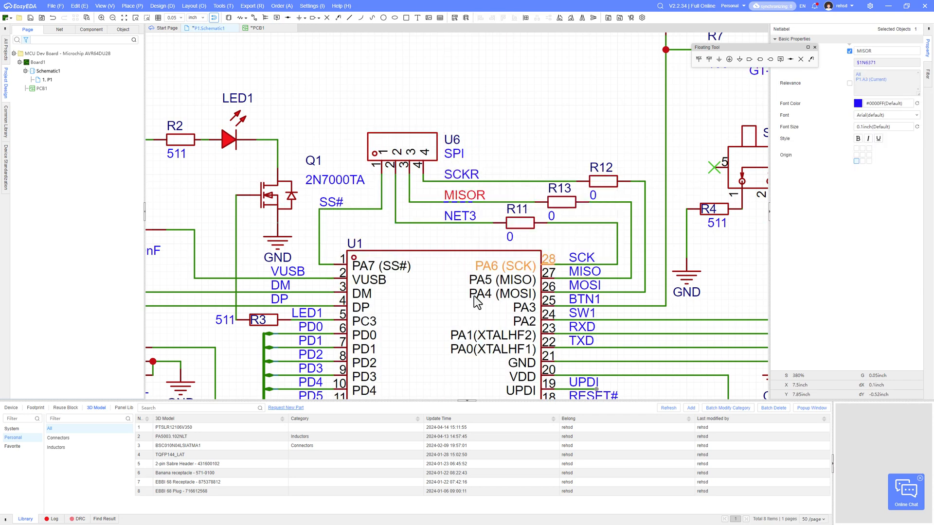
# Name the bottom label SCKR and rename the top label MOSIR.
pyautogui.doubleClick(456, 218)
pyautogui.write('SCKR')
pyautogui.press('Return')
pyautogui.doubleClick(468, 173)
pyautogui.write('MOSIR')
pyautogui.press('Return')
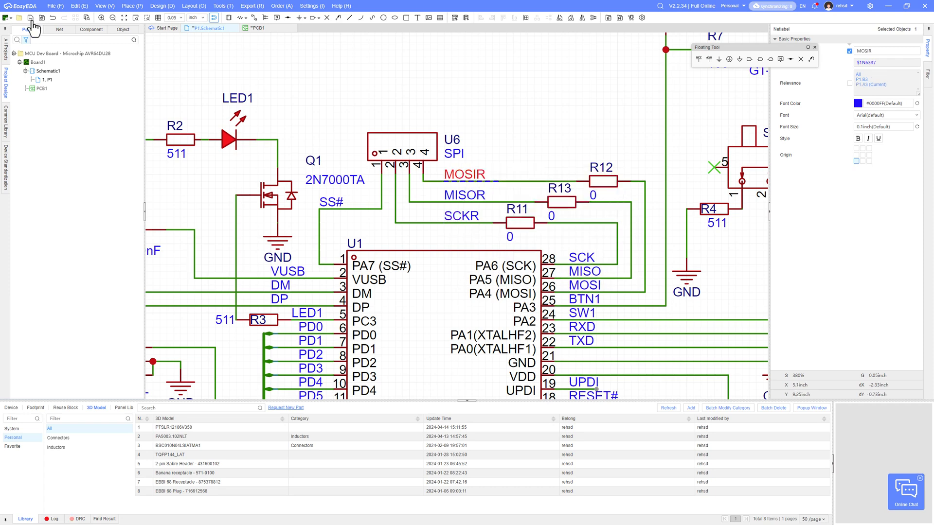
# Save the project and apply Update PCB from Schematic to push the new nets to PCB1.
pyautogui.click(30, 20)
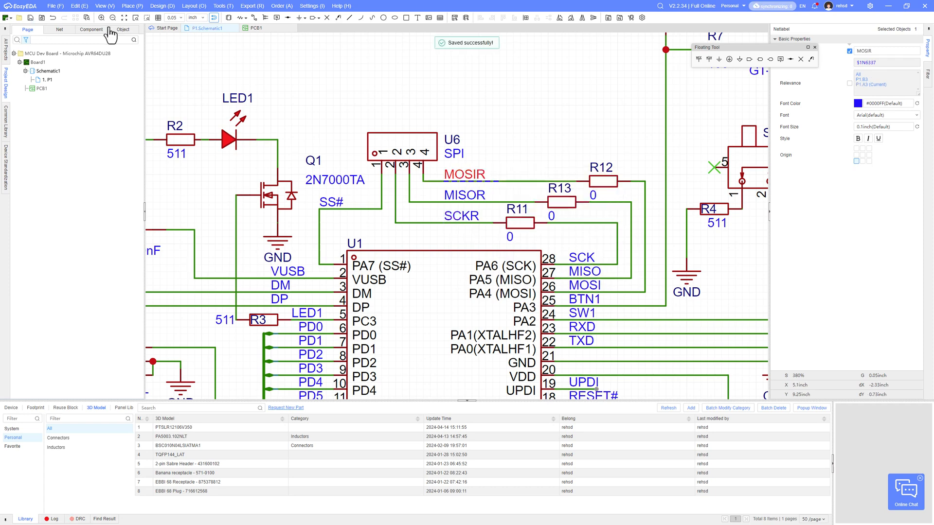
pyautogui.hotkey('alt', 'i')
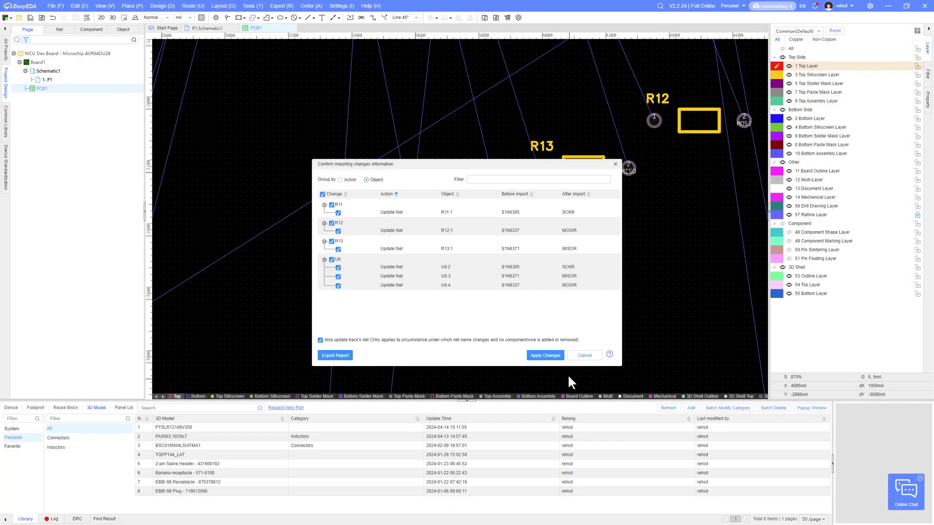
pyautogui.click(554, 356)
pyautogui.scroll(-4, 489, 280)
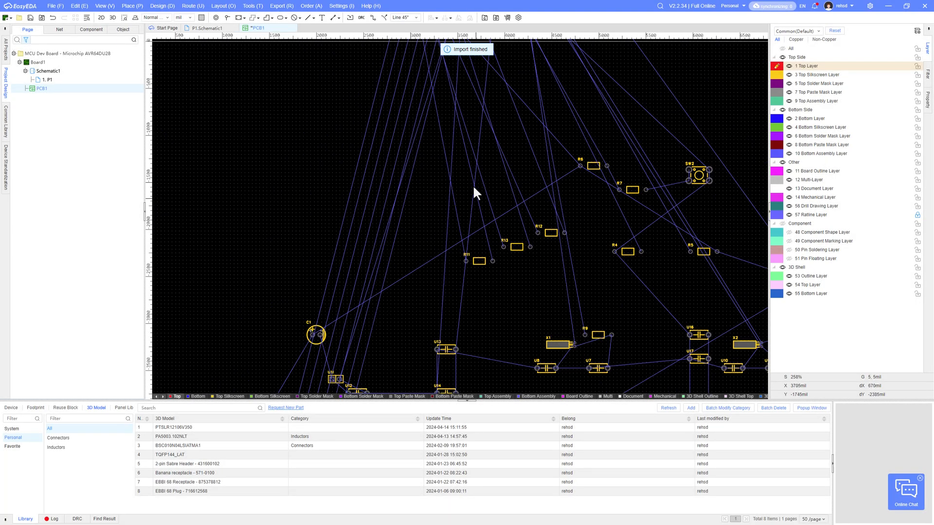
pyautogui.scroll(-5, 426, 272)
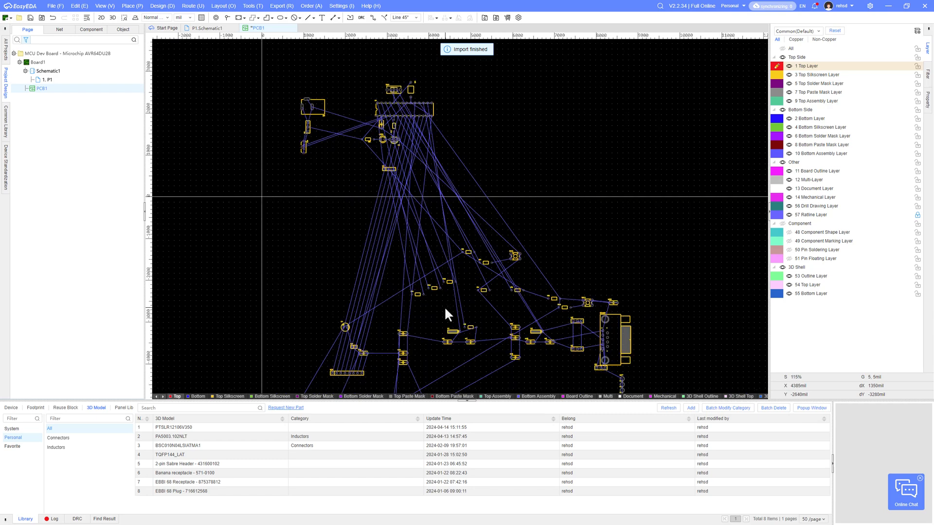
# Pan and zoom around the board to inspect header U6's pads.
pyautogui.scroll(1, 444, 308)
pyautogui.moveTo(411, 202); pyautogui.dragTo(450, 305, button='right')
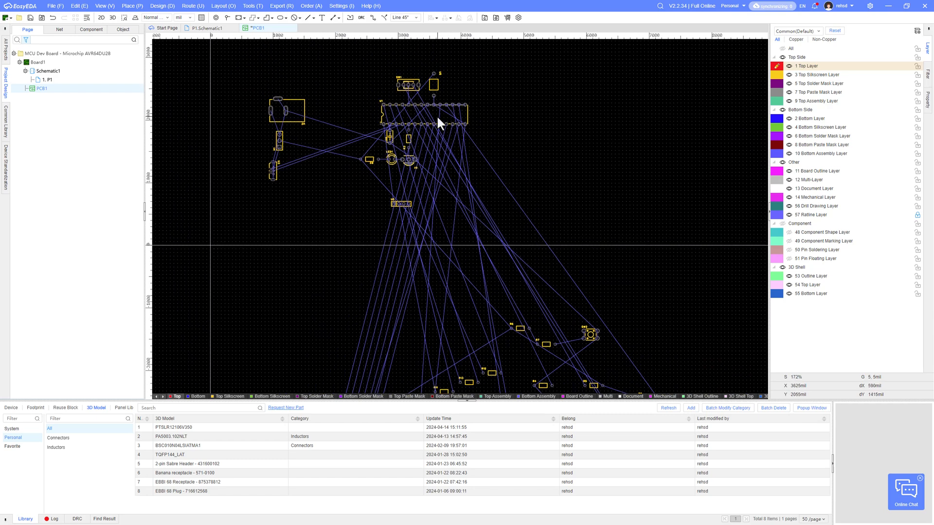
pyautogui.scroll(-4, 437, 121)
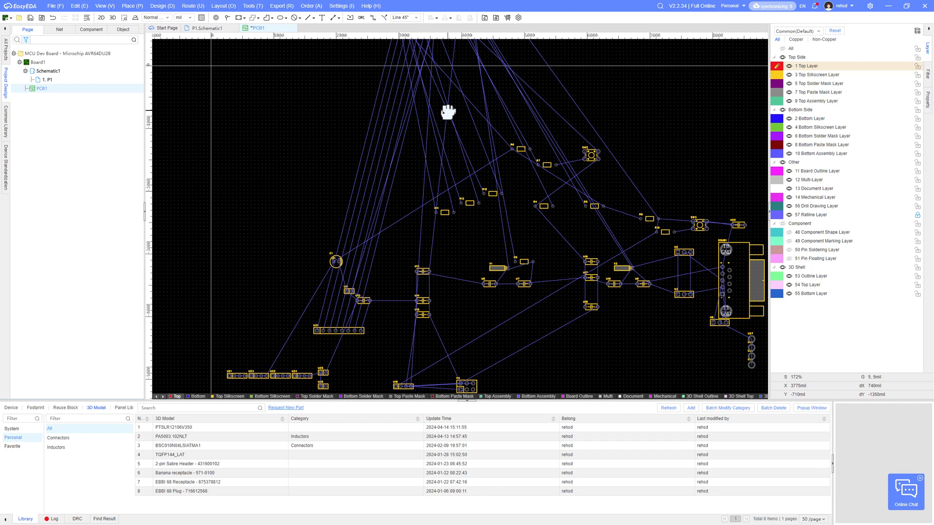
pyautogui.moveTo(448, 113); pyautogui.dragTo(411, 121, button='right')
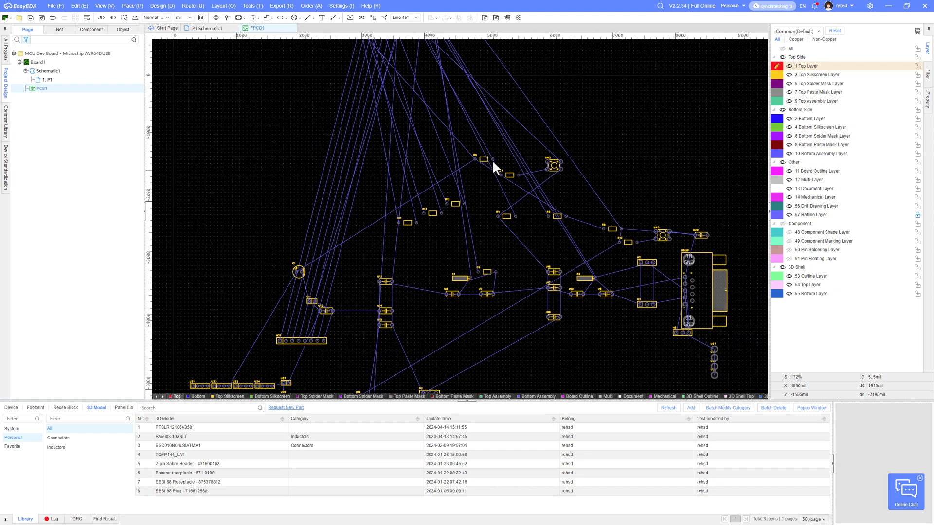
pyautogui.scroll(3, 488, 164)
pyautogui.scroll(-4, 484, 174)
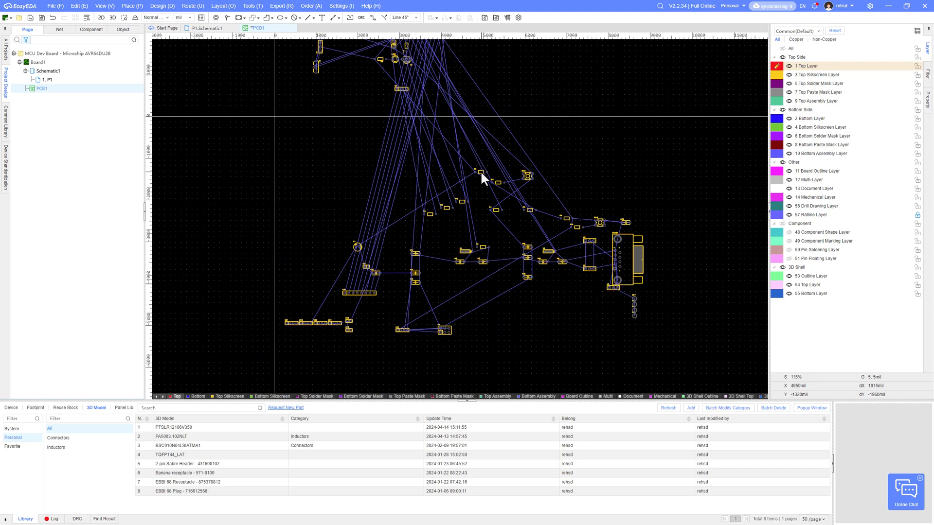
pyautogui.moveTo(457, 184); pyautogui.dragTo(497, 278, button='right')
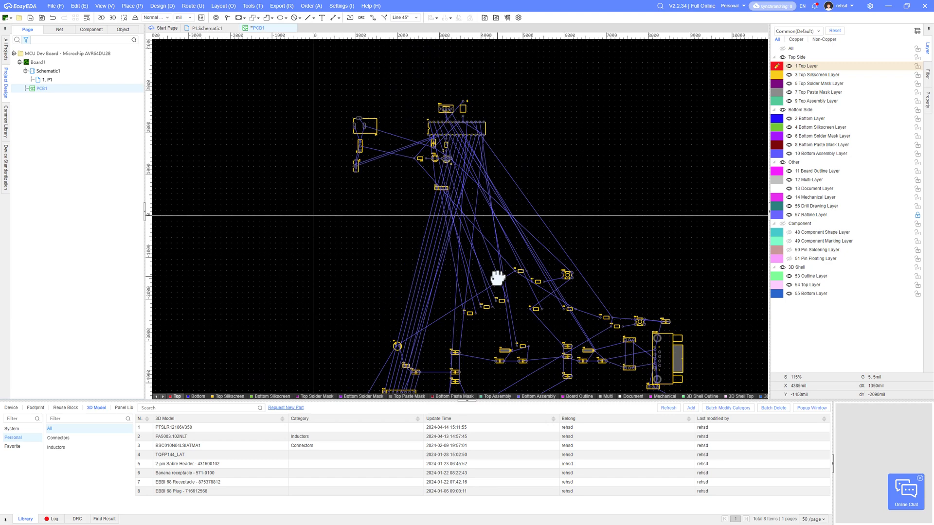
pyautogui.scroll(8, 434, 178)
pyautogui.moveTo(444, 206); pyautogui.dragTo(359, 82, button='right')
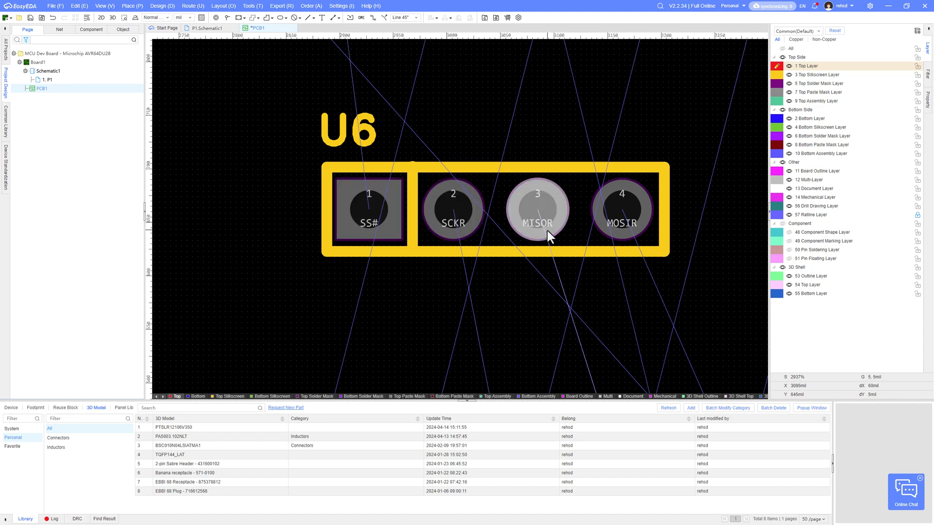
pyautogui.scroll(-4, 484, 239)
pyautogui.moveTo(485, 240); pyautogui.dragTo(457, 354, button='right')
pyautogui.scroll(-3, 457, 354)
# Bring header U6 and resistor R11 over to the left side of U1.
pyautogui.moveTo(455, 333); pyautogui.dragTo(354, 313)
pyautogui.moveTo(470, 328); pyautogui.dragTo(421, 104, button='right')
pyautogui.moveTo(468, 363); pyautogui.dragTo(374, 162)
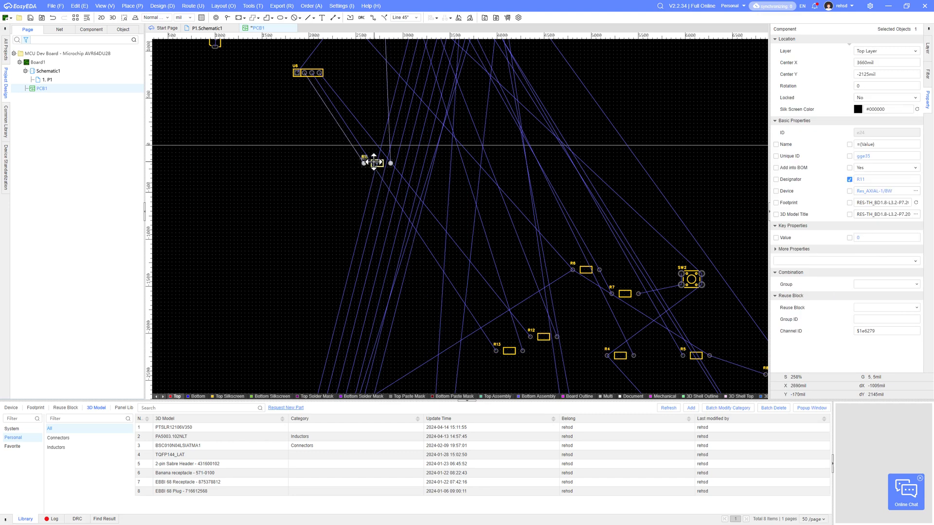
pyautogui.moveTo(470, 365); pyautogui.dragTo(382, 88)
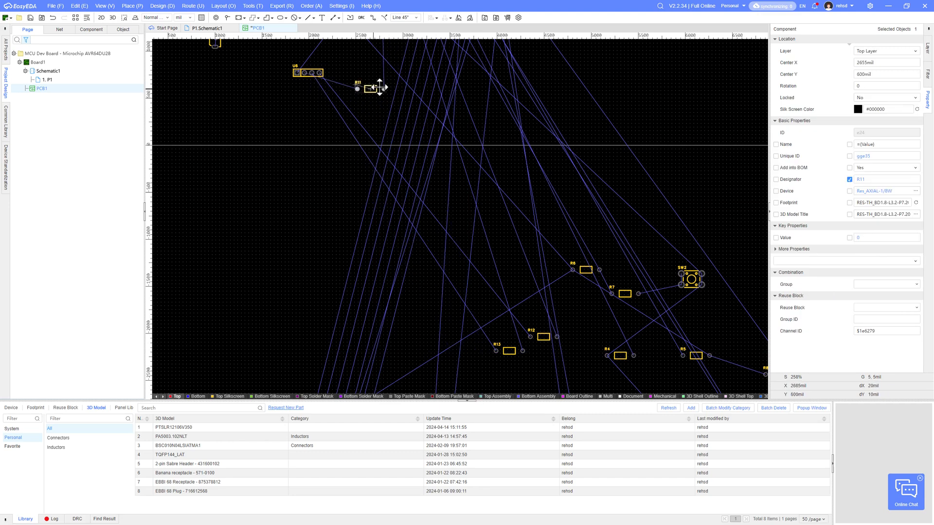
pyautogui.moveTo(382, 90); pyautogui.dragTo(383, 274, button='right')
pyautogui.moveTo(374, 276); pyautogui.dragTo(326, 97)
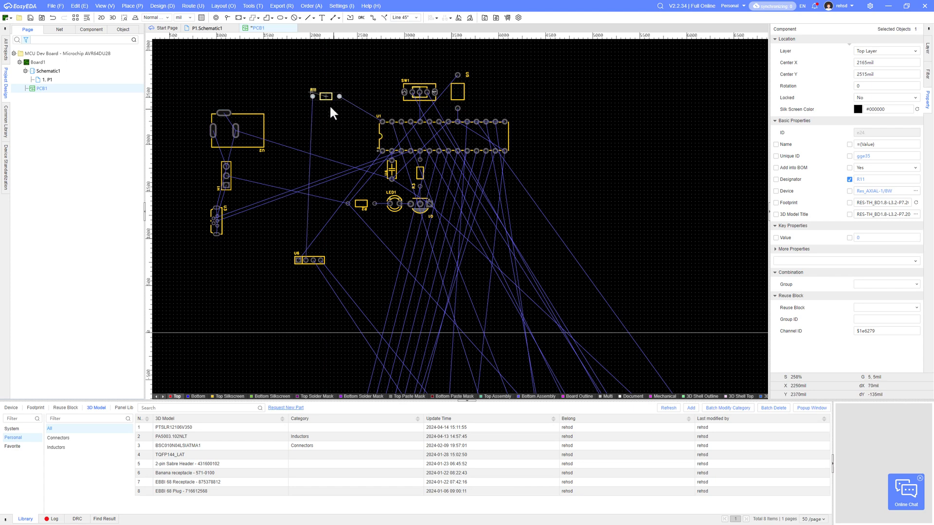
pyautogui.moveTo(344, 111); pyautogui.dragTo(326, 153, button='right')
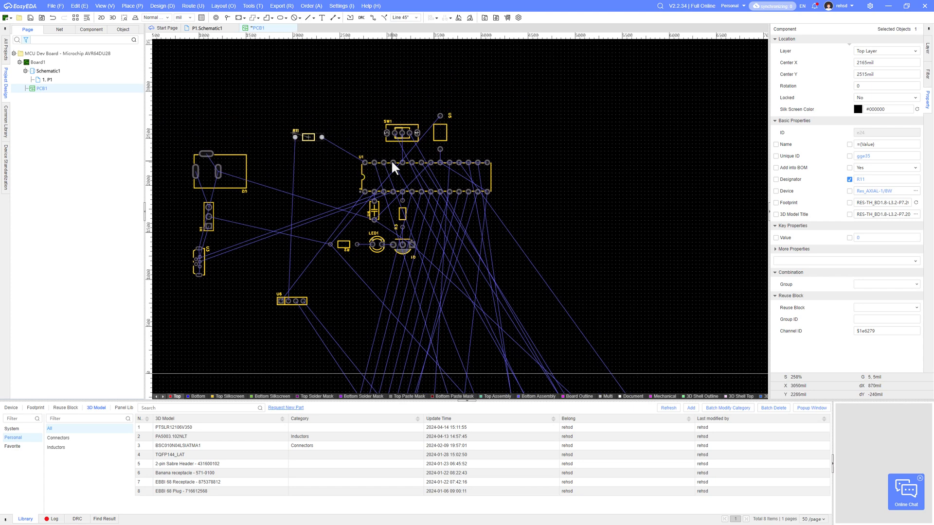
pyautogui.moveTo(419, 308); pyautogui.dragTo(475, 335, button='right')
# Stand U6 vertically beside U1 and rotate R11 upright above U1's SCK pin.
pyautogui.moveTo(335, 284); pyautogui.dragTo(367, 156)
pyautogui.press('space')
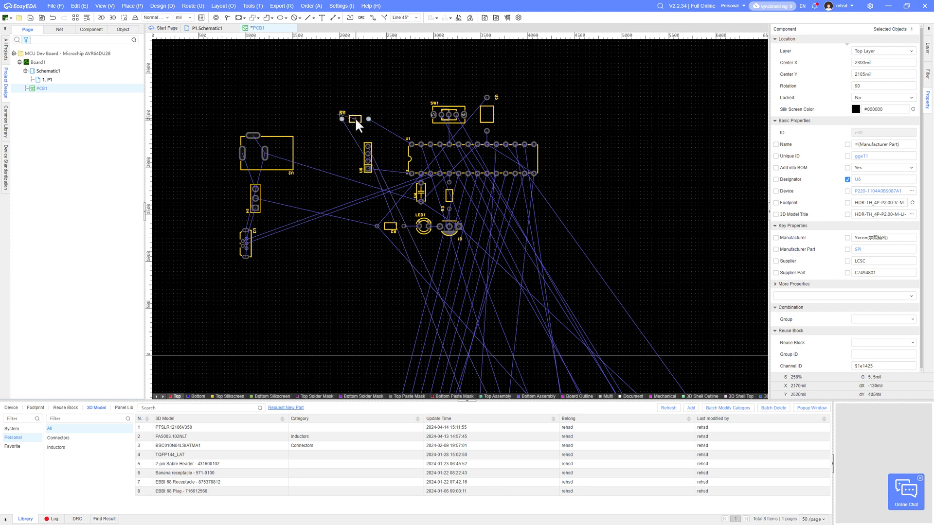
pyautogui.moveTo(355, 118); pyautogui.dragTo(411, 117)
pyautogui.press('space')
# Nudge R11 toward U1's top pins and move SW1 up and to the right.
pyautogui.scroll(7, 426, 135)
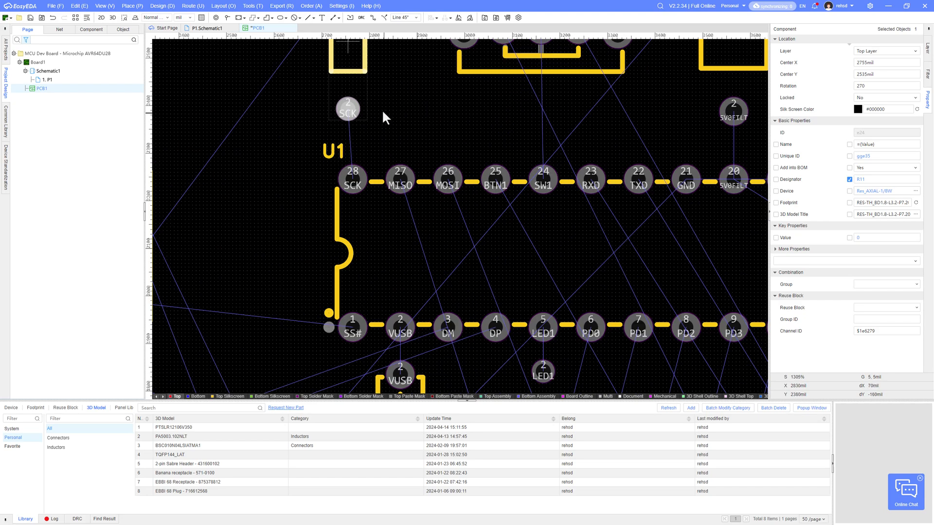
pyautogui.moveTo(409, 142); pyautogui.dragTo(416, 201, button='right')
pyautogui.moveTo(354, 114); pyautogui.dragTo(367, 135)
pyautogui.moveTo(450, 167); pyautogui.dragTo(388, 261, button='right')
pyautogui.moveTo(440, 219); pyautogui.dragTo(486, 96)
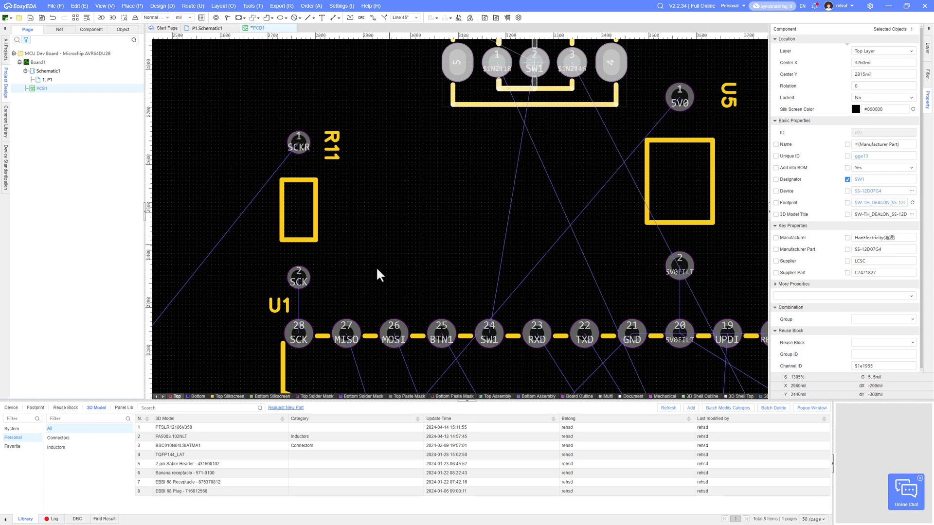
pyautogui.moveTo(380, 273); pyautogui.dragTo(394, 186, button='right')
pyautogui.scroll(-10, 395, 192)
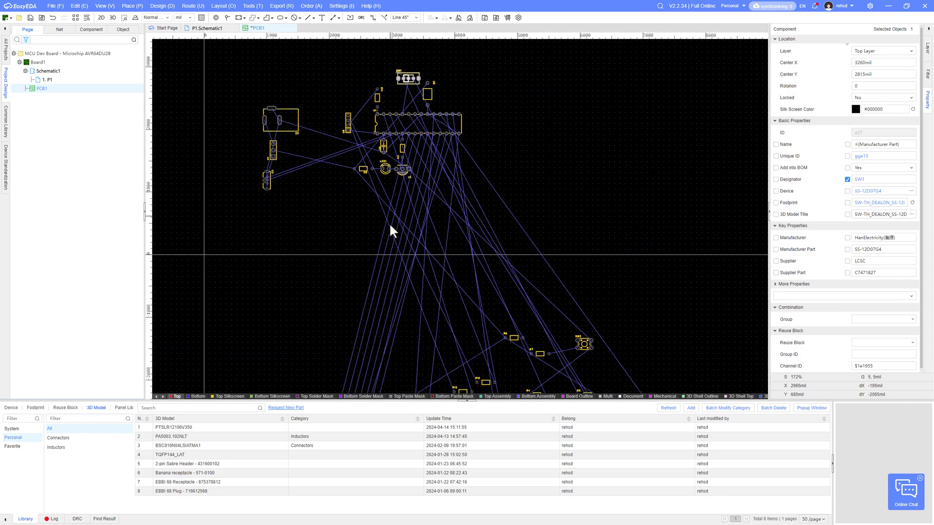
pyautogui.moveTo(390, 223); pyautogui.dragTo(361, 135, button='right')
# Bring R12 and R13 up toward U1 and rotate both upright.
pyautogui.moveTo(412, 263); pyautogui.dragTo(320, 119)
pyautogui.moveTo(438, 285); pyautogui.dragTo(289, 116)
pyautogui.moveTo(289, 116); pyautogui.dragTo(354, 317, button='right')
pyautogui.moveTo(354, 318); pyautogui.dragTo(426, 191)
pyautogui.press('space')
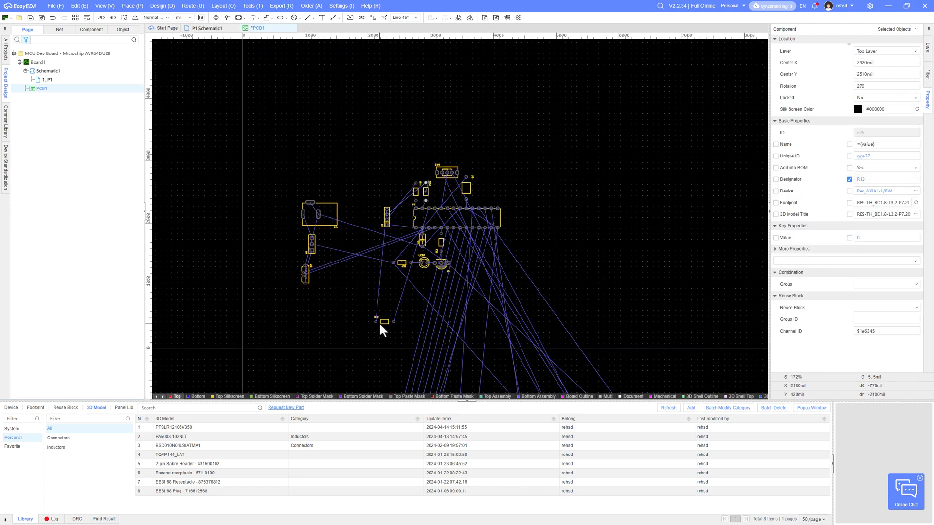
pyautogui.moveTo(386, 316); pyautogui.dragTo(420, 232)
pyautogui.click(381, 334)
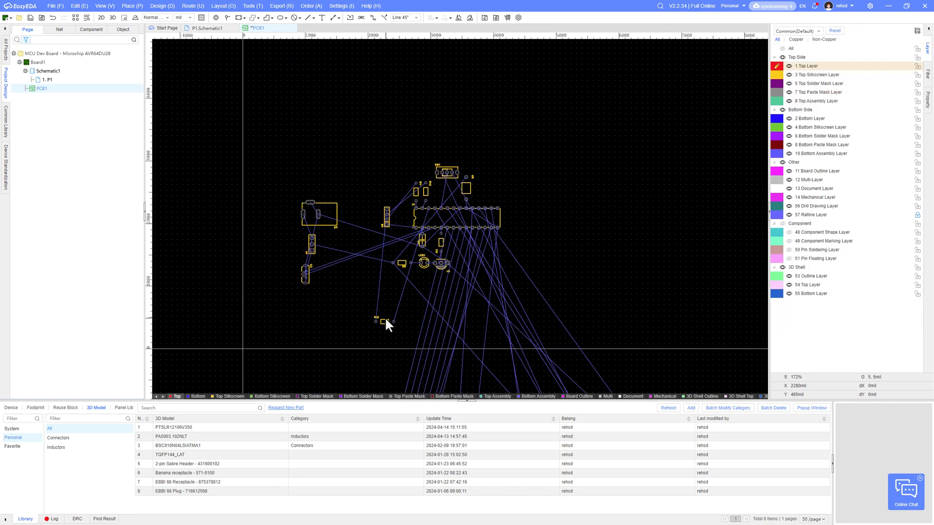
pyautogui.moveTo(408, 276); pyautogui.dragTo(436, 195)
pyautogui.press('space')
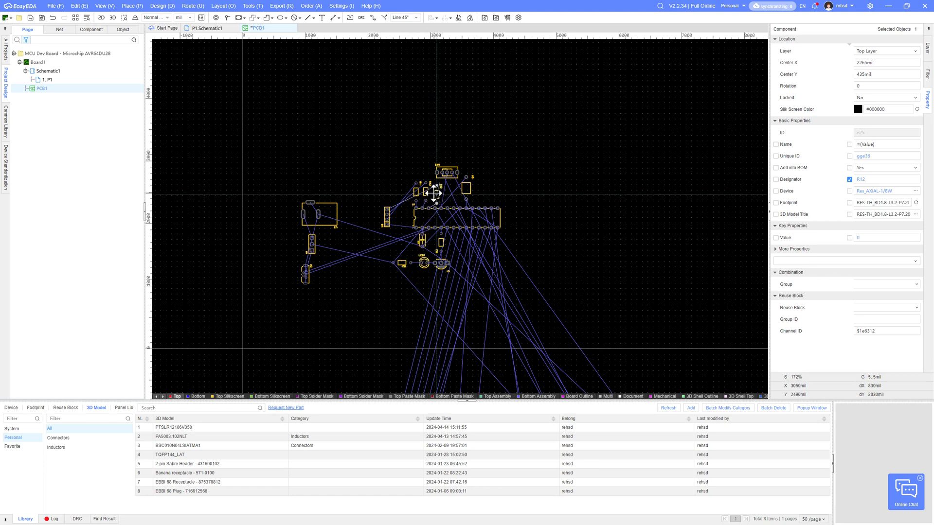
# Line up R13 and R12 side by side next to R11 above U1's SPI pins.
pyautogui.scroll(4, 408, 195)
pyautogui.moveTo(564, 198); pyautogui.dragTo(479, 200, button='right')
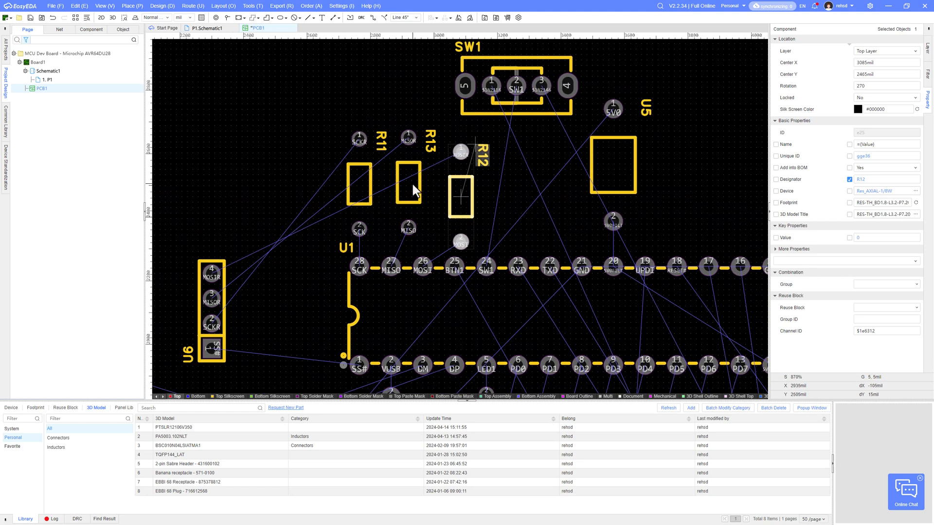
pyautogui.moveTo(413, 185); pyautogui.dragTo(388, 186)
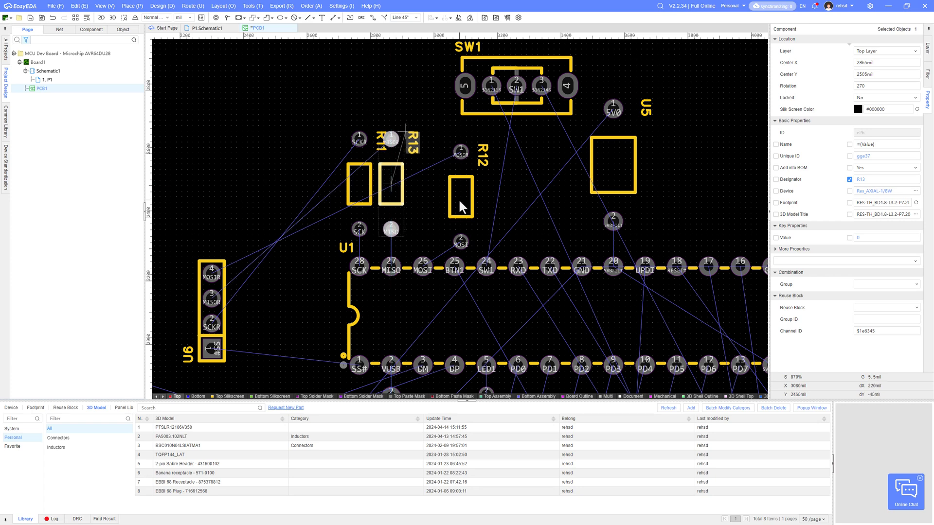
pyautogui.moveTo(461, 197); pyautogui.dragTo(421, 188)
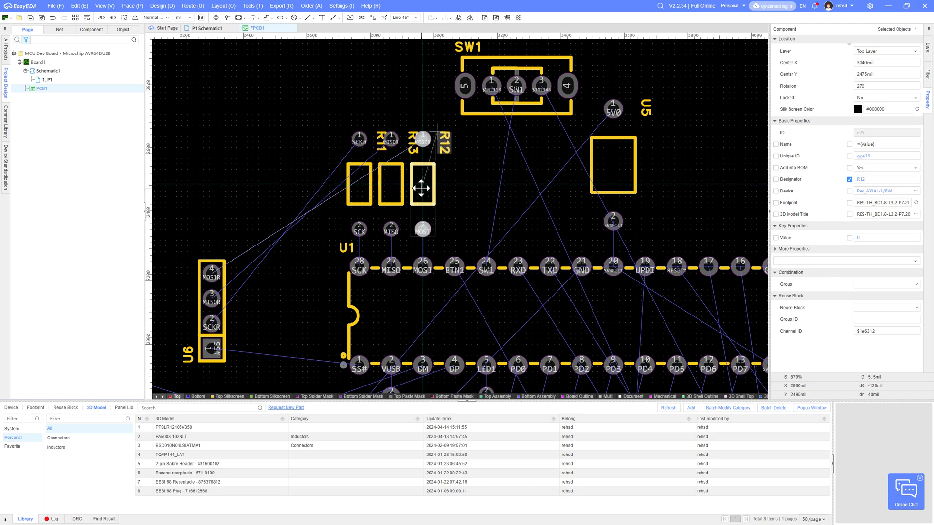
# Move header U6 above the resistors, rotated horizontal and aligned over them.
pyautogui.moveTo(221, 321); pyautogui.dragTo(387, 88)
pyautogui.press('space')
pyautogui.press('space')
pyautogui.press('space')
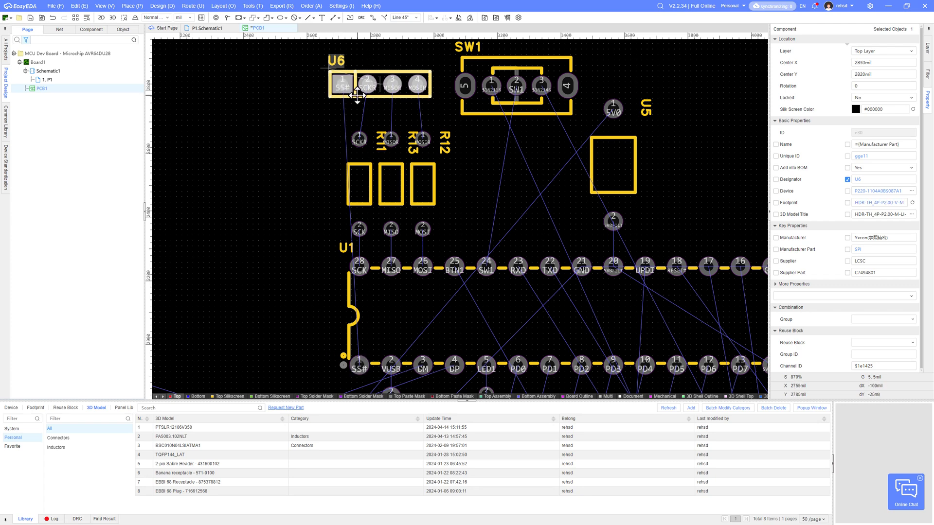
pyautogui.moveTo(361, 96); pyautogui.dragTo(359, 102)
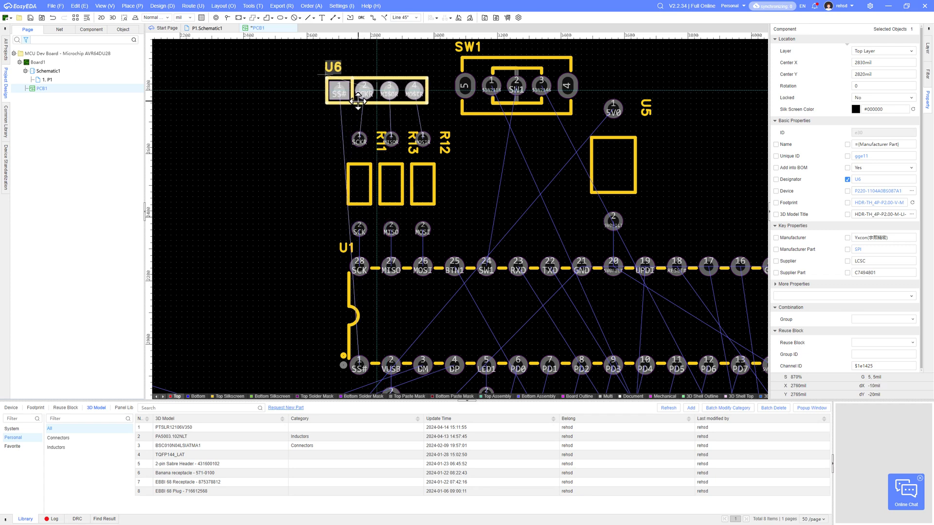
pyautogui.moveTo(359, 101); pyautogui.dragTo(359, 101)
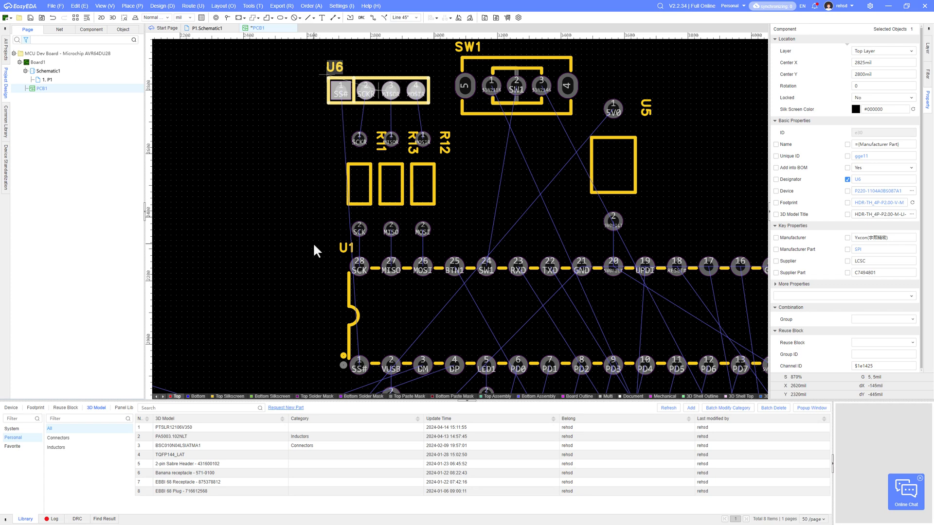
pyautogui.scroll(-2, 313, 246)
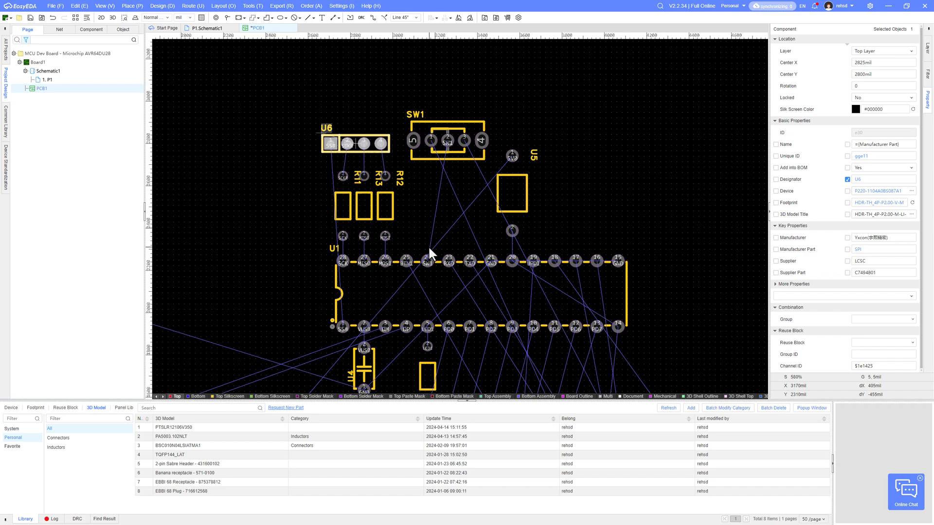
# Find the DSUB1 connector at the board's far right and drag it leftward.
pyautogui.scroll(-6, 428, 246)
pyautogui.moveTo(424, 308); pyautogui.dragTo(432, 156, button='right')
pyautogui.moveTo(400, 274); pyautogui.dragTo(329, 332, button='right')
pyautogui.moveTo(586, 306); pyautogui.dragTo(479, 100)
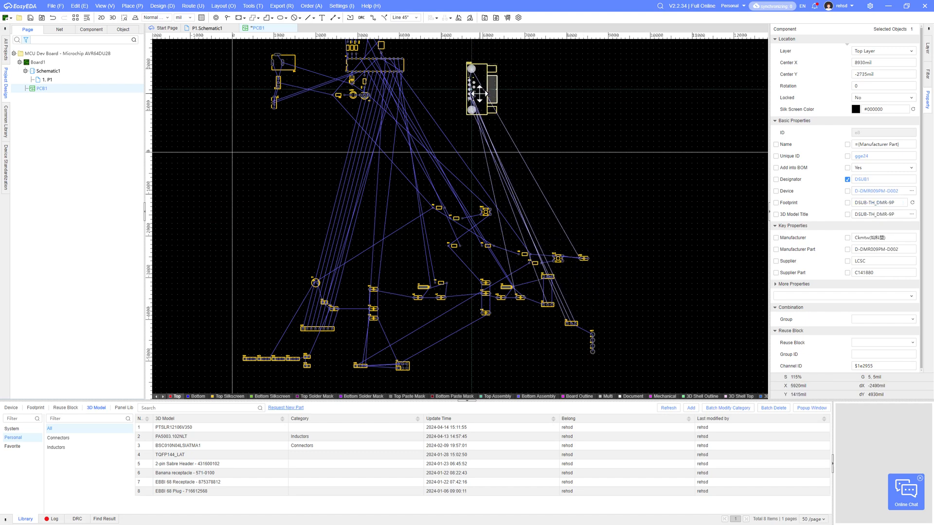
pyautogui.moveTo(465, 105); pyautogui.dragTo(508, 221, button='right')
# Drop DSUB1 in the board's upper left beside the U1 cluster and zoom in on it.
pyautogui.scroll(5, 508, 221)
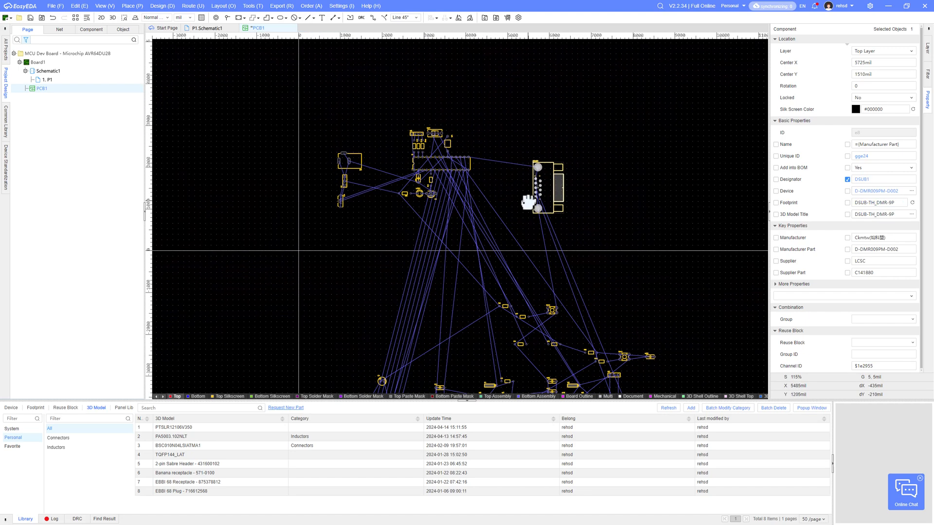
pyautogui.moveTo(385, 223); pyautogui.dragTo(451, 236, button='right')
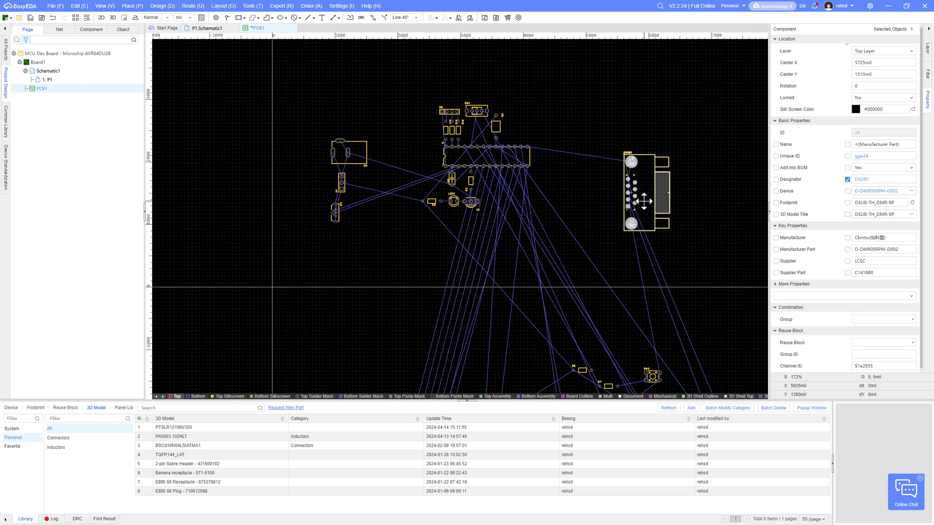
pyautogui.moveTo(639, 202); pyautogui.dragTo(316, 101)
pyautogui.moveTo(397, 132); pyautogui.dragTo(384, 171, button='right')
pyautogui.scroll(4, 366, 188)
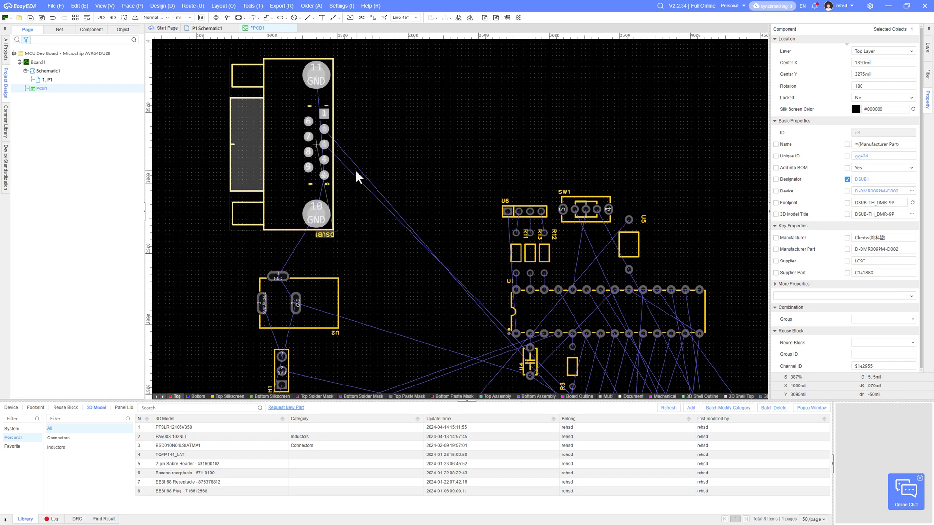
pyautogui.moveTo(353, 138)
pyautogui.mouseDown(button='right')
pyautogui.moveTo(349, 70)
pyautogui.moveTo(349, 137)
pyautogui.mouseUp(button='right')
pyautogui.scroll(6, 315, 131)
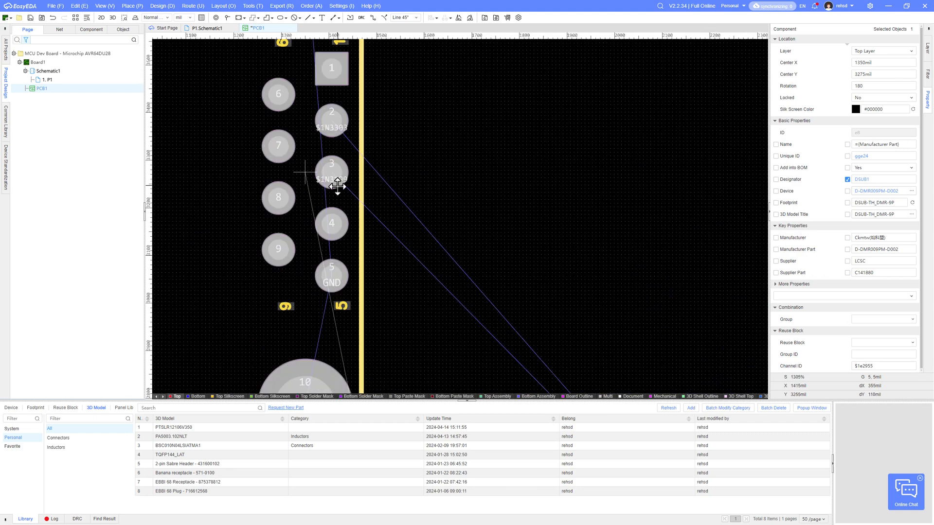
pyautogui.scroll(-4, 416, 209)
pyautogui.scroll(4, 395, 204)
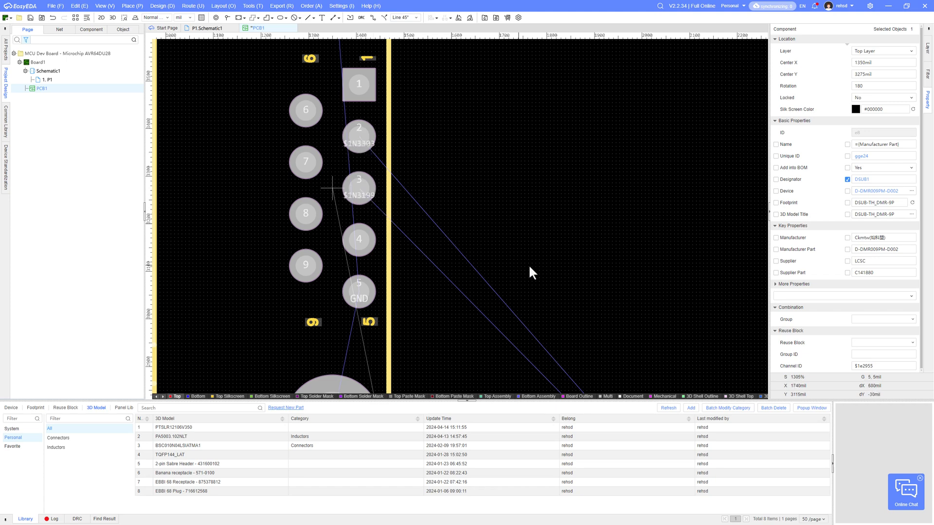
# Inspect DSUB1's connections to H2, H3 and H5 on P1.Schematic1, then return to PCB1.
pyautogui.click(207, 29)
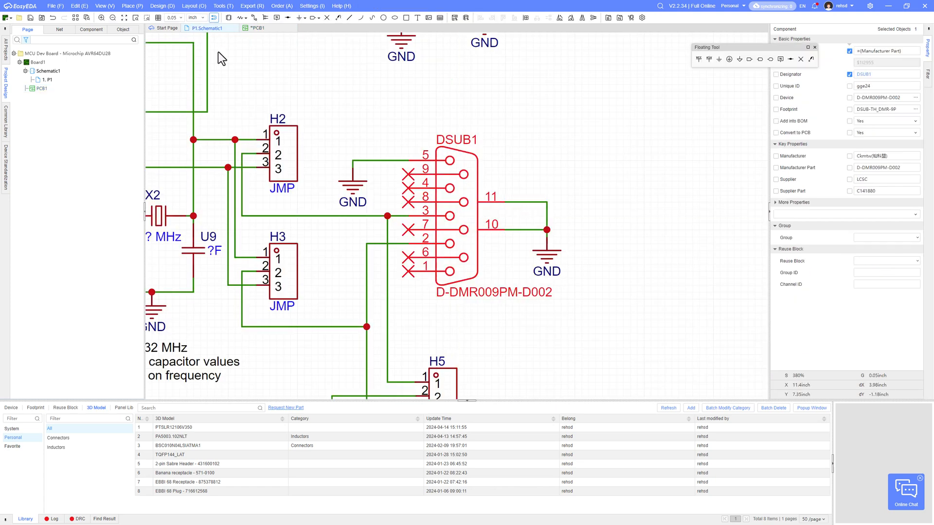
pyautogui.moveTo(388, 286); pyautogui.dragTo(559, 261, button='right')
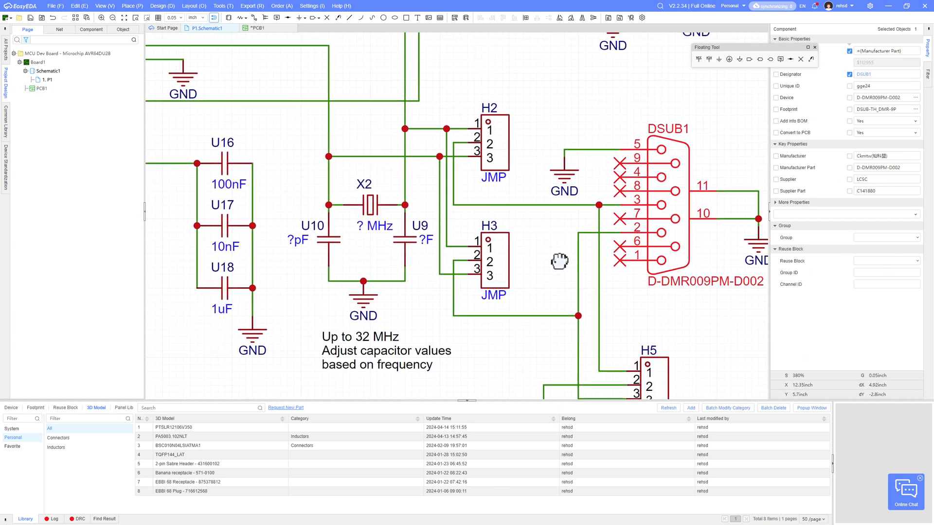
pyautogui.scroll(-2, 560, 212)
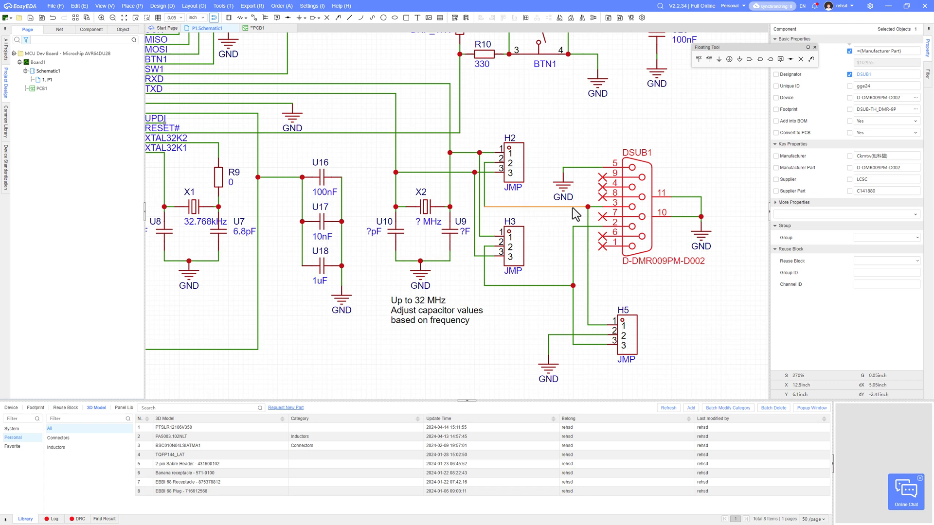
pyautogui.click(257, 28)
# Bring jumper headers H2 and H3 over beside DSUB1.
pyautogui.scroll(-3, 437, 243)
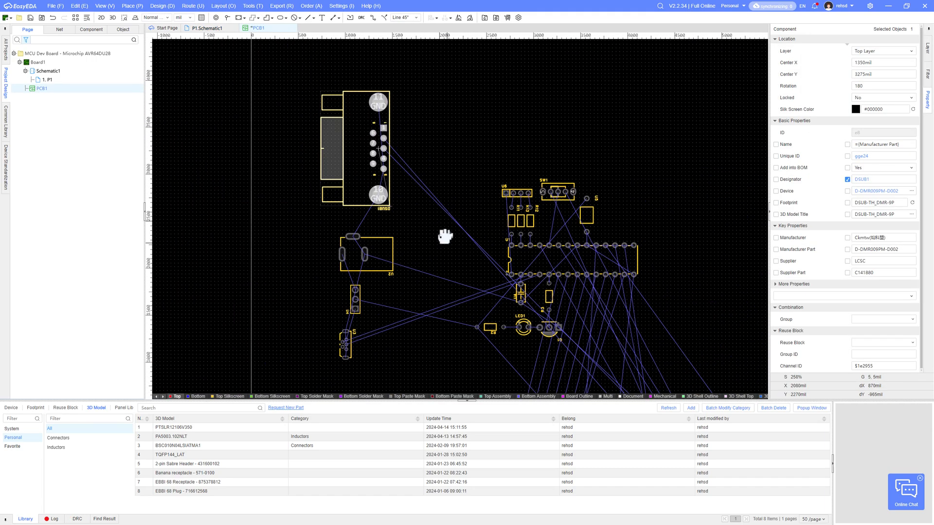
pyautogui.moveTo(445, 237); pyautogui.dragTo(401, 124, button='right')
pyautogui.scroll(-2, 401, 124)
pyautogui.moveTo(592, 255); pyautogui.dragTo(458, 248)
pyautogui.scroll(2, 458, 257)
pyautogui.click(460, 269)
pyautogui.scroll(-1, 460, 268)
pyautogui.moveTo(449, 325); pyautogui.dragTo(537, 92)
pyautogui.moveTo(404, 328); pyautogui.dragTo(528, 63)
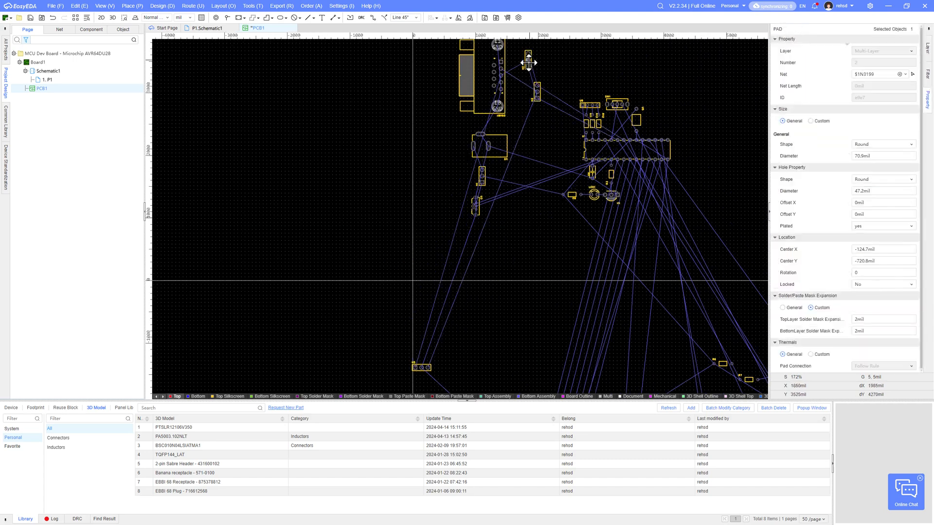
pyautogui.scroll(2, 631, 140)
# Stand H3 upright beside U6 and place H2 right next to it.
pyautogui.click(492, 259)
pyautogui.moveTo(331, 146); pyautogui.dragTo(442, 169, button='right')
pyautogui.press('space')
pyautogui.press('space')
pyautogui.press('space')
pyautogui.moveTo(392, 175); pyautogui.dragTo(447, 201)
pyautogui.press('space')
pyautogui.moveTo(373, 108); pyautogui.dragTo(422, 204)
# Rotate DSUB1 to 180° and shift it to the board's upper left.
pyautogui.scroll(-3, 418, 212)
pyautogui.moveTo(417, 375); pyautogui.dragTo(384, 295, button='right')
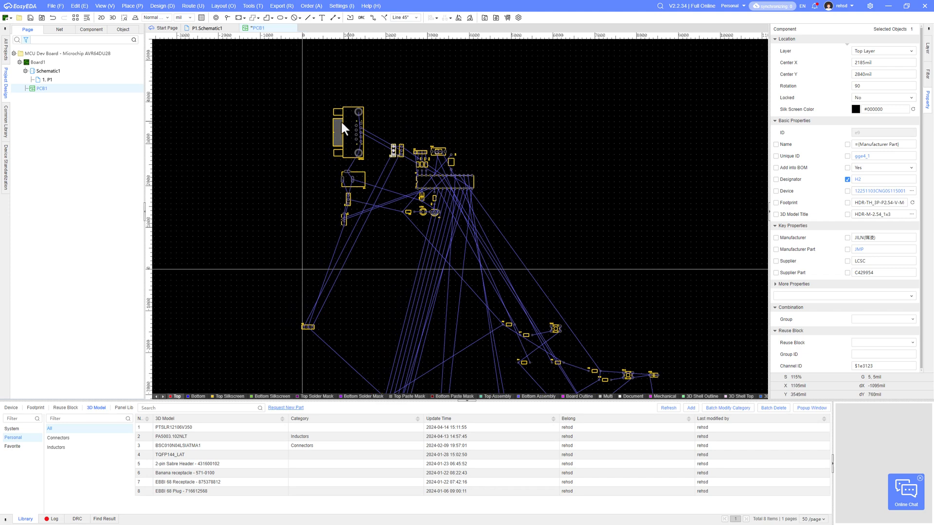
pyautogui.press('space')
pyautogui.moveTo(349, 140)
pyautogui.mouseDown()
pyautogui.moveTo(354, 146)
pyautogui.moveTo(354, 130)
pyautogui.mouseUp()
pyautogui.press('space')
pyautogui.press('space')
pyautogui.press('space')
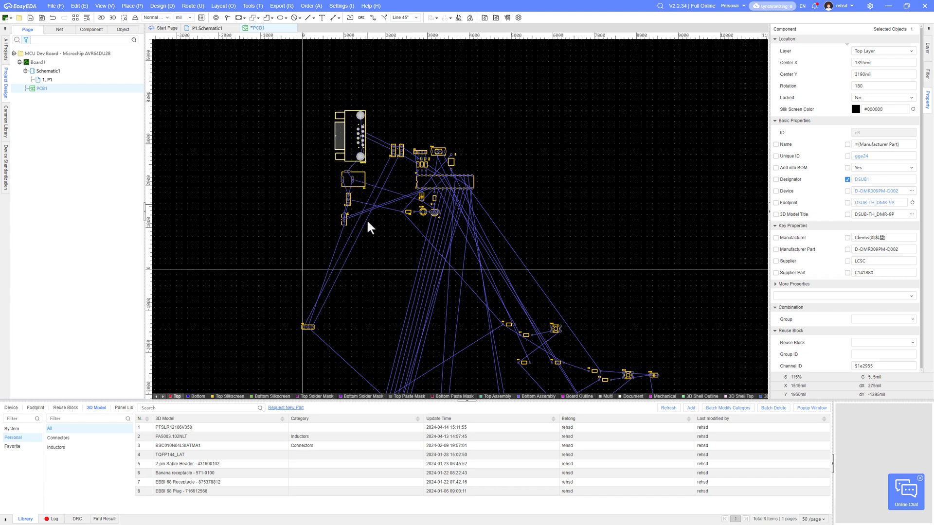
# Place header H5 horizontally just below jumpers H2 and H3.
pyautogui.scroll(-2, 369, 234)
pyautogui.moveTo(380, 305); pyautogui.dragTo(344, 213, button='right')
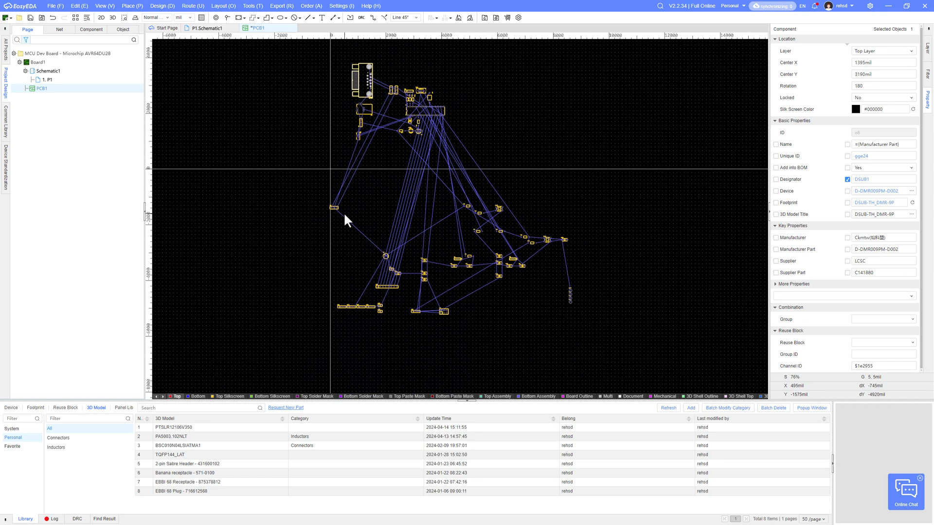
pyautogui.scroll(3, 335, 210)
pyautogui.moveTo(333, 202); pyautogui.dragTo(435, 148)
pyautogui.moveTo(435, 148); pyautogui.dragTo(382, 354, button='right')
pyautogui.moveTo(382, 355); pyautogui.dragTo(442, 184)
pyautogui.moveTo(442, 184); pyautogui.dragTo(381, 373, button='right')
pyautogui.moveTo(381, 372); pyautogui.dragTo(426, 221)
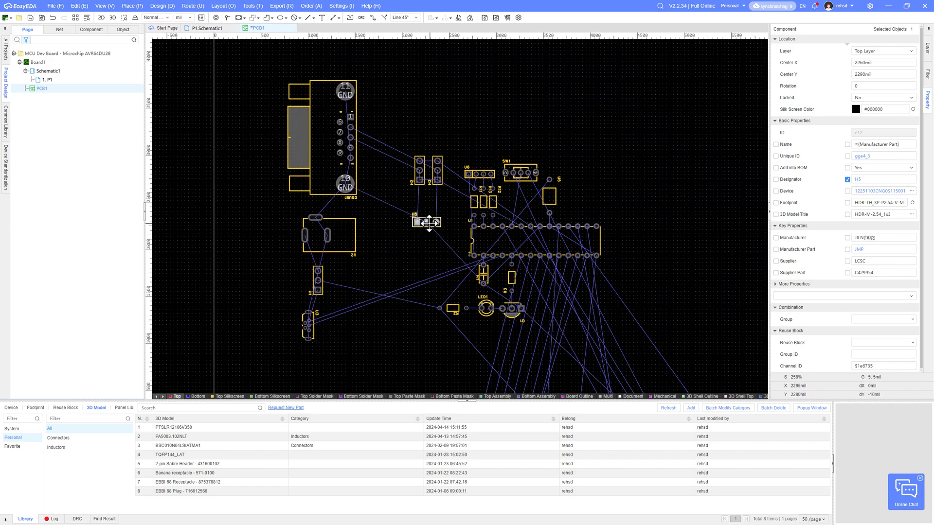
pyautogui.scroll(6, 419, 219)
pyautogui.click(416, 285)
pyautogui.scroll(-6, 416, 285)
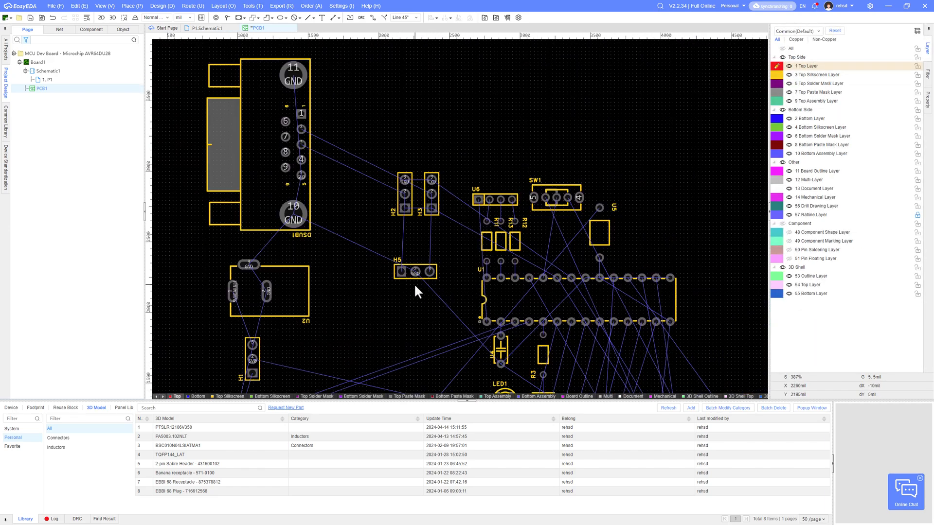
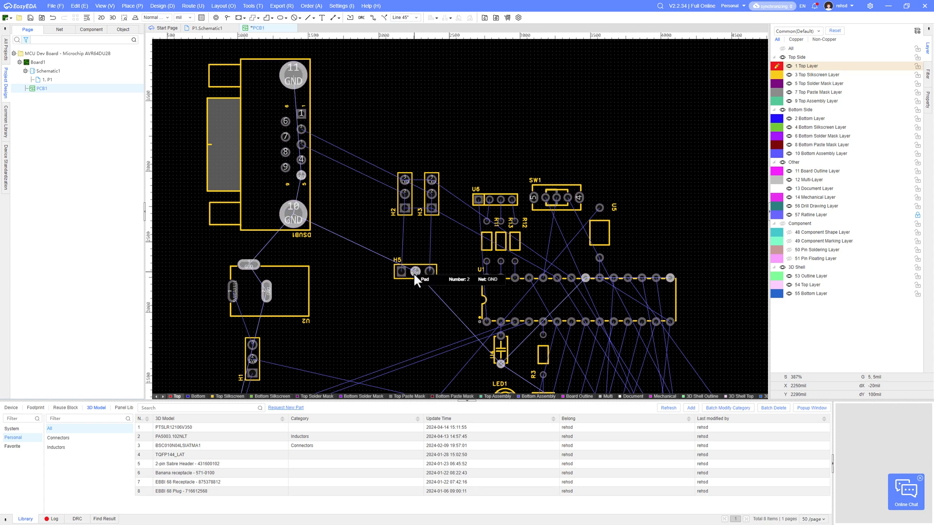
# Move header H5 beside the DSUB1 connector, rotated 90° to stand vertical.
pyautogui.moveTo(408, 275); pyautogui.dragTo(338, 154)
pyautogui.press('space')
pyautogui.scroll(-2, 379, 282)
# Zoom out and pan across the board to inspect the layout, including headers U21–U26.
pyautogui.moveTo(378, 282); pyautogui.dragTo(358, 173, button='right')
pyautogui.scroll(-5, 358, 194)
pyautogui.moveTo(358, 226); pyautogui.dragTo(377, 198, button='right')
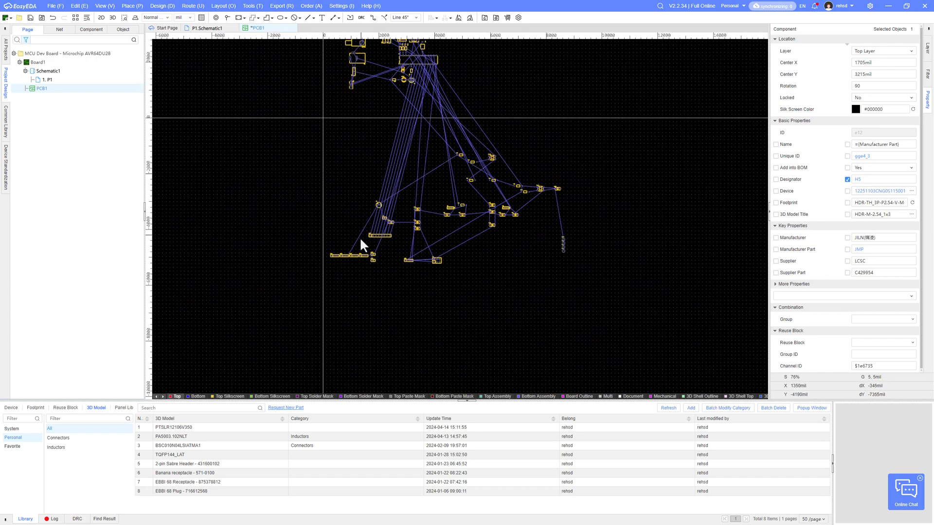
pyautogui.scroll(7, 358, 246)
pyautogui.scroll(3, 354, 267)
pyautogui.scroll(-3, 272, 282)
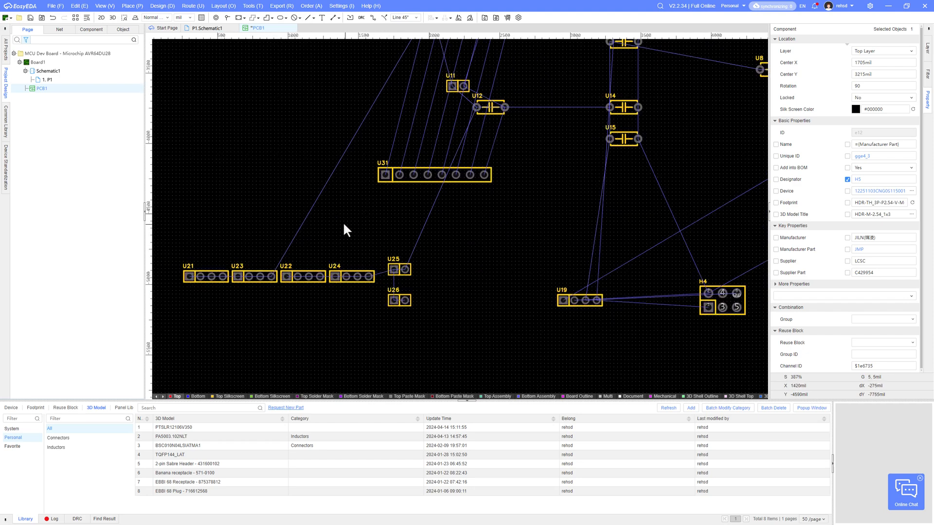
pyautogui.scroll(-5, 364, 270)
pyautogui.scroll(-3, 362, 269)
pyautogui.rightClick(348, 235)
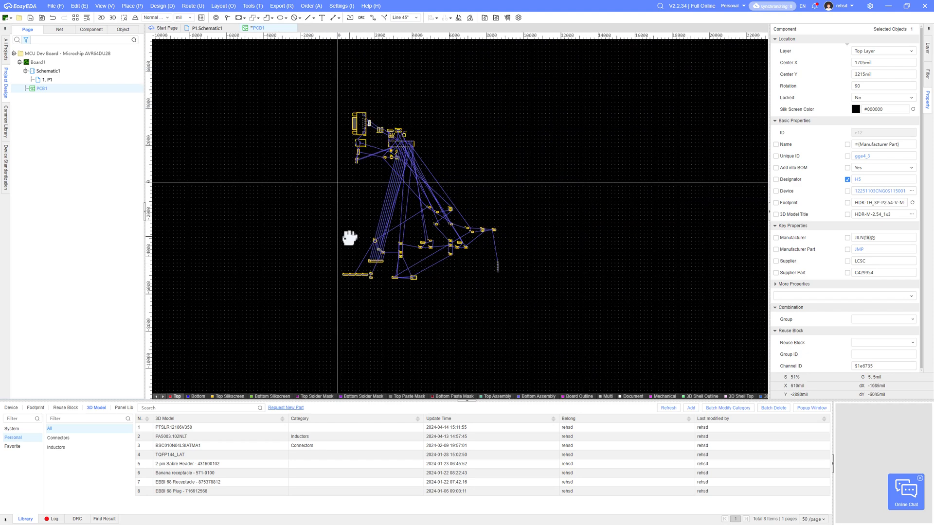
pyautogui.click(346, 282)
# Line up headers U21, U22 and U24 in one row with U23.
pyautogui.scroll(5, 351, 283)
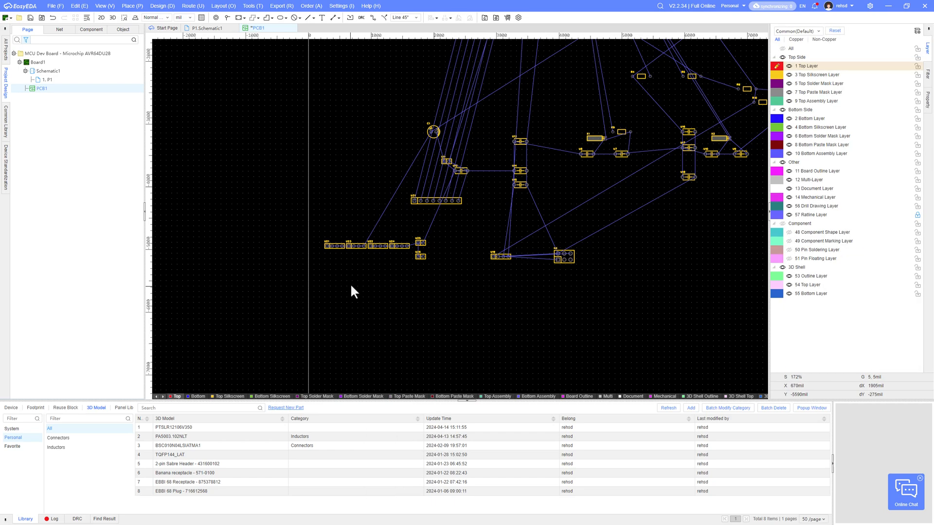
pyautogui.scroll(7, 357, 280)
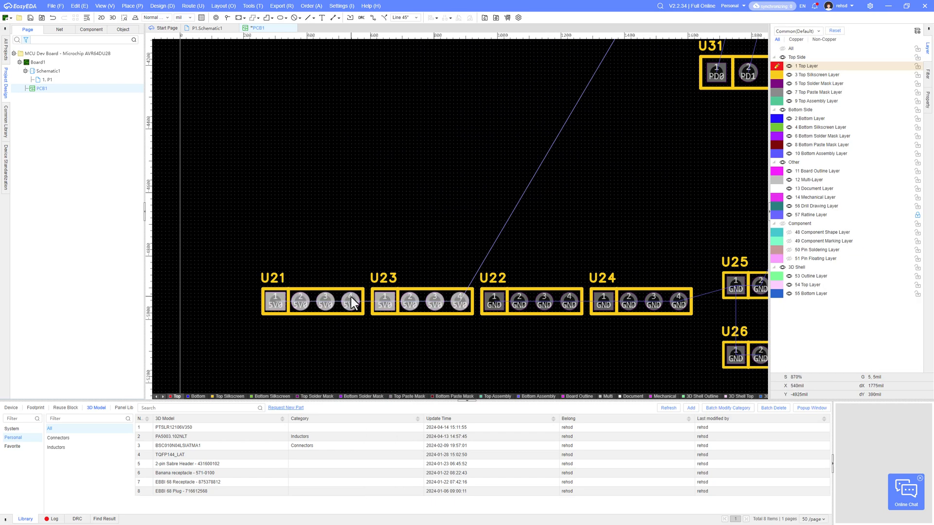
pyautogui.moveTo(337, 281); pyautogui.dragTo(369, 145)
pyautogui.moveTo(542, 299); pyautogui.dragTo(516, 159)
pyautogui.moveTo(647, 306); pyautogui.dragTo(583, 306)
# Carry two loose components up above the main board cluster.
pyautogui.scroll(-7, 574, 296)
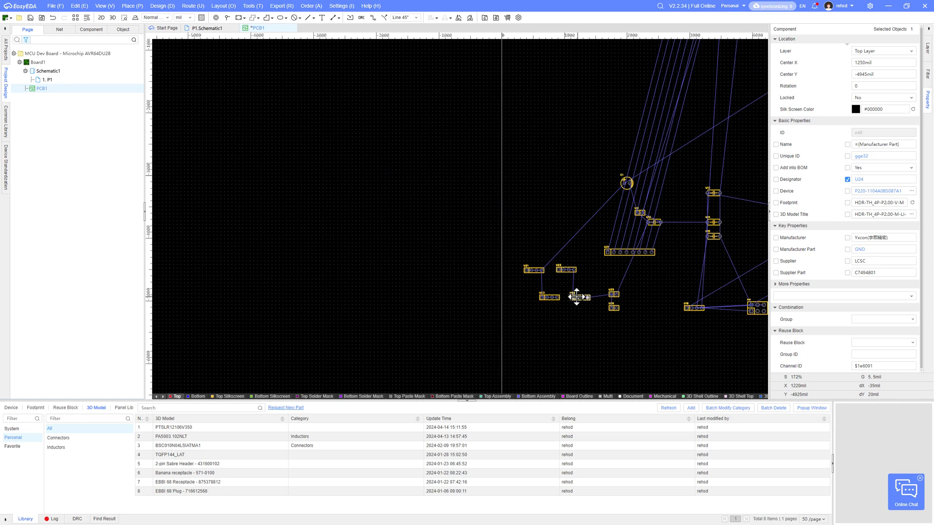
pyautogui.moveTo(444, 227); pyautogui.dragTo(290, 254, button='right')
pyautogui.scroll(-1, 301, 233)
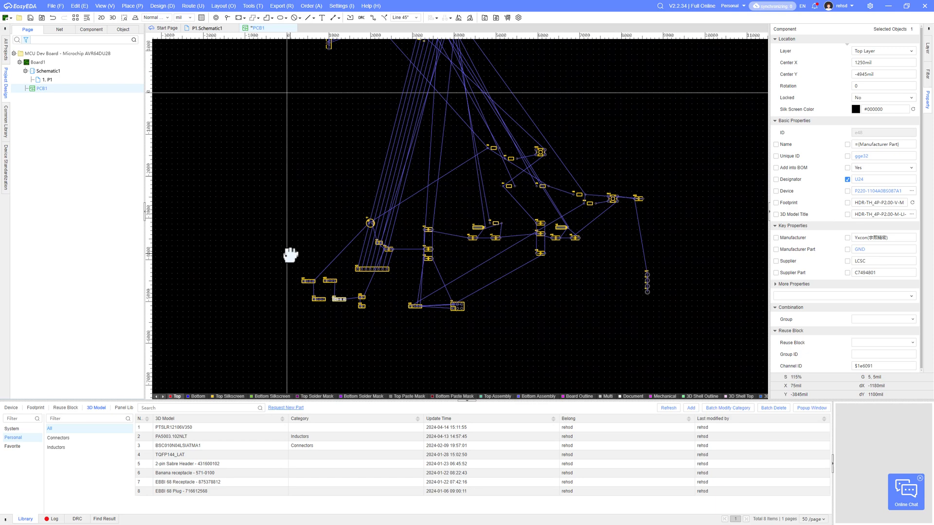
pyautogui.scroll(-1, 290, 256)
pyautogui.moveTo(289, 267); pyautogui.dragTo(426, 115)
pyautogui.moveTo(426, 115); pyautogui.dragTo(415, 205, button='right')
pyautogui.moveTo(415, 206); pyautogui.dragTo(375, 134)
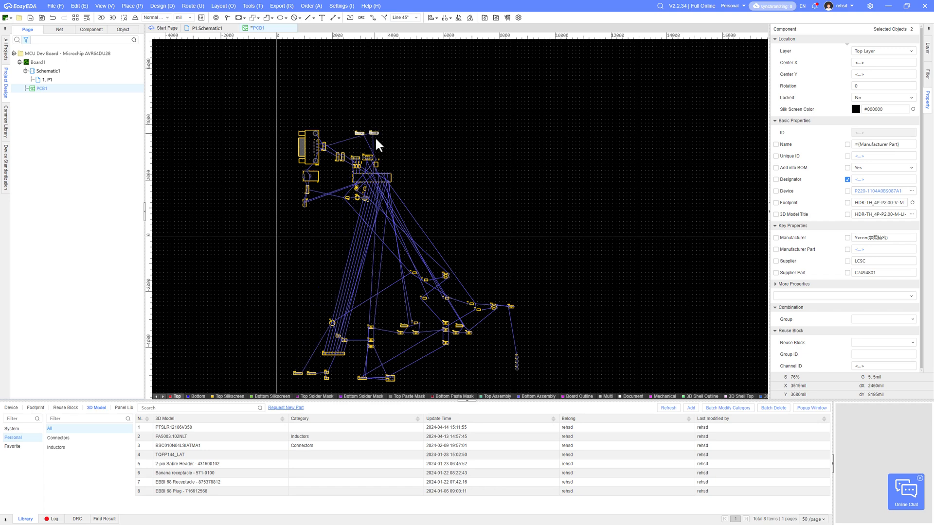
# Pull the small parts and pads at the bottom up toward the board cluster.
pyautogui.moveTo(293, 368); pyautogui.dragTo(343, 213)
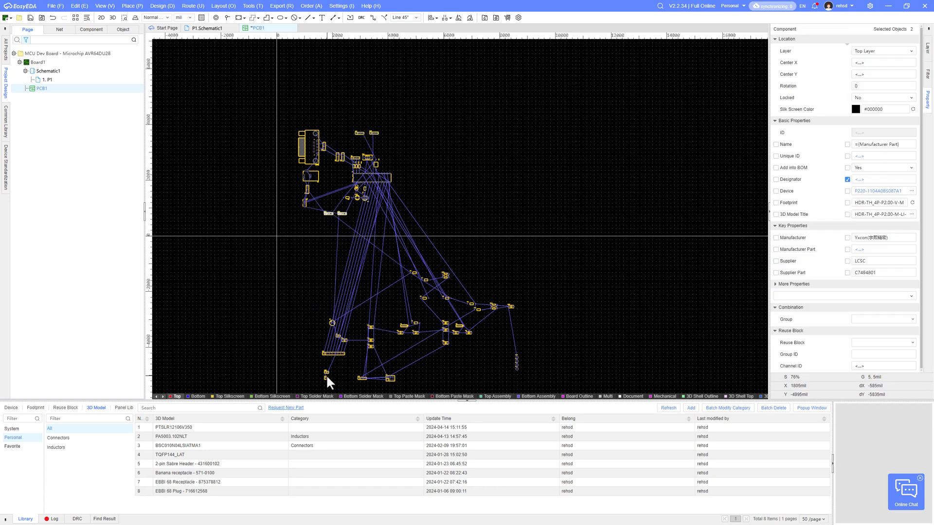
pyautogui.moveTo(325, 377); pyautogui.dragTo(412, 193)
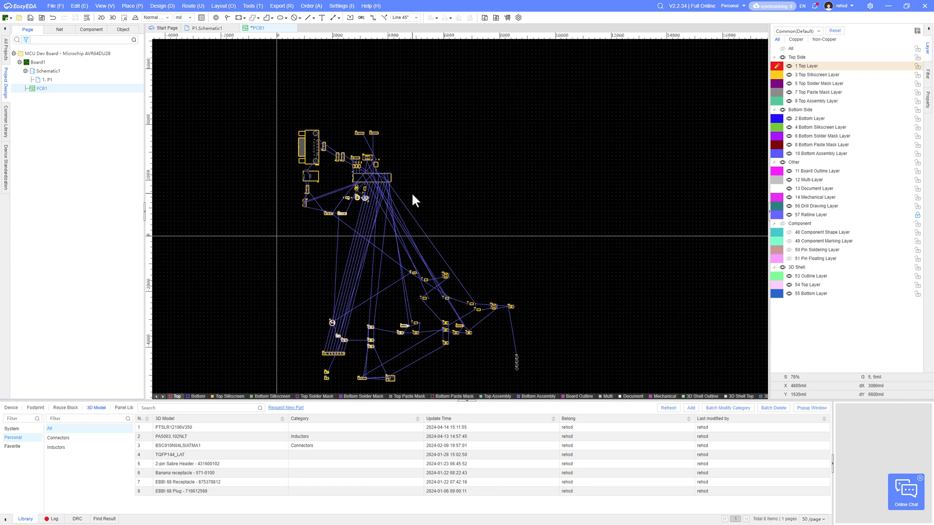
pyautogui.click(321, 363)
pyautogui.moveTo(325, 378); pyautogui.dragTo(314, 219)
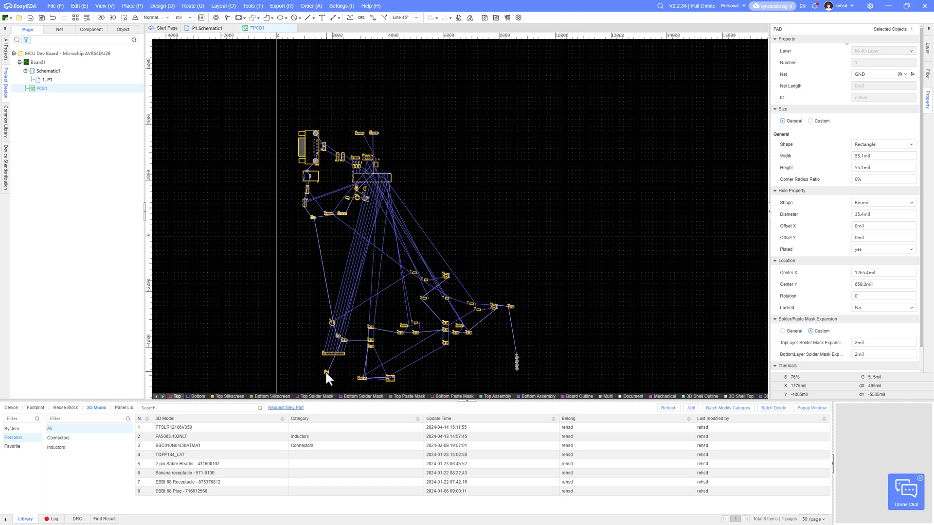
pyautogui.moveTo(325, 373); pyautogui.dragTo(394, 133)
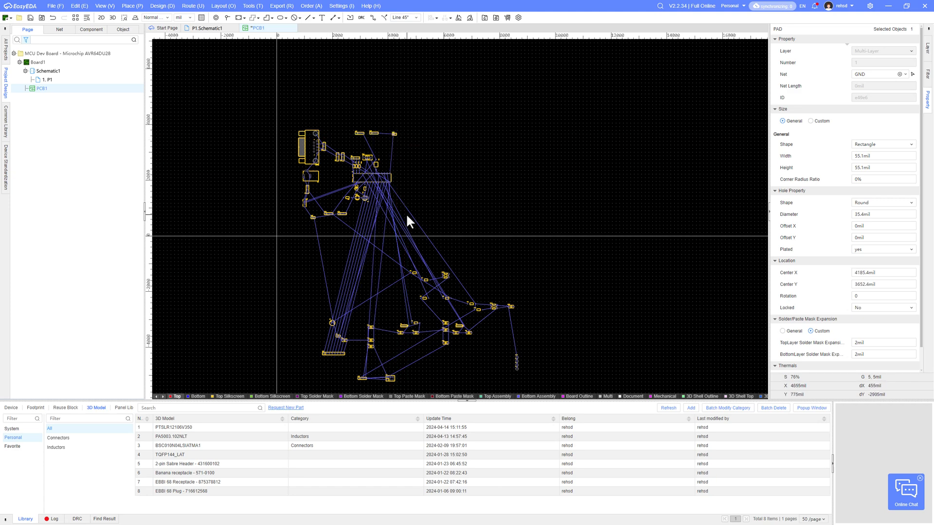
pyautogui.moveTo(516, 367); pyautogui.dragTo(312, 118)
# Revert the accidental move of the U27 designator label with Ctrl+Z.
pyautogui.moveTo(515, 354); pyautogui.dragTo(410, 122)
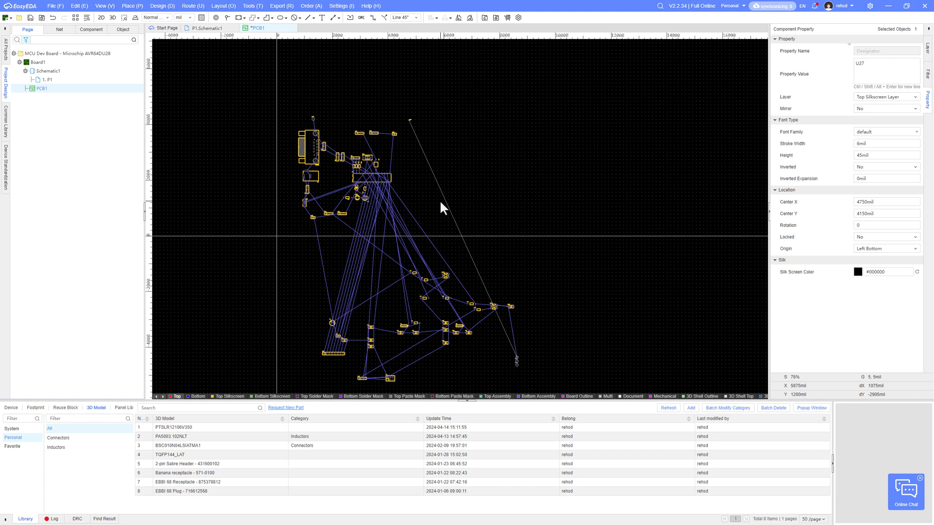
pyautogui.hotkey('ctrl', 'z')
pyautogui.scroll(2, 506, 282)
pyautogui.moveTo(531, 384); pyautogui.dragTo(538, 293, button='right')
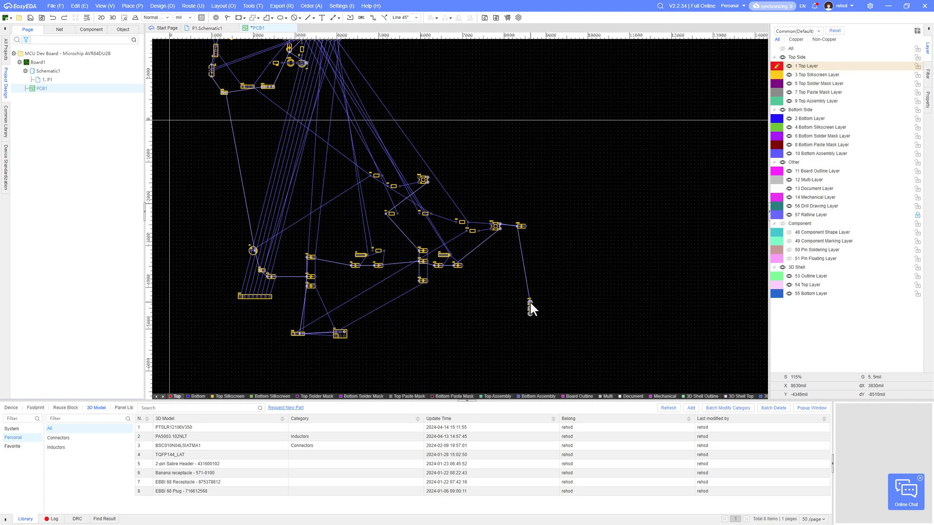
# Move the remaining loose pads from the column up near the top parts.
pyautogui.moveTo(530, 303); pyautogui.dragTo(382, 79)
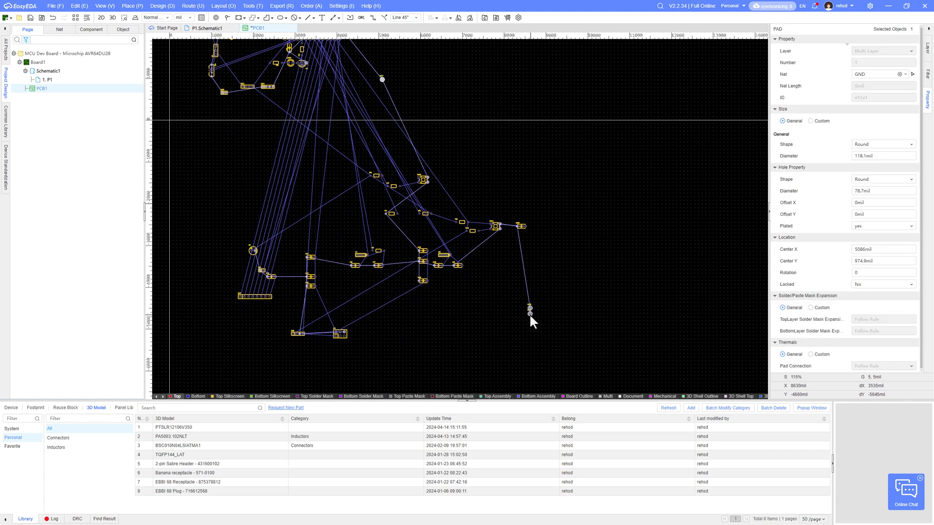
pyautogui.moveTo(530, 314); pyautogui.dragTo(211, 96)
pyautogui.moveTo(363, 157); pyautogui.dragTo(345, 228, button='right')
pyautogui.moveTo(510, 377); pyautogui.dragTo(362, 50)
pyautogui.moveTo(401, 84); pyautogui.dragTo(437, 138, button='right')
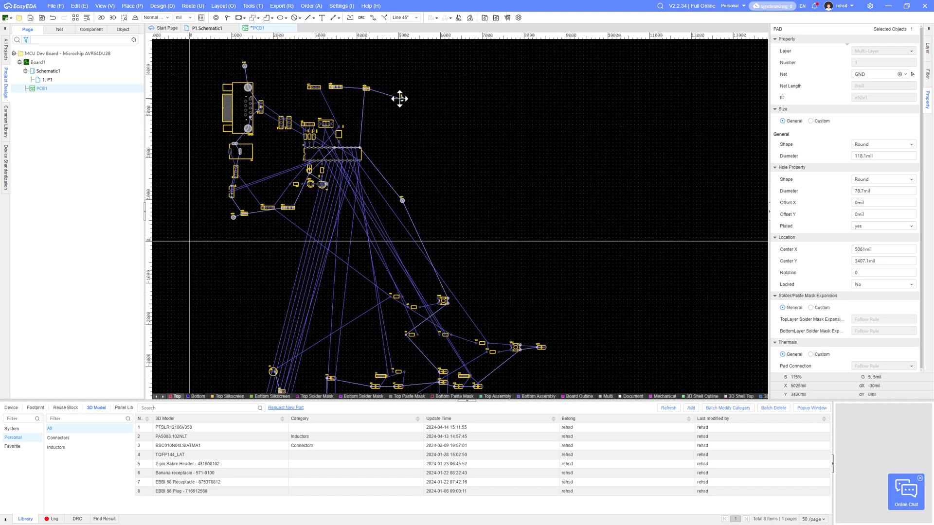
pyautogui.moveTo(453, 198); pyautogui.dragTo(452, 125, button='right')
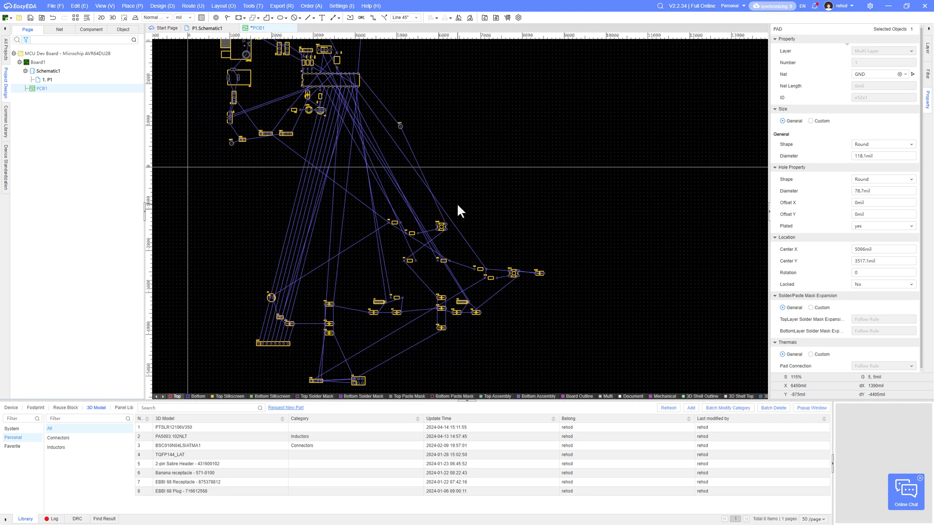
# Move R7 upward, SW2 above it, and R6 next to R7.
pyautogui.scroll(4, 445, 224)
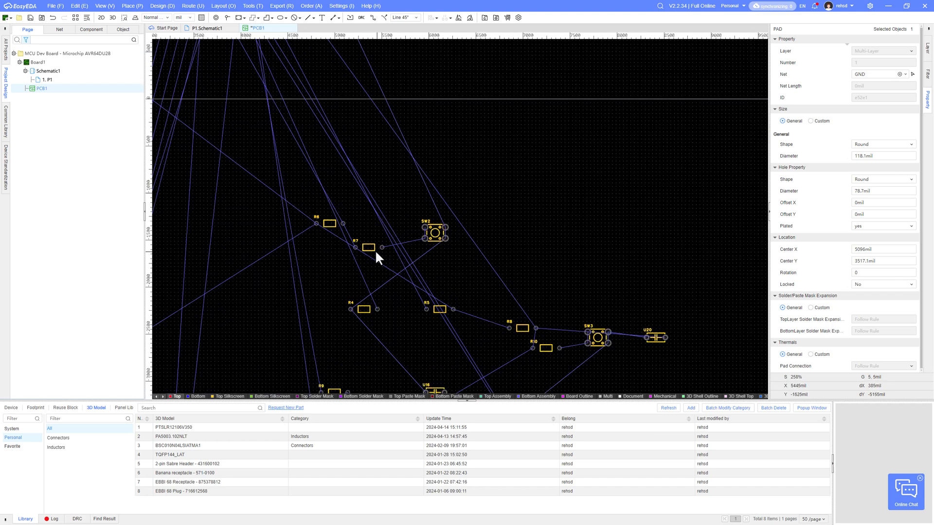
pyautogui.moveTo(375, 250); pyautogui.dragTo(374, 176)
pyautogui.moveTo(434, 238); pyautogui.dragTo(397, 112)
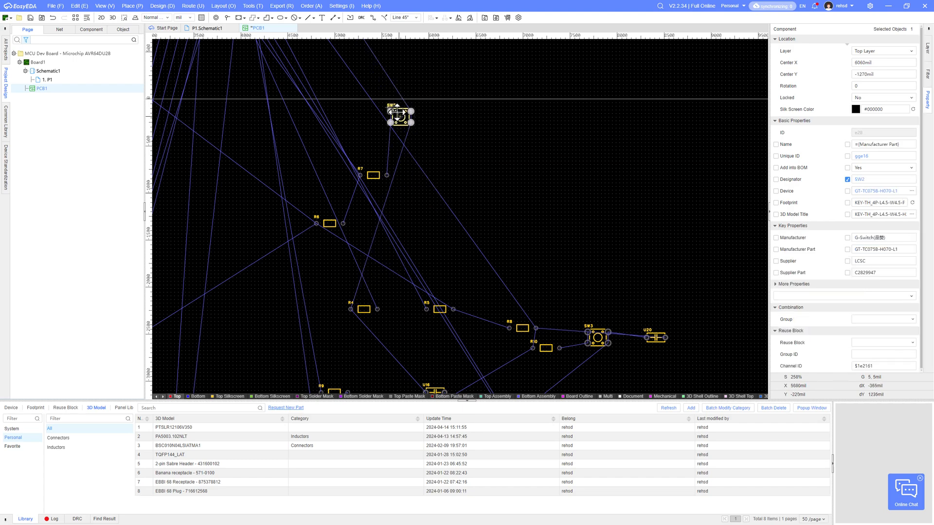
pyautogui.scroll(5, 405, 109)
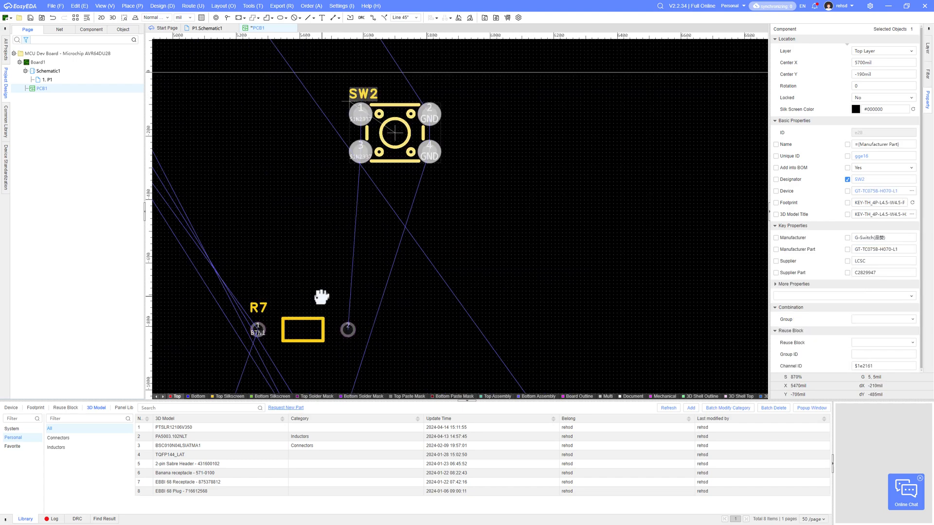
pyautogui.moveTo(323, 296); pyautogui.dragTo(412, 235, button='right')
pyautogui.scroll(-2, 373, 304)
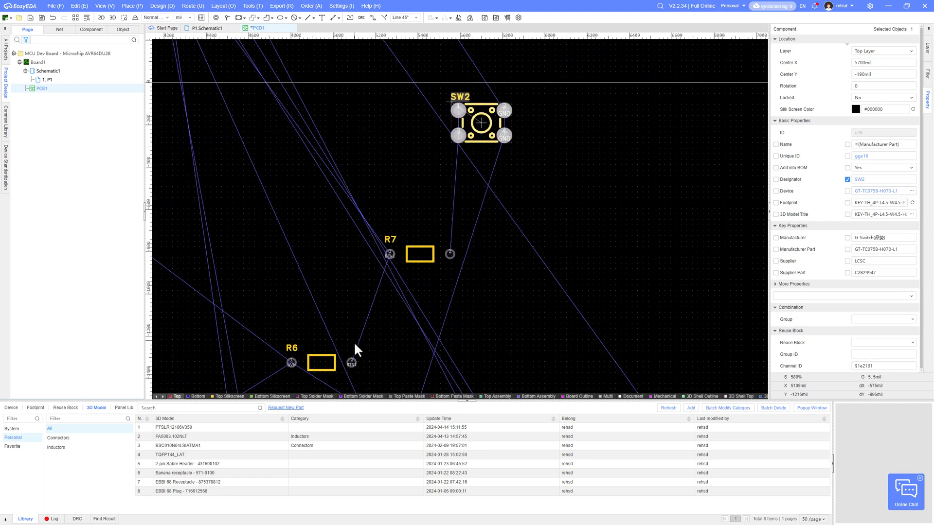
pyautogui.scroll(-2, 390, 307)
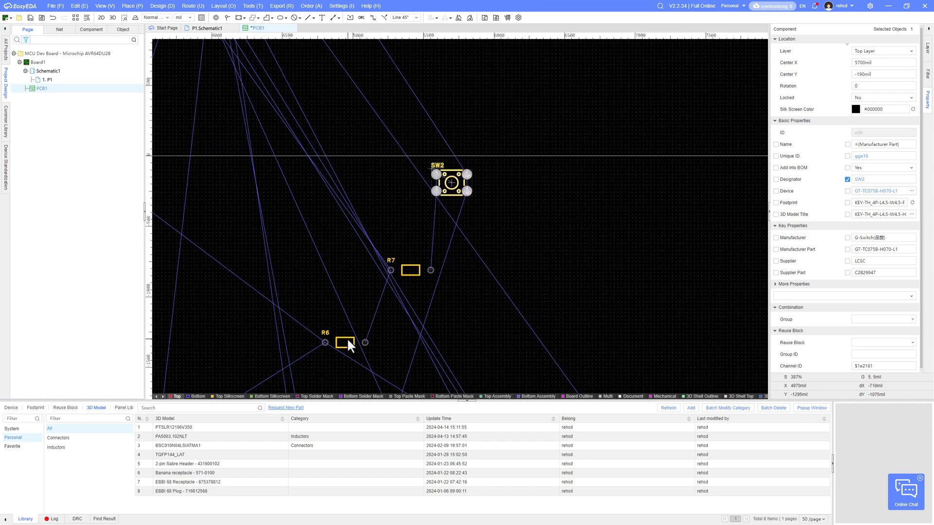
pyautogui.moveTo(348, 339); pyautogui.dragTo(354, 267)
# Bring capacitor C1 up beside R6 and leave it selected.
pyautogui.moveTo(408, 236); pyautogui.dragTo(496, 204, button='right')
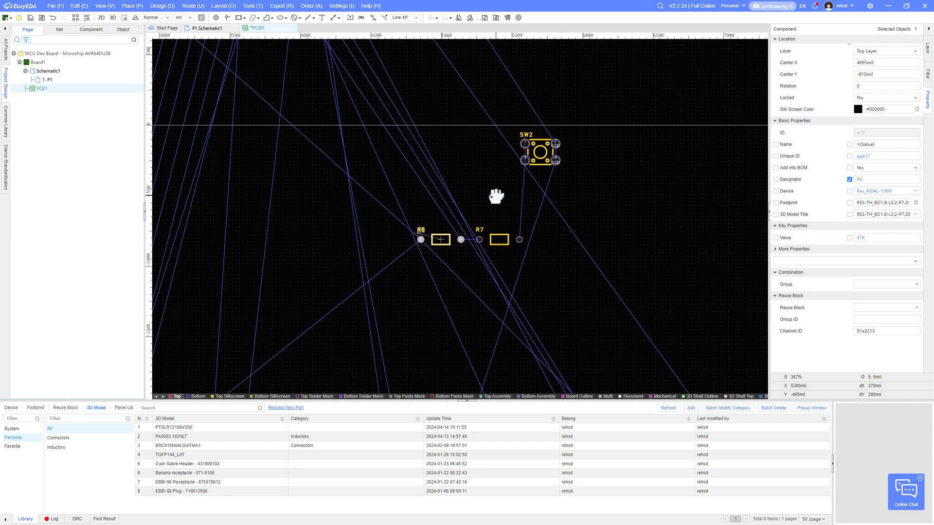
pyautogui.moveTo(424, 277); pyautogui.dragTo(505, 194, button='right')
pyautogui.scroll(-2, 505, 194)
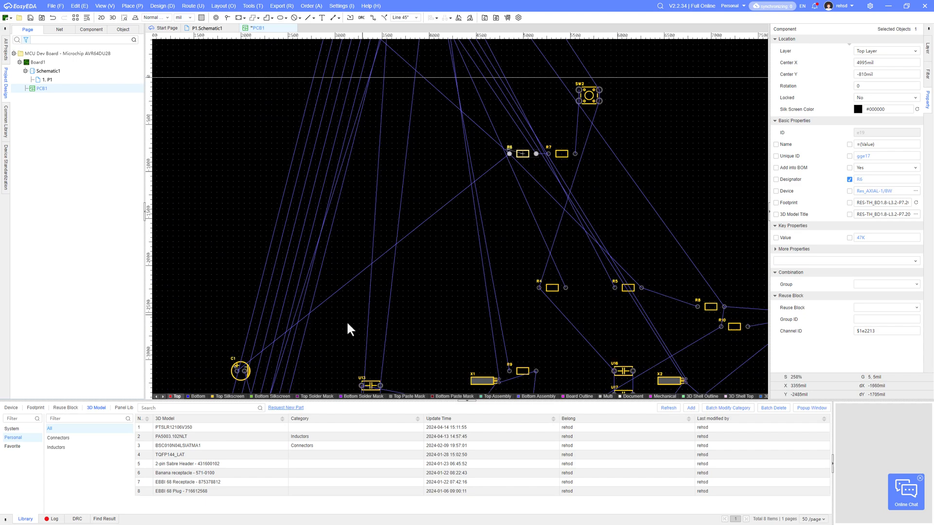
pyautogui.moveTo(239, 373); pyautogui.dragTo(473, 152)
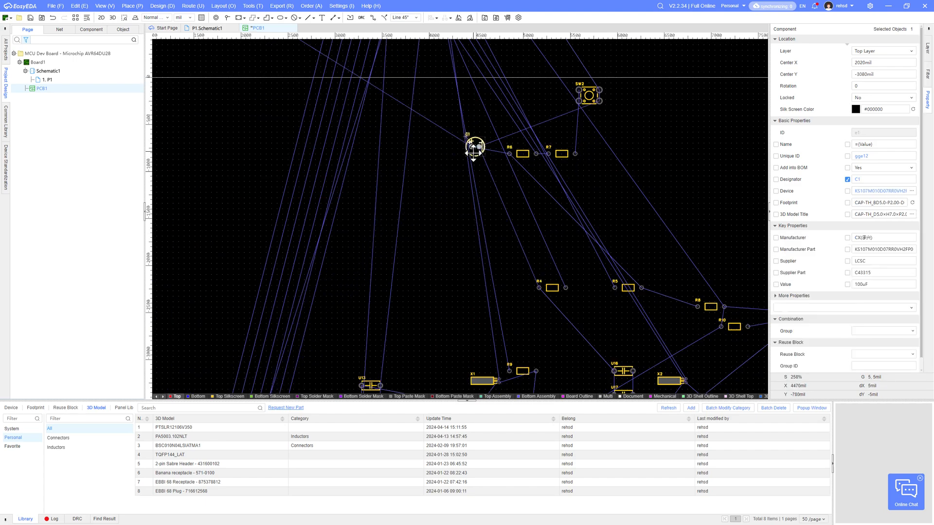
pyautogui.moveTo(403, 187); pyautogui.dragTo(421, 360, button='right')
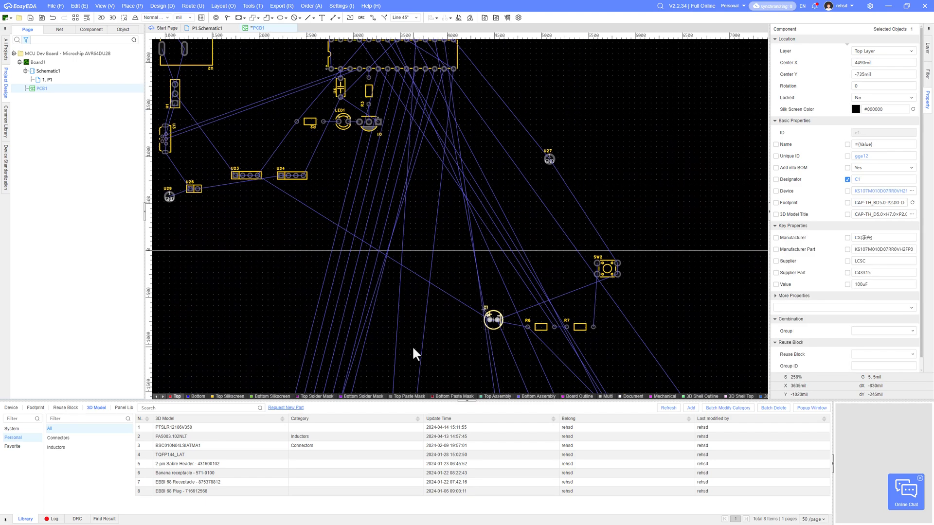
pyautogui.click(506, 294)
pyautogui.scroll(-1, 504, 300)
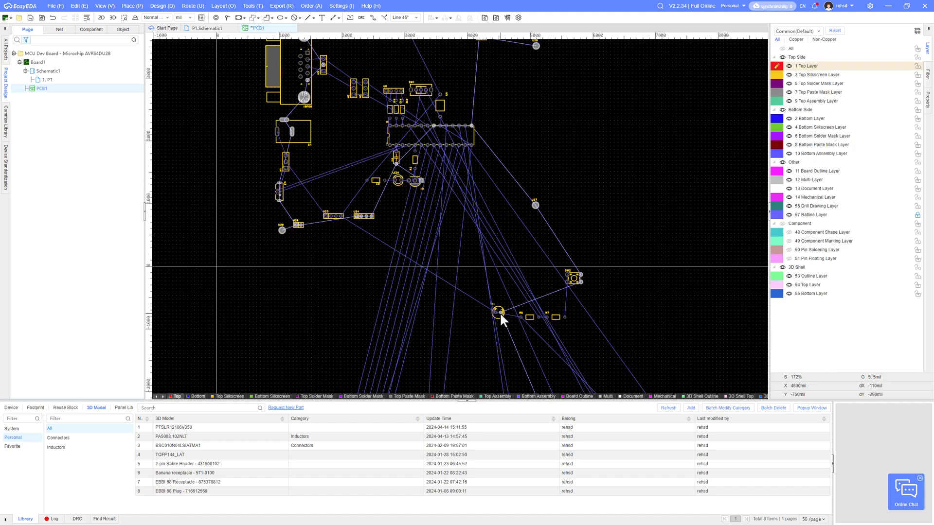
pyautogui.moveTo(500, 312)
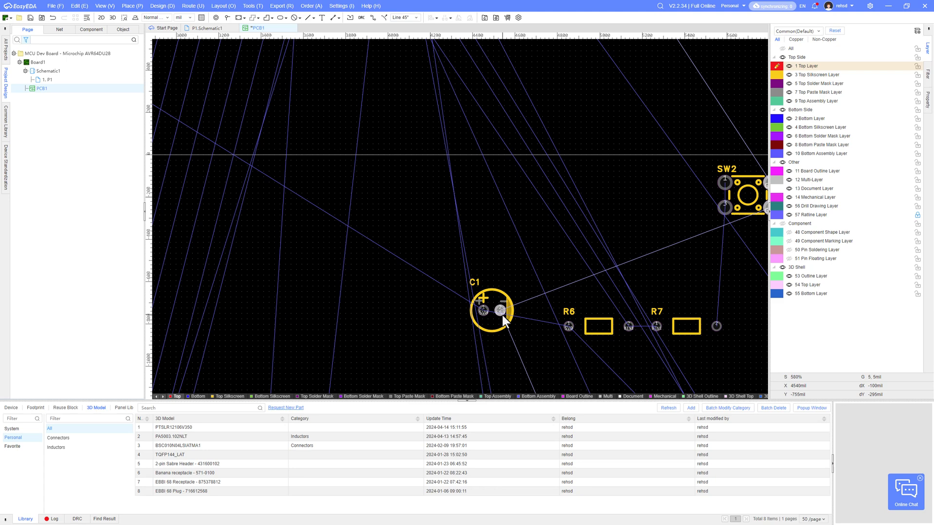
pyautogui.scroll(-2, 503, 315)
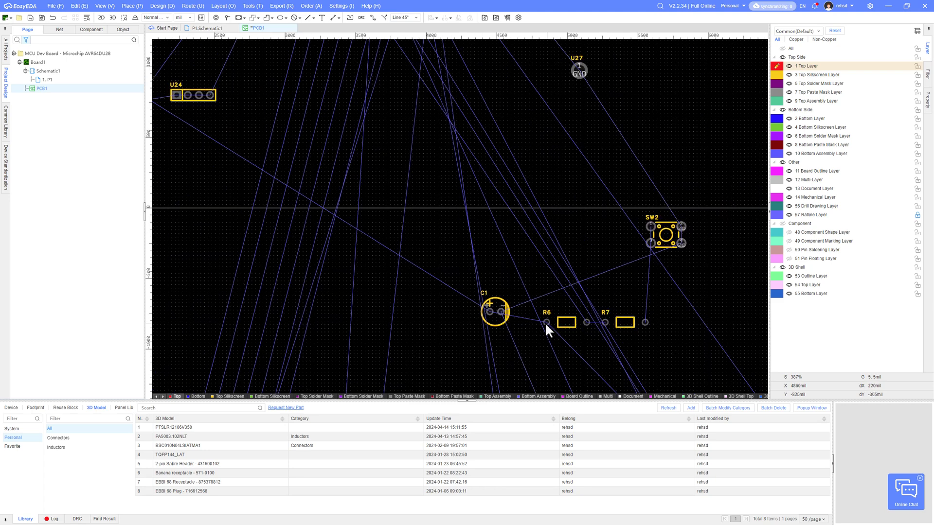
pyautogui.click(498, 318)
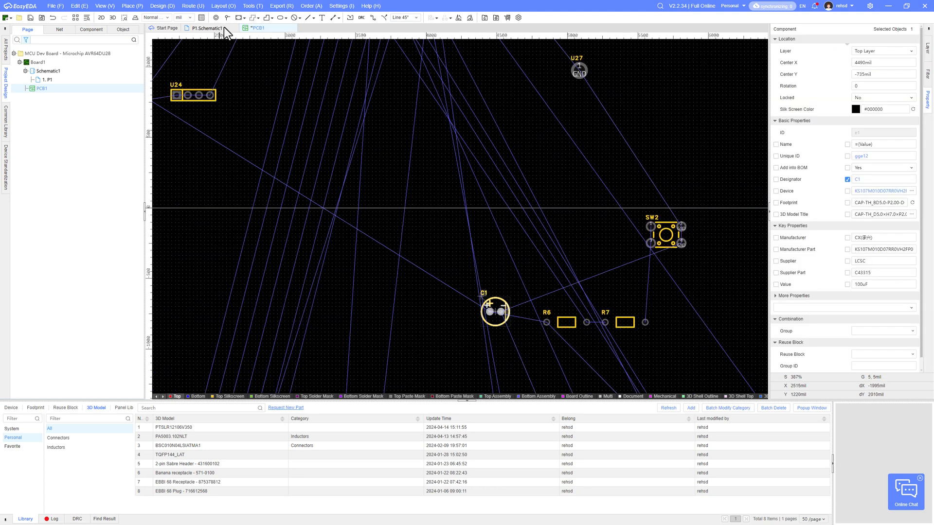
pyautogui.click(214, 29)
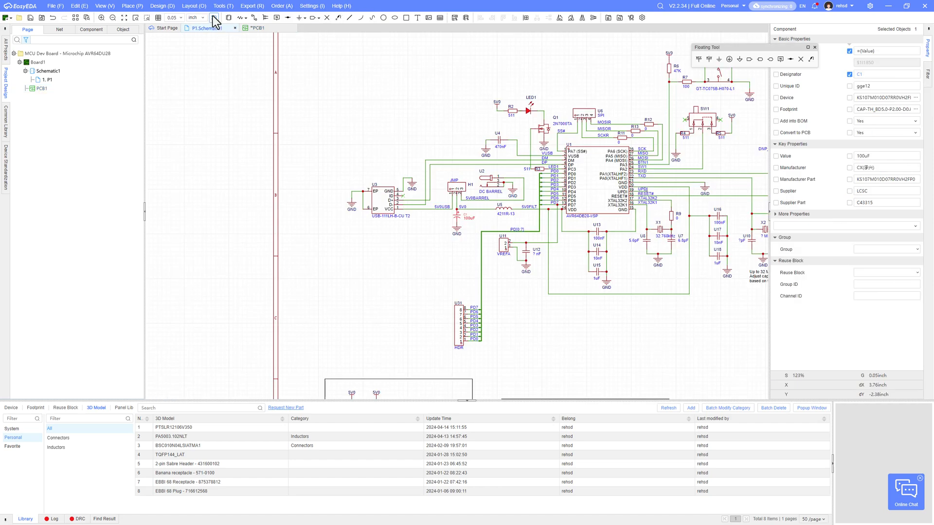
pyautogui.scroll(3, 373, 244)
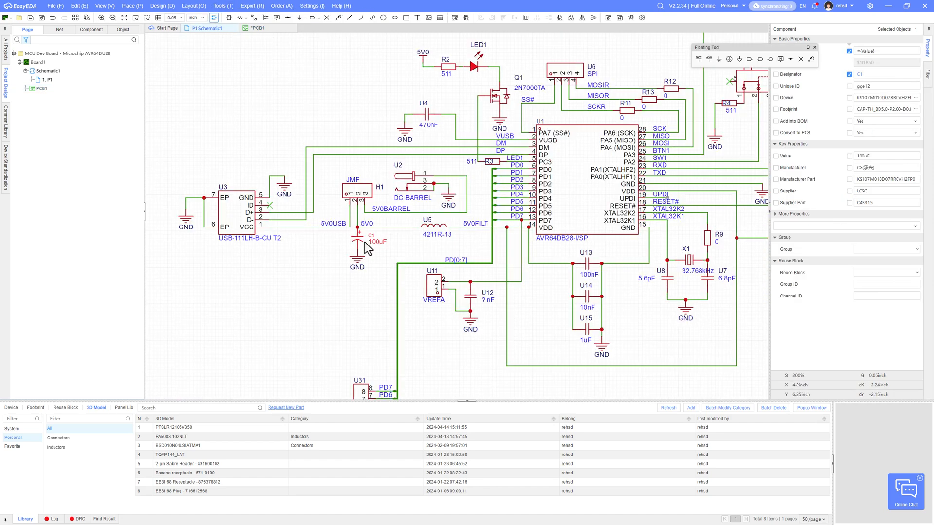
pyautogui.click(259, 28)
# Move C1 up near microcontroller U1, rotated to stand vertical.
pyautogui.scroll(-5, 448, 220)
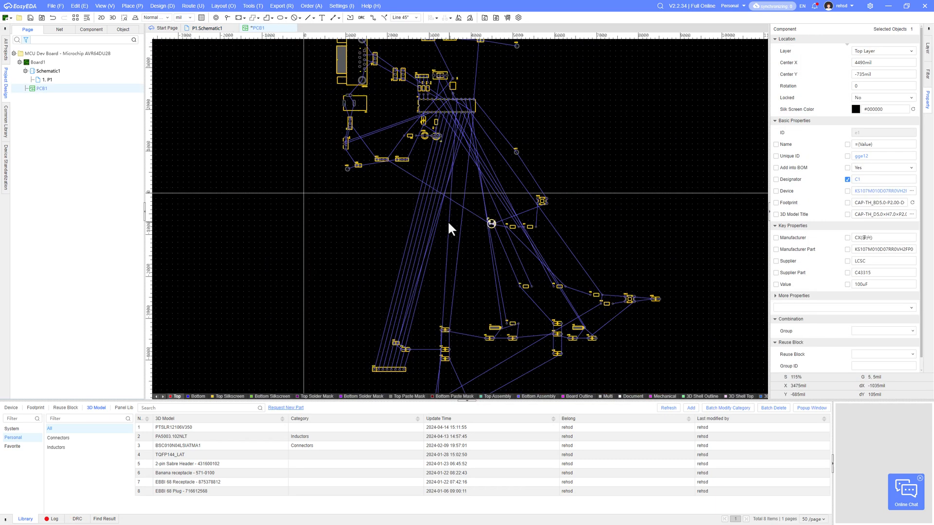
pyautogui.moveTo(492, 224); pyautogui.dragTo(366, 125)
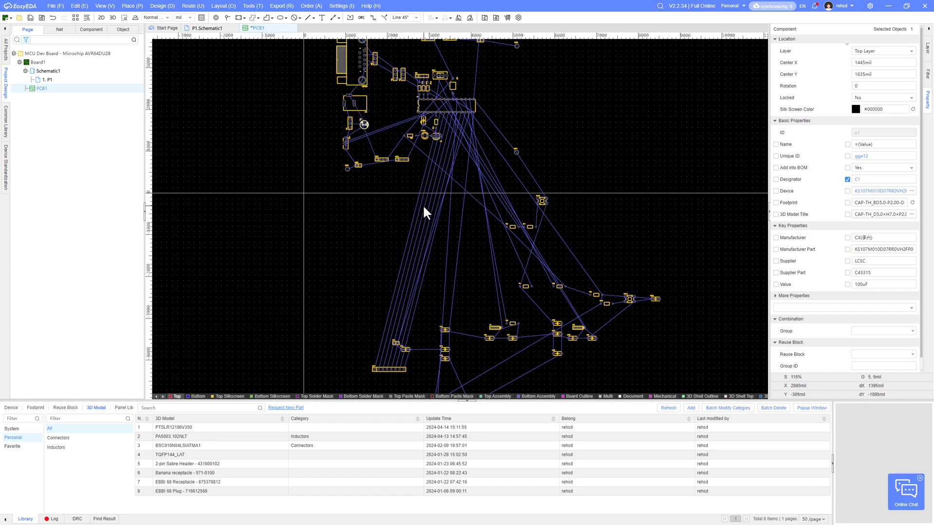
pyautogui.scroll(6, 346, 114)
pyautogui.press('space')
pyautogui.press('space')
pyautogui.press('space')
pyautogui.moveTo(568, 234); pyautogui.dragTo(544, 234)
pyautogui.scroll(-6, 375, 117)
pyautogui.scroll(3, 570, 224)
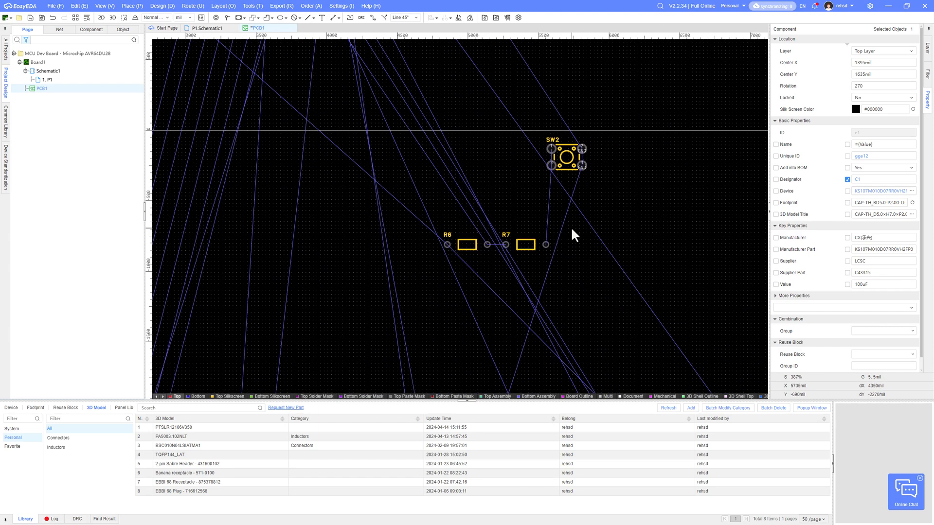
pyautogui.scroll(3, 520, 245)
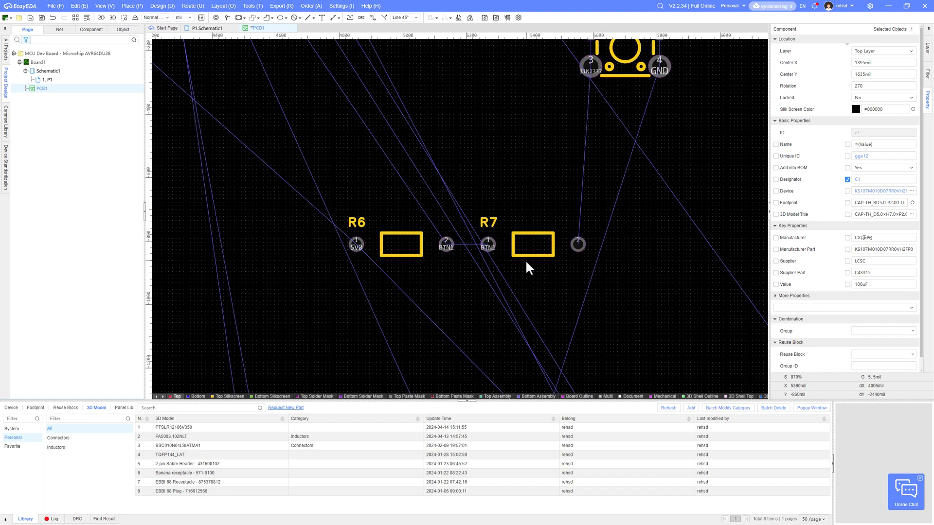
pyautogui.scroll(-6, 445, 244)
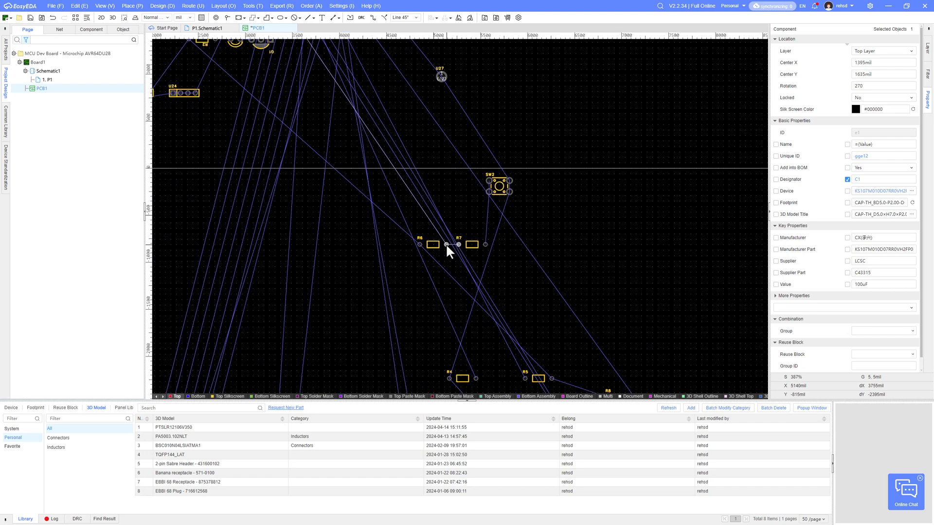
# Place SW2 above U1 with resistors R6 and R7 beside it.
pyautogui.moveTo(445, 243); pyautogui.dragTo(489, 307, button='right')
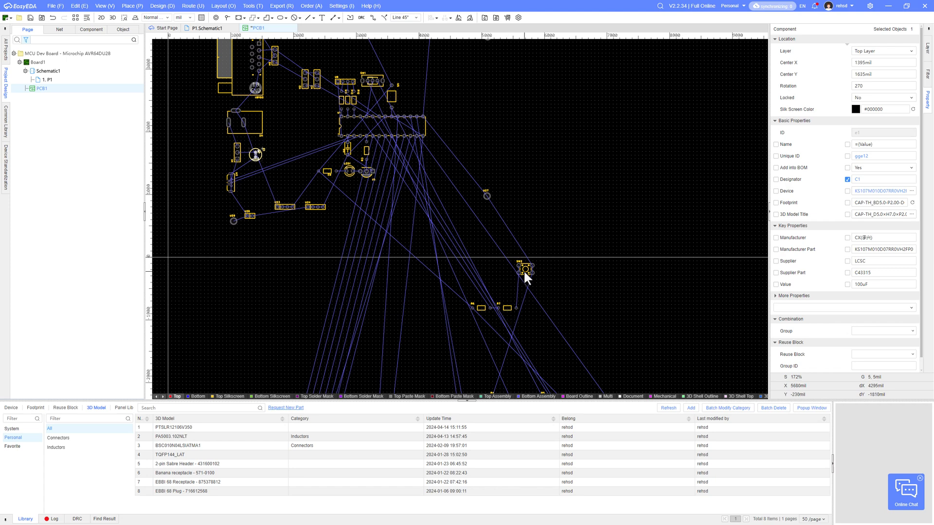
pyautogui.moveTo(523, 270); pyautogui.dragTo(405, 64)
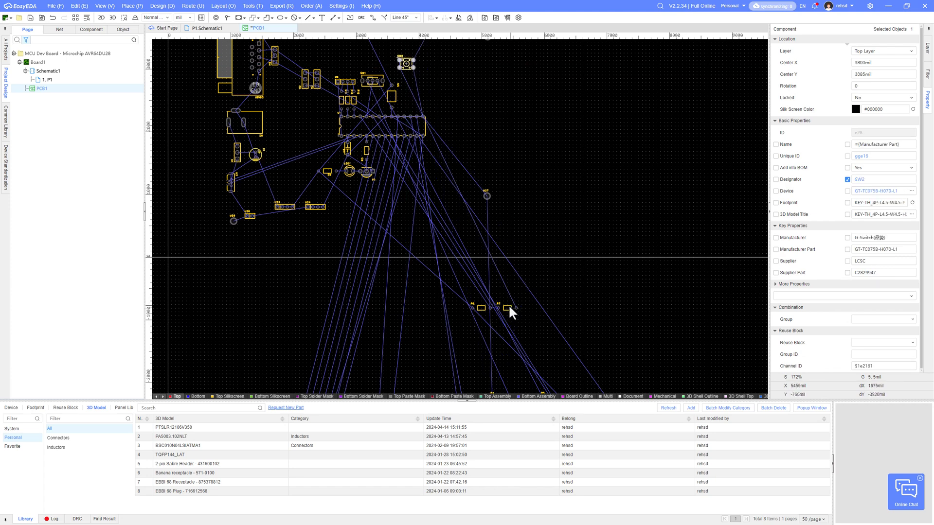
pyautogui.moveTo(522, 317); pyautogui.dragTo(404, 63)
pyautogui.moveTo(431, 97); pyautogui.dragTo(487, 188, button='right')
pyautogui.scroll(4, 473, 182)
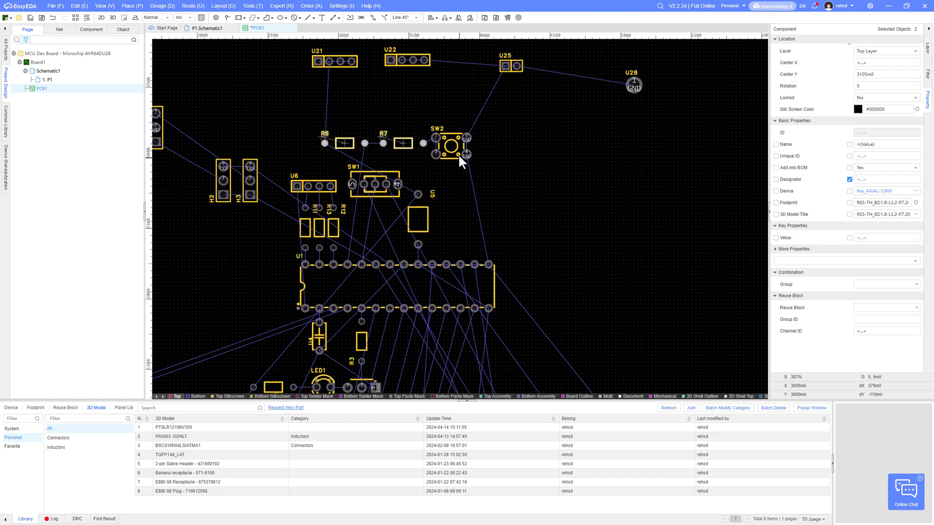
pyautogui.moveTo(451, 145); pyautogui.dragTo(481, 186)
# Stand R6 vertical at a new spot beside SW2.
pyautogui.scroll(2, 459, 186)
pyautogui.moveTo(295, 119); pyautogui.dragTo(399, 167)
pyautogui.press('space')
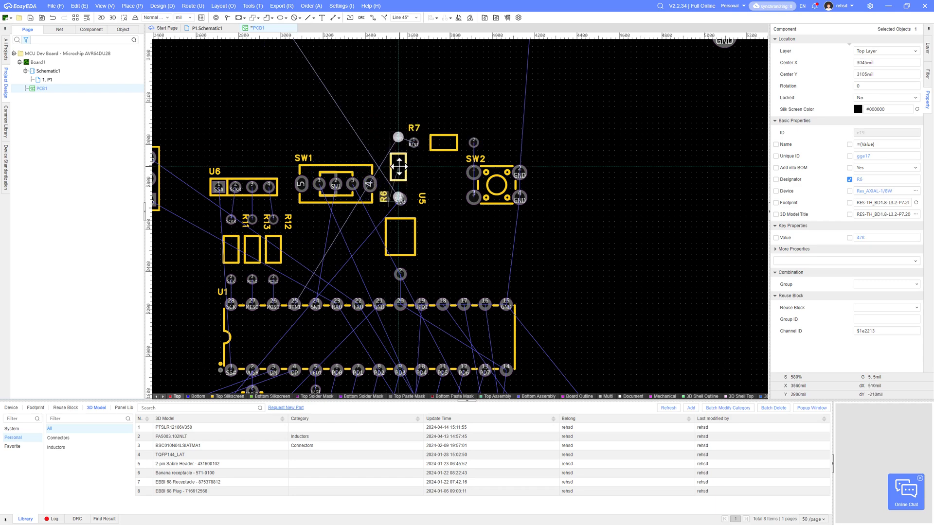
pyautogui.click(399, 166)
pyautogui.click(496, 184)
# Move header U31 up just below the microcontroller.
pyautogui.scroll(-8, 459, 292)
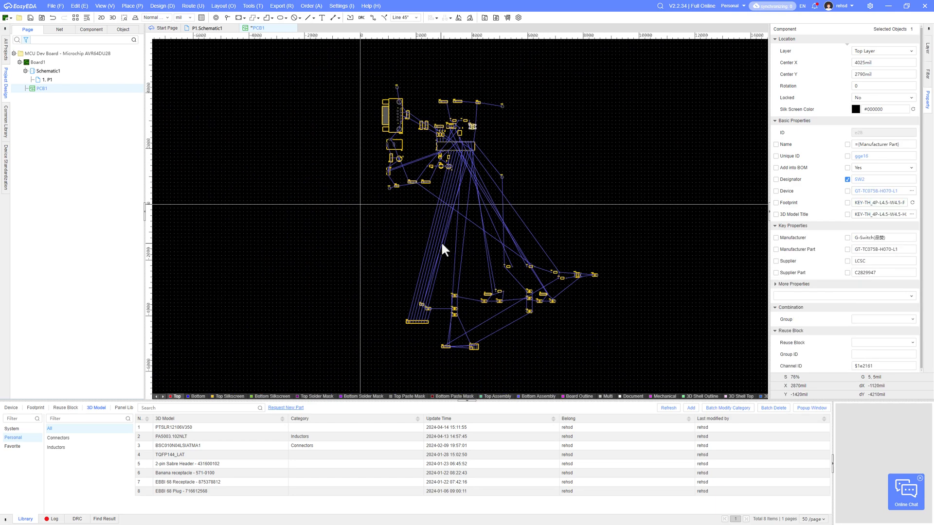
pyautogui.moveTo(421, 318); pyautogui.dragTo(469, 178)
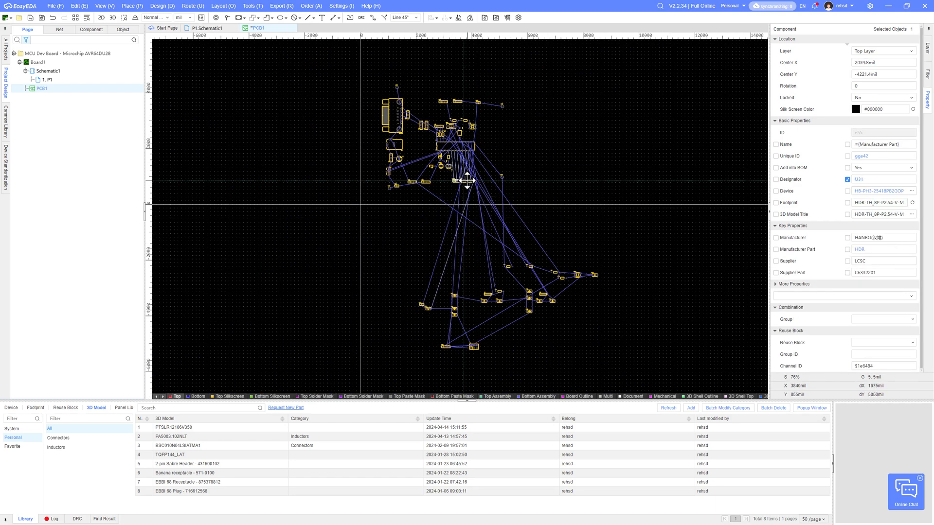
pyautogui.scroll(5, 460, 165)
pyautogui.moveTo(459, 221)
pyautogui.mouseDown()
pyautogui.moveTo(437, 217)
pyautogui.moveTo(467, 224)
pyautogui.mouseUp()
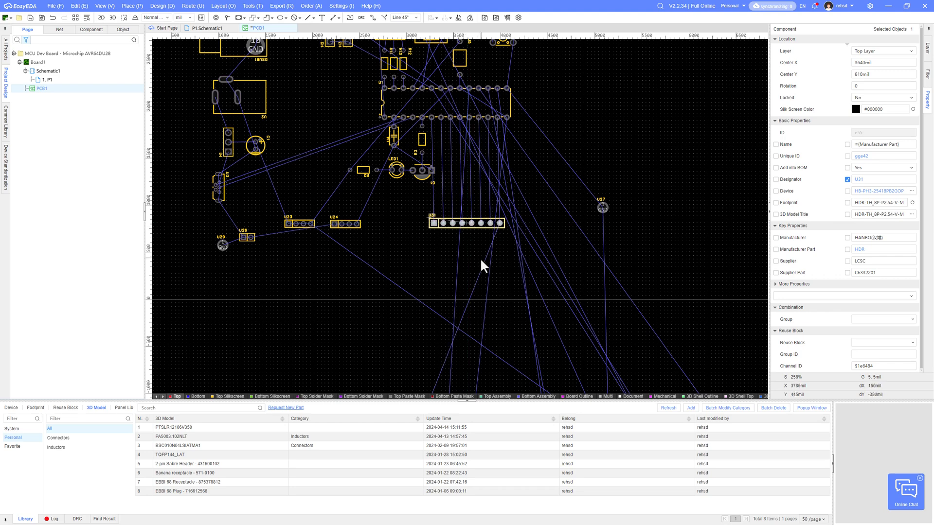
# Bring headers H4 and U19 together up near the microcontroller.
pyautogui.scroll(-2, 480, 260)
pyautogui.scroll(-2, 489, 303)
pyautogui.moveTo(490, 304); pyautogui.dragTo(440, 180, button='right')
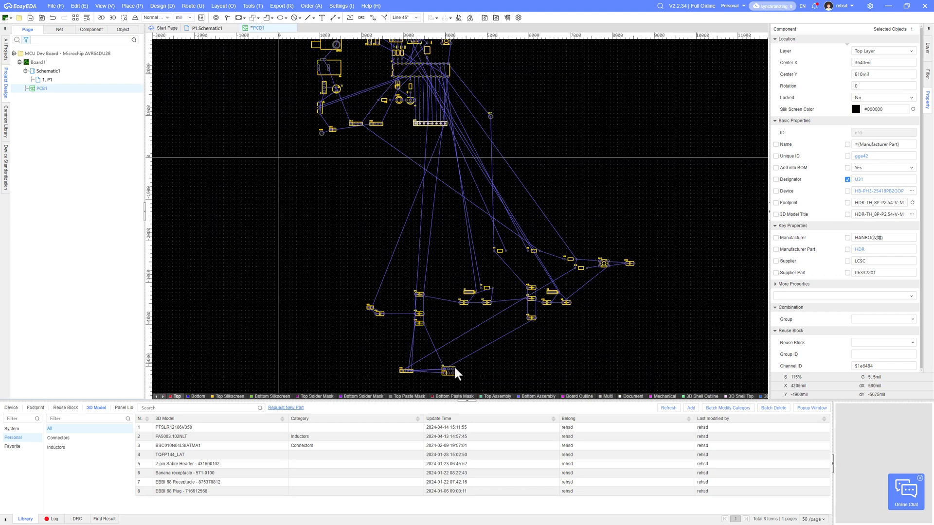
pyautogui.moveTo(449, 371)
pyautogui.mouseDown()
pyautogui.moveTo(483, 351)
pyautogui.moveTo(442, 365)
pyautogui.mouseUp()
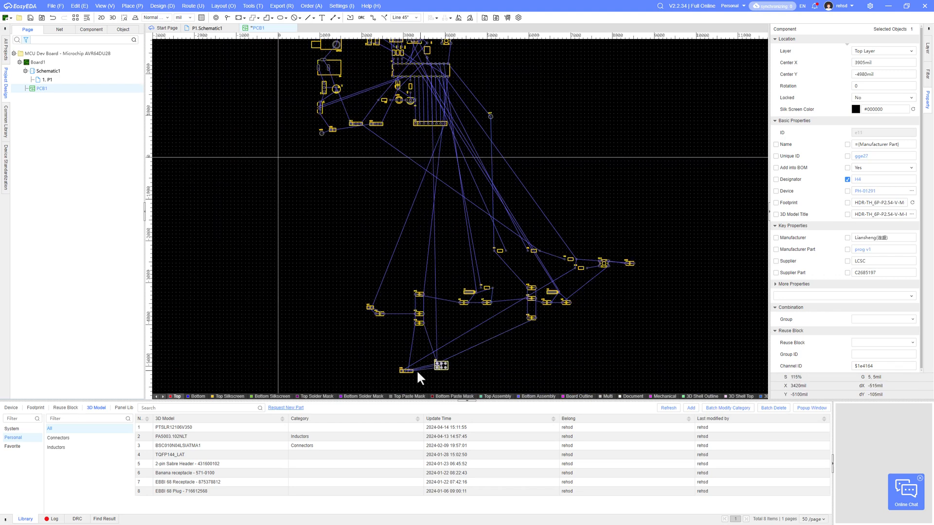
pyautogui.scroll(8, 414, 370)
pyautogui.moveTo(386, 375); pyautogui.dragTo(445, 342)
pyautogui.moveTo(382, 284); pyautogui.dragTo(622, 381)
pyautogui.scroll(-8, 594, 354)
pyautogui.moveTo(587, 353); pyautogui.dragTo(573, 154)
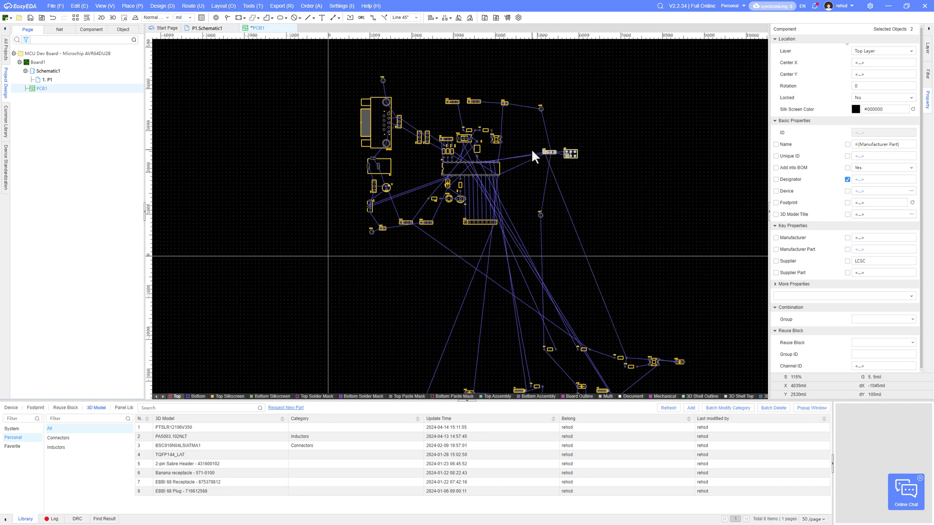
pyautogui.scroll(8, 532, 152)
pyautogui.click(572, 215)
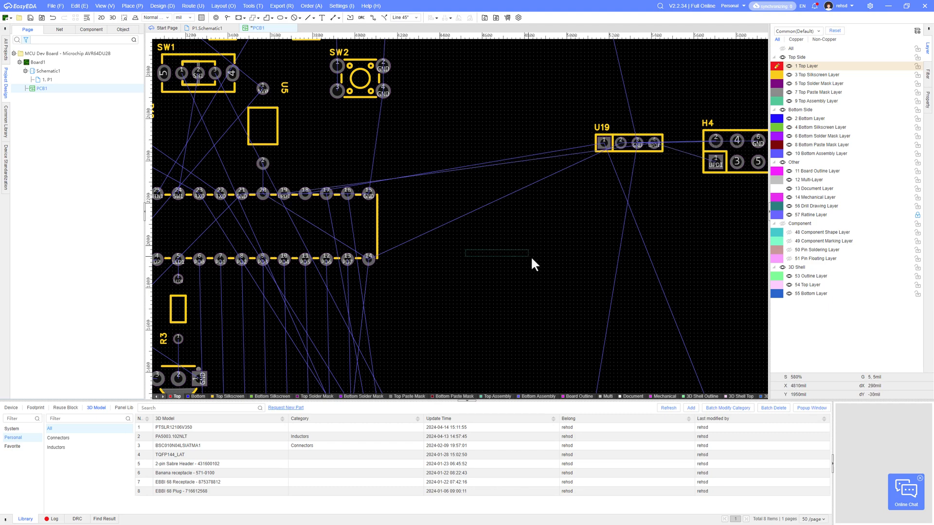
# Shift U19 slightly left and rotate it to stand vertical.
pyautogui.scroll(-4, 521, 270)
pyautogui.moveTo(511, 273); pyautogui.dragTo(567, 248, button='right')
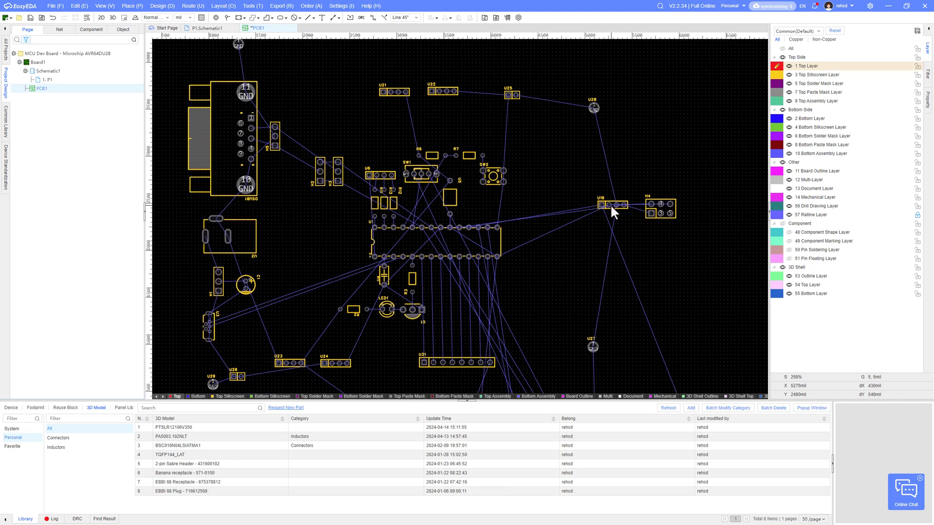
pyautogui.moveTo(610, 203); pyautogui.dragTo(553, 213)
pyautogui.press('space')
pyautogui.scroll(3, 553, 216)
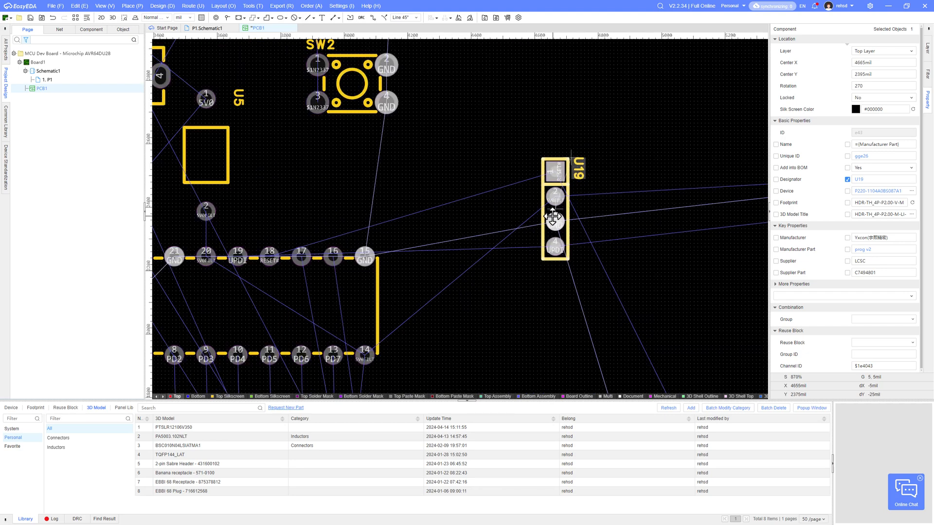
pyautogui.press('space')
pyautogui.press('space')
pyautogui.moveTo(530, 327); pyautogui.dragTo(540, 311, button='right')
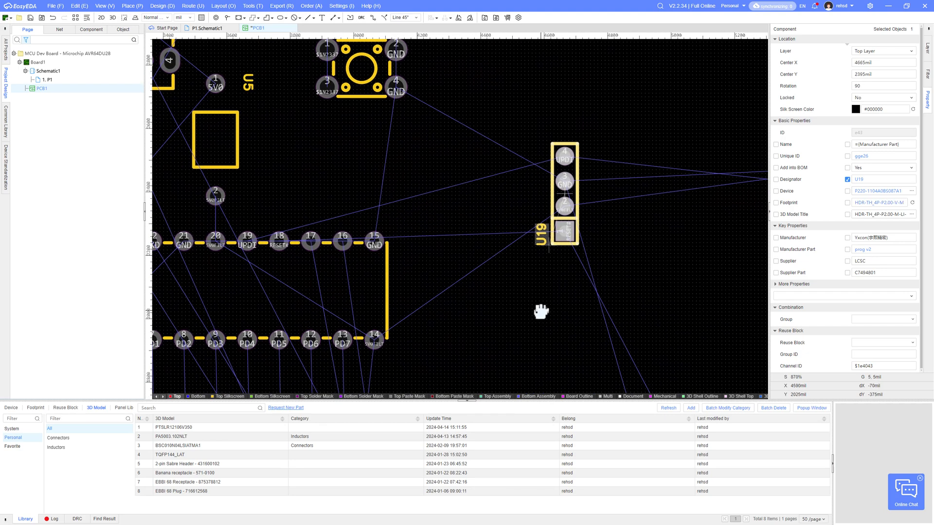
pyautogui.click(542, 288)
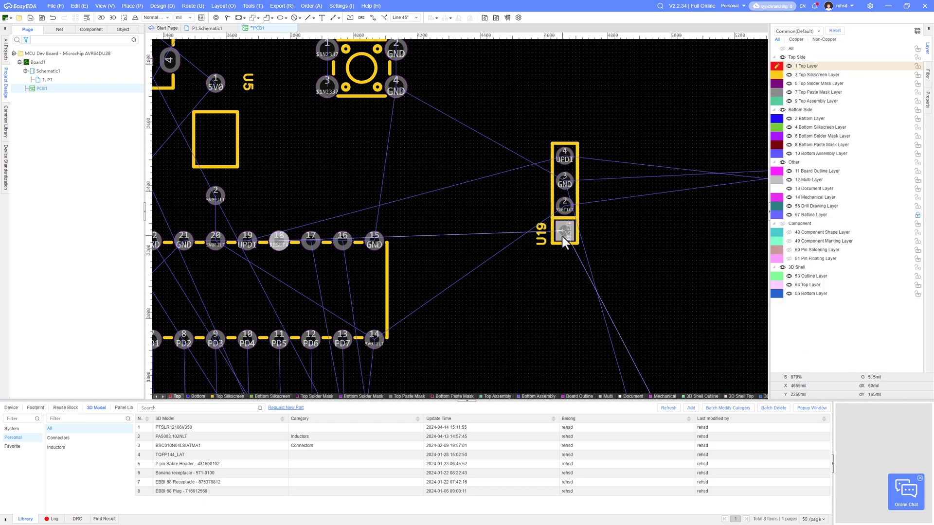
# Turn H4 vertical and arrange it with U19 on U1's right side.
pyautogui.moveTo(564, 180); pyautogui.dragTo(536, 207)
pyautogui.scroll(-2, 624, 264)
pyautogui.moveTo(624, 265); pyautogui.dragTo(549, 260, button='right')
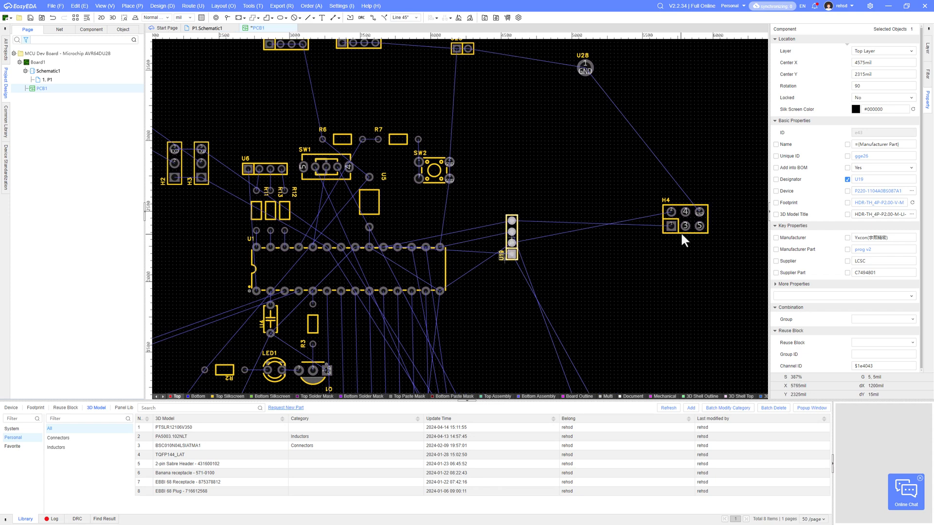
pyautogui.moveTo(671, 223); pyautogui.dragTo(506, 150)
pyautogui.press('space')
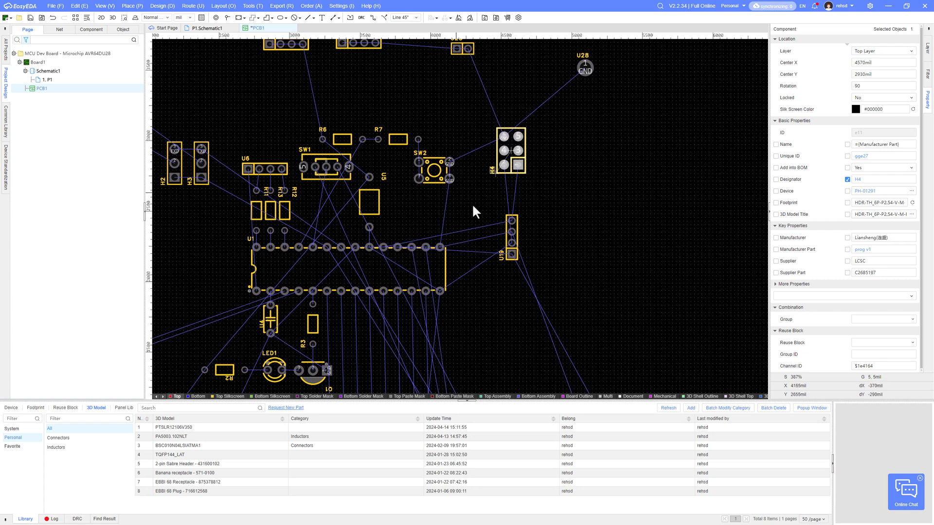
pyautogui.moveTo(512, 242); pyautogui.dragTo(515, 336)
pyautogui.moveTo(504, 150); pyautogui.dragTo(518, 194)
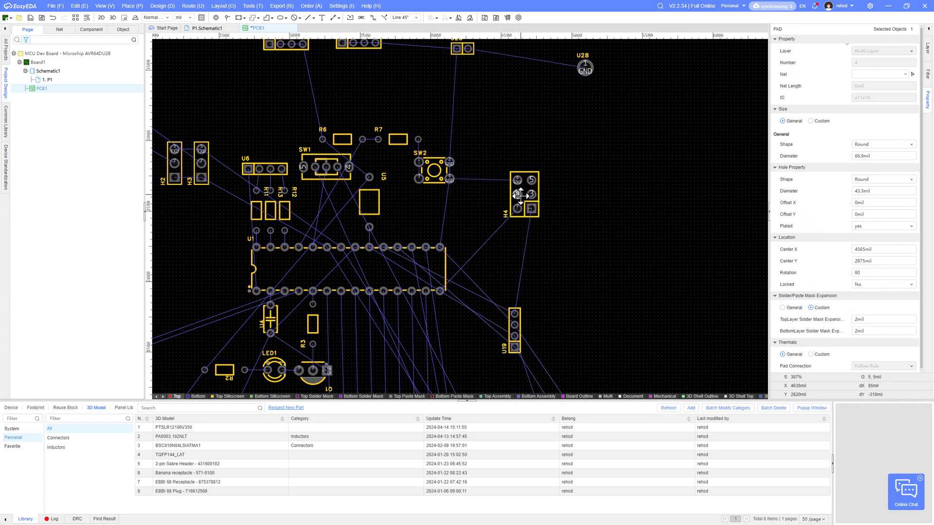
pyautogui.moveTo(520, 333); pyautogui.dragTo(527, 275)
pyautogui.scroll(-2, 559, 311)
# Cluster R10, R8 and U20 around SW3 and move that group up toward the board top.
pyautogui.moveTo(577, 359); pyautogui.dragTo(549, 177, button='right')
pyautogui.scroll(-1, 559, 262)
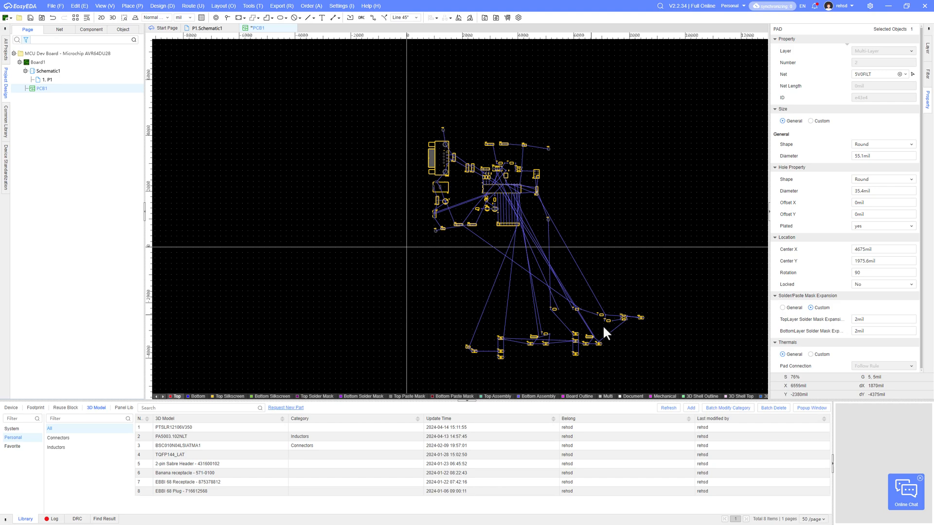
pyautogui.scroll(3, 623, 267)
pyautogui.scroll(3, 627, 268)
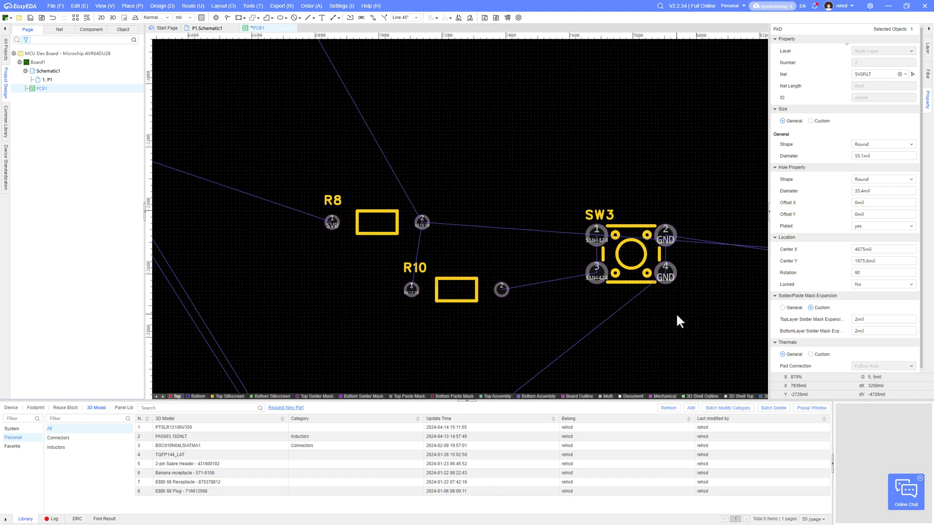
pyautogui.moveTo(678, 319); pyautogui.dragTo(533, 323, button='right')
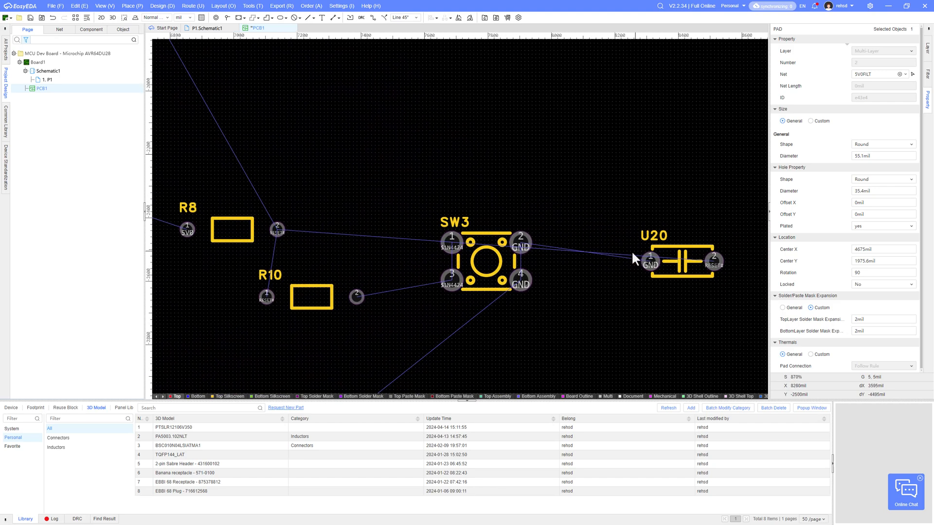
pyautogui.moveTo(681, 263); pyautogui.dragTo(624, 264)
pyautogui.moveTo(326, 295); pyautogui.dragTo(393, 277)
pyautogui.moveTo(229, 227); pyautogui.dragTo(357, 212)
pyautogui.scroll(-5, 355, 234)
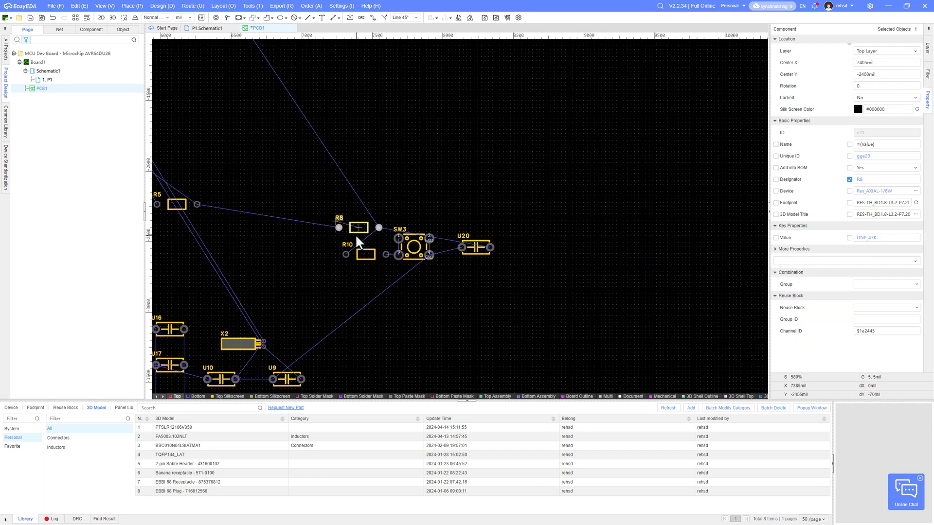
pyautogui.moveTo(309, 256); pyautogui.dragTo(438, 310, button='right')
pyautogui.scroll(-4, 460, 296)
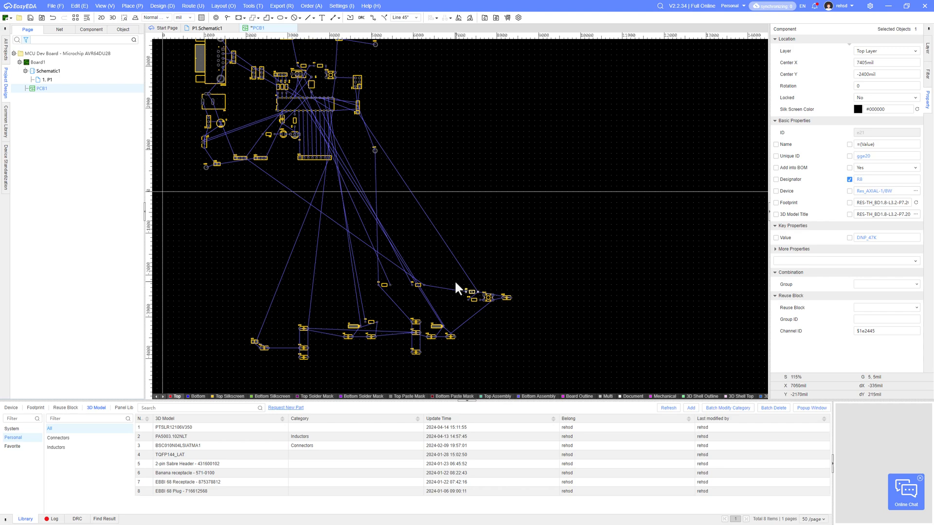
pyautogui.moveTo(455, 280); pyautogui.dragTo(554, 314)
pyautogui.moveTo(490, 297); pyautogui.dragTo(418, 99)
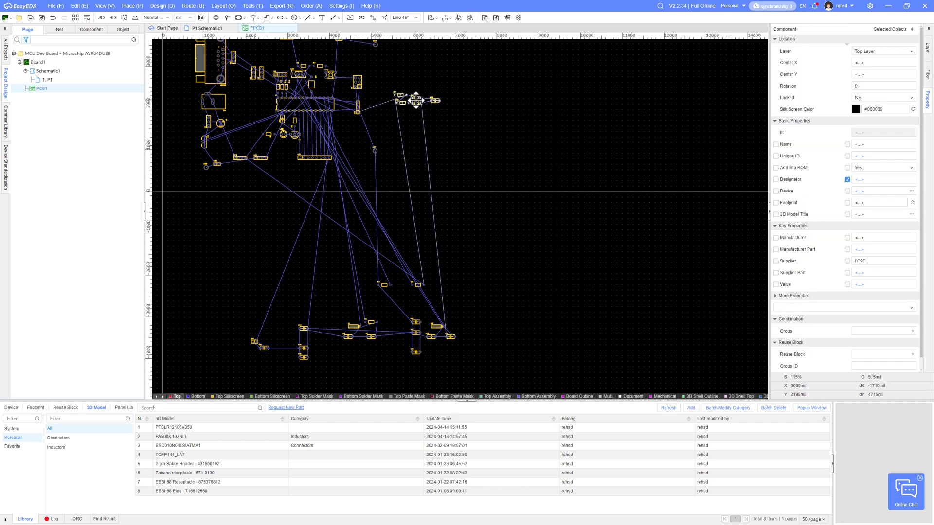
# Move resistor R10 up close to U19.
pyautogui.scroll(4, 438, 160)
pyautogui.scroll(4, 384, 162)
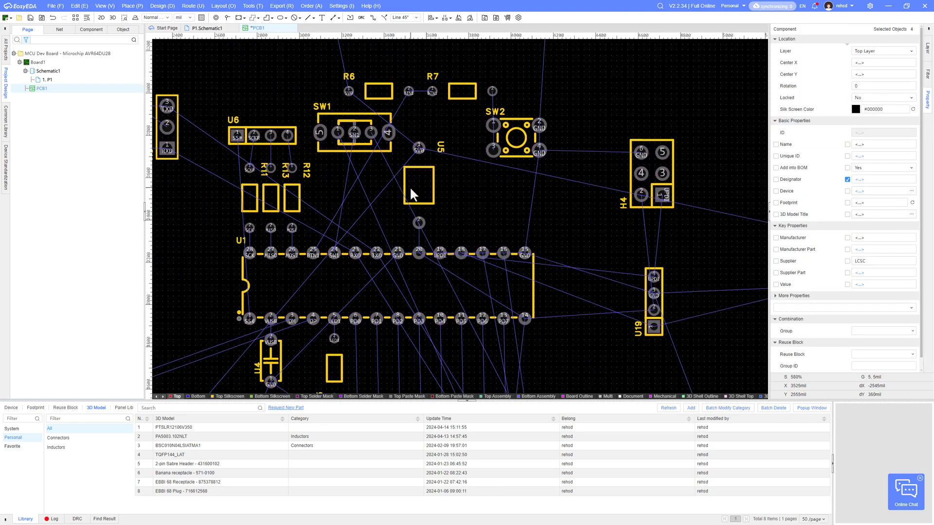
pyautogui.click(568, 232)
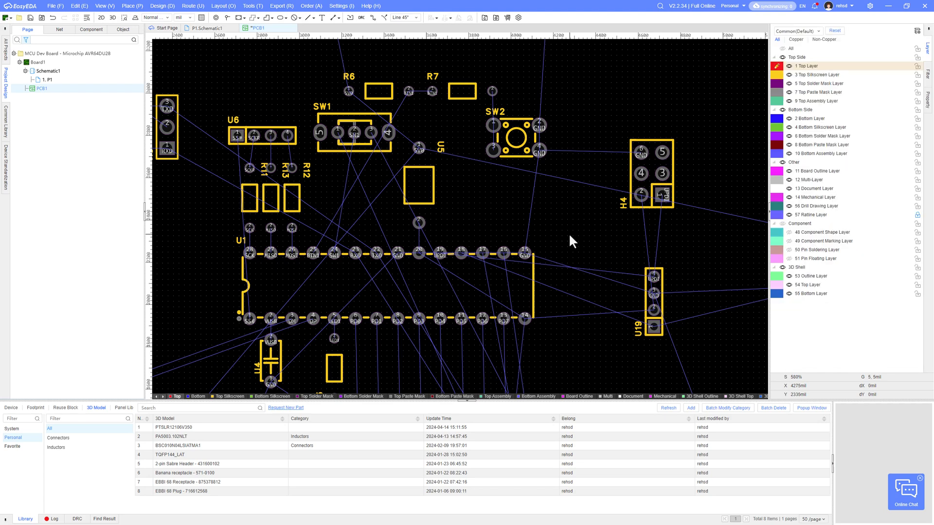
pyautogui.moveTo(568, 233); pyautogui.dragTo(406, 213, button='right')
pyautogui.moveTo(651, 250); pyautogui.dragTo(557, 245, button='right')
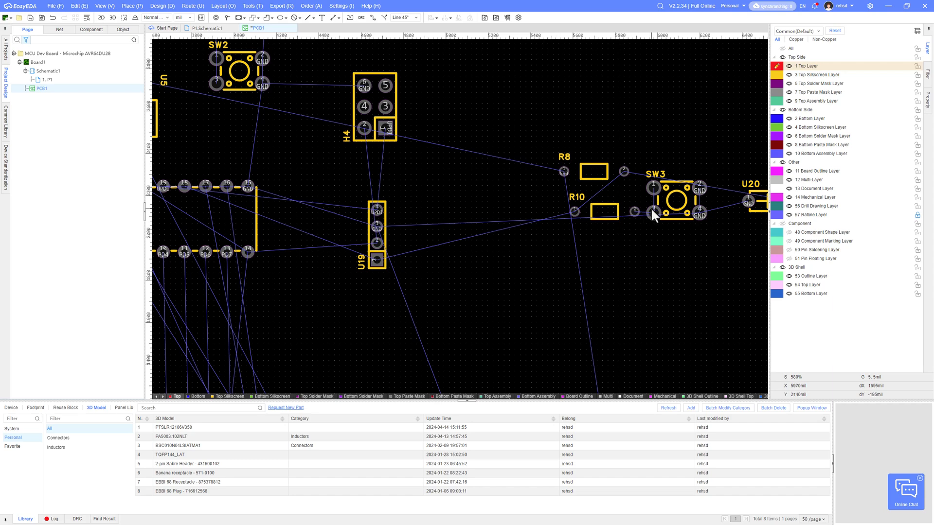
pyautogui.scroll(3, 580, 212)
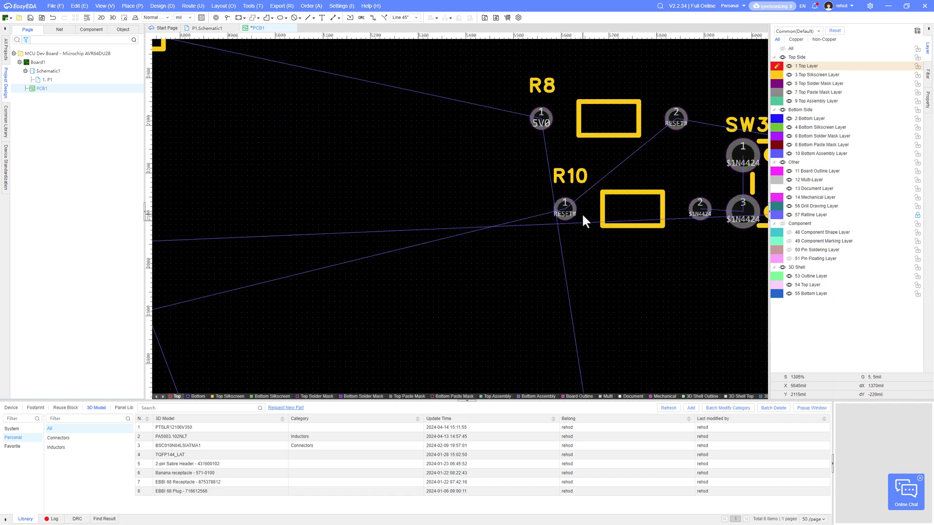
pyautogui.scroll(-5, 567, 214)
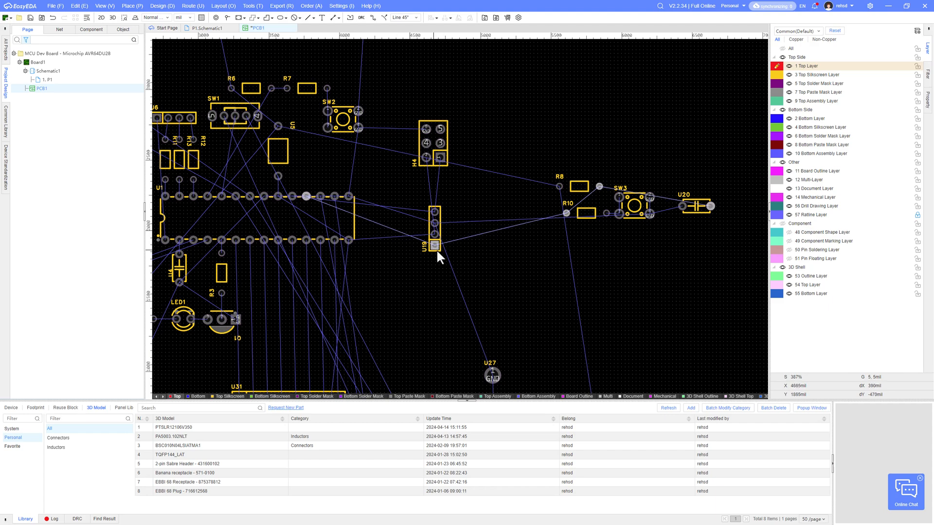
pyautogui.moveTo(511, 274); pyautogui.dragTo(552, 219, button='right')
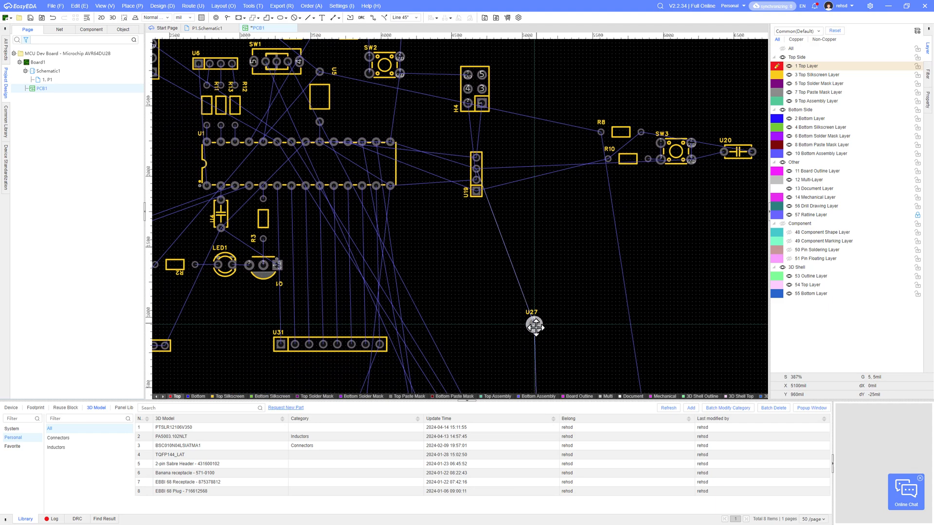
pyautogui.moveTo(627, 159); pyautogui.dragTo(487, 234)
pyautogui.scroll(2, 487, 233)
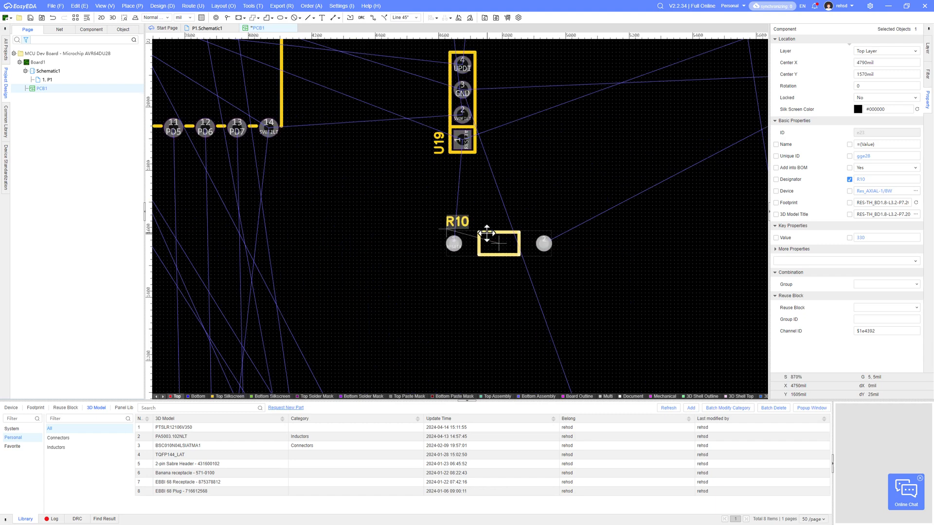
pyautogui.click(474, 283)
# Set R8 beside R10 just below U19, rotating the resistor to match.
pyautogui.click(496, 249)
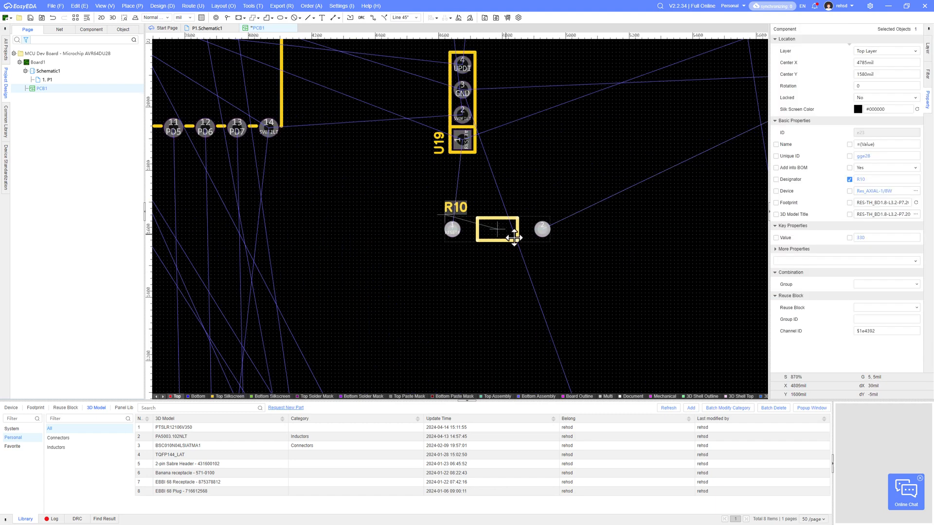
pyautogui.scroll(-3, 525, 239)
pyautogui.moveTo(603, 176); pyautogui.dragTo(567, 250)
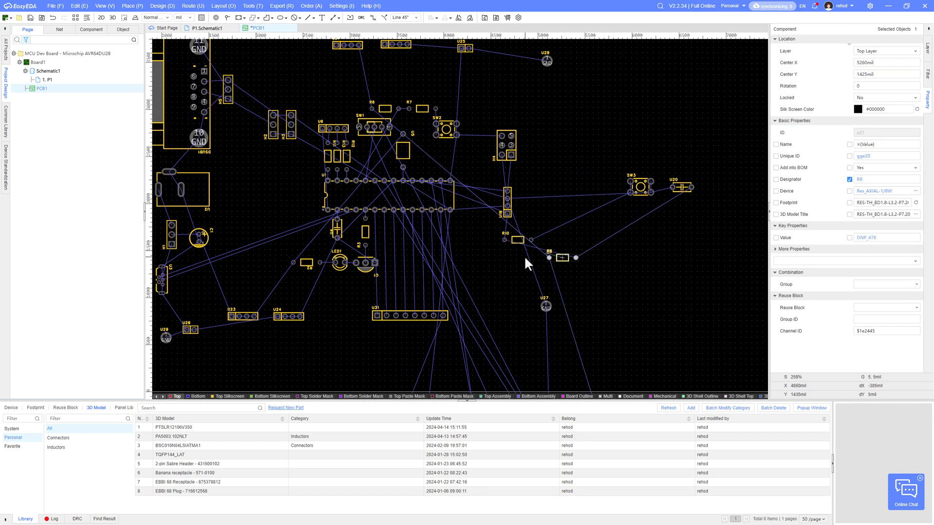
pyautogui.scroll(4, 524, 255)
pyautogui.moveTo(492, 178); pyautogui.dragTo(444, 245)
pyautogui.moveTo(703, 267); pyautogui.dragTo(542, 242)
pyautogui.press('space')
pyautogui.press('space')
pyautogui.press('space')
pyautogui.press('space')
pyautogui.moveTo(440, 255); pyautogui.dragTo(443, 323)
pyautogui.scroll(-2, 346, 227)
pyautogui.moveTo(390, 265); pyautogui.dragTo(382, 292)
pyautogui.moveTo(441, 233); pyautogui.dragTo(377, 217)
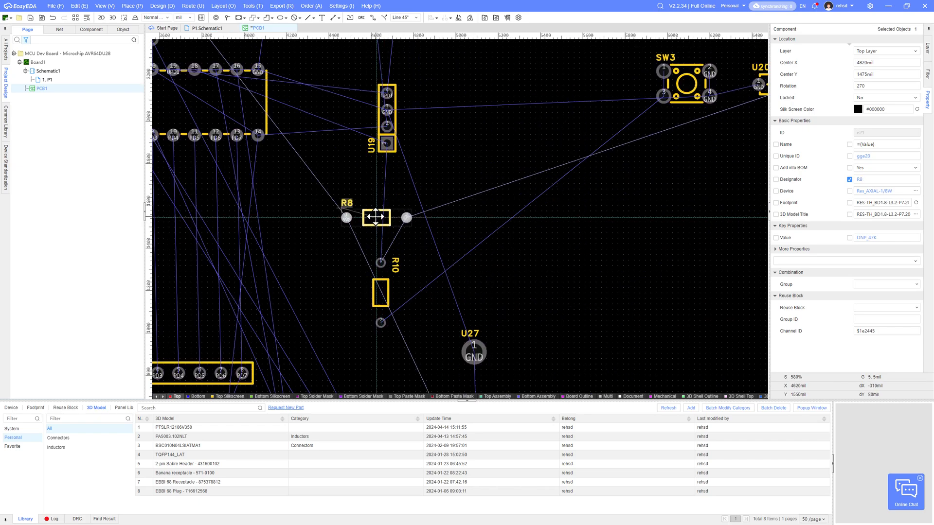
pyautogui.scroll(3, 370, 276)
# Place switch SW3 directly beneath R8 and R10 and nudge it into alignment.
pyautogui.moveTo(410, 330); pyautogui.dragTo(398, 167)
pyautogui.scroll(-4, 377, 300)
pyautogui.moveTo(586, 166); pyautogui.dragTo(384, 306)
pyautogui.scroll(3, 383, 307)
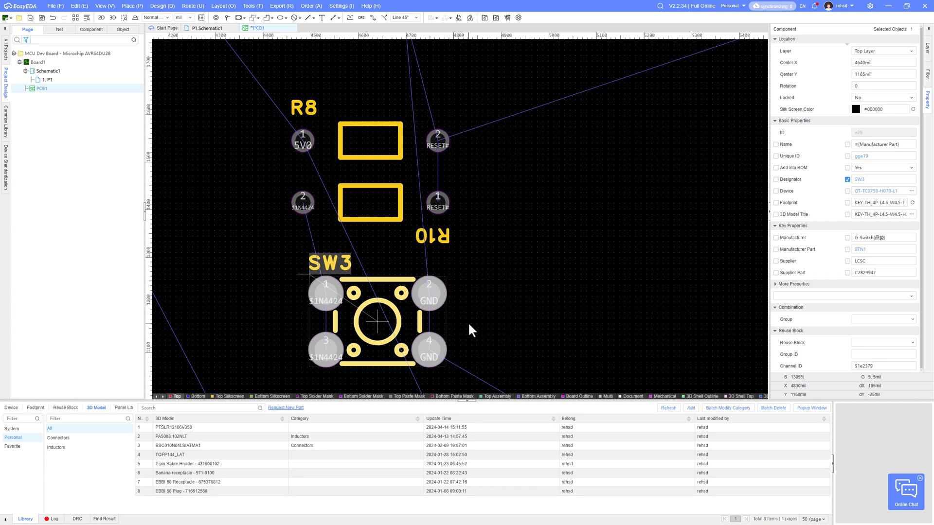
pyautogui.click(519, 285)
pyautogui.moveTo(519, 285); pyautogui.dragTo(553, 244, button='right')
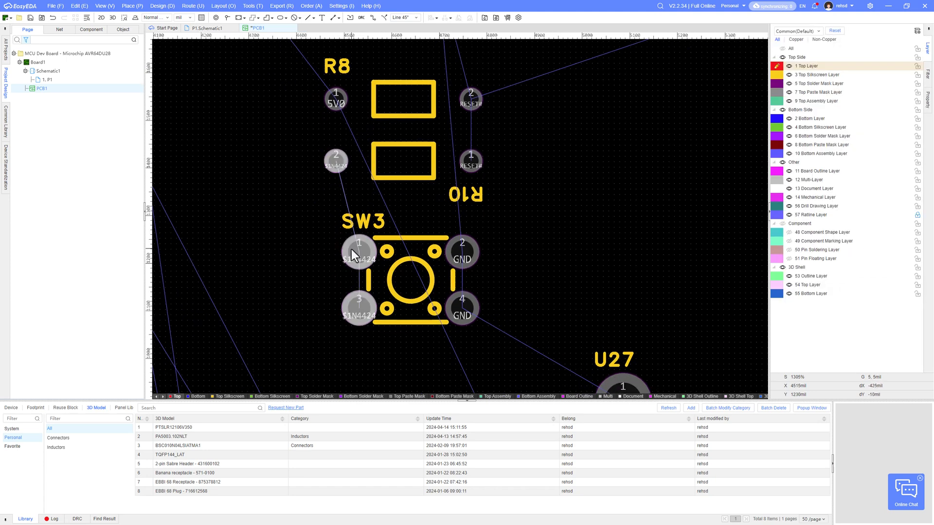
pyautogui.moveTo(404, 280); pyautogui.dragTo(404, 281)
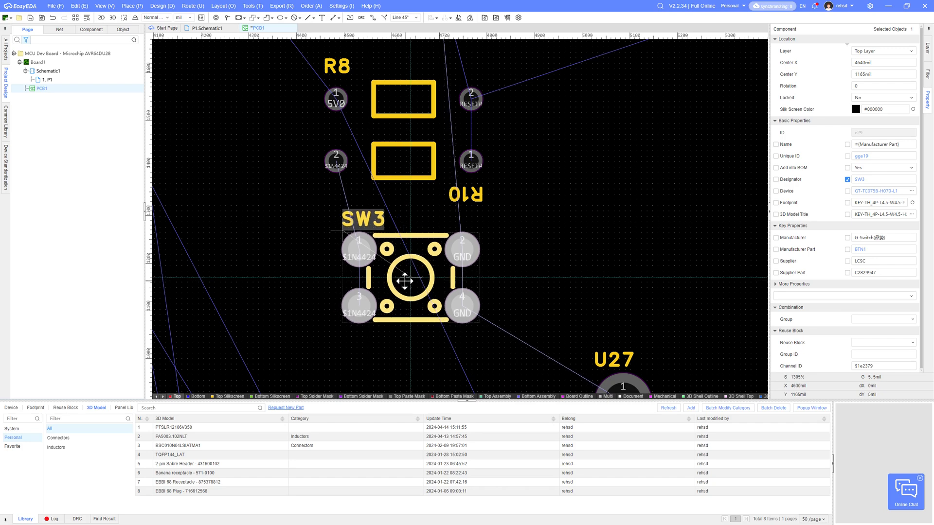
pyautogui.scroll(-5, 606, 236)
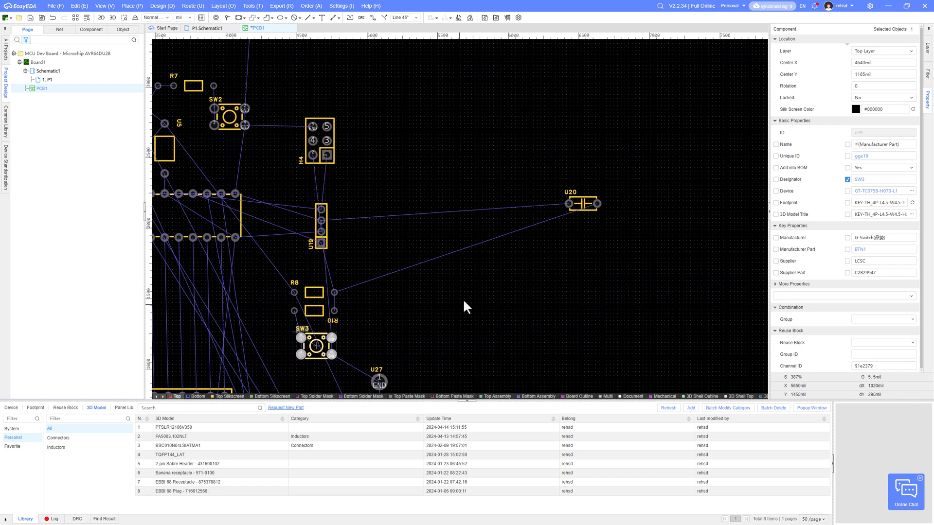
# Move U20 toward U19 and cross-probe it with Shift+X to check its schematic connections.
pyautogui.moveTo(584, 207); pyautogui.dragTo(399, 267)
pyautogui.scroll(3, 399, 267)
pyautogui.hotkey('shift', 'x')
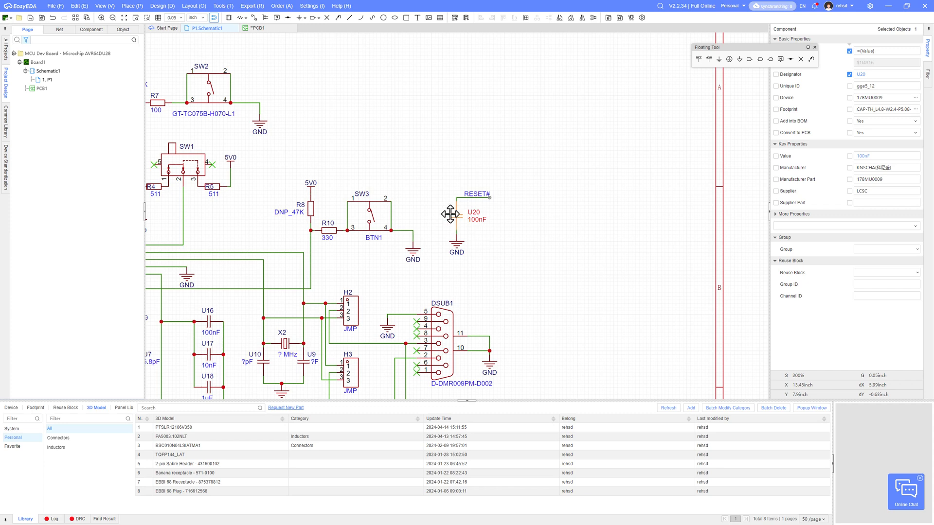
pyautogui.click(262, 28)
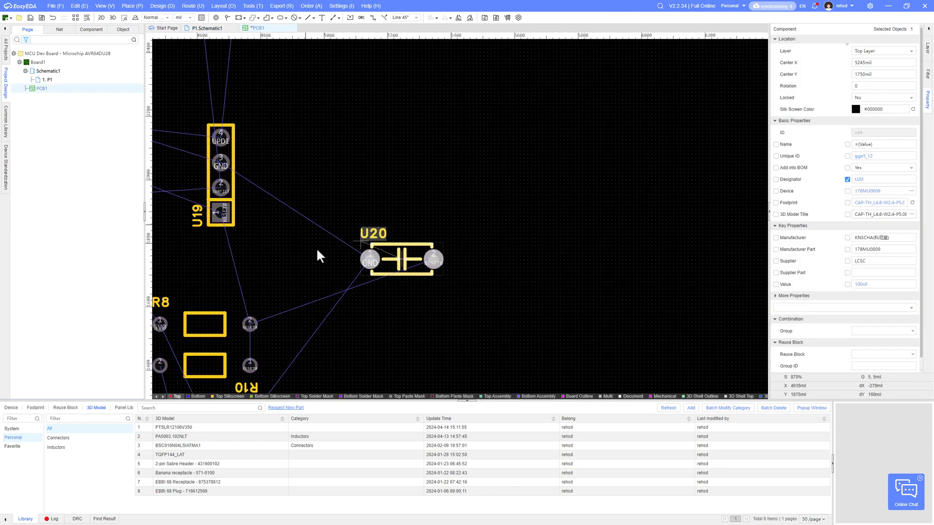
pyautogui.moveTo(317, 254); pyautogui.dragTo(581, 270, button='right')
pyautogui.click(490, 228)
pyautogui.scroll(-2, 490, 228)
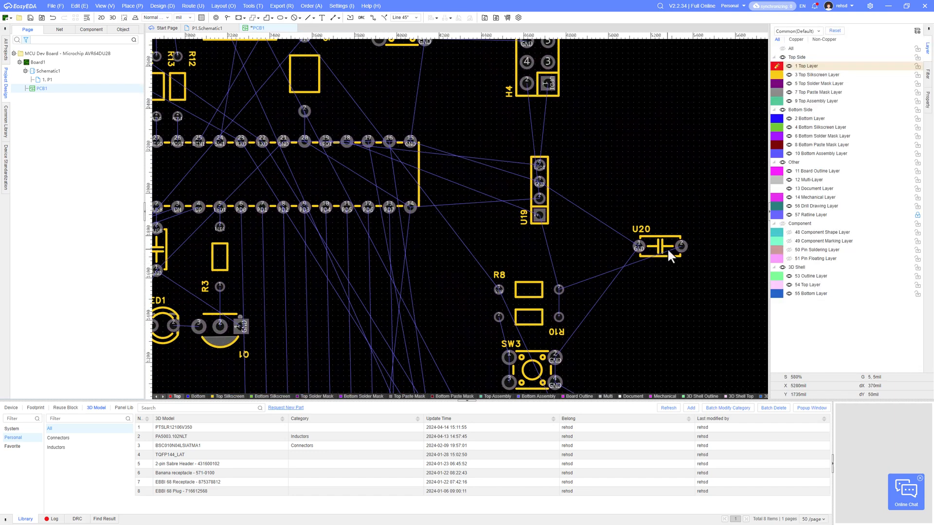
# Place 100nF capacitor U20 horizontally just above U1, beside its RESET pin 18.
pyautogui.moveTo(652, 252); pyautogui.dragTo(626, 307)
pyautogui.moveTo(625, 346); pyautogui.dragTo(594, 287, button='right')
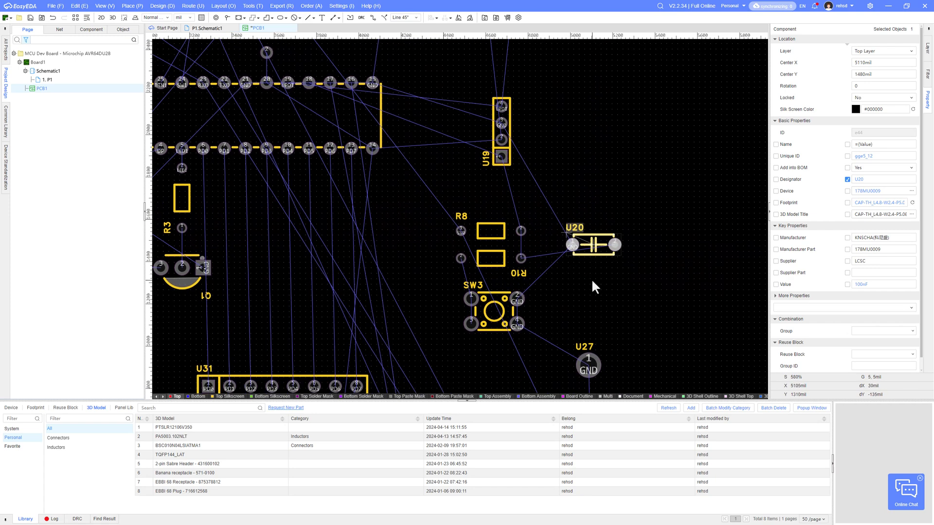
pyautogui.press('space')
pyautogui.click(600, 253)
pyautogui.moveTo(599, 254); pyautogui.dragTo(424, 186)
pyautogui.moveTo(424, 187); pyautogui.dragTo(544, 328, button='right')
pyautogui.moveTo(543, 329); pyautogui.dragTo(538, 215)
pyautogui.scroll(8, 428, 224)
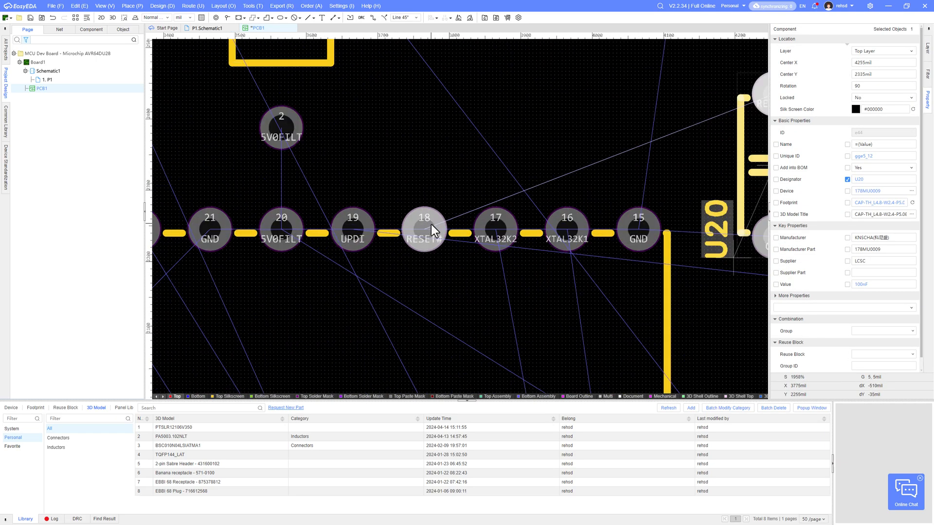
pyautogui.scroll(-6, 439, 250)
pyautogui.moveTo(589, 226); pyautogui.dragTo(481, 189)
pyautogui.press('space')
pyautogui.scroll(-2, 591, 265)
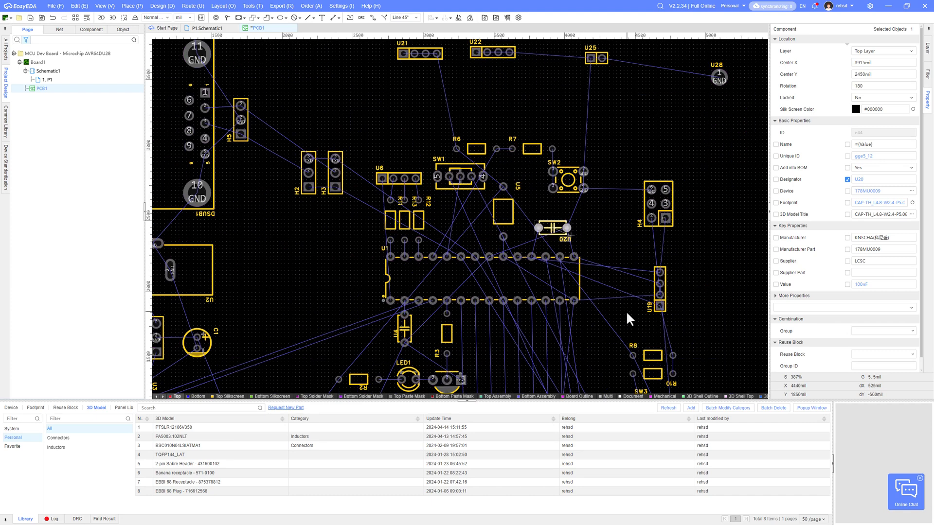
pyautogui.moveTo(626, 311); pyautogui.dragTo(561, 168, button='right')
pyautogui.scroll(-2, 516, 287)
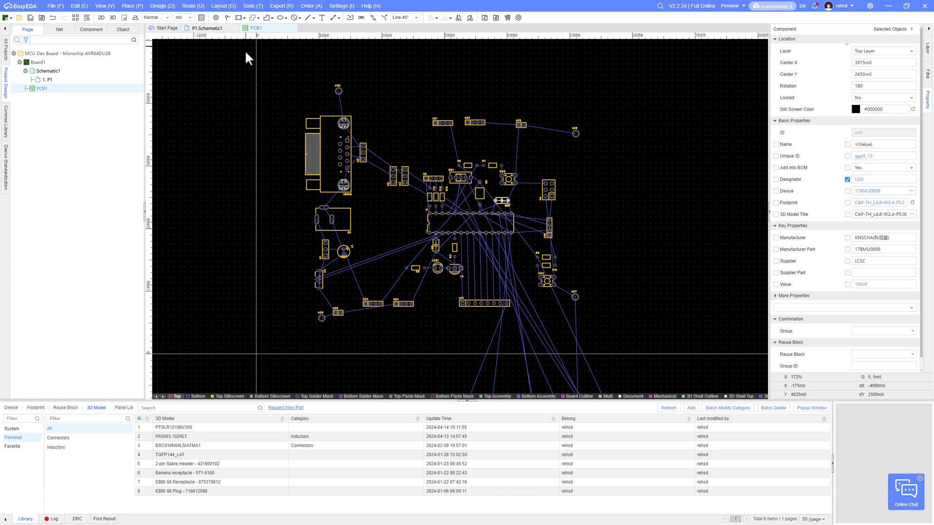
# Zoom and pan around connector DSUB1 and barrel jack U2 to inspect their placement.
pyautogui.scroll(3, 327, 223)
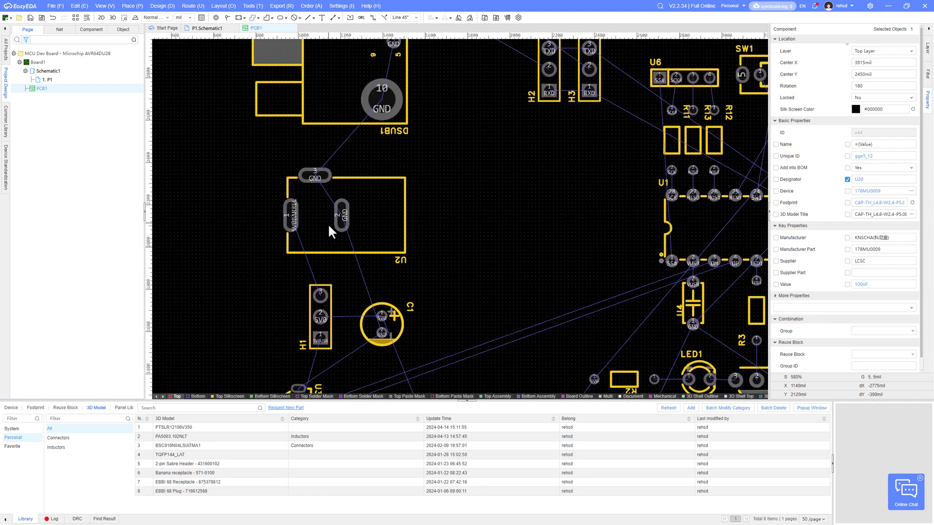
pyautogui.moveTo(355, 192); pyautogui.dragTo(352, 292, button='right')
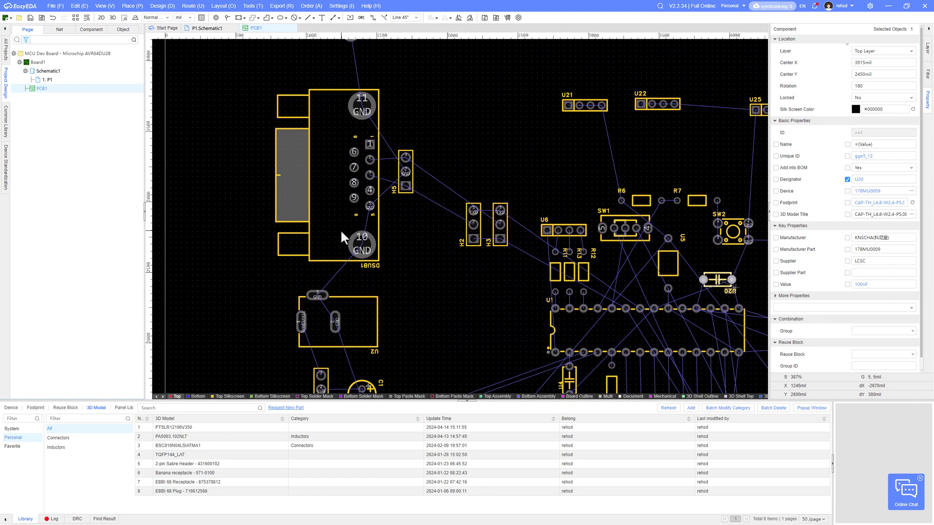
pyautogui.scroll(4, 359, 250)
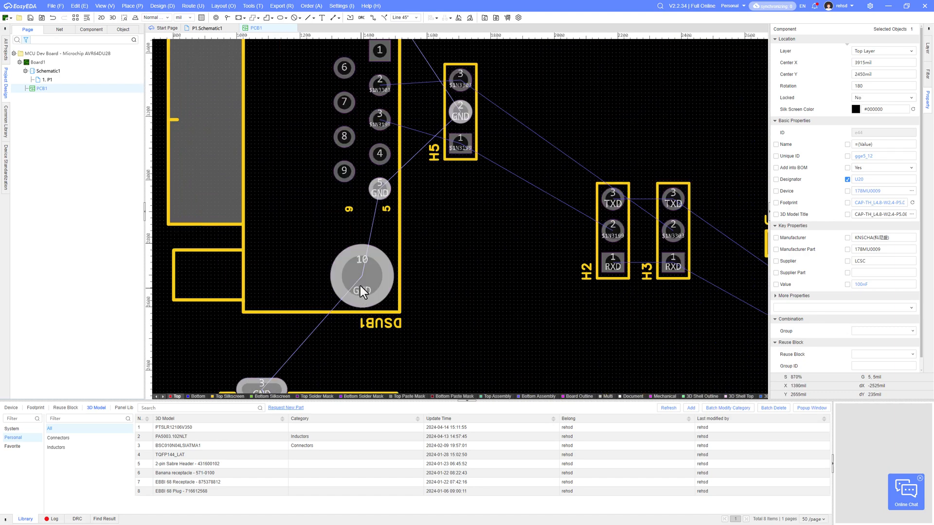
pyautogui.scroll(-4, 360, 287)
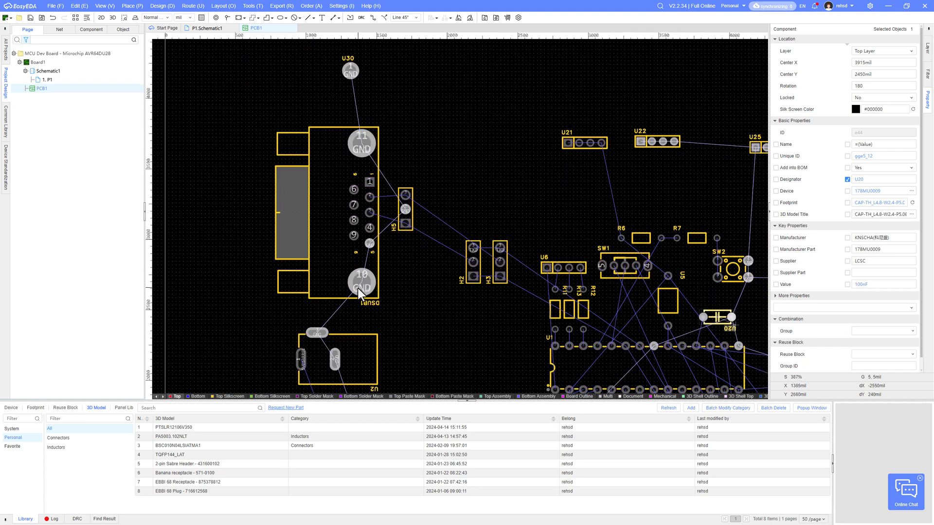
pyautogui.moveTo(363, 290)
pyautogui.mouseDown(button='right')
pyautogui.moveTo(373, 317)
pyautogui.moveTo(370, 301)
pyautogui.mouseUp(button='right')
pyautogui.scroll(8, 358, 253)
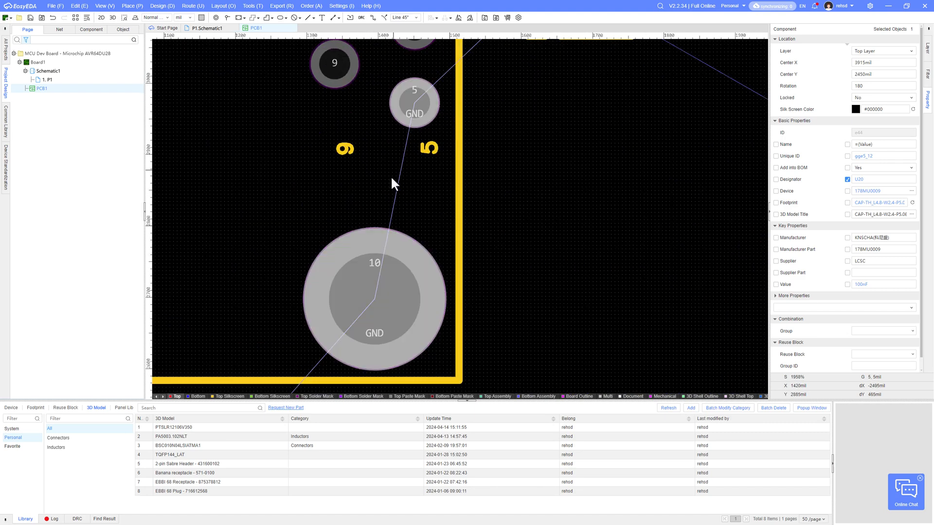
pyautogui.scroll(-10, 358, 303)
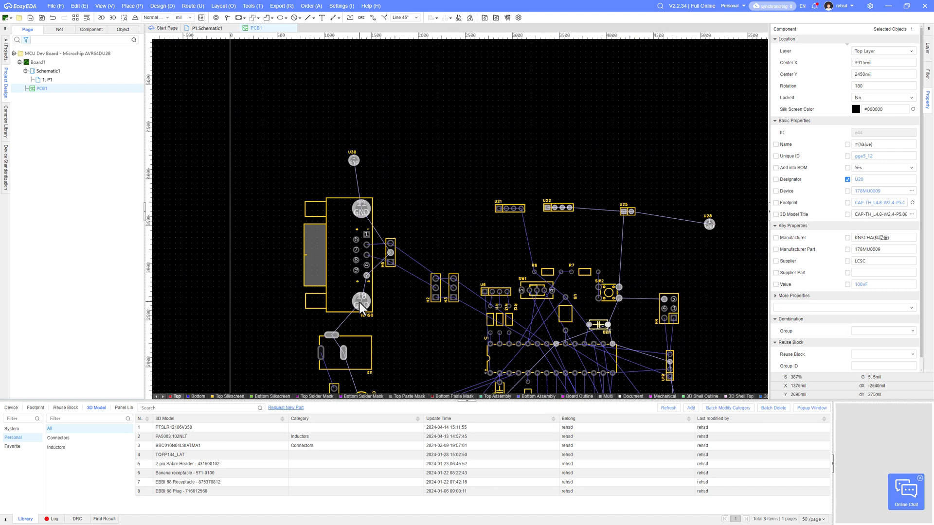
pyautogui.moveTo(358, 338); pyautogui.dragTo(352, 180, button='right')
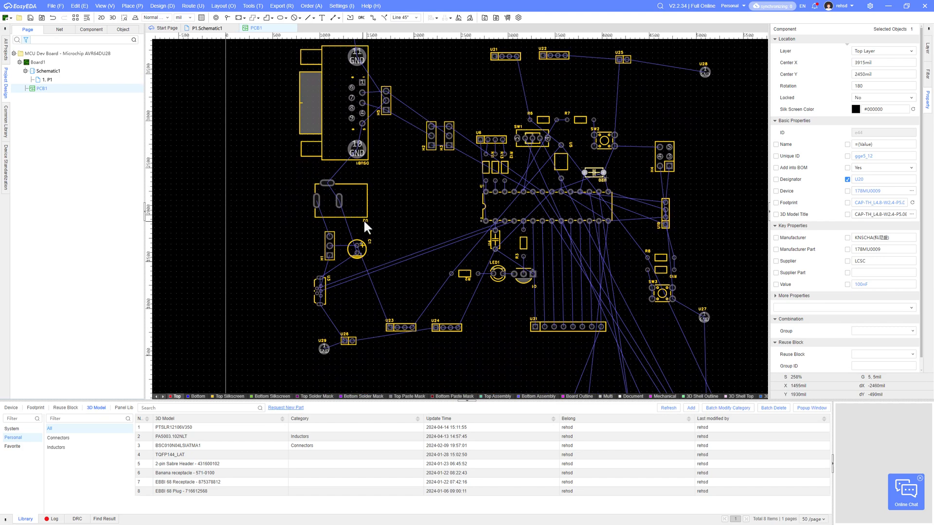
pyautogui.scroll(8, 346, 206)
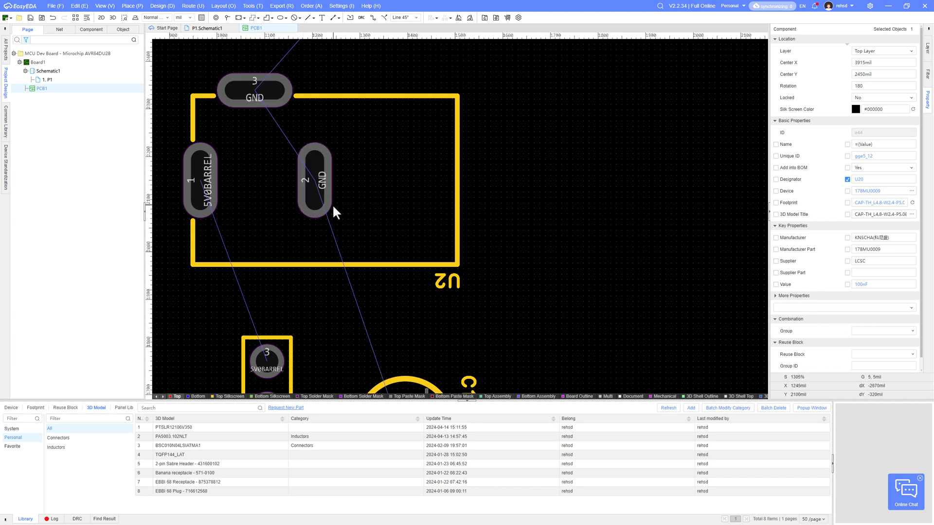
pyautogui.scroll(-4, 332, 203)
pyautogui.moveTo(340, 211); pyautogui.dragTo(370, 252, button='right')
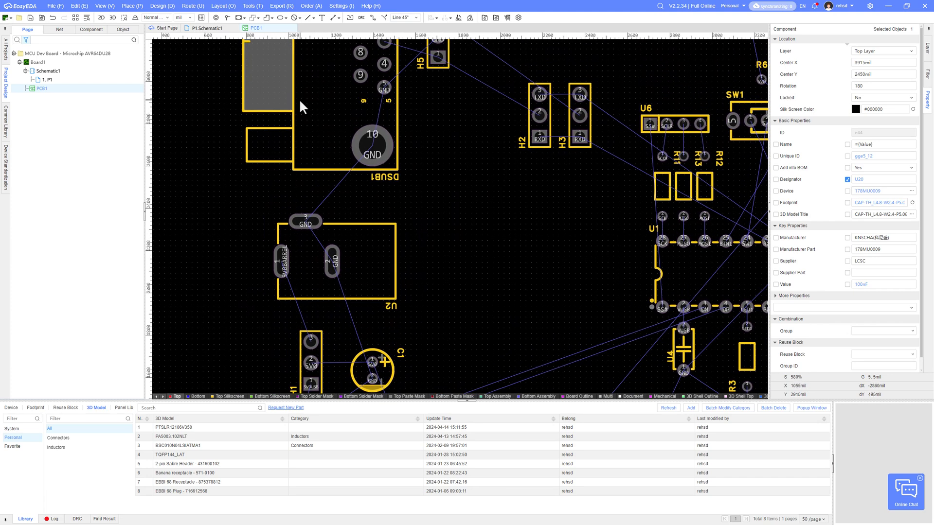
# On schematic sheet P1, delete the wires tying DSUB1 pins 11 and 10 to ground, plus the GND stub.
pyautogui.click(204, 28)
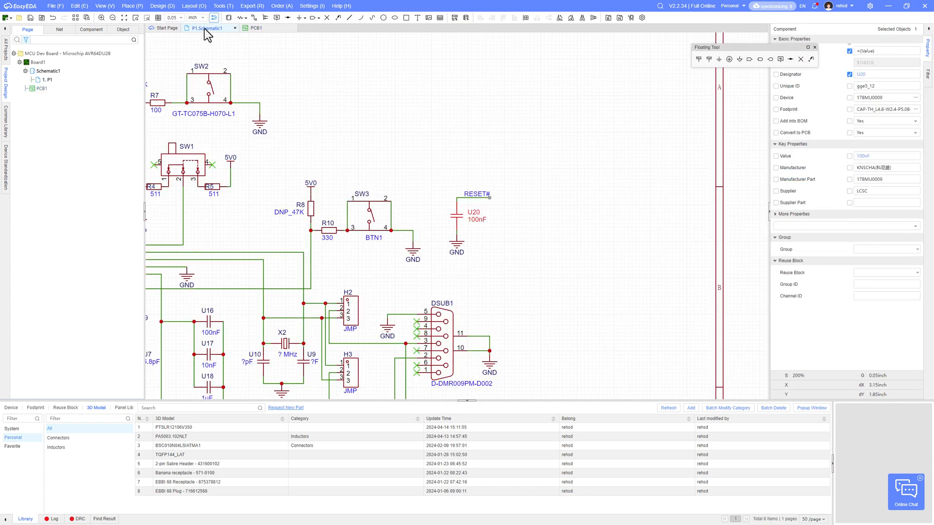
pyautogui.moveTo(295, 278); pyautogui.dragTo(276, 169, button='right')
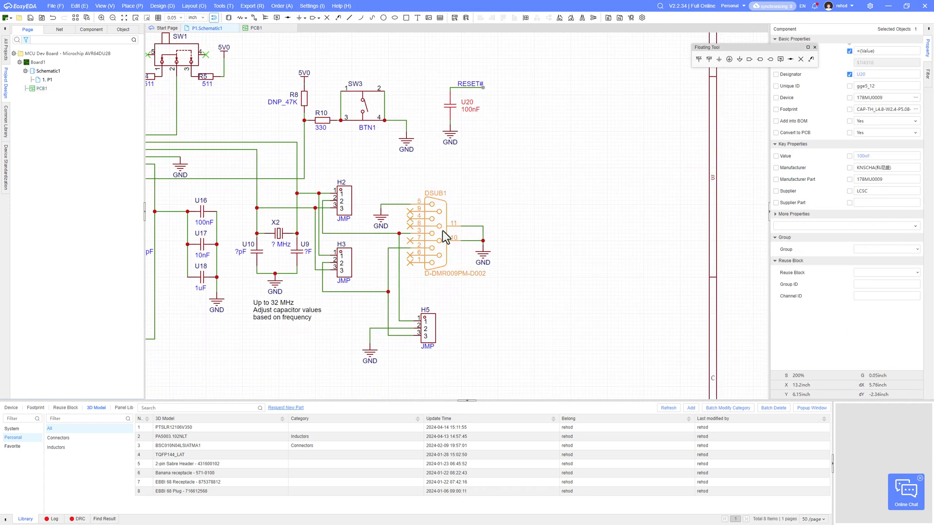
pyautogui.scroll(2, 444, 231)
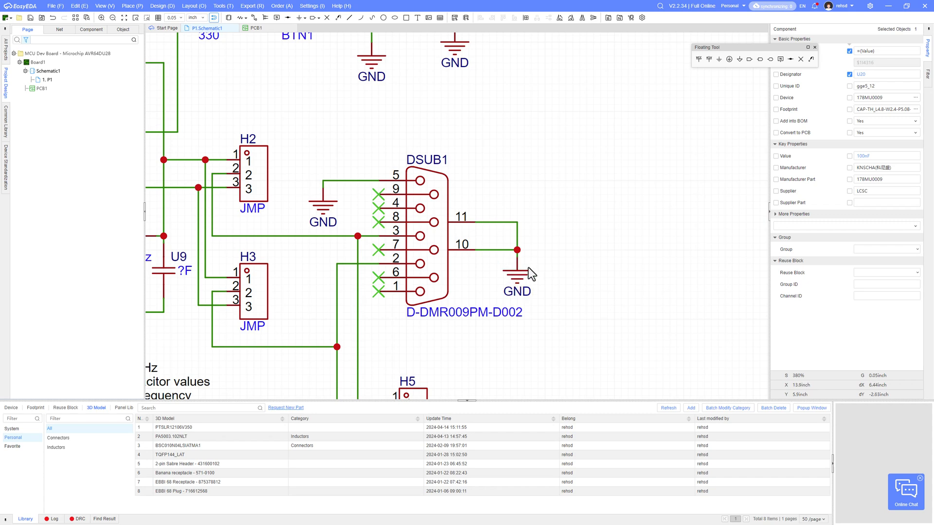
pyautogui.click(491, 261)
pyautogui.click(479, 213)
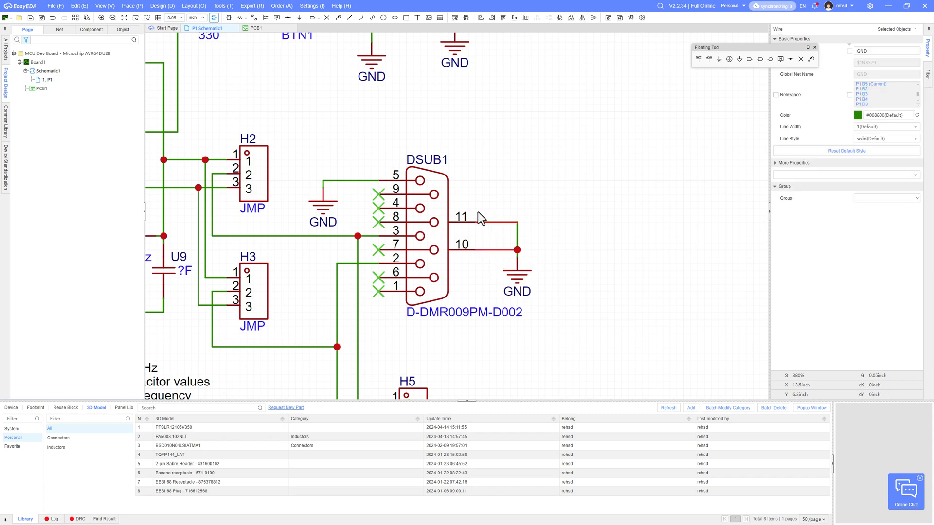
pyautogui.press('Delete')
pyautogui.moveTo(510, 223); pyautogui.dragTo(509, 226)
pyautogui.press('Delete')
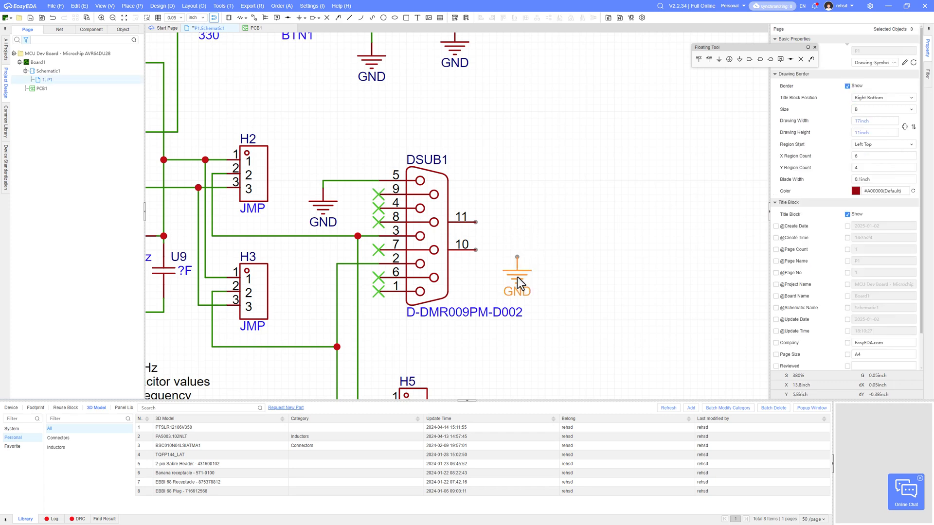
# Move the GND net flag further right and lower, clear of DSUB1.
pyautogui.moveTo(518, 276); pyautogui.dragTo(572, 280)
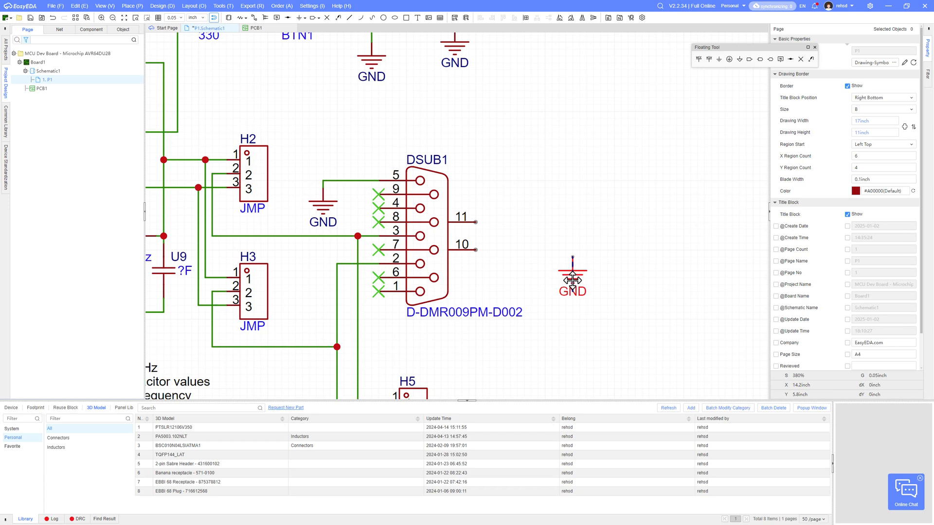
pyautogui.click(572, 281)
pyautogui.moveTo(572, 280); pyautogui.dragTo(572, 301)
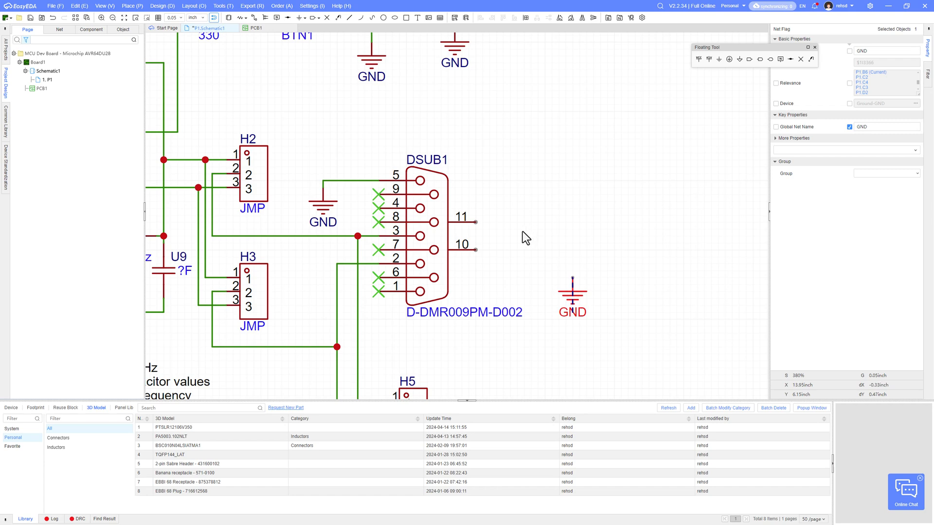
pyautogui.moveTo(519, 244); pyautogui.dragTo(560, 243, button='right')
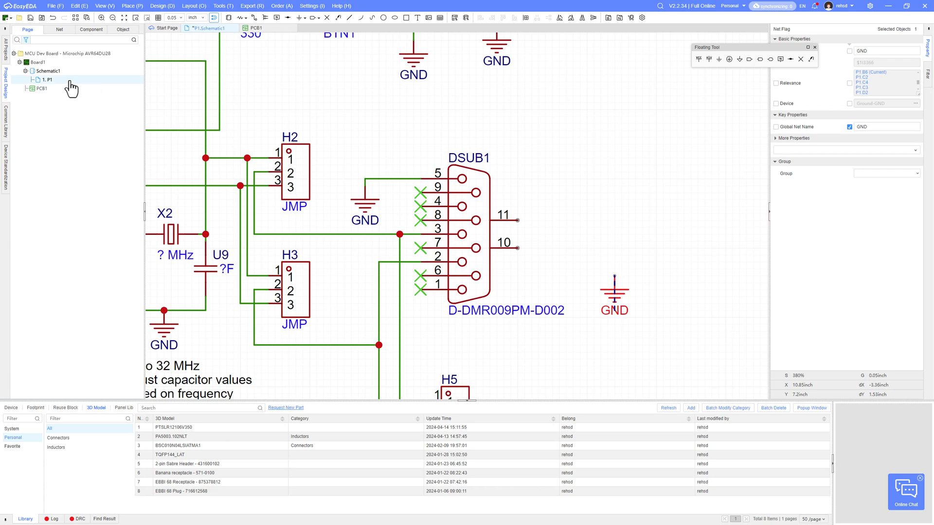
# Place a vertical Res_AXIAL-1/4W resistor R14 to the right of DSUB1.
pyautogui.click(6, 122)
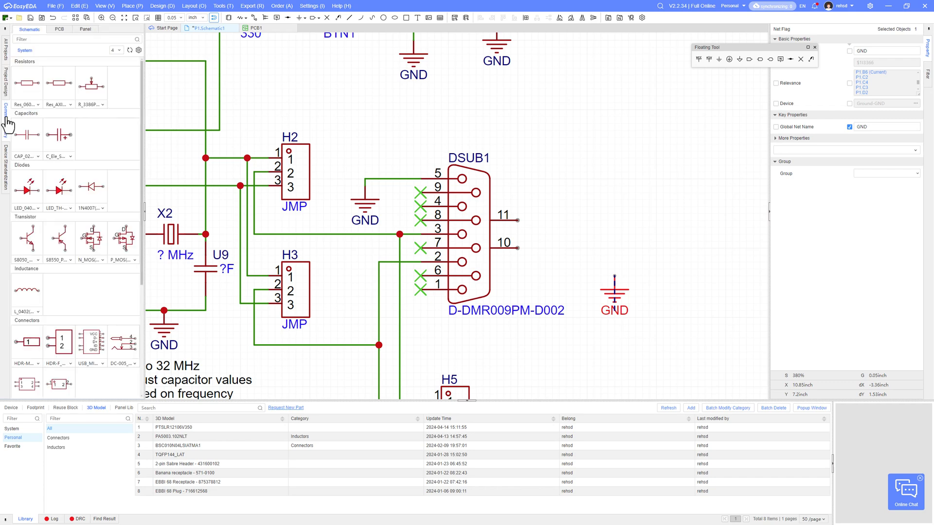
pyautogui.click(71, 105)
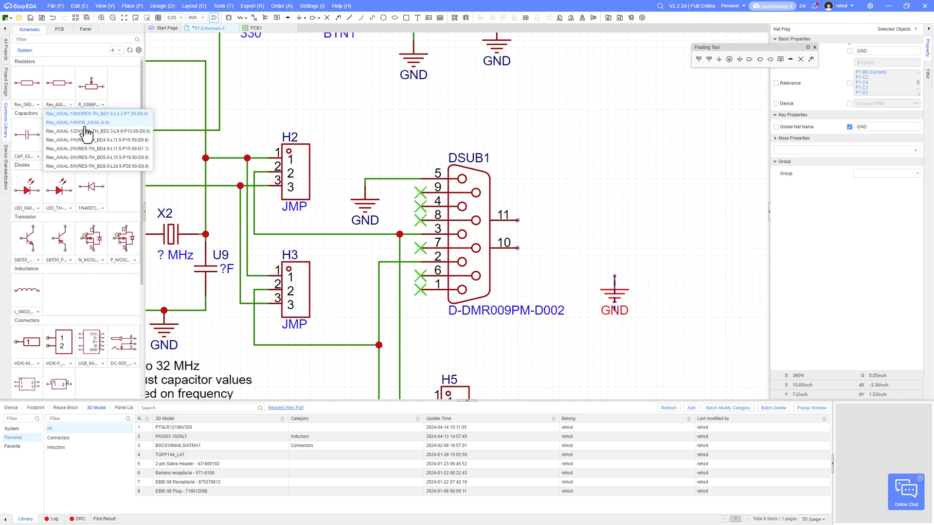
pyautogui.click(85, 124)
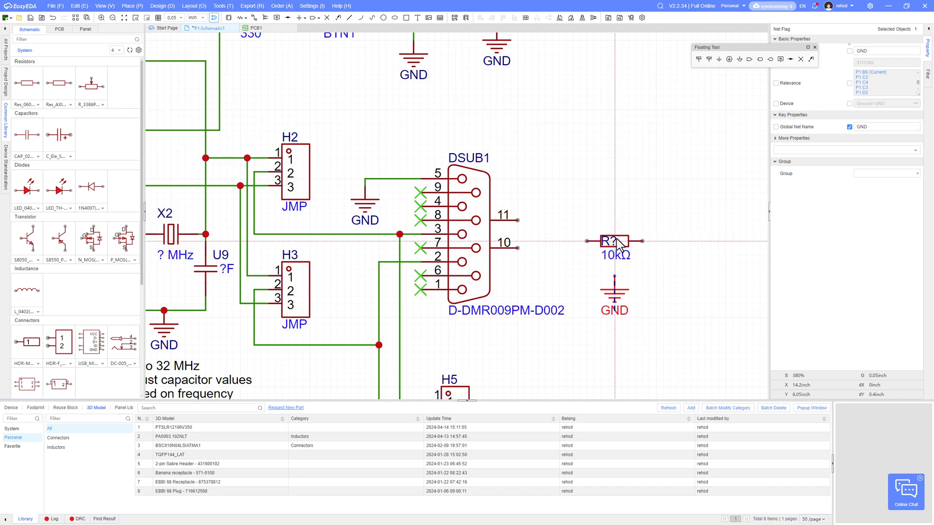
pyautogui.press('space')
pyautogui.click(646, 230)
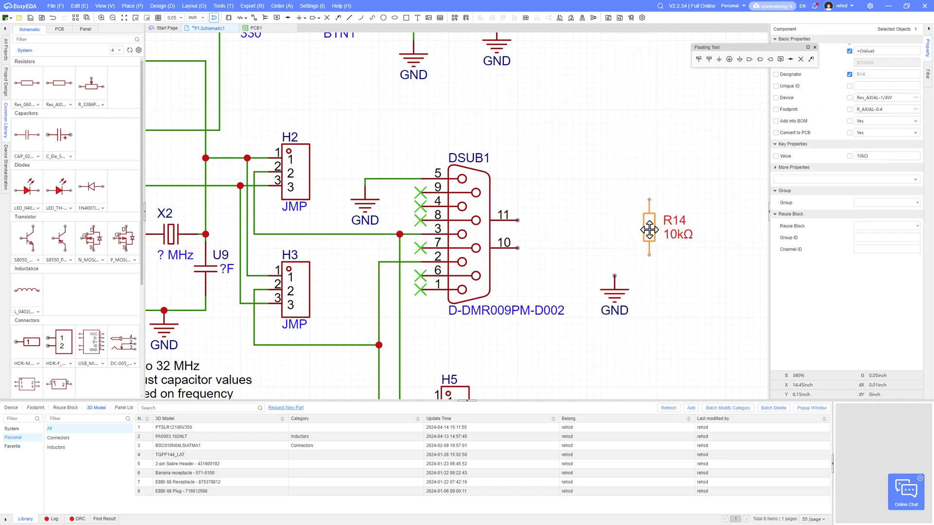
# Set R14's value to DNP_1M and nudge it slightly left.
pyautogui.click(671, 235)
pyautogui.doubleClick(670, 235)
pyautogui.write('DNP')
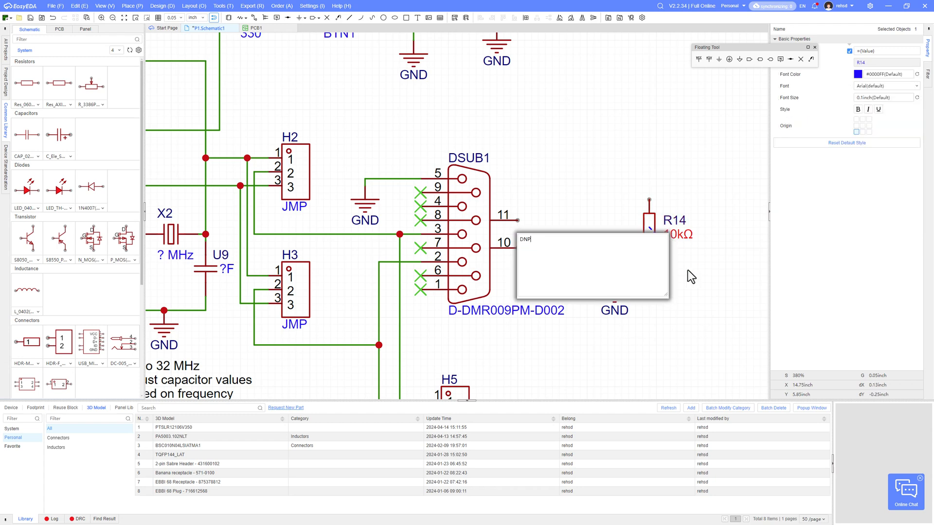
pyautogui.write('_1M')
pyautogui.press('Return')
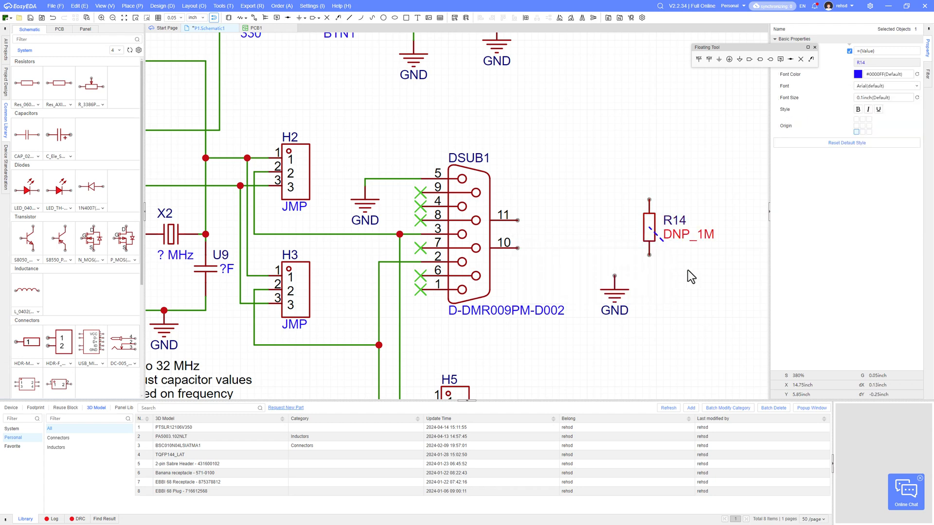
pyautogui.moveTo(649, 229); pyautogui.dragTo(643, 225)
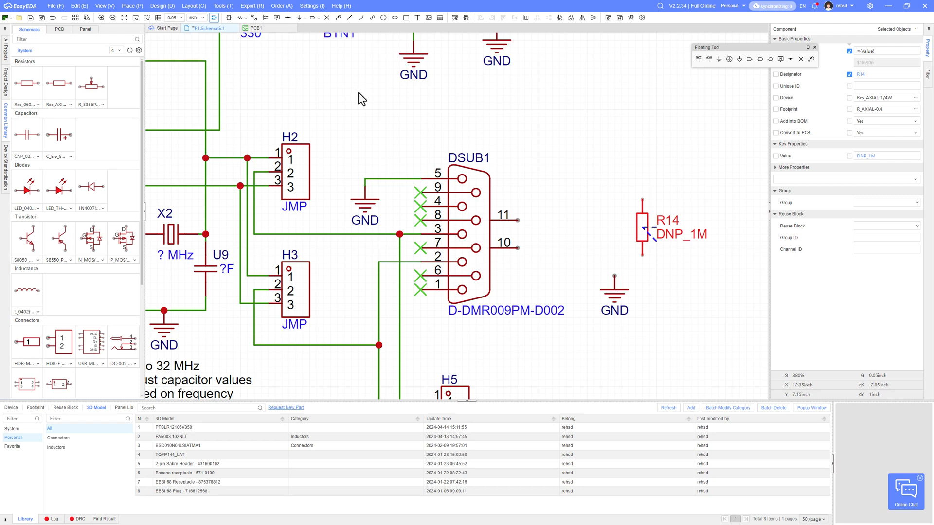
pyautogui.moveTo(426, 129)
pyautogui.mouseDown(button='right')
pyautogui.moveTo(455, 133)
pyautogui.moveTo(422, 136)
pyautogui.mouseUp(button='right')
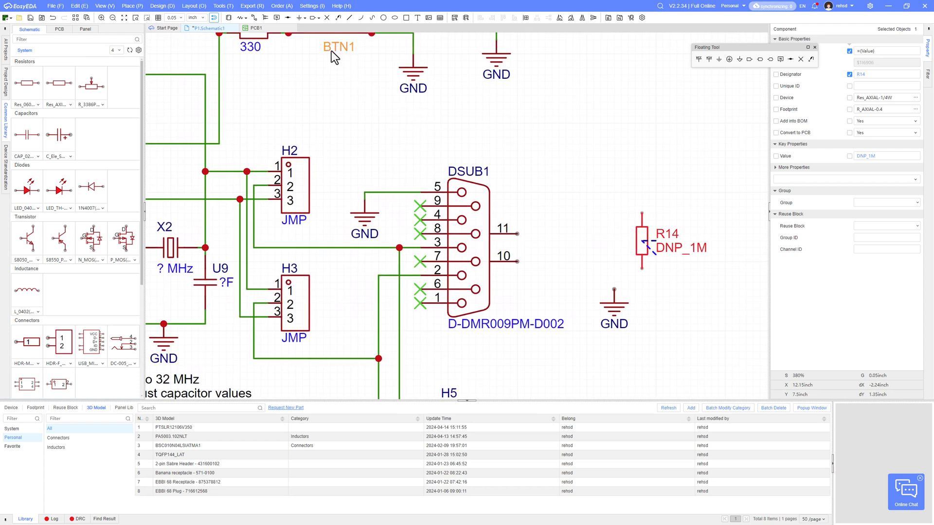
# Search Devices for '250v capacitor 1nf' and place capacitor C2 vertically beside R14.
pyautogui.click(229, 18)
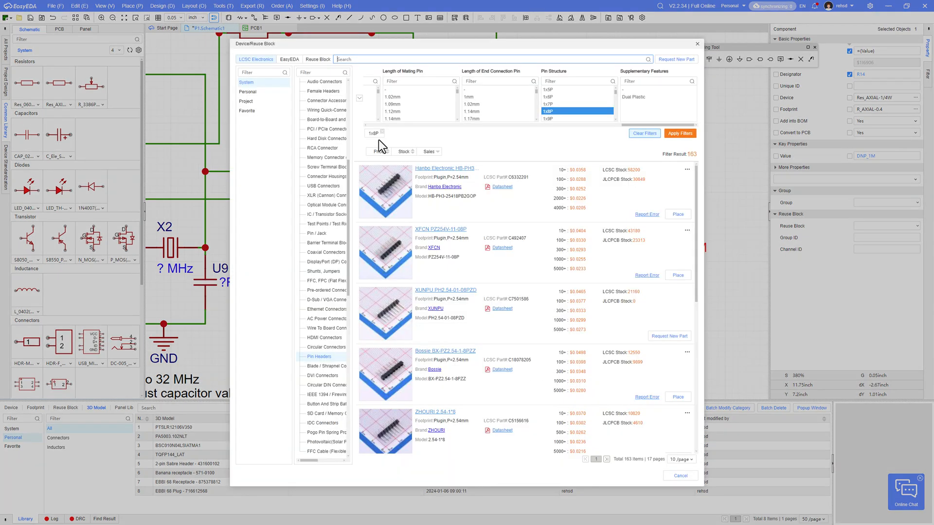
pyautogui.click(354, 58)
pyautogui.write('250v capacitor')
pyautogui.press('Return')
pyautogui.write('1nf')
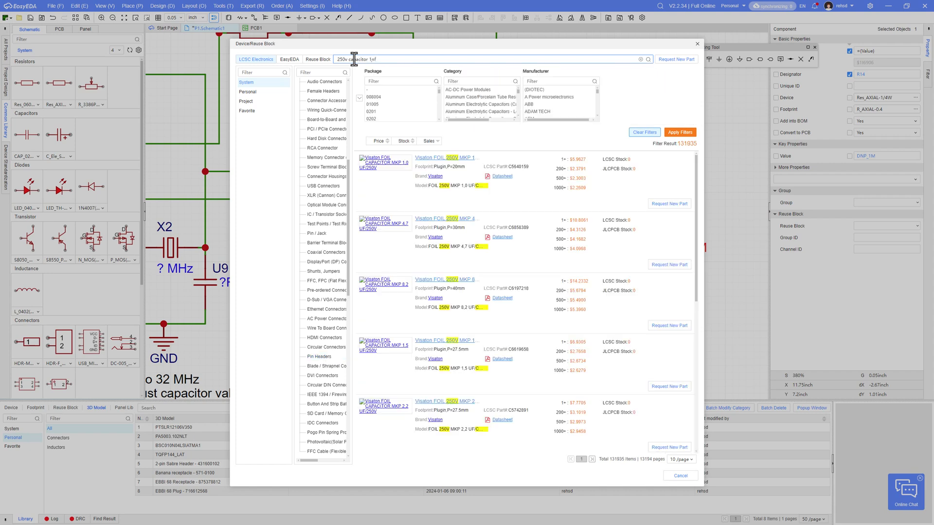
pyautogui.press('Return')
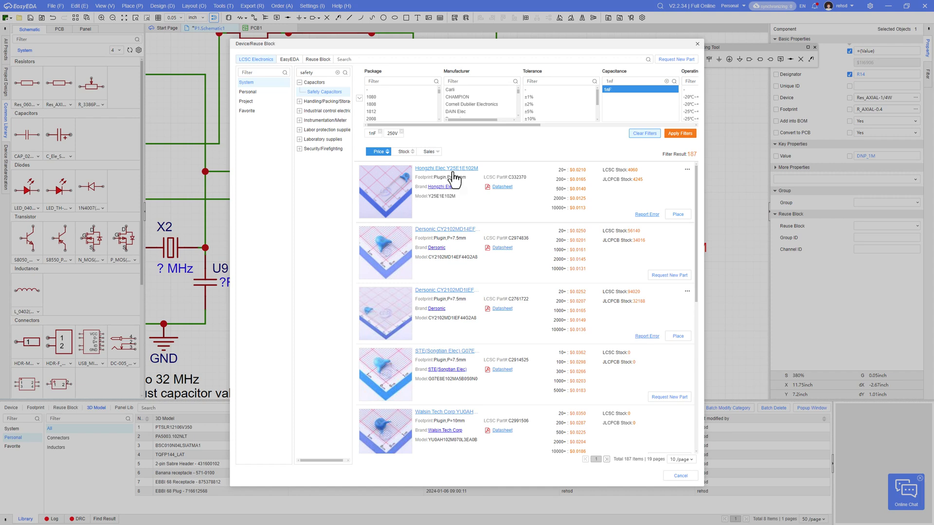
pyautogui.click(678, 214)
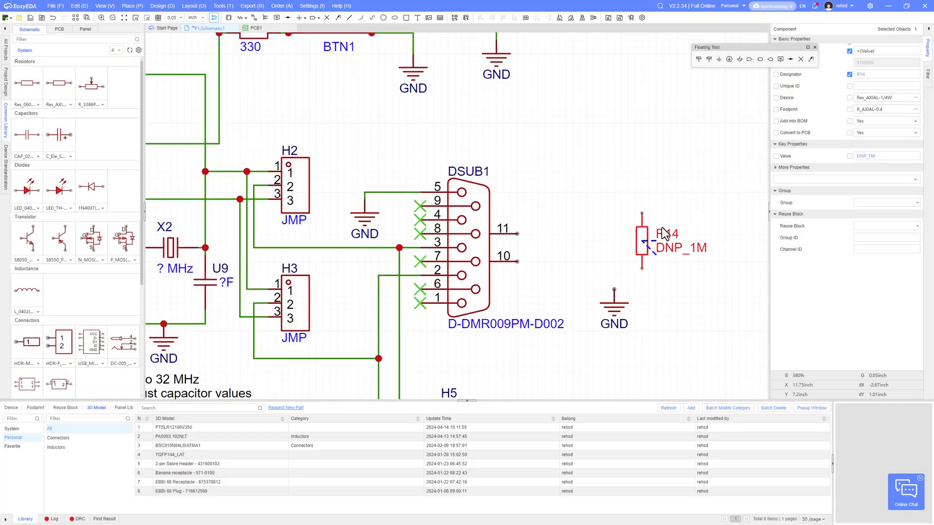
pyautogui.scroll(-3, 589, 205)
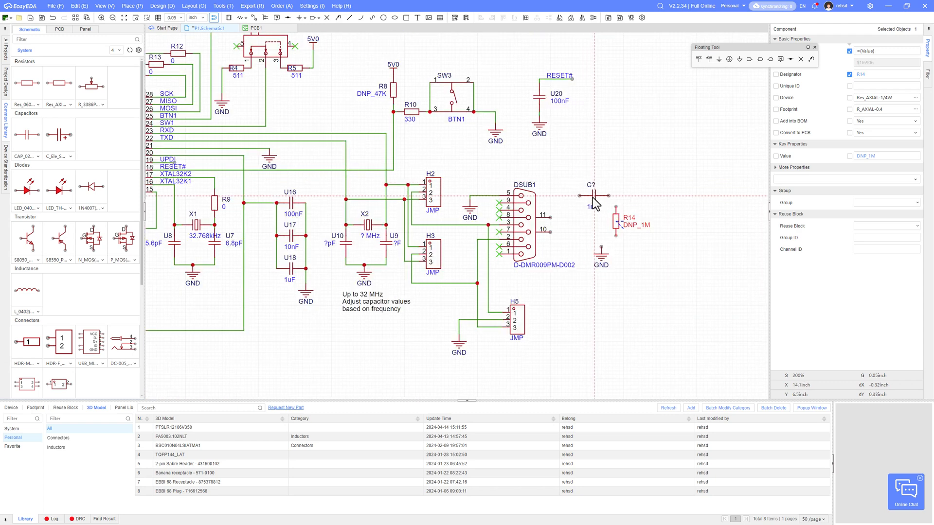
pyautogui.press('space')
pyautogui.scroll(2, 585, 220)
pyautogui.click(583, 223)
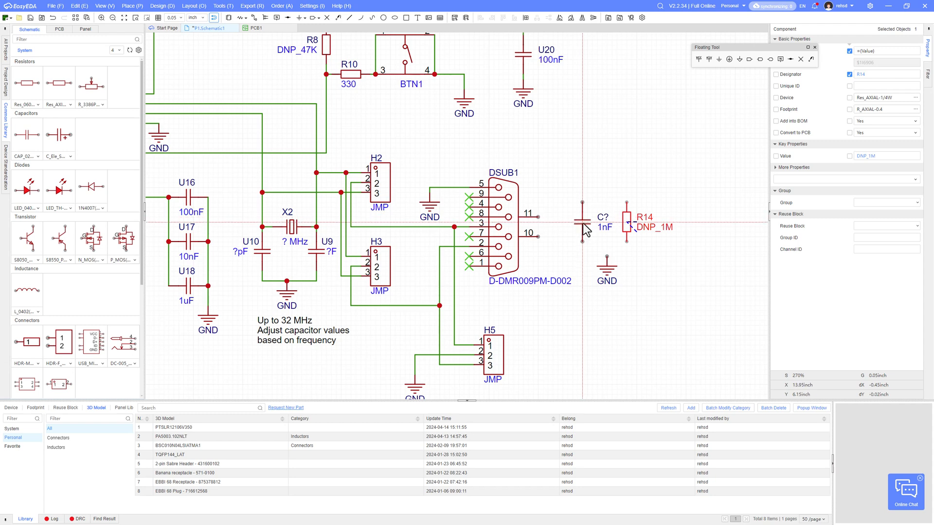
pyautogui.press('Escape')
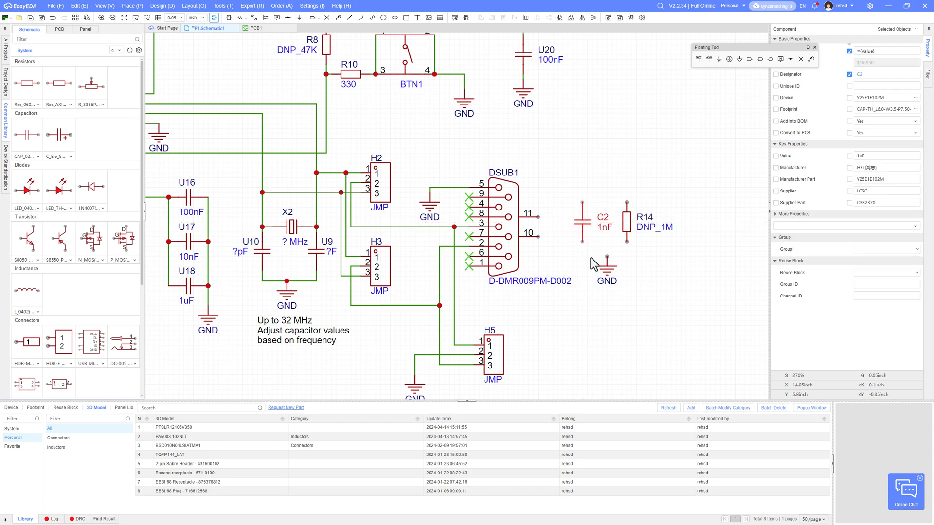
# Wire DSUB1 pin 11 to the tops of C2 and R14, and their bottoms to GND.
pyautogui.press('w')
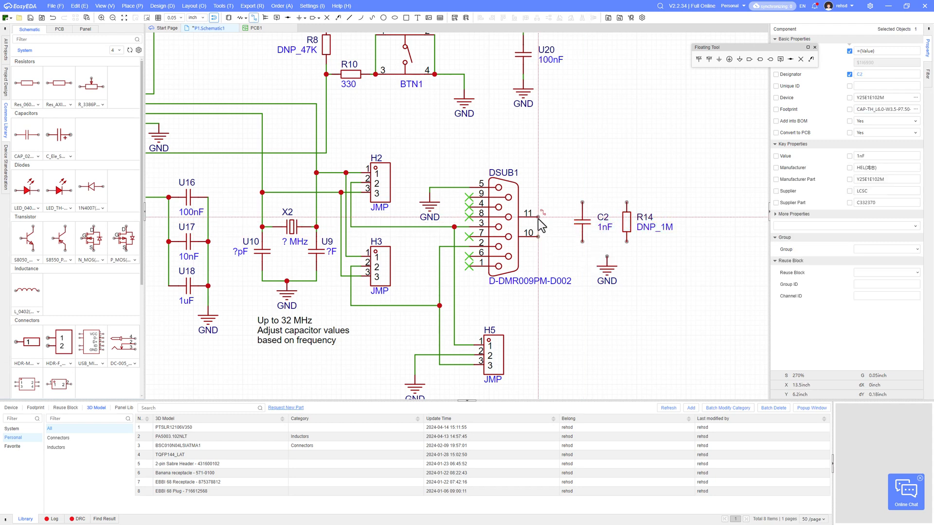
pyautogui.click(538, 218)
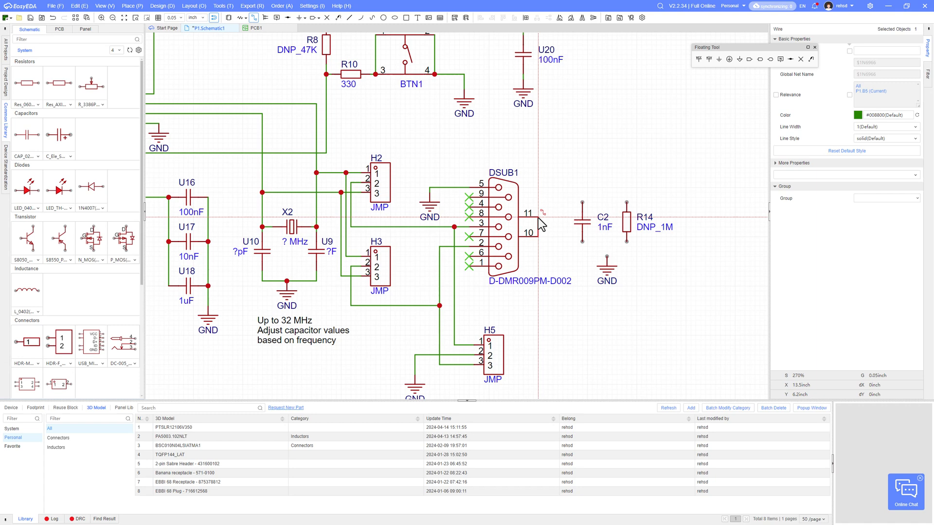
pyautogui.click(582, 202)
pyautogui.click(627, 202)
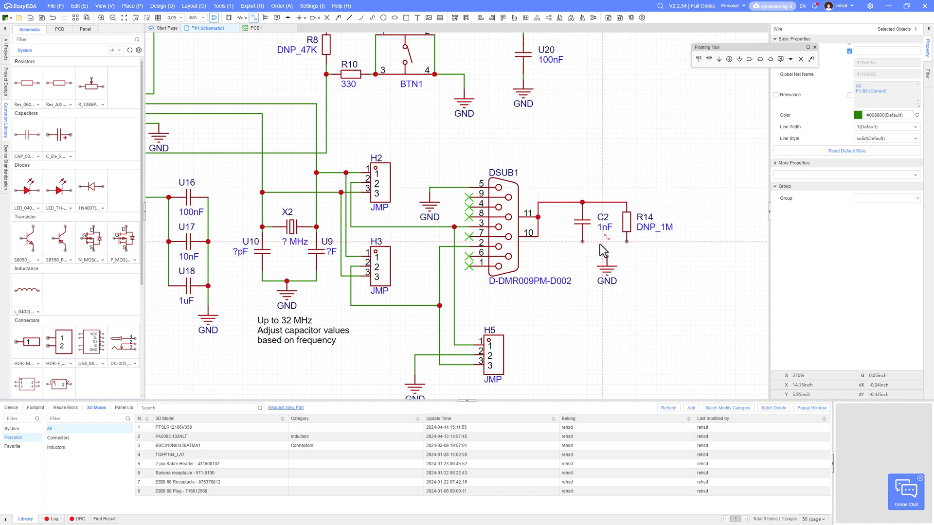
pyautogui.click(583, 241)
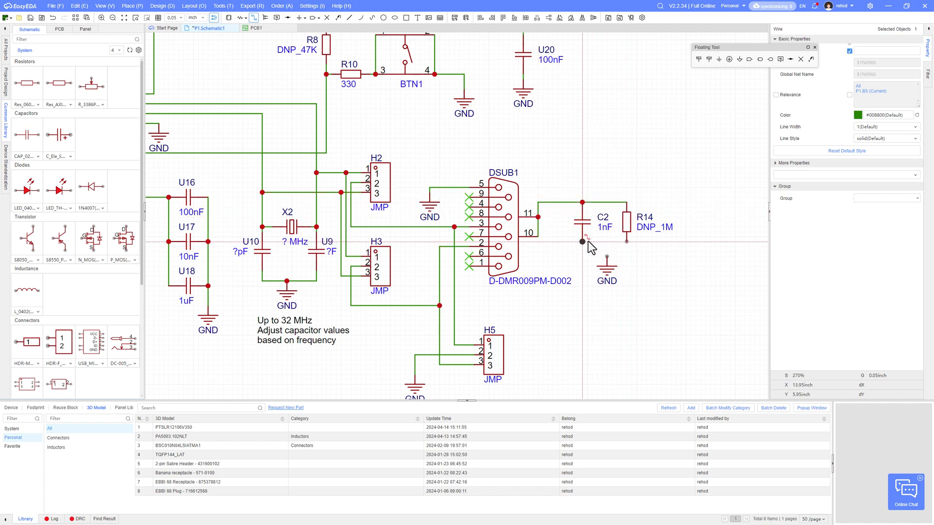
pyautogui.click(627, 241)
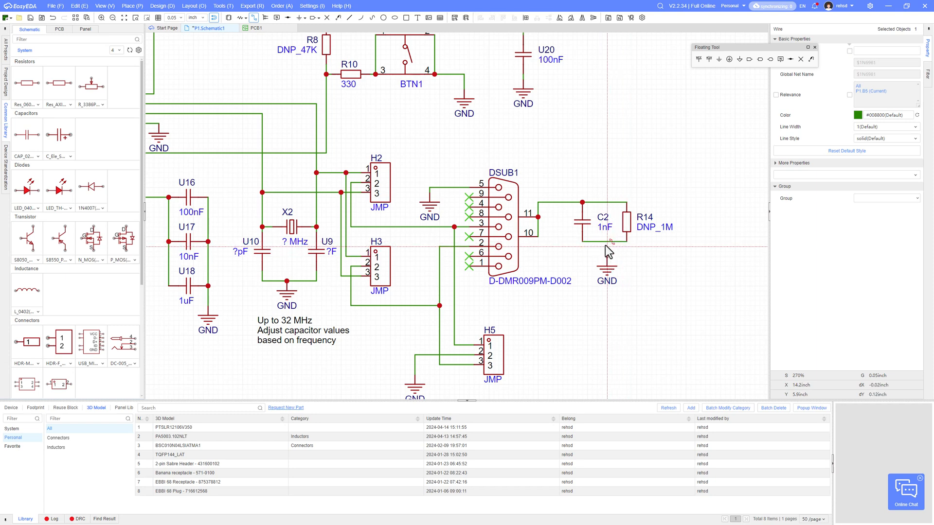
pyautogui.click(606, 241)
pyautogui.press('Escape')
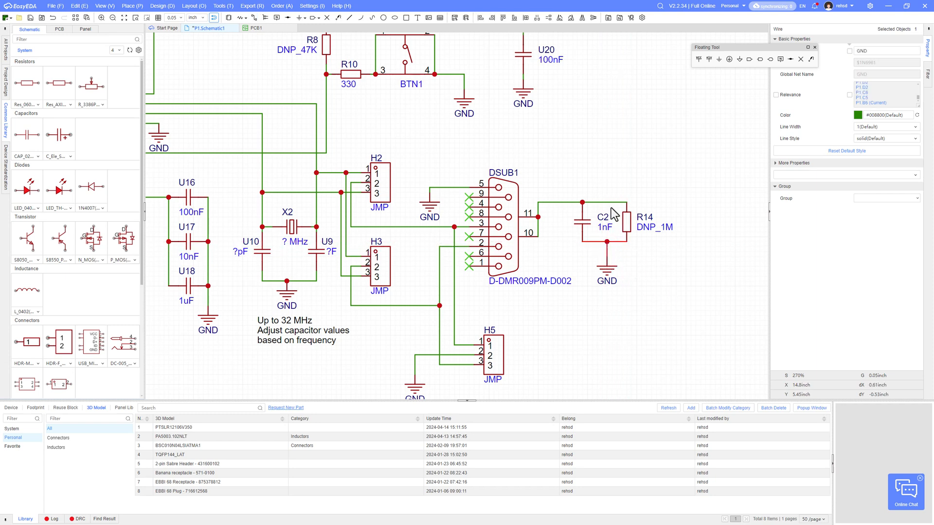
pyautogui.press('k')
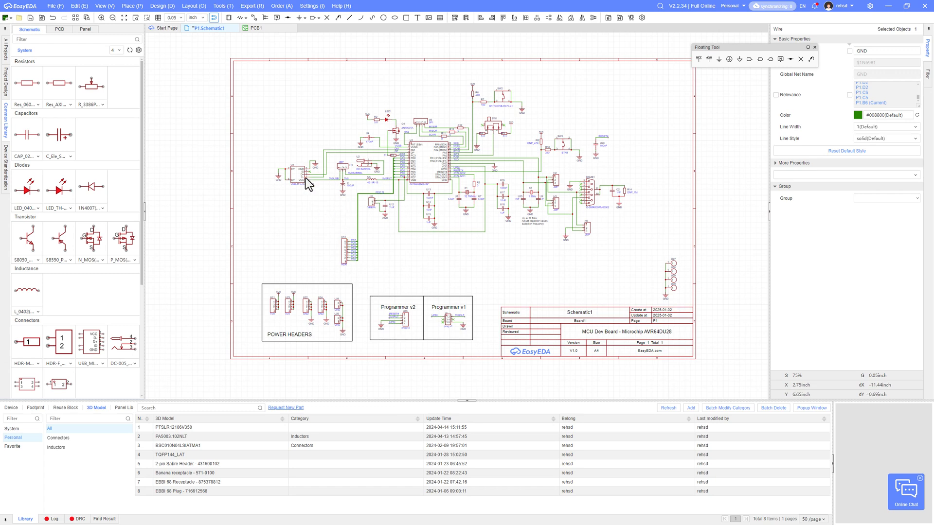
pyautogui.scroll(5, 286, 171)
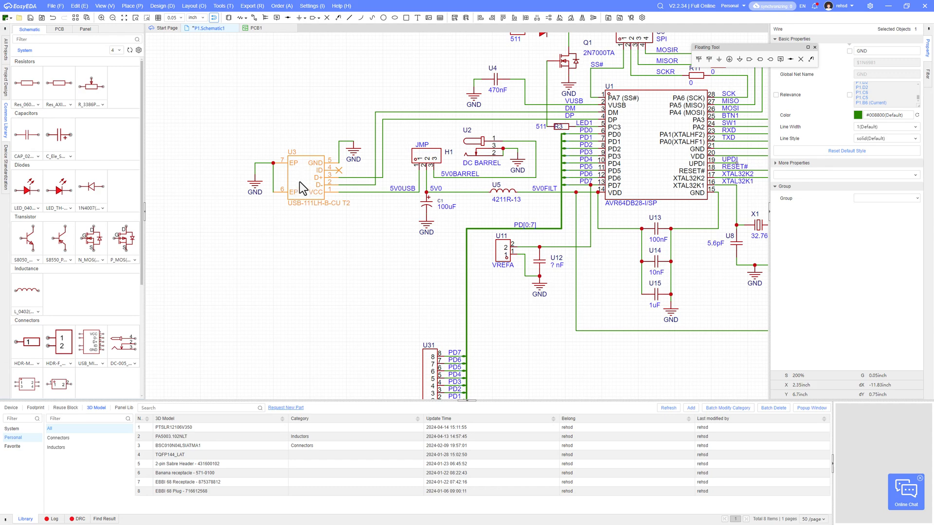
pyautogui.scroll(-3, 300, 184)
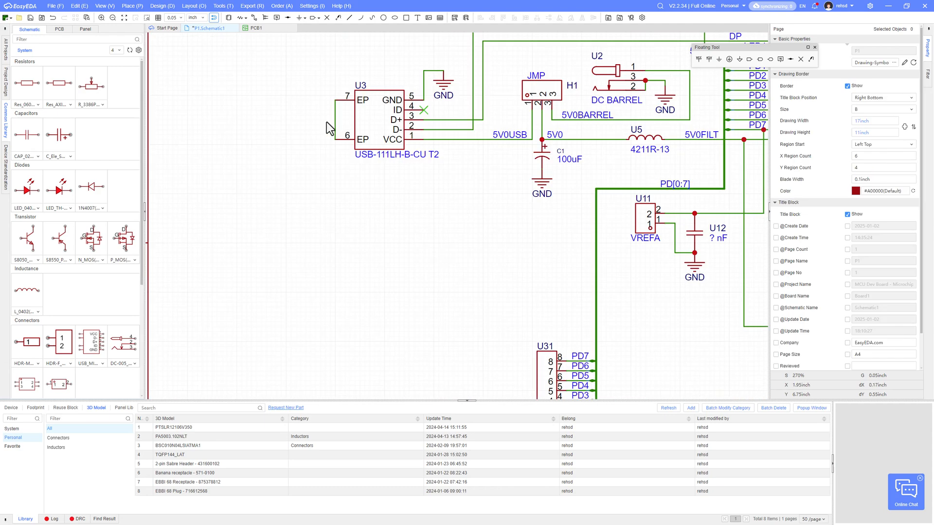
# Draw a wire into U3's EP shield pins and place a net label on it.
pyautogui.hotkey('alt', 'w')
pyautogui.click(291, 121)
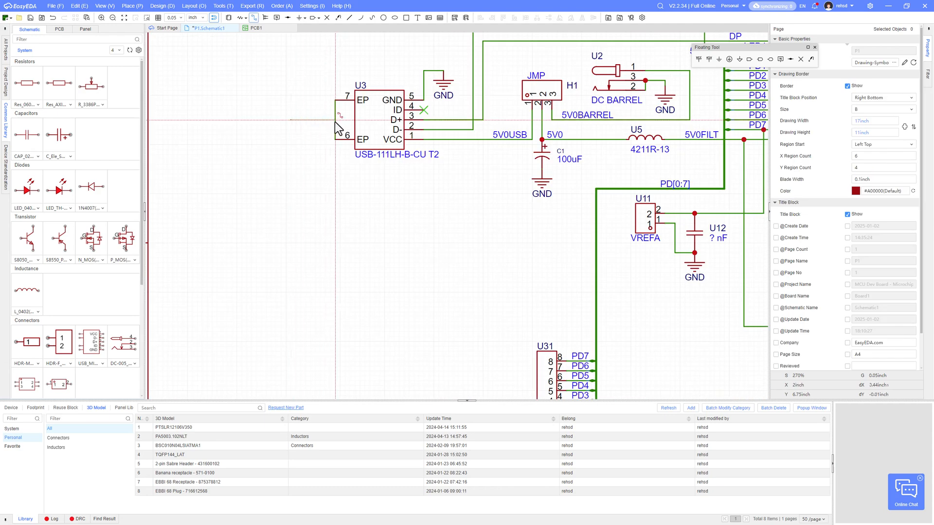
pyautogui.click(334, 121)
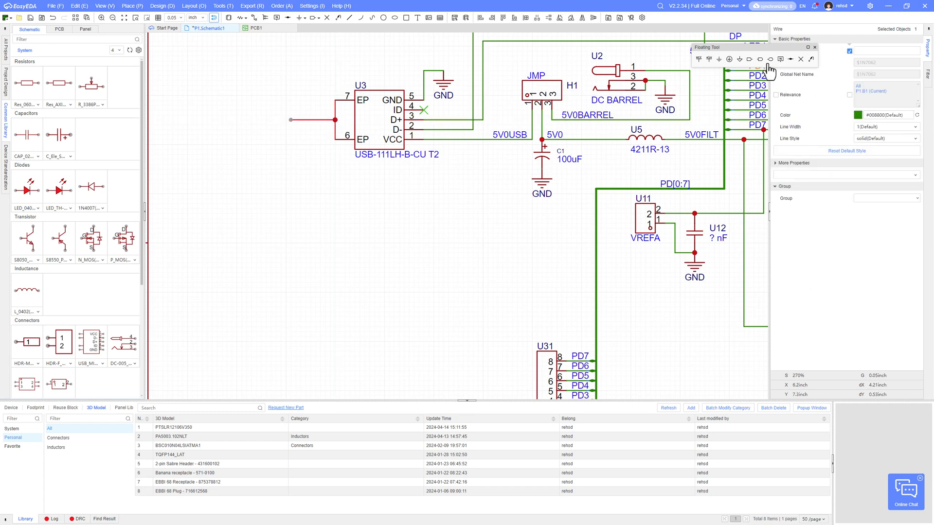
pyautogui.hotkey('alt', 'n')
pyautogui.scroll(-2, 651, 187)
pyautogui.scroll(-2, 649, 181)
pyautogui.moveTo(648, 180); pyautogui.dragTo(564, 232, button='right')
pyautogui.scroll(7, 377, 207)
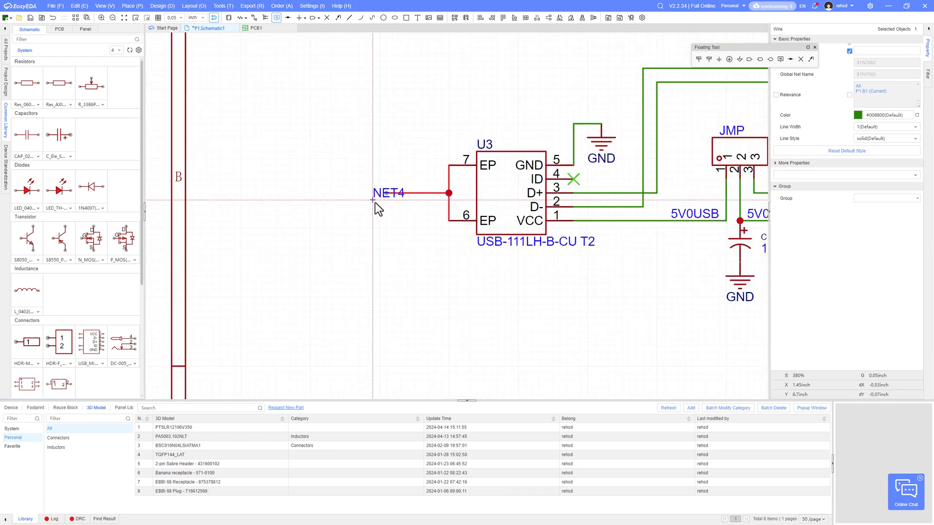
pyautogui.click(399, 189)
pyautogui.press('Escape')
# Rename the NET4 label to CHASSIS_GND, extend it left, and copy it.
pyautogui.doubleClick(372, 186)
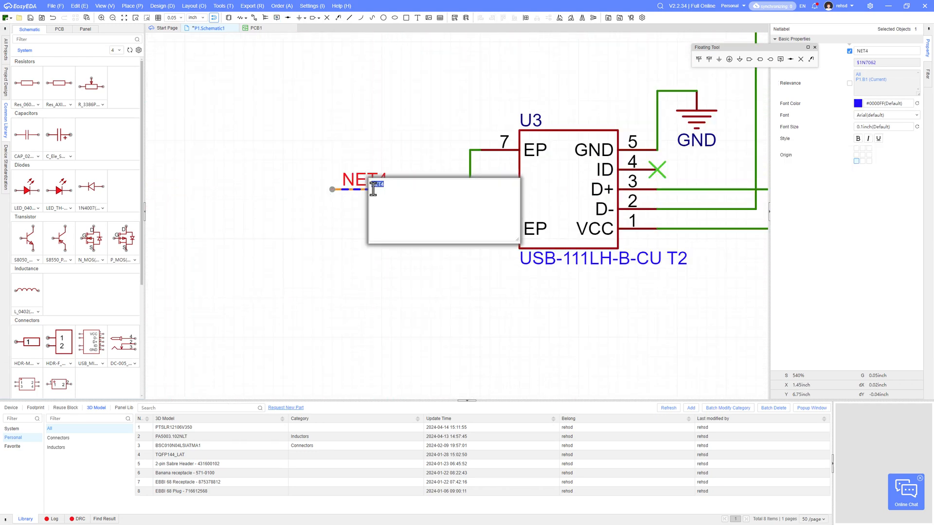
pyautogui.write('HASSIS_GND')
pyautogui.press('Return')
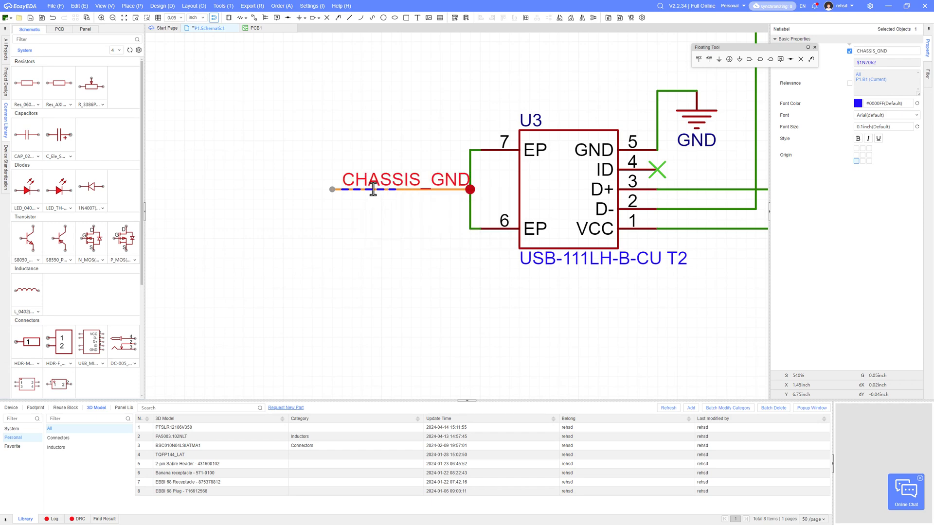
pyautogui.click(319, 212)
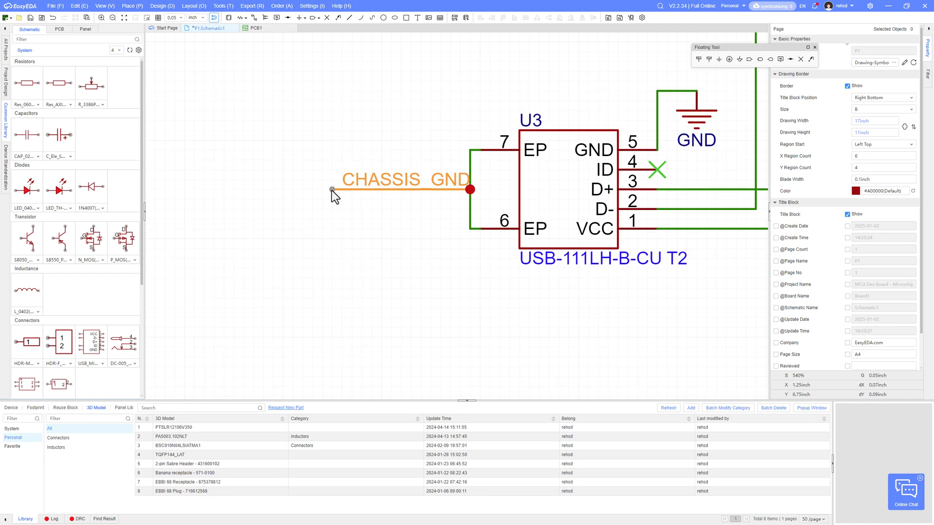
pyautogui.moveTo(332, 190); pyautogui.dragTo(308, 189)
pyautogui.click(383, 180)
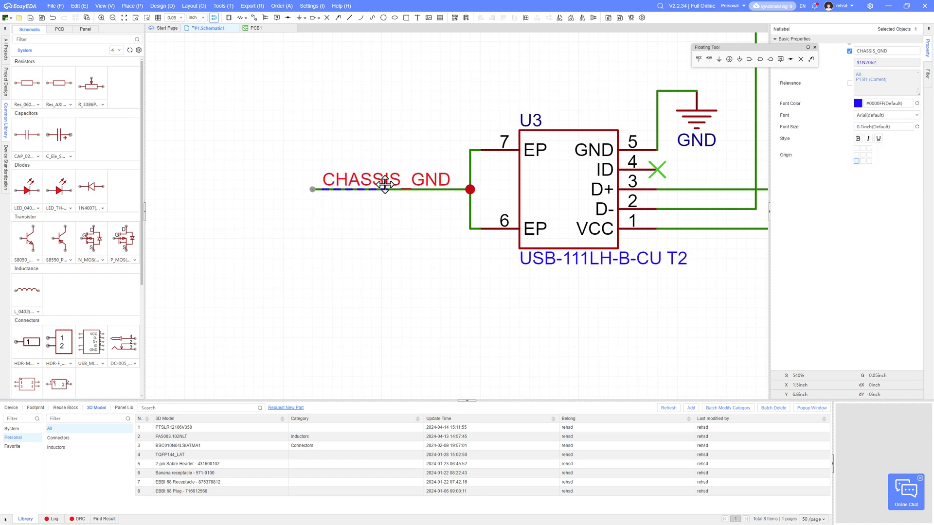
pyautogui.hotkey('ctrl', 'c')
pyautogui.scroll(-5, 407, 226)
pyautogui.moveTo(512, 257); pyautogui.dragTo(102, 224, button='right')
# Paste the CHASSIS_GND label onto the C2/R14 top wire beside DSUB1.
pyautogui.moveTo(527, 243); pyautogui.dragTo(119, 233, button='right')
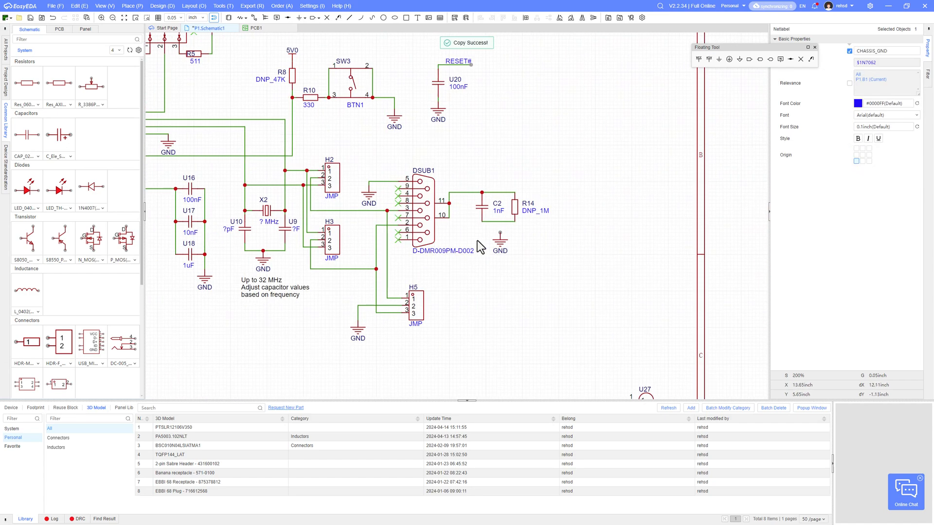
pyautogui.scroll(7, 522, 205)
pyautogui.hotkey('ctrl', 'v')
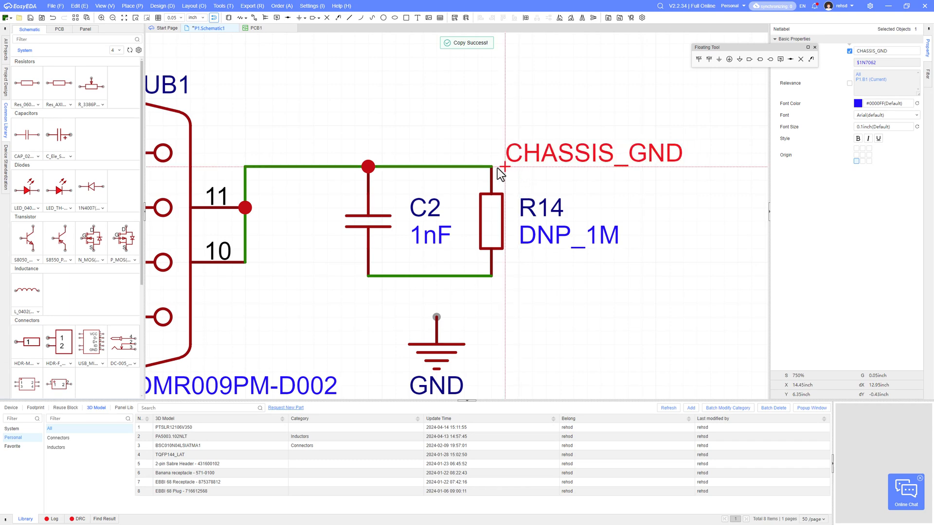
pyautogui.click(426, 171)
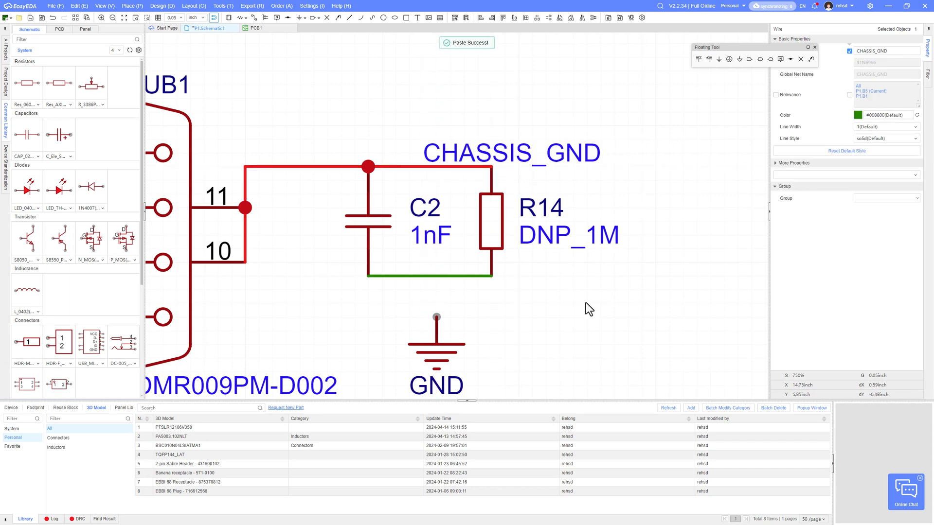
# Wire the GND symbol to the bottom wire of C2/R14.
pyautogui.scroll(-8, 585, 302)
pyautogui.moveTo(583, 303); pyautogui.dragTo(589, 237, button='right')
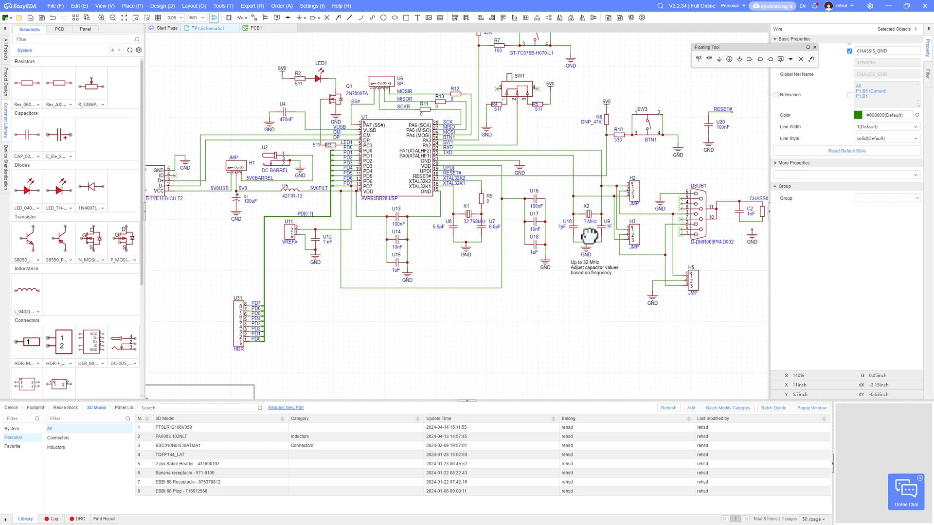
pyautogui.scroll(-2, 588, 237)
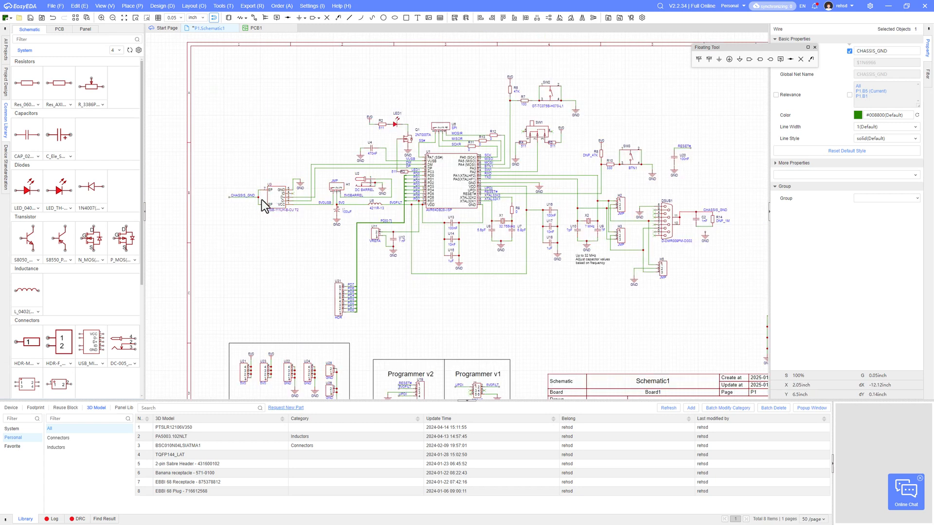
pyautogui.moveTo(565, 264); pyautogui.dragTo(354, 232, button='right')
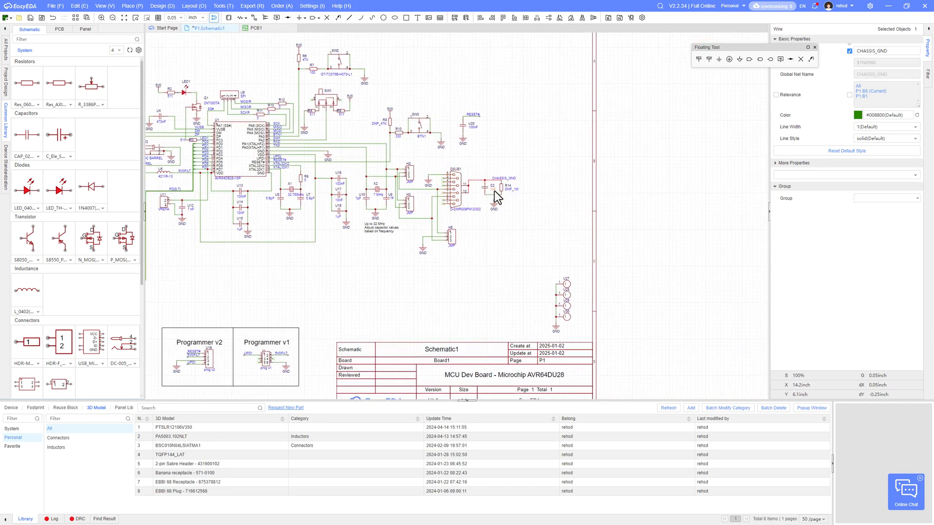
pyautogui.scroll(5, 495, 190)
pyautogui.moveTo(493, 245); pyautogui.dragTo(492, 215)
pyautogui.scroll(-3, 511, 263)
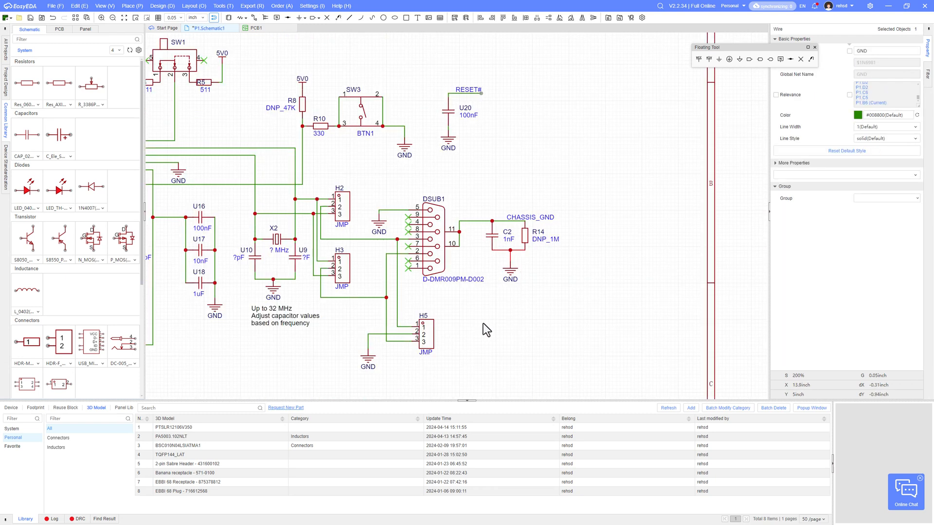
pyautogui.moveTo(483, 324); pyautogui.dragTo(620, 295, button='right')
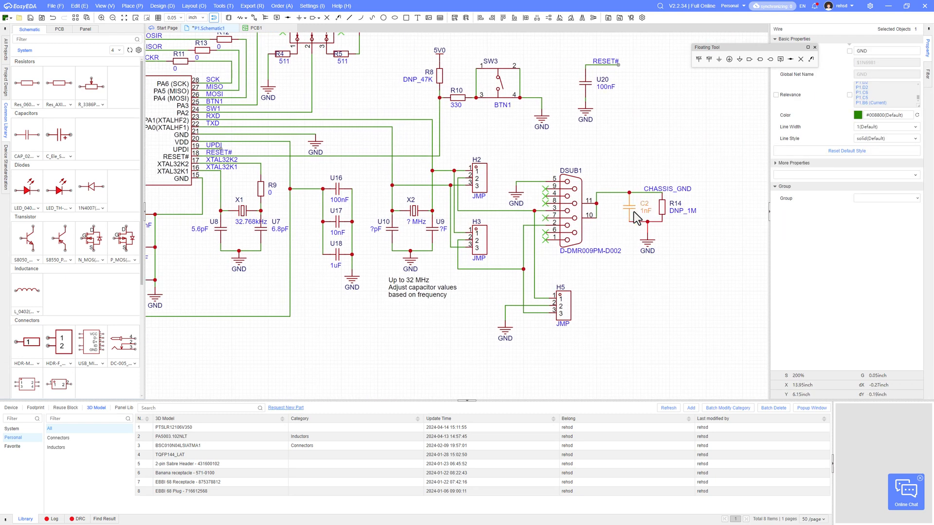
pyautogui.scroll(-2, 515, 261)
pyautogui.moveTo(415, 307); pyautogui.dragTo(391, 321, button='right')
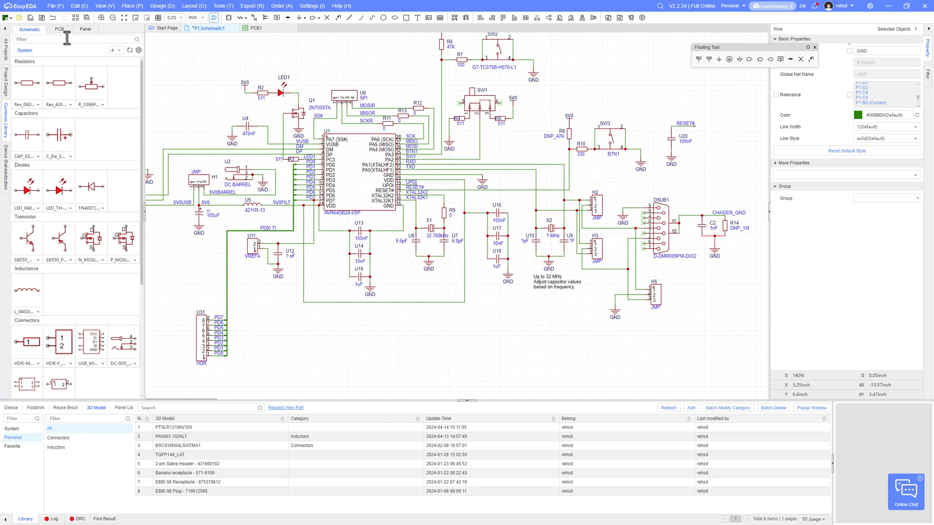
# Save the schematic and apply its changes to PCB1.
pyautogui.hotkey('ctrl', 's')
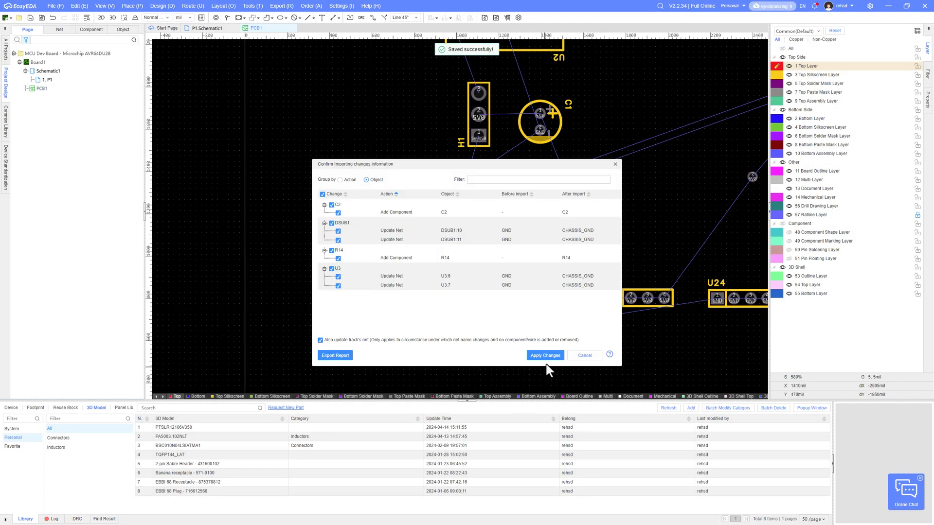
pyautogui.click(545, 356)
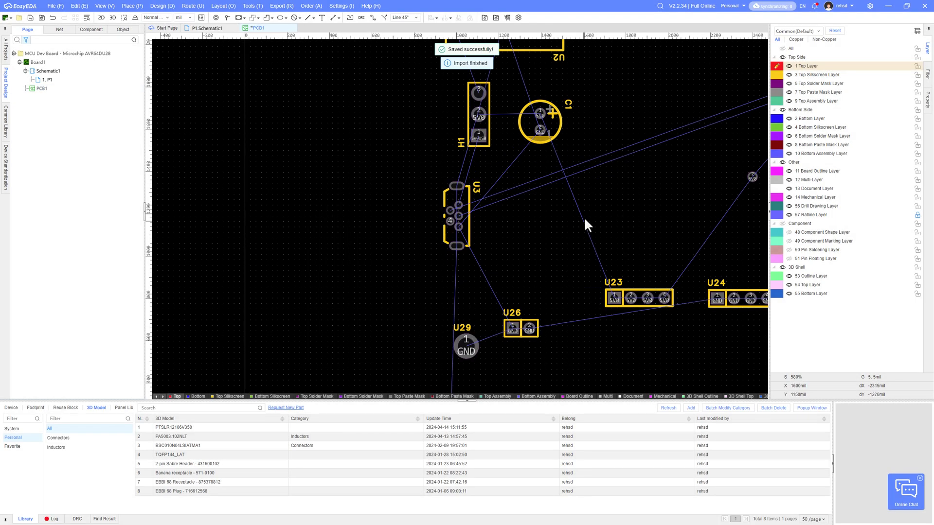
pyautogui.scroll(-5, 586, 204)
pyautogui.moveTo(588, 191); pyautogui.dragTo(372, 221, button='right')
pyautogui.scroll(5, 270, 189)
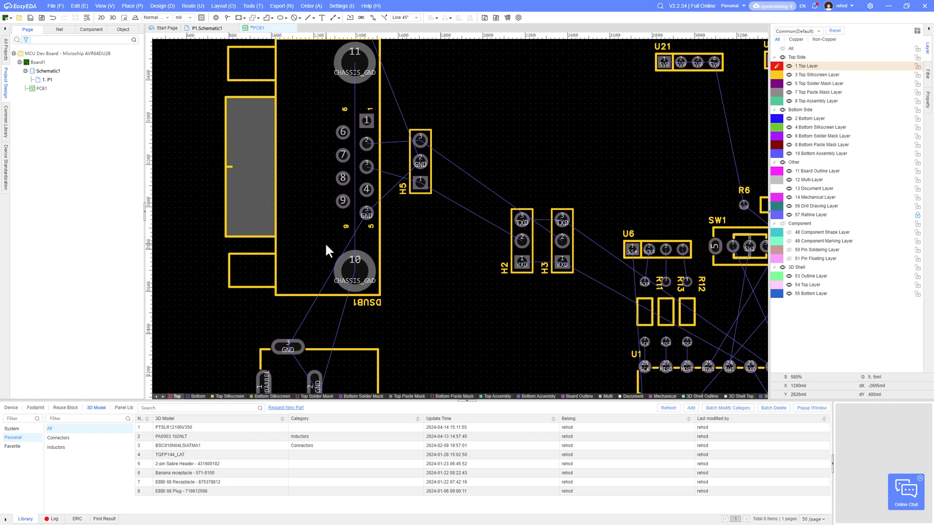
pyautogui.scroll(-2, 371, 308)
pyautogui.moveTo(384, 328); pyautogui.dragTo(398, 148, button='right')
pyautogui.scroll(3, 344, 129)
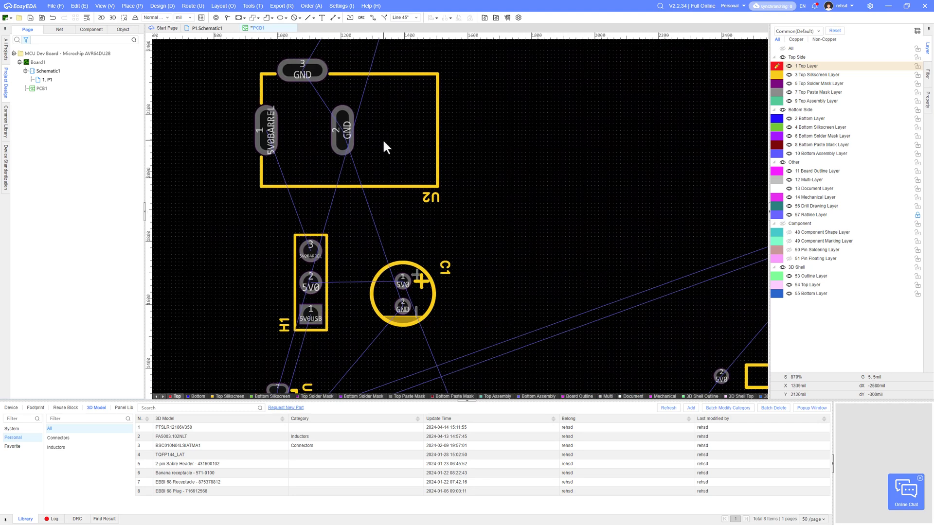
# Select U3 in the schematic and inspect it on PCB1 to check its shield pads.
pyautogui.click(215, 31)
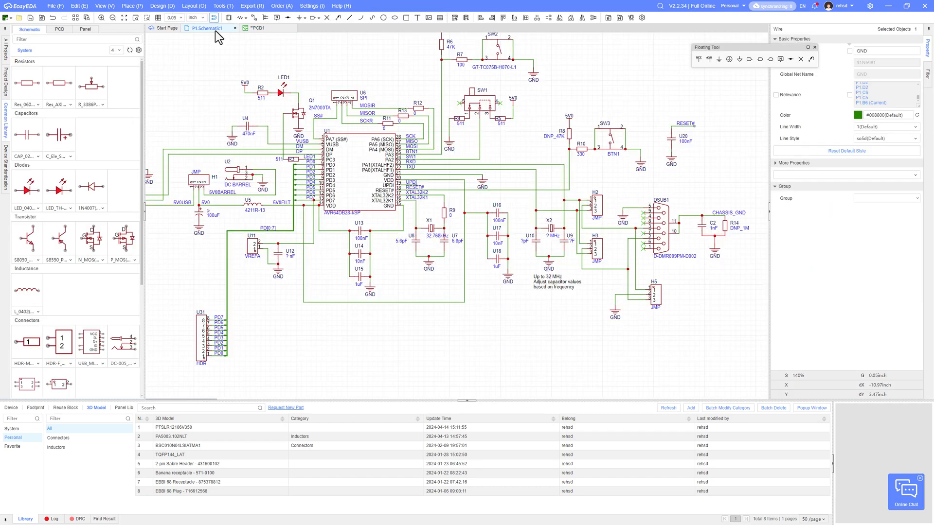
pyautogui.moveTo(231, 237); pyautogui.dragTo(505, 223, button='right')
pyautogui.click(402, 183)
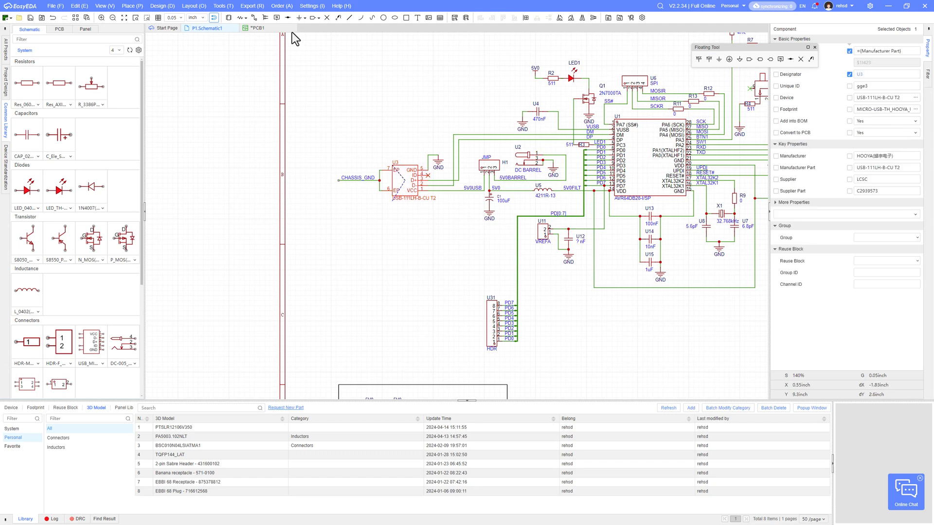
pyautogui.click(261, 29)
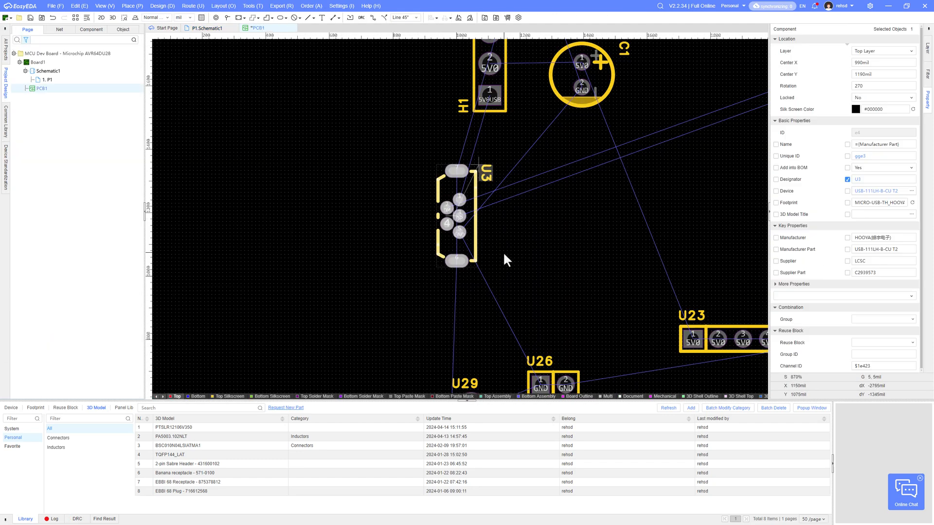
pyautogui.scroll(-3, 465, 223)
pyautogui.moveTo(552, 219); pyautogui.dragTo(537, 354, button='right')
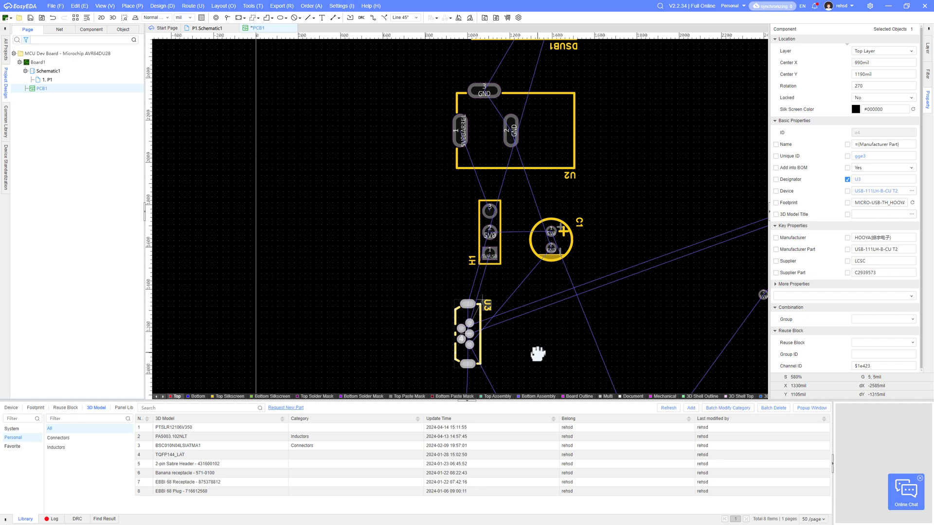
pyautogui.scroll(-3, 537, 353)
pyautogui.scroll(8, 516, 360)
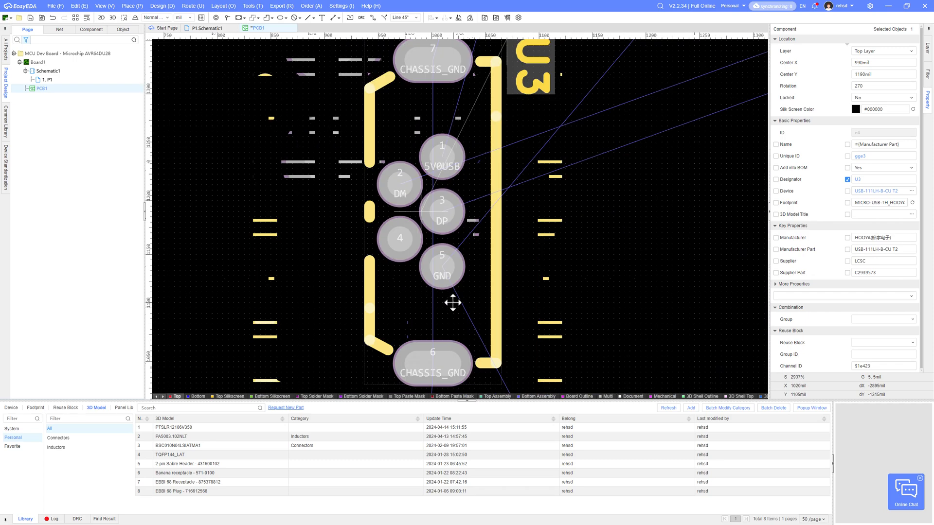
pyautogui.scroll(-2, 453, 303)
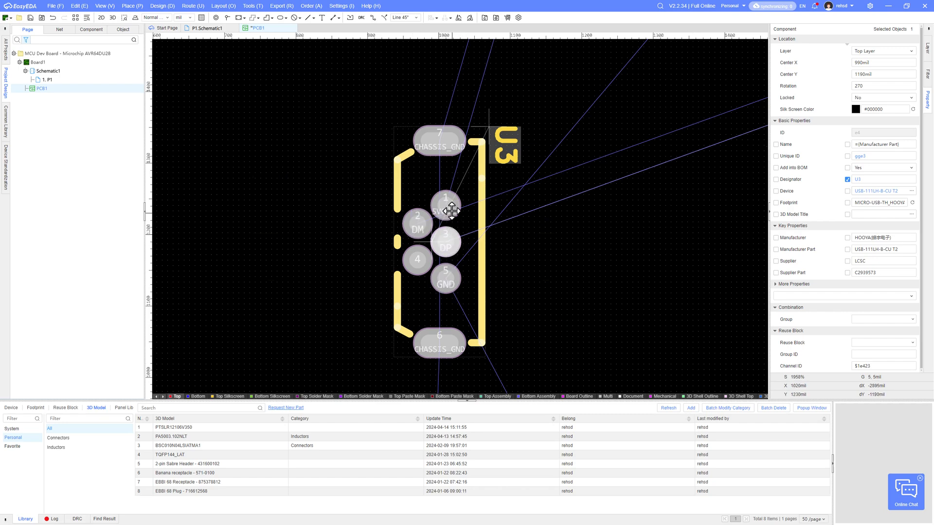
pyautogui.scroll(-3, 465, 202)
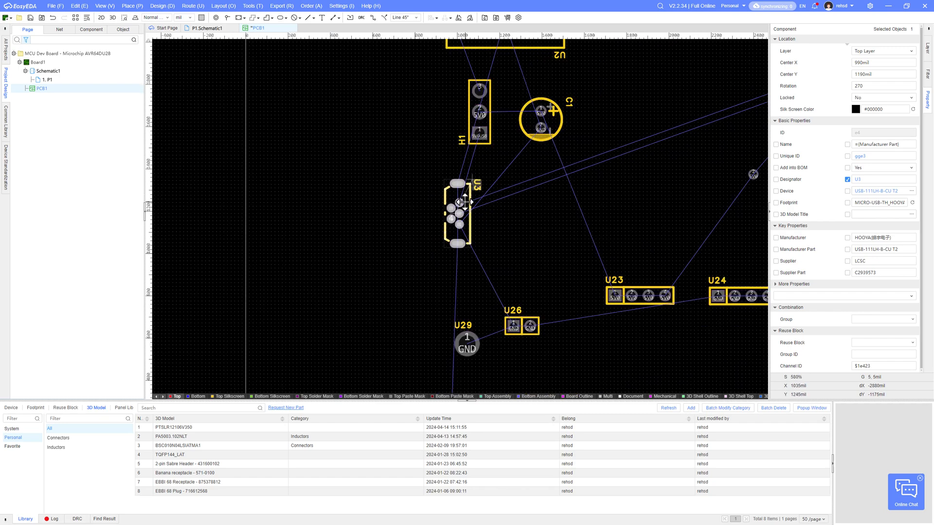
pyautogui.scroll(-2, 464, 202)
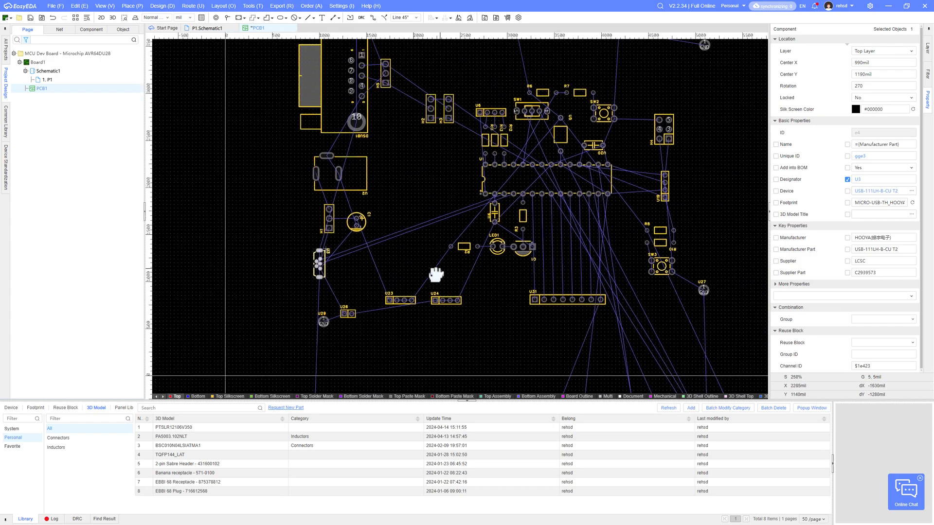
# Move C2 and R14 up beside U23 and drop U26 down beside U29.
pyautogui.moveTo(435, 275); pyautogui.dragTo(385, 274, button='right')
pyautogui.scroll(-3, 413, 273)
pyautogui.moveTo(460, 300); pyautogui.dragTo(460, 187, button='right')
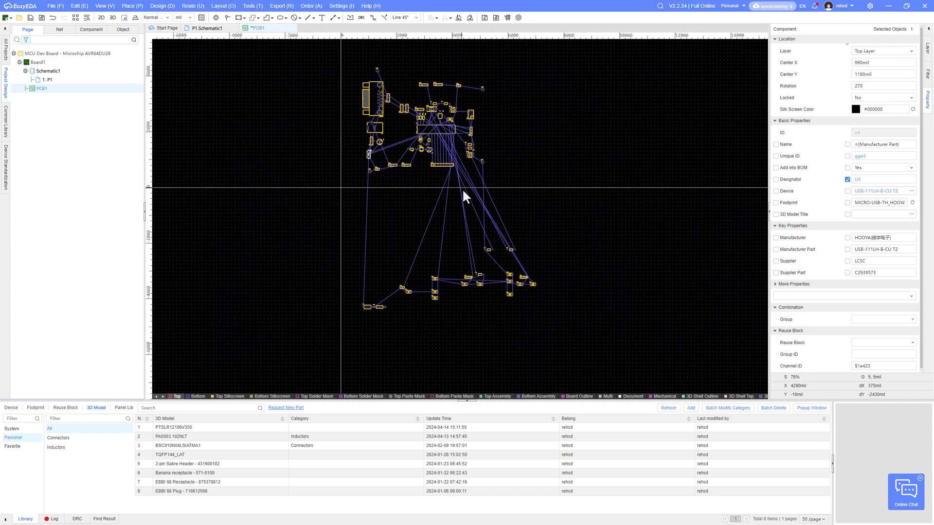
pyautogui.scroll(4, 366, 308)
pyautogui.moveTo(382, 306); pyautogui.dragTo(350, 204)
pyautogui.scroll(4, 351, 204)
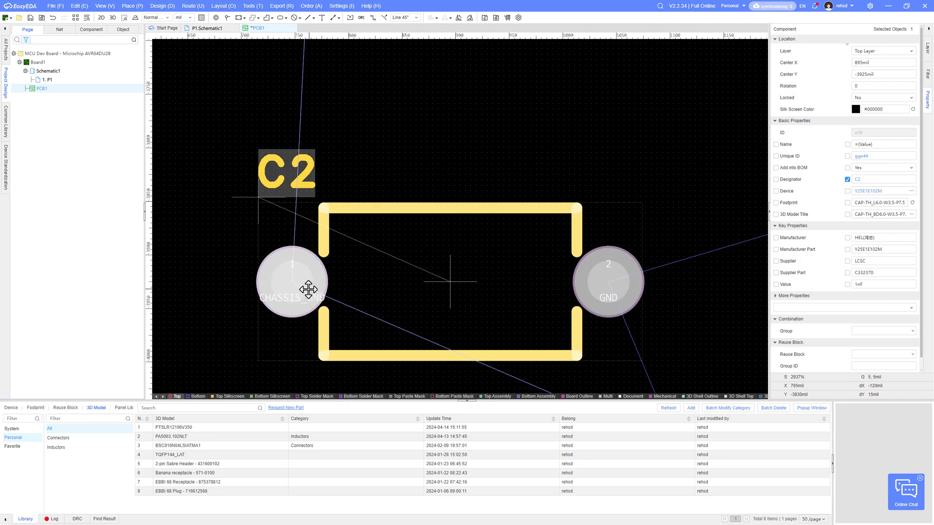
pyautogui.scroll(-4, 397, 291)
pyautogui.scroll(-3, 468, 339)
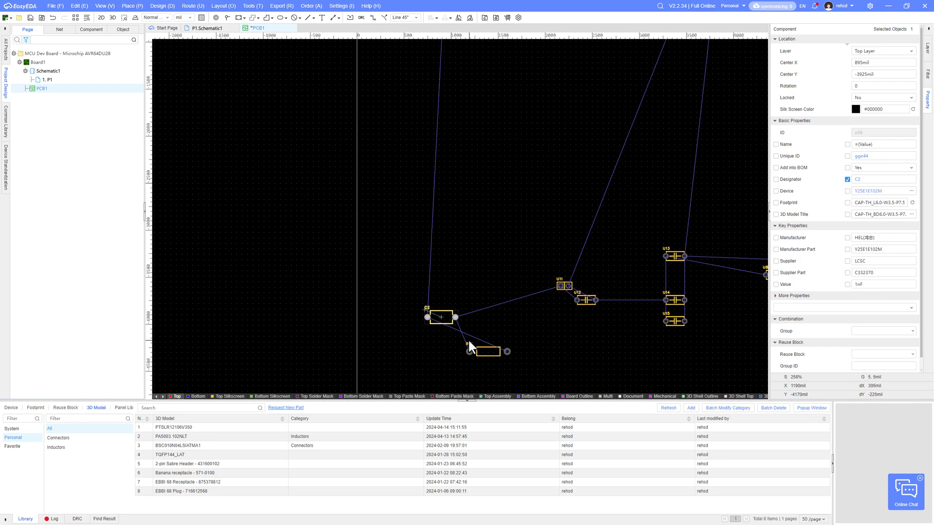
pyautogui.moveTo(493, 365); pyautogui.dragTo(412, 291)
pyautogui.moveTo(453, 333); pyautogui.dragTo(377, 263)
pyautogui.scroll(3, 409, 277)
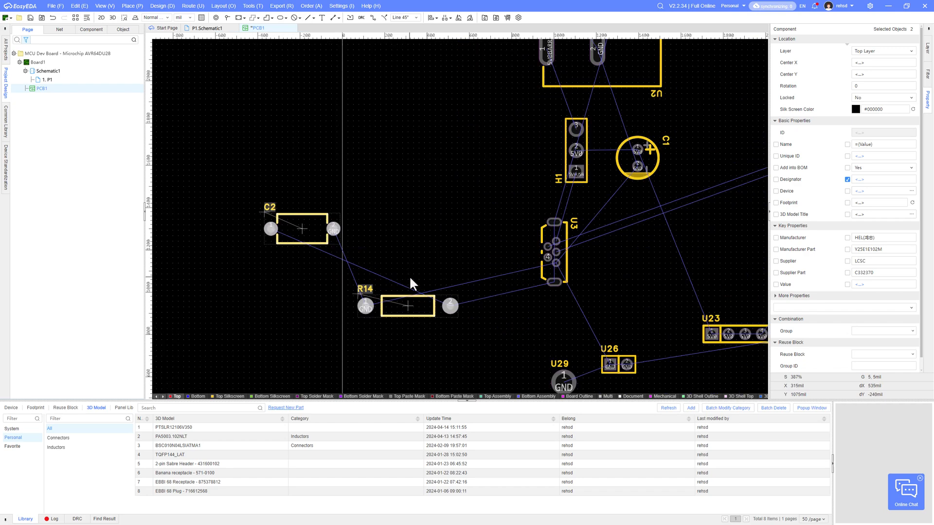
pyautogui.moveTo(499, 335); pyautogui.dragTo(341, 270, button='right')
pyautogui.click(358, 281)
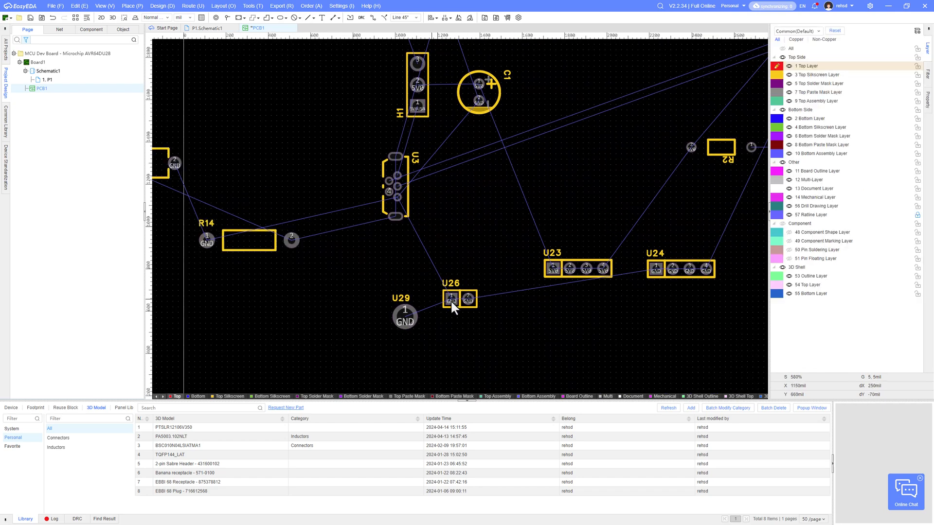
pyautogui.moveTo(462, 301); pyautogui.dragTo(478, 320)
# Rotate R14 and C2 vertical and set them side by side.
pyautogui.click(277, 296)
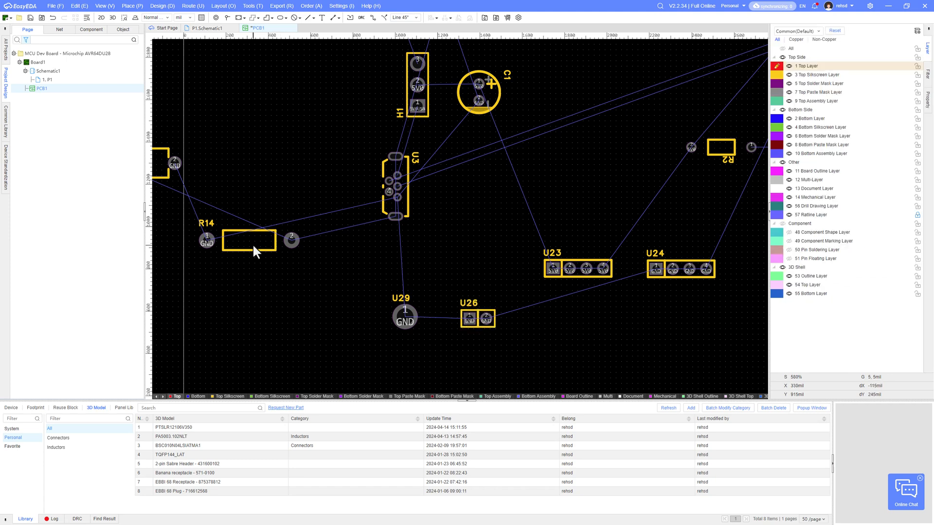
pyautogui.moveTo(252, 247); pyautogui.dragTo(482, 226)
pyautogui.press('space')
pyautogui.press('space')
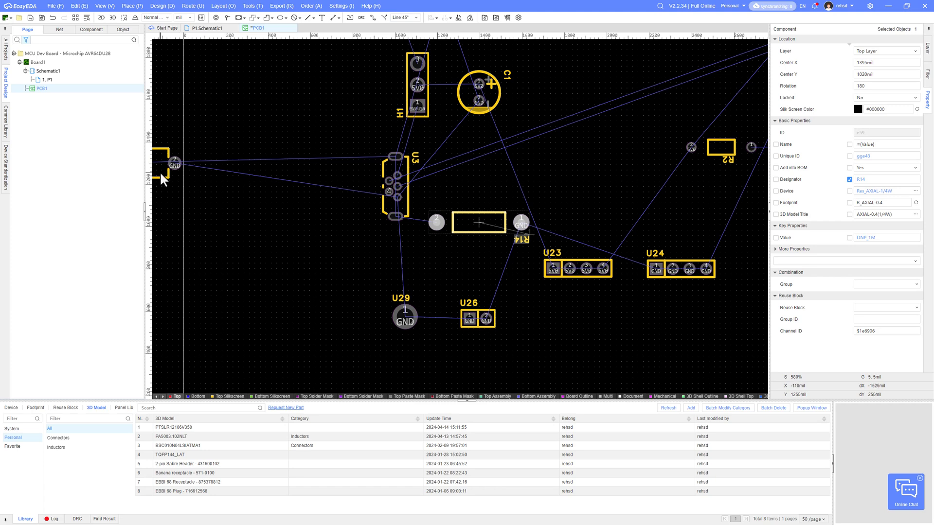
pyautogui.moveTo(163, 180); pyautogui.dragTo(541, 182)
pyautogui.moveTo(488, 227); pyautogui.dragTo(460, 242)
pyautogui.press('space')
pyautogui.moveTo(460, 242); pyautogui.dragTo(415, 261, button='right')
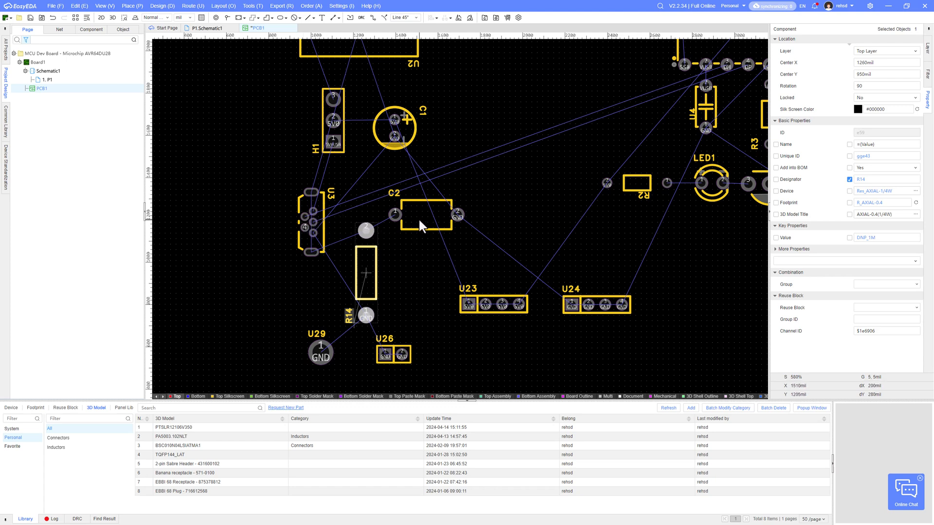
pyautogui.scroll(3, 390, 230)
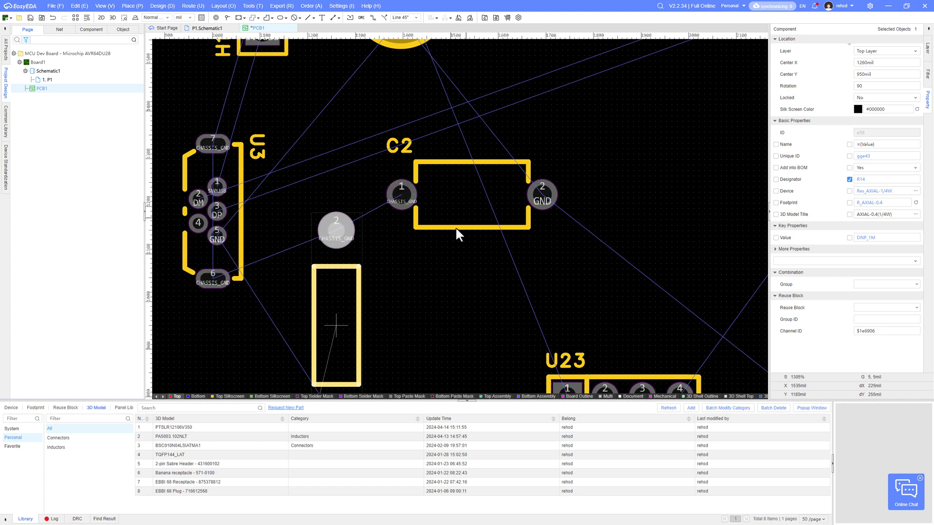
pyautogui.scroll(-1, 437, 294)
pyautogui.press('r')
pyautogui.moveTo(462, 240); pyautogui.dragTo(425, 325)
pyautogui.press('space')
pyautogui.moveTo(426, 324); pyautogui.dragTo(435, 236, button='right')
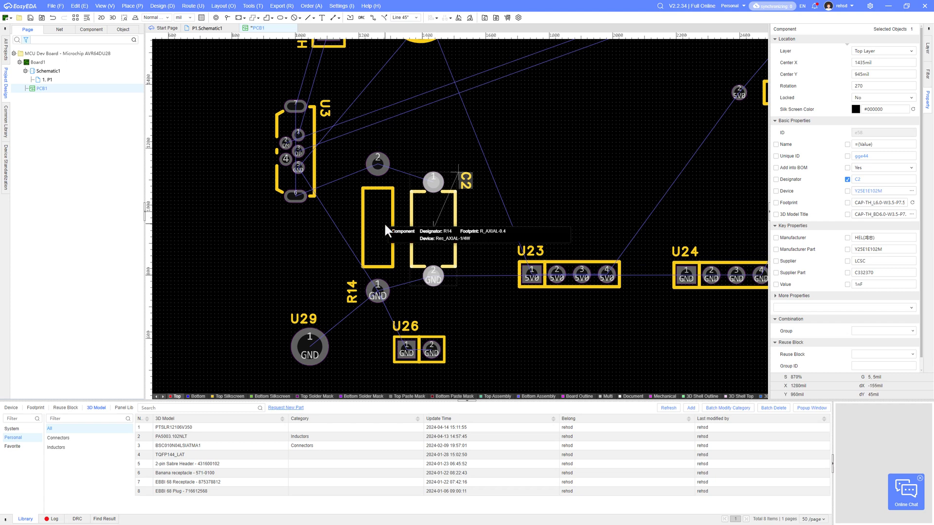
# Fine-tune R14 and C2 together below U3 and nudge U3 slightly up.
pyautogui.moveTo(381, 228); pyautogui.dragTo(550, 204)
pyautogui.moveTo(432, 221); pyautogui.dragTo(347, 248)
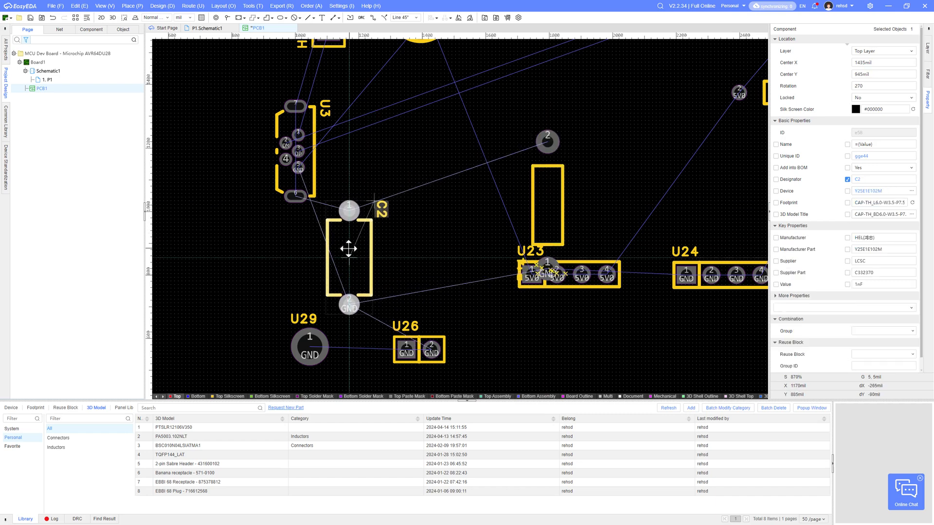
pyautogui.moveTo(379, 228); pyautogui.dragTo(375, 259, button='right')
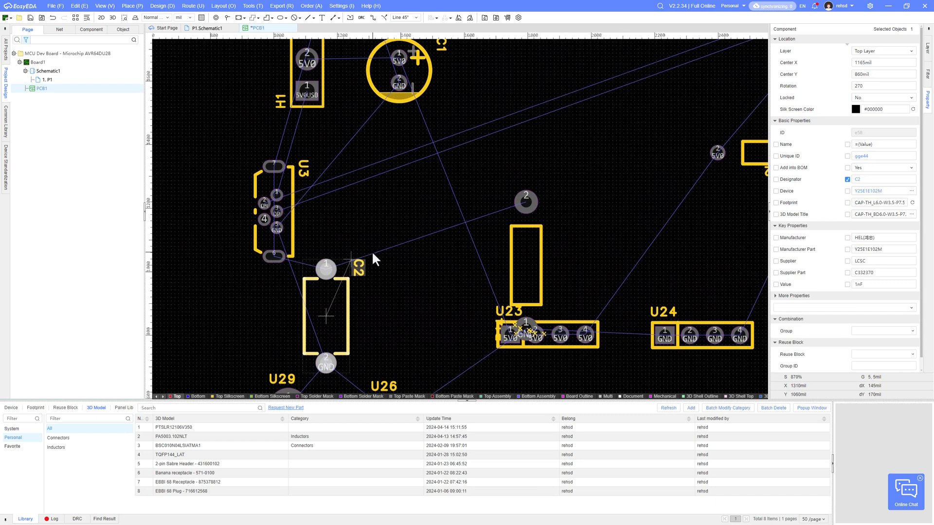
pyautogui.scroll(-5, 337, 184)
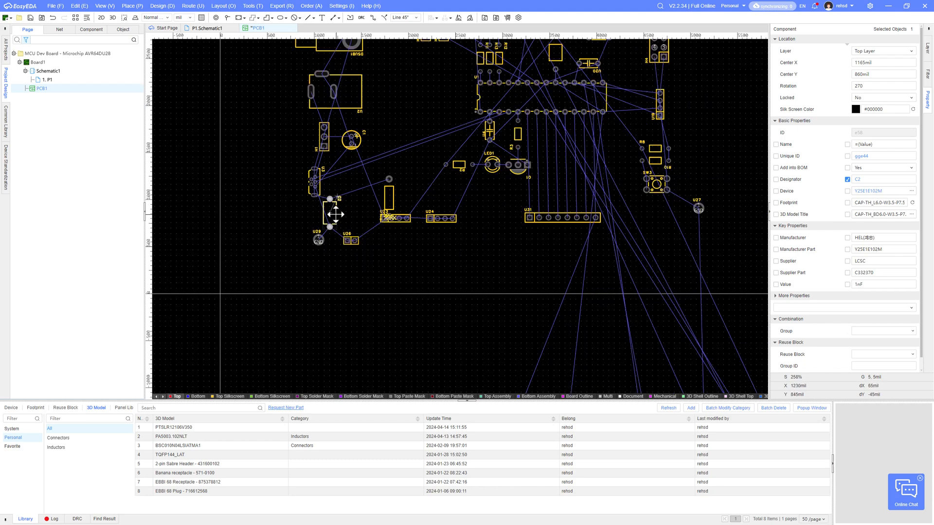
pyautogui.scroll(5, 335, 214)
pyautogui.moveTo(327, 211); pyautogui.dragTo(343, 215)
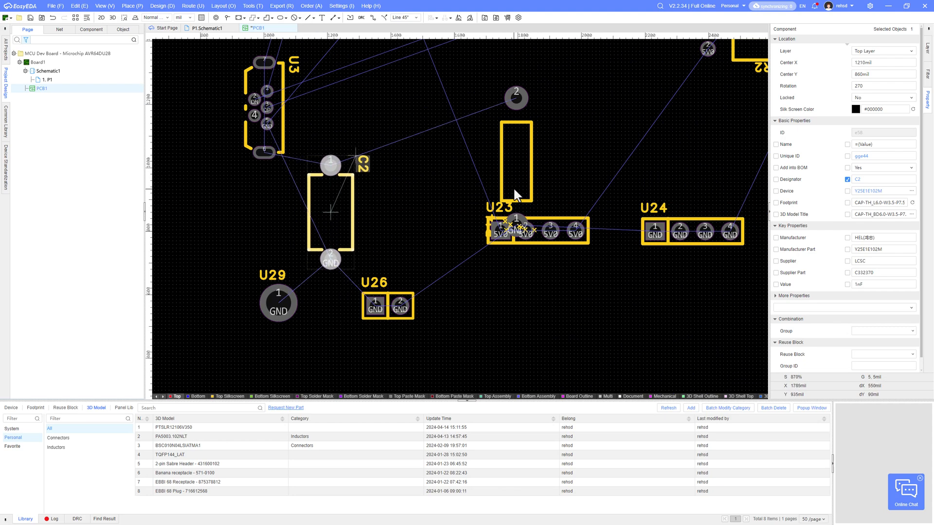
pyautogui.moveTo(515, 193); pyautogui.dragTo(401, 214)
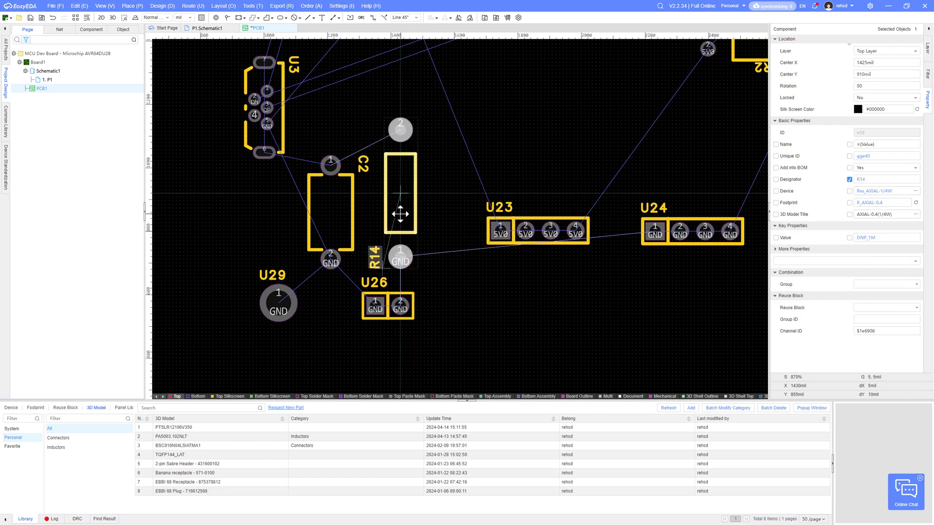
pyautogui.moveTo(350, 203); pyautogui.dragTo(369, 248, button='right')
pyautogui.moveTo(355, 245); pyautogui.dragTo(359, 227)
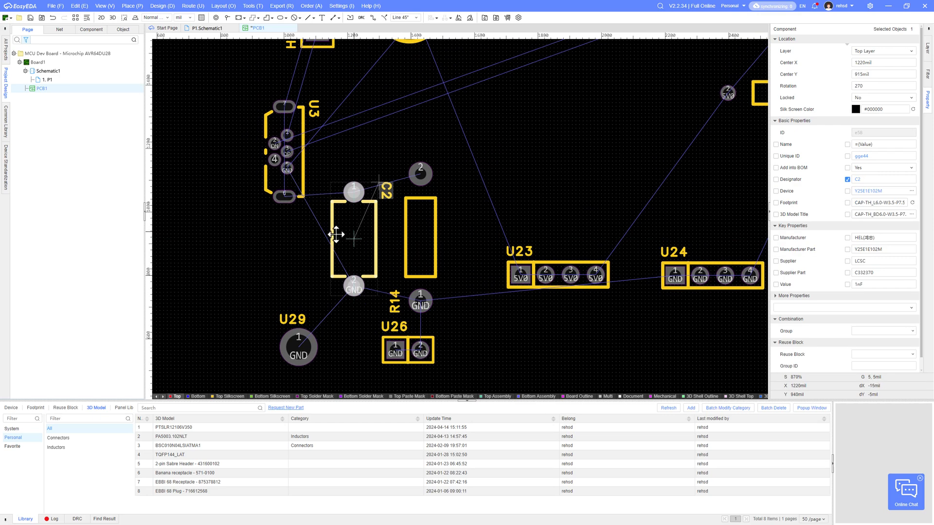
pyautogui.moveTo(308, 218); pyautogui.dragTo(315, 275, button='right')
pyautogui.moveTo(302, 236); pyautogui.dragTo(314, 204)
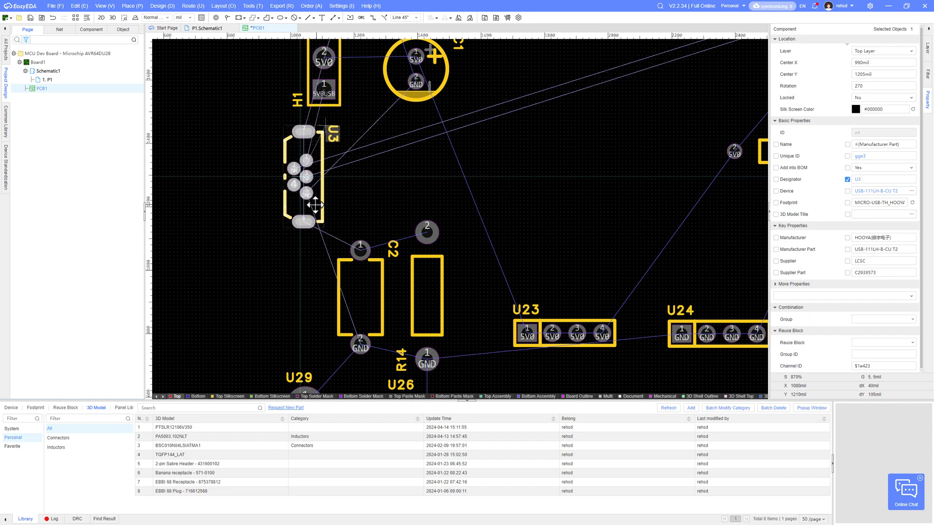
# Move U11 up next to U12.
pyautogui.scroll(-8, 375, 279)
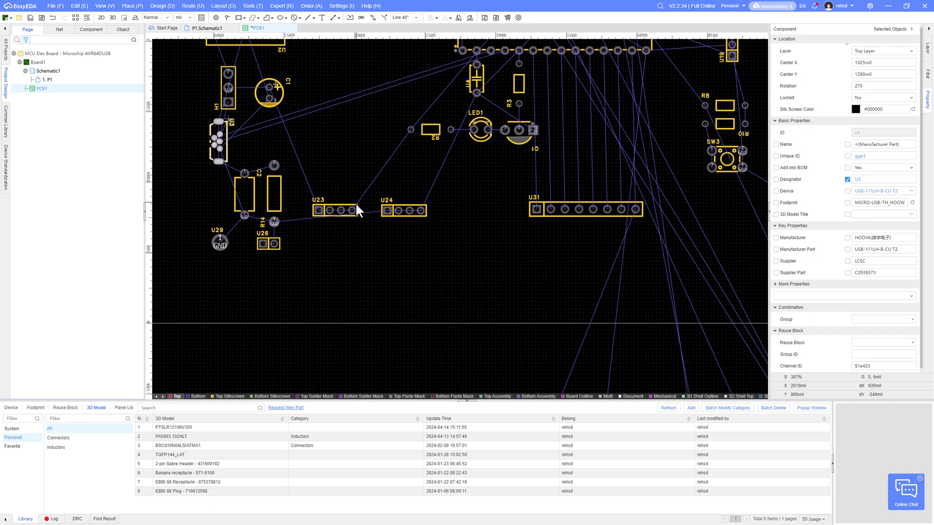
pyautogui.moveTo(372, 229); pyautogui.dragTo(356, 173, button='right')
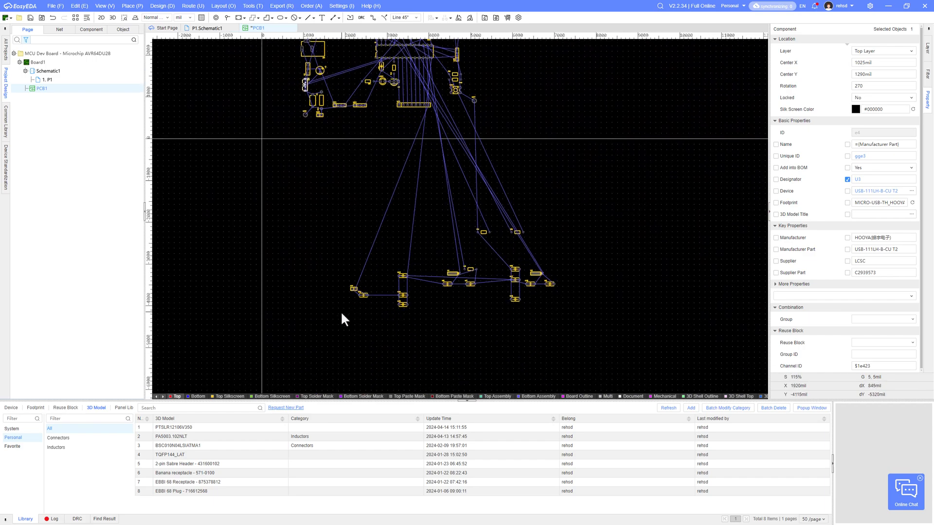
pyautogui.scroll(12, 351, 307)
pyautogui.moveTo(394, 242); pyautogui.dragTo(493, 222)
# Check the VREFA wiring in the schematic, then move U11 and U12 together up the board.
pyautogui.click(207, 29)
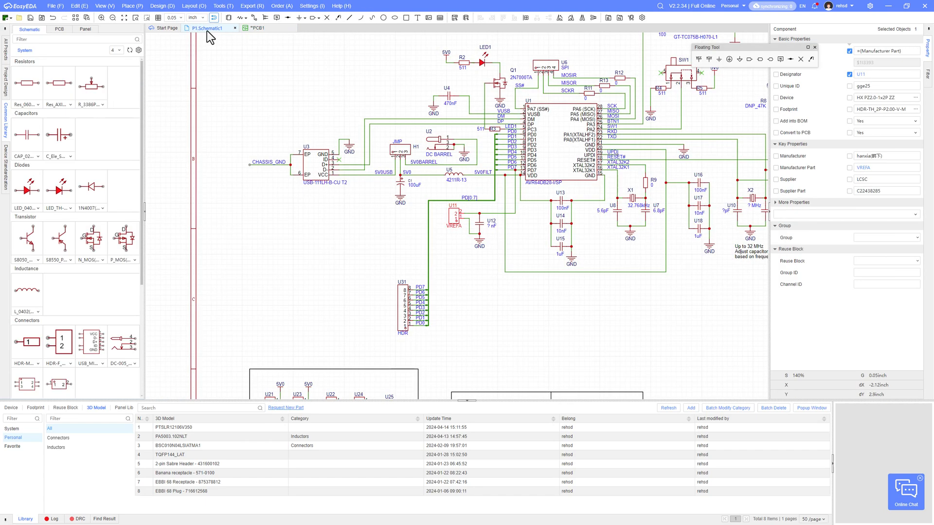
pyautogui.scroll(3, 539, 178)
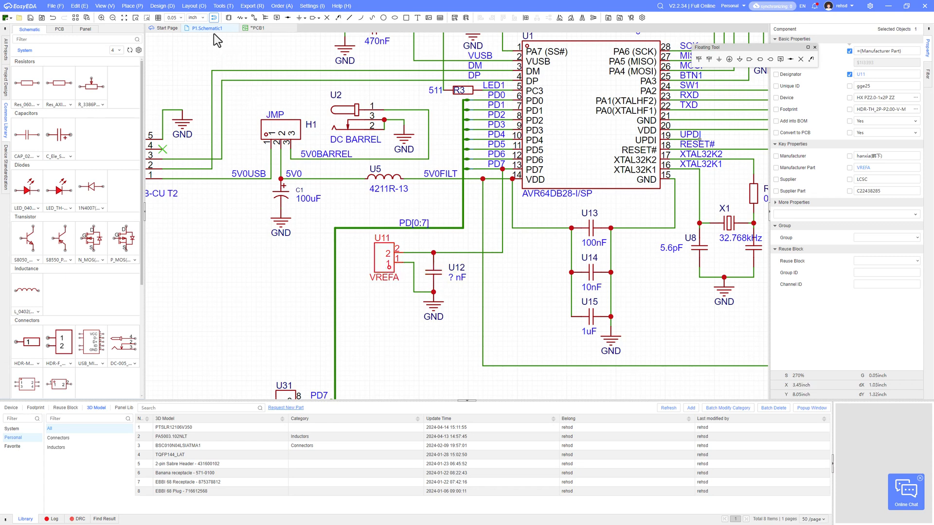
pyautogui.click(258, 28)
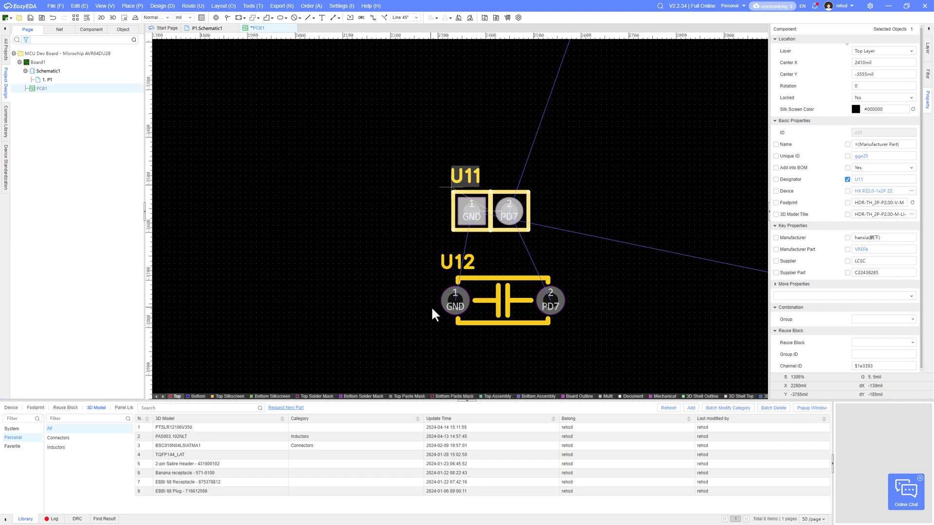
pyautogui.scroll(-2, 431, 305)
pyautogui.keyDown('ctrl'); pyautogui.click(464, 309); pyautogui.keyUp('ctrl')
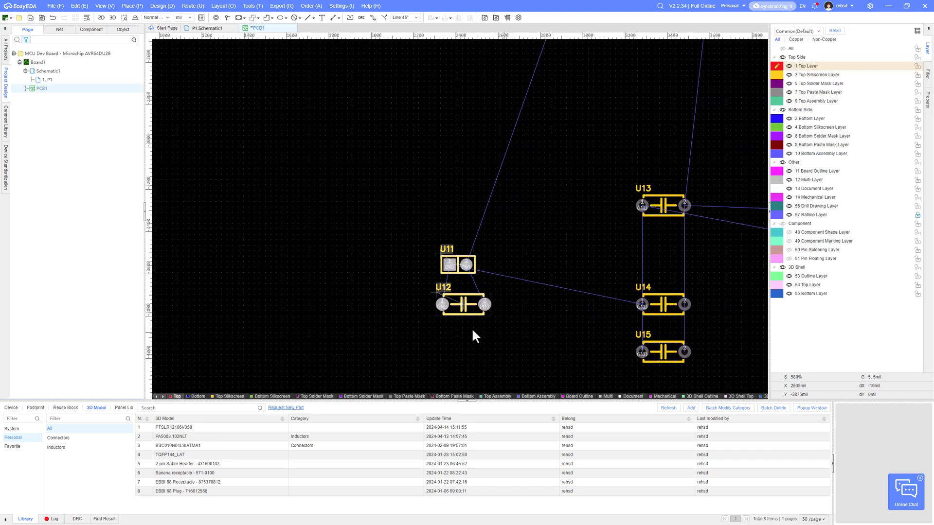
pyautogui.scroll(-3, 441, 315)
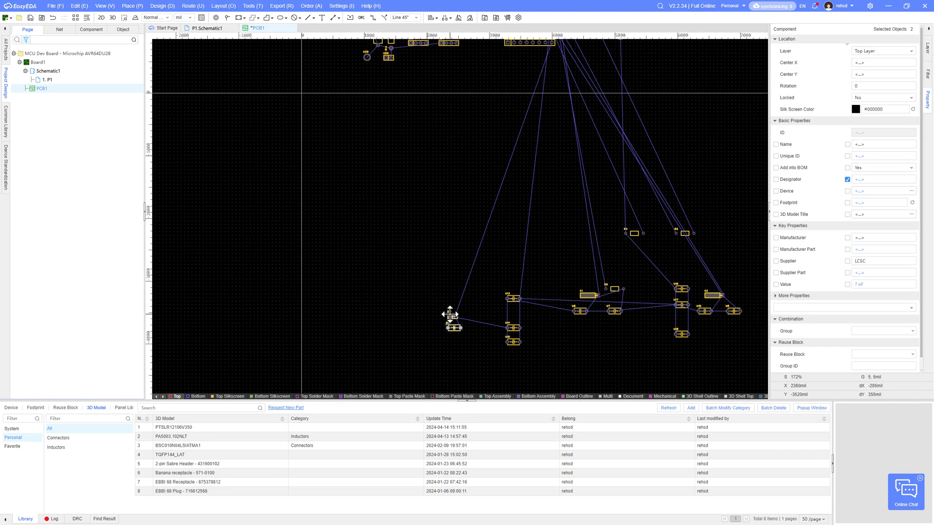
pyautogui.moveTo(450, 315); pyautogui.dragTo(545, 212)
# Arrange U12 rotated just above U11 near U31, with U11 turned 180 degrees.
pyautogui.scroll(4, 541, 229)
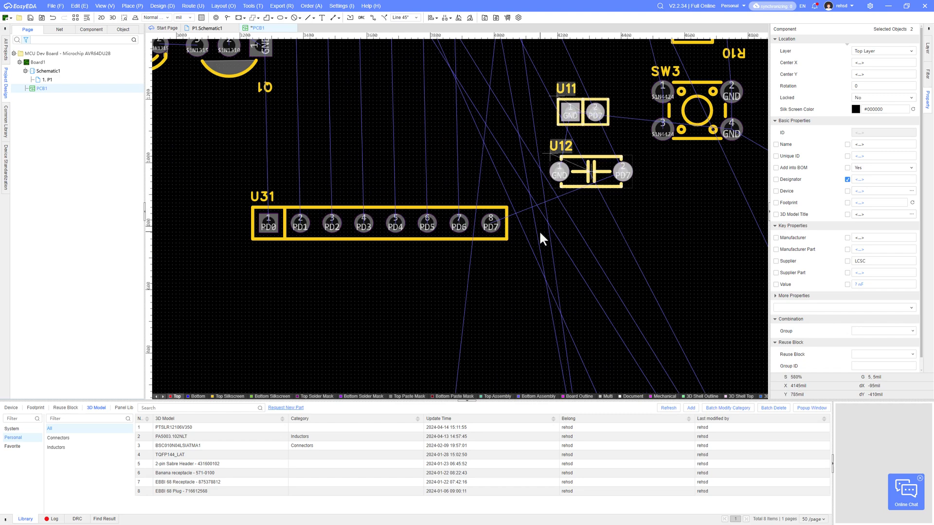
pyautogui.moveTo(540, 233); pyautogui.dragTo(500, 312, button='right')
pyautogui.press('space')
pyautogui.moveTo(550, 251); pyautogui.dragTo(522, 205)
pyautogui.moveTo(544, 193); pyautogui.dragTo(579, 284)
pyautogui.moveTo(521, 209); pyautogui.dragTo(522, 207)
pyautogui.moveTo(579, 281); pyautogui.dragTo(547, 255)
pyautogui.press('space')
pyautogui.press('space')
pyautogui.moveTo(536, 211); pyautogui.dragTo(554, 215)
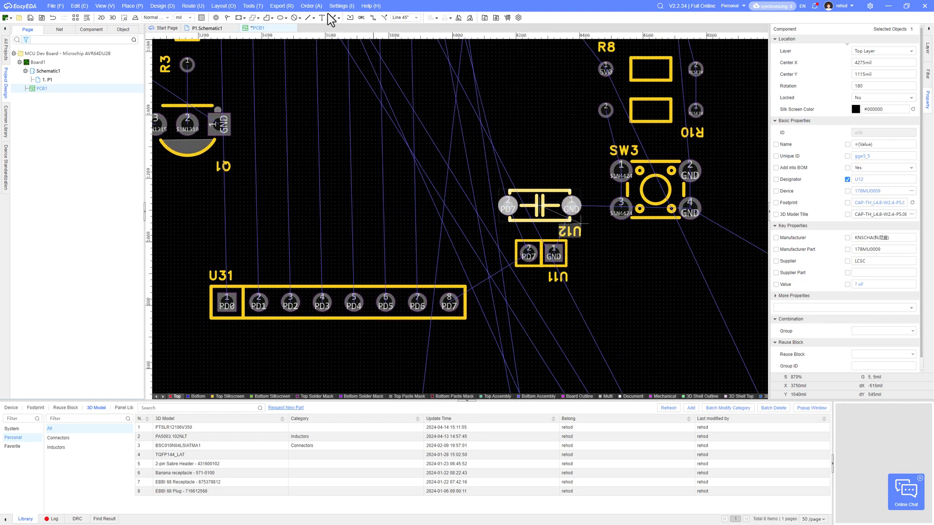
pyautogui.click(370, 119)
pyautogui.click(322, 18)
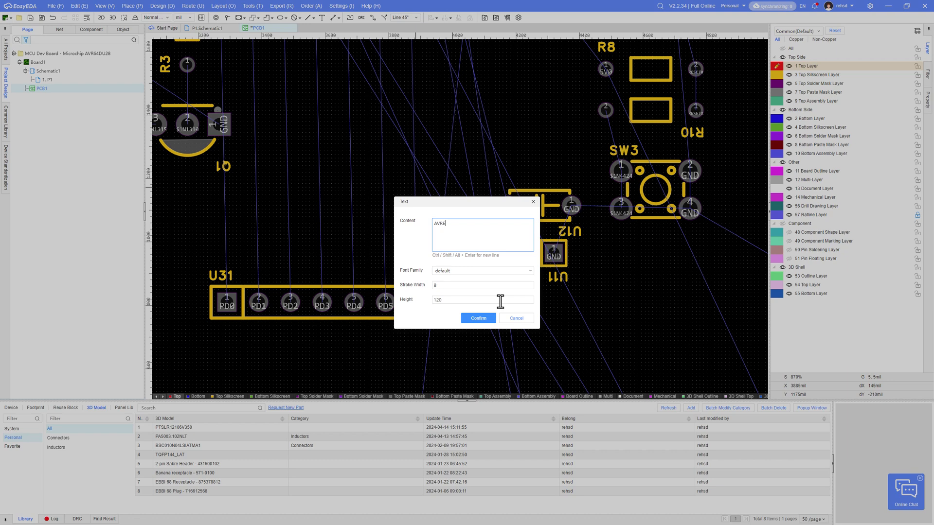
# Place the AVREF text right of U31 and rename it to VREFA.
pyautogui.press('Return')
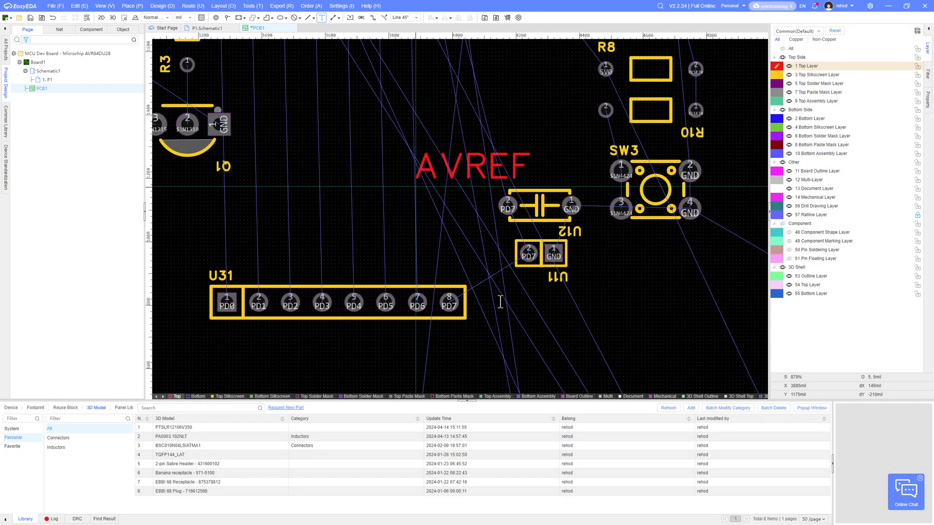
pyautogui.click(516, 332)
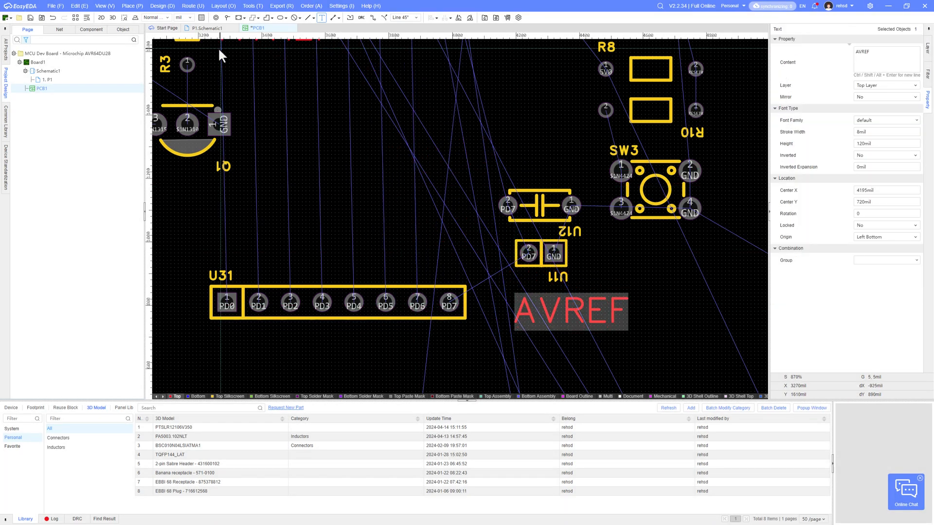
pyautogui.click(206, 28)
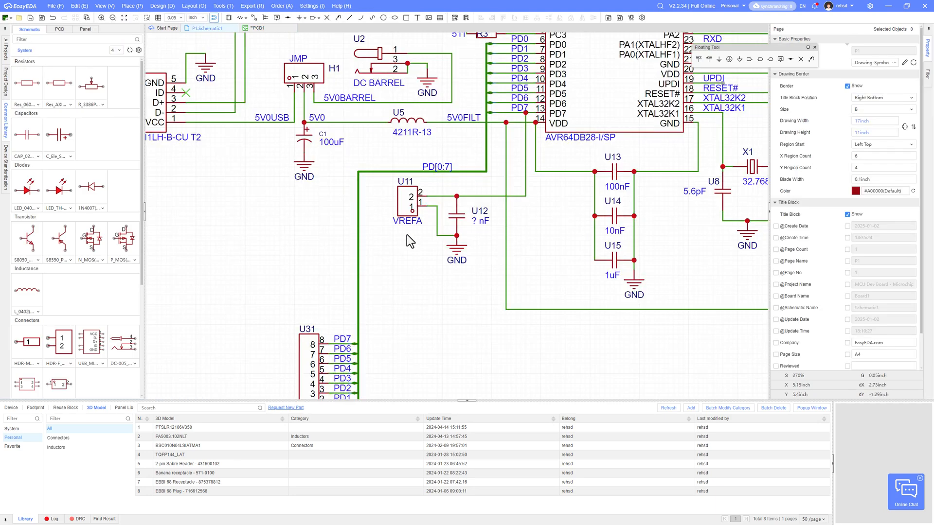
pyautogui.click(255, 28)
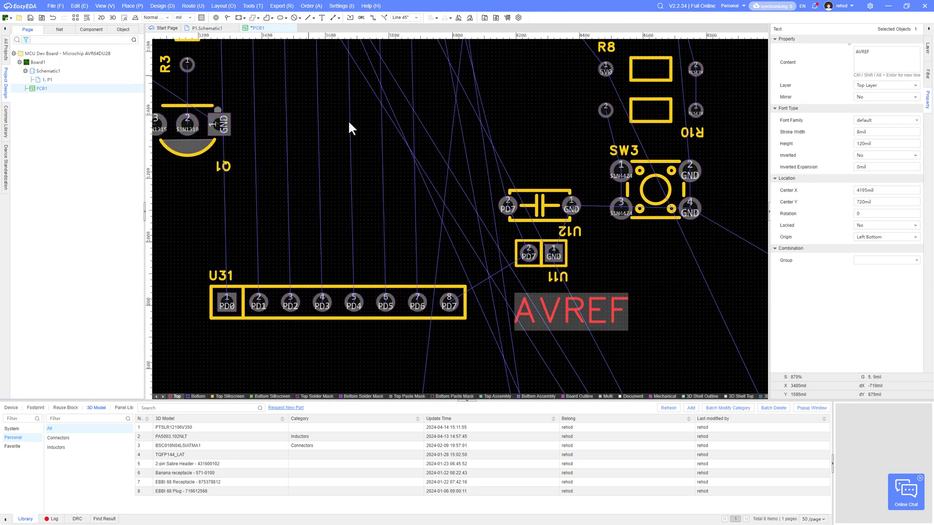
pyautogui.doubleClick(587, 314)
pyautogui.write('VREFA')
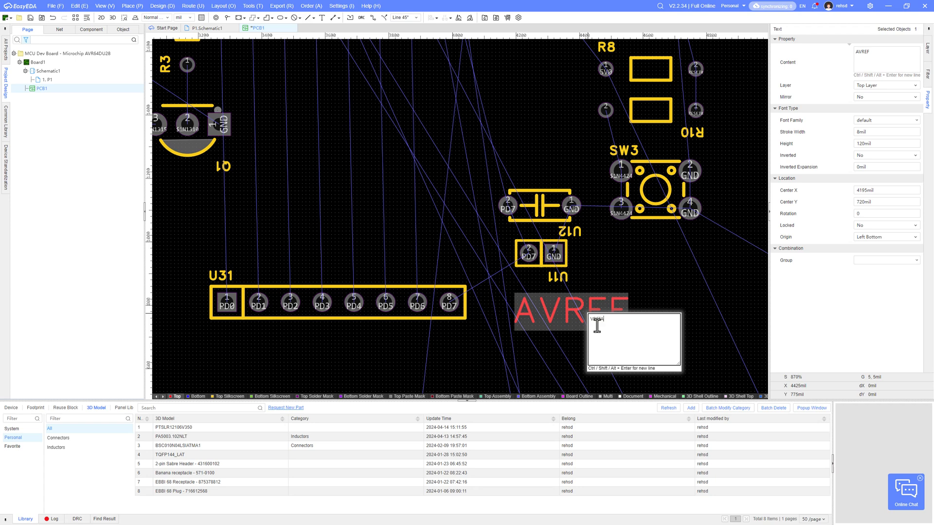
pyautogui.press('Return')
# Move the VREFA text onto the top silkscreen layer.
pyautogui.click(593, 321)
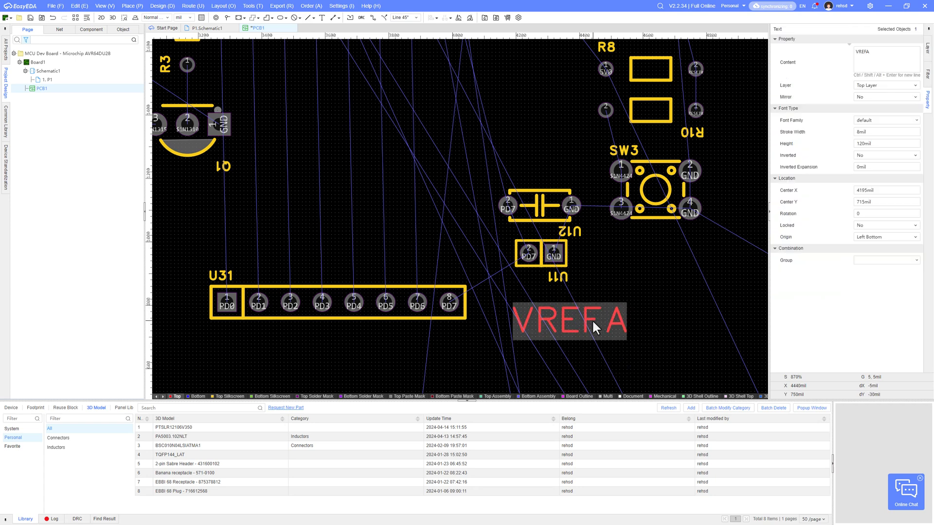
pyautogui.click(869, 86)
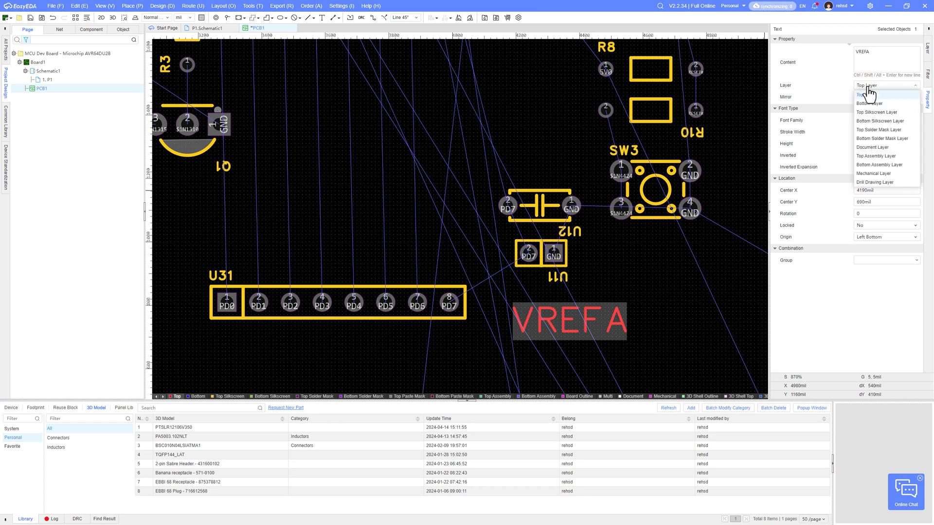
pyautogui.click(877, 113)
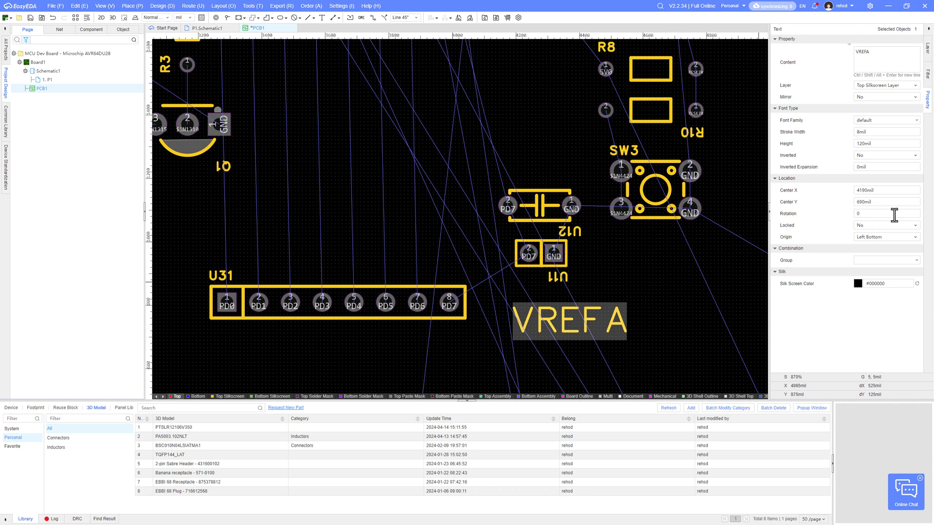
pyautogui.click(668, 334)
pyautogui.click(626, 319)
pyautogui.click(728, 160)
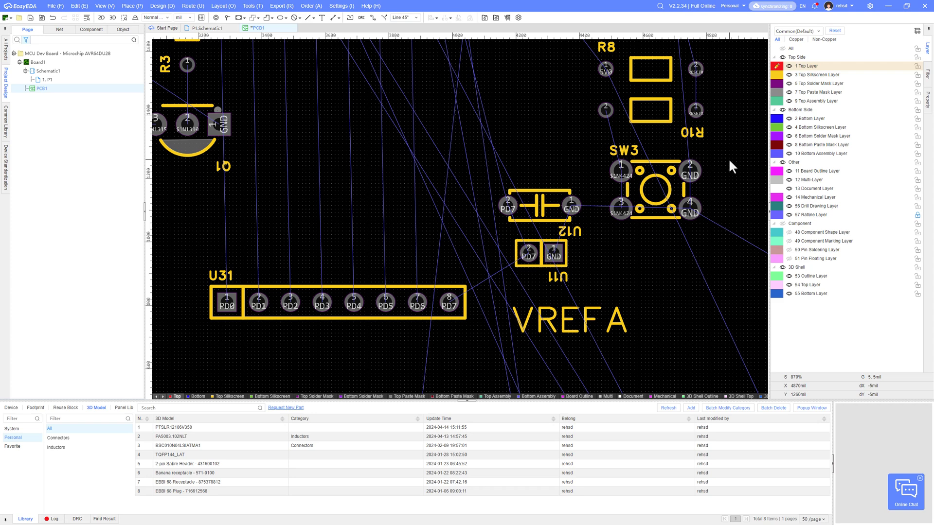
# Switch the board units from mil to mm in the document settings.
pyautogui.rightClick(735, 155)
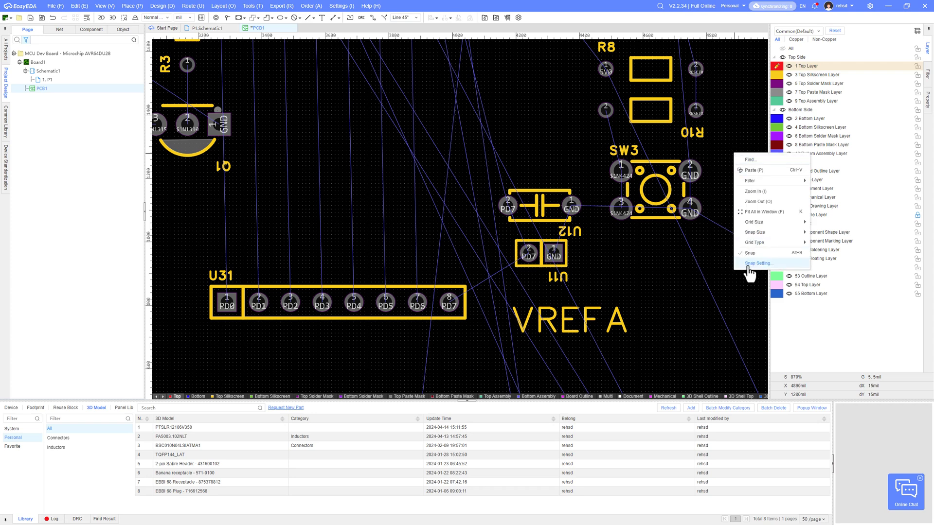
pyautogui.click(698, 314)
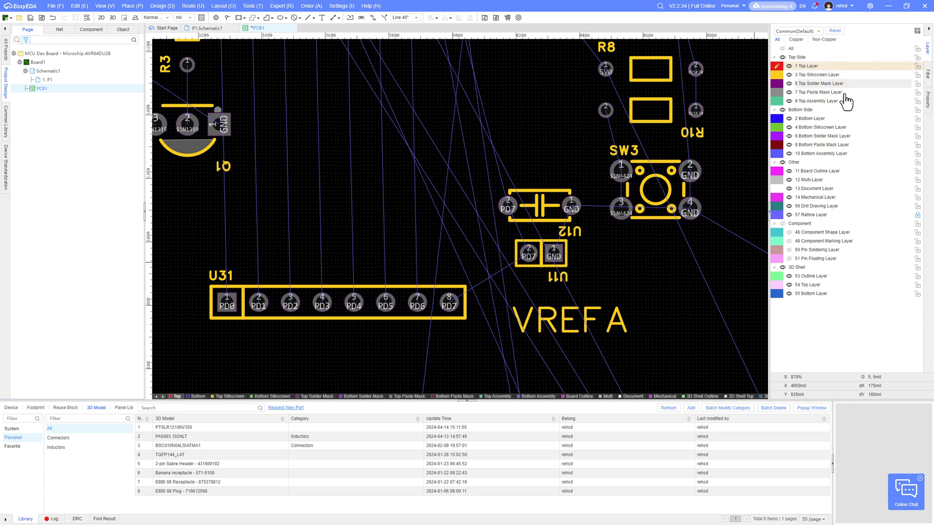
pyautogui.click(927, 101)
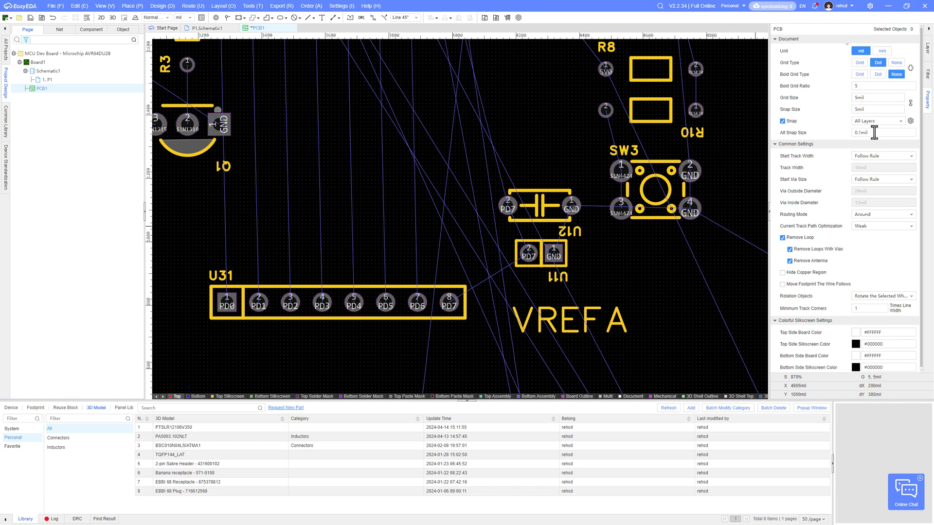
pyautogui.click(882, 50)
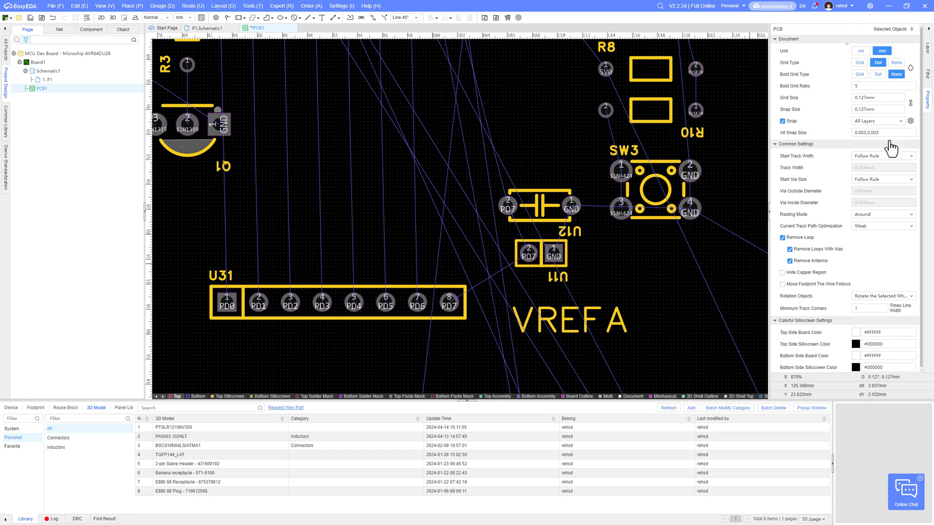
# Set the VREFA text height to 2 mm and move it just below U11.
pyautogui.click(615, 327)
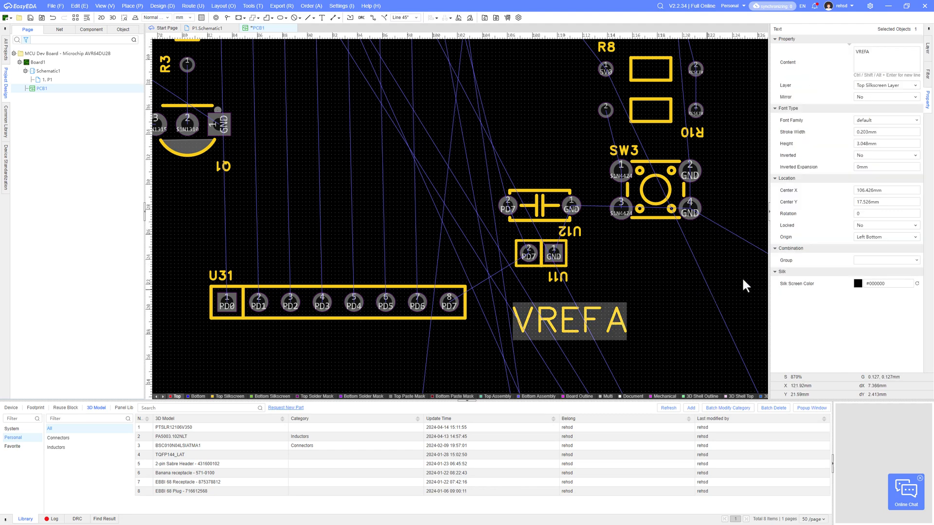
pyautogui.click(875, 144)
pyautogui.write('0.229')
pyautogui.press('Return')
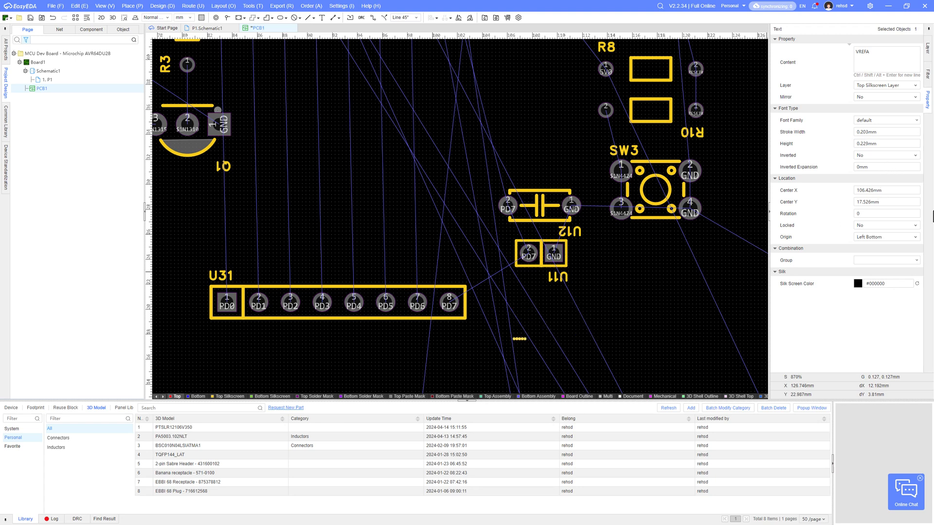
pyautogui.click(871, 144)
pyautogui.write('2')
pyautogui.press('Return')
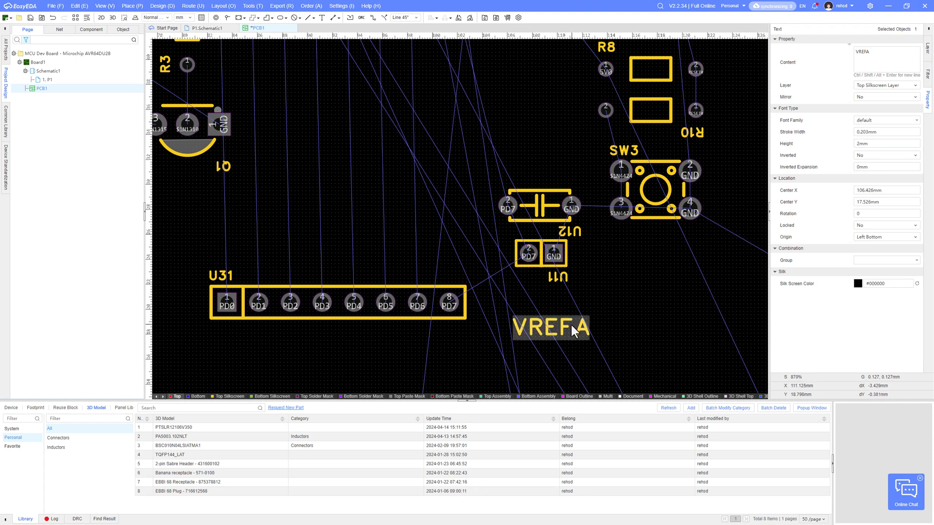
pyautogui.moveTo(553, 328); pyautogui.dragTo(548, 293)
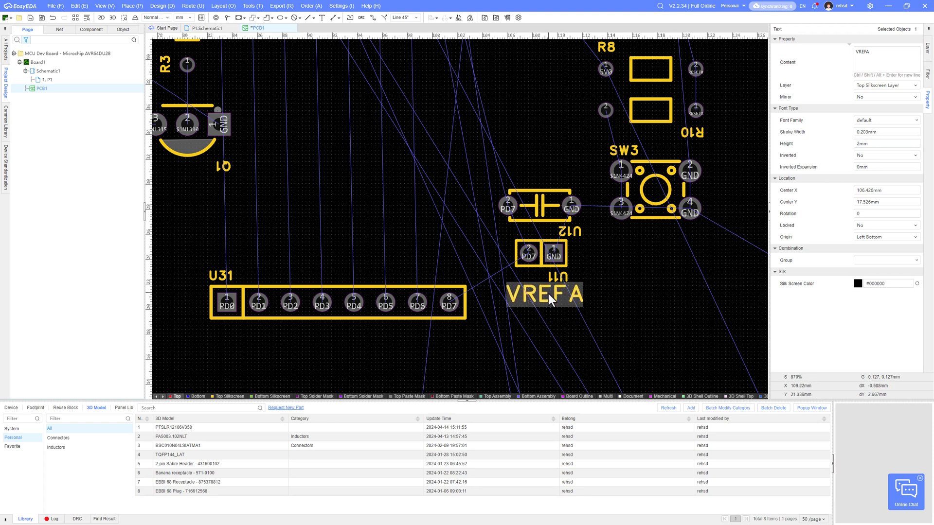
# Duplicate the VREFA silkscreen label and place the copy just below the original.
pyautogui.hotkey('ctrl', 'c')
pyautogui.click(512, 167)
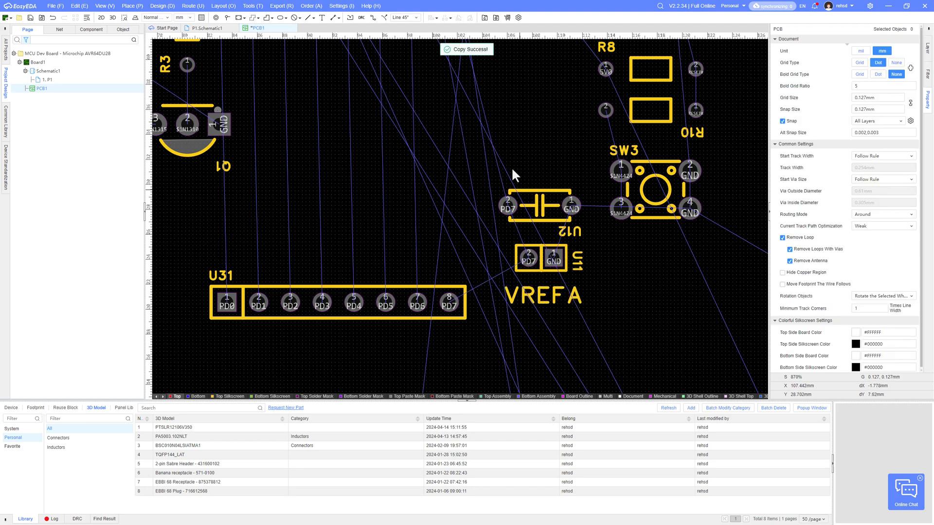
pyautogui.scroll(-10, 608, 306)
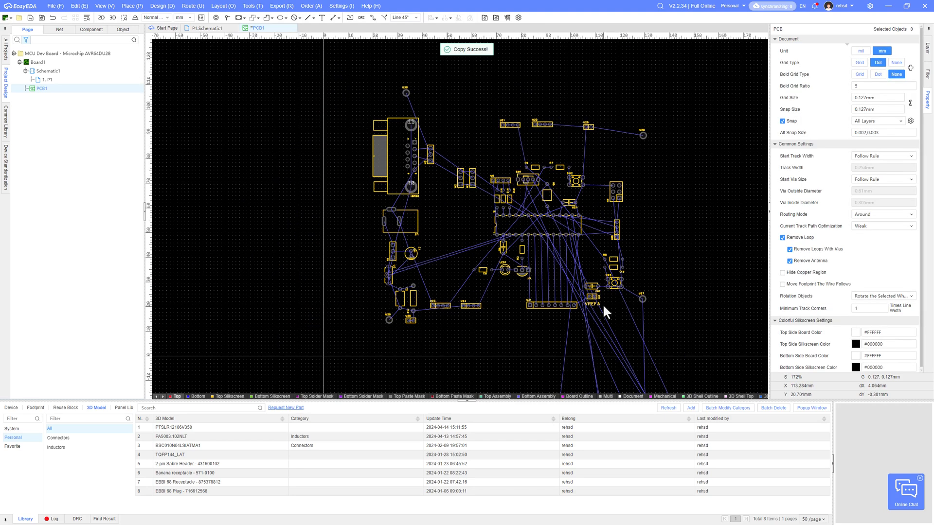
pyautogui.moveTo(602, 303); pyautogui.dragTo(469, 143, button='right')
pyautogui.scroll(10, 469, 143)
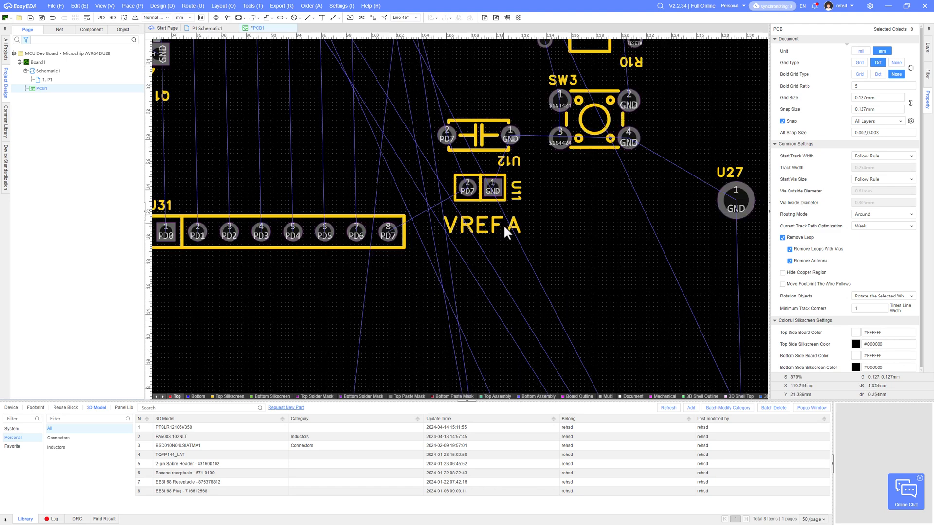
pyautogui.click(506, 228)
pyautogui.hotkey('ctrl', 'c')
pyautogui.hotkey('ctrl', 'v')
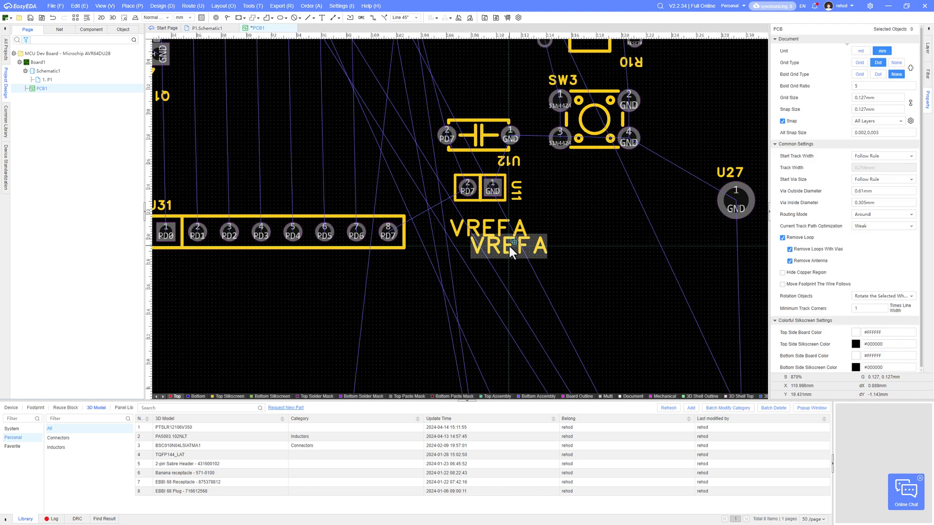
pyautogui.click(546, 269)
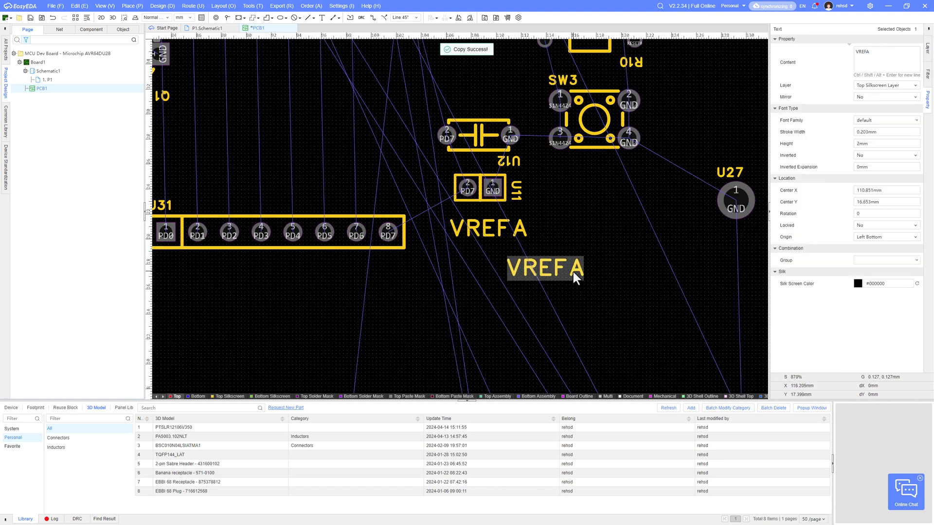
# Set the copied label's text height to 1 mm and stroke width to 0.15 mm.
pyautogui.click(872, 146)
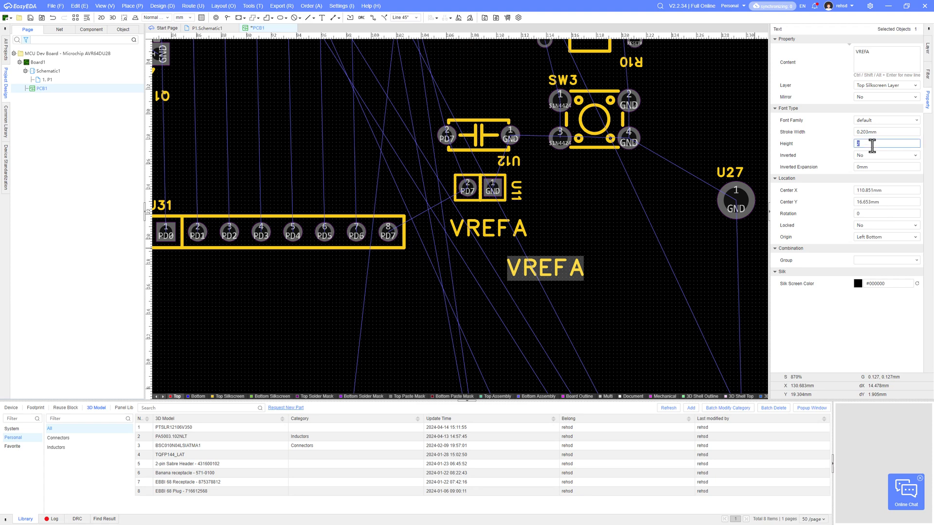
pyautogui.write('1')
pyautogui.press('Return')
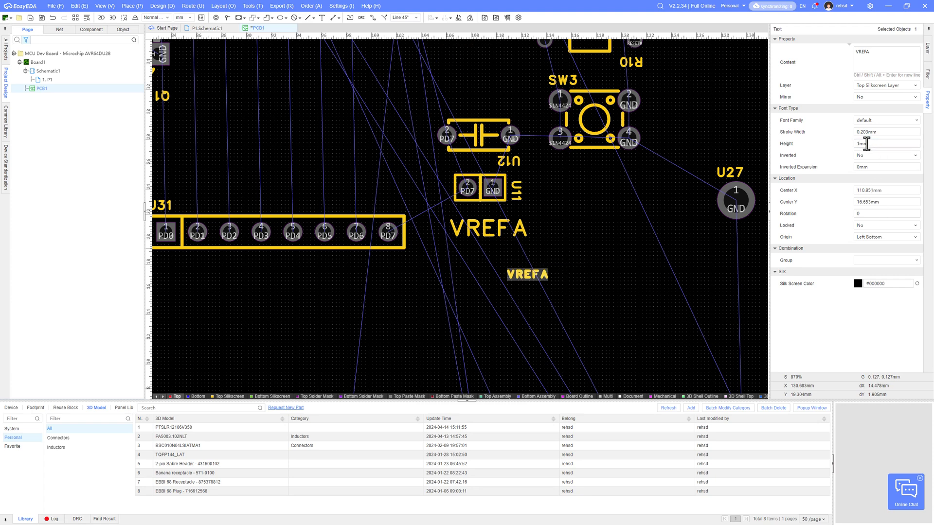
pyautogui.hotkey('shift', 'Tab')
pyautogui.press('Return')
# Change the copied label's text to '+ -'.
pyautogui.doubleClick(530, 282)
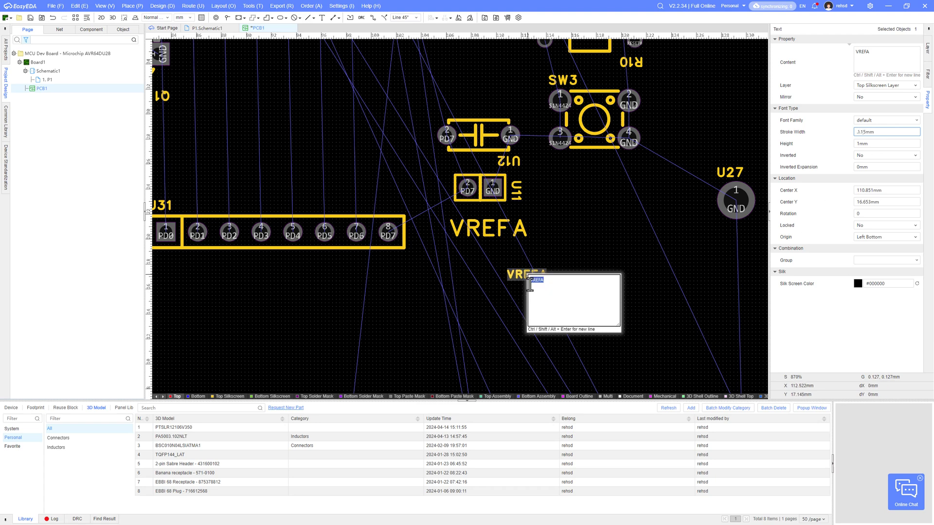
pyautogui.write('+   -')
pyautogui.press('Return')
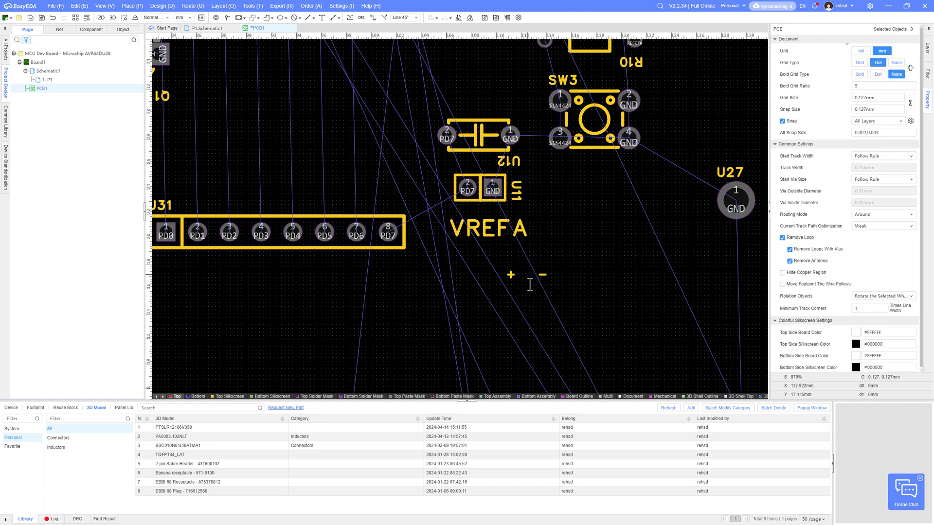
# Position the '+ -' label under U11's pins 2 and 1, above VREFA.
pyautogui.moveTo(511, 274); pyautogui.dragTo(463, 209)
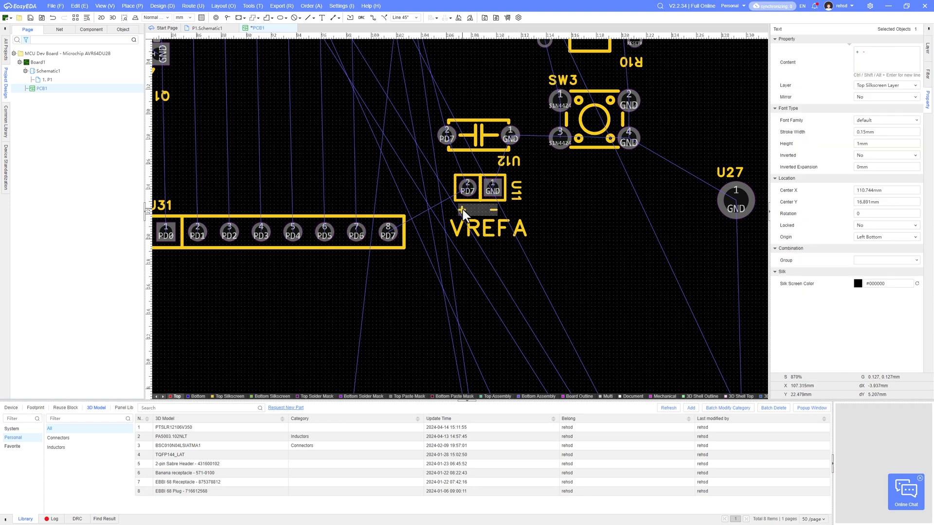
pyautogui.doubleClick(462, 209)
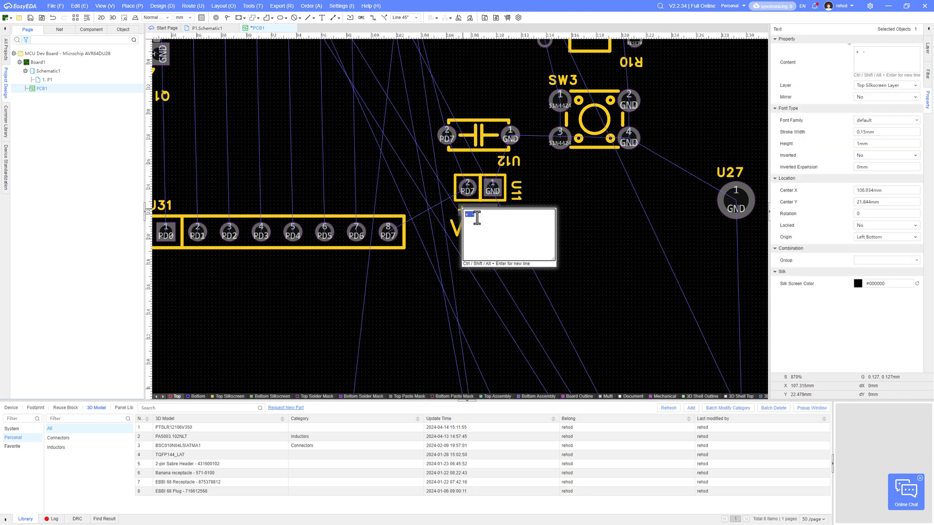
pyautogui.click(524, 301)
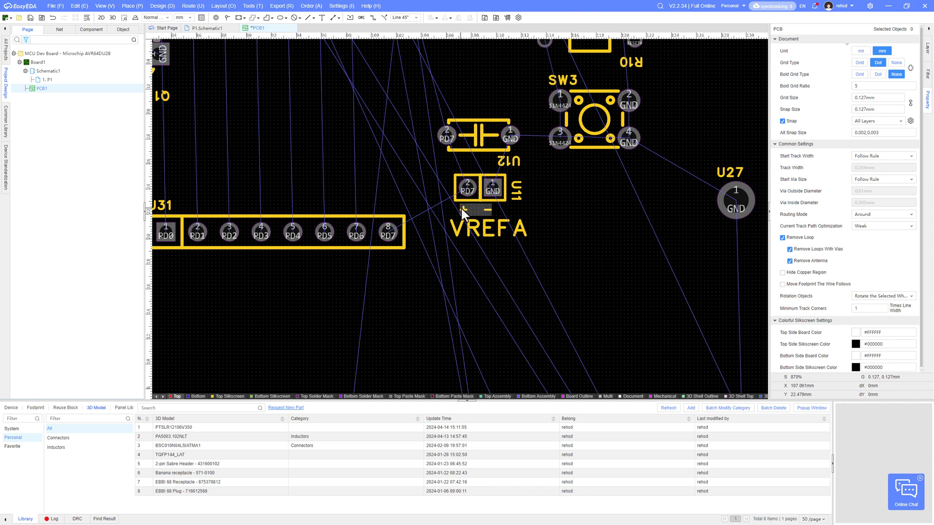
pyautogui.moveTo(462, 208); pyautogui.dragTo(465, 226)
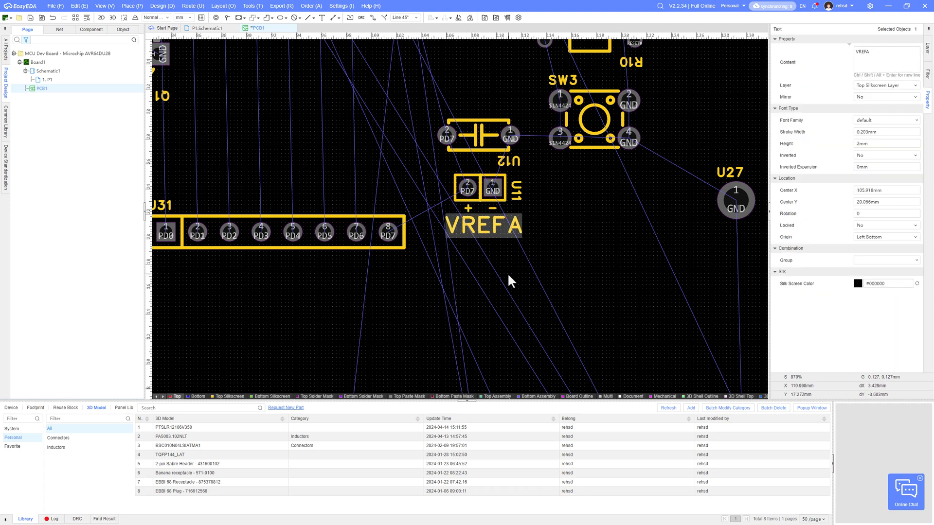
pyautogui.click(516, 188)
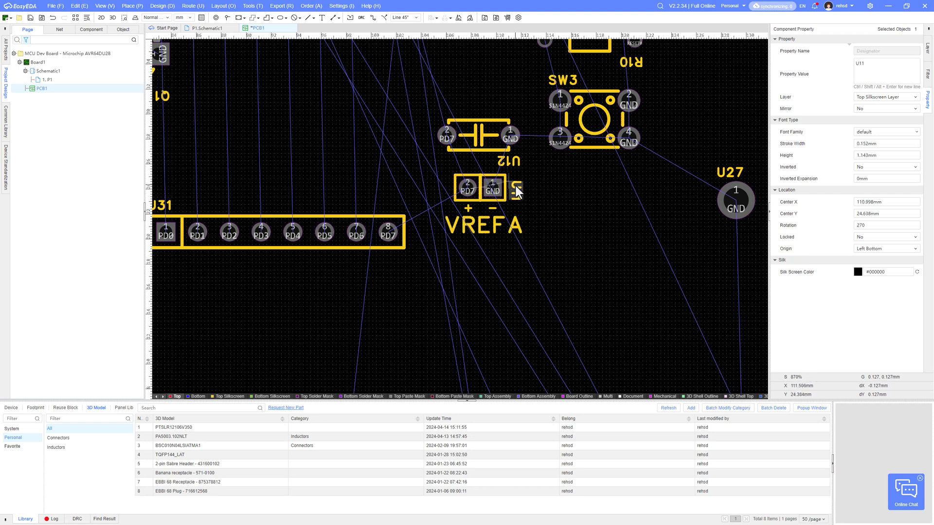
pyautogui.click(517, 190)
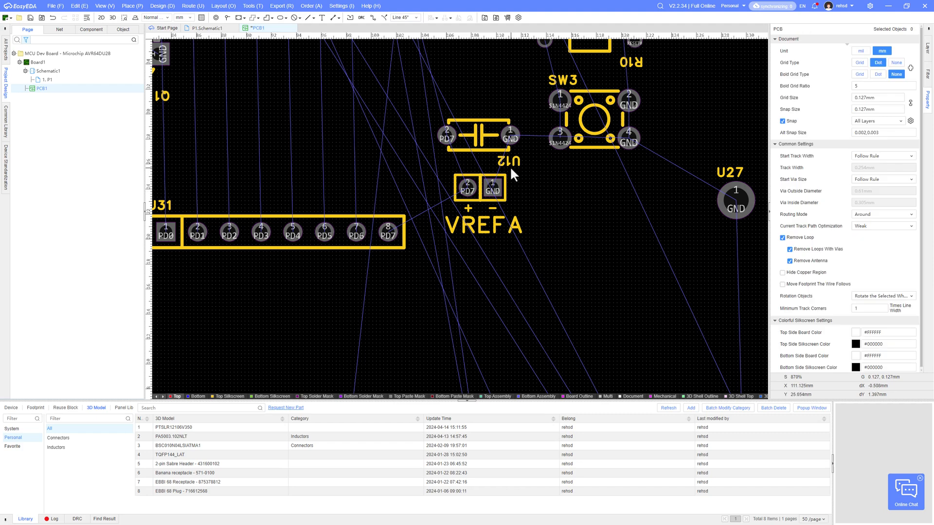
pyautogui.scroll(4, 483, 139)
pyautogui.click(495, 157)
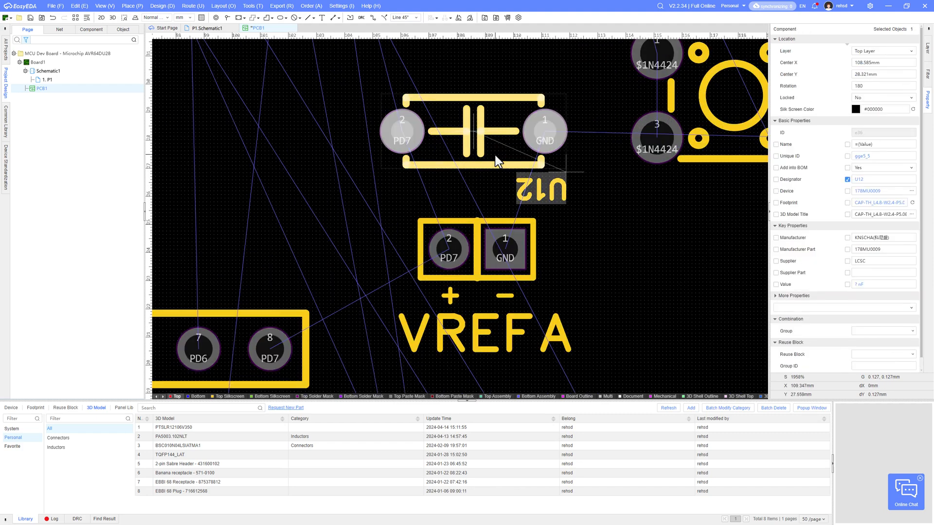
pyautogui.scroll(-2, 495, 156)
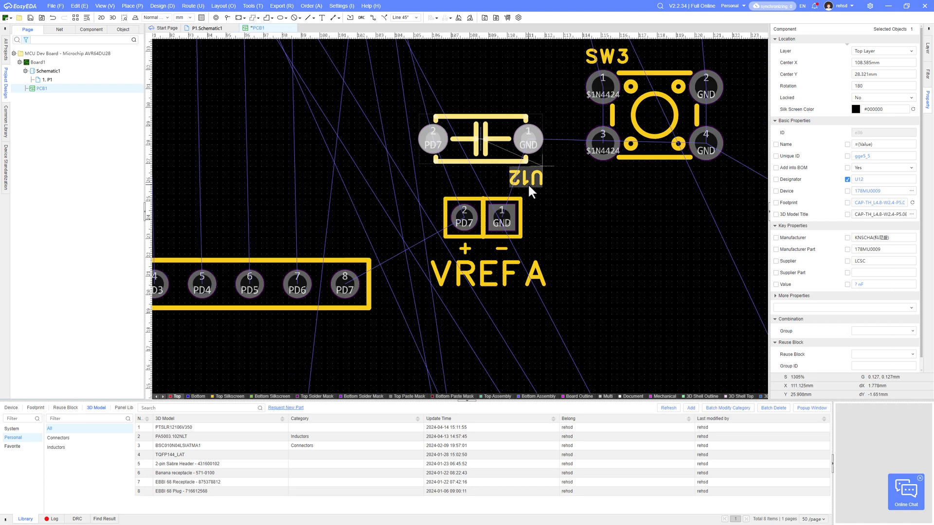
pyautogui.click(207, 27)
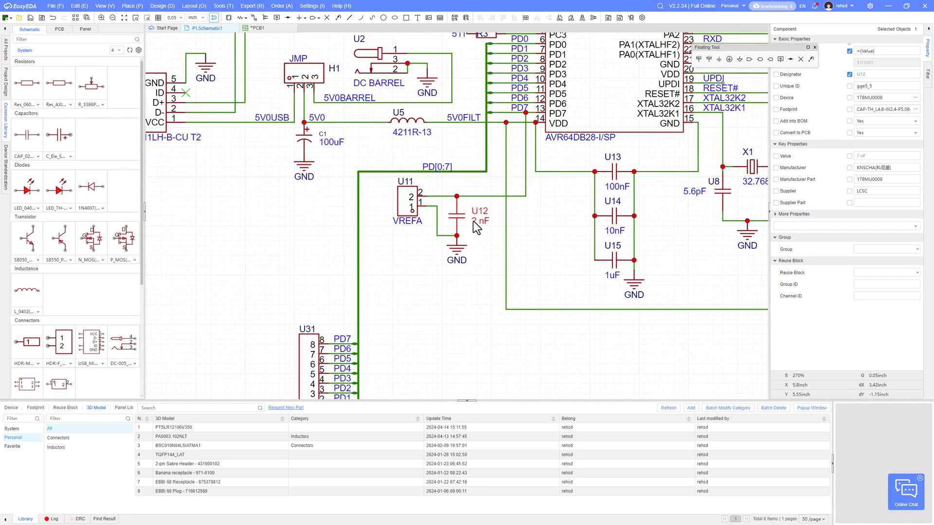
pyautogui.click(261, 31)
pyautogui.scroll(-2, 457, 277)
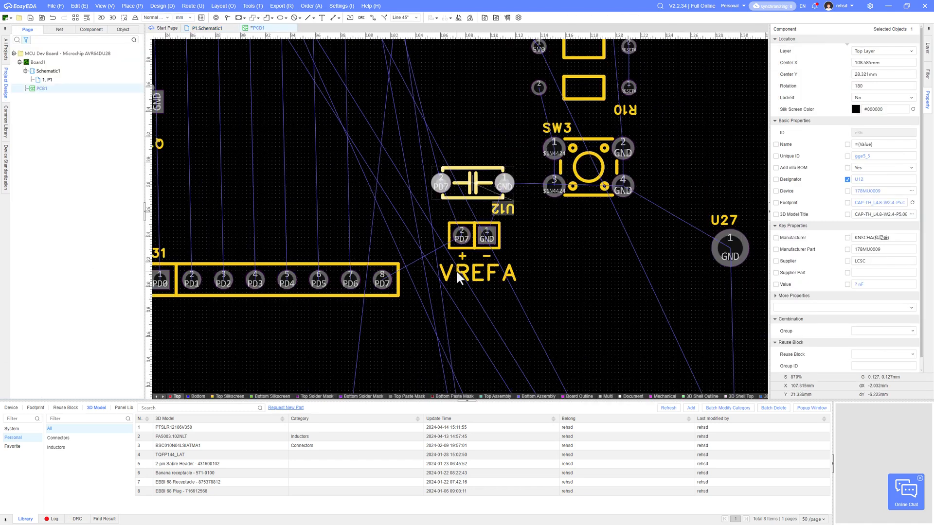
pyautogui.scroll(-3, 457, 277)
# Move crystal X1 up-left and bring R9, U7 and U8 over toward it.
pyautogui.moveTo(464, 328); pyautogui.dragTo(481, 165, button='right')
pyautogui.scroll(-2, 481, 166)
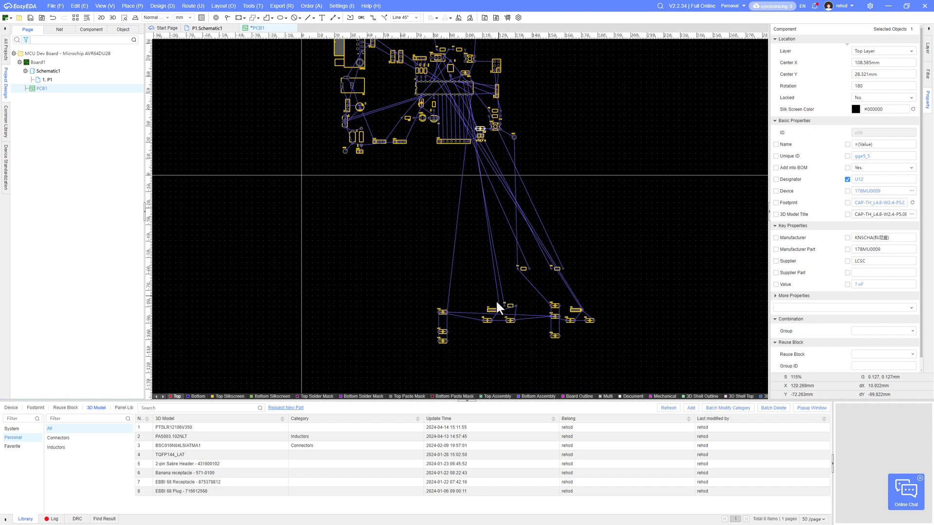
pyautogui.scroll(3, 449, 331)
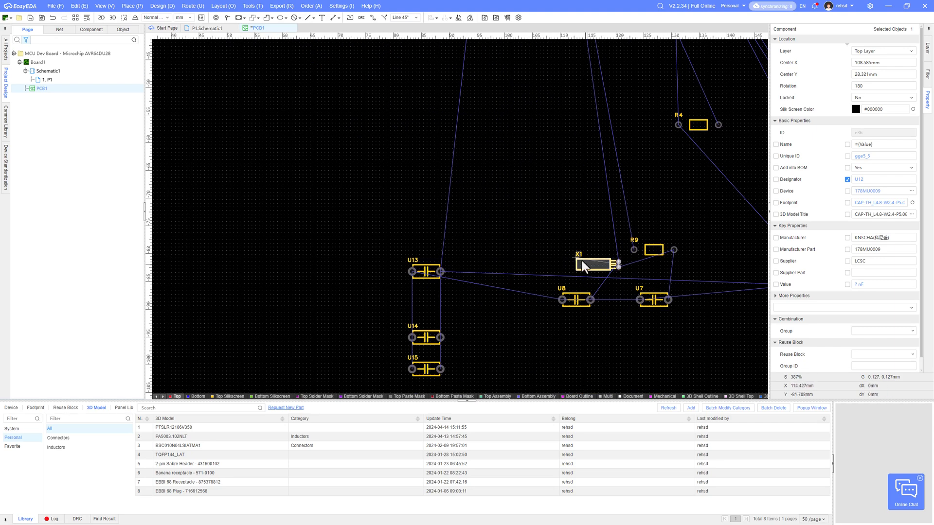
pyautogui.moveTo(582, 261); pyautogui.dragTo(500, 174)
pyautogui.scroll(-1, 500, 199)
pyautogui.moveTo(500, 201); pyautogui.dragTo(415, 243, button='right')
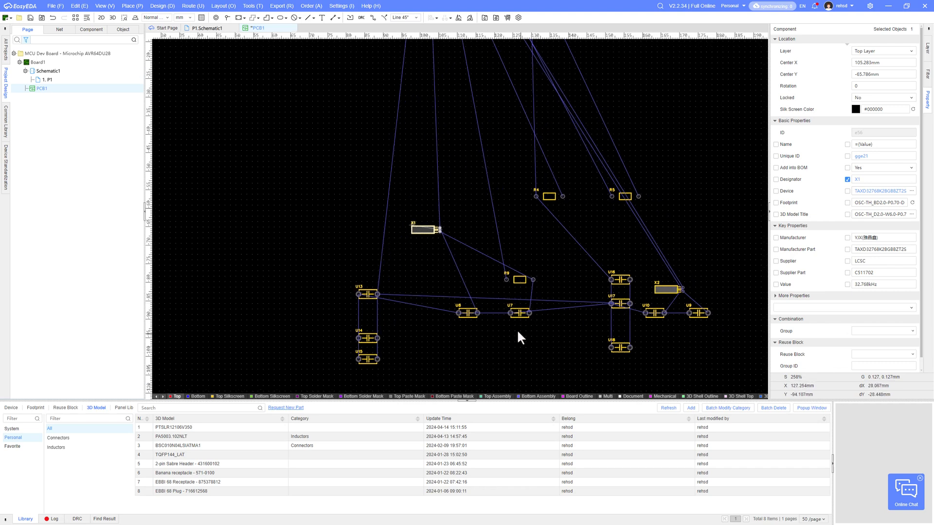
pyautogui.moveTo(538, 342); pyautogui.dragTo(460, 266)
pyautogui.moveTo(468, 313); pyautogui.dragTo(407, 253)
# Move the R9, X1, U7, U8 group up toward the board, then stand X1 vertically beside the MCU.
pyautogui.moveTo(461, 278); pyautogui.dragTo(387, 189)
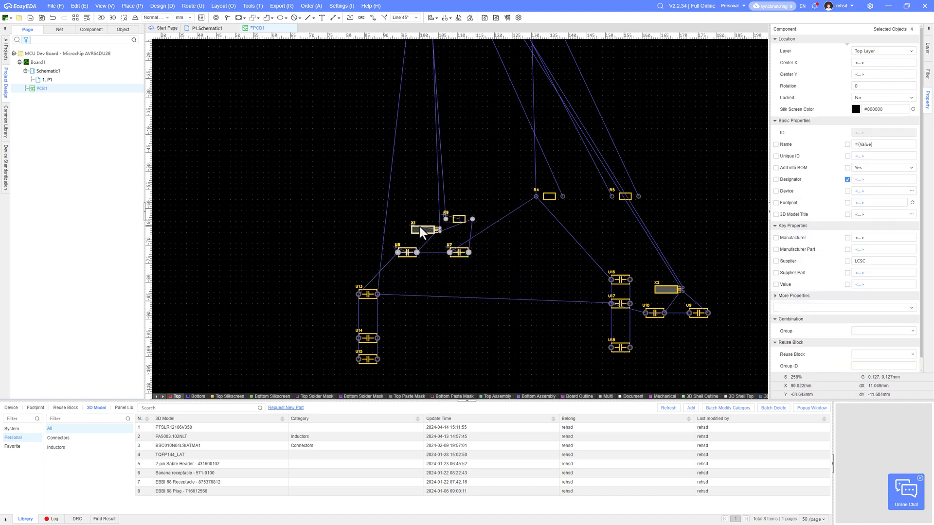
pyautogui.moveTo(419, 226); pyautogui.dragTo(411, 121)
pyautogui.moveTo(411, 122); pyautogui.dragTo(408, 304, button='right')
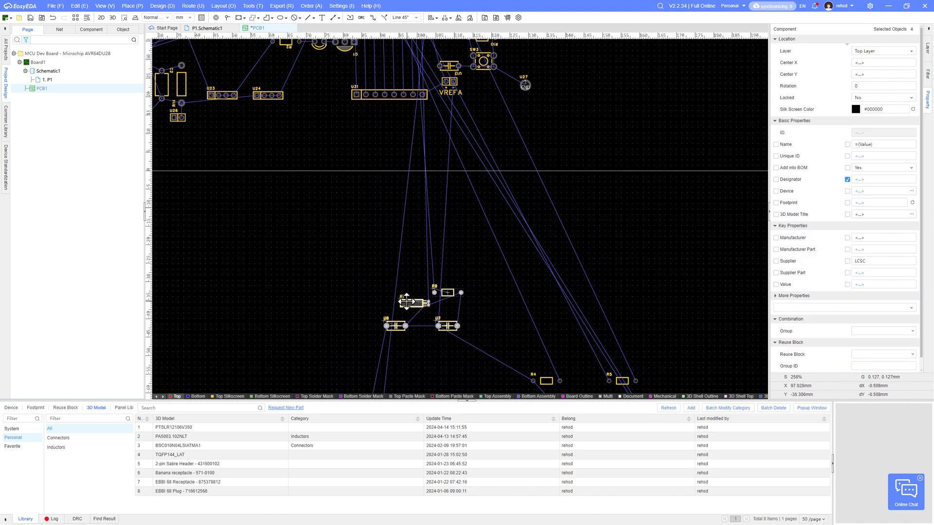
pyautogui.moveTo(409, 304); pyautogui.dragTo(580, 132)
pyautogui.moveTo(482, 129); pyautogui.dragTo(461, 295, button='right')
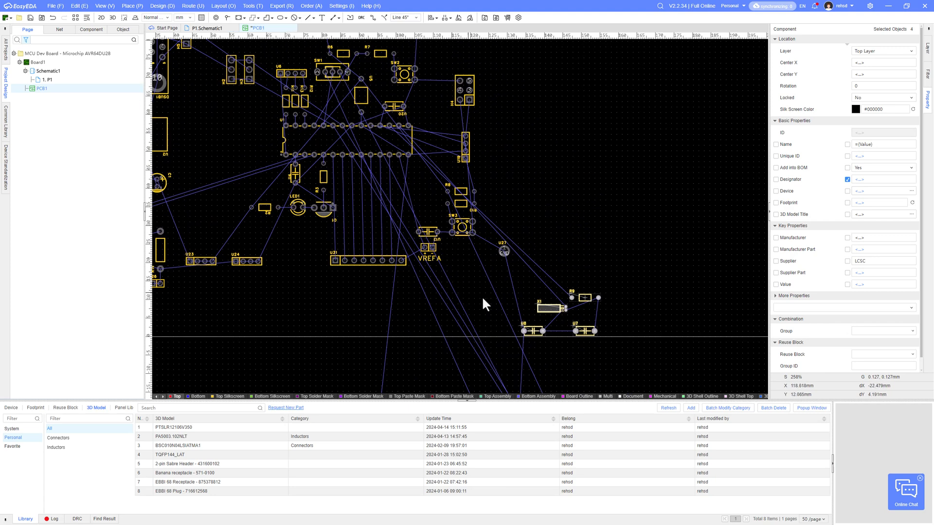
pyautogui.click(565, 187)
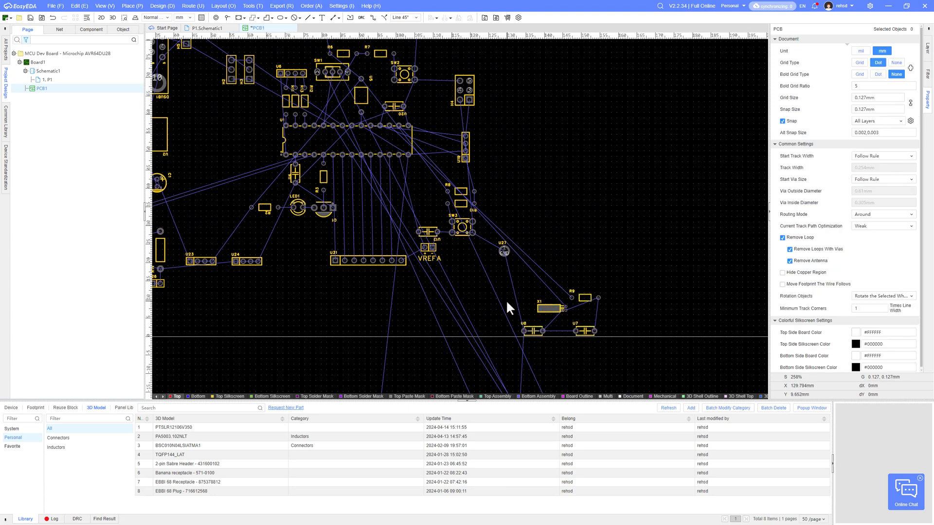
pyautogui.moveTo(546, 305); pyautogui.dragTo(510, 169)
pyautogui.press('space')
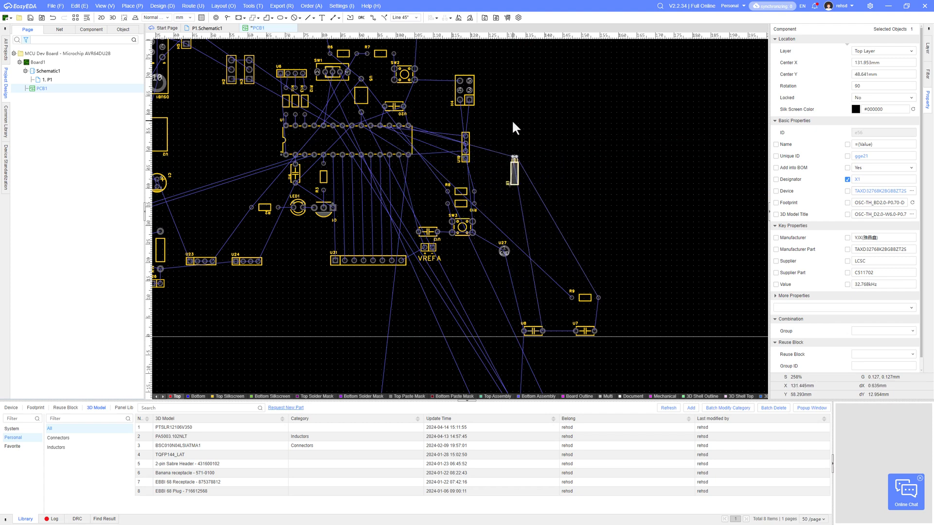
# Shift capacitor U20 upward and bring X1 upright next to U5.
pyautogui.scroll(6, 512, 119)
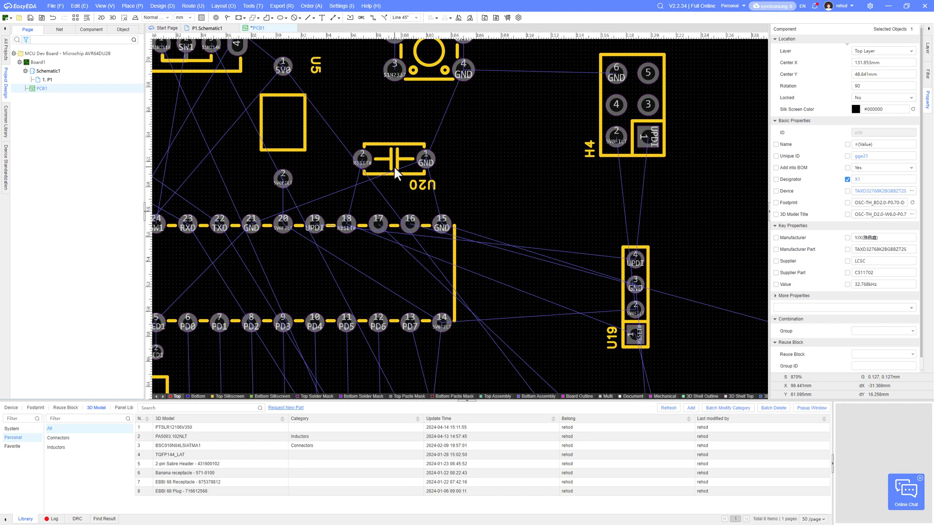
pyautogui.moveTo(393, 165); pyautogui.dragTo(389, 123)
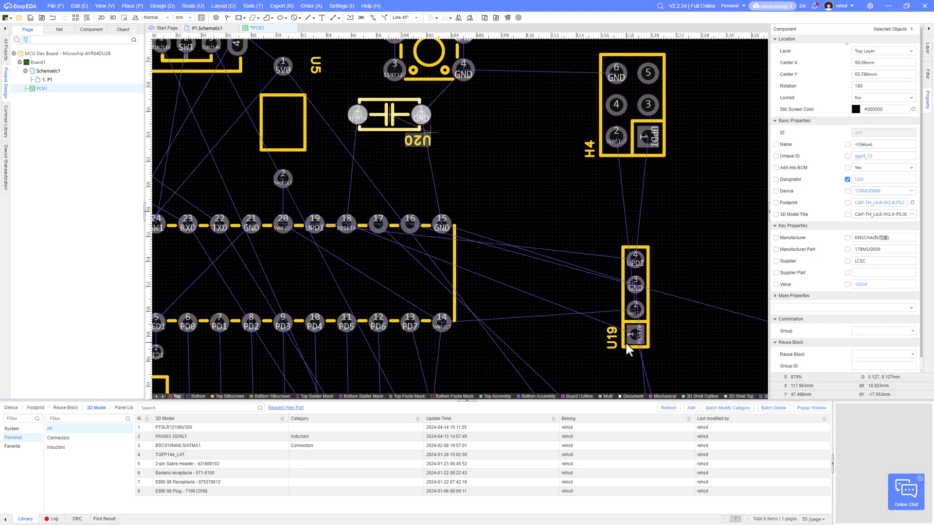
pyautogui.scroll(-6, 677, 316)
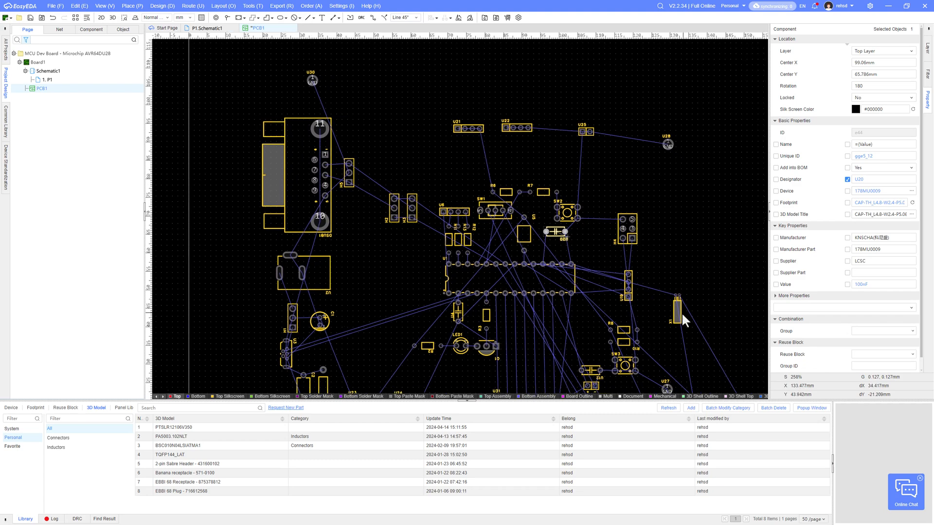
pyautogui.moveTo(683, 316); pyautogui.dragTo(521, 246)
pyautogui.press('space')
pyautogui.scroll(6, 555, 256)
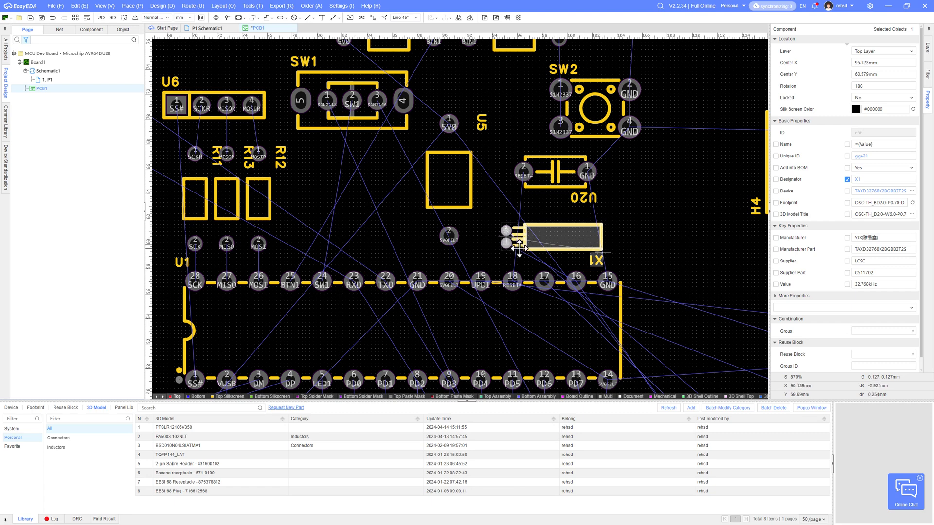
pyautogui.moveTo(519, 248); pyautogui.dragTo(499, 202)
pyautogui.press('space')
# Align crystal X1 over the MCU's XTAL32K pins 16–17.
pyautogui.scroll(6, 572, 248)
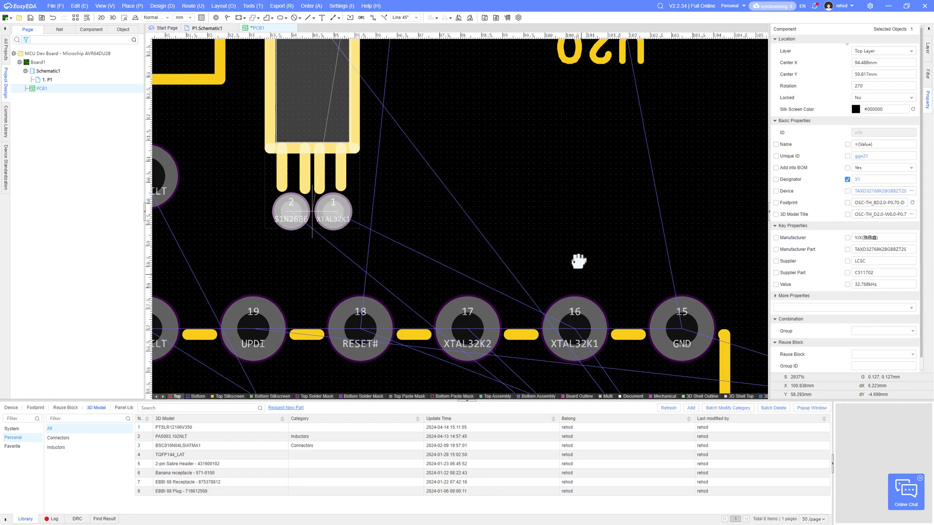
pyautogui.moveTo(579, 262); pyautogui.dragTo(576, 220, button='right')
pyautogui.moveTo(334, 89); pyautogui.dragTo(533, 95)
pyautogui.scroll(-6, 559, 146)
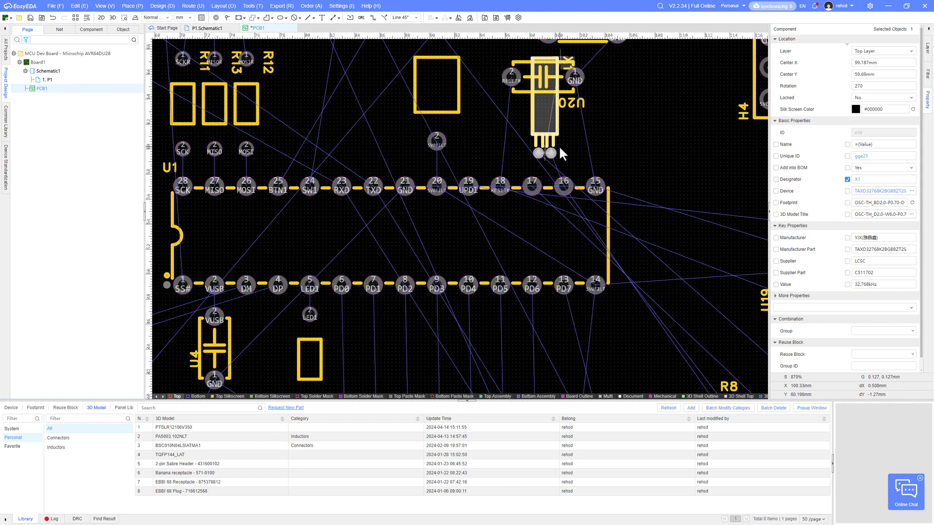
pyautogui.moveTo(559, 147); pyautogui.dragTo(550, 236, button='right')
pyautogui.moveTo(536, 199); pyautogui.dragTo(496, 198)
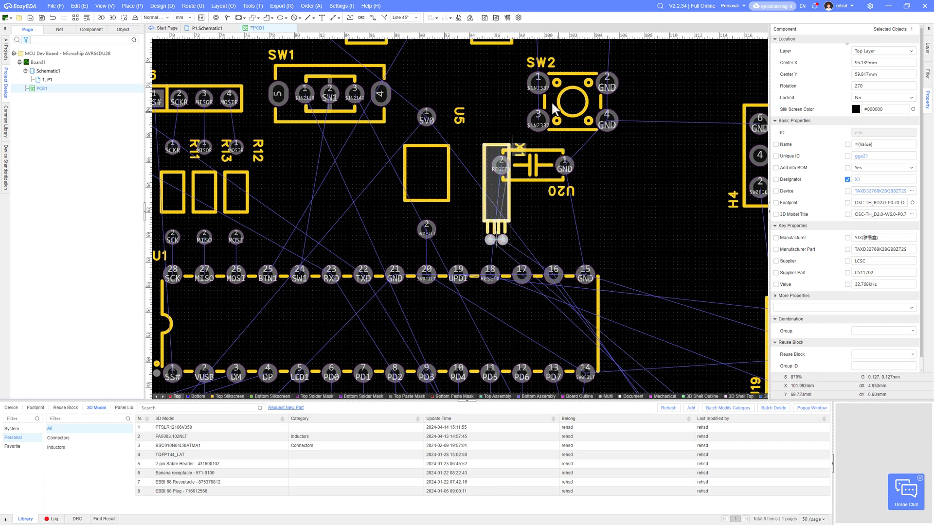
pyautogui.scroll(-2, 564, 221)
# Move switch SW2 up and right, with capacitor U20 directly beneath it.
pyautogui.moveTo(571, 235); pyautogui.dragTo(445, 112, button='right')
pyautogui.scroll(-1, 456, 154)
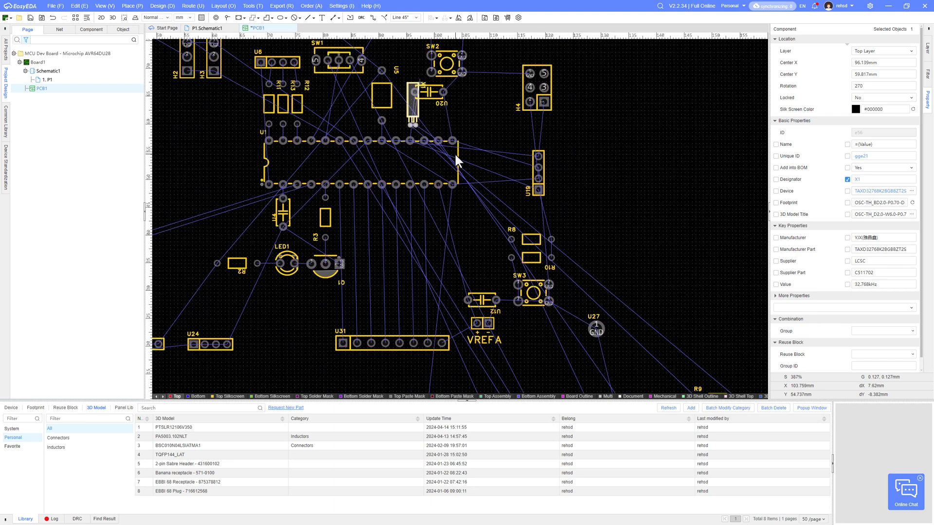
pyautogui.scroll(-1, 454, 153)
pyautogui.scroll(2, 453, 155)
pyautogui.moveTo(457, 152); pyautogui.dragTo(470, 265, button='right')
pyautogui.moveTo(463, 198); pyautogui.dragTo(496, 133)
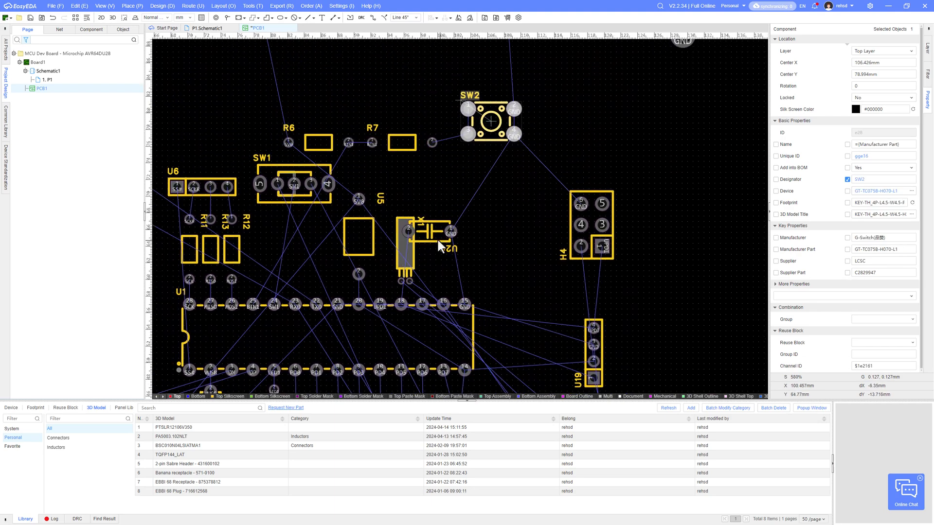
pyautogui.moveTo(437, 238); pyautogui.dragTo(488, 165)
pyautogui.scroll(-2, 502, 274)
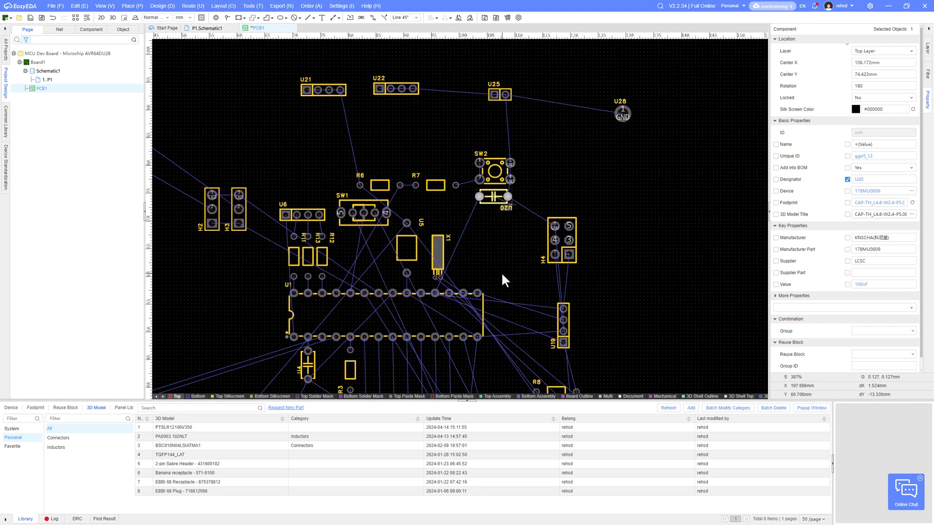
pyautogui.moveTo(437, 250); pyautogui.dragTo(461, 233)
# Drop X1 in its new spot and stand R9 upright above pin 17.
pyautogui.scroll(-2, 461, 233)
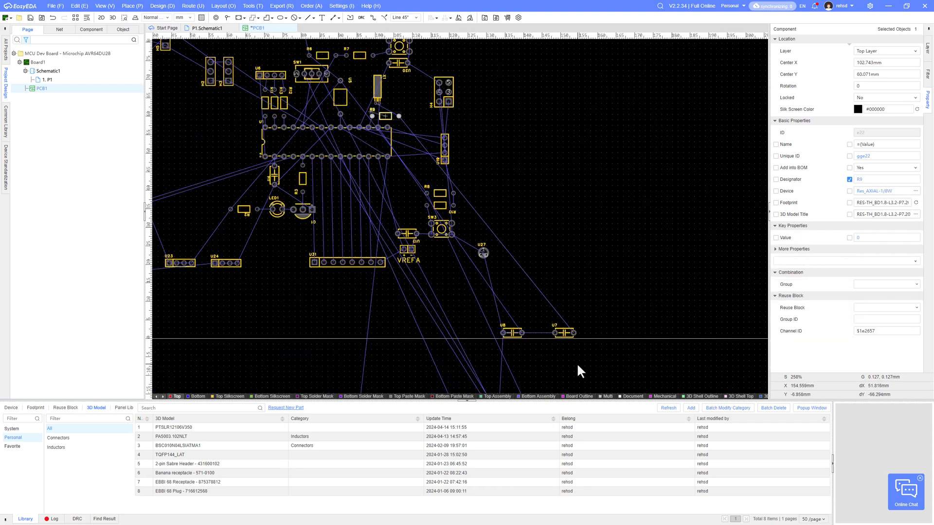
pyautogui.moveTo(562, 332); pyautogui.dragTo(411, 99)
pyautogui.scroll(3, 363, 97)
pyautogui.moveTo(365, 209); pyautogui.dragTo(473, 216)
pyautogui.press('space')
pyautogui.moveTo(492, 280); pyautogui.dragTo(379, 217)
pyautogui.click(497, 311)
pyautogui.press('space')
pyautogui.moveTo(451, 309); pyautogui.dragTo(394, 273)
# Place load capacitor U7 upright on the left of crystal X1.
pyautogui.moveTo(431, 215); pyautogui.dragTo(434, 179)
pyautogui.moveTo(379, 219); pyautogui.dragTo(396, 168)
pyautogui.moveTo(434, 189); pyautogui.dragTo(442, 191)
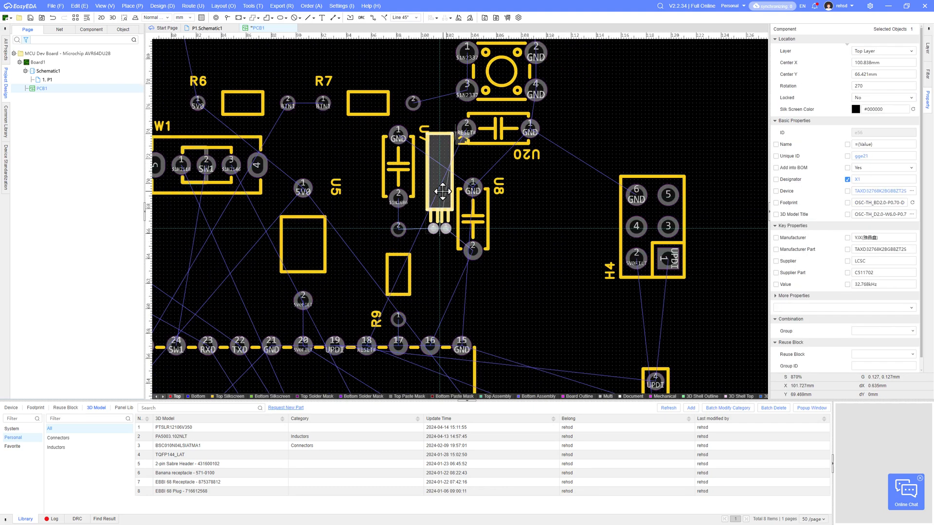
pyautogui.moveTo(478, 225); pyautogui.dragTo(490, 187)
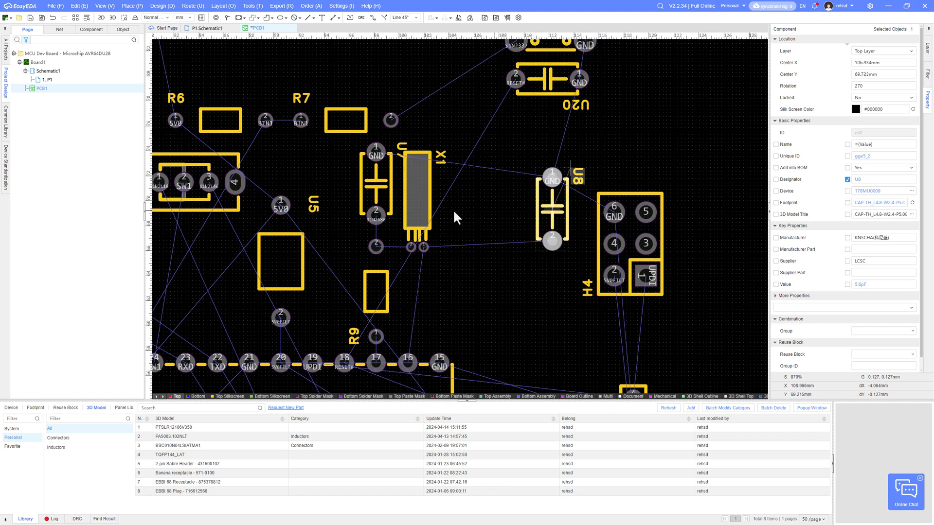
pyautogui.moveTo(376, 190)
pyautogui.mouseDown()
pyautogui.moveTo(416, 191)
pyautogui.moveTo(421, 282)
pyautogui.moveTo(385, 191)
pyautogui.mouseUp()
pyautogui.press('space')
pyautogui.press('space')
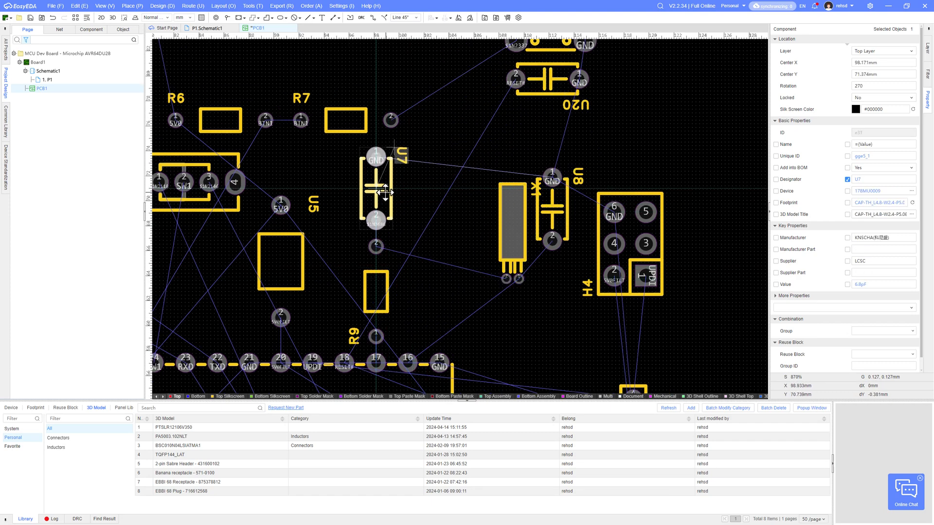
pyautogui.moveTo(513, 222); pyautogui.dragTo(420, 189)
# Line X1 and U8 up with U7, shift the trio, and lay U8 horizontally below X1.
pyautogui.moveTo(549, 211); pyautogui.dragTo(464, 218)
pyautogui.moveTo(420, 181); pyautogui.dragTo(420, 155)
pyautogui.moveTo(467, 203); pyautogui.dragTo(465, 177)
pyautogui.moveTo(499, 282); pyautogui.dragTo(477, 238, button='right')
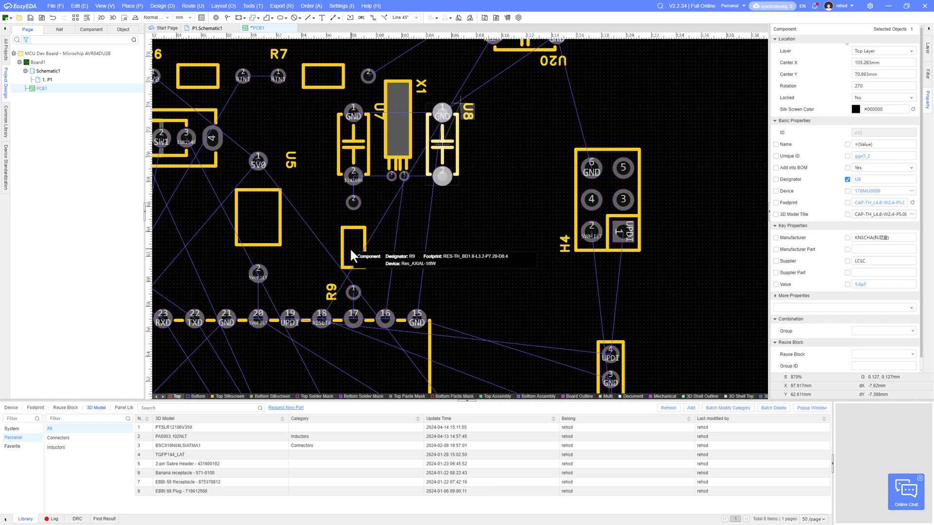
pyautogui.click(484, 170)
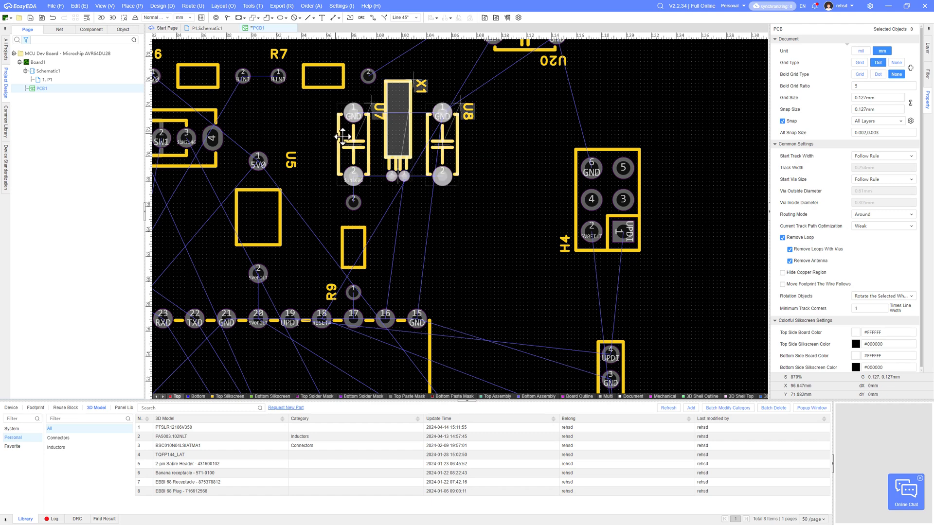
pyautogui.moveTo(342, 138); pyautogui.dragTo(395, 186)
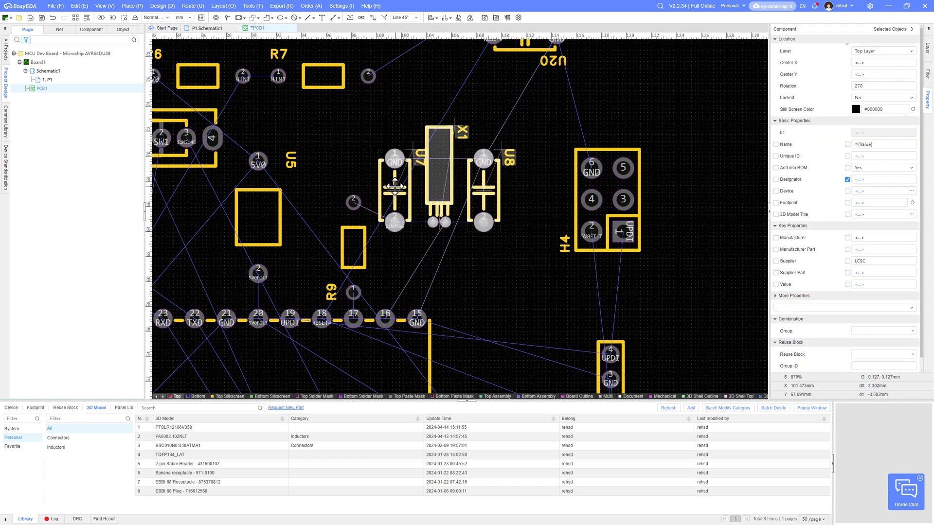
pyautogui.click(447, 258)
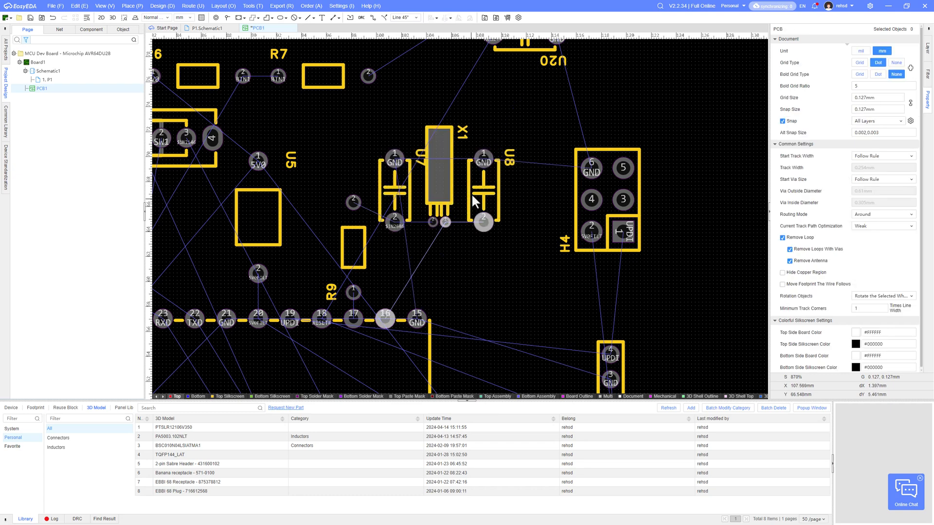
pyautogui.press('space')
pyautogui.press('space')
pyautogui.press('space')
pyautogui.moveTo(475, 193); pyautogui.dragTo(473, 263)
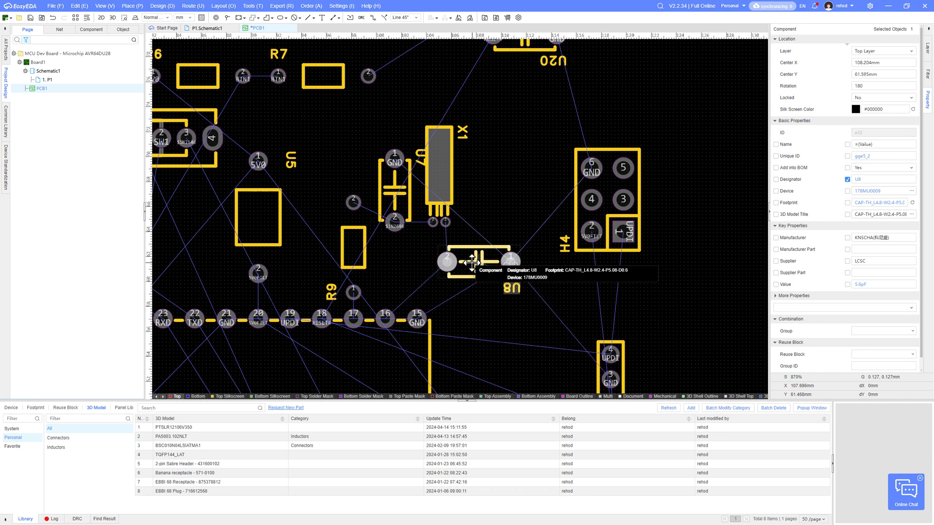
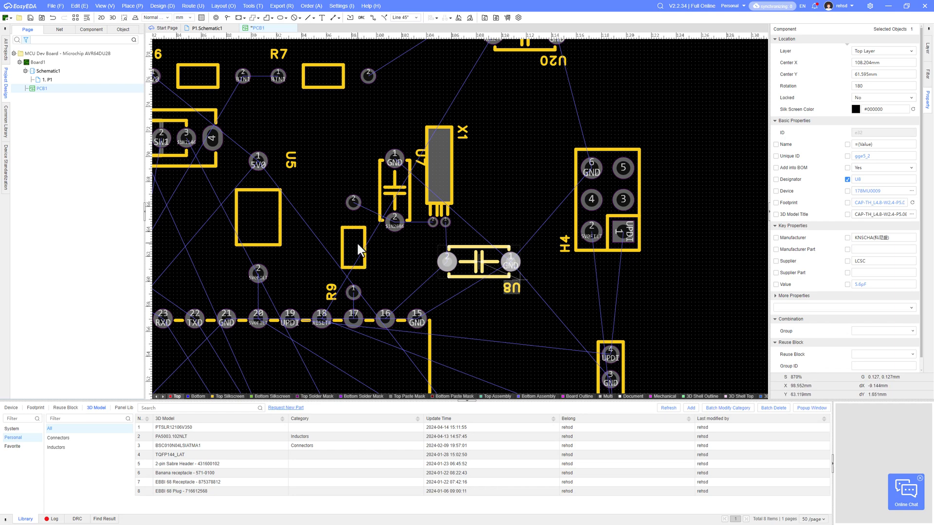
# Try rotating and moving resistor R9, then cancel so it stays in place.
pyautogui.moveTo(358, 245)
pyautogui.click(349, 246)
pyautogui.press('r')
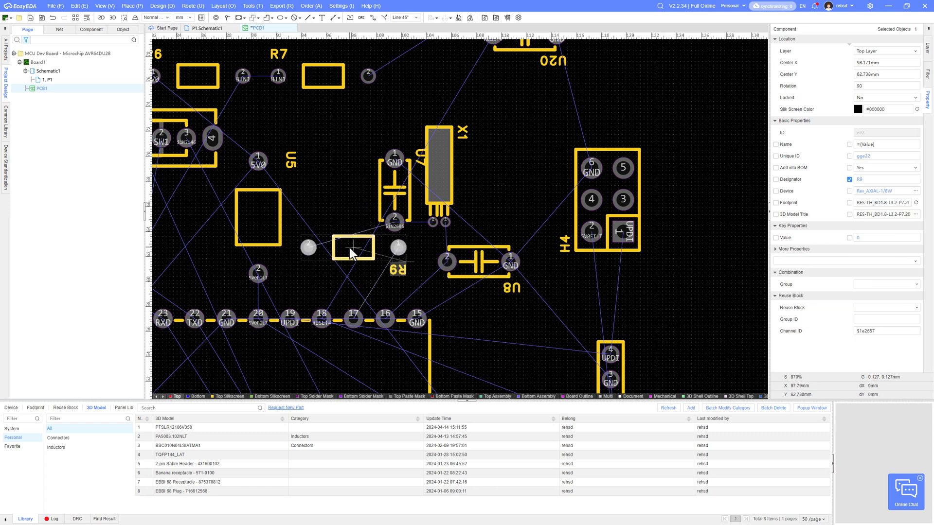
pyautogui.moveTo(350, 248); pyautogui.dragTo(385, 268)
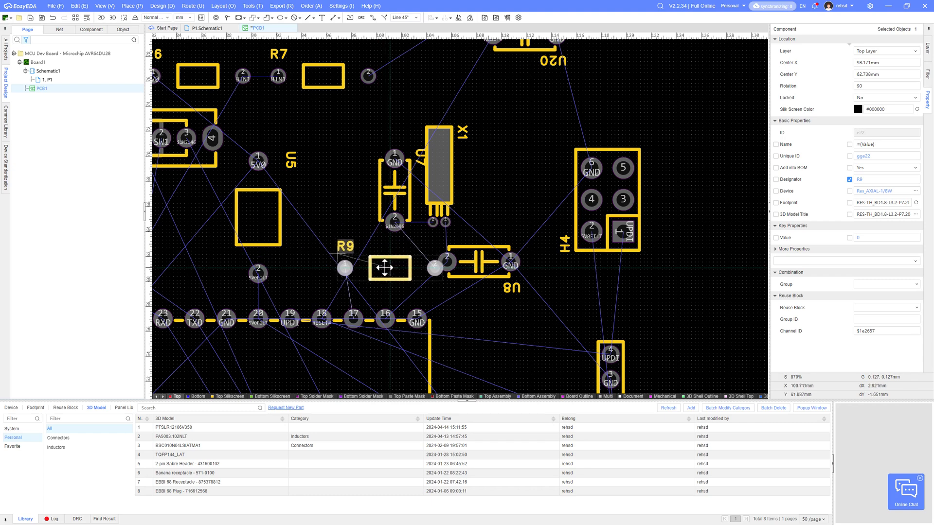
pyautogui.press('Escape')
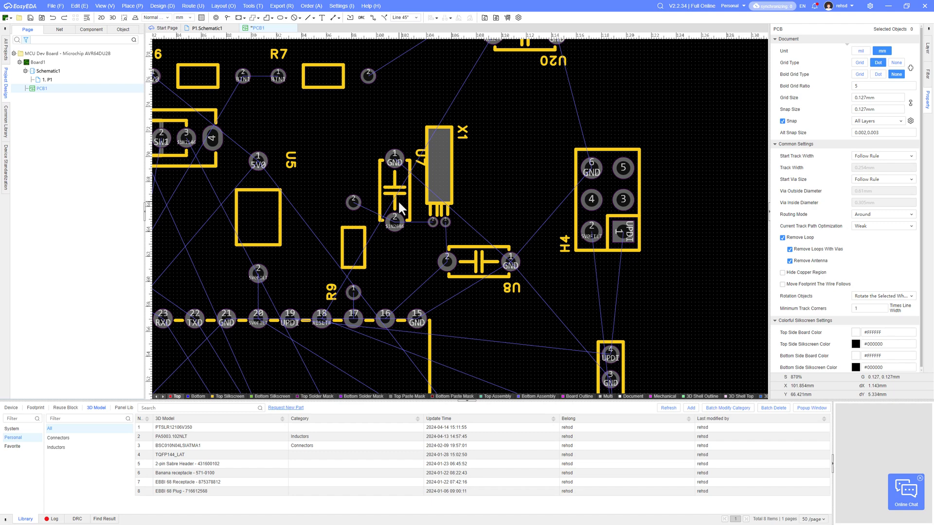
# Turn U7 horizontal, lower U8, and lay X1 horizontally between them.
pyautogui.moveTo(398, 200); pyautogui.dragTo(520, 205)
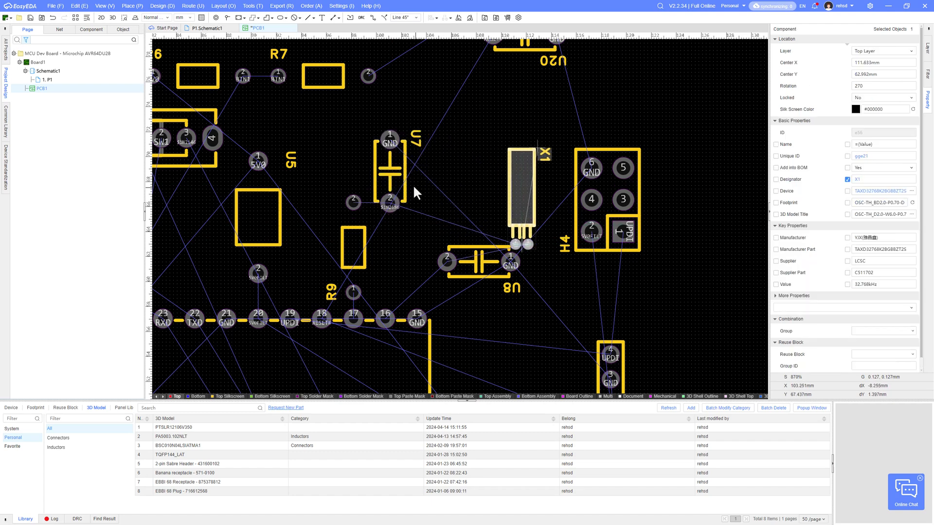
pyautogui.moveTo(400, 177); pyautogui.dragTo(436, 210)
pyautogui.press('space')
pyautogui.moveTo(476, 274); pyautogui.dragTo(422, 289)
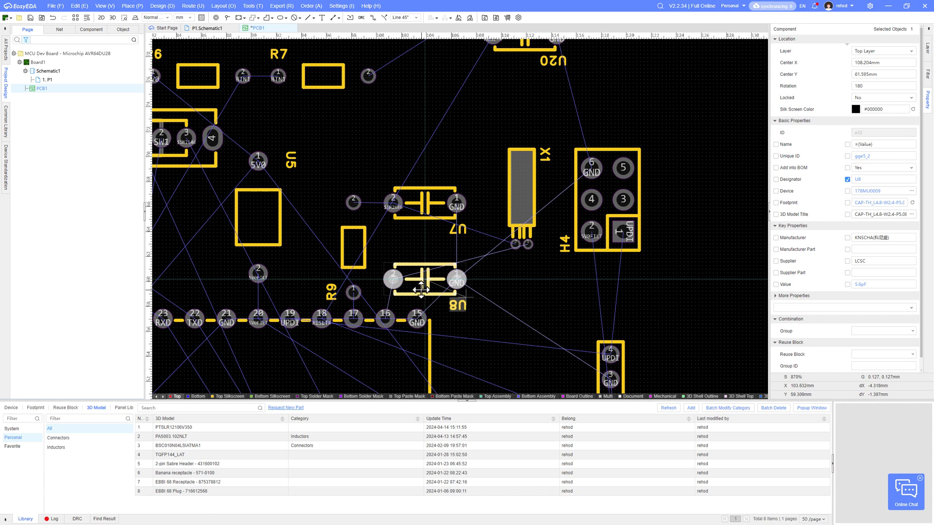
pyautogui.moveTo(517, 204); pyautogui.dragTo(433, 247)
pyautogui.press('space')
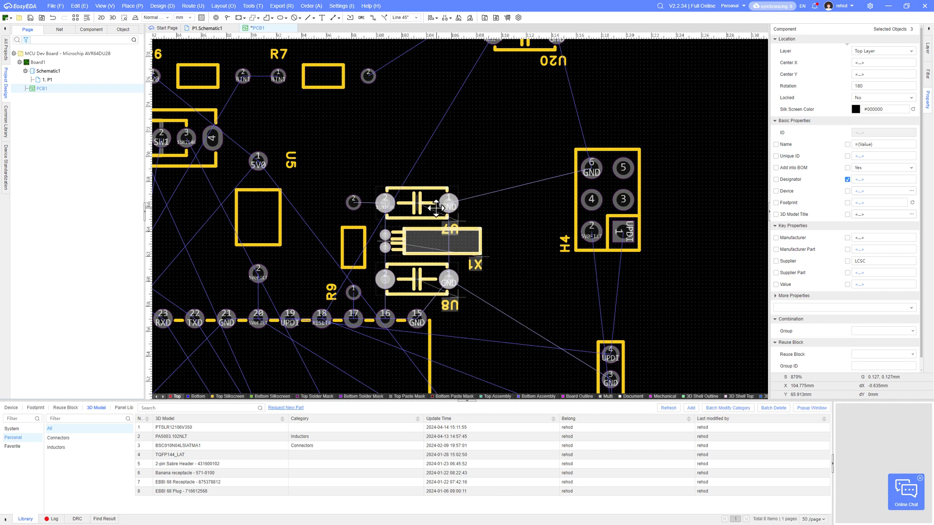
pyautogui.click(493, 216)
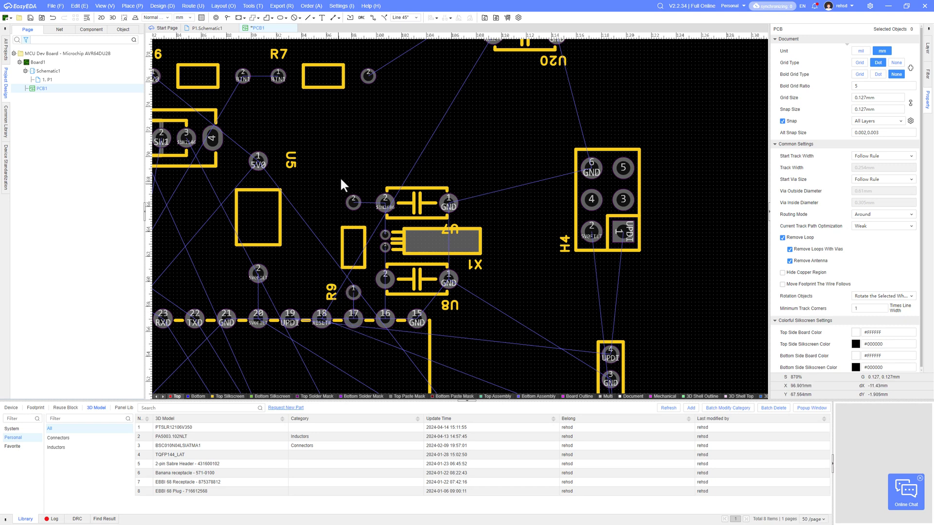
# Draw a rectangular GND copper pour from above-left of U7 to below U8.
pyautogui.click(258, 18)
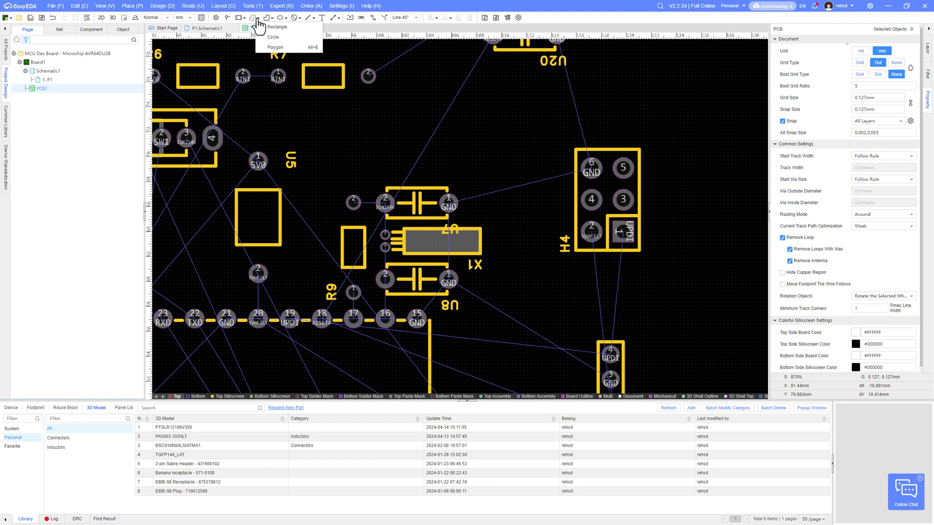
pyautogui.click(306, 111)
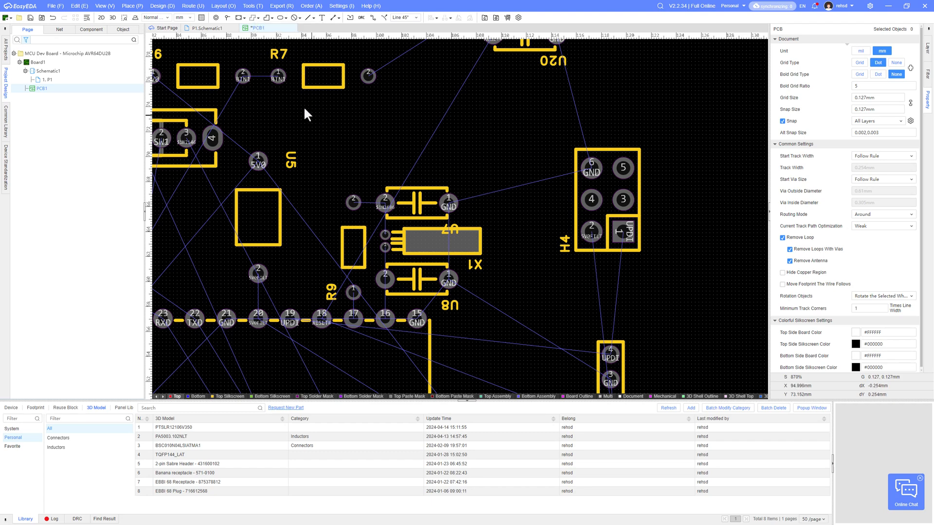
pyautogui.click(258, 20)
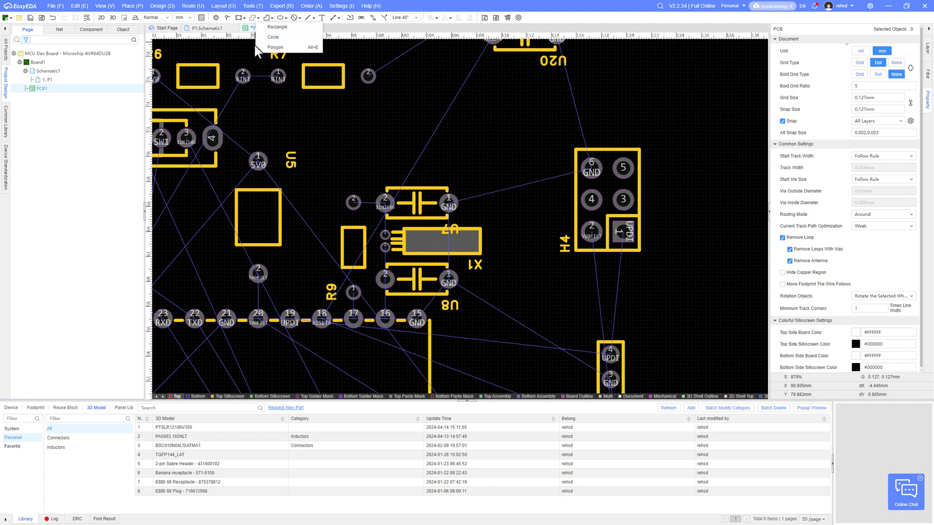
pyautogui.click(258, 21)
pyautogui.click(272, 28)
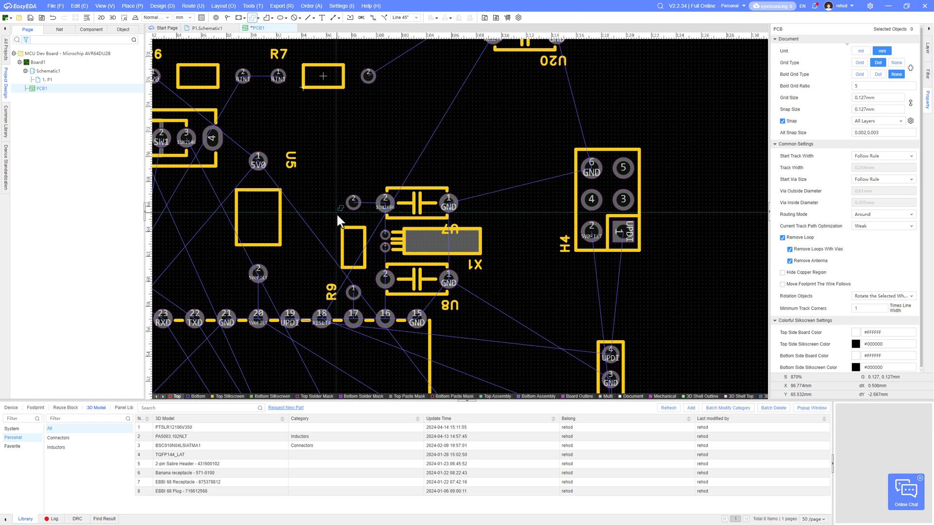
pyautogui.click(327, 184)
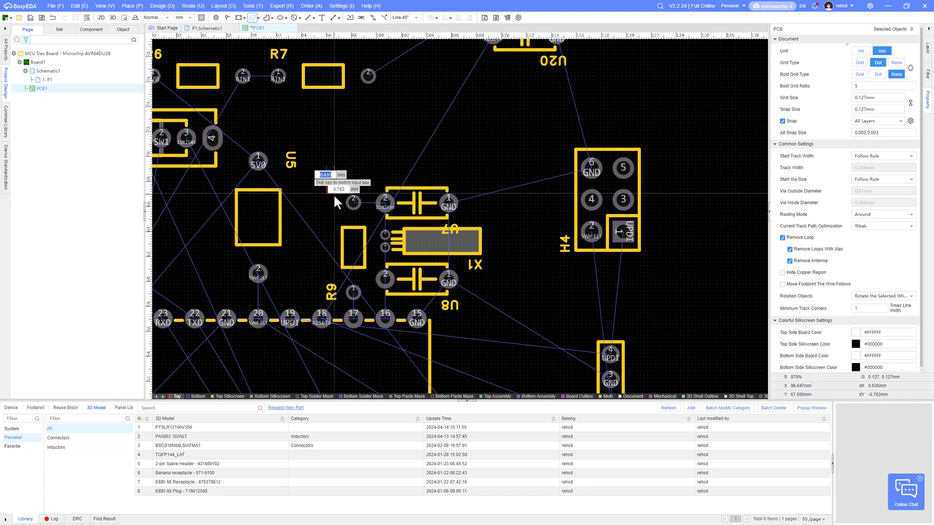
pyautogui.click(473, 336)
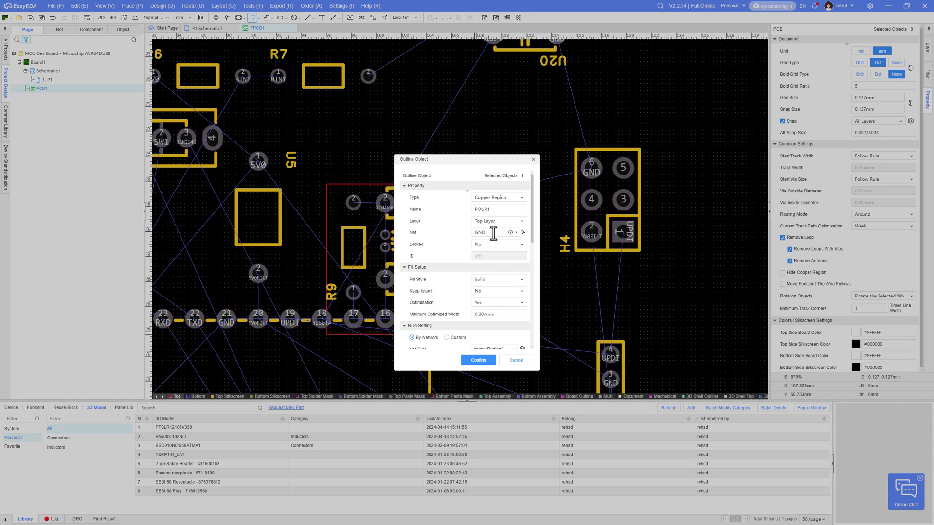
pyautogui.click(484, 361)
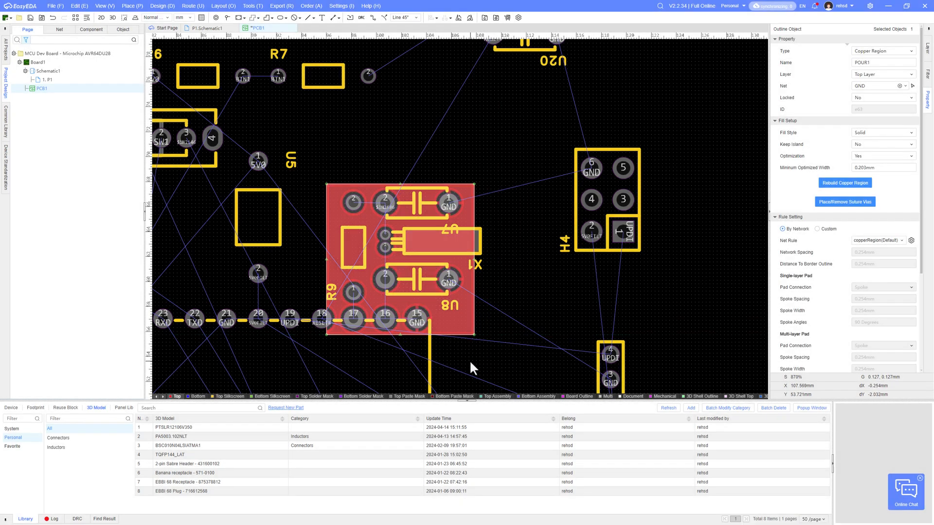
pyautogui.click(469, 358)
pyautogui.scroll(2, 447, 348)
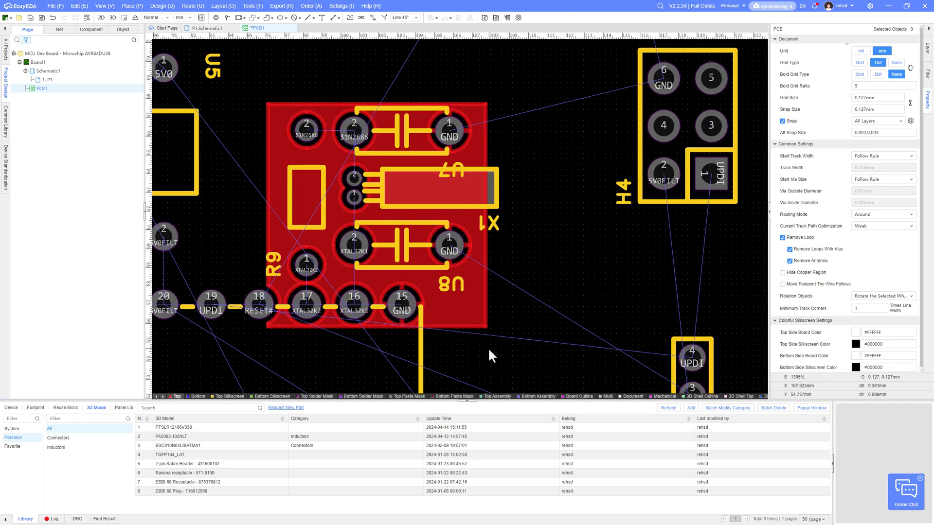
pyautogui.moveTo(489, 354); pyautogui.dragTo(554, 300, button='right')
pyautogui.click(351, 269)
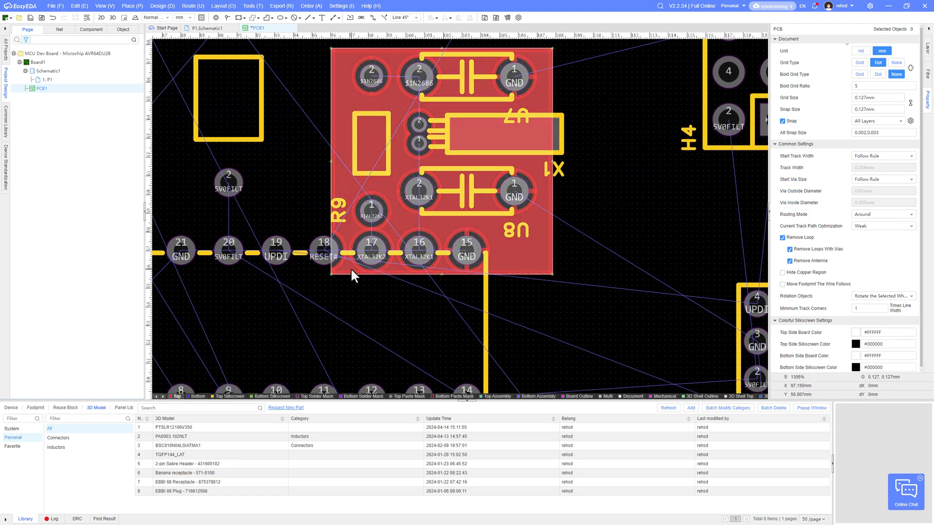
pyautogui.moveTo(330, 275); pyautogui.dragTo(302, 307)
pyautogui.scroll(-2, 532, 317)
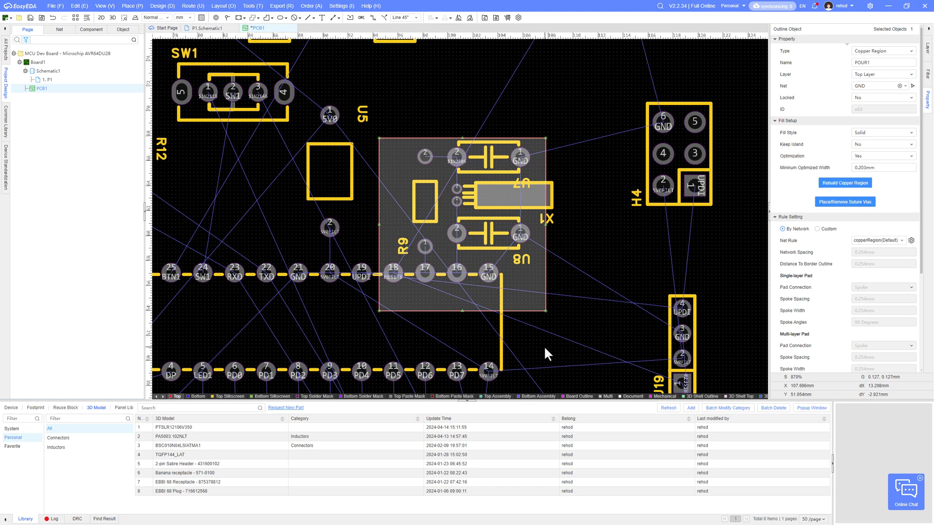
pyautogui.click(580, 326)
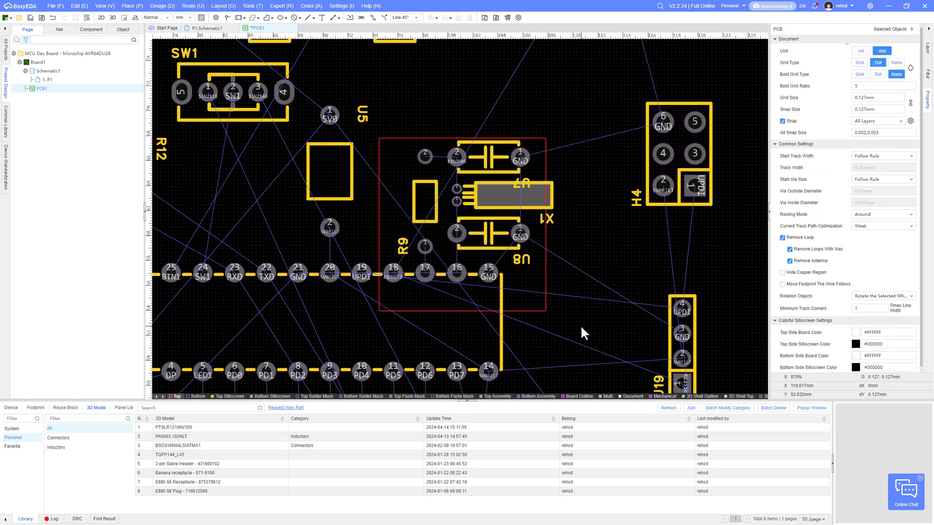
pyautogui.moveTo(580, 325); pyautogui.dragTo(570, 342, button='right')
pyautogui.click(533, 263)
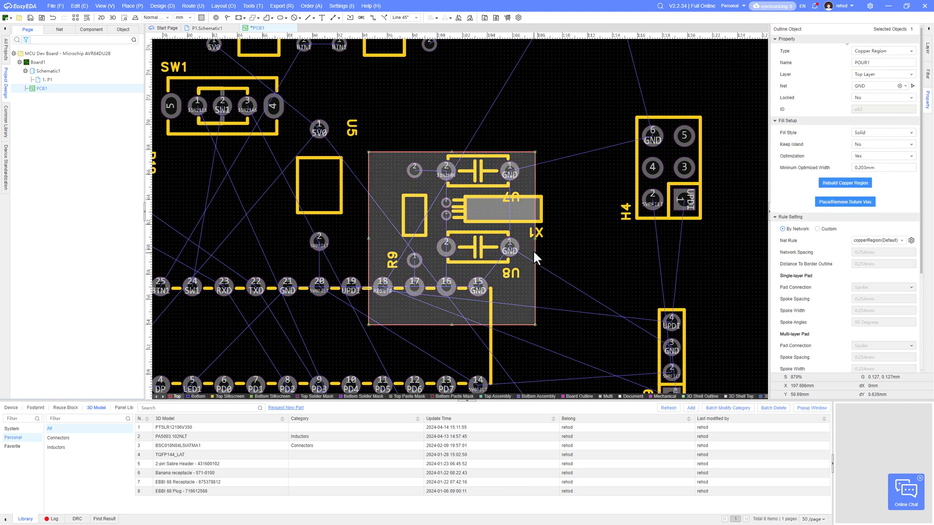
pyautogui.moveTo(536, 239); pyautogui.dragTo(554, 240)
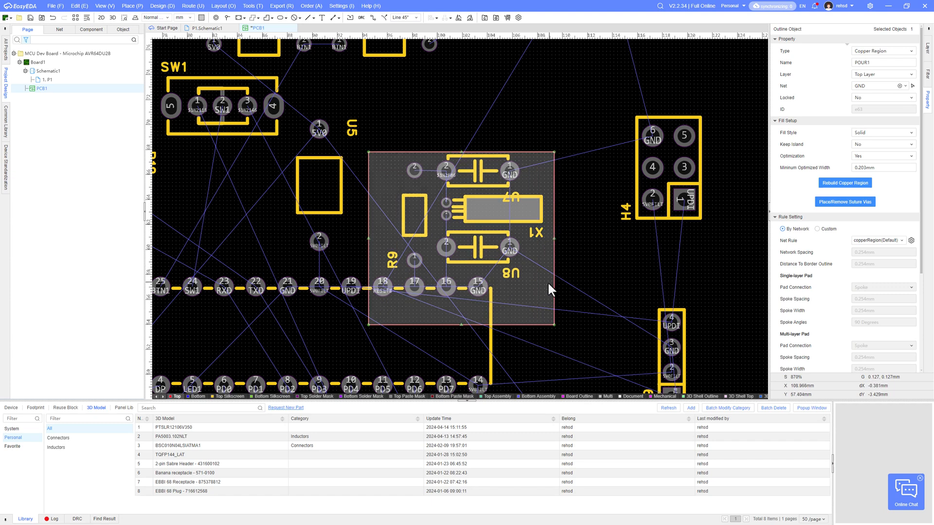
pyautogui.moveTo(457, 151); pyautogui.dragTo(459, 144)
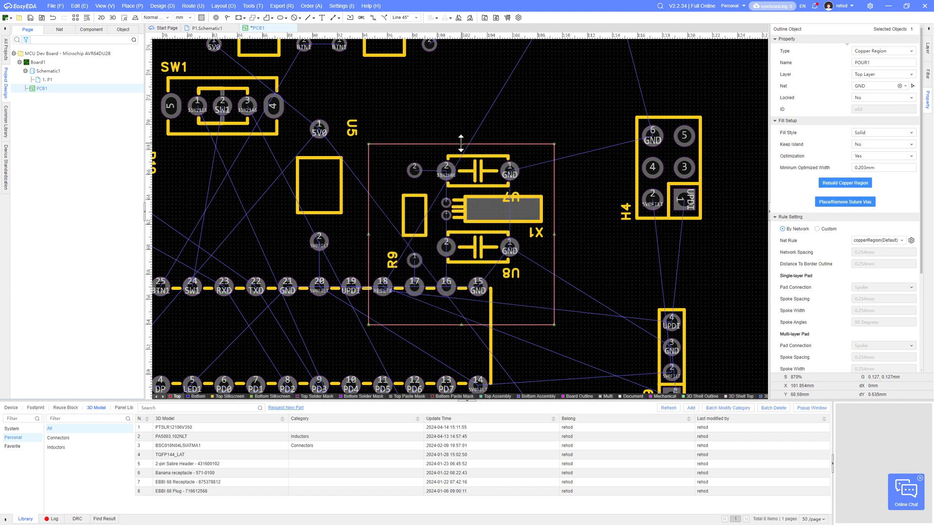
pyautogui.click(590, 271)
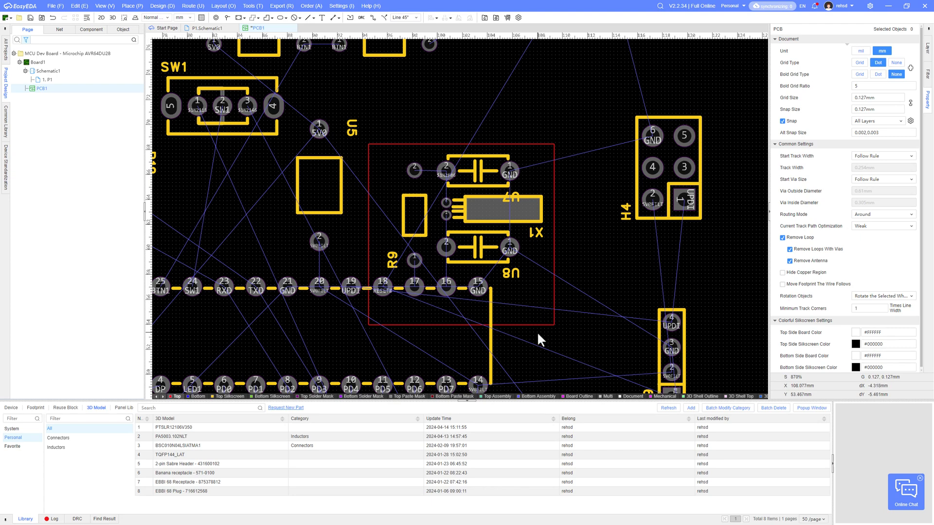
pyautogui.scroll(-2, 538, 335)
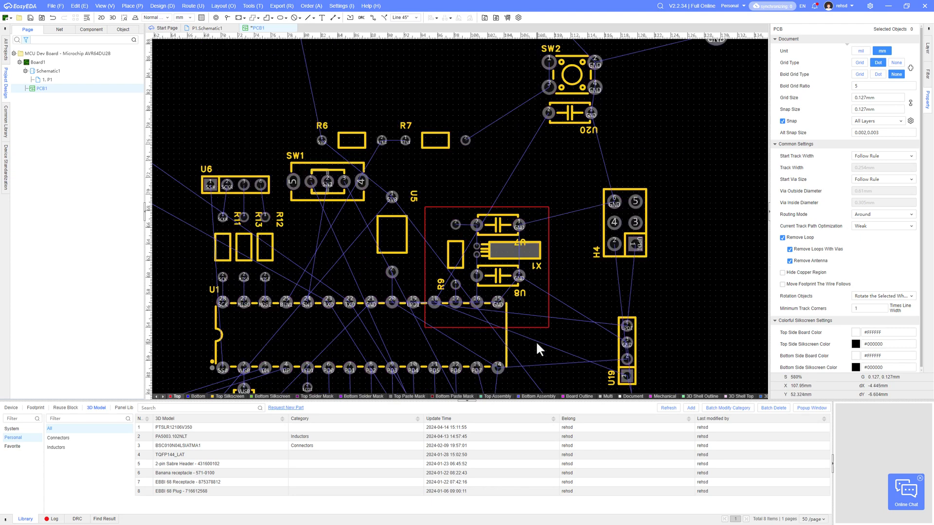
pyautogui.moveTo(536, 342); pyautogui.dragTo(548, 240, button='right')
pyautogui.scroll(-1, 547, 240)
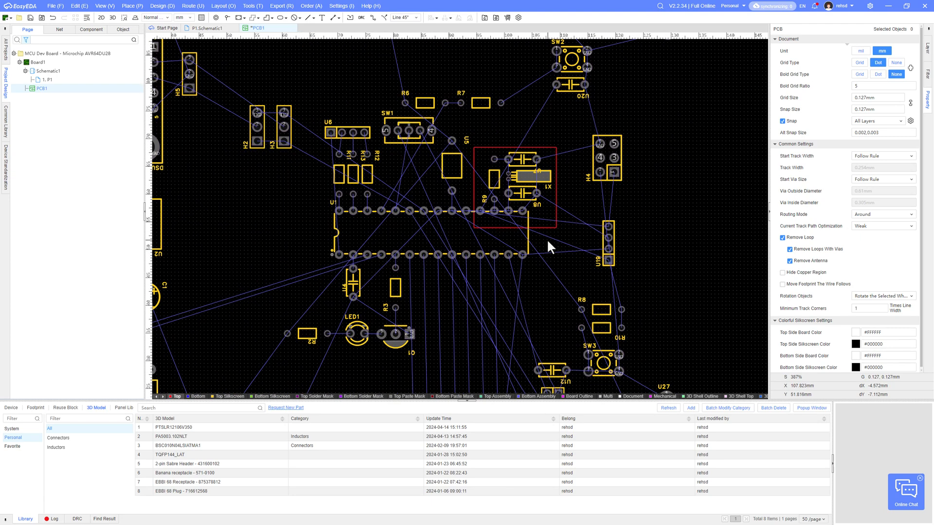
pyautogui.rightClick(544, 261)
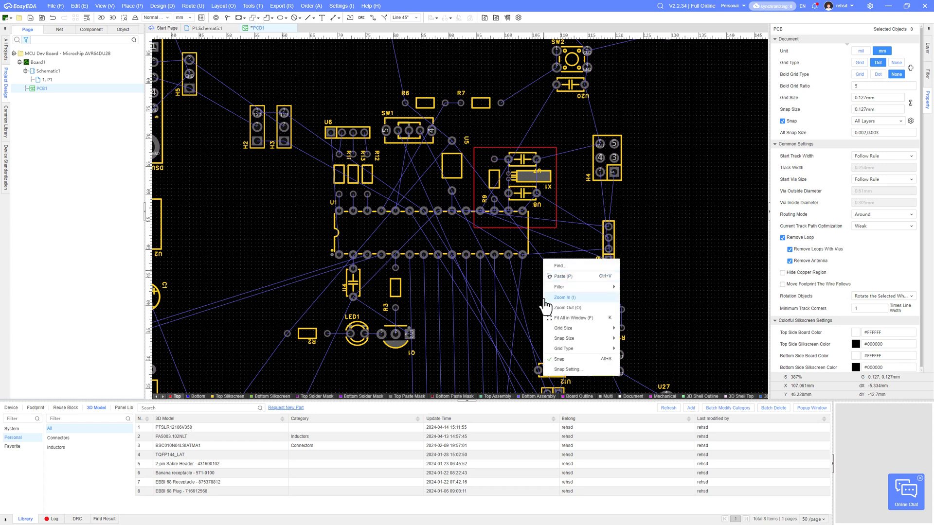
pyautogui.click(548, 146)
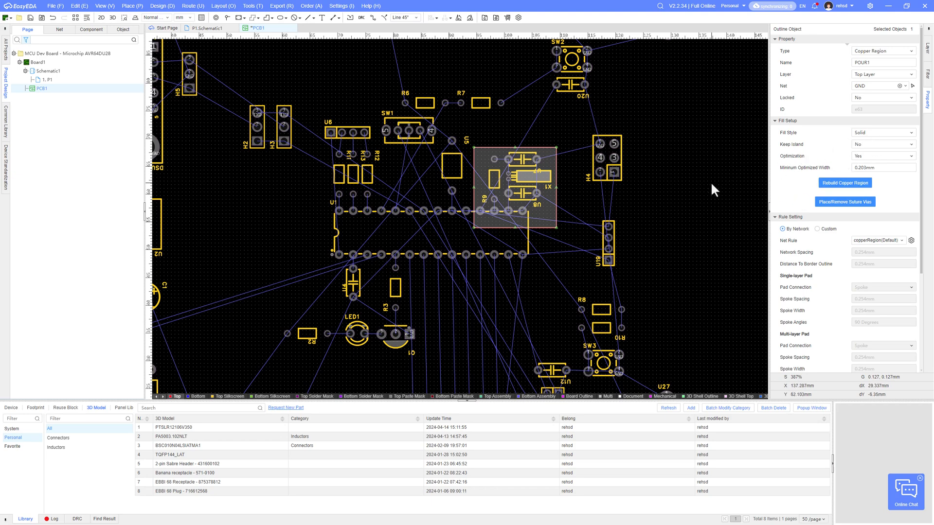
pyautogui.click(845, 183)
pyautogui.click(701, 214)
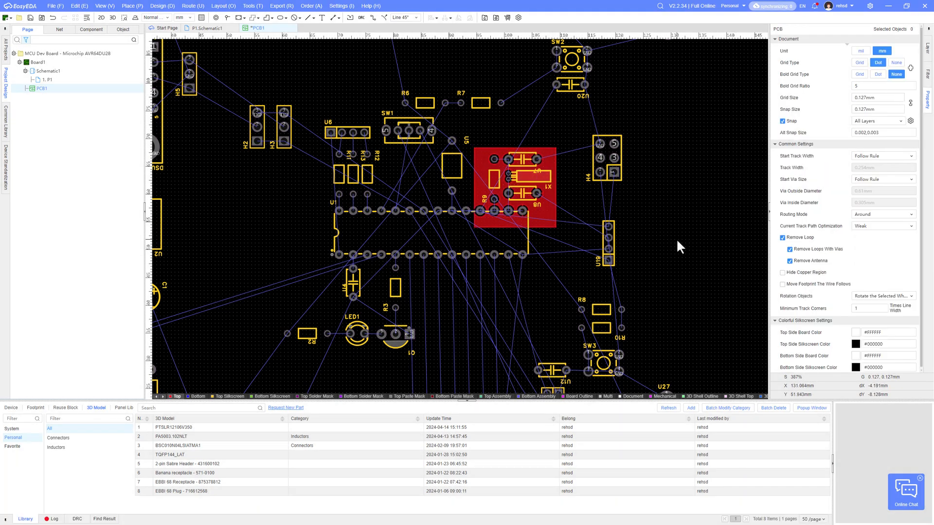
pyautogui.moveTo(687, 304); pyautogui.dragTo(680, 269, button='right')
pyautogui.scroll(-2, 680, 269)
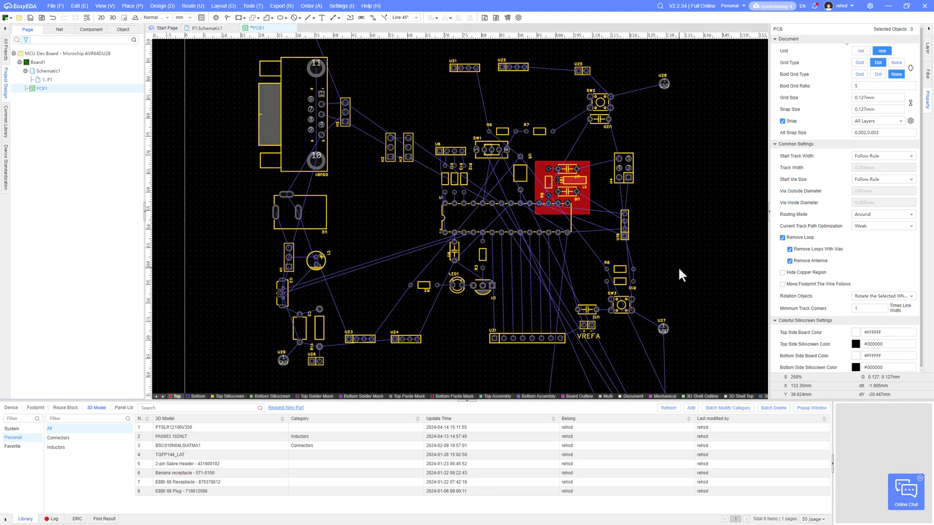
pyautogui.moveTo(671, 265); pyautogui.dragTo(603, 186, button='right')
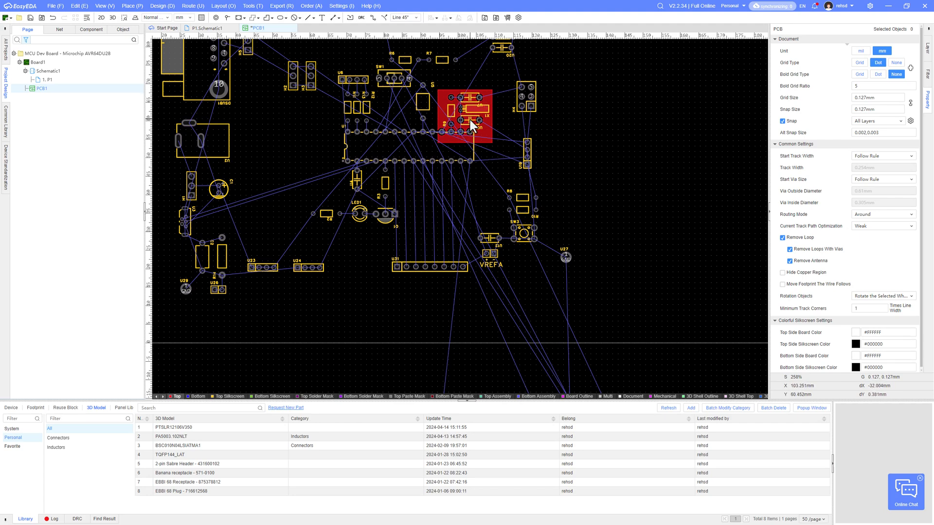
pyautogui.scroll(2, 470, 121)
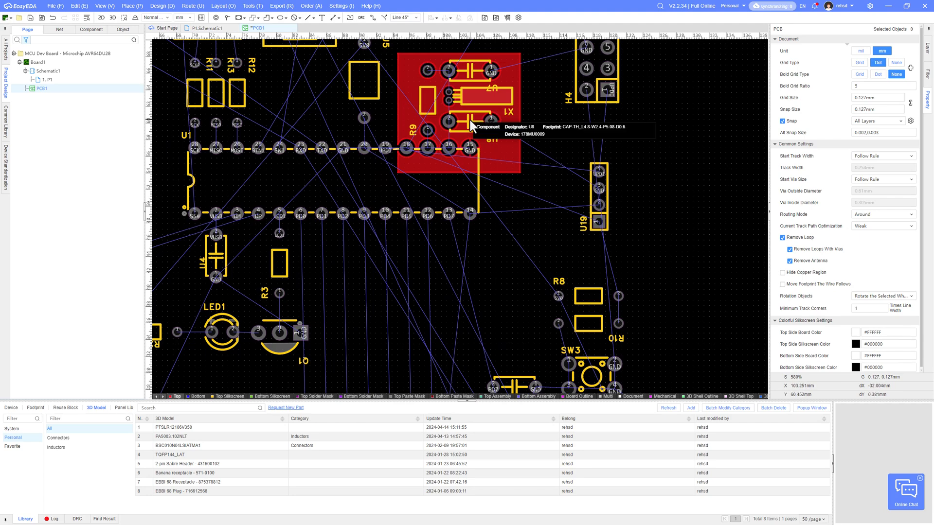
pyautogui.scroll(-2, 470, 121)
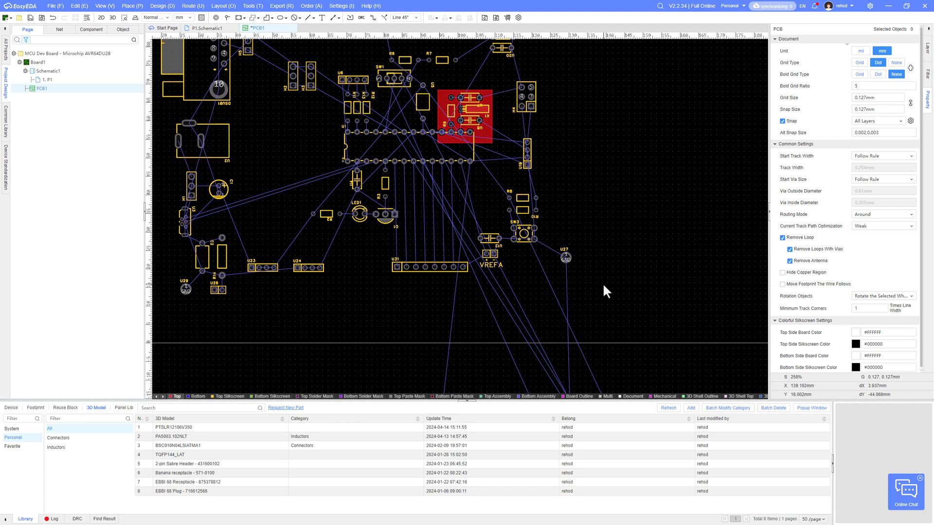
# Find capacitors U16–U18 below the board and check their connections in the schematic.
pyautogui.moveTo(603, 285); pyautogui.dragTo(529, 177, button='right')
pyautogui.scroll(-1, 577, 176)
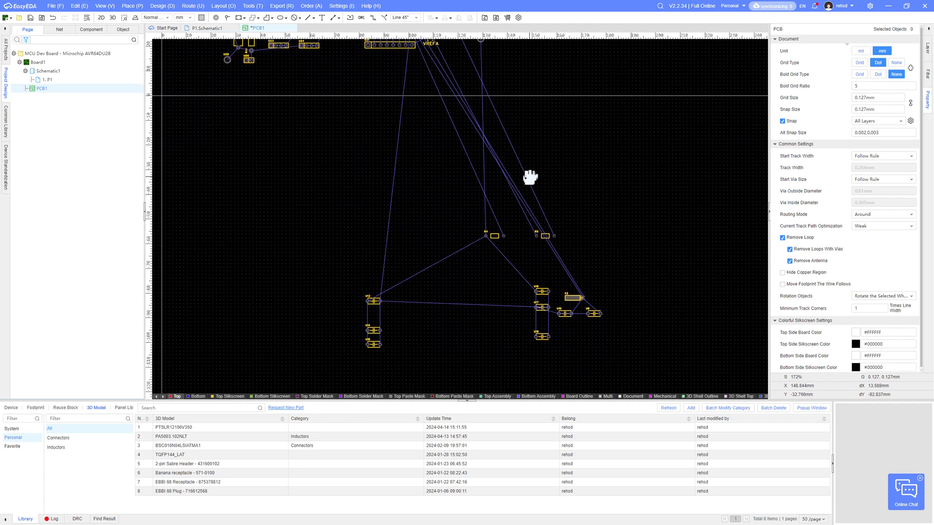
pyautogui.scroll(2, 585, 322)
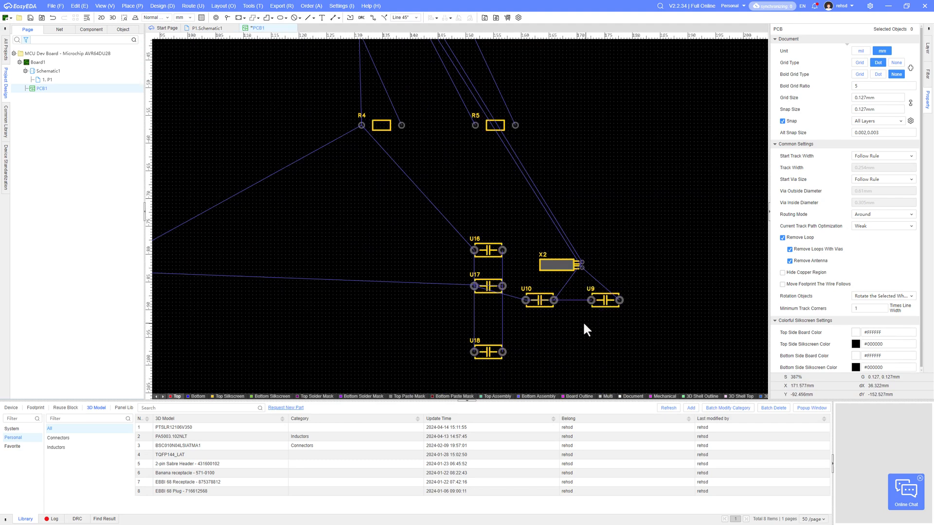
pyautogui.scroll(2, 584, 323)
pyautogui.scroll(-1, 541, 319)
pyautogui.moveTo(542, 319); pyautogui.dragTo(529, 272, button='right')
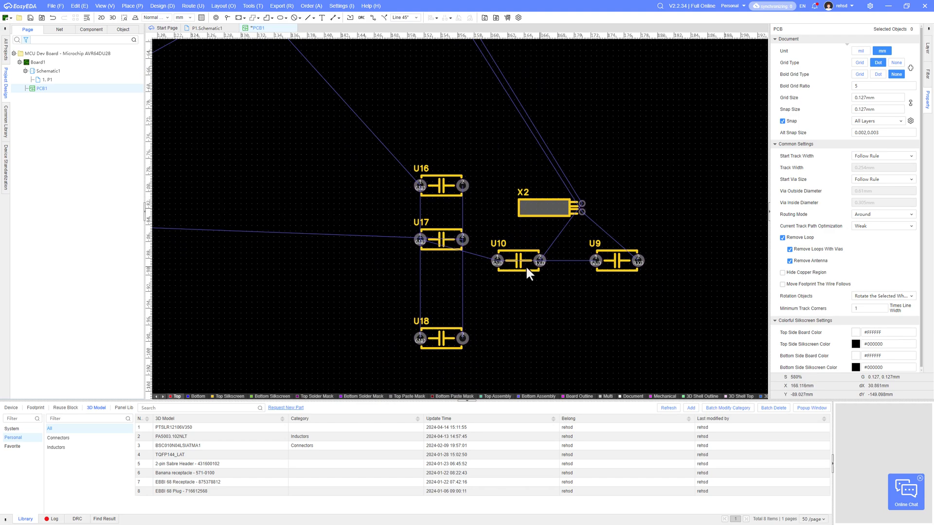
pyautogui.click(443, 192)
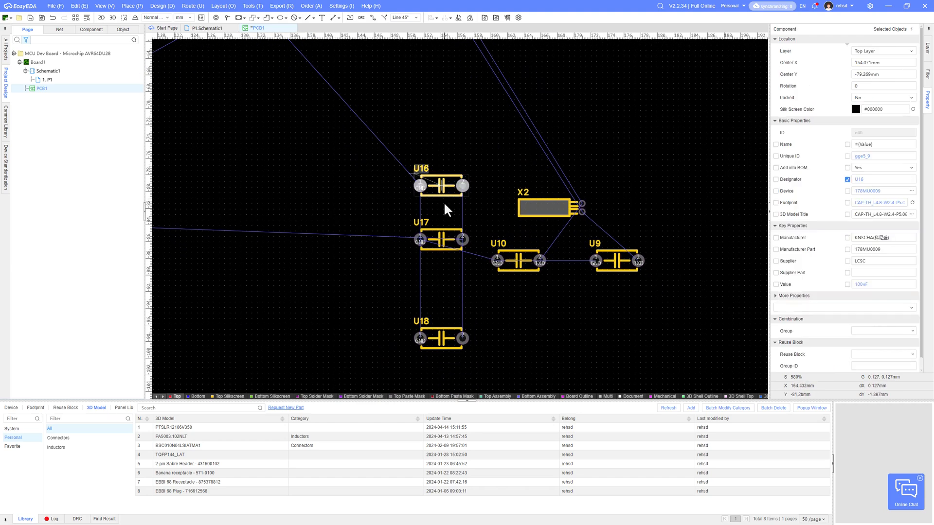
pyautogui.click(208, 28)
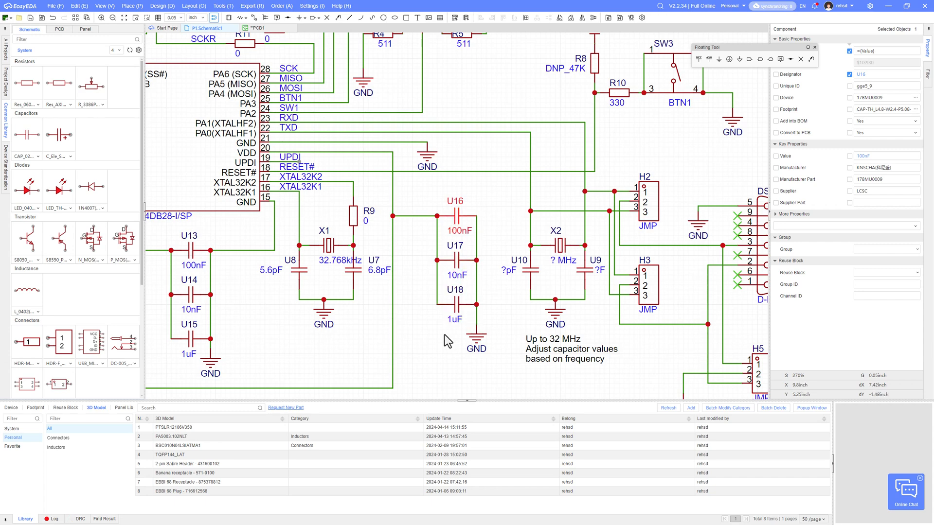
pyautogui.scroll(-1, 444, 334)
pyautogui.moveTo(440, 341); pyautogui.dragTo(522, 311, button='right')
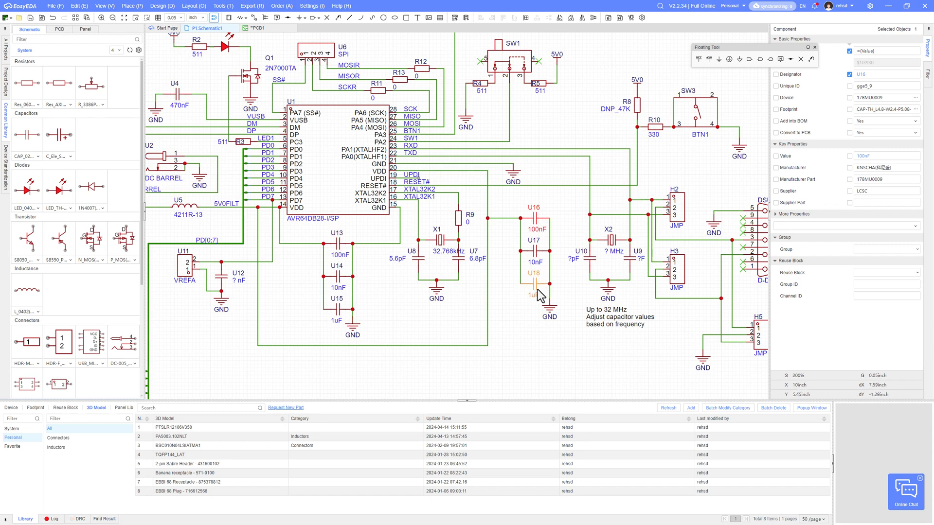
pyautogui.click(258, 28)
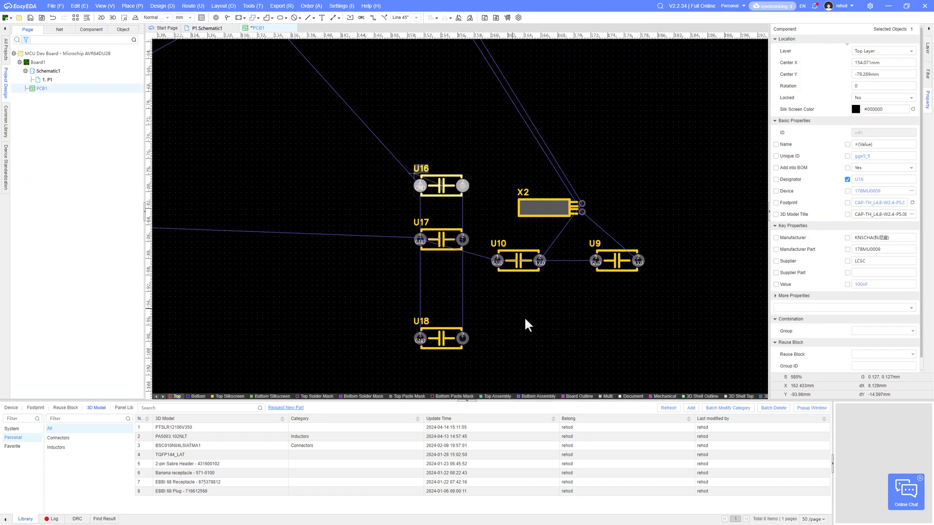
# Place U18 below U17 and move U16–U18 beside U13–U15.
pyautogui.moveTo(530, 328); pyautogui.dragTo(534, 253, button='right')
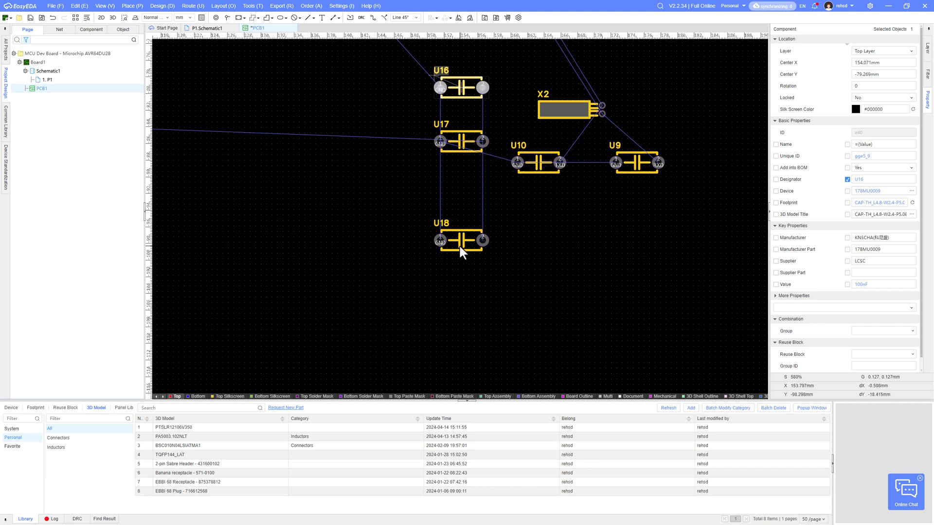
pyautogui.scroll(-6, 448, 247)
pyautogui.click(420, 203)
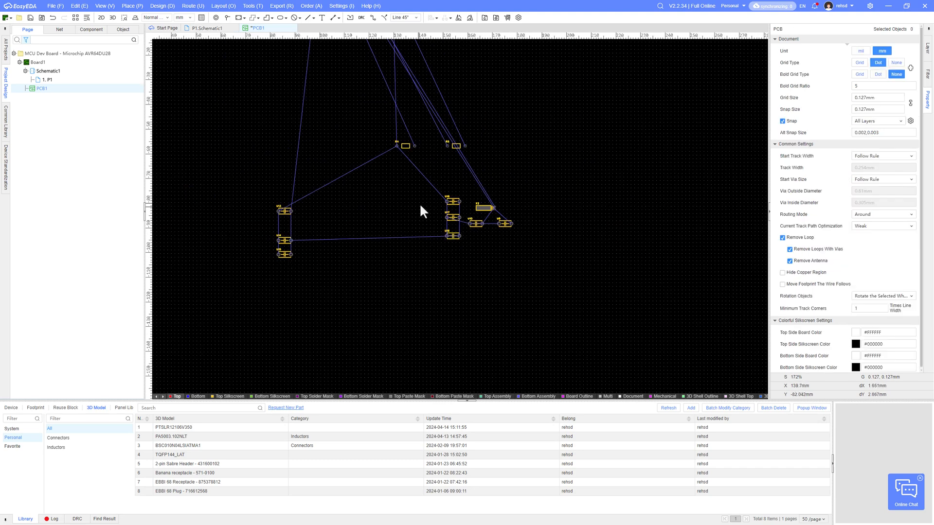
pyautogui.click(454, 237)
pyautogui.moveTo(450, 235)
pyautogui.mouseDown()
pyautogui.moveTo(428, 239)
pyautogui.moveTo(447, 238)
pyautogui.mouseUp()
pyautogui.moveTo(422, 181); pyautogui.dragTo(423, 200, button='right')
pyautogui.moveTo(422, 199); pyautogui.dragTo(470, 277)
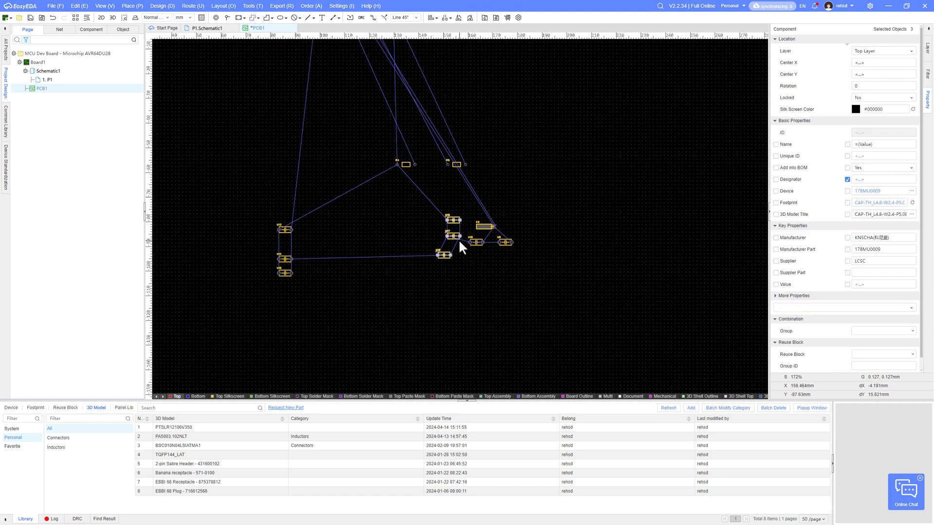
pyautogui.moveTo(460, 242); pyautogui.dragTo(343, 250)
# Move all six capacitors as a group to just below U23, U24 and U31.
pyautogui.moveTo(250, 205); pyautogui.dragTo(385, 318)
pyautogui.moveTo(341, 253); pyautogui.dragTo(295, 140)
pyautogui.moveTo(336, 121); pyautogui.dragTo(399, 382, button='right')
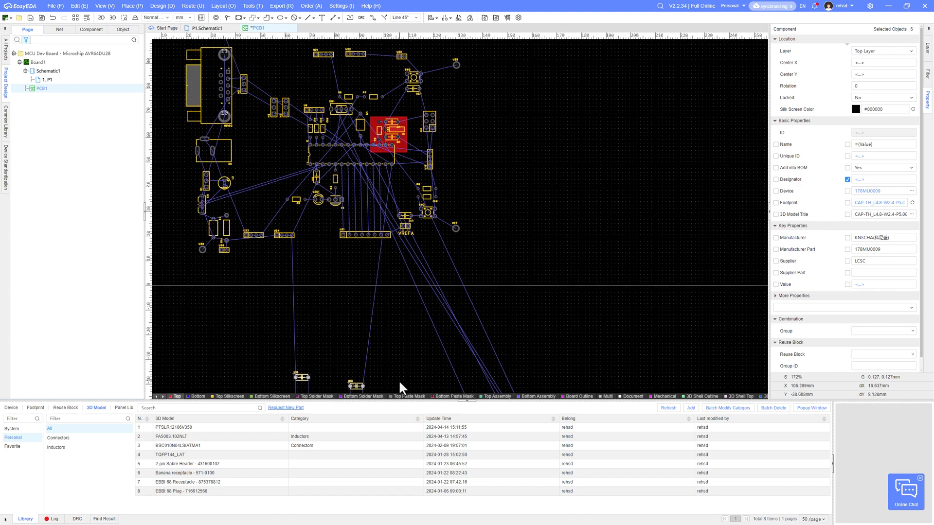
pyautogui.moveTo(356, 385); pyautogui.dragTo(376, 280)
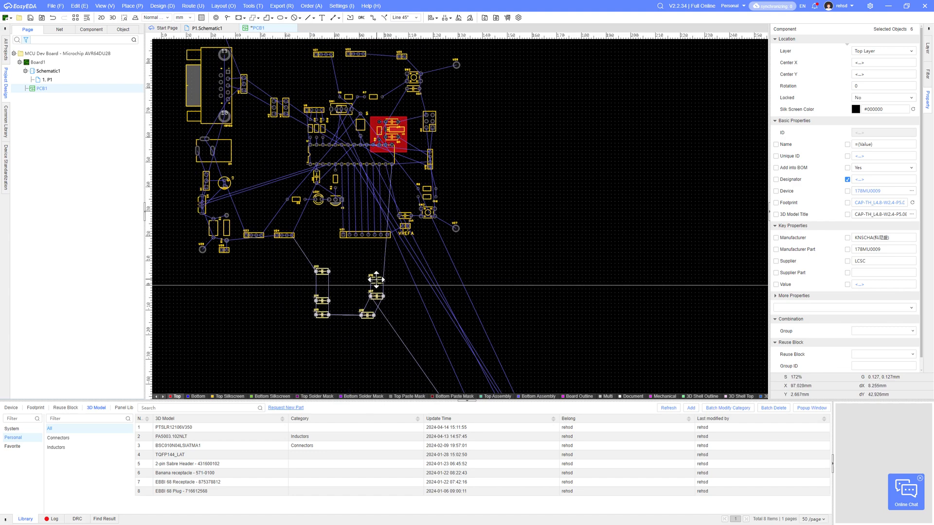
pyautogui.click(465, 232)
# Nudge U16 slightly upward and recheck the capacitor circuit in the schematic.
pyautogui.scroll(6, 394, 178)
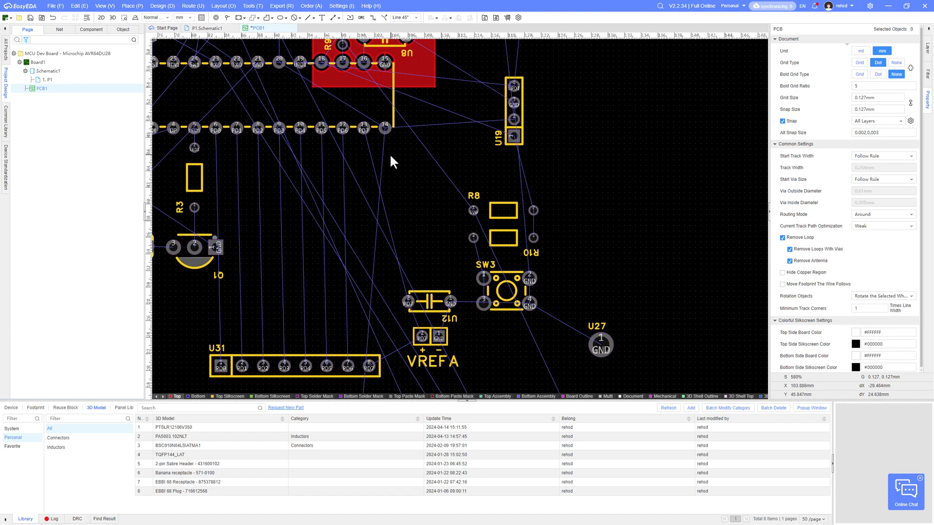
pyautogui.scroll(4, 391, 140)
pyautogui.scroll(-4, 376, 127)
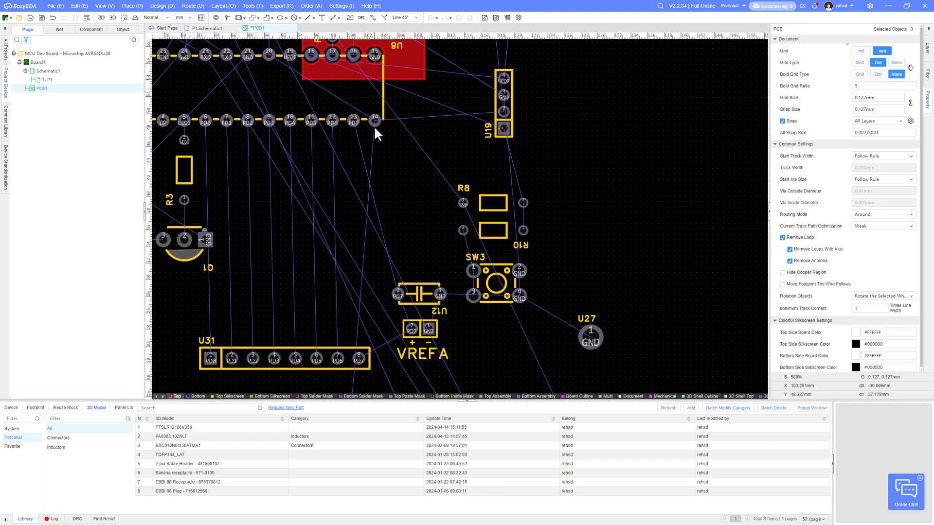
pyautogui.moveTo(390, 154); pyautogui.dragTo(388, 200, button='right')
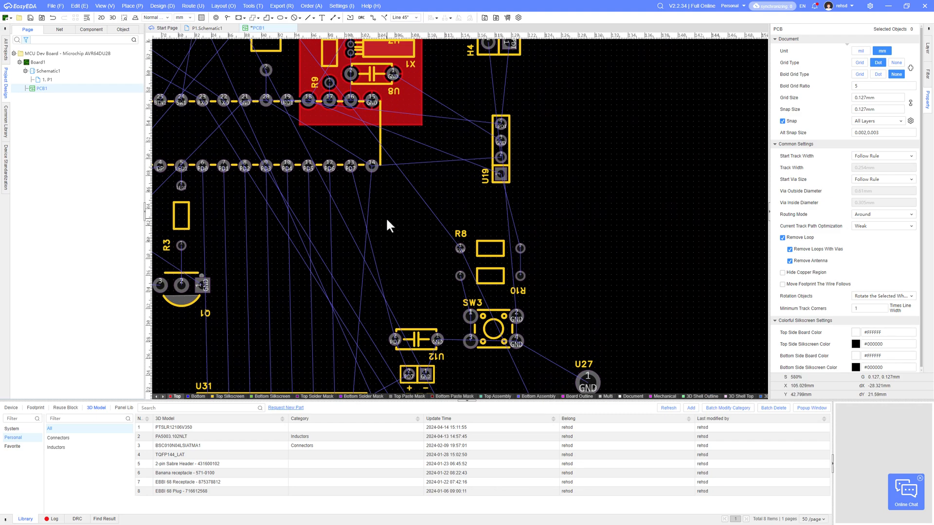
pyautogui.scroll(-4, 386, 217)
pyautogui.moveTo(381, 263); pyautogui.dragTo(383, 201, button='right')
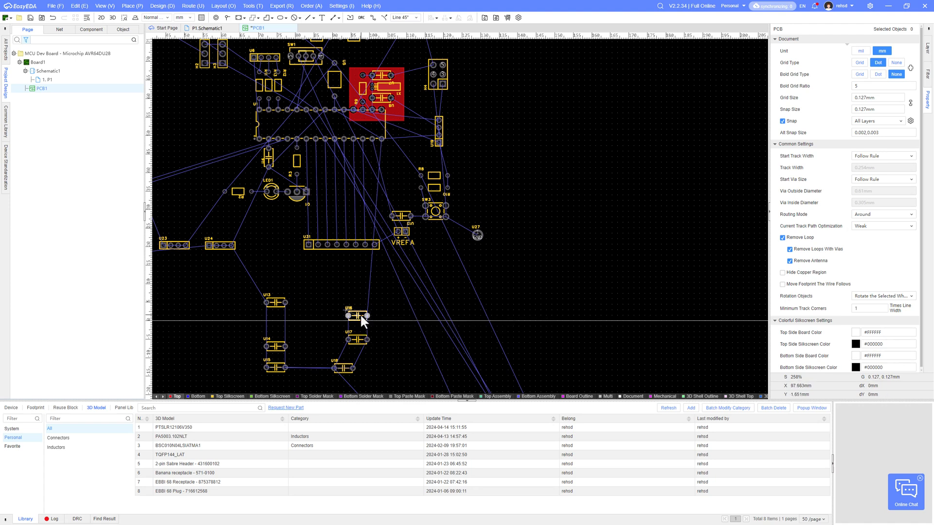
pyautogui.moveTo(360, 314); pyautogui.dragTo(363, 304)
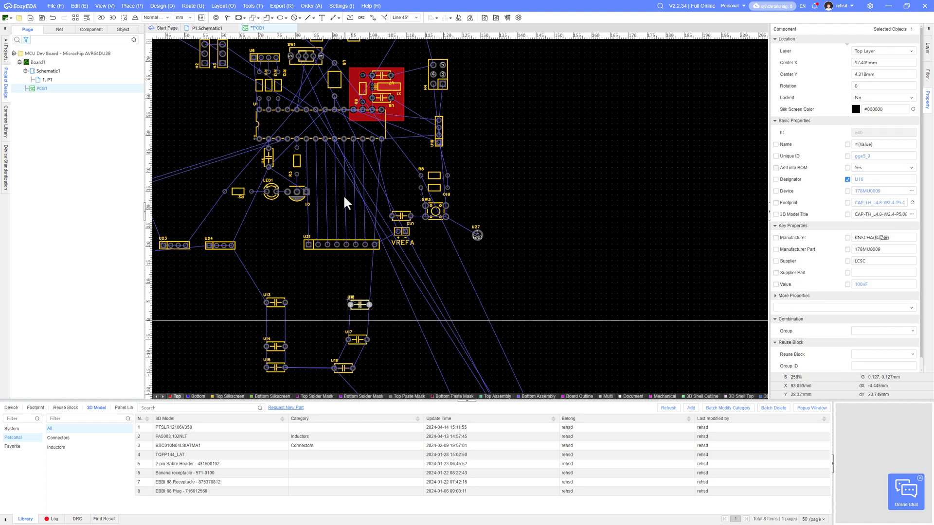
pyautogui.click(216, 28)
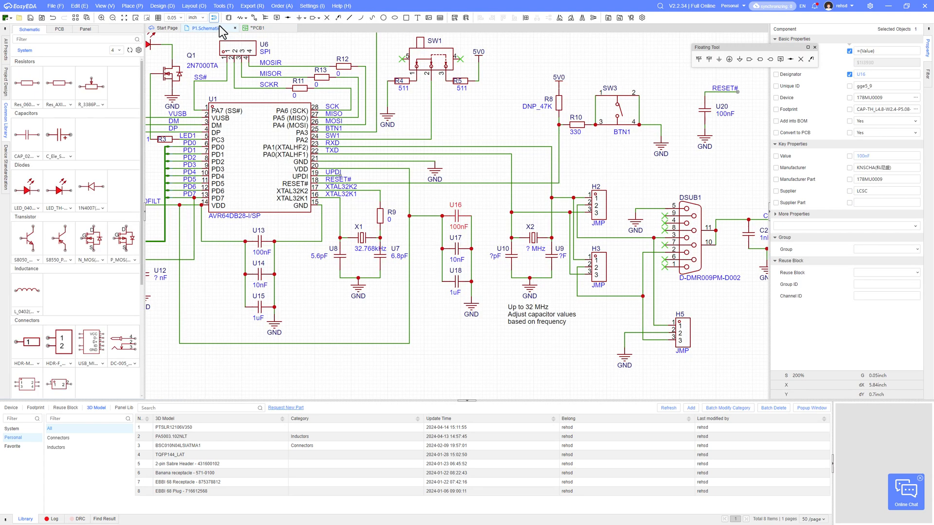
pyautogui.click(258, 29)
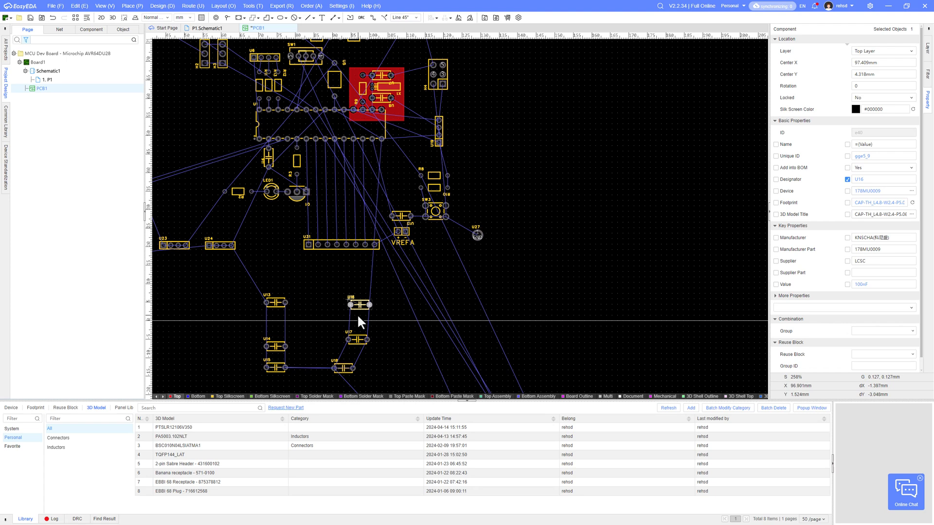
pyautogui.click(214, 28)
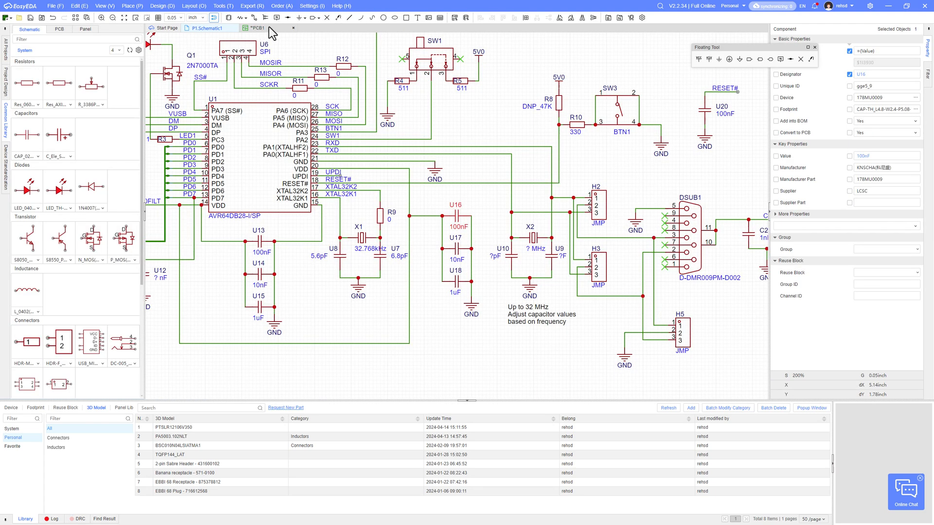
pyautogui.click(270, 27)
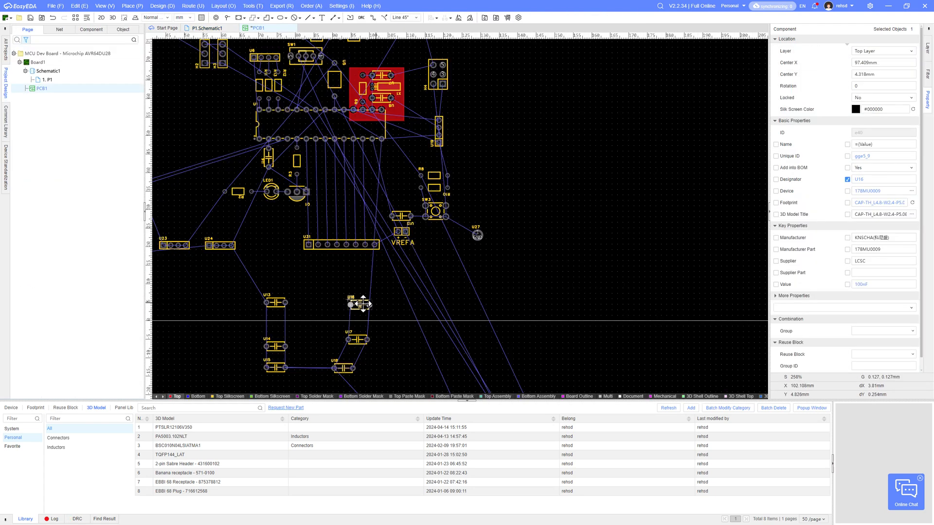
# Move U16 up beside U1's pin 14 and turn it upright.
pyautogui.moveTo(357, 306); pyautogui.dragTo(387, 157)
pyautogui.scroll(5, 388, 156)
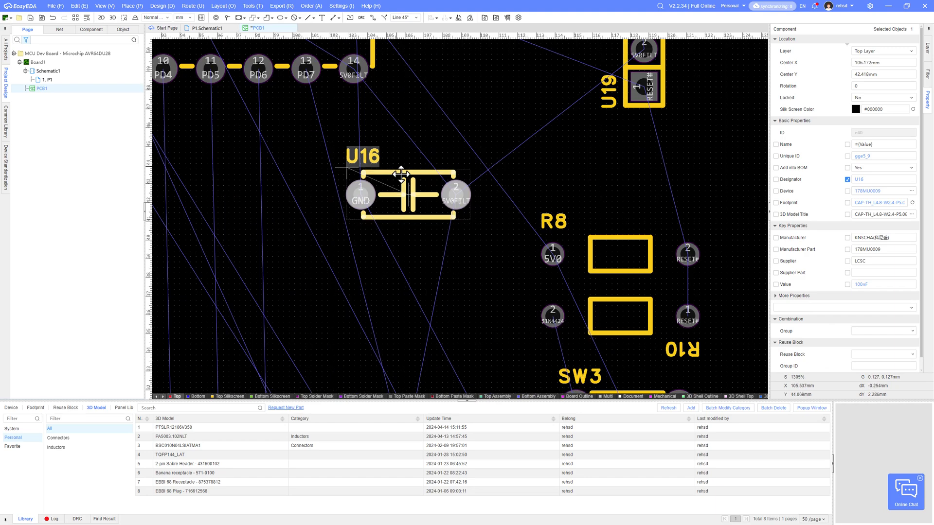
pyautogui.press('space')
pyautogui.press('space')
pyautogui.moveTo(412, 201); pyautogui.dragTo(403, 151)
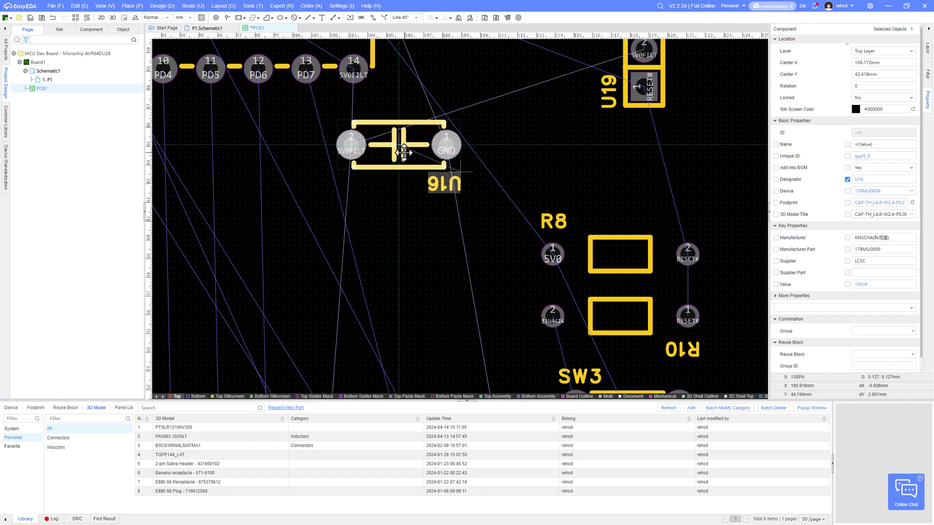
pyautogui.scroll(-2, 413, 181)
pyautogui.moveTo(409, 184); pyautogui.dragTo(357, 223, button='right')
pyautogui.moveTo(357, 207); pyautogui.dragTo(365, 152)
pyautogui.press('space')
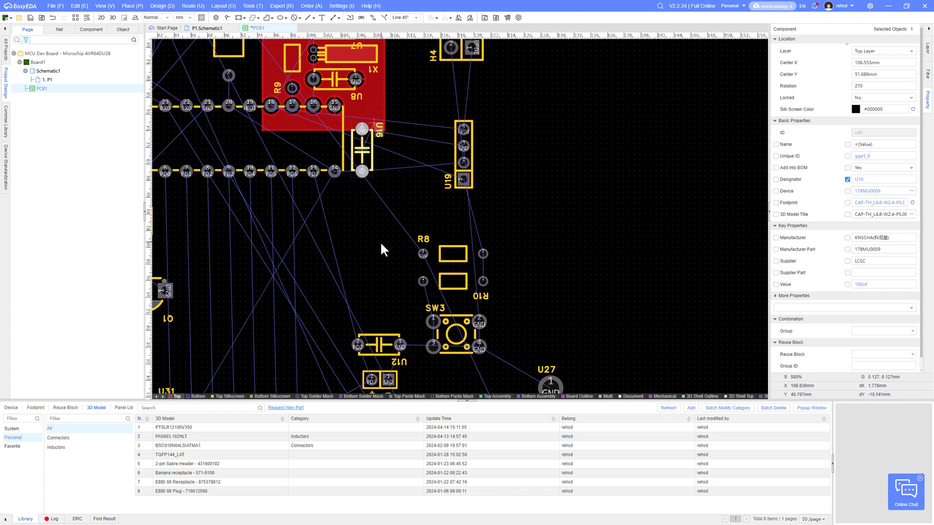
pyautogui.scroll(-1, 380, 241)
pyautogui.moveTo(352, 291); pyautogui.dragTo(358, 245, button='right')
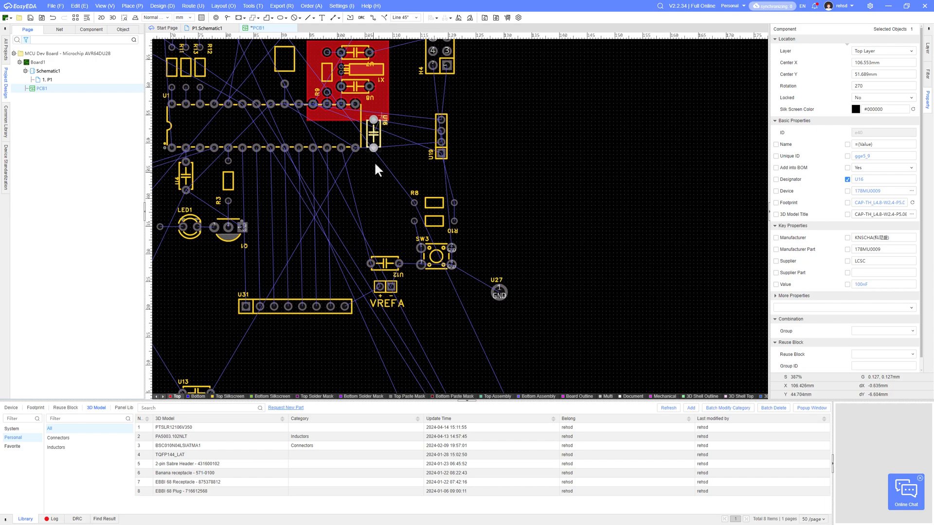
pyautogui.scroll(4, 370, 199)
# Stand U18 next to U17 beside header U19.
pyautogui.click(425, 216)
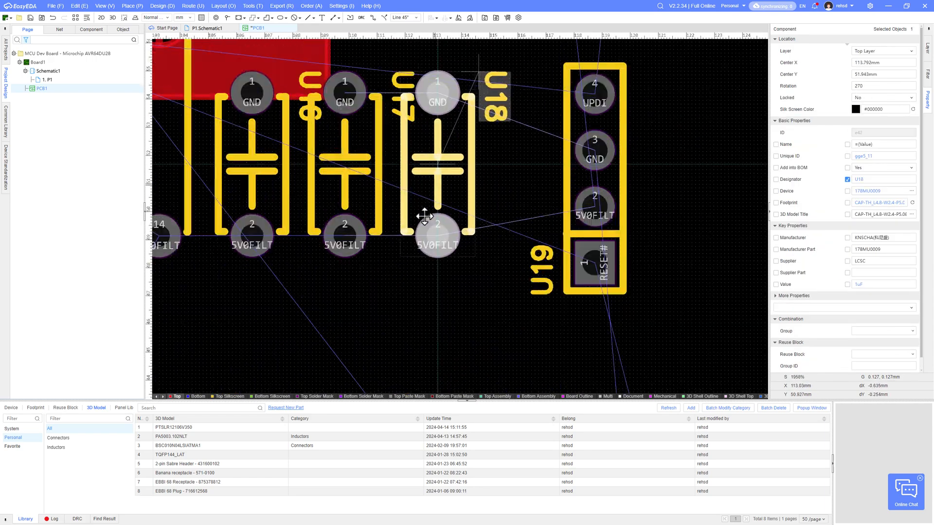
pyautogui.moveTo(425, 217); pyautogui.dragTo(424, 216)
pyautogui.scroll(-3, 427, 215)
pyautogui.moveTo(405, 265); pyautogui.dragTo(378, 295, button='right')
pyautogui.scroll(2, 399, 274)
pyautogui.scroll(-1, 384, 281)
# Select the GND copper region and pan the view to the area around U5.
pyautogui.click(352, 173)
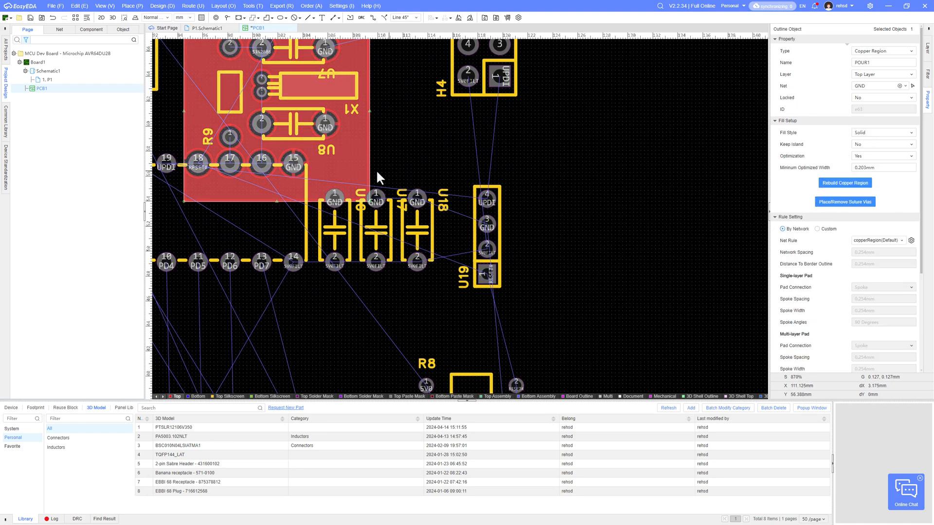
pyautogui.scroll(-2, 404, 256)
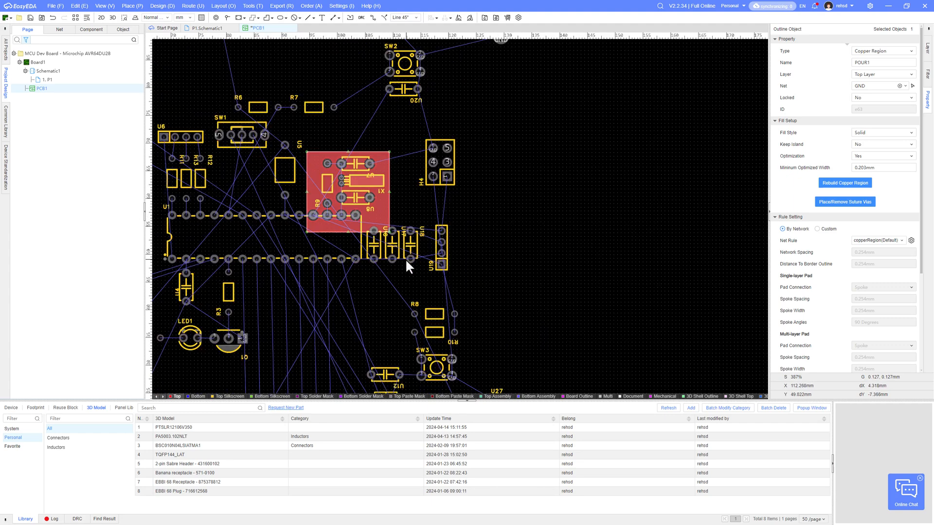
pyautogui.moveTo(498, 294); pyautogui.dragTo(509, 218, button='right')
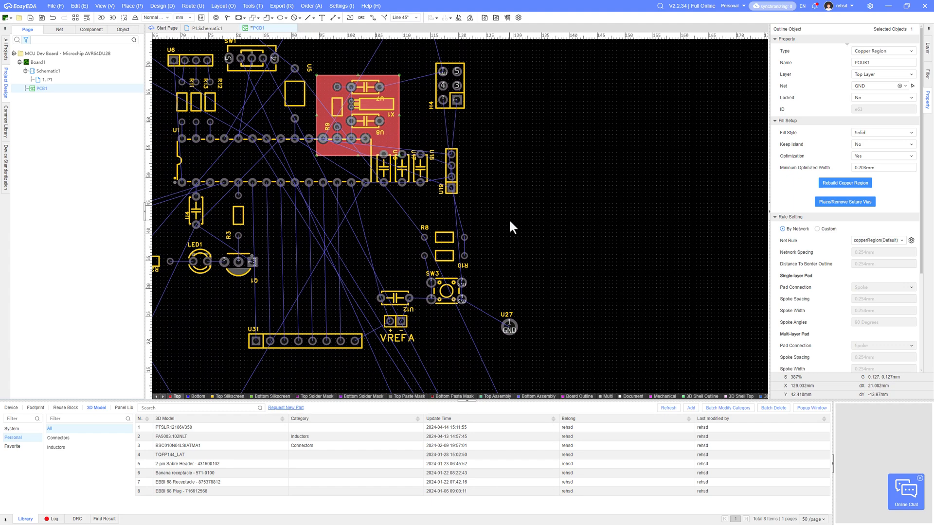
pyautogui.scroll(-1, 515, 242)
pyautogui.moveTo(485, 331); pyautogui.dragTo(570, 258, button='right')
pyautogui.moveTo(498, 144); pyautogui.dragTo(500, 209, button='right')
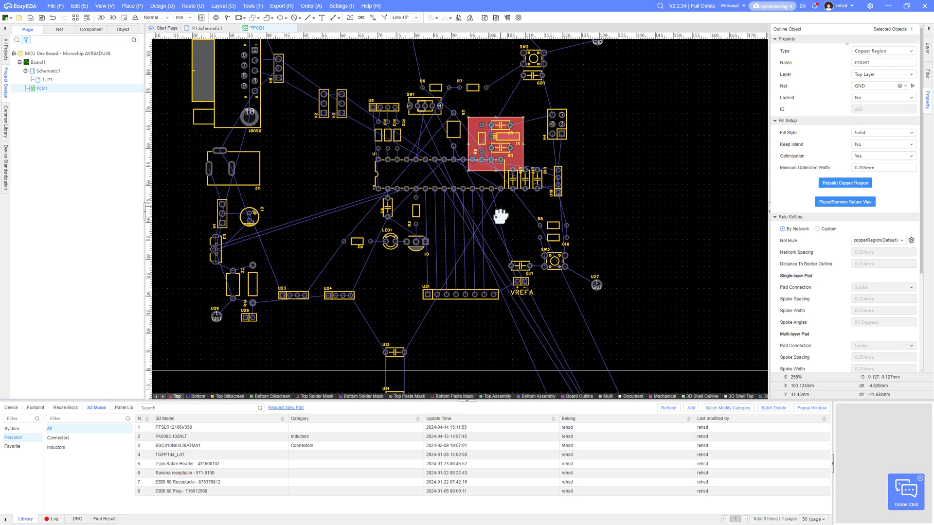
pyautogui.scroll(2, 501, 210)
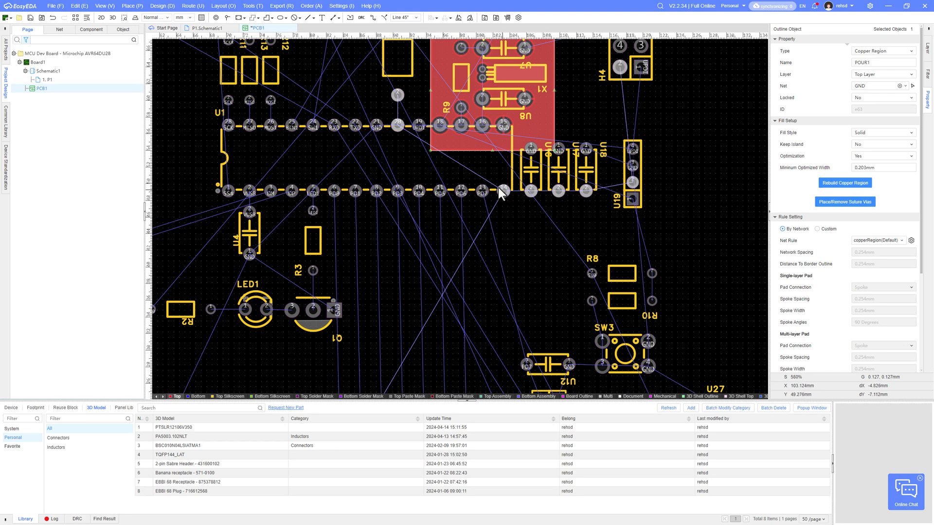
pyautogui.moveTo(395, 134); pyautogui.dragTo(414, 241, button='right')
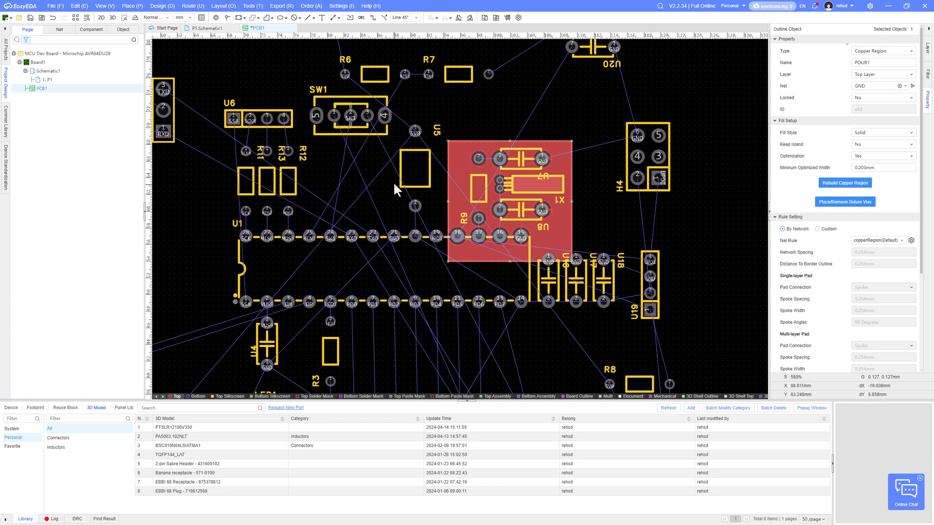
pyautogui.scroll(2, 421, 161)
# Move inductor U5 up-right to X 92.129 mm, Y 65.167 mm.
pyautogui.click(419, 177)
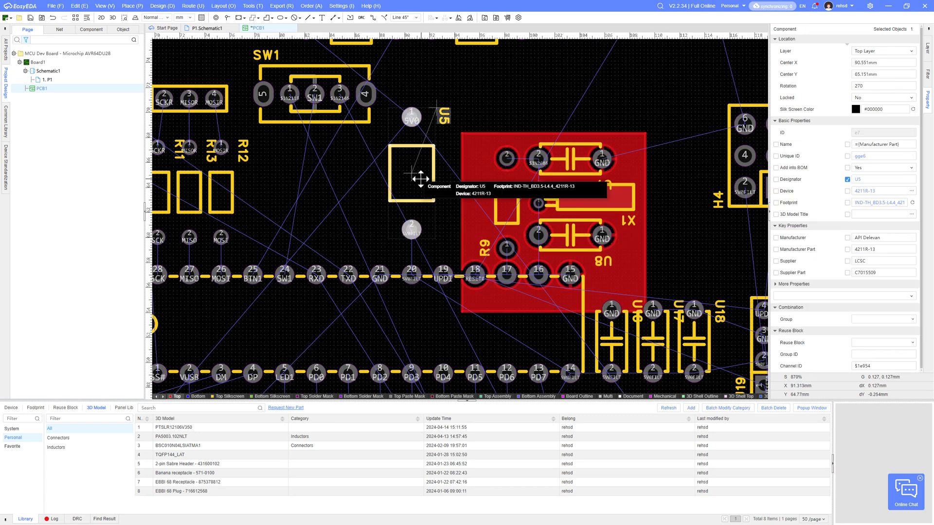
pyautogui.moveTo(420, 180); pyautogui.dragTo(443, 168)
pyautogui.scroll(-4, 447, 215)
pyautogui.scroll(-5, 431, 214)
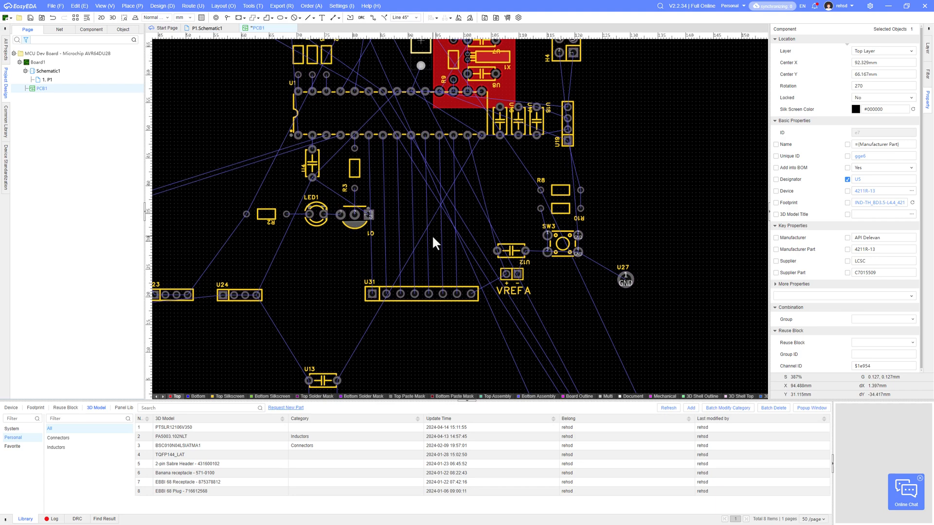
pyautogui.scroll(5, 372, 329)
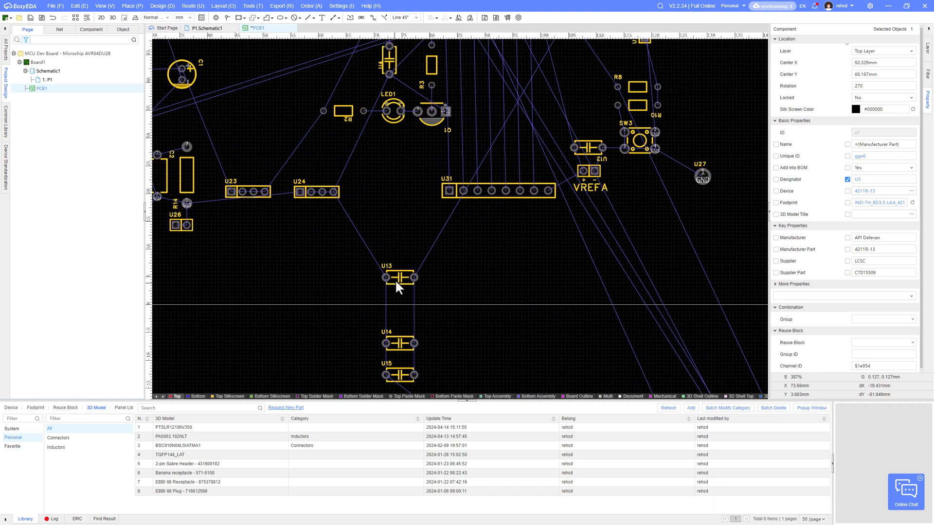
# Check U13 in the schematic and bring U14 and U15 up next to it.
pyautogui.click(396, 279)
pyautogui.click(213, 27)
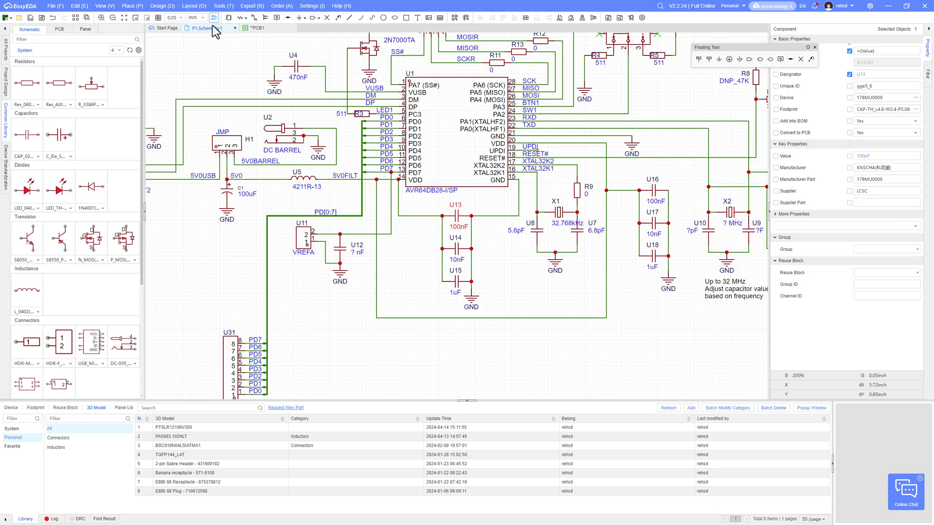
pyautogui.click(256, 28)
pyautogui.moveTo(392, 343); pyautogui.dragTo(392, 300)
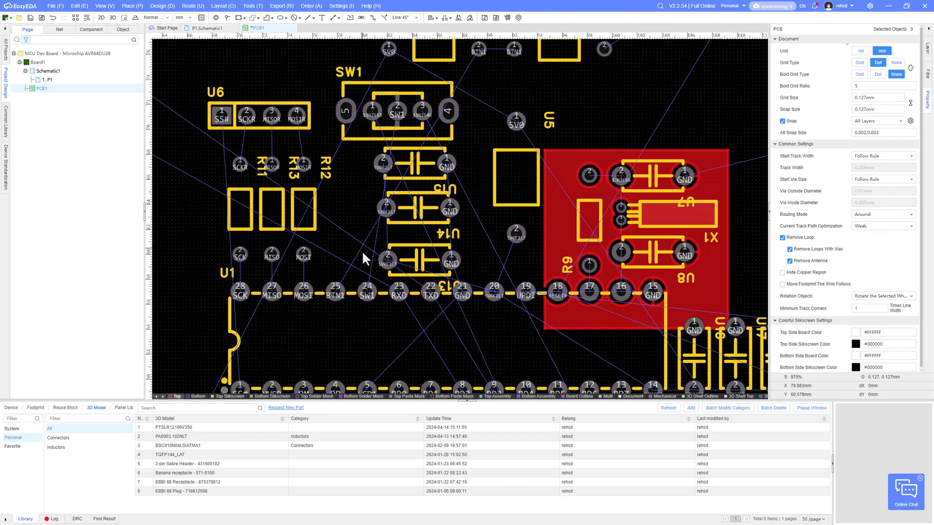
pyautogui.click(470, 263)
pyautogui.moveTo(419, 210); pyautogui.dragTo(454, 213)
pyautogui.moveTo(416, 165); pyautogui.dragTo(440, 169)
# Rotate U14 and U15 180°, line them up under U13, and hide their designators.
pyautogui.moveTo(512, 178); pyautogui.dragTo(348, 243)
pyautogui.scroll(2, 569, 304)
pyautogui.click(431, 170)
pyautogui.press('space')
pyautogui.press('space')
pyautogui.click(424, 82)
pyautogui.press('space')
pyautogui.press('space')
pyautogui.scroll(-1, 444, 176)
pyautogui.moveTo(437, 246); pyautogui.dragTo(452, 249)
pyautogui.moveTo(432, 202); pyautogui.dragTo(463, 211)
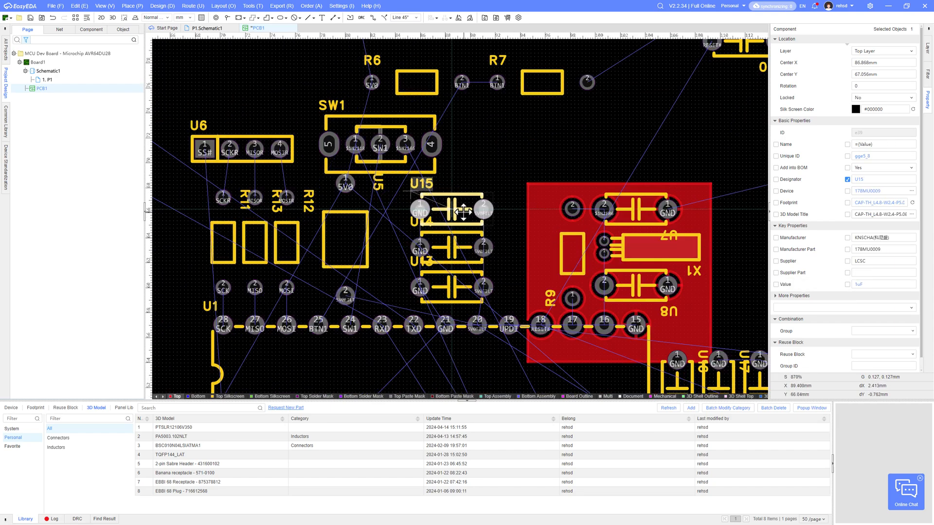
pyautogui.scroll(1, 428, 200)
pyautogui.press('Delete')
pyautogui.moveTo(456, 299); pyautogui.dragTo(448, 245, button='right')
pyautogui.moveTo(523, 123); pyautogui.dragTo(462, 283)
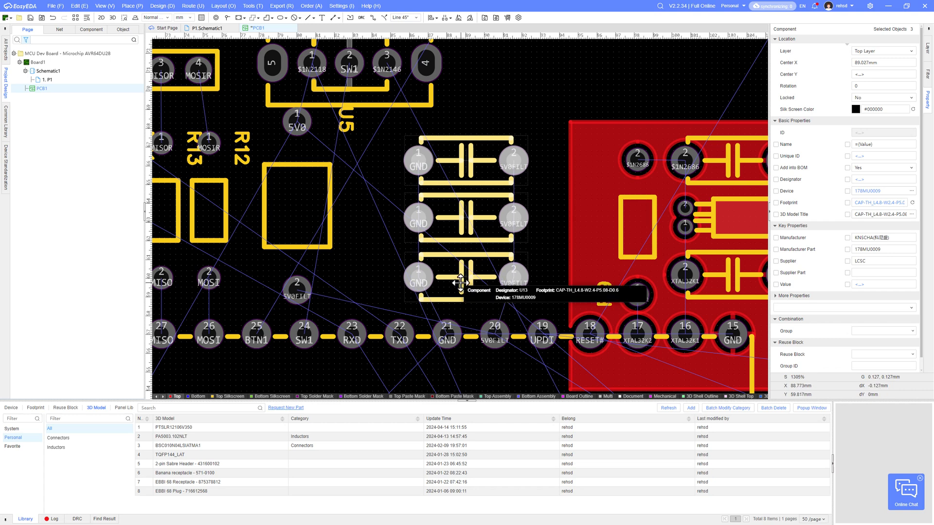
# Place inductor U5 above the capacitor column at X 96.012 mm, Y 71.628 mm, rotated.
pyautogui.moveTo(322, 240); pyautogui.dragTo(358, 239)
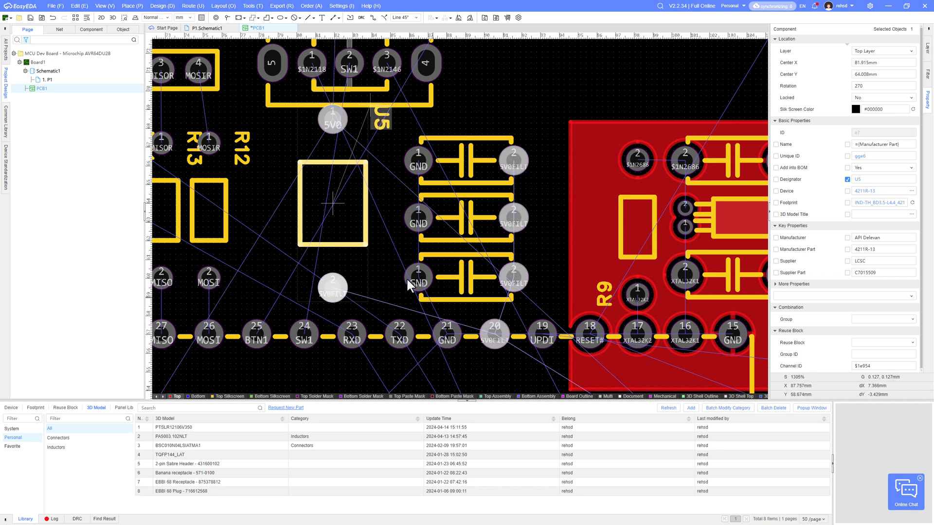
pyautogui.moveTo(390, 266); pyautogui.dragTo(335, 310, button='right')
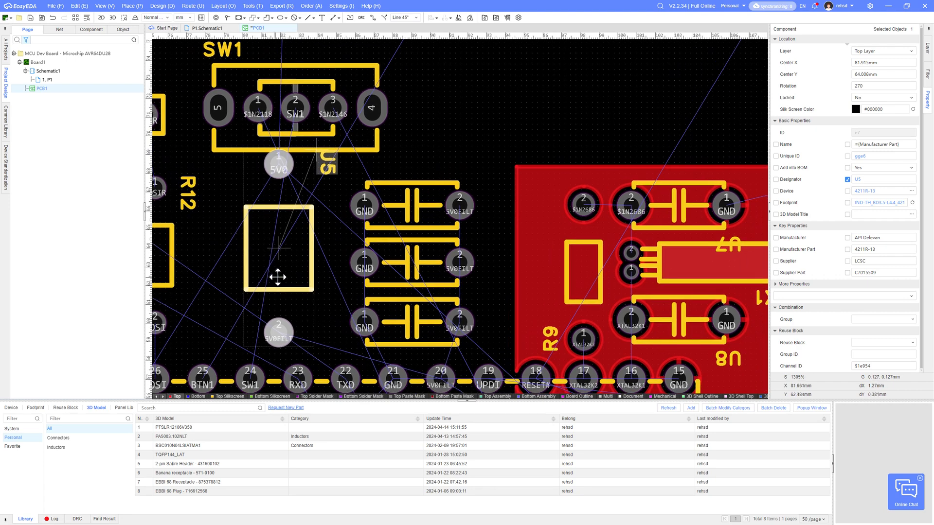
pyautogui.moveTo(284, 273); pyautogui.dragTo(474, 114)
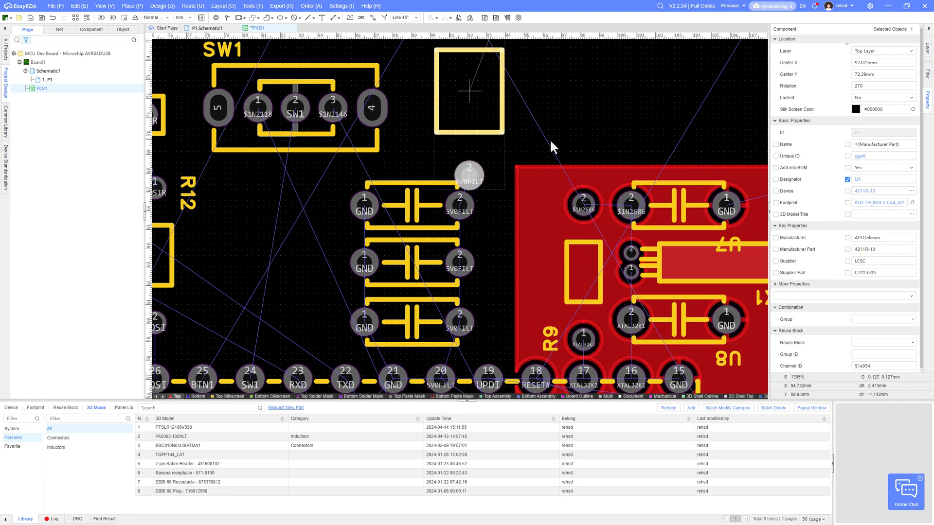
pyautogui.moveTo(550, 143); pyautogui.dragTo(537, 220, button='right')
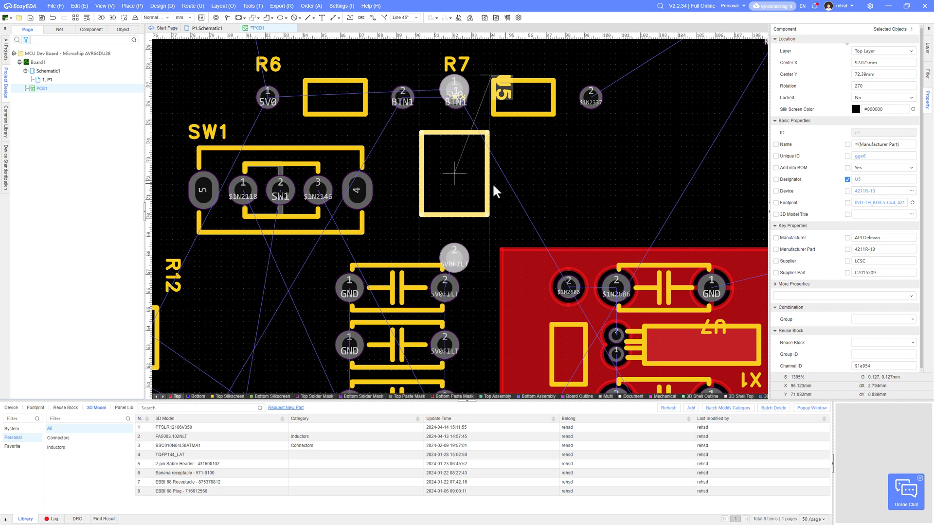
pyautogui.moveTo(465, 181); pyautogui.dragTo(535, 209)
pyautogui.press('space')
pyautogui.press('space')
pyautogui.press('space')
# Shift resistors R6 and R7 to the left on the PCB.
pyautogui.scroll(-2, 528, 200)
pyautogui.scroll(-4, 519, 206)
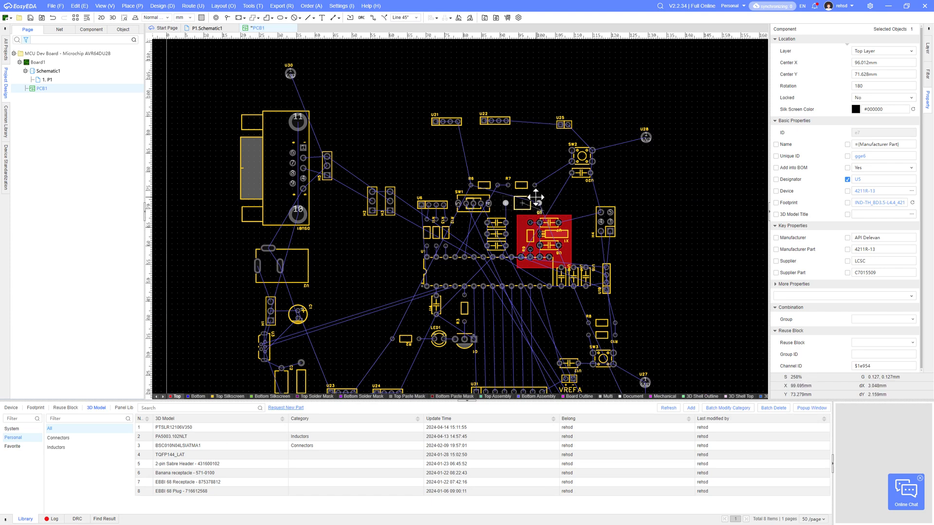
pyautogui.scroll(6, 535, 197)
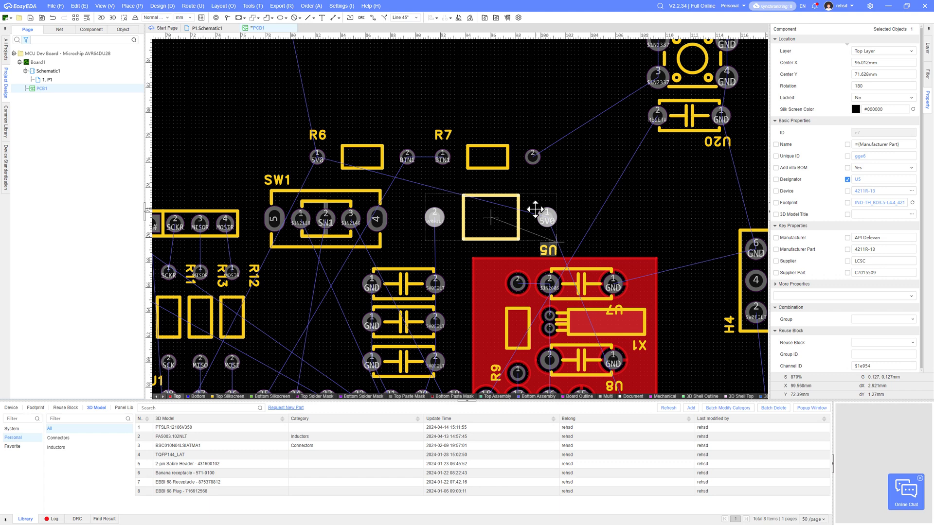
pyautogui.click(481, 162)
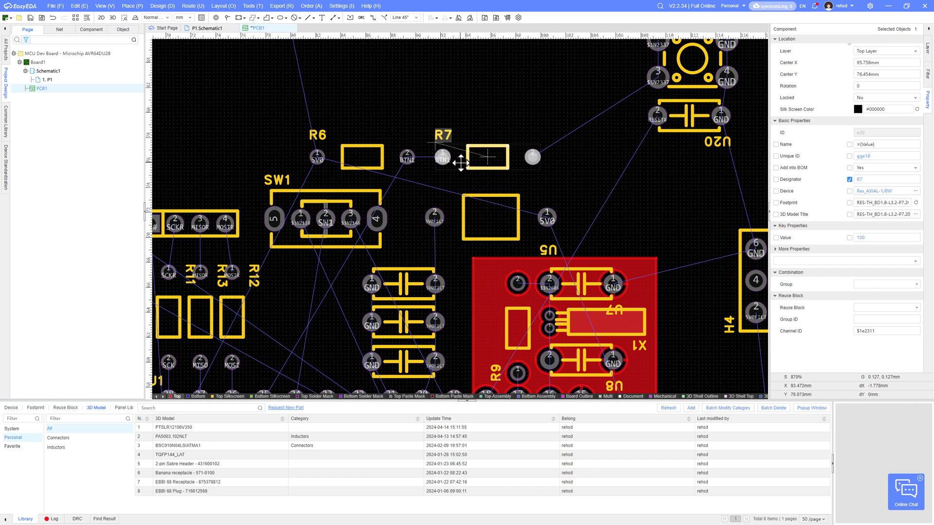
pyautogui.moveTo(451, 188); pyautogui.dragTo(467, 169, button='right')
pyautogui.click(582, 154)
pyautogui.scroll(-4, 582, 154)
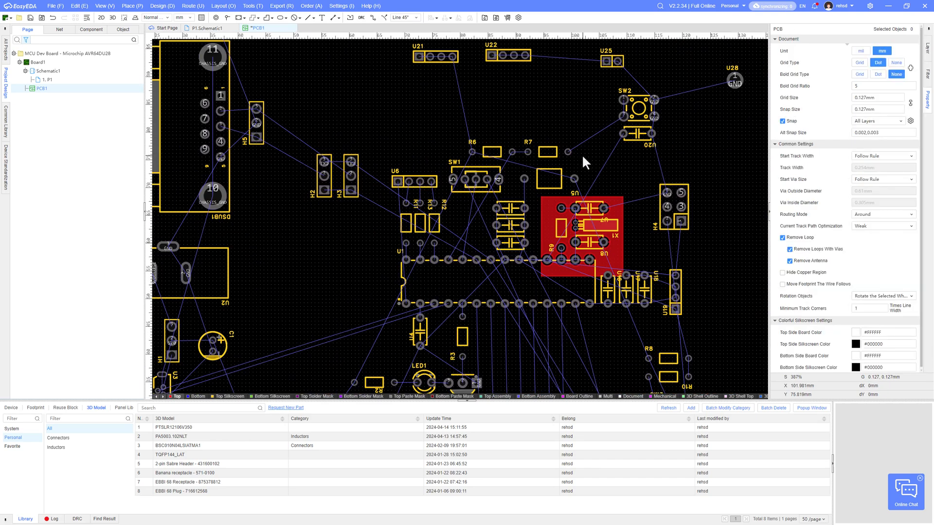
pyautogui.scroll(2, 582, 154)
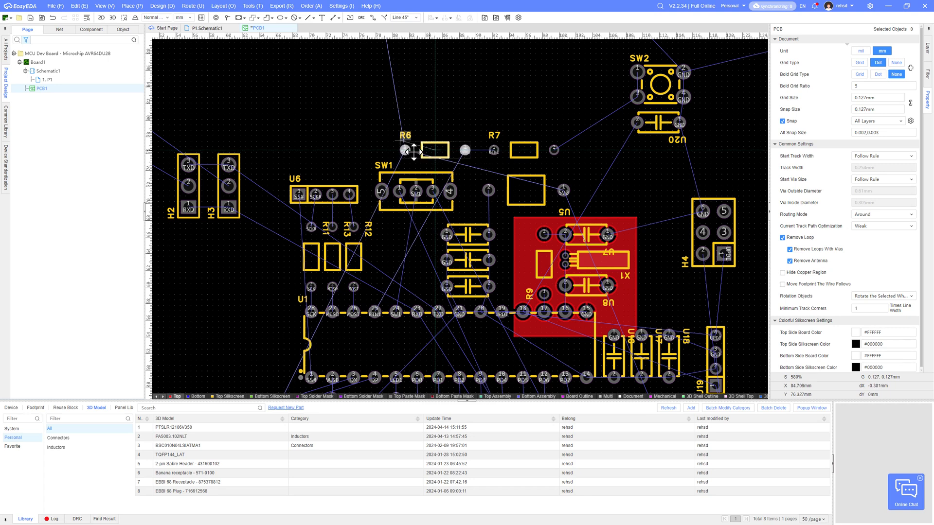
pyautogui.moveTo(470, 150); pyautogui.dragTo(371, 149)
pyautogui.moveTo(523, 154); pyautogui.dragTo(417, 154)
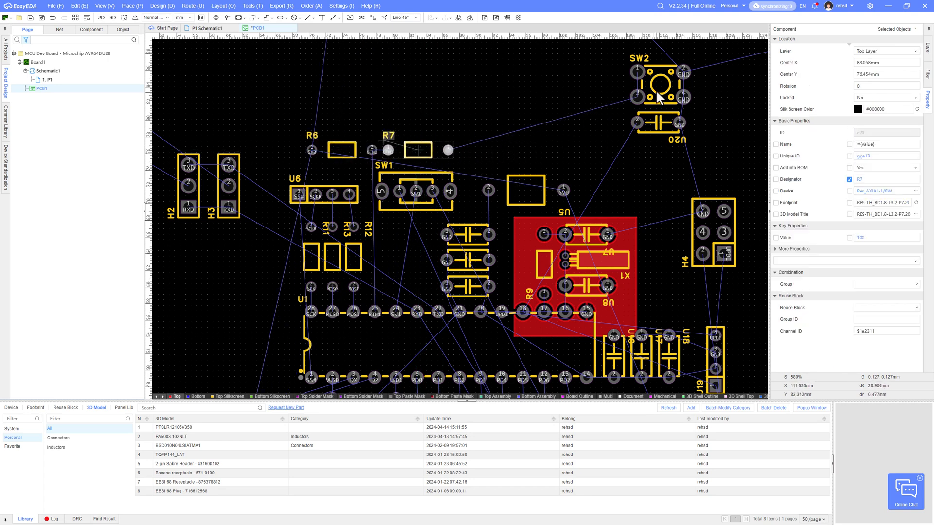
# Move switch SW2 and the U5 inductor lower-left, rotating both.
pyautogui.moveTo(657, 93); pyautogui.dragTo(497, 145)
pyautogui.moveTo(526, 190); pyautogui.dragTo(489, 173)
pyautogui.press('space')
pyautogui.moveTo(497, 145); pyautogui.dragTo(516, 196)
pyautogui.scroll(2, 583, 134)
pyautogui.scroll(-2, 457, 185)
pyautogui.press('space')
# Place capacitor U20 vertically beside the red ground region.
pyautogui.moveTo(623, 144); pyautogui.dragTo(592, 187)
pyautogui.scroll(3, 516, 325)
pyautogui.scroll(-3, 599, 173)
pyautogui.click(623, 120)
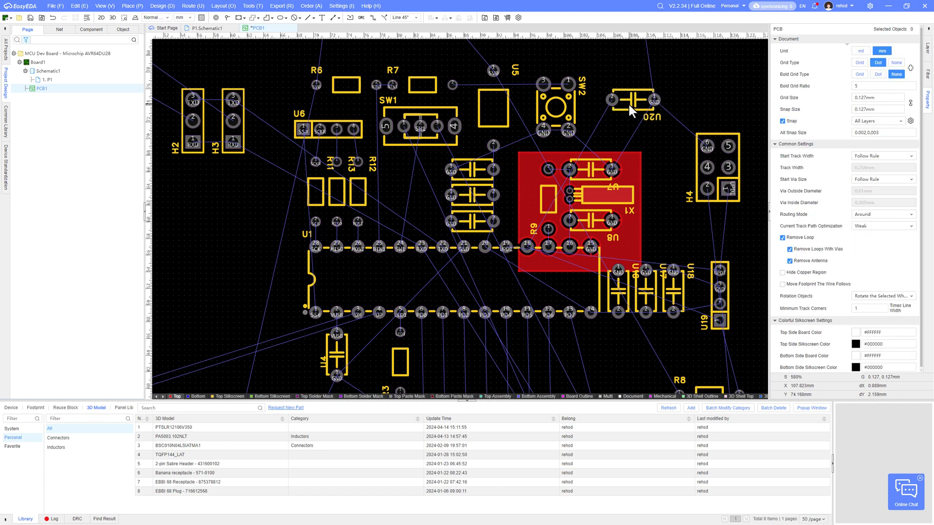
pyautogui.moveTo(629, 103); pyautogui.dragTo(513, 203)
pyautogui.press('space')
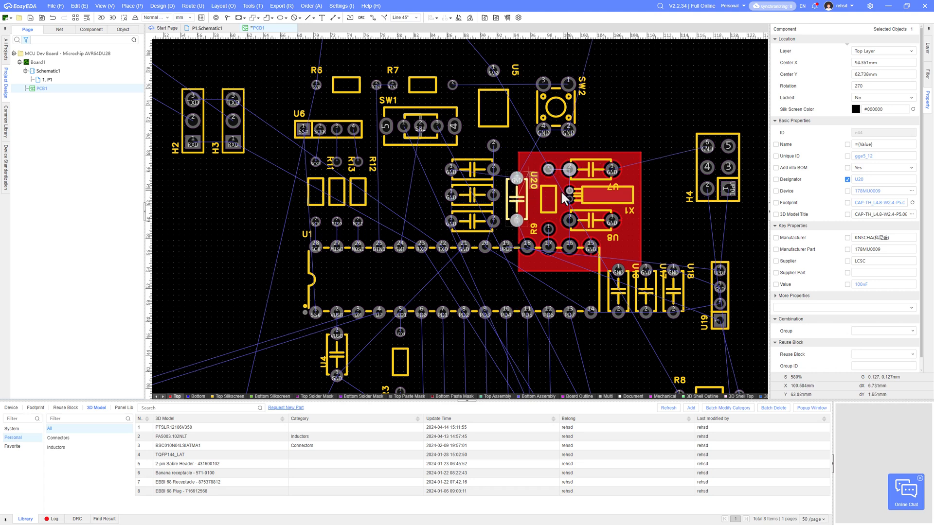
# Bring R4 and R5 up near the microcontroller, rotated upright beside R12.
pyautogui.scroll(-8, 599, 146)
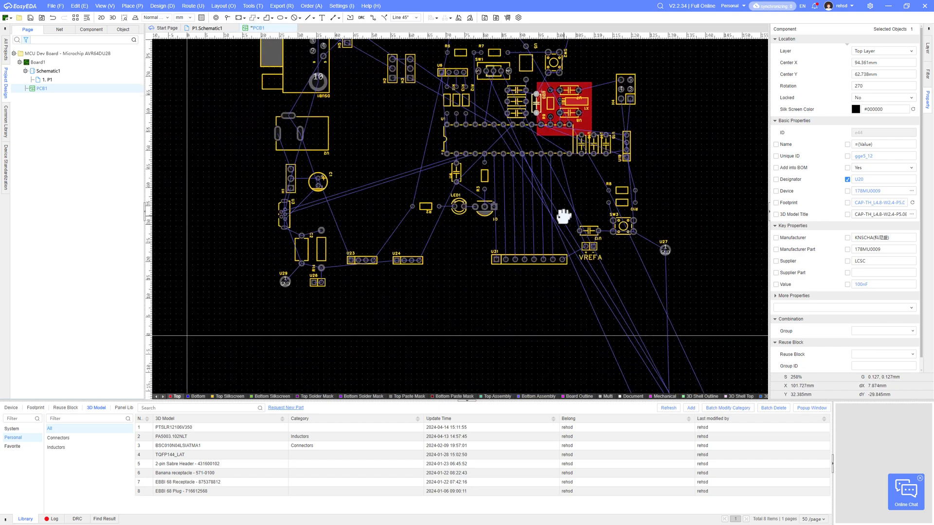
pyautogui.moveTo(563, 258); pyautogui.dragTo(462, 177, button='right')
pyautogui.scroll(8, 509, 232)
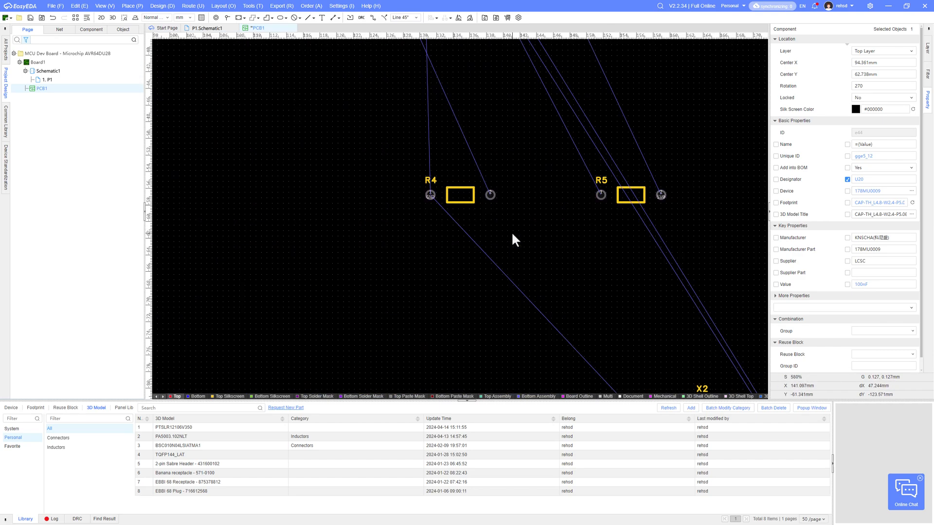
pyautogui.moveTo(460, 193); pyautogui.dragTo(530, 194)
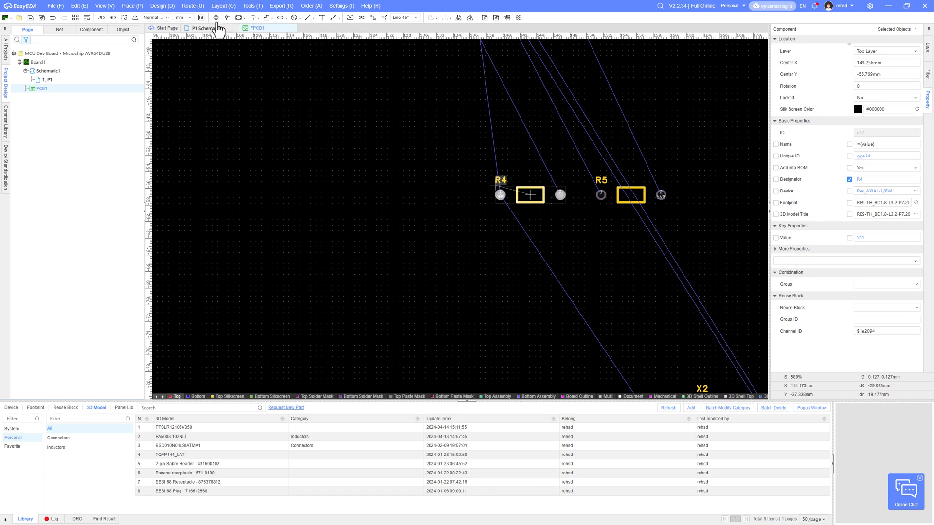
pyautogui.click(213, 28)
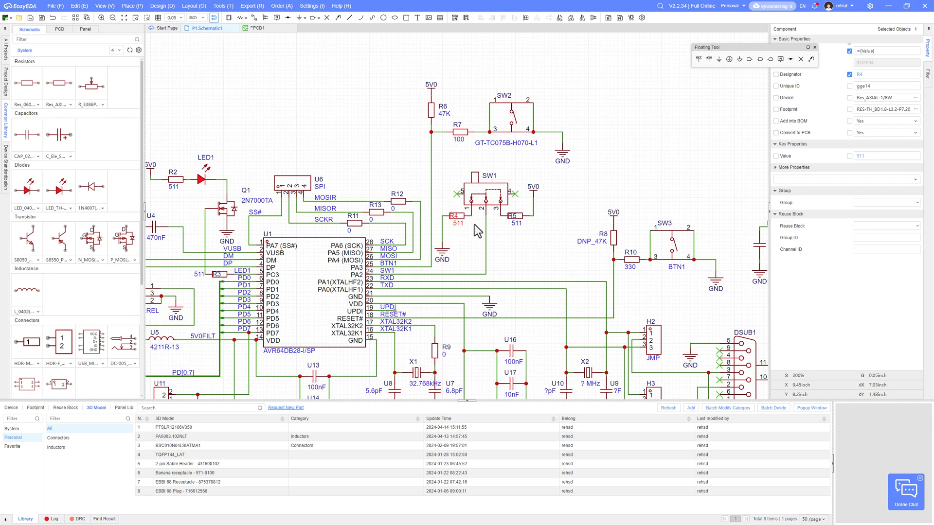
pyautogui.click(265, 28)
pyautogui.scroll(-5, 530, 155)
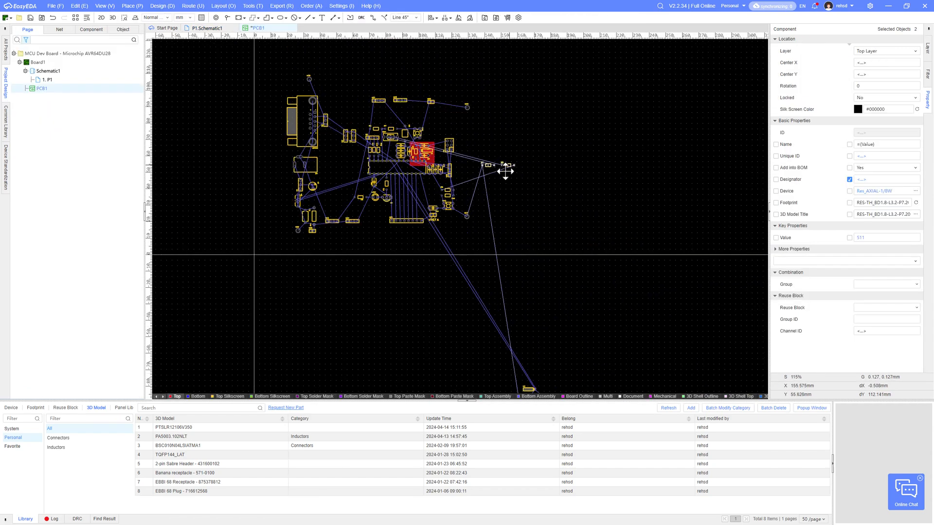
pyautogui.moveTo(506, 172); pyautogui.dragTo(406, 120)
pyautogui.scroll(5, 377, 116)
pyautogui.moveTo(460, 116); pyautogui.dragTo(452, 154)
pyautogui.press('space')
# Set R4 flipped beside R12 and R5 next to it in the resistor row.
pyautogui.scroll(4, 444, 227)
pyautogui.scroll(-5, 444, 227)
pyautogui.moveTo(510, 92); pyautogui.dragTo(477, 95)
pyautogui.scroll(4, 437, 207)
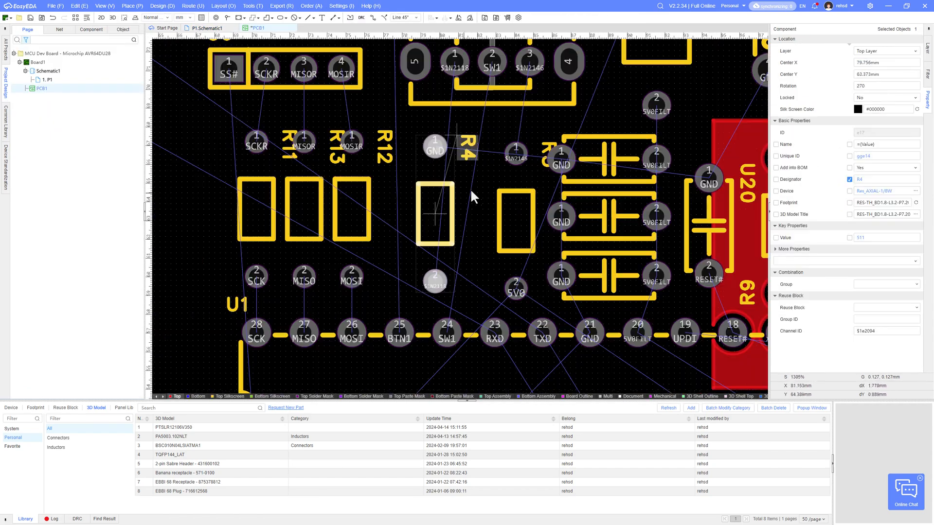
pyautogui.moveTo(470, 188); pyautogui.dragTo(462, 206, button='right')
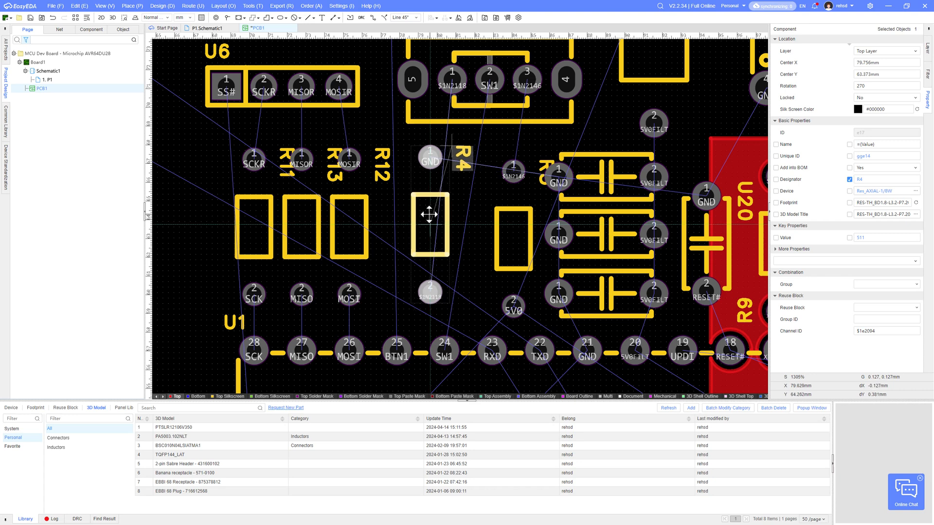
pyautogui.moveTo(429, 215); pyautogui.dragTo(431, 217)
pyautogui.press('space')
pyautogui.press('space')
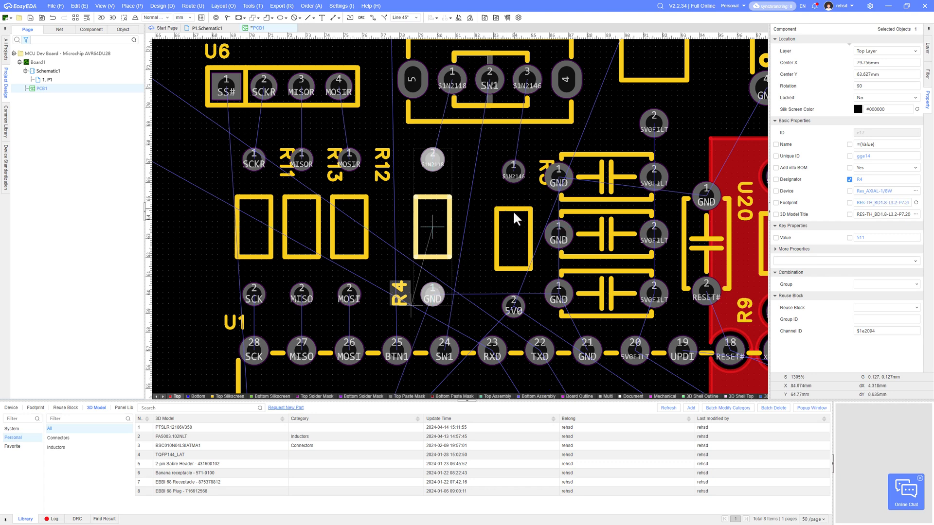
pyautogui.moveTo(512, 223); pyautogui.dragTo(494, 213)
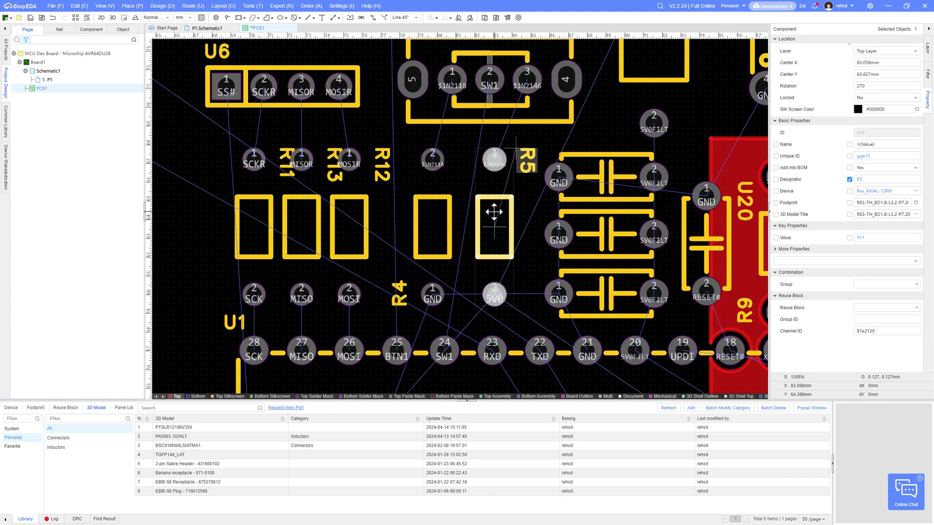
pyautogui.click(530, 297)
# Box-select X2, U10 and U9 and move them up toward the board.
pyautogui.scroll(-2, 517, 208)
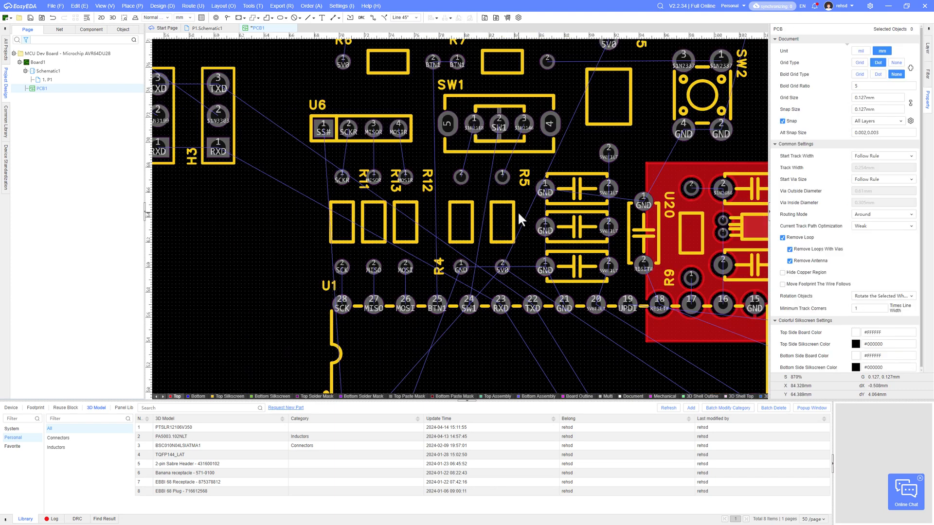
pyautogui.moveTo(517, 212)
pyautogui.mouseDown(button='right')
pyautogui.moveTo(519, 261)
pyautogui.moveTo(514, 217)
pyautogui.mouseUp(button='right')
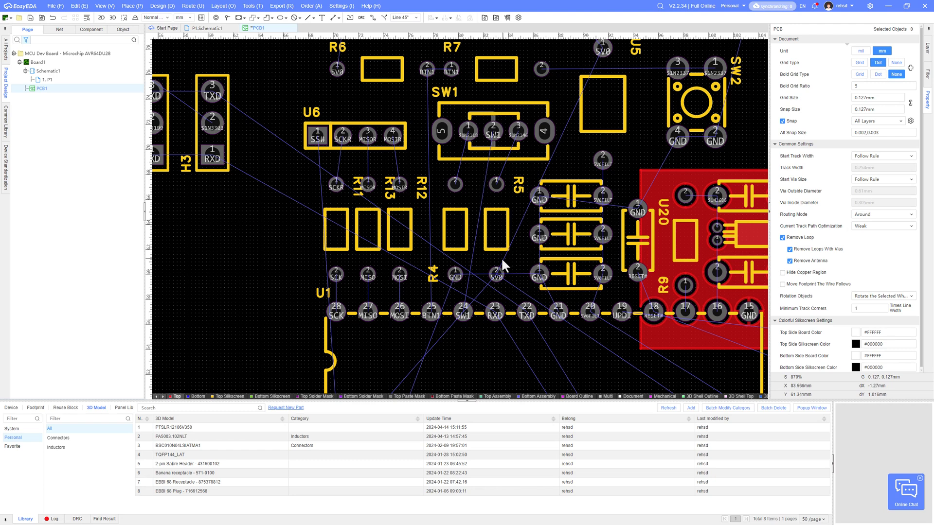
pyautogui.scroll(1, 347, 246)
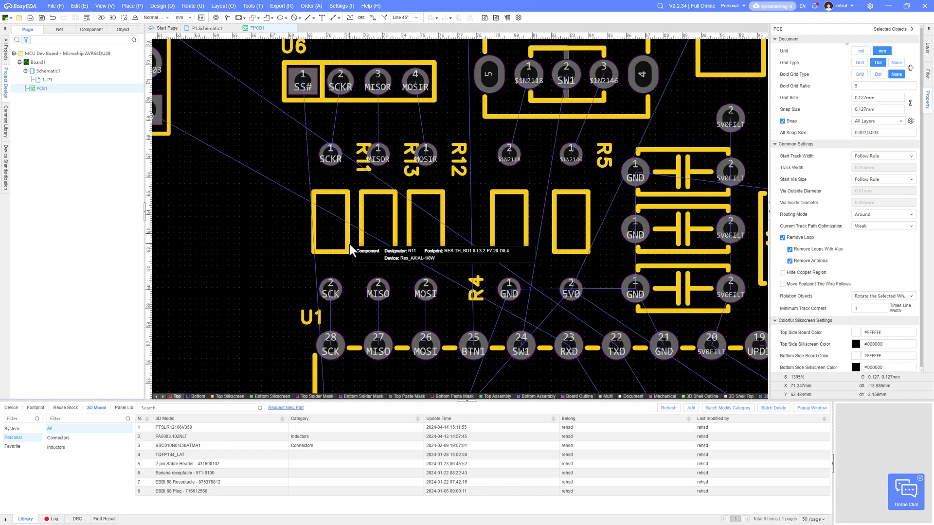
pyautogui.scroll(-3, 541, 238)
pyautogui.scroll(-5, 542, 239)
pyautogui.scroll(3, 589, 357)
pyautogui.moveTo(677, 349); pyautogui.dragTo(525, 172)
pyautogui.moveTo(525, 172); pyautogui.dragTo(539, 288, button='right')
# Move X2 left toward U10, then select resistor R6.
pyautogui.scroll(6, 591, 146)
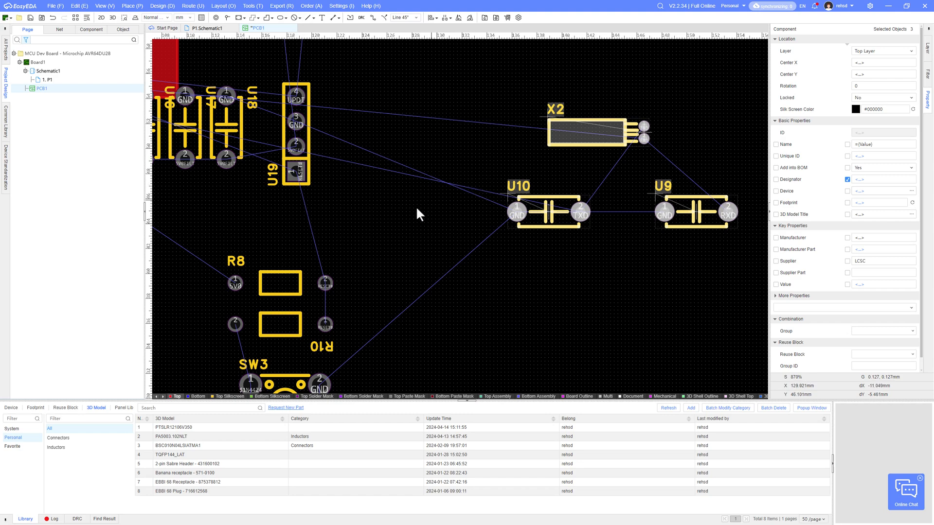
pyautogui.scroll(-5, 650, 214)
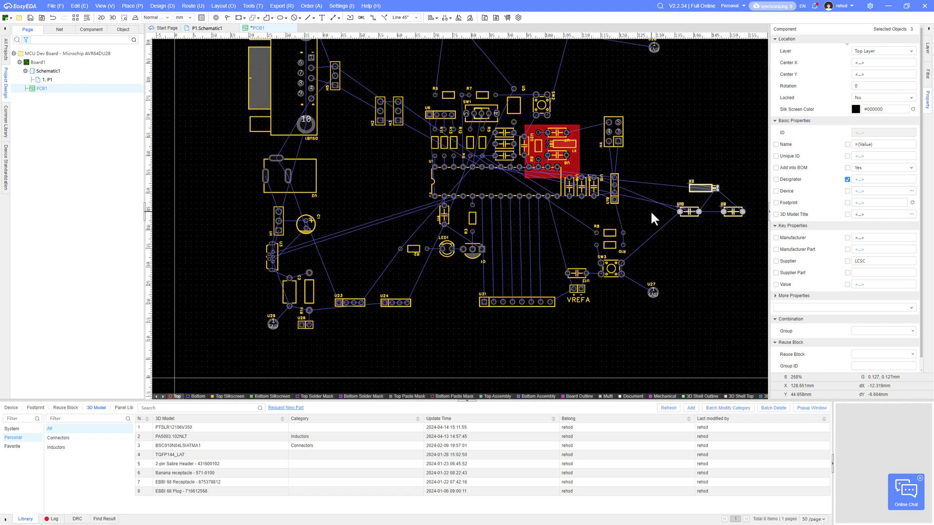
pyautogui.click(712, 242)
pyautogui.moveTo(697, 187)
pyautogui.mouseDown()
pyautogui.moveTo(681, 200)
pyautogui.moveTo(679, 184)
pyautogui.mouseUp()
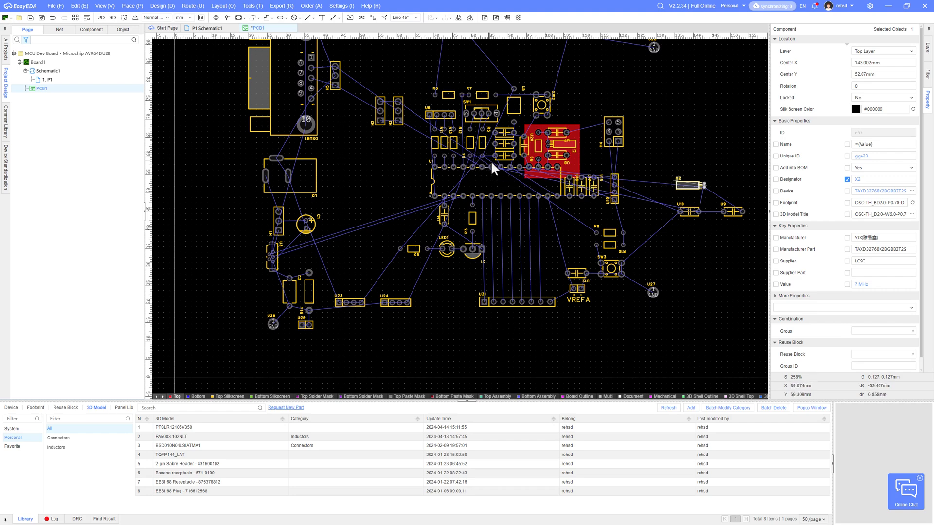
pyautogui.scroll(2, 470, 149)
pyautogui.moveTo(483, 134); pyautogui.dragTo(462, 178, button='right')
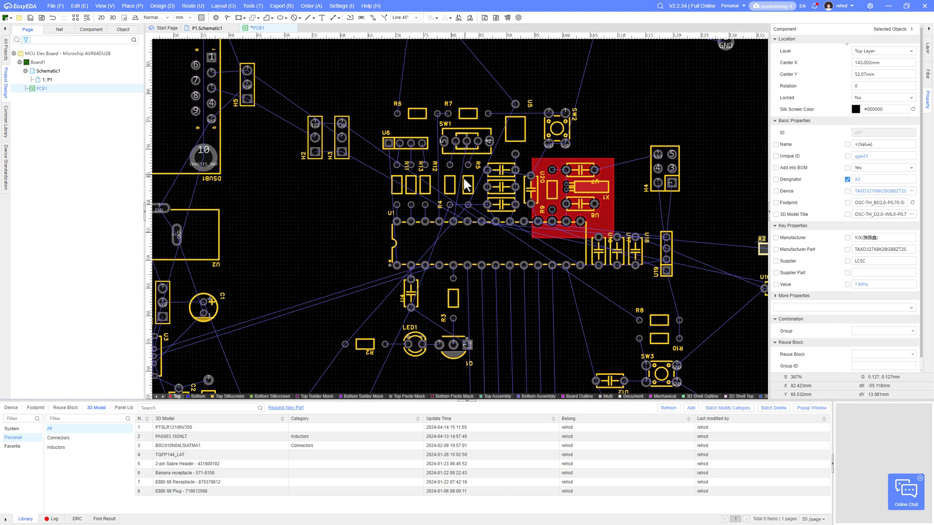
pyautogui.scroll(1, 461, 184)
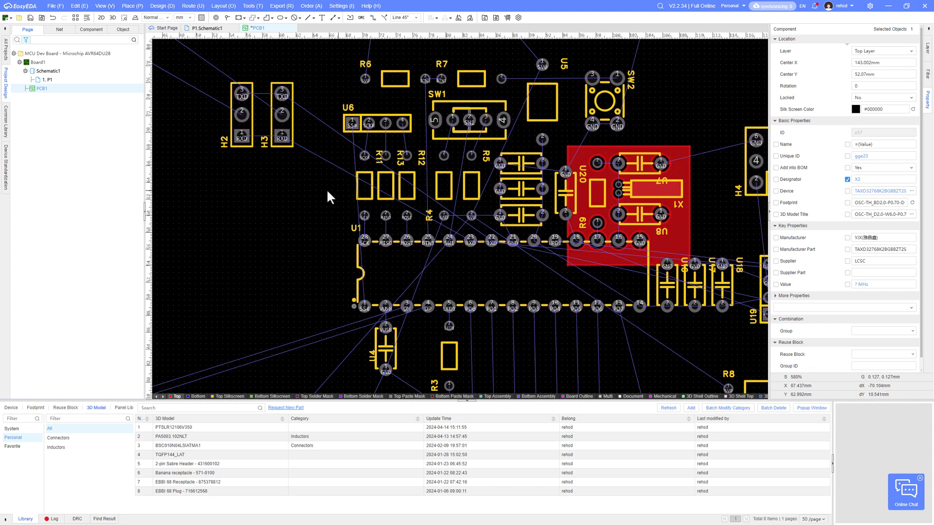
pyautogui.moveTo(463, 187); pyautogui.dragTo(458, 210, button='right')
pyautogui.moveTo(453, 178); pyautogui.dragTo(441, 187, button='right')
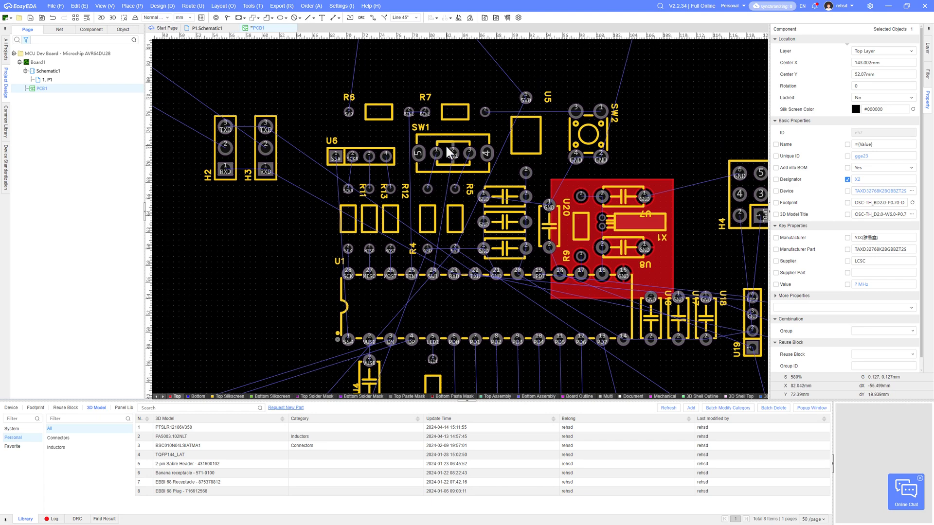
pyautogui.scroll(-1, 445, 144)
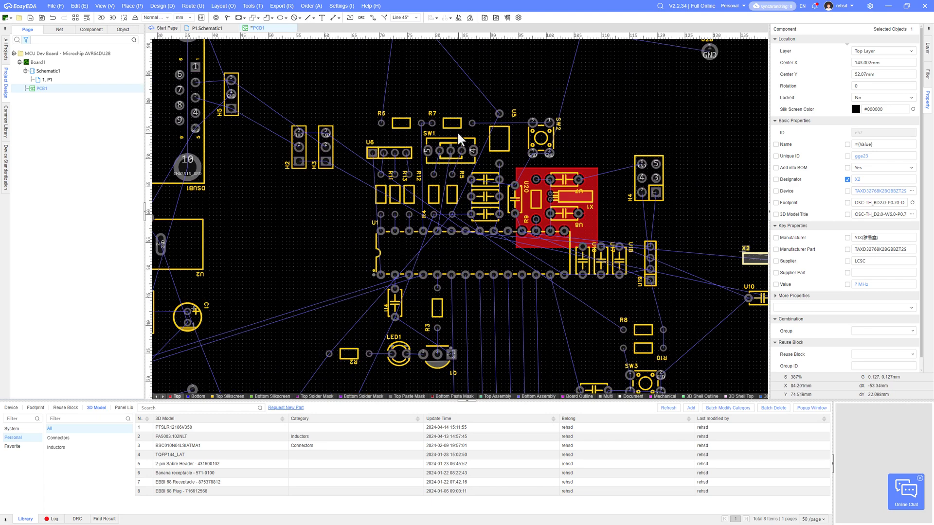
pyautogui.click(404, 119)
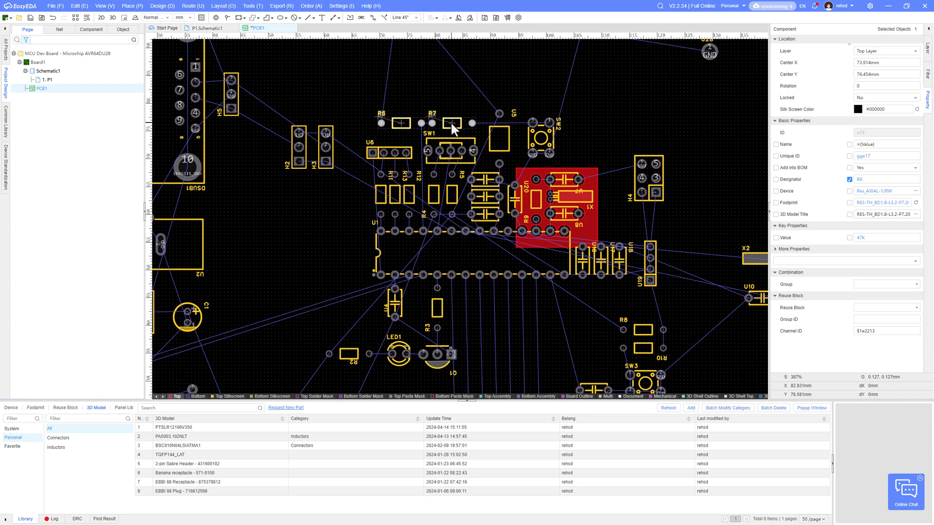
# Move R4–R7 and SW1 up together as one group.
pyautogui.keyDown('ctrl'); pyautogui.click(450, 121); pyautogui.keyUp('ctrl')
pyautogui.keyDown('ctrl'); pyautogui.click(465, 142); pyautogui.keyUp('ctrl')
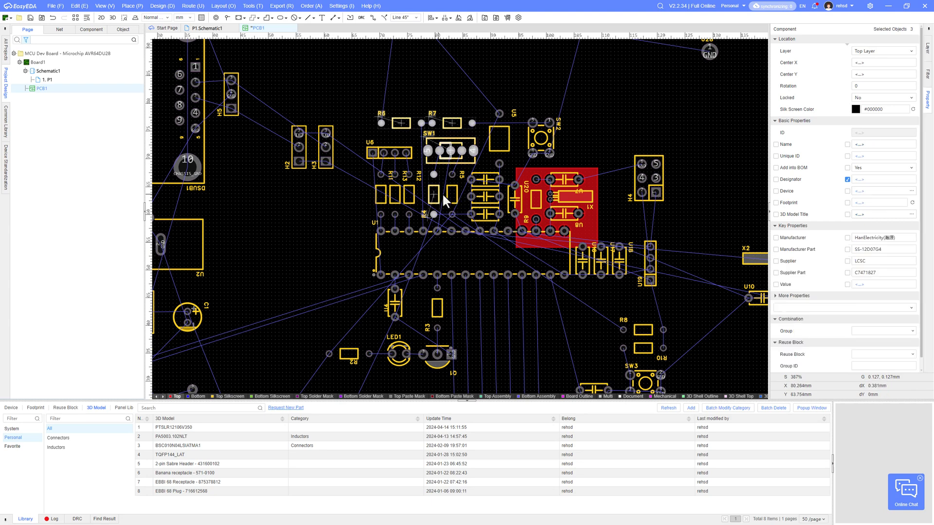
pyautogui.moveTo(450, 193); pyautogui.dragTo(452, 213, button='right')
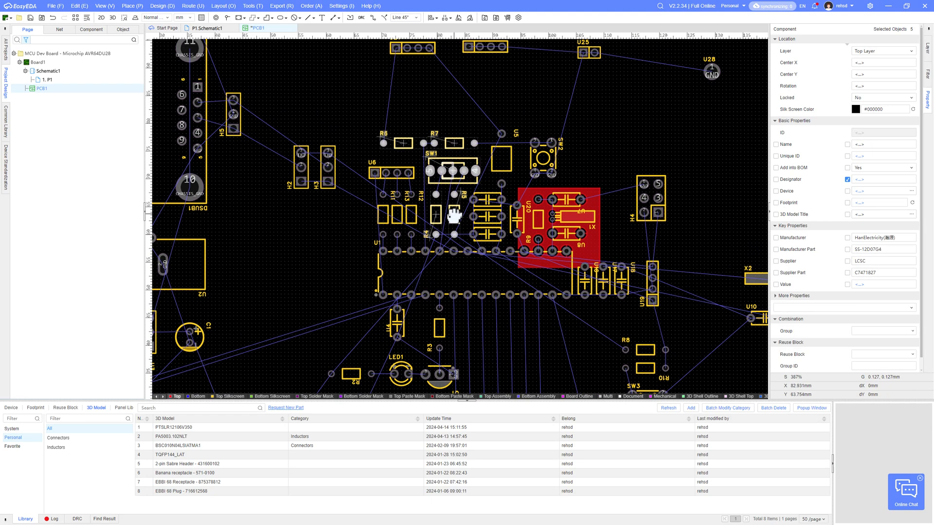
pyautogui.moveTo(443, 179); pyautogui.dragTo(449, 104)
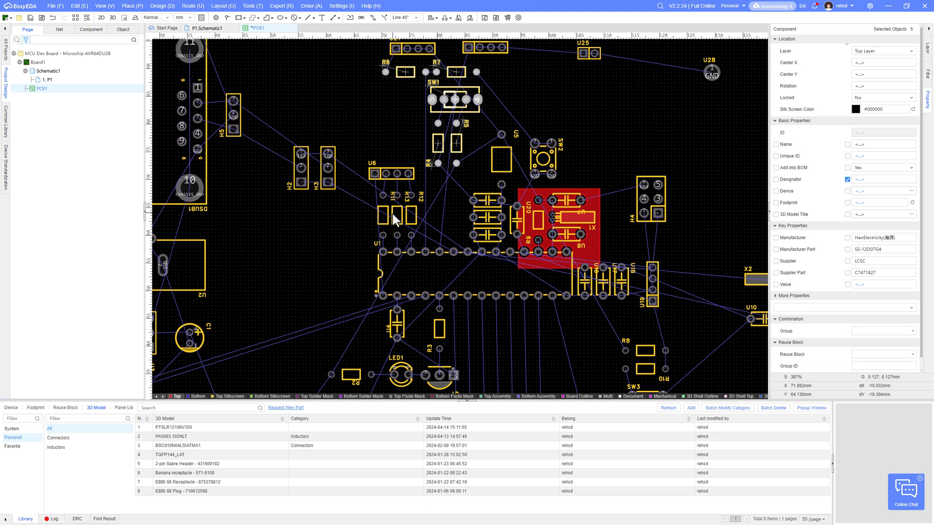
pyautogui.scroll(2, 397, 216)
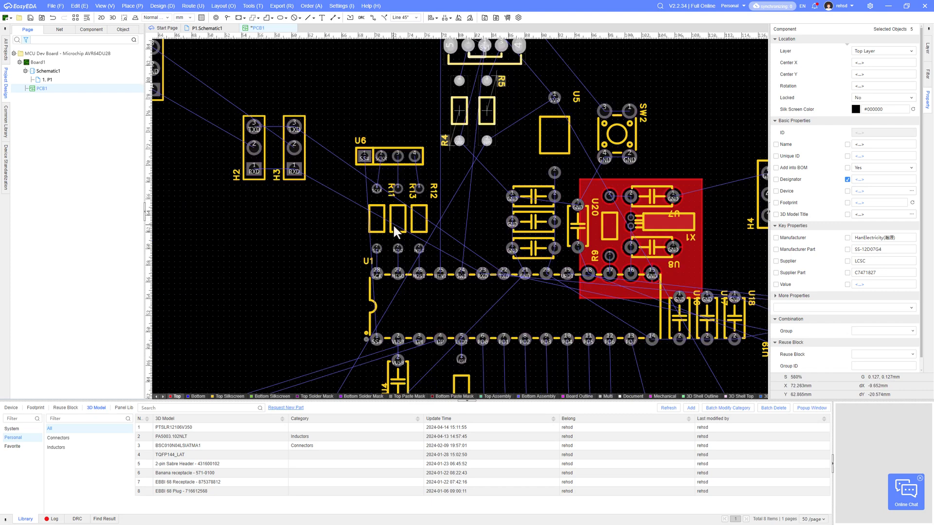
pyautogui.click(354, 217)
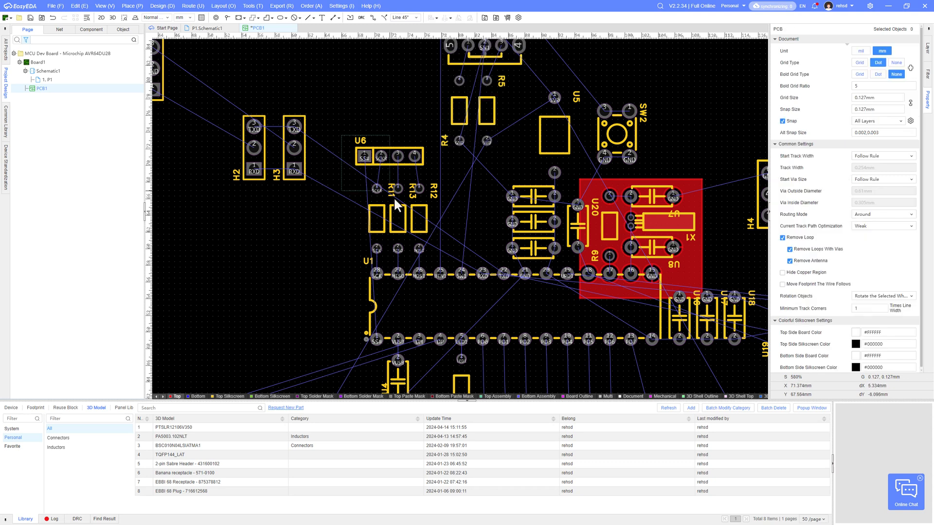
# Shift U6 with R11–R13 up-left and stand X2 vertically above U1's RXD/TXD pins.
pyautogui.moveTo(420, 218); pyautogui.dragTo(390, 210)
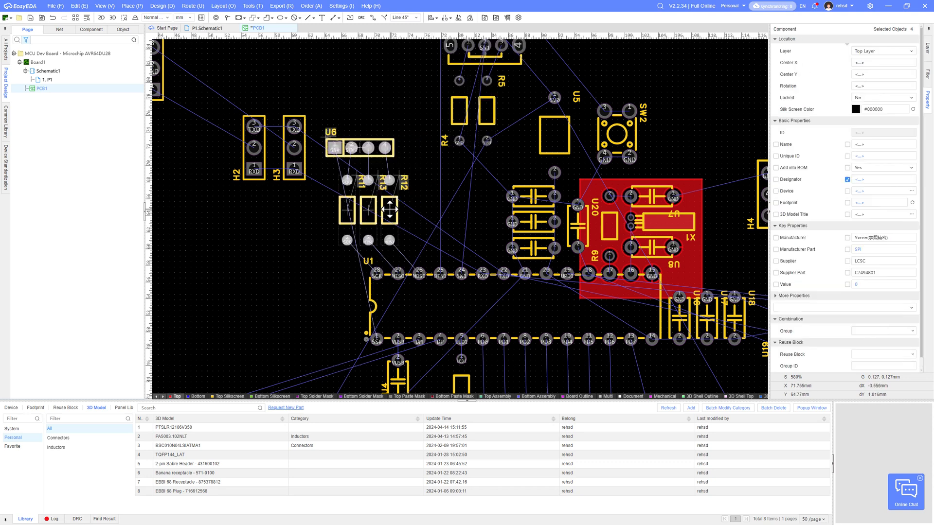
pyautogui.scroll(-2, 455, 234)
pyautogui.moveTo(456, 248); pyautogui.dragTo(377, 200, button='right')
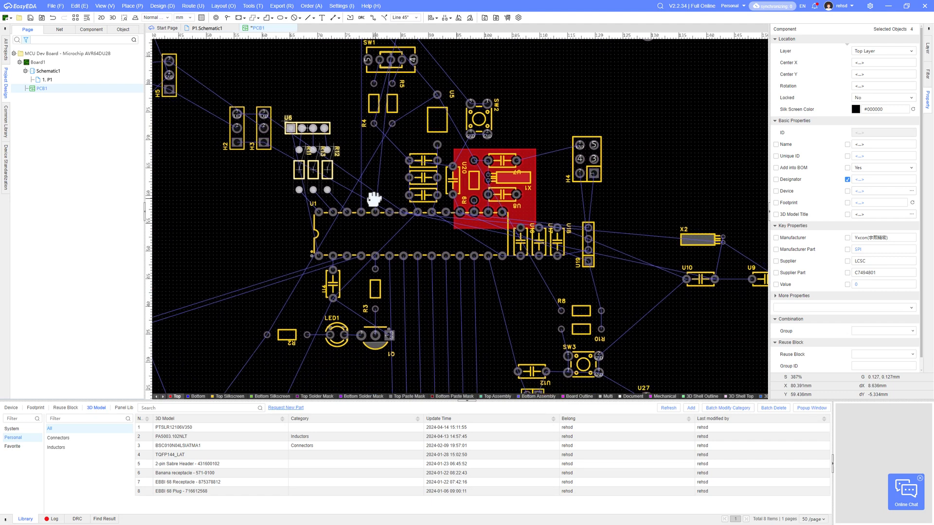
pyautogui.moveTo(681, 313); pyautogui.dragTo(635, 316, button='right')
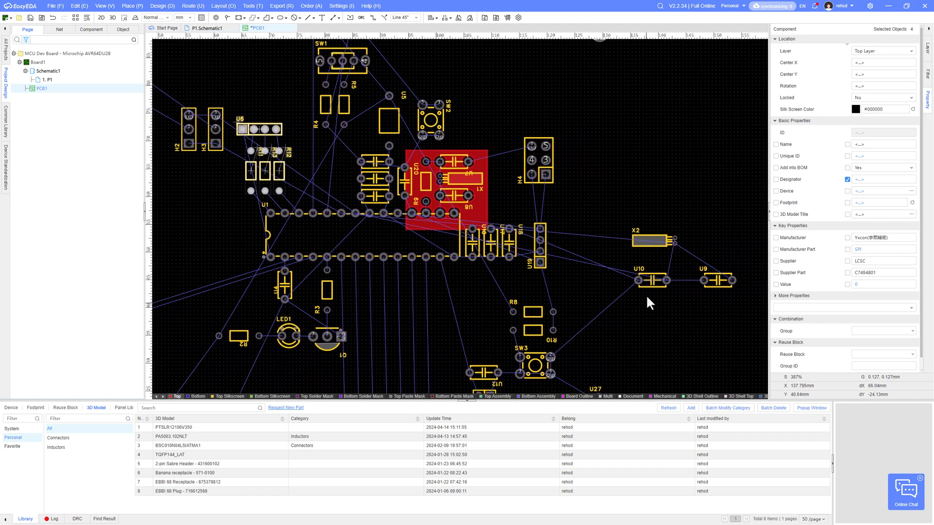
pyautogui.press('space')
pyautogui.moveTo(645, 240); pyautogui.dragTo(317, 174)
pyautogui.scroll(3, 335, 184)
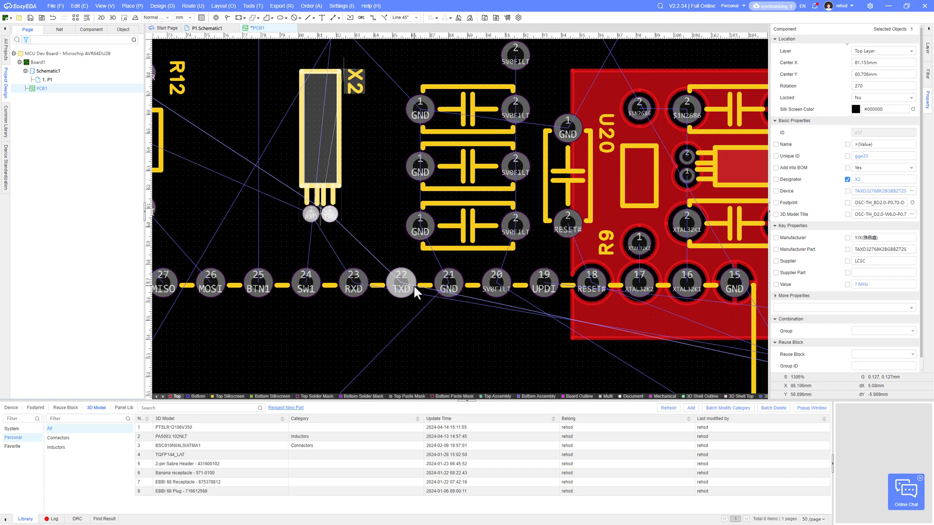
# Stand capacitors U10 and U9 vertically on either side of X2.
pyautogui.scroll(-4, 414, 285)
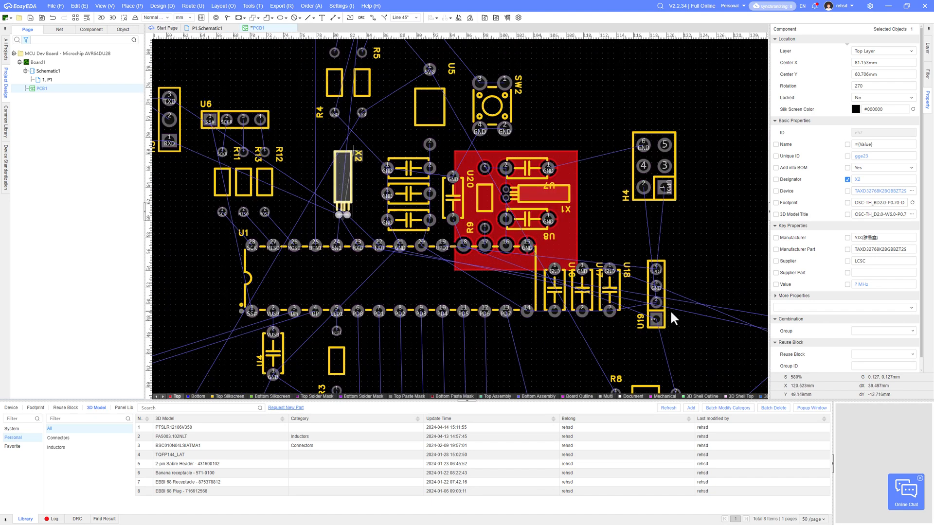
pyautogui.scroll(-2, 671, 315)
pyautogui.moveTo(685, 296); pyautogui.dragTo(382, 193)
pyautogui.press('space')
pyautogui.moveTo(753, 298); pyautogui.dragTo(351, 182)
pyautogui.press('space')
pyautogui.scroll(6, 372, 193)
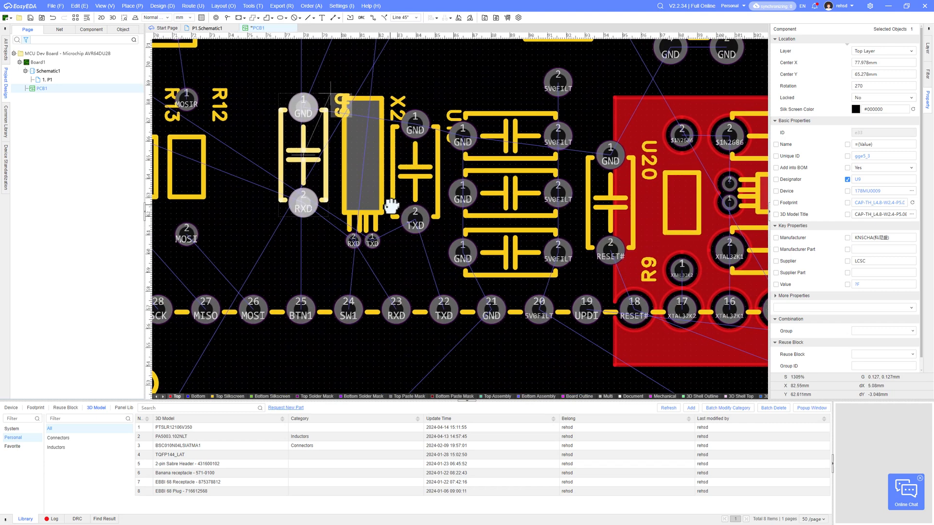
pyautogui.moveTo(391, 206); pyautogui.dragTo(394, 206, button='right')
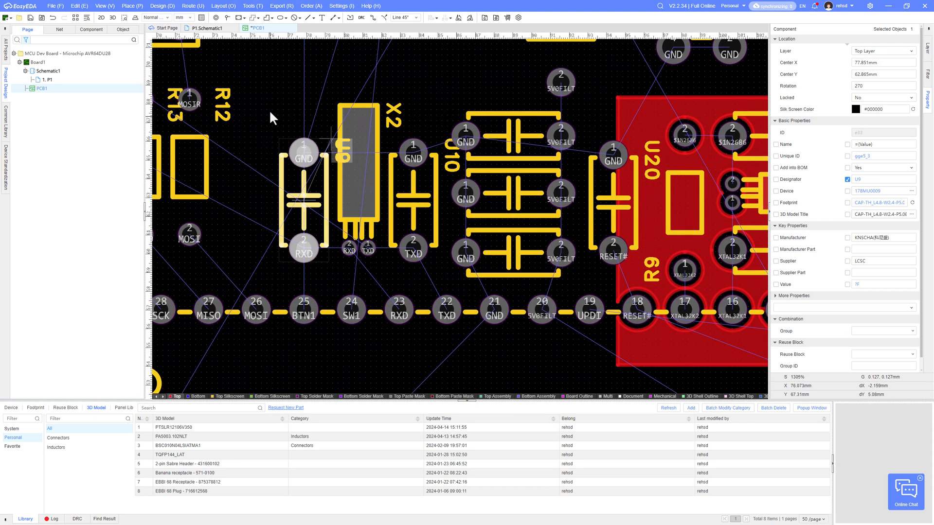
# Delete the U9, X2 and U10 silkscreen designator labels.
pyautogui.click(274, 105)
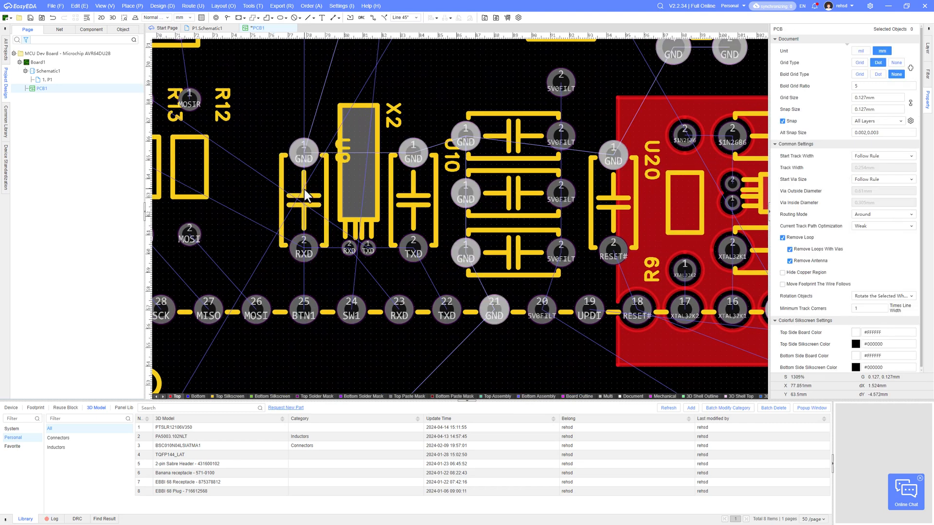
pyautogui.click(337, 146)
pyautogui.press('Delete')
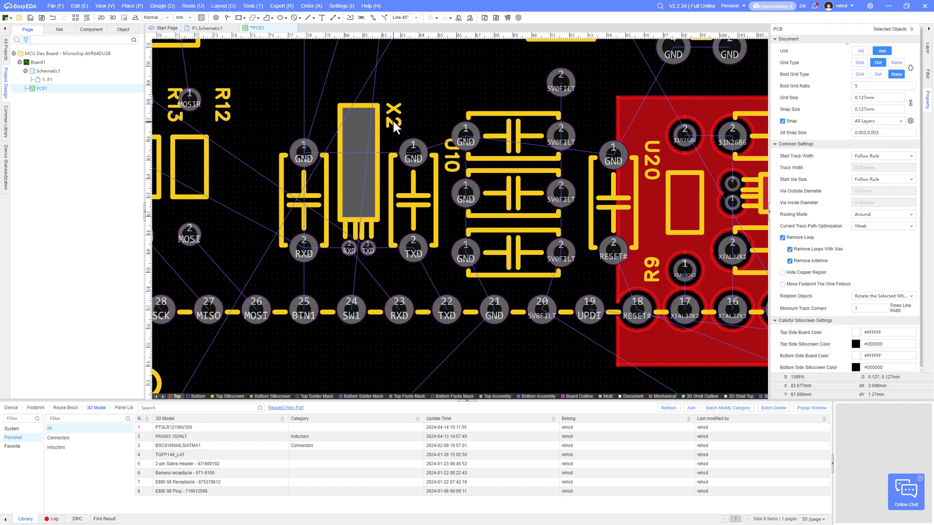
pyautogui.click(393, 119)
pyautogui.press('Delete')
pyautogui.click(452, 155)
pyautogui.press('Delete')
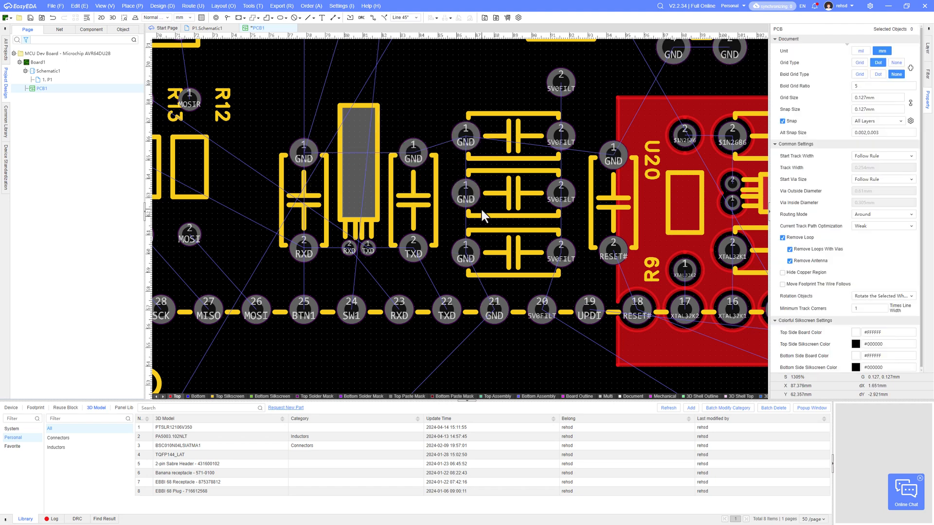
pyautogui.scroll(-2, 415, 214)
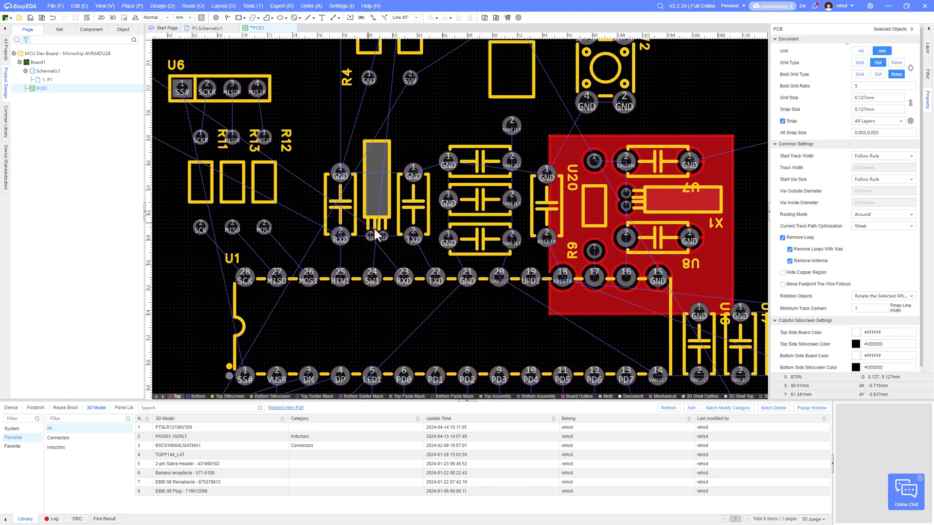
pyautogui.scroll(-5, 377, 223)
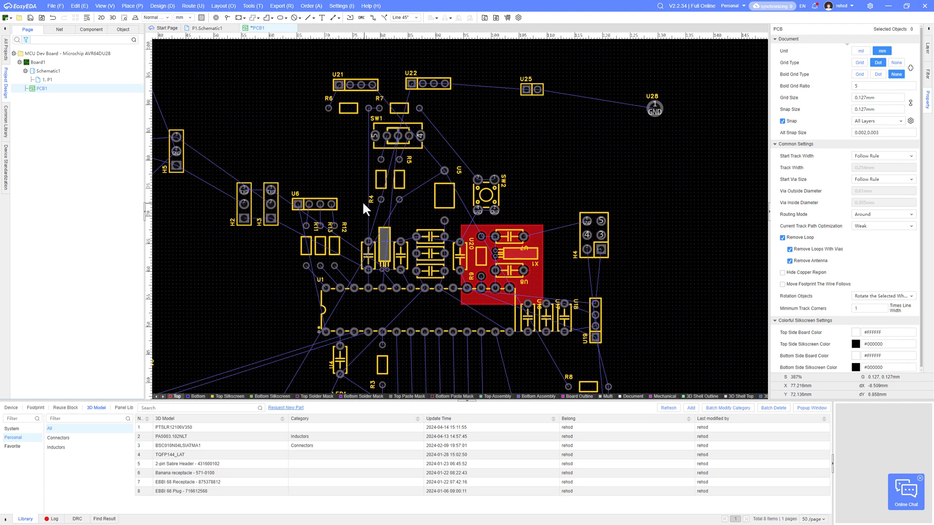
# Move SW1 left and down, and turn R4 horizontal further left.
pyautogui.scroll(3, 360, 193)
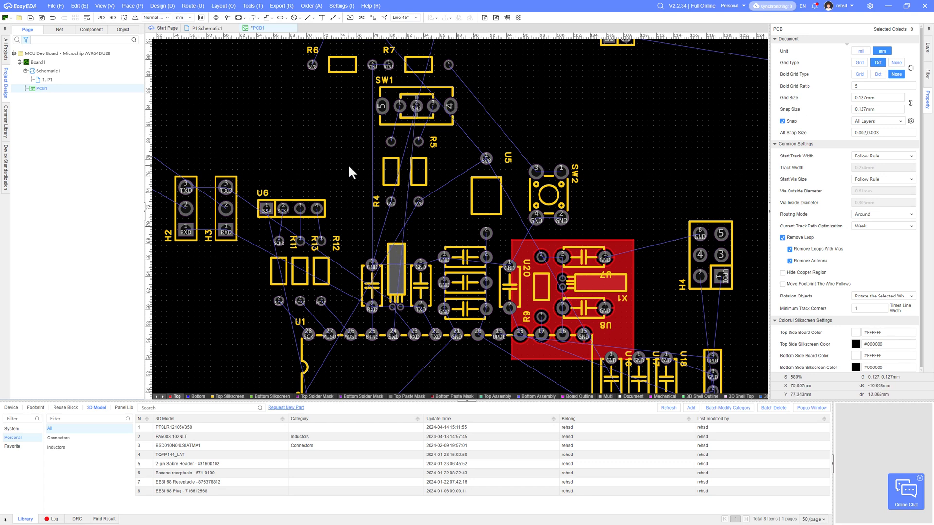
pyautogui.moveTo(349, 164); pyautogui.dragTo(386, 165, button='right')
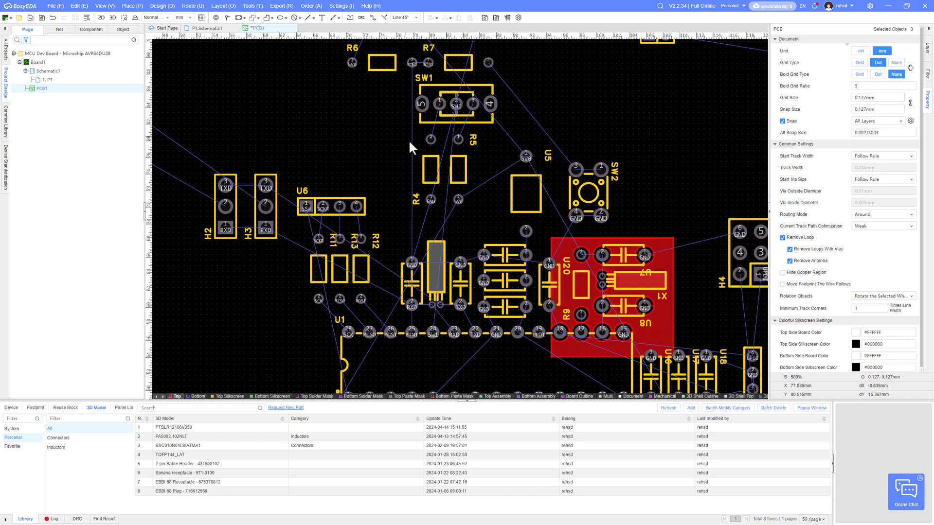
pyautogui.click(423, 167)
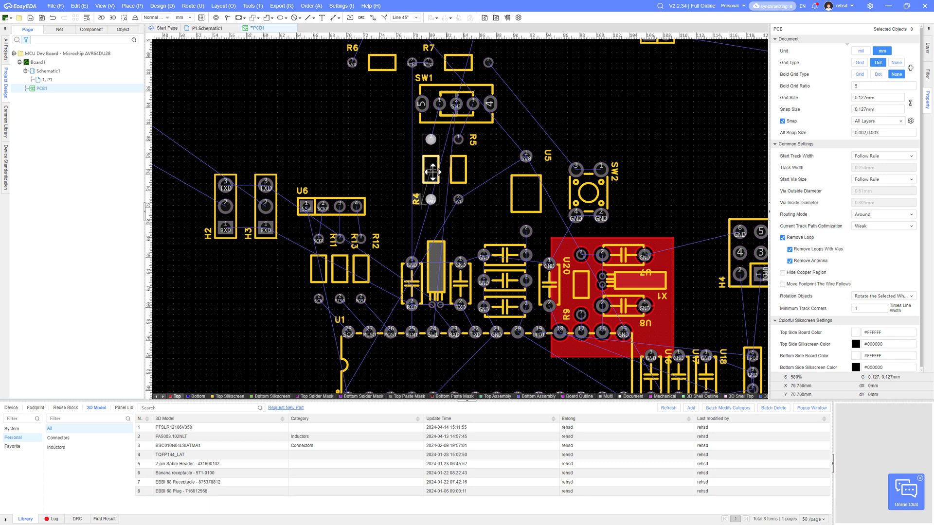
pyautogui.moveTo(437, 117); pyautogui.dragTo(353, 131)
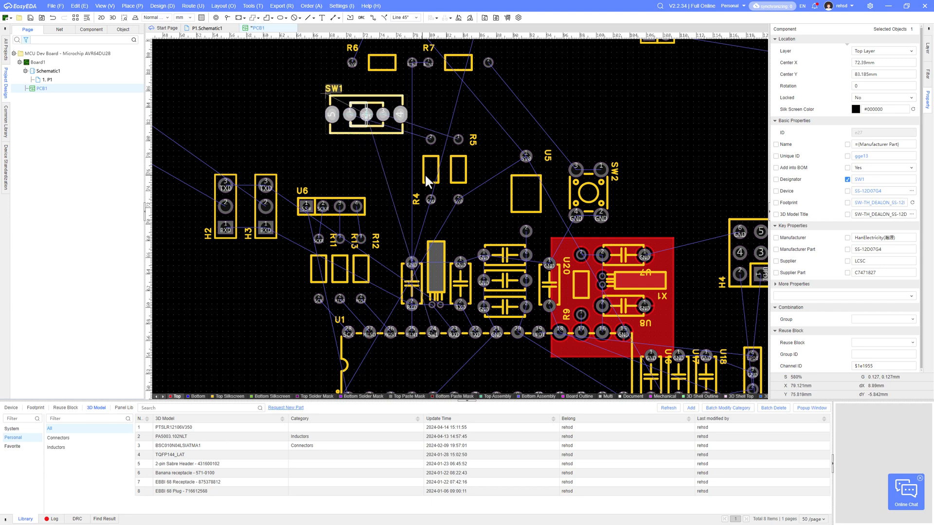
pyautogui.moveTo(428, 177); pyautogui.dragTo(332, 171)
pyautogui.press('space')
pyautogui.scroll(4, 338, 166)
pyautogui.scroll(-4, 339, 169)
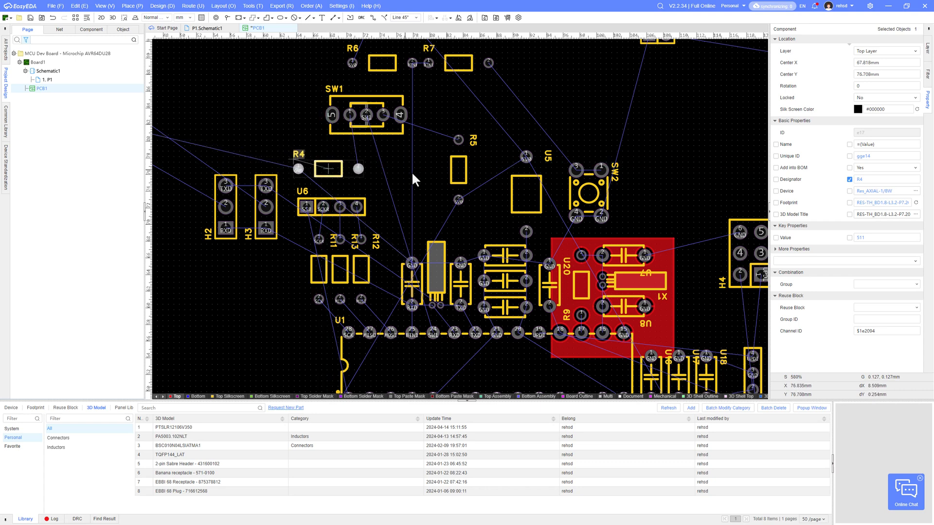
# Rotate R5 horizontal, nudge it right, and move SW1 down-right above them.
pyautogui.click(458, 169)
pyautogui.press('space')
pyautogui.scroll(4, 413, 169)
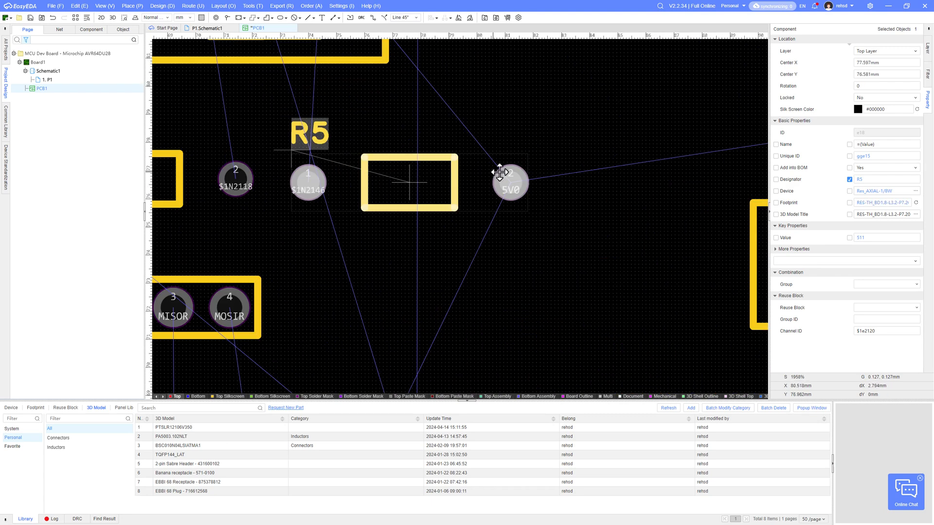
pyautogui.scroll(-4, 491, 175)
pyautogui.moveTo(460, 180); pyautogui.dragTo(468, 179)
pyautogui.moveTo(426, 141); pyautogui.dragTo(448, 164)
pyautogui.scroll(-3, 457, 162)
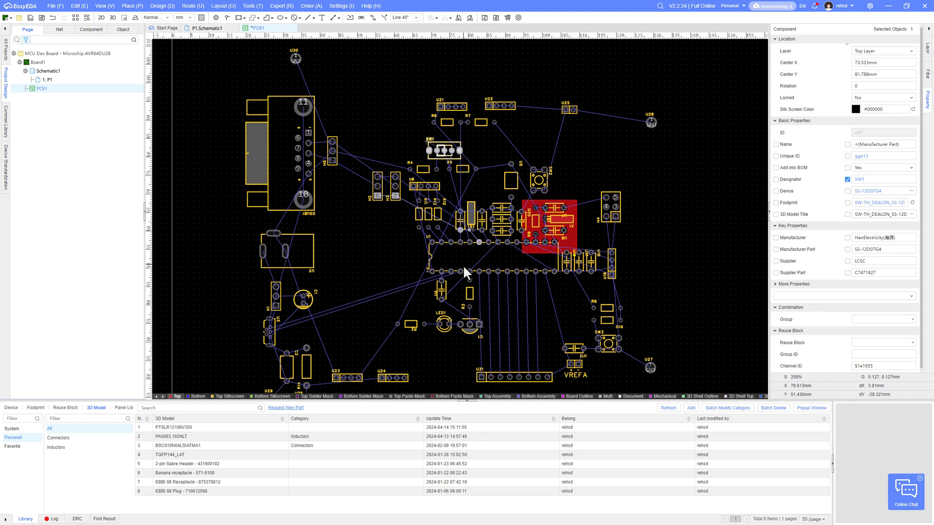
# Move capacitor U12 and the VREFA header up toward the microcontroller.
pyautogui.scroll(-3, 462, 271)
pyautogui.moveTo(457, 306)
pyautogui.mouseDown(button='right')
pyautogui.moveTo(433, 190)
pyautogui.moveTo(438, 113)
pyautogui.moveTo(471, 315)
pyautogui.mouseUp(button='right')
pyautogui.scroll(2, 430, 208)
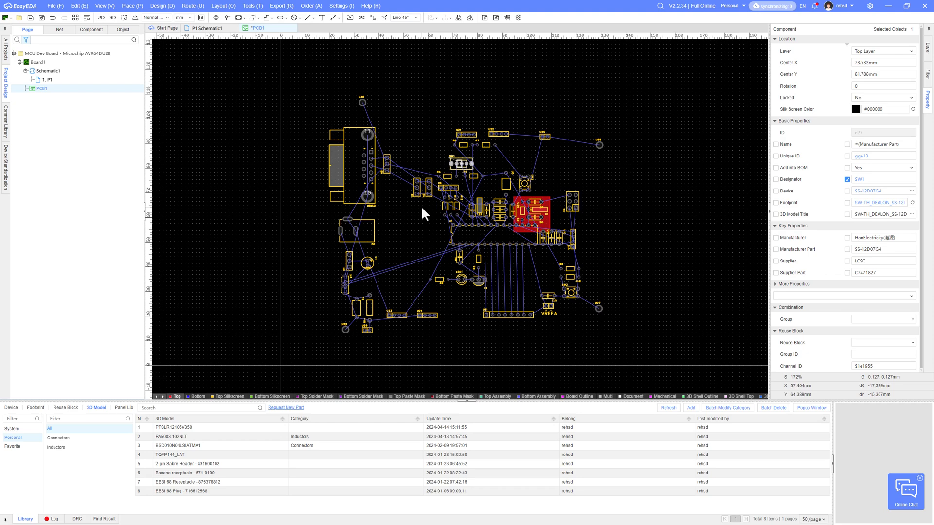
pyautogui.scroll(4, 524, 293)
pyautogui.moveTo(517, 296); pyautogui.dragTo(472, 292, button='right')
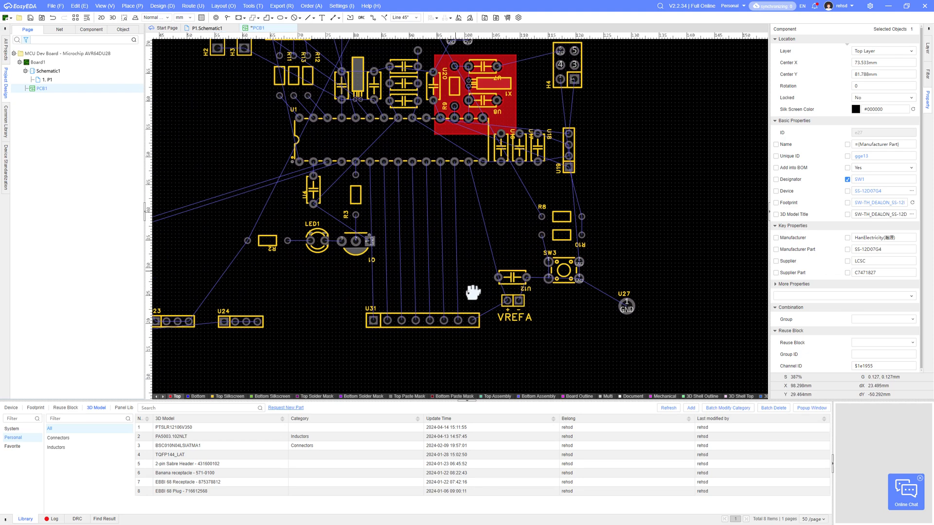
pyautogui.moveTo(521, 337); pyautogui.dragTo(471, 255)
pyautogui.scroll(2, 492, 262)
pyautogui.click(513, 258)
pyautogui.moveTo(474, 219); pyautogui.dragTo(475, 171)
pyautogui.moveTo(453, 240); pyautogui.dragTo(465, 204)
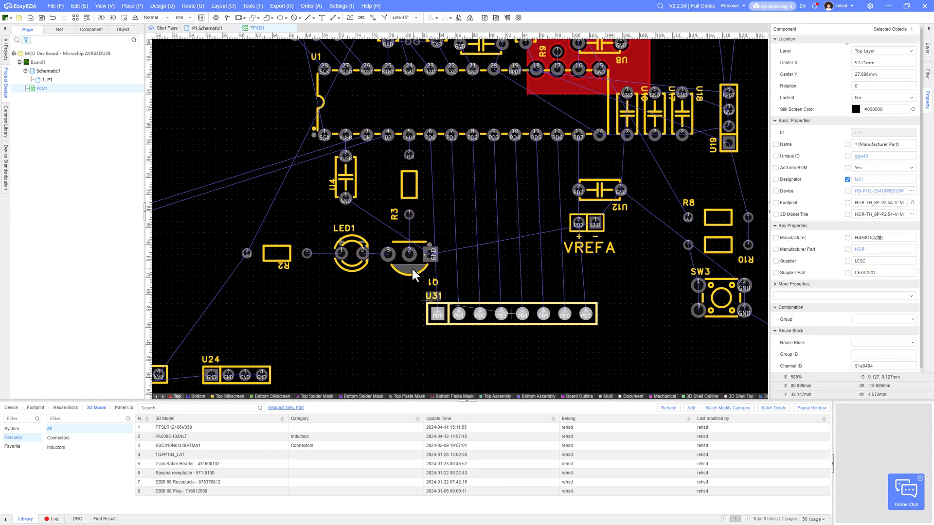
# Move R2 up-right, U31 left, the SW3/R8/R10 group up-left, and U27's GND pad.
pyautogui.click(283, 234)
pyautogui.moveTo(283, 233); pyautogui.dragTo(308, 213)
pyautogui.scroll(-1, 307, 213)
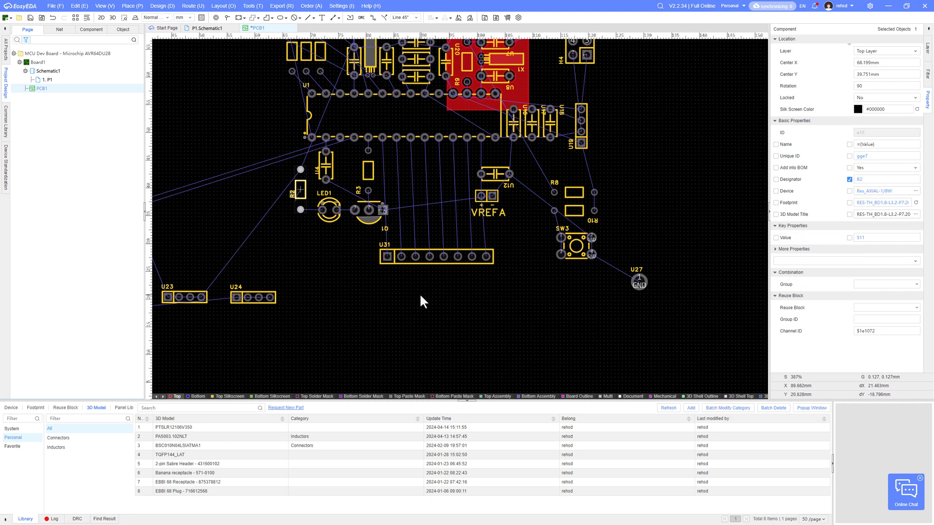
pyautogui.scroll(2, 479, 248)
pyautogui.moveTo(467, 259); pyautogui.dragTo(438, 276)
pyautogui.scroll(-3, 442, 287)
pyautogui.moveTo(463, 311); pyautogui.dragTo(443, 308, button='right')
pyautogui.scroll(2, 497, 279)
pyautogui.moveTo(495, 271); pyautogui.dragTo(456, 230)
pyautogui.moveTo(586, 321); pyautogui.dragTo(508, 297)
pyautogui.scroll(-3, 508, 297)
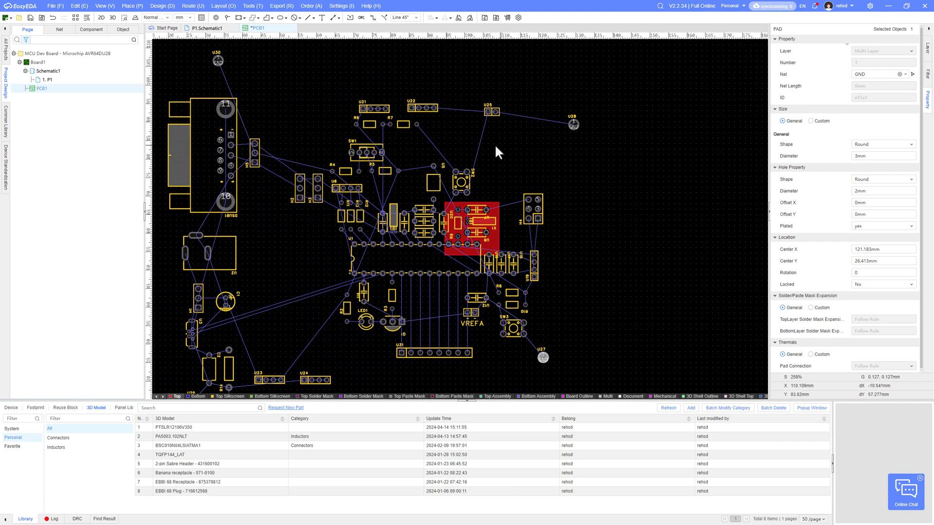
# Shift headers U25, U22 and U21 to the right along the top row.
pyautogui.scroll(2, 482, 152)
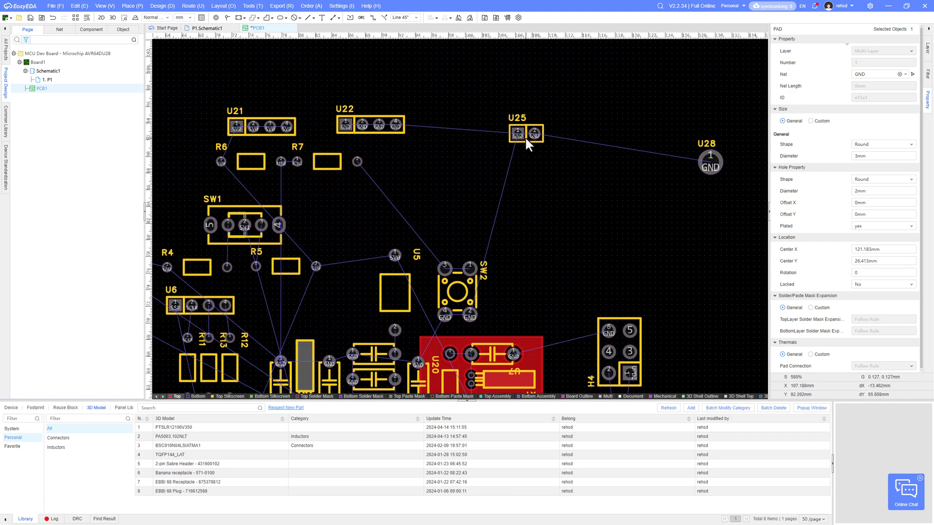
pyautogui.moveTo(525, 136); pyautogui.dragTo(563, 148)
pyautogui.moveTo(385, 130); pyautogui.dragTo(436, 135)
pyautogui.moveTo(280, 129); pyautogui.dragTo(351, 126)
pyautogui.click(311, 96)
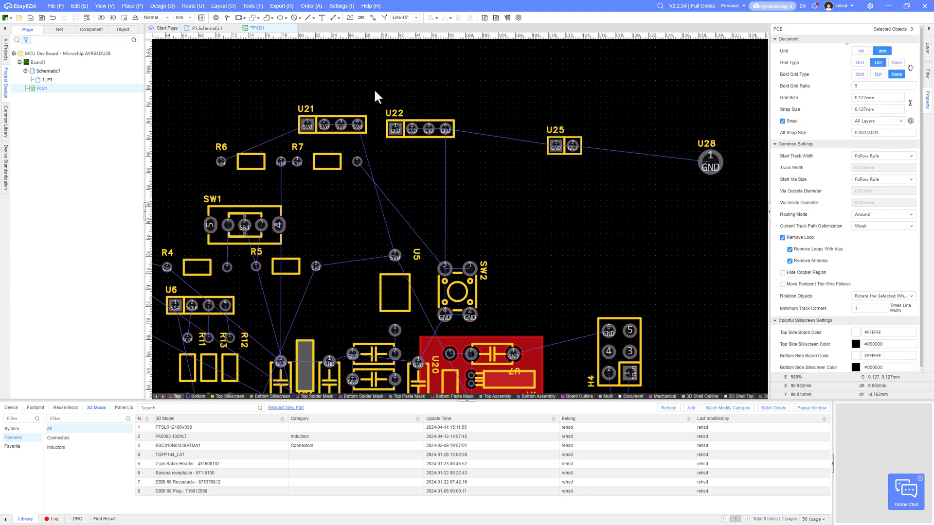
pyautogui.moveTo(376, 87); pyautogui.dragTo(573, 144)
pyautogui.click(445, 149)
# Move U25 down-left and pull the U28 GND pad left beside it.
pyautogui.scroll(-4, 441, 177)
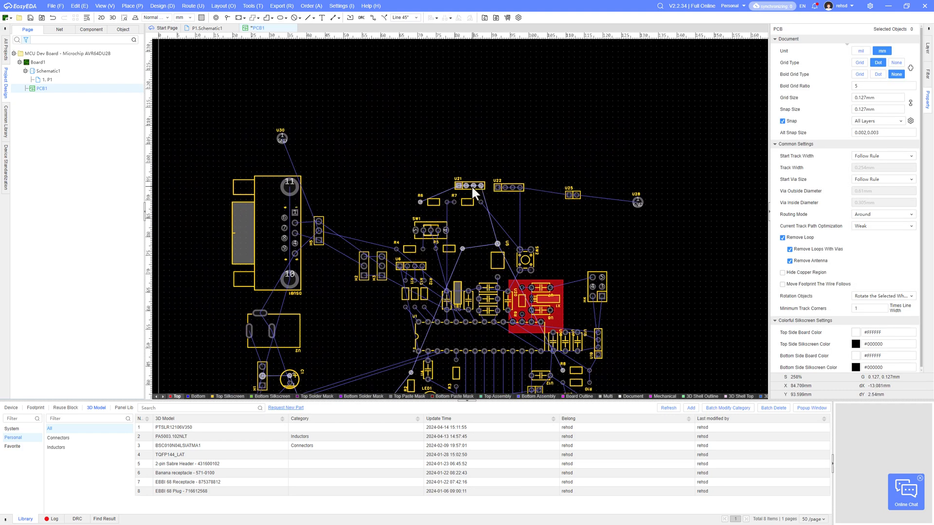
pyautogui.moveTo(571, 194); pyautogui.dragTo(553, 206)
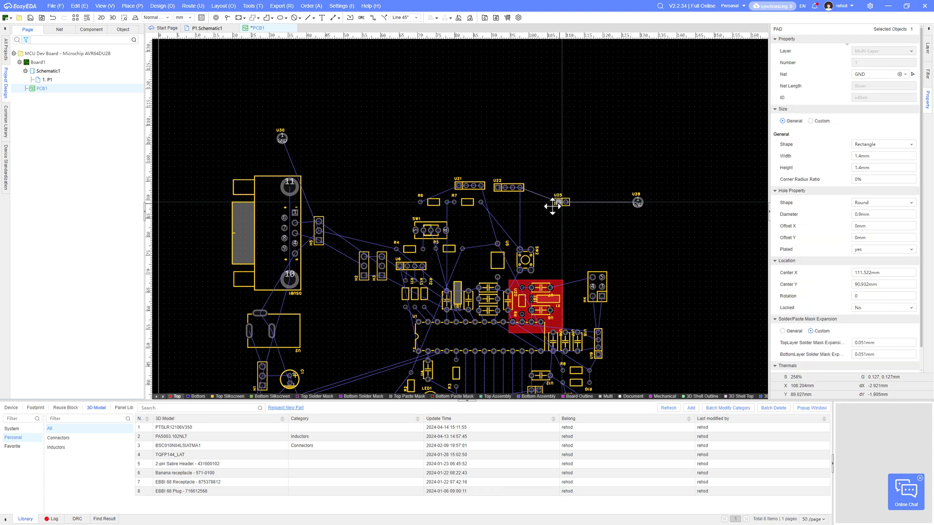
pyautogui.moveTo(568, 146); pyautogui.dragTo(539, 150)
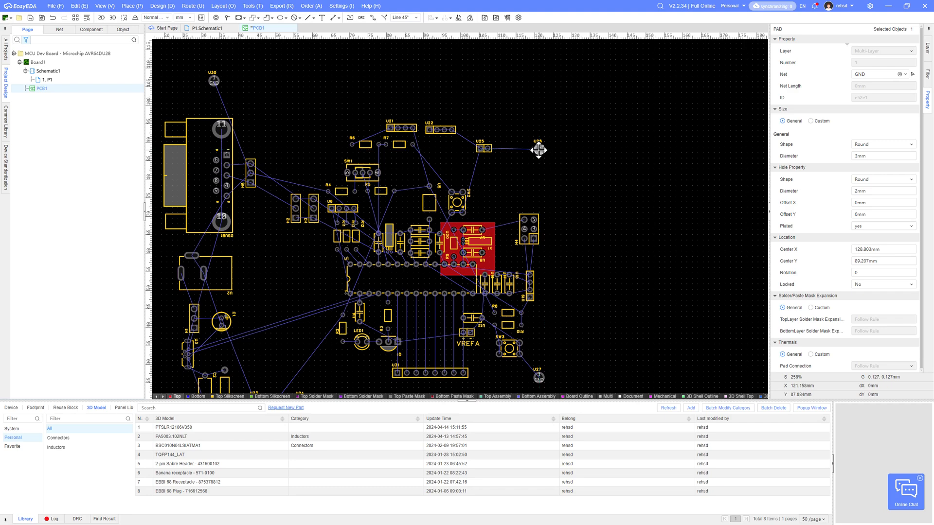
pyautogui.moveTo(472, 199); pyautogui.dragTo(544, 157, button='right')
# Turn the DSUB1 connector and header H5 horizontal and shift them up-right at the top-left.
pyautogui.moveTo(437, 250); pyautogui.dragTo(474, 228, button='right')
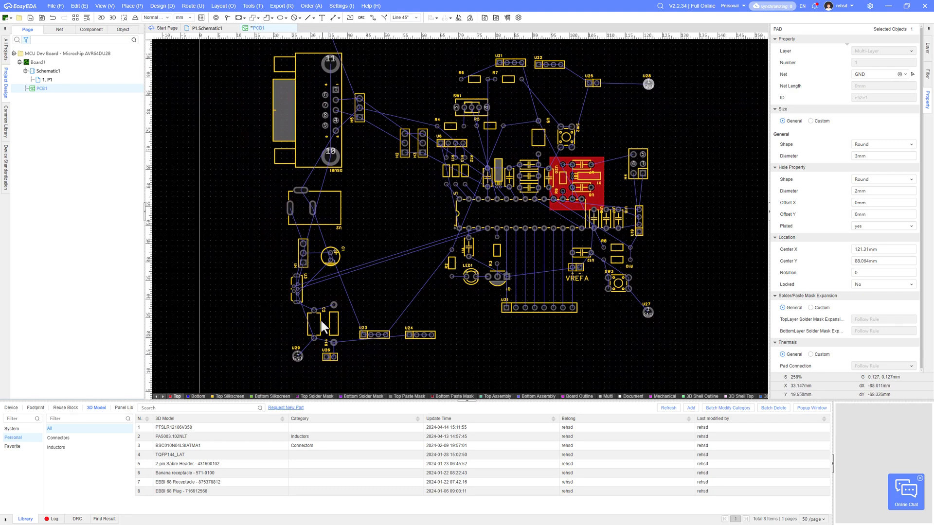
pyautogui.moveTo(344, 186); pyautogui.dragTo(386, 290, button='right')
pyautogui.scroll(4, 416, 260)
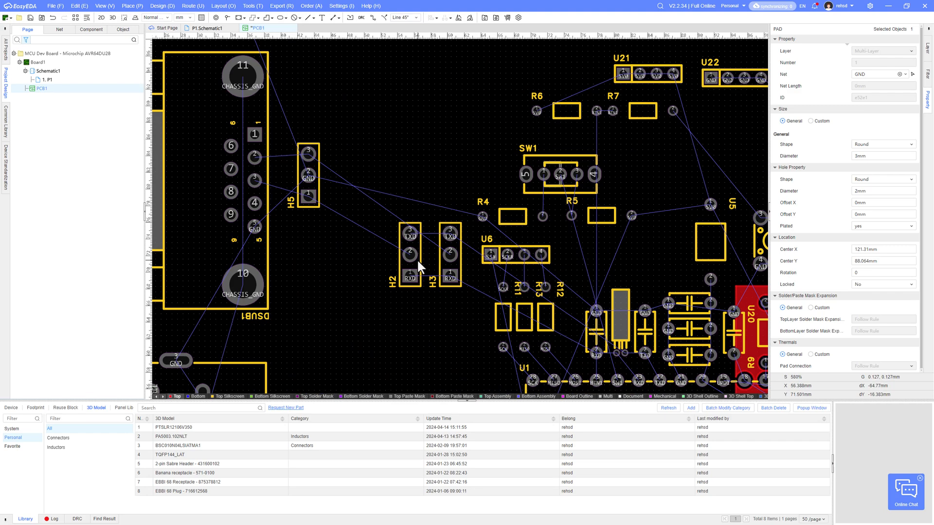
pyautogui.scroll(-6, 416, 264)
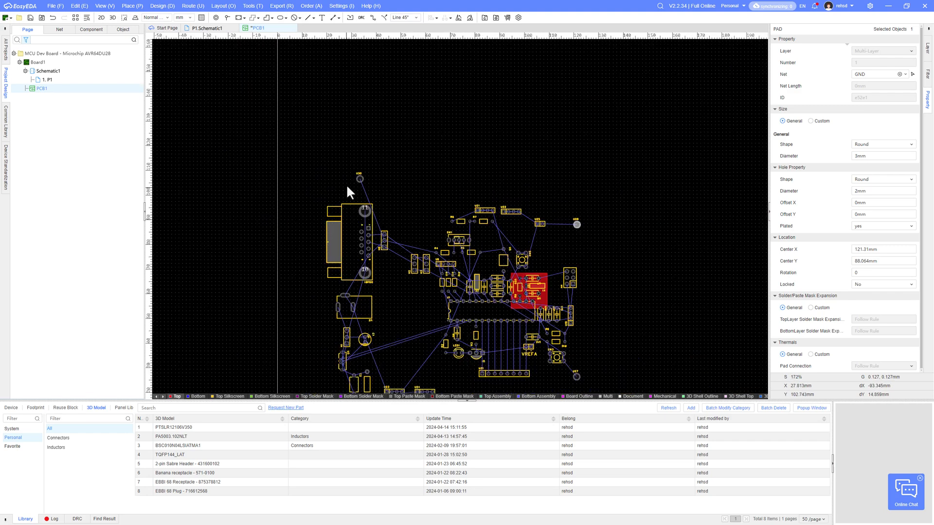
pyautogui.moveTo(360, 178); pyautogui.dragTo(392, 284)
pyautogui.press('space')
pyautogui.press('space')
pyautogui.press('space')
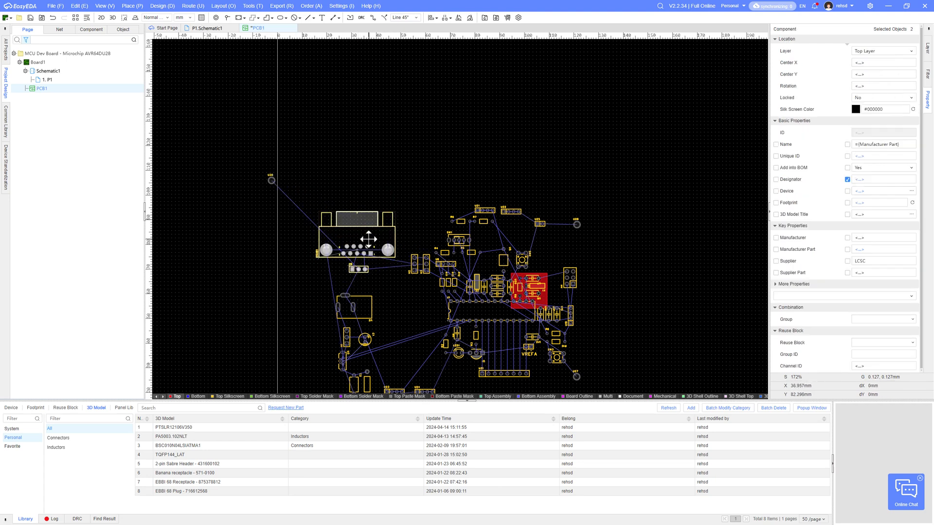
pyautogui.moveTo(369, 238); pyautogui.dragTo(419, 226)
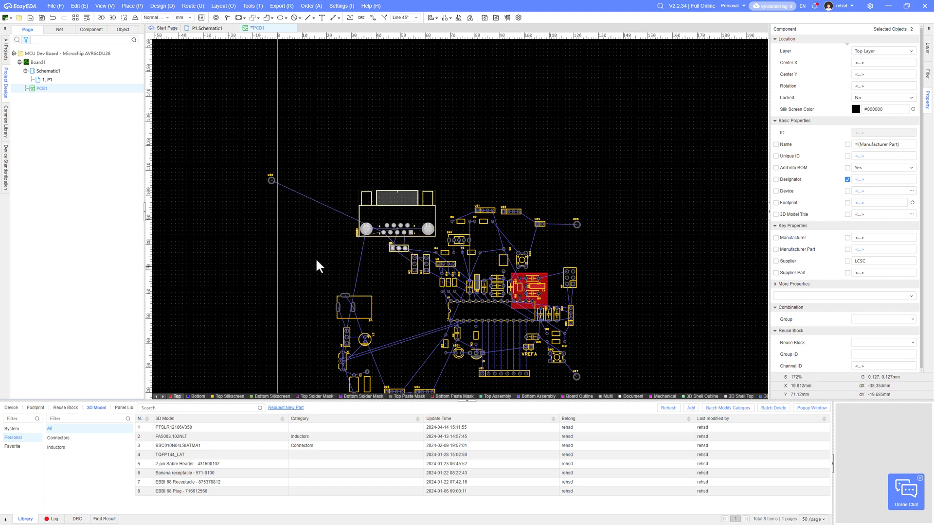
# Place the U30 GND pad beside DSUB pin 10, at X 24.282 mm.
pyautogui.moveTo(272, 180); pyautogui.dragTo(338, 224)
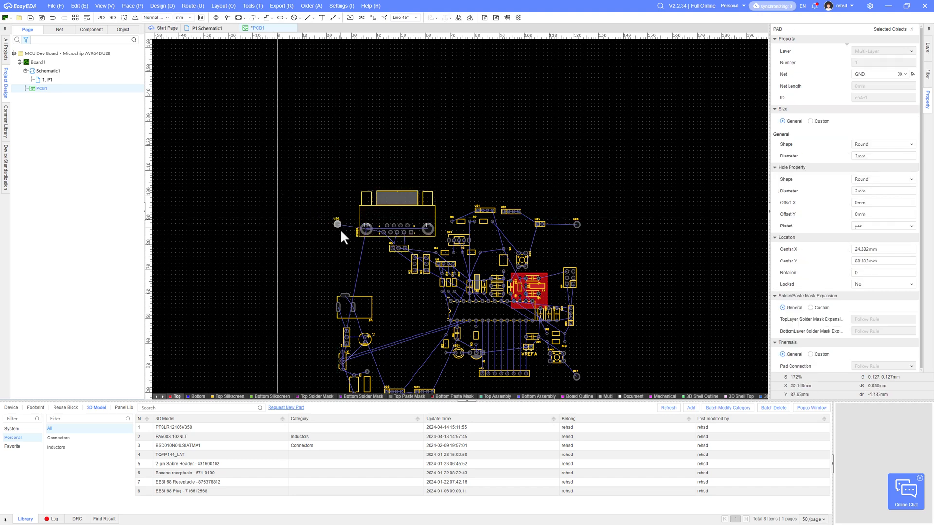
pyautogui.scroll(3, 341, 231)
pyautogui.moveTo(340, 232); pyautogui.dragTo(217, 214, button='right')
pyautogui.scroll(-1, 236, 218)
pyautogui.moveTo(207, 195); pyautogui.dragTo(208, 200)
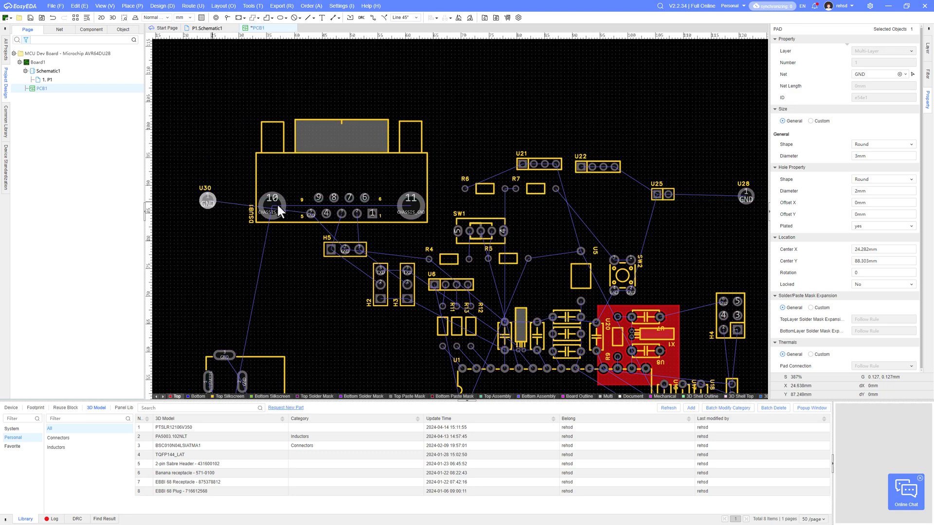
# Align the U30 and U28 GND pads to the same height.
pyautogui.keyDown('ctrl'); pyautogui.click(750, 194); pyautogui.keyUp('ctrl')
pyautogui.click(438, 27)
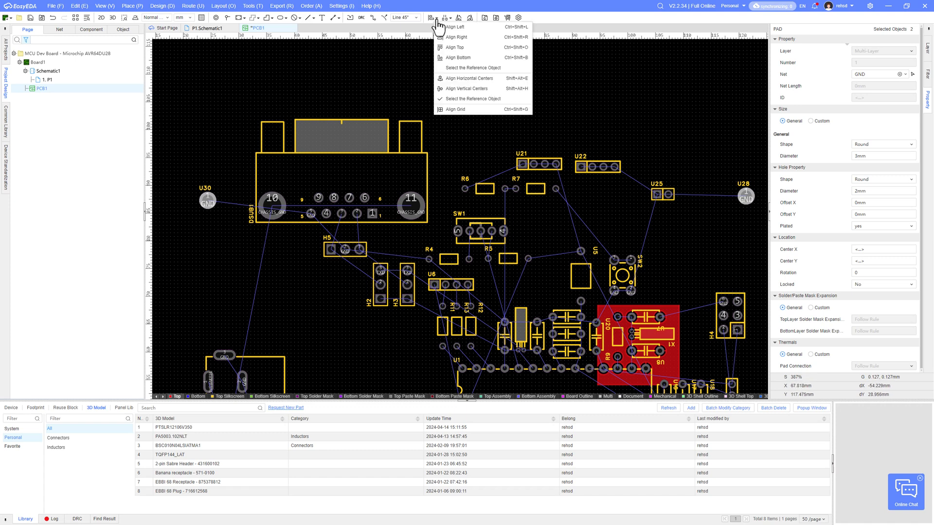
pyautogui.click(448, 57)
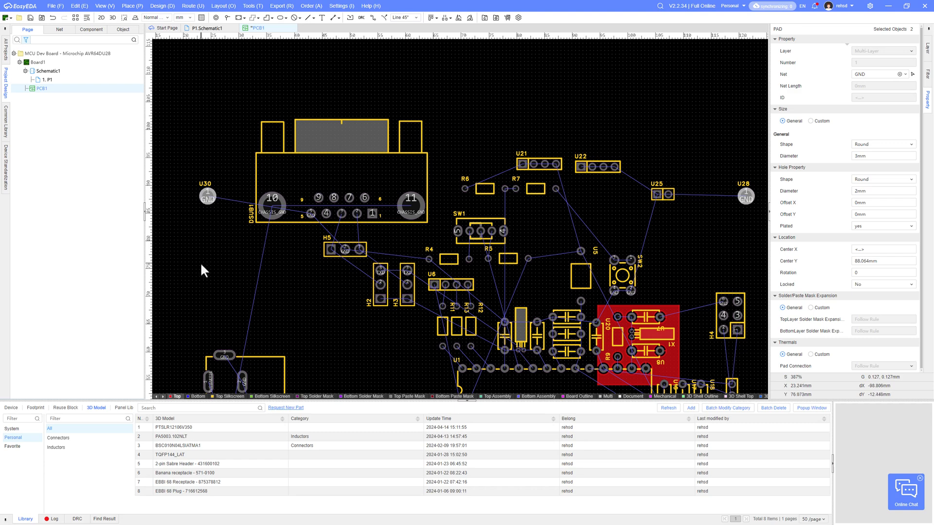
pyautogui.scroll(-3, 200, 264)
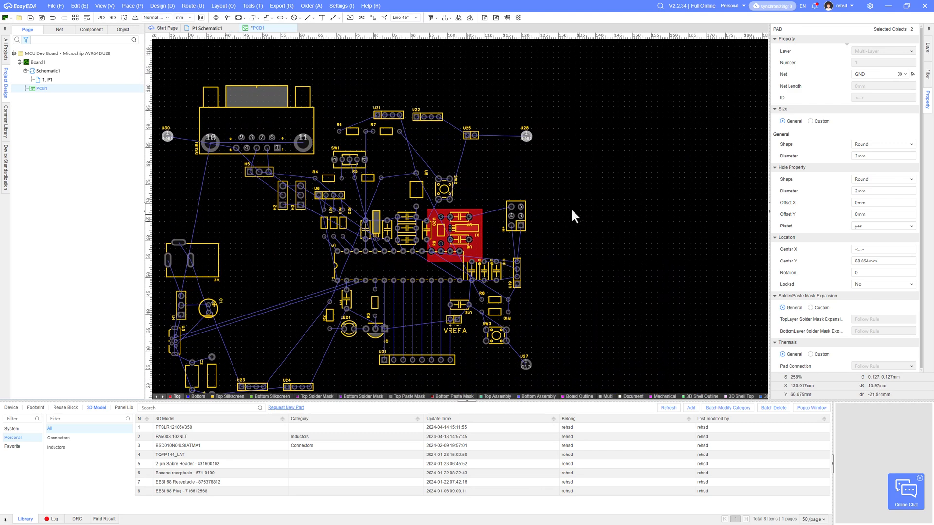
# Left-align U27 under U28 so both pads sit at X 121.31 mm.
pyautogui.click(525, 135)
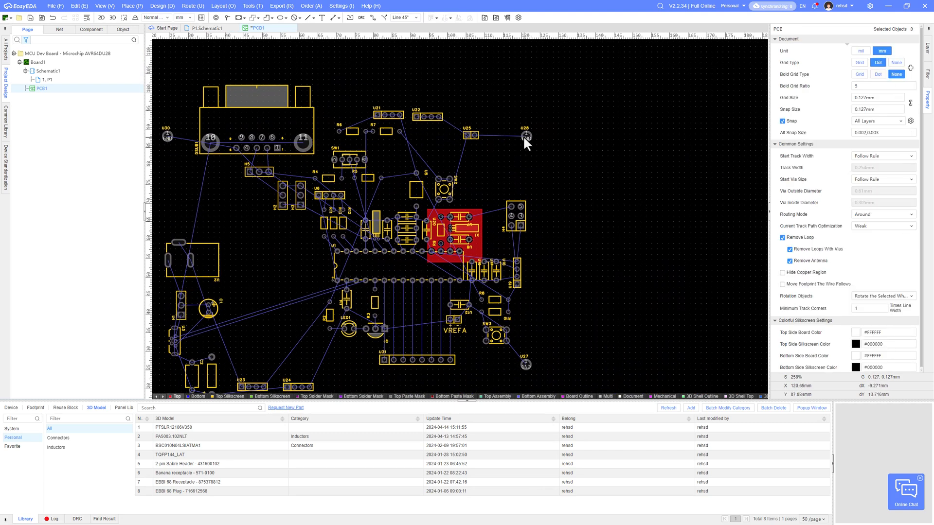
pyautogui.keyDown('ctrl'); pyautogui.click(527, 364); pyautogui.keyUp('ctrl')
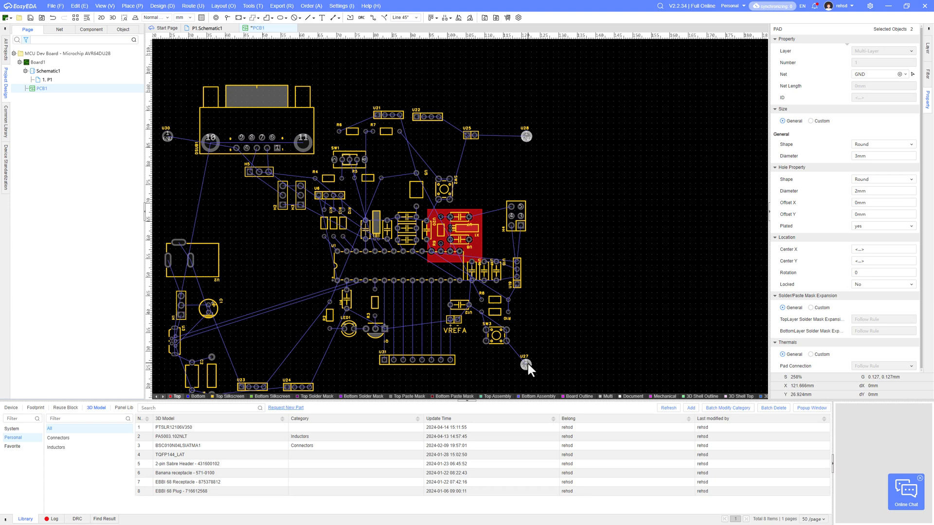
pyautogui.click(433, 18)
pyautogui.click(448, 37)
pyautogui.moveTo(589, 291); pyautogui.dragTo(695, 244, button='right')
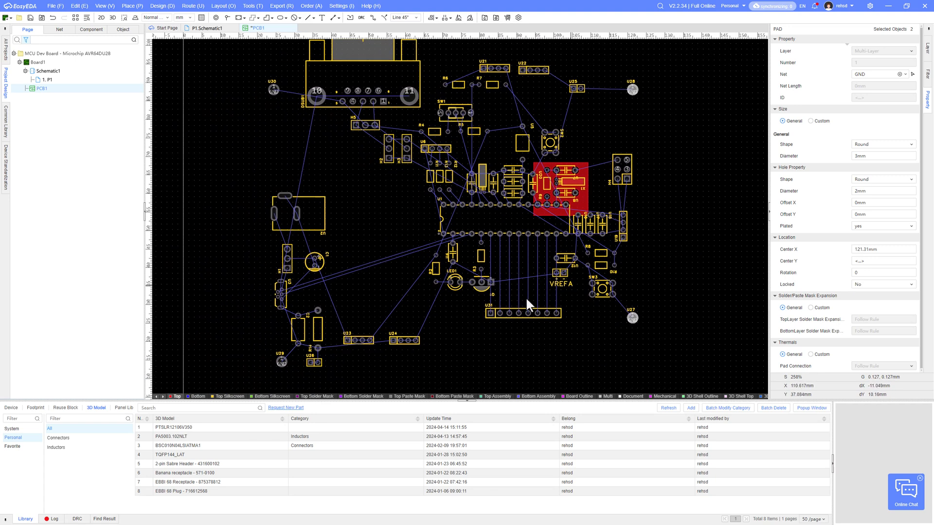
pyautogui.click(277, 367)
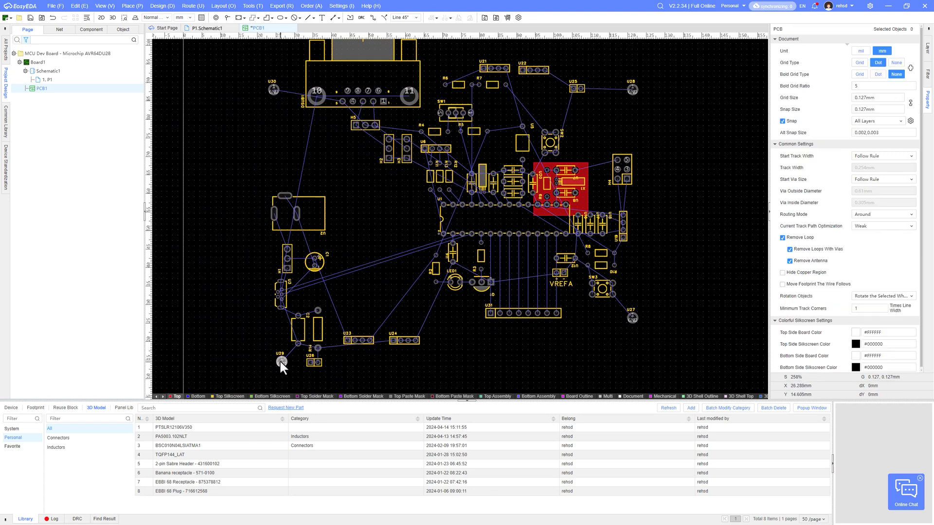
# Shift the U29 pad left, raise U2, and move H1, C1, U3, C2, R14, U26 beneath U2.
pyautogui.moveTo(280, 361); pyautogui.dragTo(275, 318)
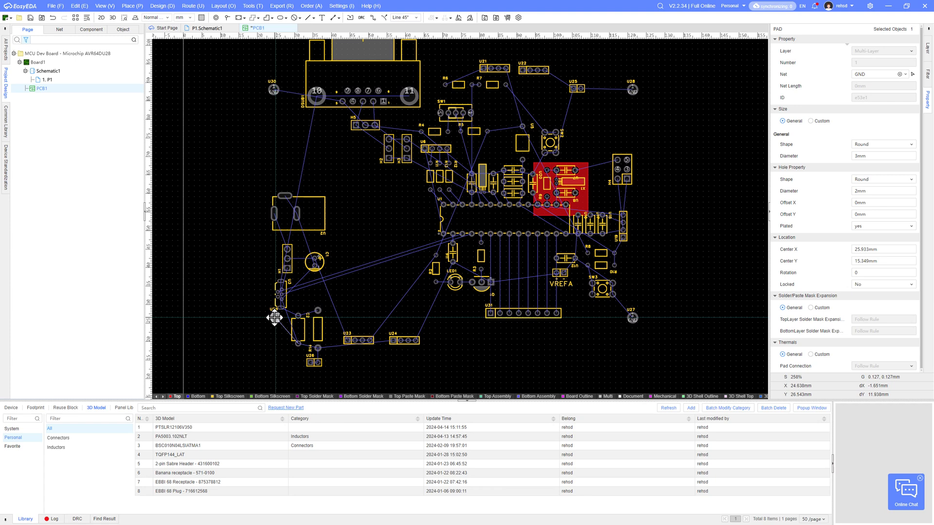
pyautogui.moveTo(274, 318); pyautogui.dragTo(212, 318)
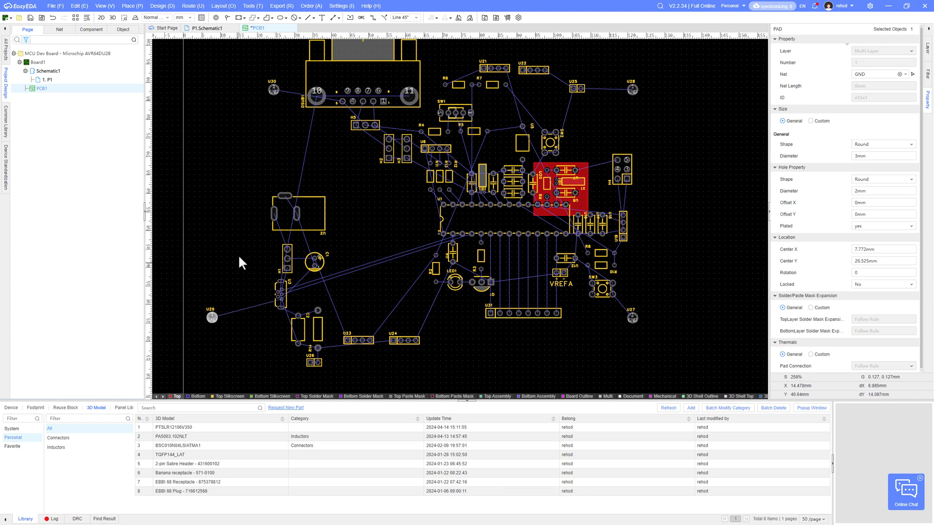
pyautogui.moveTo(241, 258); pyautogui.dragTo(265, 304, button='right')
pyautogui.moveTo(344, 271); pyautogui.dragTo(330, 193)
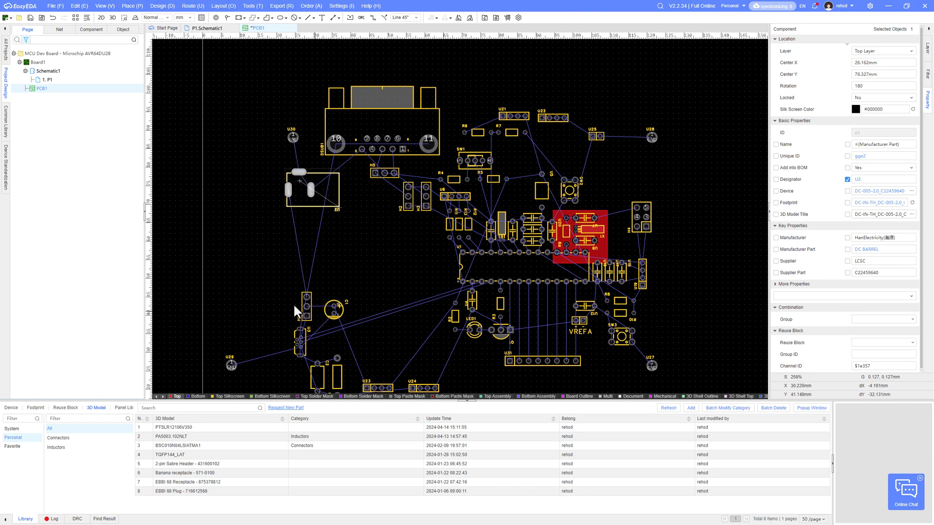
pyautogui.moveTo(277, 289); pyautogui.dragTo(273, 235, button='right')
pyautogui.moveTo(269, 221); pyautogui.dragTo(352, 364)
pyautogui.moveTo(332, 331); pyautogui.dragTo(327, 257)
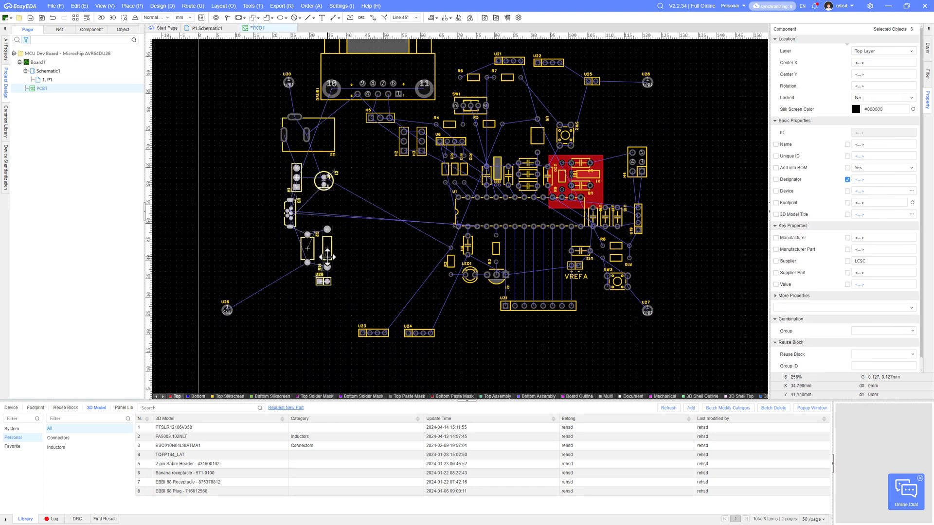
# Move U23 and U24 up-left and line the U29 pad up under U30.
pyautogui.moveTo(346, 316); pyautogui.dragTo(443, 347)
pyautogui.moveTo(419, 333); pyautogui.dragTo(408, 303)
pyautogui.moveTo(225, 310); pyautogui.dragTo(287, 311)
pyautogui.scroll(-1, 358, 341)
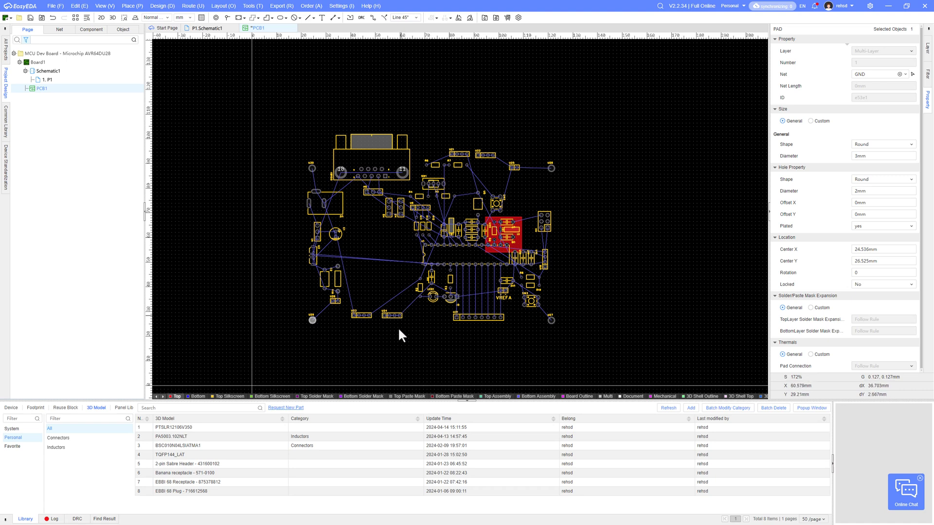
# Rotate headers H2 and H3 horizontal and stack them beneath H5.
pyautogui.click(401, 345)
pyautogui.scroll(1, 421, 282)
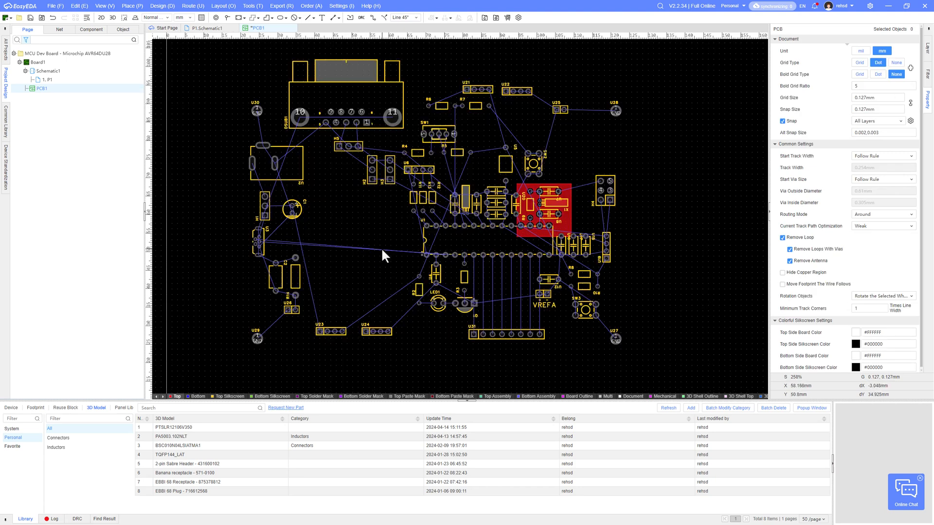
pyautogui.moveTo(374, 211); pyautogui.dragTo(403, 220, button='right')
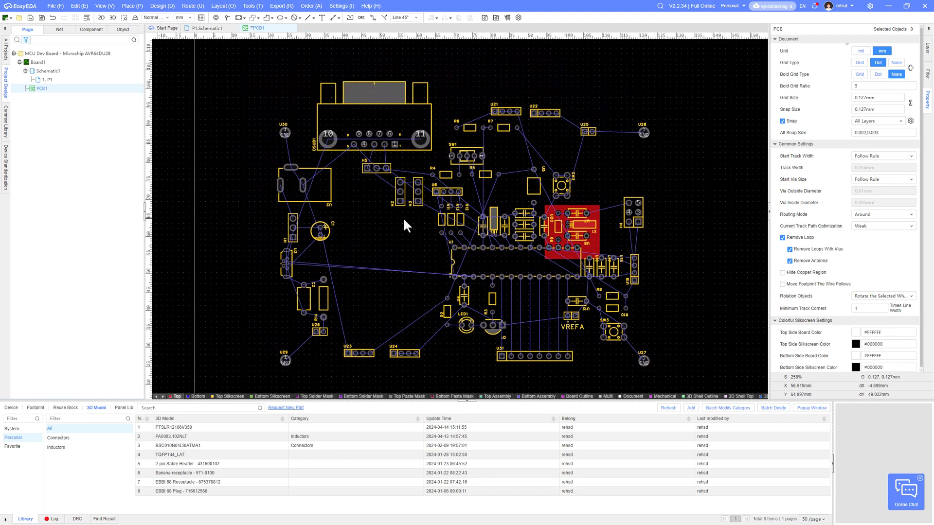
pyautogui.scroll(2, 389, 187)
pyautogui.press('space')
pyautogui.moveTo(415, 200); pyautogui.dragTo(363, 194)
pyautogui.moveTo(454, 200); pyautogui.dragTo(363, 234)
pyautogui.press('space')
pyautogui.scroll(-1, 390, 301)
# Shift the DSUB1/H5/H2/H3 group down, raise H1, and nudge C2, R14 and U26.
pyautogui.moveTo(391, 300); pyautogui.dragTo(411, 258, button='right')
pyautogui.scroll(-1, 411, 259)
pyautogui.moveTo(438, 251); pyautogui.dragTo(369, 145)
pyautogui.moveTo(409, 145); pyautogui.dragTo(409, 164)
pyautogui.scroll(2, 305, 271)
pyautogui.moveTo(331, 224); pyautogui.dragTo(331, 211)
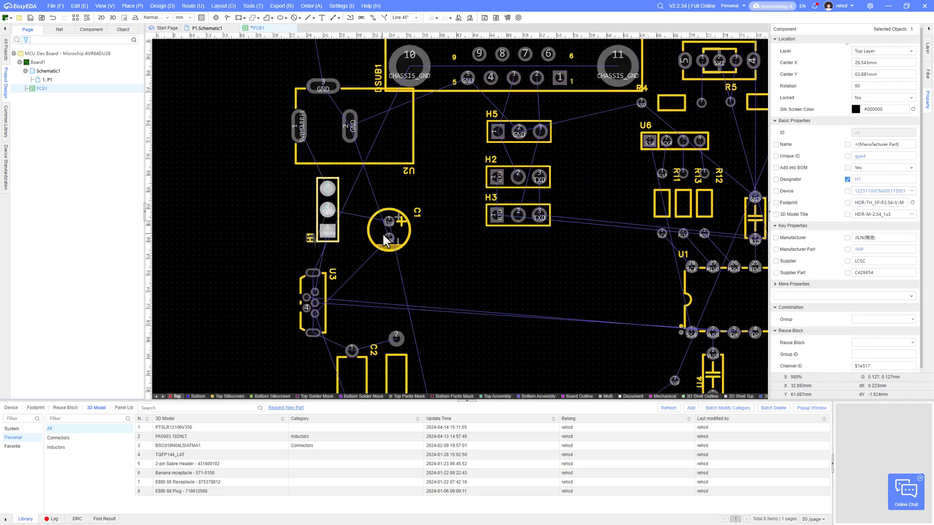
pyautogui.scroll(-4, 386, 241)
pyautogui.click(306, 267)
pyautogui.moveTo(321, 269); pyautogui.dragTo(318, 266)
pyautogui.click(399, 287)
# Move the R2, LED1, U4, Q1, R3 group left, rotated 90°.
pyautogui.scroll(1, 475, 283)
pyautogui.moveTo(416, 237); pyautogui.dragTo(523, 326)
pyautogui.moveTo(455, 262); pyautogui.dragTo(340, 247)
pyautogui.press('space')
pyautogui.scroll(-1, 434, 304)
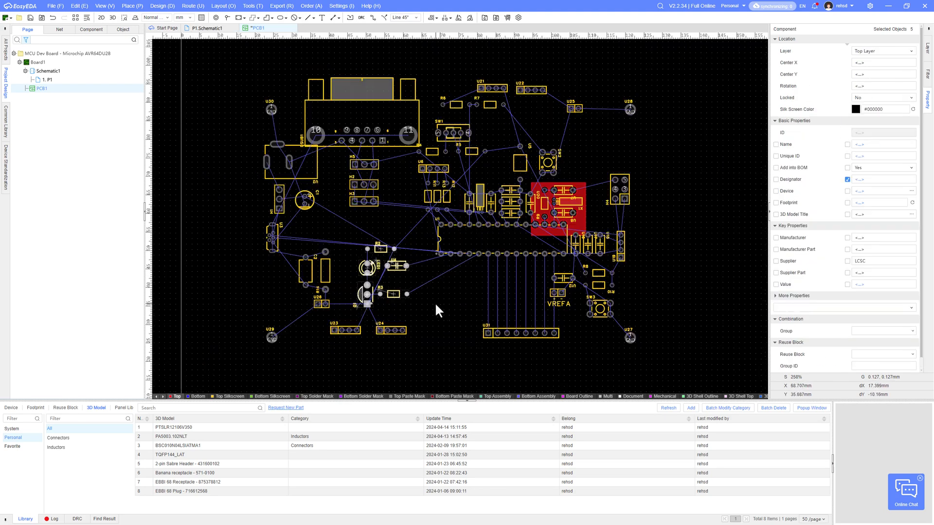
pyautogui.moveTo(298, 226); pyautogui.dragTo(265, 173)
pyautogui.moveTo(279, 198); pyautogui.dragTo(278, 208)
# Move U31 up-left, reposition LED1, and place R2 above LED1.
pyautogui.click(470, 360)
pyautogui.moveTo(514, 335); pyautogui.dragTo(471, 299)
pyautogui.click(358, 267)
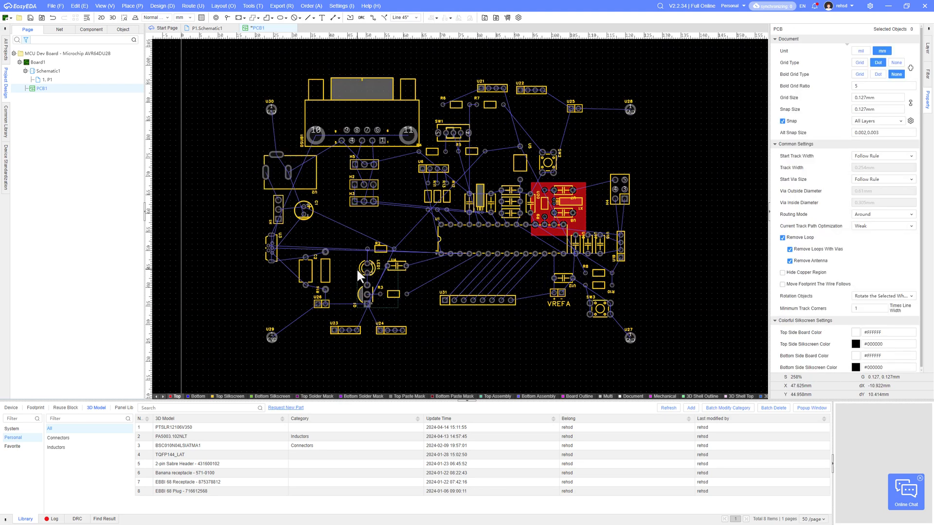
pyautogui.scroll(1, 375, 260)
pyautogui.scroll(1, 387, 257)
pyautogui.moveTo(387, 257); pyautogui.dragTo(385, 250)
pyautogui.moveTo(474, 189); pyautogui.dragTo(416, 197)
pyautogui.scroll(-2, 420, 209)
pyautogui.scroll(1, 377, 239)
# Regroup C2, R14 and U26 down-left and rotate R2 a quarter turn.
pyautogui.moveTo(348, 178); pyautogui.dragTo(412, 280)
pyautogui.moveTo(366, 211)
pyautogui.mouseDown()
pyautogui.moveTo(341, 240)
pyautogui.moveTo(354, 221)
pyautogui.mouseUp()
pyautogui.moveTo(354, 223); pyautogui.dragTo(278, 227, button='right')
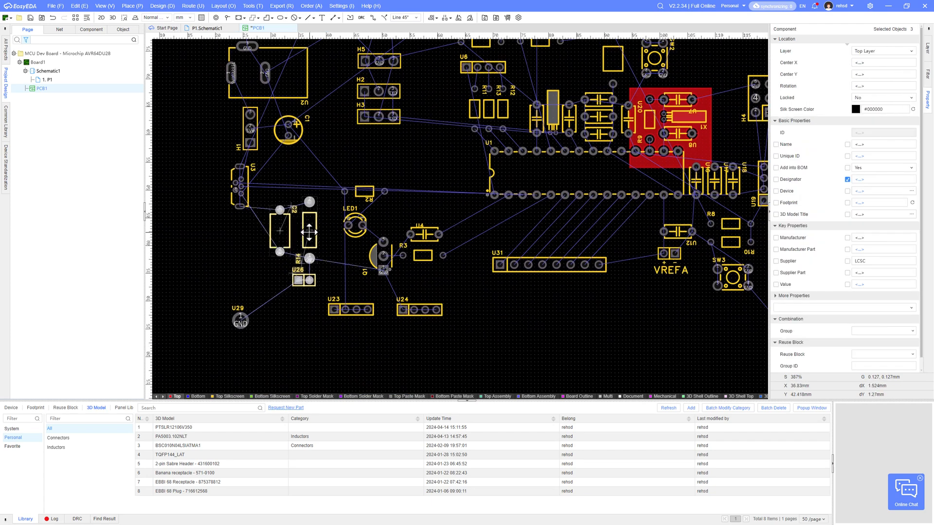
pyautogui.moveTo(305, 277); pyautogui.dragTo(271, 277)
pyautogui.moveTo(310, 229); pyautogui.dragTo(310, 234)
pyautogui.moveTo(366, 189); pyautogui.dragTo(330, 243)
pyautogui.press('space')
pyautogui.scroll(-1, 297, 326)
pyautogui.moveTo(280, 296); pyautogui.dragTo(286, 301)
pyautogui.click(274, 341)
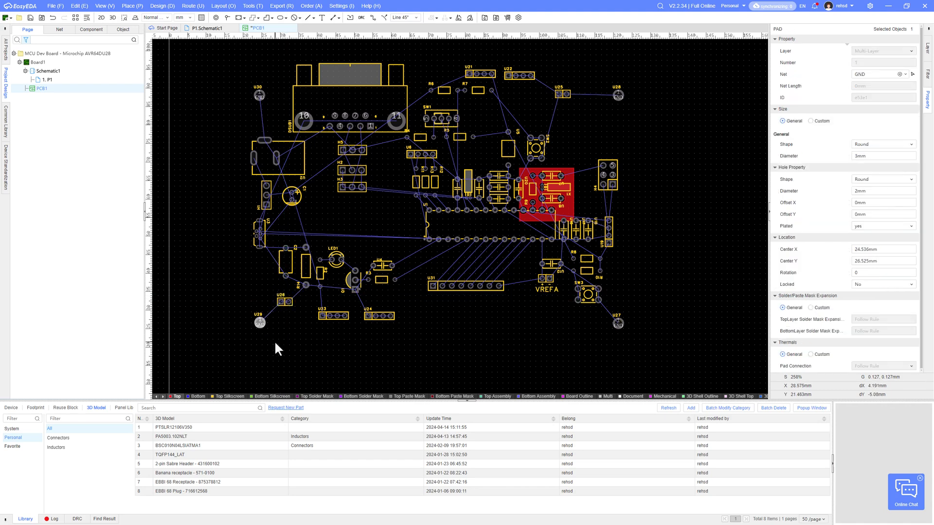
# Move U23 and U24 upward and then to the right.
pyautogui.moveTo(403, 336); pyautogui.dragTo(312, 306)
pyautogui.moveTo(381, 316); pyautogui.dragTo(423, 307)
pyautogui.click(393, 368)
pyautogui.scroll(2, 383, 300)
pyautogui.moveTo(294, 312); pyautogui.dragTo(368, 311)
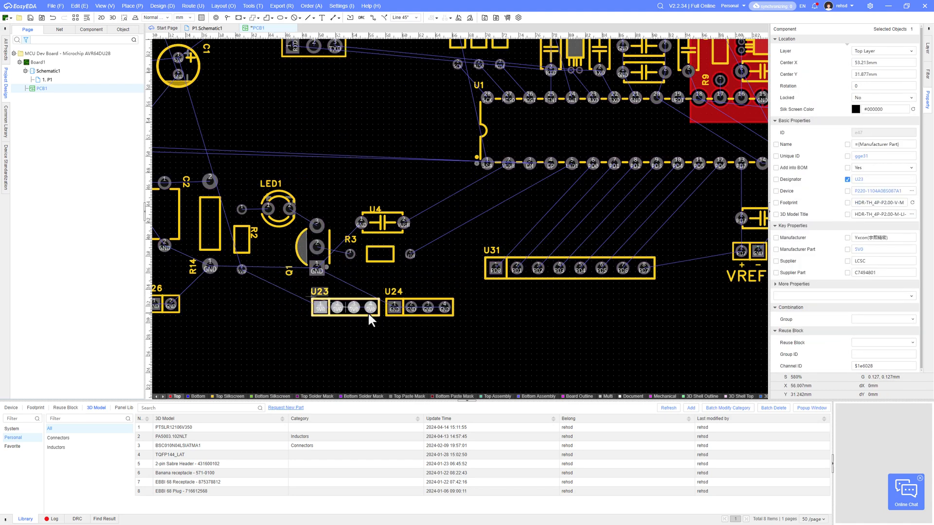
pyautogui.scroll(-3, 368, 311)
# Align the U27 GND pad with the U29 pad.
pyautogui.click(320, 165)
pyautogui.click(433, 18)
pyautogui.click(462, 56)
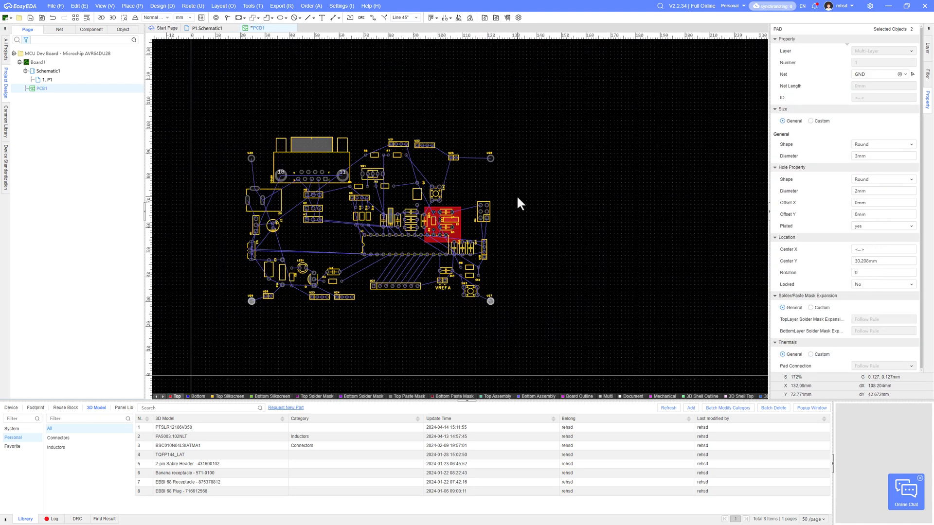
pyautogui.click(515, 194)
pyautogui.scroll(2, 390, 146)
# Line up U25 and reposition resistors R6 and R7 on the right side.
pyautogui.moveTo(532, 173); pyautogui.dragTo(574, 190)
pyautogui.moveTo(486, 182); pyautogui.dragTo(536, 184, button='right')
pyautogui.moveTo(456, 169); pyautogui.dragTo(504, 210)
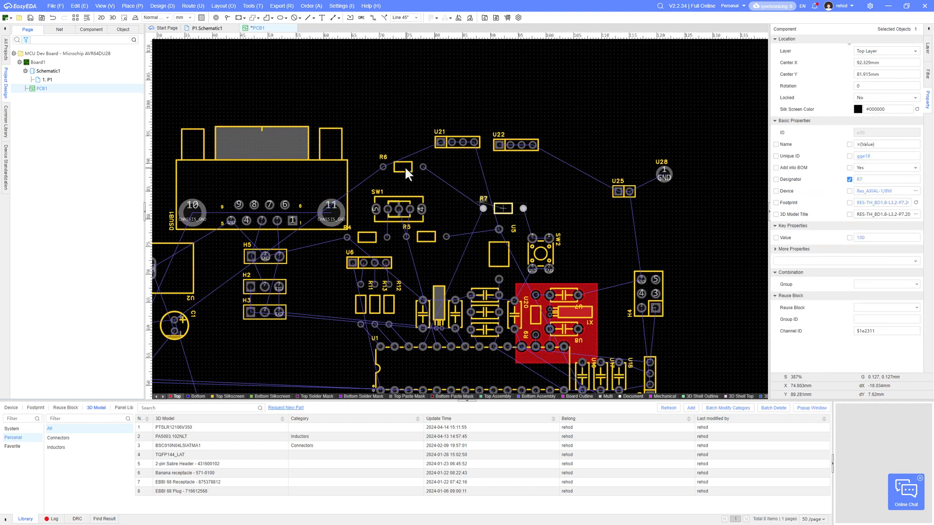
pyautogui.press('space')
pyautogui.press('space')
pyautogui.press('space')
pyautogui.moveTo(405, 168); pyautogui.dragTo(459, 187)
pyautogui.scroll(1, 466, 218)
pyautogui.press('space')
pyautogui.moveTo(522, 204); pyautogui.dragTo(552, 209)
pyautogui.moveTo(451, 180); pyautogui.dragTo(464, 205)
pyautogui.scroll(-2, 464, 206)
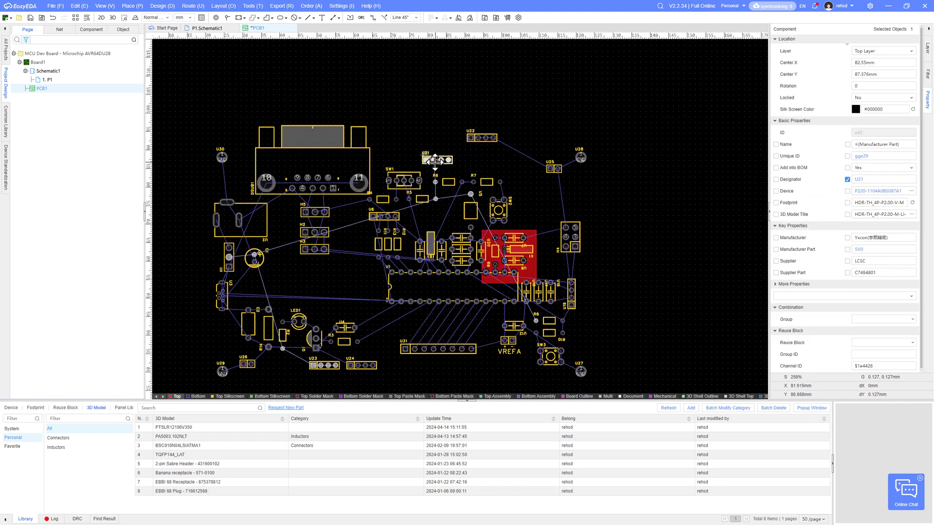
pyautogui.click(552, 168)
pyautogui.click(602, 189)
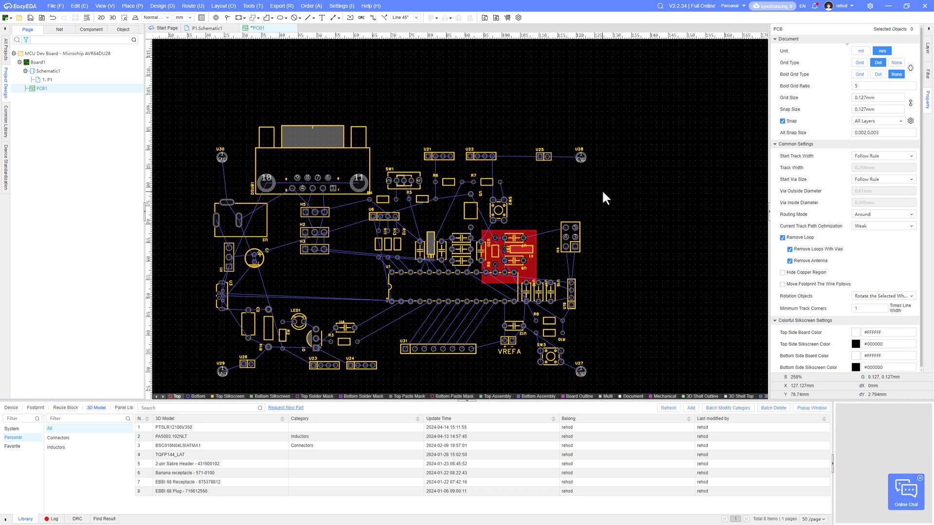
pyautogui.moveTo(644, 215); pyautogui.dragTo(650, 173, button='right')
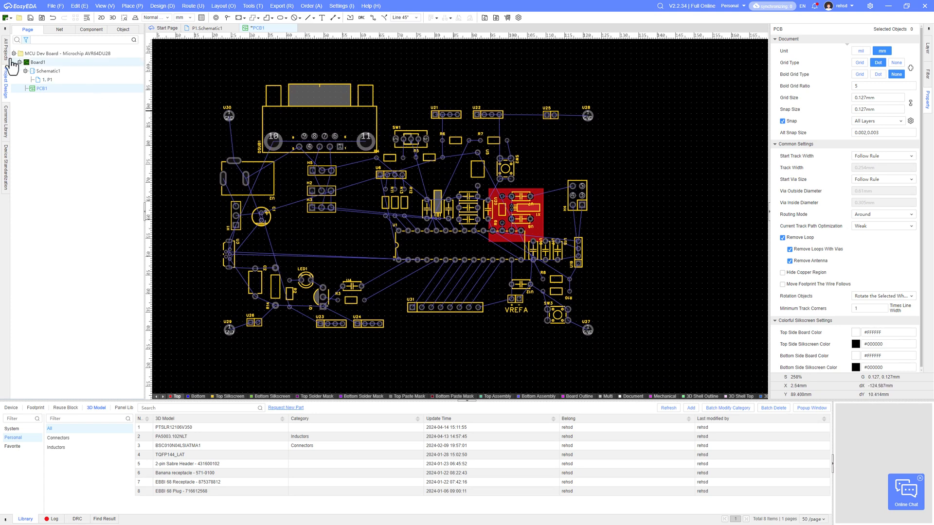
# Save, then draw a 103.378 × 64.643 mm rectangular board outline around all parts.
pyautogui.click(30, 18)
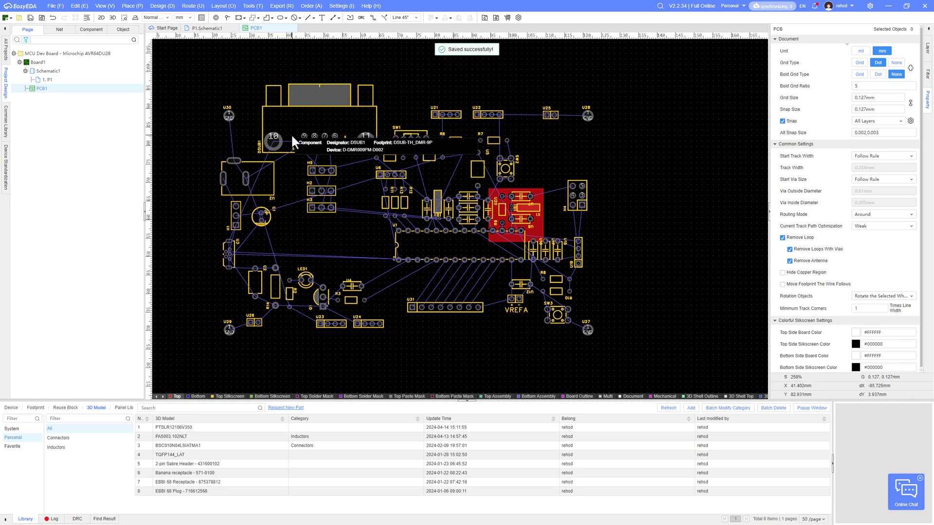
pyautogui.click(245, 22)
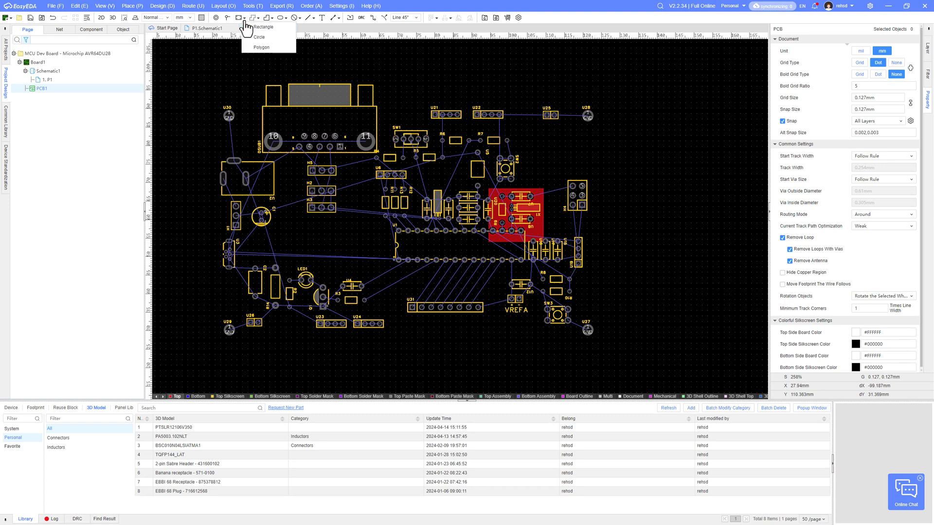
pyautogui.click(255, 28)
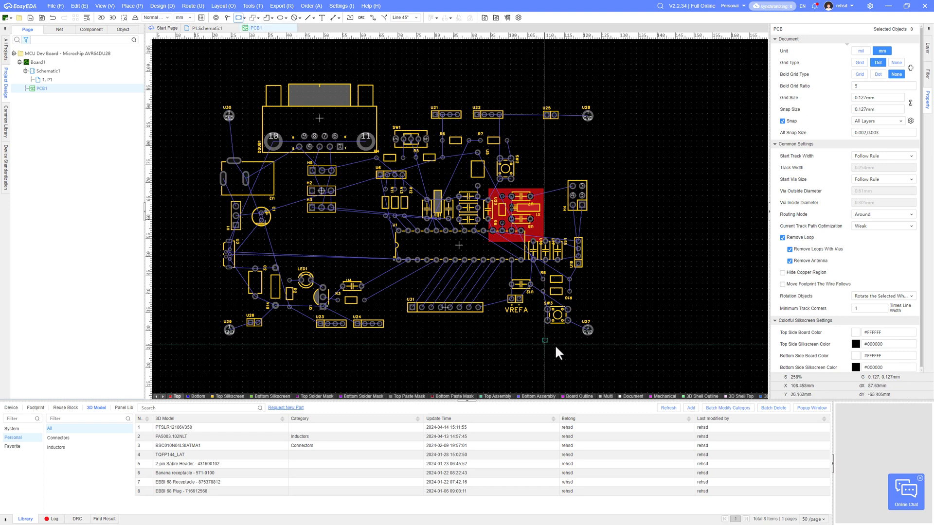
pyautogui.click(216, 101)
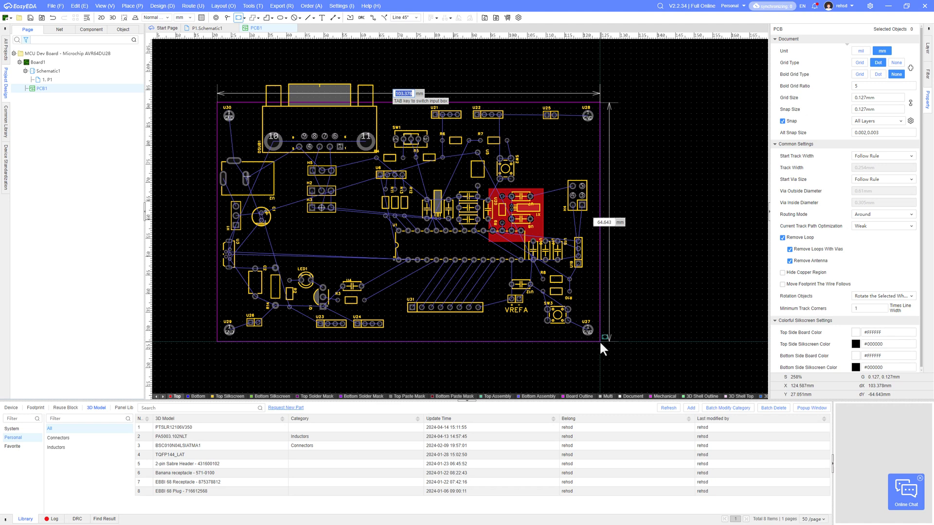
pyautogui.click(599, 341)
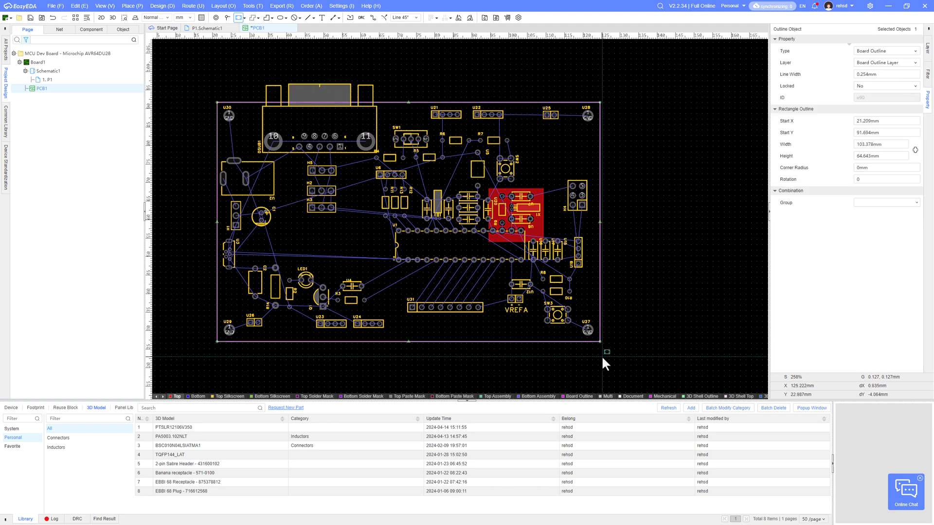
pyautogui.press('Escape')
# Fillet the board outline's corners with a 3 mm radius, redoing it after an undo.
pyautogui.rightClick(599, 273)
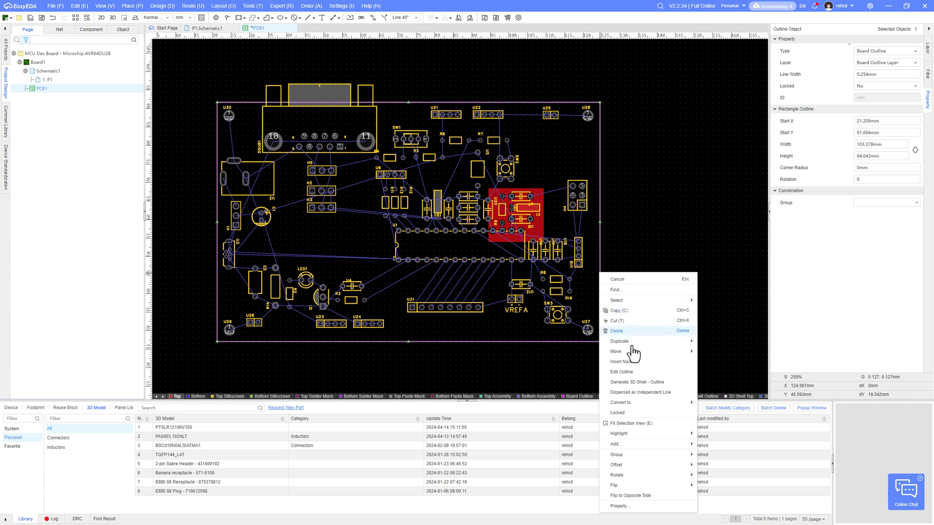
pyautogui.moveTo(633, 352)
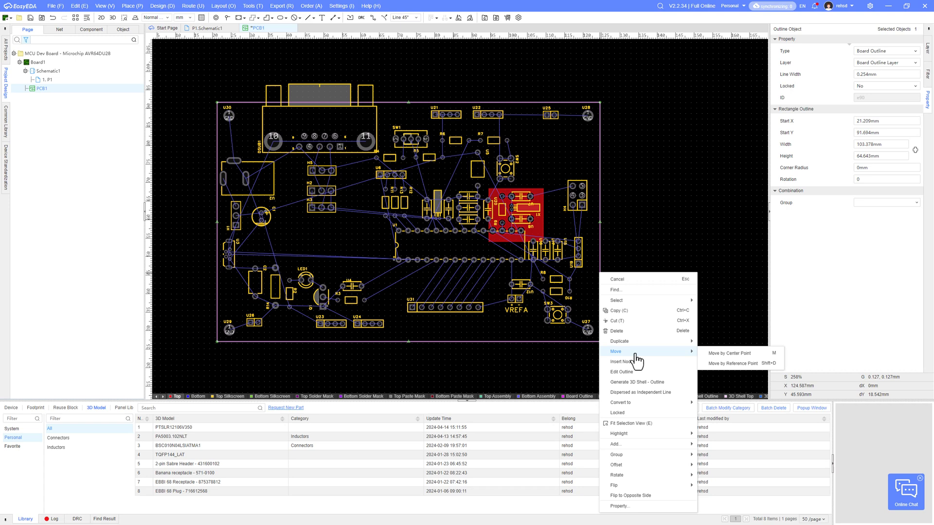
pyautogui.moveTo(661, 454)
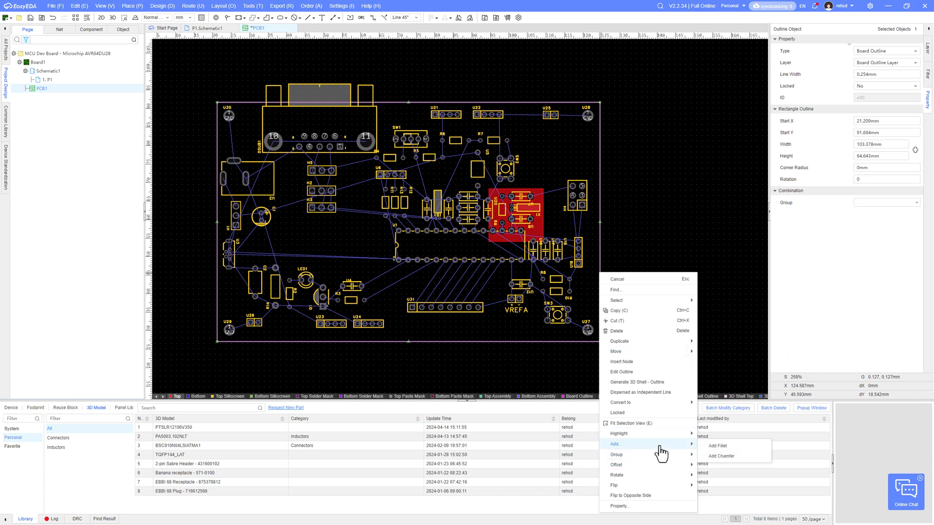
pyautogui.click(718, 457)
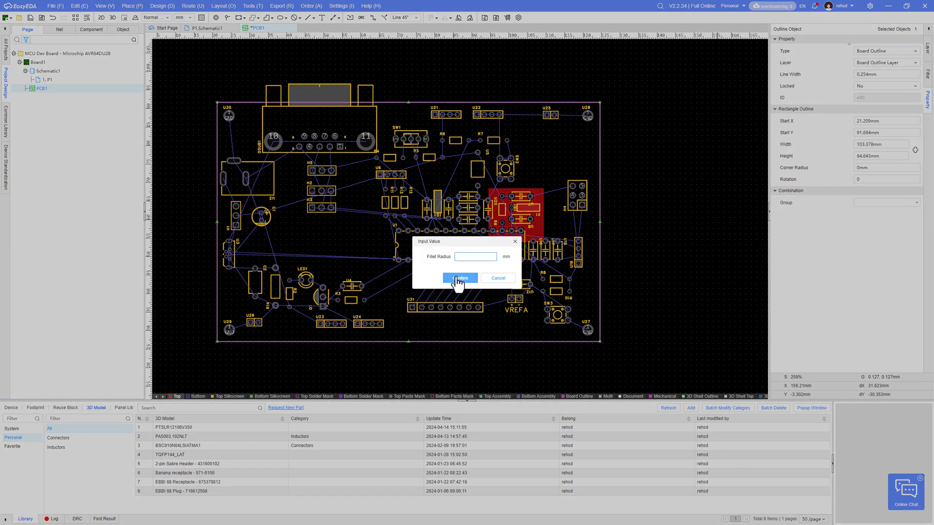
pyautogui.click(459, 278)
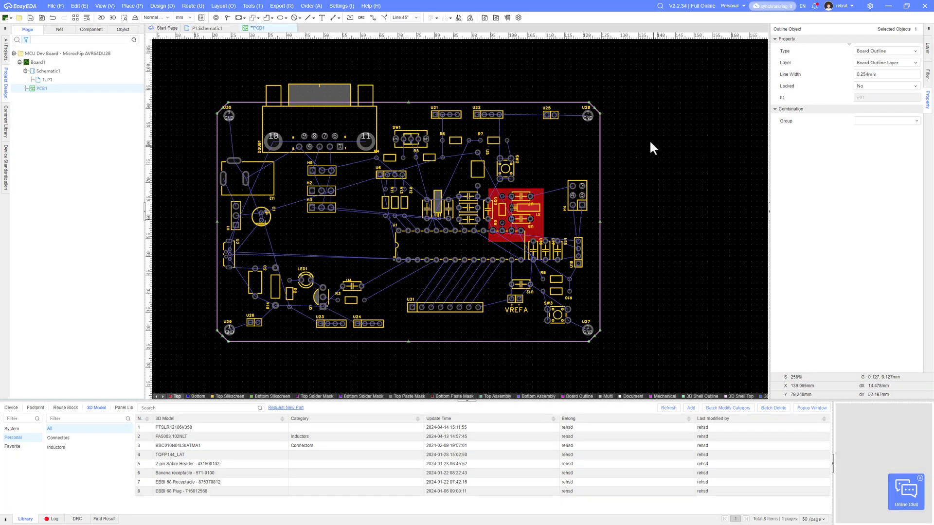
pyautogui.hotkey('ctrl', 'z')
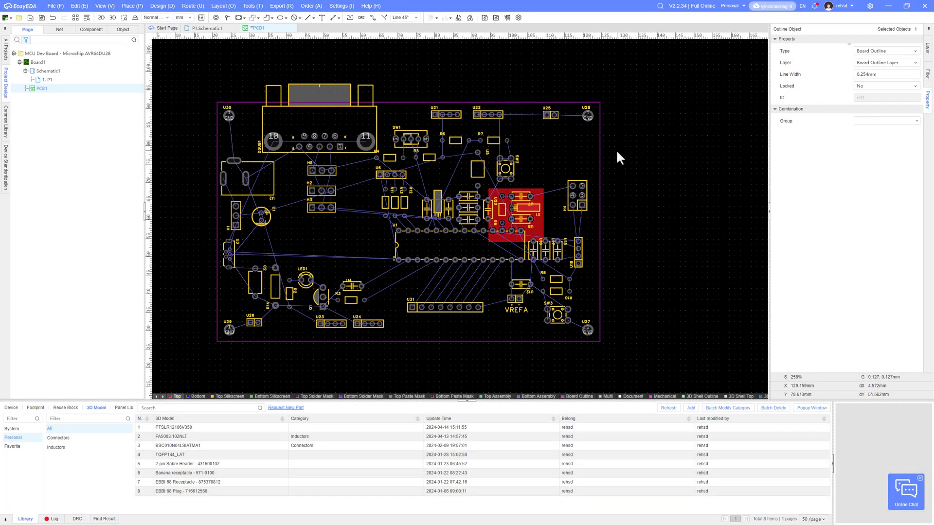
pyautogui.rightClick(601, 151)
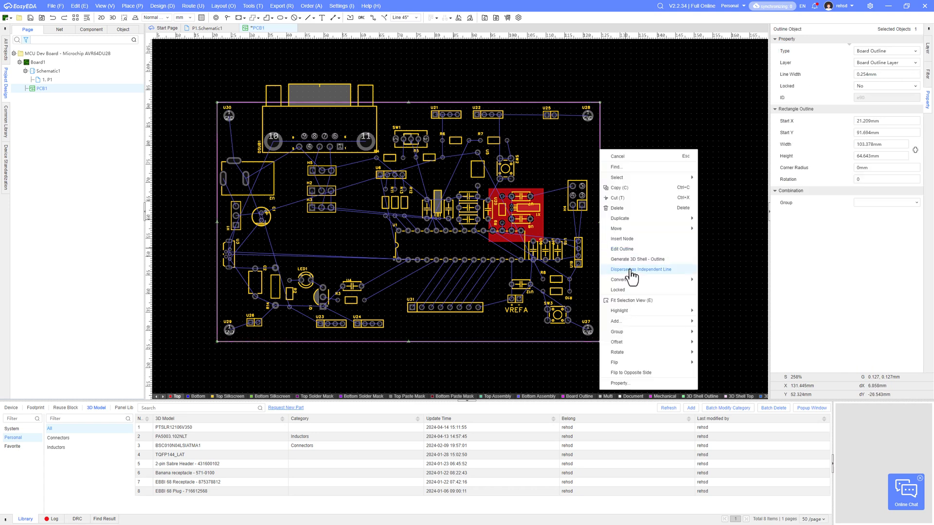
pyautogui.moveTo(641, 333)
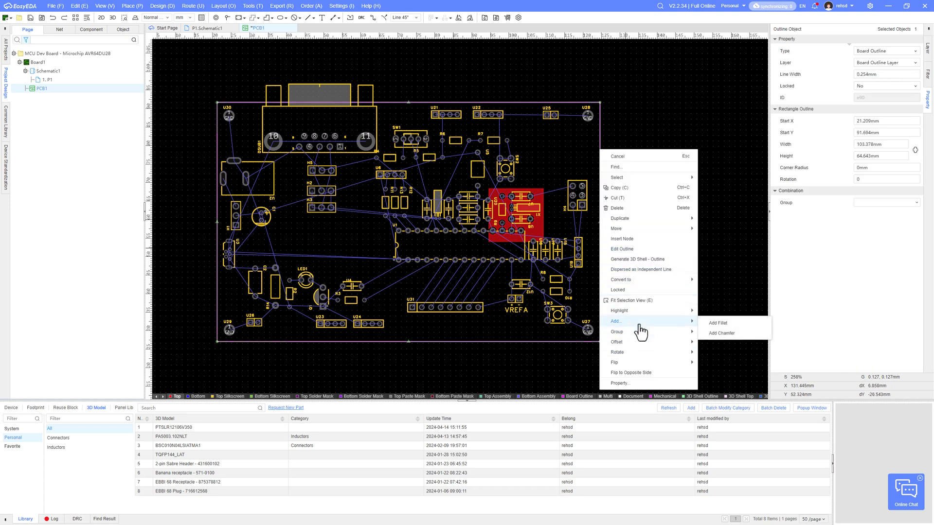
pyautogui.click(727, 324)
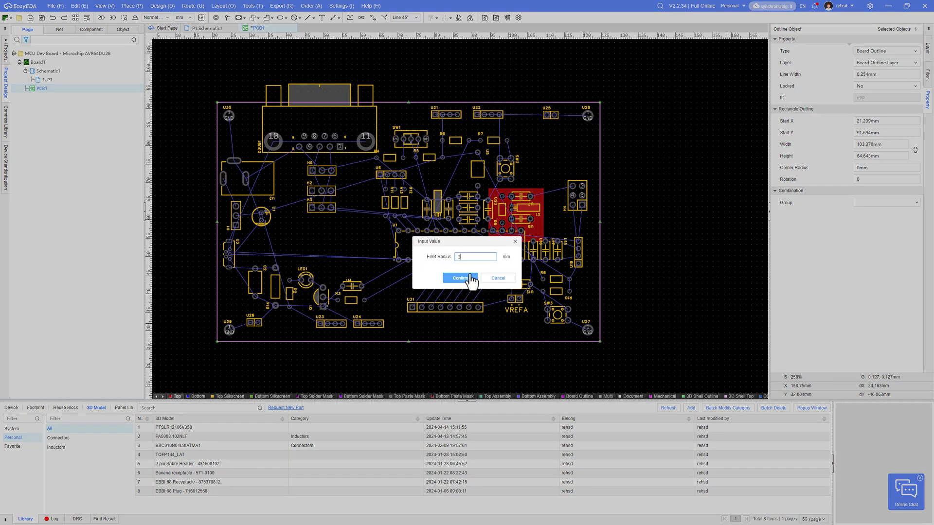
pyautogui.click(460, 278)
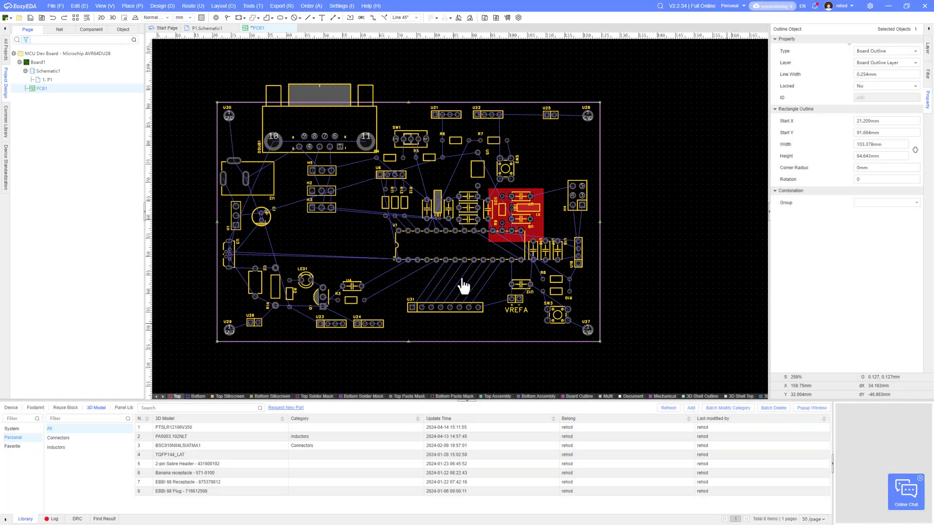
# Deselect the outline and save the PCB layout.
pyautogui.click(652, 249)
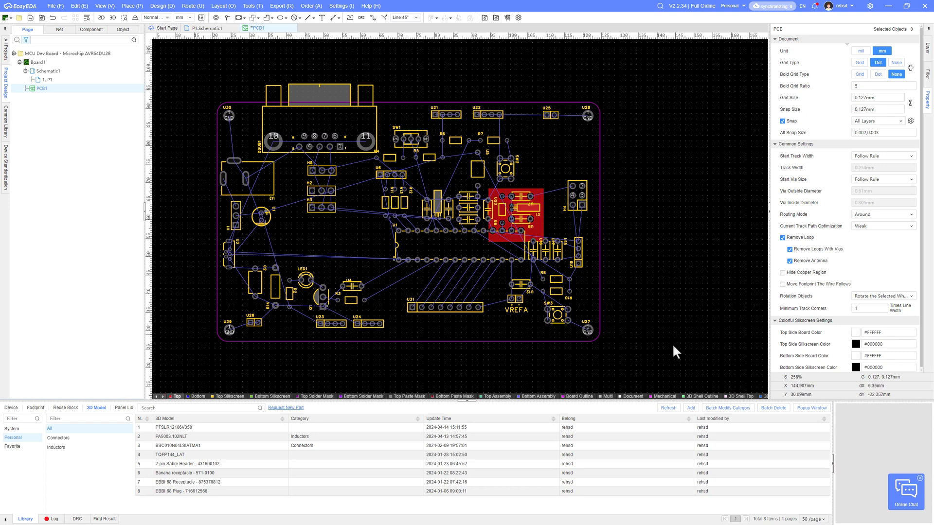
pyautogui.moveTo(619, 367); pyautogui.dragTo(677, 363, button='right')
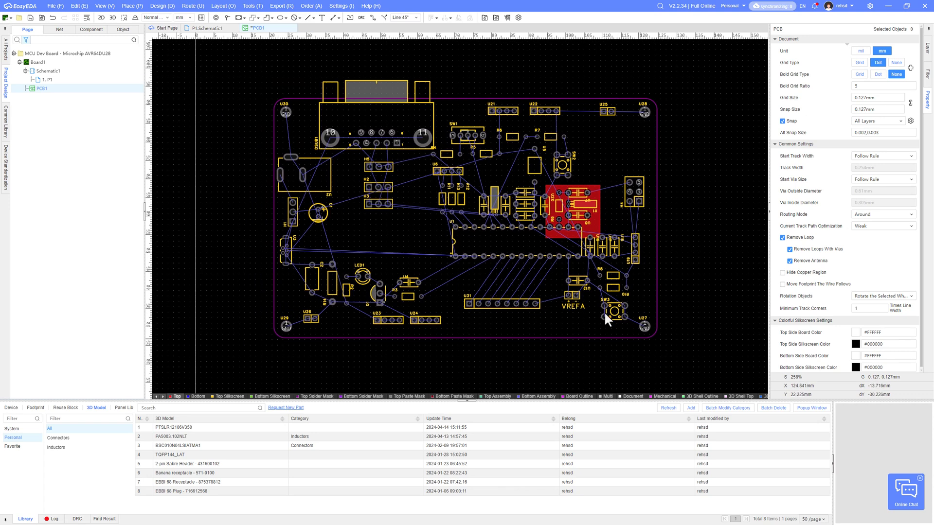
pyautogui.click(30, 17)
pyautogui.click(113, 18)
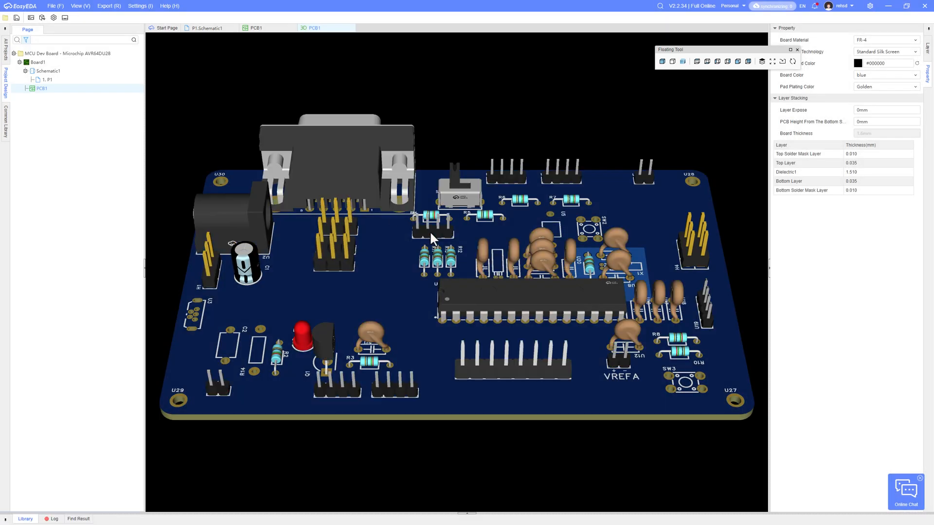
pyautogui.scroll(-3, 430, 232)
pyautogui.moveTo(430, 233); pyautogui.dragTo(436, 291)
pyautogui.moveTo(378, 253); pyautogui.dragTo(348, 245)
pyautogui.moveTo(445, 225); pyautogui.dragTo(477, 201)
pyautogui.moveTo(388, 192); pyautogui.dragTo(317, 229)
# Back in the layout, nudge DSUB1 up two steps.
pyautogui.click(351, 28)
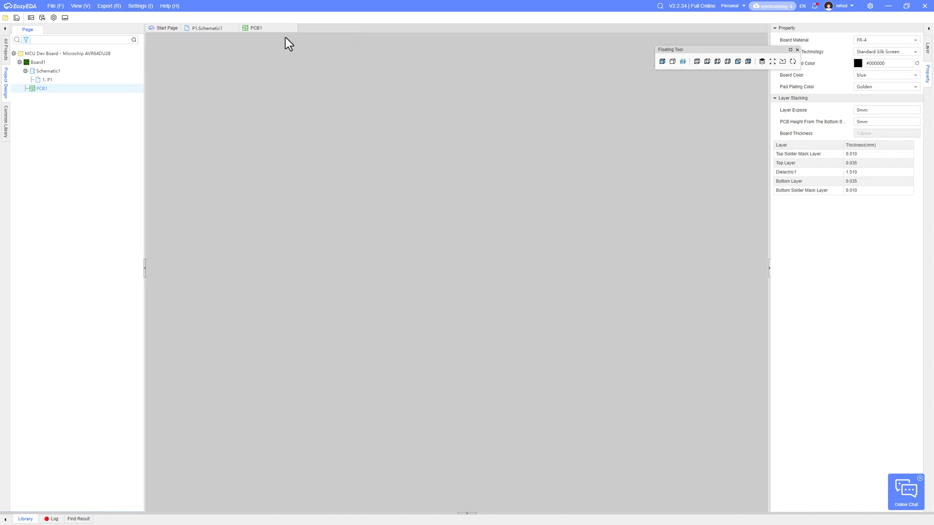
pyautogui.click(361, 112)
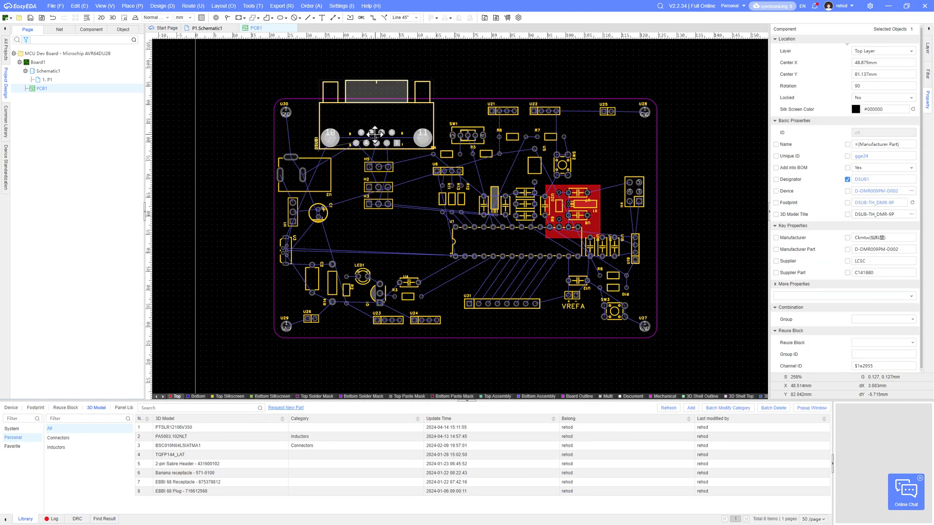
pyautogui.press('Up')
pyautogui.press('Up')
pyautogui.press('Up')
pyautogui.press('Up')
pyautogui.press('Up')
pyautogui.press('Up')
pyautogui.press('Up')
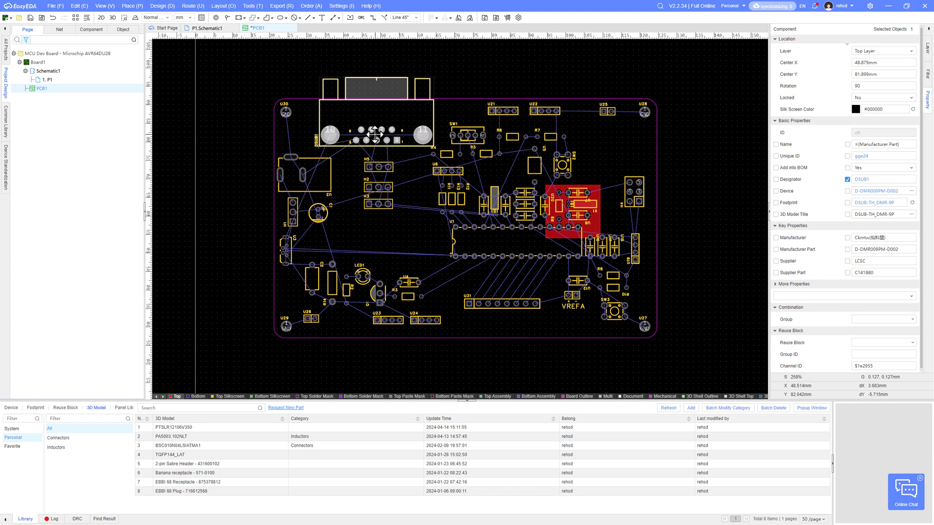
pyautogui.press('Up')
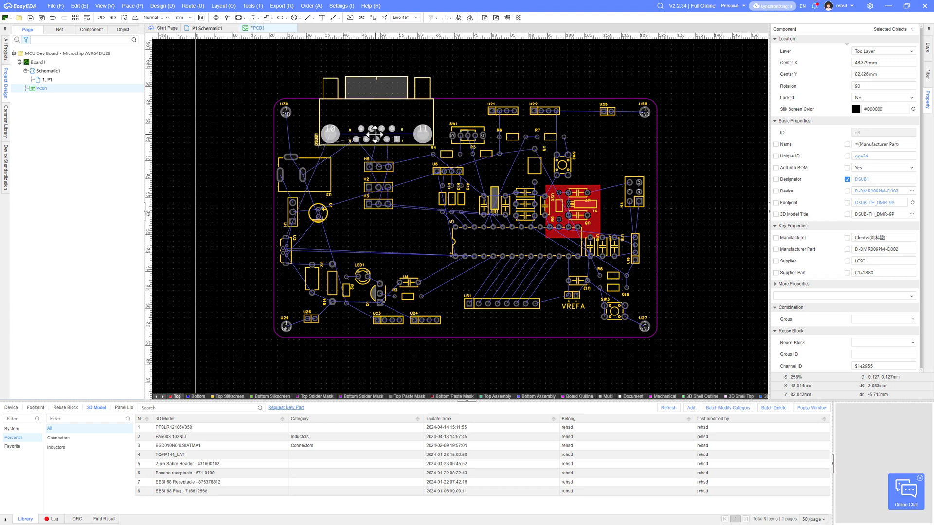
pyautogui.scroll(2, 343, 111)
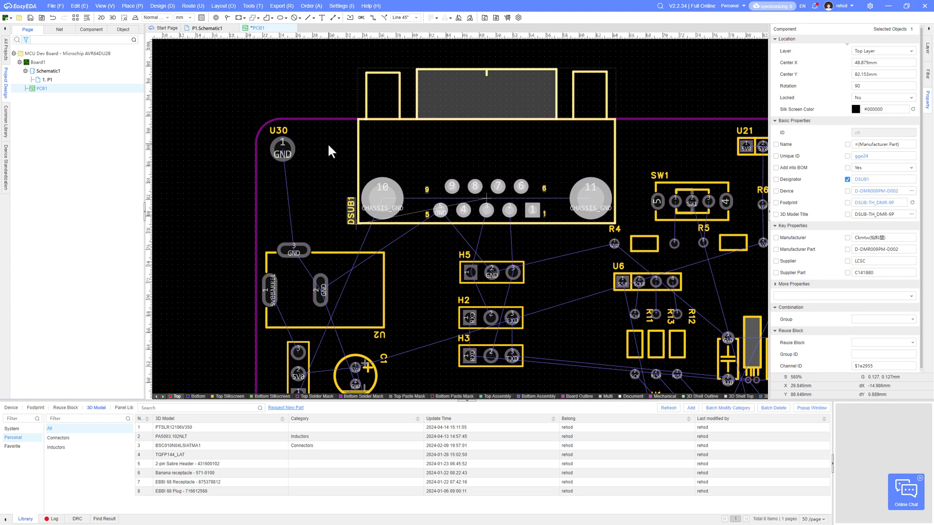
# Rotate barrel jack U2 by 90° and move it to its new position.
pyautogui.click(327, 310)
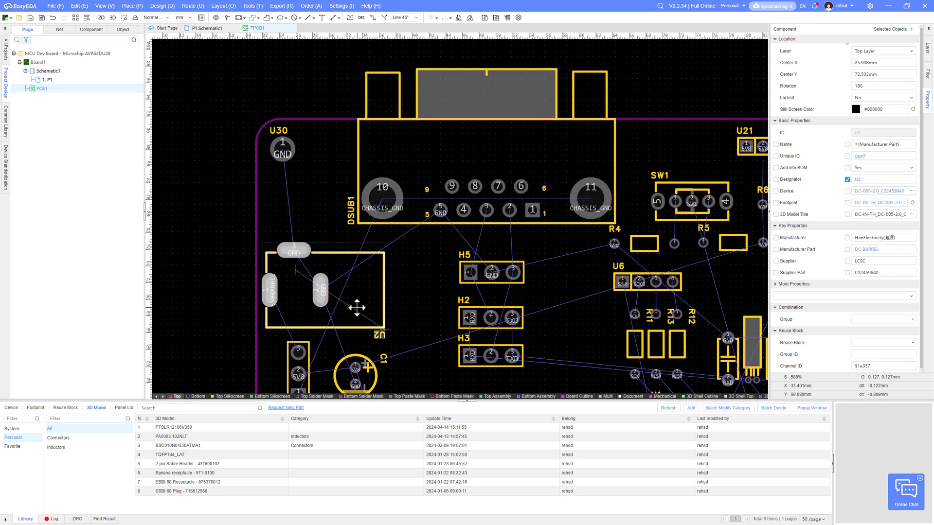
pyautogui.scroll(-1, 356, 306)
pyautogui.press('space')
pyautogui.press('space')
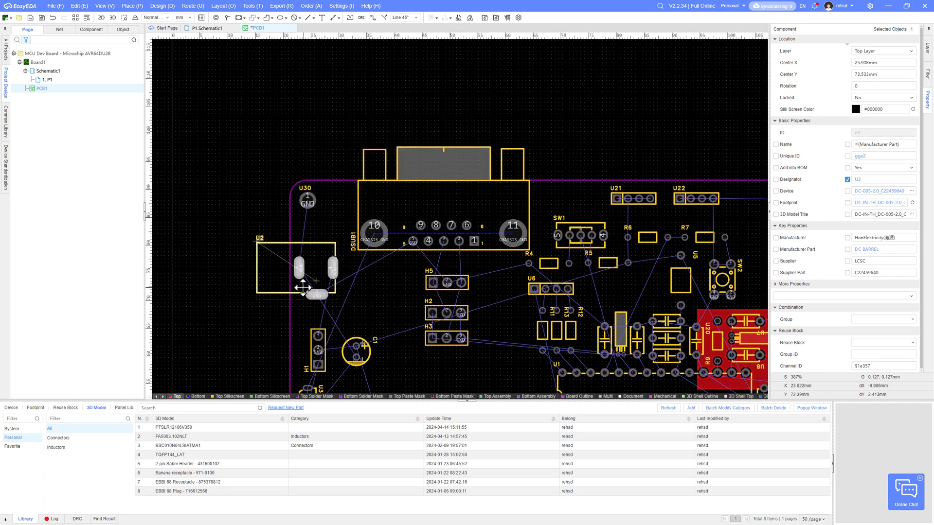
pyautogui.moveTo(302, 286); pyautogui.dragTo(334, 309)
pyautogui.moveTo(386, 332); pyautogui.dragTo(371, 289, button='right')
pyautogui.click(380, 262)
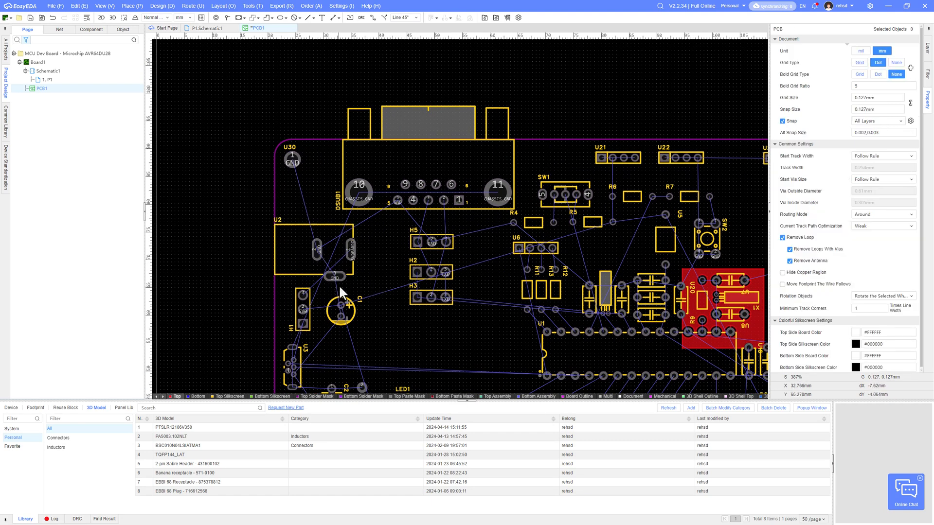
# Move header H1 up beside C1, save, and view the board in 3D.
pyautogui.scroll(3, 354, 254)
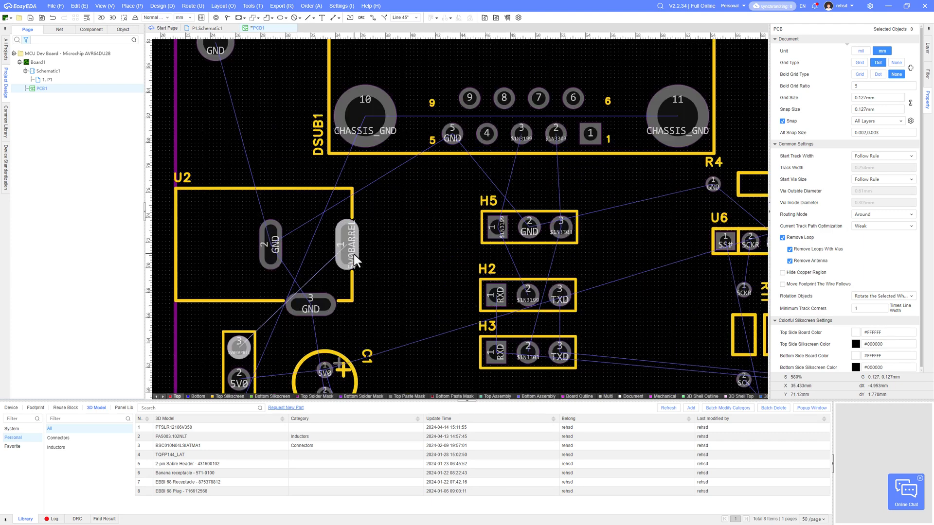
pyautogui.scroll(2, 341, 168)
pyautogui.scroll(-2, 343, 186)
pyautogui.moveTo(342, 186); pyautogui.dragTo(355, 142, button='right')
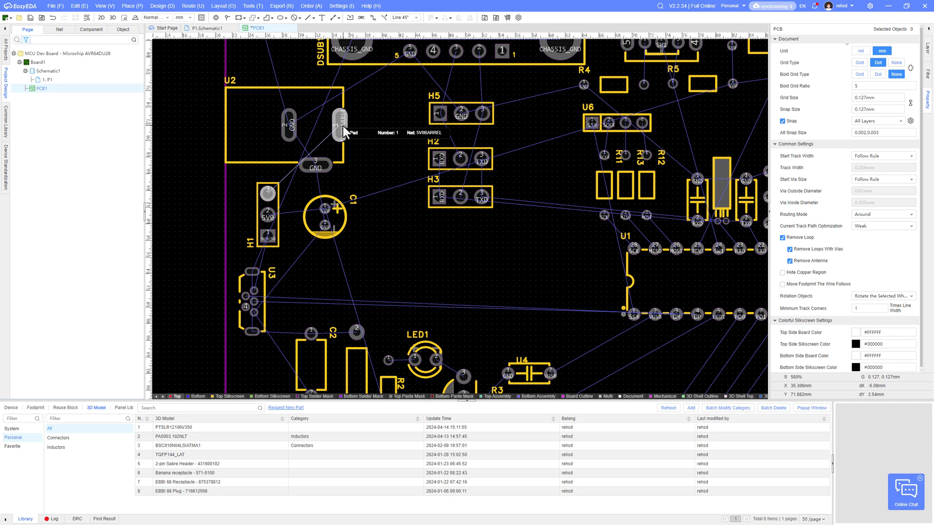
pyautogui.moveTo(267, 224); pyautogui.dragTo(385, 201)
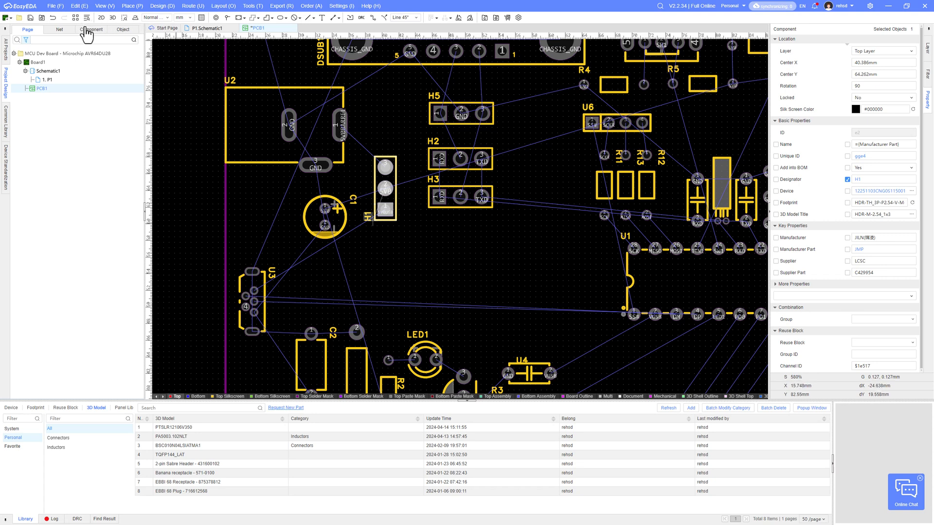
pyautogui.hotkey('ctrl', 's')
pyautogui.click(113, 17)
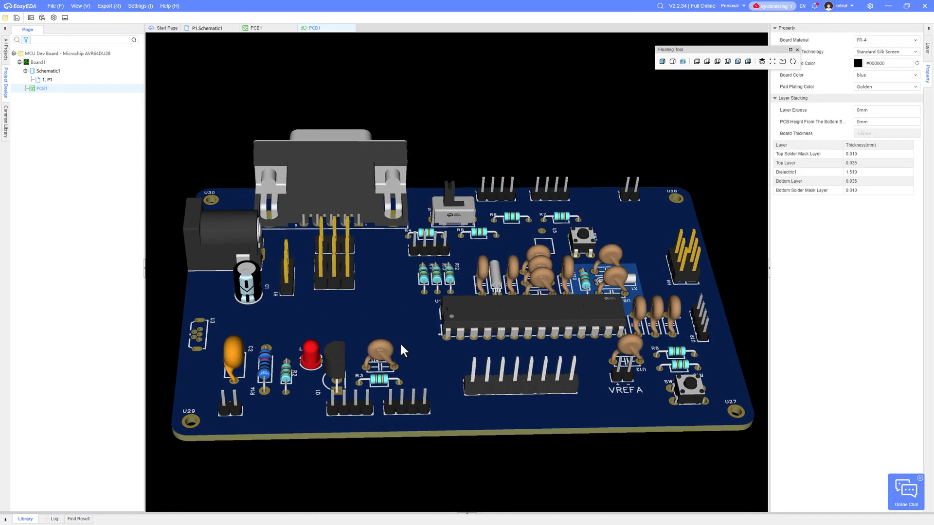
pyautogui.moveTo(400, 342); pyautogui.dragTo(215, 335)
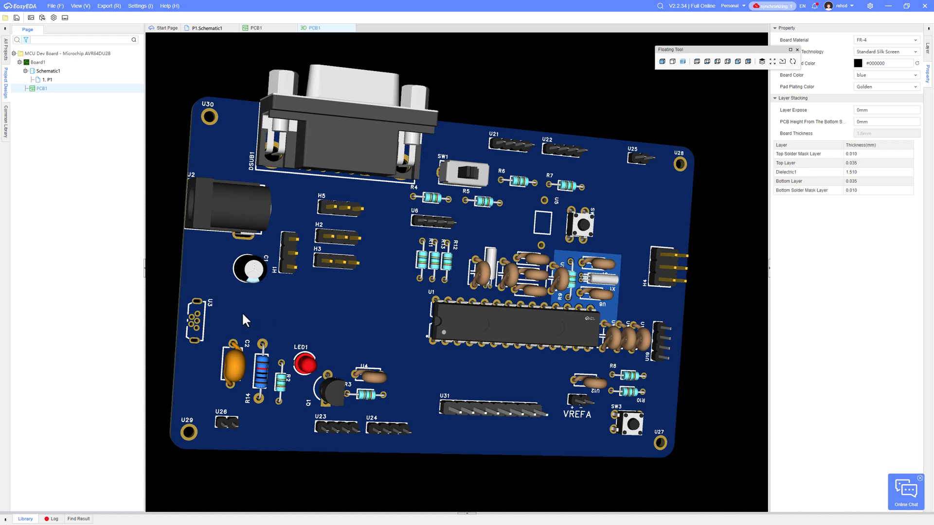
pyautogui.moveTo(244, 319); pyautogui.dragTo(190, 317)
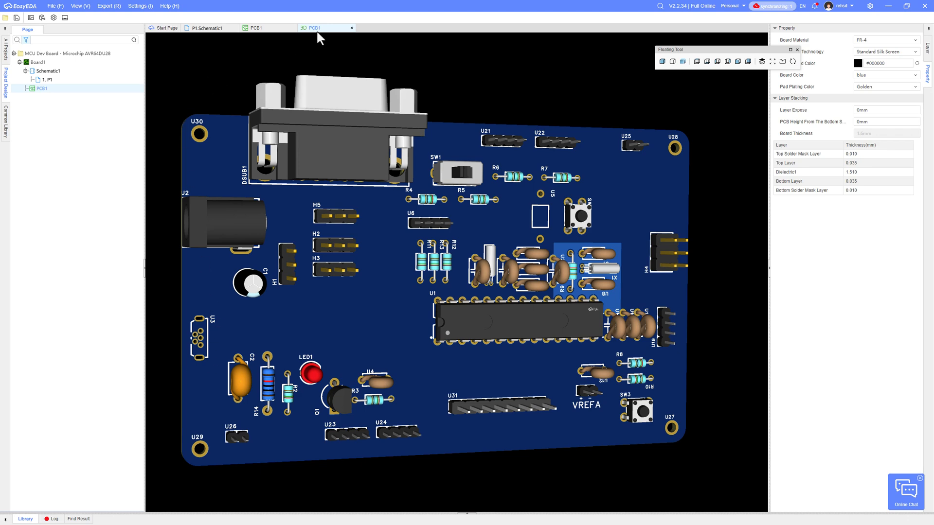
# Inspect U3's USB-111LH-B-CU T2 device and its 3D model assignment without changes, then close the symbol tab.
pyautogui.click(209, 29)
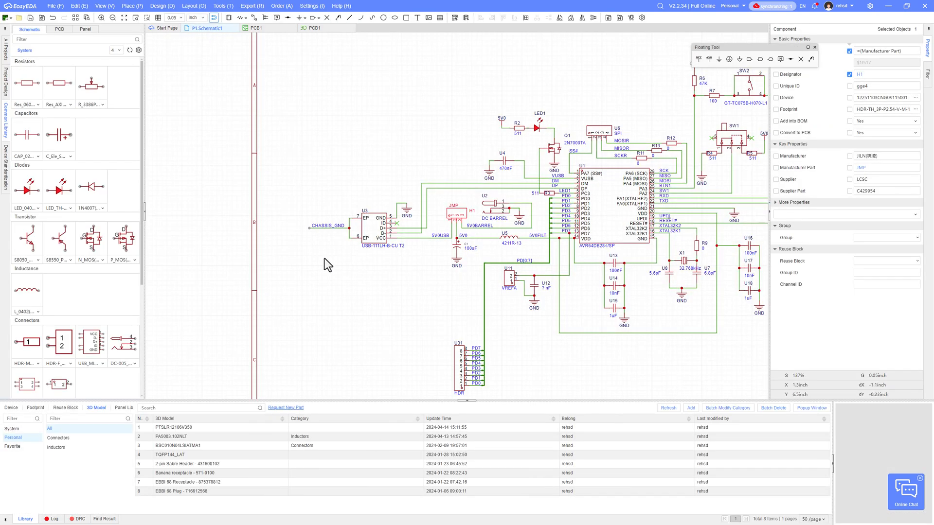
pyautogui.click(378, 233)
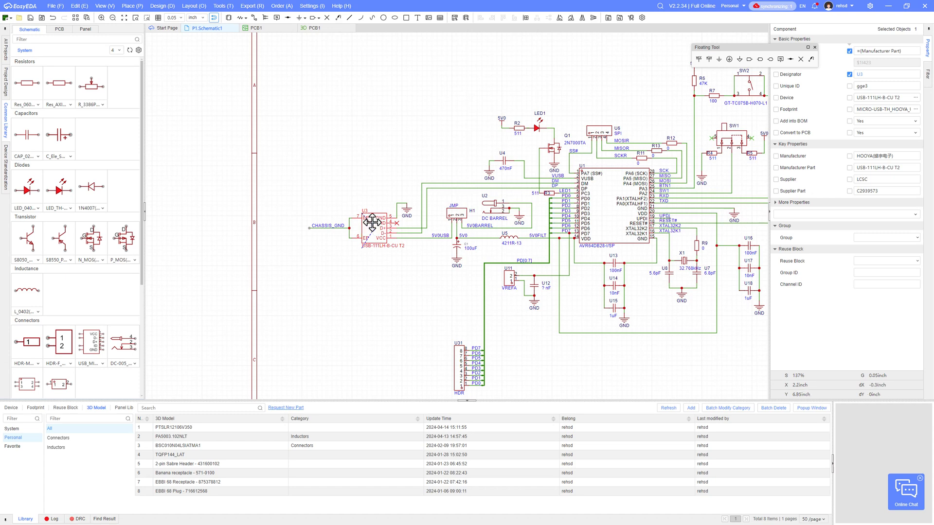
pyautogui.rightClick(367, 227)
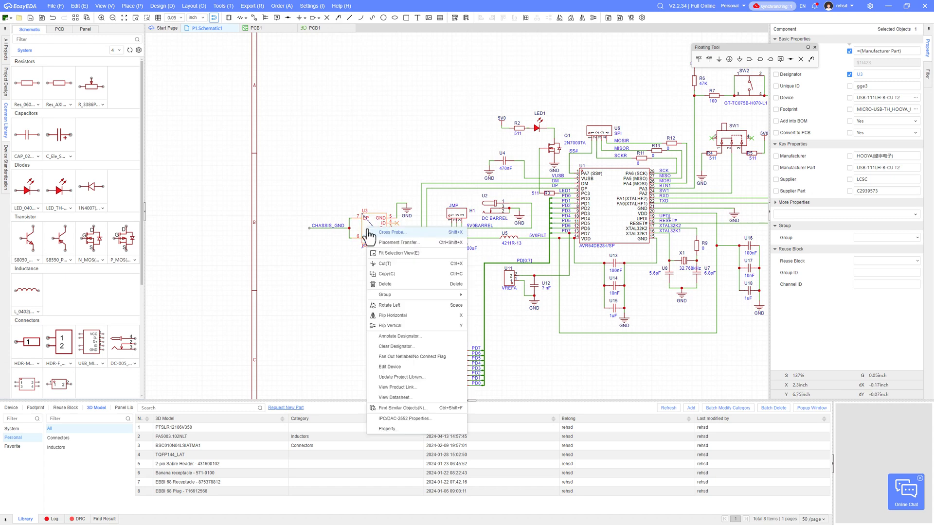
pyautogui.click(390, 367)
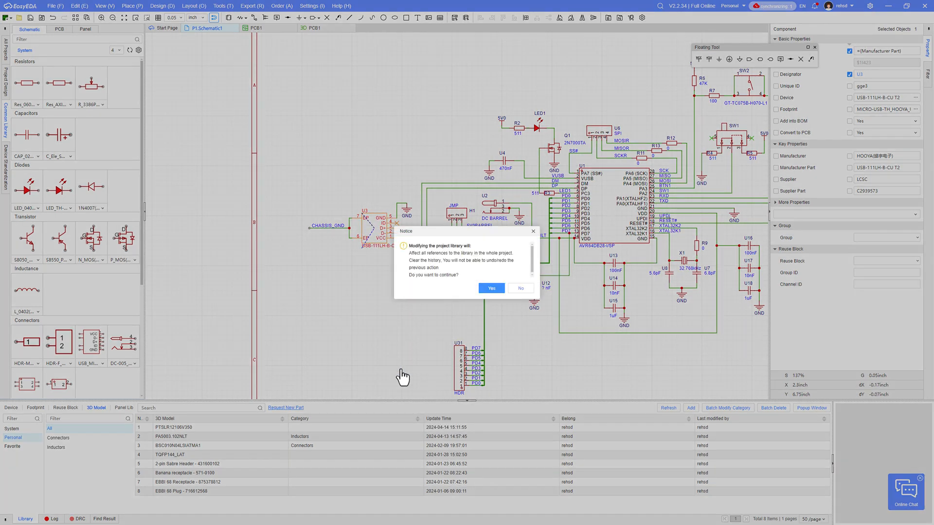
pyautogui.click(494, 289)
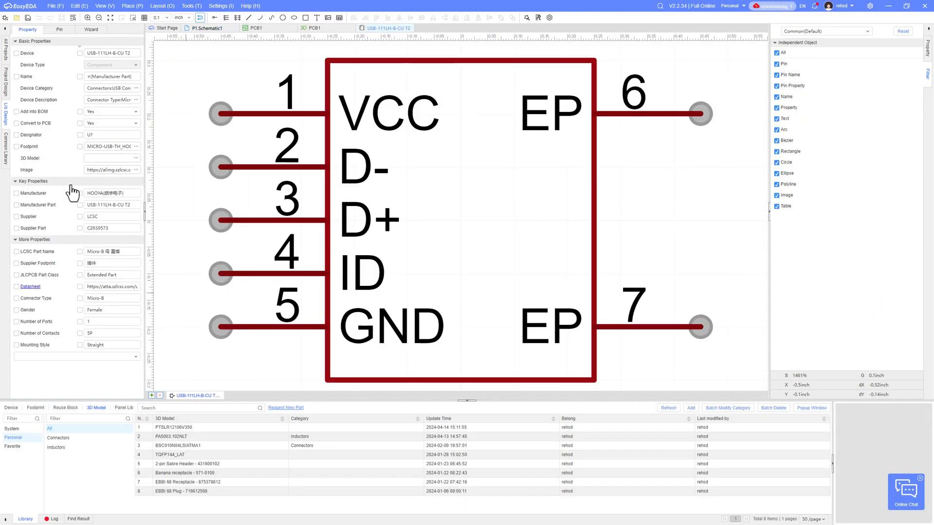
pyautogui.click(136, 159)
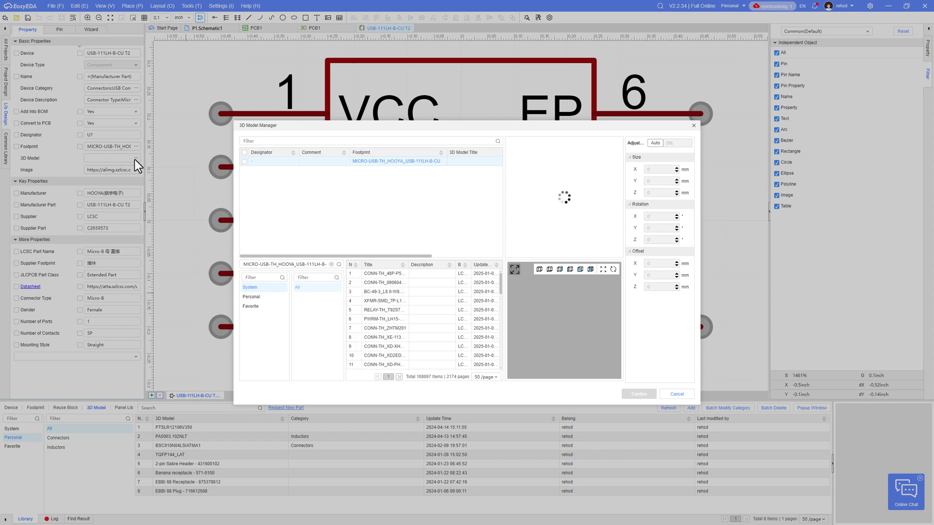
pyautogui.click(674, 395)
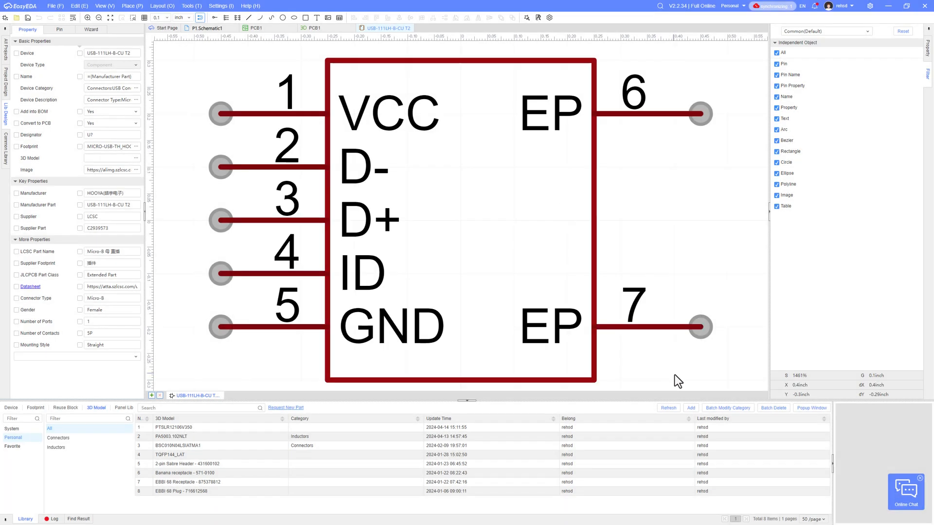
pyautogui.scroll(-3, 429, 271)
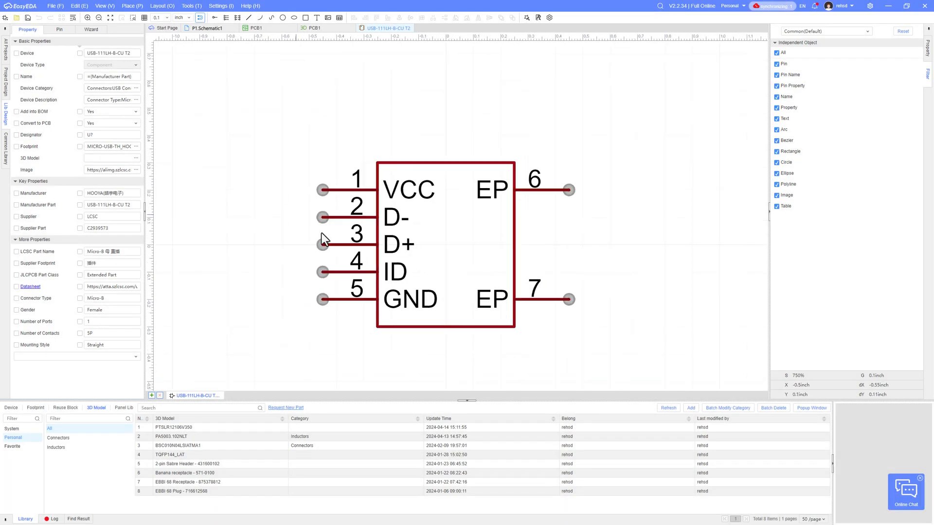
pyautogui.click(408, 28)
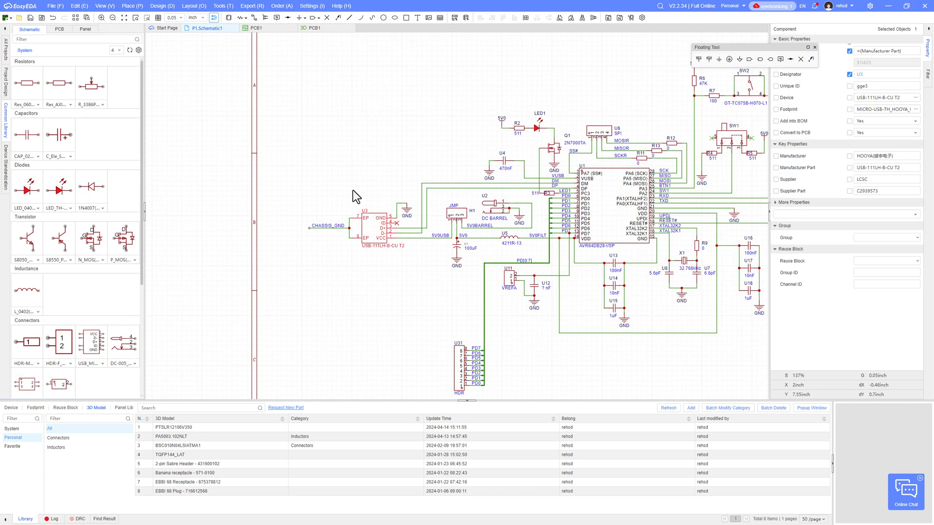
pyautogui.click(228, 17)
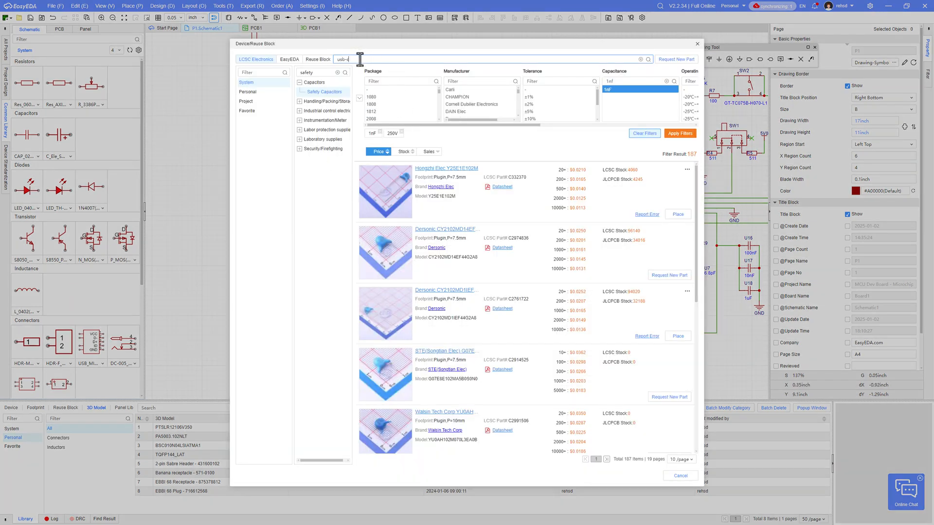
pyautogui.press('Return')
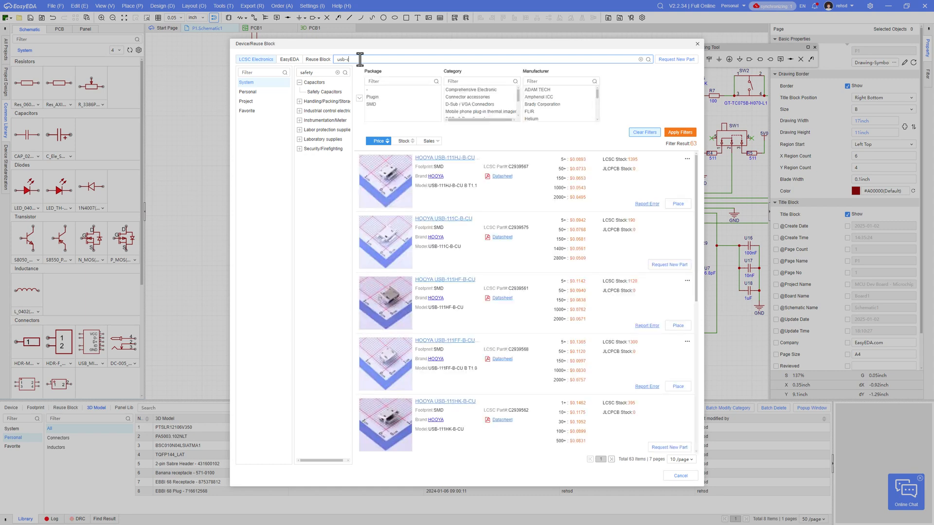
pyautogui.click(377, 97)
pyautogui.click(679, 135)
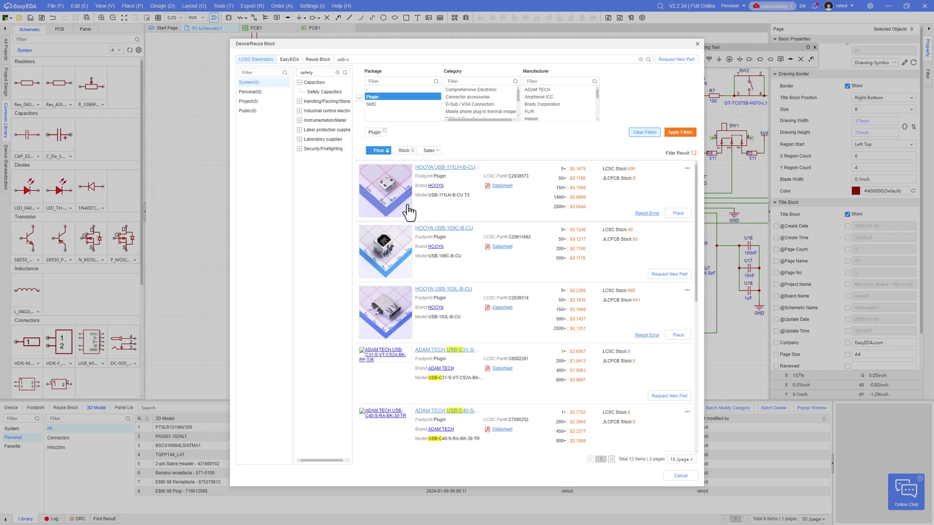
pyautogui.scroll(-3, 401, 314)
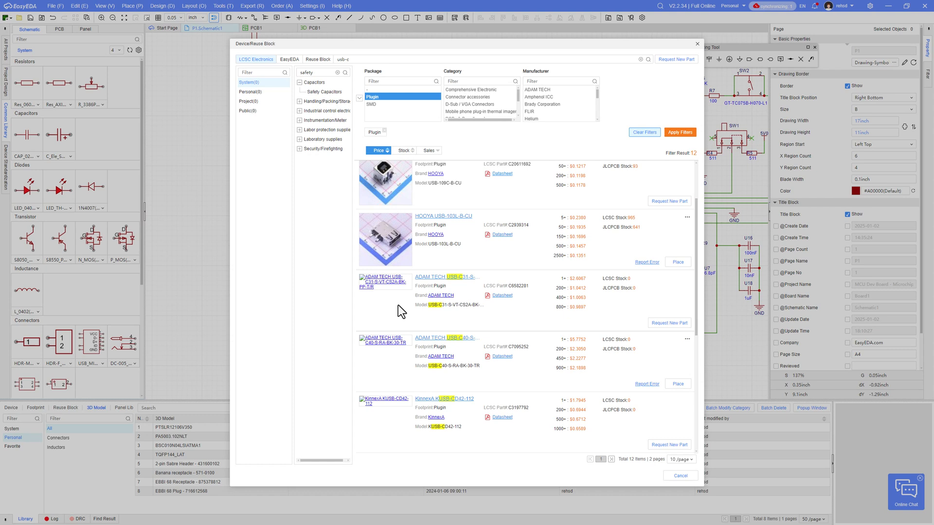
pyautogui.scroll(-7, 398, 305)
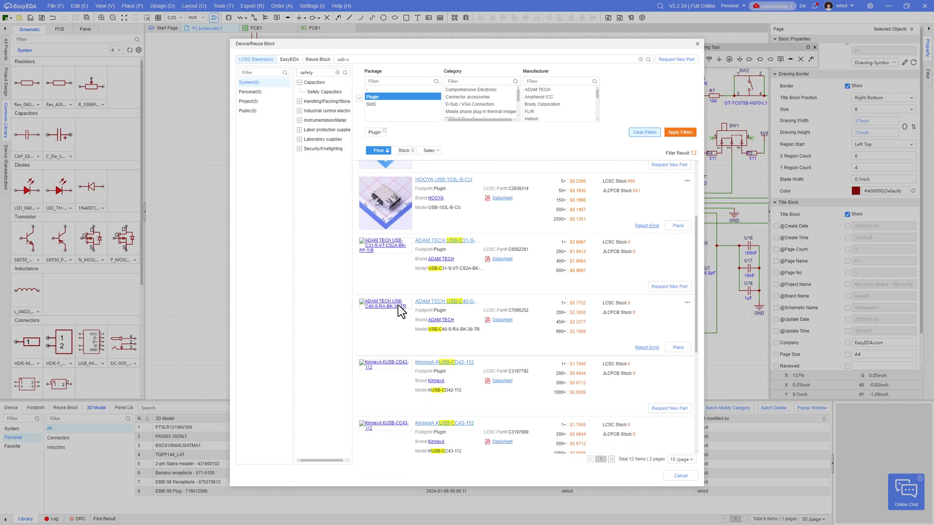
pyautogui.scroll(-3, 398, 305)
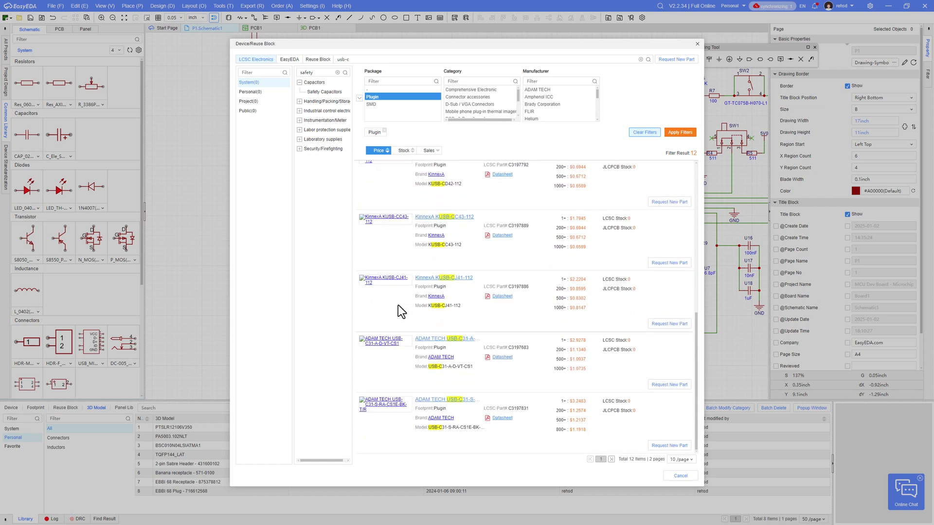
pyautogui.scroll(12, 398, 304)
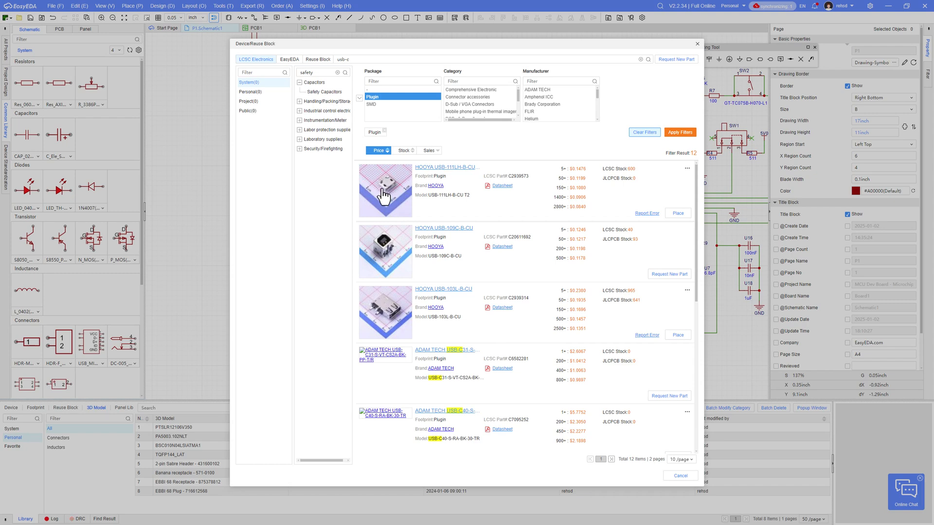
# Open the HOOYA USB-111LH-B-CU T2 product page and datasheet PDF, rotating the drawing upright.
pyautogui.click(501, 186)
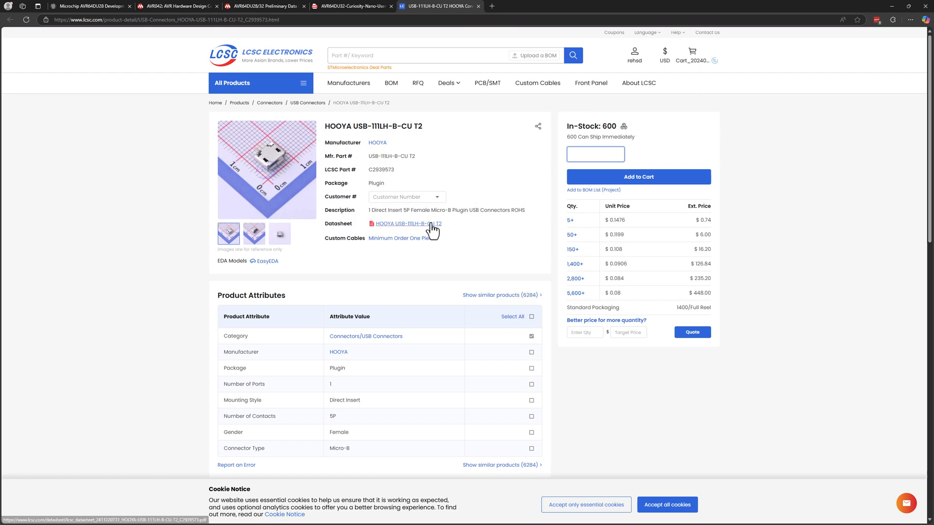
pyautogui.click(431, 224)
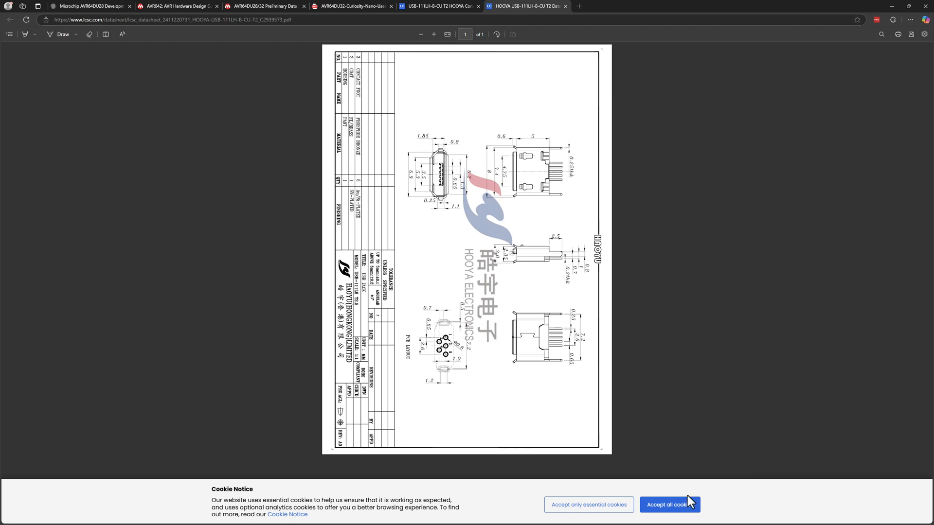
pyautogui.click(610, 506)
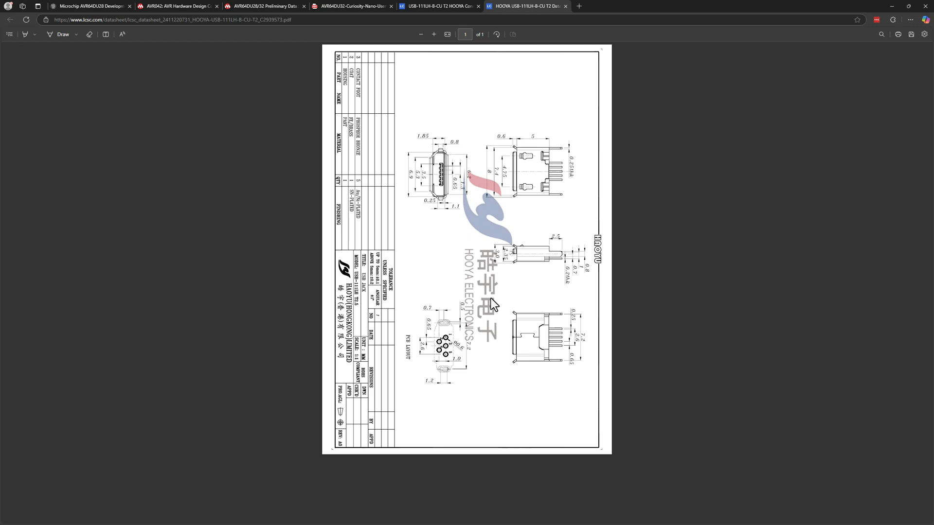
pyautogui.click(497, 34)
pyautogui.click(497, 34)
pyautogui.click(497, 34)
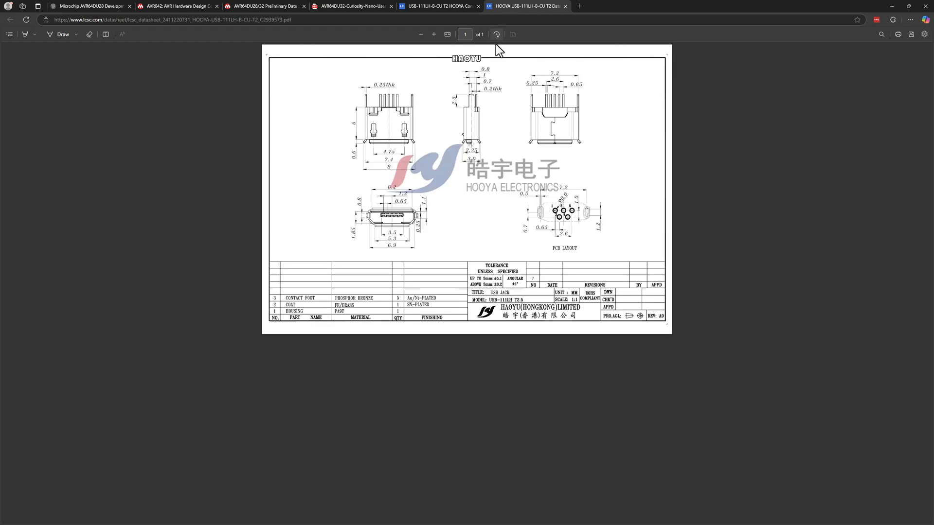
pyautogui.keyDown('ctrl'); pyautogui.scroll(2, 452, 238); pyautogui.keyUp('ctrl')
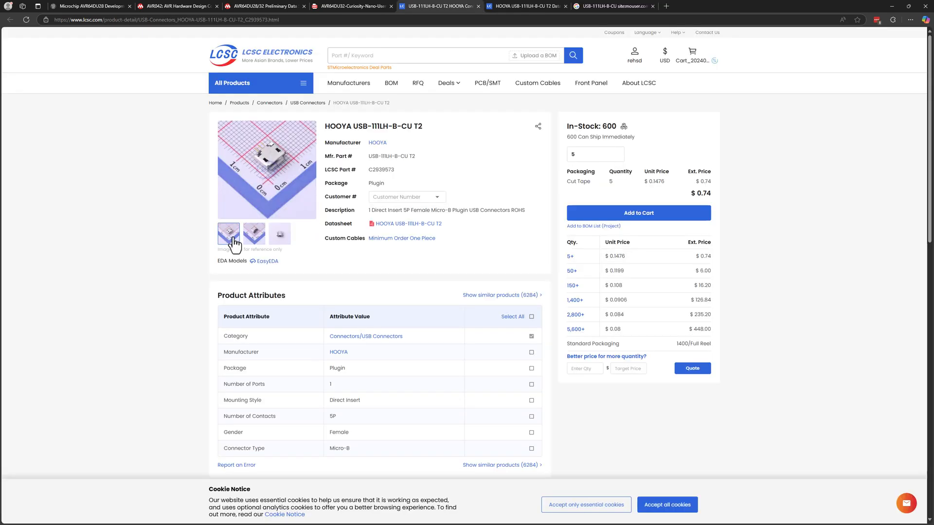
# Browse the product photos, ending on the back view showing the pins.
pyautogui.click(279, 235)
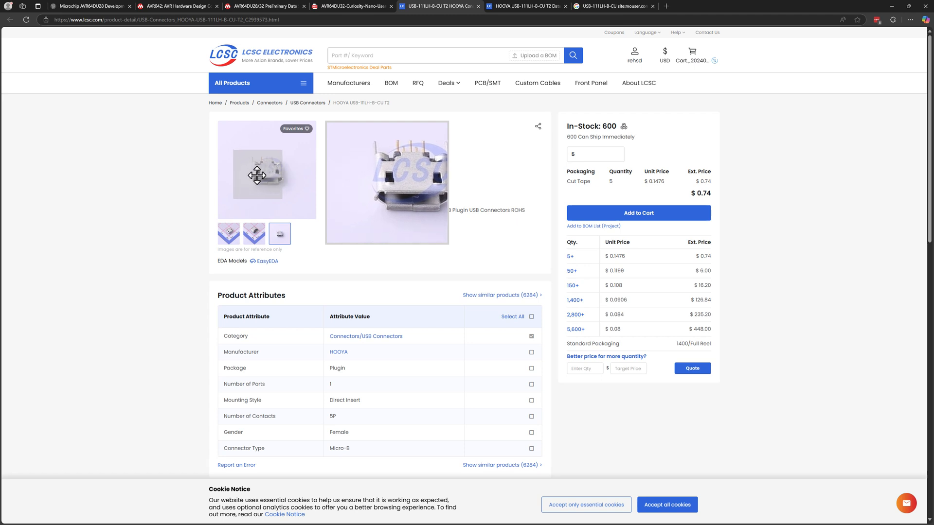
pyautogui.click(255, 235)
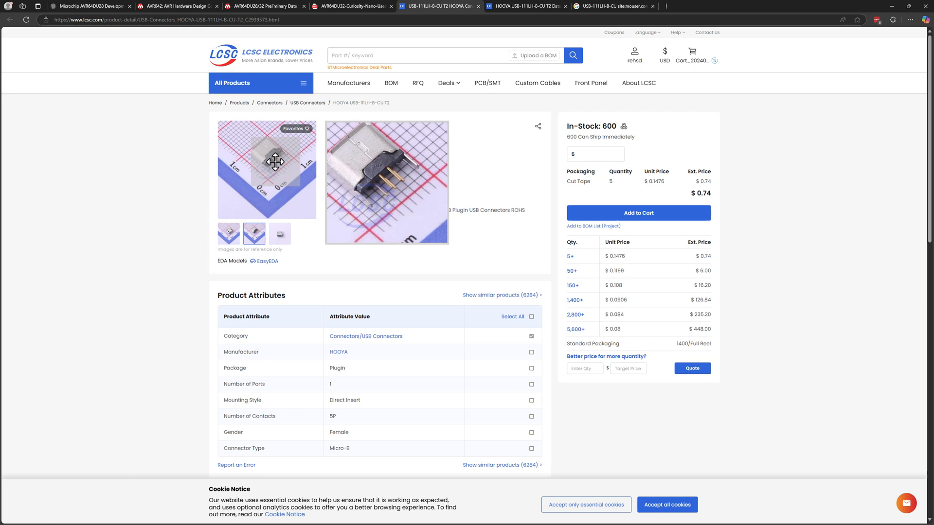
pyautogui.click(232, 237)
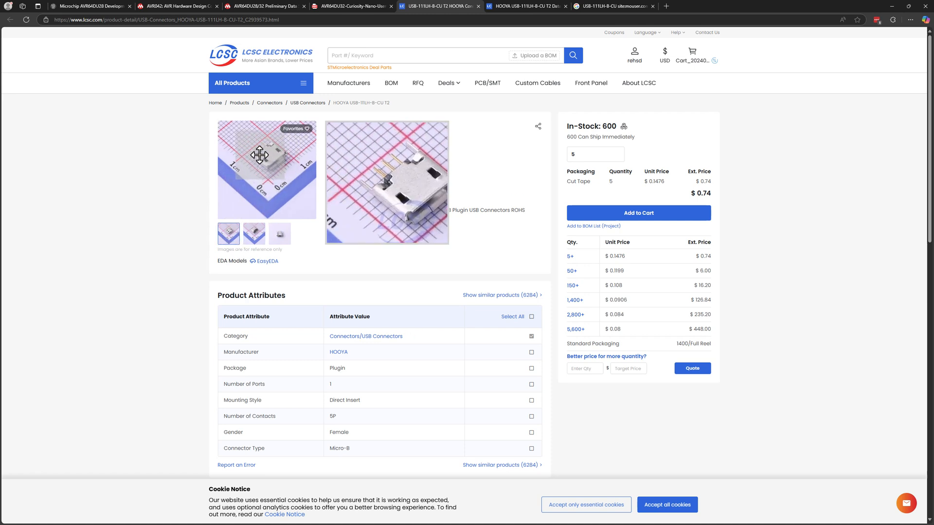
pyautogui.click(253, 234)
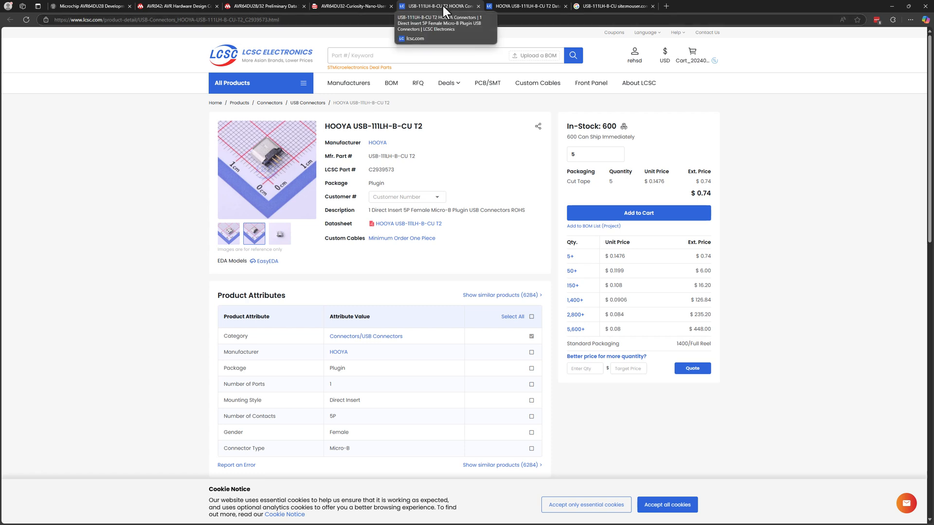
# View the AVR64DU28_Notes2 pin-table photo, then switch back to EasyEDA with Alt+Tab.
pyautogui.click(891, 7)
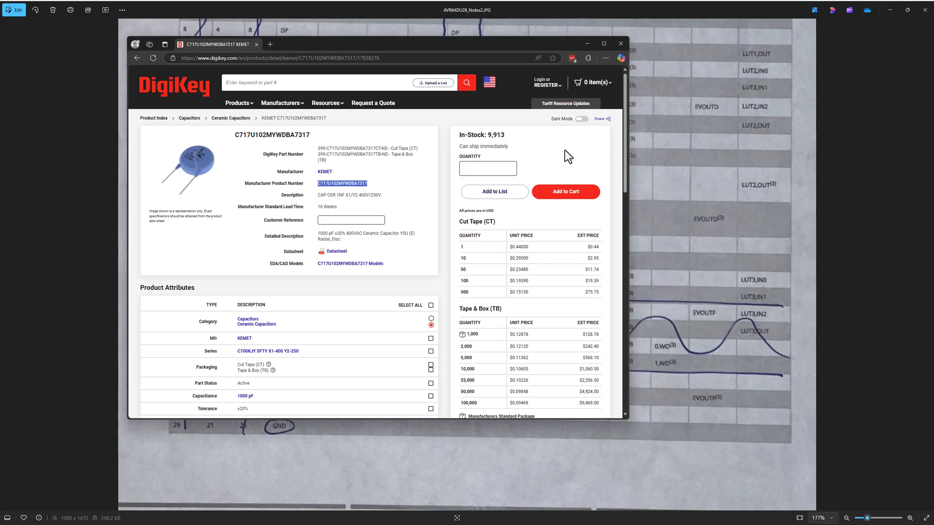
pyautogui.click(631, 40)
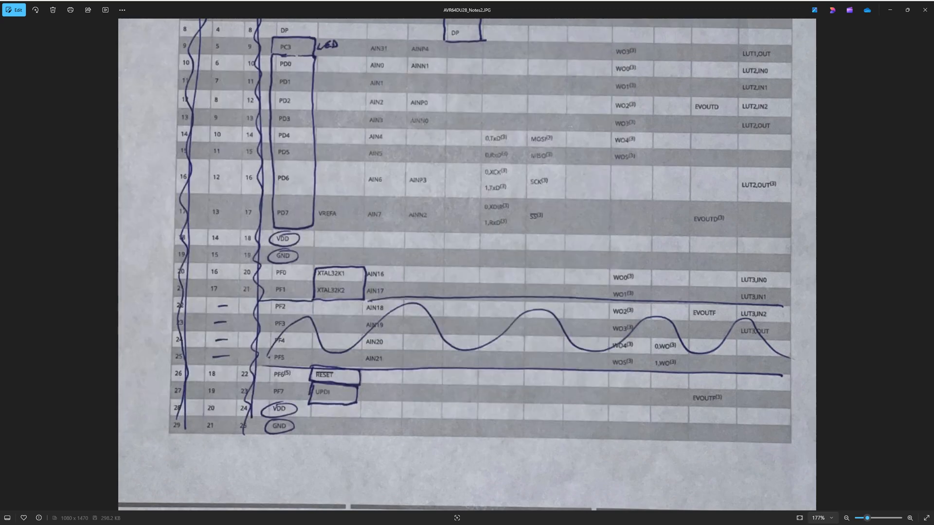
pyautogui.hotkey('alt', 'Tab')
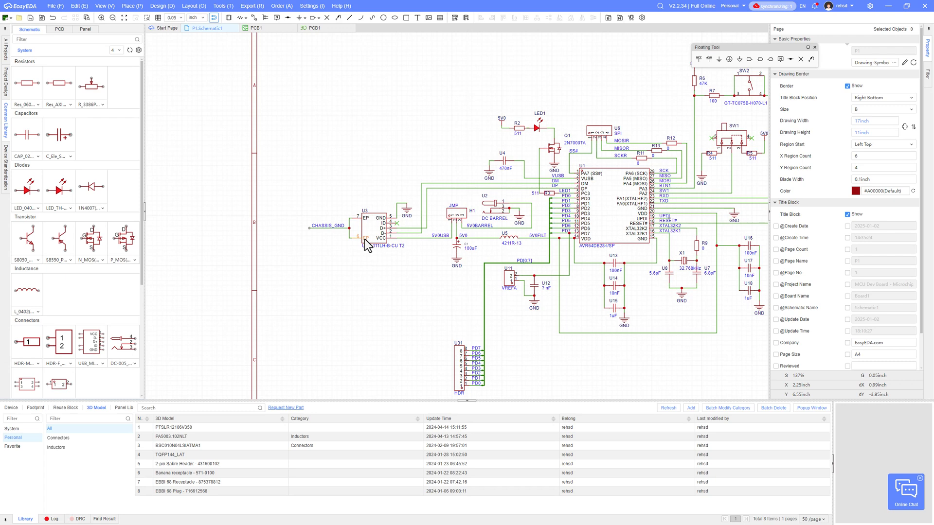
# Filter USB connectors to Plugin, Type-C, horizontal attachment and place the Hanbo MC-112D as U32.
pyautogui.click(228, 18)
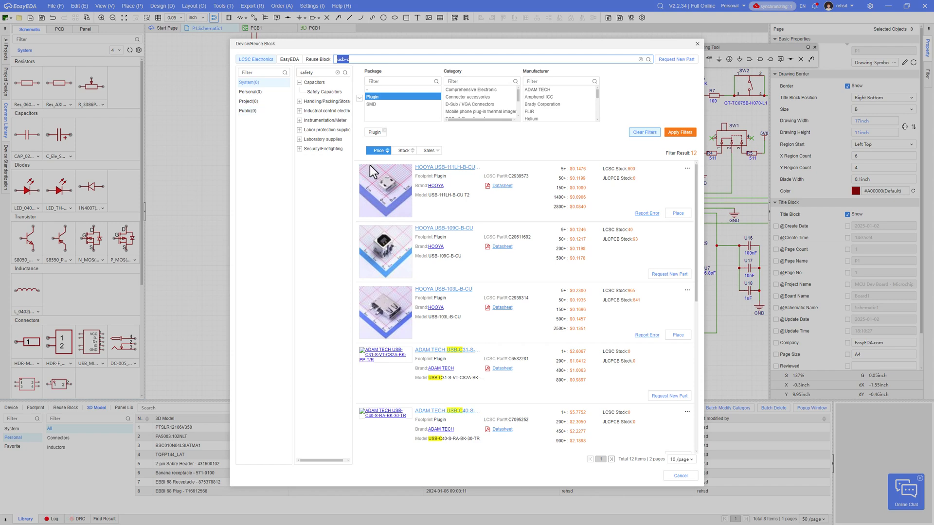
pyautogui.scroll(1, 379, 106)
pyautogui.keyDown('ctrl'); pyautogui.click(379, 110); pyautogui.keyUp('ctrl')
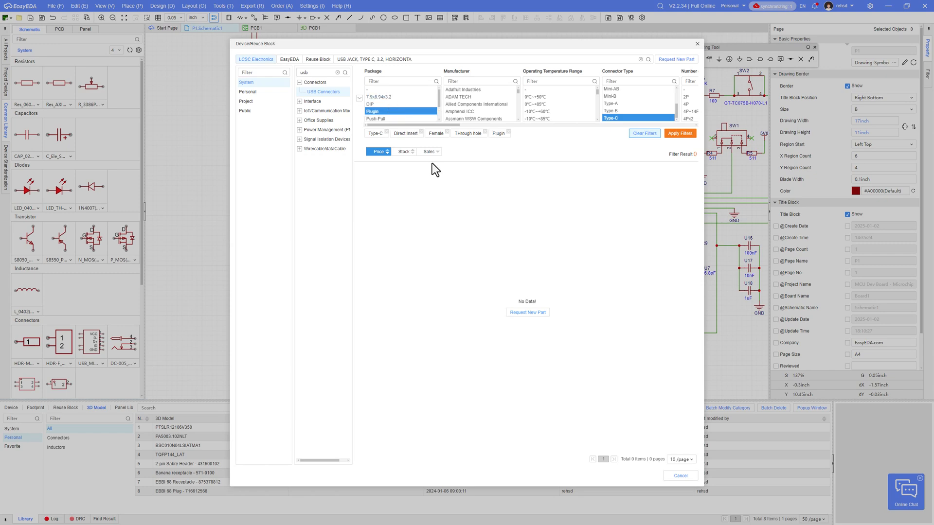
pyautogui.click(680, 133)
pyautogui.moveTo(446, 125); pyautogui.dragTo(588, 125)
pyautogui.click(512, 117)
pyautogui.click(669, 139)
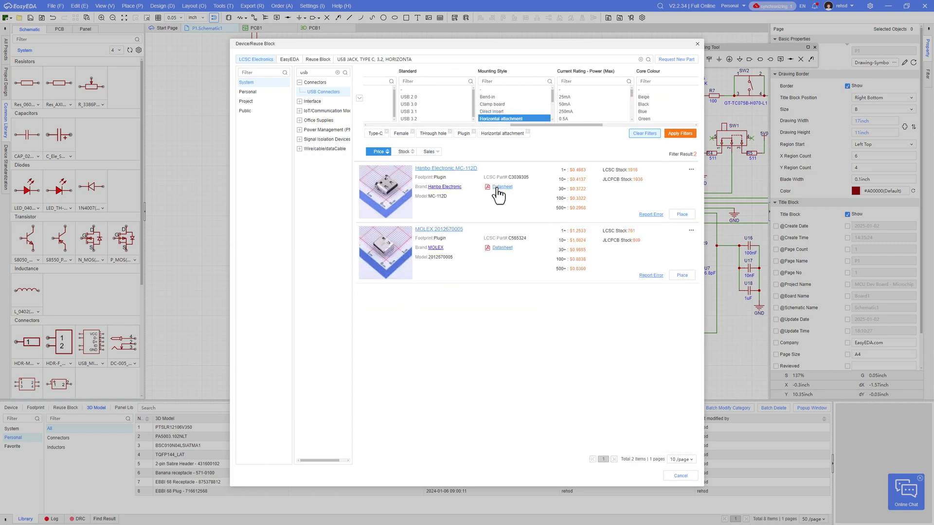
pyautogui.click(683, 214)
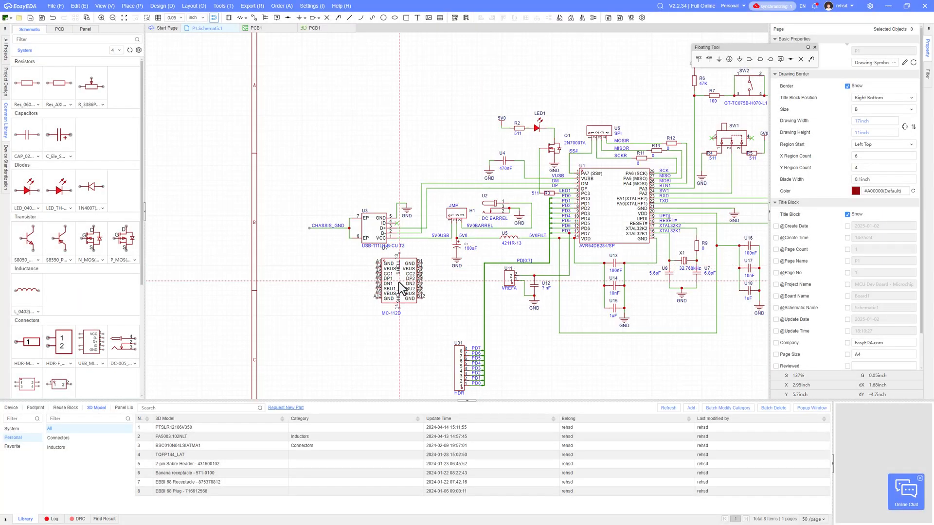
pyautogui.click(381, 343)
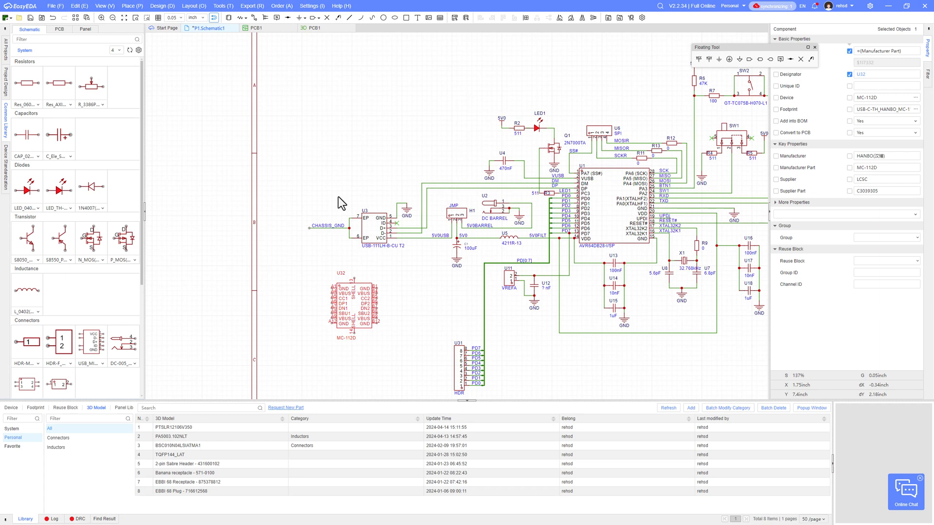
# Save, update PCB1 from the schematic, and move U32 above LED1.
pyautogui.hotkey('ctrl', 's')
pyautogui.hotkey('alt', 'i')
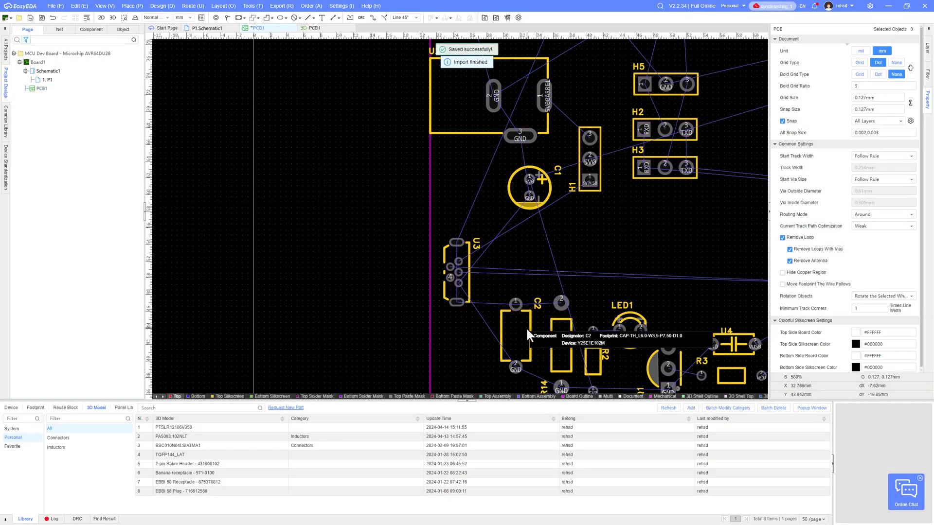
pyautogui.scroll(-4, 516, 323)
pyautogui.moveTo(440, 265); pyautogui.dragTo(616, 277)
pyautogui.scroll(3, 491, 318)
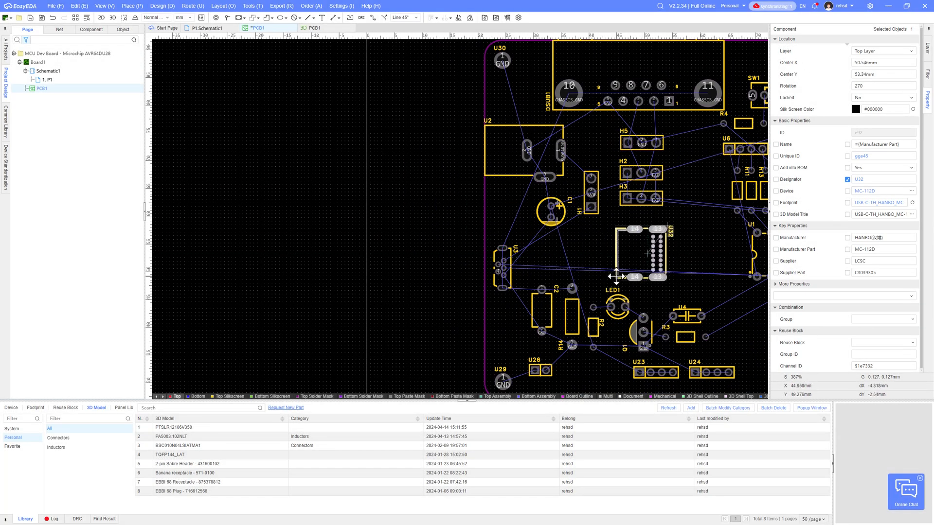
# Preview the board in 3D to check the connector, then zoom in around U3.
pyautogui.click(113, 19)
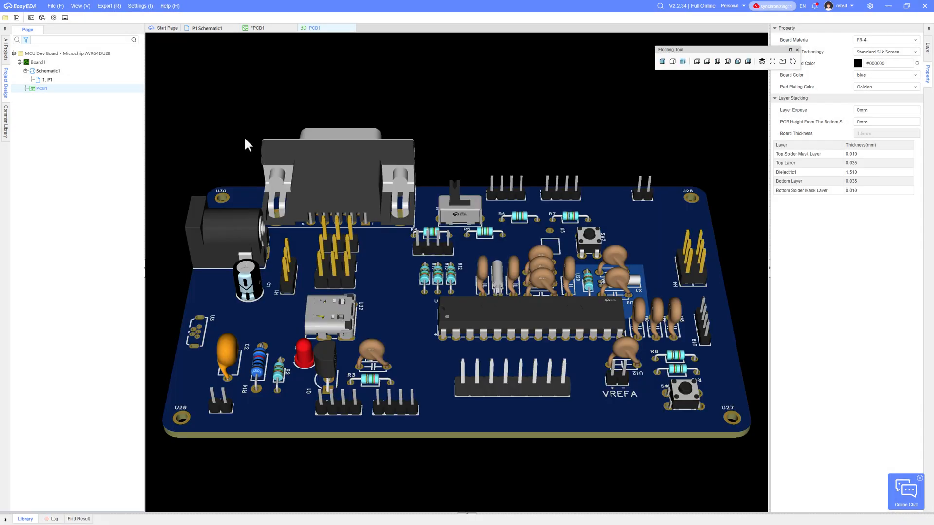
pyautogui.moveTo(358, 238); pyautogui.dragTo(669, 223)
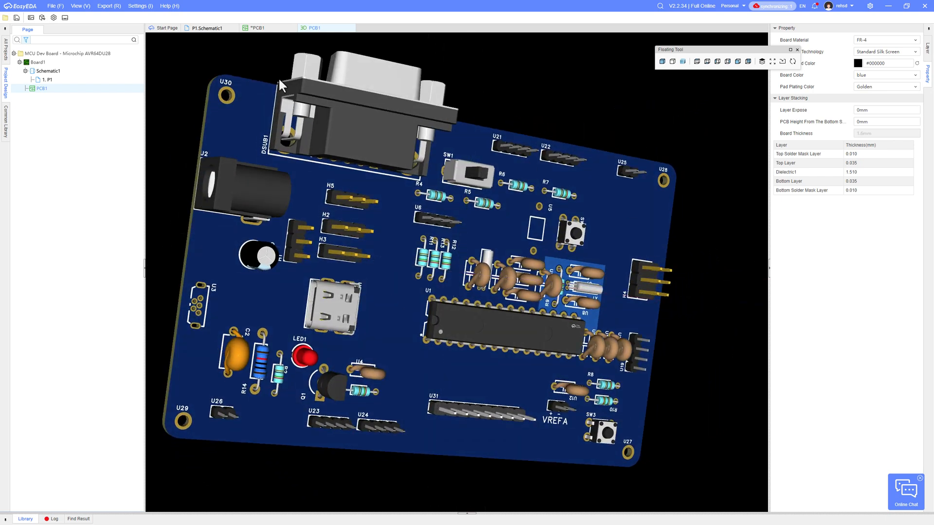
pyautogui.click(352, 29)
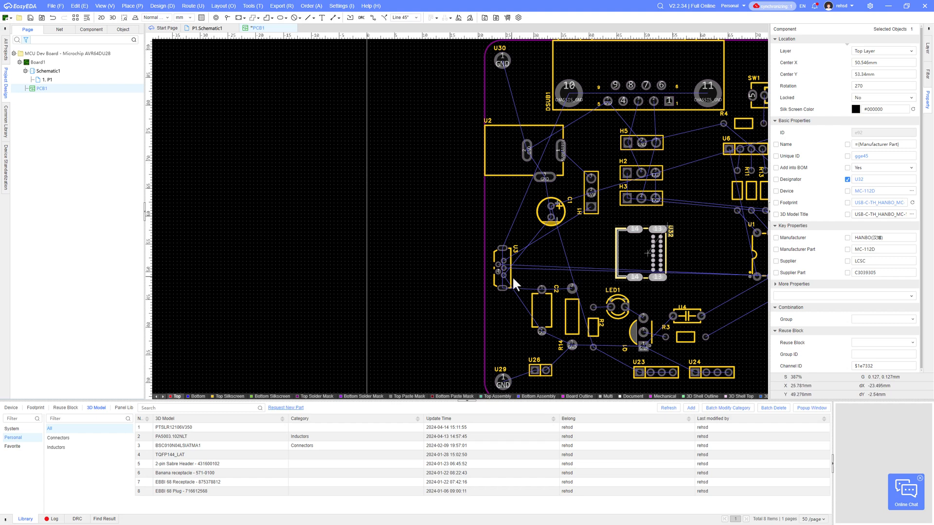
pyautogui.scroll(4, 512, 276)
pyautogui.moveTo(517, 271); pyautogui.dragTo(386, 270, button='right')
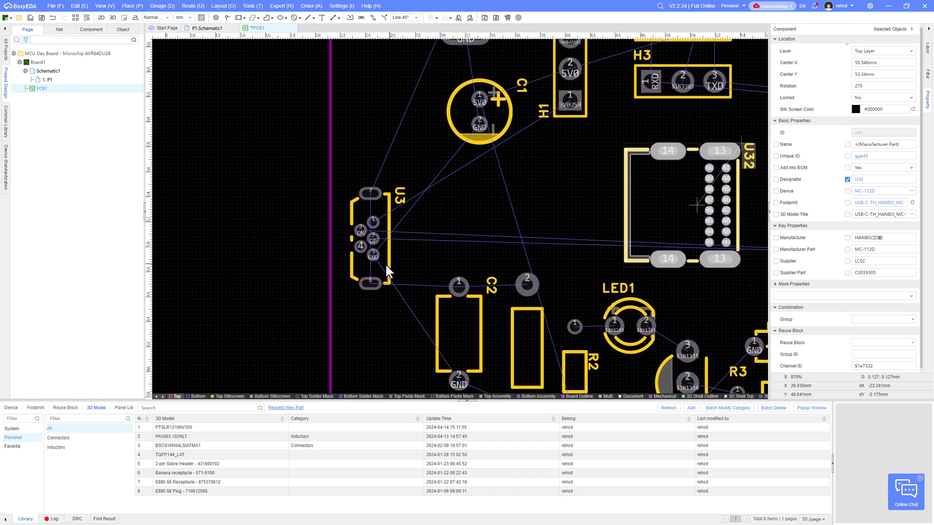
# Delete the old U3 USB connector from the schematic.
pyautogui.click(233, 29)
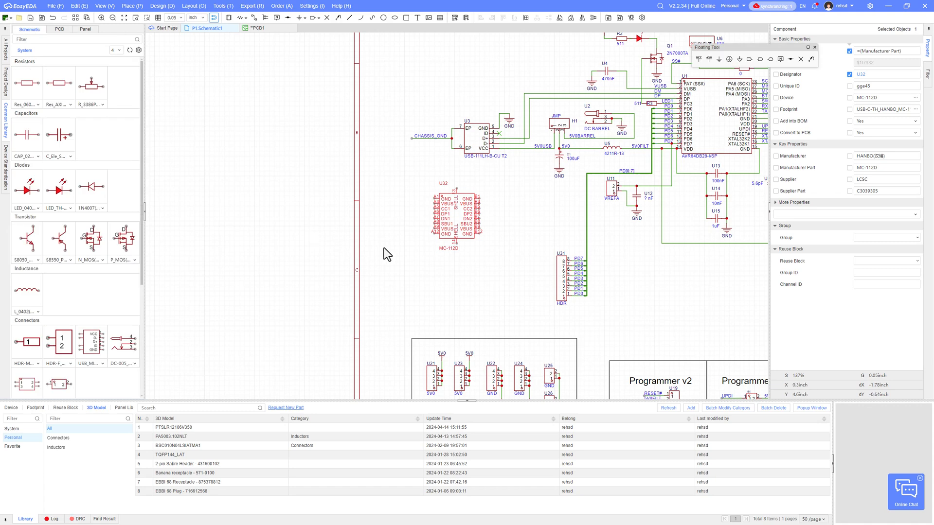
pyautogui.click(541, 225)
pyautogui.click(491, 156)
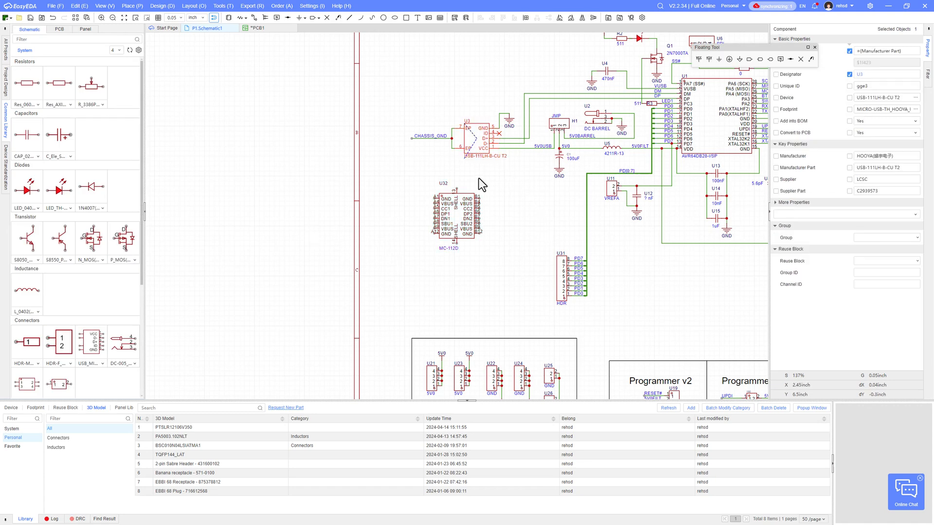
pyautogui.press('Delete')
# Move the CHASSIS_GND wire down-left and set U32 beside the power input circuit.
pyautogui.click(426, 137)
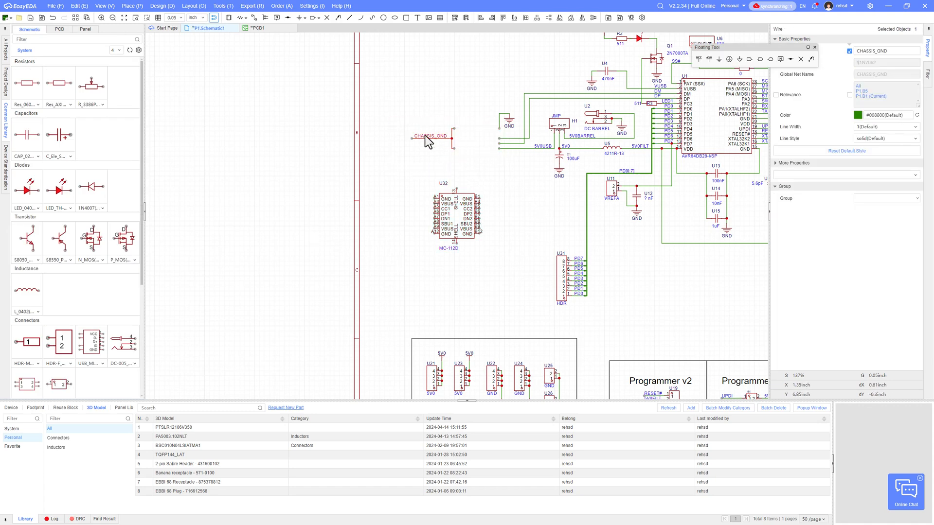
pyautogui.moveTo(435, 138); pyautogui.dragTo(394, 278)
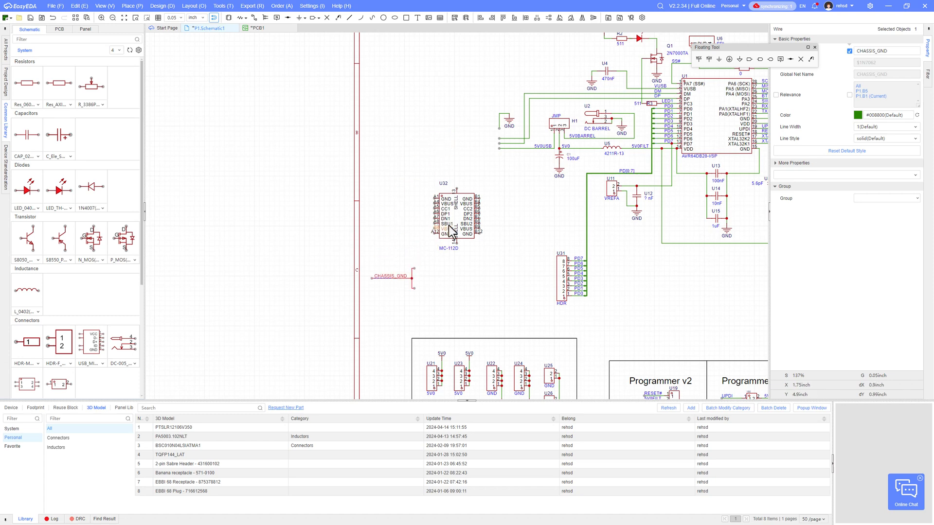
pyautogui.moveTo(449, 233); pyautogui.dragTo(447, 142)
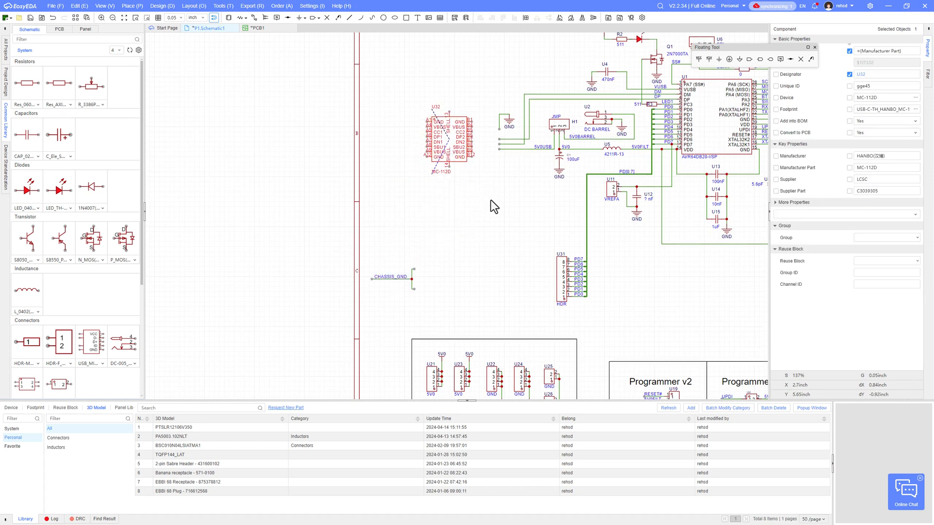
pyautogui.moveTo(491, 200); pyautogui.dragTo(503, 246, button='right')
pyautogui.scroll(4, 504, 246)
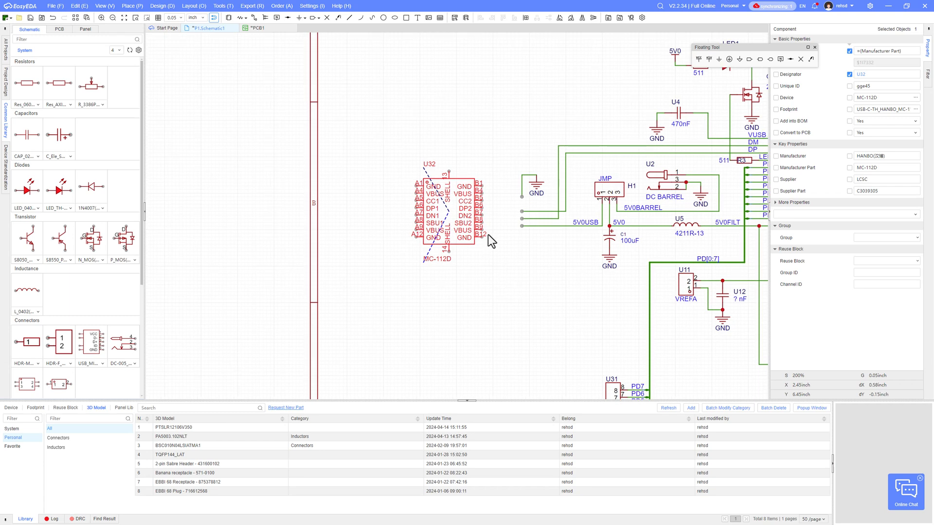
pyautogui.click(490, 288)
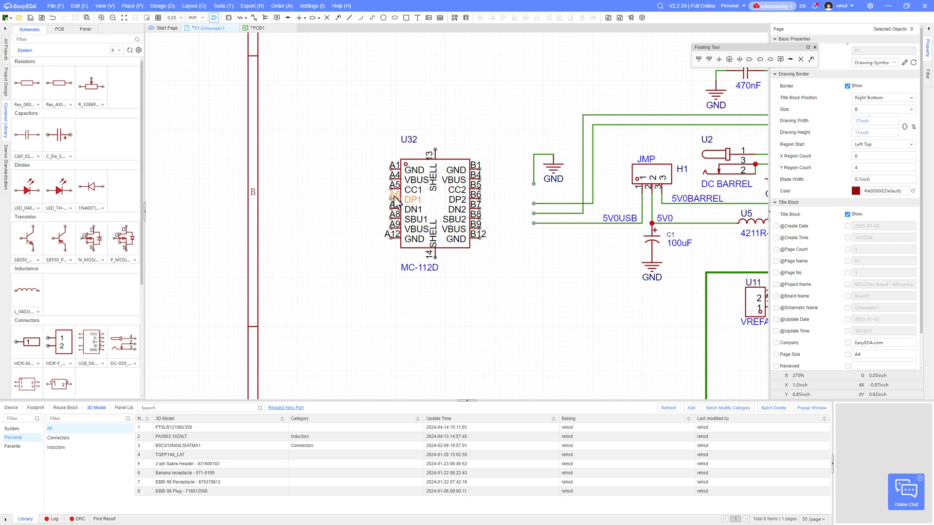
# Wire U32's shell pins 13 and 14 to the CHASSIS_GND wire and tidy its label.
pyautogui.moveTo(454, 190); pyautogui.dragTo(420, 195)
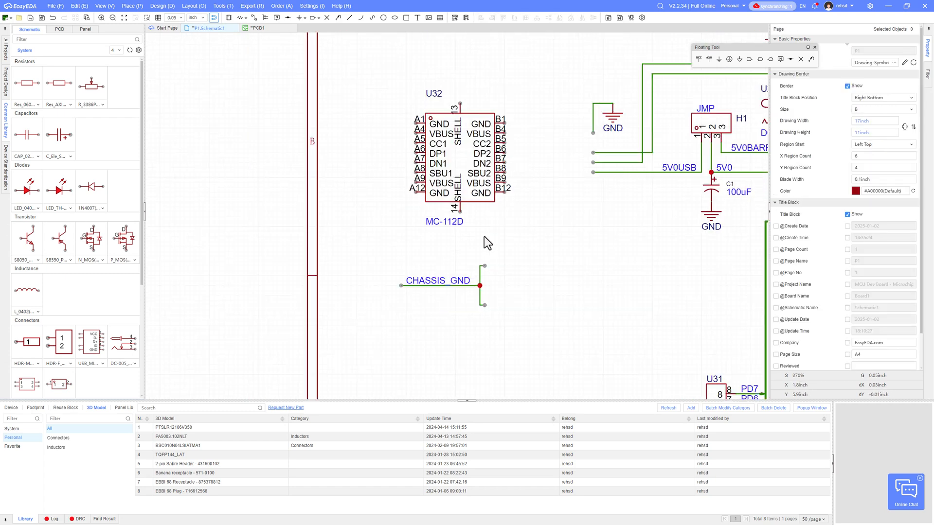
pyautogui.click(446, 279)
pyautogui.click(459, 212)
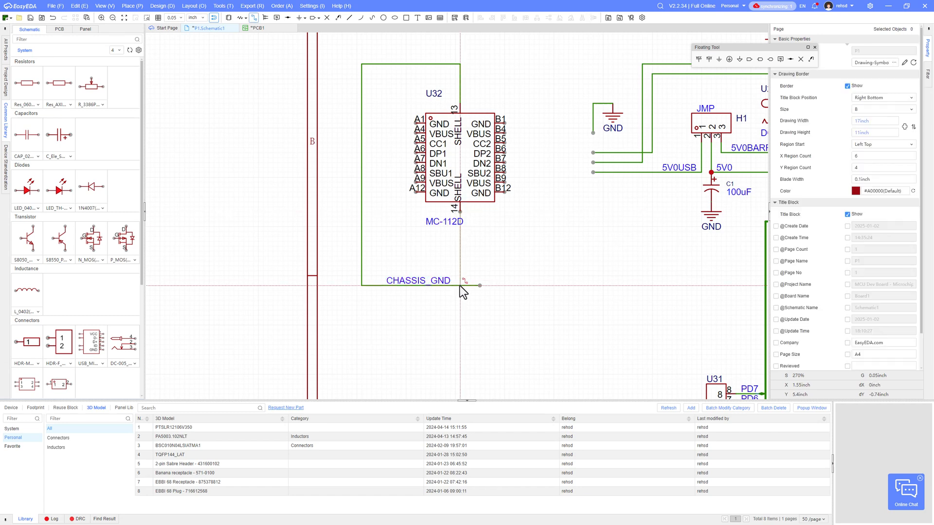
pyautogui.click(460, 286)
pyautogui.click(472, 286)
pyautogui.press('Delete')
pyautogui.moveTo(441, 282)
pyautogui.mouseDown()
pyautogui.moveTo(416, 281)
pyautogui.moveTo(431, 281)
pyautogui.mouseUp()
pyautogui.click(482, 292)
# Connect pins B12 and B1 to a ground symbol on the right side.
pyautogui.moveTo(482, 292); pyautogui.dragTo(491, 328, button='right')
pyautogui.moveTo(621, 152); pyautogui.dragTo(529, 250)
pyautogui.click(527, 237)
pyautogui.click(513, 228)
pyautogui.click(513, 159)
pyautogui.click(527, 228)
pyautogui.click(527, 256)
# Add a second ground symbol and wire pins A12 and A1 to it.
pyautogui.hotkey('ctrl', 'c')
pyautogui.hotkey('ctrl', 'v')
pyautogui.click(389, 228)
pyautogui.click(425, 228)
pyautogui.click(380, 160)
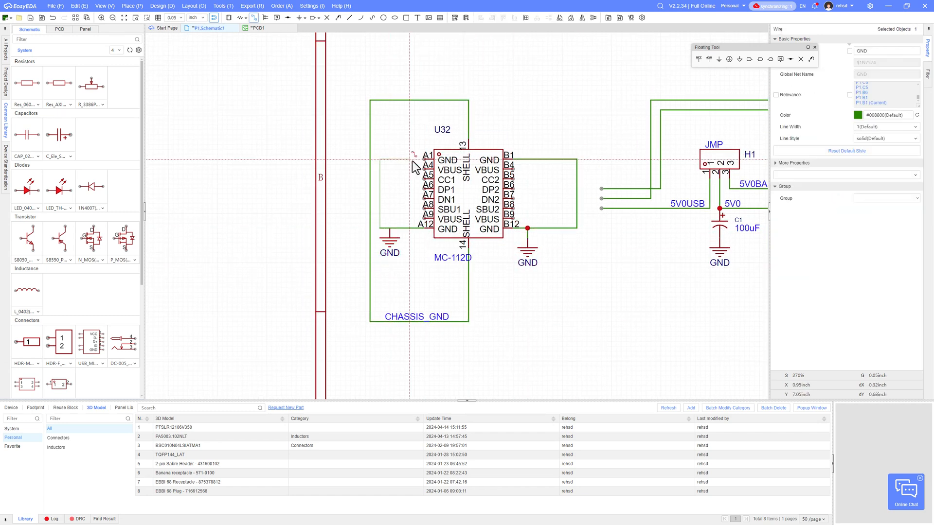
pyautogui.click(425, 159)
# Paste 5V0USB labelled wires onto VBUS pins A4, A9, B4 and B9.
pyautogui.moveTo(629, 245); pyautogui.dragTo(622, 239, button='right')
pyautogui.click(681, 197)
pyautogui.hotkey('ctrl', 'c')
pyautogui.hotkey('ctrl', 'v')
pyautogui.click(380, 163)
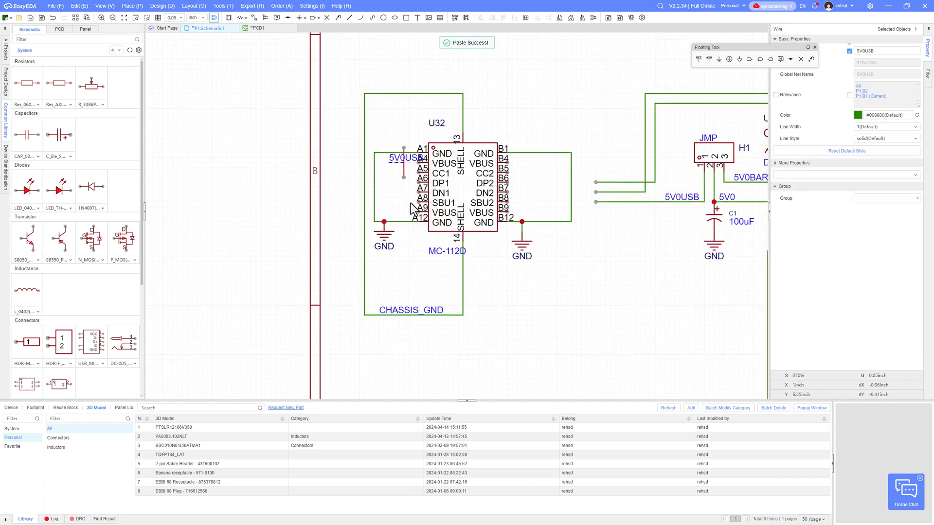
pyautogui.hotkey('ctrl', 'v')
pyautogui.click(379, 212)
pyautogui.hotkey('ctrl', 'v')
pyautogui.click(517, 162)
pyautogui.hotkey('ctrl', 'v')
pyautogui.click(517, 211)
pyautogui.click(397, 227)
# Shift the chassis and ground loop wires left and lengthen the A4/A9 5V0USB stubs.
pyautogui.moveTo(364, 243); pyautogui.dragTo(350, 244)
pyautogui.moveTo(374, 188); pyautogui.dragTo(359, 187)
pyautogui.moveTo(380, 162); pyautogui.dragTo(374, 163)
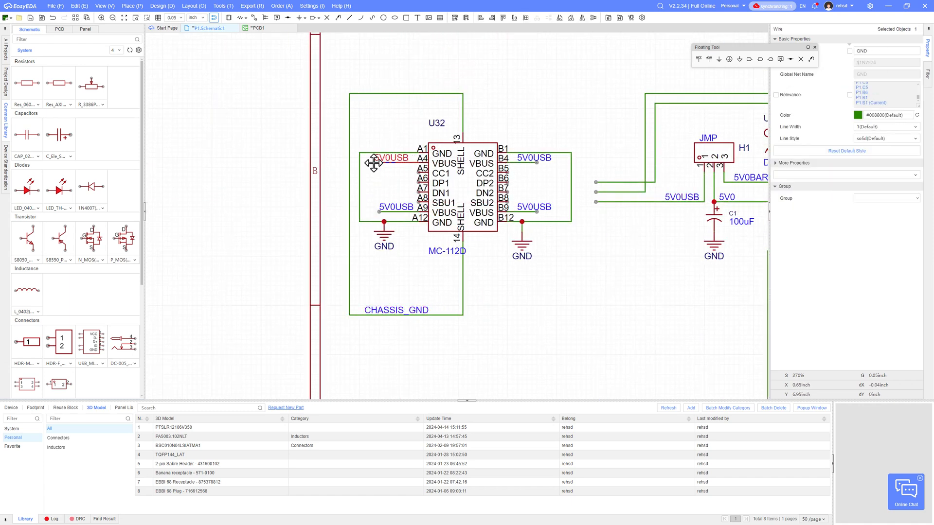
pyautogui.moveTo(379, 211); pyautogui.dragTo(374, 212)
# Place no-connect flags on pins A5, A8, B5 and B8.
pyautogui.click(800, 59)
pyautogui.click(508, 172)
pyautogui.click(508, 202)
pyautogui.click(418, 172)
pyautogui.press('Escape')
# Pan over U2, U5 and U11 and begin placing a net label.
pyautogui.scroll(2, 461, 184)
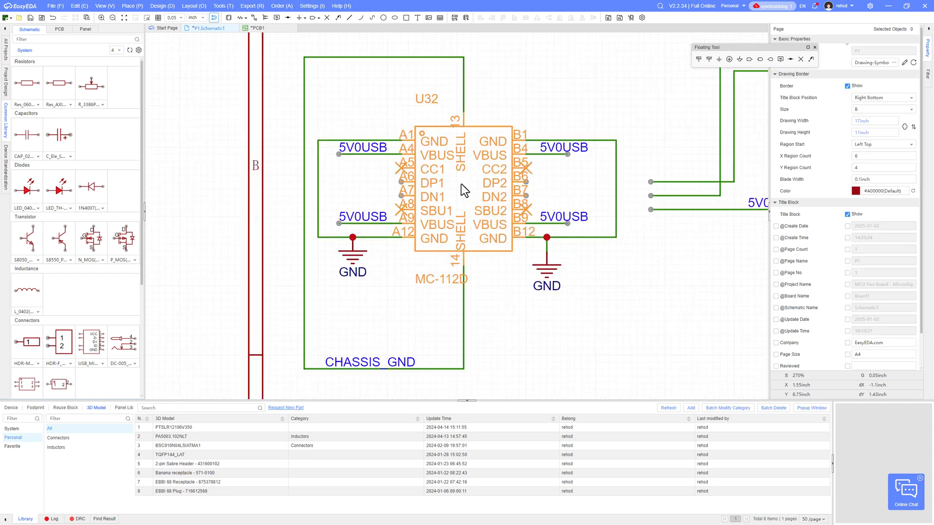
pyautogui.scroll(-2, 490, 205)
pyautogui.moveTo(638, 279); pyautogui.dragTo(539, 281, button='right')
pyautogui.scroll(-3, 566, 272)
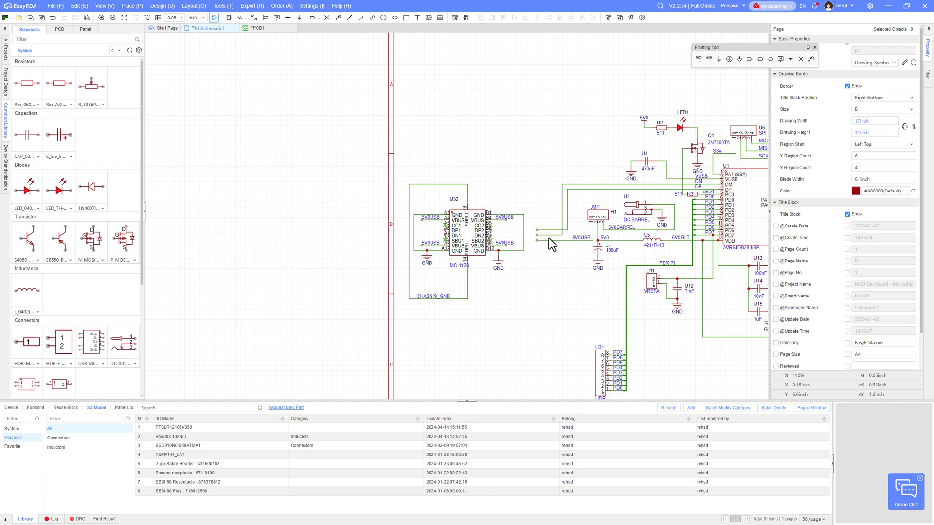
pyautogui.scroll(2, 539, 246)
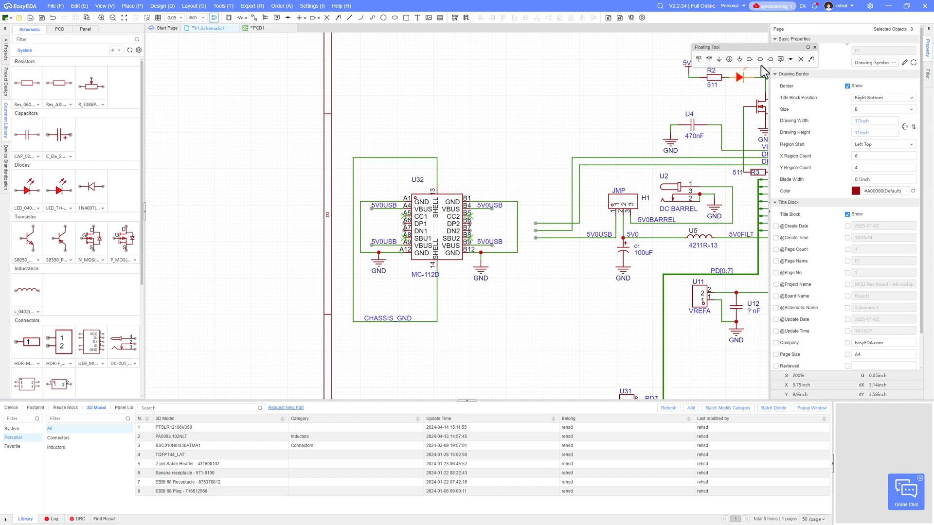
pyautogui.click(780, 60)
pyautogui.scroll(3, 531, 246)
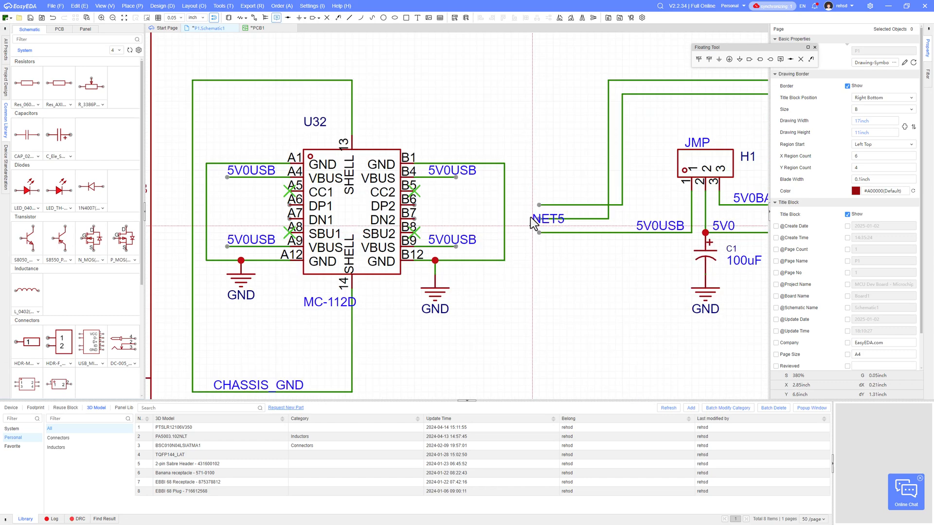
pyautogui.scroll(-3, 562, 215)
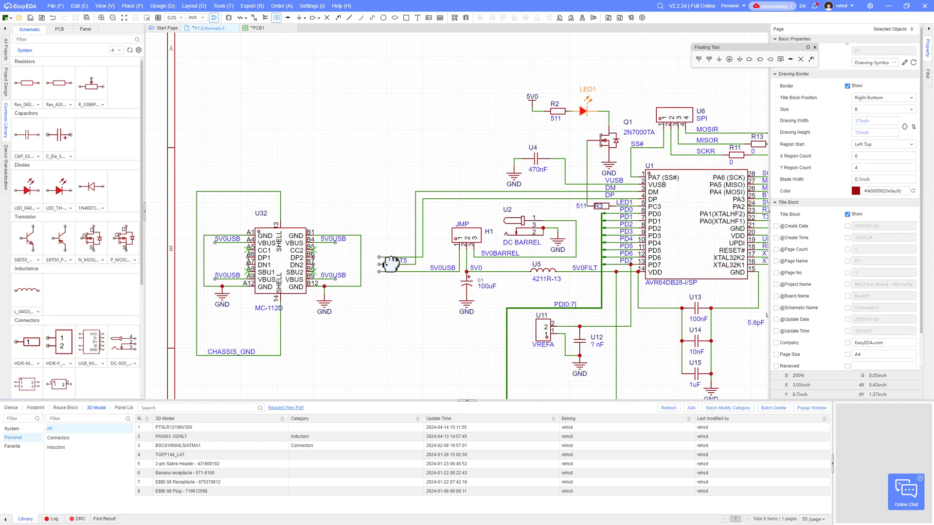
# Drop a NET5 label on the wire beside U32, confirm the net merge, then exit.
pyautogui.press('space')
pyautogui.press('space')
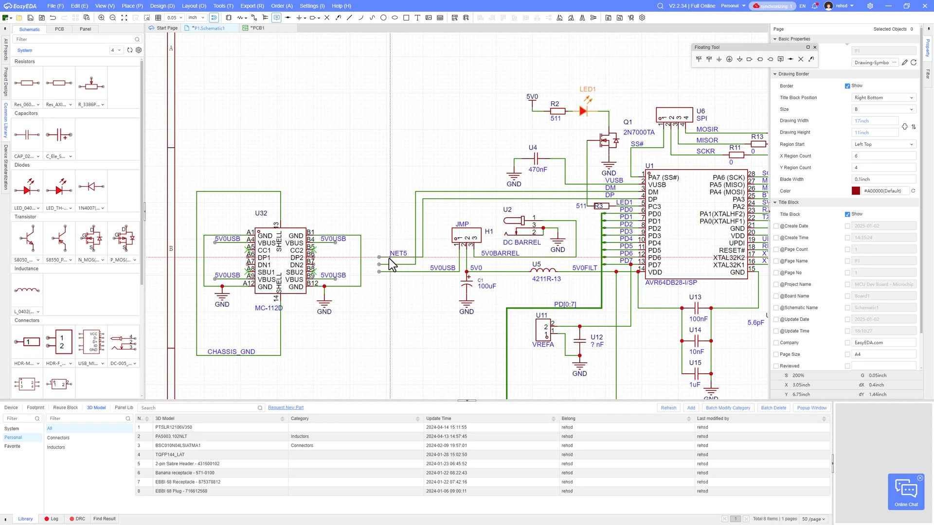
pyautogui.click(385, 258)
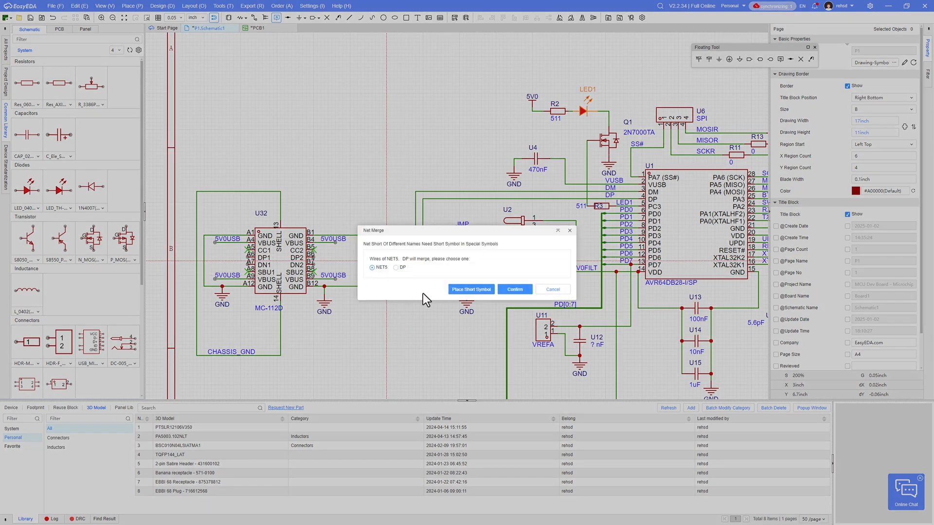
pyautogui.click(512, 289)
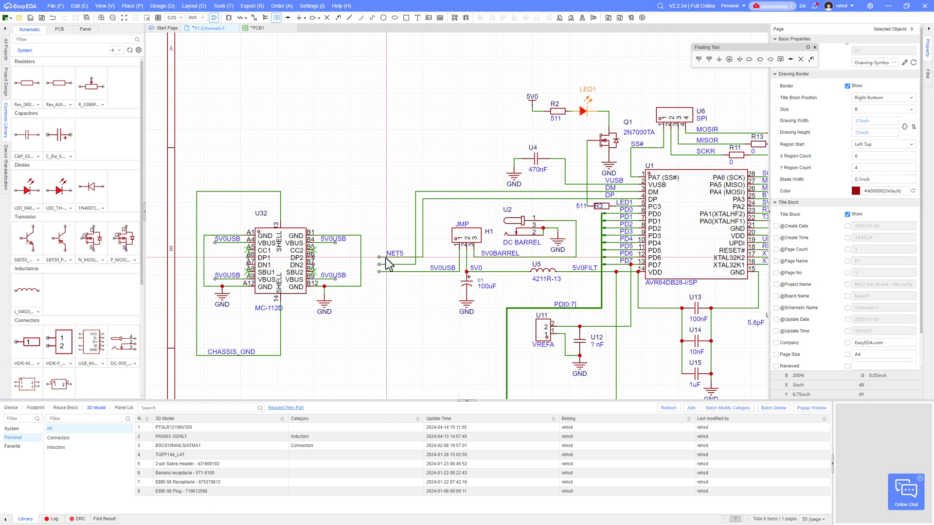
pyautogui.press('Escape')
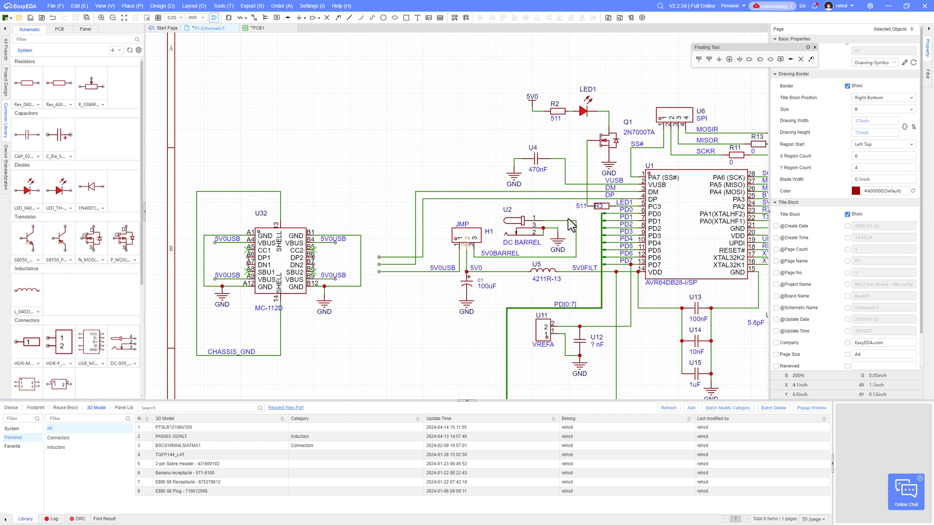
# Copy the microcontroller's DM label onto U32 pins B7 and A7.
pyautogui.click(609, 189)
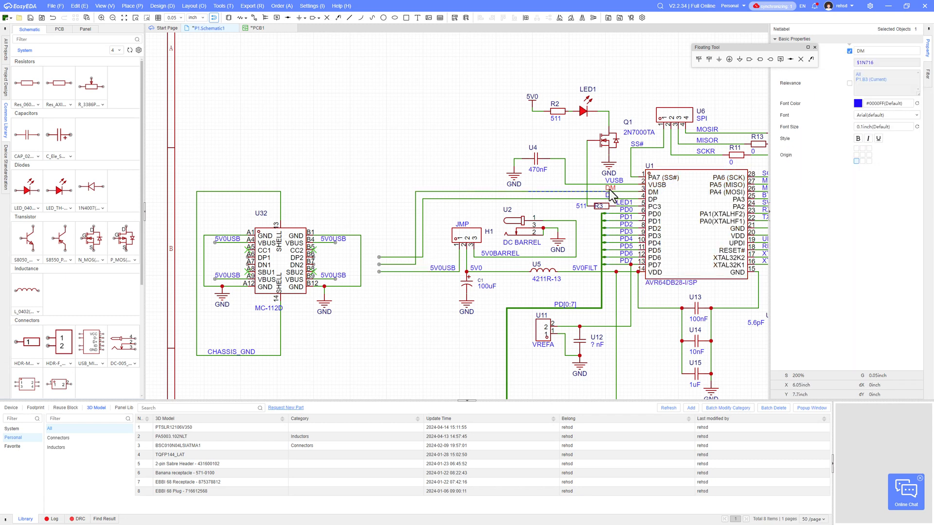
pyautogui.scroll(4, 323, 264)
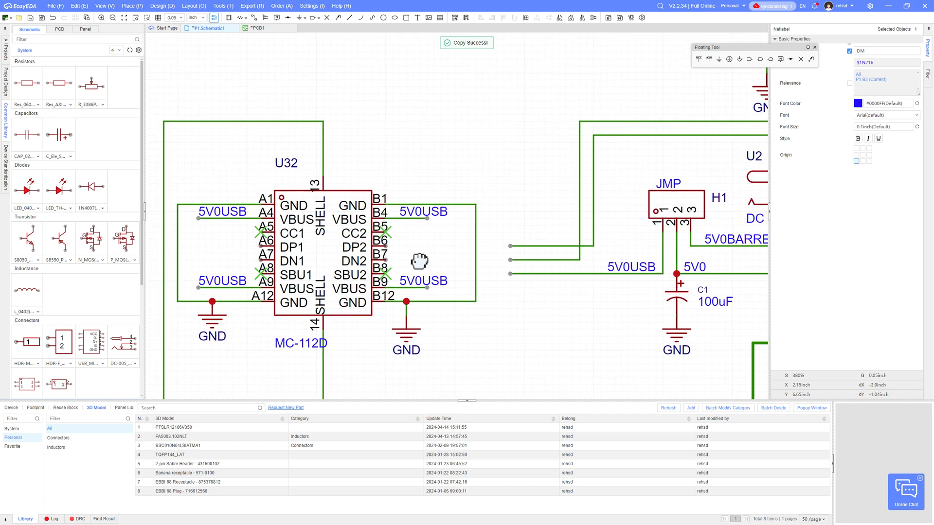
pyautogui.hotkey('ctrl', 'v')
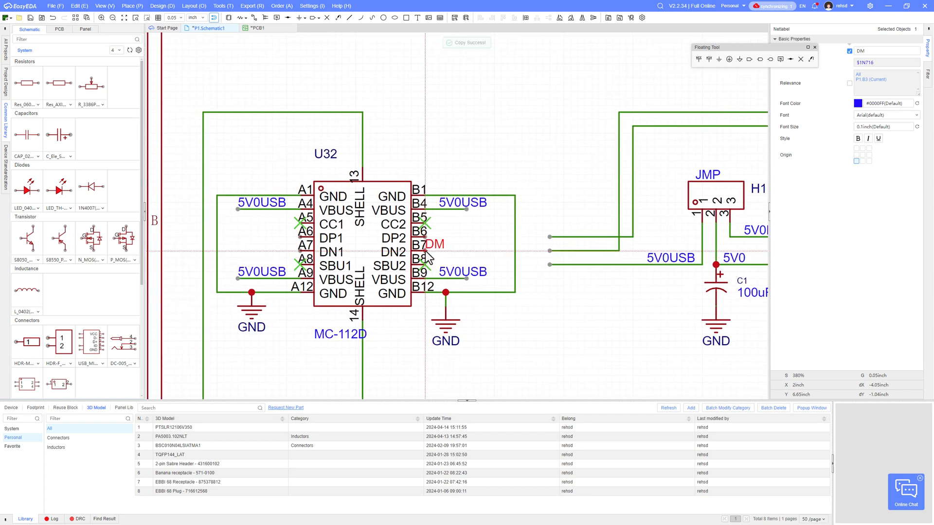
pyautogui.click(424, 250)
pyautogui.hotkey('ctrl', 'v')
pyautogui.press('space')
pyautogui.press('space')
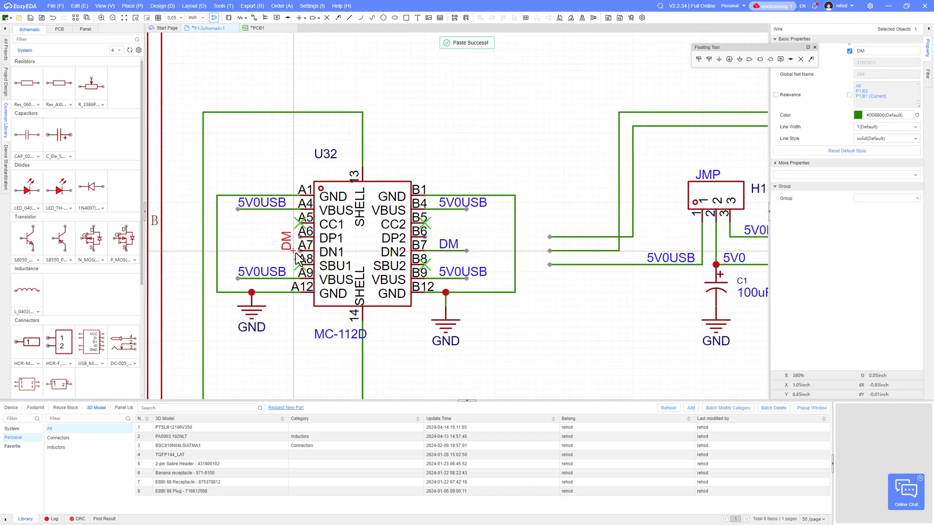
pyautogui.click(301, 251)
# Copy the DP label onto U32's data pins, including A6.
pyautogui.moveTo(696, 289); pyautogui.dragTo(474, 351, button='right')
pyautogui.scroll(-2, 671, 267)
pyautogui.moveTo(737, 227); pyautogui.dragTo(696, 229, button='right')
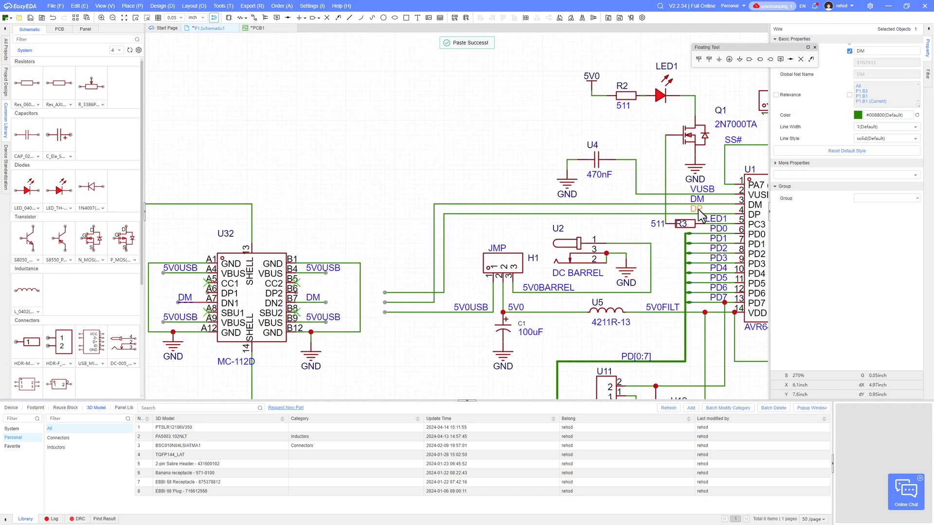
pyautogui.click(698, 209)
pyautogui.hotkey('ctrl', 'v')
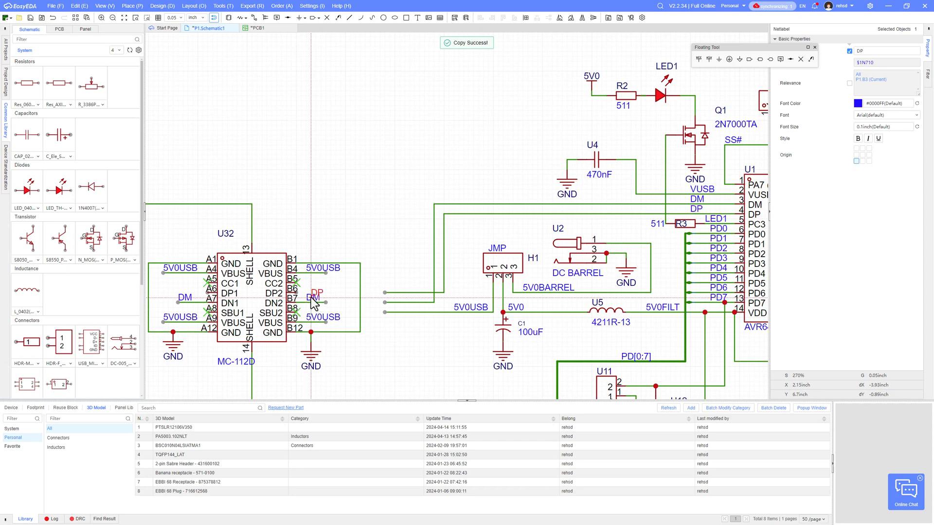
pyautogui.scroll(2, 308, 297)
pyautogui.moveTo(322, 296); pyautogui.dragTo(562, 279, button='right')
pyautogui.hotkey('ctrl', 'v')
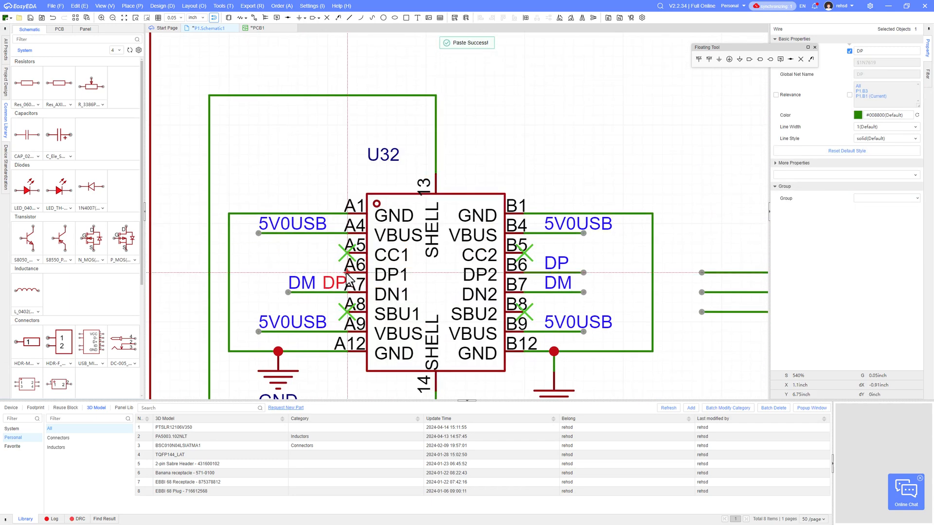
pyautogui.click(348, 279)
pyautogui.hotkey('ctrl', 'v')
pyautogui.click(584, 145)
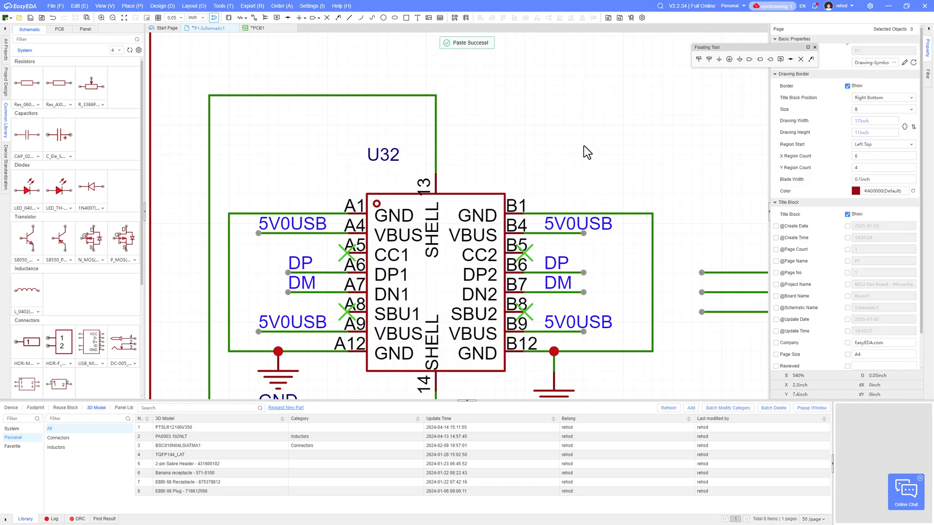
pyautogui.scroll(-2, 588, 145)
pyautogui.moveTo(589, 146); pyautogui.dragTo(507, 178, button='right')
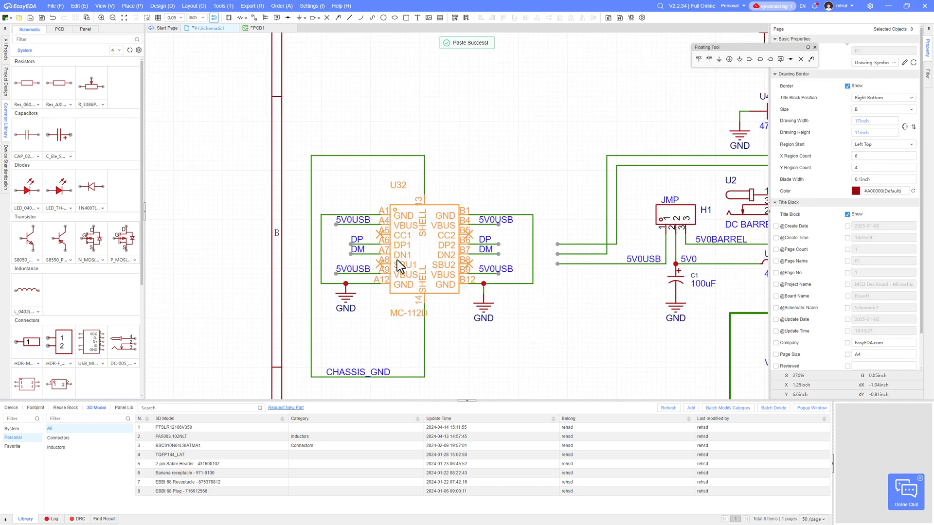
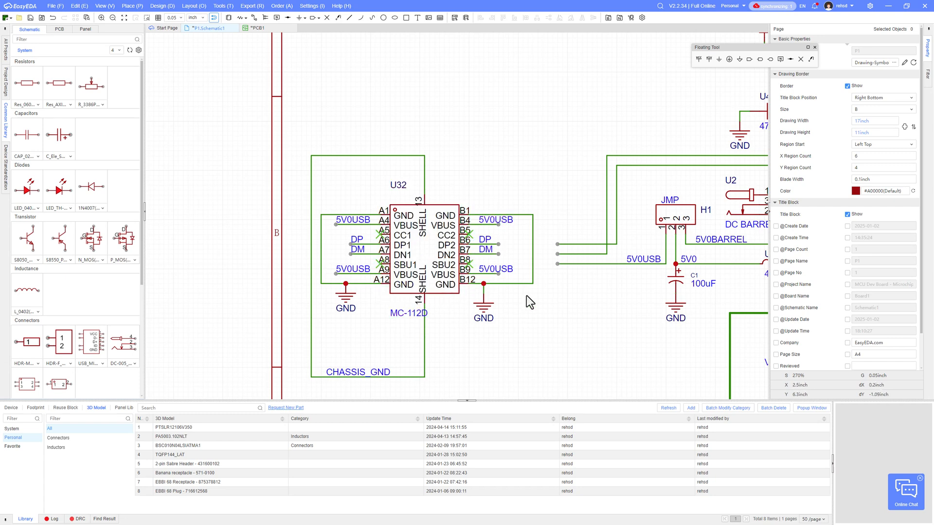
# Delete the vertical DP/DM wire segments and the leftover horizontal stubs near U32.
pyautogui.moveTo(559, 314); pyautogui.dragTo(350, 333, button='right')
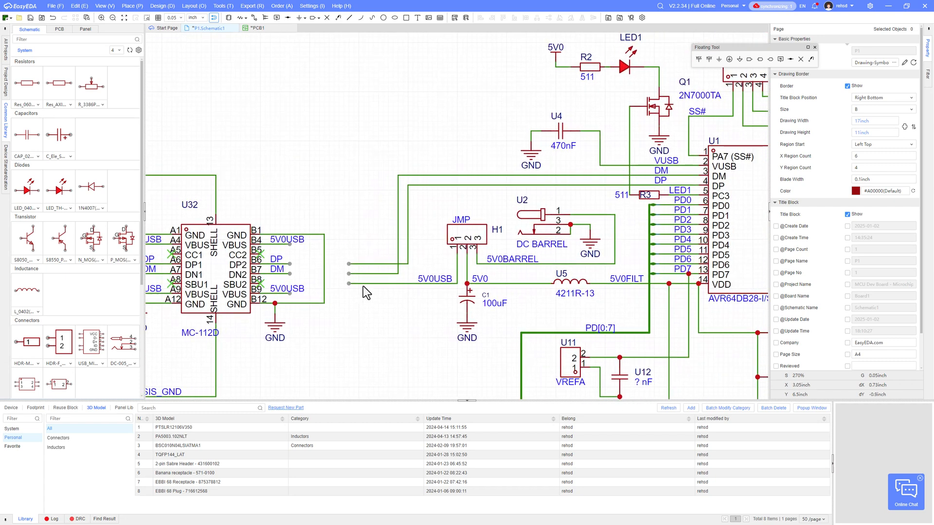
pyautogui.moveTo(380, 230); pyautogui.dragTo(382, 227)
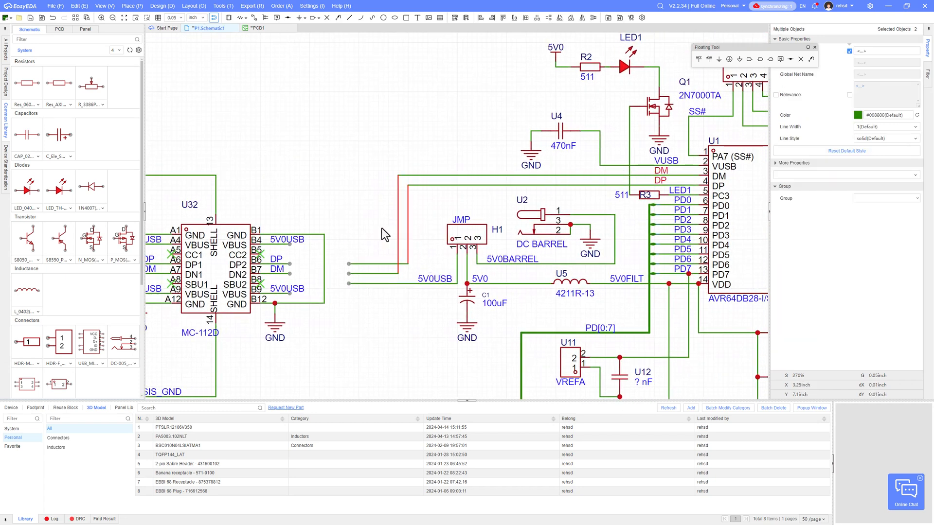
pyautogui.press('Delete')
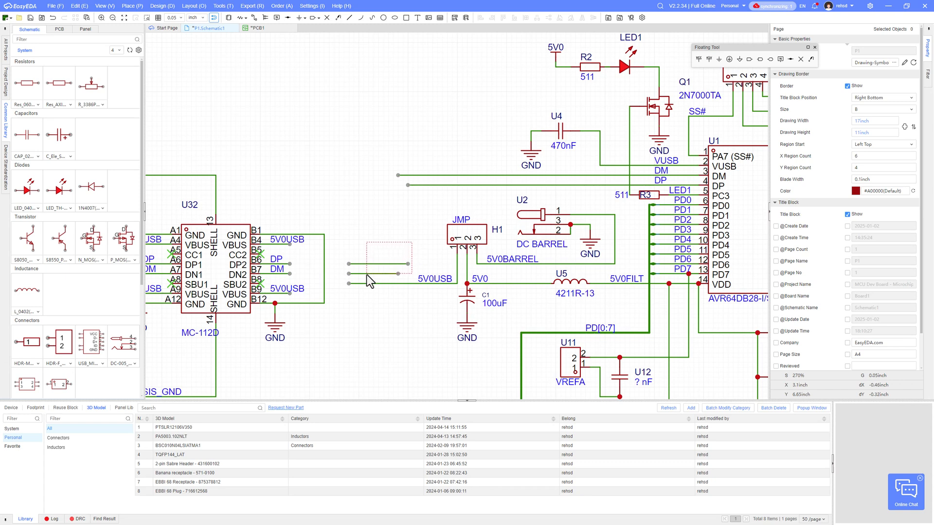
pyautogui.moveTo(367, 275); pyautogui.dragTo(365, 274)
pyautogui.press('Delete')
# Remove the long DP and DM wires running to MCU U1, including the stubs at its pins.
pyautogui.click(551, 185)
pyautogui.hotkey('ctrl', 'x')
pyautogui.click(574, 175)
pyautogui.hotkey('ctrl', 'x')
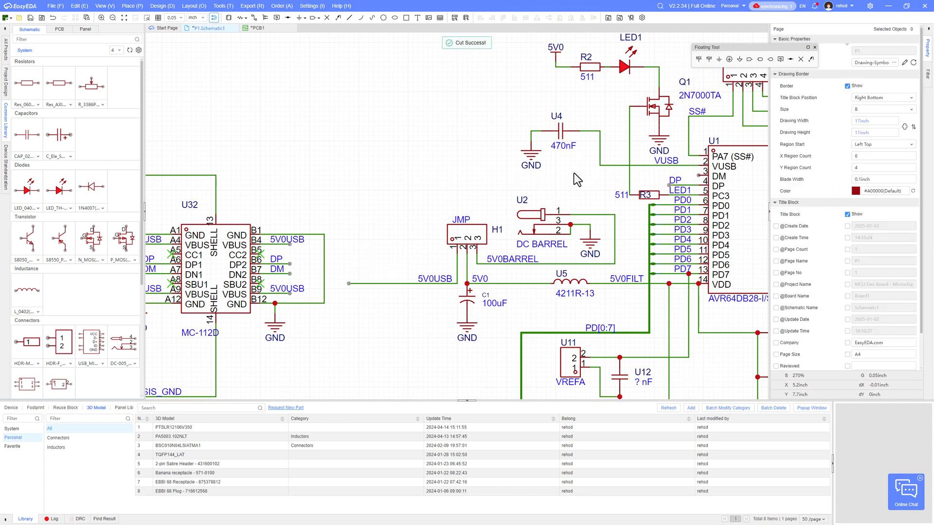
pyautogui.hotkey('ctrl', 'z')
pyautogui.hotkey('ctrl', 'z')
pyautogui.click(531, 175)
pyautogui.press('Delete')
pyautogui.click(574, 185)
pyautogui.press('Delete')
# Save the schematic and switch to the PCB1 layout.
pyautogui.scroll(-2, 467, 153)
pyautogui.moveTo(398, 139); pyautogui.dragTo(464, 163, button='right')
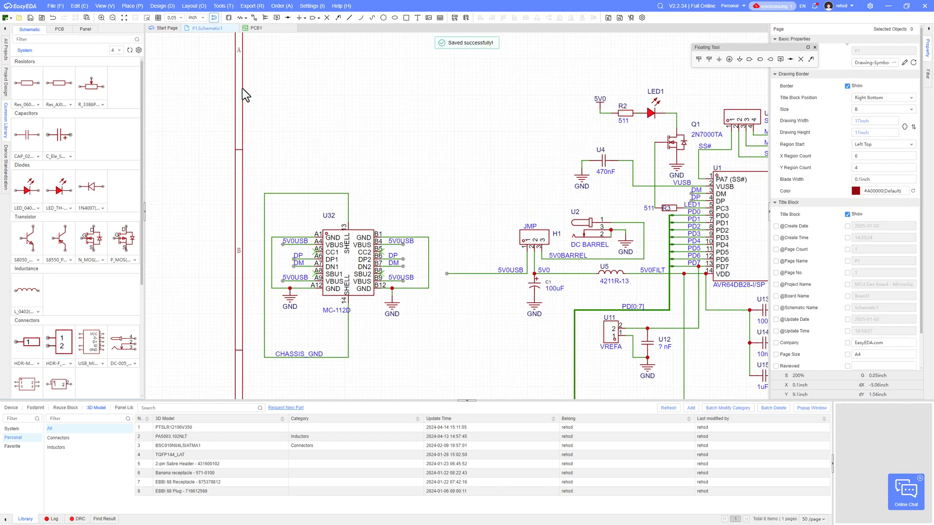
pyautogui.hotkey('alt', 'i')
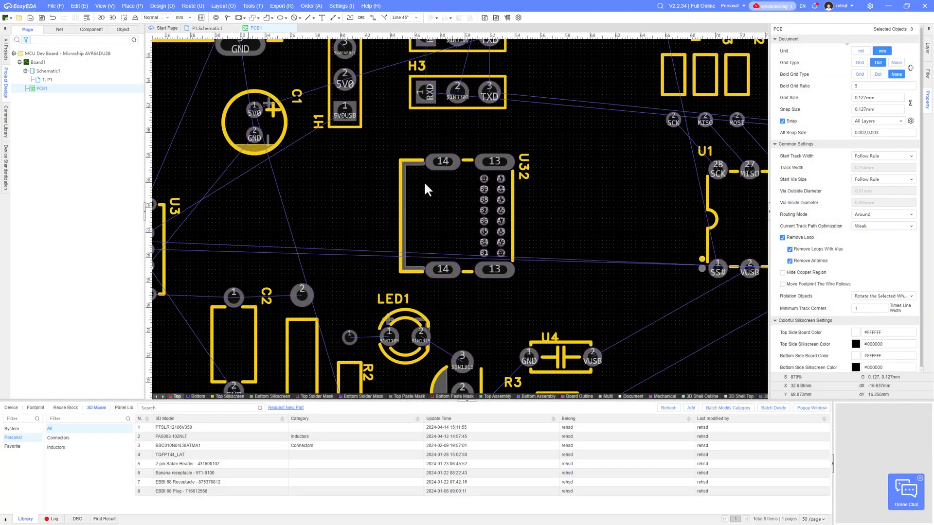
# Apply the schematic changes to PCB1 with Update PCB.
pyautogui.click(544, 355)
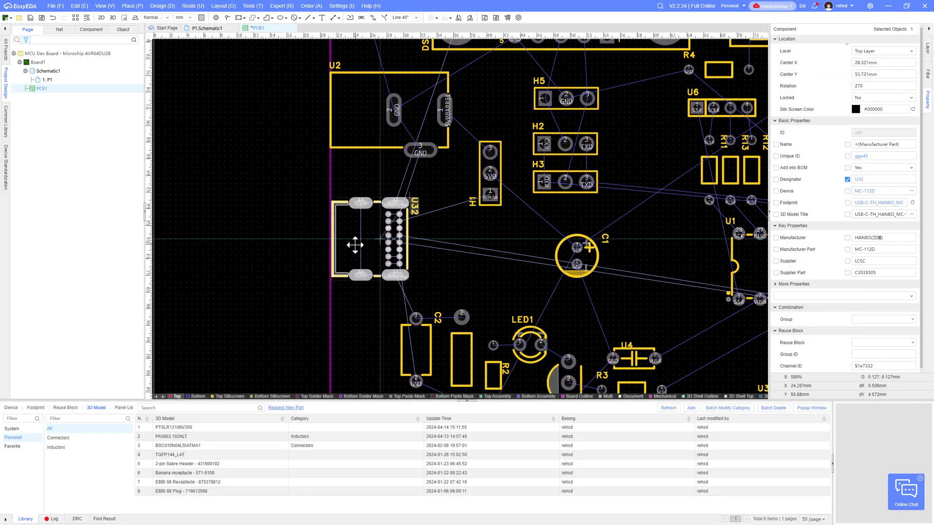
pyautogui.scroll(2, 389, 238)
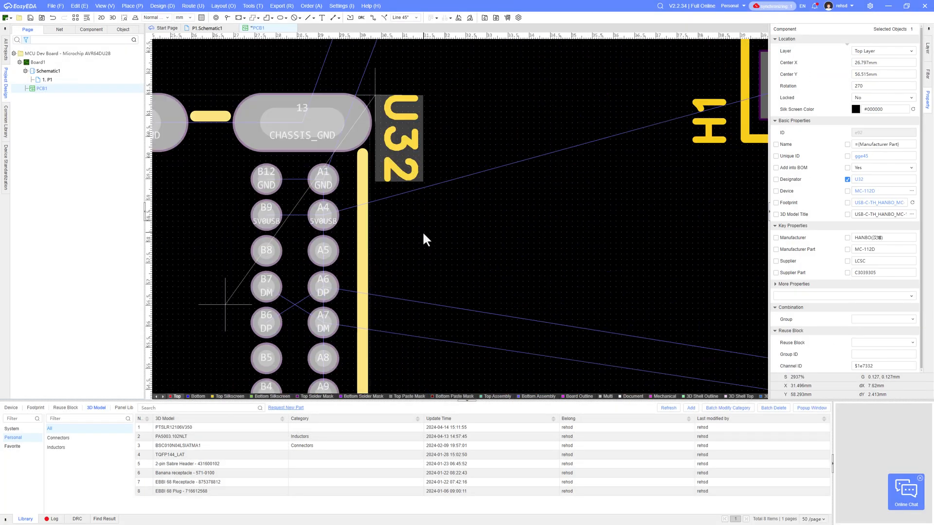
pyautogui.scroll(-2, 424, 232)
# Stack headers H5, H2 and H3 in an evenly spaced column.
pyautogui.click(535, 194)
pyautogui.scroll(-2, 620, 262)
pyautogui.scroll(2, 700, 68)
pyautogui.moveTo(576, 203); pyautogui.dragTo(577, 190)
pyautogui.moveTo(577, 251); pyautogui.dragTo(579, 224)
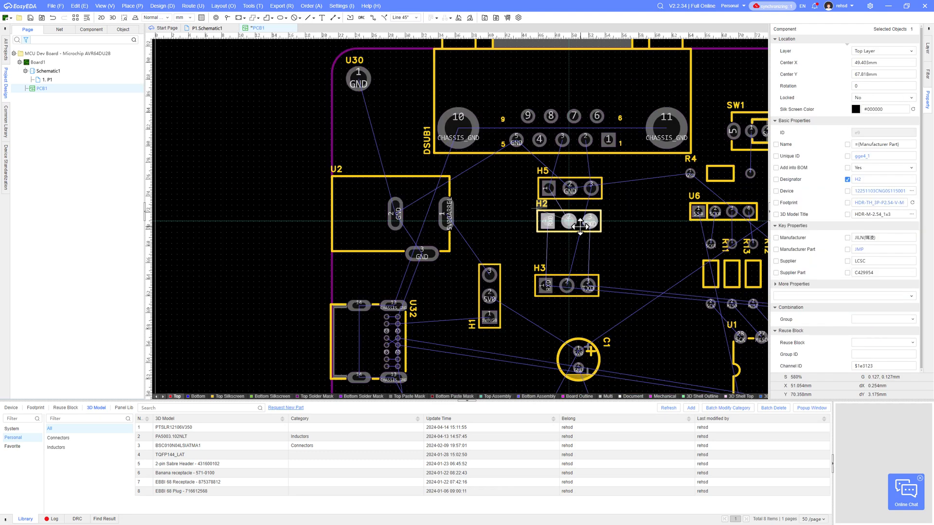
pyautogui.moveTo(575, 287); pyautogui.dragTo(580, 255)
pyautogui.click(616, 281)
# Place capacitor C1 rotated beside header H1.
pyautogui.moveTo(615, 281); pyautogui.dragTo(539, 165)
pyautogui.click(450, 18)
pyautogui.moveTo(570, 363); pyautogui.dragTo(472, 299)
pyautogui.scroll(2, 516, 317)
pyautogui.moveTo(538, 316)
pyautogui.mouseDown()
pyautogui.moveTo(517, 316)
pyautogui.moveTo(529, 304)
pyautogui.mouseUp()
pyautogui.scroll(-2, 516, 320)
pyautogui.press('space')
pyautogui.press('space')
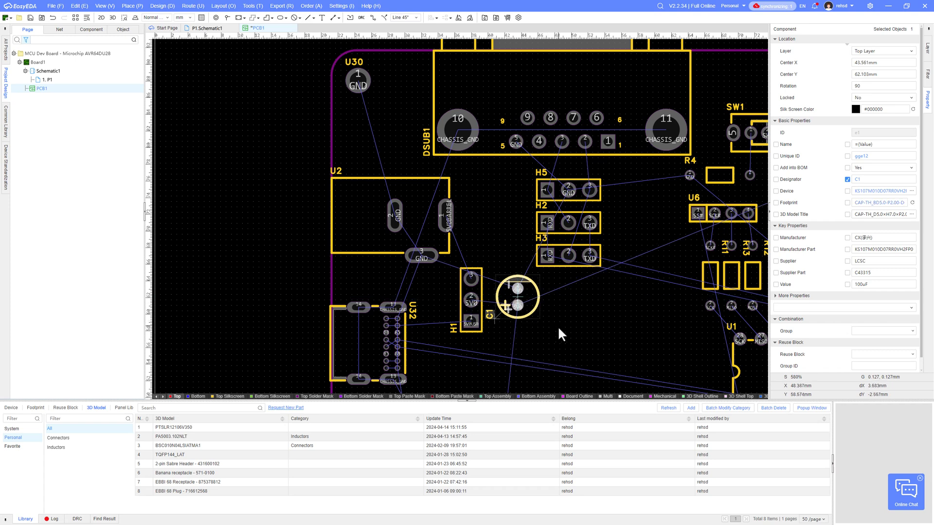
# Delete the C1, H1 and U32 designator labels.
pyautogui.click(485, 317)
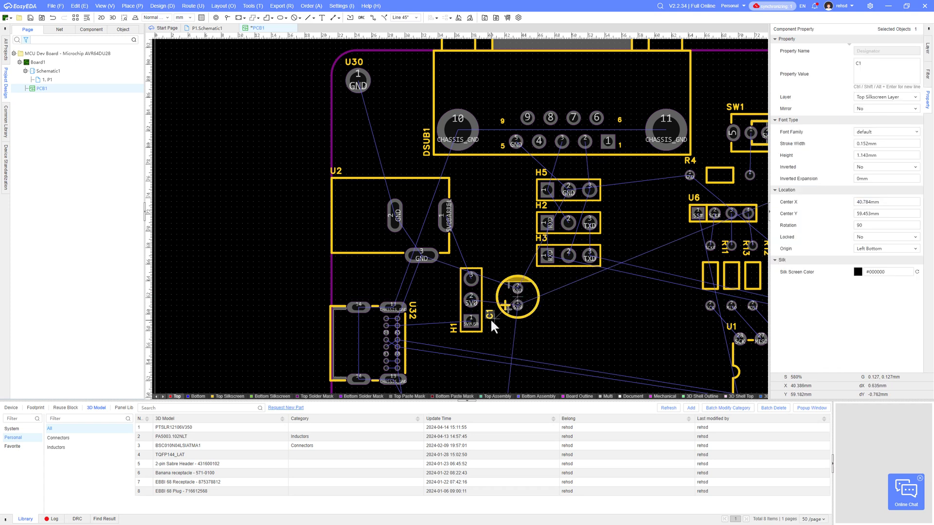
pyautogui.click(488, 328)
pyautogui.click(489, 313)
pyautogui.press('Delete')
pyautogui.click(453, 327)
pyautogui.press('Delete')
pyautogui.click(415, 313)
pyautogui.press('Delete')
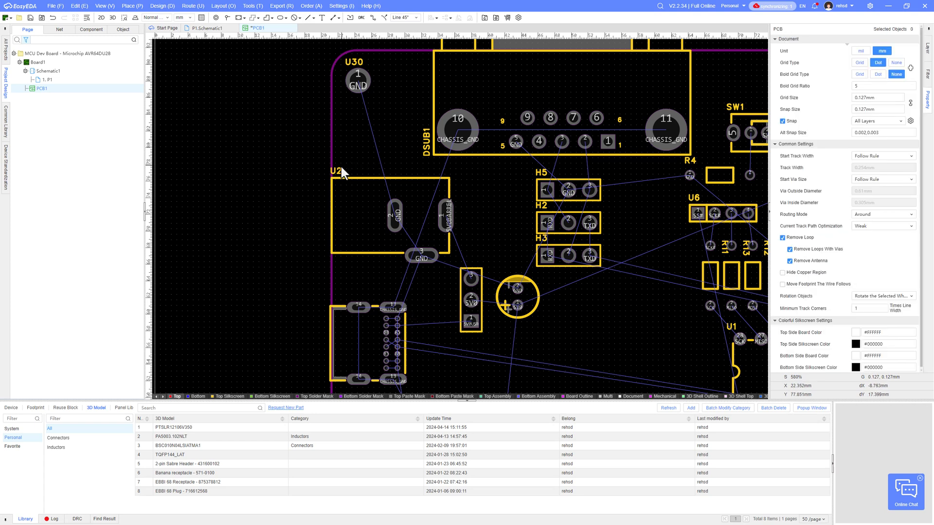
# Delete the U30 and DSUB1 designator labels.
pyautogui.click(338, 168)
pyautogui.click(357, 61)
pyautogui.press('Delete')
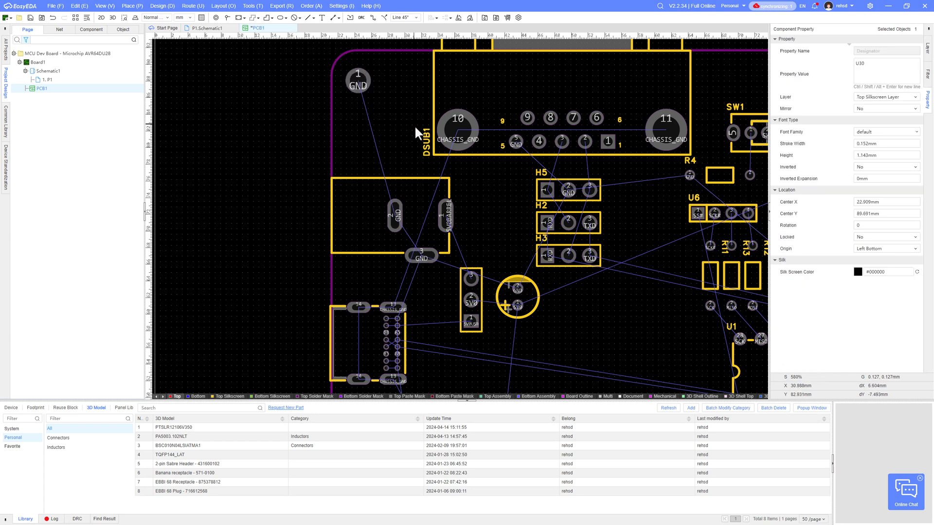
pyautogui.click(428, 140)
pyautogui.press('Delete')
pyautogui.scroll(-5, 467, 329)
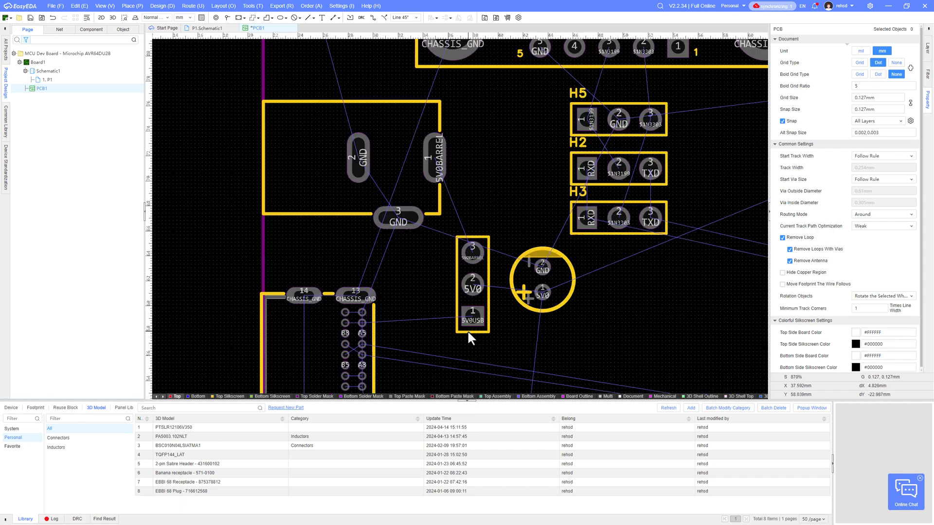
pyautogui.scroll(5, 512, 293)
# Copy the VREFA label beside the 3-pin header and retype it as the BARREL USB-C label.
pyautogui.scroll(-2, 396, 136)
pyautogui.click(644, 282)
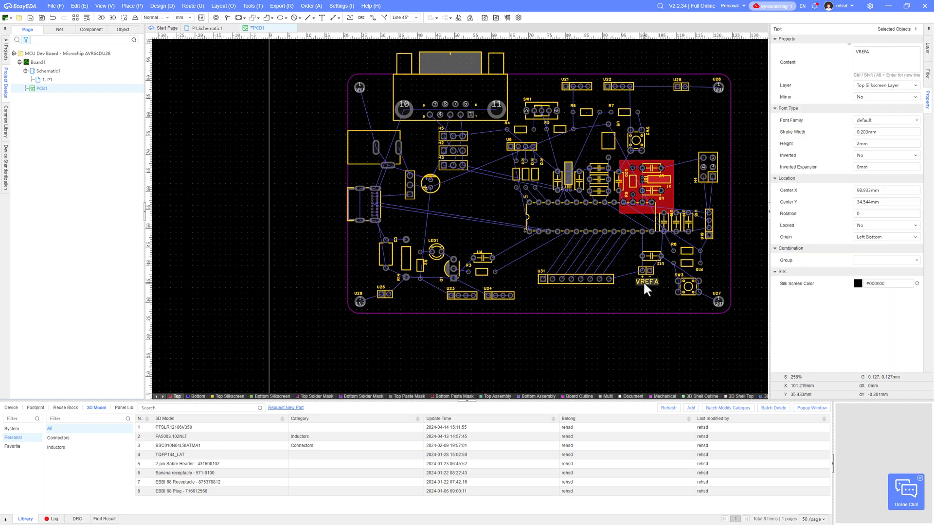
pyautogui.hotkey('ctrl', 'c')
pyautogui.scroll(3, 389, 178)
pyautogui.hotkey('ctrl', 'v')
pyautogui.click(433, 199)
pyautogui.doubleClick(434, 199)
pyautogui.write('BA')
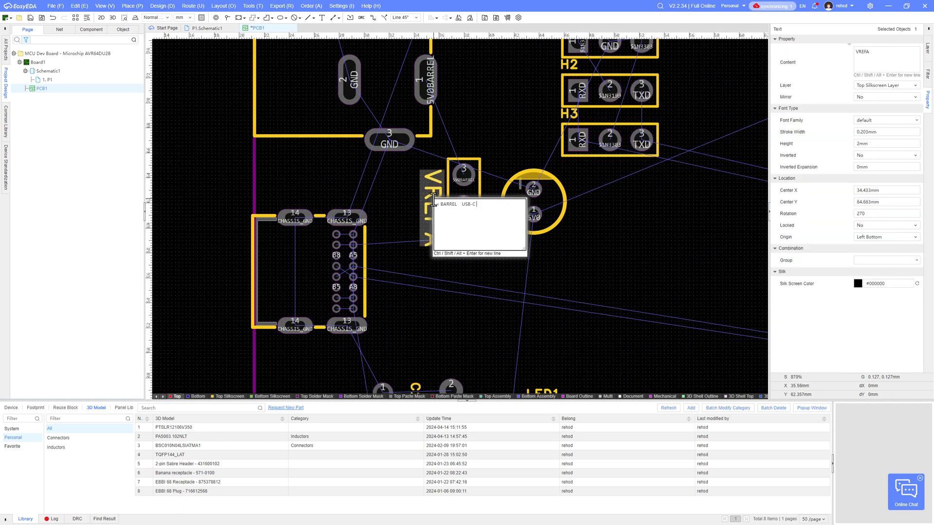
pyautogui.write('>')
pyautogui.press('Return')
# Give the BARREL USB-C label text height 1 and stroke width 0.15, move it beside H1, and add a '|' separator.
pyautogui.doubleClick(434, 208)
pyautogui.doubleClick(886, 144)
pyautogui.write('1')
pyautogui.doubleClick(871, 133)
pyautogui.write('0.15')
pyautogui.moveTo(423, 238); pyautogui.dragTo(435, 206)
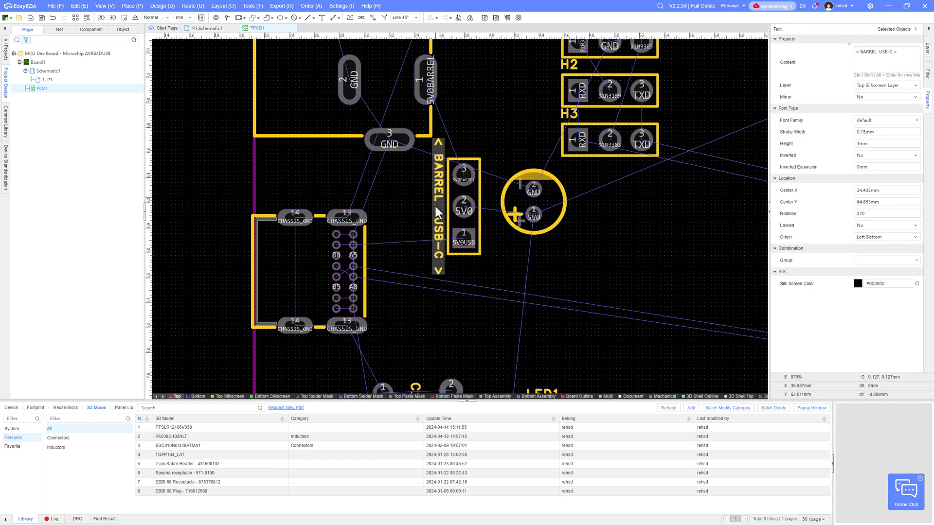
pyautogui.doubleClick(436, 207)
pyautogui.click(459, 217)
pyautogui.write('|')
# Move the BARREL USB-C label and the 3-pin header down together.
pyautogui.click(494, 275)
pyautogui.moveTo(473, 241); pyautogui.dragTo(469, 263, button='right')
pyautogui.moveTo(487, 156); pyautogui.dragTo(422, 304)
pyautogui.moveTo(455, 248); pyautogui.dragTo(454, 254)
pyautogui.click(484, 155)
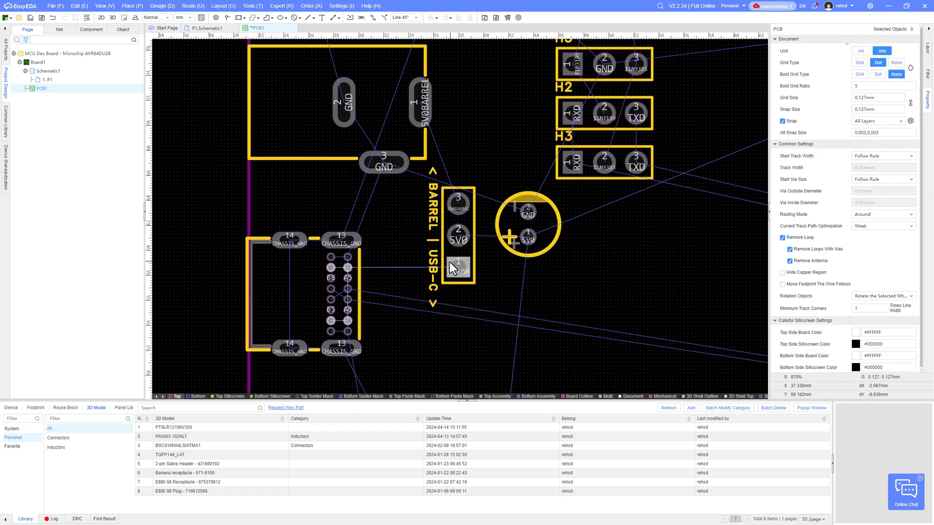
# Rotate headers H2 and H3 upright and shift them to the right.
pyautogui.scroll(-5, 419, 204)
pyautogui.scroll(6, 475, 261)
pyautogui.moveTo(476, 261); pyautogui.dragTo(482, 282, button='right')
pyautogui.scroll(-3, 470, 217)
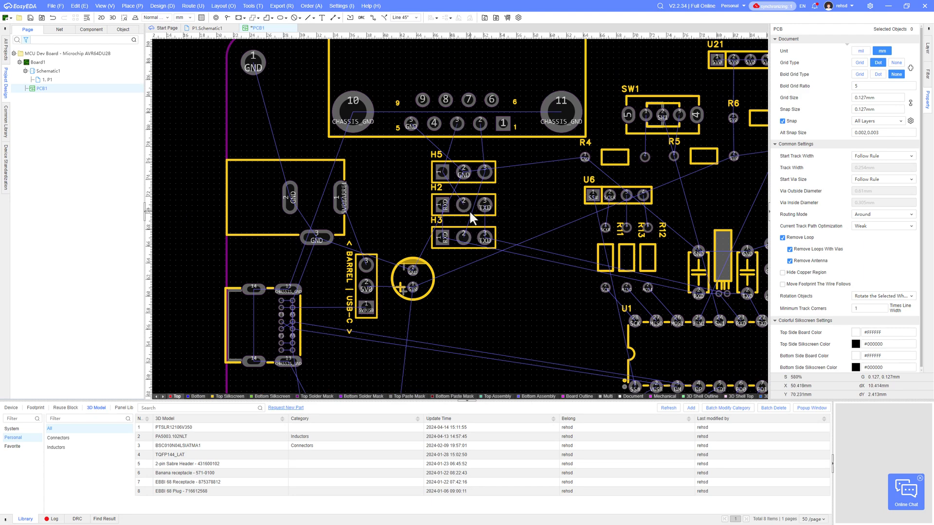
pyautogui.press('space')
pyautogui.moveTo(506, 206); pyautogui.dragTo(525, 244)
pyautogui.scroll(2, 511, 237)
# Copy the BARREL label as an 'RXD | TXD' label placed beside H2.
pyautogui.click(268, 296)
pyautogui.hotkey('ctrl', 'c')
pyautogui.hotkey('ctrl', 'v')
pyautogui.doubleClick(448, 244)
pyautogui.write('RXD')
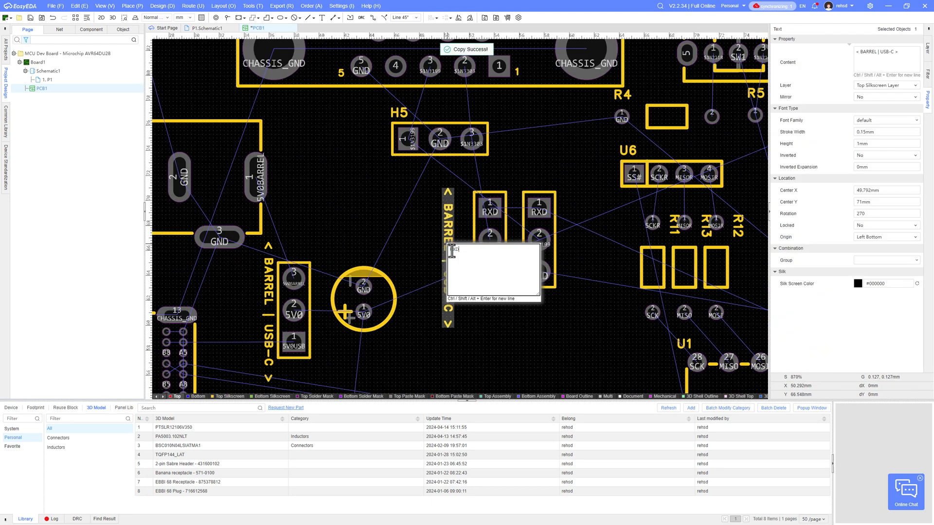
pyautogui.write(' | TXD')
pyautogui.press('Return')
pyautogui.doubleClick(458, 256)
pyautogui.moveTo(448, 238)
pyautogui.mouseDown()
pyautogui.moveTo(458, 255)
pyautogui.moveTo(465, 240)
pyautogui.mouseUp()
# Add more RXD | TXD labels beside H3 and under H5, and move H3 left of H2.
pyautogui.hotkey('ctrl', 'c')
pyautogui.hotkey('ctrl', 'v')
pyautogui.click(565, 240)
pyautogui.hotkey('ctrl', 'v')
pyautogui.press('space')
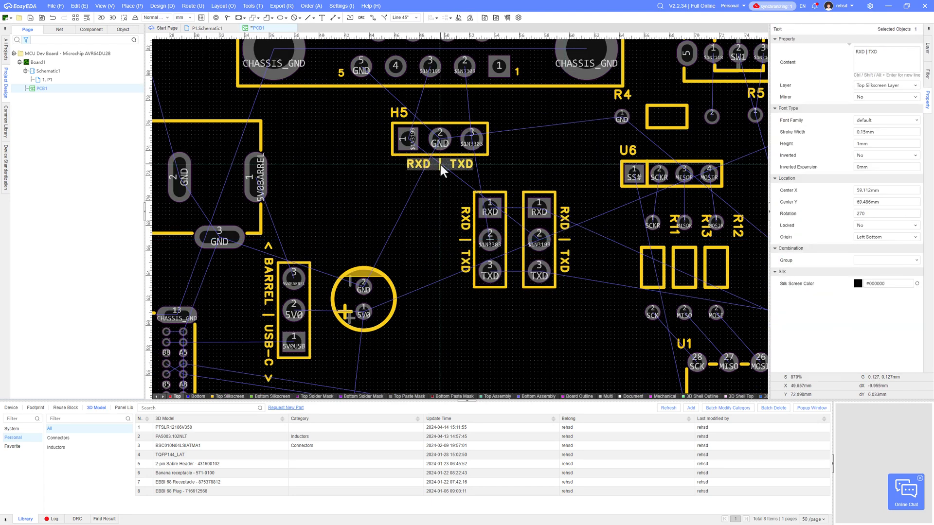
pyautogui.click(439, 163)
pyautogui.moveTo(423, 179); pyautogui.dragTo(418, 205, button='right')
pyautogui.moveTo(535, 267); pyautogui.dragTo(409, 268)
pyautogui.moveTo(560, 266); pyautogui.dragTo(515, 267)
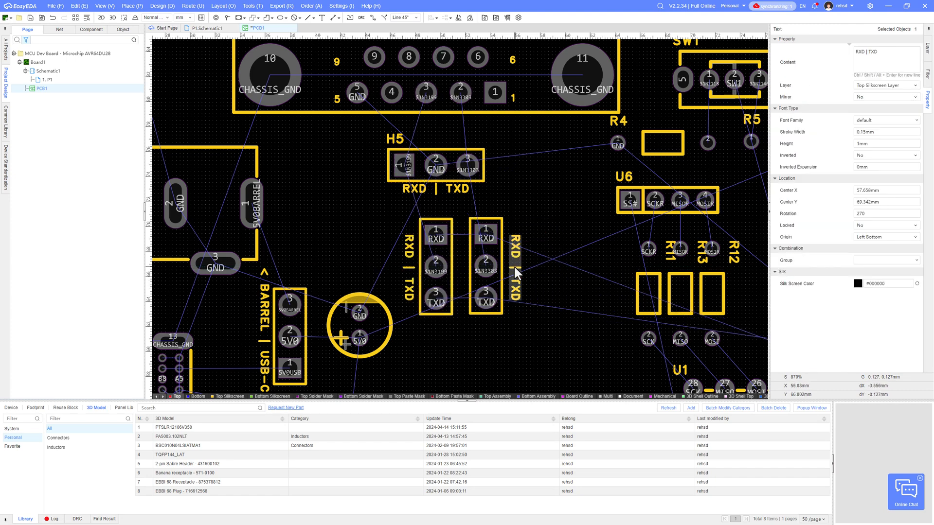
# Move both vertical headers together with their RXD | TXD labels to the right.
pyautogui.keyDown('ctrl'); pyautogui.click(436, 251); pyautogui.keyUp('ctrl')
pyautogui.keyDown('ctrl'); pyautogui.click(486, 250); pyautogui.keyUp('ctrl')
pyautogui.keyDown('ctrl'); pyautogui.click(409, 268); pyautogui.keyUp('ctrl')
pyautogui.moveTo(436, 236); pyautogui.dragTo(492, 245)
pyautogui.moveTo(386, 229); pyautogui.dragTo(473, 222, button='right')
pyautogui.click(492, 255)
# Delete the H5 designator label.
pyautogui.scroll(-1, 492, 255)
pyautogui.scroll(-1, 418, 225)
pyautogui.click(387, 171)
pyautogui.press('Delete')
pyautogui.scroll(2, 511, 203)
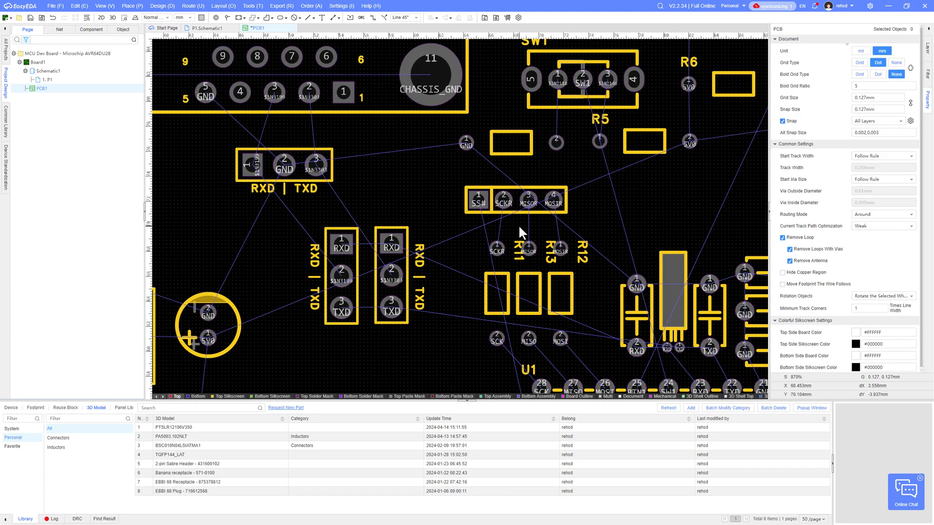
# Add an 'SS# SCK MISO MOSI' label aligned over U6's pins.
pyautogui.click(284, 189)
pyautogui.hotkey('ctrl', 'c')
pyautogui.hotkey('ctrl', 'v')
pyautogui.doubleClick(501, 178)
pyautogui.write('SS#')
pyautogui.doubleClick(483, 178)
pyautogui.write('SCK')
pyautogui.press('Return')
pyautogui.doubleClick(506, 178)
pyautogui.write('MISO MOSI')
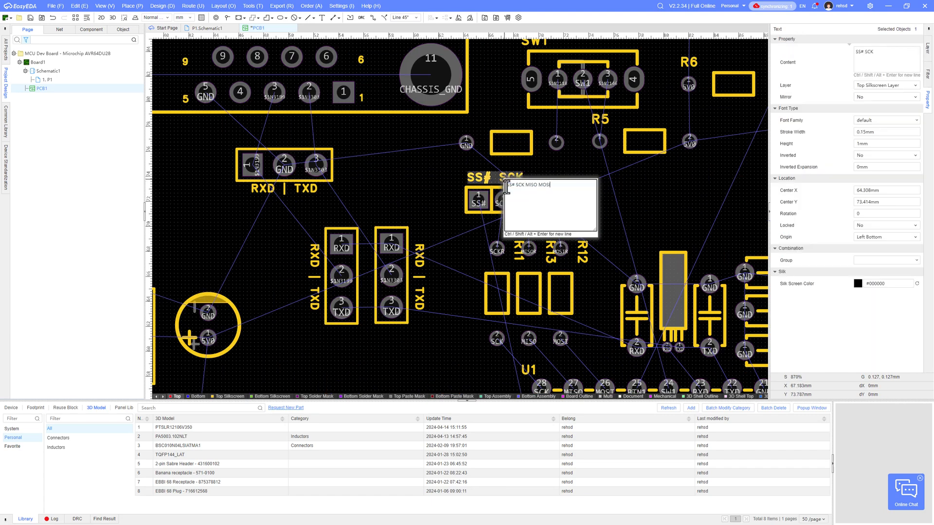
pyautogui.press('Return')
pyautogui.moveTo(537, 179); pyautogui.dragTo(528, 179)
# Delete the R5 resistor designator label.
pyautogui.click(520, 258)
pyautogui.click(600, 119)
pyautogui.press('Delete')
pyautogui.moveTo(603, 128); pyautogui.dragTo(564, 200, button='right')
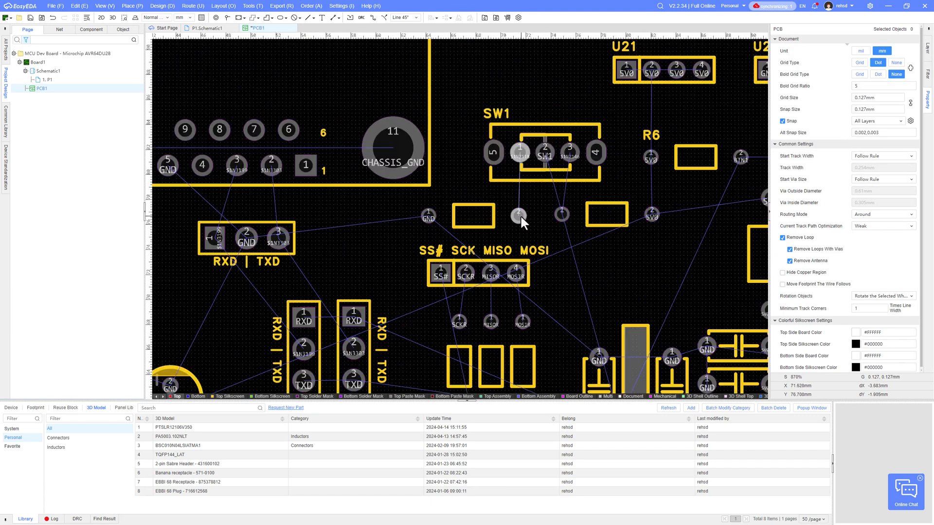
# Add a 'GND | 5V0' label beside SW1.
pyautogui.hotkey('ctrl', 'v')
pyautogui.click(544, 113)
pyautogui.scroll(3, 541, 138)
pyautogui.doubleClick(524, 124)
pyautogui.write('GND')
pyautogui.press('Return')
pyautogui.click(495, 125)
pyautogui.press('Delete')
pyautogui.doubleClick(524, 124)
pyautogui.write('| 5V0')
pyautogui.press('Return')
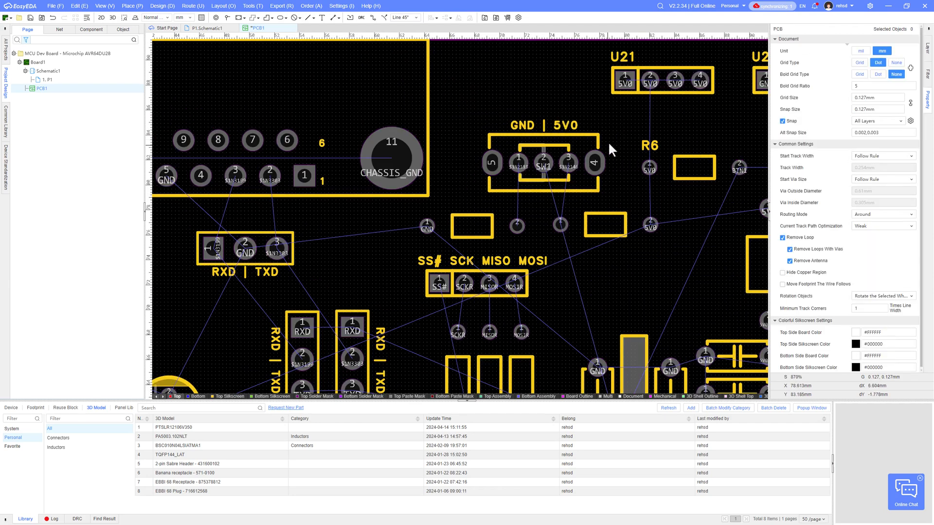
# Add a '. . 5V0 . .' label under its header.
pyautogui.hotkey('ctrl', 'v')
pyautogui.doubleClick(543, 189)
pyautogui.write('-5V0-')
pyautogui.doubleClick(553, 188)
pyautogui.write('. . 5V0 . .')
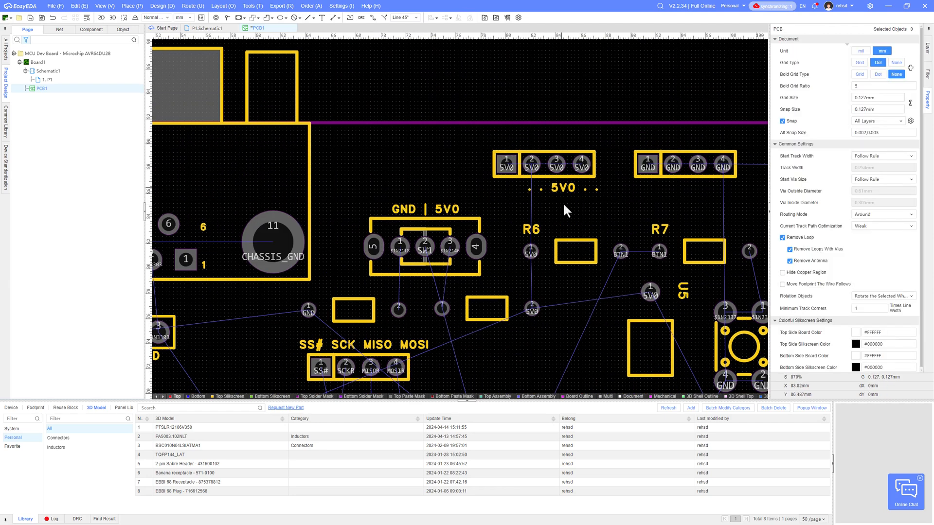
pyautogui.moveTo(568, 187); pyautogui.dragTo(550, 142)
# Add a '. . GND . .' label over the GND header.
pyautogui.hotkey('ctrl', 'v')
pyautogui.click(686, 144)
pyautogui.doubleClick(686, 143)
pyautogui.write('GND')
pyautogui.press('Return')
# Add a GNDx2 label near its header at the lower board edge.
pyautogui.scroll(-2, 606, 194)
pyautogui.moveTo(656, 185); pyautogui.dragTo(563, 186, button='right')
pyautogui.hotkey('ctrl', 'v')
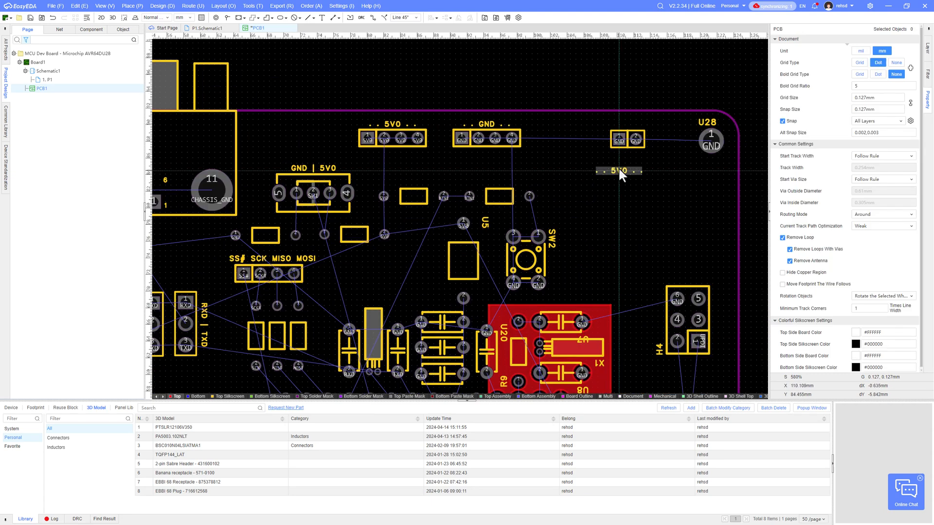
pyautogui.doubleClick(621, 158)
pyautogui.write('GNDx2')
pyautogui.moveTo(619, 159); pyautogui.dragTo(634, 154)
# Copy the 5V0, GND and GNDx2 labels under the bottom headers.
pyautogui.scroll(-3, 634, 154)
pyautogui.keyDown('ctrl'); pyautogui.click(596, 108); pyautogui.keyUp('ctrl')
pyautogui.hotkey('ctrl', 'v')
pyautogui.scroll(3, 389, 340)
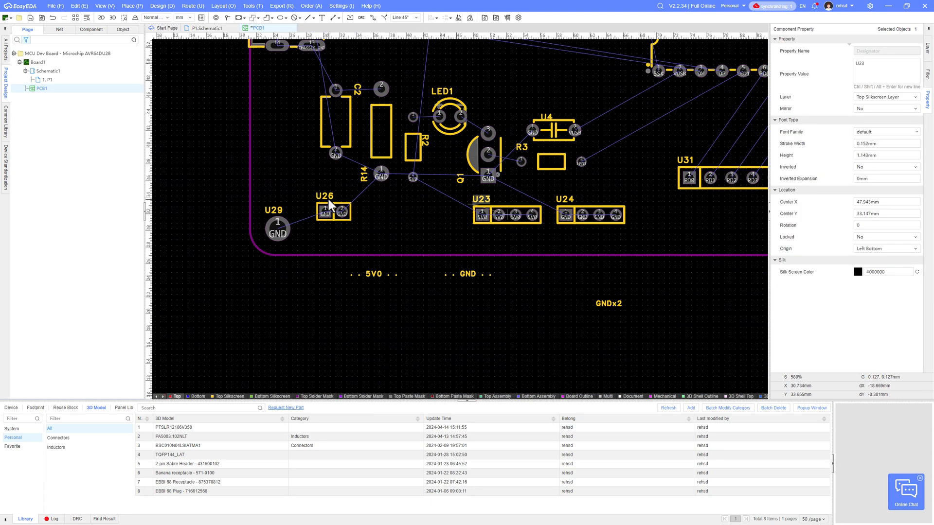
pyautogui.press('Delete')
pyautogui.moveTo(608, 304); pyautogui.dragTo(333, 228)
pyautogui.moveTo(467, 274); pyautogui.dragTo(589, 230)
pyautogui.moveTo(366, 275); pyautogui.dragTo(503, 230)
# Delete the designator labels in the LED and resistor area.
pyautogui.moveTo(546, 180); pyautogui.dragTo(584, 256, button='right')
pyautogui.click(559, 223)
pyautogui.press('Delete')
pyautogui.click(481, 168)
pyautogui.press('Delete')
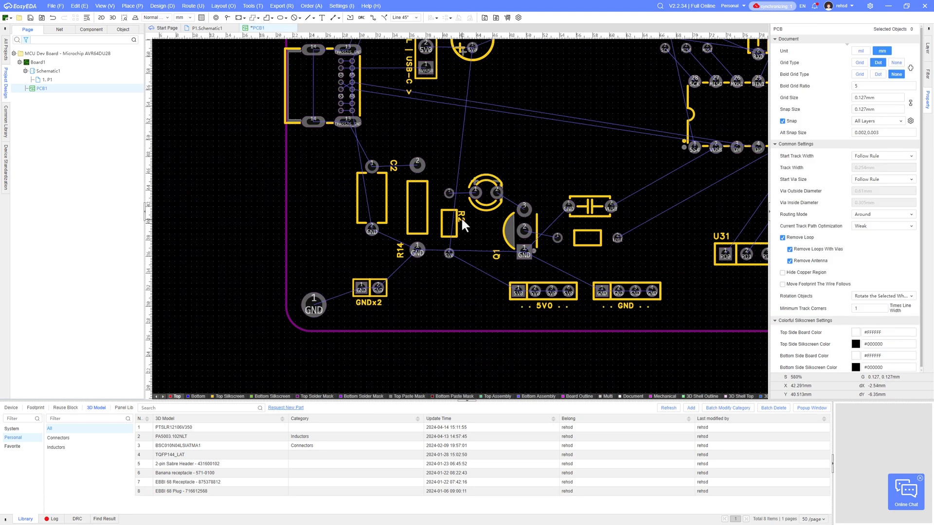
pyautogui.click(462, 217)
# Rename the GND label under the PD0–PD7 header to 'Port D' and centre it.
pyautogui.scroll(-2, 496, 257)
pyautogui.moveTo(499, 247); pyautogui.dragTo(452, 291, button='right')
pyautogui.scroll(4, 526, 314)
pyautogui.click(538, 292)
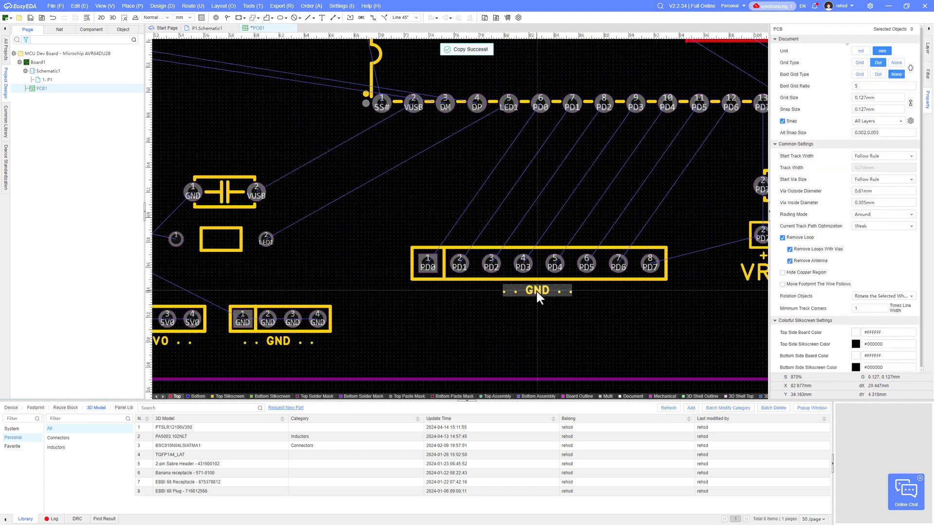
pyautogui.doubleClick(544, 299)
pyautogui.write('Port D')
pyautogui.press('Return')
pyautogui.moveTo(544, 300); pyautogui.dragTo(577, 297)
# Copy the small GND label above PD0 as the '0 . . . 7' pin number label.
pyautogui.click(279, 341)
pyautogui.hotkey('ctrl', 'c')
pyautogui.hotkey('ctrl', 'v')
pyautogui.press('space')
pyautogui.click(426, 208)
pyautogui.doubleClick(426, 207)
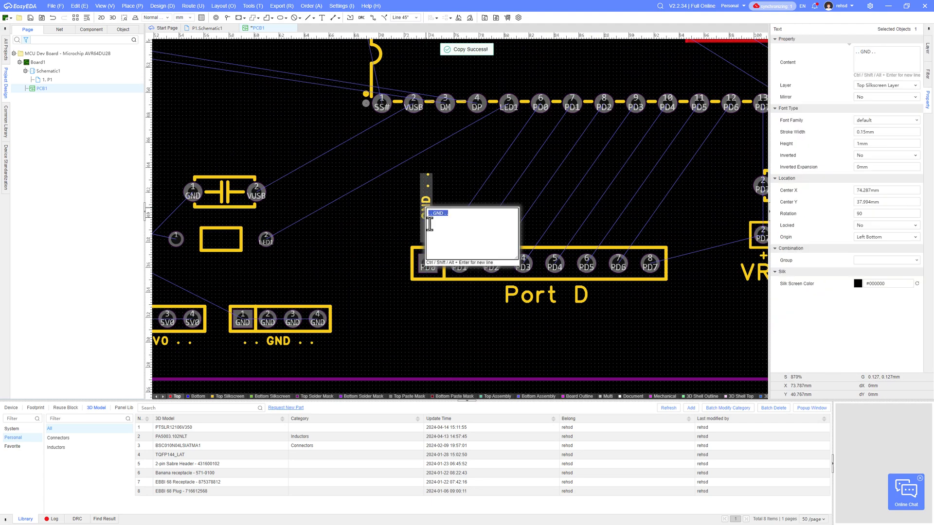
pyautogui.click(469, 284)
# Set the pin number label to 0° rotation and 2 mm text height, and adjust its spacing.
pyautogui.click(875, 213)
pyautogui.write('0')
pyautogui.press('Return')
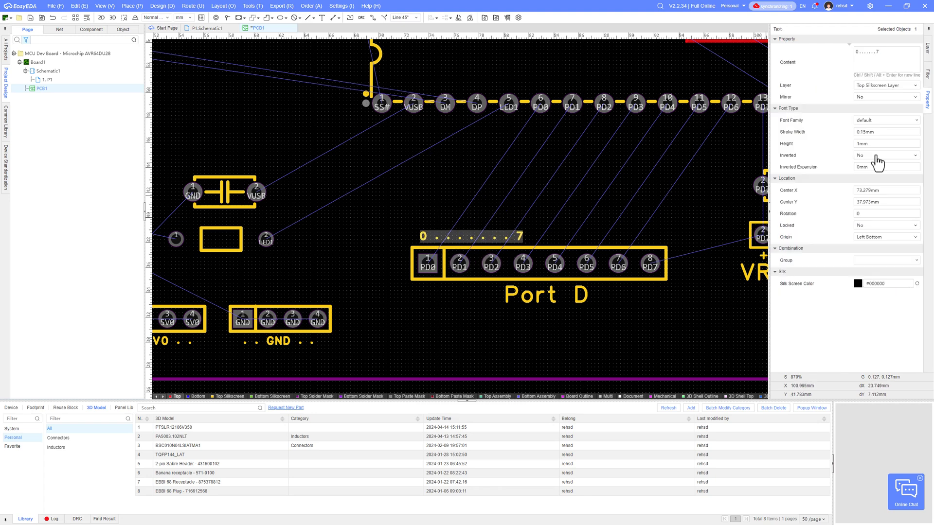
pyautogui.click(873, 144)
pyautogui.write('2')
pyautogui.press('Return')
pyautogui.doubleClick(505, 235)
pyautogui.click(522, 239)
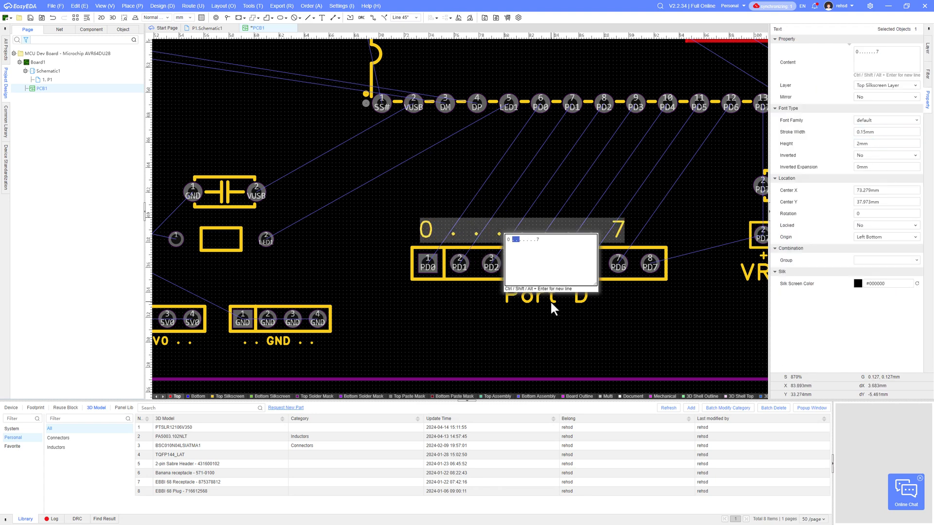
pyautogui.press('BackSpace')
pyautogui.click(552, 302)
# Fine-tune the pin number label height through 1.75, 1.6 and 1.65 mm.
pyautogui.click(875, 145)
pyautogui.write('1.75')
pyautogui.moveTo(425, 232)
pyautogui.mouseDown()
pyautogui.moveTo(411, 232)
pyautogui.moveTo(425, 231)
pyautogui.mouseUp()
pyautogui.press('Return')
pyautogui.click(874, 146)
pyautogui.write('1.')
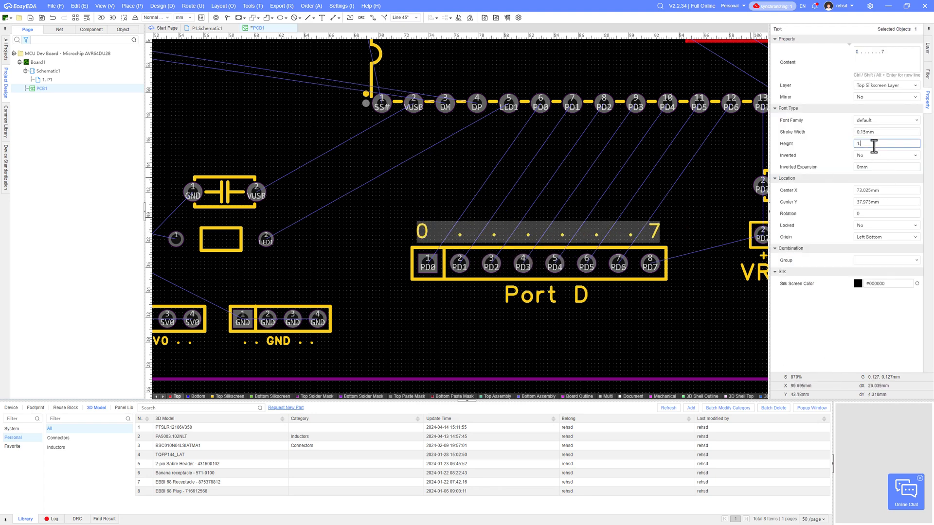
pyautogui.write('6')
pyautogui.press('Return')
pyautogui.click(875, 145)
pyautogui.write('1.65')
pyautogui.press('Return')
pyautogui.doubleClick(432, 233)
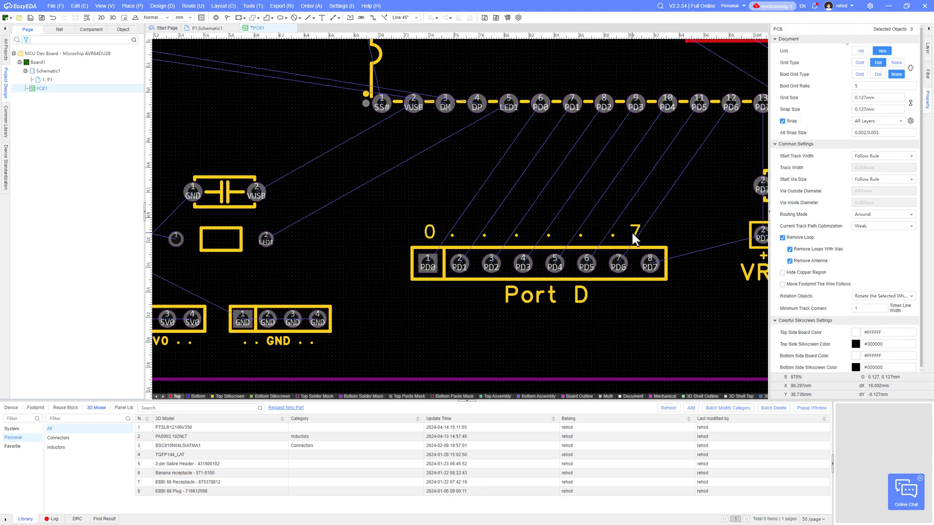
# Settle the 0–7 pin label at 1.75 mm height, aligned over pins PD0–PD7.
pyautogui.click(633, 234)
pyautogui.click(875, 144)
pyautogui.write('1.8mm')
pyautogui.click(409, 325)
pyautogui.click(432, 236)
pyautogui.click(878, 144)
pyautogui.write('1.75')
pyautogui.moveTo(430, 236); pyautogui.dragTo(433, 236)
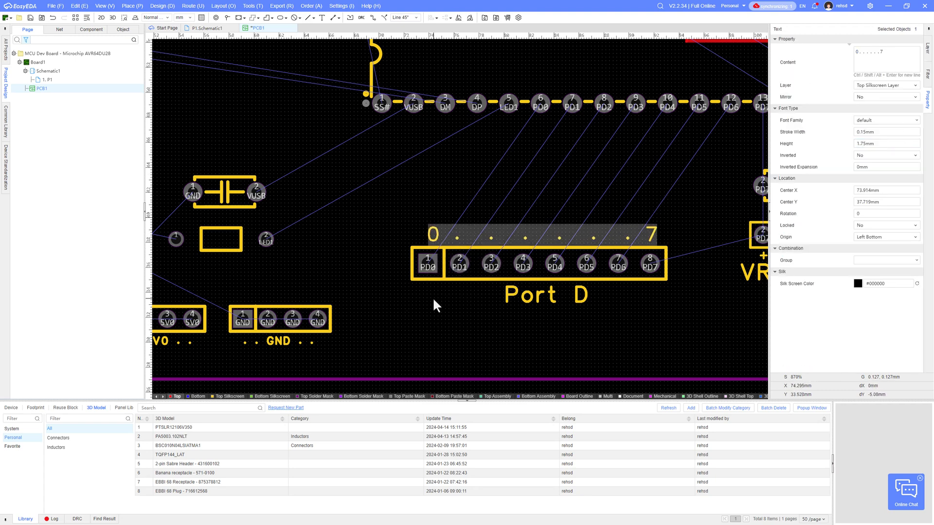
# Change the Port D label text to 'PORT D'.
pyautogui.doubleClick(548, 299)
pyautogui.write('PORT D')
pyautogui.press('Return')
# Delete the mounting-hole label and the switch's designator.
pyautogui.scroll(-4, 560, 321)
pyautogui.click(710, 312)
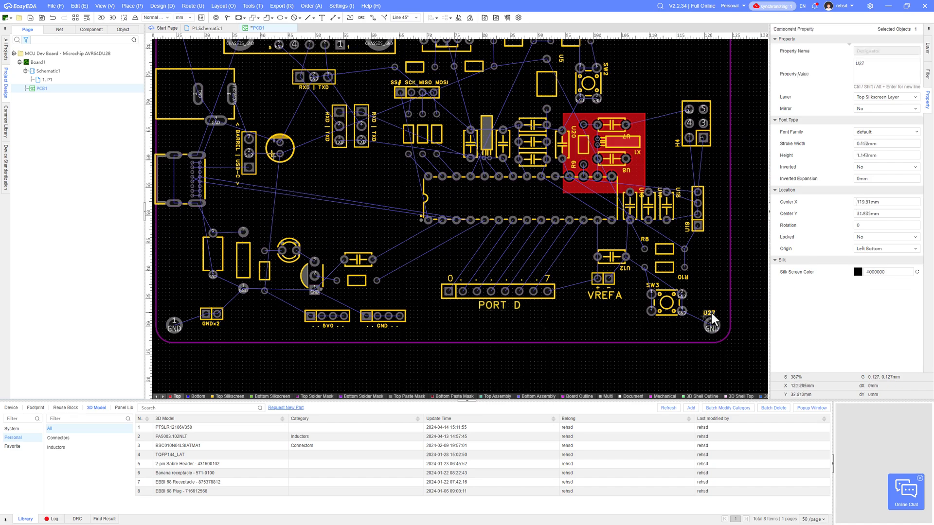
pyautogui.press('Delete')
pyautogui.click(657, 291)
pyautogui.press('Delete')
pyautogui.scroll(2, 665, 297)
pyautogui.click(696, 271)
pyautogui.press('Delete')
# Add a RESET label below the reset button.
pyautogui.click(579, 299)
pyautogui.hotkey('ctrl', 'c')
pyautogui.hotkey('ctrl', 'v')
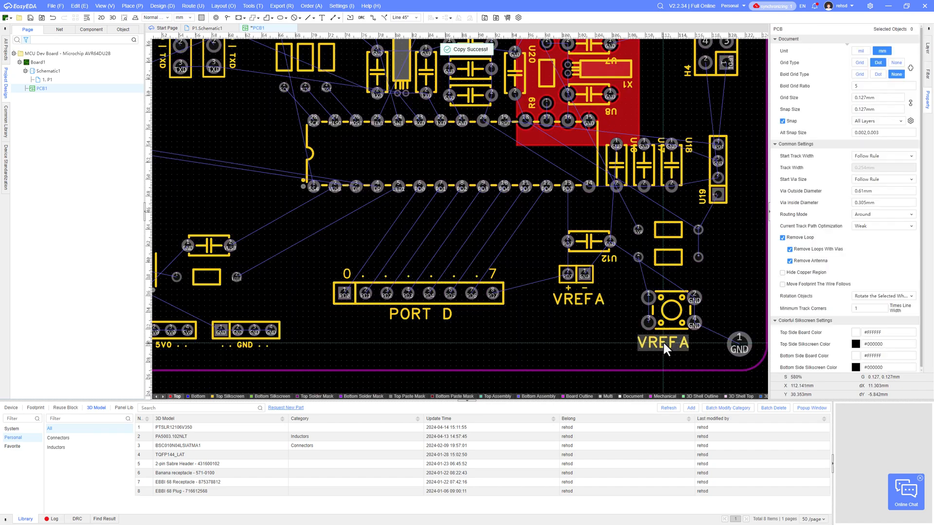
pyautogui.doubleClick(681, 343)
pyautogui.write('RESET')
pyautogui.moveTo(679, 342); pyautogui.dragTo(682, 341)
# Add a 'PROG V2' label below U19.
pyautogui.scroll(-3, 682, 342)
pyautogui.scroll(4, 715, 314)
pyautogui.scroll(-1, 621, 239)
pyautogui.moveTo(620, 238); pyautogui.dragTo(570, 207, button='right')
pyautogui.hotkey('ctrl', 'v')
pyautogui.scroll(-2, 560, 237)
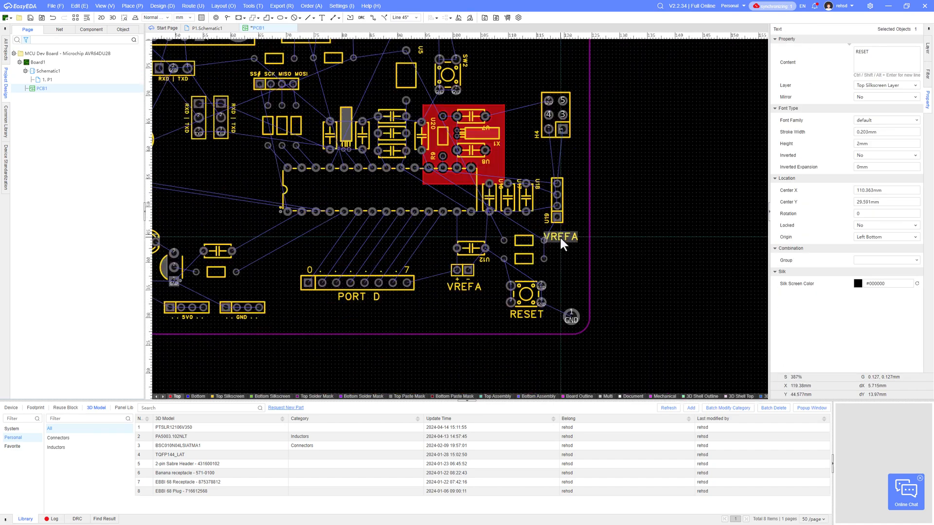
pyautogui.scroll(3, 560, 236)
pyautogui.click(574, 224)
pyautogui.doubleClick(573, 224)
pyautogui.write('PROG')
pyautogui.doubleClick(572, 221)
pyautogui.write('V2')
pyautogui.moveTo(568, 230); pyautogui.dragTo(568, 255)
# Delete the U16–U19 designators and reposition the PROG V2 label and H4 header.
pyautogui.press('Delete')
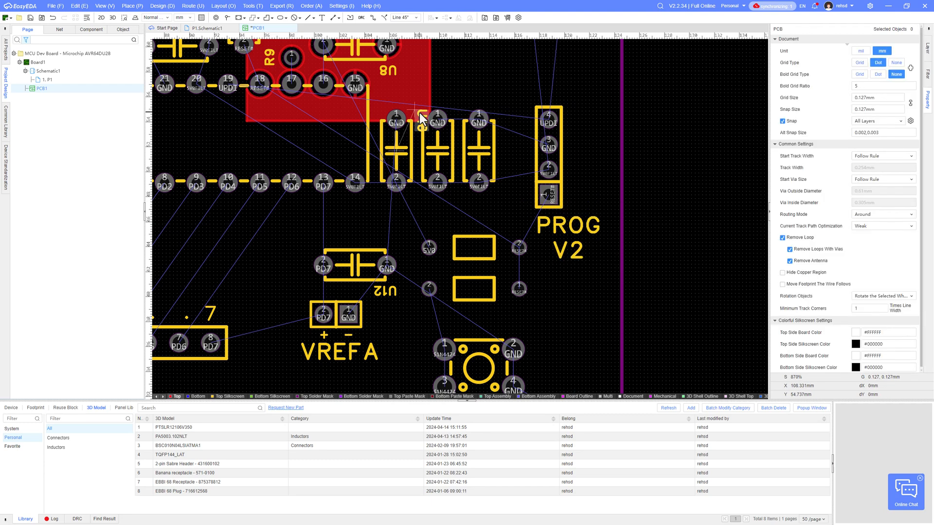
pyautogui.moveTo(585, 269); pyautogui.dragTo(546, 351, button='right')
pyautogui.moveTo(534, 320); pyautogui.dragTo(521, 319)
pyautogui.moveTo(509, 265); pyautogui.dragTo(512, 237)
pyautogui.moveTo(524, 317); pyautogui.dragTo(522, 288)
# Add a 'PROG V1' label below H4.
pyautogui.hotkey('ctrl', 'c')
pyautogui.moveTo(550, 170); pyautogui.dragTo(554, 296, button='right')
pyautogui.hotkey('ctrl', 'v')
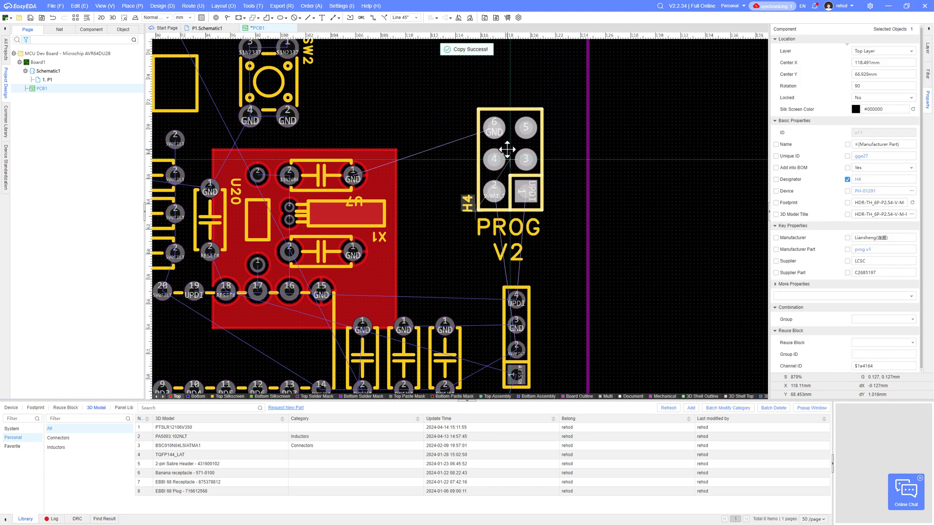
pyautogui.press('Delete')
pyautogui.doubleClick(507, 253)
pyautogui.press('Right')
pyautogui.press('BackSpace')
pyautogui.write('1')
# Move the PROG V1 and PROG V2 headers with their labels upward.
pyautogui.scroll(-2, 497, 253)
pyautogui.moveTo(525, 260); pyautogui.dragTo(492, 204)
pyautogui.moveTo(504, 213); pyautogui.dragTo(494, 156)
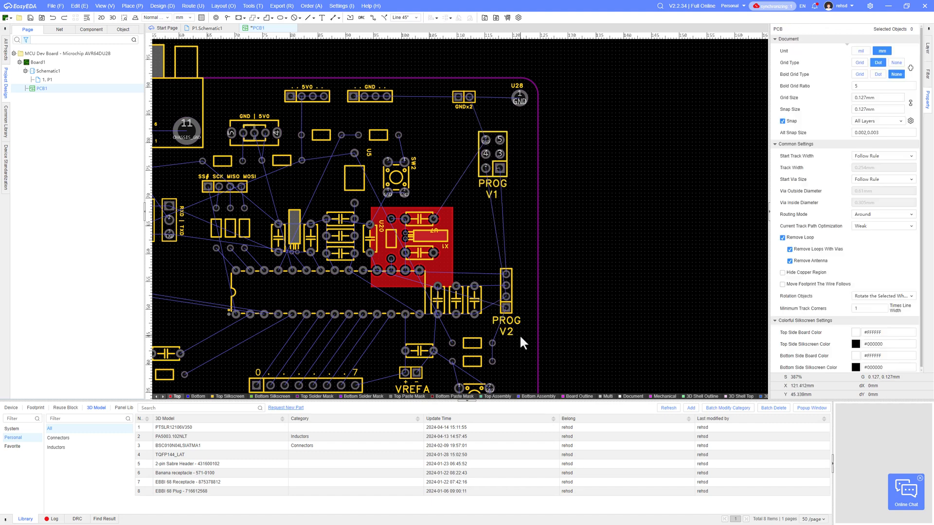
pyautogui.moveTo(521, 335); pyautogui.dragTo(496, 290)
pyautogui.moveTo(506, 298); pyautogui.dragTo(501, 243)
# Delete the SW2 and U5 designators at the top of the board.
pyautogui.scroll(-1, 512, 308)
pyautogui.moveTo(512, 307); pyautogui.dragTo(607, 296, button='right')
pyautogui.scroll(4, 531, 215)
pyautogui.scroll(-2, 573, 194)
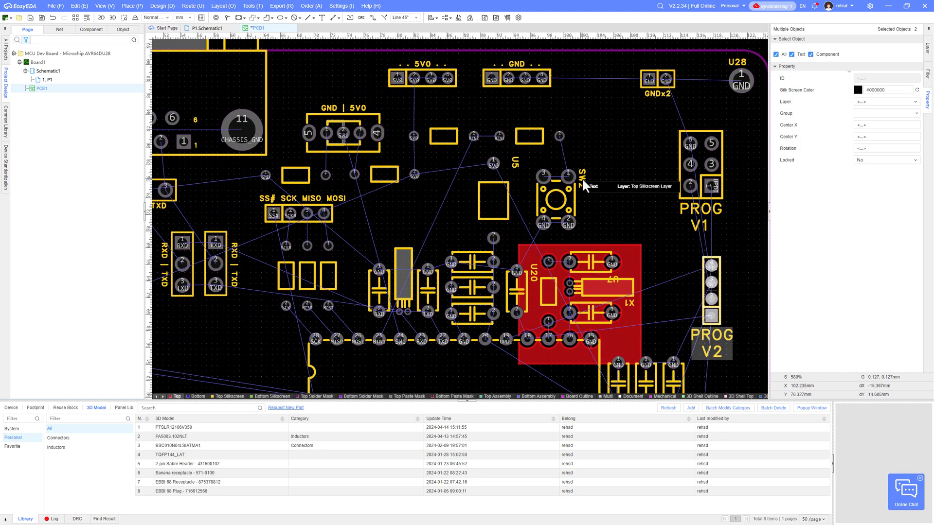
pyautogui.click(582, 181)
pyautogui.press('Delete')
pyautogui.click(515, 63)
# Add a SWITCH label above the slide switch and move the GND | 5V0 label below it.
pyautogui.scroll(-2, 558, 124)
pyautogui.click(567, 299)
pyautogui.hotkey('ctrl', 'c')
pyautogui.scroll(2, 438, 121)
pyautogui.hotkey('ctrl', 'v')
pyautogui.doubleClick(489, 101)
pyautogui.write('SWITCH')
pyautogui.moveTo(481, 111); pyautogui.dragTo(482, 153)
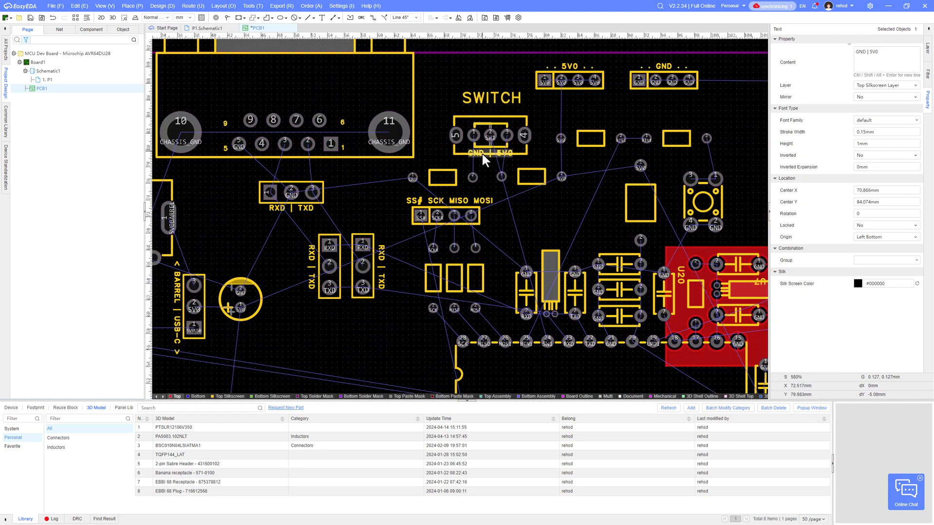
pyautogui.moveTo(480, 95); pyautogui.dragTo(480, 103)
# Add a BUTTON label above the push button.
pyautogui.hotkey('ctrl', 'c')
pyautogui.moveTo(706, 161); pyautogui.dragTo(540, 136, button='right')
pyautogui.hotkey('ctrl', 'v')
pyautogui.click(534, 135)
pyautogui.doubleClick(533, 136)
pyautogui.write('BUTTON')
# Delete the U28 designator in the corner.
pyautogui.scroll(-2, 581, 170)
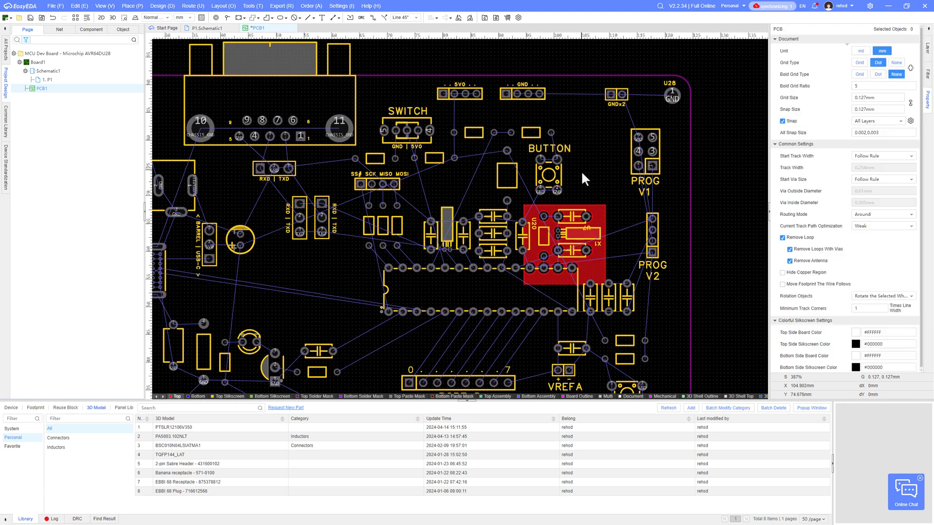
pyautogui.click(652, 95)
pyautogui.press('Delete')
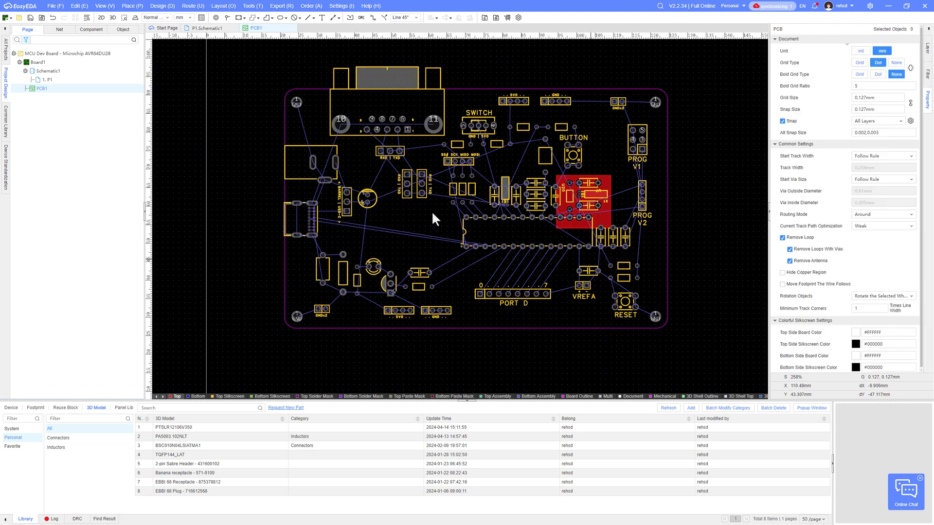
pyautogui.click(113, 19)
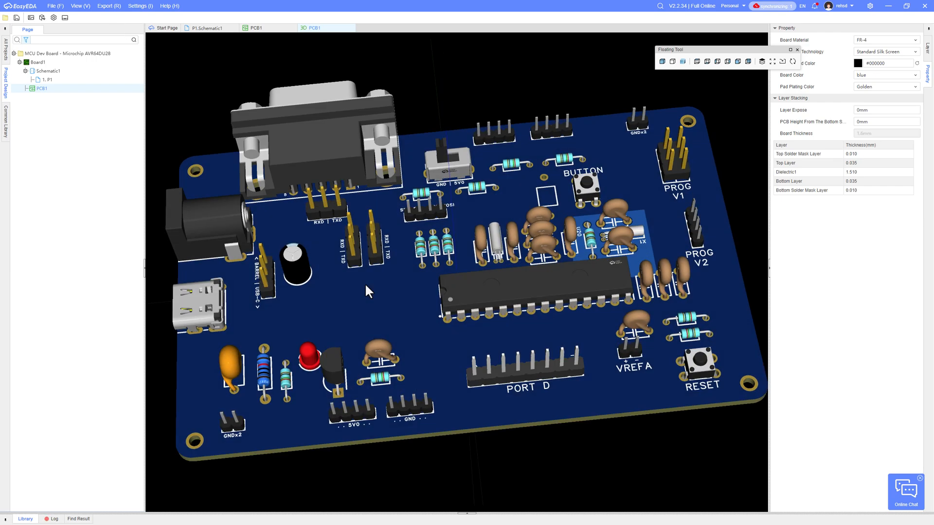
pyautogui.moveTo(365, 284); pyautogui.dragTo(264, 276)
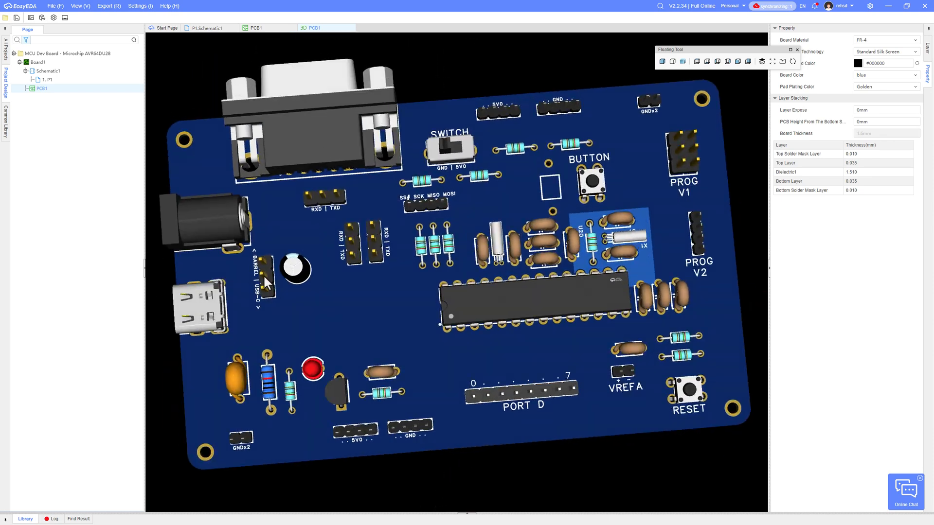
pyautogui.click(352, 27)
pyautogui.click(317, 202)
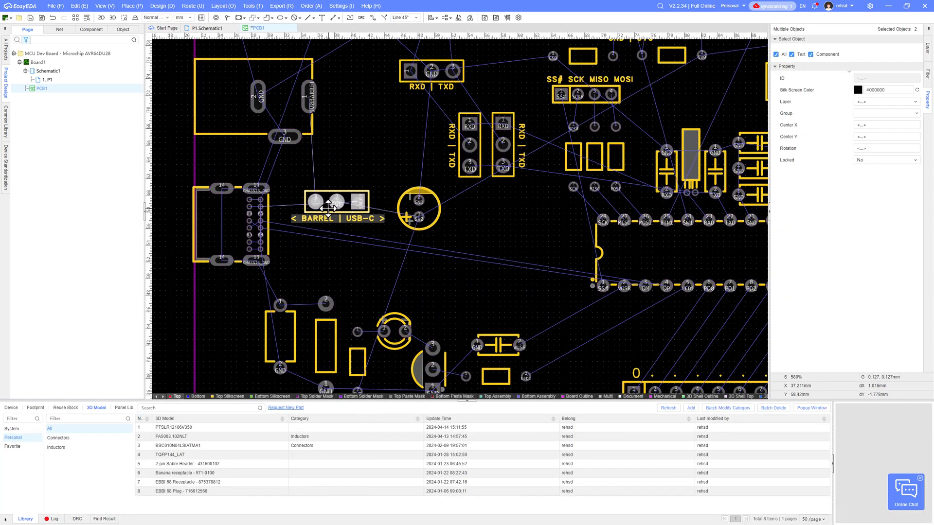
# Rotate the barrel/USB-C header upright, shift it and the nearby capacitor, save, and check in 3D.
pyautogui.press('space')
pyautogui.moveTo(328, 208); pyautogui.dragTo(329, 200)
pyautogui.moveTo(419, 209); pyautogui.dragTo(423, 205)
pyautogui.hotkey('ctrl', 's')
pyautogui.click(112, 17)
pyautogui.moveTo(338, 242); pyautogui.dragTo(384, 325)
pyautogui.click(352, 28)
# Duplicate the SWITCH label as an 'LED' silkscreen label, centre it above the LED, and save.
pyautogui.scroll(-4, 436, 202)
pyautogui.click(520, 99)
pyautogui.hotkey('ctrl', 'c')
pyautogui.hotkey('ctrl', 'v')
pyautogui.scroll(6, 417, 252)
pyautogui.doubleClick(419, 240)
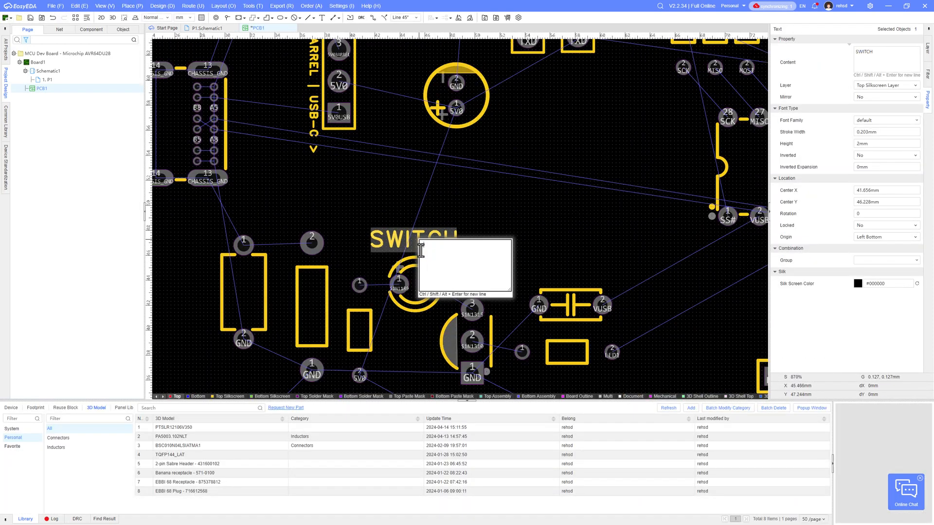
pyautogui.write('LED')
pyautogui.press('Return')
pyautogui.click(412, 252)
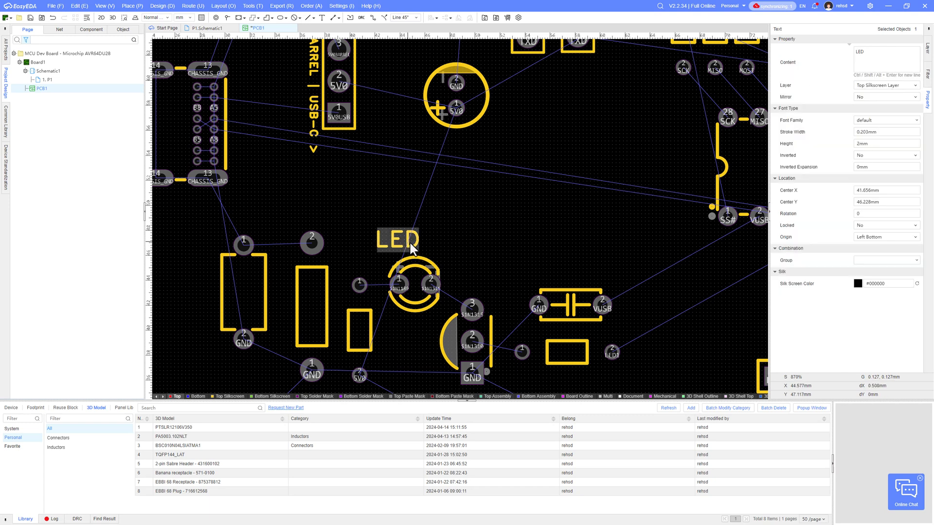
pyautogui.moveTo(411, 251); pyautogui.dragTo(424, 251)
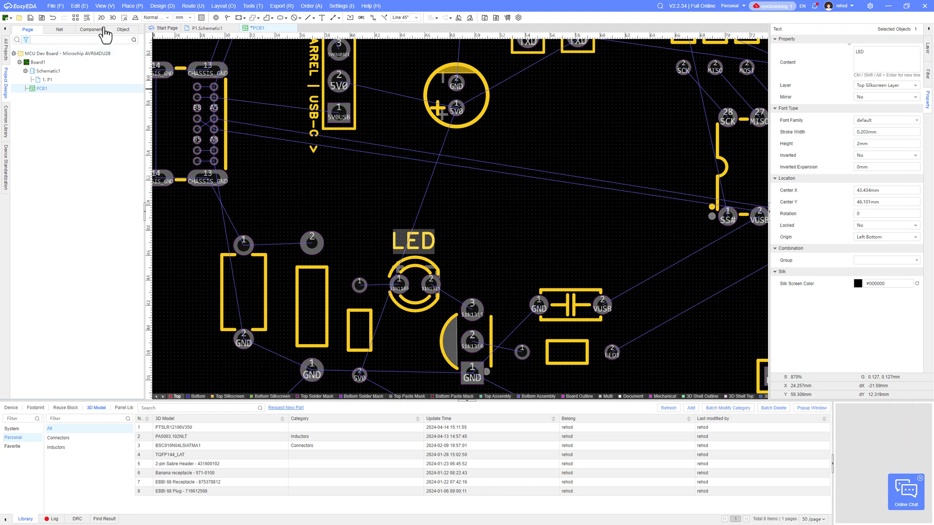
pyautogui.click(30, 18)
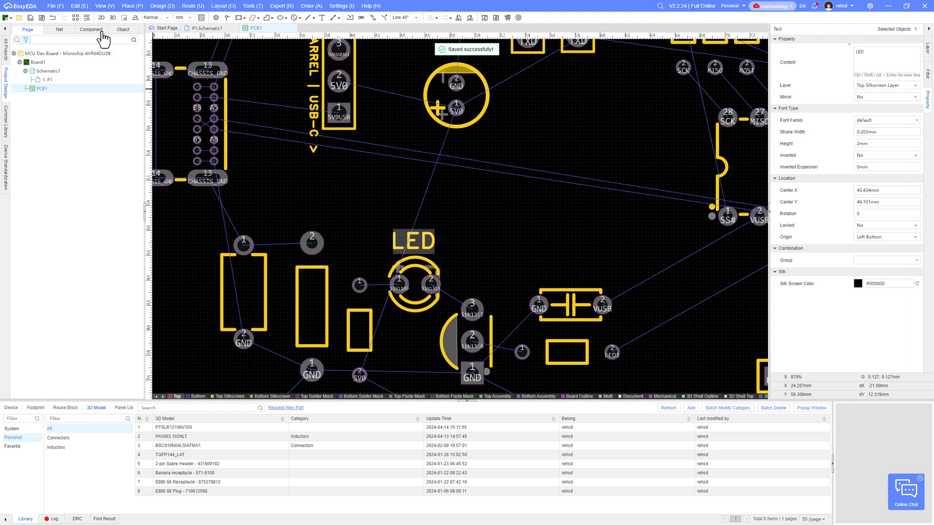
# In the schematic, copy the 5V0, R2 and LED1 circuit and place the copy to the left.
pyautogui.click(207, 29)
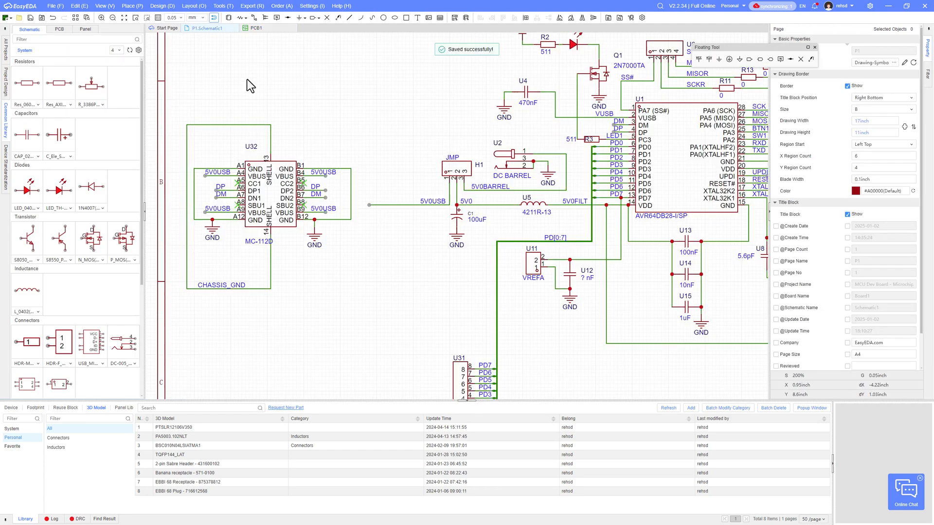
pyautogui.scroll(-4, 358, 219)
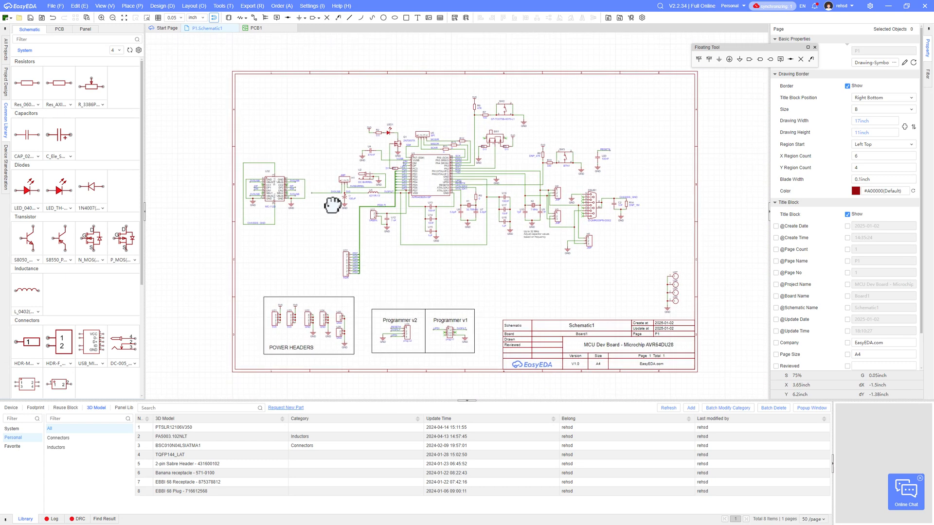
pyautogui.scroll(5, 422, 166)
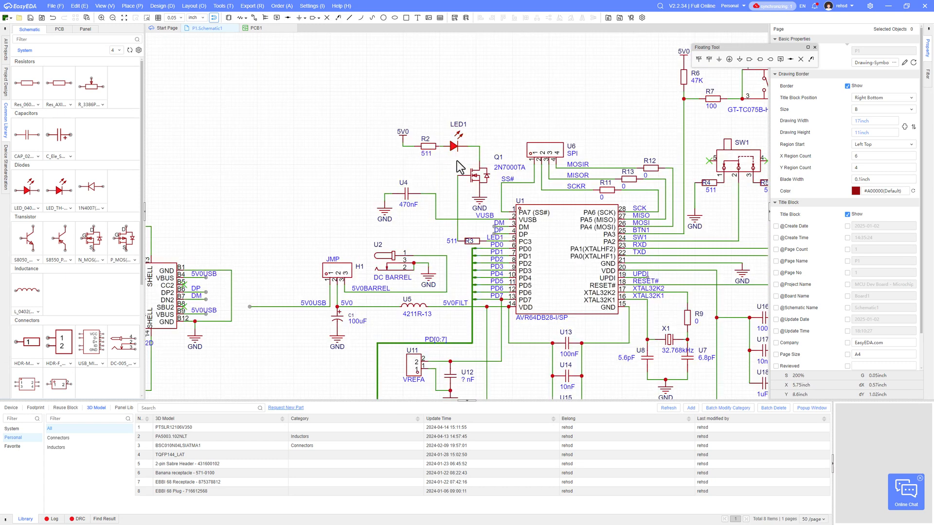
pyautogui.moveTo(464, 159); pyautogui.dragTo(375, 117)
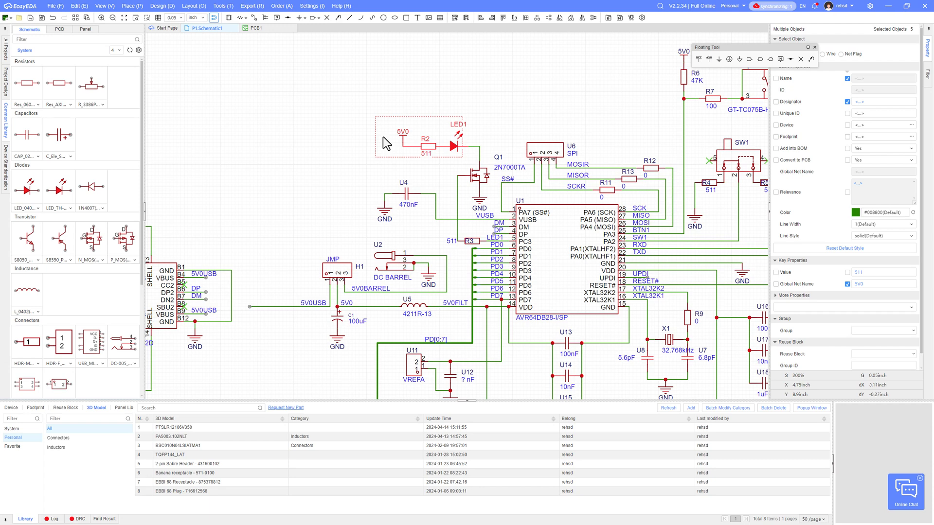
pyautogui.hotkey('ctrl', 'c')
pyautogui.hotkey('ctrl', 'v')
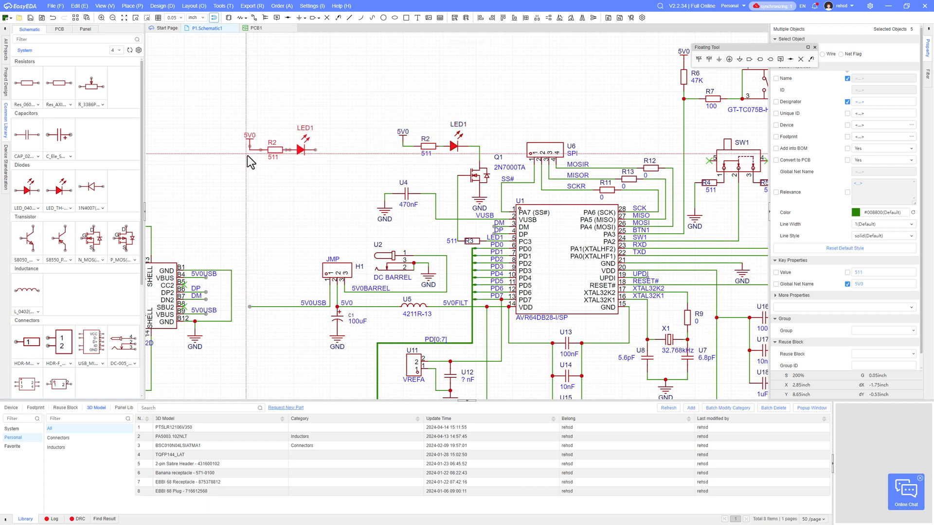
pyautogui.click(247, 155)
pyautogui.moveTo(287, 185); pyautogui.dragTo(373, 177, button='right')
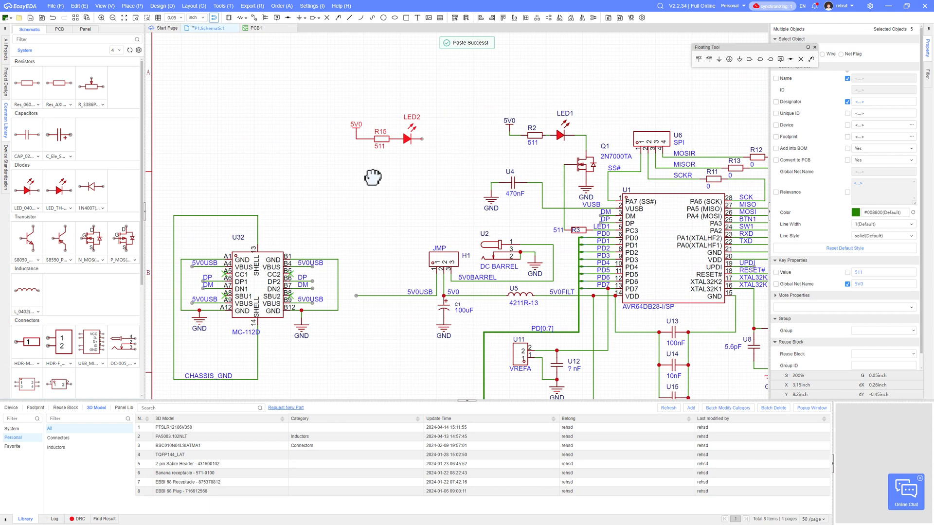
pyautogui.click(417, 157)
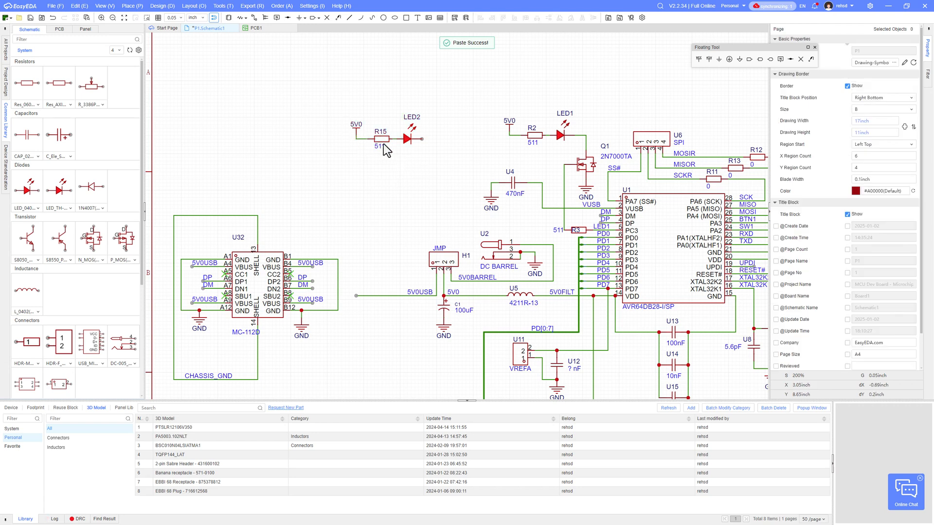
# Place a GND flag beside LED2 and wire LED2's cathode to it.
pyautogui.click(719, 59)
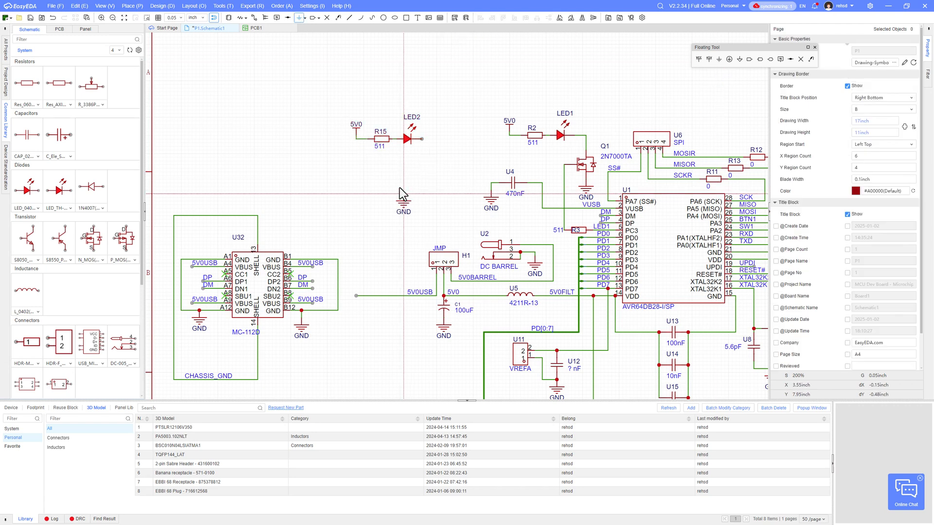
pyautogui.click(434, 146)
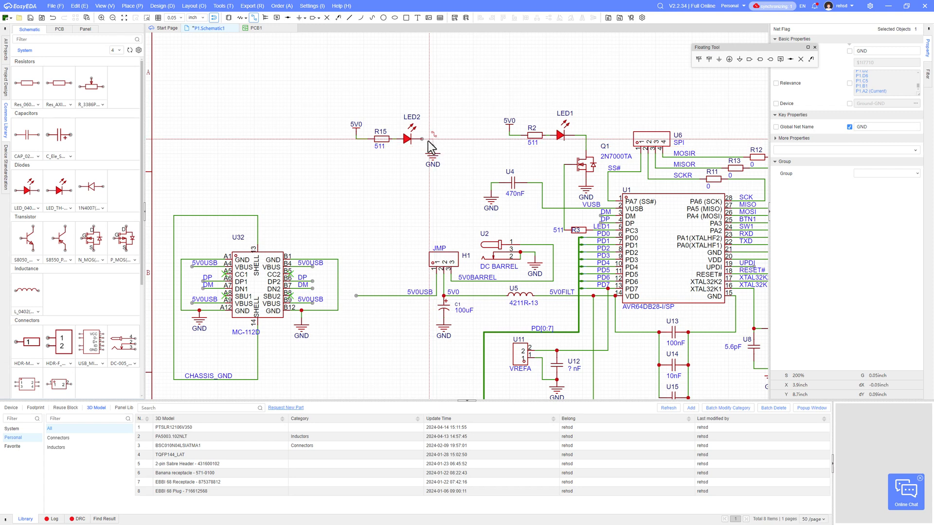
pyautogui.moveTo(422, 139); pyautogui.dragTo(432, 146)
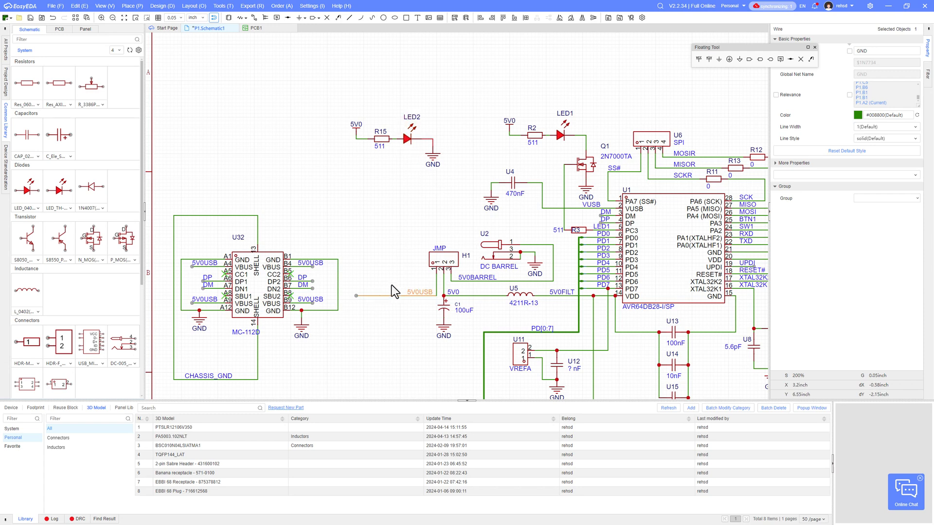
pyautogui.click(399, 232)
# Update the PCB from the schematic, applying the import of LED2 and R15.
pyautogui.hotkey('alt', 'i')
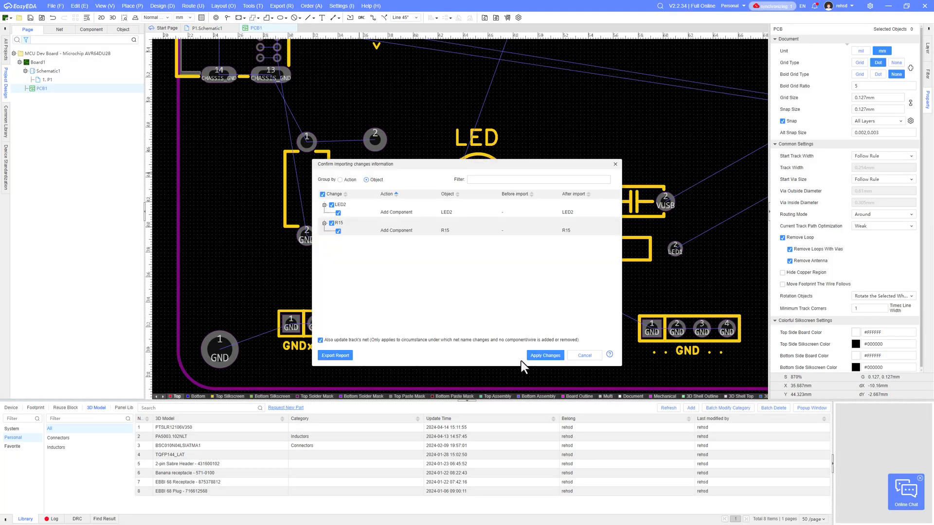
pyautogui.click(547, 355)
pyautogui.scroll(-5, 459, 285)
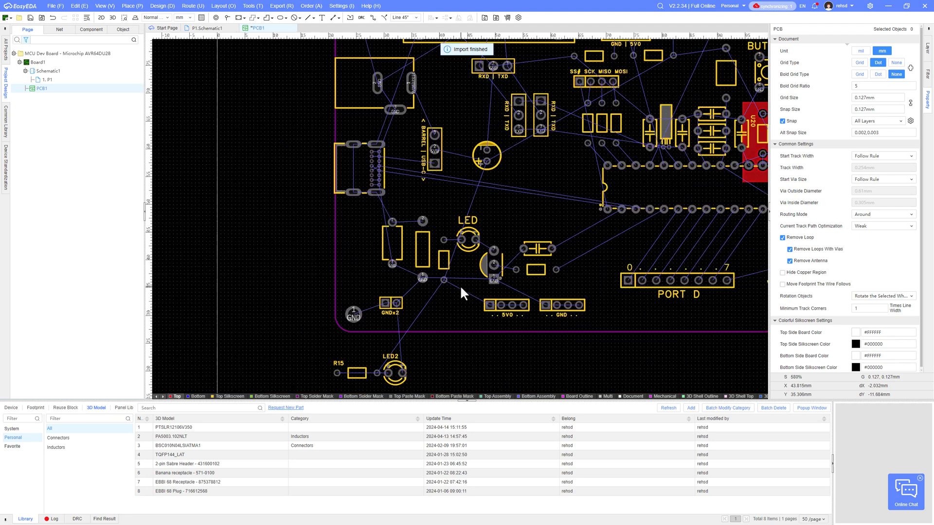
pyautogui.moveTo(463, 282); pyautogui.dragTo(430, 288, button='right')
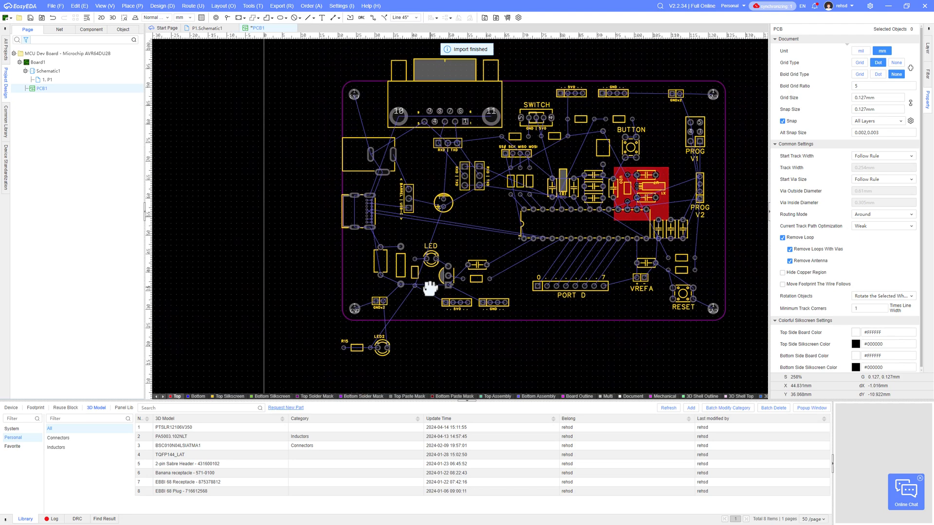
# Drag LED2 and R15 onto the board next to the barrel/USB-C header.
pyautogui.moveTo(378, 348); pyautogui.dragTo(430, 174)
pyautogui.scroll(2, 430, 174)
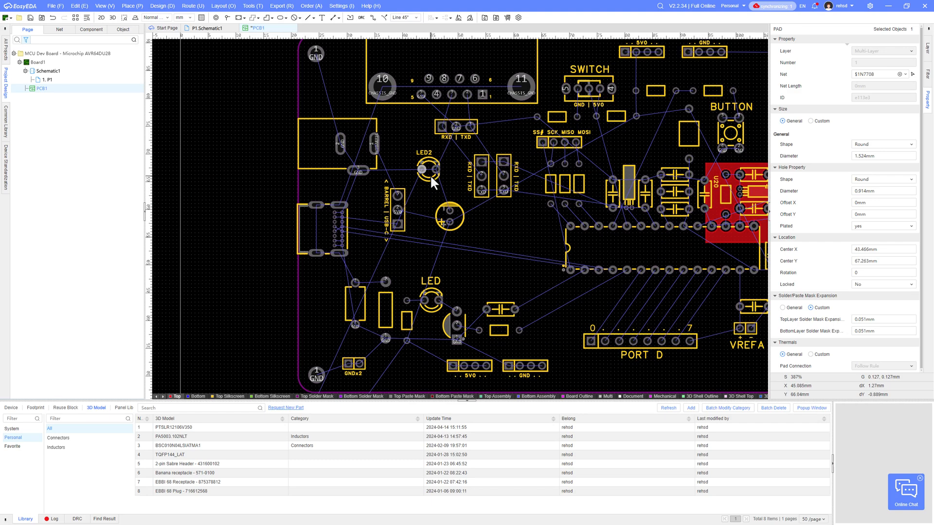
pyautogui.scroll(4, 527, 179)
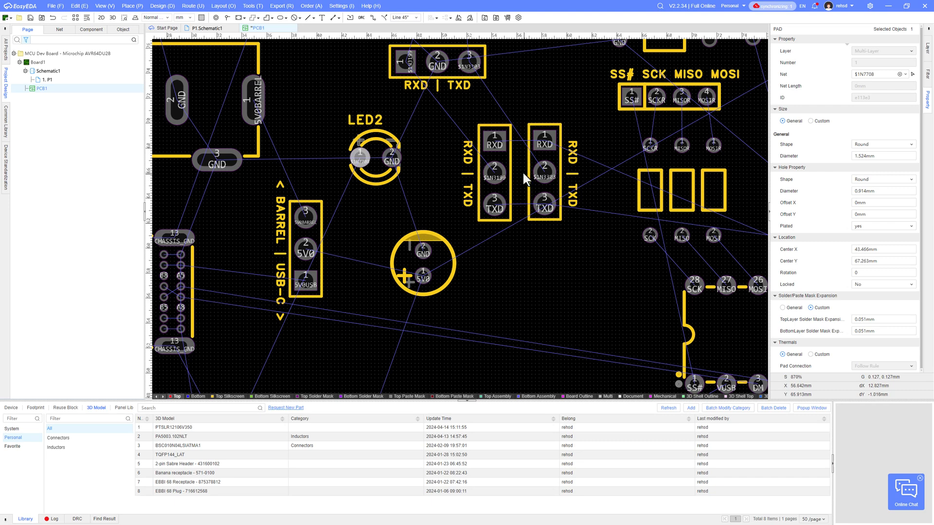
pyautogui.scroll(2, 525, 181)
pyautogui.scroll(-10, 525, 181)
pyautogui.moveTo(476, 322); pyautogui.dragTo(526, 194)
pyautogui.scroll(8, 530, 198)
# Rotate R15 by 90 degrees and LED2 to 180 degrees, arranging them beside the header.
pyautogui.moveTo(507, 219); pyautogui.dragTo(485, 205, button='right')
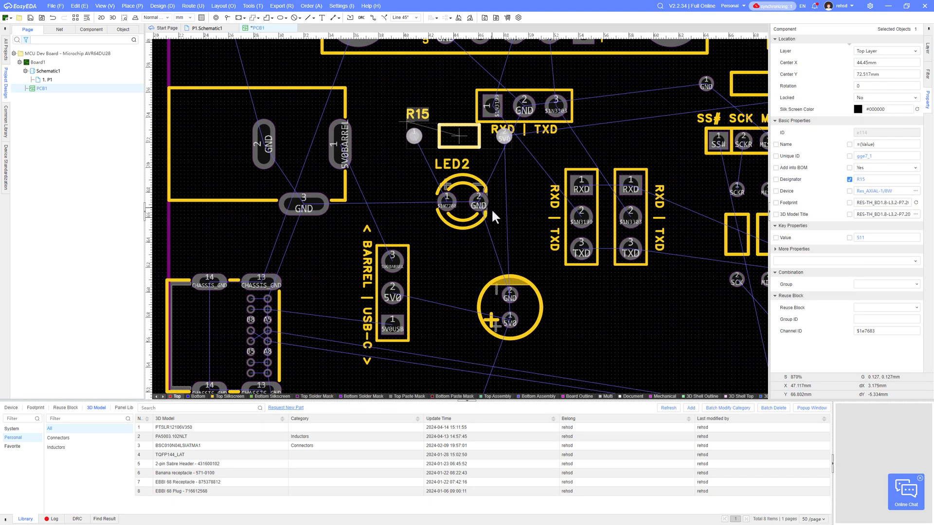
pyautogui.moveTo(465, 196); pyautogui.dragTo(476, 198)
pyautogui.press('space')
pyautogui.moveTo(461, 136); pyautogui.dragTo(403, 120)
pyautogui.press('space')
pyautogui.press('space')
pyautogui.scroll(-8, 459, 201)
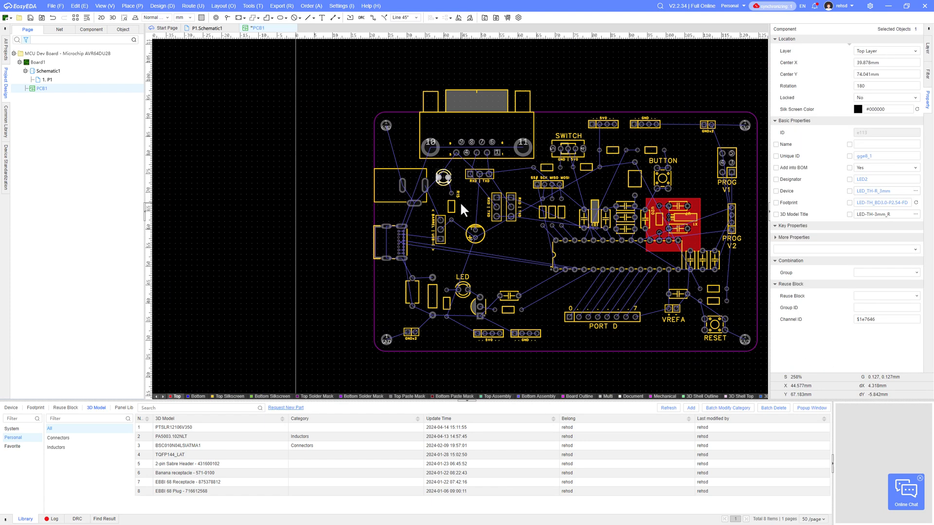
pyautogui.click(410, 252)
pyautogui.scroll(5, 413, 233)
pyautogui.moveTo(423, 163); pyautogui.dragTo(423, 170)
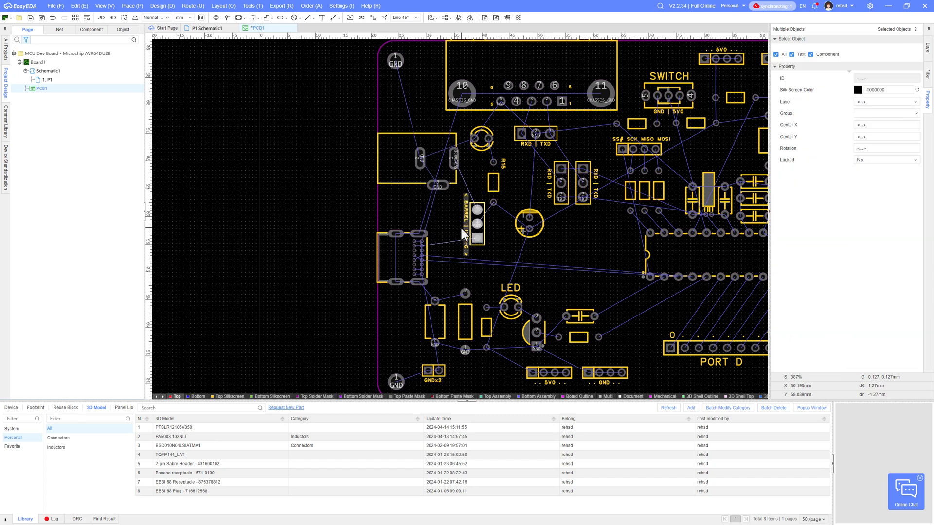
pyautogui.moveTo(494, 183); pyautogui.dragTo(498, 194)
# Add a copied silkscreen label above the LED and change its text to 'POWER'.
pyautogui.scroll(3, 492, 162)
pyautogui.moveTo(467, 107); pyautogui.dragTo(479, 120)
pyautogui.scroll(-4, 398, 159)
pyautogui.hotkey('ctrl', 'c')
pyautogui.doubleClick(401, 137)
pyautogui.write('POWER')
pyautogui.press('Return')
pyautogui.scroll(-5, 412, 138)
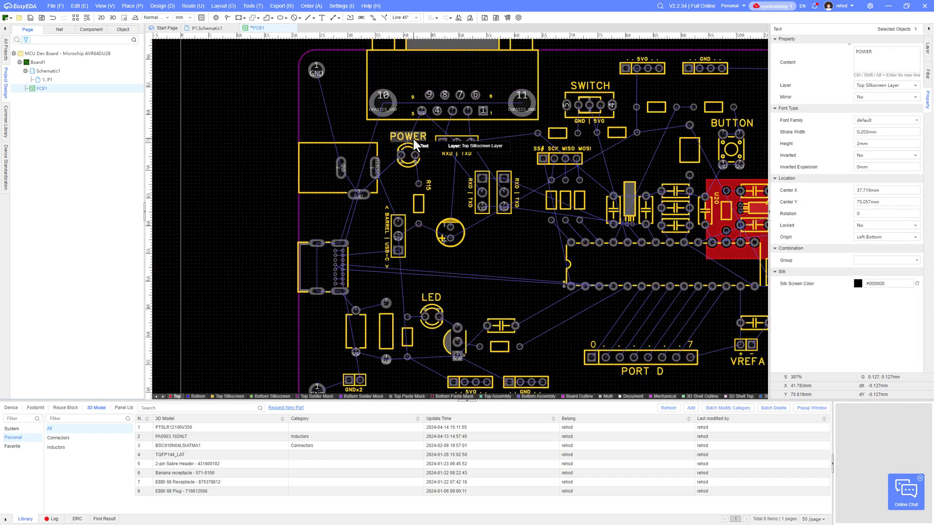
pyautogui.scroll(3, 378, 145)
pyautogui.scroll(-5, 378, 145)
pyautogui.click(113, 17)
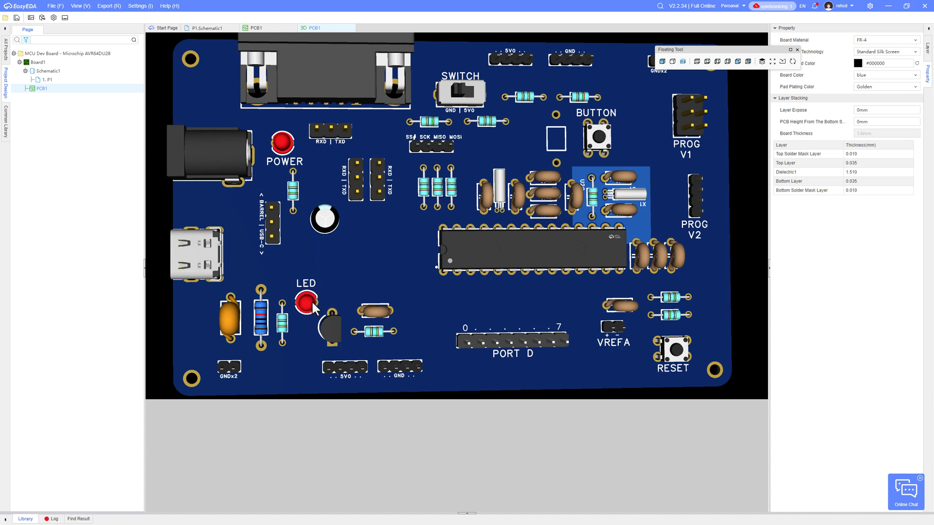
# Orbit the 3D board to inspect the POWER LED and resistor, then close the preview.
pyautogui.moveTo(312, 302); pyautogui.dragTo(528, 248)
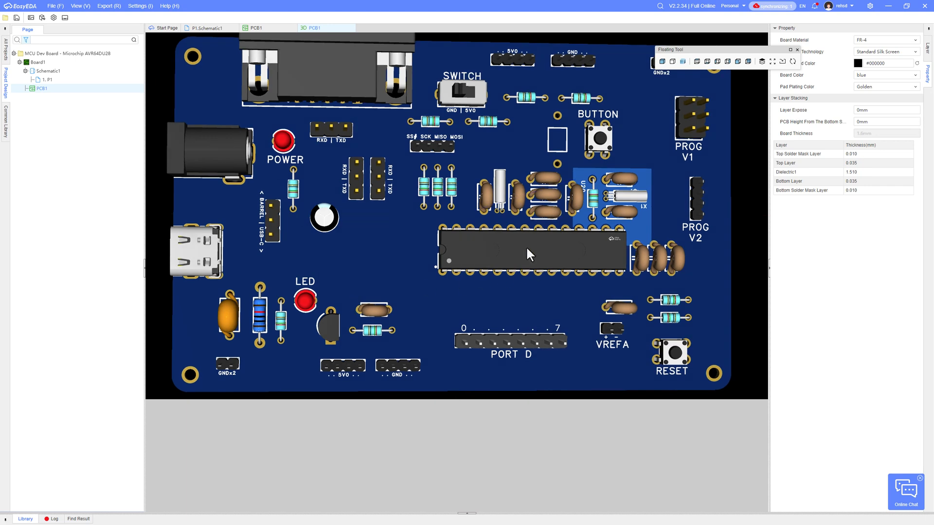
pyautogui.moveTo(599, 247); pyautogui.dragTo(525, 224)
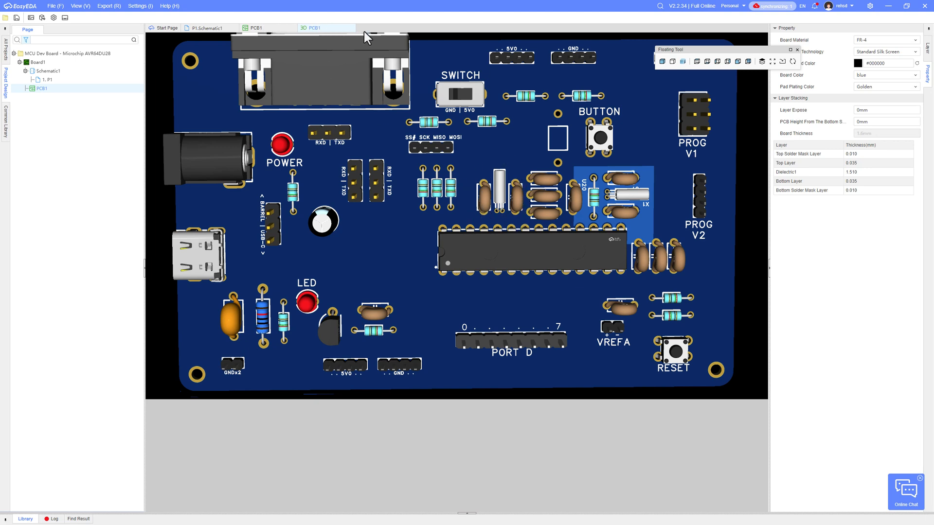
pyautogui.click(351, 29)
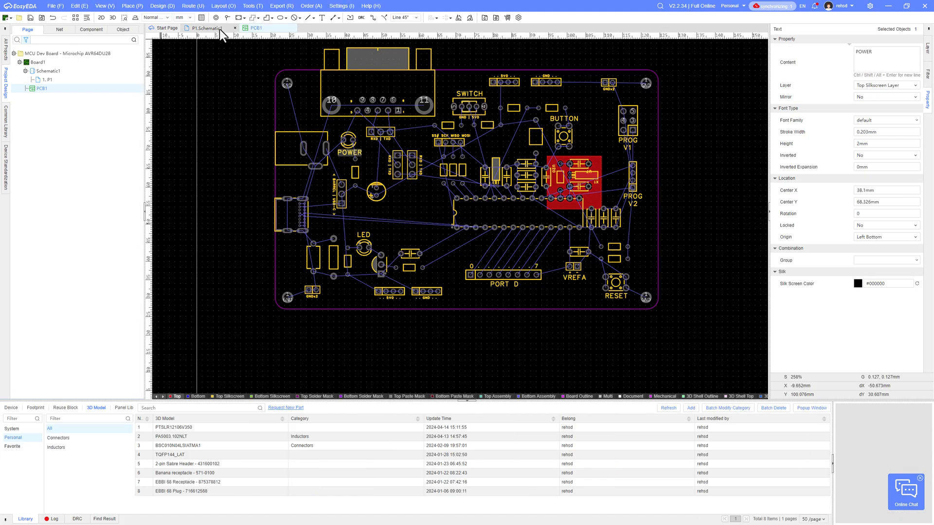
# Duplicate the GND copper pour around U20 and drop the copy to its left.
pyautogui.moveTo(475, 146); pyautogui.dragTo(477, 161, button='right')
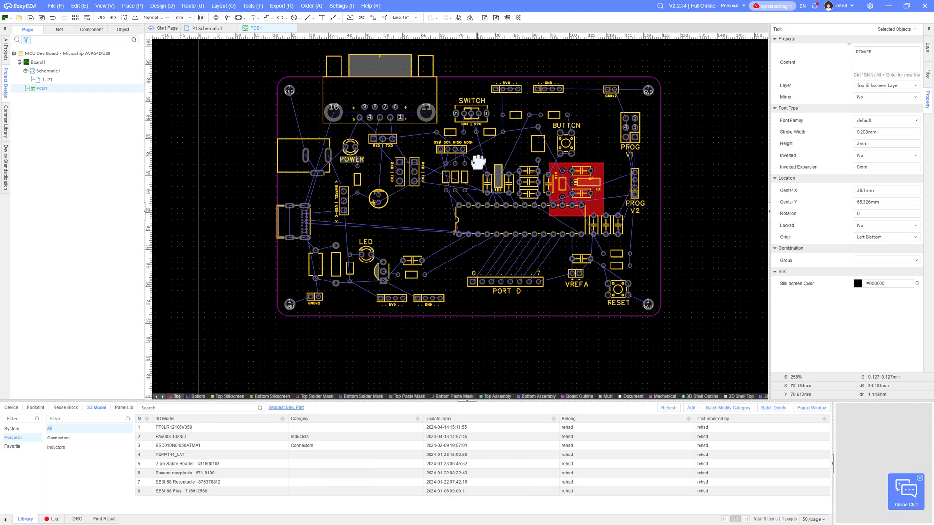
pyautogui.scroll(4, 486, 168)
pyautogui.click(649, 192)
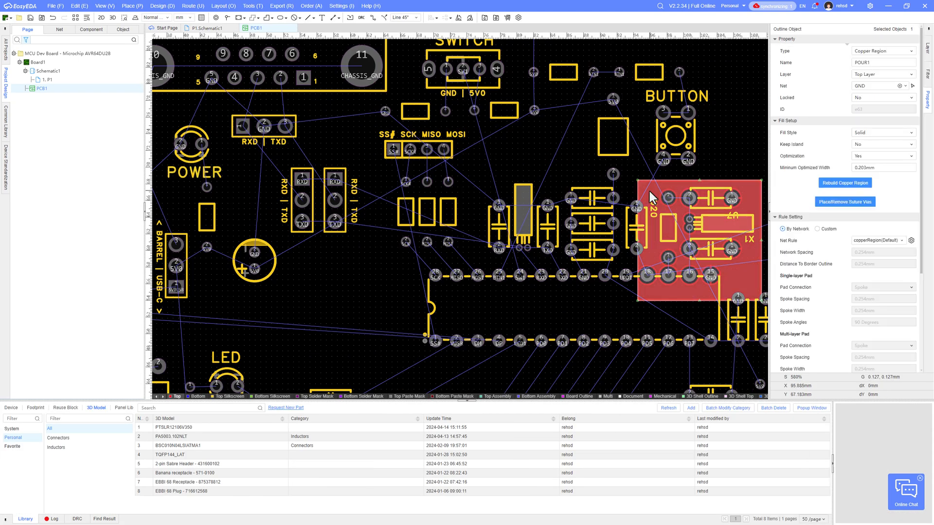
pyautogui.hotkey('ctrl', 'c')
pyautogui.hotkey('ctrl', 'v')
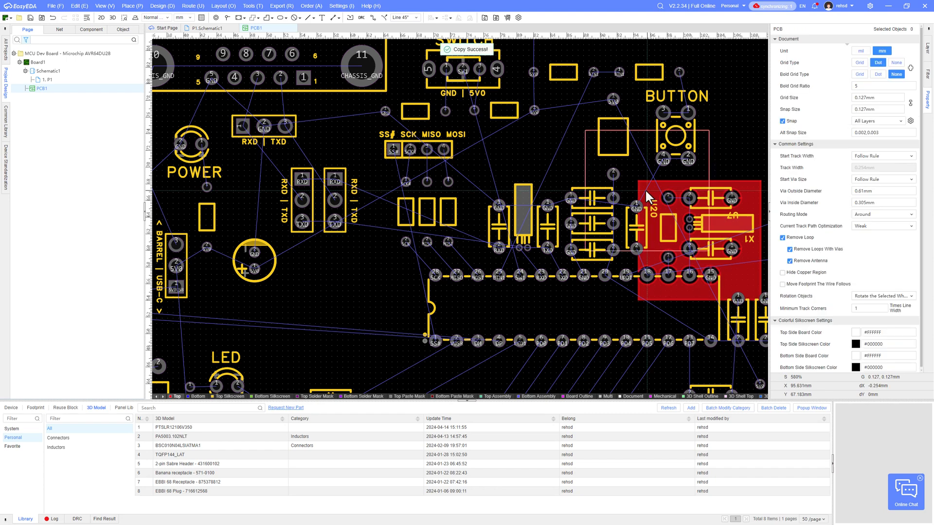
pyautogui.click(531, 235)
# Reshape the pour edges so POUR2 covers the capacitors and crystal area.
pyautogui.scroll(-2, 676, 280)
pyautogui.moveTo(682, 297); pyautogui.dragTo(681, 302)
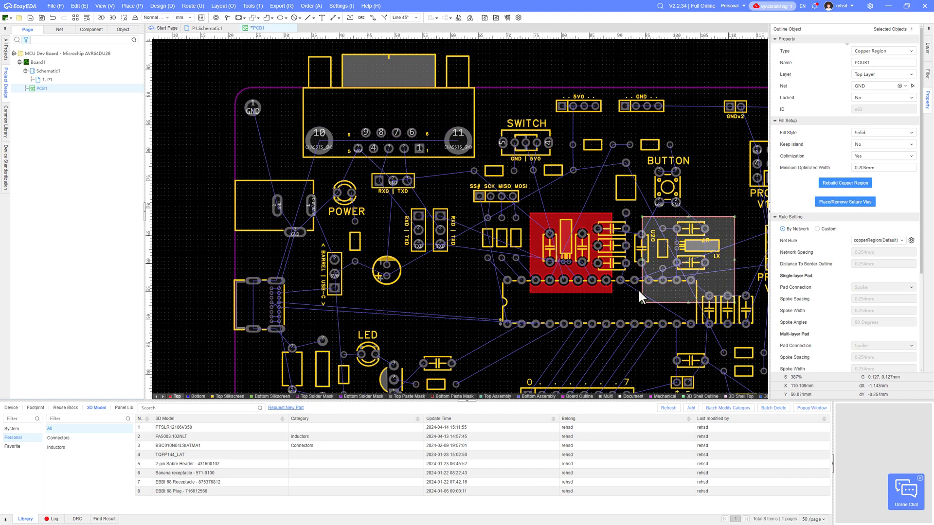
pyautogui.click(602, 299)
pyautogui.click(588, 220)
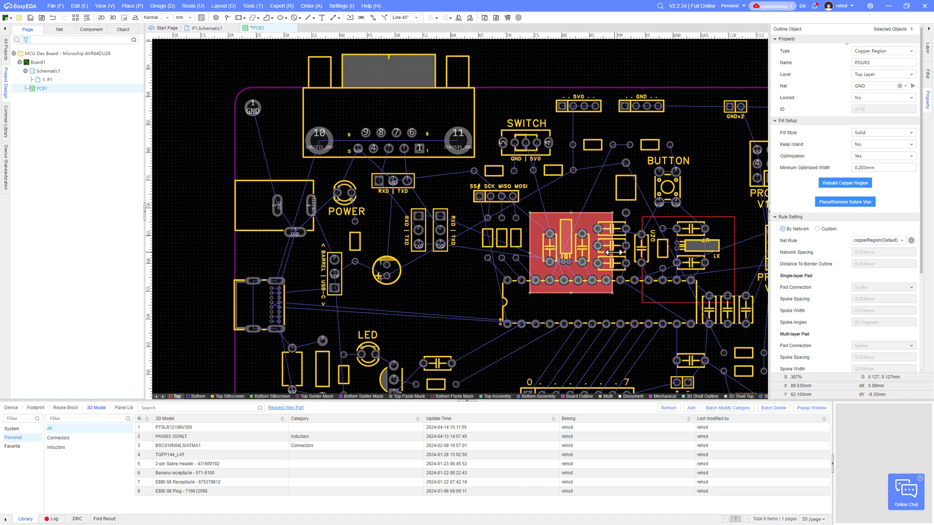
pyautogui.scroll(4, 612, 251)
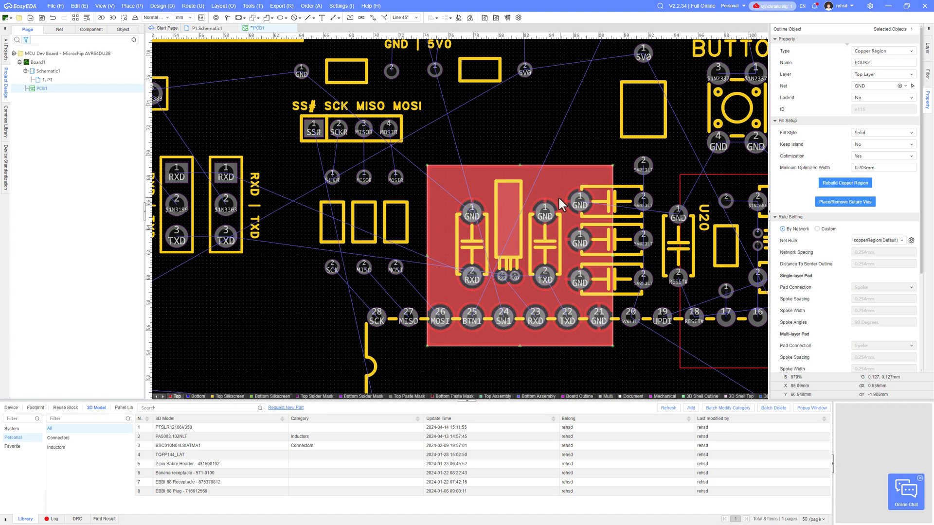
pyautogui.click(562, 178)
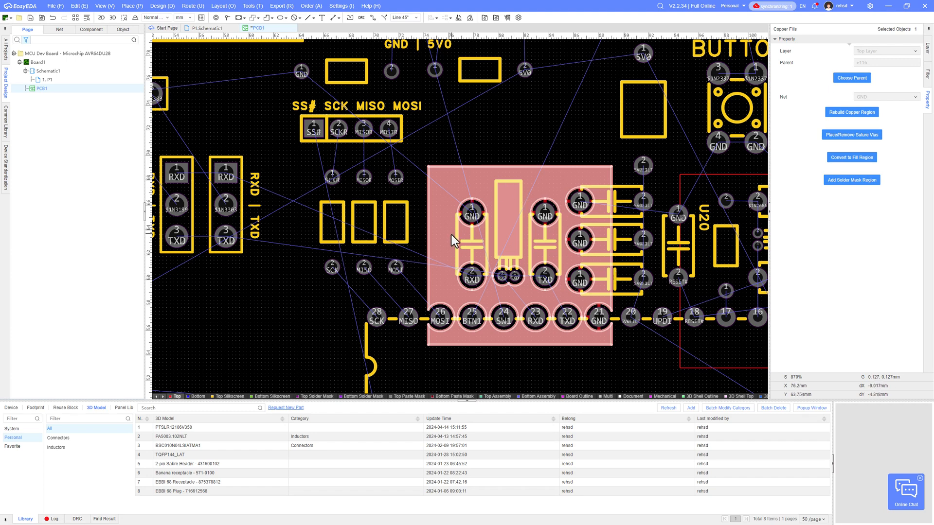
pyautogui.moveTo(428, 245); pyautogui.dragTo(439, 247)
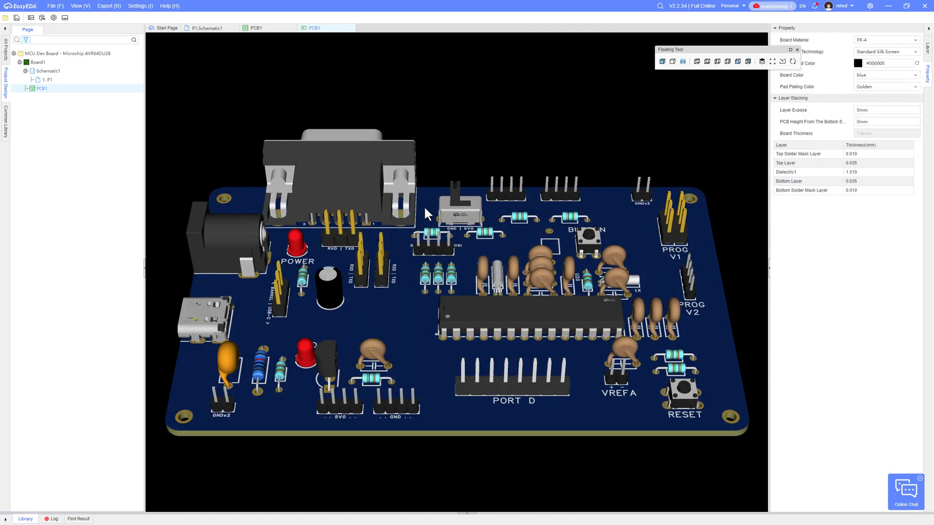
# Orbit the 3D board through several angles to check both GND pours, then close the preview.
pyautogui.moveTo(445, 260); pyautogui.dragTo(434, 227)
pyautogui.moveTo(559, 280); pyautogui.dragTo(302, 376)
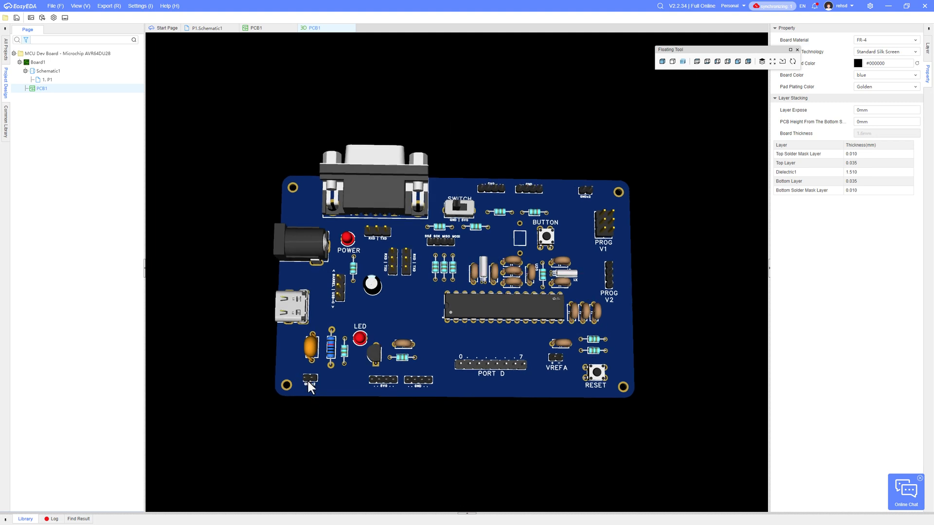
pyautogui.moveTo(333, 362)
pyautogui.mouseDown()
pyautogui.moveTo(331, 371)
pyautogui.moveTo(337, 366)
pyautogui.mouseUp()
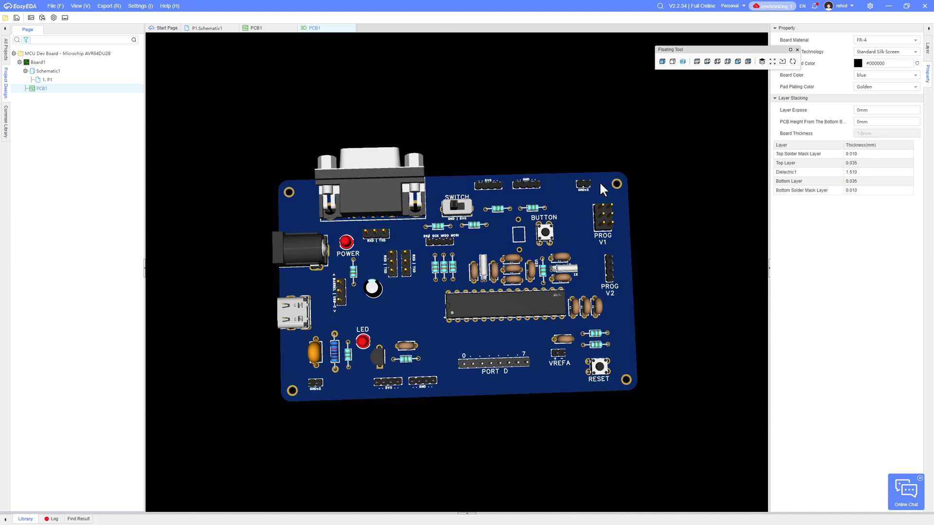
pyautogui.moveTo(550, 250); pyautogui.dragTo(545, 252)
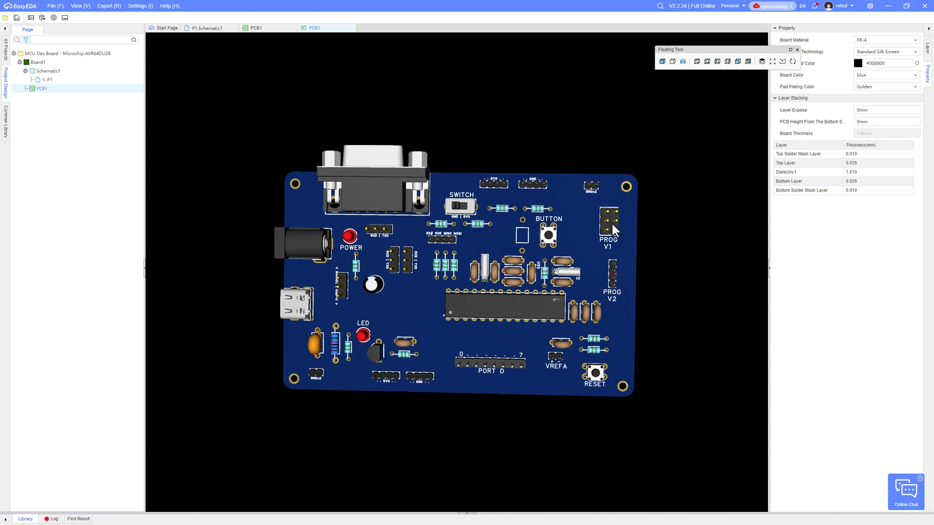
pyautogui.moveTo(610, 258)
pyautogui.mouseDown()
pyautogui.moveTo(597, 249)
pyautogui.moveTo(607, 247)
pyautogui.mouseUp()
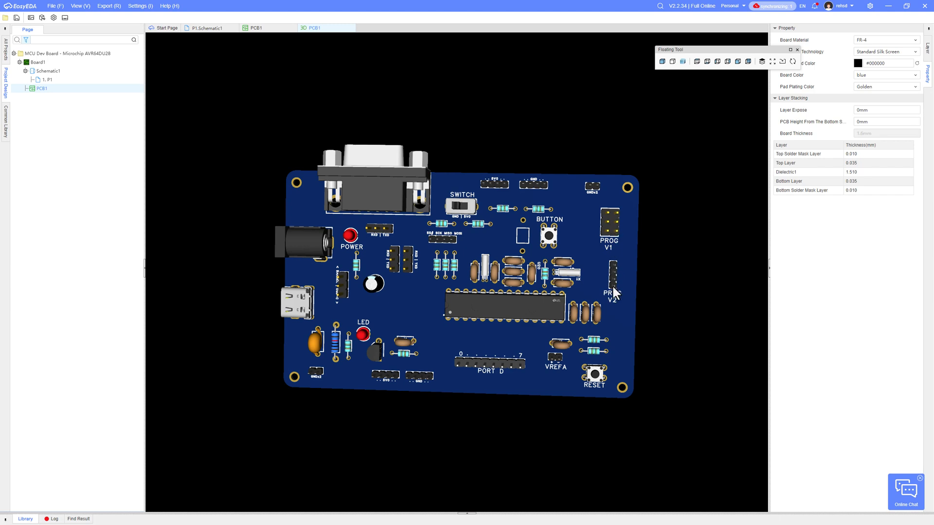
pyautogui.moveTo(489, 376)
pyautogui.mouseDown()
pyautogui.moveTo(470, 385)
pyautogui.moveTo(496, 377)
pyautogui.moveTo(481, 372)
pyautogui.moveTo(499, 362)
pyautogui.mouseUp()
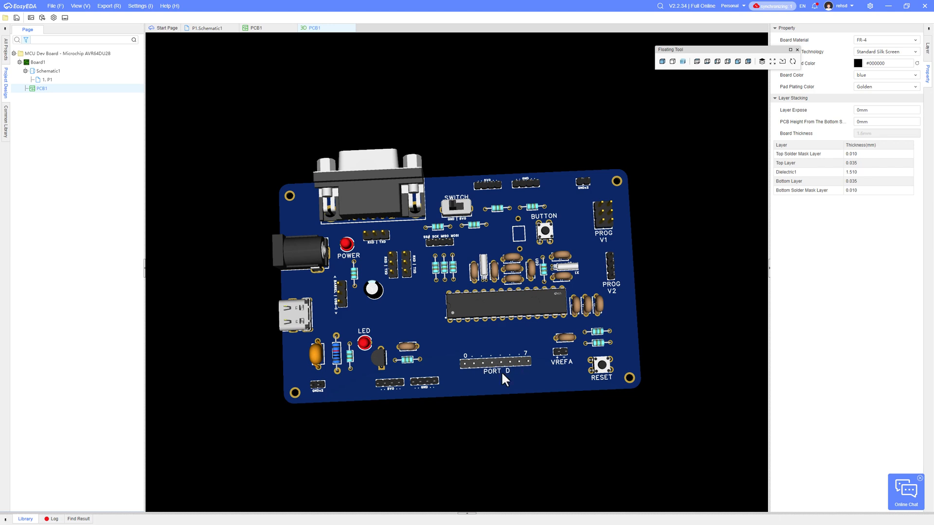
pyautogui.moveTo(407, 369); pyautogui.dragTo(359, 289)
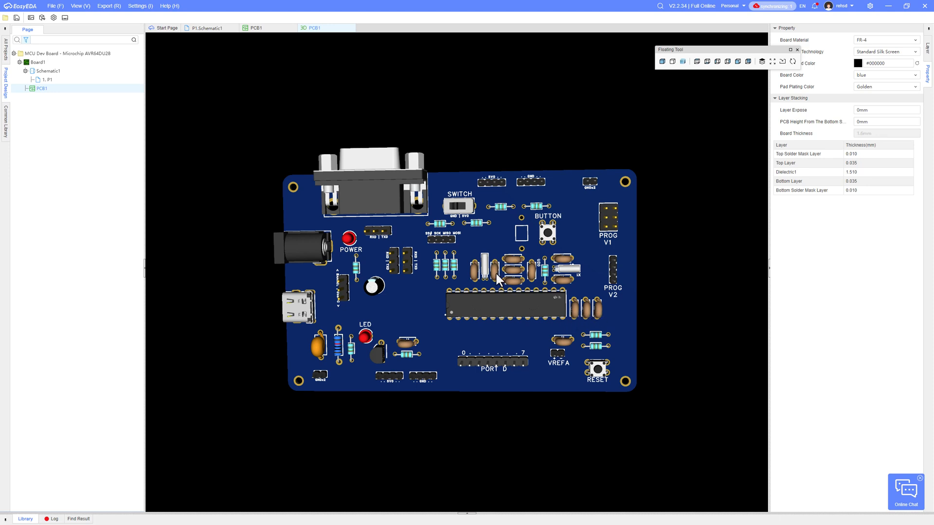
pyautogui.moveTo(496, 275)
pyautogui.mouseDown()
pyautogui.moveTo(508, 306)
pyautogui.moveTo(510, 270)
pyautogui.mouseUp()
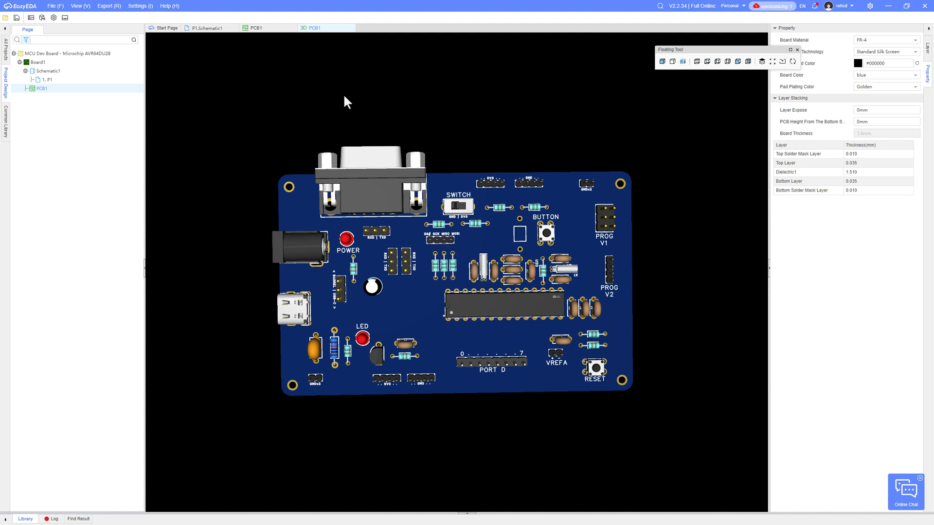
pyautogui.click(352, 28)
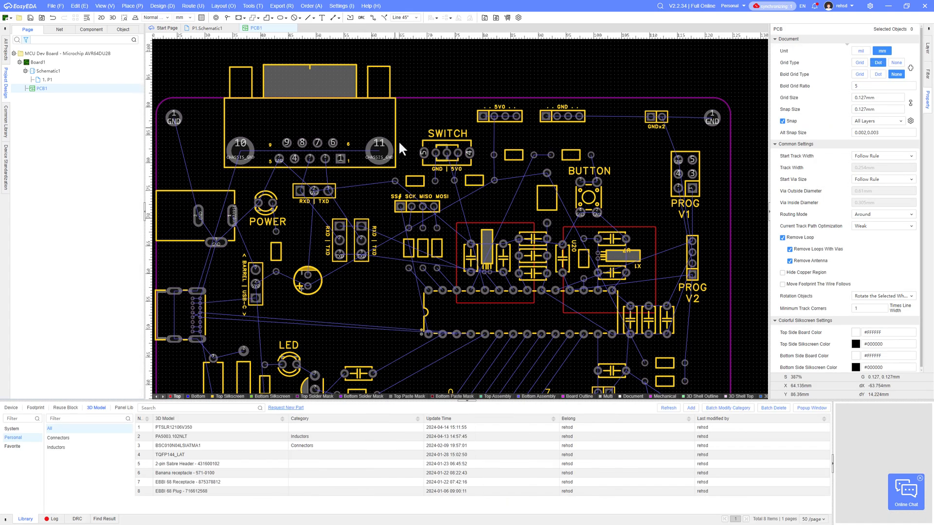
# Copy the BUTTON label and retype it as 'SPI' below the SS# SCK MISO MOSI header.
pyautogui.click(589, 172)
pyautogui.hotkey('ctrl', 'c')
pyautogui.scroll(2, 413, 219)
pyautogui.hotkey('ctrl', 'v')
pyautogui.click(423, 215)
pyautogui.write('SPI')
pyautogui.scroll(-1, 423, 214)
pyautogui.click(410, 259)
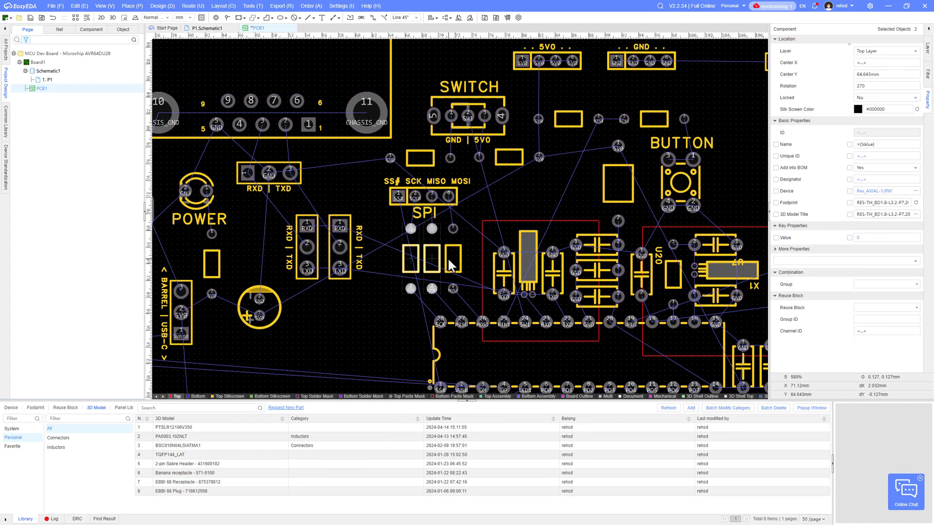
# Add a vertical 'FERRITE' label inside the ferrite's outline.
pyautogui.click(427, 181)
pyautogui.hotkey('ctrl', 'c')
pyautogui.hotkey('ctrl', 'v')
pyautogui.doubleClick(574, 197)
pyautogui.write('FERRITE')
pyautogui.moveTo(574, 197); pyautogui.dragTo(609, 185)
pyautogui.press('space')
pyautogui.press('space')
pyautogui.press('space')
pyautogui.click(537, 188)
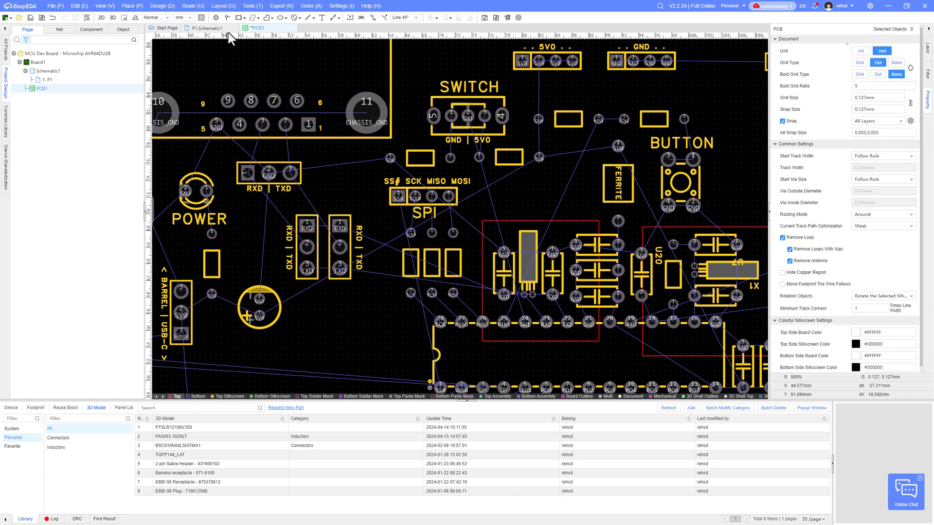
# Place the round logo on the board beside the microcontroller.
pyautogui.scroll(-4, 461, 134)
pyautogui.write('rehsd')
pyautogui.click(448, 352)
pyautogui.click(403, 231)
pyautogui.press('Delete')
pyautogui.moveTo(432, 351); pyautogui.dragTo(397, 235)
pyautogui.click(458, 353)
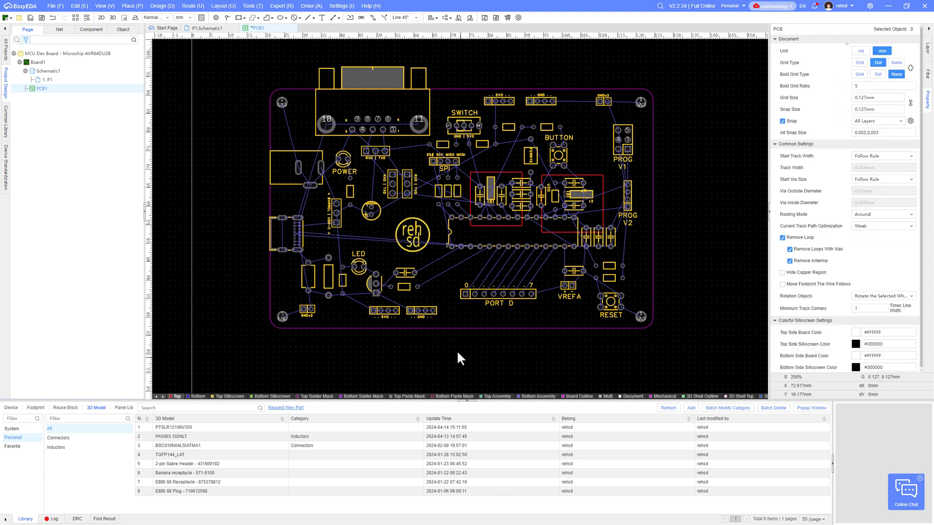
# Add a 'version 0.01' label with 3 mm text height along the bottom edge.
pyautogui.click(569, 296)
pyautogui.hotkey('ctrl', 'c')
pyautogui.hotkey('ctrl', 'v')
pyautogui.doubleClick(555, 320)
pyautogui.write('version 0.01')
pyautogui.click(560, 318)
pyautogui.doubleClick(873, 144)
pyautogui.write('3')
pyautogui.moveTo(566, 316); pyautogui.dragTo(548, 320)
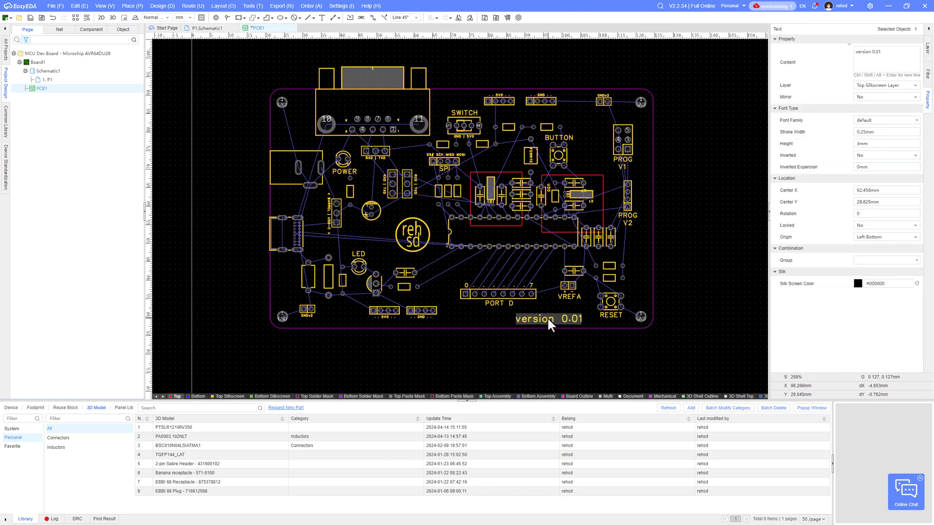
# Add an 'AVR64DU28' label below the microcontroller with 0.35 mm stroke width.
pyautogui.hotkey('ctrl', 'c')
pyautogui.hotkey('ctrl', 'v')
pyautogui.click(512, 257)
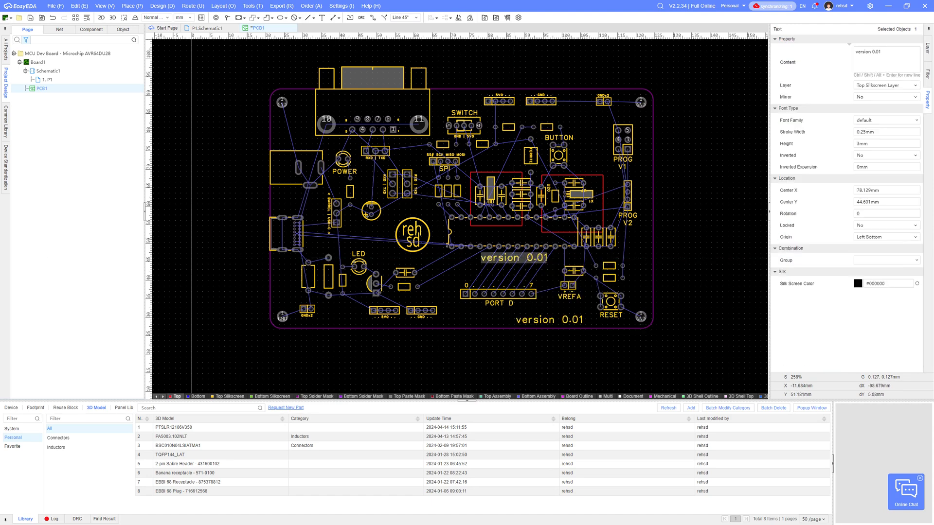
pyautogui.doubleClick(494, 256)
pyautogui.write('AVR64DU28')
pyautogui.press('Return')
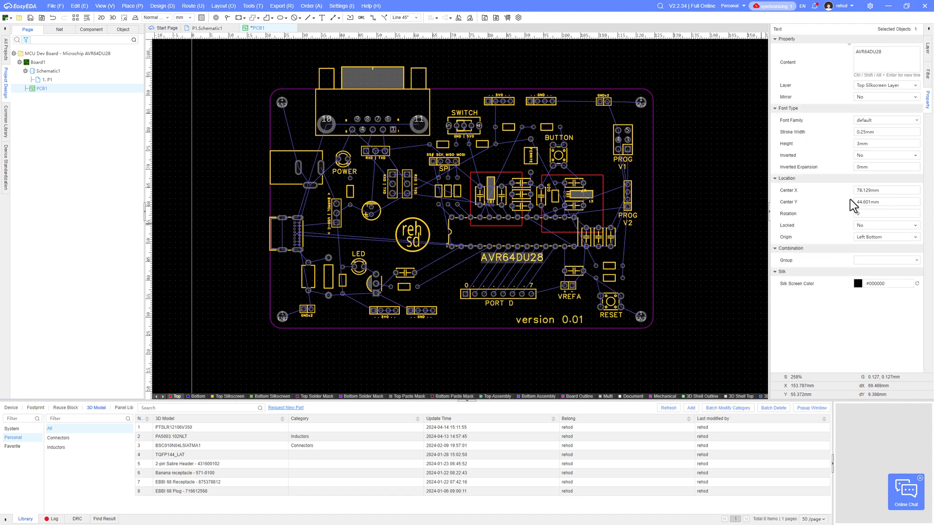
pyautogui.doubleClick(864, 132)
pyautogui.write('0.35')
pyautogui.click(519, 259)
pyautogui.click(278, 137)
# Save the board and inspect it in the 3D preview.
pyautogui.hotkey('ctrl', 's')
pyautogui.click(113, 18)
pyautogui.moveTo(592, 243); pyautogui.dragTo(592, 244)
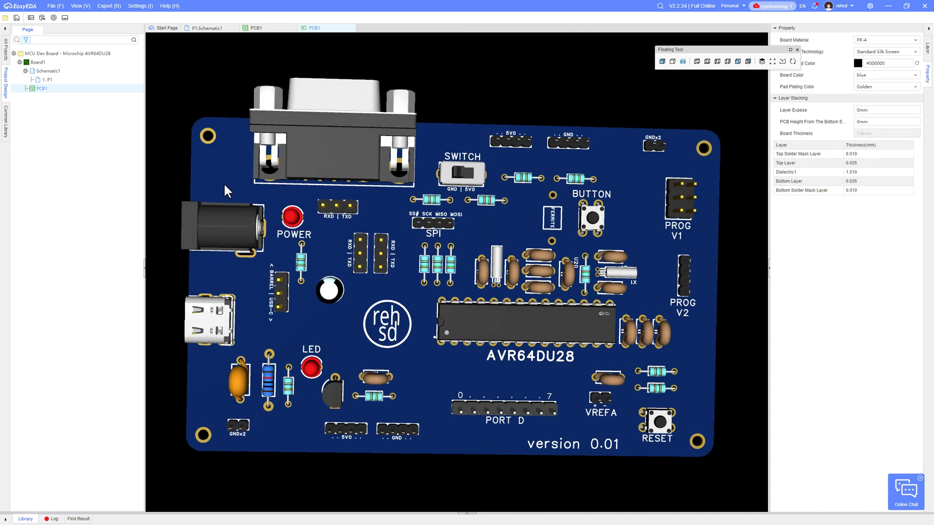
# Close the 3D PCB1 tab to get back to the 2D board editor.
pyautogui.click(352, 28)
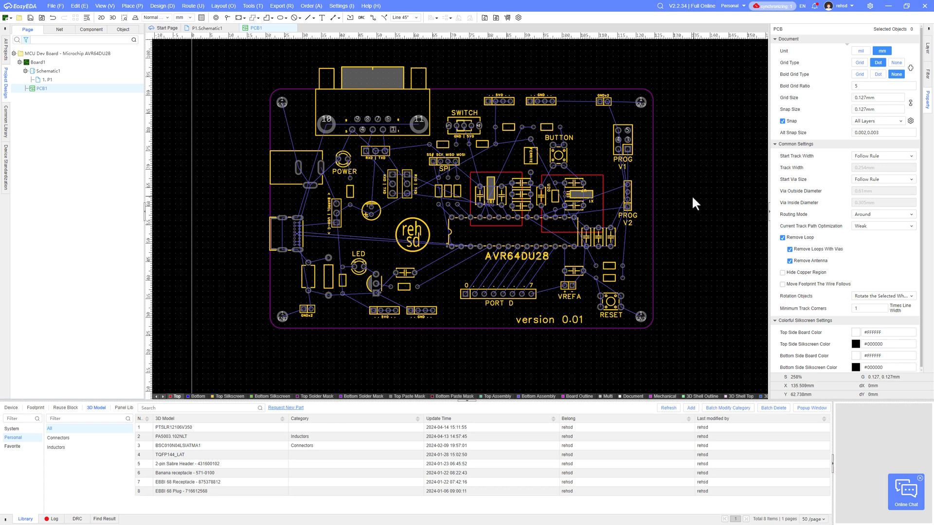
pyautogui.press('w')
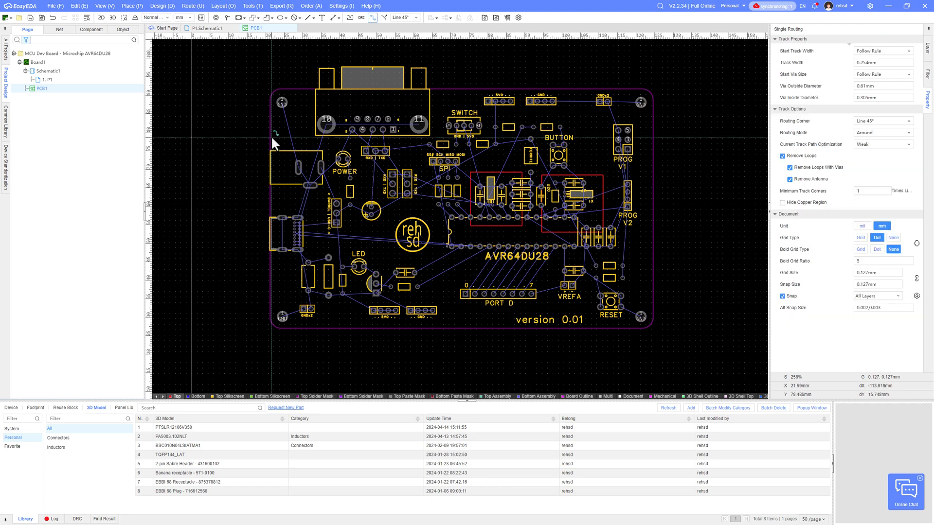
pyautogui.scroll(3, 271, 135)
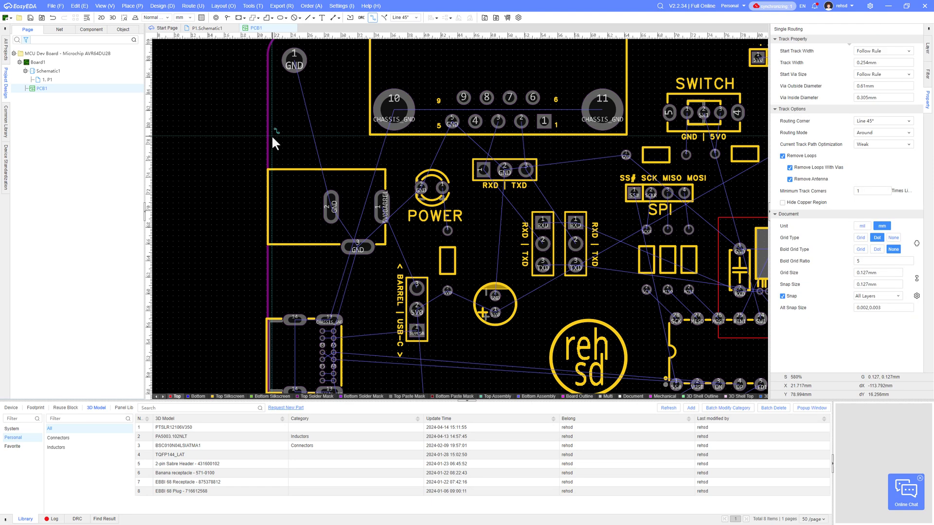
pyautogui.click(451, 120)
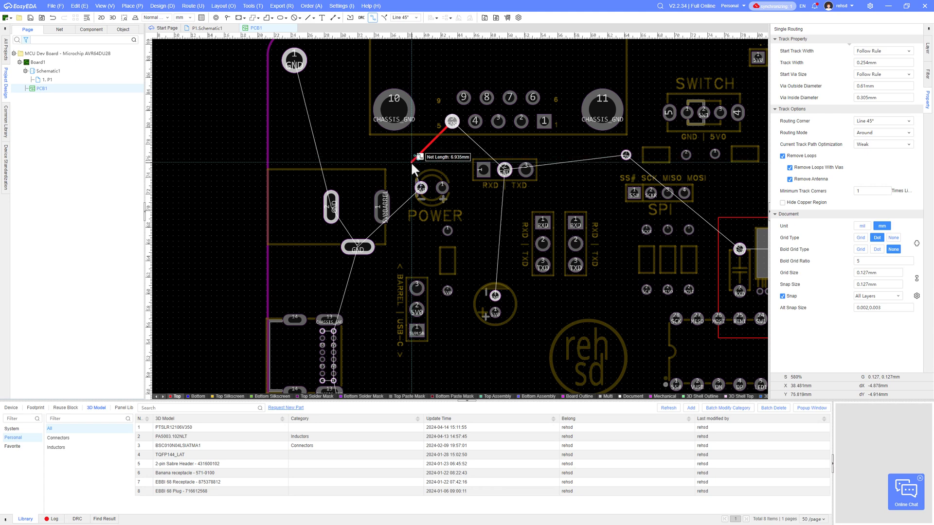
pyautogui.press('w')
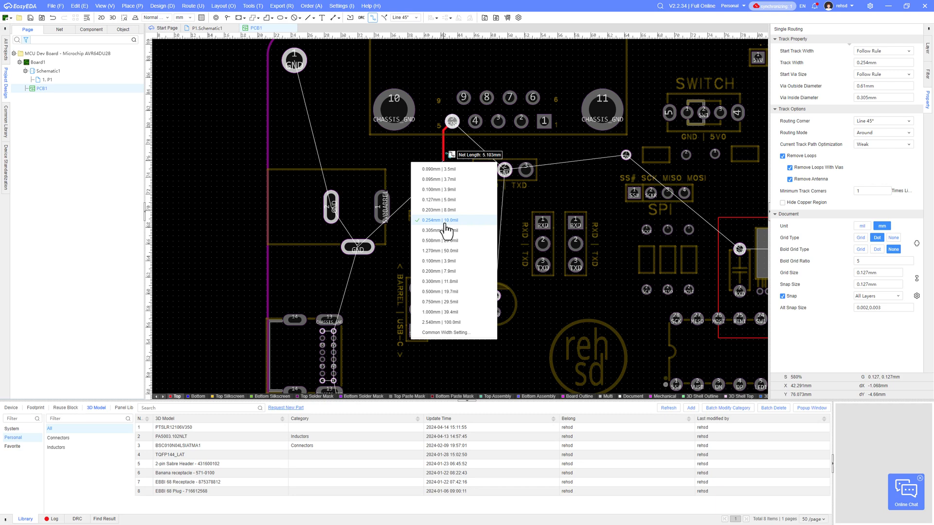
pyautogui.press('Escape')
pyautogui.press('Escape')
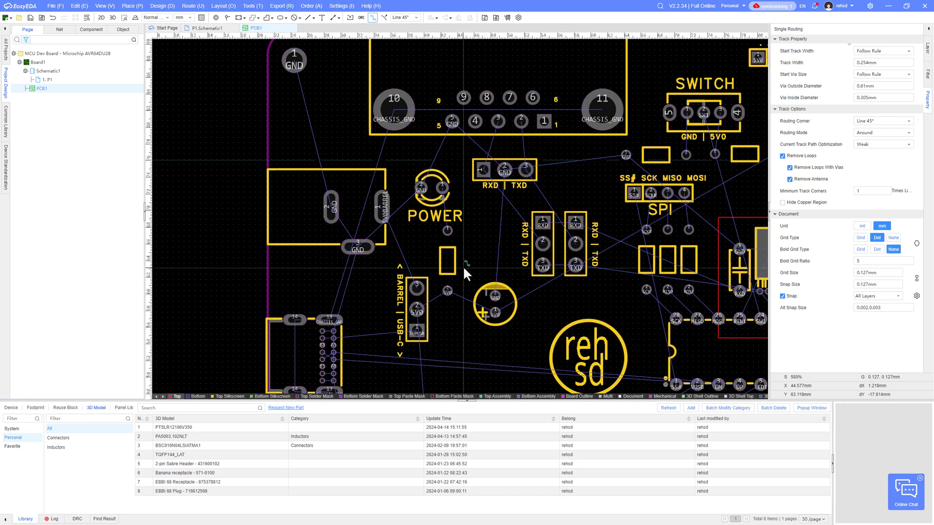
pyautogui.press('Escape')
pyautogui.moveTo(475, 259); pyautogui.dragTo(442, 184, button='right')
pyautogui.scroll(2, 592, 249)
pyautogui.moveTo(557, 259); pyautogui.dragTo(423, 246, button='right')
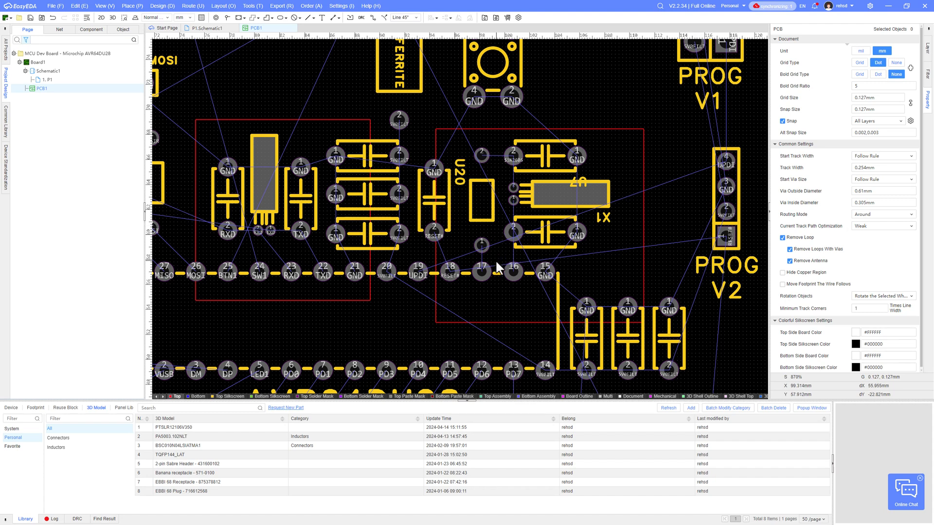
# Route a track from microcontroller pin 17 to the XTAL32K2 pad.
pyautogui.press('w')
pyautogui.scroll(1, 489, 248)
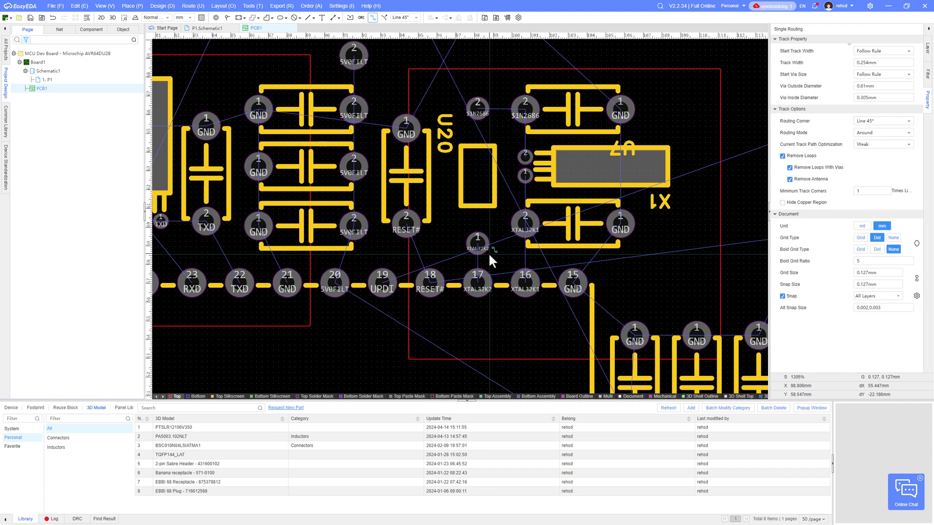
pyautogui.click(476, 282)
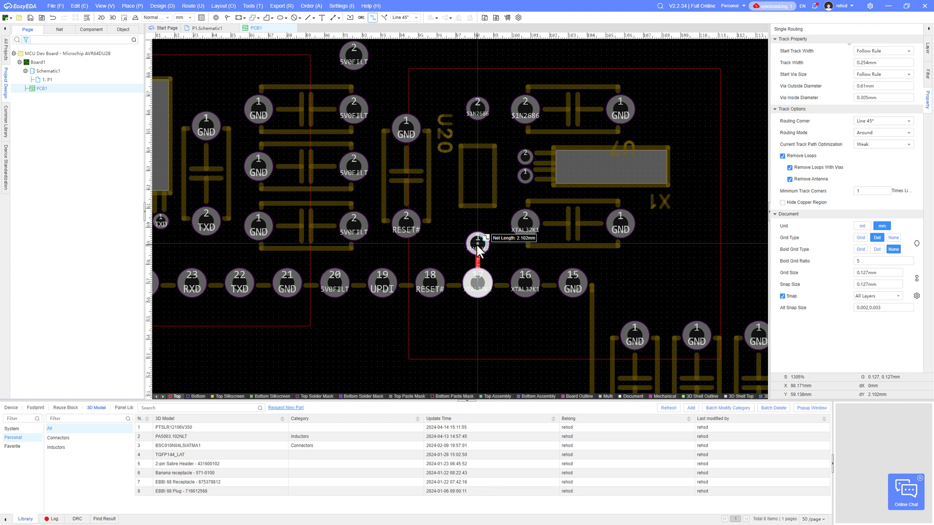
pyautogui.hotkey('shift', 'w')
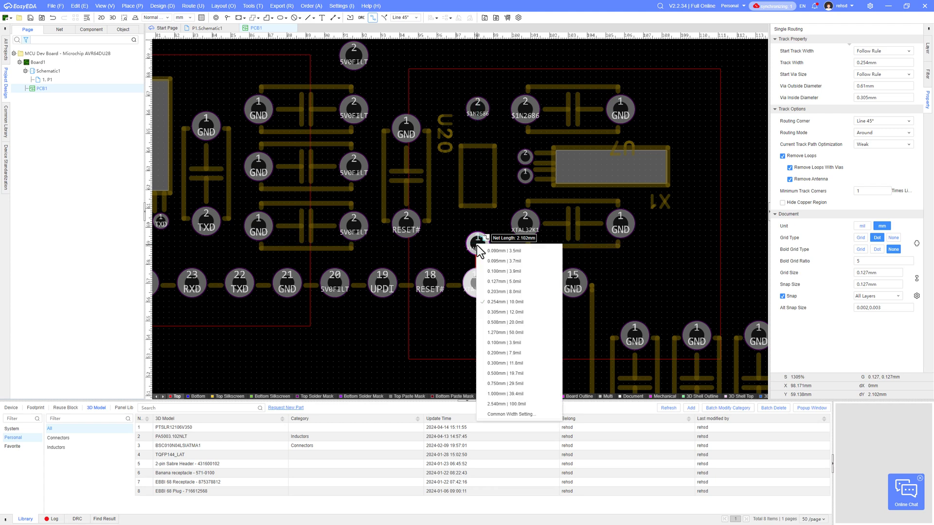
pyautogui.click(505, 332)
pyautogui.click(478, 240)
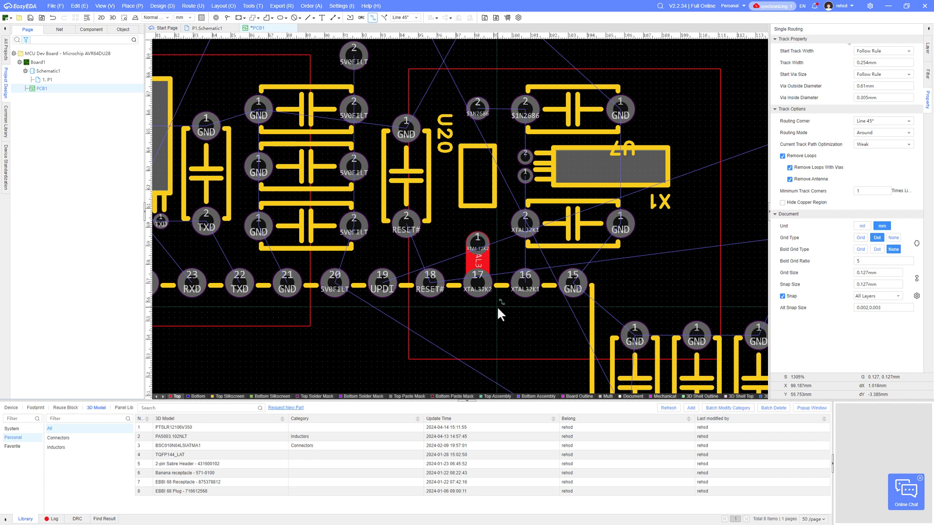
# Route a 0.508 mm RXD track from MCU pin 23 to the small RXD pad.
pyautogui.moveTo(406, 312); pyautogui.dragTo(547, 319, button='right')
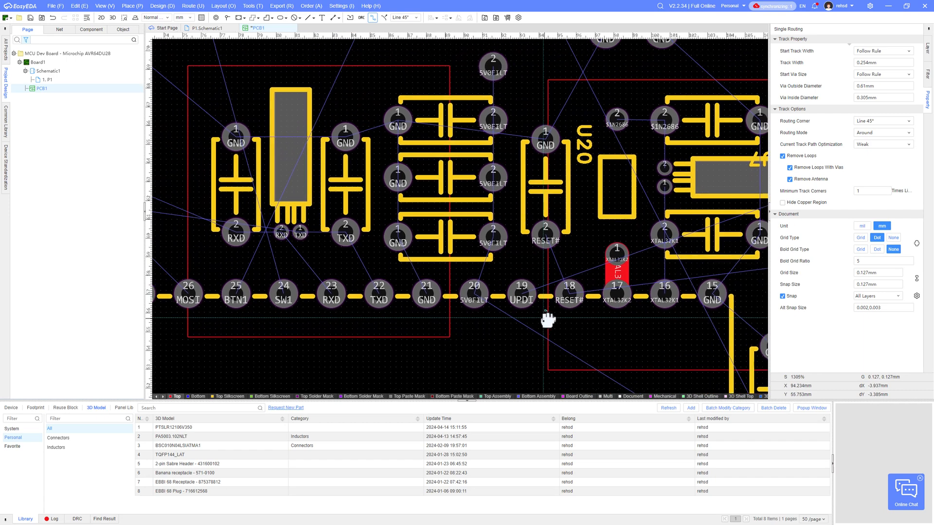
pyautogui.click(334, 292)
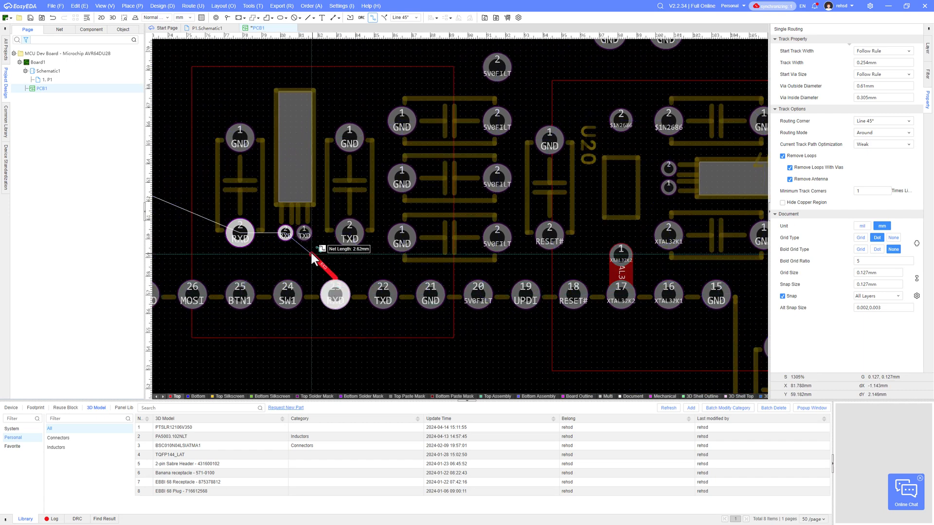
pyautogui.hotkey('shift', 'w')
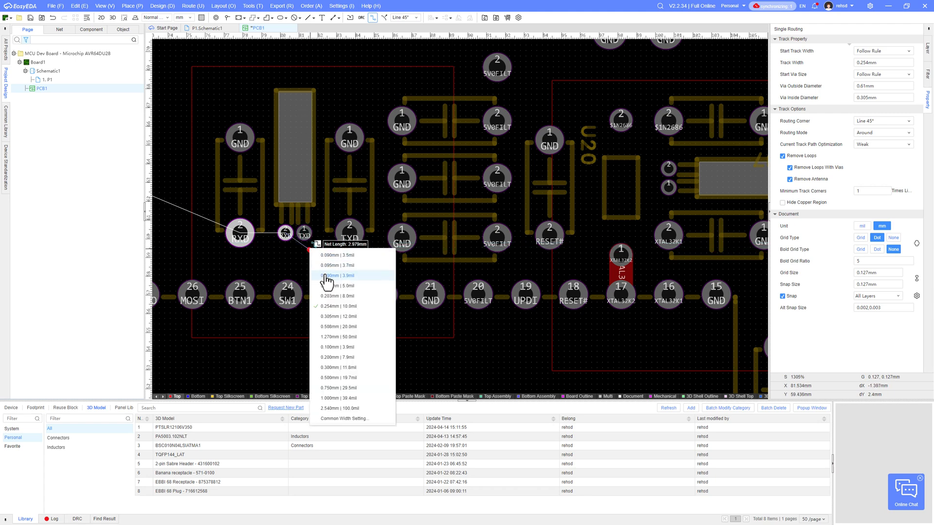
pyautogui.click(339, 337)
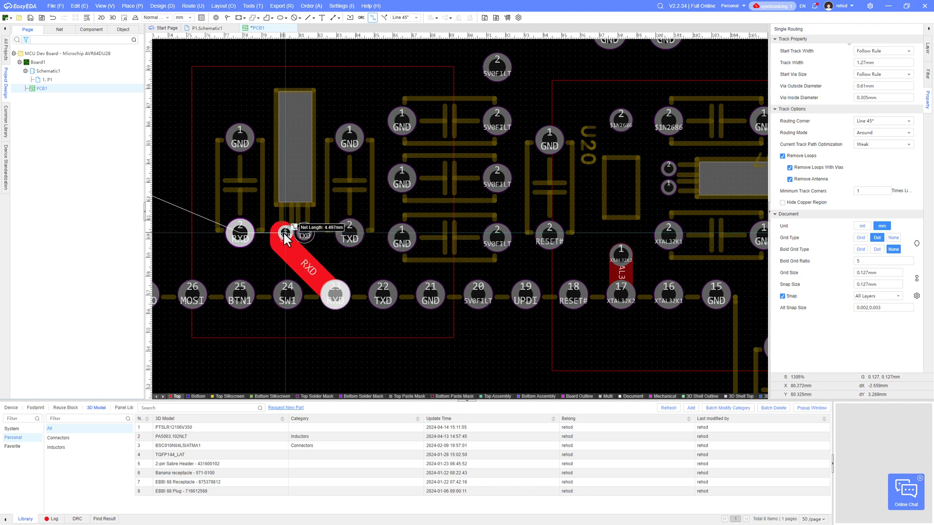
pyautogui.hotkey('shift', 'w')
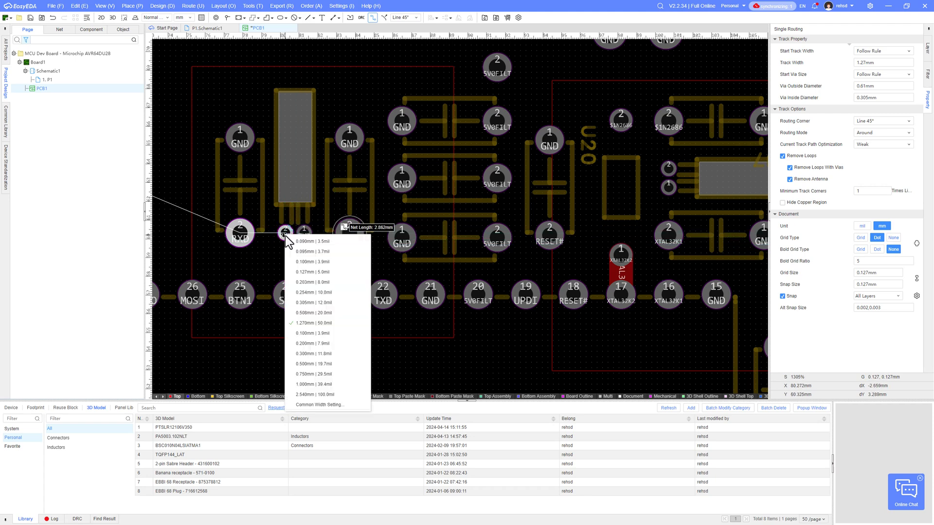
pyautogui.click(314, 313)
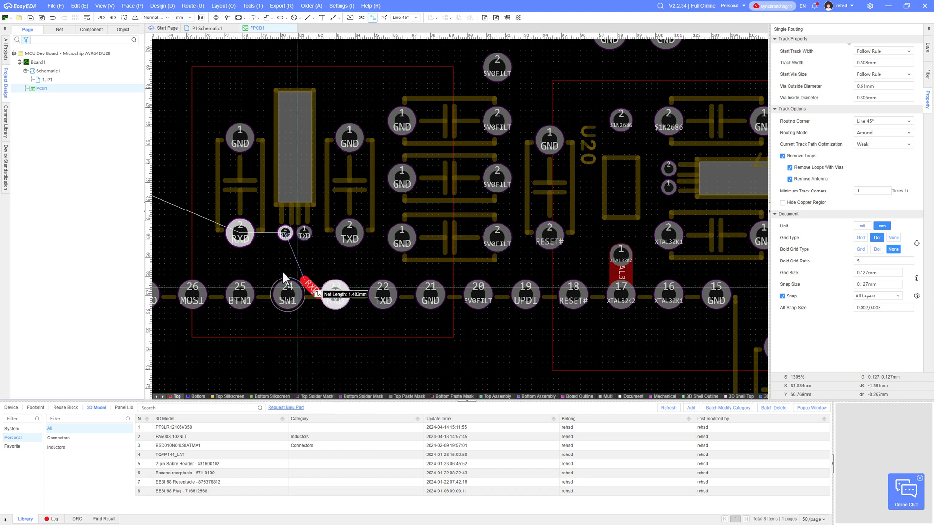
pyautogui.click(284, 234)
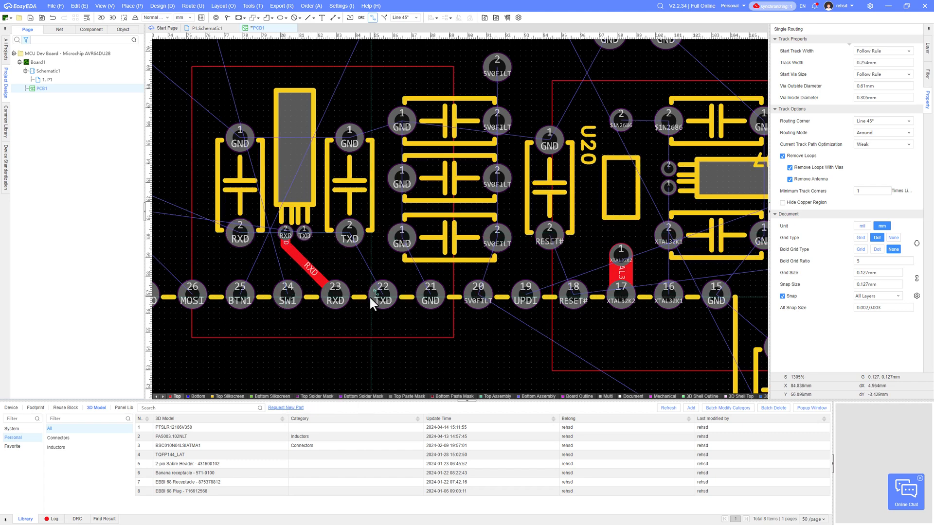
# Route a 0.508 mm TXD track from the small TXD pad to MCU pad 22.
pyautogui.click(306, 236)
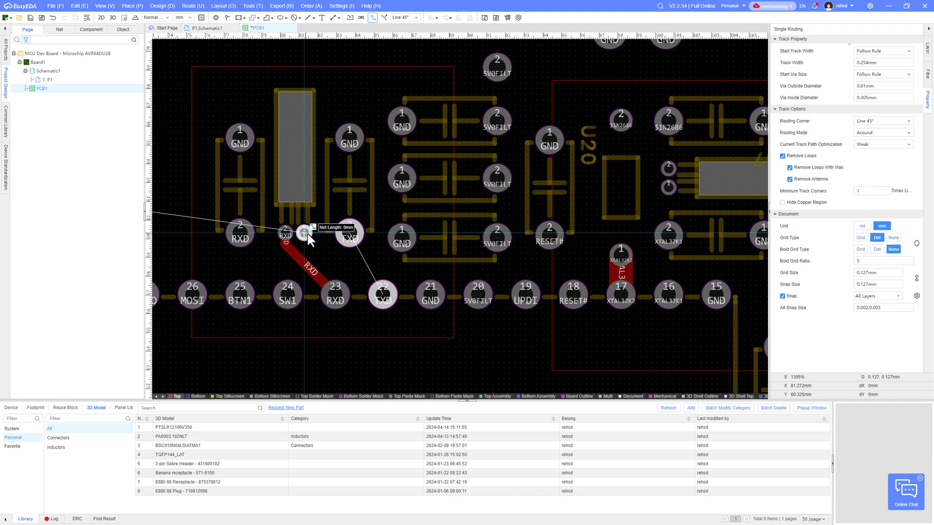
pyautogui.hotkey('shift', 'w')
pyautogui.click(348, 250)
pyautogui.click(350, 235)
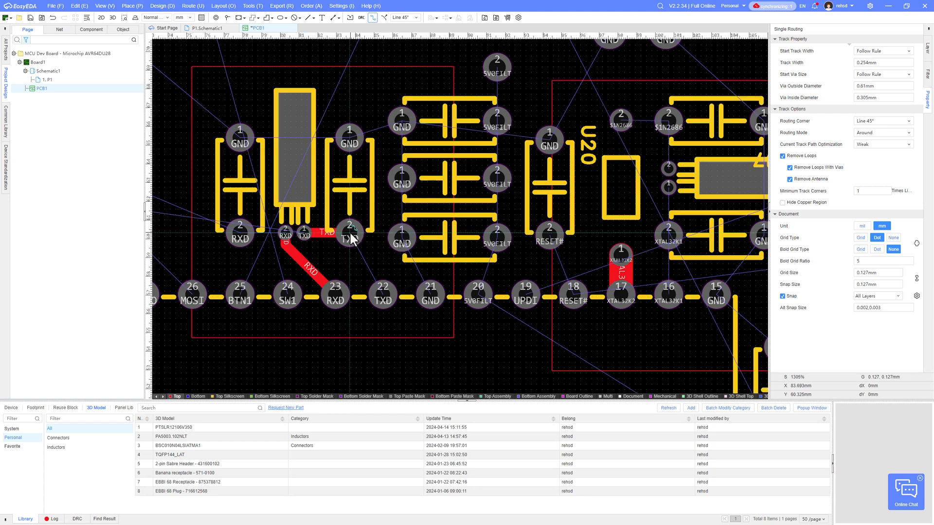
pyautogui.click(350, 238)
pyautogui.hotkey('shift', 'w')
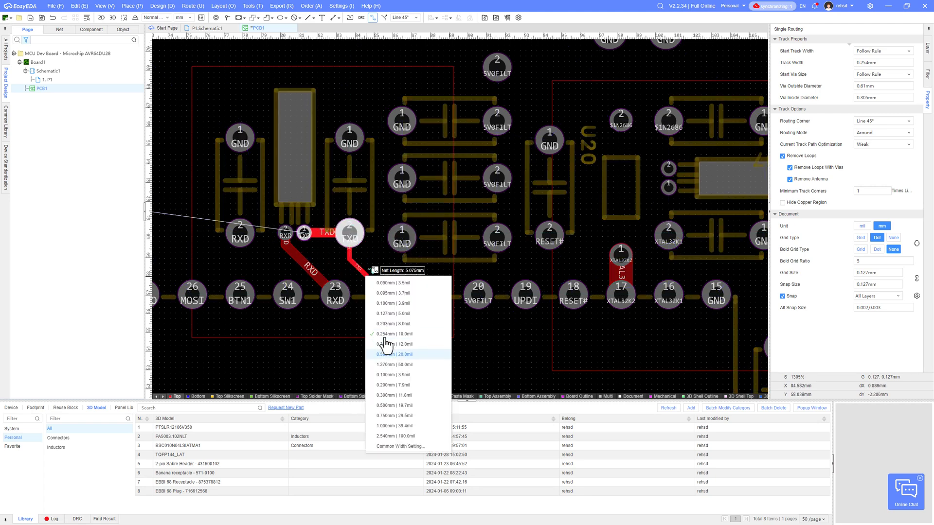
pyautogui.click(384, 279)
pyautogui.click(383, 294)
pyautogui.click(369, 266)
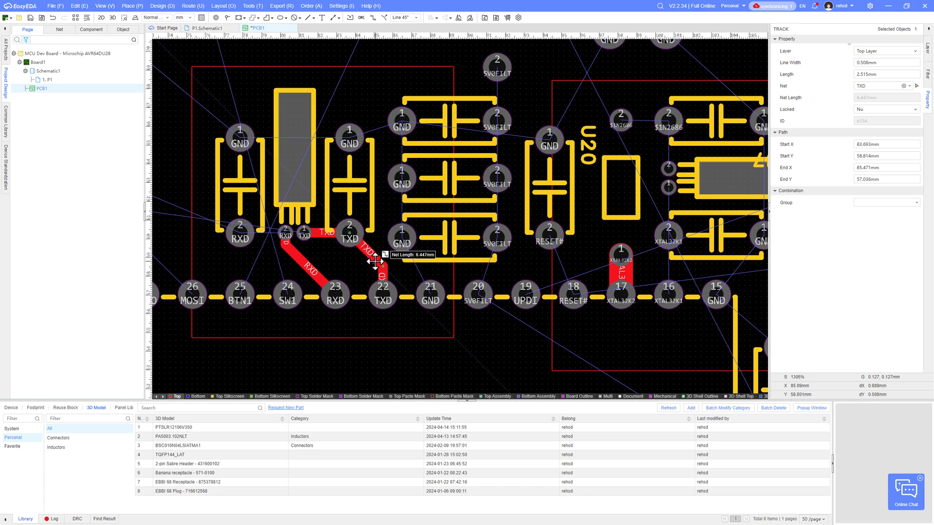
pyautogui.press('Escape')
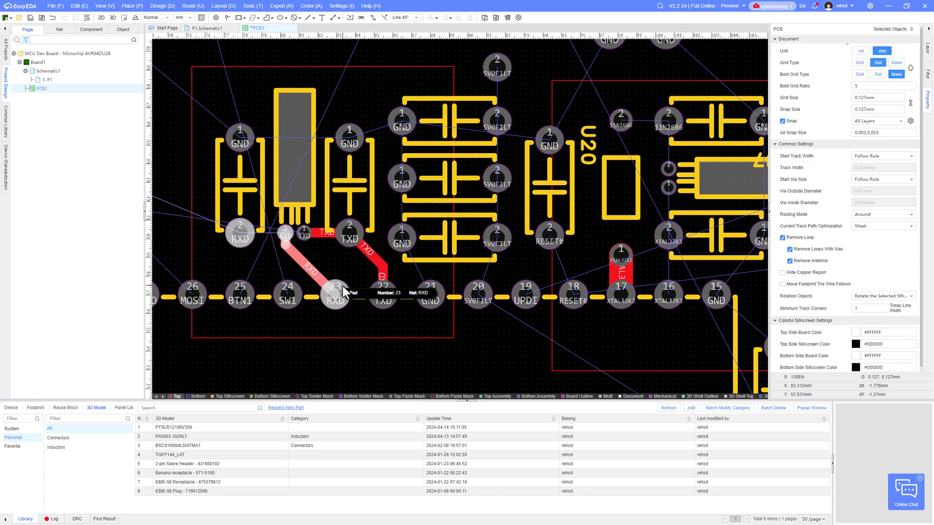
# Delete the thin XTAL32K2 track and reroute it from pad 17 at 0.508 mm.
pyautogui.moveTo(278, 260); pyautogui.dragTo(239, 280, button='right')
pyautogui.click(602, 301)
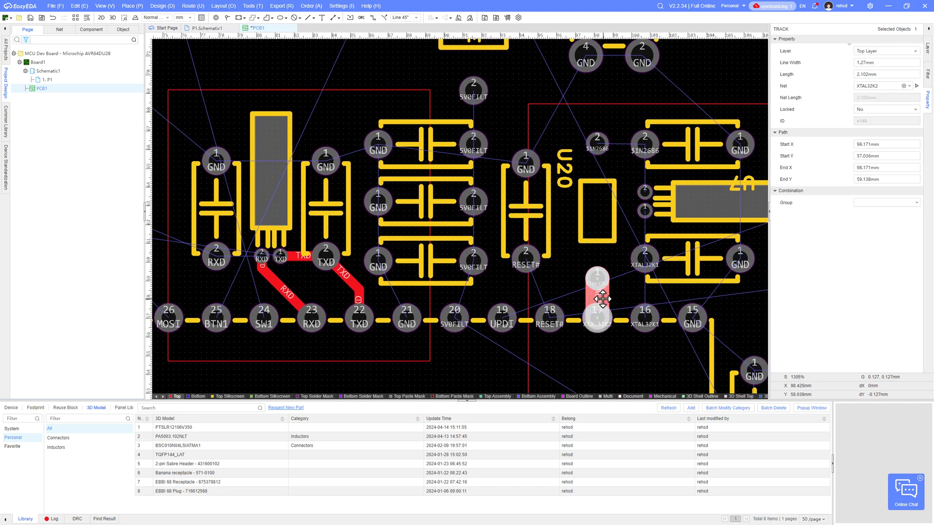
pyautogui.press('Delete')
pyautogui.press('w')
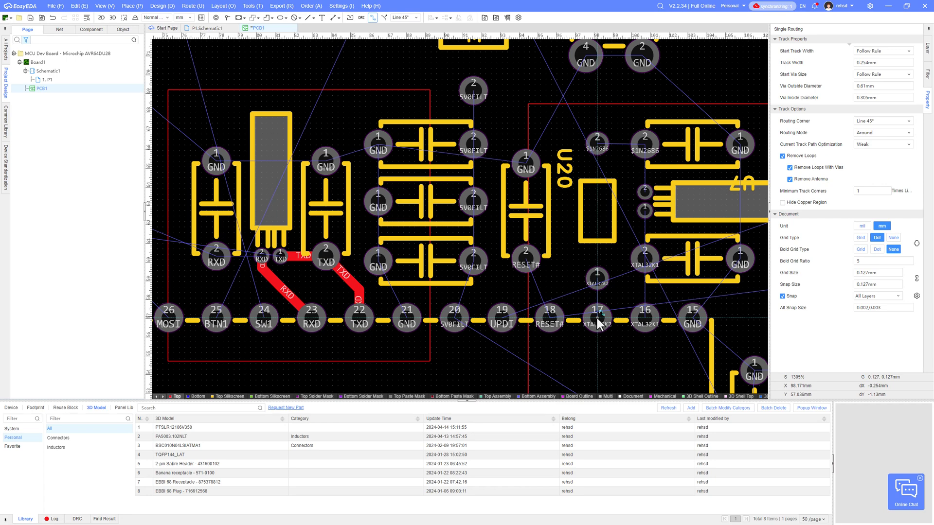
pyautogui.click(598, 318)
pyautogui.hotkey('shift', 'w')
pyautogui.click(617, 407)
pyautogui.click(598, 279)
# Connect the two RXD pads with a track.
pyautogui.moveTo(249, 273); pyautogui.dragTo(306, 275, button='right')
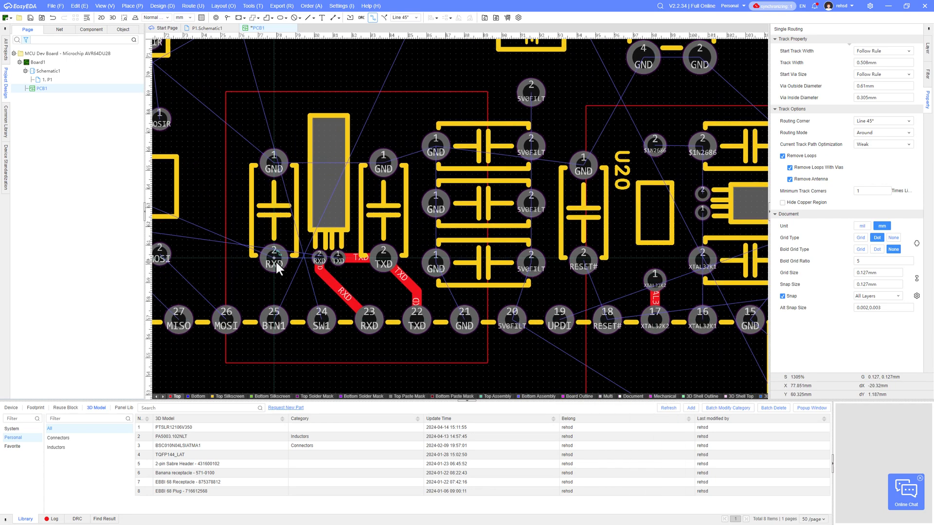
pyautogui.click(275, 261)
pyautogui.click(320, 258)
pyautogui.moveTo(574, 318); pyautogui.dragTo(483, 300, button='right')
pyautogui.click(564, 262)
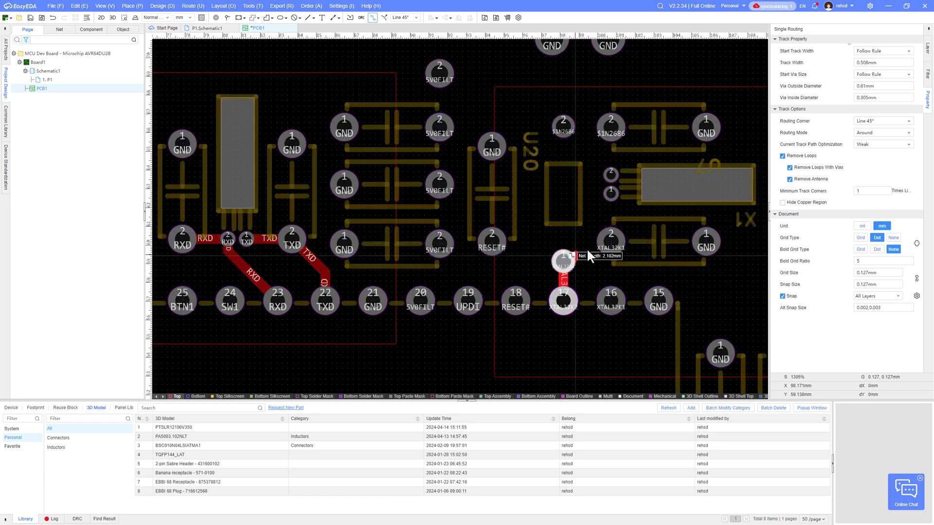
pyautogui.press('Escape')
pyautogui.press('Escape')
# Route the $1N2686 connection between its pads as a 0.508 mm track, replacing a thin one.
pyautogui.moveTo(586, 299); pyautogui.dragTo(509, 318, button='right')
pyautogui.press('w')
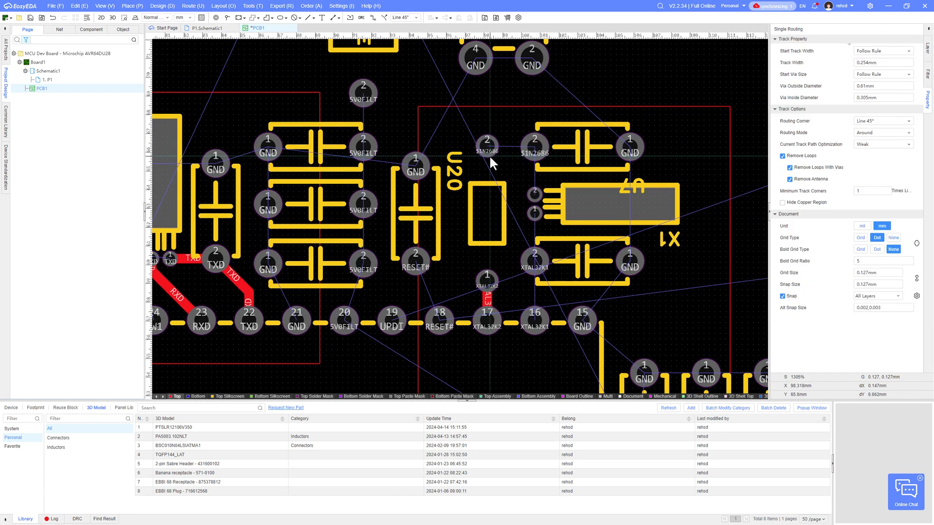
pyautogui.click(486, 146)
pyautogui.click(535, 147)
pyautogui.hotkey('ctrl', 'z')
pyautogui.press('w')
pyautogui.hotkey('shift', 'w')
pyautogui.click(534, 229)
pyautogui.click(487, 146)
pyautogui.click(533, 148)
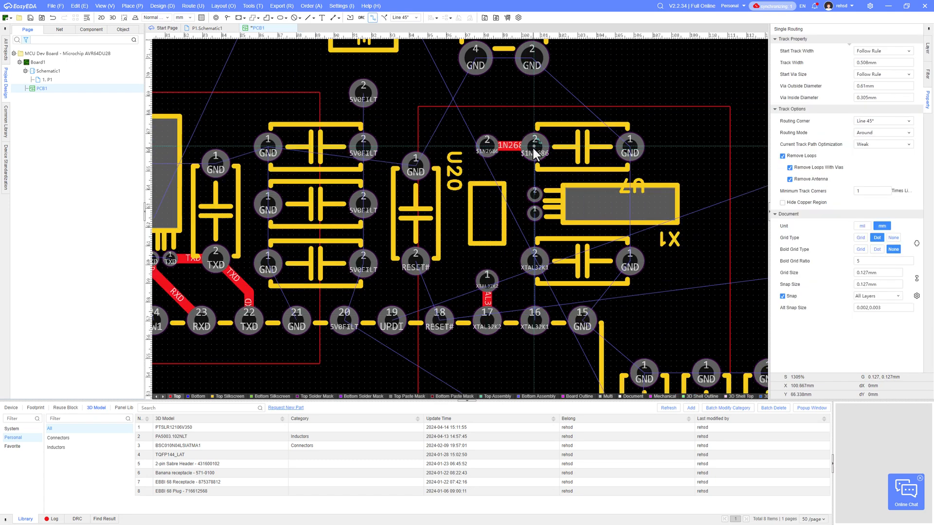
# Link $1N2686 to small pad 2, and small pad 1 and MCU pad 16 to XTAL32K1.
pyautogui.click(534, 147)
pyautogui.click(535, 195)
pyautogui.click(535, 214)
pyautogui.click(534, 261)
pyautogui.click(534, 320)
pyautogui.click(535, 269)
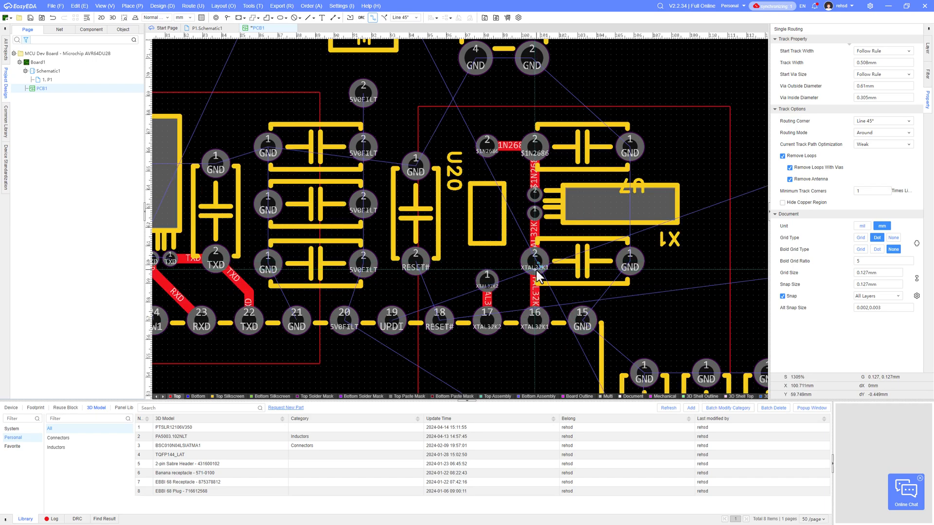
pyautogui.press('Escape')
pyautogui.scroll(-1, 535, 270)
pyautogui.moveTo(428, 300); pyautogui.dragTo(505, 374, button='right')
# Route 0.508 mm tracks from the resistors below the switch to switch pads 1 and 3.
pyautogui.moveTo(441, 188); pyautogui.dragTo(532, 278, button='right')
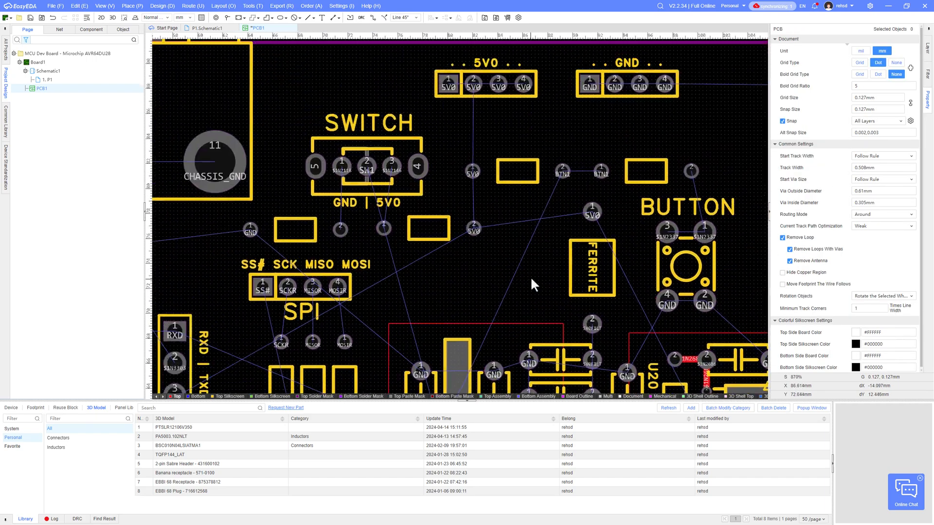
pyautogui.moveTo(410, 242); pyautogui.dragTo(509, 233, button='right')
pyautogui.press('w')
pyautogui.click(441, 219)
pyautogui.hotkey('shift', 'w')
pyautogui.click(445, 246)
pyautogui.click(442, 157)
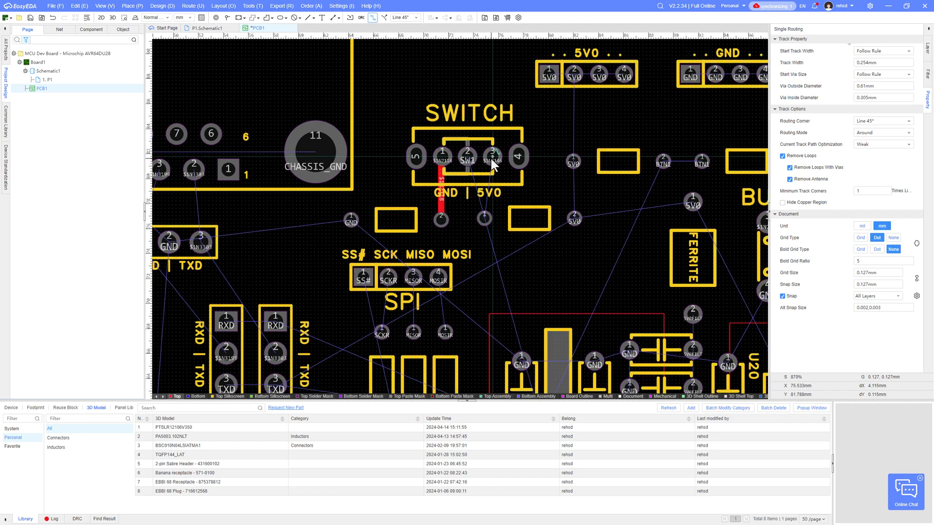
pyautogui.click(486, 218)
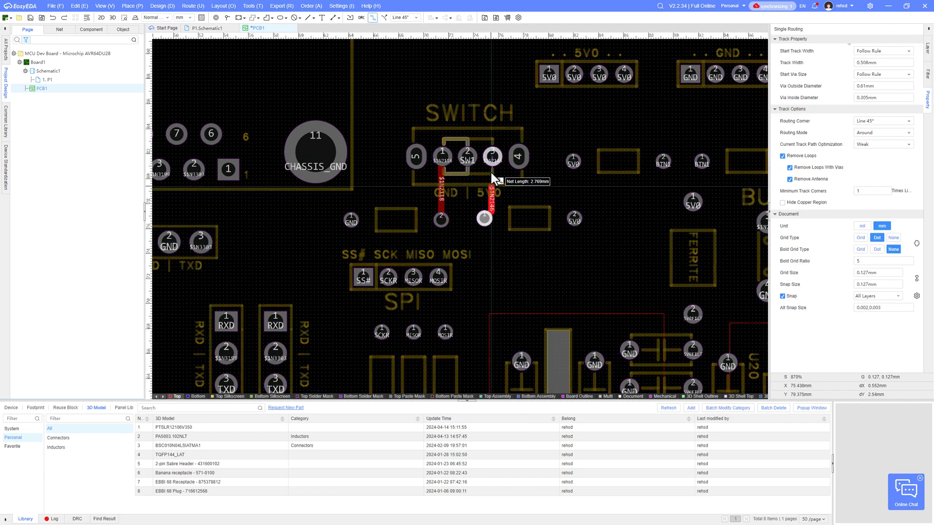
pyautogui.click(492, 158)
pyautogui.press('Escape')
# Nudge the resistor right and route a 0.508 mm track from switch pad 3 to its pad 1.
pyautogui.moveTo(521, 226); pyautogui.dragTo(530, 222)
pyautogui.press('w')
pyautogui.click(492, 157)
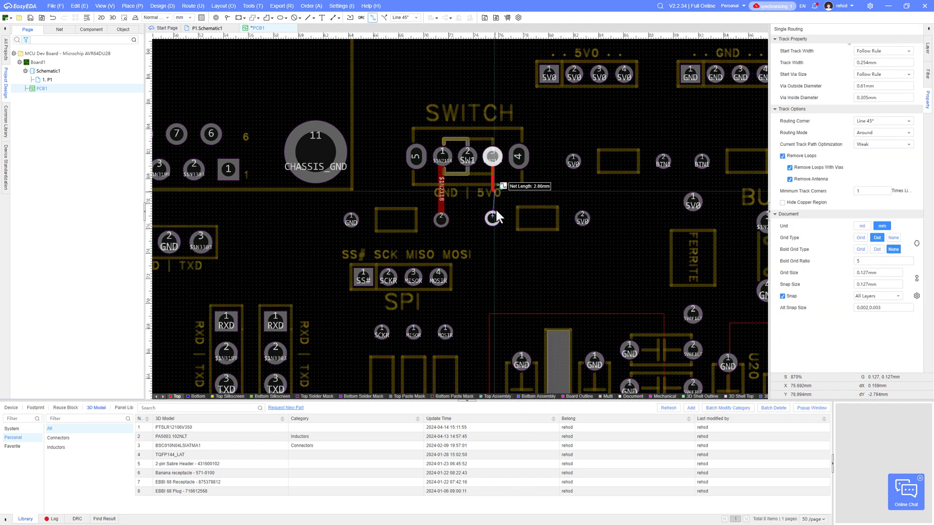
pyautogui.hotkey('shift', 'w')
pyautogui.click(497, 241)
pyautogui.click(492, 218)
# Route a 0.508 mm SW1 track from the switch to MCU pad 24.
pyautogui.scroll(-1, 494, 271)
pyautogui.moveTo(494, 271); pyautogui.dragTo(470, 180, button='right')
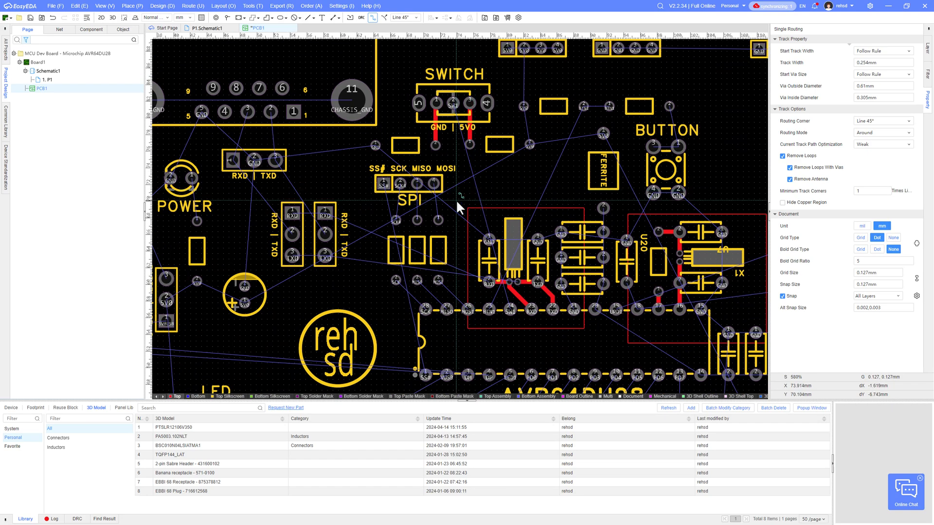
pyautogui.click(453, 103)
pyautogui.hotkey('shift', 'w')
pyautogui.click(476, 267)
pyautogui.scroll(3, 473, 289)
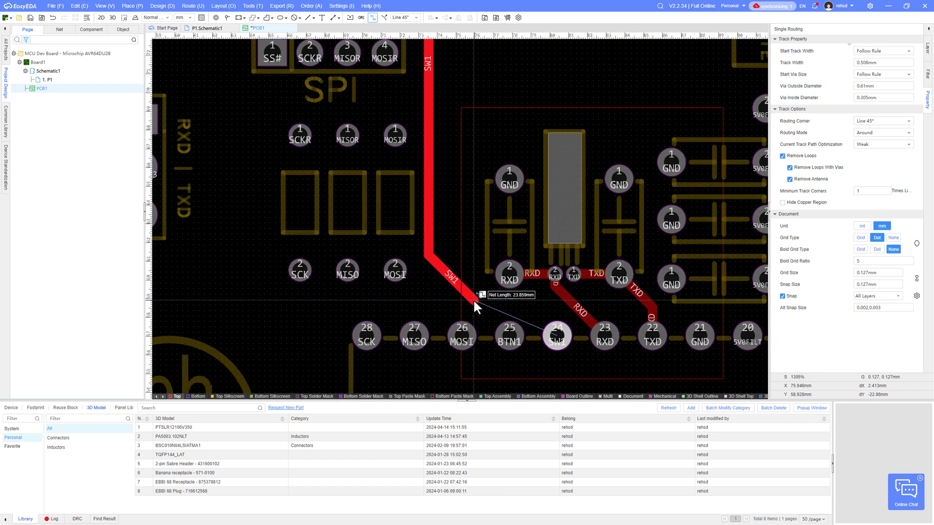
pyautogui.scroll(-4, 479, 295)
pyautogui.scroll(4, 480, 296)
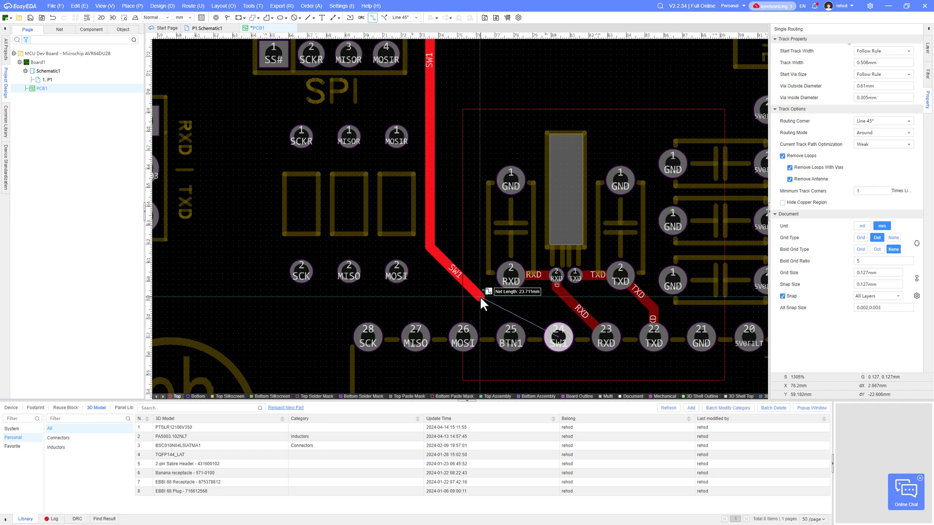
pyautogui.click(558, 337)
pyautogui.scroll(-4, 558, 337)
# Route a 0.508 mm BTN1 track from MCU pad 25 right and up to the button pad.
pyautogui.click(421, 275)
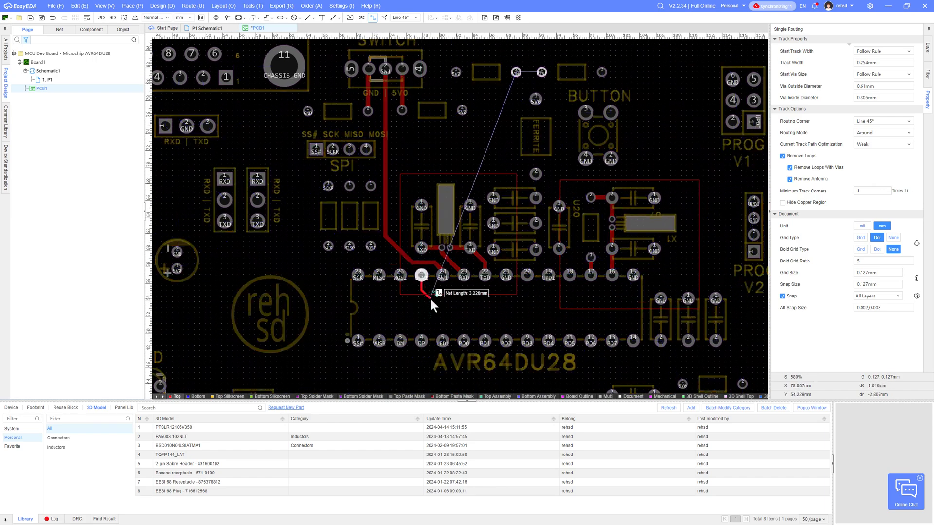
pyautogui.hotkey('shift', 'w')
pyautogui.click(440, 366)
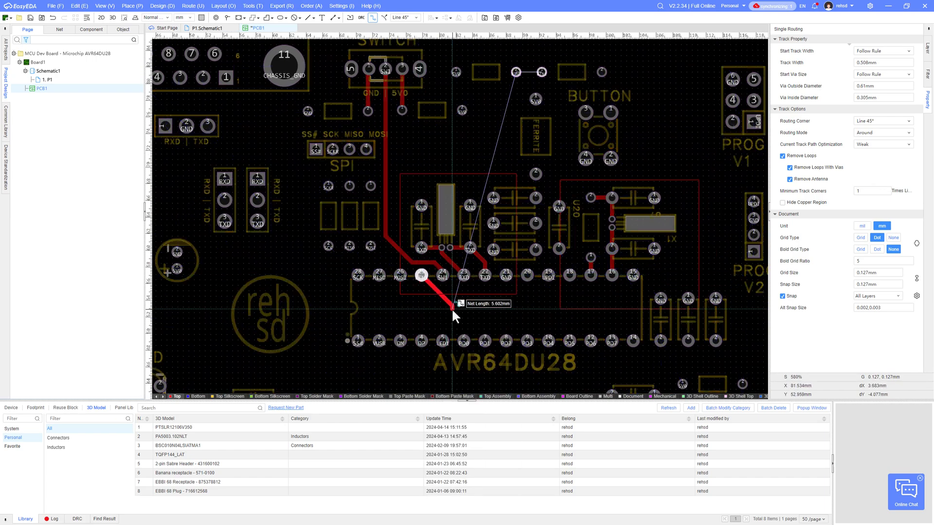
pyautogui.scroll(1, 453, 309)
pyautogui.scroll(-1, 452, 309)
pyautogui.scroll(1, 511, 301)
pyautogui.scroll(-2, 511, 302)
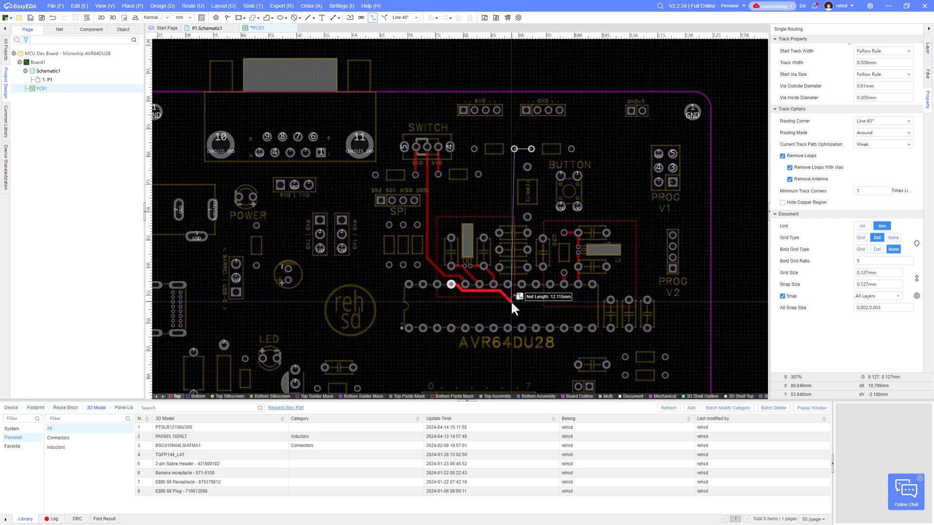
pyautogui.scroll(1, 511, 302)
pyautogui.moveTo(537, 296); pyautogui.dragTo(476, 321, button='right')
pyautogui.moveTo(309, 286); pyautogui.dragTo(378, 302, button='right')
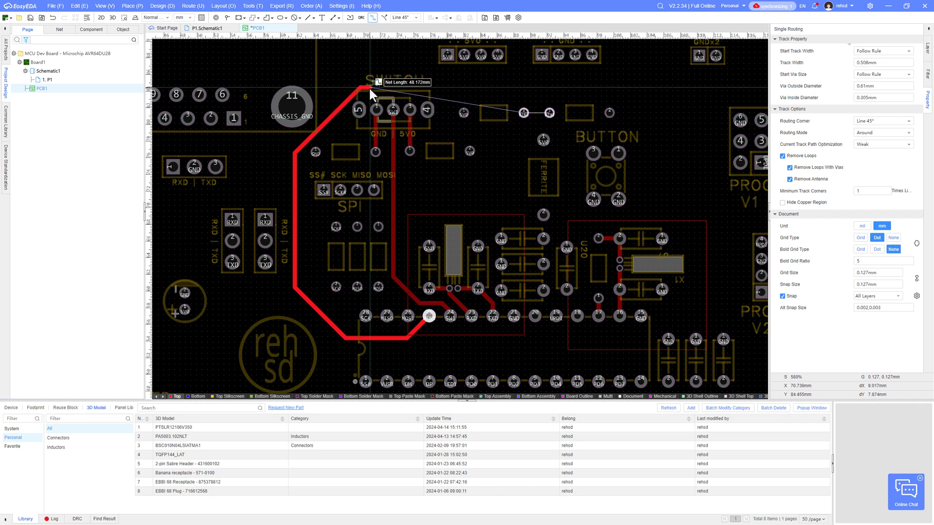
pyautogui.click(442, 334)
pyautogui.click(523, 329)
pyautogui.click(523, 113)
pyautogui.press('Escape')
# Shift the BTN1 track's horizontal run slightly up.
pyautogui.scroll(3, 522, 334)
pyautogui.click(522, 303)
pyautogui.scroll(-3, 523, 266)
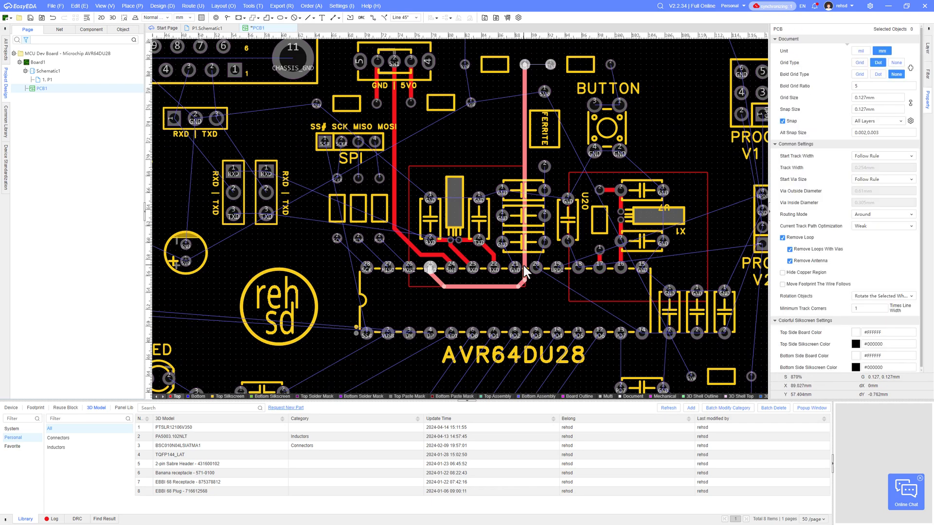
pyautogui.scroll(2, 517, 287)
pyautogui.moveTo(506, 287); pyautogui.dragTo(504, 280)
pyautogui.scroll(-2, 499, 300)
pyautogui.scroll(2, 512, 286)
pyautogui.click(511, 286)
pyautogui.scroll(-2, 509, 294)
# Zoom out and center the whole board in view.
pyautogui.moveTo(510, 318); pyautogui.dragTo(508, 331, button='right')
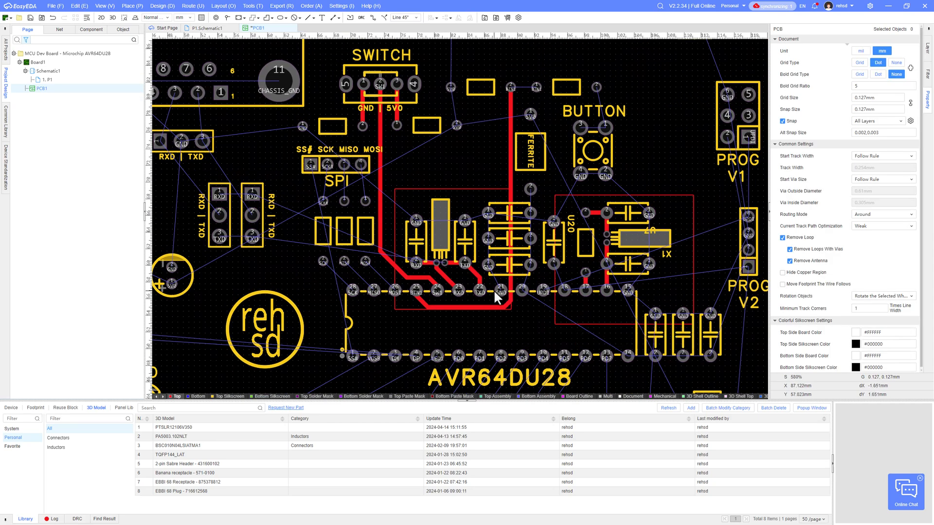
pyautogui.scroll(-2, 497, 298)
pyautogui.scroll(4, 461, 305)
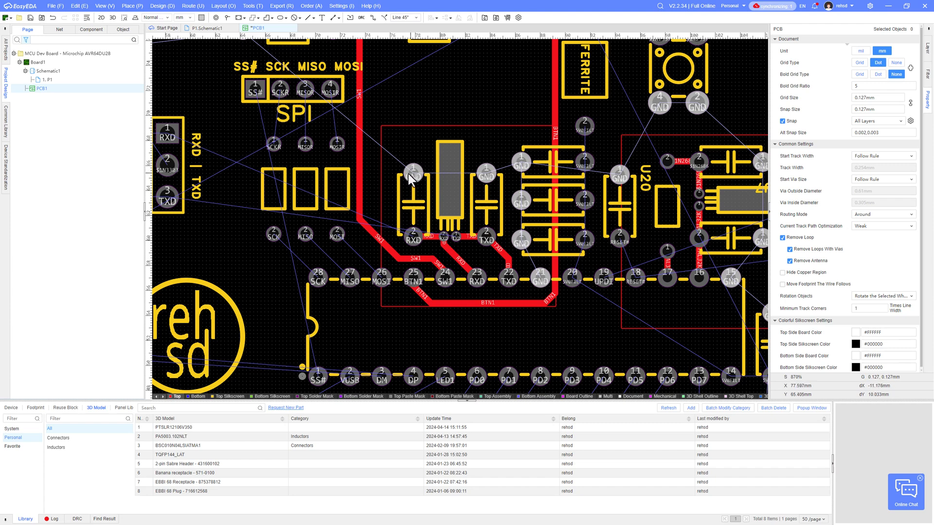
pyautogui.scroll(-2, 462, 241)
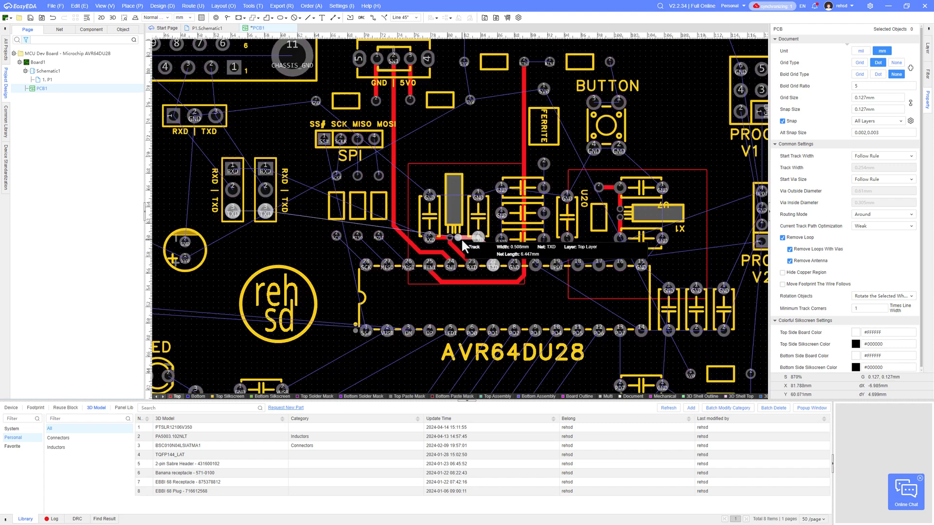
pyautogui.scroll(-3, 462, 242)
pyautogui.moveTo(439, 281); pyautogui.dragTo(478, 242, button='right')
pyautogui.scroll(-2, 477, 241)
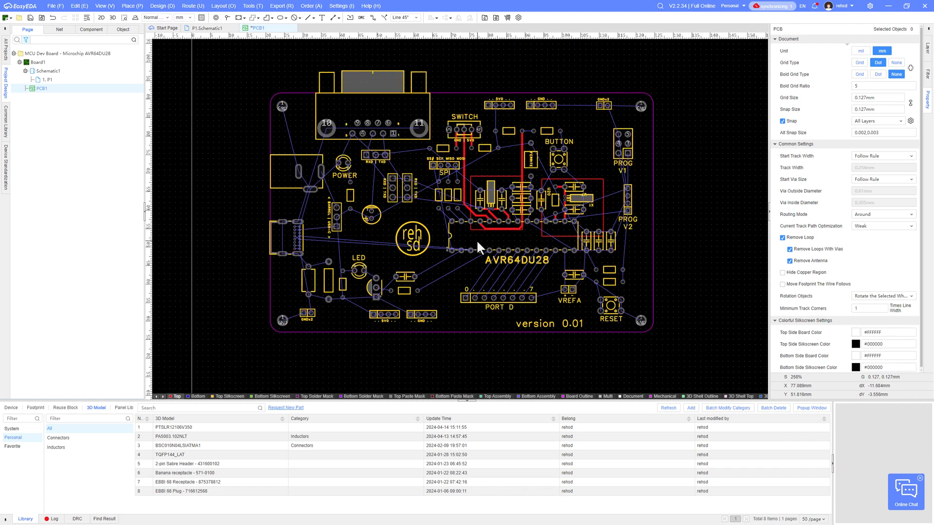
# Draw a rectangular GND copper pour around the board on the bottom layer.
pyautogui.click(272, 21)
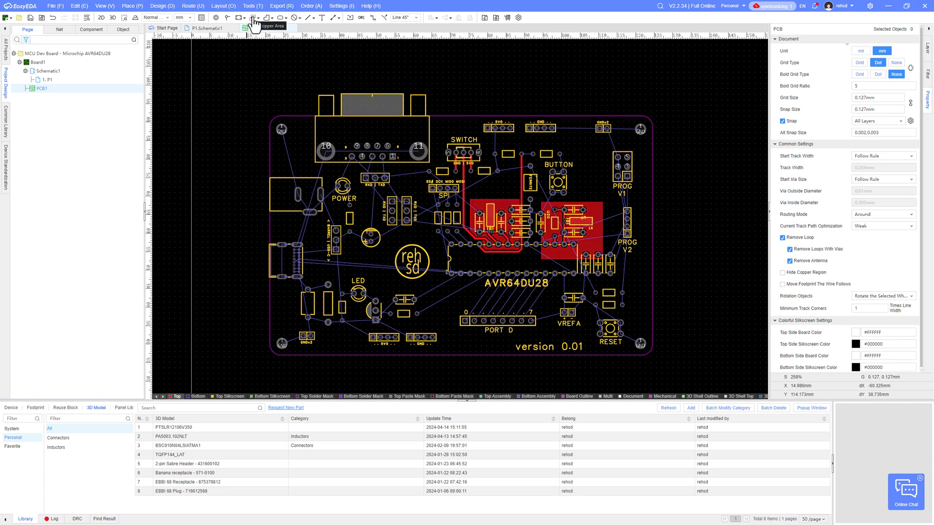
pyautogui.click(253, 20)
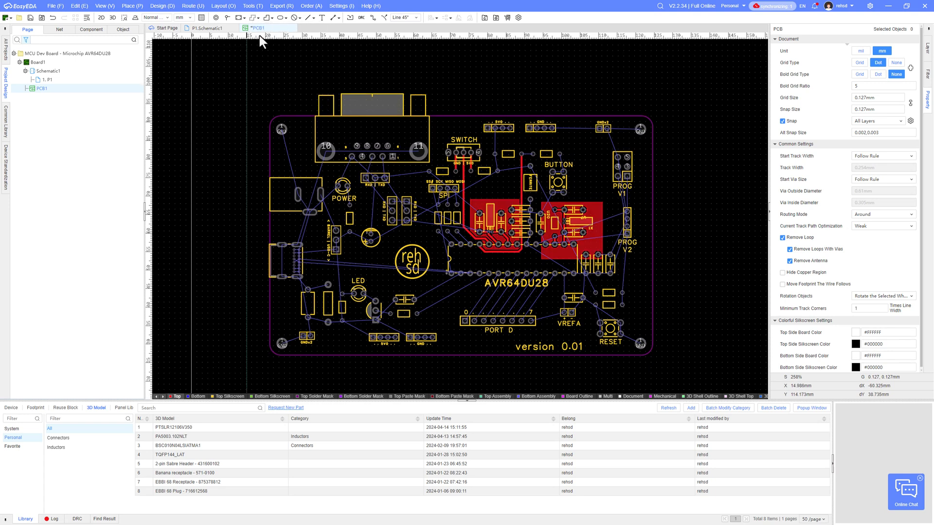
pyautogui.click(263, 108)
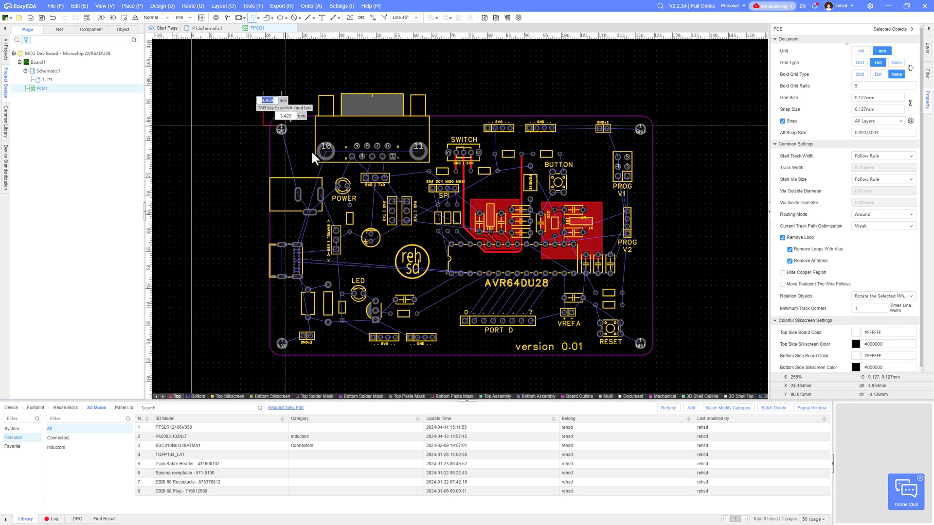
pyautogui.click(655, 358)
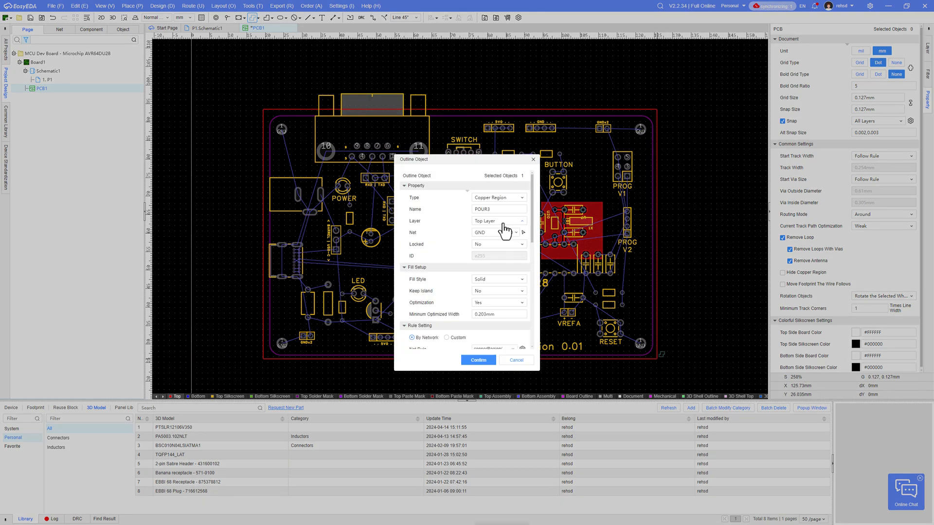
pyautogui.click(501, 222)
pyautogui.click(486, 239)
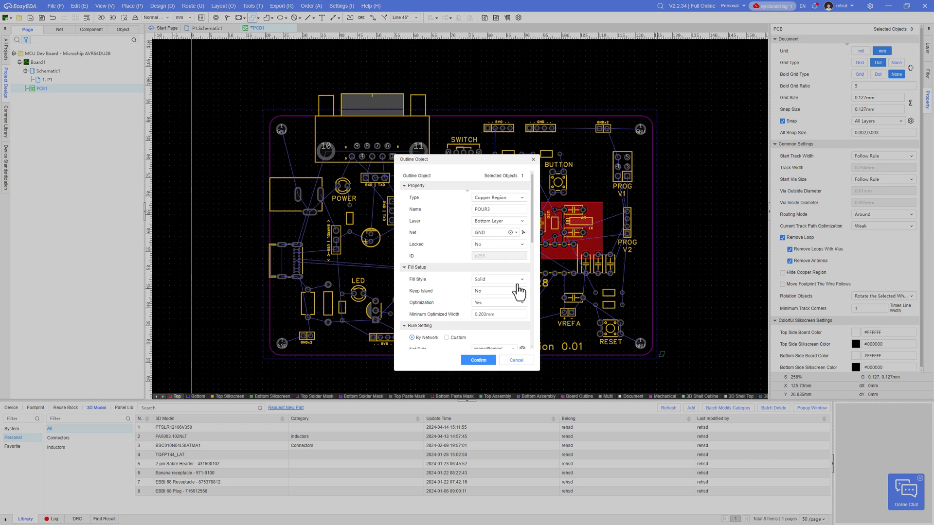
pyautogui.scroll(-1, 519, 291)
pyautogui.scroll(-4, 518, 291)
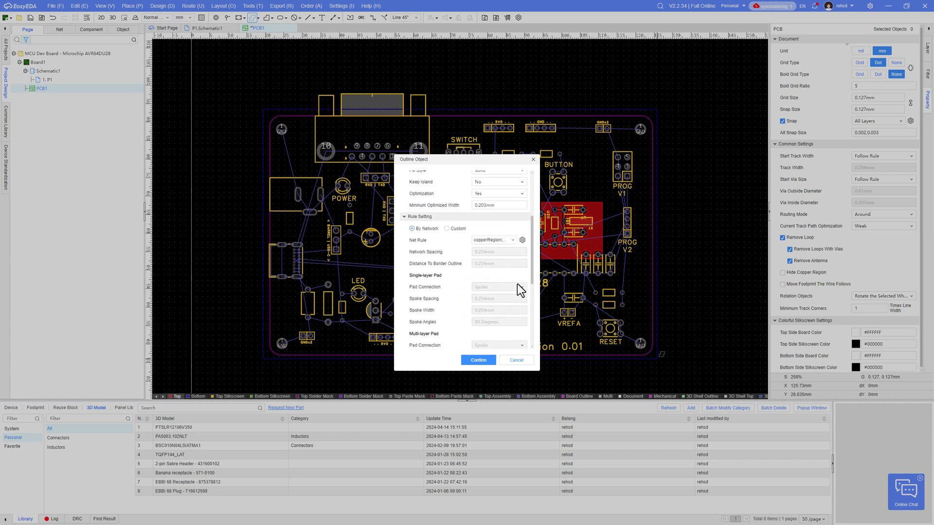
pyautogui.click(481, 361)
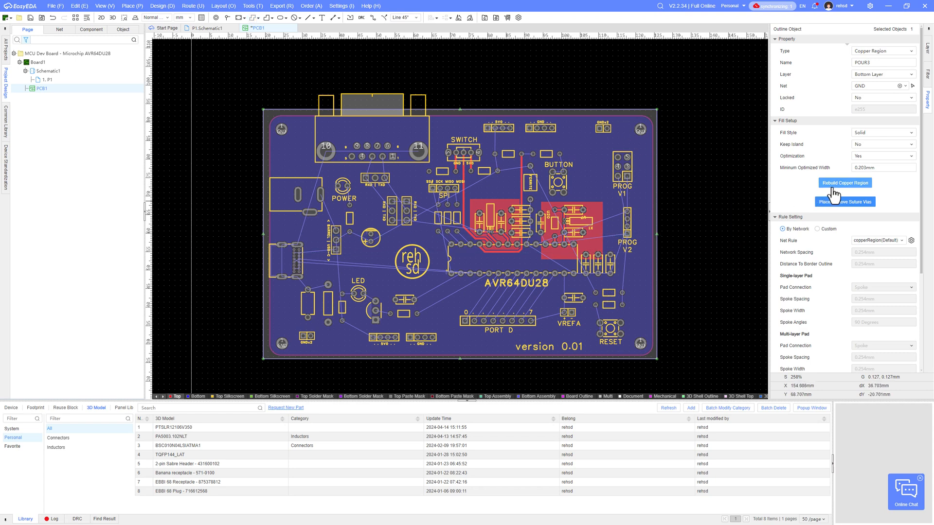
# Set the copper pour's Optimization to No.
pyautogui.click(866, 156)
pyautogui.click(865, 176)
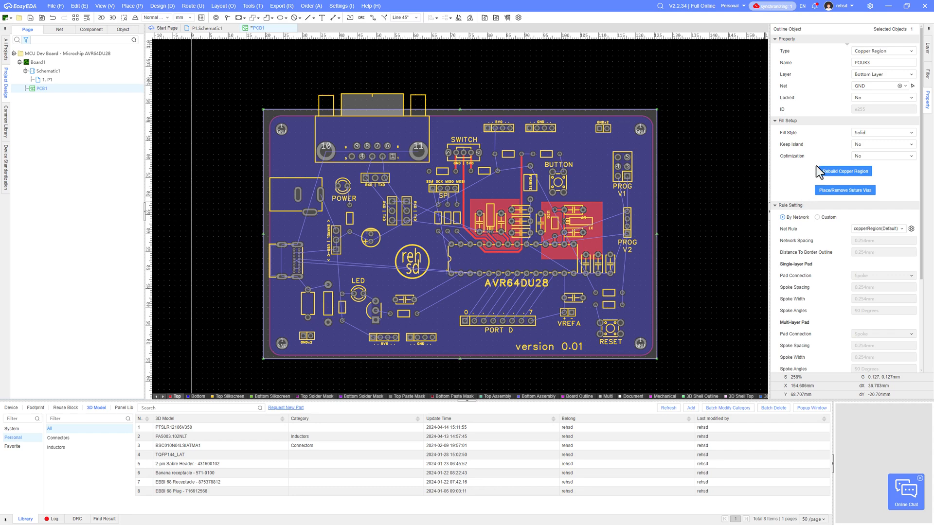
pyautogui.click(594, 192)
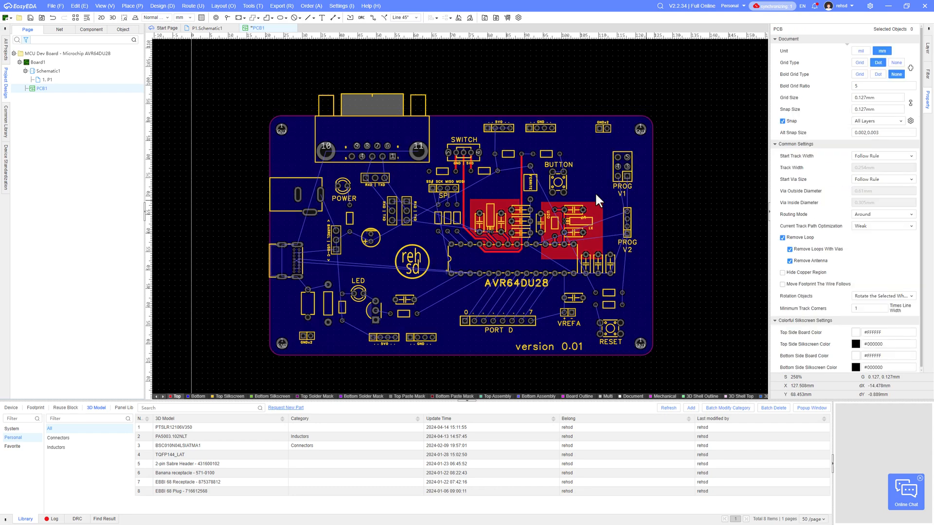
# Zoom in and pan to check the poured copper at the GND pad.
pyautogui.scroll(4, 466, 169)
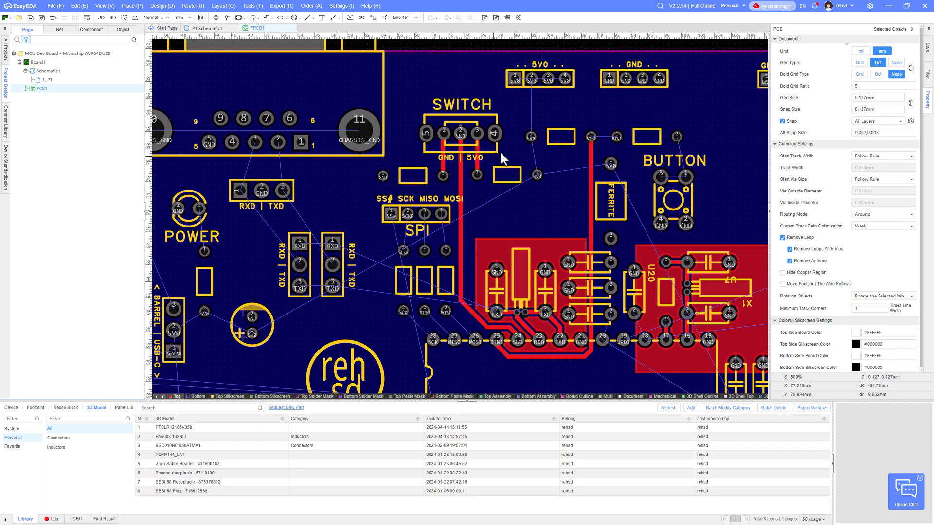
pyautogui.scroll(2, 532, 141)
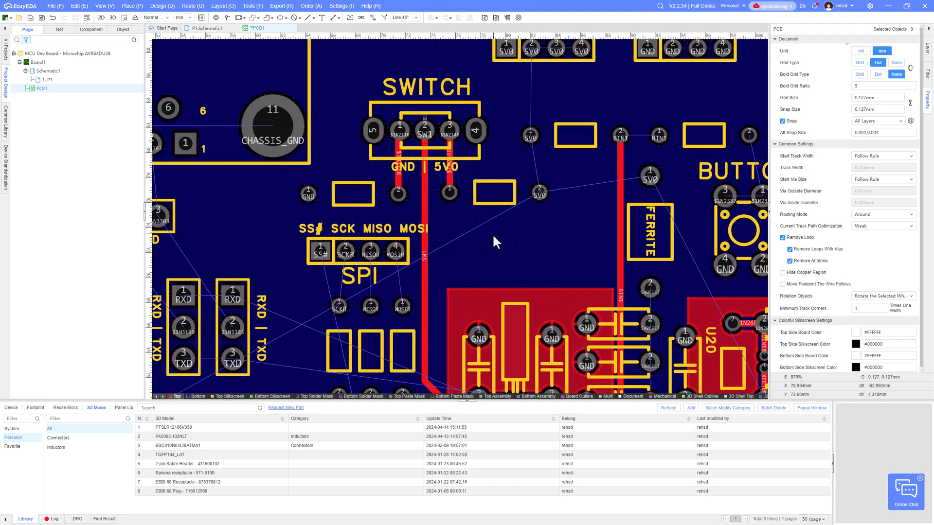
pyautogui.moveTo(289, 212); pyautogui.dragTo(338, 214, button='right')
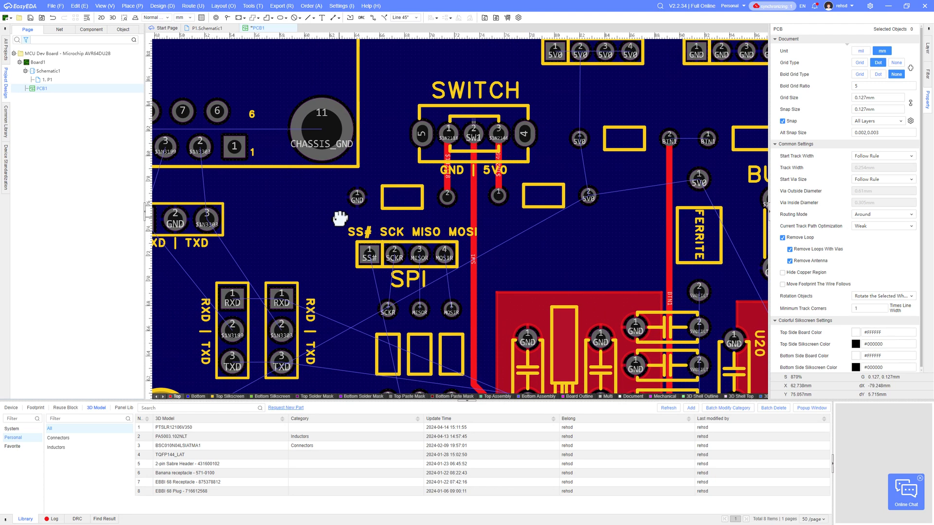
pyautogui.scroll(2, 357, 196)
pyautogui.scroll(-1, 354, 200)
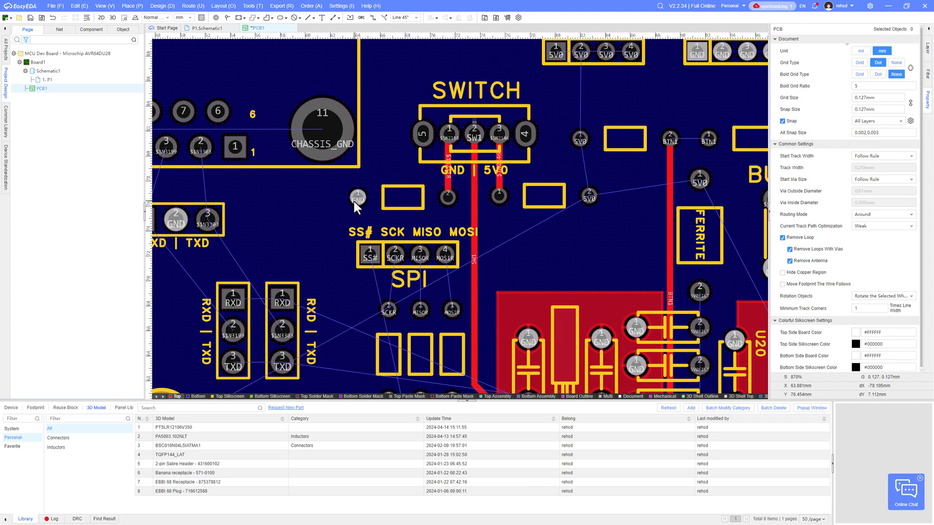
pyautogui.scroll(3, 354, 200)
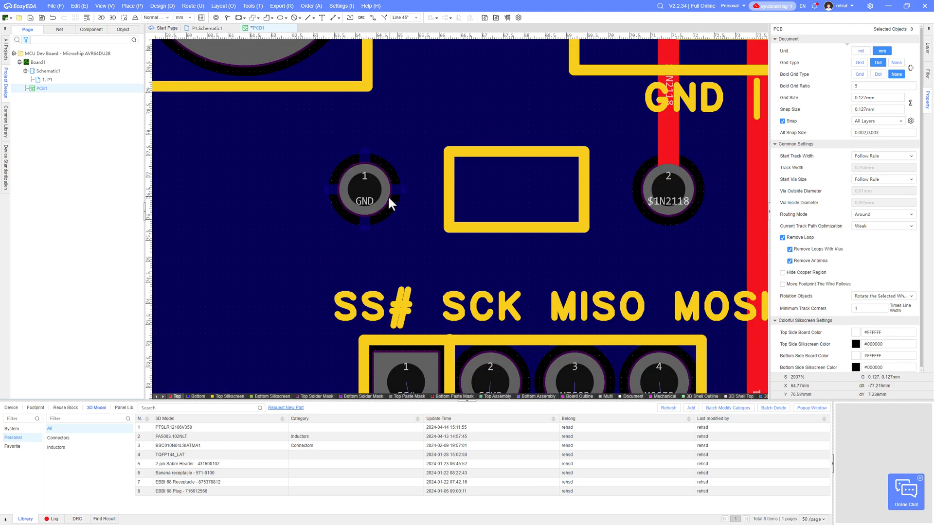
pyautogui.scroll(-2, 365, 195)
pyautogui.scroll(-4, 370, 202)
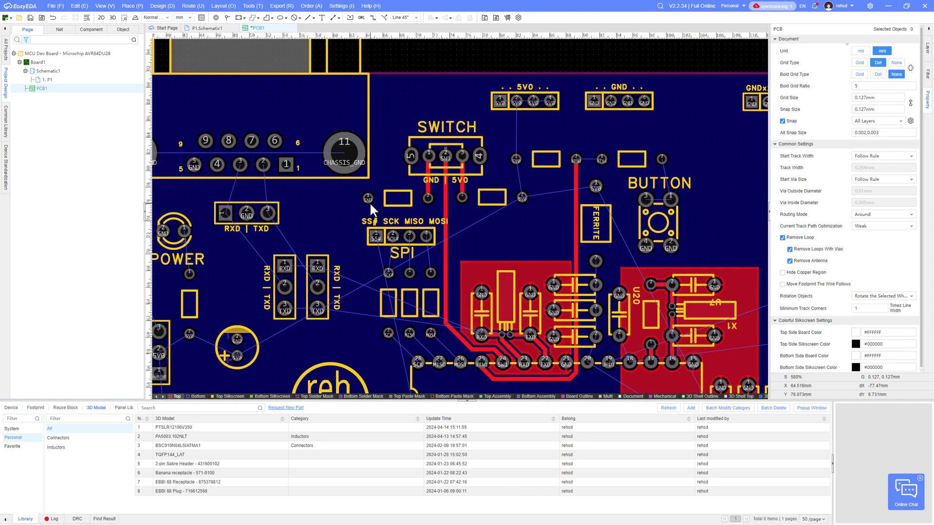
pyautogui.moveTo(382, 229); pyautogui.dragTo(396, 202, button='right')
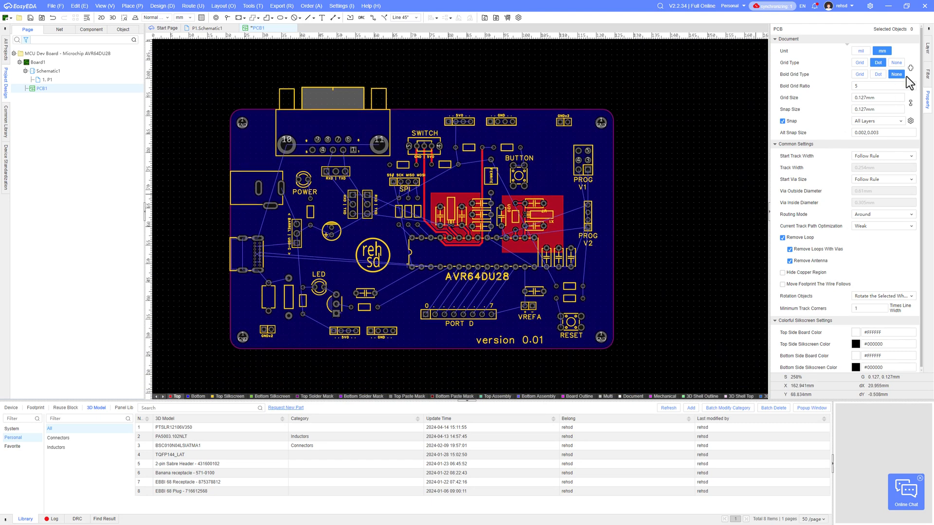
# Hide the copper region pours in the Filter panel so only tracks, pads and silkscreen show.
pyautogui.click(927, 53)
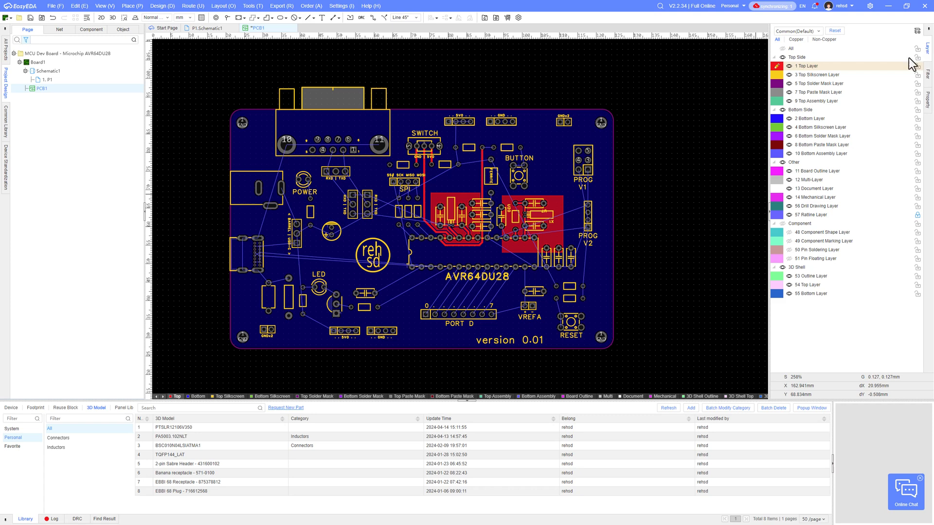
pyautogui.click(782, 110)
pyautogui.click(782, 110)
pyautogui.click(928, 75)
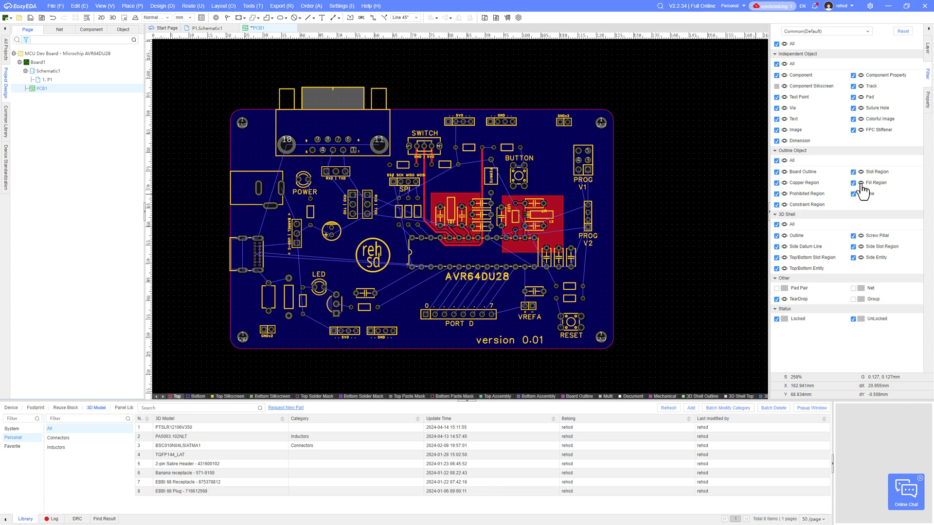
pyautogui.click(784, 183)
pyautogui.click(785, 184)
pyautogui.click(859, 183)
pyautogui.click(784, 184)
pyautogui.click(785, 184)
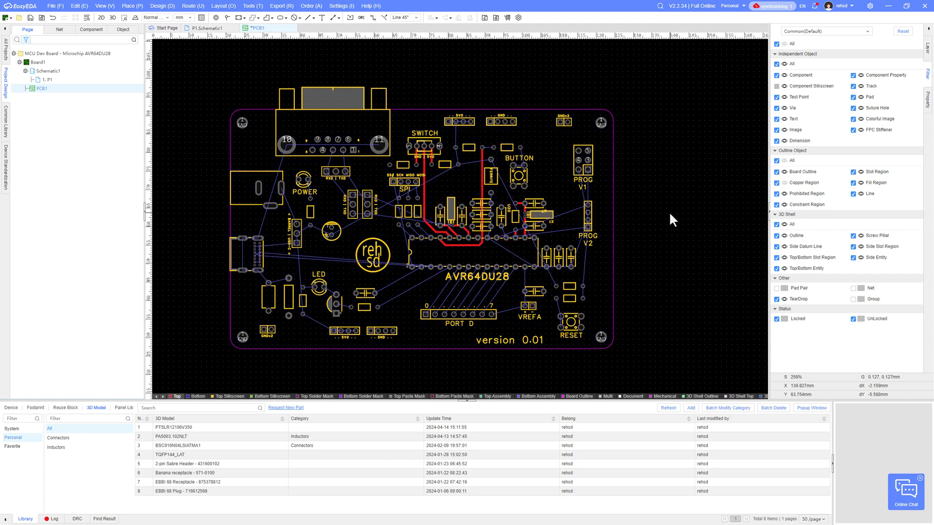
pyautogui.scroll(5, 444, 182)
pyautogui.press('w')
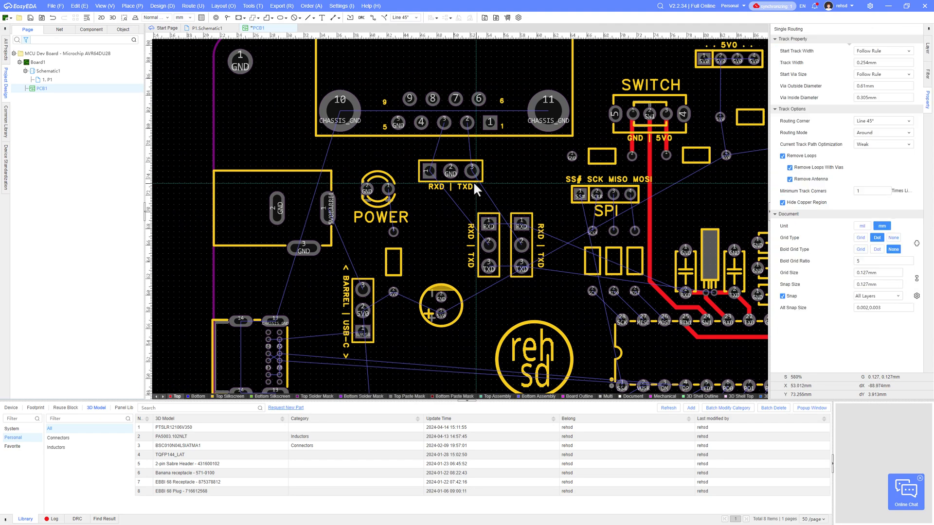
pyautogui.click(519, 243)
pyautogui.hotkey('shift', 'w')
pyautogui.click(512, 240)
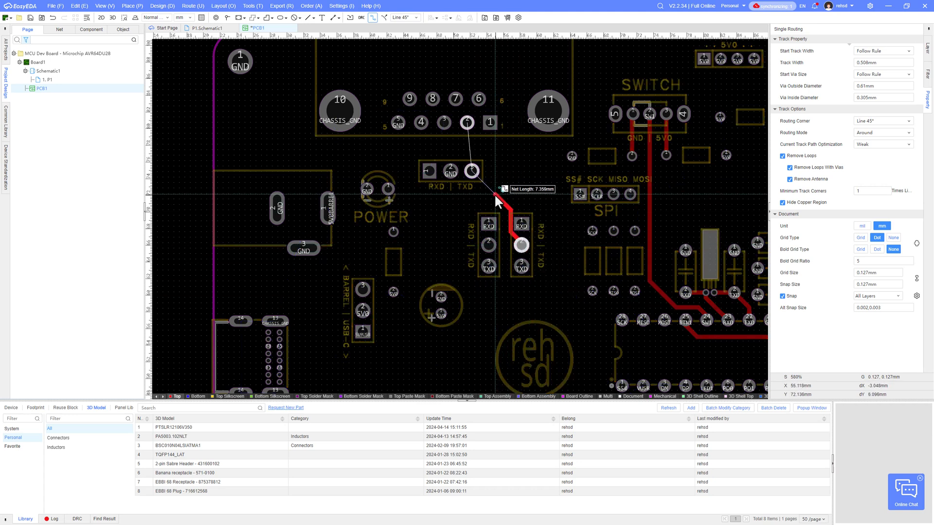
pyautogui.click(472, 171)
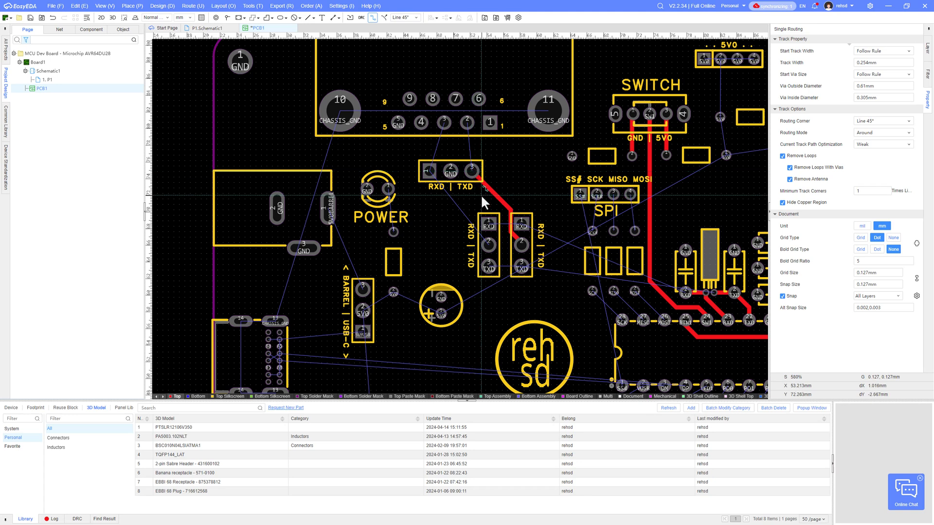
pyautogui.click(486, 242)
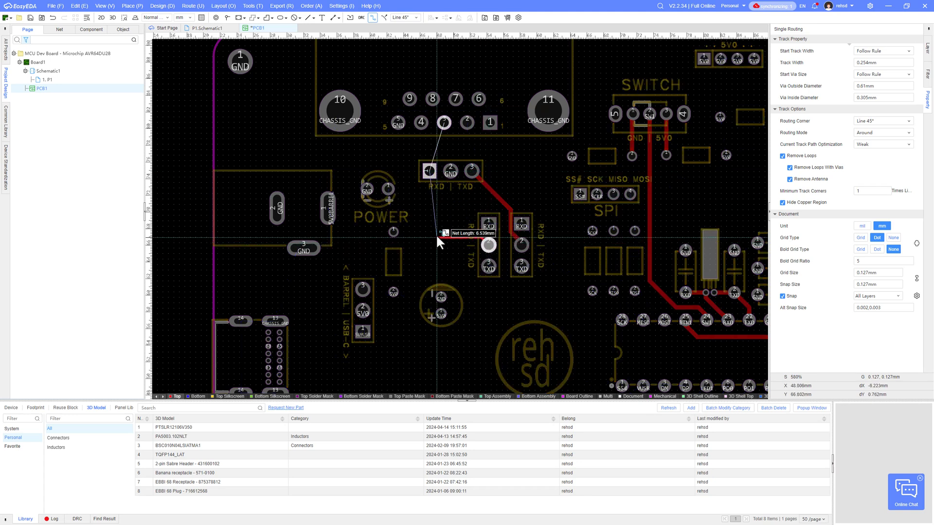
pyautogui.click(429, 171)
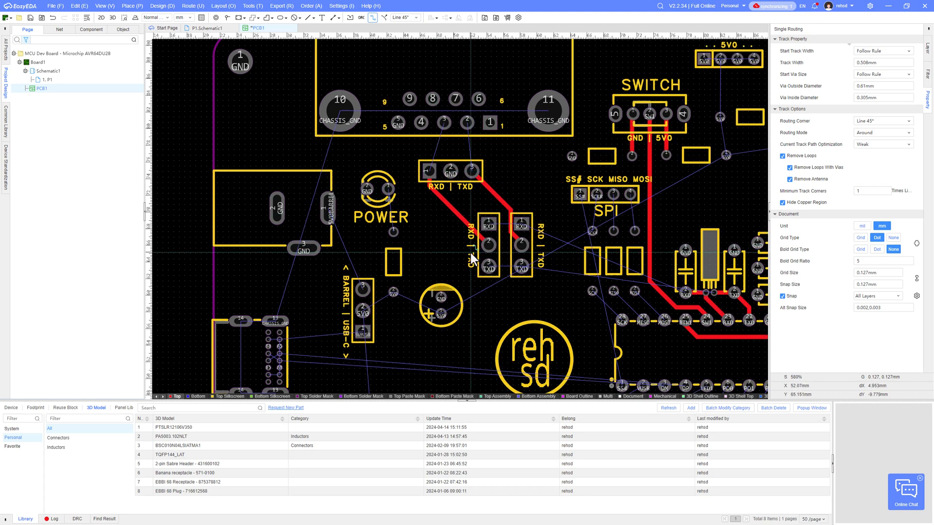
pyautogui.press('Escape')
pyautogui.scroll(2, 490, 220)
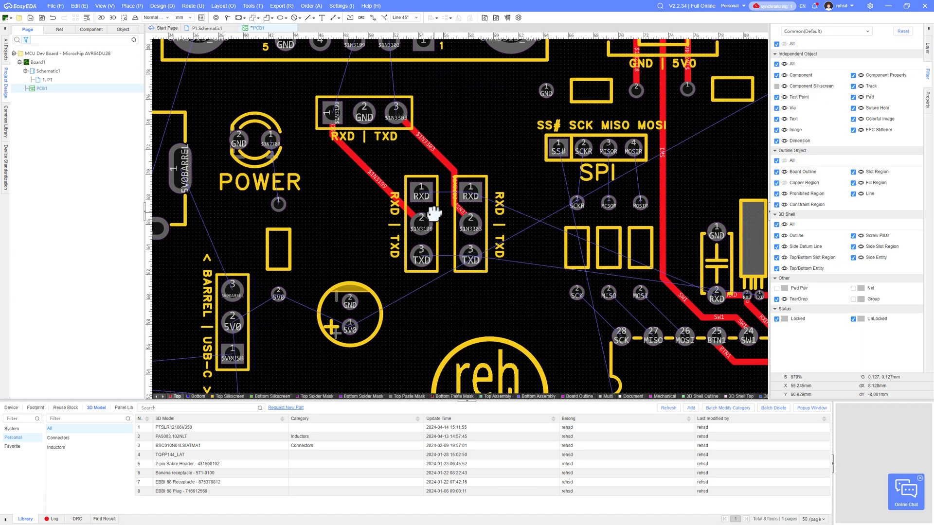
pyautogui.press('w')
pyautogui.click(422, 221)
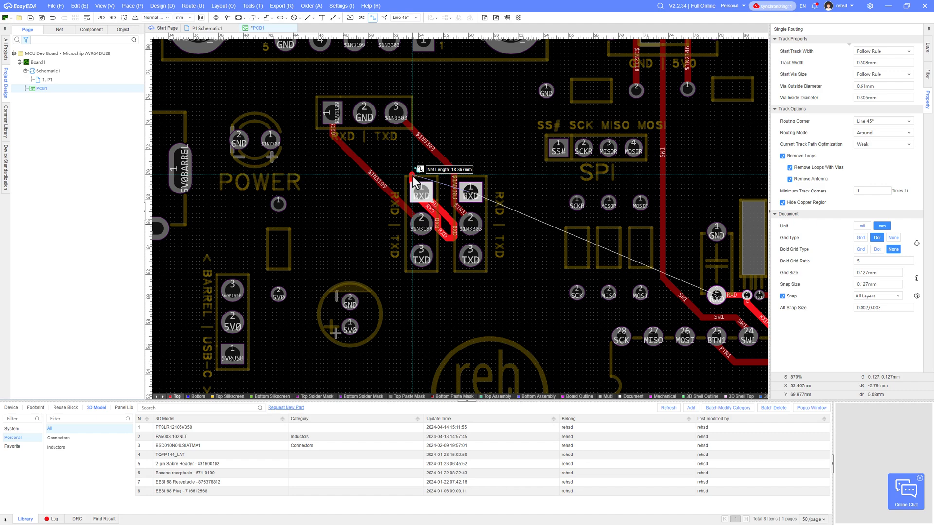
pyautogui.hotkey('shift', 'w')
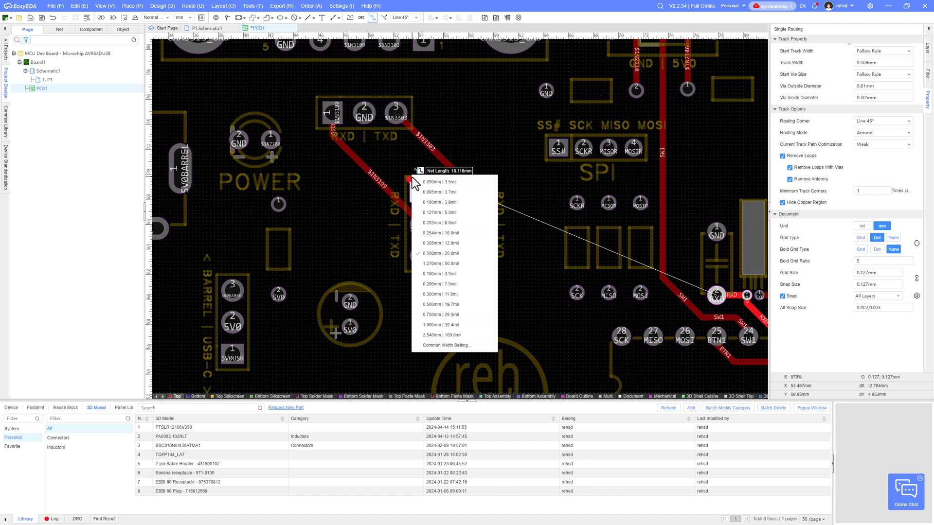
pyautogui.click(441, 234)
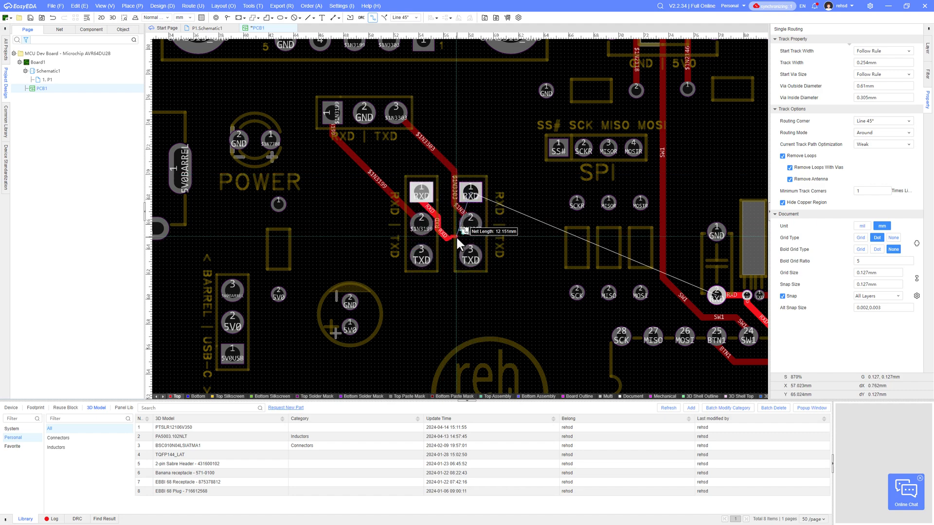
pyautogui.rightClick(457, 244)
pyautogui.click(444, 232)
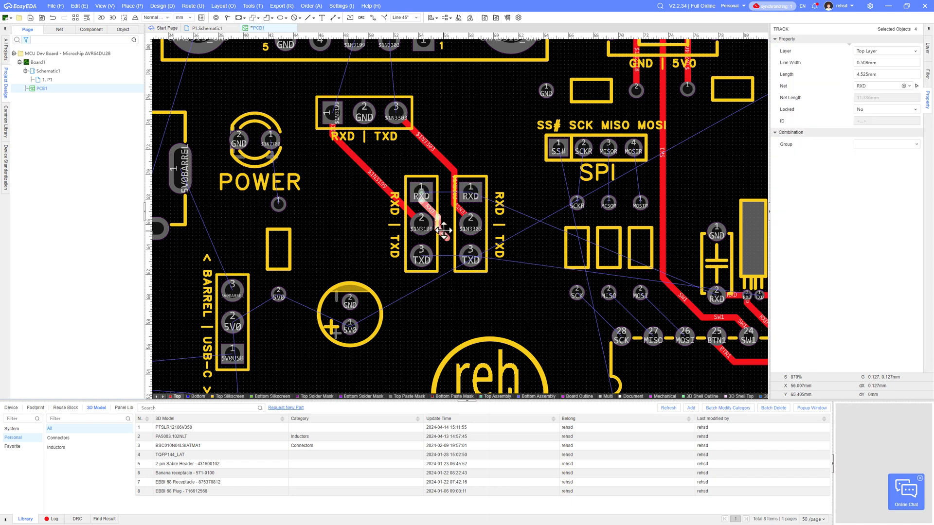
pyautogui.press('Delete')
pyautogui.click(383, 179)
pyautogui.press('Delete')
# Delete the $1N3303 track and route 0.254mm tracks from the top header pads to the jumper header pads.
pyautogui.click(436, 155)
pyautogui.press('Delete')
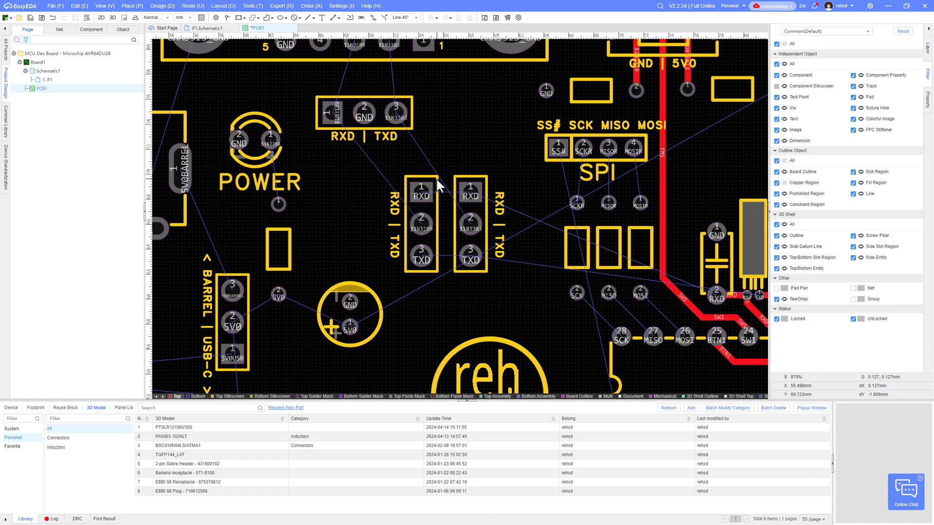
pyautogui.press('w')
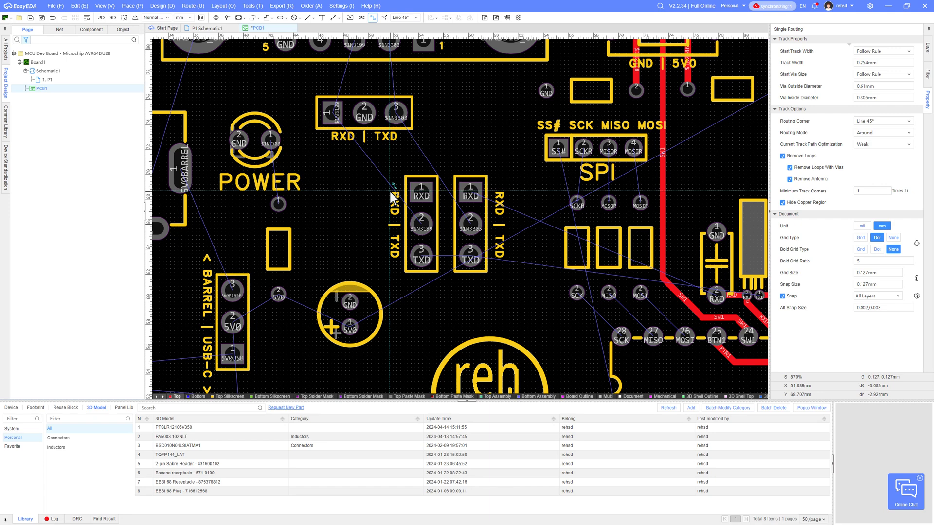
pyautogui.rightClick(393, 196)
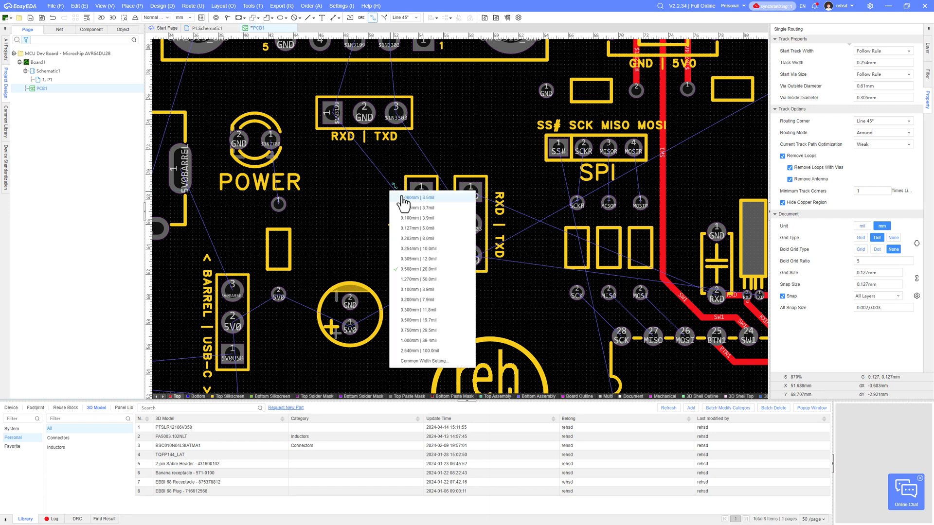
pyautogui.click(418, 254)
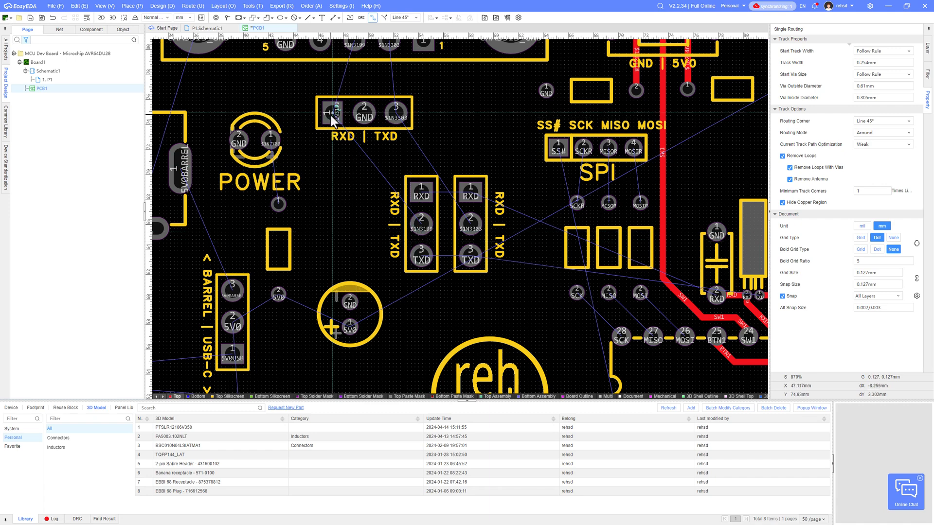
pyautogui.click(330, 113)
pyautogui.click(421, 224)
pyautogui.click(395, 113)
pyautogui.click(470, 223)
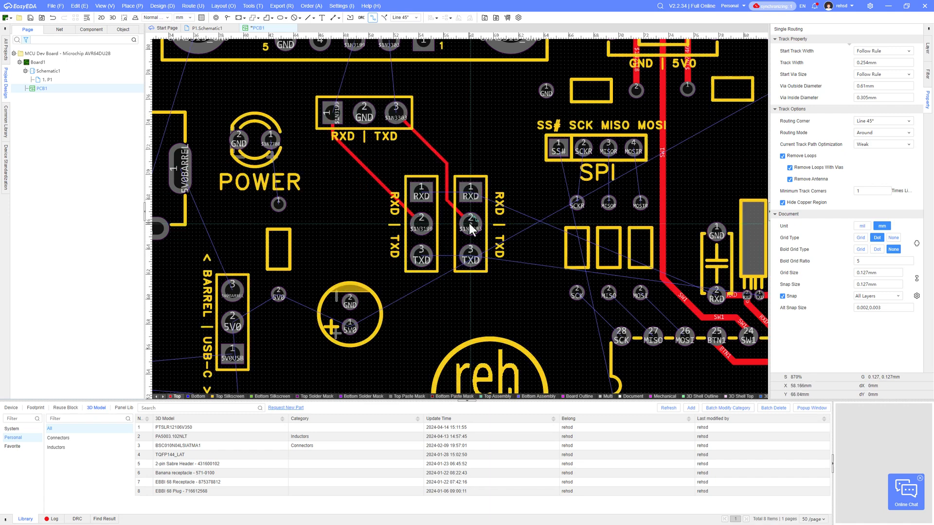
# Try a cornered RXD track between the headers, then undo the looping segments.
pyautogui.click(421, 192)
pyautogui.click(446, 231)
pyautogui.click(495, 240)
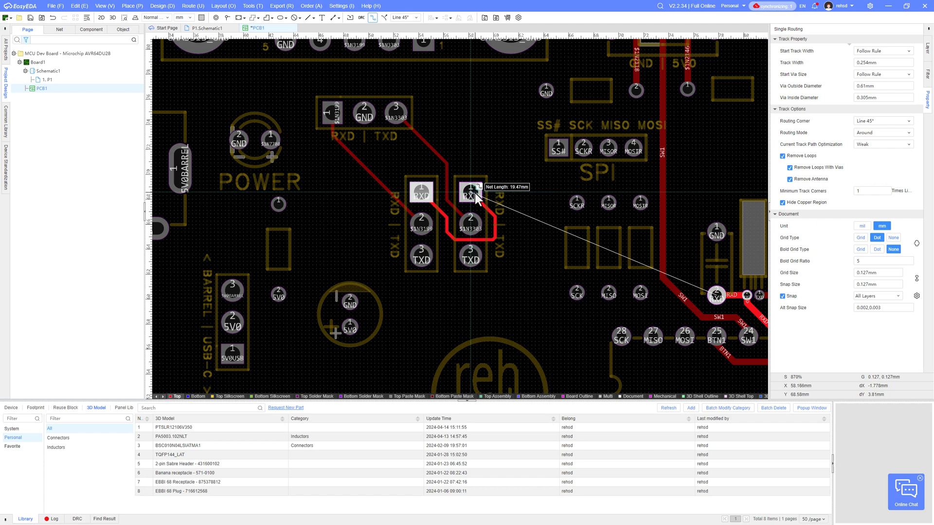
pyautogui.click(472, 192)
pyautogui.press('Escape')
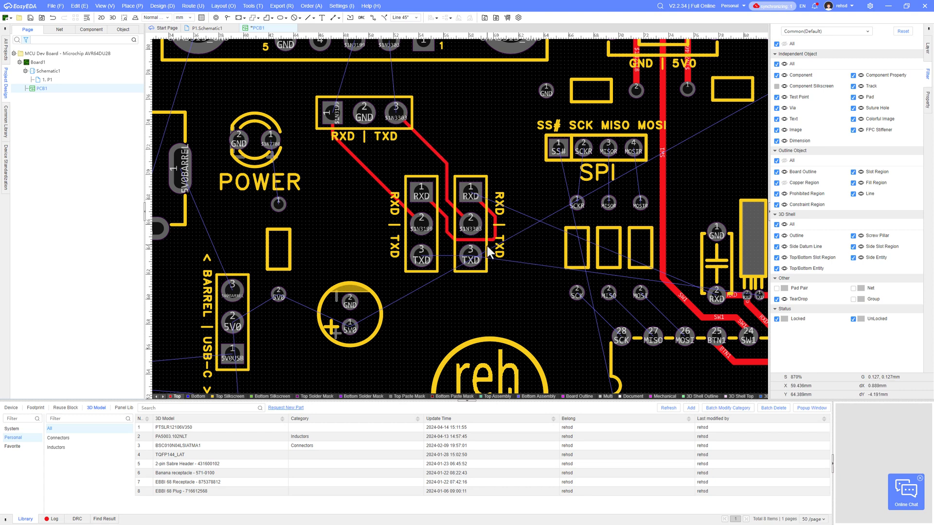
pyautogui.hotkey('ctrl', 'z')
pyautogui.hotkey('ctrl', 'z')
pyautogui.hotkey('ctrl', 'z')
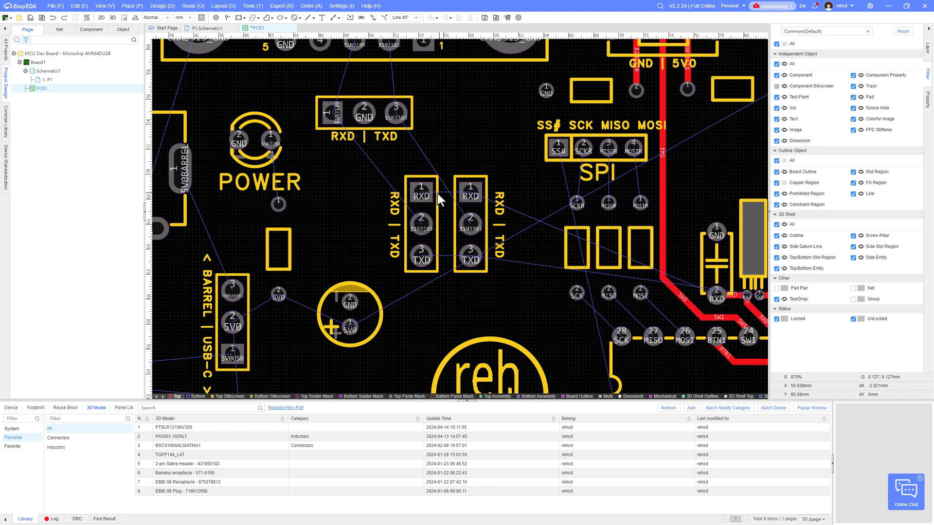
# Connect the left header's RXD pad directly to the right header's RXD pad.
pyautogui.press('w')
pyautogui.click(422, 197)
pyautogui.click(471, 196)
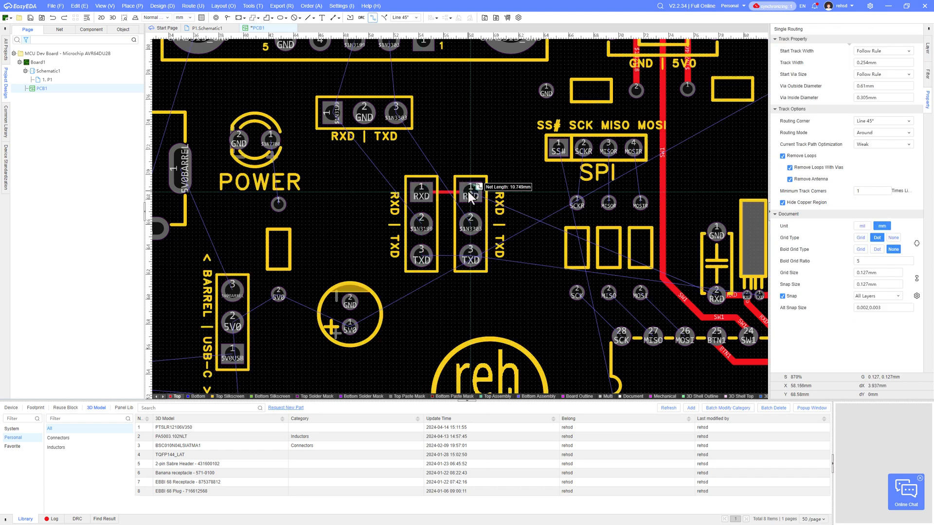
pyautogui.moveTo(553, 273); pyautogui.dragTo(473, 232, button='right')
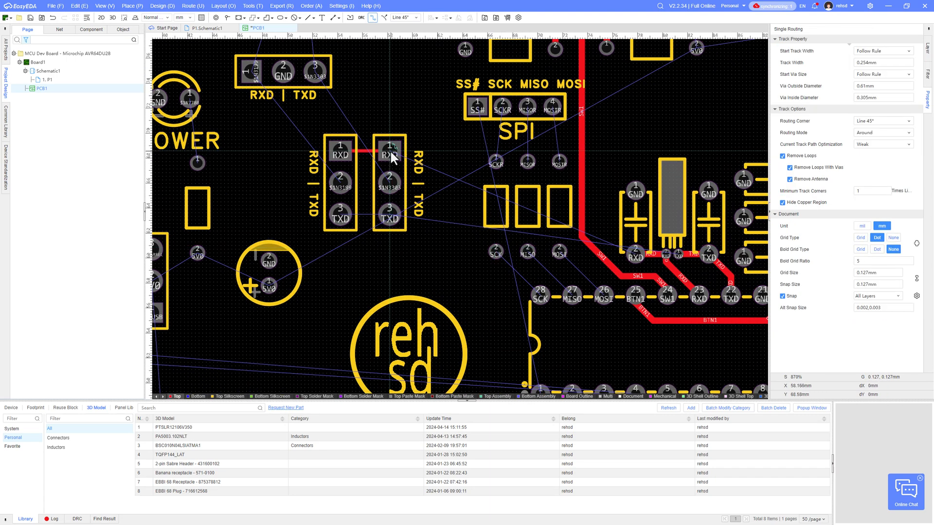
pyautogui.click(390, 154)
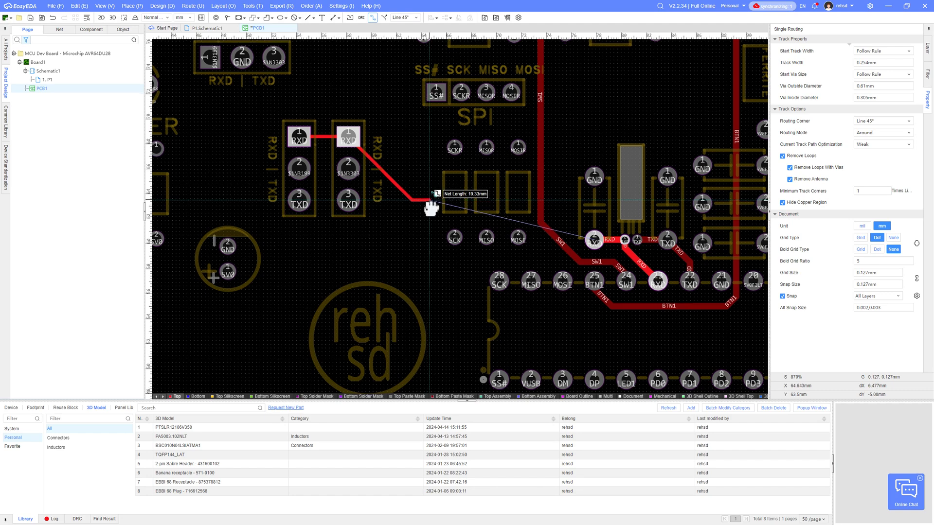
pyautogui.scroll(-2, 437, 273)
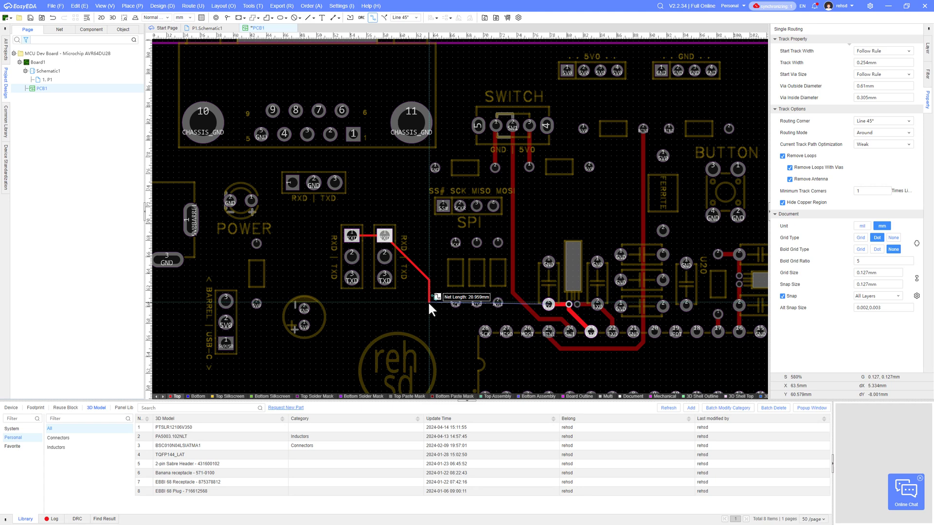
pyautogui.press('Escape')
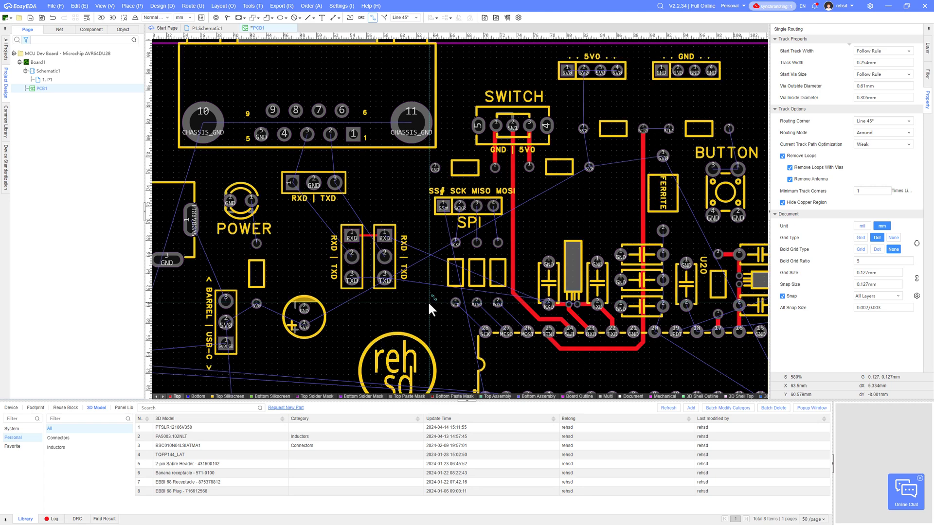
pyautogui.press('Escape')
# Delete the SW1 track and route RXD from the right header to the microcontroller's RXD pad.
pyautogui.doubleClick(512, 238)
pyautogui.press('Delete')
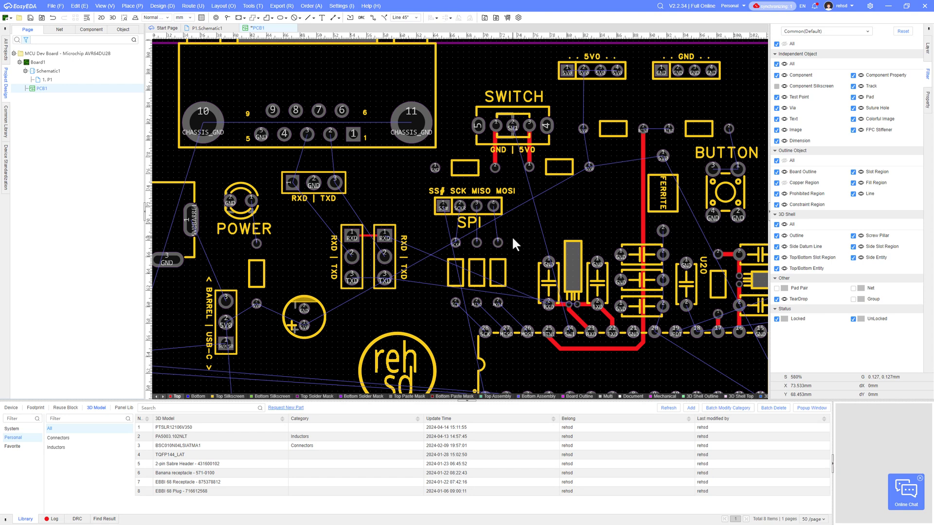
pyautogui.press('w')
pyautogui.click(384, 236)
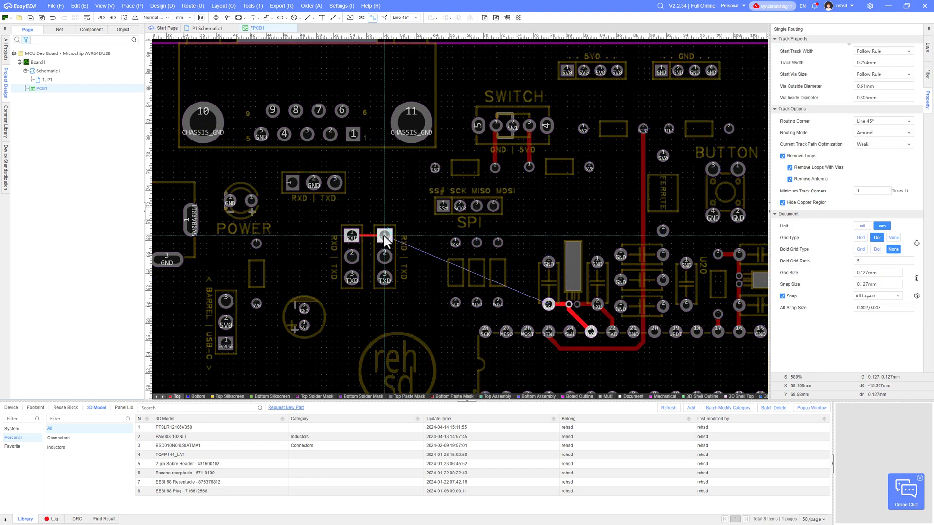
pyautogui.click(436, 266)
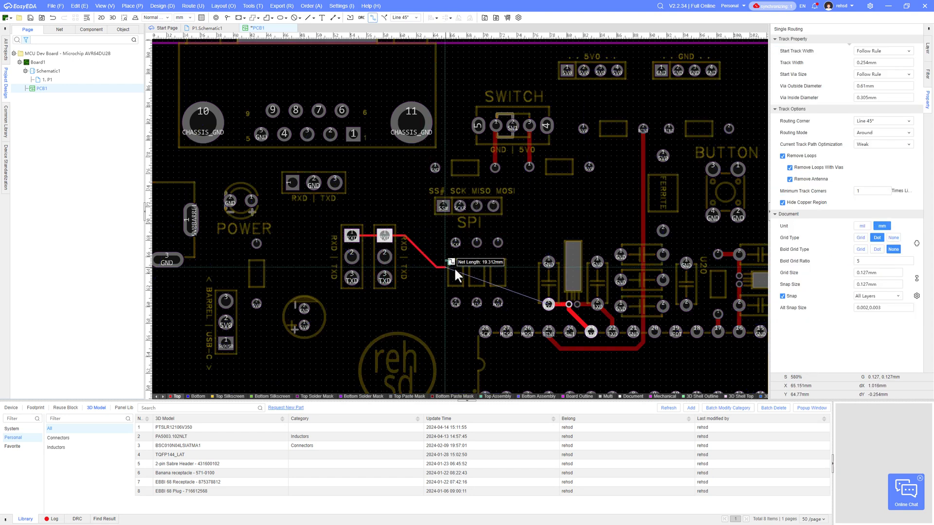
pyautogui.click(546, 304)
# Route the TXD track from the left header's TXD pad around to the microcontroller's TXD pad.
pyautogui.click(385, 277)
pyautogui.scroll(2, 525, 287)
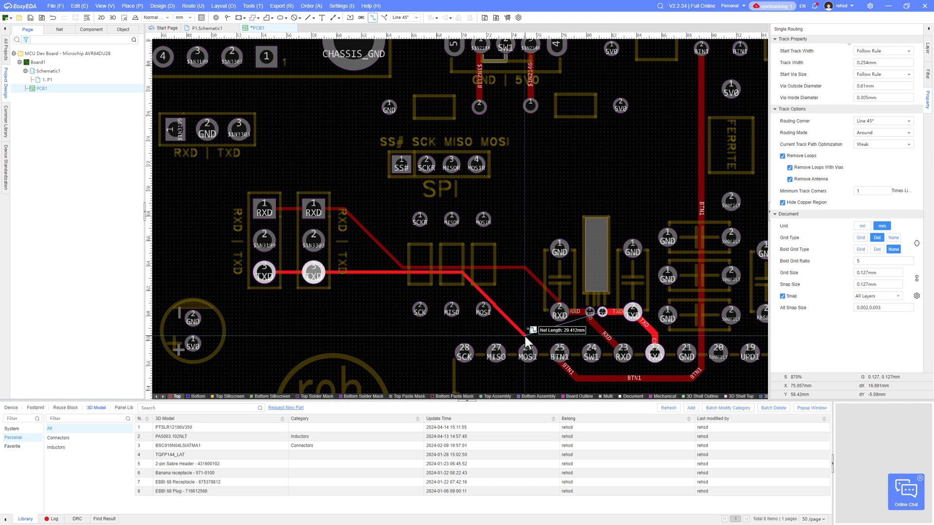
pyautogui.press('Escape')
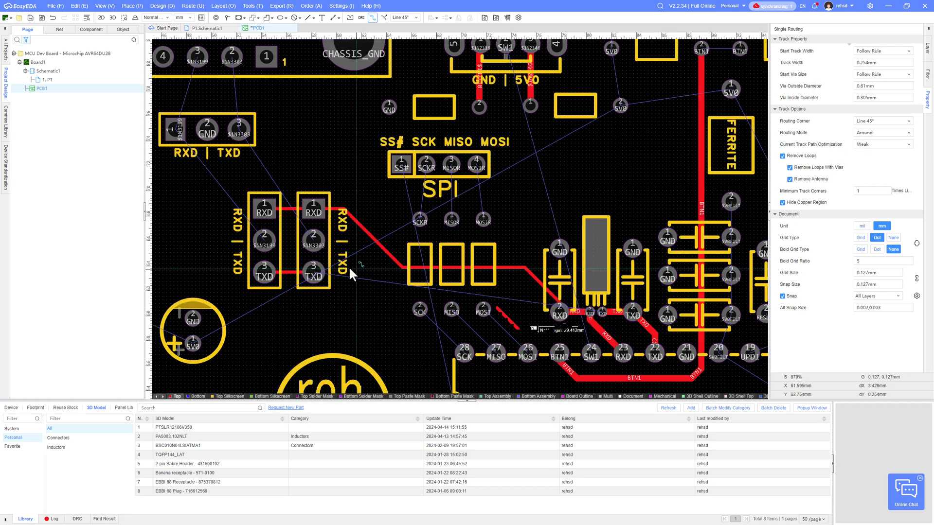
pyautogui.click(259, 275)
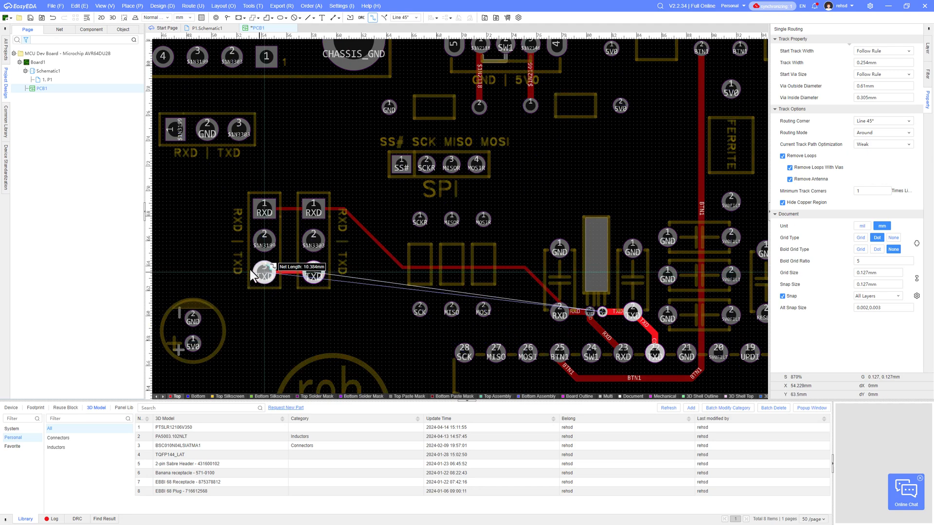
pyautogui.click(233, 212)
pyautogui.click(255, 190)
pyautogui.click(345, 190)
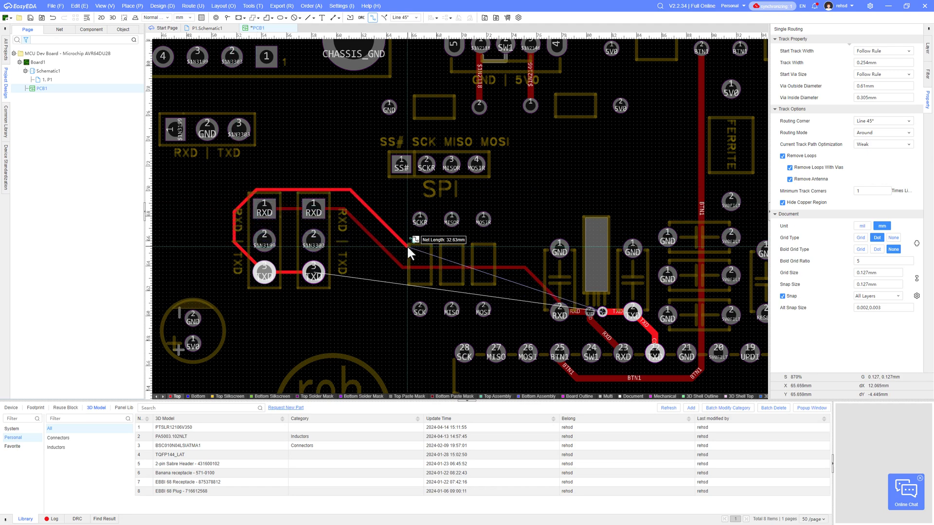
pyautogui.click(411, 256)
pyautogui.click(529, 256)
pyautogui.click(572, 299)
pyautogui.click(600, 307)
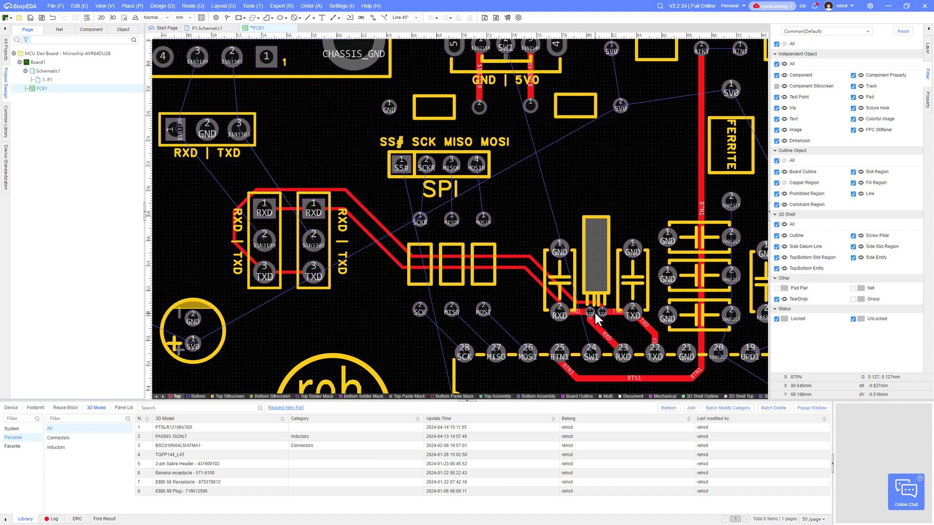
# Zoom and pan the board view toward the DB9 connector.
pyautogui.scroll(3, 594, 311)
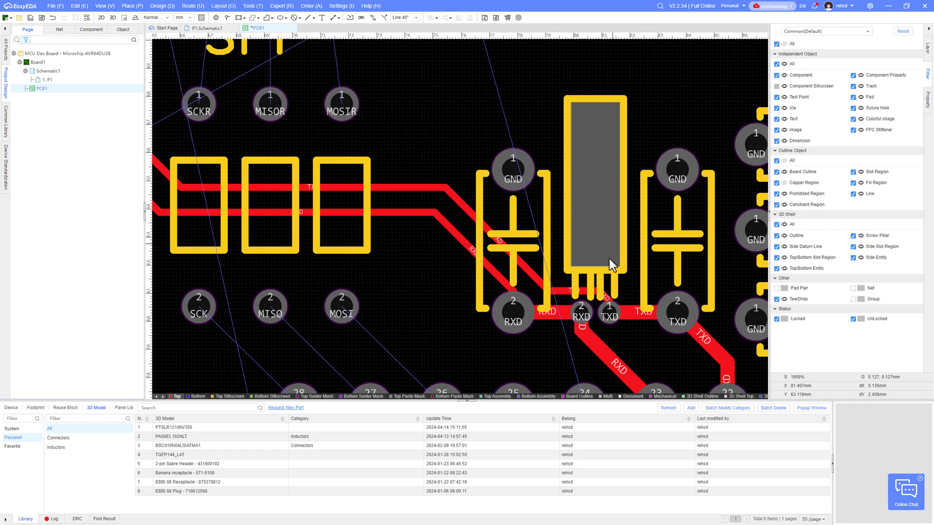
pyautogui.scroll(-3, 398, 249)
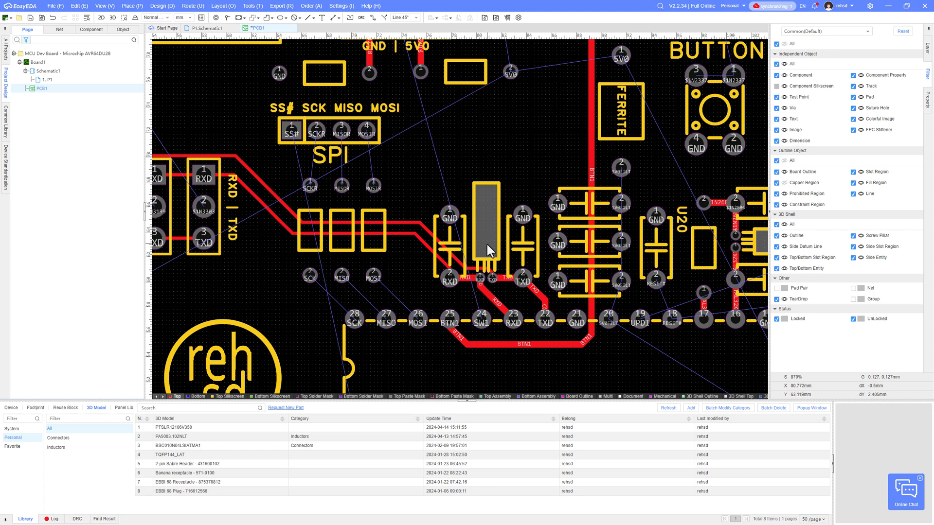
pyautogui.scroll(-2, 486, 244)
pyautogui.scroll(5, 489, 268)
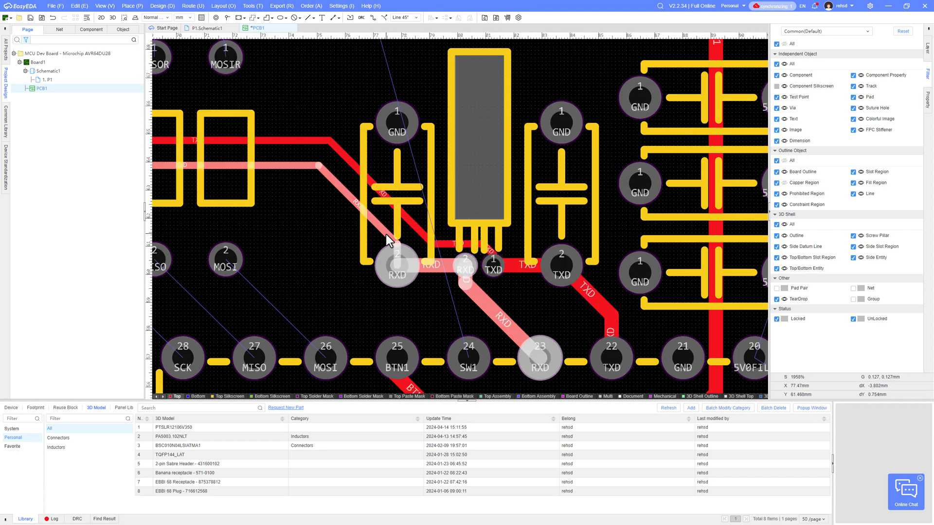
pyautogui.scroll(-2, 368, 232)
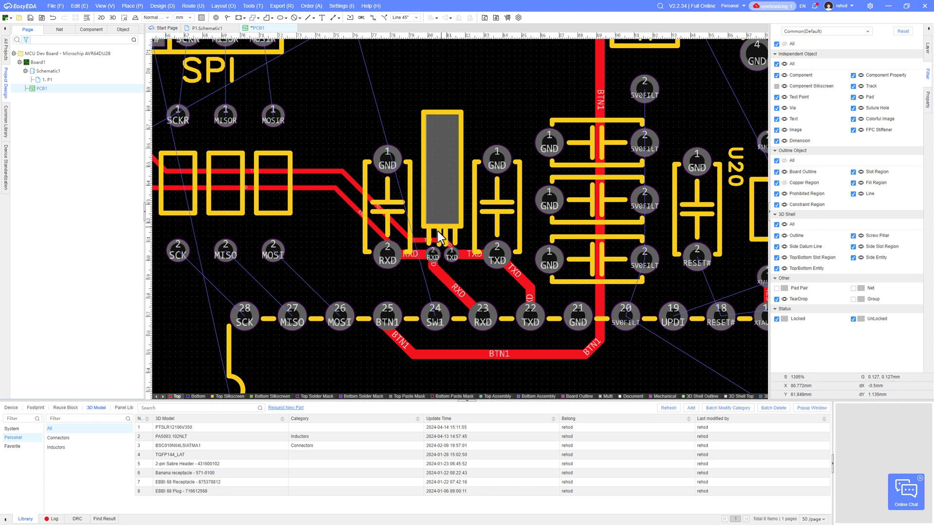
pyautogui.scroll(-4, 323, 246)
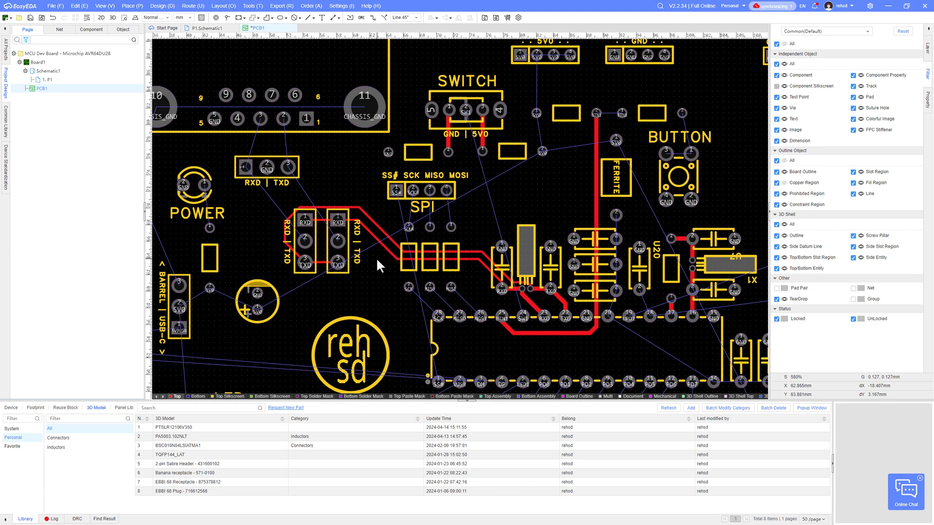
pyautogui.moveTo(376, 258); pyautogui.dragTo(472, 280, button='right')
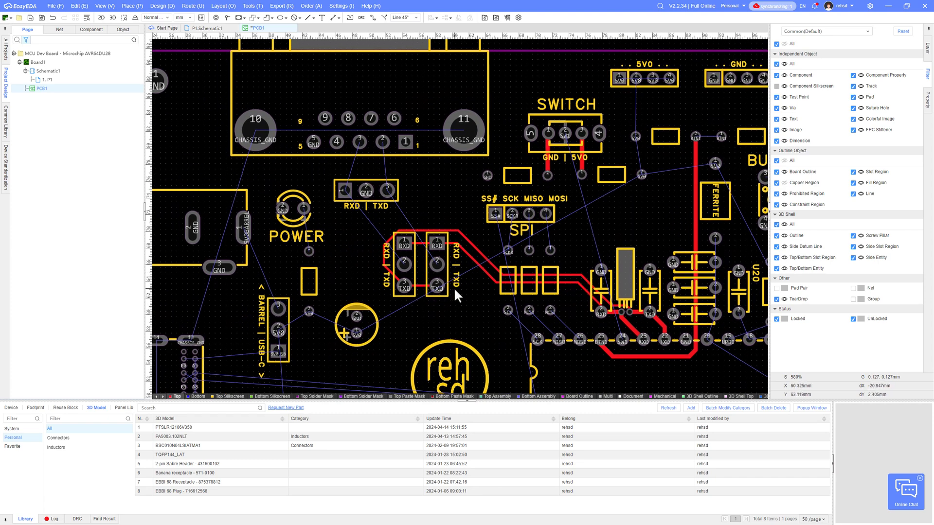
# Route tracks from the jumper headers' middle pads to RXD | TXD header pads 3 and 1.
pyautogui.press('w')
pyautogui.click(437, 264)
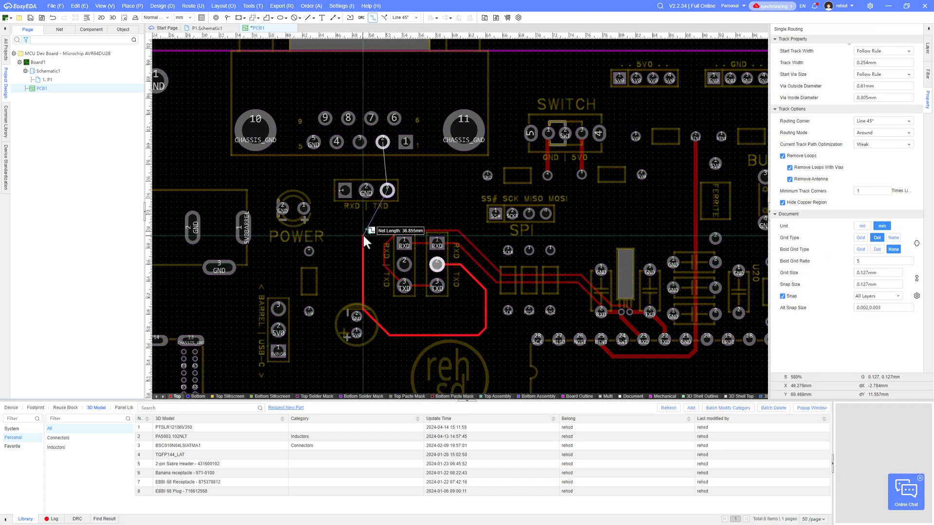
pyautogui.click(387, 190)
pyautogui.press('Escape')
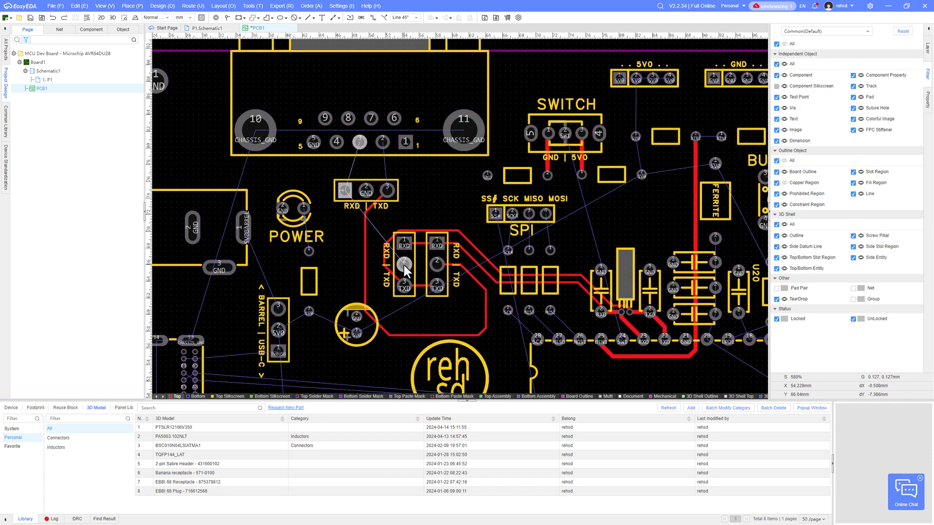
pyautogui.press('w')
pyautogui.click(404, 264)
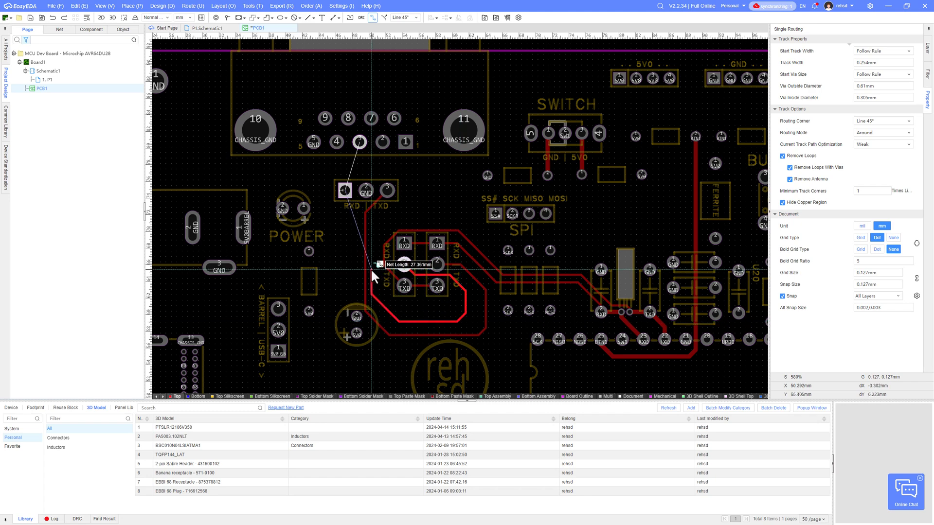
pyautogui.scroll(3, 402, 177)
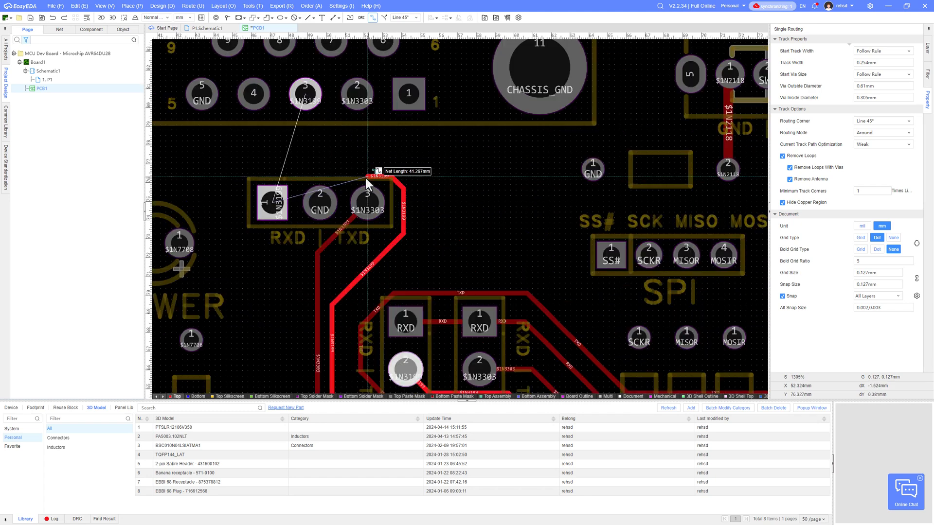
pyautogui.click(268, 204)
pyautogui.press('Escape')
pyautogui.scroll(3, 303, 266)
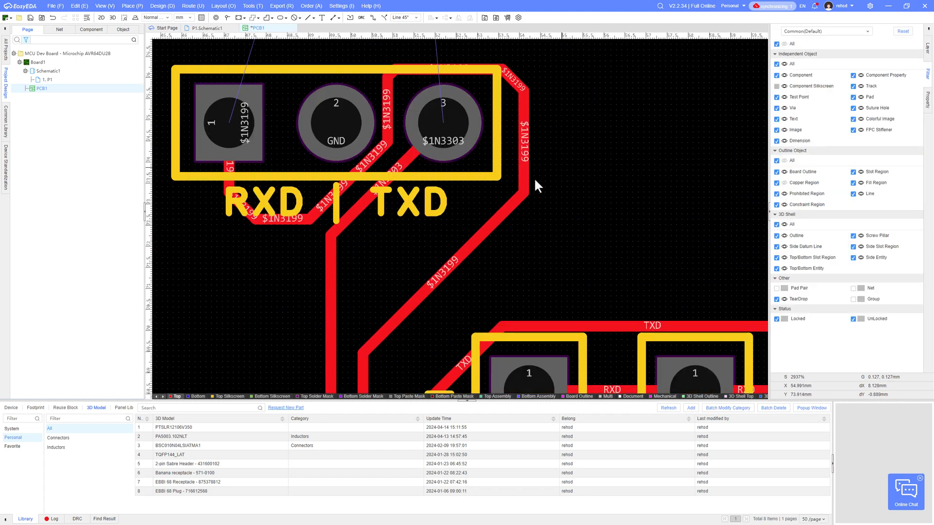
# Try moving the RXD | TXD label, undo it, and toggle board text visibility off and on.
pyautogui.moveTo(354, 215); pyautogui.dragTo(371, 228)
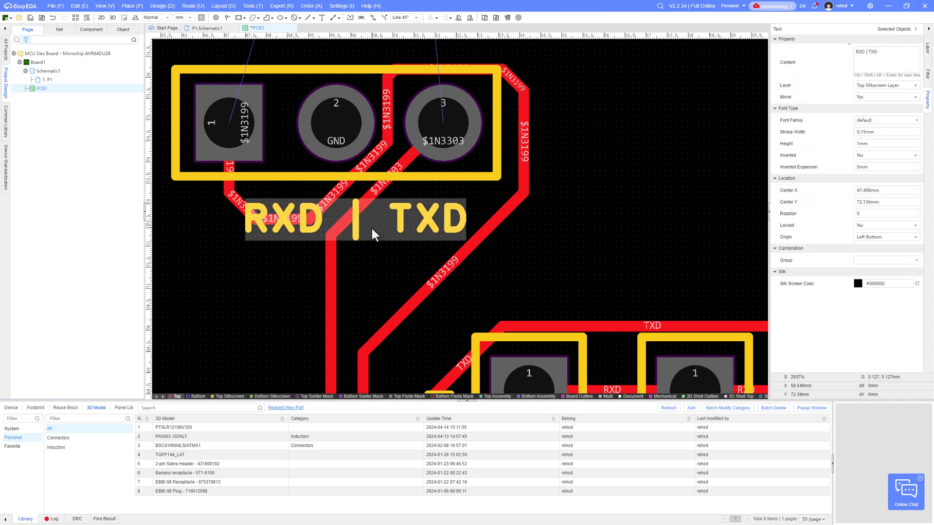
pyautogui.hotkey('ctrl', 'z')
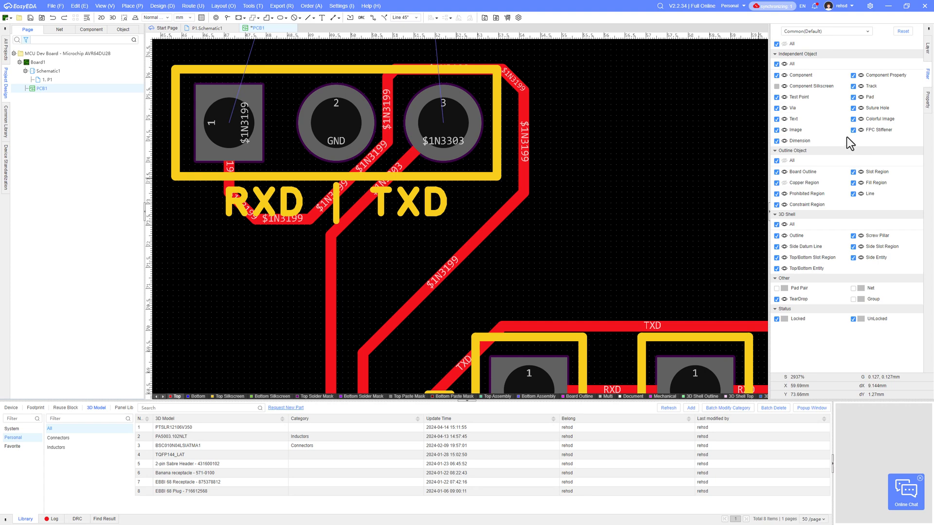
pyautogui.click(784, 120)
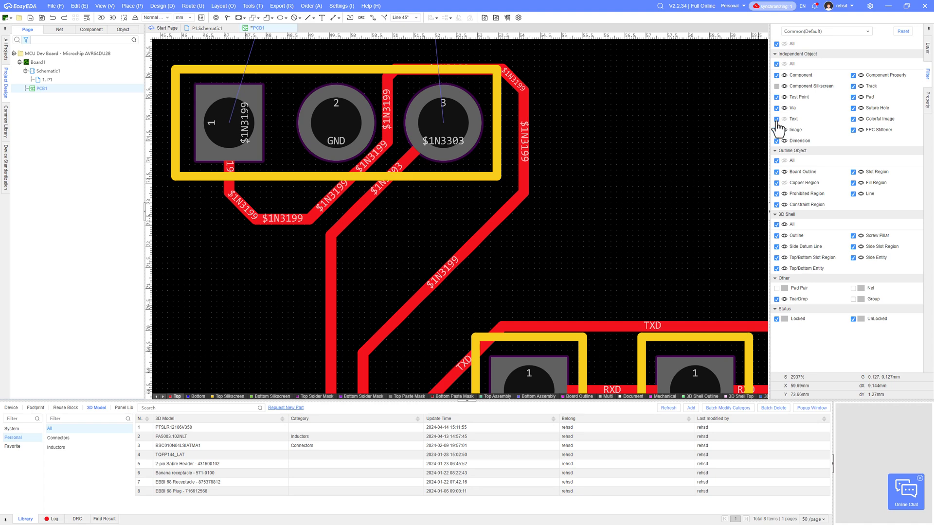
pyautogui.click(777, 120)
pyautogui.click(785, 119)
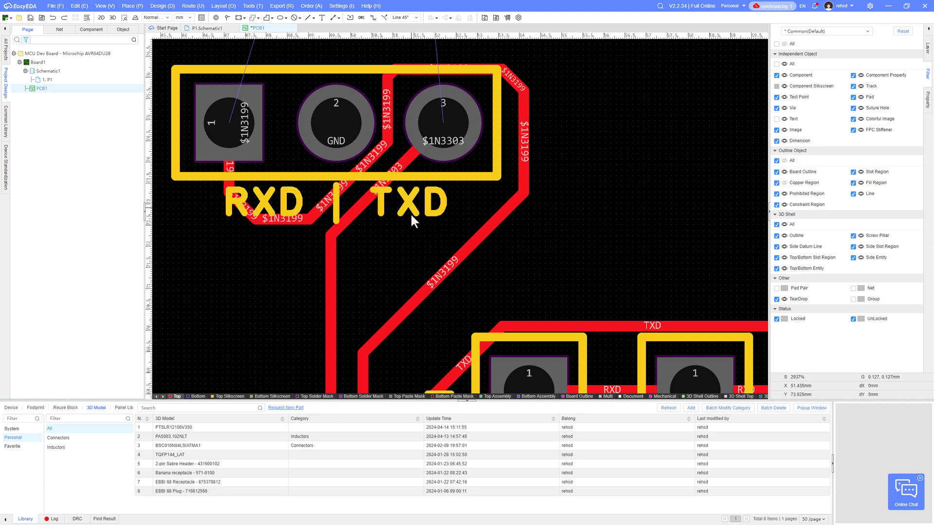
# Shift the $1N3303 and $1N3199 diagonal segments down-right and nudge the vertical $1N3199 segment.
pyautogui.moveTo(359, 210); pyautogui.dragTo(379, 225)
pyautogui.moveTo(342, 189); pyautogui.dragTo(356, 199)
pyautogui.click(388, 141)
pyautogui.moveTo(388, 141); pyautogui.dragTo(386, 143)
pyautogui.click(385, 142)
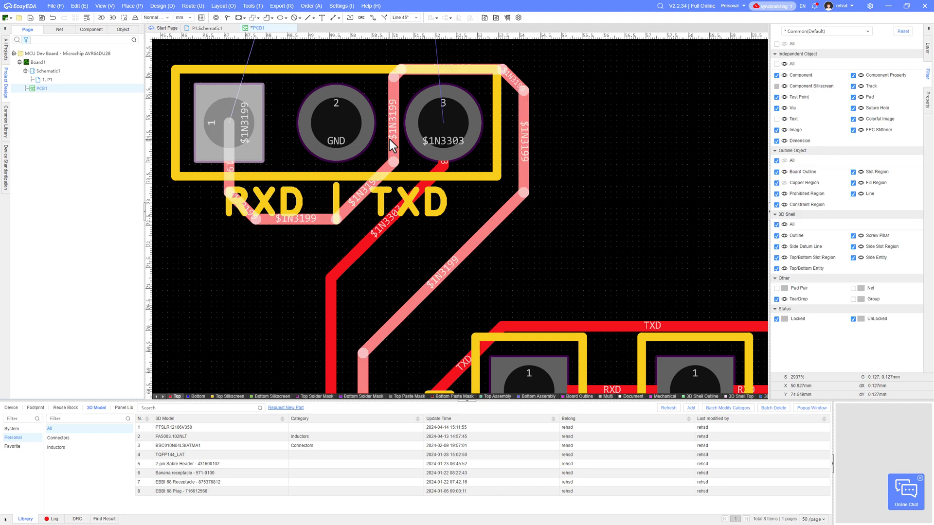
pyautogui.moveTo(442, 211); pyautogui.dragTo(458, 197, button='right')
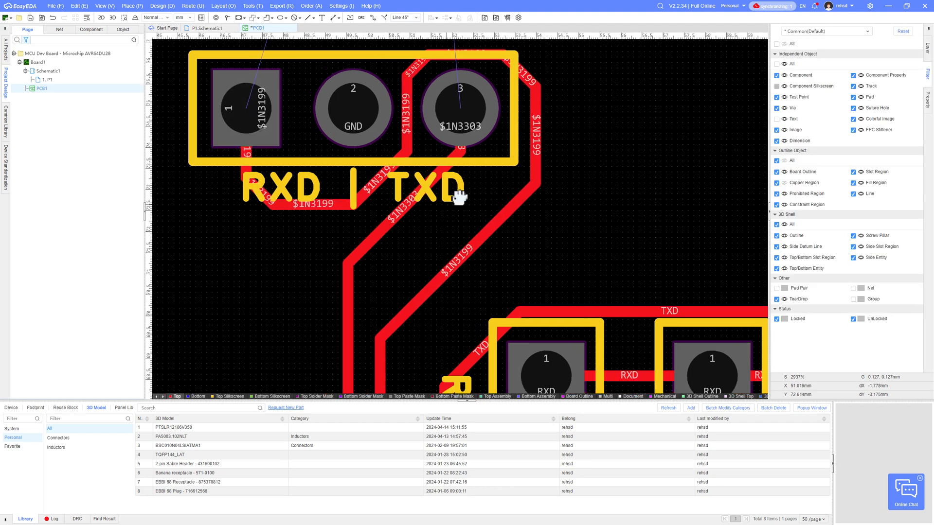
pyautogui.scroll(-6, 458, 197)
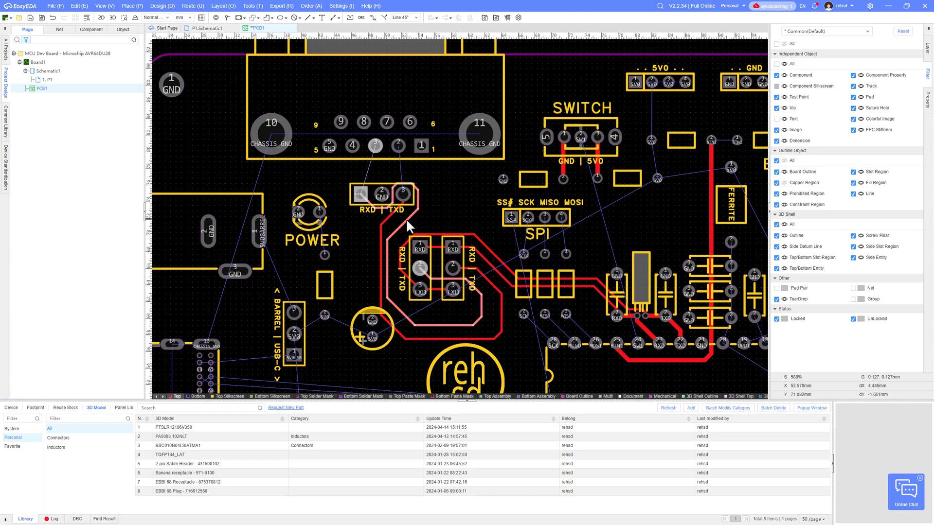
# Route connector pin 3 to header pad 1 and drop the $1N3303 diagonal below pin 3.
pyautogui.scroll(4, 379, 155)
pyautogui.press('w')
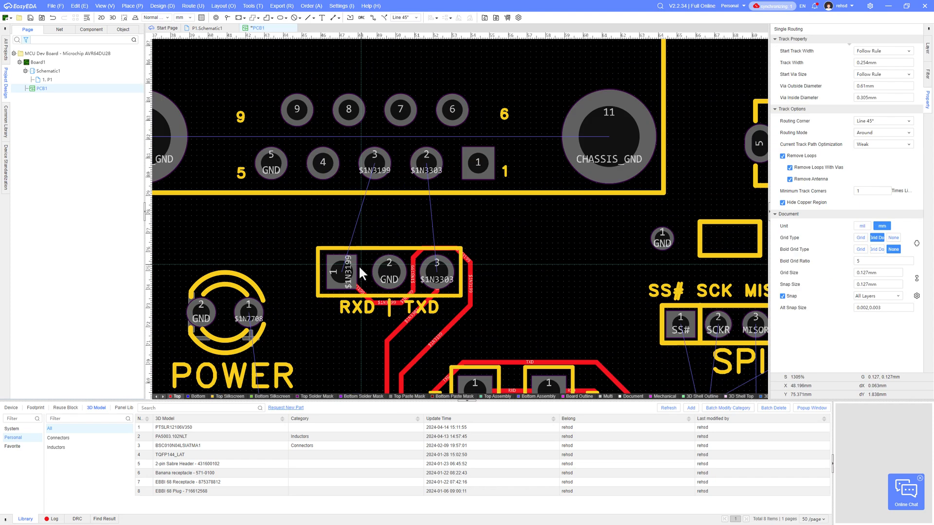
pyautogui.click(360, 193)
pyautogui.click(375, 146)
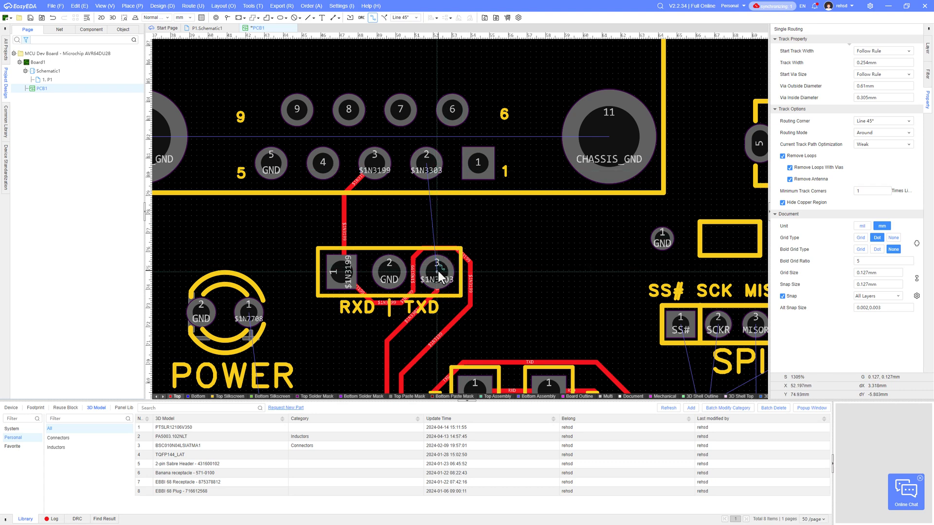
pyautogui.scroll(2, 437, 270)
pyautogui.moveTo(437, 271); pyautogui.dragTo(436, 178, button='right')
pyautogui.press('Escape')
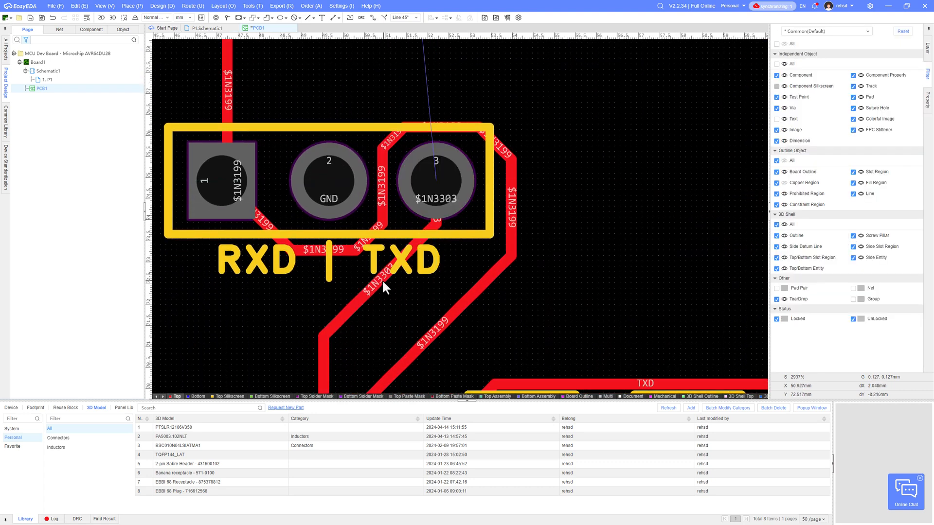
pyautogui.moveTo(381, 281); pyautogui.dragTo(405, 306)
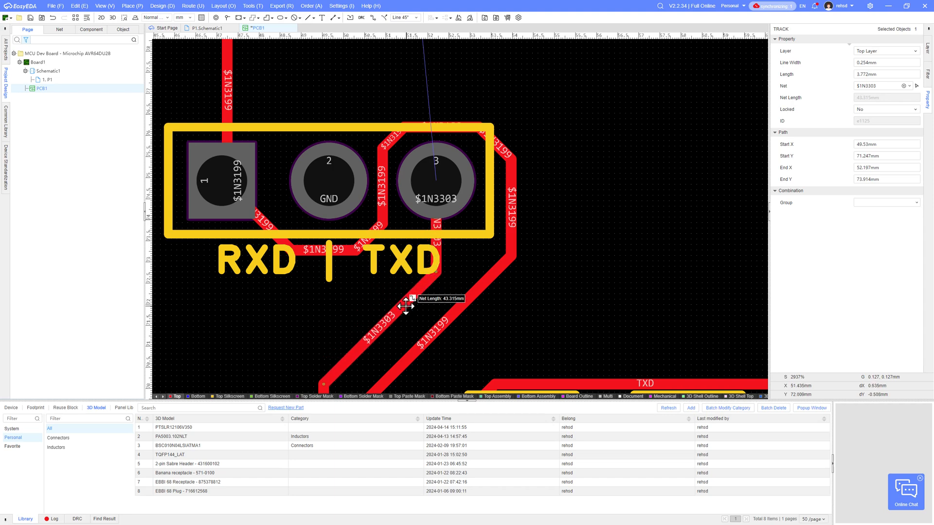
# Abandon a track from header pin 3 and move the $1N3199 segment up to the header's edge.
pyautogui.press('w')
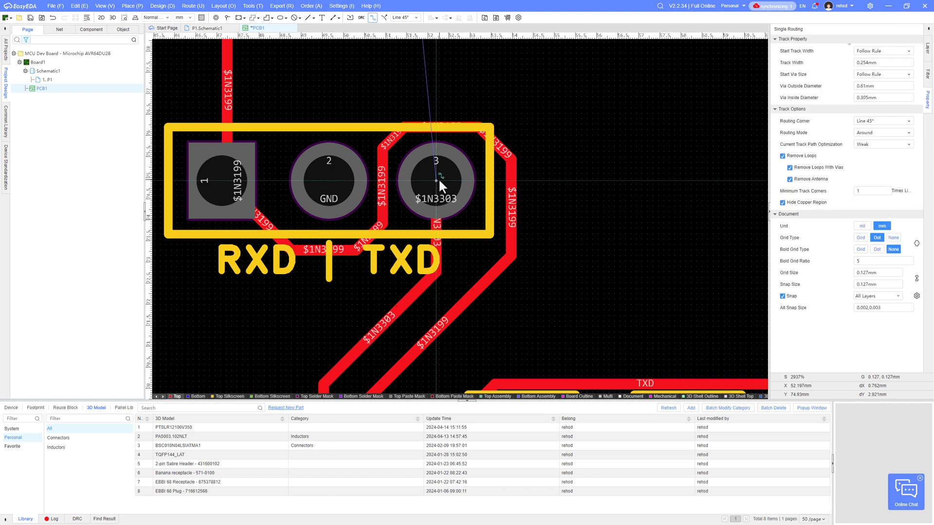
pyautogui.scroll(-3, 438, 180)
pyautogui.click(438, 188)
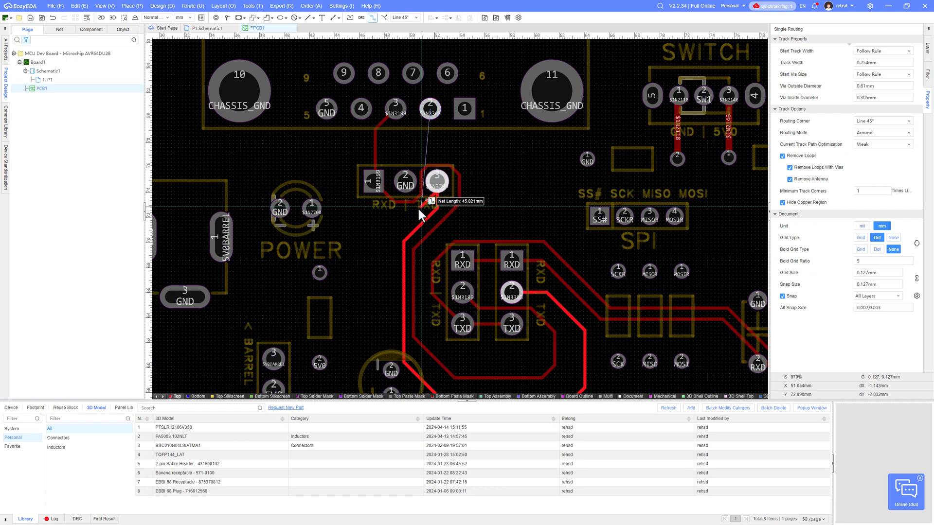
pyautogui.scroll(1, 414, 219)
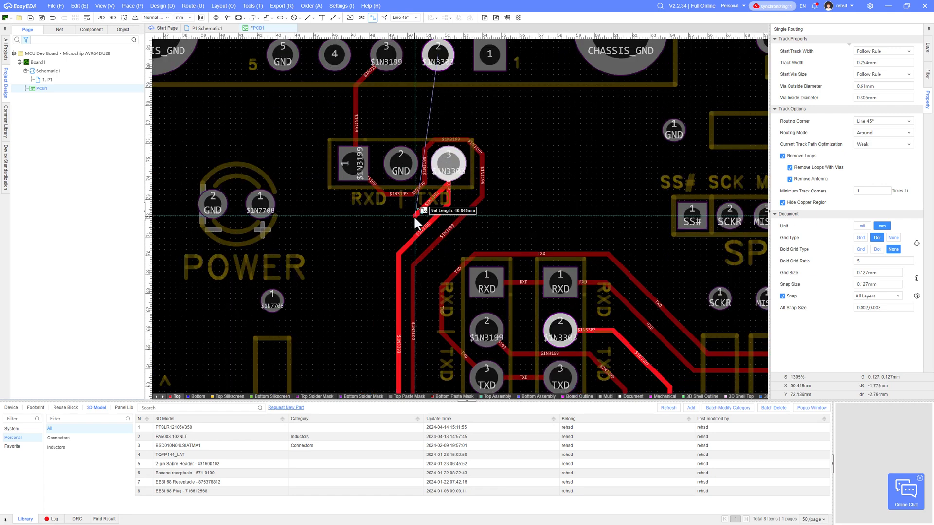
pyautogui.scroll(1, 413, 219)
pyautogui.rightClick(414, 219)
pyautogui.rightClick(414, 219)
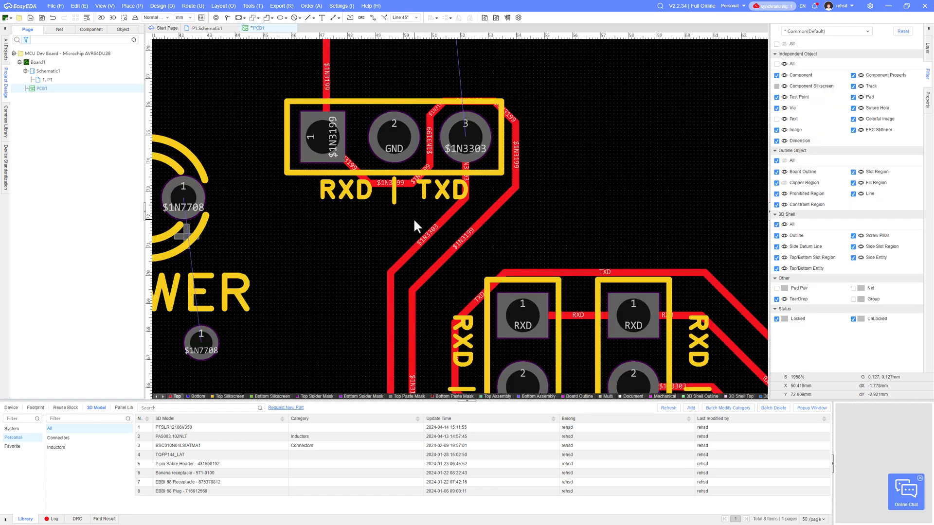
pyautogui.moveTo(417, 212); pyautogui.dragTo(412, 269, button='right')
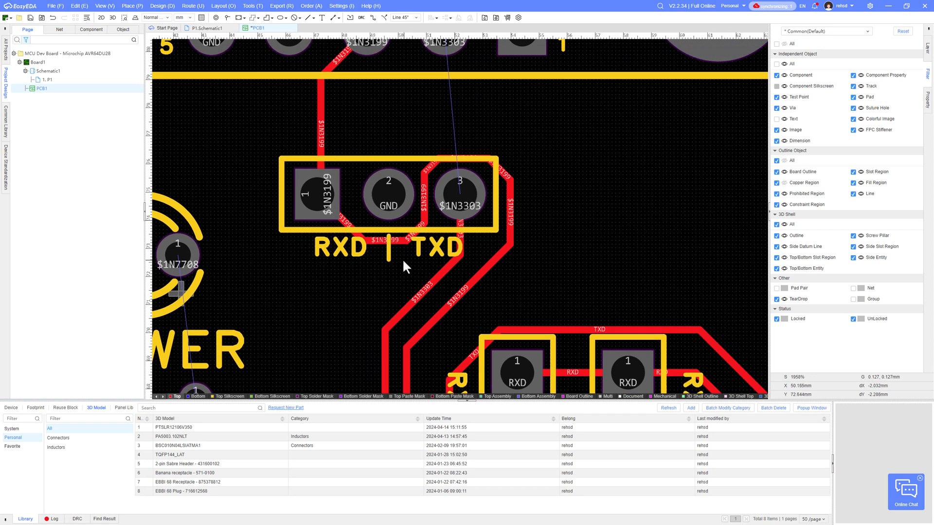
pyautogui.moveTo(379, 241); pyautogui.dragTo(379, 159)
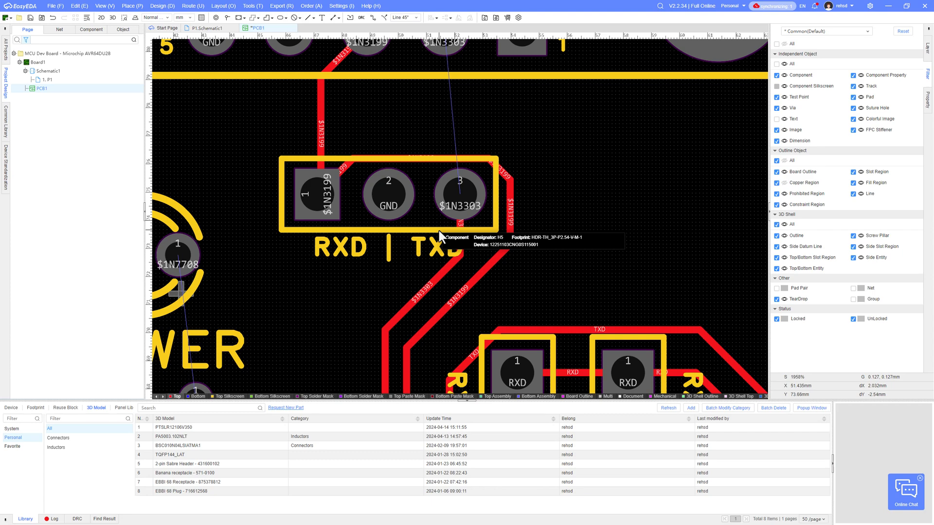
pyautogui.scroll(-6, 438, 231)
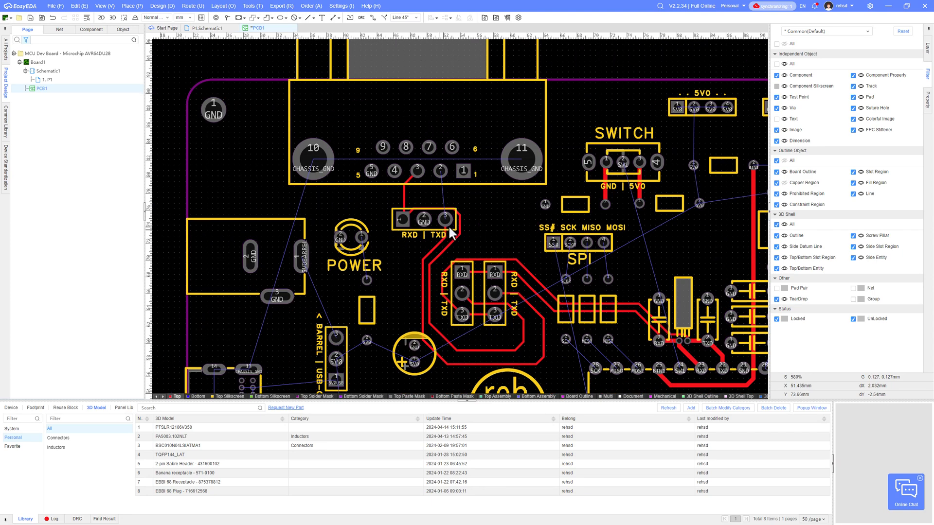
# Delete the $1N3199 track loop and reroute it from the jumper header's middle pad past the headers.
pyautogui.doubleClick(488, 349)
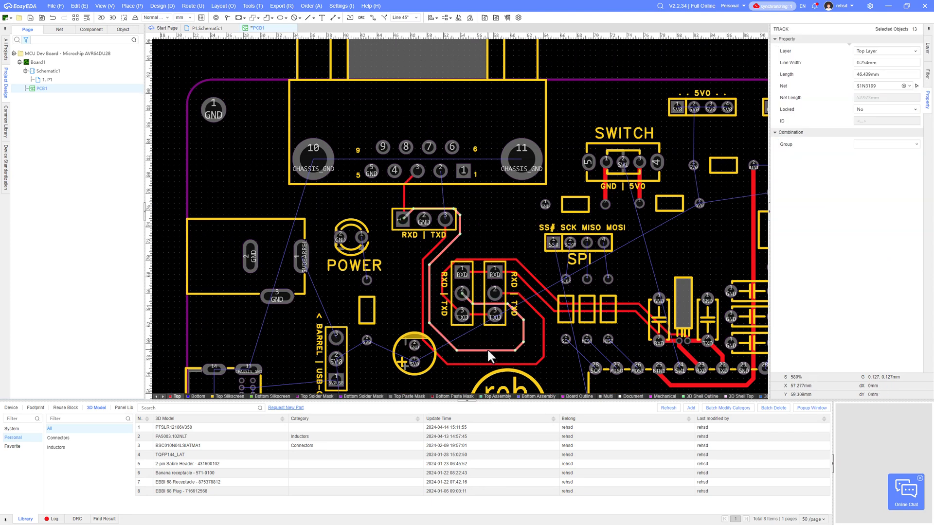
pyautogui.press('Delete')
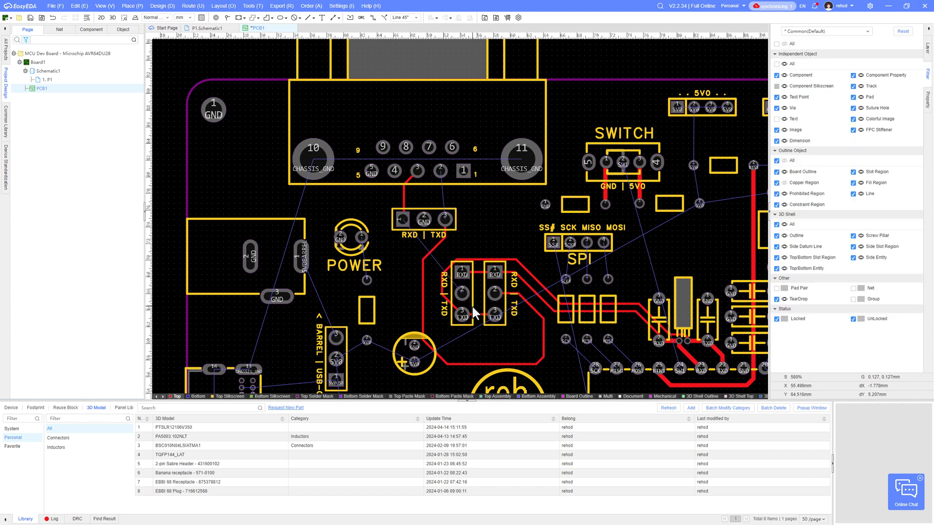
pyautogui.scroll(2, 474, 313)
pyautogui.press('w')
pyautogui.click(457, 287)
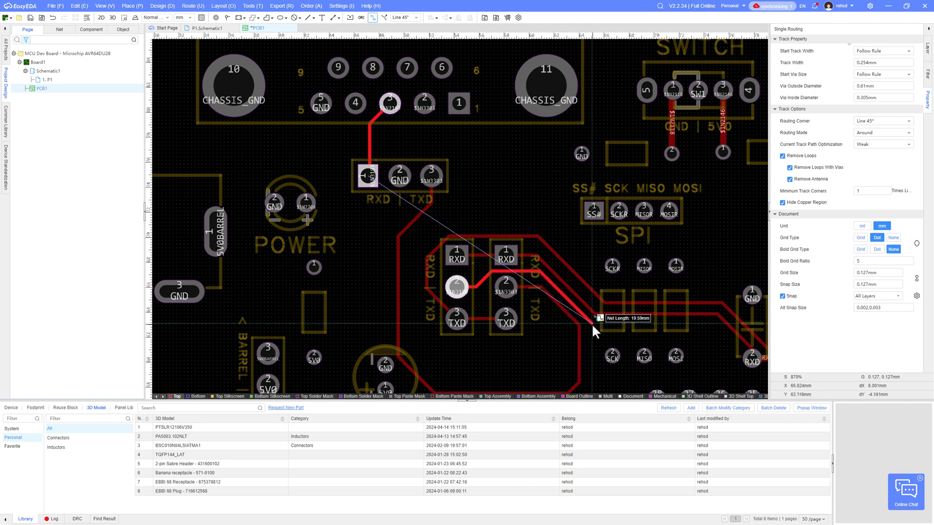
pyautogui.moveTo(589, 358); pyautogui.dragTo(588, 237, button='right')
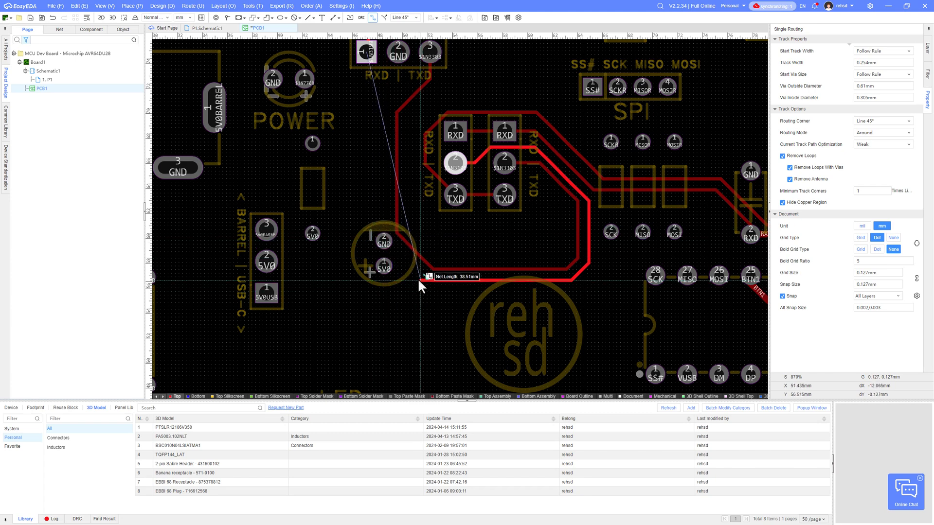
pyautogui.rightClick(406, 258)
pyautogui.rightClick(406, 258)
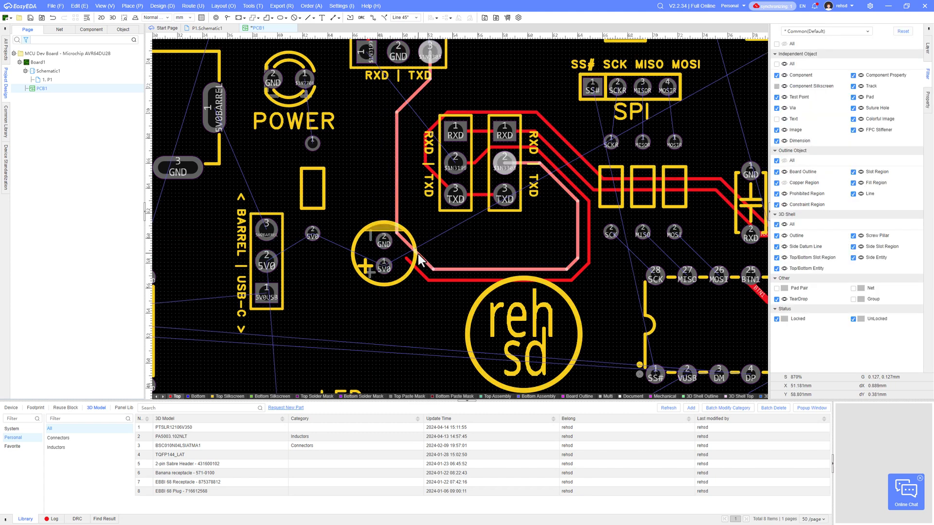
# Pull the $1N3303 and outer track segments inward around the jumper headers.
pyautogui.moveTo(419, 254); pyautogui.dragTo(441, 239)
pyautogui.moveTo(488, 269); pyautogui.dragTo(491, 227)
pyautogui.moveTo(578, 212); pyautogui.dragTo(549, 209)
pyautogui.moveTo(396, 167); pyautogui.dragTo(414, 168)
pyautogui.moveTo(589, 249); pyautogui.dragTo(564, 250)
pyautogui.moveTo(457, 281); pyautogui.dragTo(456, 243)
# Complete the $1N3199 track from its bottom segment to header pin 1.
pyautogui.hotkey('alt', 'w')
pyautogui.click(421, 242)
pyautogui.moveTo(368, 55); pyautogui.dragTo(421, 171, button='right')
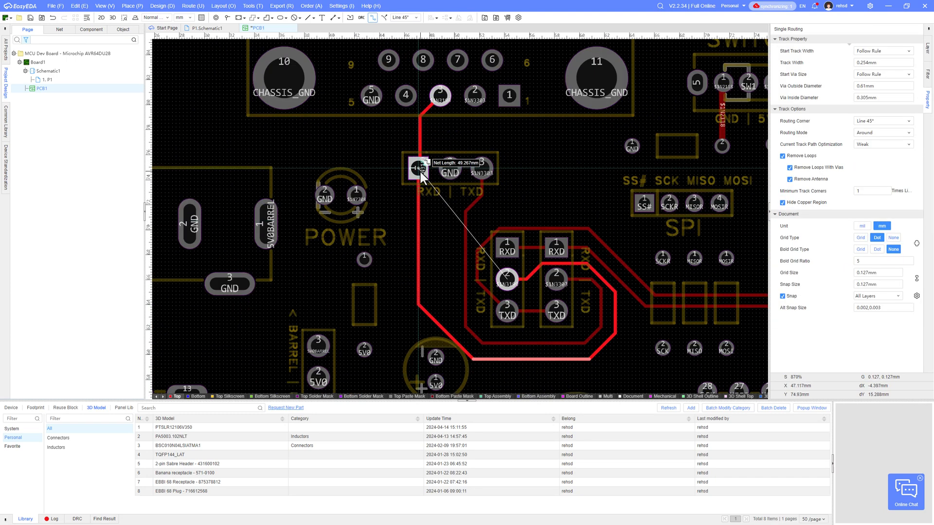
pyautogui.click(420, 171)
pyautogui.scroll(2, 471, 127)
pyautogui.scroll(-3, 472, 128)
pyautogui.moveTo(516, 171); pyautogui.dragTo(503, 144, button='right')
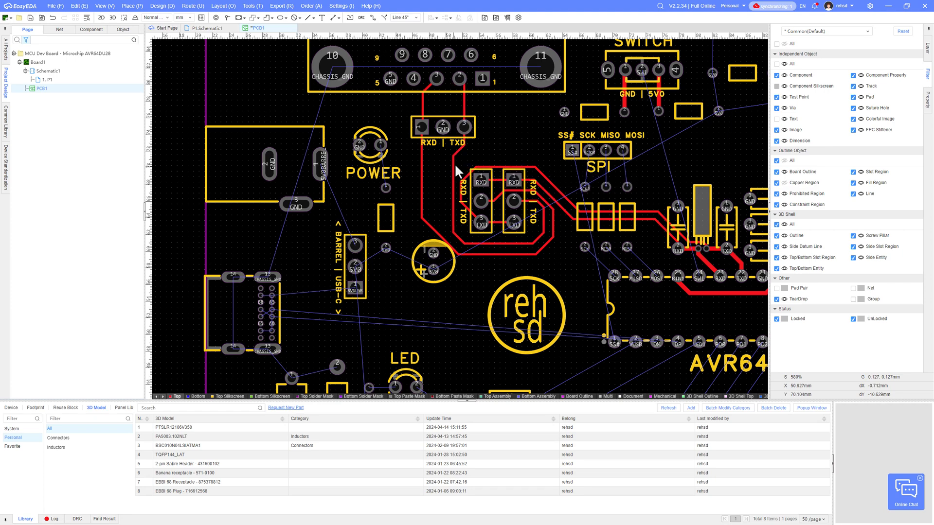
# Tighten the $1N3199 loop by moving its right vertical segment left and raising its bottom segment.
pyautogui.scroll(5, 460, 167)
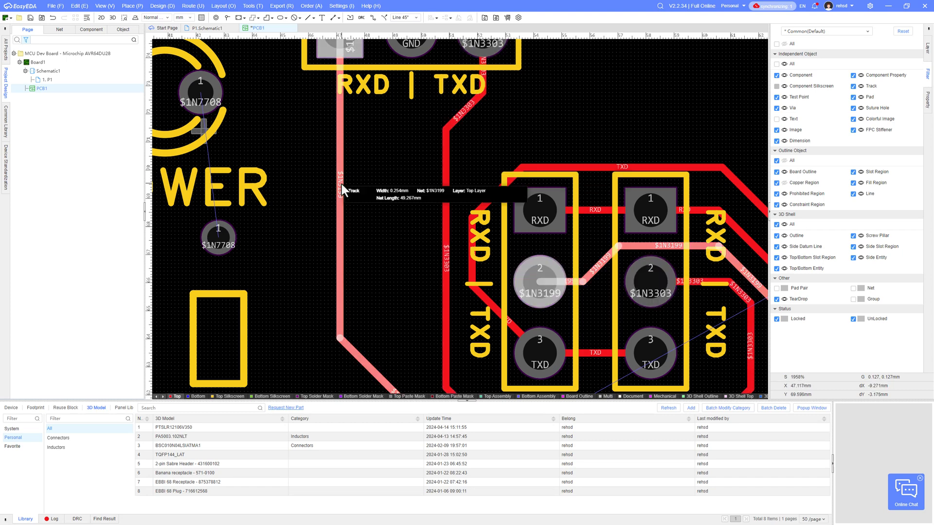
pyautogui.scroll(-5, 347, 180)
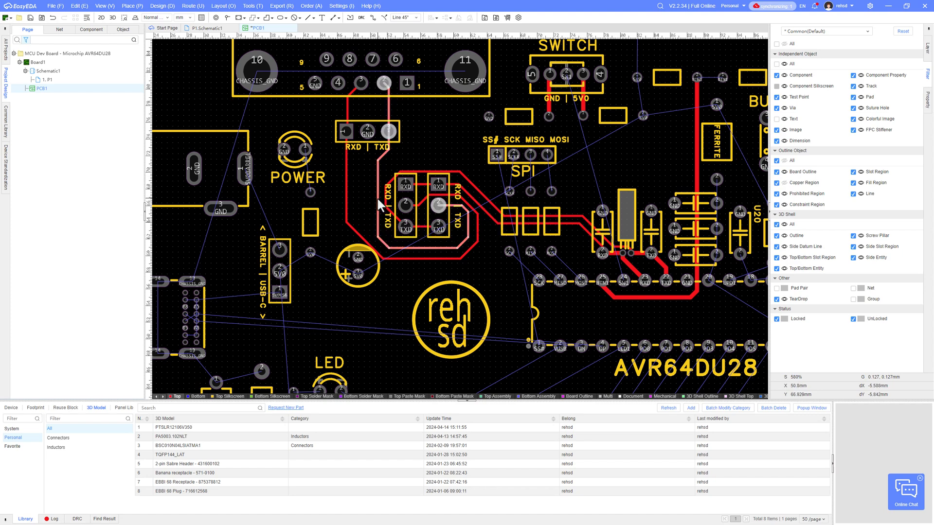
pyautogui.scroll(2, 461, 241)
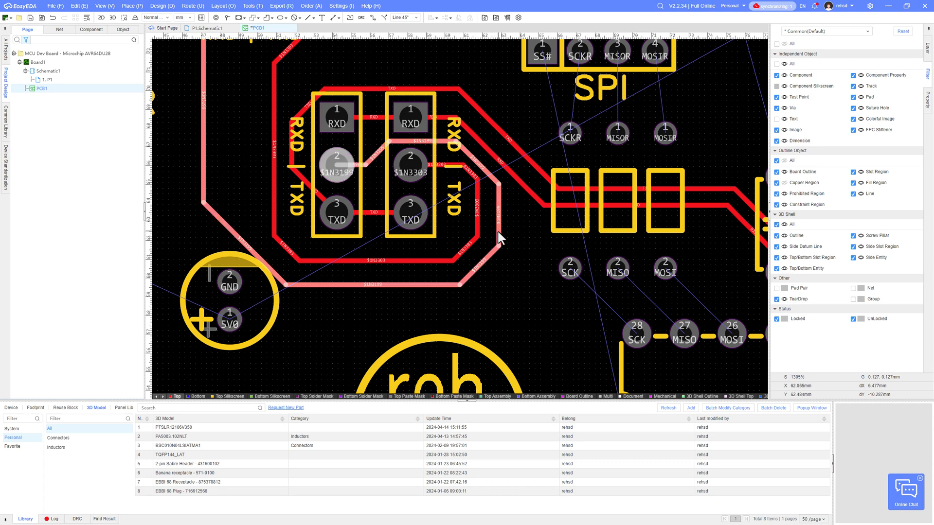
pyautogui.moveTo(498, 238); pyautogui.dragTo(480, 261)
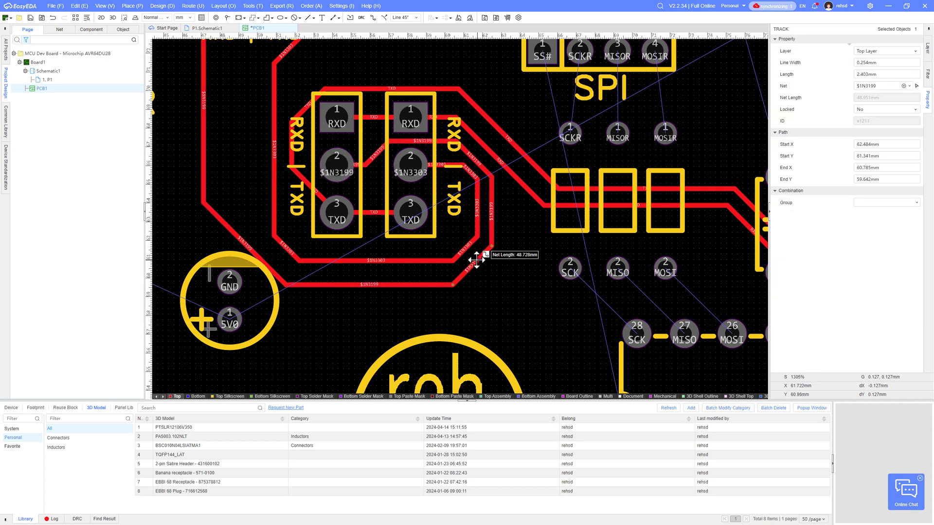
pyautogui.moveTo(428, 285); pyautogui.dragTo(408, 269)
pyautogui.moveTo(306, 233); pyautogui.dragTo(439, 280, button='right')
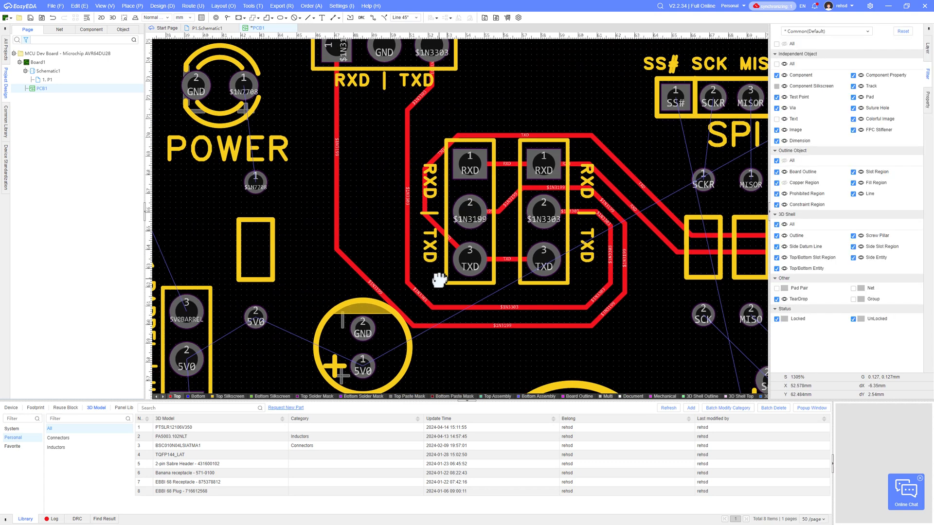
pyautogui.scroll(-4, 342, 222)
pyautogui.moveTo(344, 222); pyautogui.dragTo(354, 235, button='right')
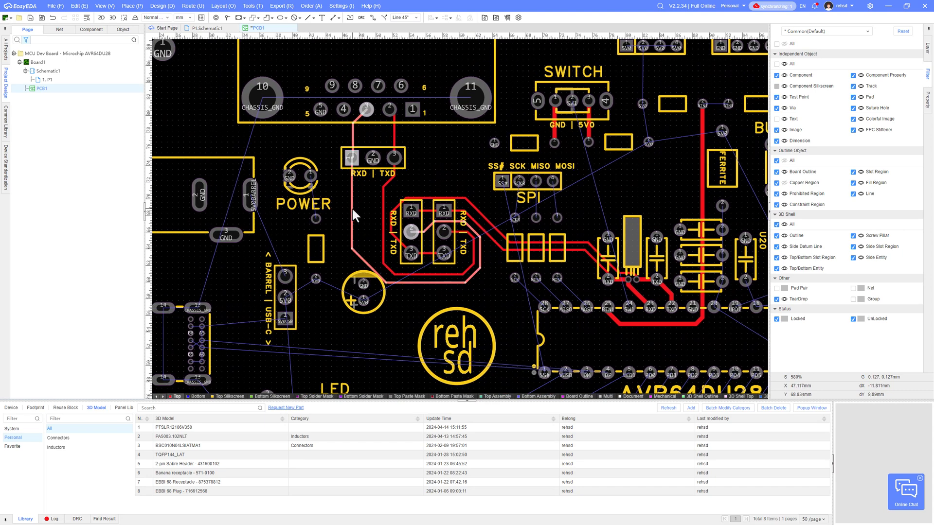
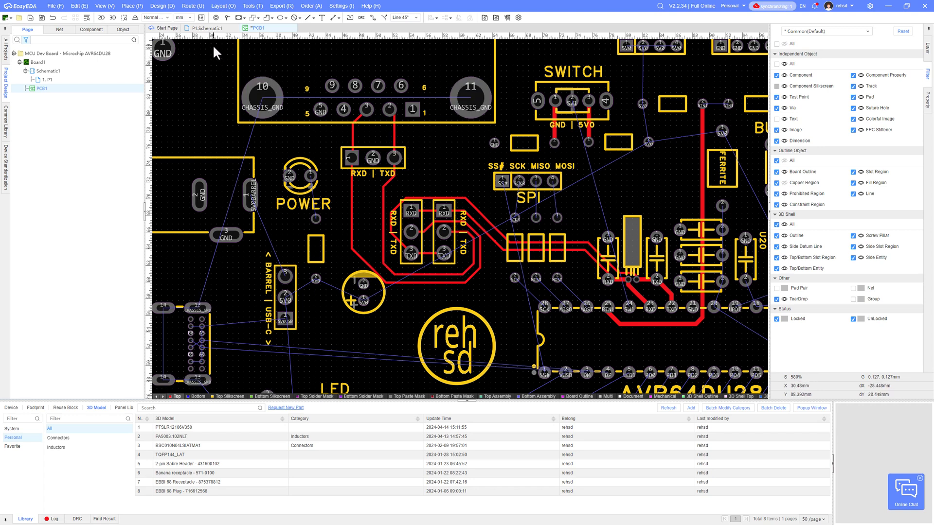
# Use Equal Length Tuning to place an upward serpentine meander on the $1N3303 track beside RXD | TXD.
pyautogui.click(137, 7)
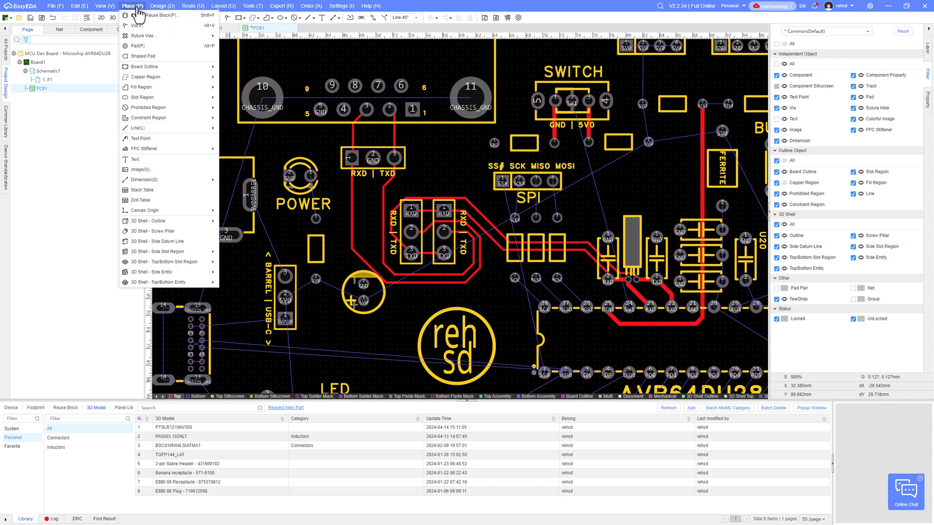
pyautogui.moveTo(189, 10)
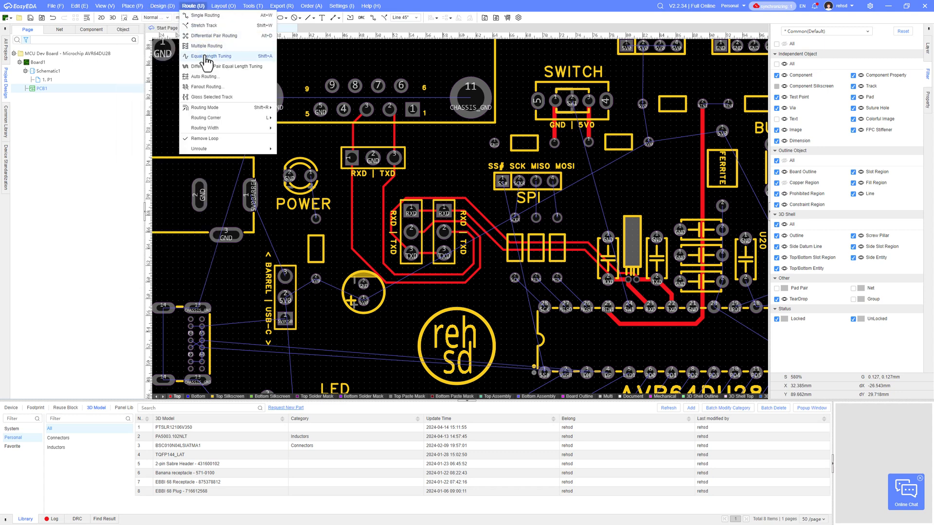
pyautogui.click(229, 63)
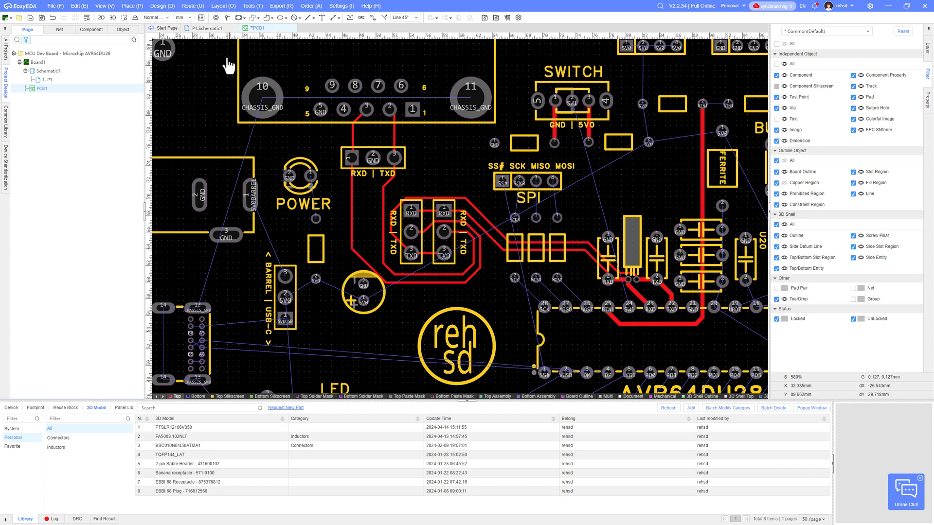
pyautogui.scroll(5, 398, 236)
pyautogui.click(349, 306)
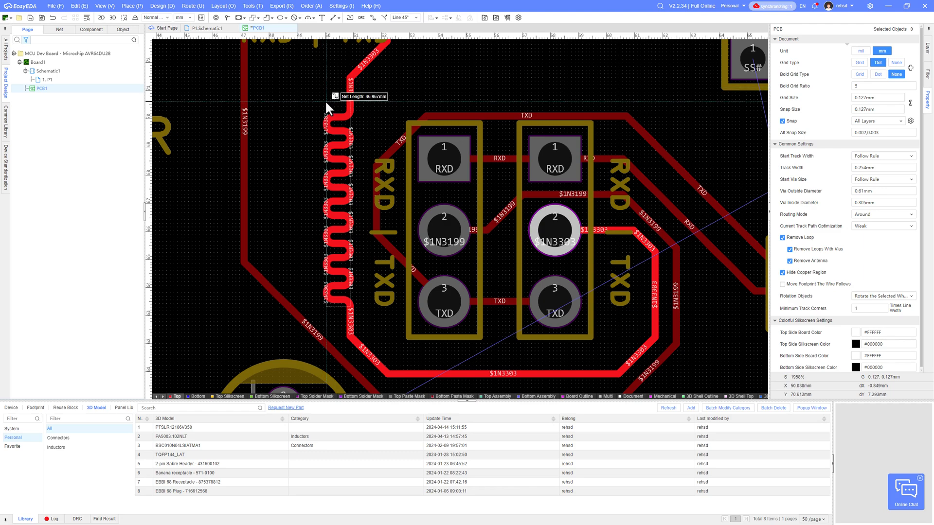
pyautogui.click(325, 100)
pyautogui.scroll(-2, 304, 166)
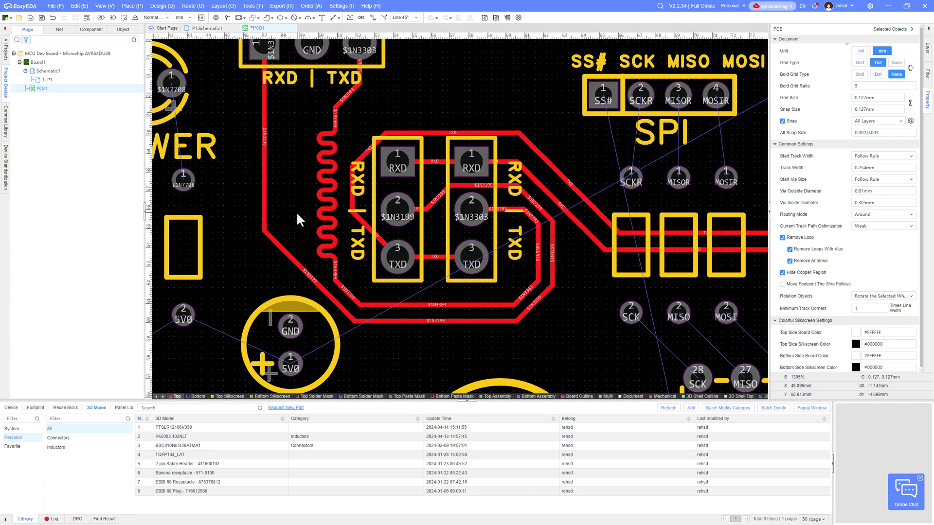
pyautogui.moveTo(296, 211); pyautogui.dragTo(365, 302, button='right')
pyautogui.scroll(-2, 344, 233)
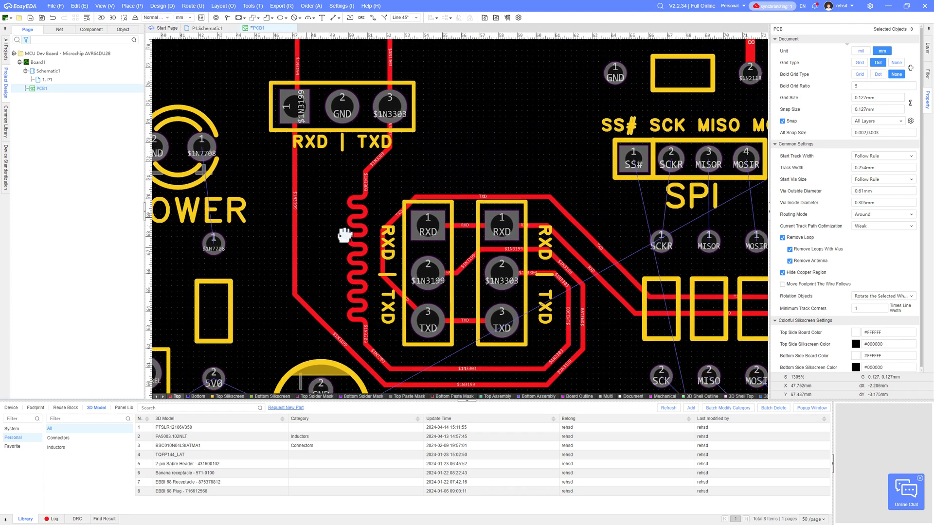
pyautogui.scroll(2, 352, 196)
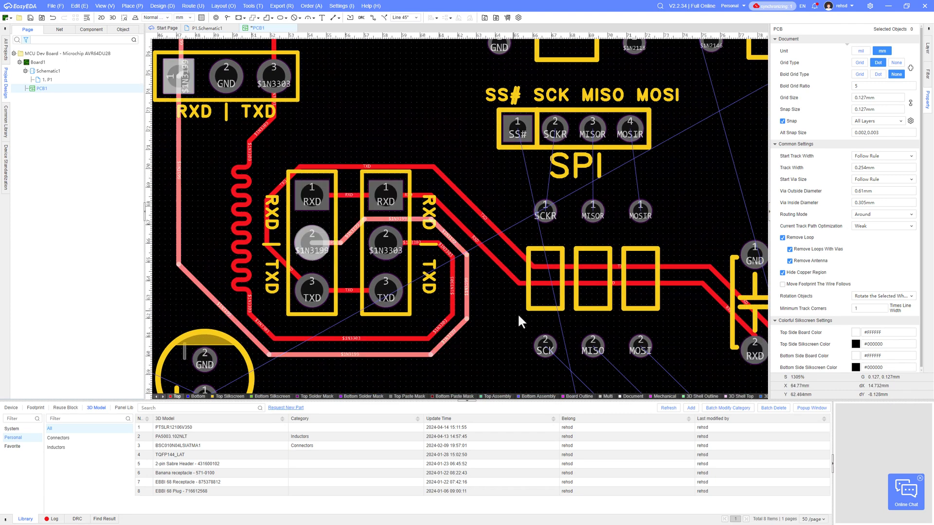
pyautogui.moveTo(518, 315); pyautogui.dragTo(437, 248, button='right')
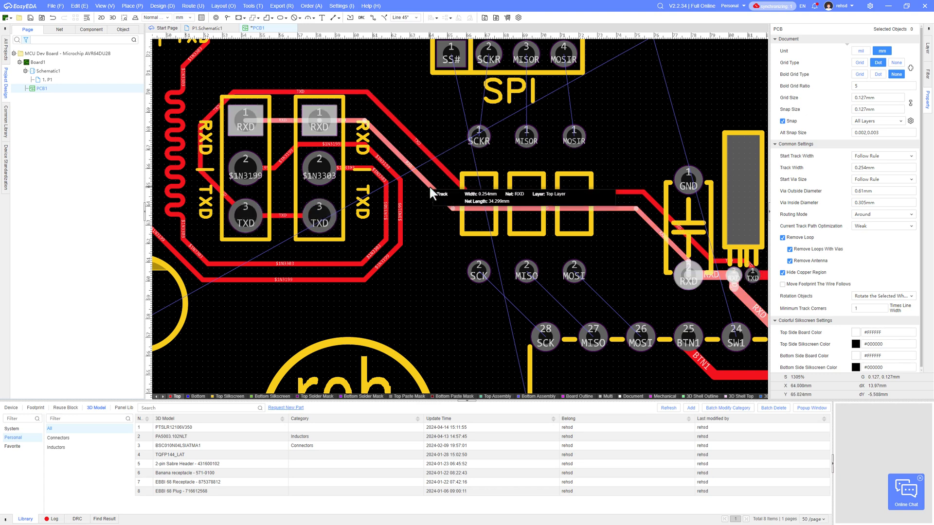
# Place a rightward serpentine meander on the RXD track past the three pads below the SPI header.
pyautogui.hotkey('shift', 'a')
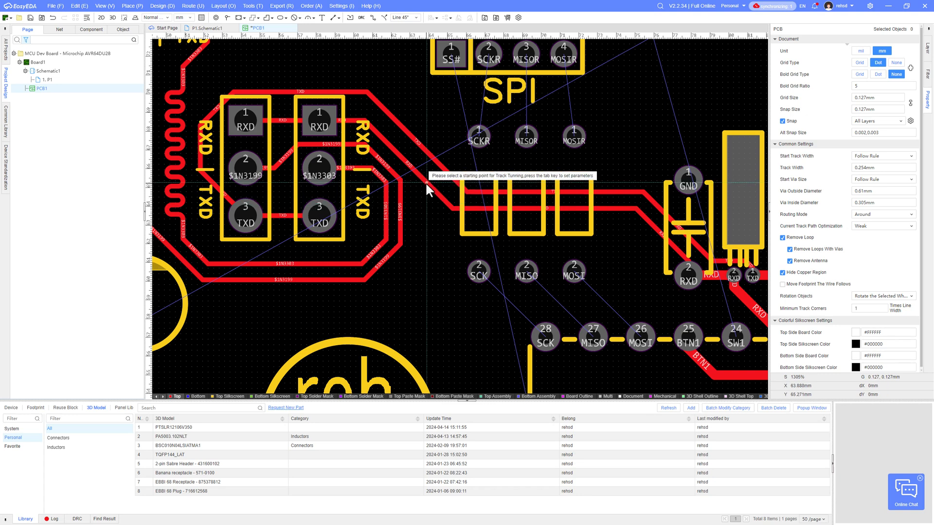
pyautogui.click(425, 182)
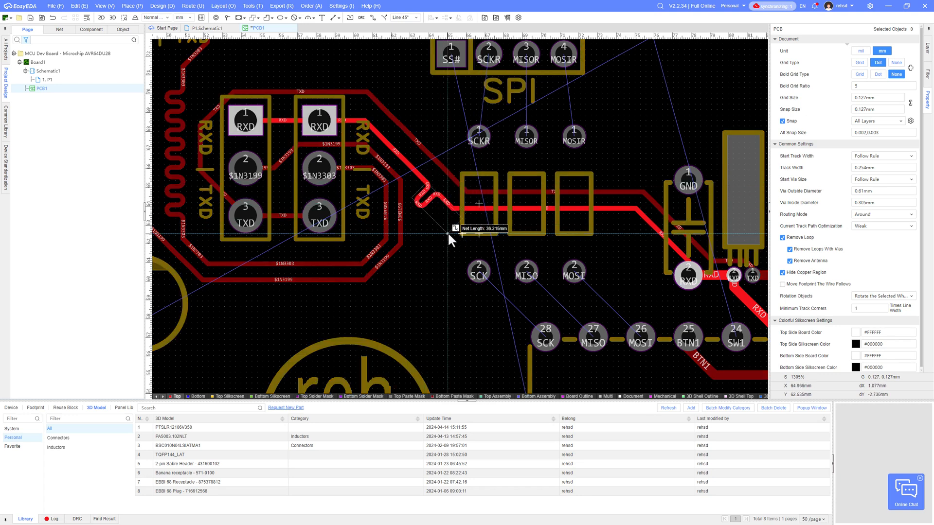
pyautogui.press('Escape')
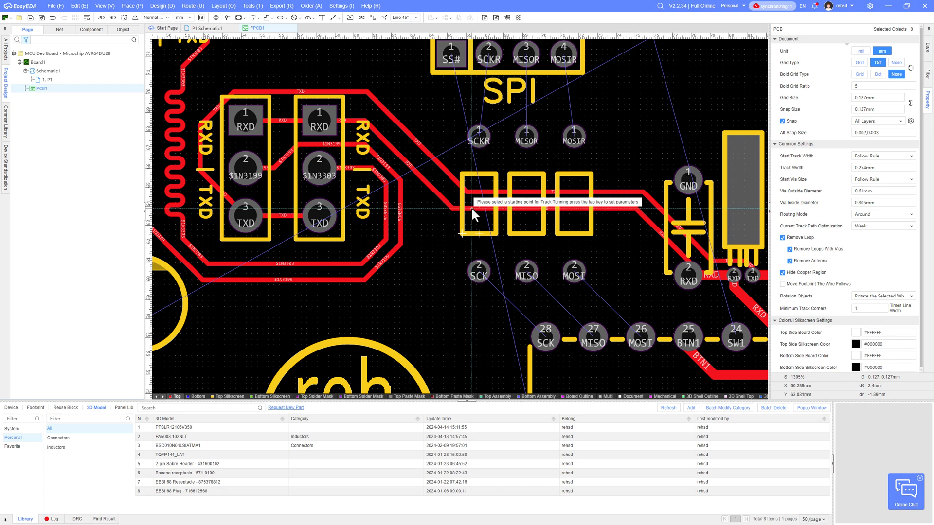
pyautogui.click(471, 207)
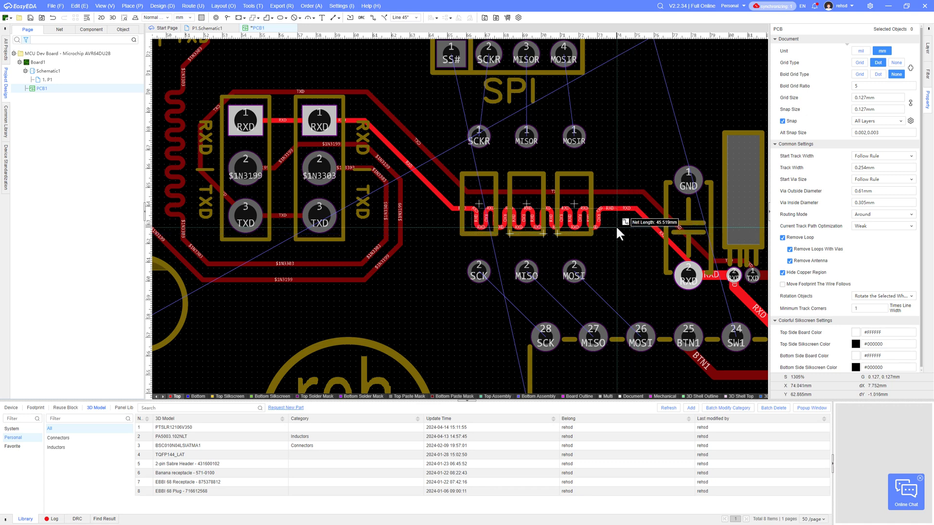
pyautogui.click(616, 229)
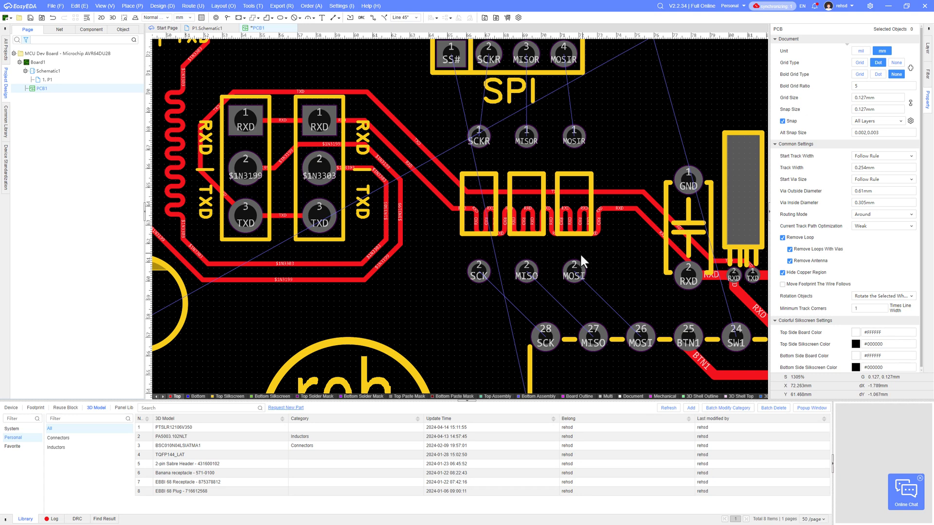
# Save the board with Ctrl+S, then look over the AVR64DU28 and CHASSIS_GND areas.
pyautogui.scroll(-2, 580, 253)
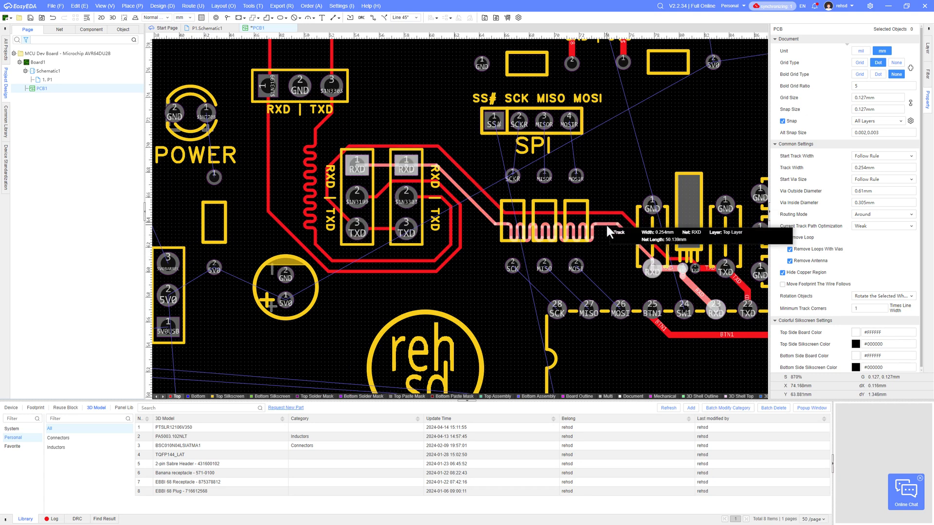
pyautogui.scroll(-1, 607, 226)
pyautogui.moveTo(553, 255); pyautogui.dragTo(525, 260, button='right')
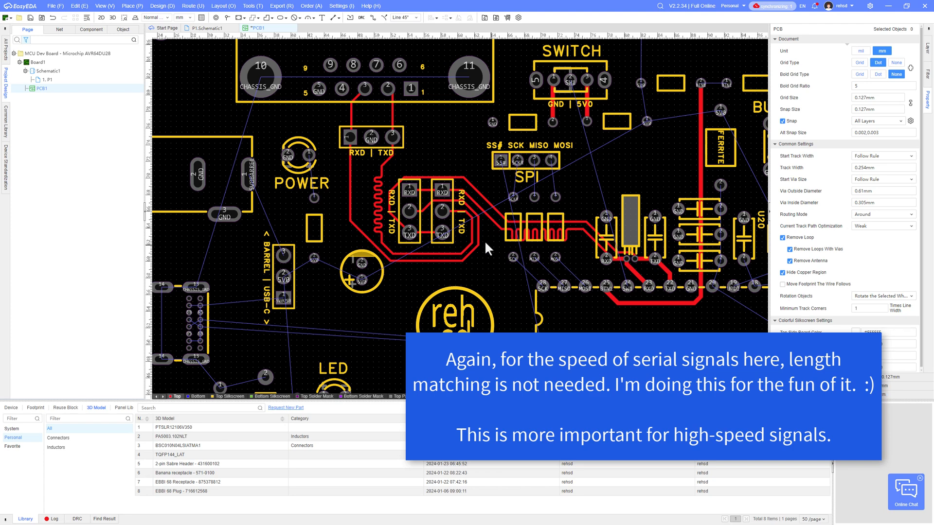
pyautogui.moveTo(489, 253); pyautogui.dragTo(546, 255, button='right')
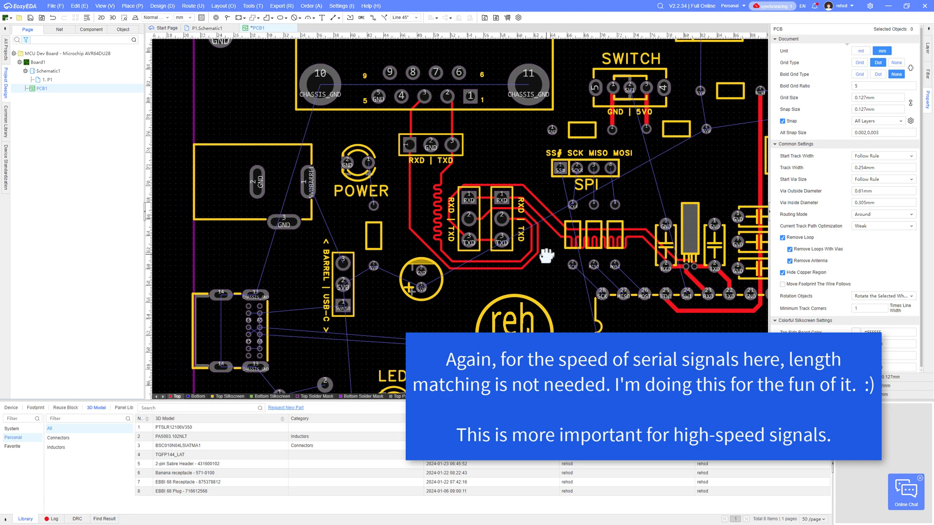
pyautogui.scroll(-2, 418, 310)
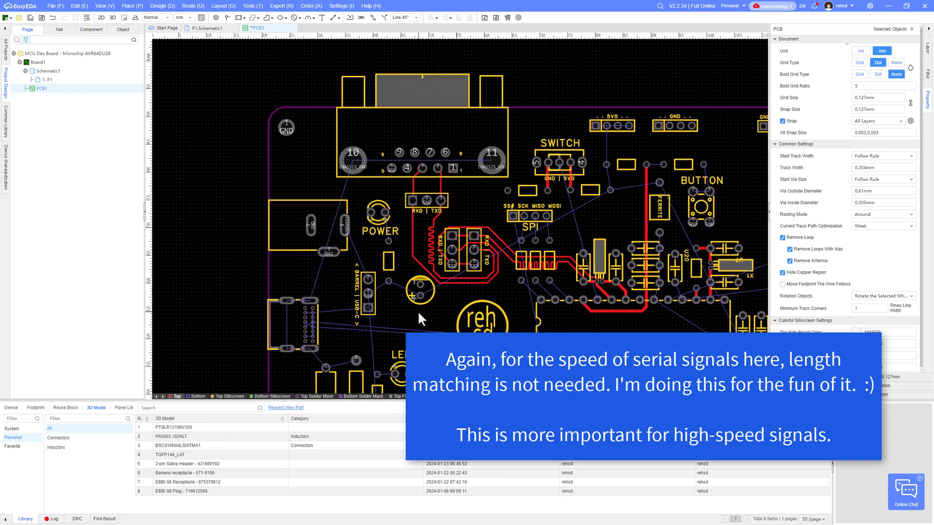
pyautogui.moveTo(420, 317); pyautogui.dragTo(380, 268, button='right')
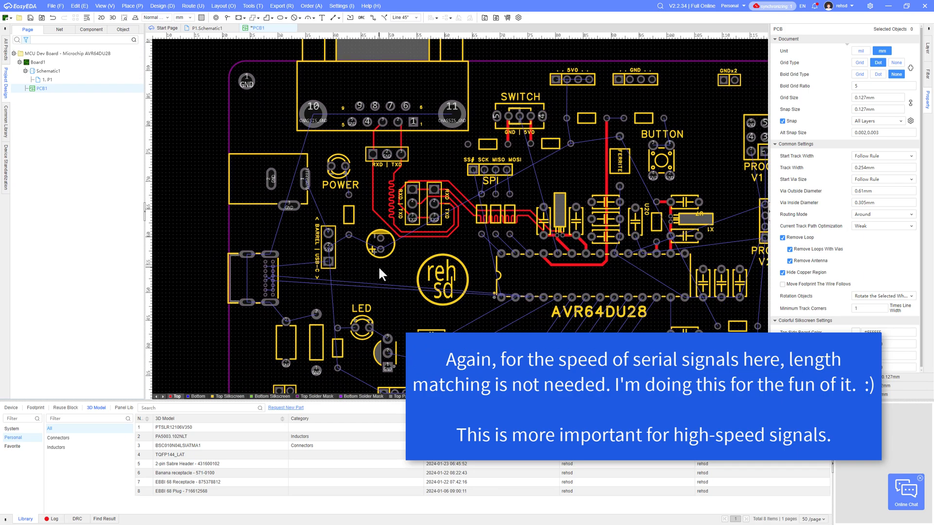
pyautogui.hotkey('ctrl', 's')
pyautogui.scroll(3, 327, 200)
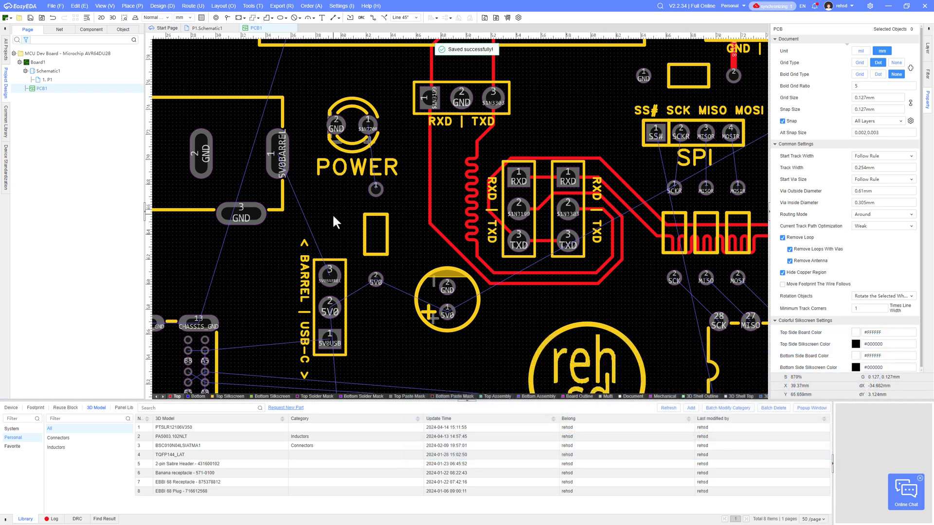
pyautogui.moveTo(336, 223); pyautogui.dragTo(438, 189, button='right')
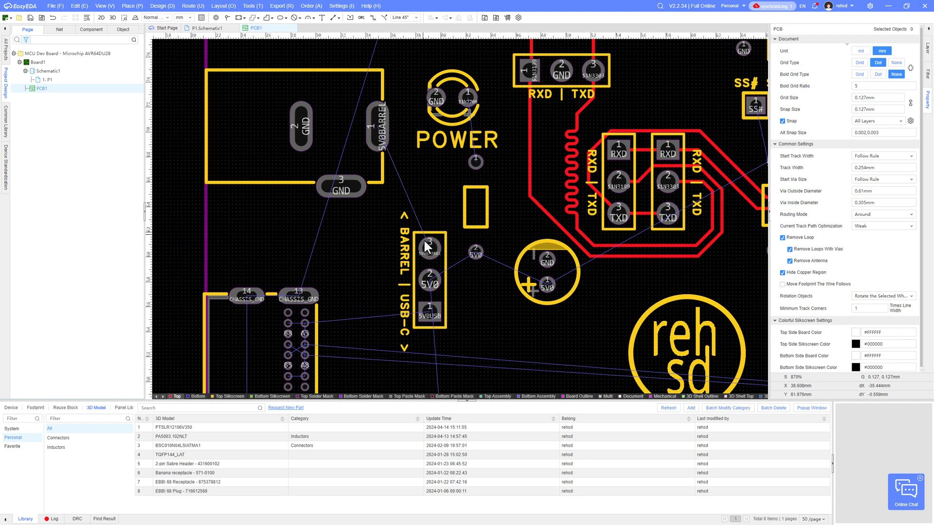
pyautogui.scroll(-5, 387, 158)
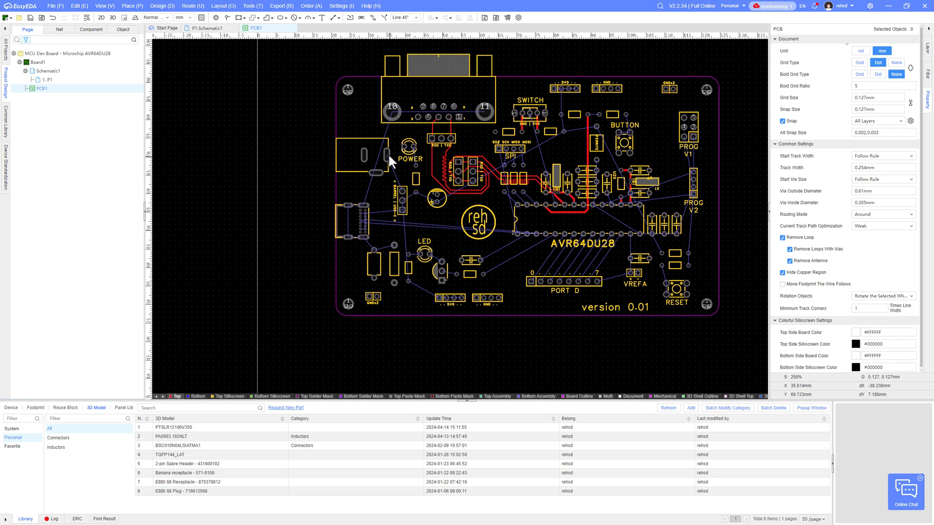
pyautogui.scroll(3, 386, 154)
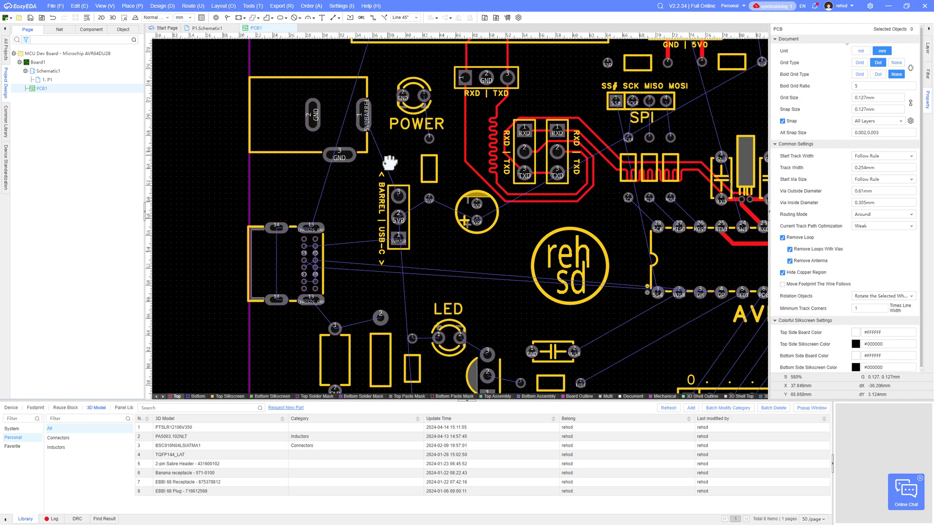
# Route a 1 mm track from BARREL pad 3 to the header's 5V0BARREL pad.
pyautogui.press('w')
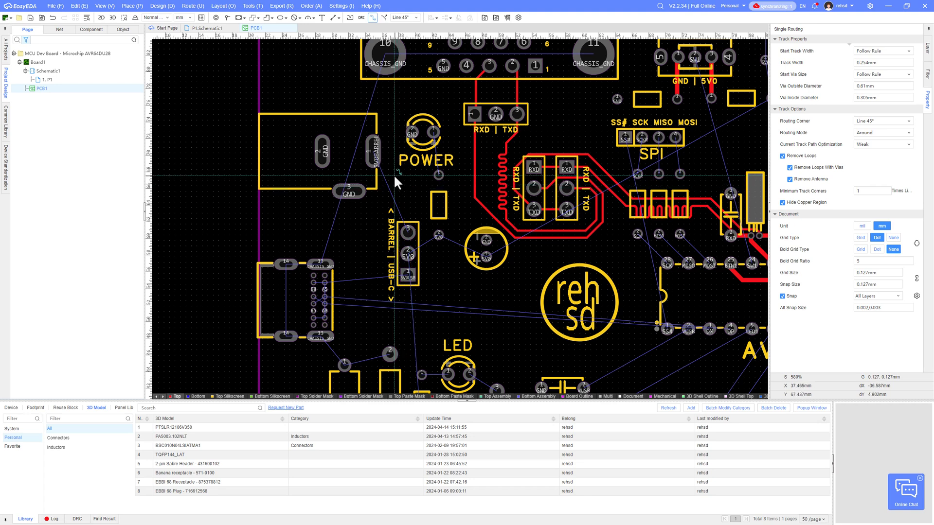
pyautogui.hotkey('shift', 'w')
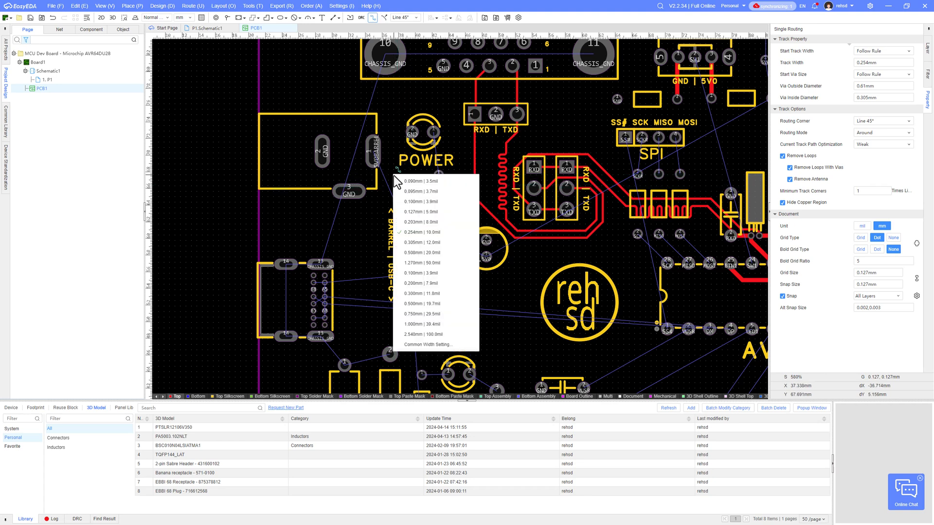
pyautogui.click(418, 324)
pyautogui.click(407, 230)
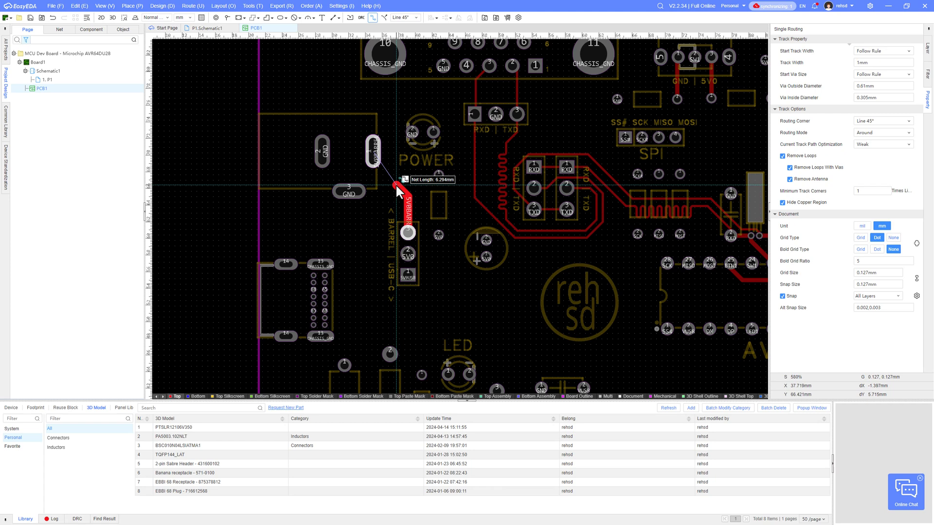
pyautogui.hotkey('shift', 'w')
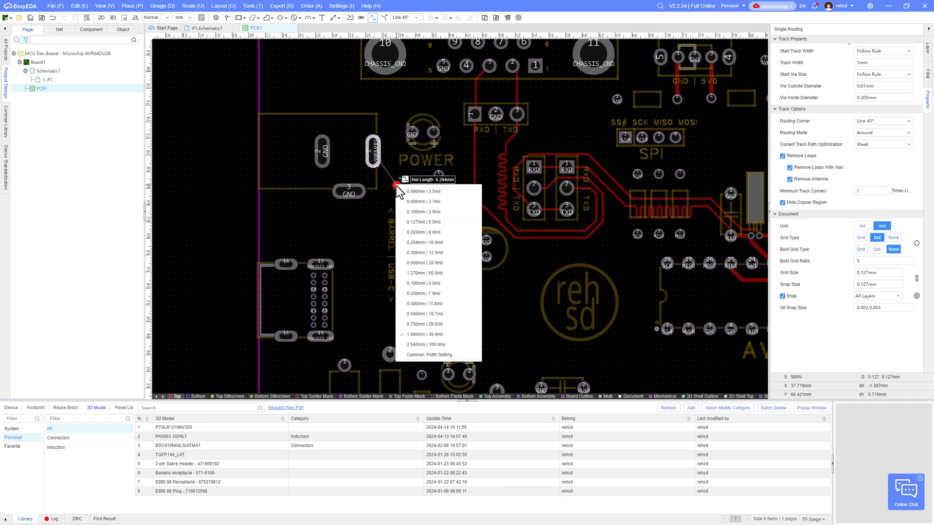
pyautogui.click(426, 345)
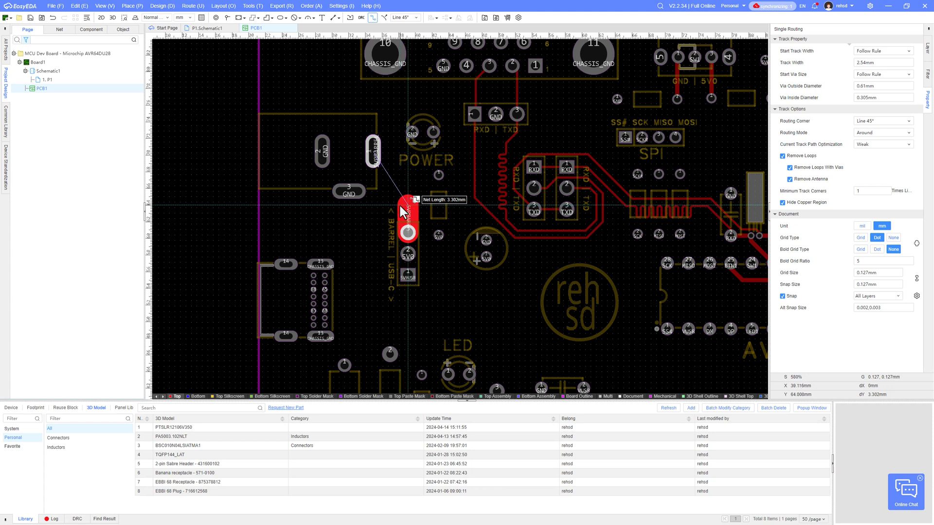
pyautogui.hotkey('shift', 'w')
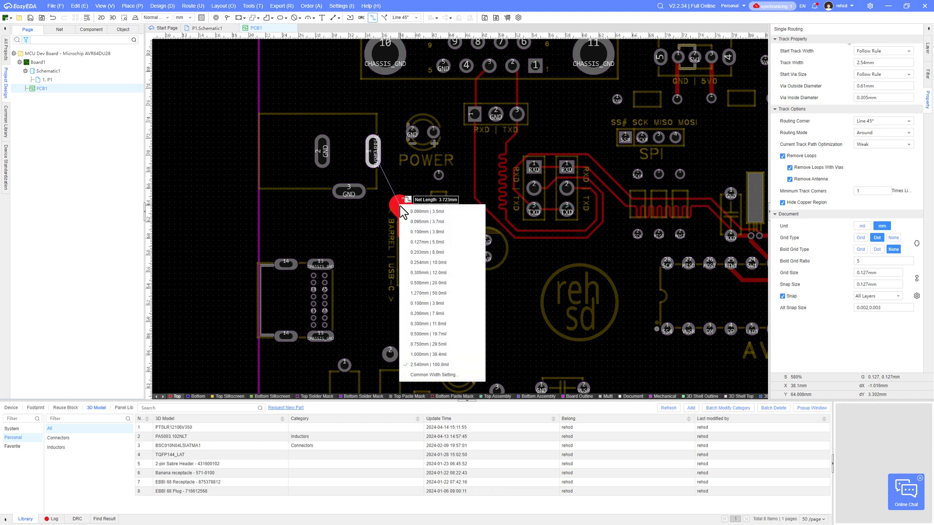
pyautogui.click(419, 354)
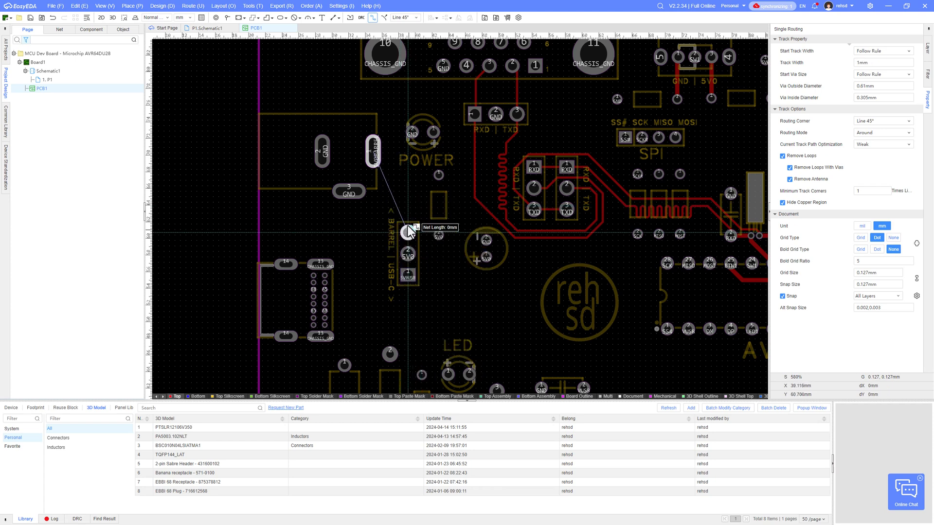
pyautogui.click(374, 155)
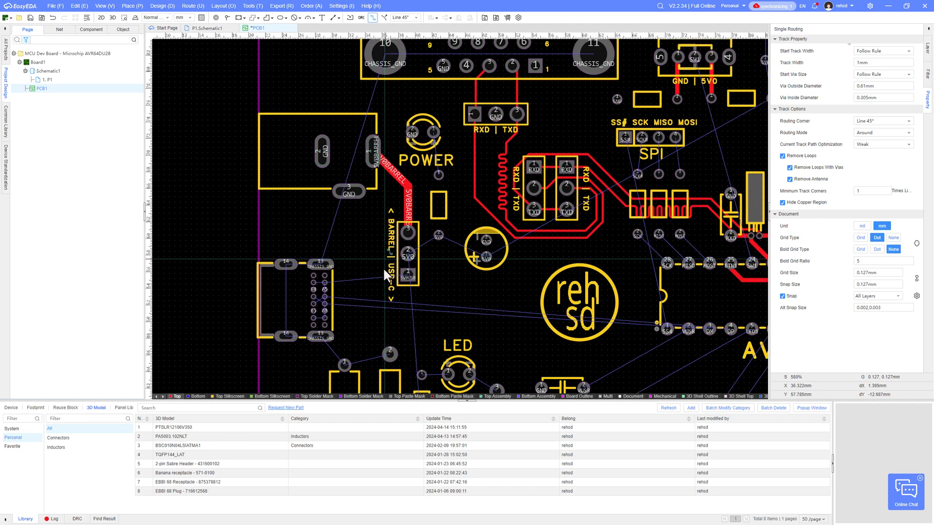
# Route a 0.5 mm track from USB-C pad A4 to the header's 5V0USB pad 1.
pyautogui.scroll(6, 373, 292)
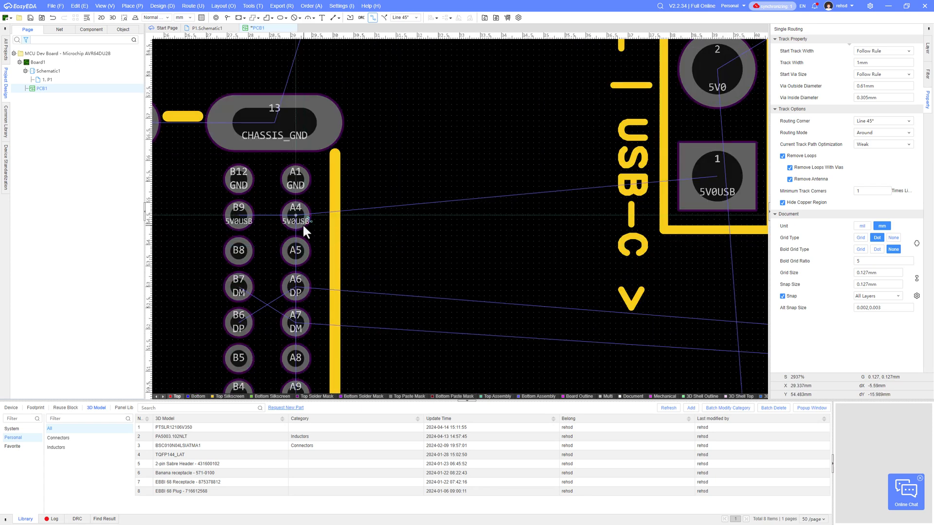
pyautogui.hotkey('shift', 'w')
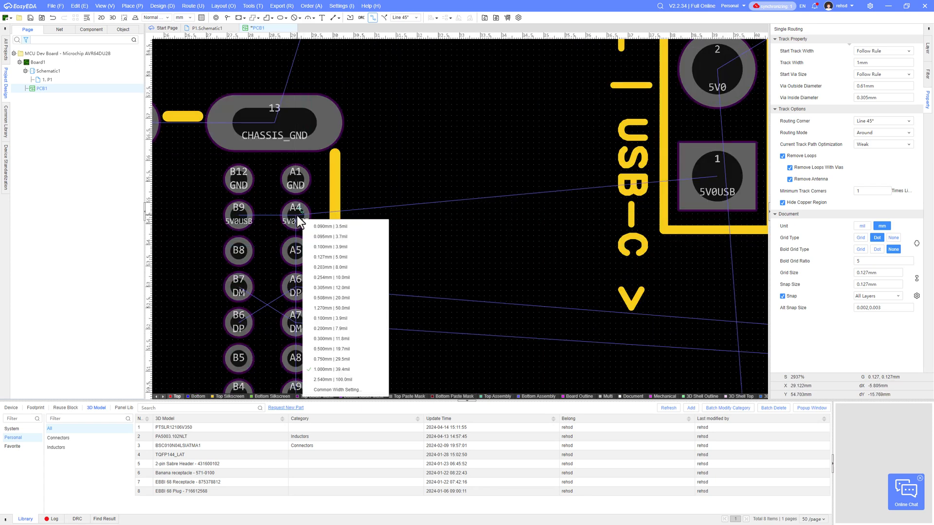
pyautogui.press('Escape')
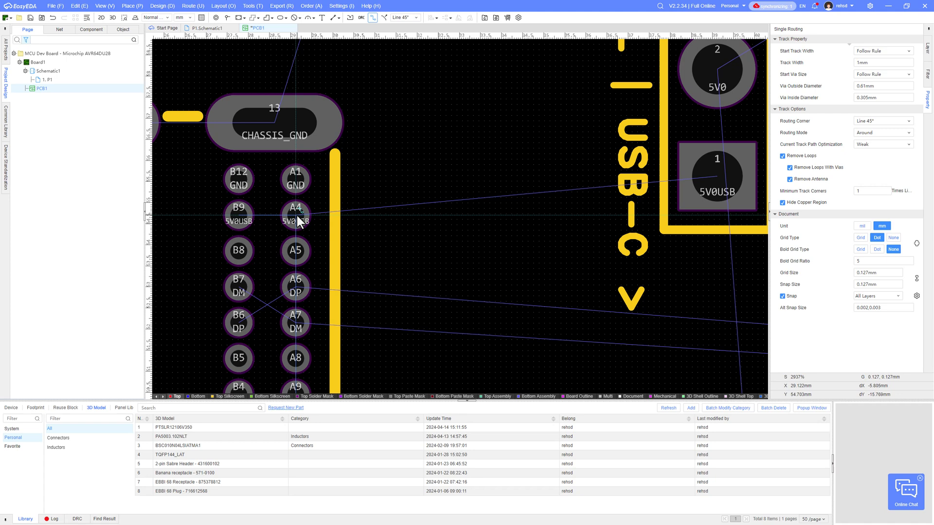
pyautogui.click(296, 217)
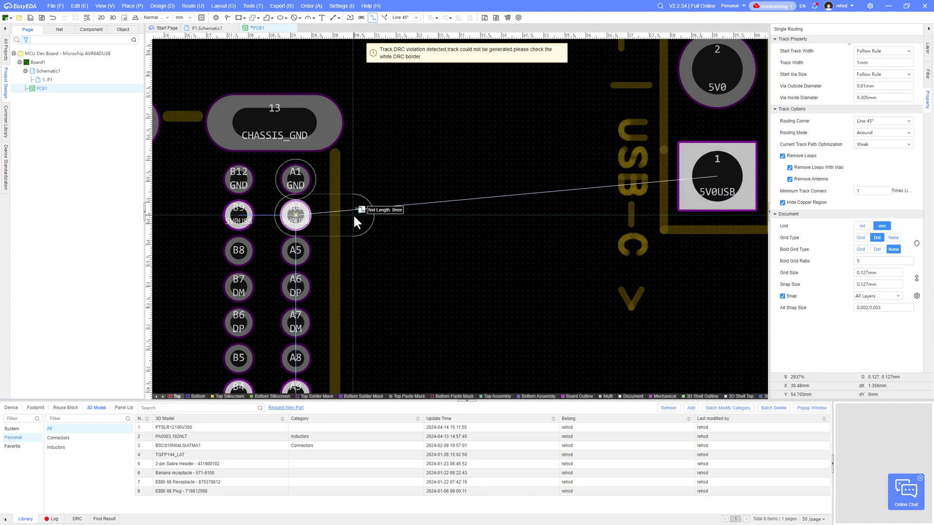
pyautogui.hotkey('shift', 'w')
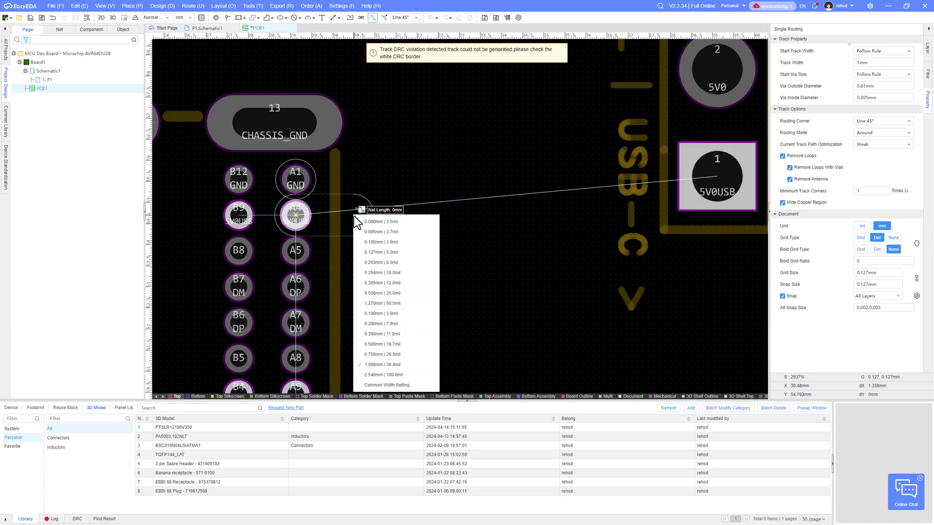
pyautogui.click(383, 345)
pyautogui.hotkey('shift', 'w')
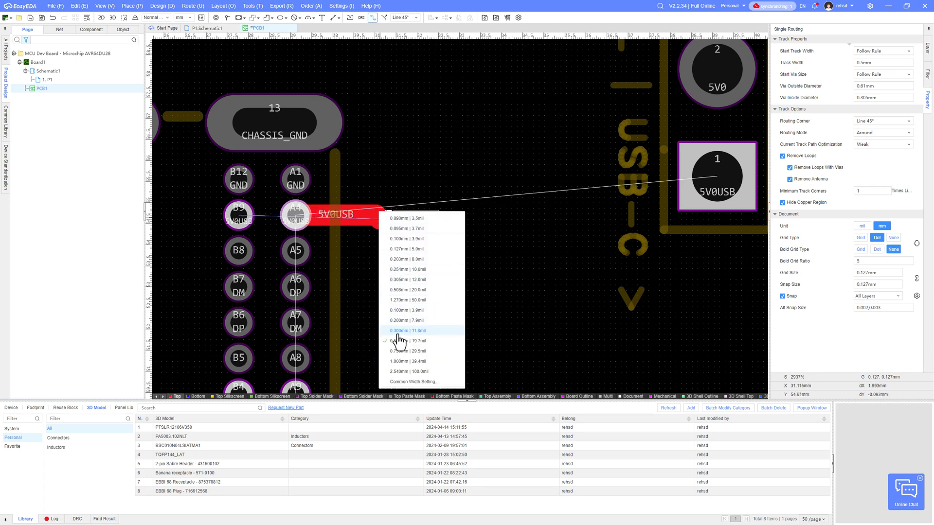
pyautogui.click(399, 350)
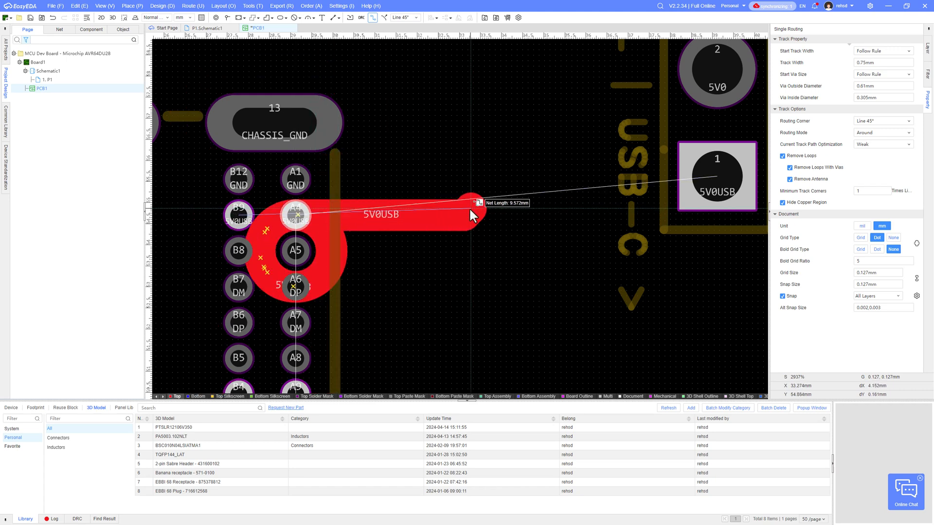
pyautogui.hotkey('shift', 'w')
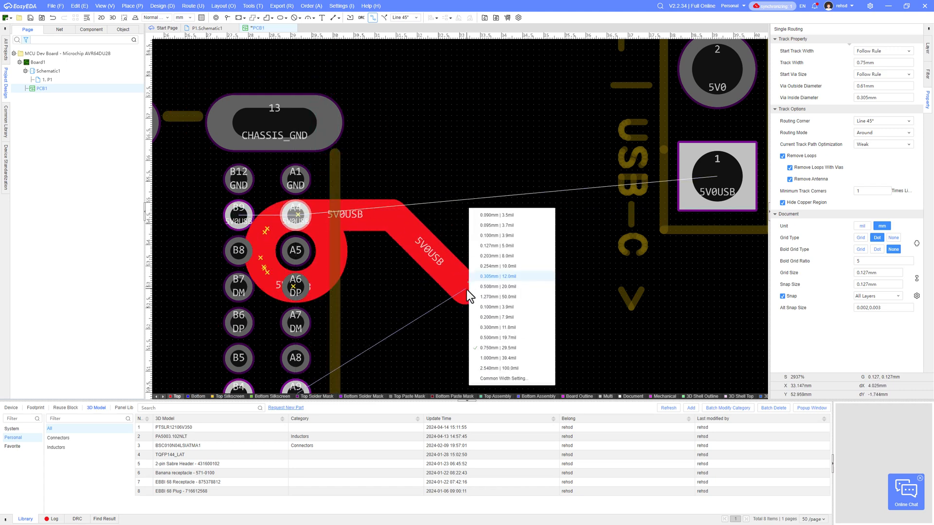
pyautogui.click(486, 337)
pyautogui.moveTo(474, 194); pyautogui.dragTo(331, 232, button='right')
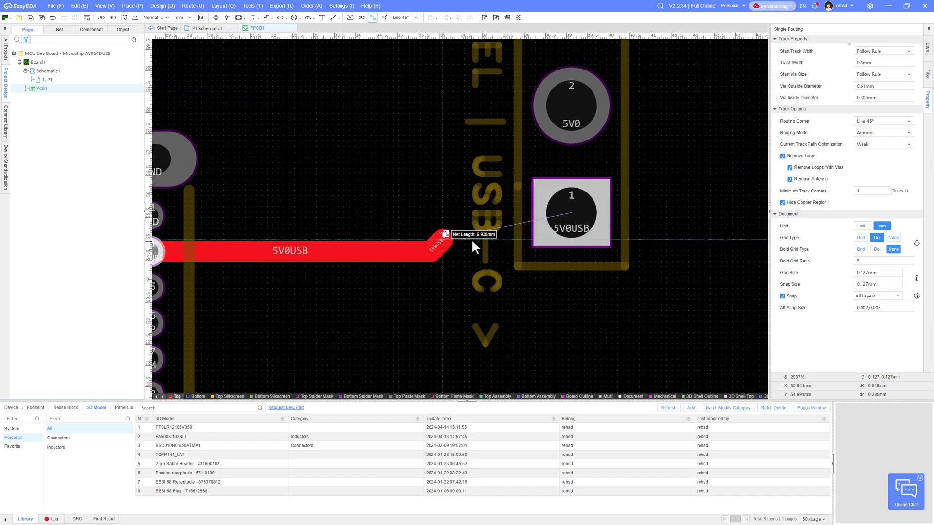
pyautogui.click(555, 222)
# Stop routing and bring the POWER header area into view.
pyautogui.scroll(-5, 475, 241)
pyautogui.moveTo(465, 241); pyautogui.dragTo(418, 252, button='right')
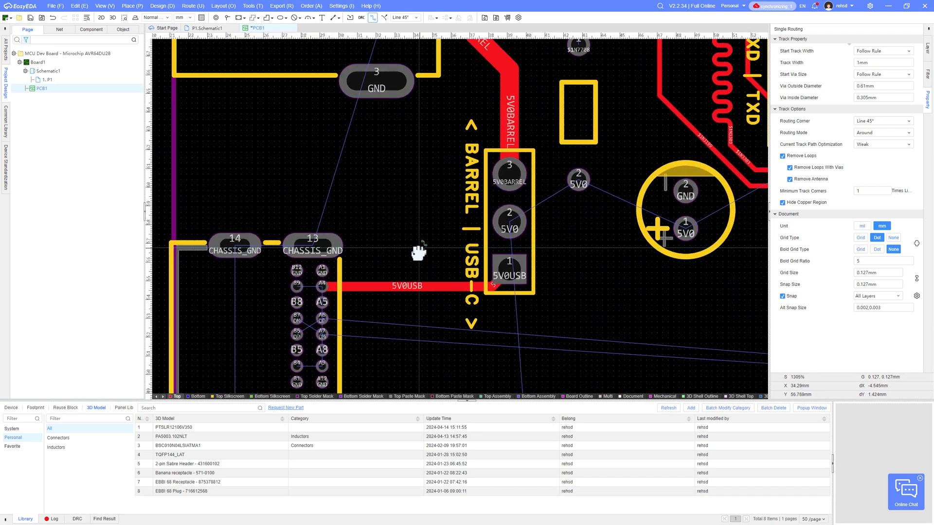
pyautogui.moveTo(573, 231); pyautogui.dragTo(459, 264, button='right')
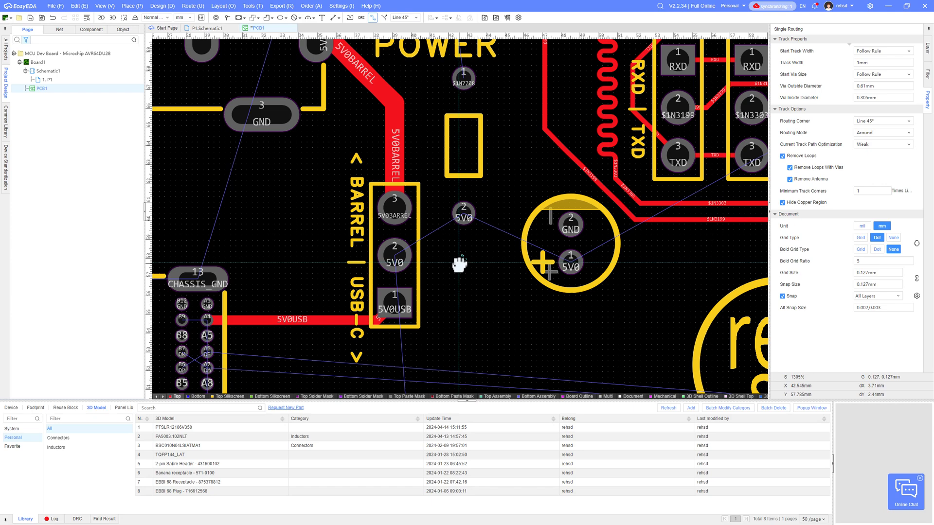
pyautogui.scroll(-5, 459, 264)
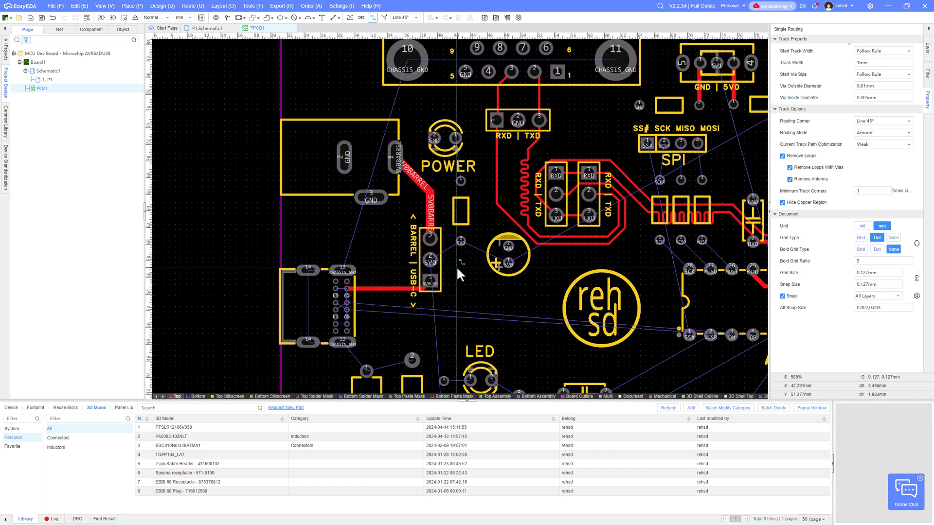
pyautogui.press('Escape')
pyautogui.scroll(-2, 431, 264)
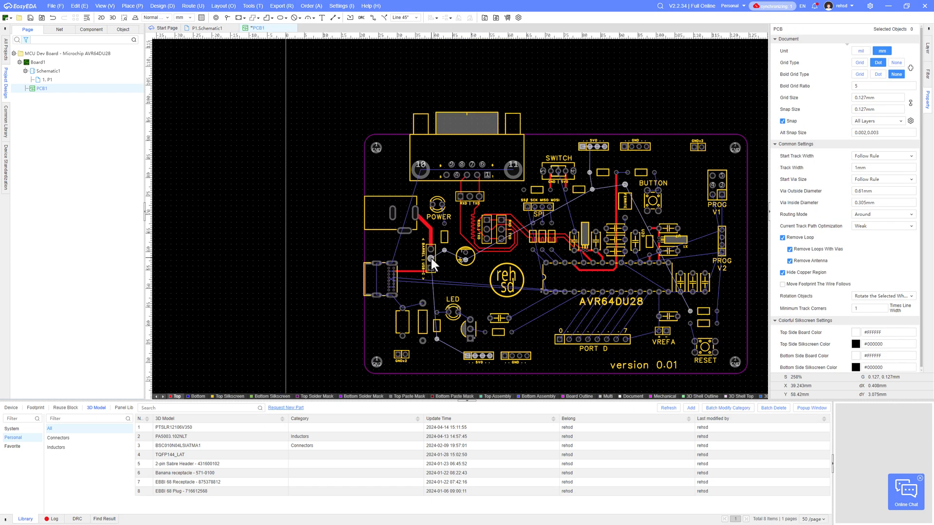
pyautogui.scroll(2, 431, 258)
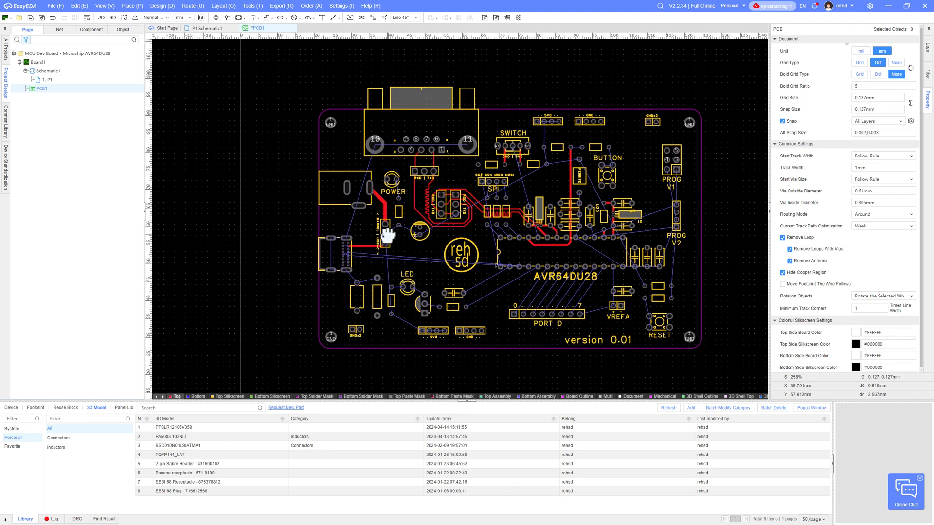
pyautogui.scroll(1, 392, 246)
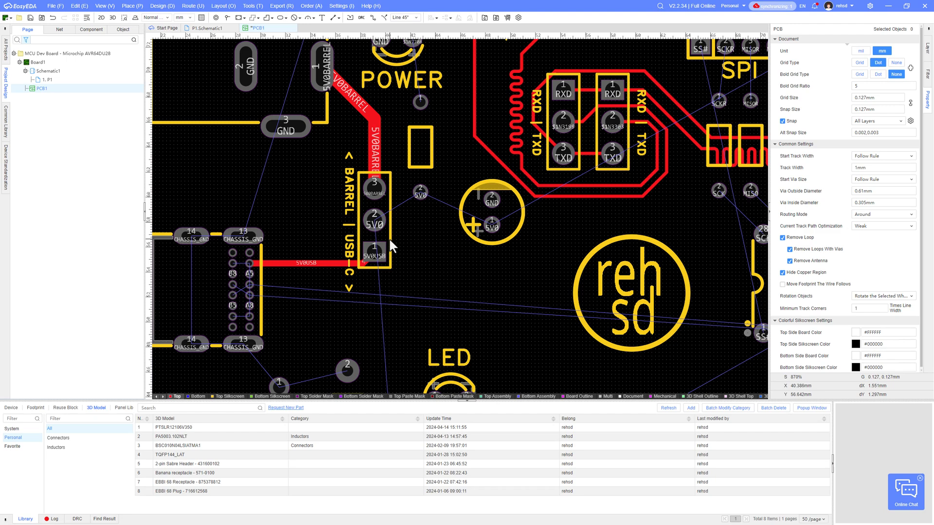
# Start a 2.54 mm 5V0 track from pad 2, narrow it to 1 mm, and open Common Width Setting.
pyautogui.press('w')
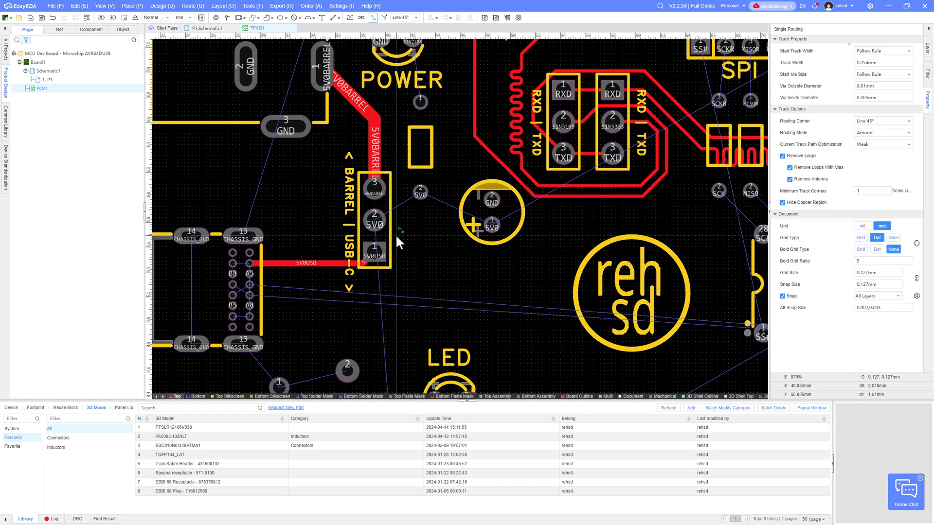
pyautogui.rightClick(395, 234)
pyautogui.click(402, 250)
pyautogui.press('w')
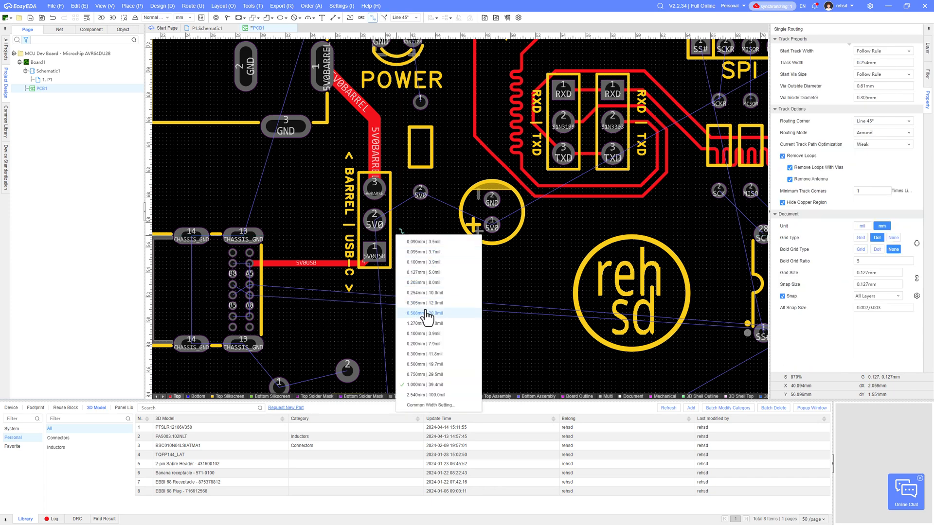
pyautogui.click(421, 395)
pyautogui.click(374, 224)
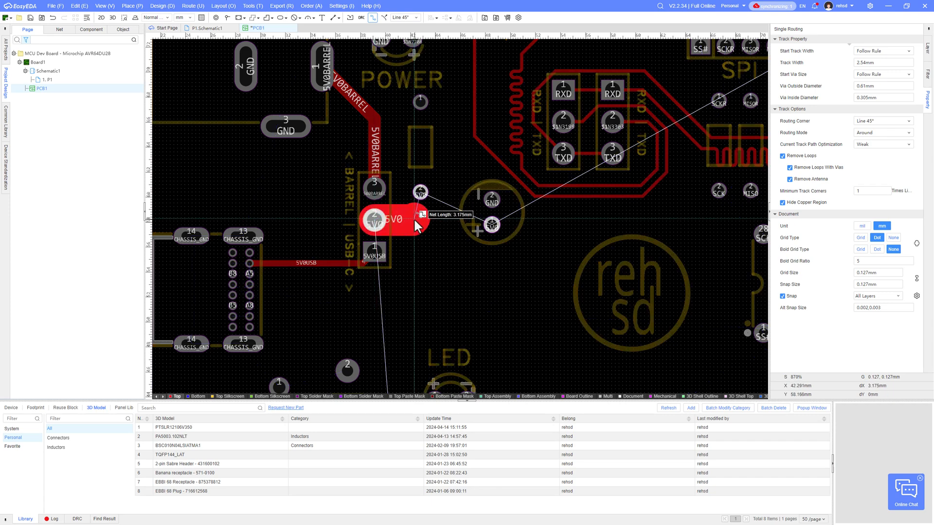
pyautogui.hotkey('shift', 'w')
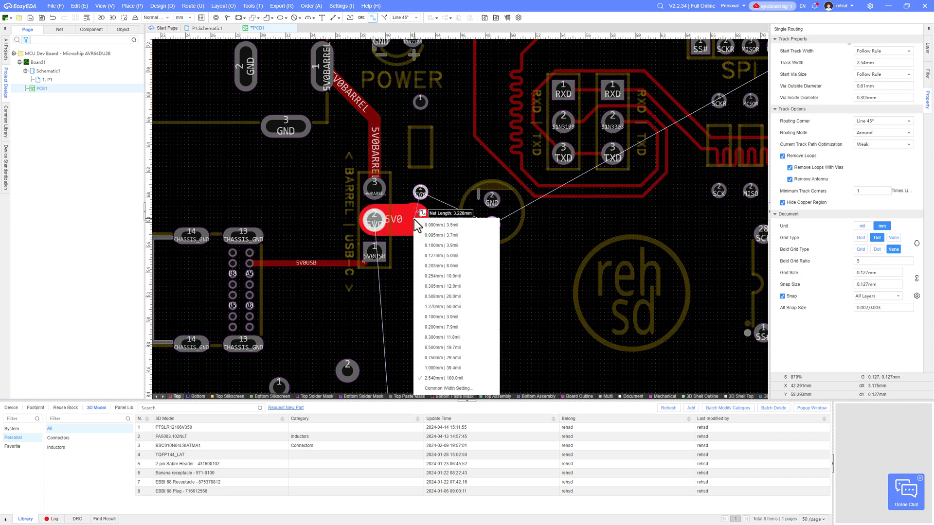
pyautogui.click(444, 368)
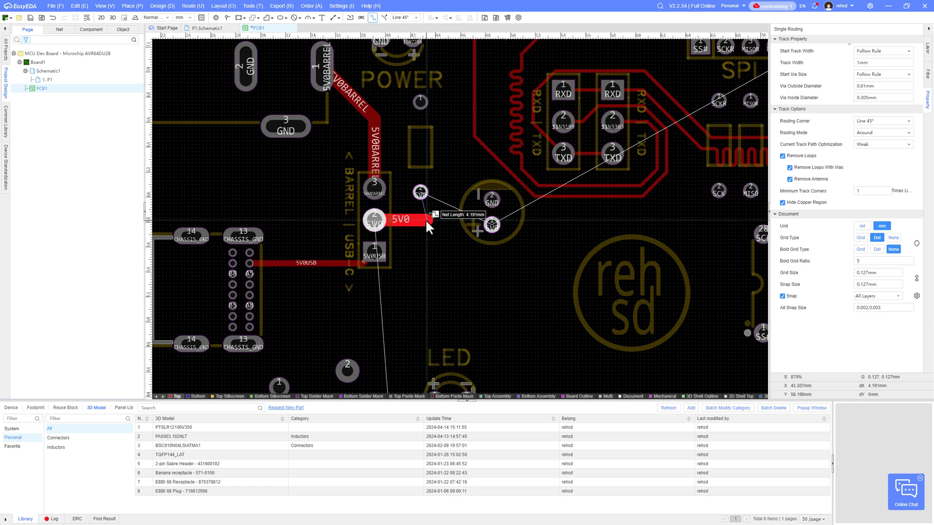
pyautogui.hotkey('shift', 'w')
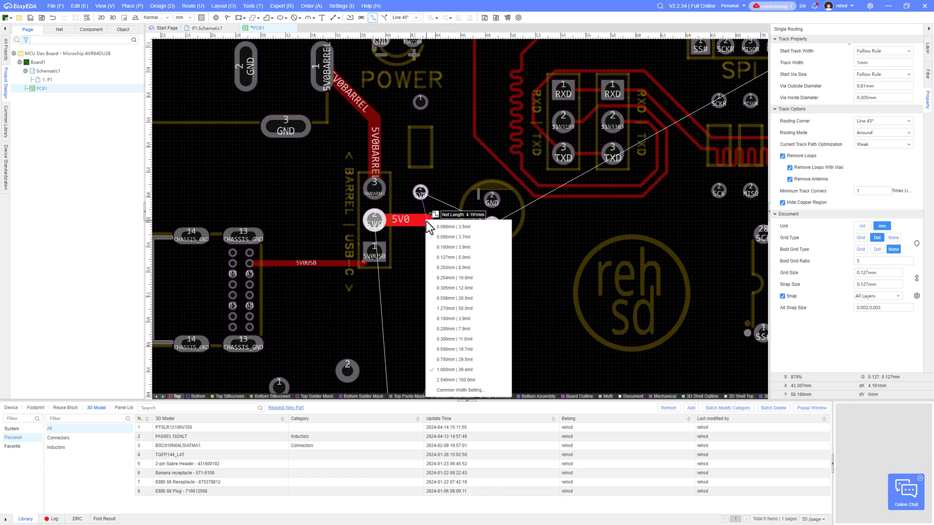
pyautogui.click(455, 391)
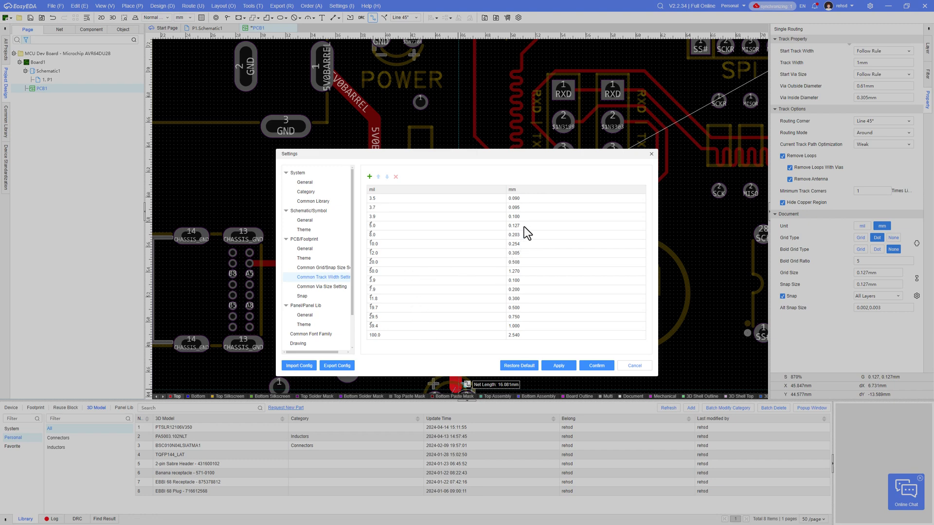
# Add a 1.500 mm entry to the common track widths and move it into size order.
pyautogui.click(369, 177)
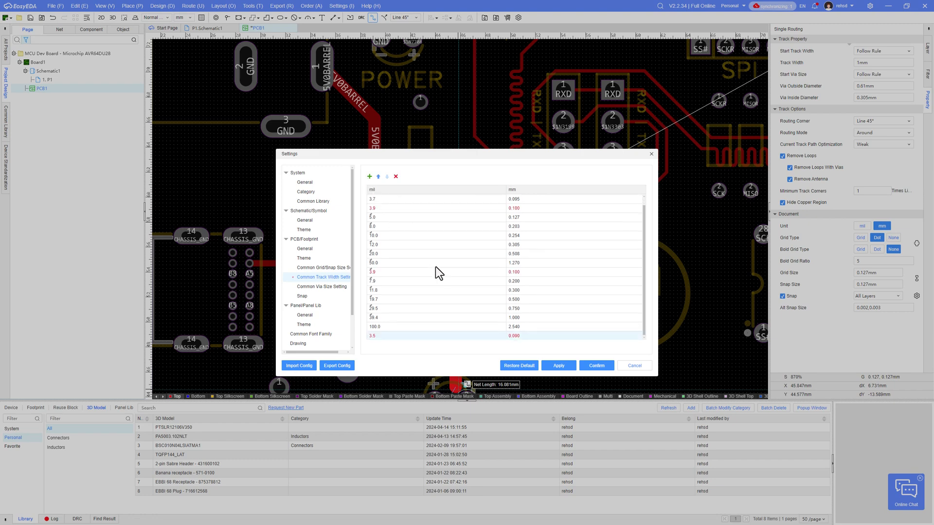
pyautogui.doubleClick(520, 336)
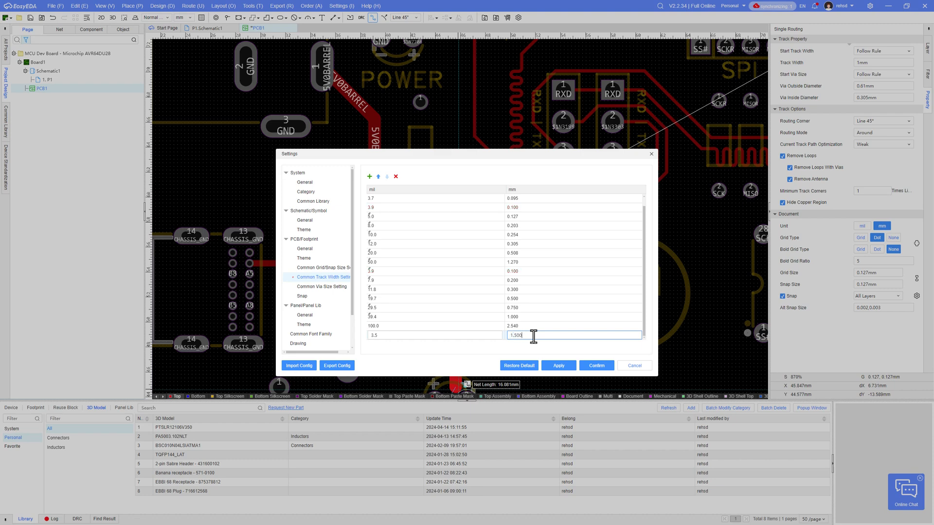
pyautogui.press('Return')
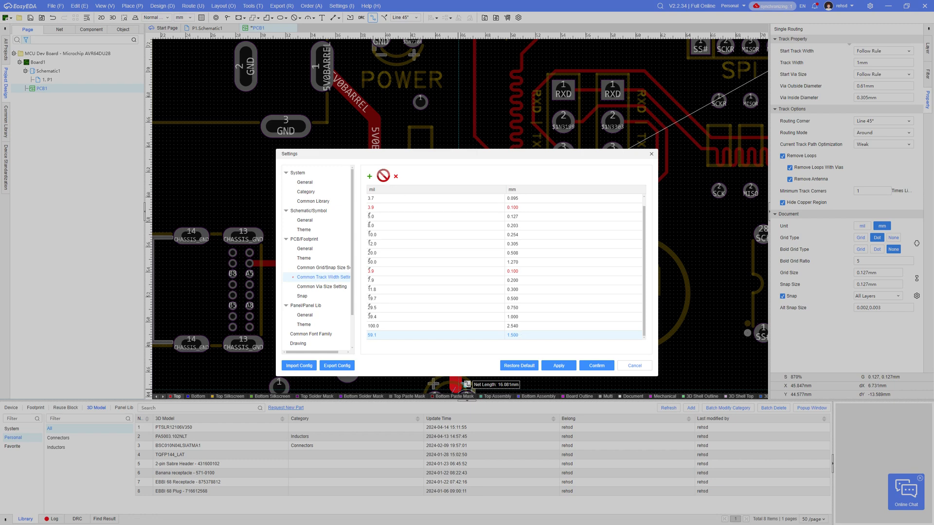
pyautogui.click(378, 177)
pyautogui.click(379, 178)
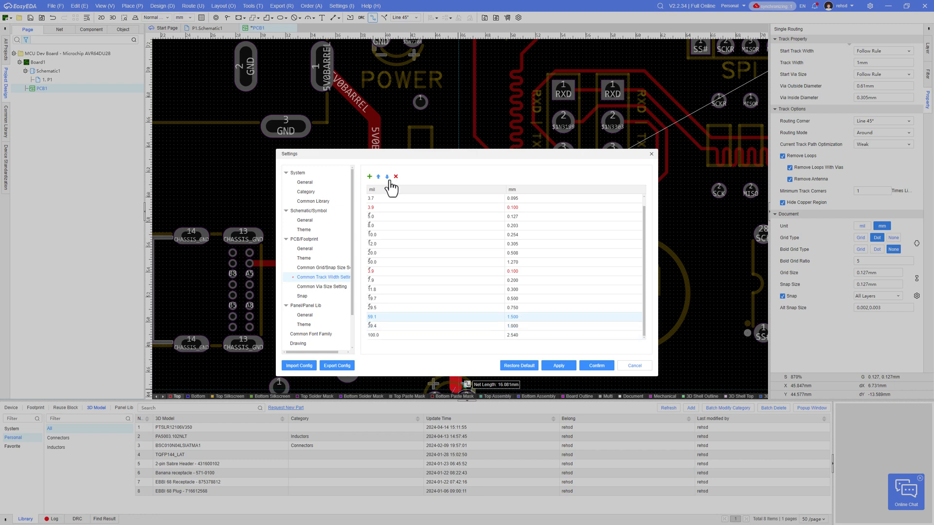
pyautogui.click(388, 177)
# After the duplicate-width warning on apply, delete the extra 3.9 mil (0.100 mm) row and apply the list.
pyautogui.click(559, 368)
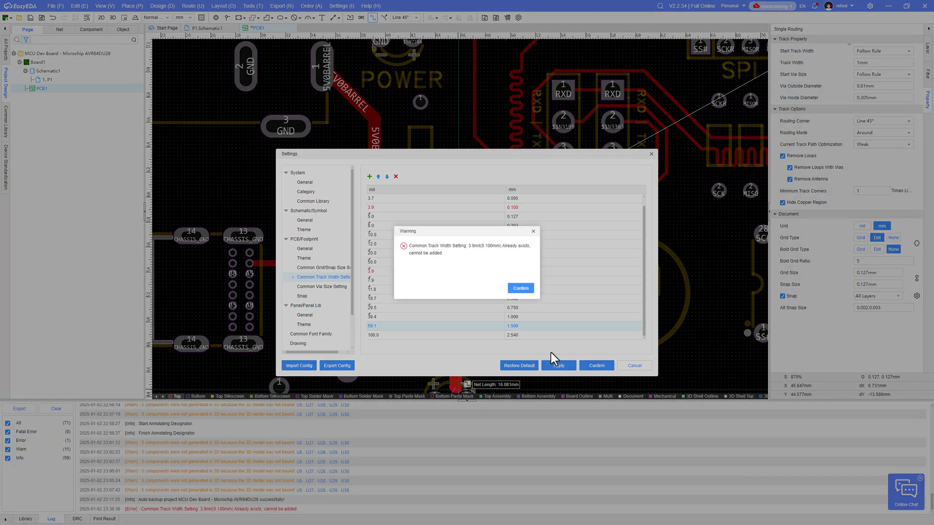
pyautogui.click(521, 288)
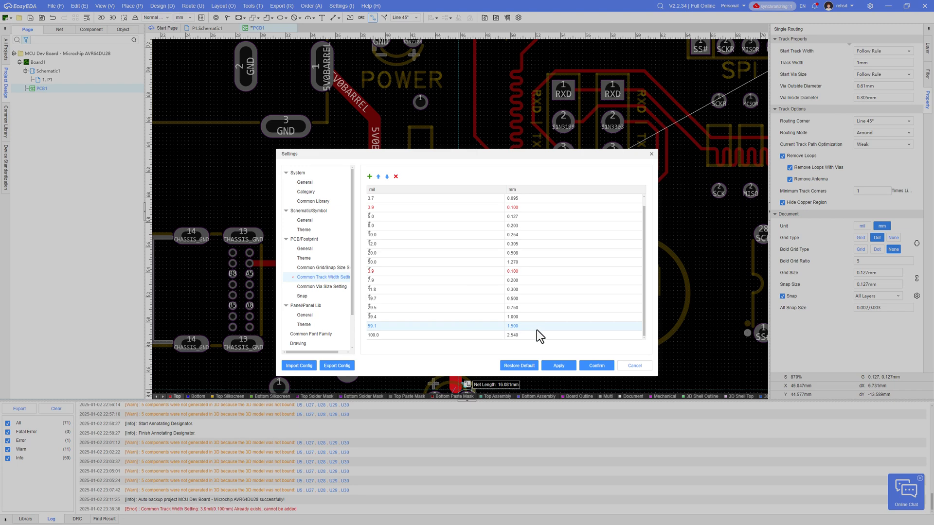
pyautogui.click(536, 329)
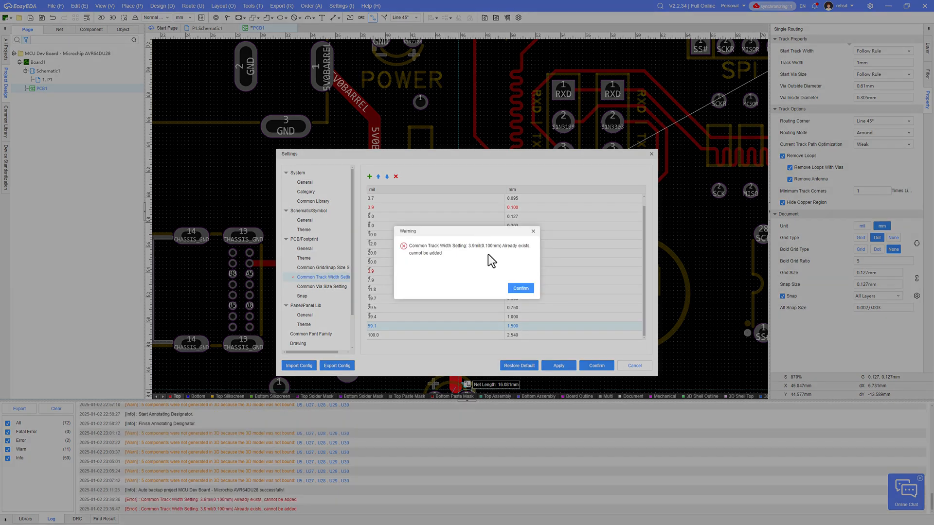
pyautogui.click(522, 289)
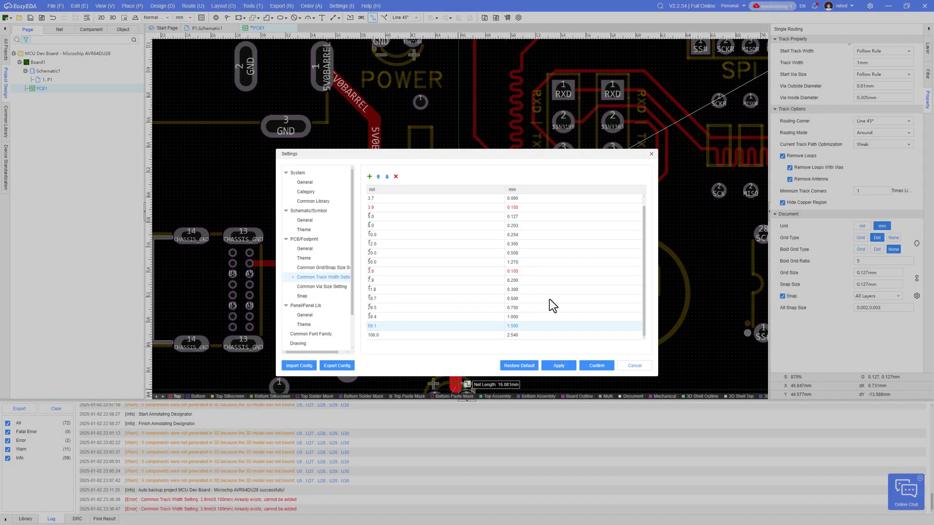
pyautogui.click(522, 272)
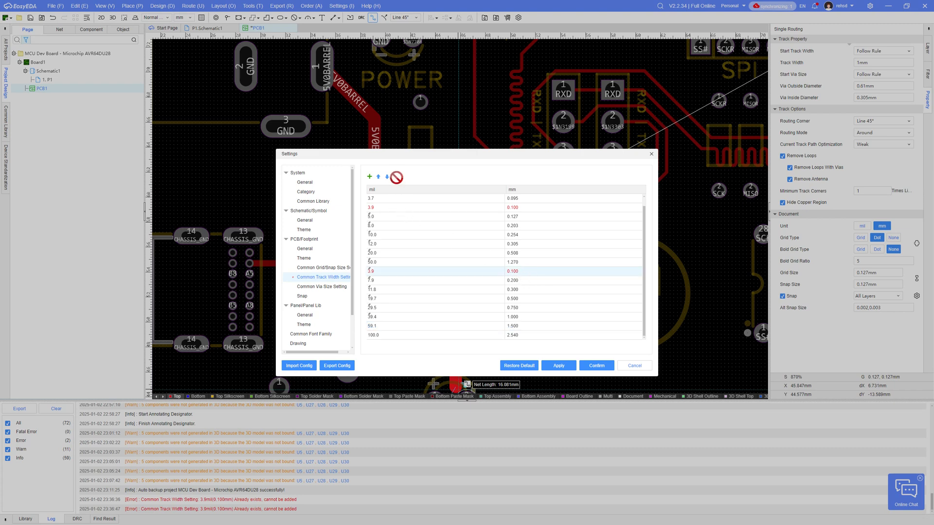
pyautogui.click(518, 209)
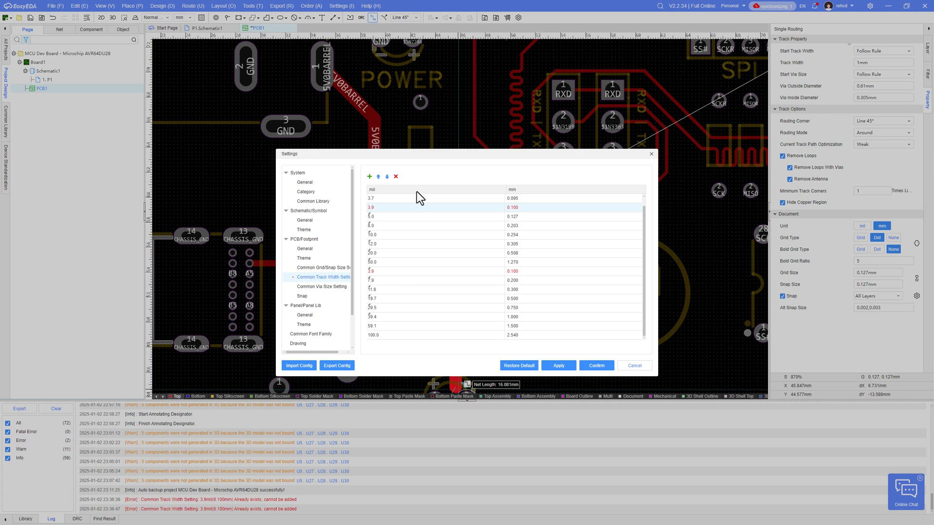
pyautogui.click(395, 177)
pyautogui.click(567, 370)
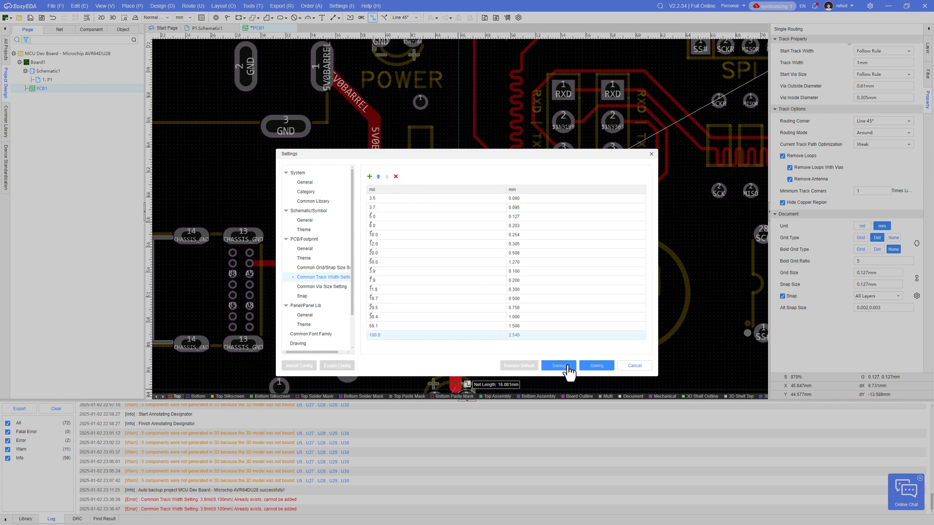
# Finish the 5V0 track on the capacitor pad and join the upper 5V0 pad to it.
pyautogui.click(634, 366)
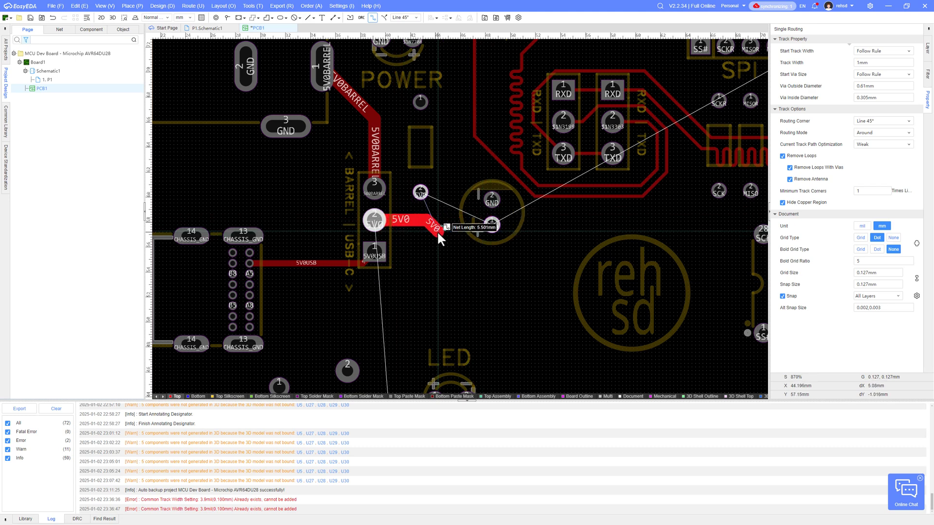
pyautogui.click(492, 224)
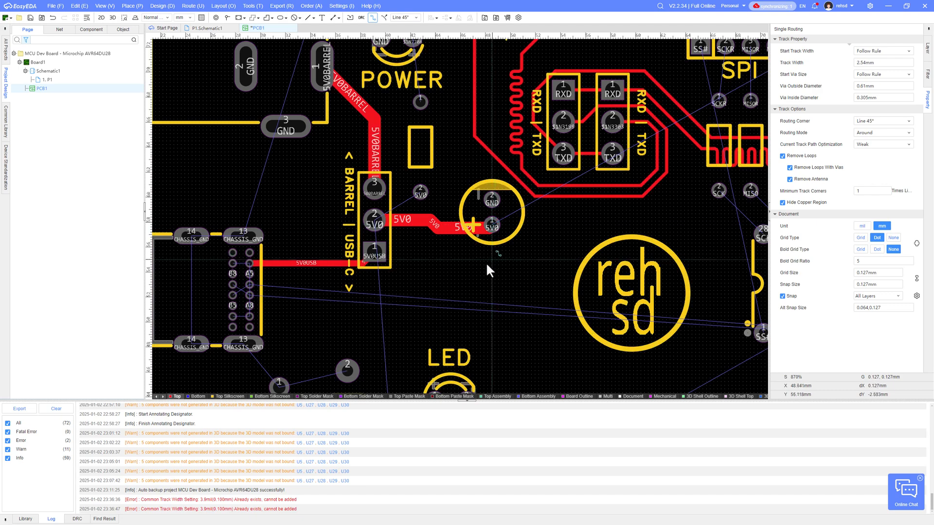
pyautogui.scroll(1, 370, 193)
pyautogui.click(446, 193)
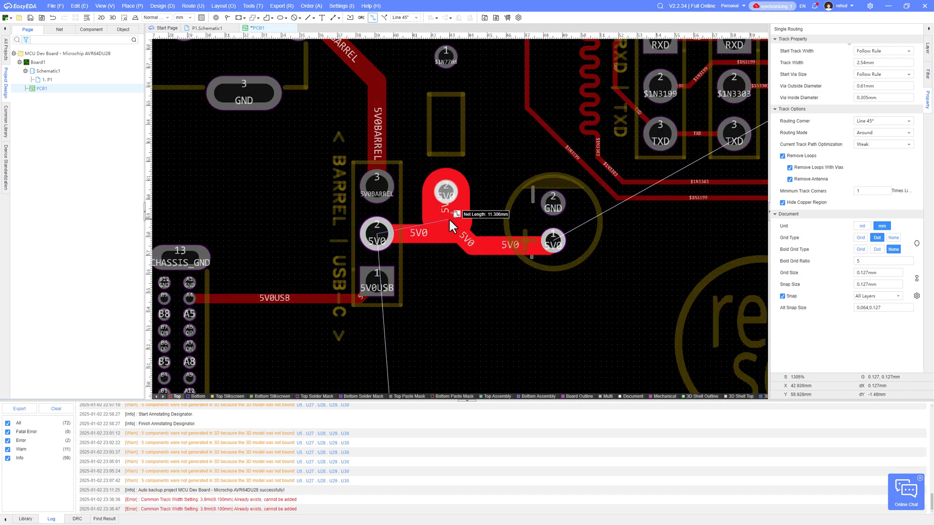
pyautogui.click(445, 230)
pyautogui.scroll(-3, 440, 224)
pyautogui.press('Escape')
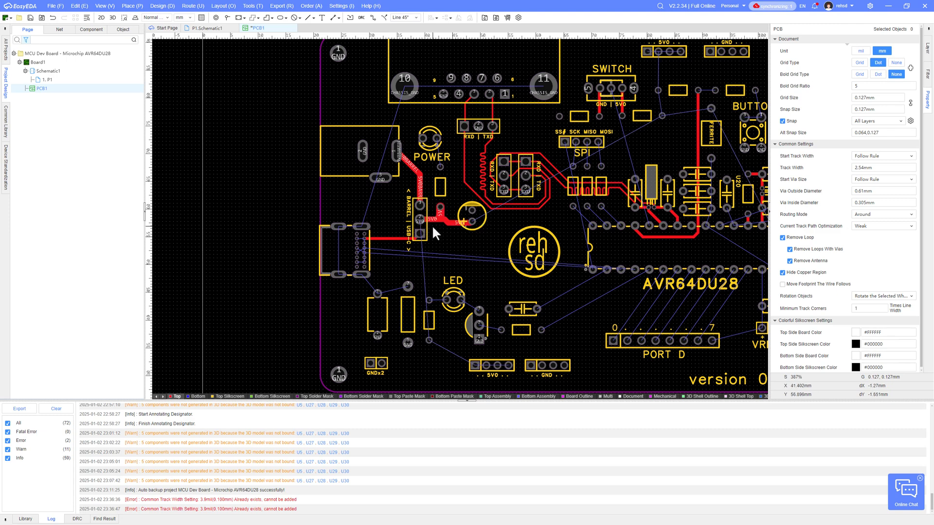
# Route a wide 5V0 track from the 5V0 pad down to the lower header.
pyautogui.scroll(2, 442, 326)
pyautogui.press('w')
pyautogui.click(440, 207)
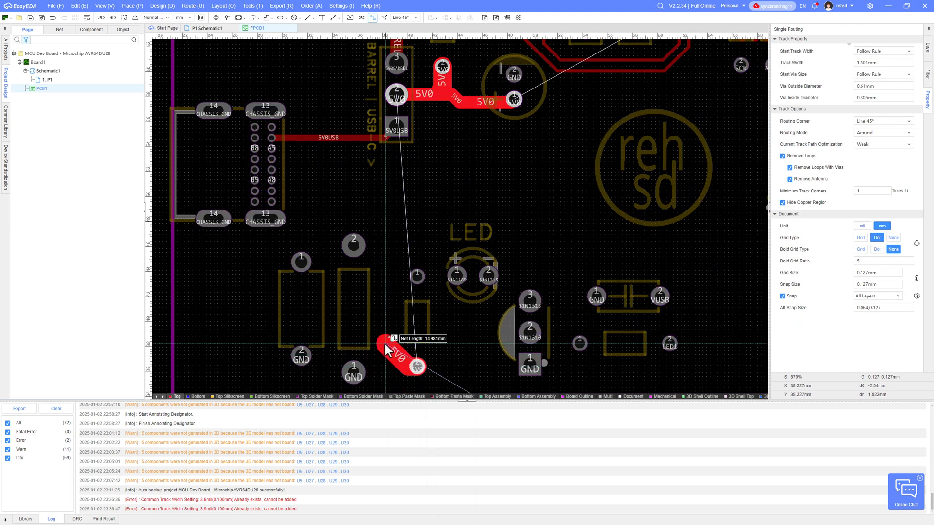
pyautogui.click(429, 340)
pyautogui.scroll(-2, 341, 136)
pyautogui.click(416, 256)
# Widen the barrel-side 5V0 track pieces so their widths match.
pyautogui.moveTo(426, 253); pyautogui.dragTo(435, 351, button='right')
pyautogui.scroll(1, 389, 209)
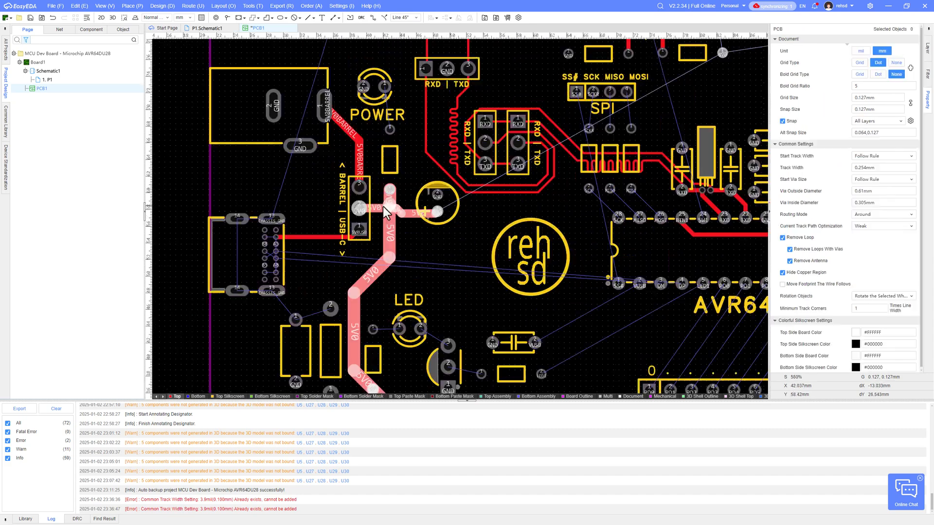
pyautogui.click(360, 160)
pyautogui.click(928, 74)
pyautogui.scroll(-1, 438, 210)
pyautogui.moveTo(441, 241); pyautogui.dragTo(382, 245, button='right')
pyautogui.scroll(2, 500, 260)
pyautogui.click(398, 174)
pyautogui.click(882, 62)
pyautogui.click(452, 181)
pyautogui.click(870, 63)
pyautogui.scroll(-2, 476, 290)
pyautogui.scroll(-1, 382, 244)
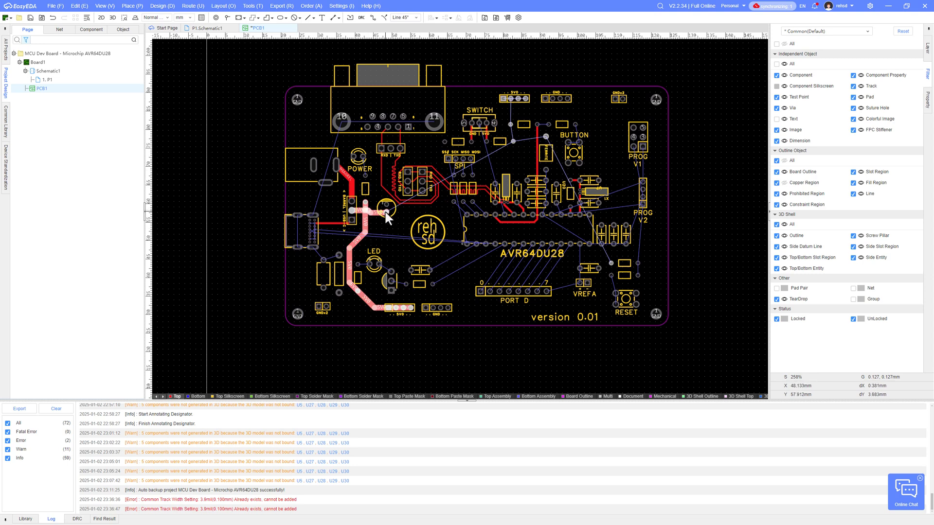
pyautogui.scroll(3, 404, 307)
# Route a thick 5V0 track from the pad up and across the top to the top 5V0 header.
pyautogui.hotkey('alt', 'w')
pyautogui.click(373, 306)
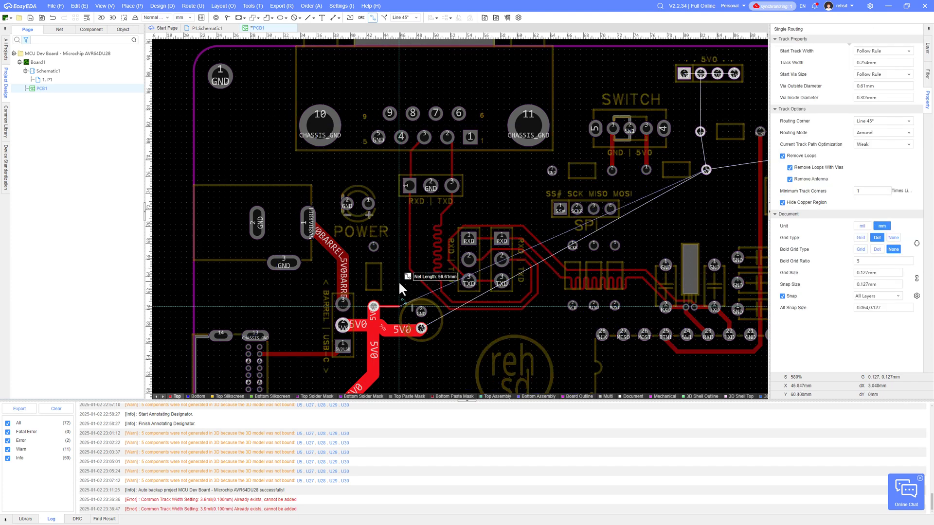
pyautogui.click(392, 232)
pyautogui.click(350, 144)
pyautogui.click(351, 100)
pyautogui.click(733, 74)
# Connect header pad 2 down to the lower 5V0 pad with a track.
pyautogui.moveTo(718, 82); pyautogui.dragTo(545, 78, button='right')
pyautogui.scroll(1, 545, 79)
pyautogui.click(518, 64)
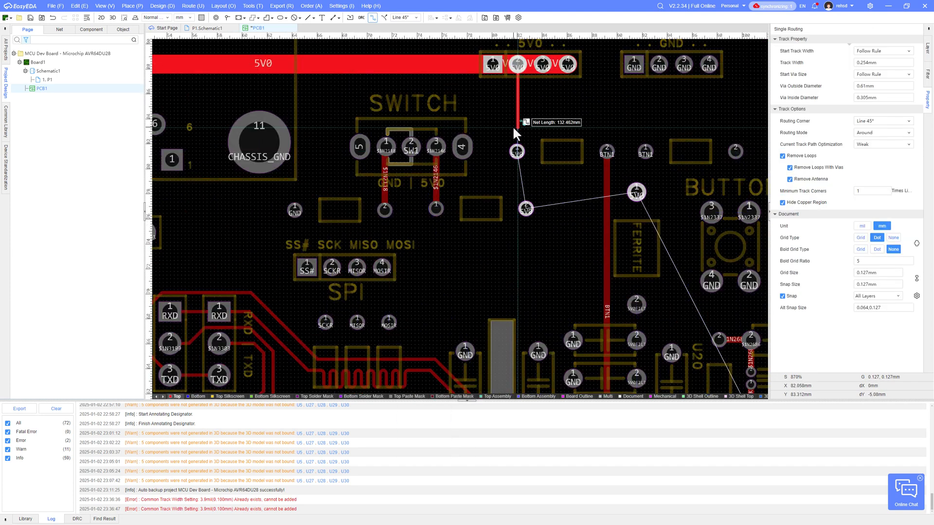
pyautogui.click(517, 151)
pyautogui.click(517, 151)
pyautogui.click(526, 209)
# Route a 1.000 mm 5V0 track from the ferrite pad to header pad 4.
pyautogui.click(637, 193)
pyautogui.hotkey('shift', 'w')
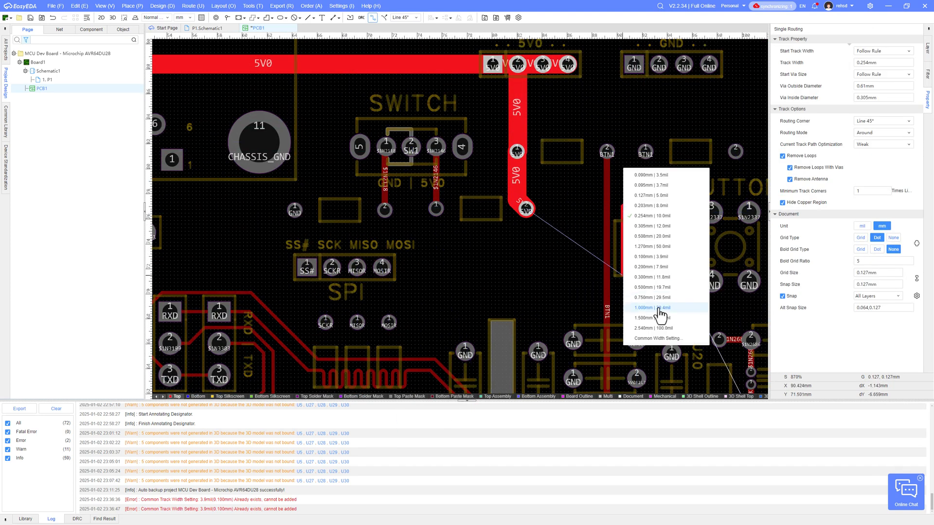
pyautogui.click(658, 311)
pyautogui.rightClick(642, 145)
pyautogui.moveTo(641, 198); pyautogui.dragTo(536, 177, button='right')
pyautogui.scroll(-1, 535, 178)
pyautogui.click(533, 174)
pyautogui.click(487, 88)
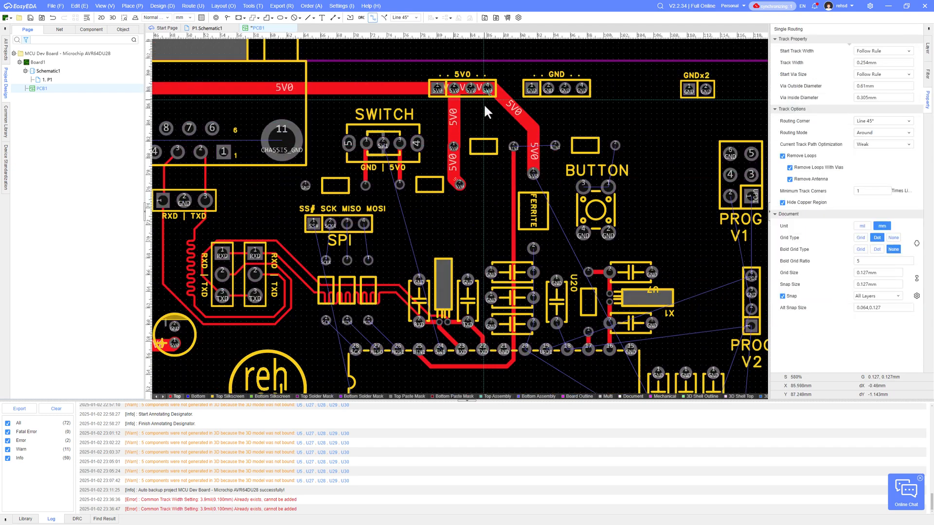
pyautogui.rightClick(482, 108)
pyautogui.scroll(-2, 474, 137)
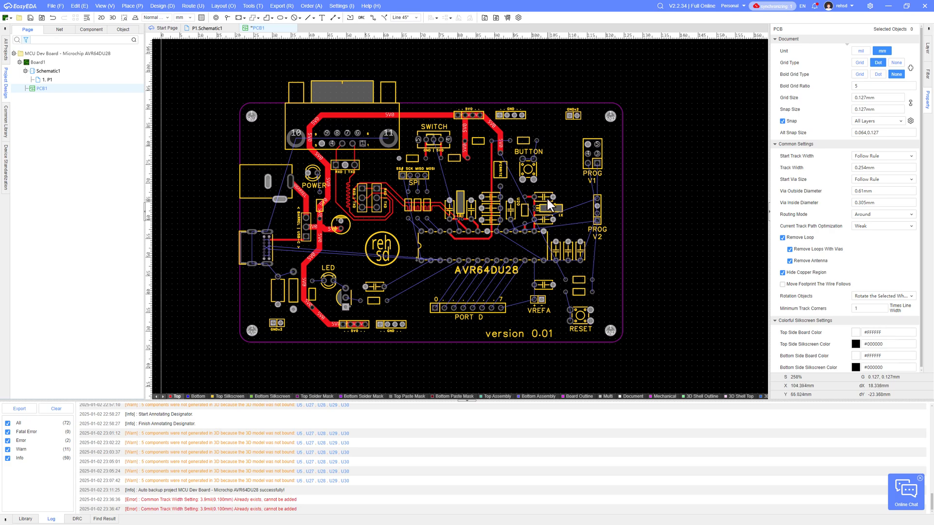
# Route a 1.500 mm 5V0 track from the 5V0 header pad to pad 1.
pyautogui.scroll(2, 547, 199)
pyautogui.scroll(-1, 506, 113)
pyautogui.press('w')
pyautogui.click(260, 363)
pyautogui.hotkey('shift', 'w')
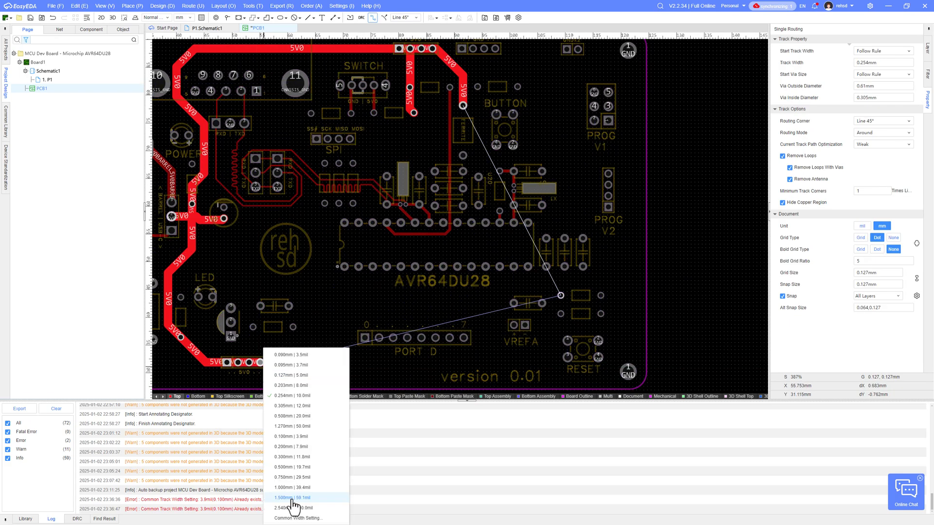
pyautogui.click(289, 499)
pyautogui.click(550, 343)
pyautogui.scroll(1, 548, 347)
pyautogui.click(567, 269)
pyautogui.rightClick(537, 279)
# Shift the PD7/GND capacitor, VREFA header, labels and vertical 5V0 track left, then save the PCB.
pyautogui.scroll(1, 529, 282)
pyautogui.moveTo(521, 285); pyautogui.dragTo(481, 272)
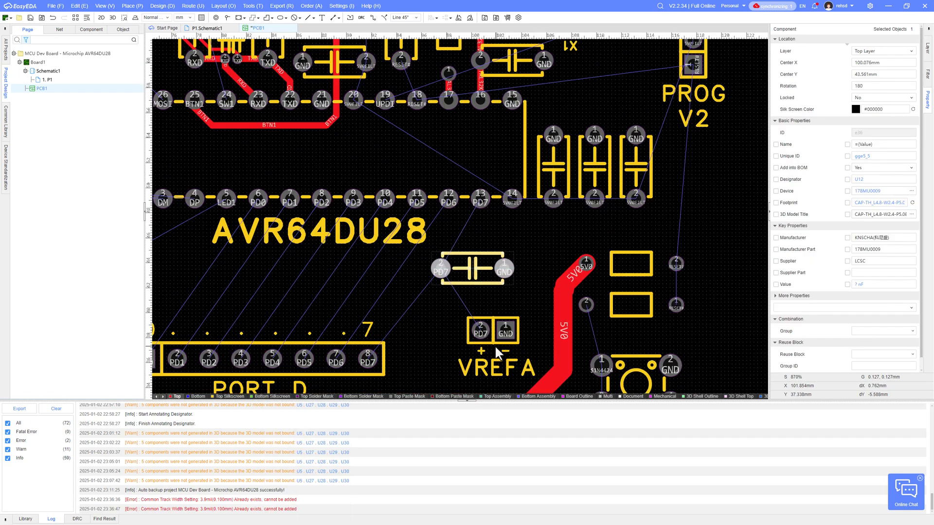
pyautogui.click(492, 336)
pyautogui.moveTo(487, 363); pyautogui.dragTo(474, 313, button='right')
pyautogui.moveTo(440, 258); pyautogui.dragTo(530, 334)
pyautogui.moveTo(467, 280); pyautogui.dragTo(434, 267)
pyautogui.scroll(-1, 509, 278)
pyautogui.moveTo(533, 279); pyautogui.dragTo(522, 278)
pyautogui.click(578, 291)
pyautogui.scroll(-3, 579, 300)
pyautogui.scroll(1, 468, 214)
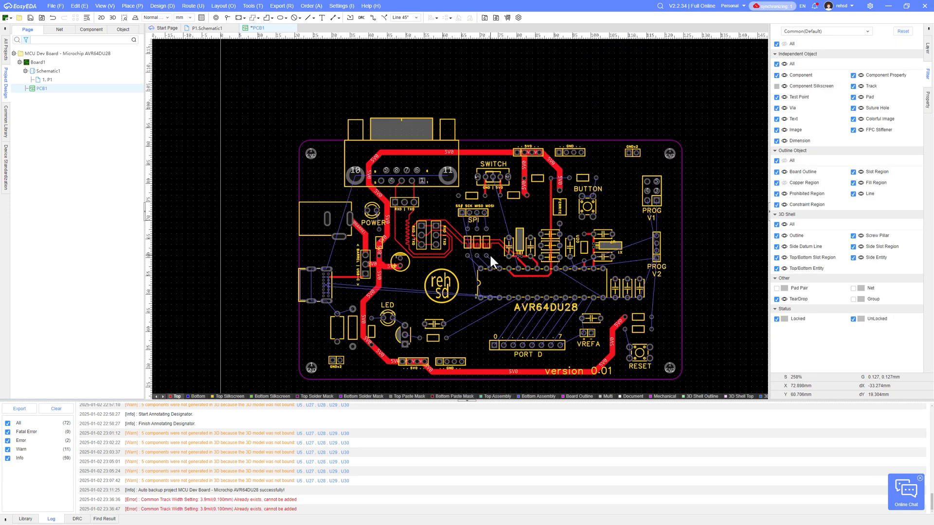
pyautogui.click(31, 19)
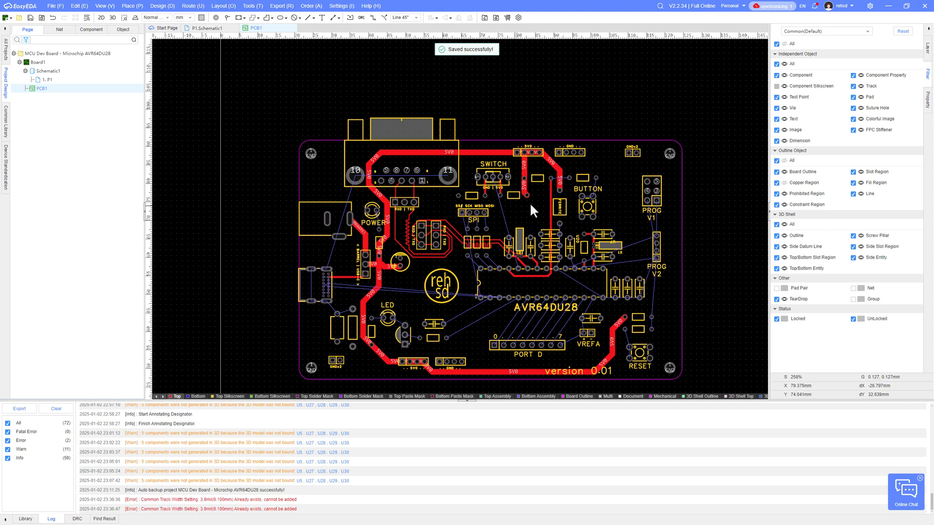
# Try dragging resistor R6 further down, then undo the move.
pyautogui.scroll(3, 592, 144)
pyautogui.scroll(1, 545, 142)
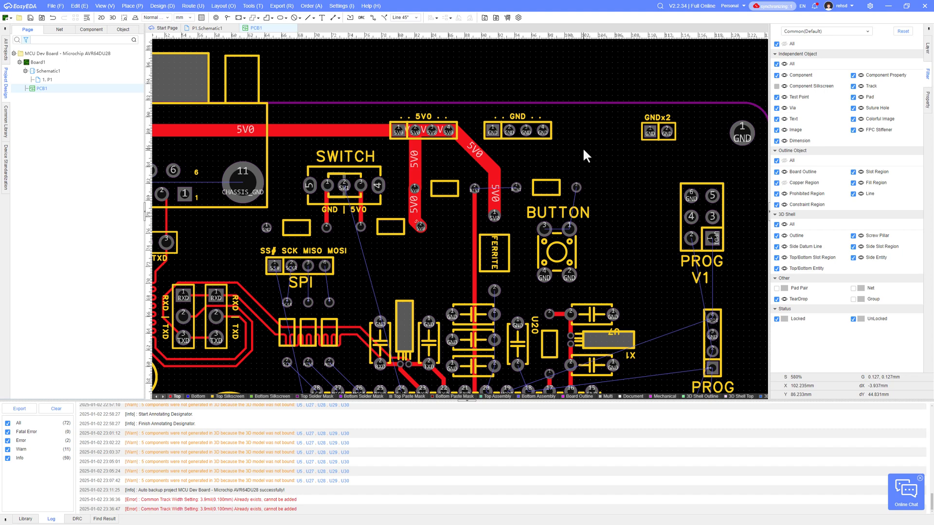
pyautogui.scroll(-1, 583, 150)
pyautogui.moveTo(590, 192); pyautogui.dragTo(576, 171, button='right')
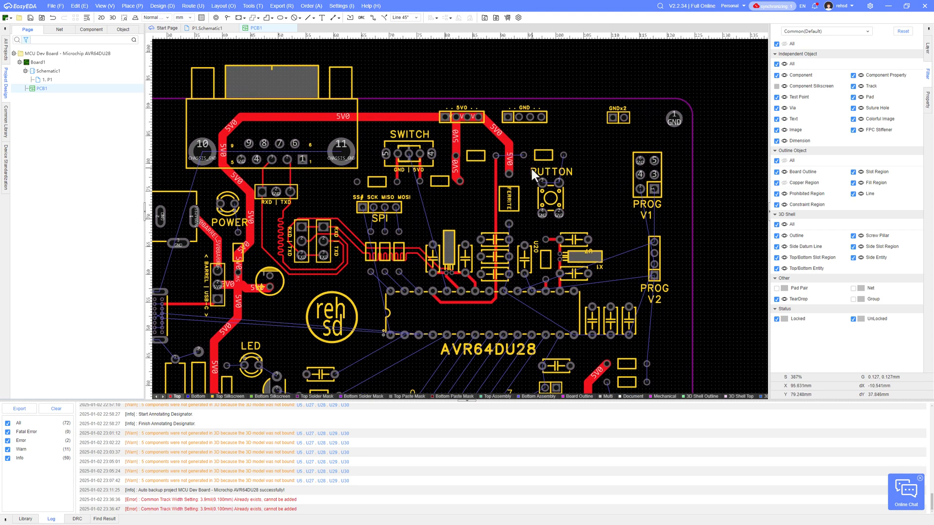
pyautogui.scroll(2, 517, 166)
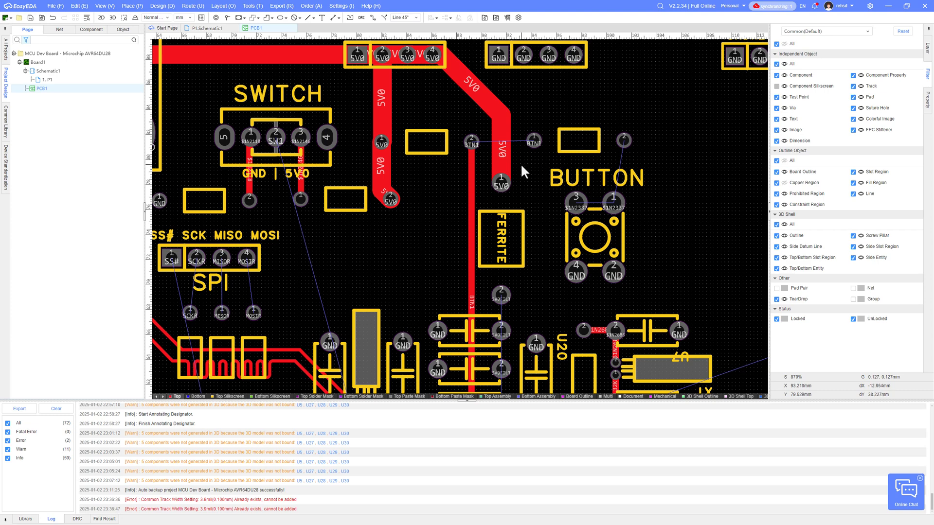
pyautogui.click(438, 143)
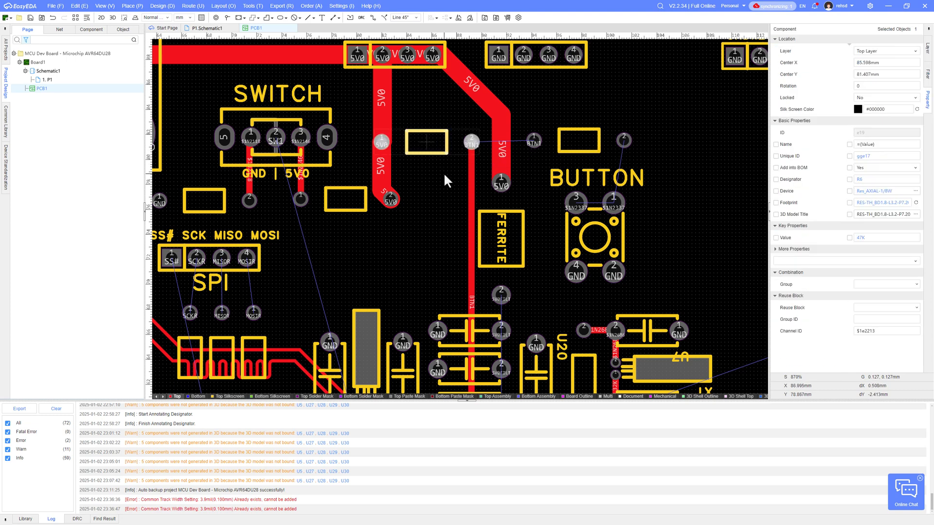
pyautogui.moveTo(514, 177); pyautogui.dragTo(501, 130, button='right')
pyautogui.moveTo(427, 108); pyautogui.dragTo(422, 138, button='right')
pyautogui.moveTo(415, 127); pyautogui.dragTo(414, 160)
pyautogui.hotkey('ctrl', 'z')
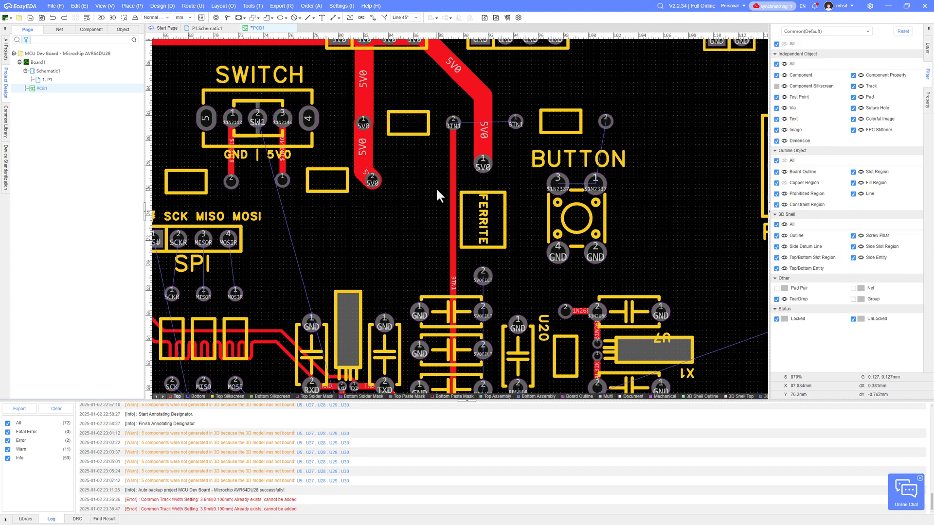
# Move resistor R6 lower on the board.
pyautogui.scroll(-2, 441, 166)
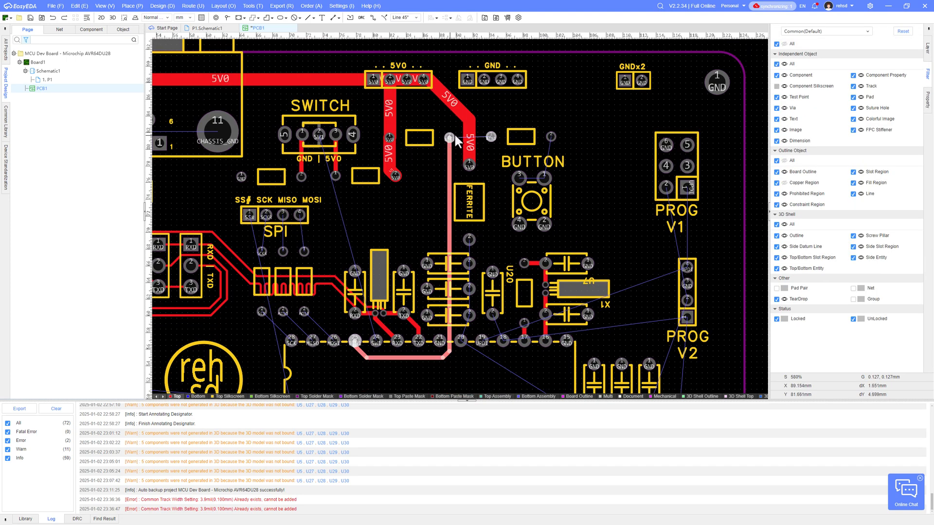
pyautogui.moveTo(499, 166); pyautogui.dragTo(486, 161, button='right')
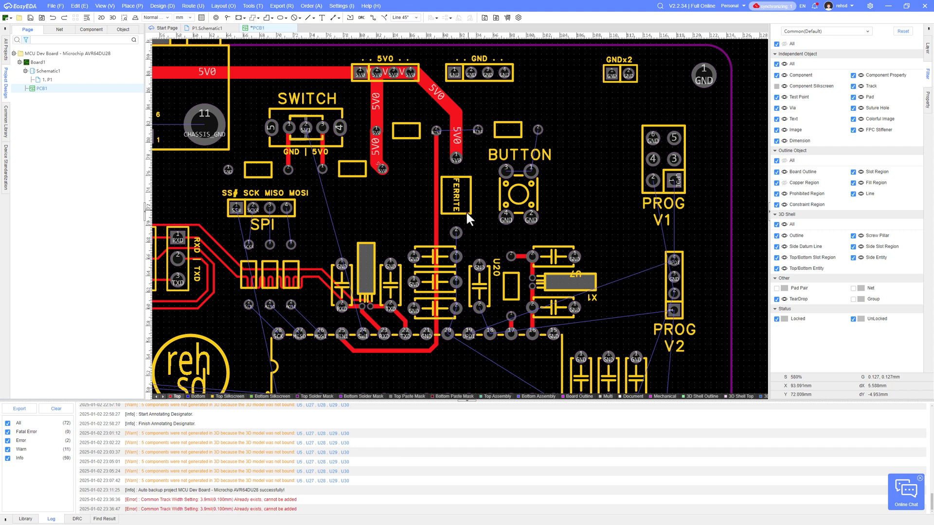
pyautogui.click(436, 176)
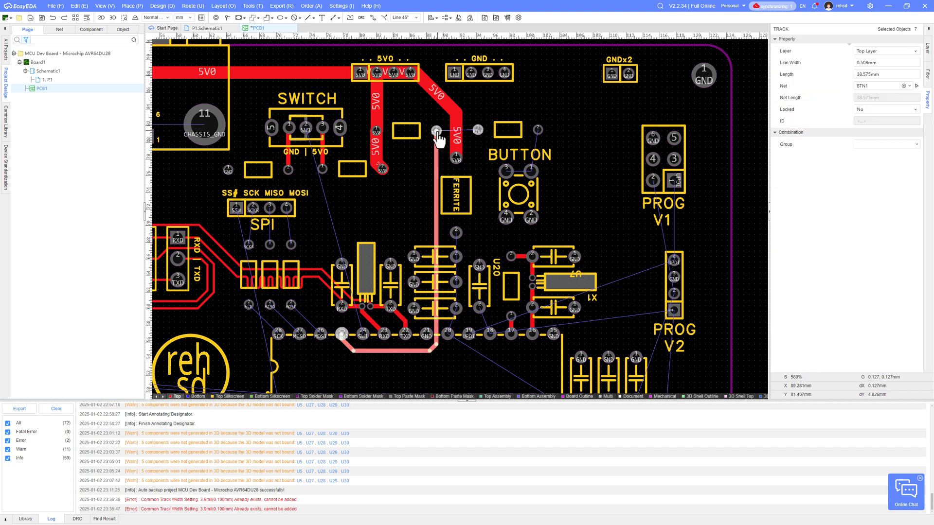
pyautogui.scroll(3, 437, 180)
pyautogui.moveTo(380, 76); pyautogui.dragTo(342, 234)
# Route a wide 5V0 track from R6's pad to the neighbouring pad.
pyautogui.press('w')
pyautogui.click(315, 158)
pyautogui.hotkey('shift', 'w')
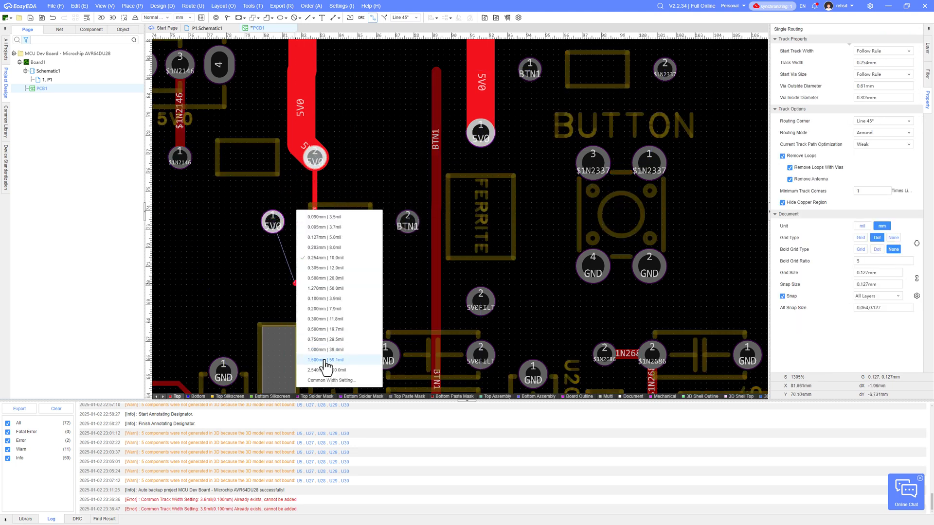
pyautogui.click(324, 361)
pyautogui.click(276, 220)
pyautogui.hotkey('shift', 'w')
# Shorten the vertical BTN1 track by pulling its top end down.
pyautogui.click(438, 288)
pyautogui.press('Escape')
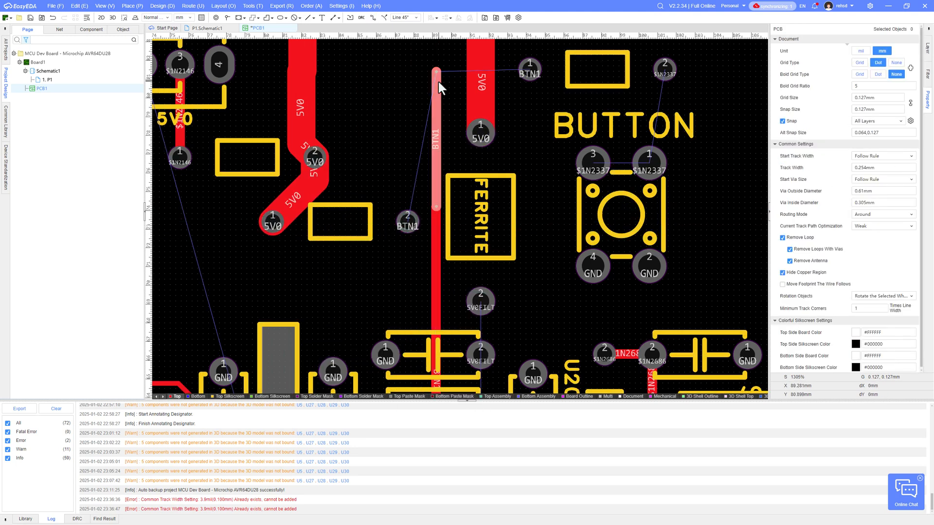
pyautogui.click(438, 77)
pyautogui.moveTo(438, 76); pyautogui.dragTo(426, 252)
pyautogui.click(436, 211)
pyautogui.click(437, 209)
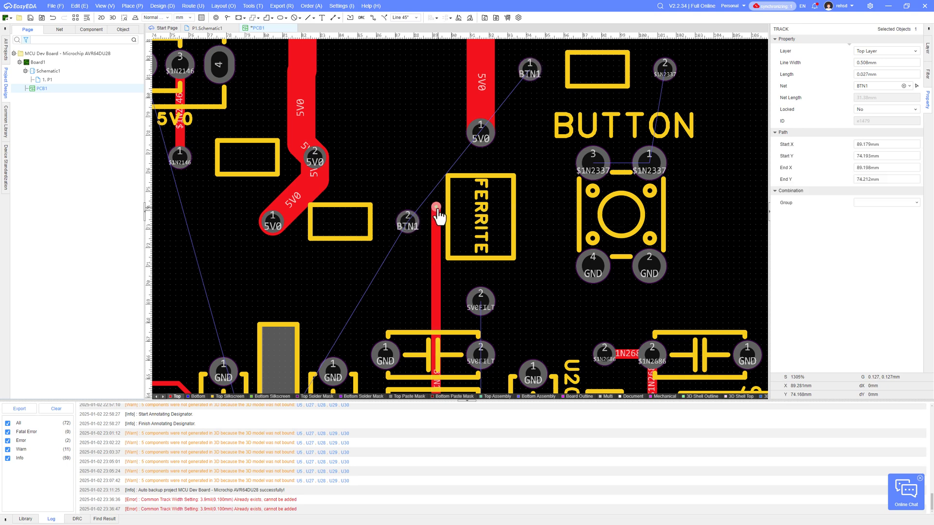
pyautogui.moveTo(437, 209); pyautogui.dragTo(437, 259)
# Continue the BTN1 track at 0.508mm with one bend to the BTN1 pad.
pyautogui.press('w')
pyautogui.click(436, 259)
pyautogui.click(407, 221)
pyautogui.hotkey('shift', 'w')
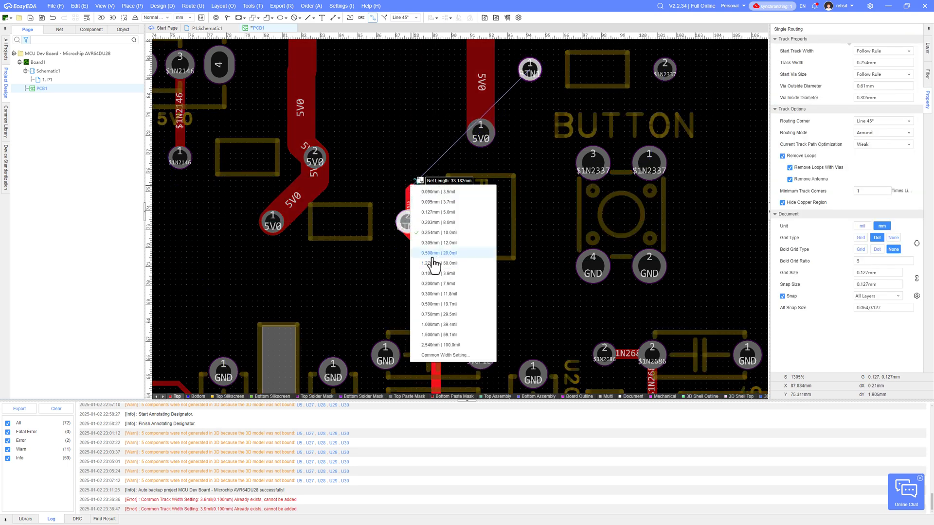
pyautogui.click(432, 255)
pyautogui.click(494, 184)
pyautogui.click(529, 69)
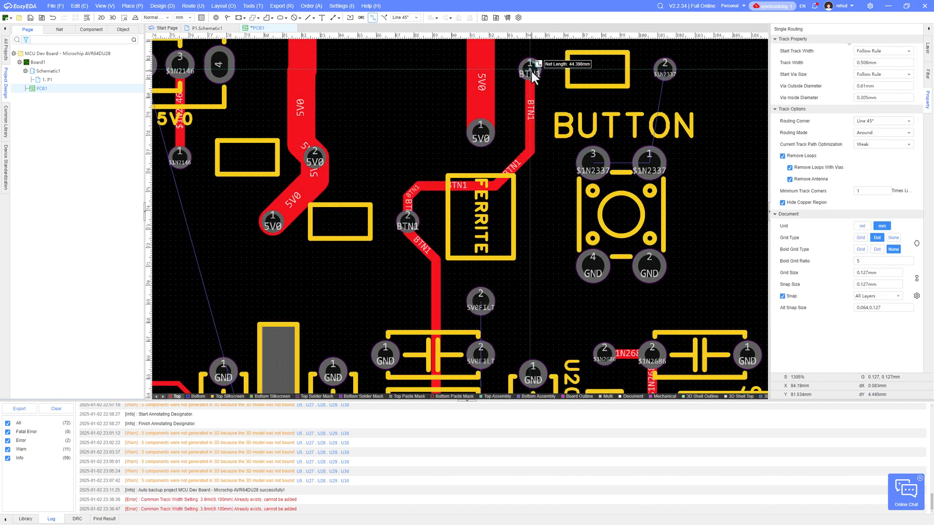
pyautogui.press('Escape')
# Join button pad 2 to button pad 1 with a track, then save.
pyautogui.scroll(6, 410, 226)
pyautogui.scroll(-5, 410, 227)
pyautogui.scroll(4, 457, 271)
pyautogui.press('w')
pyautogui.click(502, 65)
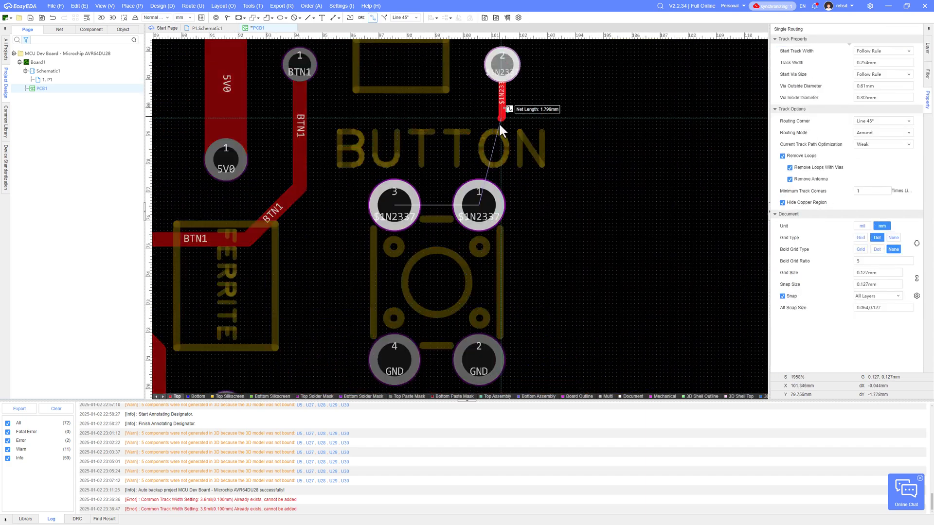
pyautogui.hotkey('shift', 'w')
pyautogui.click(523, 210)
pyautogui.hotkey('shift', 'w')
pyautogui.click(495, 271)
pyautogui.click(479, 205)
pyautogui.press('Escape')
pyautogui.scroll(-3, 545, 240)
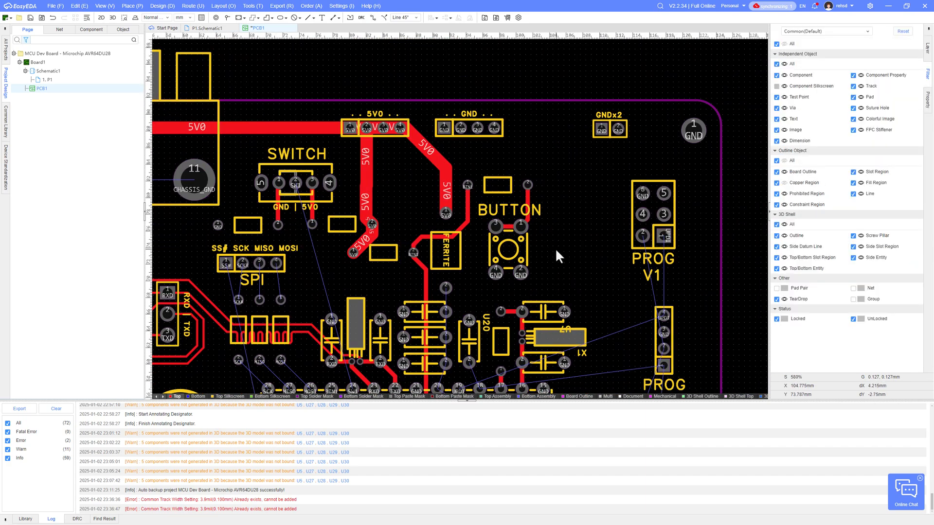
pyautogui.moveTo(554, 289); pyautogui.dragTo(550, 238, button='right')
pyautogui.hotkey('ctrl', 's')
# Route a 0.254mm SW1 track from MCU pin 24 to the switch pad.
pyautogui.moveTo(334, 261); pyautogui.dragTo(515, 223, button='right')
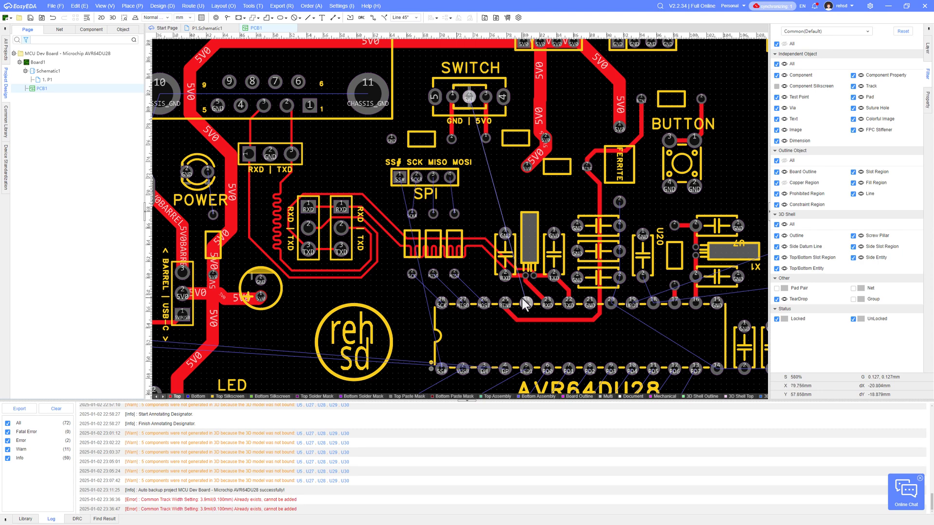
pyautogui.scroll(5, 528, 303)
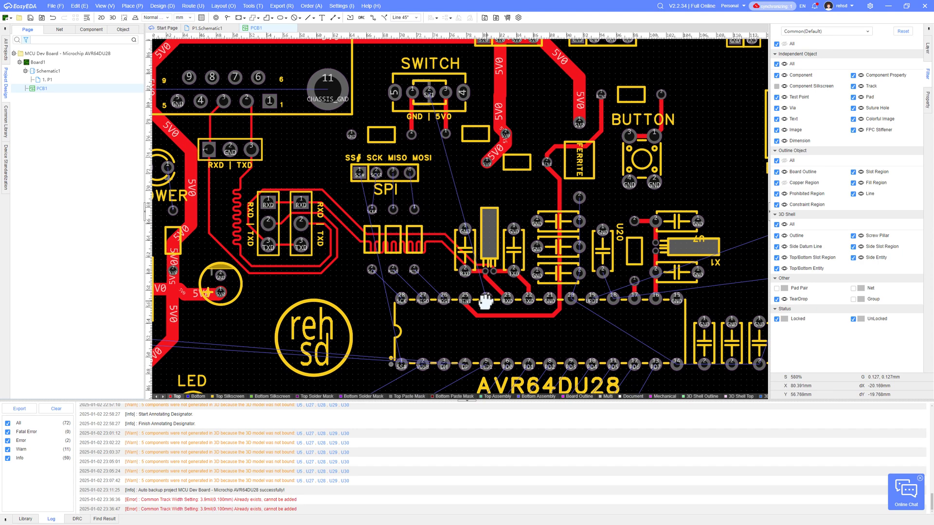
pyautogui.scroll(-3, 489, 306)
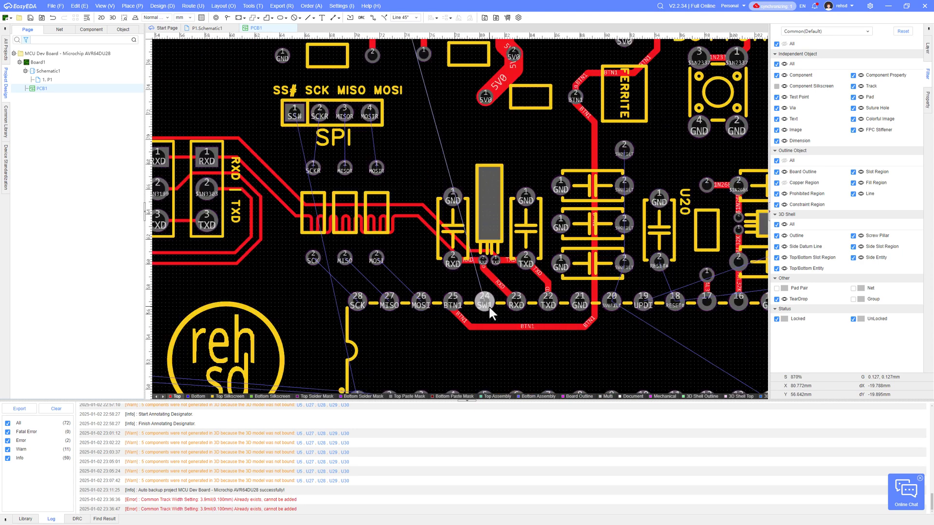
pyautogui.scroll(3, 486, 305)
pyautogui.press('w')
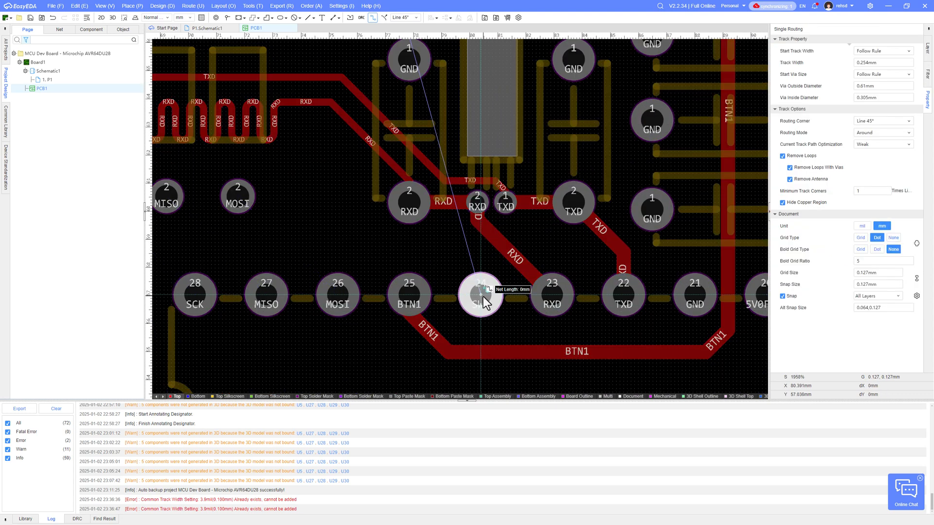
pyautogui.click(483, 297)
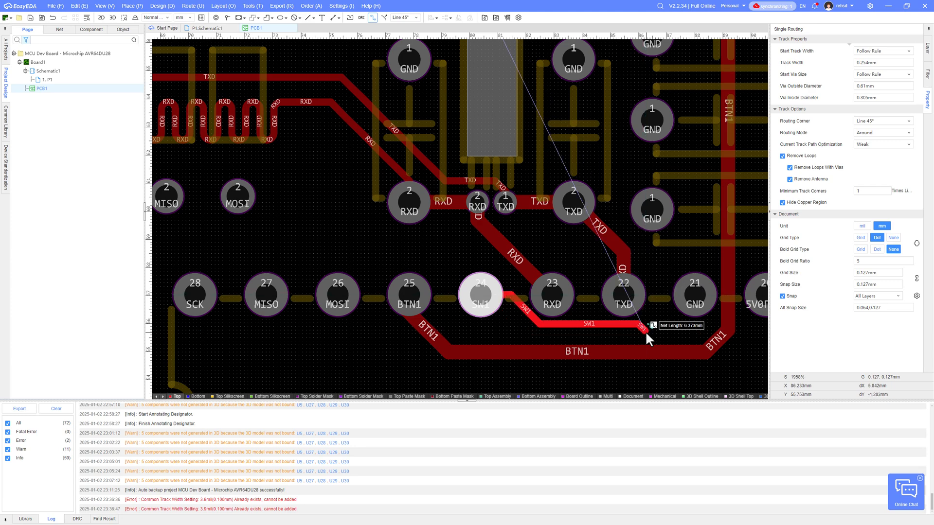
pyautogui.hotkey('shift', 'w')
pyautogui.press('Escape')
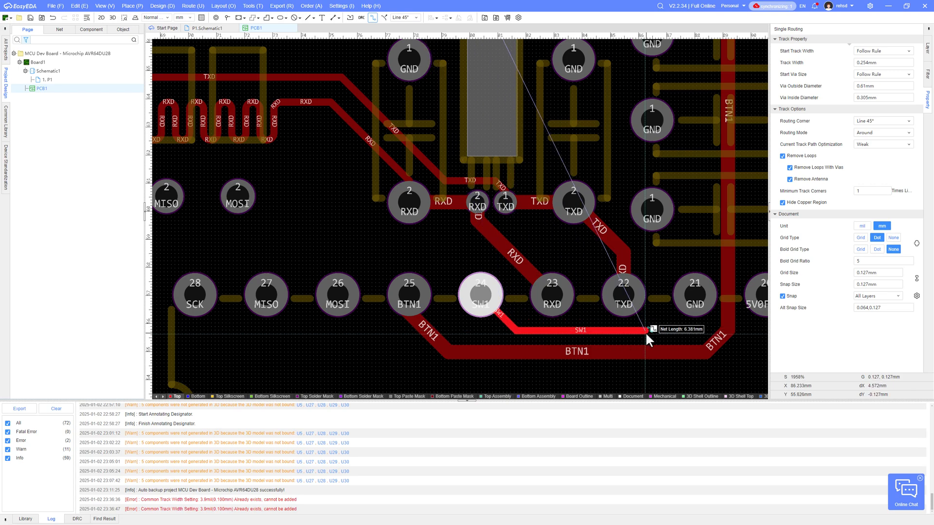
pyautogui.scroll(-3, 661, 272)
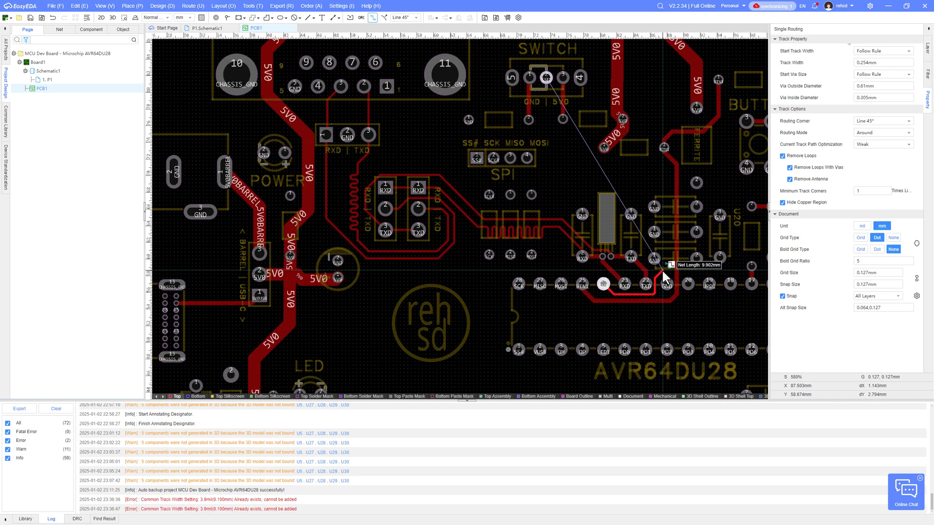
pyautogui.scroll(3, 642, 248)
pyautogui.scroll(-4, 621, 194)
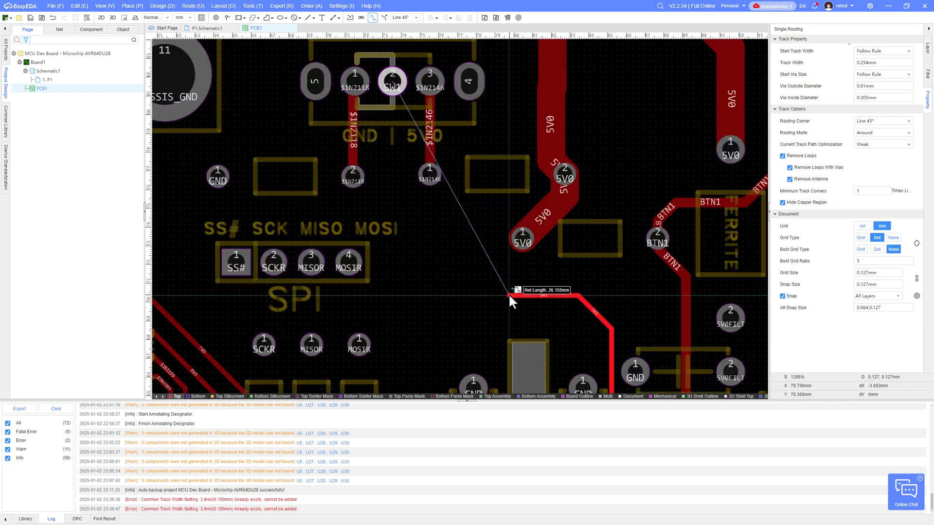
pyautogui.click(432, 155)
pyautogui.rightClick(432, 155)
pyautogui.scroll(-3, 464, 193)
pyautogui.scroll(4, 557, 223)
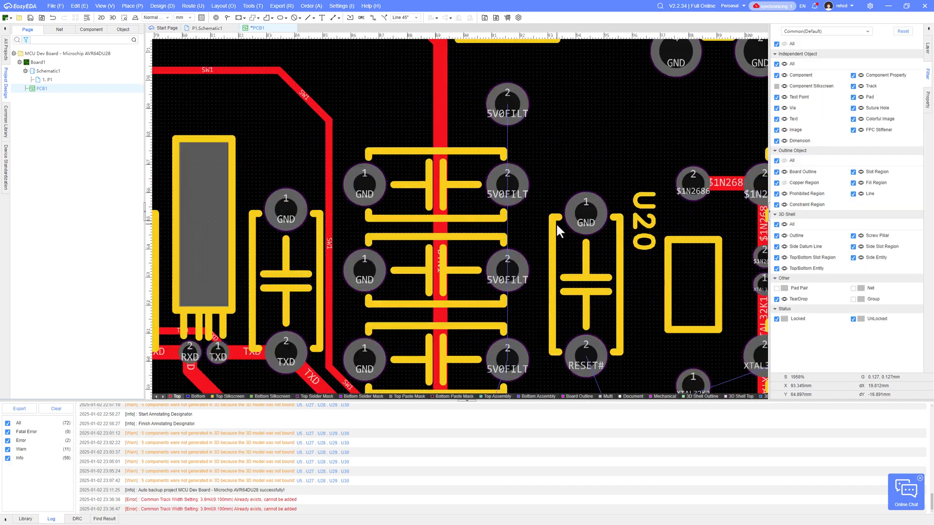
pyautogui.scroll(-2, 557, 223)
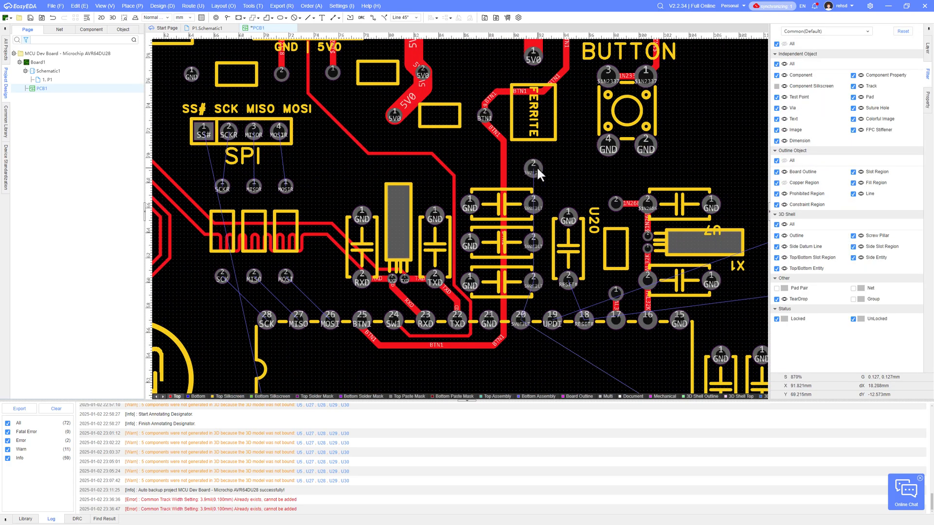
# Route a 0.508mm track from MCU pin 20 up through the capacitor pads beside U20.
pyautogui.press('w')
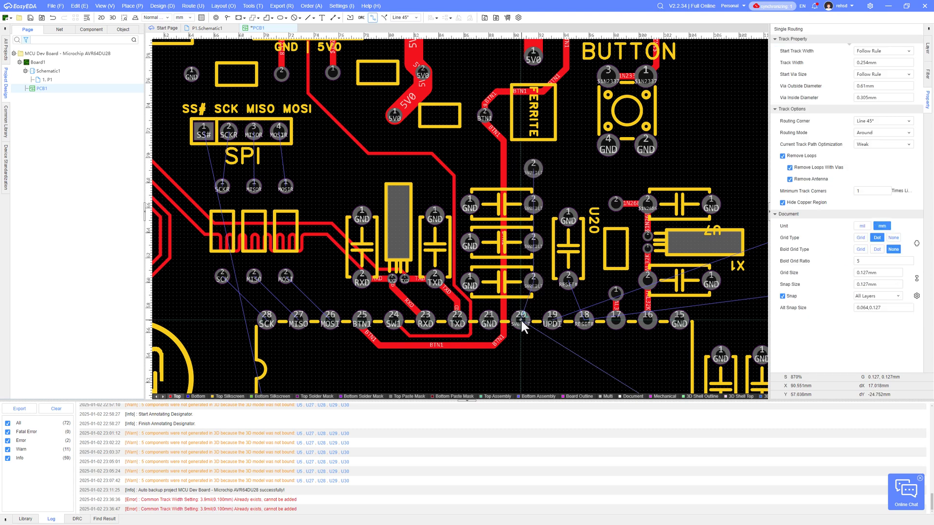
pyautogui.hotkey('shift', 'w')
pyautogui.click(540, 388)
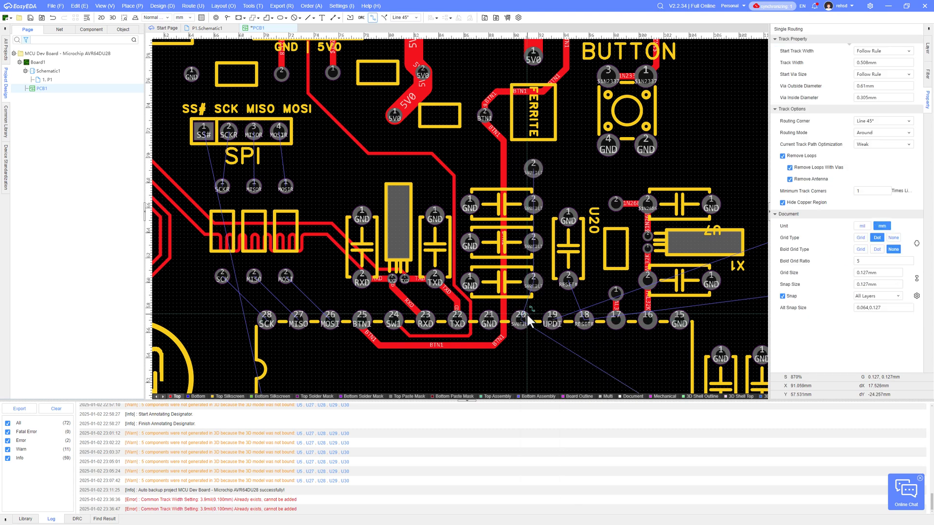
pyautogui.click(522, 317)
pyautogui.rightClick(531, 303)
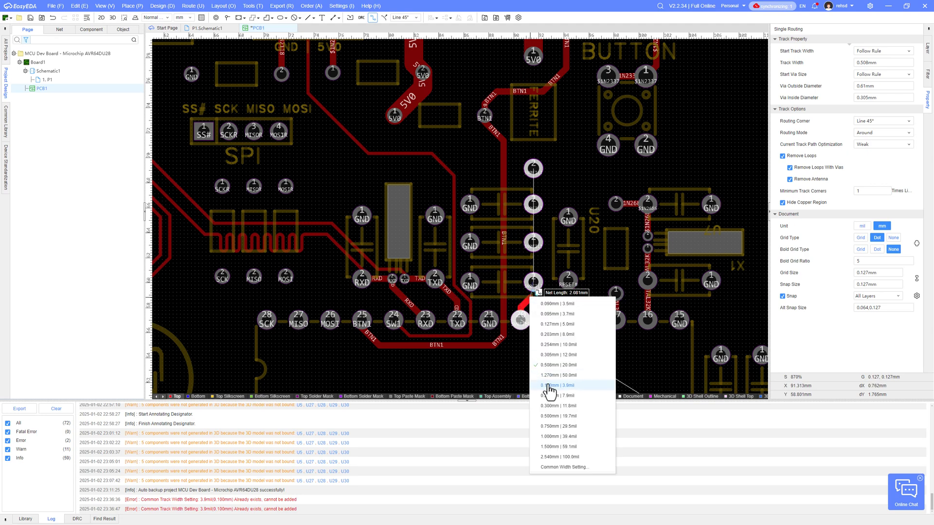
pyautogui.click(547, 367)
pyautogui.rightClick(534, 249)
pyautogui.click(562, 318)
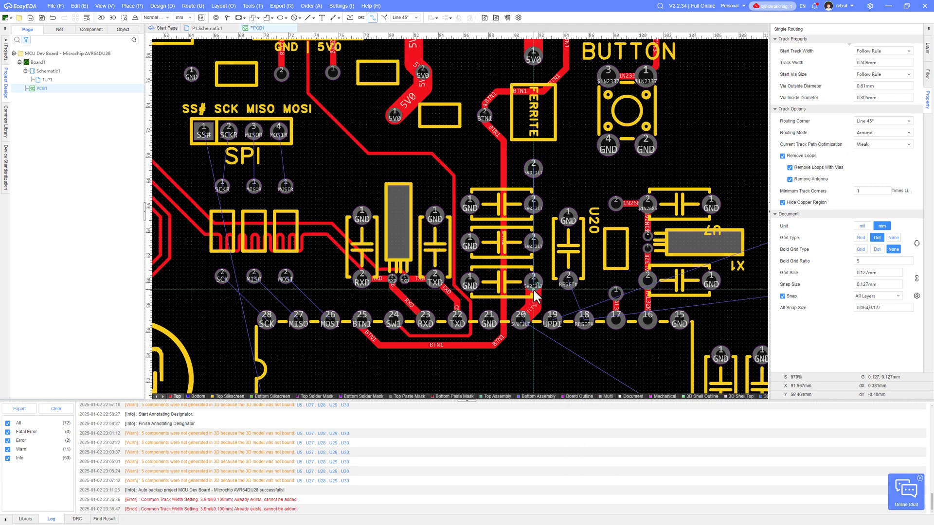
pyautogui.rightClick(534, 249)
pyautogui.rightClick(536, 253)
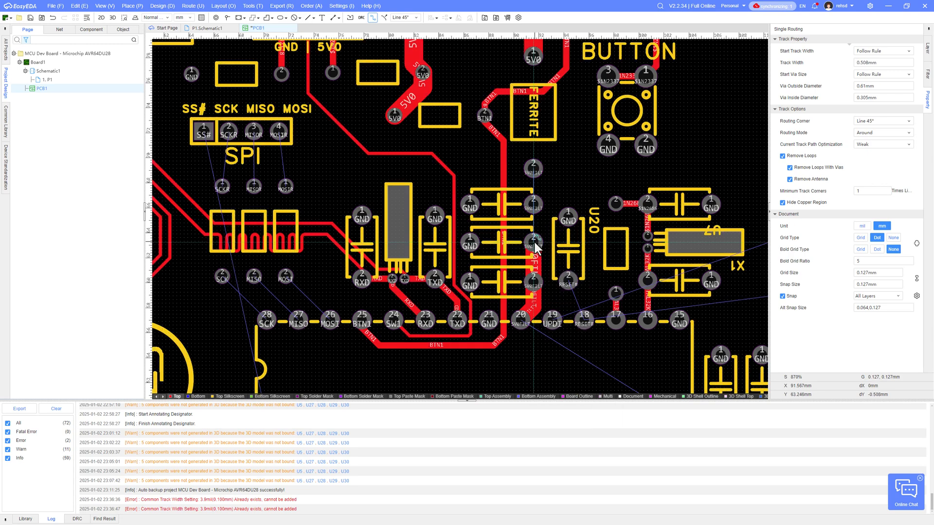
pyautogui.rightClick(536, 219)
pyautogui.click(555, 304)
# Route a 0.508mm UPDI track from the PROG V1 pad to MCU pin 19.
pyautogui.scroll(-5, 546, 343)
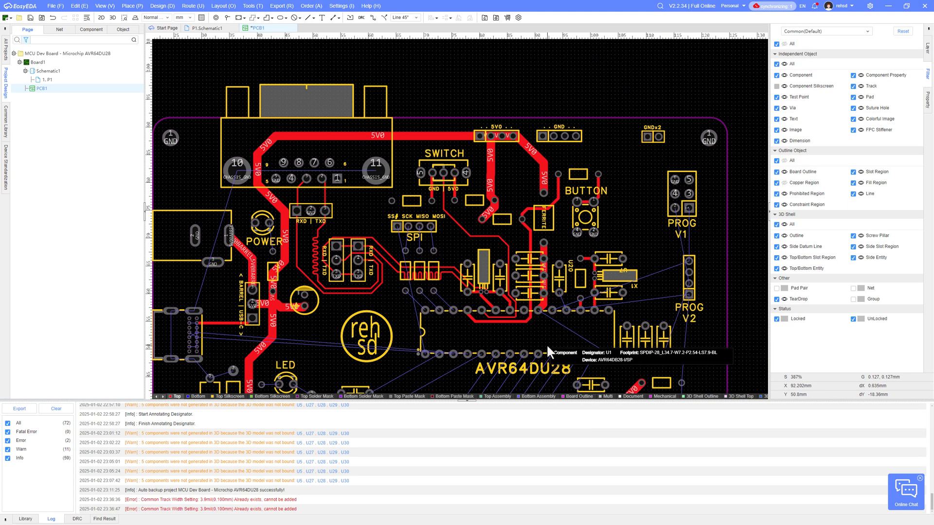
pyautogui.scroll(5, 655, 287)
pyautogui.moveTo(667, 177); pyautogui.dragTo(579, 161, button='right')
pyautogui.press('w')
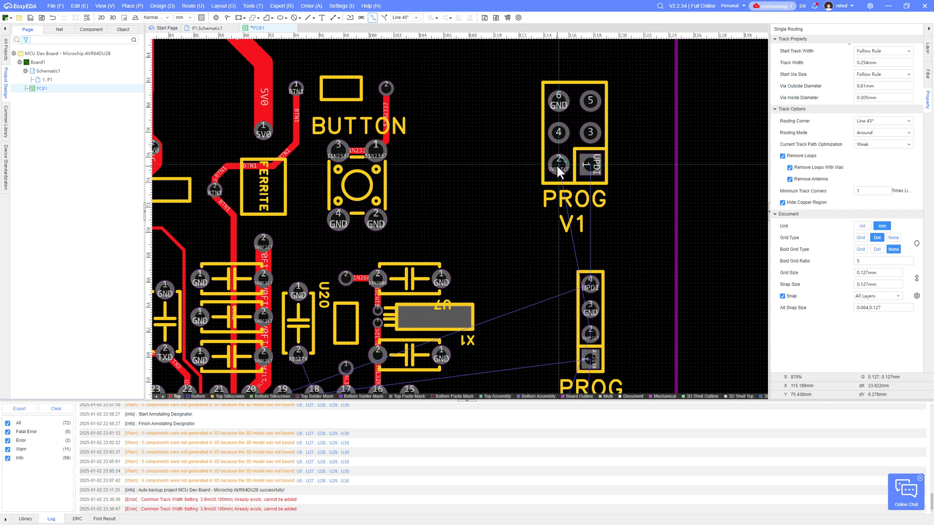
pyautogui.click(588, 166)
pyautogui.rightClick(593, 235)
pyautogui.click(604, 304)
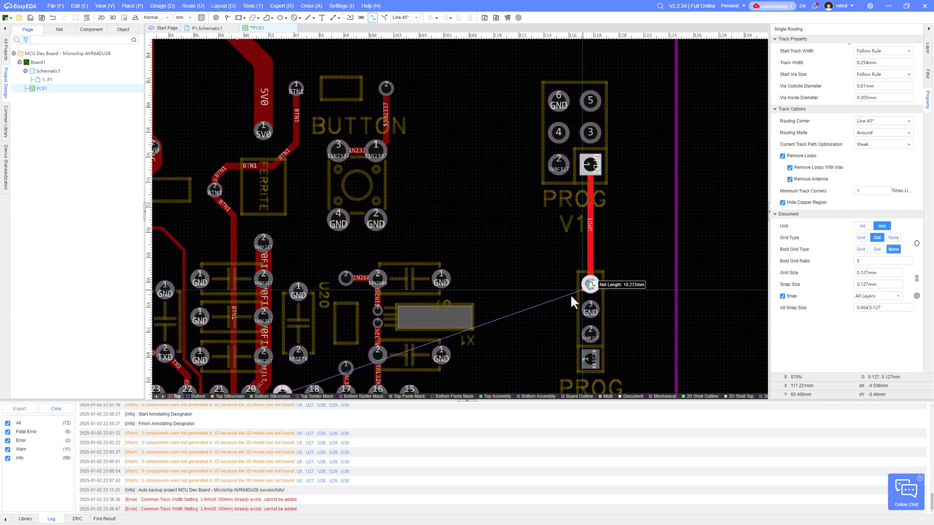
pyautogui.rightClick(532, 314)
pyautogui.moveTo(532, 314); pyautogui.dragTo(608, 214, button='right')
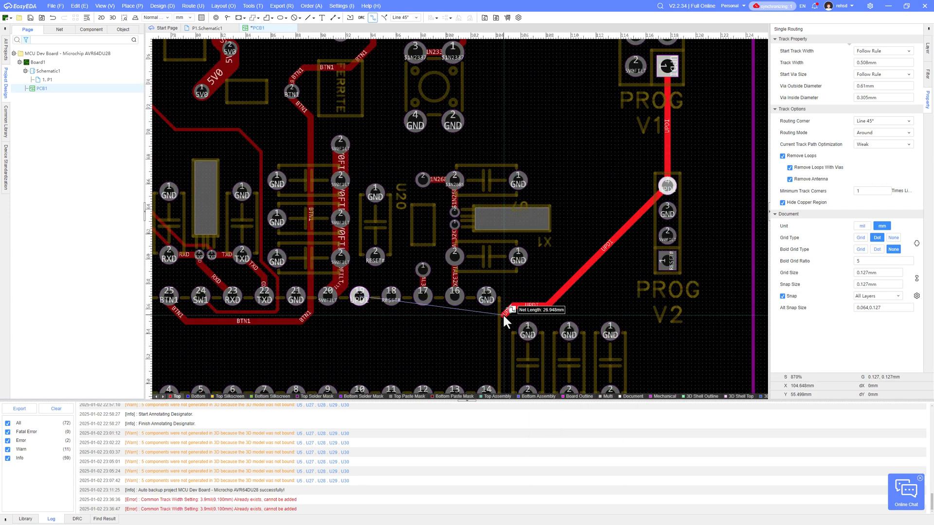
pyautogui.click(360, 297)
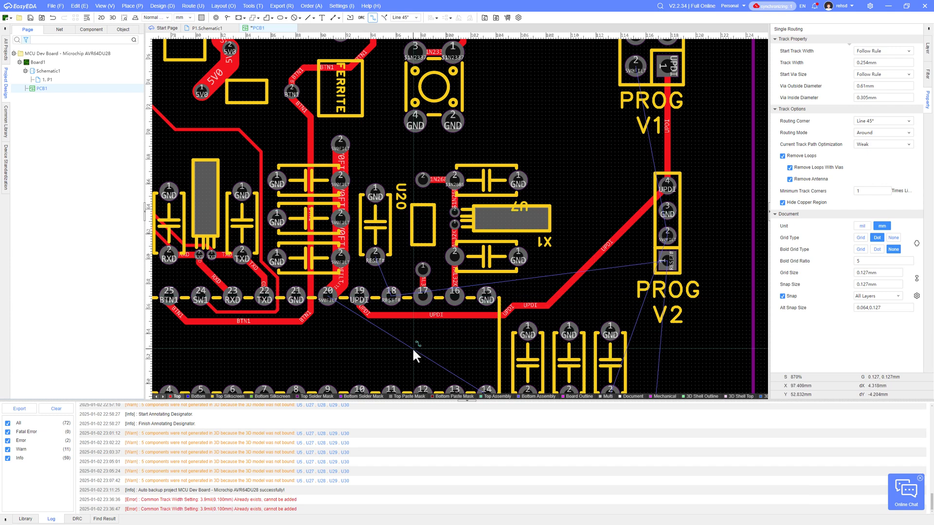
pyautogui.press('Escape')
# Delete the old UPDI track to PROG V2 and abandon its replacement route.
pyautogui.scroll(-2, 412, 348)
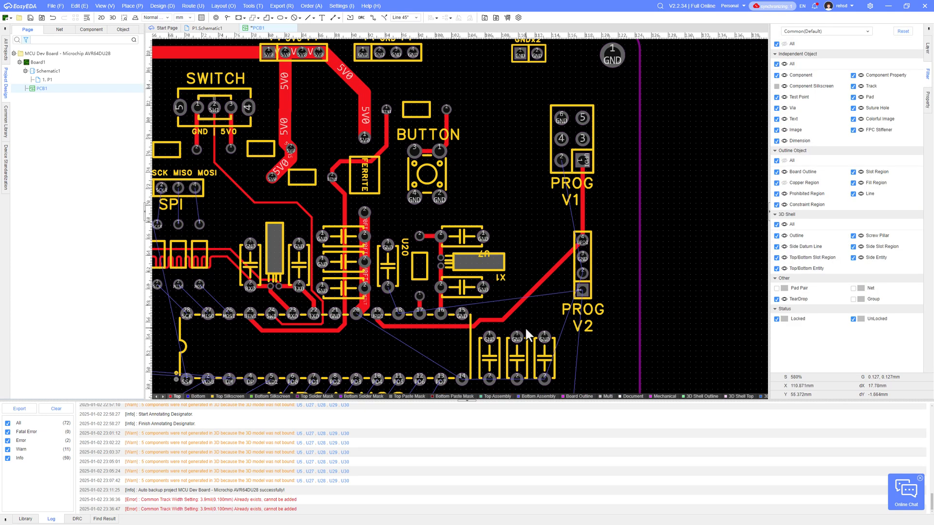
pyautogui.click(459, 325)
pyautogui.press('Delete')
pyautogui.press('w')
pyautogui.click(583, 239)
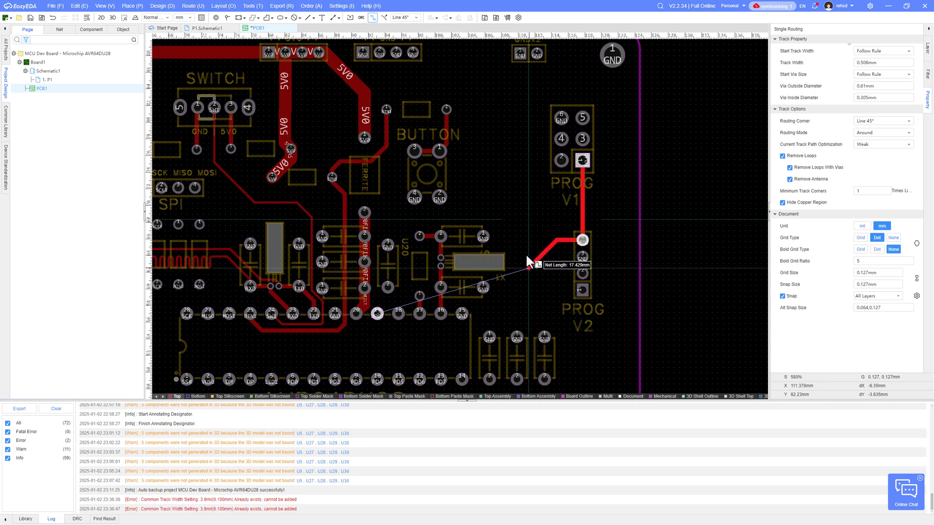
pyautogui.scroll(4, 373, 237)
pyautogui.scroll(-4, 374, 253)
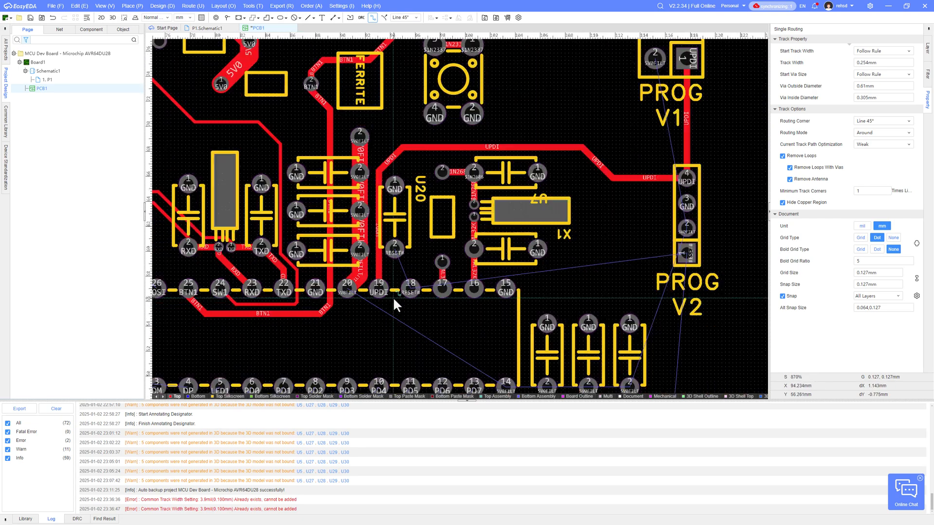
pyautogui.rightClick(415, 313)
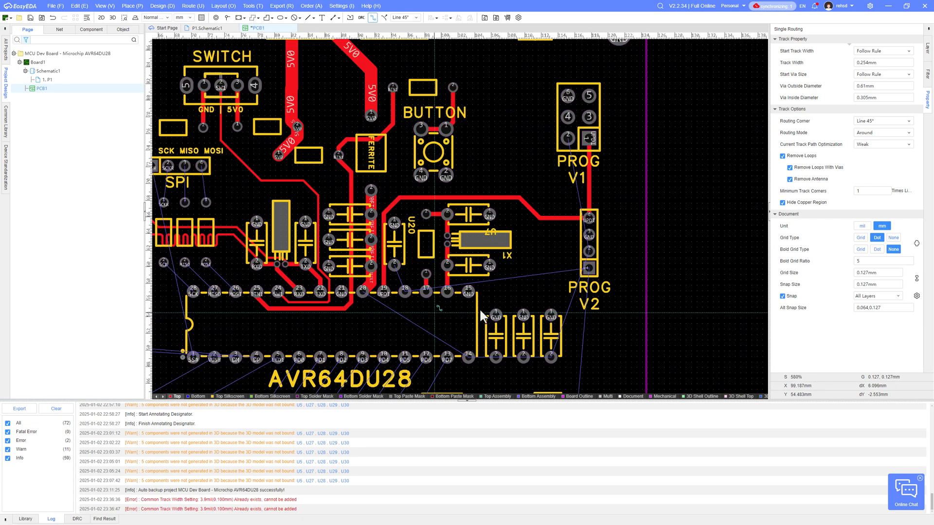
# Start a track from PROG V1 pad 2, keeping 0.254mm width.
pyautogui.scroll(4, 614, 214)
pyautogui.click(492, 170)
pyautogui.press('w')
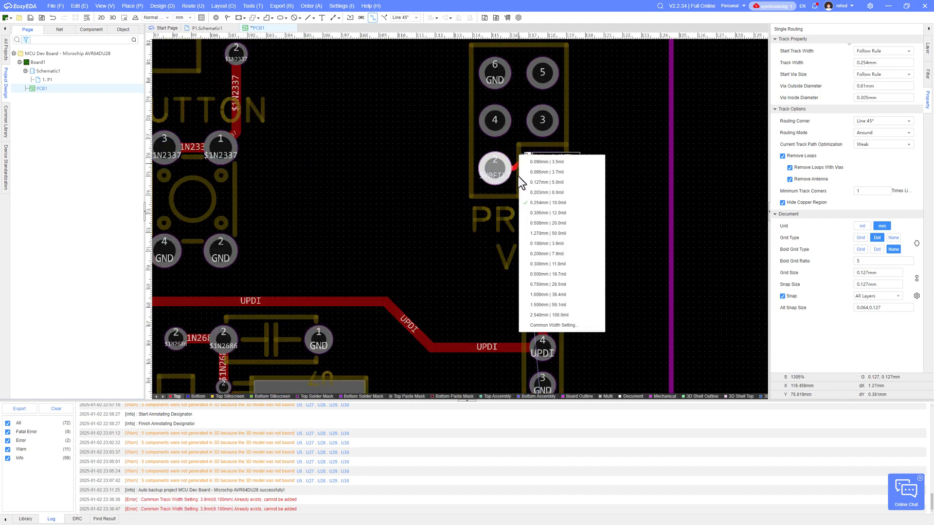
pyautogui.click(590, 224)
pyautogui.press('w')
pyautogui.click(594, 188)
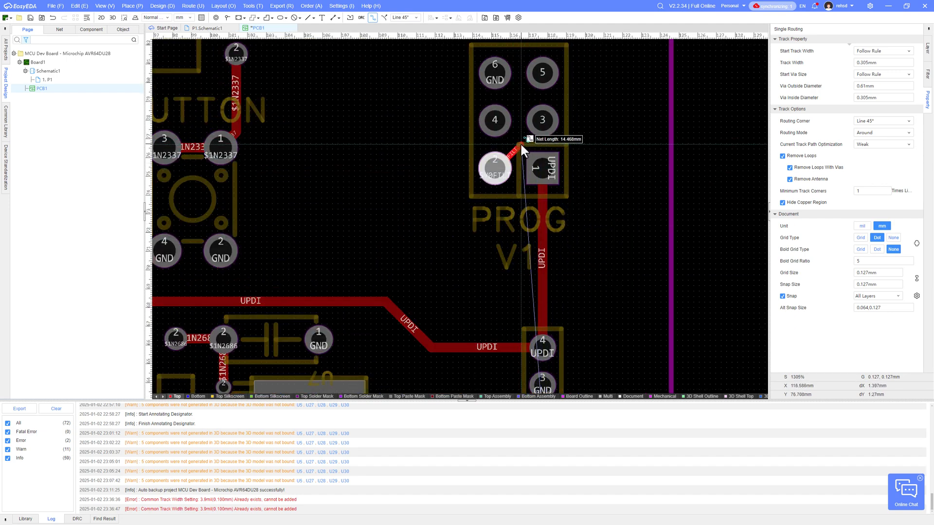
pyautogui.press('w')
# Start a 1.27mm-wide 5V0FILT track from the MCU's filtered supply pad.
pyautogui.scroll(-4, 525, 165)
pyautogui.moveTo(525, 168); pyautogui.dragTo(568, 185, button='right')
pyautogui.click(369, 197)
pyautogui.press('w')
pyautogui.click(457, 212)
# Finish the 5V0FILT track at PROG V1 pad 2, then nudge the button footprint and a 5V0FILT segment upward.
pyautogui.scroll(3, 456, 205)
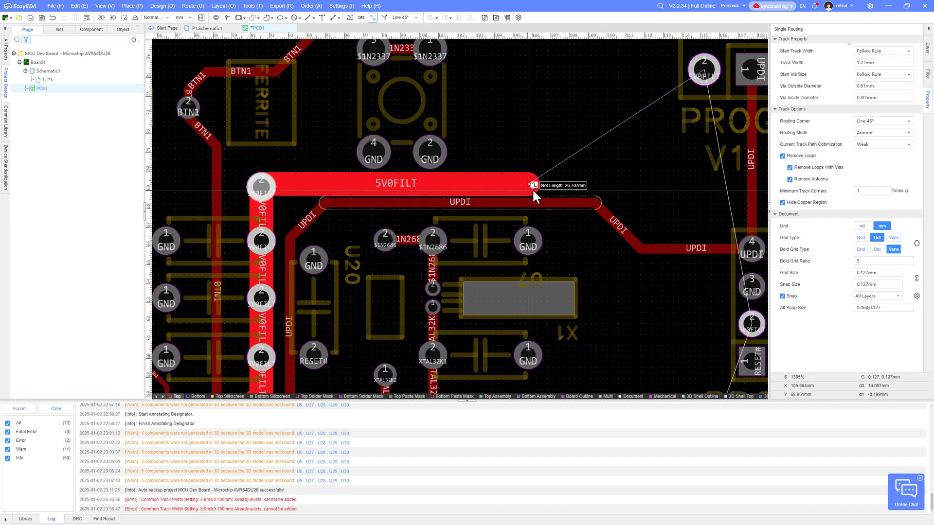
pyautogui.click(691, 80)
pyautogui.scroll(-2, 515, 156)
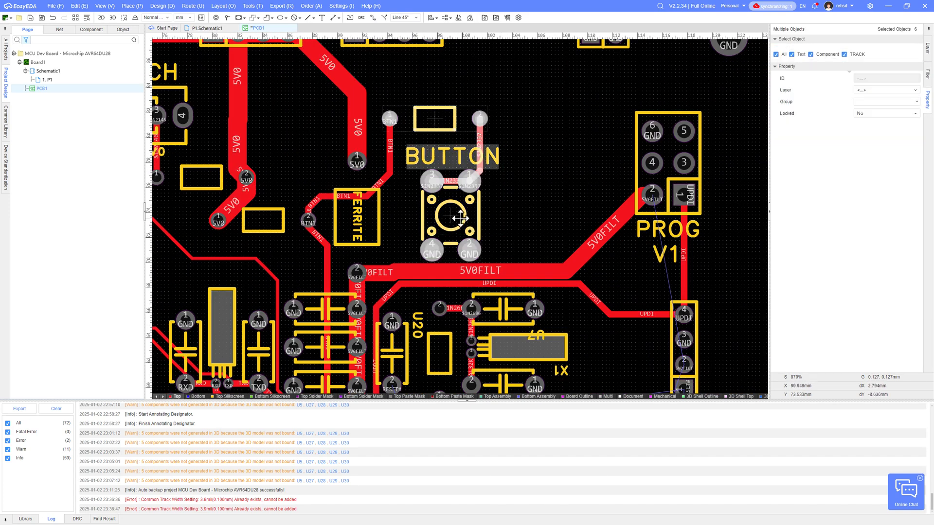
pyautogui.moveTo(484, 228); pyautogui.dragTo(484, 214)
pyautogui.click(325, 207)
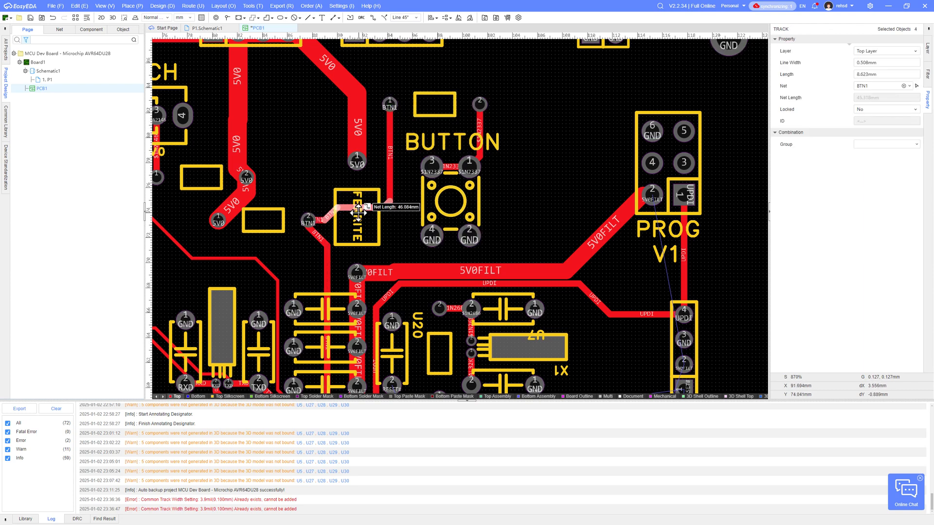
pyautogui.moveTo(467, 270); pyautogui.dragTo(469, 264)
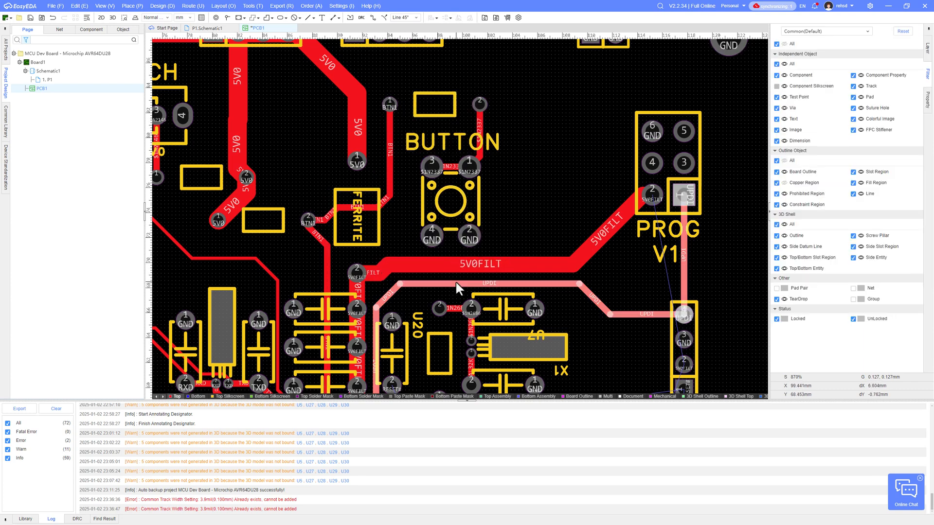
pyautogui.scroll(-2, 455, 281)
pyautogui.moveTo(603, 259); pyautogui.dragTo(521, 225, button='right')
pyautogui.moveTo(504, 259); pyautogui.dragTo(499, 198, button='right')
pyautogui.scroll(2, 483, 267)
pyautogui.moveTo(298, 325); pyautogui.dragTo(419, 291, button='right')
# Route a RESET# track from the capacitor pad through pad 18 to PROG V2 pad 1.
pyautogui.hotkey('alt', 'w')
pyautogui.hotkey('shift', 'w')
pyautogui.click(390, 281)
pyautogui.click(372, 220)
pyautogui.hotkey('shift', 'w')
pyautogui.click(399, 310)
pyautogui.click(388, 260)
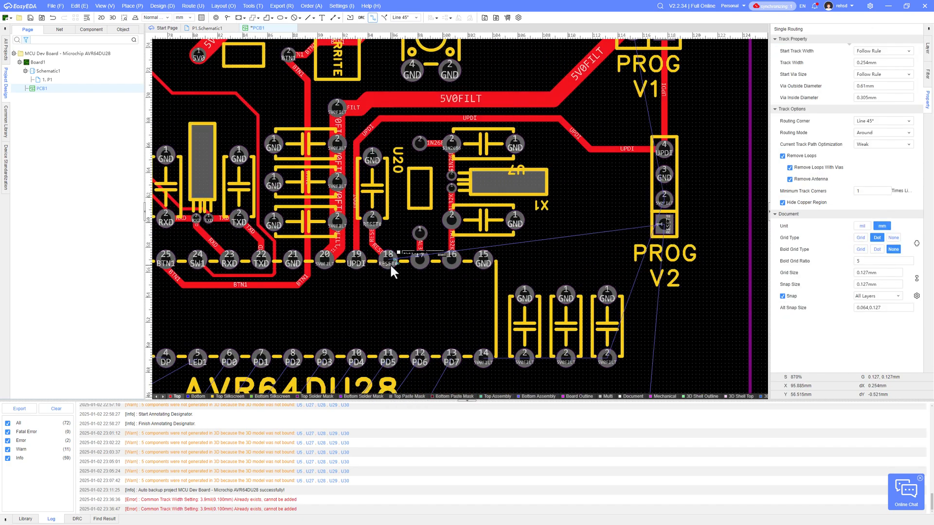
pyautogui.click(661, 235)
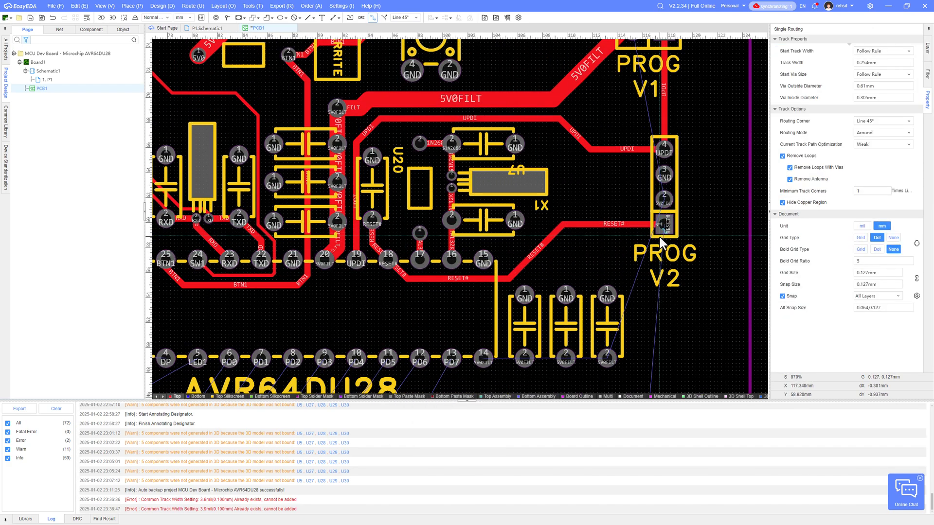
pyautogui.scroll(-3, 660, 237)
pyautogui.press('Escape')
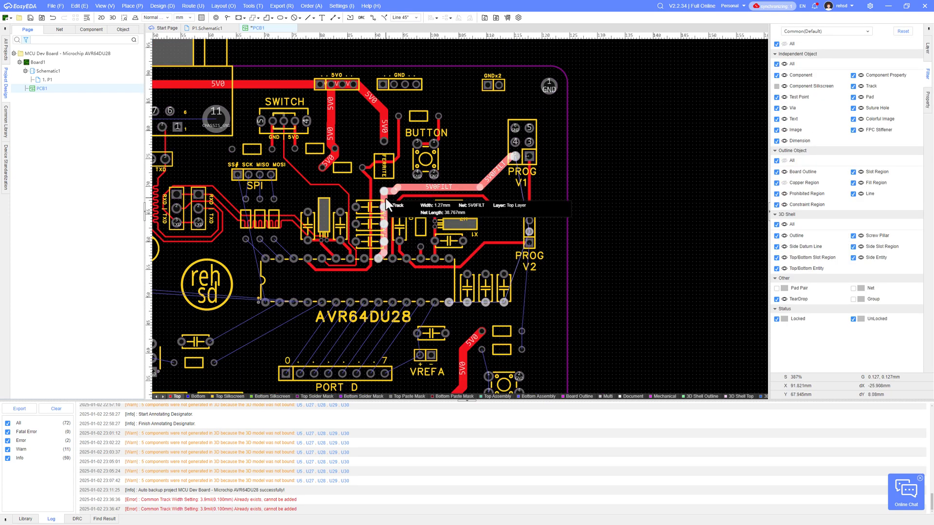
# Route a 5V0FILT track from pad 20 to pad 14.
pyautogui.scroll(-1, 386, 198)
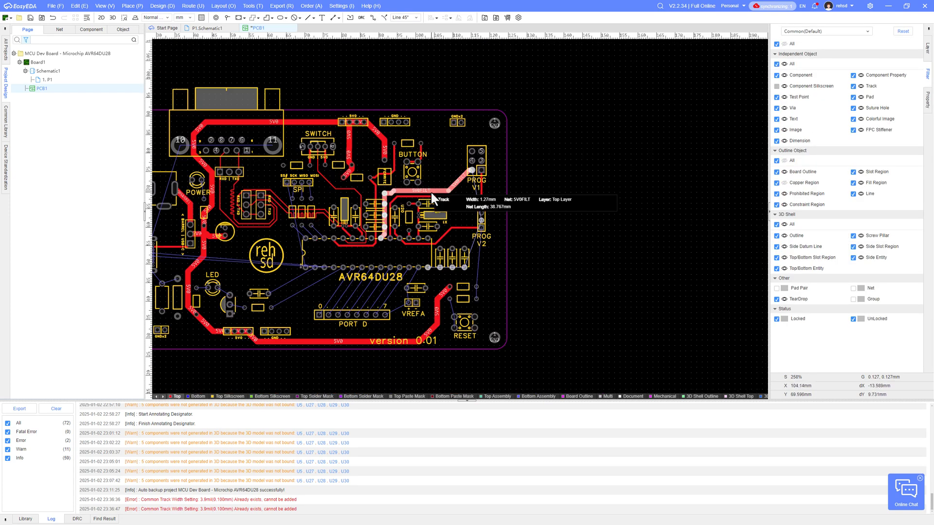
pyautogui.scroll(3, 387, 251)
pyautogui.press('w')
pyautogui.scroll(3, 370, 219)
pyautogui.click(373, 221)
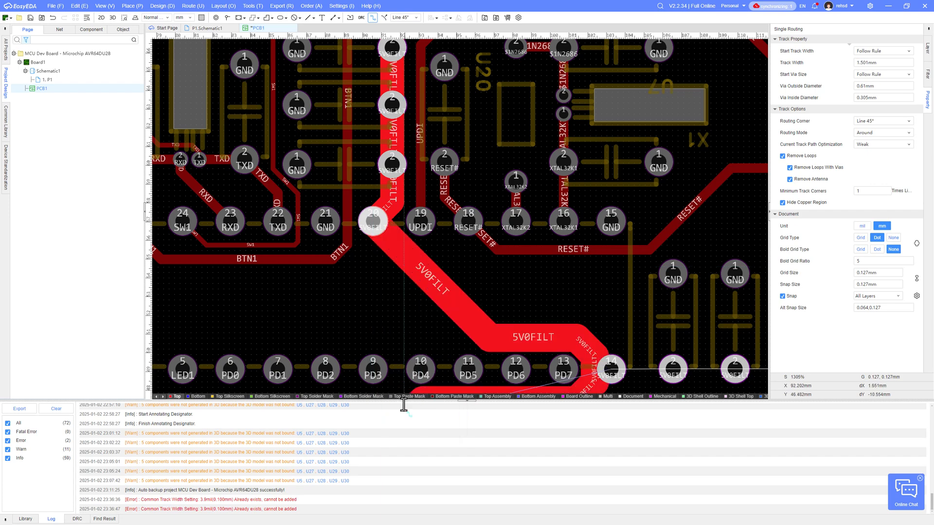
pyautogui.click(609, 369)
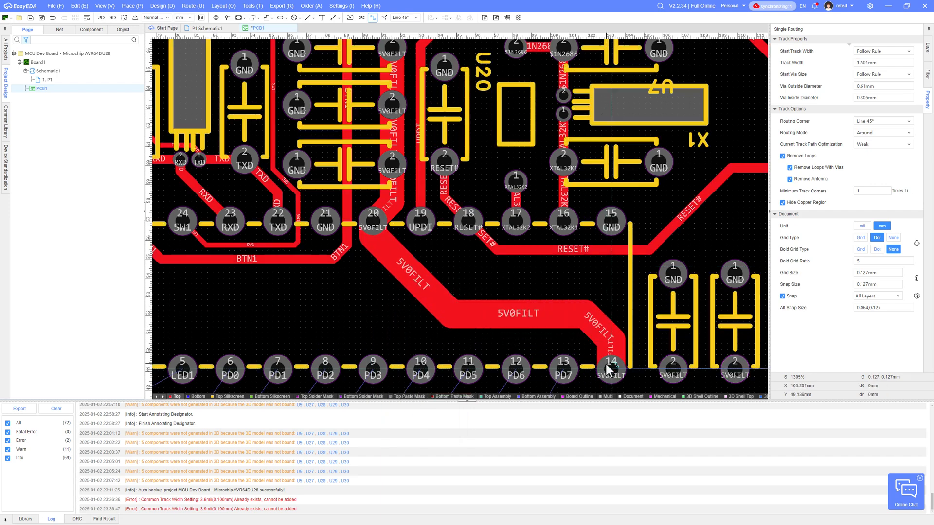
# Run a 1.500 mm 5V0FILT track from pad 14 past the third capacitor up to PROG V2 pin 2.
pyautogui.click(608, 366)
pyautogui.moveTo(669, 366); pyautogui.dragTo(503, 352, button='right')
pyautogui.hotkey('shift', 'w')
pyautogui.click(530, 499)
pyautogui.click(628, 351)
pyautogui.hotkey('shift', 'w')
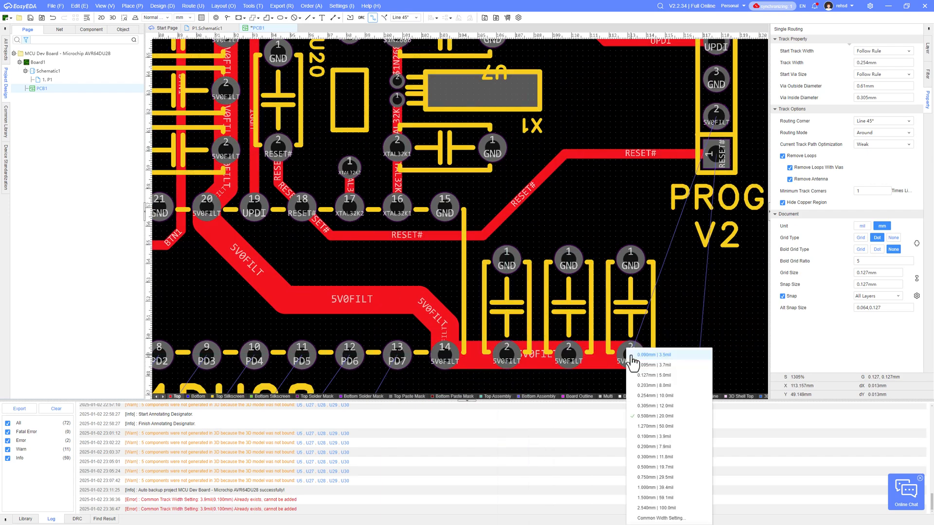
pyautogui.click(653, 497)
pyautogui.moveTo(701, 292); pyautogui.dragTo(598, 343, button='right')
pyautogui.click(670, 274)
pyautogui.click(648, 177)
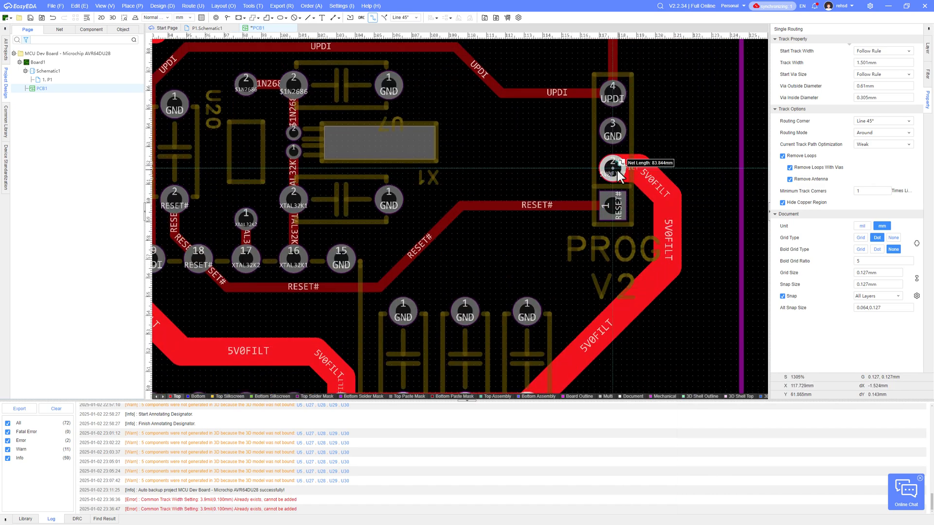
pyautogui.click(614, 170)
pyautogui.press('Escape')
# Connect the two RESET# pads beside the reset switch with a 0.508 mm track.
pyautogui.scroll(-3, 614, 171)
pyautogui.moveTo(614, 273); pyautogui.dragTo(655, 251, button='right')
pyautogui.scroll(2, 652, 251)
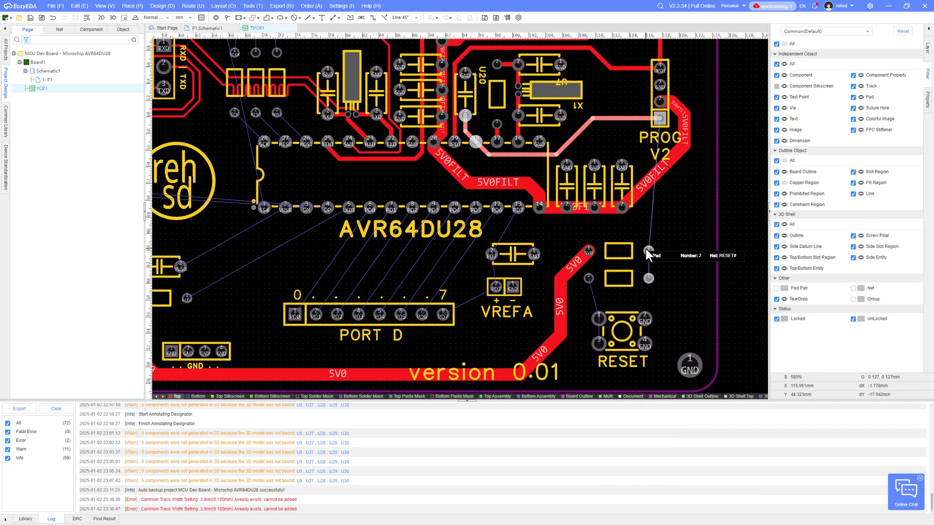
pyautogui.scroll(2, 682, 296)
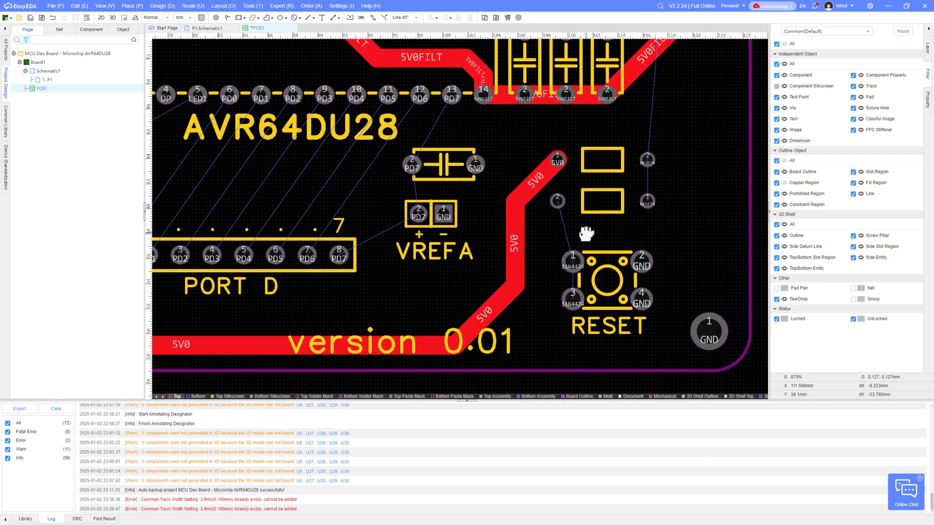
pyautogui.press('w')
pyautogui.click(558, 200)
pyautogui.rightClick(571, 243)
pyautogui.click(599, 310)
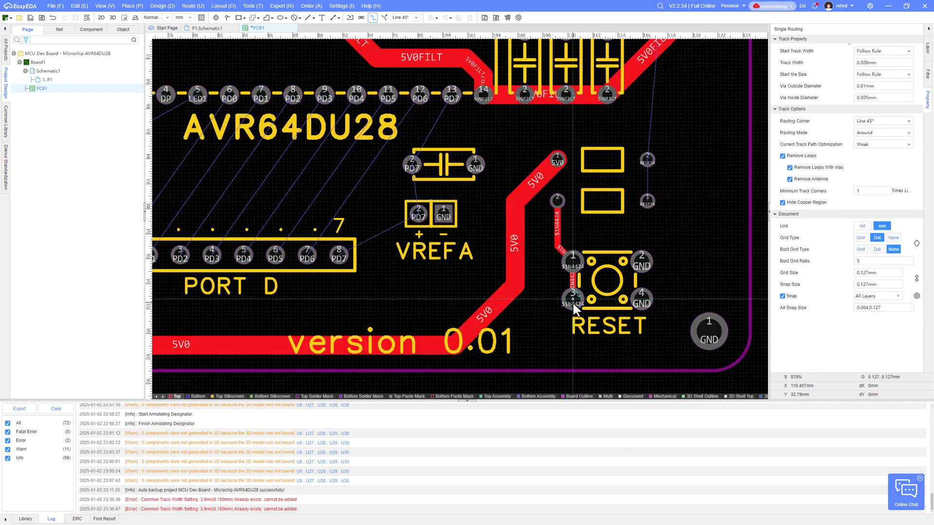
pyautogui.scroll(-4, 581, 268)
pyautogui.hotkey('shift', 'w')
pyautogui.click(603, 322)
pyautogui.click(580, 263)
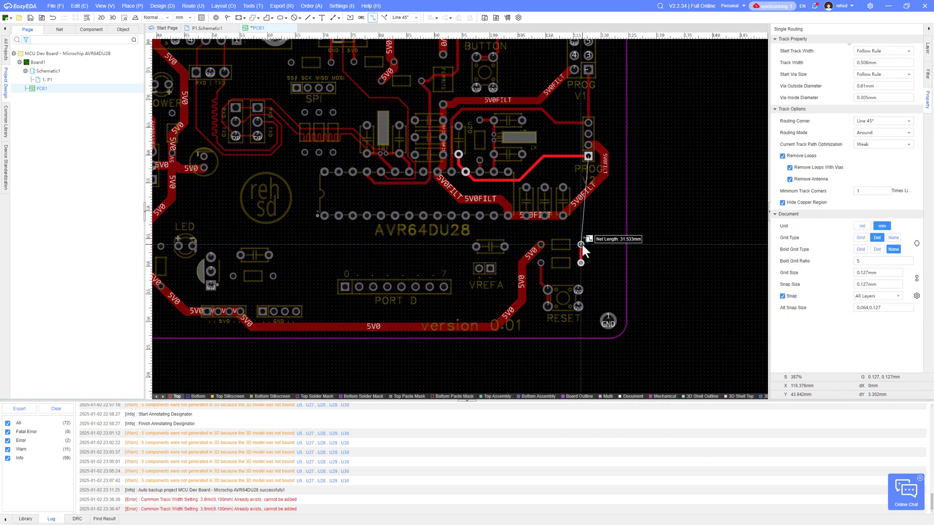
pyautogui.click(581, 244)
pyautogui.moveTo(580, 245); pyautogui.dragTo(555, 312, button='right')
pyautogui.press('Escape')
# Route a RESET# track from PROG V2 pad 1 to the lower RESET# pad and reshape its diagonal segment.
pyautogui.scroll(2, 537, 179)
pyautogui.scroll(-1, 538, 178)
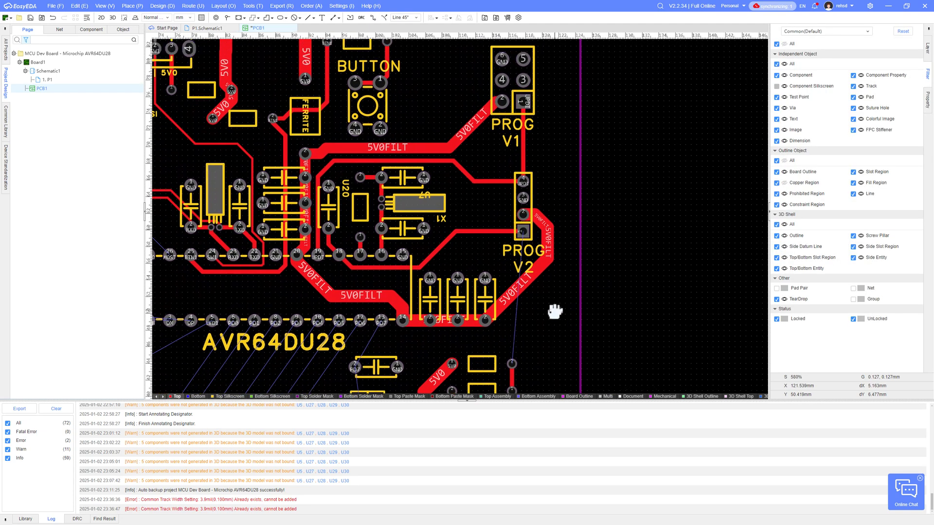
pyautogui.scroll(1, 514, 364)
pyautogui.scroll(-1, 512, 364)
pyautogui.moveTo(512, 364); pyautogui.dragTo(525, 262, button='right')
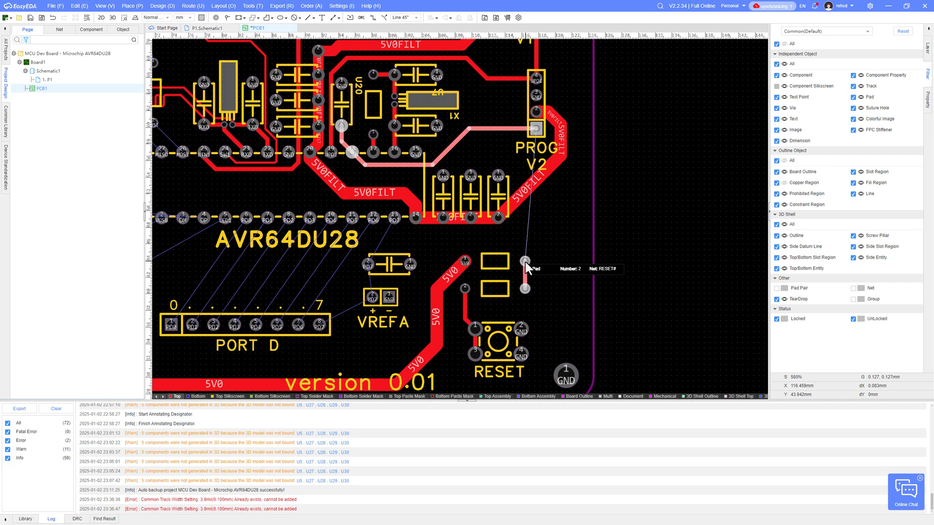
pyautogui.scroll(2, 513, 129)
pyautogui.moveTo(513, 130); pyautogui.dragTo(500, 215, button='right')
pyautogui.hotkey('alt', 'w')
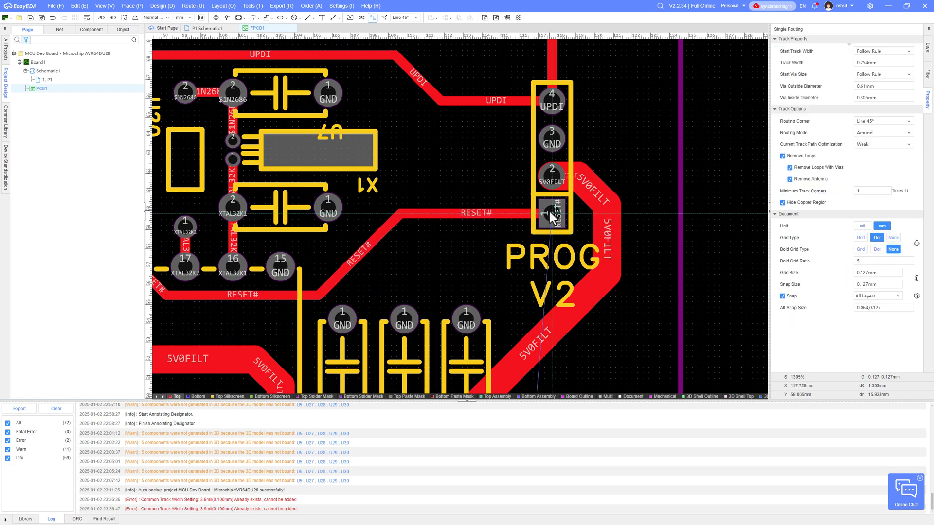
pyautogui.click(549, 210)
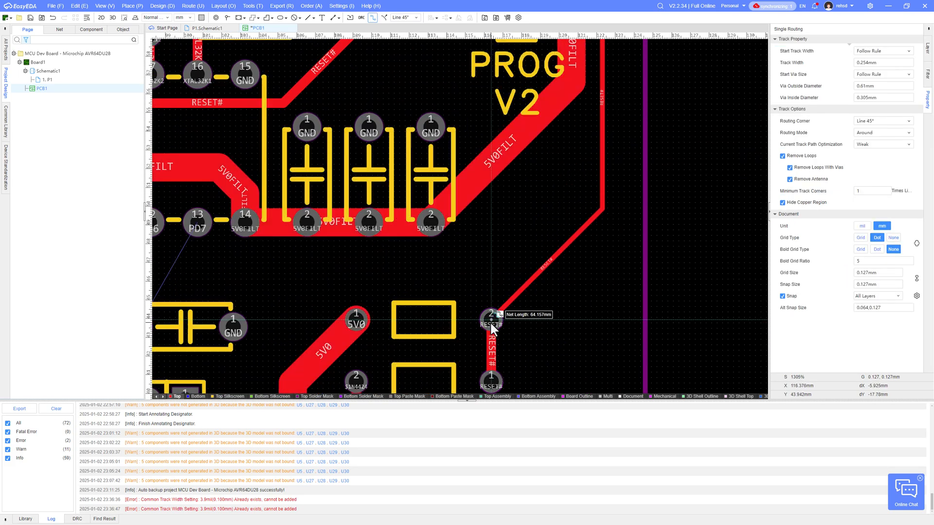
pyautogui.click(492, 321)
pyautogui.rightClick(492, 321)
pyautogui.scroll(-3, 491, 320)
pyautogui.scroll(4, 495, 219)
pyautogui.moveTo(584, 236); pyautogui.dragTo(573, 244)
pyautogui.scroll(-4, 528, 175)
pyautogui.scroll(3, 506, 310)
# Check the RESET# track at the reset pads, then bring the chip and PORT D header into view.
pyautogui.moveTo(505, 310); pyautogui.dragTo(535, 244, button='right')
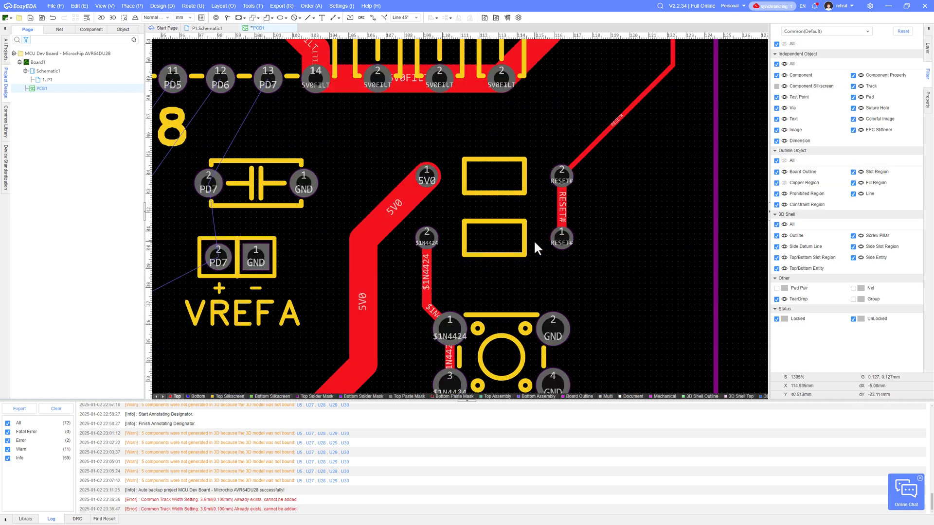
pyautogui.scroll(-3, 534, 243)
pyautogui.scroll(1, 567, 228)
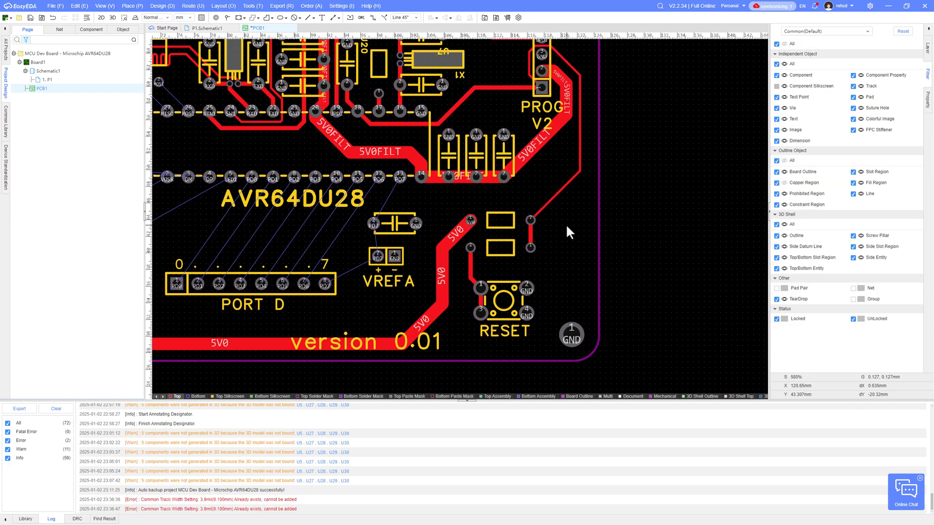
pyautogui.scroll(2, 560, 228)
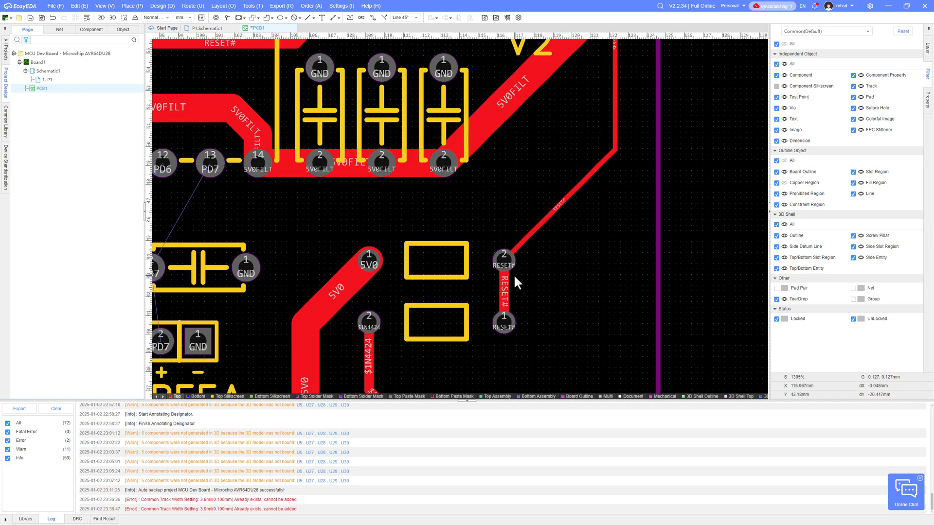
pyautogui.scroll(-3, 556, 306)
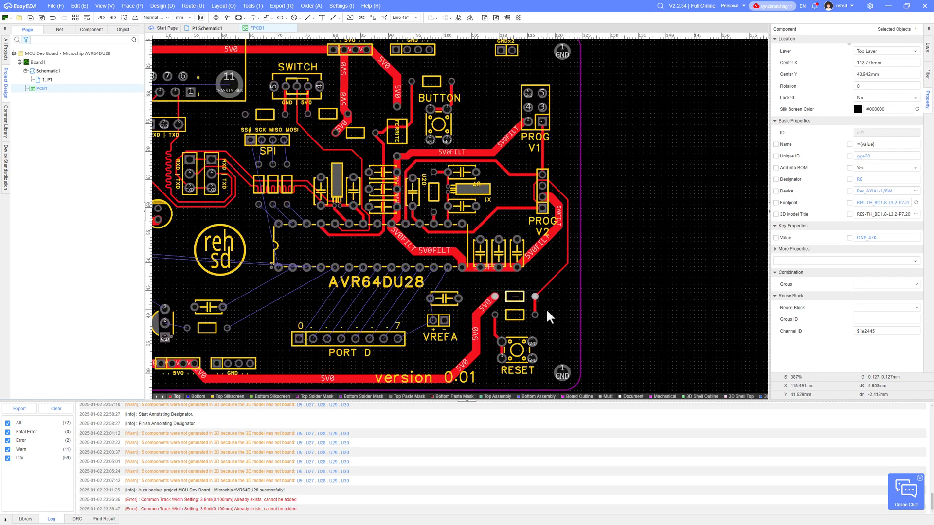
pyautogui.scroll(2, 546, 306)
pyautogui.doubleClick(542, 265)
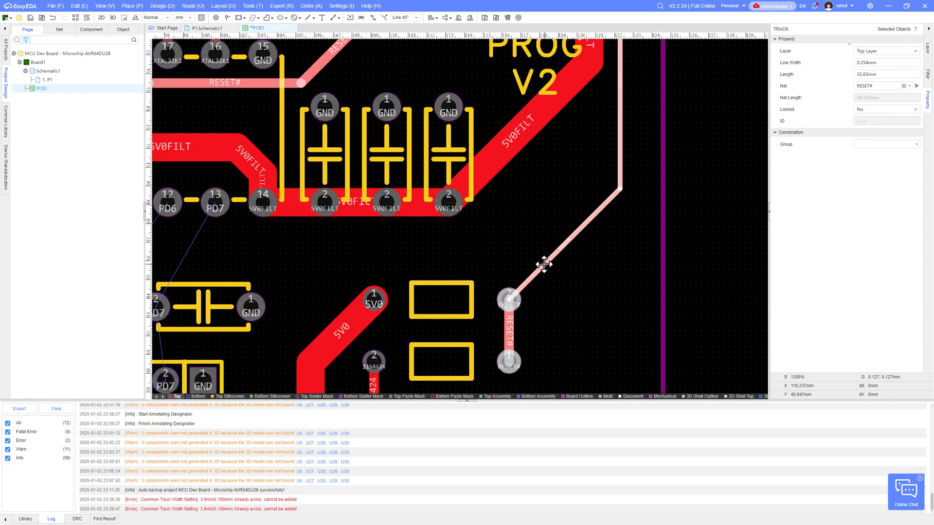
pyautogui.scroll(-2, 552, 273)
pyautogui.scroll(-1, 552, 276)
pyautogui.moveTo(496, 292); pyautogui.dragTo(563, 272, button='right')
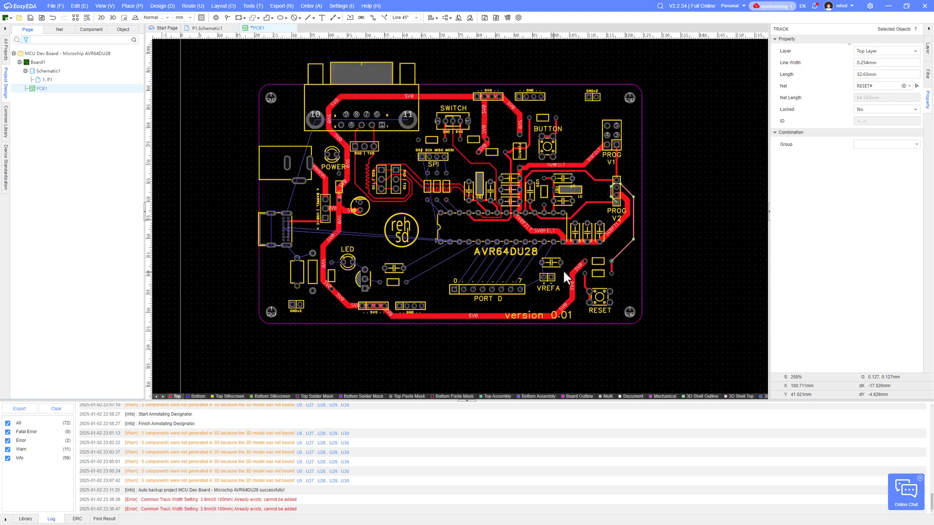
pyautogui.scroll(3, 524, 275)
pyautogui.hotkey('alt', 'w')
# Route PD6 to header pin 7 and PD7 via the VREFA capacitor pad to header pin 8.
pyautogui.click(595, 158)
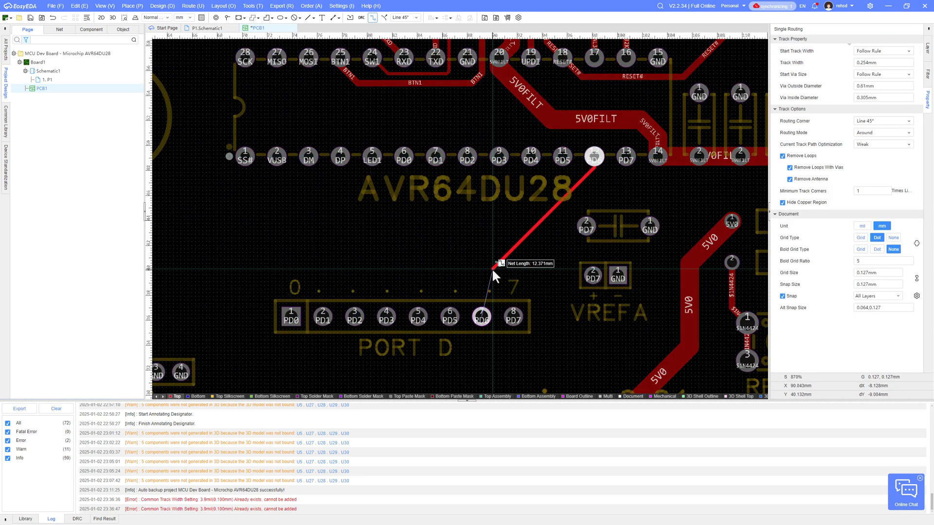
pyautogui.click(482, 315)
pyautogui.click(626, 157)
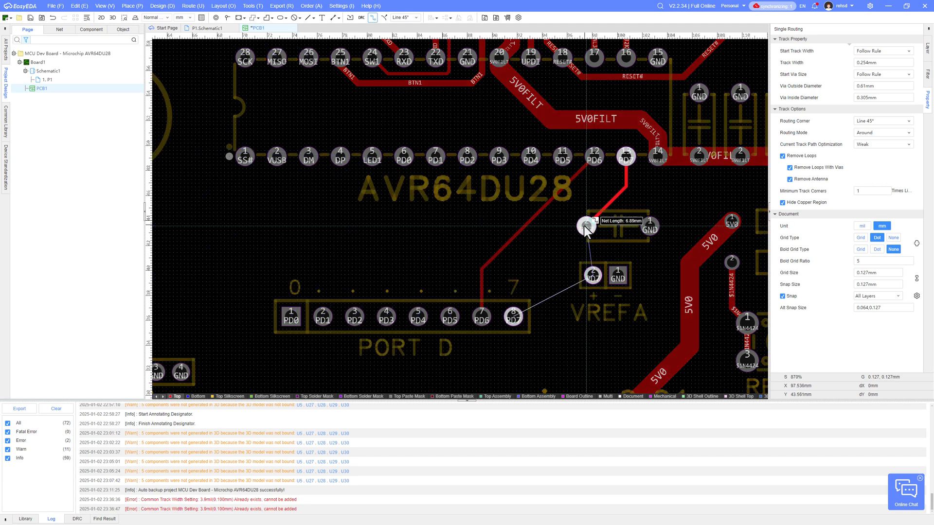
pyautogui.click(593, 276)
pyautogui.click(513, 317)
pyautogui.press('Escape')
# Draw the PD0–PD5 tracks between the PORT D header pads and the chip pins.
pyautogui.moveTo(536, 270); pyautogui.dragTo(587, 268, button='right')
pyautogui.hotkey('alt', 'w')
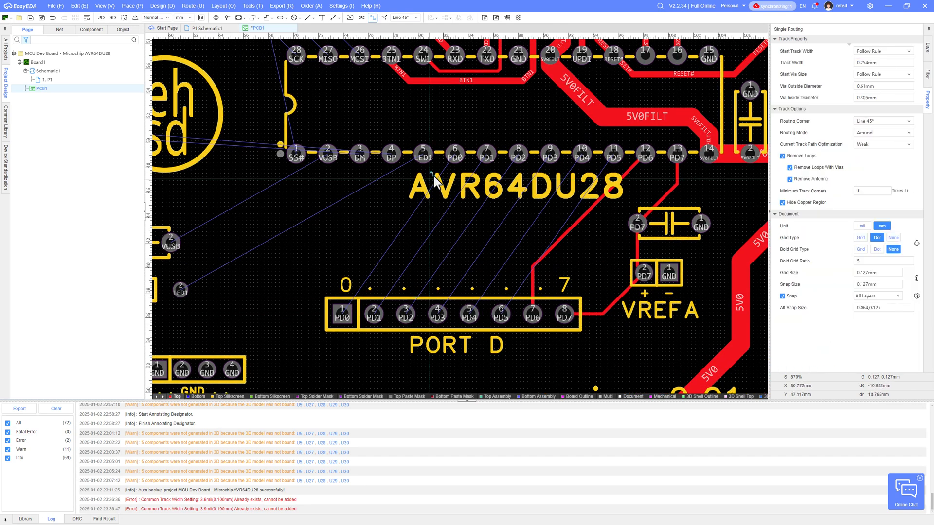
pyautogui.click(342, 314)
pyautogui.click(455, 154)
pyautogui.click(373, 314)
pyautogui.click(486, 154)
pyautogui.click(406, 314)
pyautogui.click(519, 154)
pyautogui.click(470, 315)
pyautogui.click(582, 154)
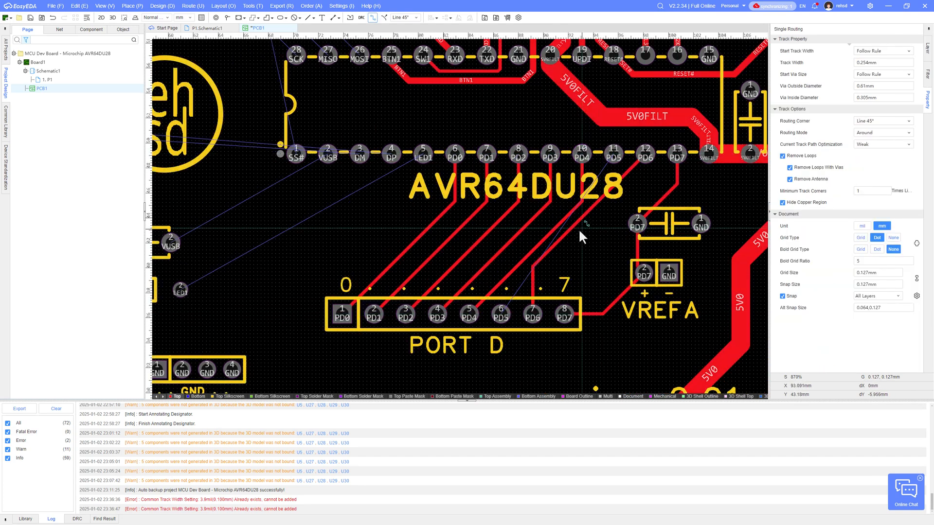
pyautogui.hotkey('alt', 'w')
pyautogui.click(501, 314)
# Move the VREFA header to the left.
pyautogui.moveTo(578, 226); pyautogui.dragTo(598, 238)
pyautogui.click(614, 154)
pyautogui.moveTo(626, 286); pyautogui.dragTo(578, 257, button='right')
pyautogui.moveTo(621, 247); pyautogui.dragTo(594, 247)
pyautogui.click(576, 216)
# Delete the old PD7 tracks and reroute PD7 from header pin 8 via the VREFA pad to the capacitor.
pyautogui.click(563, 215)
pyautogui.press('Delete')
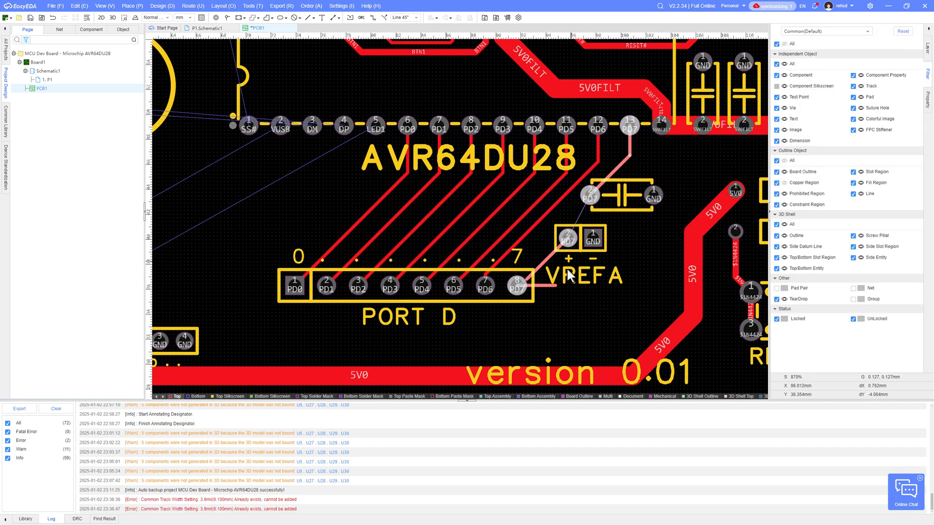
pyautogui.click(544, 262)
pyautogui.press('Delete')
pyautogui.click(541, 285)
pyautogui.press('Delete')
pyautogui.hotkey('alt', 'w')
pyautogui.click(517, 286)
pyautogui.click(568, 238)
pyautogui.click(590, 195)
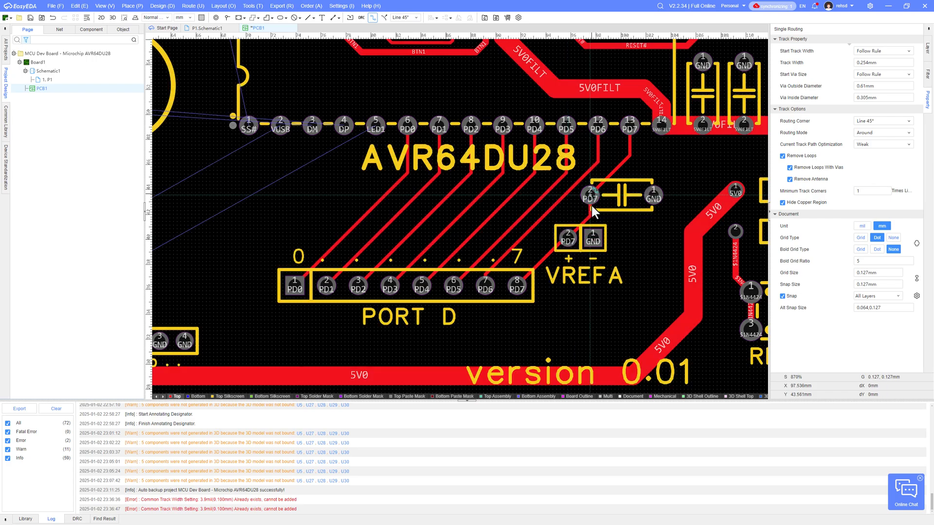
pyautogui.scroll(1, 583, 222)
pyautogui.moveTo(584, 220); pyautogui.dragTo(566, 218)
pyautogui.click(671, 256)
# Route the chip's LED1 pin to the resistor pad.
pyautogui.scroll(-2, 671, 258)
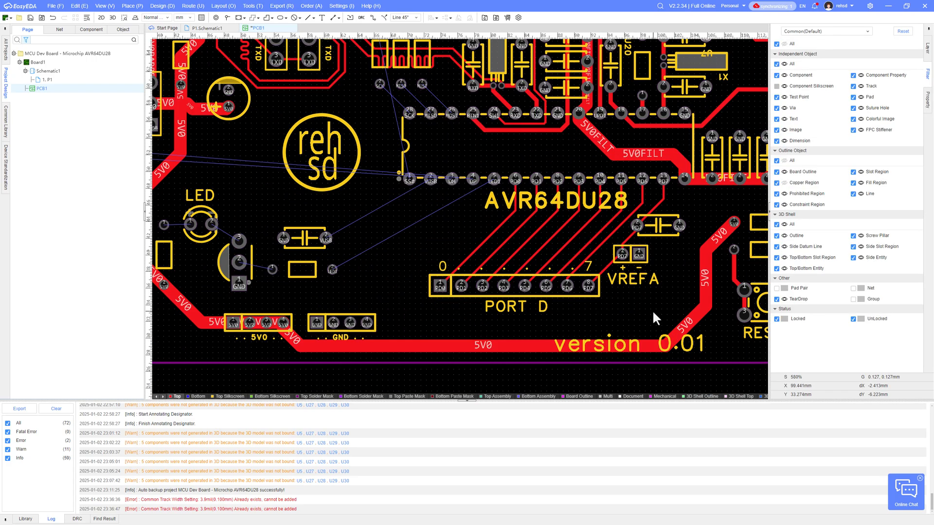
pyautogui.scroll(2, 646, 234)
pyautogui.scroll(-3, 658, 191)
pyautogui.scroll(1, 354, 136)
pyautogui.hotkey('alt', 'w')
pyautogui.click(652, 200)
pyautogui.click(490, 291)
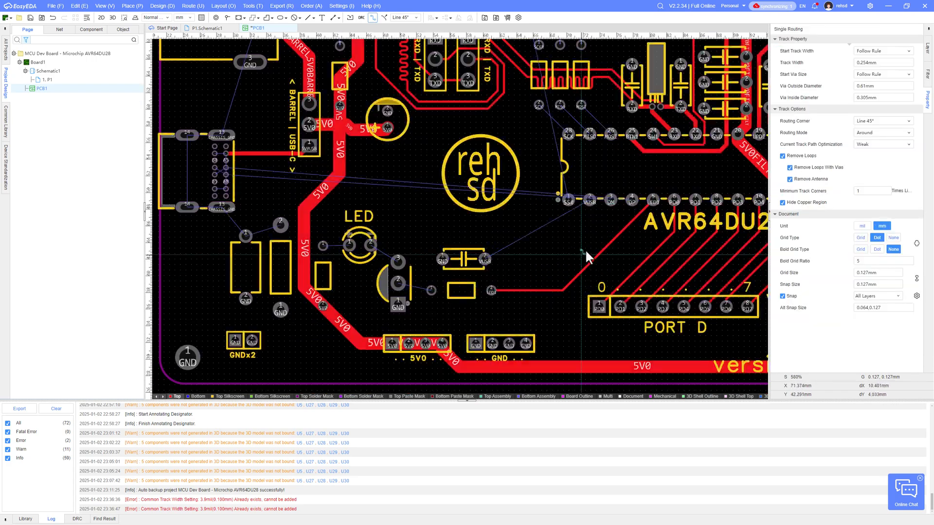
# Wire the resistor to transistor pin 2, transistor pin 3 to LED pin 2, and LED pin 1 to its resistor.
pyautogui.moveTo(556, 243); pyautogui.dragTo(581, 263, button='right')
pyautogui.click(506, 287)
pyautogui.click(472, 280)
pyautogui.click(472, 259)
pyautogui.click(445, 242)
pyautogui.click(398, 241)
pyautogui.click(424, 242)
# Route the VUSB track from chip pin 2 to its capacitor pad.
pyautogui.click(607, 223)
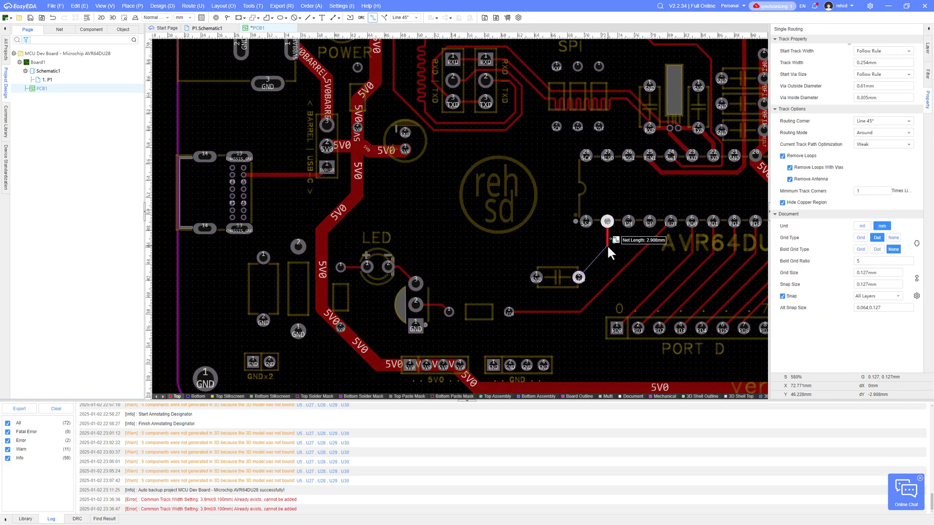
pyautogui.click(580, 278)
pyautogui.scroll(-5, 579, 281)
pyautogui.scroll(6, 631, 278)
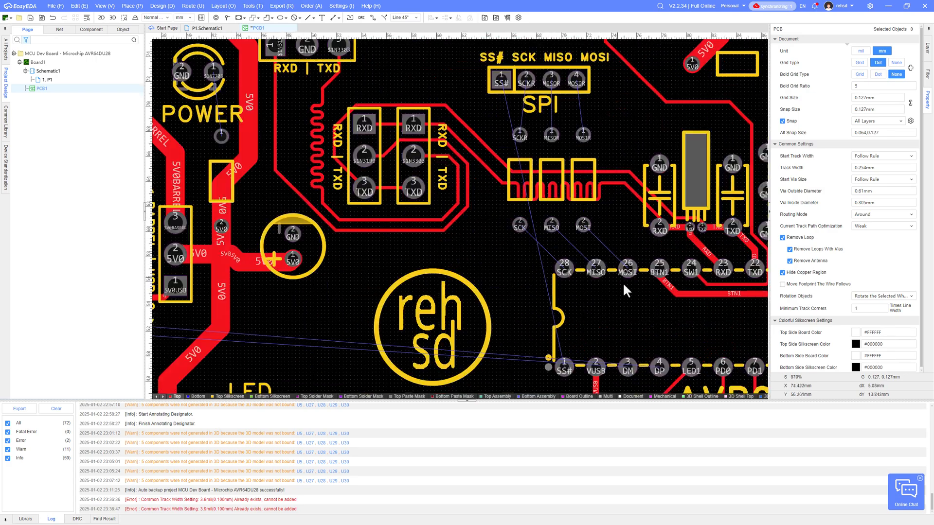
# Route MOSI, MISO and SCK from chip pins 26, 27 and 28 to their resistors.
pyautogui.click(628, 268)
pyautogui.click(587, 226)
pyautogui.click(596, 268)
pyautogui.click(552, 225)
pyautogui.click(564, 269)
pyautogui.click(520, 225)
pyautogui.click(520, 225)
# Route SCKR, MISOR and MOSIR from the resistors to SPI header pins 2, 3 and 4.
pyautogui.moveTo(503, 214); pyautogui.dragTo(523, 268, button='right')
pyautogui.press('Escape')
pyautogui.press('Escape')
pyautogui.hotkey('alt', 'w')
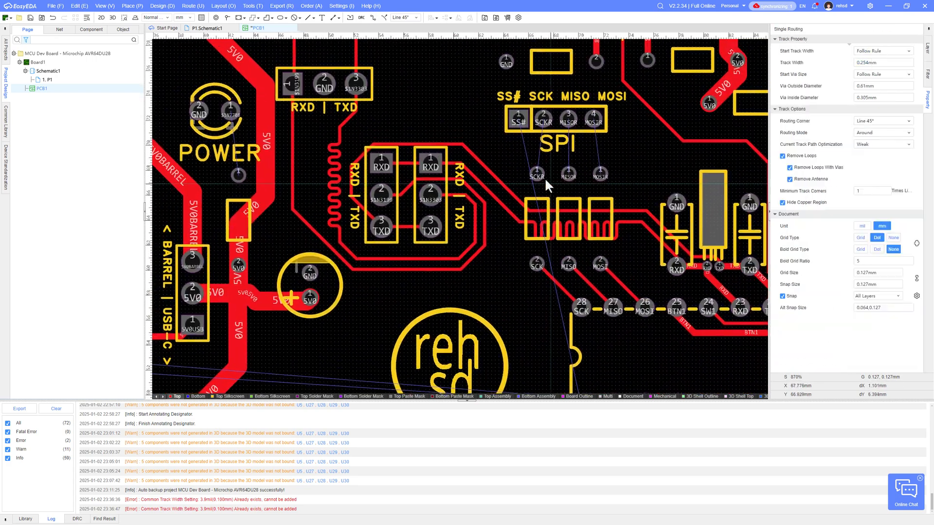
pyautogui.click(537, 174)
pyautogui.click(543, 119)
pyautogui.click(568, 118)
pyautogui.click(569, 174)
pyautogui.click(600, 174)
pyautogui.click(594, 118)
# Shift the SCKR diagonal clear of the SPI label, then select resistor R11.
pyautogui.scroll(3, 542, 132)
pyautogui.click(528, 273)
pyautogui.click(553, 100)
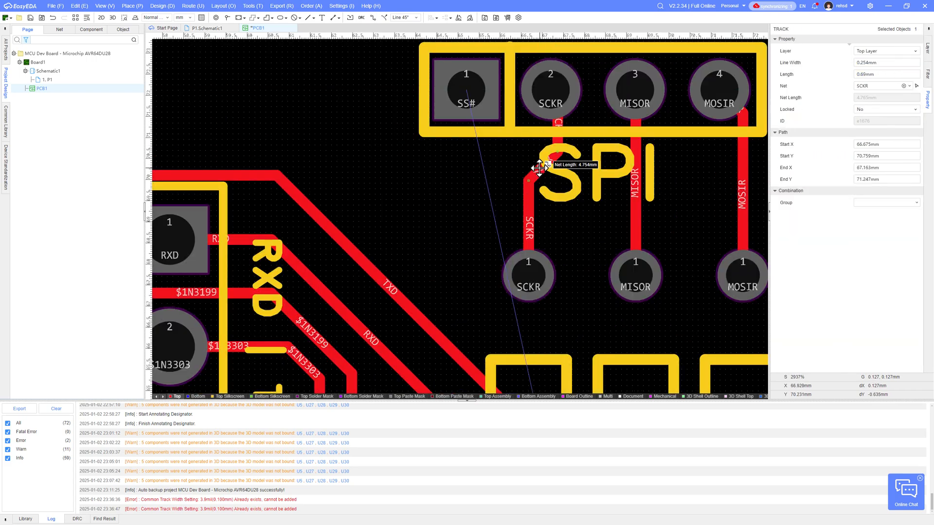
pyautogui.scroll(-2, 538, 168)
pyautogui.moveTo(563, 208); pyautogui.dragTo(600, 166, button='right')
pyautogui.scroll(-2, 600, 179)
pyautogui.moveTo(600, 202); pyautogui.dragTo(554, 200, button='right')
pyautogui.scroll(-1, 553, 201)
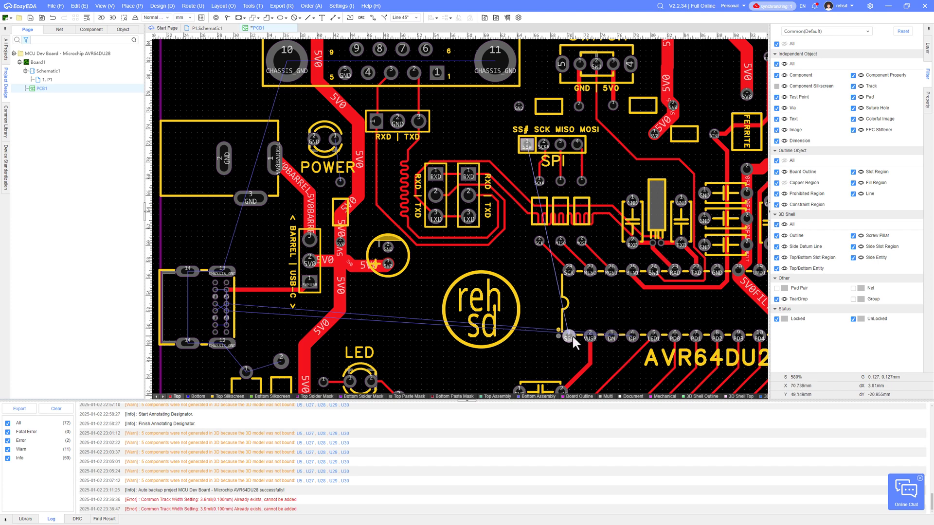
pyautogui.moveTo(540, 314); pyautogui.dragTo(546, 283, button='right')
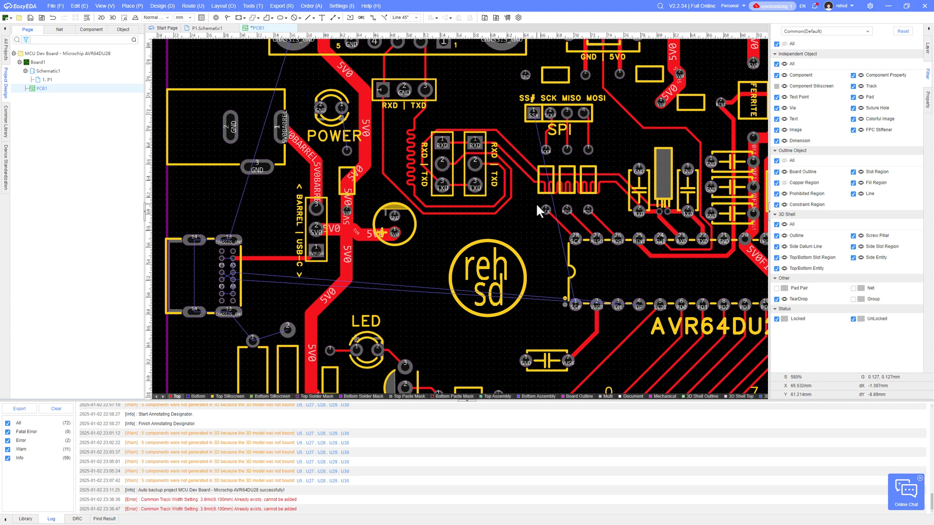
pyautogui.scroll(2, 537, 204)
pyautogui.click(551, 148)
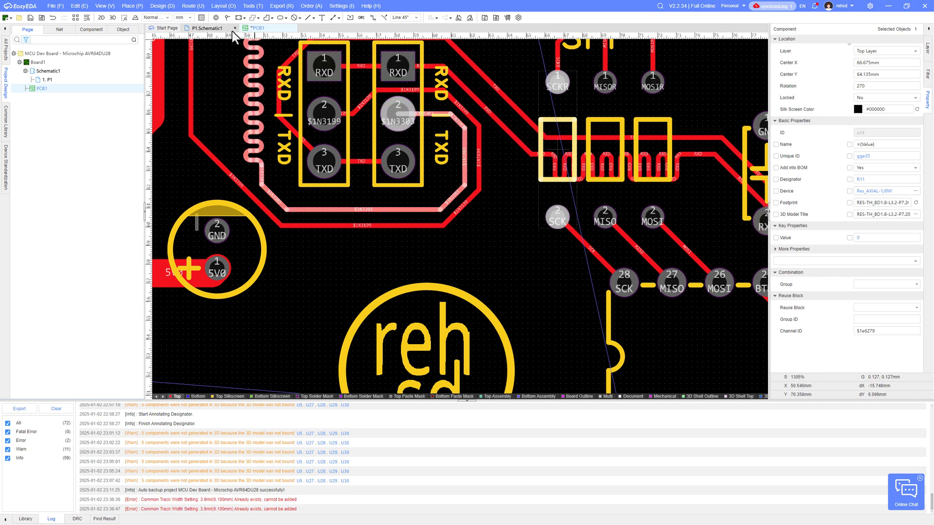
# In the schematic, trial-place a resistor near SS#, undo it, and delete the vertical SS# wire.
pyautogui.click(206, 28)
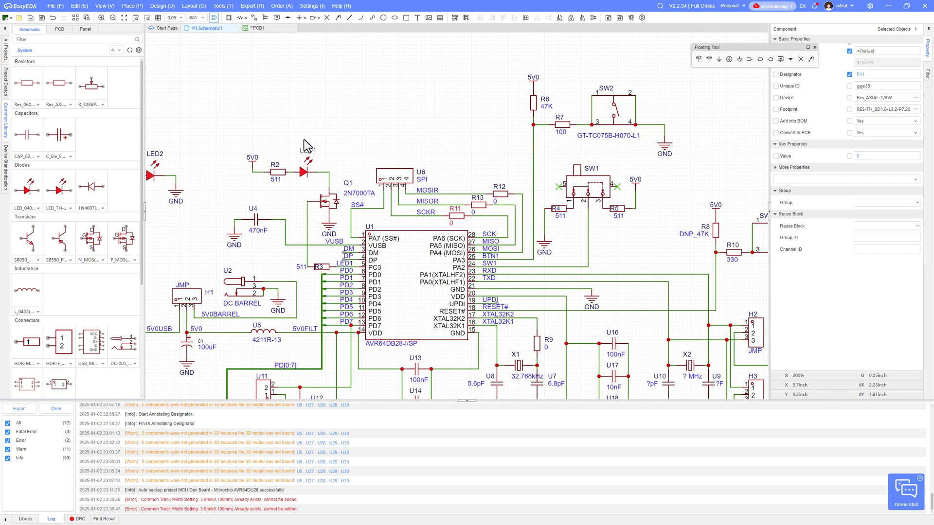
pyautogui.moveTo(421, 227); pyautogui.dragTo(470, 180, button='right')
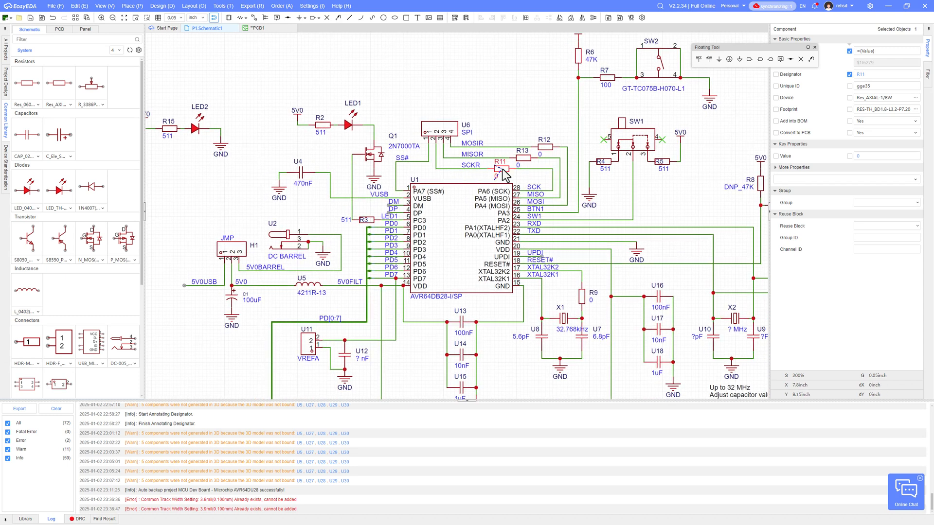
pyautogui.hotkey('ctrl', 'v')
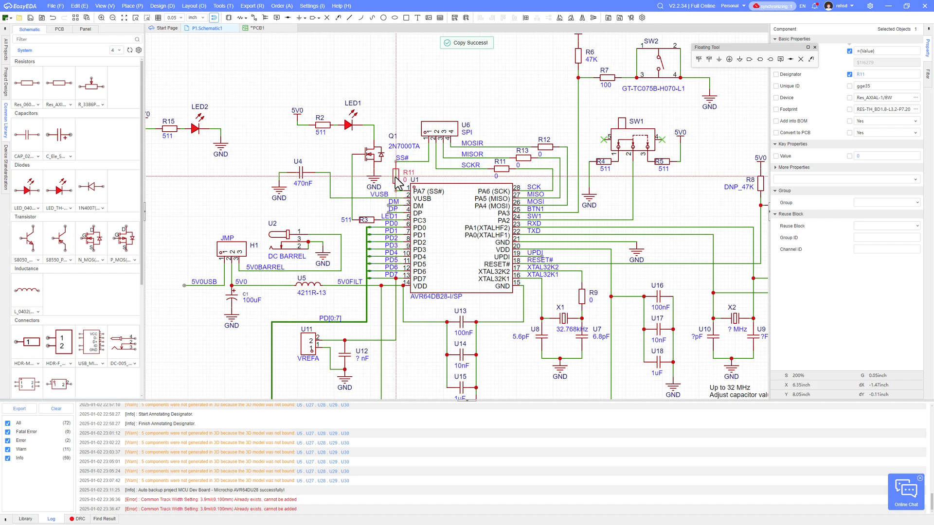
pyautogui.click(434, 171)
pyautogui.scroll(5, 400, 183)
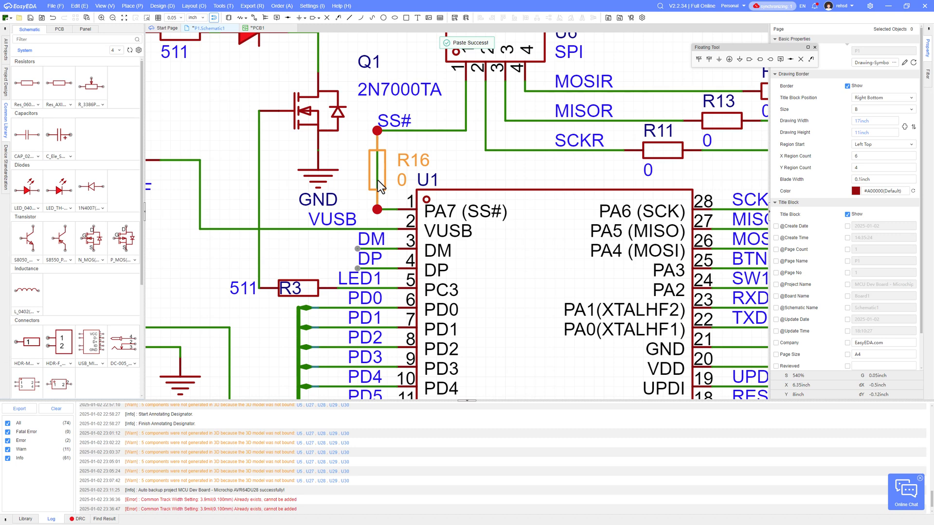
pyautogui.moveTo(377, 180); pyautogui.dragTo(361, 177)
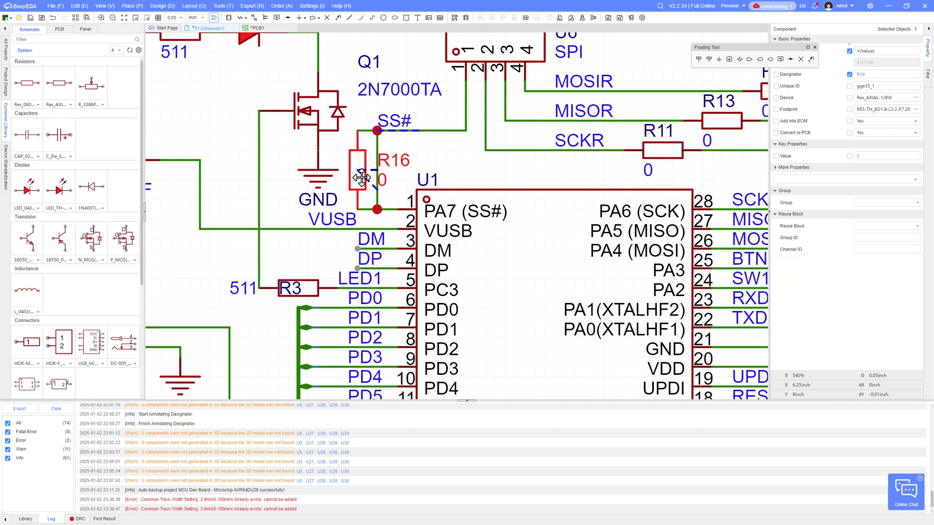
pyautogui.hotkey('ctrl', 'z')
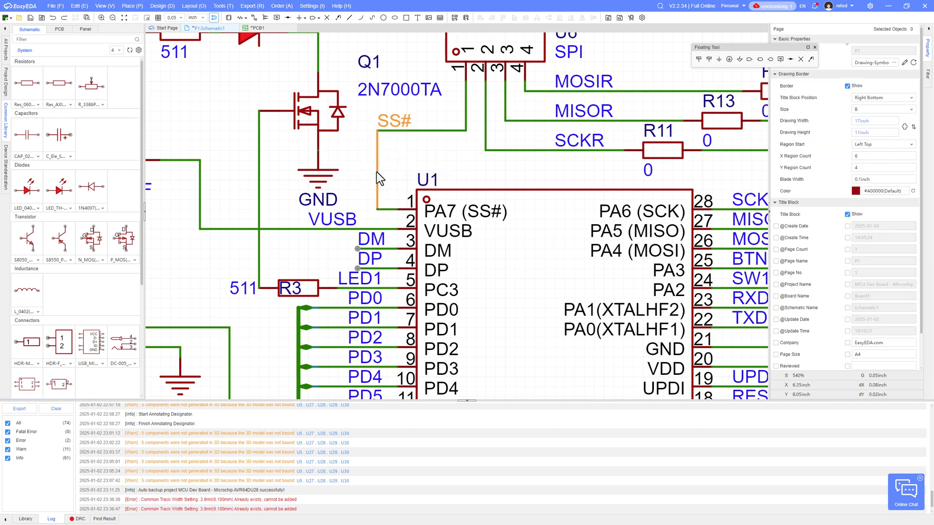
pyautogui.click(376, 173)
pyautogui.press('Delete')
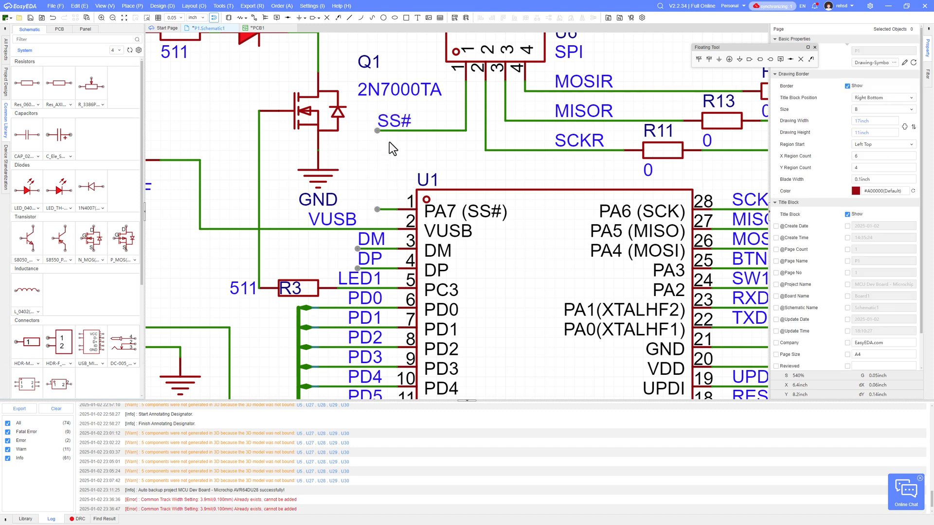
# Copy R11 and place it rotated as R16 between SS# and PA7, label beside it.
pyautogui.moveTo(416, 121); pyautogui.dragTo(377, 131)
pyautogui.click(663, 150)
pyautogui.hotkey('ctrl', 'c')
pyautogui.hotkey('ctrl', 'v')
pyautogui.press('space')
pyautogui.click(378, 171)
pyautogui.moveTo(408, 160)
pyautogui.mouseDown()
pyautogui.moveTo(402, 153)
pyautogui.moveTo(392, 170)
pyautogui.moveTo(412, 152)
pyautogui.mouseUp()
# Save the project and push the schematic changes to the PCB.
pyautogui.click(443, 159)
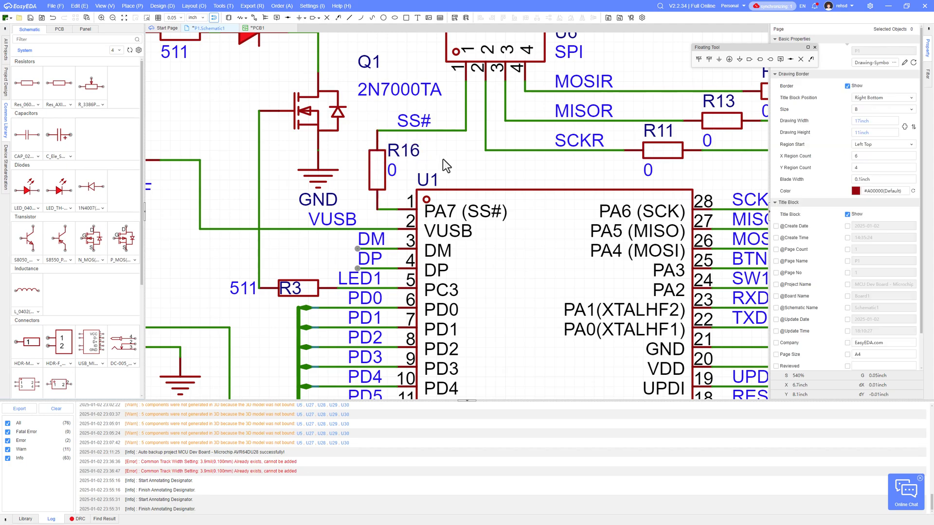
pyautogui.hotkey('ctrl', 's')
pyautogui.hotkey('alt', 'i')
# Apply the imported changes and place R16 upright beside the SPI resistors.
pyautogui.scroll(-2, 452, 238)
pyautogui.click(546, 358)
pyautogui.scroll(-4, 460, 197)
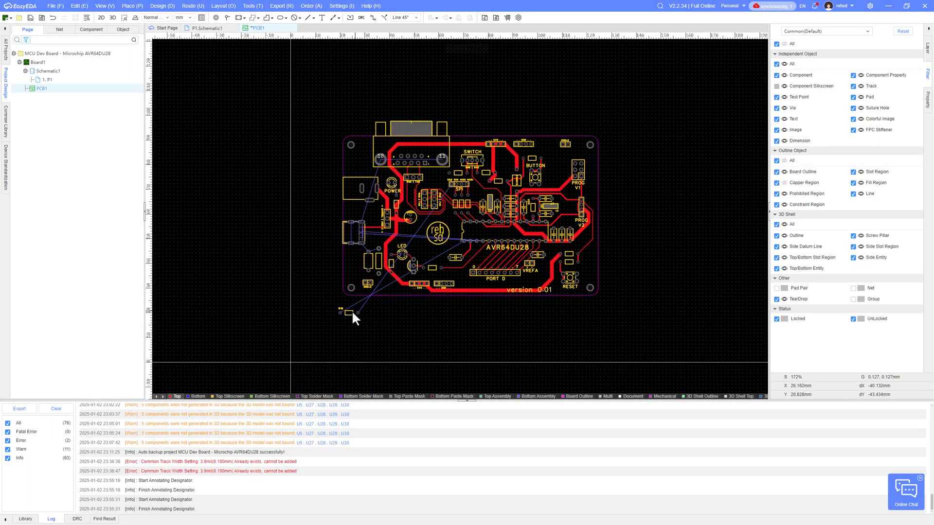
pyautogui.scroll(6, 449, 199)
pyautogui.moveTo(352, 311); pyautogui.dragTo(444, 241)
pyautogui.press('space')
# Route the SS# track from chip pin 1 through the via up to the SS# header pad.
pyautogui.scroll(-3, 454, 363)
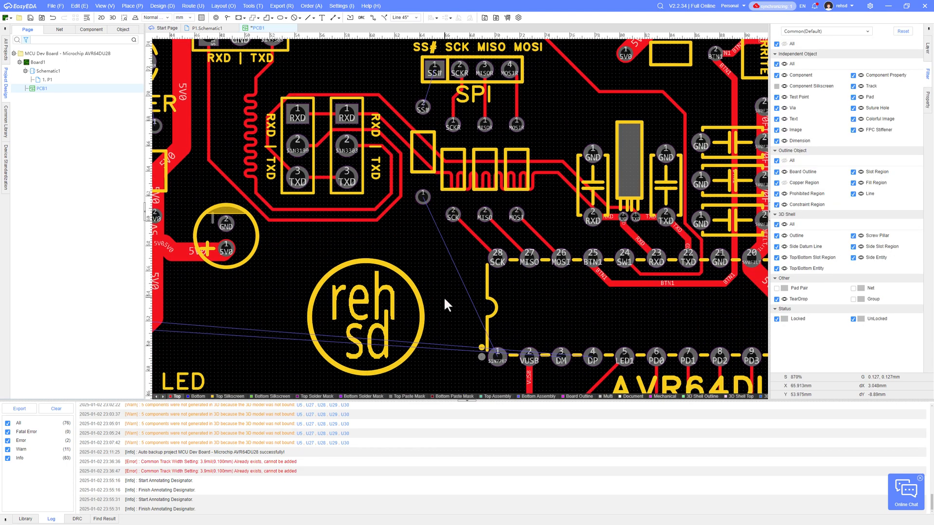
pyautogui.moveTo(445, 299); pyautogui.dragTo(448, 257, button='right')
pyautogui.hotkey('alt', 'w')
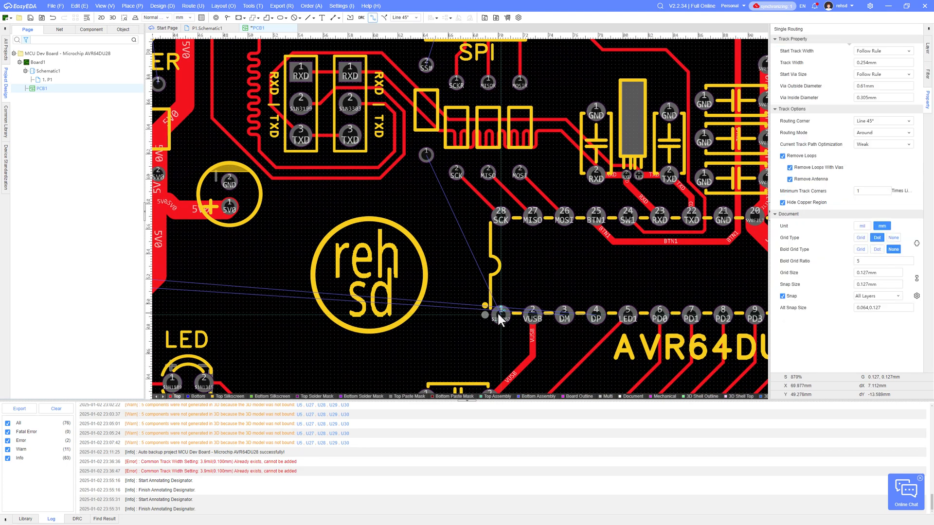
pyautogui.click(498, 313)
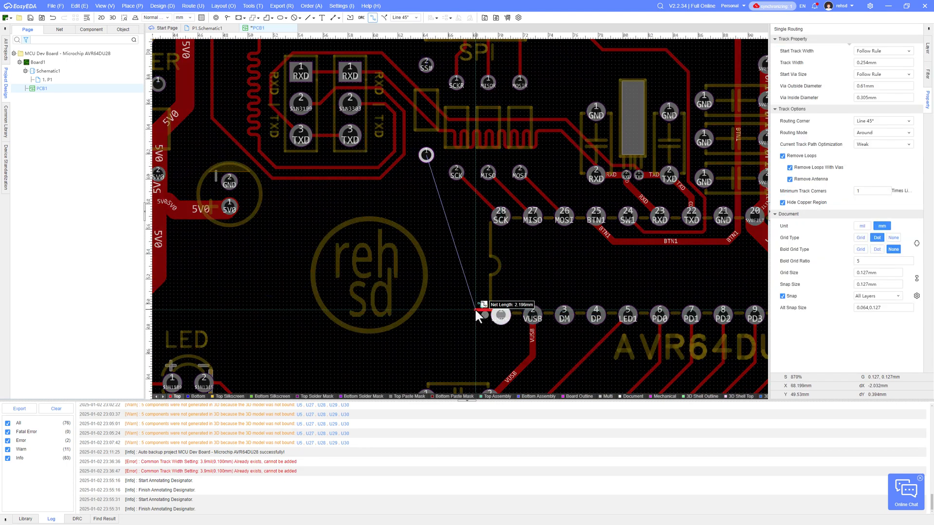
pyautogui.click(427, 156)
pyautogui.moveTo(439, 170); pyautogui.dragTo(432, 291, button='right')
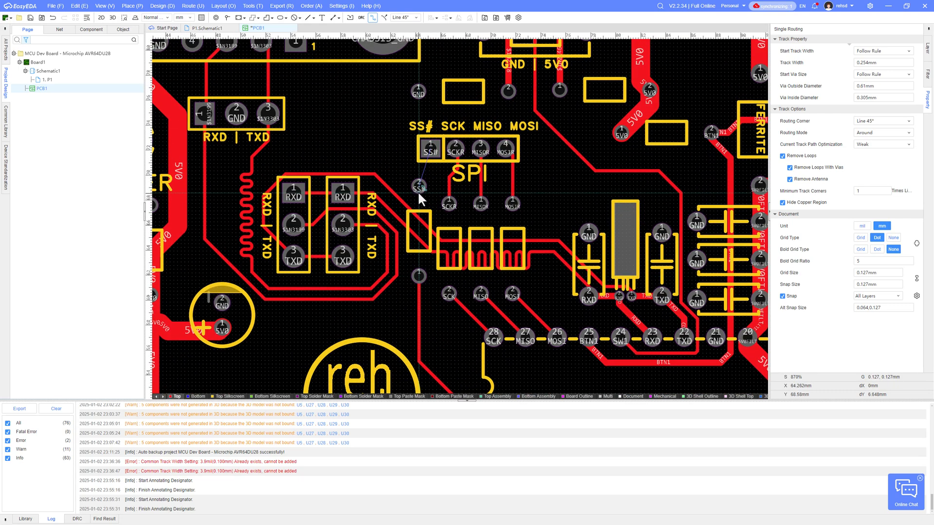
pyautogui.click(420, 184)
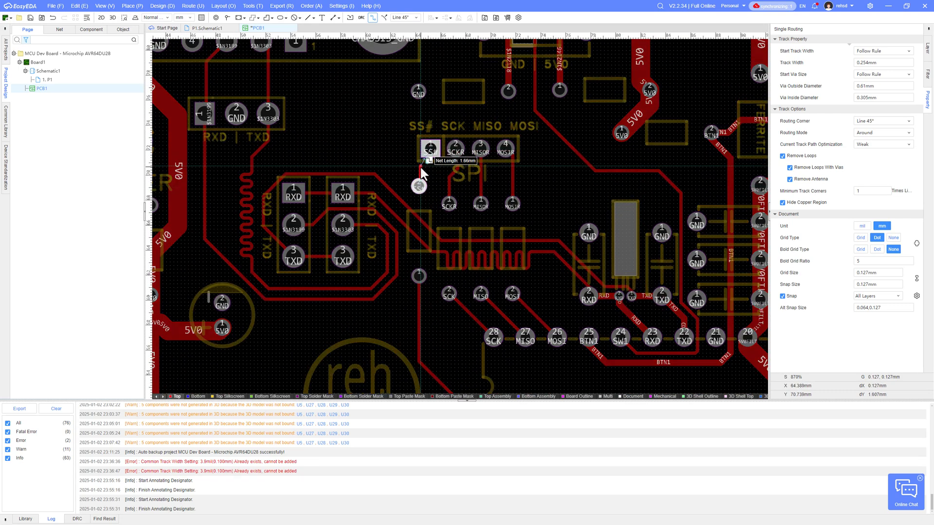
pyautogui.click(433, 153)
pyautogui.press('Escape')
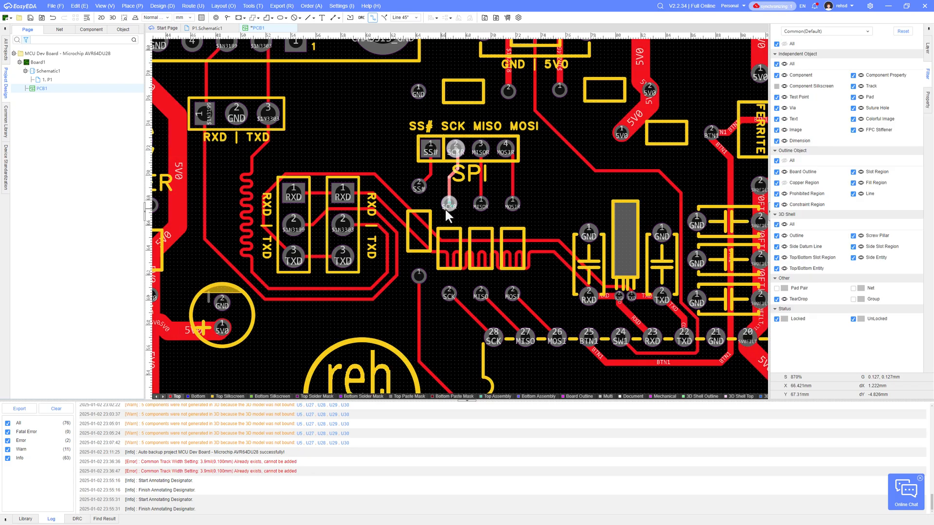
# Move over to the USB-C connector area and inspect resistor R14 and capacitor C2.
pyautogui.scroll(-4, 445, 208)
pyautogui.moveTo(447, 294); pyautogui.dragTo(442, 226, button='right')
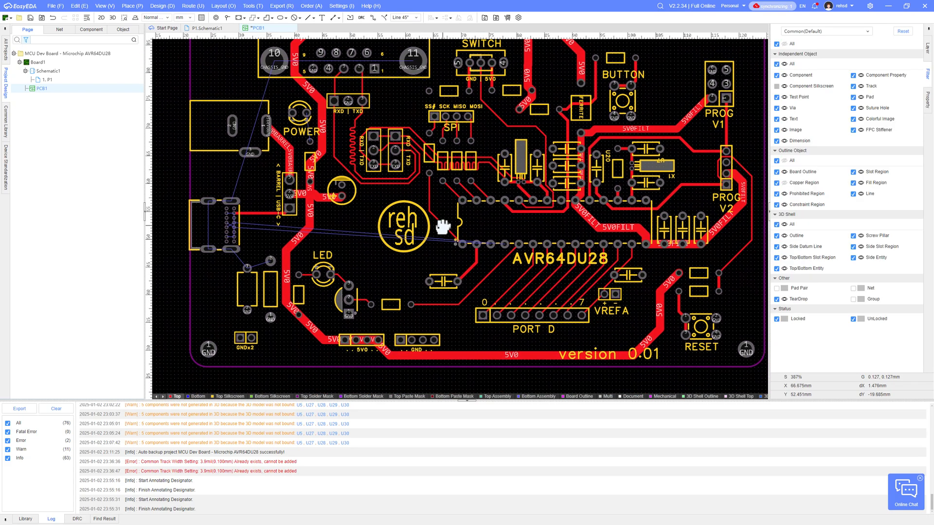
pyautogui.scroll(6, 455, 186)
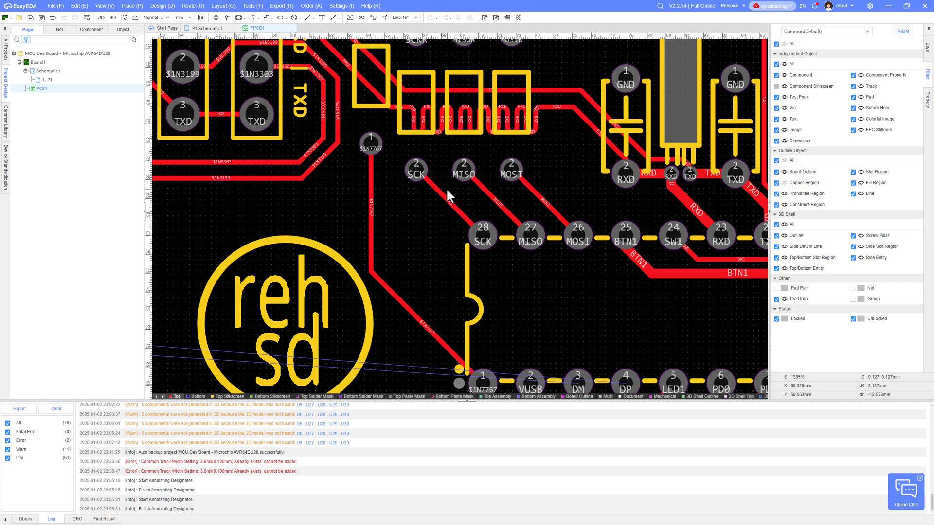
pyautogui.scroll(-4, 445, 188)
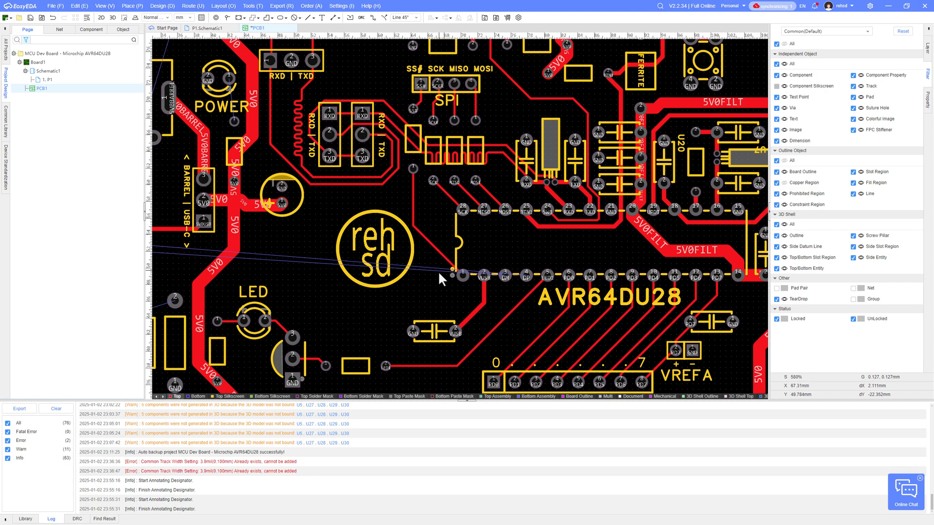
pyautogui.moveTo(437, 270); pyautogui.dragTo(501, 290, button='right')
pyautogui.scroll(-4, 426, 274)
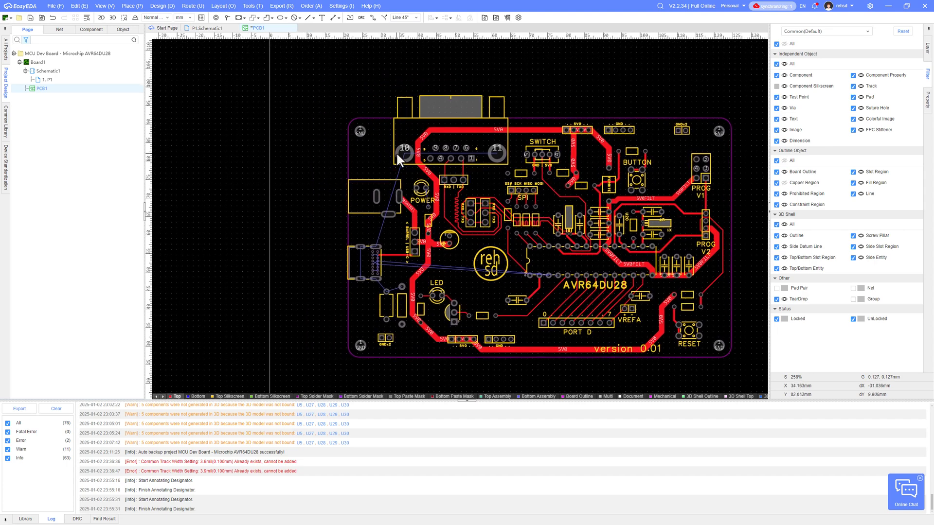
pyautogui.scroll(6, 397, 156)
pyautogui.scroll(-4, 399, 270)
pyautogui.moveTo(400, 278); pyautogui.dragTo(440, 207, button='right')
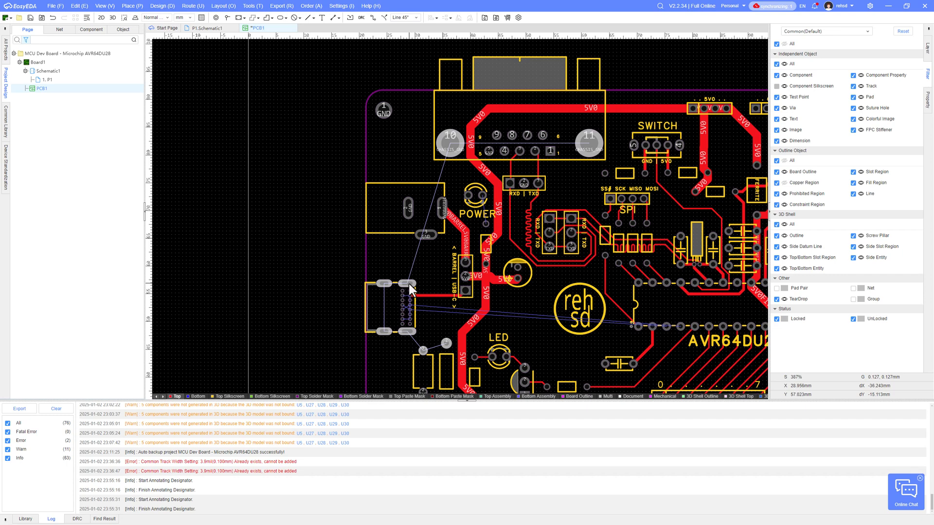
pyautogui.moveTo(408, 281); pyautogui.dragTo(389, 184, button='right')
pyautogui.scroll(4, 403, 265)
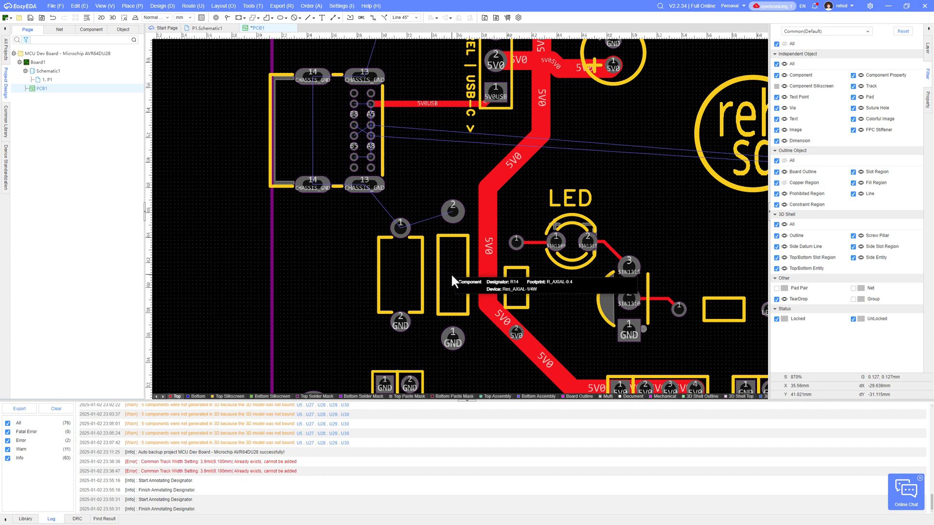
pyautogui.click(452, 276)
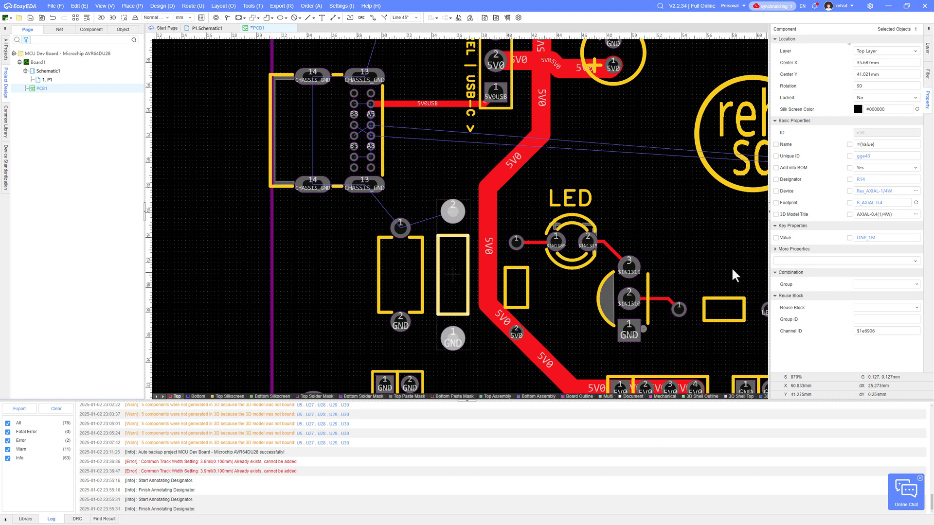
pyautogui.click(410, 278)
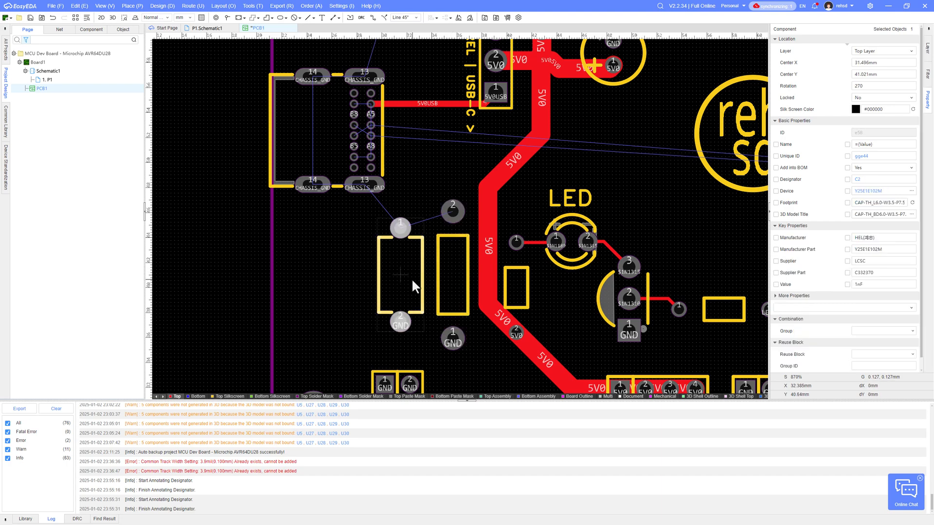
# Route a 1.5 mm CHASSIS_GND track from pad 2 to pad 13.
pyautogui.scroll(-2, 412, 281)
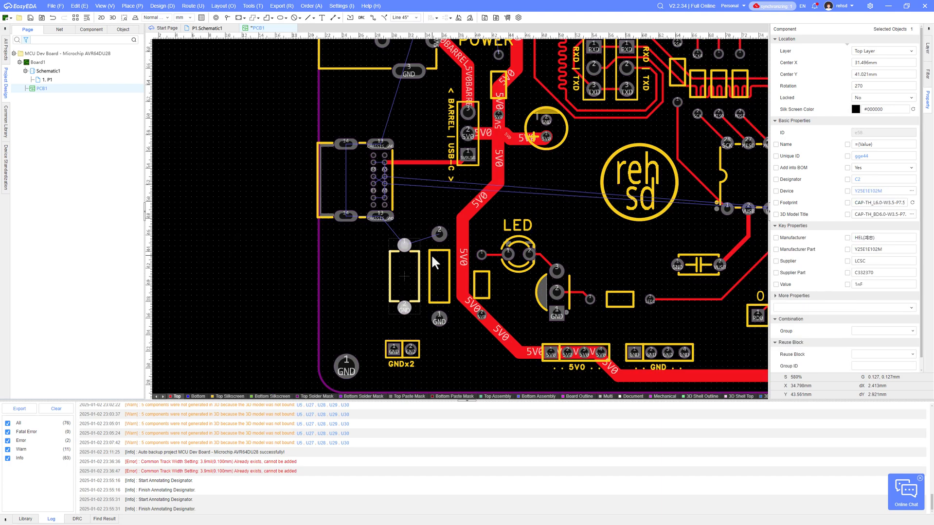
pyautogui.scroll(4, 409, 246)
pyautogui.moveTo(339, 247); pyautogui.dragTo(371, 277, button='right')
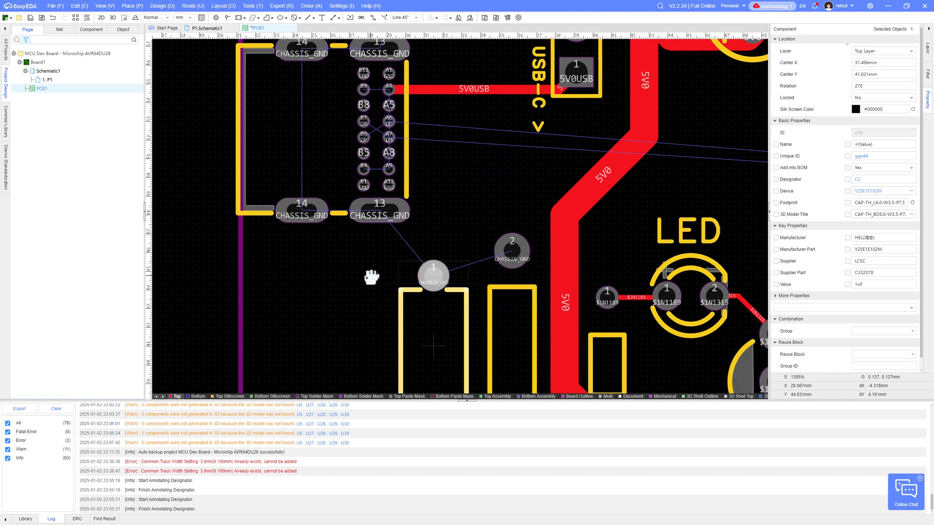
pyautogui.scroll(2, 375, 267)
pyautogui.press('w')
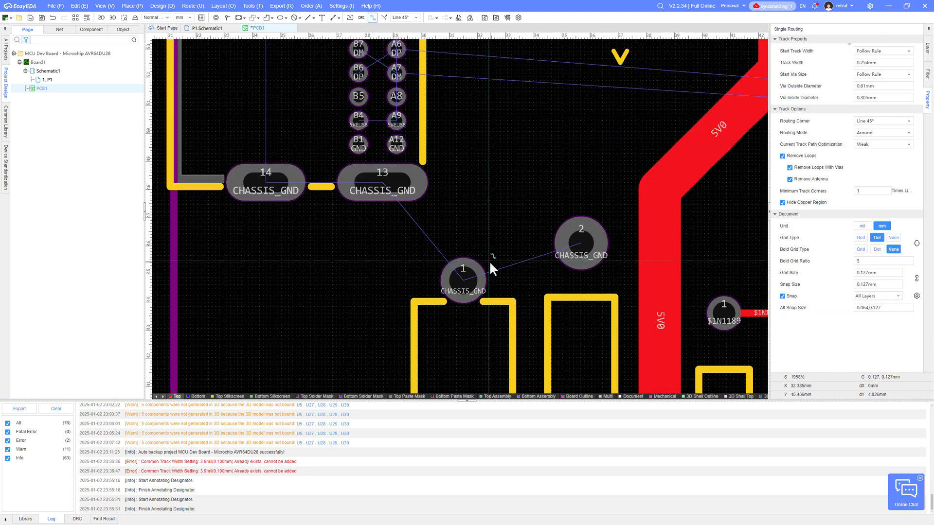
pyautogui.click(577, 244)
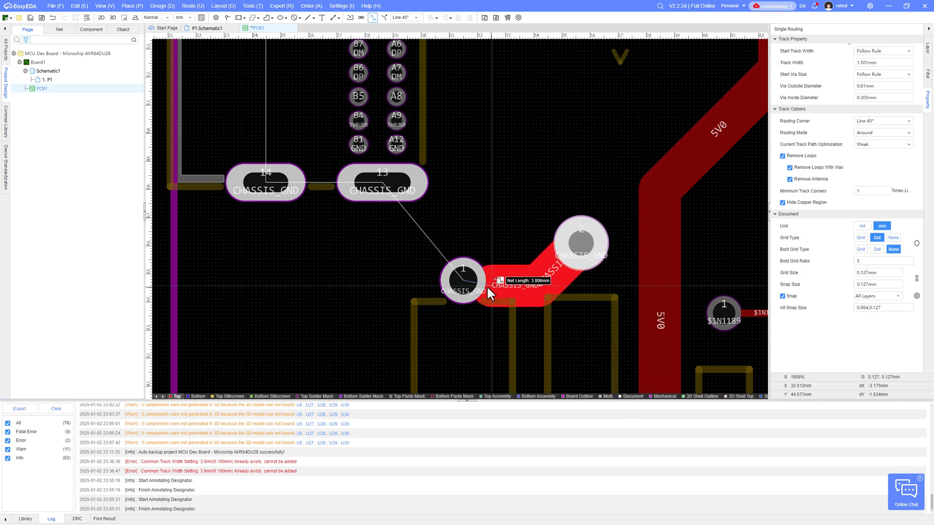
pyautogui.hotkey('shift', 'w')
pyautogui.click(444, 339)
pyautogui.hotkey('shift', 'w')
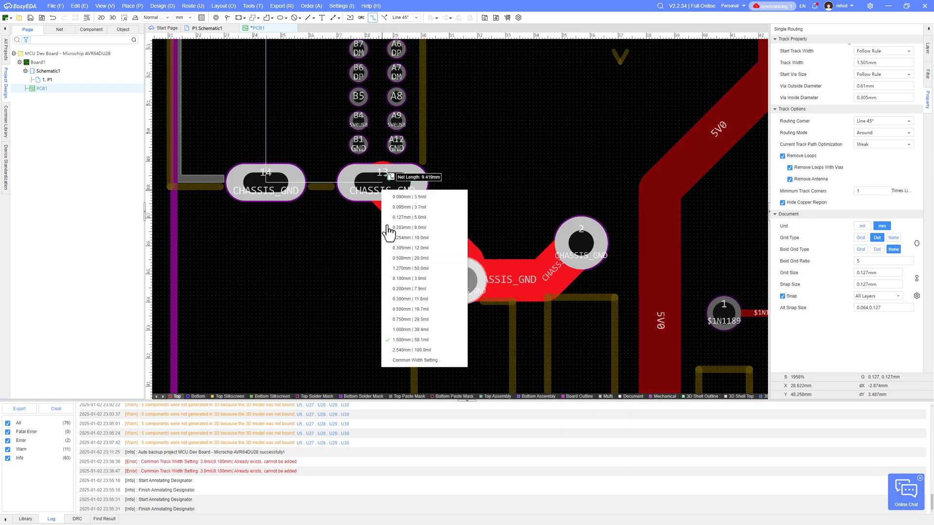
pyautogui.click(388, 329)
# Route a 1.27 mm CHASSIS_GND track from pad 14 to pad 13.
pyautogui.click(381, 185)
pyautogui.hotkey('shift', 'w')
pyautogui.click(279, 269)
pyautogui.click(270, 185)
pyautogui.click(381, 184)
pyautogui.scroll(-3, 395, 231)
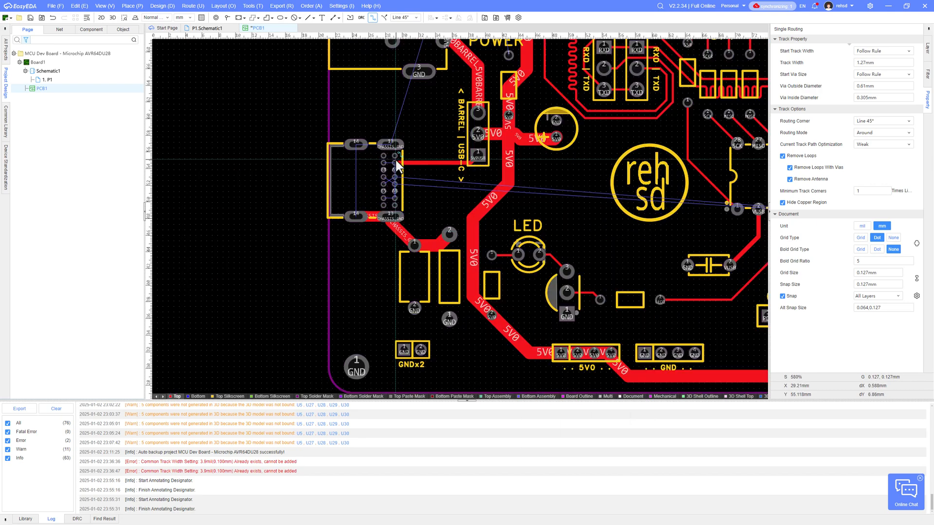
pyautogui.scroll(2, 379, 144)
# Join the lower pad 14 up to the upper pad 14 and on to pad 13.
pyautogui.click(327, 308)
pyautogui.click(325, 145)
pyautogui.click(393, 145)
pyautogui.scroll(-2, 433, 130)
# Route a CHASSIS_GND track from connector pad 10 down to pad 14.
pyautogui.moveTo(456, 122); pyautogui.dragTo(433, 272, button='right')
pyautogui.moveTo(476, 145); pyautogui.dragTo(423, 206, button='right')
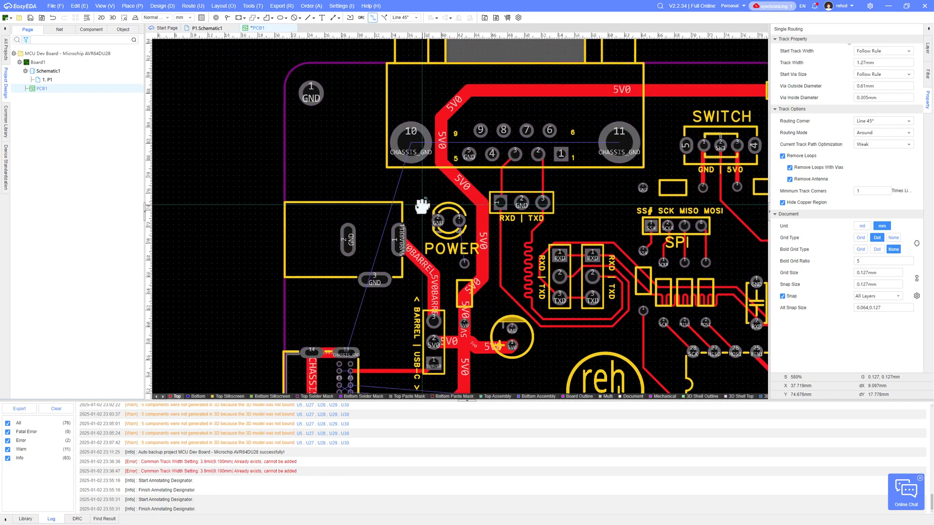
pyautogui.moveTo(411, 142); pyautogui.dragTo(474, 107, button='right')
pyautogui.click(474, 107)
pyautogui.click(374, 314)
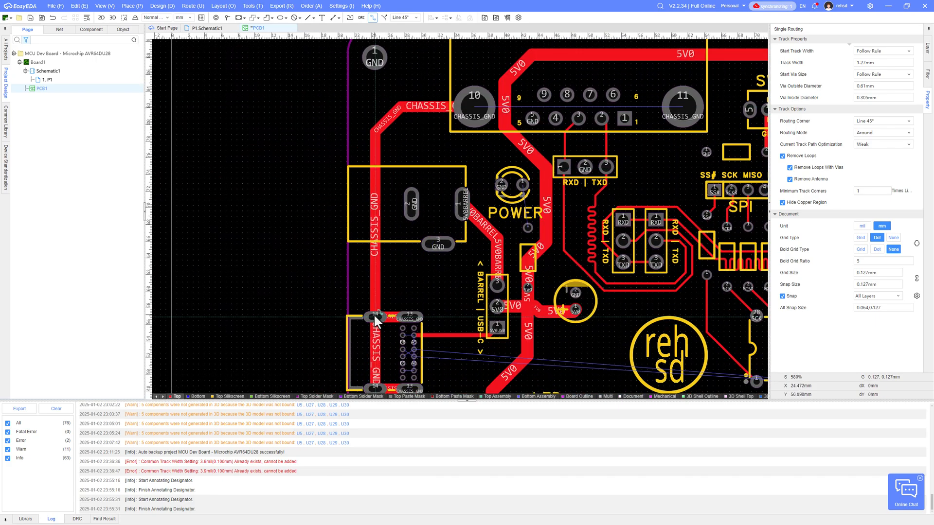
pyautogui.press('Escape')
pyautogui.scroll(-3, 373, 314)
pyautogui.scroll(3, 467, 218)
pyautogui.moveTo(467, 217); pyautogui.dragTo(451, 233, button='right')
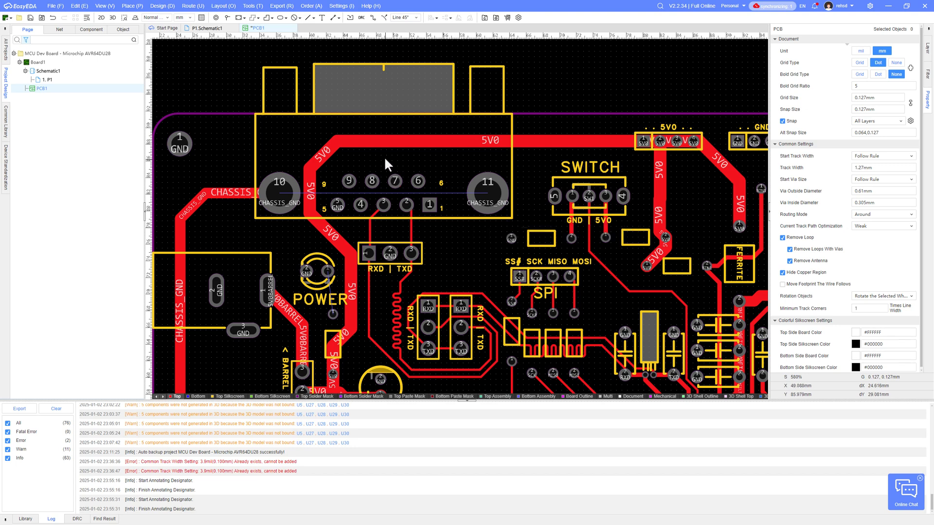
pyautogui.press('w')
pyautogui.click(388, 142)
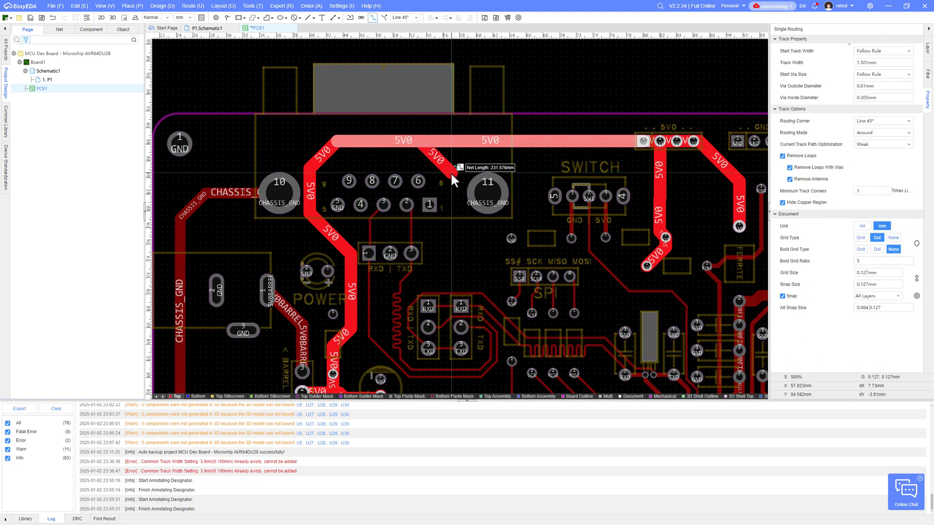
pyautogui.click(451, 172)
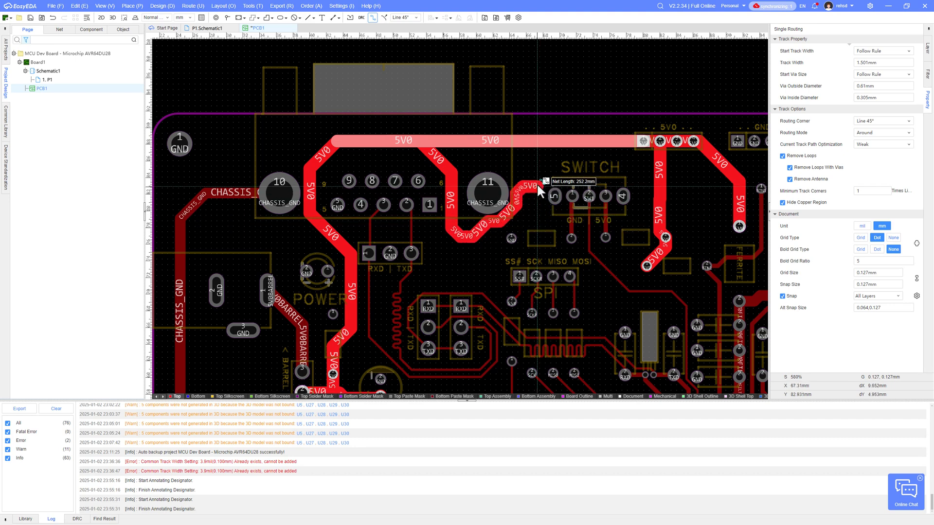
pyautogui.click(550, 144)
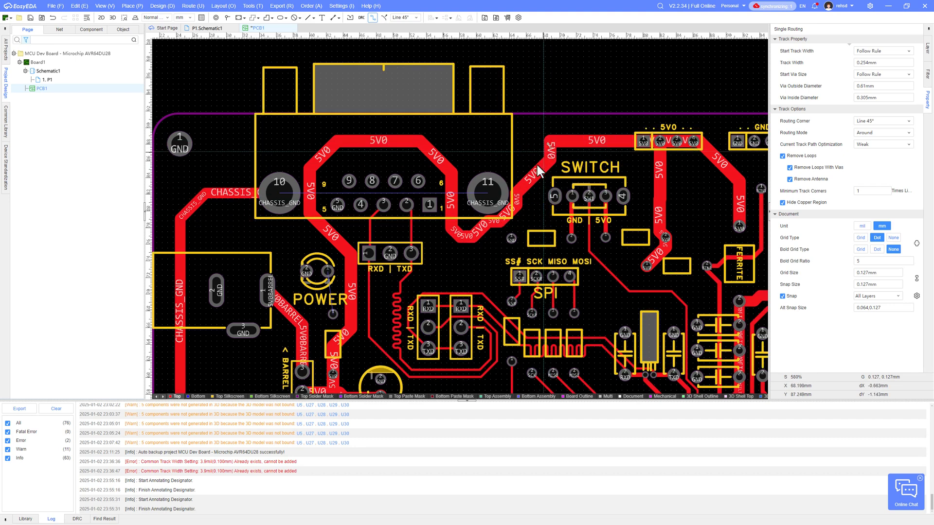
pyautogui.press('Escape')
pyautogui.scroll(4, 506, 223)
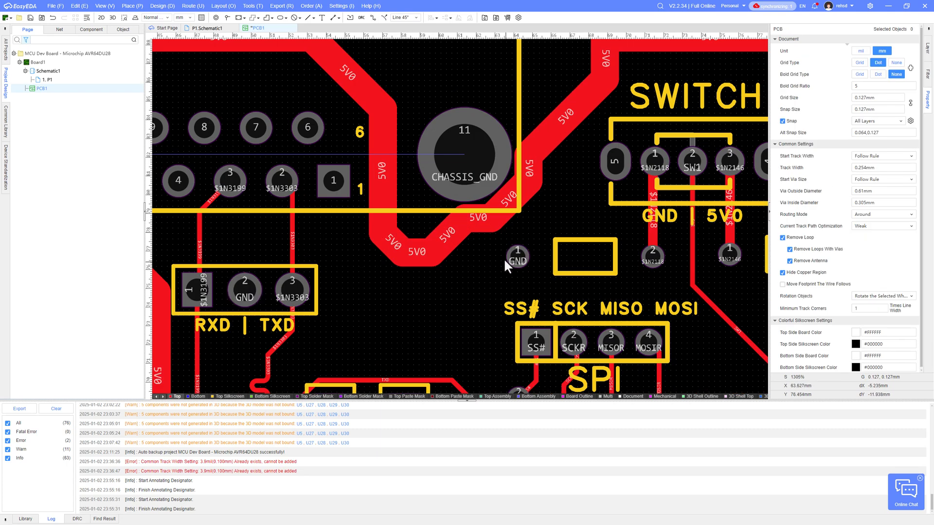
pyautogui.moveTo(516, 205); pyautogui.dragTo(559, 182)
pyautogui.moveTo(581, 111); pyautogui.dragTo(565, 89)
pyautogui.scroll(-1, 573, 122)
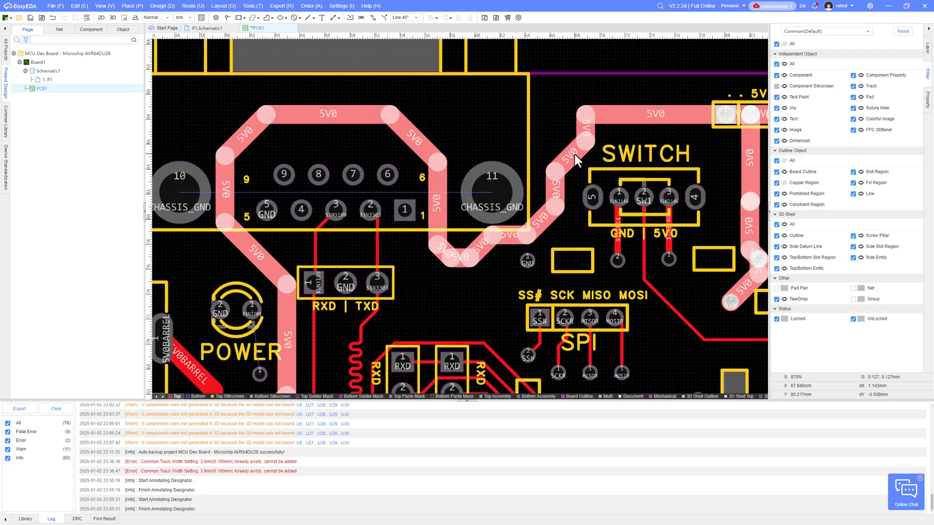
pyautogui.moveTo(506, 241); pyautogui.dragTo(505, 245)
pyautogui.scroll(-2, 465, 264)
pyautogui.moveTo(418, 238); pyautogui.dragTo(475, 250, button='right')
pyautogui.moveTo(462, 206); pyautogui.dragTo(460, 216)
pyautogui.scroll(1, 430, 223)
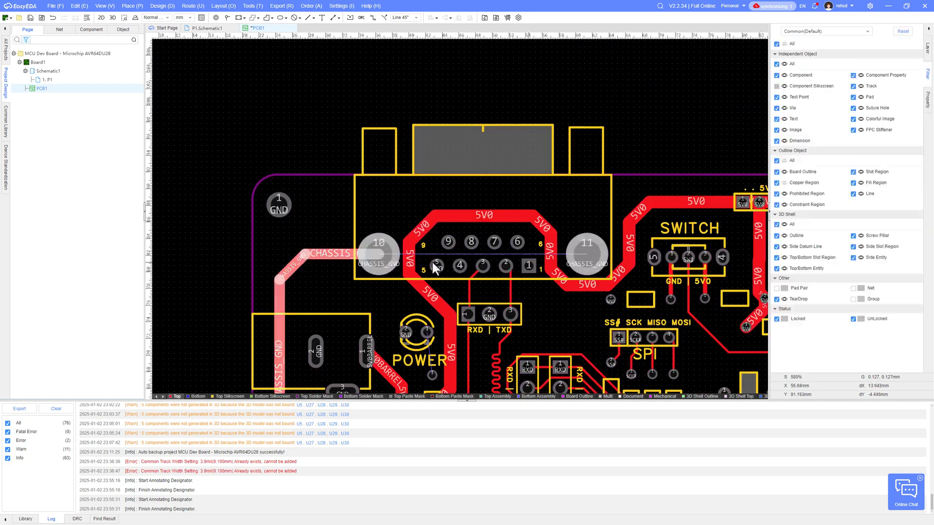
pyautogui.hotkey('alt', 'w')
pyautogui.click(379, 254)
pyautogui.click(586, 254)
pyautogui.press('Escape')
pyautogui.scroll(-2, 578, 253)
pyautogui.hotkey('ctrl', 's')
pyautogui.moveTo(498, 324); pyautogui.dragTo(447, 221, button='right')
pyautogui.moveTo(509, 275); pyautogui.dragTo(436, 256, button='right')
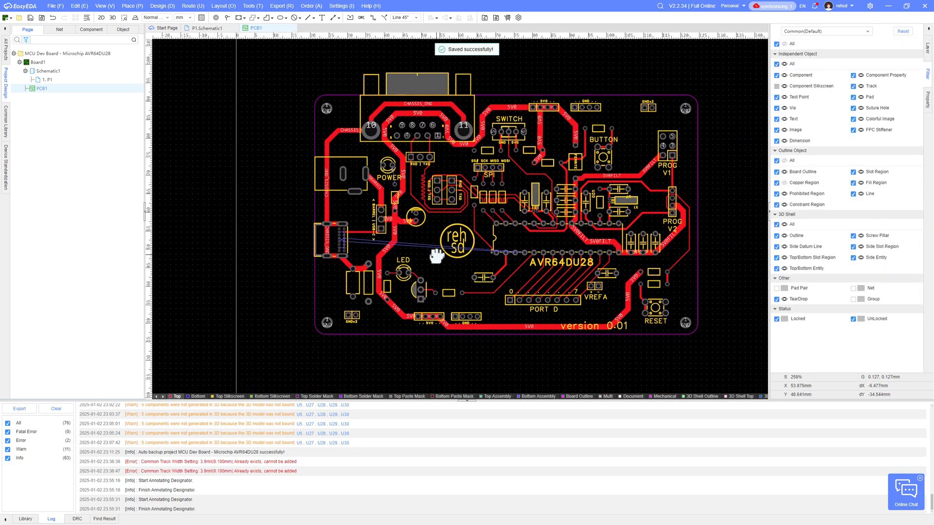
pyautogui.scroll(1, 436, 261)
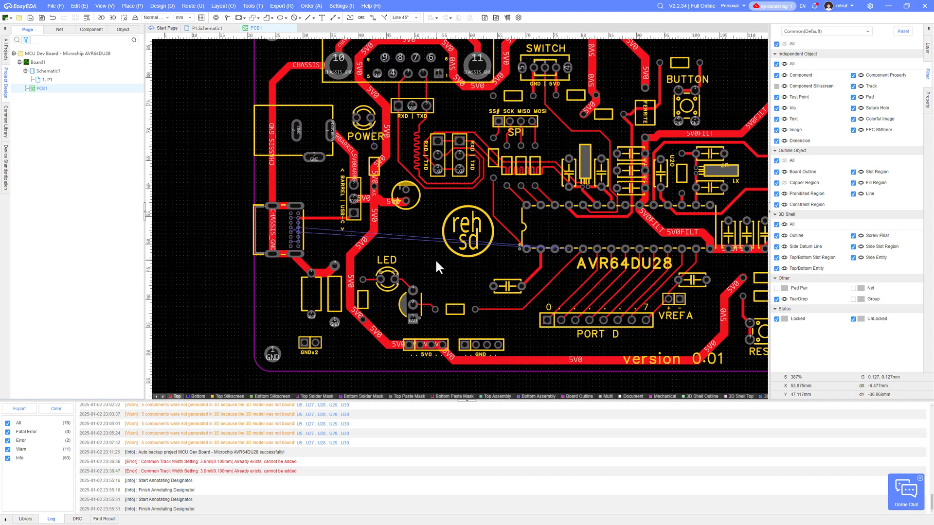
pyautogui.scroll(-1, 436, 265)
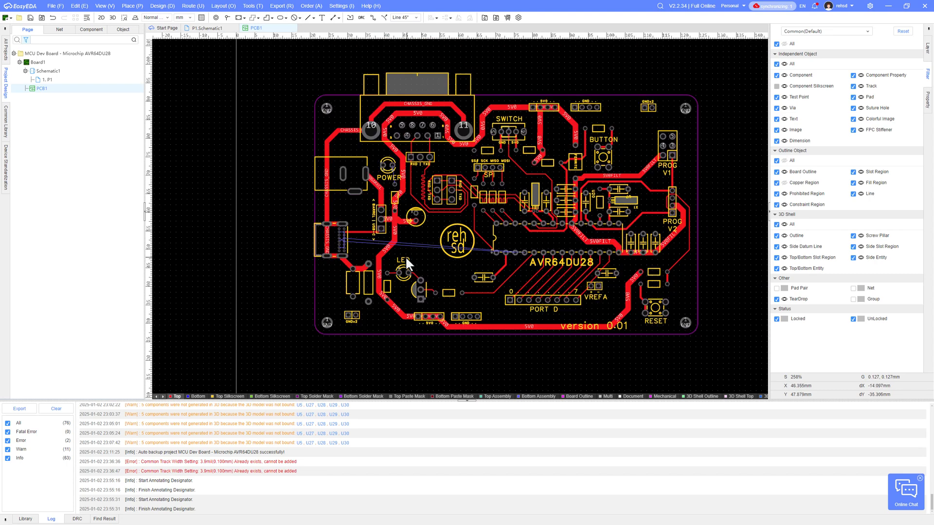
pyautogui.scroll(1, 404, 255)
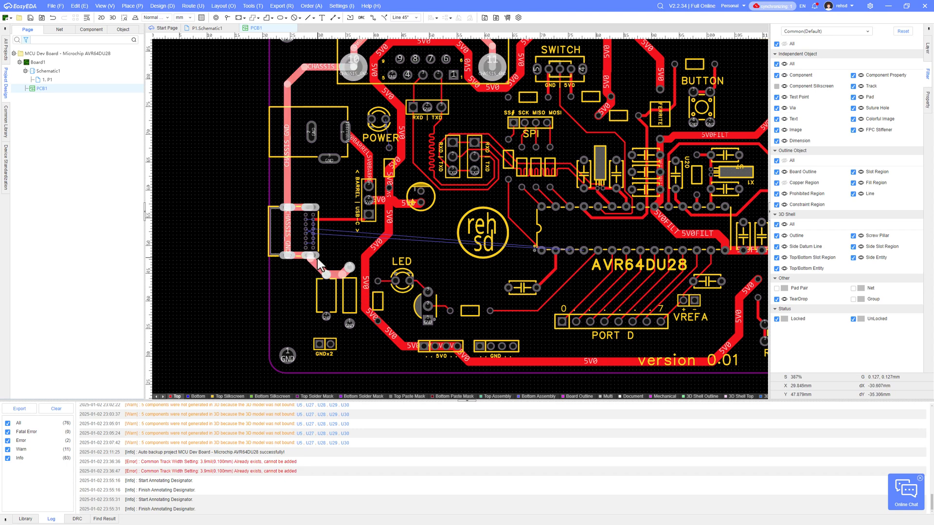
pyautogui.scroll(-2, 318, 259)
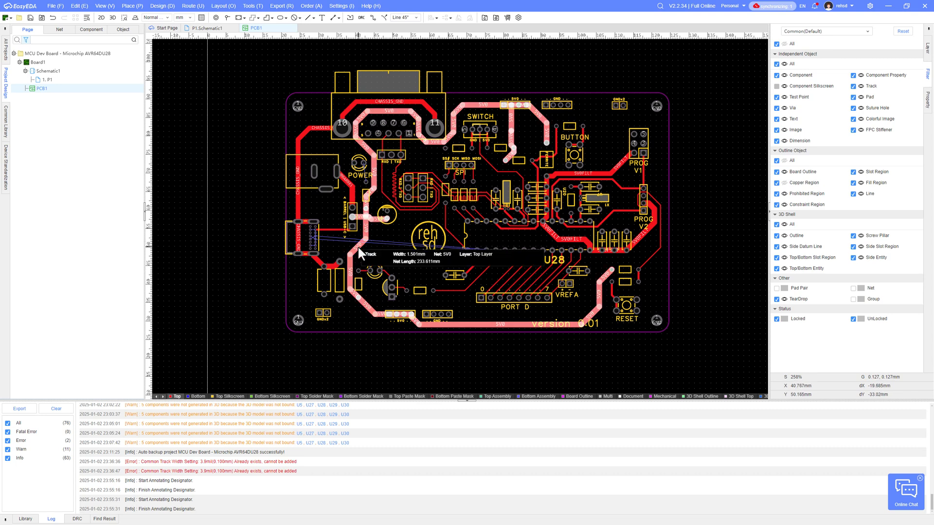
# Delete the diagonal and vertical 5V0 track segments running past the LED.
pyautogui.scroll(2, 358, 246)
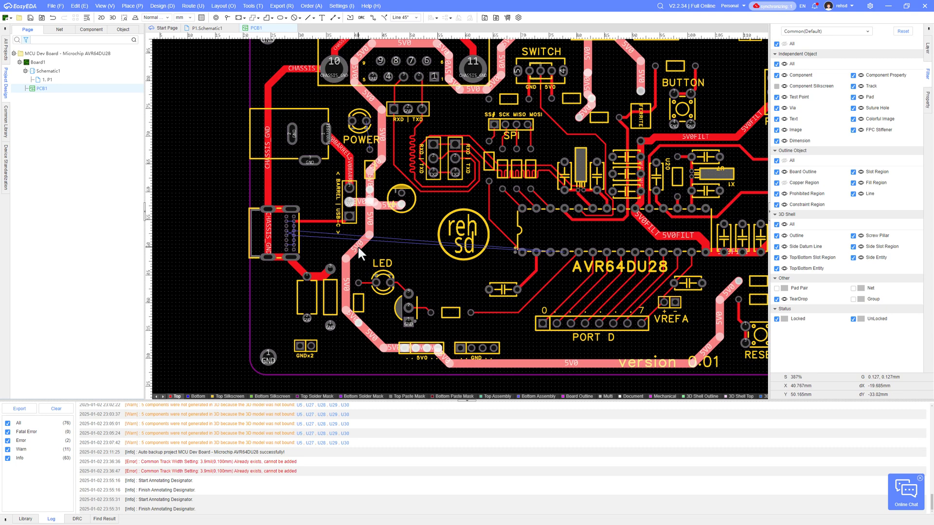
pyautogui.click(360, 246)
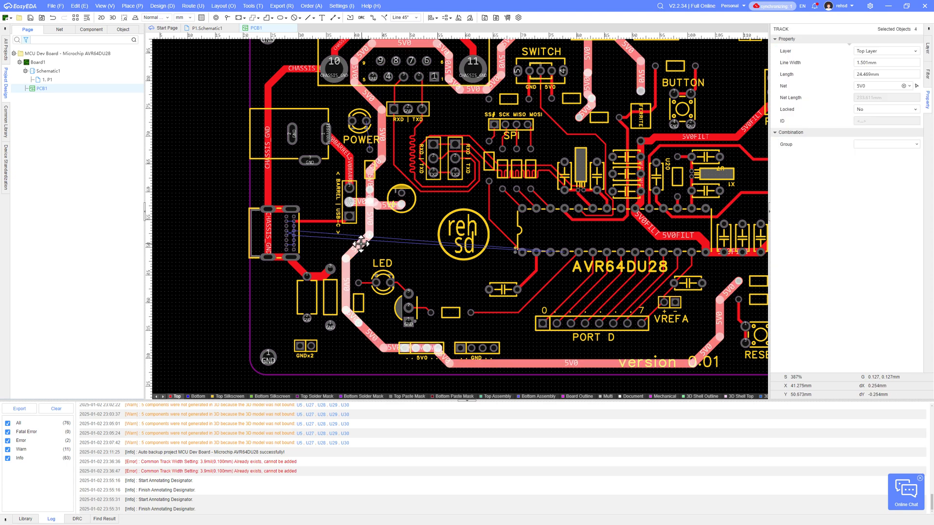
pyautogui.click(361, 245)
pyautogui.press('Delete')
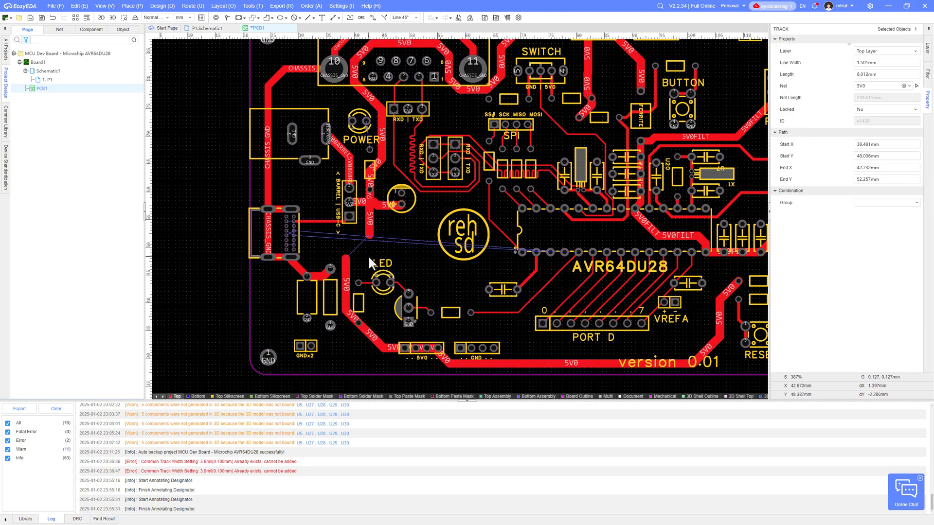
pyautogui.click(368, 229)
pyautogui.press('Delete')
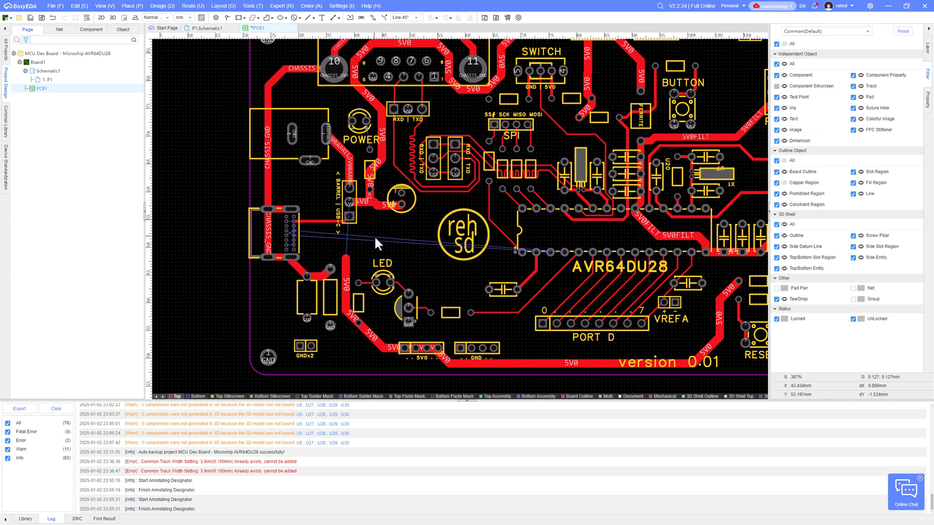
# Delete the vertical 5V0 track left of the LED and the diagonal segment below it.
pyautogui.scroll(-2, 375, 258)
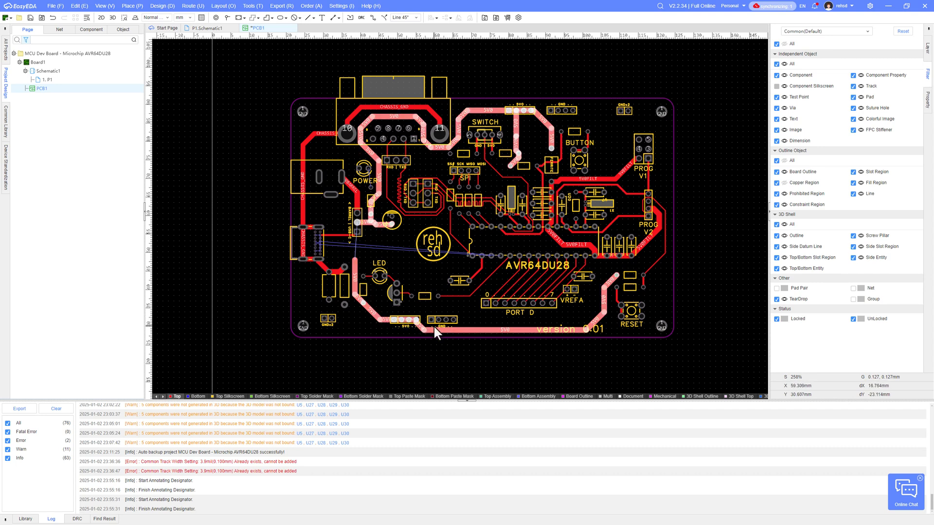
pyautogui.scroll(4, 610, 279)
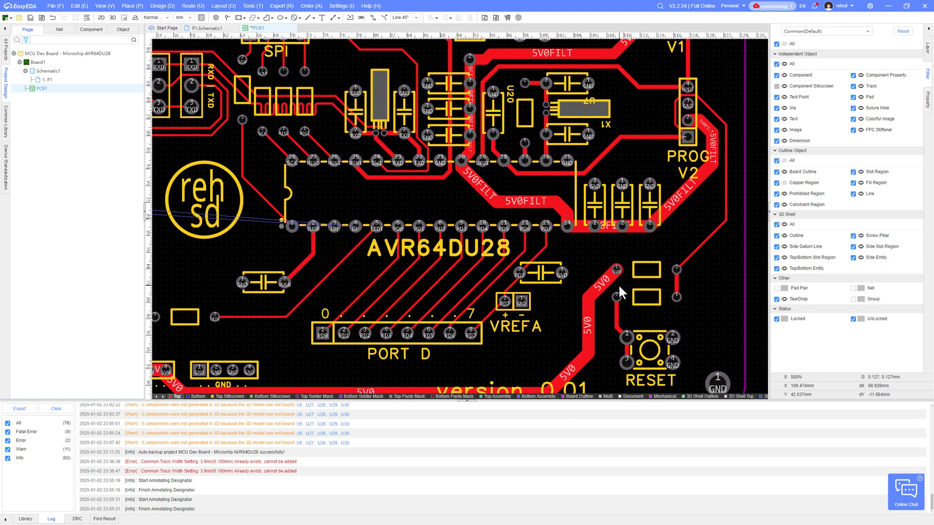
pyautogui.scroll(-2, 619, 287)
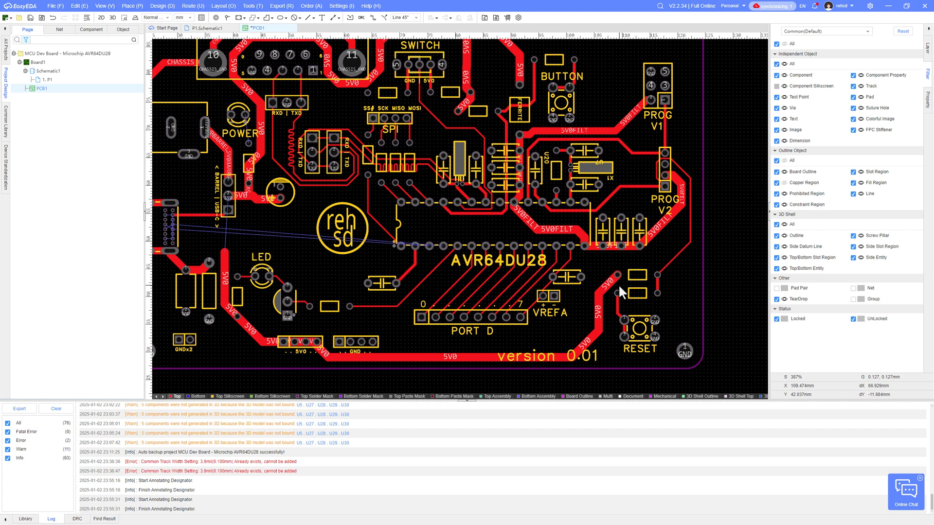
pyautogui.scroll(4, 630, 323)
pyautogui.scroll(-2, 631, 323)
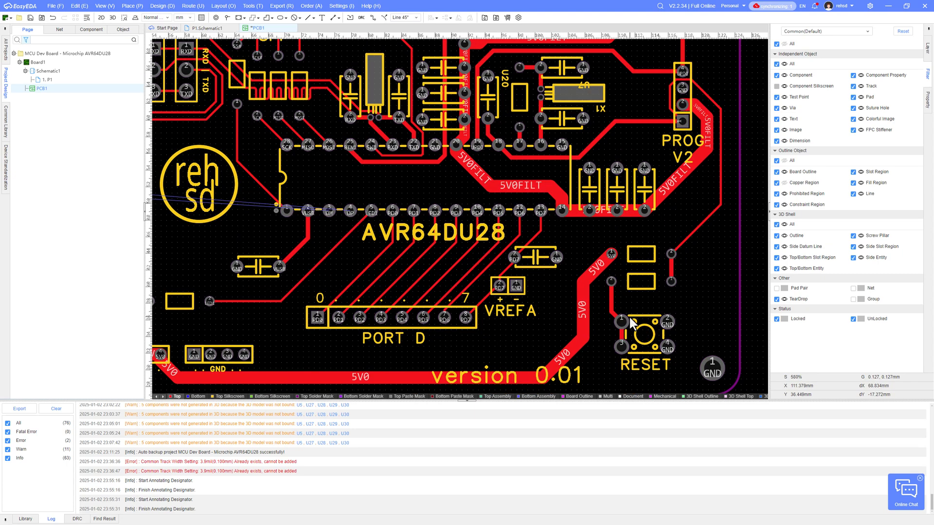
pyautogui.scroll(-2, 570, 312)
pyautogui.scroll(-1, 555, 309)
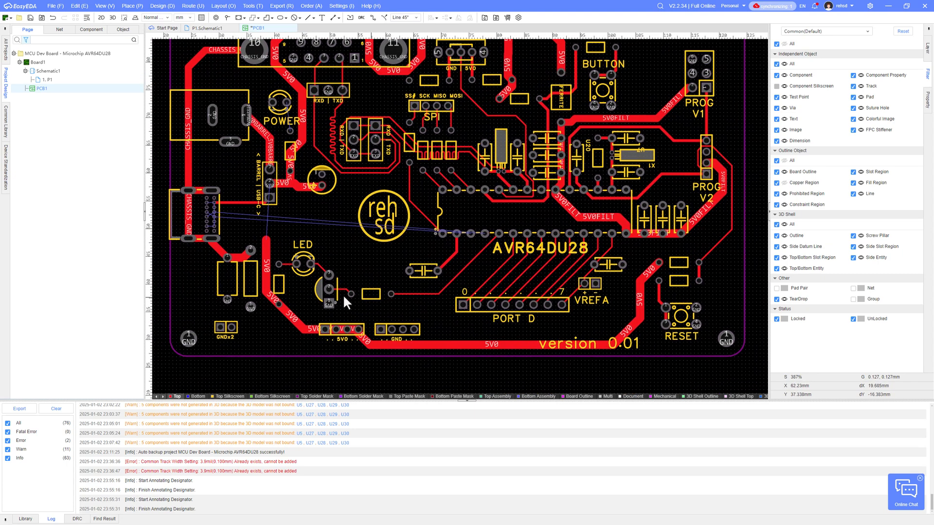
pyautogui.scroll(-1, 343, 294)
pyautogui.scroll(-1, 280, 261)
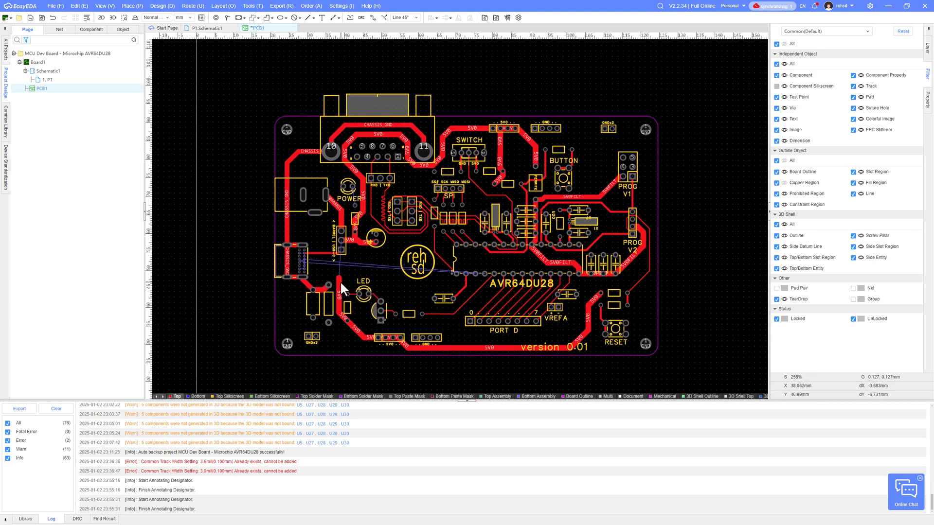
pyautogui.scroll(1, 340, 282)
pyautogui.scroll(-2, 340, 283)
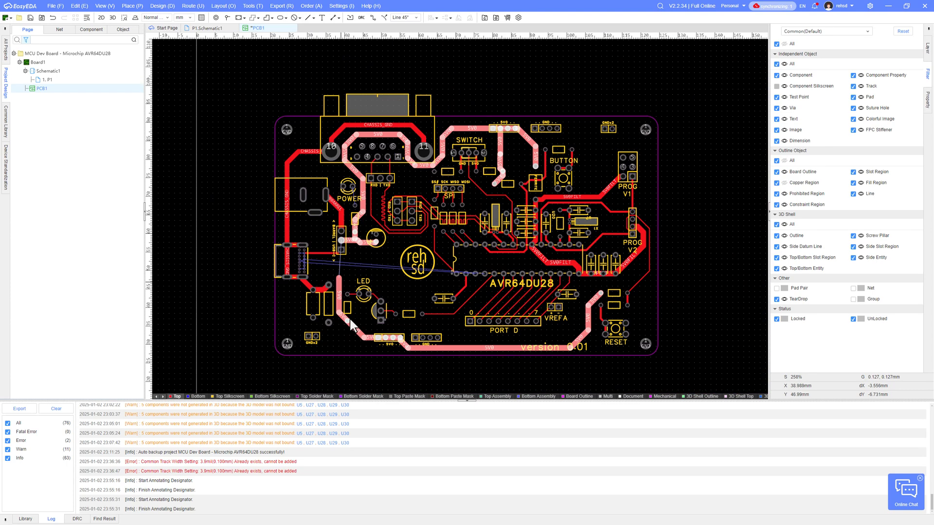
pyautogui.scroll(3, 351, 327)
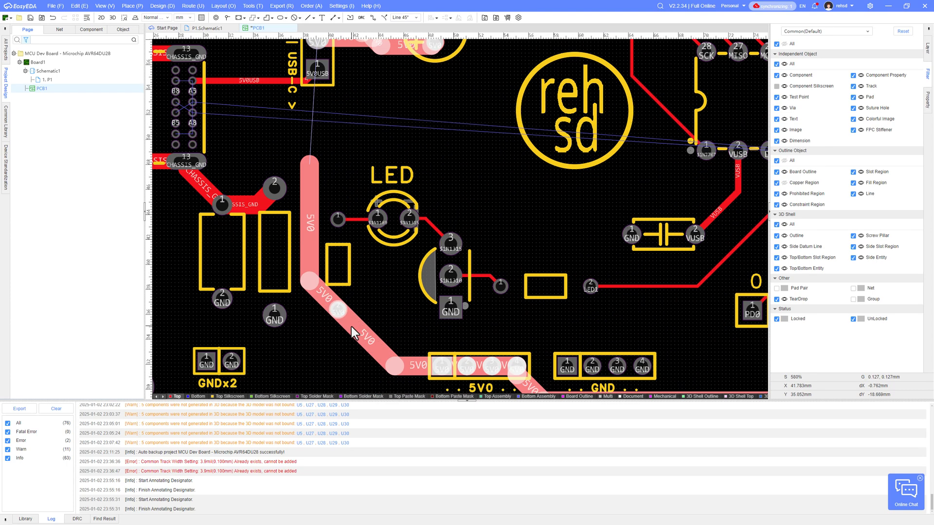
pyautogui.click(305, 200)
pyautogui.press('Delete')
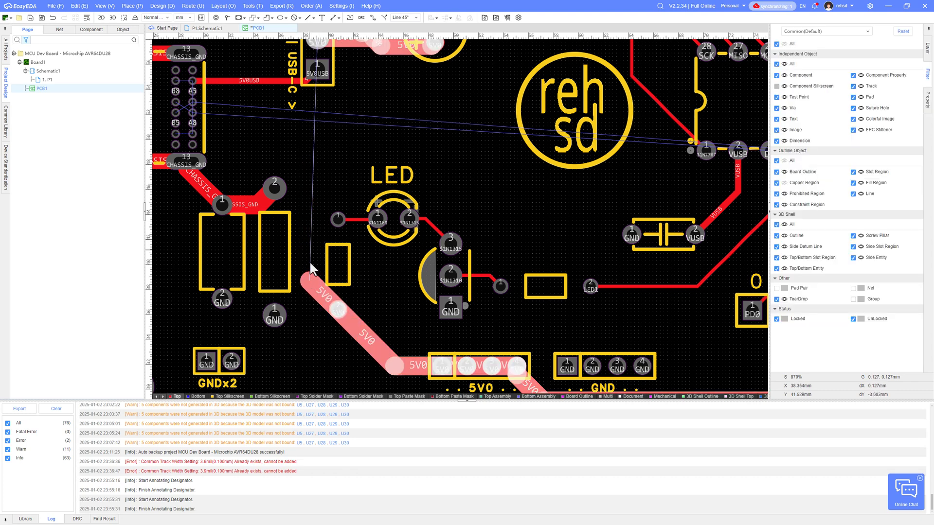
pyautogui.click(316, 297)
pyautogui.press('Delete')
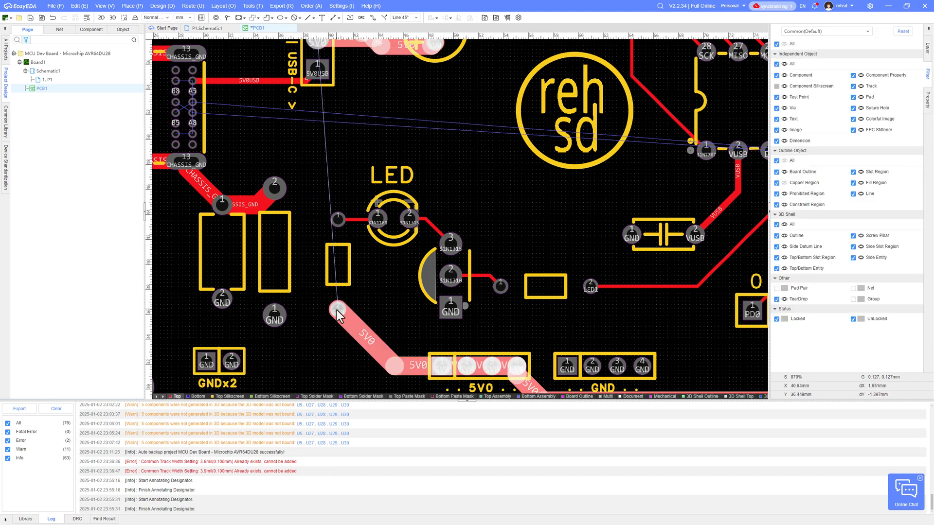
pyautogui.scroll(-5, 340, 311)
pyautogui.moveTo(267, 296); pyautogui.dragTo(409, 267, button='right')
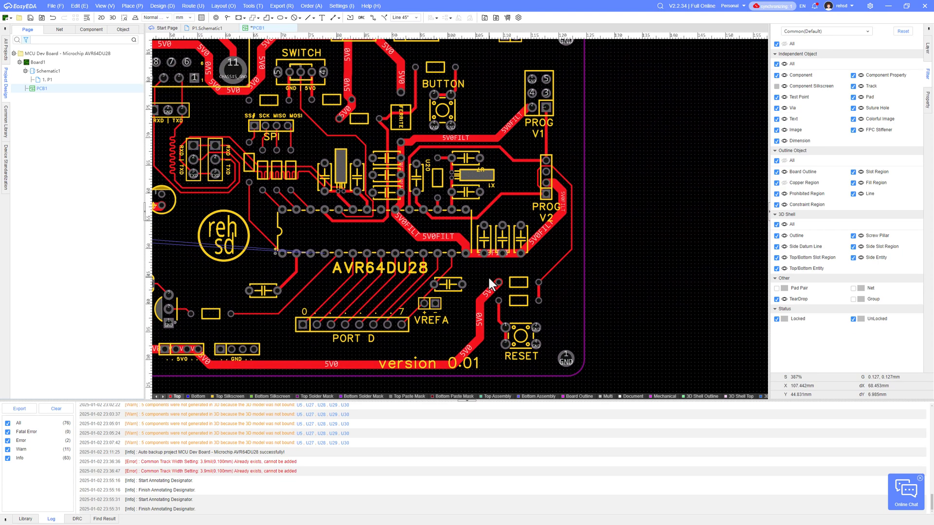
pyautogui.scroll(-2, 489, 281)
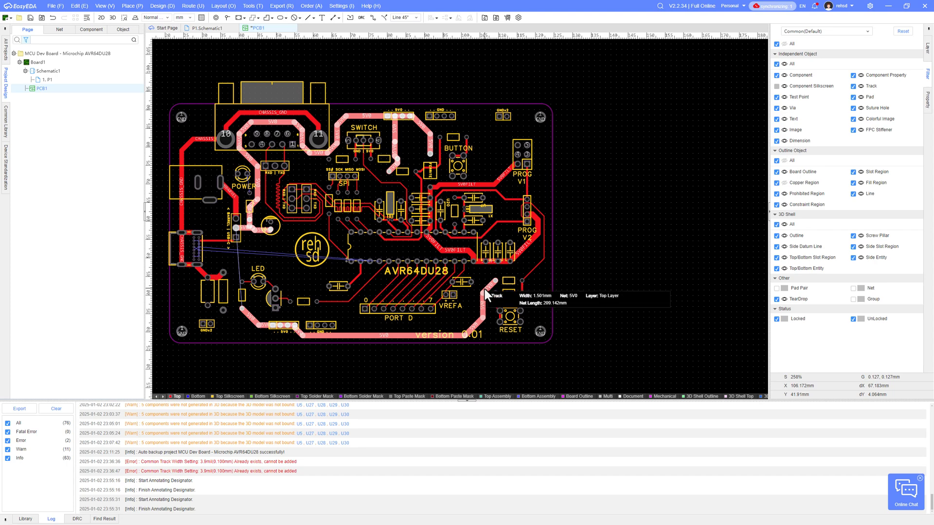
# Draw a 5V0FILT track from the top 5V0 trace, bending down the right edge, to the bottom trace.
pyautogui.scroll(6, 439, 122)
pyautogui.press('w')
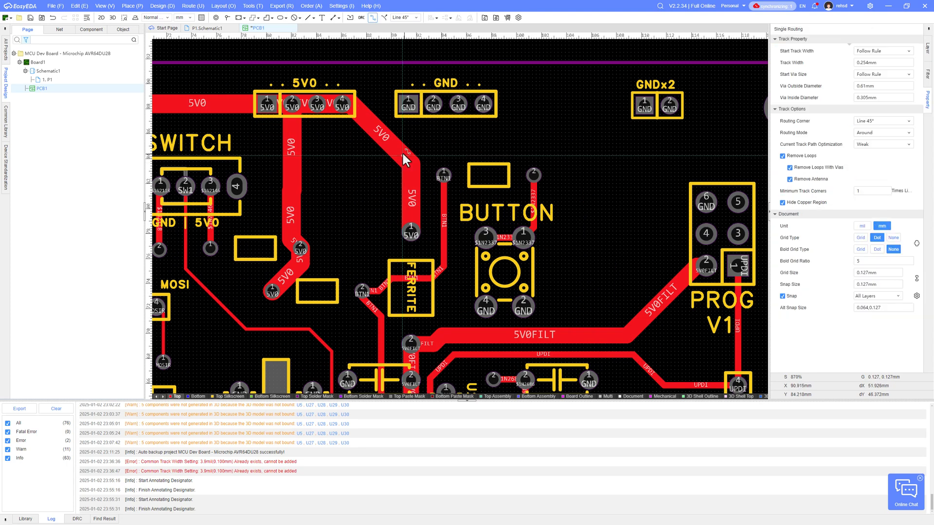
pyautogui.click(395, 144)
pyautogui.moveTo(598, 146); pyautogui.dragTo(391, 141, button='right')
pyautogui.click(572, 176)
pyautogui.moveTo(580, 294); pyautogui.dragTo(579, 88, button='right')
pyautogui.moveTo(597, 208); pyautogui.dragTo(602, 113, button='right')
pyautogui.click(605, 140)
pyautogui.moveTo(604, 291); pyautogui.dragTo(502, 306, button='right')
pyautogui.click(335, 317)
pyautogui.press('Escape')
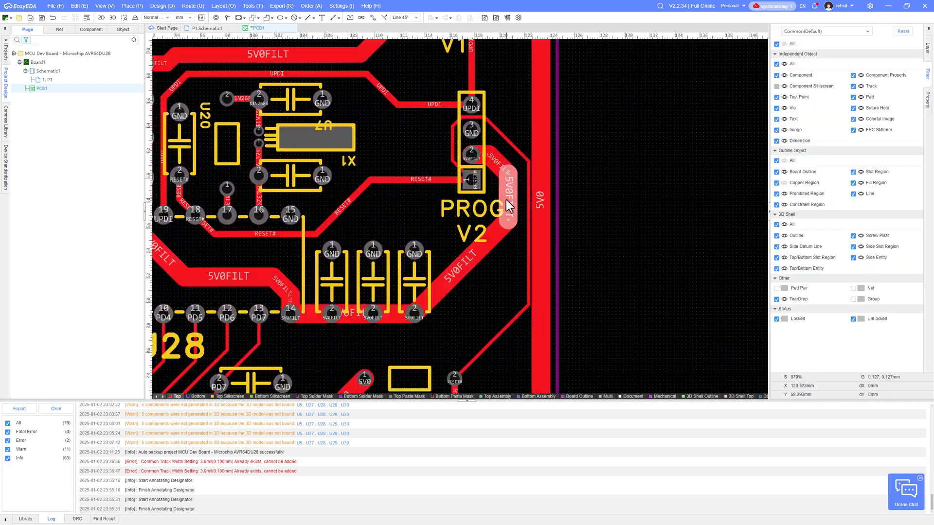
# Select a segment of the new 1.501 mm 5V0FILT track to inspect it.
pyautogui.moveTo(529, 212); pyautogui.dragTo(521, 214)
pyautogui.scroll(-4, 521, 215)
pyautogui.moveTo(515, 311); pyautogui.dragTo(515, 233, button='right')
pyautogui.scroll(-4, 515, 255)
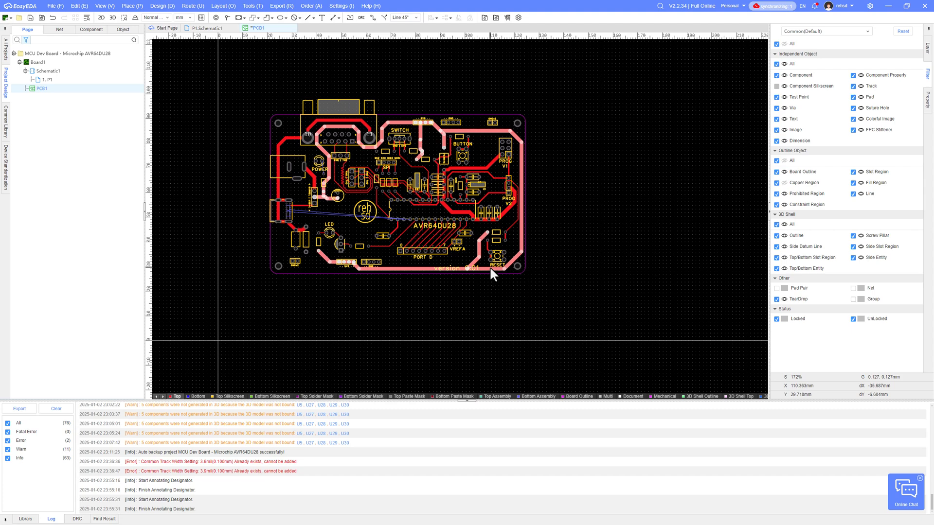
pyautogui.scroll(2, 416, 197)
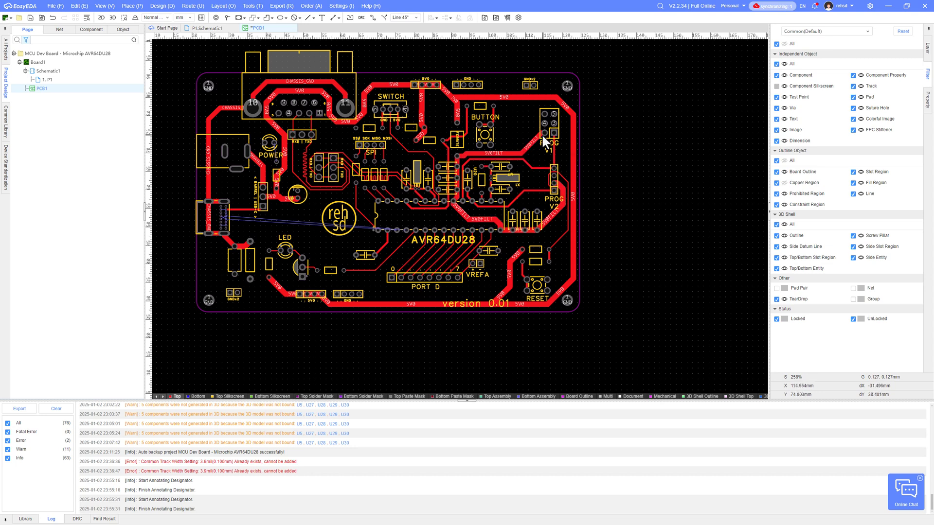
pyautogui.scroll(6, 464, 177)
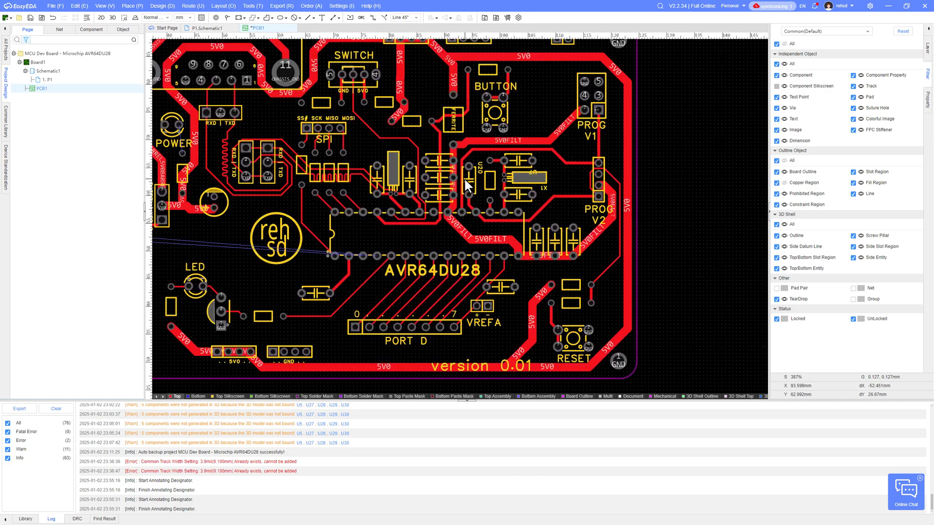
pyautogui.click(565, 290)
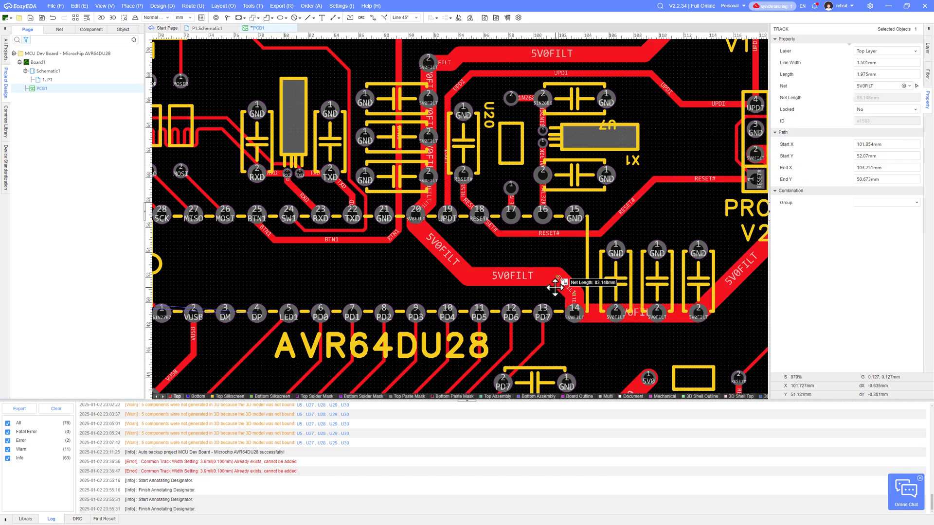
pyautogui.scroll(2, 535, 270)
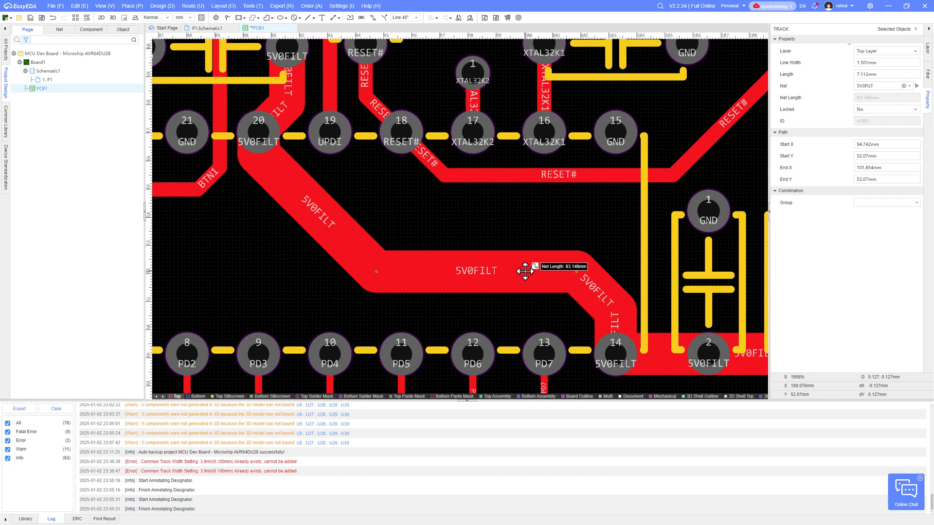
pyautogui.scroll(-8, 358, 223)
pyautogui.scroll(6, 337, 215)
pyautogui.moveTo(339, 223); pyautogui.dragTo(414, 215, button='right')
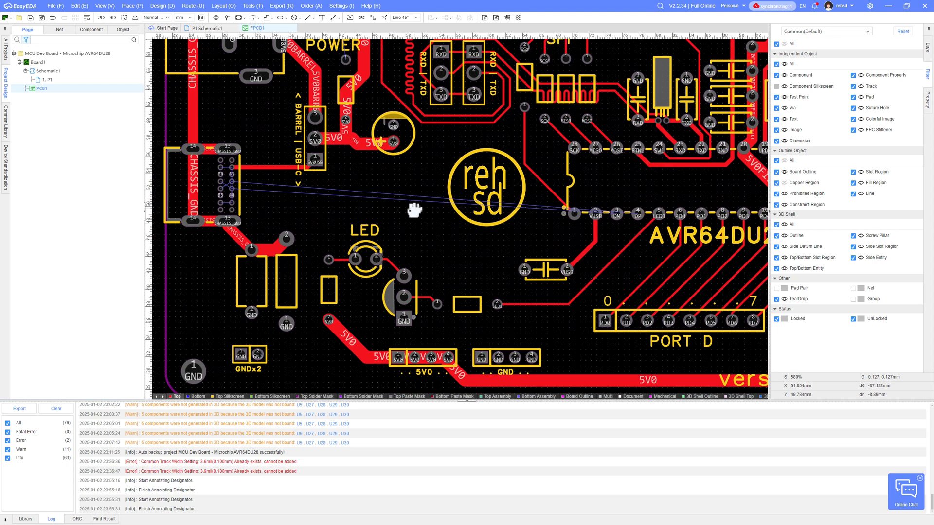
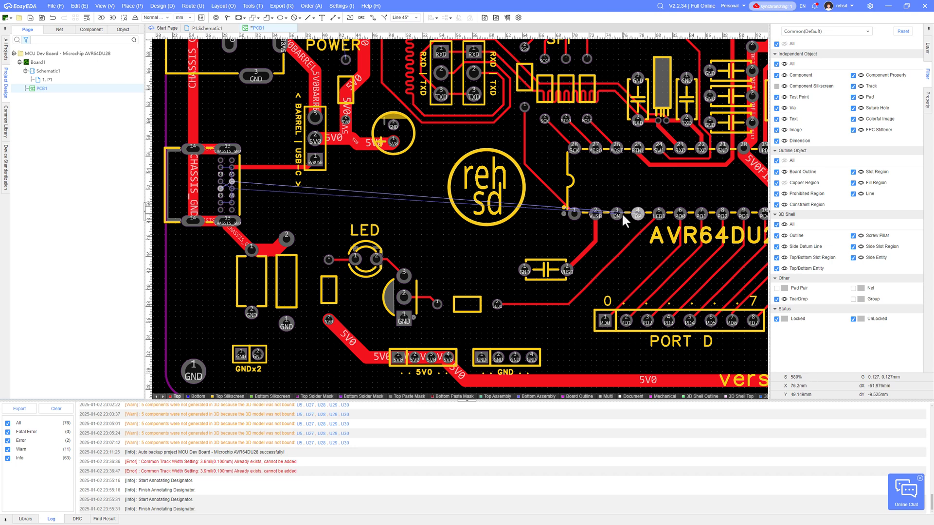
# Move the GND/VUSB capacitor up beside the AVR64DU28.
pyautogui.moveTo(616, 215)
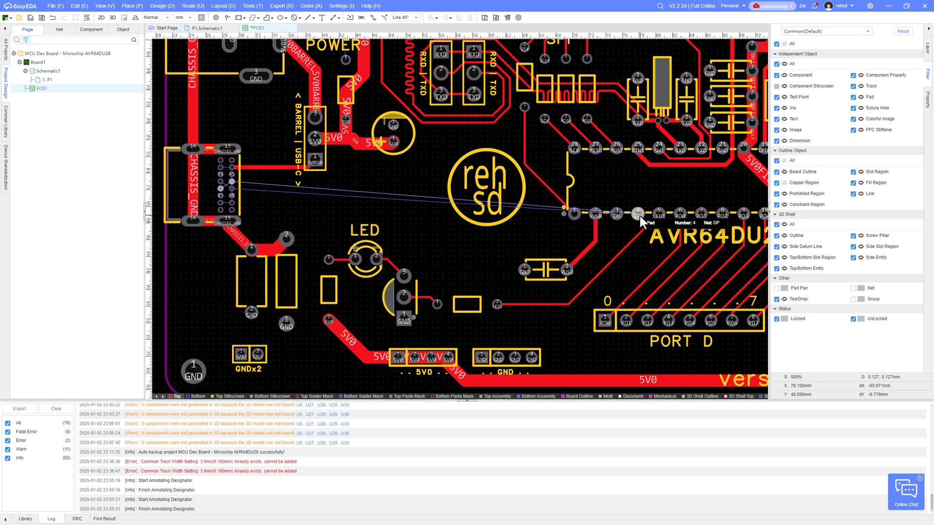
pyautogui.scroll(8, 216, 190)
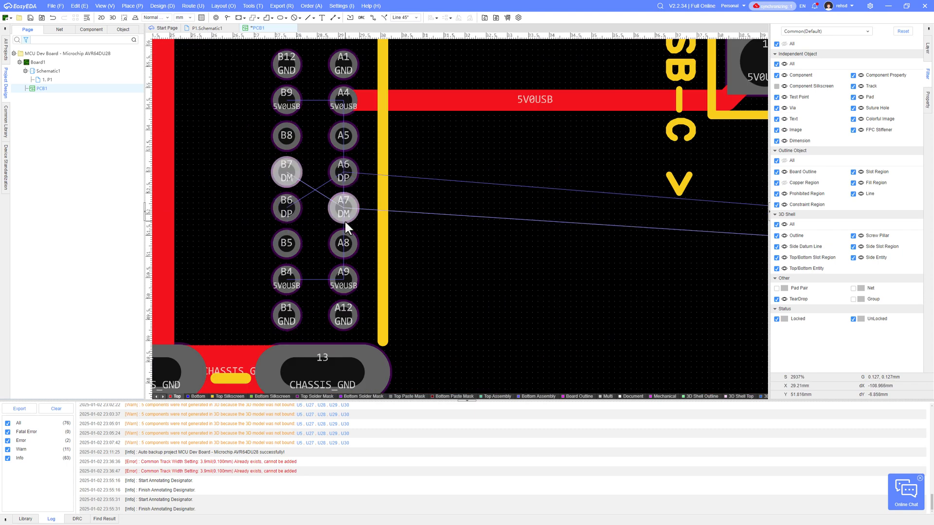
pyautogui.scroll(-8, 336, 218)
pyautogui.moveTo(425, 236); pyautogui.dragTo(333, 206, button='right')
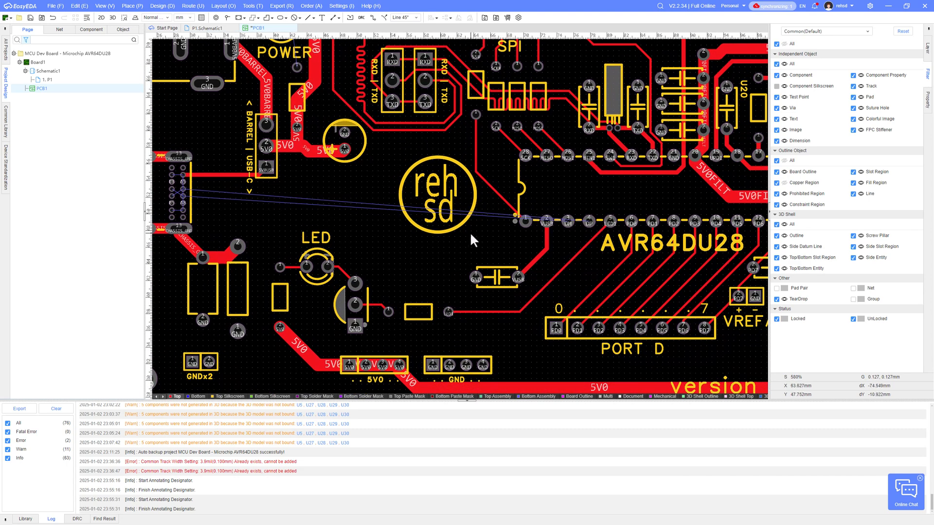
pyautogui.scroll(4, 496, 279)
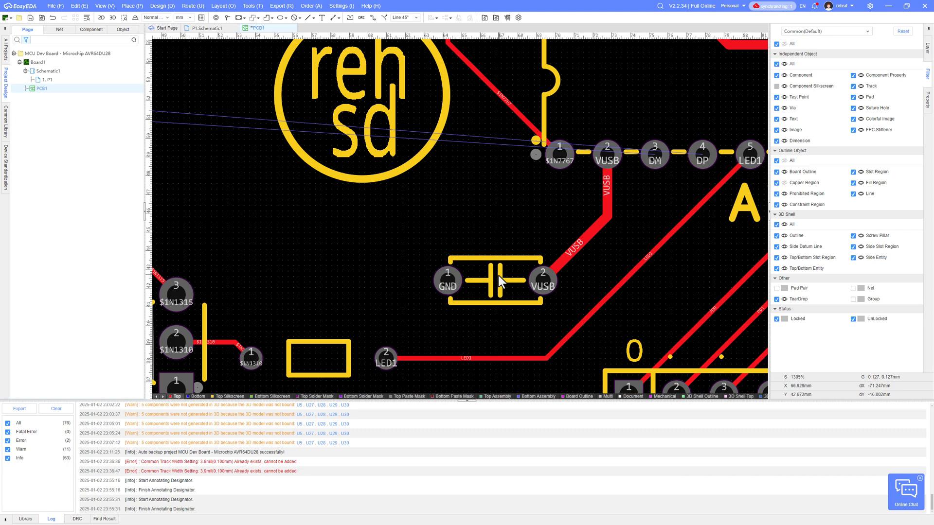
pyautogui.moveTo(495, 294); pyautogui.dragTo(485, 221)
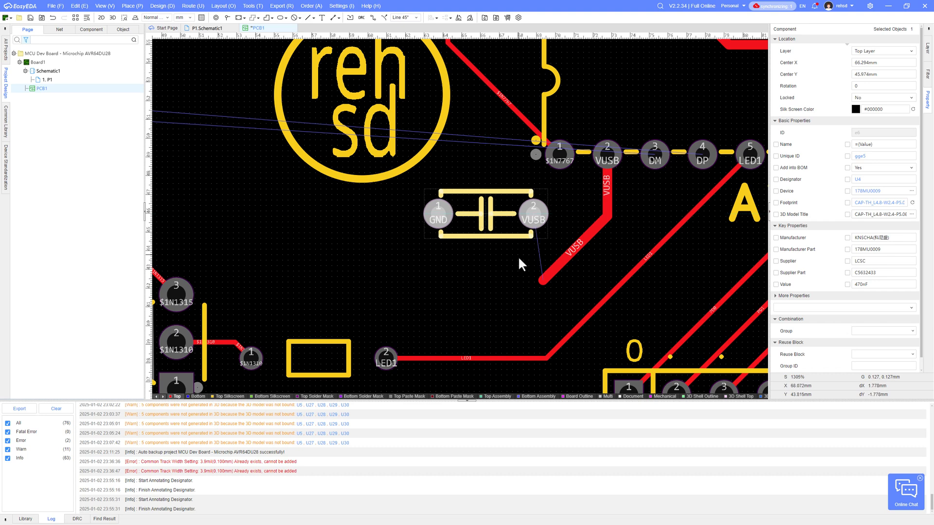
# Drag the VUSB and LED1 track segments to follow the capacitor's new position.
pyautogui.moveTo(548, 276); pyautogui.dragTo(576, 195)
pyautogui.moveTo(615, 295); pyautogui.dragTo(564, 251, button='right')
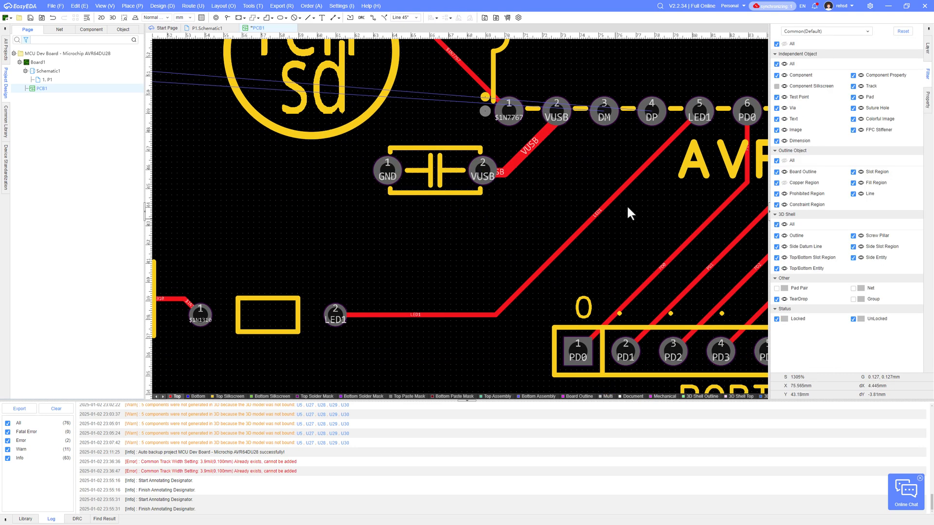
pyautogui.moveTo(672, 141); pyautogui.dragTo(689, 153)
pyautogui.moveTo(538, 212); pyautogui.dragTo(542, 223, button='right')
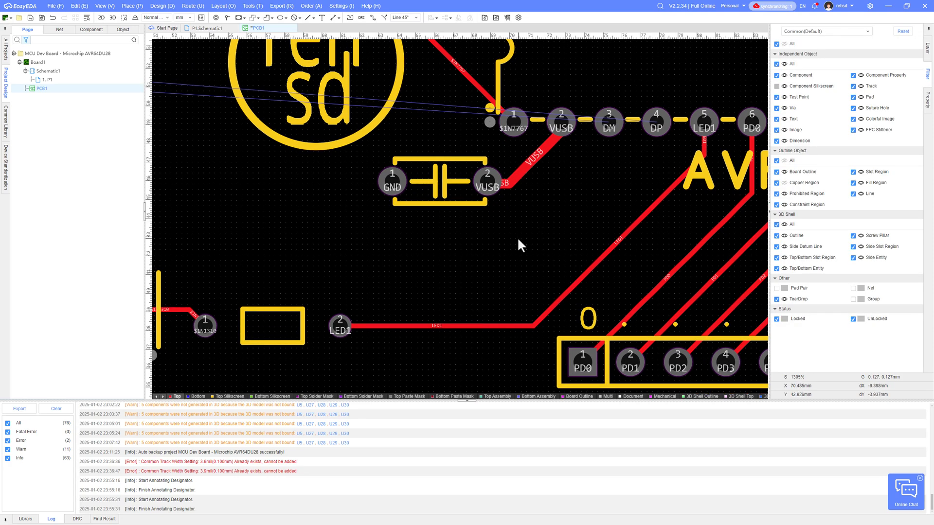
pyautogui.scroll(-2, 517, 237)
pyautogui.moveTo(479, 246); pyautogui.dragTo(552, 261, button='right')
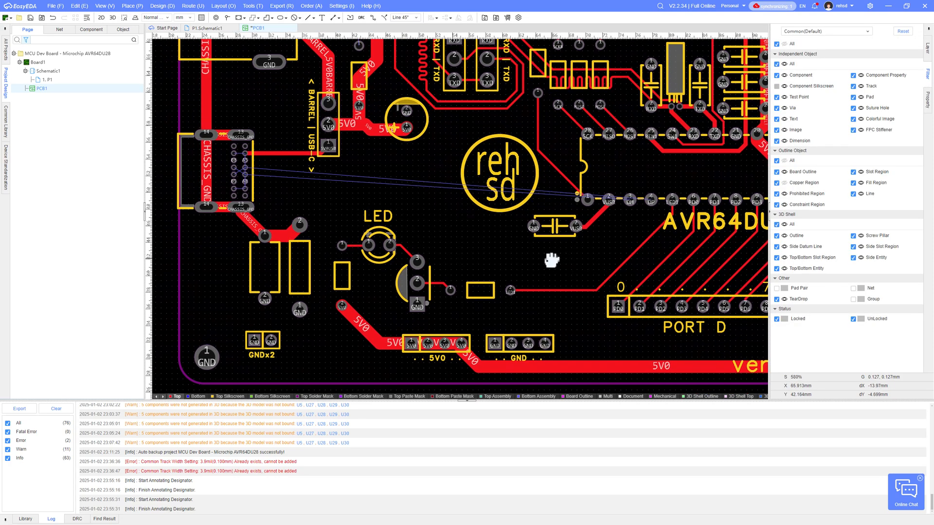
pyautogui.click(196, 7)
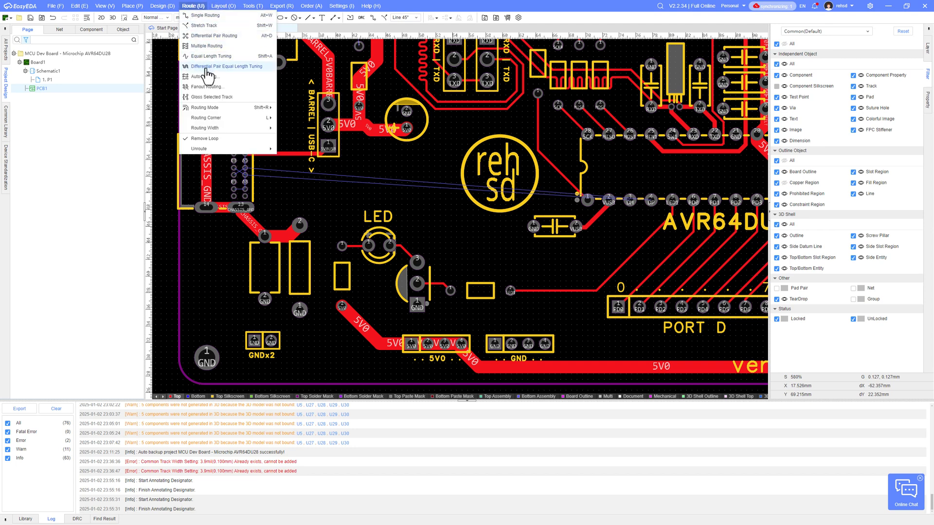
# Start routing a track from the DM pad toward the USB-C connector.
pyautogui.click(205, 16)
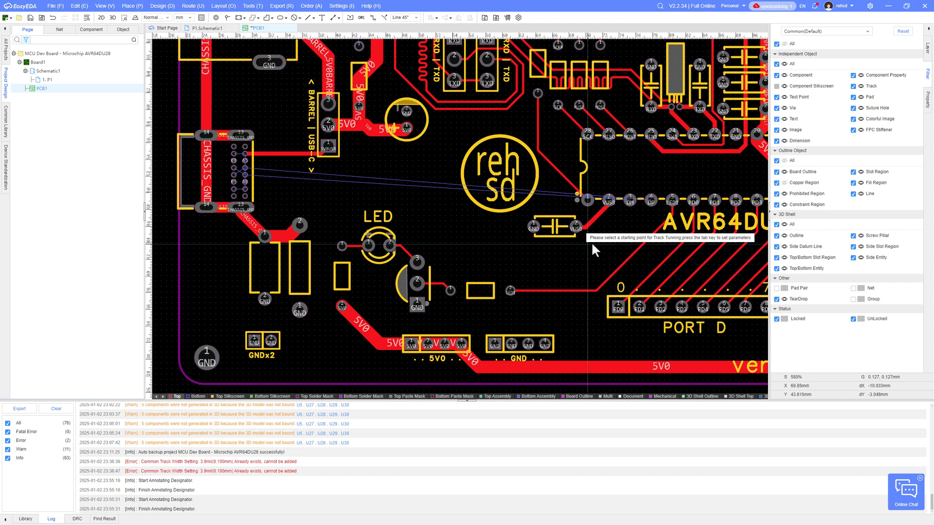
pyautogui.click(629, 203)
pyautogui.moveTo(629, 206); pyautogui.dragTo(633, 294, button='right')
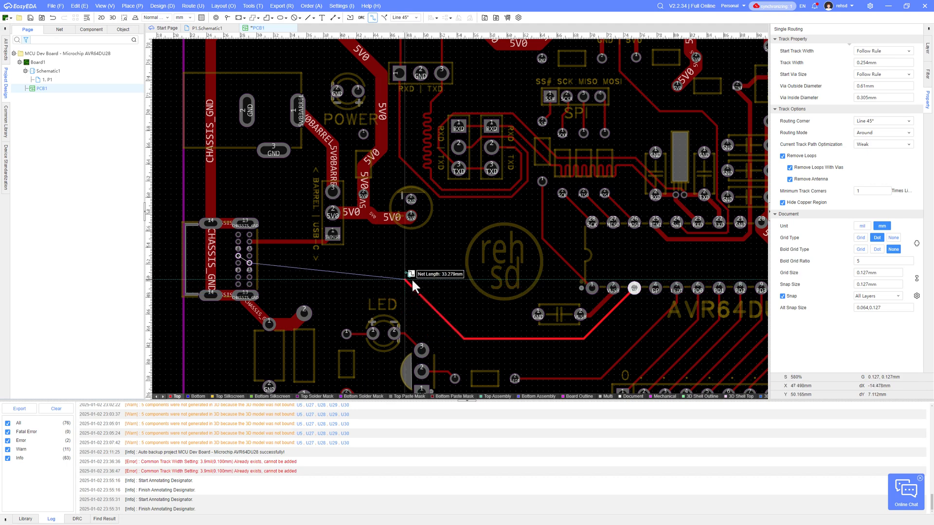
pyautogui.moveTo(378, 281); pyautogui.dragTo(442, 298, button='right')
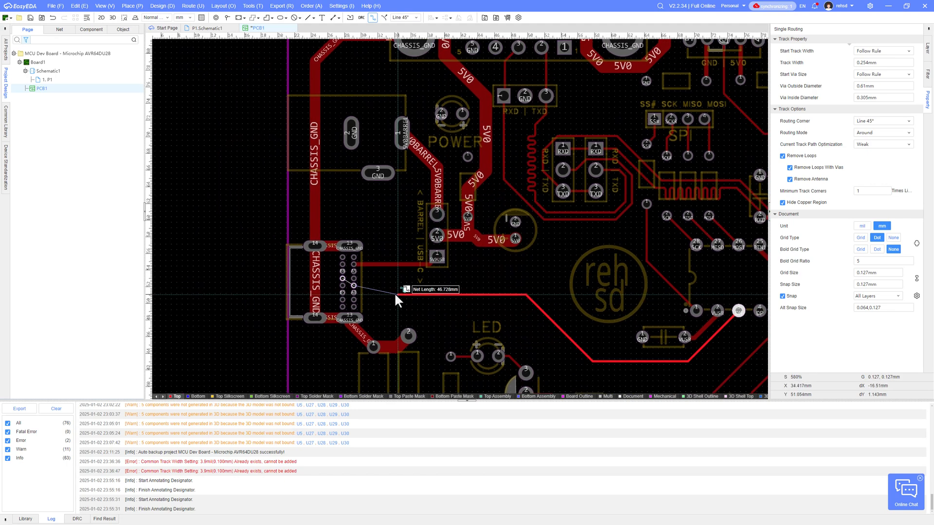
pyautogui.scroll(4, 389, 298)
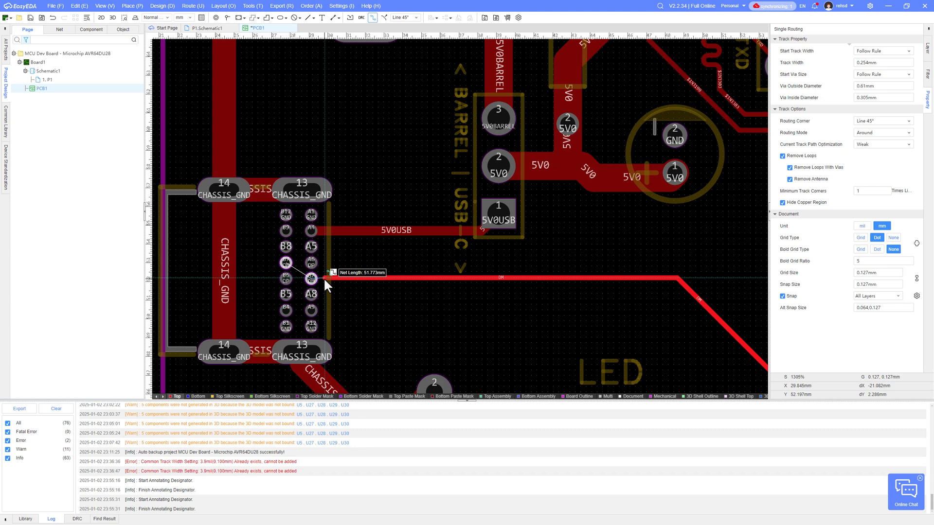
pyautogui.scroll(4, 323, 277)
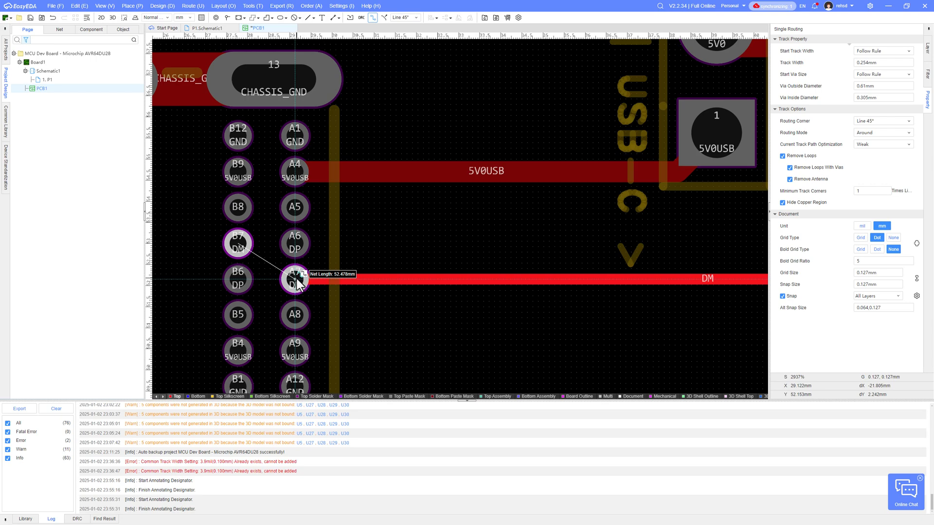
pyautogui.scroll(-8, 298, 282)
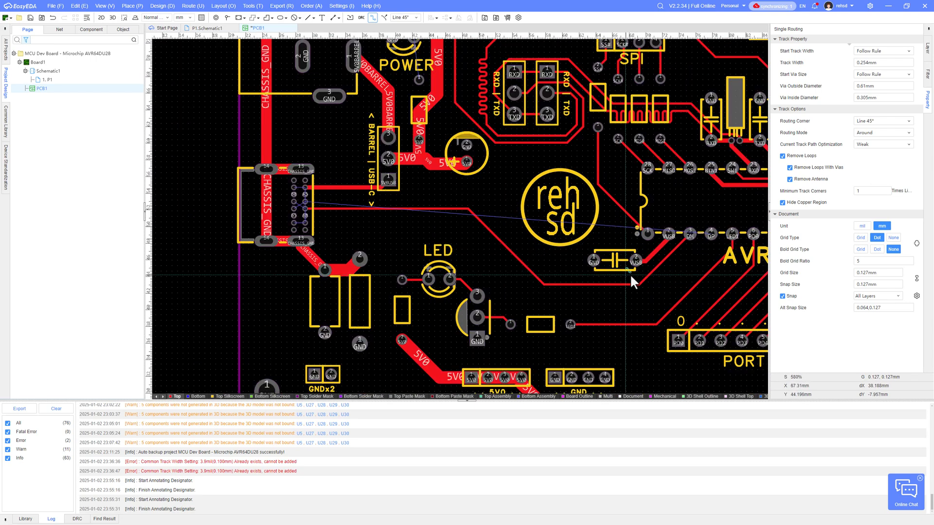
# Route a DP track from the AVR64DU28's DP pad with a corner toward the USB-C connector.
pyautogui.click(711, 234)
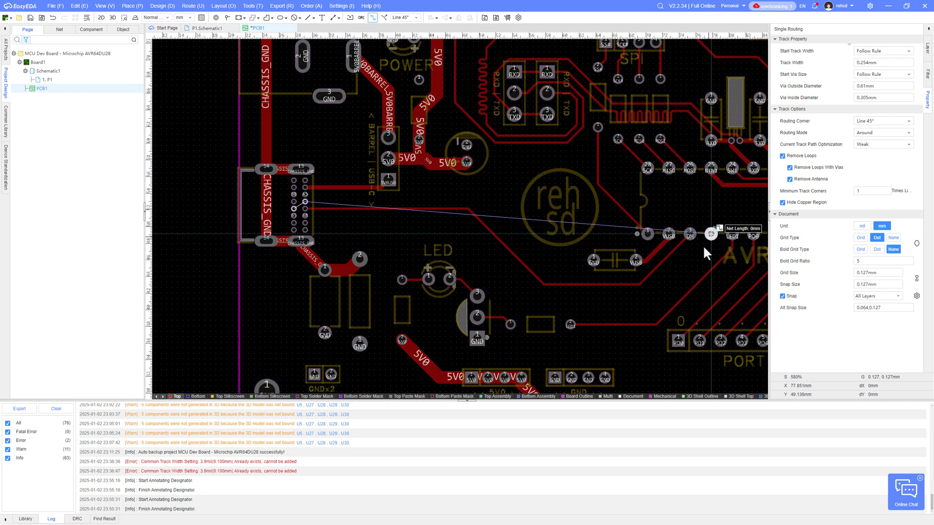
pyautogui.click(534, 292)
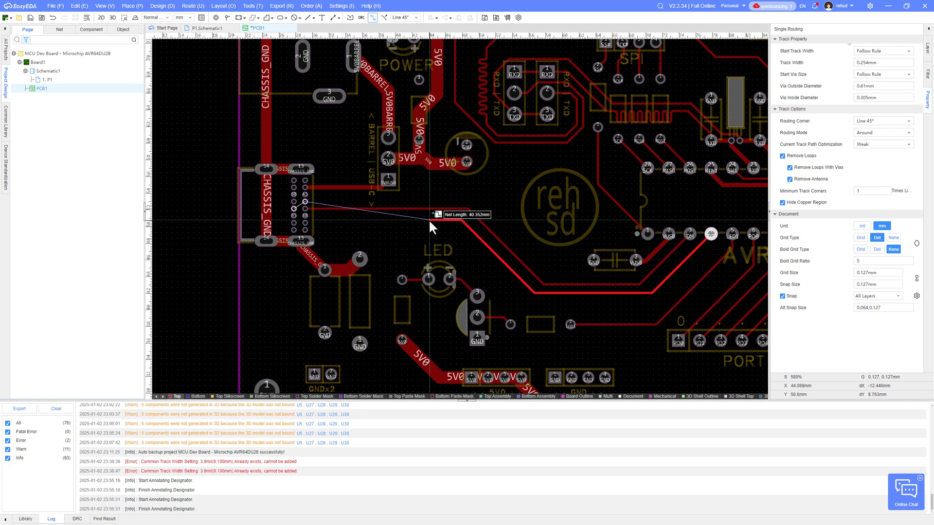
pyautogui.moveTo(431, 215); pyautogui.dragTo(504, 214, button='right')
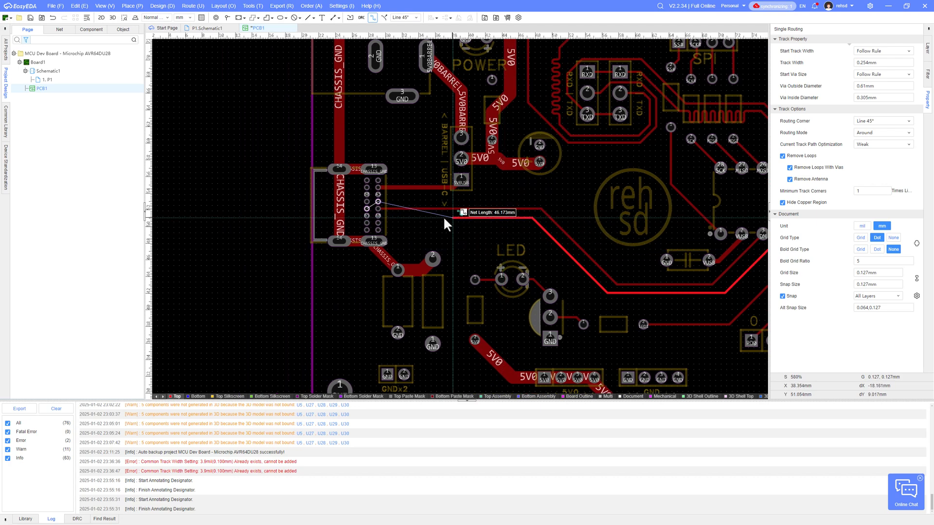
pyautogui.scroll(2, 443, 218)
pyautogui.moveTo(361, 211); pyautogui.dragTo(477, 217, button='right')
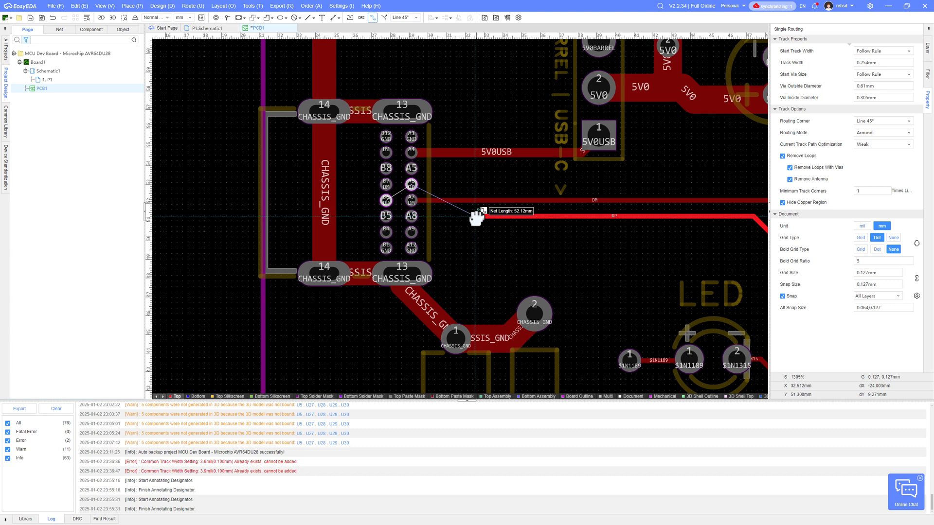
pyautogui.scroll(1, 476, 216)
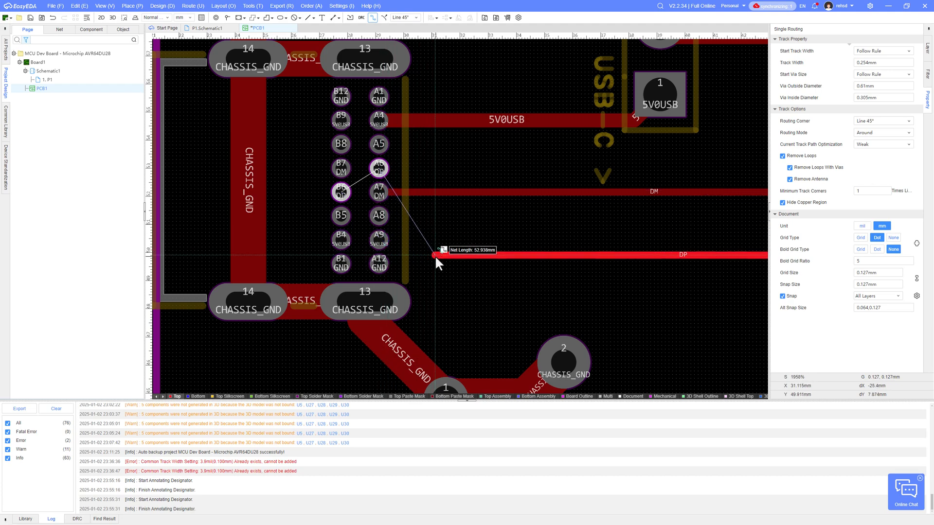
pyautogui.scroll(-1, 435, 255)
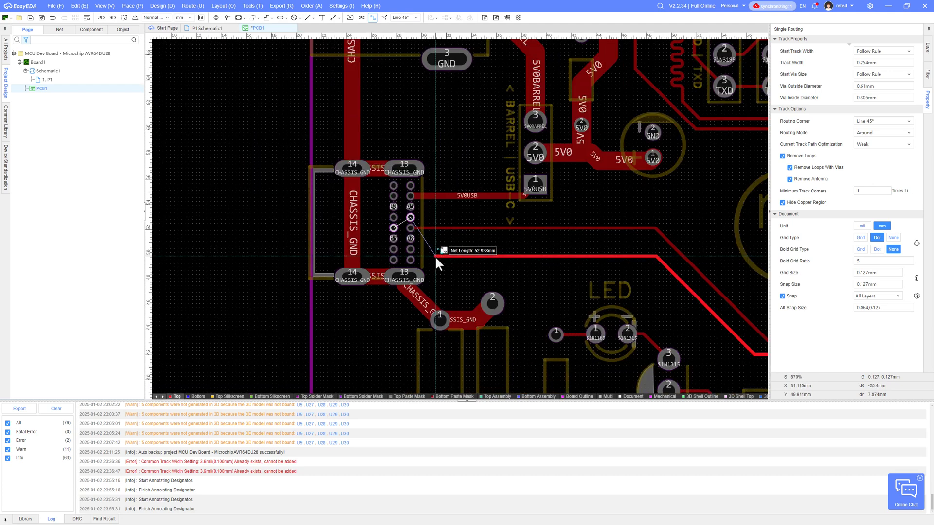
pyautogui.scroll(-1, 445, 266)
pyautogui.moveTo(445, 267); pyautogui.dragTo(439, 207, button='right')
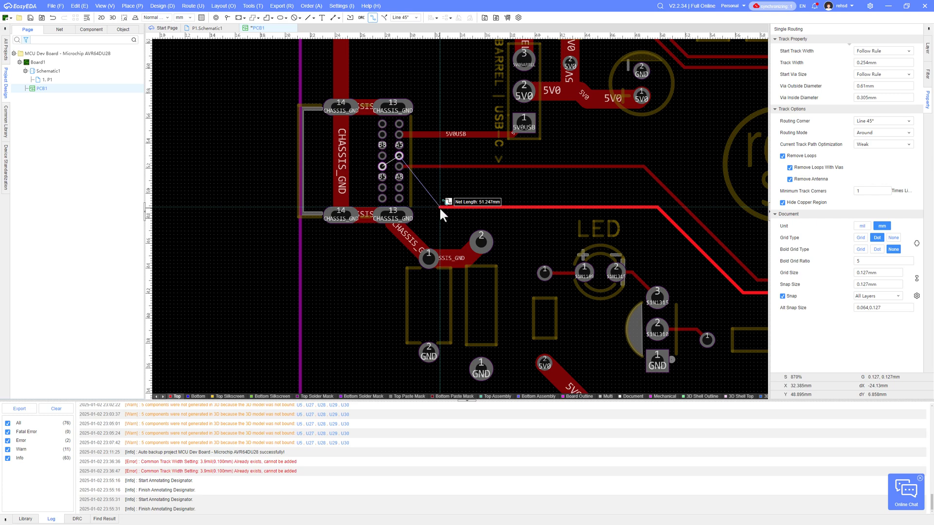
pyautogui.scroll(2, 442, 209)
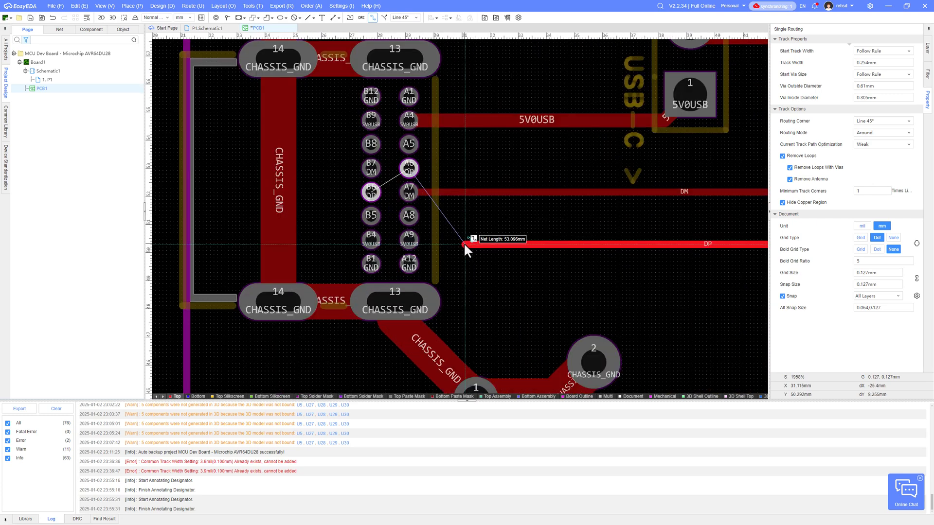
pyautogui.press('Escape')
# Set the DP track width to 0.127mm and reshape its diagonal segment up-left.
pyautogui.hotkey('shift', 'w')
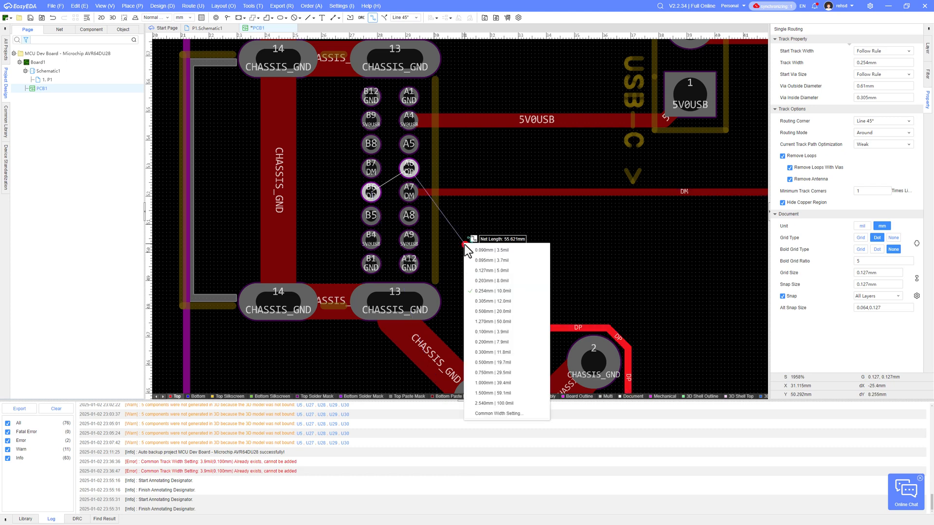
pyautogui.click(479, 271)
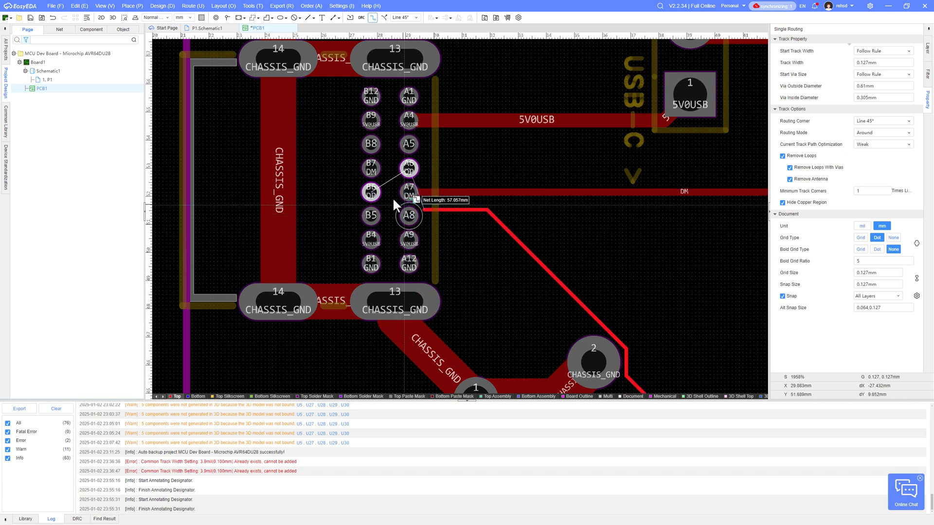
pyautogui.scroll(-2, 468, 231)
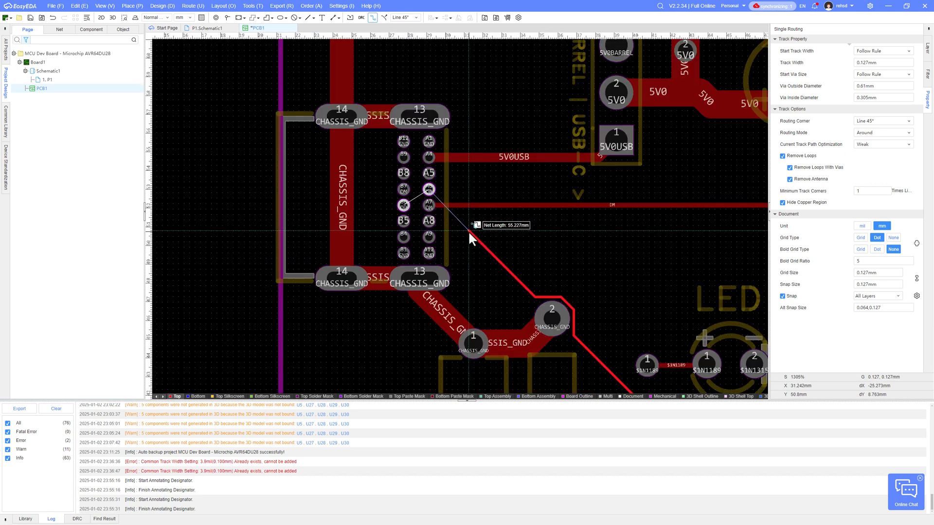
pyautogui.scroll(-4, 468, 231)
pyautogui.press('Escape')
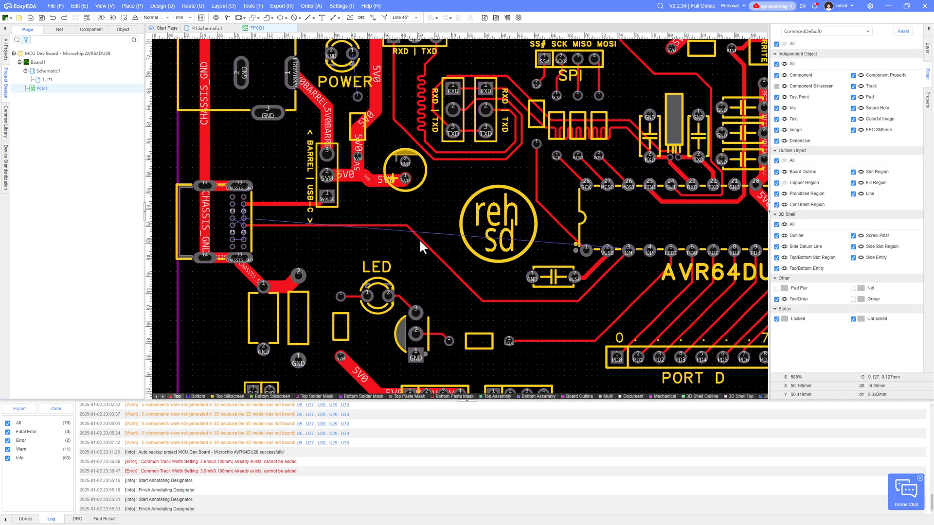
pyautogui.moveTo(421, 239); pyautogui.dragTo(404, 255)
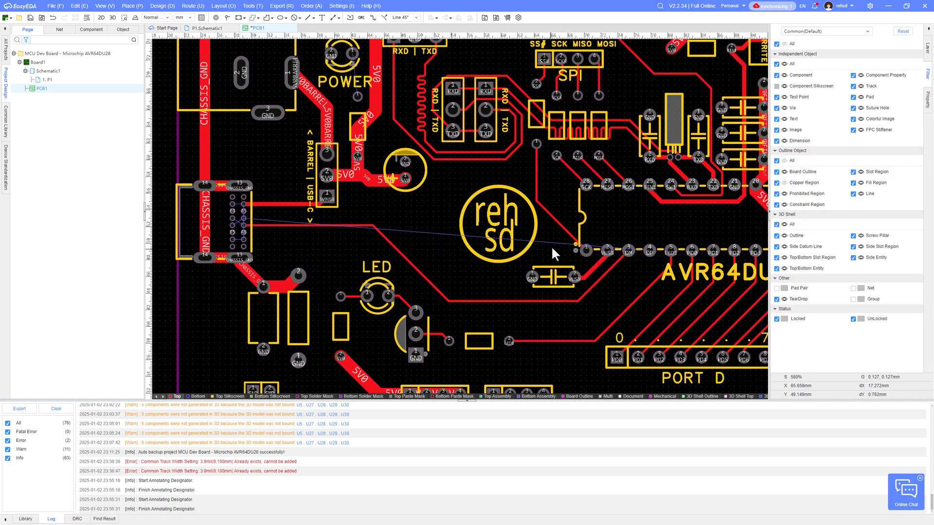
pyautogui.scroll(4, 583, 220)
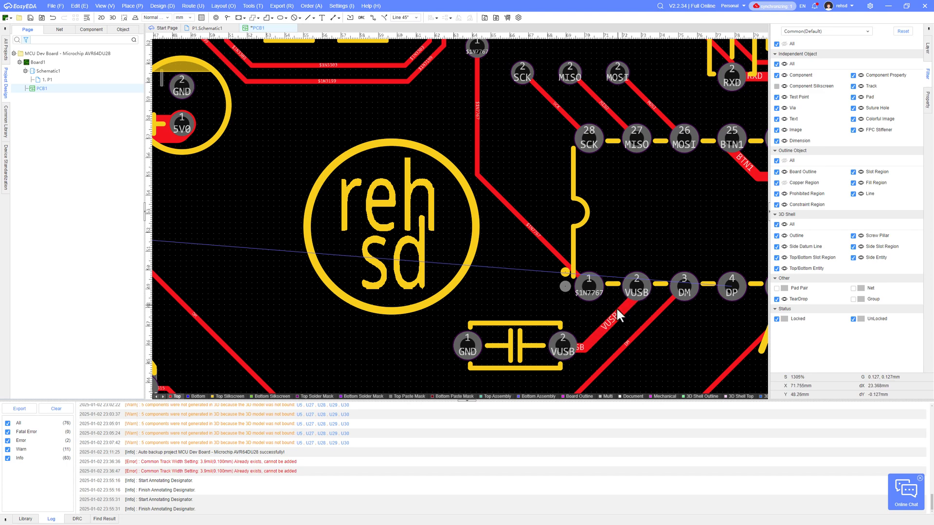
# Reroute the VUSB connection from the capacitor's VUSB pad.
pyautogui.click(732, 287)
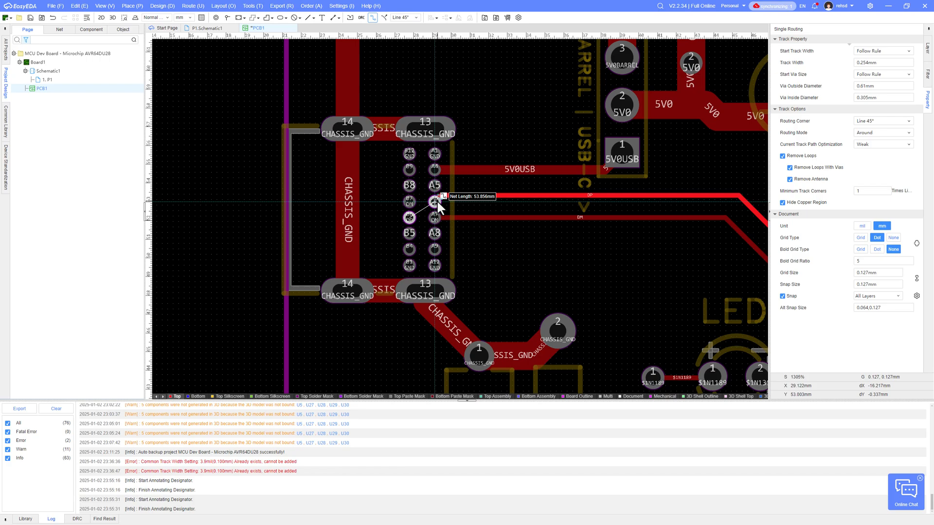
pyautogui.scroll(6, 437, 200)
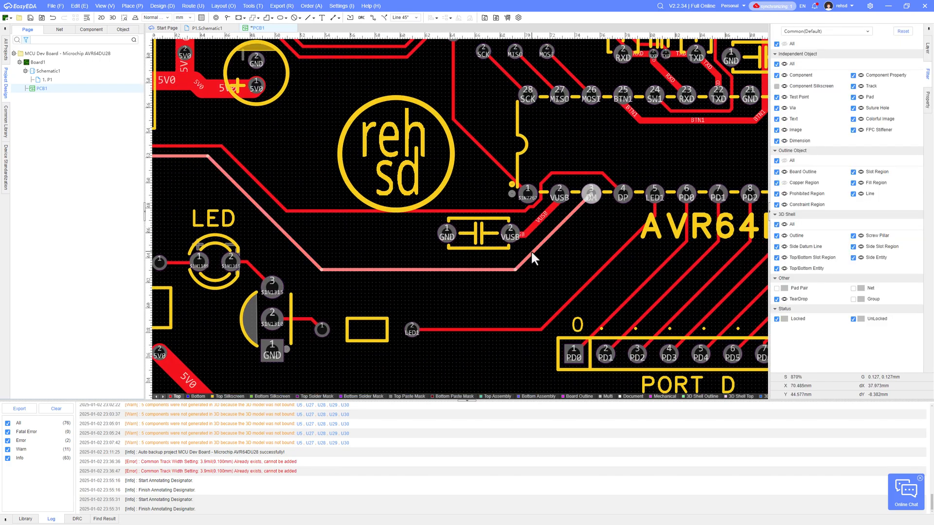
pyautogui.click(530, 250)
pyautogui.scroll(3, 558, 228)
pyautogui.click(465, 243)
pyautogui.press('w')
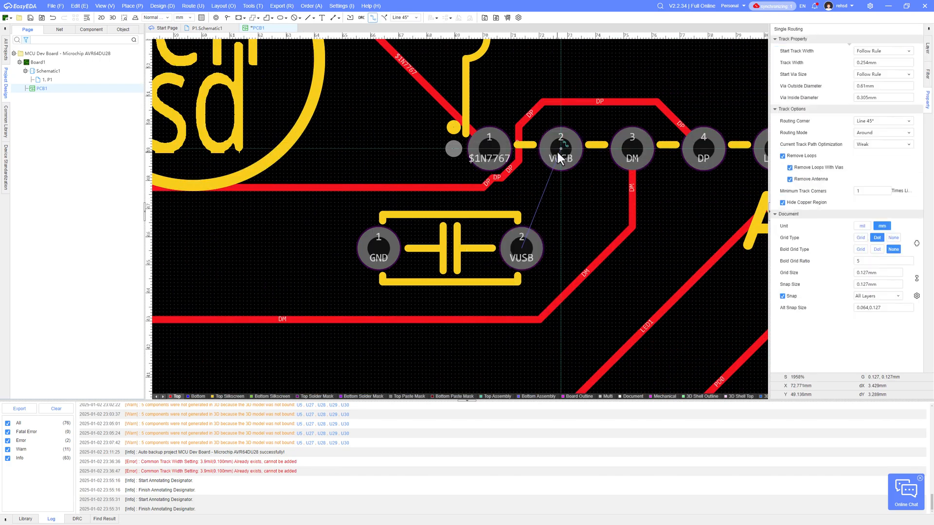
pyautogui.click(559, 152)
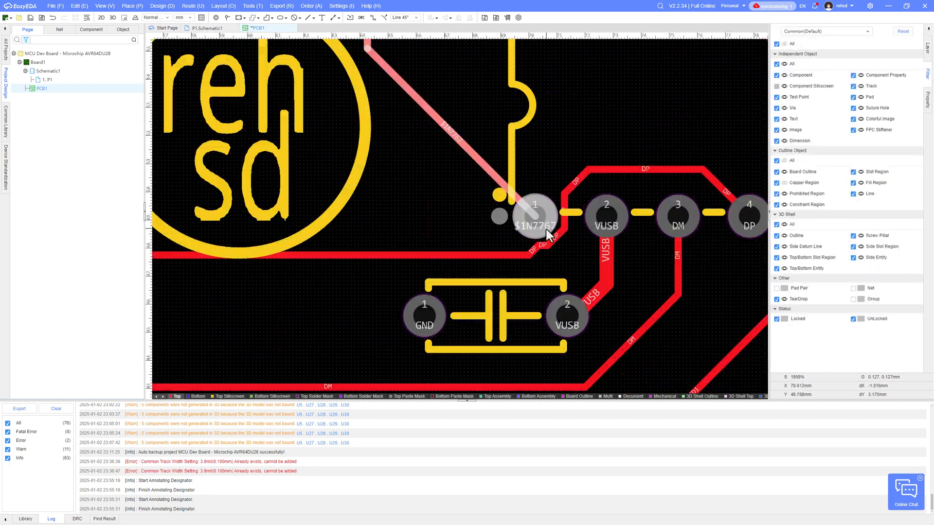
# Straighten the DP track kink beside pad 1 and zoom out.
pyautogui.moveTo(552, 239); pyautogui.dragTo(558, 245)
pyautogui.scroll(-2, 418, 280)
pyautogui.moveTo(358, 293); pyautogui.dragTo(550, 264, button='right')
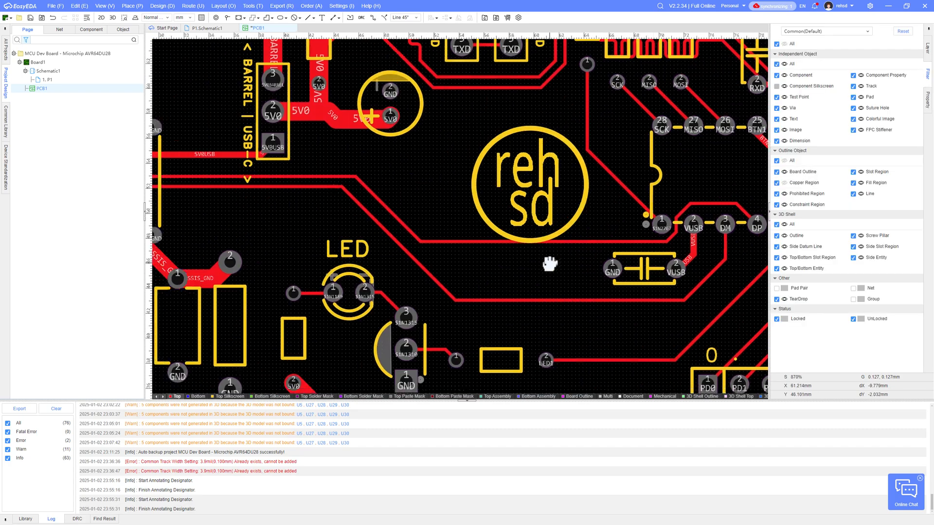
pyautogui.scroll(-2, 541, 294)
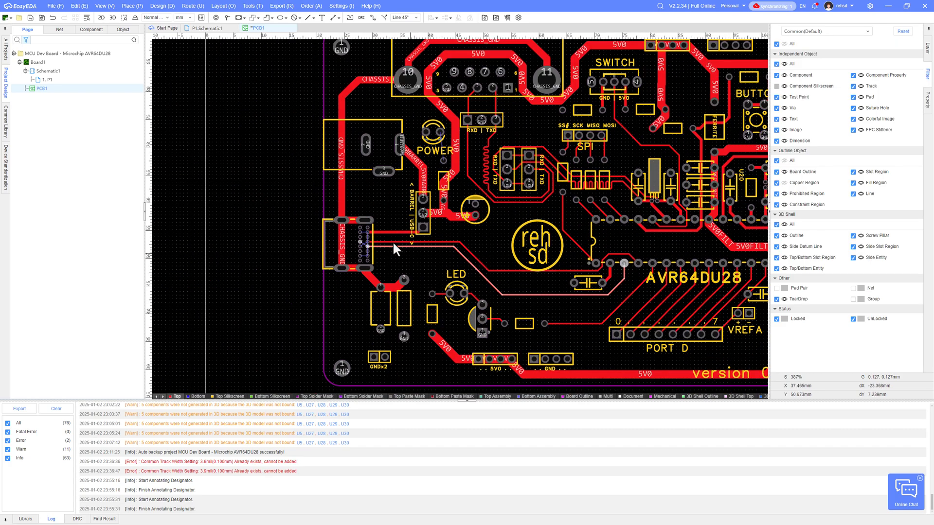
# Route a 0.254mm 5V0USB track from pad B9 to pad A4.
pyautogui.scroll(3, 393, 241)
pyautogui.scroll(3, 448, 243)
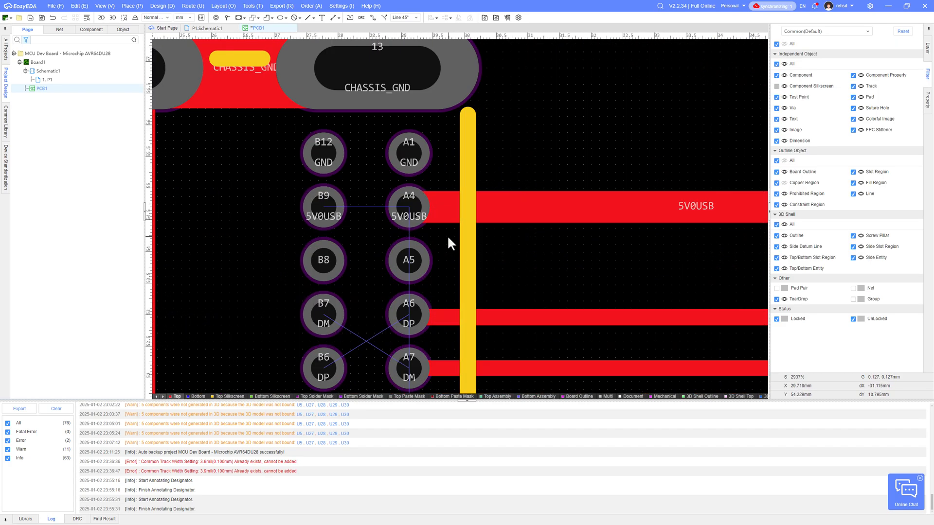
pyautogui.press('w')
pyautogui.click(410, 207)
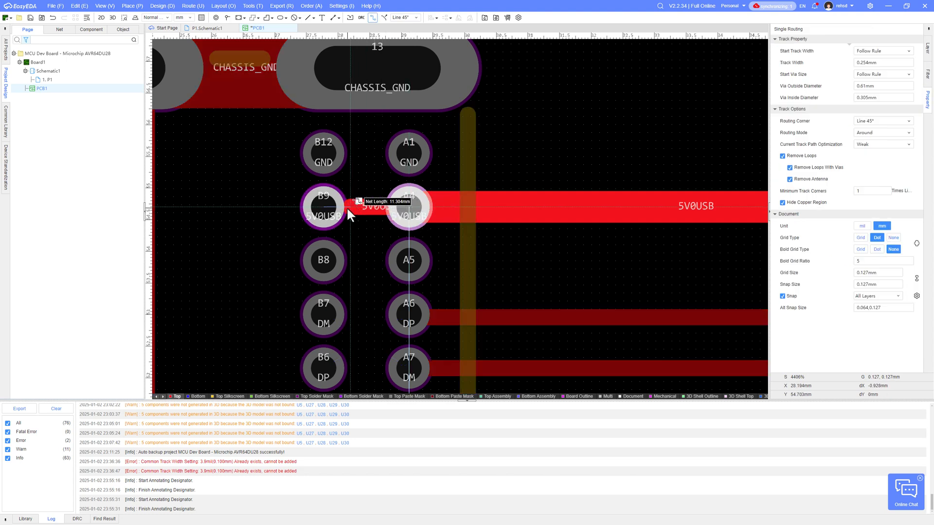
pyautogui.hotkey('shift', 'w')
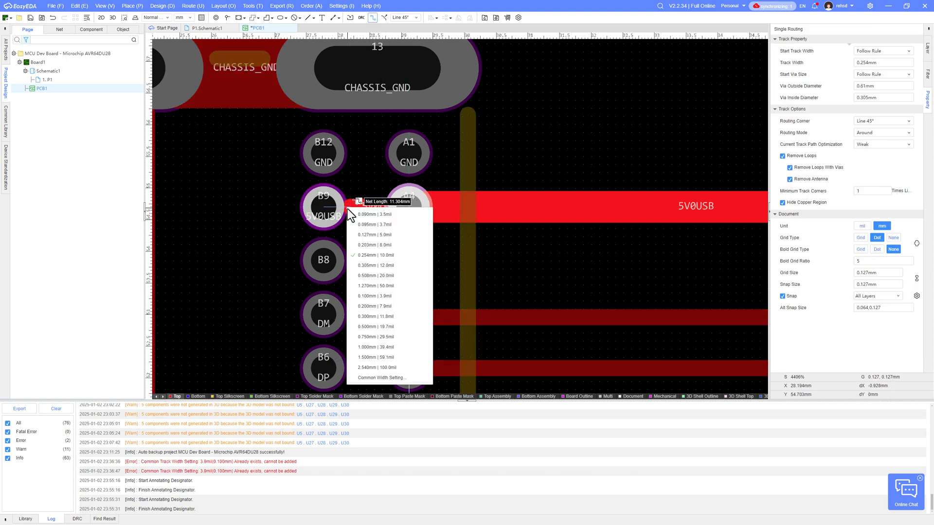
pyautogui.click(373, 286)
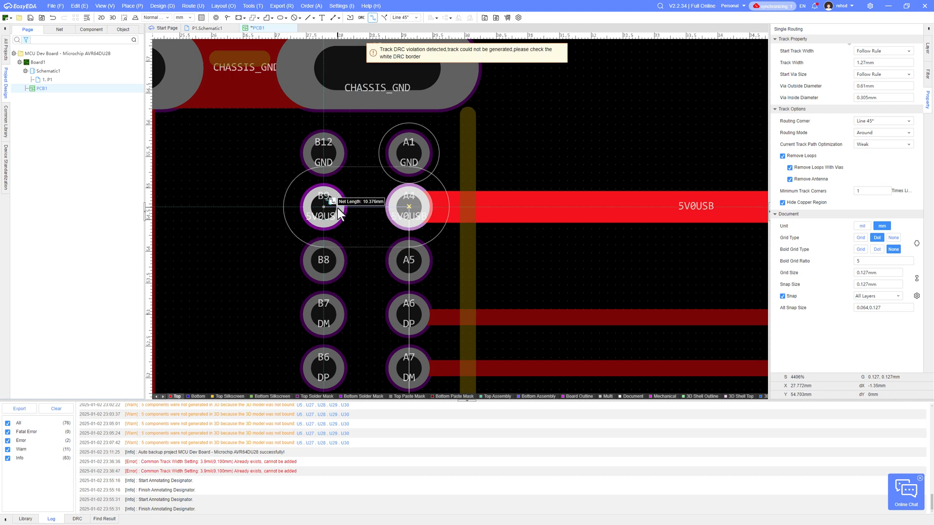
pyautogui.hotkey('shift', 'w')
pyautogui.click(366, 255)
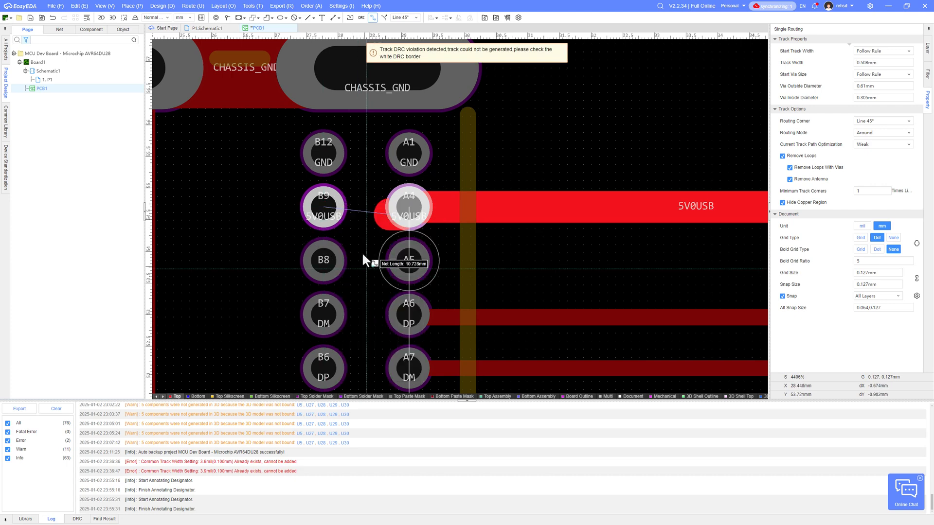
pyautogui.click(323, 206)
# Join pad B4 to A9 with a wider track, then run a 5V0USB track from B4 up to B9.
pyautogui.moveTo(364, 267); pyautogui.dragTo(375, 206, button='right')
pyautogui.scroll(-5, 384, 313)
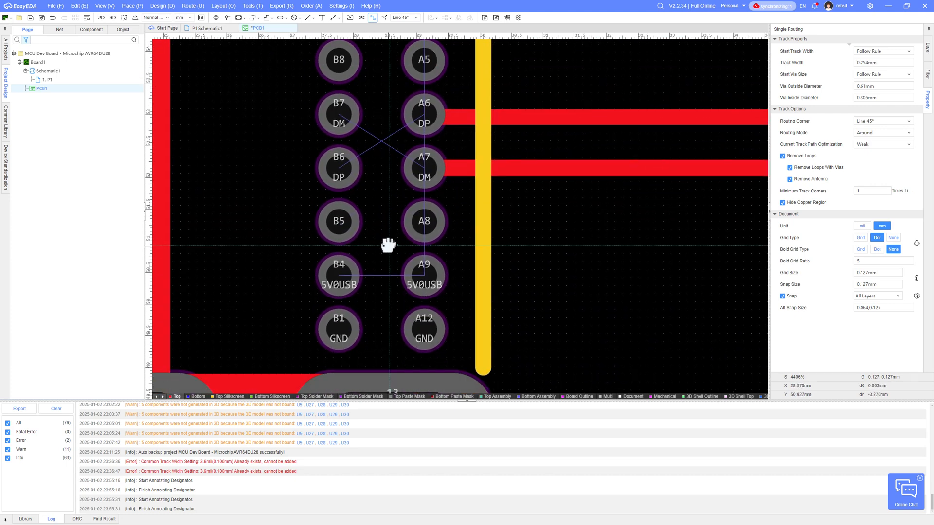
pyautogui.click(339, 273)
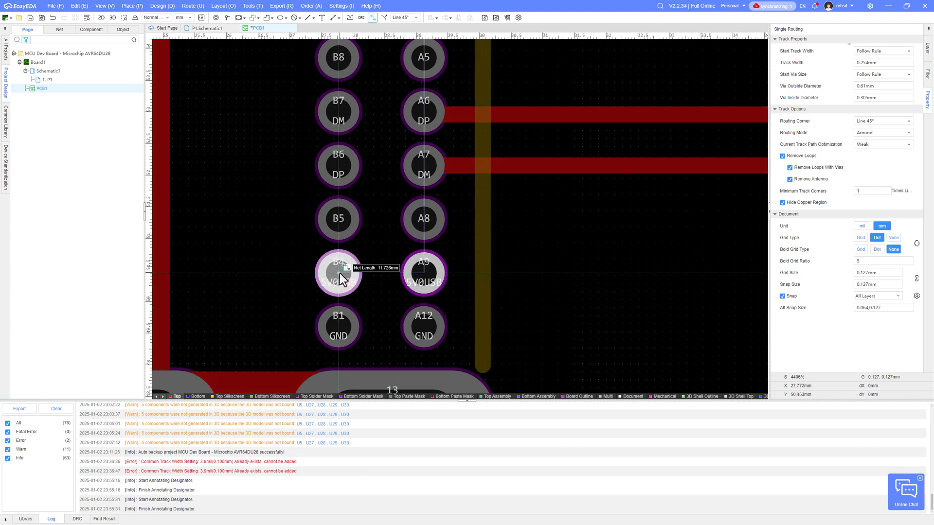
pyautogui.hotkey('shift', 'w')
pyautogui.click(411, 336)
pyautogui.click(423, 273)
pyautogui.scroll(-2, 422, 272)
pyautogui.click(385, 273)
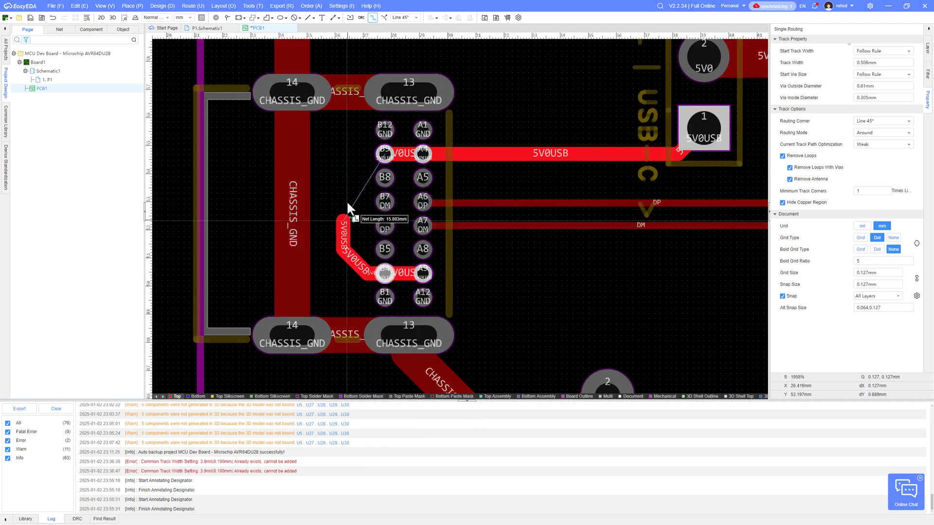
pyautogui.click(387, 161)
pyautogui.scroll(4, 403, 224)
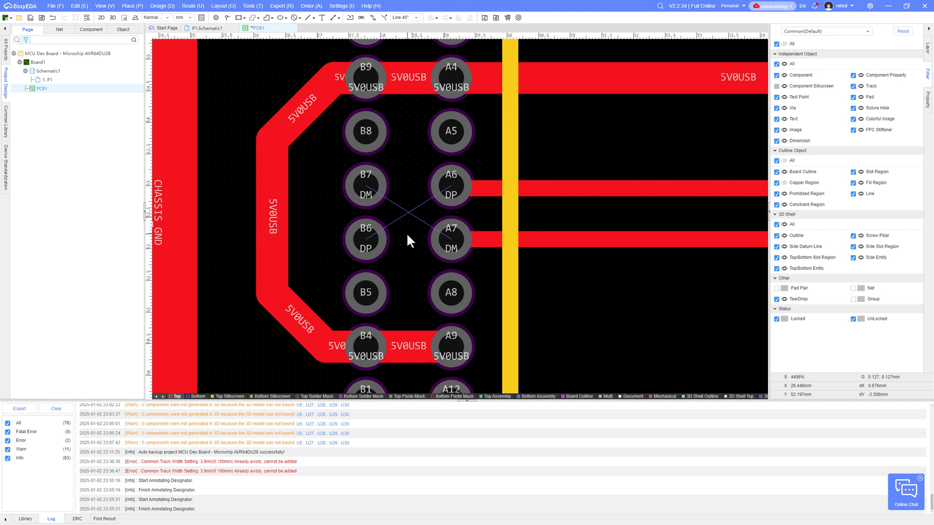
pyautogui.scroll(-4, 422, 227)
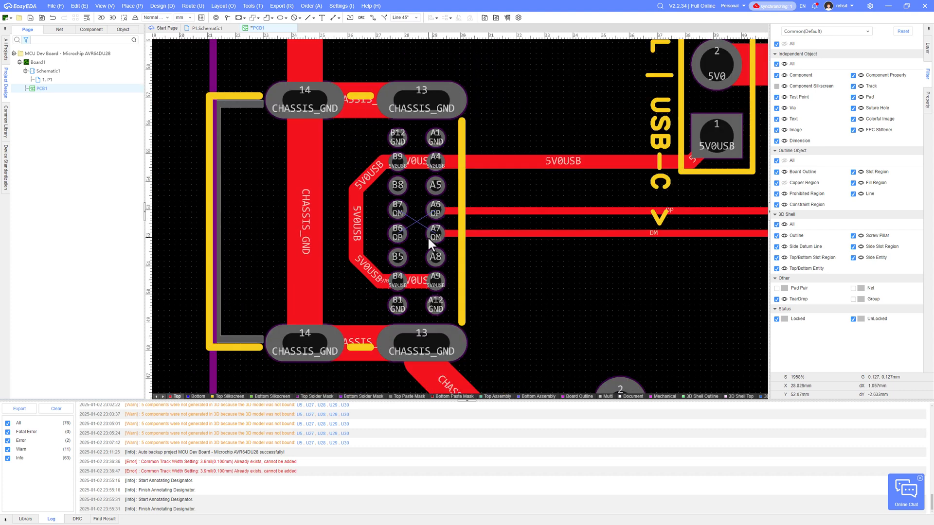
# Start the DM track from pad A7.
pyautogui.press('w')
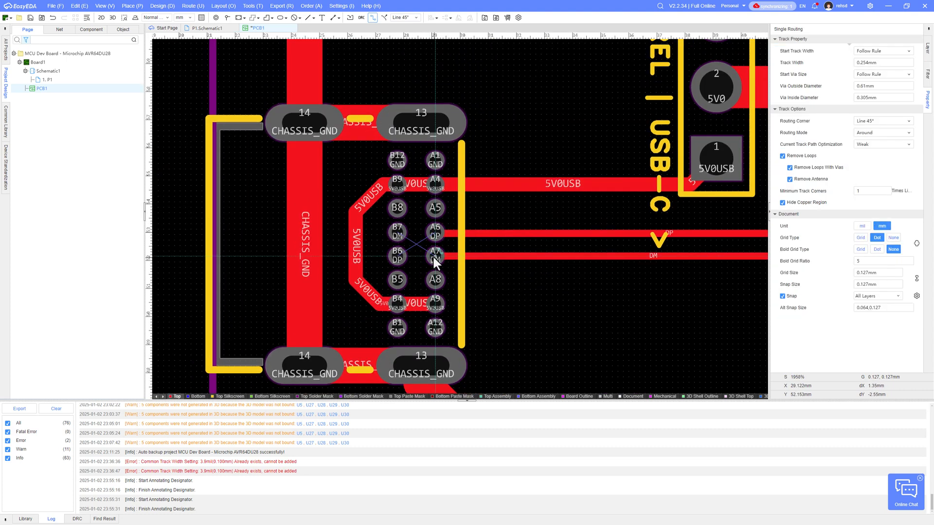
pyautogui.click(433, 255)
pyautogui.scroll(6, 413, 255)
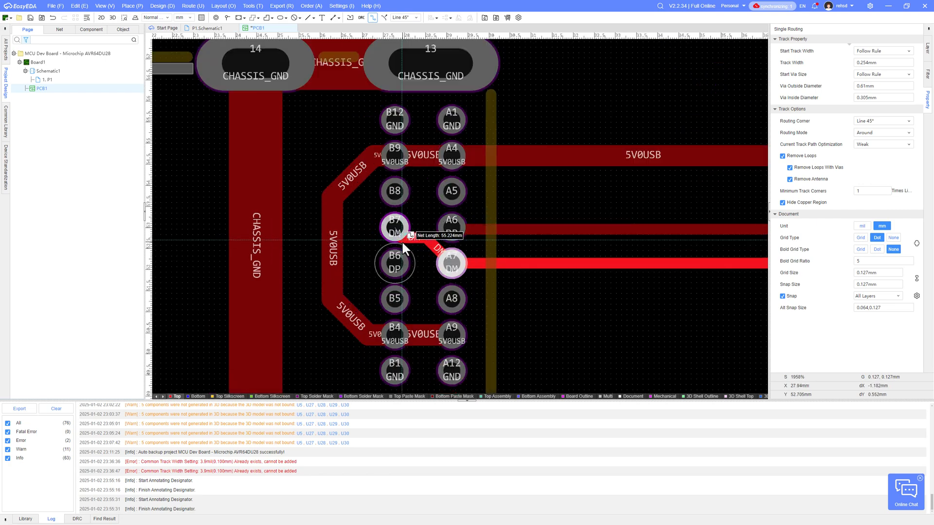
# Finish the DM track on pad B7.
pyautogui.click(394, 217)
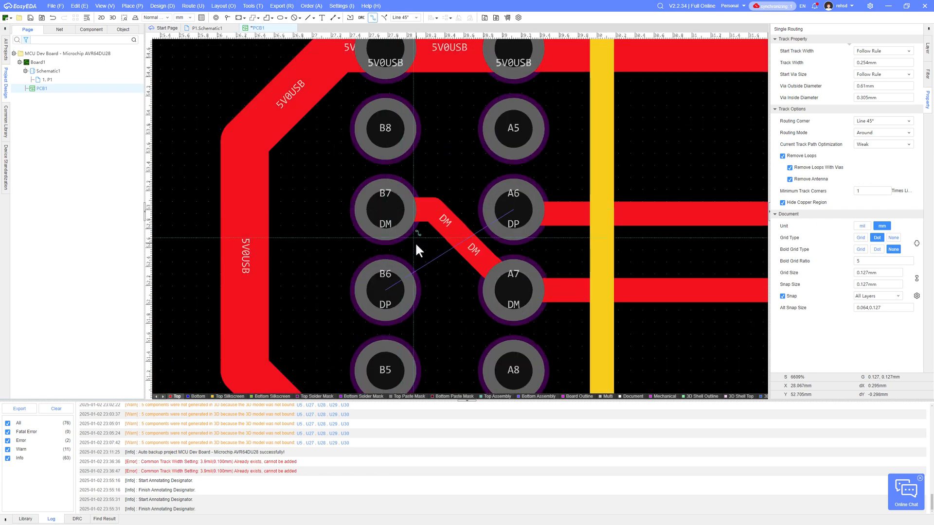
pyautogui.scroll(-6, 415, 242)
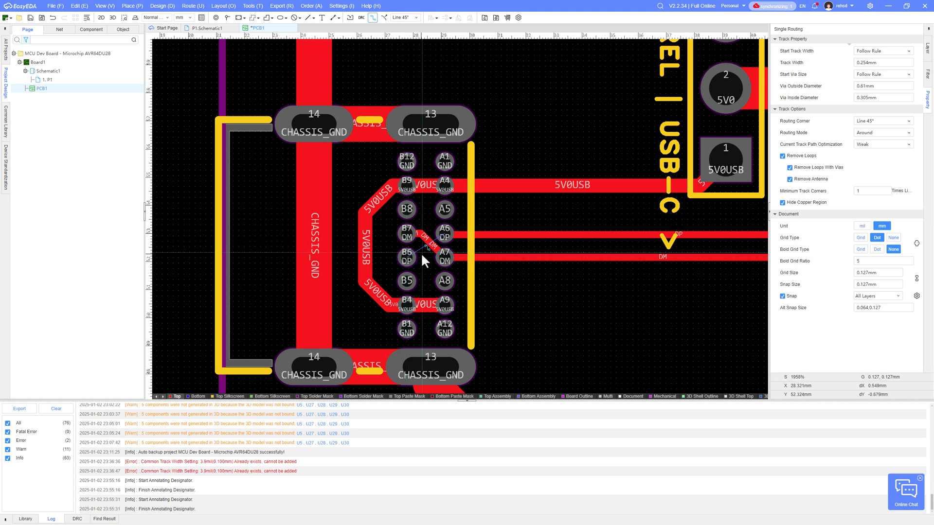
pyautogui.scroll(2, 432, 251)
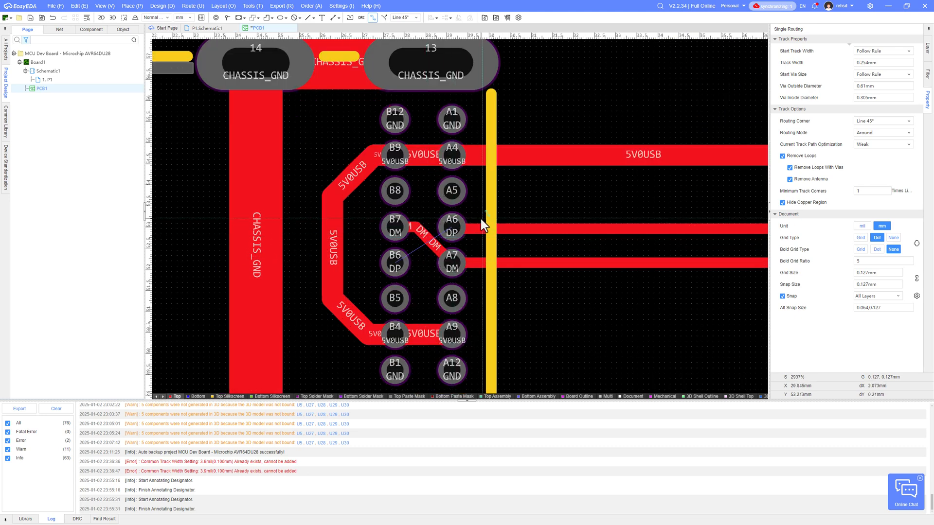
# Route a bottom-layer DP track from pad A6 to B6.
pyautogui.press('b')
pyautogui.click(453, 227)
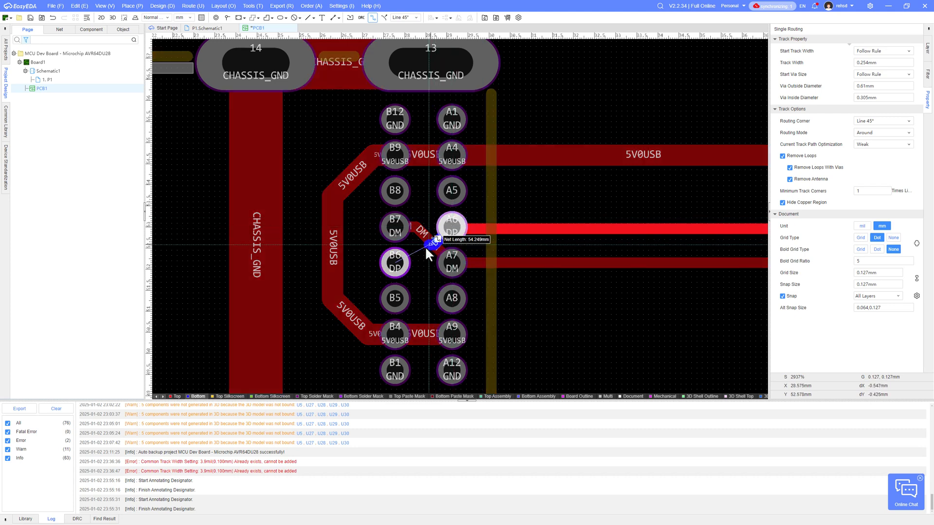
pyautogui.click(400, 263)
pyautogui.press('Escape')
pyautogui.scroll(1, 425, 249)
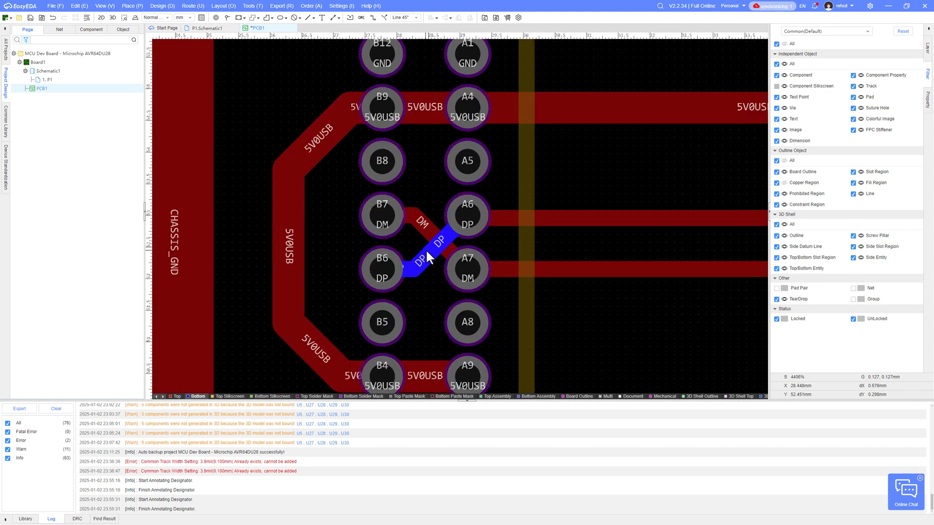
pyautogui.click(427, 249)
pyautogui.moveTo(427, 249); pyautogui.dragTo(433, 238)
pyautogui.press('Escape')
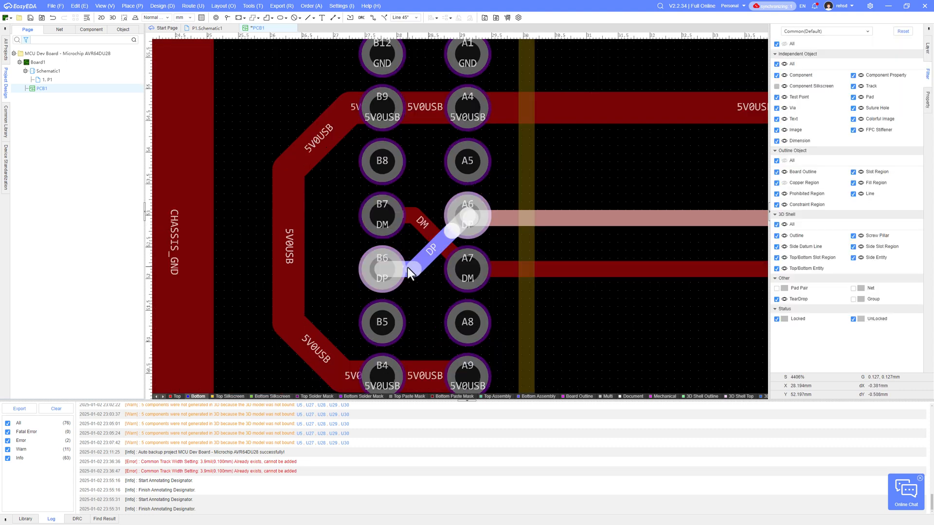
# Delete the misplaced diagonal DP segment and reroute DP from B6 to A6.
pyautogui.click(424, 285)
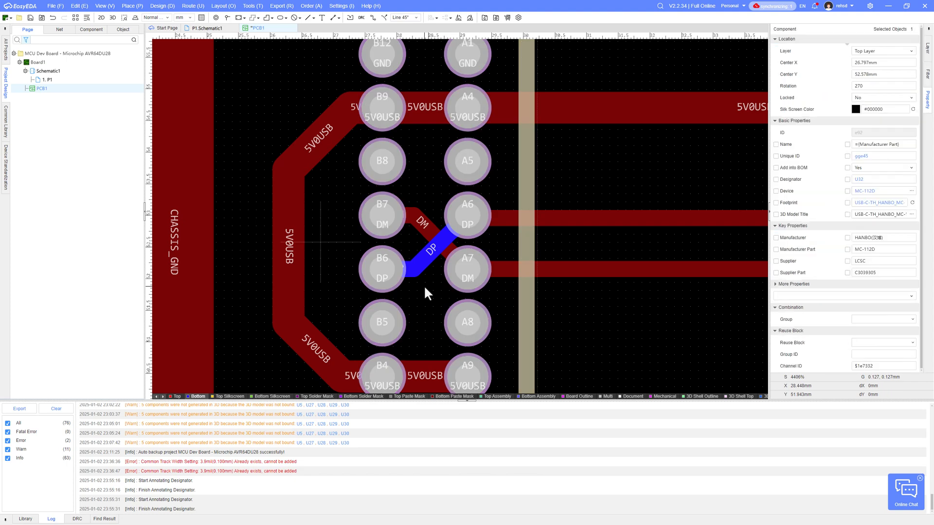
pyautogui.click(436, 253)
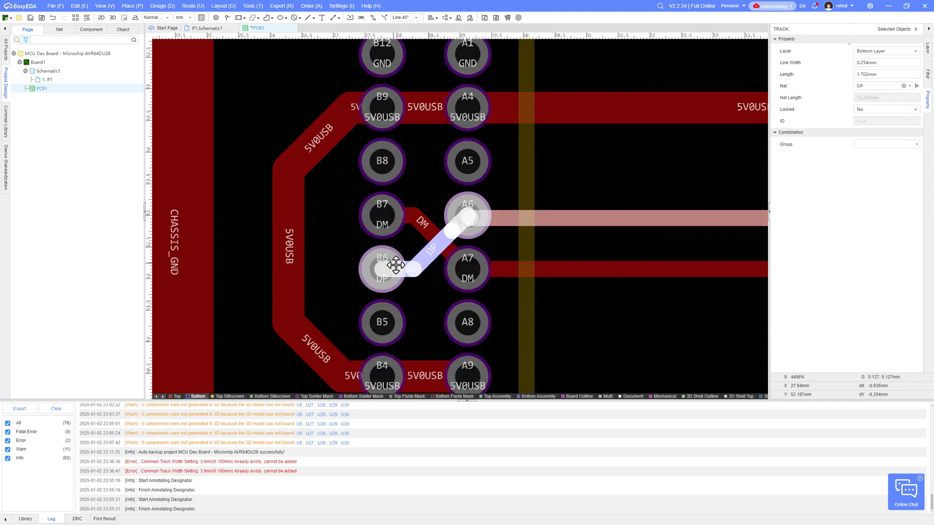
pyautogui.press('Delete')
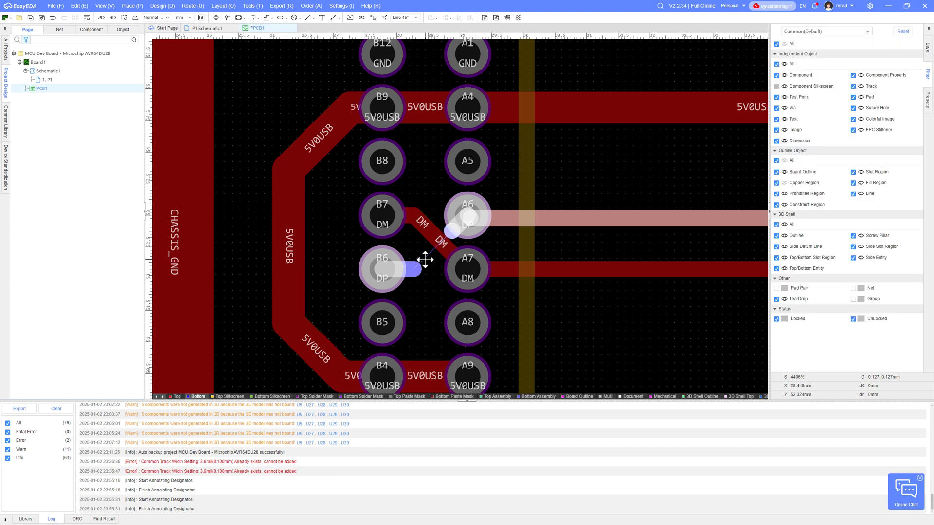
pyautogui.press('w')
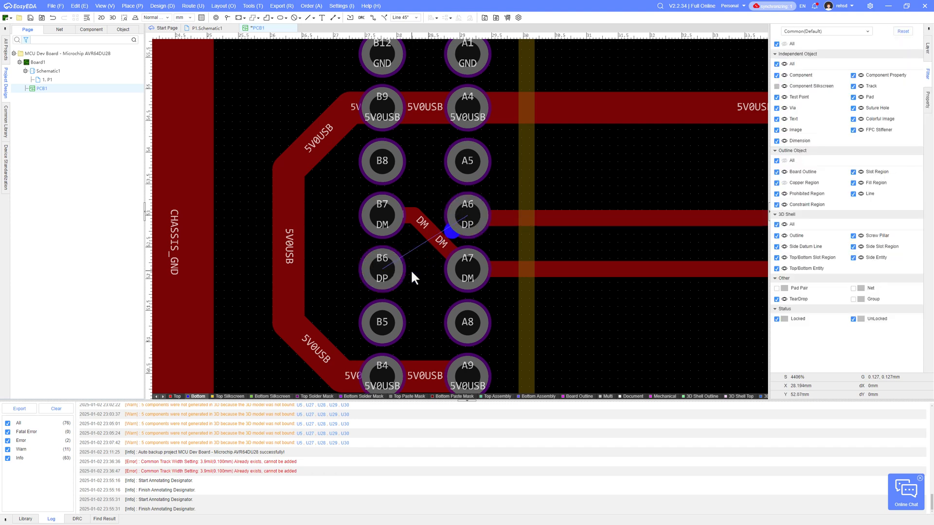
pyautogui.click(411, 270)
pyautogui.click(468, 216)
pyautogui.rightClick(455, 236)
# Nudge the diagonal DM track and complete the bottom-layer DP track at pad A6.
pyautogui.moveTo(446, 242); pyautogui.dragTo(442, 249)
pyautogui.click(537, 299)
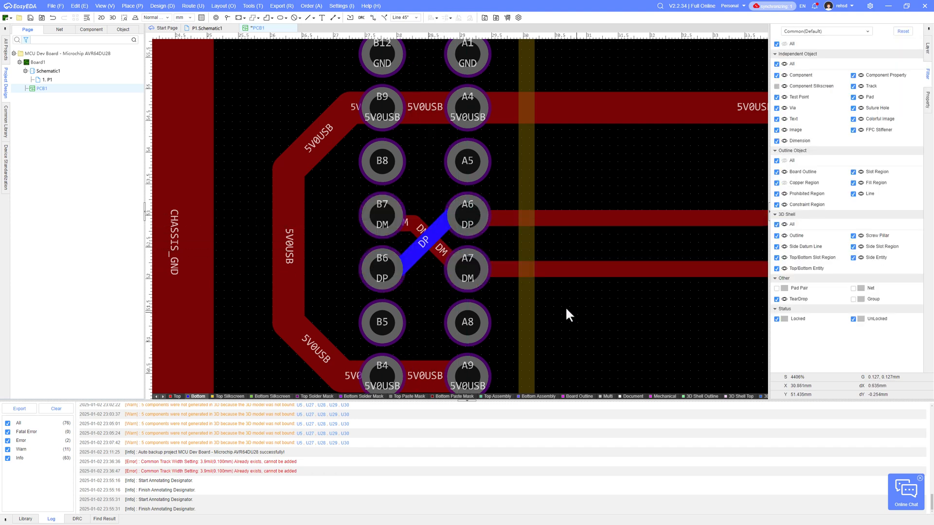
pyautogui.scroll(-3, 579, 320)
pyautogui.moveTo(598, 330); pyautogui.dragTo(443, 268, button='right')
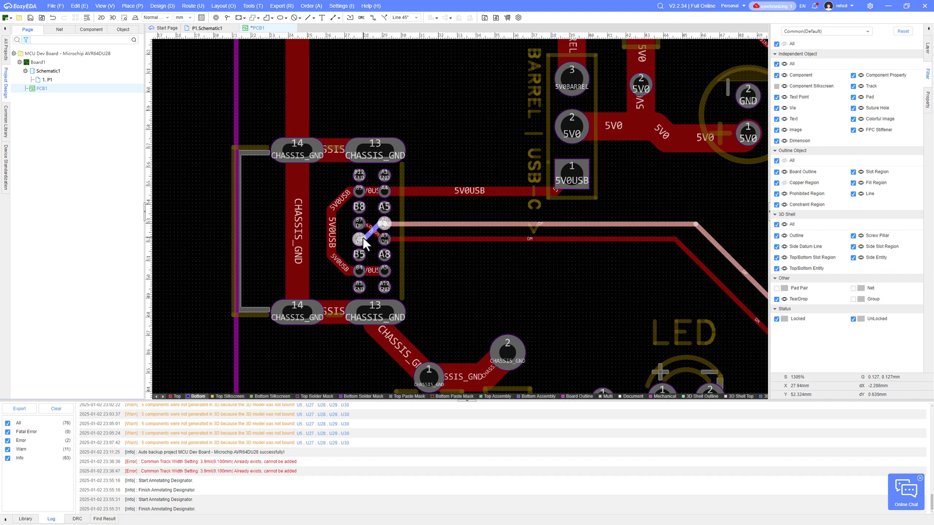
pyautogui.click(381, 221)
pyautogui.scroll(5, 358, 222)
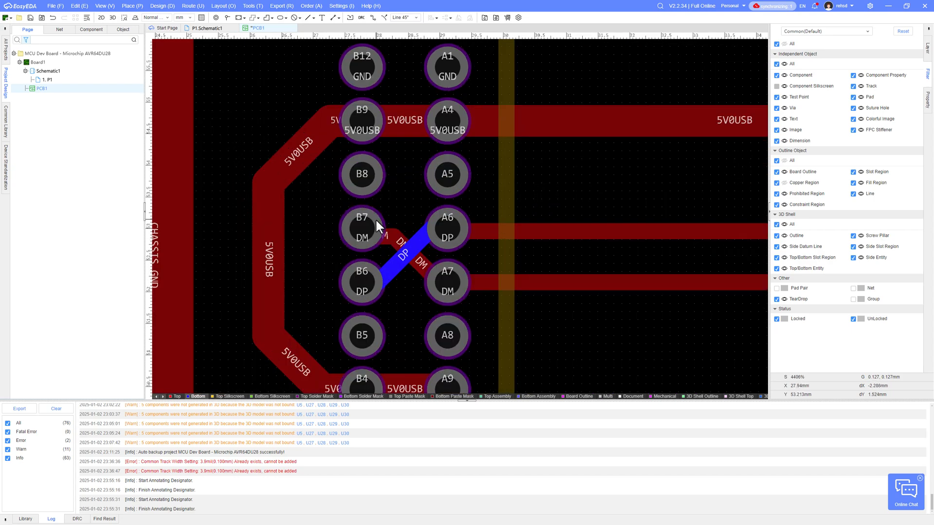
pyautogui.scroll(-3, 376, 221)
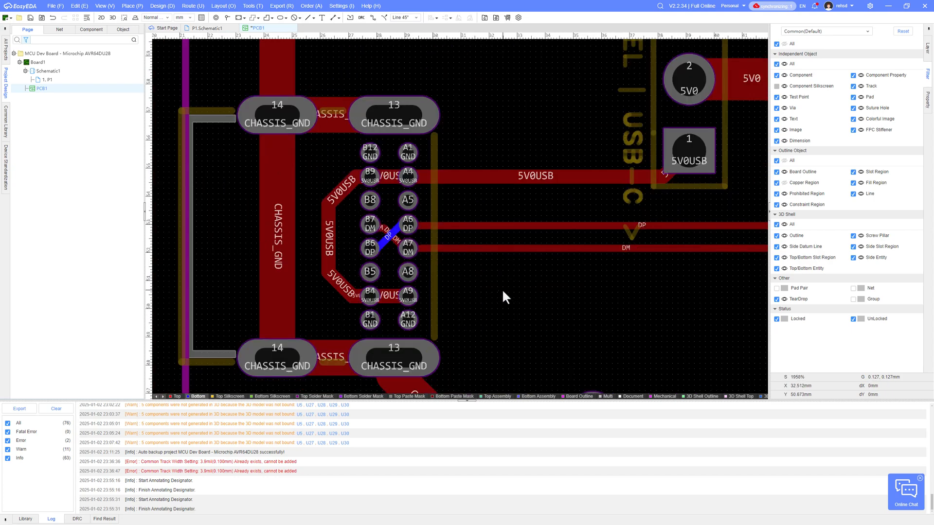
# Make the top copper layer active and bring the POWER LED area into view.
pyautogui.scroll(2, 378, 233)
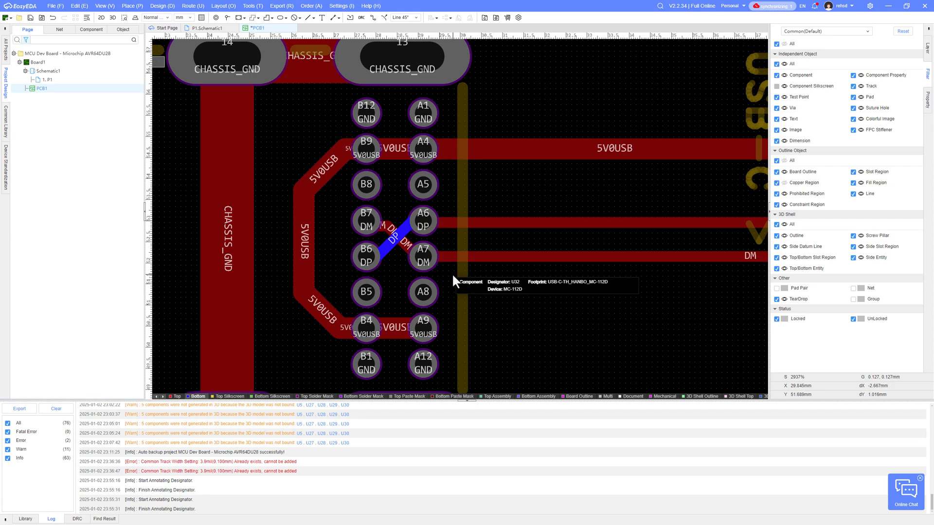
pyautogui.scroll(-2, 454, 281)
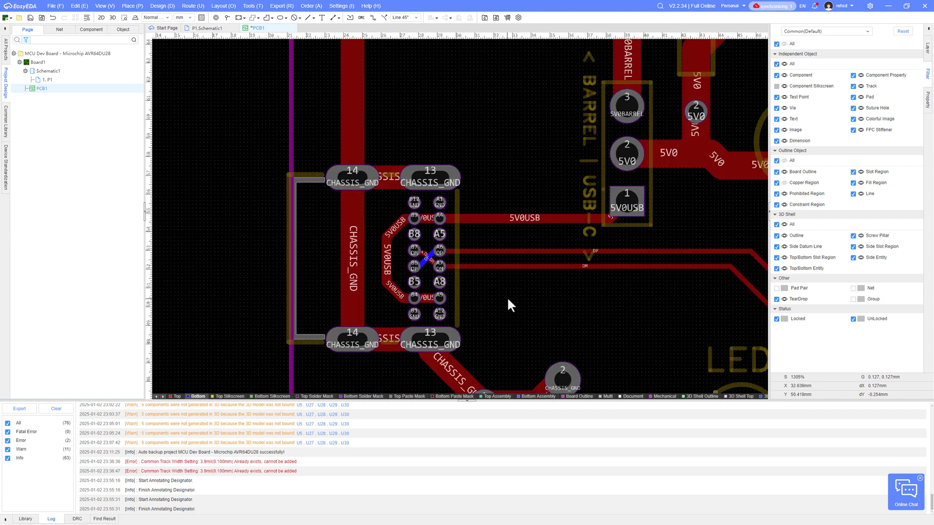
pyautogui.scroll(-2, 467, 277)
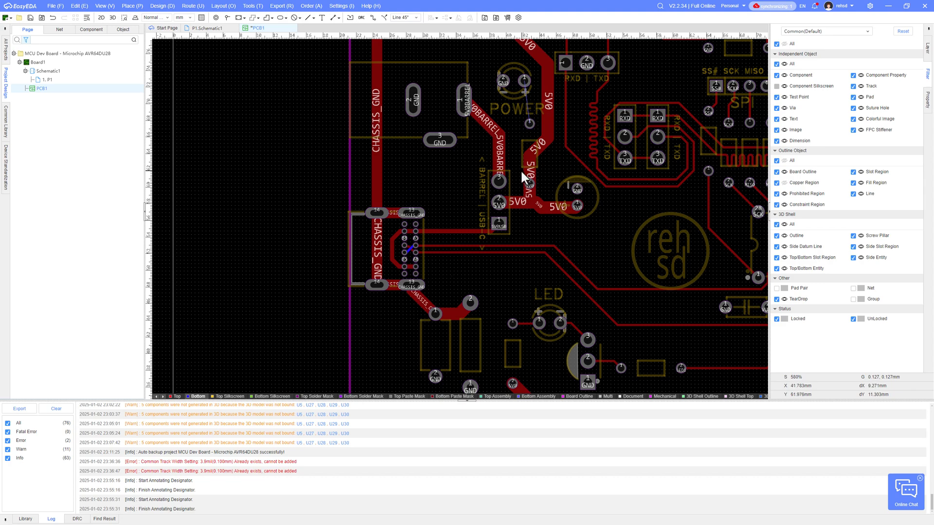
pyautogui.moveTo(521, 175); pyautogui.dragTo(388, 182, button='right')
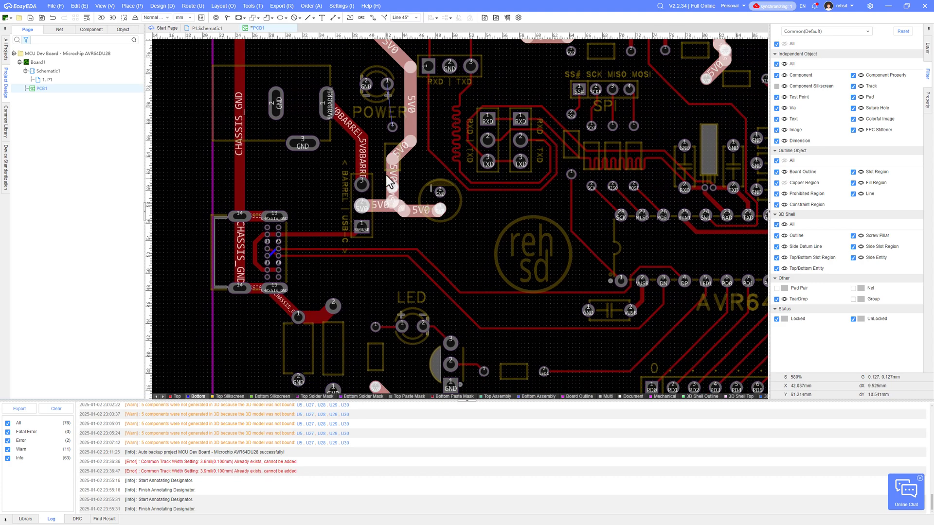
pyautogui.scroll(3, 421, 168)
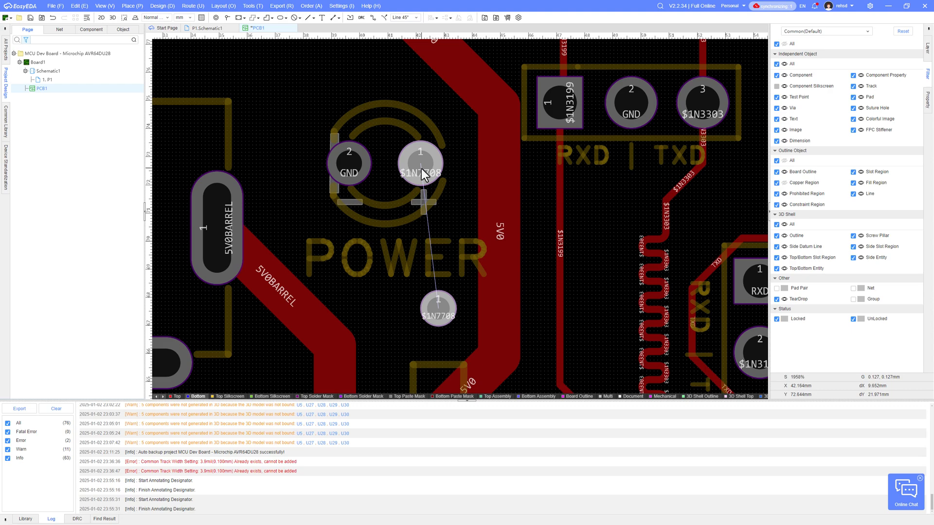
pyautogui.press('t')
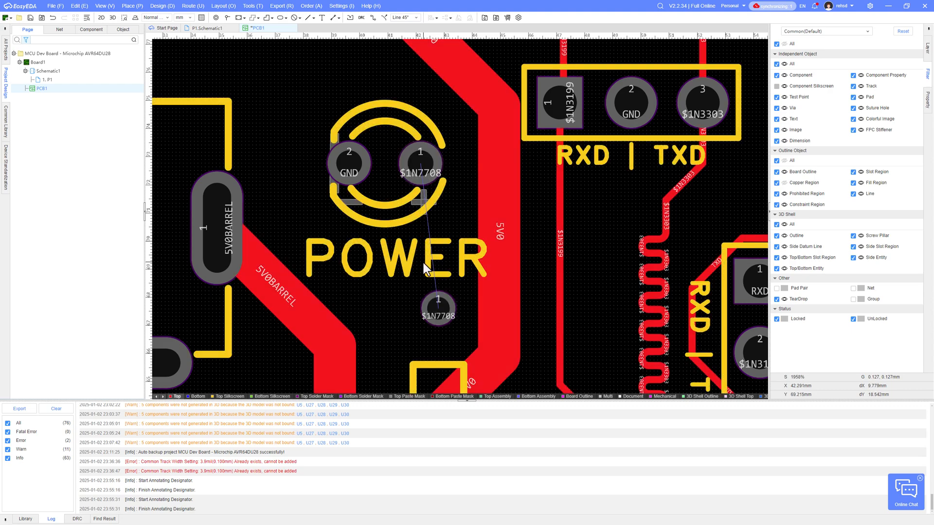
pyautogui.scroll(-3, 419, 301)
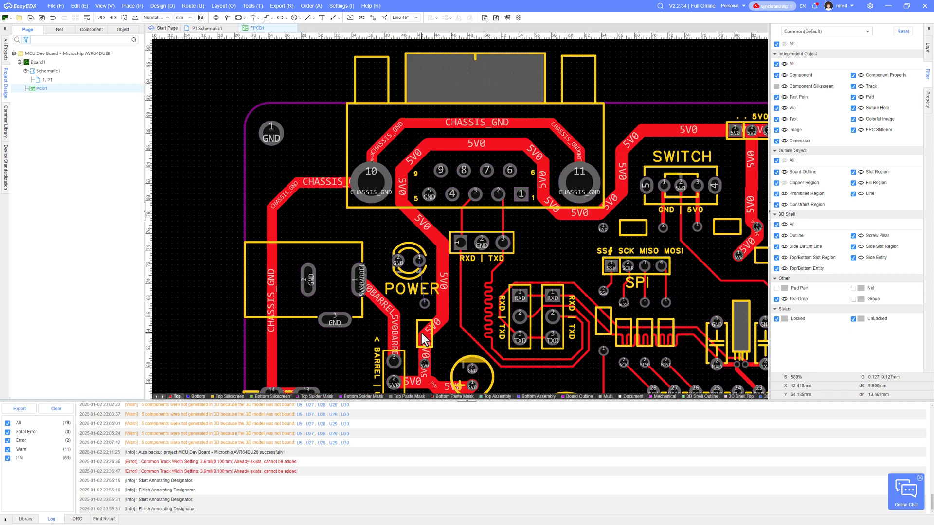
pyautogui.moveTo(414, 315); pyautogui.dragTo(413, 297, button='right')
pyautogui.scroll(2, 418, 253)
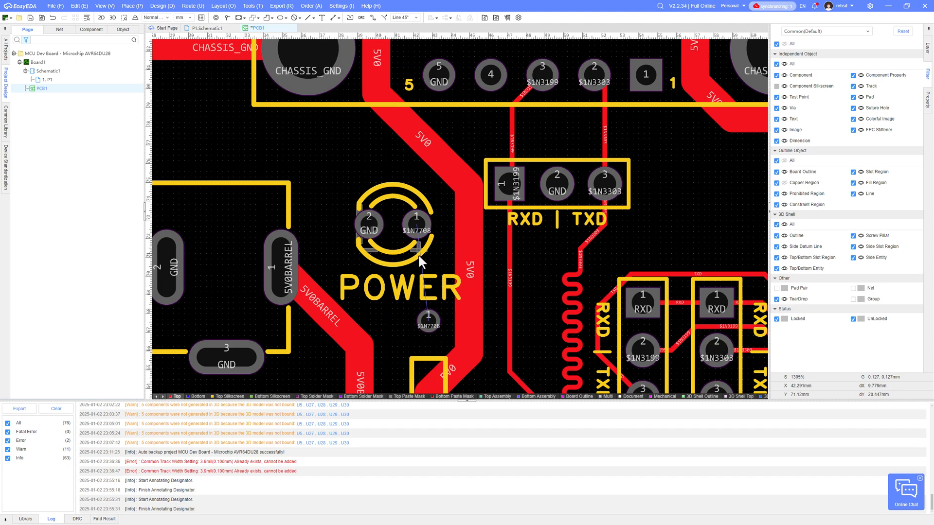
# Route a 1.27mm track from the lower $1N7708 pad to LED pad 1.
pyautogui.hotkey('alt', 'w')
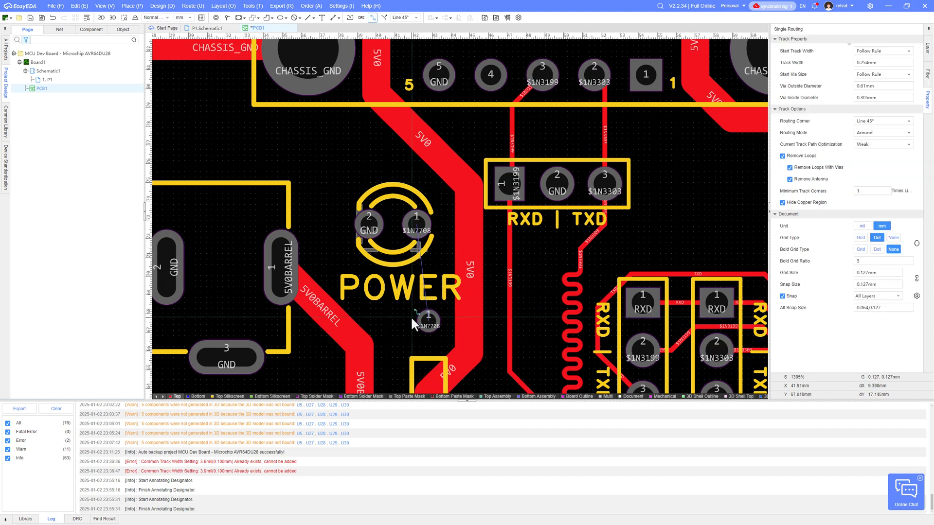
pyautogui.hotkey('shift', 'w')
pyautogui.click(438, 395)
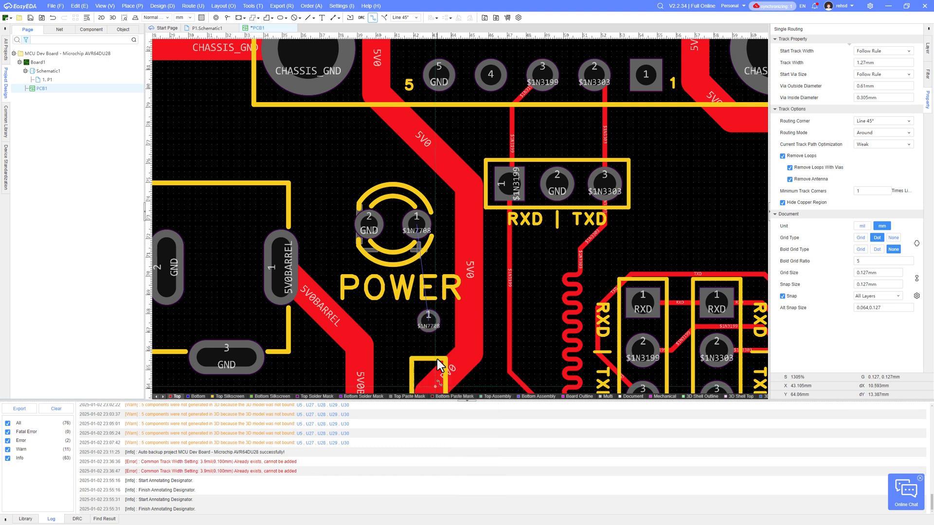
pyautogui.click(428, 321)
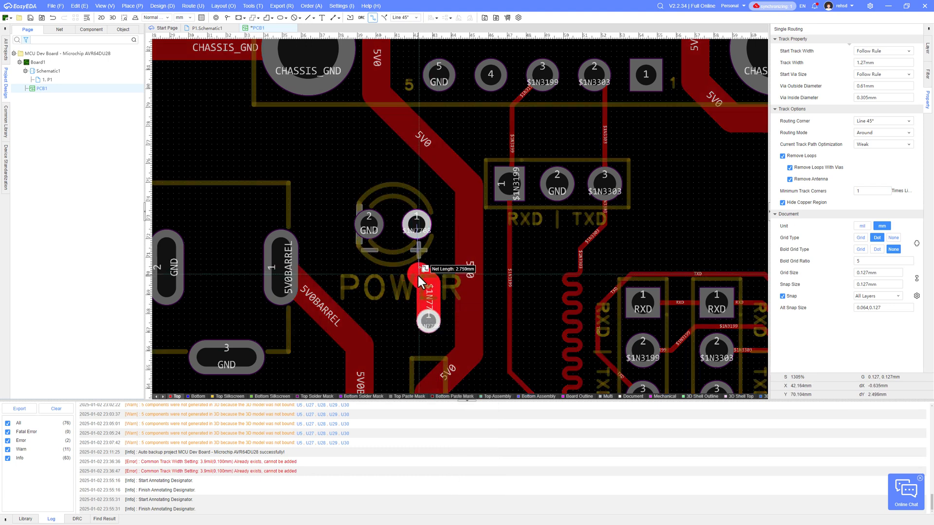
pyautogui.click(417, 241)
pyautogui.press('Escape')
pyautogui.scroll(-5, 414, 258)
pyautogui.scroll(3, 421, 307)
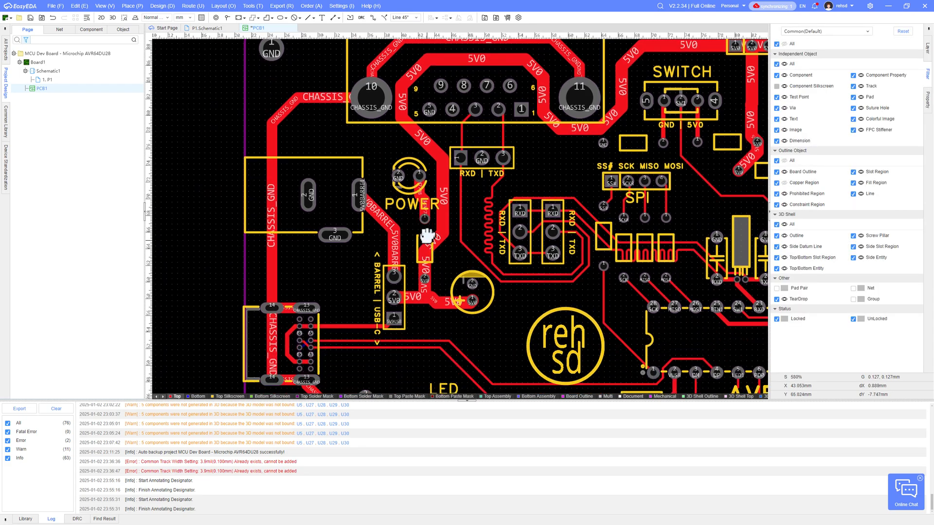
pyautogui.scroll(-3, 421, 210)
pyautogui.scroll(4, 417, 261)
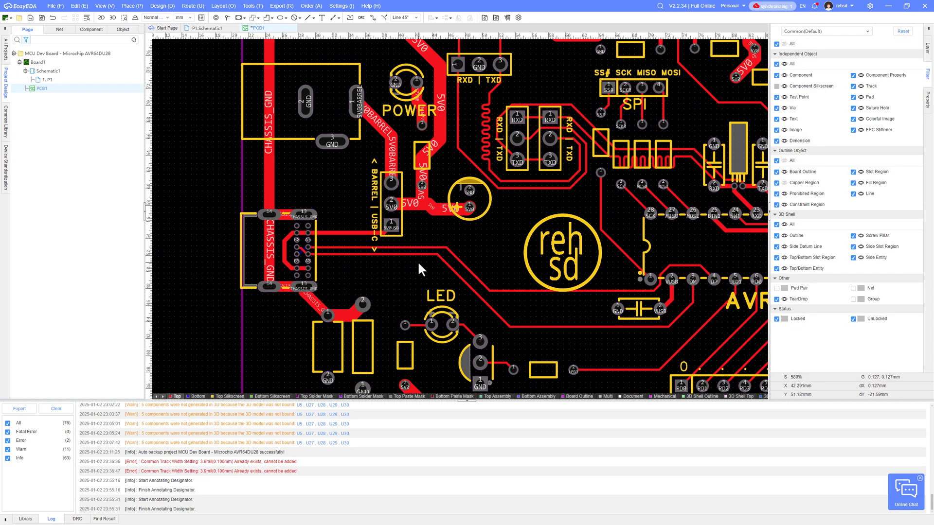
pyautogui.moveTo(424, 274); pyautogui.dragTo(380, 246, button='right')
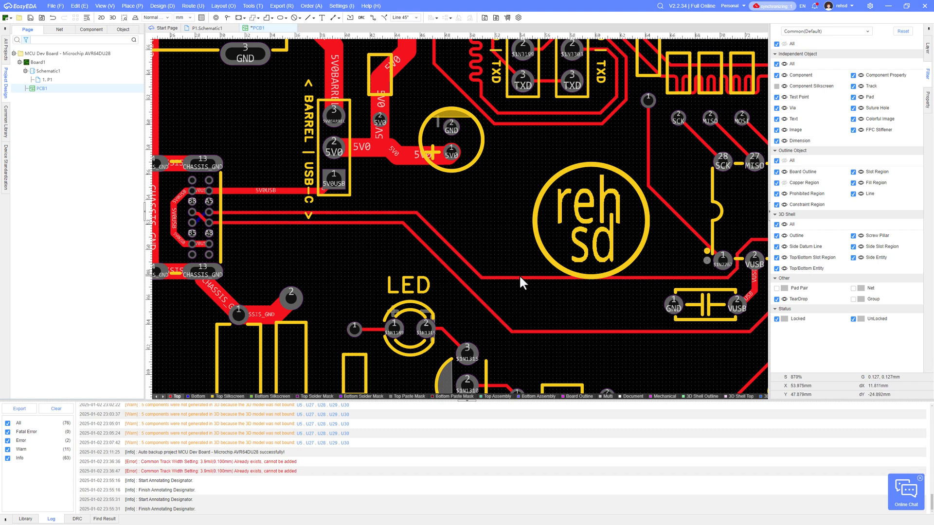
pyautogui.moveTo(520, 279)
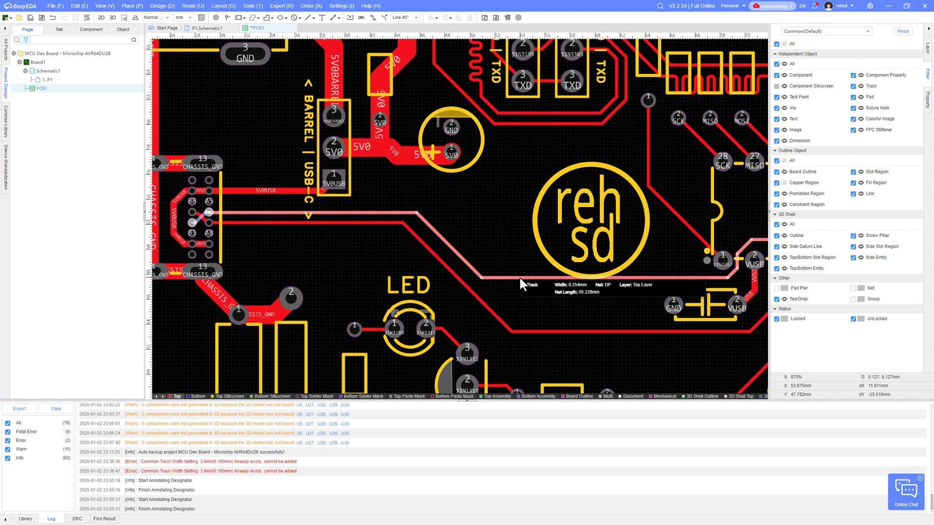
pyautogui.scroll(-1, 525, 280)
pyautogui.moveTo(546, 297); pyautogui.dragTo(484, 291, button='right')
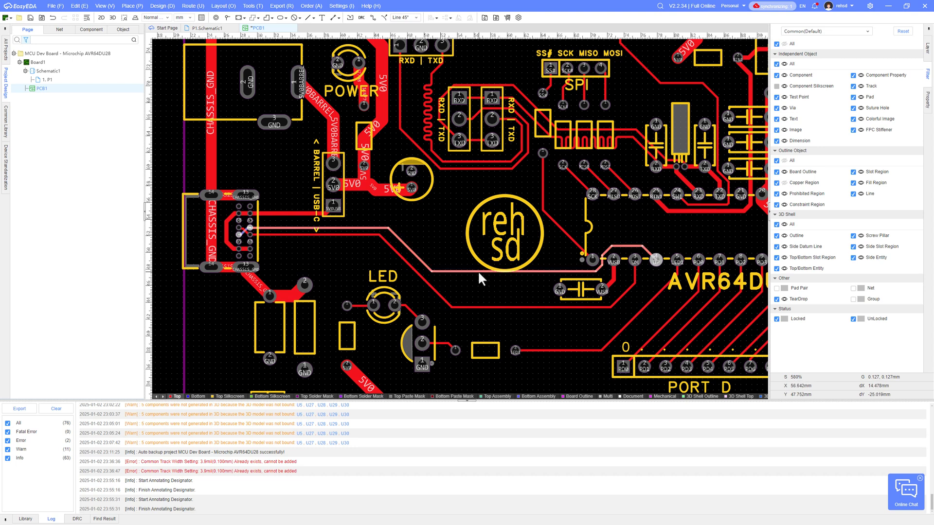
pyautogui.moveTo(478, 274)
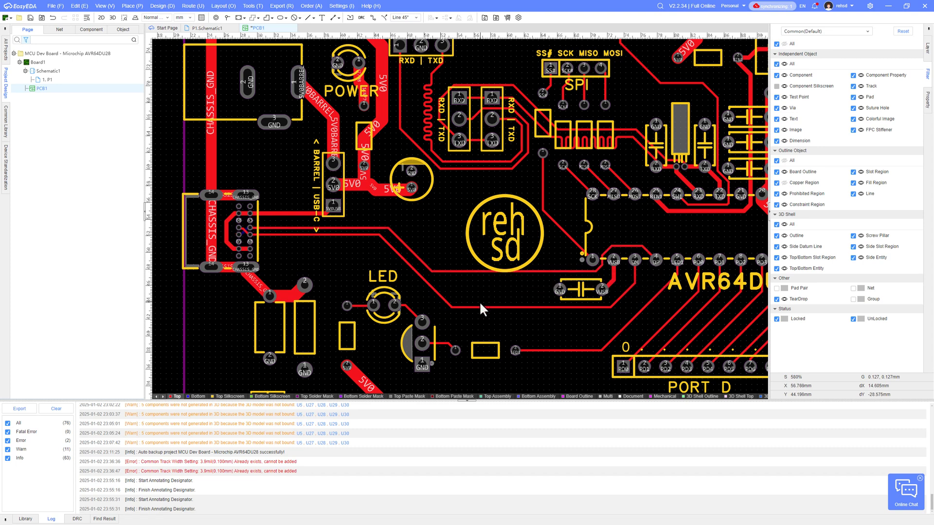
pyautogui.moveTo(480, 306)
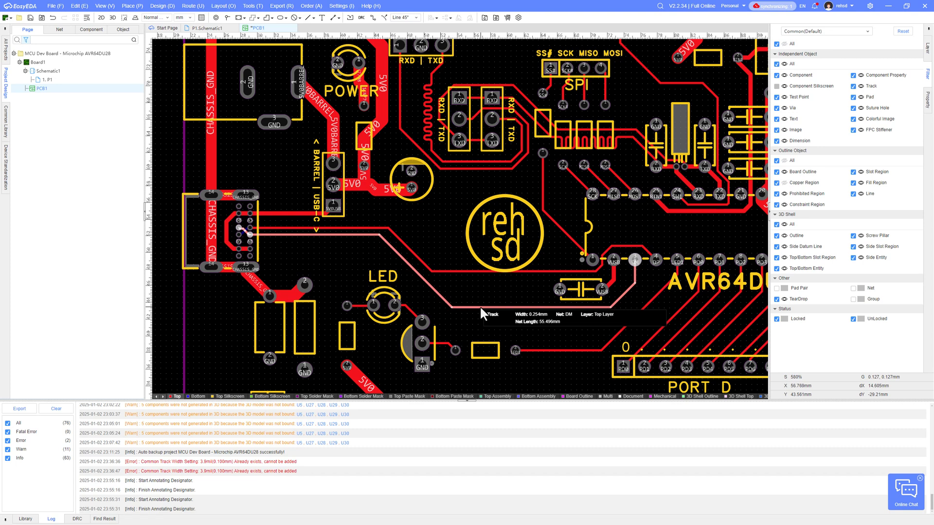
pyautogui.scroll(4, 617, 297)
pyautogui.click(617, 297)
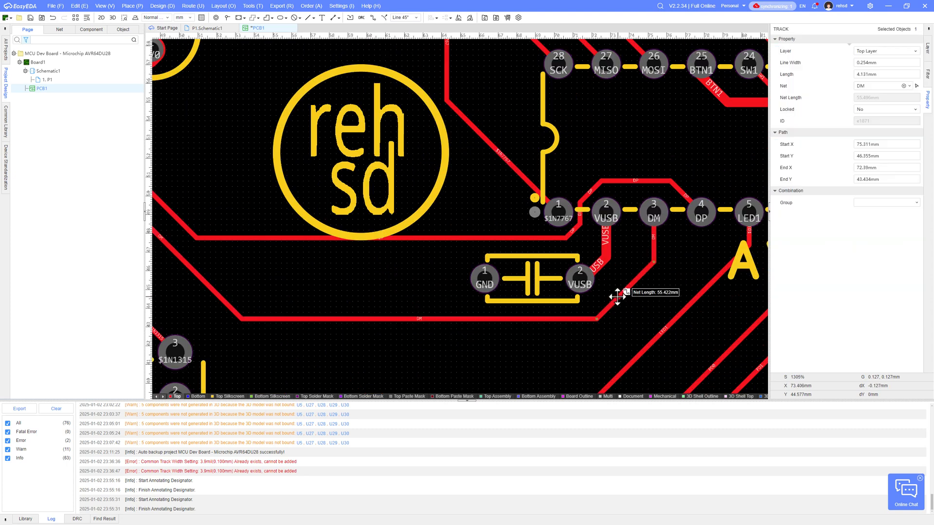
pyautogui.click(624, 317)
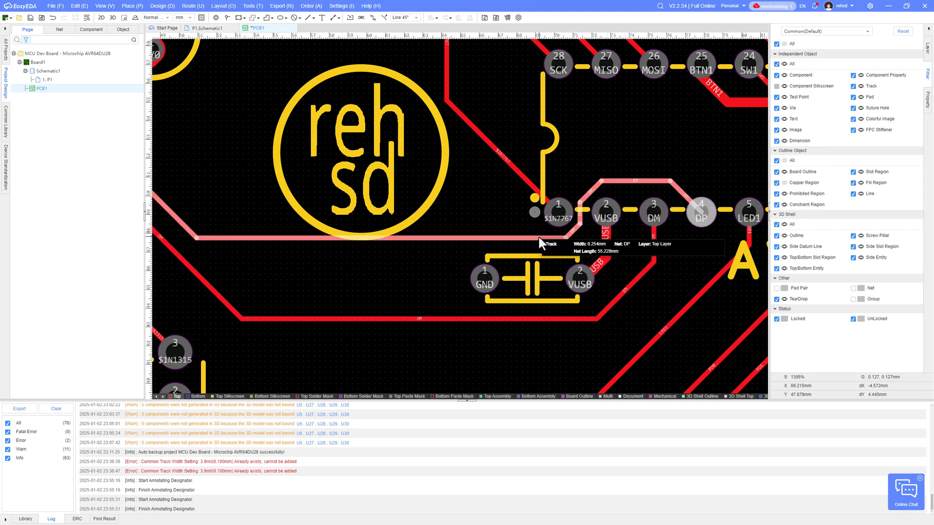
pyautogui.scroll(-4, 538, 234)
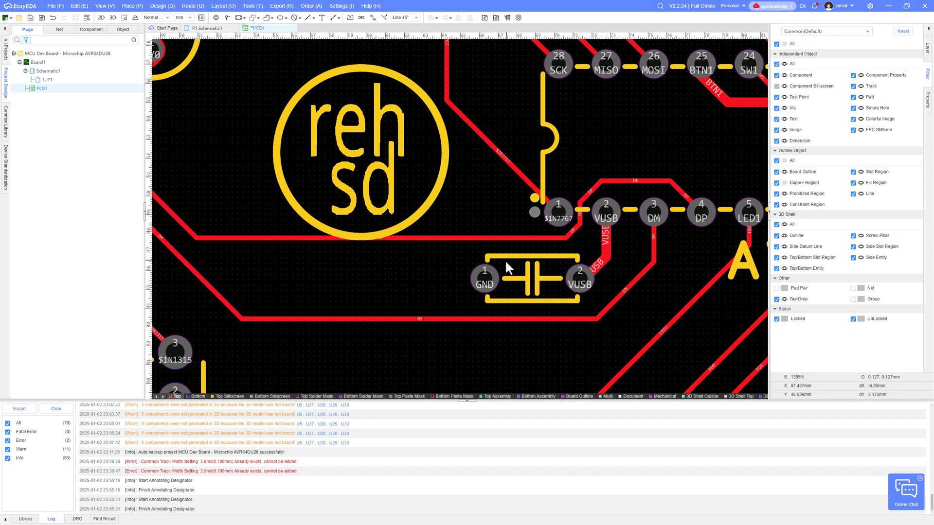
pyautogui.scroll(2, 546, 269)
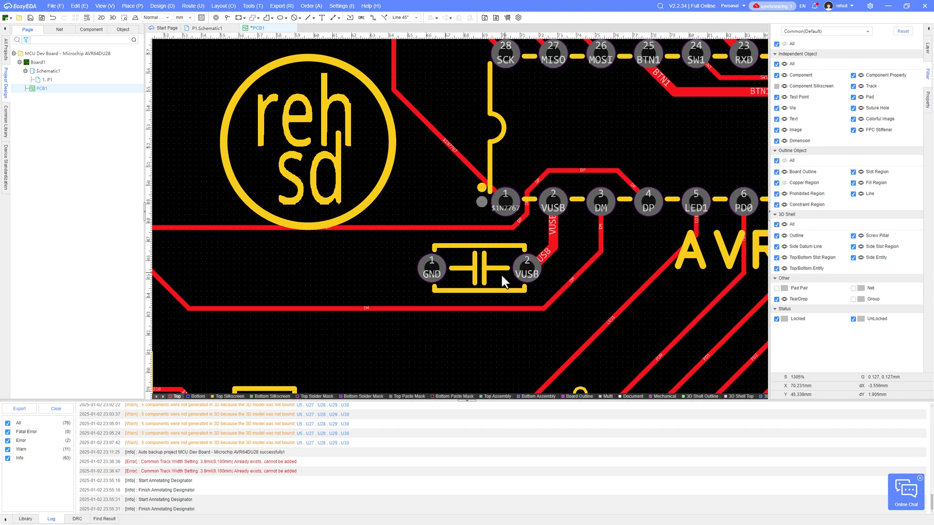
pyautogui.moveTo(501, 275); pyautogui.dragTo(450, 271)
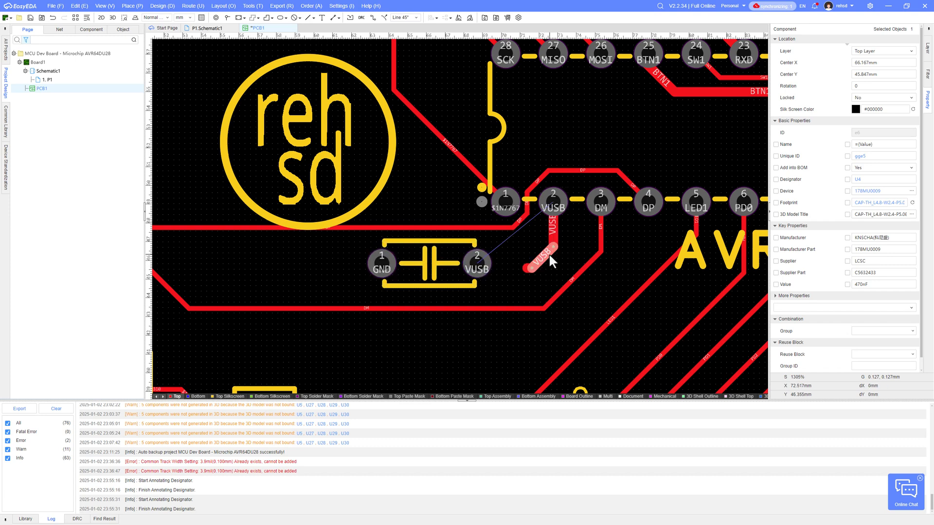
pyautogui.click(549, 253)
pyautogui.press('Delete')
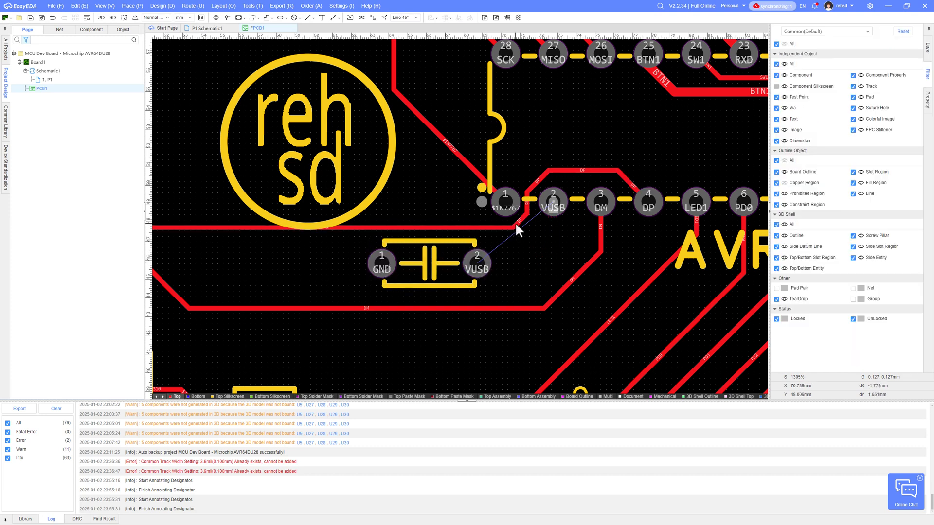
pyautogui.doubleClick(365, 229)
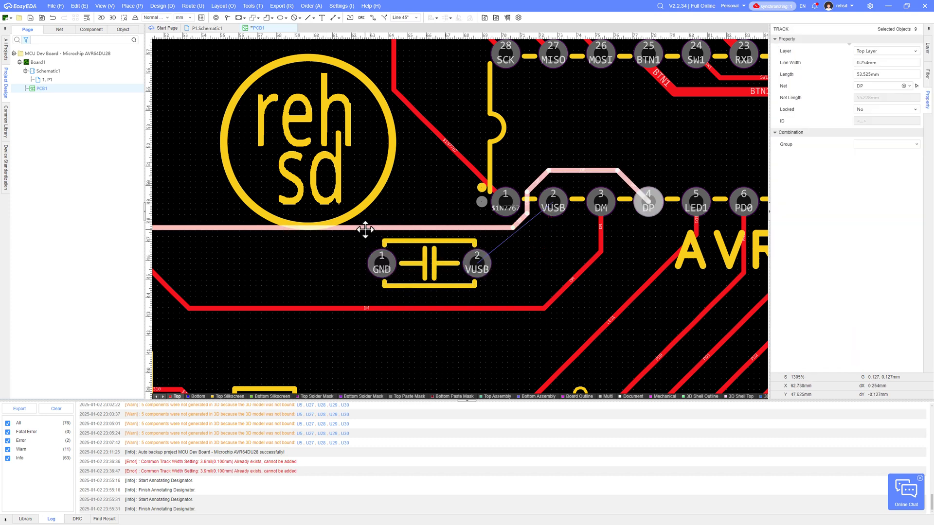
pyautogui.click(366, 229)
pyautogui.press('Delete')
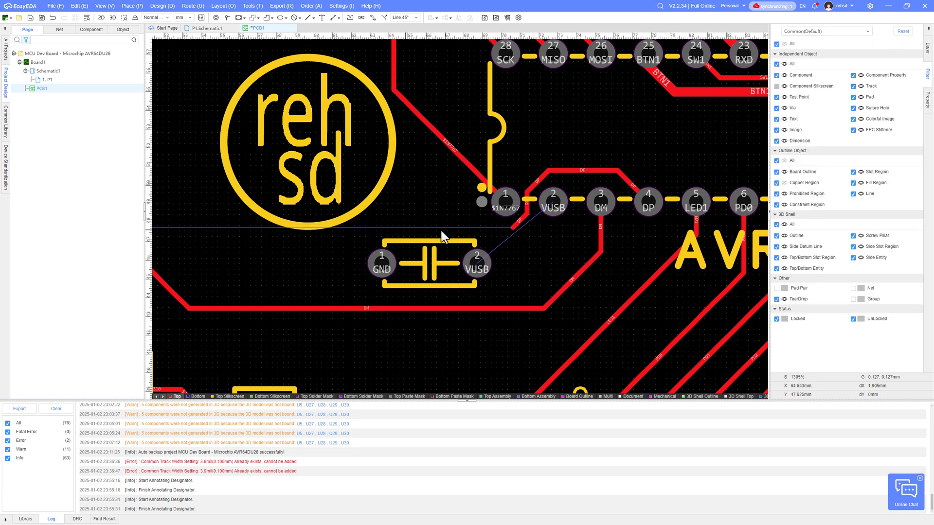
pyautogui.click(521, 218)
pyautogui.press('Delete')
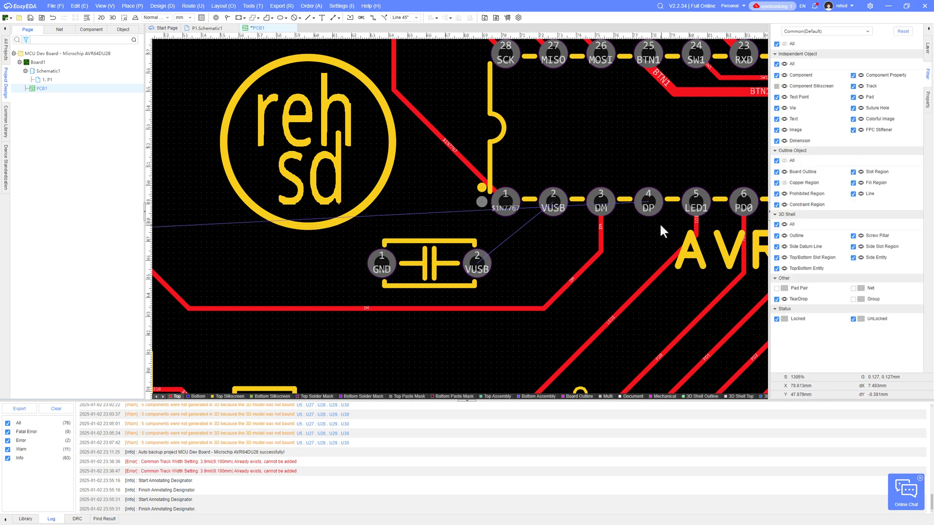
pyautogui.press('w')
pyautogui.click(649, 202)
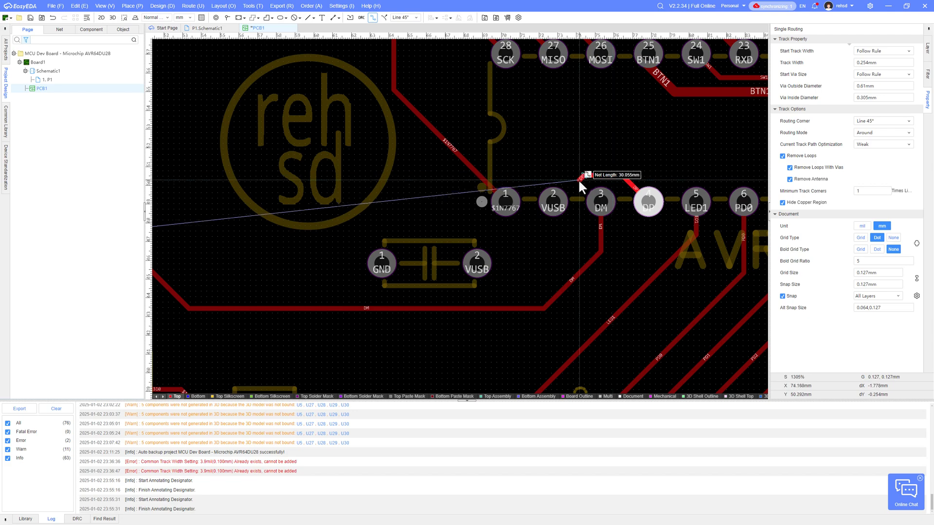
pyautogui.click(574, 196)
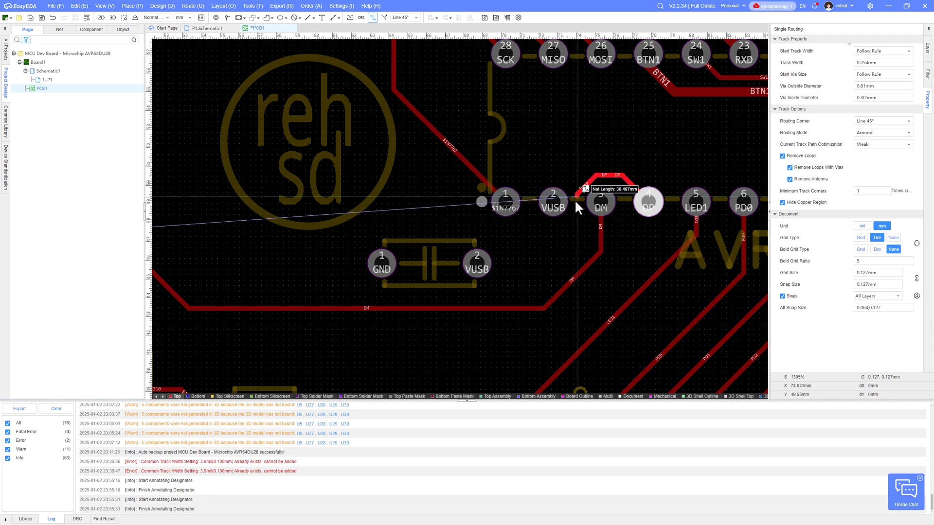
pyautogui.keyDown('ctrl'); pyautogui.click(574, 241); pyautogui.keyUp('ctrl')
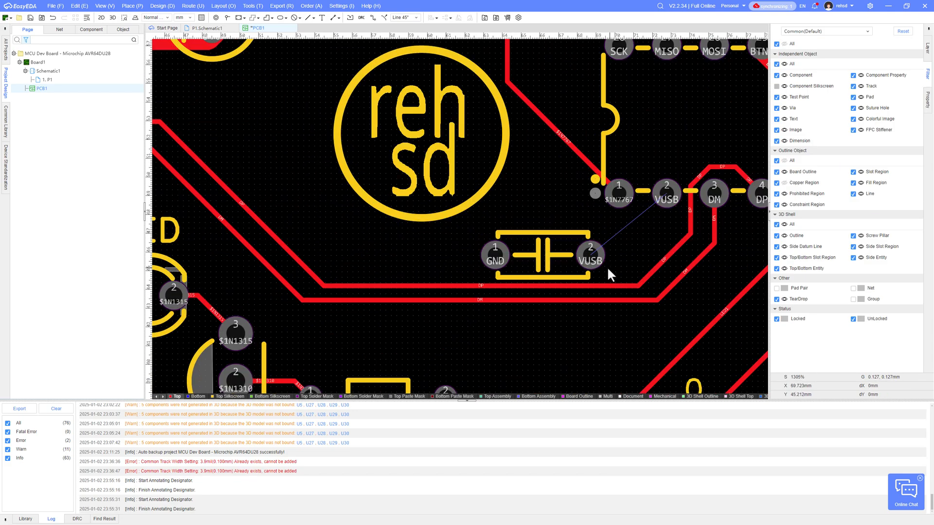
pyautogui.moveTo(564, 257); pyautogui.dragTo(560, 242)
pyautogui.click(667, 193)
pyautogui.hotkey('shift', 'w')
pyautogui.click(680, 311)
pyautogui.click(586, 241)
pyautogui.scroll(-2, 582, 260)
pyautogui.scroll(4, 256, 200)
pyautogui.scroll(-4, 292, 141)
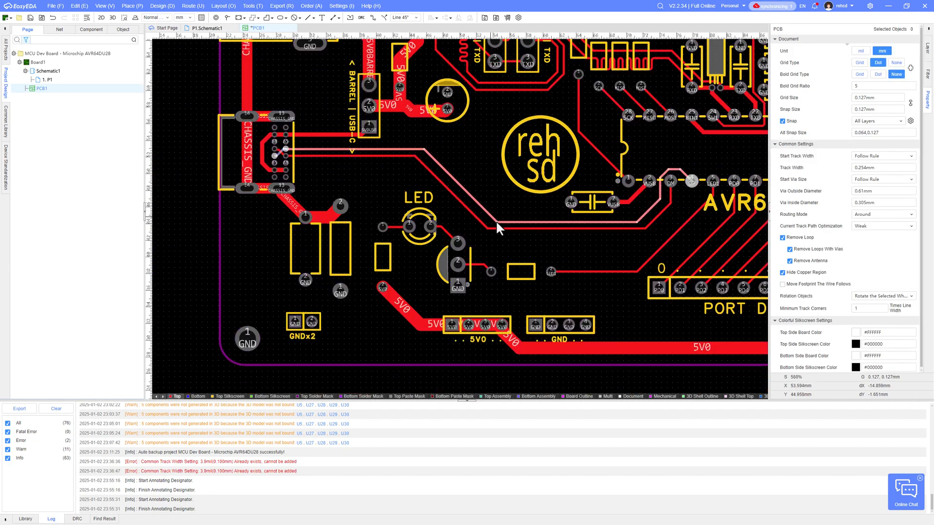
pyautogui.scroll(4, 541, 203)
pyautogui.scroll(-4, 542, 202)
pyautogui.click(653, 242)
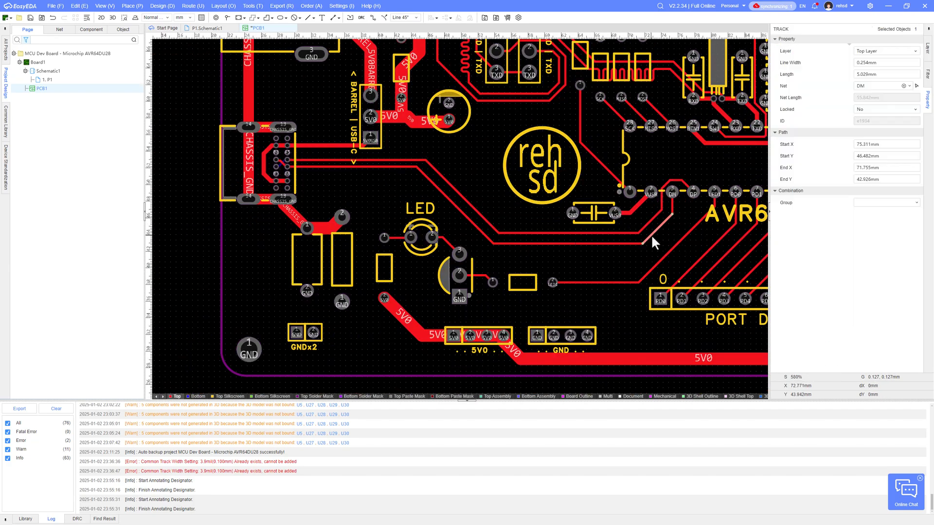
pyautogui.press('Escape')
pyautogui.scroll(4, 640, 226)
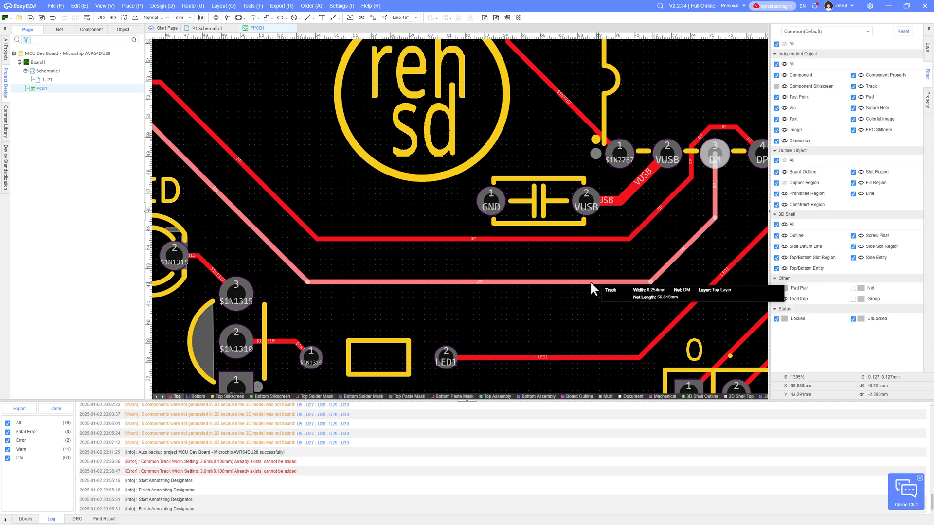
pyautogui.scroll(-4, 590, 282)
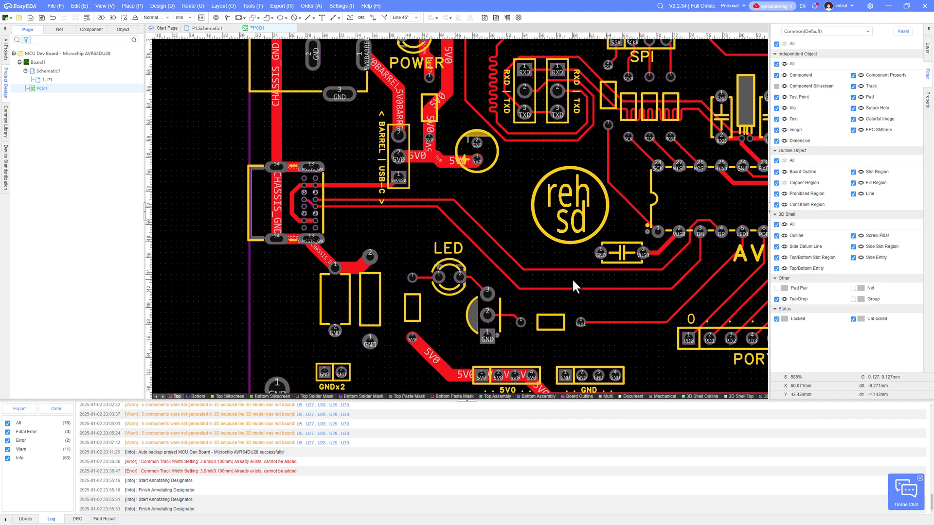
# Move the DP track's horizontal run lower.
pyautogui.press('a')
pyautogui.scroll(4, 589, 284)
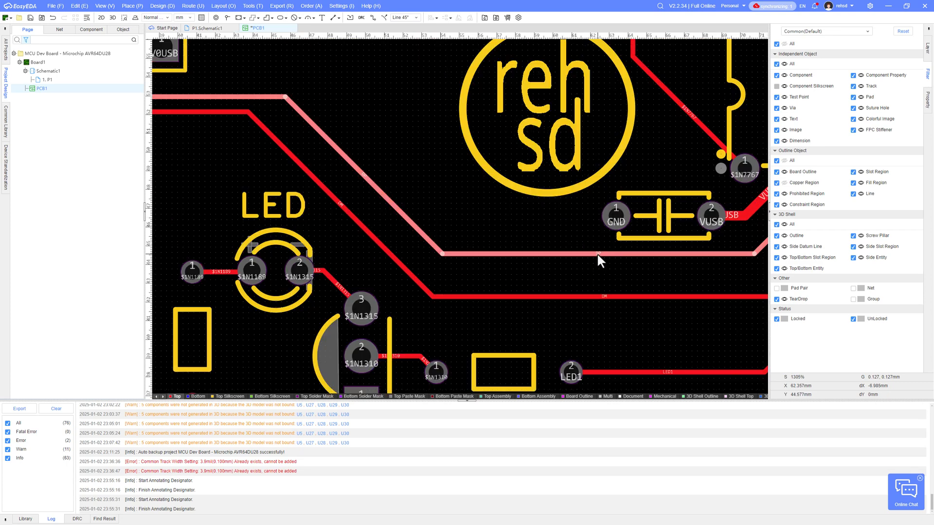
pyautogui.moveTo(596, 254); pyautogui.dragTo(599, 266)
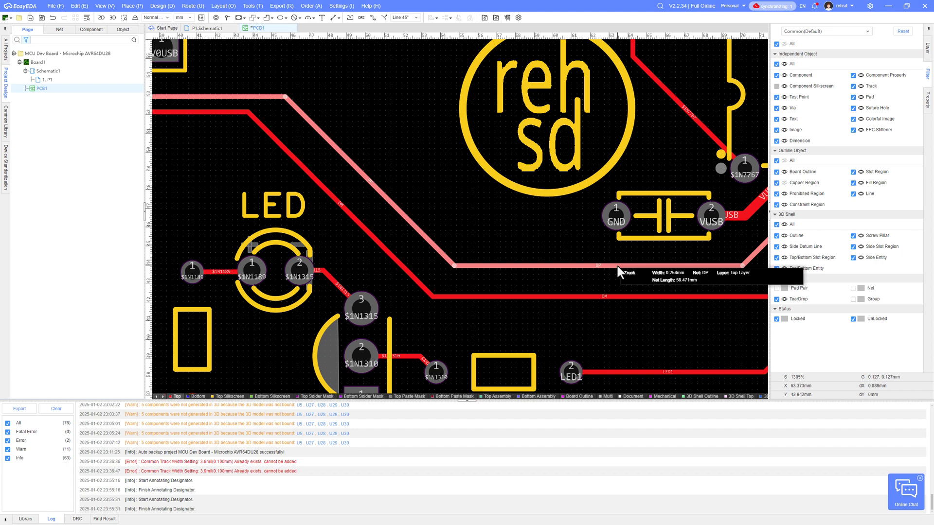
pyautogui.moveTo(616, 297)
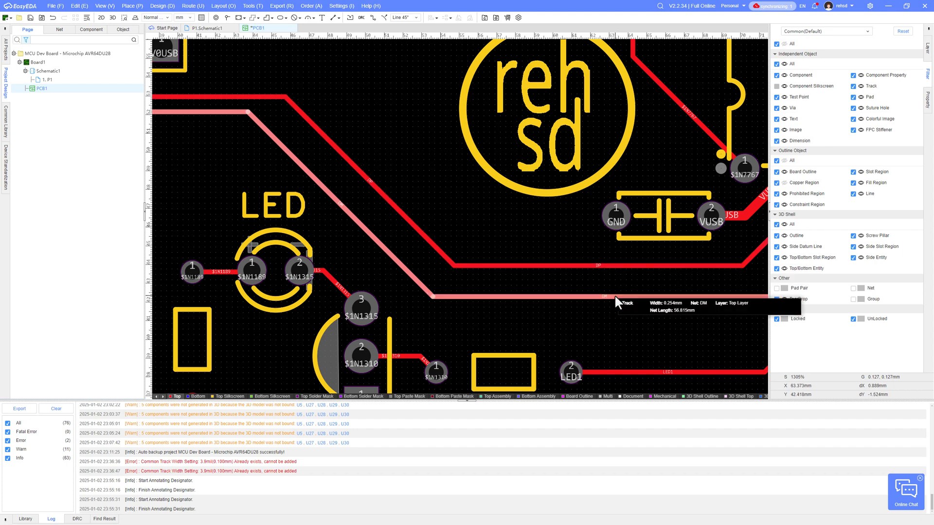
pyautogui.scroll(-4, 614, 296)
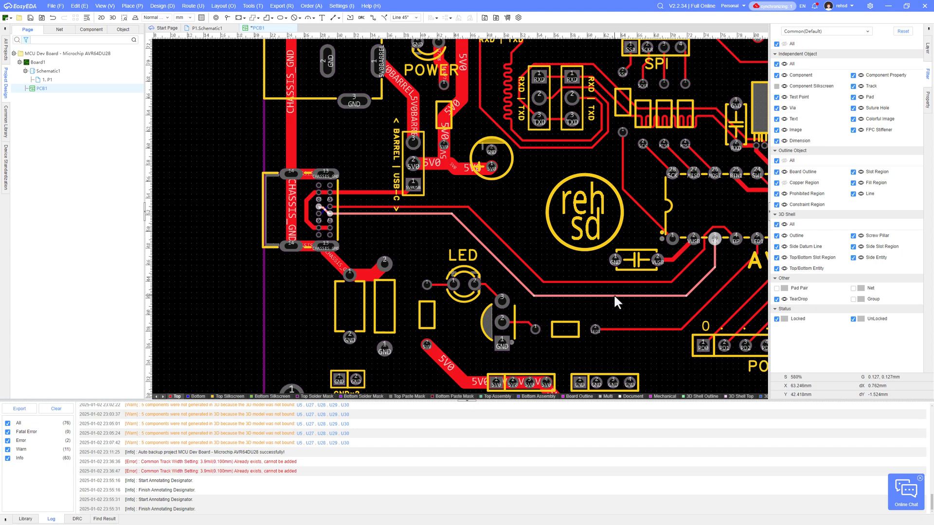
pyautogui.moveTo(614, 293); pyautogui.dragTo(594, 293, button='right')
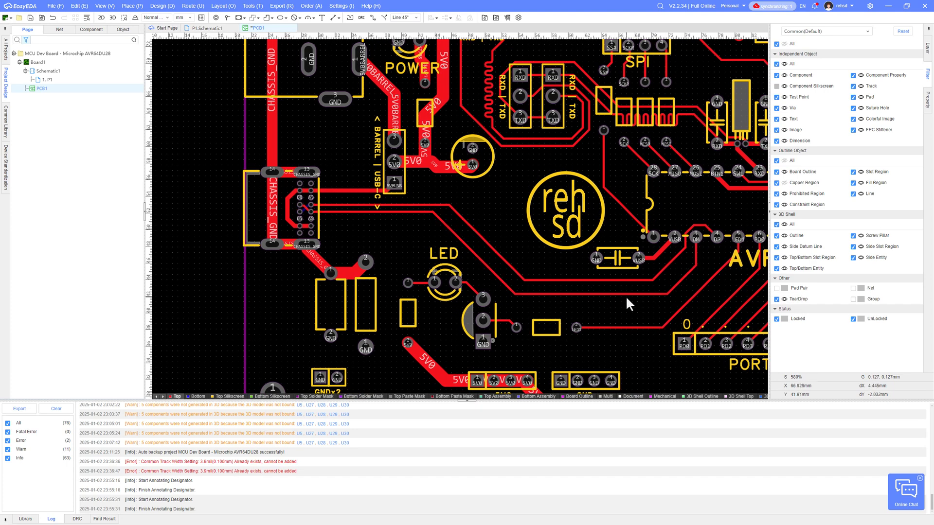
# Add a serpentine length-tuning meander to the DM track, bringing it to 58.496mm.
pyautogui.hotkey('shift', 't')
pyautogui.scroll(4, 632, 299)
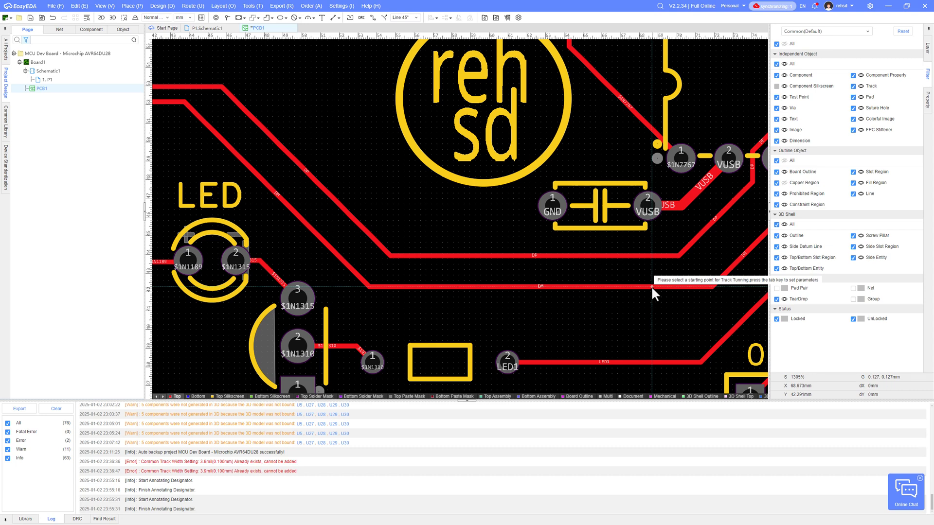
pyautogui.click(652, 287)
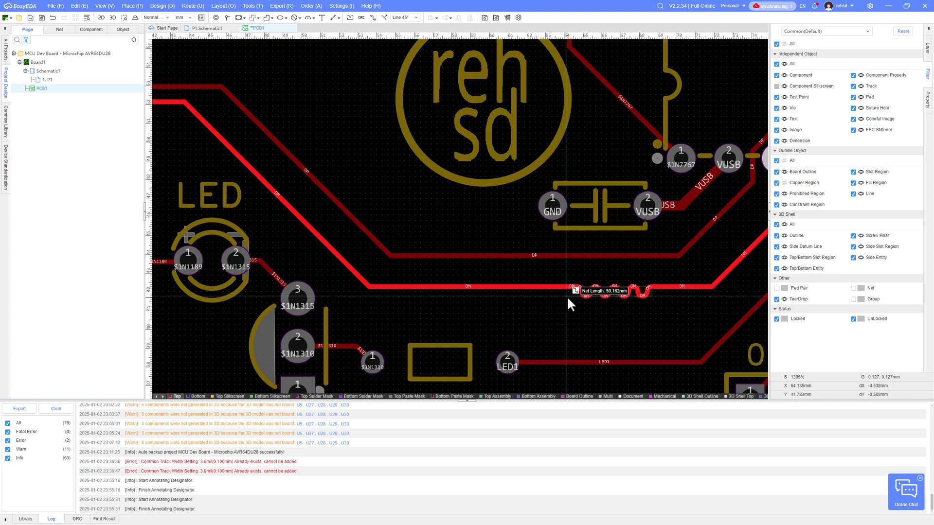
pyautogui.click(601, 299)
pyautogui.rightClick(601, 298)
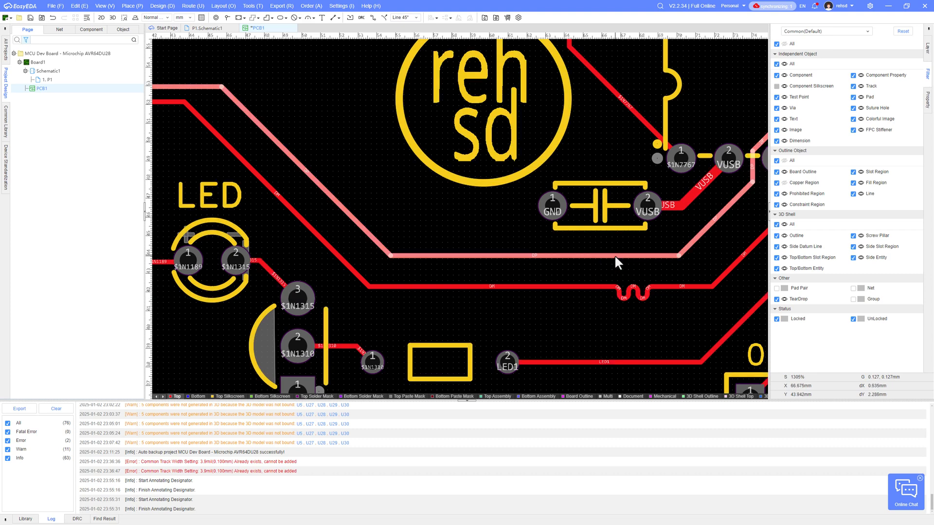
pyautogui.moveTo(614, 255)
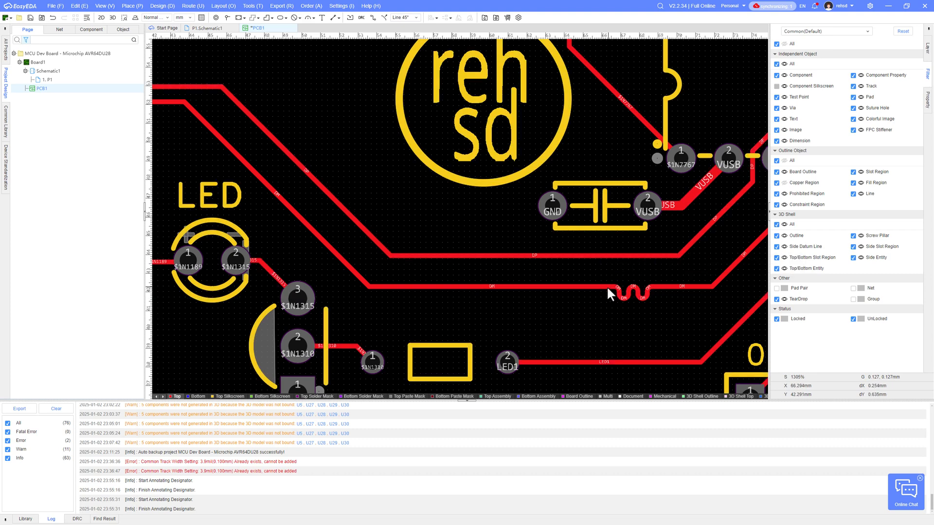
pyautogui.moveTo(602, 287)
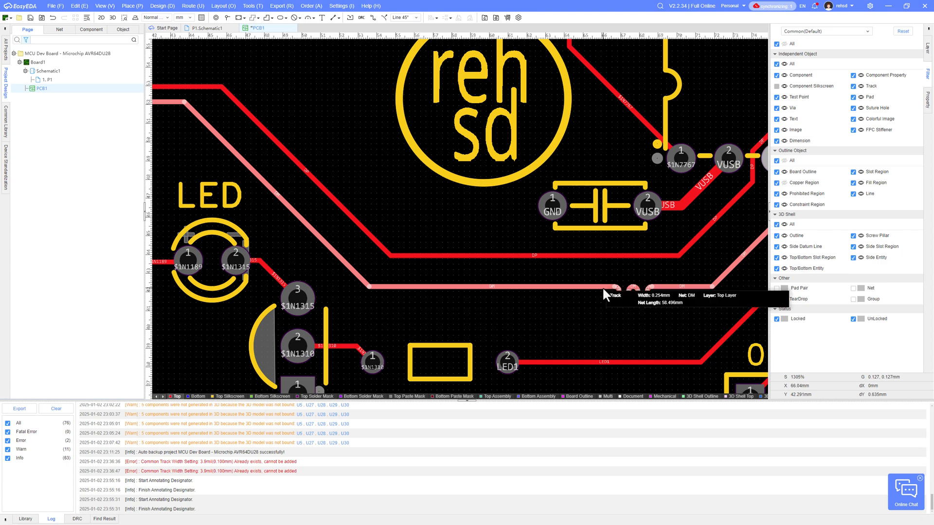
pyautogui.scroll(-4, 586, 321)
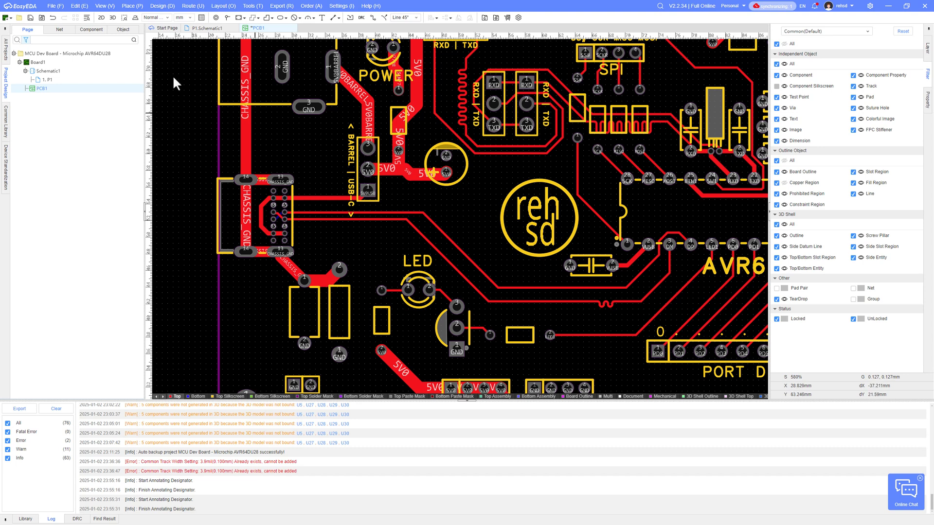
# Save the PCB and open Design > Design Rule.
pyautogui.click(30, 18)
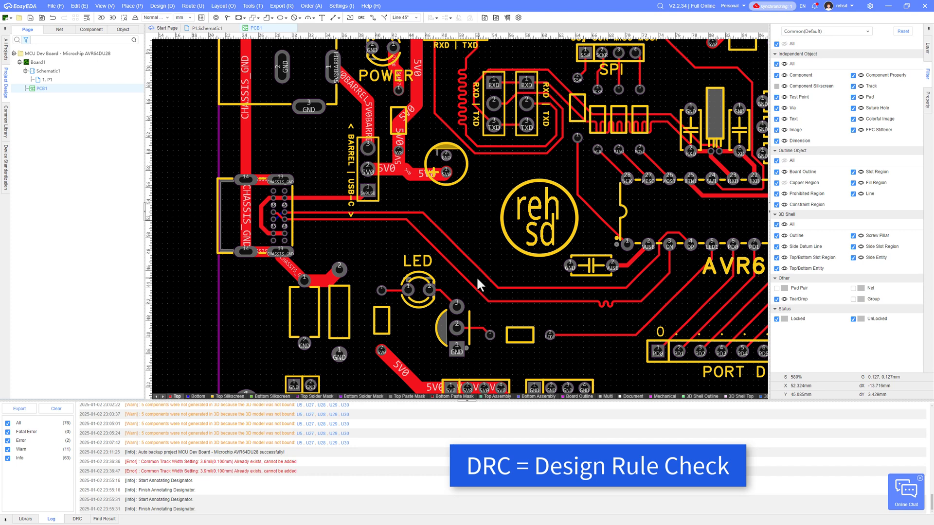
pyautogui.click(156, 9)
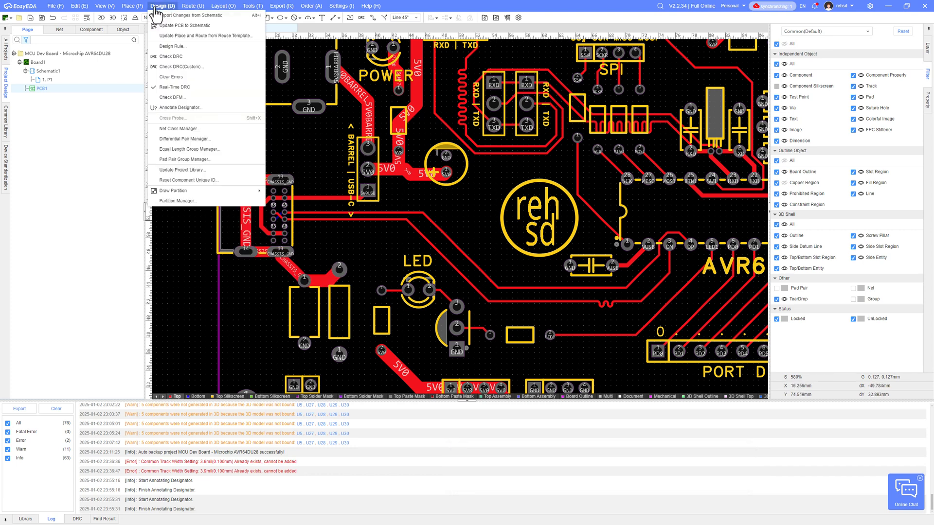
pyautogui.click(171, 46)
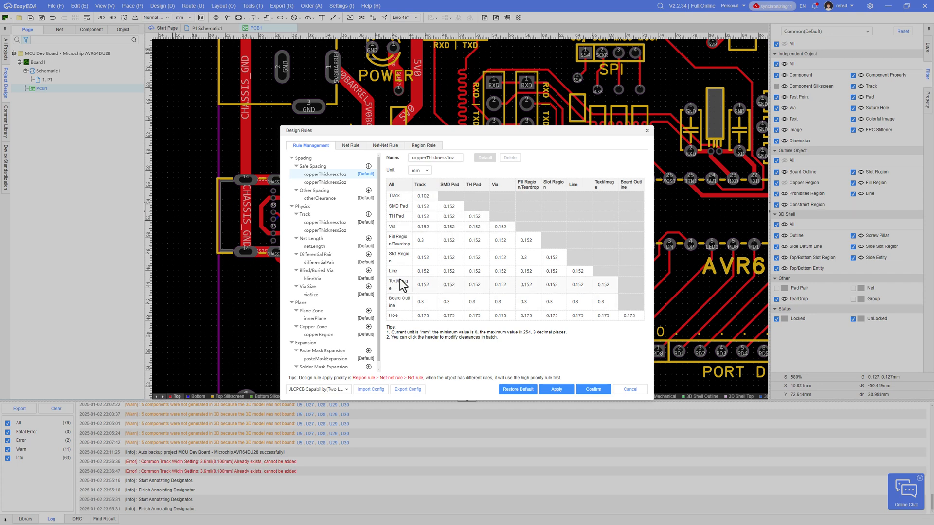
# Review the rule configurations, each net's differential pair rule and differentialPair width/spacing, then close unchanged.
pyautogui.click(316, 389)
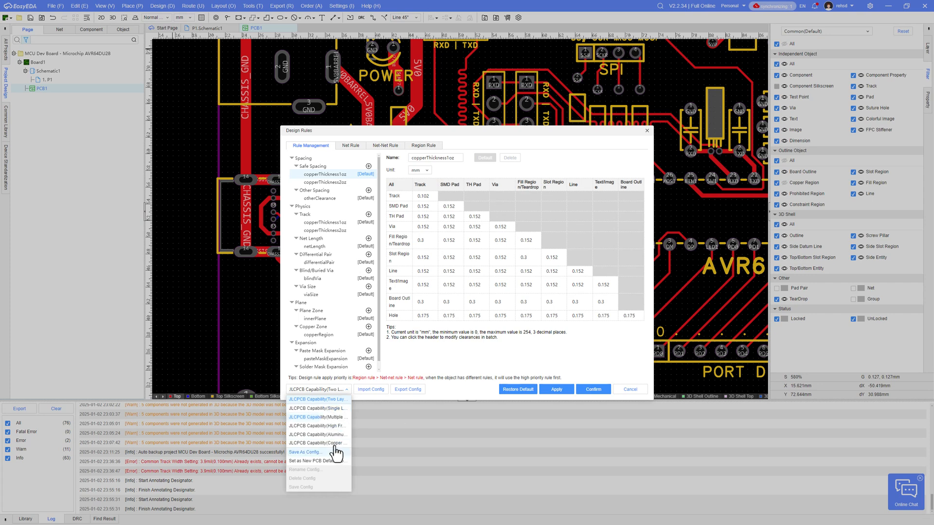
pyautogui.click(436, 364)
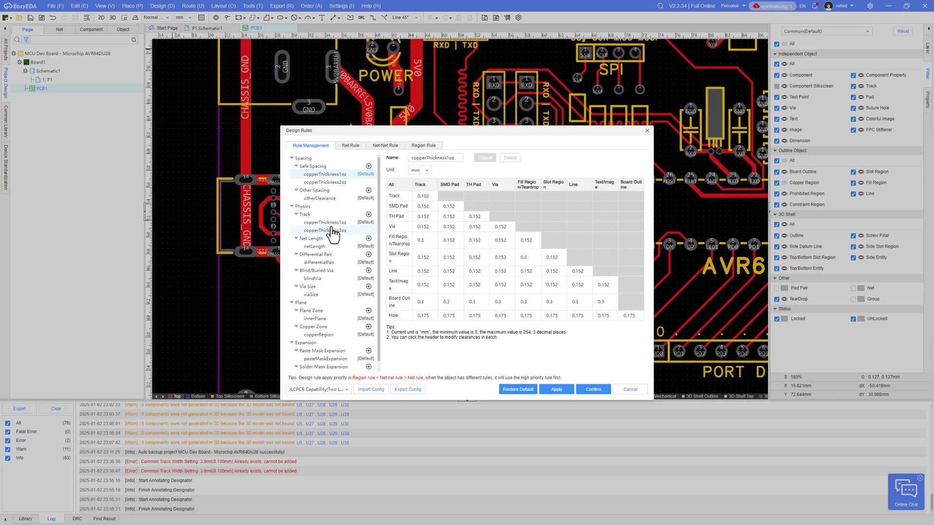
pyautogui.click(351, 146)
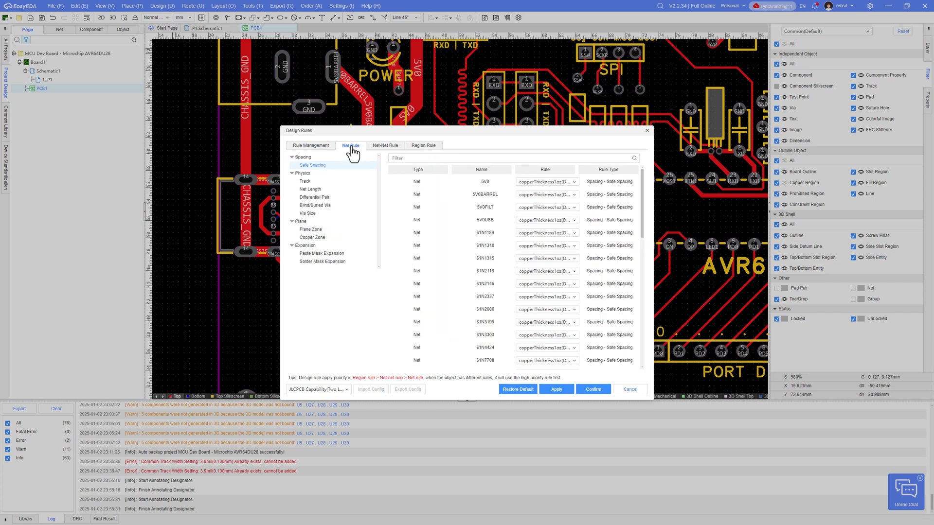
pyautogui.click(321, 198)
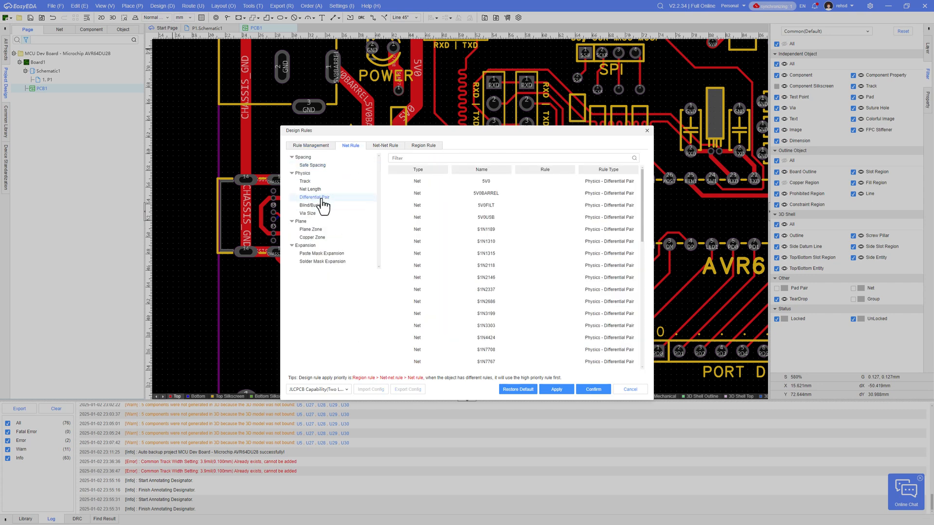
pyautogui.click(318, 147)
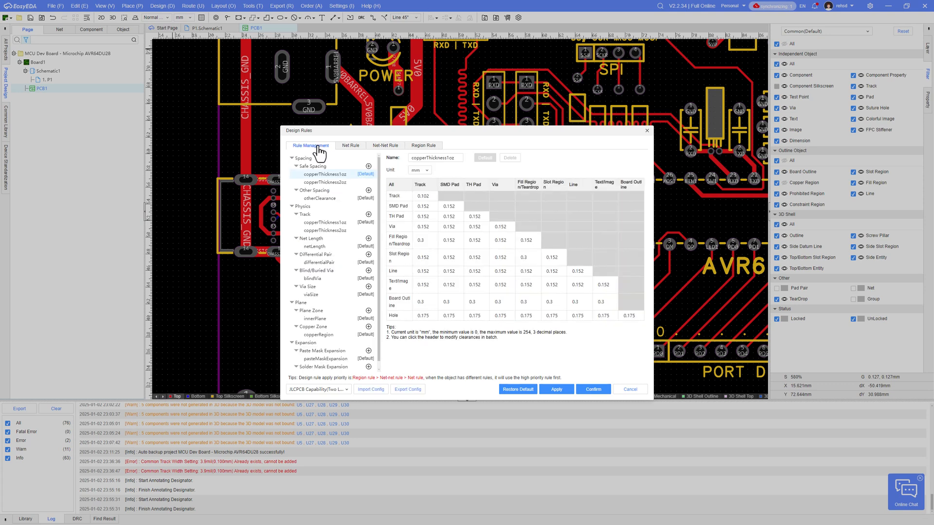
pyautogui.click(326, 263)
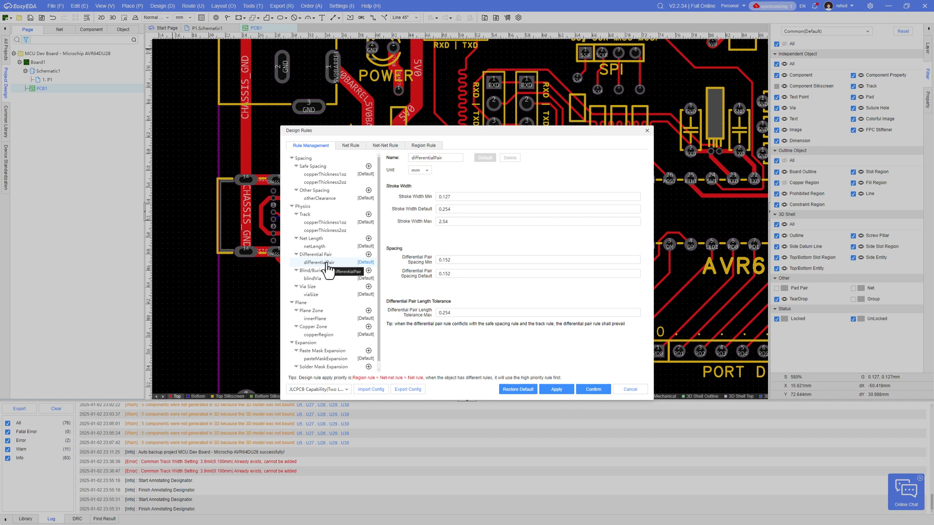
pyautogui.press('Escape')
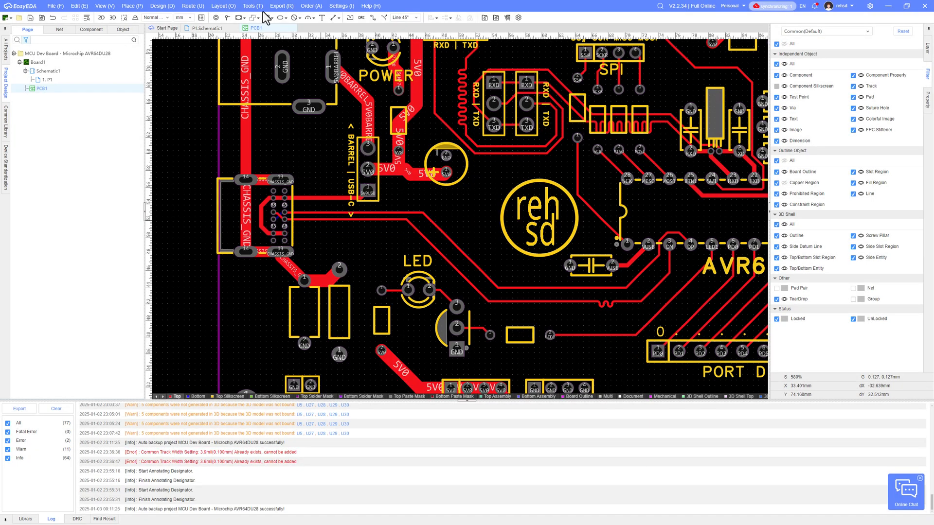
# Start differential-pair routing and add a new pair in the Differential Pair Manager.
pyautogui.click(187, 8)
pyautogui.click(189, 36)
pyautogui.click(164, 7)
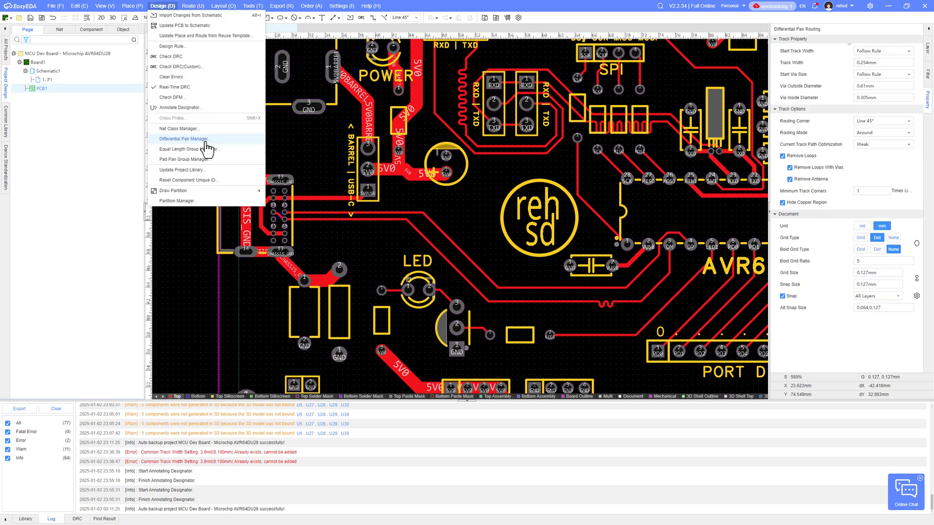
pyautogui.click(213, 141)
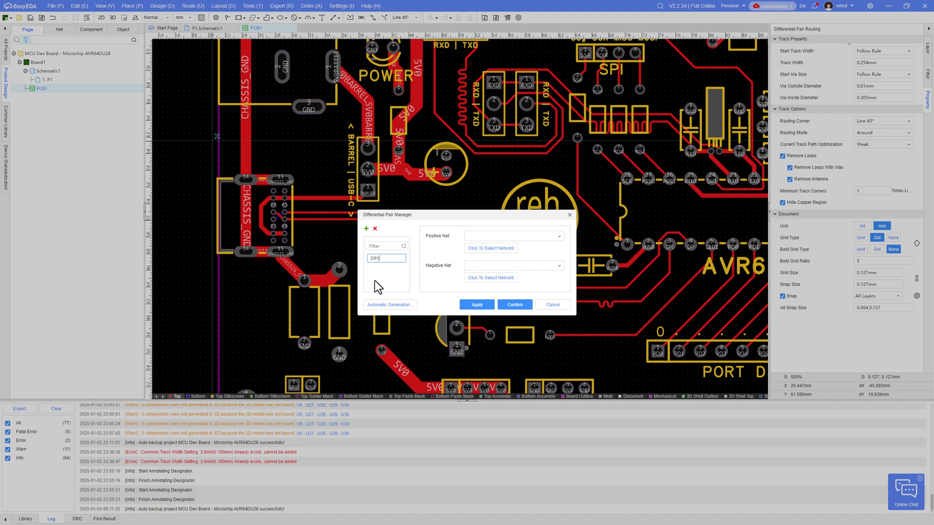
# Name the pair USB1 with DP as positive and DM as negative net, then apply and confirm.
pyautogui.doubleClick(383, 260)
pyautogui.click(559, 237)
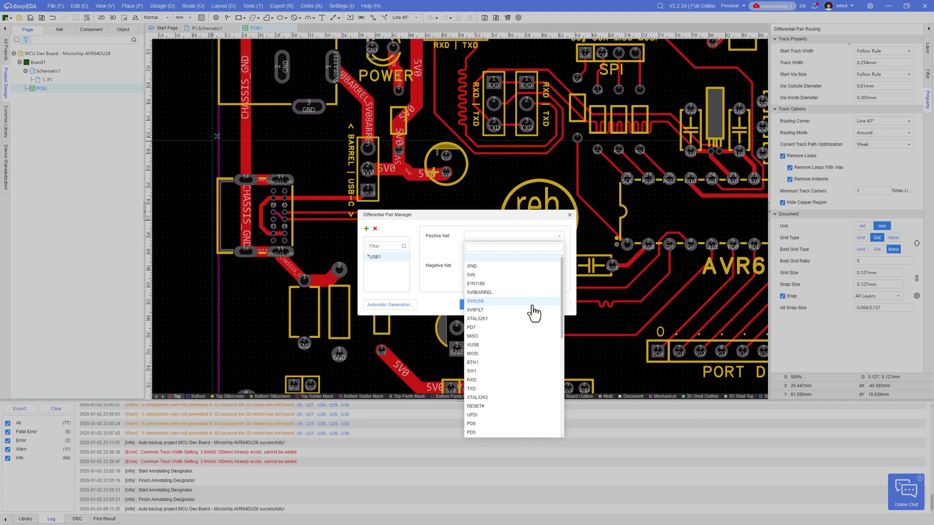
pyautogui.scroll(-3, 521, 321)
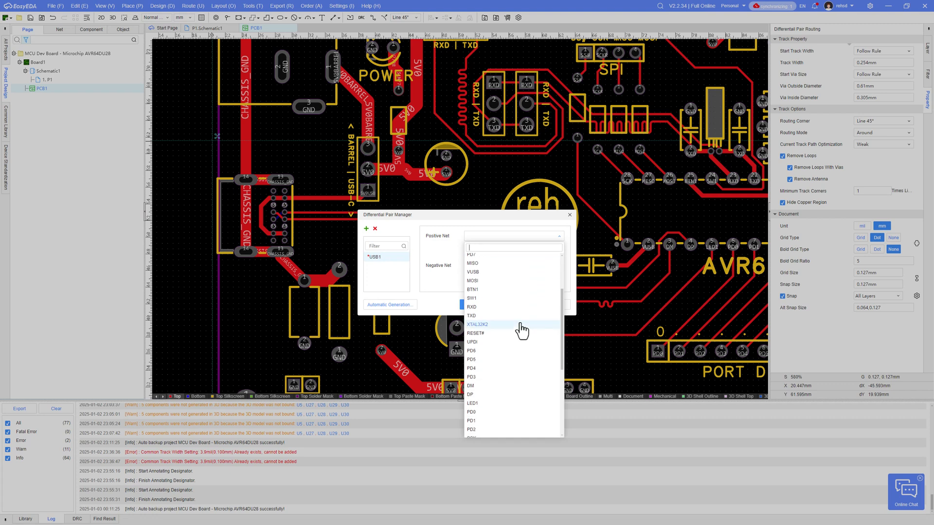
pyautogui.write('D')
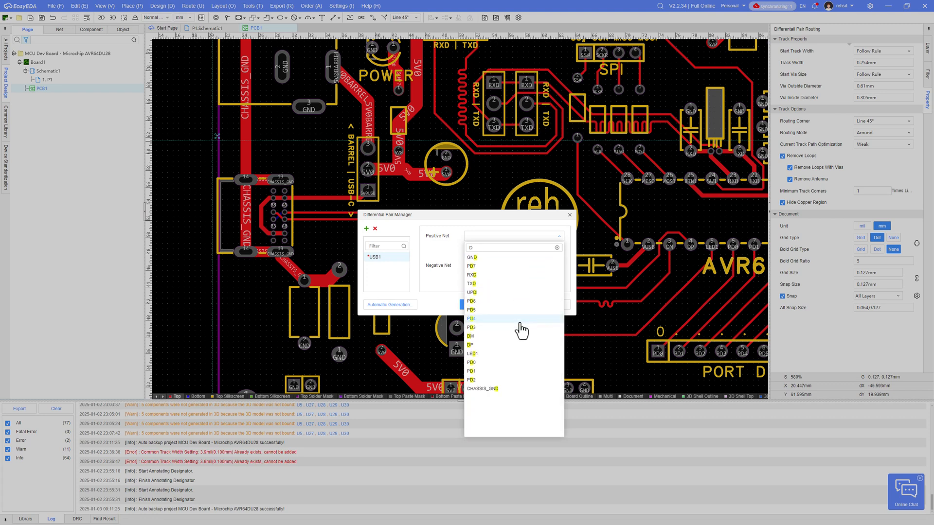
pyautogui.write('P')
pyautogui.click(481, 258)
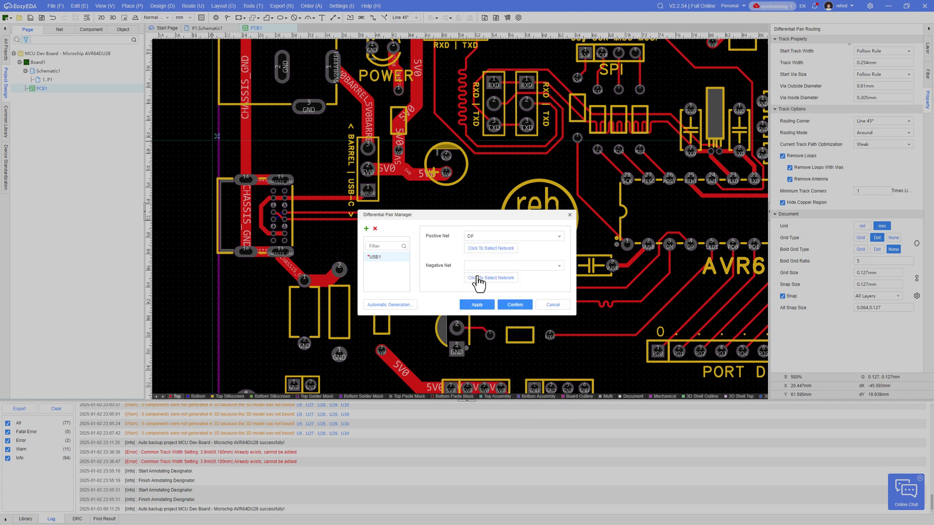
pyautogui.click(483, 269)
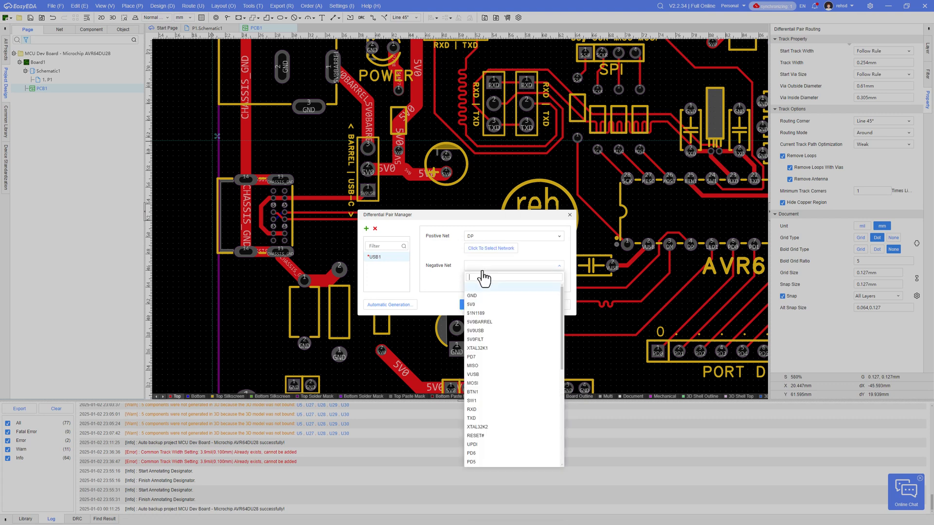
pyautogui.write('DM')
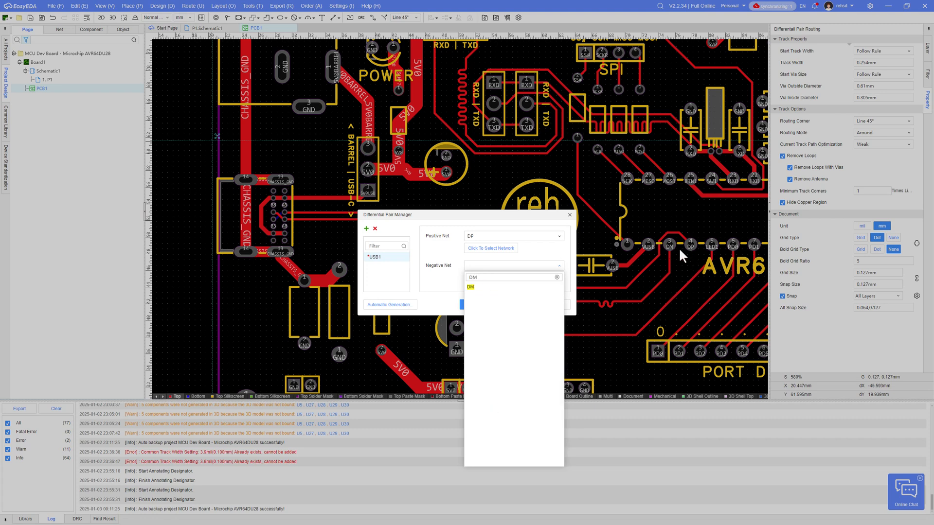
pyautogui.click(473, 288)
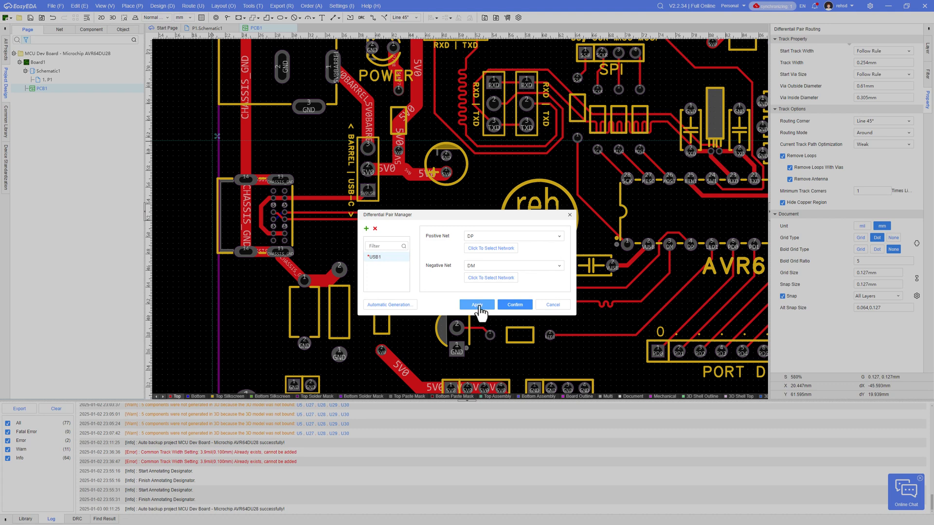
pyautogui.click(478, 306)
pyautogui.click(510, 306)
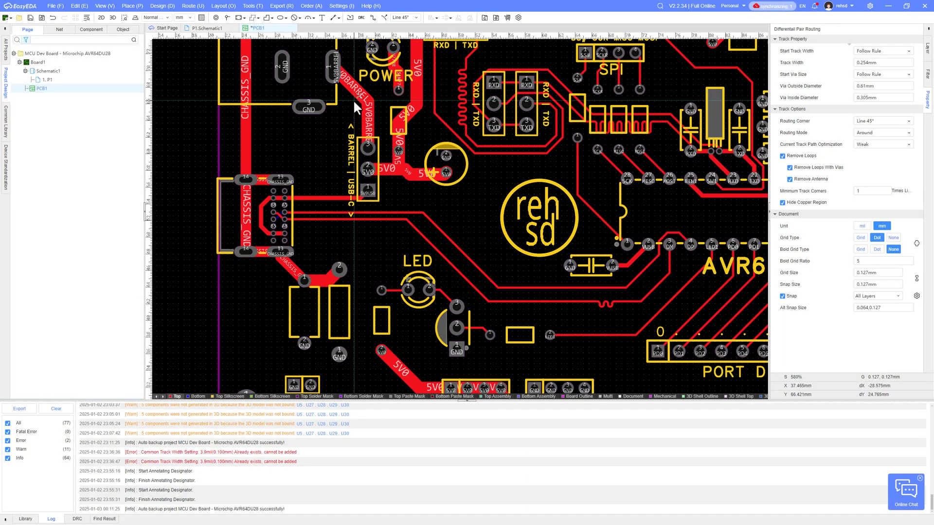
# Exit differential-pair routing and review the USB1 pair in the Differential Pair Manager without changes.
pyautogui.press('Escape')
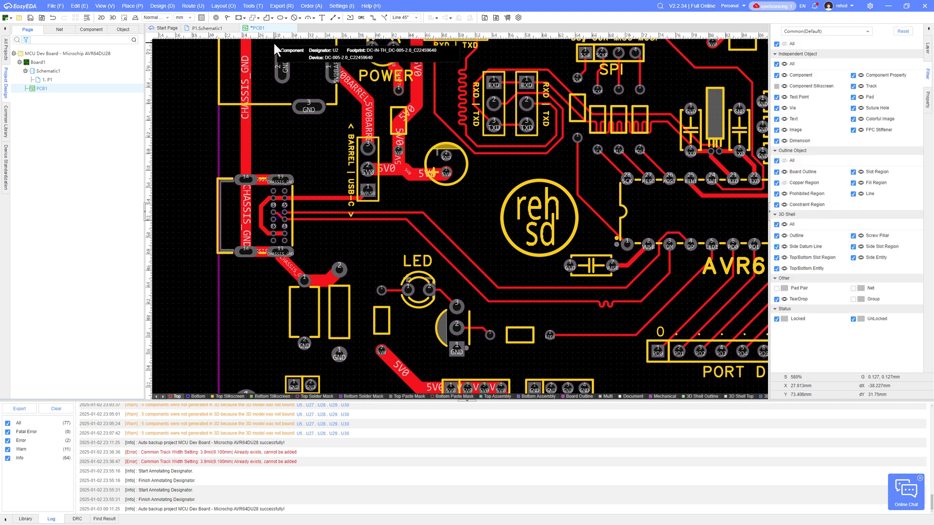
pyautogui.click(163, 7)
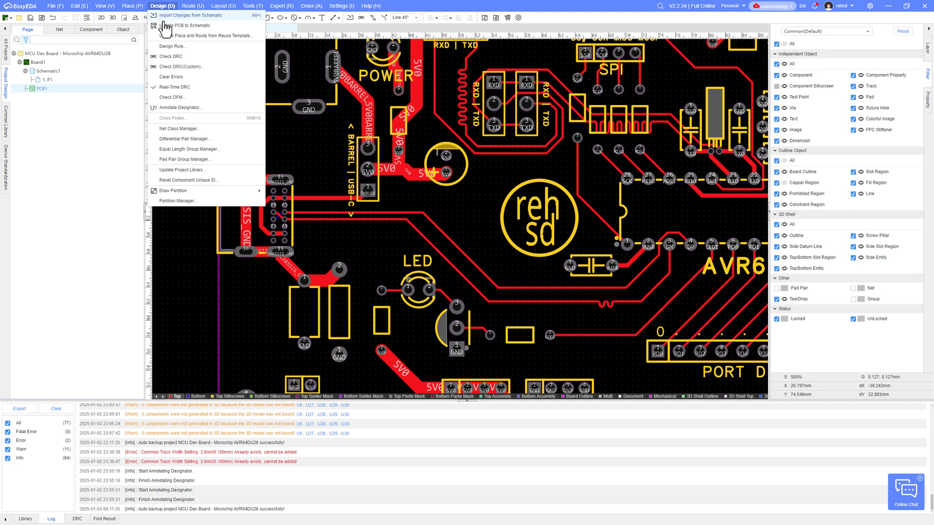
pyautogui.click(185, 139)
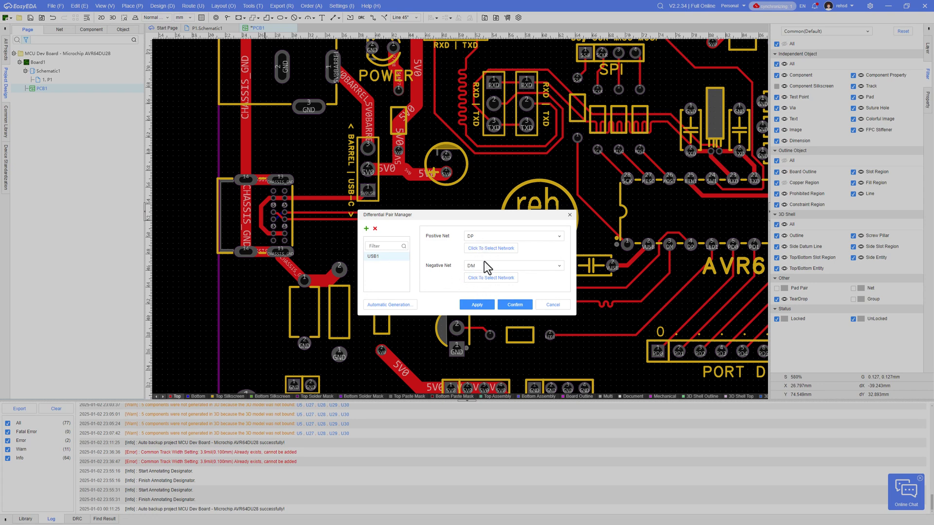
pyautogui.click(548, 306)
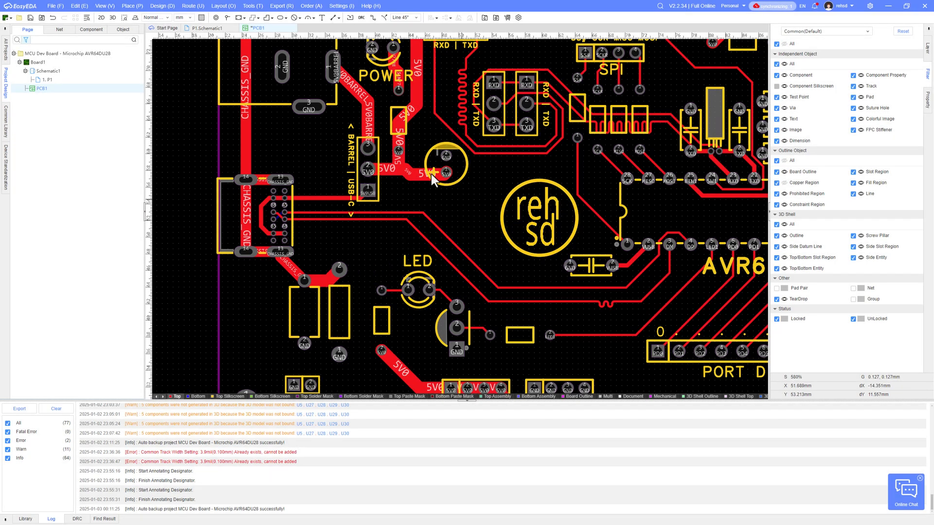
# Check the differentialPair design rule's 0.254mm length tolerance, then close Design Rules.
pyautogui.click(166, 6)
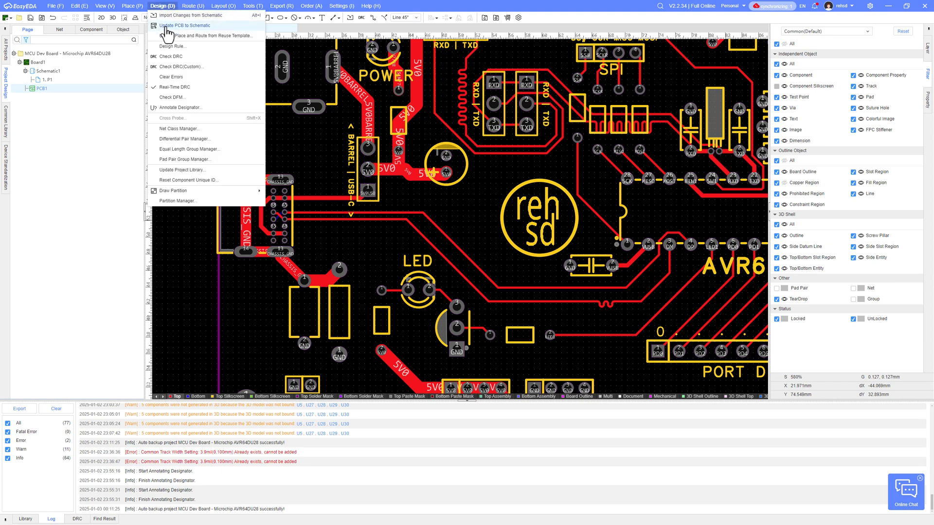
pyautogui.click(173, 48)
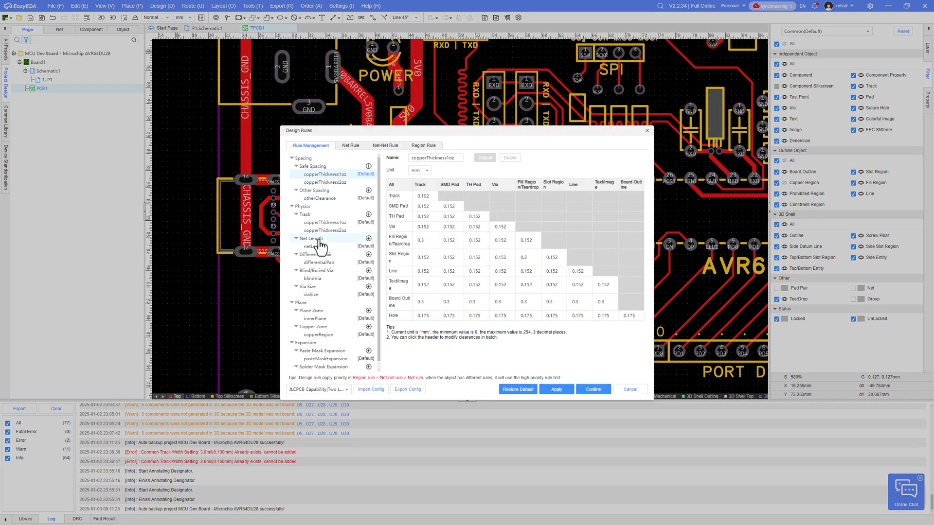
pyautogui.click(321, 263)
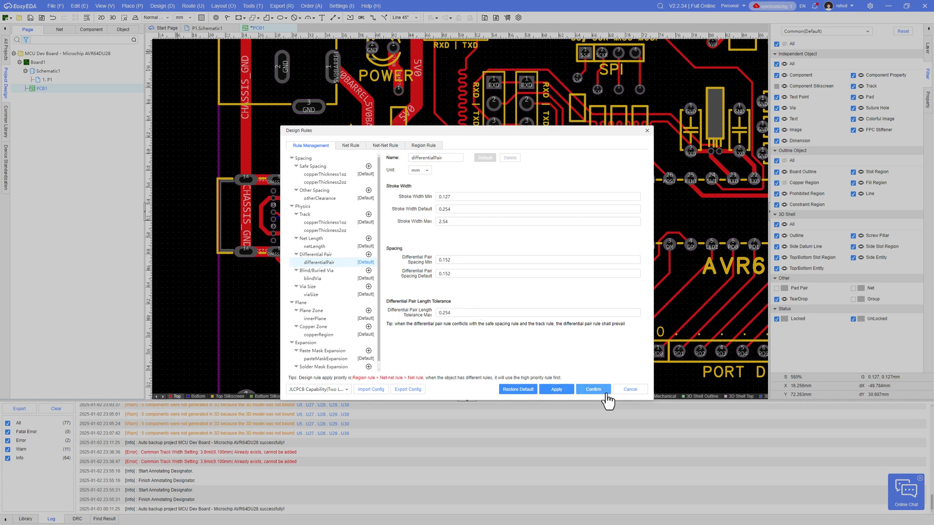
pyautogui.click(628, 389)
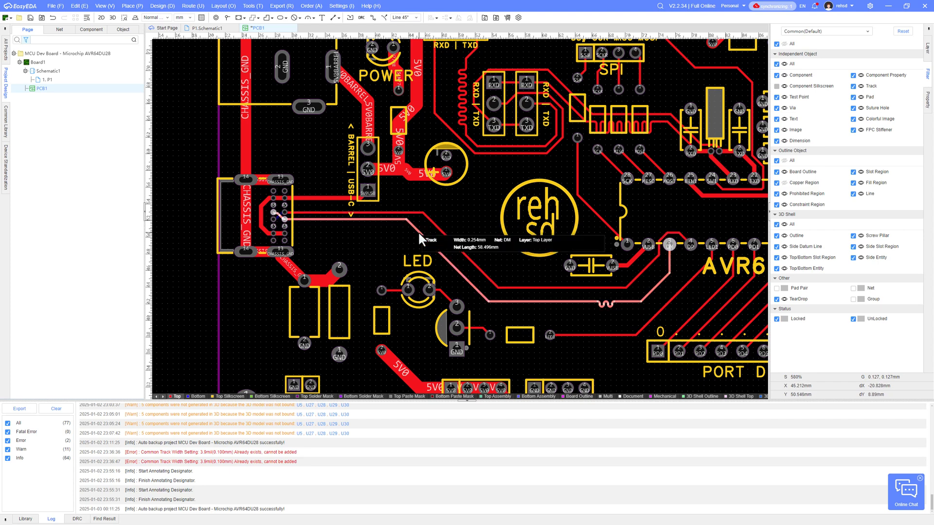
# Save the PCB.
pyautogui.scroll(-5, 423, 233)
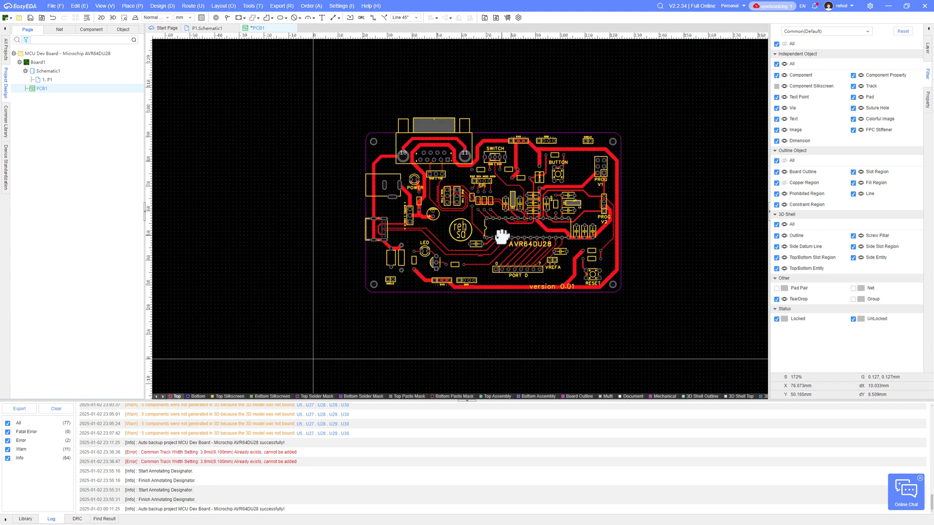
pyautogui.scroll(2, 502, 237)
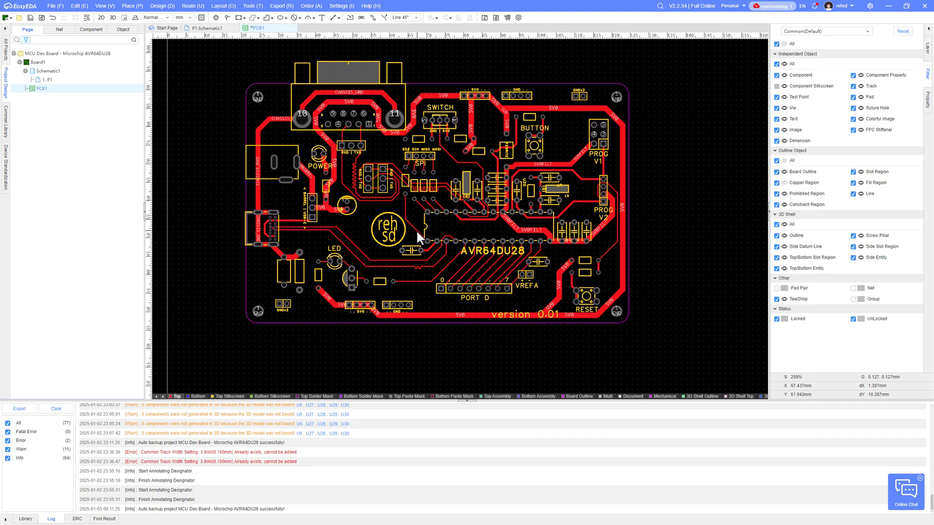
pyautogui.scroll(1, 381, 253)
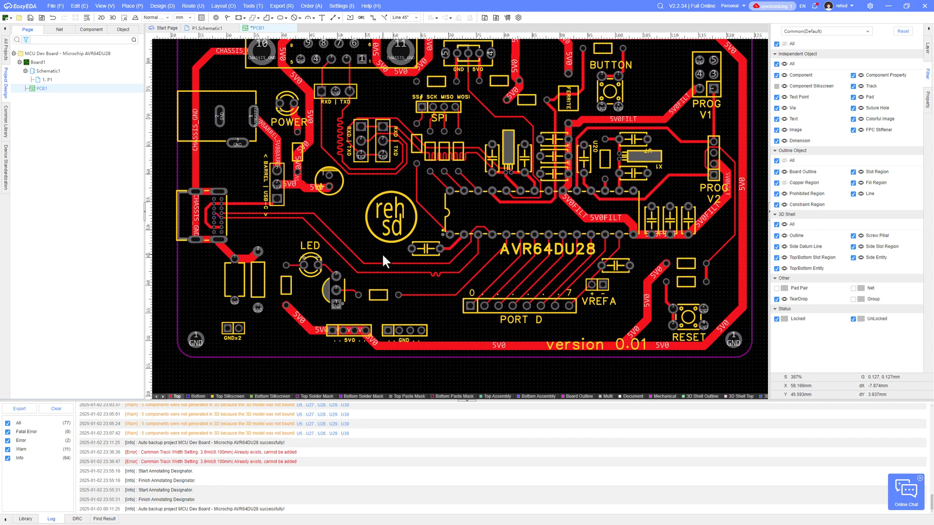
pyautogui.scroll(-1, 421, 220)
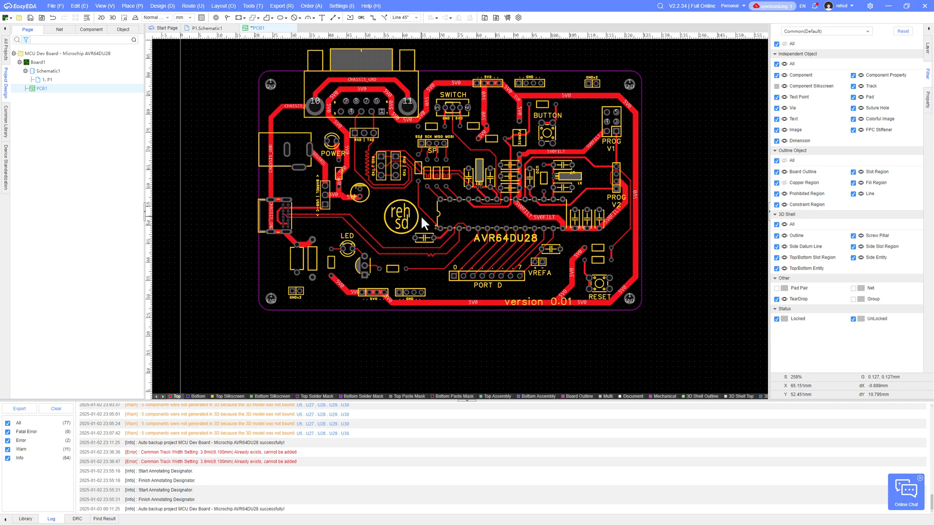
pyautogui.click(30, 18)
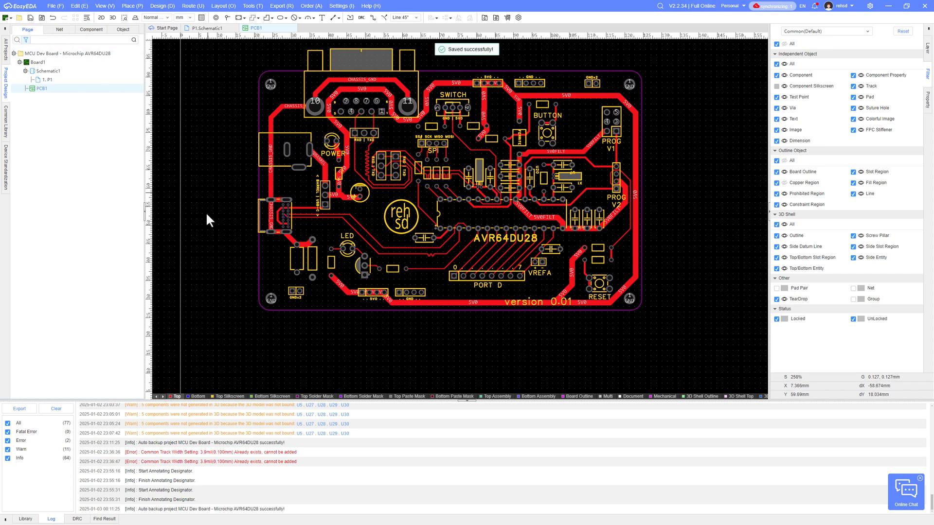
# Run the design rule check, which reports 61 clearance errors, and show the copper regions.
pyautogui.click(77, 519)
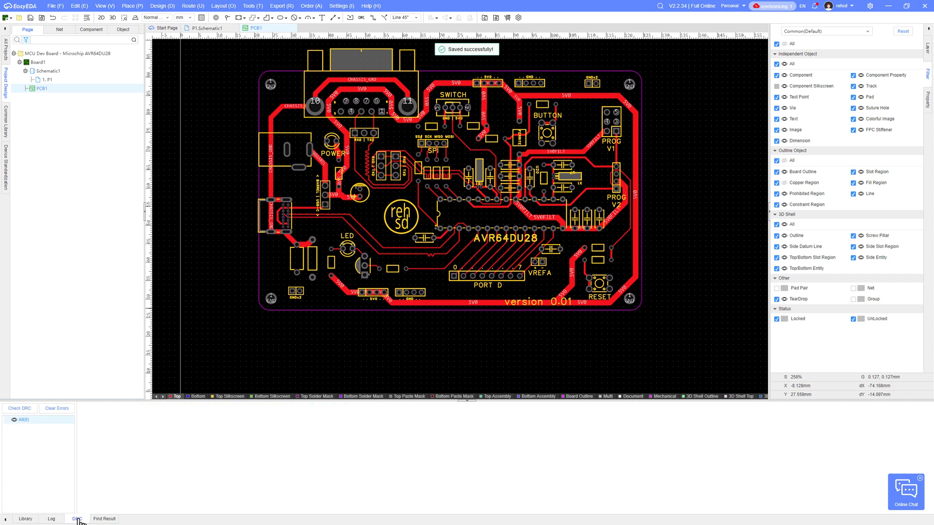
pyautogui.click(21, 409)
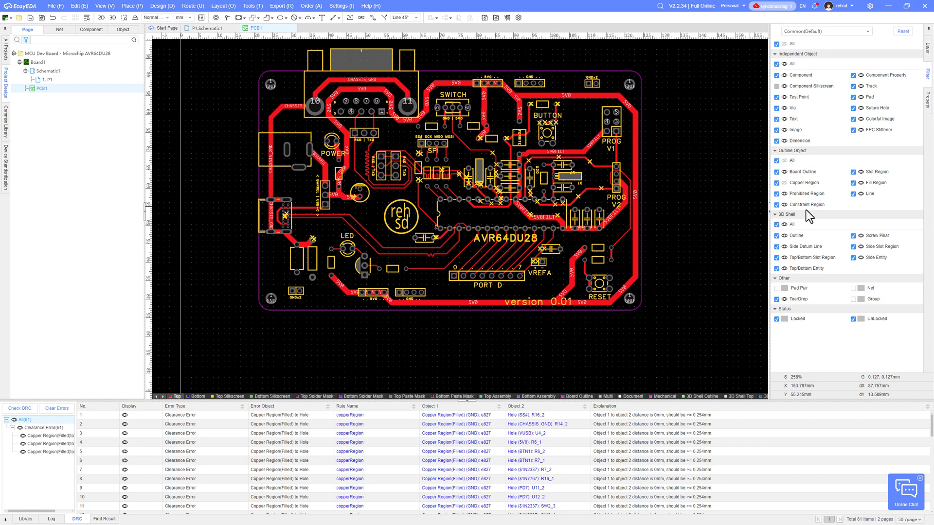
pyautogui.click(784, 183)
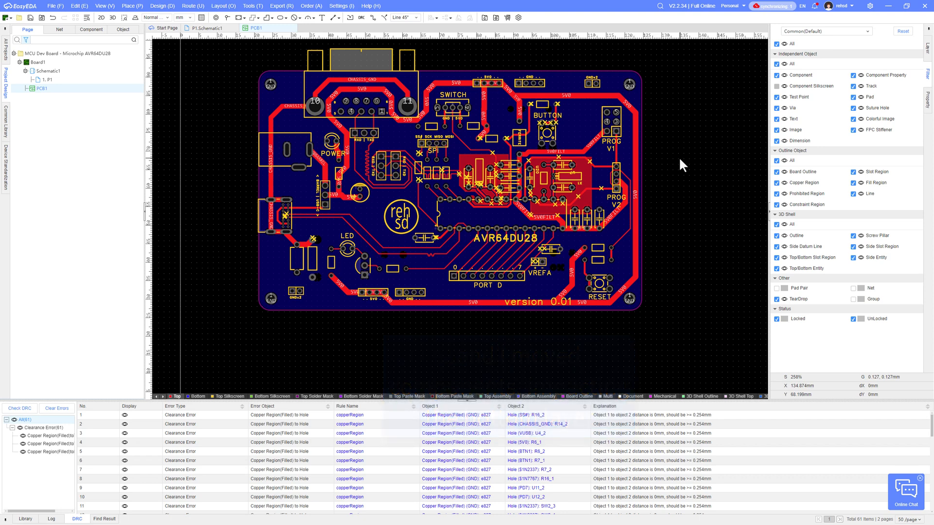
# Rebuild the GND copper region and re-run DRC, now showing zero errors.
pyautogui.hotkey('shift', 'b')
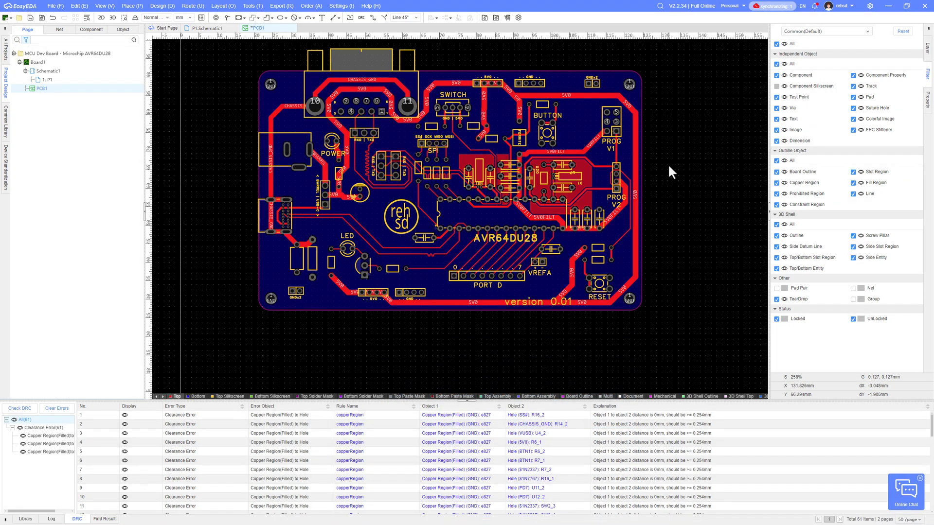
pyautogui.click(636, 95)
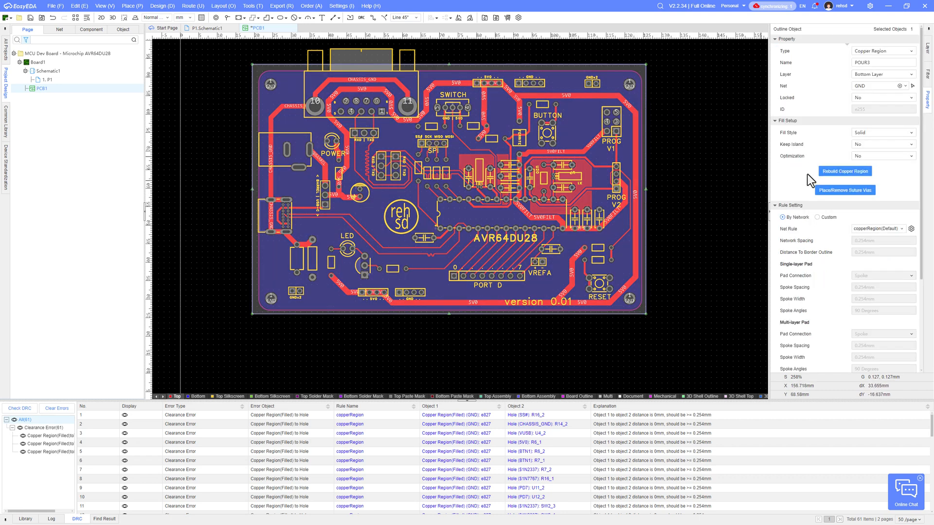
pyautogui.click(847, 172)
pyautogui.click(699, 180)
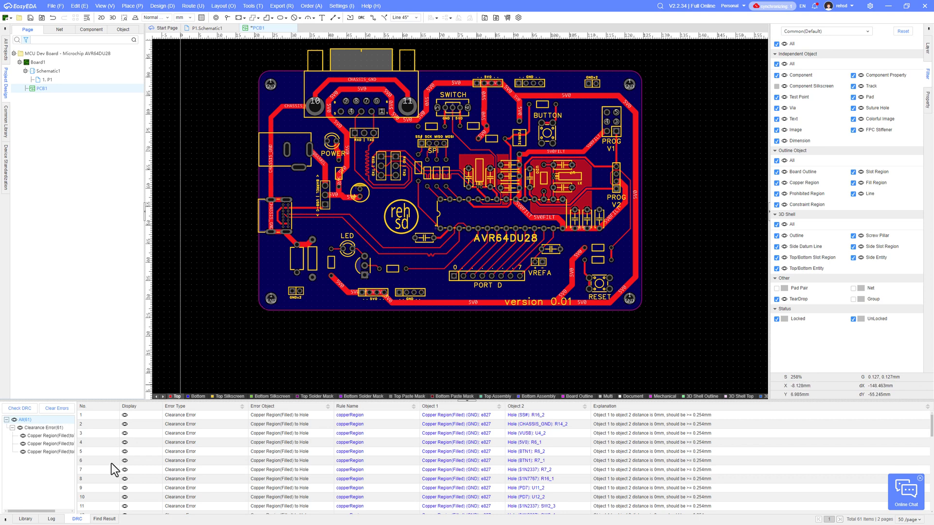
pyautogui.click(20, 408)
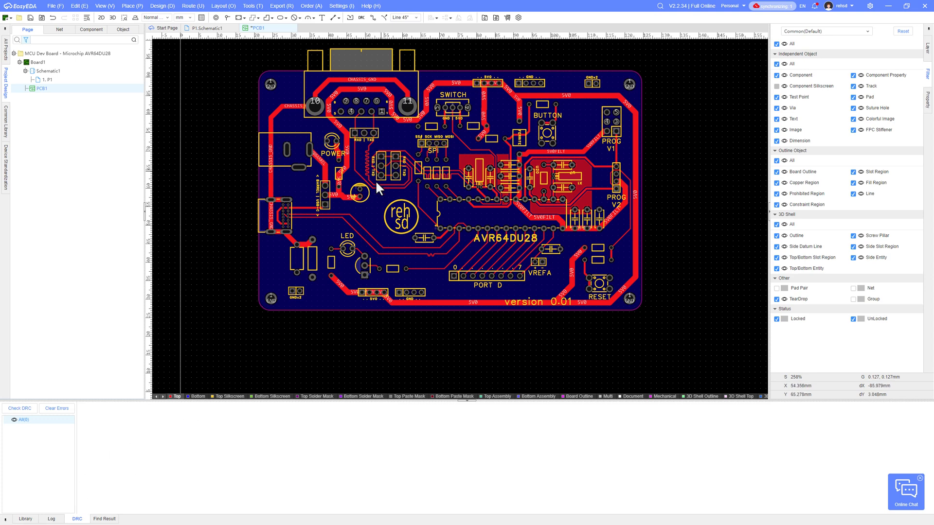
pyautogui.moveTo(327, 191); pyautogui.dragTo(334, 209, button='right')
pyautogui.scroll(2, 352, 204)
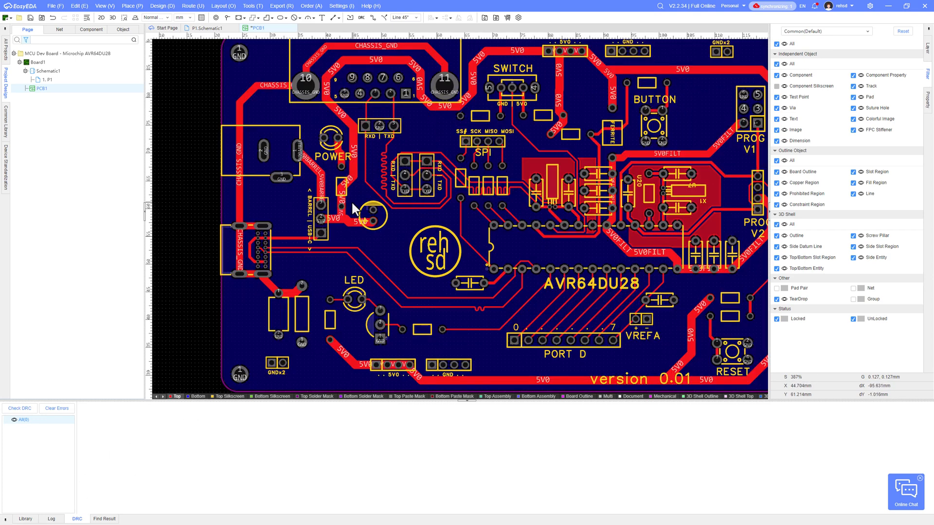
pyautogui.scroll(-2, 351, 201)
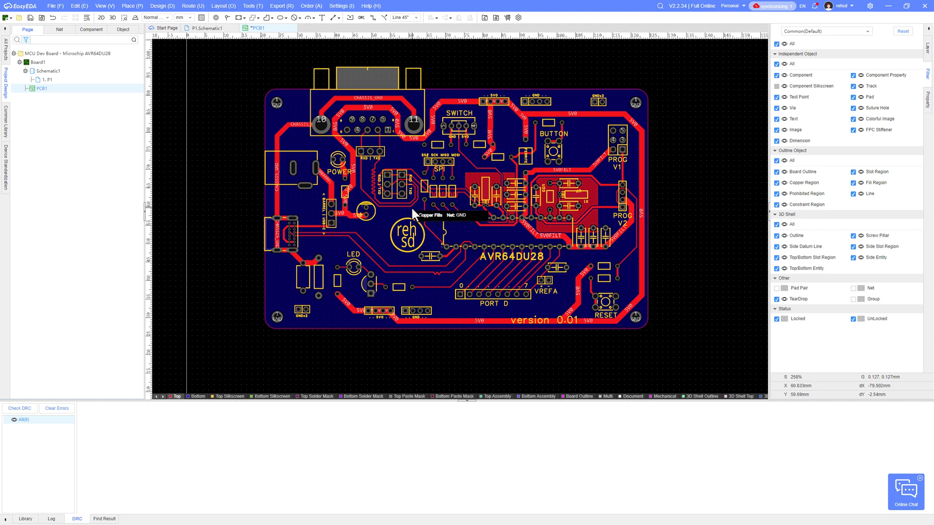
pyautogui.scroll(2, 412, 209)
pyautogui.scroll(-2, 412, 210)
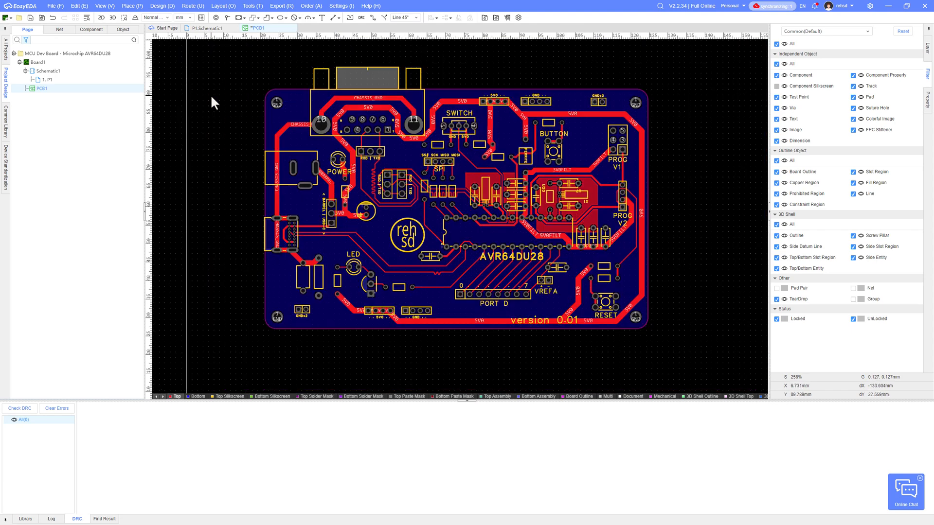
# Duplicate the bottom-layer GND pour POUR3 as a new pour, POUR4, over the board.
pyautogui.click(644, 110)
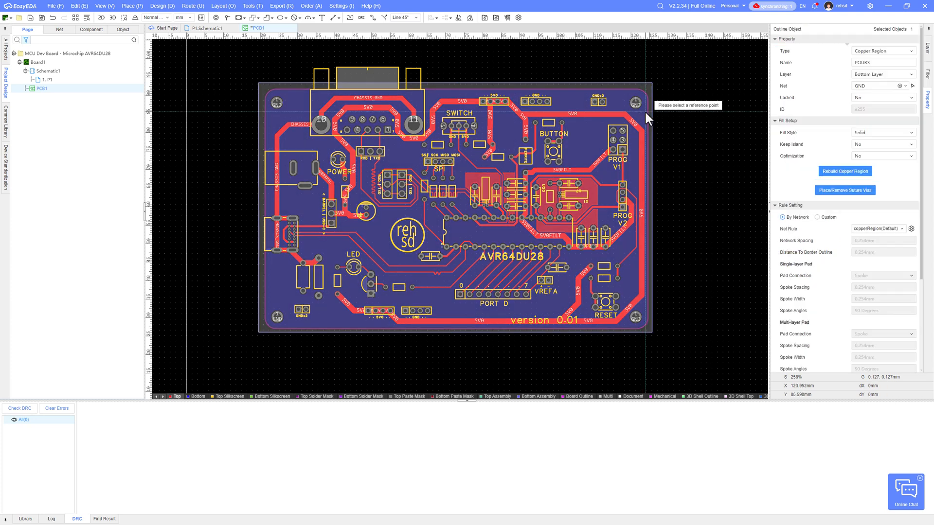
pyautogui.hotkey('ctrl', 'x')
pyautogui.hotkey('ctrl', 'v')
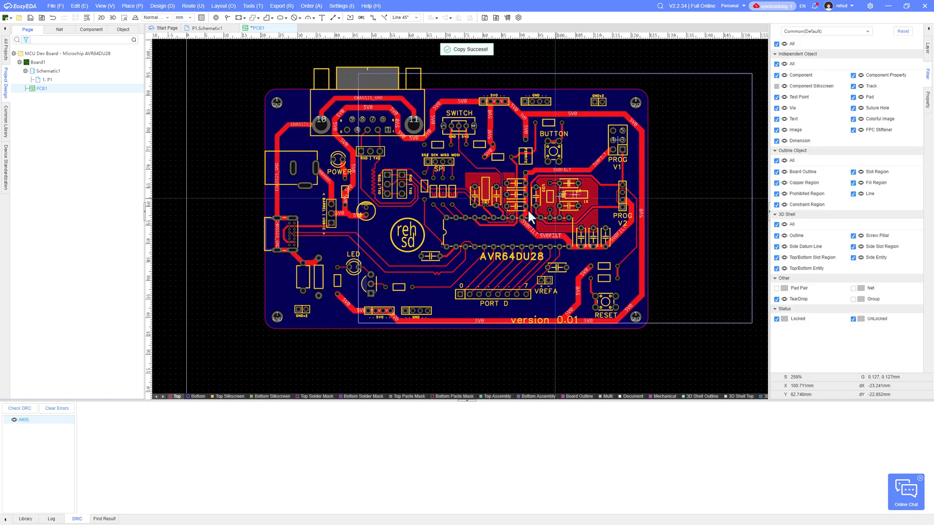
pyautogui.click(453, 213)
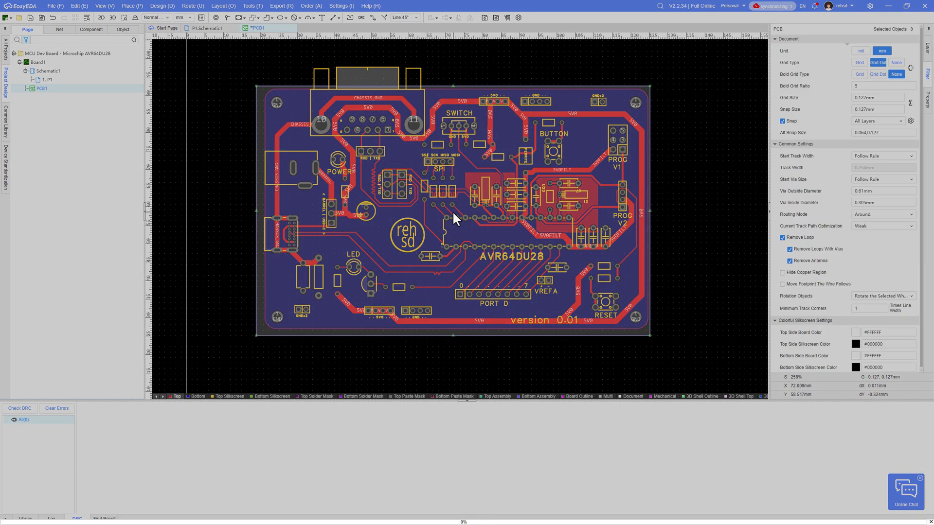
pyautogui.click(453, 213)
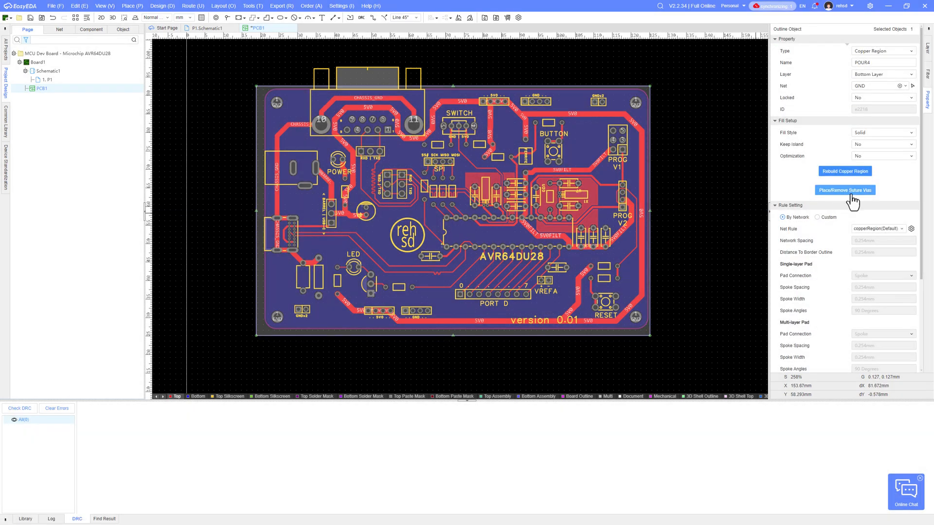
# Move POUR4 to the top layer and assign it to the 5V0 net.
pyautogui.click(870, 75)
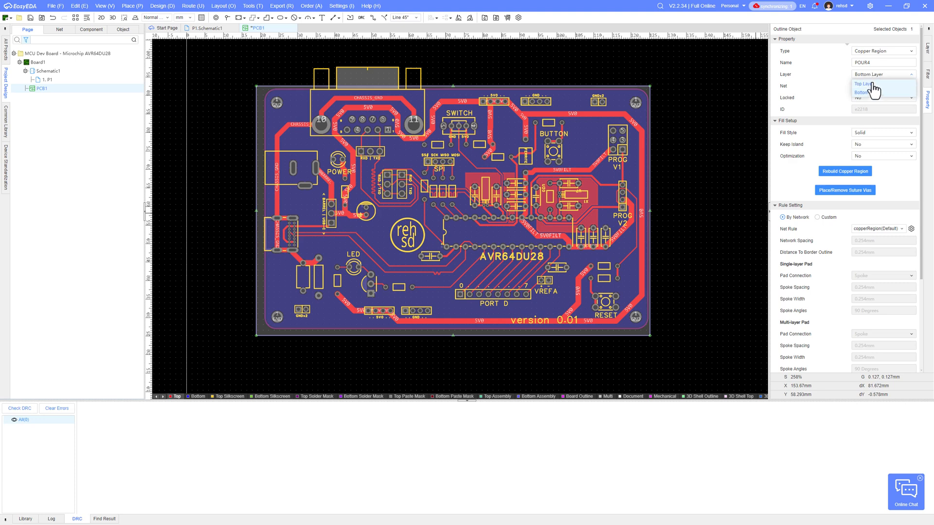
pyautogui.click(871, 86)
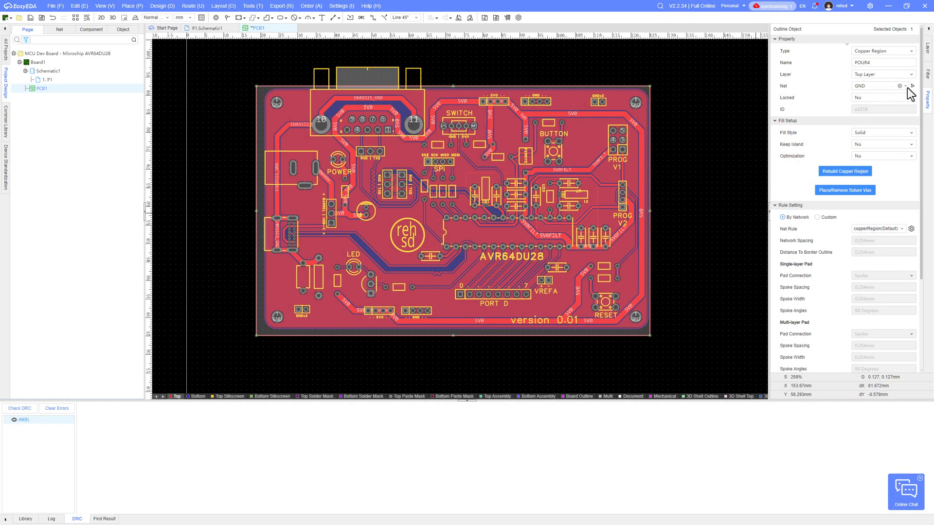
pyautogui.click(906, 87)
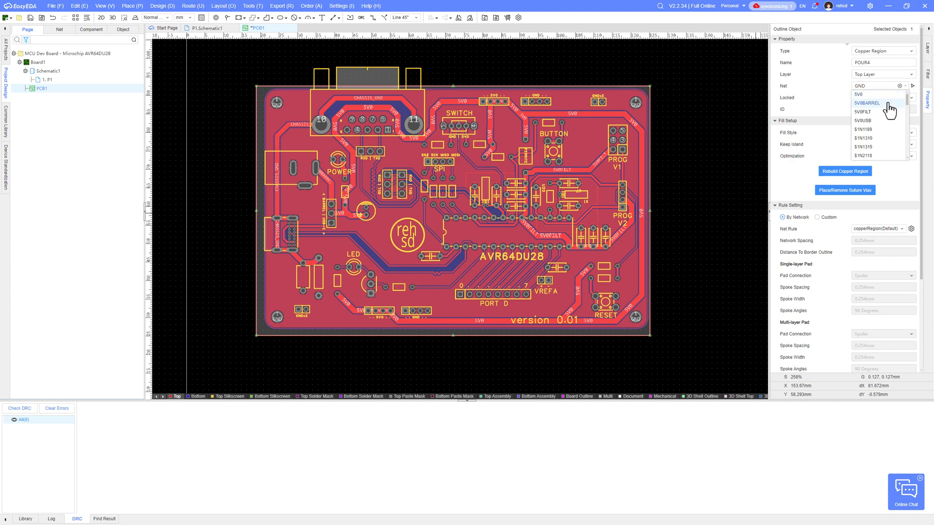
pyautogui.click(874, 95)
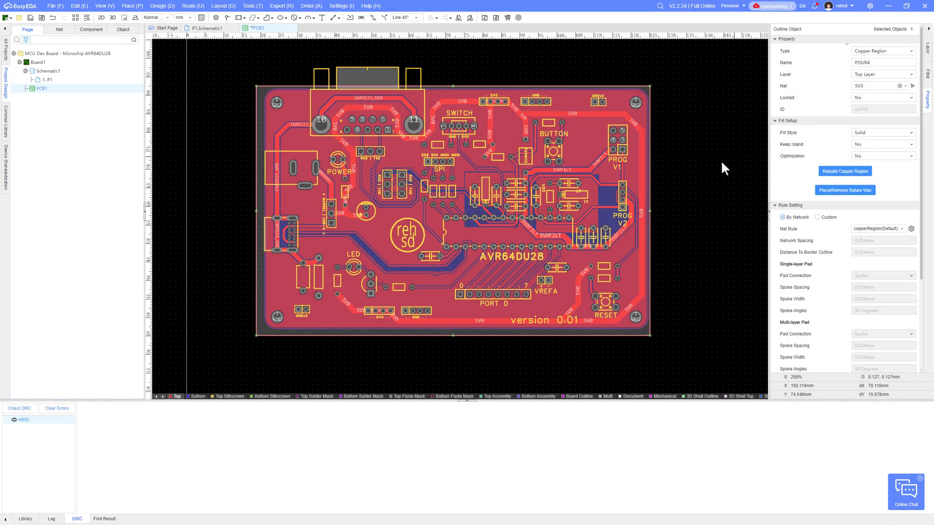
pyautogui.click(704, 161)
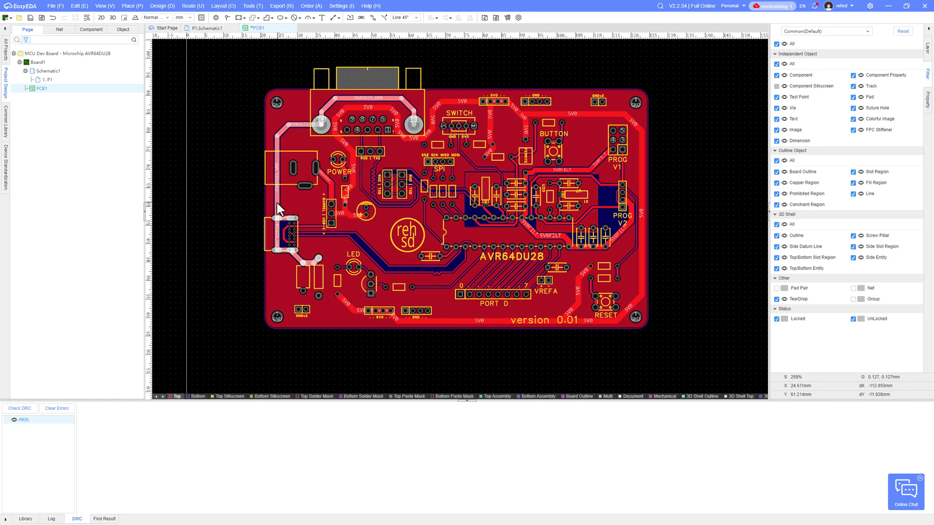
pyautogui.scroll(2, 286, 125)
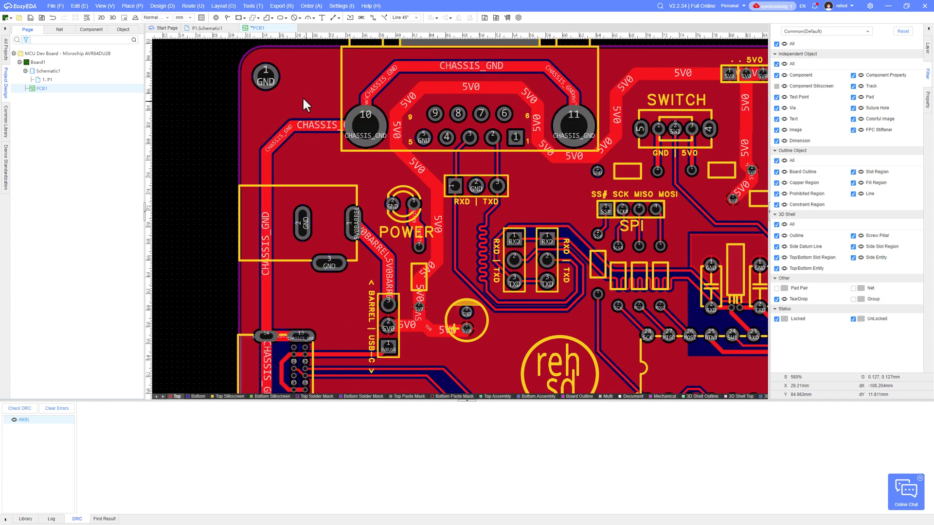
pyautogui.scroll(-1, 306, 102)
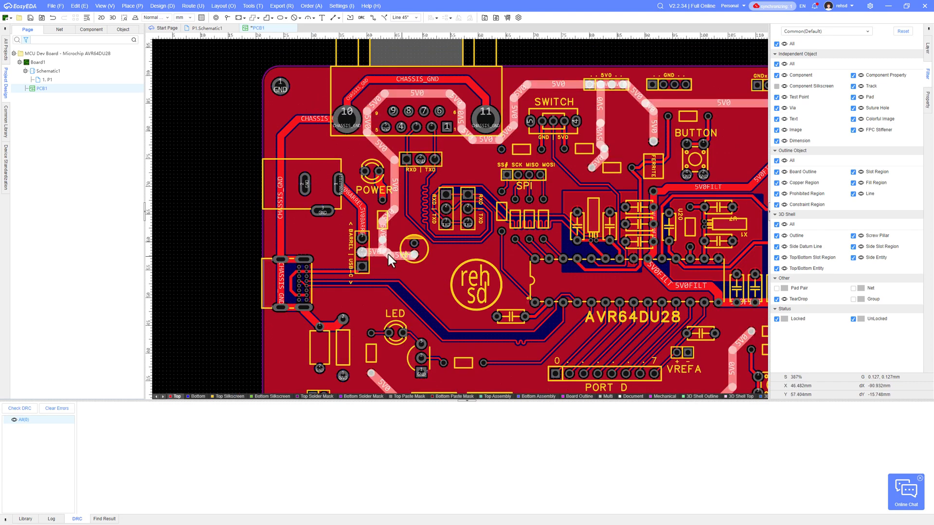
pyautogui.scroll(-1, 395, 251)
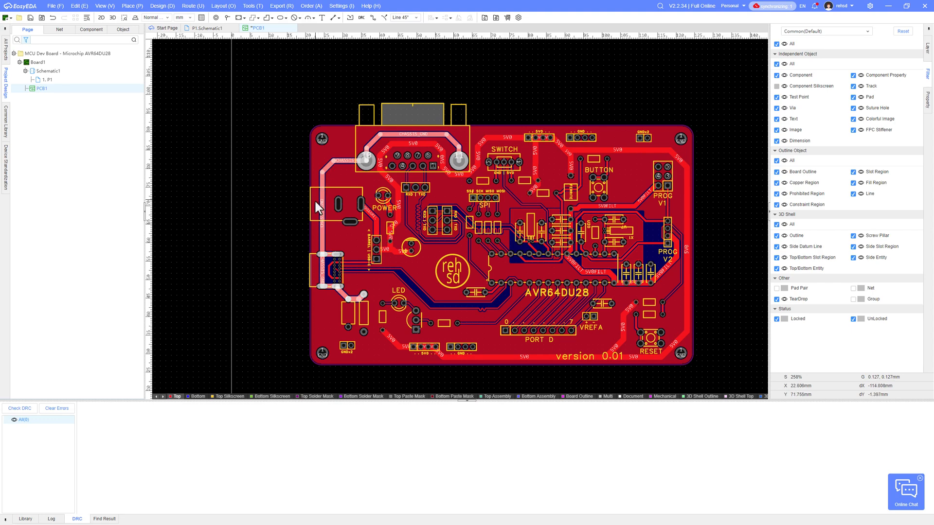
pyautogui.scroll(4, 315, 201)
pyautogui.scroll(-4, 326, 136)
pyautogui.scroll(2, 326, 136)
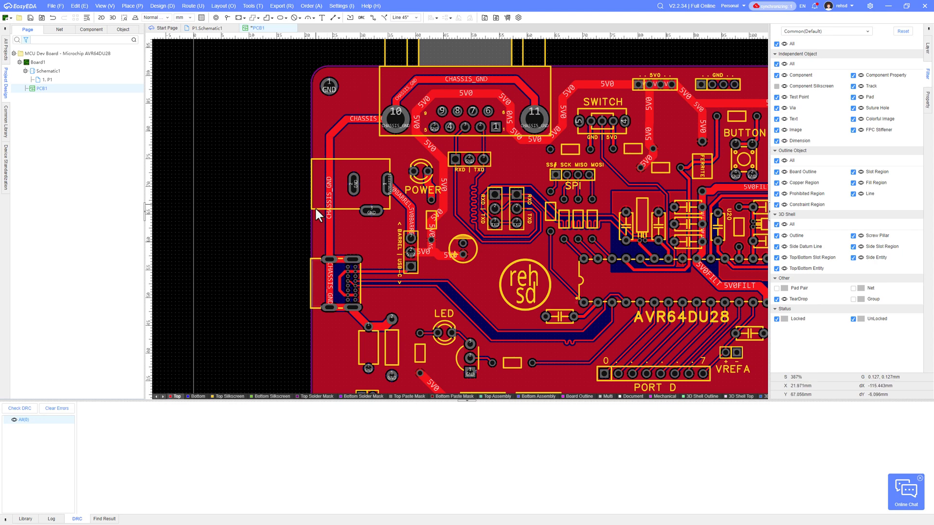
pyautogui.scroll(-2, 321, 316)
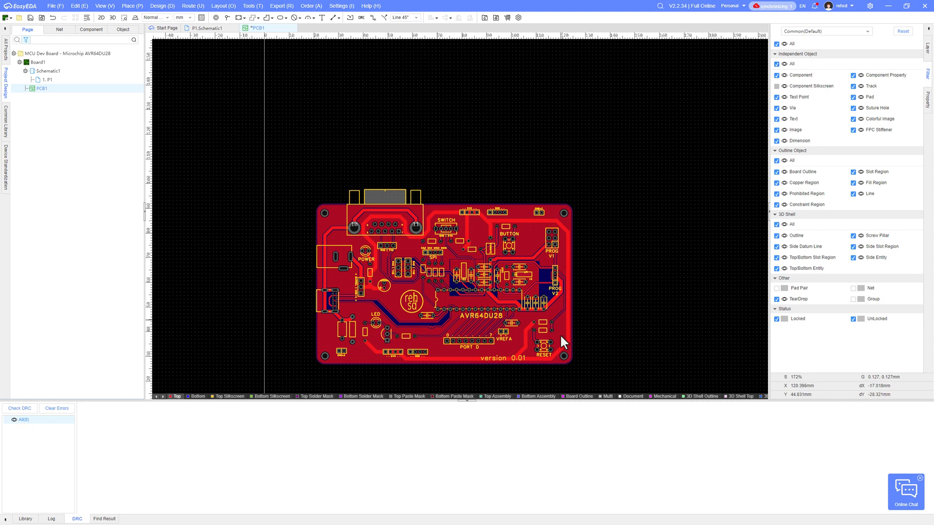
pyautogui.scroll(2, 453, 313)
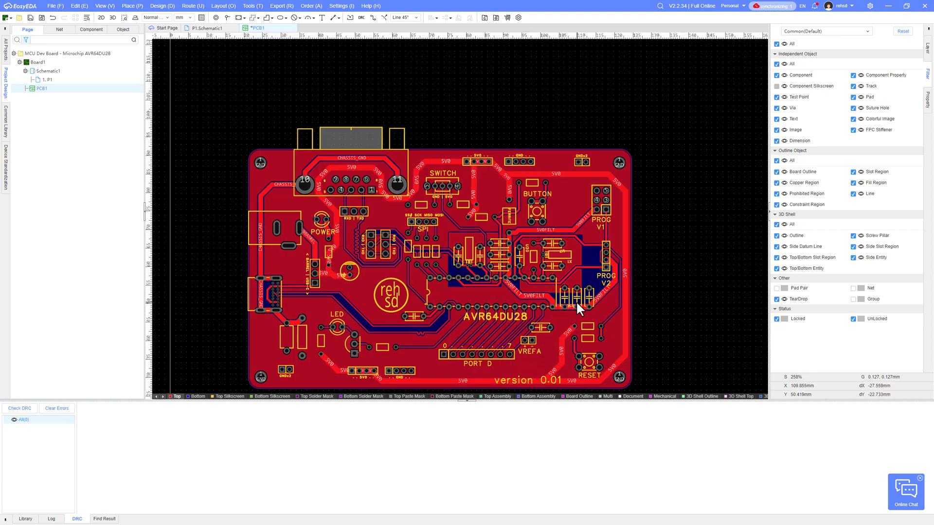
pyautogui.scroll(-2, 577, 299)
pyautogui.scroll(2, 576, 280)
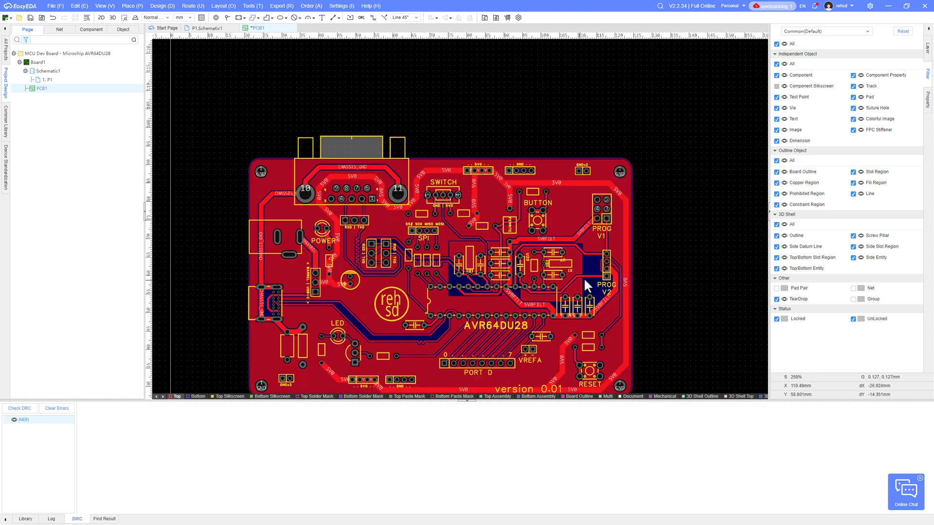
pyautogui.moveTo(681, 251); pyautogui.dragTo(698, 199, button='right')
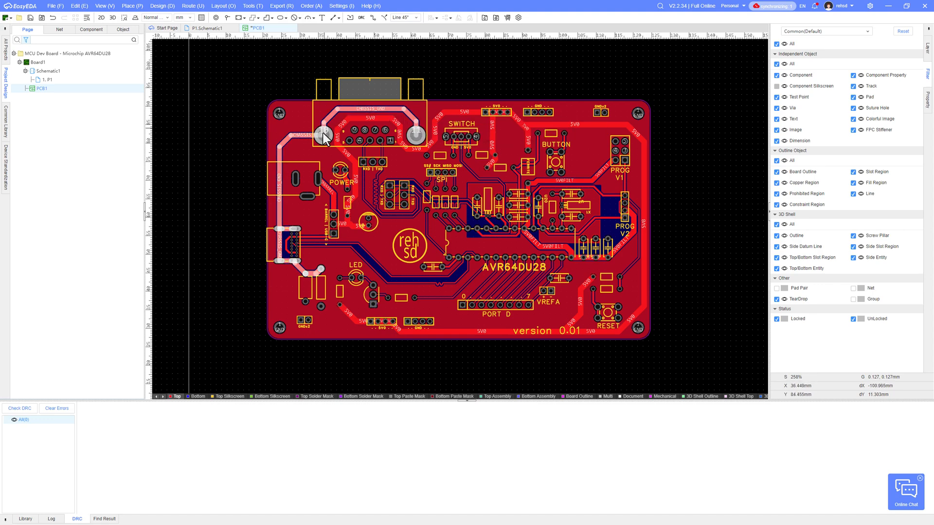
pyautogui.scroll(5, 310, 284)
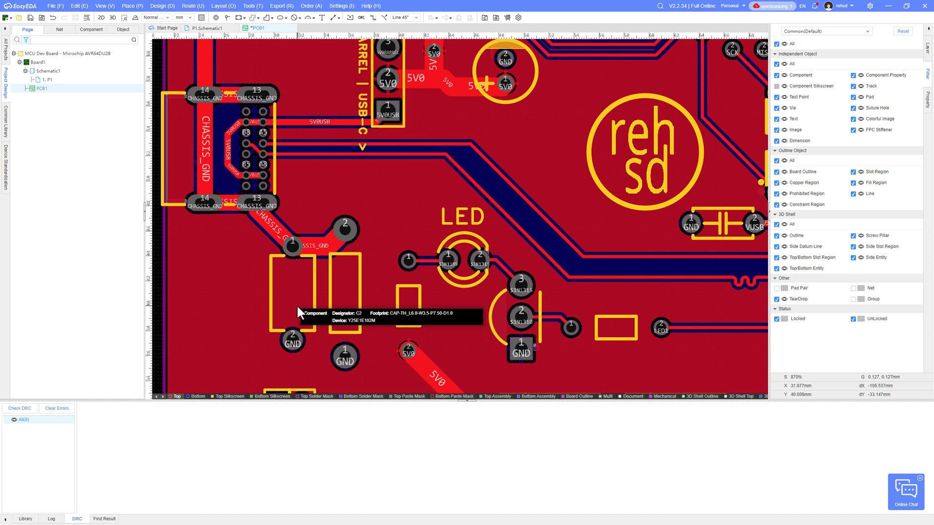
pyautogui.scroll(-3, 296, 305)
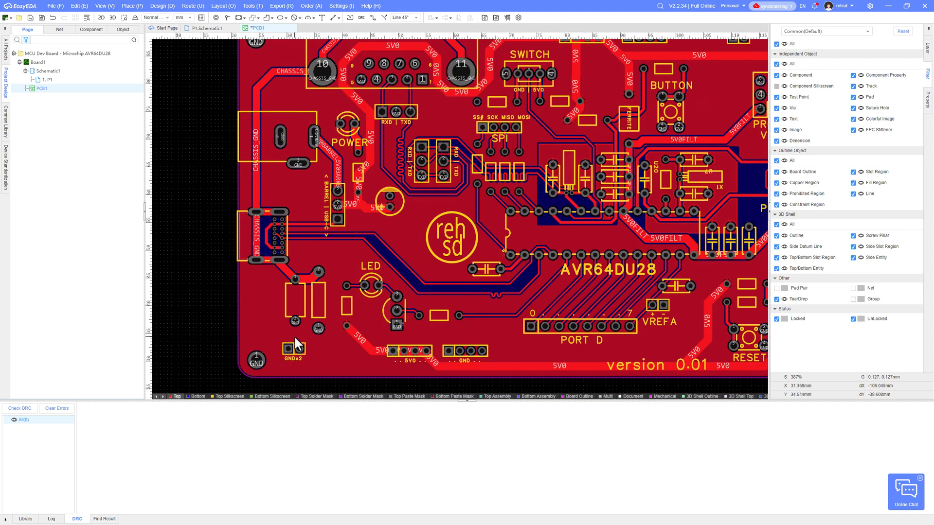
pyautogui.scroll(-1, 295, 337)
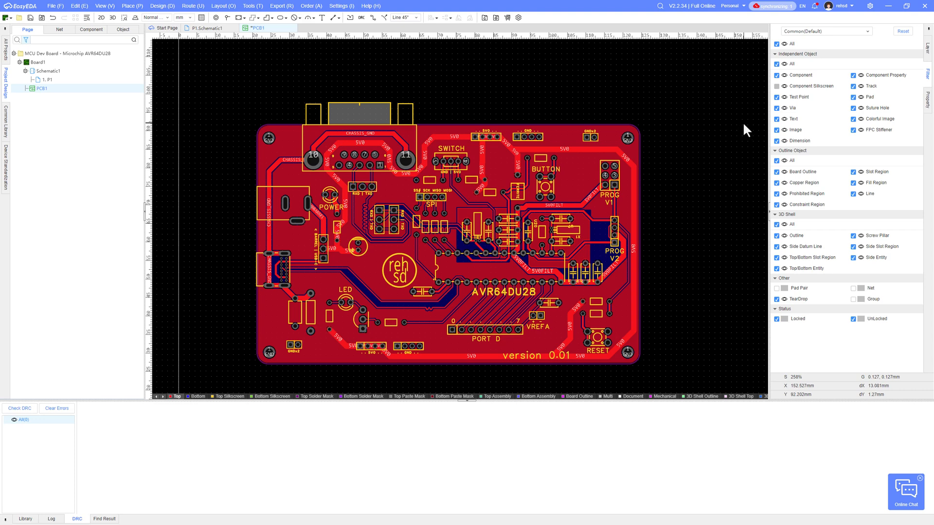
# Flip to the board's bottom side and zoom in to inspect it.
pyautogui.press('f')
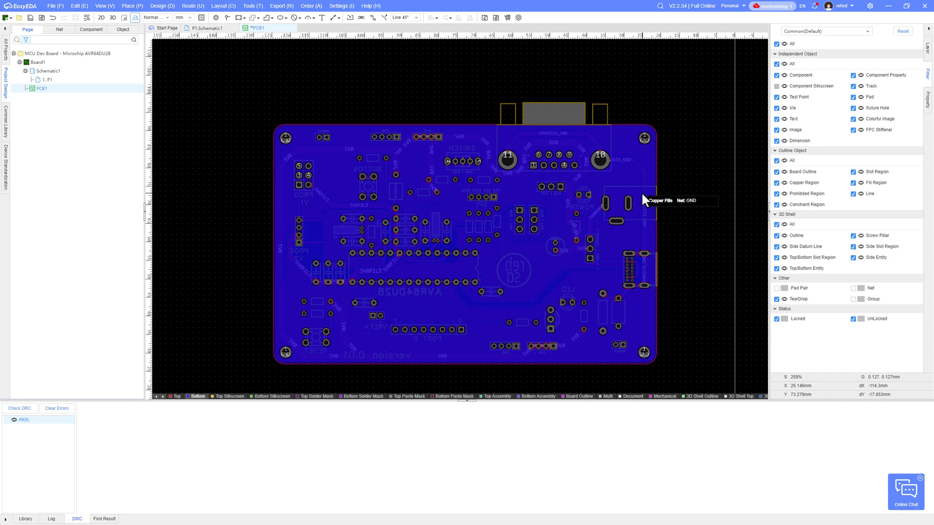
pyautogui.scroll(1, 559, 255)
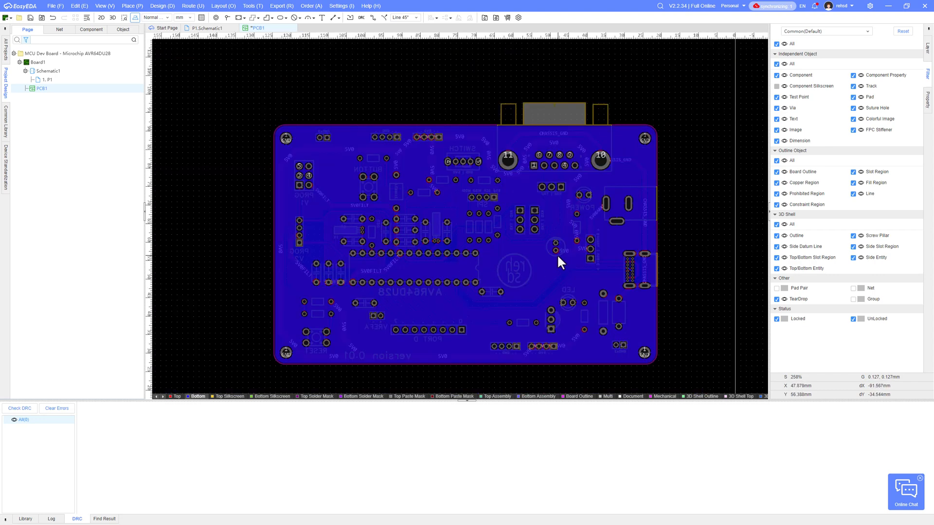
pyautogui.scroll(2, 550, 264)
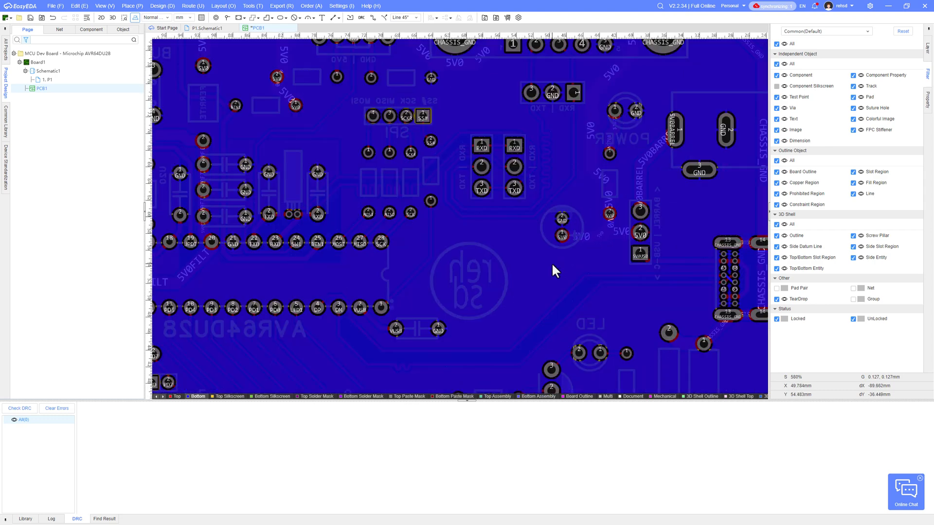
pyautogui.scroll(1, 736, 287)
pyautogui.scroll(1, 737, 287)
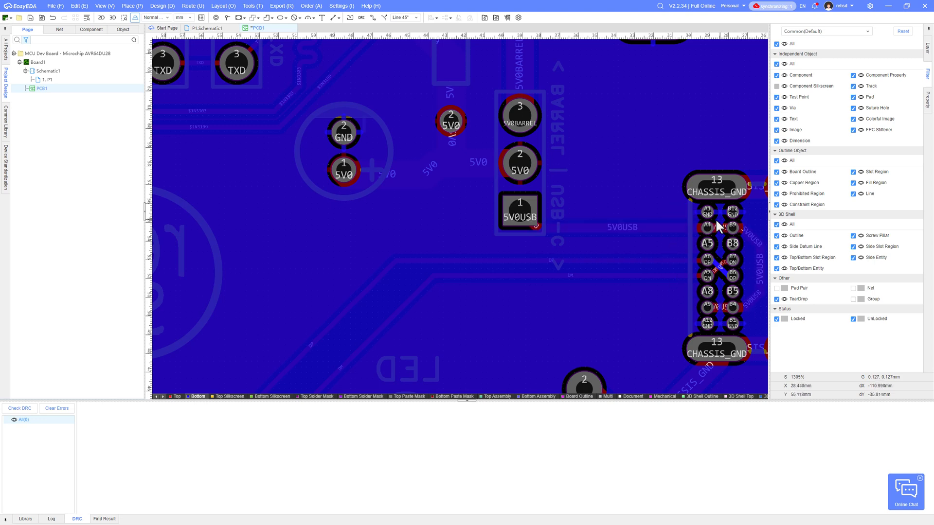
pyautogui.scroll(-4, 587, 276)
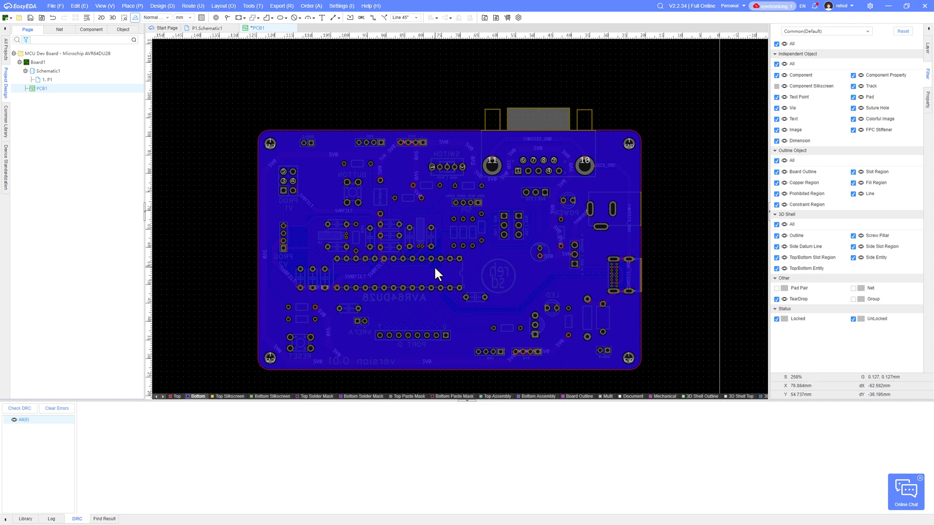
# Return to the top view, save PCB1 and run a design rule check.
pyautogui.press('t')
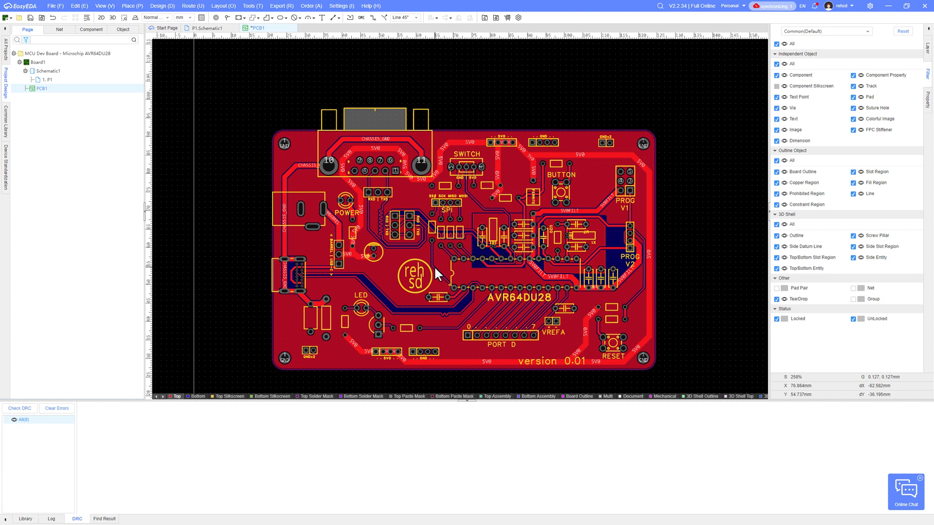
pyautogui.click(31, 17)
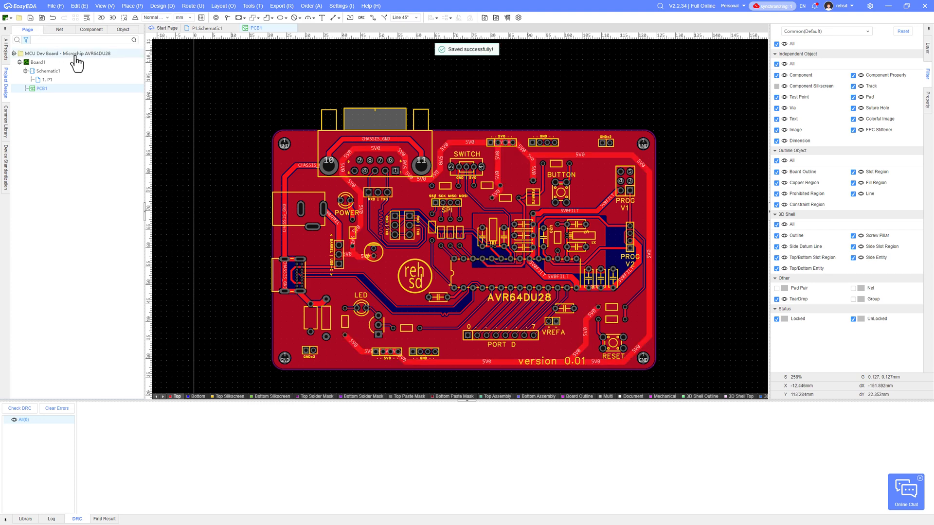
pyautogui.click(22, 408)
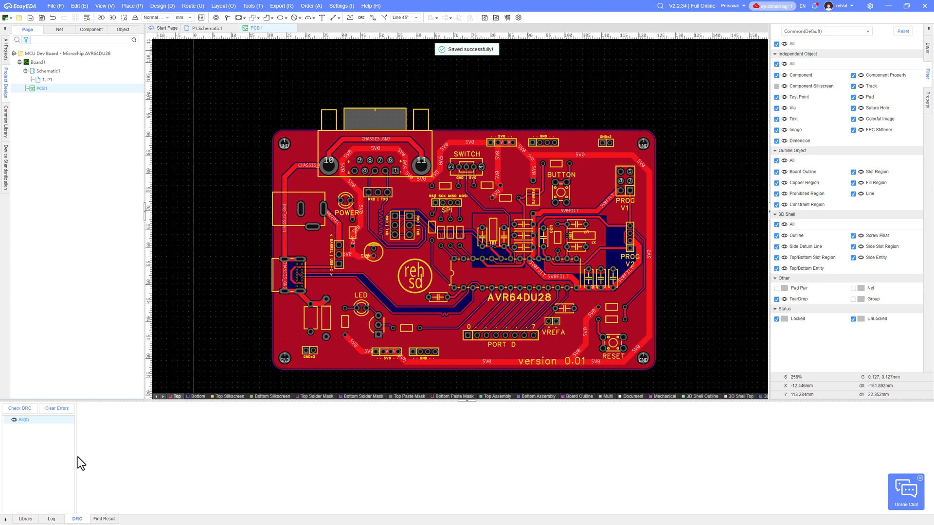
pyautogui.click(112, 18)
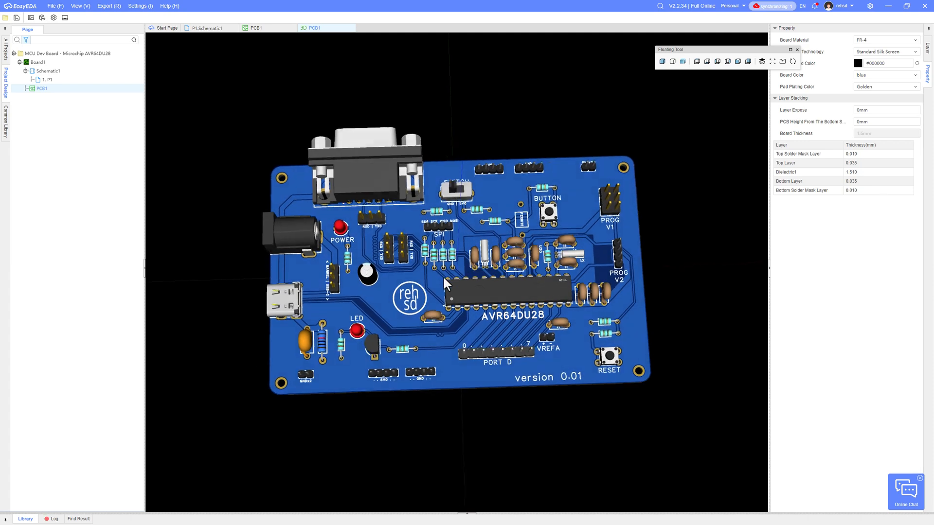
pyautogui.moveTo(442, 285)
pyautogui.mouseDown()
pyautogui.moveTo(447, 264)
pyautogui.moveTo(465, 257)
pyautogui.moveTo(480, 274)
pyautogui.moveTo(480, 286)
pyautogui.moveTo(439, 290)
pyautogui.mouseUp()
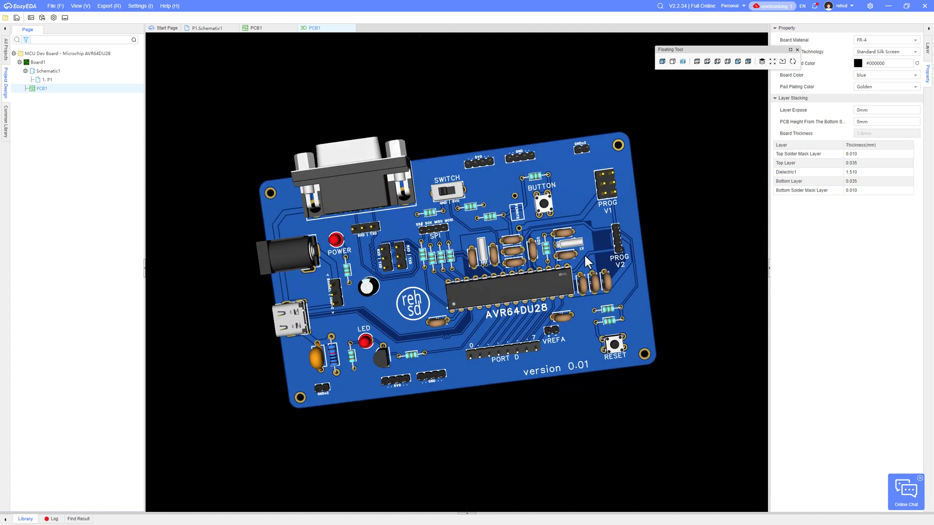
pyautogui.moveTo(592, 253); pyautogui.dragTo(434, 160)
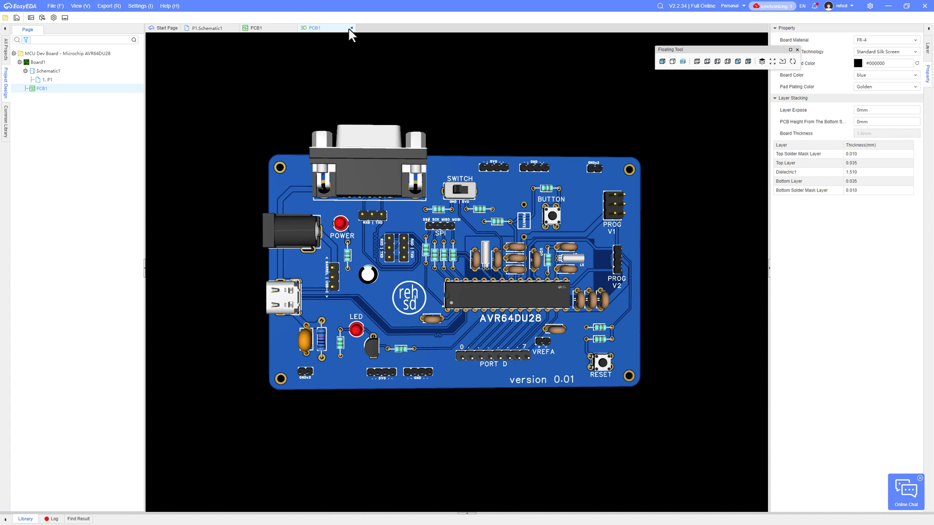
pyautogui.moveTo(349, 28); pyautogui.dragTo(352, 29)
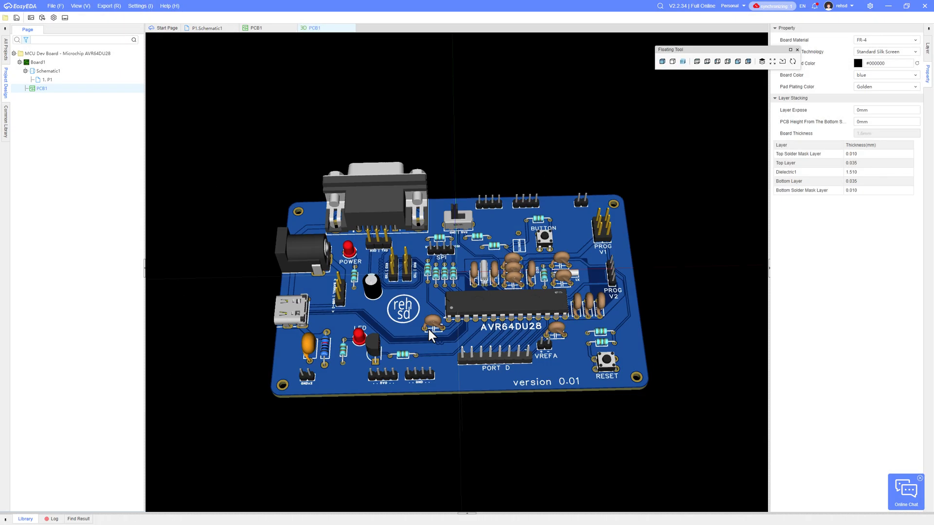
pyautogui.moveTo(428, 328); pyautogui.dragTo(534, 250)
pyautogui.moveTo(322, 217); pyautogui.dragTo(297, 214)
pyautogui.moveTo(280, 318)
pyautogui.mouseDown()
pyautogui.moveTo(279, 305)
pyautogui.moveTo(290, 306)
pyautogui.moveTo(269, 307)
pyautogui.mouseUp()
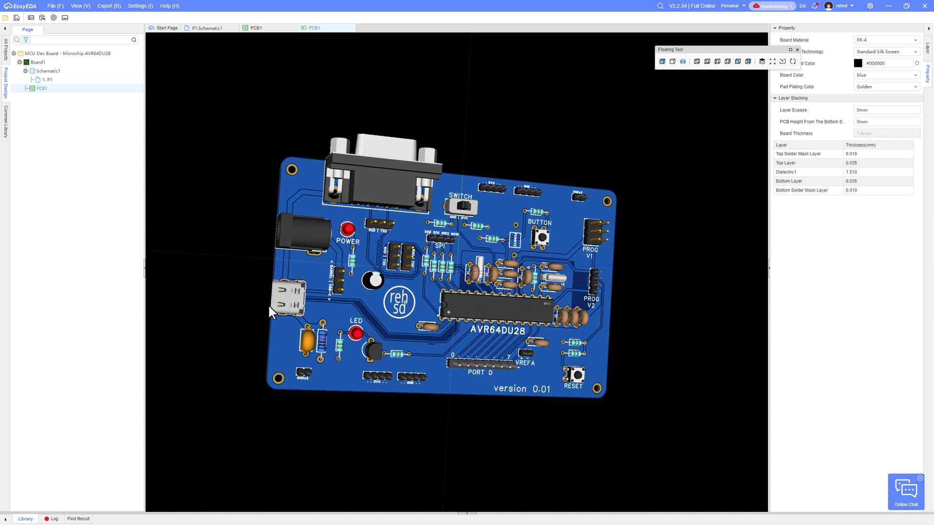
pyautogui.moveTo(268, 304); pyautogui.dragTo(389, 249)
pyautogui.scroll(6, 359, 310)
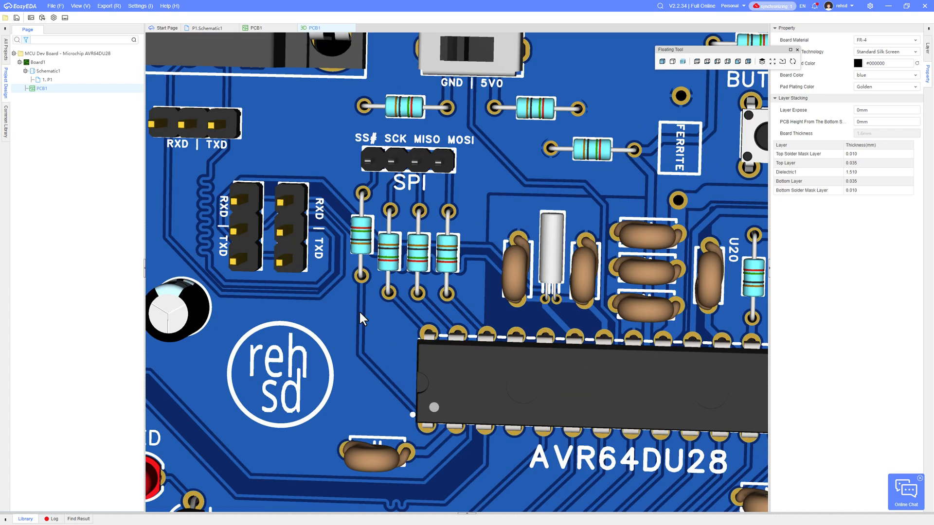
pyautogui.scroll(-3, 360, 313)
pyautogui.scroll(-5, 362, 319)
pyautogui.moveTo(374, 356); pyautogui.dragTo(521, 288)
pyautogui.scroll(3, 414, 319)
pyautogui.moveTo(415, 318); pyautogui.dragTo(358, 343)
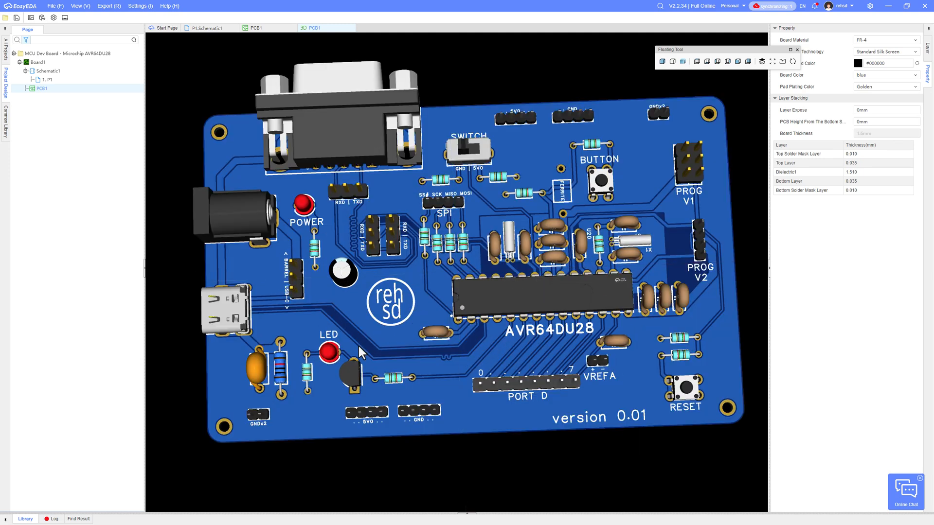
pyautogui.scroll(4, 358, 346)
pyautogui.scroll(-1, 307, 398)
pyautogui.moveTo(307, 398); pyautogui.dragTo(390, 355, button='right')
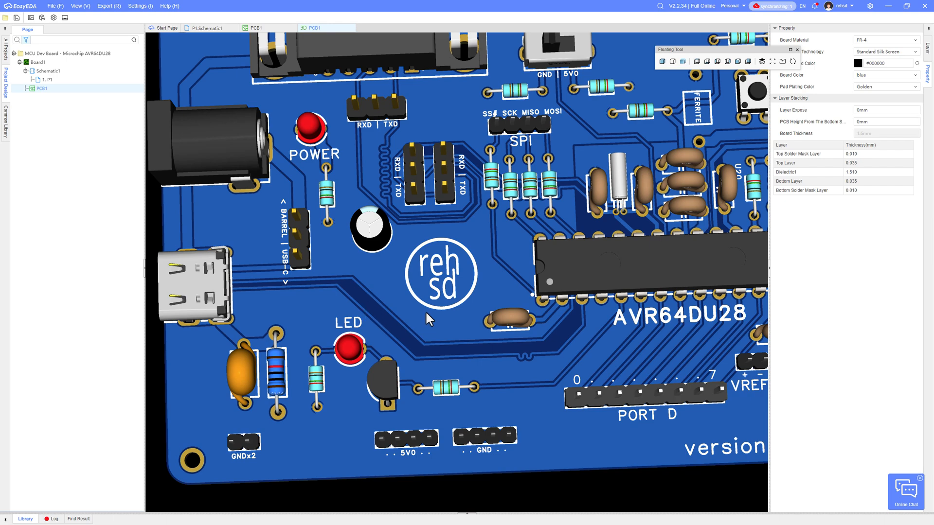
pyautogui.click(352, 28)
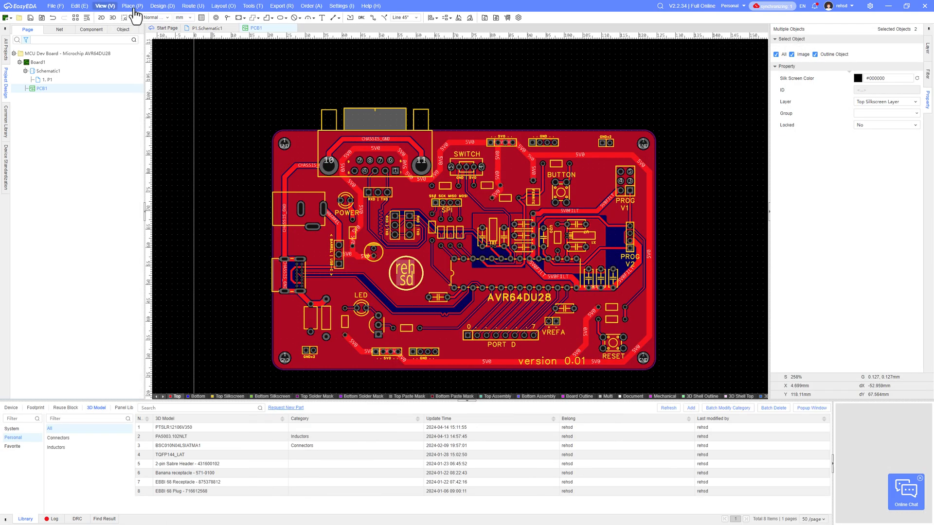
pyautogui.click(162, 6)
pyautogui.click(171, 46)
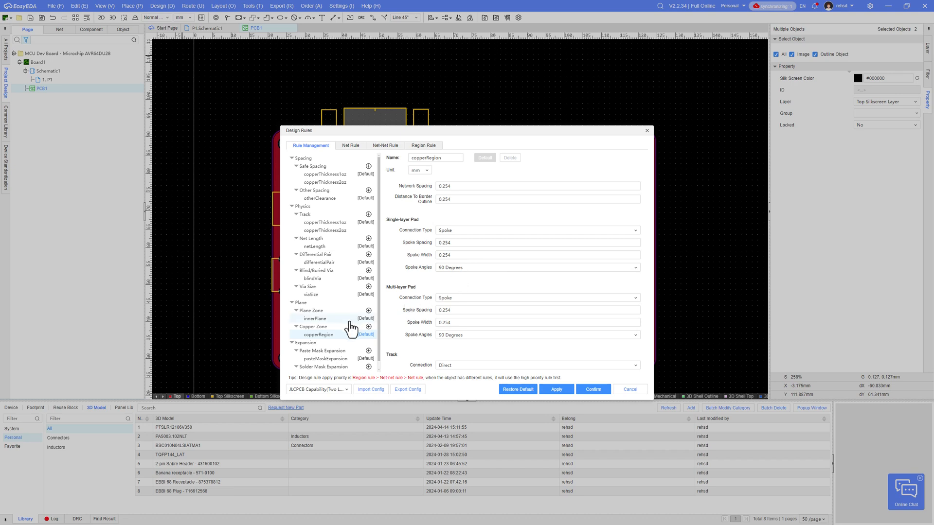
pyautogui.scroll(-1, 340, 326)
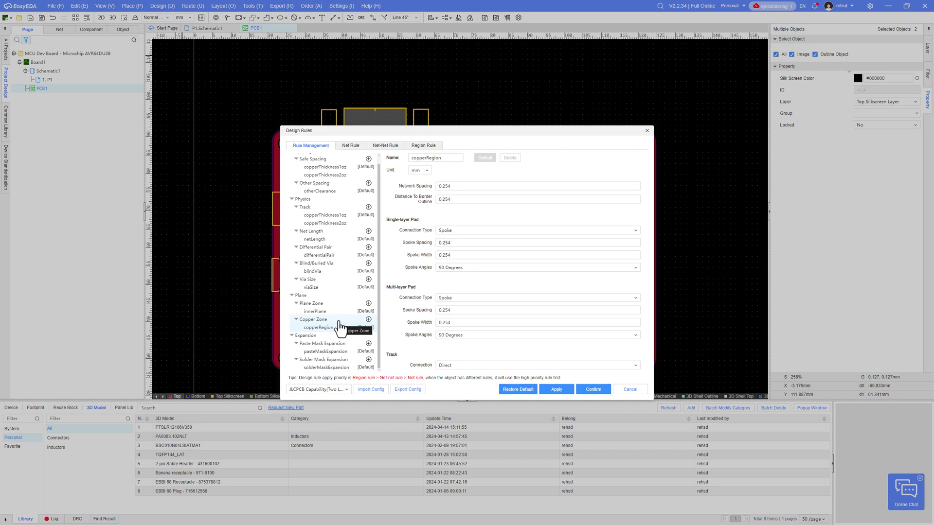
pyautogui.click(629, 389)
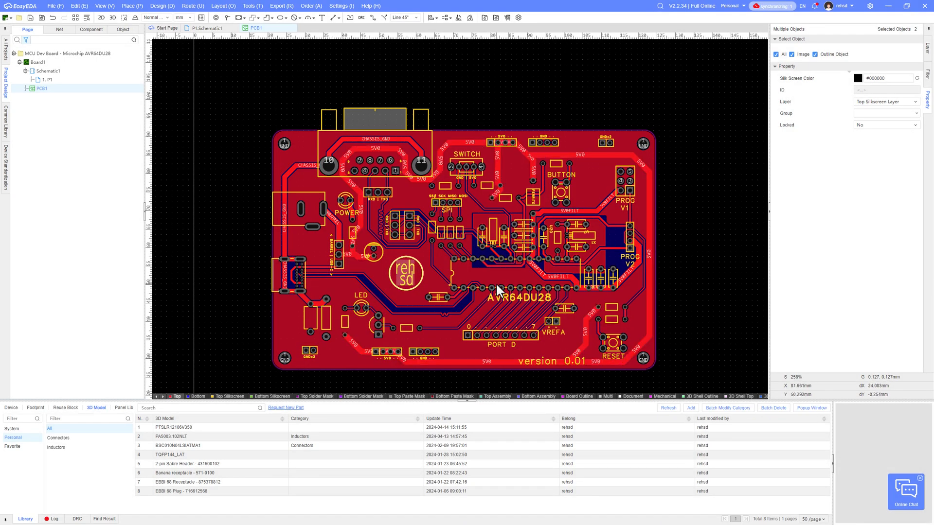
pyautogui.moveTo(693, 262); pyautogui.dragTo(687, 238, button='right')
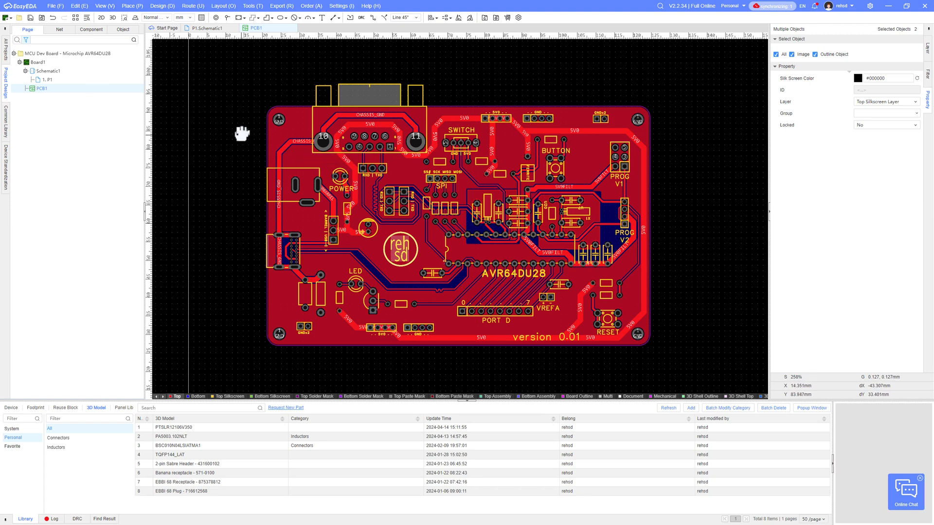
# Select everything on the board and shift it slightly down and left.
pyautogui.scroll(-5, 243, 132)
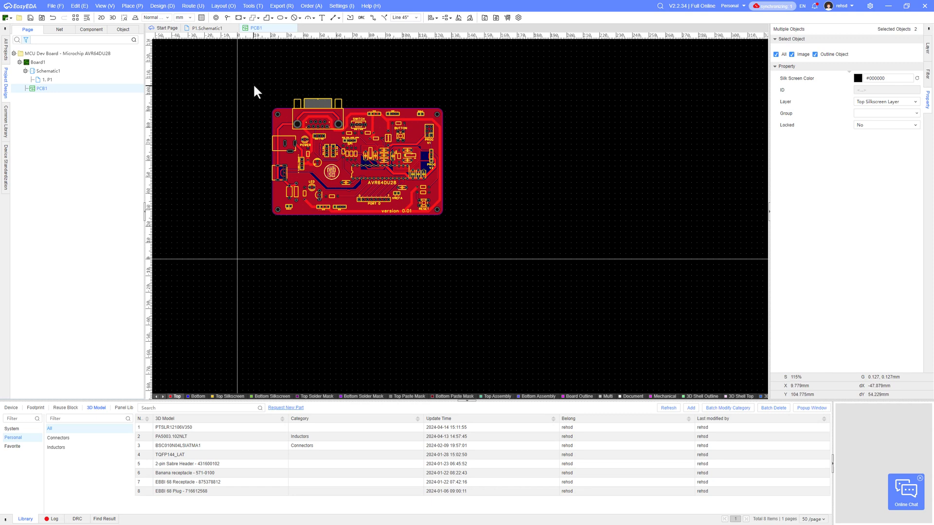
pyautogui.moveTo(253, 85); pyautogui.dragTo(463, 238)
pyautogui.moveTo(428, 198); pyautogui.dragTo(407, 234)
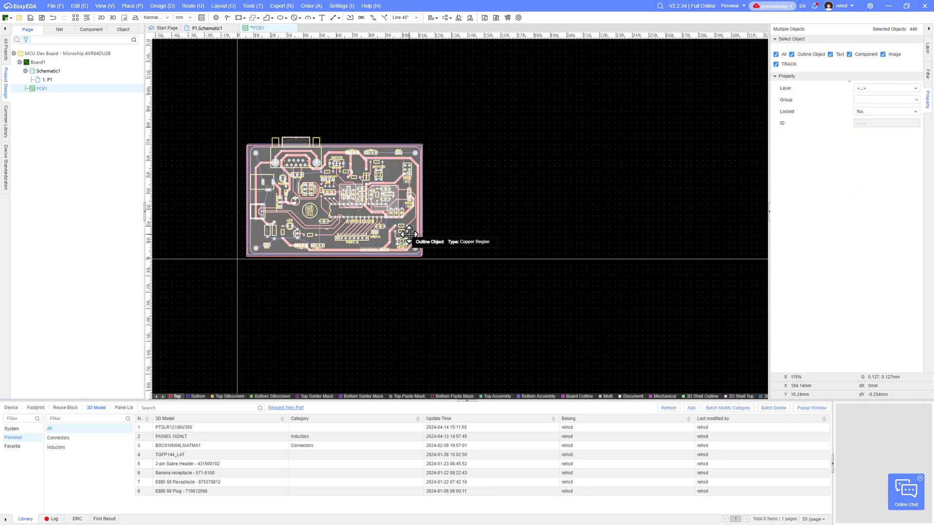
pyautogui.scroll(5, 409, 235)
pyautogui.moveTo(387, 236); pyautogui.dragTo(629, 246, button='right')
pyautogui.moveTo(649, 214)
pyautogui.mouseDown()
pyautogui.moveTo(630, 219)
pyautogui.moveTo(636, 211)
pyautogui.mouseUp()
pyautogui.click(664, 180)
# Rebuild the copper pours, save the PCB and run a design rule check.
pyautogui.hotkey('shift', 'b')
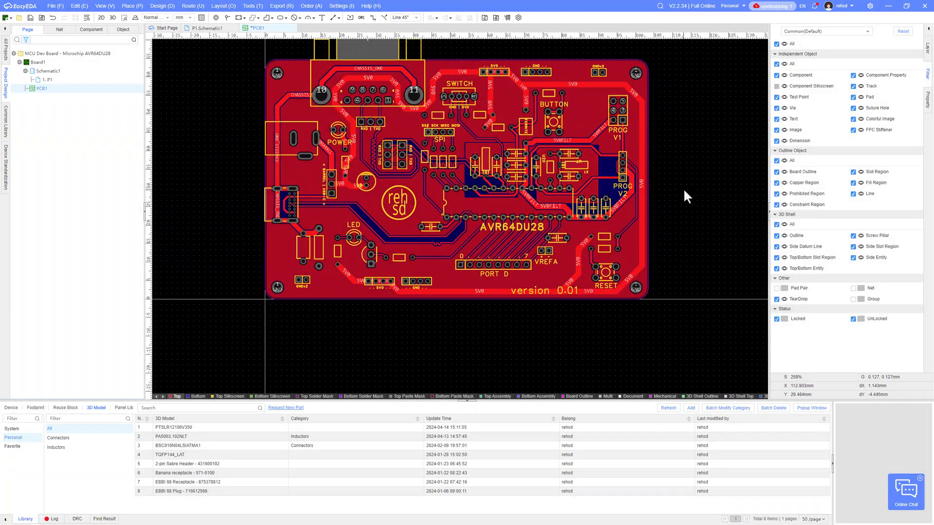
pyautogui.scroll(-5, 690, 189)
pyautogui.moveTo(705, 177); pyautogui.dragTo(495, 211, button='right')
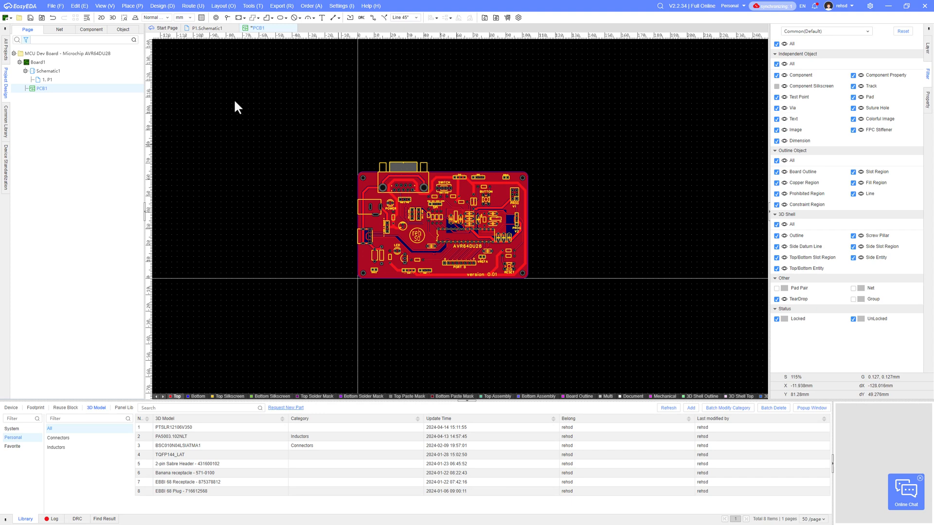
pyautogui.click(31, 18)
pyautogui.click(77, 519)
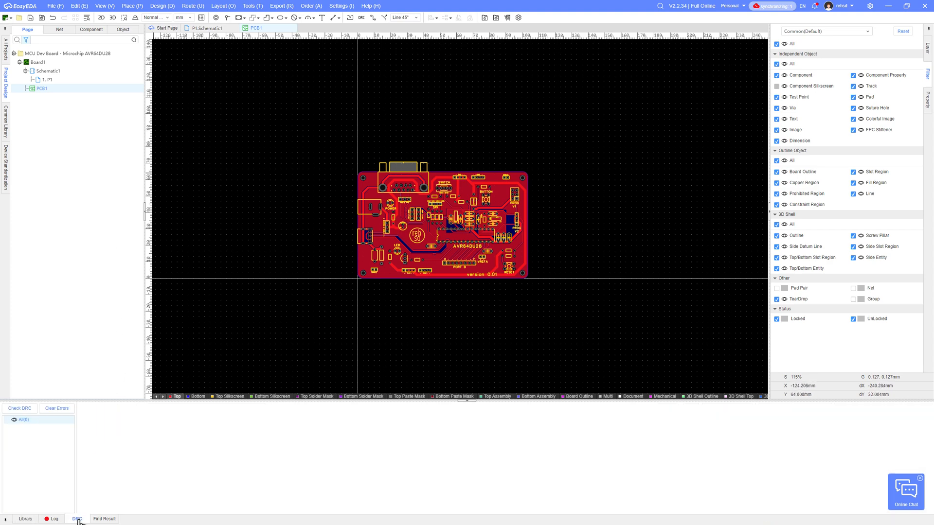
pyautogui.click(19, 408)
pyautogui.scroll(4, 380, 198)
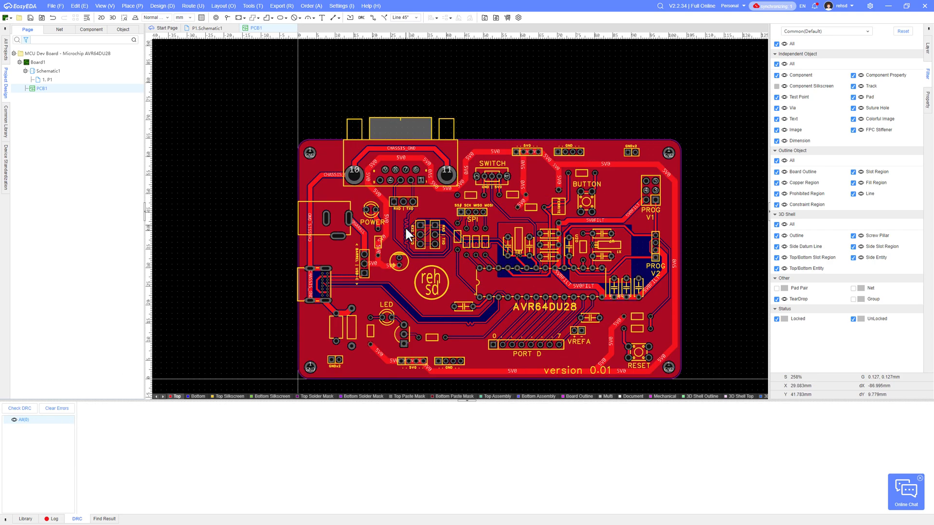
pyautogui.moveTo(259, 190); pyautogui.dragTo(210, 163, button='right')
# Open a 3D preview of PCB1, orbit and zoom it, then return to the 2D layout.
pyautogui.click(113, 19)
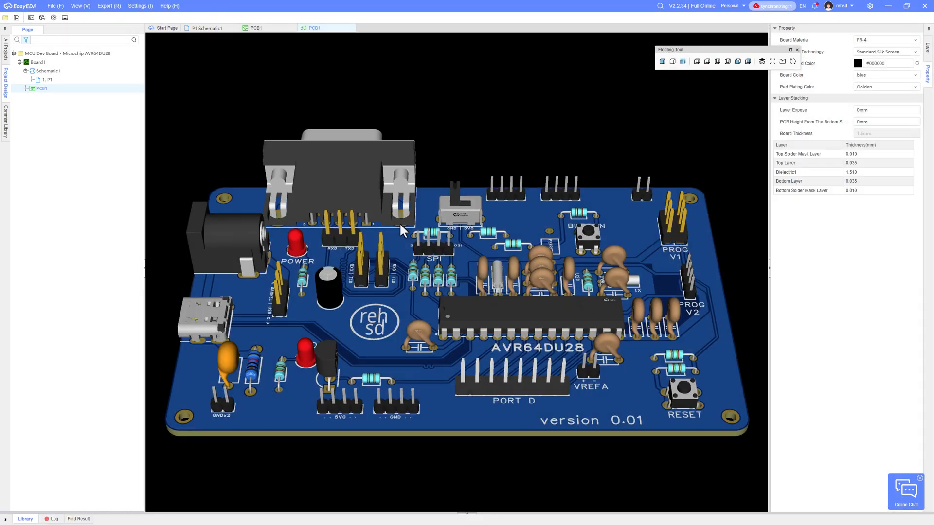
pyautogui.moveTo(409, 222); pyautogui.dragTo(470, 190)
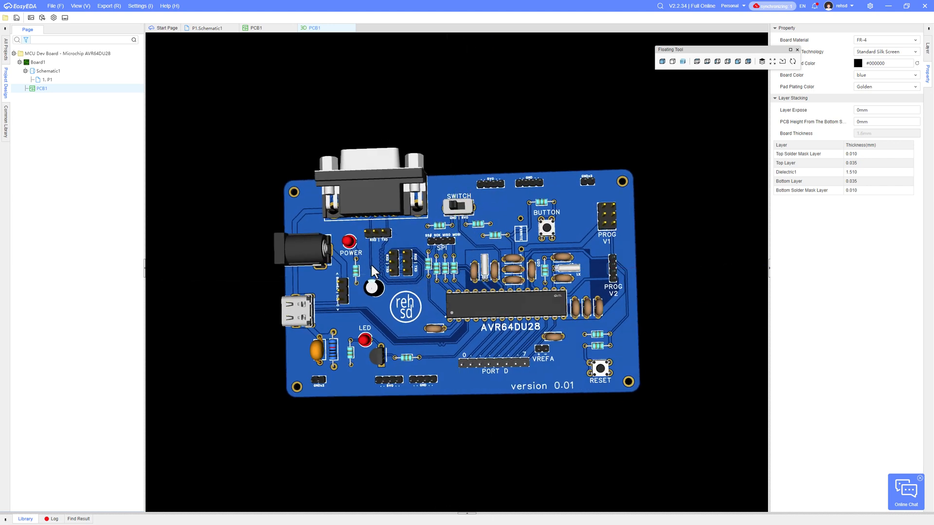
pyautogui.scroll(2, 425, 293)
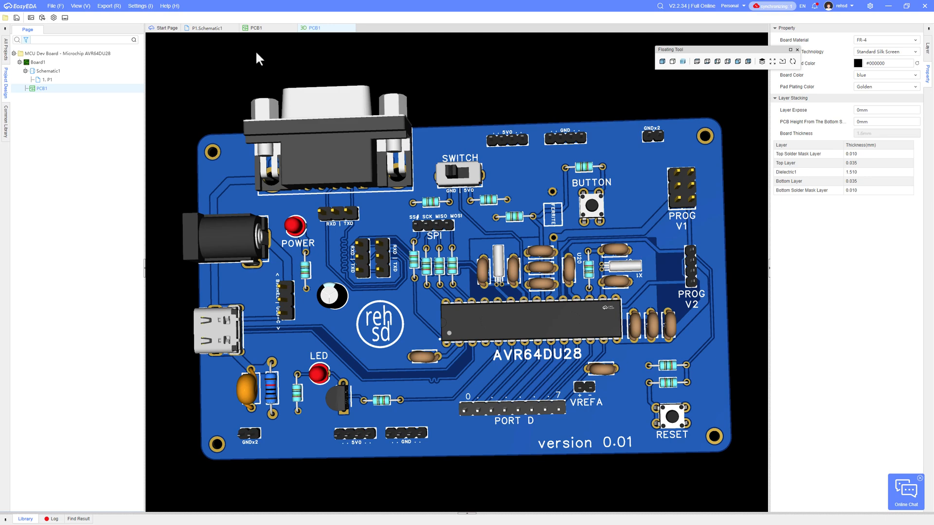
pyautogui.click(257, 28)
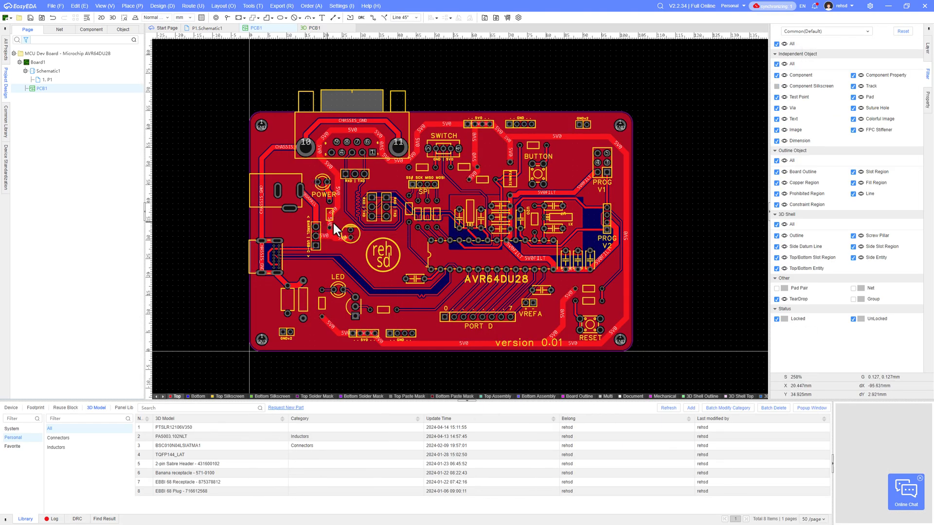
pyautogui.scroll(2, 407, 236)
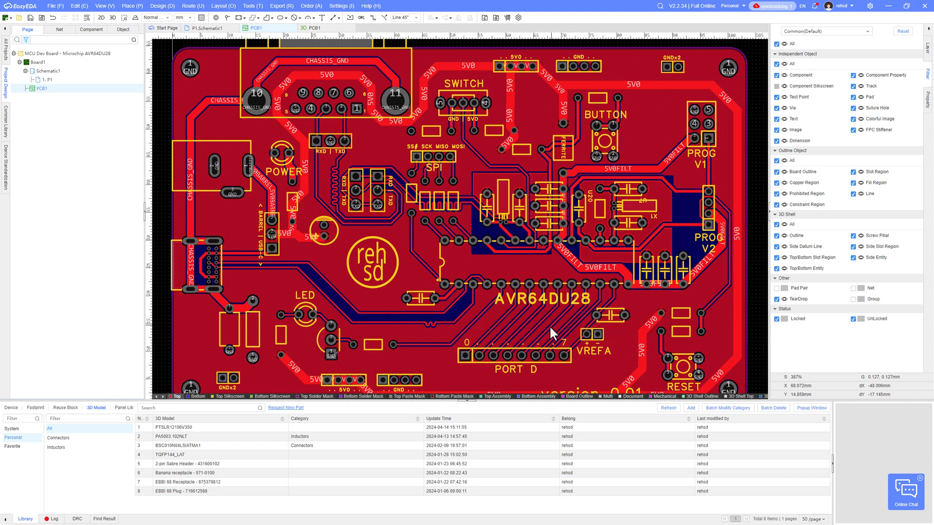
pyautogui.scroll(2, 525, 256)
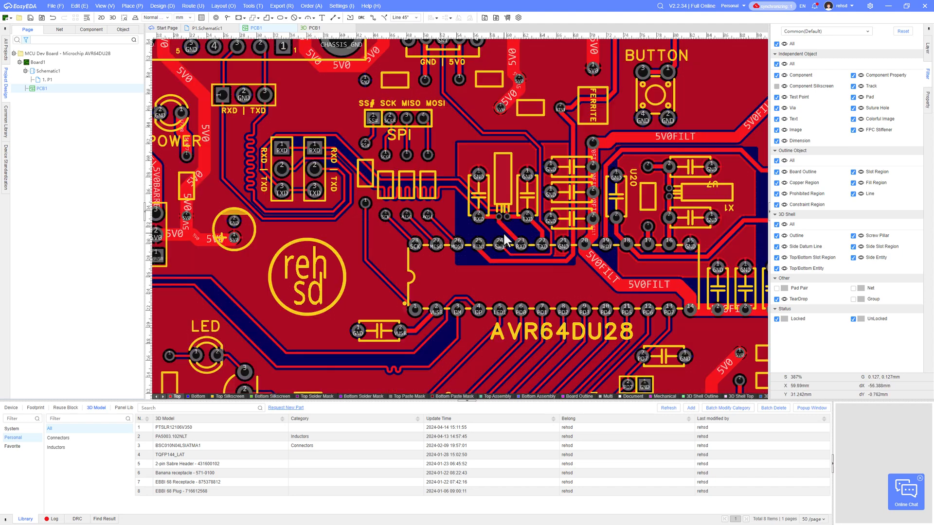
pyautogui.scroll(-2, 496, 287)
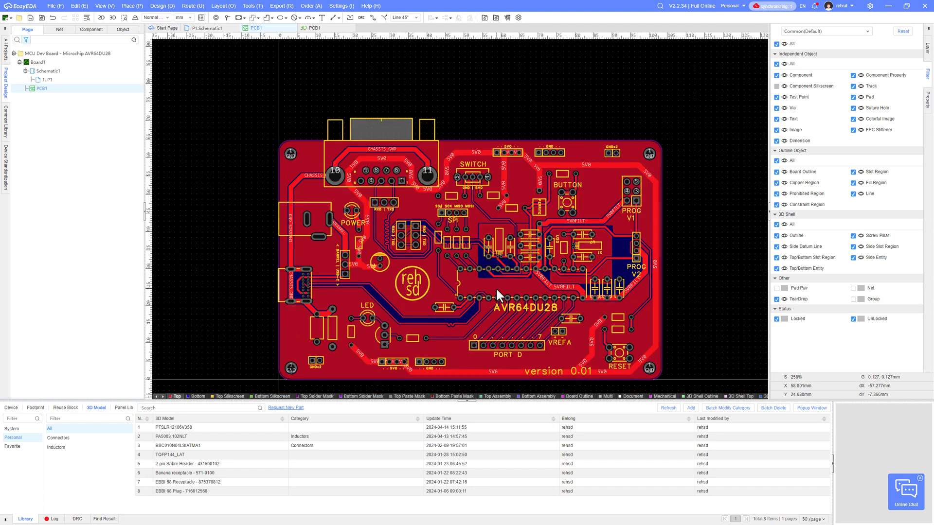
pyautogui.moveTo(491, 282); pyautogui.dragTo(487, 249, button='right')
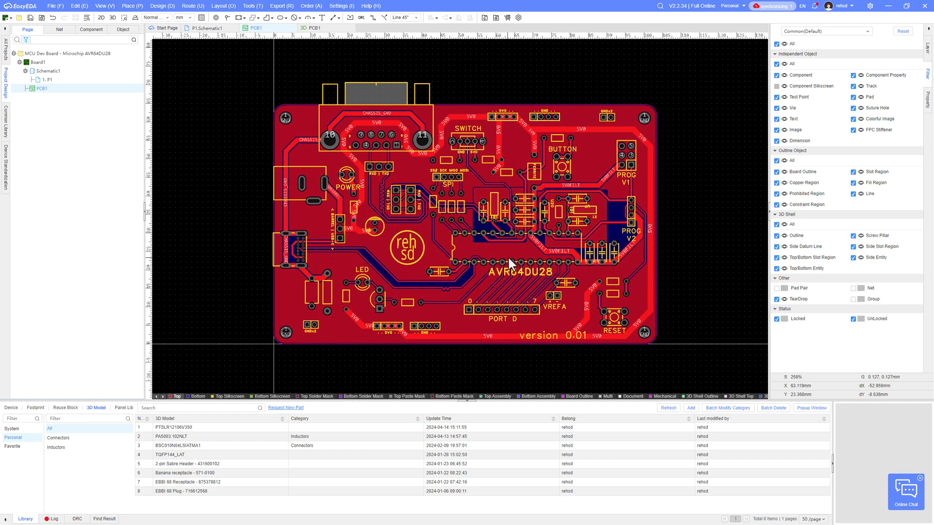
pyautogui.scroll(2, 505, 252)
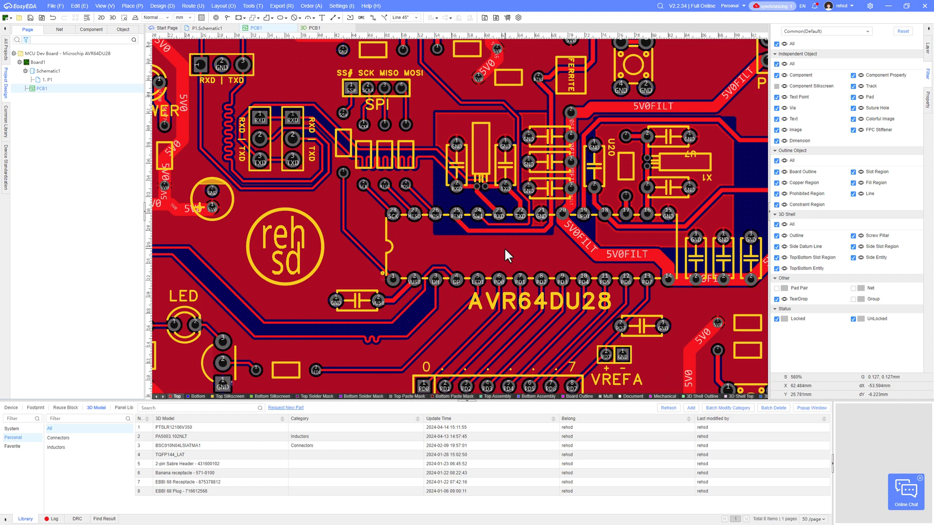
pyautogui.scroll(1, 495, 200)
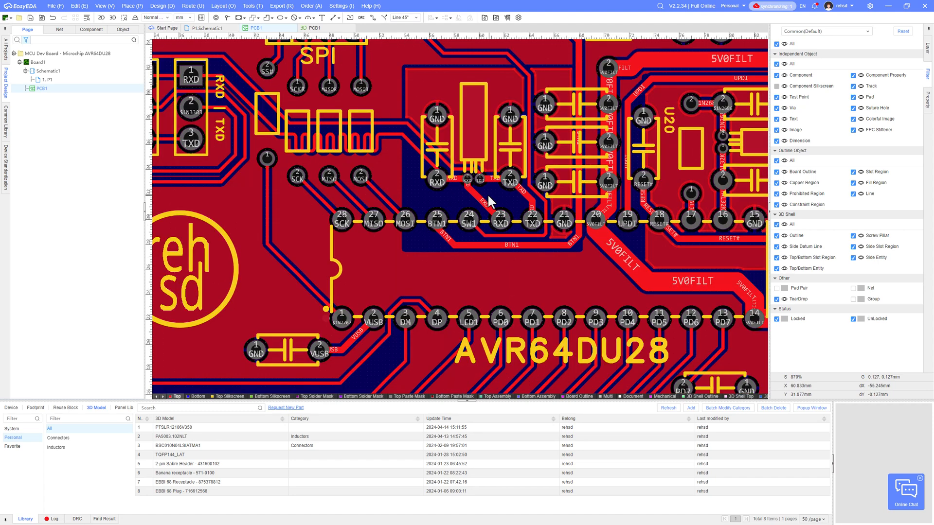
pyautogui.scroll(1, 487, 192)
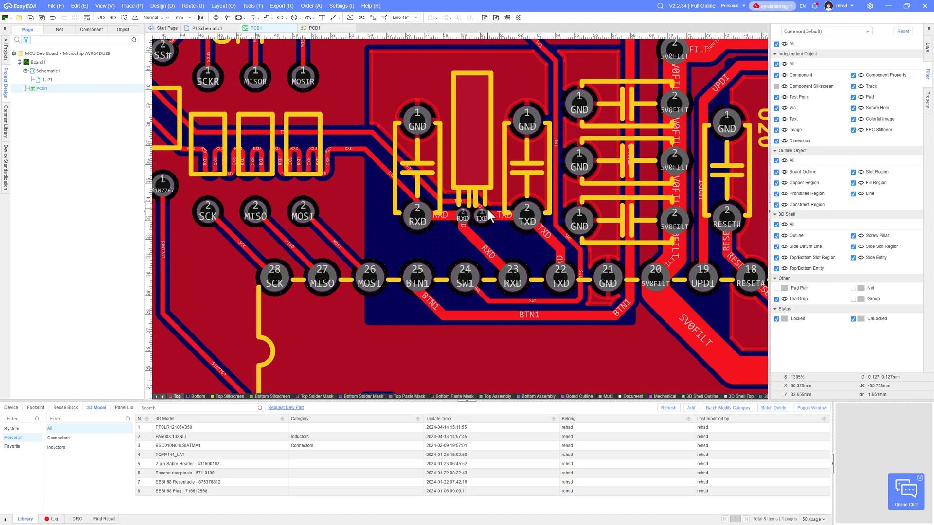
pyautogui.click(411, 60)
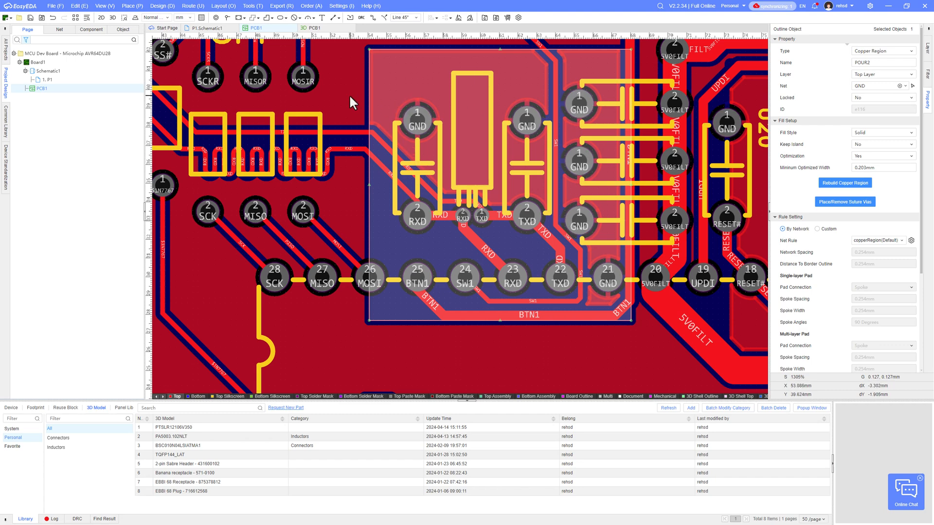
pyautogui.click(350, 125)
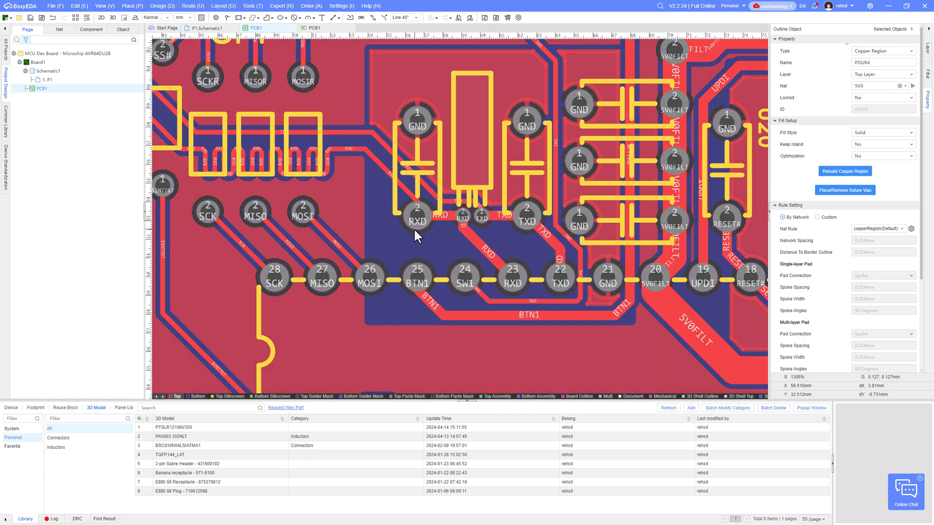
pyautogui.scroll(-1, 413, 228)
pyautogui.moveTo(468, 228); pyautogui.dragTo(359, 208, button='right')
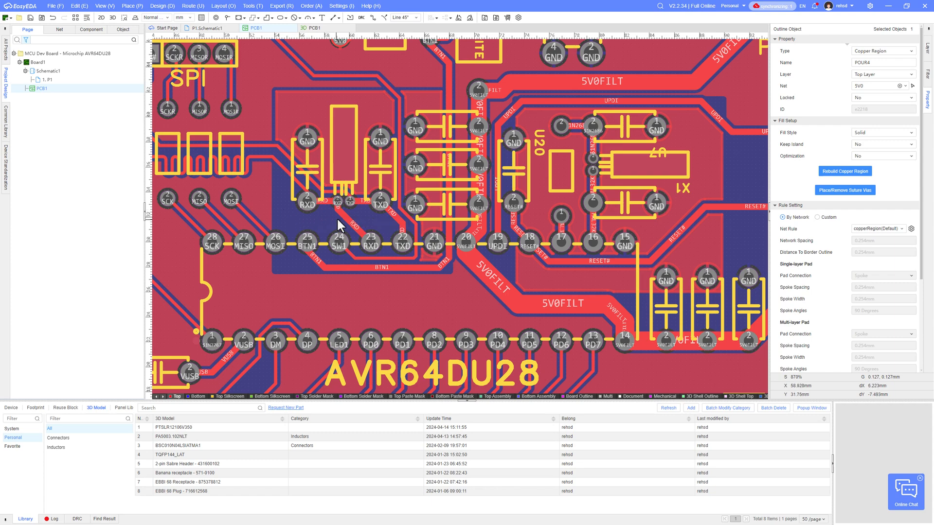
pyautogui.press('Escape')
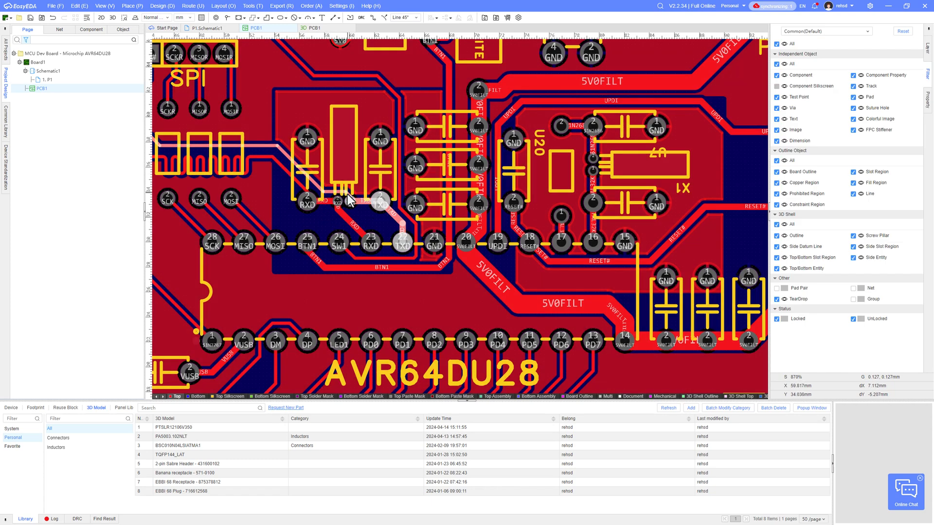
pyautogui.press('v')
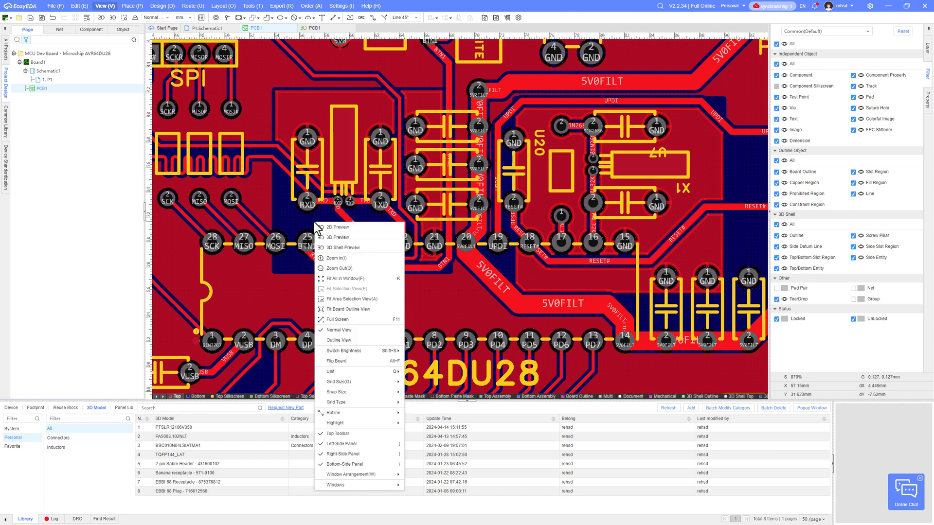
pyautogui.press('Escape')
pyautogui.press('w')
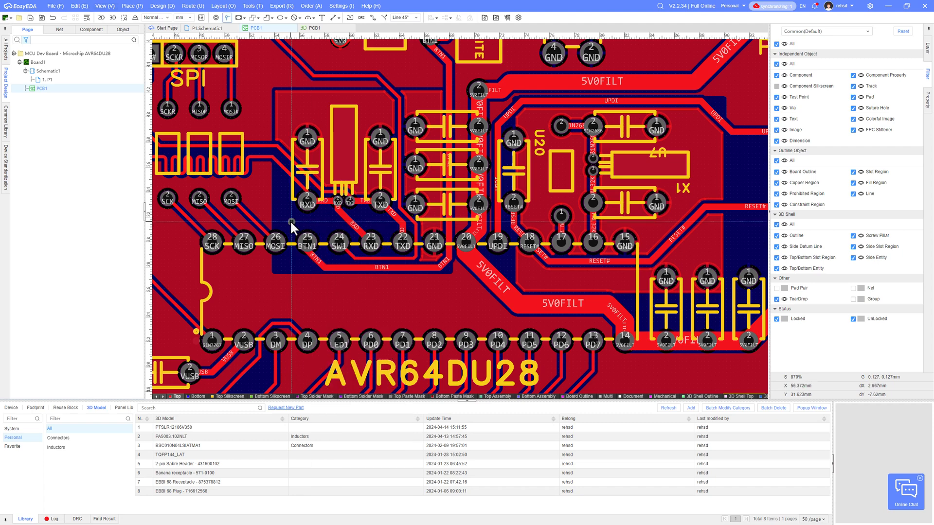
pyautogui.click(287, 218)
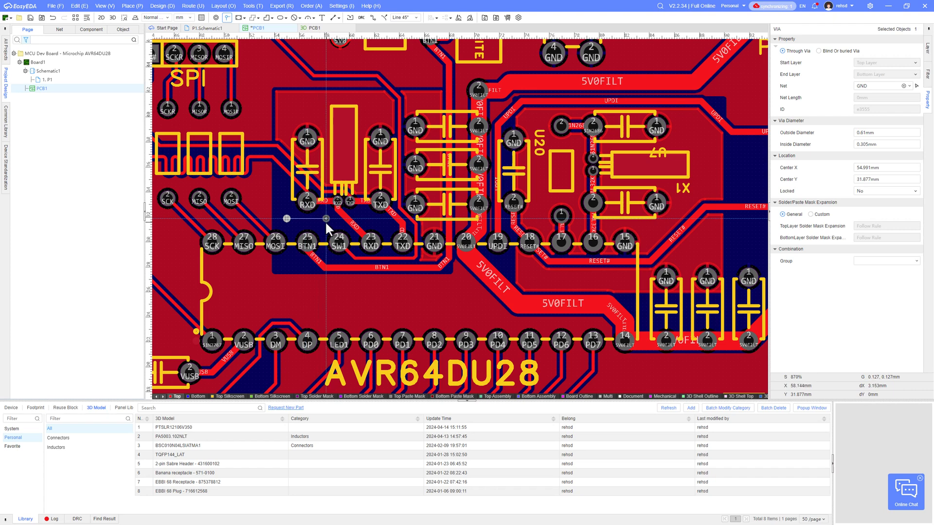
pyautogui.click(323, 220)
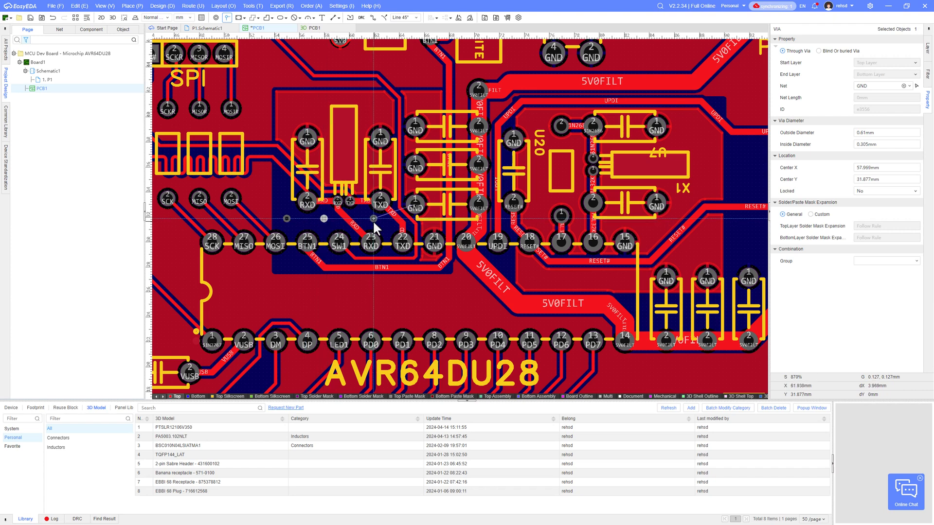
pyautogui.click(374, 224)
pyautogui.press('Escape')
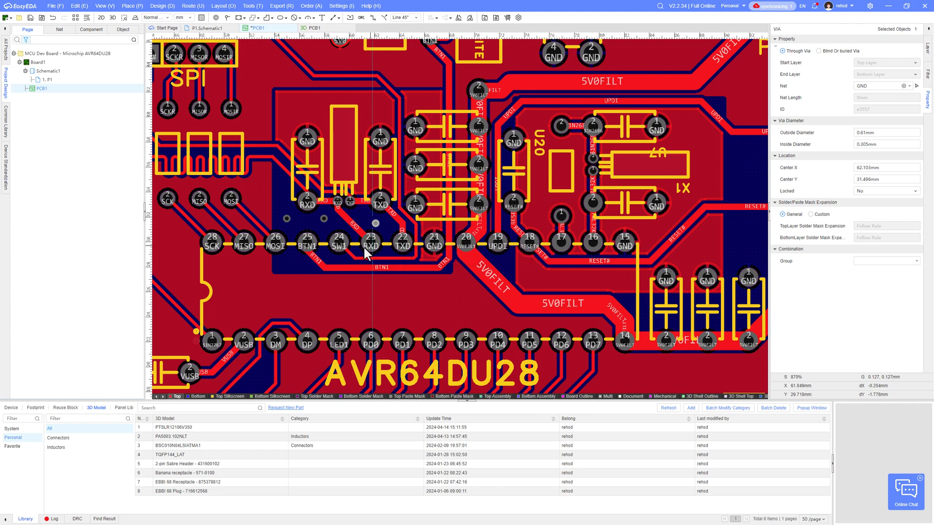
pyautogui.press('v')
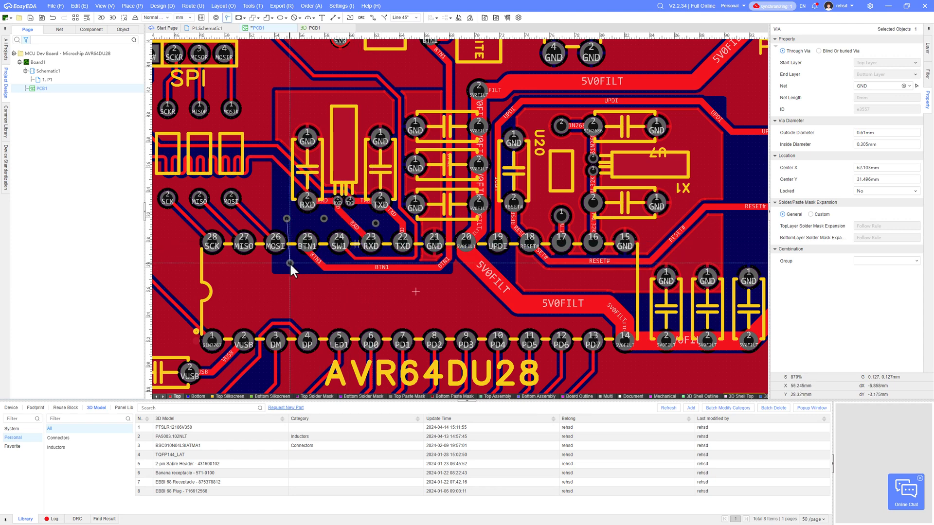
pyautogui.click(291, 262)
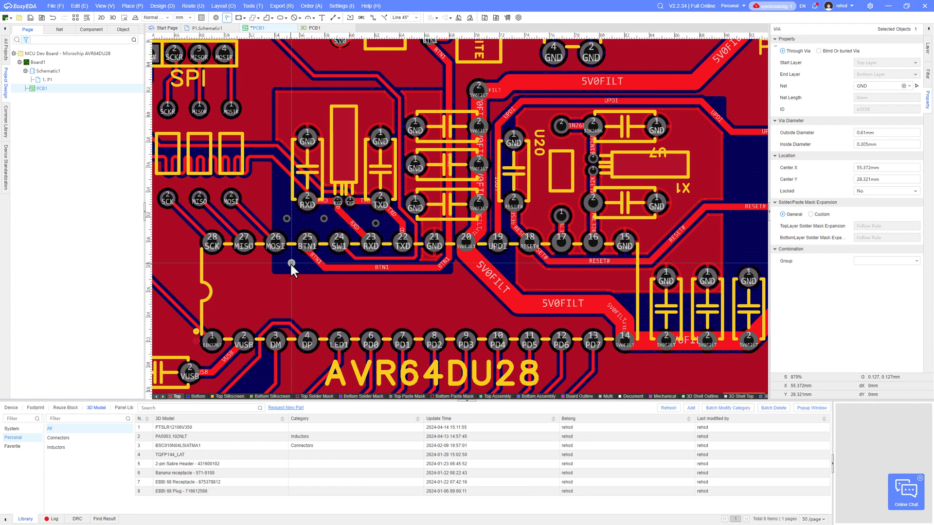
pyautogui.press('Escape')
pyautogui.hotkey('shift', 'b')
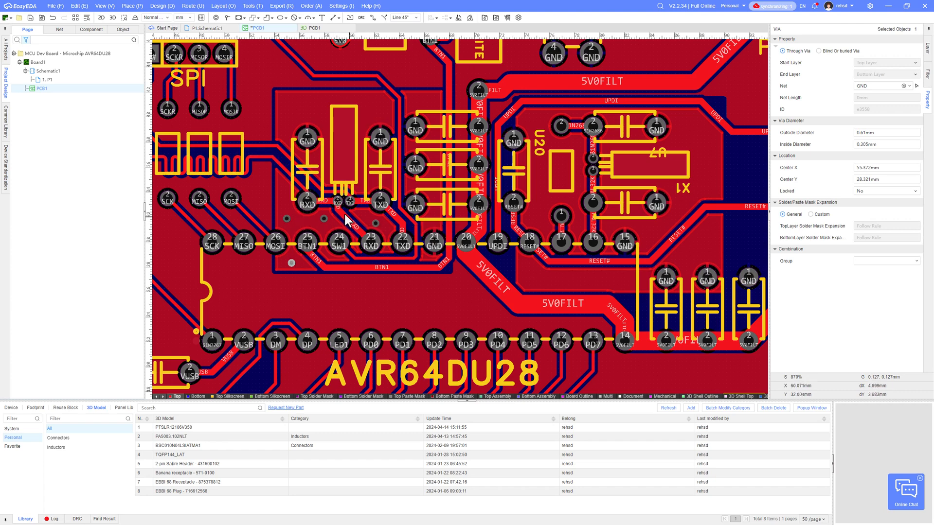
# Order PCB1 from JLCPCB, passing the pre-export DRC, to open the 2-layer $6.60 quote page.
pyautogui.scroll(-4, 373, 182)
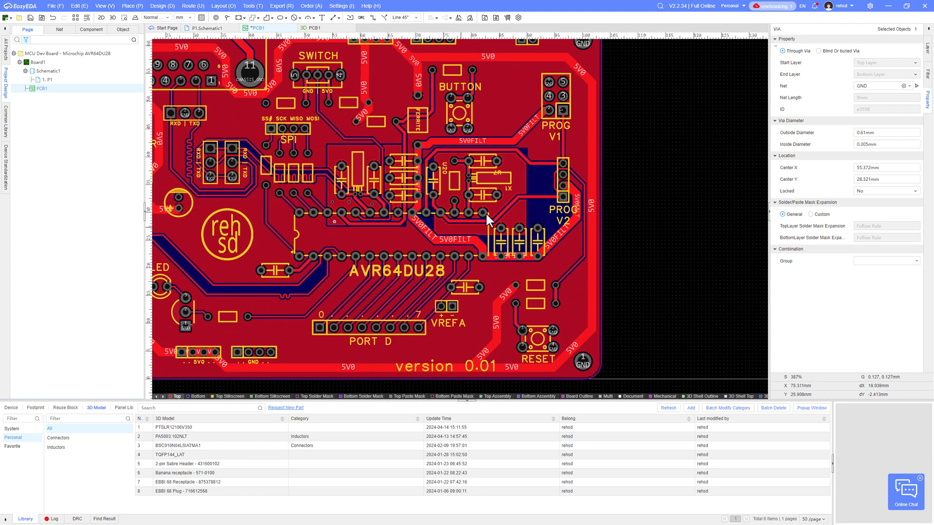
pyautogui.scroll(5, 552, 204)
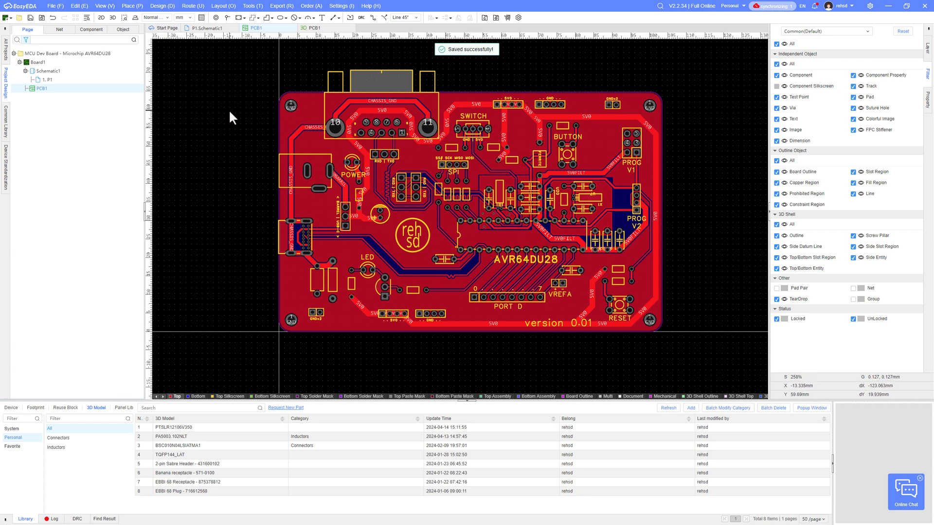
pyautogui.moveTo(228, 108); pyautogui.dragTo(240, 128, button='right')
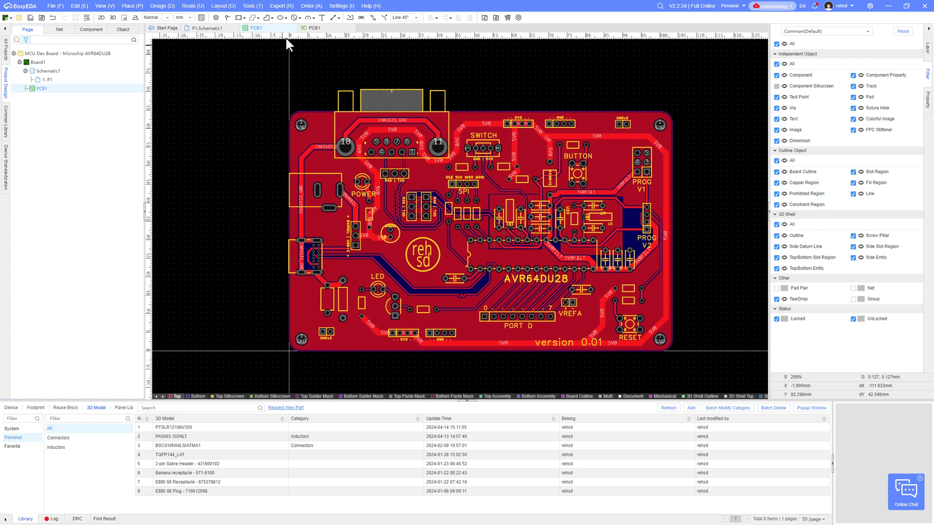
pyautogui.click(305, 11)
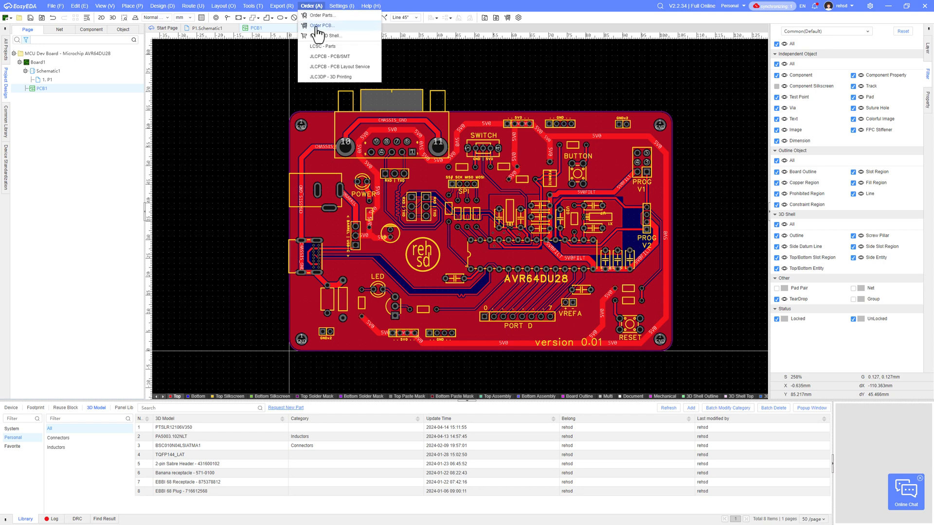
pyautogui.click(317, 26)
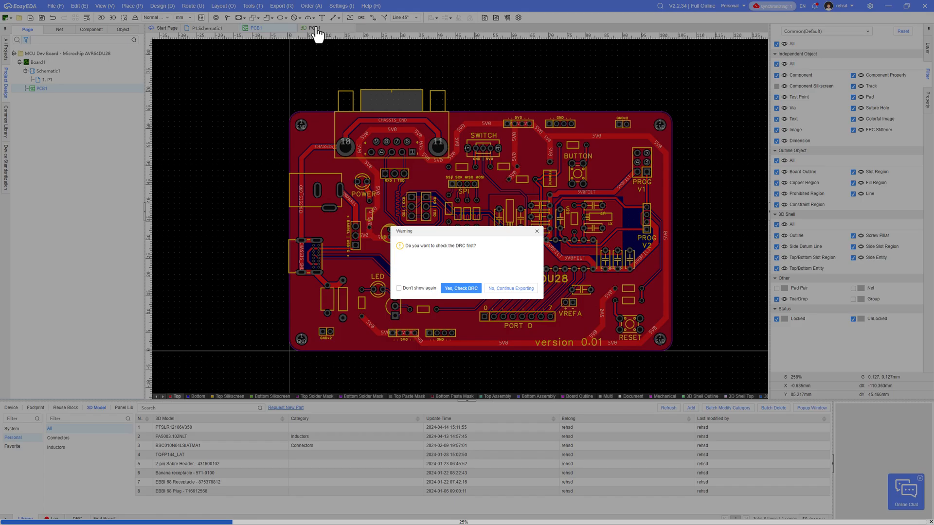
pyautogui.click(460, 288)
pyautogui.click(494, 289)
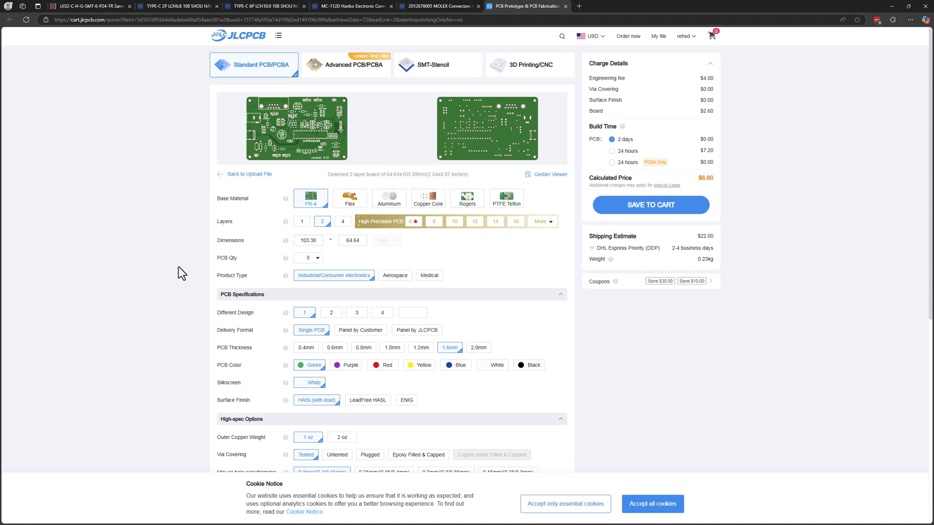
pyautogui.scroll(-1, 181, 274)
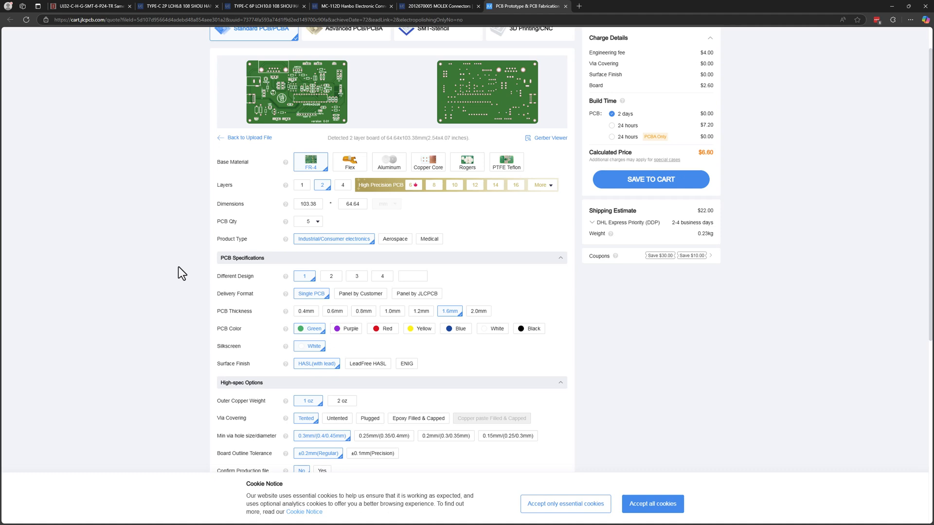
pyautogui.scroll(-1, 189, 281)
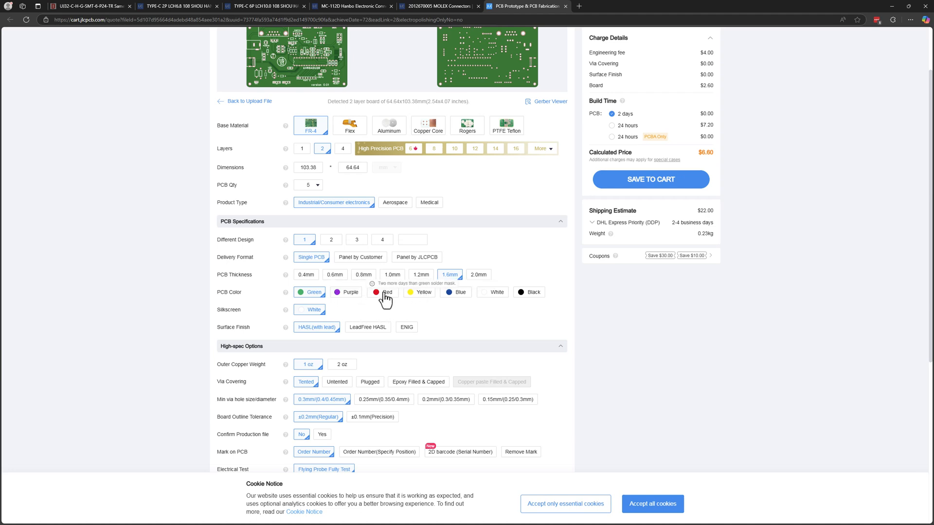
pyautogui.scroll(1, 398, 308)
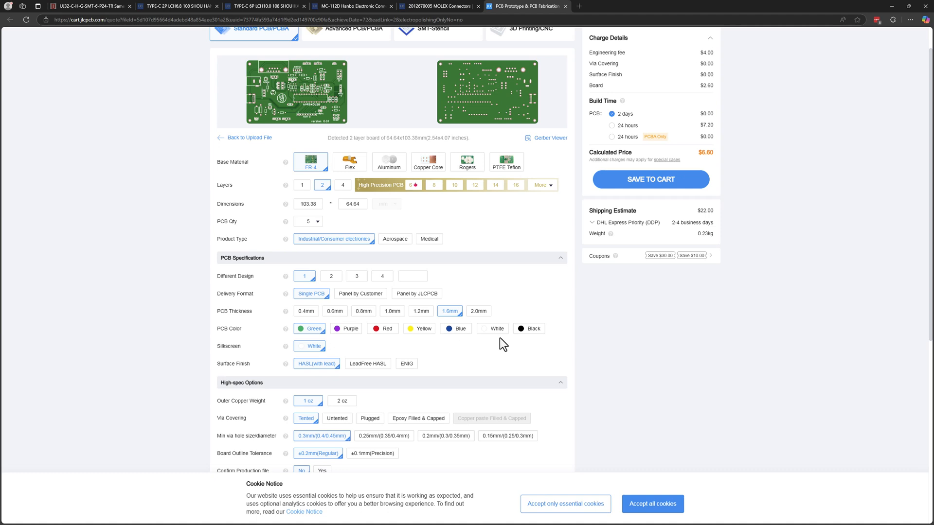
pyautogui.click(533, 330)
pyautogui.scroll(1, 534, 339)
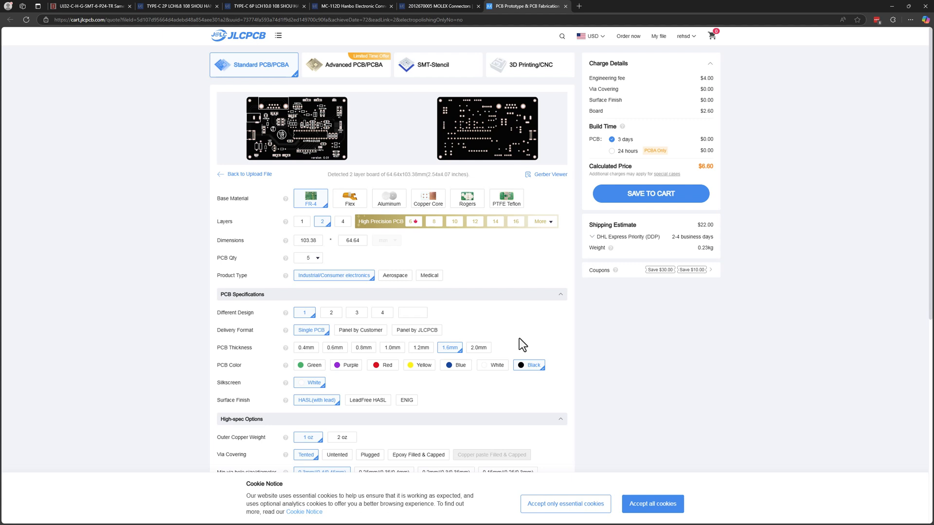
pyautogui.click(350, 367)
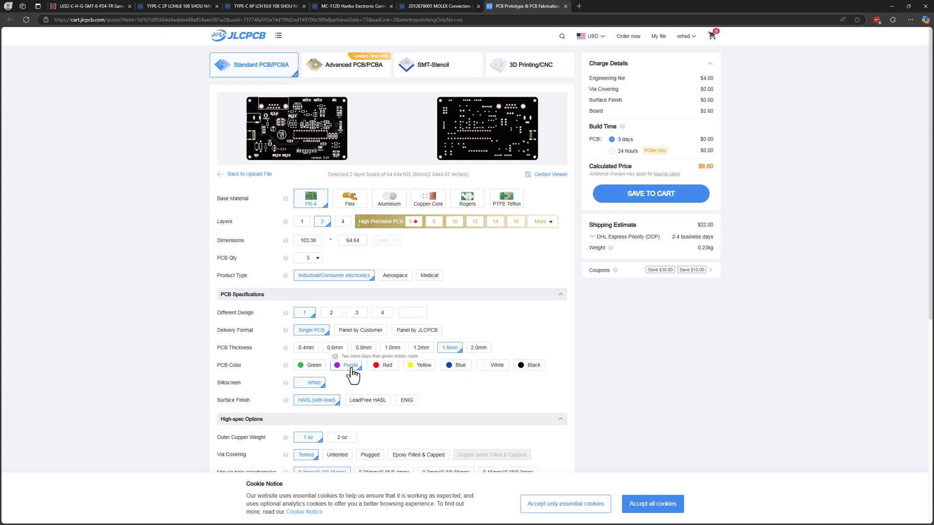
pyautogui.click(310, 369)
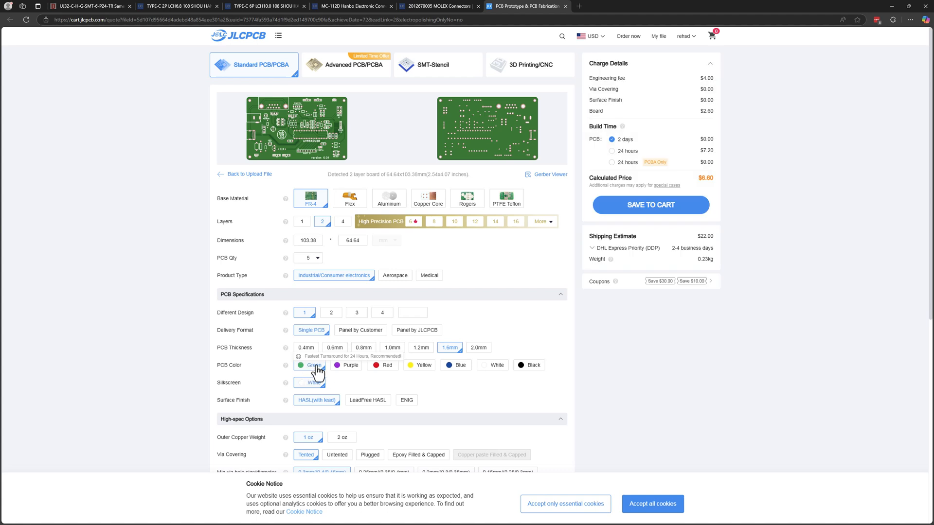
pyautogui.scroll(-1, 215, 358)
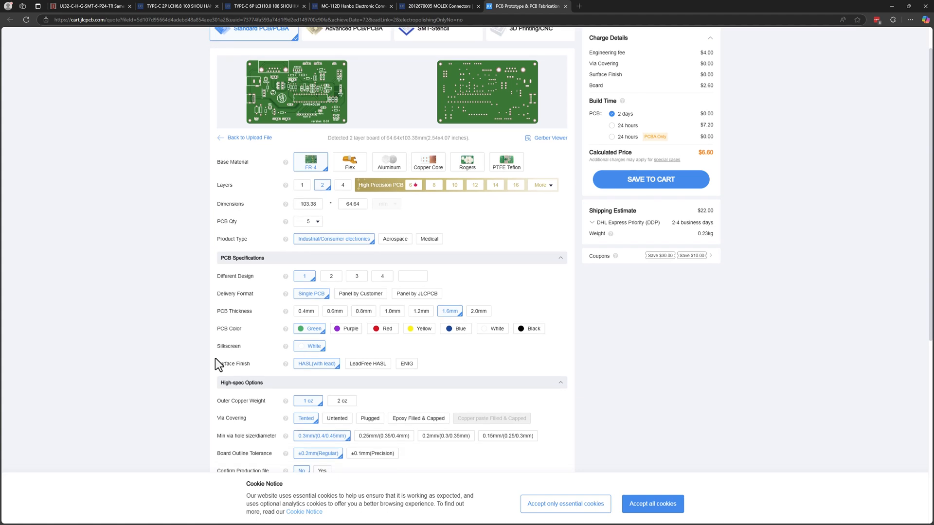
pyautogui.scroll(-1, 215, 363)
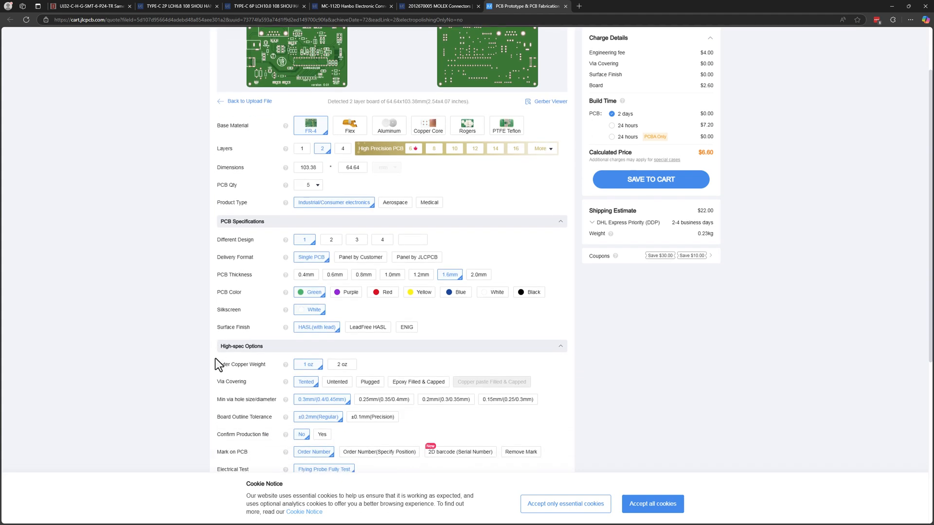
pyautogui.scroll(-2, 215, 358)
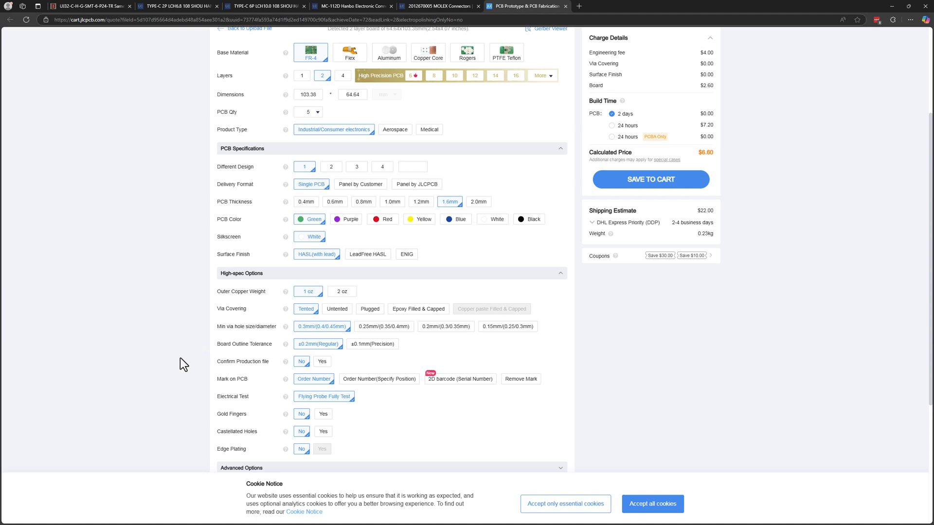
pyautogui.moveTo(296, 336)
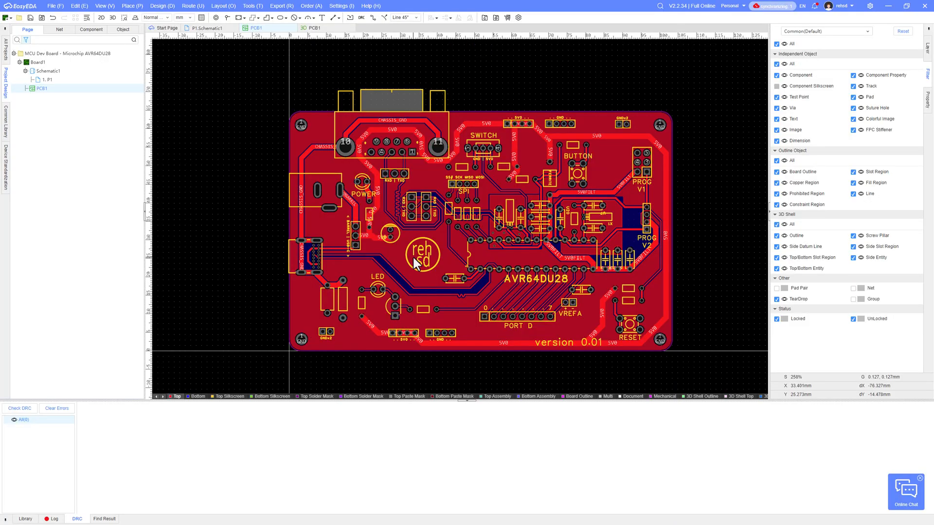
pyautogui.scroll(3, 381, 245)
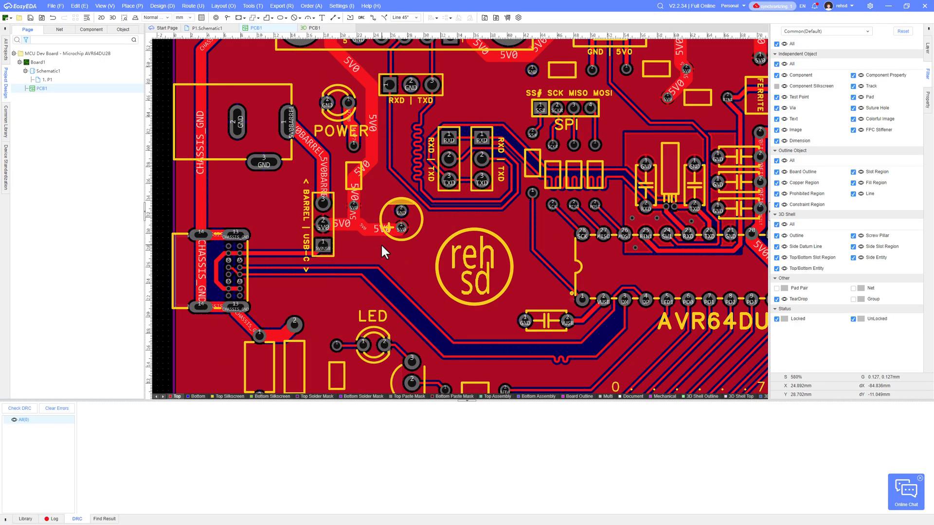
pyautogui.click(353, 206)
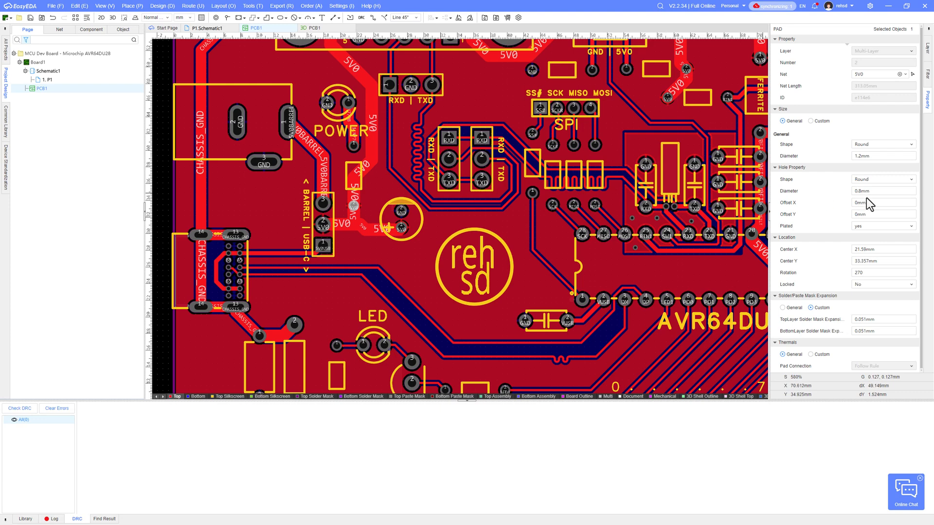
pyautogui.scroll(-2, 460, 235)
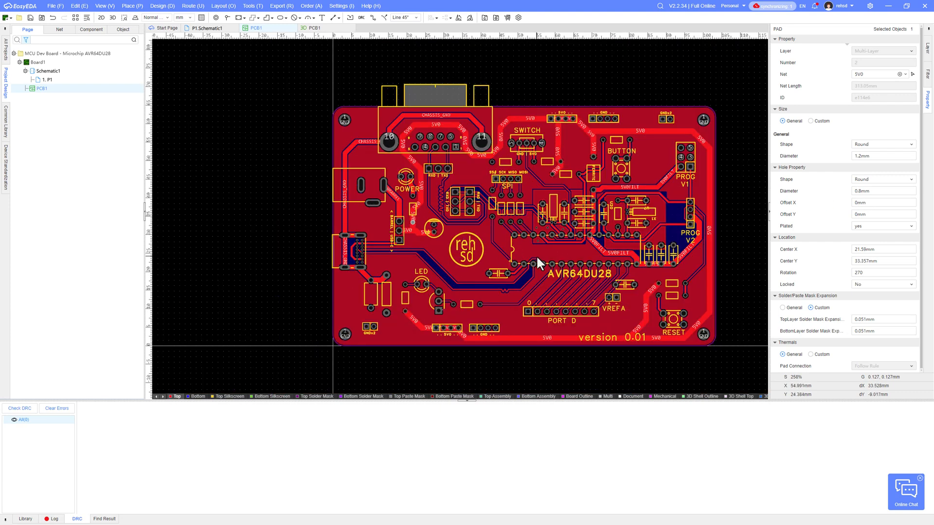
pyautogui.scroll(3, 365, 252)
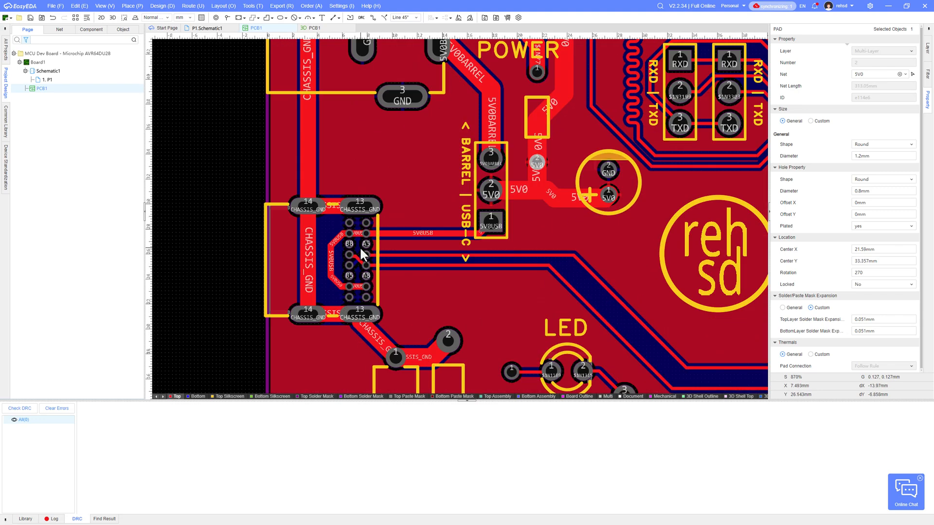
pyautogui.scroll(3, 363, 254)
pyautogui.click(317, 274)
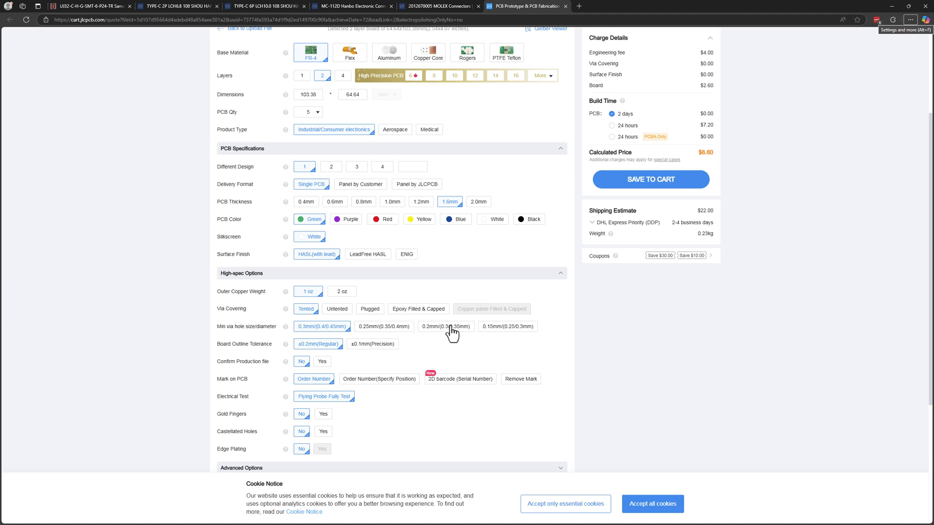
pyautogui.scroll(-2, 384, 370)
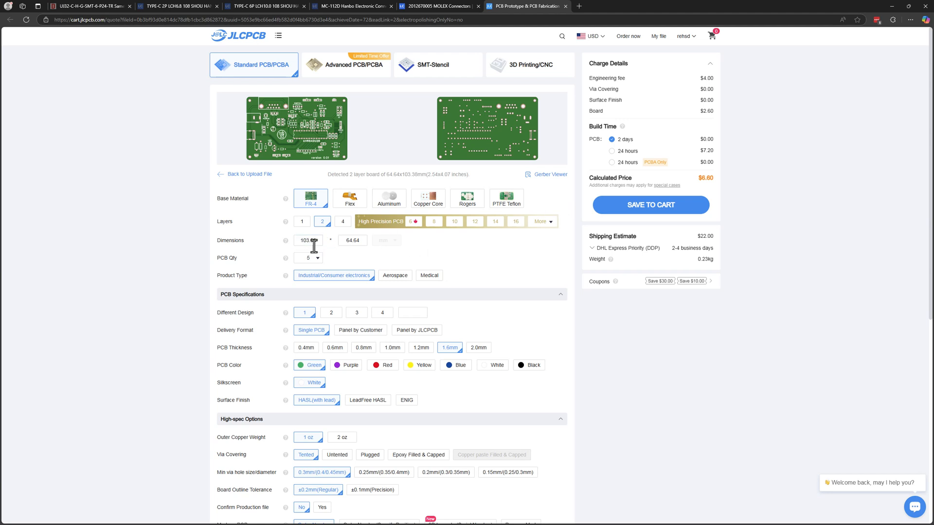
# Close the JLCPCB quote tab and minimise the browser to return to PCB1.
pyautogui.moveTo(285, 241)
pyautogui.middleClick(526, 7)
pyautogui.click(892, 6)
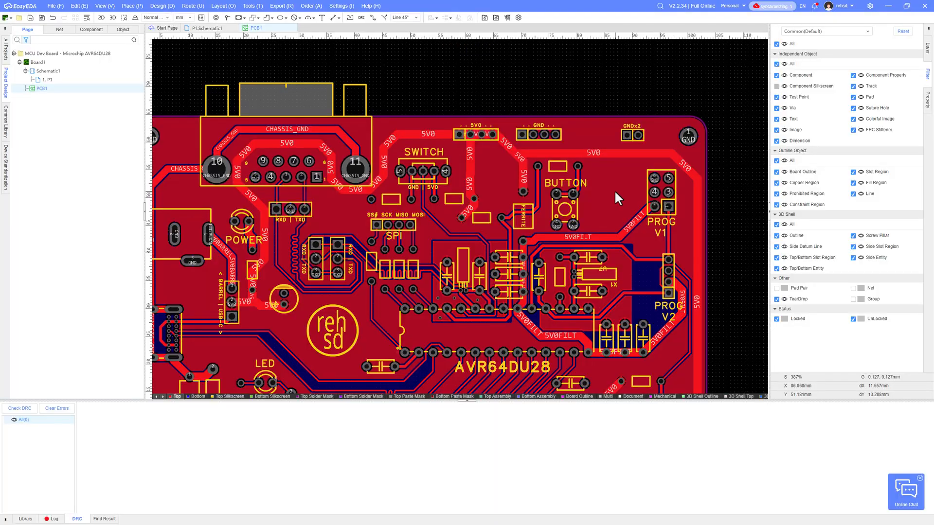
pyautogui.scroll(-5, 591, 175)
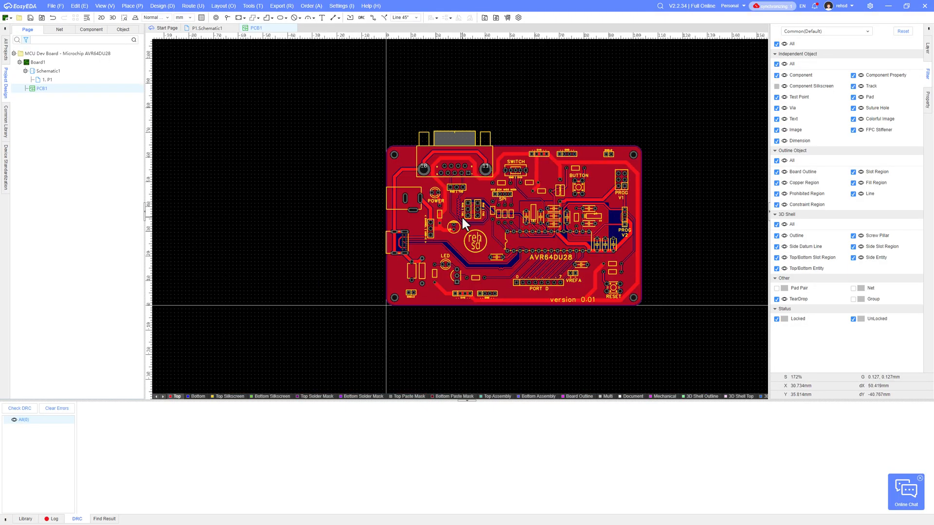
pyautogui.scroll(2, 461, 215)
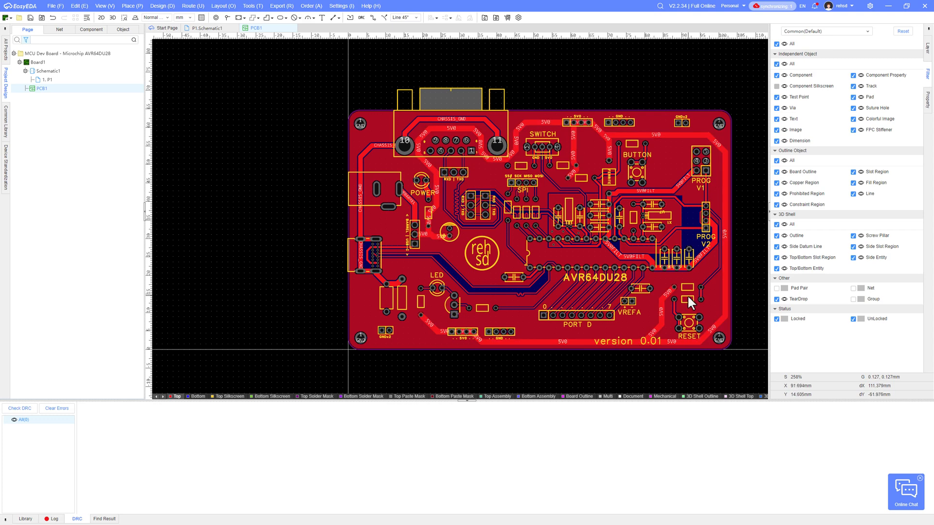
pyautogui.scroll(2, 360, 207)
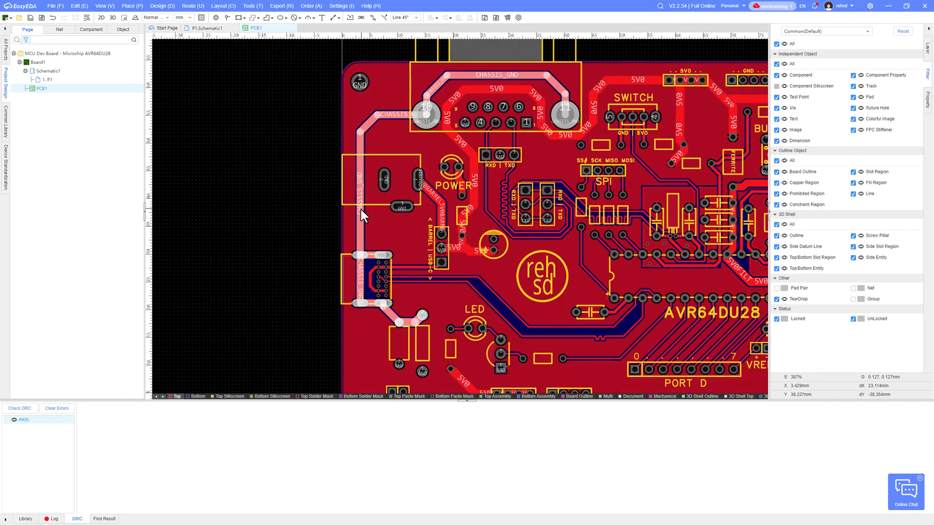
pyautogui.scroll(-2, 360, 212)
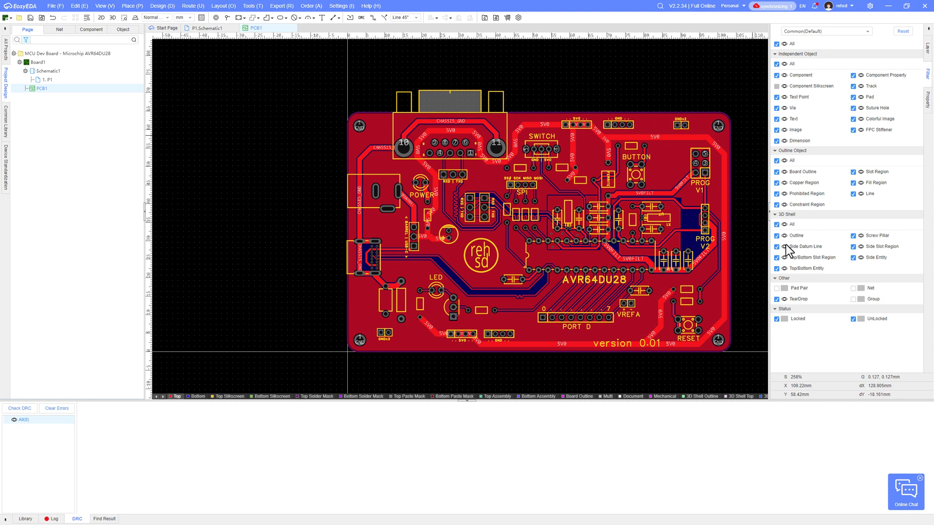
# Hide copper regions and exclude them from selection, then select the 103.378×64.643mm board outline.
pyautogui.click(784, 183)
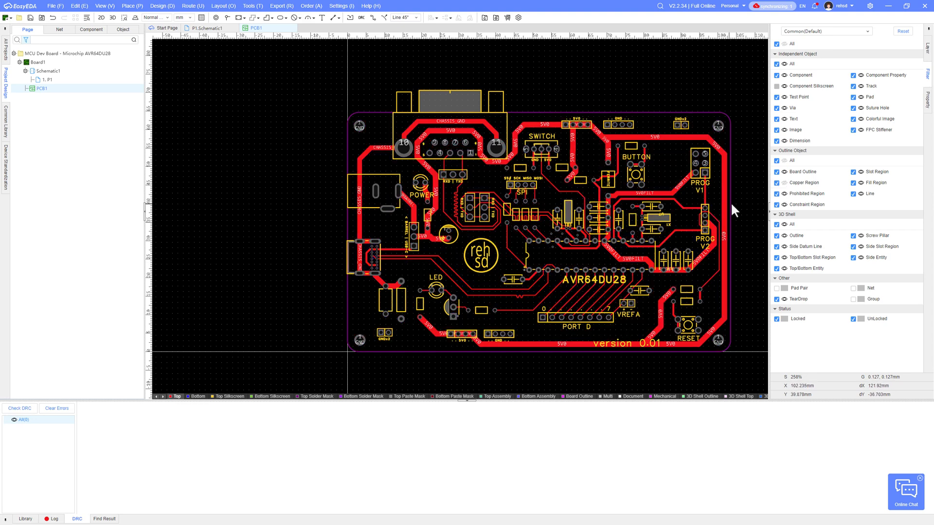
pyautogui.click(776, 183)
pyautogui.scroll(2, 299, 241)
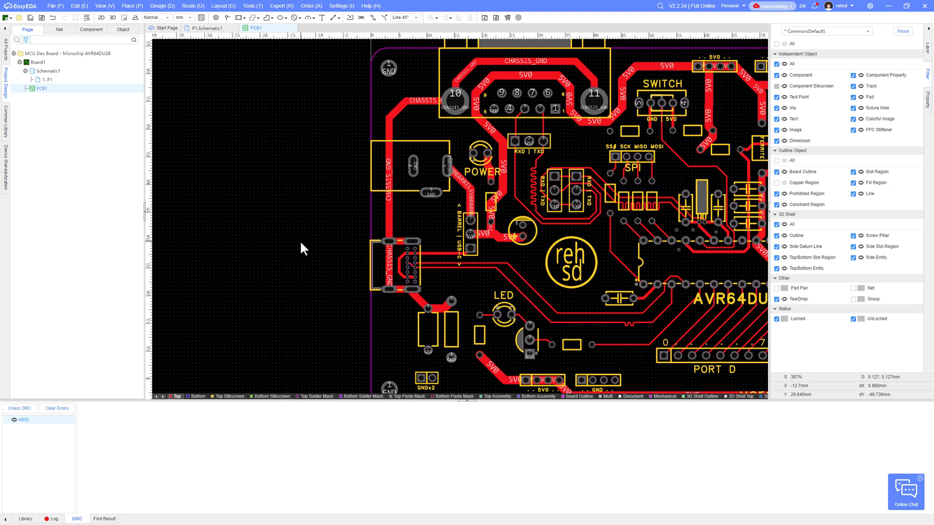
pyautogui.scroll(-2, 299, 240)
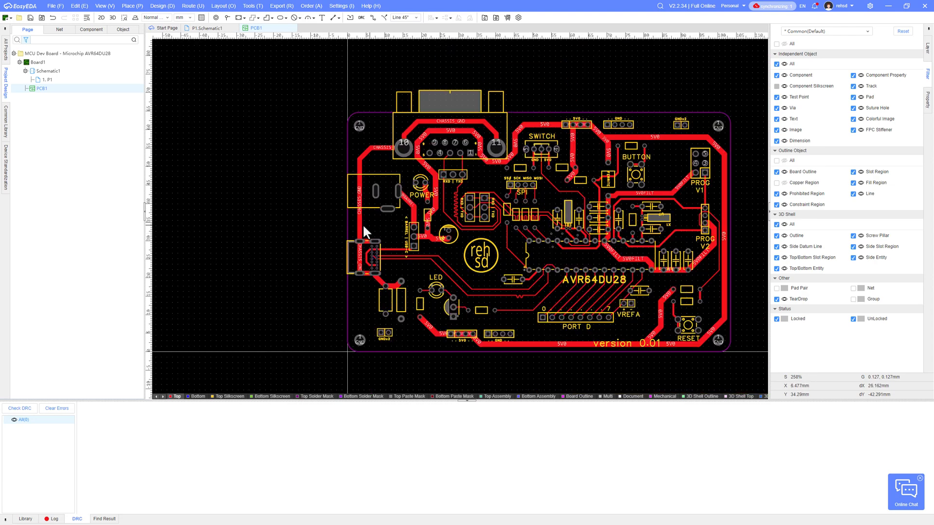
pyautogui.click(347, 229)
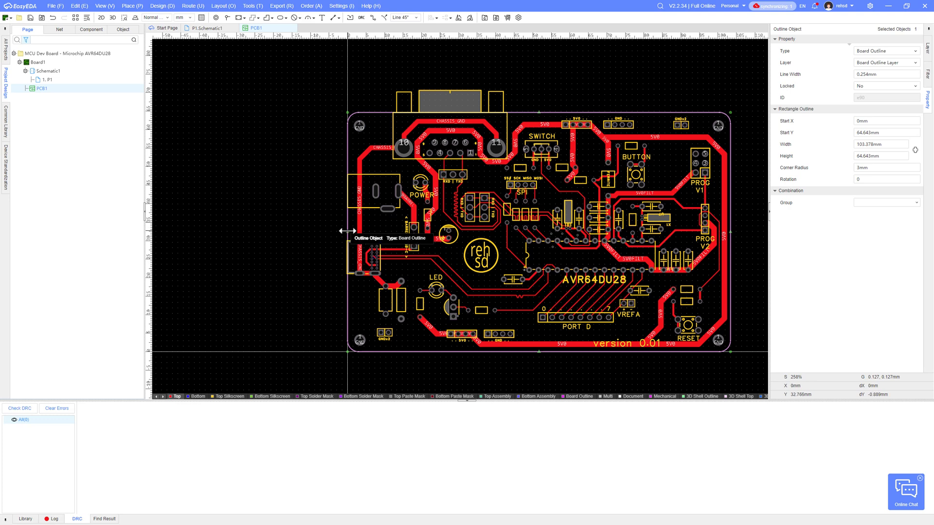
# Drag the board outline's left edge right to 3.81 mm to narrow the board to 99.568 mm.
pyautogui.moveTo(346, 231); pyautogui.dragTo(365, 232)
pyautogui.scroll(2, 365, 232)
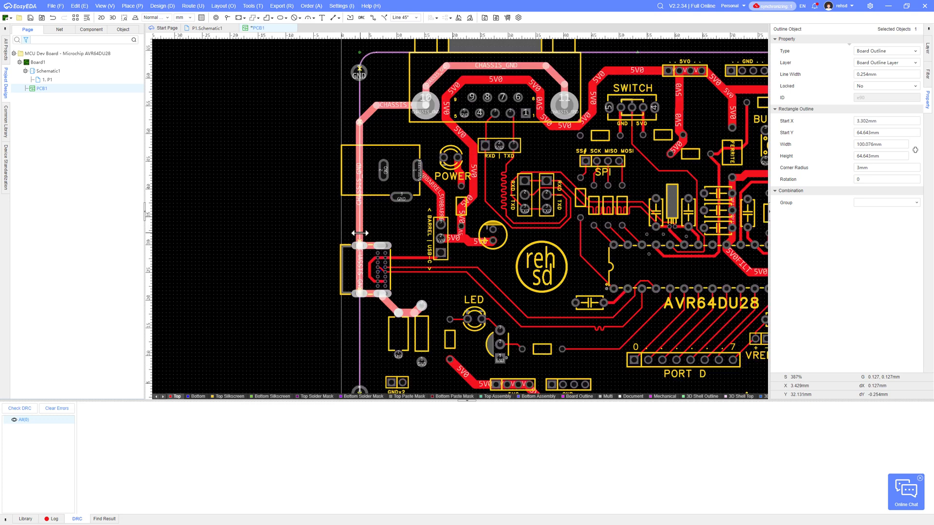
pyautogui.scroll(2, 359, 233)
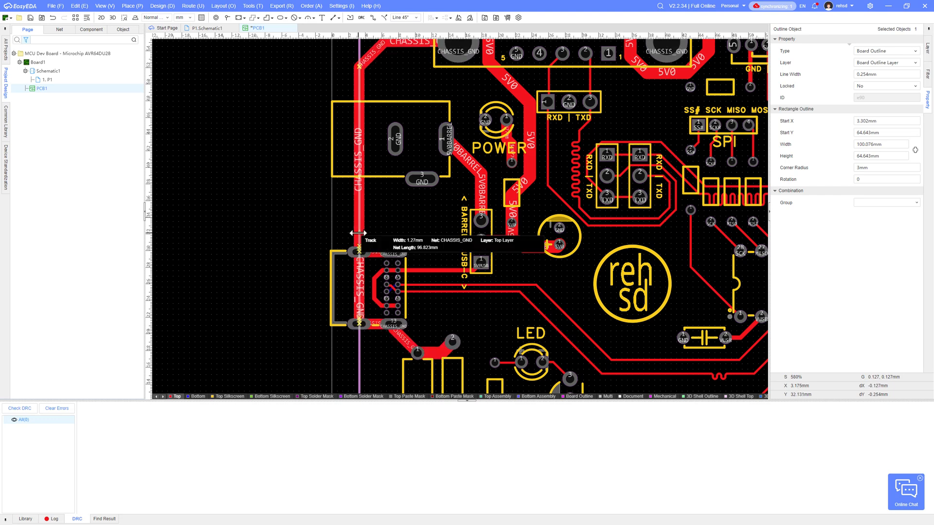
pyautogui.moveTo(358, 233); pyautogui.dragTo(362, 233)
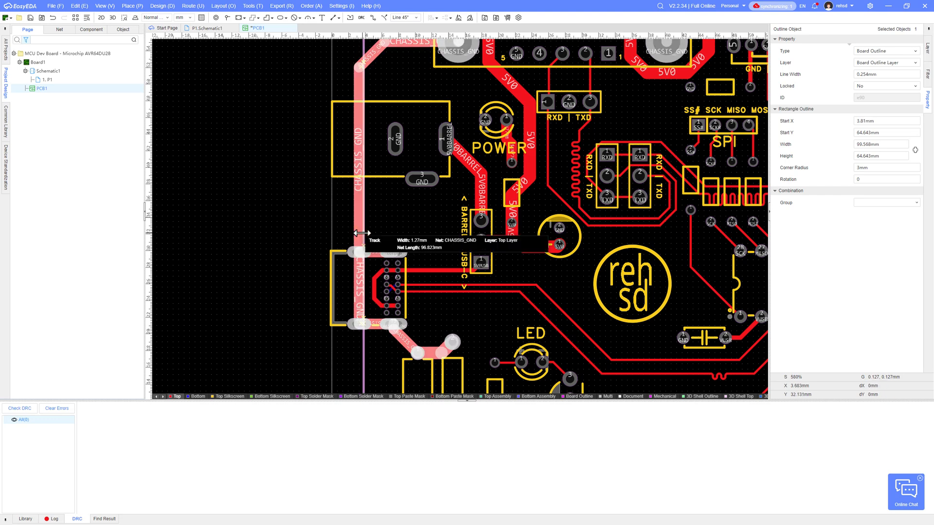
pyautogui.scroll(-2, 313, 245)
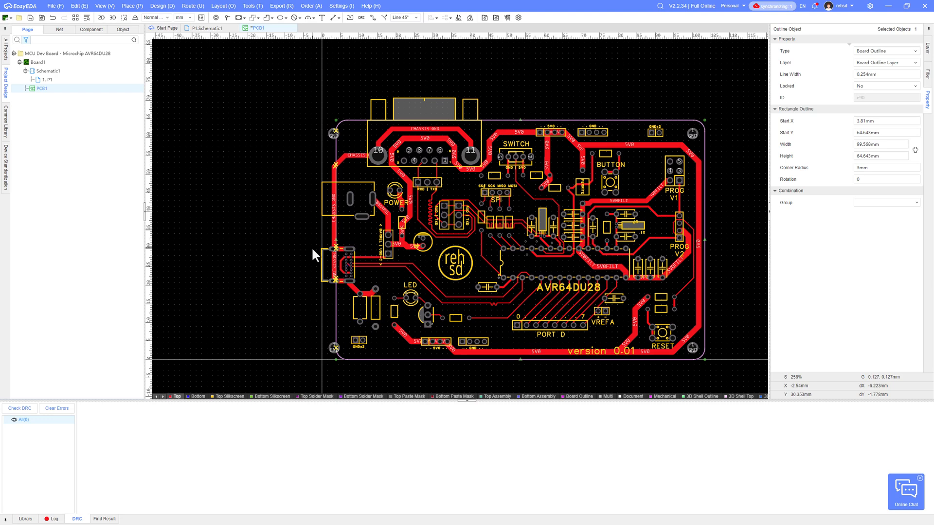
pyautogui.scroll(2, 343, 202)
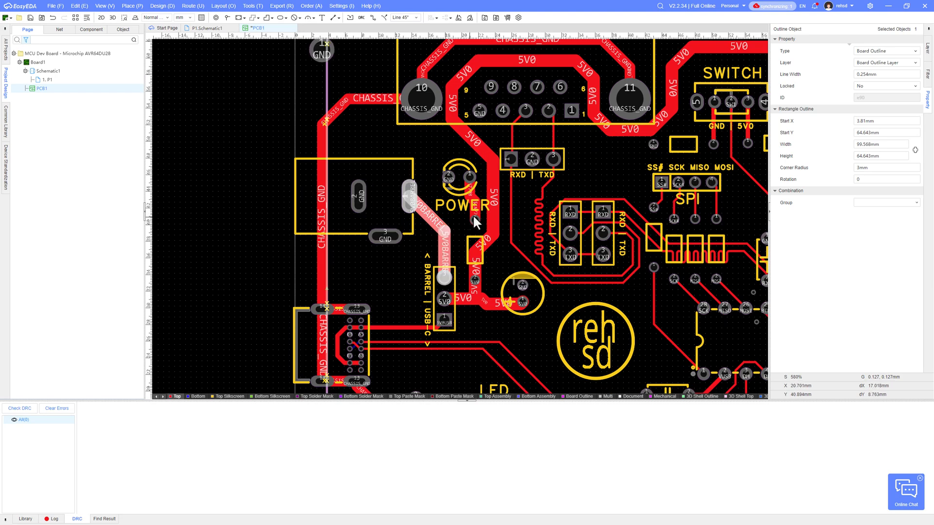
pyautogui.scroll(2, 491, 205)
# Reposition the 5V0 track, the POWER-area parts and the resistor pad near the jumper.
pyautogui.click(501, 209)
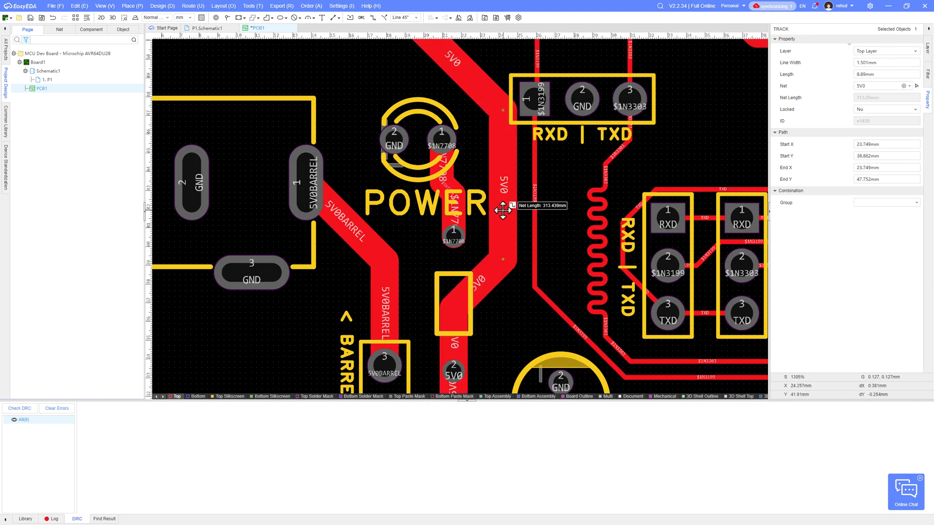
pyautogui.moveTo(503, 211); pyautogui.dragTo(489, 210)
pyautogui.click(471, 156)
pyautogui.moveTo(485, 175); pyautogui.dragTo(497, 175)
pyautogui.moveTo(469, 95); pyautogui.dragTo(365, 221)
pyautogui.moveTo(423, 178); pyautogui.dragTo(434, 178)
pyautogui.scroll(-2, 434, 178)
pyautogui.moveTo(448, 269); pyautogui.dragTo(446, 269)
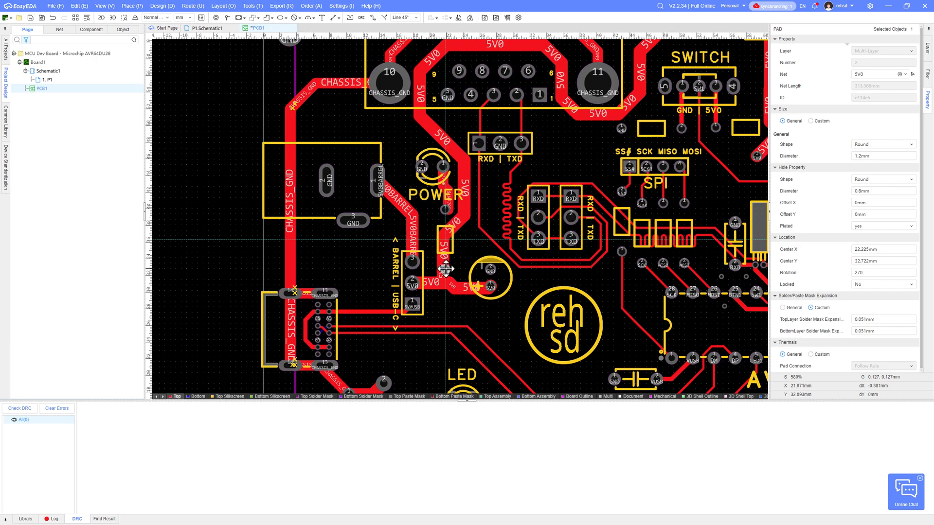
pyautogui.click(357, 241)
pyautogui.scroll(-2, 311, 158)
pyautogui.scroll(2, 318, 189)
# Move the barrel jack slightly right and up.
pyautogui.moveTo(361, 165); pyautogui.dragTo(385, 156)
pyautogui.click(403, 153)
pyautogui.scroll(-2, 427, 141)
pyautogui.scroll(2, 404, 194)
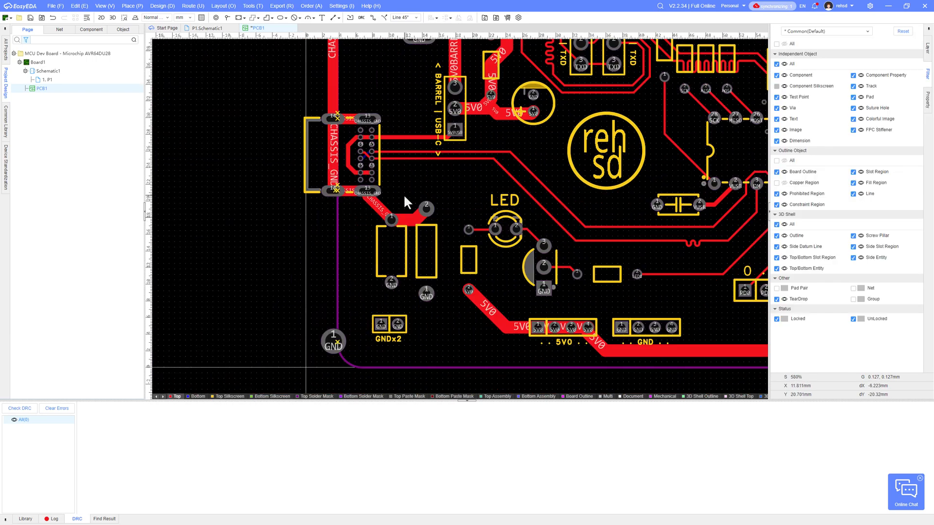
# Delete the stray tracks beside the USB-C connector, including CHASSIS_GND, and shift the USB-C group.
pyautogui.click(414, 158)
pyautogui.press('Delete')
pyautogui.click(413, 152)
pyautogui.press('Delete')
pyautogui.click(376, 206)
pyautogui.press('Delete')
pyautogui.moveTo(388, 209); pyautogui.dragTo(295, 108)
pyautogui.press('Right')
pyautogui.press('Right')
pyautogui.press('Right')
pyautogui.press('Right')
pyautogui.press('Right')
pyautogui.press('Right')
pyautogui.press('Right')
pyautogui.press('Right')
pyautogui.press('Right')
pyautogui.press('Right')
pyautogui.press('Right')
pyautogui.press('Right')
pyautogui.press('Right')
pyautogui.press('Right')
pyautogui.press('Right')
pyautogui.press('Right')
pyautogui.press('Right')
pyautogui.press('Right')
pyautogui.press('Right')
pyautogui.press('Right')
pyautogui.scroll(-5, 592, 164)
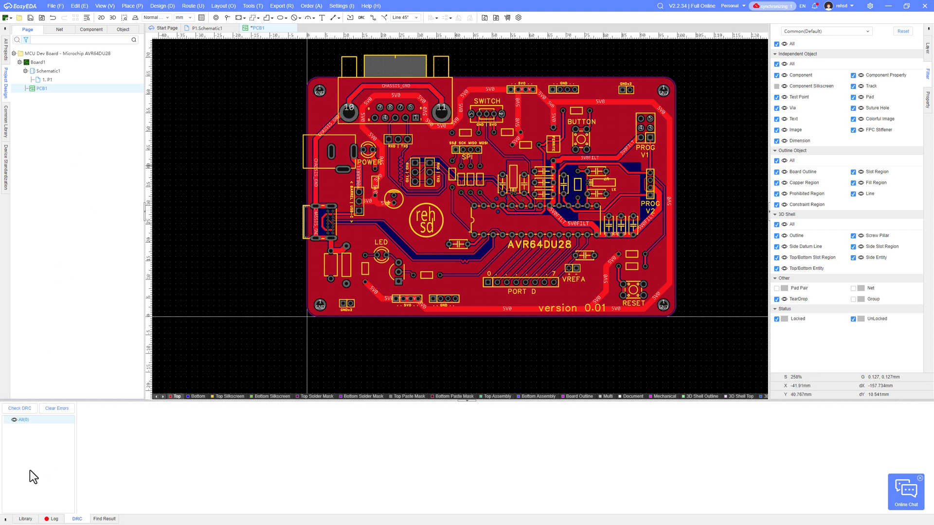
# Run the design rule check, then inspect the board from several angles in the 3D preview.
pyautogui.click(25, 410)
pyautogui.click(113, 18)
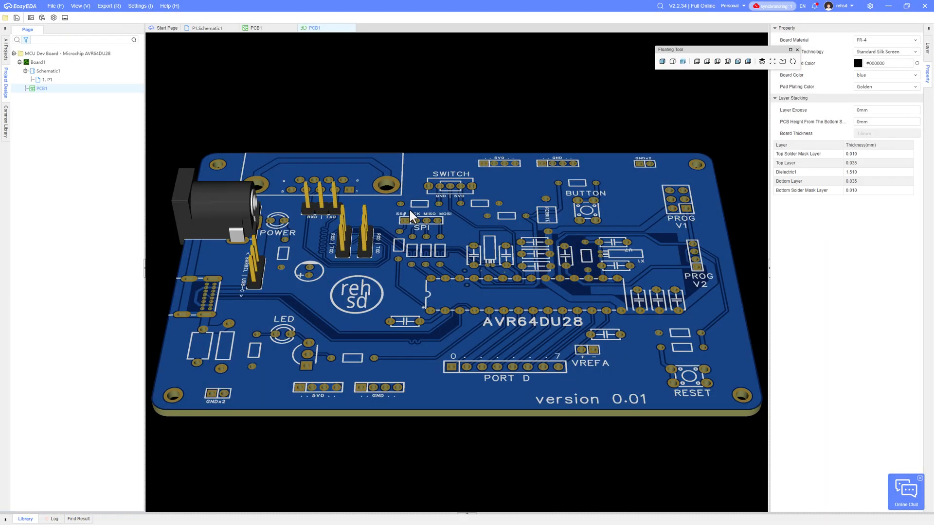
pyautogui.moveTo(410, 211); pyautogui.dragTo(579, 246)
pyautogui.moveTo(578, 246); pyautogui.dragTo(444, 244, button='right')
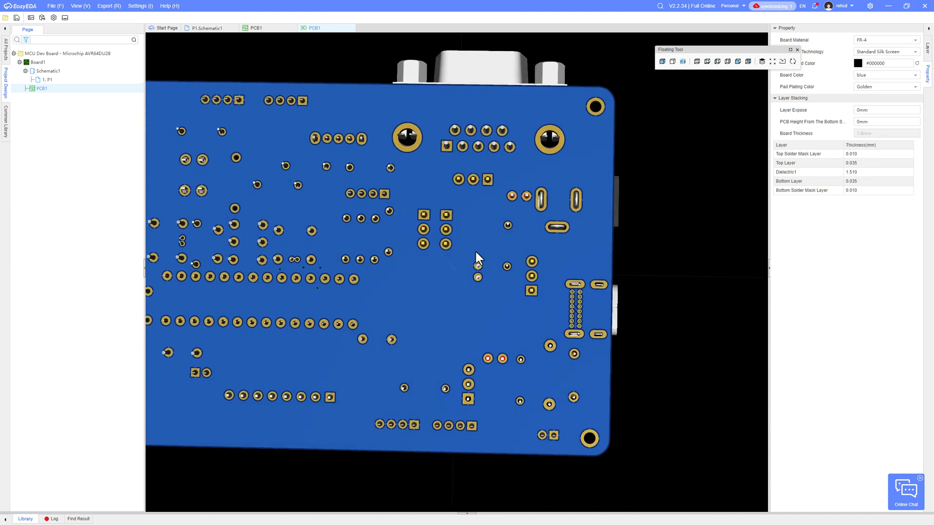
pyautogui.moveTo(567, 221); pyautogui.dragTo(610, 208)
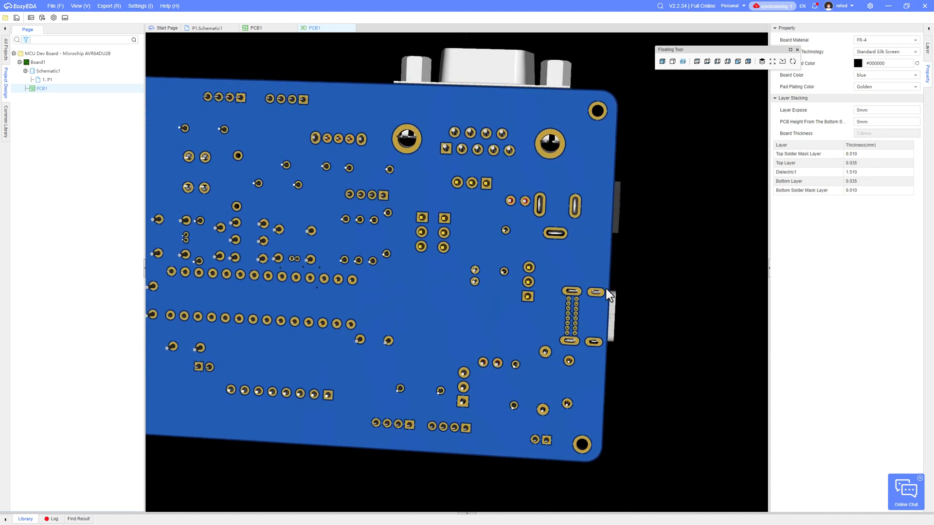
pyautogui.moveTo(606, 288); pyautogui.dragTo(608, 314)
pyautogui.scroll(3, 618, 313)
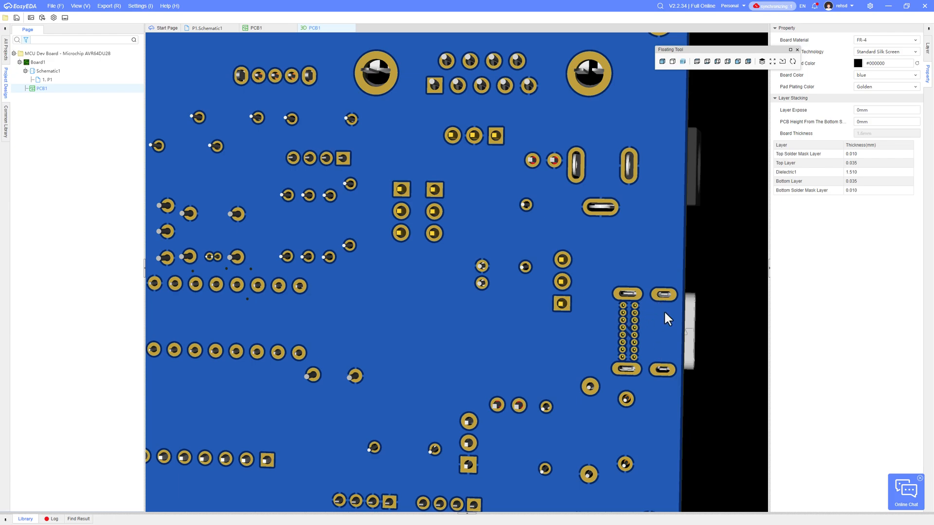
pyautogui.moveTo(630, 282); pyautogui.dragTo(393, 283)
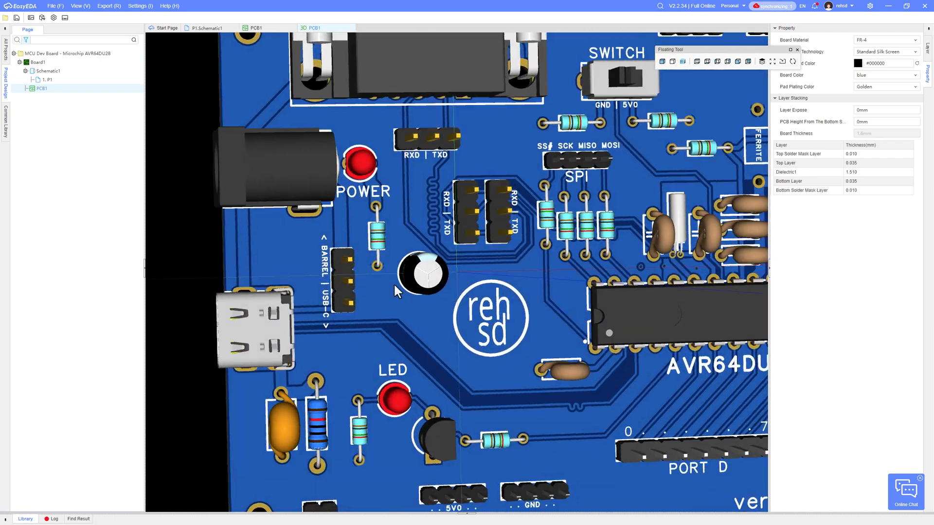
pyautogui.moveTo(524, 275); pyautogui.dragTo(485, 240, button='right')
pyautogui.scroll(-10, 479, 225)
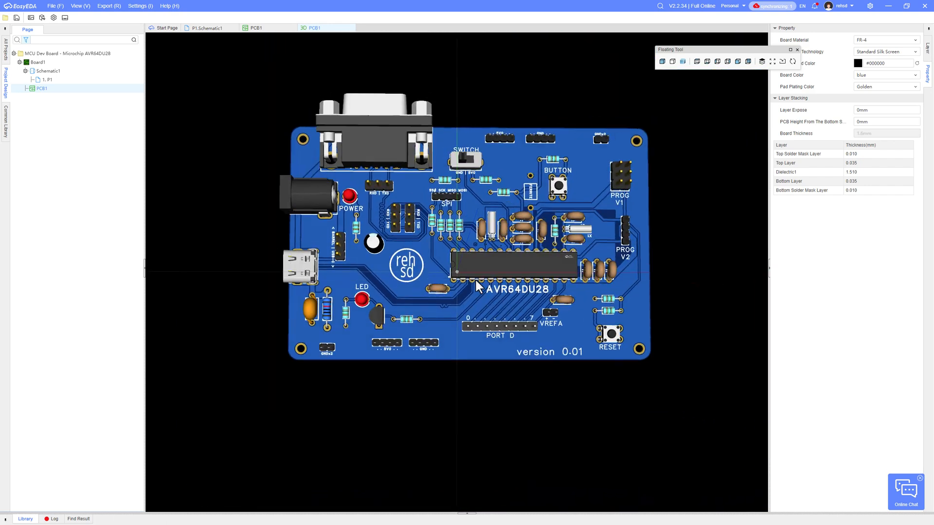
pyautogui.click(350, 27)
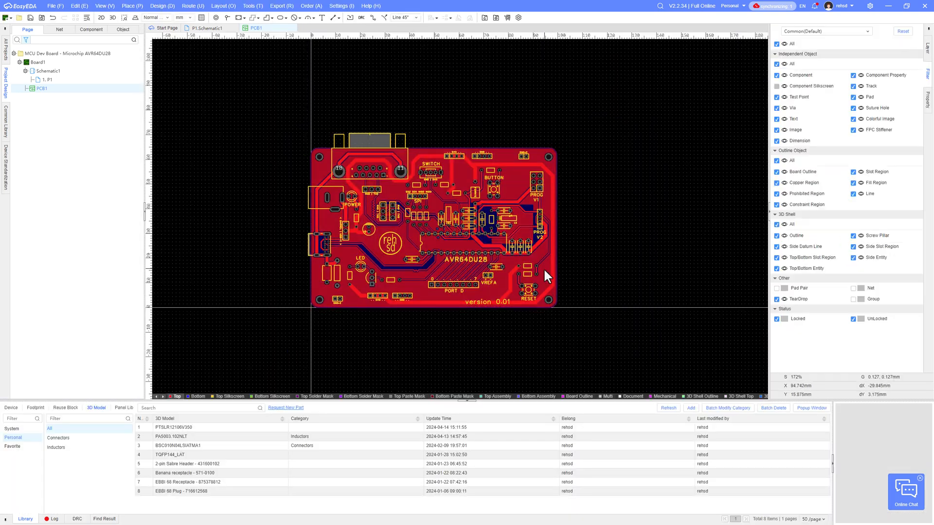
# Send the board to JLCPCB for a quote through Order > PCB Order.
pyautogui.click(311, 6)
pyautogui.click(324, 22)
pyautogui.click(490, 290)
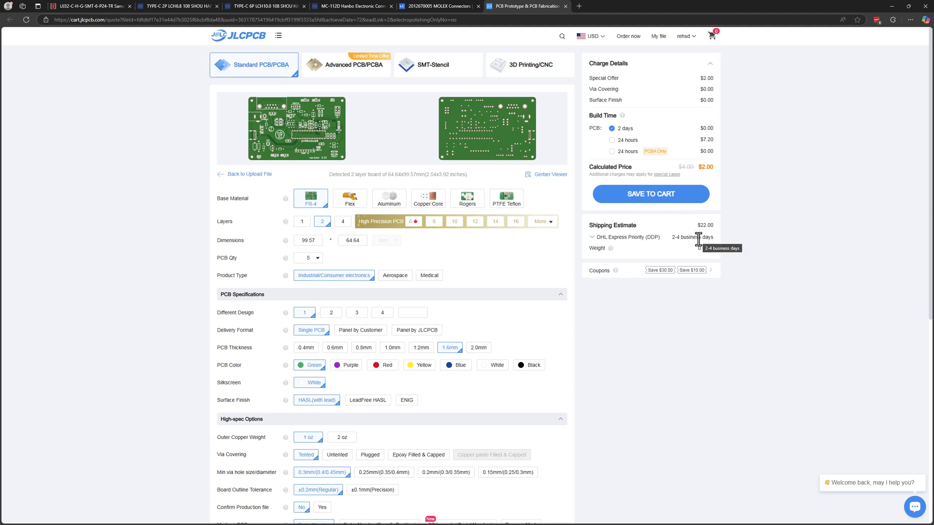
# Save the 5-piece, 2-layer 99.57 × 64.64 mm board quote ($2.00) to the JLCPCB cart.
pyautogui.click(654, 198)
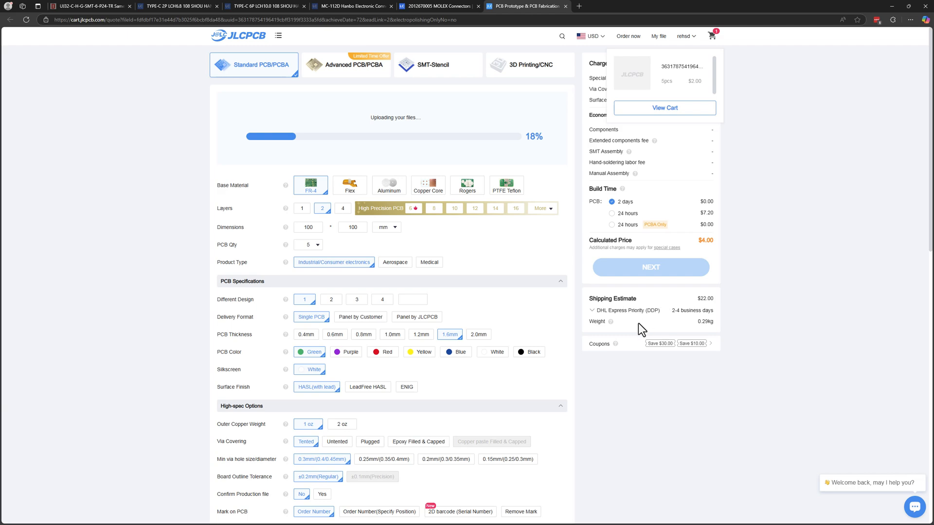
# Choose Global Standard Direct Line shipping ($1.50) and view the shopping cart.
pyautogui.click(592, 313)
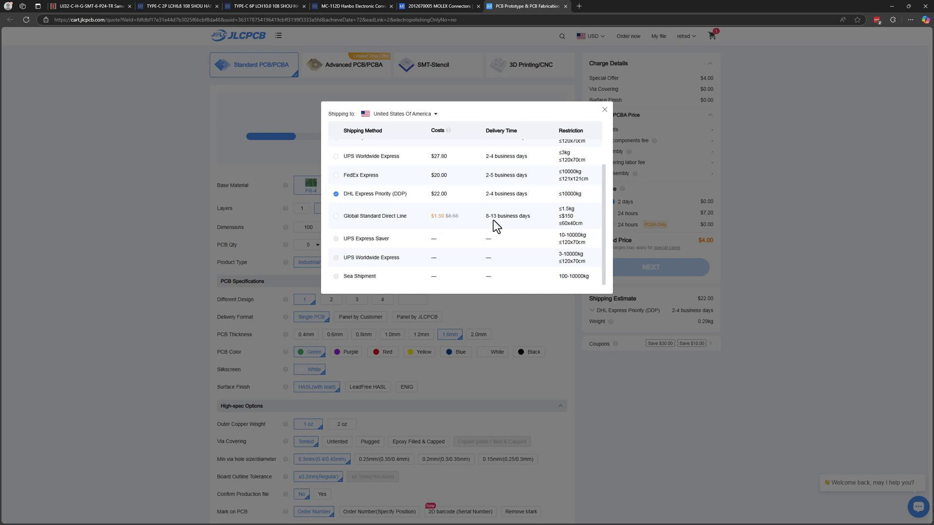
pyautogui.scroll(1, 494, 222)
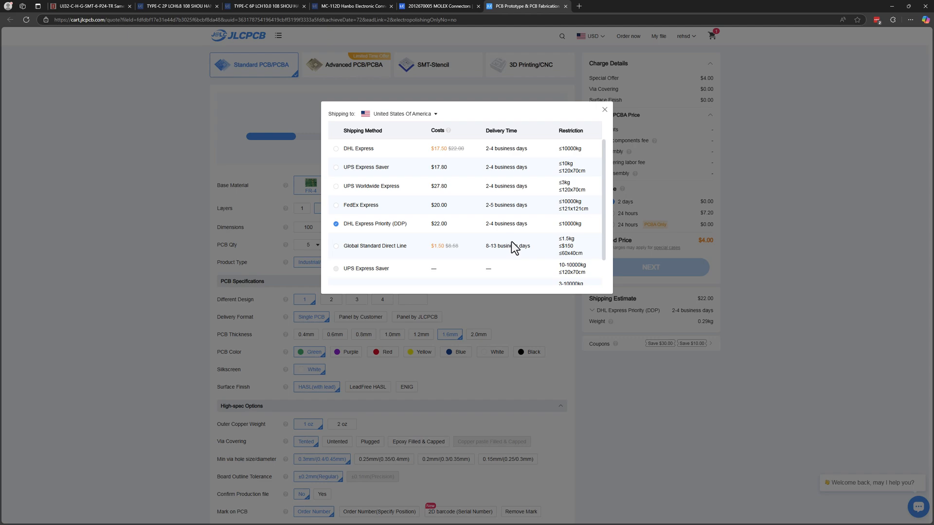
pyautogui.click(336, 246)
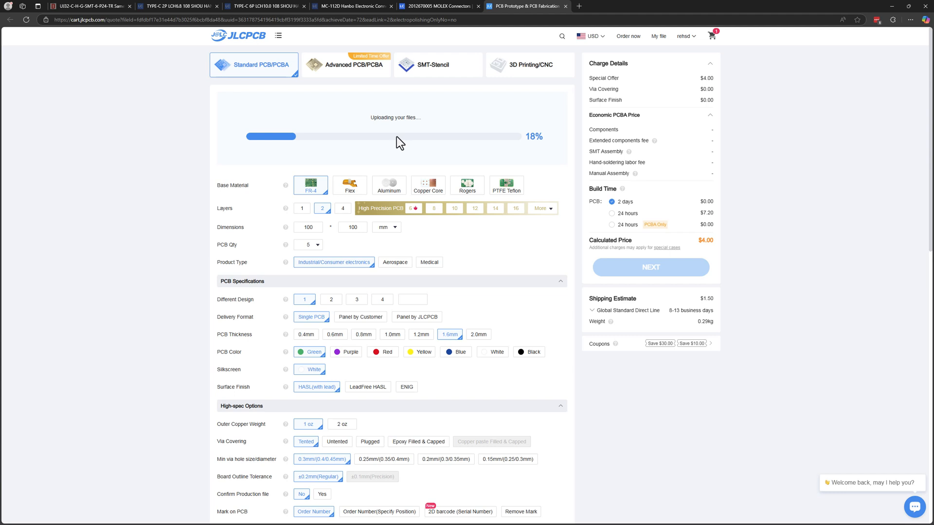
pyautogui.click(711, 38)
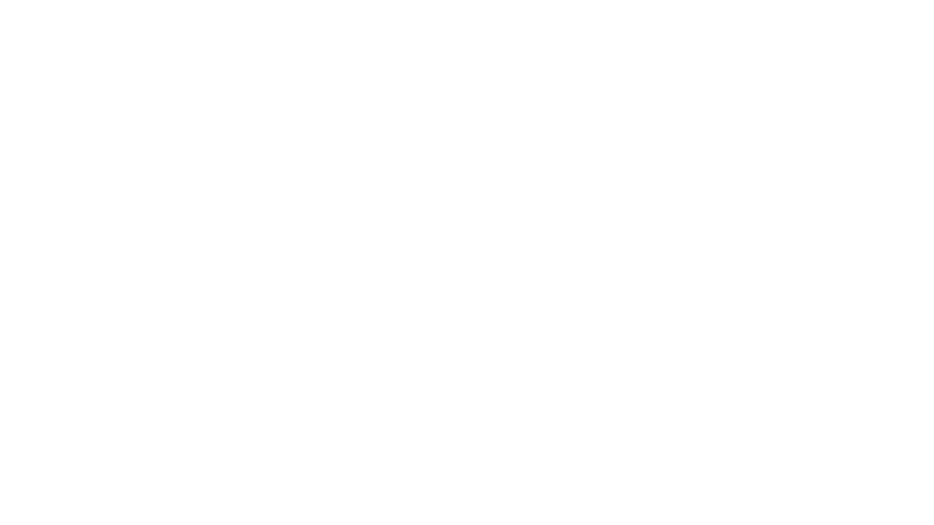
# Switch to the AVR64DU28 blog post and scroll to the project's steps list.
pyautogui.click(85, 7)
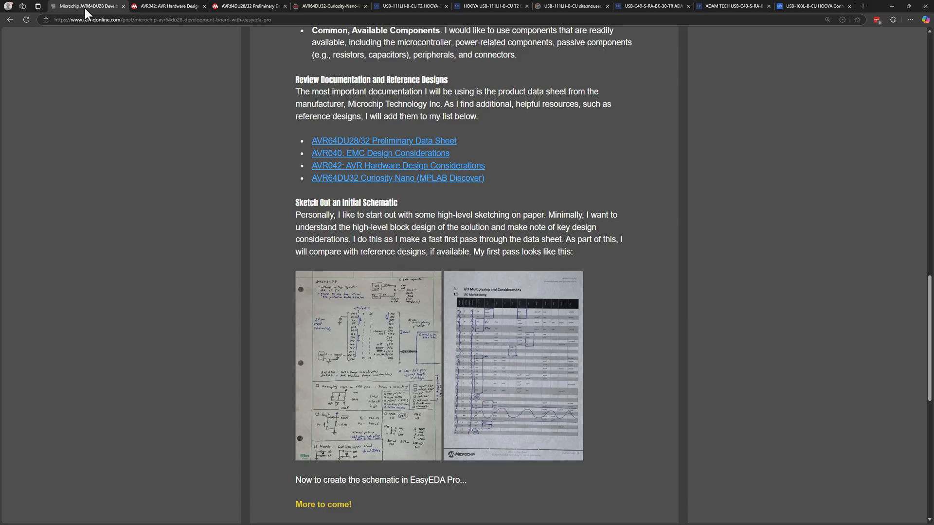
pyautogui.scroll(-4, 235, 318)
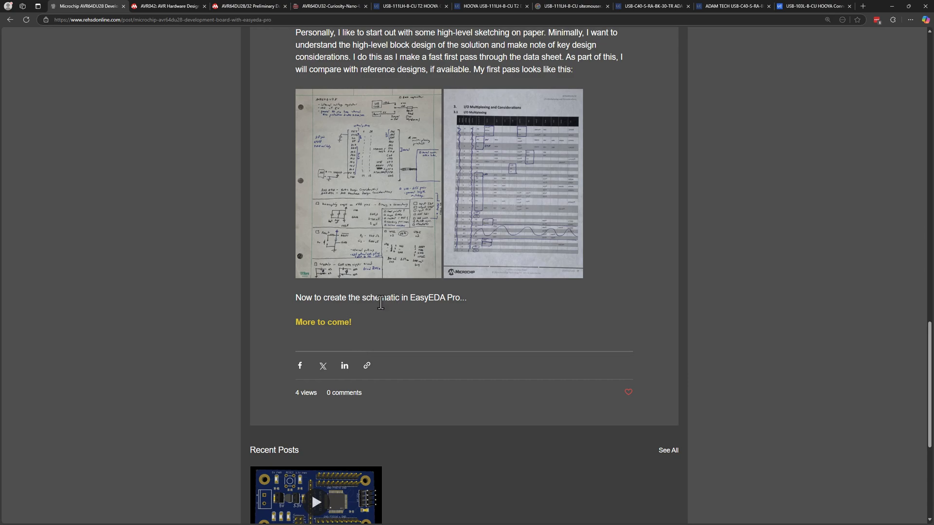
pyautogui.scroll(10, 381, 316)
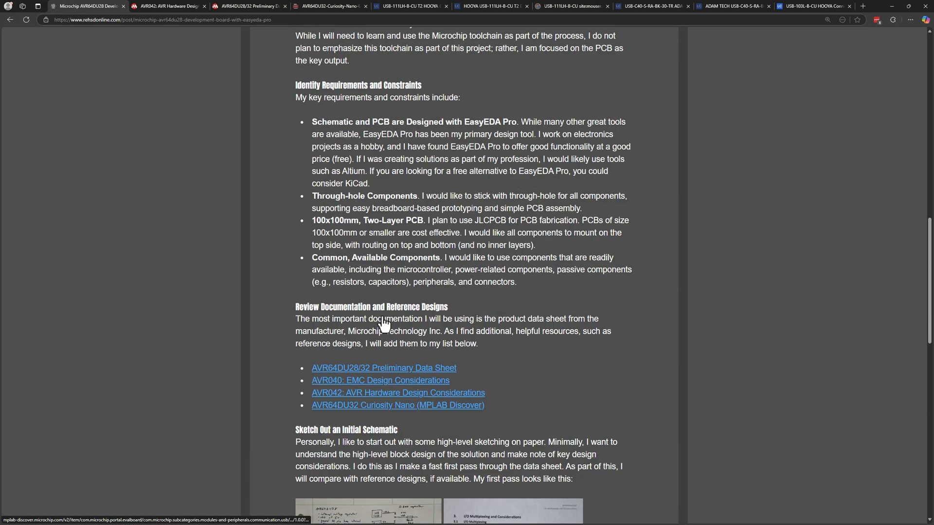
pyautogui.scroll(2, 384, 323)
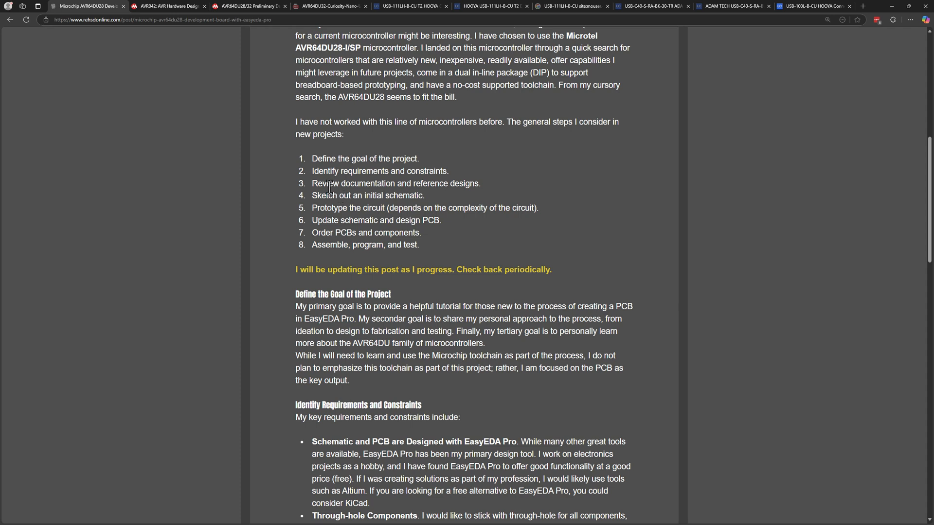
# Highlight steps 5, 6 and 4 of the list, then minimize the blog to reveal the JLCPCB cart.
pyautogui.moveTo(320, 211); pyautogui.dragTo(525, 205)
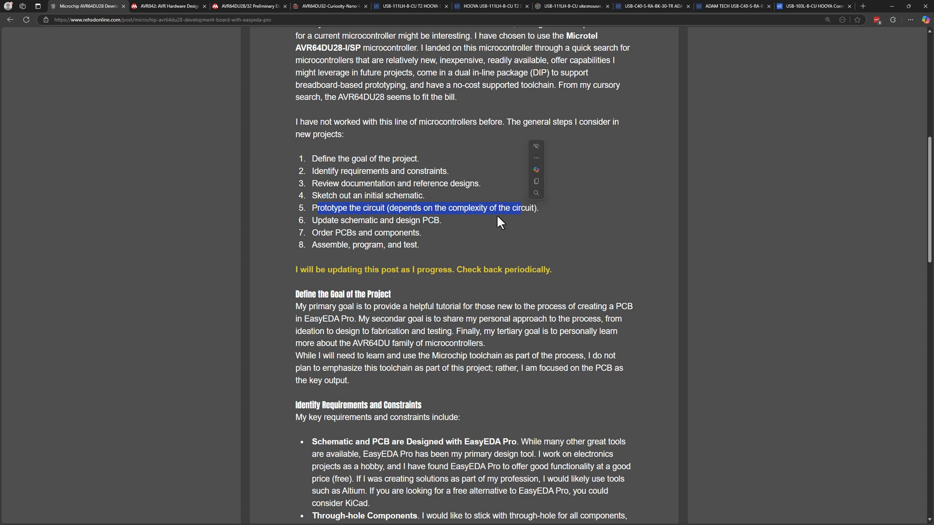
pyautogui.moveTo(317, 220); pyautogui.dragTo(441, 220)
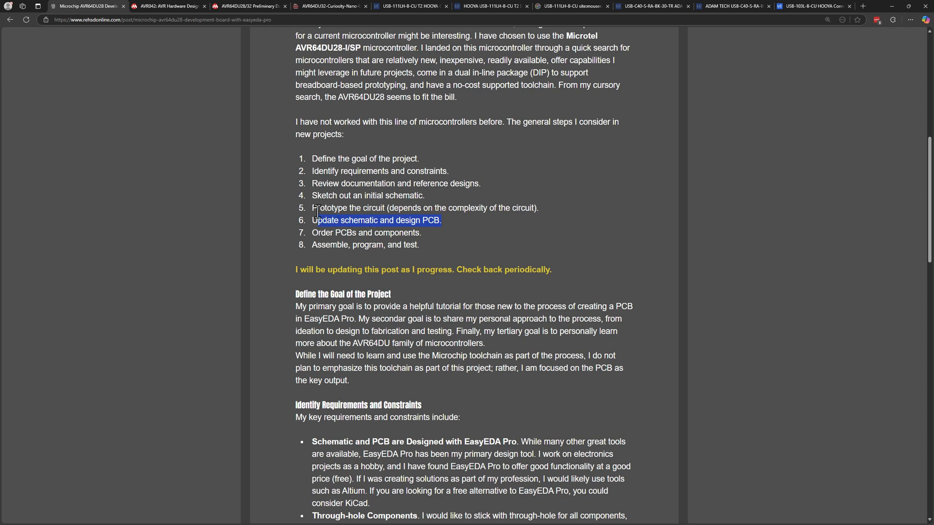
pyautogui.moveTo(317, 196); pyautogui.dragTo(410, 199)
pyautogui.moveTo(323, 220); pyautogui.dragTo(441, 222)
pyautogui.click(892, 6)
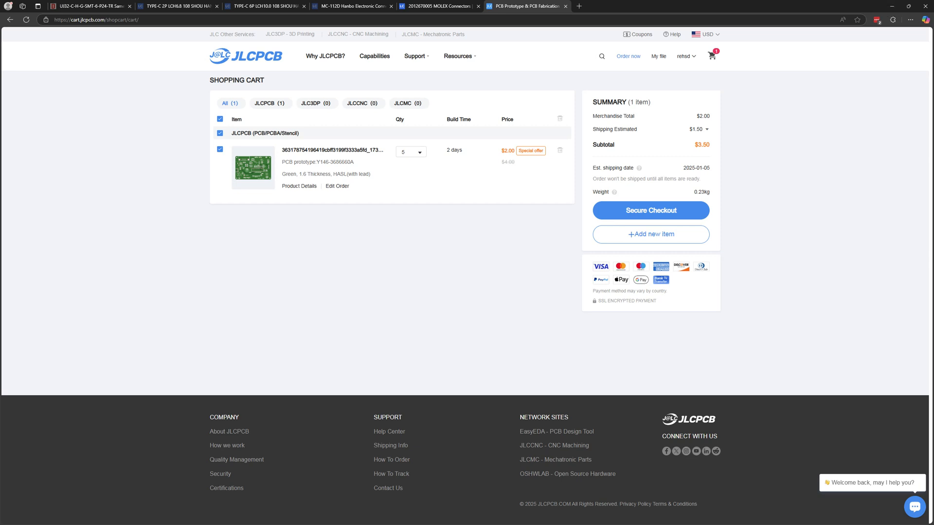